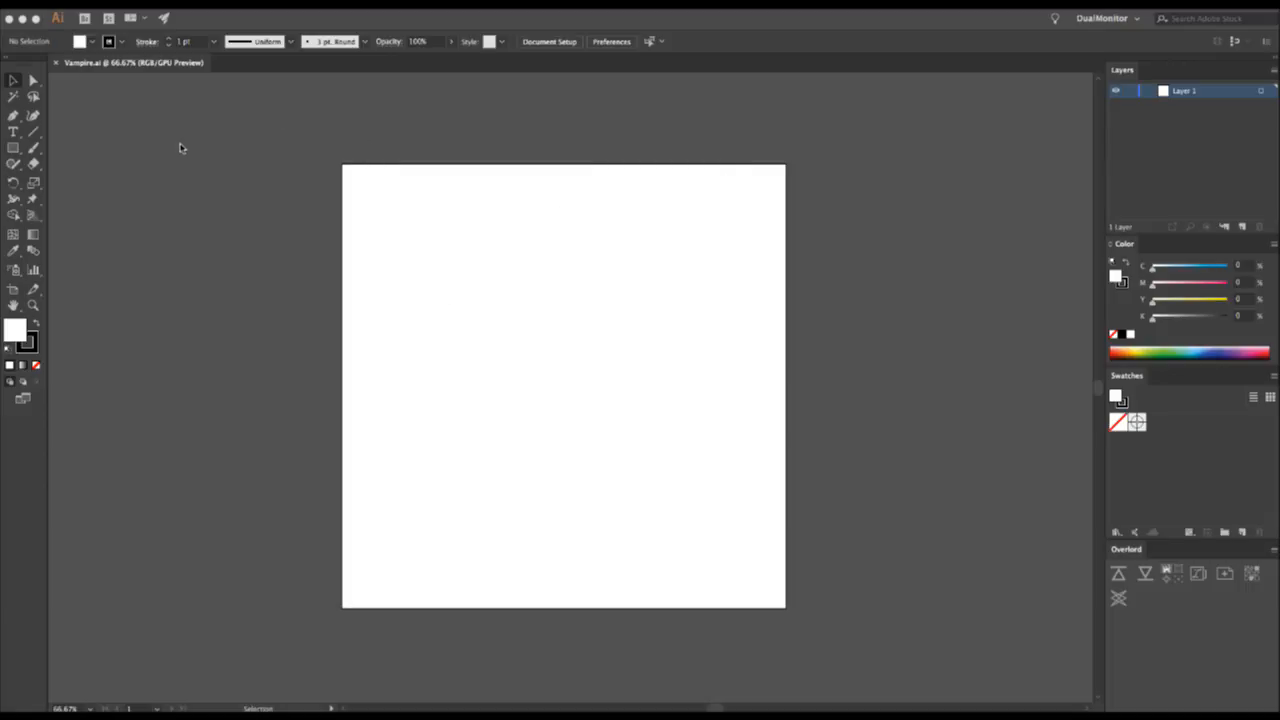
- Draw a circle about 184 pt wide in the upper middle of the artboard and fill it pink with 73% magenta
{"action": "left_click", "coordinate": [15, 148]}
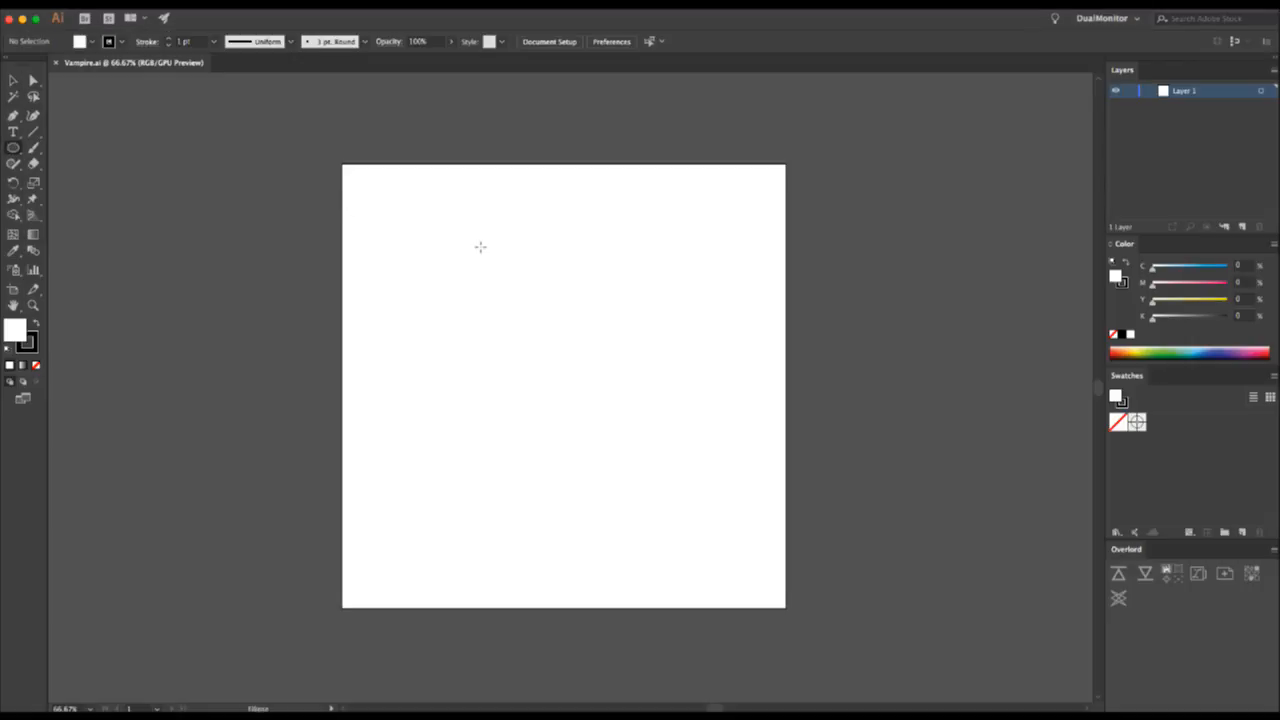
{"action": "left_click_drag", "start_coordinate": [480, 247], "coordinate": [538, 327]}
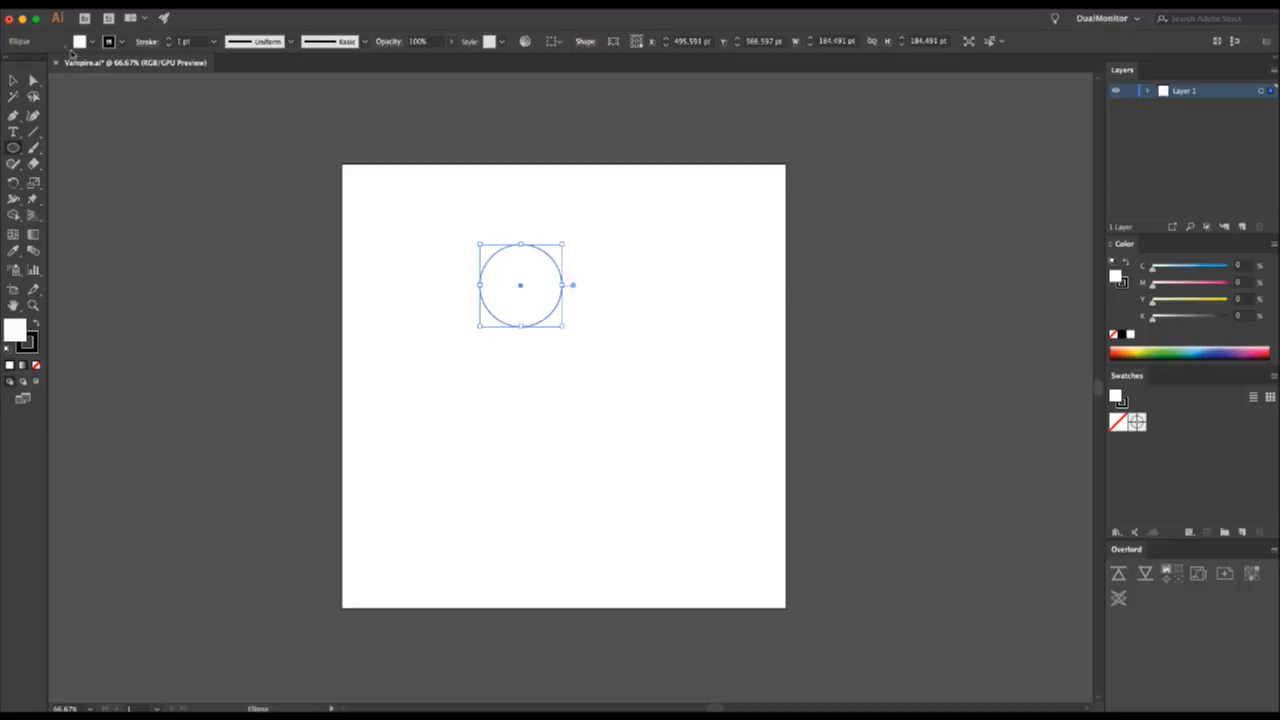
{"action": "left_click", "coordinate": [1207, 283]}
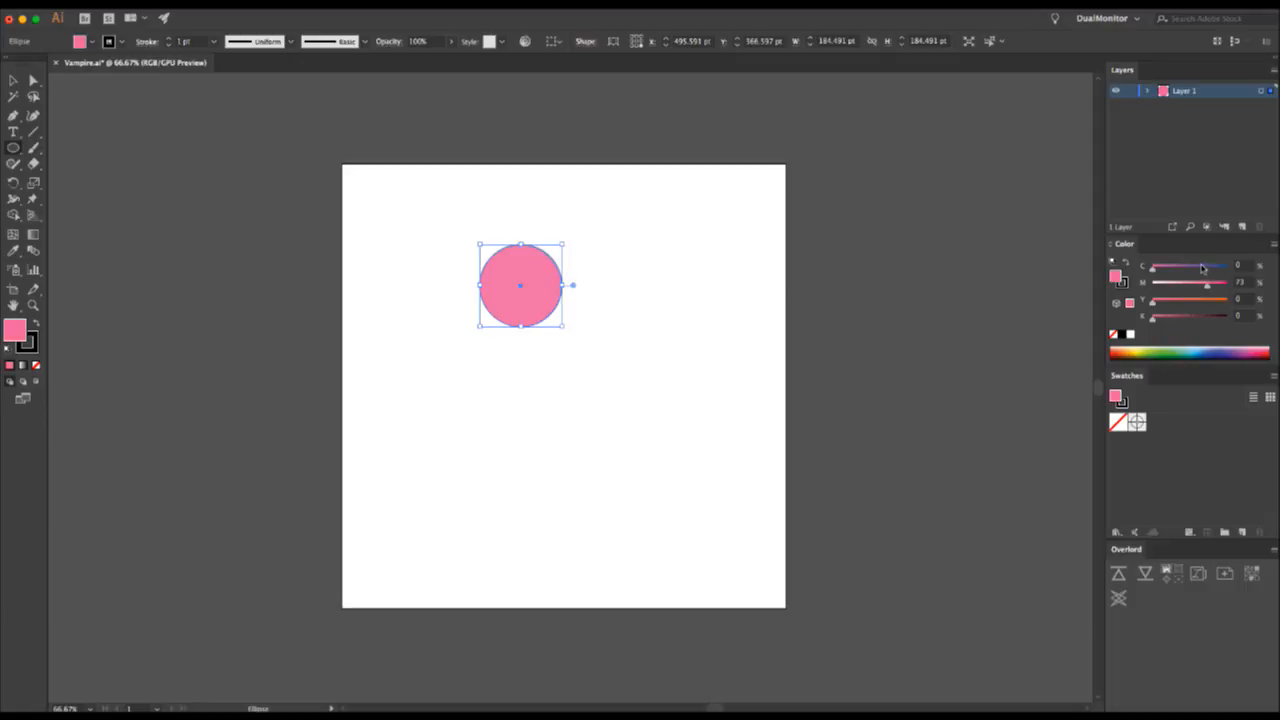
- Remove the circle's stroke and move the circle to the horizontal centre of the artboard
{"action": "left_click", "coordinate": [1125, 283]}
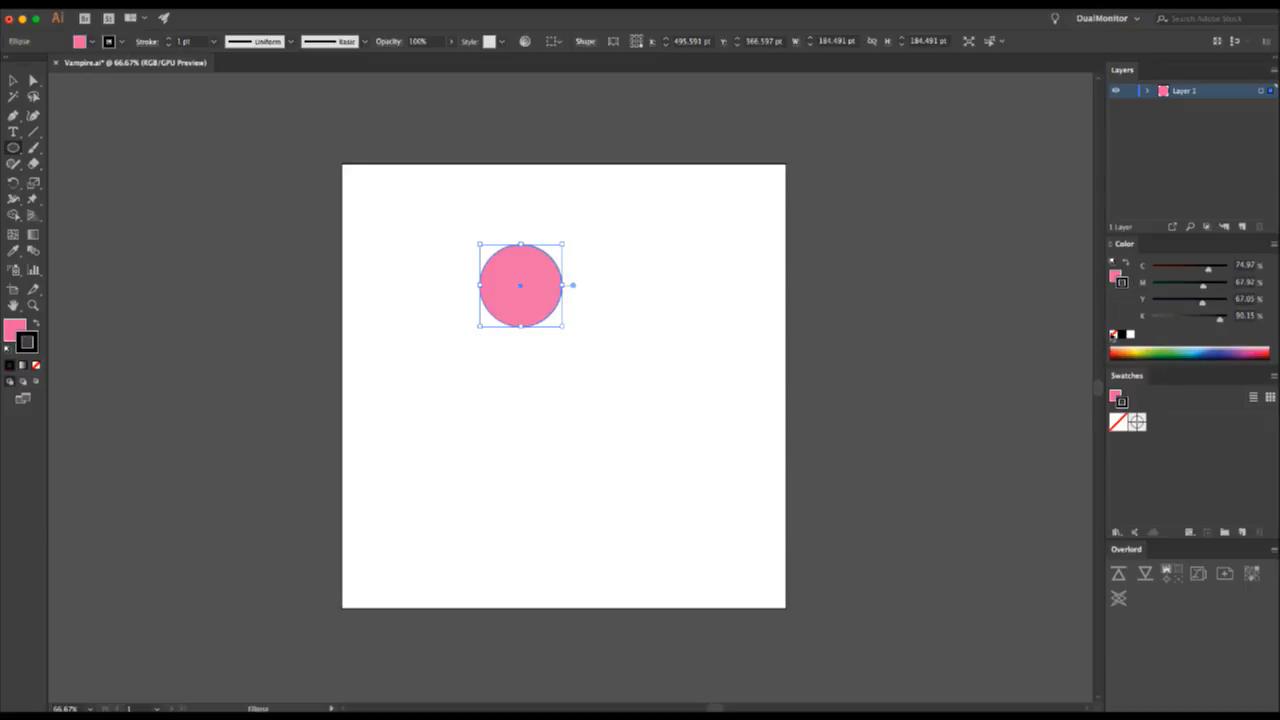
{"action": "left_click", "coordinate": [1114, 334]}
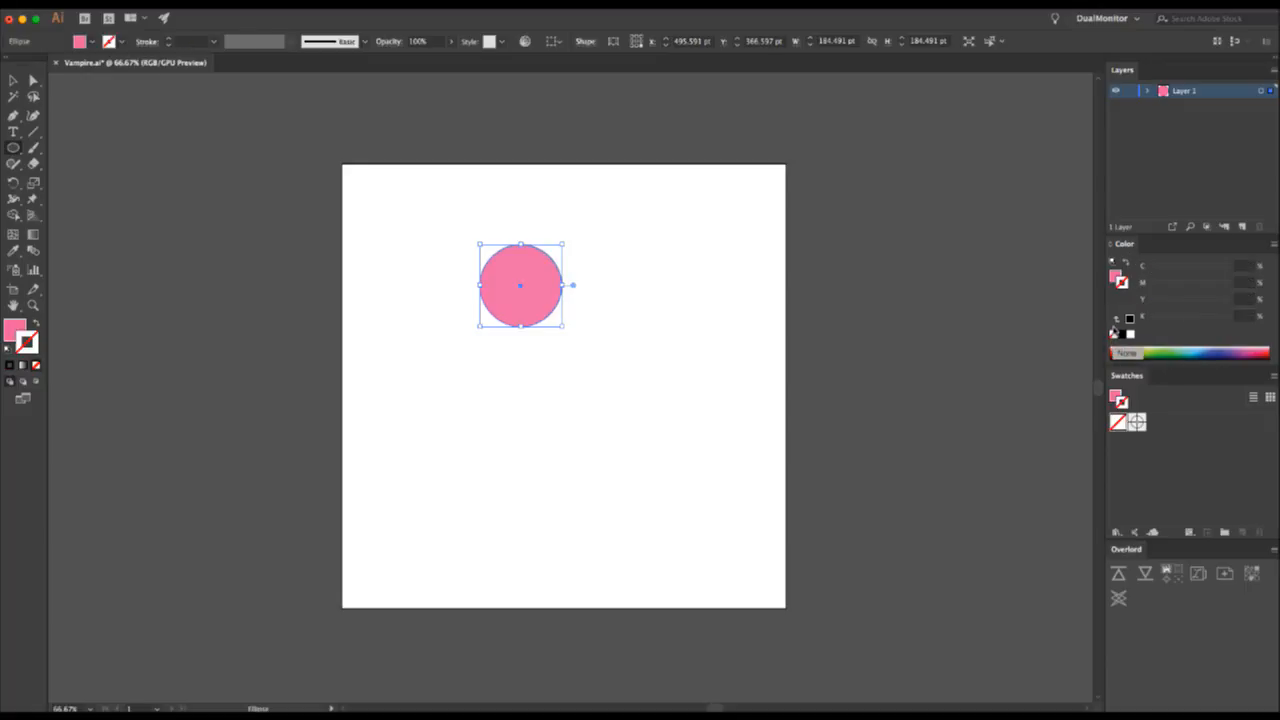
{"action": "key", "text": "v"}
{"action": "left_click", "coordinate": [609, 279]}
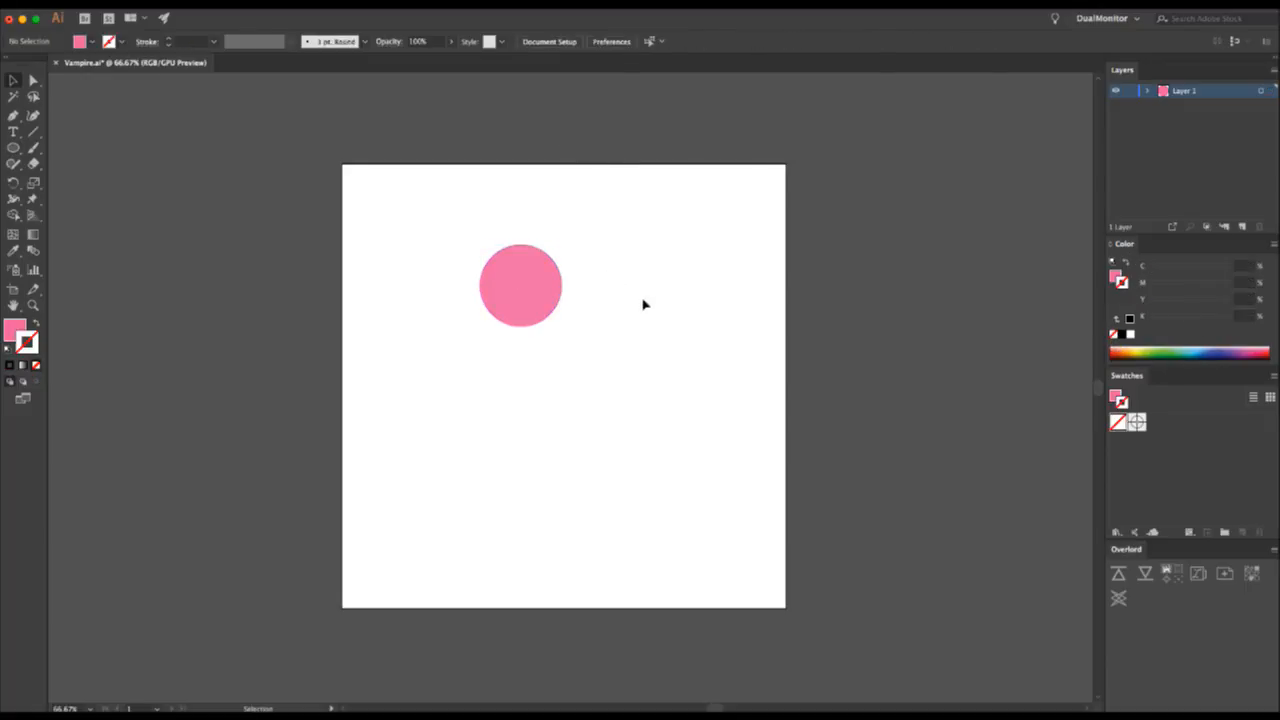
{"action": "left_click_drag", "start_coordinate": [513, 280], "coordinate": [557, 273]}
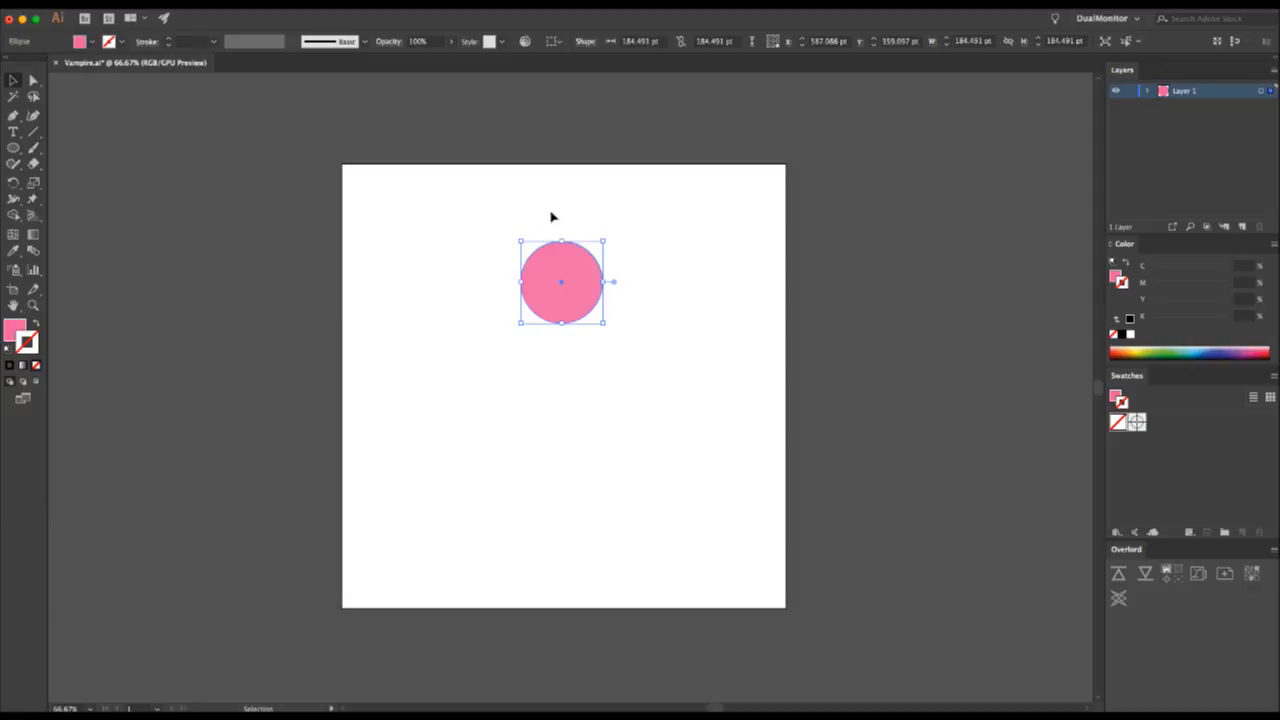
- Draw a pink rectangle about 103 by 54 pt overlapping the circle's right edge
{"action": "left_click", "coordinate": [13, 148]}
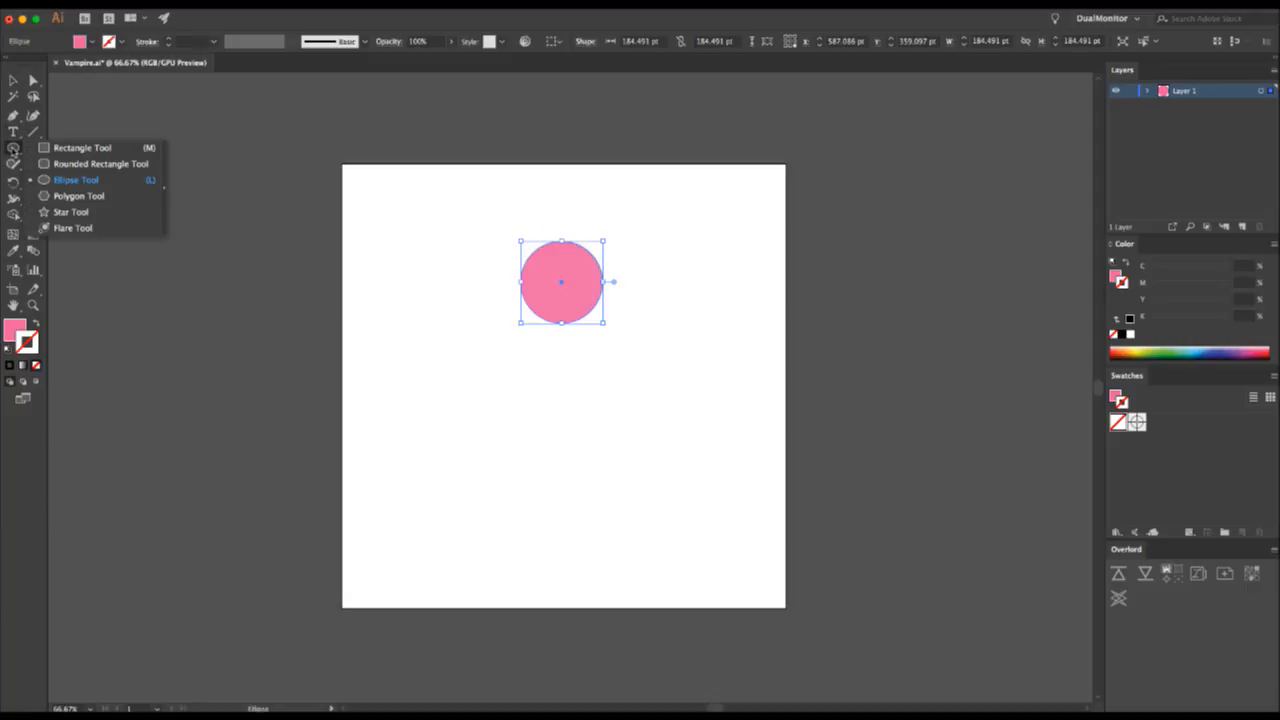
{"action": "left_click", "coordinate": [80, 148]}
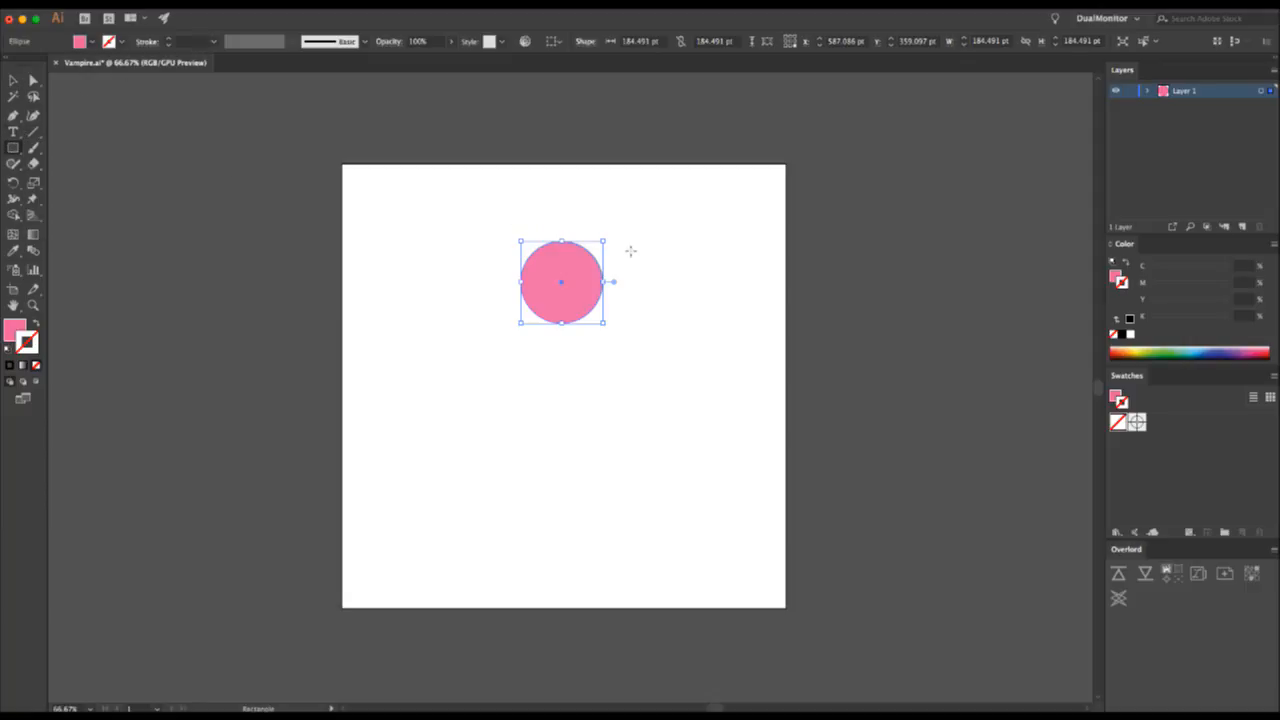
{"action": "left_click_drag", "start_coordinate": [578, 268], "coordinate": [625, 292]}
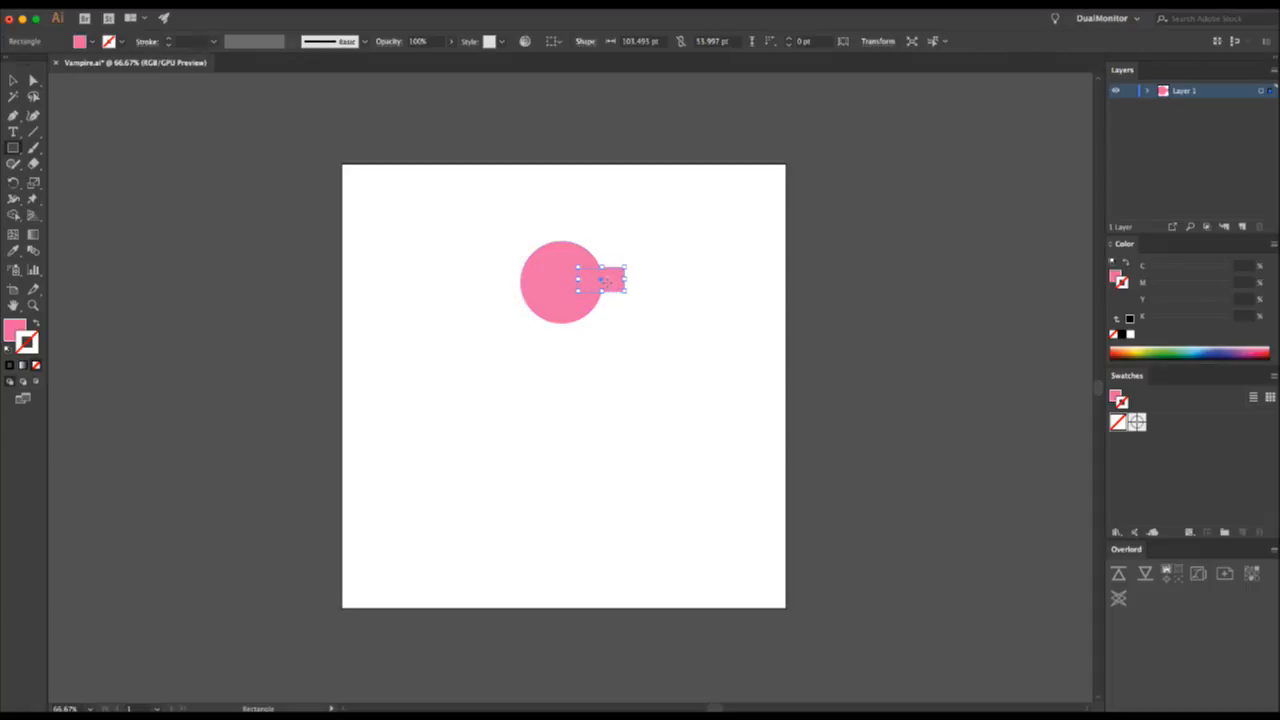
- Delete the rectangle's upper-right anchor point to form a triangular nose, then enlarge it to about 115 by 60 pt
{"action": "key", "text": "minus"}
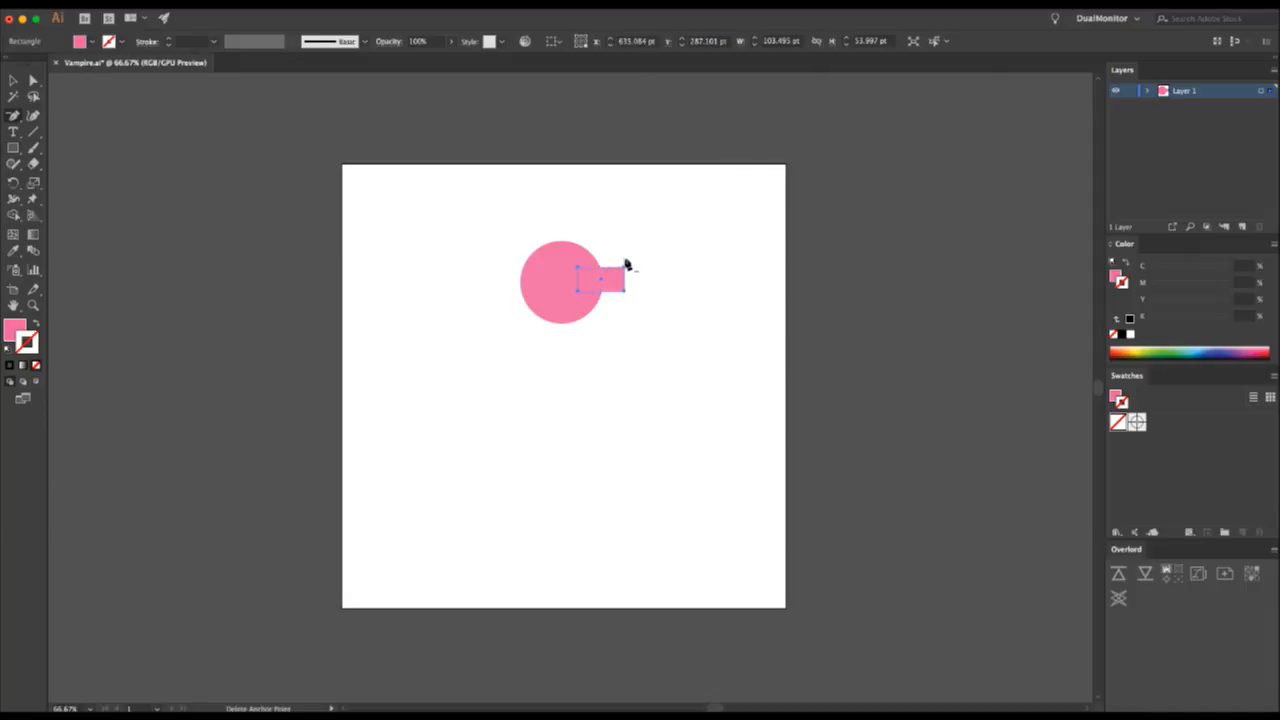
{"action": "left_click", "coordinate": [625, 266]}
{"action": "key", "text": "v"}
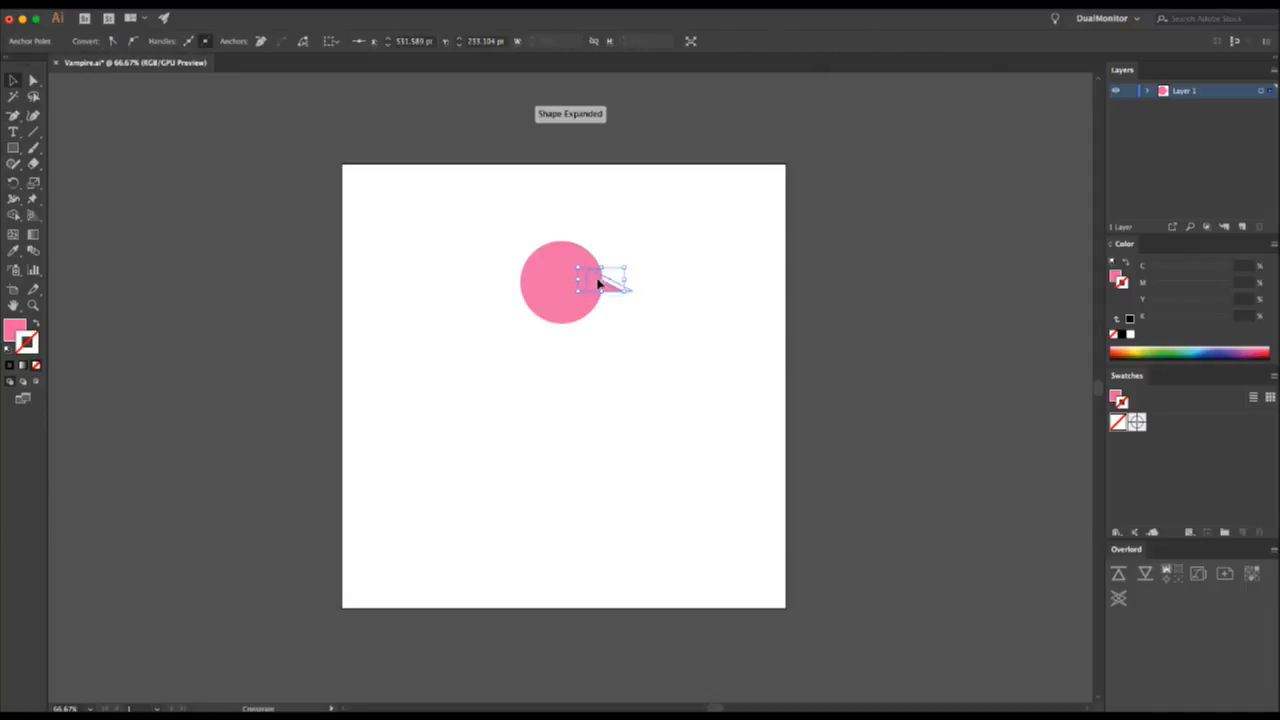
{"action": "left_click_drag", "start_coordinate": [598, 285], "coordinate": [634, 261]}
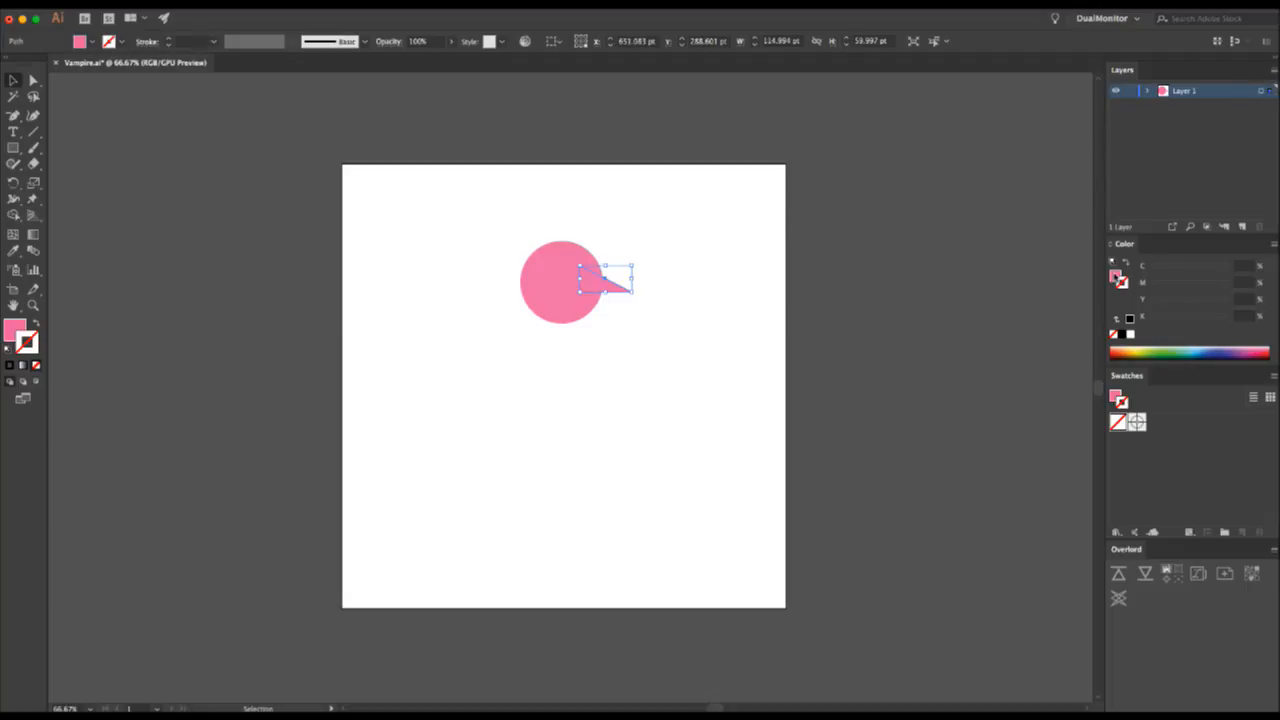
- Turn the head circle purple by setting its cyan to 30%, and sample that colour onto the triangular nose
{"action": "left_click", "coordinate": [557, 263]}
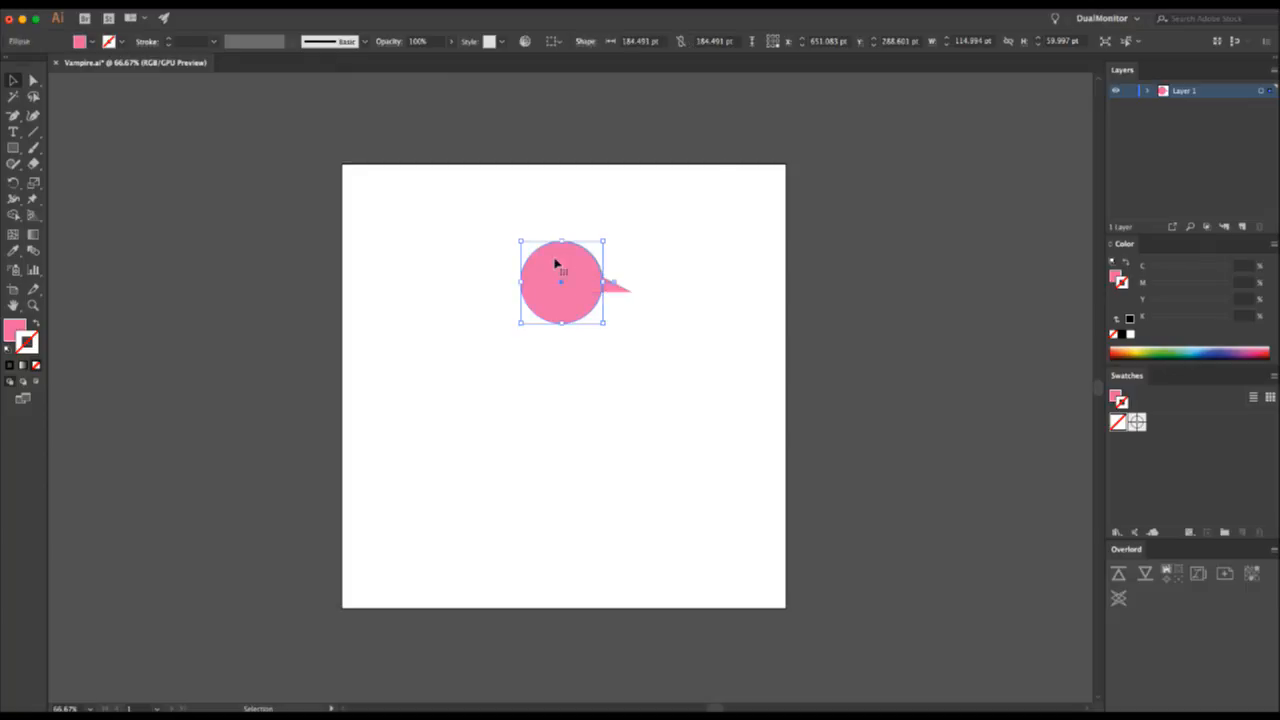
{"action": "left_click", "coordinate": [1177, 267]}
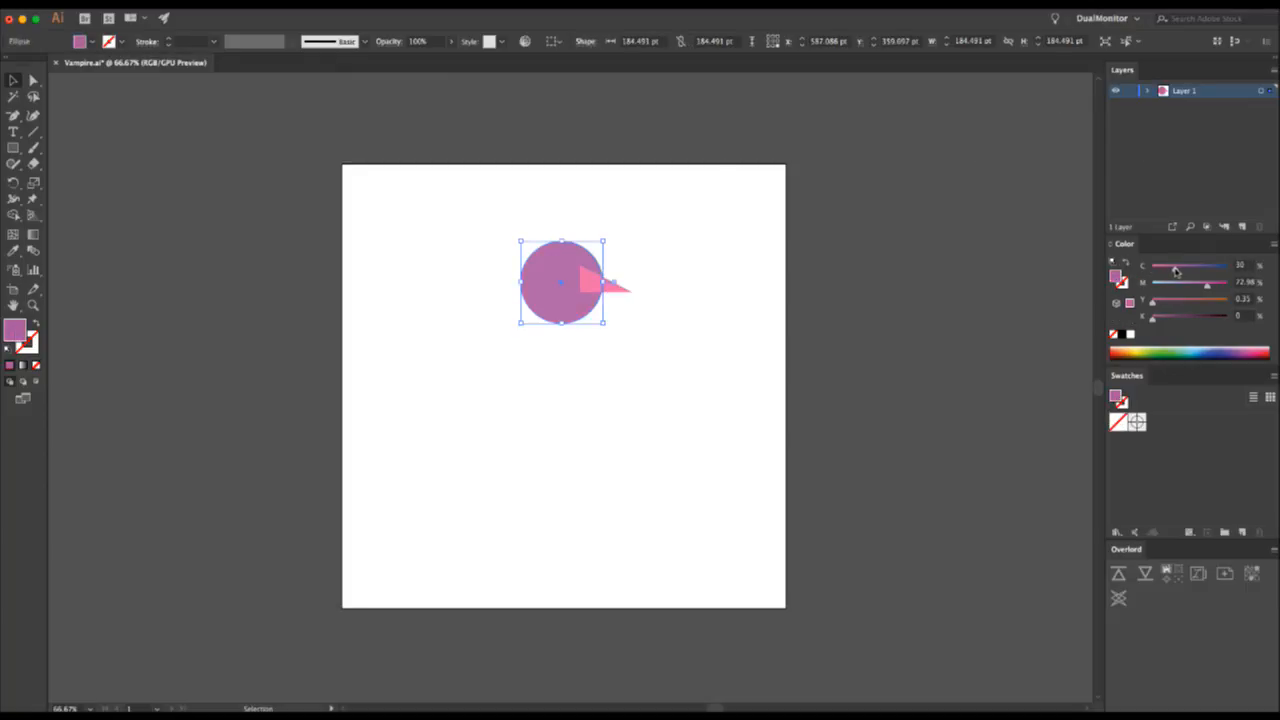
{"action": "left_click", "coordinate": [626, 288]}
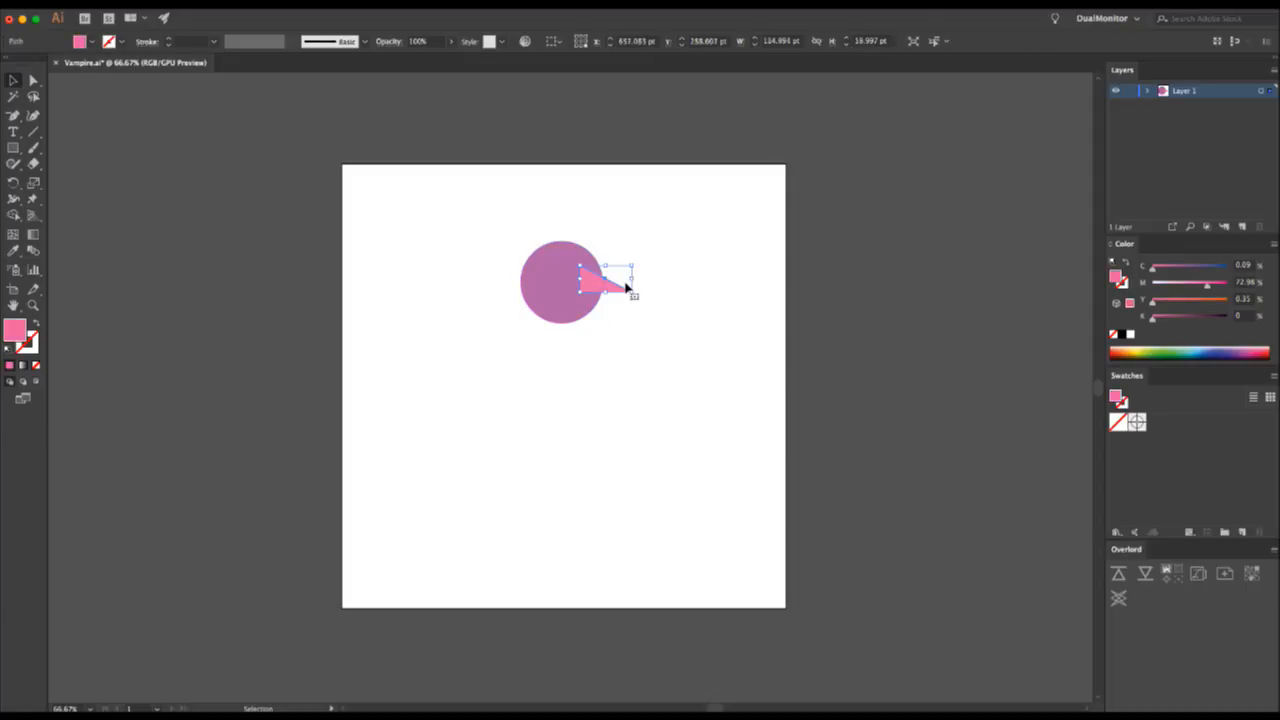
{"action": "key", "text": "i"}
{"action": "left_click", "coordinate": [562, 287]}
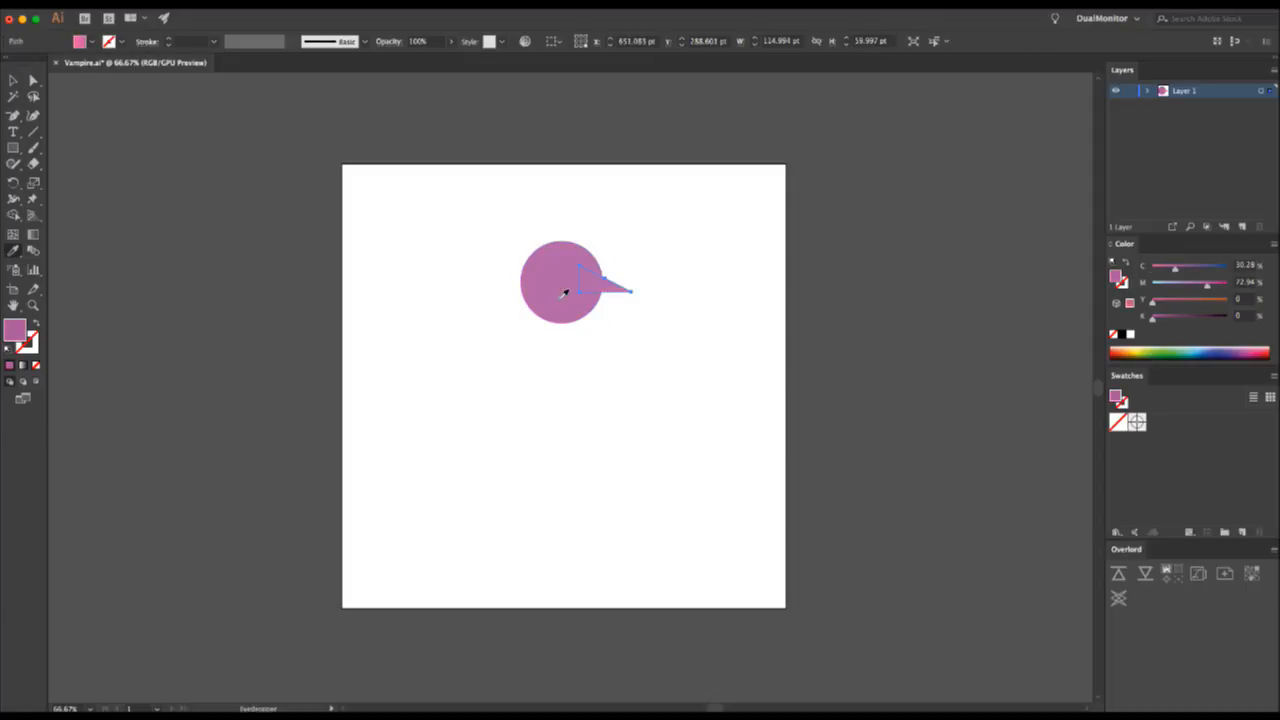
- Recolour the triangular nose with 90% magenta and 9% cyan so it stands out from the head
{"action": "left_click", "coordinate": [1219, 286]}
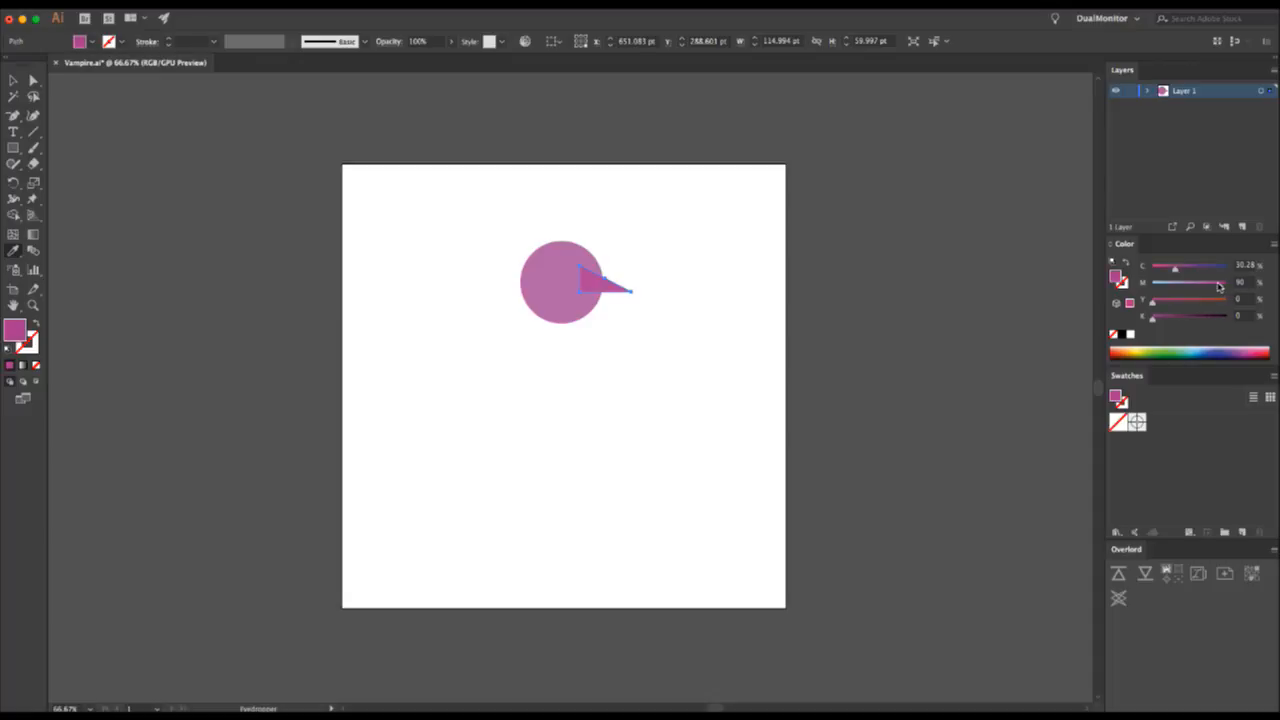
{"action": "left_click", "coordinate": [1186, 271]}
{"action": "left_click_drag", "start_coordinate": [1182, 272], "coordinate": [1159, 274]}
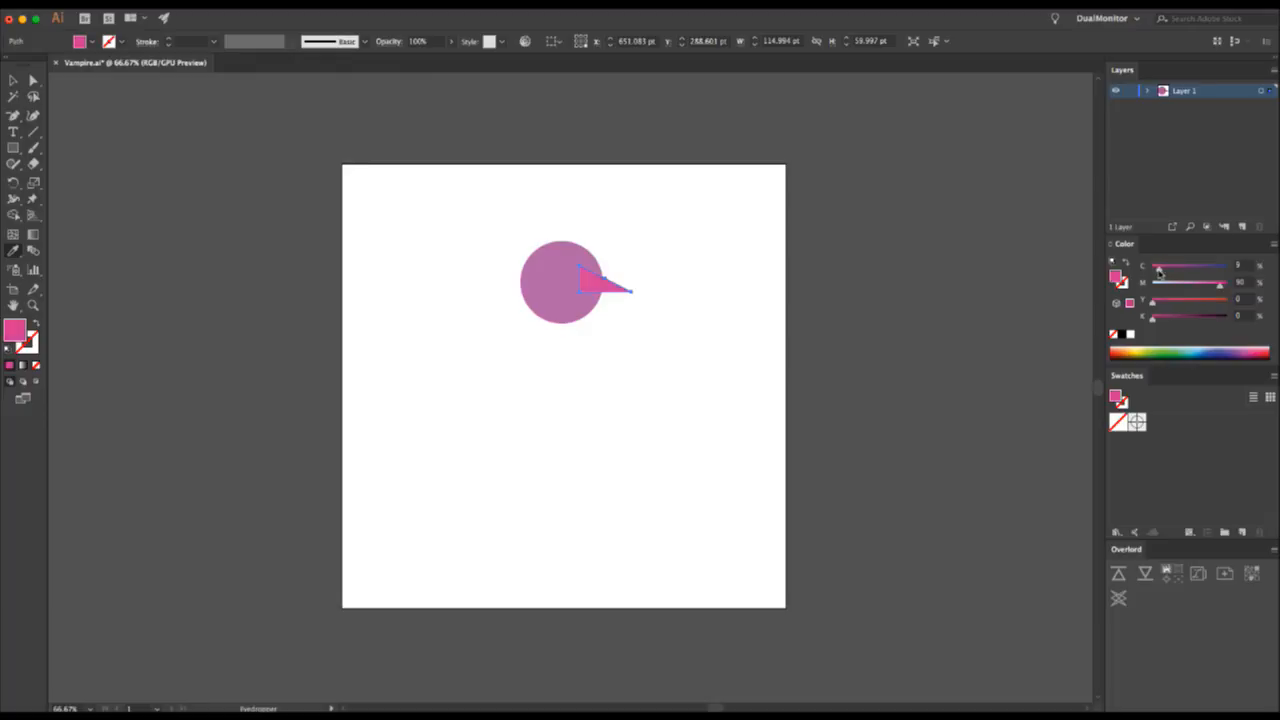
{"action": "key", "text": "v"}
{"action": "left_click", "coordinate": [640, 318]}
- Lighten the triangular nose by setting its magenta to 77%
{"action": "key", "text": "z"}
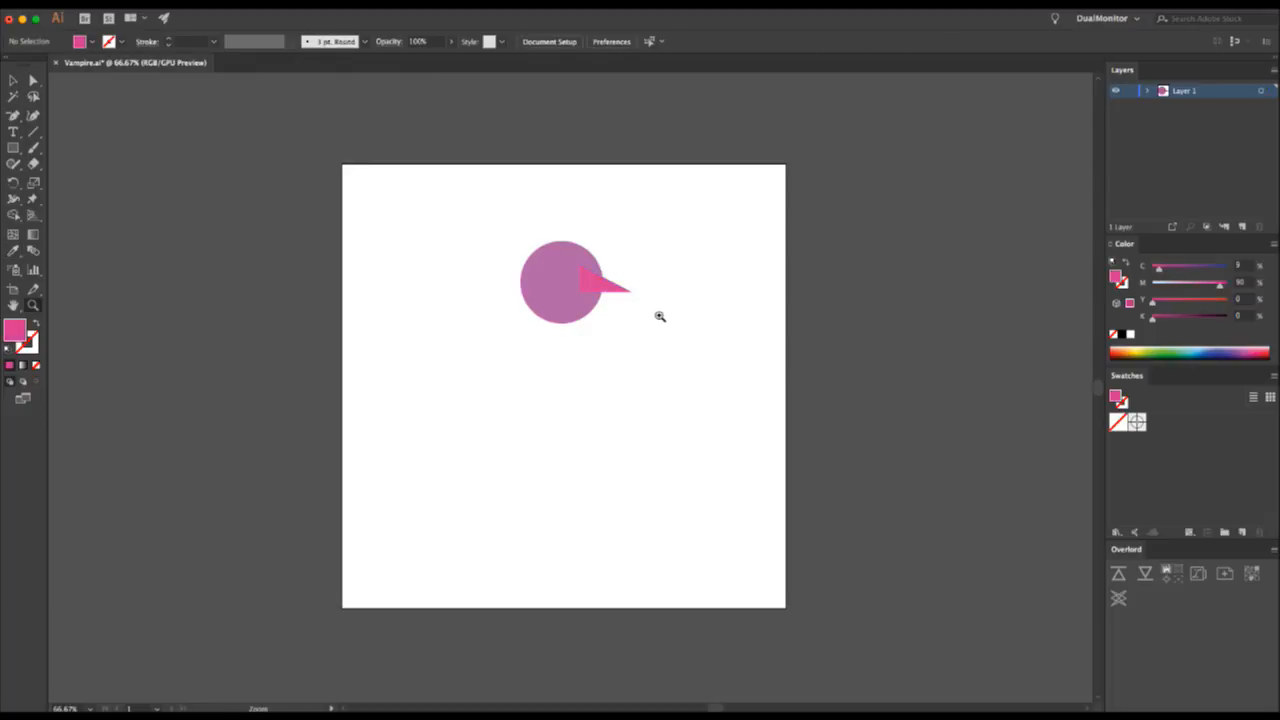
{"action": "left_click", "coordinate": [660, 315]}
{"action": "key", "text": "v"}
{"action": "left_click", "coordinate": [471, 320]}
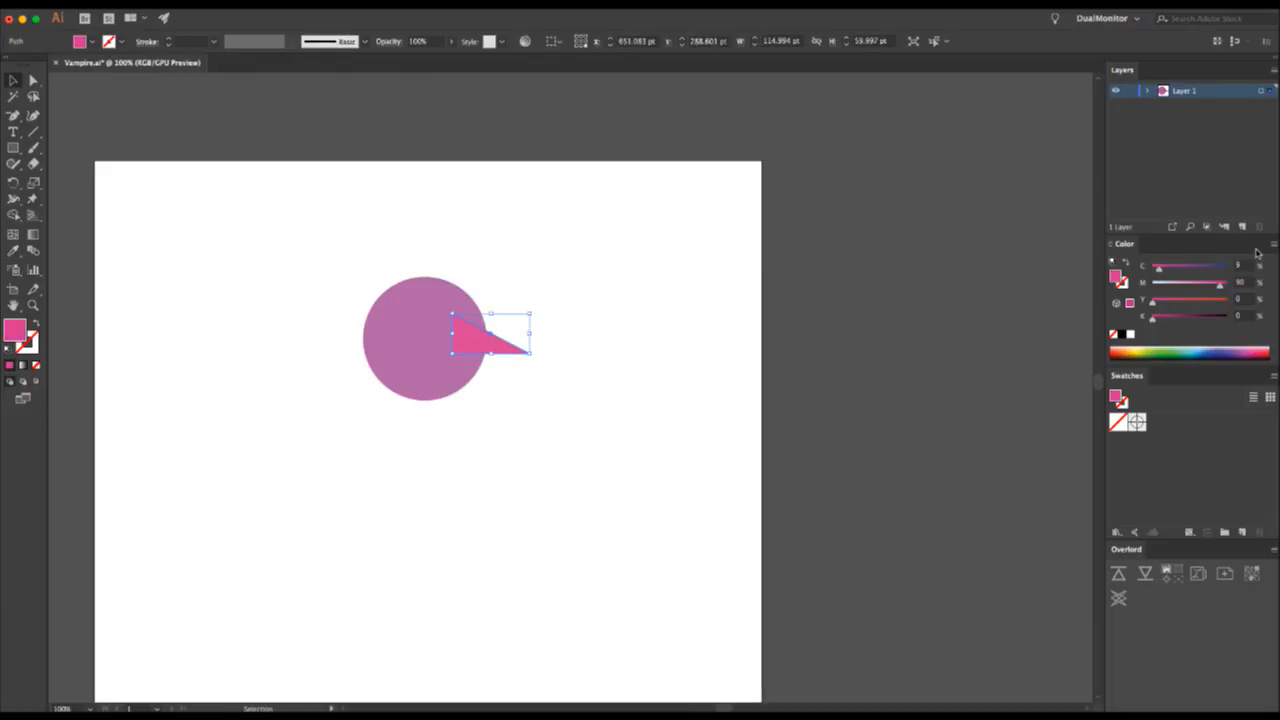
{"action": "left_click", "coordinate": [1205, 285]}
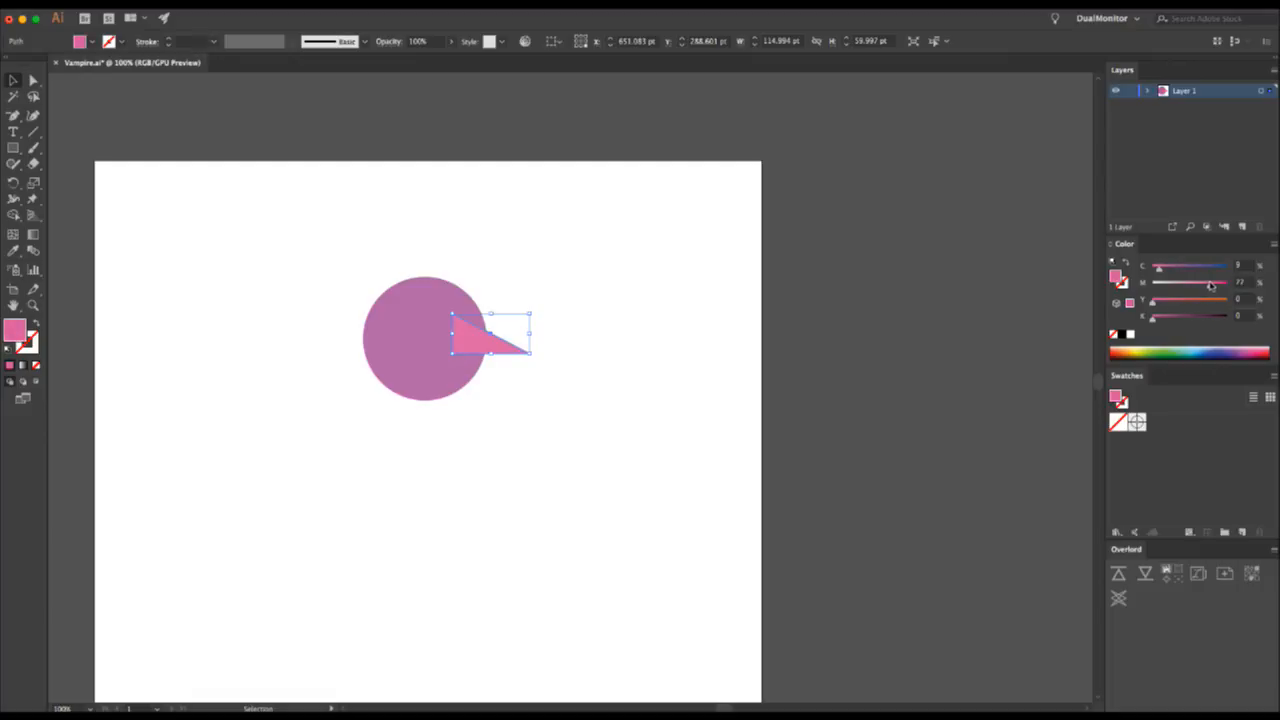
{"action": "left_click", "coordinate": [539, 355]}
- Draw a 25 pt circle as an eye on the head, just left of the nose, and fill it black
{"action": "left_click", "coordinate": [411, 322]}
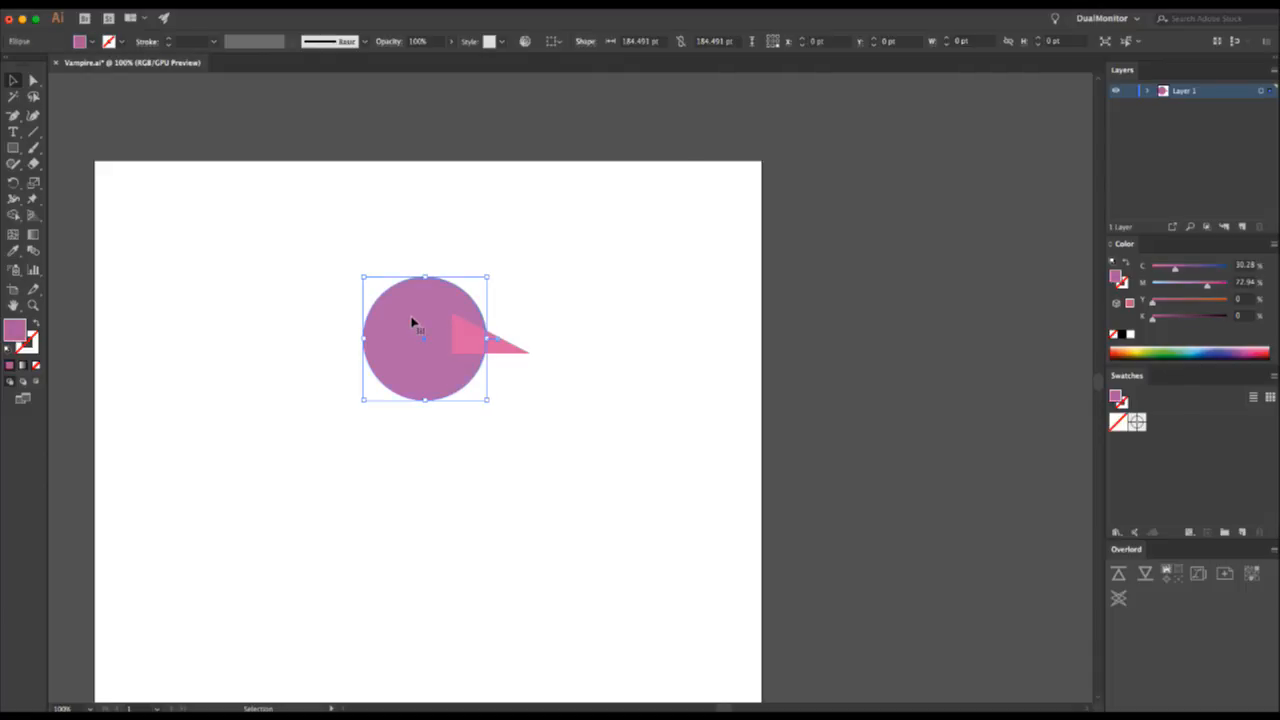
{"action": "key", "text": "l"}
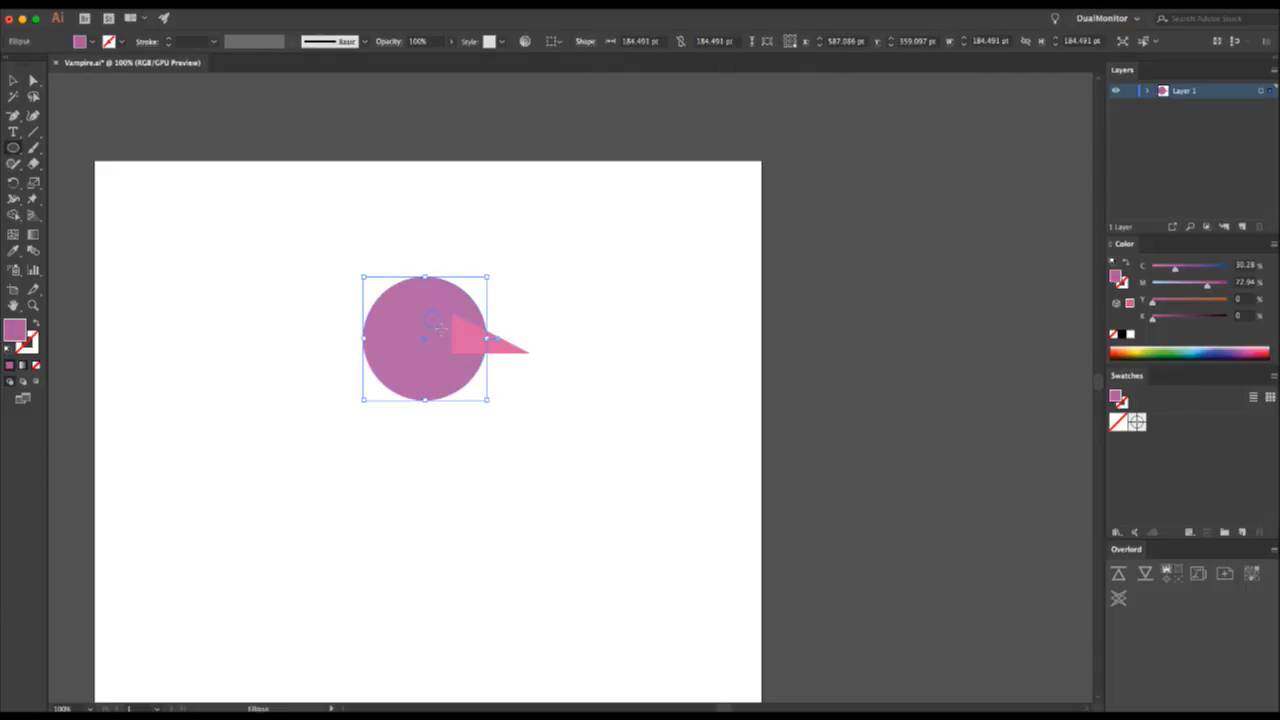
{"action": "left_click_drag", "start_coordinate": [441, 329], "coordinate": [441, 328]}
{"action": "key", "text": "v"}
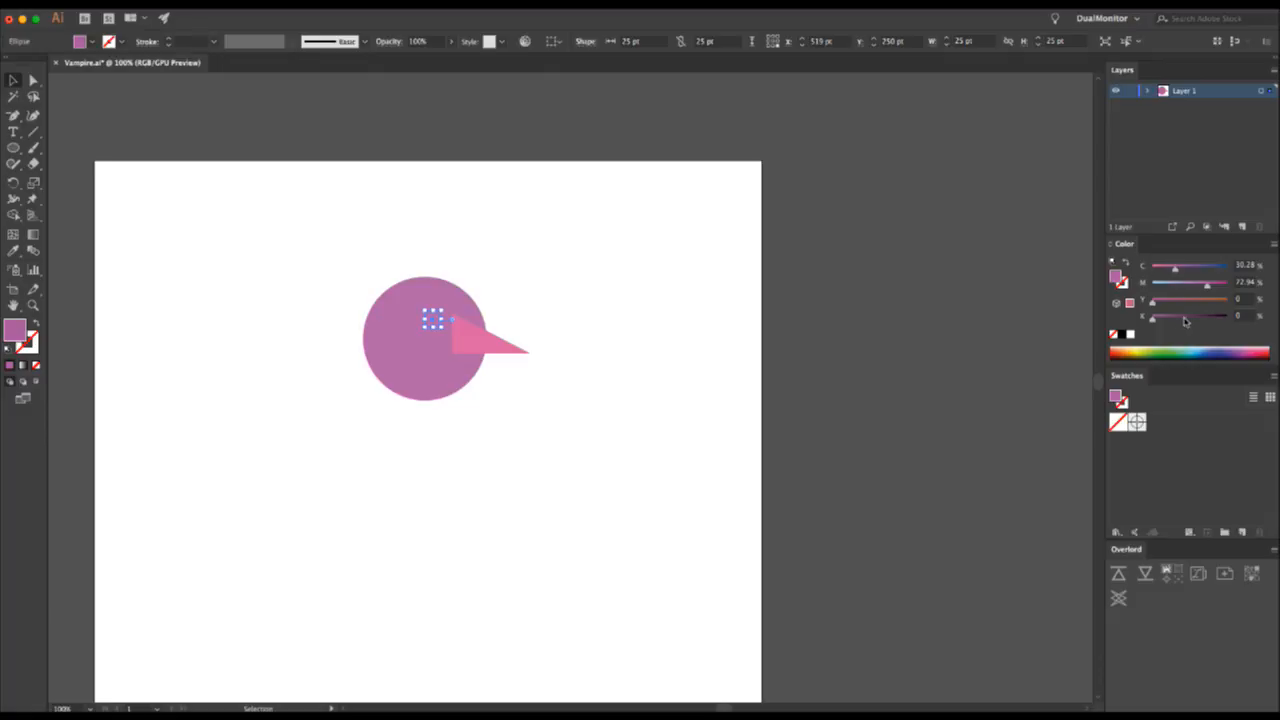
{"action": "left_click", "coordinate": [1124, 333]}
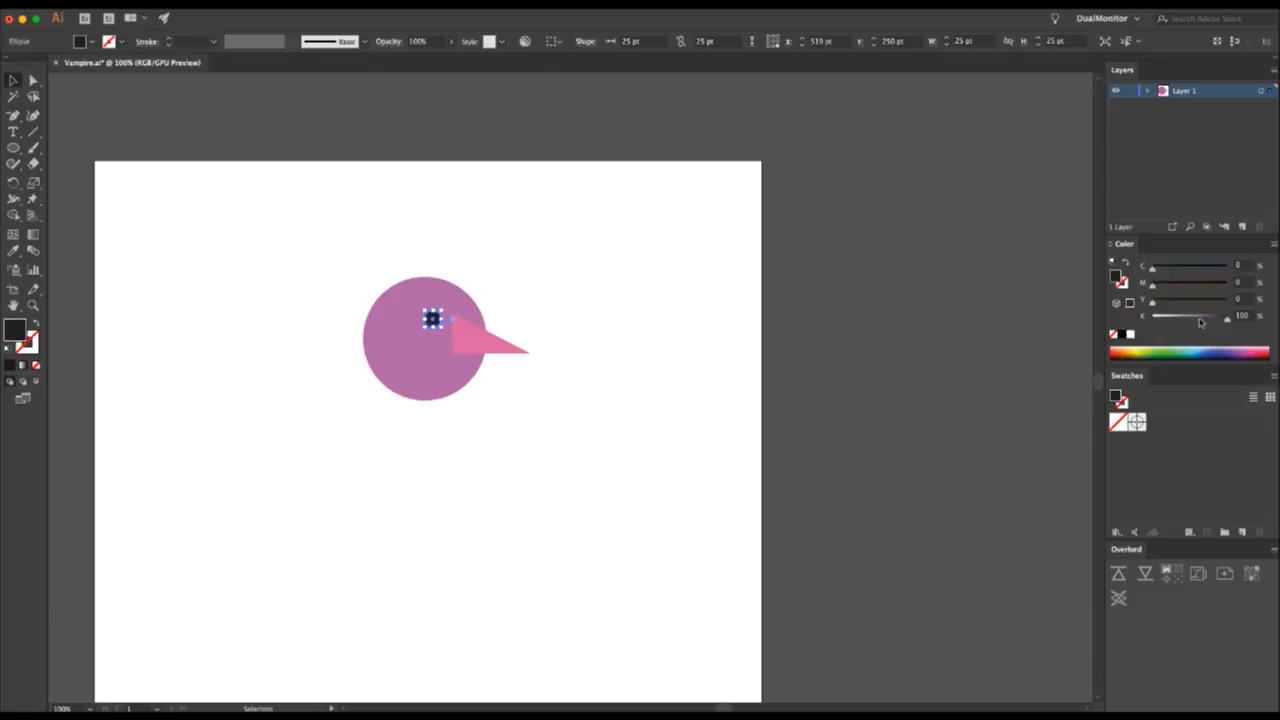
{"action": "left_click", "coordinate": [599, 321]}
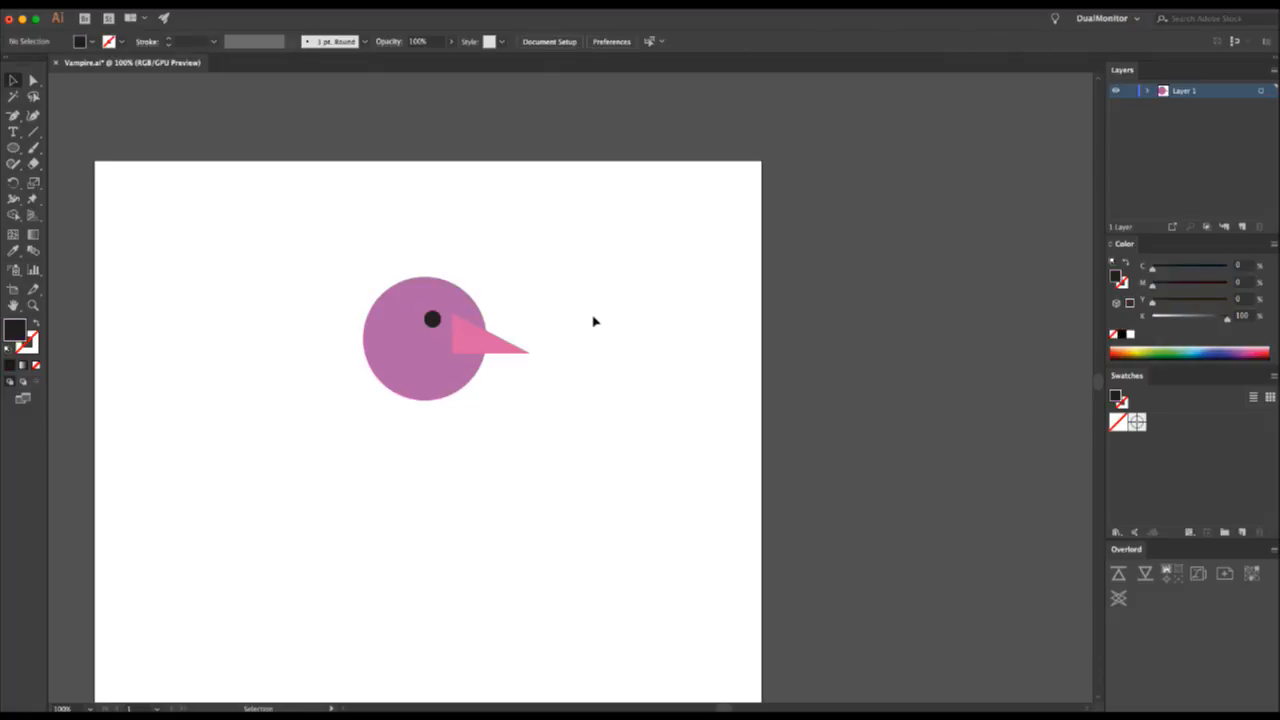
- Shift the triangular nose slightly lower and to the right on the head
{"action": "left_click", "coordinate": [476, 344]}
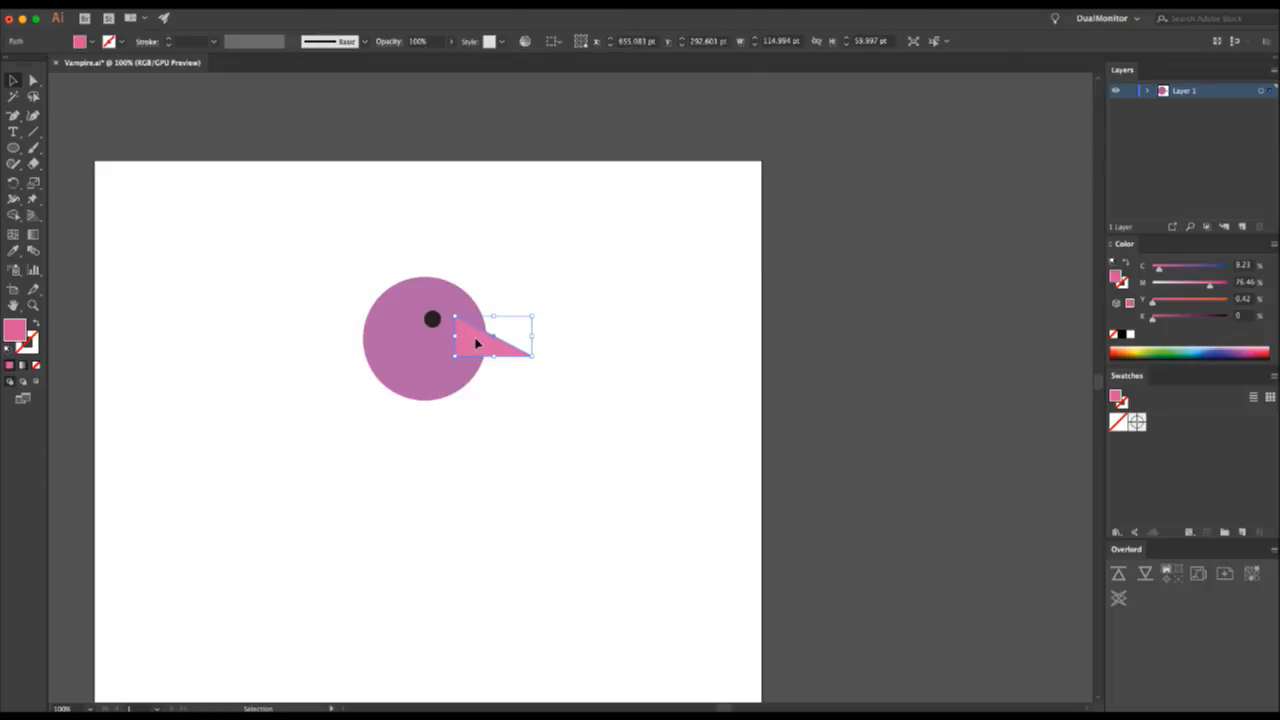
{"action": "left_click_drag", "start_coordinate": [476, 344], "coordinate": [475, 346]}
- Draw a small purple circle as an ear and position it overlapping the middle of the head's left edge
{"action": "left_click", "coordinate": [422, 341]}
{"action": "key", "text": "l"}
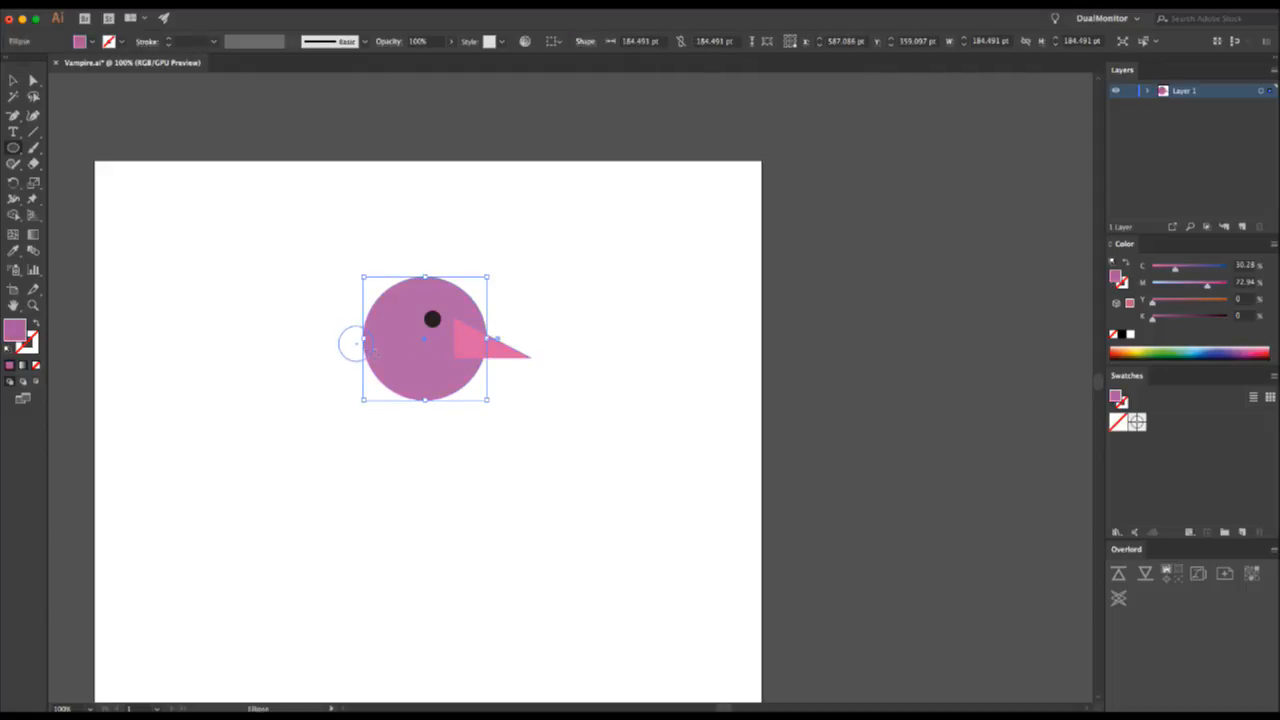
{"action": "key", "text": "v"}
{"action": "left_click_drag", "start_coordinate": [375, 352], "coordinate": [351, 339]}
{"action": "left_click", "coordinate": [609, 314]}
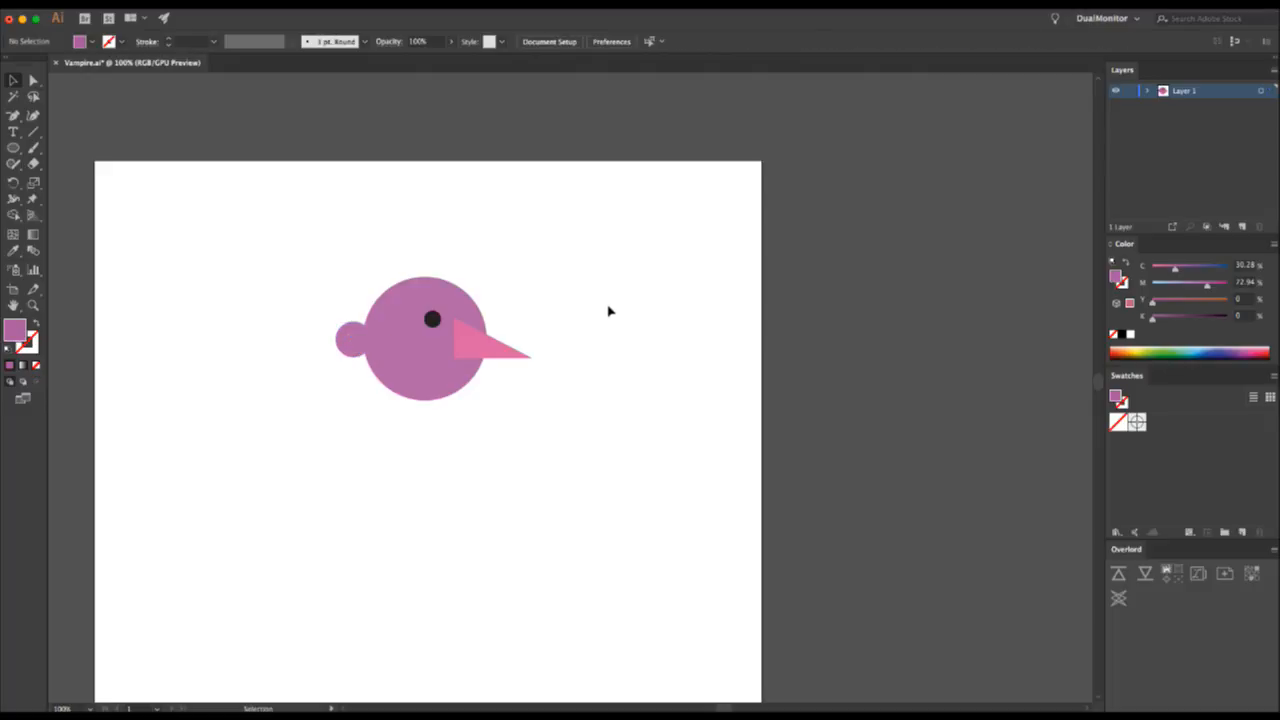
- Draw a 27 pt circle over the nose's lower edge and fill it with the eye's black
{"action": "left_click", "coordinate": [496, 344]}
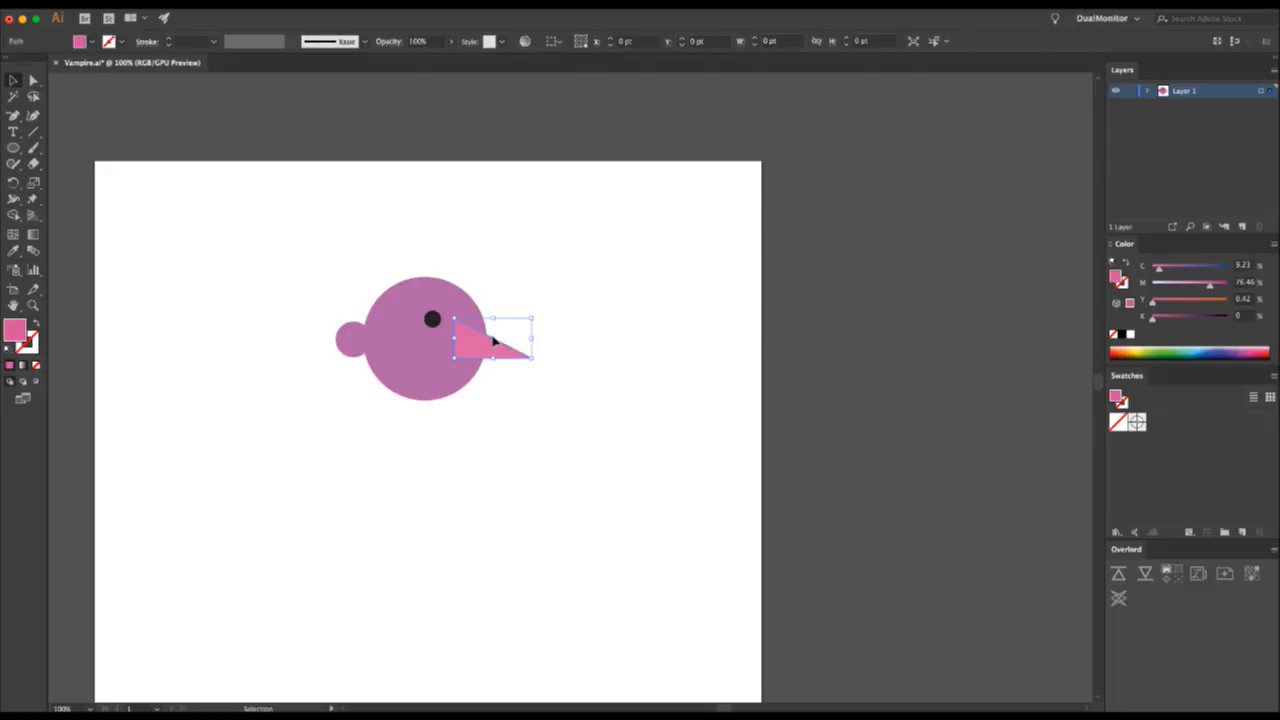
{"action": "key", "text": "l"}
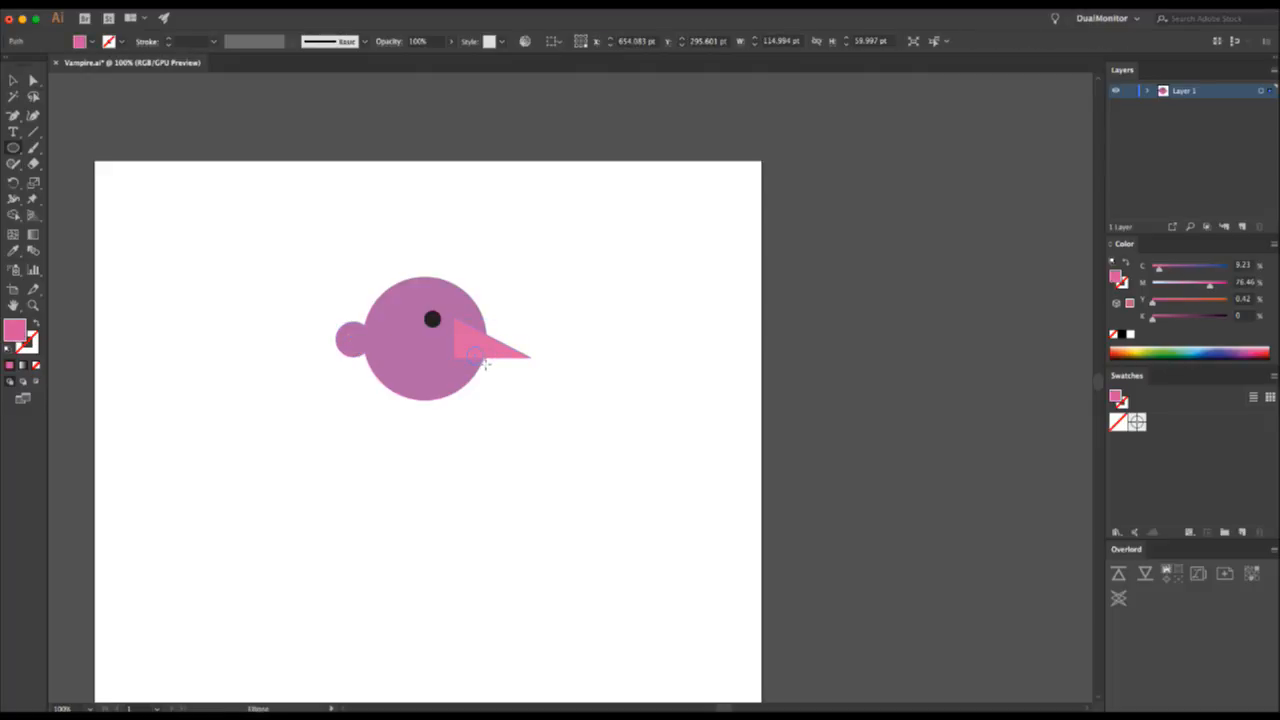
{"action": "left_click_drag", "start_coordinate": [485, 364], "coordinate": [485, 365]}
{"action": "key", "text": "v"}
{"action": "key", "text": "i"}
{"action": "left_click", "coordinate": [433, 319]}
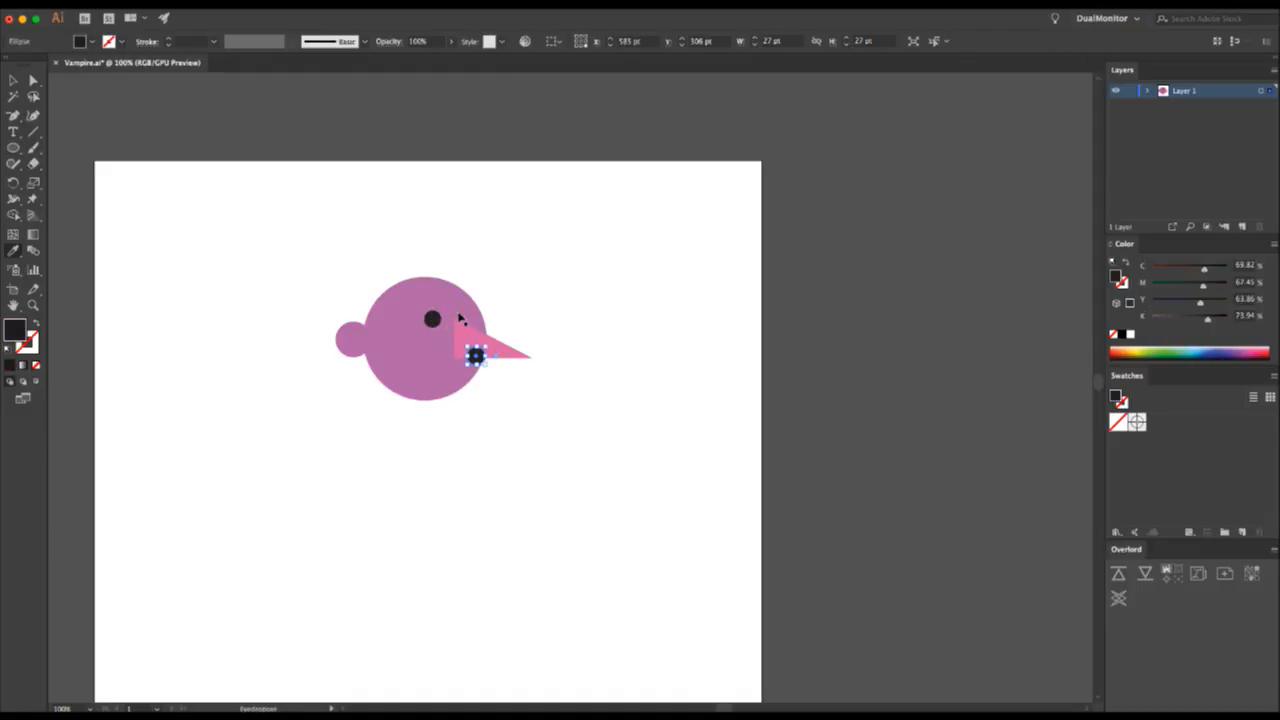
- Subtract the small black circle from the triangular nose to cut a rounded notch in its lower edge
{"action": "key", "text": "v"}
{"action": "left_click", "coordinate": [462, 330]}
{"action": "left_click", "coordinate": [475, 350], "text": "shift"}
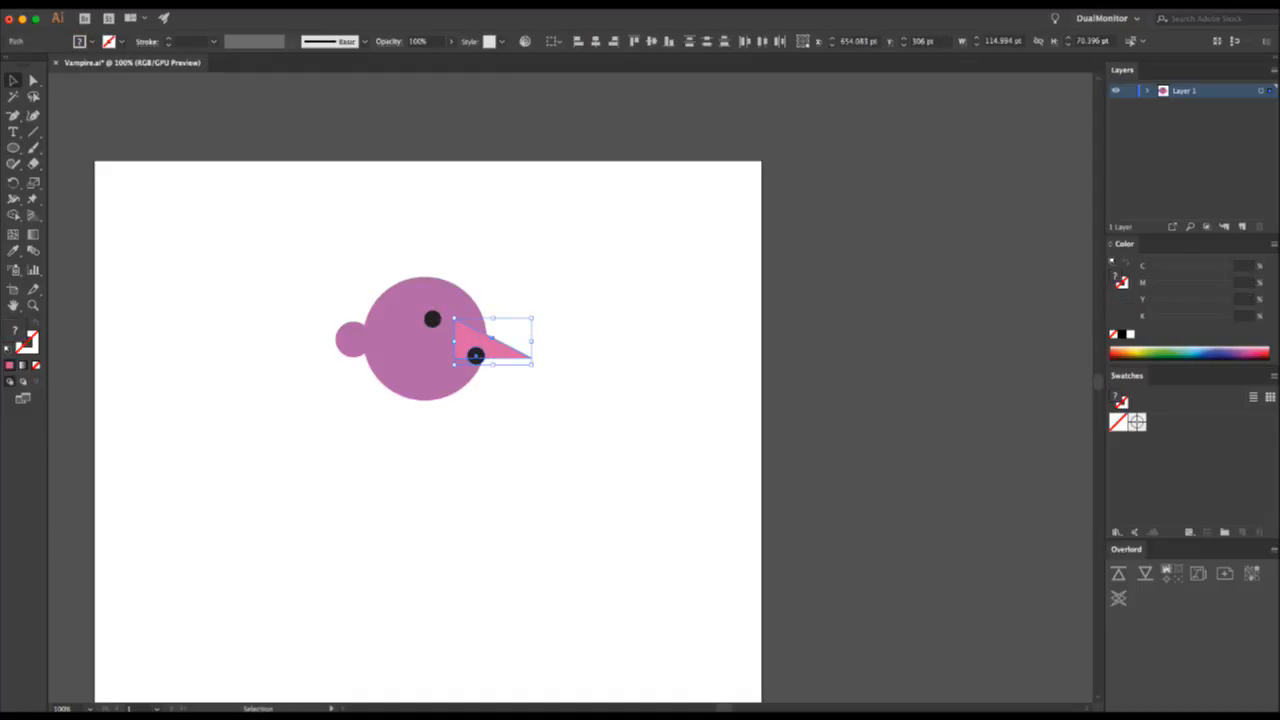
{"action": "key", "text": "super+4"}
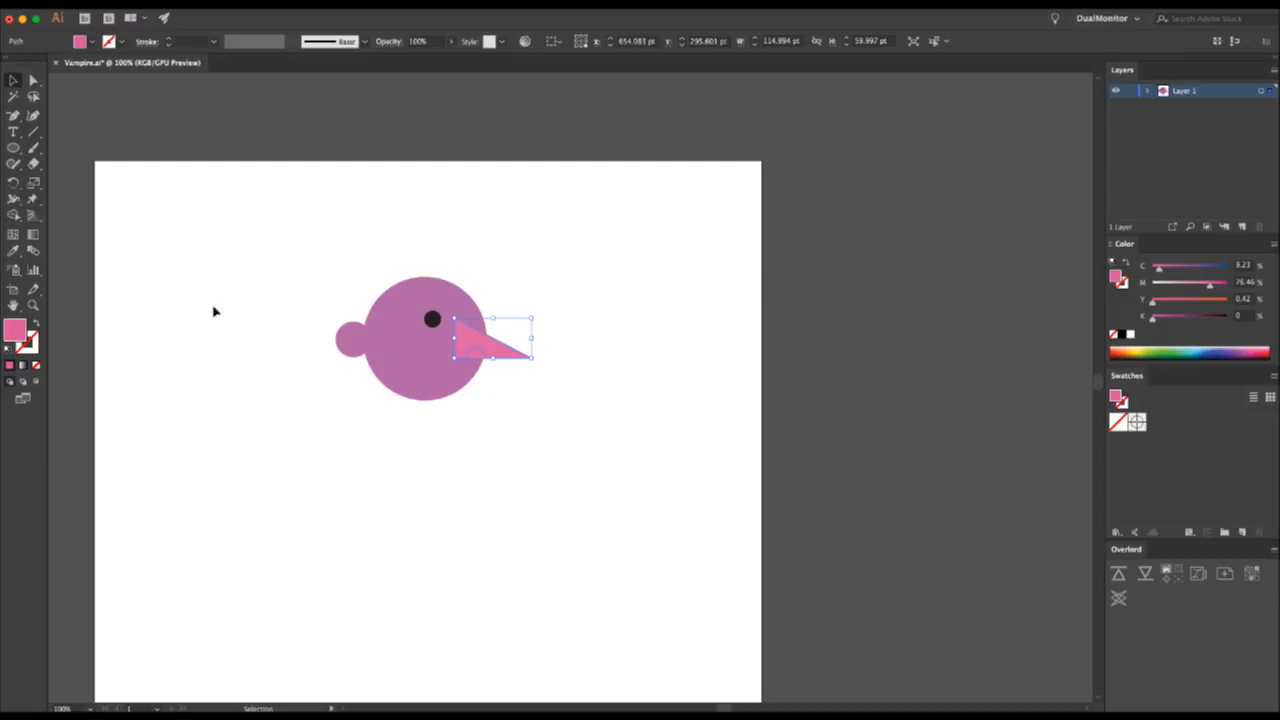
- Undo the notch subtraction and move the black half circle slightly left along the nose's lower edge as a nostril
{"action": "key", "text": "super+z"}
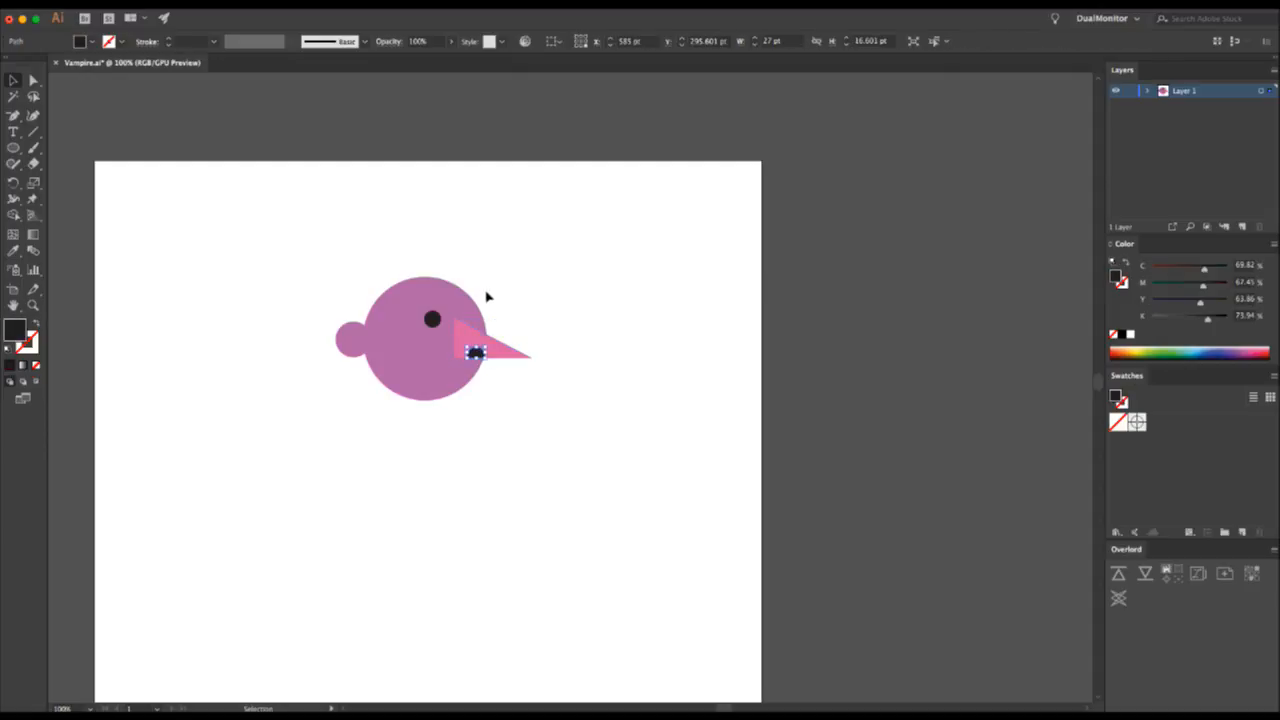
{"action": "left_click", "coordinate": [510, 294]}
{"action": "key", "text": "z"}
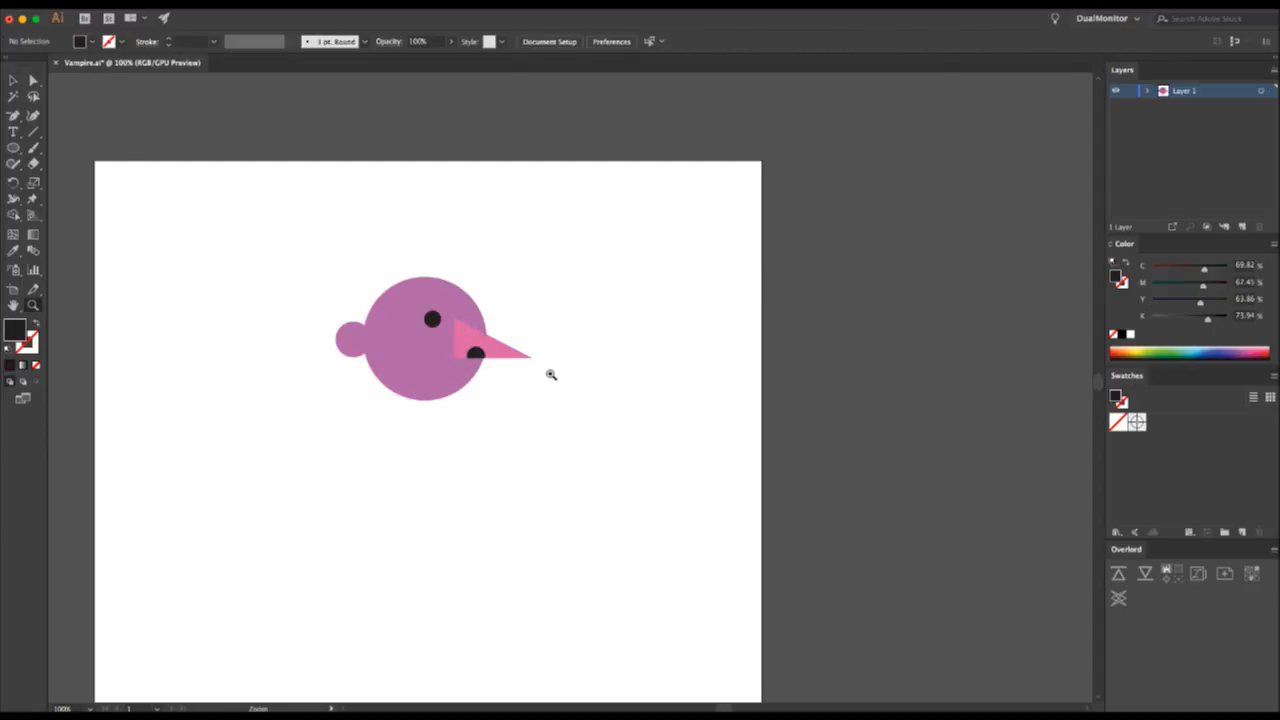
{"action": "left_click", "coordinate": [549, 373]}
{"action": "key", "text": "v"}
{"action": "left_click", "coordinate": [455, 357]}
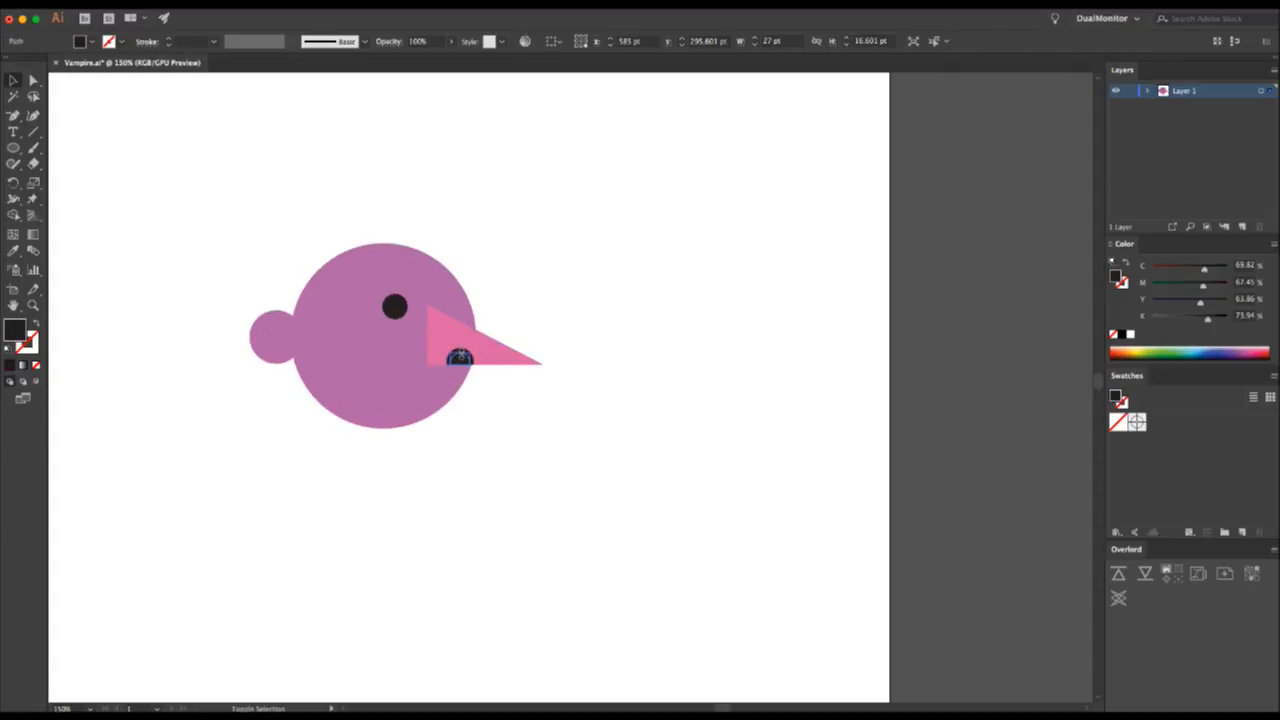
{"action": "left_click", "coordinate": [500, 384]}
{"action": "left_click_drag", "start_coordinate": [462, 361], "coordinate": [454, 360]}
- Duplicate the eye beside the nose at about 21 pt, and shift the nose and nostril slightly left
{"action": "left_click", "coordinate": [393, 303]}
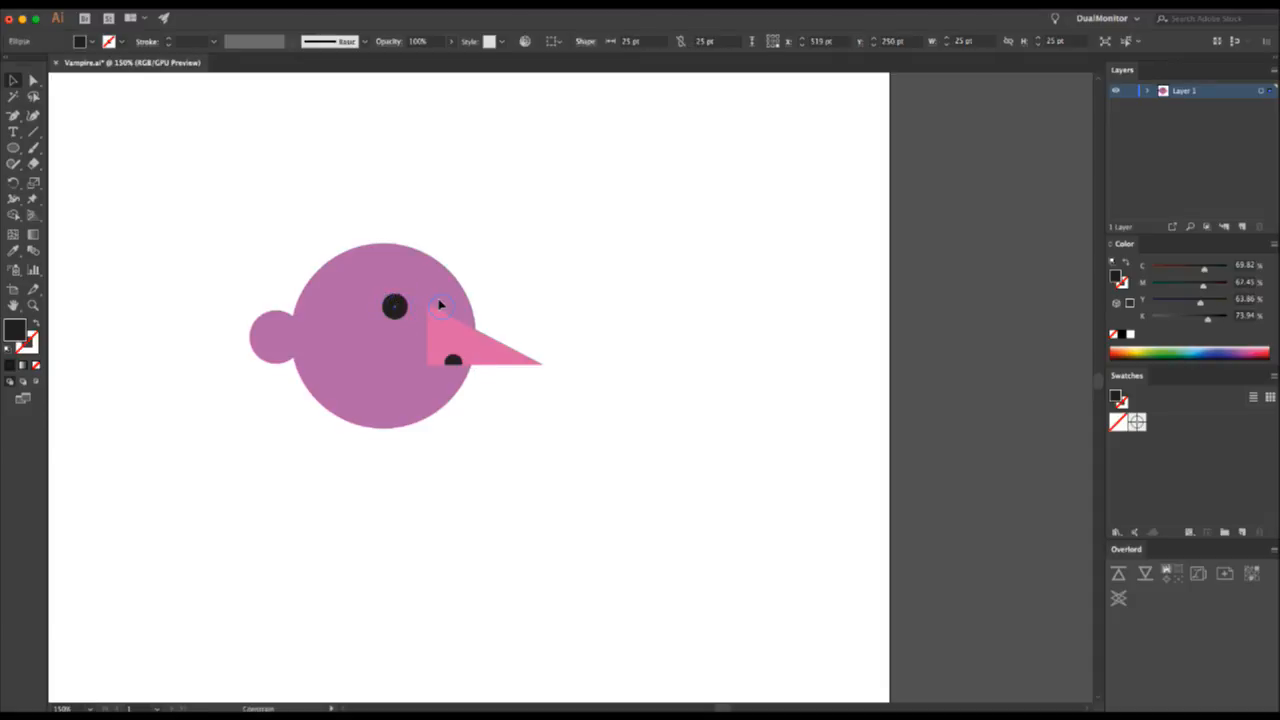
{"action": "left_click_drag", "start_coordinate": [446, 304], "coordinate": [458, 298]}
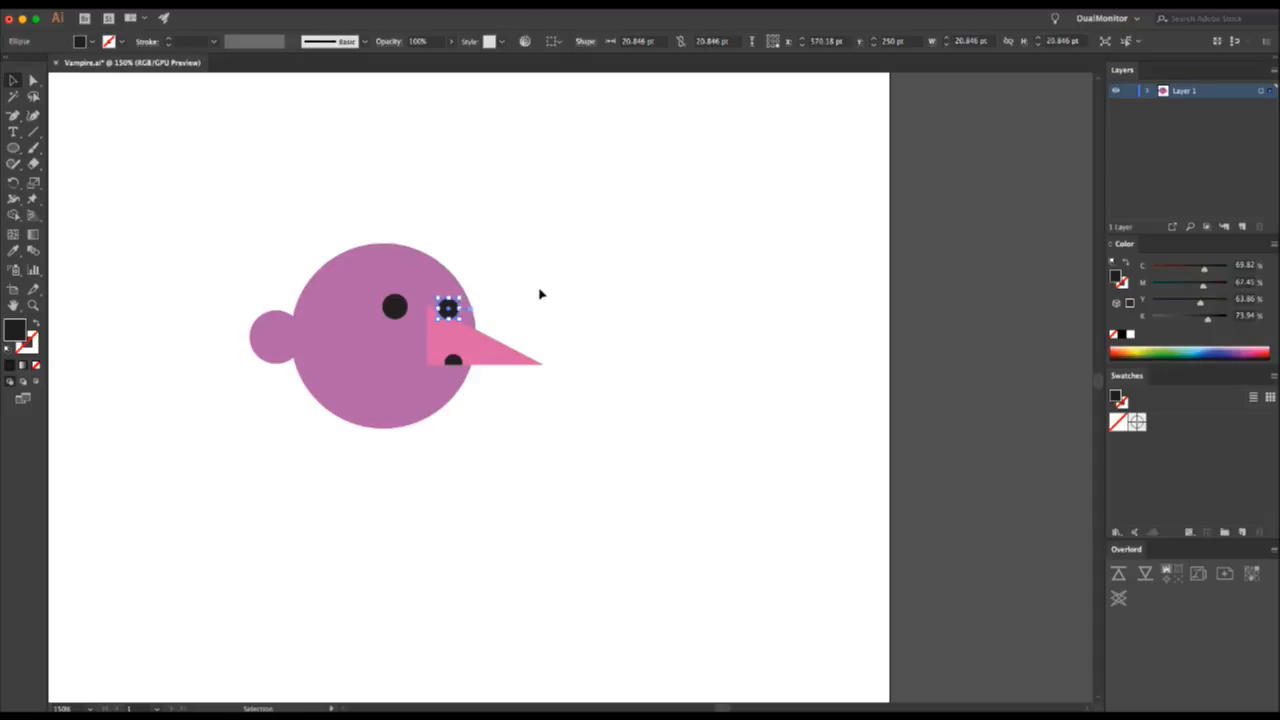
{"action": "left_click", "coordinate": [449, 358]}
{"action": "left_click", "coordinate": [438, 321], "text": "shift"}
- Overlay the ear with a dark purple circle about 32 pt wide and a rectangle about 35 by 67 pt over its right half
{"action": "key", "text": "v"}
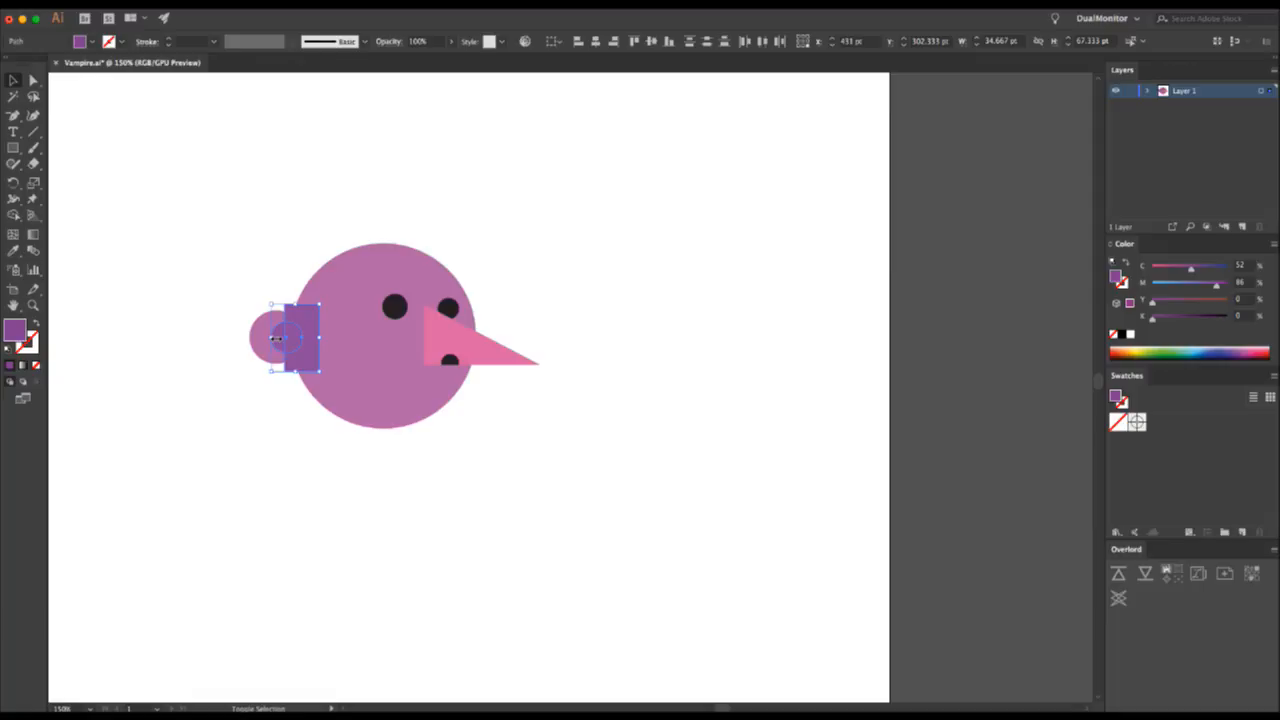
{"action": "key", "text": "v"}
{"action": "left_click", "coordinate": [12, 149]}
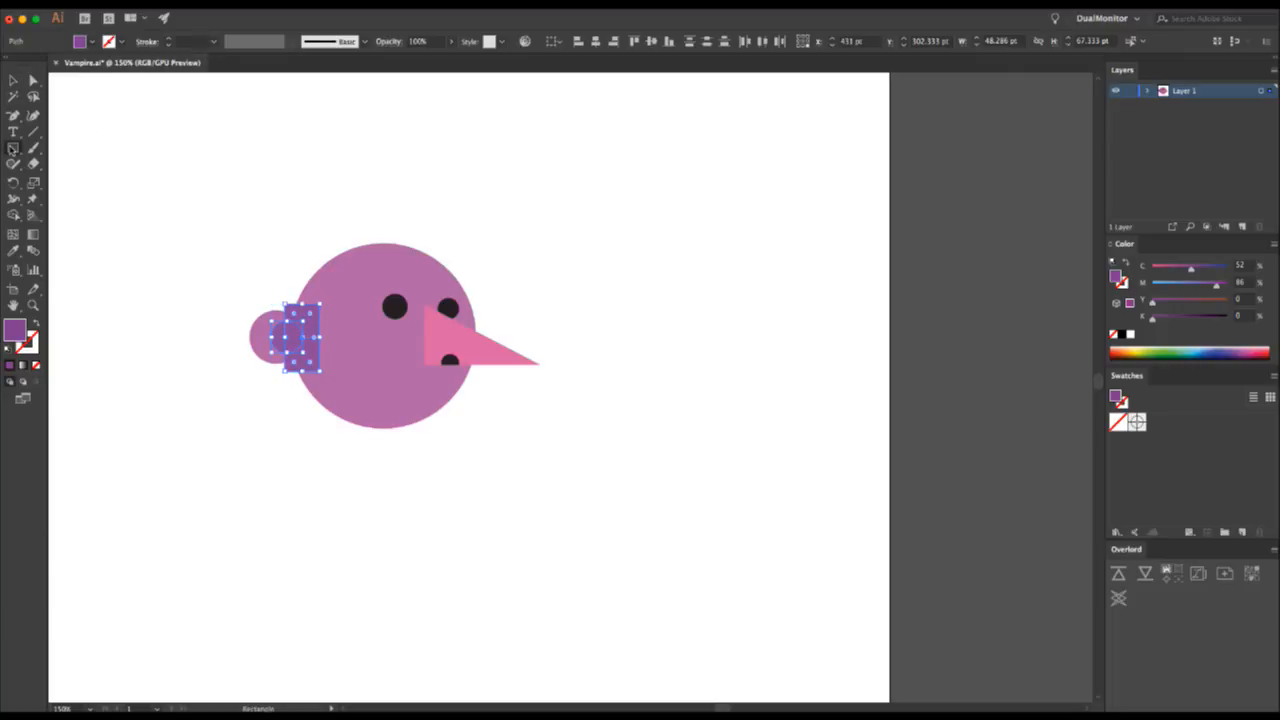
{"action": "key", "text": "super+z"}
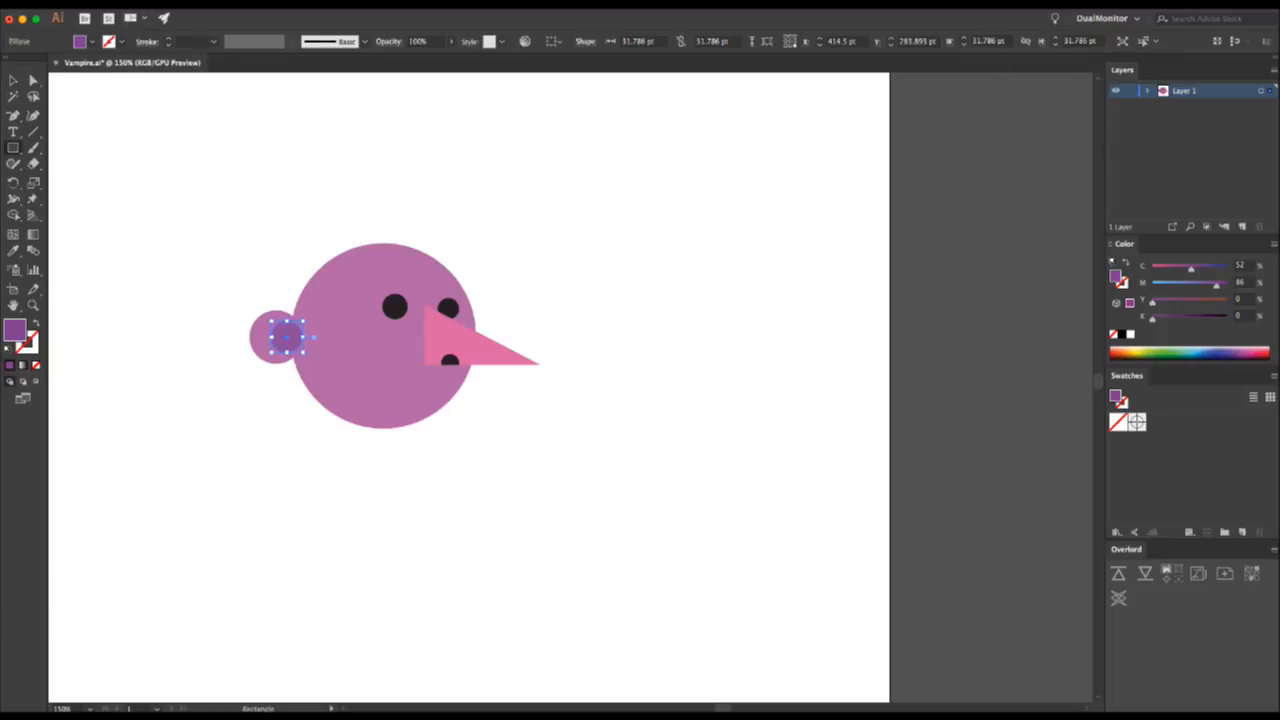
{"action": "left_click", "coordinate": [142, 8]}
{"action": "left_click", "coordinate": [154, 27]}
- Try to intersect the dark purple circle on the ear with the overlapping rectangle, and undo it
{"action": "key", "text": "v"}
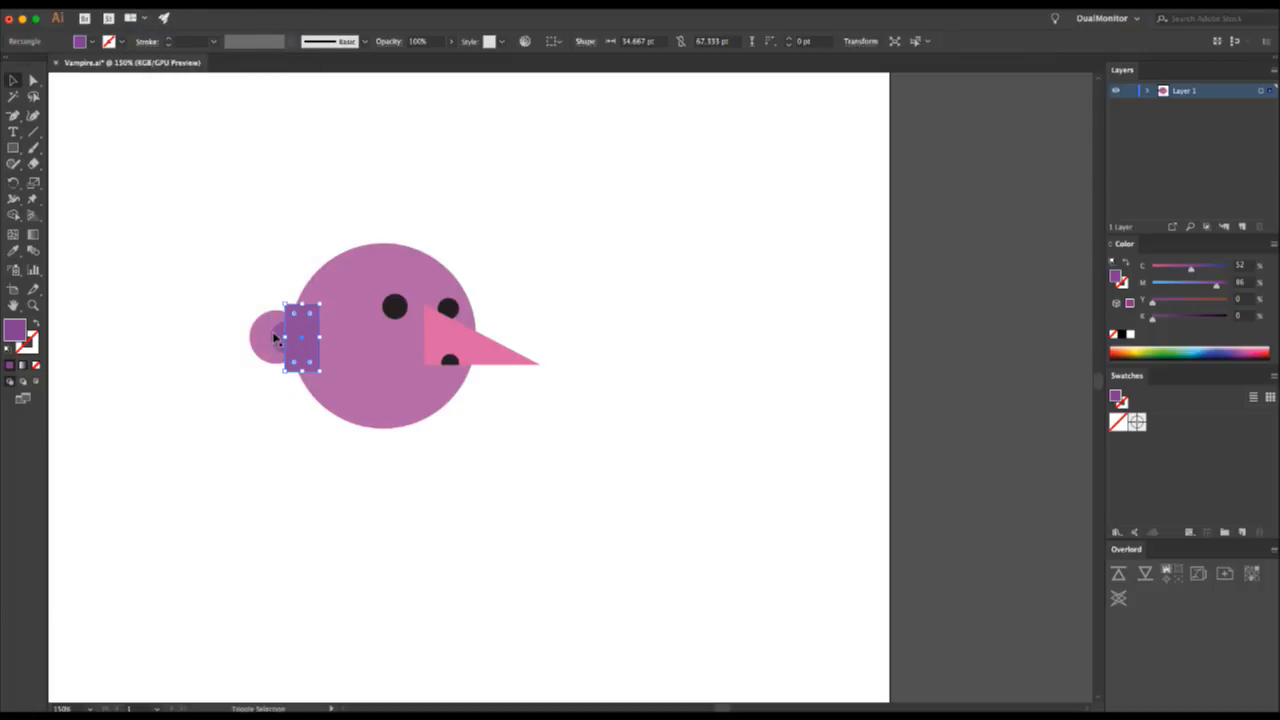
{"action": "left_click", "coordinate": [276, 337], "text": "shift"}
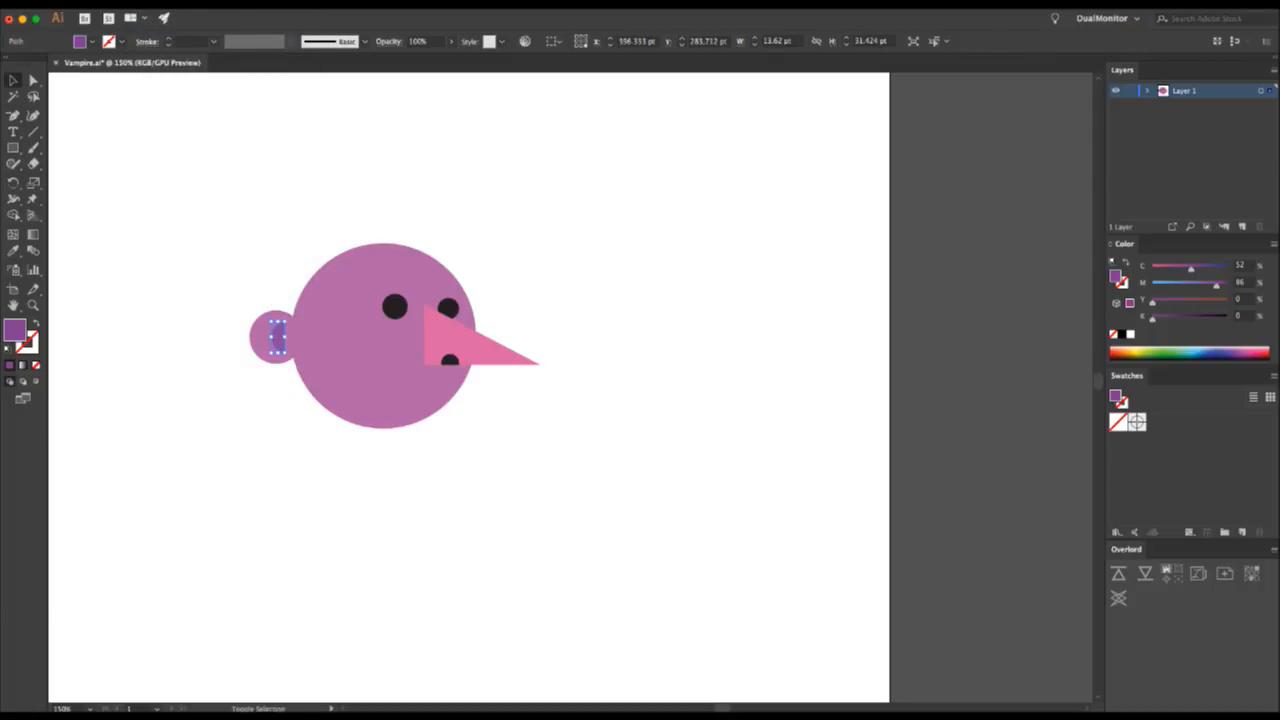
{"action": "left_click", "coordinate": [274, 409]}
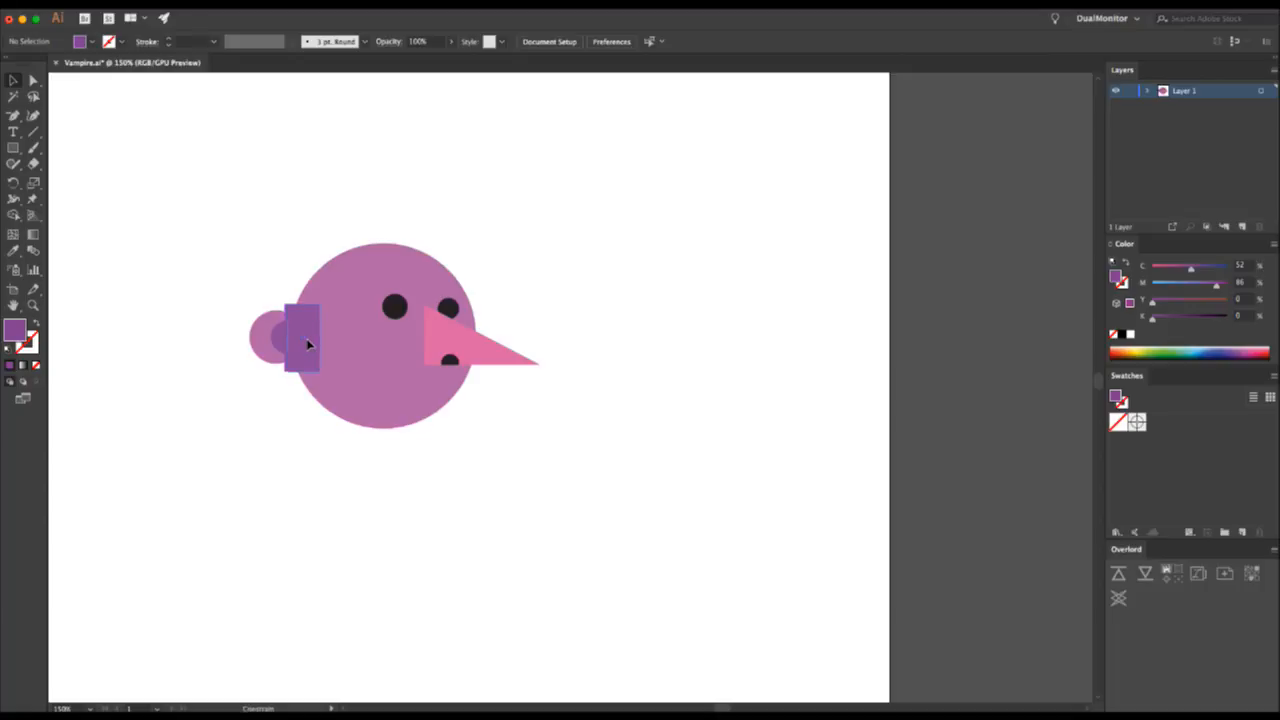
- Shift the rectangle slightly right, intersect it with the dark circle, and center the resulting half circle inside the ear
{"action": "left_click", "coordinate": [305, 345]}
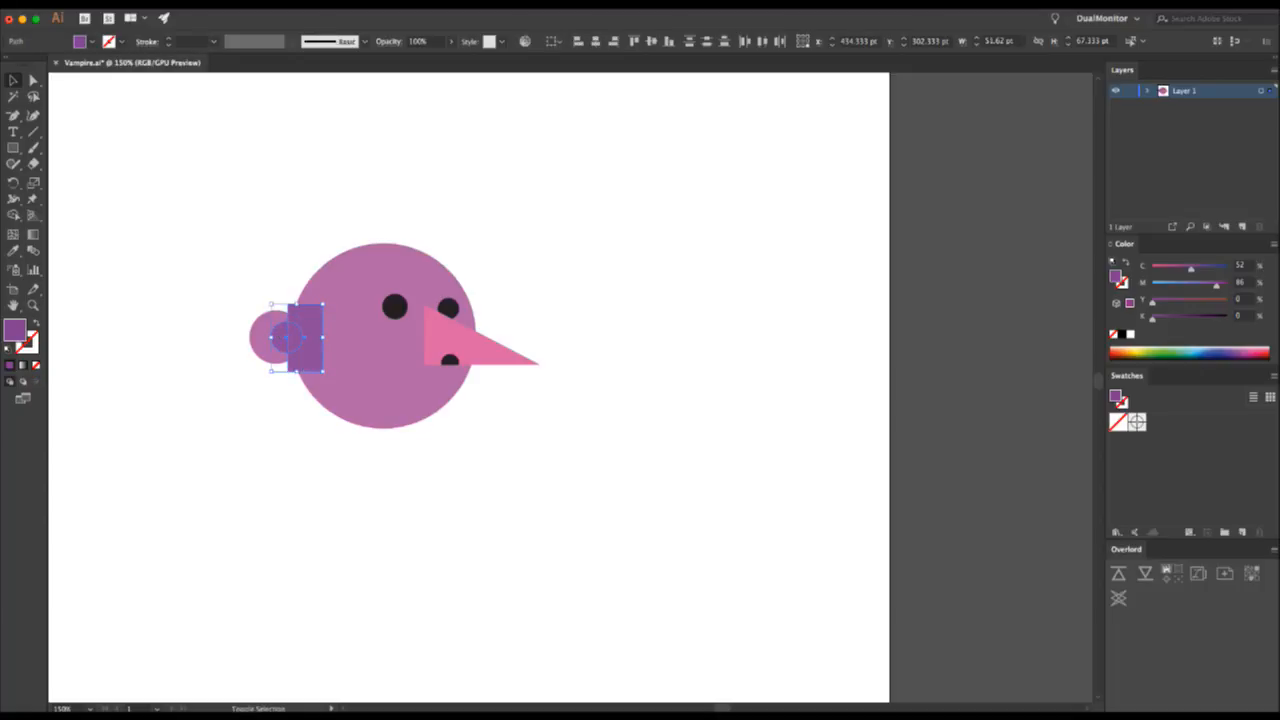
{"action": "key", "text": "super+4"}
{"action": "left_click", "coordinate": [246, 505]}
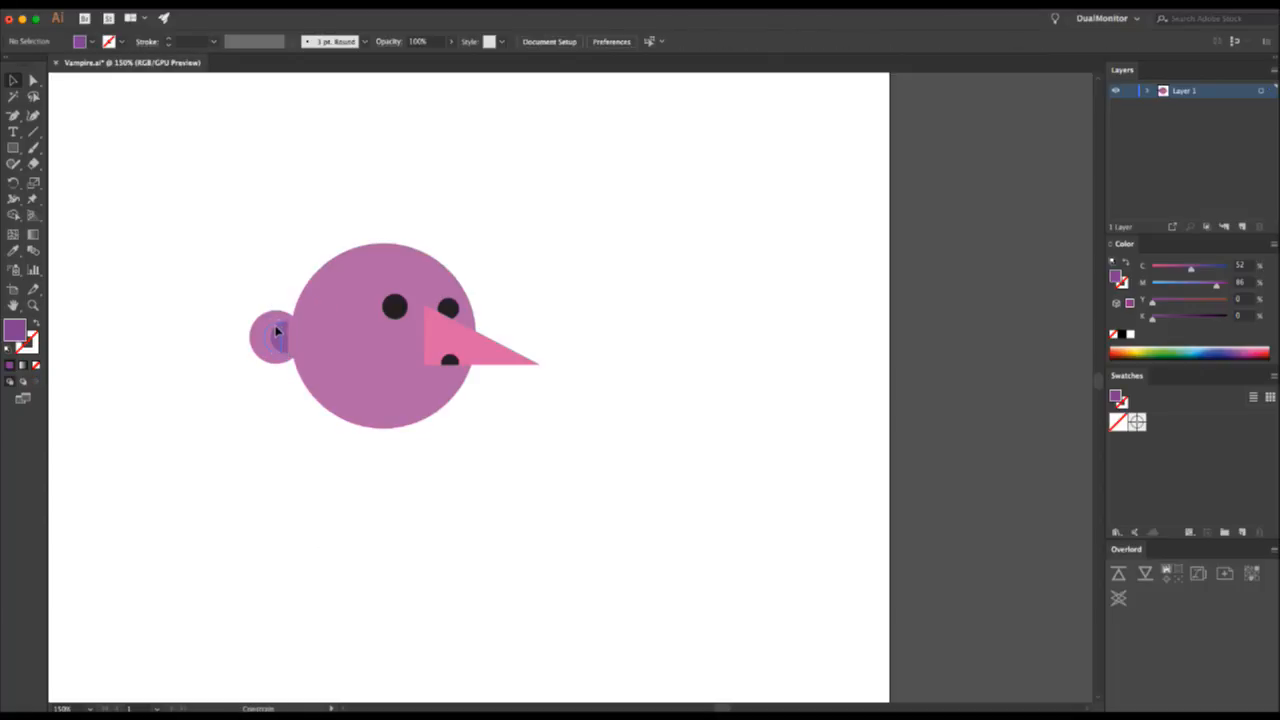
{"action": "left_click", "coordinate": [277, 331]}
- Save the head's purple and the nose's pink as swatches
{"action": "left_click", "coordinate": [309, 320]}
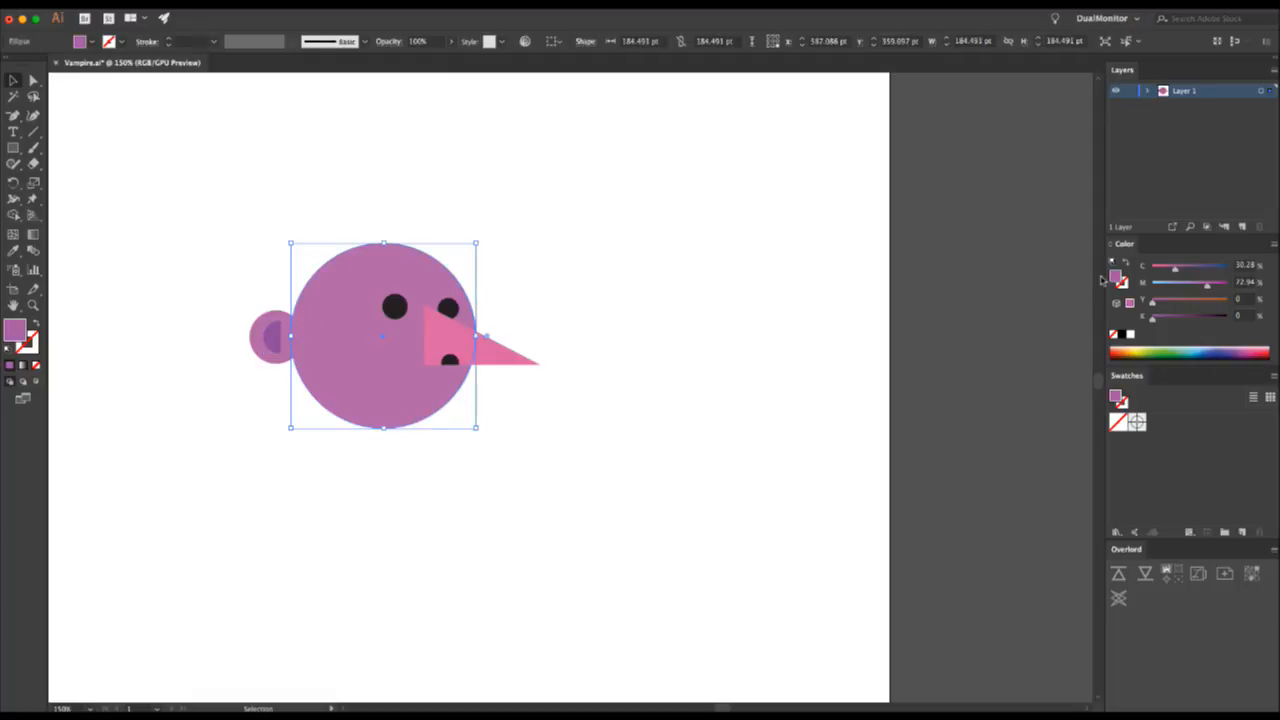
{"action": "left_click_drag", "start_coordinate": [1118, 277], "coordinate": [1160, 424]}
{"action": "left_click", "coordinate": [461, 325]}
{"action": "left_click_drag", "start_coordinate": [1118, 398], "coordinate": [1148, 418]}
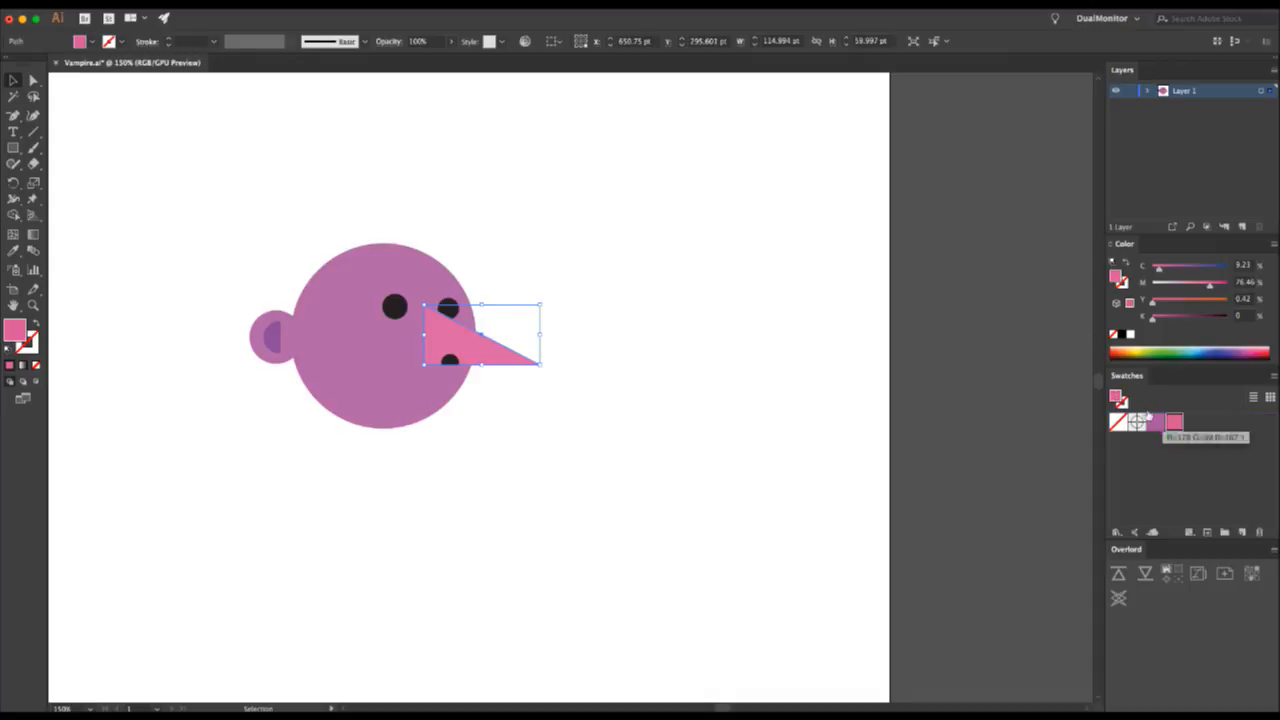
{"action": "left_click", "coordinate": [815, 378]}
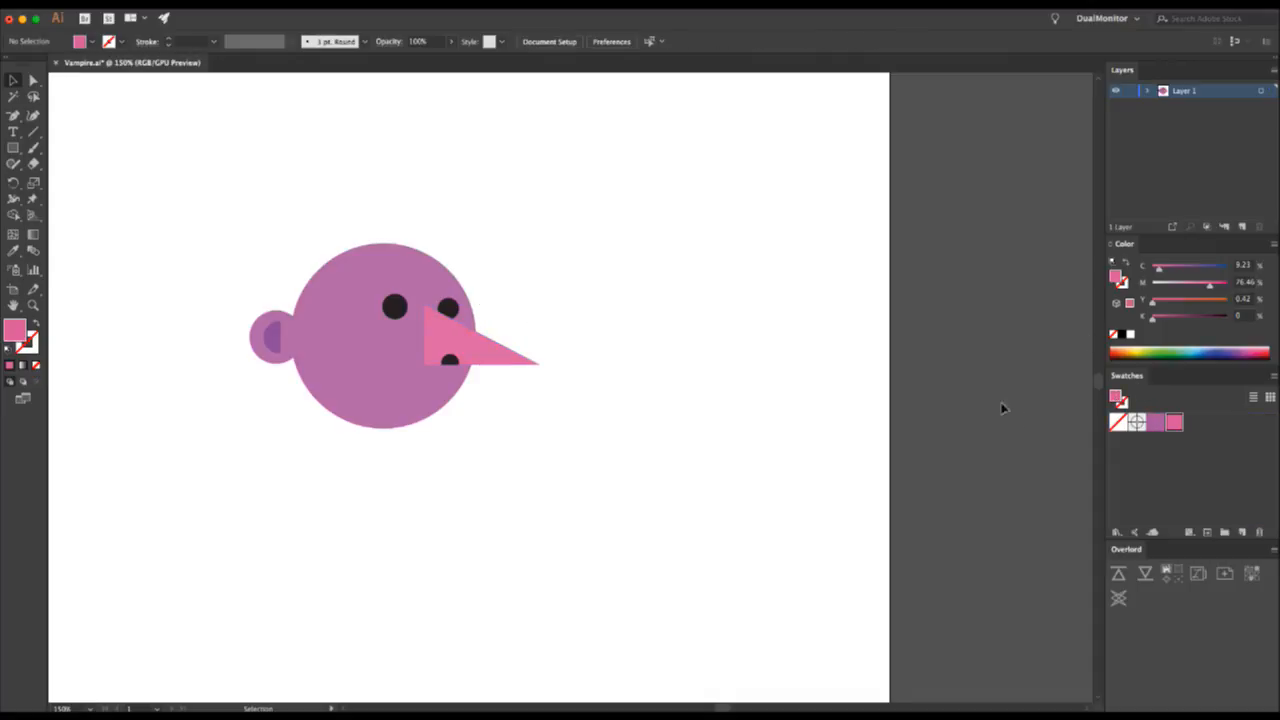
- Create a color group from the eye's black and move the purple and pink swatches into it
{"action": "left_click", "coordinate": [393, 305]}
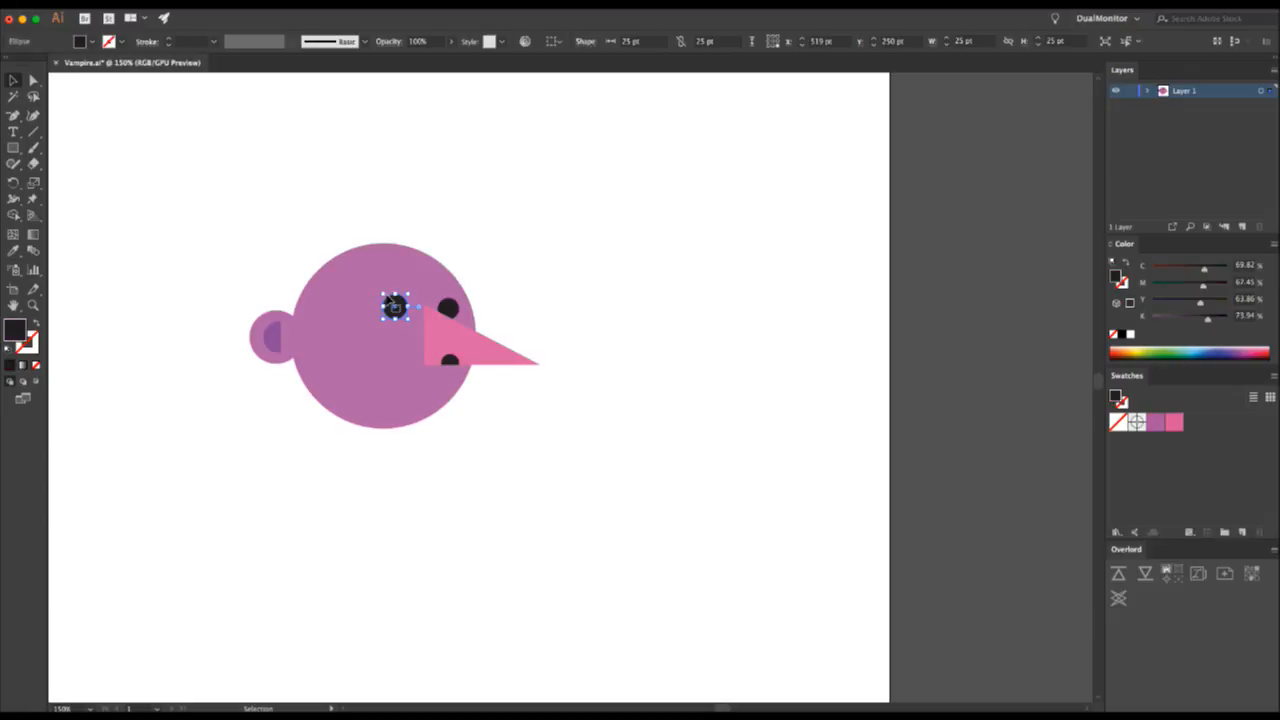
{"action": "left_click", "coordinate": [1217, 527]}
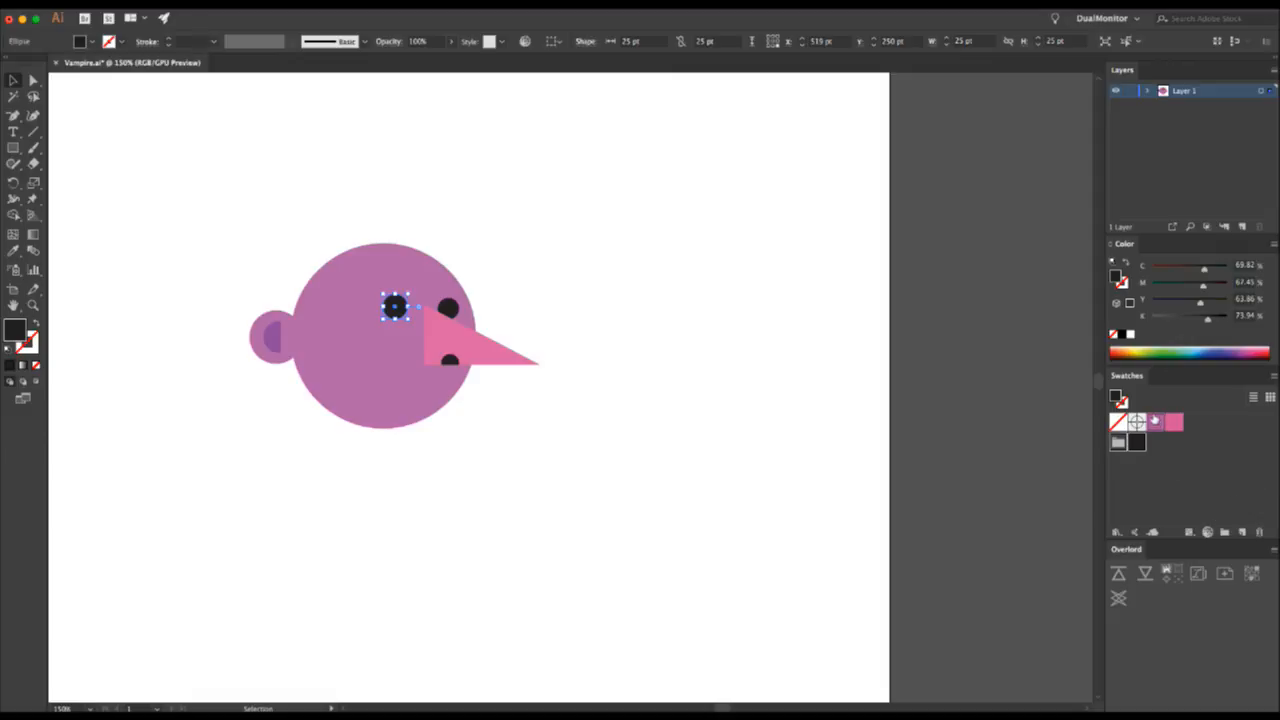
{"action": "left_click_drag", "start_coordinate": [1155, 421], "coordinate": [1140, 446]}
{"action": "left_click", "coordinate": [521, 309]}
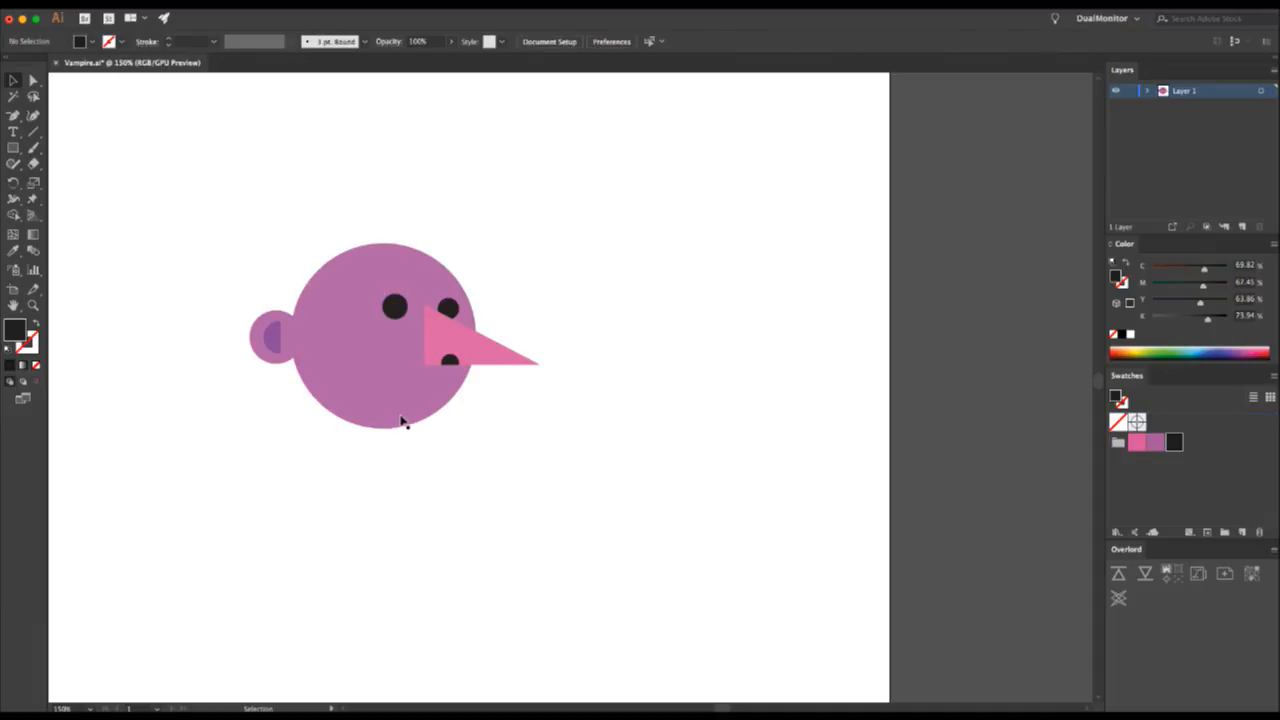
- Draw a neck rectangle about 28 by 101 pt below the head and fill it with the head's purple
{"action": "key", "text": "m"}
{"action": "left_click_drag", "start_coordinate": [361, 388], "coordinate": [390, 488]}
{"action": "key", "text": "v"}
{"action": "key", "text": "i"}
{"action": "left_click", "coordinate": [376, 370]}
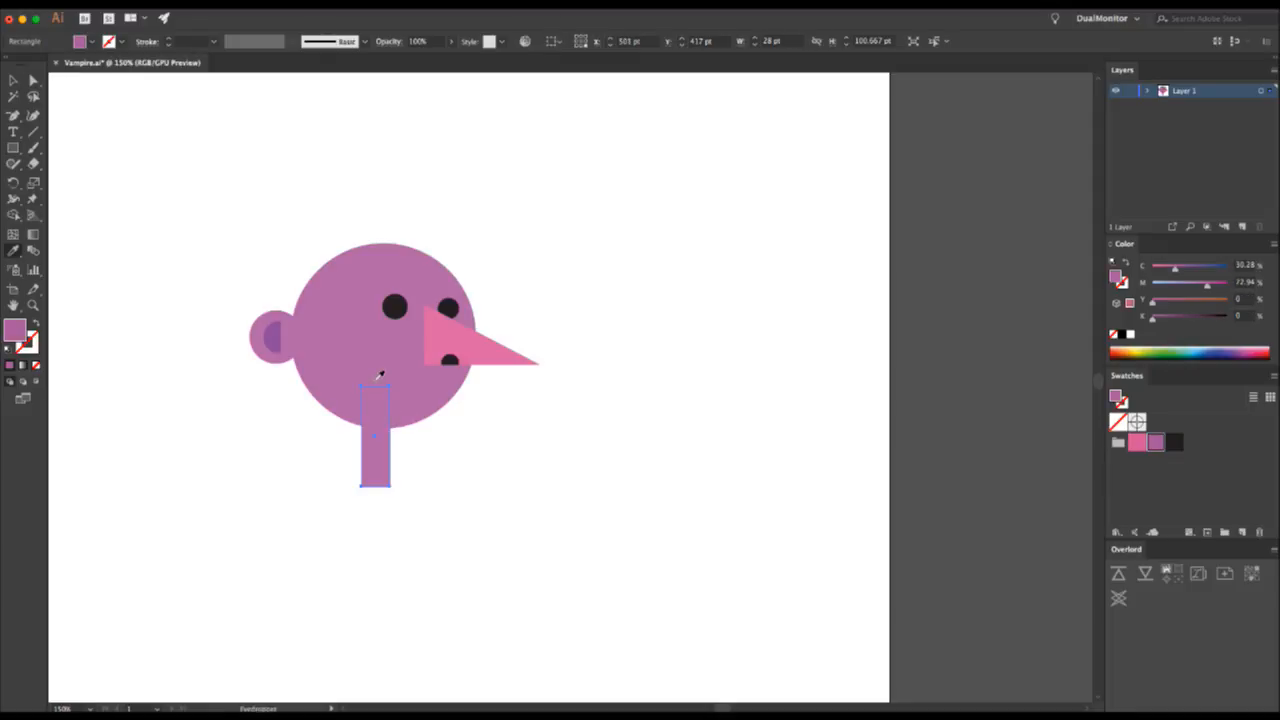
{"action": "left_click", "coordinate": [482, 458]}
- Lengthen the neck downward to about 154 pt and round its ends fully with a 14 pt corner radius
{"action": "left_click", "coordinate": [383, 461]}
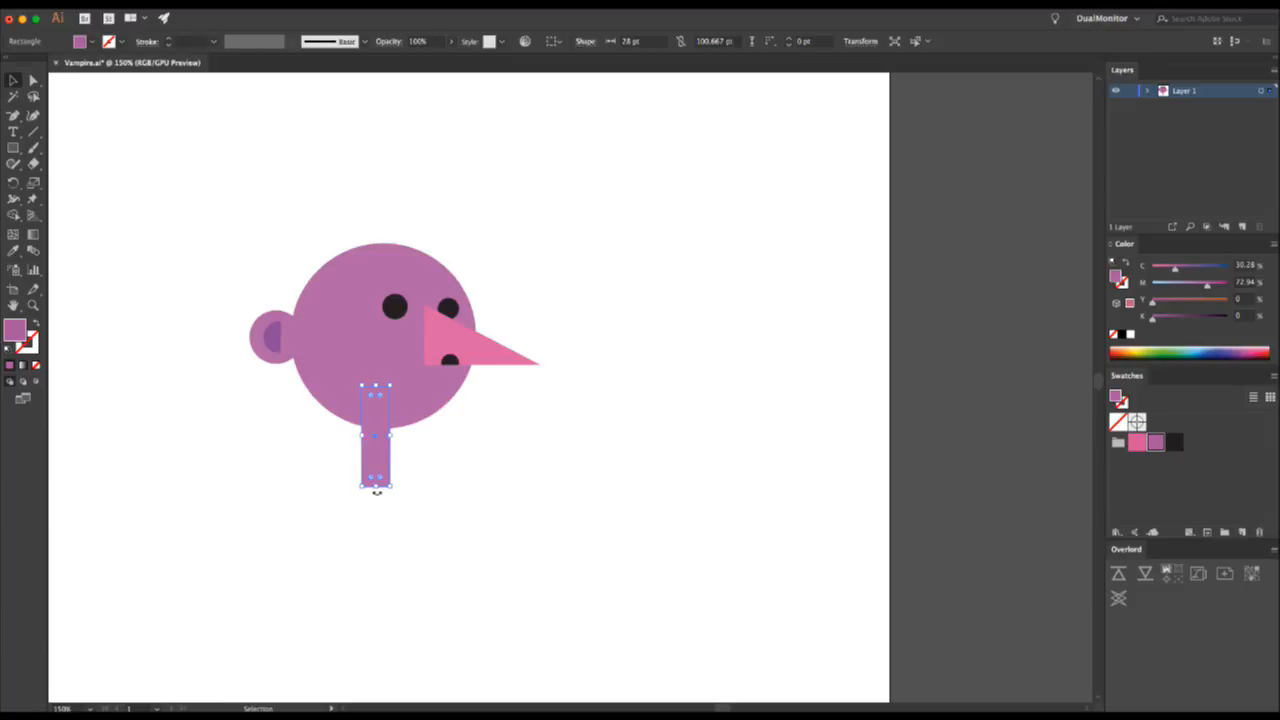
{"action": "left_click_drag", "start_coordinate": [377, 488], "coordinate": [375, 540]}
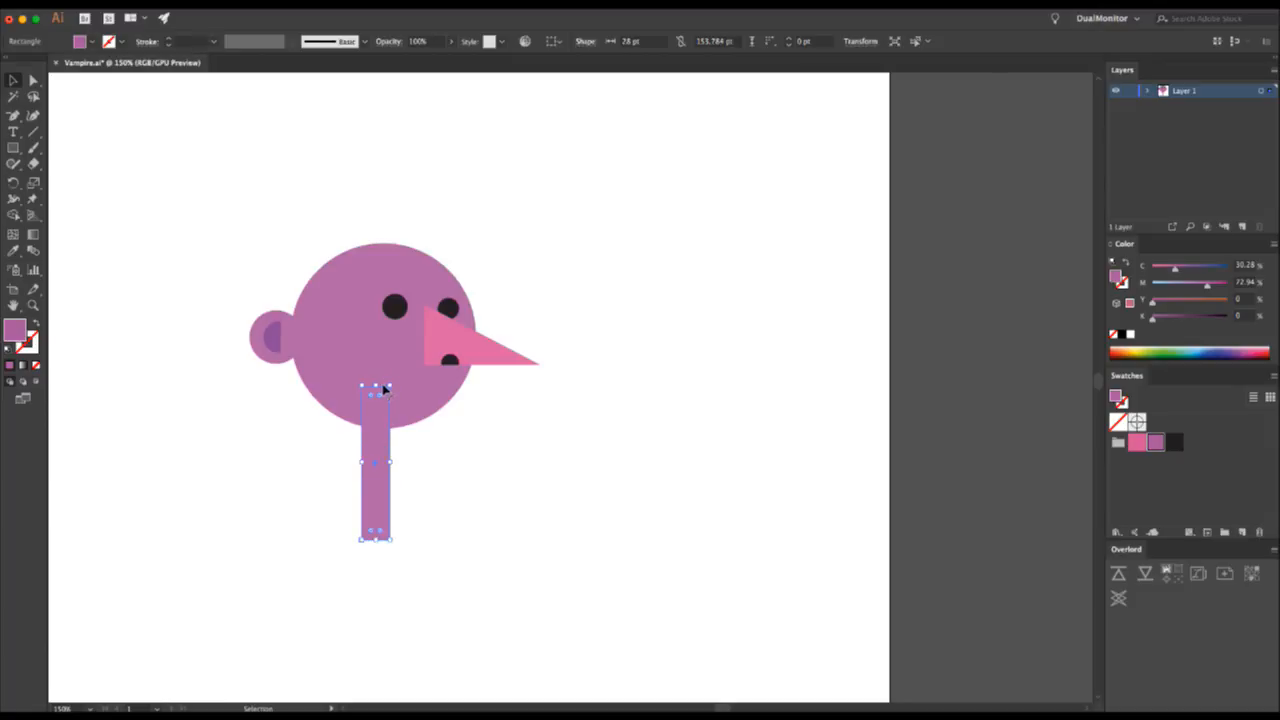
{"action": "left_click_drag", "start_coordinate": [381, 394], "coordinate": [369, 489]}
{"action": "left_click", "coordinate": [411, 457]}
- Duplicate the neck in place, shorten the copy to about 79 pt, and fill it with the inner ear's dark purple as a shadow
{"action": "left_click", "coordinate": [380, 466]}
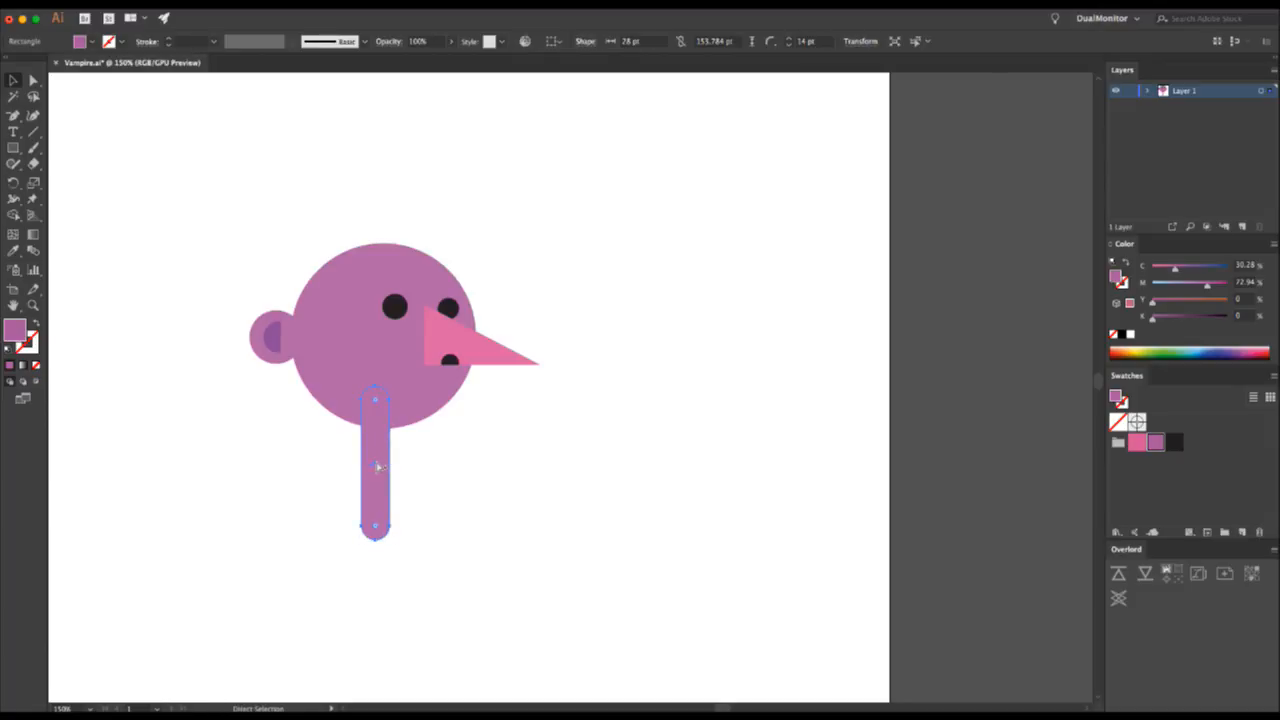
{"action": "key", "text": "super+c"}
{"action": "key", "text": "super+f"}
{"action": "left_click_drag", "start_coordinate": [377, 540], "coordinate": [385, 465]}
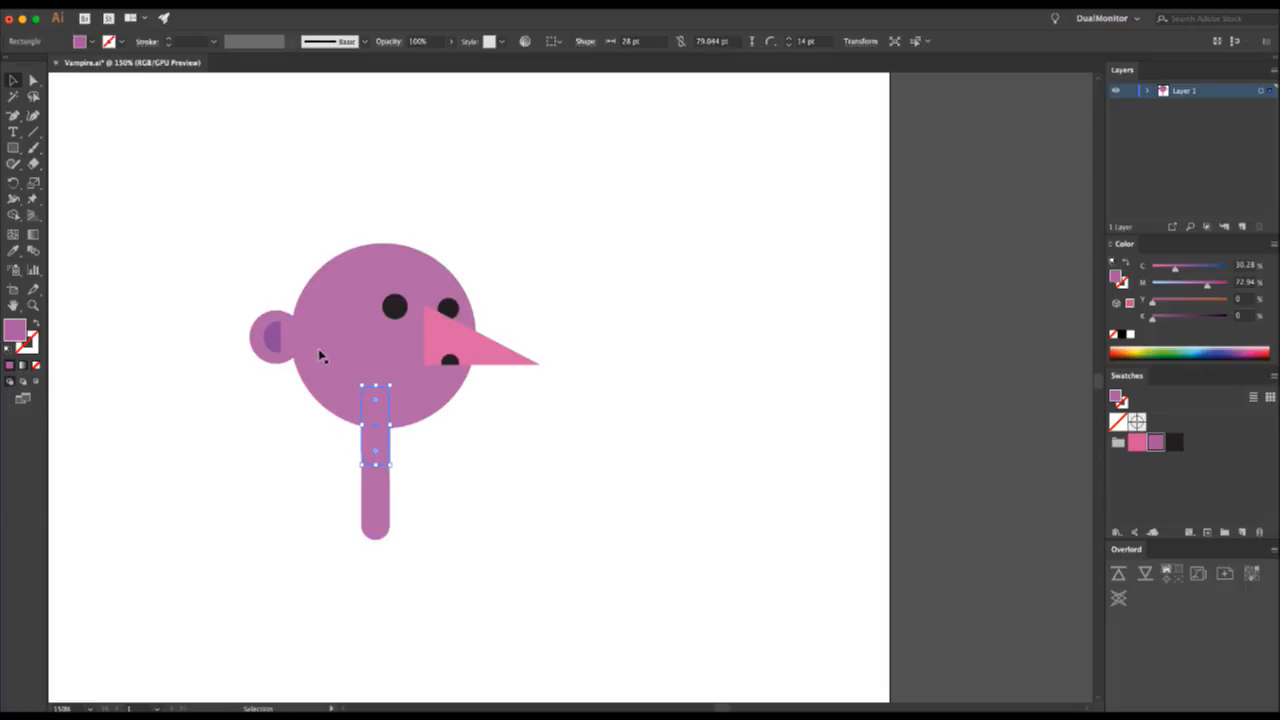
{"action": "key", "text": "i"}
{"action": "left_click", "coordinate": [274, 341]}
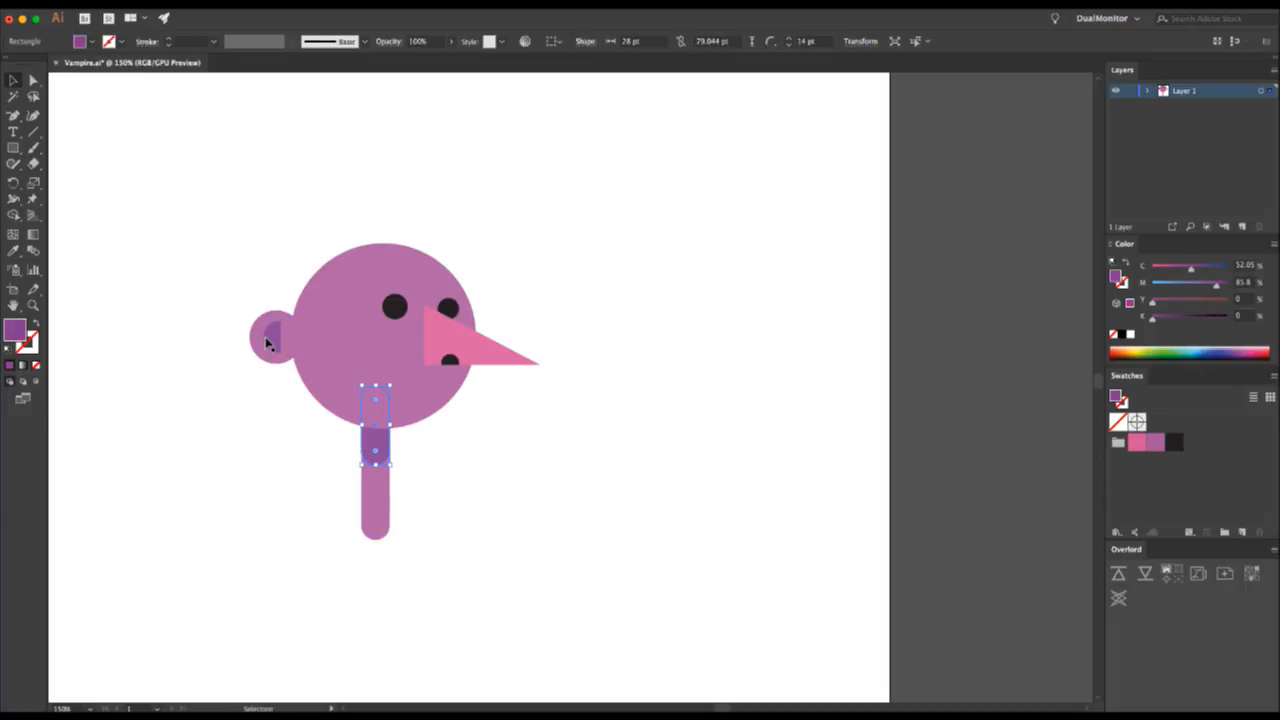
{"action": "key", "text": "super+shift+a"}
- Scale the whole character down proportionally to about two-thirds of its size, keeping the top of the head in place
{"action": "key", "text": "z"}
{"action": "left_click", "coordinate": [577, 400], "text": "alt"}
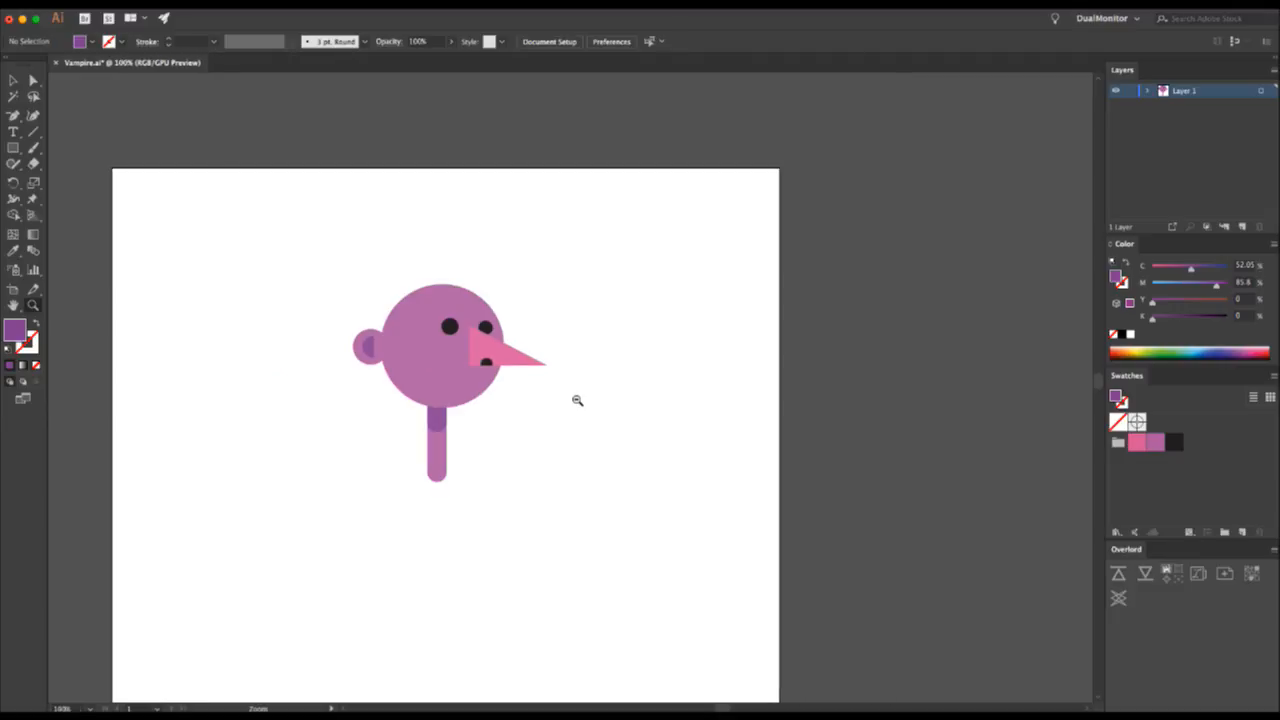
{"action": "left_click", "coordinate": [577, 400], "text": "alt"}
{"action": "key", "text": "super+1"}
{"action": "key", "text": "v"}
{"action": "key", "text": "super+a"}
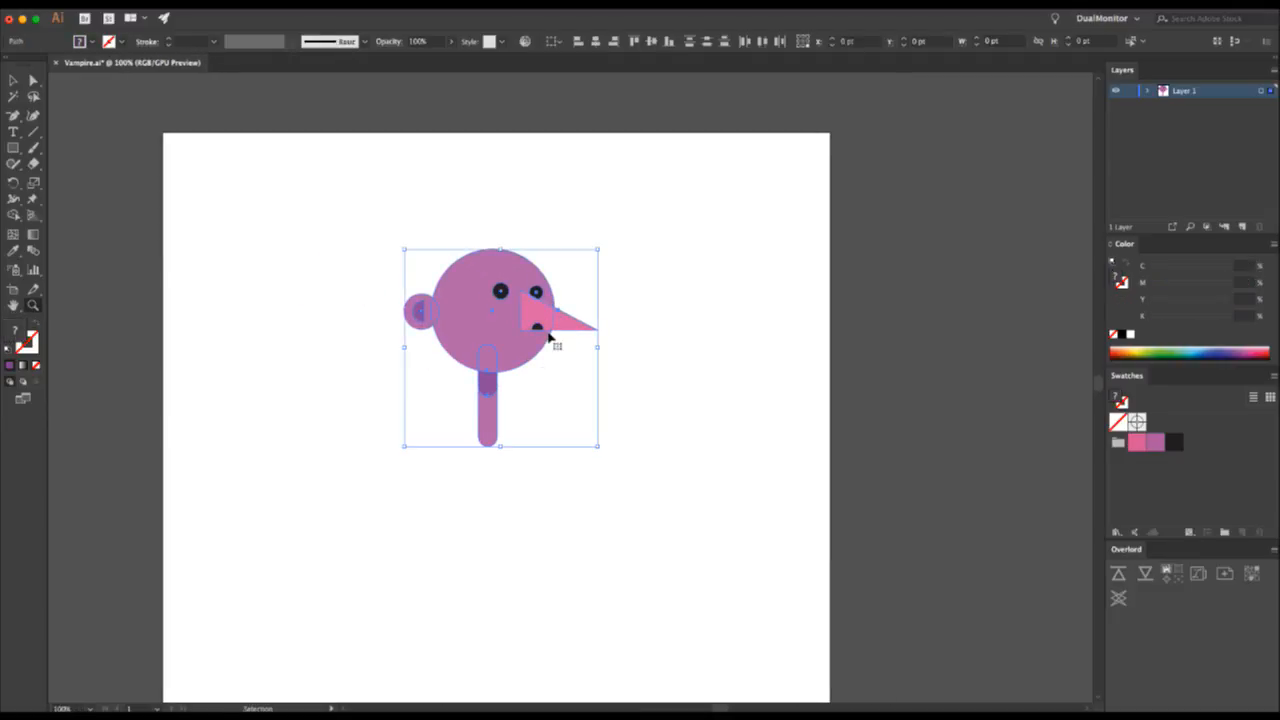
{"action": "left_click_drag", "start_coordinate": [500, 449], "coordinate": [500, 378]}
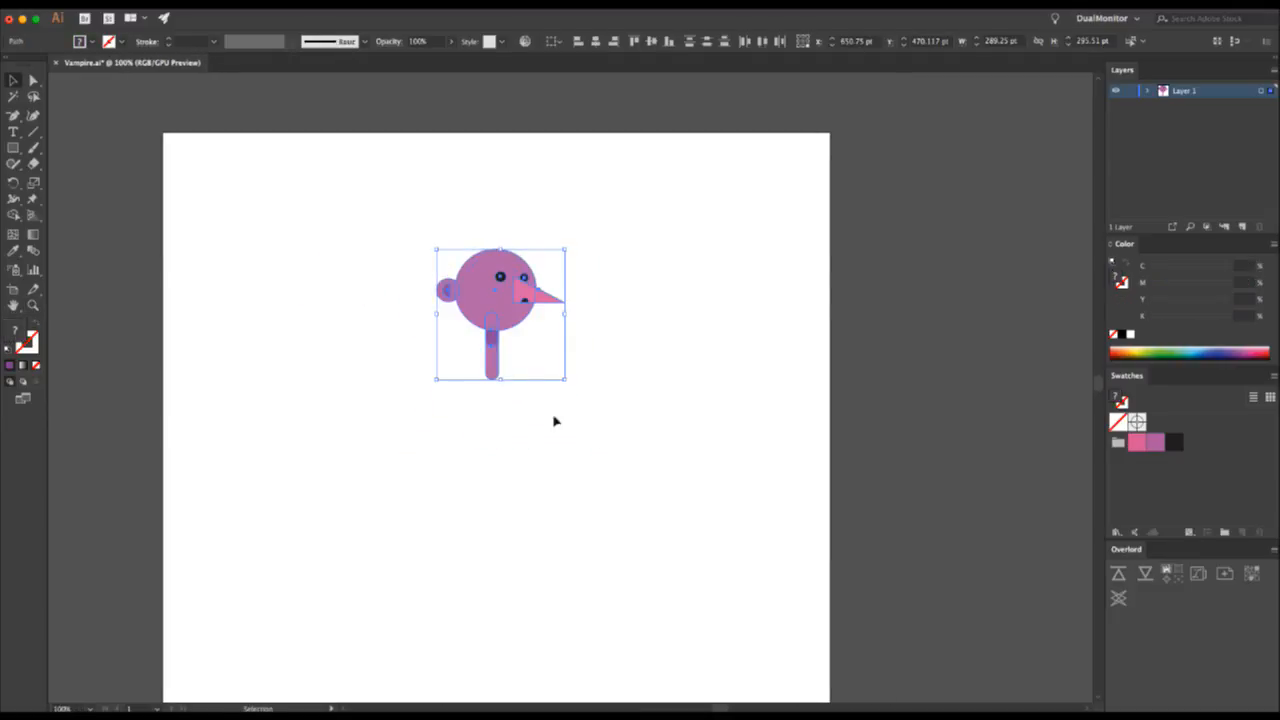
{"action": "key", "text": "super+shift+a"}
- Draw a dark purple body rectangle about 87 by 91 pt over the lower end of the neck
{"action": "key", "text": "z"}
{"action": "left_click", "coordinate": [555, 446], "text": "alt"}
{"action": "left_click", "coordinate": [557, 369]}
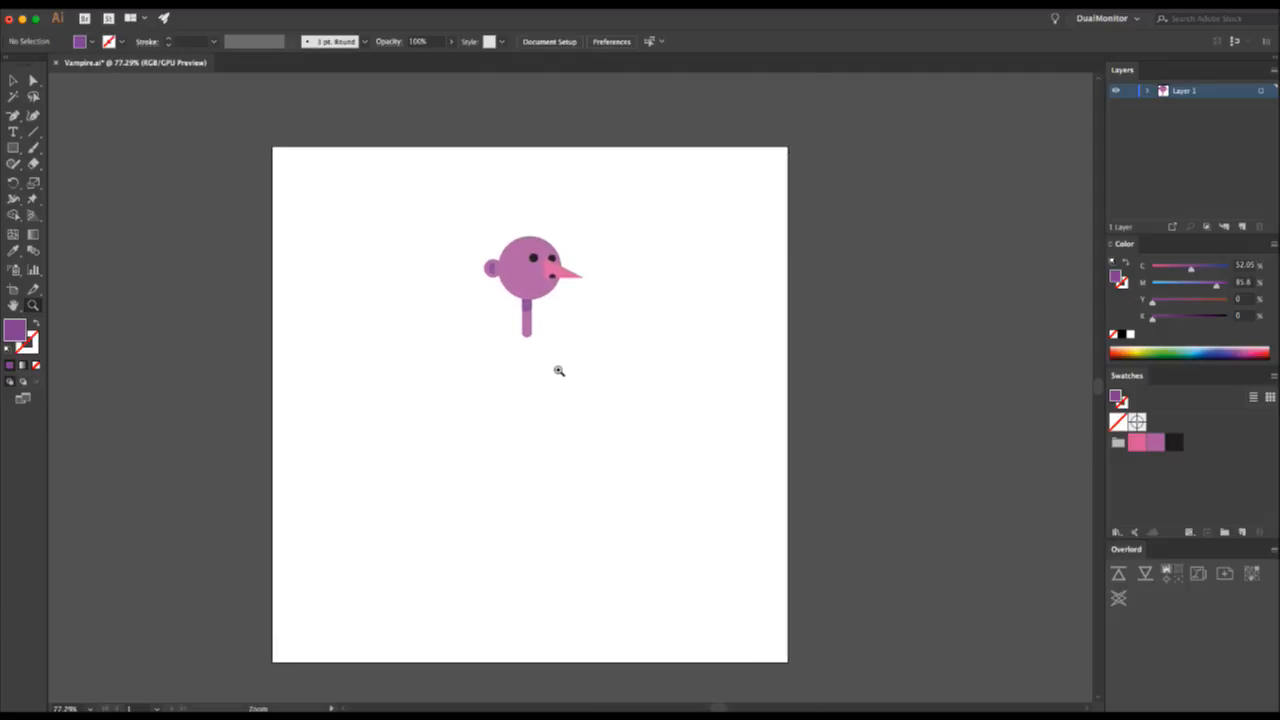
{"action": "key", "text": "m"}
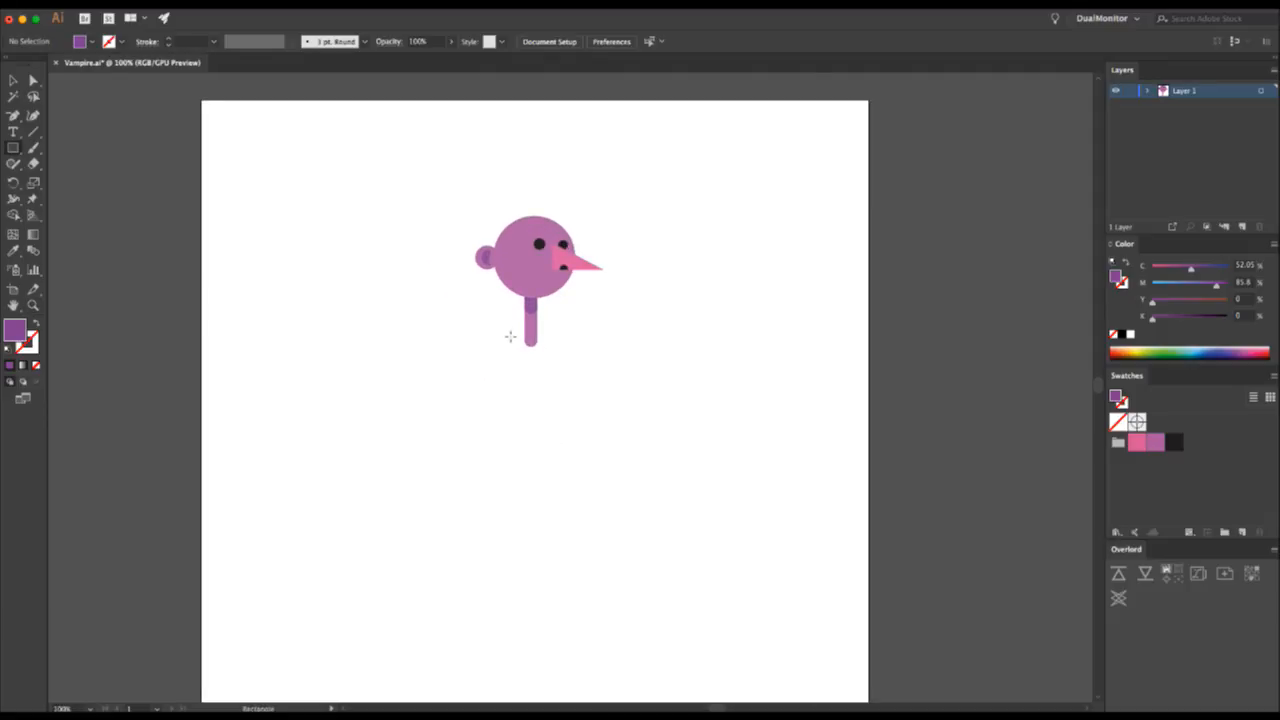
{"action": "left_click_drag", "start_coordinate": [504, 333], "coordinate": [562, 392]}
{"action": "key", "text": "v"}
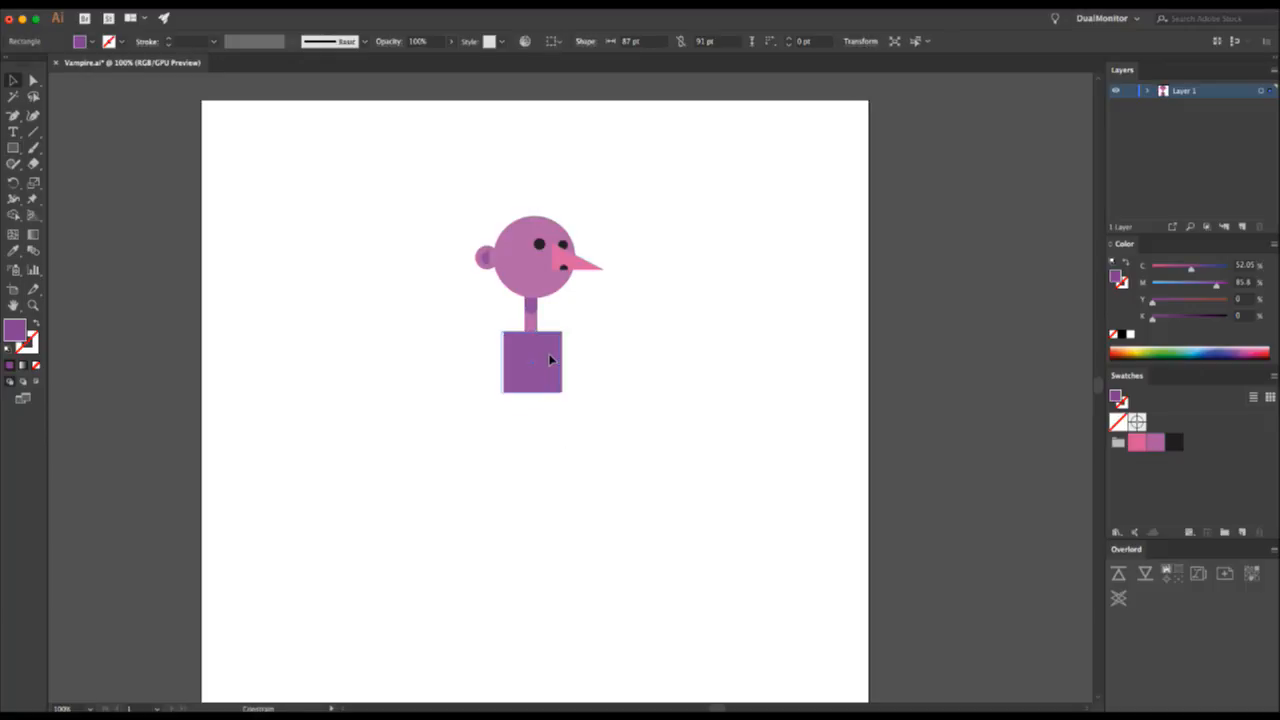
- Widen the body rectangle to about 105 pt and round its corners fully to a 45.5 pt radius
{"action": "left_click", "coordinate": [550, 356]}
{"action": "mouse_move", "coordinate": [562, 363]}
{"action": "left_mouse_down"}
{"action": "mouse_move", "coordinate": [574, 363]}
{"action": "mouse_move", "coordinate": [545, 357]}
{"action": "left_mouse_up"}
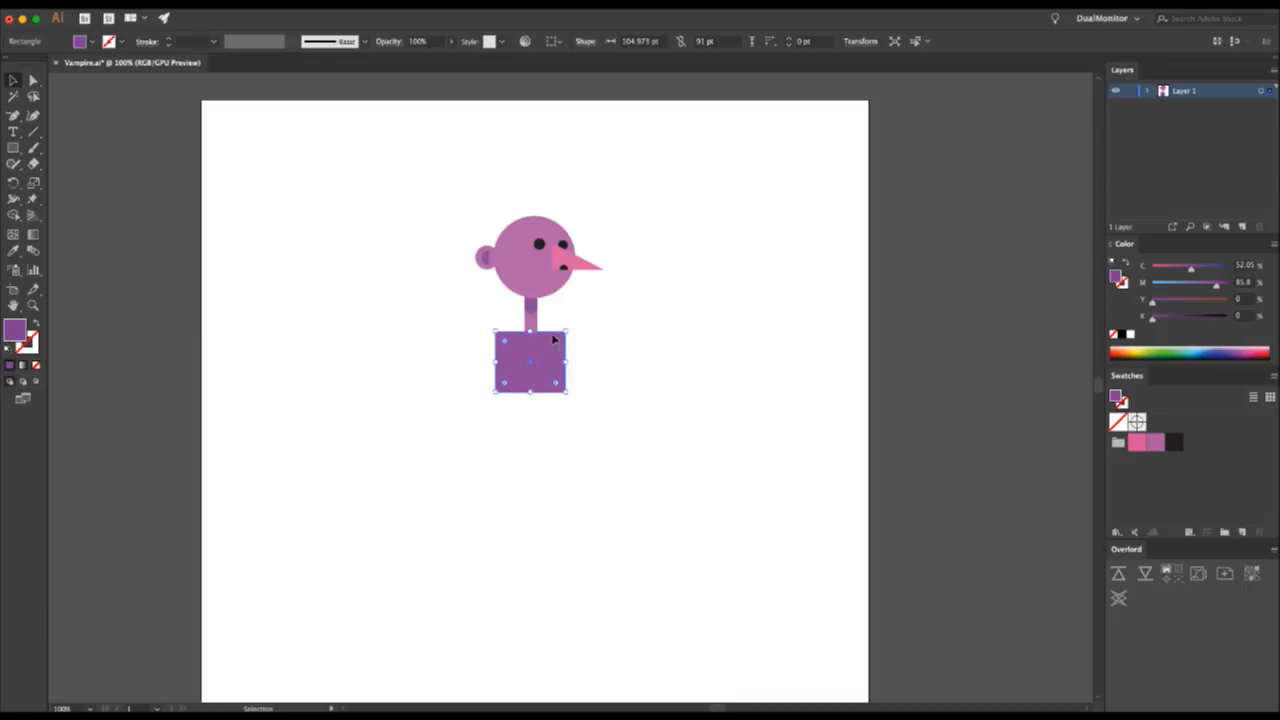
{"action": "left_click_drag", "start_coordinate": [544, 363], "coordinate": [525, 381]}
{"action": "left_click", "coordinate": [584, 339]}
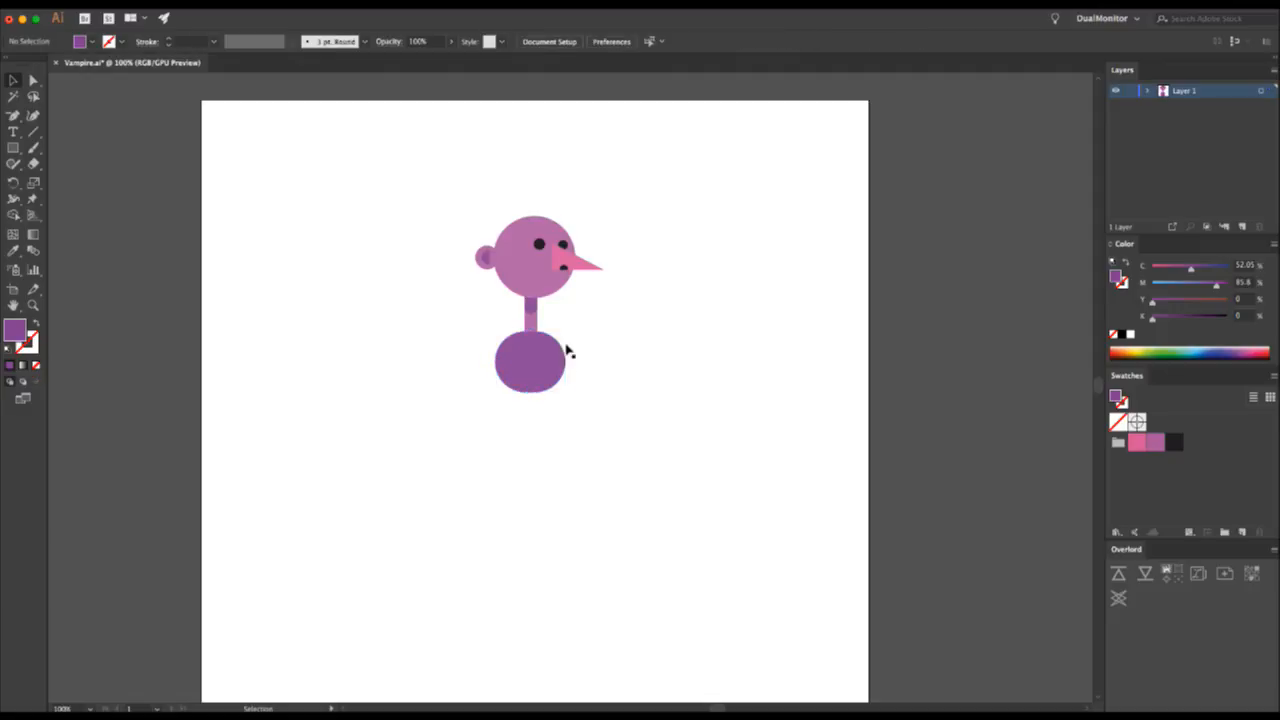
- Recolor the rounded body pinkish red with C 11, M 85.8, Y 33 and K 0
{"action": "left_click", "coordinate": [540, 360]}
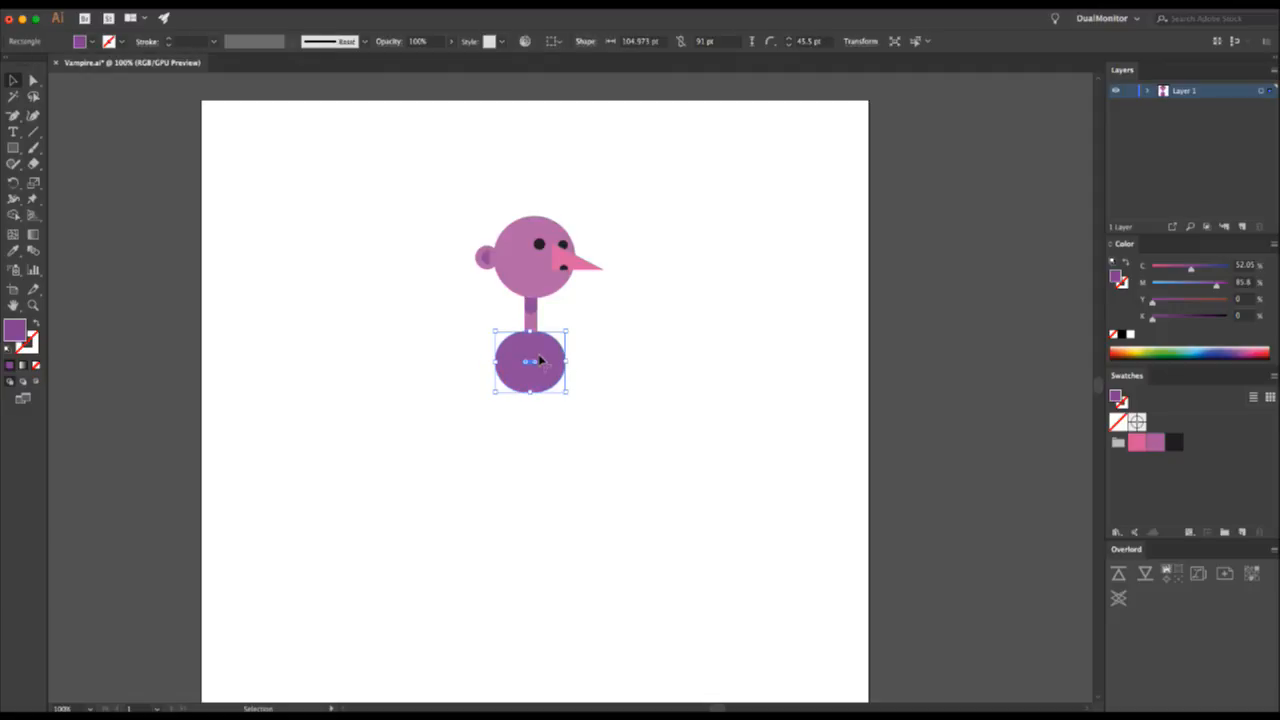
{"action": "left_click", "coordinate": [600, 337]}
{"action": "left_click", "coordinate": [551, 354]}
{"action": "left_click_drag", "start_coordinate": [1175, 261], "coordinate": [1161, 272]}
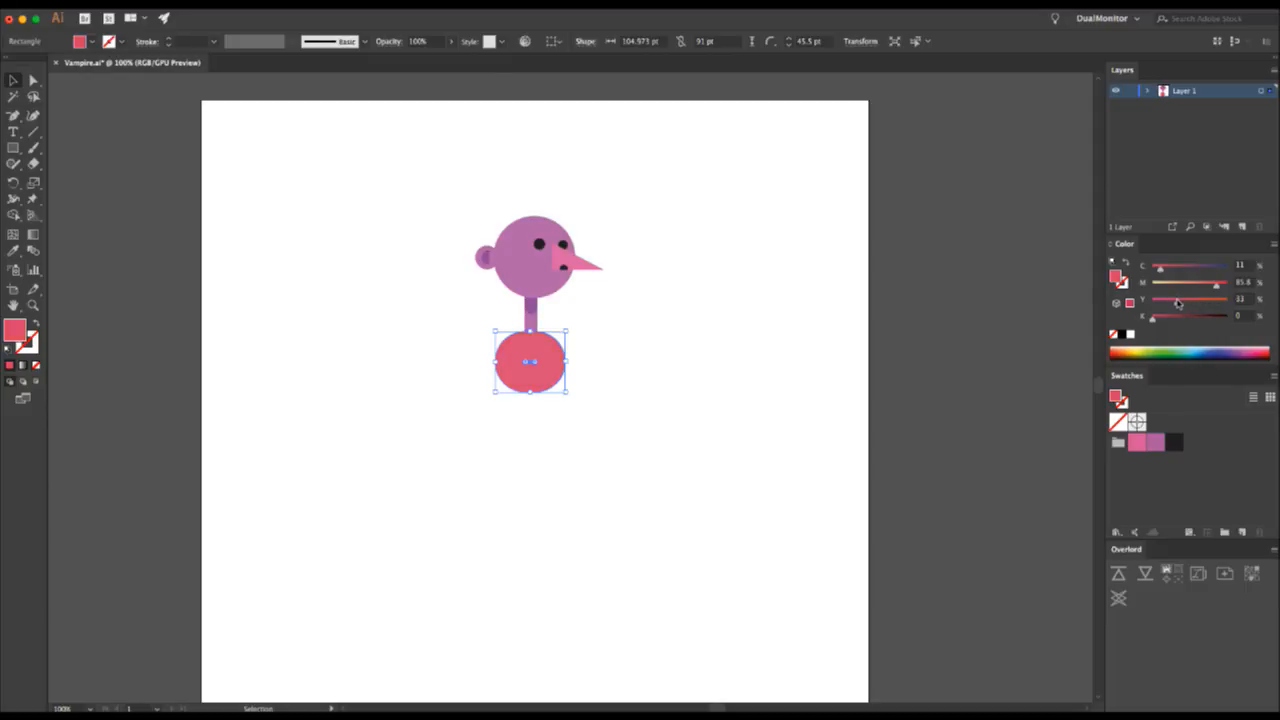
- Recolor the rounded body a stronger red with C 12, M 94, Y 40 and K 0
{"action": "left_click", "coordinate": [755, 368]}
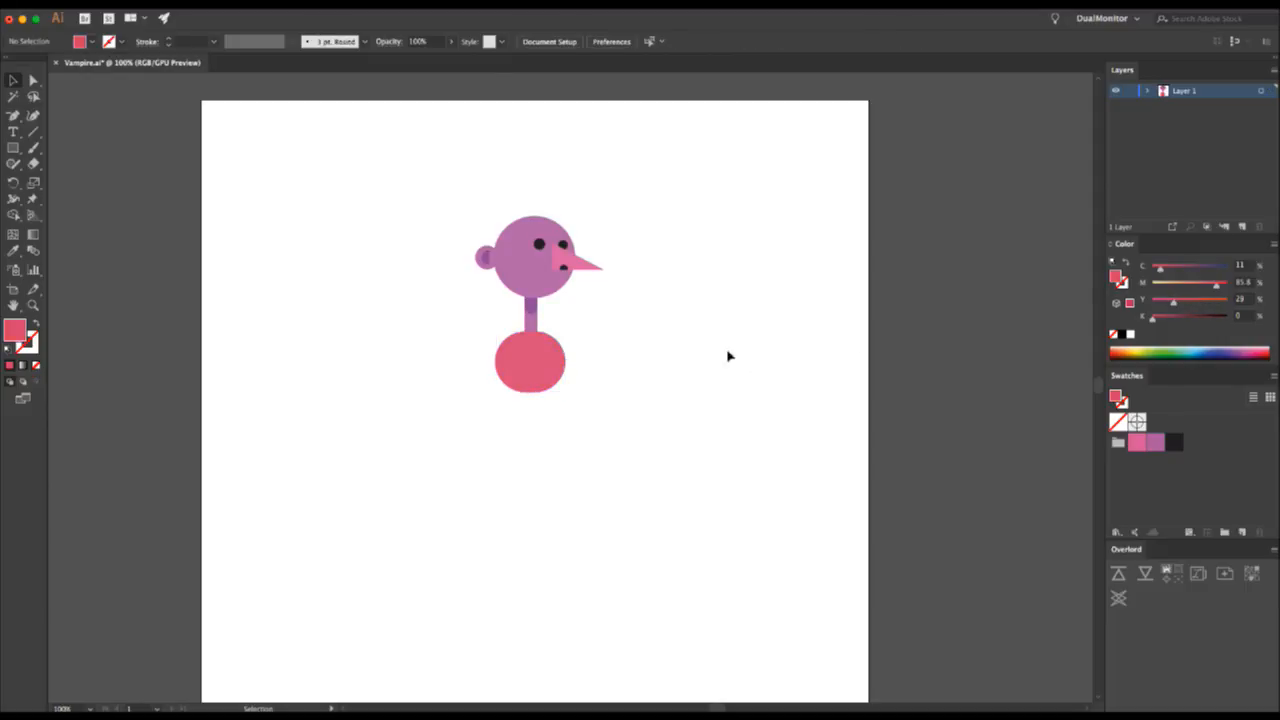
{"action": "left_click", "coordinate": [535, 367]}
{"action": "left_click", "coordinate": [1225, 287]}
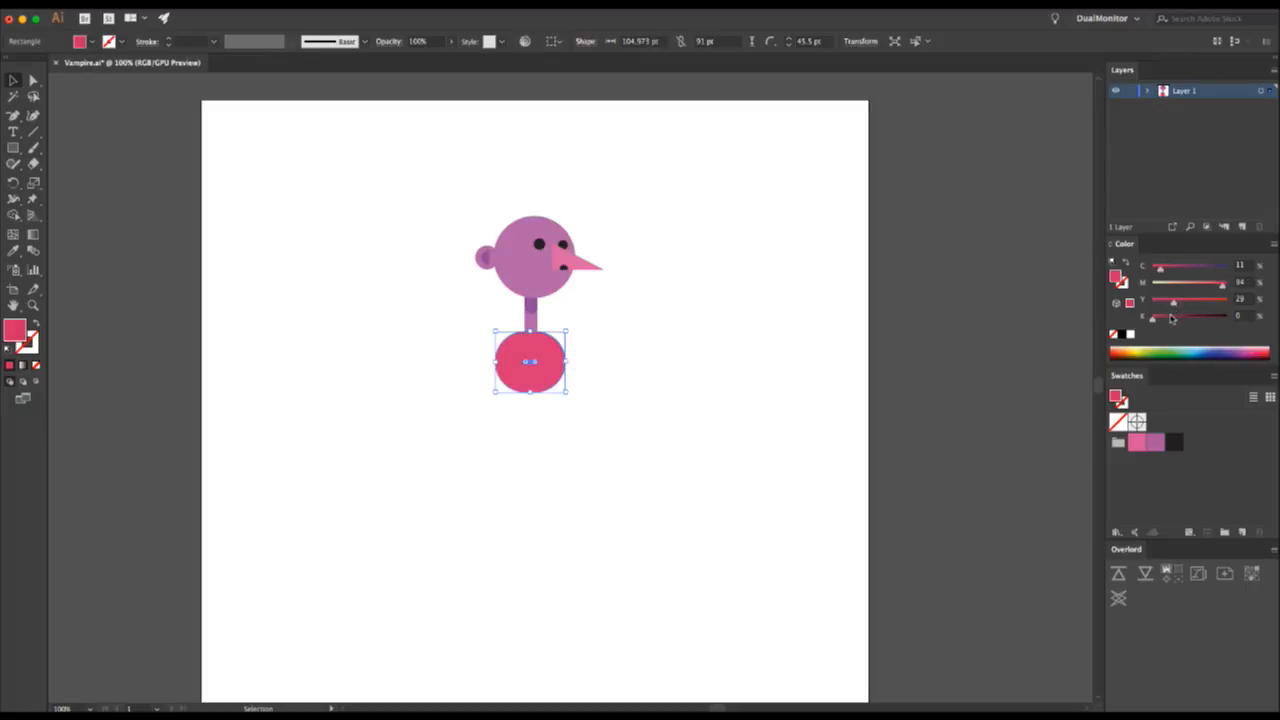
{"action": "left_click_drag", "start_coordinate": [1172, 318], "coordinate": [1150, 320]}
{"action": "left_click", "coordinate": [812, 336]}
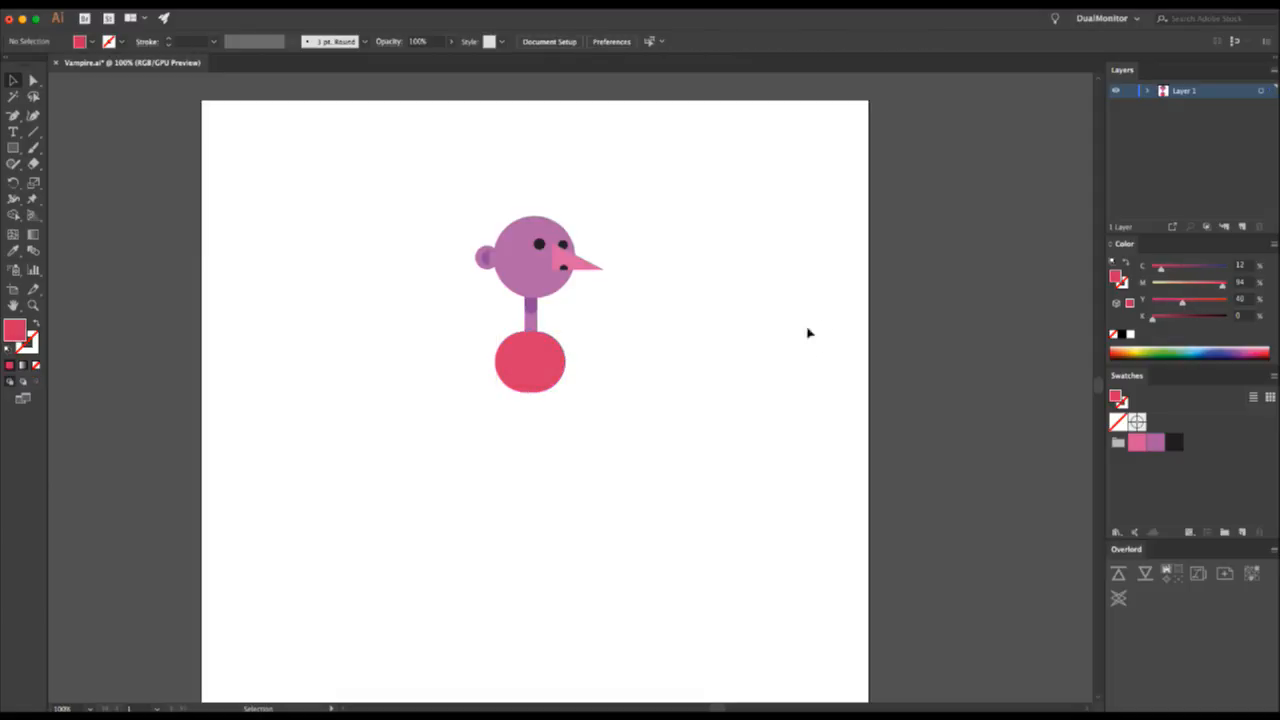
- Save the body's red fill as a new swatch at the start of the color group
{"action": "left_click", "coordinate": [537, 355]}
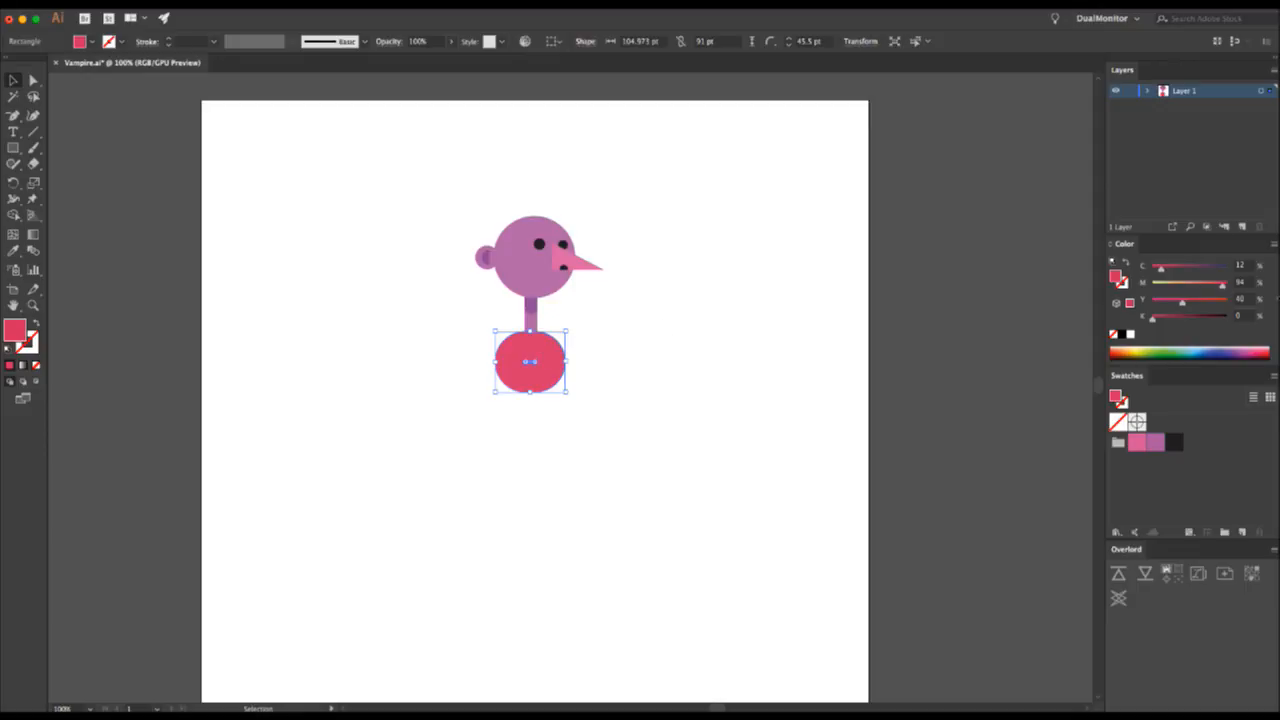
{"action": "left_click_drag", "start_coordinate": [1125, 289], "coordinate": [1137, 443]}
{"action": "left_click", "coordinate": [625, 390]}
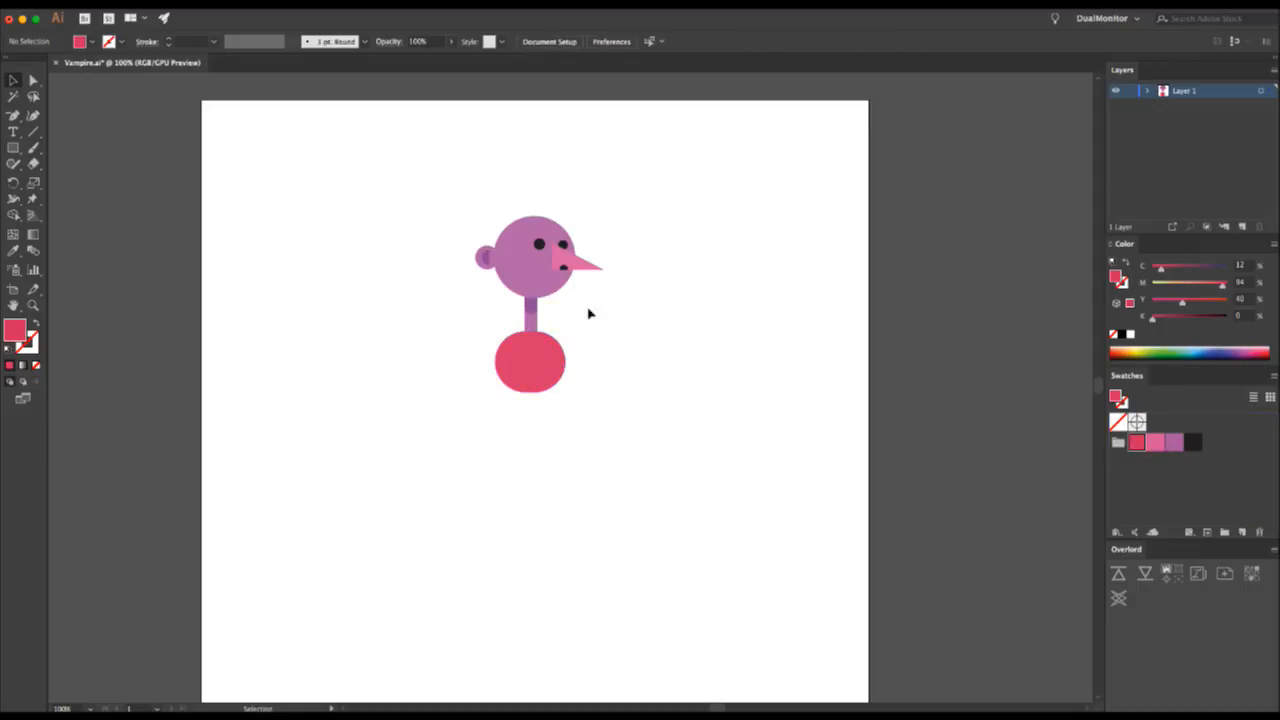
{"action": "key", "text": "z"}
{"action": "left_click", "coordinate": [584, 334]}
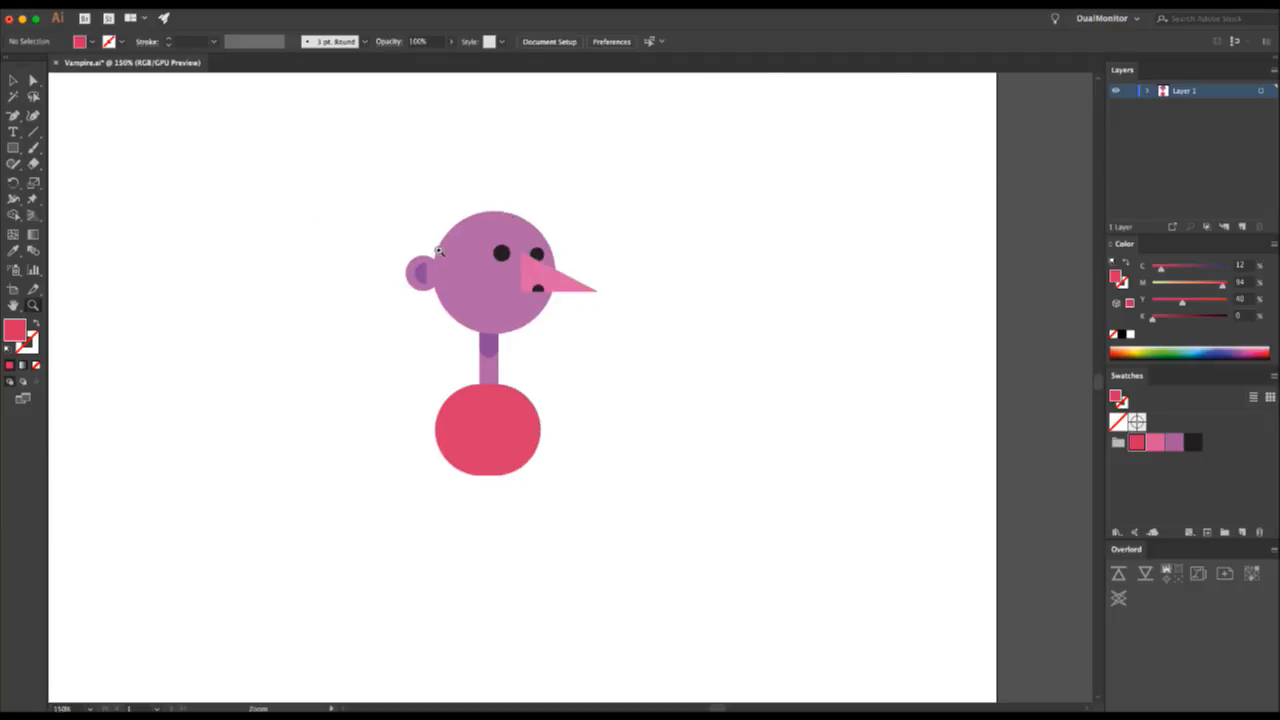
{"action": "key", "text": "m"}
{"action": "key", "text": "v"}
{"action": "left_click", "coordinate": [470, 255]}
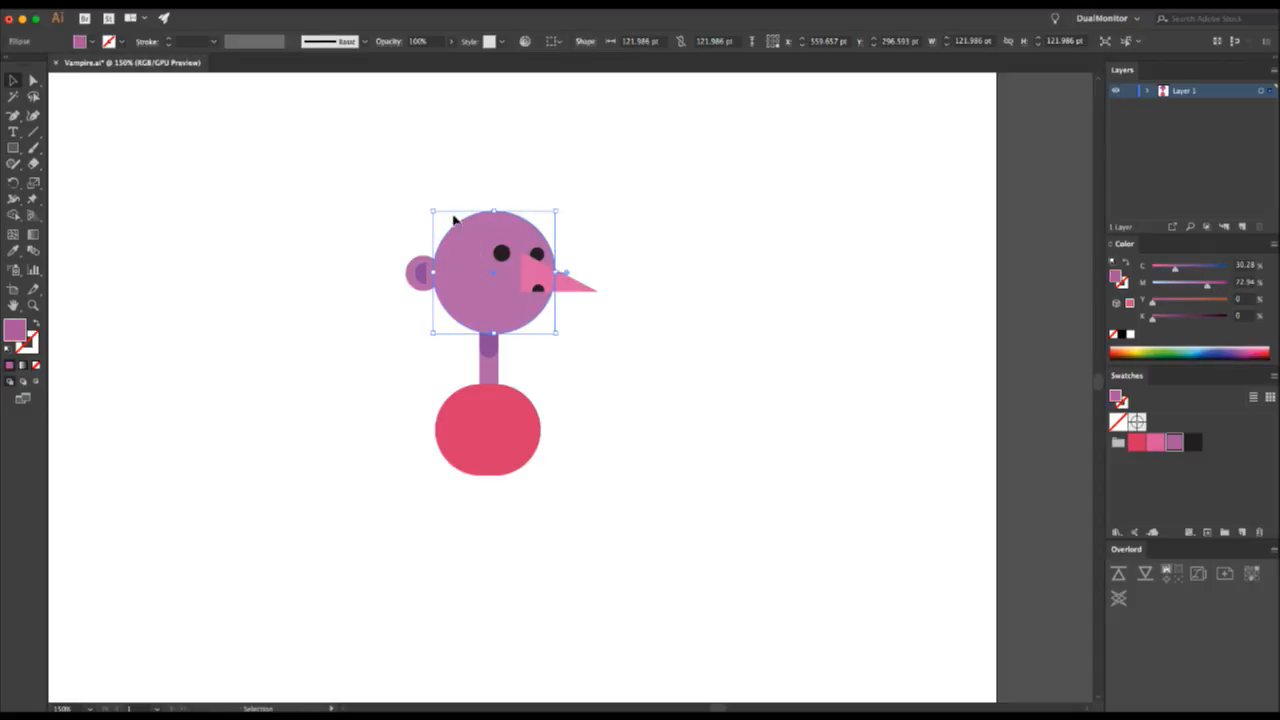
{"action": "mouse_move", "coordinate": [432, 211]}
{"action": "left_mouse_down"}
{"action": "mouse_move", "coordinate": [409, 186]}
{"action": "mouse_move", "coordinate": [424, 194]}
{"action": "left_mouse_up"}
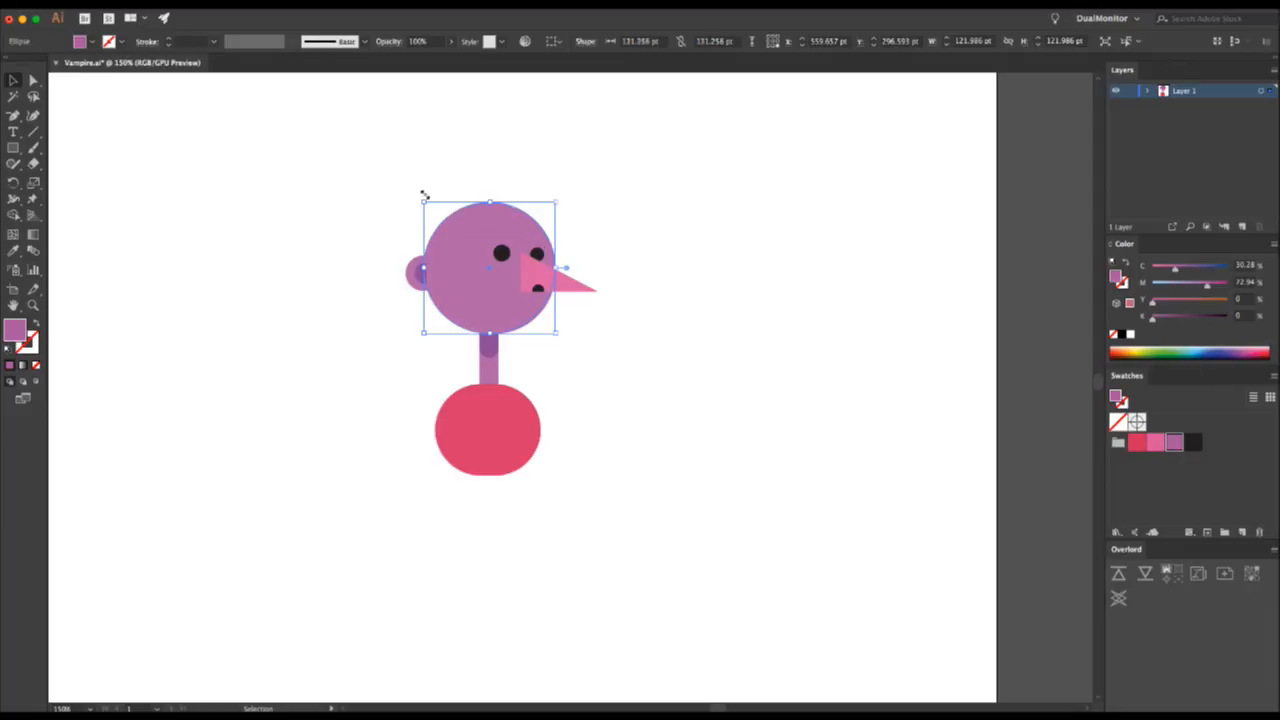
{"action": "key", "text": "super+z"}
- Draw a rectangle about 123 by 169 pt over the head, fill it with the black swatch and send it to the back
{"action": "key", "text": "m"}
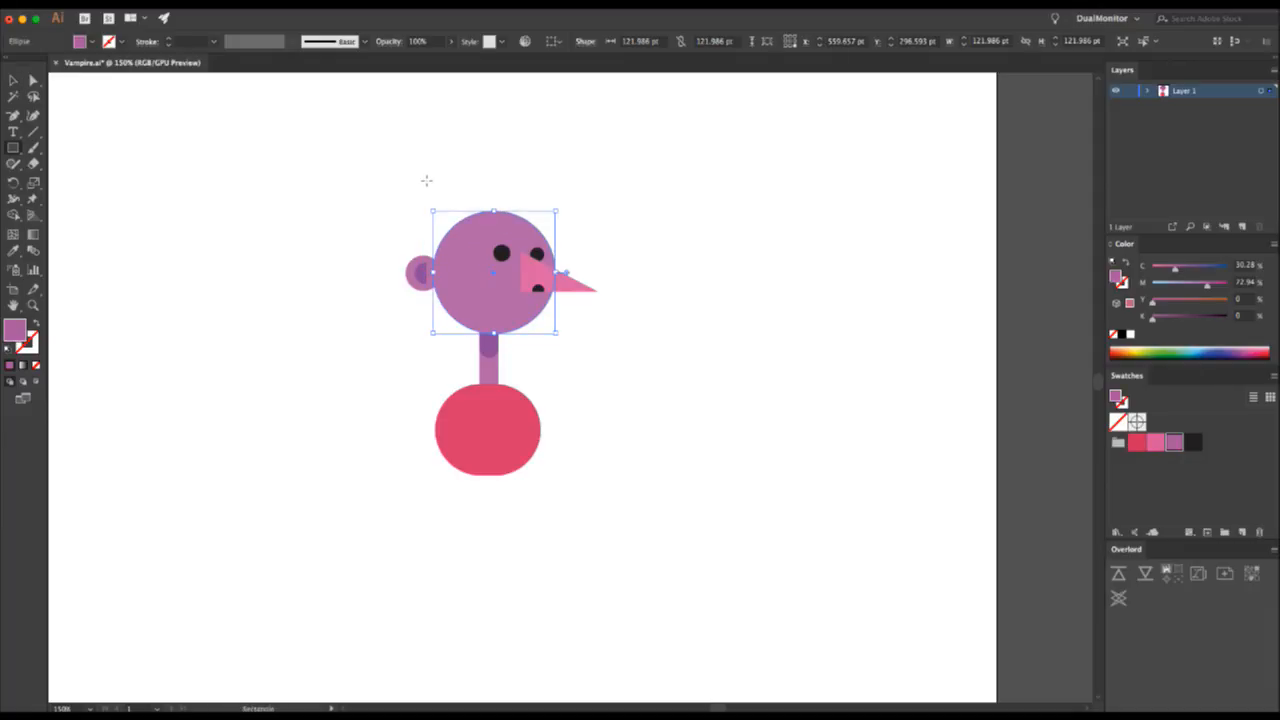
{"action": "left_click_drag", "start_coordinate": [432, 174], "coordinate": [556, 341]}
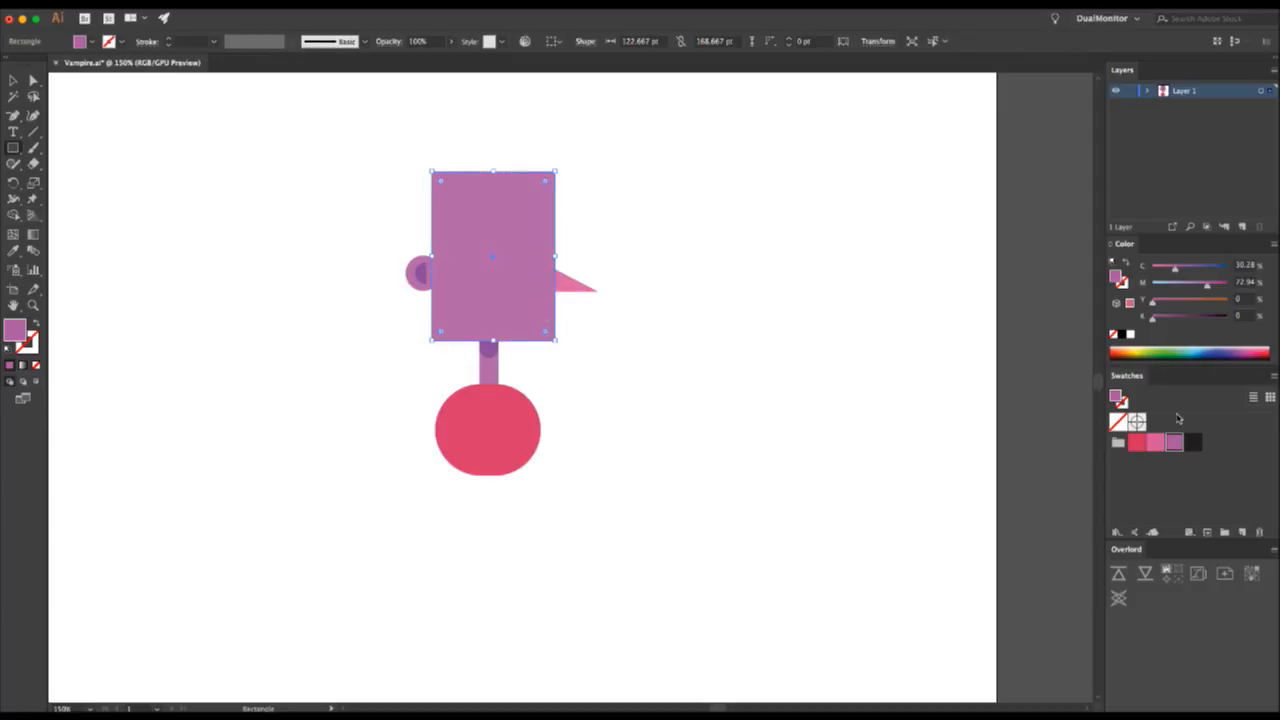
{"action": "left_click", "coordinate": [1193, 441]}
{"action": "key", "text": "ctrl+shift+bracketleft"}
{"action": "key", "text": "v"}
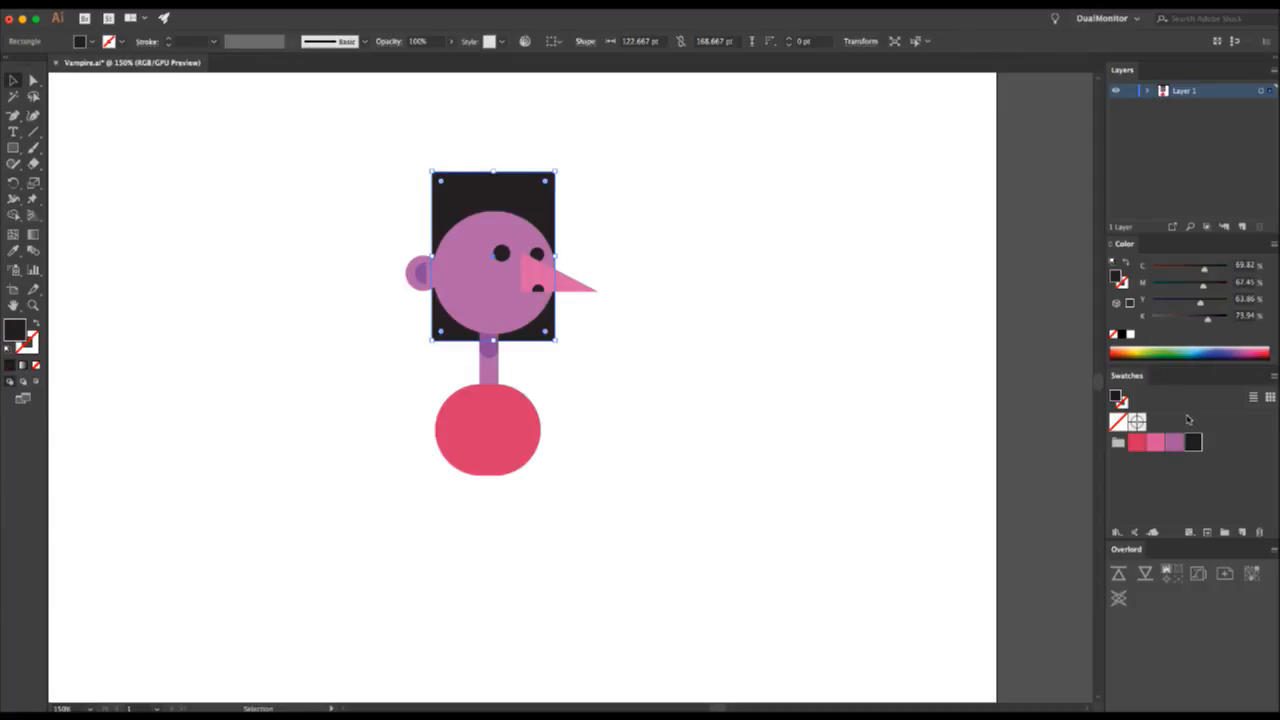
- Duplicate the head circle in place, scale the copy to about 102 pt and offset it towards the upper back of the head
{"action": "key", "text": "a"}
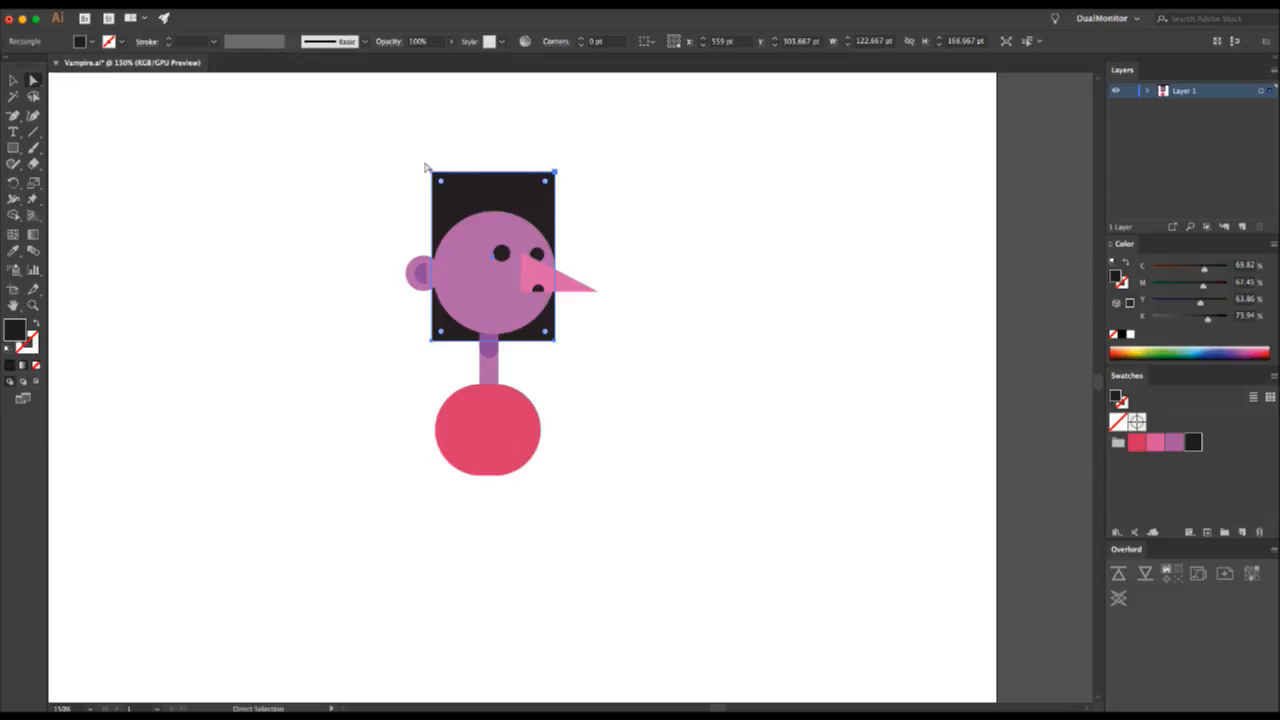
{"action": "key", "text": "v"}
{"action": "left_click_drag", "start_coordinate": [494, 266], "coordinate": [502, 332]}
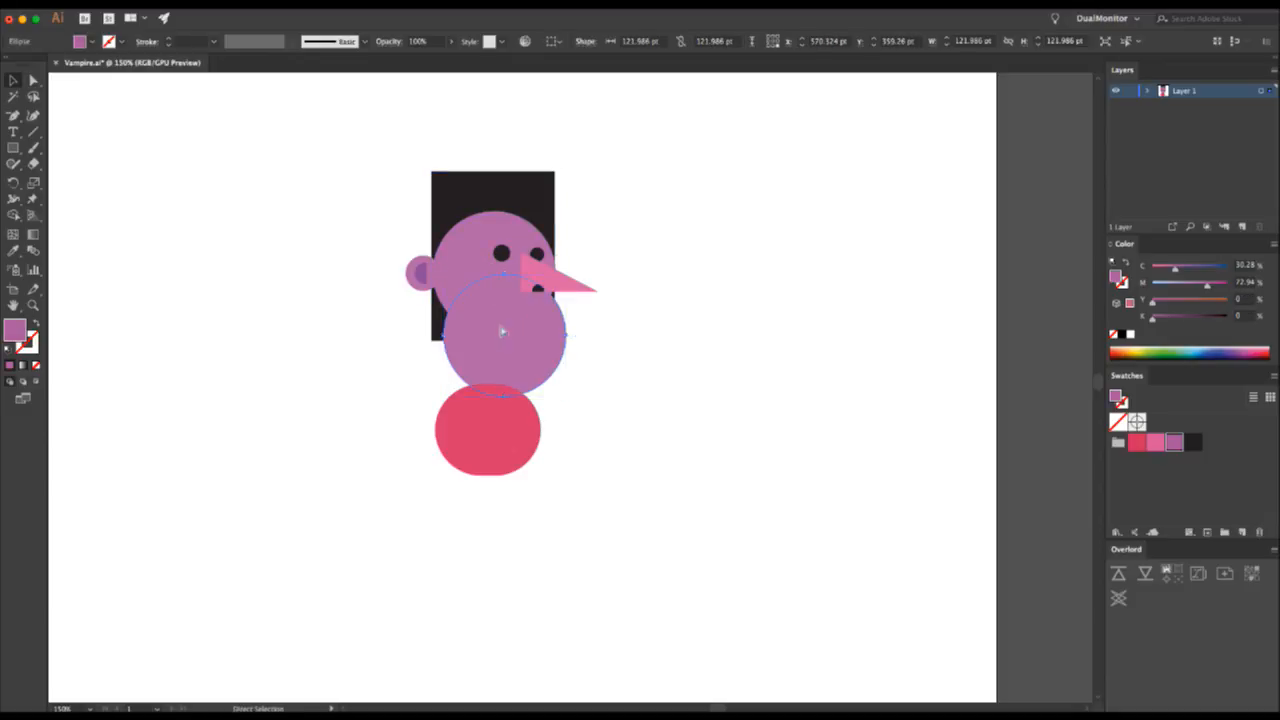
{"action": "key", "text": "ctrl+z"}
{"action": "key", "text": "i"}
{"action": "key", "text": "v"}
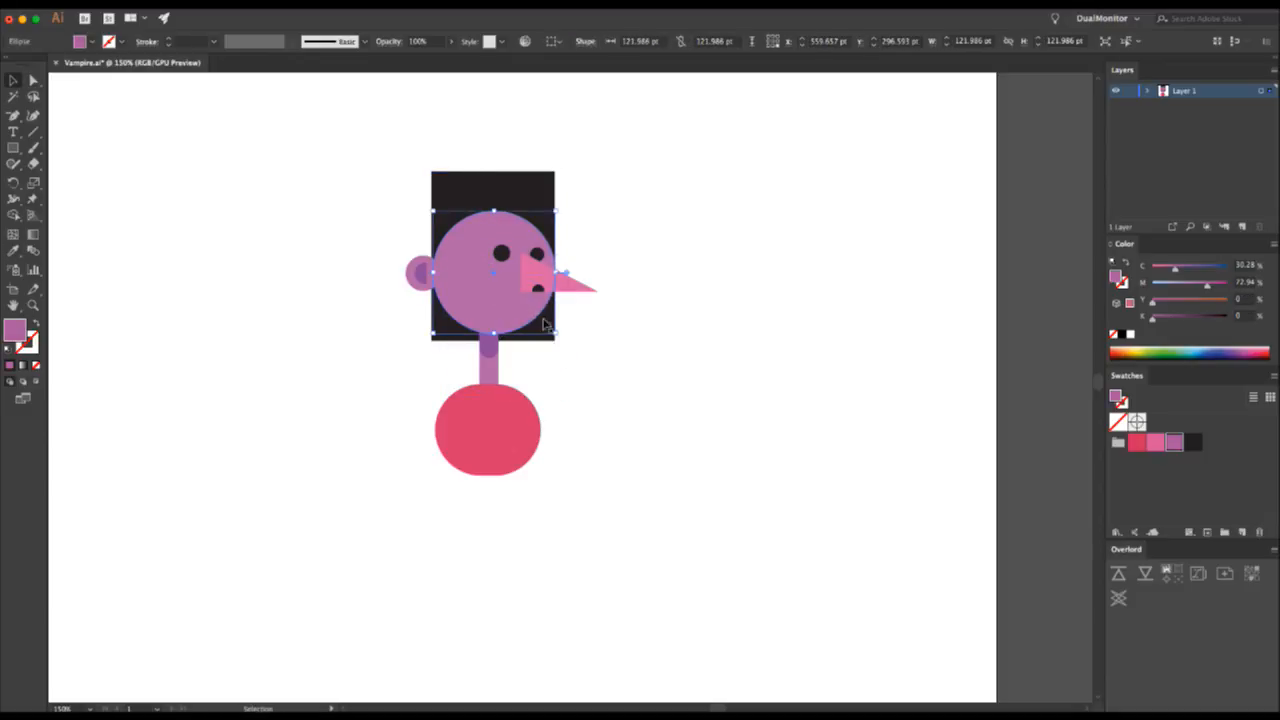
{"action": "left_click_drag", "start_coordinate": [554, 333], "coordinate": [474, 240]}
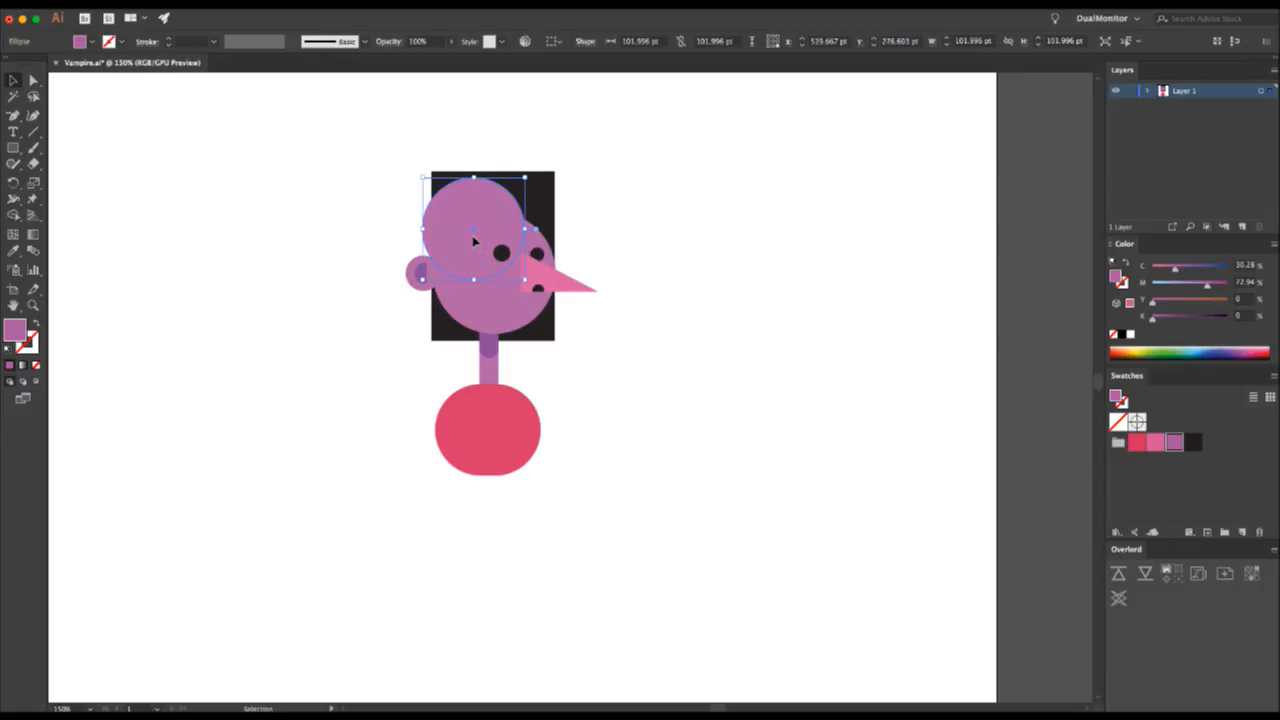
- Create a fringe from the overlap of the head and the smaller circle, filled with the hair's black
{"action": "left_click", "coordinate": [506, 294]}
{"action": "left_click", "coordinate": [488, 191], "text": "shift"}
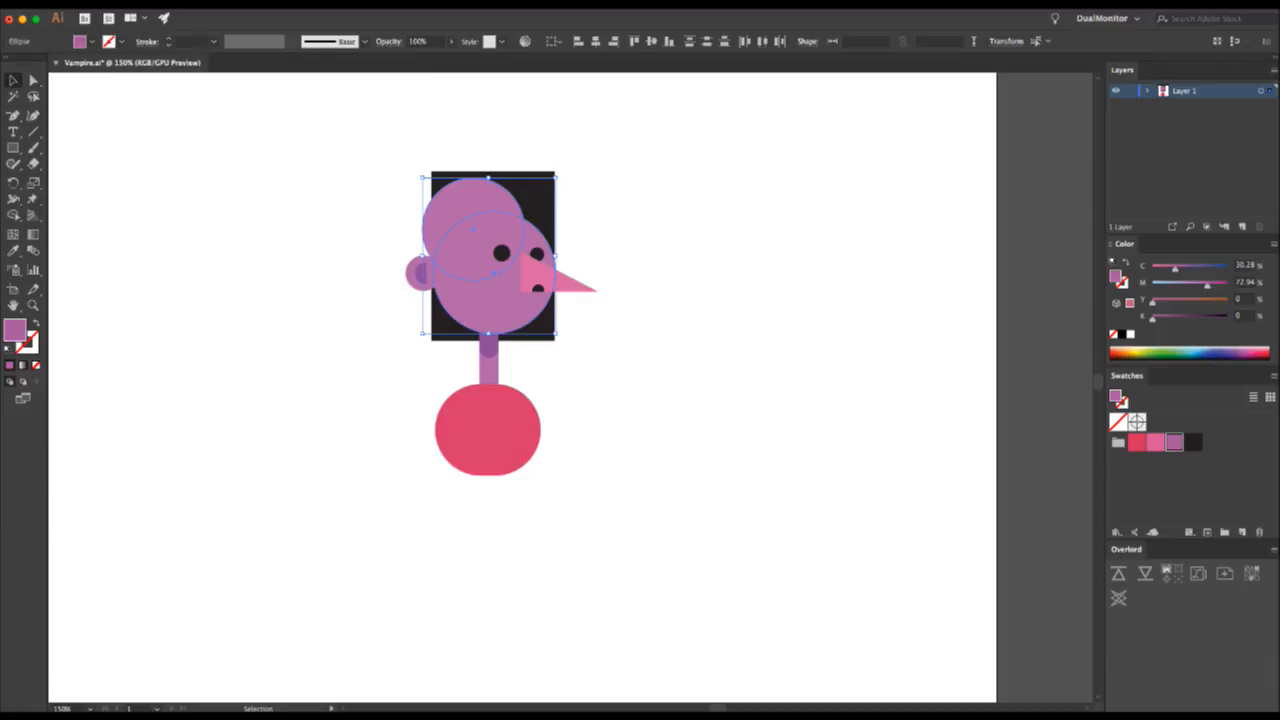
{"action": "key", "text": "i"}
{"action": "left_click", "coordinate": [491, 205]}
{"action": "key", "text": "v"}
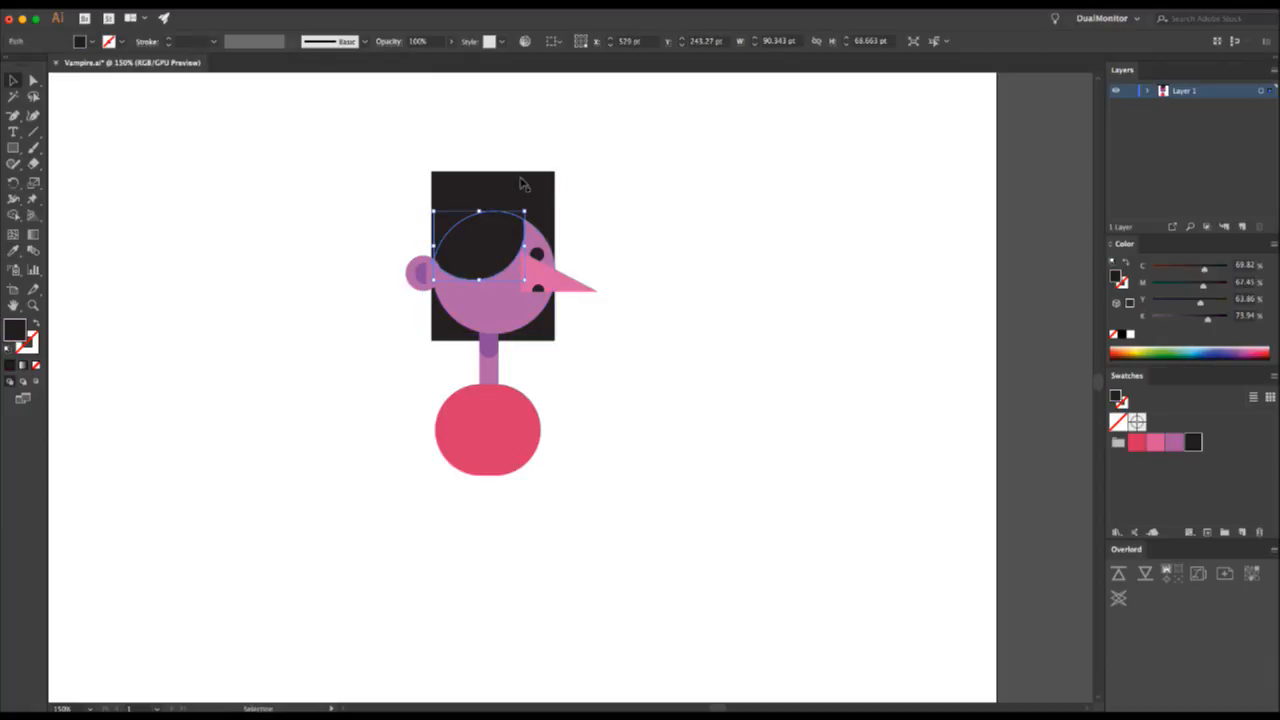
- Fully round the upper corners of the black hair rectangle and lower it closer to the top of the head
{"action": "left_click", "coordinate": [580, 188]}
{"action": "key", "text": "a"}
{"action": "left_click", "coordinate": [534, 187]}
{"action": "left_click_drag", "start_coordinate": [566, 158], "coordinate": [471, 264]}
{"action": "key", "text": "v"}
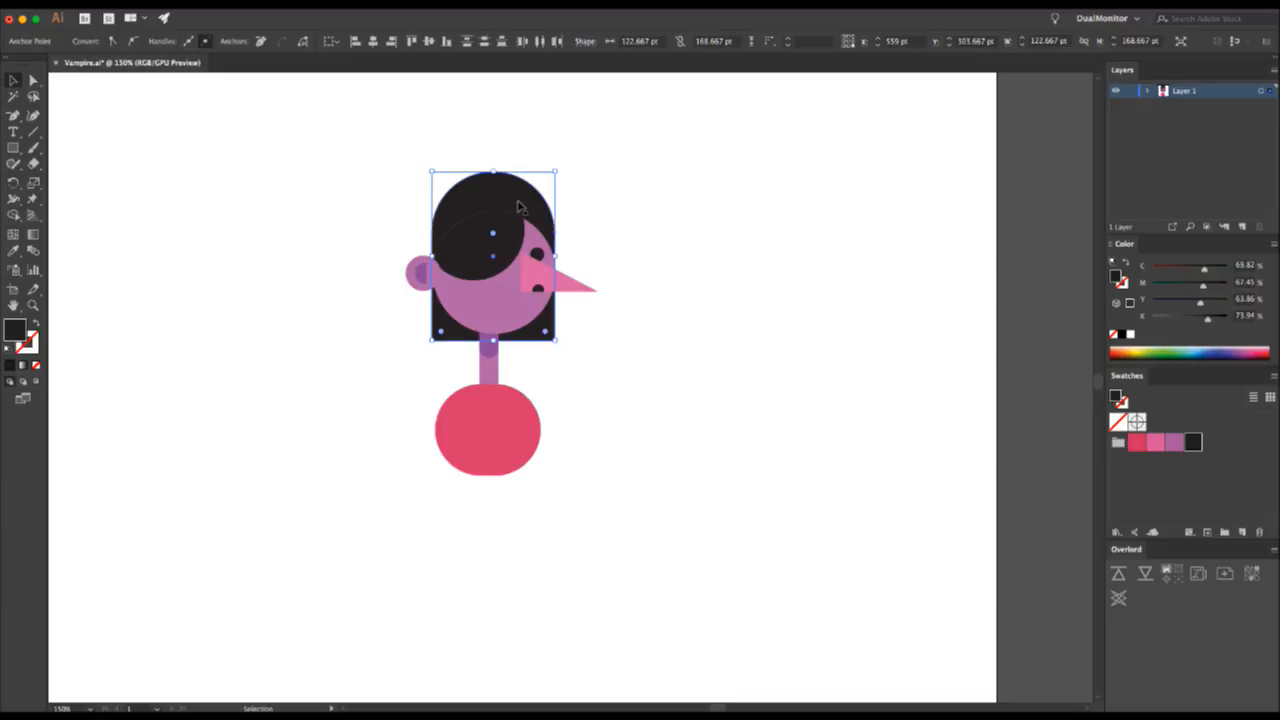
{"action": "left_click_drag", "start_coordinate": [518, 184], "coordinate": [520, 214]}
{"action": "left_click", "coordinate": [618, 198]}
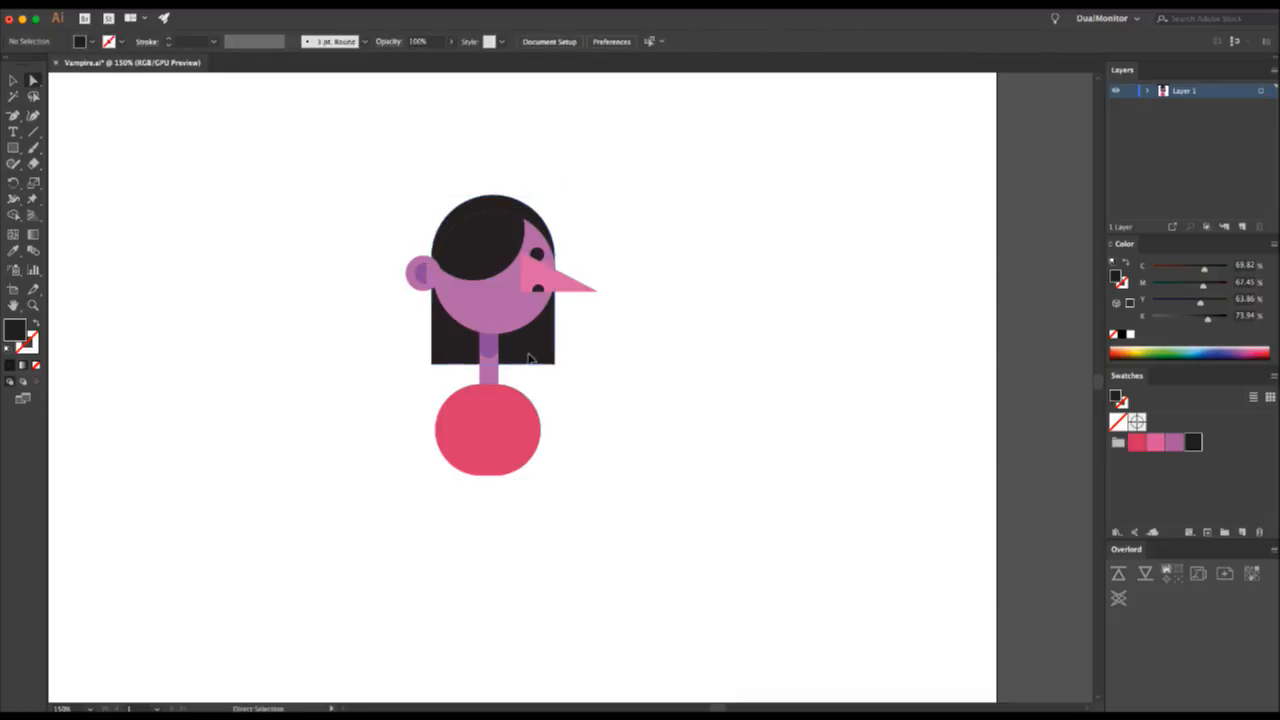
- Shorten the black shape behind the head and slant its lower edge from the forehead down to the nape
{"action": "left_click", "coordinate": [492, 362]}
{"action": "left_click_drag", "start_coordinate": [492, 364], "coordinate": [496, 290]}
{"action": "left_click", "coordinate": [494, 251]}
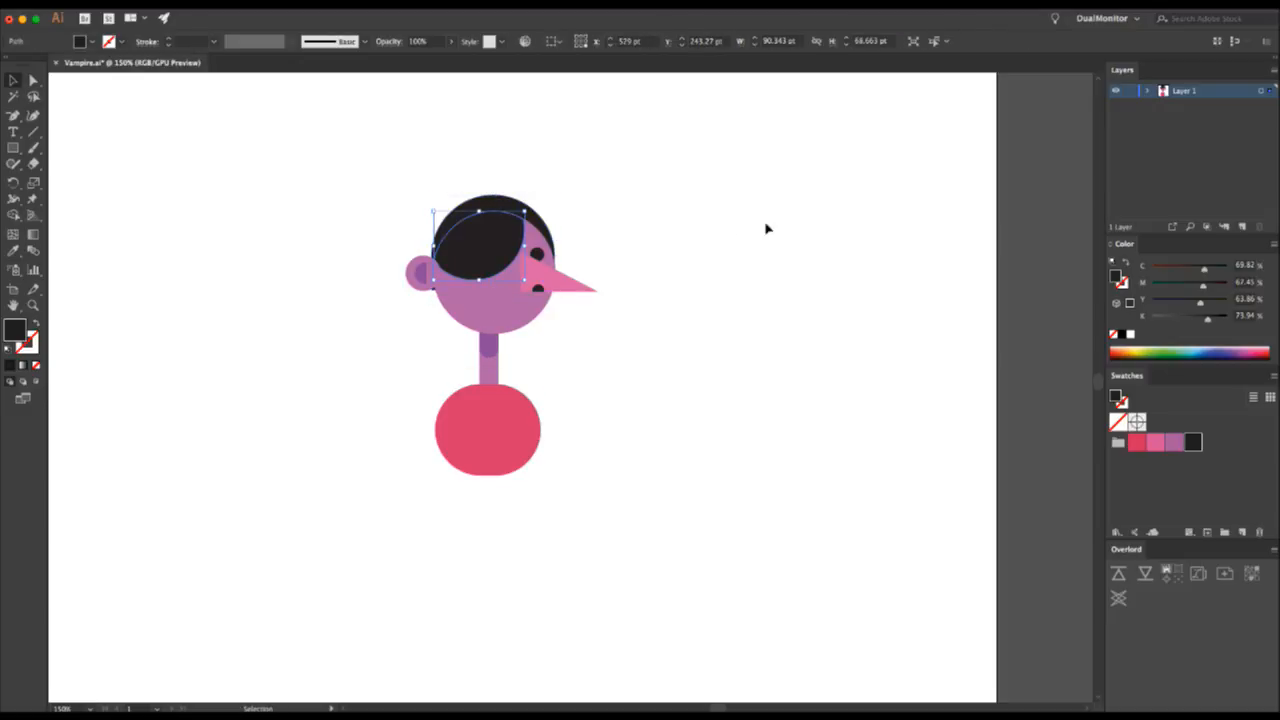
{"action": "left_click", "coordinate": [739, 230]}
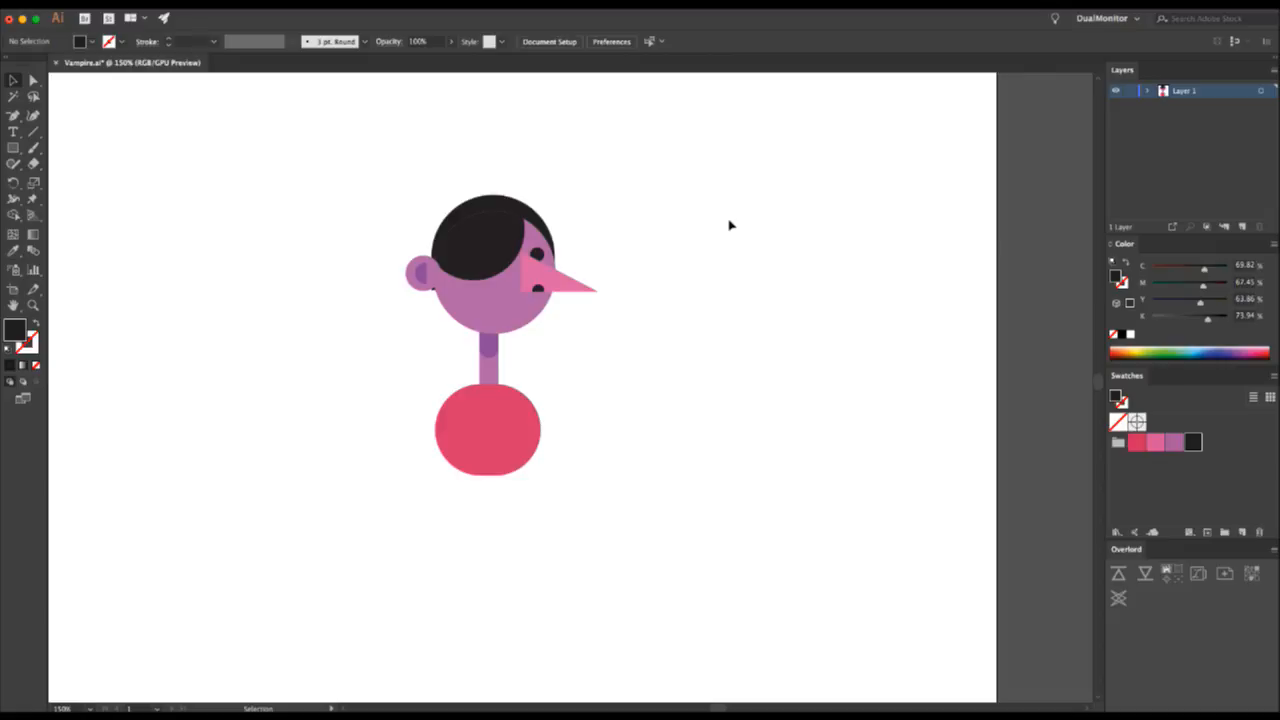
{"action": "left_click", "coordinate": [512, 245]}
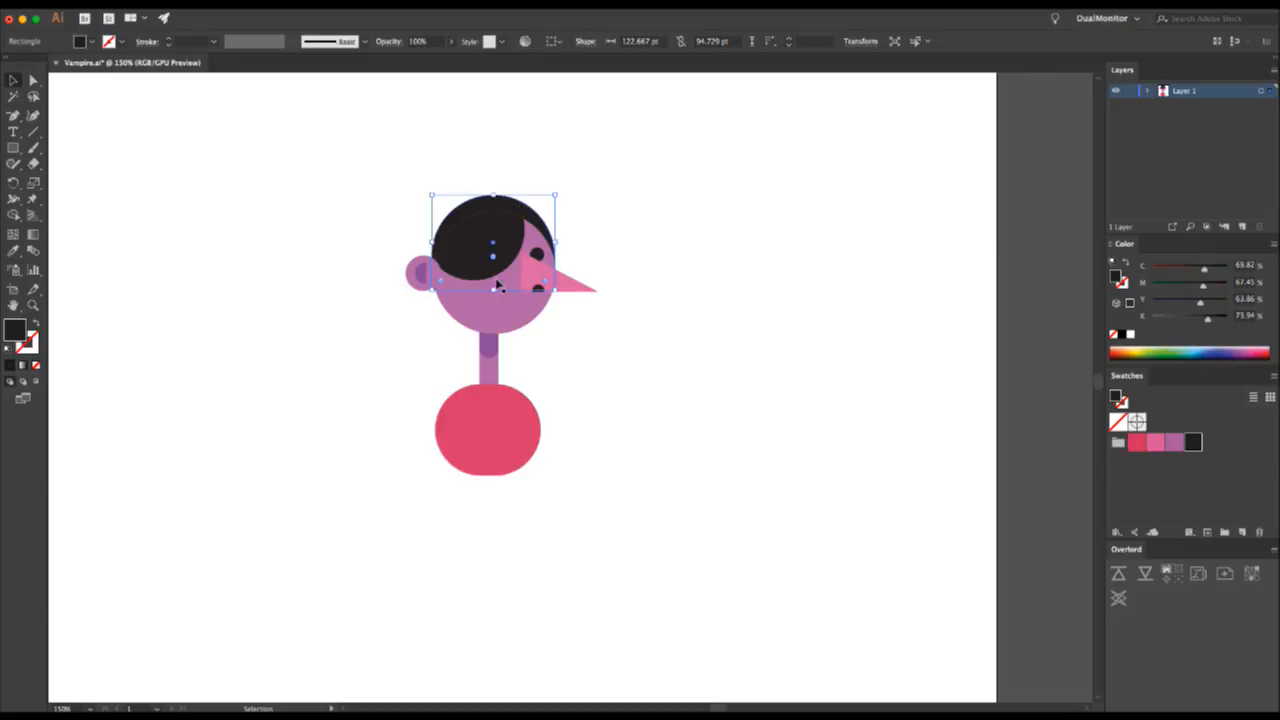
{"action": "left_click_drag", "start_coordinate": [494, 291], "coordinate": [556, 258]}
{"action": "key", "text": "a"}
{"action": "key", "text": "v"}
{"action": "left_click", "coordinate": [622, 253]}
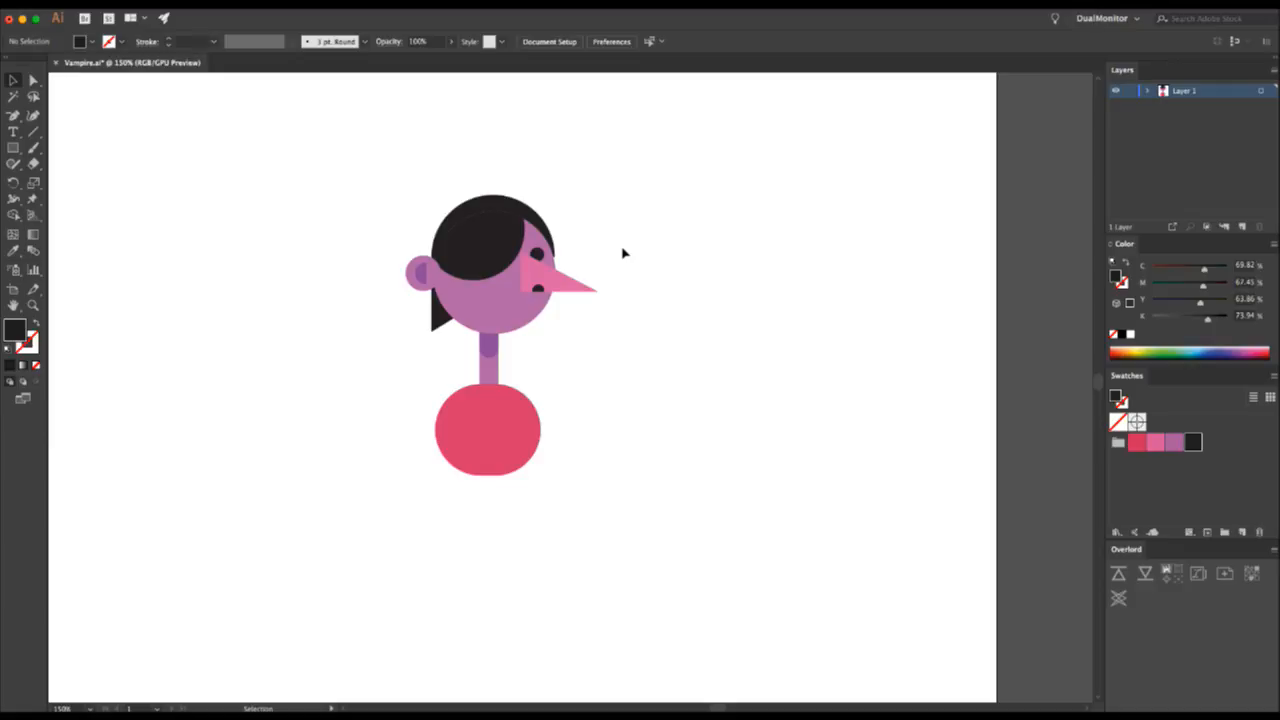
- Delete the black fringe and the black hair shape behind the head
{"action": "left_click", "coordinate": [517, 243]}
{"action": "key", "text": "Delete"}
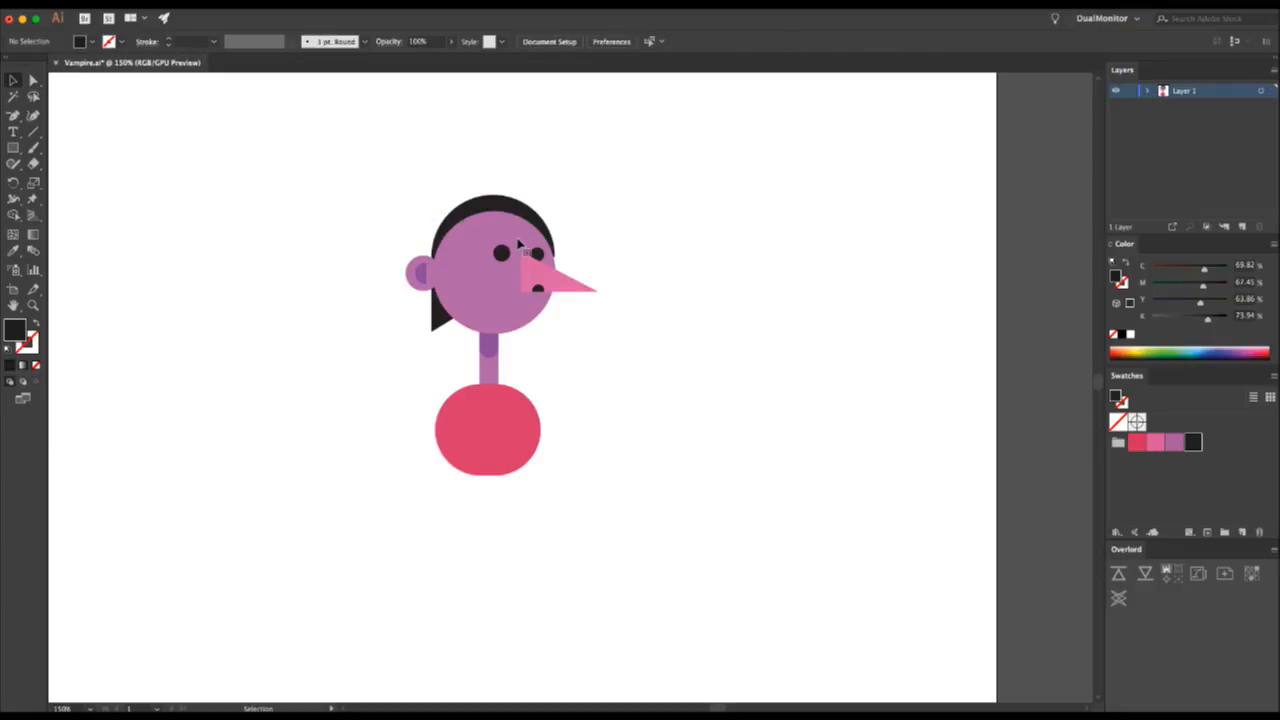
{"action": "left_click", "coordinate": [517, 195]}
{"action": "key", "text": "ctrl+z"}
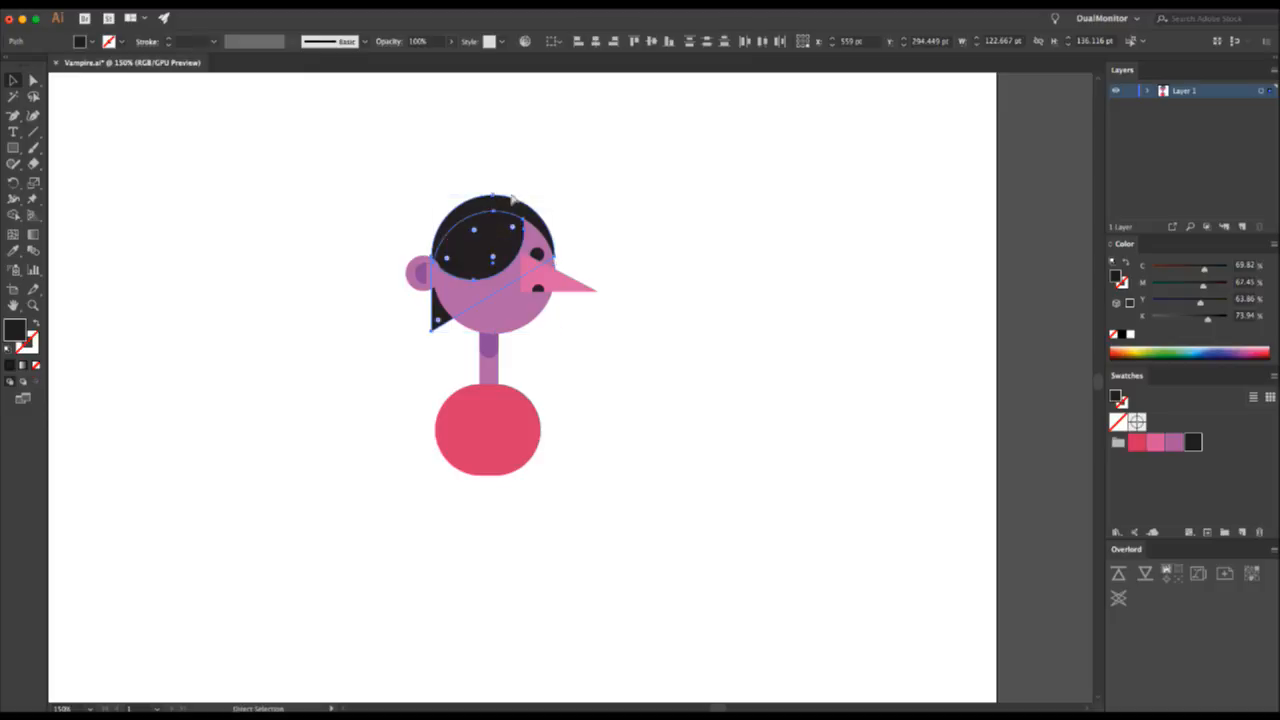
{"action": "key", "text": "v"}
{"action": "left_click", "coordinate": [512, 200]}
{"action": "key", "text": "Delete"}
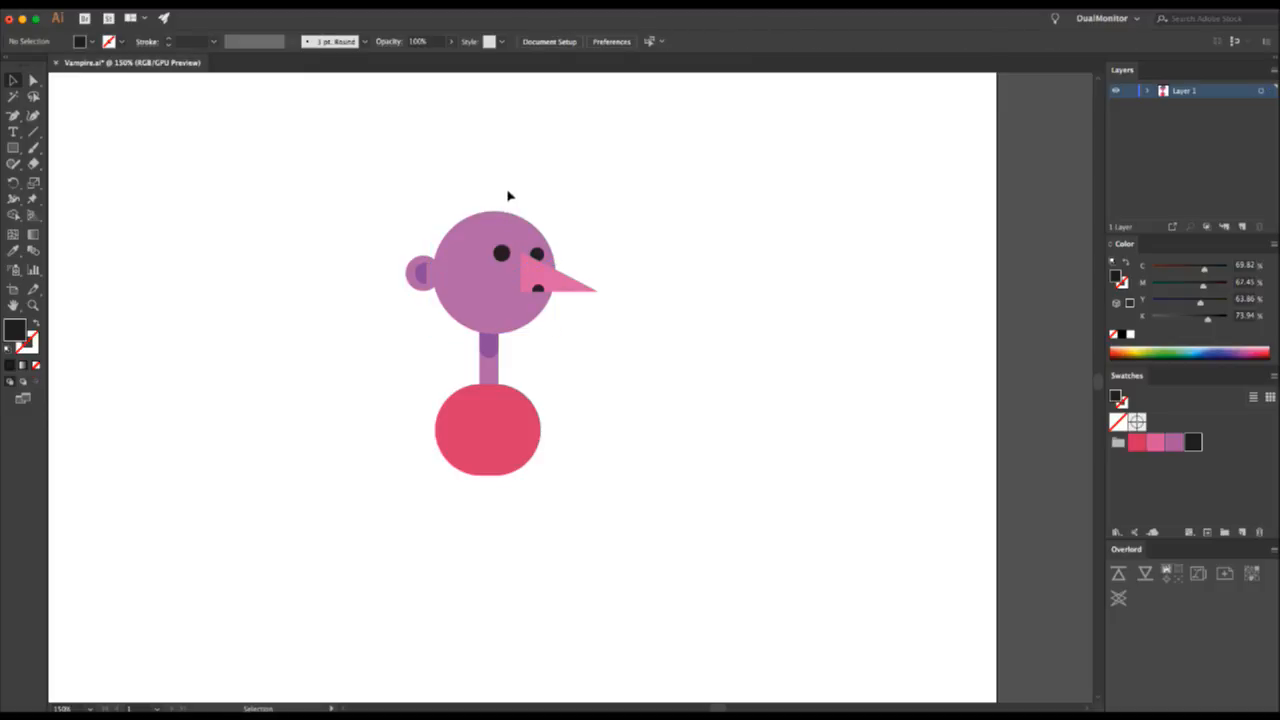
{"action": "key", "text": "l"}
{"action": "mouse_move", "coordinate": [480, 177]}
{"action": "left_mouse_down"}
{"action": "mouse_move", "coordinate": [519, 214]}
{"action": "mouse_move", "coordinate": [488, 190]}
{"action": "mouse_move", "coordinate": [445, 217]}
{"action": "mouse_move", "coordinate": [456, 243]}
{"action": "mouse_move", "coordinate": [447, 234]}
{"action": "mouse_move", "coordinate": [480, 199]}
{"action": "left_mouse_up"}
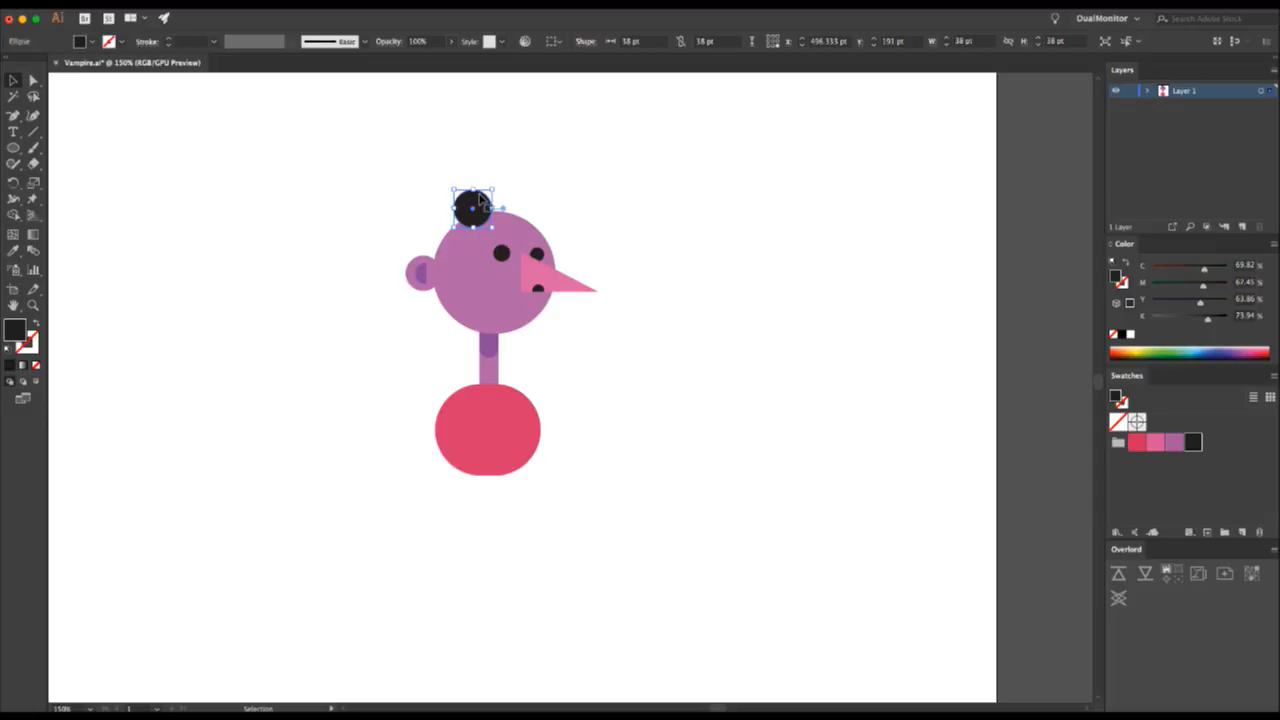
{"action": "key", "text": "Delete"}
- Draw a black rectangle about 85 pt wide above the head and fully round its upper-left and lower-right corners into a leaf shape
{"action": "key", "text": "m"}
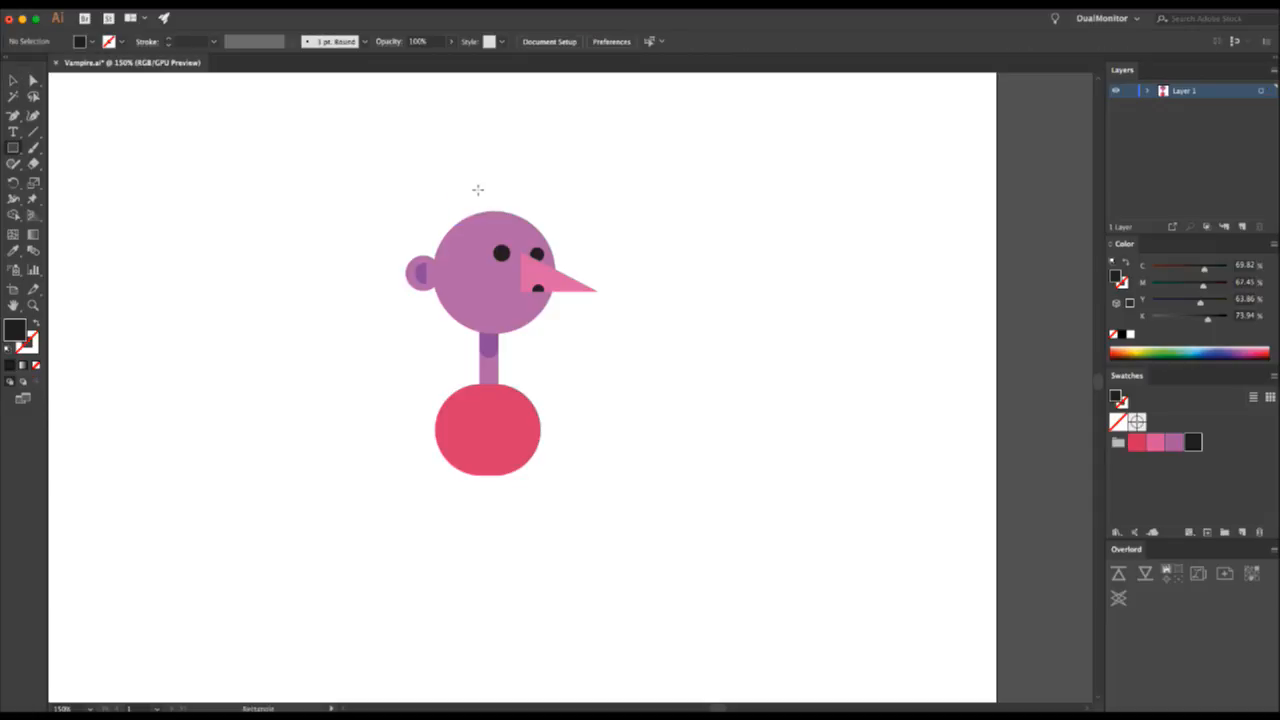
{"action": "left_click_drag", "start_coordinate": [457, 185], "coordinate": [543, 214]}
{"action": "left_click", "coordinate": [543, 213]}
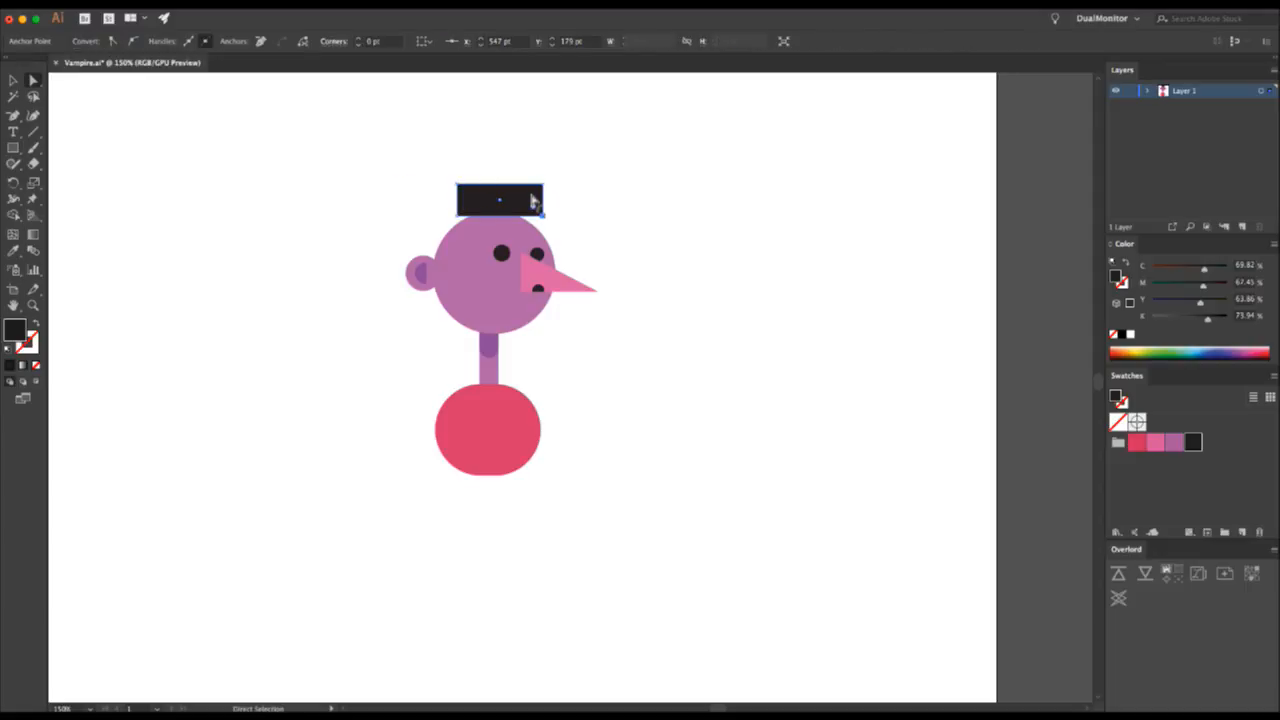
{"action": "left_click", "coordinate": [480, 193]}
{"action": "left_click", "coordinate": [457, 185]}
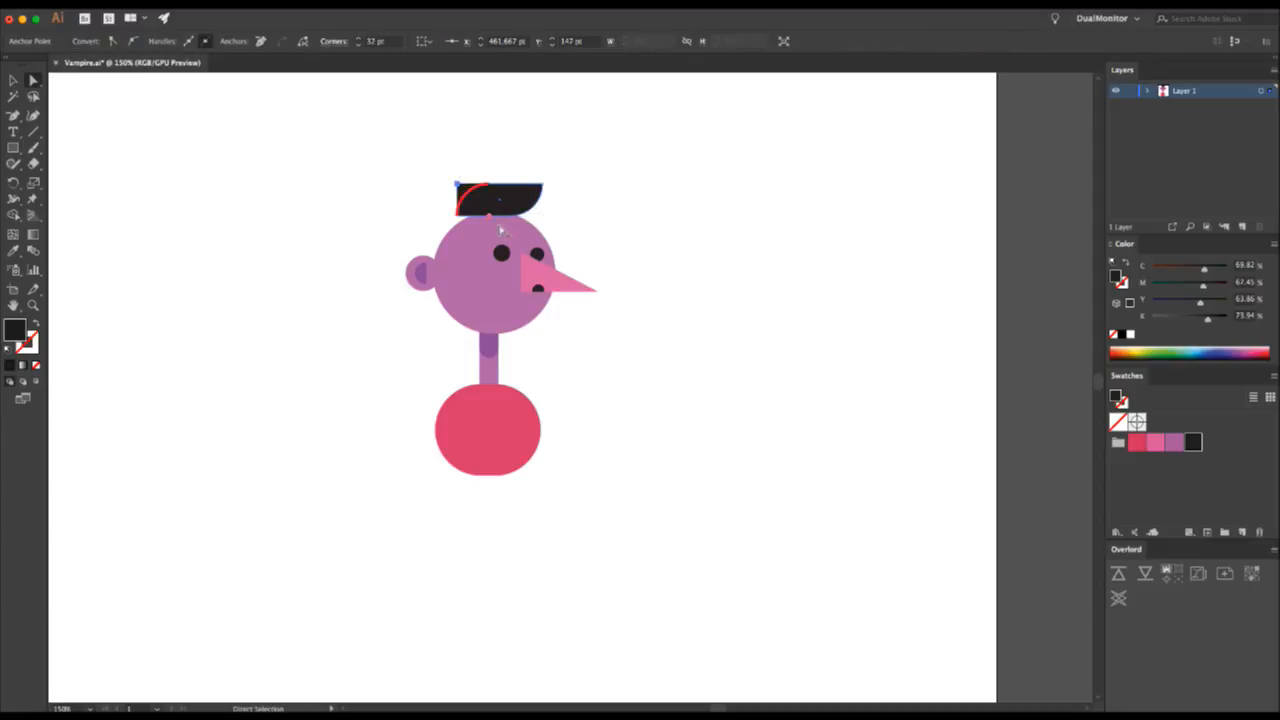
- Move the black leaf-shaped quiff forward and slightly down onto the top front of the head
{"action": "key", "text": "v"}
{"action": "left_click_drag", "start_coordinate": [499, 226], "coordinate": [514, 201]}
{"action": "left_click", "coordinate": [561, 206]}
{"action": "left_click", "coordinate": [633, 220]}
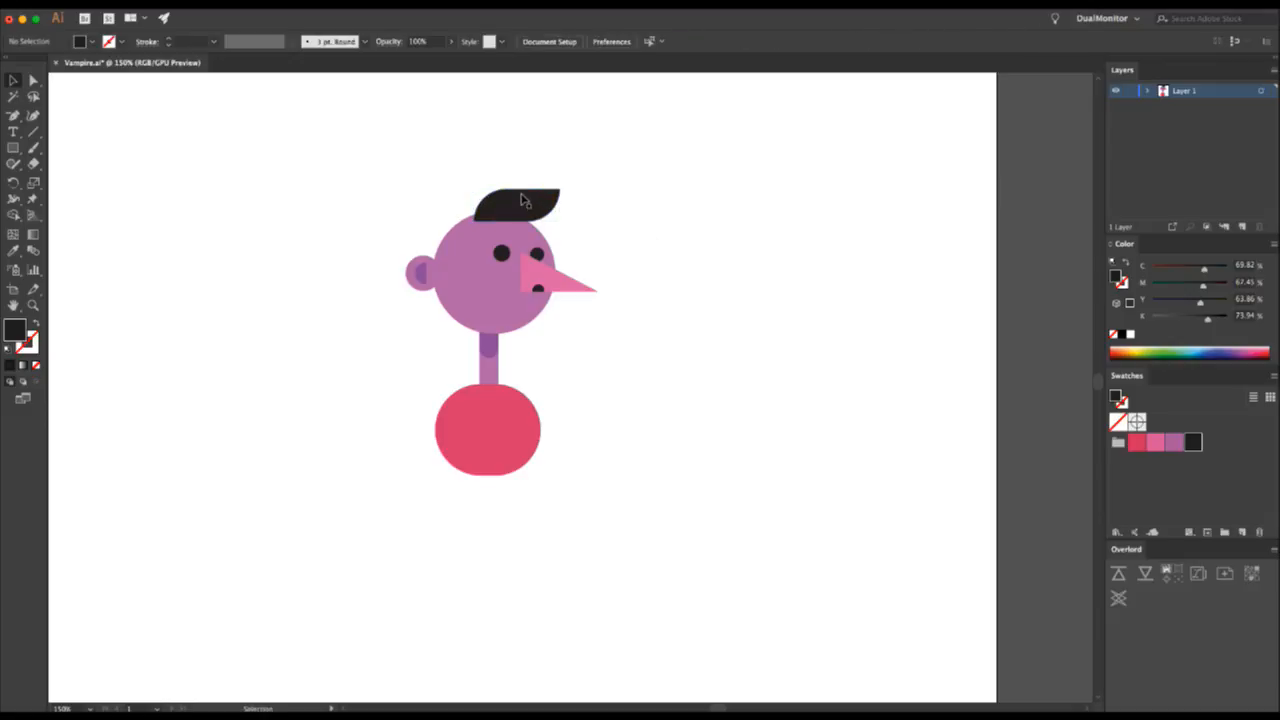
- Duplicate the head circle in place, enlarge the copy to about 134 pt towards the upper back, and fill it with the quiff's black
{"action": "left_click", "coordinate": [490, 279]}
{"action": "key", "text": "a"}
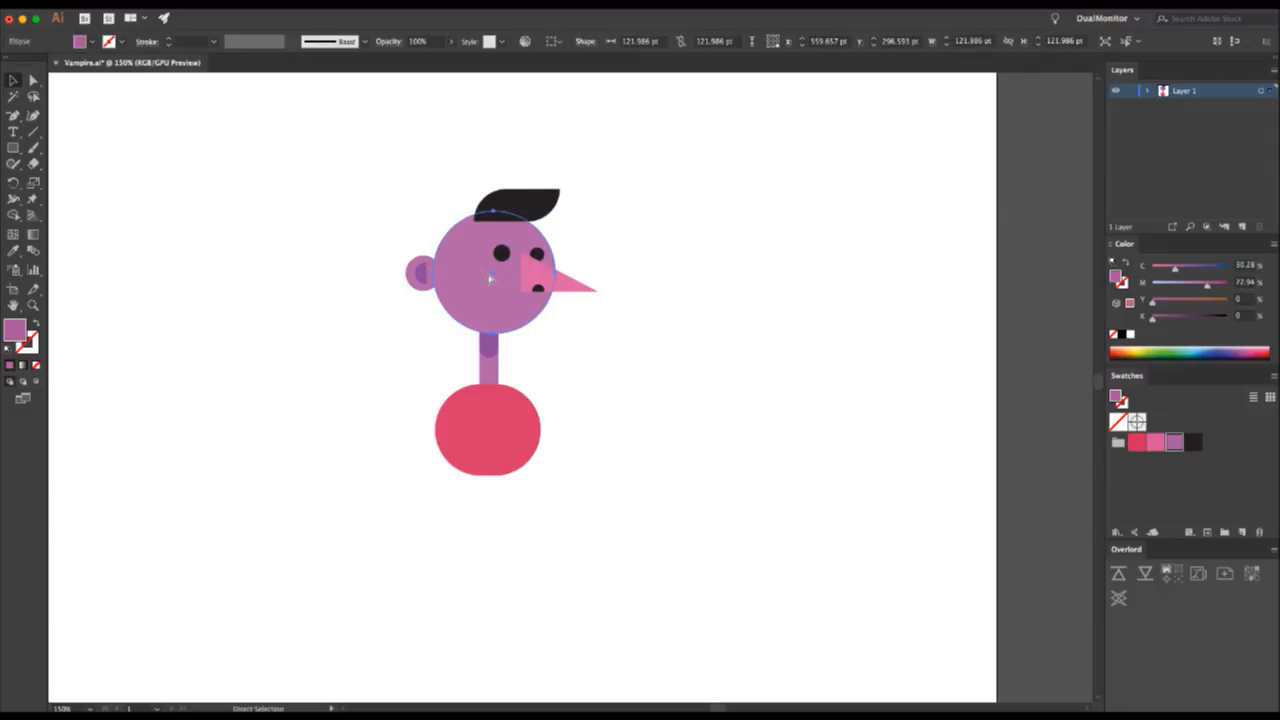
{"action": "key", "text": "v"}
{"action": "left_click_drag", "start_coordinate": [429, 209], "coordinate": [419, 198]}
{"action": "key", "text": "i"}
{"action": "left_click", "coordinate": [539, 200]}
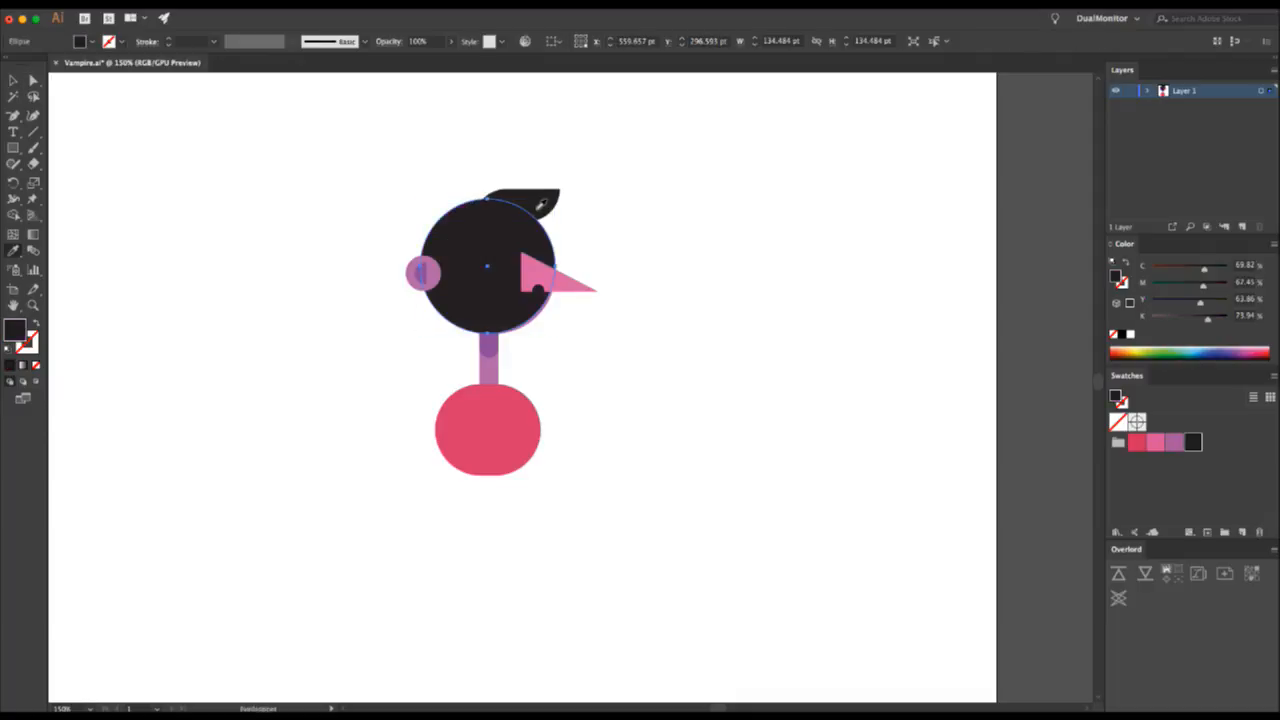
- Send the black circle behind the face and scale it down to about 120 pt, keeping it against the back of the head
{"action": "key", "text": "super+["}
{"action": "key", "text": "v"}
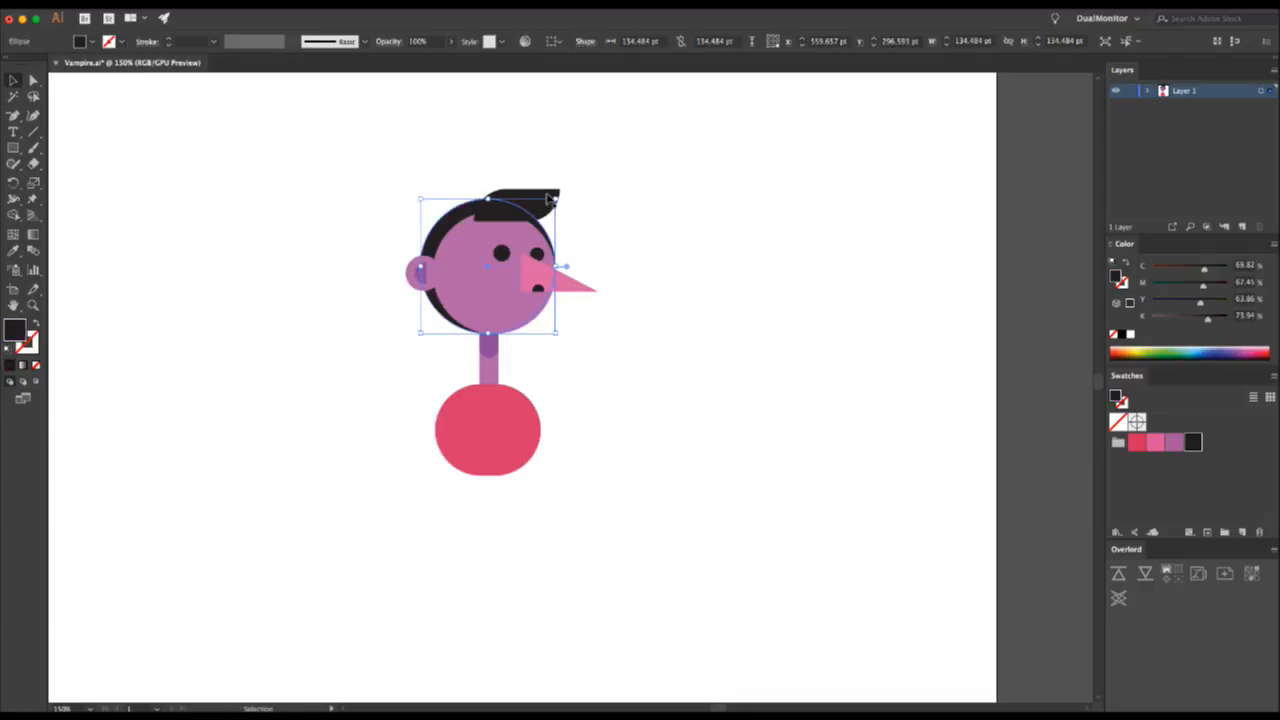
{"action": "left_click_drag", "start_coordinate": [557, 266], "coordinate": [541, 266]}
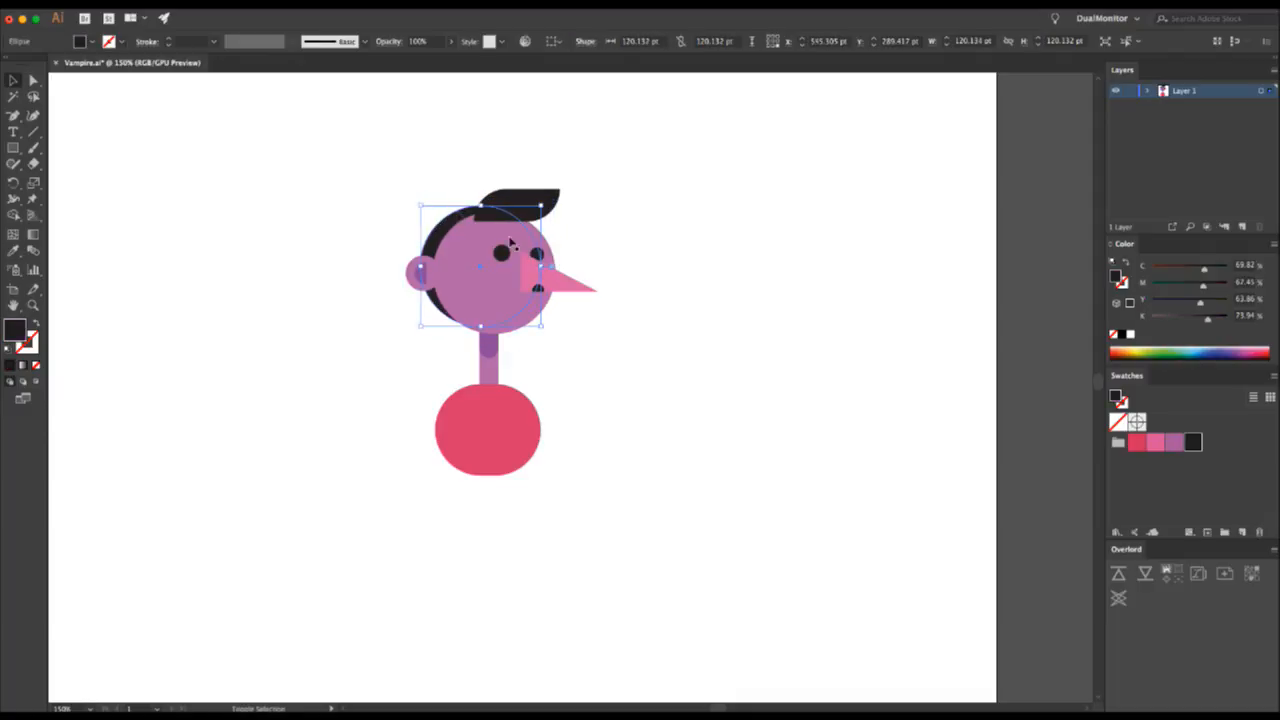
- Enlarge the black hair circle slightly towards the upper back of the head and try extending the quiff backward
{"action": "left_click_drag", "start_coordinate": [421, 206], "coordinate": [464, 205]}
{"action": "key", "text": "Right"}
{"action": "key", "text": "Right"}
{"action": "left_click", "coordinate": [492, 207]}
{"action": "left_click", "coordinate": [607, 203]}
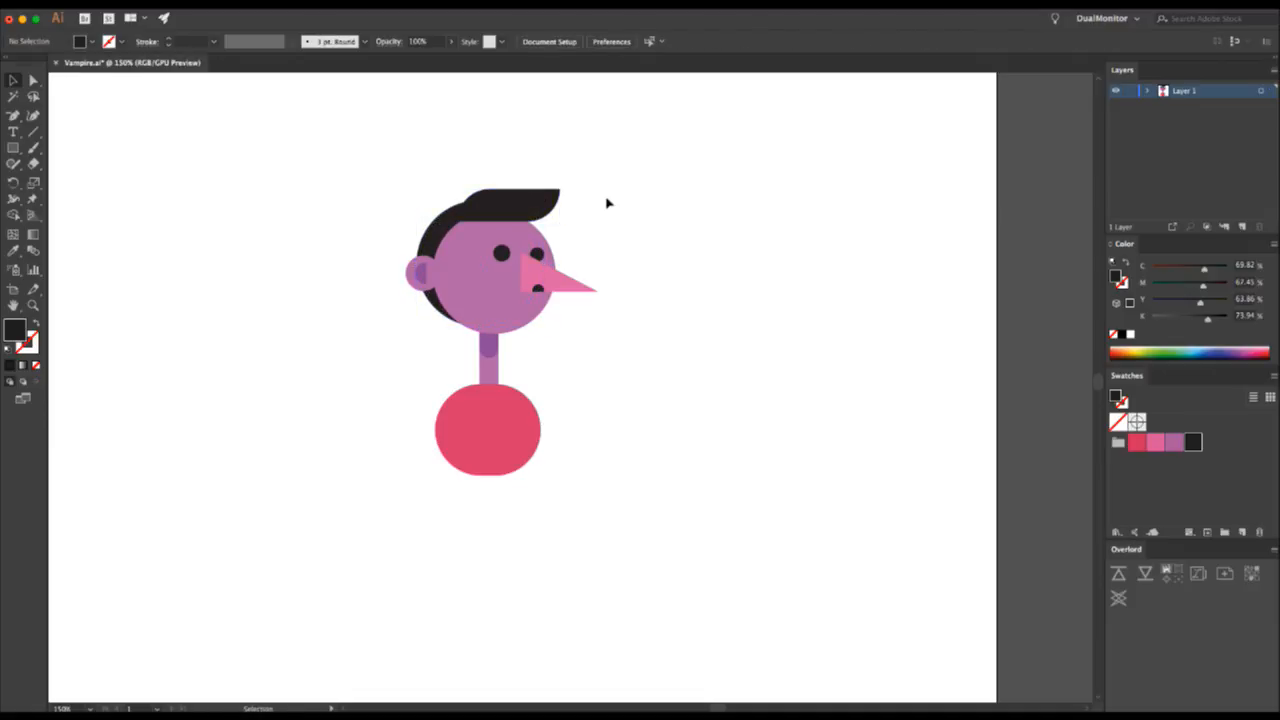
{"action": "left_click", "coordinate": [556, 204]}
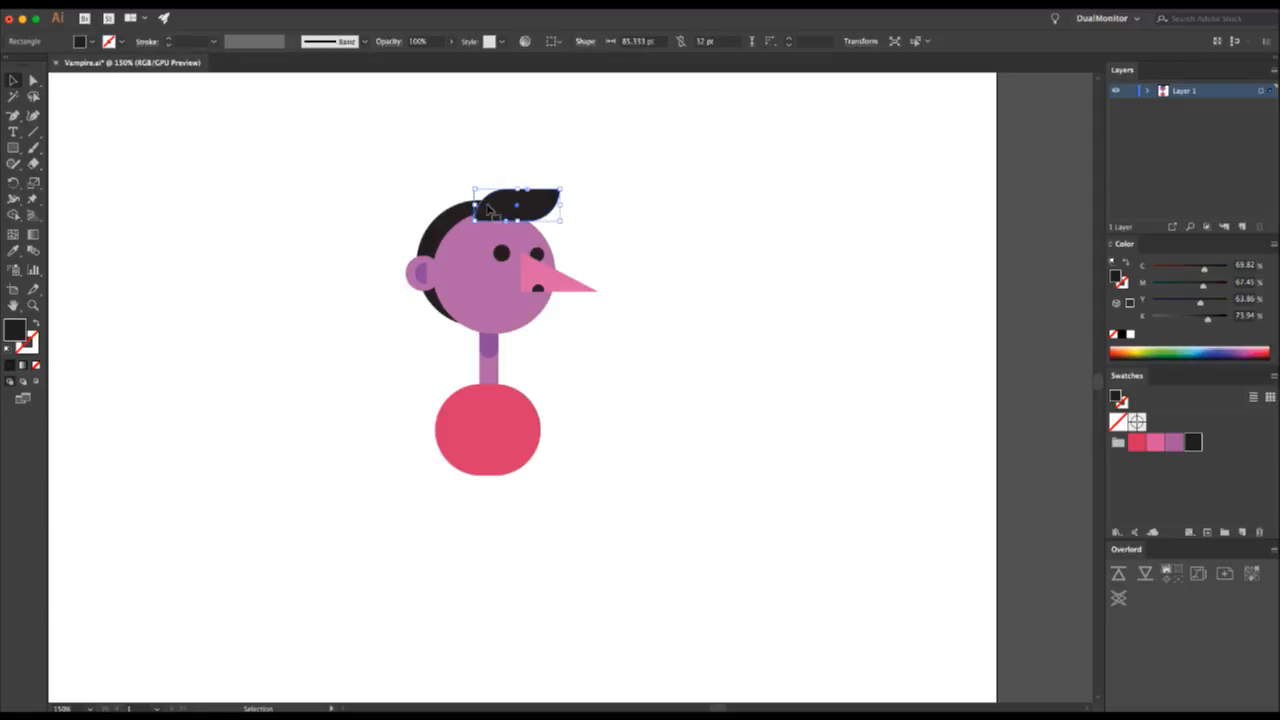
- Duplicate the head circle in place and shrink the copy to about 70 pt over the head's upper back
{"action": "left_click", "coordinate": [467, 247]}
{"action": "key", "text": "super+c"}
{"action": "key", "text": "super+f"}
{"action": "left_click_drag", "start_coordinate": [555, 333], "coordinate": [466, 232]}
- Trim the small circle to its overlap with the head outline, keeping the head, and fill the piece with the quiff's black
{"action": "left_click", "coordinate": [495, 295], "text": "shift"}
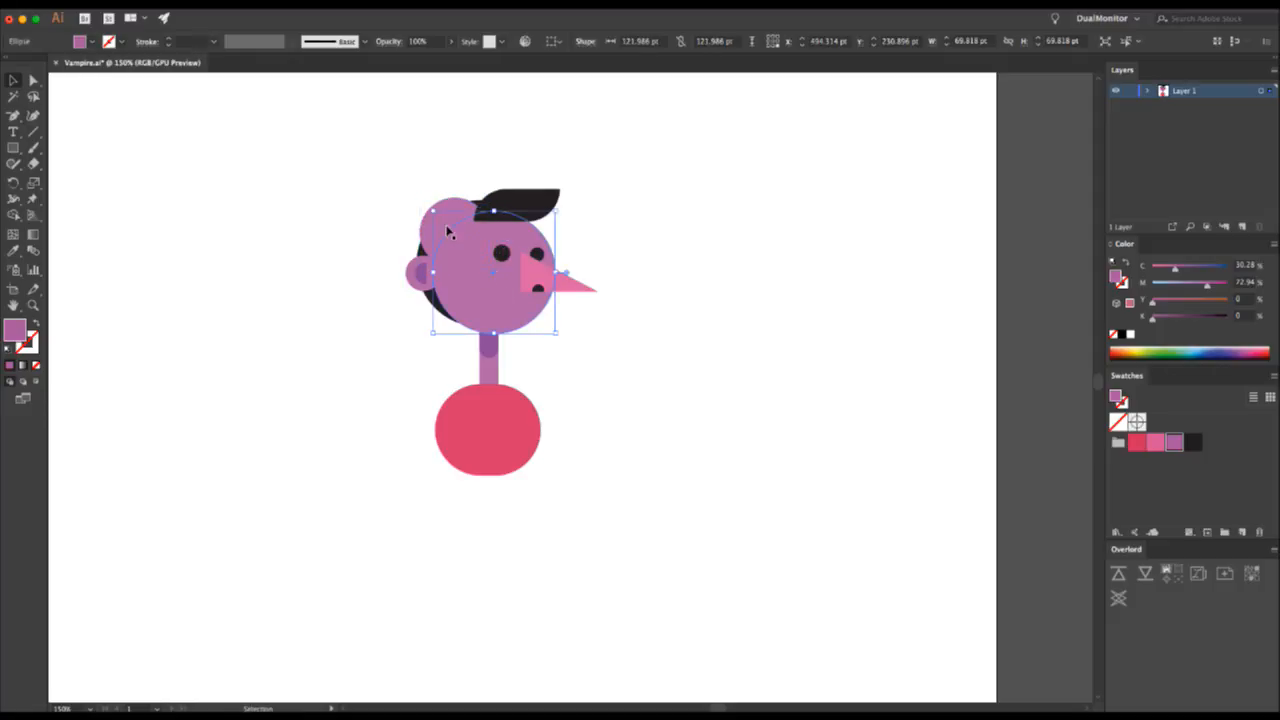
{"action": "key", "text": "super+4"}
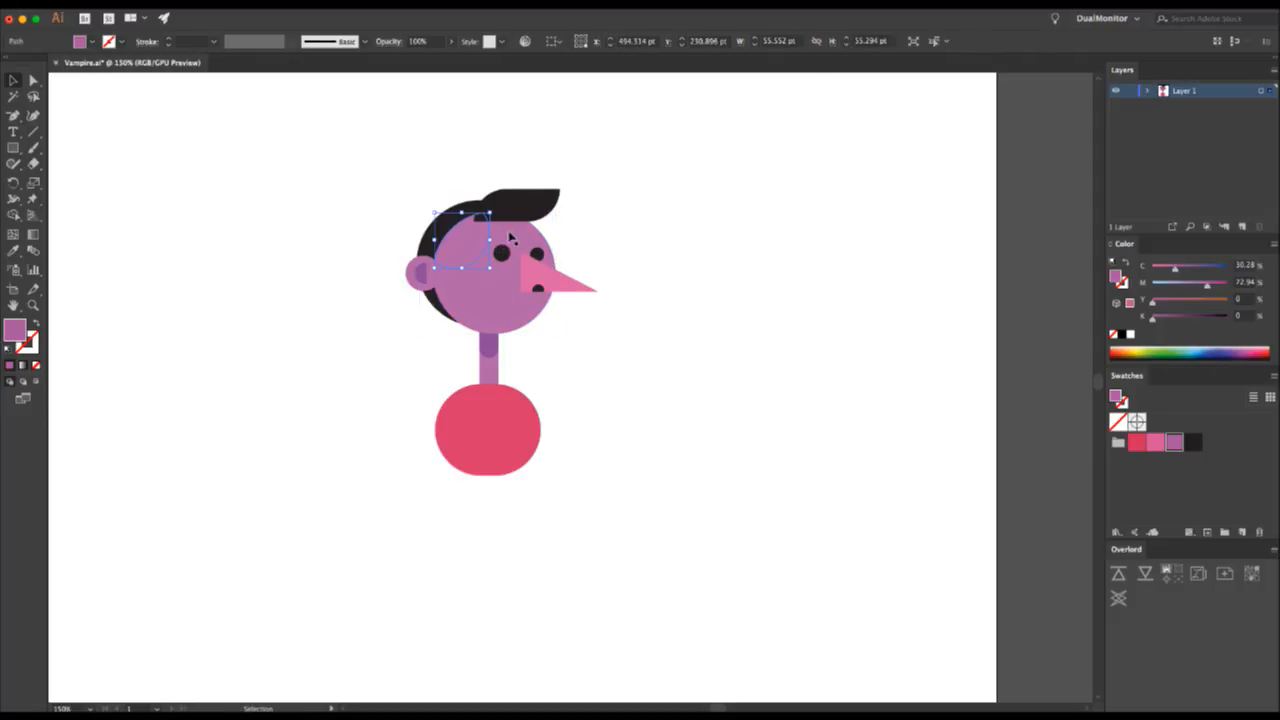
{"action": "key", "text": "i"}
{"action": "left_click", "coordinate": [504, 205]}
{"action": "key", "text": "v"}
{"action": "left_click", "coordinate": [588, 193]}
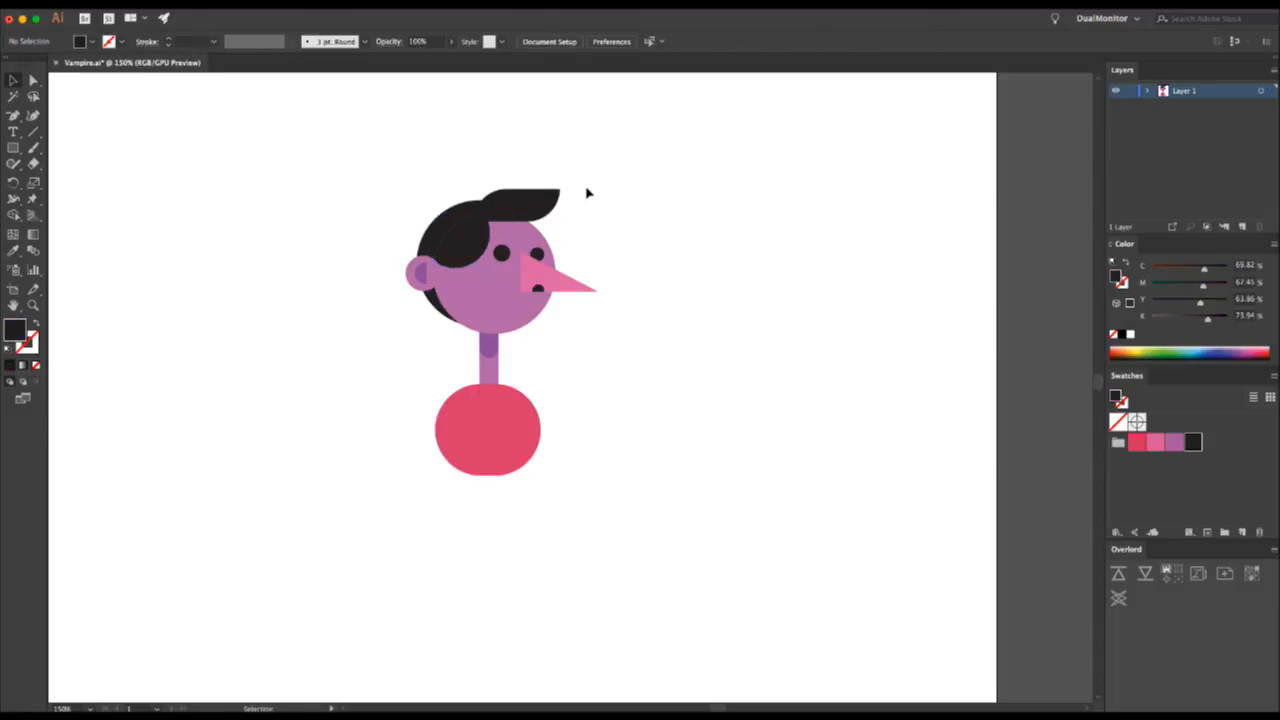
- Add two black horizontal eyebrow bars with fully rounded ends, one above each eye
{"action": "key", "text": "z"}
{"action": "left_click", "coordinate": [543, 335]}
{"action": "left_click", "coordinate": [578, 364]}
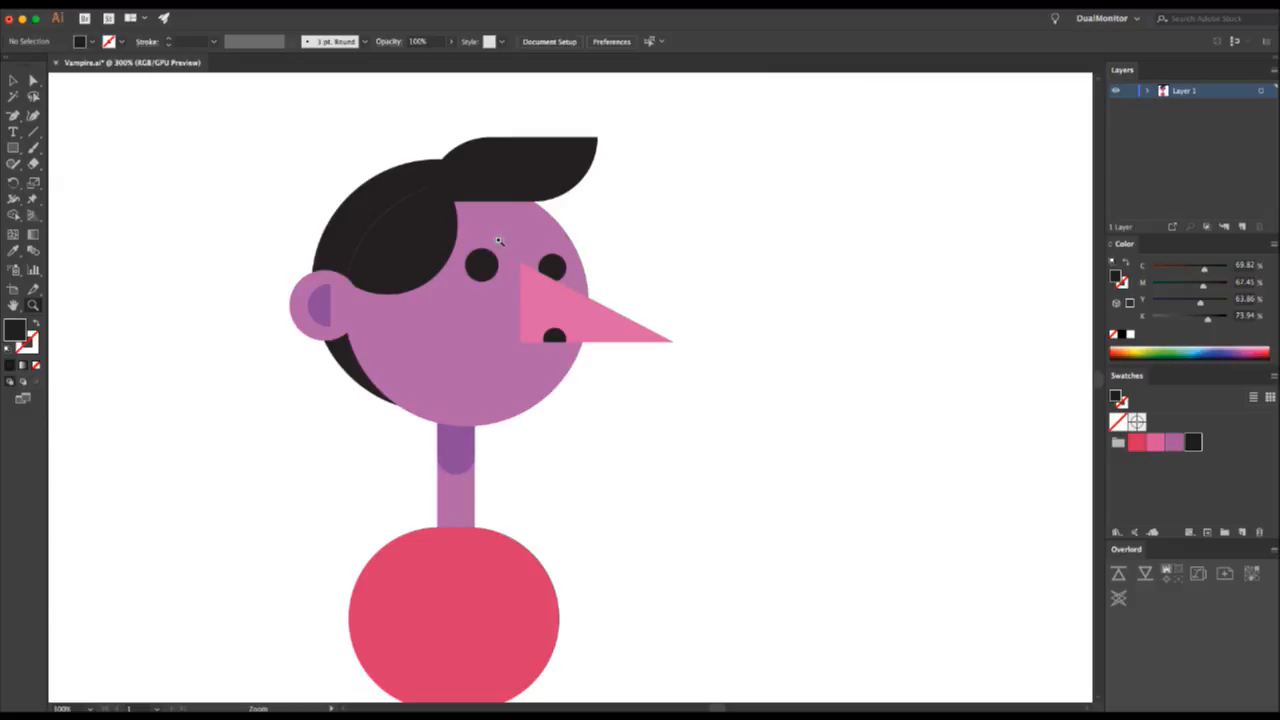
{"action": "key", "text": "l"}
{"action": "left_click_drag", "start_coordinate": [439, 219], "coordinate": [586, 227]}
{"action": "key", "text": "a"}
{"action": "key", "text": "v"}
{"action": "left_click", "coordinate": [569, 214]}
{"action": "left_click", "coordinate": [657, 225]}
- Recolor the triangular nose with the body's red
{"action": "key", "text": "z"}
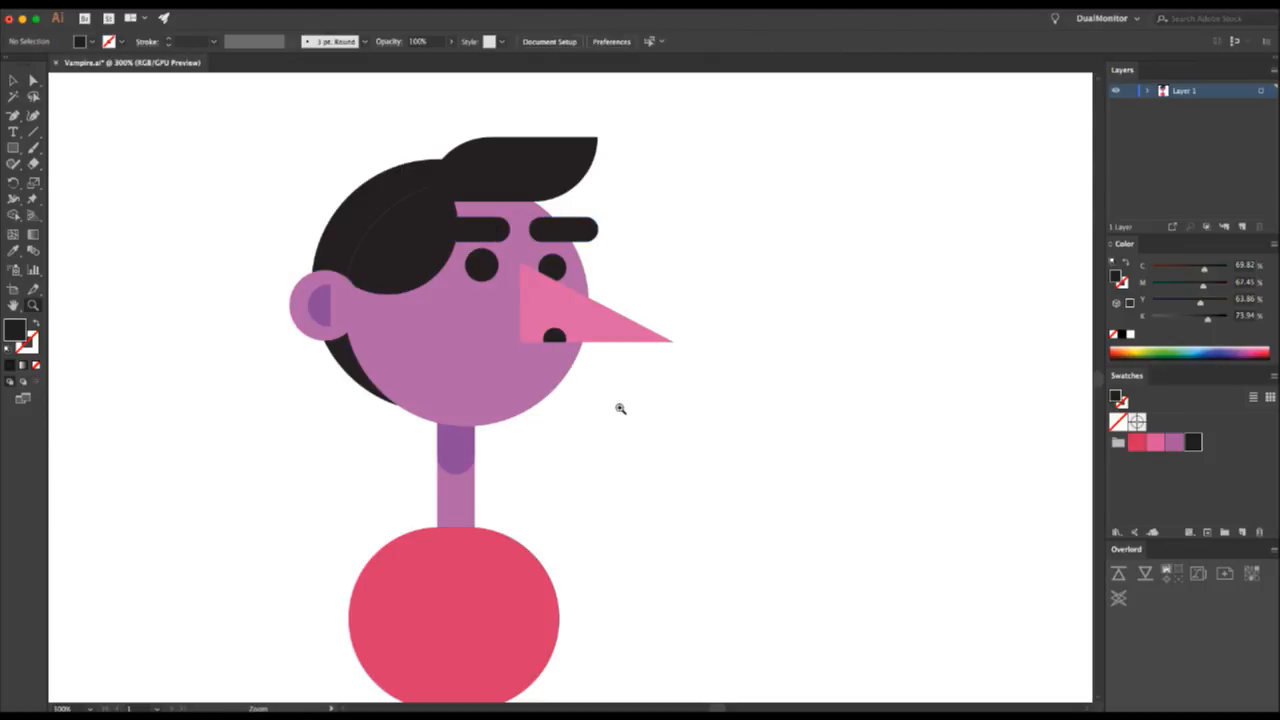
{"action": "left_click", "coordinate": [620, 409], "text": "alt"}
{"action": "key", "text": "v"}
{"action": "left_click", "coordinate": [576, 334]}
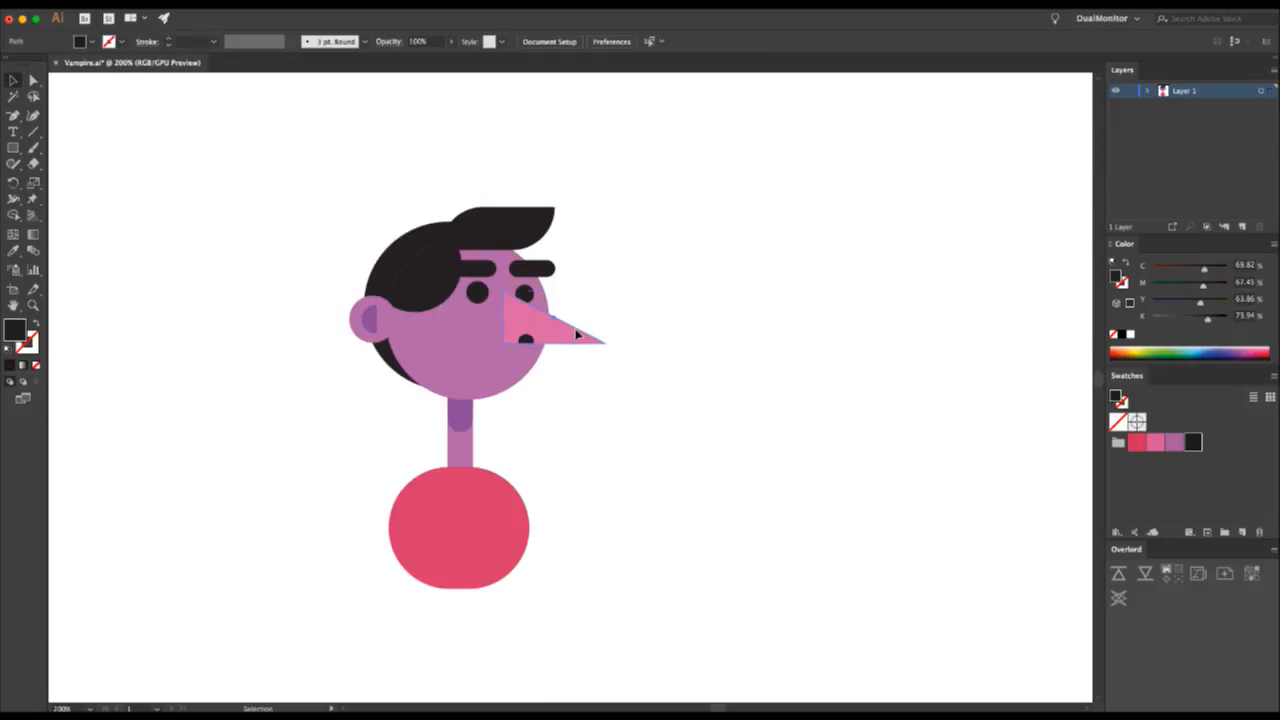
{"action": "key", "text": "i"}
{"action": "left_click", "coordinate": [480, 506]}
{"action": "key", "text": "v"}
{"action": "left_click", "coordinate": [602, 460]}
- Delete the pink swatch from the document's color group
{"action": "key", "text": "z"}
{"action": "left_click", "coordinate": [600, 462], "text": "alt"}
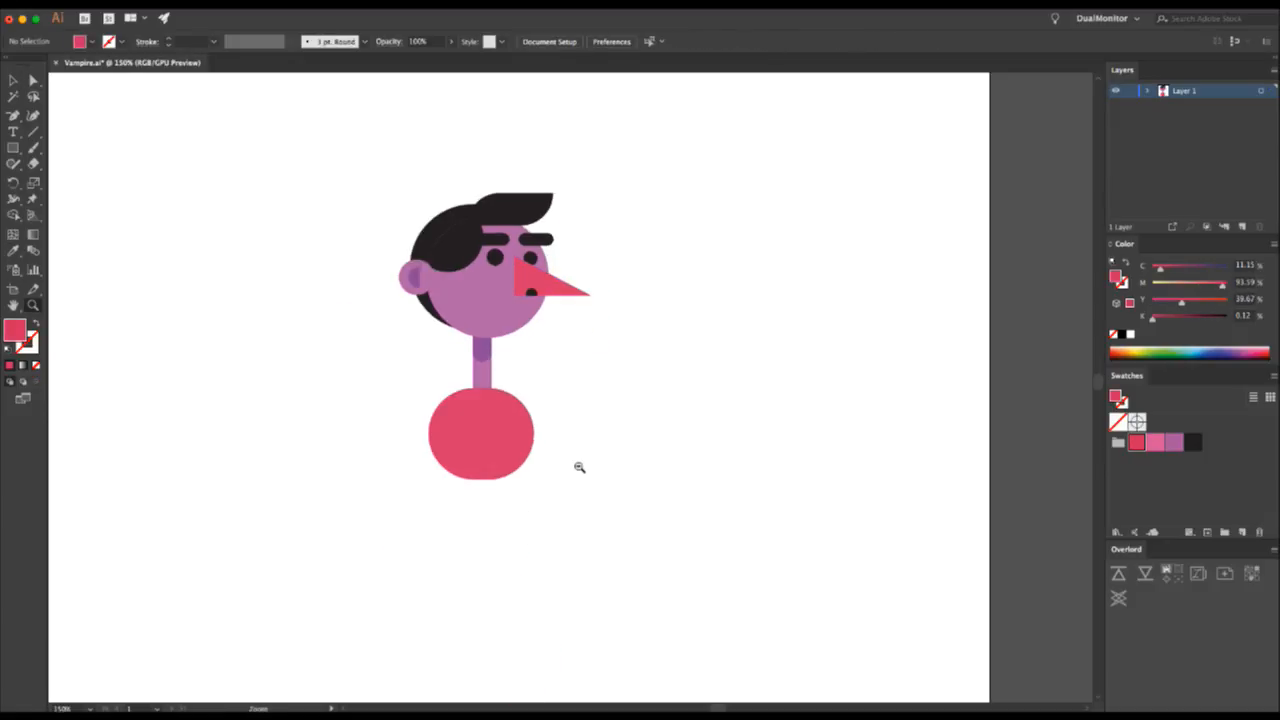
{"action": "left_click", "coordinate": [580, 466], "text": "alt"}
{"action": "left_click", "coordinate": [590, 318]}
{"action": "key", "text": "v"}
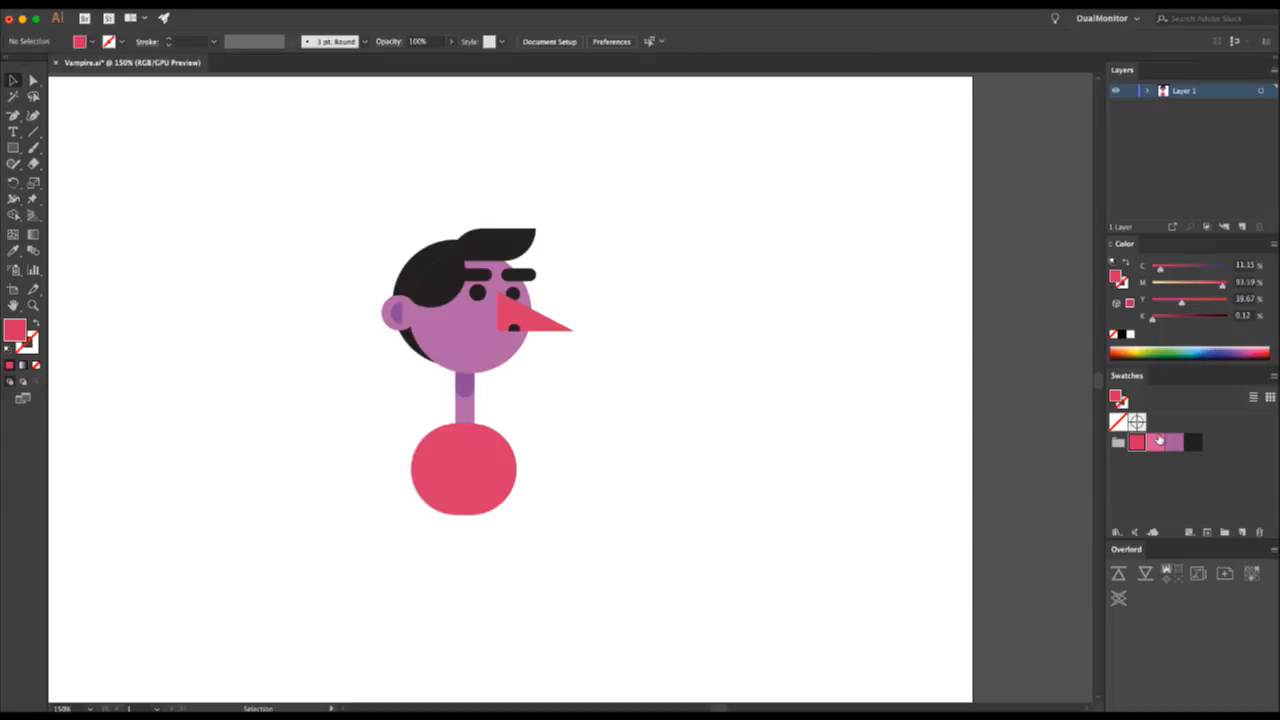
{"action": "left_click", "coordinate": [1157, 441]}
{"action": "left_click", "coordinate": [1259, 533]}
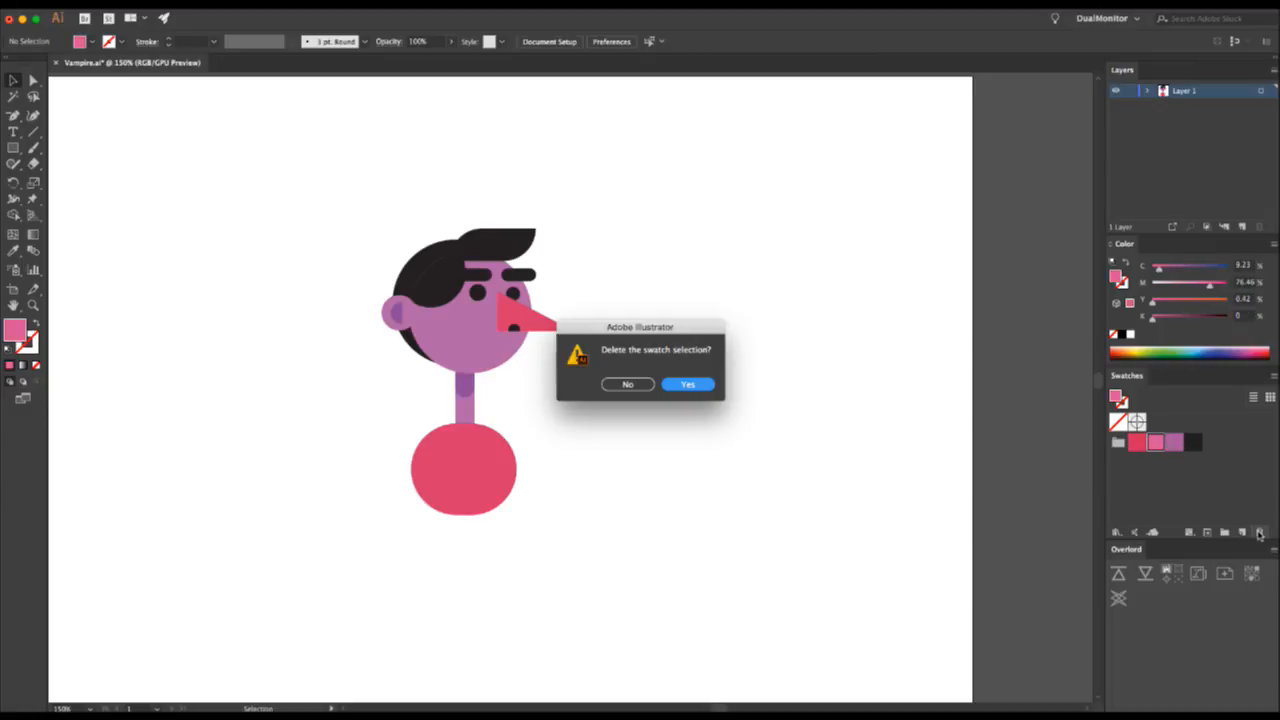
{"action": "left_click", "coordinate": [687, 383]}
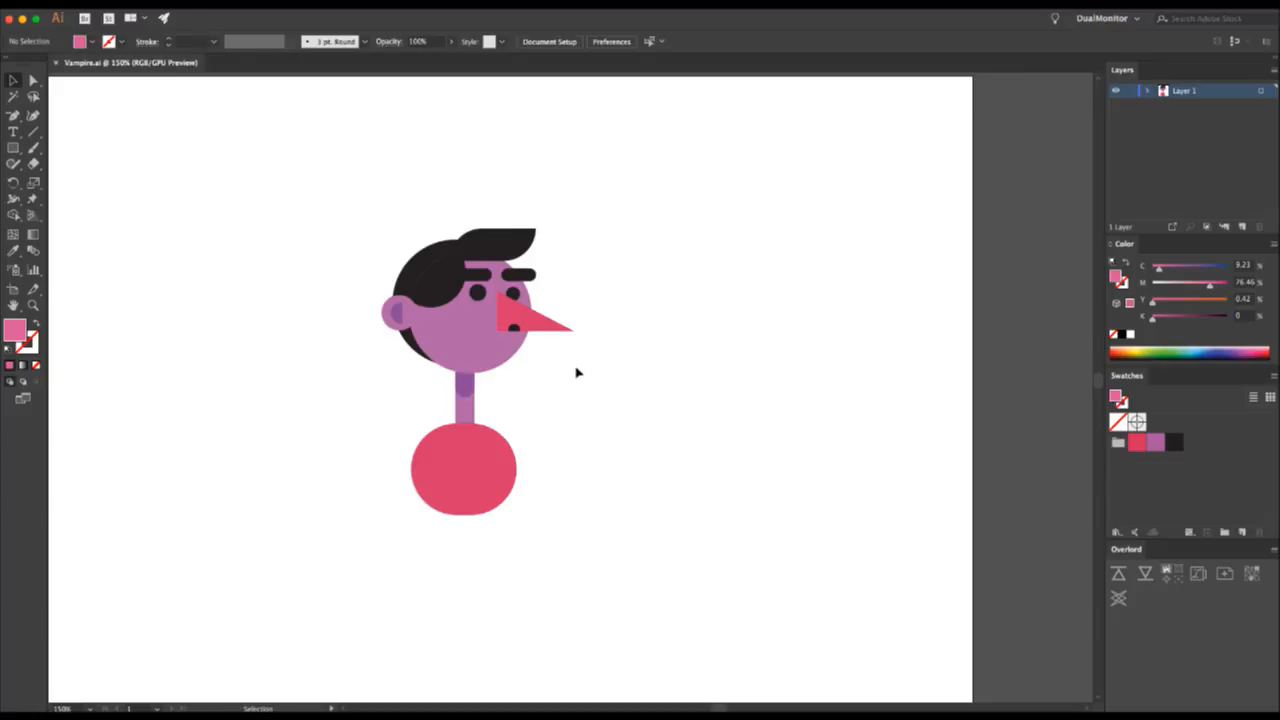
- Draw a straight horizontal mouth line with the Pen tool across the lower face, just below the nose
{"action": "key", "text": "z"}
{"action": "key", "text": "v"}
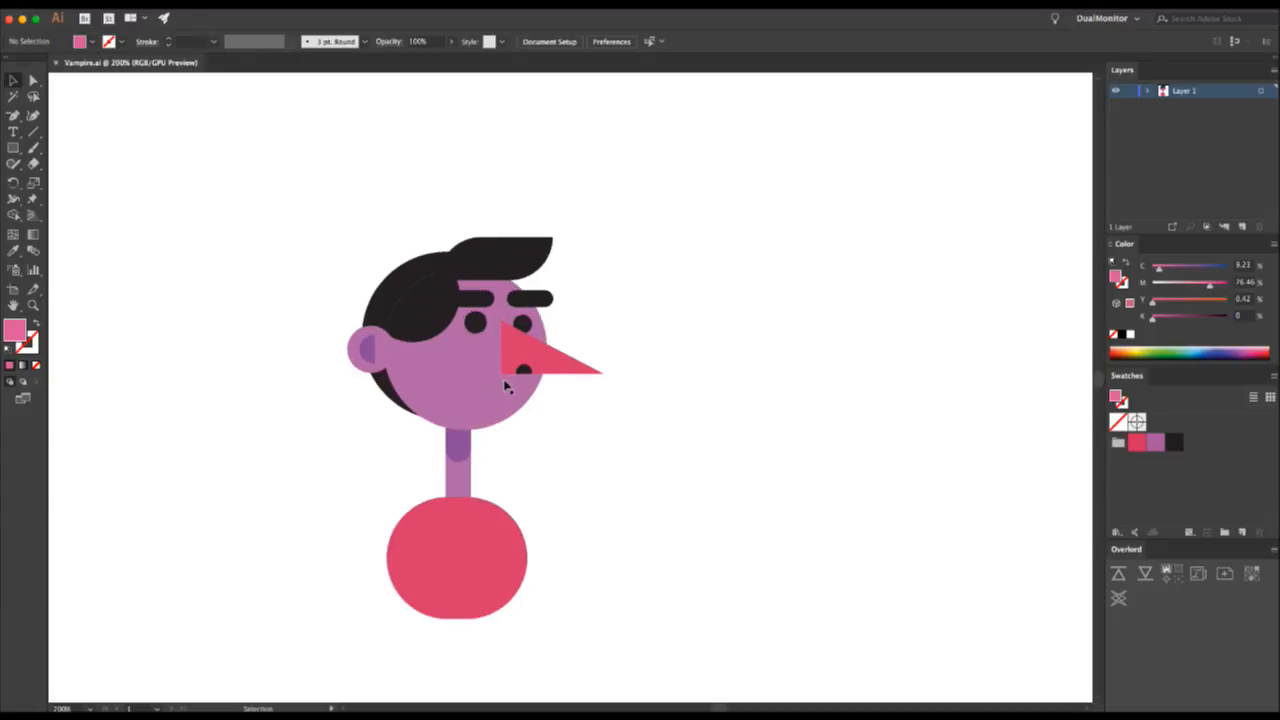
{"action": "left_click", "coordinate": [505, 385], "text": "super"}
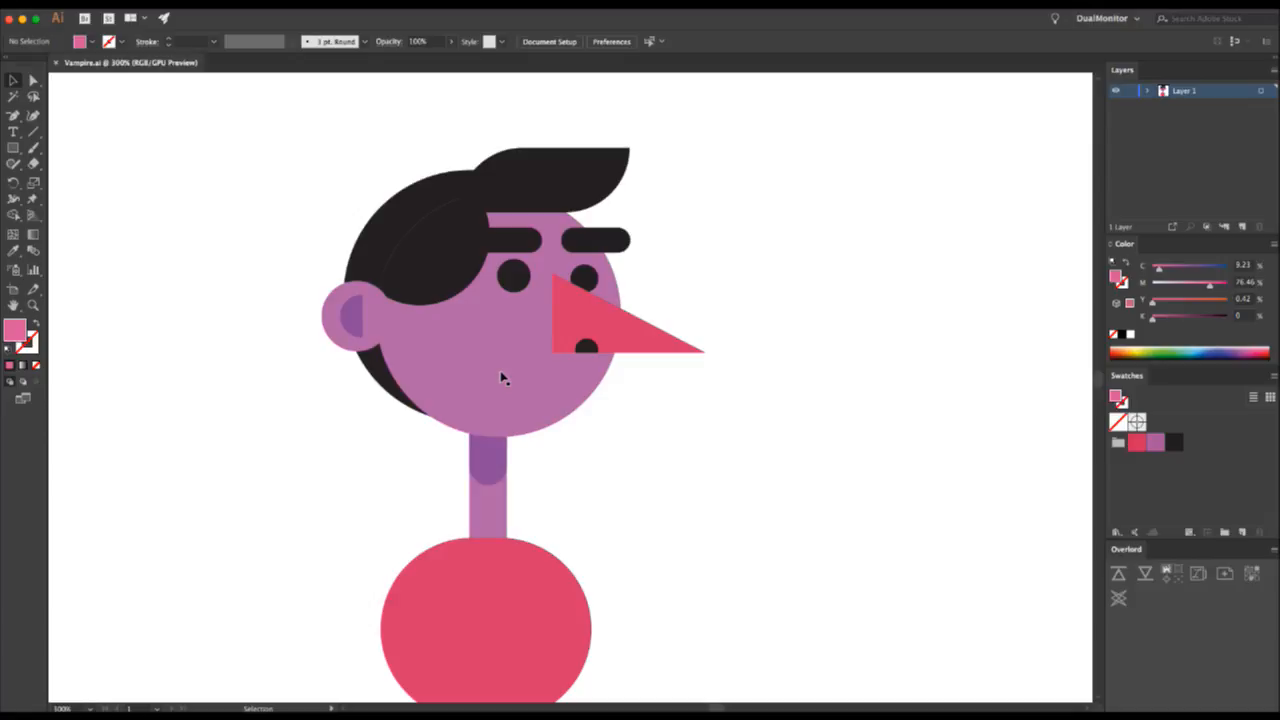
{"action": "key", "text": "p"}
{"action": "left_click", "coordinate": [497, 366]}
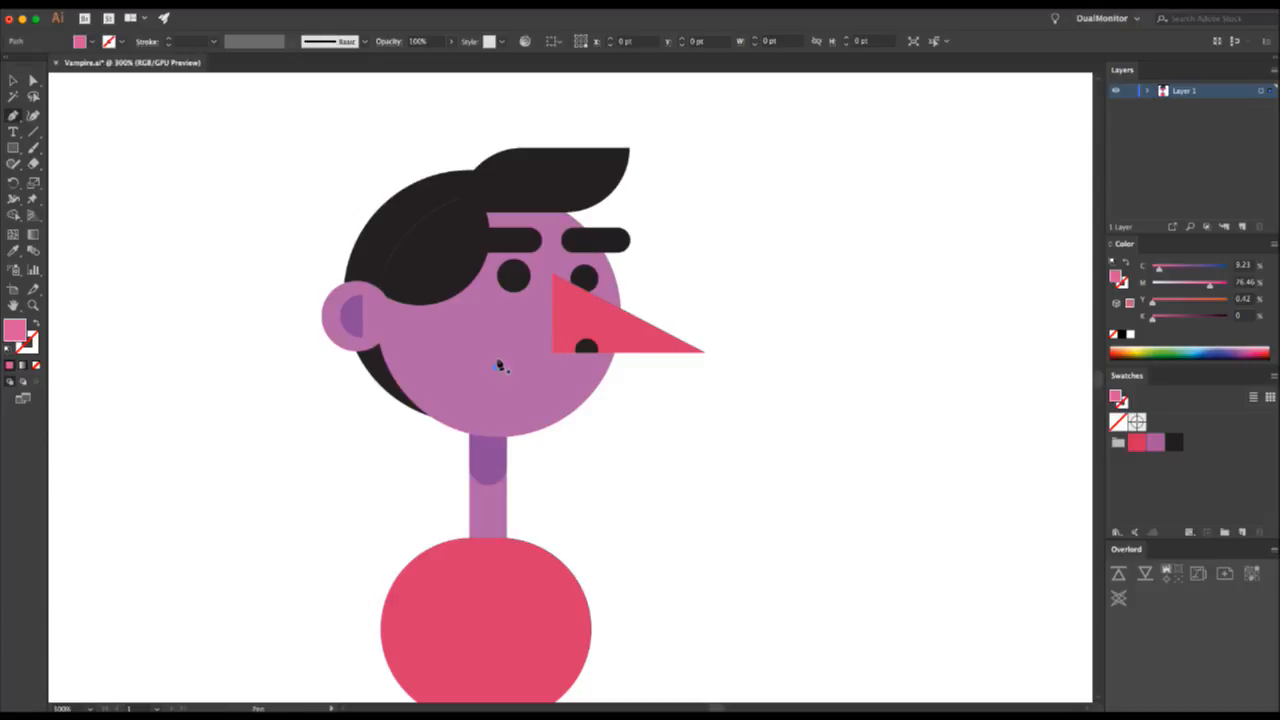
{"action": "left_click", "coordinate": [594, 366]}
- Give the mouth line a black 3 pt stroke with rounded ends and no fill
{"action": "key", "text": "x"}
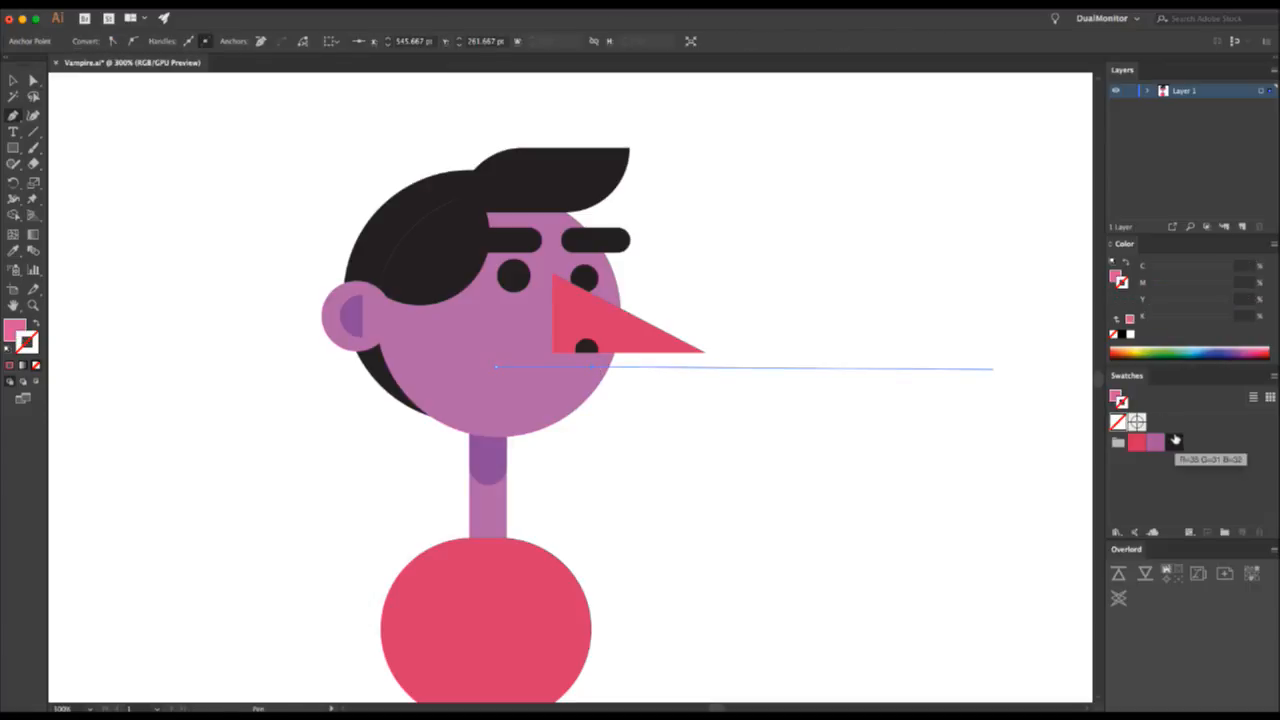
{"action": "left_click", "coordinate": [1175, 441]}
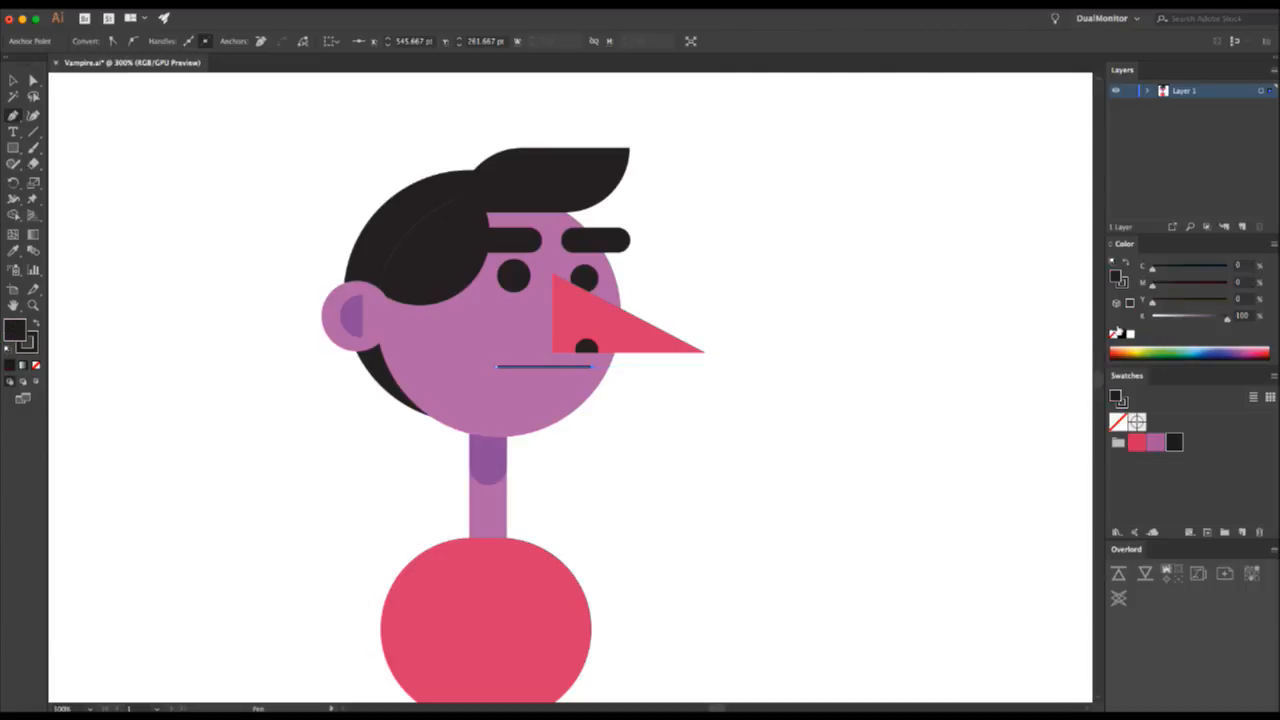
{"action": "key", "text": "slash"}
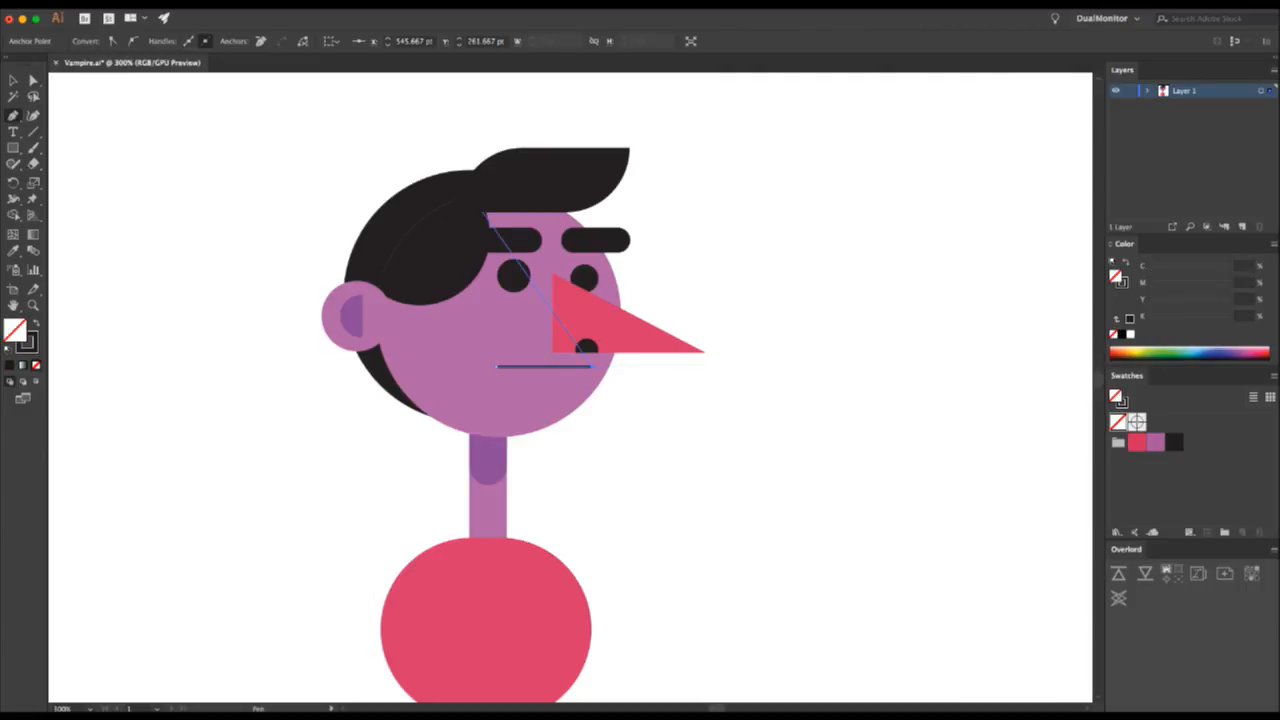
{"action": "key", "text": "v"}
{"action": "left_click", "coordinate": [624, 398]}
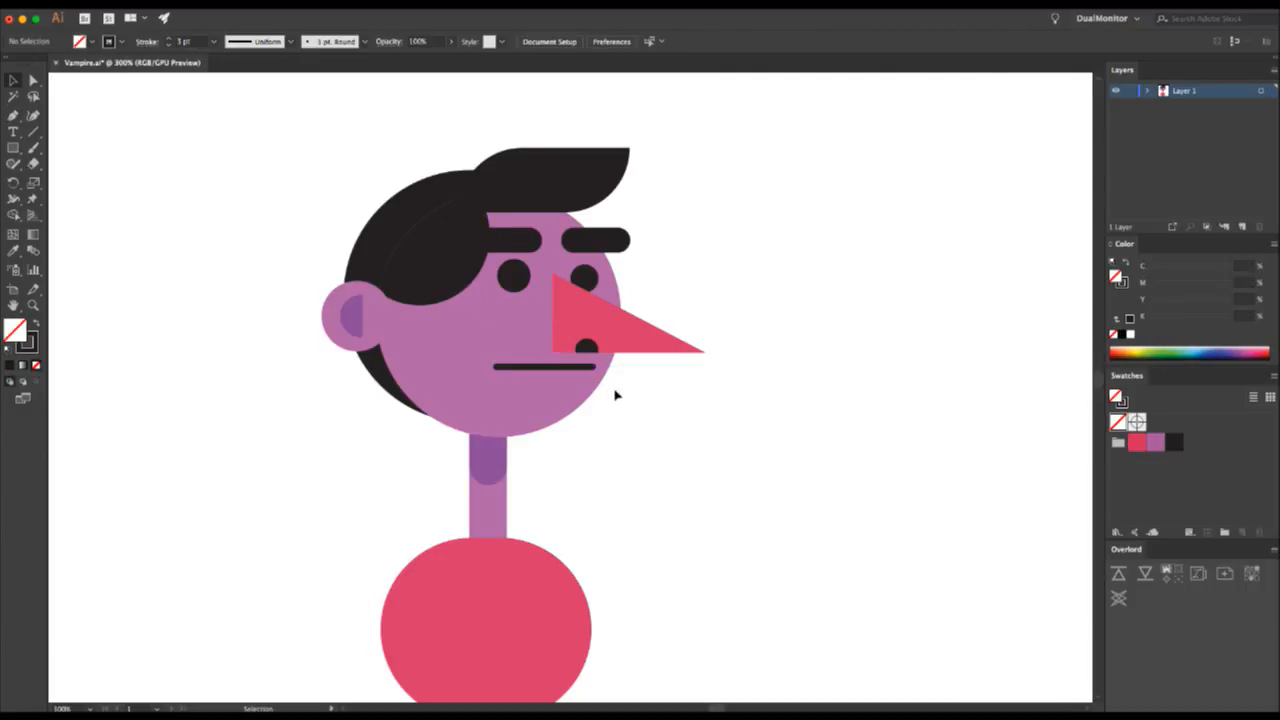
- Draw an 11 pt square under the mouth line, fill it white without a stroke, and store white as a swatch
{"action": "key", "text": "m"}
{"action": "left_click_drag", "start_coordinate": [536, 394], "coordinate": [536, 392]}
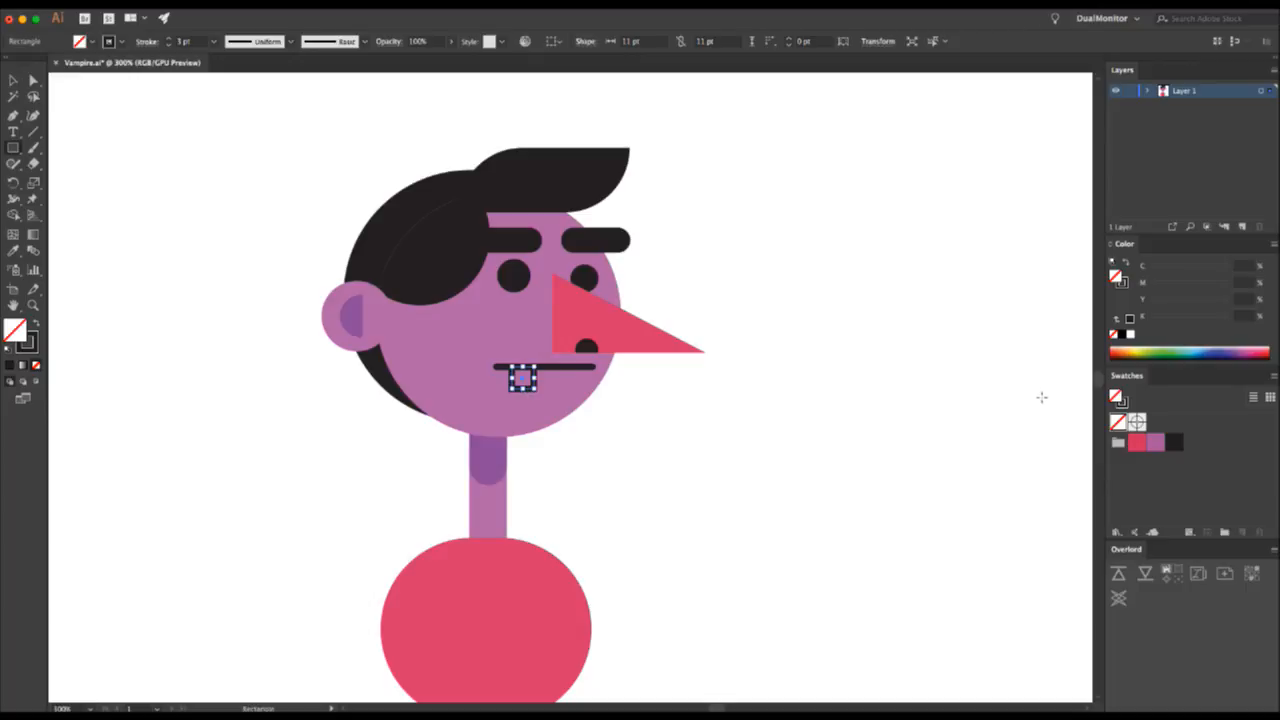
{"action": "left_click", "coordinate": [1129, 333]}
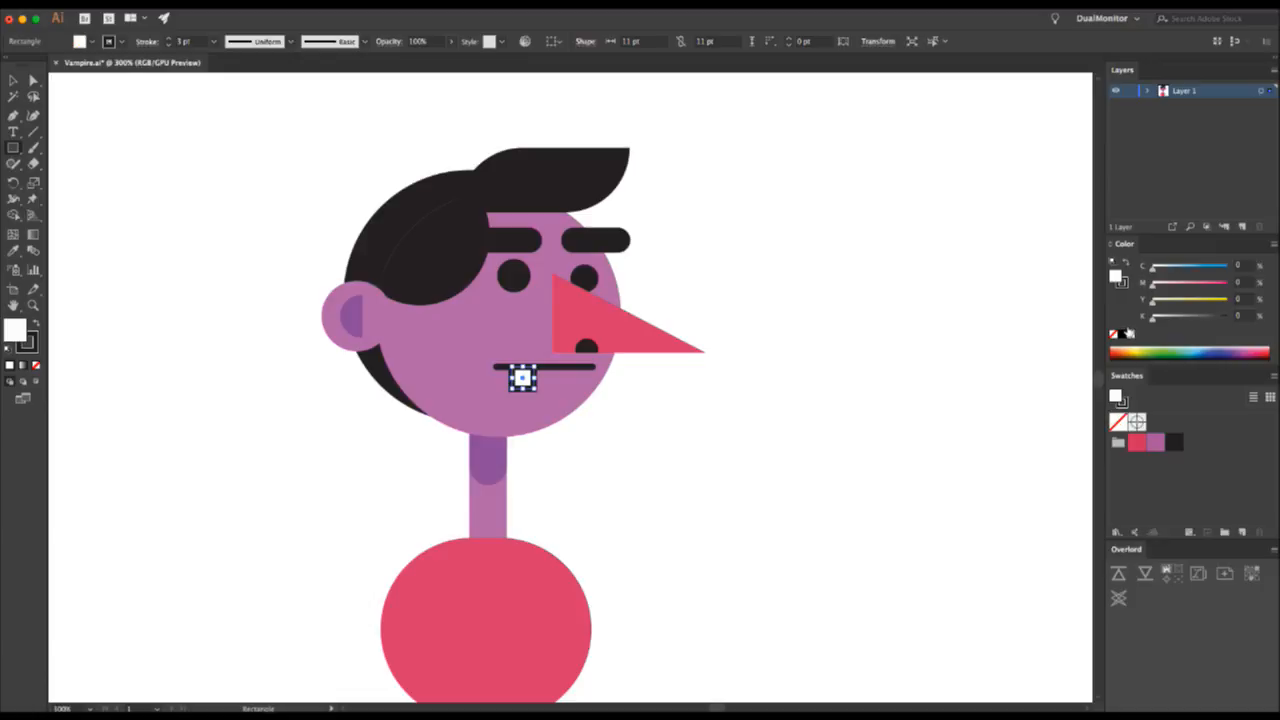
{"action": "left_click_drag", "start_coordinate": [1122, 331], "coordinate": [1192, 446]}
{"action": "key", "text": "x"}
{"action": "left_click", "coordinate": [1113, 334]}
- Delete the white square's lower-right corner point to make a triangular fang
{"action": "key", "text": "a"}
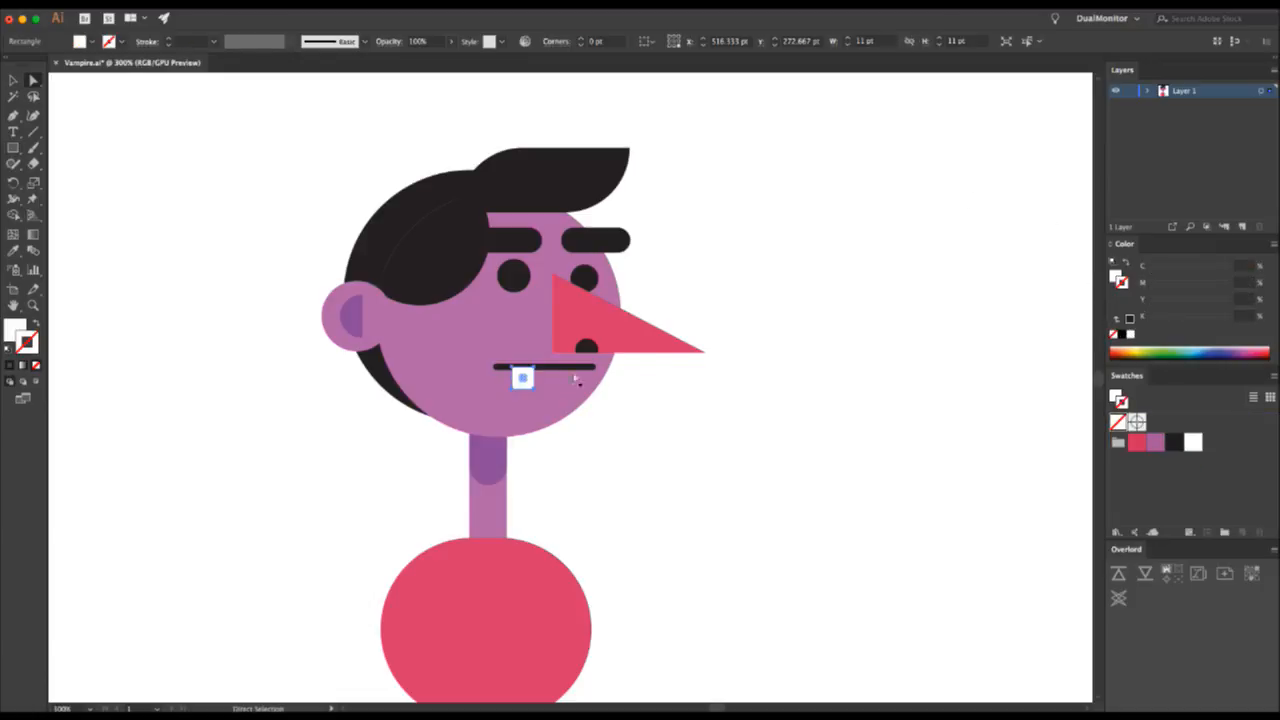
{"action": "left_click", "coordinate": [533, 387]}
{"action": "key", "text": "Delete"}
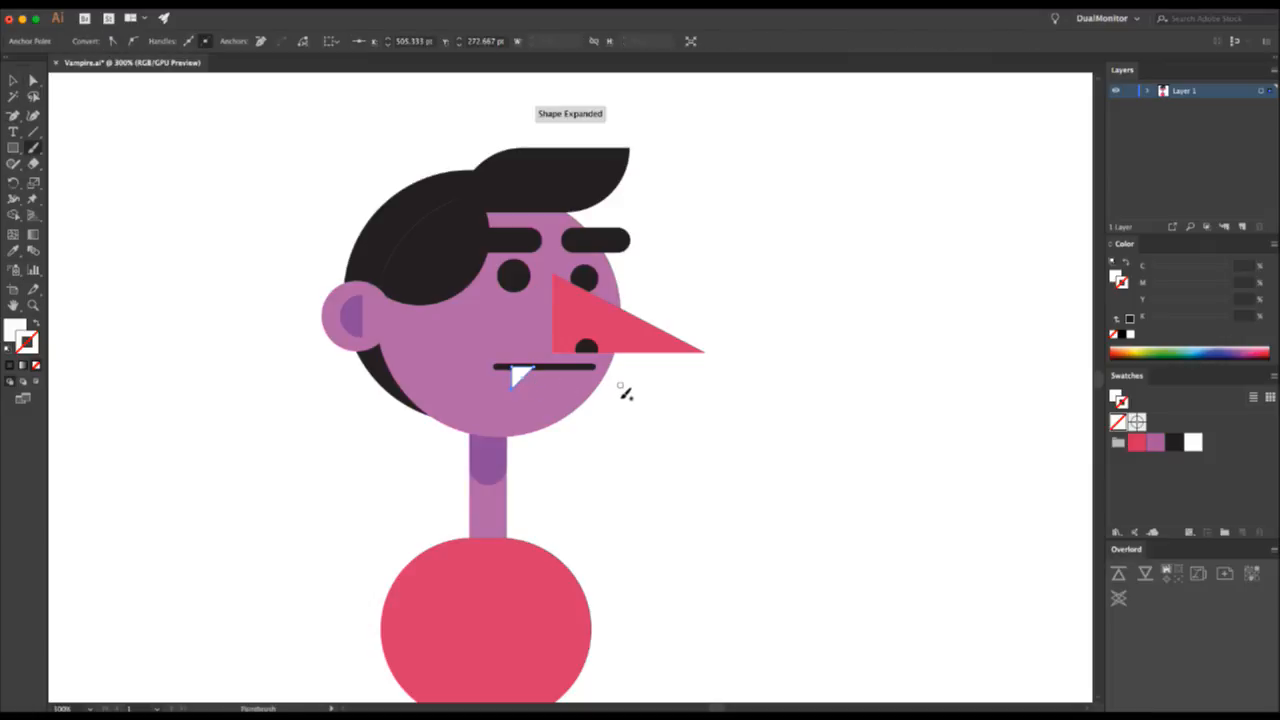
{"action": "key", "text": "v"}
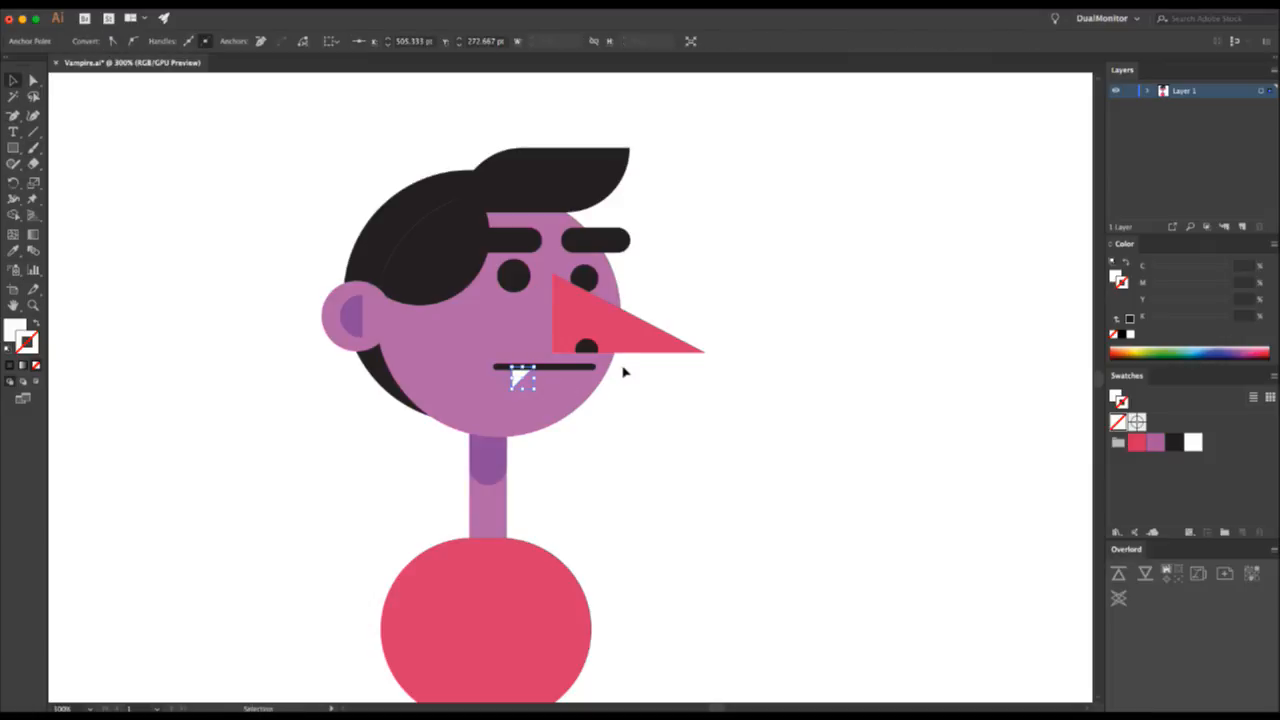
- Duplicate the fang in place, reflect the copy across the vertical axis, and move it under the front end of the mouth
{"action": "left_click", "coordinate": [518, 374]}
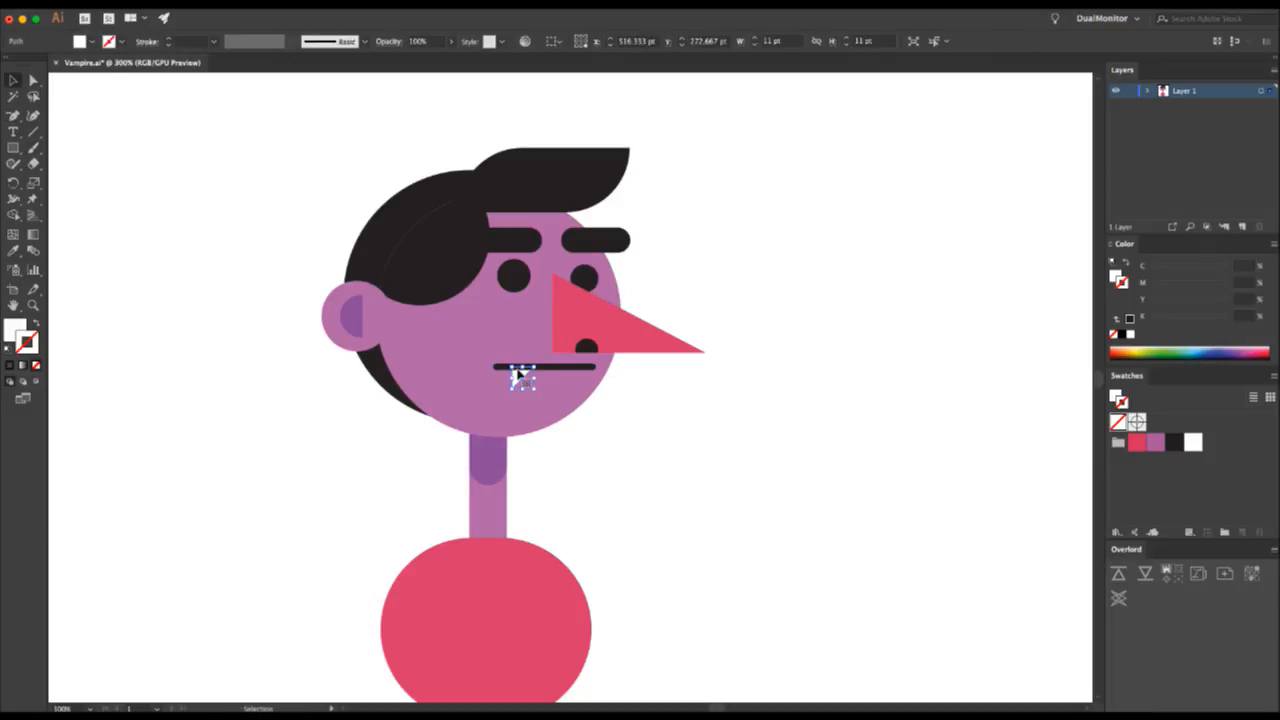
{"action": "right_click", "coordinate": [518, 374]}
{"action": "mouse_move", "coordinate": [572, 570]}
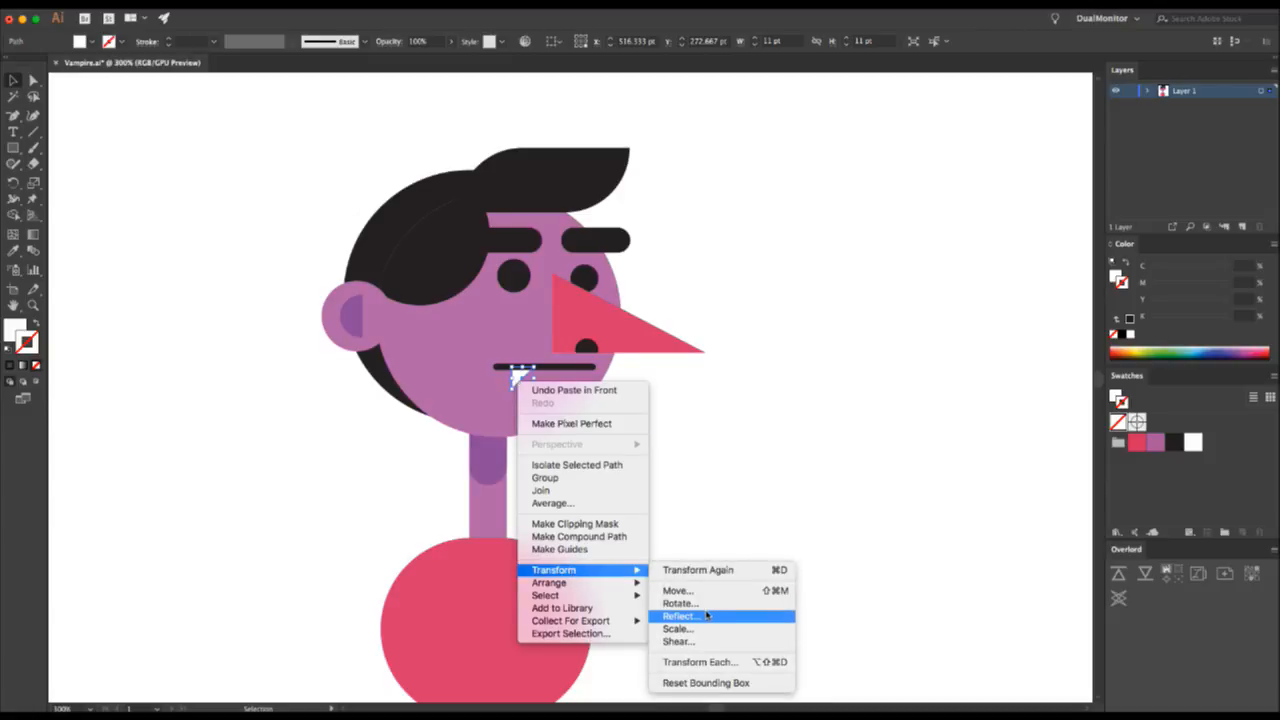
{"action": "left_click", "coordinate": [706, 615]}
{"action": "key", "text": "Return"}
{"action": "left_click_drag", "start_coordinate": [523, 372], "coordinate": [567, 374]}
{"action": "left_click", "coordinate": [678, 376]}
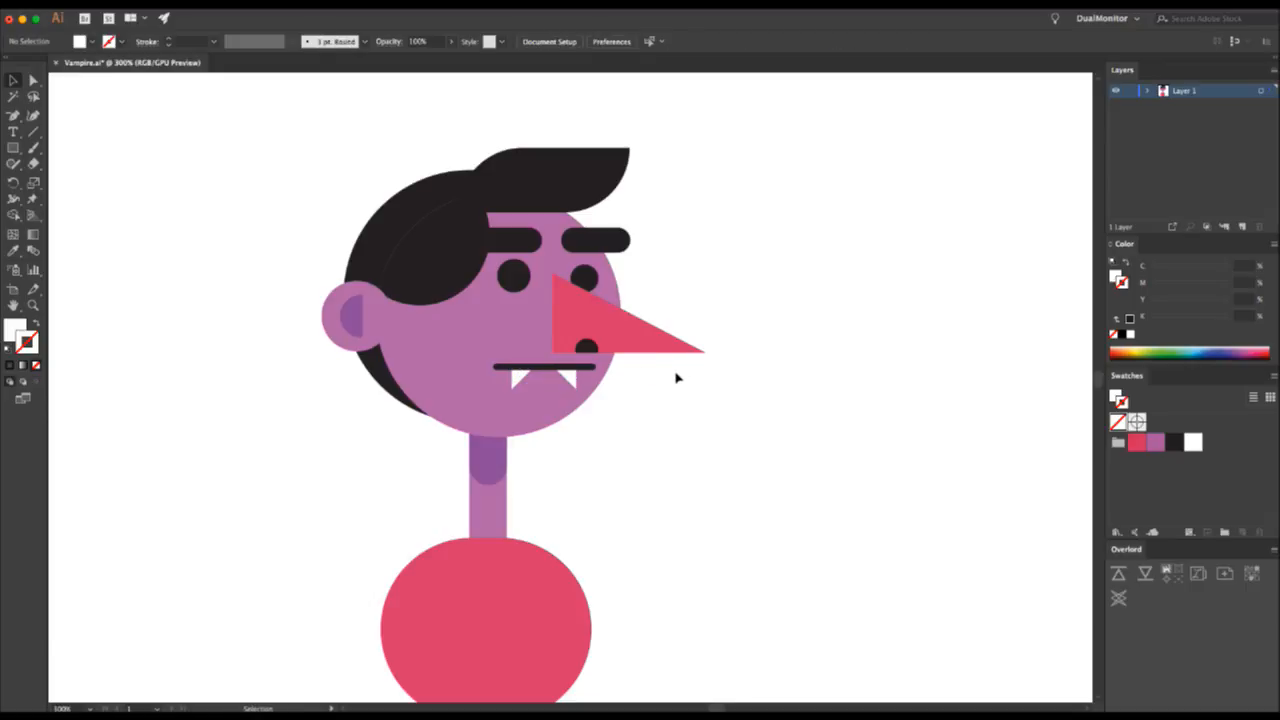
{"action": "left_click", "coordinate": [547, 199]}
{"action": "key", "text": "l"}
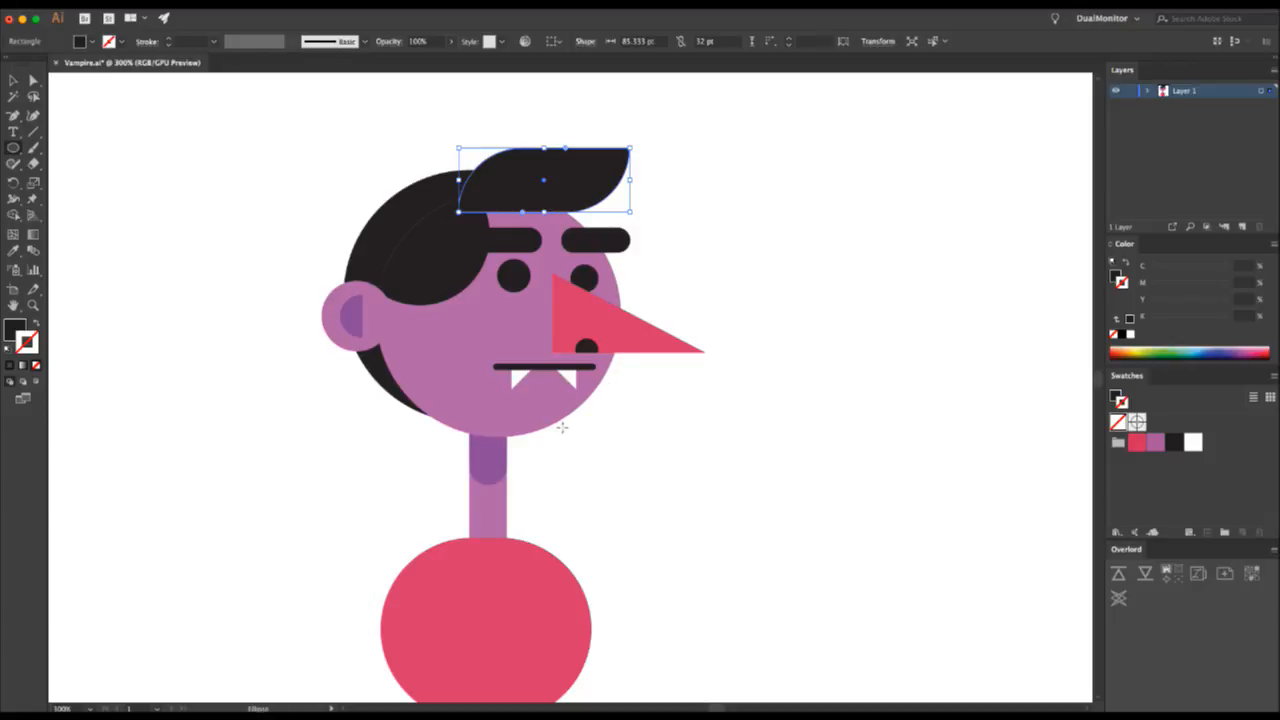
{"action": "left_click_drag", "start_coordinate": [544, 426], "coordinate": [566, 470]}
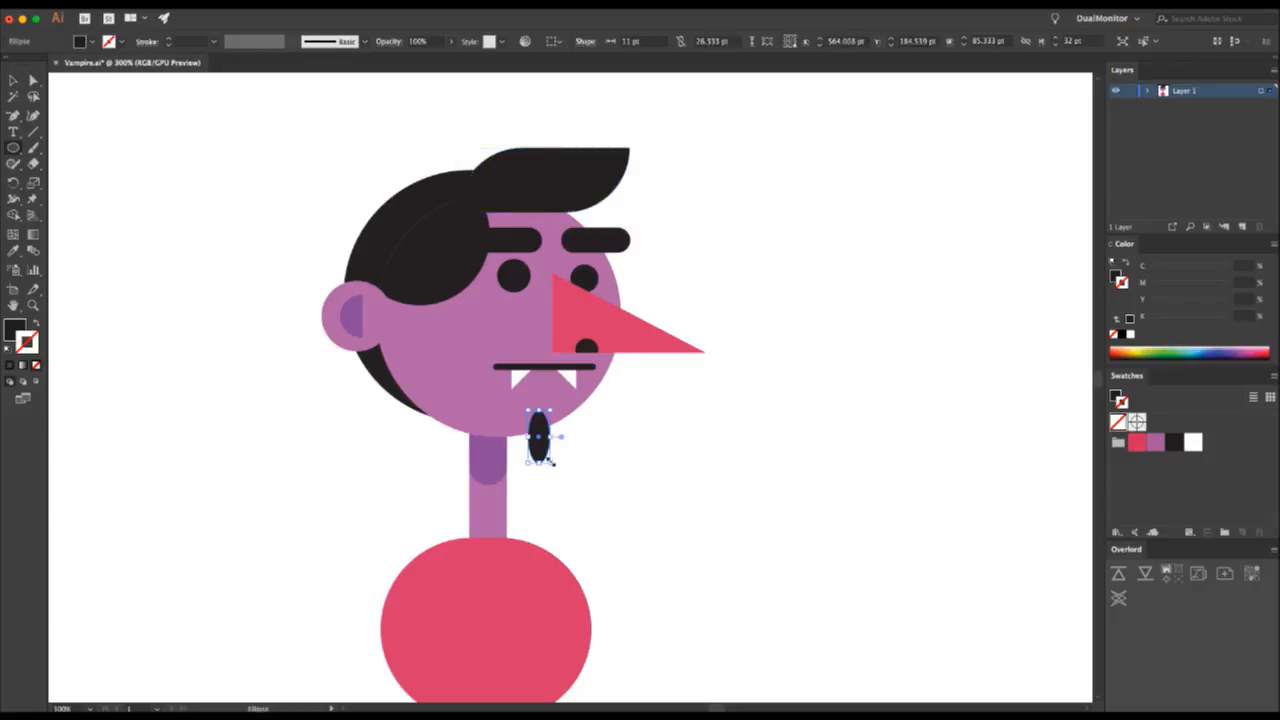
{"action": "key", "text": "ctrl+z"}
{"action": "left_click_drag", "start_coordinate": [528, 414], "coordinate": [558, 453]}
{"action": "key", "text": "ctrl+z"}
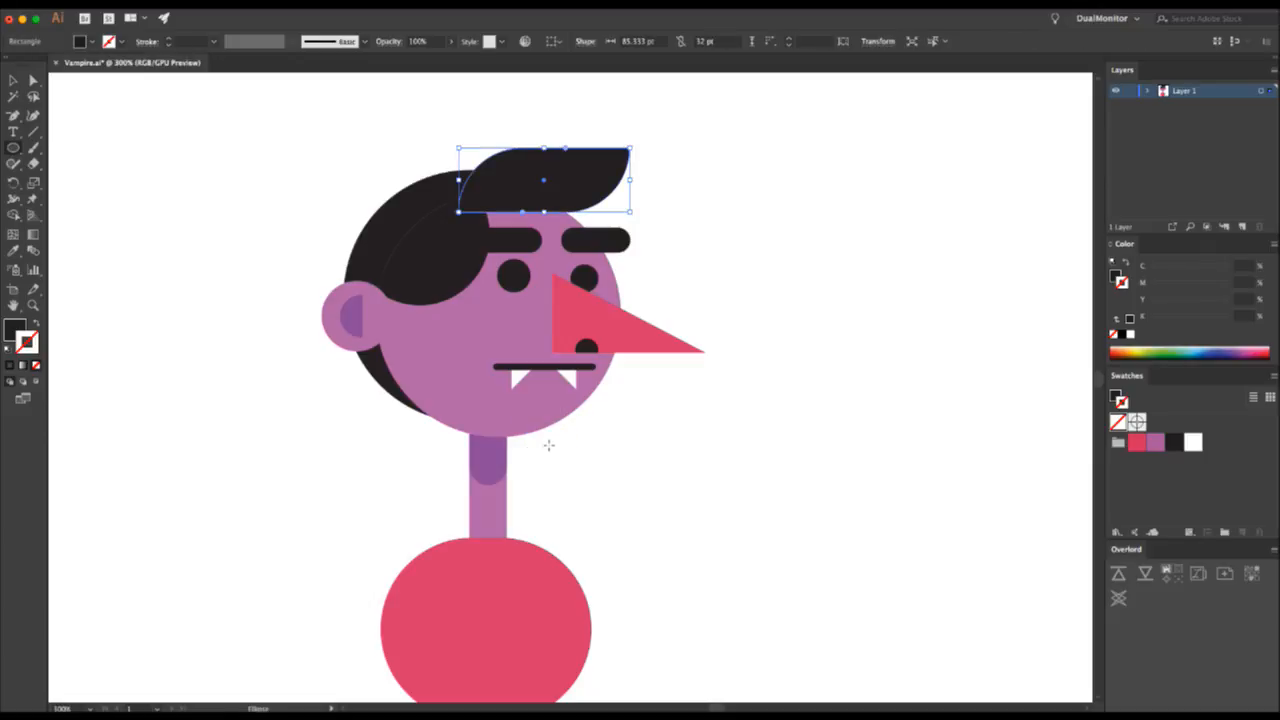
- Draw a small upright black rectangle on the chin and fully round its corners to form a goatee
{"action": "key", "text": "m"}
{"action": "mouse_move", "coordinate": [532, 411]}
{"action": "left_mouse_down"}
{"action": "mouse_move", "coordinate": [563, 453]}
{"action": "mouse_move", "coordinate": [543, 422]}
{"action": "left_mouse_up"}
{"action": "key", "text": "v"}
{"action": "key", "text": "a"}
{"action": "key", "text": "v"}
{"action": "left_click", "coordinate": [618, 427]}
- Draw a rectangle about 66.5 by 47 pt in the body's red over the neck, overlapping the top of the body
{"action": "key", "text": "z"}
{"action": "left_click", "coordinate": [594, 446], "text": "alt"}
{"action": "left_click", "coordinate": [594, 446], "text": "alt"}
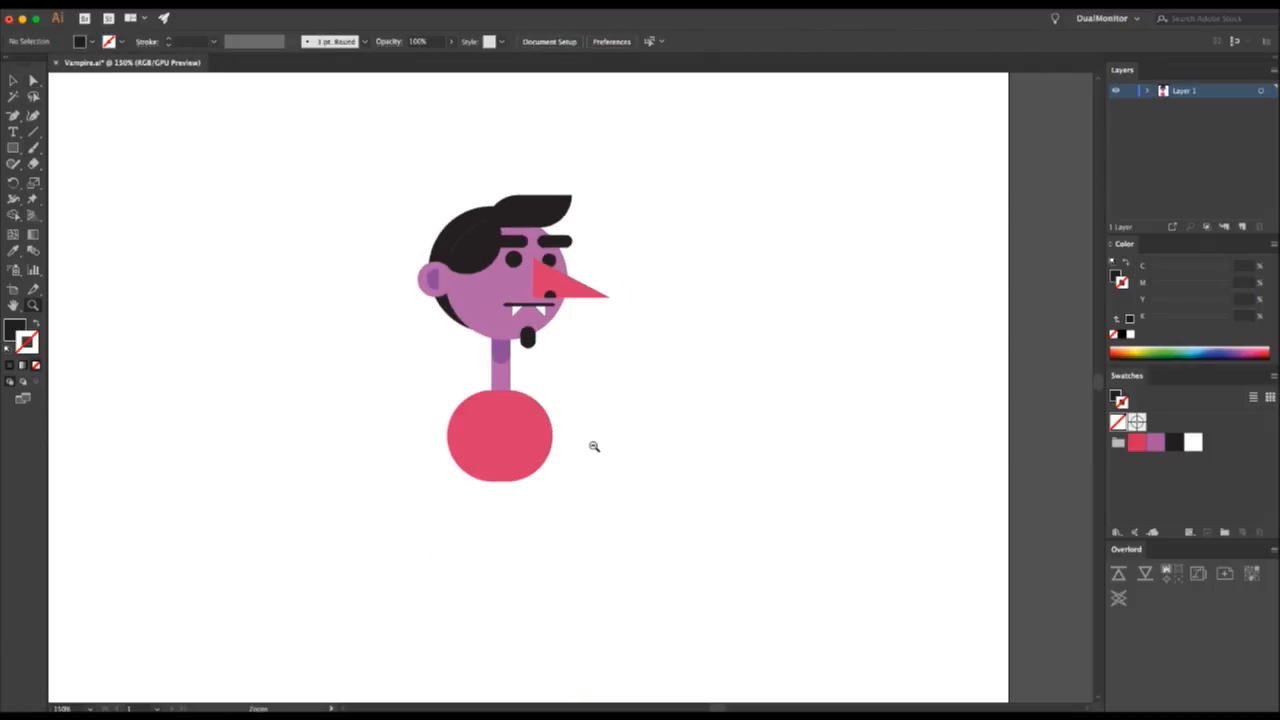
{"action": "left_click", "coordinate": [572, 384], "text": "alt"}
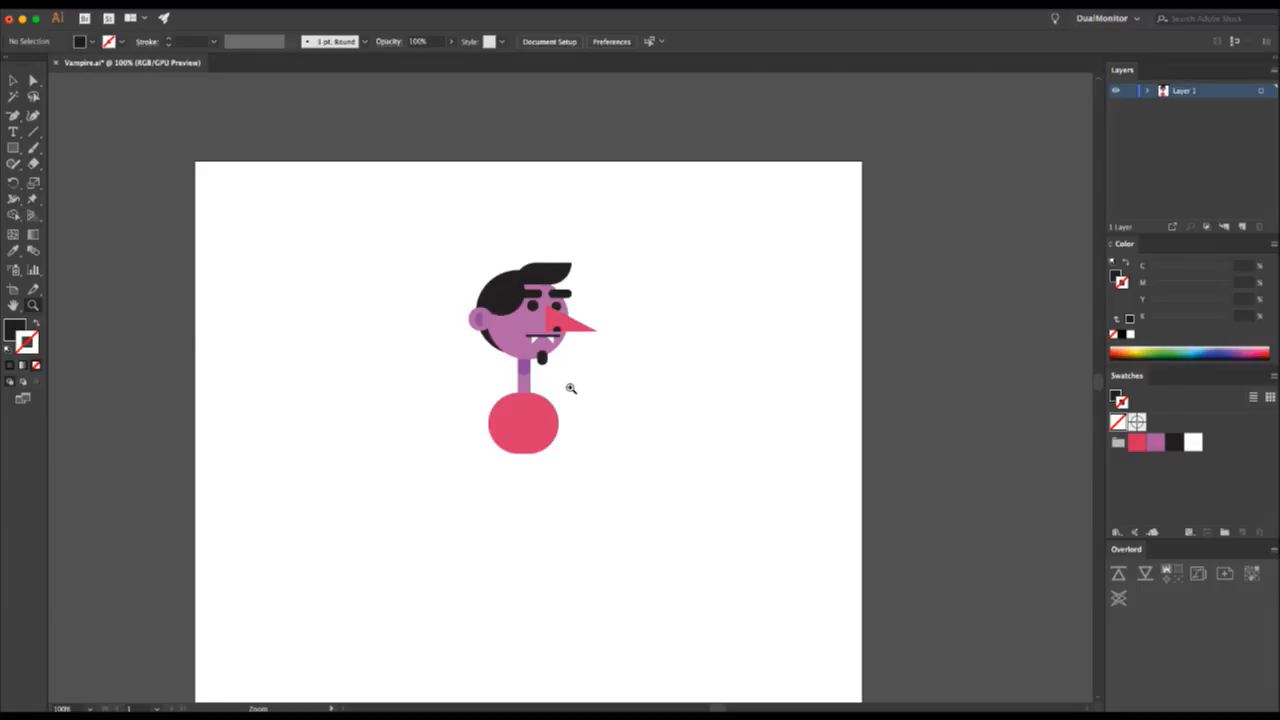
{"action": "left_click", "coordinate": [571, 388]}
{"action": "left_click", "coordinate": [560, 409]}
{"action": "key", "text": "v"}
{"action": "left_click", "coordinate": [509, 382]}
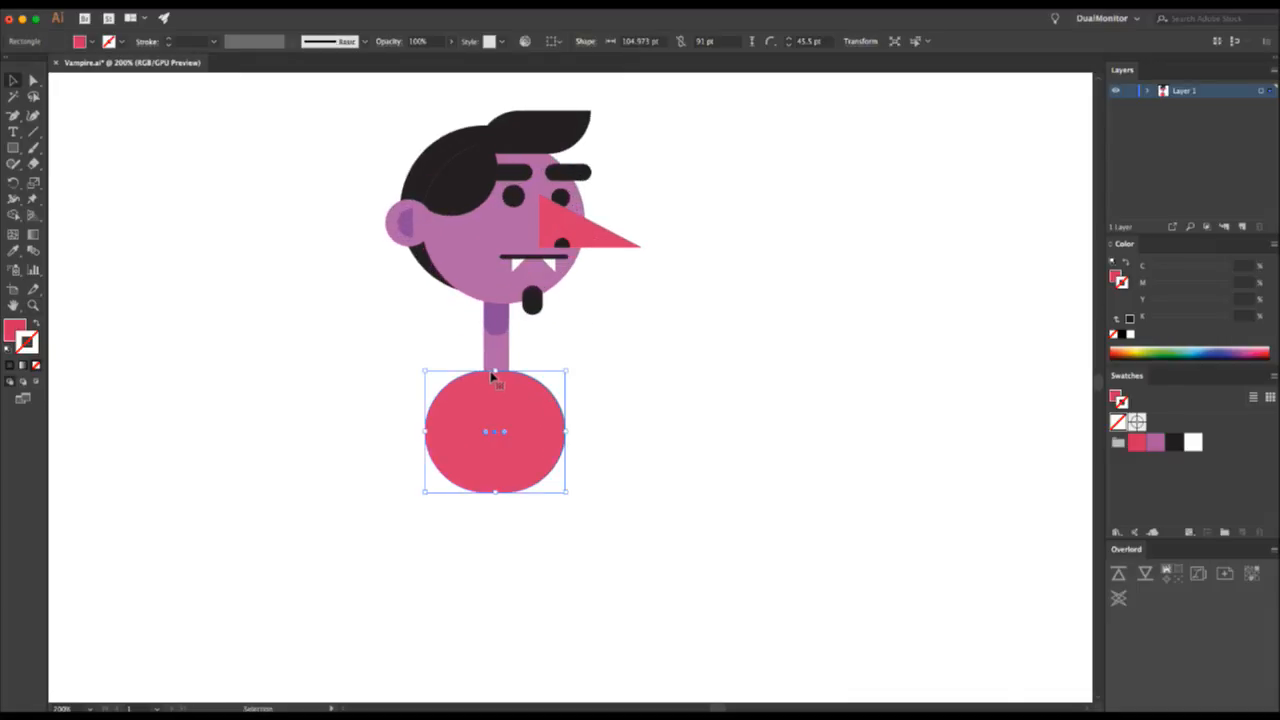
{"action": "key", "text": "m"}
{"action": "left_click_drag", "start_coordinate": [453, 328], "coordinate": [542, 386]}
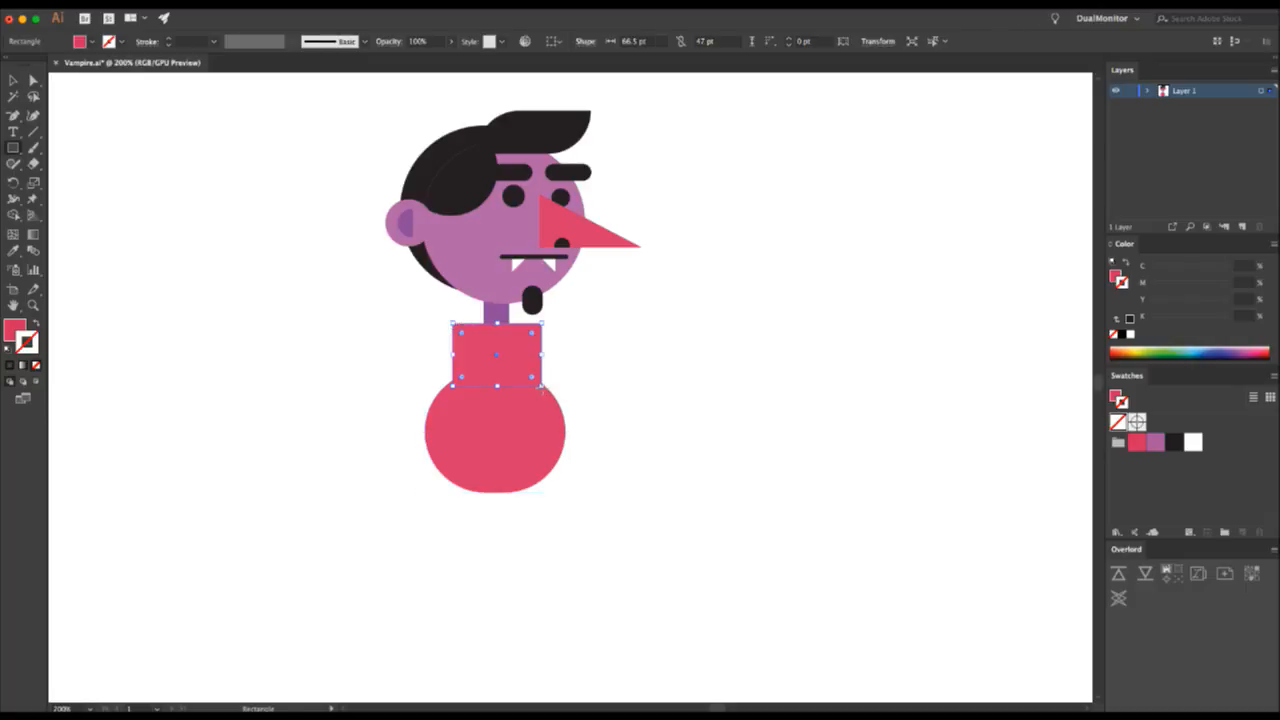
- Taper the red neck rectangle in perspective with Free Transform, narrowing its lower edge to form a flared collar
{"action": "key", "text": "a"}
{"action": "left_click", "coordinate": [543, 323]}
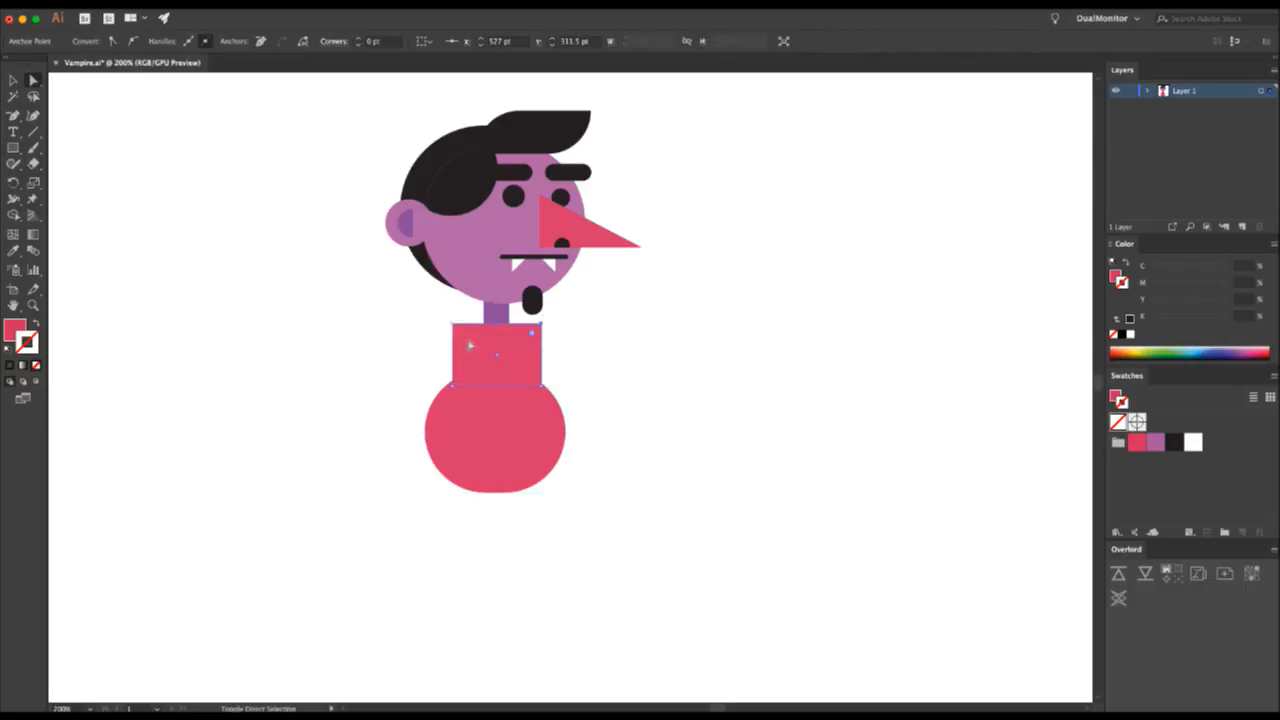
{"action": "left_click", "coordinate": [455, 385]}
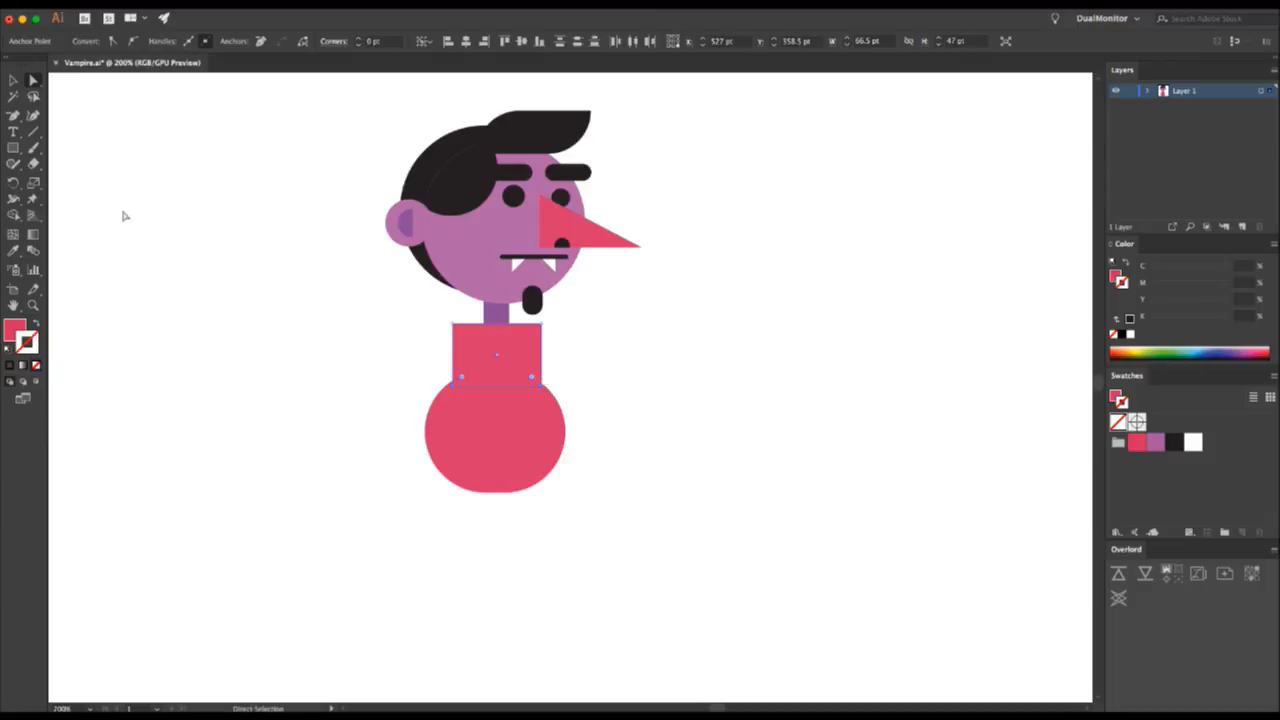
{"action": "left_click", "coordinate": [40, 204]}
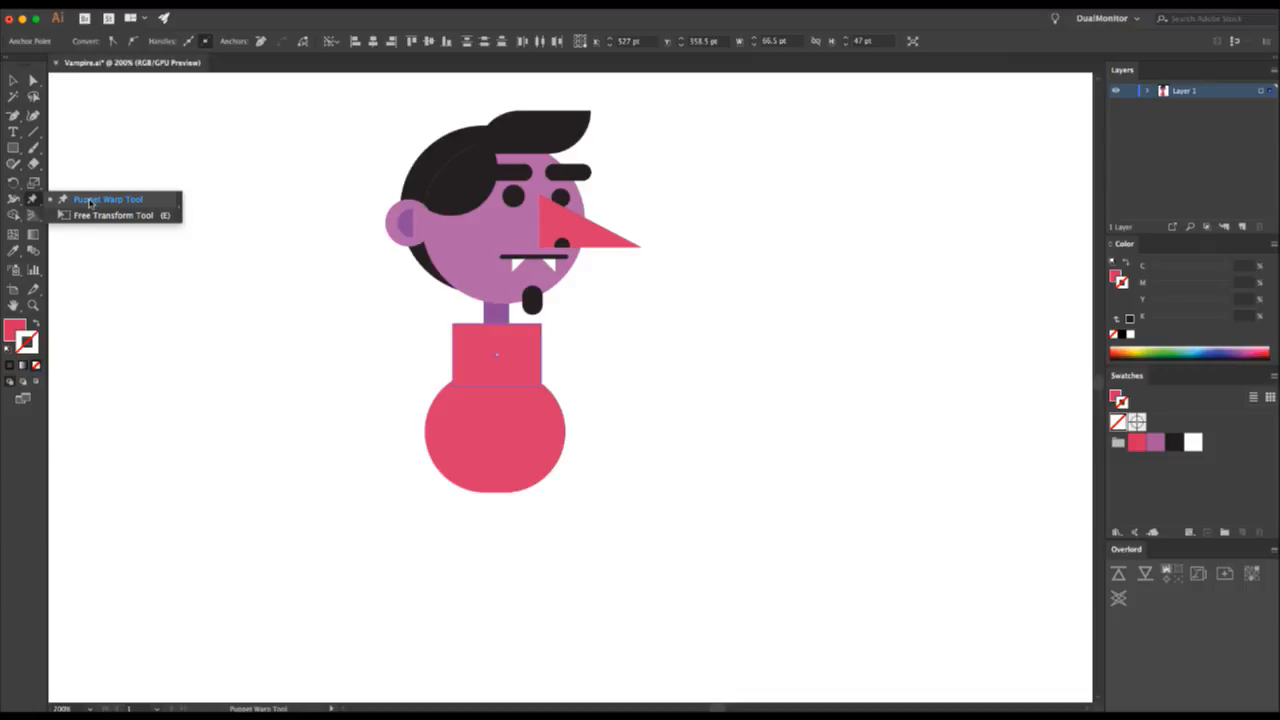
{"action": "left_click", "coordinate": [88, 215]}
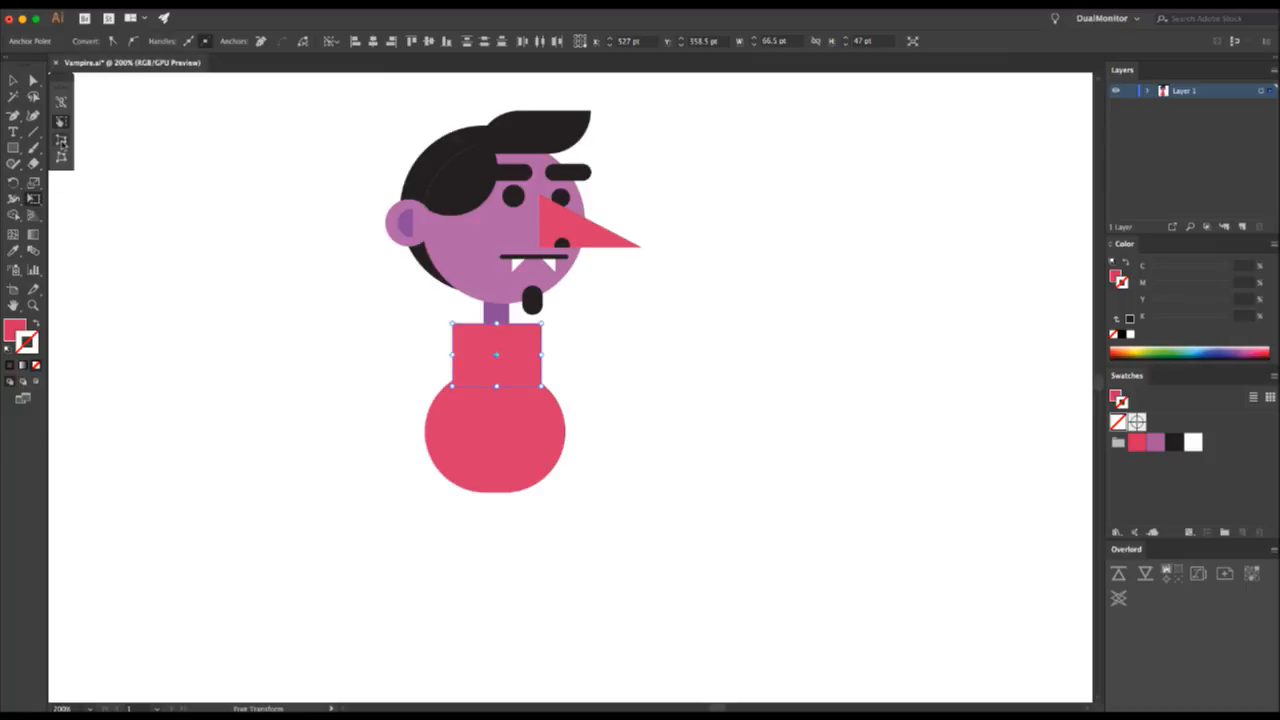
{"action": "left_click_drag", "start_coordinate": [453, 386], "coordinate": [477, 383]}
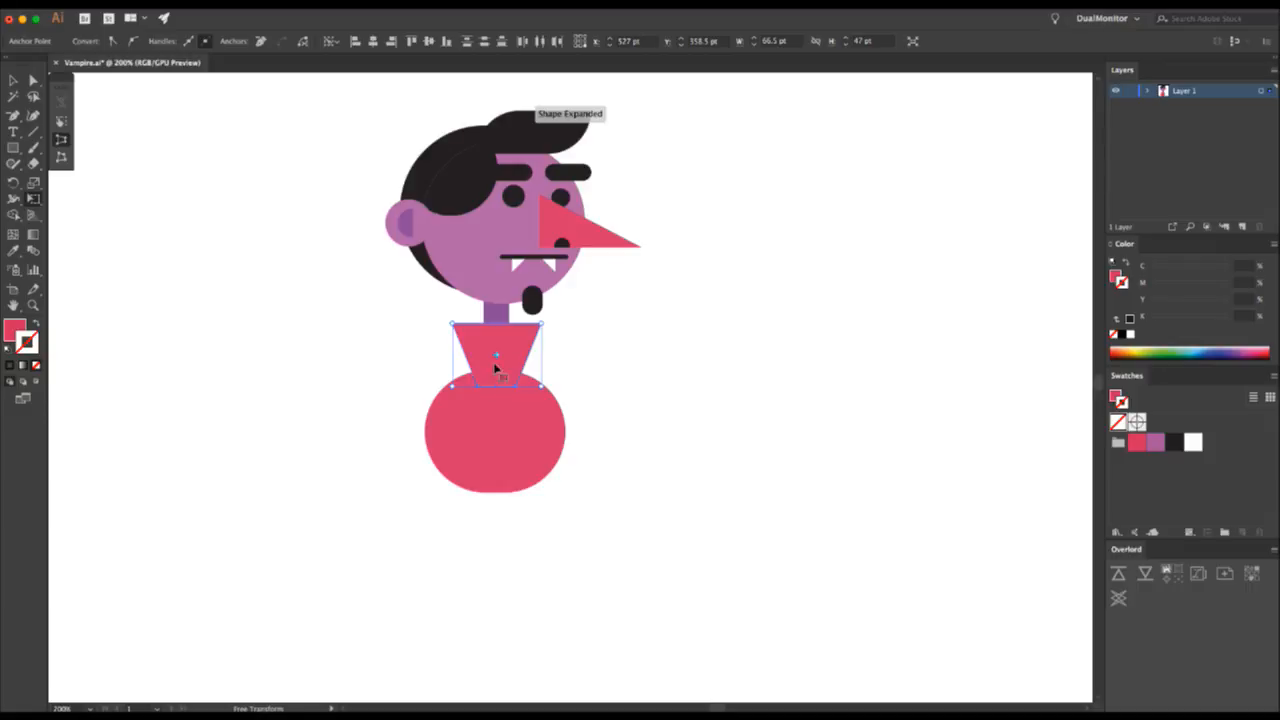
{"action": "key", "text": "v"}
{"action": "left_click", "coordinate": [566, 349]}
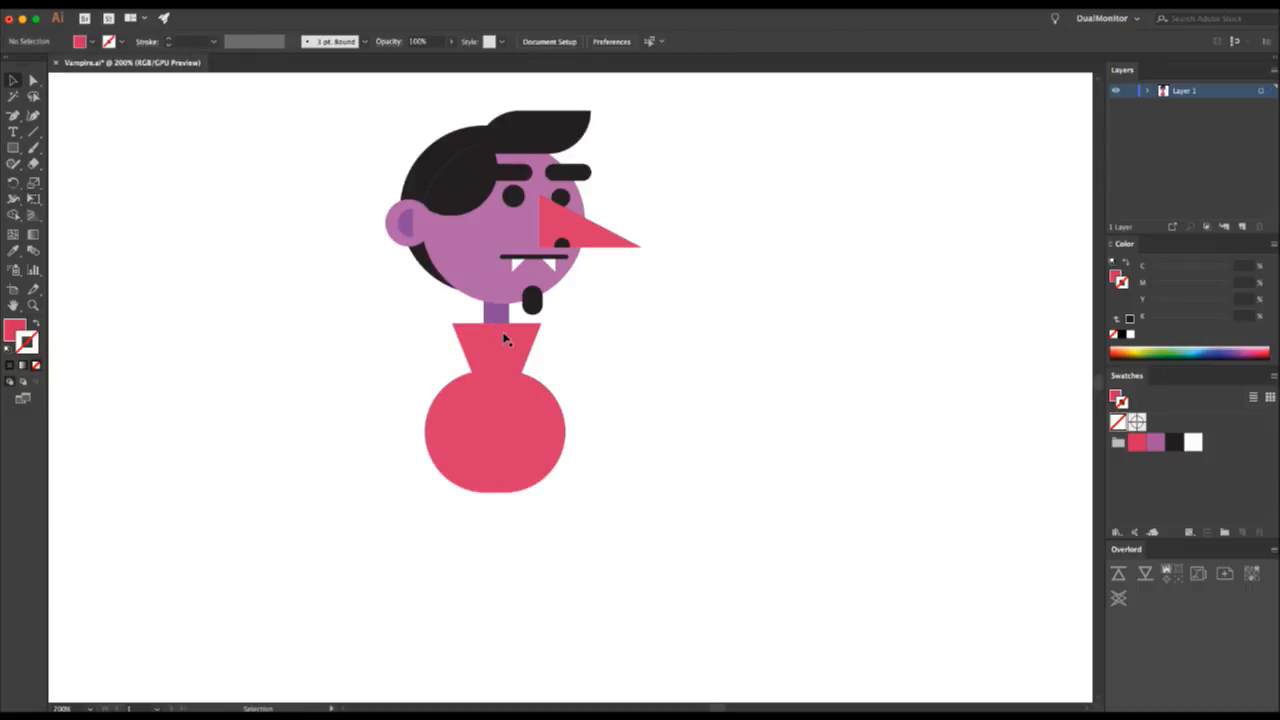
- Move the flared red collar slightly down on the neck
{"action": "left_click", "coordinate": [503, 339]}
{"action": "left_click", "coordinate": [623, 337]}
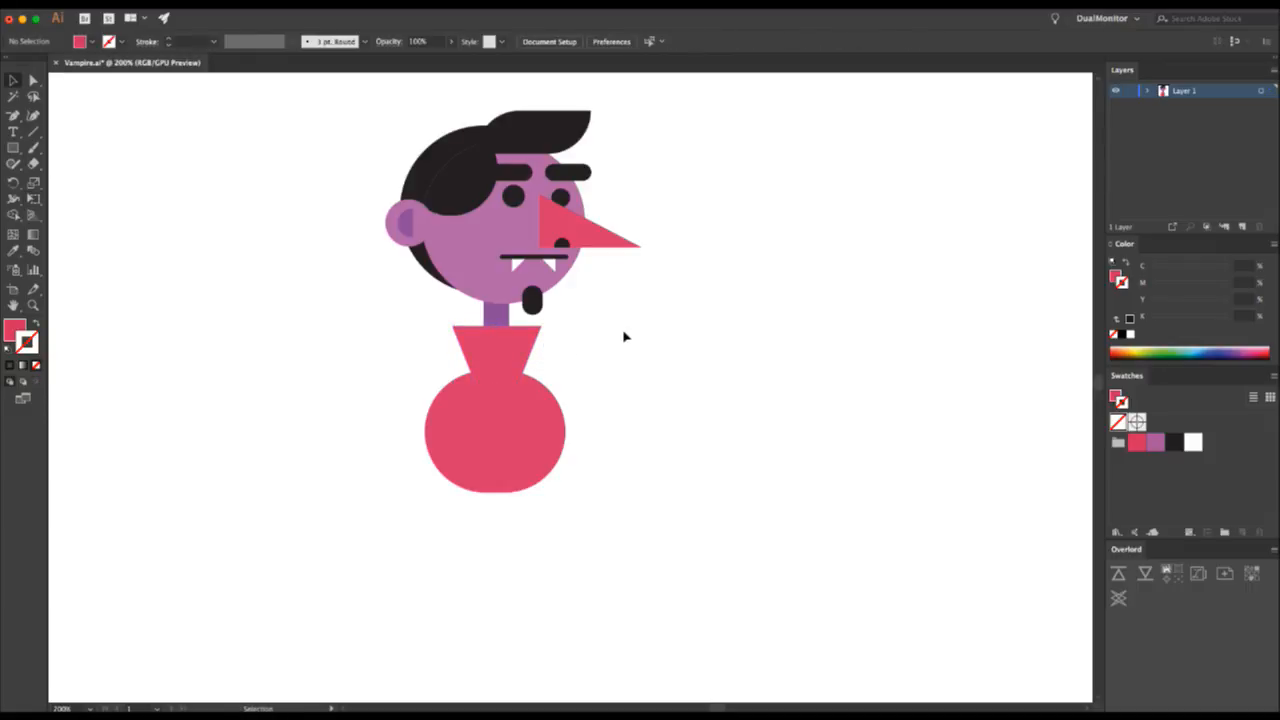
{"action": "left_click", "coordinate": [519, 351]}
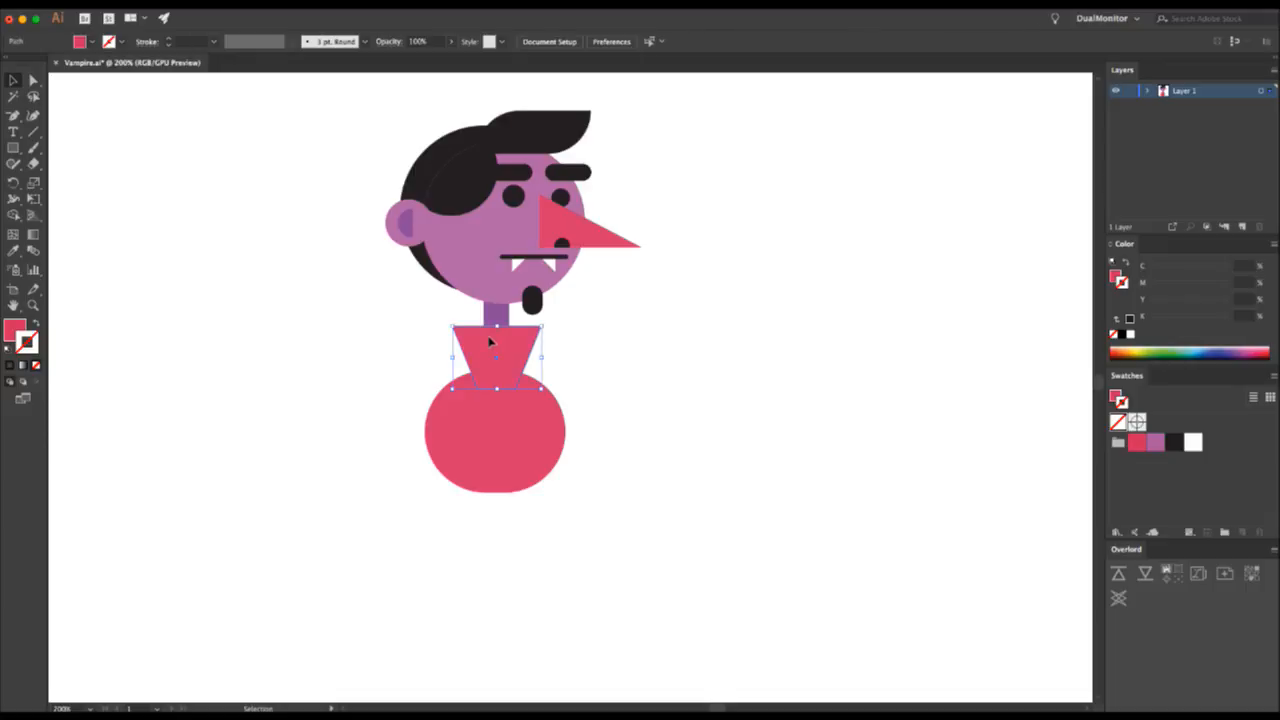
- Draw a circle about 60 pt across over the lower end of the body and centre it under the torso
{"action": "left_click", "coordinate": [530, 445]}
{"action": "key", "text": "z"}
{"action": "left_click_drag", "start_coordinate": [585, 473], "coordinate": [571, 460]}
{"action": "key", "text": "v"}
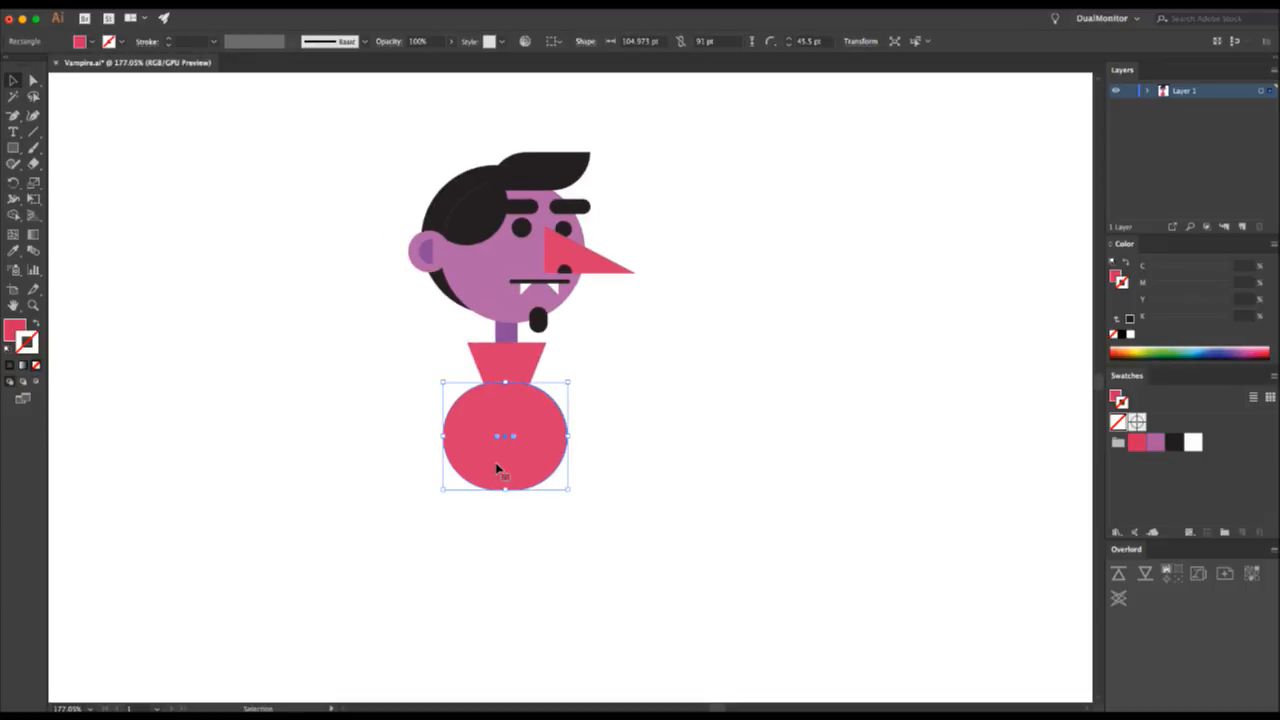
{"action": "key", "text": "l"}
{"action": "left_click_drag", "start_coordinate": [522, 494], "coordinate": [546, 519]}
{"action": "key", "text": "v"}
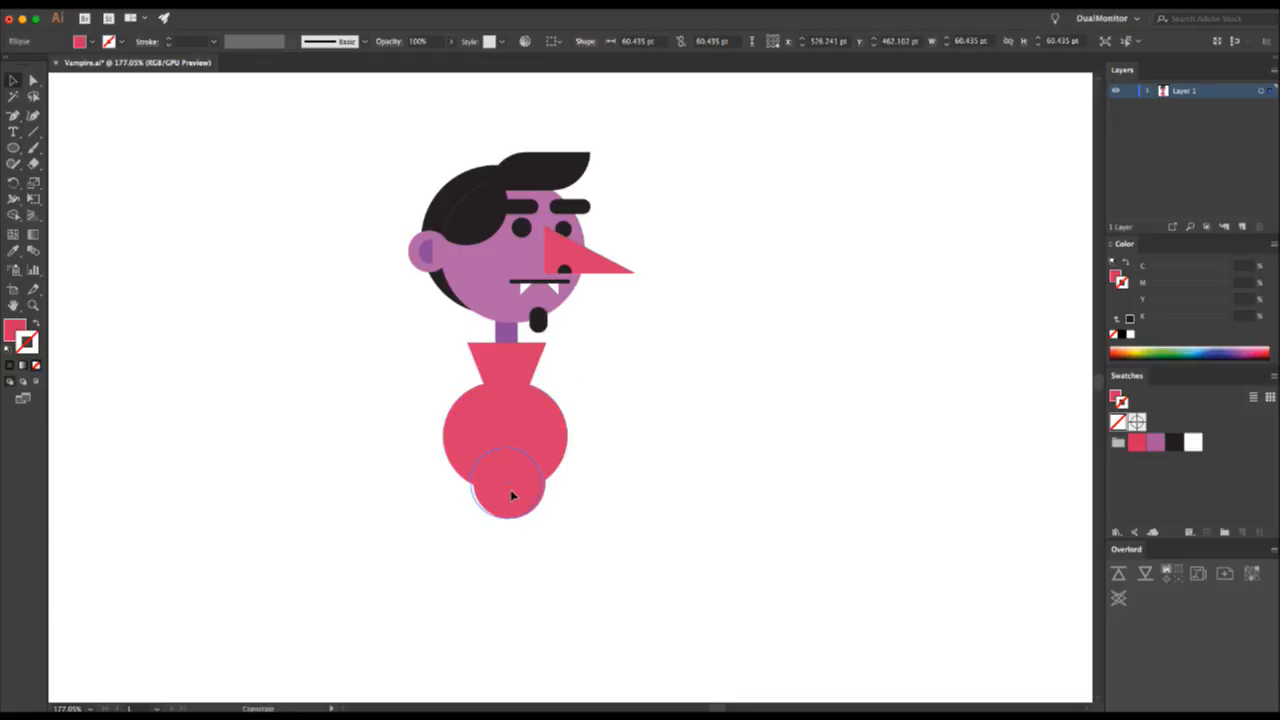
{"action": "left_click", "coordinate": [510, 495]}
- Fill the new circle with black, remove its stroke, and send it behind the red body
{"action": "left_click", "coordinate": [1176, 444]}
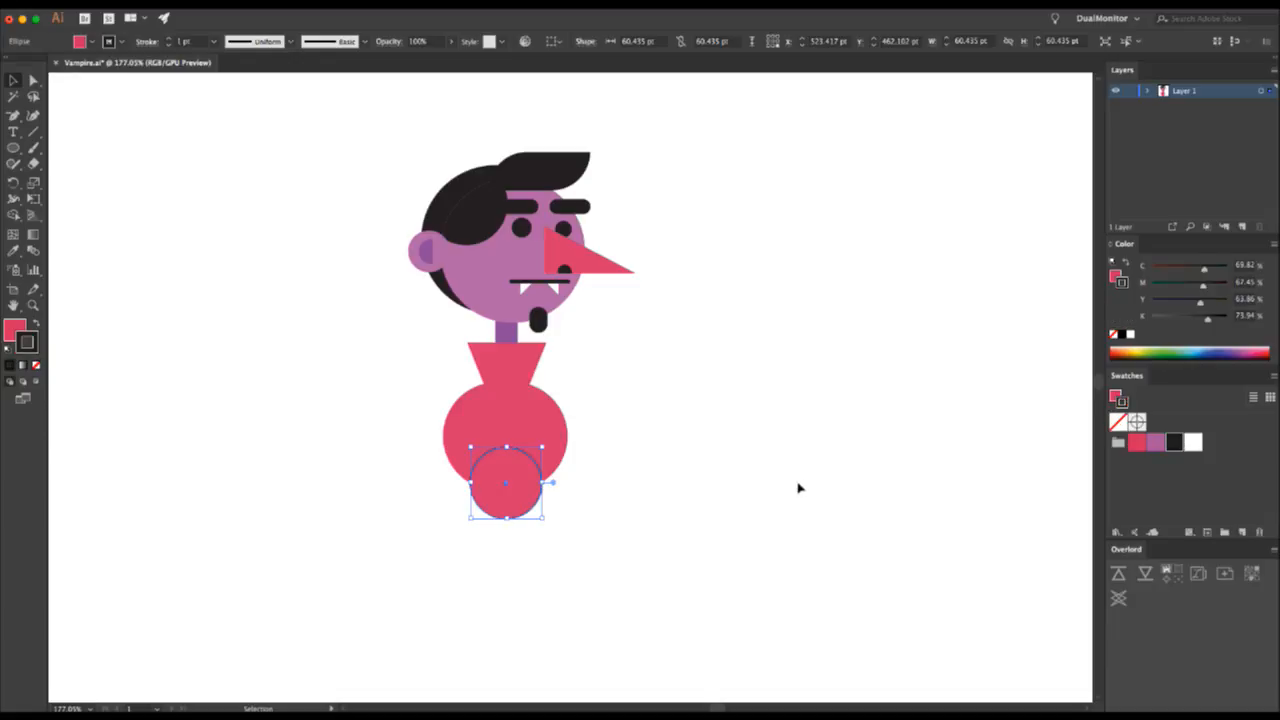
{"action": "key", "text": "slash"}
{"action": "key", "text": "x"}
{"action": "left_click", "coordinate": [1174, 438]}
{"action": "left_click", "coordinate": [677, 456]}
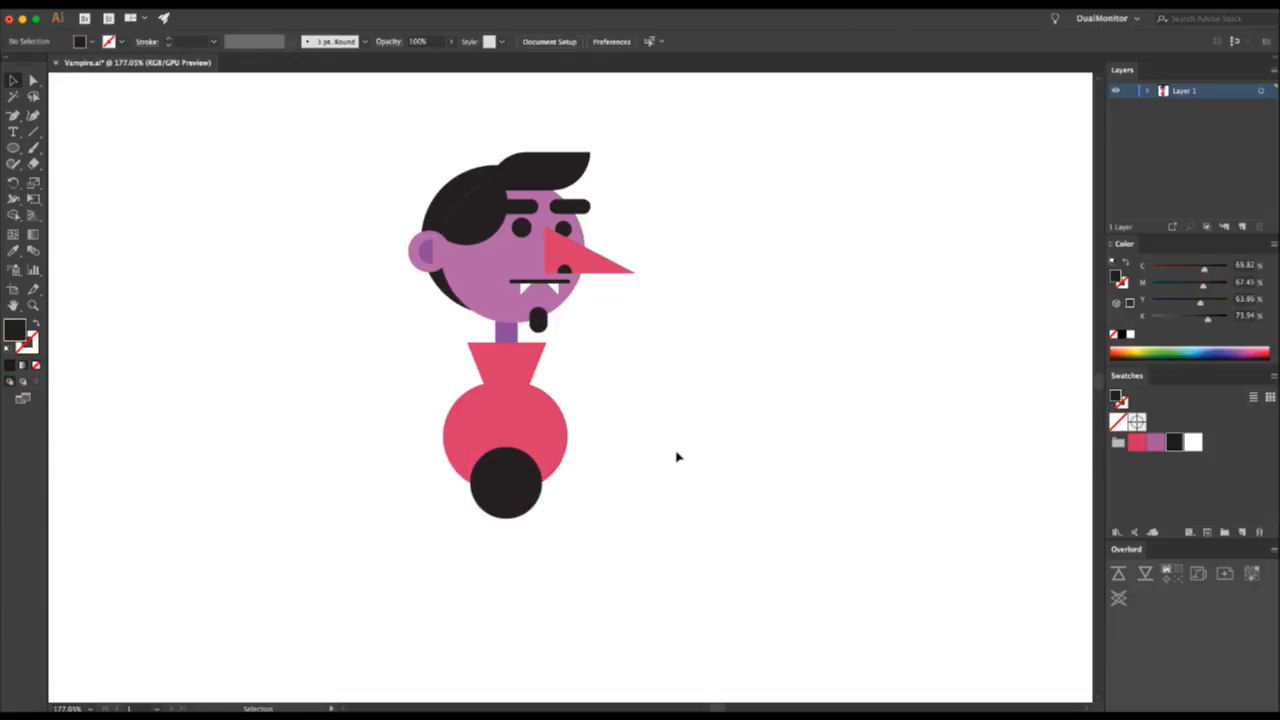
{"action": "left_click", "coordinate": [508, 483]}
{"action": "key", "text": "super+bracketleft"}
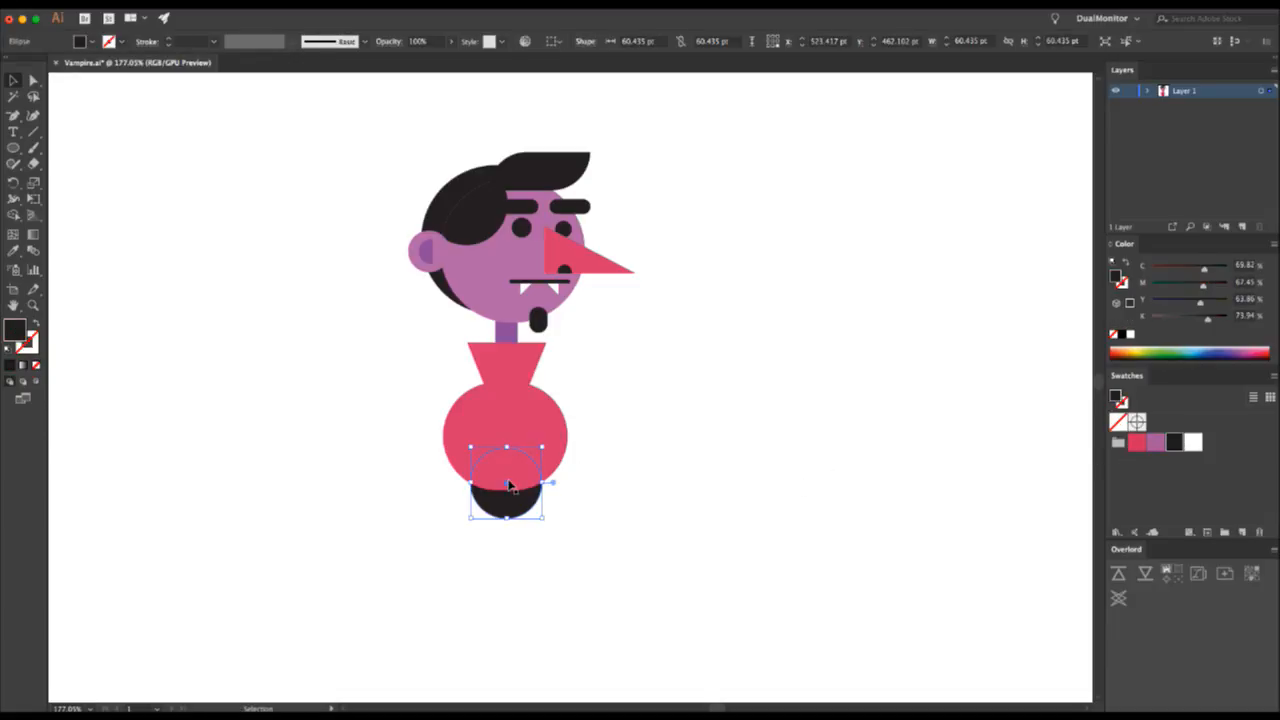
- Shift the black circle slightly sideways beneath the red body
{"action": "left_click", "coordinate": [634, 429]}
{"action": "key", "text": "z"}
{"action": "left_click", "coordinate": [590, 459], "text": "alt"}
{"action": "left_click", "coordinate": [587, 459], "text": "alt"}
{"action": "left_click", "coordinate": [576, 429], "text": "alt"}
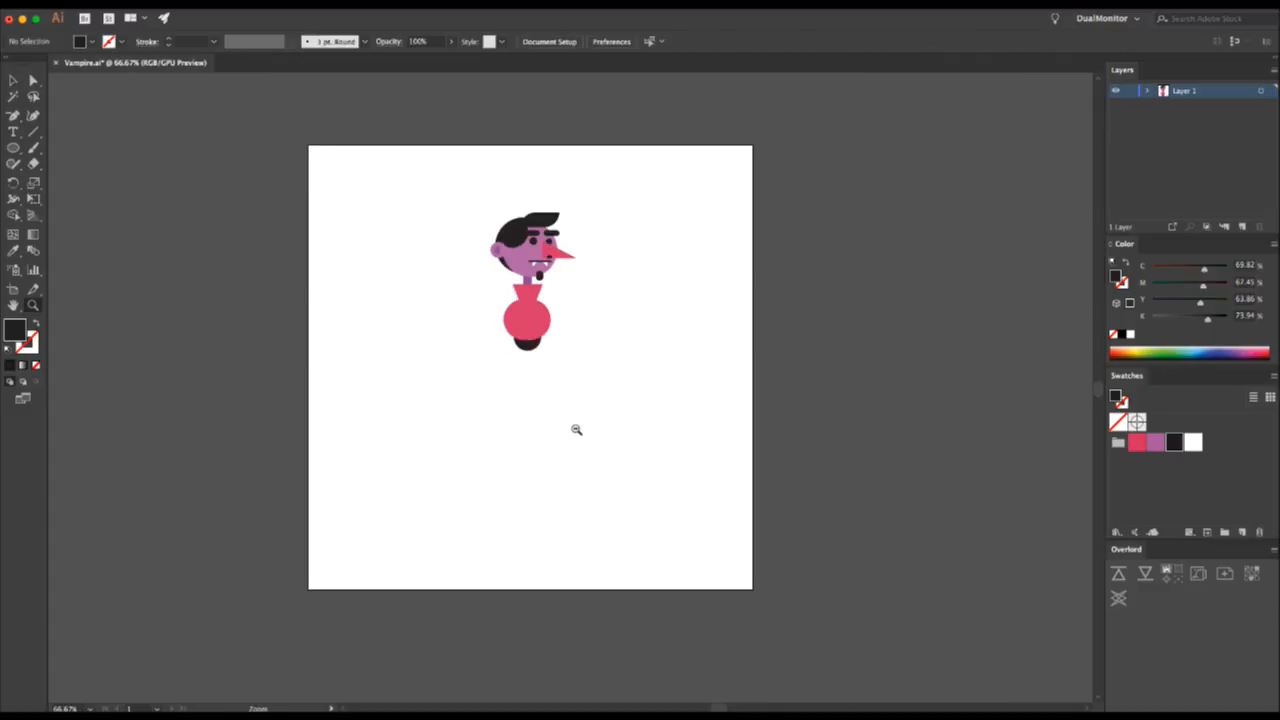
{"action": "key", "text": "v"}
{"action": "key", "text": "z"}
{"action": "left_click", "coordinate": [568, 362]}
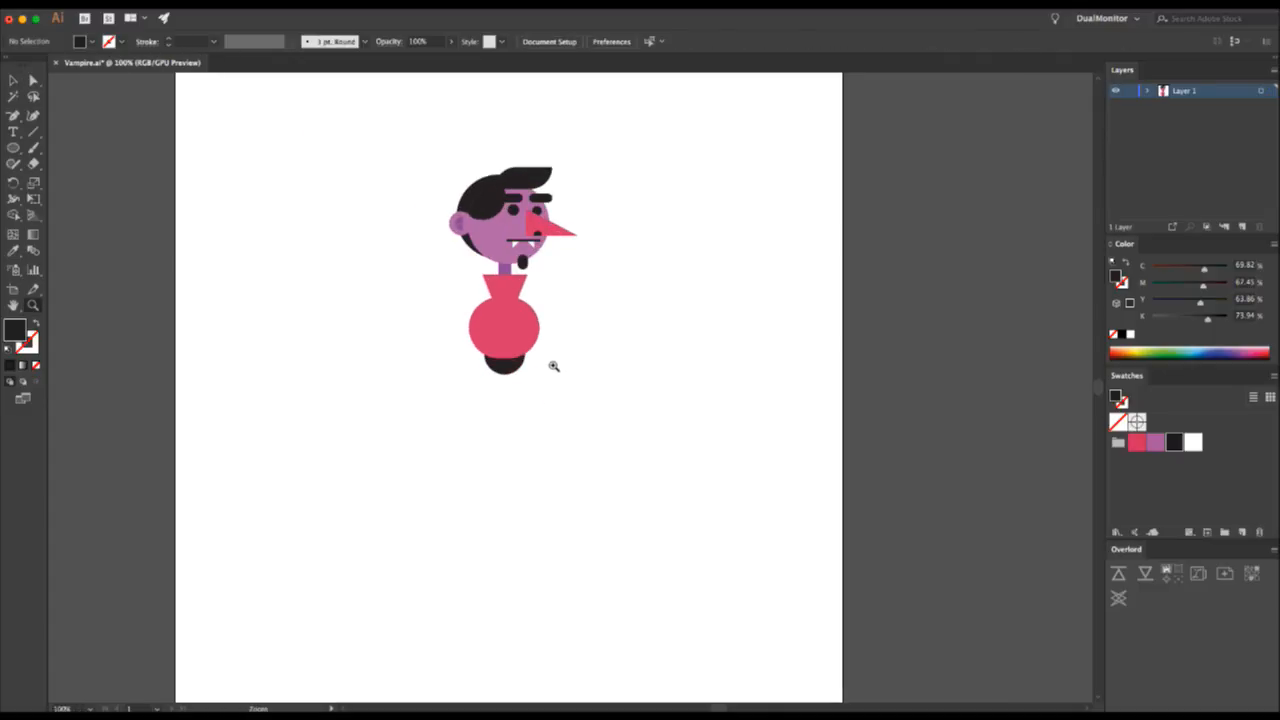
{"action": "left_click", "coordinate": [554, 367]}
{"action": "left_click", "coordinate": [550, 380]}
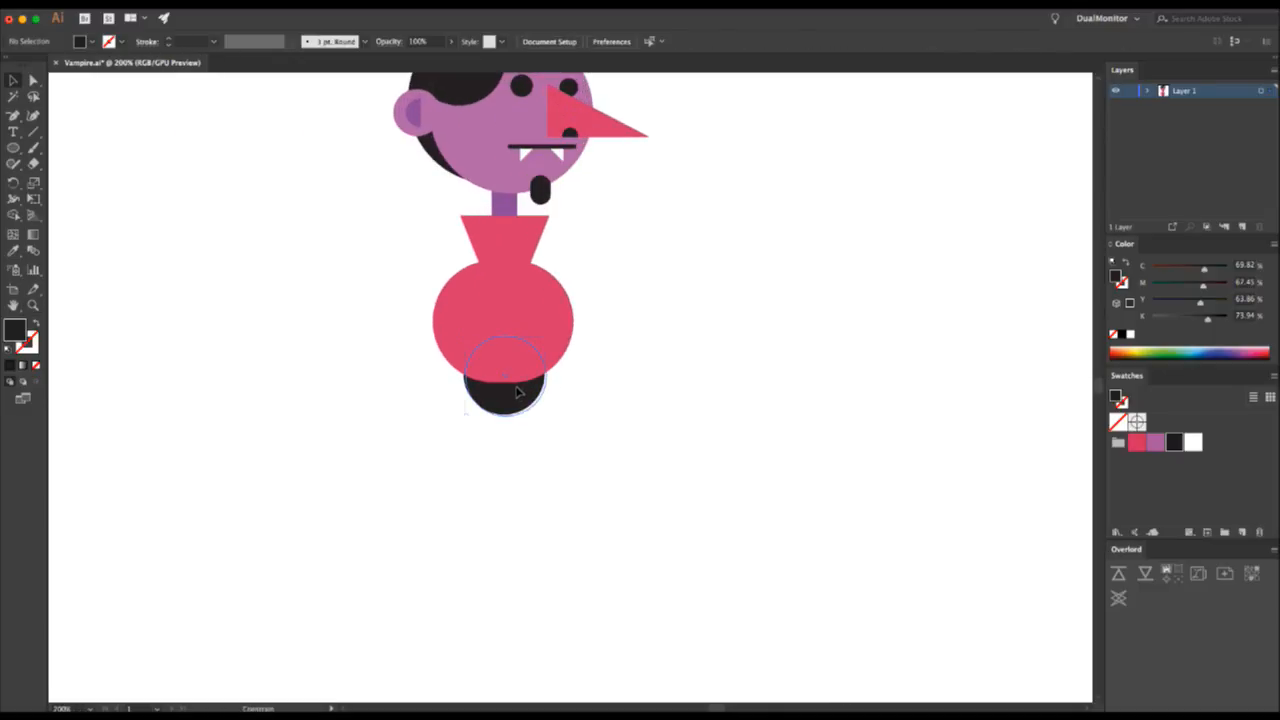
{"action": "left_click", "coordinate": [517, 392]}
- Enlarge the black hair piece at the temple to about 57.3 by 57 pt, extending it towards the back of the head
{"action": "left_click", "coordinate": [620, 369]}
{"action": "key", "text": "z"}
{"action": "left_click", "coordinate": [560, 360], "text": "alt"}
{"action": "left_click", "coordinate": [563, 362], "text": "alt"}
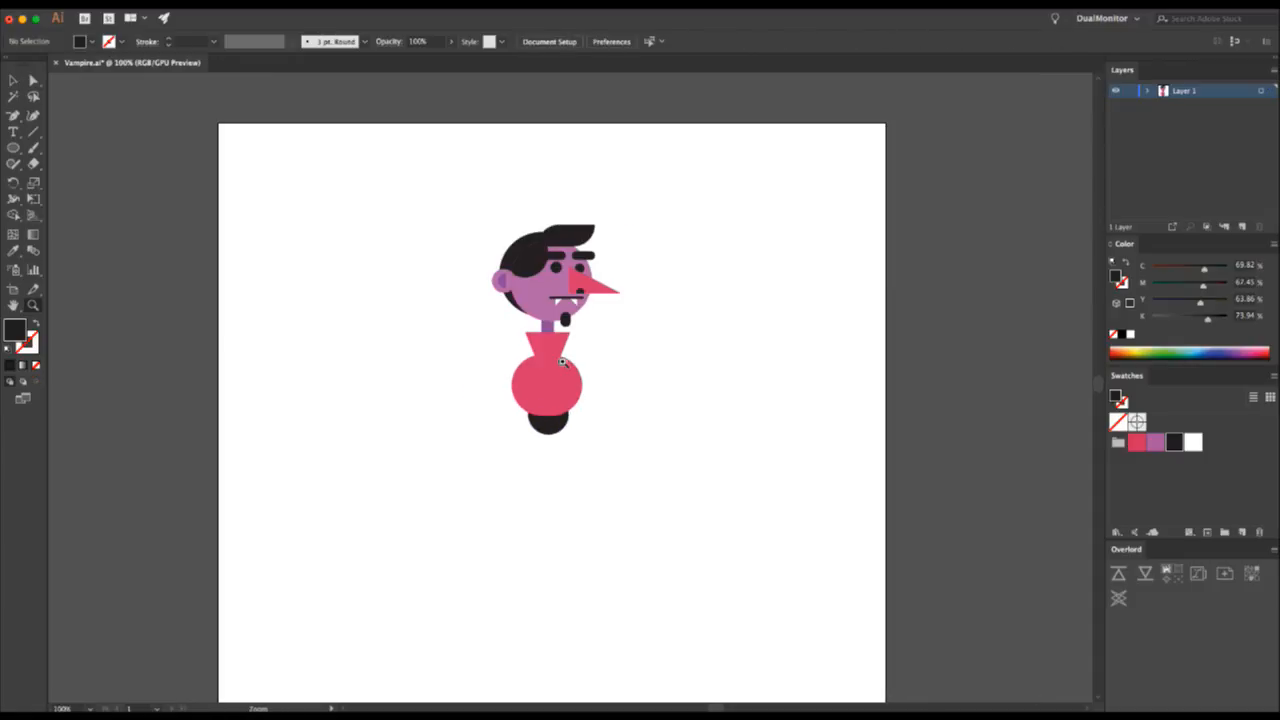
{"action": "left_click", "coordinate": [563, 362]}
{"action": "key", "text": "v"}
{"action": "left_click", "coordinate": [525, 218]}
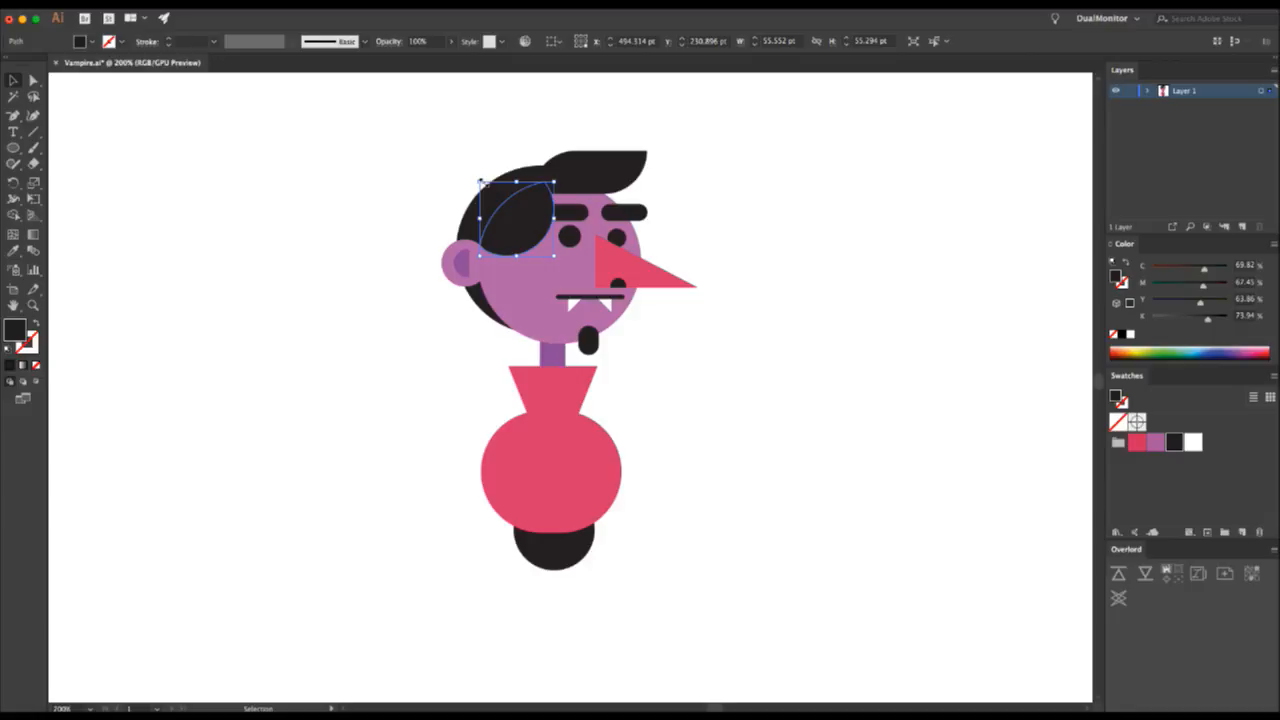
{"action": "left_click_drag", "start_coordinate": [482, 182], "coordinate": [479, 175]}
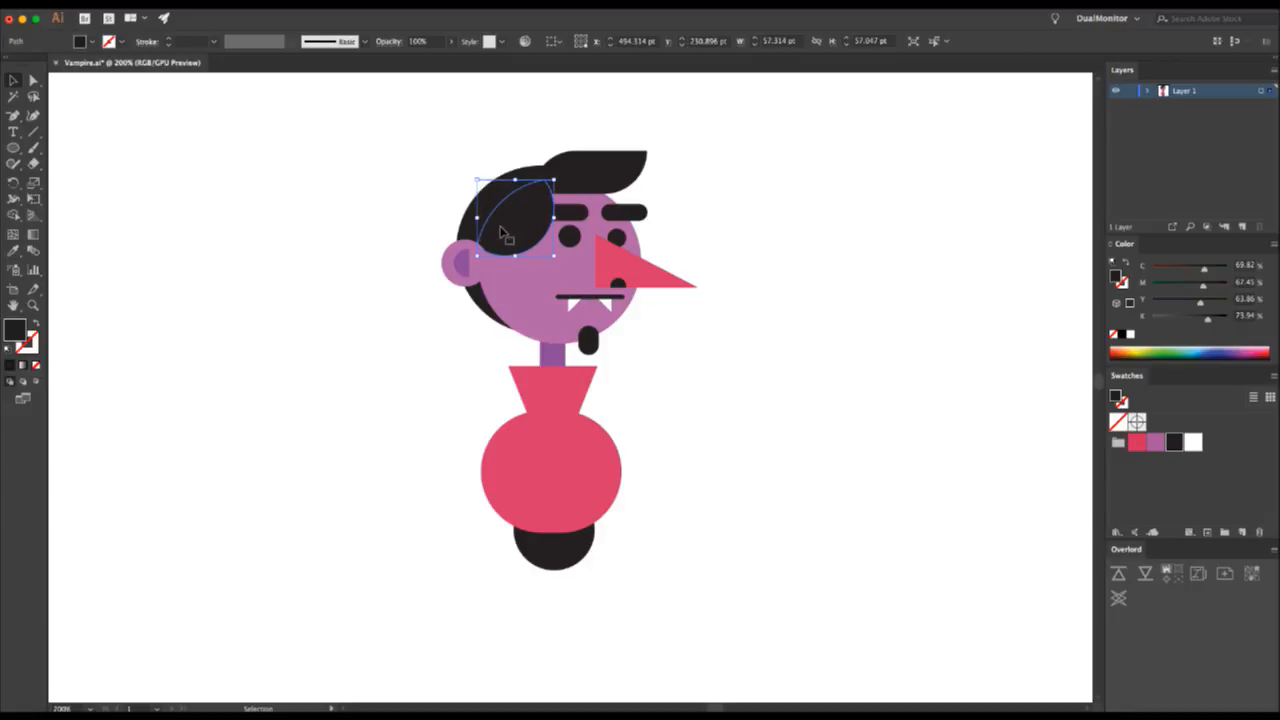
- Draw a black rectangle about 27 by 52.5 pt beside the ear and pull its lower front corner forward to form a slanted sideburn
{"action": "key", "text": "m"}
{"action": "left_click_drag", "start_coordinate": [477, 225], "coordinate": [512, 293]}
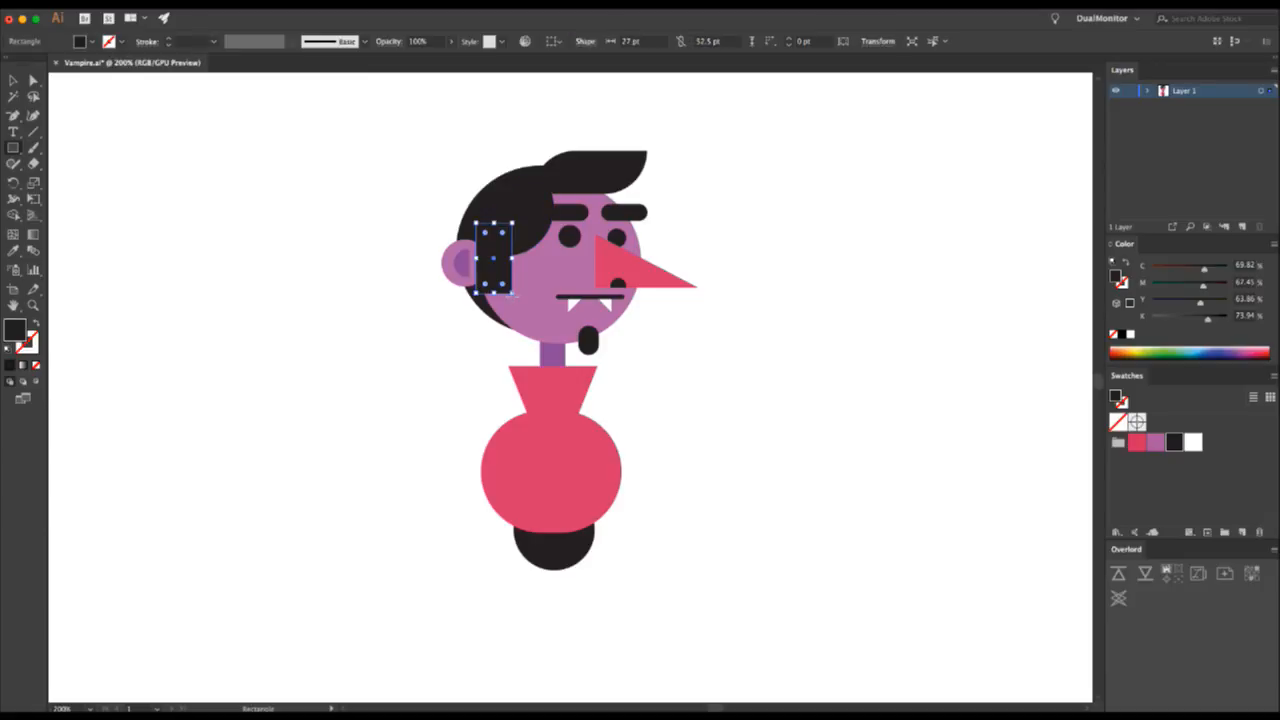
{"action": "key", "text": "a"}
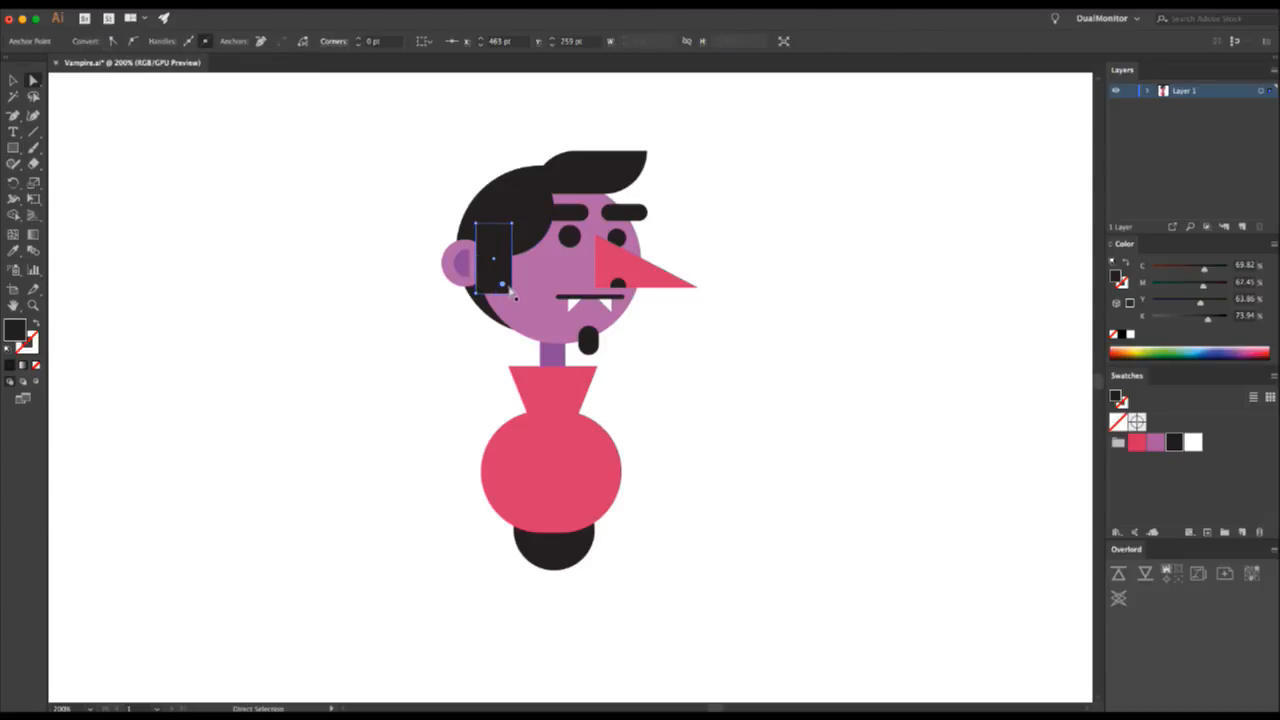
{"action": "left_click_drag", "start_coordinate": [512, 293], "coordinate": [525, 293]}
{"action": "left_click", "coordinate": [697, 316]}
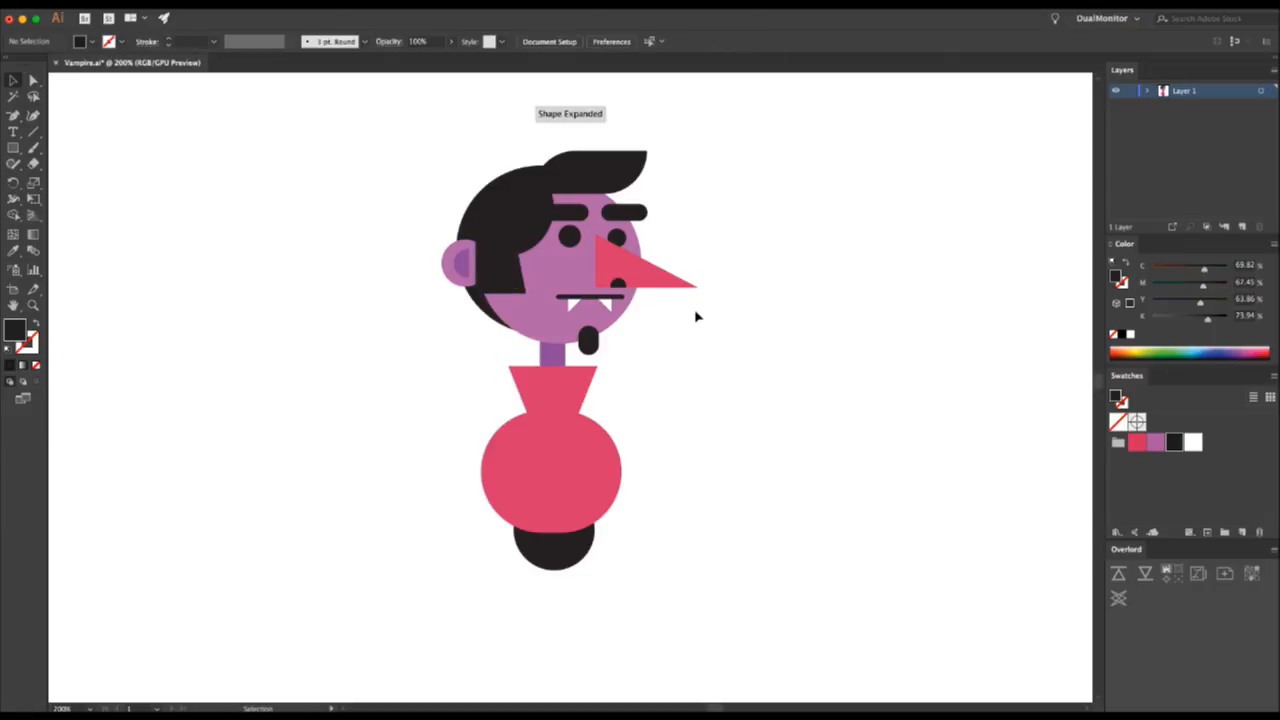
- Make a square-cornered copy of the red body and stretch it downward to about 220 pt tall
{"action": "key", "text": "z"}
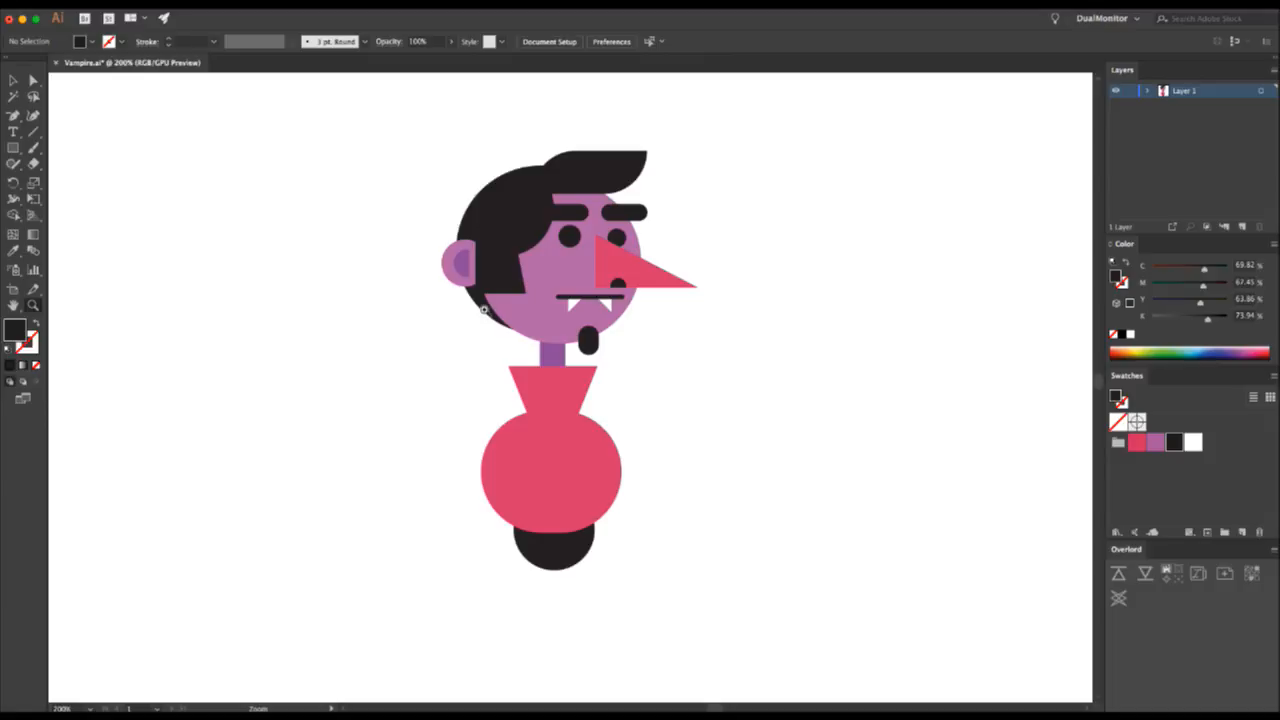
{"action": "left_click", "coordinate": [683, 308], "text": "alt"}
{"action": "left_click", "coordinate": [626, 375], "text": "alt"}
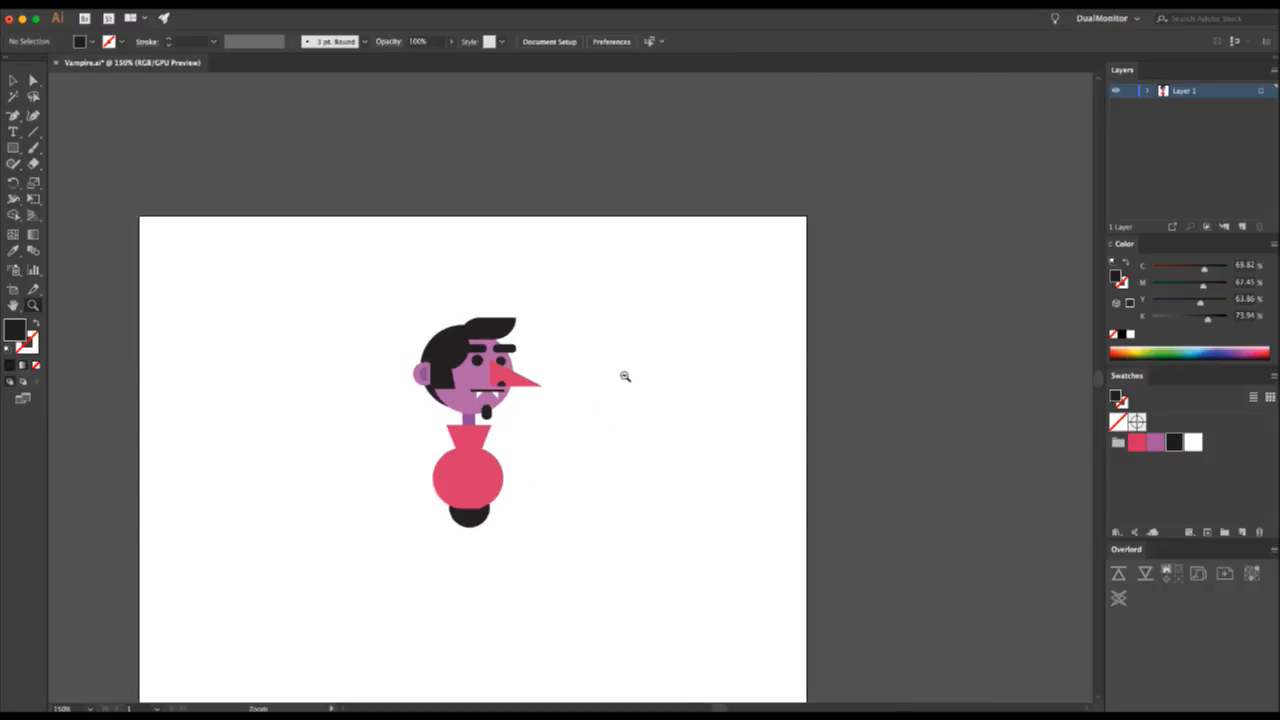
{"action": "left_click", "coordinate": [626, 375], "text": "alt"}
{"action": "left_click", "coordinate": [537, 474]}
{"action": "left_click", "coordinate": [529, 471]}
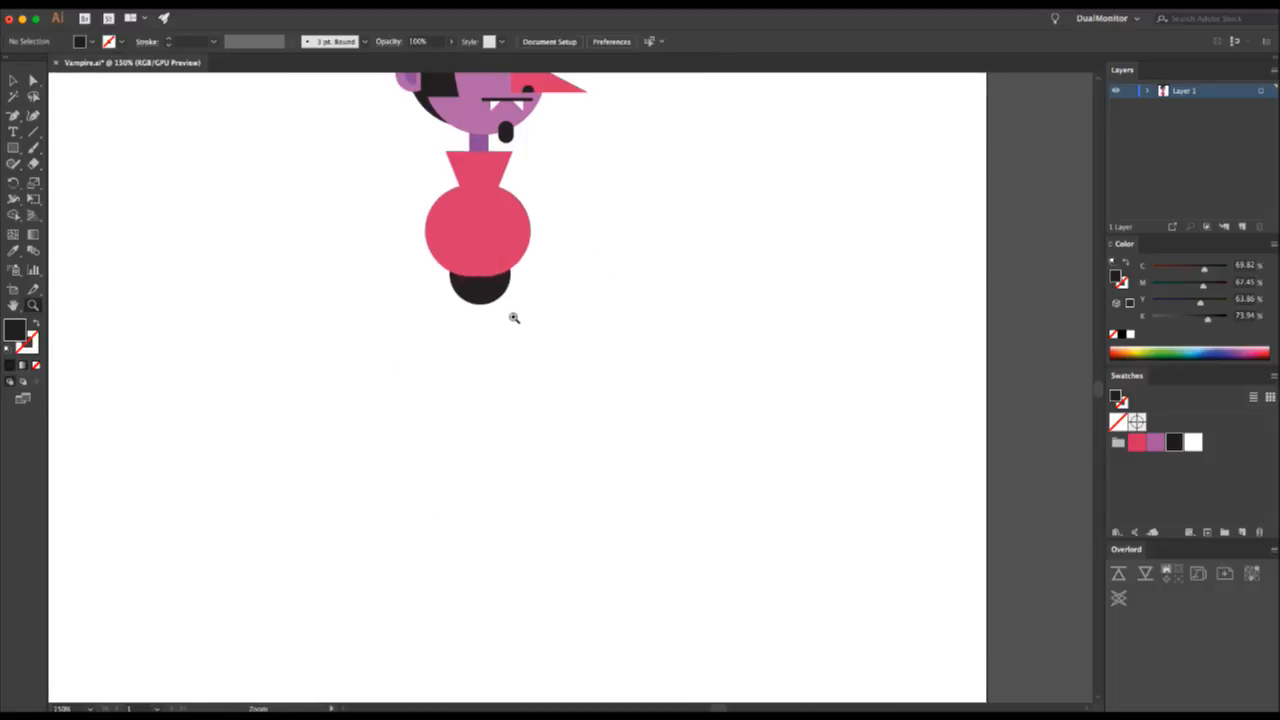
{"action": "scroll", "coordinate": [509, 320], "scroll_direction": "up", "scroll_amount": 5}
{"action": "left_click", "coordinate": [465, 426]}
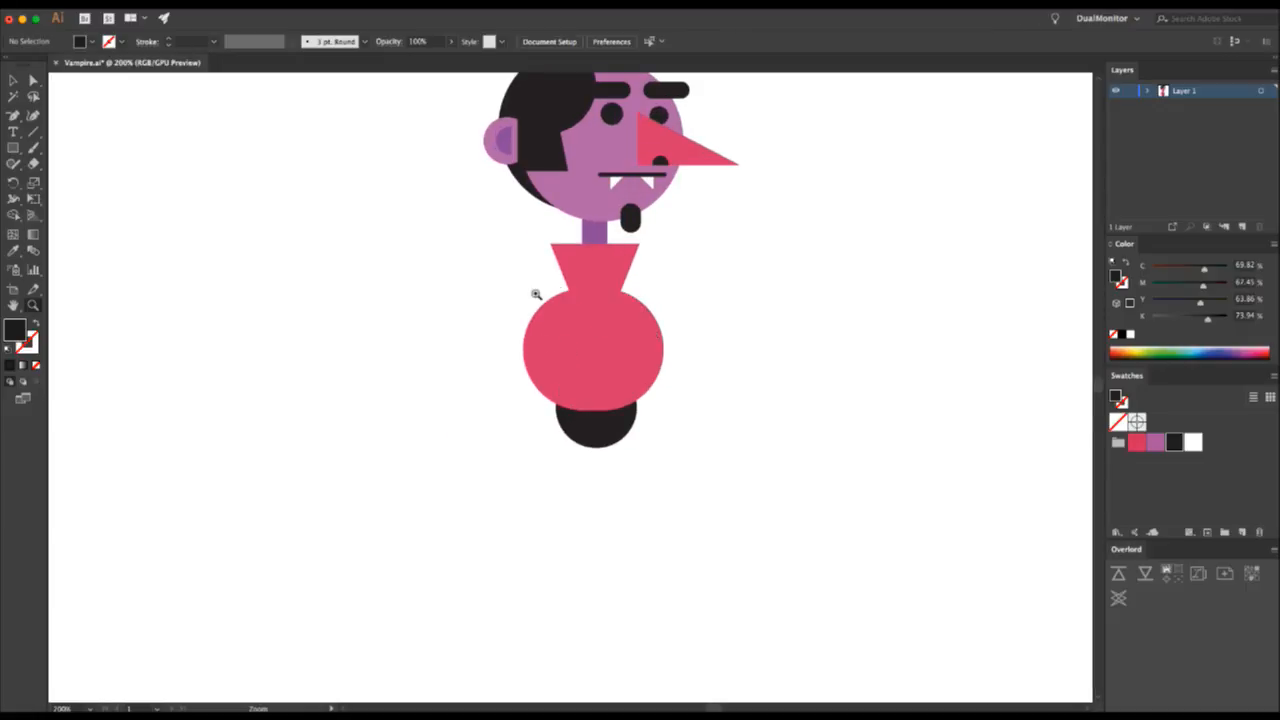
{"action": "key", "text": "v"}
{"action": "left_click", "coordinate": [549, 337]}
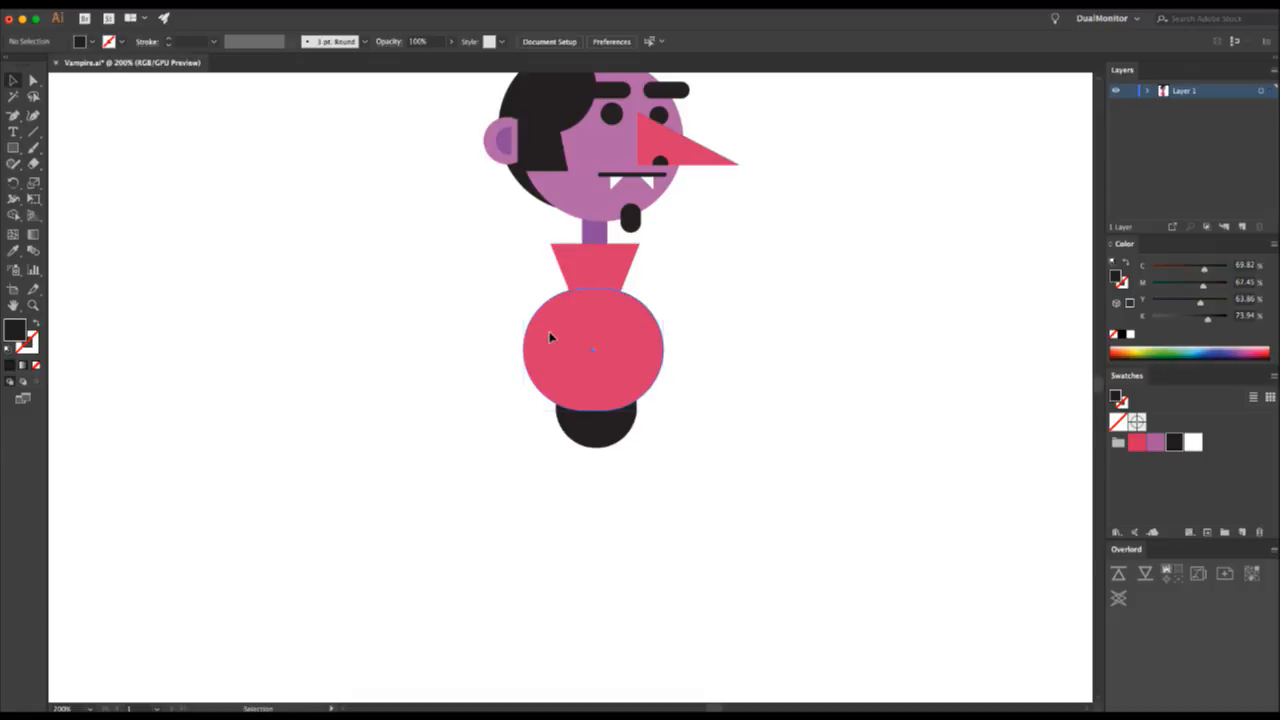
{"action": "key", "text": "a"}
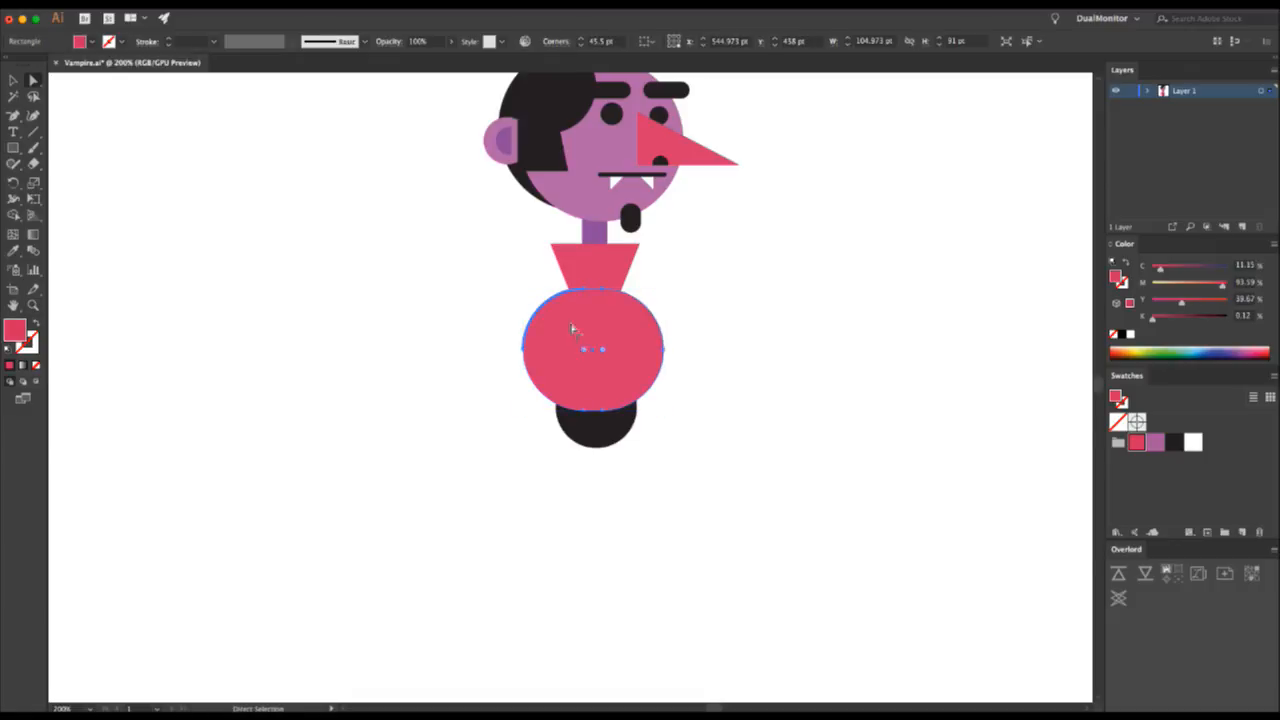
{"action": "left_click_drag", "start_coordinate": [572, 329], "coordinate": [514, 257]}
{"action": "key", "text": "v"}
{"action": "left_click_drag", "start_coordinate": [594, 409], "coordinate": [598, 583]}
- Fully round the tall red copy's two upper corners to 52.49 pt and send it to the back
{"action": "key", "text": "a"}
{"action": "left_click", "coordinate": [523, 288]}
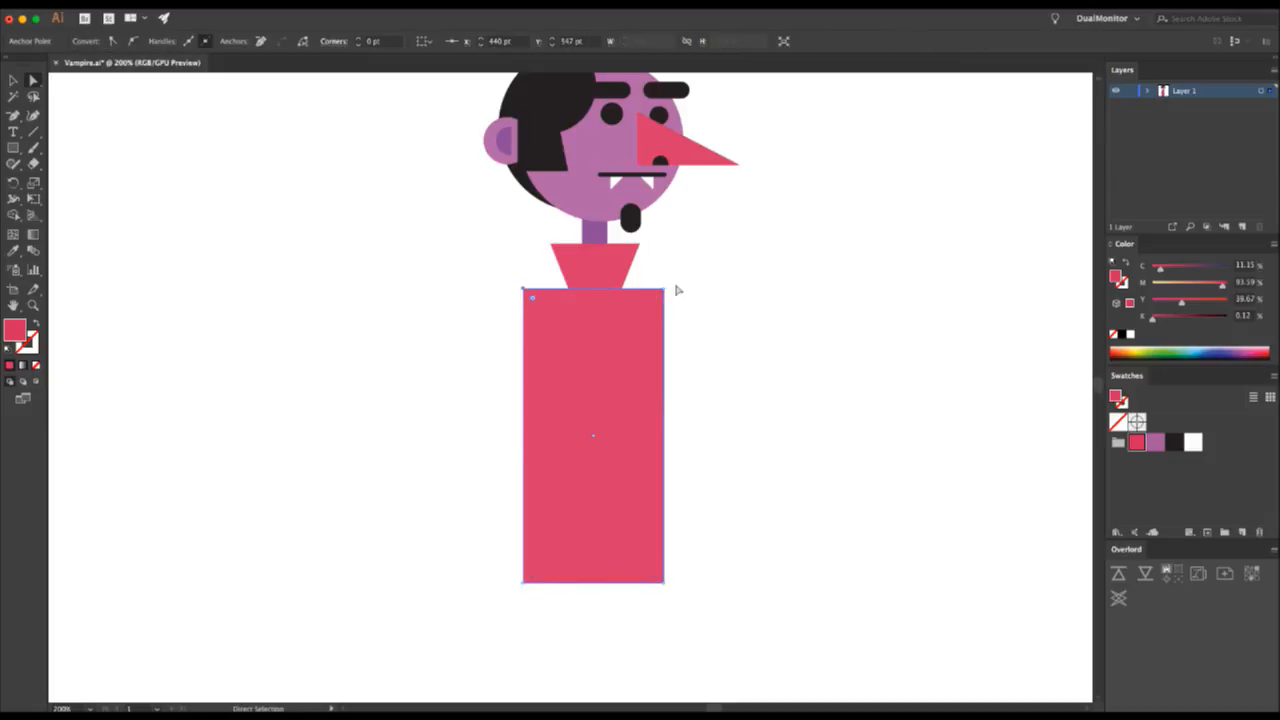
{"action": "left_click", "coordinate": [663, 288], "text": "shift"}
{"action": "left_click_drag", "start_coordinate": [652, 300], "coordinate": [560, 467]}
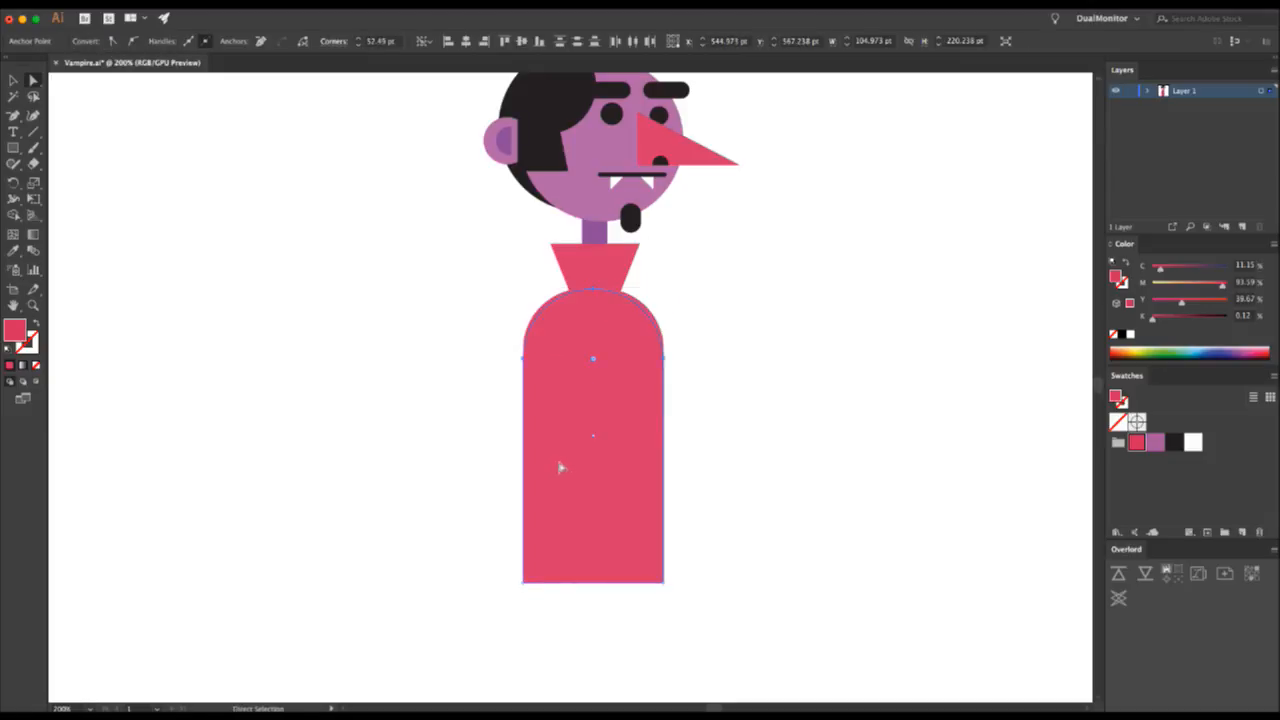
{"action": "key", "text": "super+shift+["}
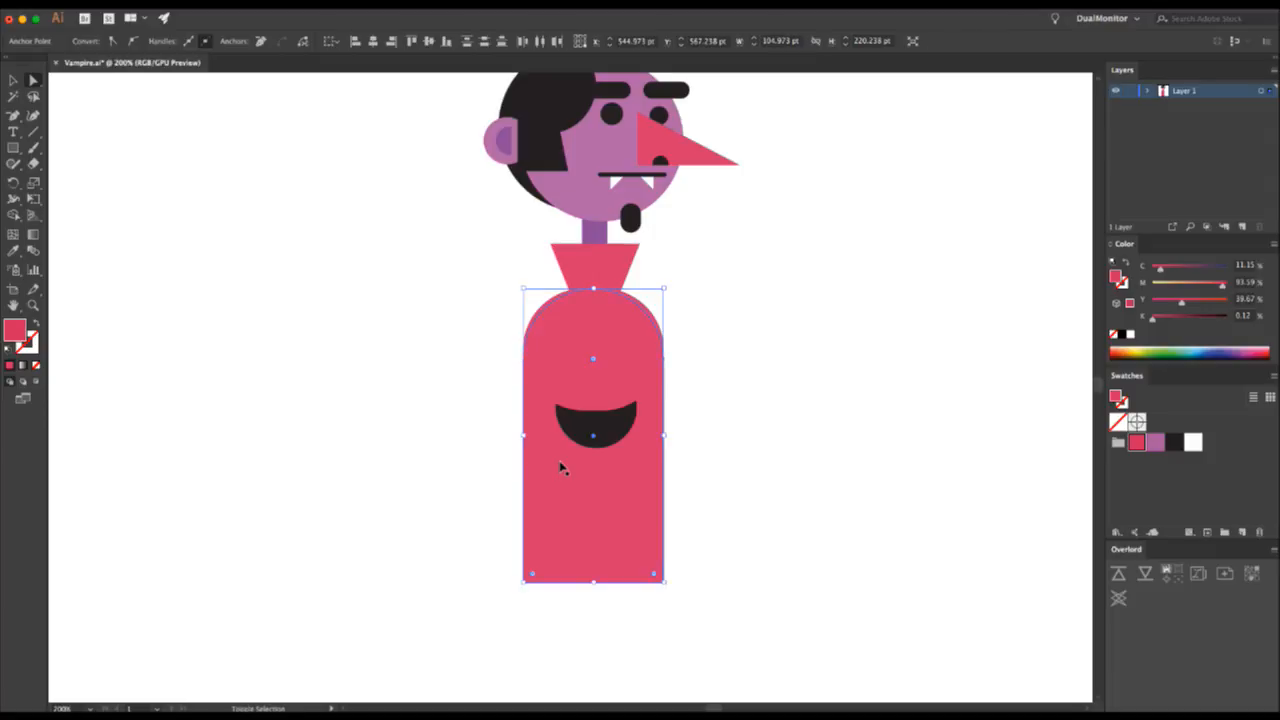
{"action": "key", "text": "v"}
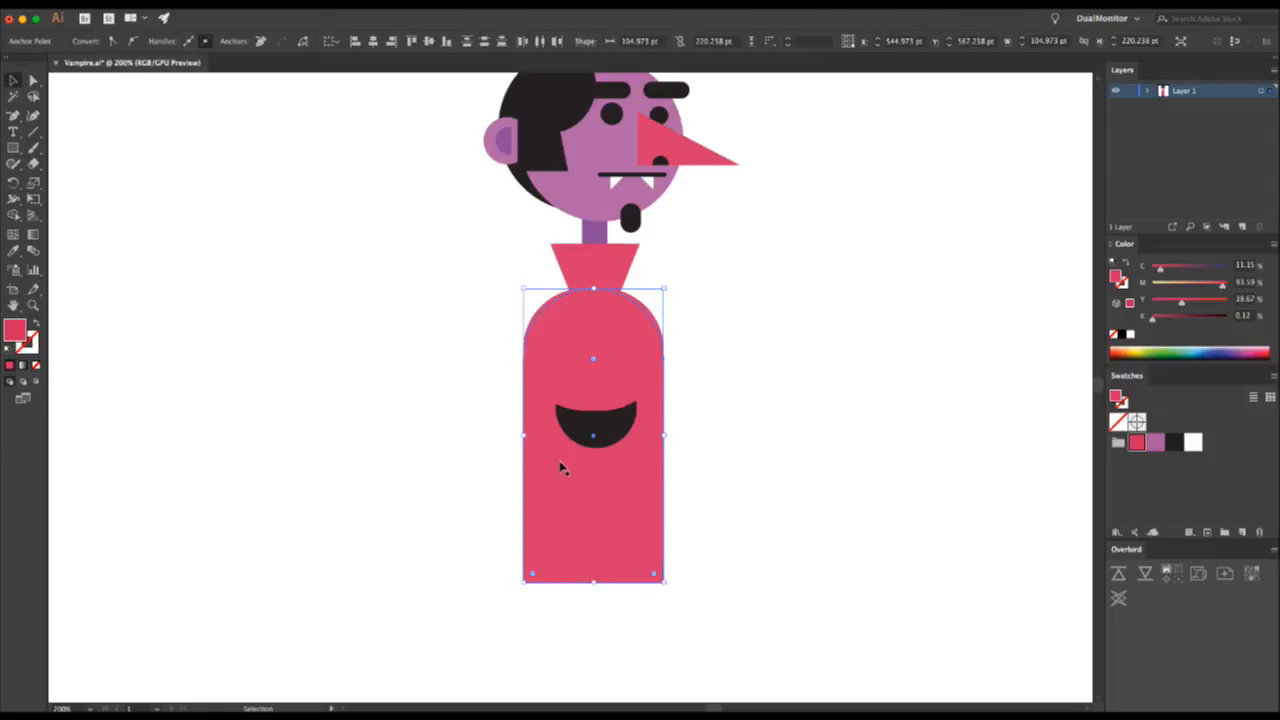
- Square off the short red body's corners, and fully round its two upper corners to 52.49 pt
{"action": "key", "text": "a"}
{"action": "left_click", "coordinate": [579, 351]}
{"action": "left_click_drag", "start_coordinate": [585, 343], "coordinate": [515, 267]}
{"action": "left_click", "coordinate": [523, 289]}
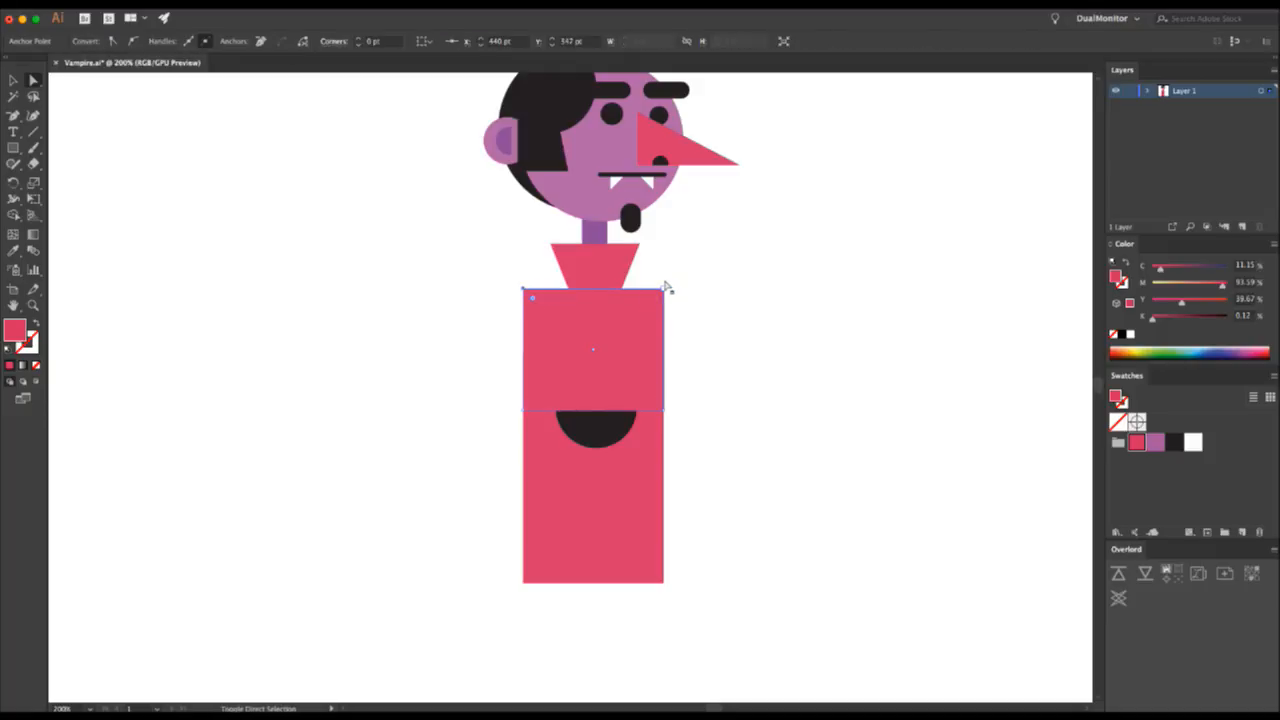
{"action": "left_click", "coordinate": [663, 289], "text": "shift"}
{"action": "left_click_drag", "start_coordinate": [654, 298], "coordinate": [588, 390]}
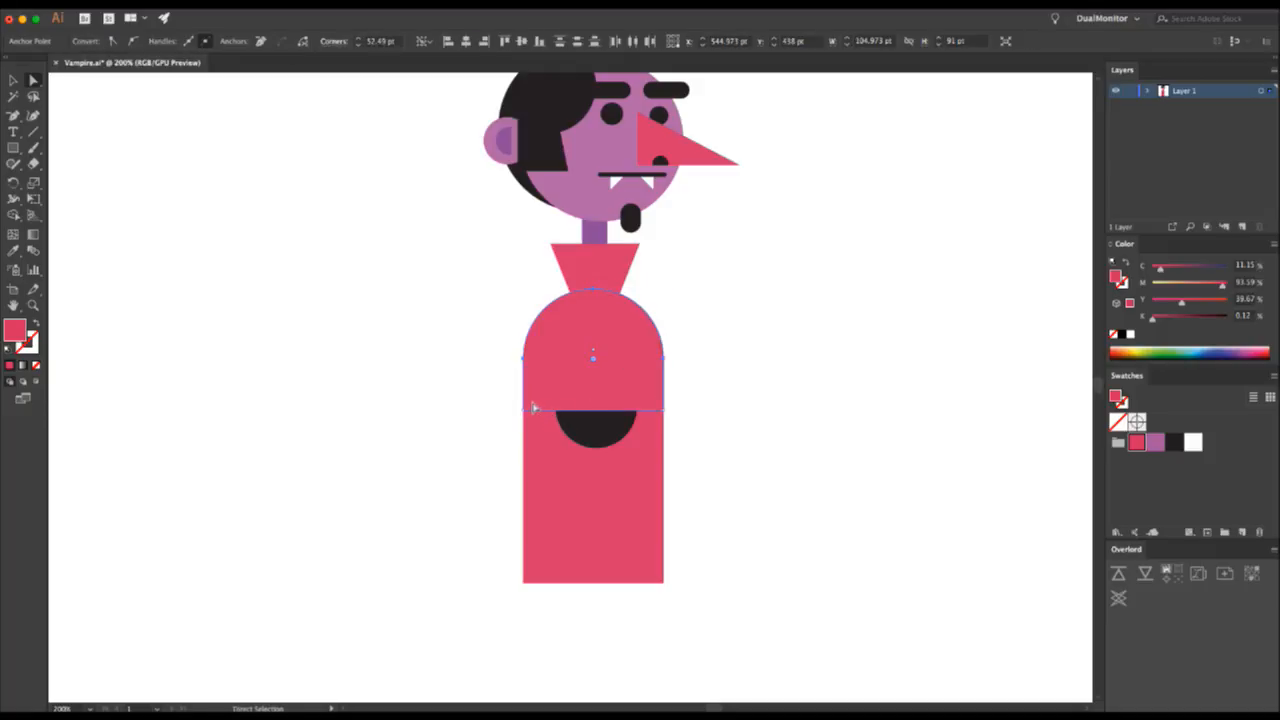
- Slightly round the two lower corners of the short red body and deselect it
{"action": "left_click", "coordinate": [523, 409]}
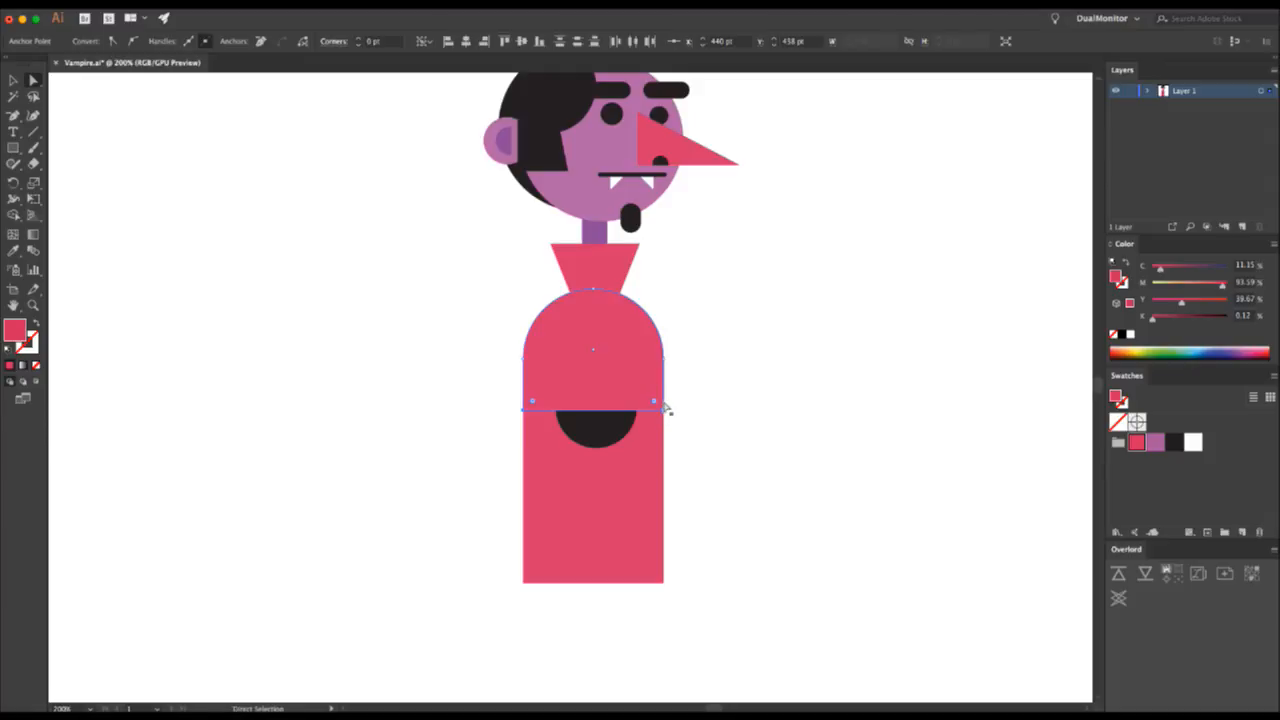
{"action": "left_click", "coordinate": [663, 409], "text": "shift"}
{"action": "left_click_drag", "start_coordinate": [655, 401], "coordinate": [646, 380]}
{"action": "key", "text": "v"}
{"action": "left_click", "coordinate": [754, 362]}
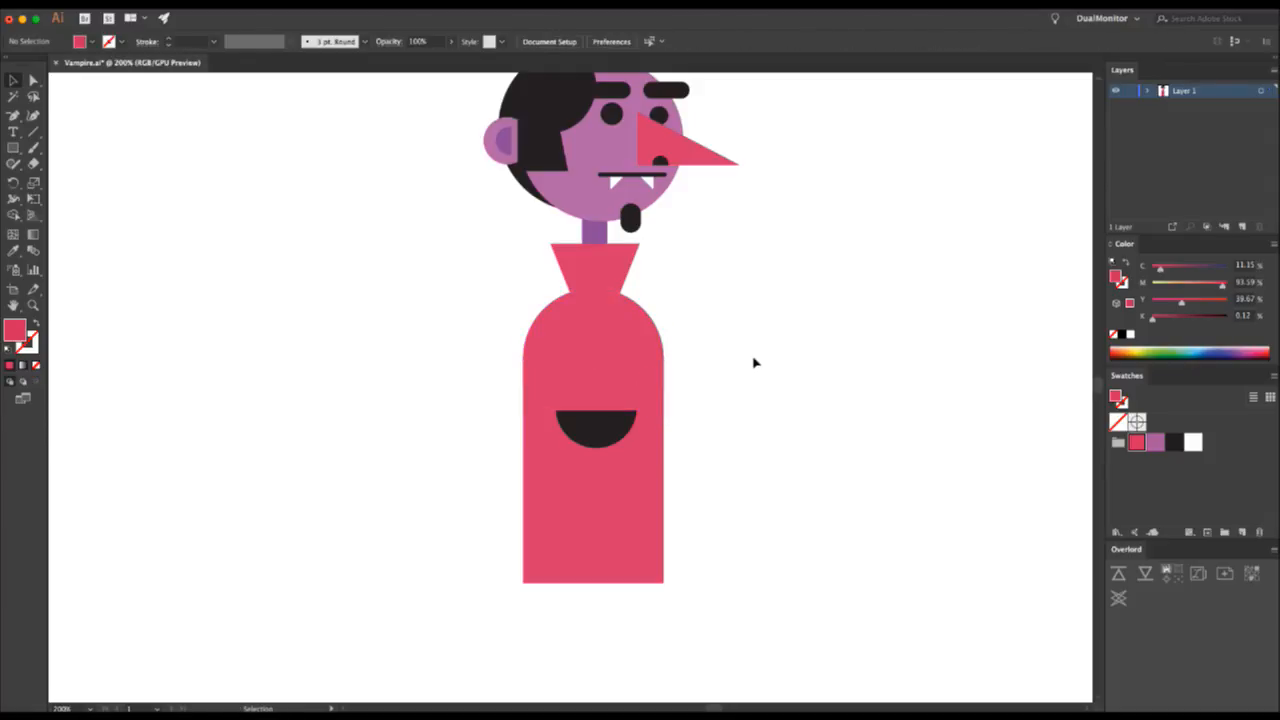
- Recolour the tall red shape behind the body to a dark red with C 42, M 100 and Y 51
{"action": "left_click", "coordinate": [655, 455]}
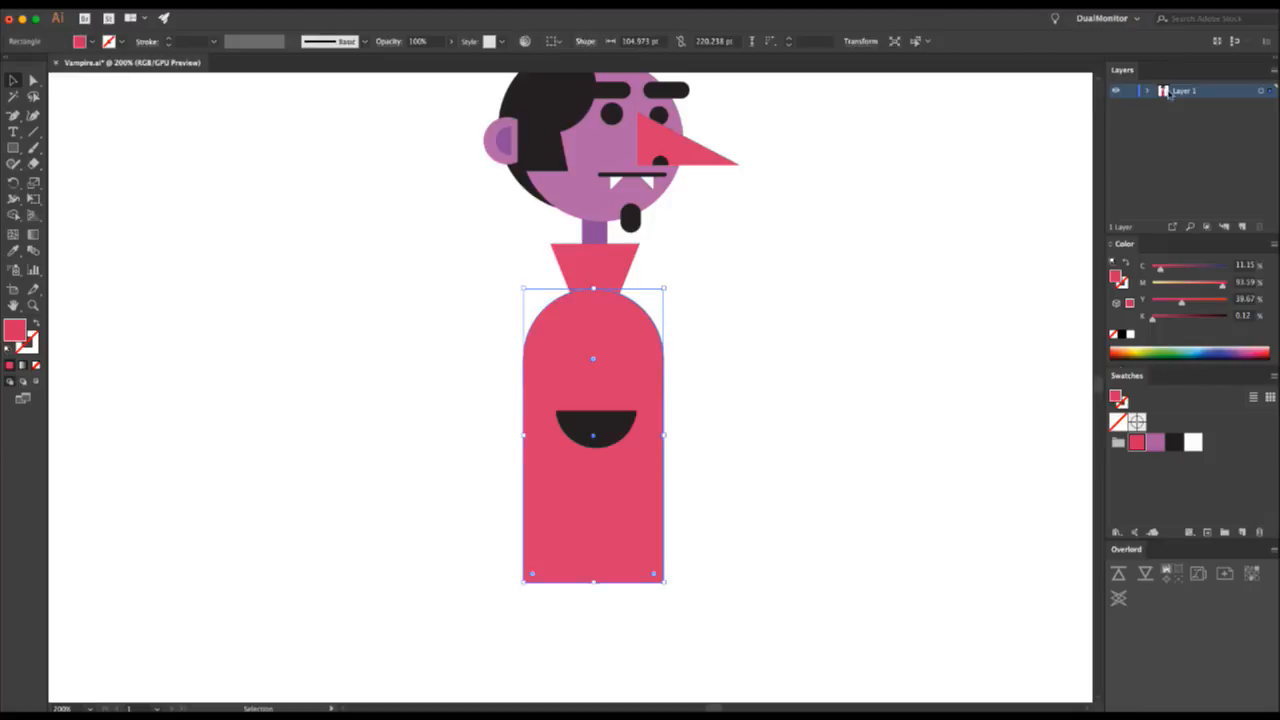
{"action": "left_click", "coordinate": [1176, 268]}
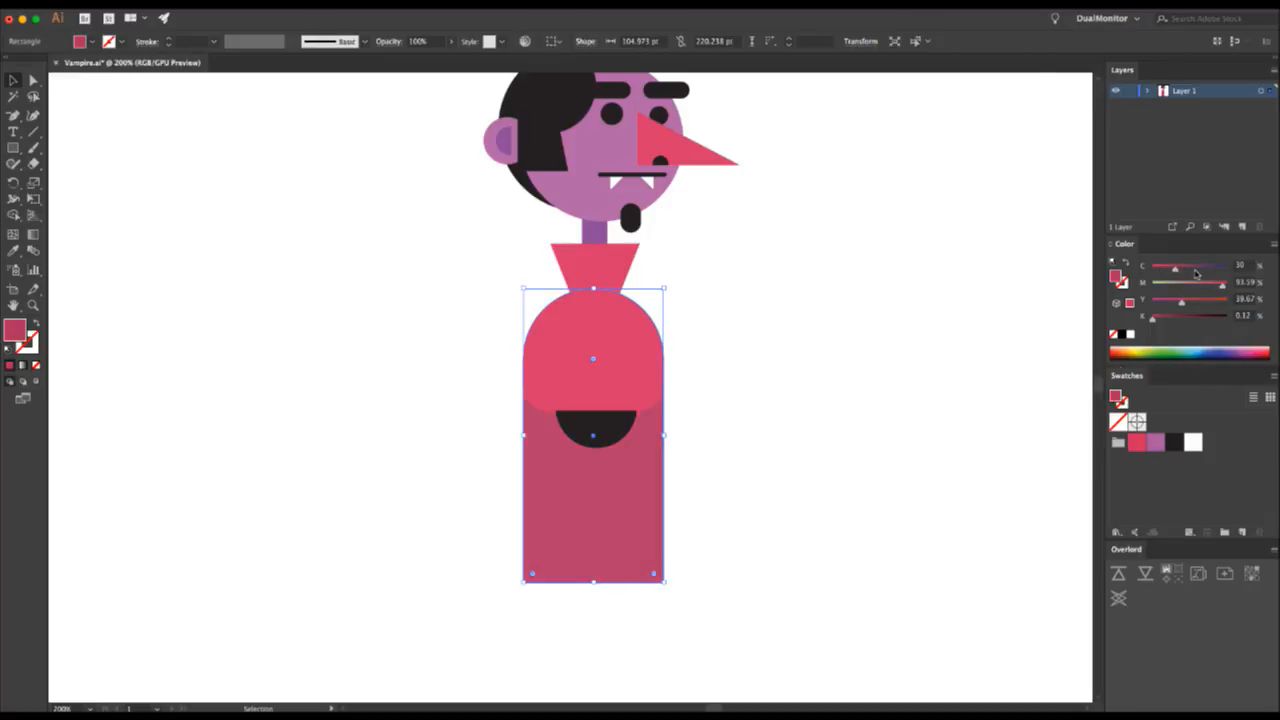
{"action": "left_click_drag", "start_coordinate": [1222, 288], "coordinate": [1230, 286]}
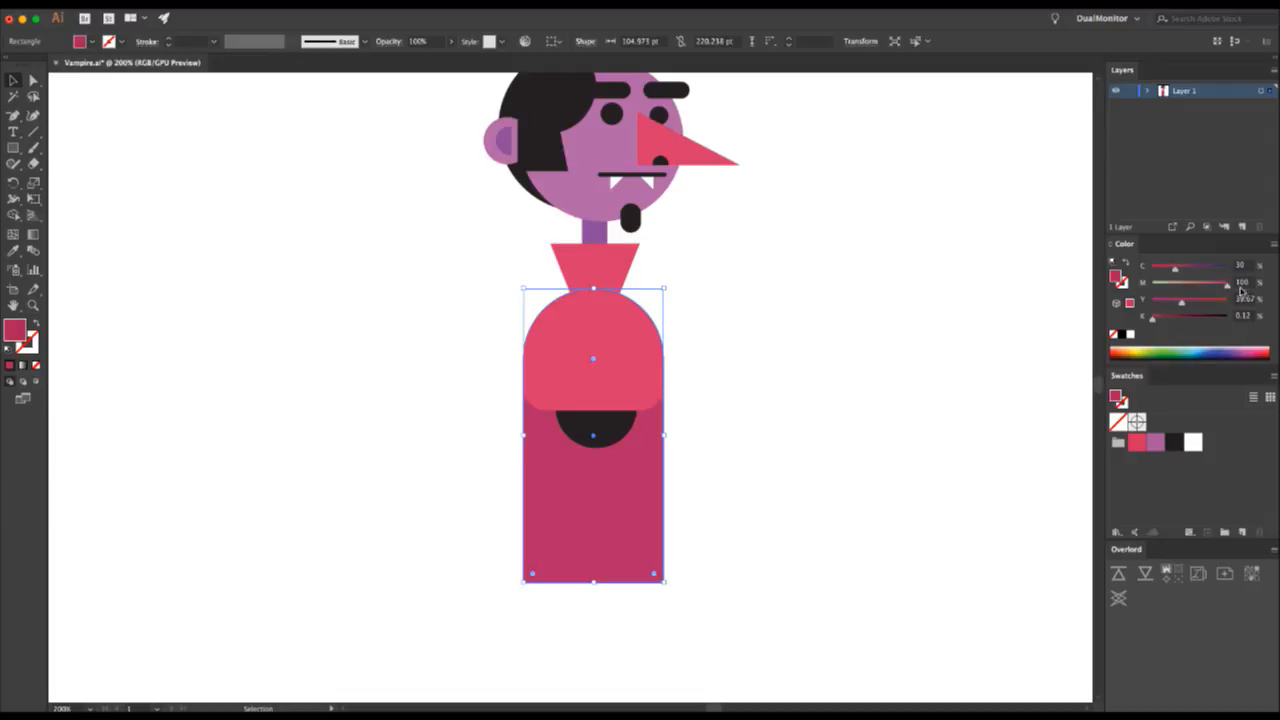
{"action": "left_click", "coordinate": [1190, 302]}
{"action": "left_click", "coordinate": [1185, 268]}
{"action": "left_click", "coordinate": [823, 331]}
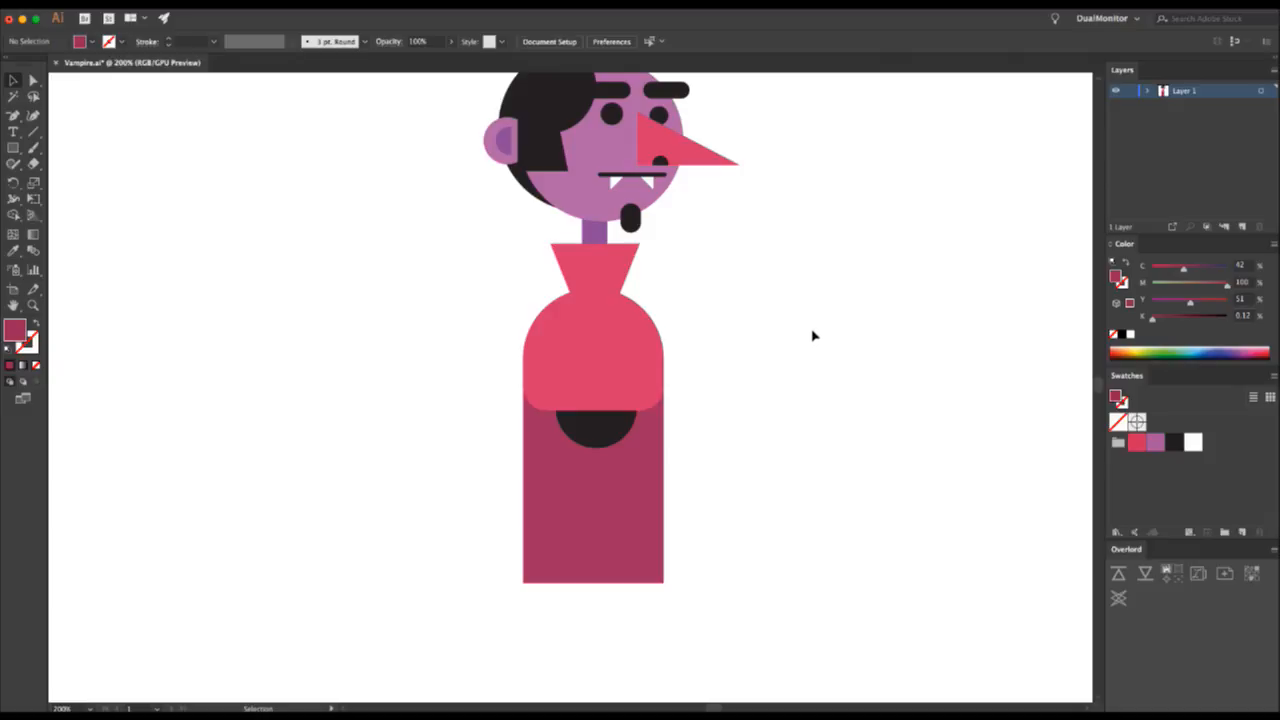
- Draw a circle about 30.5 pt wide on the chest and fill it orange with C 0, M 28 and Y 81
{"action": "key", "text": "l"}
{"action": "left_click_drag", "start_coordinate": [624, 354], "coordinate": [630, 360]}
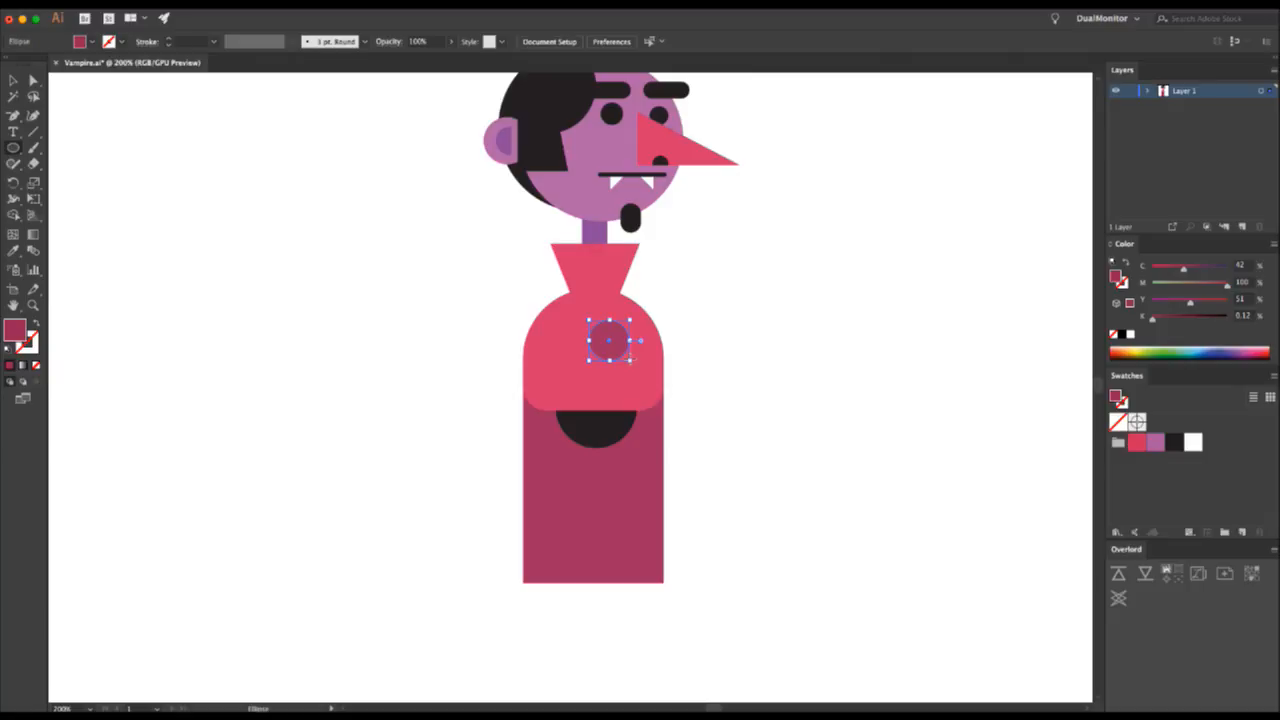
{"action": "left_click_drag", "start_coordinate": [1183, 272], "coordinate": [1150, 270]}
{"action": "left_click", "coordinate": [1169, 284]}
{"action": "left_click", "coordinate": [1173, 284]}
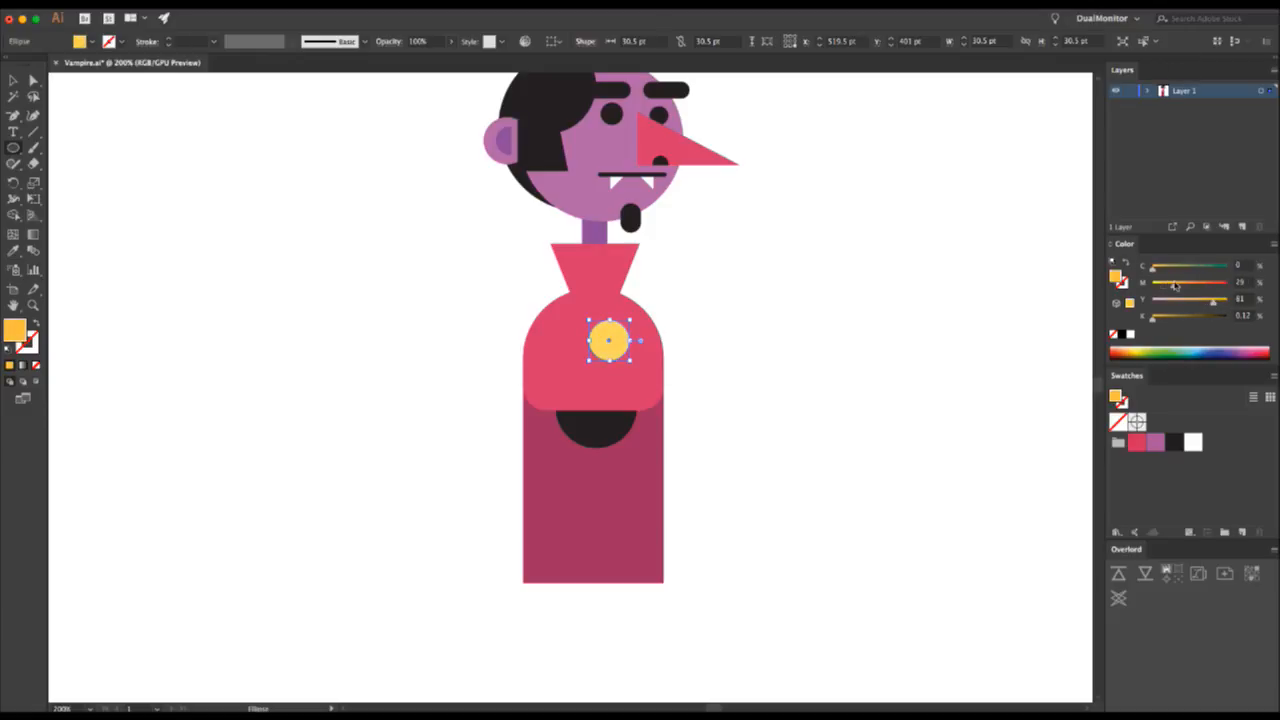
{"action": "left_click", "coordinate": [726, 325]}
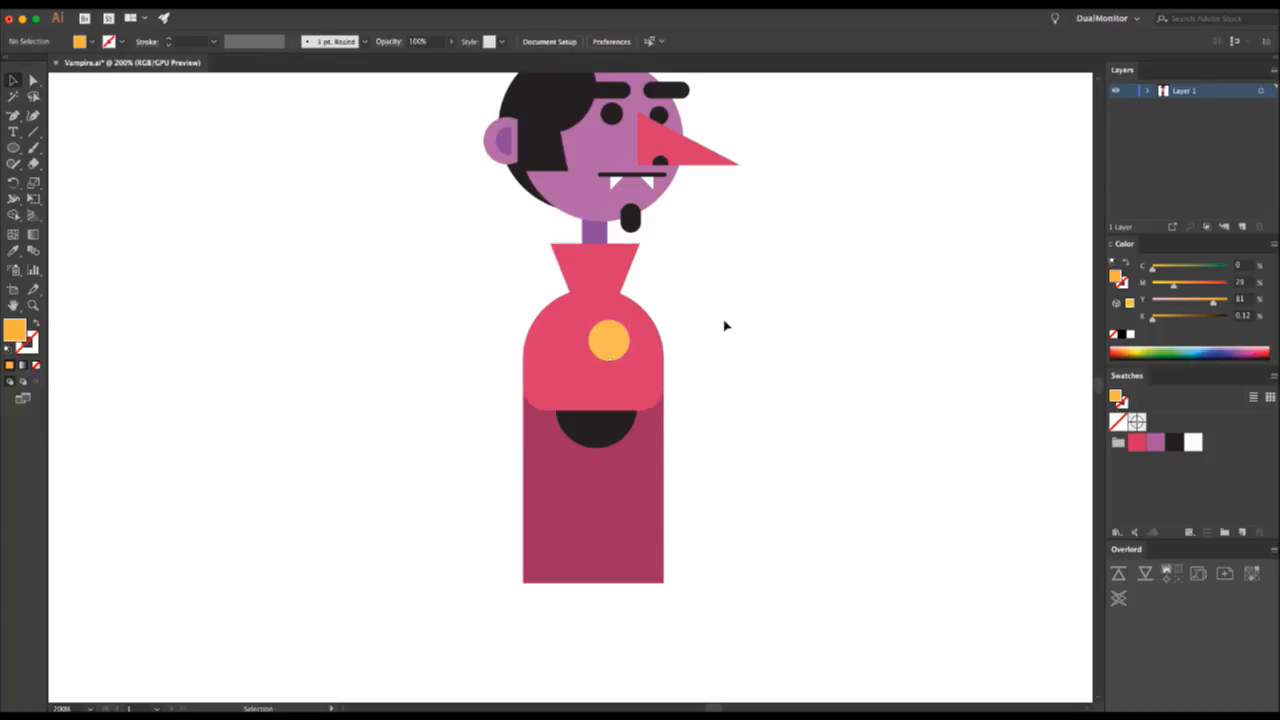
- Make a smaller copy of the orange circle, about 19.7 pt wide, and centre the two circles on each other
{"action": "left_click", "coordinate": [610, 340]}
{"action": "left_click", "coordinate": [792, 296]}
{"action": "left_click", "coordinate": [620, 337]}
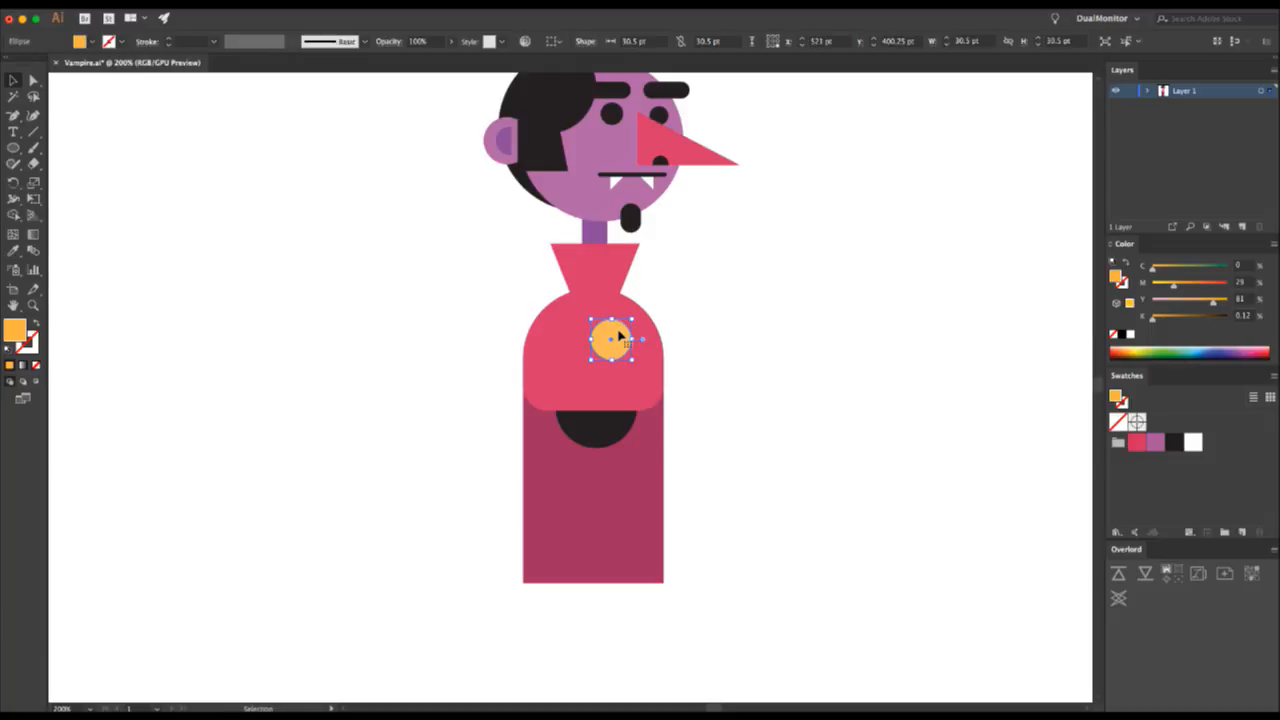
{"action": "left_click_drag", "start_coordinate": [615, 336], "coordinate": [610, 343]}
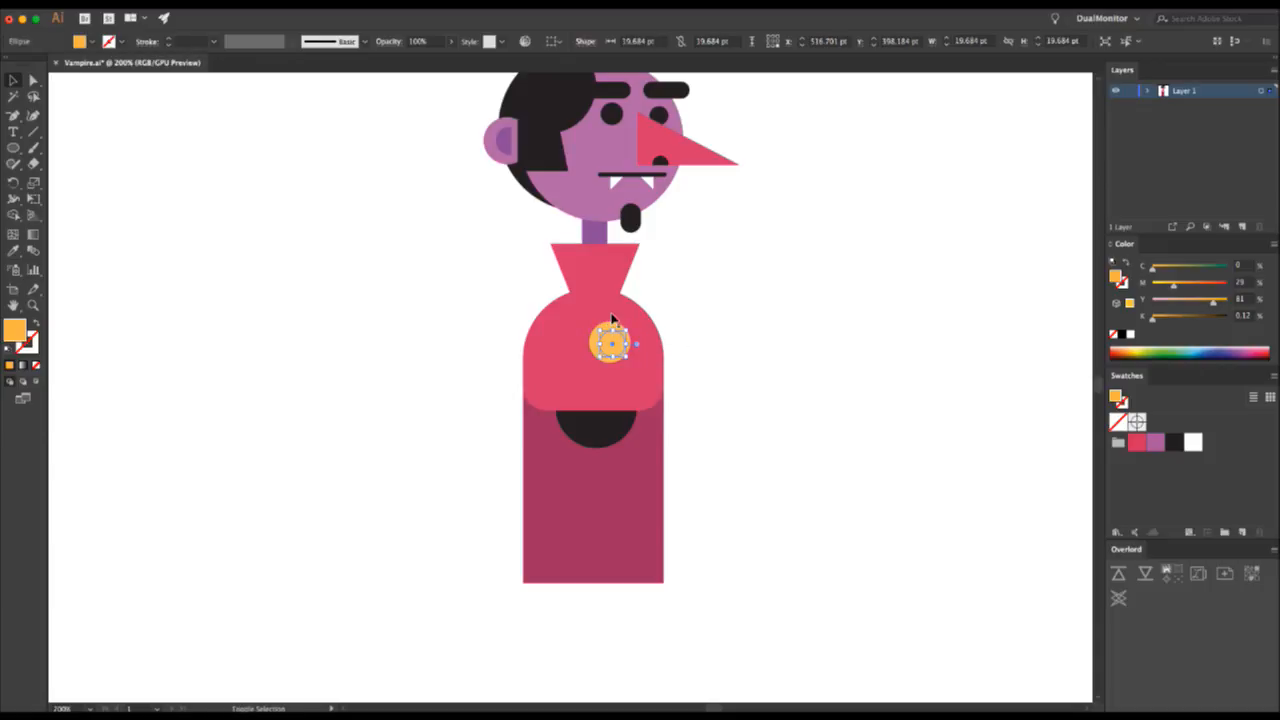
{"action": "left_click", "coordinate": [612, 325], "text": "shift"}
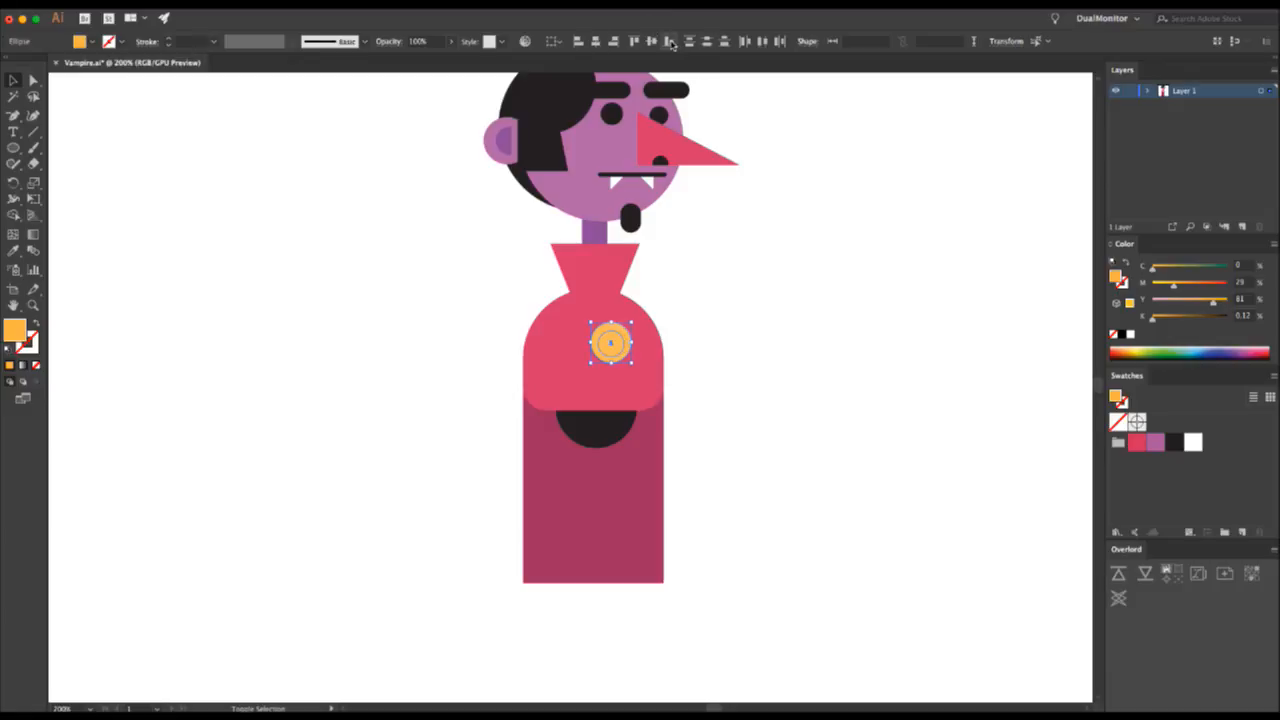
{"action": "left_click", "coordinate": [651, 41]}
{"action": "left_click", "coordinate": [740, 340]}
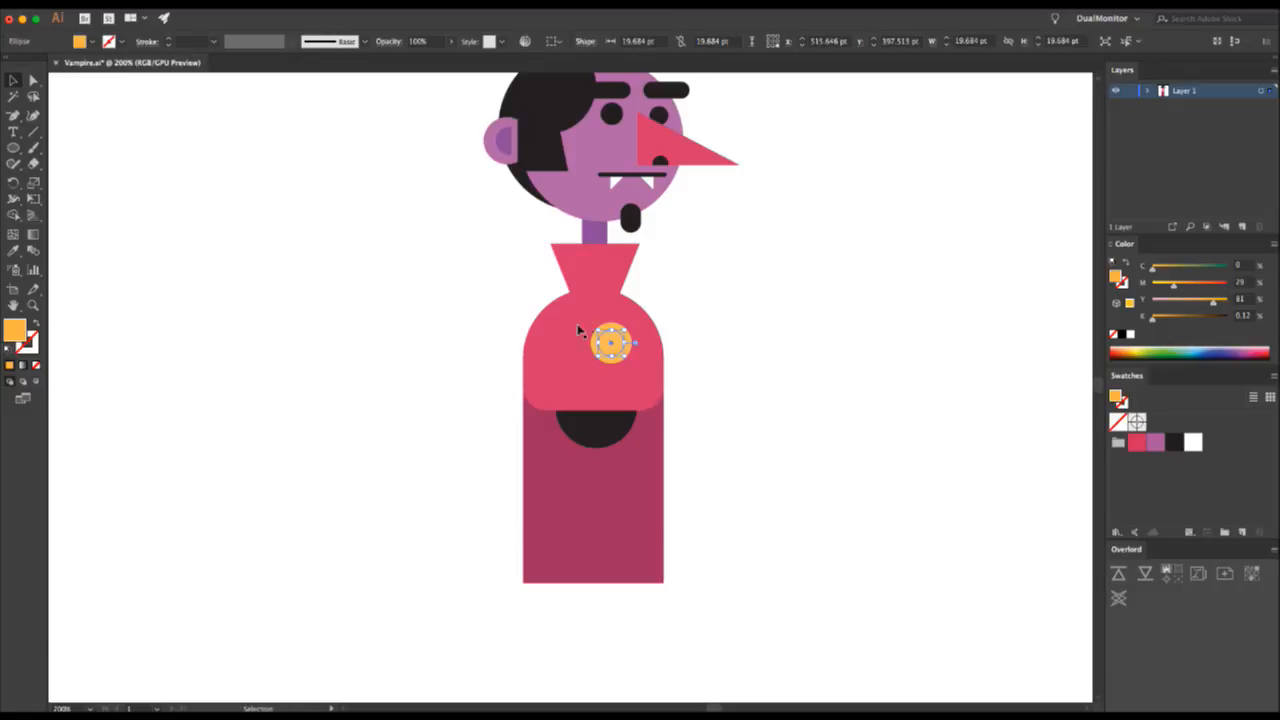
- Fill the inner circle of the brooch with the dark red sampled from the tall lower body
{"action": "key", "text": "i"}
{"action": "left_click", "coordinate": [571, 343]}
{"action": "key", "text": "v"}
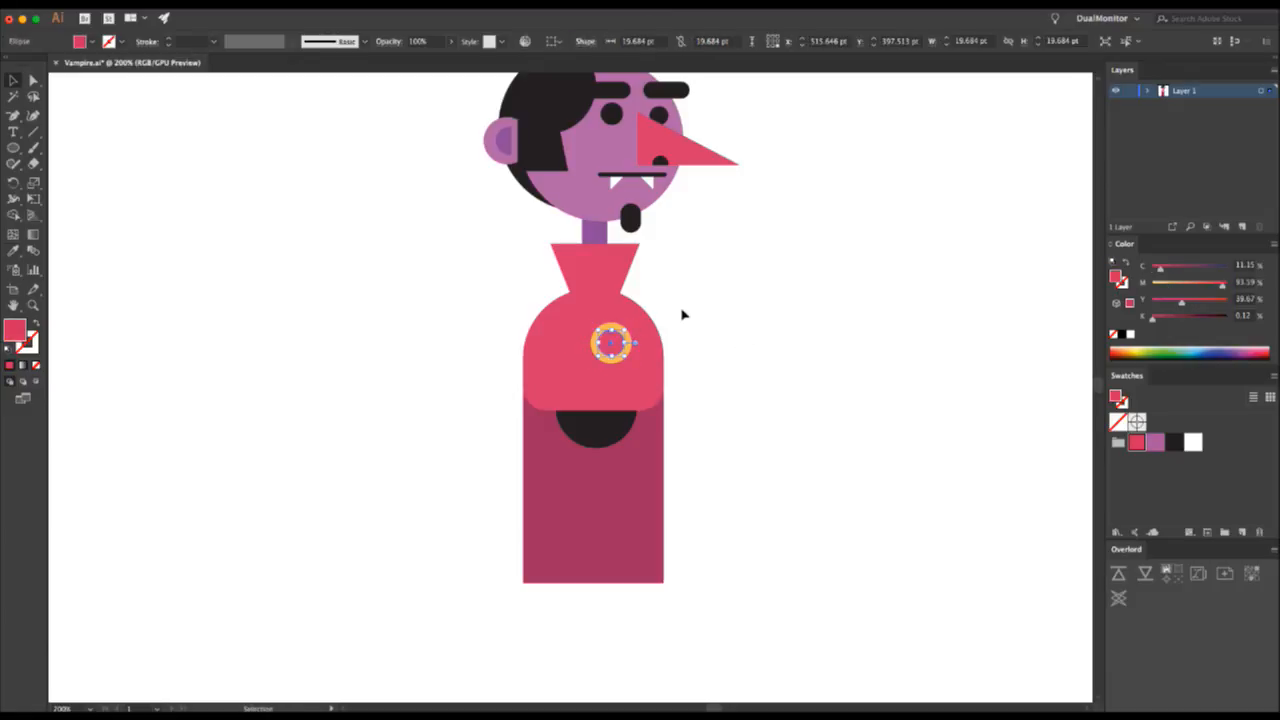
{"action": "key", "text": "i"}
{"action": "left_click", "coordinate": [634, 463]}
{"action": "key", "text": "v"}
{"action": "left_click", "coordinate": [706, 389]}
- Draw a highlight circle about 5.25 pt wide near the dark red circle's upper right edge and fill it white
{"action": "key", "text": "z"}
{"action": "left_click", "coordinate": [624, 360]}
{"action": "left_click", "coordinate": [626, 360]}
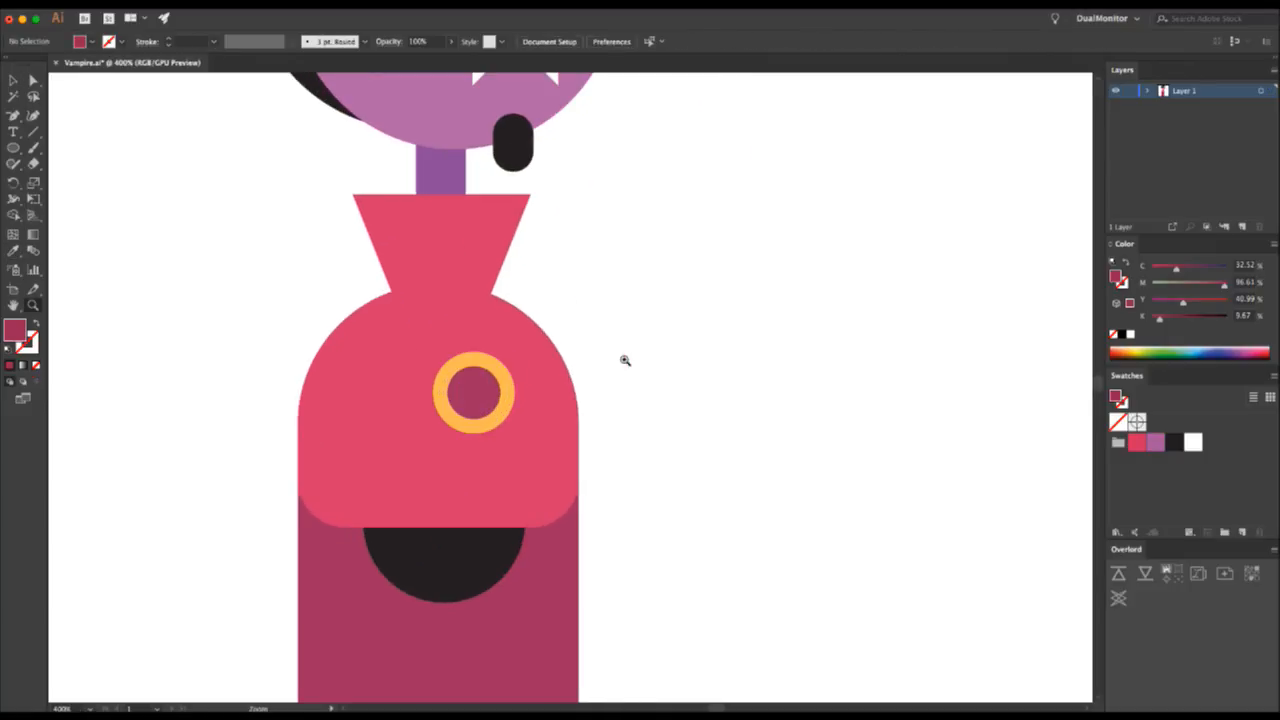
{"action": "left_click", "coordinate": [508, 415]}
{"action": "left_click", "coordinate": [525, 369]}
{"action": "key", "text": "l"}
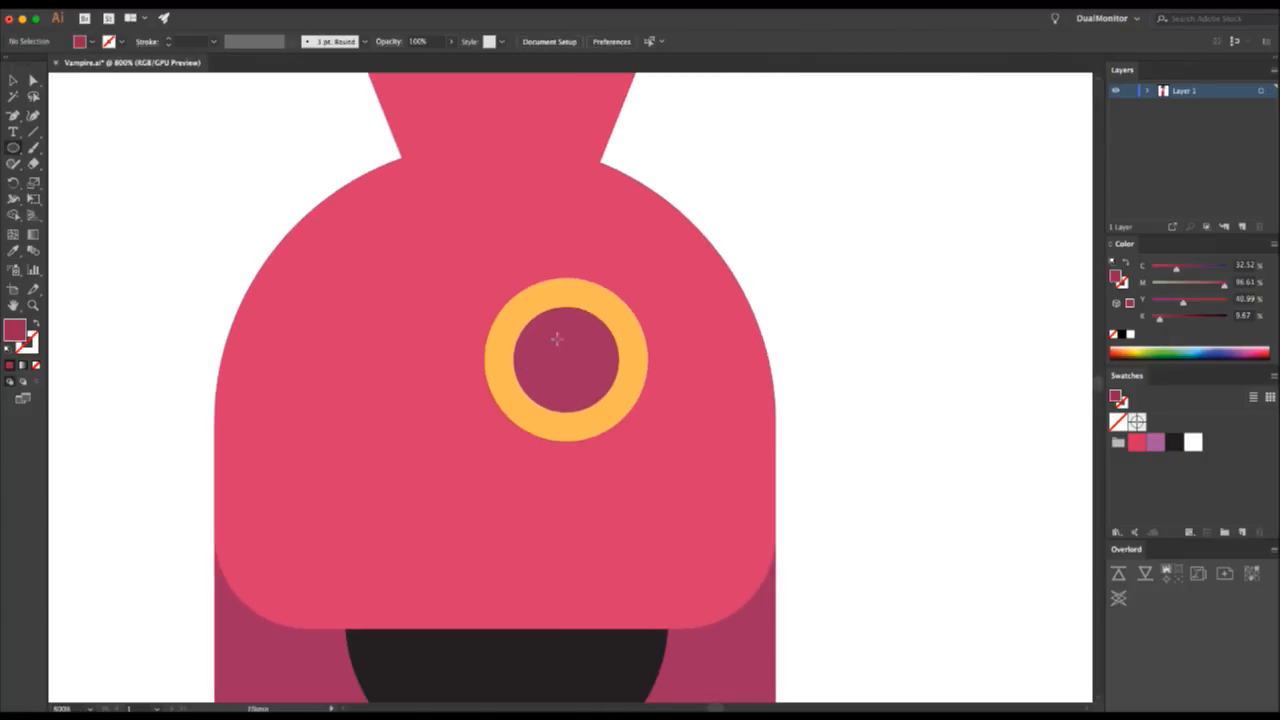
{"action": "left_click_drag", "start_coordinate": [578, 329], "coordinate": [605, 357]}
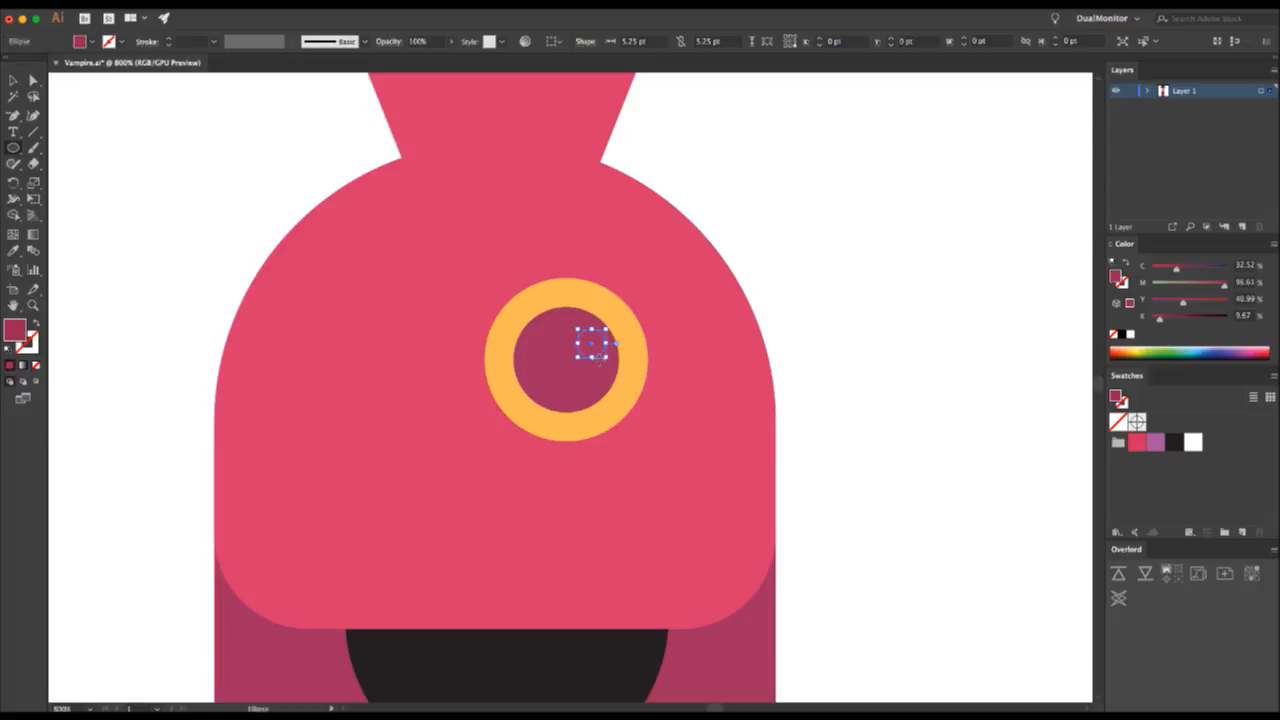
{"action": "left_click", "coordinate": [1193, 441]}
{"action": "key", "text": "v"}
- Save the brooch's orange and dark red as swatches, orange before black and dark red after red
{"action": "left_click", "coordinate": [609, 300]}
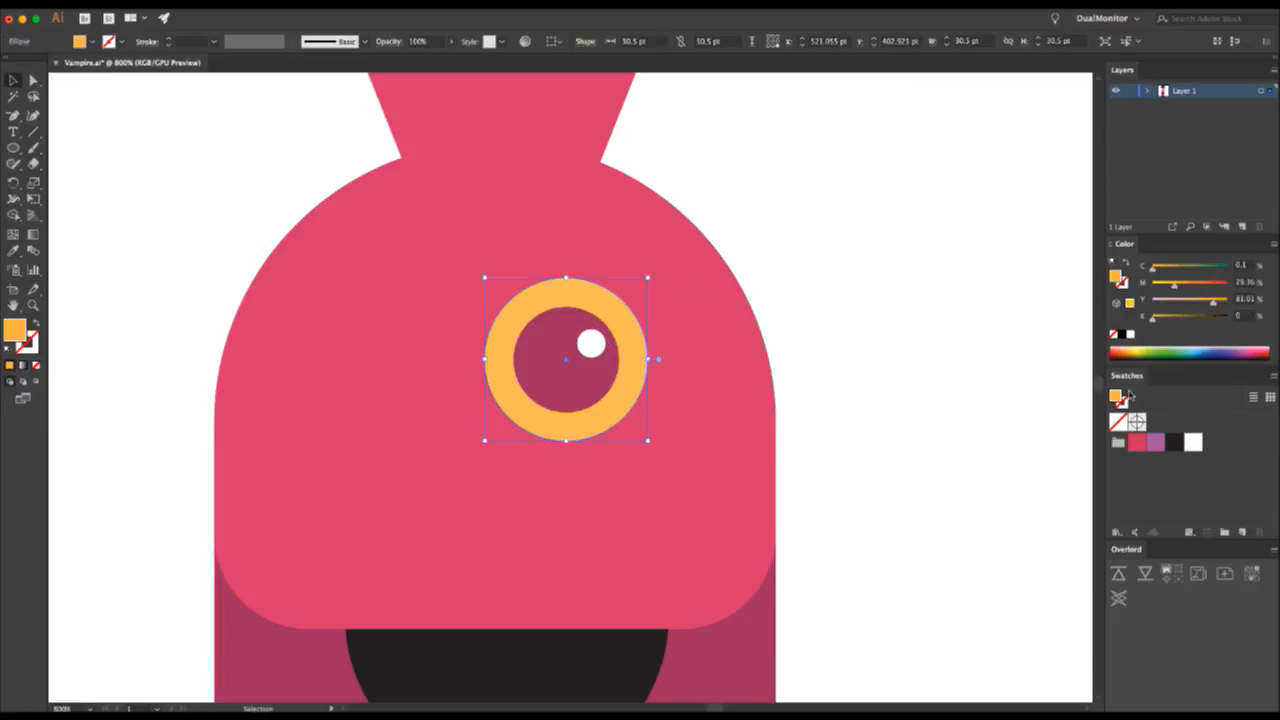
{"action": "left_click_drag", "start_coordinate": [1119, 399], "coordinate": [1172, 446]}
{"action": "left_click", "coordinate": [808, 324]}
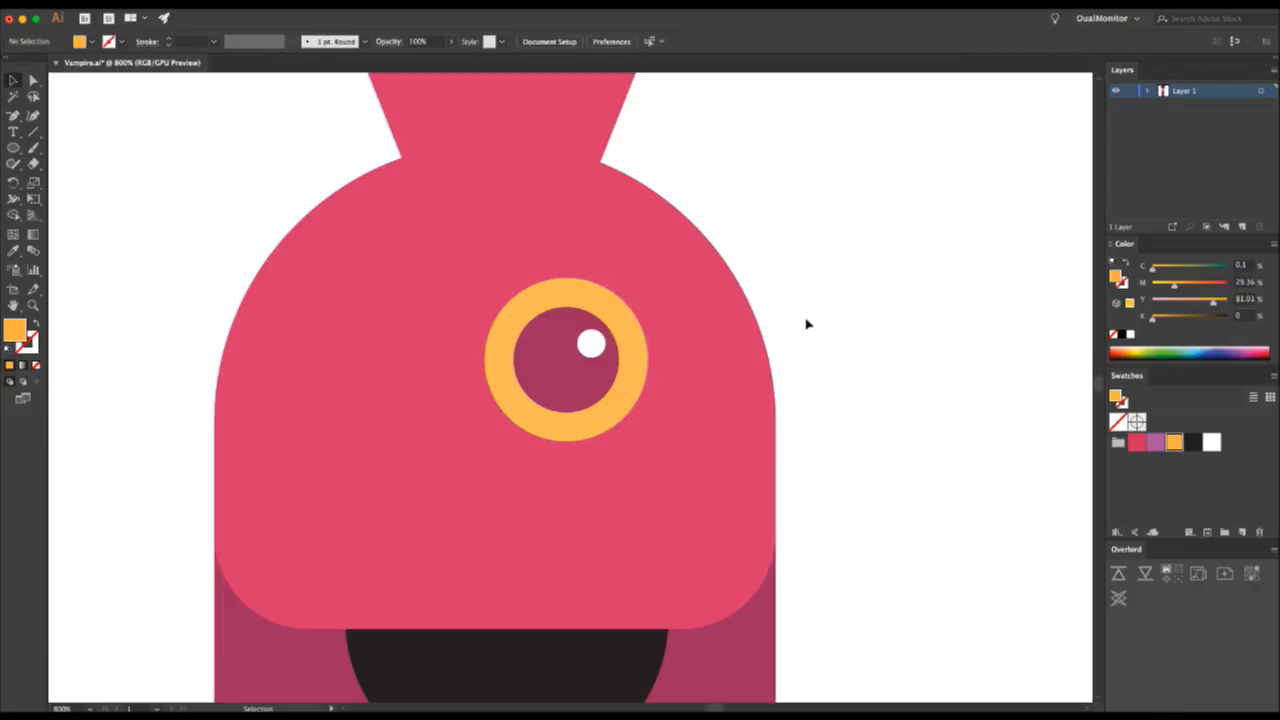
{"action": "left_click", "coordinate": [549, 368]}
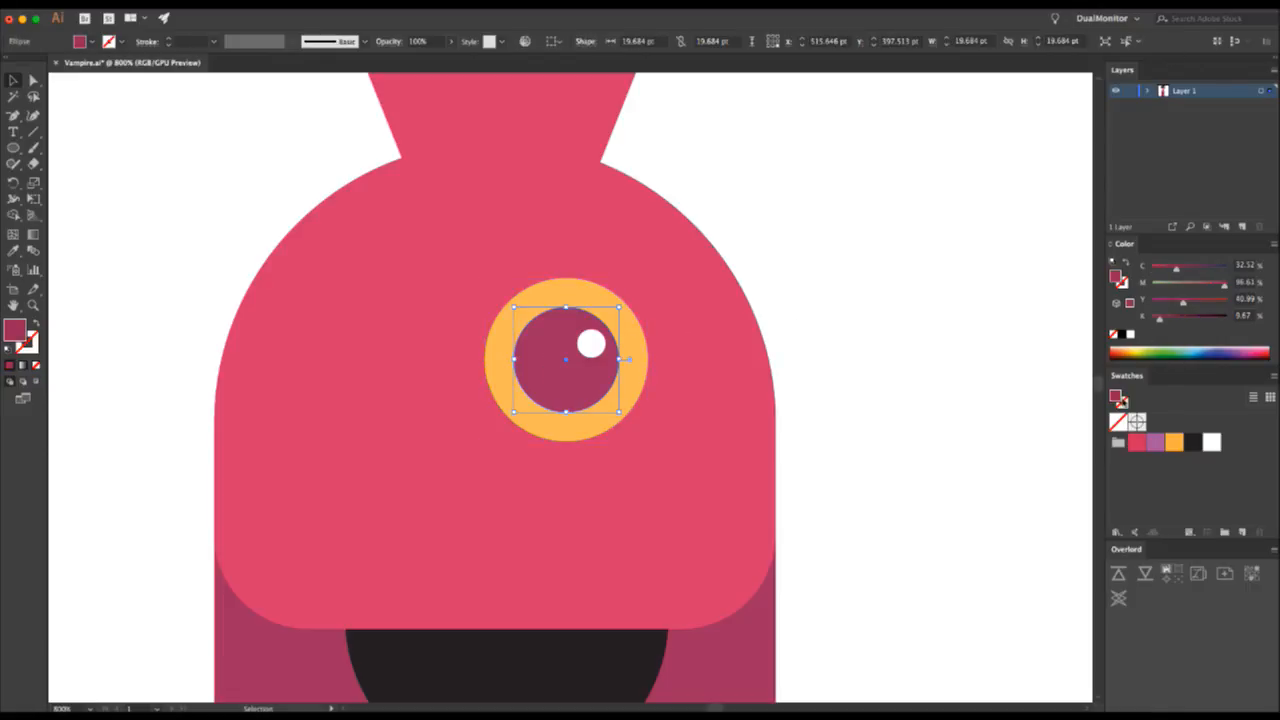
{"action": "left_click_drag", "start_coordinate": [1117, 398], "coordinate": [1155, 446]}
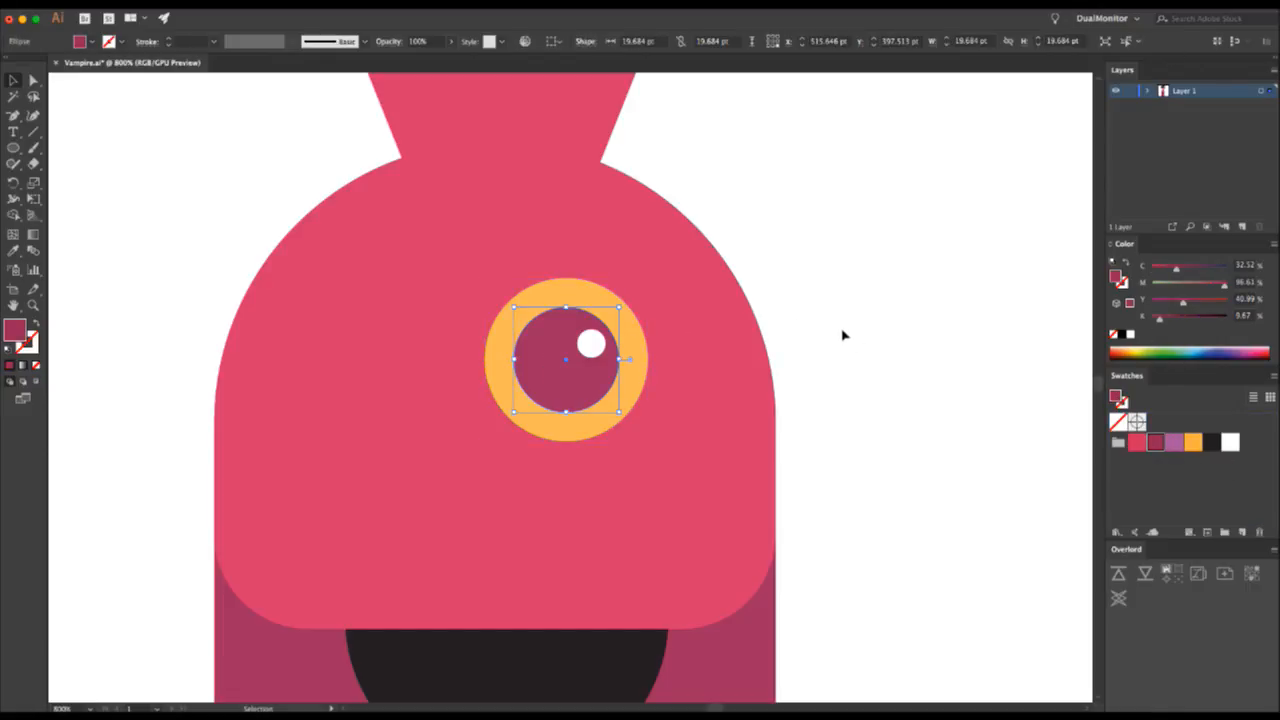
{"action": "left_click", "coordinate": [851, 334]}
- Enlarge the white highlight circle to about 10.5 pt inside the dark red circle
{"action": "left_click", "coordinate": [591, 344]}
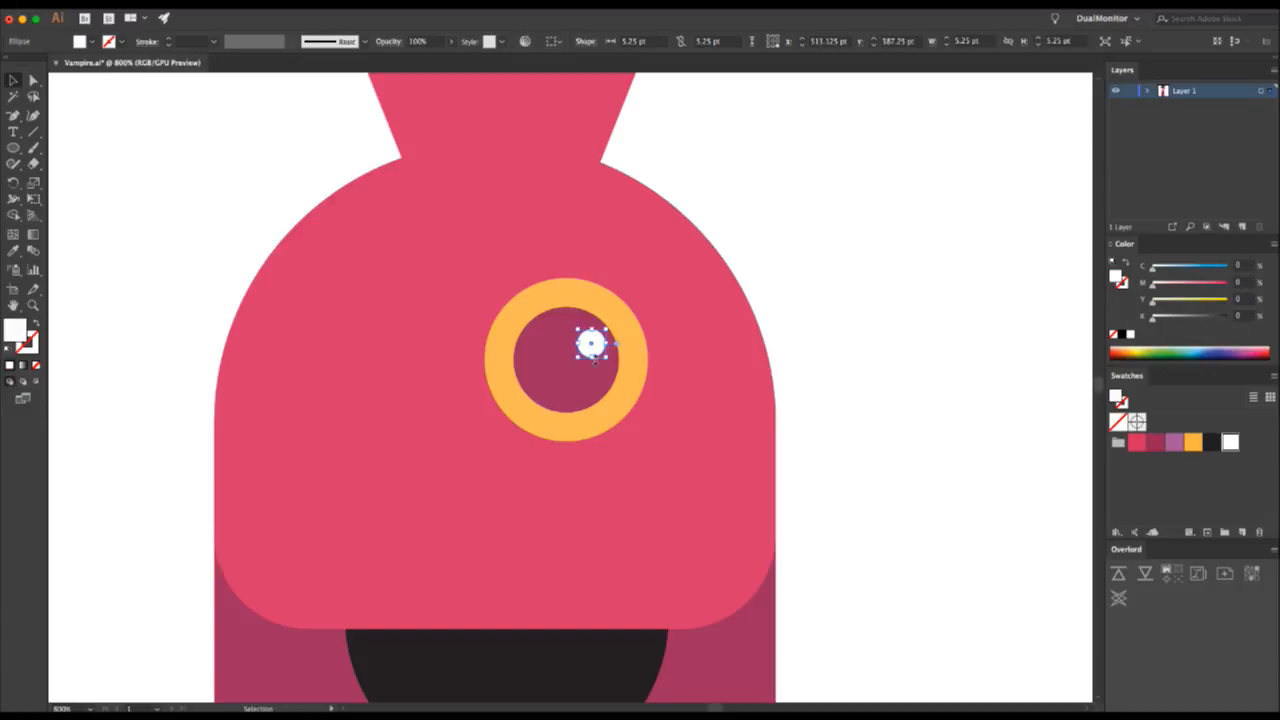
{"action": "key", "text": "z"}
{"action": "left_click", "coordinate": [589, 377]}
{"action": "key", "text": "v"}
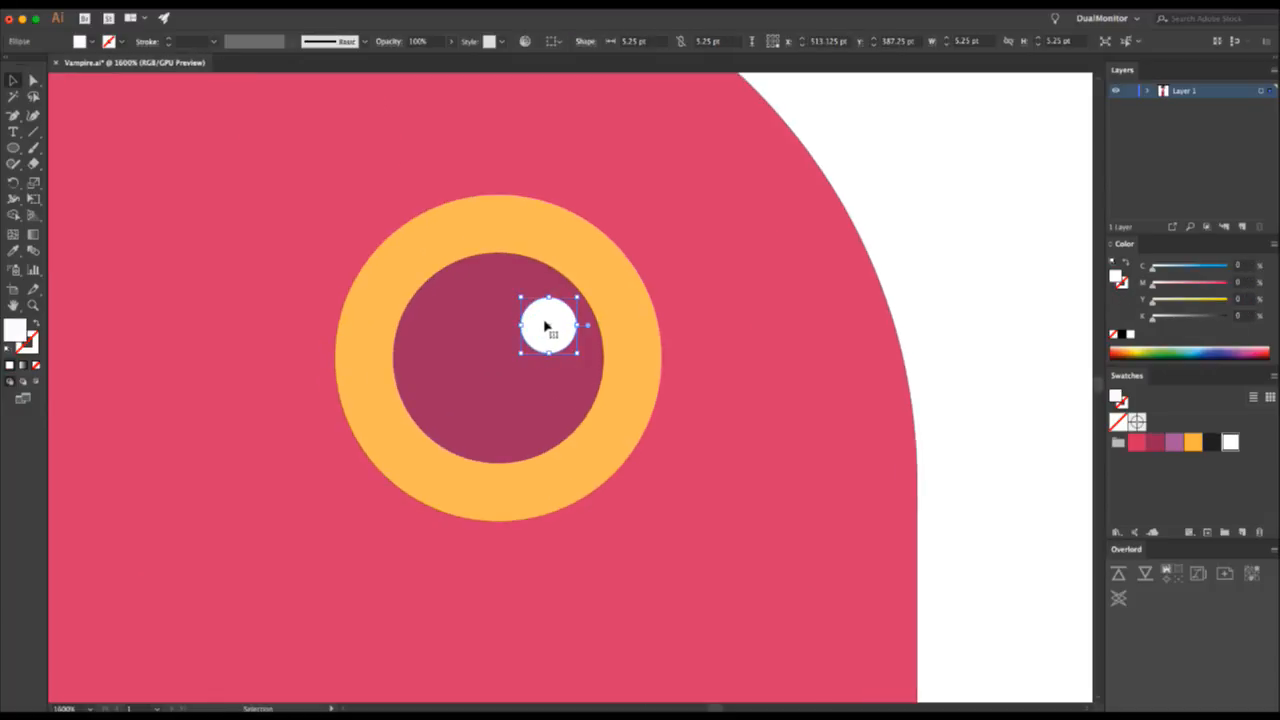
{"action": "mouse_move", "coordinate": [520, 352]}
{"action": "left_mouse_down"}
{"action": "mouse_move", "coordinate": [466, 418]}
{"action": "mouse_move", "coordinate": [506, 350]}
{"action": "left_mouse_up"}
- Make an in-place copy of the dark red circle, fill it white, and delete the smaller white highlight circle
{"action": "left_click", "coordinate": [444, 364]}
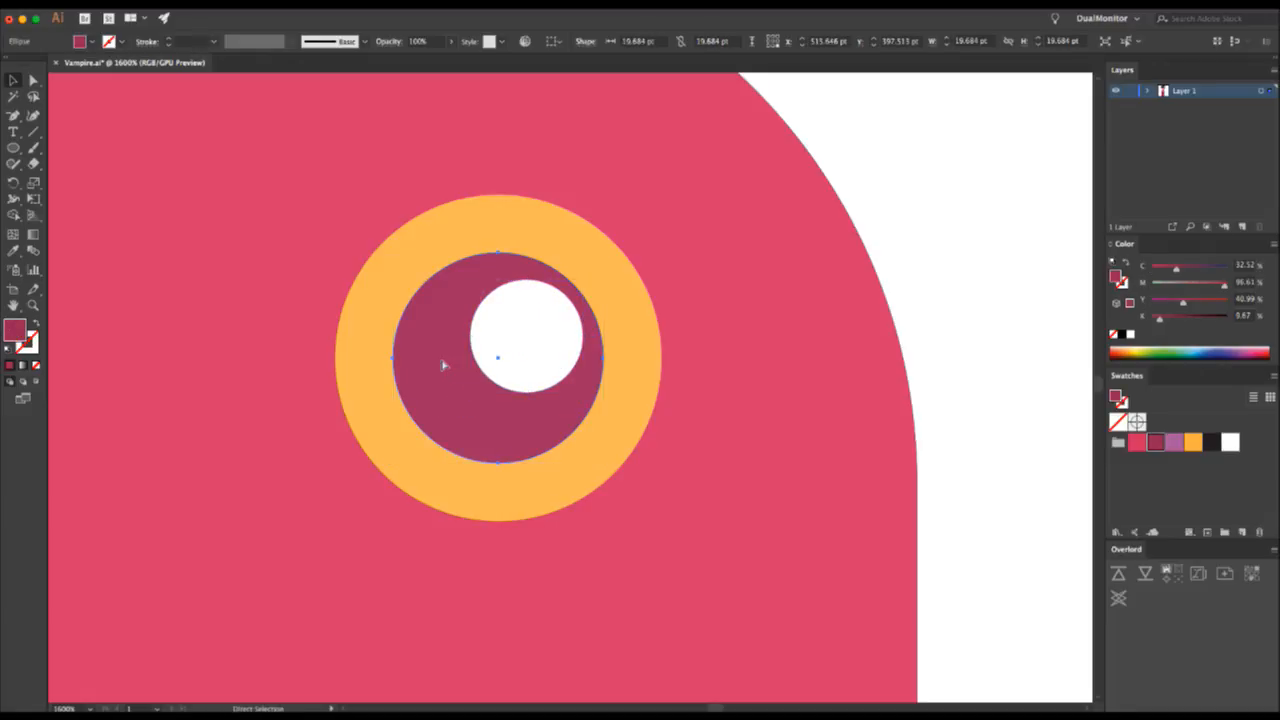
{"action": "key", "text": "i"}
{"action": "left_click", "coordinate": [522, 360]}
{"action": "key", "text": "v"}
{"action": "left_click", "coordinate": [539, 323]}
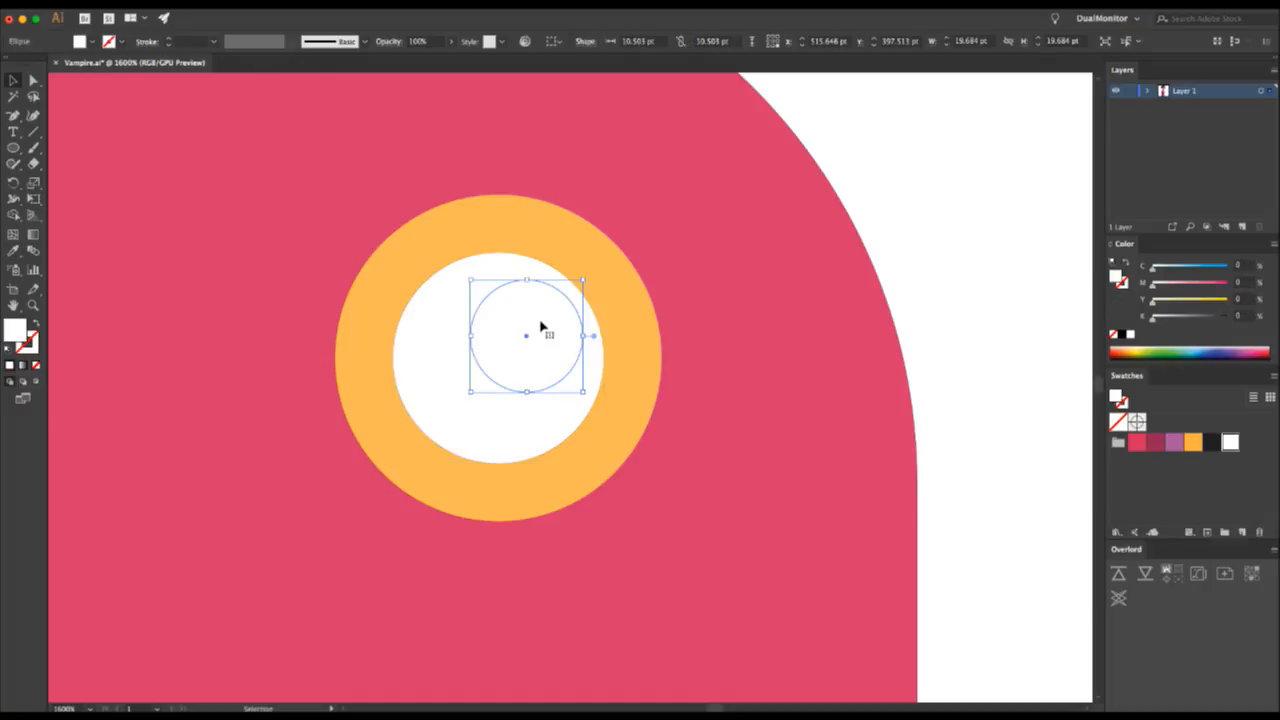
{"action": "key", "text": "Delete"}
- Subtract a duplicate offset to the lower left from the white circle, and fill the remaining crescent with the red swatch
{"action": "left_click", "coordinate": [446, 346]}
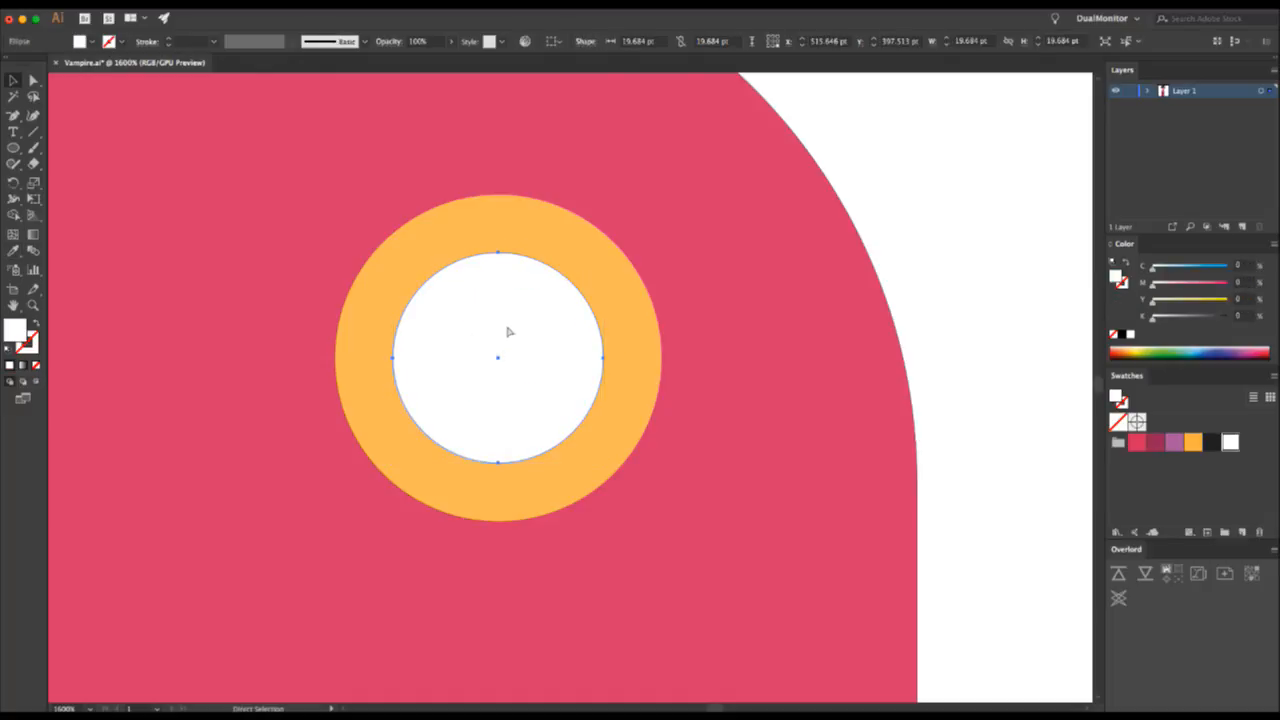
{"action": "left_click_drag", "start_coordinate": [516, 332], "coordinate": [444, 380]}
{"action": "left_click", "coordinate": [555, 328], "text": "shift"}
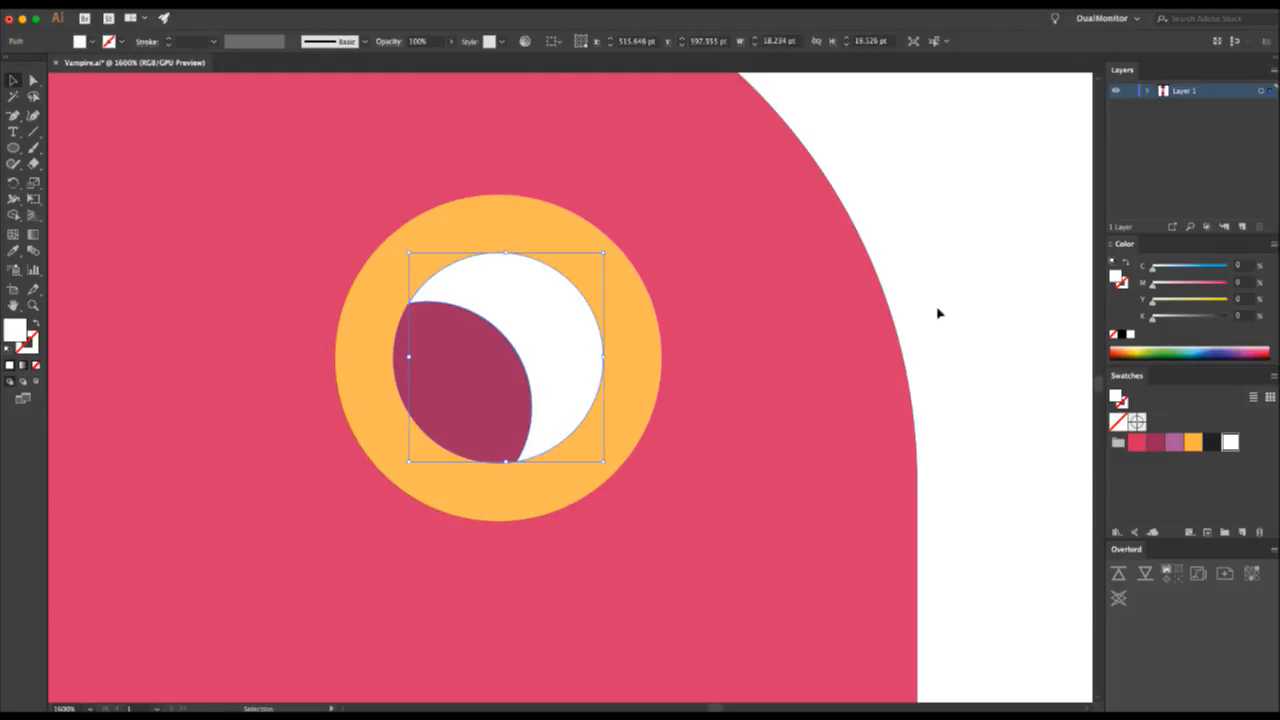
{"action": "left_click", "coordinate": [967, 301]}
{"action": "left_click", "coordinate": [578, 347]}
{"action": "left_click", "coordinate": [1137, 442]}
{"action": "left_click", "coordinate": [1026, 409]}
- Draw a circle about 3.3 pt wide near the top of the brooch's red crescent and fill it white
{"action": "key", "text": "z"}
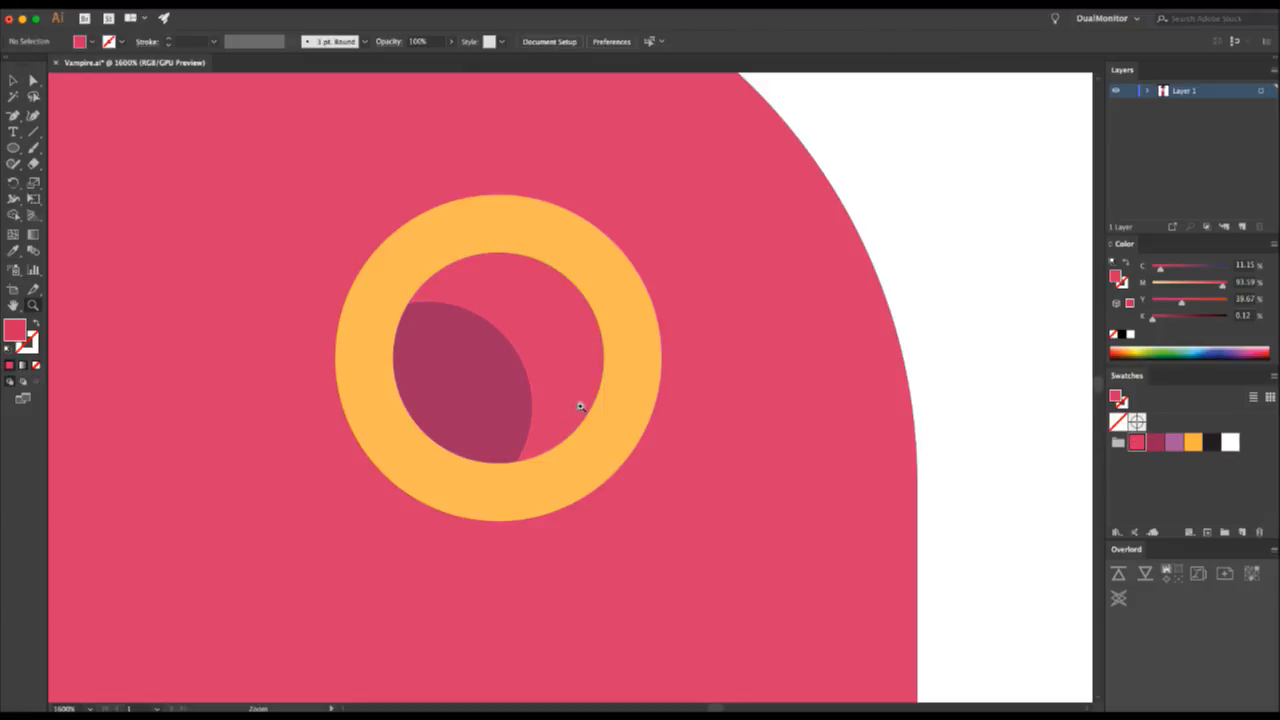
{"action": "left_click", "coordinate": [580, 406], "text": "alt"}
{"action": "left_click", "coordinate": [580, 406], "text": "alt"}
{"action": "left_click", "coordinate": [580, 406], "text": "alt"}
{"action": "left_click", "coordinate": [567, 378]}
{"action": "left_click", "coordinate": [567, 378]}
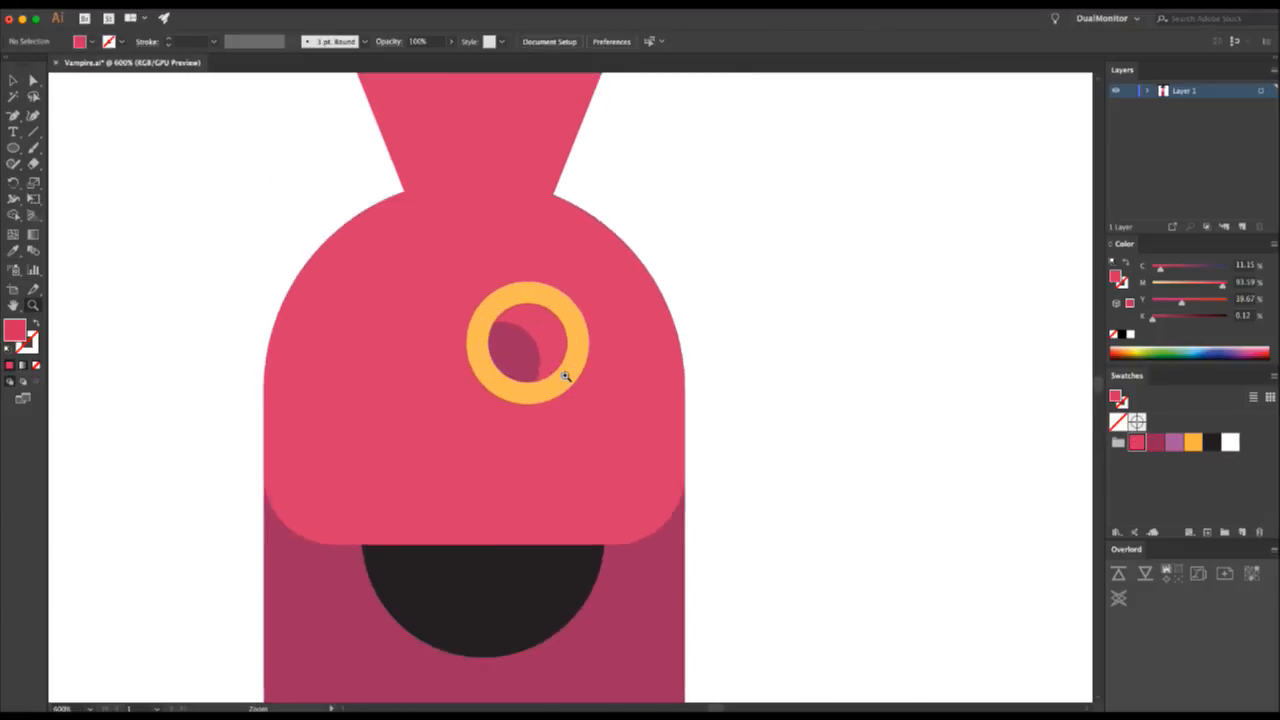
{"action": "left_click", "coordinate": [566, 376]}
{"action": "left_click", "coordinate": [566, 376]}
{"action": "key", "text": "l"}
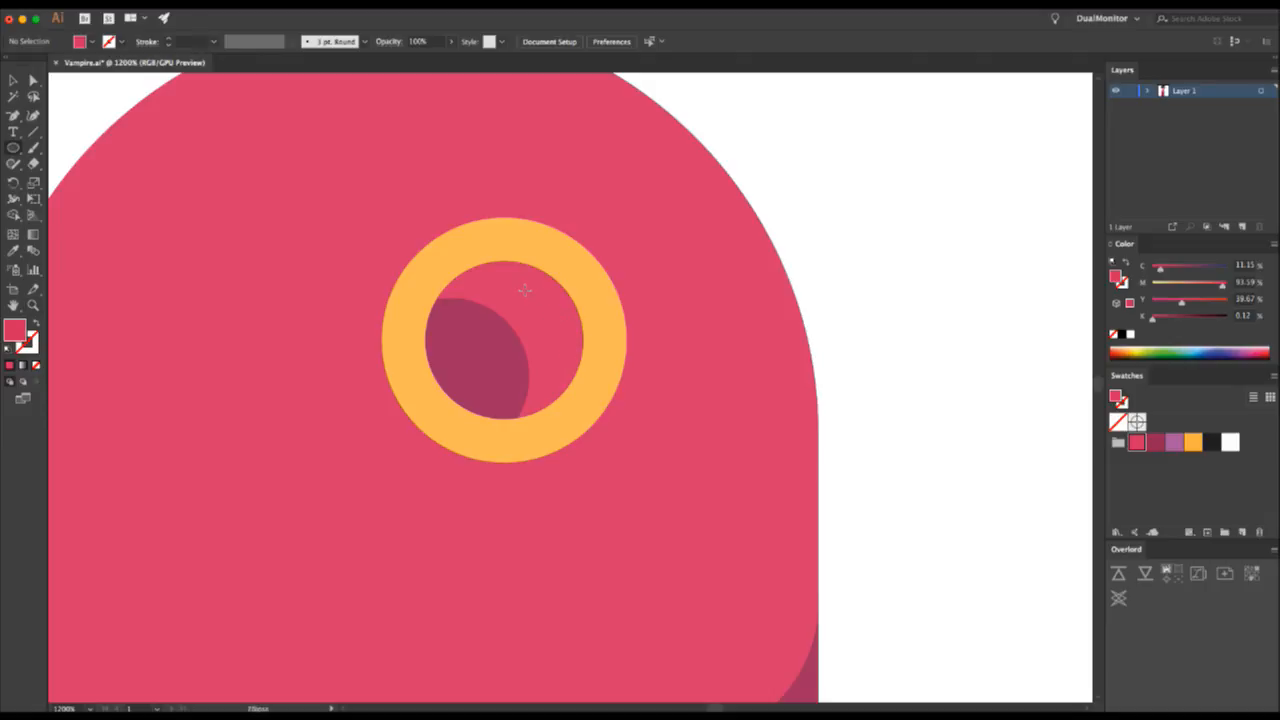
{"action": "left_click_drag", "start_coordinate": [551, 313], "coordinate": [552, 316]}
{"action": "left_click", "coordinate": [1230, 442]}
{"action": "key", "text": "v"}
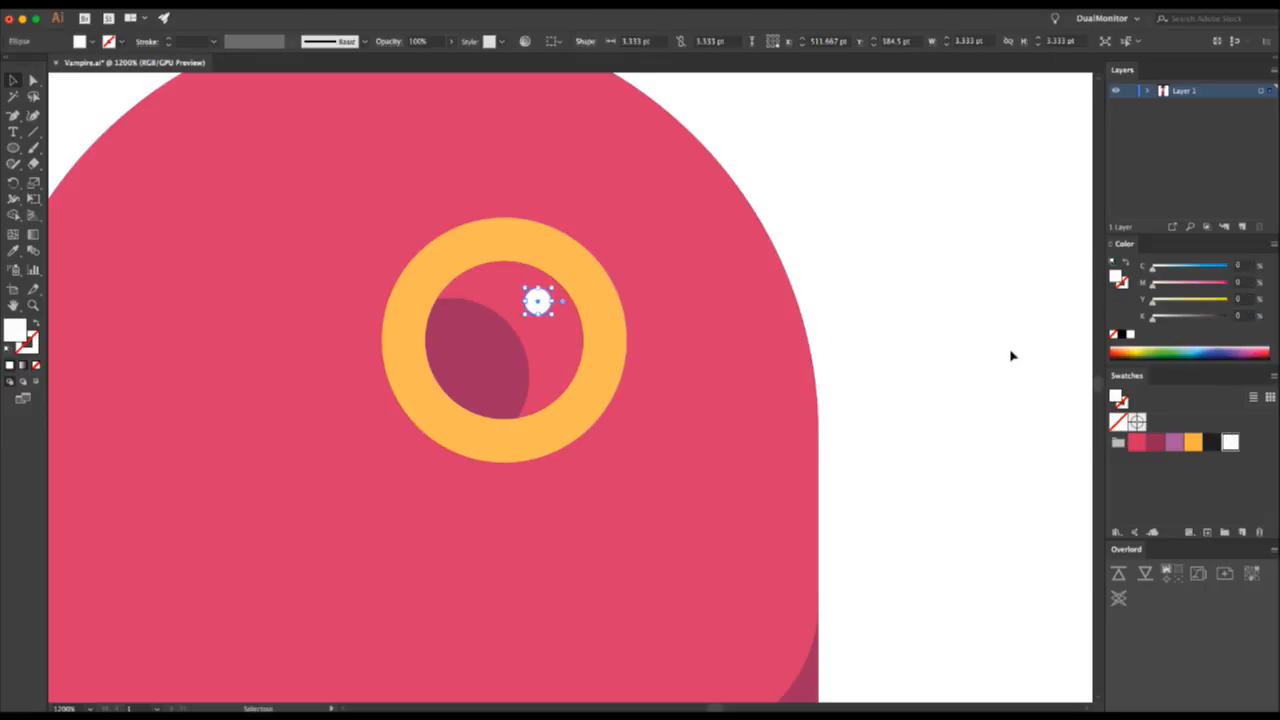
{"action": "left_click", "coordinate": [1009, 354]}
- Add a smaller copy of the white highlight just below and to the right of it
{"action": "left_click", "coordinate": [536, 300]}
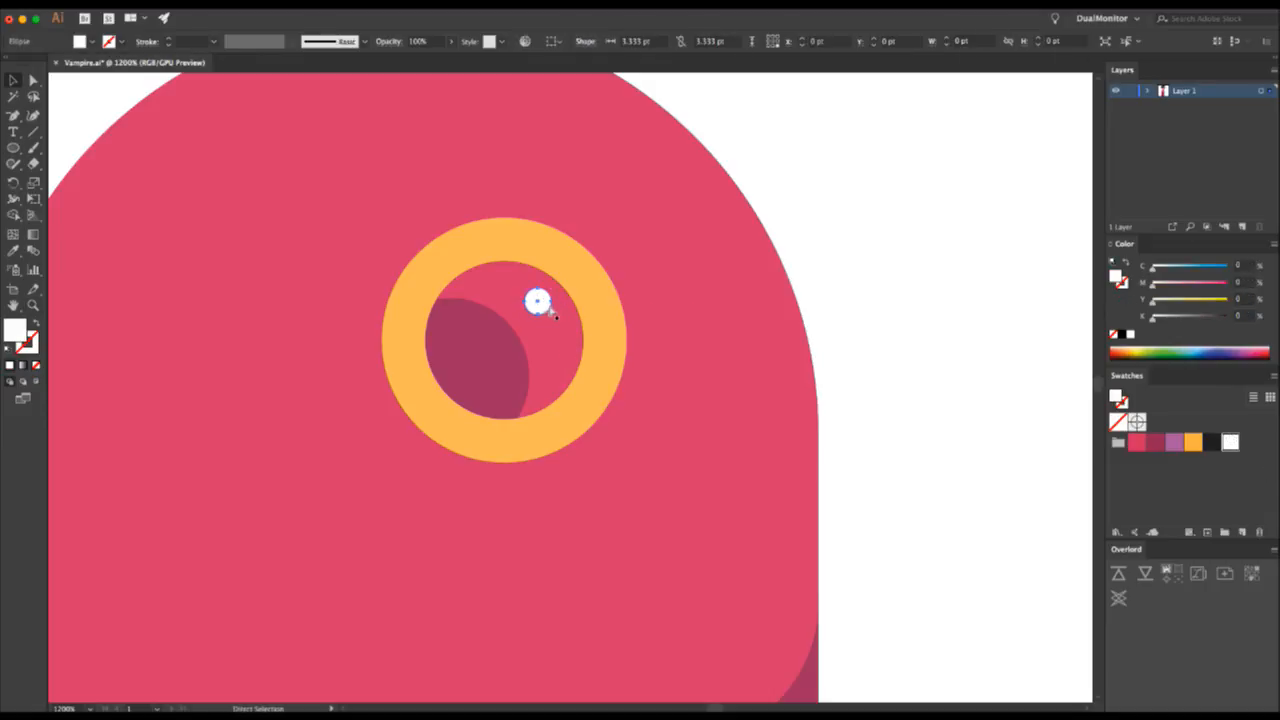
{"action": "left_click_drag", "start_coordinate": [539, 299], "coordinate": [561, 318]}
{"action": "left_click", "coordinate": [876, 281]}
- Scale an in-place copy of the brooch's orange circle down to 24.4 pt and give it a white stroke with no fill
{"action": "left_click", "coordinate": [595, 271]}
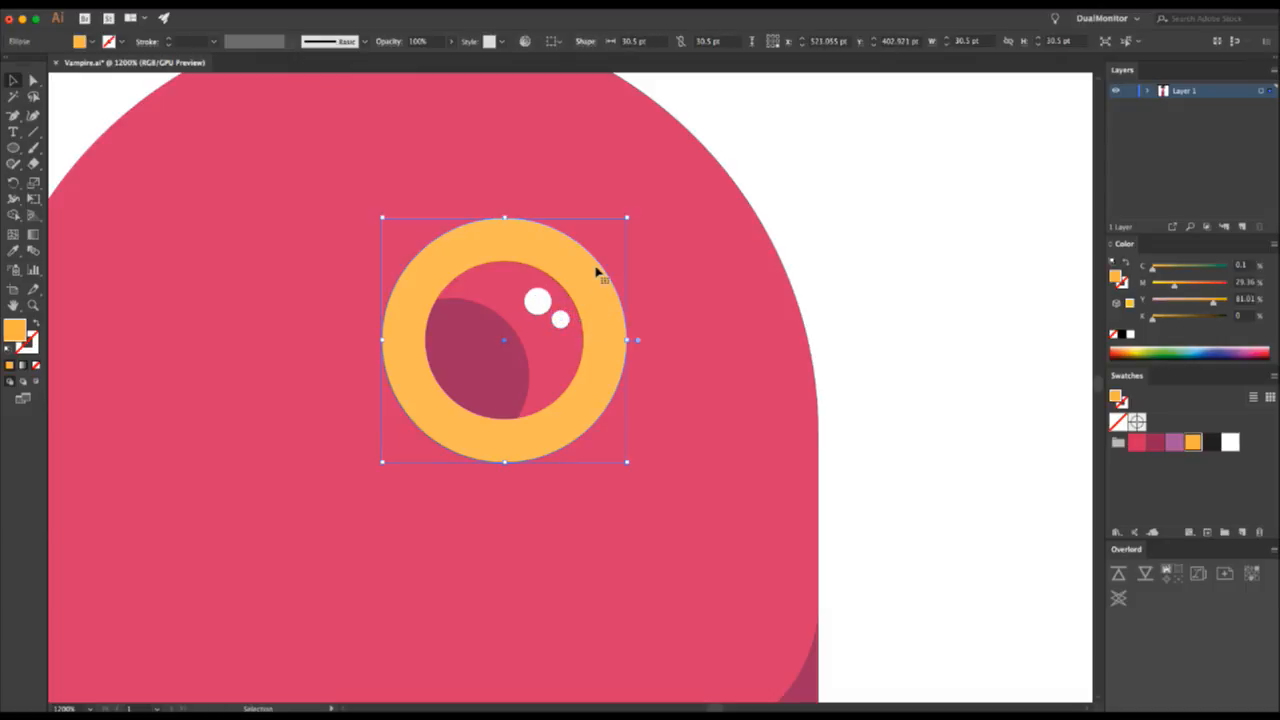
{"action": "key", "text": "a"}
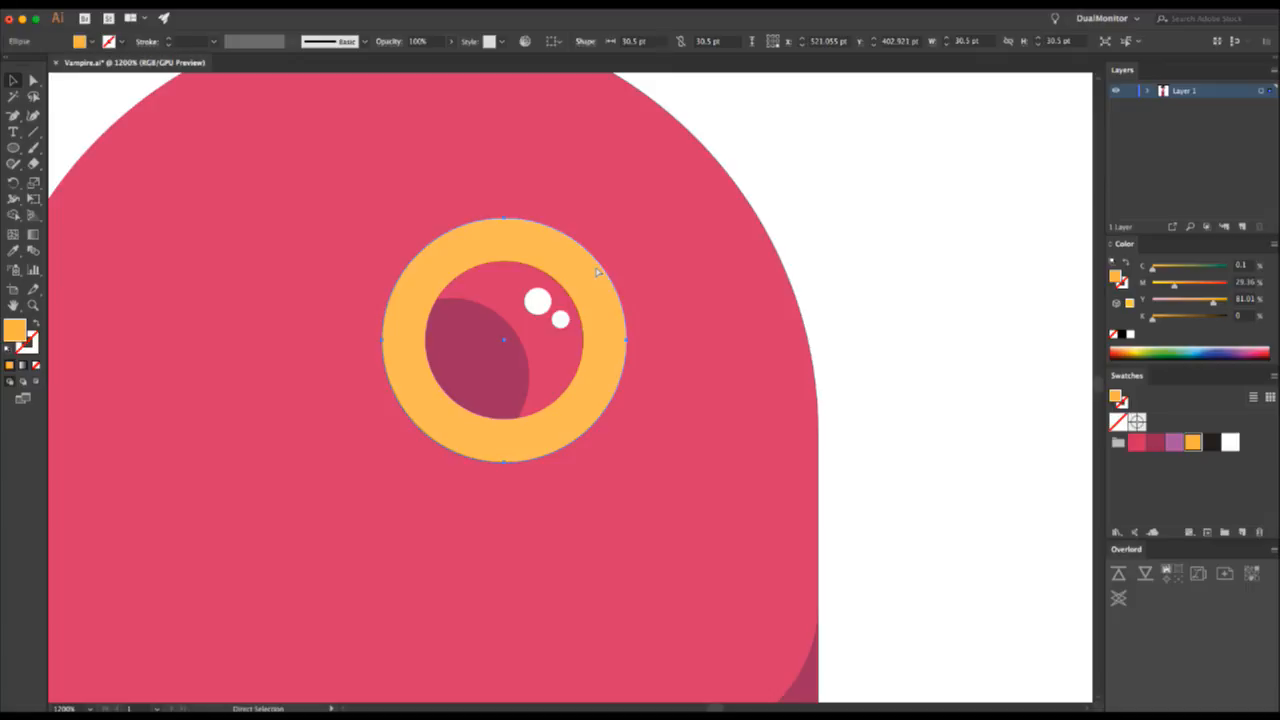
{"action": "key", "text": "v"}
{"action": "right_click", "coordinate": [554, 258]}
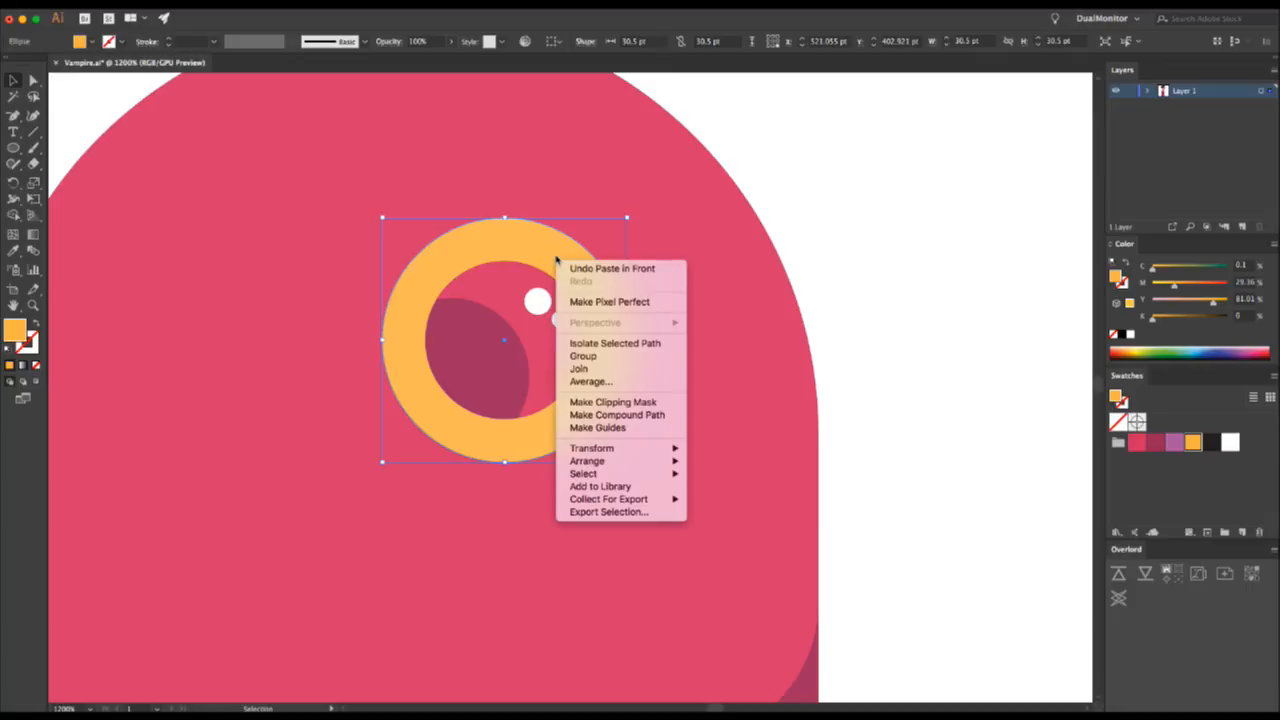
{"action": "mouse_move", "coordinate": [590, 449]}
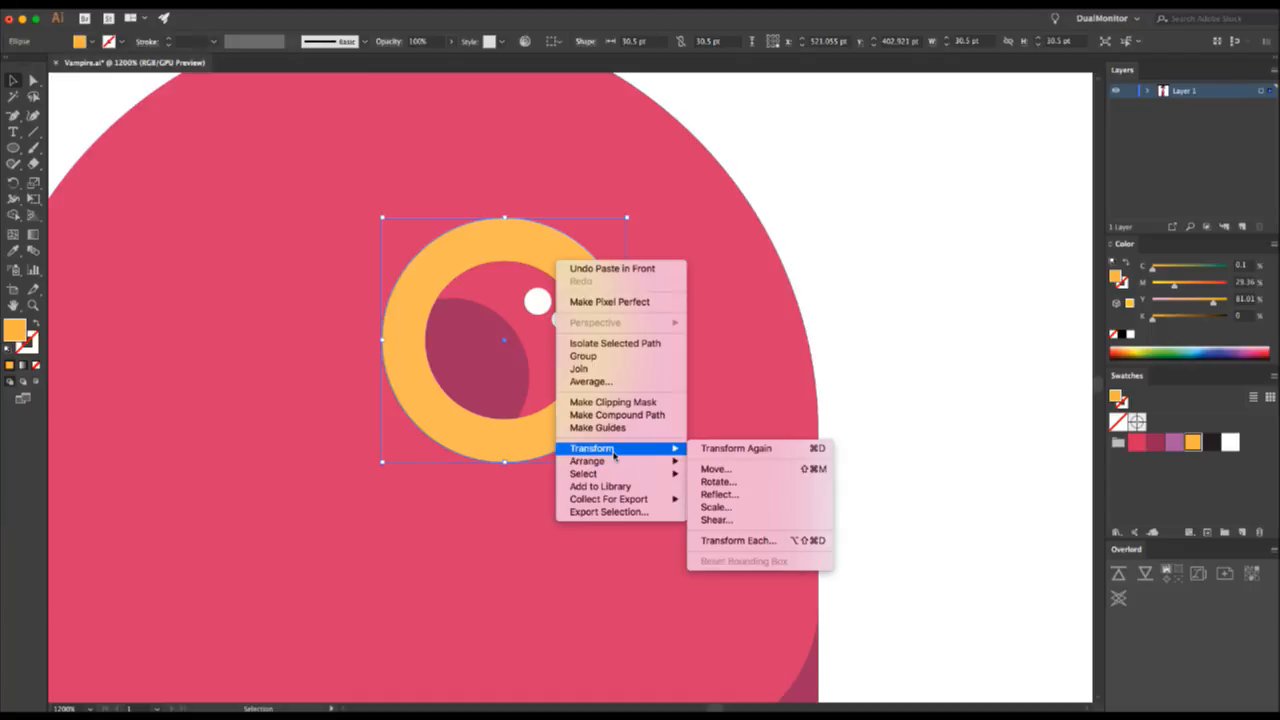
{"action": "left_click", "coordinate": [712, 506]}
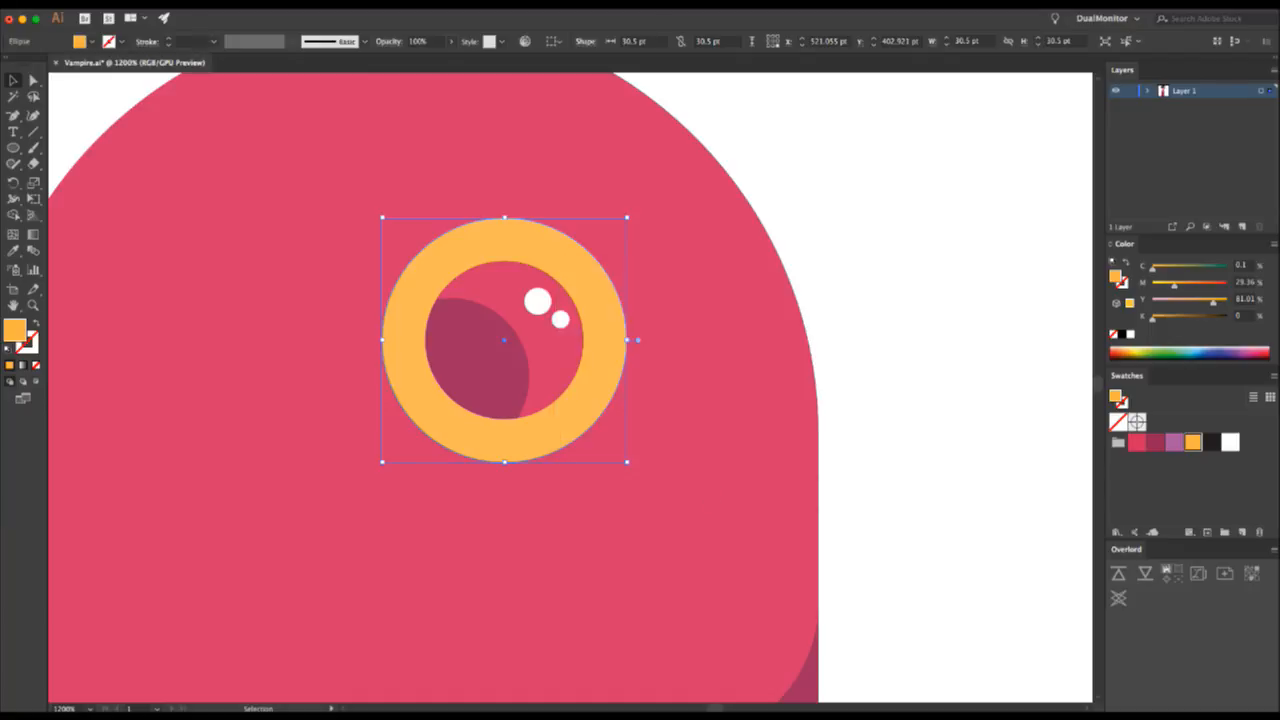
{"action": "key", "text": "Tab"}
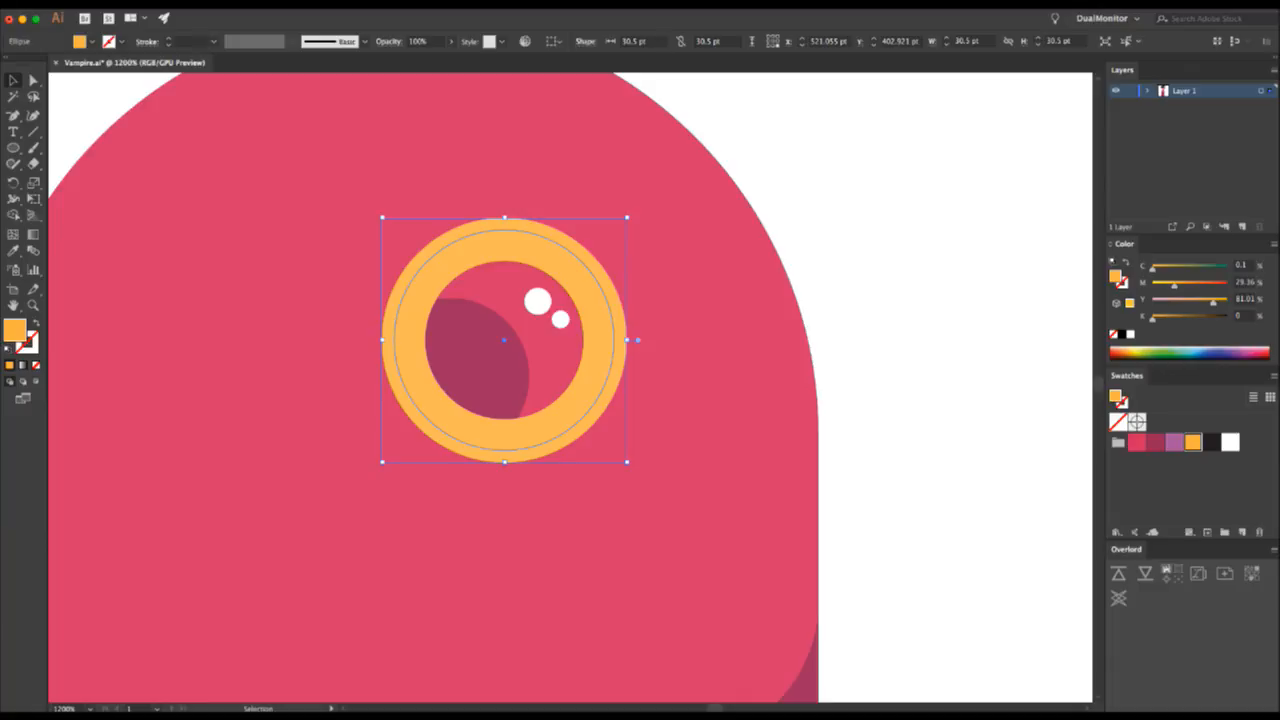
{"action": "key", "text": "Return"}
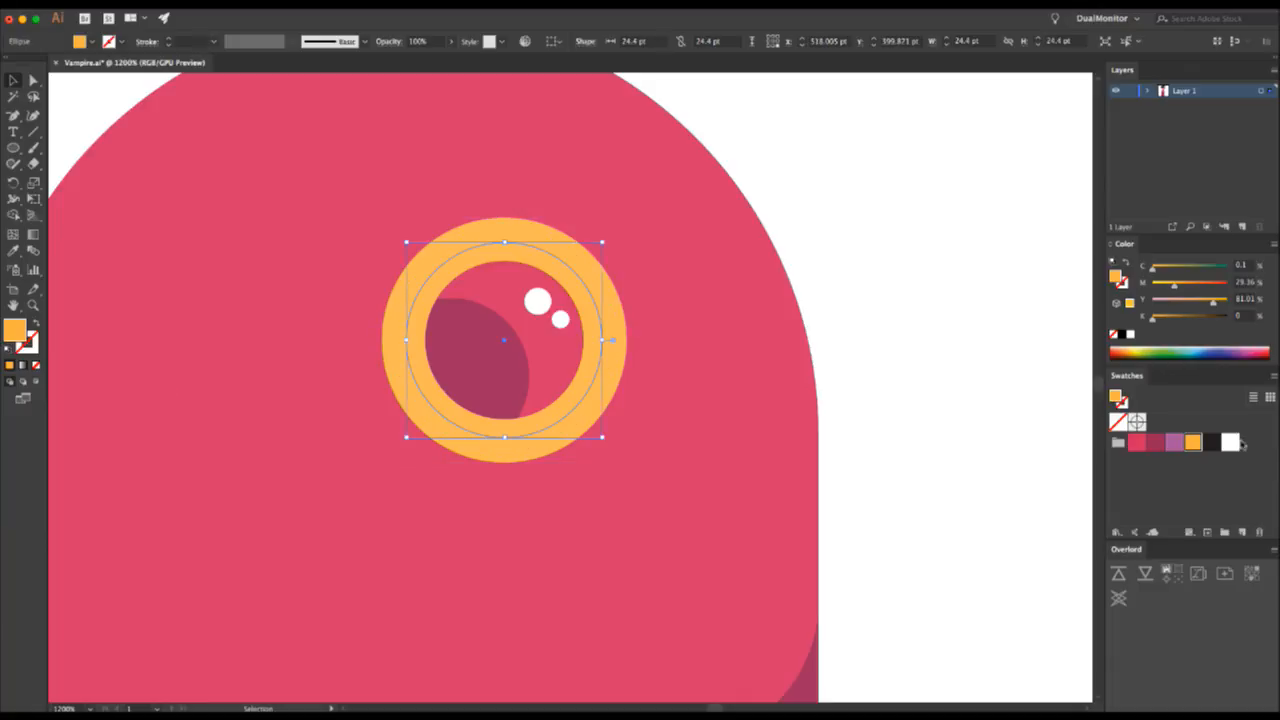
{"action": "left_click_drag", "start_coordinate": [1235, 443], "coordinate": [1123, 405]}
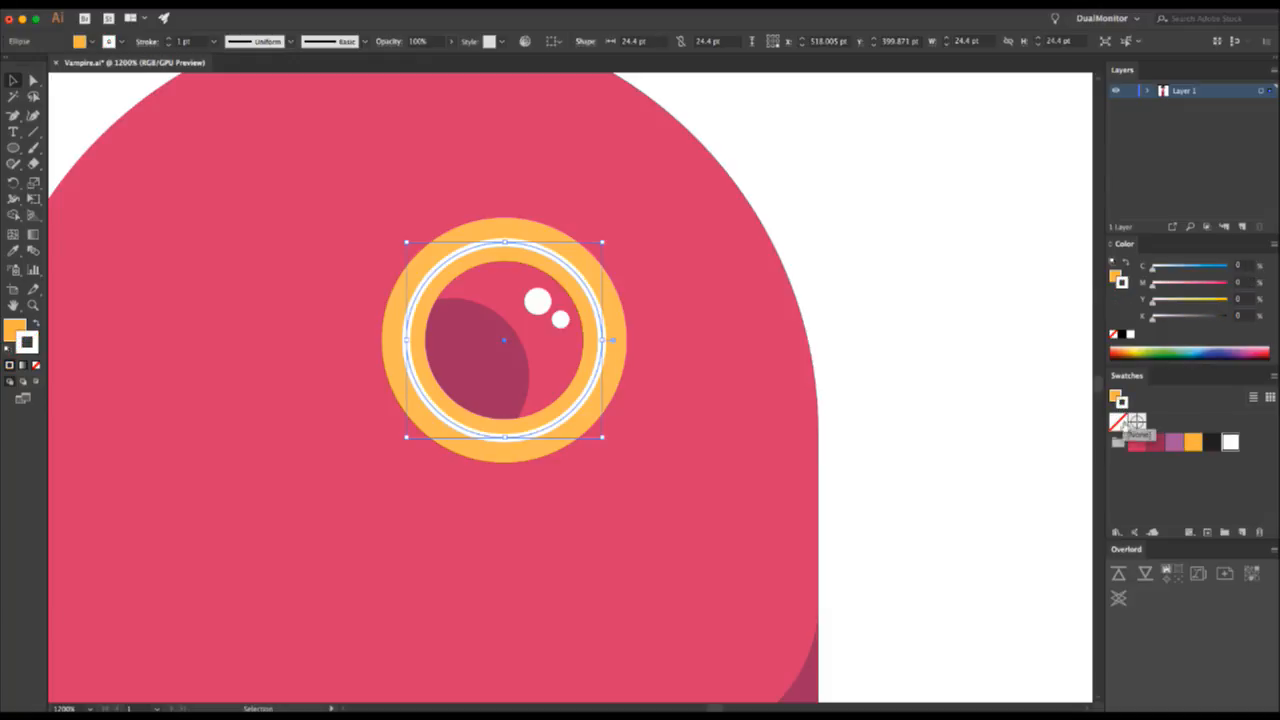
{"action": "left_click", "coordinate": [1118, 421]}
- Cut the white ring down to its upper-right quarter arc and give it a 2 pt stroke with rounded ends
{"action": "key", "text": "c"}
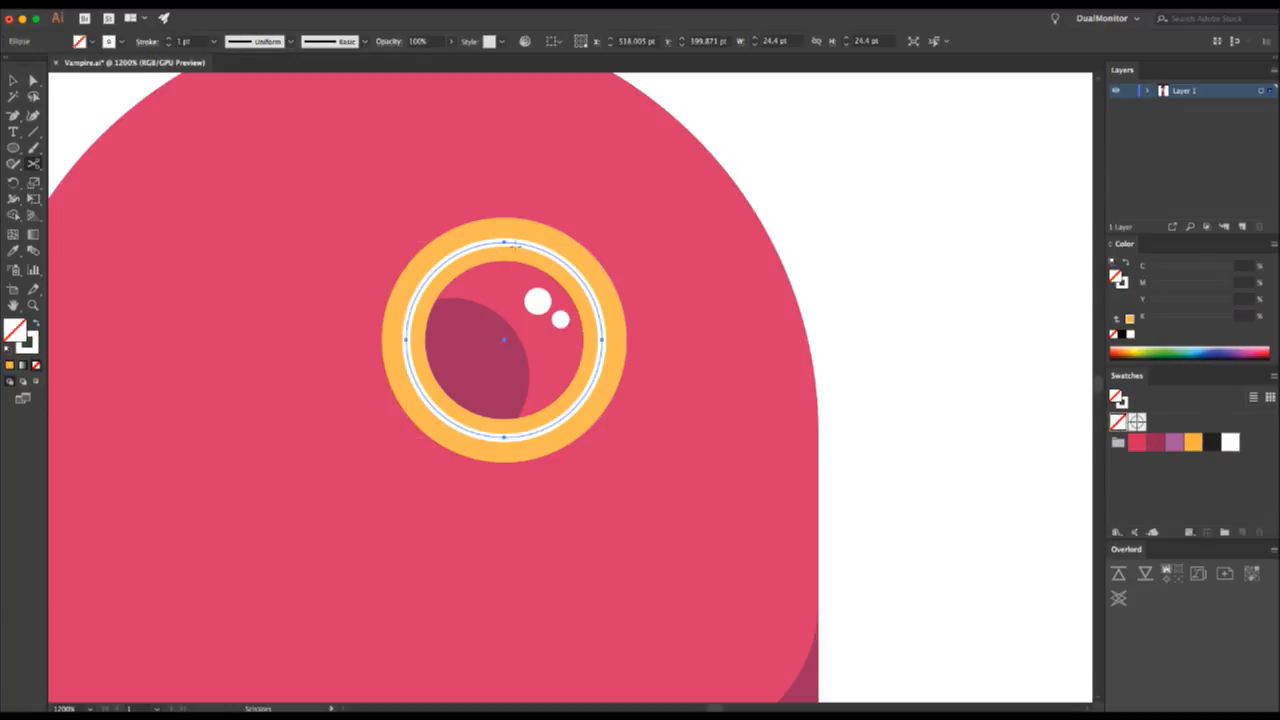
{"action": "left_click", "coordinate": [505, 243]}
{"action": "key", "text": "v"}
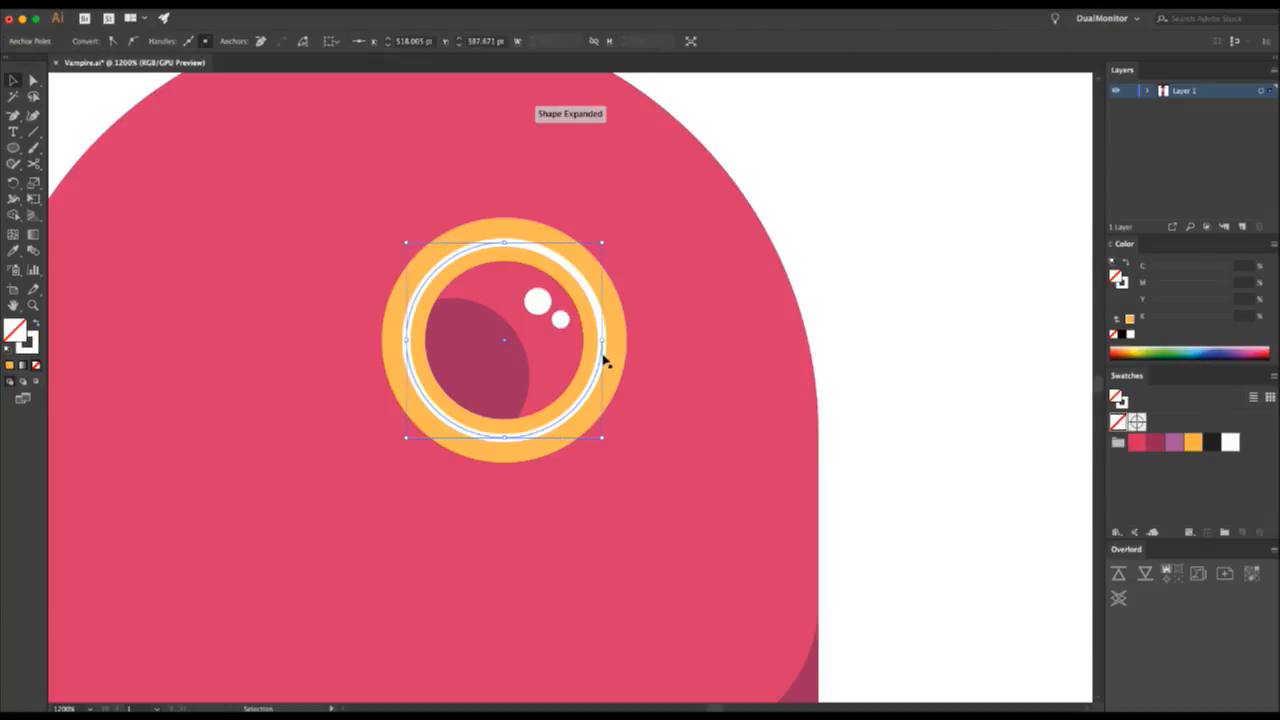
{"action": "key", "text": "Delete"}
{"action": "left_click", "coordinate": [597, 298]}
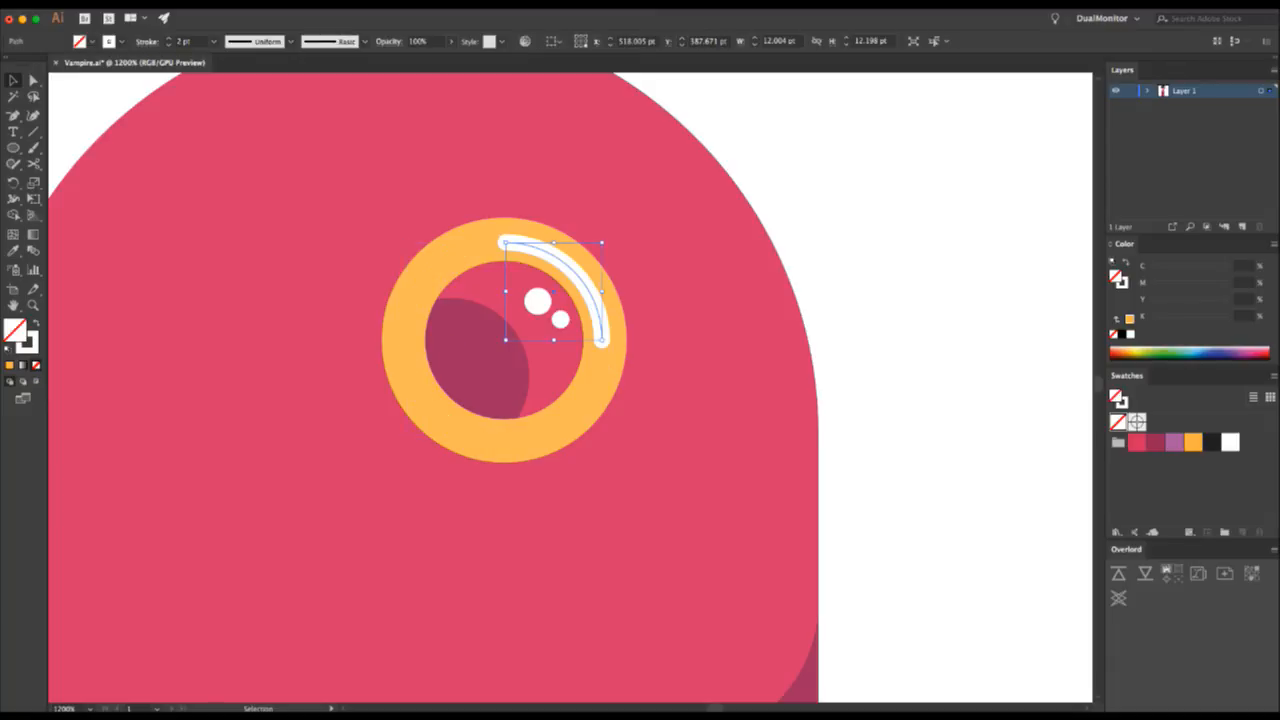
{"action": "left_click", "coordinate": [1020, 298]}
- Try to lower the top edge of the red collar
{"action": "key", "text": "z"}
{"action": "left_click", "coordinate": [566, 423], "text": "alt"}
{"action": "left_click", "coordinate": [566, 423], "text": "alt"}
{"action": "left_click", "coordinate": [566, 421], "text": "alt"}
{"action": "left_click", "coordinate": [566, 420], "text": "alt"}
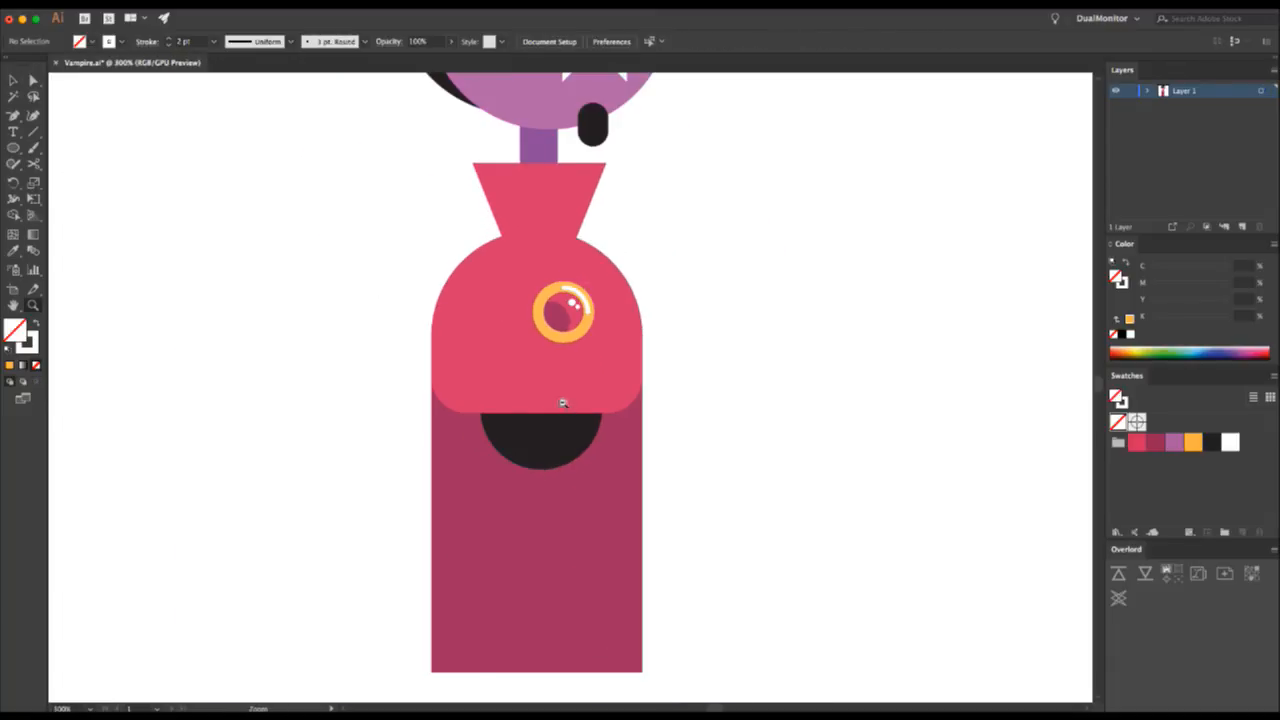
{"action": "left_click", "coordinate": [562, 400], "text": "alt"}
{"action": "left_click", "coordinate": [562, 400], "text": "alt"}
{"action": "left_click", "coordinate": [624, 334]}
{"action": "left_click", "coordinate": [624, 330]}
{"action": "key", "text": "v"}
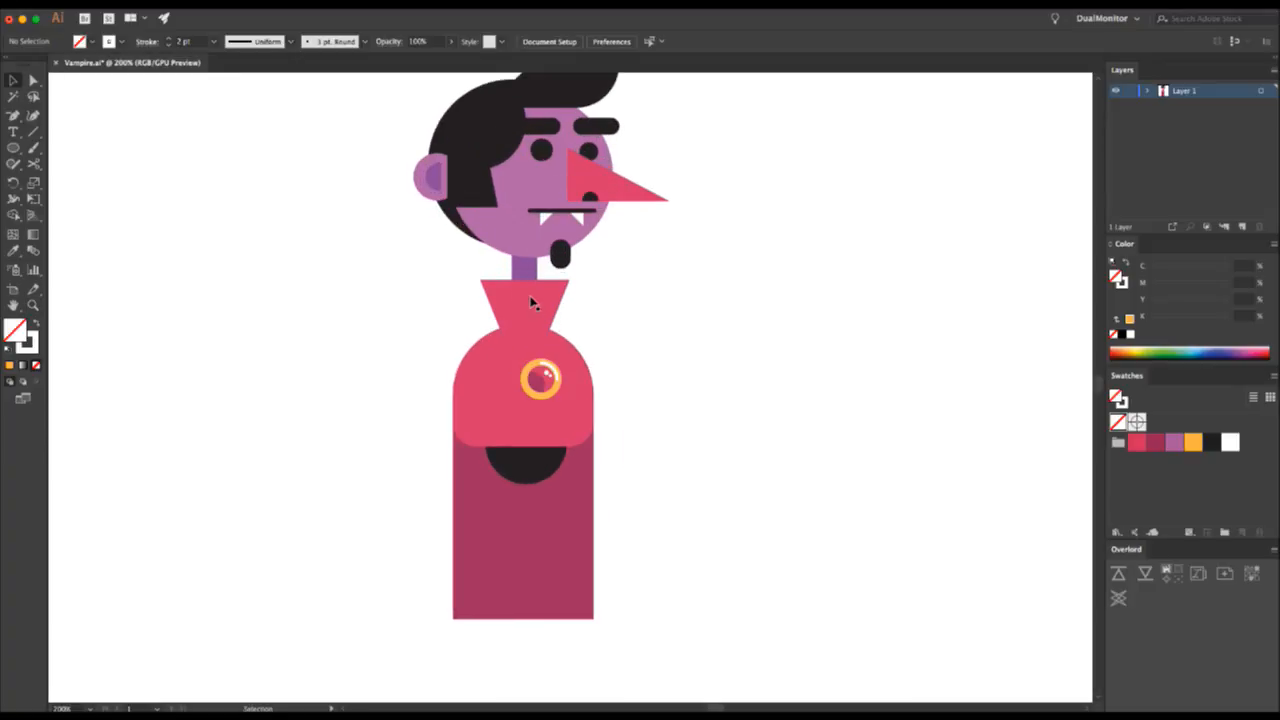
{"action": "left_click", "coordinate": [541, 332]}
{"action": "key", "text": "z"}
{"action": "left_click", "coordinate": [541, 339]}
{"action": "key", "text": "v"}
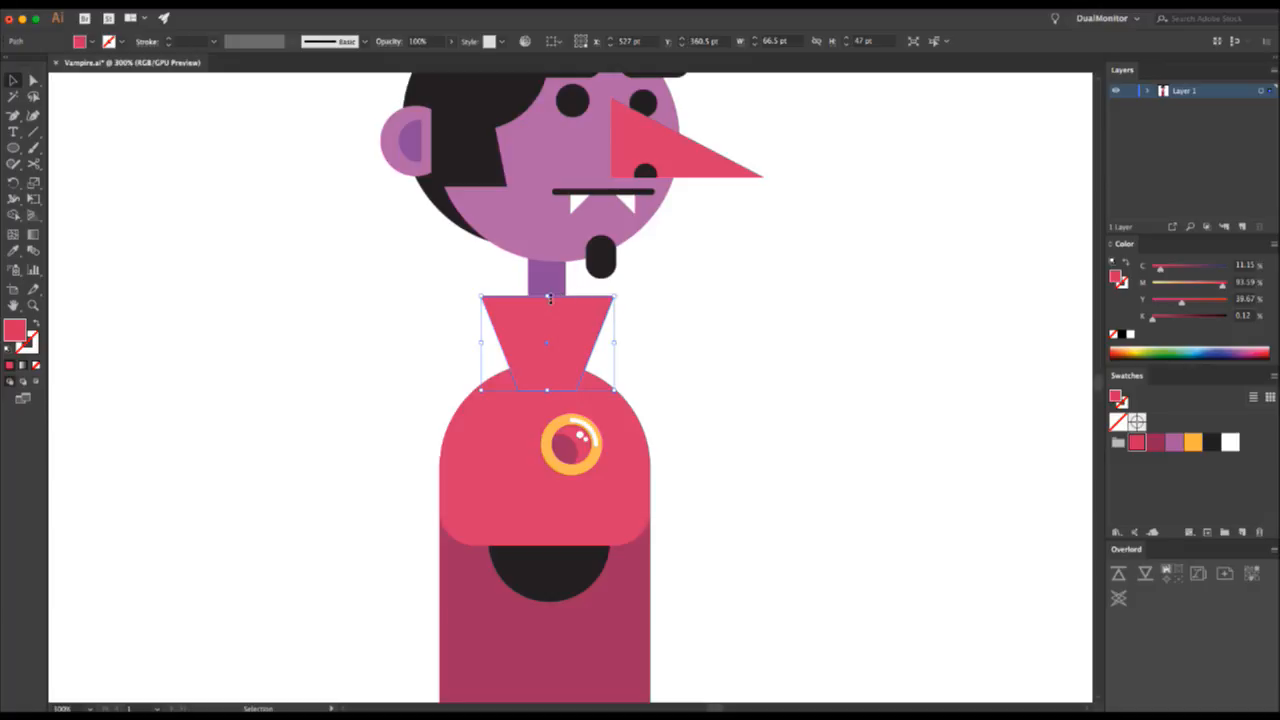
{"action": "left_click_drag", "start_coordinate": [547, 296], "coordinate": [546, 314]}
{"action": "key", "text": "ctrl+z"}
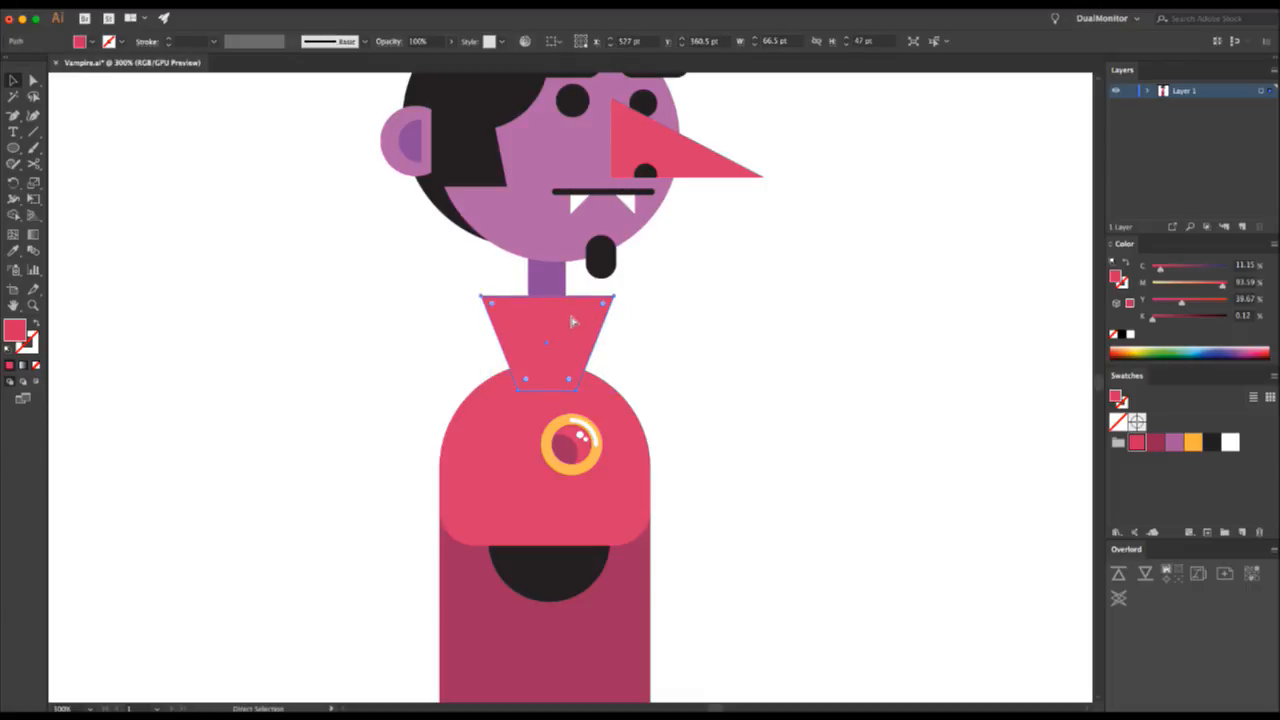
- Cut an in-place copy of the red collar at both upper corners and delete the rest, keeping only its top edge line
{"action": "key", "text": "c"}
{"action": "left_click", "coordinate": [480, 297]}
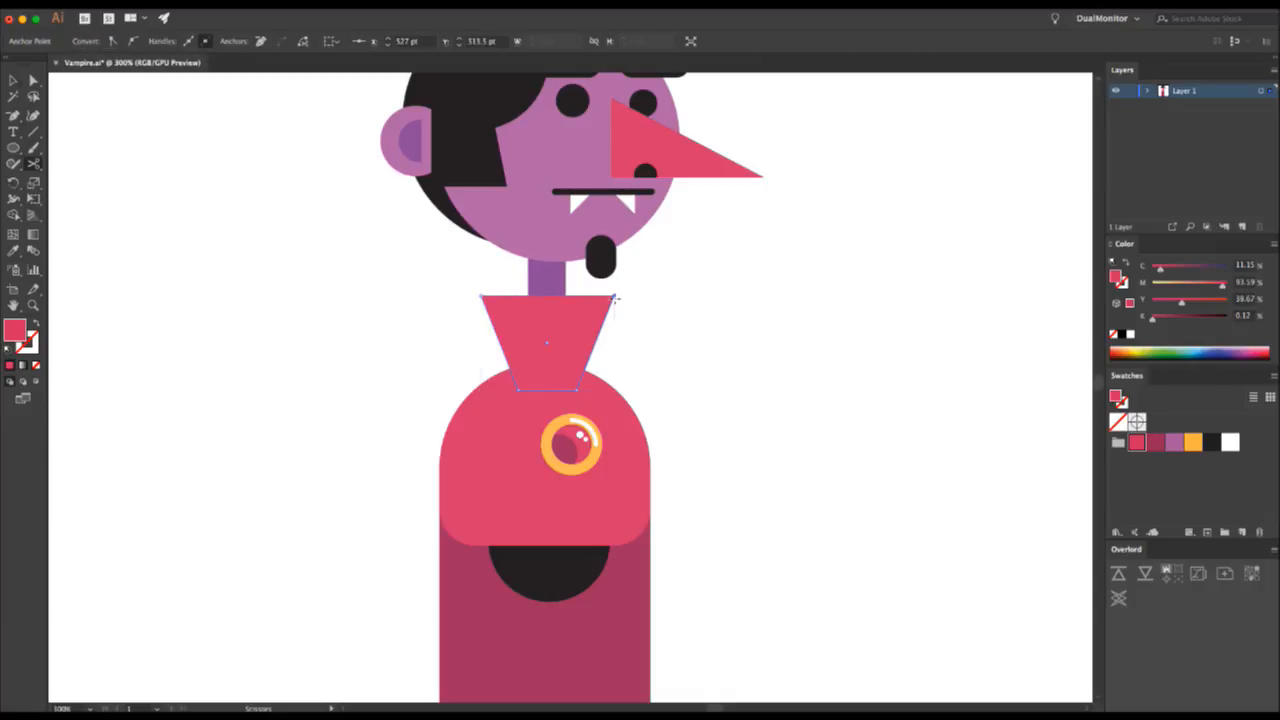
{"action": "left_click", "coordinate": [614, 297]}
{"action": "key", "text": "v"}
{"action": "key", "text": "Delete"}
{"action": "key", "text": "Delete"}
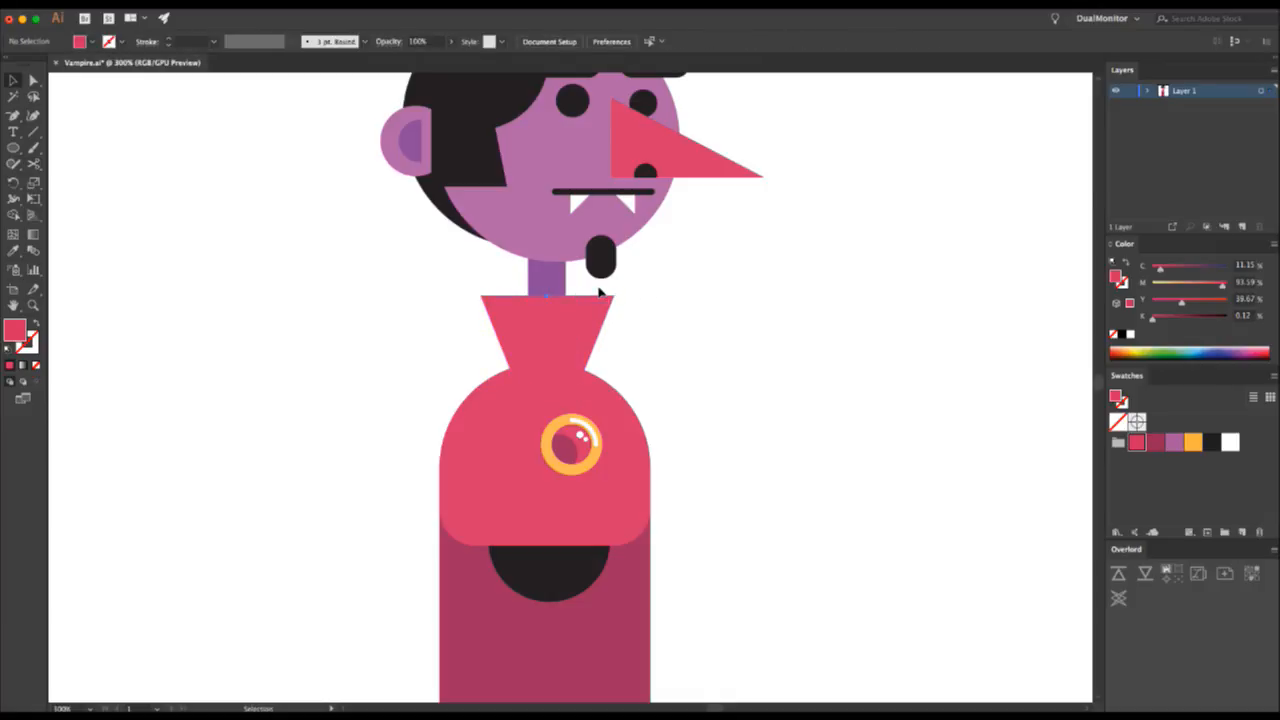
- Give the collar's top edge line an orange stroke and no fill
{"action": "left_click", "coordinate": [600, 294]}
{"action": "key", "text": "x"}
{"action": "left_click", "coordinate": [1193, 440]}
{"action": "key", "text": "x"}
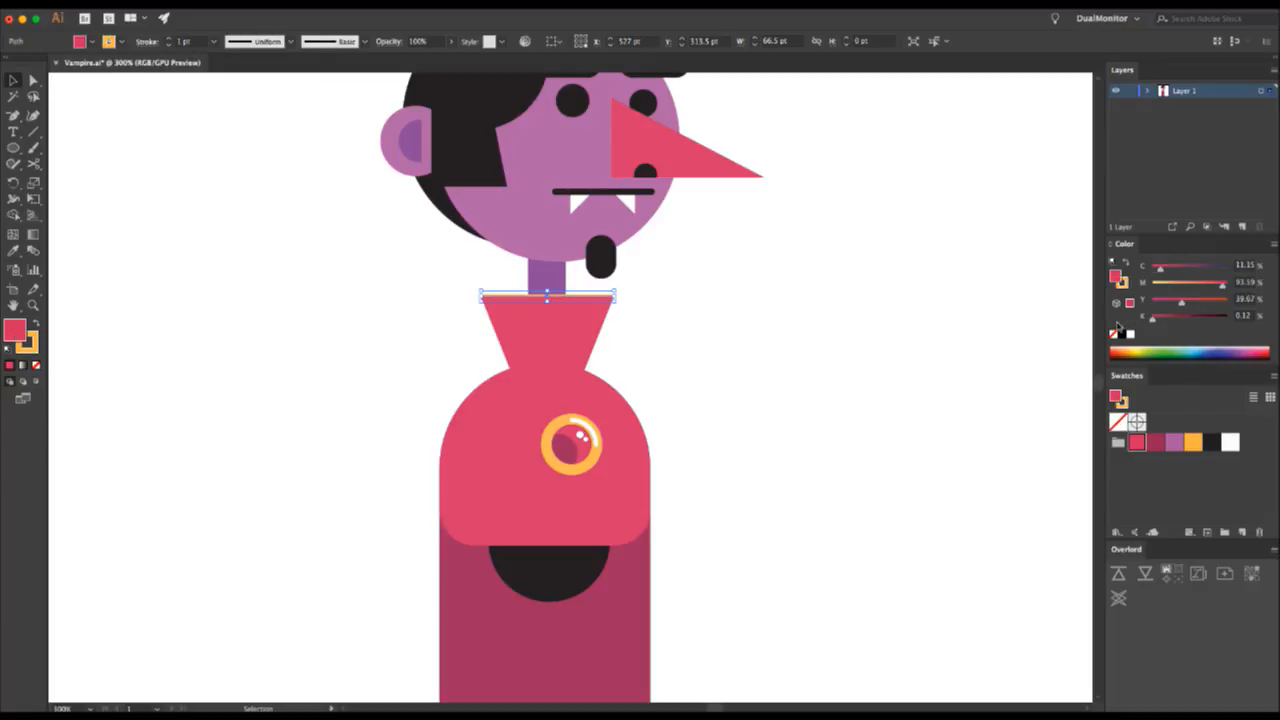
{"action": "key", "text": "slash"}
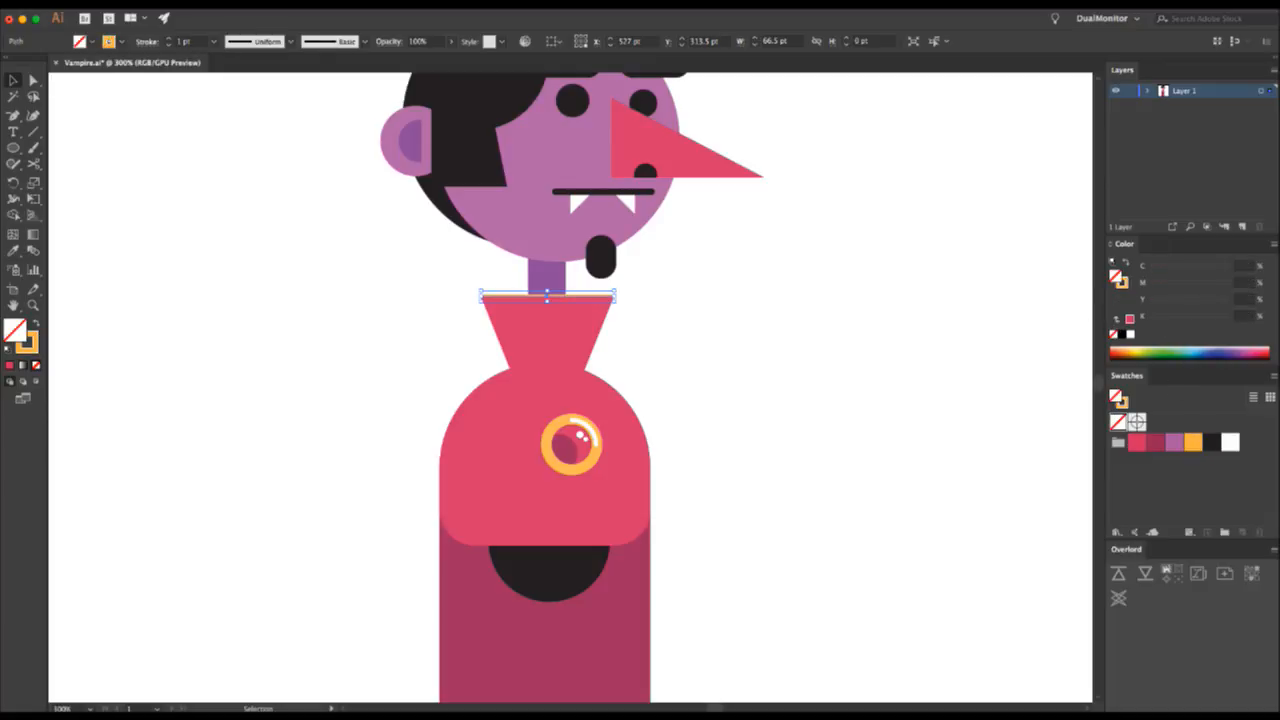
- Thicken the orange collar line's stroke to 5 pt with rounded ends
{"action": "left_click", "coordinate": [168, 38]}
{"action": "left_click", "coordinate": [760, 329]}
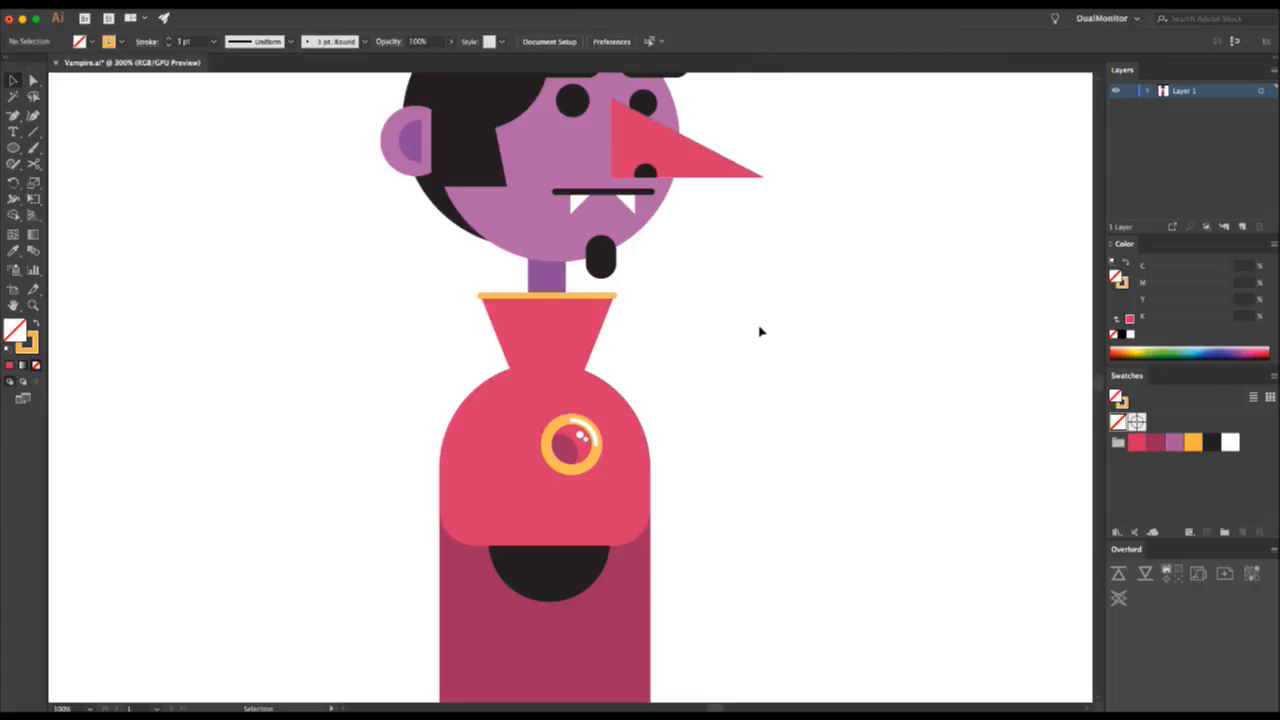
{"action": "left_click", "coordinate": [575, 294]}
{"action": "left_click", "coordinate": [168, 38]}
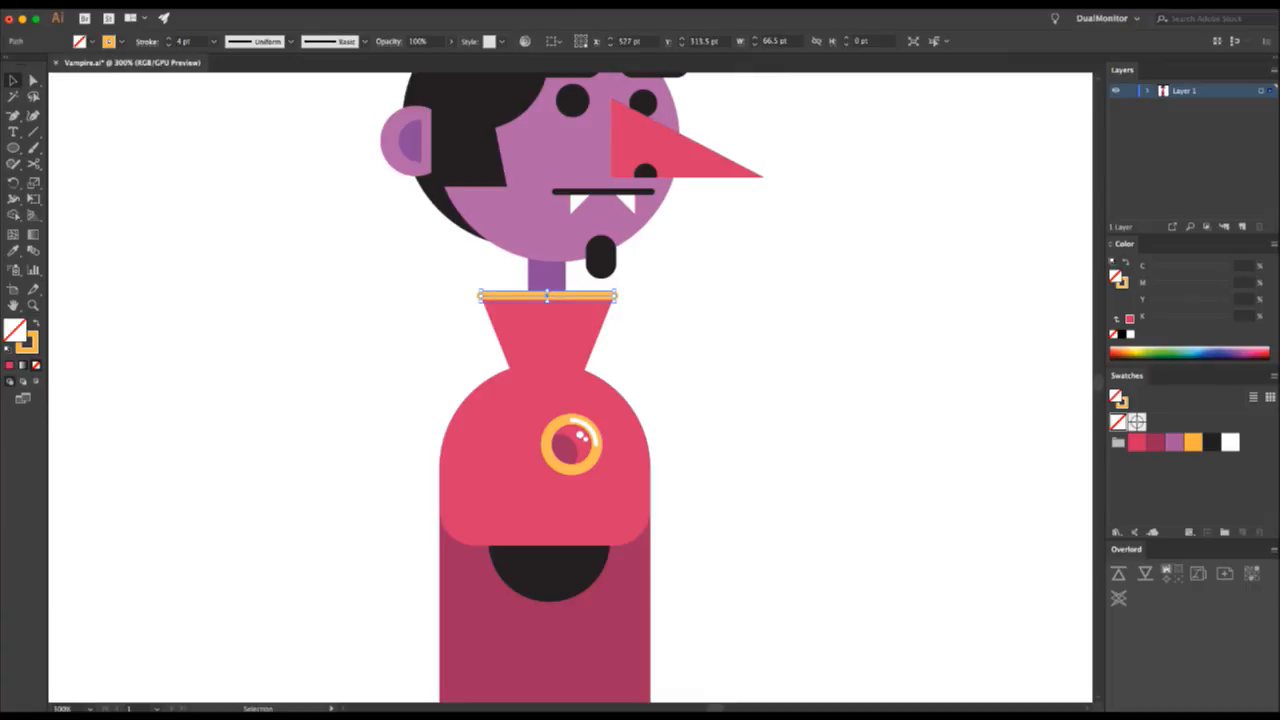
{"action": "left_click", "coordinate": [168, 38]}
{"action": "left_click", "coordinate": [705, 342]}
- Draw a narrow vertical bar 14 × 200 pt down from the black half circle, filled black with fully rounded ends
{"action": "key", "text": "z"}
{"action": "left_click", "coordinate": [669, 380], "text": "alt"}
{"action": "left_click", "coordinate": [669, 380], "text": "alt"}
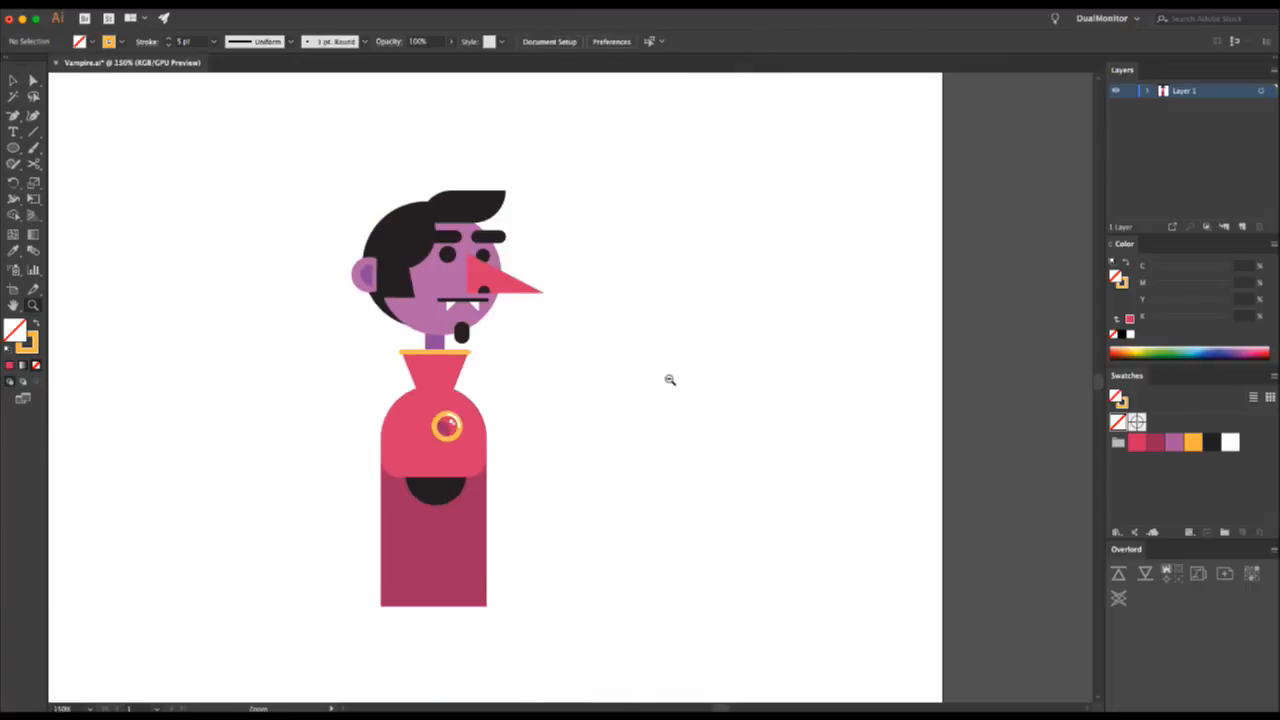
{"action": "left_click", "coordinate": [666, 380], "text": "alt"}
{"action": "left_click", "coordinate": [487, 419]}
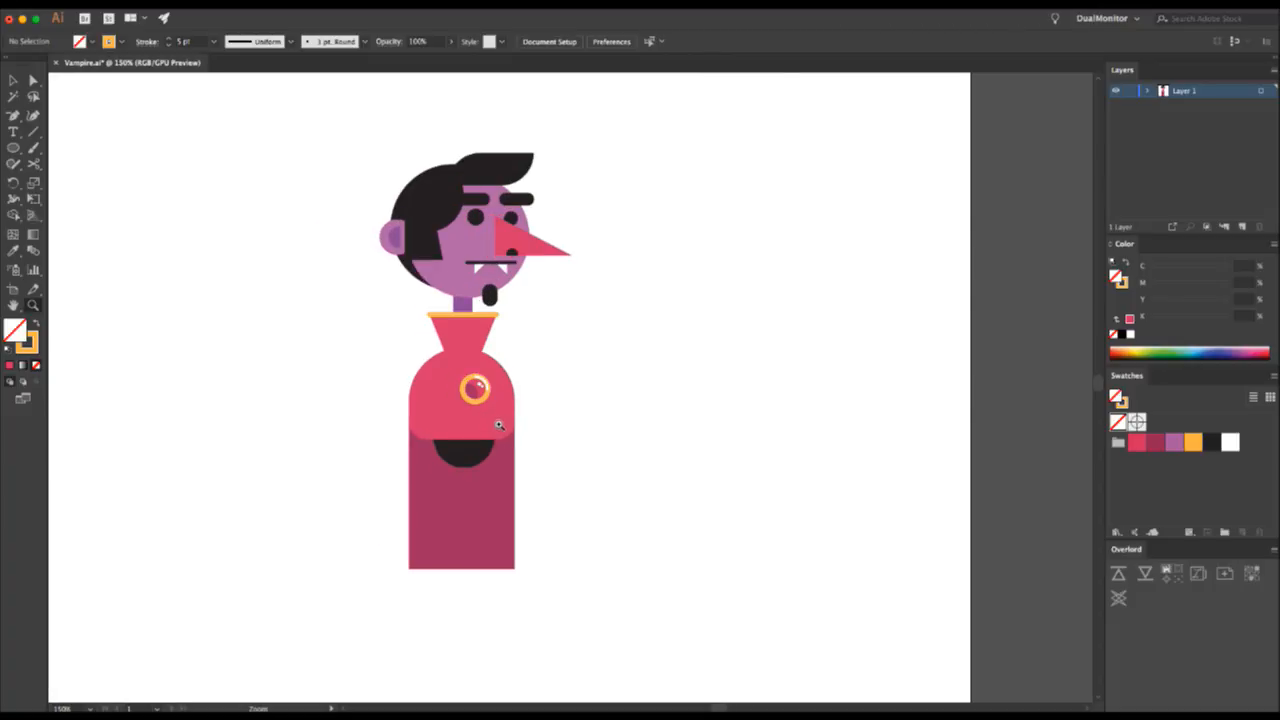
{"action": "left_click", "coordinate": [500, 431]}
{"action": "key", "text": "v"}
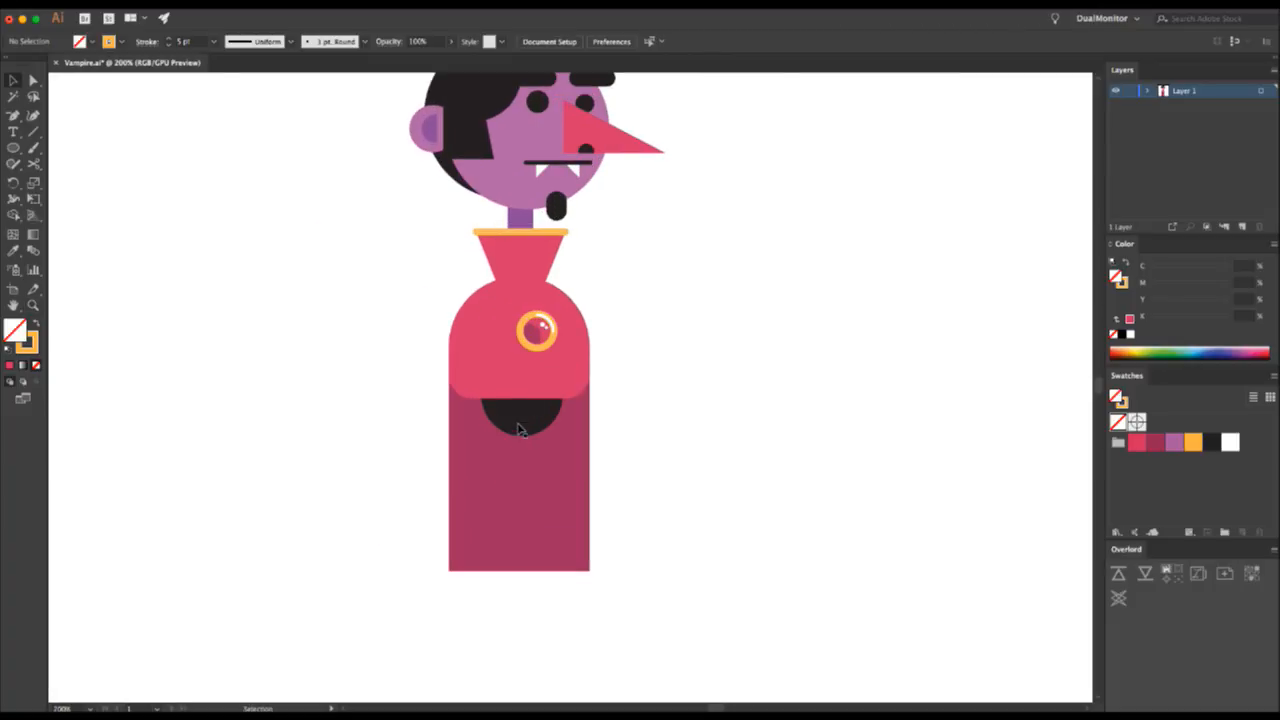
{"action": "left_click", "coordinate": [530, 472]}
{"action": "left_click", "coordinate": [522, 411]}
{"action": "key", "text": "z"}
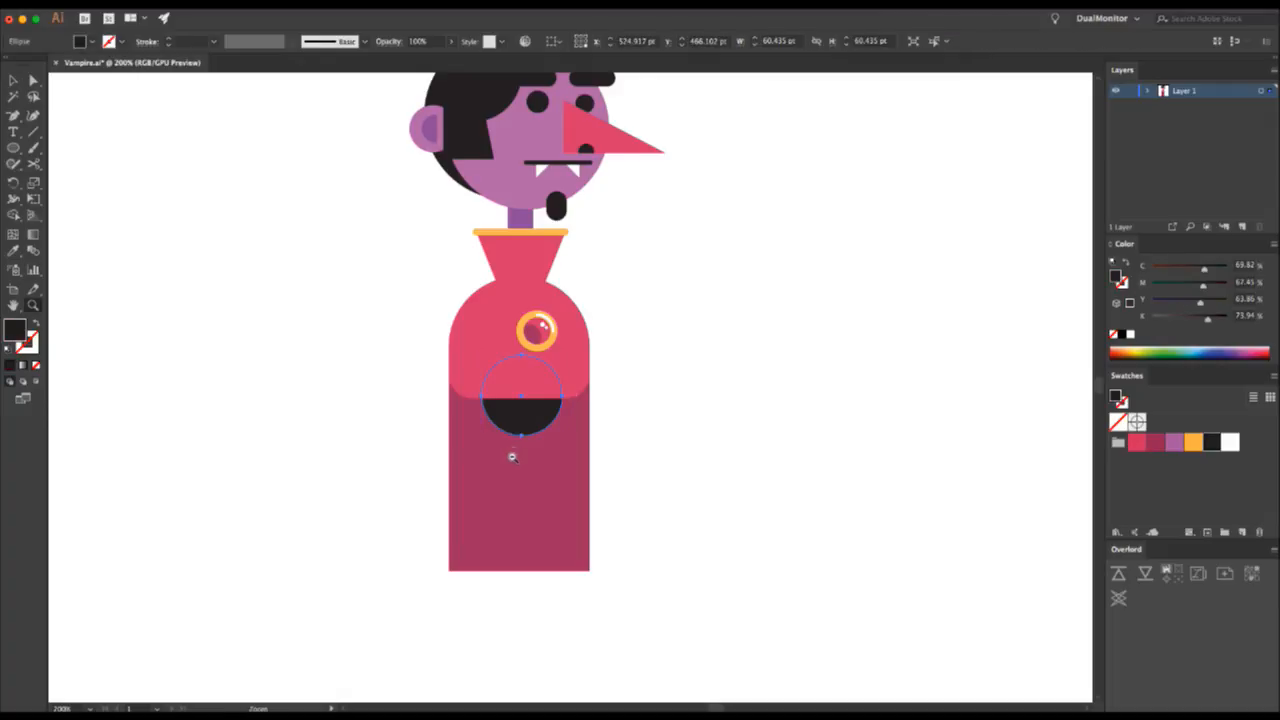
{"action": "left_click", "coordinate": [511, 456], "text": "alt"}
{"action": "left_click", "coordinate": [511, 456], "text": "alt"}
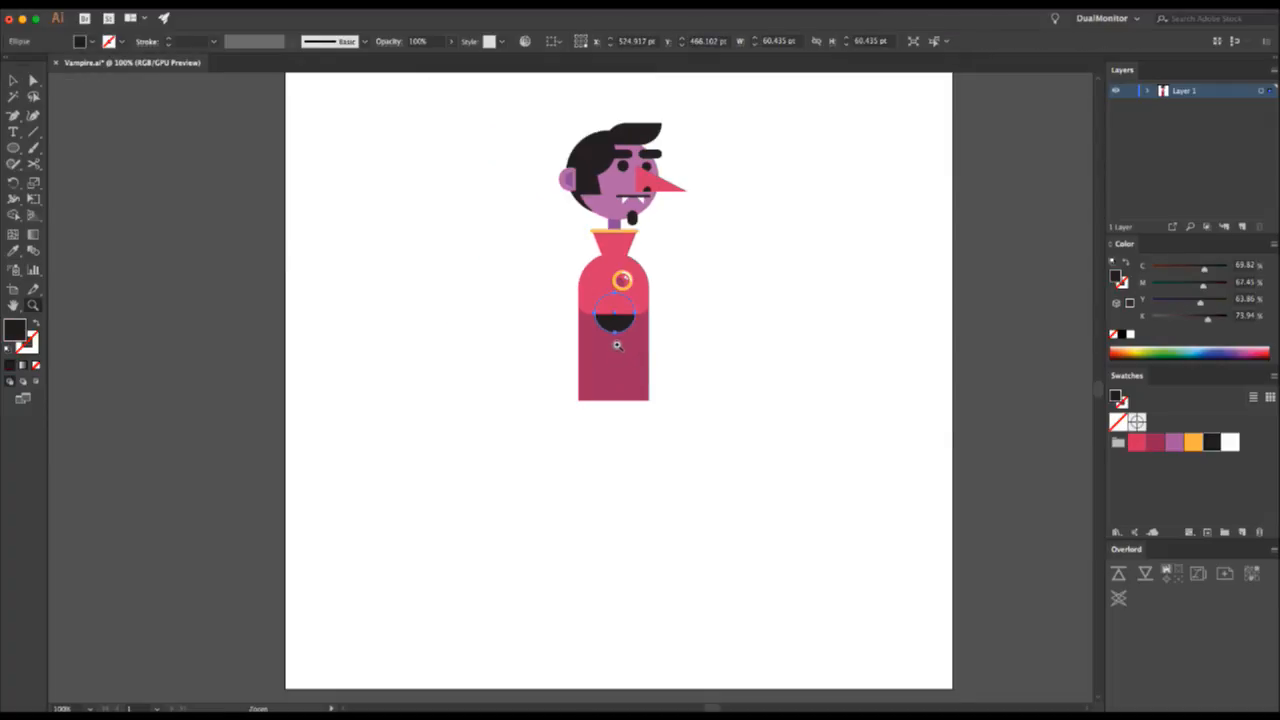
{"action": "key", "text": "m"}
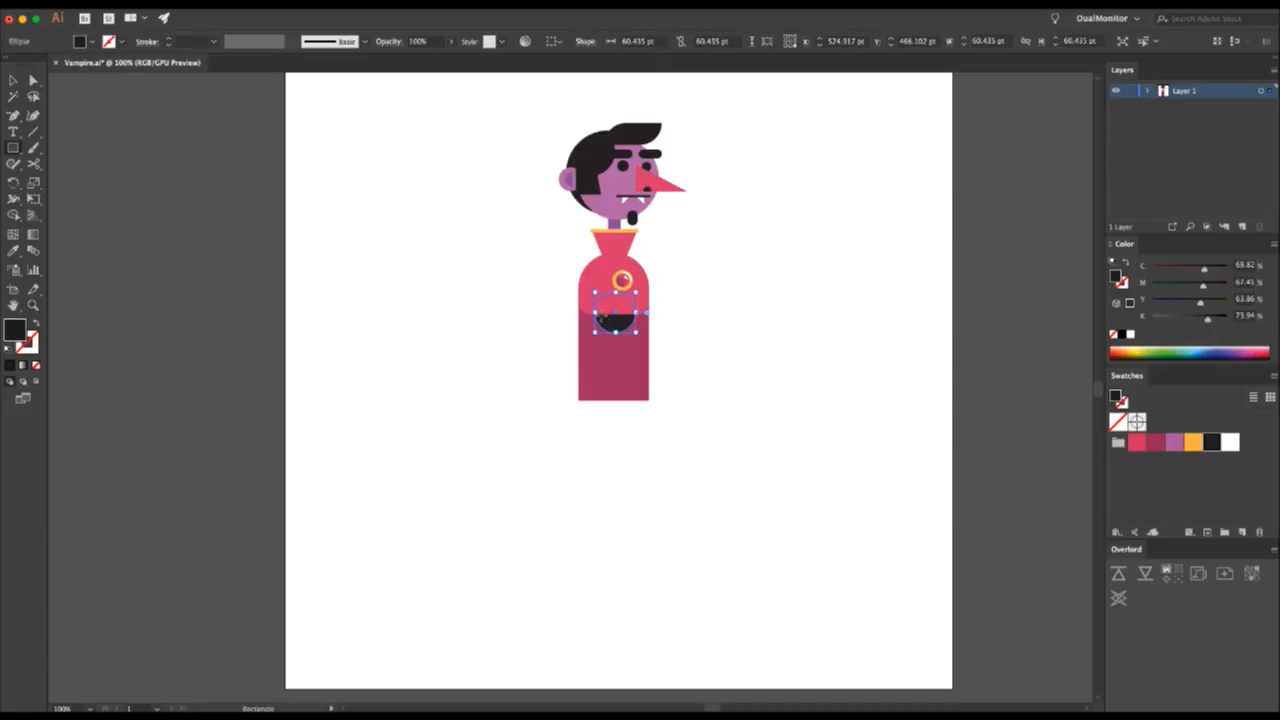
{"action": "left_click_drag", "start_coordinate": [600, 316], "coordinate": [594, 392]}
{"action": "key", "text": "a"}
{"action": "key", "text": "v"}
{"action": "left_click", "coordinate": [641, 404]}
- Move the black bar up and layer it behind the red chest but in front of the dark red lower body
{"action": "key", "text": "z"}
{"action": "left_click", "coordinate": [626, 390]}
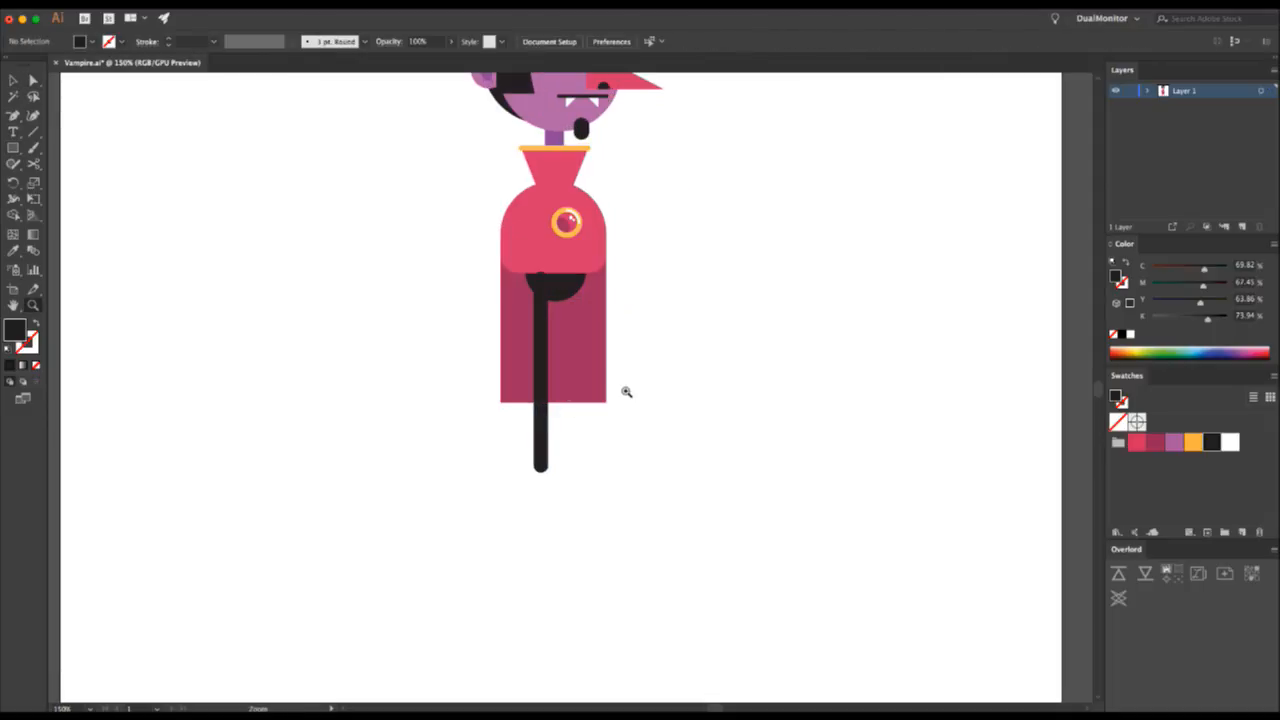
{"action": "key", "text": "v"}
{"action": "left_click", "coordinate": [546, 354]}
{"action": "key", "text": "a"}
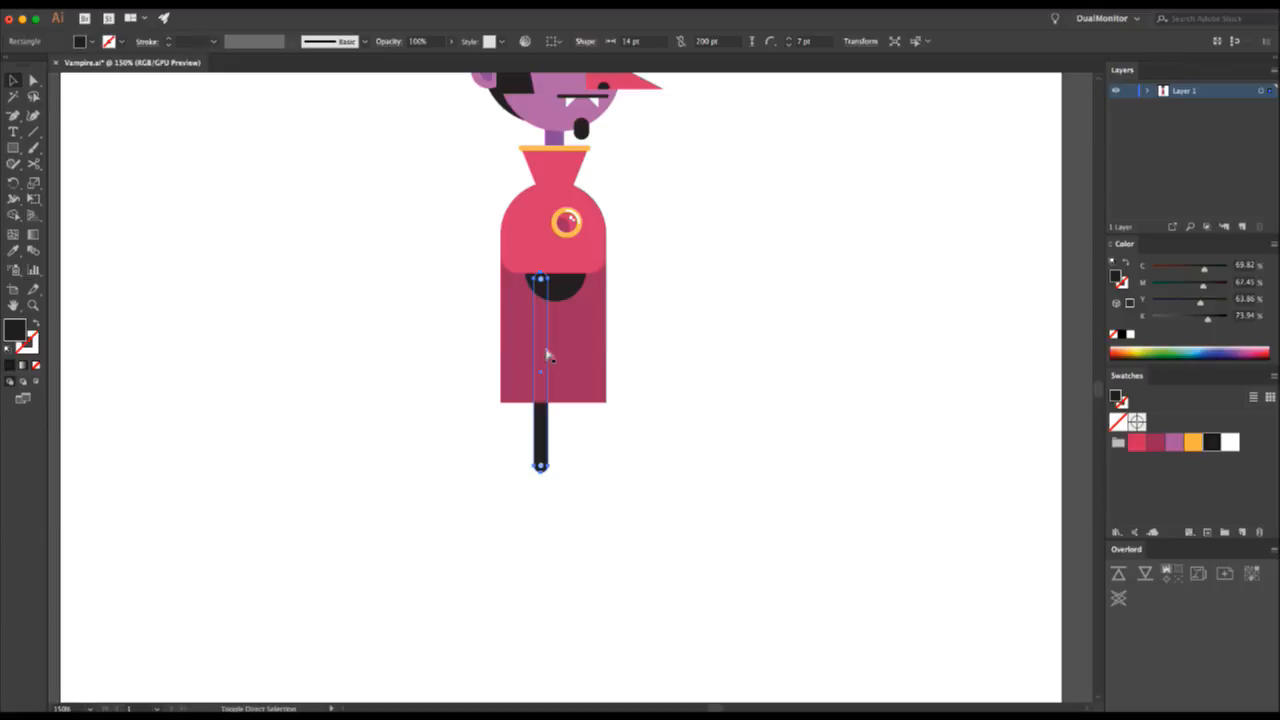
{"action": "key", "text": "v"}
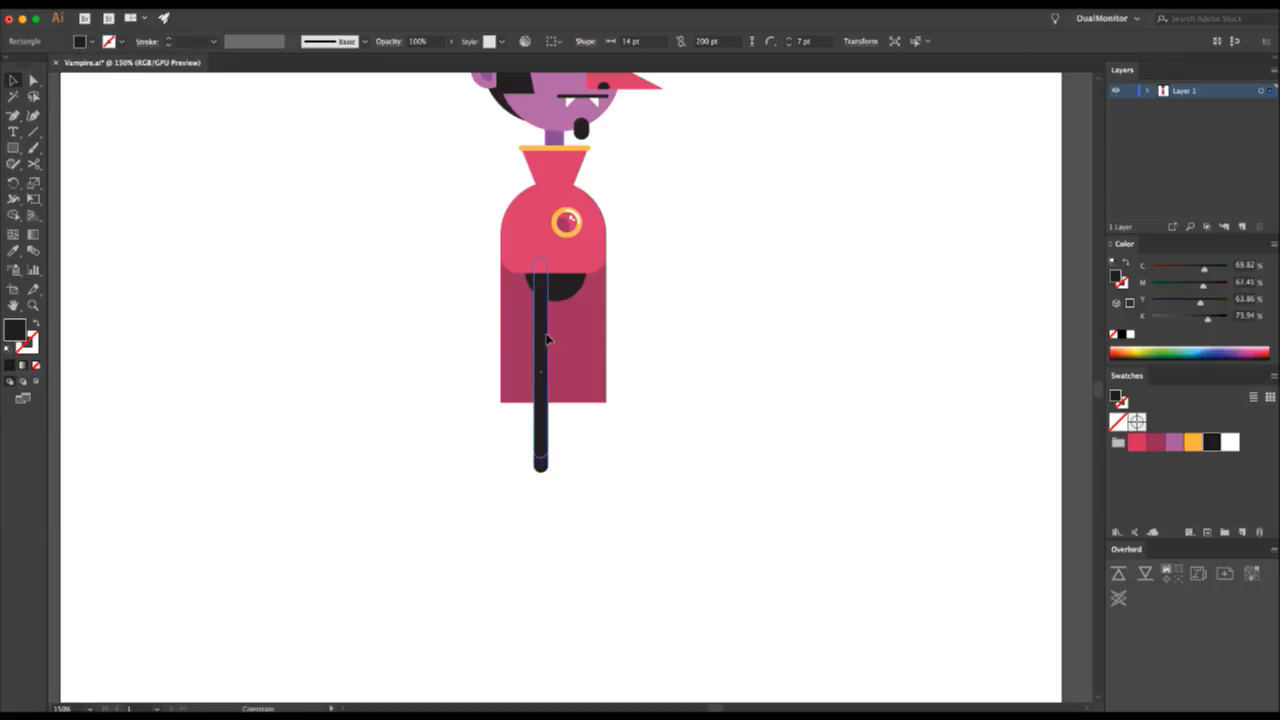
- Shorten the black bar from its lower end to about 138 pt so it ends just above the dark red body's bottom edge
{"action": "key", "text": "z"}
{"action": "left_click", "coordinate": [572, 440]}
{"action": "key", "text": "super+equal"}
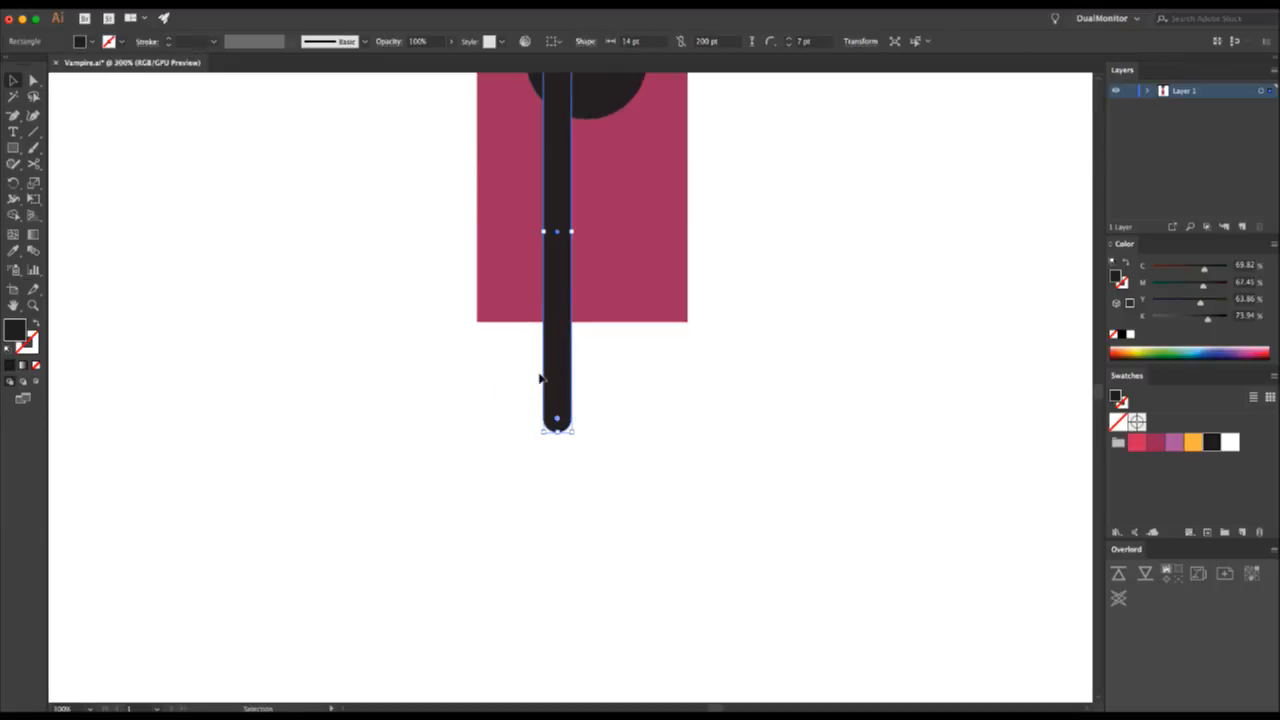
{"action": "left_click_drag", "start_coordinate": [557, 434], "coordinate": [557, 358]}
{"action": "key", "text": "z"}
{"action": "left_click", "coordinate": [570, 345], "text": "alt"}
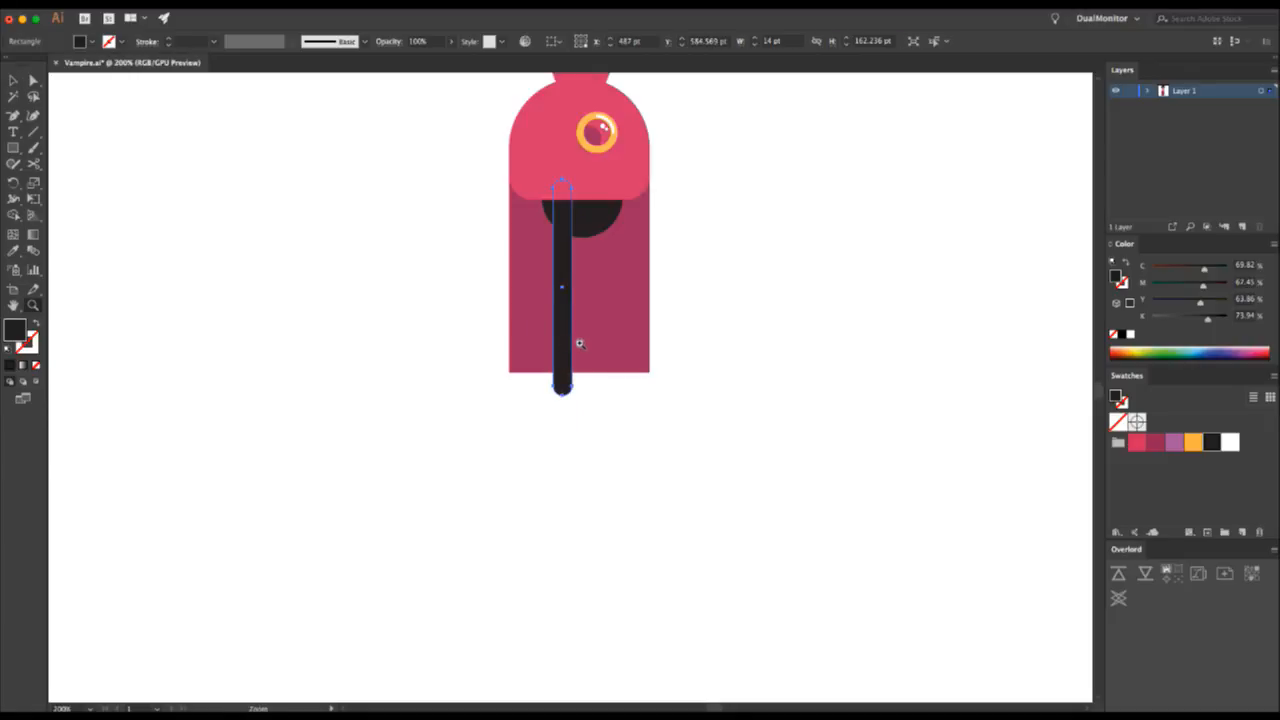
{"action": "key", "text": "v"}
{"action": "left_click_drag", "start_coordinate": [563, 396], "coordinate": [563, 358]}
- Rotate a copy of the black bar about its lower rounded end so it extends straight down as the lower leg
{"action": "key", "text": "a"}
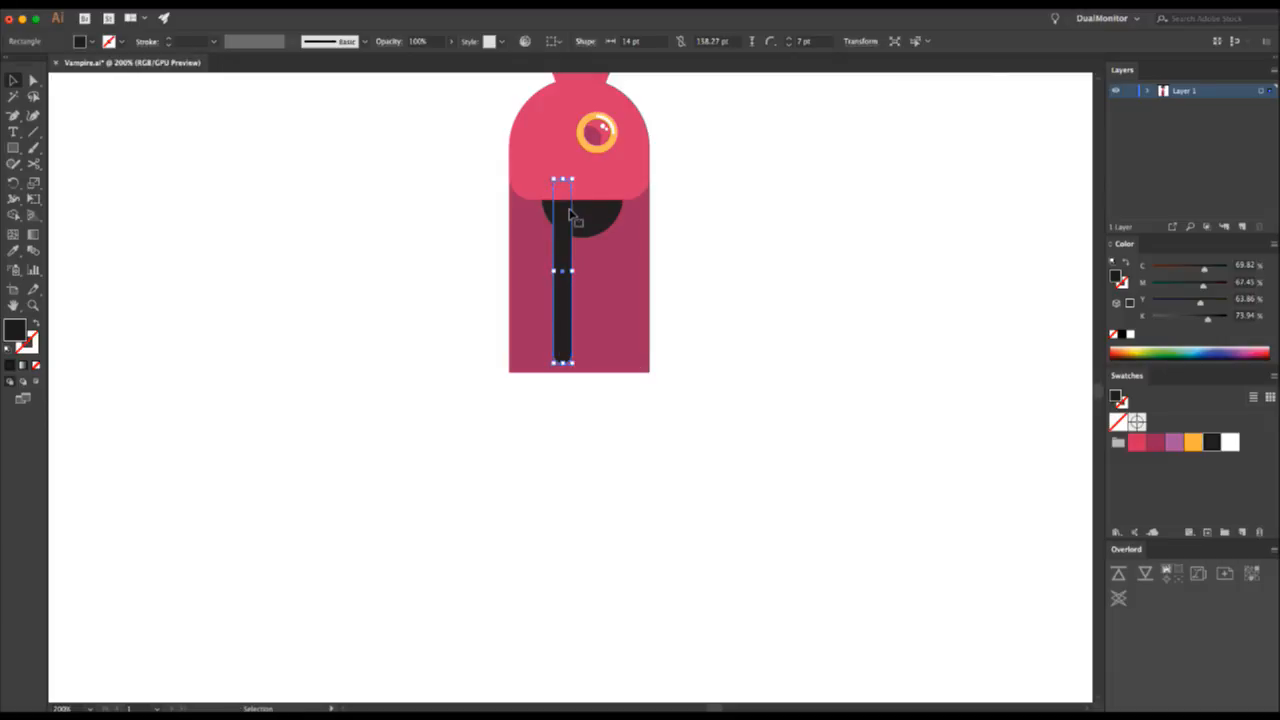
{"action": "key", "text": "r"}
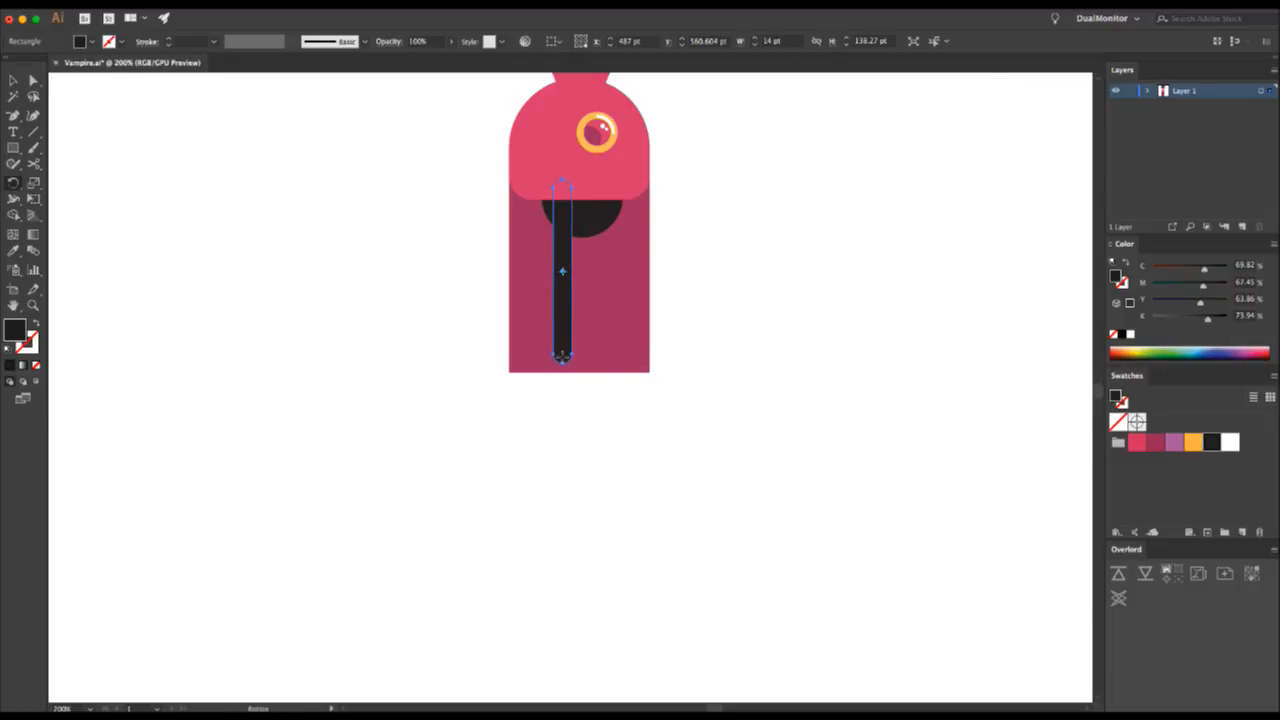
{"action": "left_click_drag", "start_coordinate": [562, 270], "coordinate": [565, 415]}
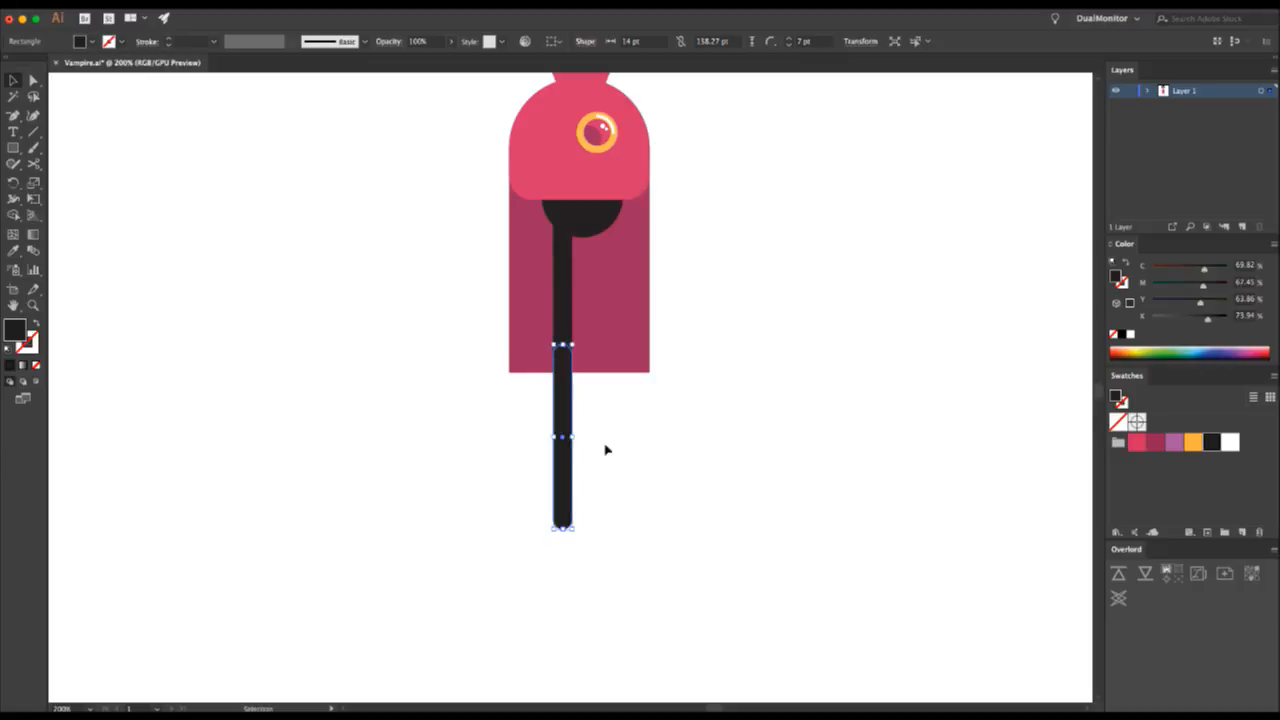
- Lengthen the lower leg bar downward to about 169 pt
{"action": "left_click_drag", "start_coordinate": [563, 530], "coordinate": [563, 570]}
{"action": "left_click", "coordinate": [600, 486]}
{"action": "key", "text": "z"}
{"action": "left_click", "coordinate": [595, 452], "text": "alt"}
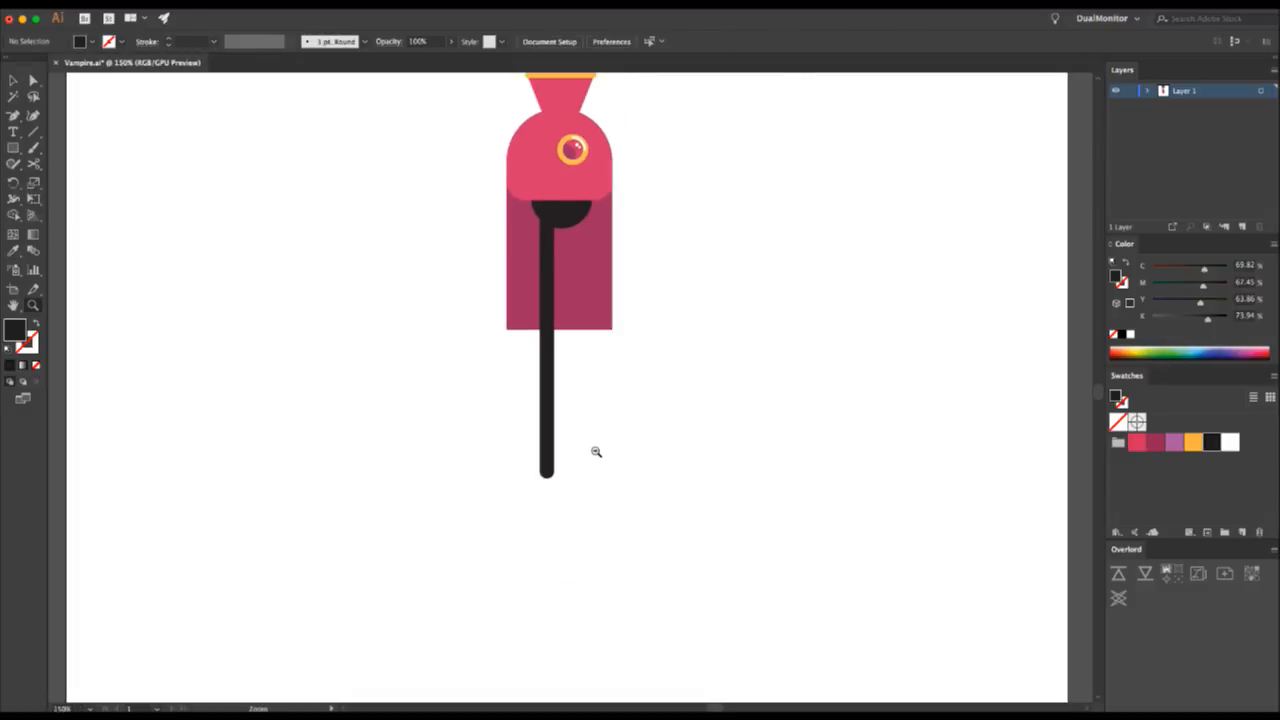
{"action": "left_click", "coordinate": [595, 452], "text": "alt"}
{"action": "left_click", "coordinate": [609, 362], "text": "alt"}
{"action": "left_click", "coordinate": [610, 358], "text": "alt"}
{"action": "left_click", "coordinate": [575, 362]}
{"action": "left_click", "coordinate": [575, 362]}
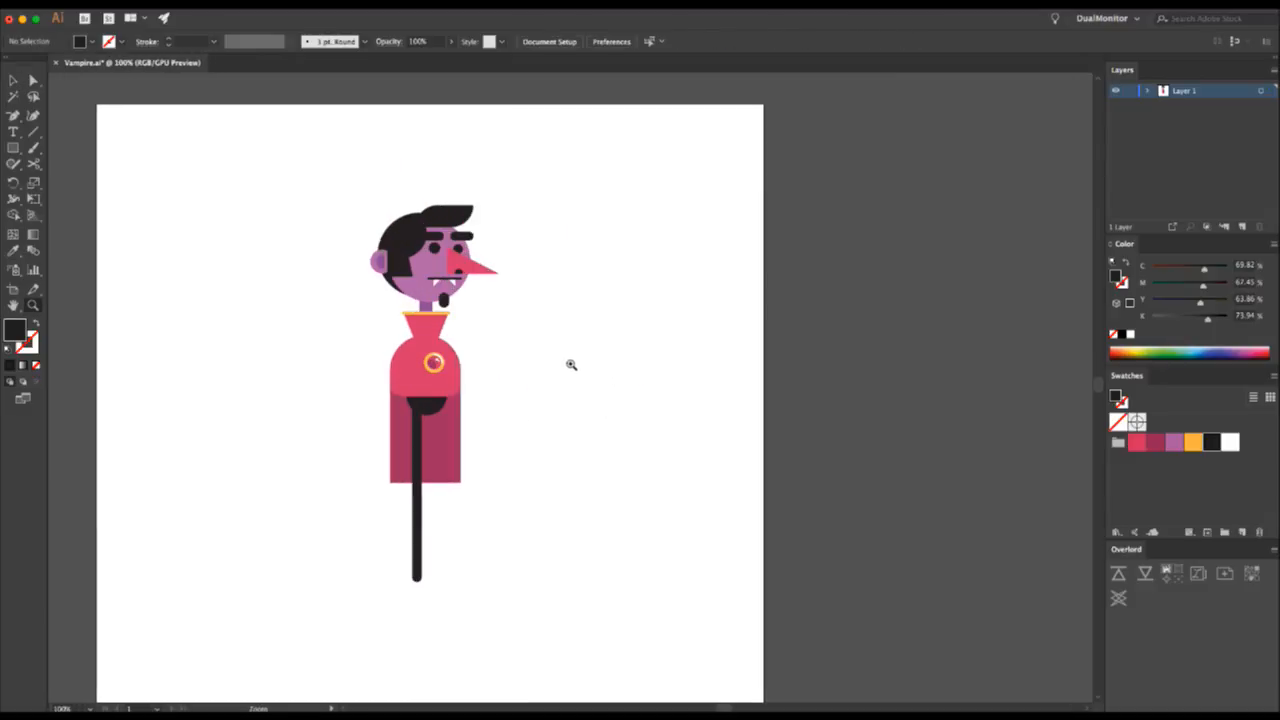
{"action": "left_click", "coordinate": [494, 442], "text": "alt"}
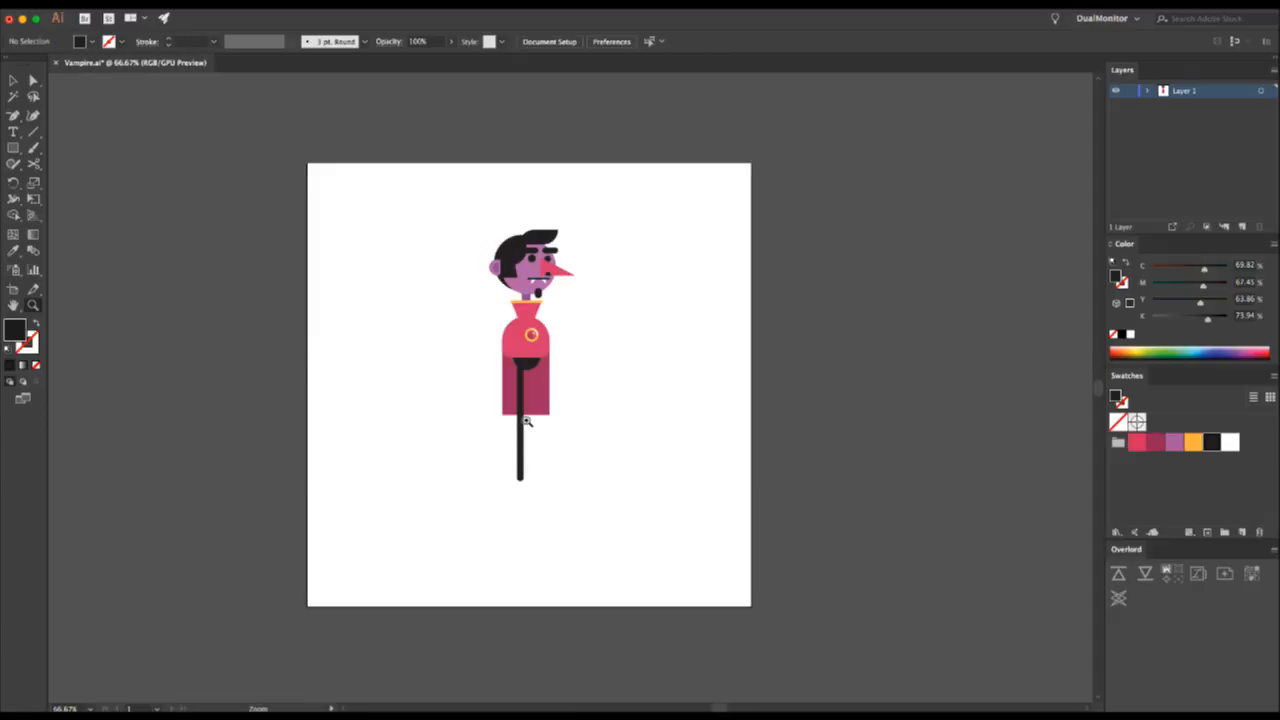
{"action": "key", "text": "super+1"}
- Move the upper and lower leg bars together slightly down so the leg starts at the chest's bottom edge
{"action": "key", "text": "v"}
{"action": "left_click", "coordinate": [562, 340]}
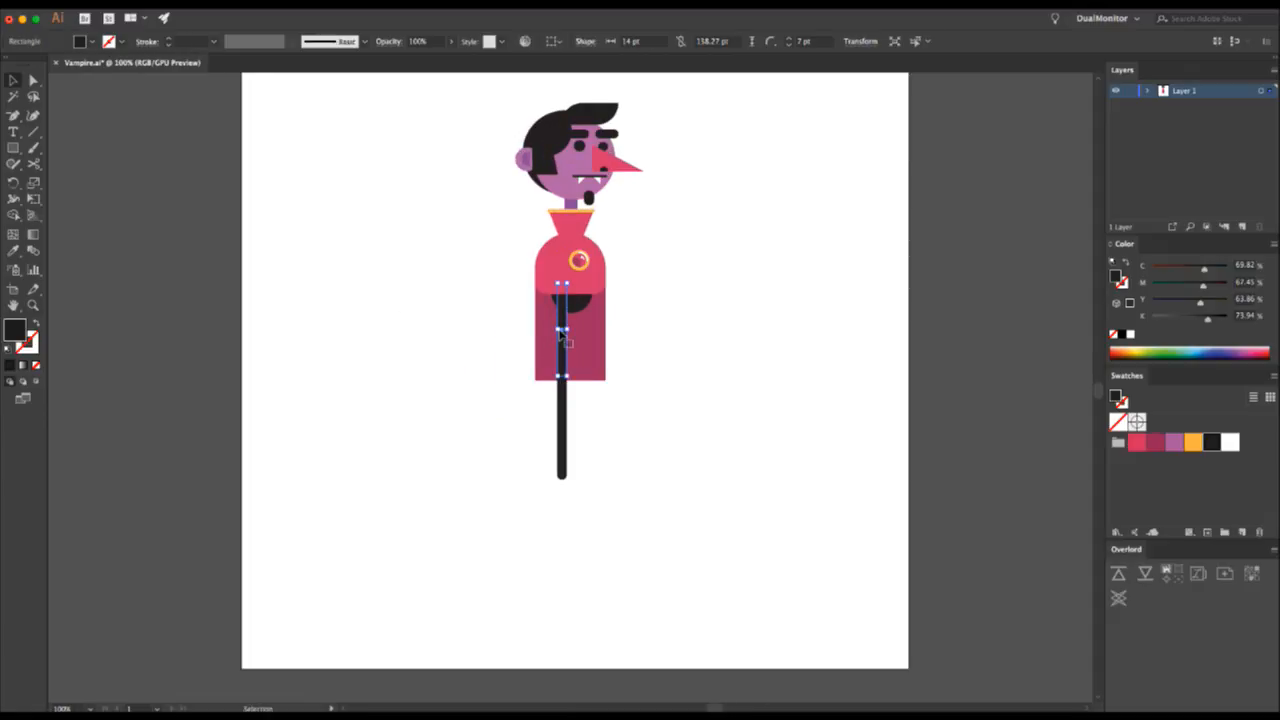
{"action": "left_click", "coordinate": [570, 411], "text": "shift"}
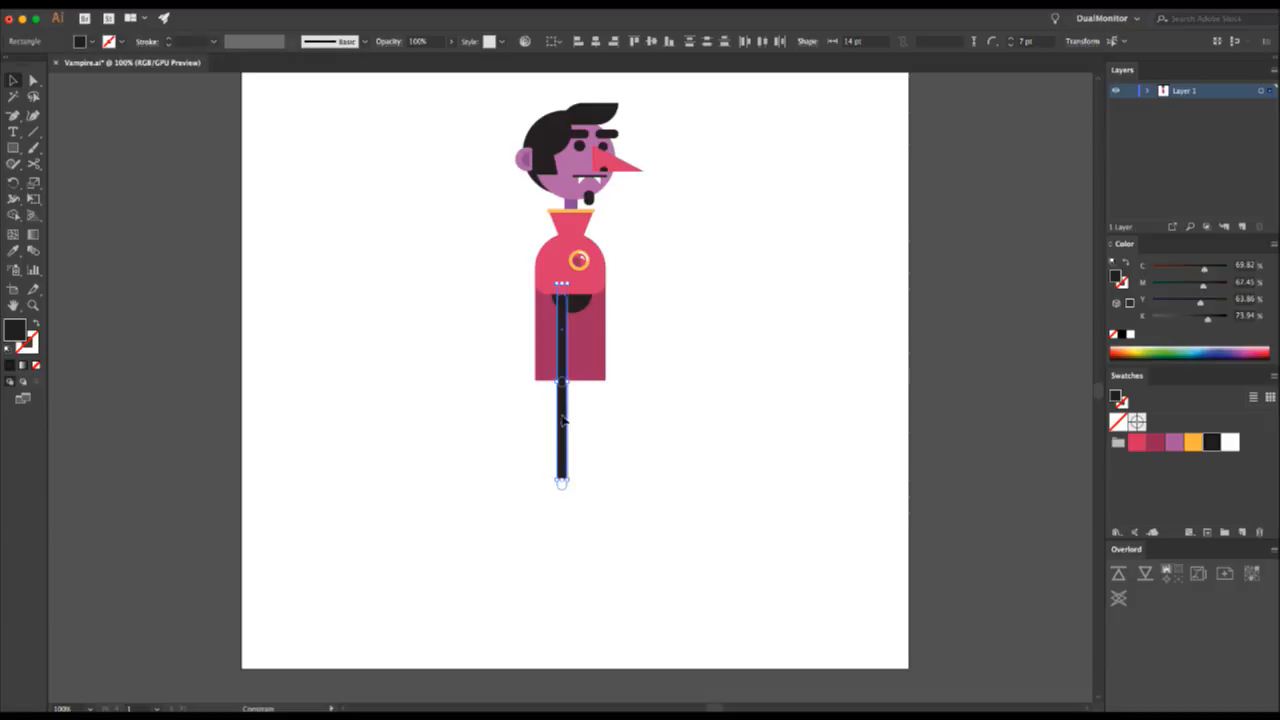
{"action": "left_click", "coordinate": [612, 416]}
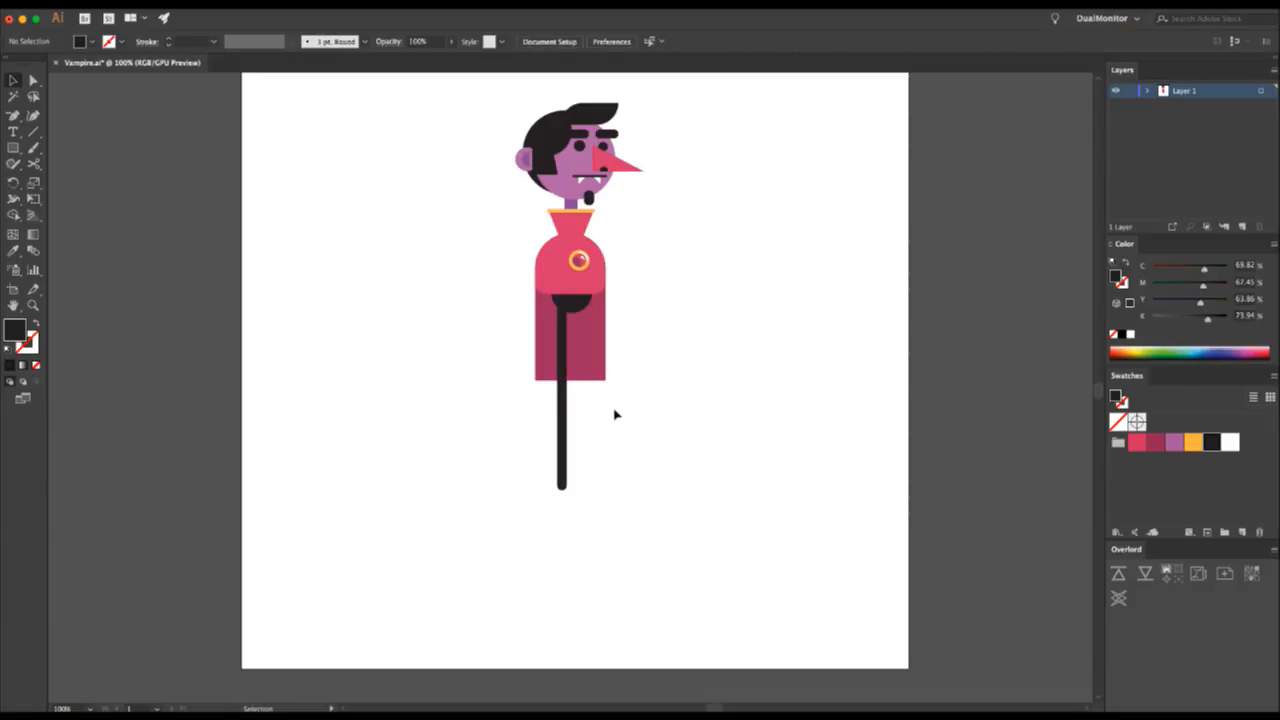
- Draw a black rectangle about 25 × 28 pt over the lower end of the leg as the boot
{"action": "key", "text": "z"}
{"action": "left_click", "coordinate": [580, 457]}
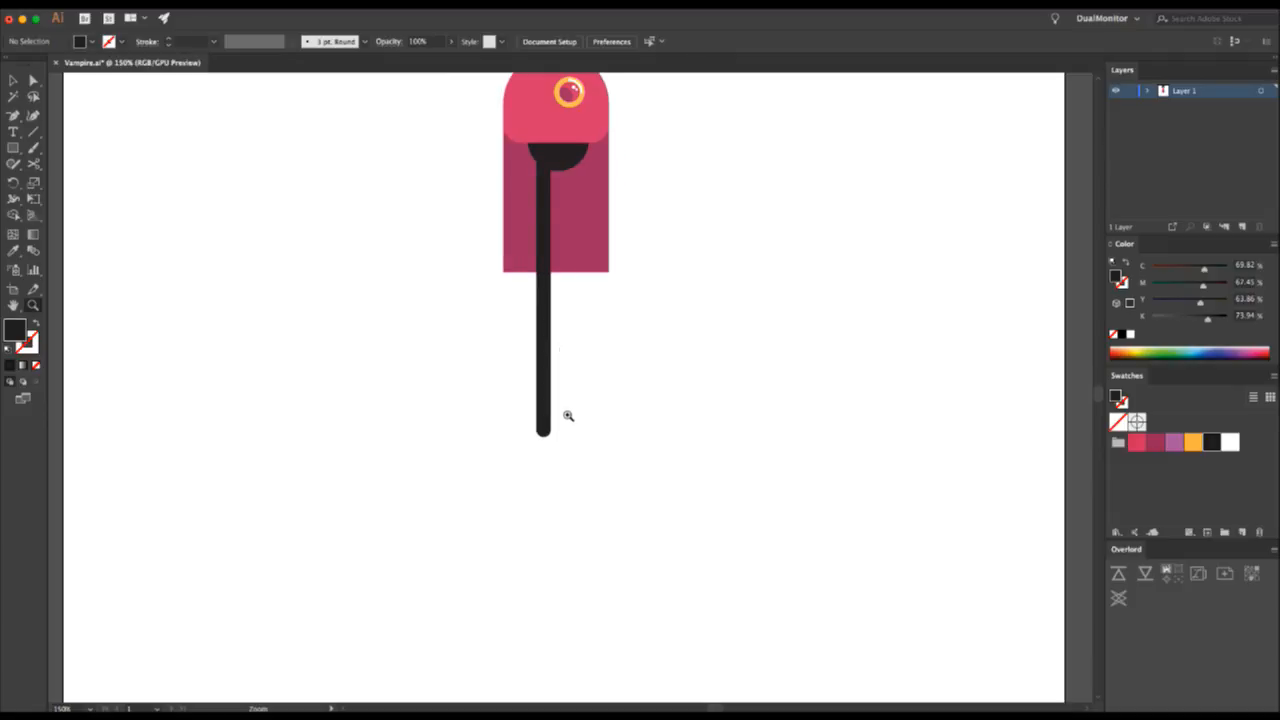
{"action": "left_click", "coordinate": [568, 416]}
{"action": "key", "text": "v"}
{"action": "left_click", "coordinate": [535, 363]}
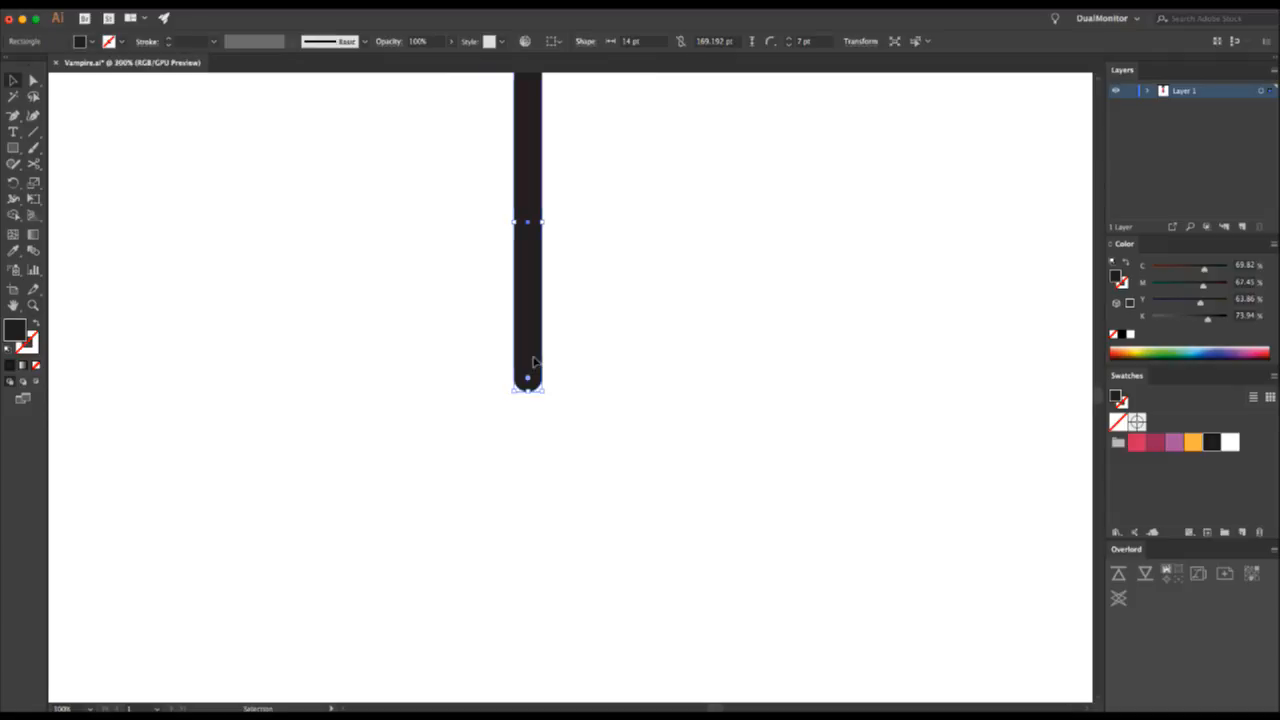
{"action": "left_click", "coordinate": [617, 356]}
{"action": "key", "text": "m"}
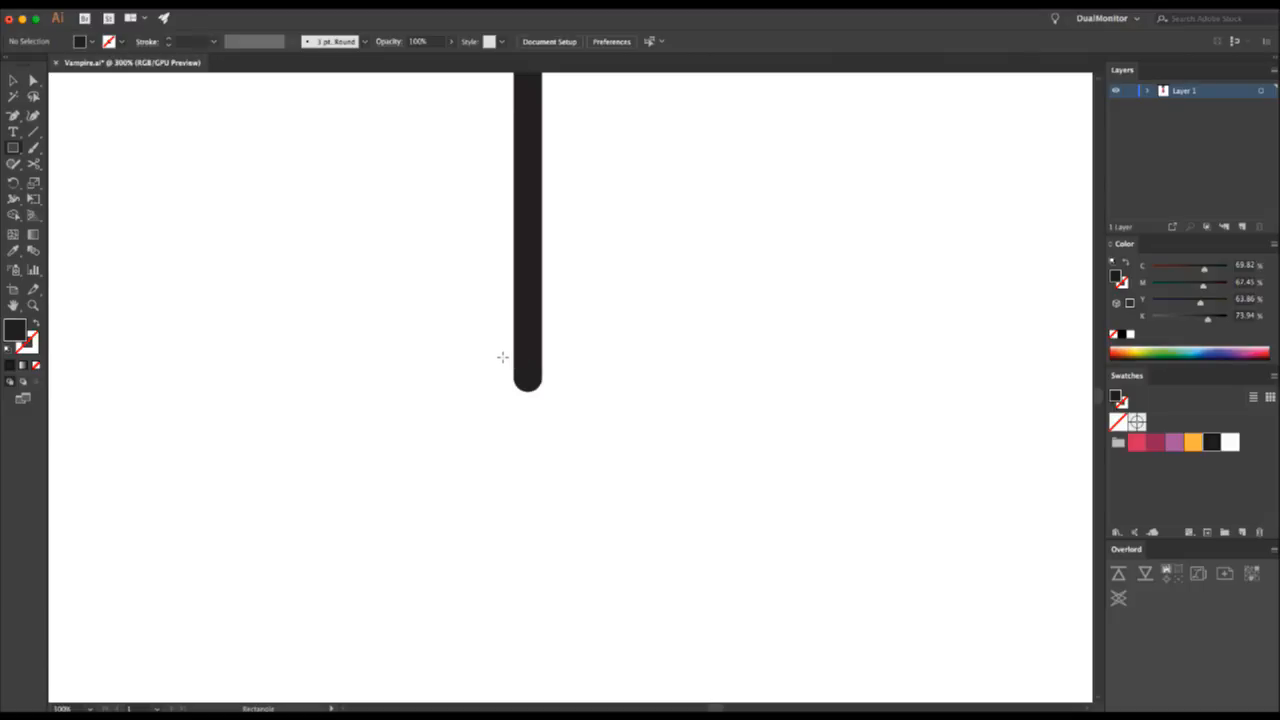
{"action": "left_click_drag", "start_coordinate": [503, 360], "coordinate": [553, 416]}
- Taper the boot rectangle symmetrically by narrowing its bottom edge with Free Transform perspective distortion
{"action": "key", "text": "a"}
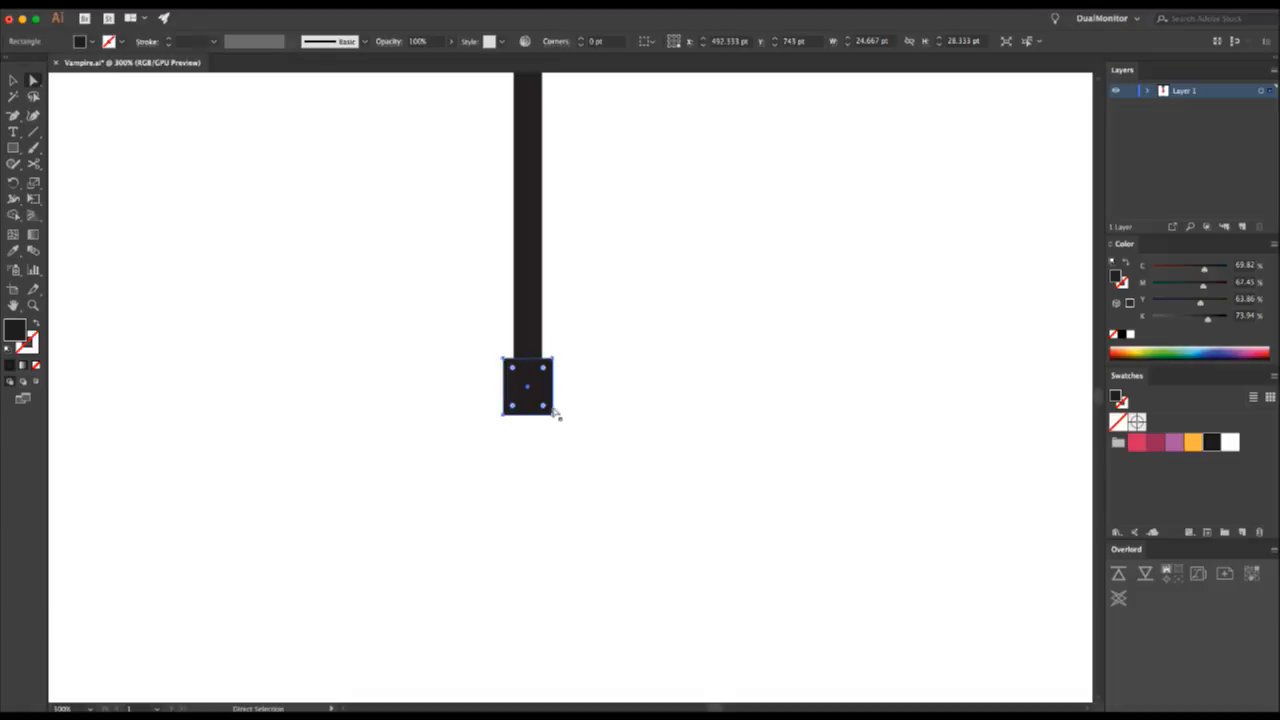
{"action": "left_click", "coordinate": [552, 413]}
{"action": "left_click", "coordinate": [503, 413], "text": "shift"}
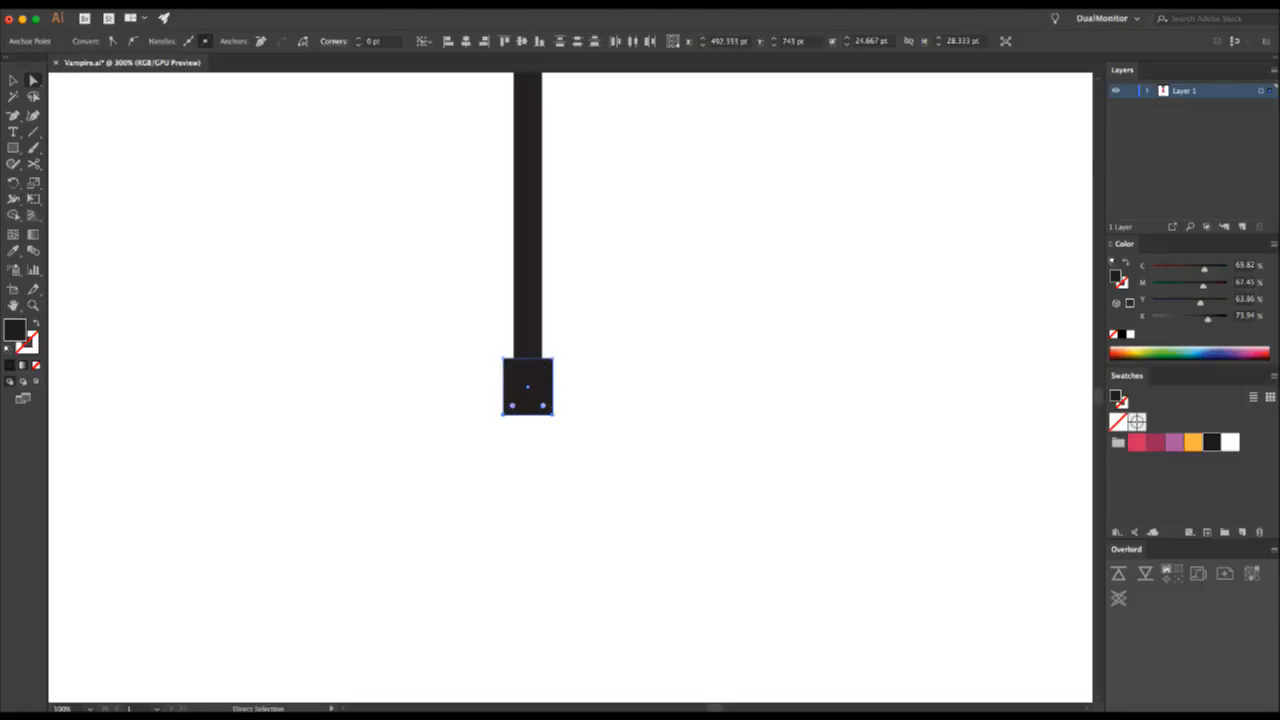
{"action": "left_click", "coordinate": [33, 198]}
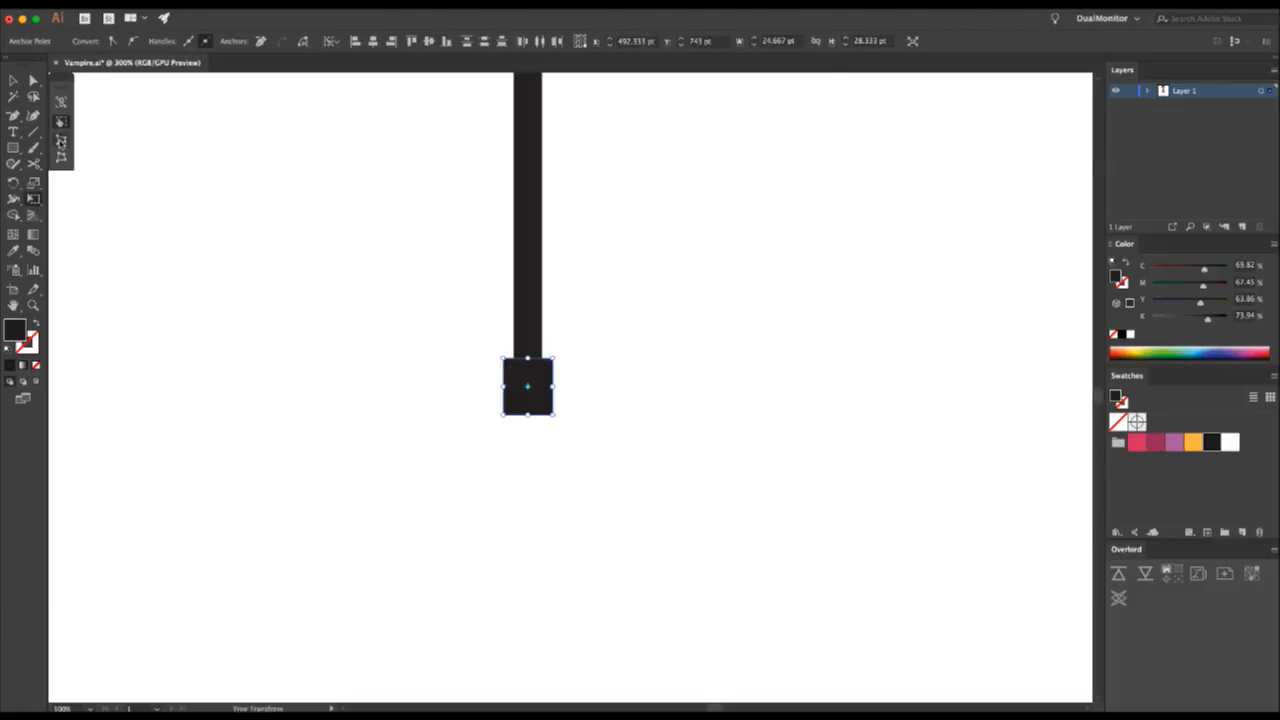
{"action": "left_click_drag", "start_coordinate": [508, 418], "coordinate": [517, 420]}
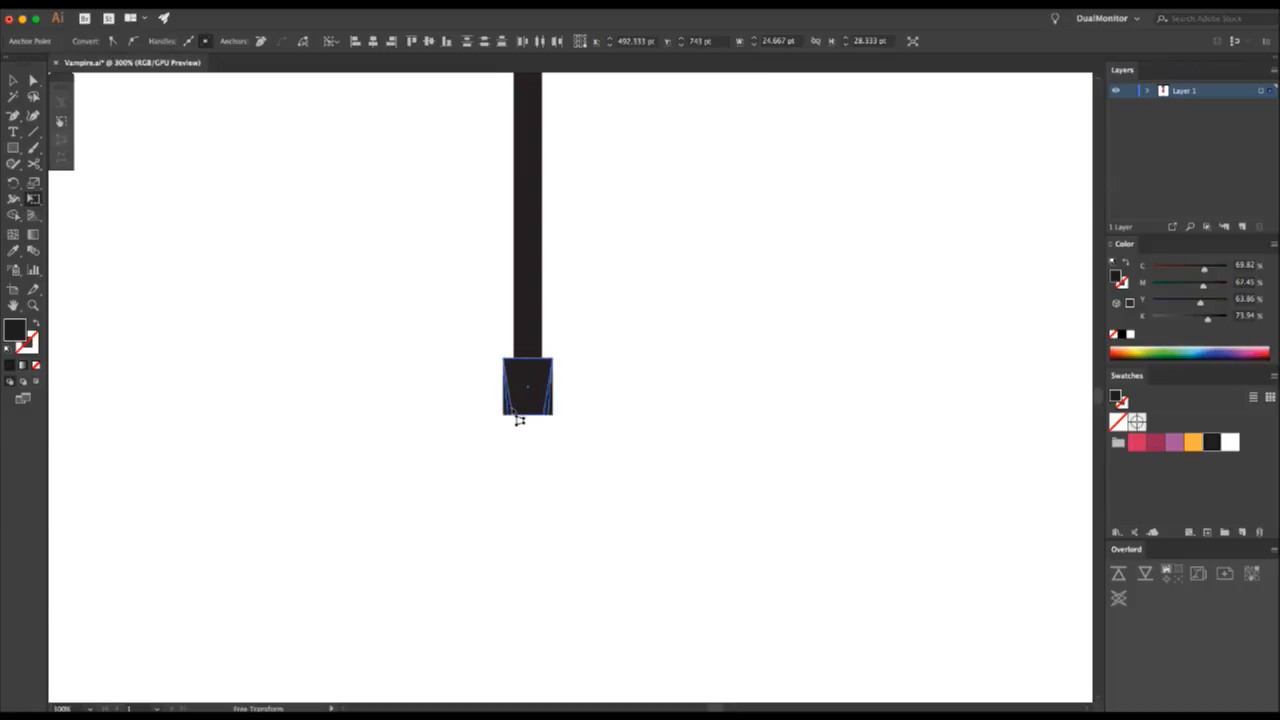
{"action": "key", "text": "v"}
{"action": "left_click", "coordinate": [562, 397]}
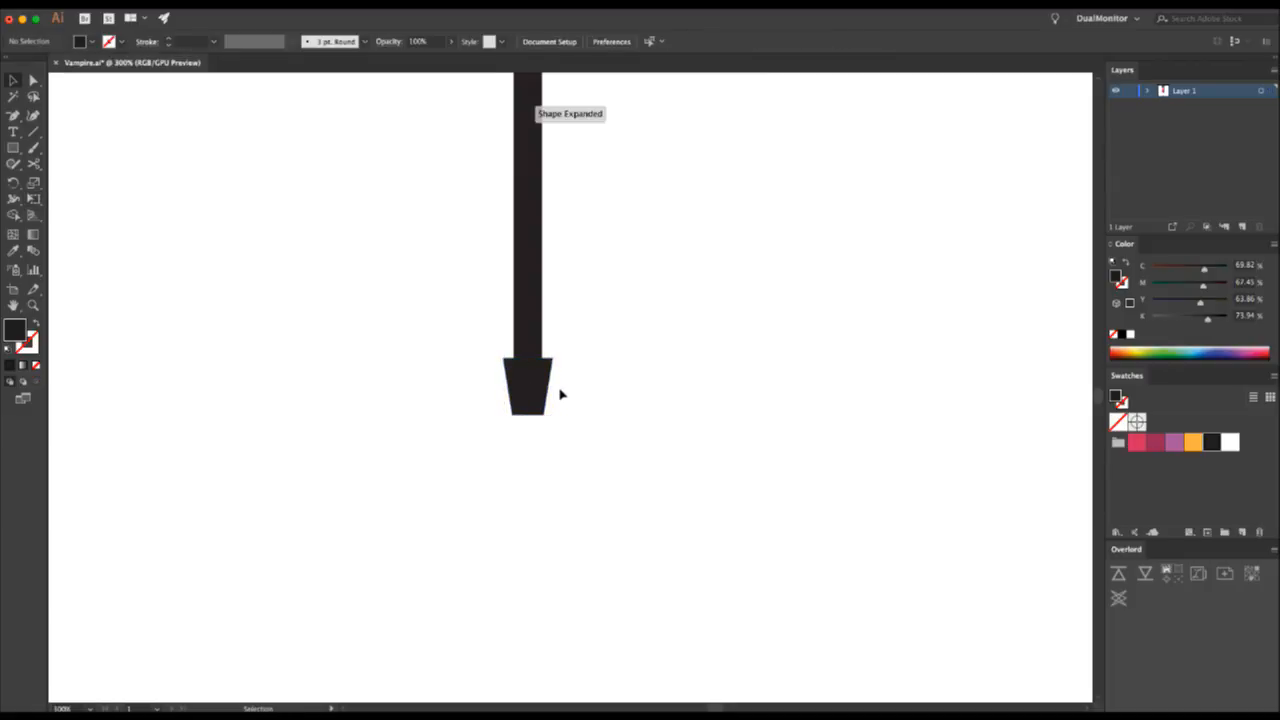
- Draw a black foot bar about 37 × 13 pt extending right from the boot and align both shapes' bottom edges
{"action": "key", "text": "m"}
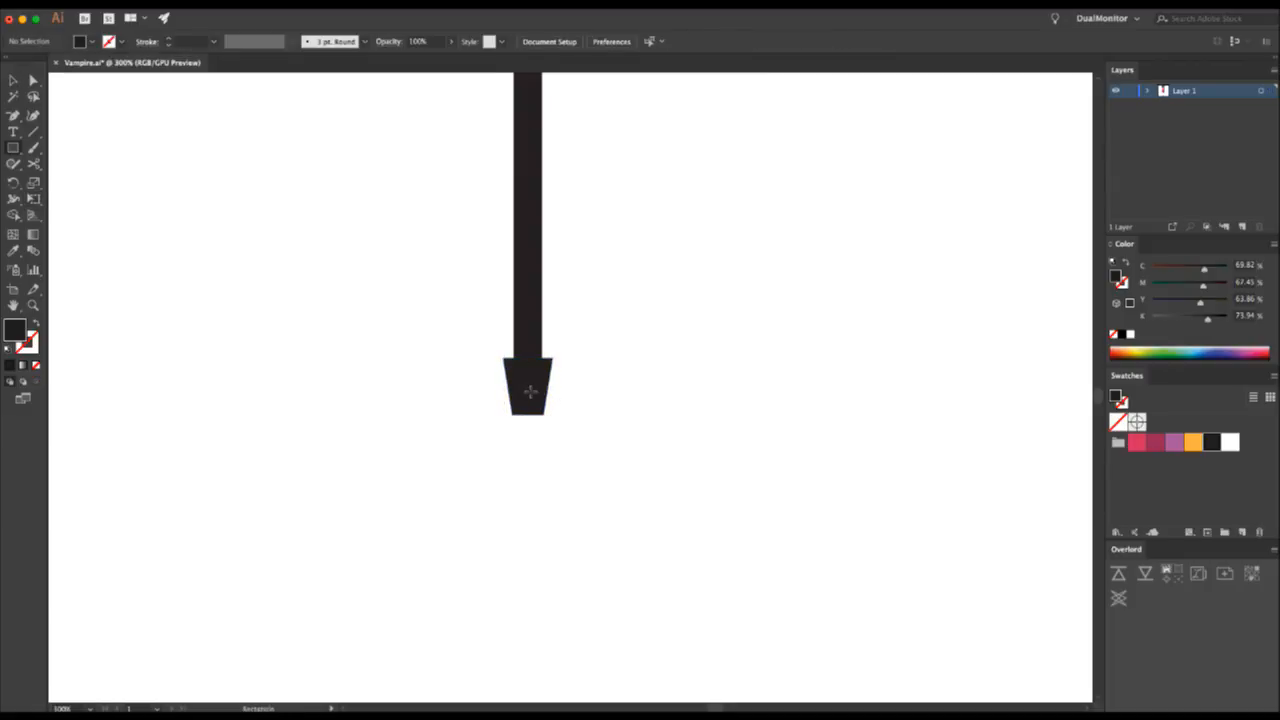
{"action": "left_click_drag", "start_coordinate": [525, 389], "coordinate": [602, 417]}
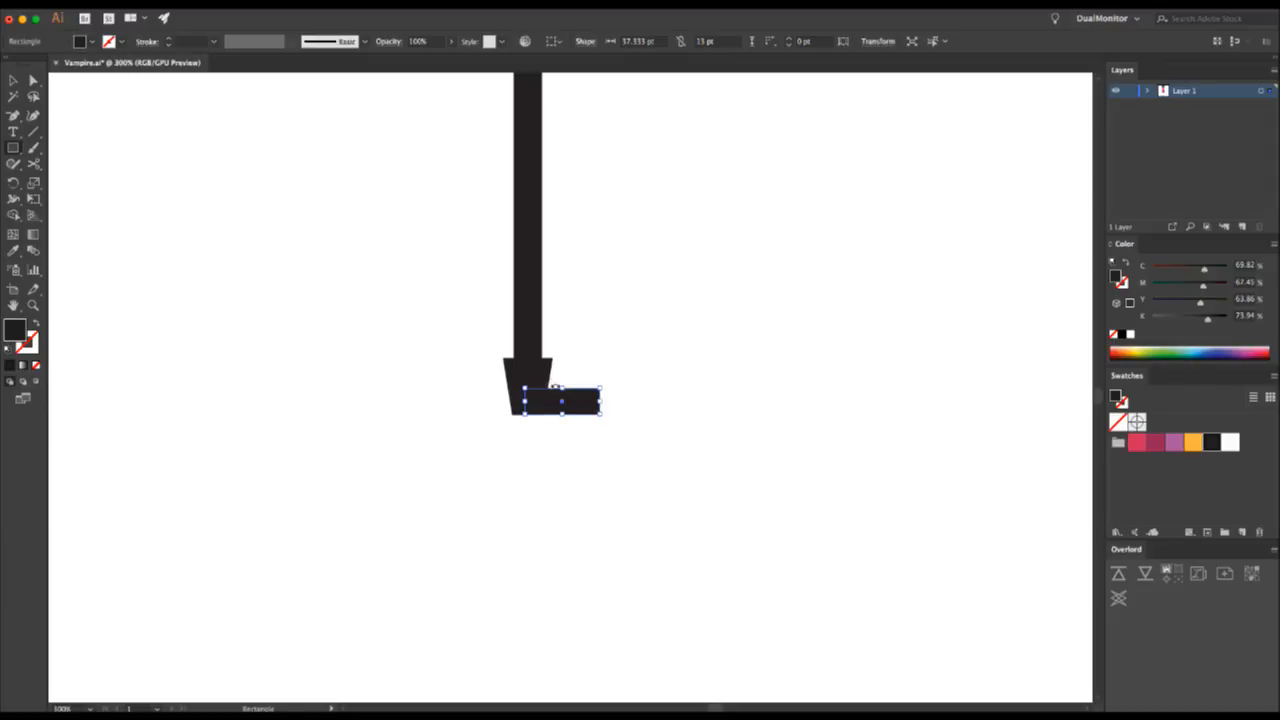
{"action": "key", "text": "v"}
{"action": "left_click", "coordinate": [530, 372], "text": "shift"}
{"action": "left_click", "coordinate": [551, 43]}
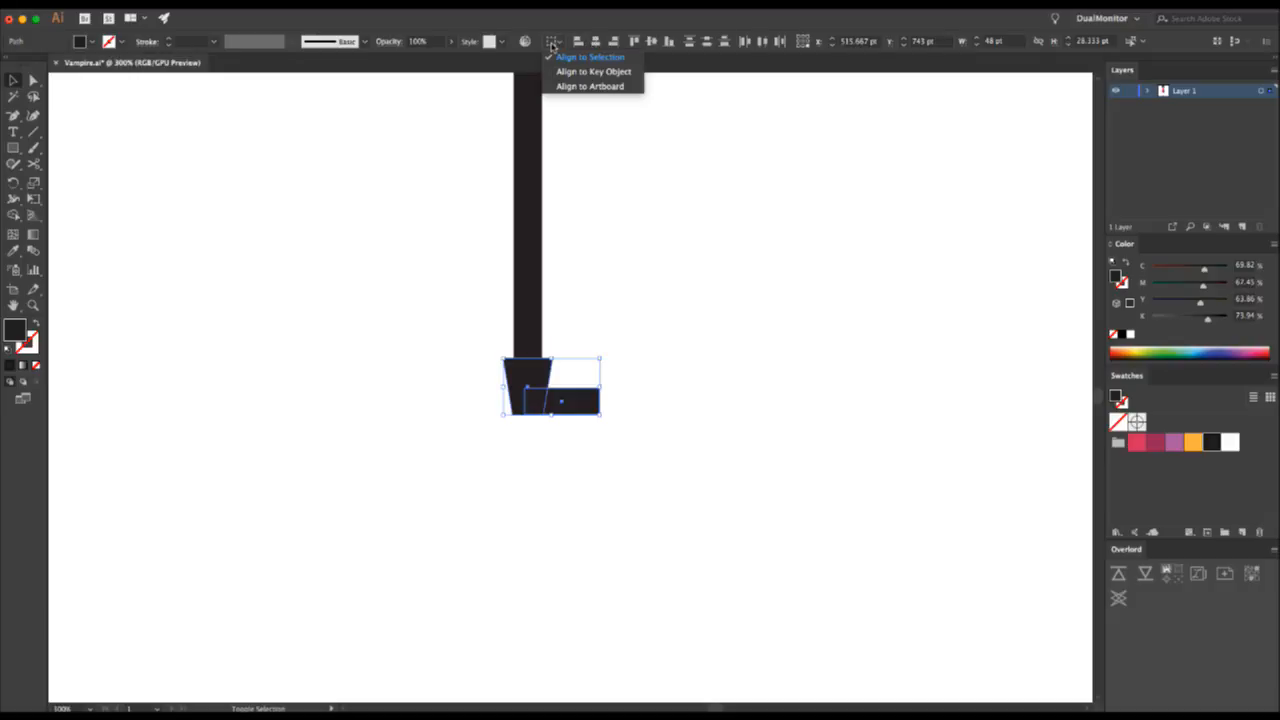
{"action": "left_click", "coordinate": [589, 57]}
{"action": "left_click", "coordinate": [668, 42]}
{"action": "left_click", "coordinate": [629, 341]}
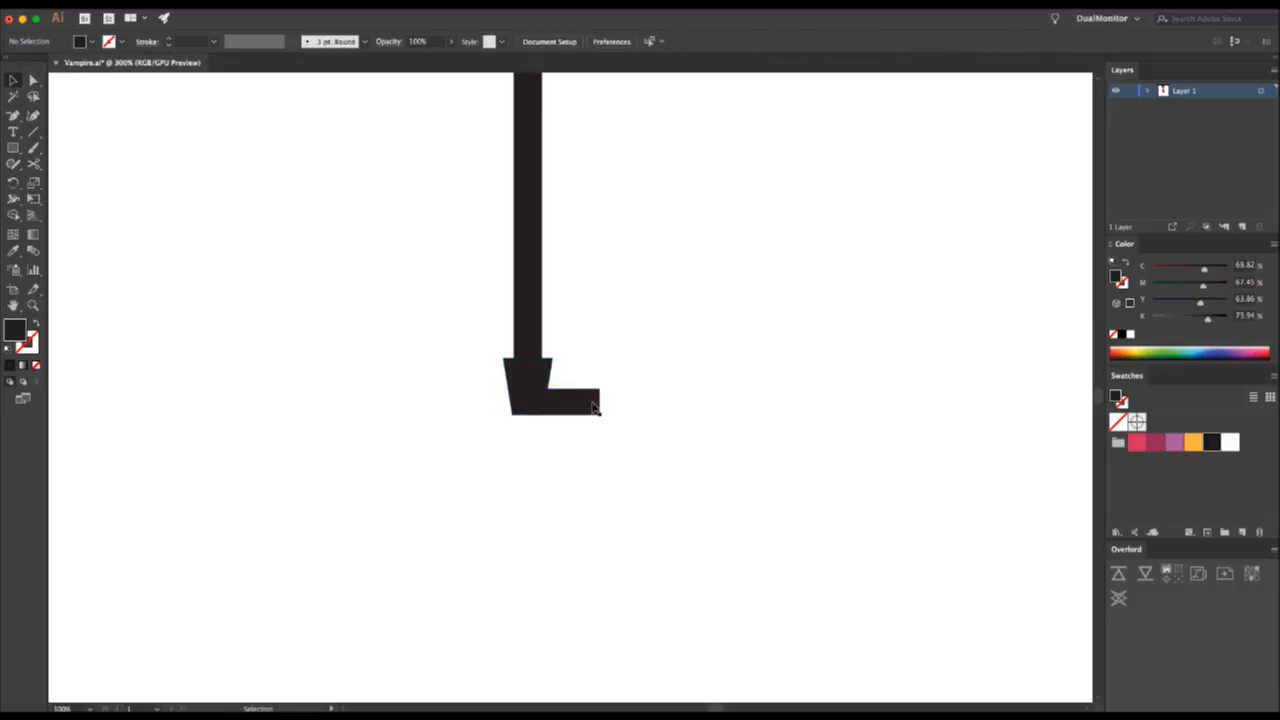
- Round the foot bar's corners to 6.5 pt and shift the bar slightly left into the boot
{"action": "key", "text": "a"}
{"action": "left_click", "coordinate": [571, 396]}
{"action": "left_click_drag", "start_coordinate": [590, 395], "coordinate": [577, 404]}
{"action": "key", "text": "v"}
{"action": "left_click", "coordinate": [626, 400]}
{"action": "left_click", "coordinate": [565, 402]}
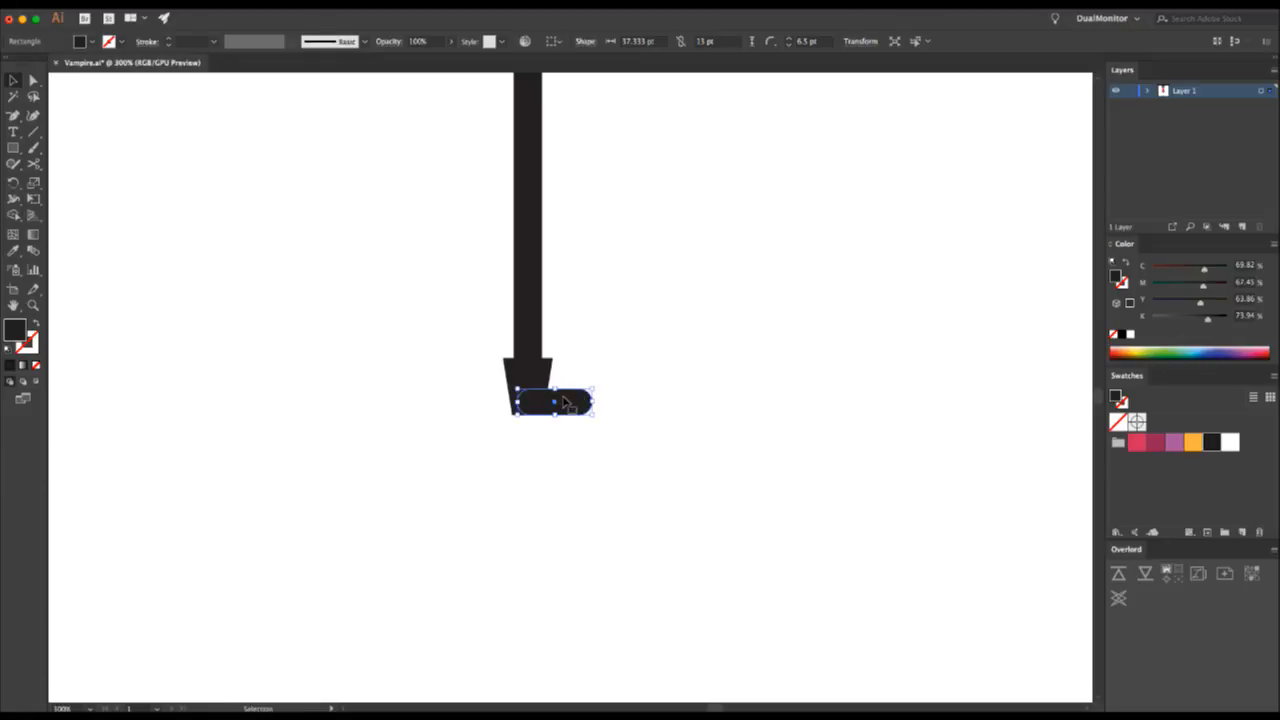
- Extend the toe with a copy of the rounded foot bar, shortened to about 25 pt and overlapping the original
{"action": "left_click_drag", "start_coordinate": [565, 402], "coordinate": [619, 404]}
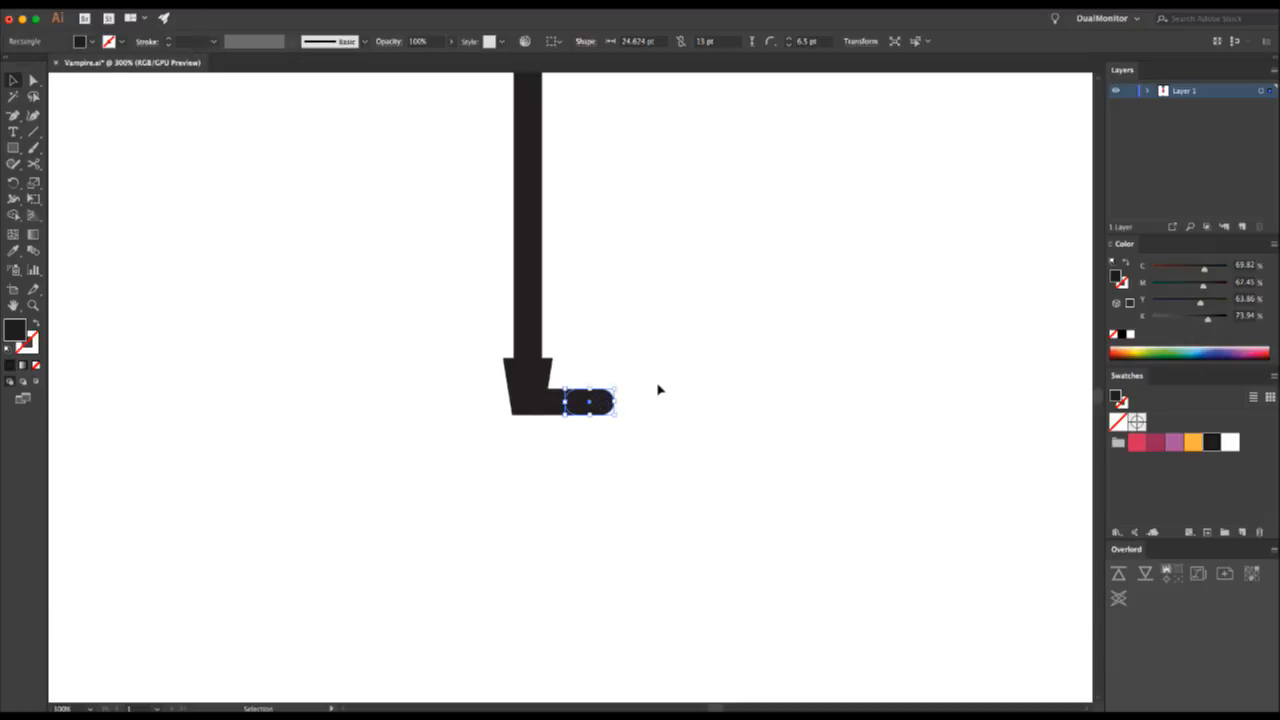
{"action": "left_click", "coordinate": [660, 387]}
{"action": "left_click", "coordinate": [595, 403]}
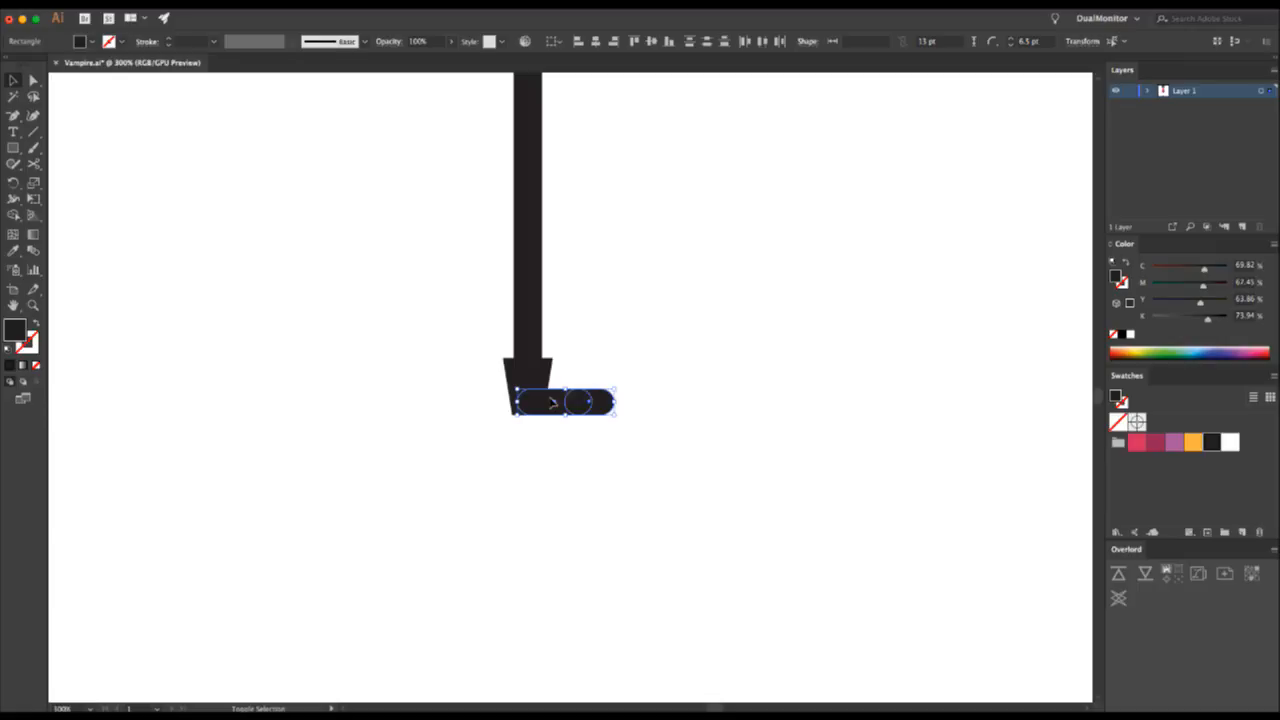
{"action": "left_click", "coordinate": [584, 426]}
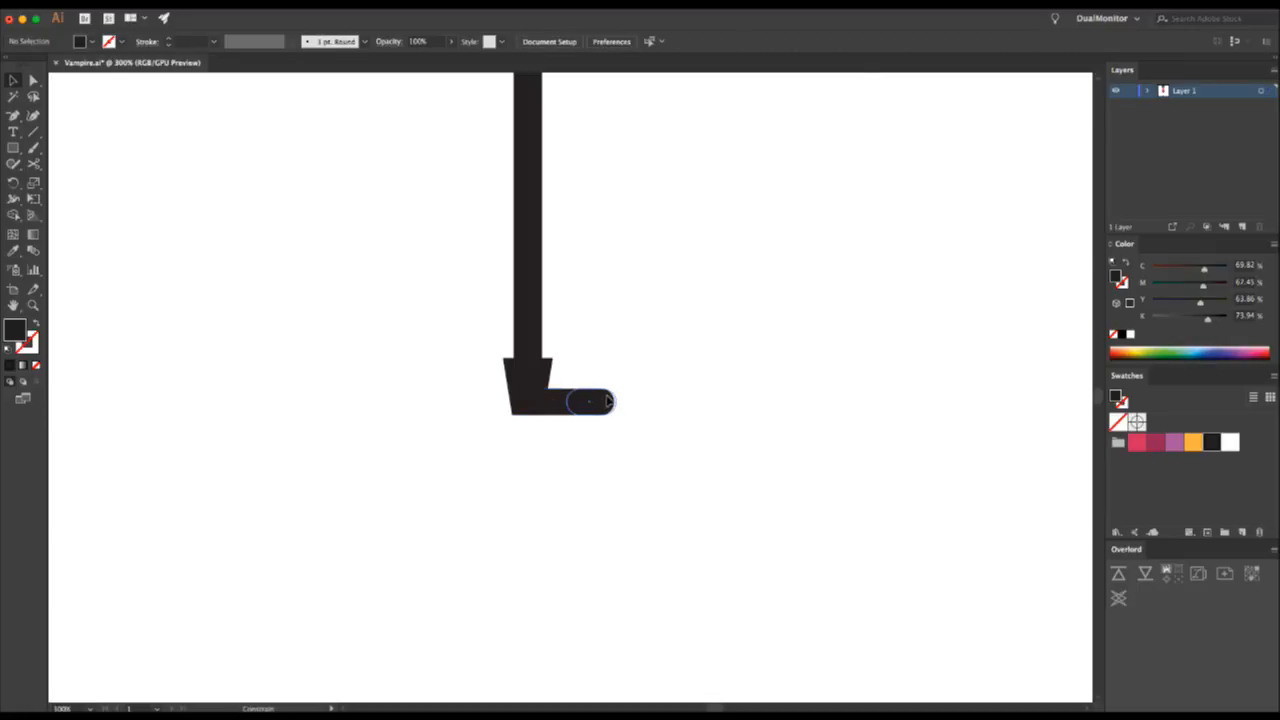
{"action": "left_click", "coordinate": [609, 404]}
{"action": "left_click", "coordinate": [640, 408]}
- Select the whole character and move it slightly down and left to center it on the artboard
{"action": "key", "text": "z"}
{"action": "left_click", "coordinate": [621, 343], "text": "alt"}
{"action": "left_click", "coordinate": [621, 343], "text": "alt"}
{"action": "left_click", "coordinate": [621, 343], "text": "alt"}
{"action": "left_click", "coordinate": [621, 343], "text": "alt"}
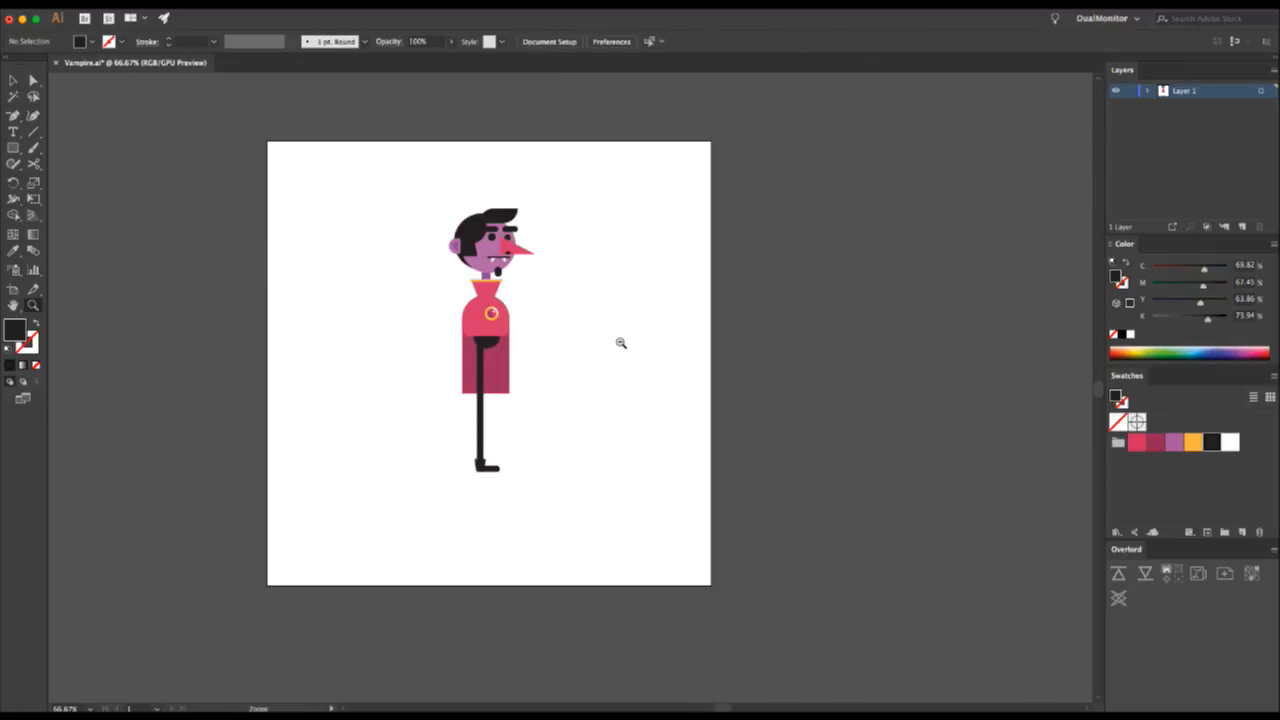
{"action": "left_click", "coordinate": [546, 428]}
{"action": "left_click", "coordinate": [530, 400], "text": "alt"}
{"action": "key", "text": "v"}
{"action": "key", "text": "super+a"}
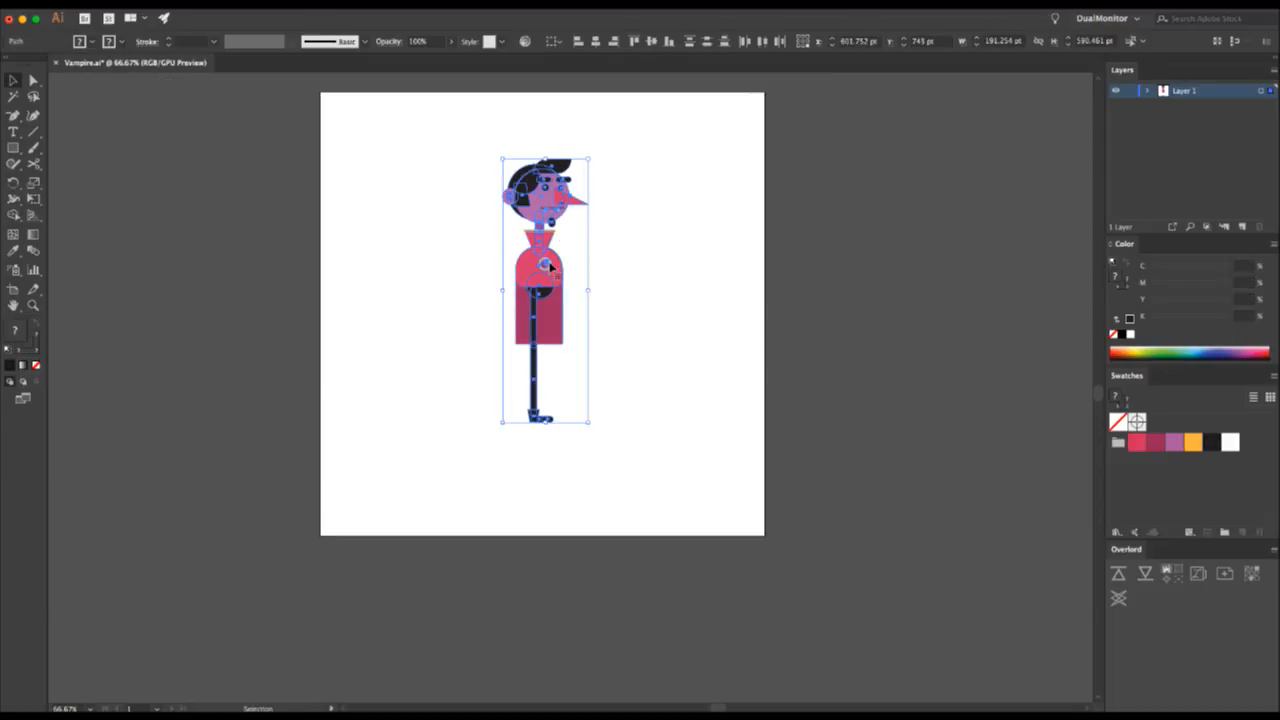
{"action": "left_click_drag", "start_coordinate": [549, 264], "coordinate": [537, 287]}
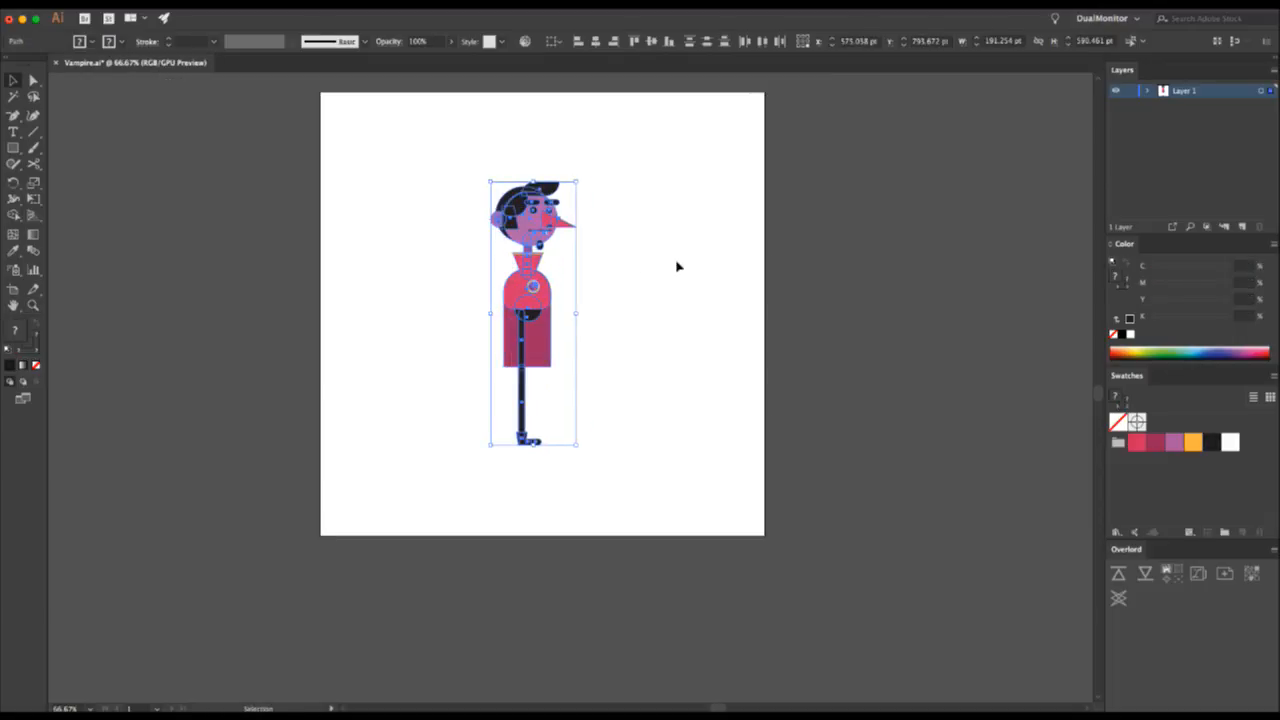
{"action": "left_click", "coordinate": [677, 266]}
- Lengthen the dark red lower body slightly by extending its bottom edge downward
{"action": "key", "text": "z"}
{"action": "left_click", "coordinate": [556, 358]}
{"action": "key", "text": "v"}
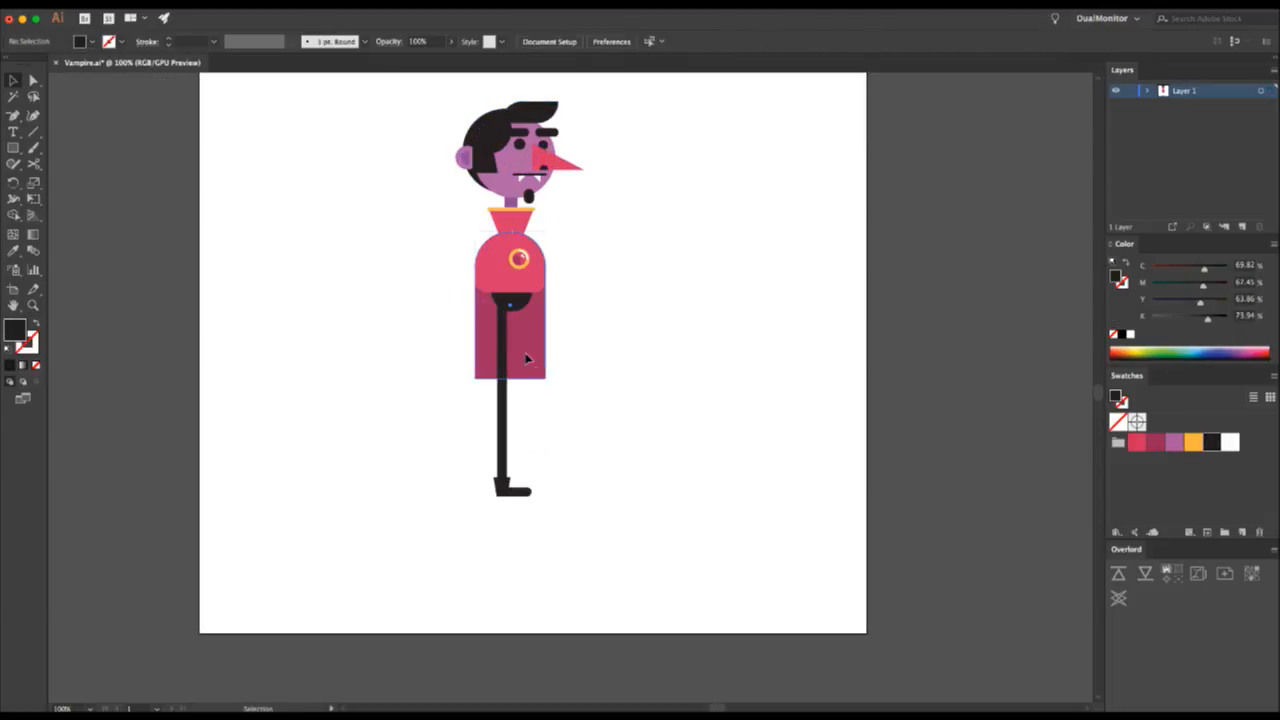
{"action": "left_click", "coordinate": [527, 359]}
{"action": "left_click_drag", "start_coordinate": [510, 378], "coordinate": [544, 508]}
{"action": "left_click", "coordinate": [680, 362]}
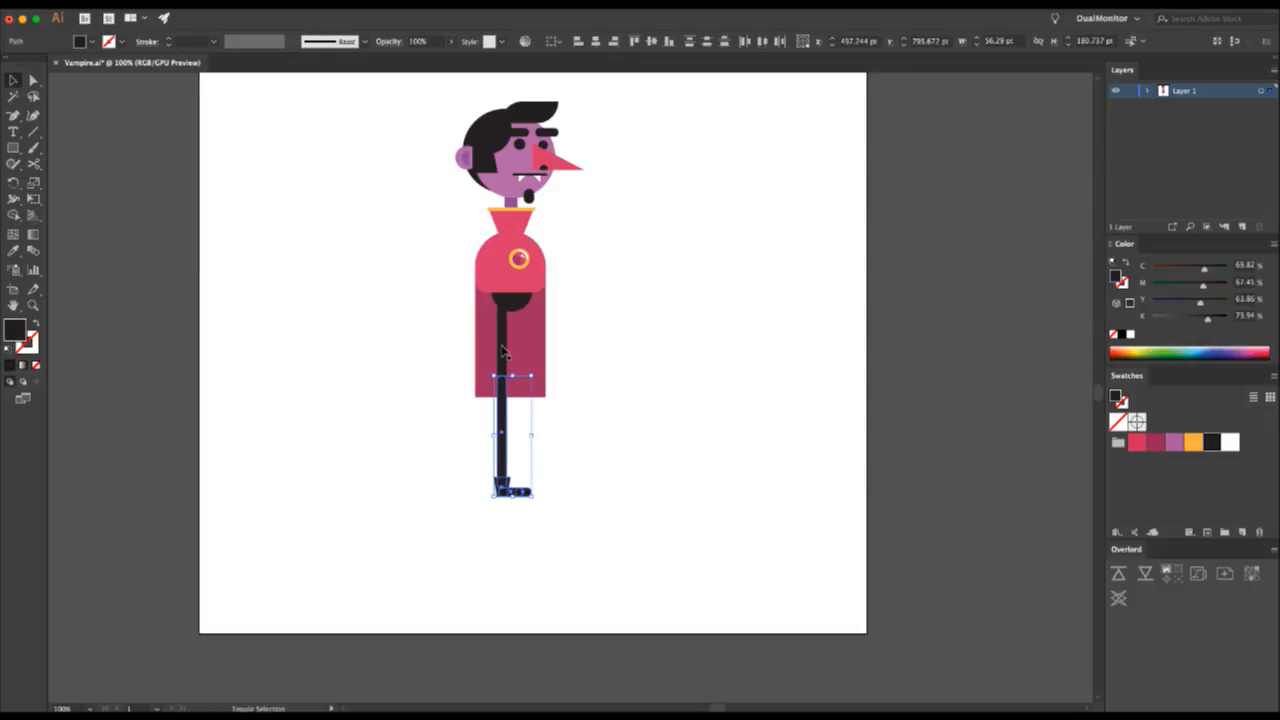
- Duplicate the complete leg with its boot and place the copy just to the right as the second leg
{"action": "left_click", "coordinate": [502, 347], "text": "shift"}
{"action": "left_click_drag", "start_coordinate": [502, 349], "coordinate": [520, 347]}
{"action": "left_click", "coordinate": [581, 359]}
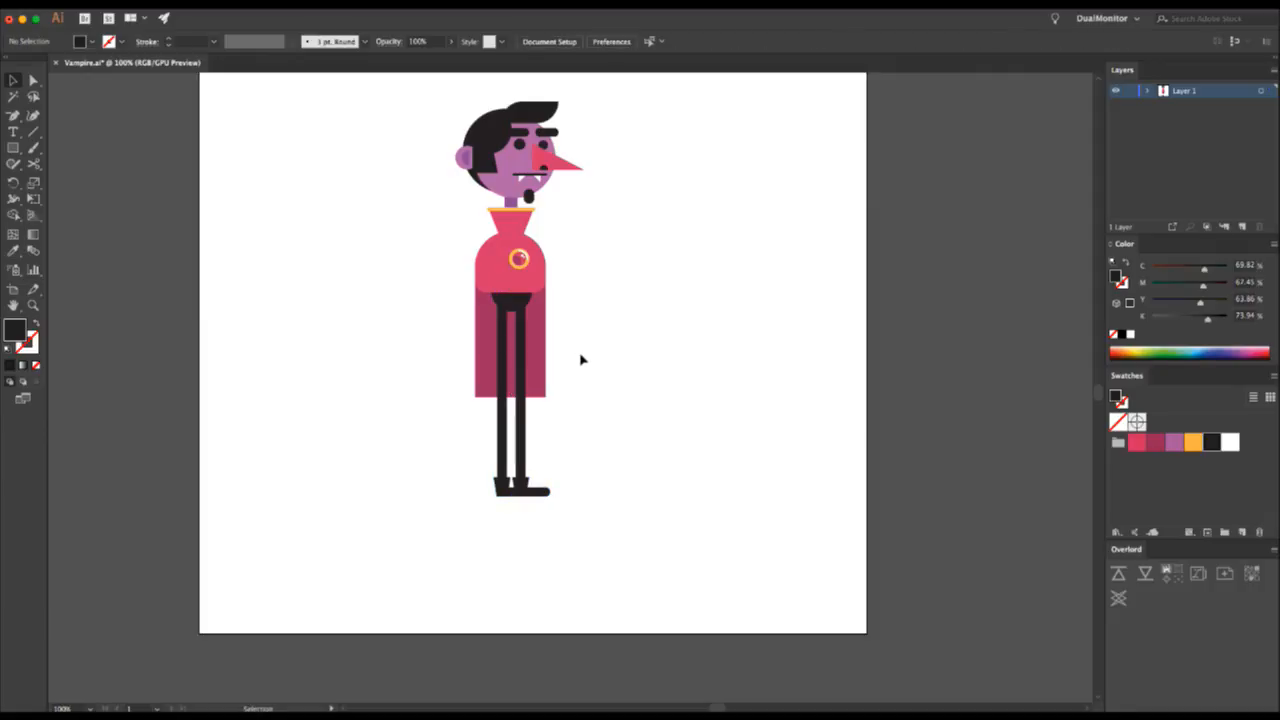
{"action": "left_click", "coordinate": [520, 334]}
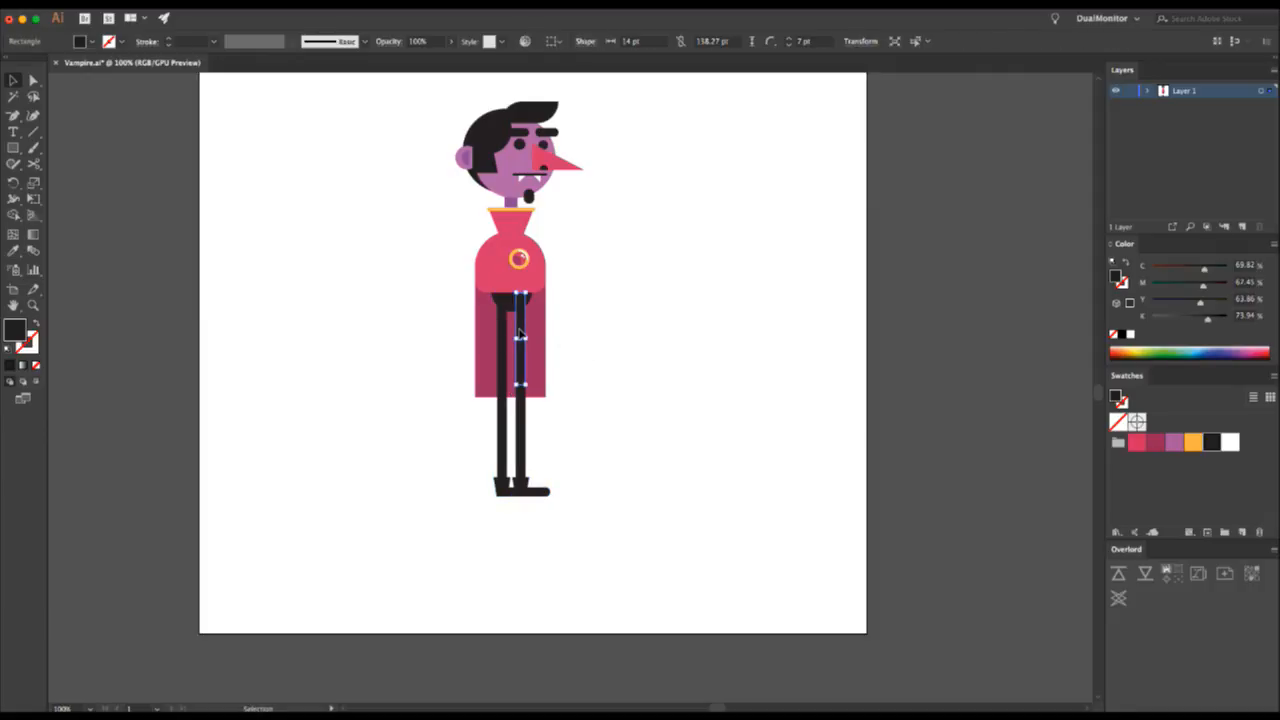
{"action": "left_click", "coordinate": [708, 370]}
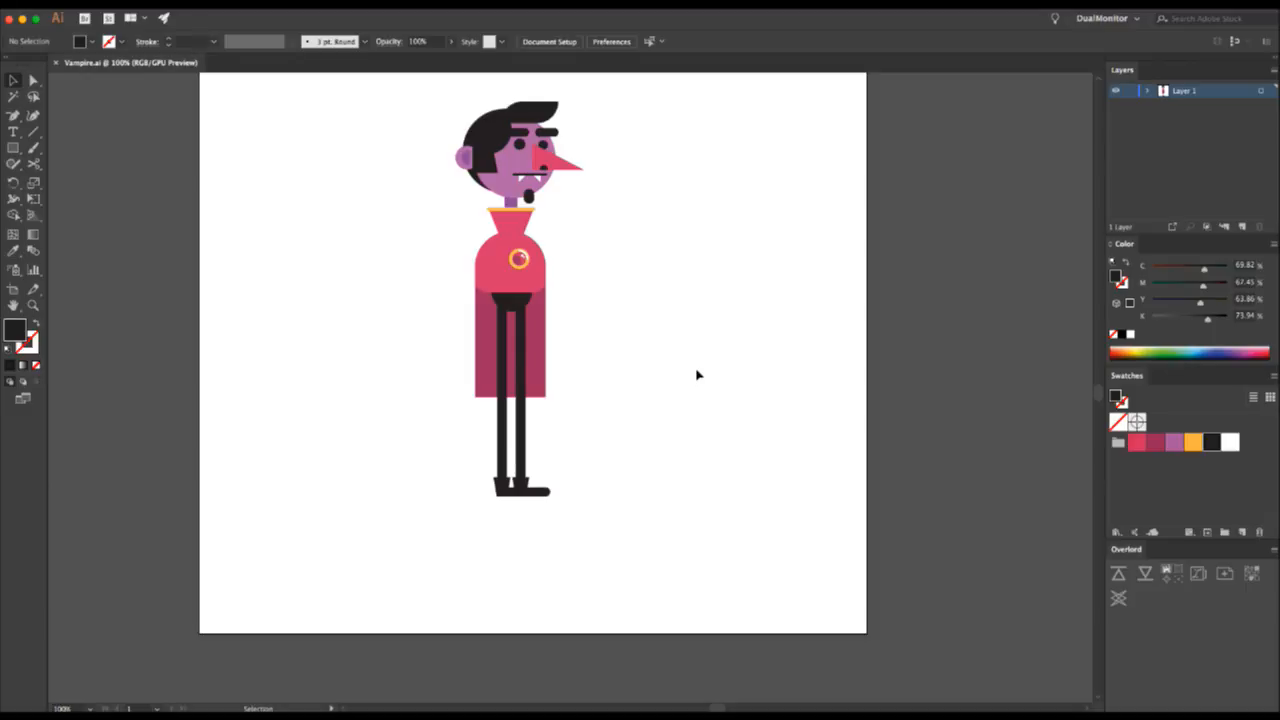
- Draw a narrow vertical arm bar about 17 × 109 pt down from the chest's left side, using the chest's red fill
{"action": "key", "text": "z"}
{"action": "left_click", "coordinate": [568, 310]}
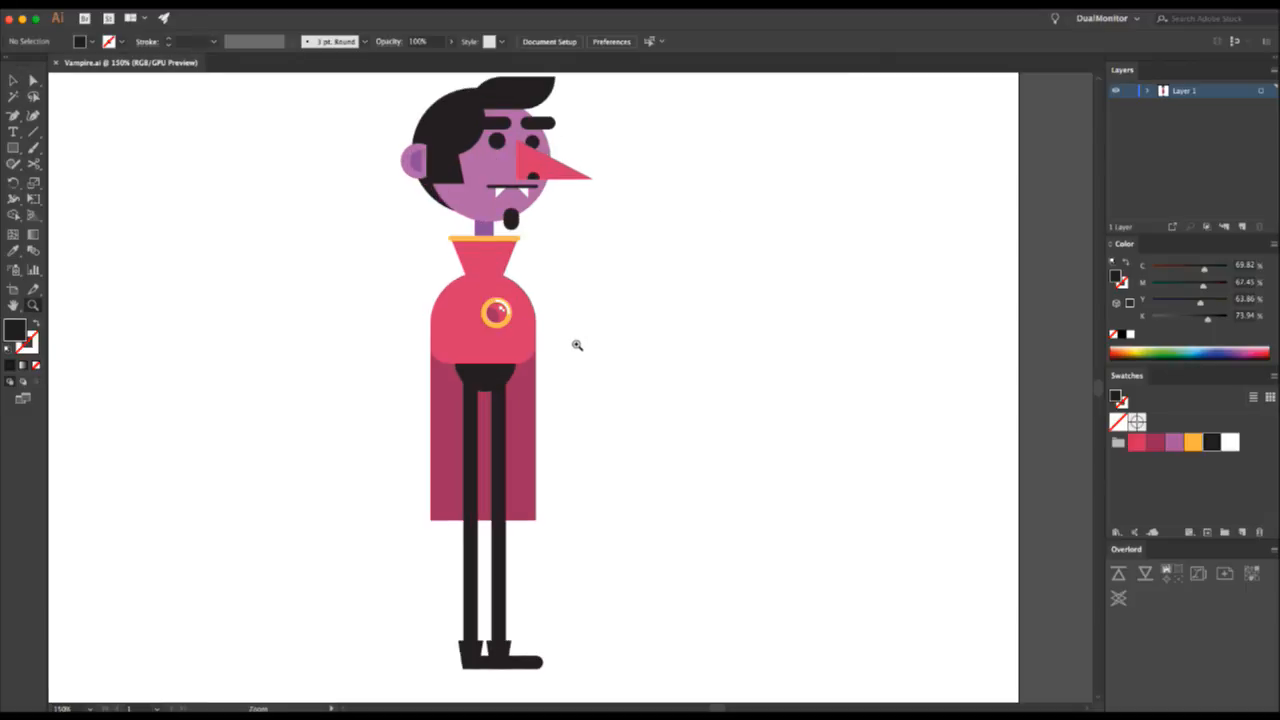
{"action": "key", "text": "v"}
{"action": "left_click", "coordinate": [467, 328]}
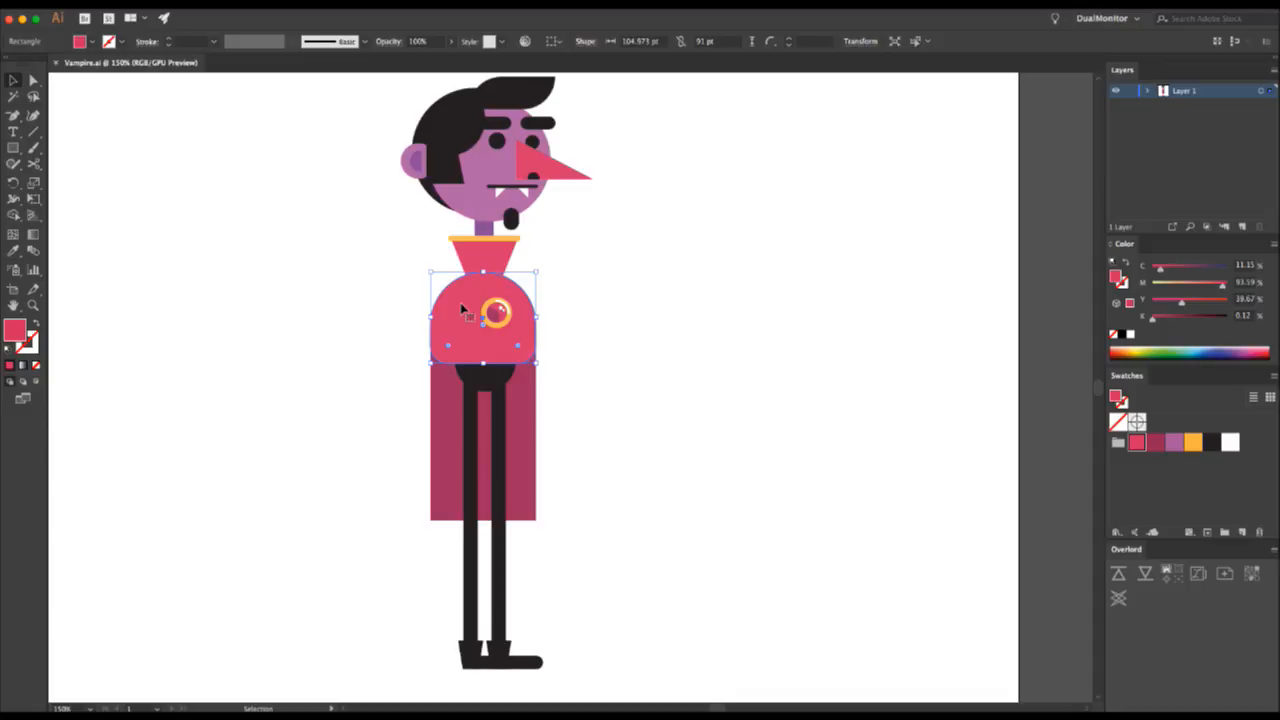
{"action": "key", "text": "m"}
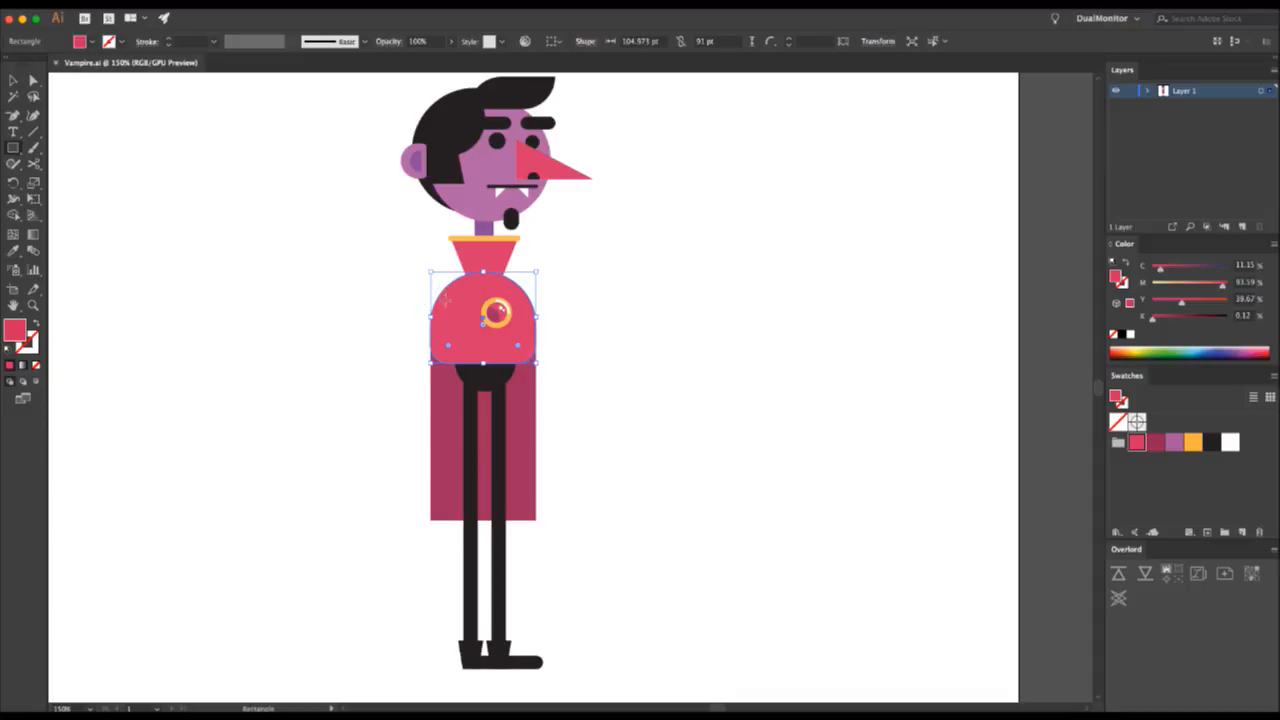
{"action": "left_click_drag", "start_coordinate": [442, 299], "coordinate": [435, 331]}
- Fully round the ends of the red arm bar with a corner radius of about 8.3 pt
{"action": "key", "text": "a"}
{"action": "key", "text": "v"}
{"action": "left_click", "coordinate": [559, 333]}
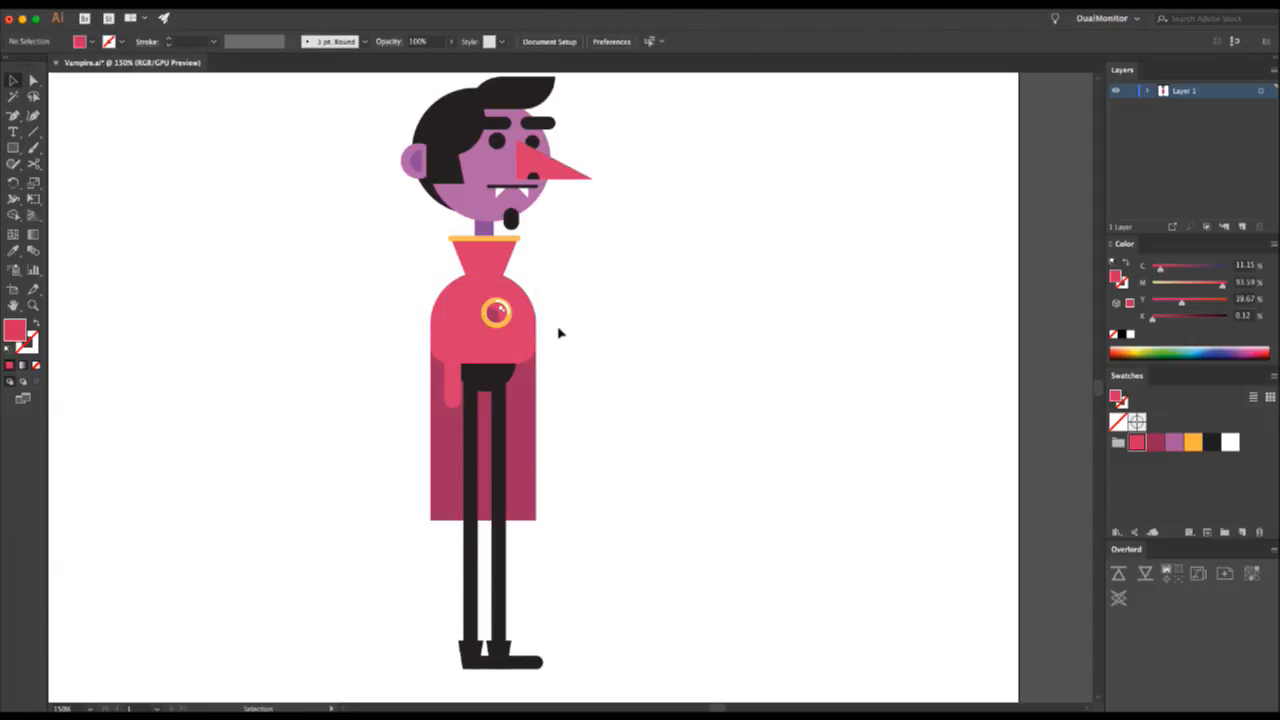
{"action": "left_click", "coordinate": [457, 376]}
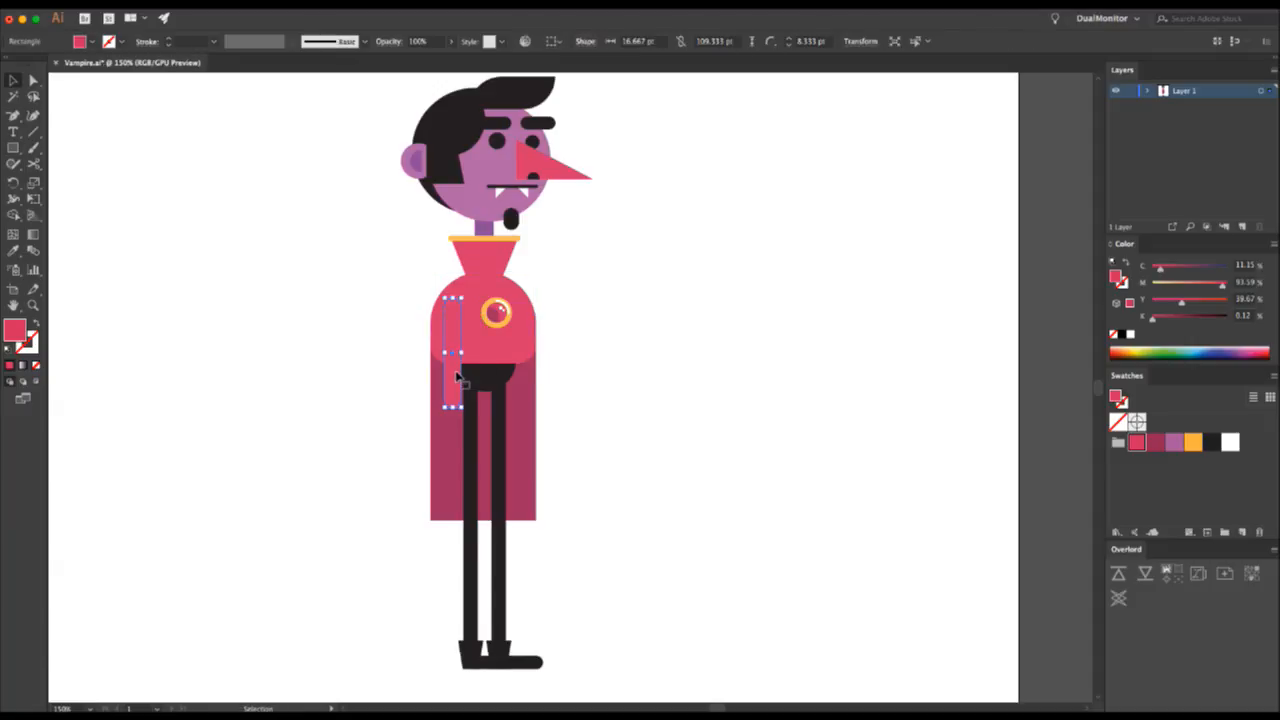
- Duplicate the rounded red arm bar straight down as the forearm, overlapping the end of the upper arm
{"action": "left_click_drag", "start_coordinate": [457, 376], "coordinate": [451, 414]}
{"action": "left_click_drag", "start_coordinate": [451, 418], "coordinate": [454, 362]}
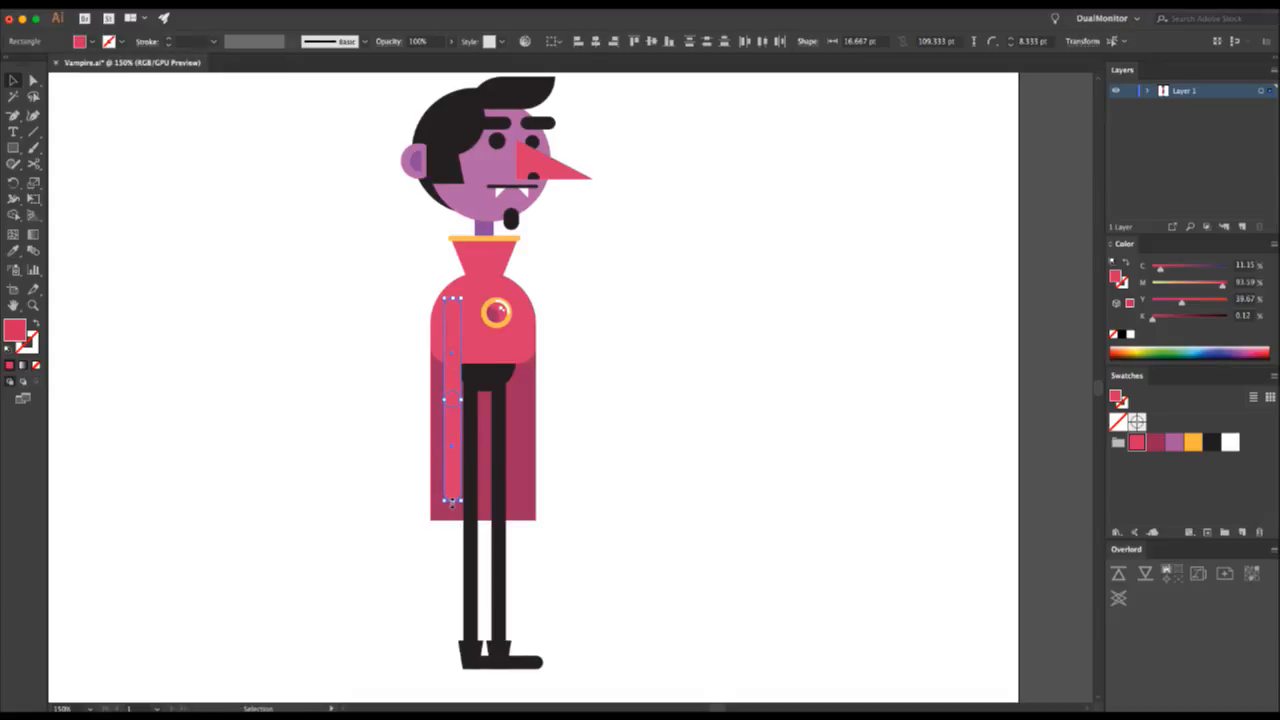
{"action": "left_click", "coordinate": [372, 457]}
{"action": "left_click", "coordinate": [459, 367]}
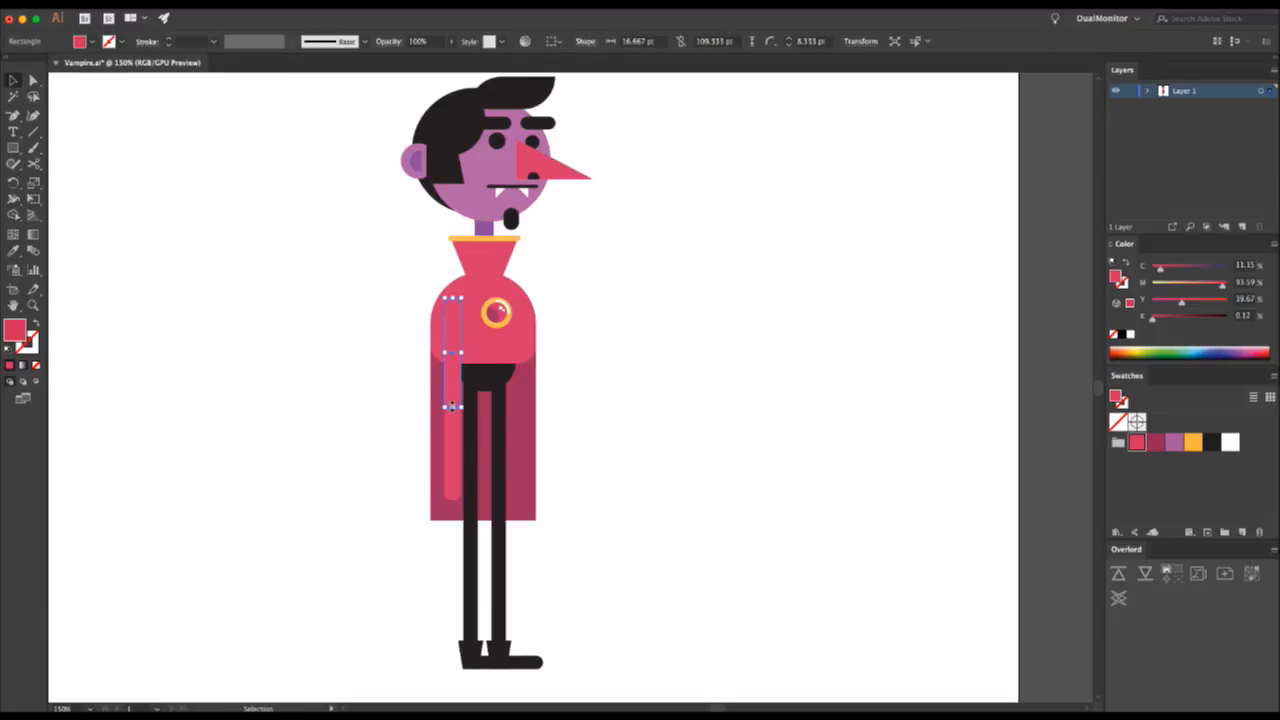
{"action": "left_click_drag", "start_coordinate": [452, 407], "coordinate": [460, 340]}
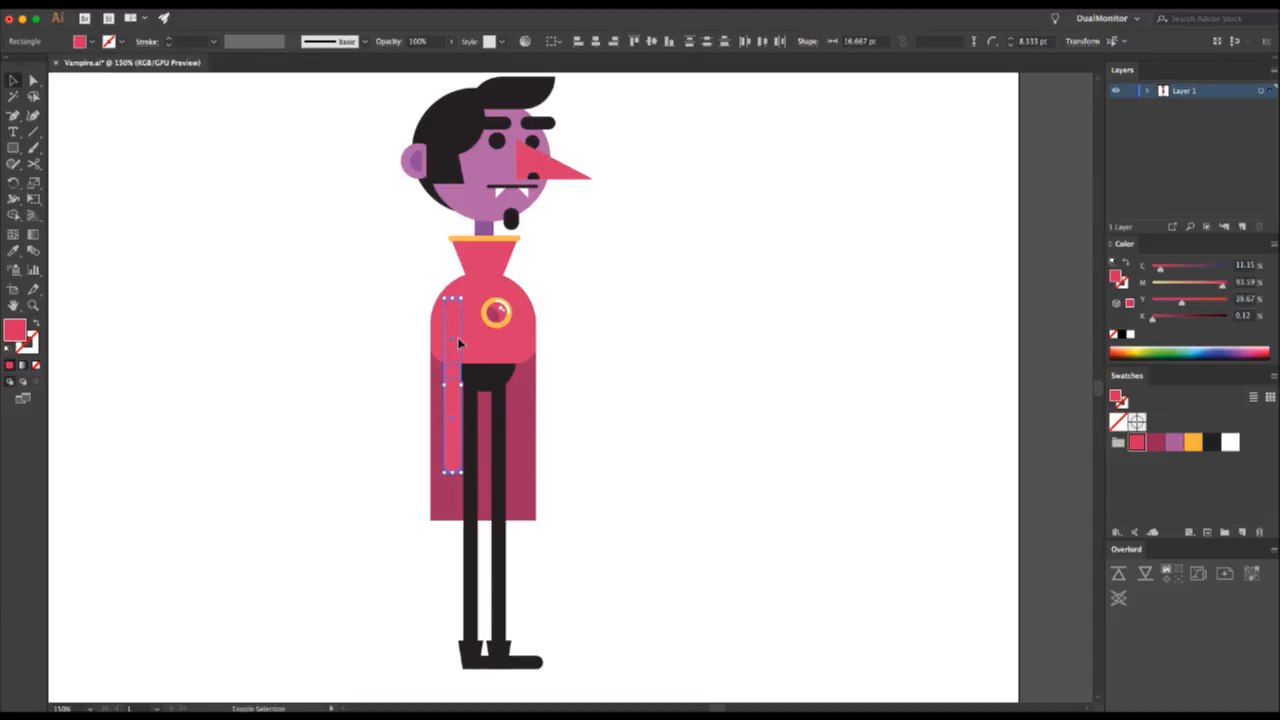
{"action": "left_click", "coordinate": [601, 337]}
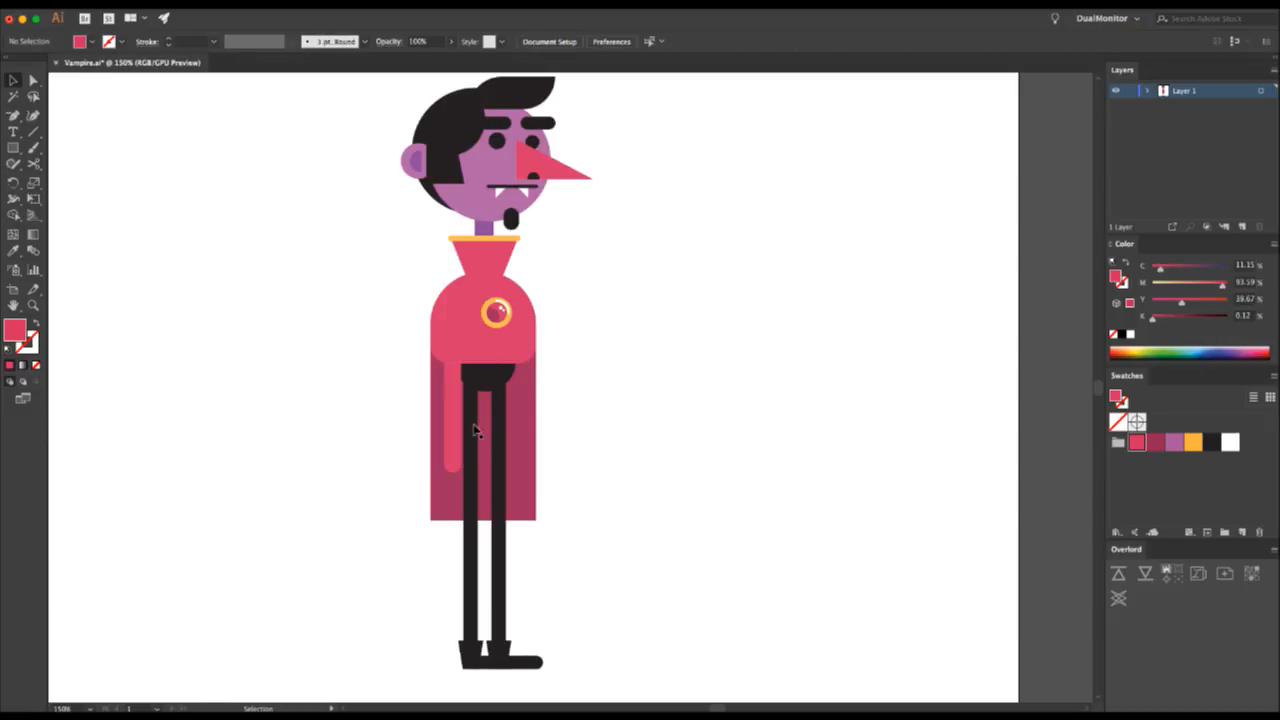
- Draw a hand circle about 35 pt in diameter at the forearm's lower end, filled with the head's light purple
{"action": "key", "text": "l"}
{"action": "left_click_drag", "start_coordinate": [438, 455], "coordinate": [474, 488]}
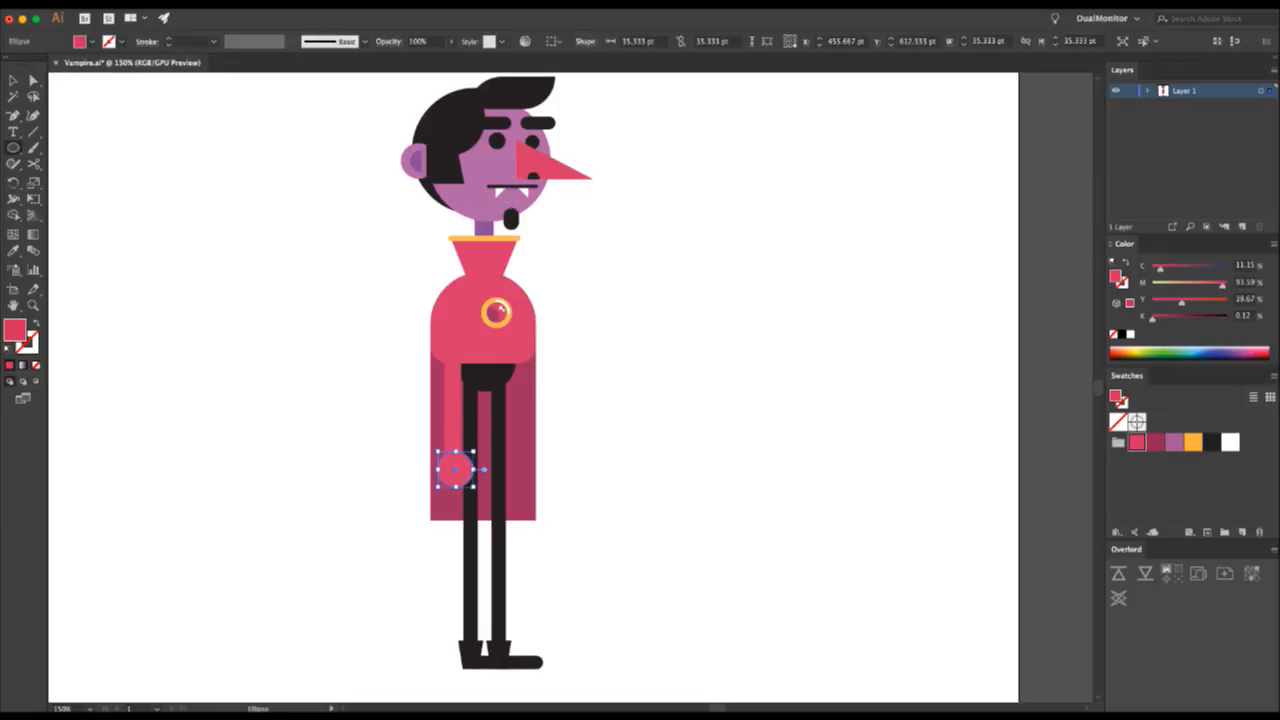
{"action": "key", "text": "i"}
{"action": "left_click", "coordinate": [484, 178]}
- Save the neck's darker purple fill as a new colour swatch beside the light purple one
{"action": "key", "text": "v"}
{"action": "left_click", "coordinate": [488, 223]}
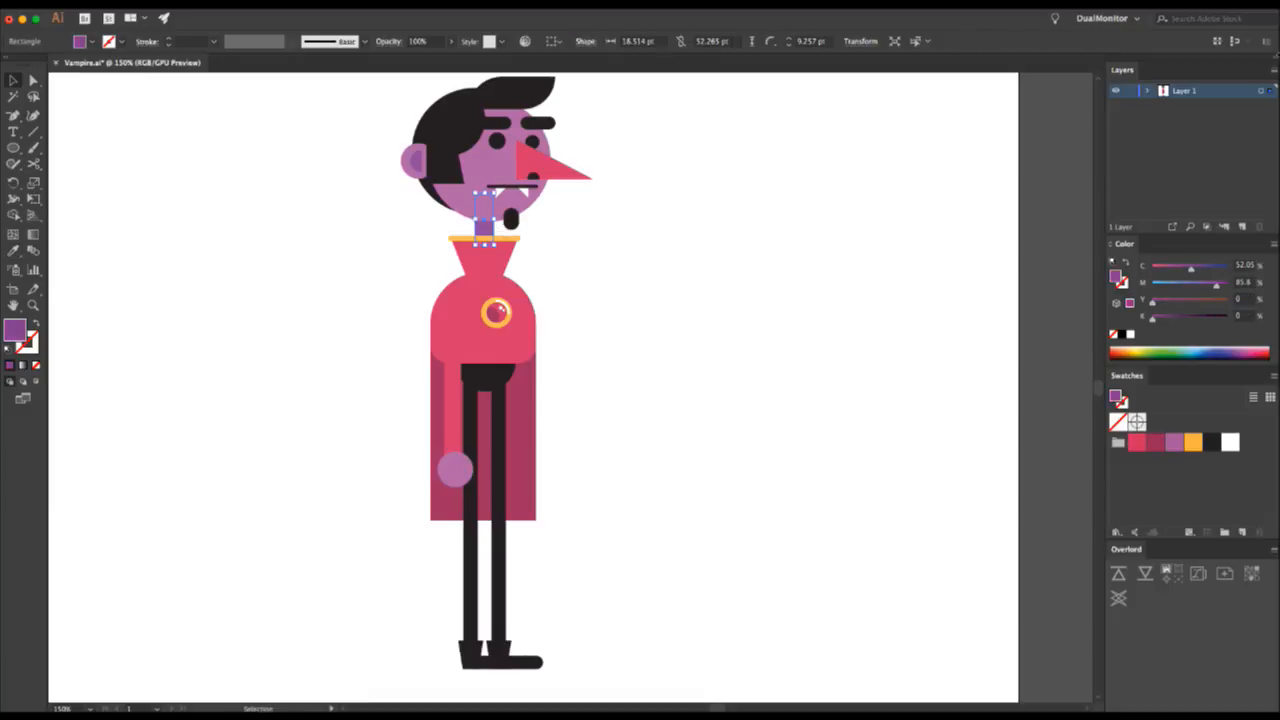
{"action": "left_click_drag", "start_coordinate": [1117, 277], "coordinate": [1192, 442]}
{"action": "key", "text": "c"}
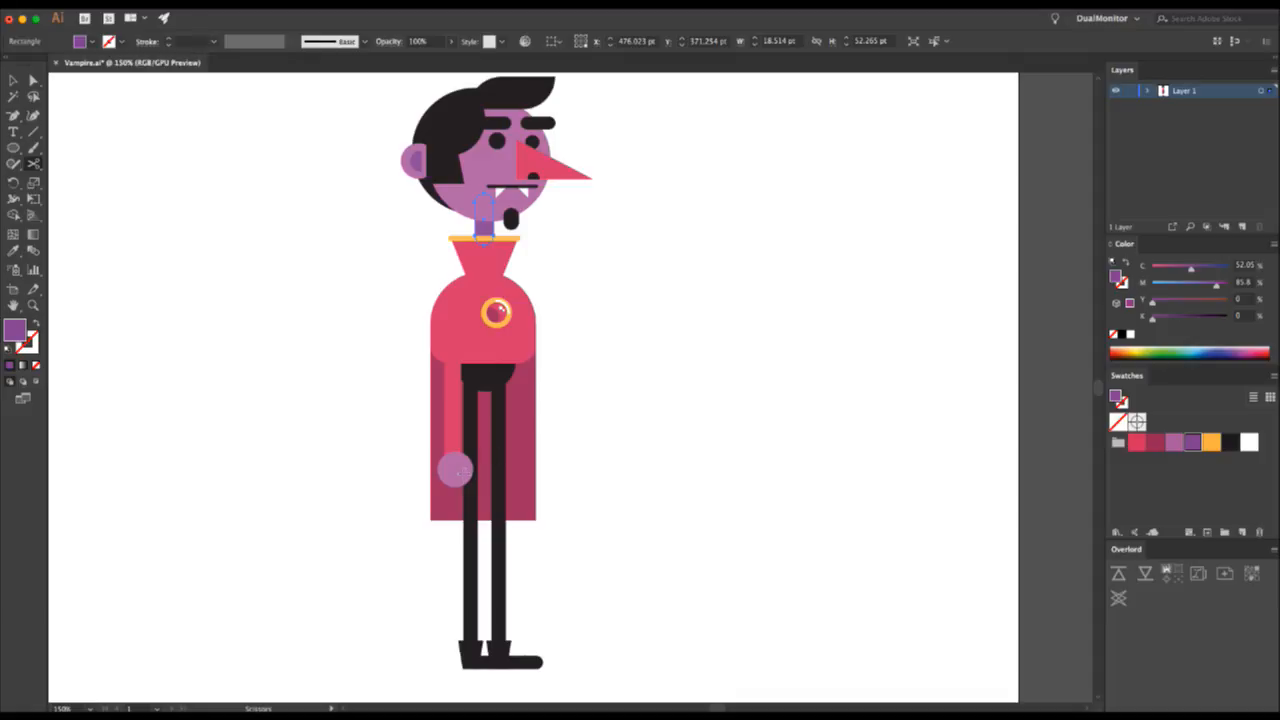
- Align the horizontal centres of the upper arm, forearm and purple hand circle
{"action": "key", "text": "v"}
{"action": "left_click", "coordinate": [459, 431]}
{"action": "left_click", "coordinate": [456, 334], "text": "shift"}
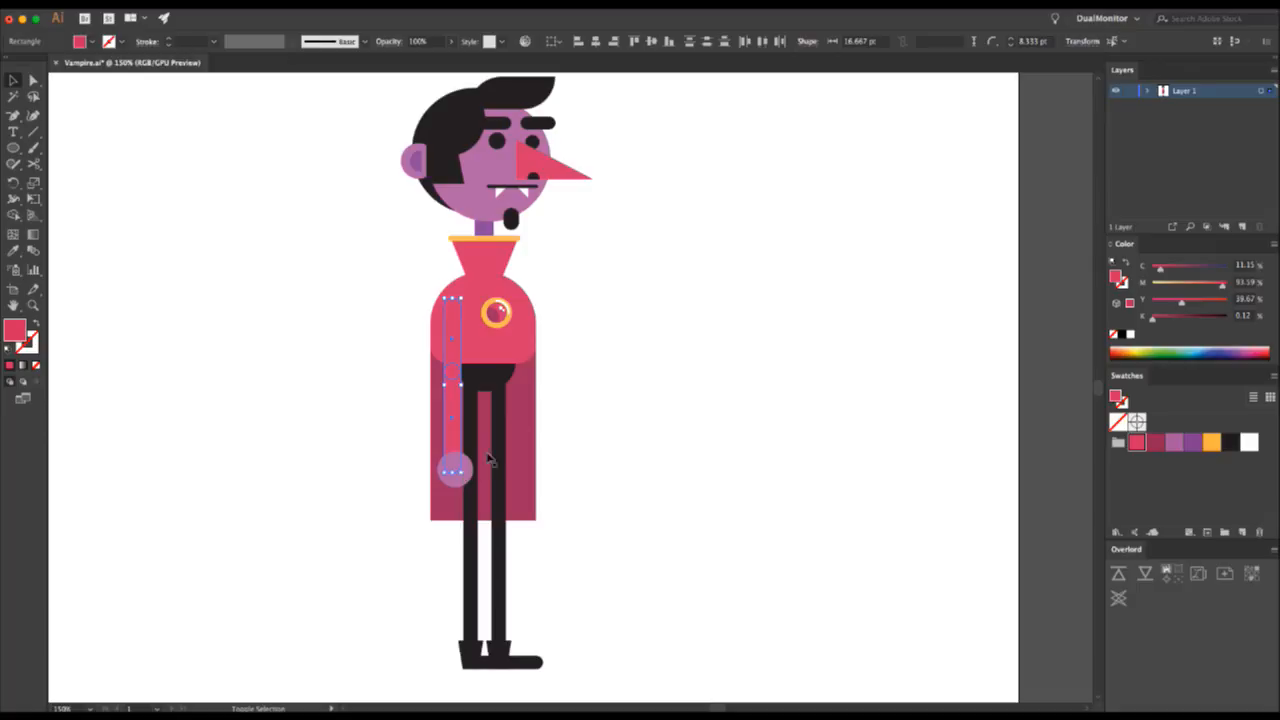
{"action": "left_click", "coordinate": [459, 480], "text": "shift"}
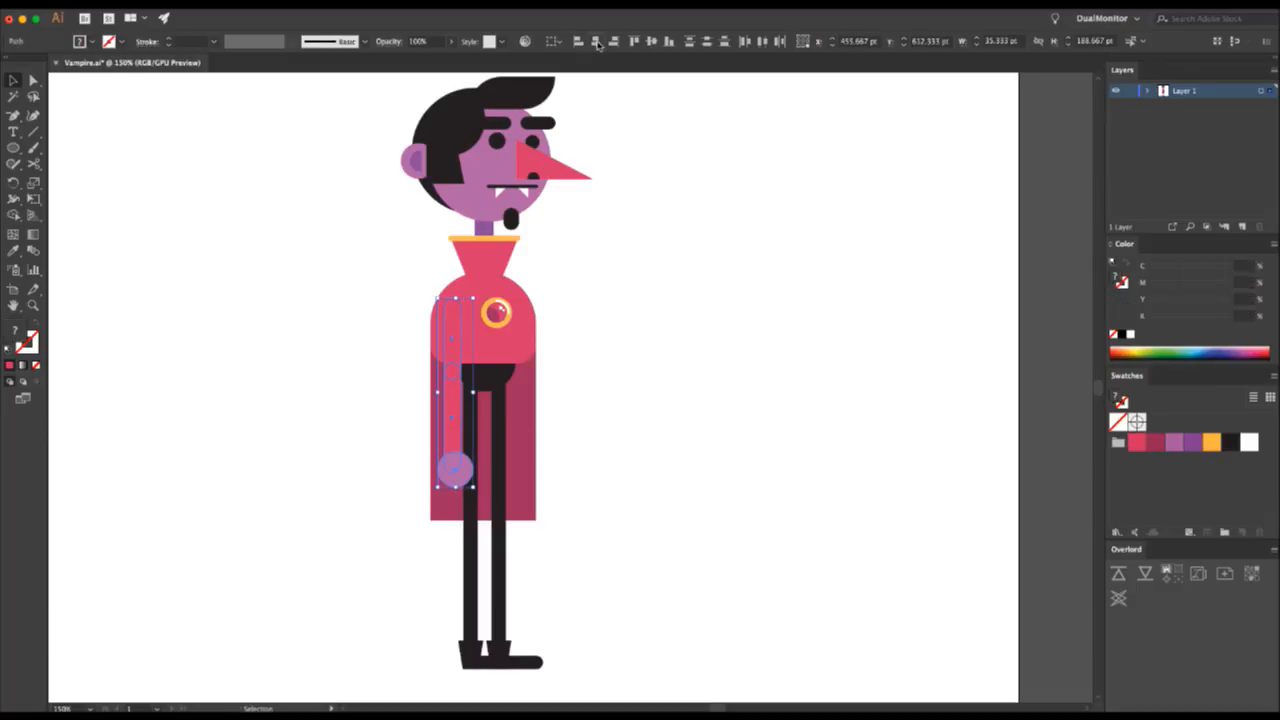
{"action": "left_click", "coordinate": [596, 42]}
{"action": "left_click", "coordinate": [644, 279]}
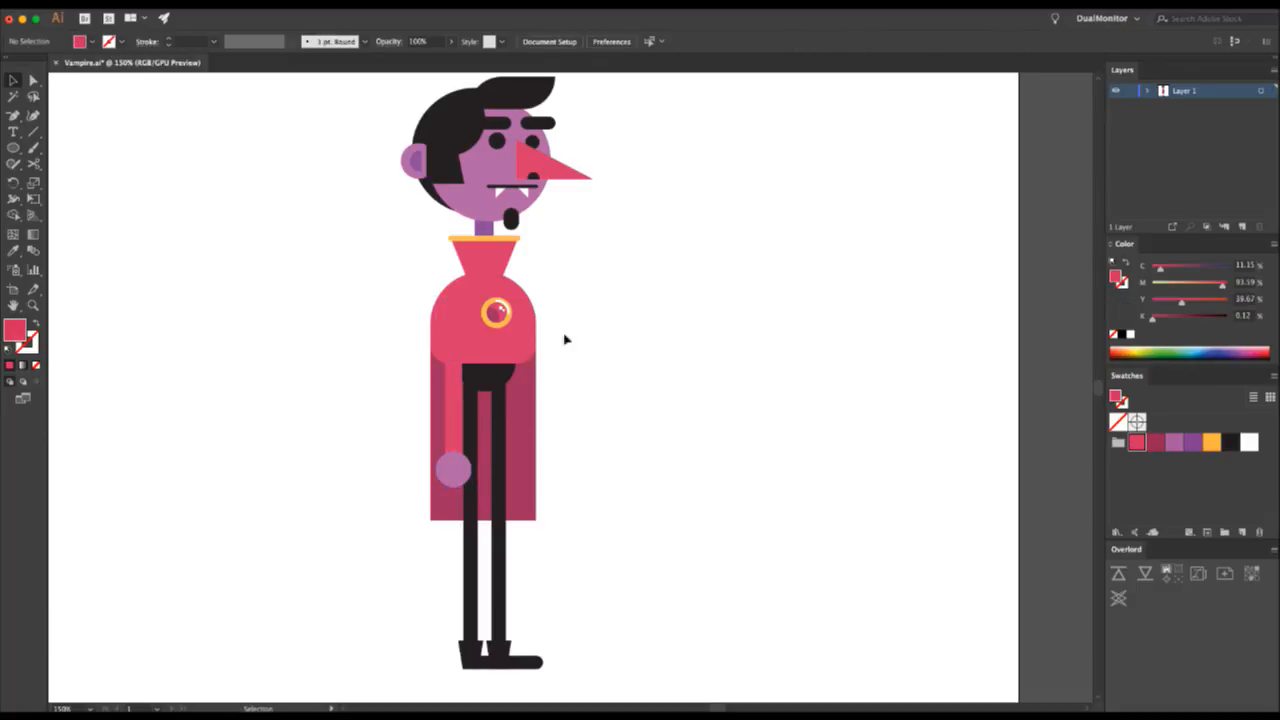
{"action": "left_click", "coordinate": [461, 399]}
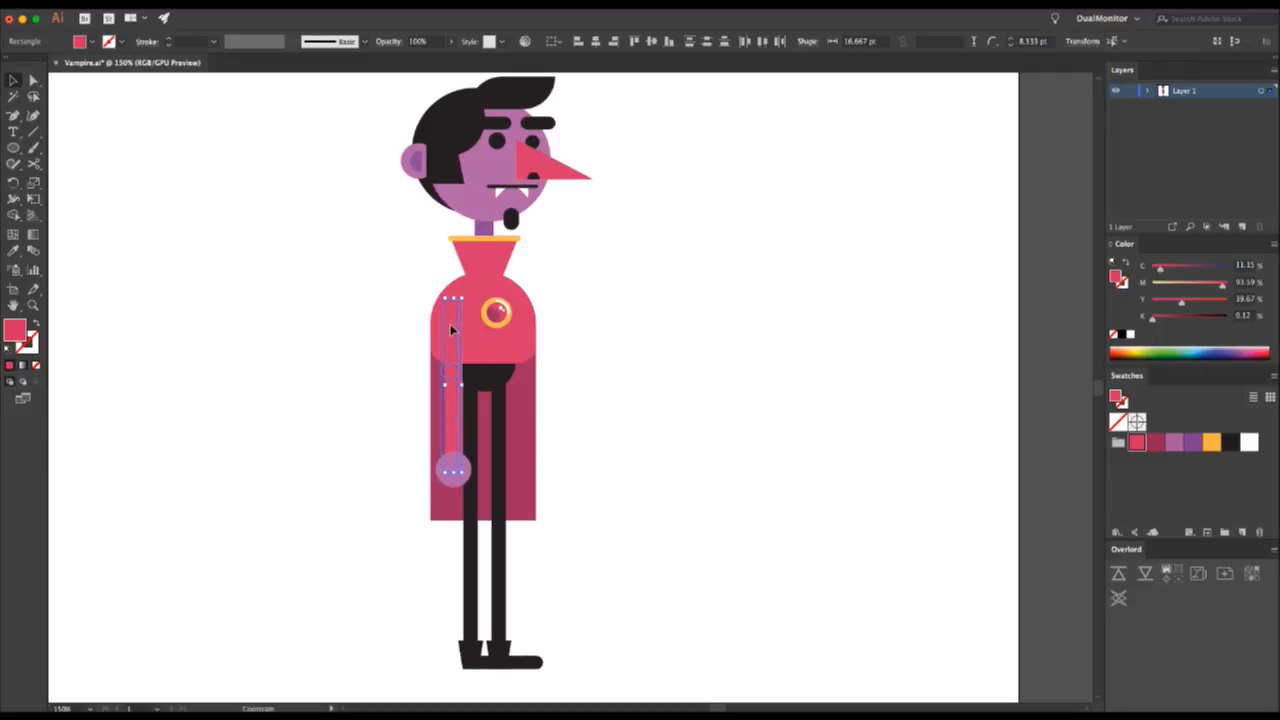
{"action": "left_click", "coordinate": [456, 478], "text": "shift"}
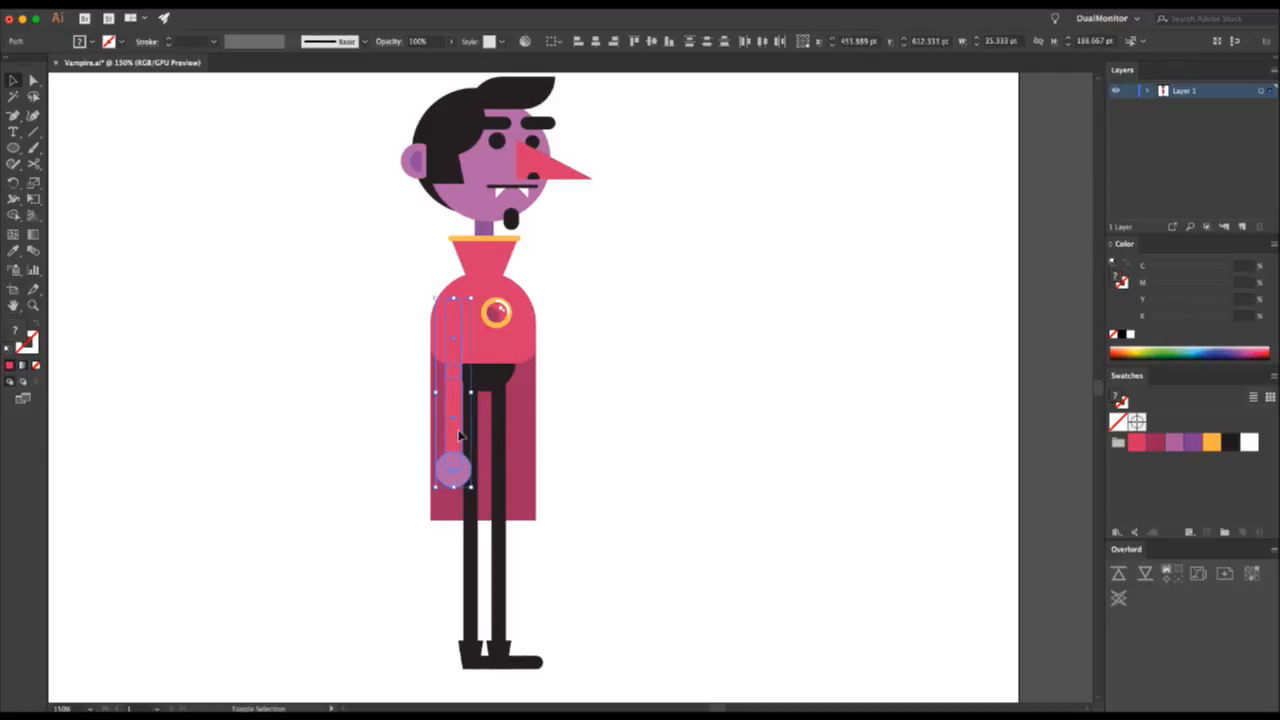
{"action": "left_click", "coordinate": [631, 398]}
- Draw a red cuff rectangle about 28 × 31 pt over the forearm's lower end, overlapping the hand
{"action": "key", "text": "z"}
{"action": "left_click", "coordinate": [477, 417]}
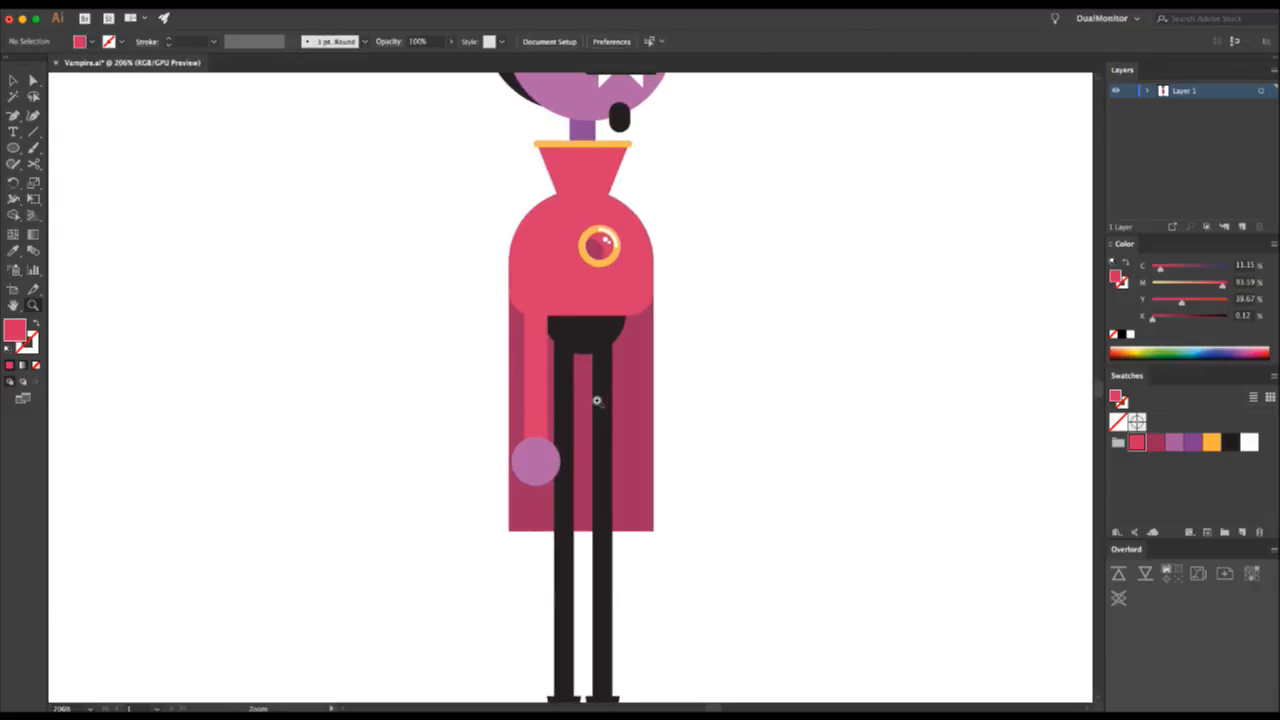
{"action": "left_click", "coordinate": [592, 400]}
{"action": "key", "text": "v"}
{"action": "left_click", "coordinate": [477, 407]}
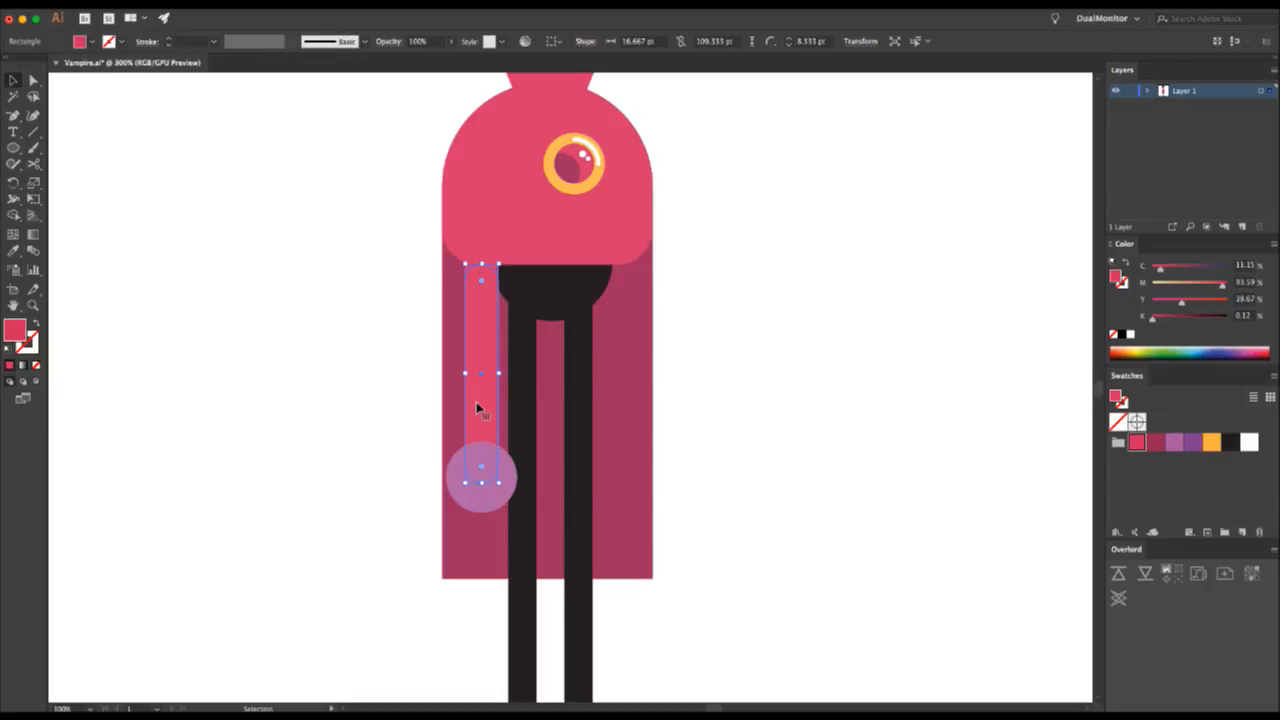
{"action": "key", "text": "m"}
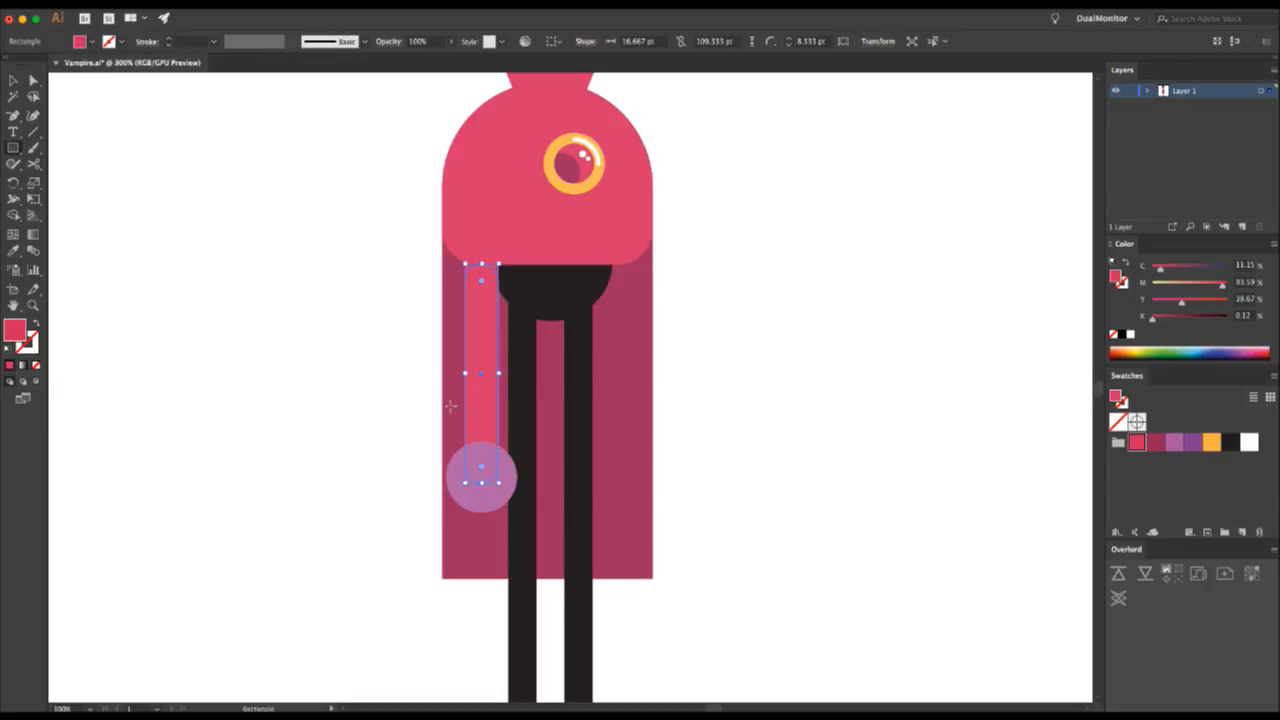
{"action": "left_click_drag", "start_coordinate": [451, 405], "coordinate": [507, 463]}
{"action": "key", "text": "v"}
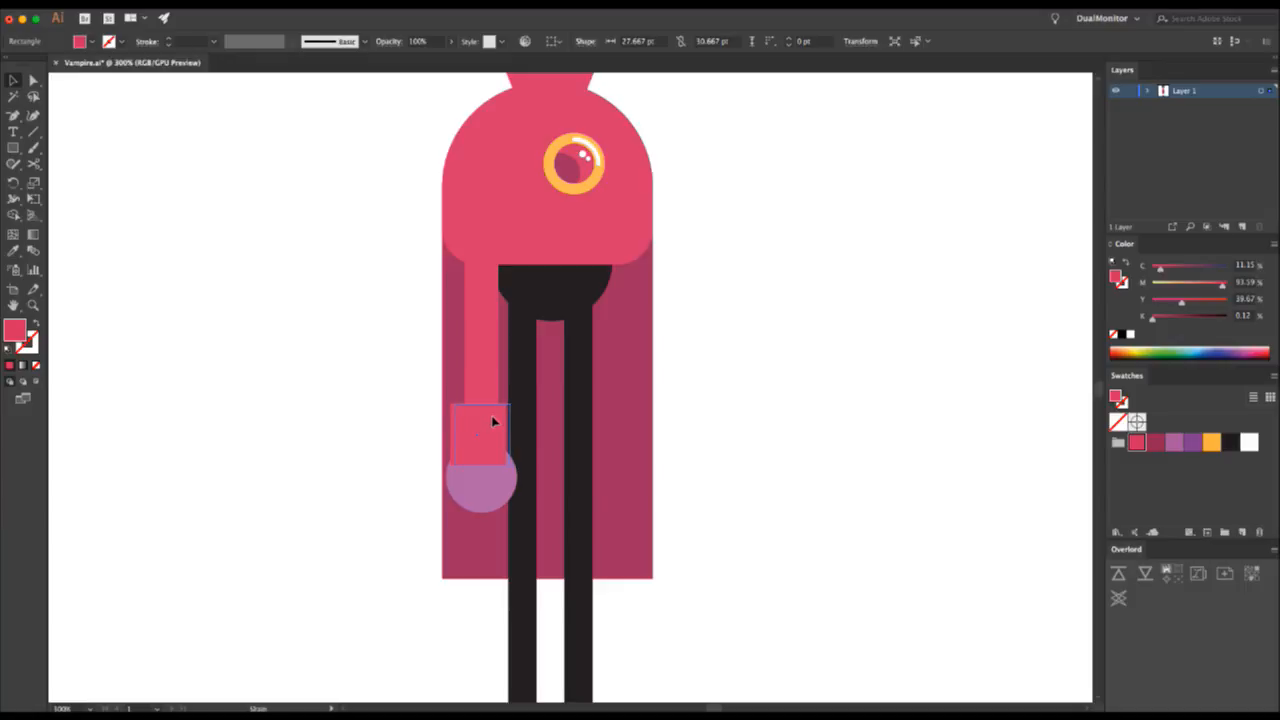
- Centre the red cuff rectangle horizontally with the arm bars and the hand
{"action": "left_click", "coordinate": [493, 420]}
{"action": "left_click", "coordinate": [491, 263], "text": "shift"}
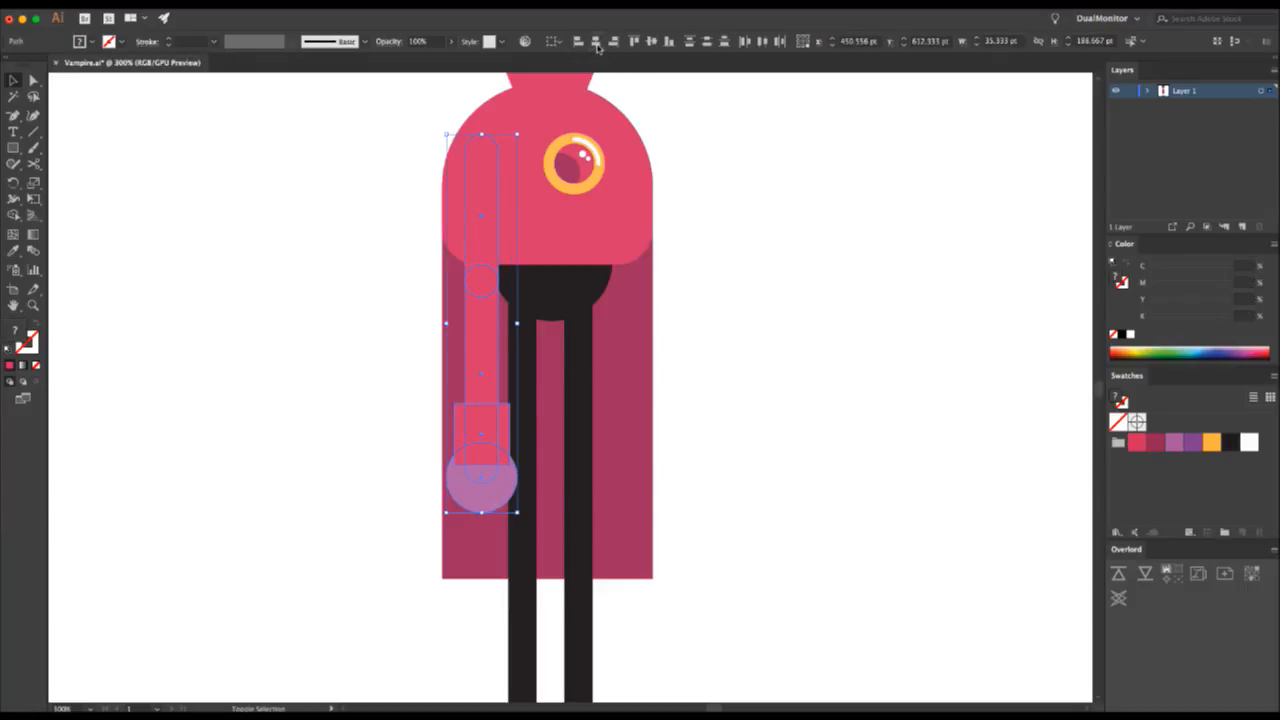
{"action": "left_click", "coordinate": [723, 317]}
- Flare the cuff's top edge symmetrically into a trapezoid about 46 pt wide using Free Transform's perspective distortion
{"action": "left_click", "coordinate": [468, 447]}
{"action": "key", "text": "a"}
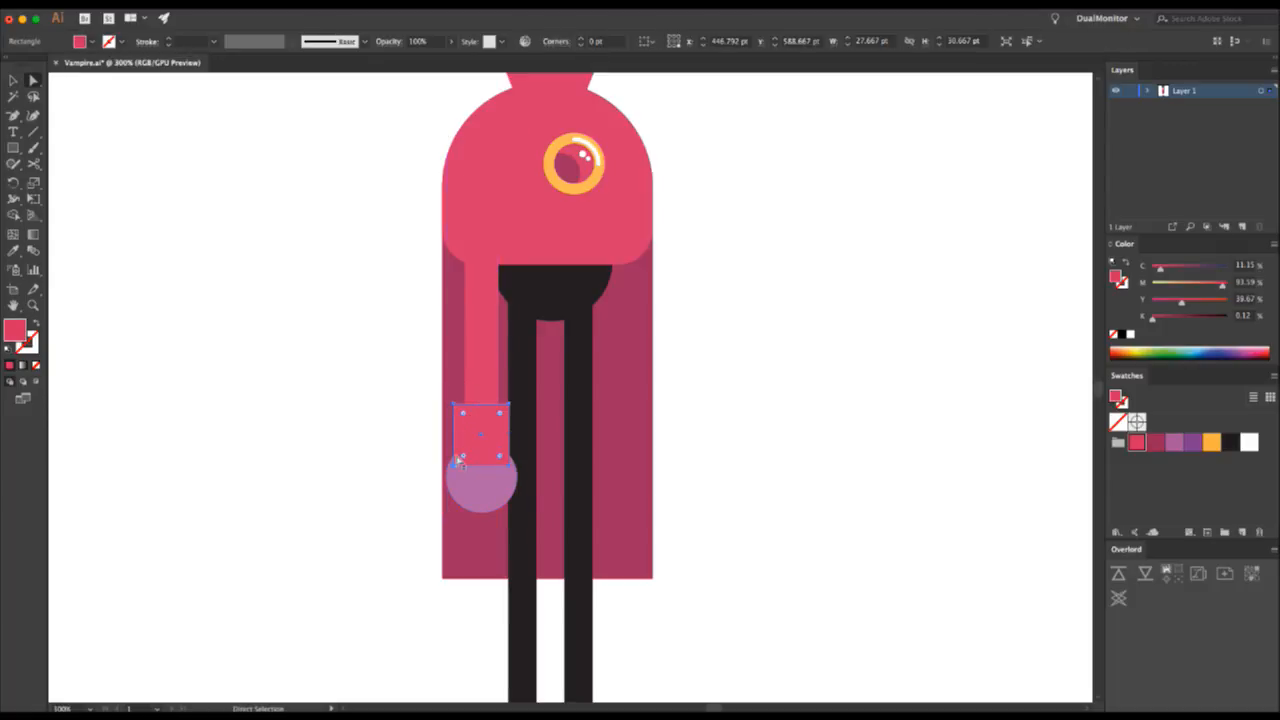
{"action": "left_click", "coordinate": [454, 404]}
{"action": "left_click", "coordinate": [501, 410], "text": "shift"}
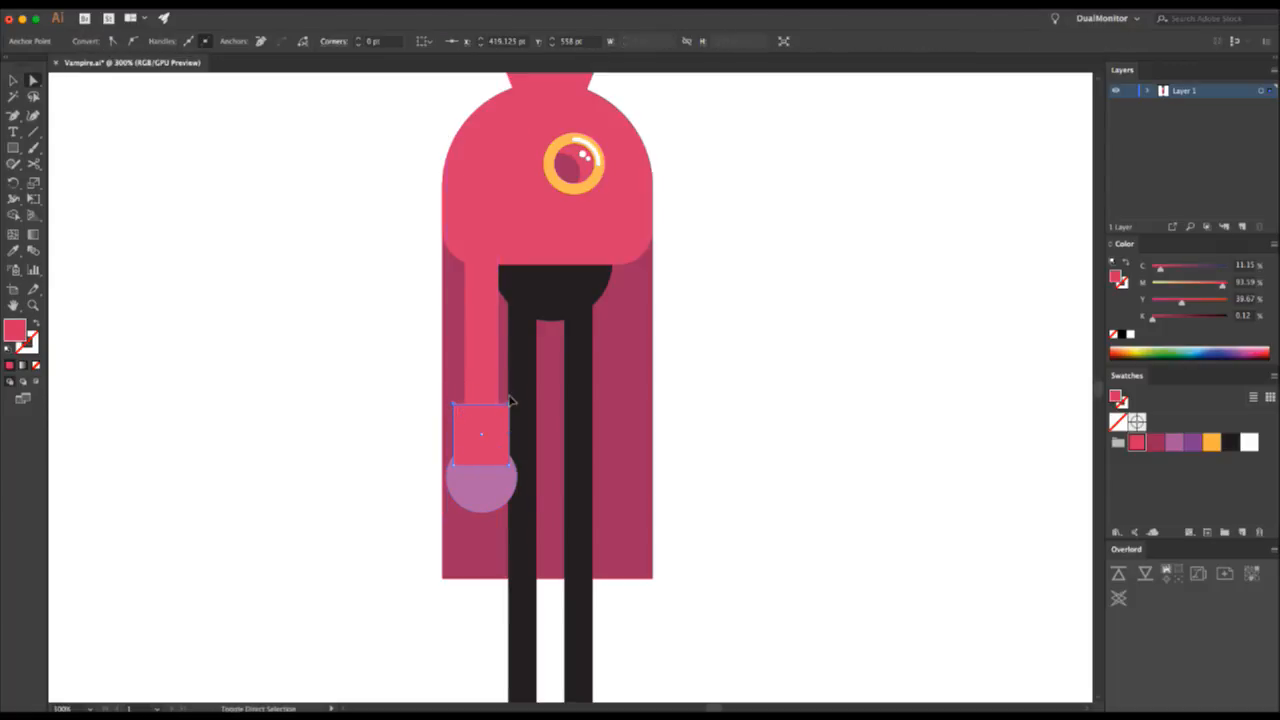
{"action": "key", "text": "e"}
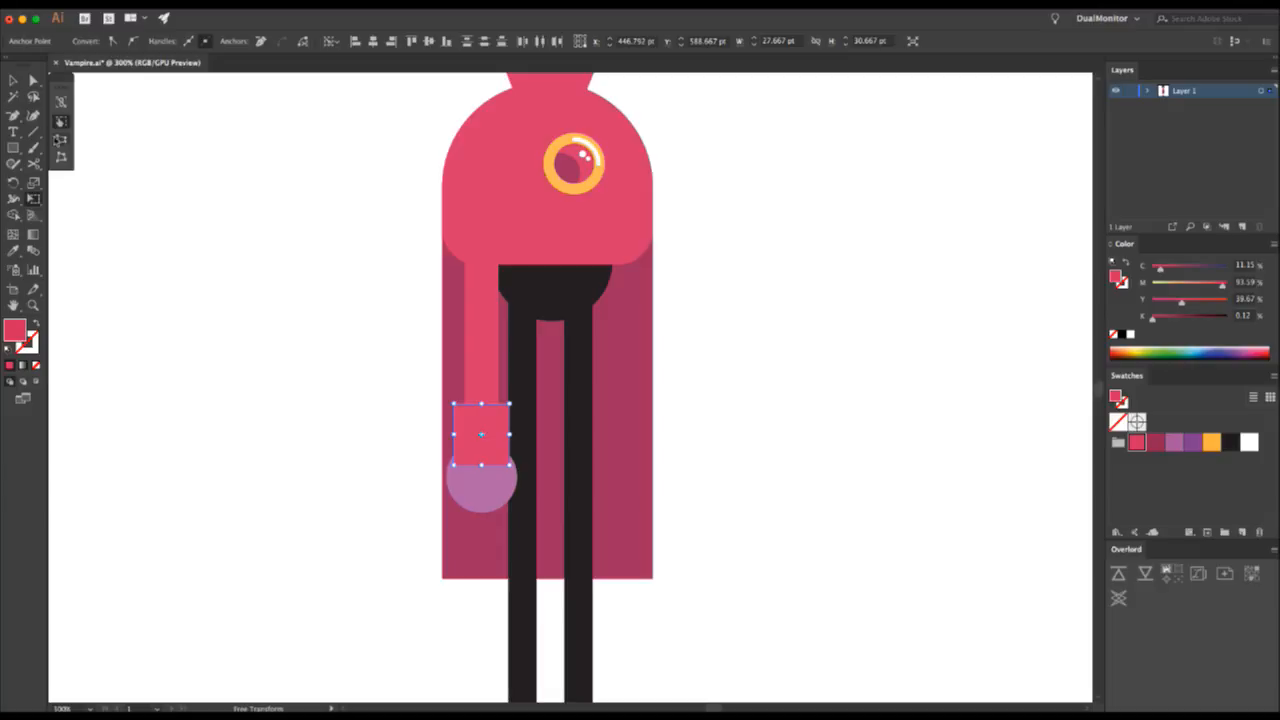
{"action": "left_click_drag", "start_coordinate": [455, 398], "coordinate": [437, 403]}
{"action": "key", "text": "v"}
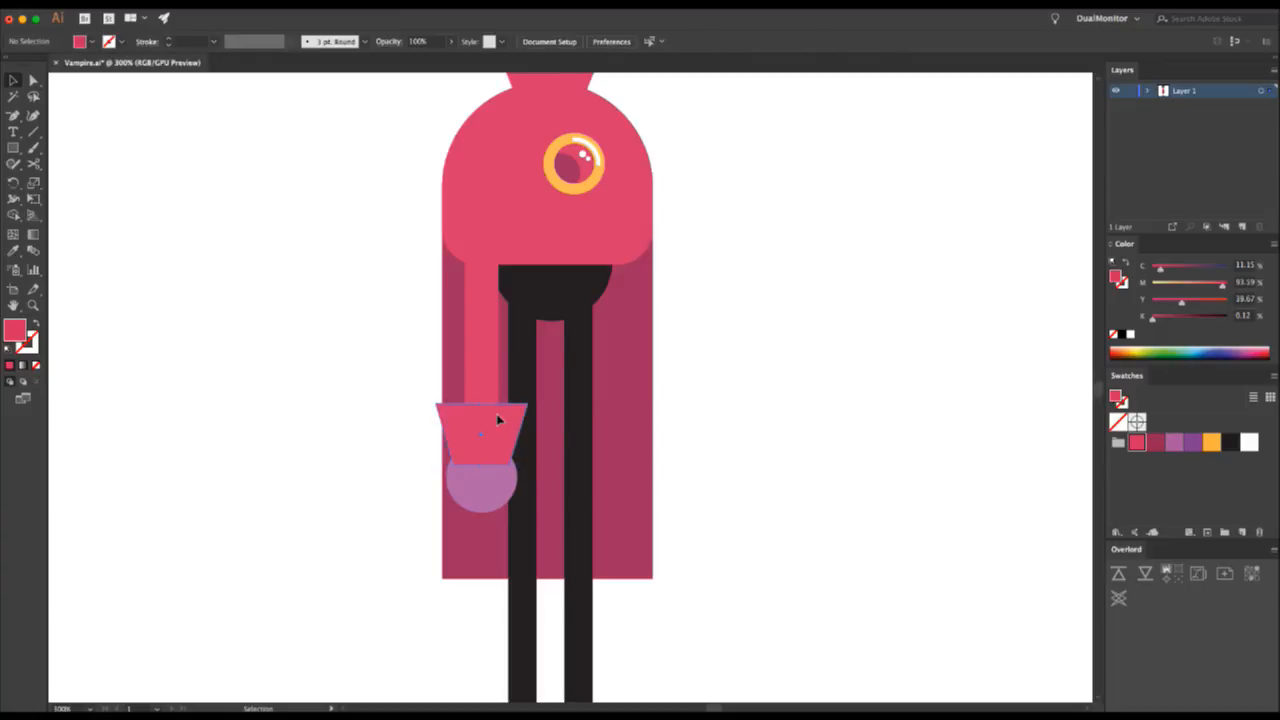
- Bring the purple hand circle to the front of the cuff
{"action": "left_click", "coordinate": [489, 481]}
{"action": "key", "text": "super+shift+]"}
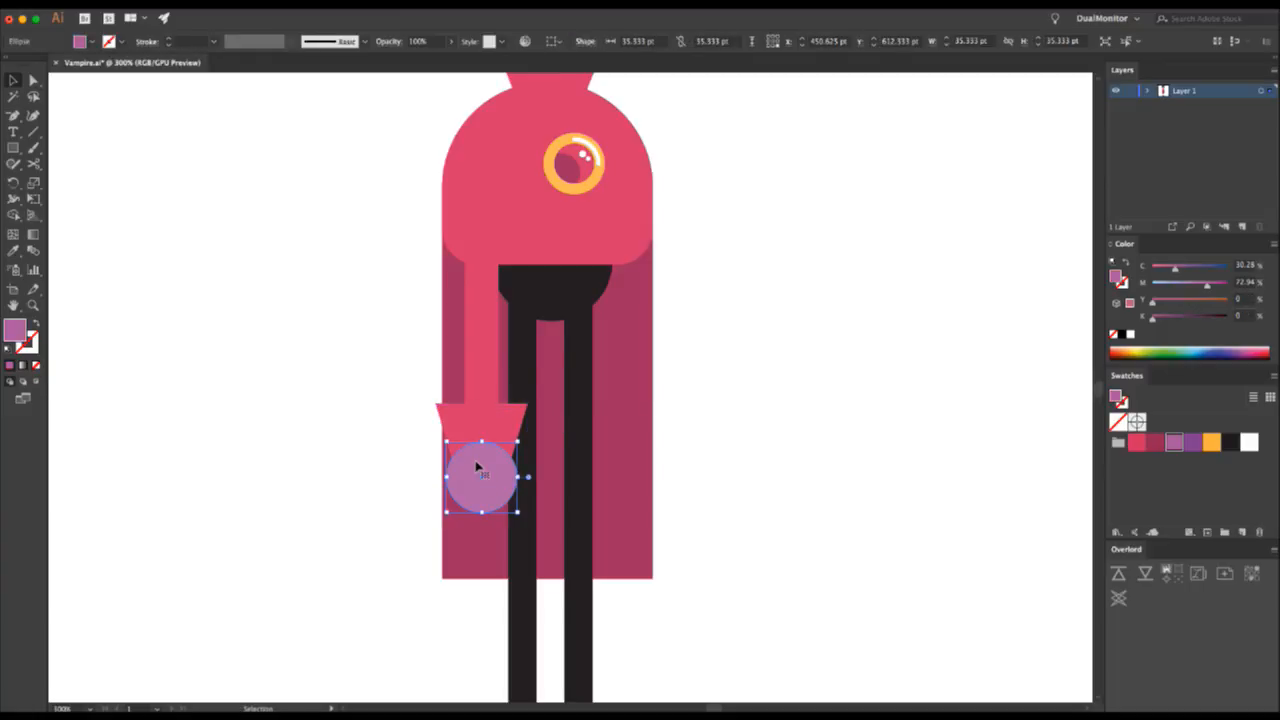
{"action": "left_click", "coordinate": [707, 358]}
{"action": "key", "text": "z"}
{"action": "left_click", "coordinate": [706, 358], "text": "alt"}
{"action": "left_click", "coordinate": [706, 358], "text": "alt"}
{"action": "left_click", "coordinate": [706, 358], "text": "alt"}
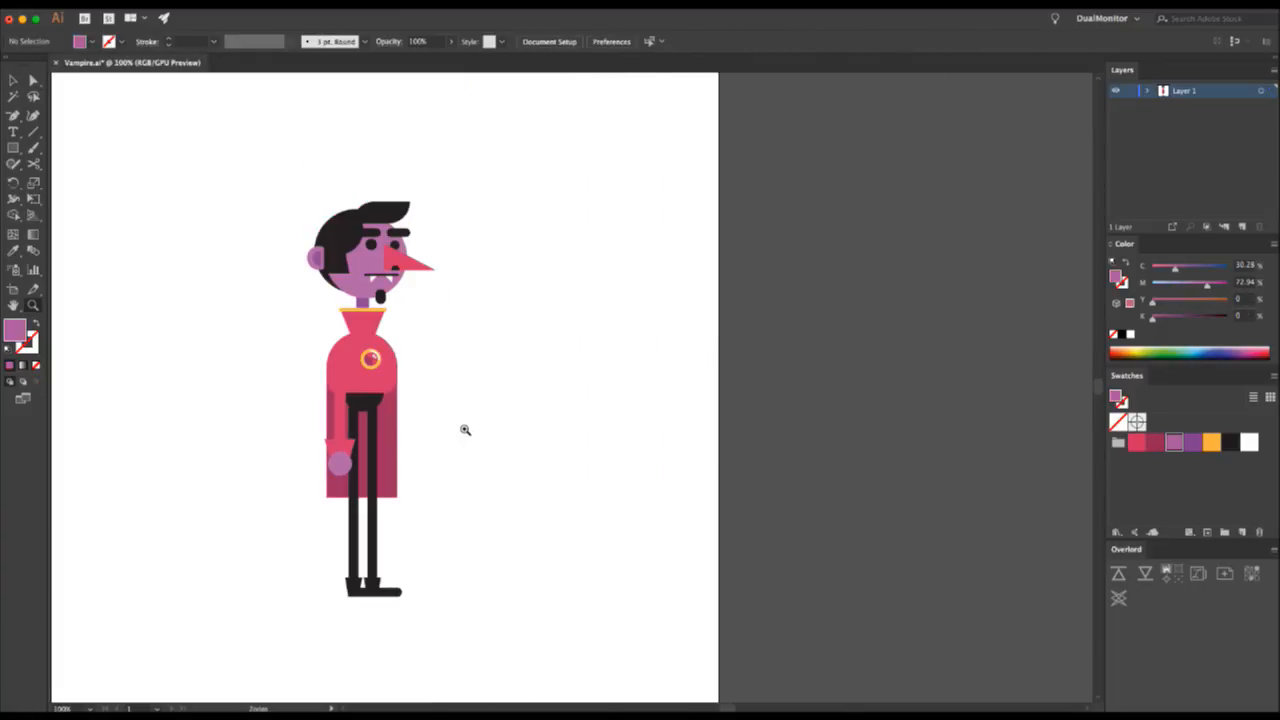
- Copy the cuff in place, cut the copy at both top corners and delete all of it except the top edge
{"action": "left_click", "coordinate": [440, 428]}
{"action": "left_click", "coordinate": [440, 428]}
{"action": "left_click", "coordinate": [525, 379]}
{"action": "key", "text": "v"}
{"action": "left_click", "coordinate": [621, 366]}
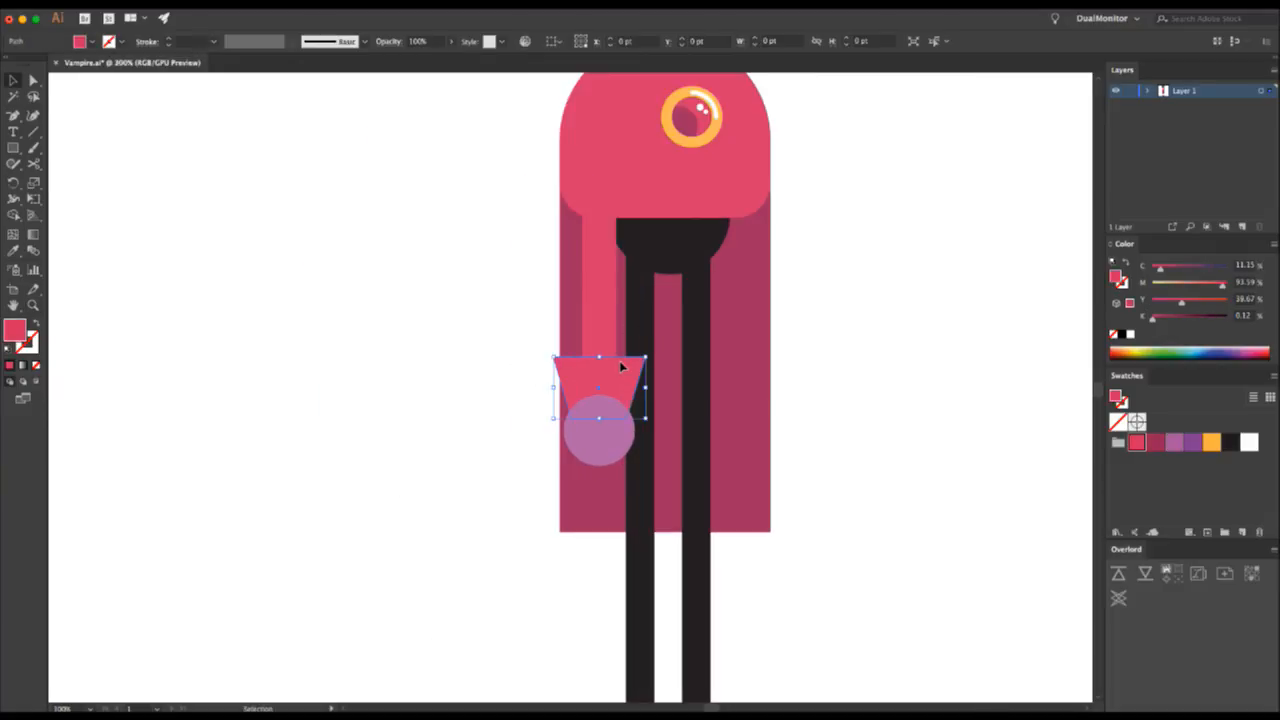
{"action": "key", "text": "v"}
{"action": "key", "text": "c"}
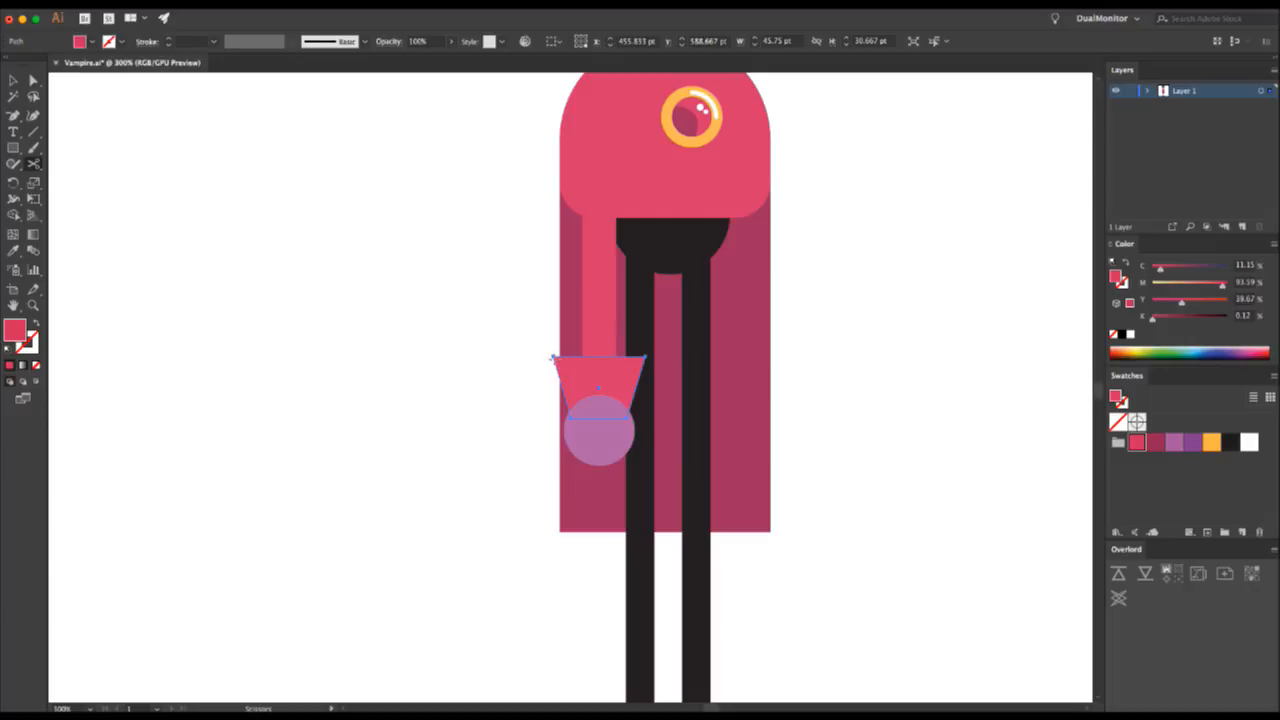
{"action": "left_click", "coordinate": [553, 357]}
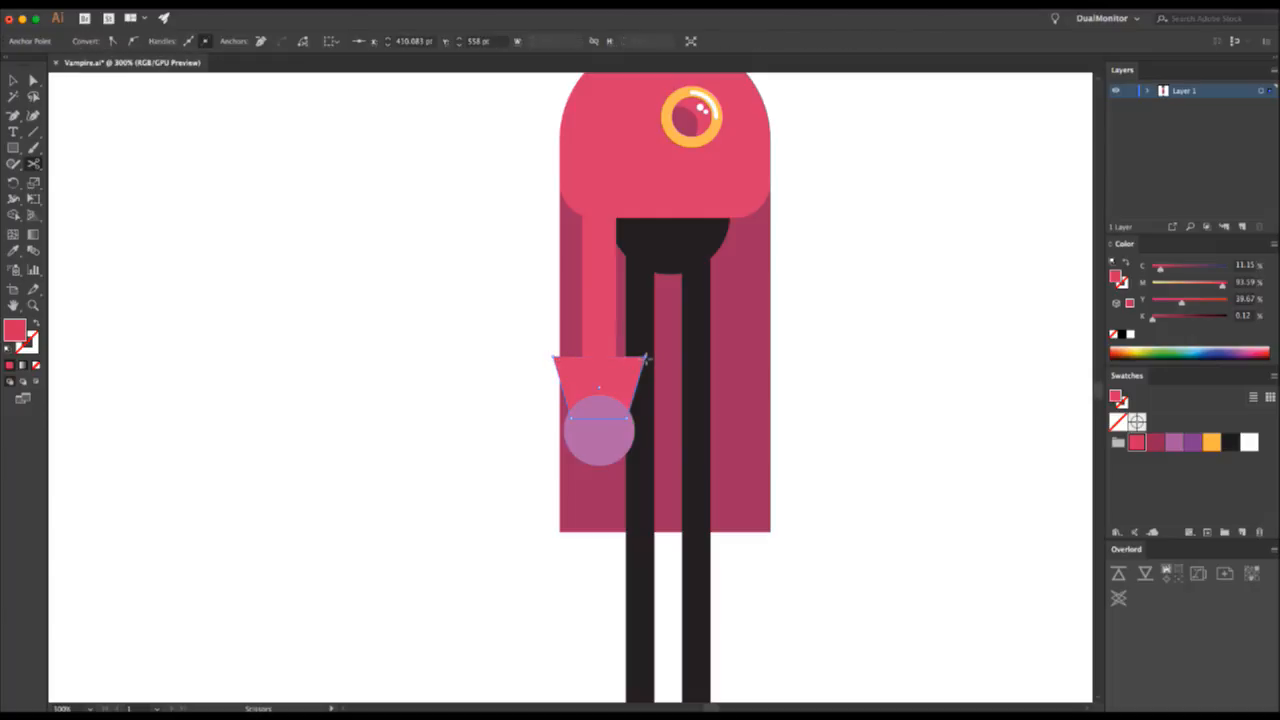
{"action": "left_click", "coordinate": [647, 357]}
{"action": "key", "text": "v"}
{"action": "key", "text": "BackSpace"}
{"action": "key", "text": "BackSpace"}
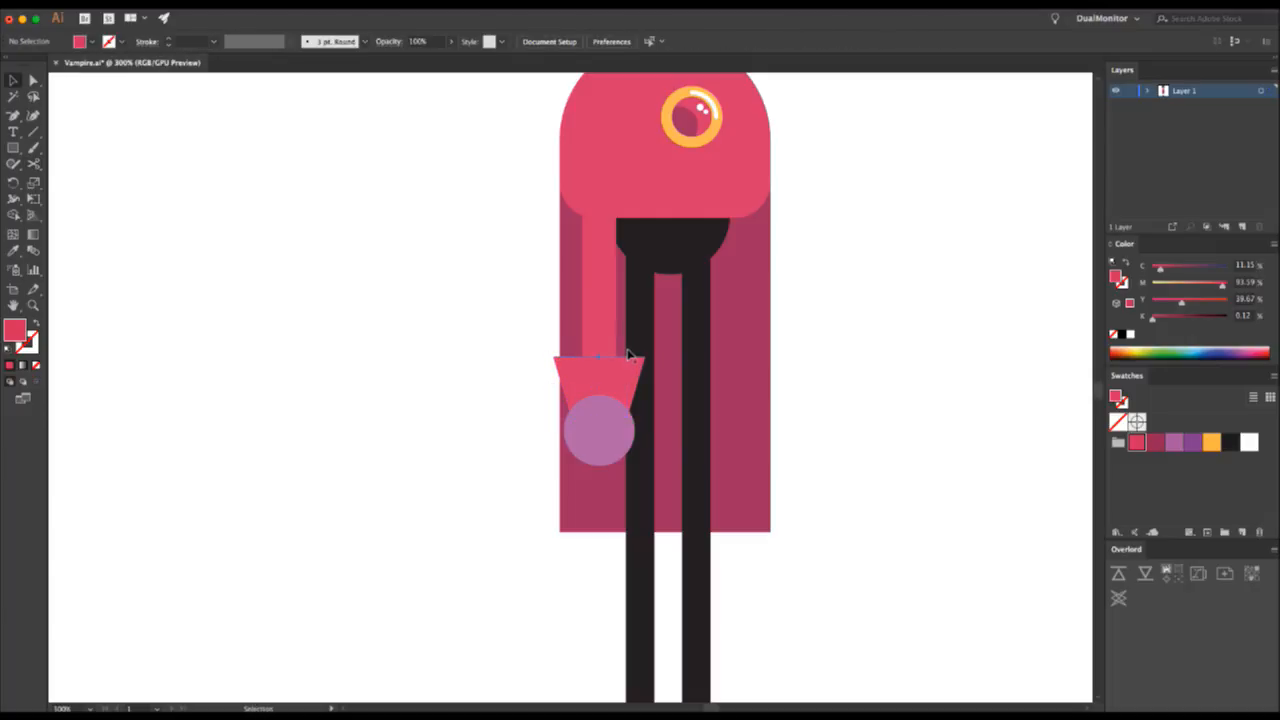
- Give the cuff's top-edge line the same 5 pt orange rounded stroke as the collar trim
{"action": "left_click", "coordinate": [626, 356]}
{"action": "scroll", "coordinate": [715, 180], "scroll_direction": "up", "scroll_amount": 4}
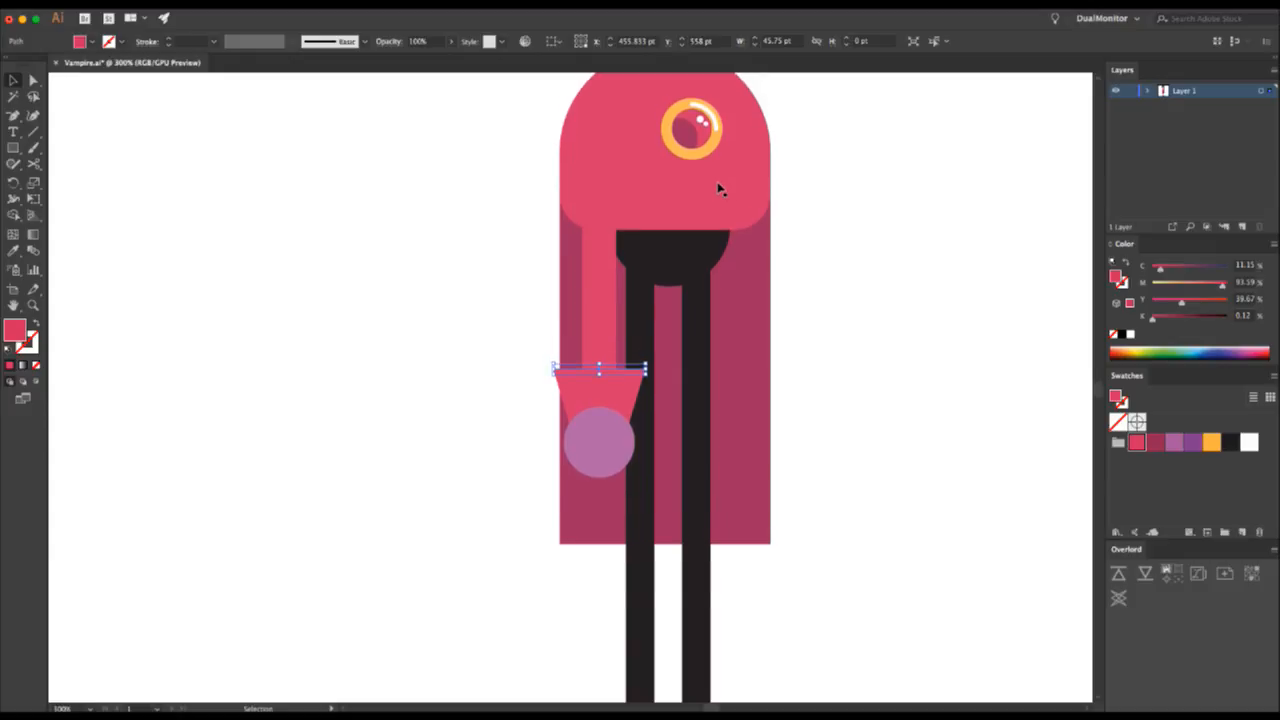
{"action": "key", "text": "i"}
{"action": "left_click", "coordinate": [693, 89]}
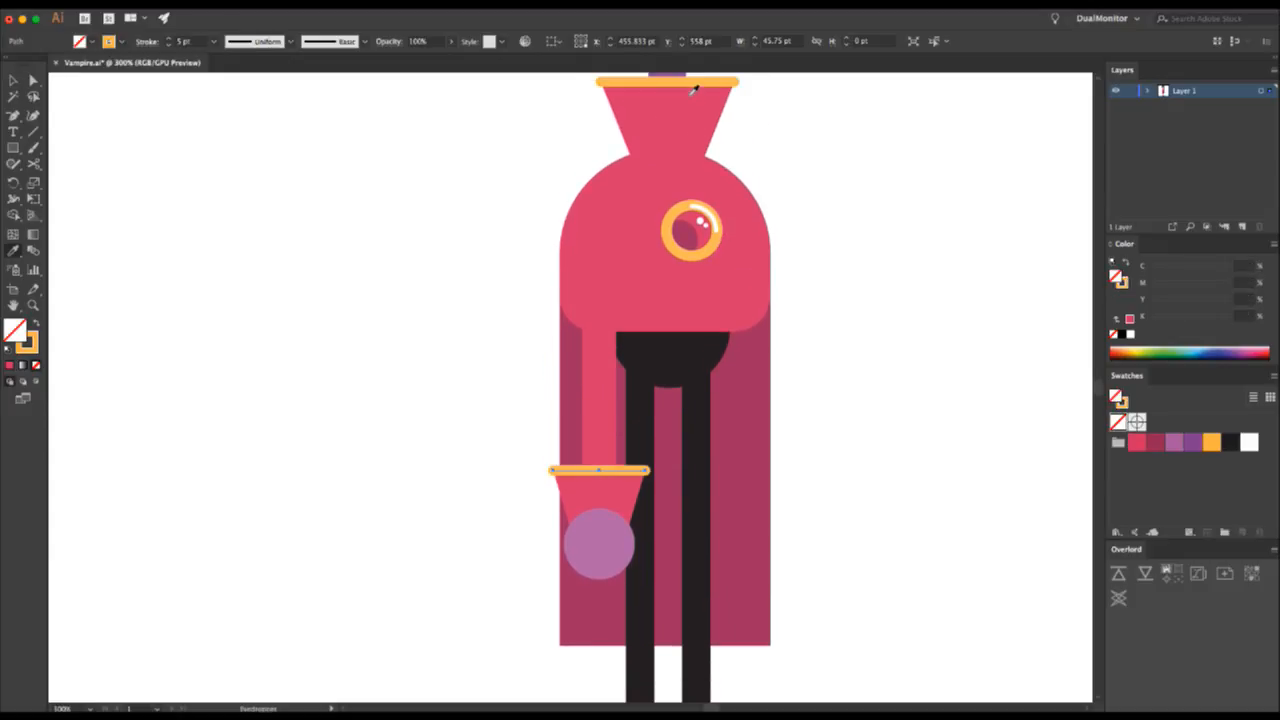
- Duplicate the complete arm with cuff, trim and hand about 69 pt to the right and place the copy behind the legs
{"action": "key", "text": "v"}
{"action": "left_click", "coordinate": [594, 425]}
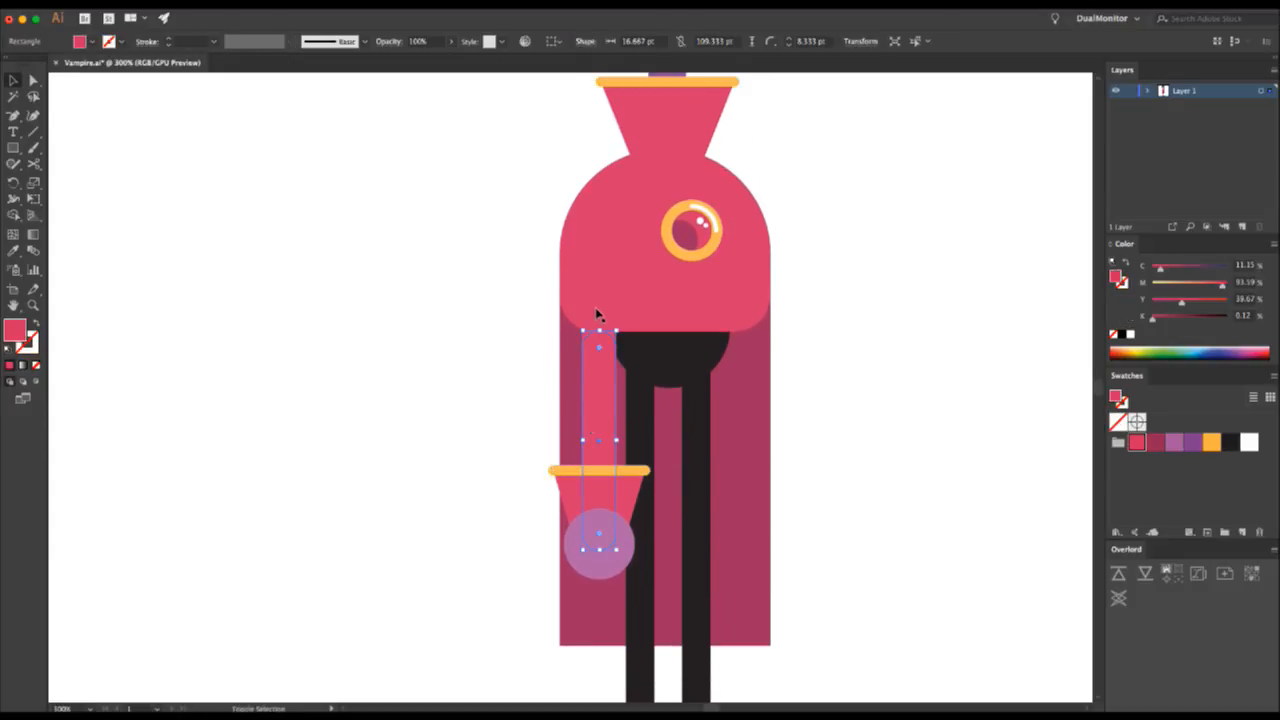
{"action": "left_click", "coordinate": [558, 467]}
{"action": "left_click", "coordinate": [606, 506], "text": "shift"}
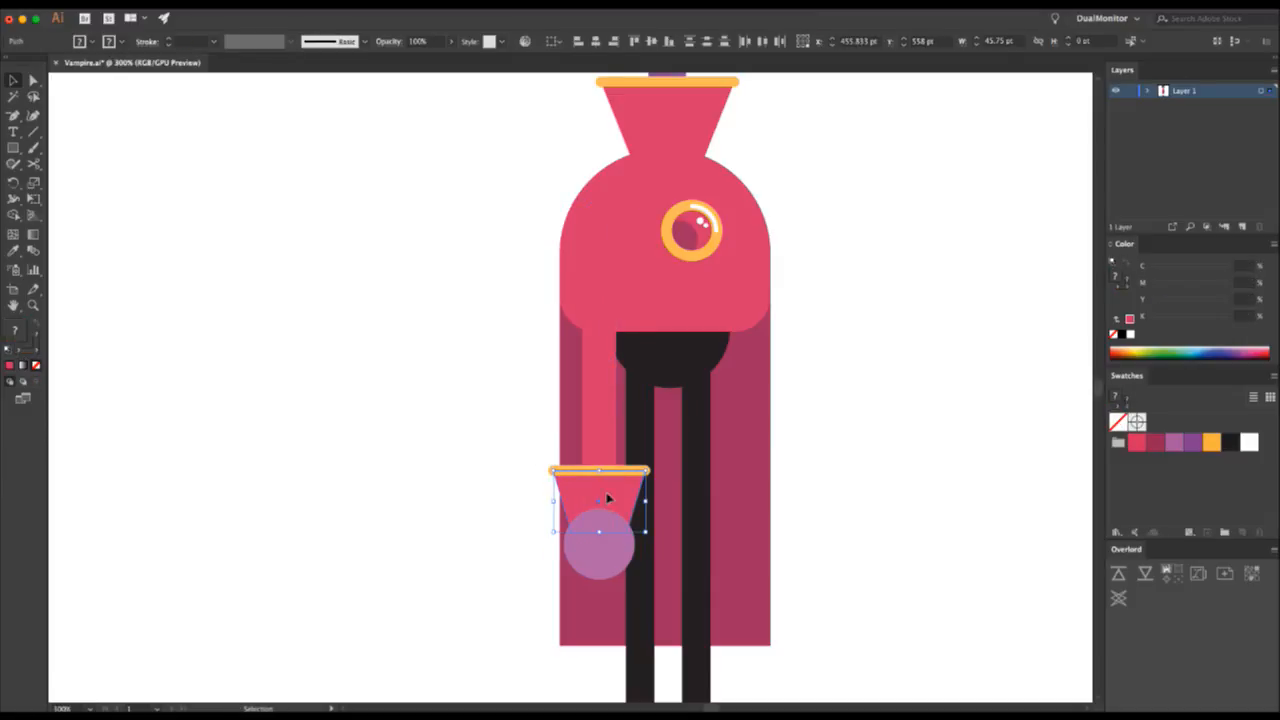
{"action": "left_click", "coordinate": [606, 563], "text": "shift"}
{"action": "left_click", "coordinate": [603, 410], "text": "shift"}
{"action": "left_click", "coordinate": [612, 290], "text": "shift"}
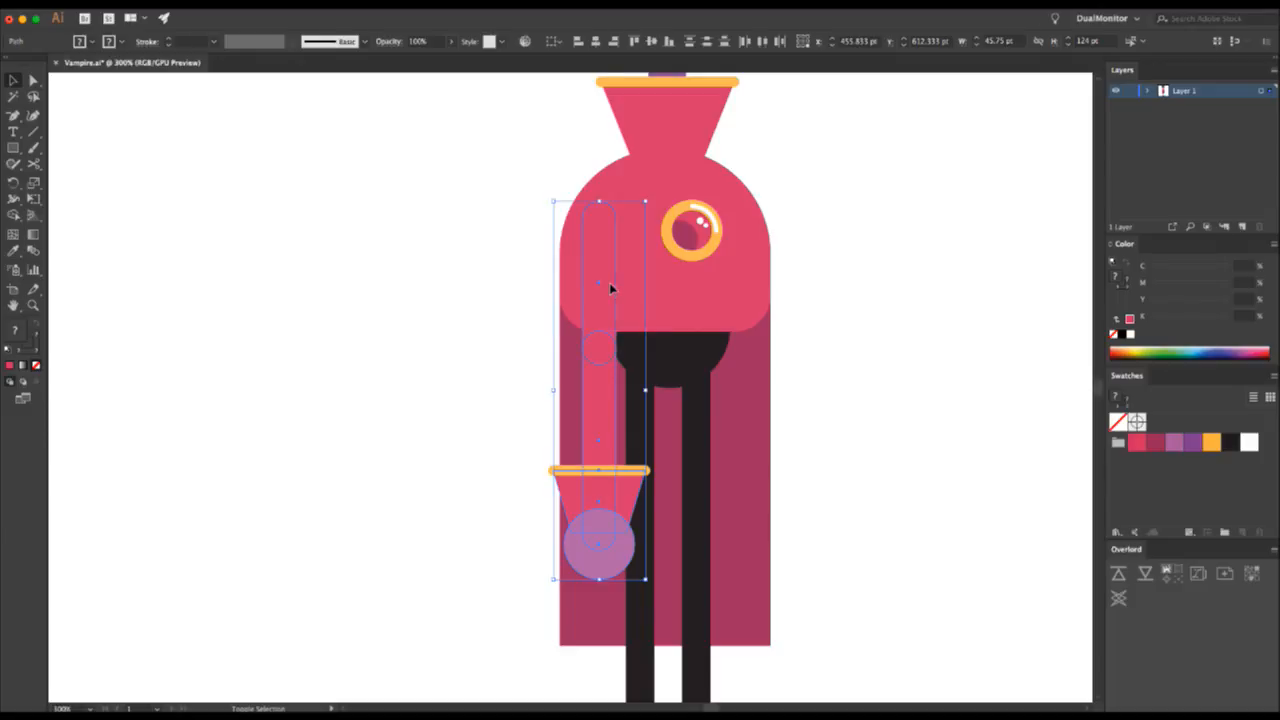
{"action": "key", "text": "a"}
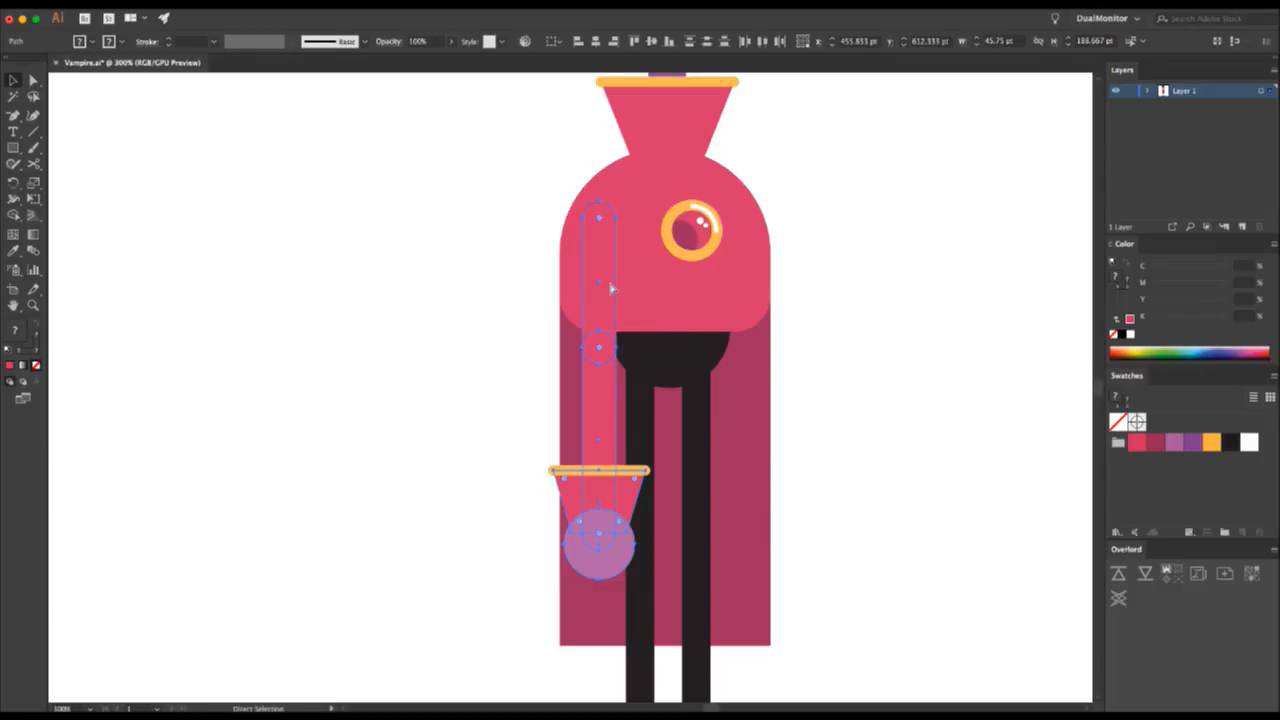
{"action": "left_click_drag", "start_coordinate": [612, 290], "coordinate": [749, 291]}
{"action": "key", "text": "a"}
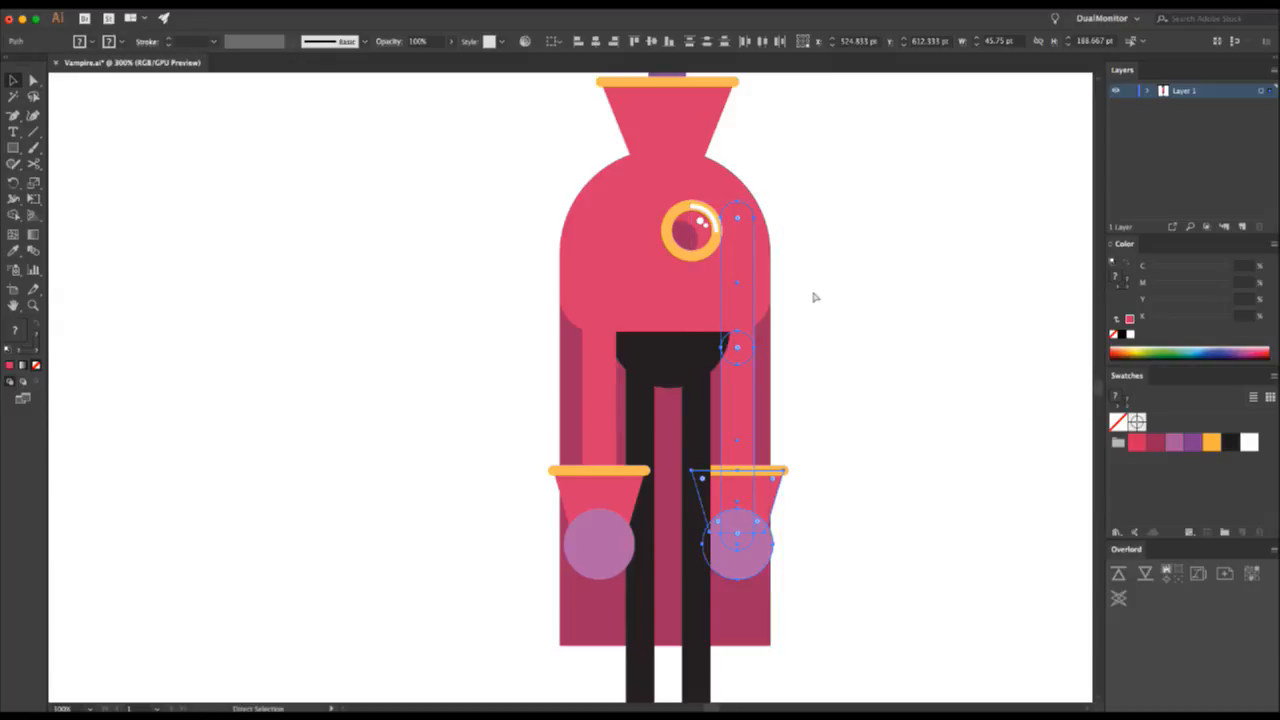
{"action": "key", "text": "v"}
{"action": "left_click", "coordinate": [765, 381]}
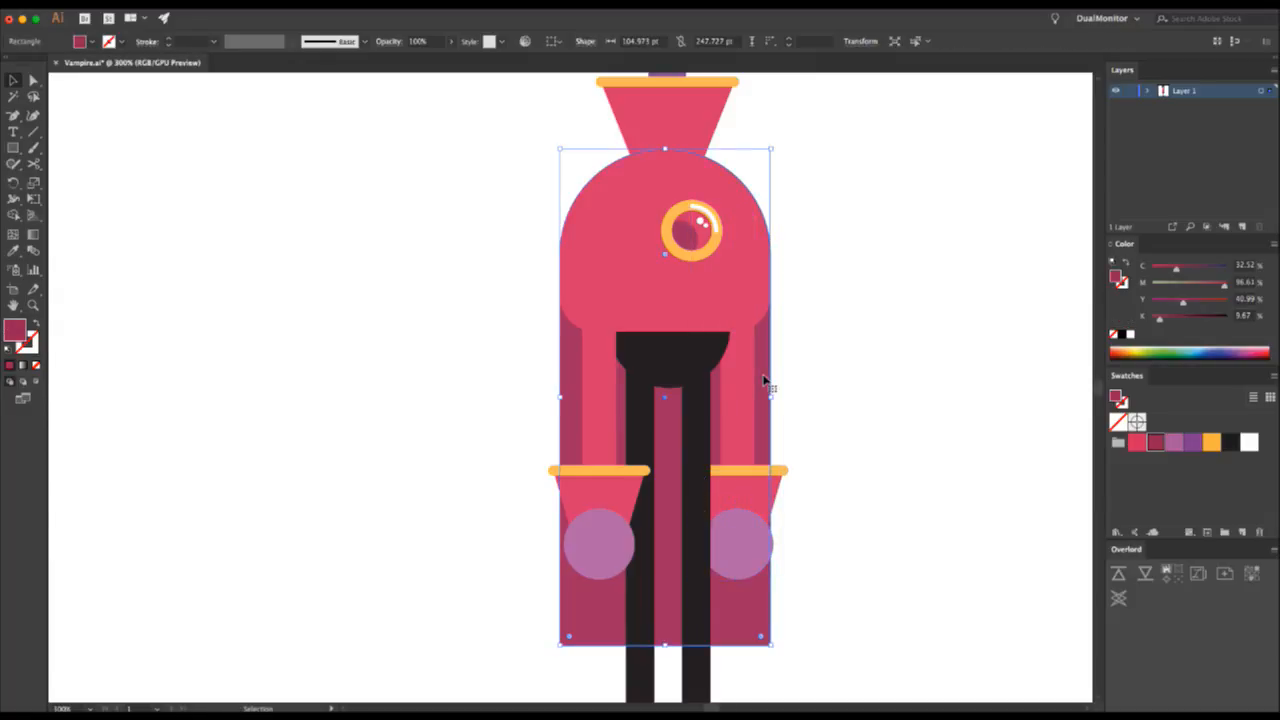
- Select the complete character and try to enlarge it, leaving it at its original size and position
{"action": "left_click", "coordinate": [828, 369]}
{"action": "key", "text": "z"}
{"action": "left_click", "coordinate": [829, 371], "text": "alt"}
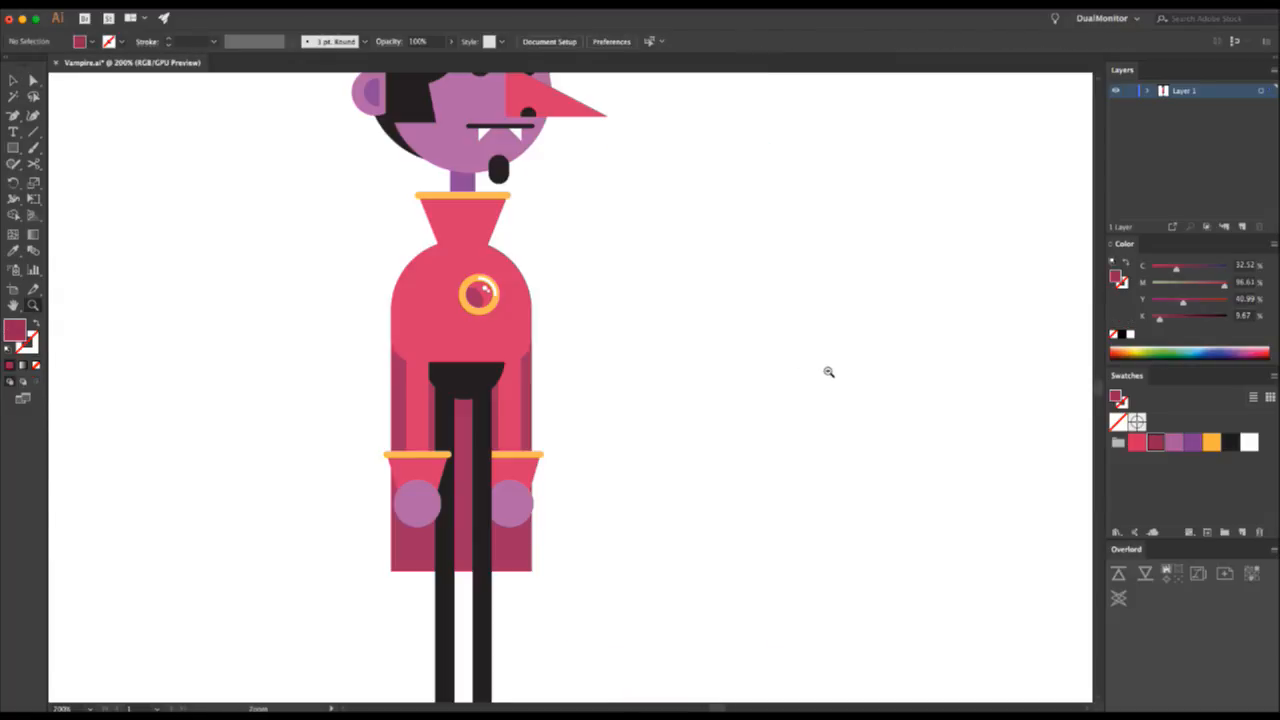
{"action": "left_click", "coordinate": [829, 371], "text": "alt"}
{"action": "left_click", "coordinate": [575, 400], "text": "alt"}
{"action": "left_click", "coordinate": [576, 400], "text": "alt"}
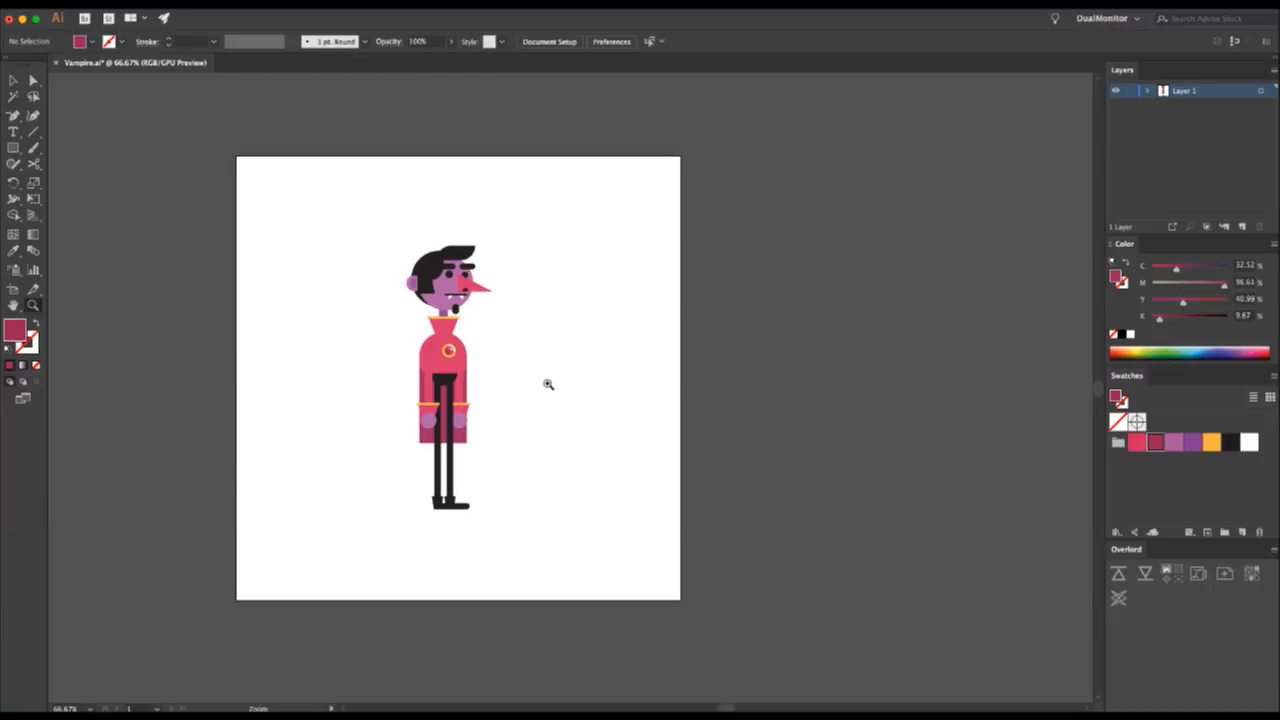
{"action": "key", "text": "super+a"}
{"action": "key", "text": "v"}
{"action": "left_click_drag", "start_coordinate": [495, 243], "coordinate": [661, 83]}
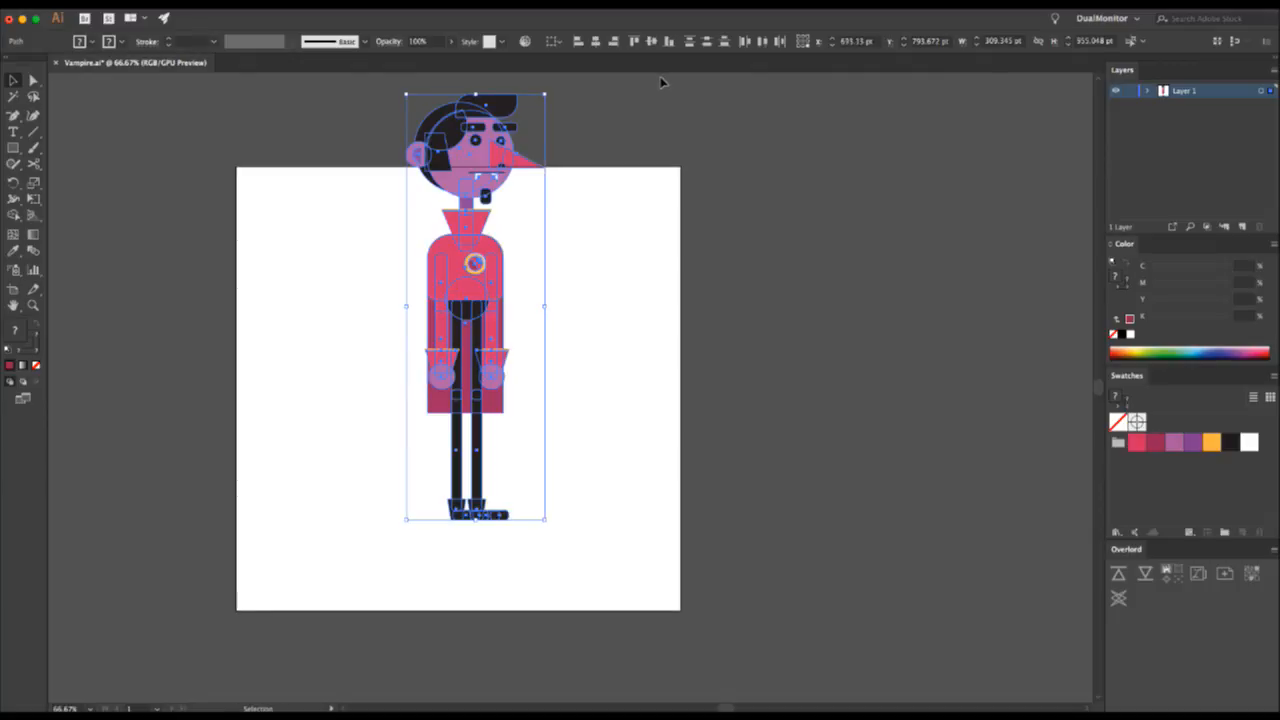
{"action": "key", "text": "super+z"}
- Try to scale up the selected, unexpanded character from its lower corner
{"action": "left_click", "coordinate": [183, 6]}
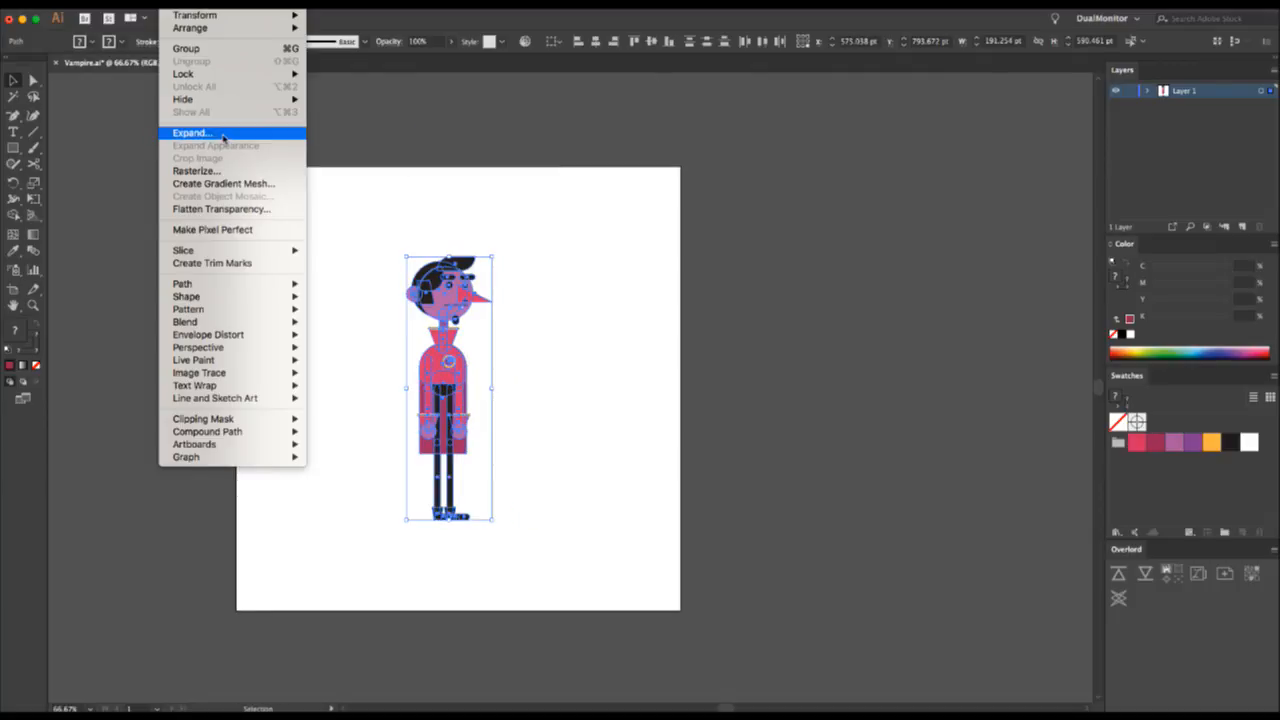
{"action": "left_click", "coordinate": [544, 410]}
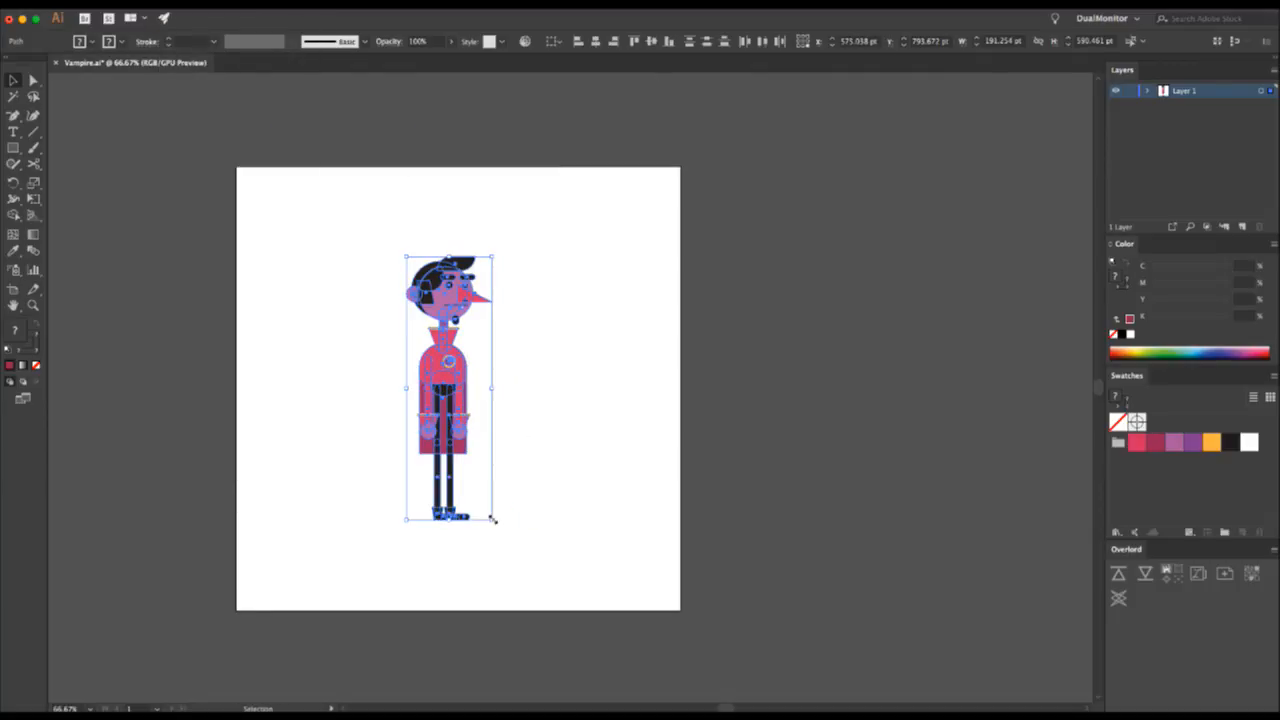
{"action": "left_click_drag", "start_coordinate": [492, 519], "coordinate": [667, 621]}
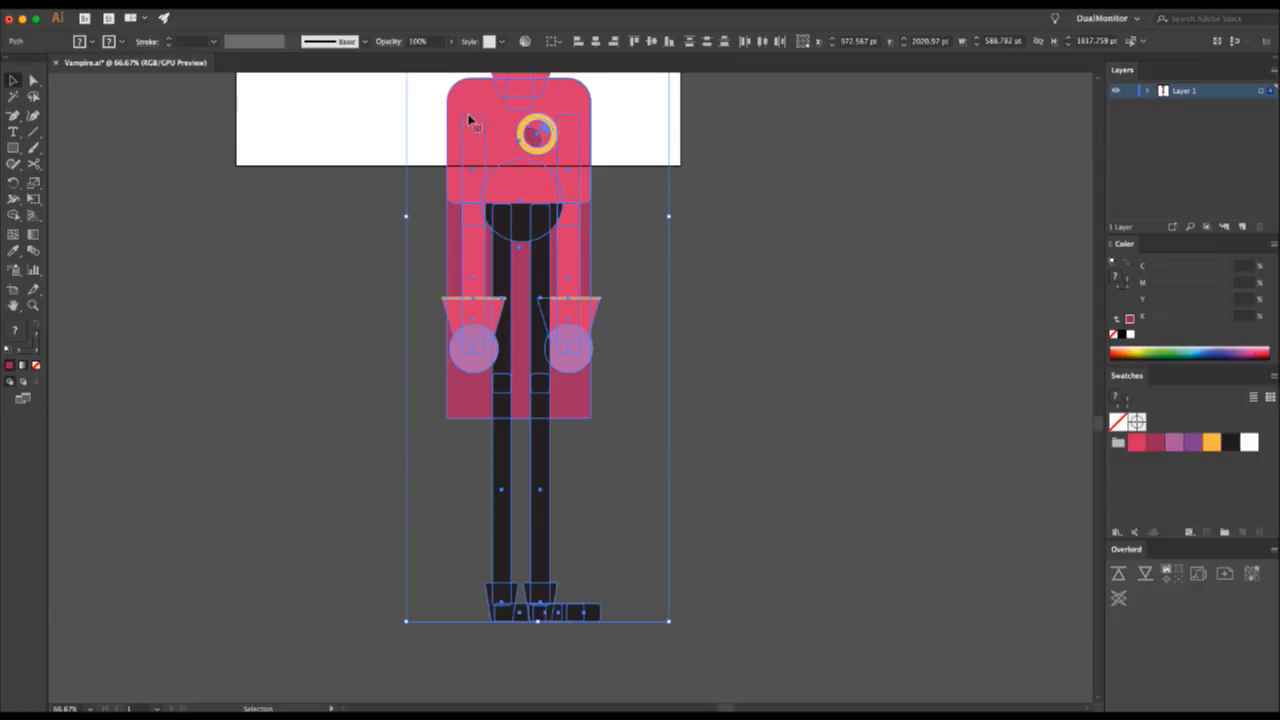
{"action": "key", "text": "super+z"}
{"action": "scroll", "coordinate": [523, 257], "scroll_direction": "up", "scroll_amount": 8}
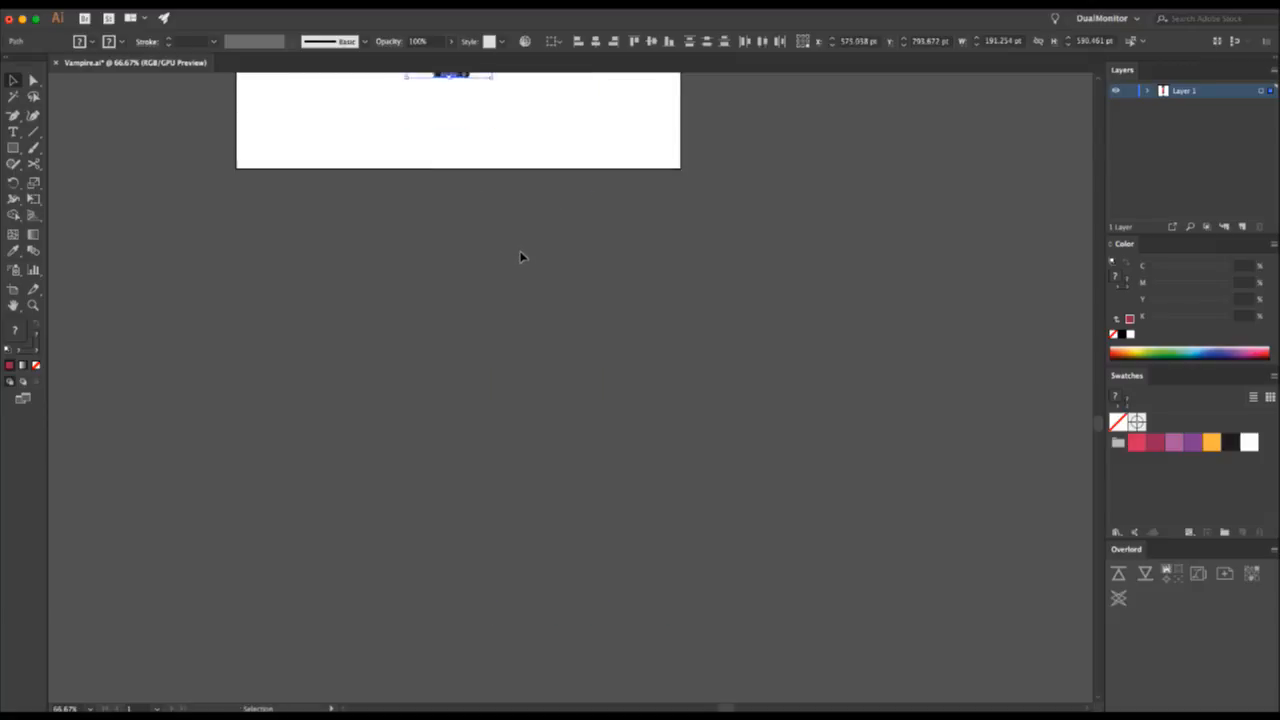
{"action": "scroll", "coordinate": [516, 264], "scroll_direction": "down", "scroll_amount": 3}
{"action": "scroll", "coordinate": [516, 264], "scroll_direction": "down", "scroll_amount": 3}
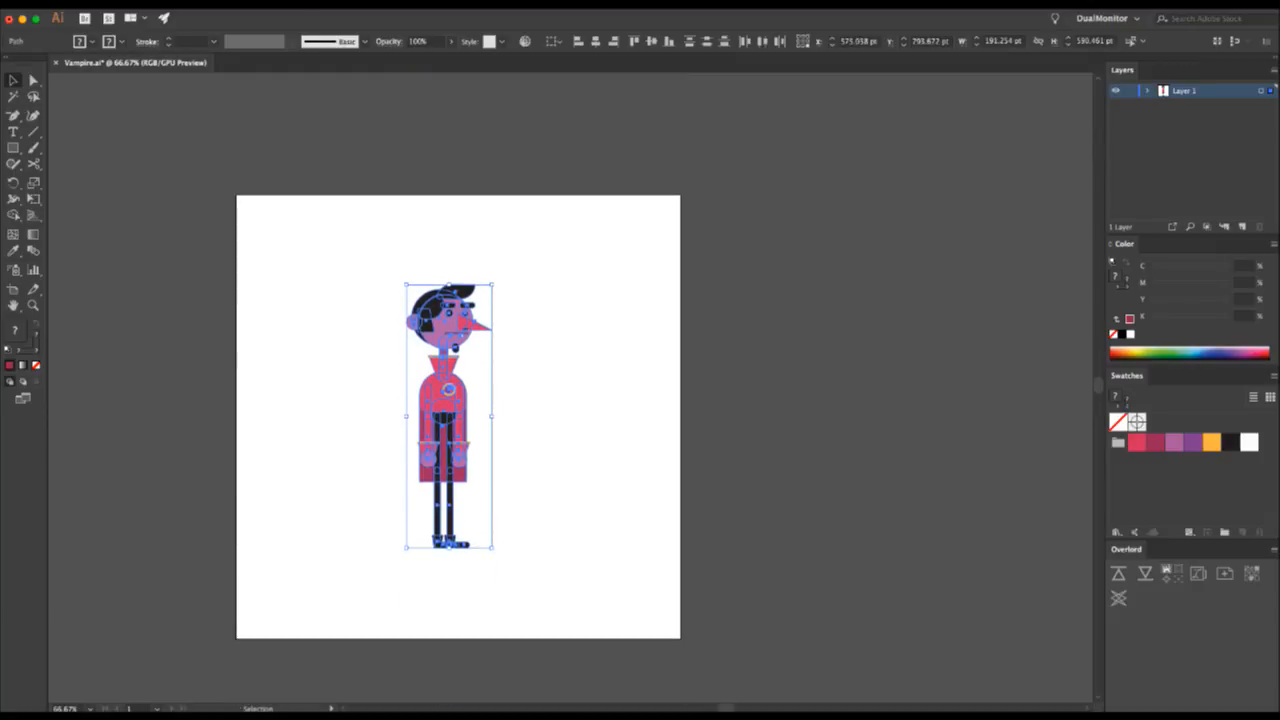
- Expand the artwork of the whole selected character so its strokes become filled shapes
{"action": "left_click", "coordinate": [172, 5]}
{"action": "mouse_move", "coordinate": [142, 5]}
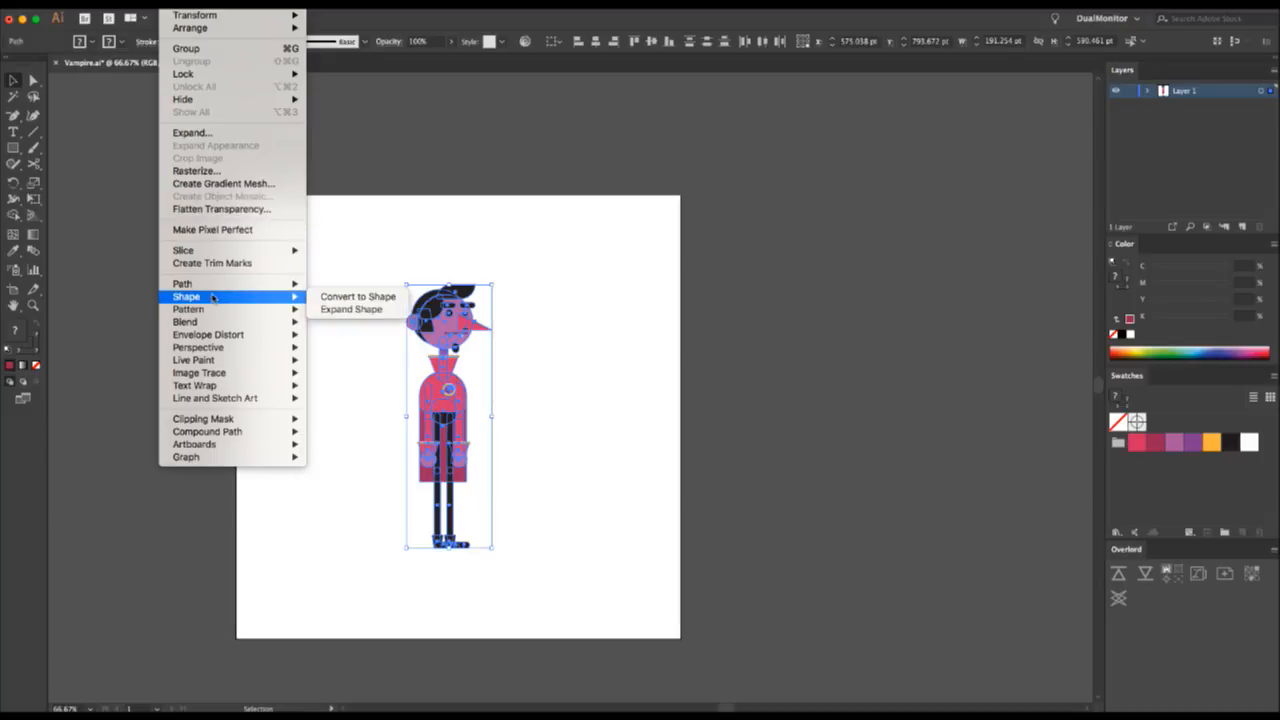
{"action": "left_click", "coordinate": [226, 135]}
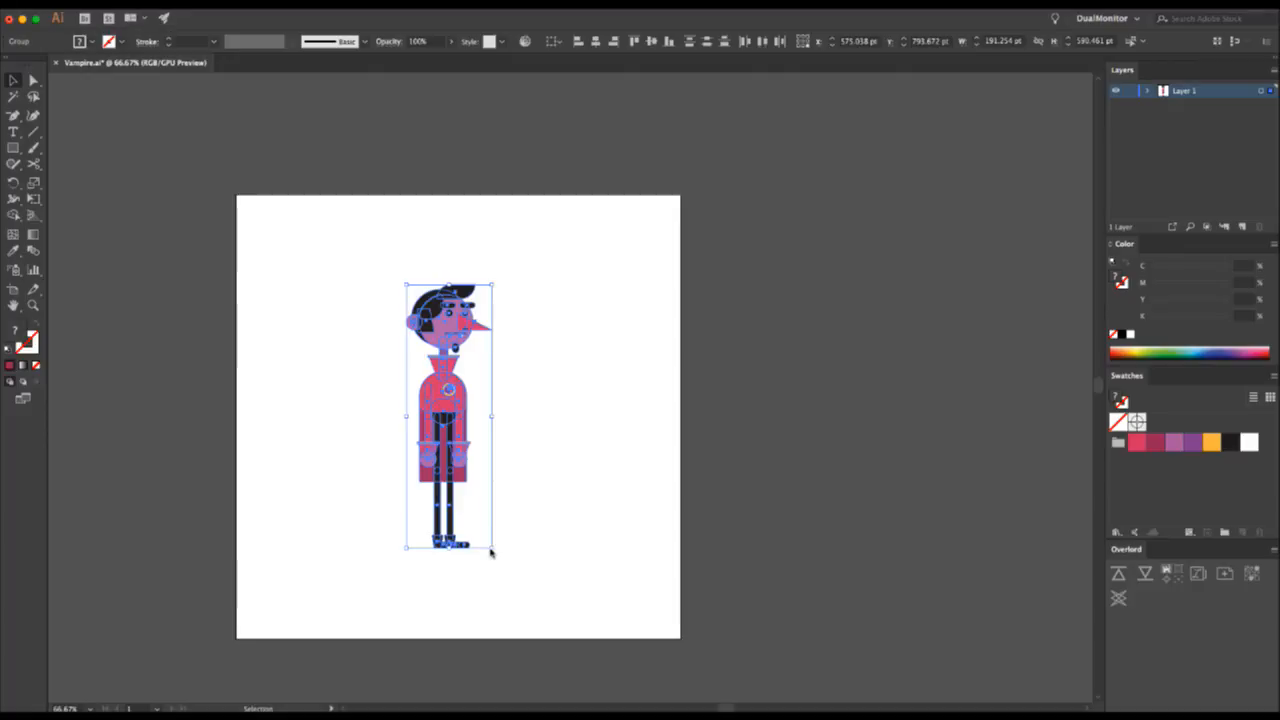
- Try to enlarge the expanded character before its live shapes are expanded
{"action": "left_click_drag", "start_coordinate": [491, 548], "coordinate": [565, 708]}
{"action": "key", "text": "super+z"}
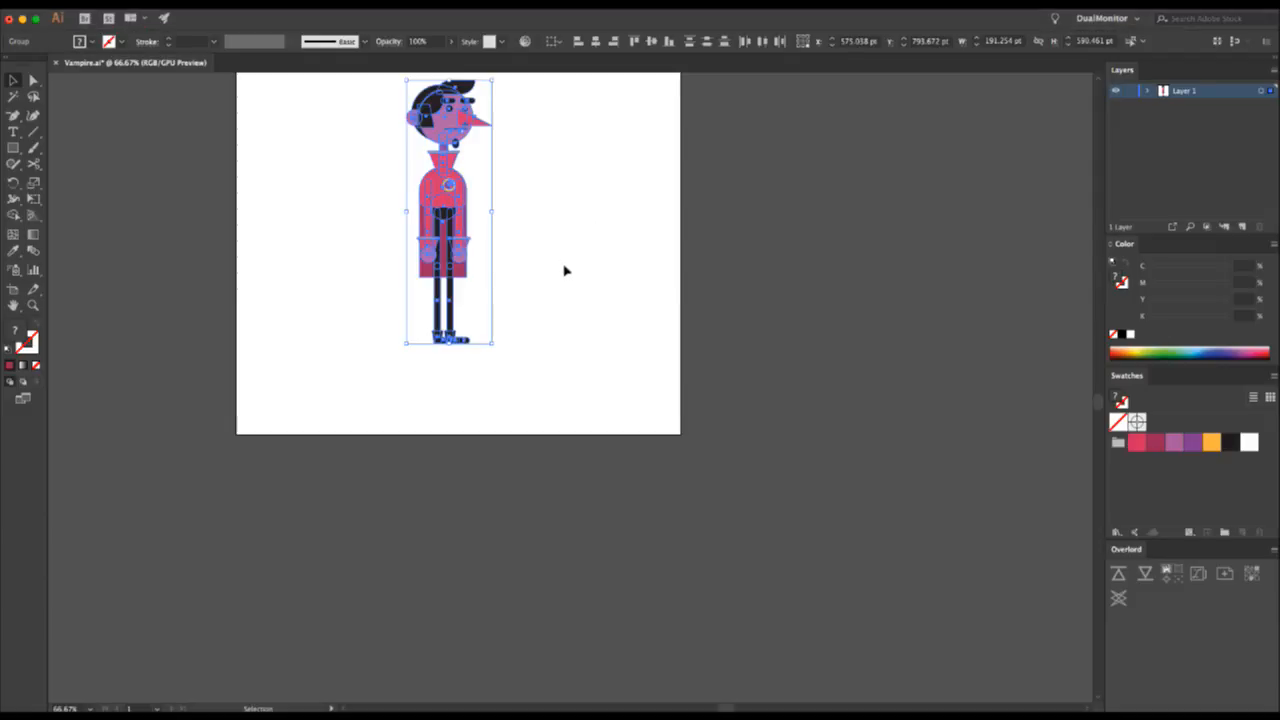
{"action": "scroll", "coordinate": [564, 270], "scroll_direction": "up", "scroll_amount": 5}
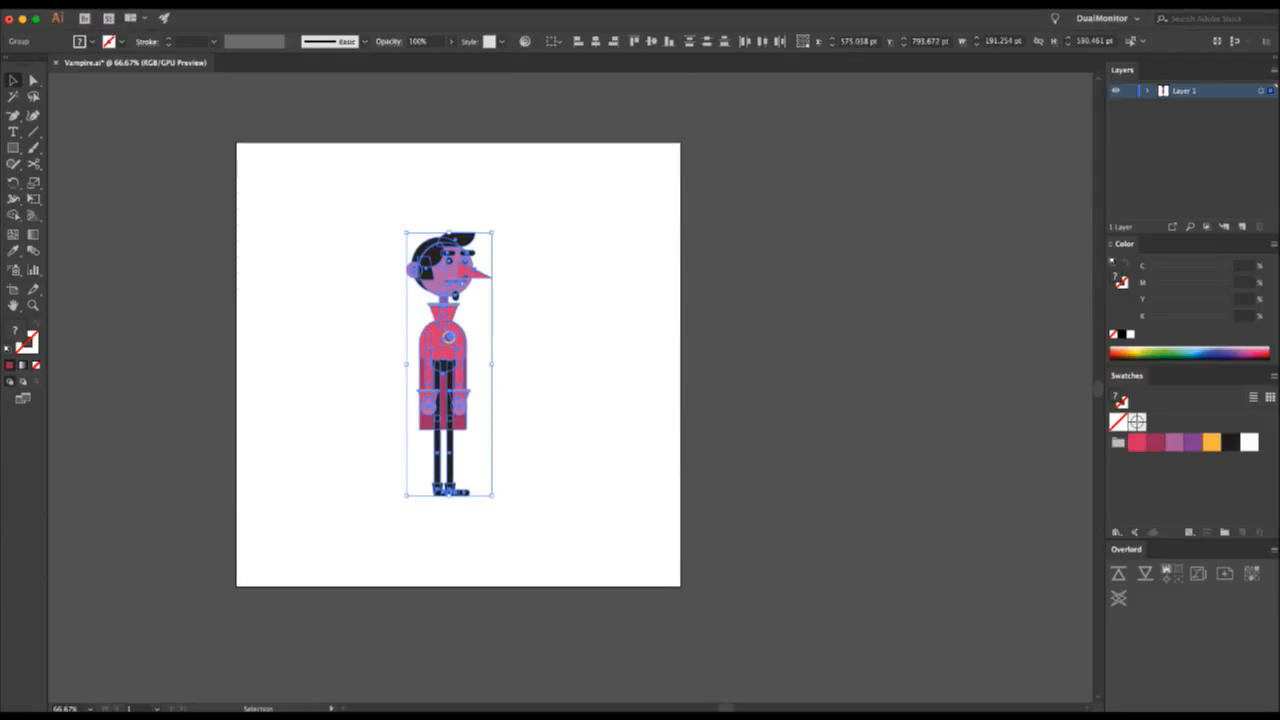
- Expand the live shapes of the whole character and scale it up proportionally to about 241 × 745 pt
{"action": "left_click", "coordinate": [182, 5]}
{"action": "mouse_move", "coordinate": [264, 297]}
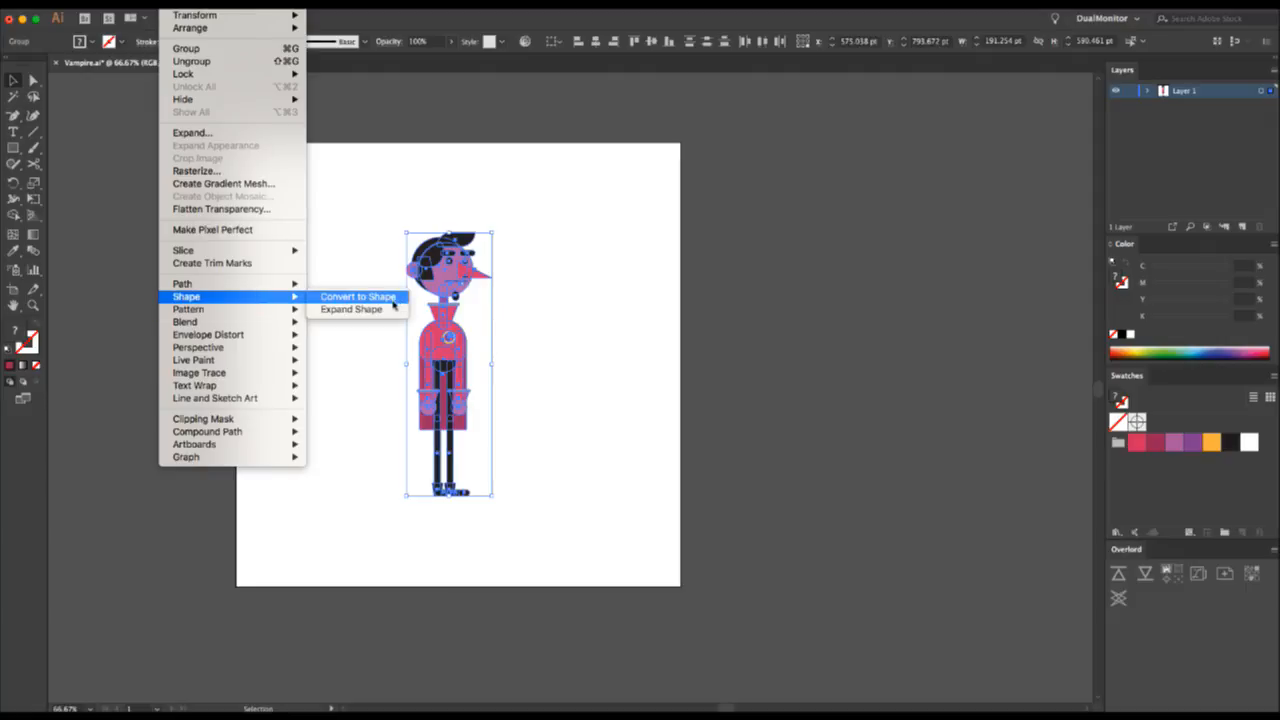
{"action": "left_click", "coordinate": [354, 310]}
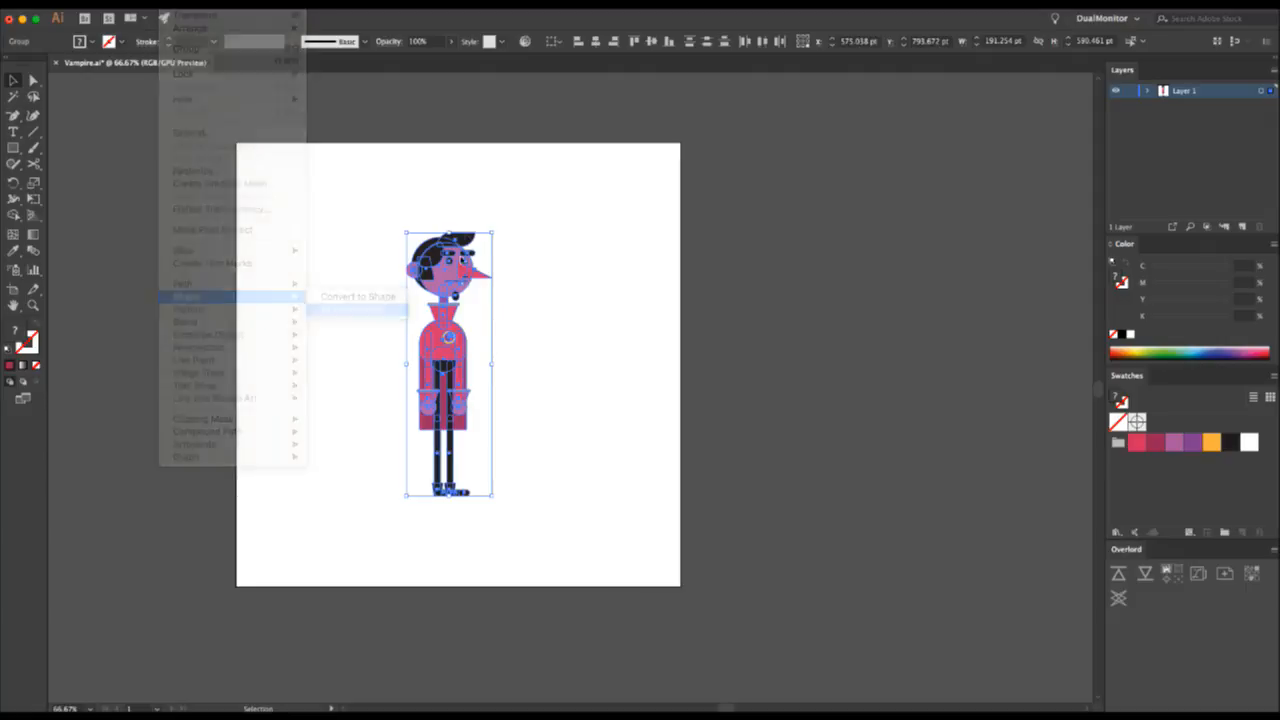
{"action": "left_click_drag", "start_coordinate": [492, 495], "coordinate": [523, 340]}
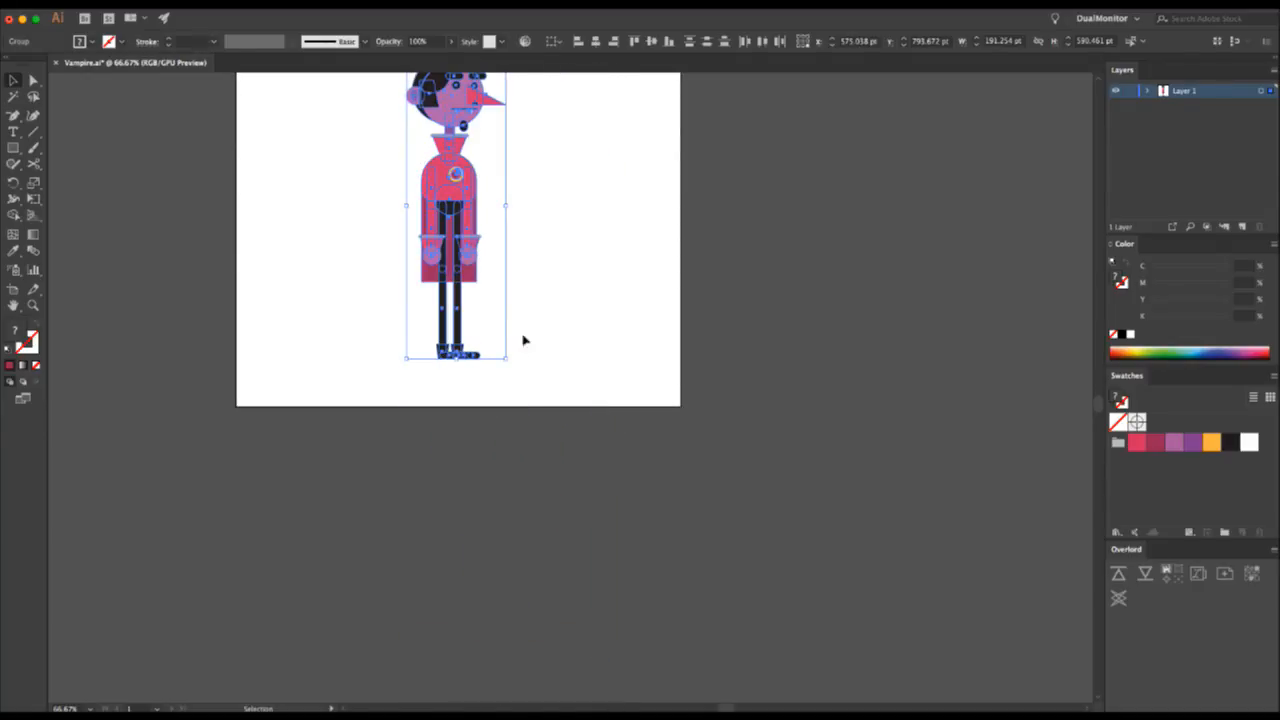
{"action": "key", "text": "z"}
{"action": "key", "text": "super+minus"}
{"action": "key", "text": "v"}
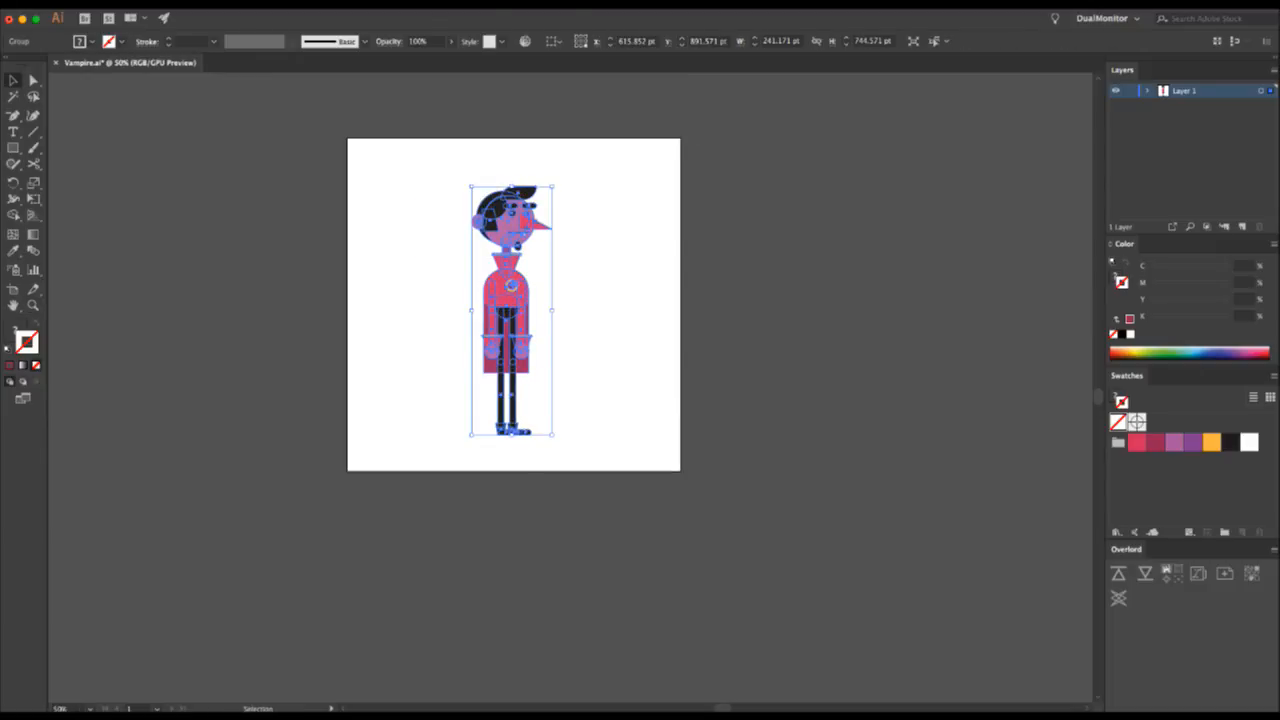
- Align the character to the artboard, centred both horizontally and vertically
{"action": "left_click", "coordinate": [553, 41]}
{"action": "left_click", "coordinate": [588, 87]}
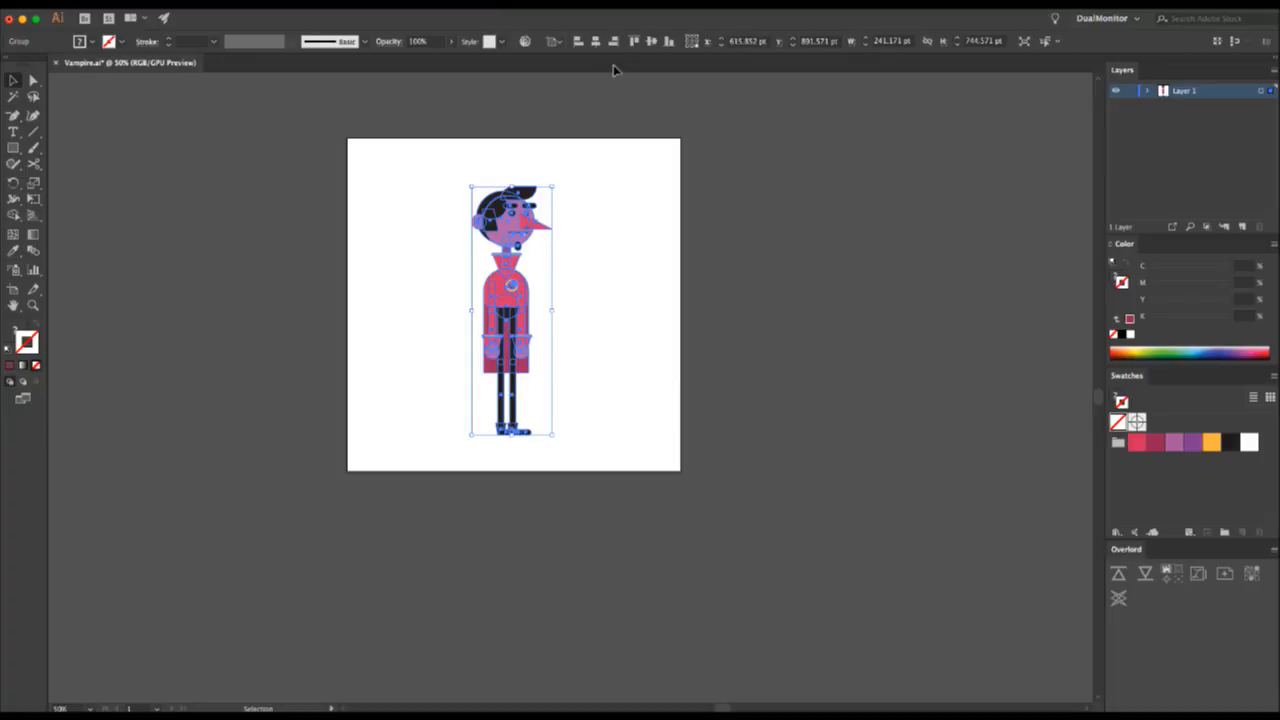
{"action": "left_click", "coordinate": [597, 41]}
{"action": "left_click", "coordinate": [651, 41]}
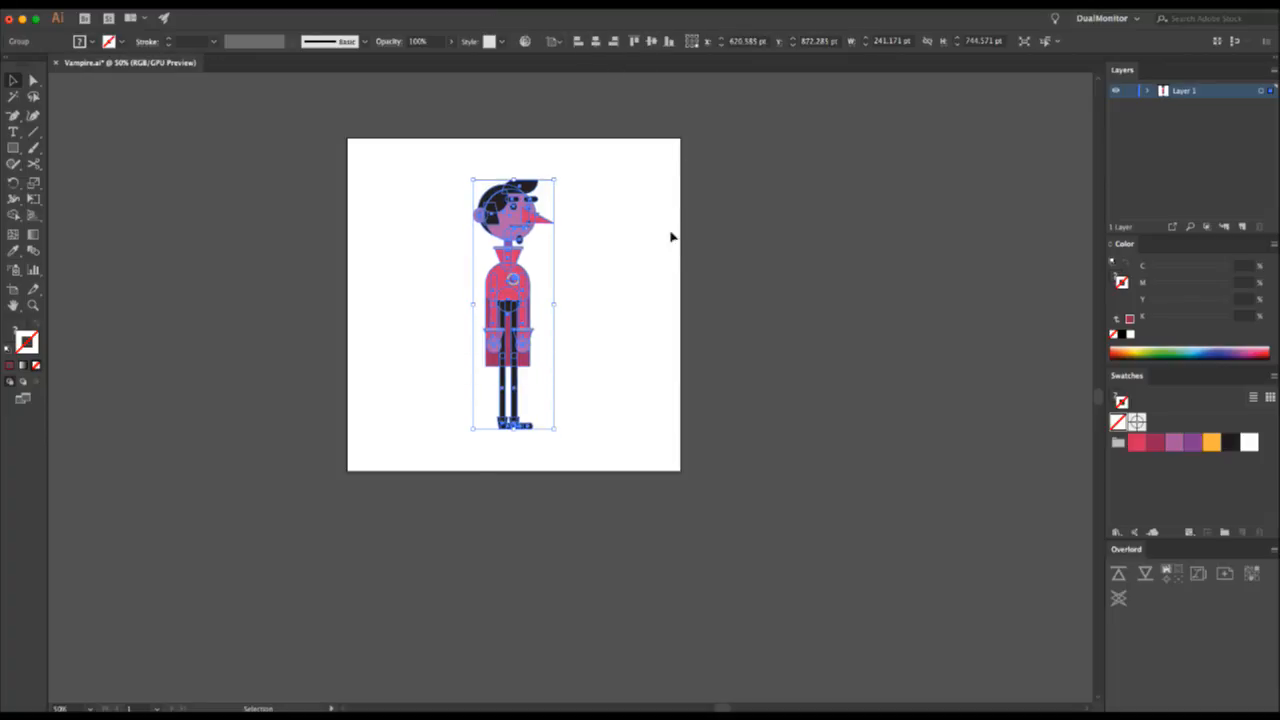
- Ungroup the expanded character so its body parts can be selected separately
{"action": "left_click", "coordinate": [622, 256]}
{"action": "key", "text": "z"}
{"action": "left_click", "coordinate": [563, 360]}
{"action": "left_click", "coordinate": [554, 374]}
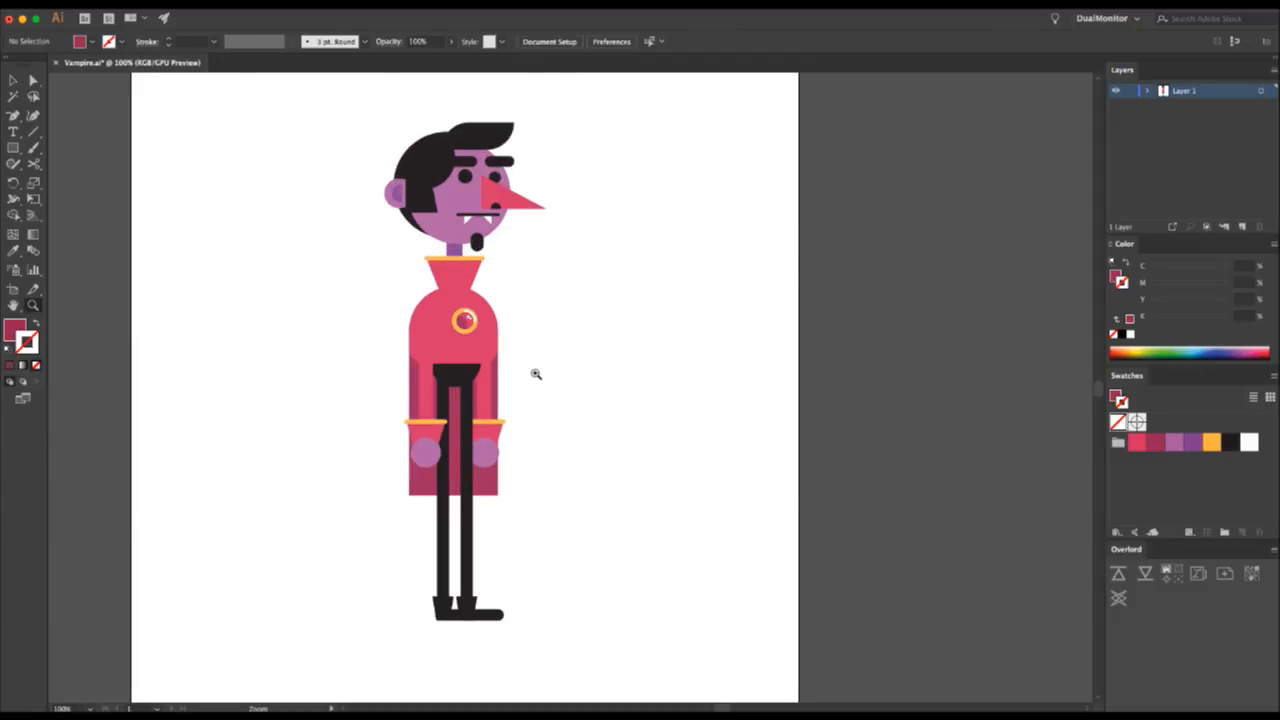
{"action": "key", "text": "v"}
{"action": "left_click", "coordinate": [472, 330]}
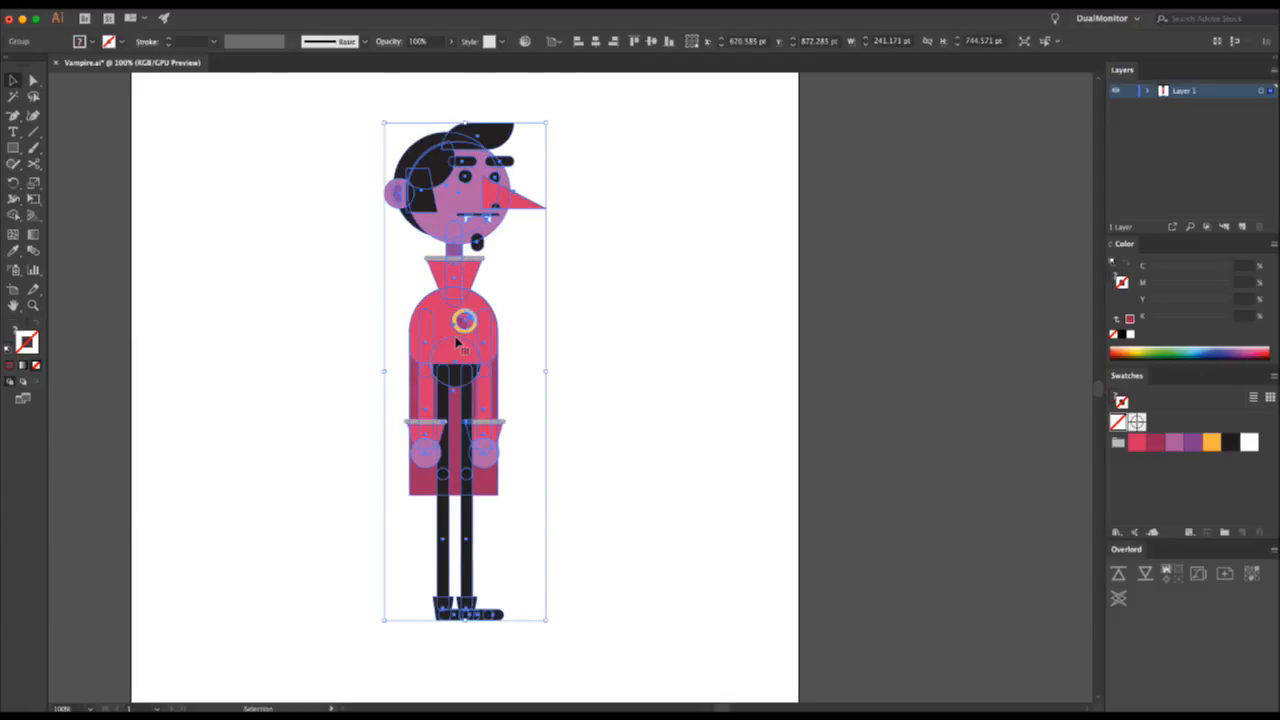
{"action": "right_click", "coordinate": [457, 351]}
{"action": "left_click", "coordinate": [509, 459]}
{"action": "left_click", "coordinate": [606, 400]}
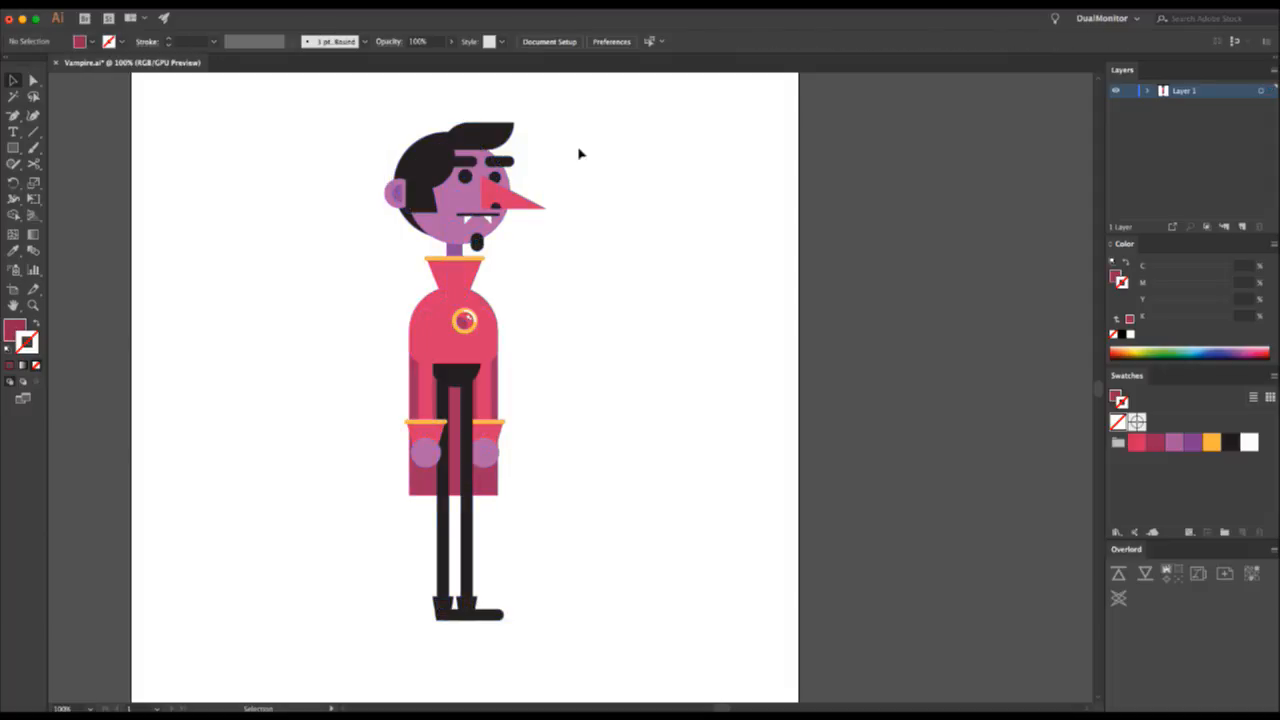
- Move all head artwork except the neck in place onto a new layer named Head
{"action": "left_click_drag", "start_coordinate": [587, 108], "coordinate": [360, 224]}
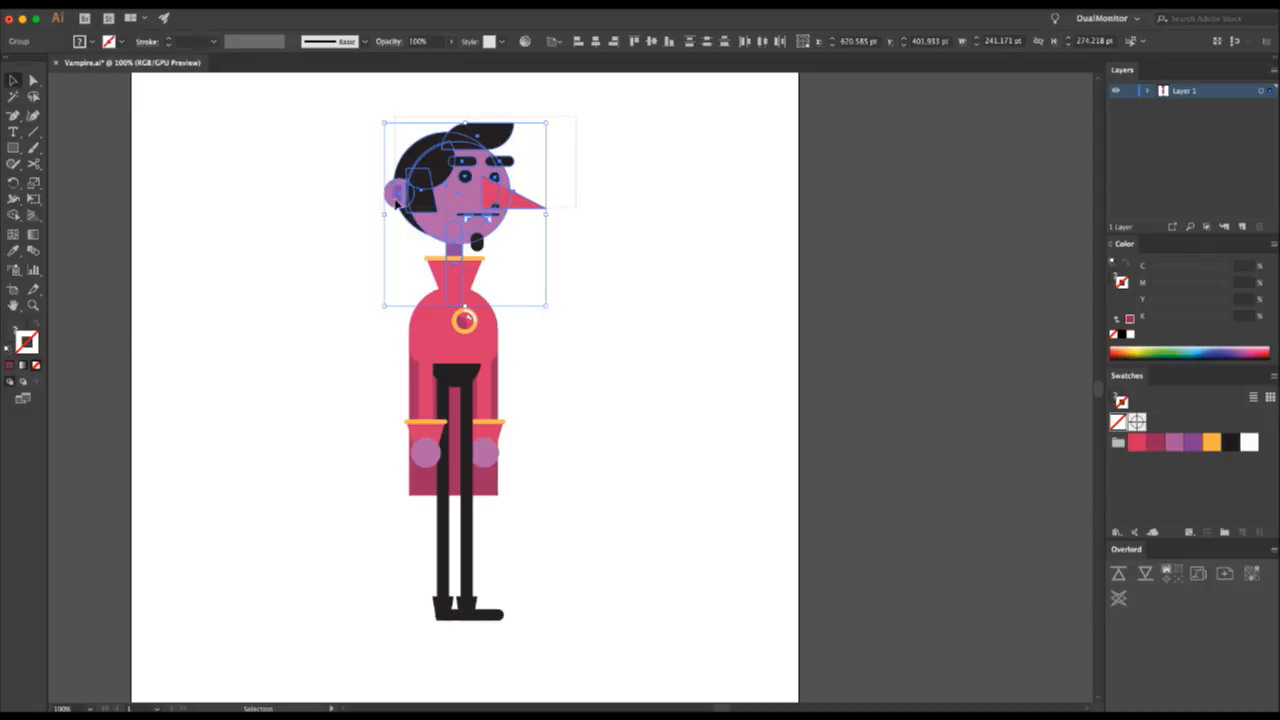
{"action": "left_click", "coordinate": [488, 240], "text": "shift"}
{"action": "left_click", "coordinate": [478, 238], "text": "shift"}
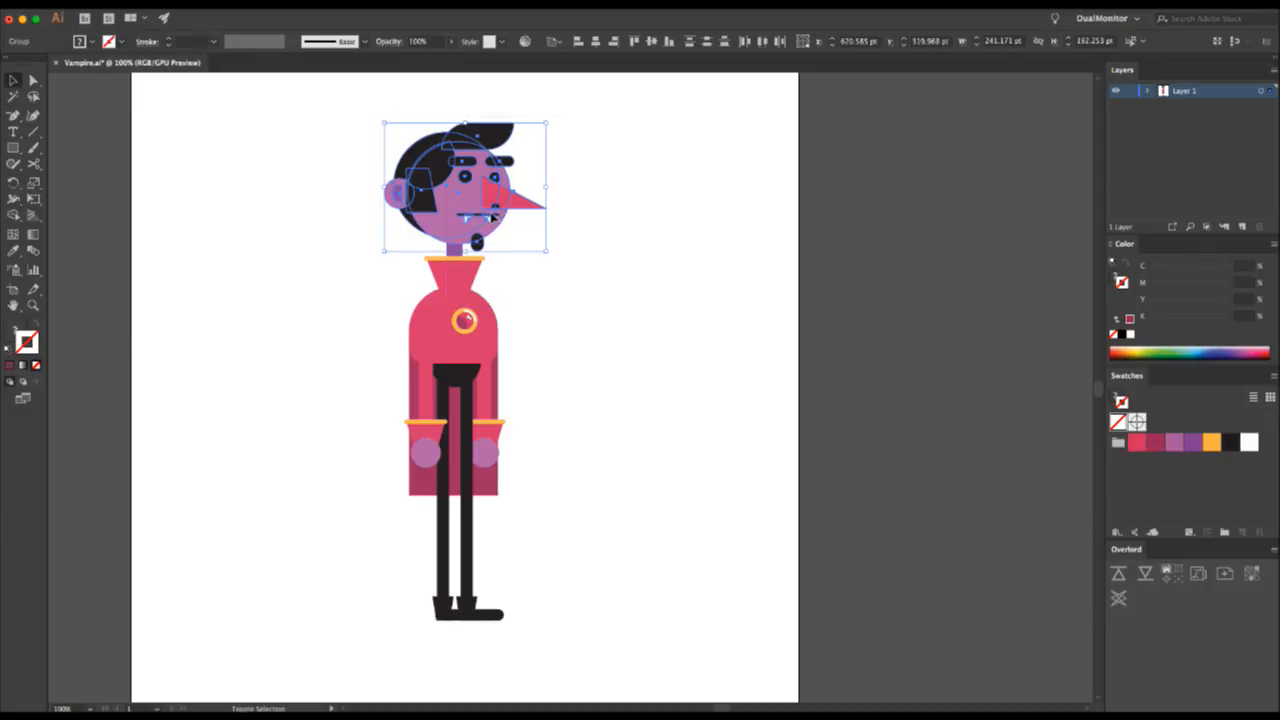
{"action": "key", "text": "Delete"}
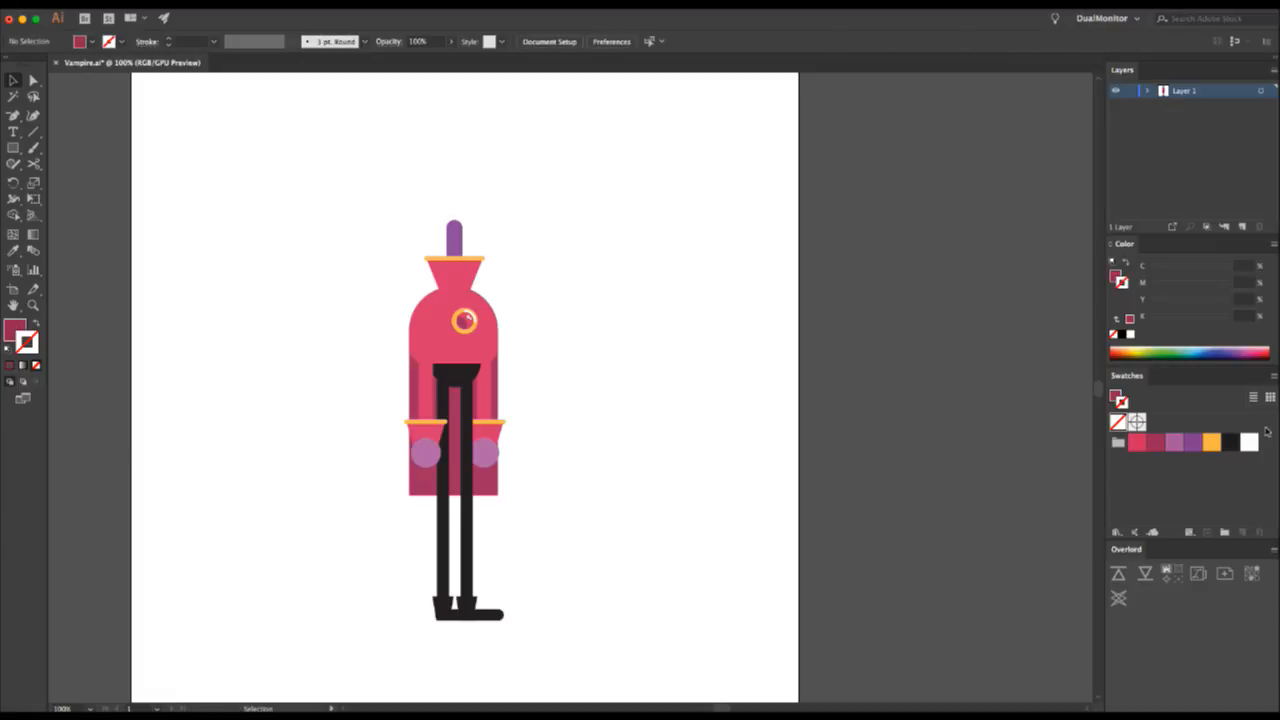
{"action": "left_click", "coordinate": [1242, 227]}
{"action": "key", "text": "ctrl+f"}
{"action": "double_click", "coordinate": [1187, 90]}
{"action": "type", "text": "H"}
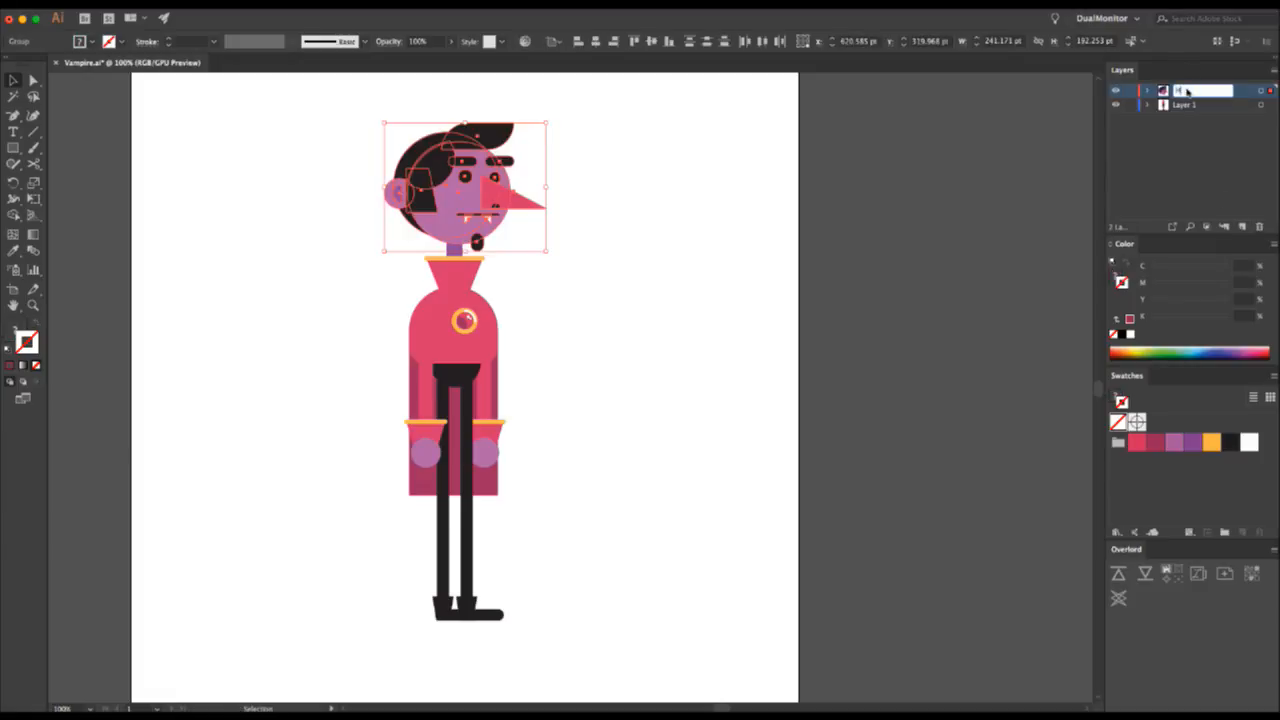
{"action": "type", "text": "ead"}
{"action": "key", "text": "Return"}
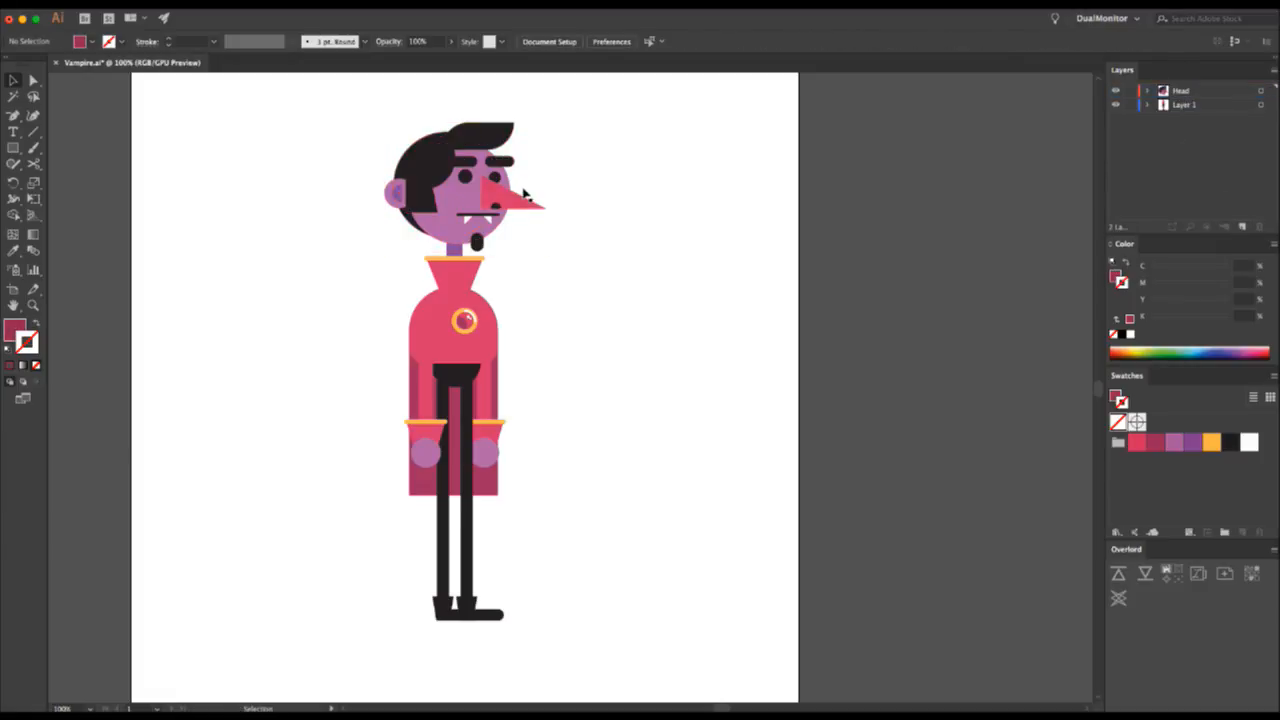
- Move the red nose with its nostril from the Head layer in place onto its own new layer
{"action": "left_click", "coordinate": [629, 224]}
{"action": "left_click", "coordinate": [494, 203]}
{"action": "key", "text": "ctrl+x"}
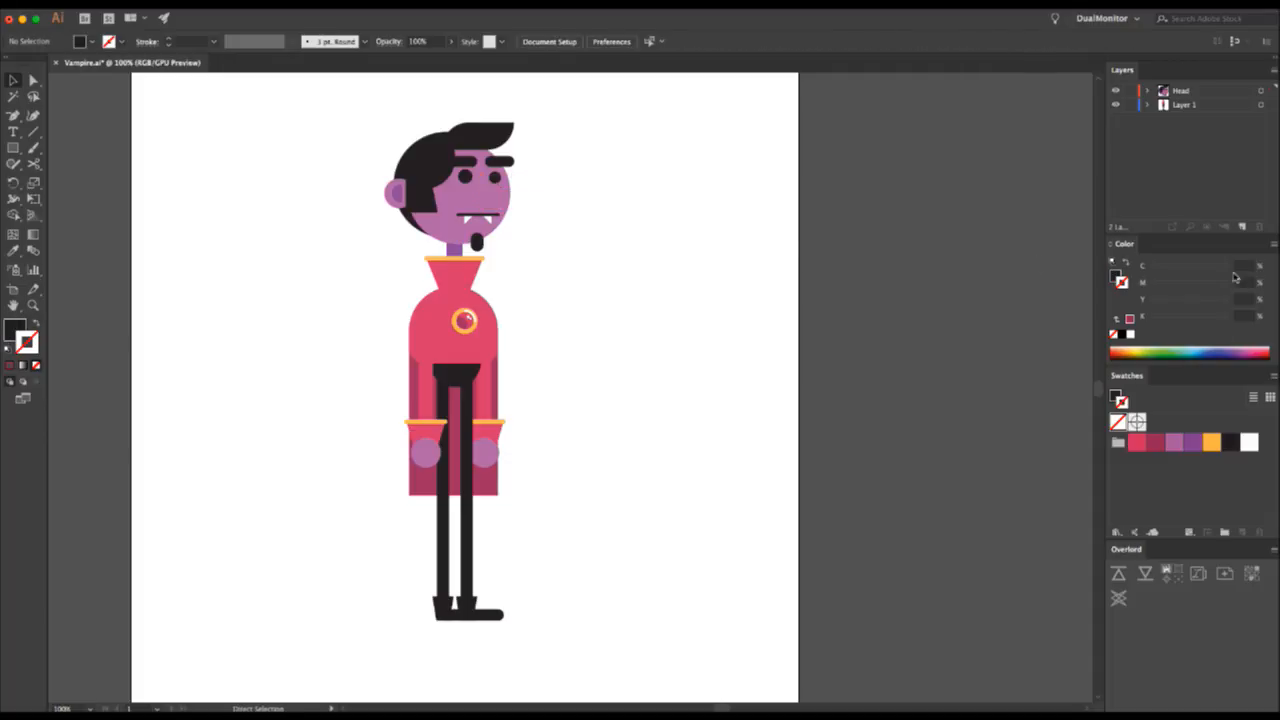
{"action": "left_click", "coordinate": [1243, 229]}
{"action": "key", "text": "ctrl+f"}
- Move the black front hair tuft in place onto its own new layer and put that layer above the nose layer
{"action": "key", "text": "z"}
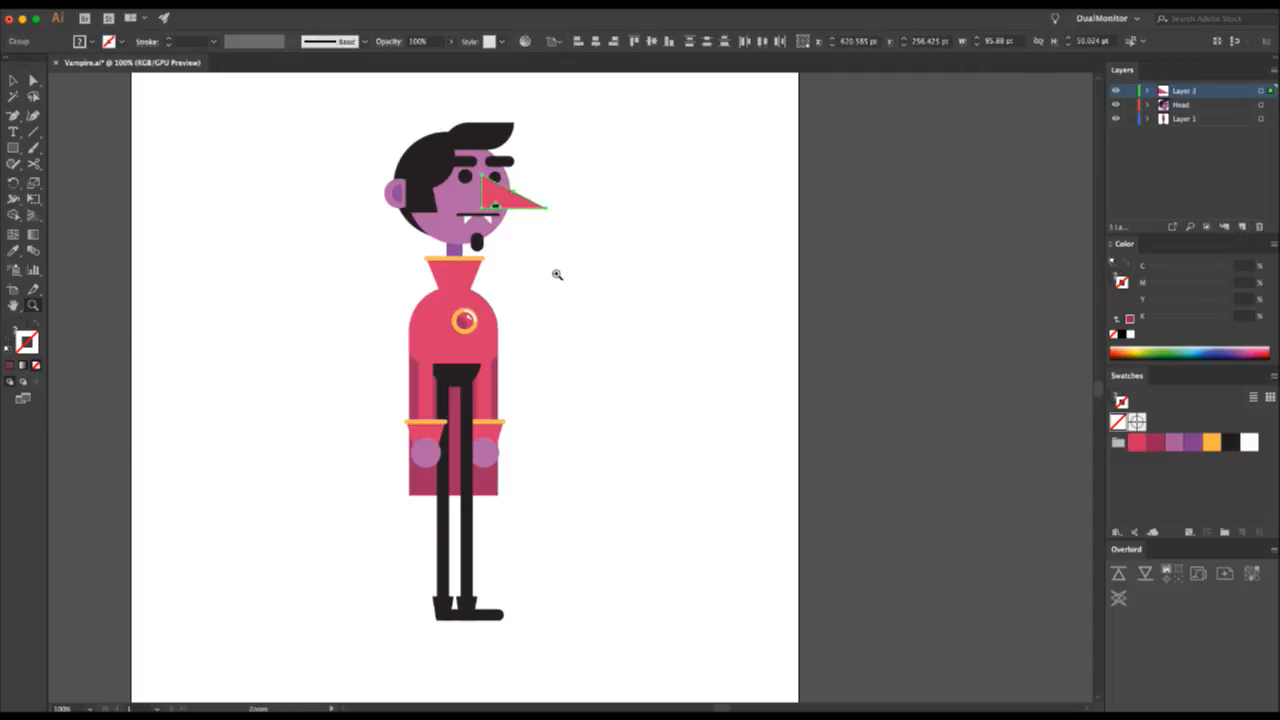
{"action": "left_click", "coordinate": [557, 271]}
{"action": "key", "text": "v"}
{"action": "left_click", "coordinate": [458, 178]}
{"action": "key", "text": "super+x"}
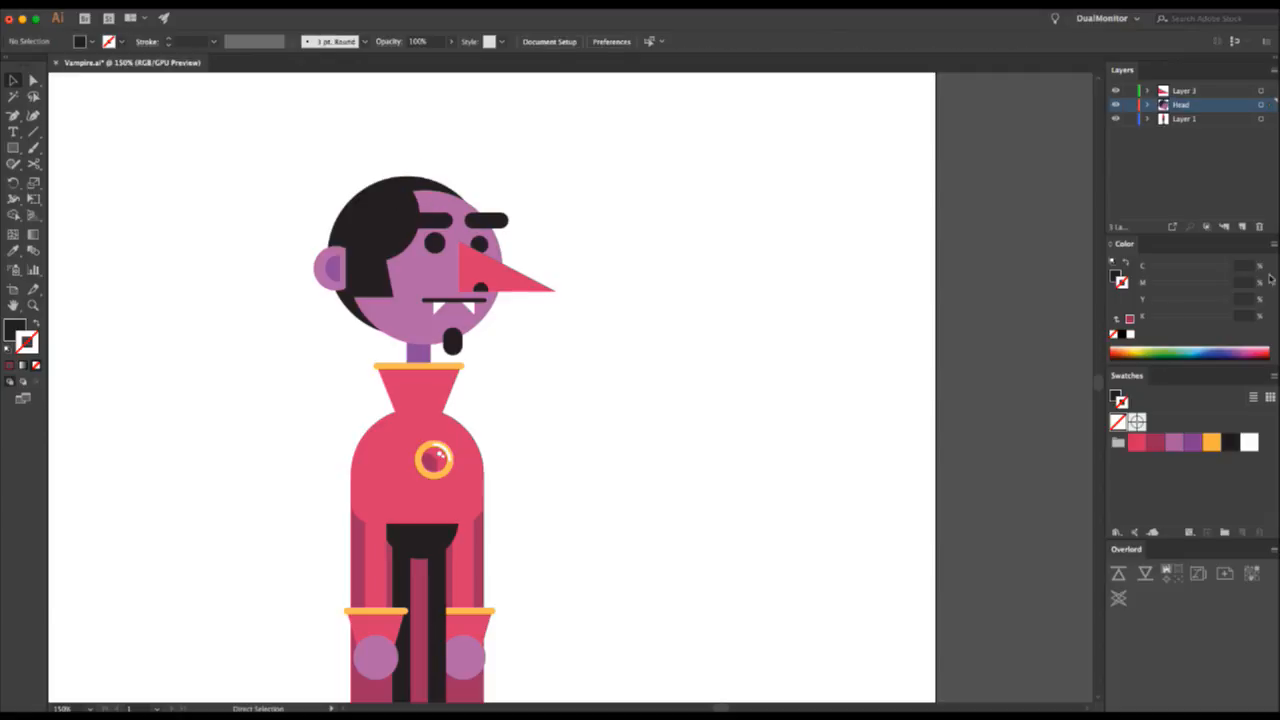
{"action": "left_click", "coordinate": [1243, 229]}
{"action": "key", "text": "super+f"}
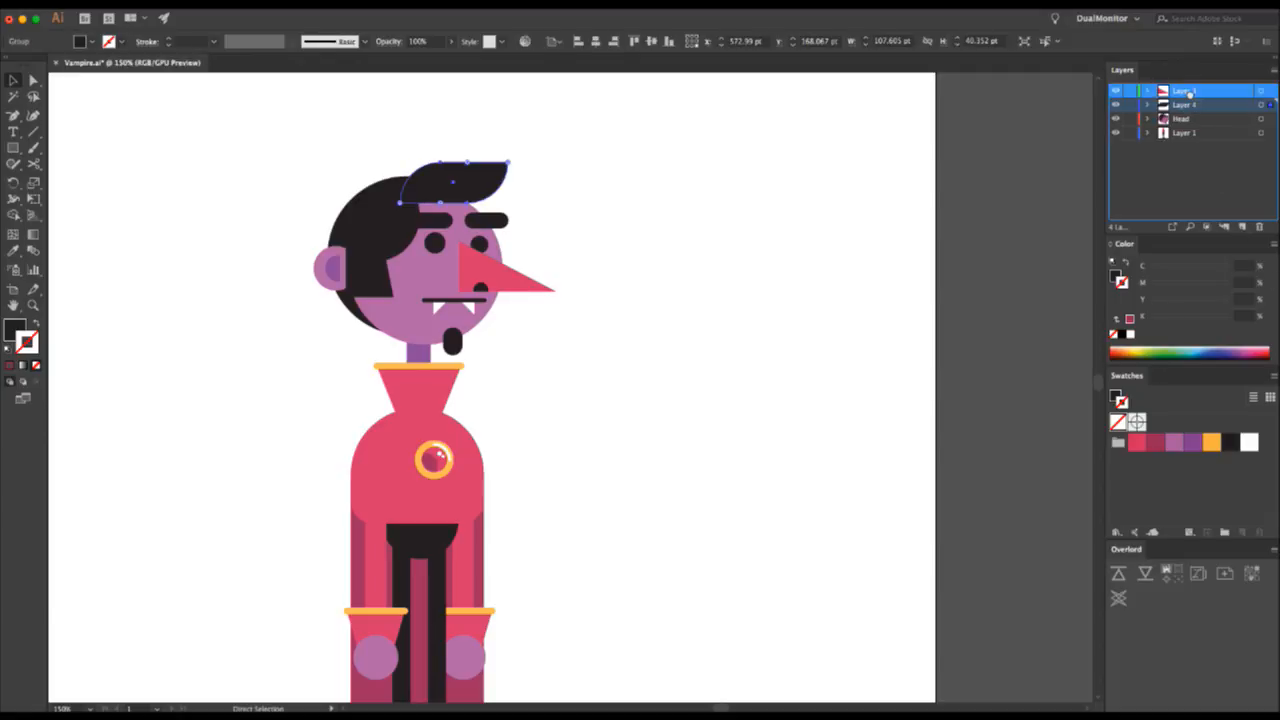
{"action": "left_click_drag", "start_coordinate": [1190, 90], "coordinate": [1190, 112]}
{"action": "left_click", "coordinate": [495, 220]}
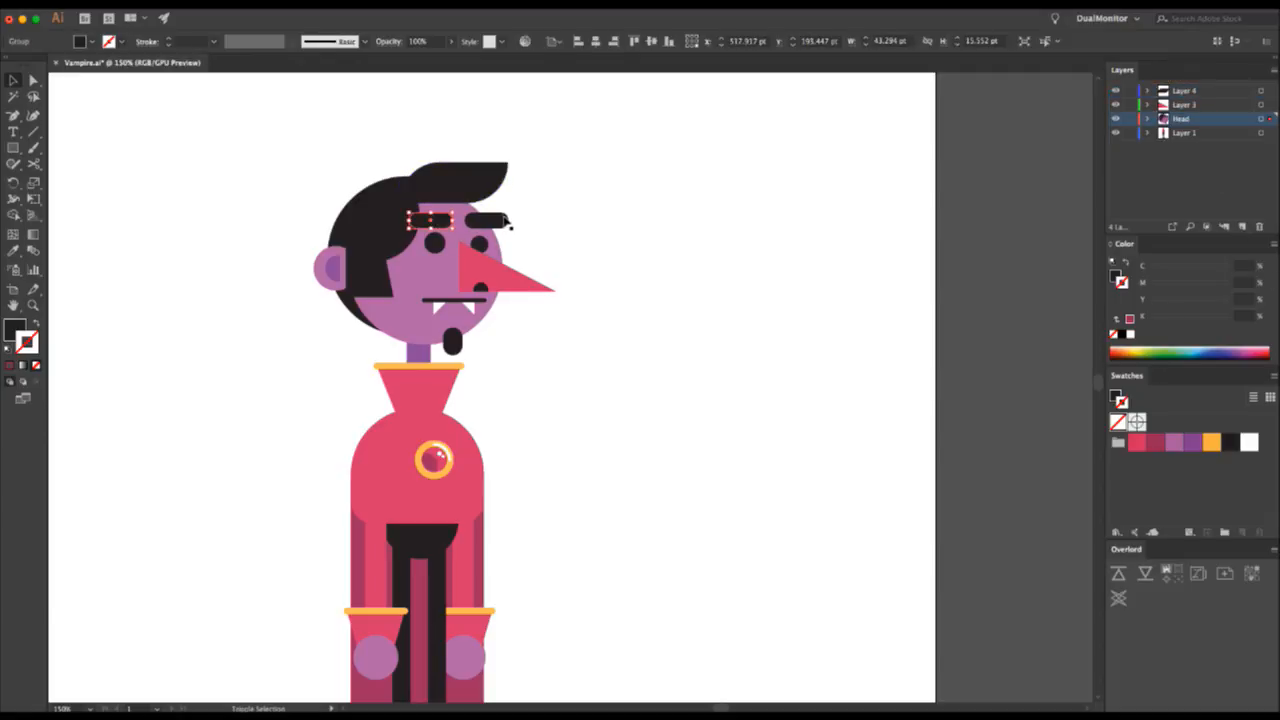
{"action": "key", "text": "super+x"}
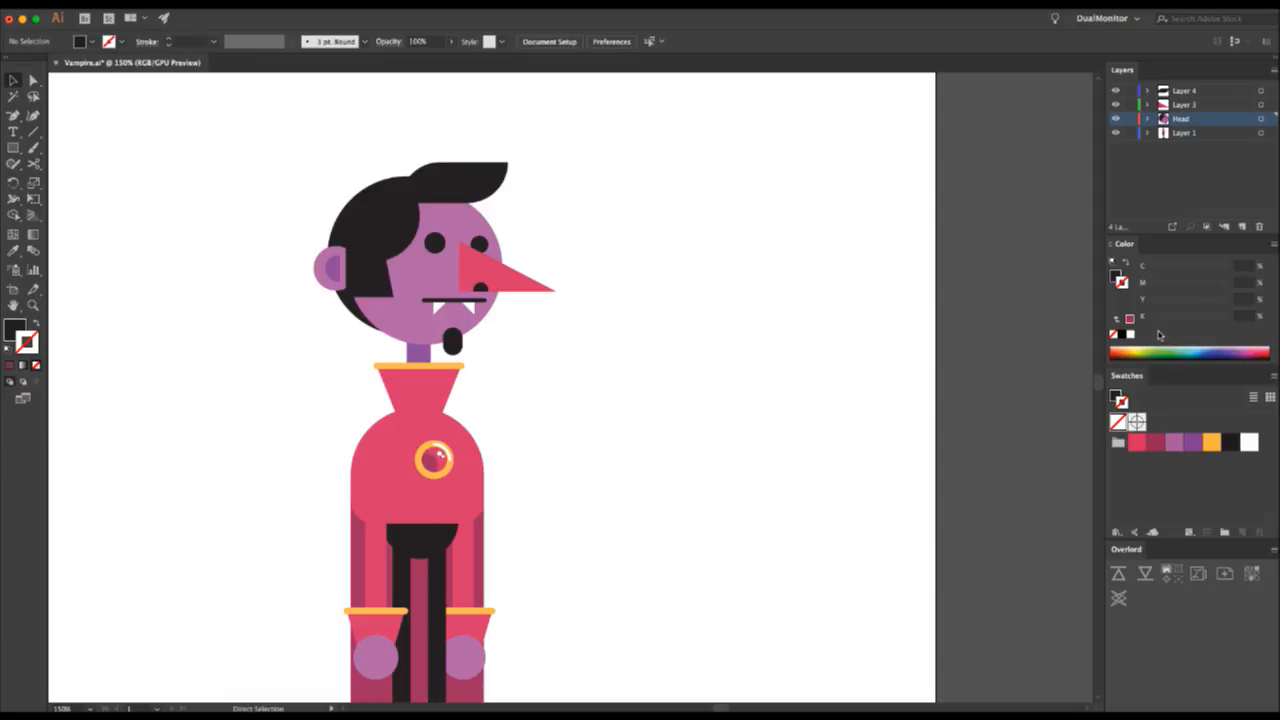
{"action": "key", "text": "super+f"}
- Move the eyebrow nearer the hair in place onto its own new layer at the top of the stack
{"action": "left_click", "coordinate": [425, 214]}
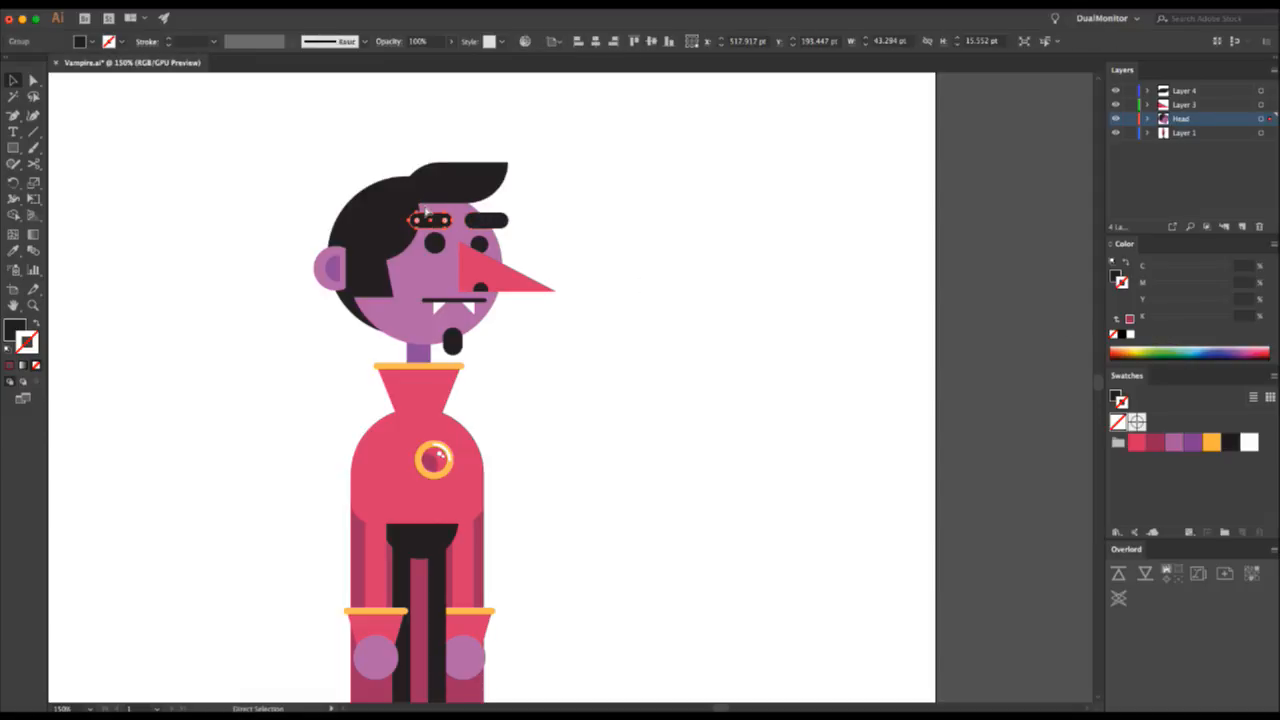
{"action": "key", "text": "super+x"}
{"action": "left_click", "coordinate": [1243, 227]}
{"action": "key", "text": "super+f"}
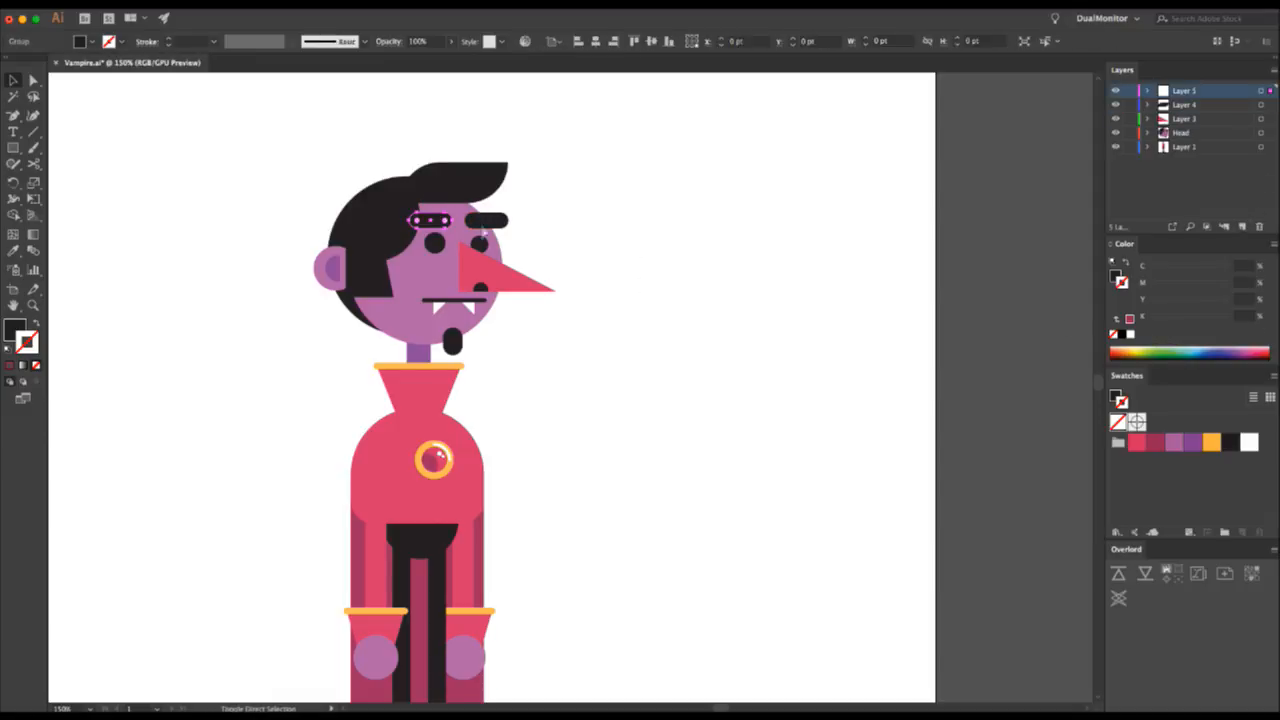
- Move the front eyebrow above the nose in place onto another new layer at the top of the stack
{"action": "left_click", "coordinate": [486, 220]}
{"action": "key", "text": "super+x"}
{"action": "left_click", "coordinate": [1241, 227]}
{"action": "key", "text": "super+f"}
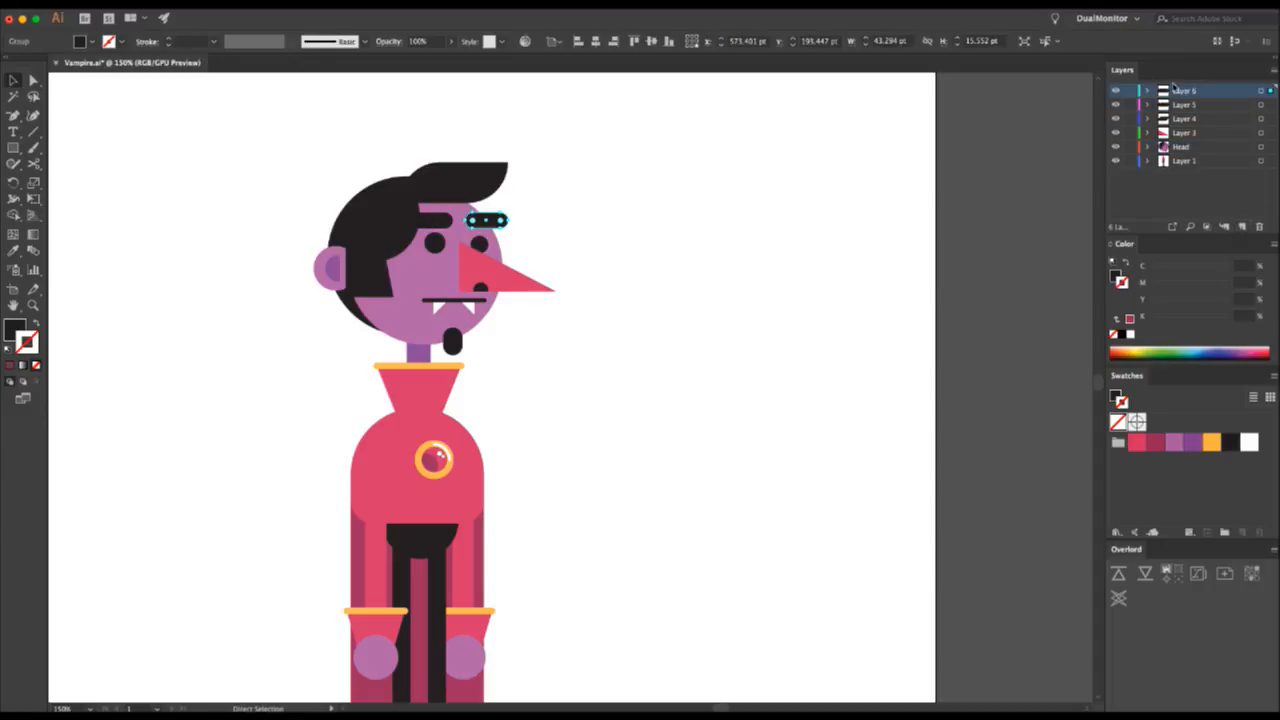
- Rename the topmost layer, holding the front eyebrow, as L Brow and the other eyebrow's layer as R Brow
{"action": "double_click", "coordinate": [1185, 91]}
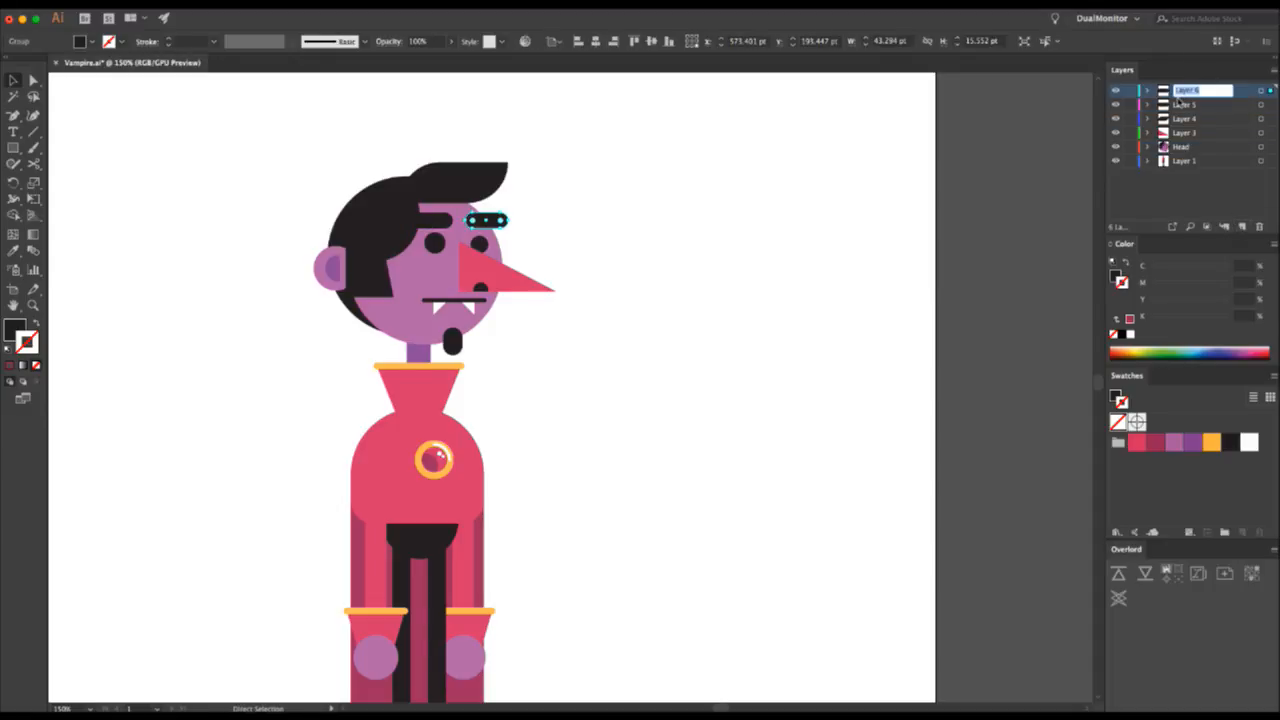
{"action": "type", "text": "R"}
{"action": "double_click", "coordinate": [1182, 105]}
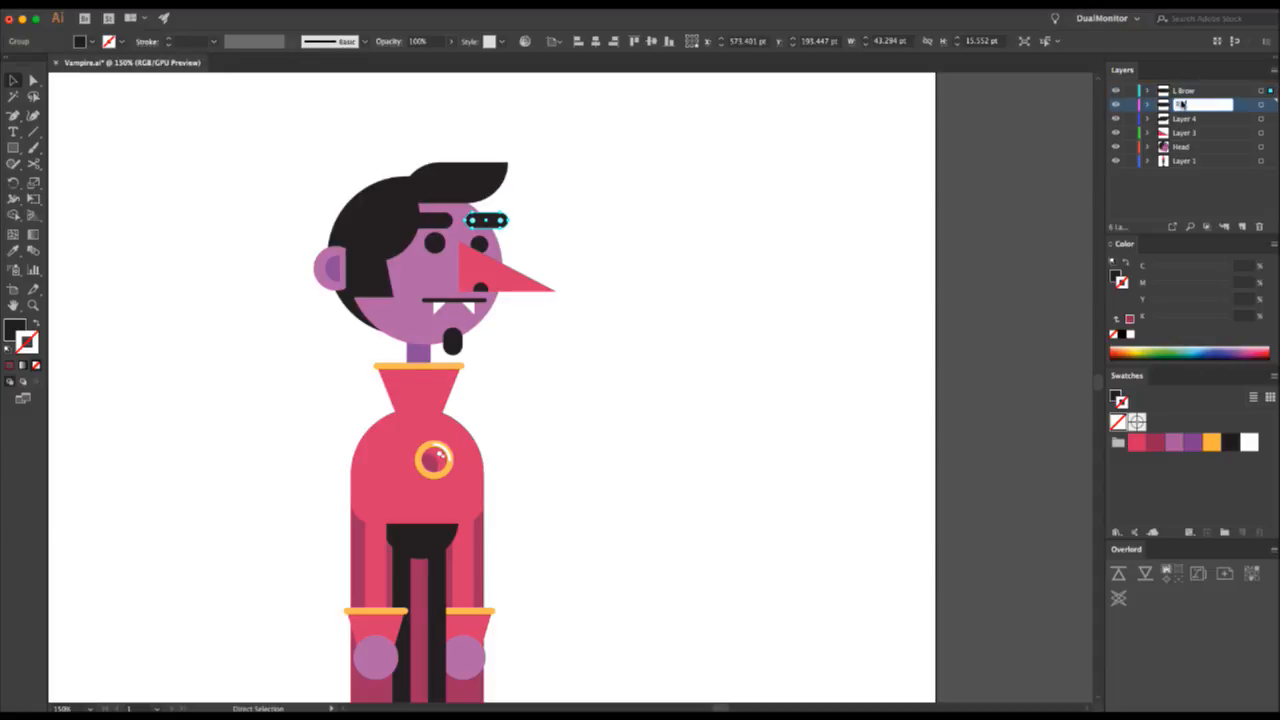
- Rename the front hair tuft's layer as Bang and the red nose's layer as Nose
{"action": "double_click", "coordinate": [1185, 118]}
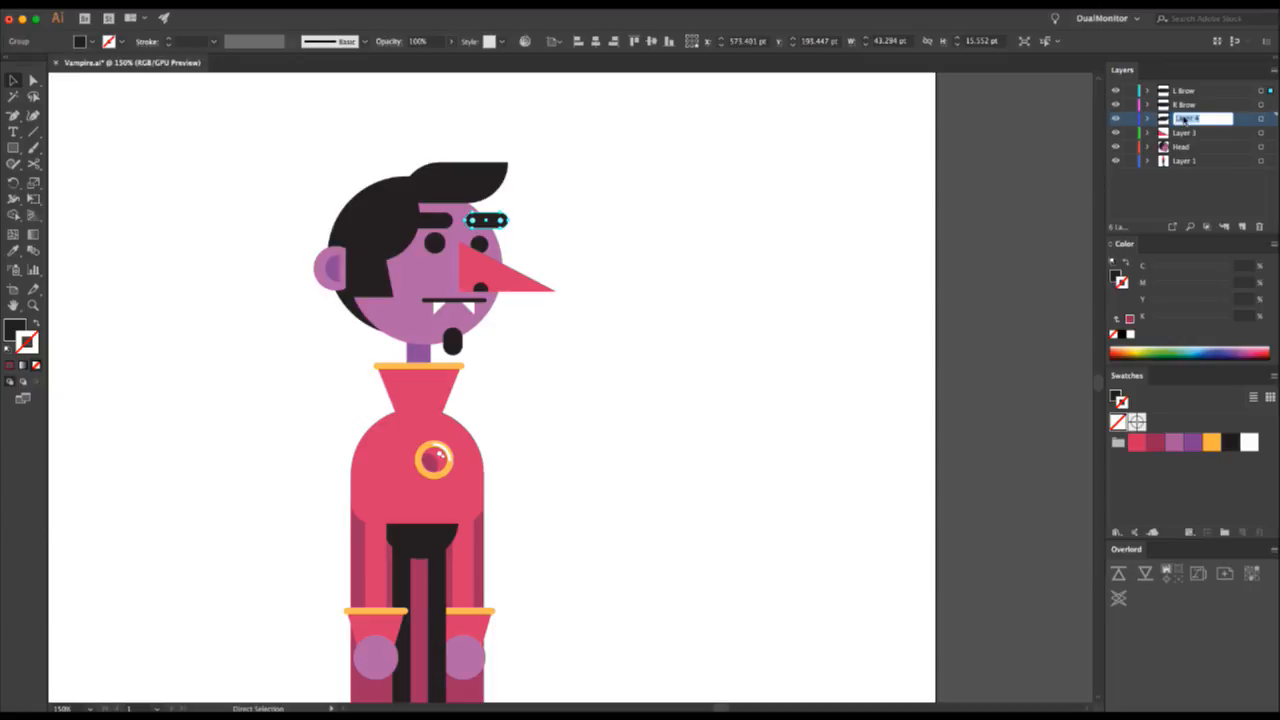
{"action": "type", "text": "Bangs"}
{"action": "key", "text": "Return"}
{"action": "key", "text": "v"}
{"action": "double_click", "coordinate": [1185, 132]}
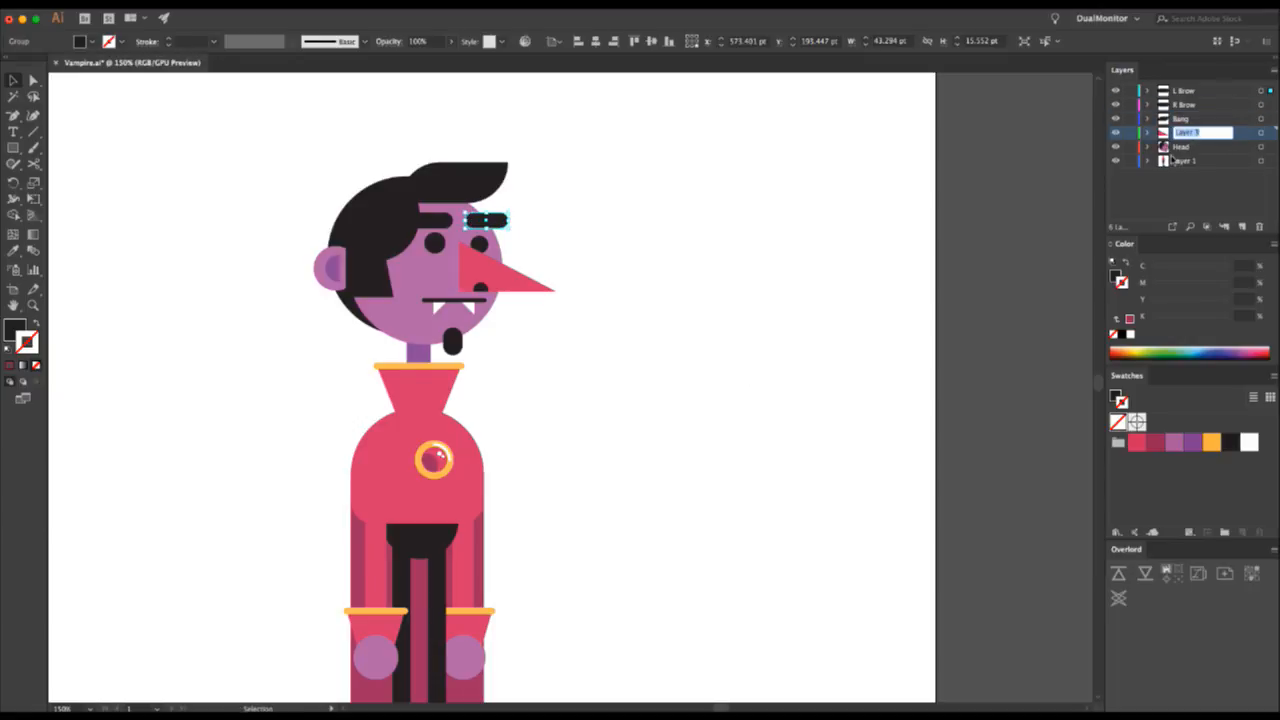
{"action": "type", "text": "Nose"}
{"action": "key", "text": "Return"}
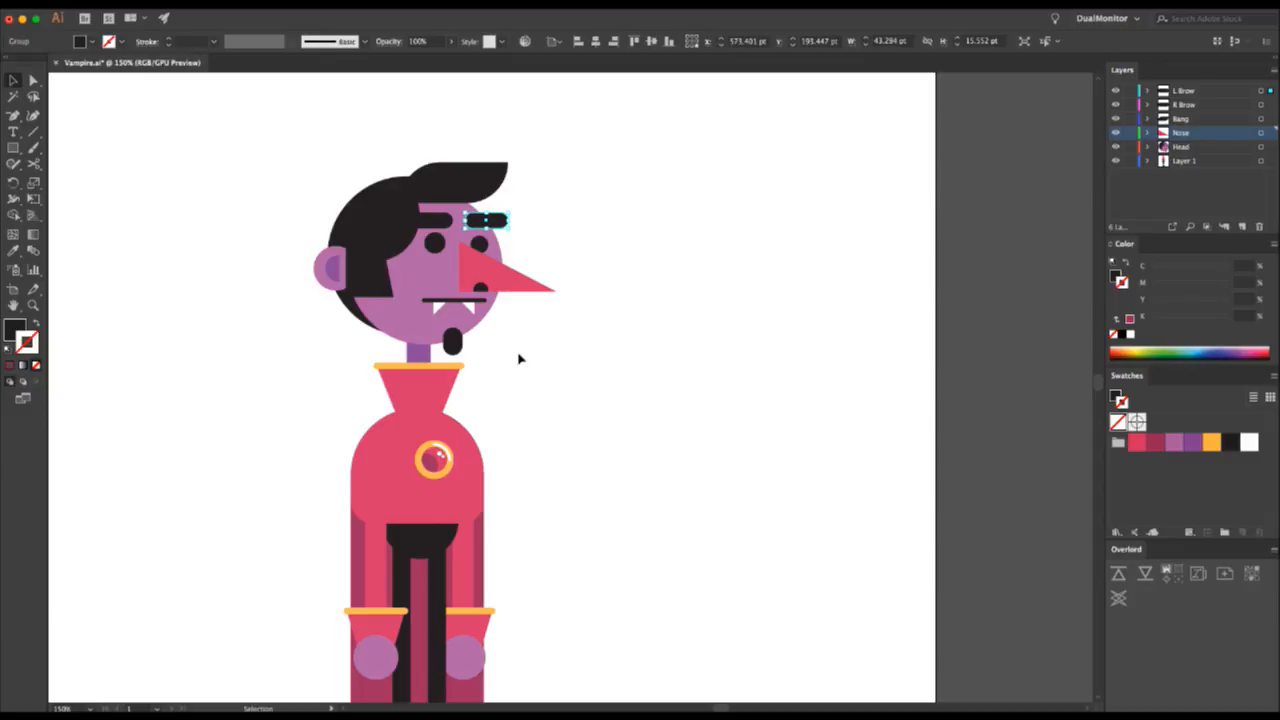
- Move both black eyes from the Head layer in place onto a new layer directly above it
{"action": "left_click", "coordinate": [481, 248]}
{"action": "key", "text": "a"}
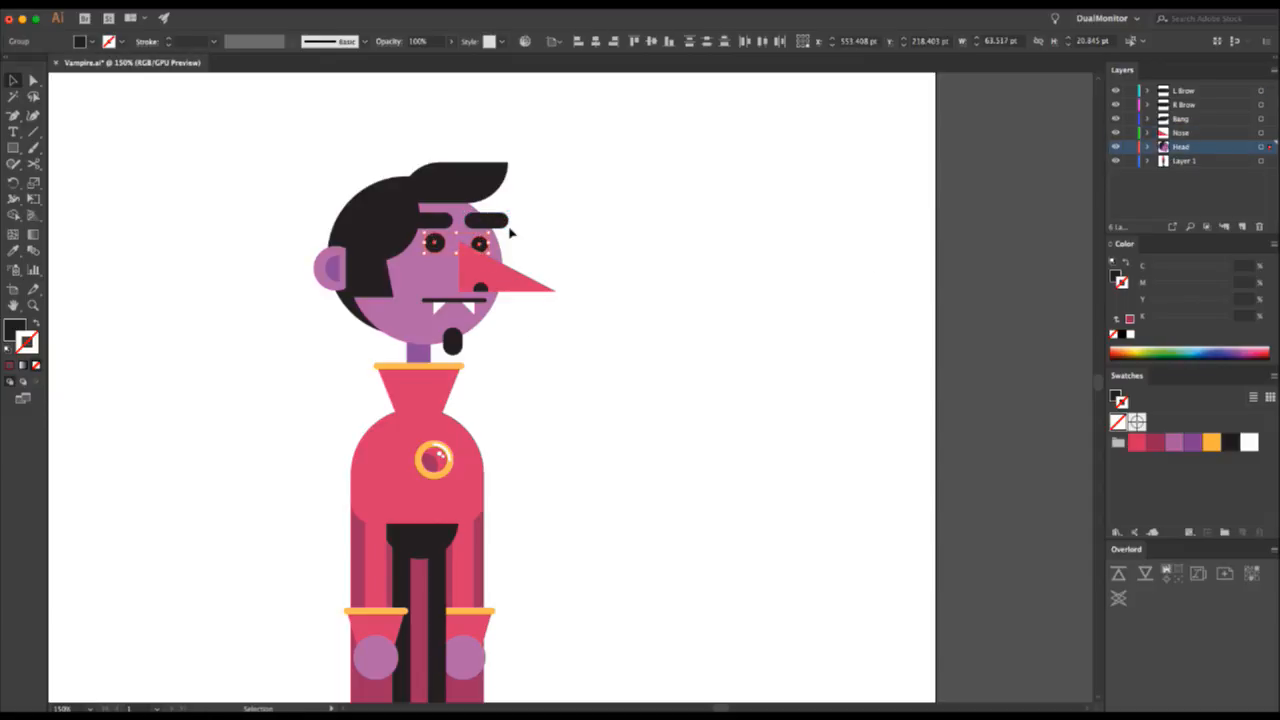
{"action": "key", "text": "super+x"}
{"action": "left_click", "coordinate": [1242, 226]}
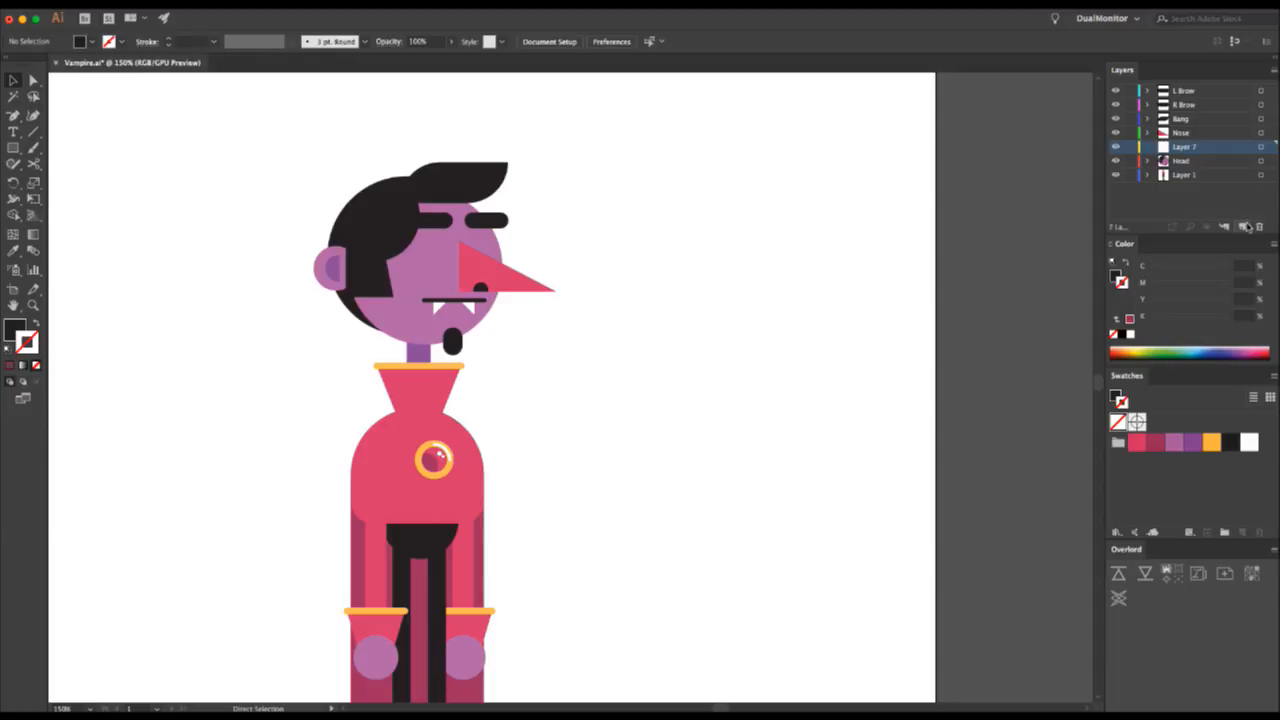
{"action": "key", "text": "super+f"}
- Name the new eye layer Eyes and lock all the layers from L Brow down to Eyes
{"action": "double_click", "coordinate": [1188, 147]}
{"action": "type", "text": "Eye"}
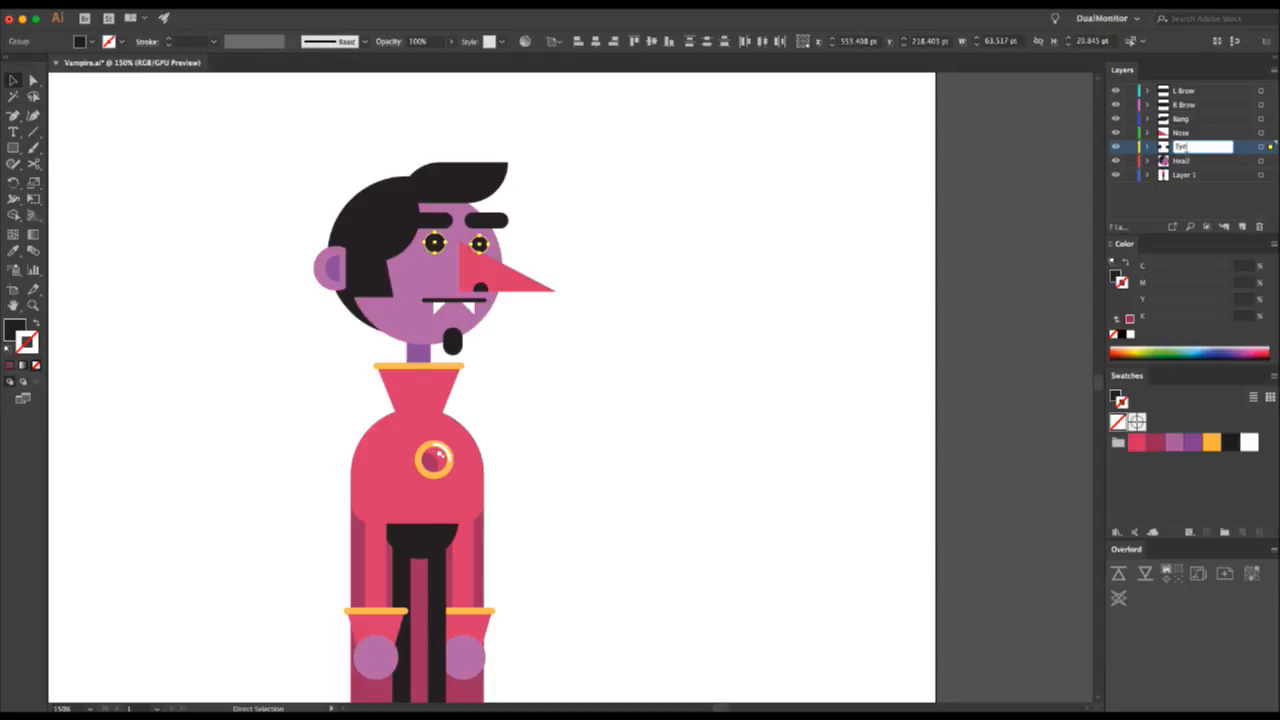
{"action": "type", "text": "s"}
{"action": "key", "text": "Return"}
{"action": "left_click_drag", "start_coordinate": [1133, 118], "coordinate": [1131, 147]}
{"action": "key", "text": "v"}
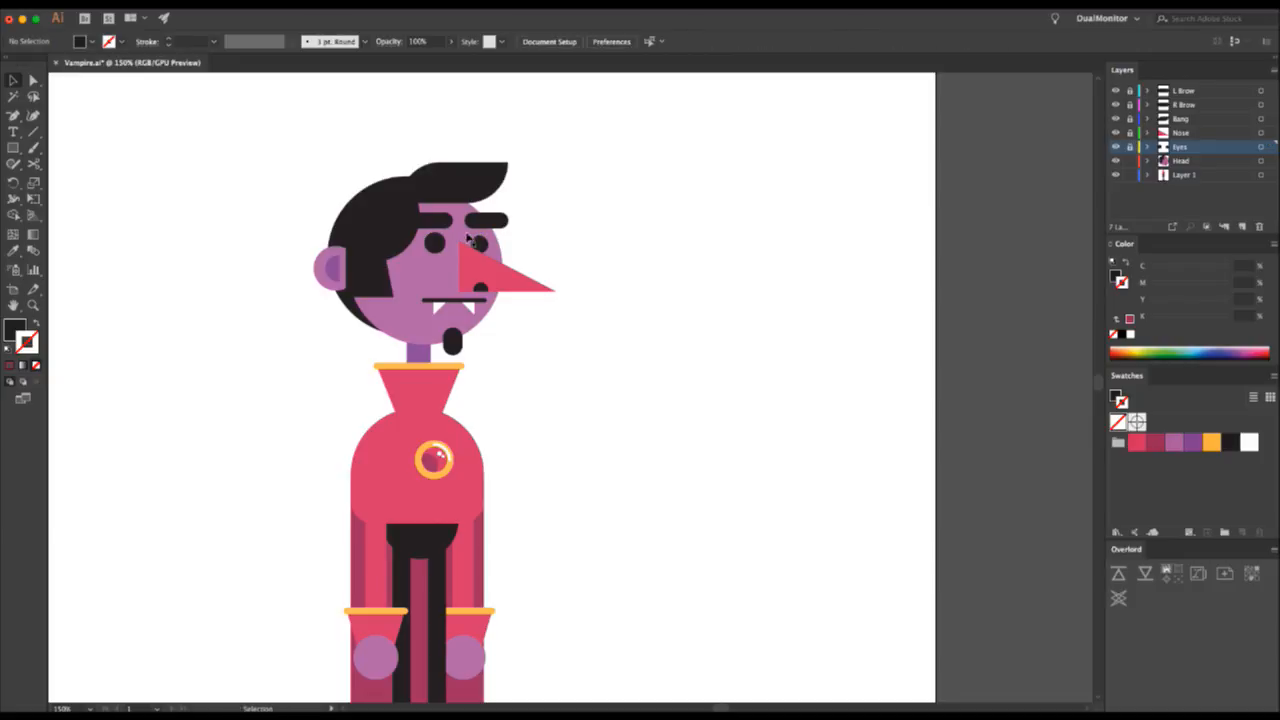
- Move the mouth and fangs in place onto a new layer named Mouth, directly below Eyes, and lock it
{"action": "left_click", "coordinate": [440, 300]}
{"action": "key", "text": "Delete"}
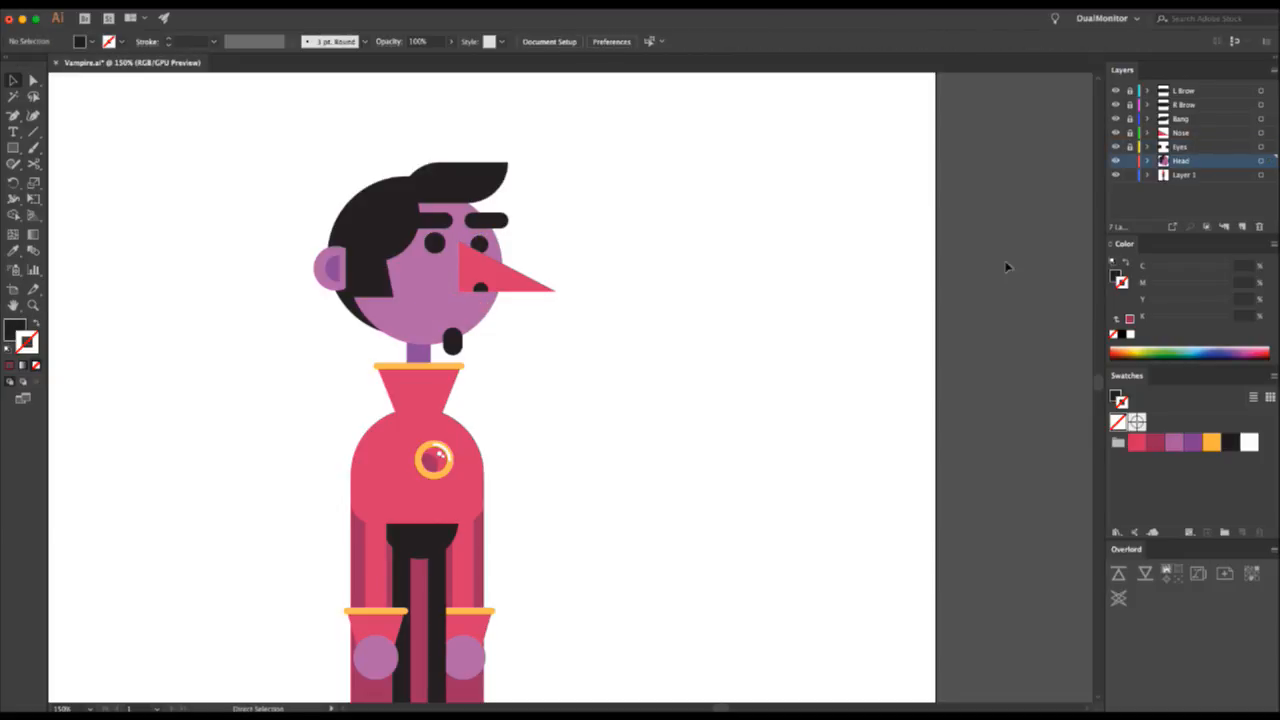
{"action": "left_click", "coordinate": [1224, 227]}
{"action": "key", "text": "super+f"}
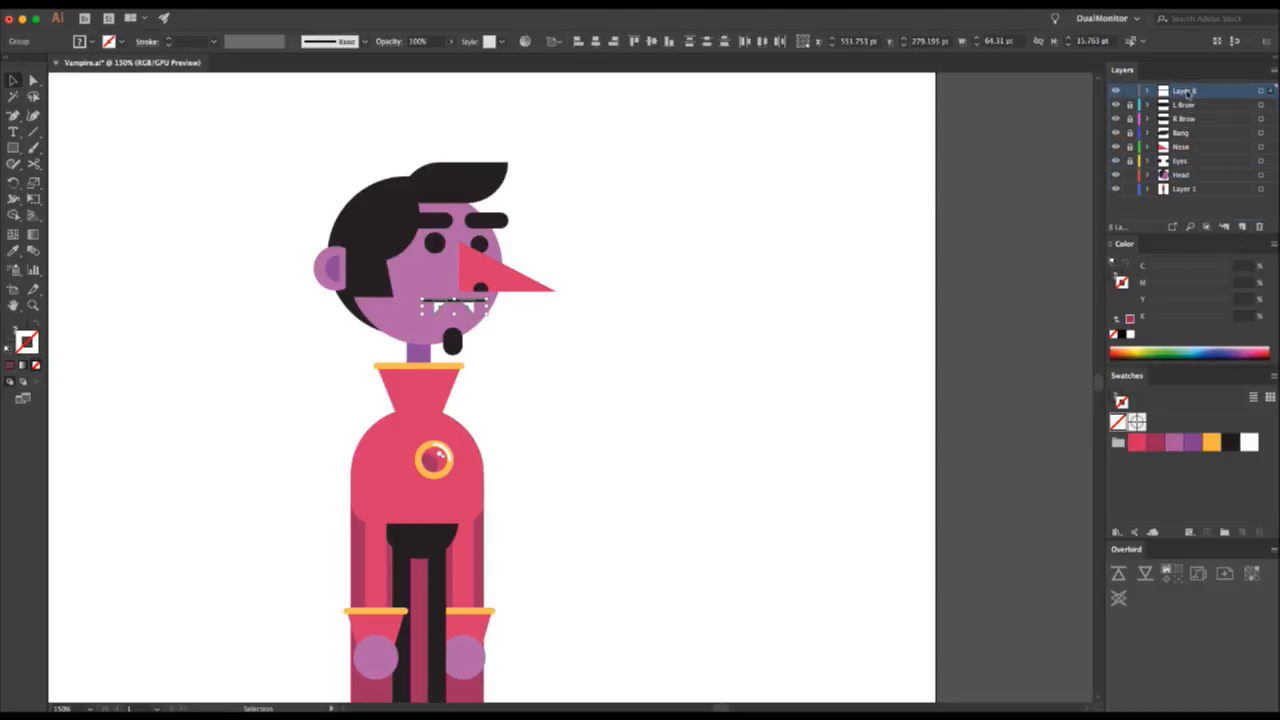
{"action": "left_click_drag", "start_coordinate": [1187, 92], "coordinate": [1187, 167]}
{"action": "double_click", "coordinate": [1186, 160]}
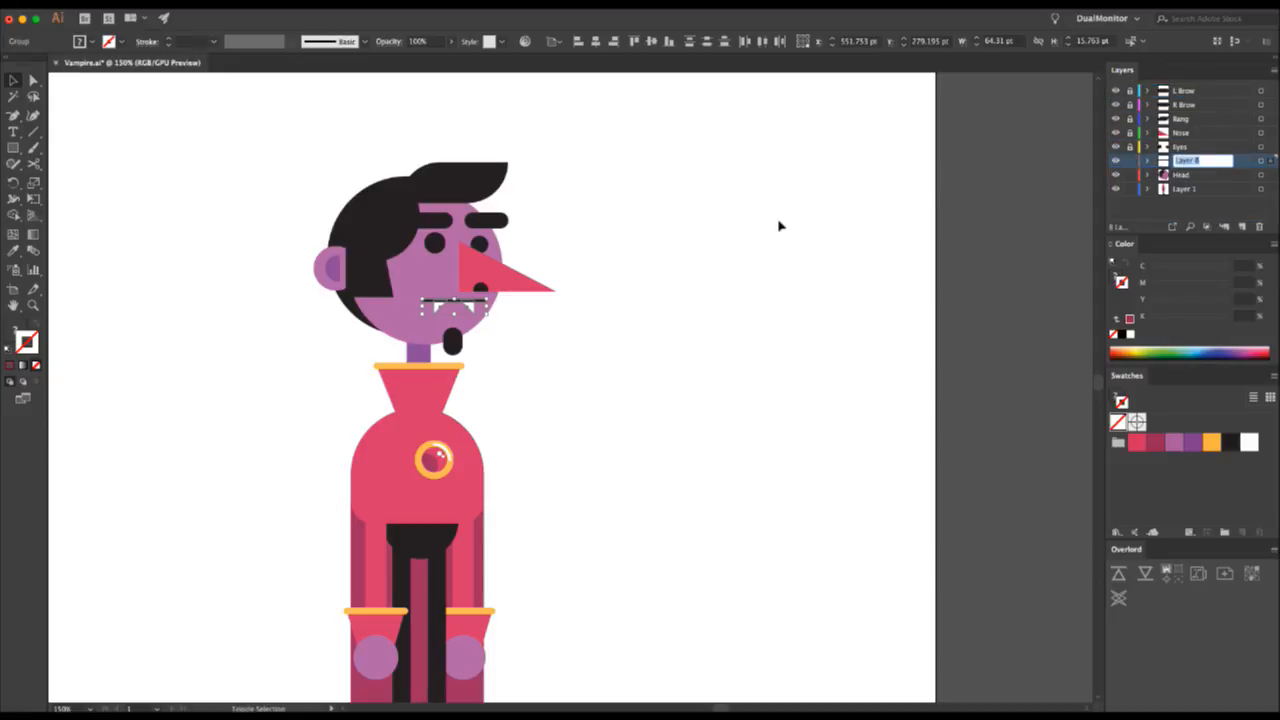
{"action": "type", "text": "Mouth"}
{"action": "key", "text": "Return"}
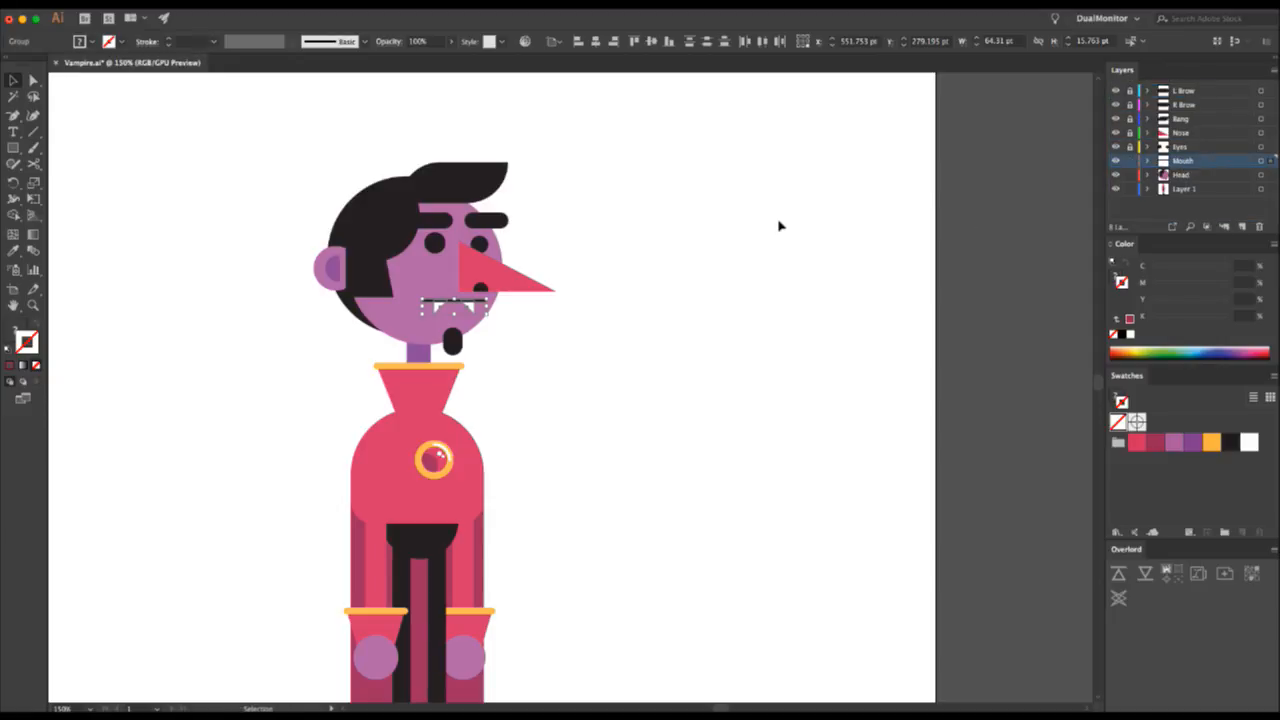
{"action": "left_click", "coordinate": [1130, 160]}
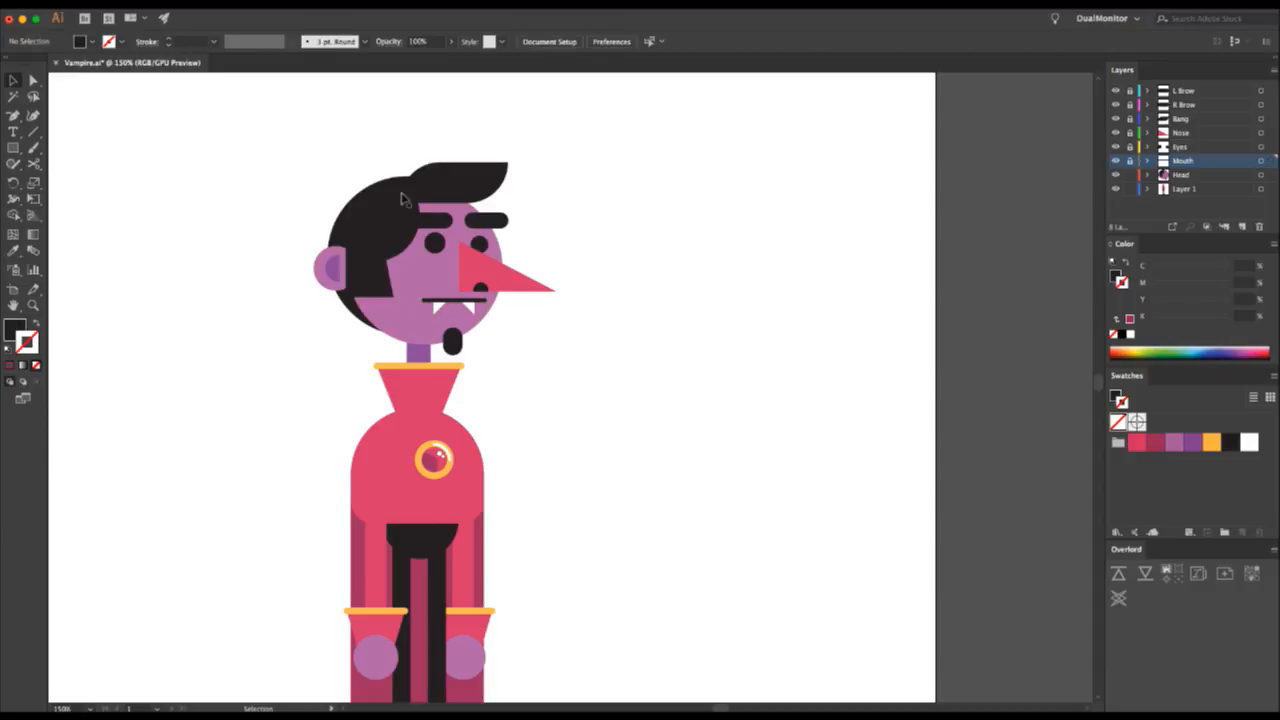
- Move both ear shapes in place onto a new layer named Ear, directly above Head
{"action": "left_click", "coordinate": [335, 264]}
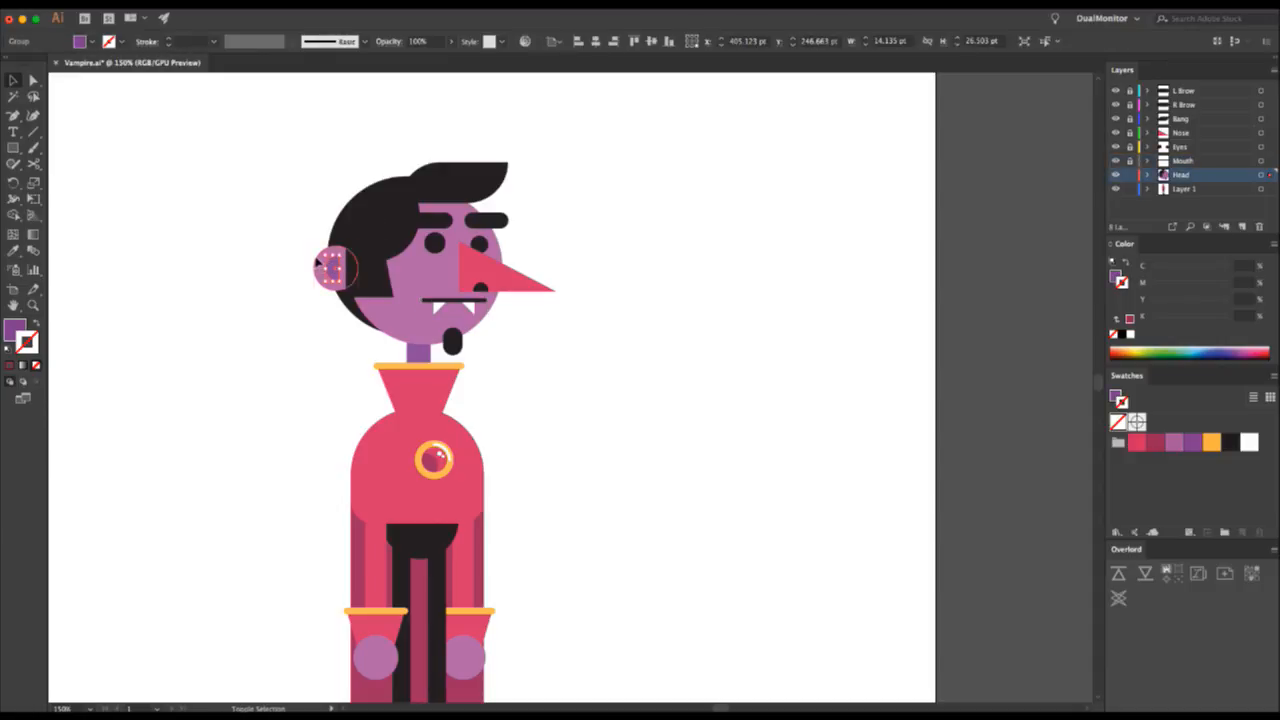
{"action": "left_click", "coordinate": [320, 270], "text": "shift"}
{"action": "key", "text": "Delete"}
{"action": "left_click", "coordinate": [1241, 226]}
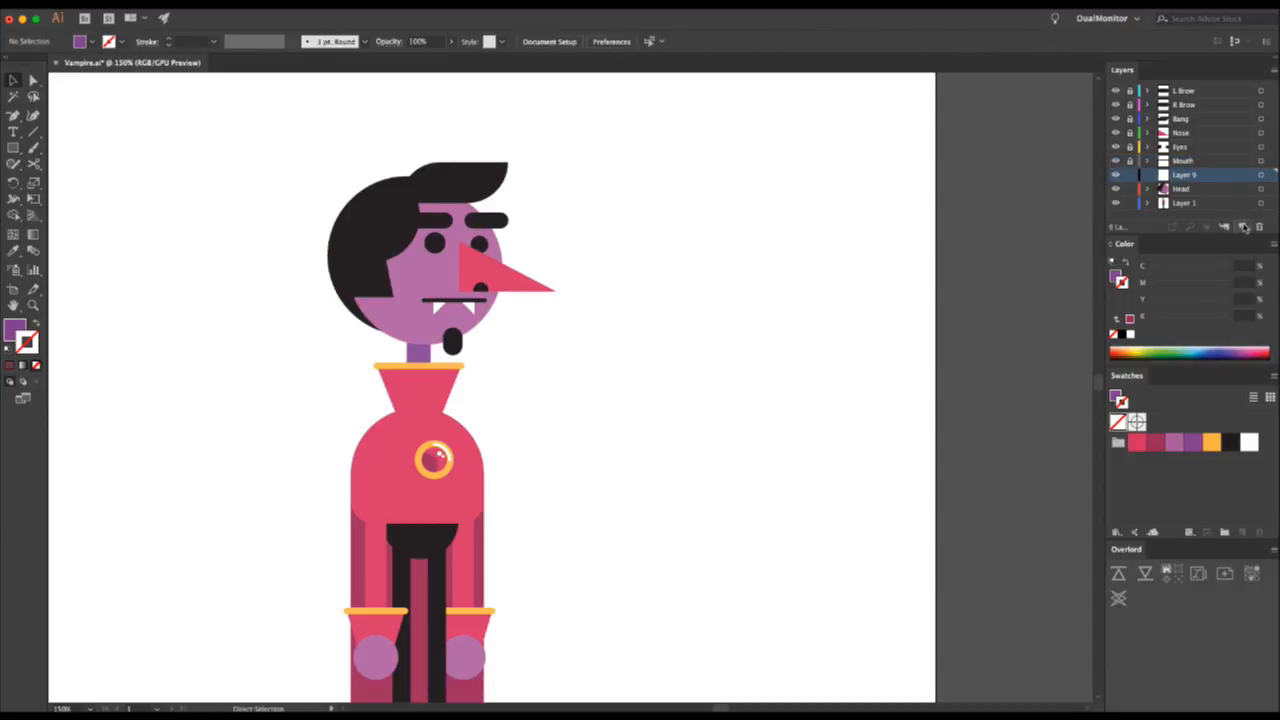
{"action": "key", "text": "super+f"}
{"action": "double_click", "coordinate": [1186, 175]}
{"action": "type", "text": "Ear"}
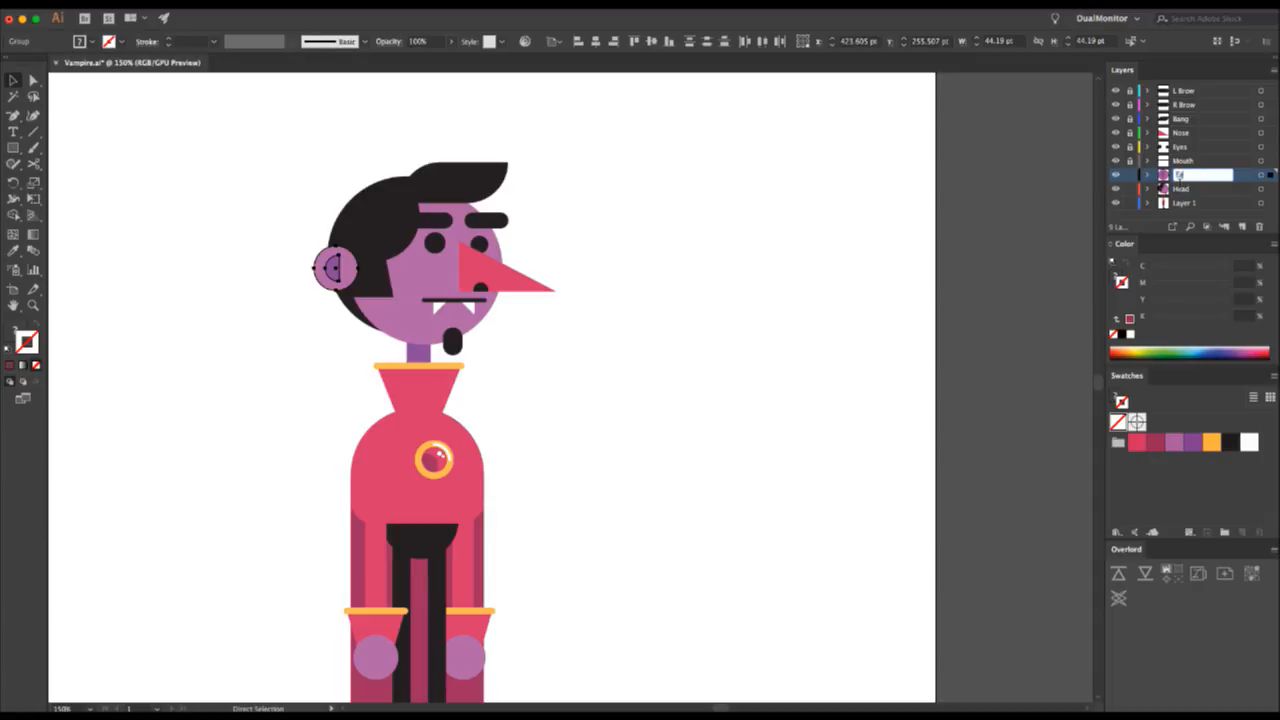
{"action": "key", "text": "Return"}
- Move the sideburn in place onto a new layer named Sideburn and reorder that layer above Ear
{"action": "left_click", "coordinate": [378, 272]}
{"action": "key", "text": "Delete"}
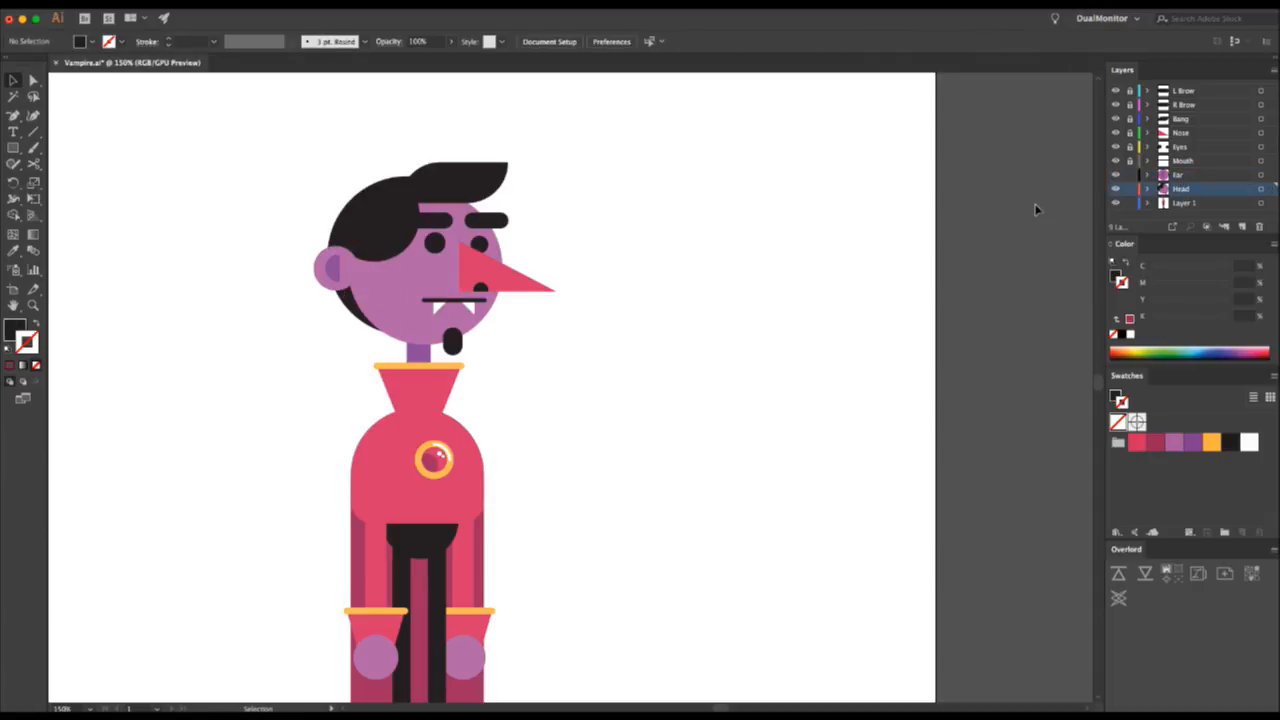
{"action": "left_click", "coordinate": [1241, 226]}
{"action": "key", "text": "super+f"}
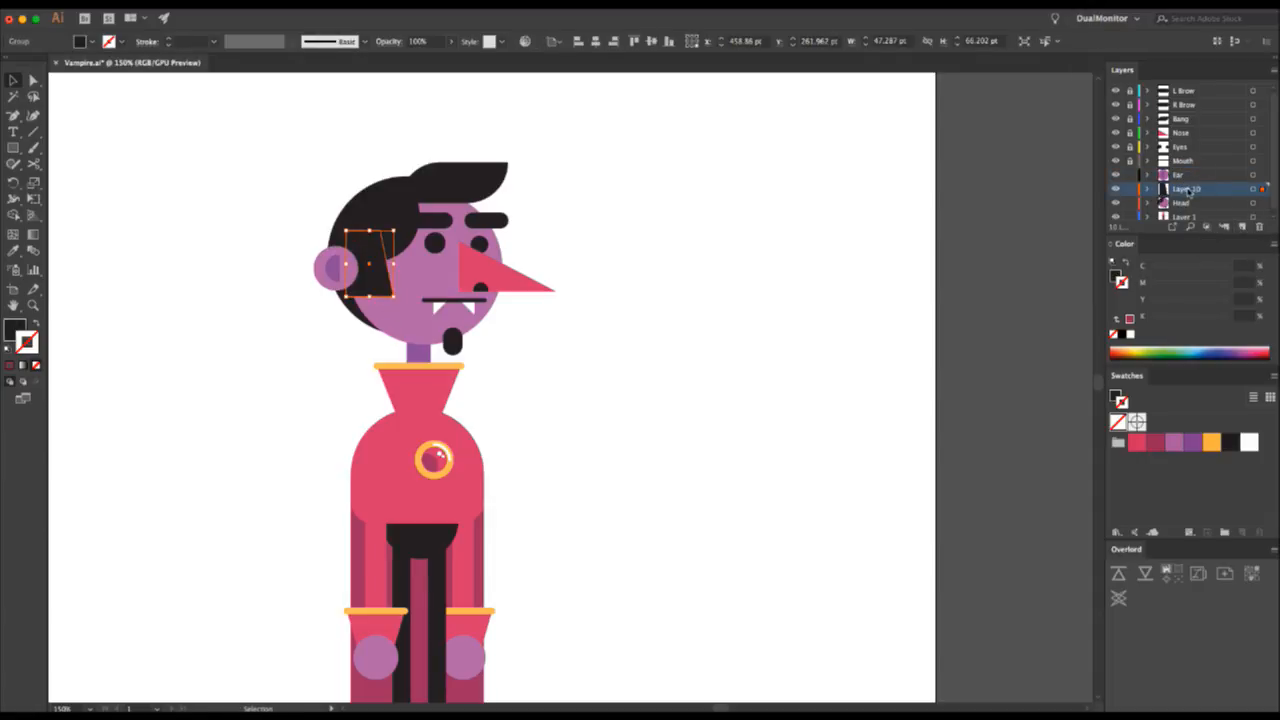
{"action": "double_click", "coordinate": [1188, 189]}
{"action": "type", "text": "Sideburn"}
{"action": "key", "text": "Return"}
{"action": "left_click_drag", "start_coordinate": [1201, 193], "coordinate": [1200, 175]}
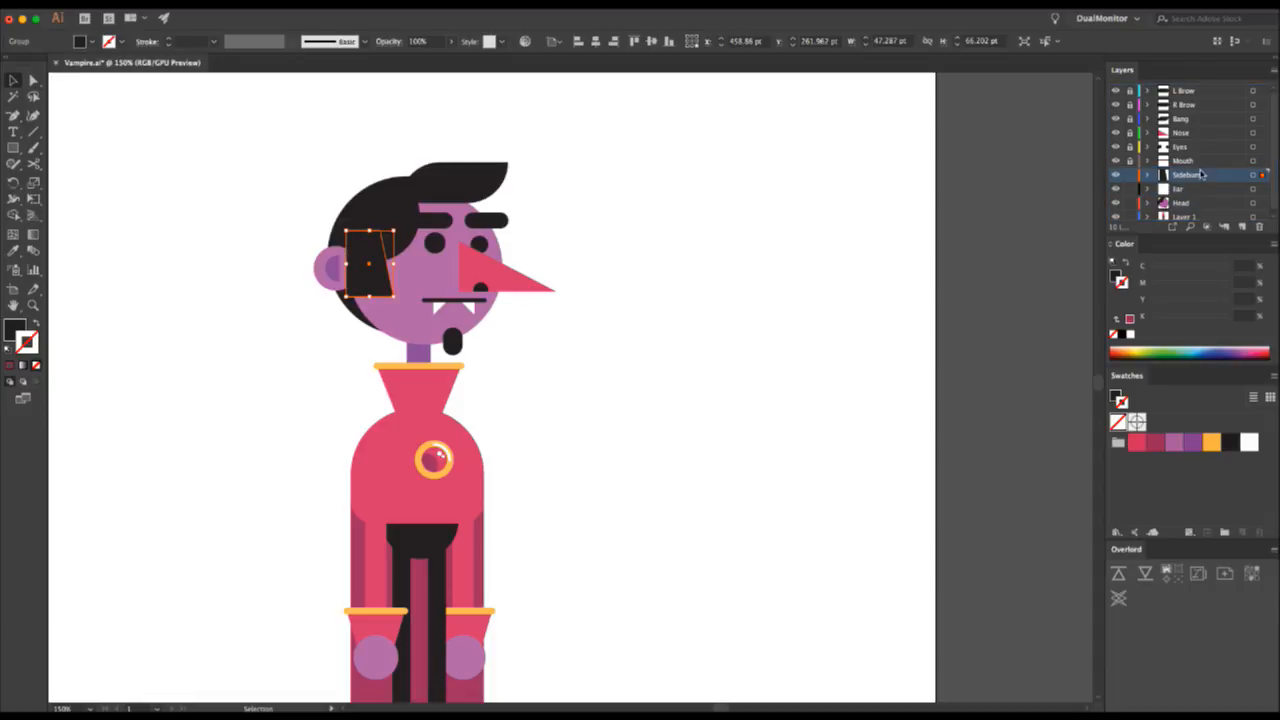
{"action": "left_click", "coordinate": [615, 232]}
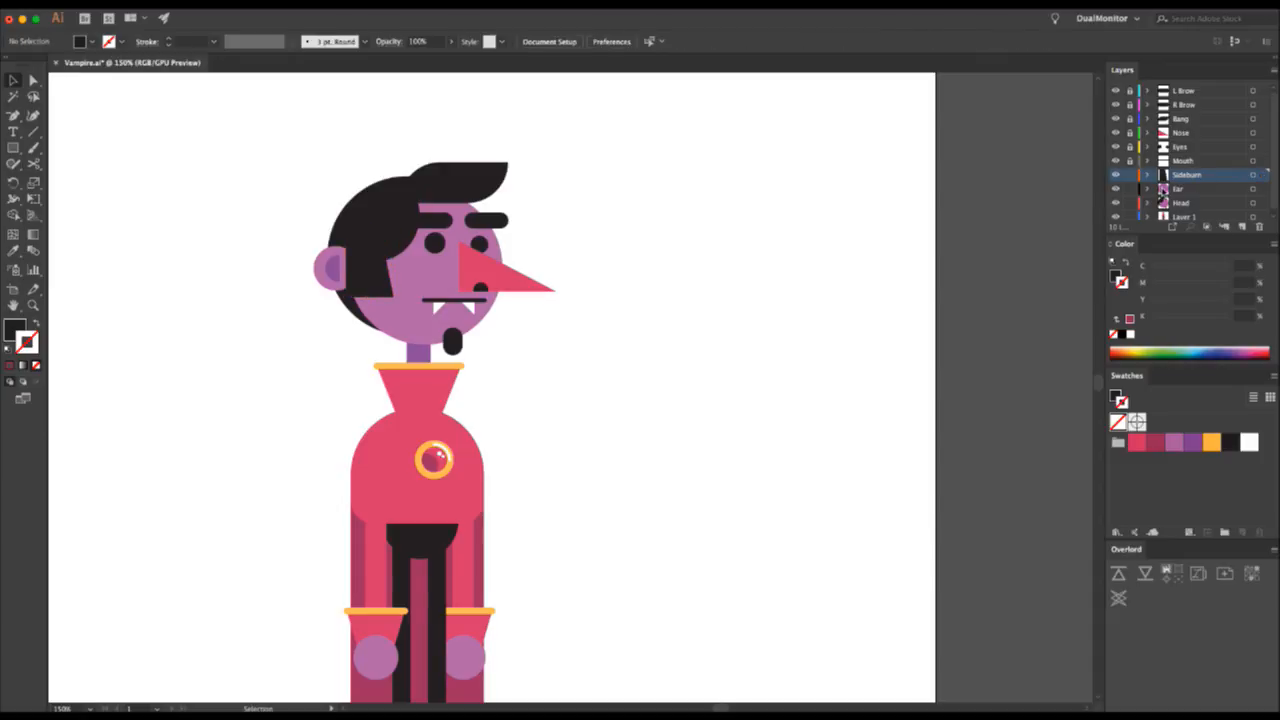
- Move the goatee in place onto a new Goatee layer above Head, and lock the Sideburn, Ear, Goatee and Head layers
{"action": "left_click", "coordinate": [453, 340]}
{"action": "key", "text": "super+x"}
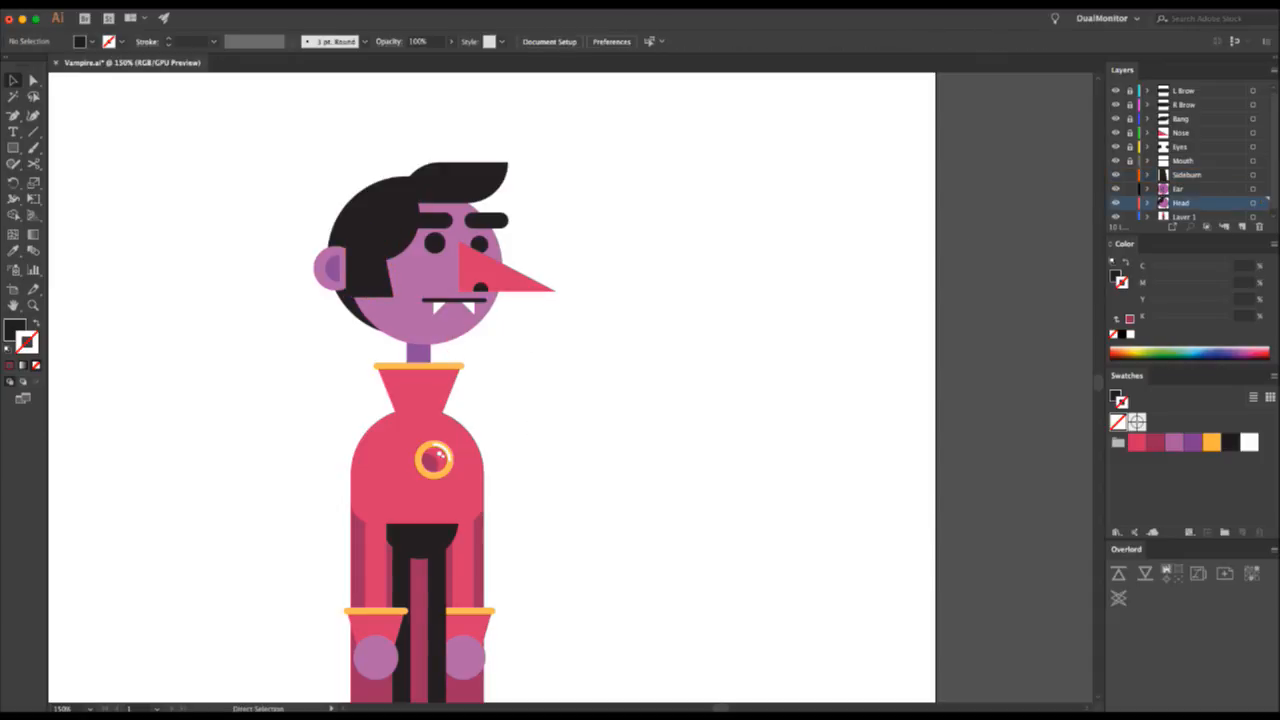
{"action": "left_click", "coordinate": [1241, 226]}
{"action": "key", "text": "super+f"}
{"action": "double_click", "coordinate": [1186, 203]}
{"action": "type", "text": "Go"}
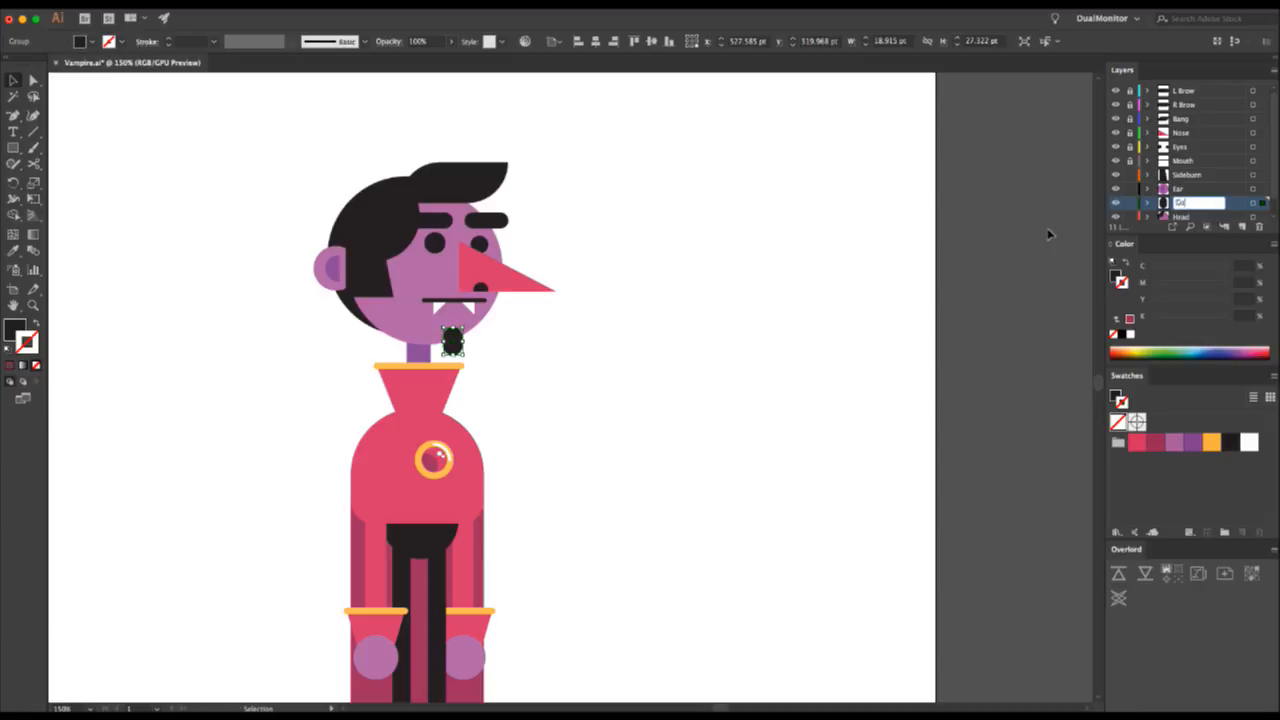
{"action": "type", "text": "atee"}
{"action": "key", "text": "Return"}
{"action": "scroll", "coordinate": [1150, 152], "scroll_direction": "down", "scroll_amount": 1}
{"action": "left_click", "coordinate": [1130, 184]}
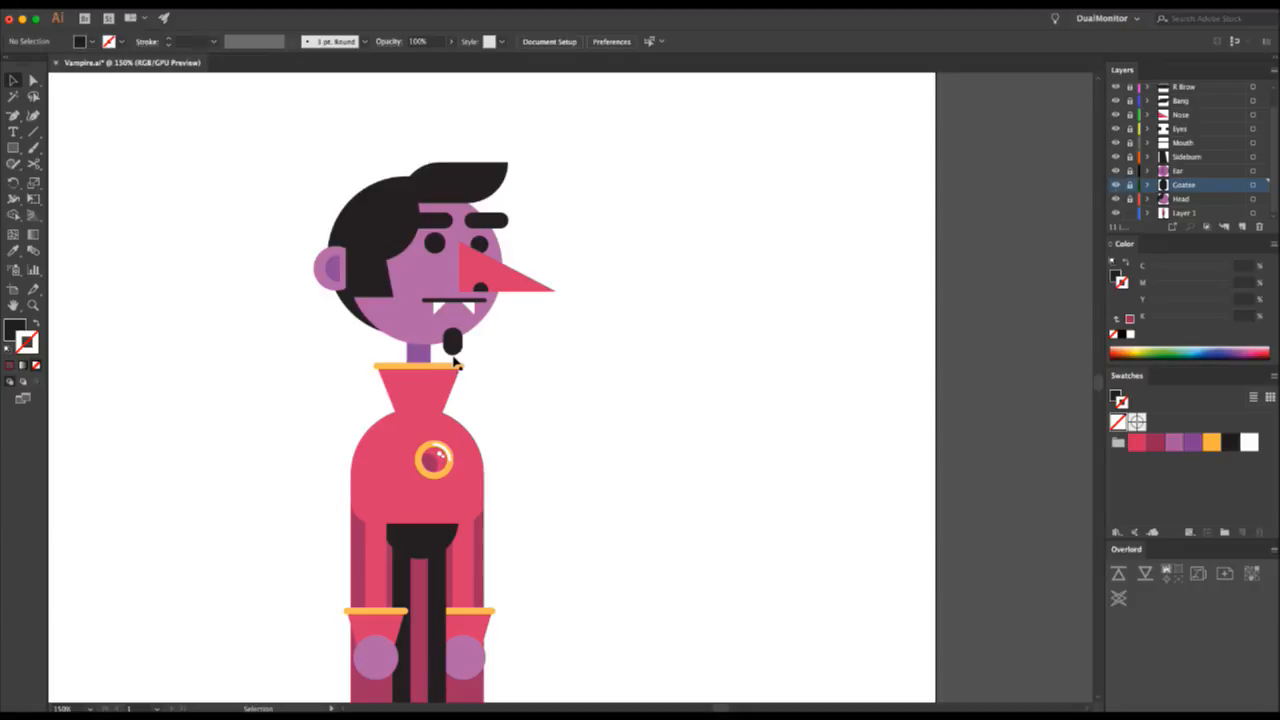
- Move the neck in place onto a new layer named Neck, directly below Head, and lock it
{"action": "left_click", "coordinate": [407, 390]}
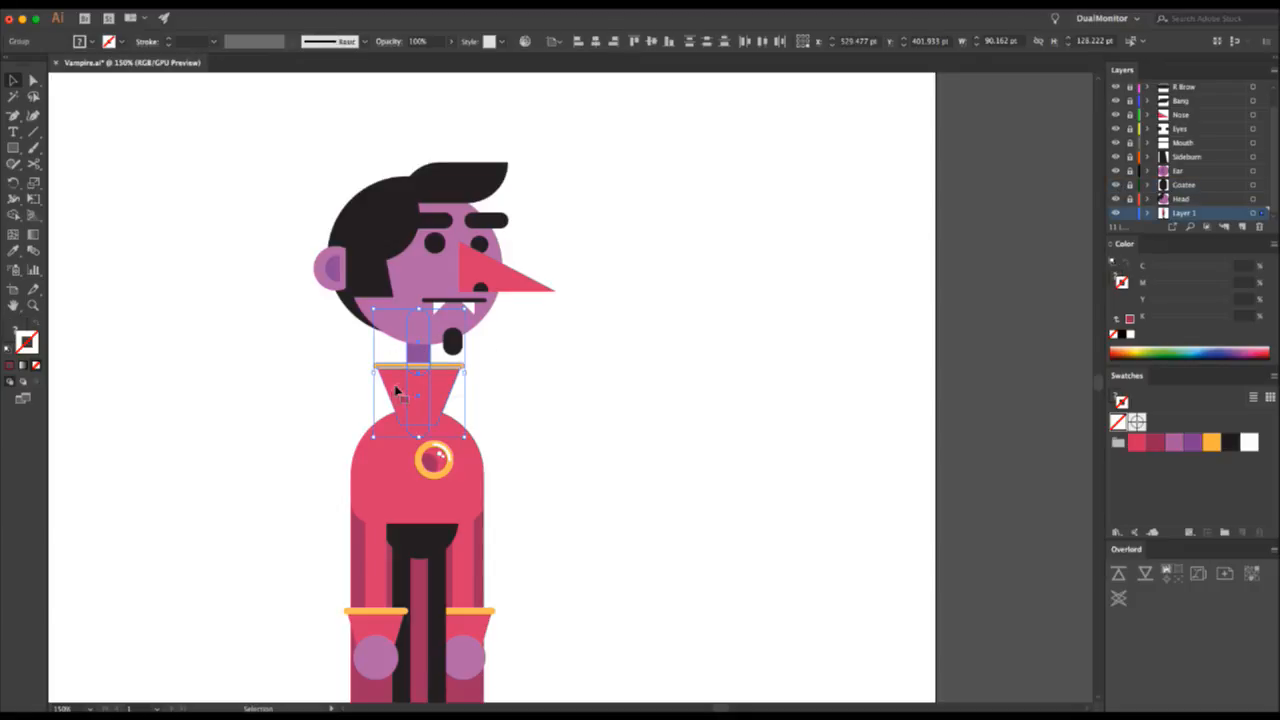
{"action": "key", "text": "Delete"}
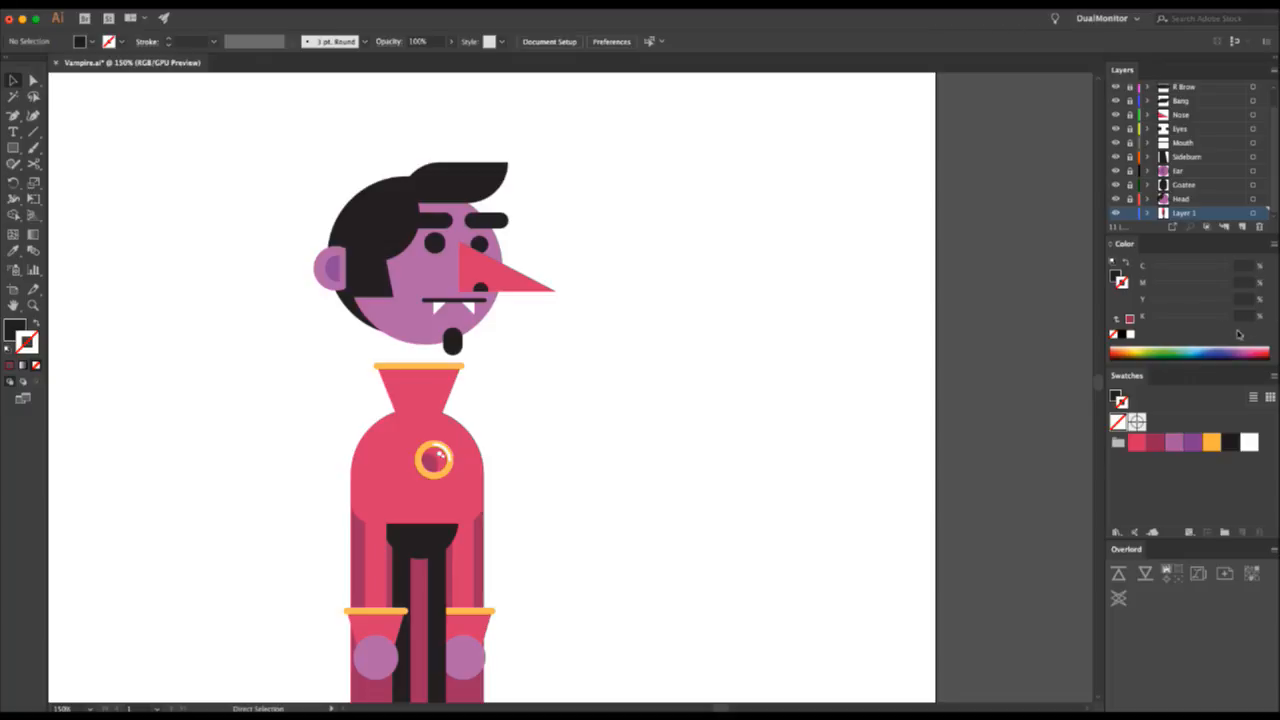
{"action": "left_click", "coordinate": [1242, 226]}
{"action": "key", "text": "super+f"}
{"action": "double_click", "coordinate": [1198, 213]}
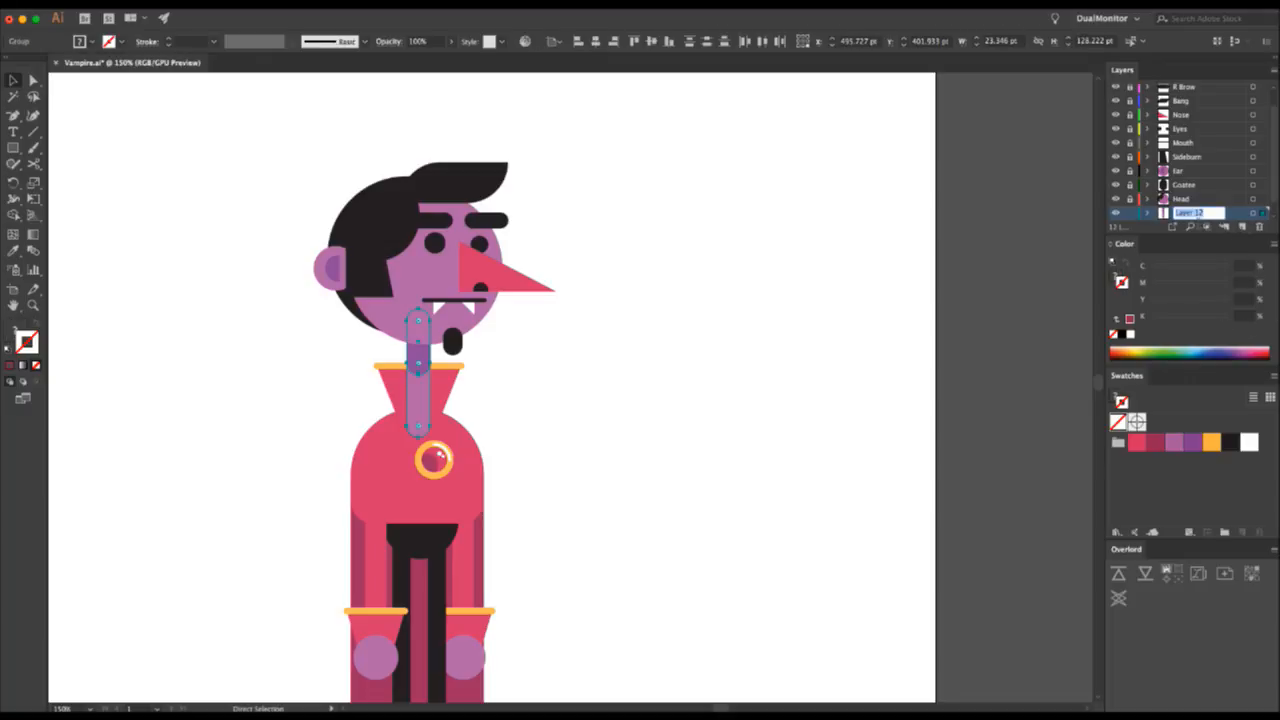
{"action": "type", "text": "Neck"}
{"action": "key", "text": "Return"}
{"action": "scroll", "coordinate": [1214, 127], "scroll_direction": "down", "scroll_amount": 1}
{"action": "left_click", "coordinate": [1130, 199]}
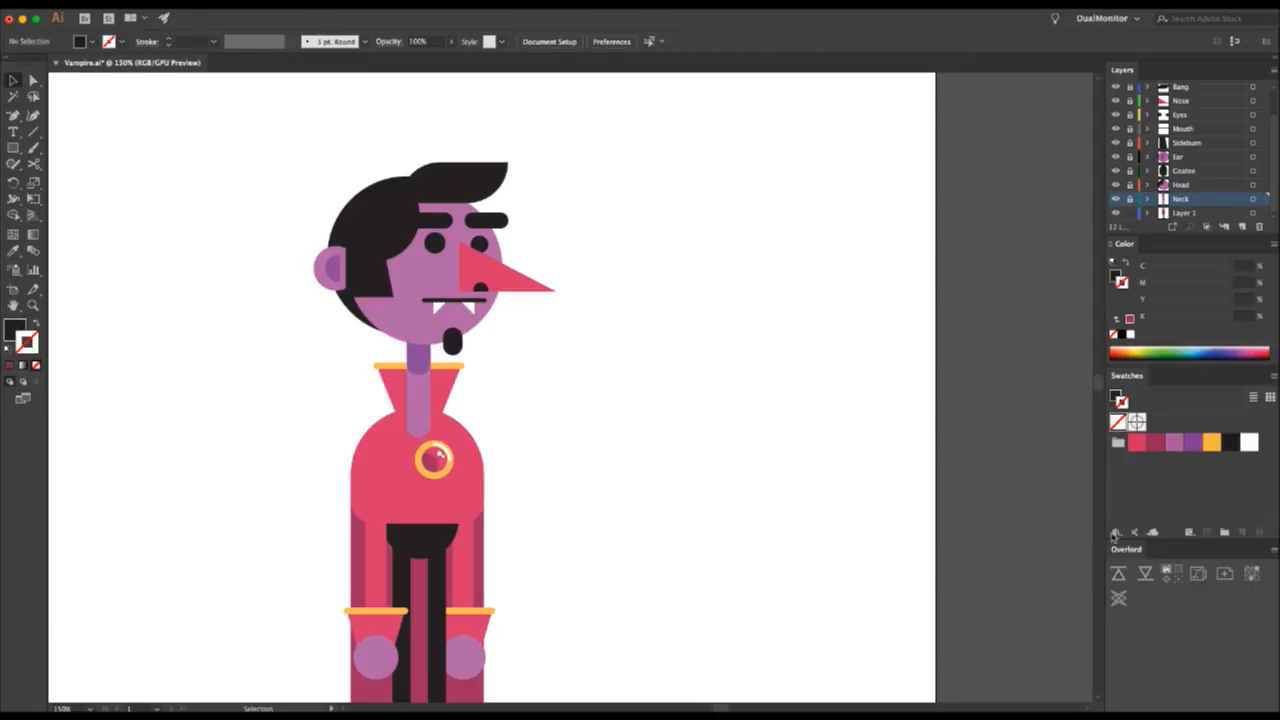
- Move the collar in place onto a new layer named Collar and reorder that layer above Neck
{"action": "left_click", "coordinate": [399, 378]}
{"action": "key", "text": "super+x"}
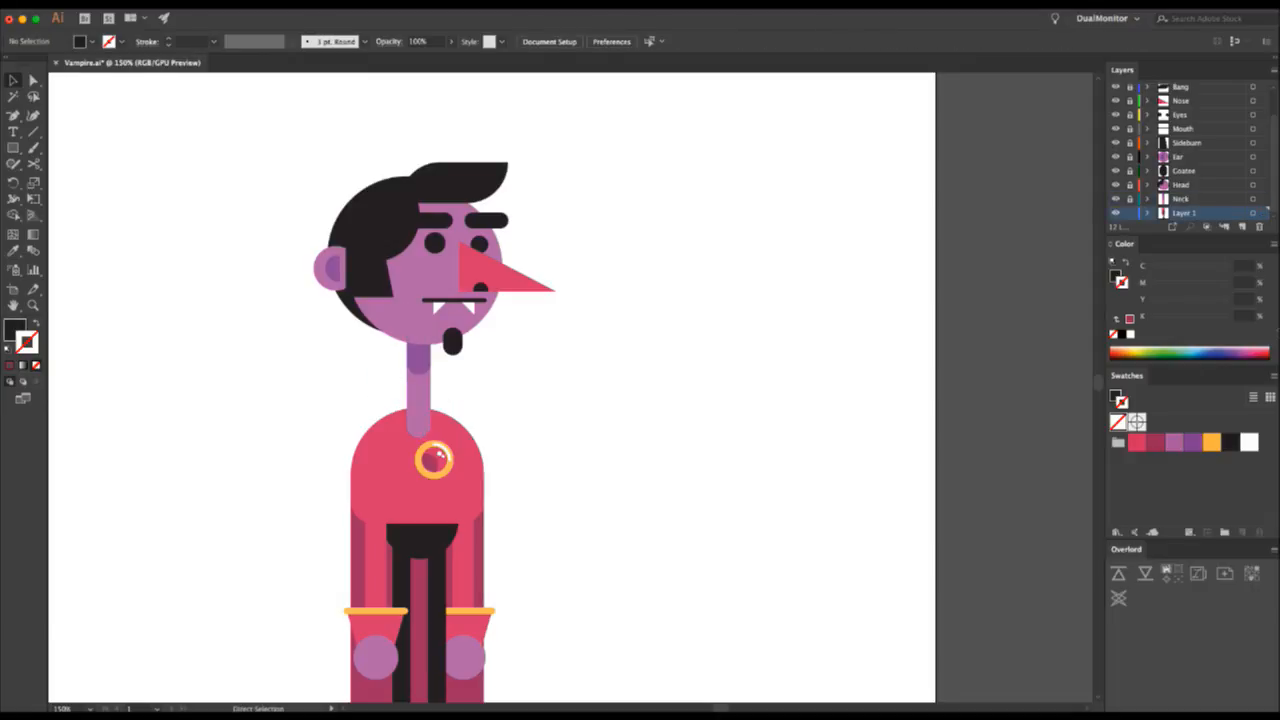
{"action": "left_click", "coordinate": [1242, 226]}
{"action": "key", "text": "super+f"}
{"action": "double_click", "coordinate": [1190, 213]}
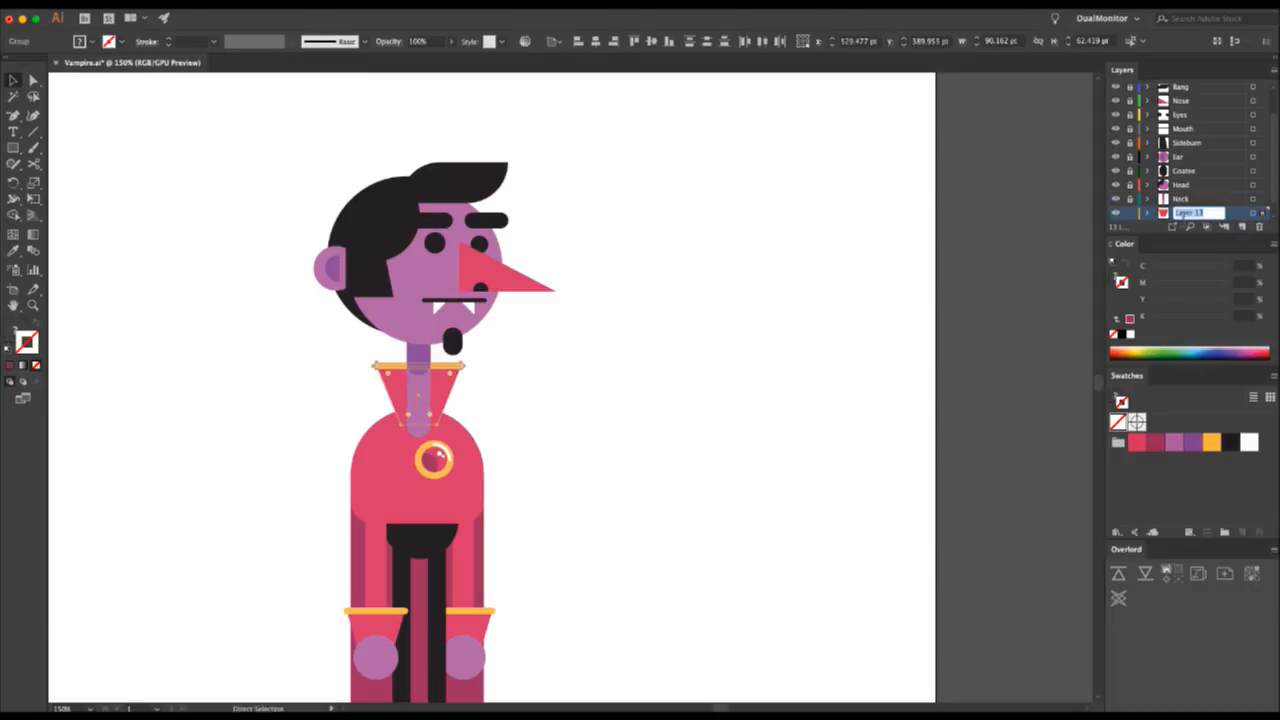
{"action": "type", "text": "Collar"}
{"action": "key", "text": "Return"}
{"action": "scroll", "coordinate": [1200, 205], "scroll_direction": "down", "scroll_amount": 1}
{"action": "left_click_drag", "start_coordinate": [1200, 199], "coordinate": [1193, 182]}
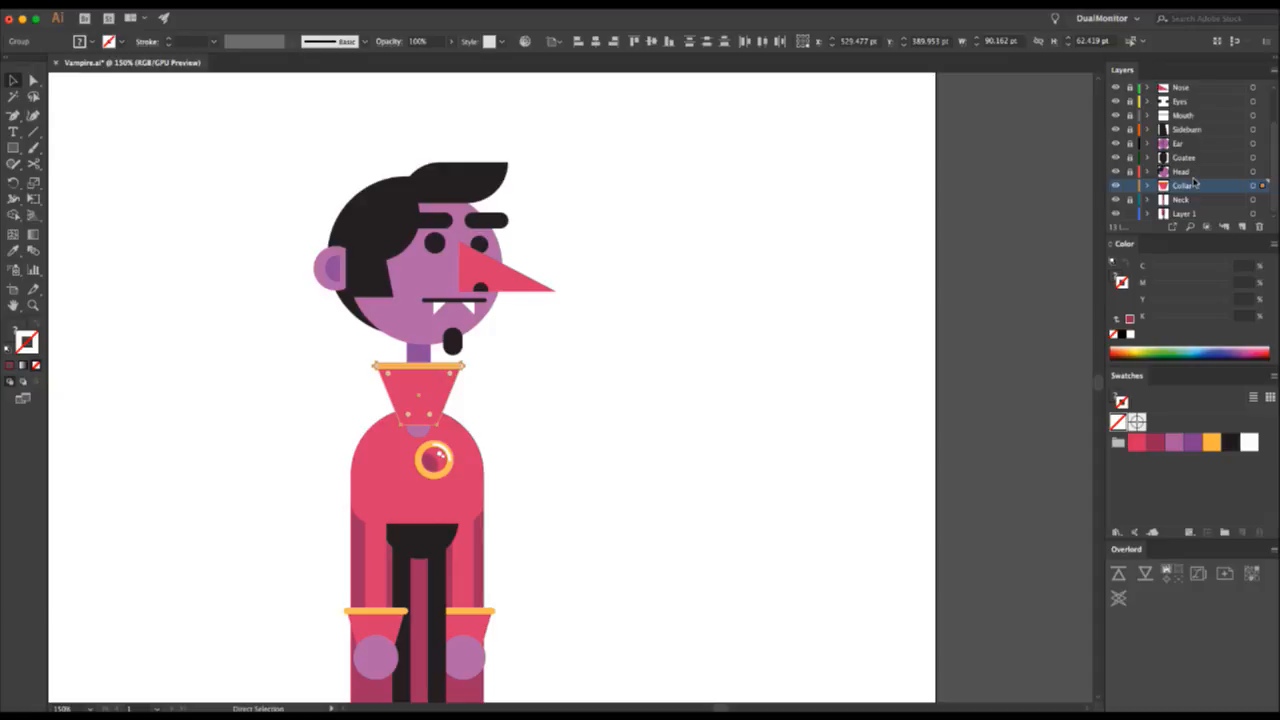
- Dock the Layers panel in its own full-height column, then deselect the collar and lock the Collar layer
{"action": "left_click_drag", "start_coordinate": [1122, 70], "coordinate": [1095, 162]}
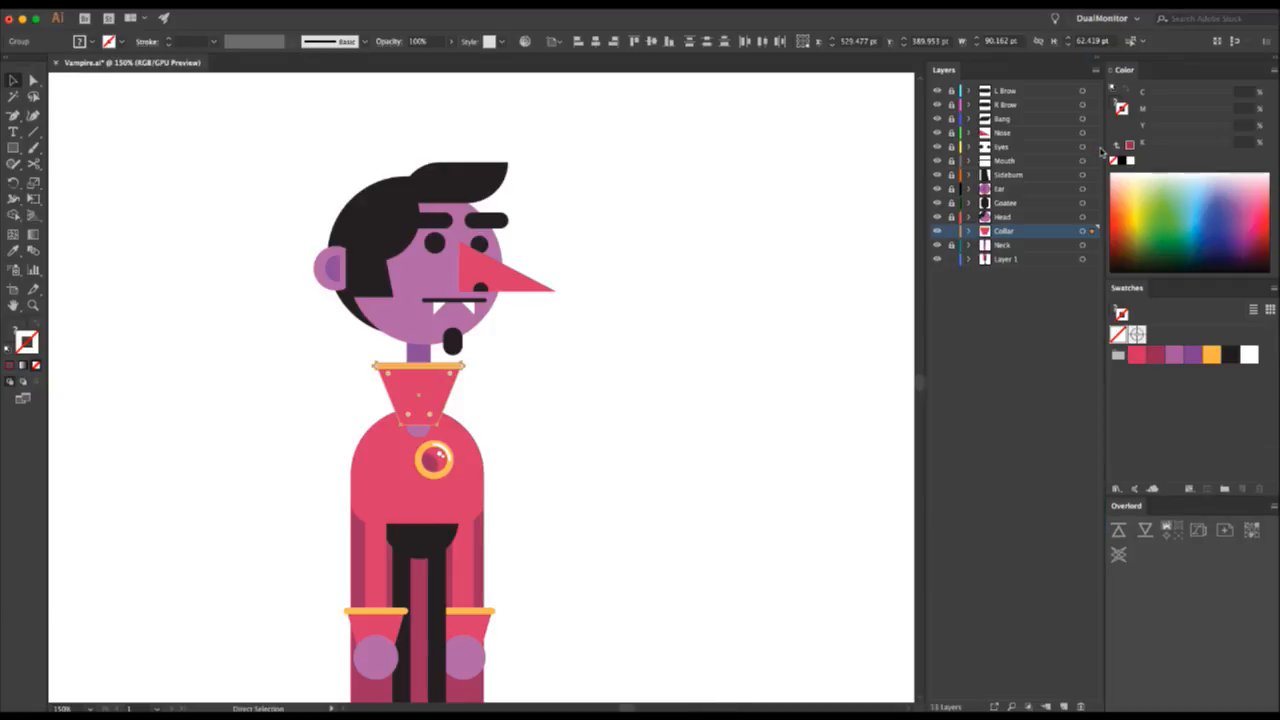
{"action": "key", "text": "super+shift+a"}
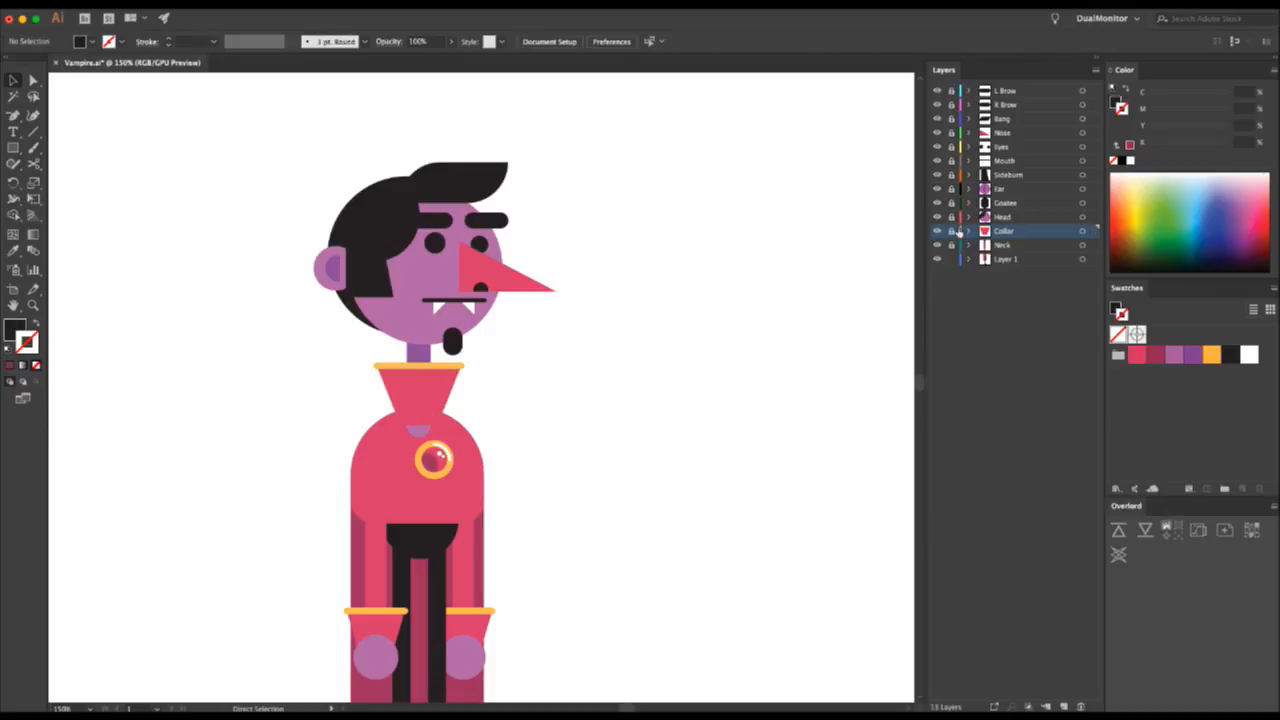
- Move the red torso shape in place onto a new layer named Torso, below Layer 1, and lock it
{"action": "scroll", "coordinate": [457, 405], "scroll_direction": "down", "scroll_amount": 2}
{"action": "scroll", "coordinate": [457, 405], "scroll_direction": "down", "scroll_amount": 1}
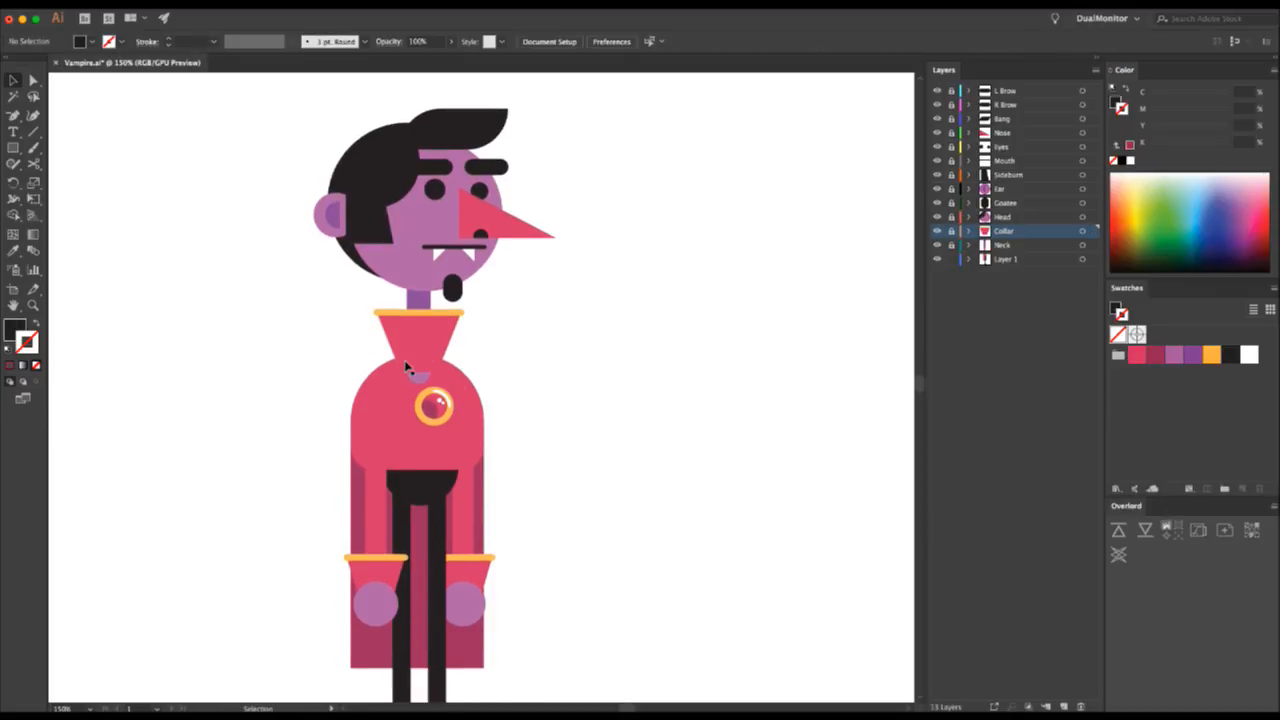
{"action": "left_click", "coordinate": [406, 406]}
{"action": "key", "text": "a"}
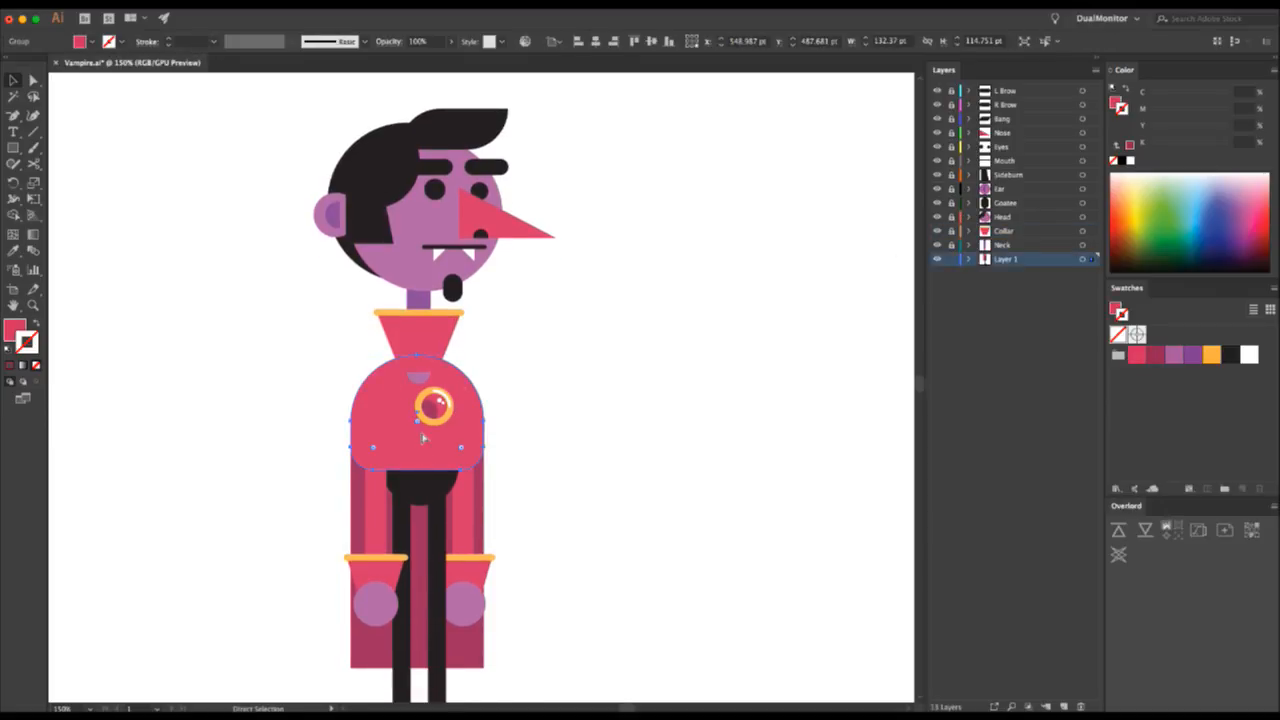
{"action": "key", "text": "Delete"}
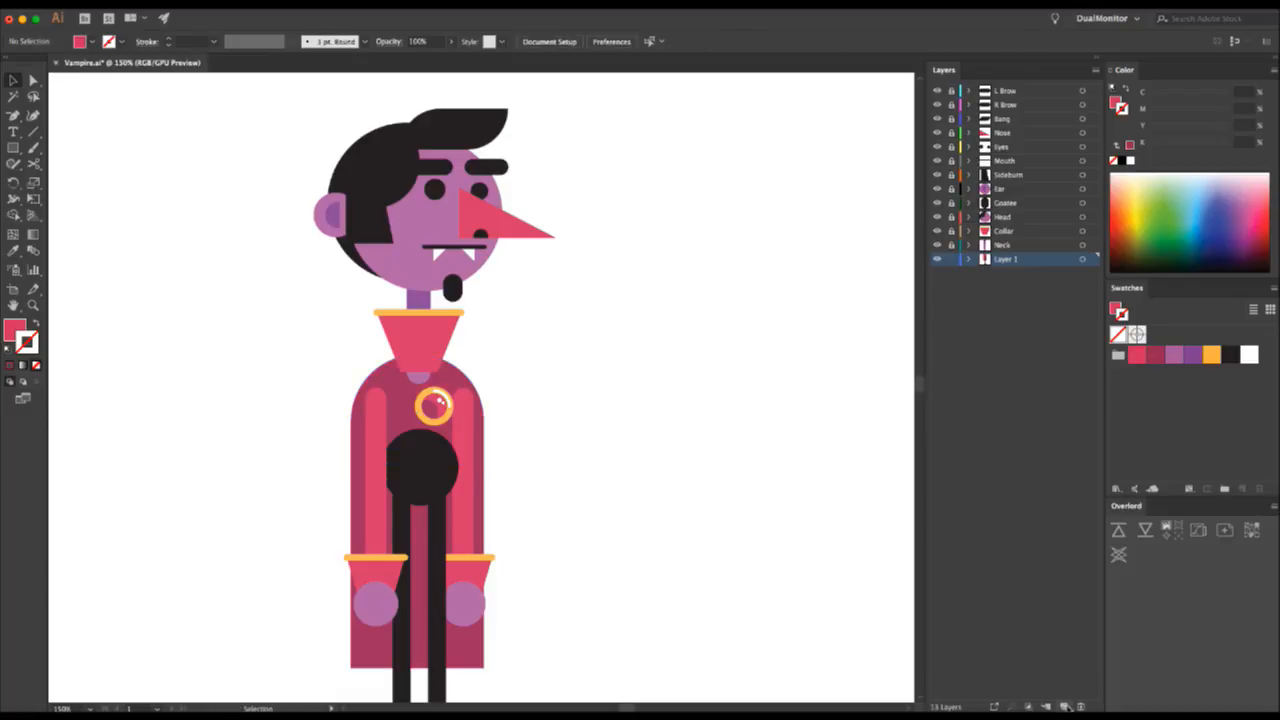
{"action": "left_click", "coordinate": [1066, 706]}
{"action": "key", "text": "ctrl+f"}
{"action": "double_click", "coordinate": [1008, 259]}
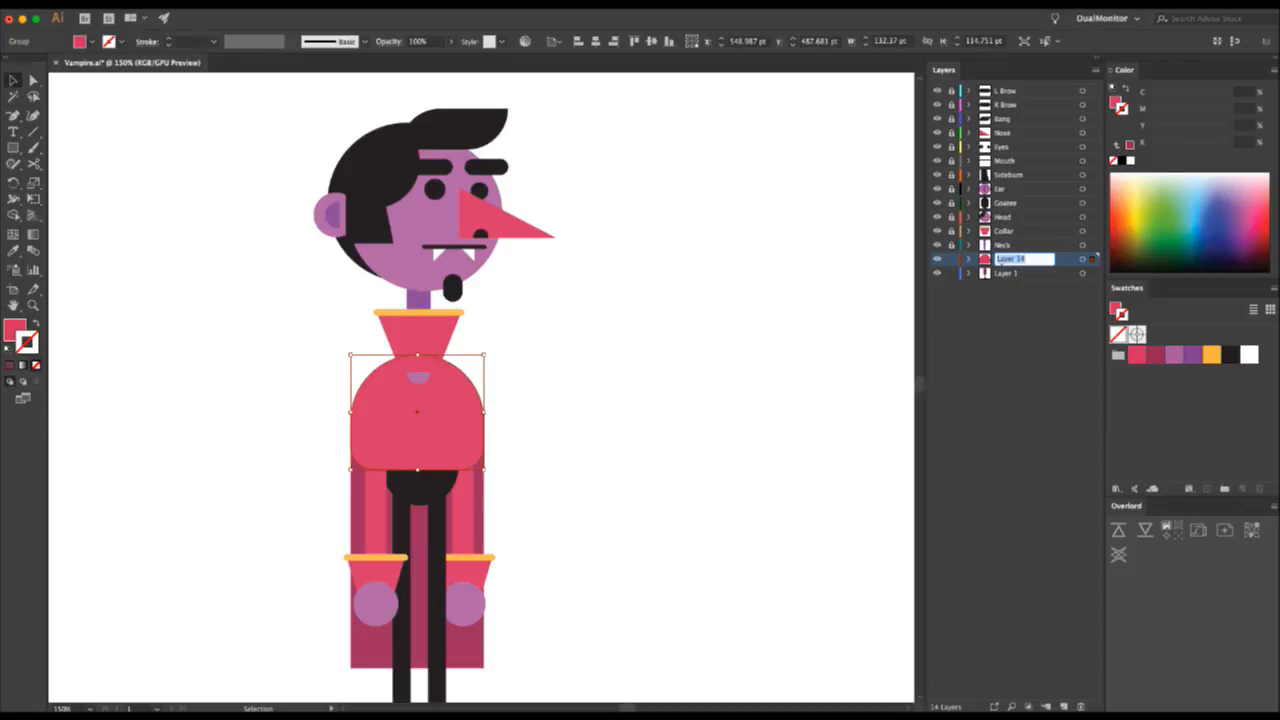
{"action": "type", "text": "Torso"}
{"action": "key", "text": "Return"}
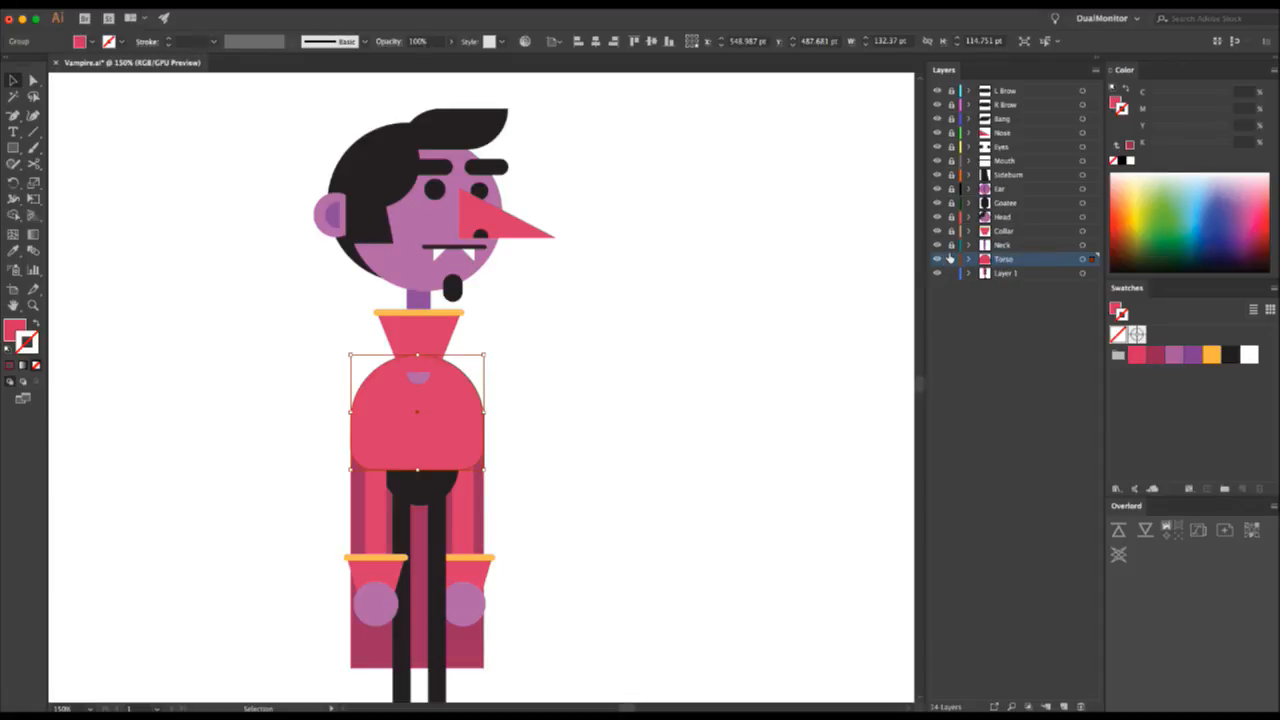
{"action": "left_click_drag", "start_coordinate": [950, 258], "coordinate": [950, 280]}
- Move the dark red cape in place onto a new layer named Cape, below Torso, and lock it
{"action": "left_click", "coordinate": [485, 487]}
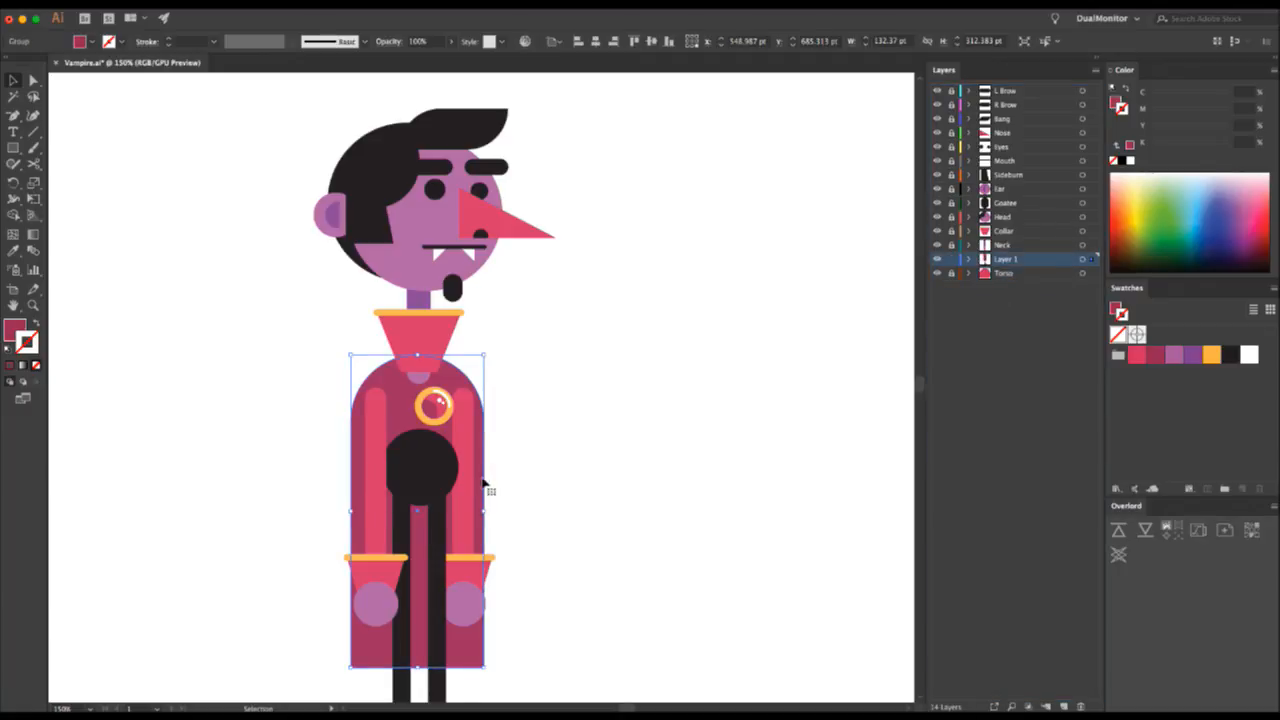
{"action": "key", "text": "Delete"}
{"action": "left_click", "coordinate": [1063, 704]}
{"action": "key", "text": "ctrl+f"}
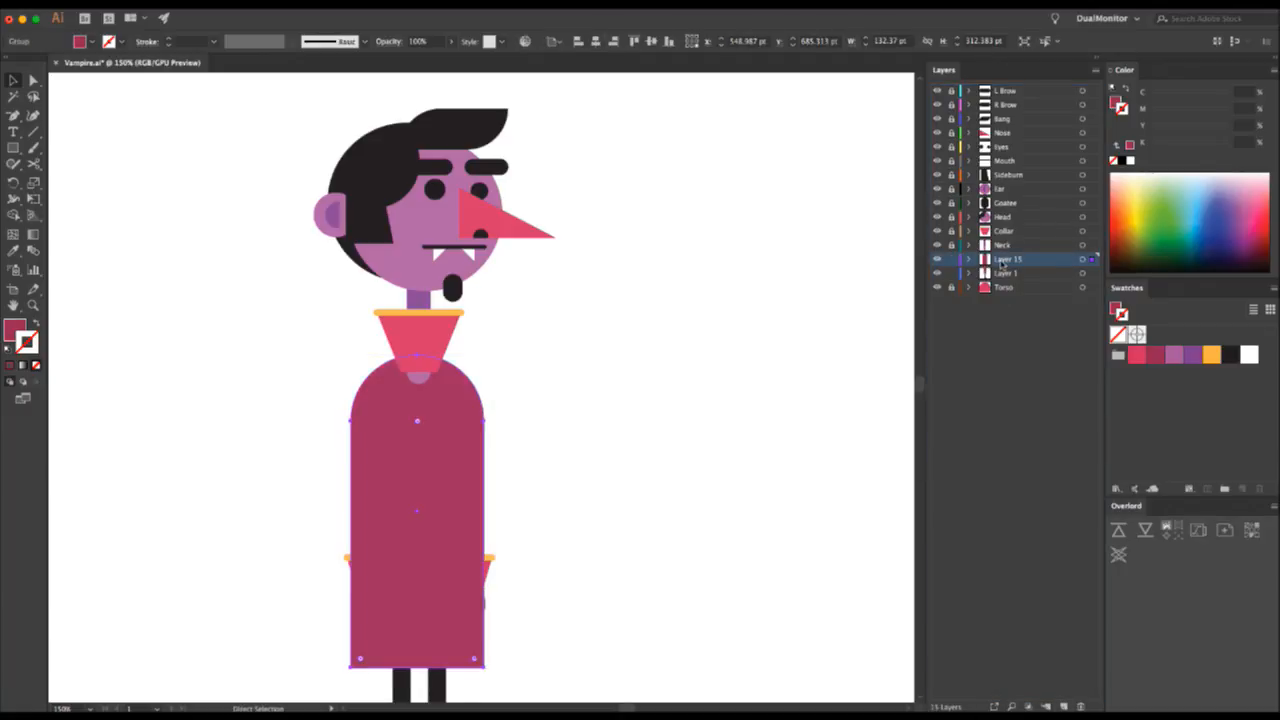
{"action": "double_click", "coordinate": [1003, 259]}
{"action": "type", "text": "Cape"}
{"action": "key", "text": "Return"}
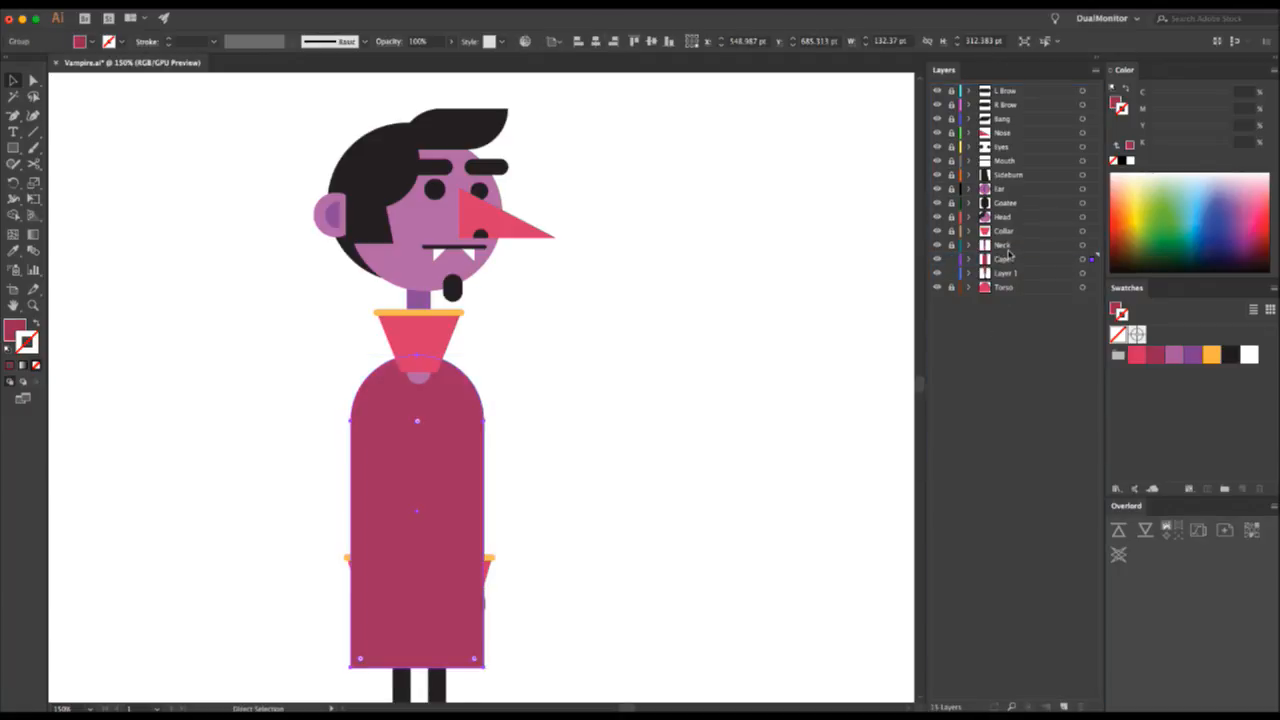
{"action": "left_click_drag", "start_coordinate": [1005, 259], "coordinate": [1003, 296]}
{"action": "left_click", "coordinate": [761, 333]}
{"action": "key", "text": "v"}
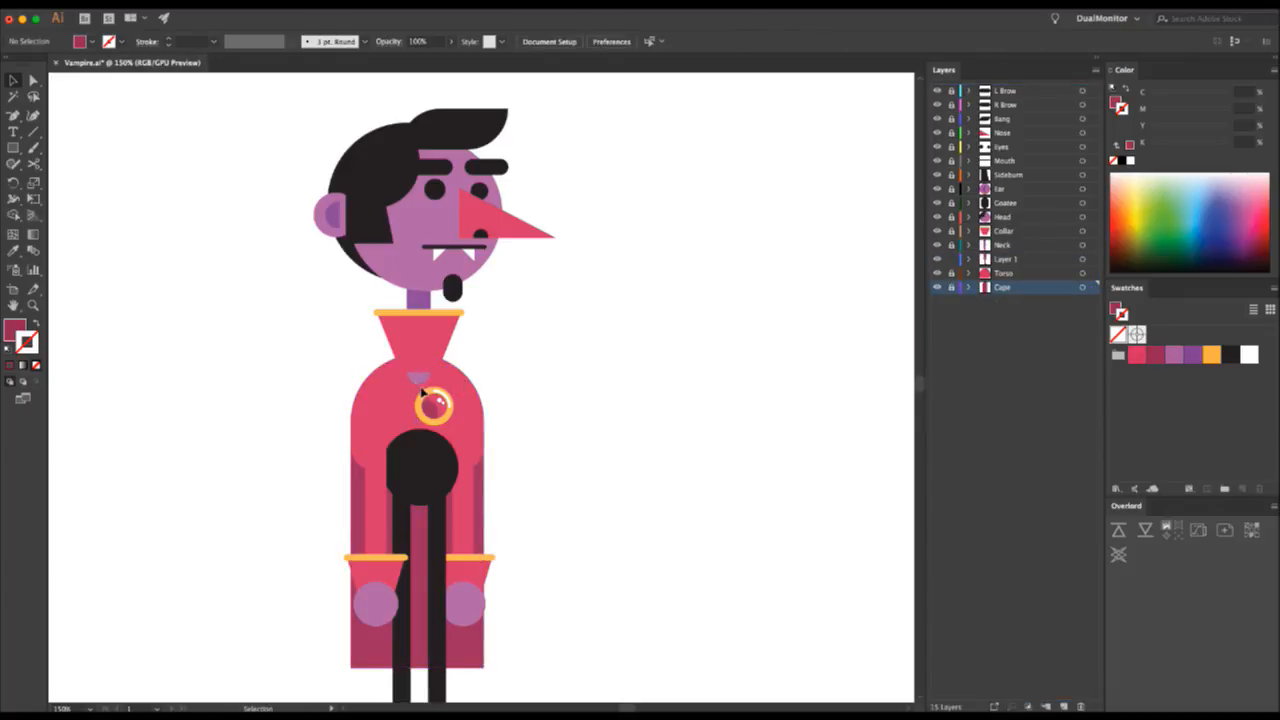
- Move the gold-ringed amulet in place onto a new layer named Amulet, directly above Layer 1
{"action": "left_click", "coordinate": [449, 405]}
{"action": "key", "text": "Delete"}
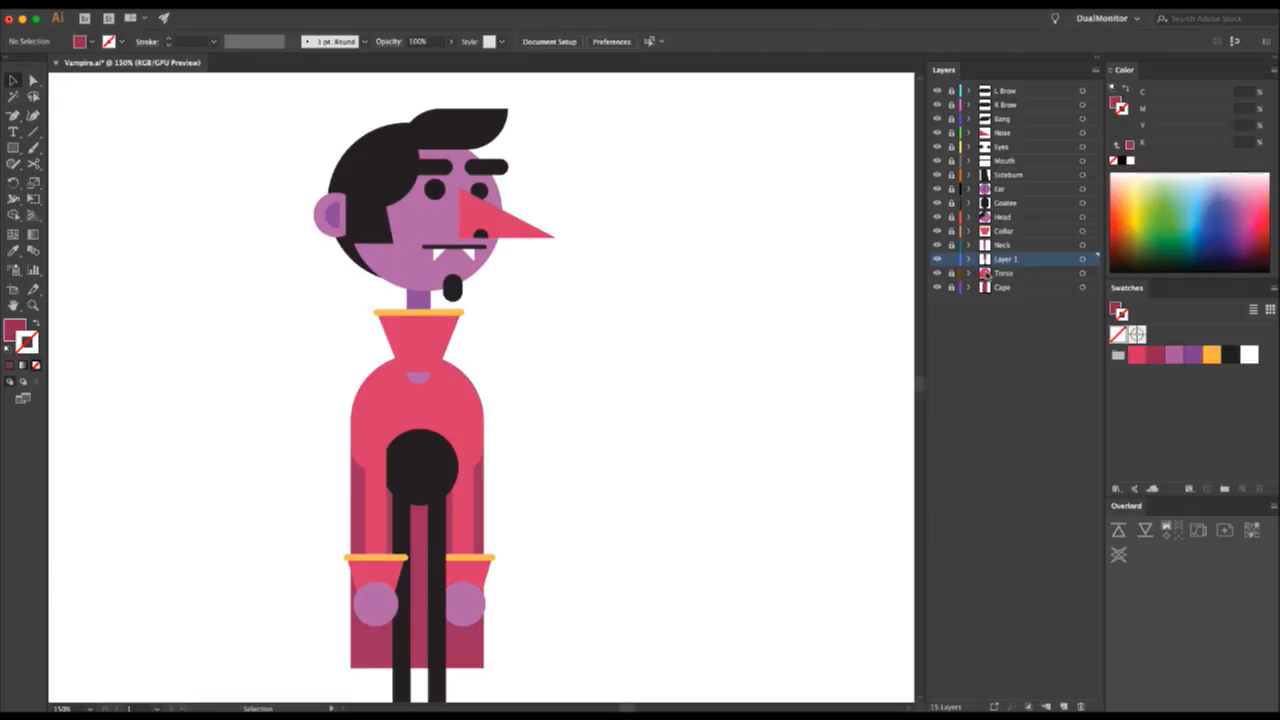
{"action": "left_click", "coordinate": [1064, 706]}
{"action": "key", "text": "ctrl+f"}
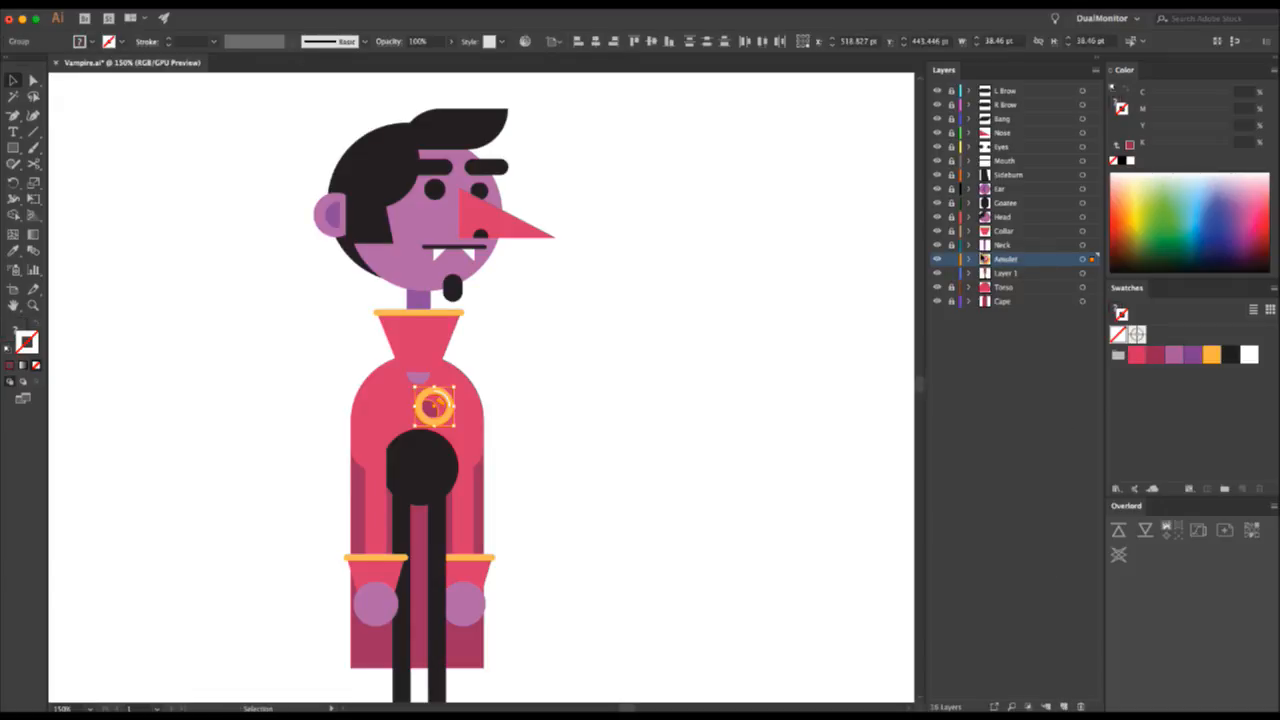
- Lock the Amulet layer and move the right upper arm in place onto a new layer above Layer 1
{"action": "left_click", "coordinate": [951, 259]}
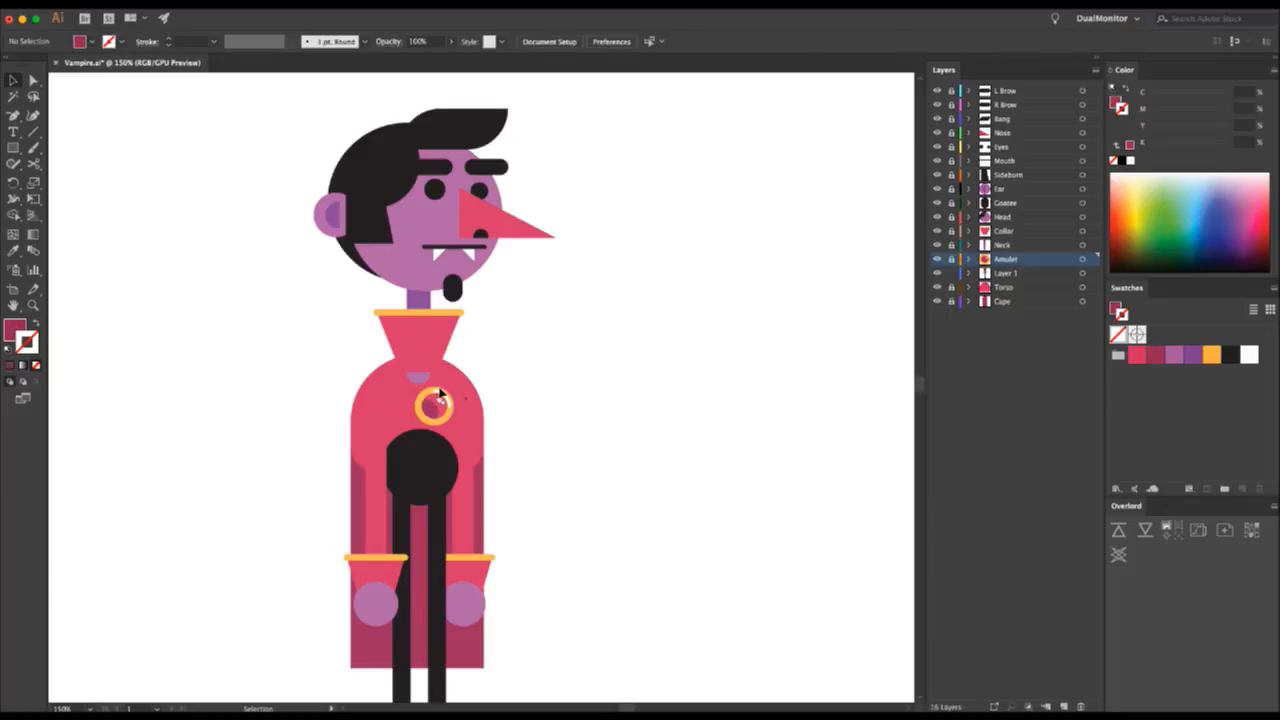
{"action": "left_click", "coordinate": [371, 400]}
{"action": "key", "text": "super+x"}
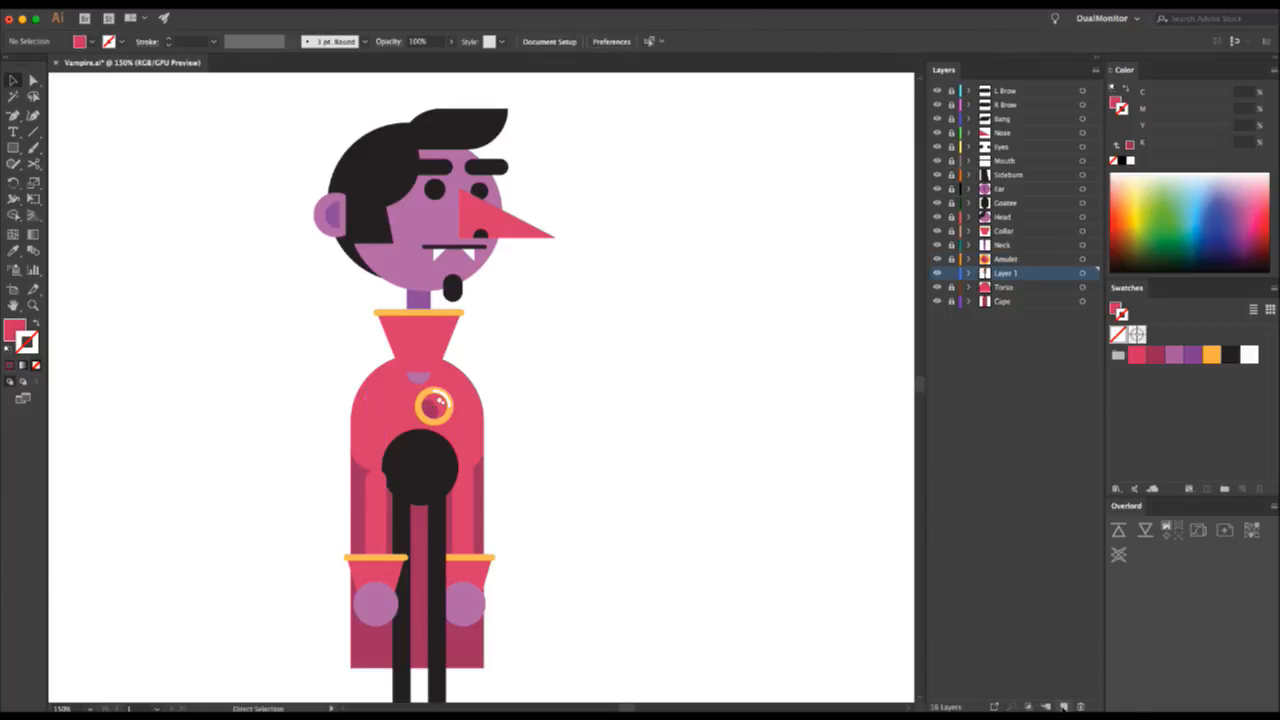
{"action": "left_click", "coordinate": [1064, 706]}
{"action": "key", "text": "super+f"}
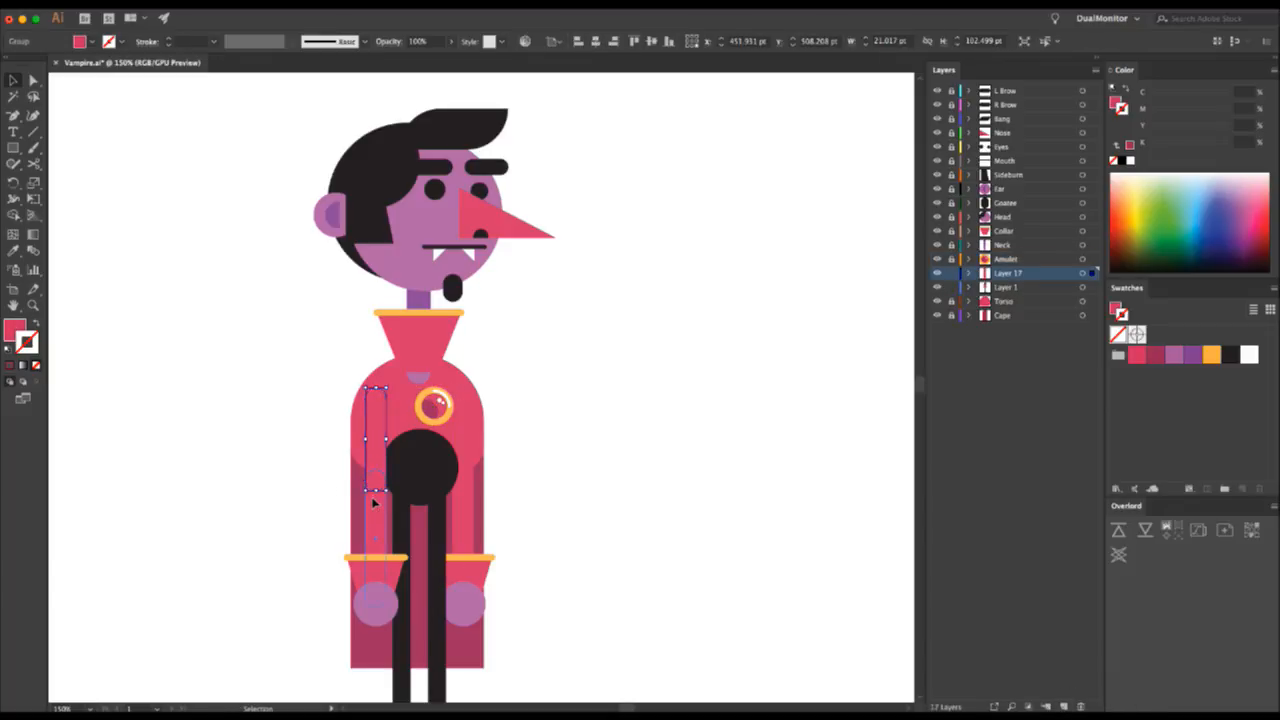
- Move the right forearm together with its gold-trimmed cuff in place onto a new layer directly above Layer 1
{"action": "left_click", "coordinate": [372, 503]}
{"action": "key", "text": "super+x"}
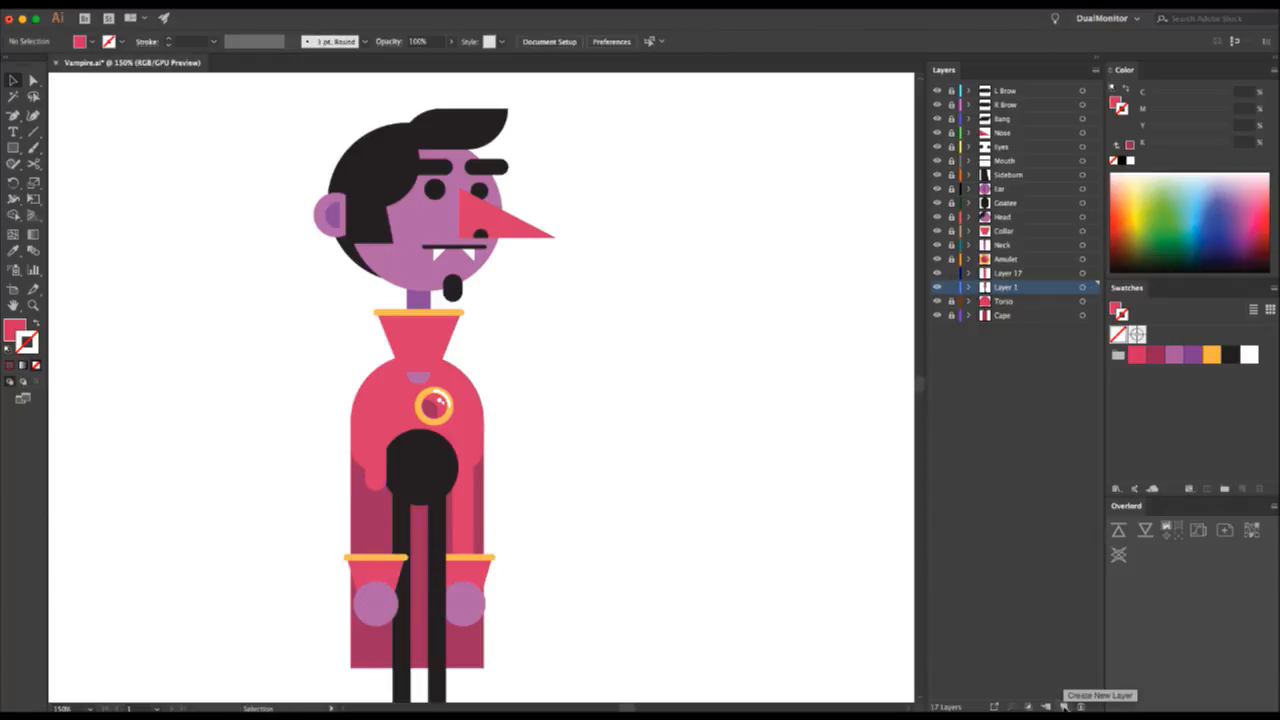
{"action": "key", "text": "super+z"}
{"action": "left_click", "coordinate": [359, 563], "text": "shift"}
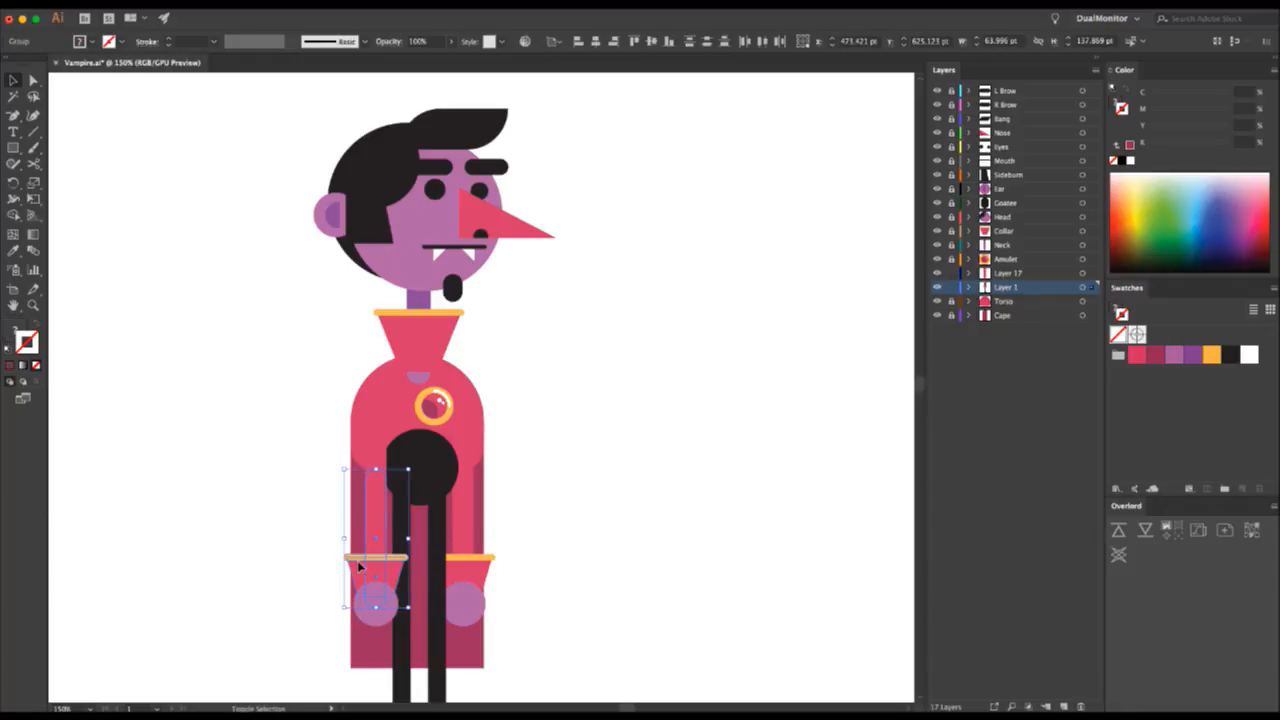
{"action": "key", "text": "super+x"}
{"action": "left_click", "coordinate": [1064, 706]}
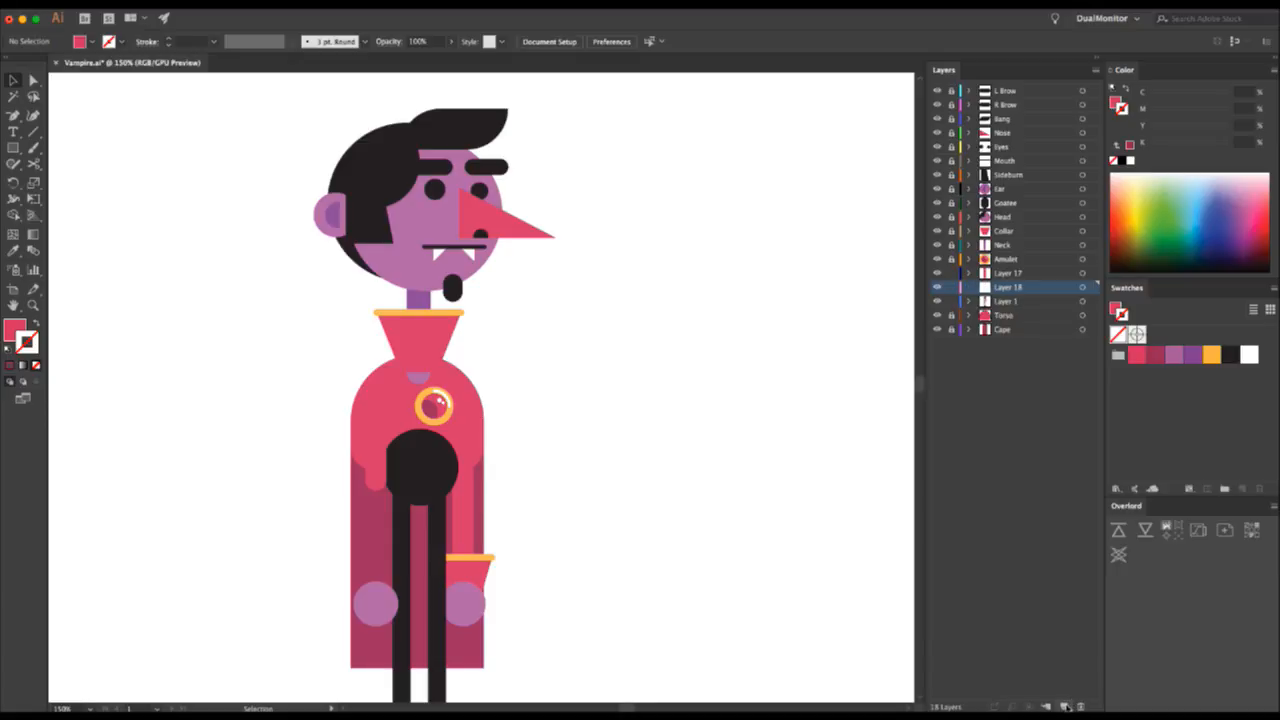
{"action": "key", "text": "super+f"}
- Move the right hand in place onto a new layer and stack the arm layers with hand on top, forearm, then upper arm
{"action": "left_click", "coordinate": [367, 614]}
{"action": "key", "text": "super+x"}
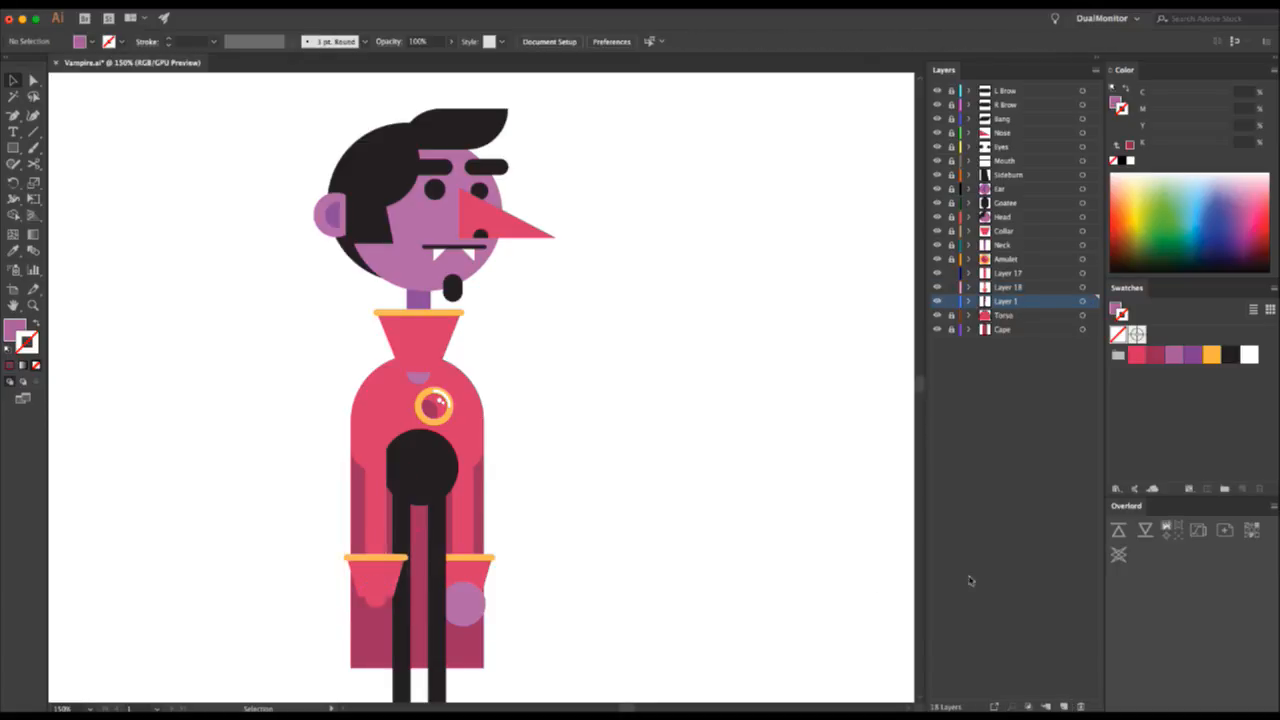
{"action": "left_click", "coordinate": [1064, 706]}
{"action": "key", "text": "super+f"}
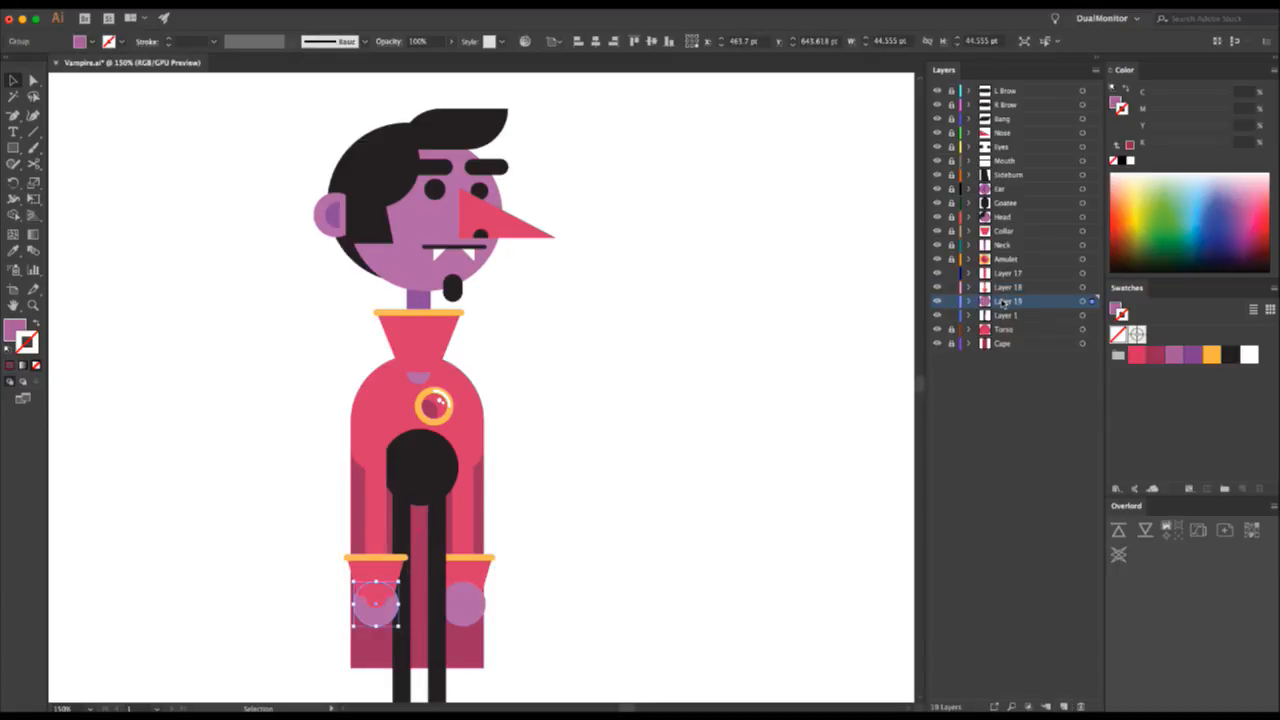
{"action": "mouse_move", "coordinate": [1005, 302]}
{"action": "left_mouse_down"}
{"action": "mouse_move", "coordinate": [1006, 268]}
{"action": "mouse_move", "coordinate": [1003, 286]}
{"action": "left_mouse_up"}
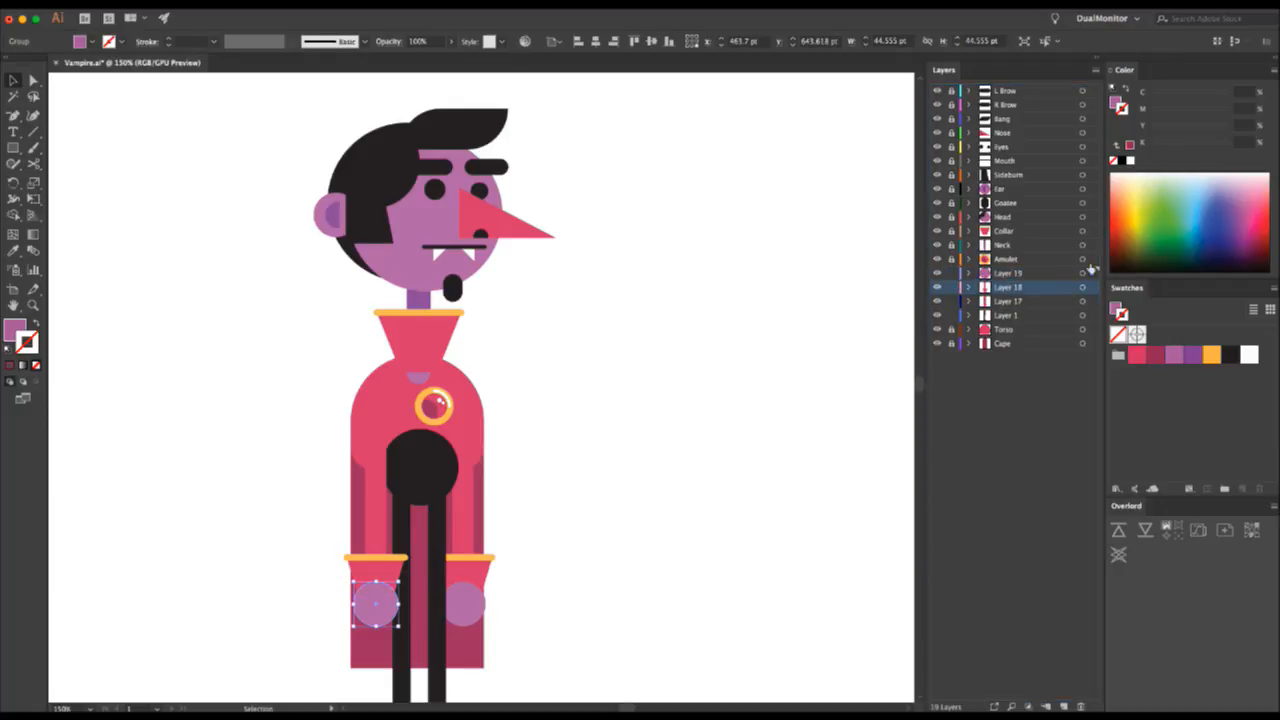
- Name the three arm layers R Hand, R Forearm and R Arm, lock them, and deselect the artwork
{"action": "double_click", "coordinate": [1026, 273]}
{"action": "type", "text": "R Hand"}
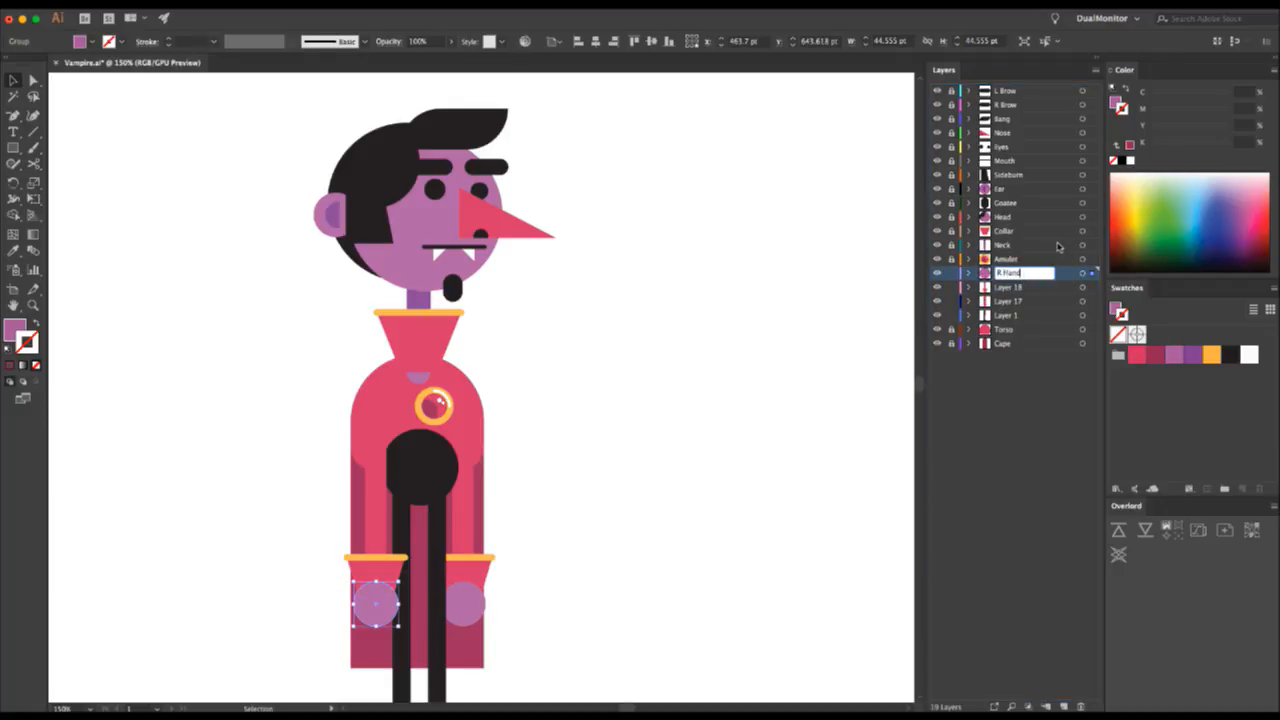
{"action": "double_click", "coordinate": [1016, 287]}
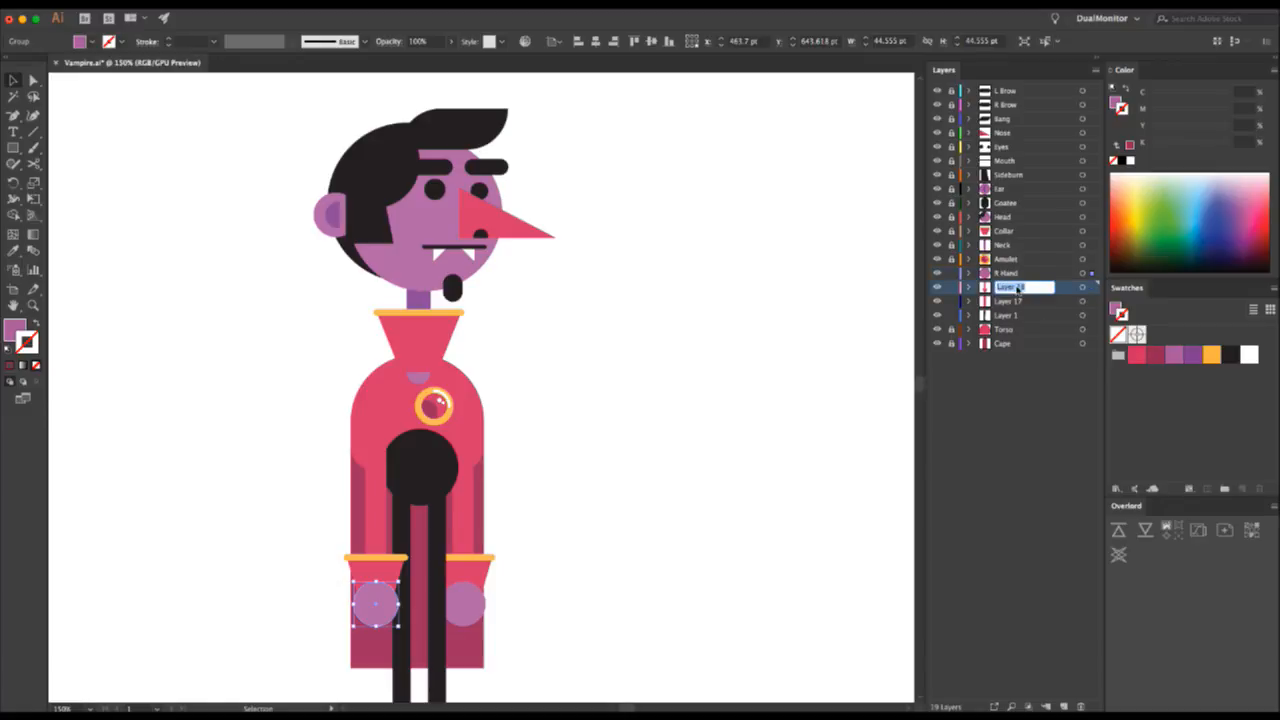
{"action": "type", "text": "R"}
{"action": "double_click", "coordinate": [1013, 301]}
{"action": "type", "text": "R"}
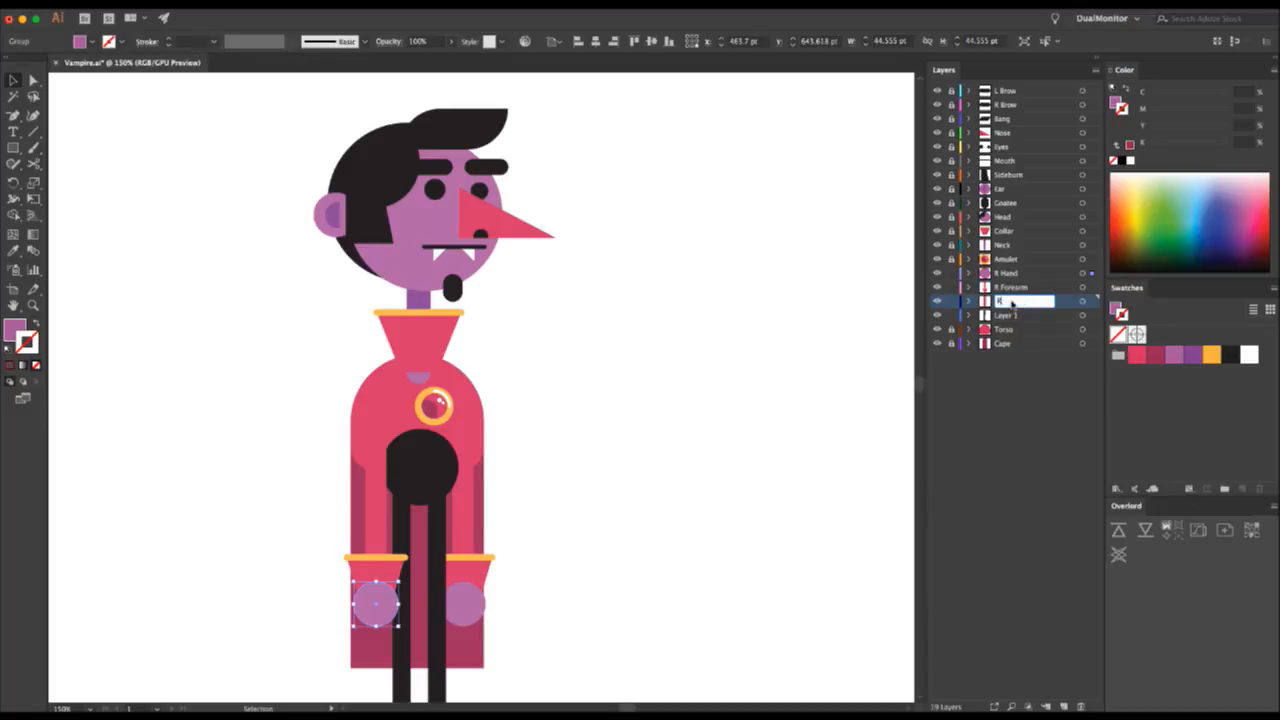
{"action": "type", "text": " Arm"}
{"action": "key", "text": "Return"}
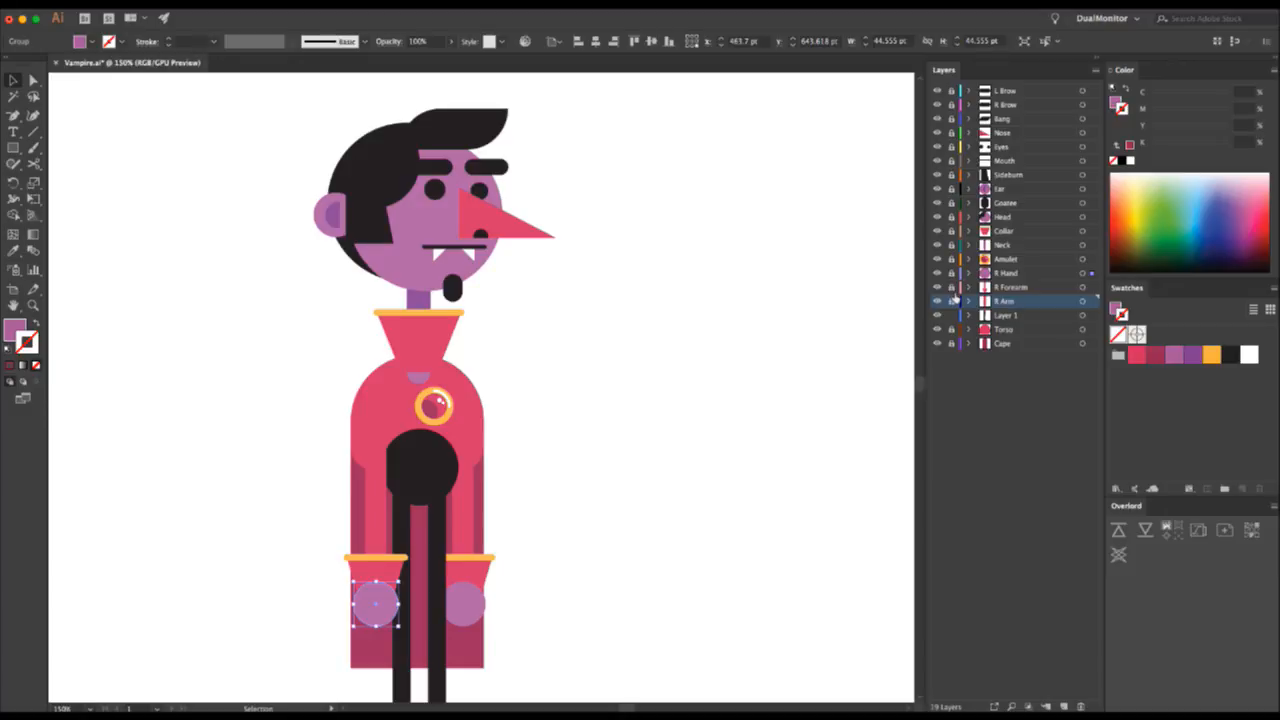
{"action": "left_click", "coordinate": [530, 530]}
- Move the black hip circle in place onto a new layer named Pelvis and place that layer between Torso and Cape
{"action": "left_click", "coordinate": [437, 458]}
{"action": "key", "text": "super+x"}
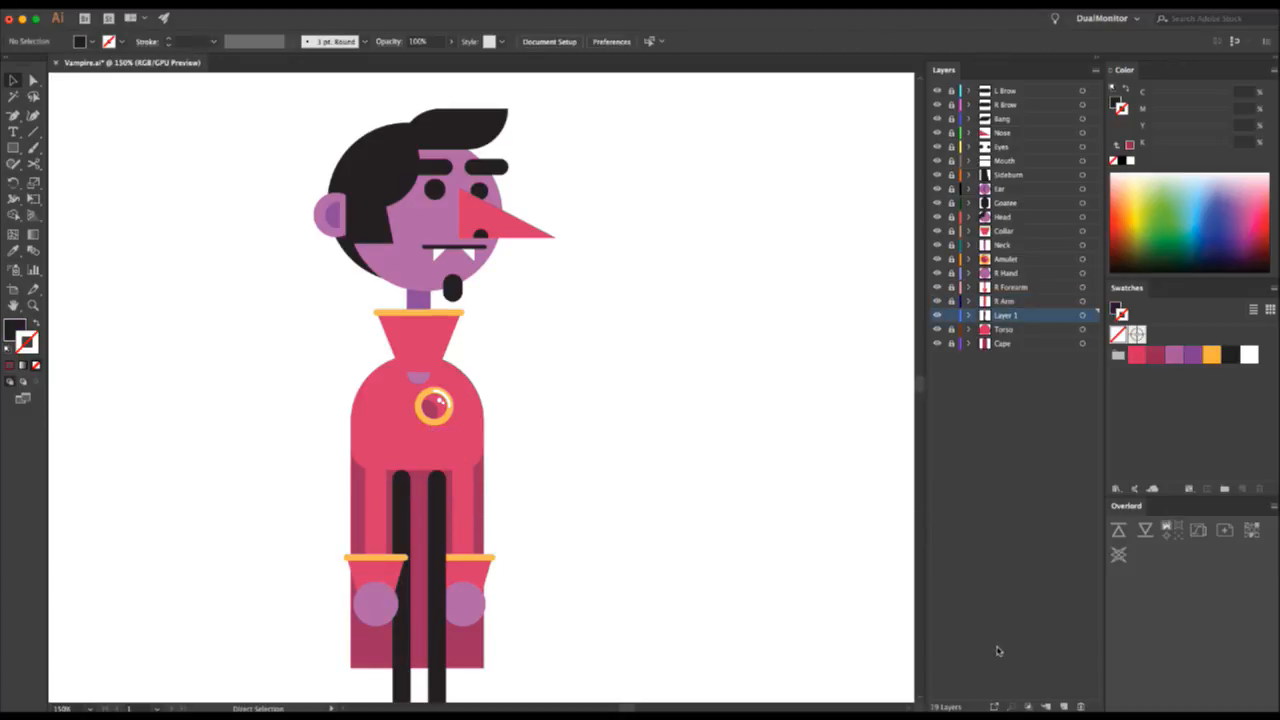
{"action": "left_click", "coordinate": [1063, 706]}
{"action": "key", "text": "super+f"}
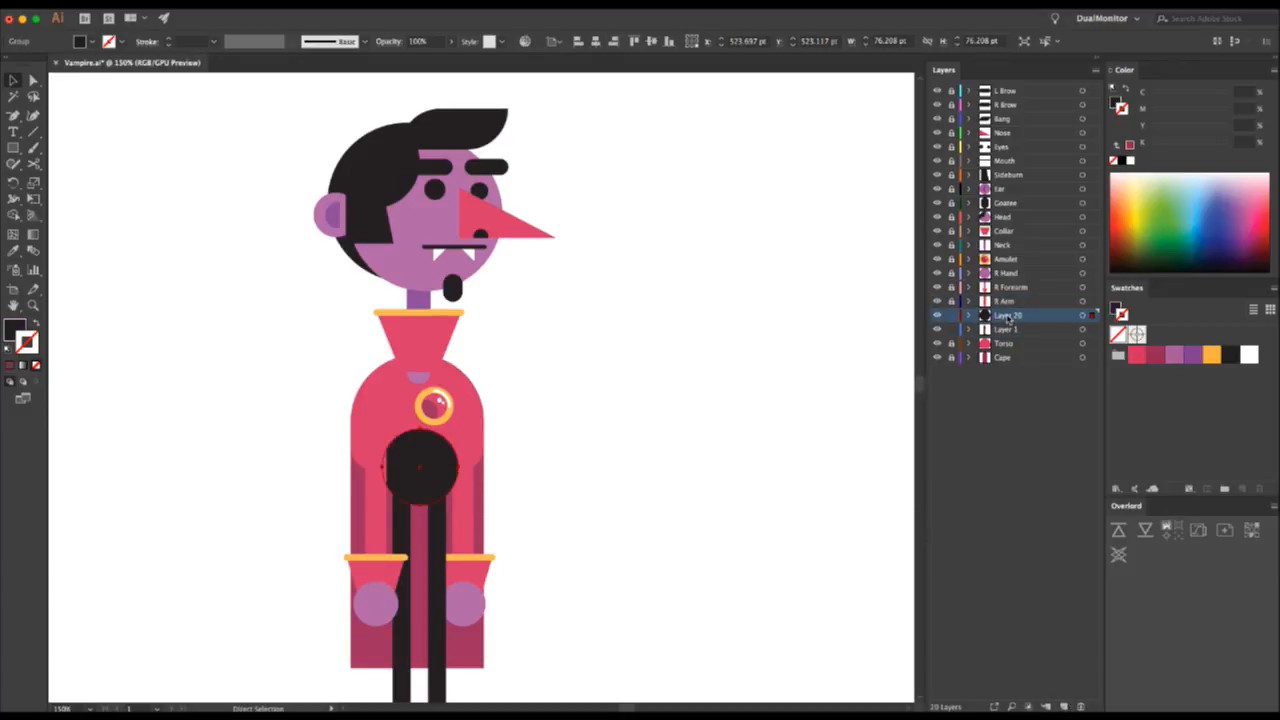
{"action": "double_click", "coordinate": [1006, 316]}
{"action": "type", "text": "Pelvis"}
{"action": "key", "text": "Return"}
{"action": "left_click_drag", "start_coordinate": [1014, 317], "coordinate": [1001, 350]}
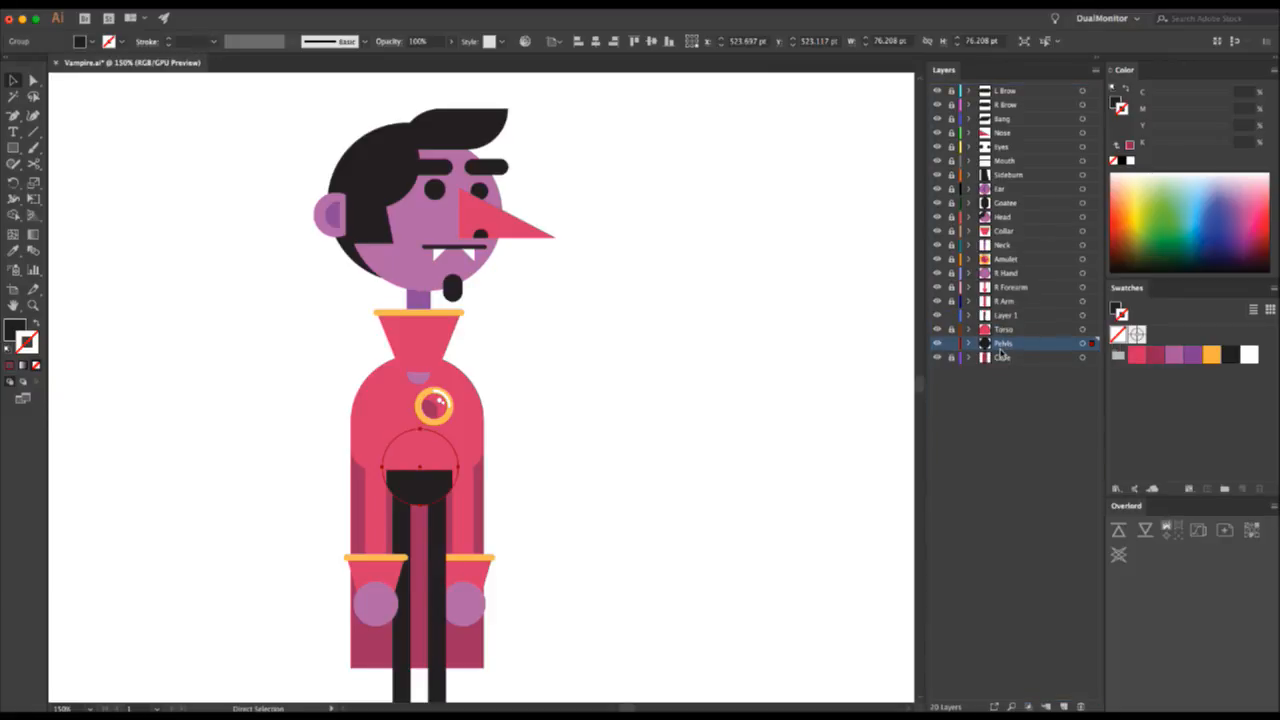
- Move the Collar and Neck layers between Torso and Pelvis, and lock the Pelvis layer
{"action": "key", "text": "v"}
{"action": "left_click_drag", "start_coordinate": [1006, 246], "coordinate": [1003, 334]}
{"action": "left_click", "coordinate": [1006, 233], "text": "shift"}
{"action": "left_click", "coordinate": [950, 342]}
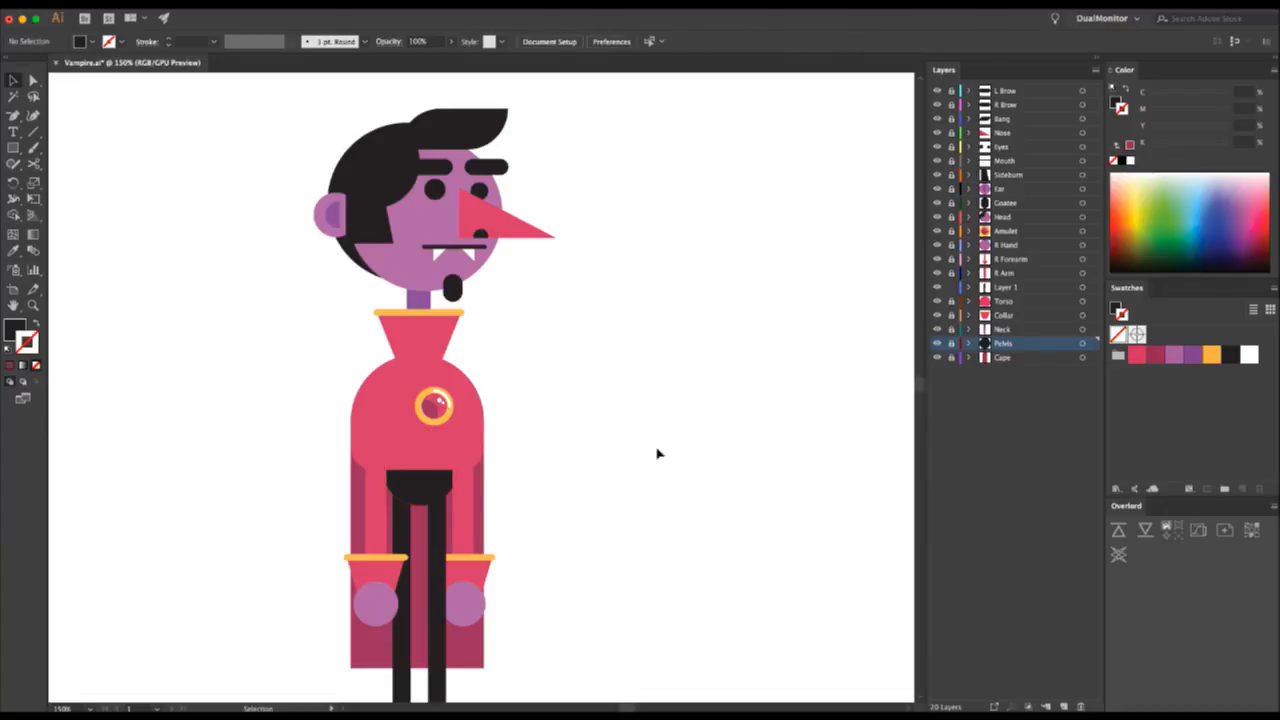
- Move the left upper arm in place onto a new layer directly above Layer 1
{"action": "left_click", "coordinate": [460, 430]}
{"action": "key", "text": "super+x"}
{"action": "left_click", "coordinate": [1063, 706]}
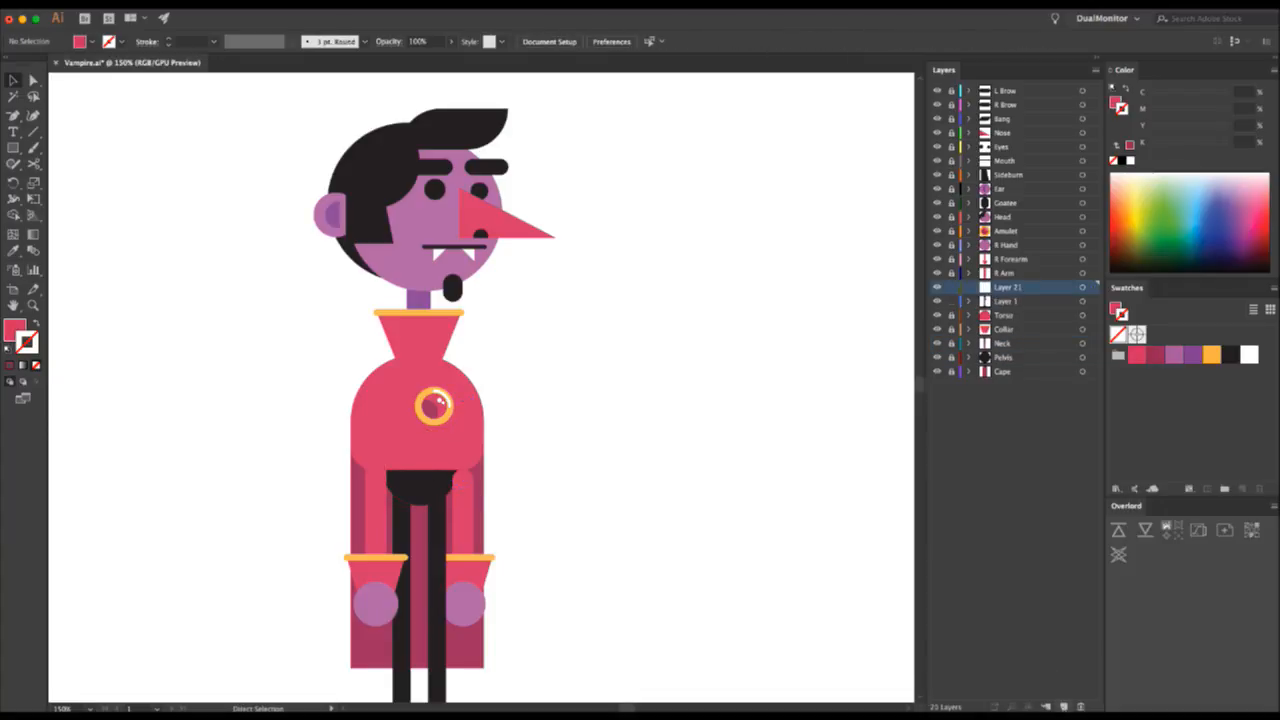
{"action": "key", "text": "super+f"}
- Move the left forearm with its cuff in place onto a new layer at the top of the layer stack
{"action": "left_click_drag", "start_coordinate": [518, 529], "coordinate": [463, 558]}
{"action": "key", "text": "super+x"}
{"action": "left_click", "coordinate": [1064, 706], "text": "super"}
{"action": "key", "text": "super+f"}
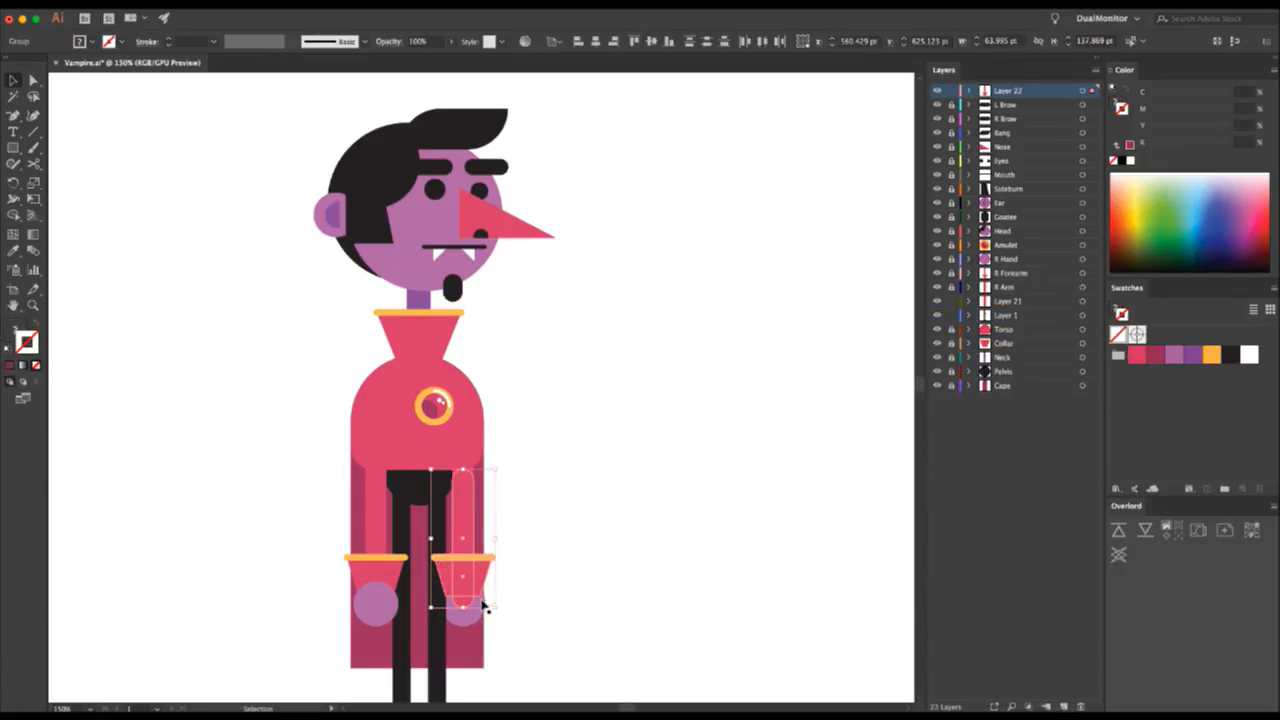
- Move the left hand in place onto a new layer above Layer 1 and name it L Hand
{"action": "key", "text": "super+shift+a"}
{"action": "left_click", "coordinate": [1064, 706]}
{"action": "key", "text": "super+f"}
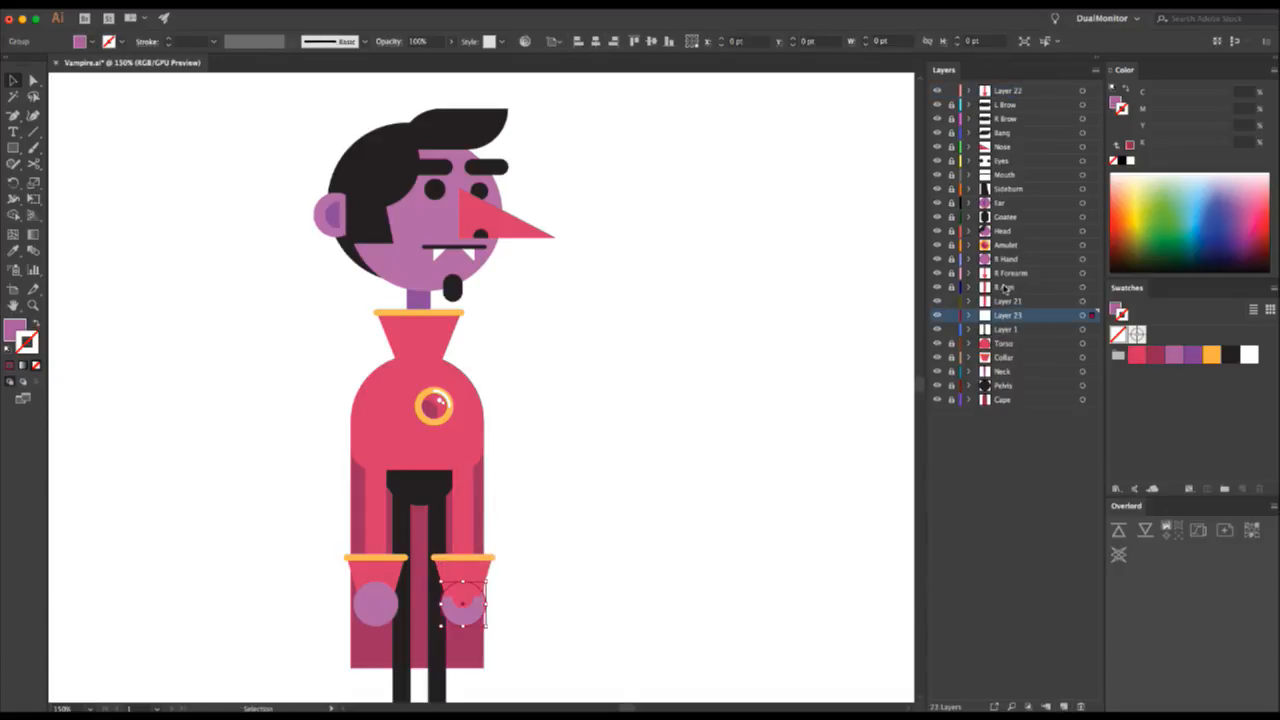
{"action": "double_click", "coordinate": [1008, 315]}
{"action": "type", "text": "L Hand"}
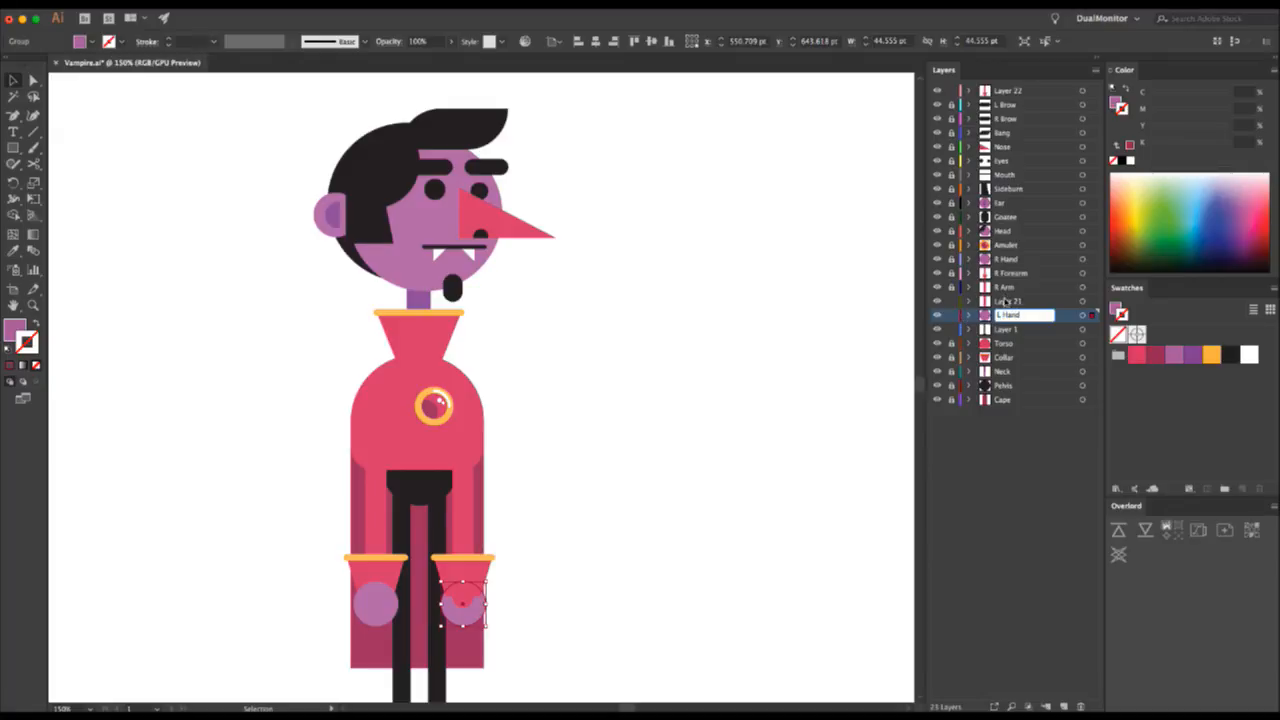
- Rename the left upper arm's layer L Arm and the left forearm's layer L Forearm
{"action": "left_click", "coordinate": [1005, 301]}
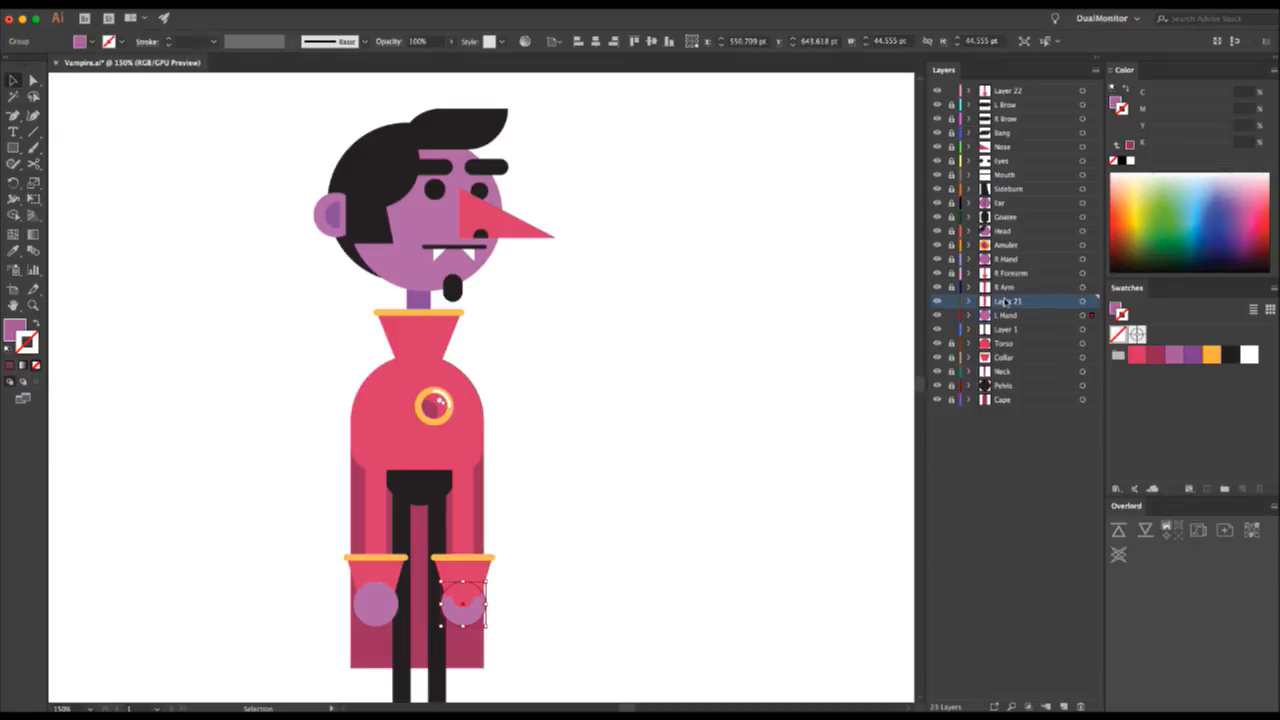
{"action": "double_click", "coordinate": [1006, 299]}
{"action": "type", "text": "L Arm"}
{"action": "double_click", "coordinate": [999, 90]}
{"action": "type", "text": "L Forea"}
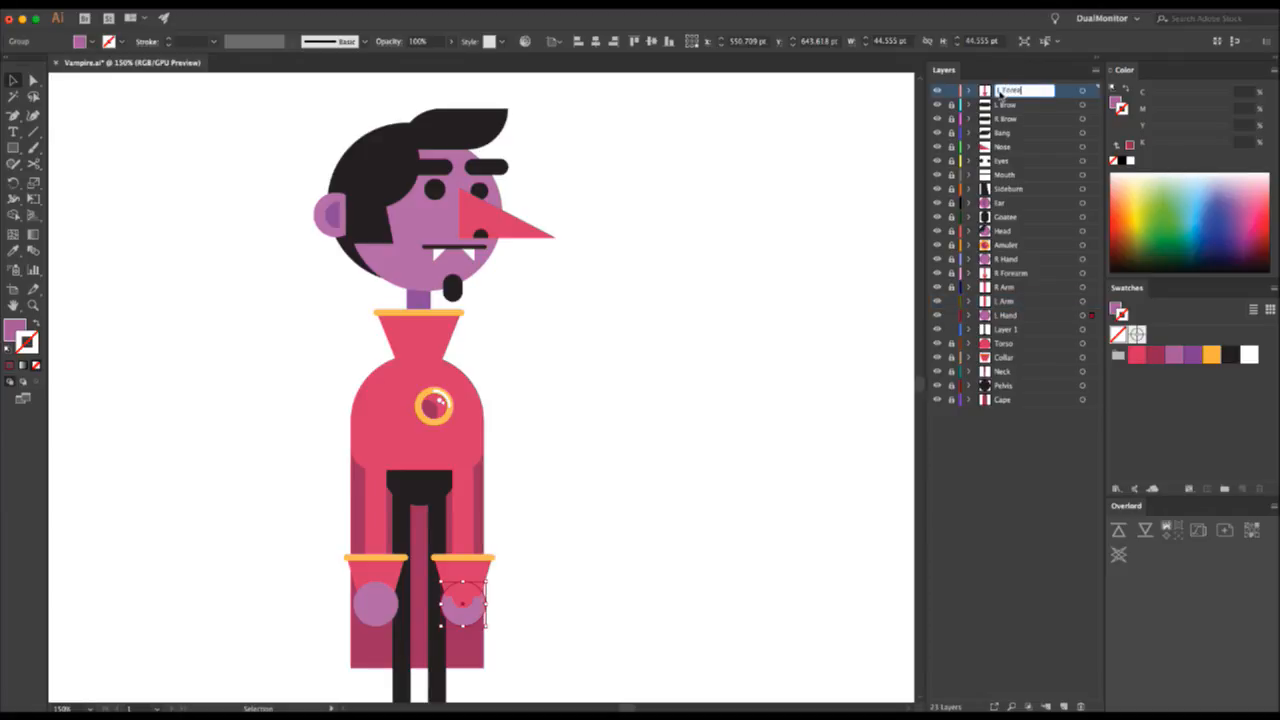
{"action": "type", "text": "rm"}
{"action": "key", "text": "Return"}
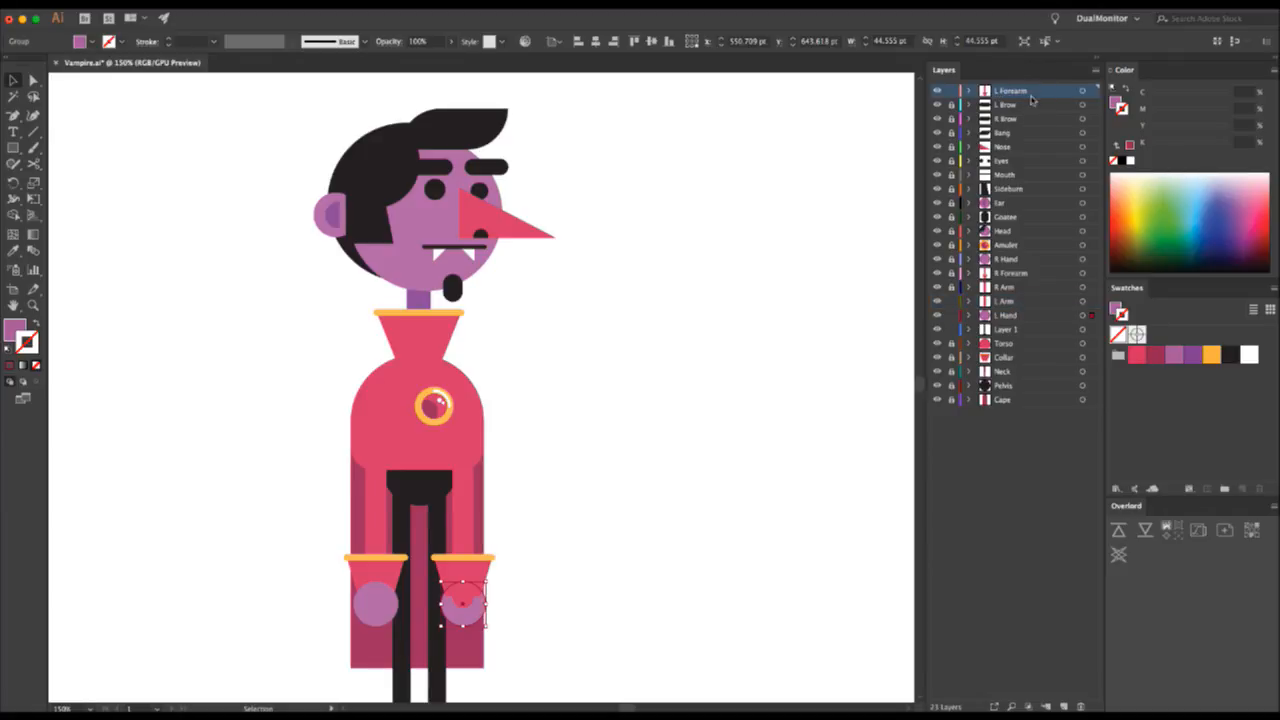
- Stack L Hand, L Forearm and L Arm in that order between Pelvis and Cape, lock all three, and save the document
{"action": "left_click_drag", "start_coordinate": [1032, 98], "coordinate": [1003, 387]}
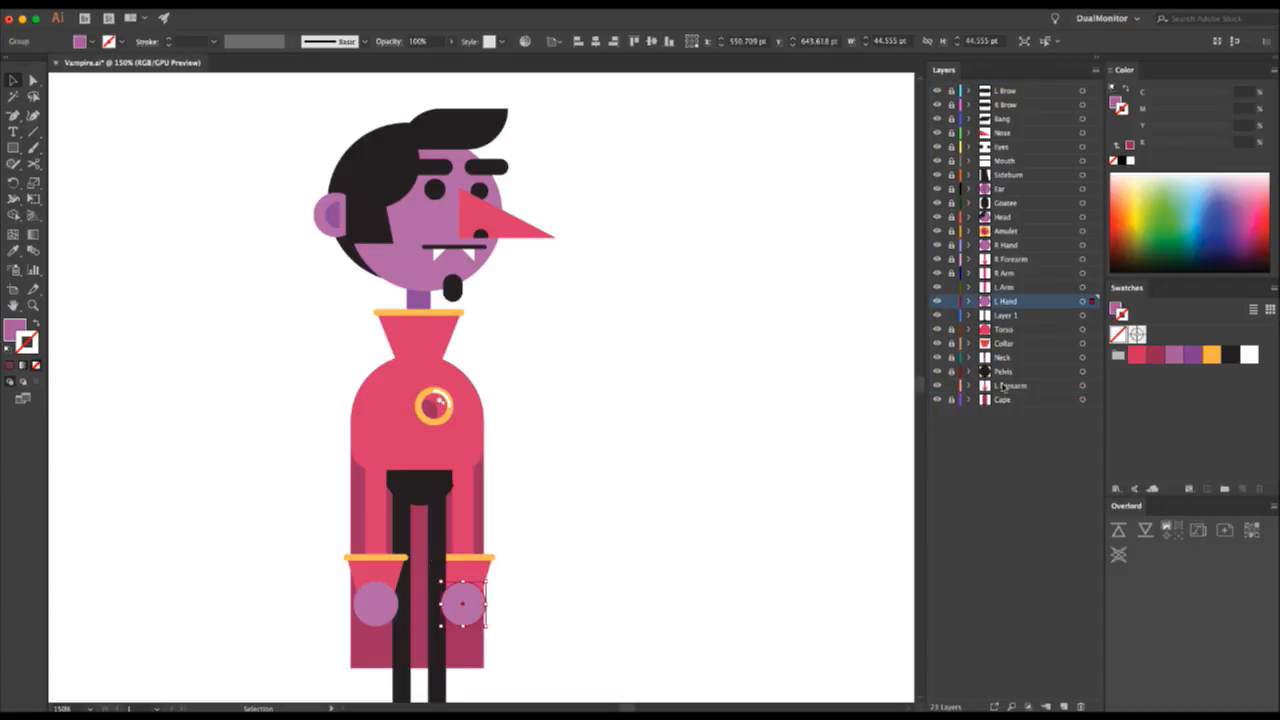
{"action": "left_click", "coordinate": [1003, 288]}
{"action": "left_click_drag", "start_coordinate": [1005, 288], "coordinate": [1005, 392]}
{"action": "left_click_drag", "start_coordinate": [1006, 288], "coordinate": [951, 386]}
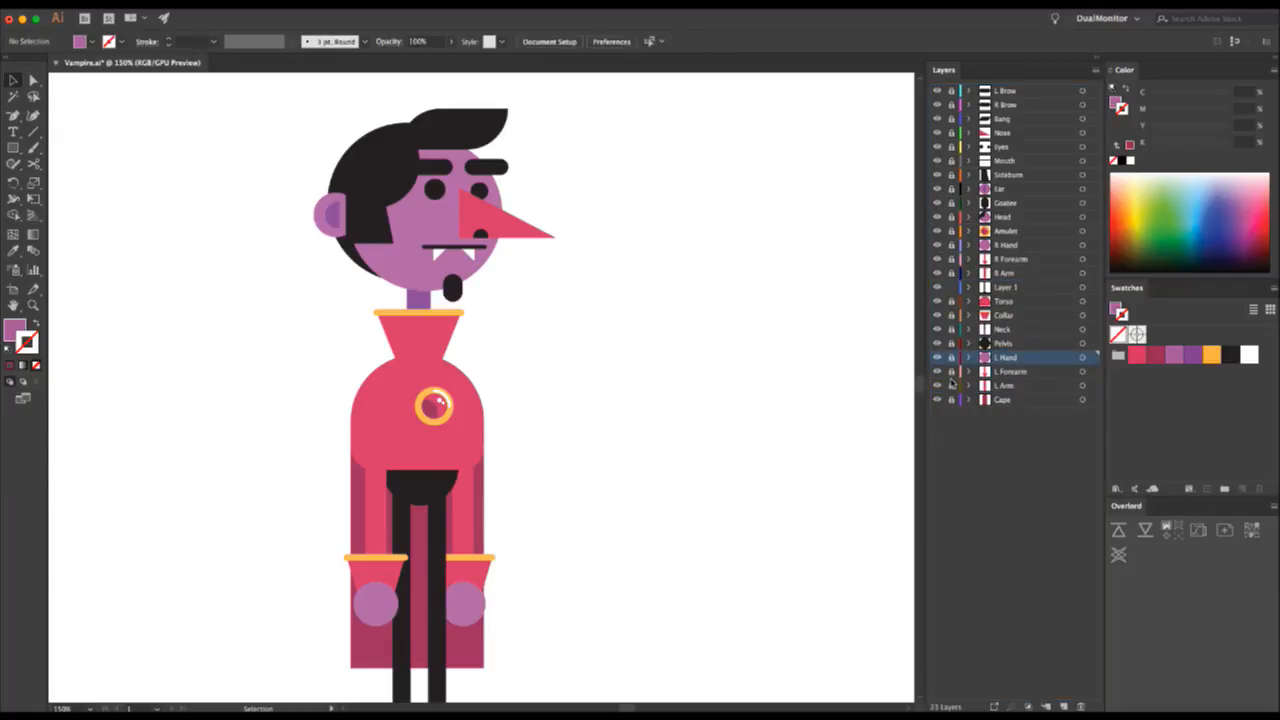
{"action": "key", "text": "super+s"}
- Move the right thigh in place onto a new layer directly above Layer 1
{"action": "left_click", "coordinate": [406, 513]}
{"action": "key", "text": "super+x"}
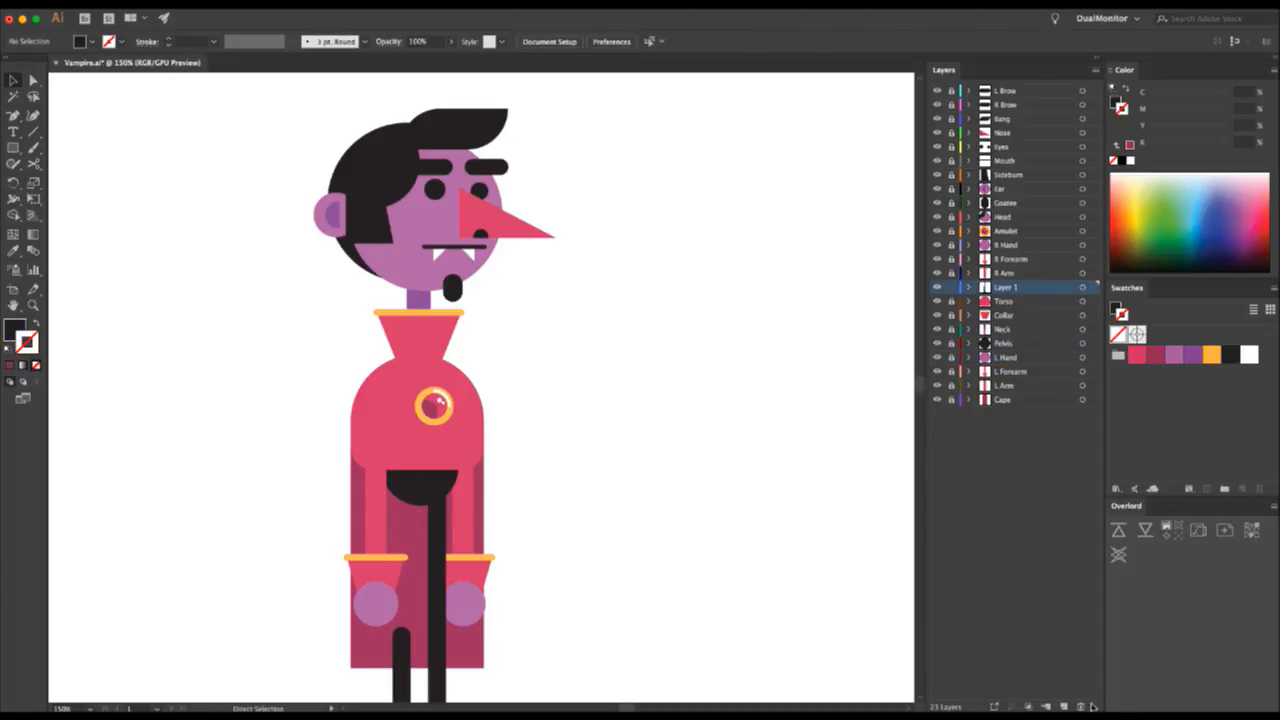
{"action": "left_click", "coordinate": [1064, 706]}
{"action": "key", "text": "super+f"}
- Move the right lower leg in place onto a new layer between the right thigh's layer and Layer 1
{"action": "left_click_drag", "start_coordinate": [614, 572], "coordinate": [646, 346]}
{"action": "key", "text": "a"}
{"action": "left_click", "coordinate": [440, 430]}
{"action": "key", "text": "Delete"}
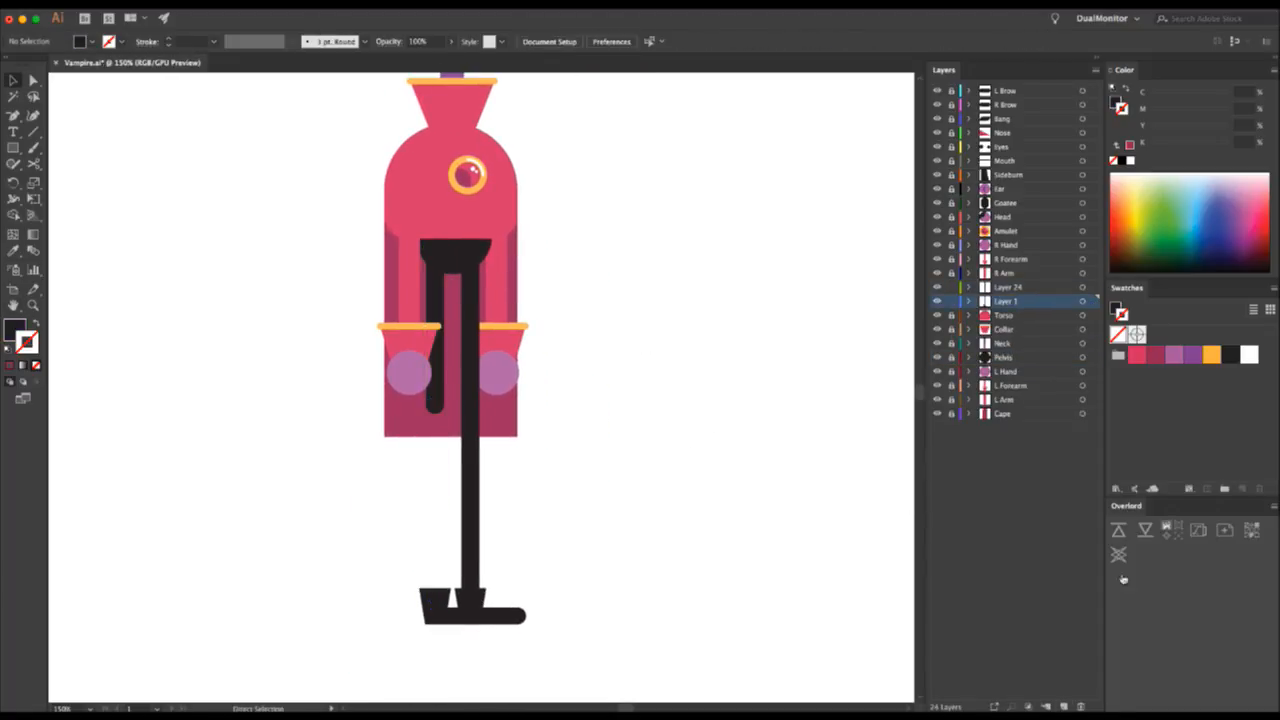
{"action": "left_click", "coordinate": [1064, 706]}
{"action": "key", "text": "v"}
{"action": "key", "text": "super+f"}
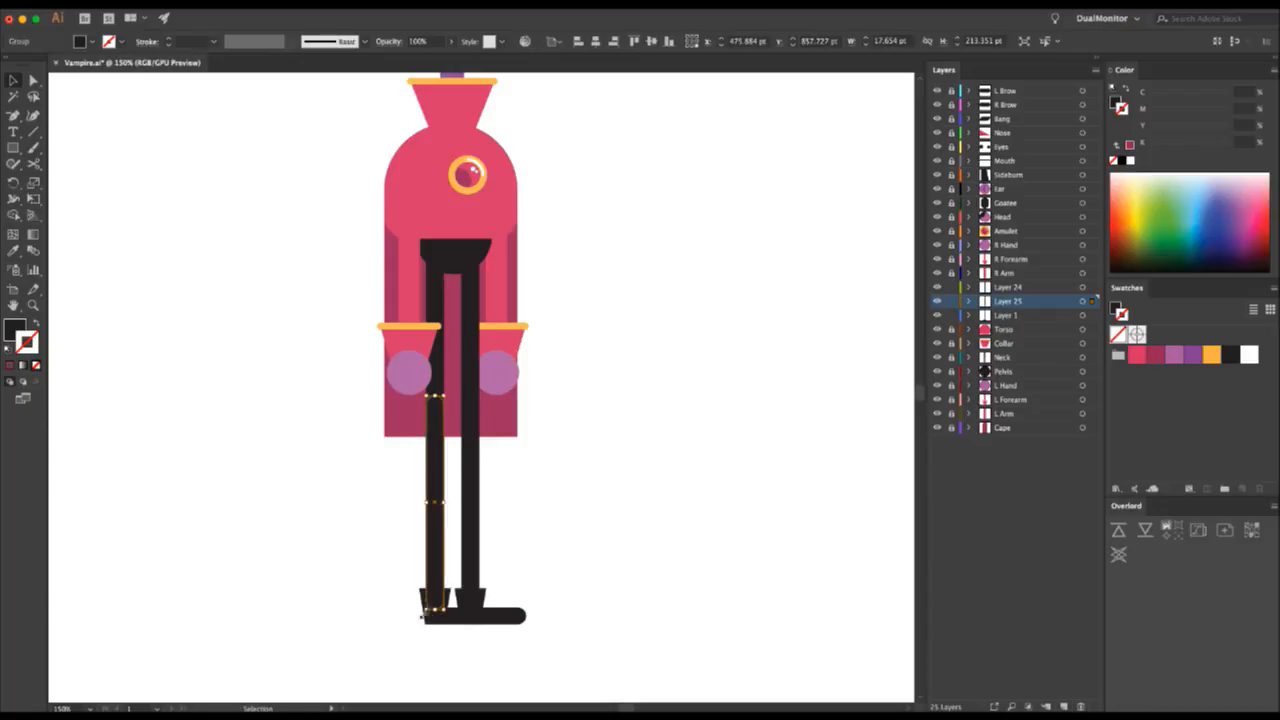
- Move the right foot's ankle and sole shapes in place onto a new layer directly above Layer 1
{"action": "left_click", "coordinate": [421, 591]}
{"action": "left_click", "coordinate": [423, 591]}
{"action": "left_click", "coordinate": [467, 603], "text": "shift"}
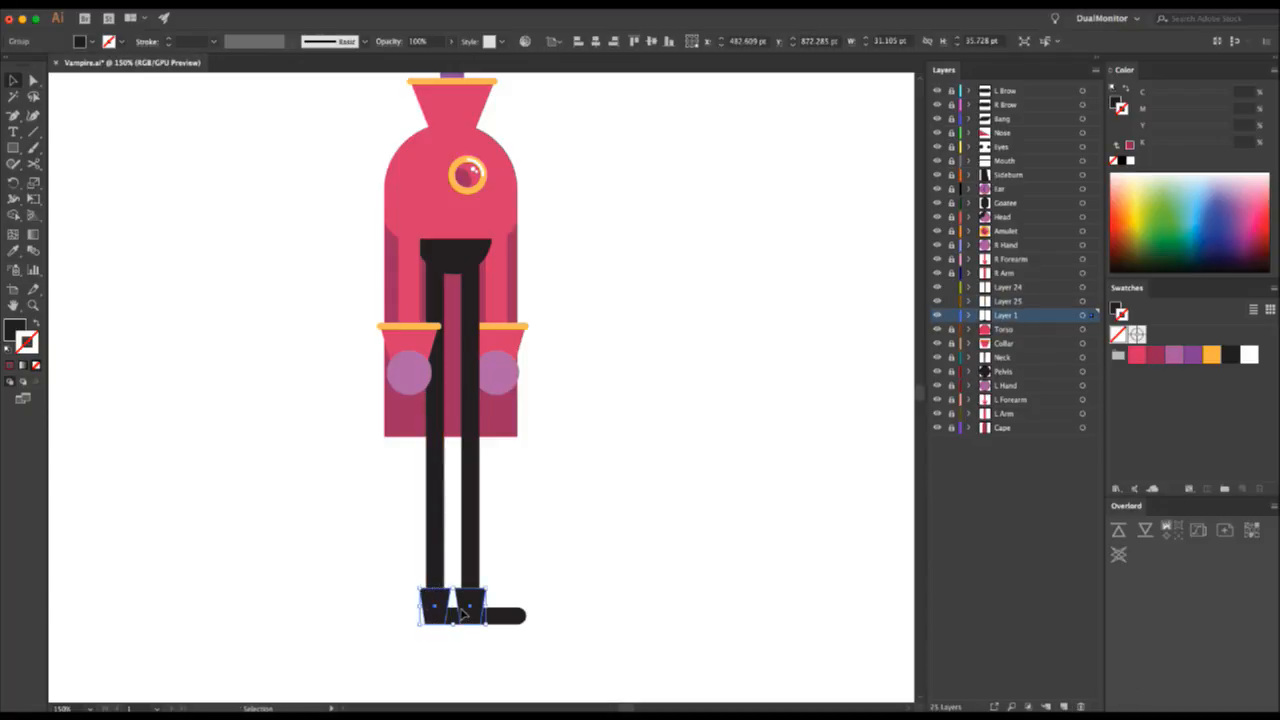
{"action": "left_click", "coordinate": [460, 607], "text": "shift"}
{"action": "left_click", "coordinate": [464, 612], "text": "shift"}
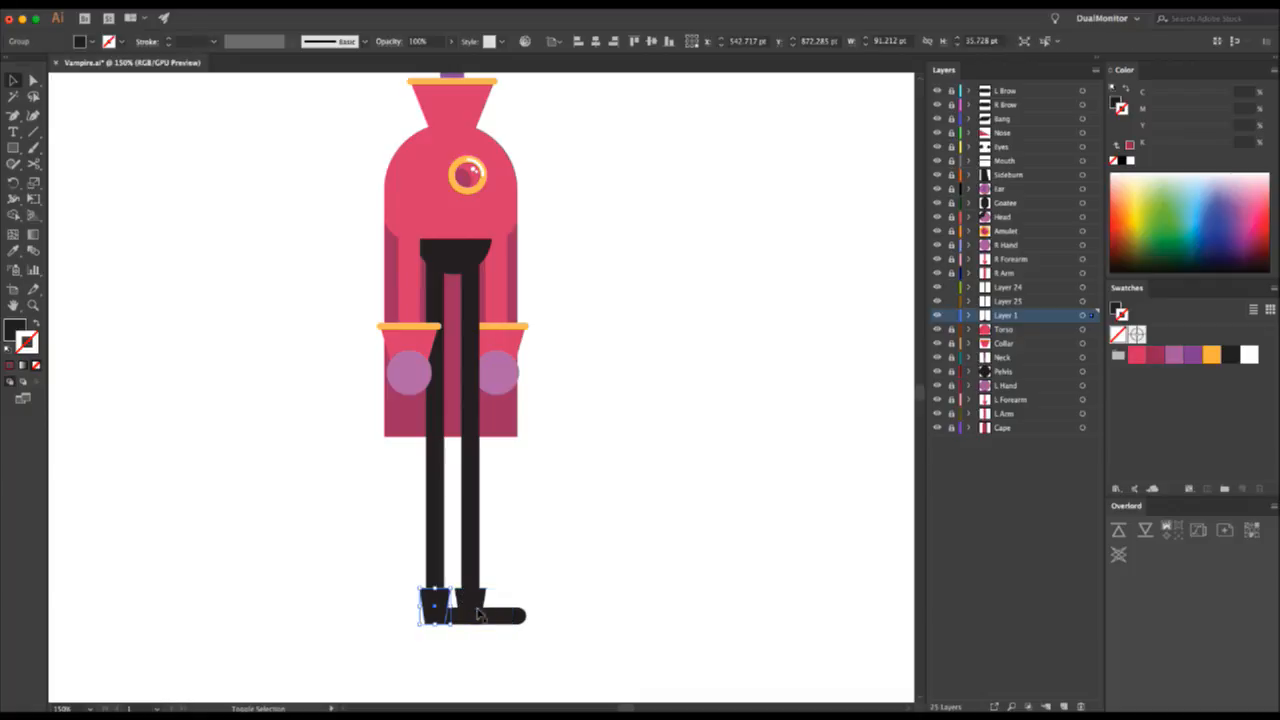
{"action": "left_click", "coordinate": [466, 605], "text": "shift"}
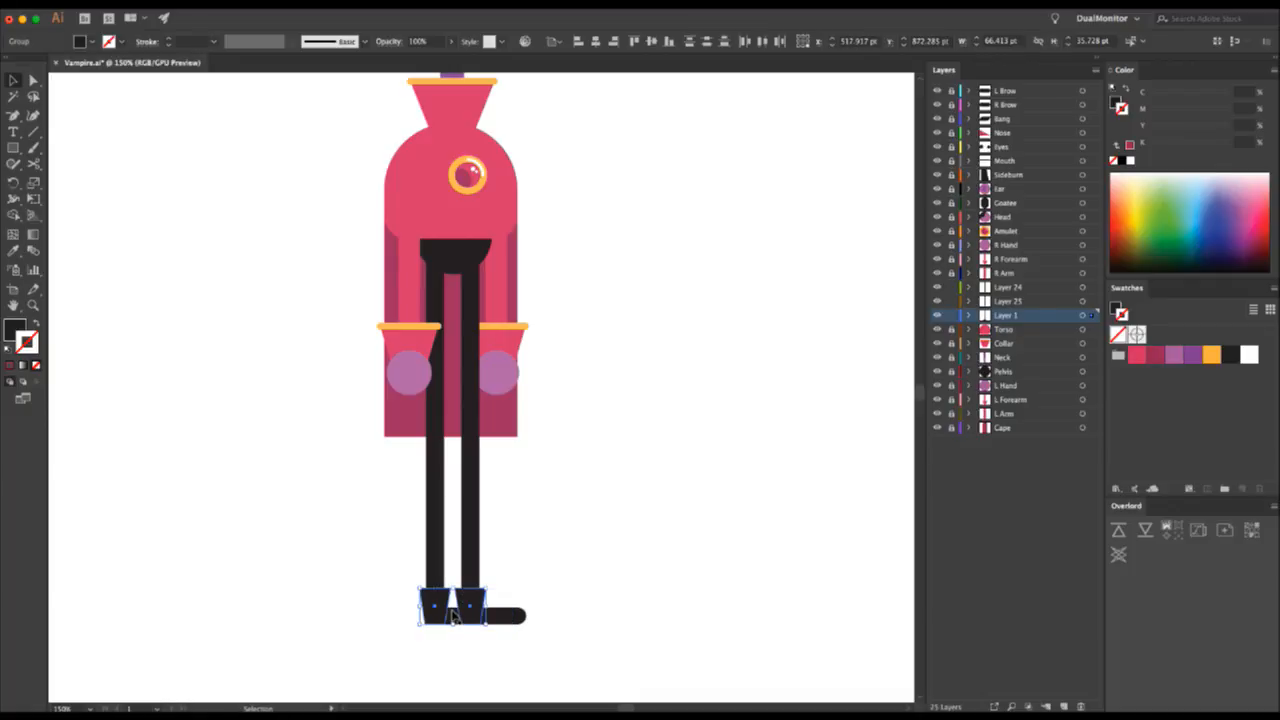
{"action": "key", "text": "super+x"}
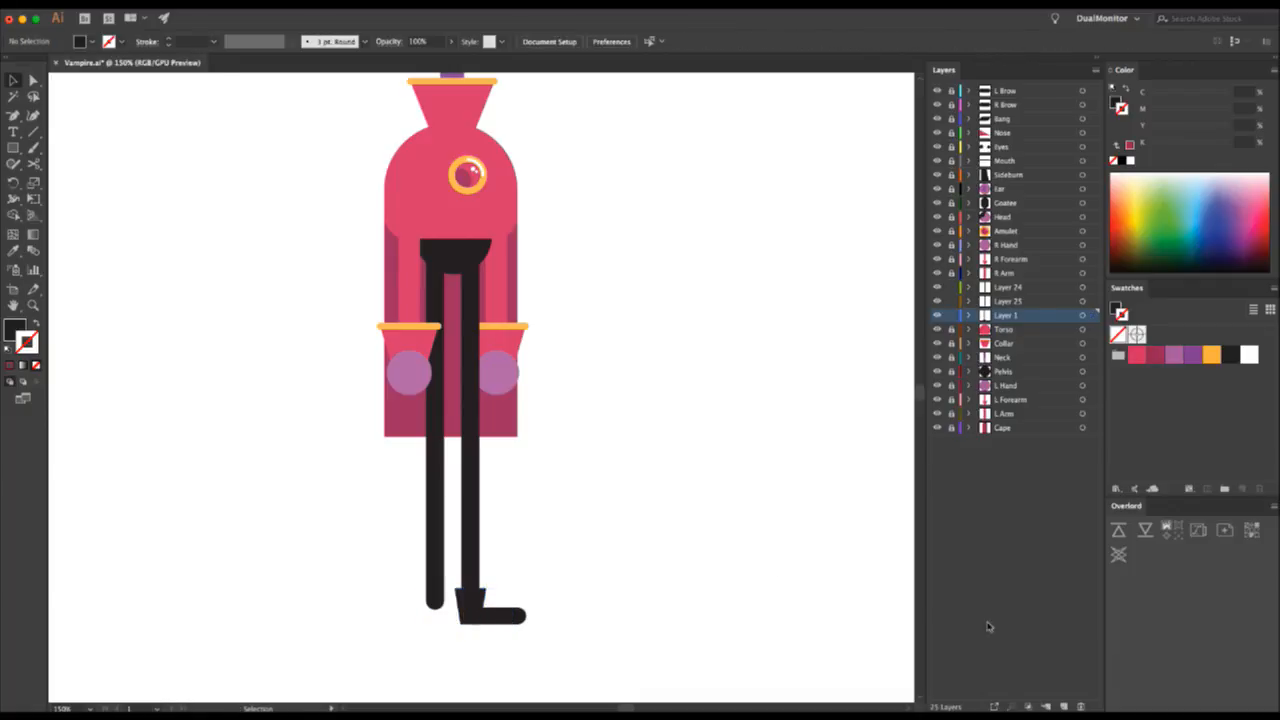
{"action": "left_click", "coordinate": [1063, 706]}
{"action": "key", "text": "super+f"}
- Move the left foot's ankle and sole shapes in place onto a new layer directly above Layer 1 and lock that layer
{"action": "left_click", "coordinate": [494, 616]}
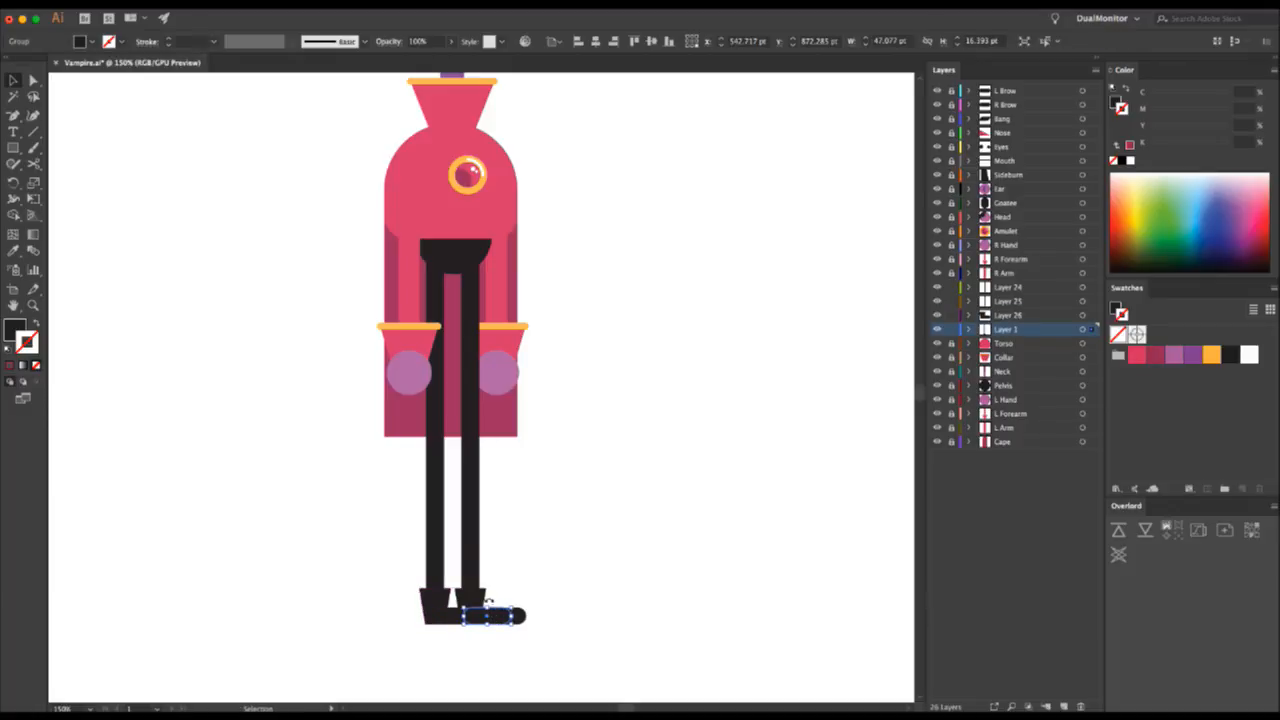
{"action": "left_click", "coordinate": [468, 593], "text": "shift"}
{"action": "key", "text": "super+x"}
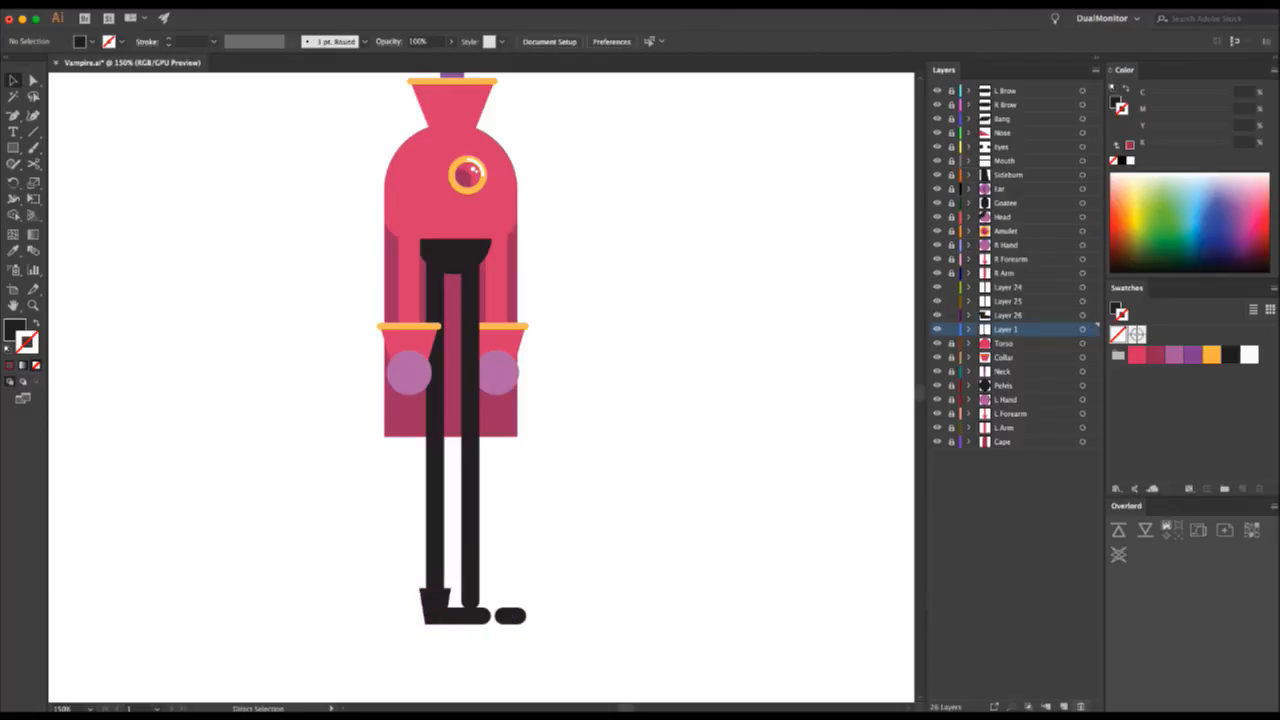
{"action": "left_click", "coordinate": [1064, 706]}
{"action": "key", "text": "super+f"}
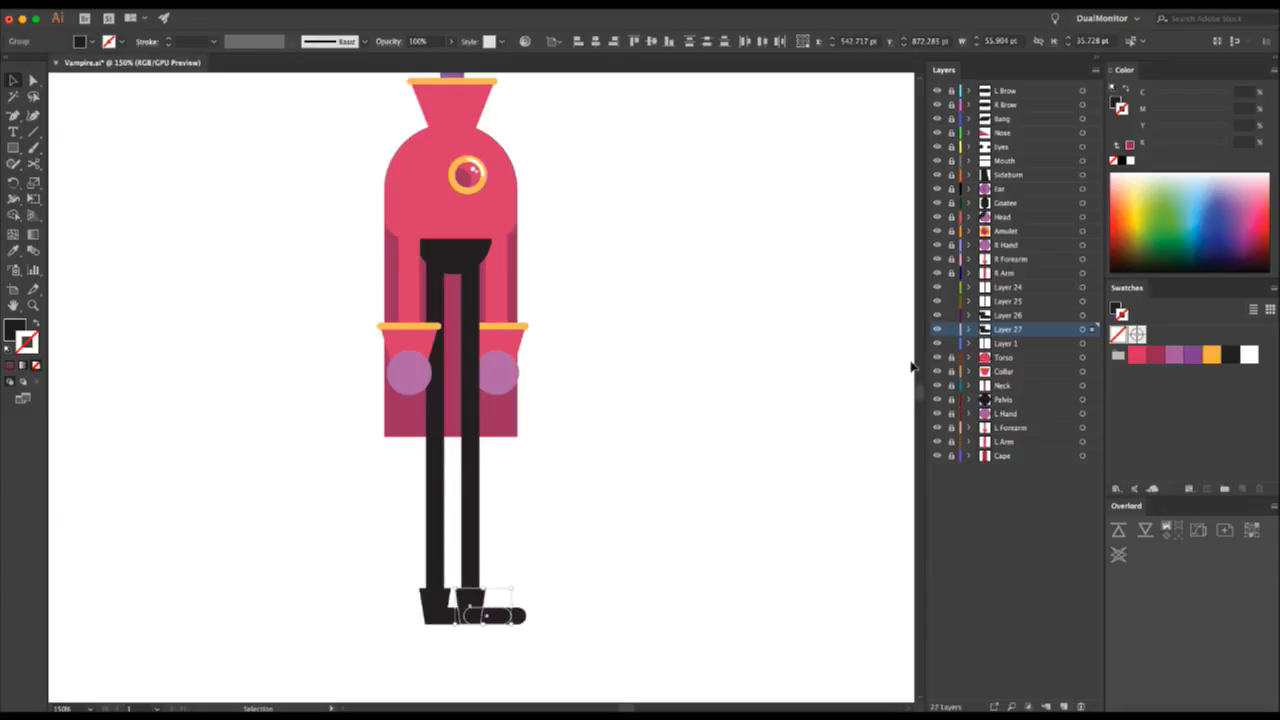
{"action": "left_click", "coordinate": [951, 329]}
- Move the right toe shape in place onto a new layer directly above Layer 1 and name the layer R Toes
{"action": "left_click", "coordinate": [478, 606]}
{"action": "key", "text": "super+x"}
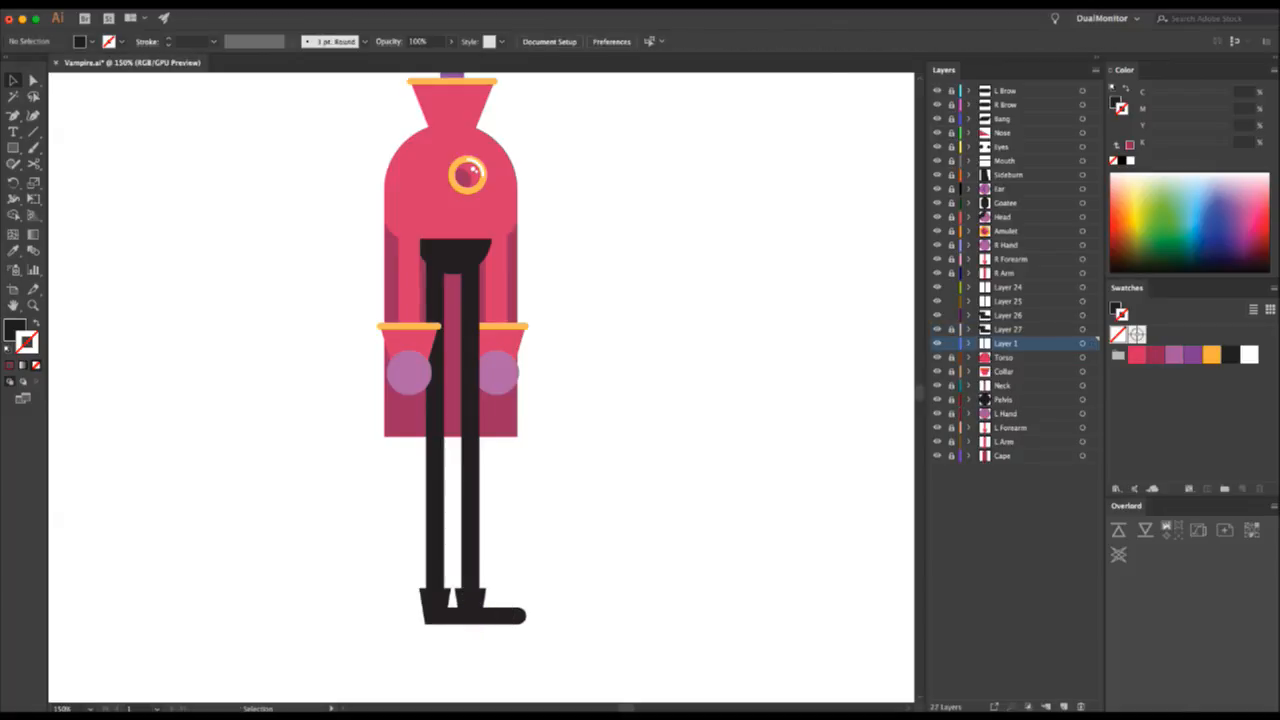
{"action": "left_click", "coordinate": [1064, 706]}
{"action": "key", "text": "super+f"}
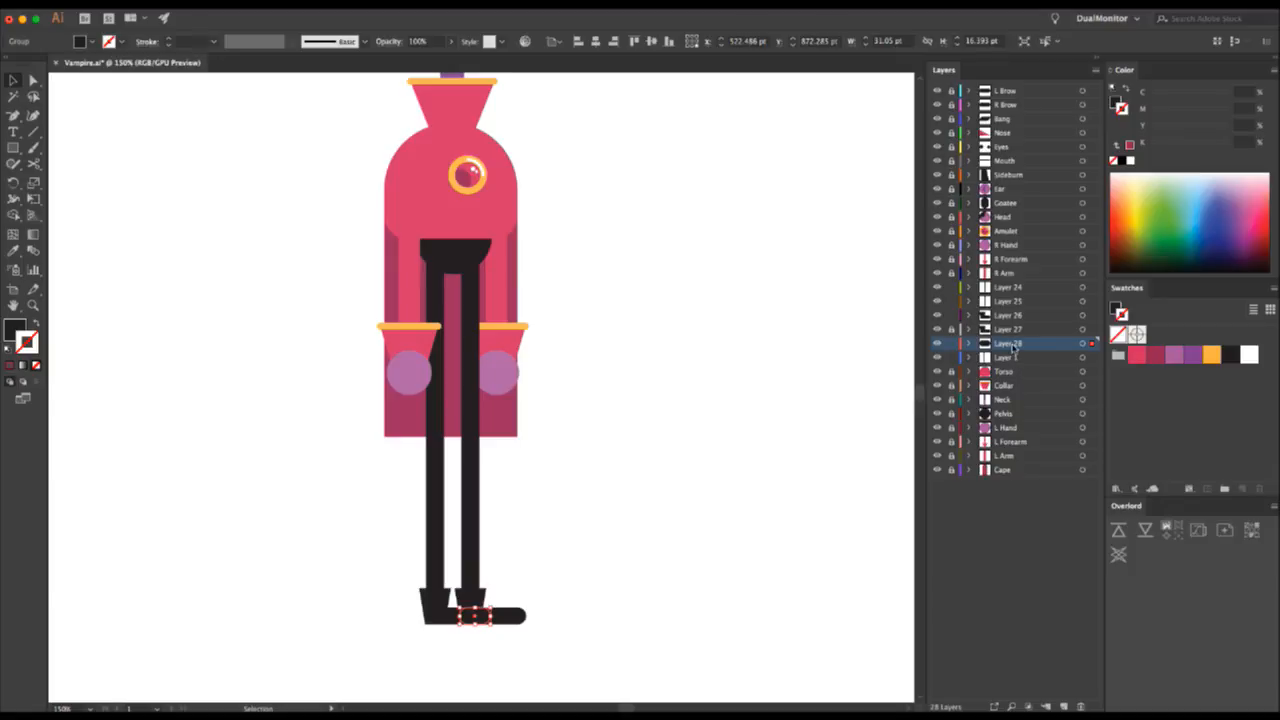
{"action": "double_click", "coordinate": [1010, 343]}
{"action": "type", "text": "R Toe"}
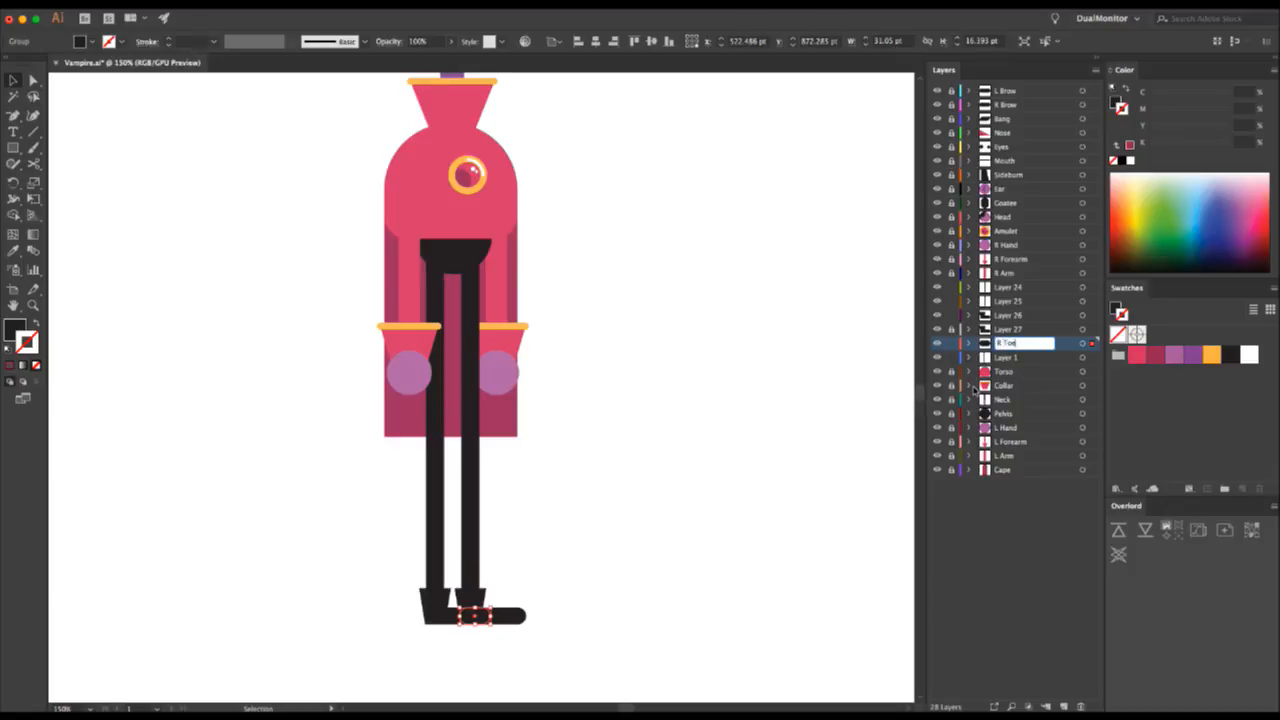
{"action": "type", "text": "s"}
- Rename Layer 26, which holds the right foot, as R Foot
{"action": "double_click", "coordinate": [1005, 315]}
{"action": "type", "text": "R"}
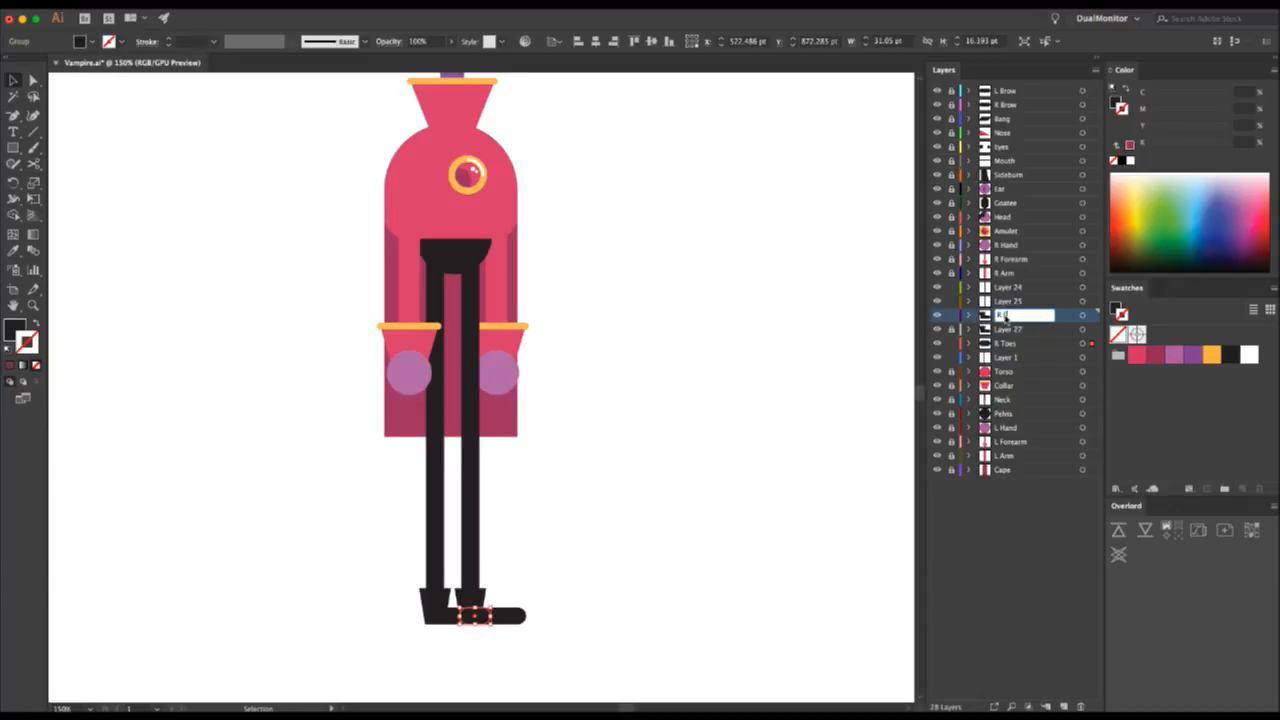
{"action": "type", "text": " Foot"}
{"action": "left_click", "coordinate": [940, 301]}
{"action": "left_click", "coordinate": [940, 301]}
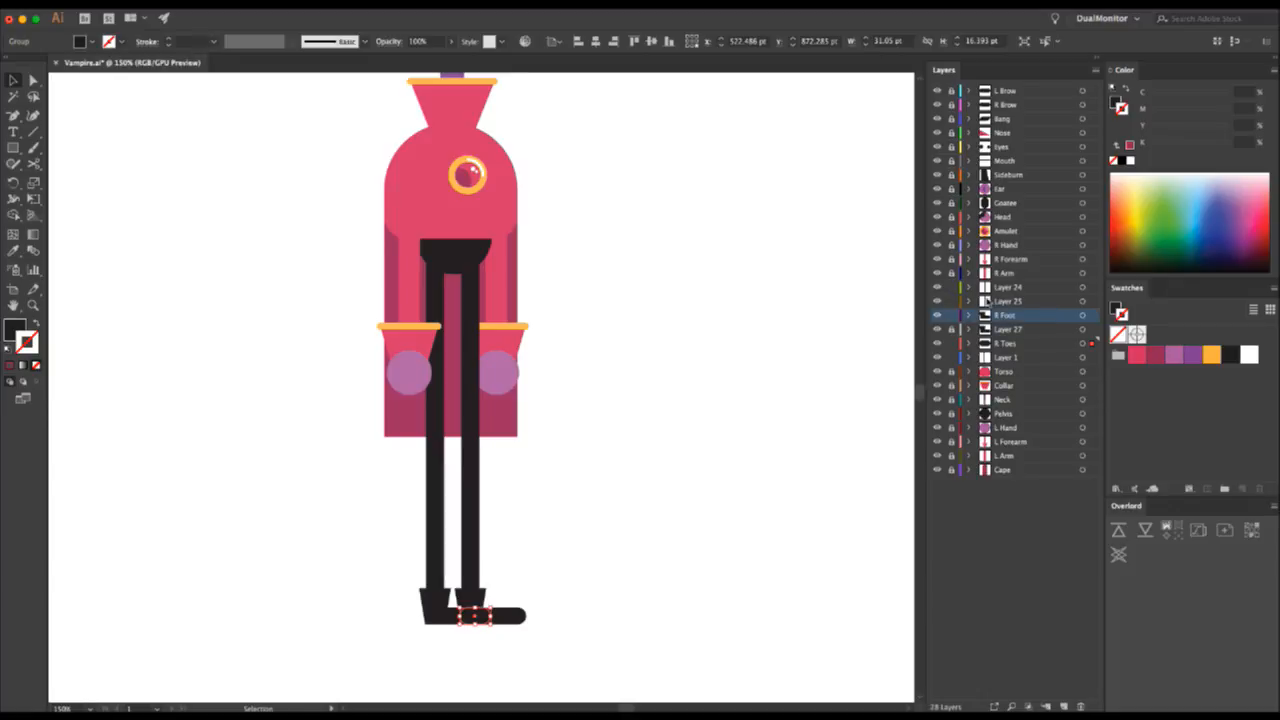
- Rename Layer 25 as R Calf and Layer 24 as R Thigh
{"action": "double_click", "coordinate": [1018, 301]}
{"action": "type", "text": "R Calf"}
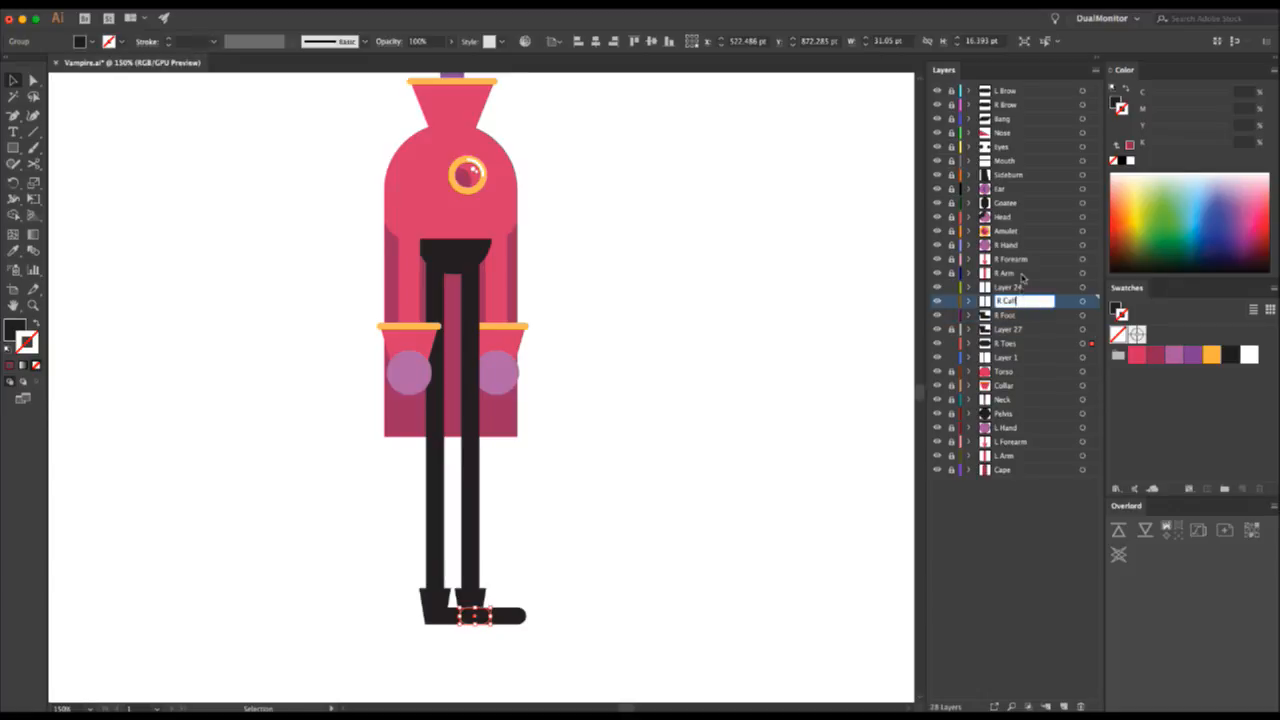
{"action": "double_click", "coordinate": [1013, 287]}
{"action": "type", "text": "R Thigh"}
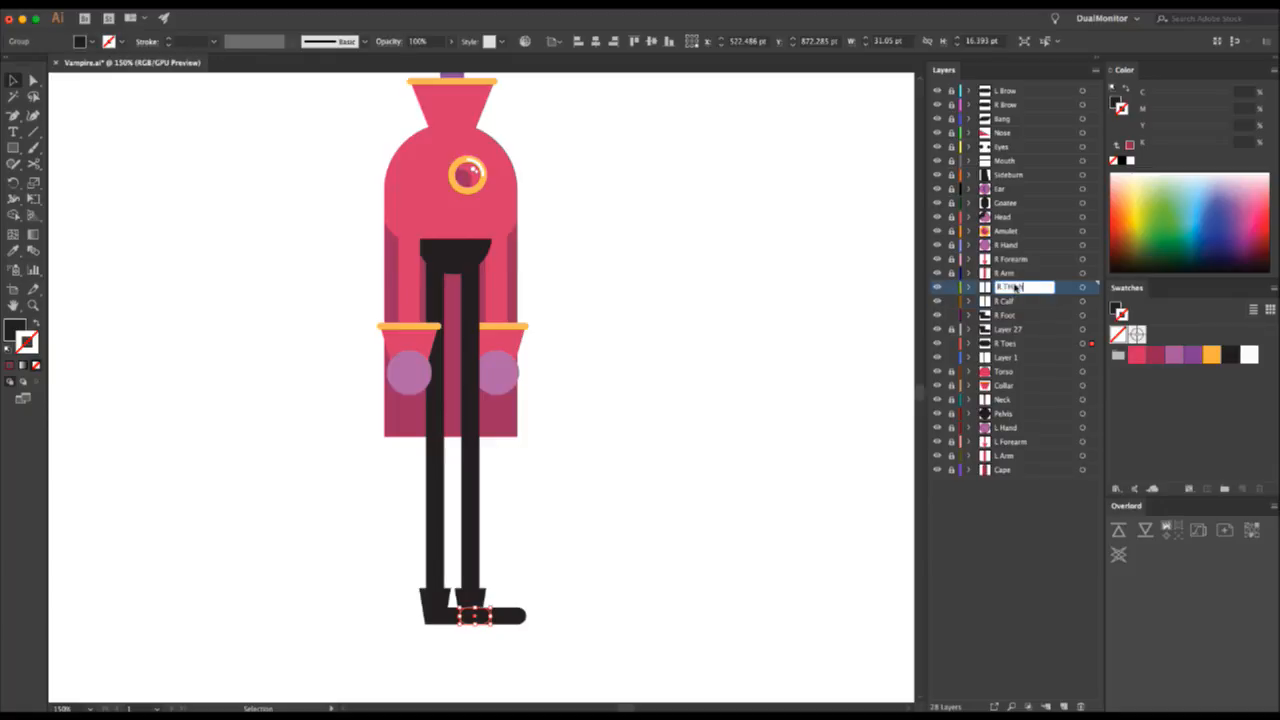
{"action": "key", "text": "Return"}
- Move R Toes directly below R Foot and lock the four right leg layers
{"action": "double_click", "coordinate": [1020, 287]}
{"action": "key", "text": "Return"}
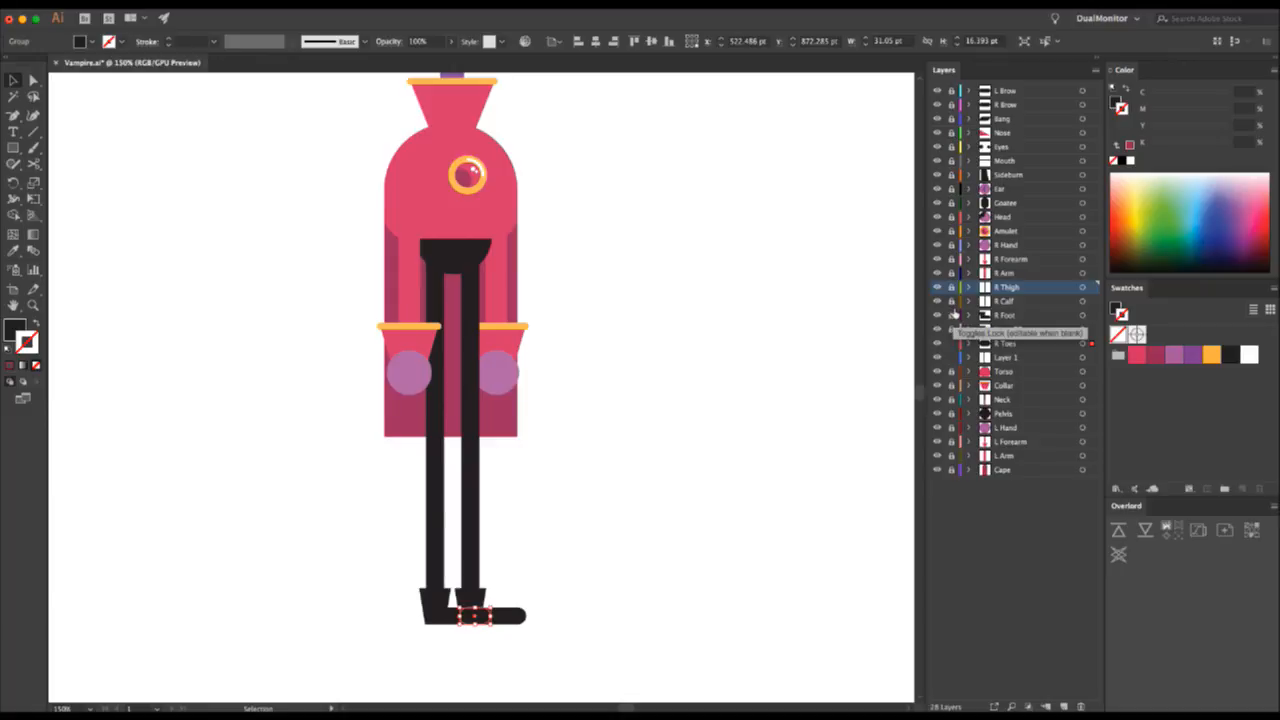
{"action": "left_click_drag", "start_coordinate": [1000, 343], "coordinate": [1008, 325]}
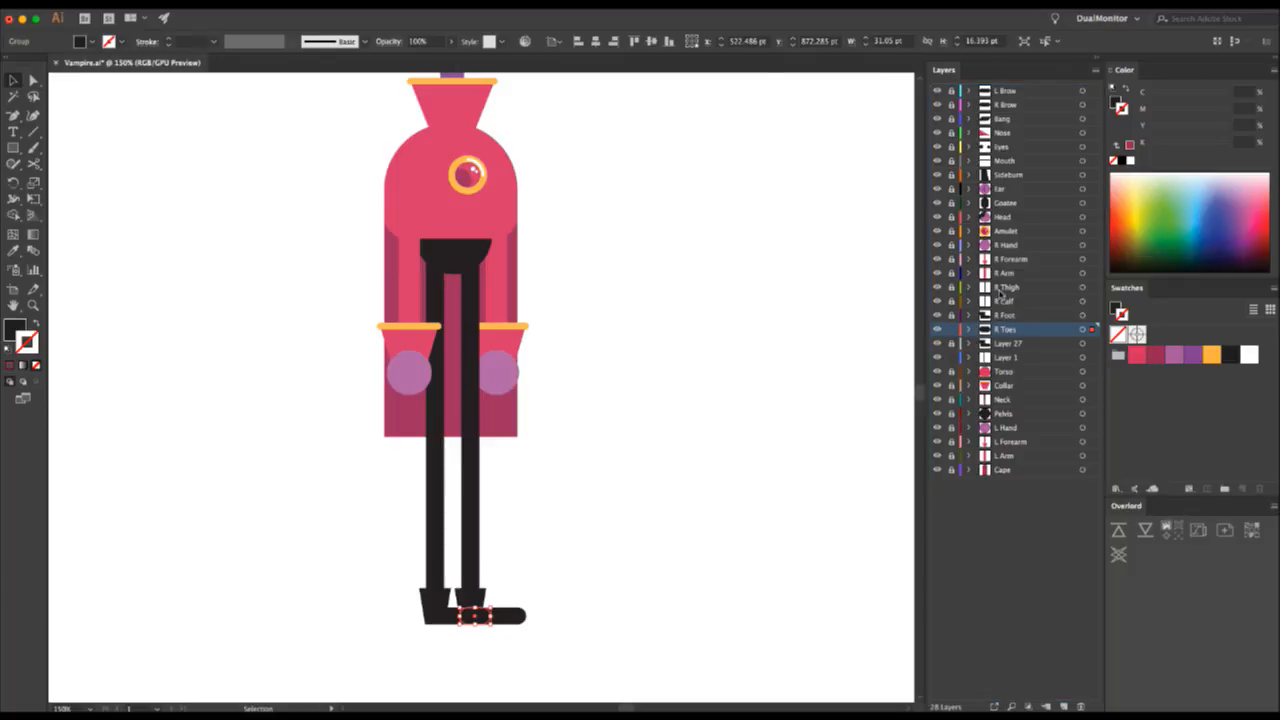
{"action": "left_click", "coordinate": [951, 329]}
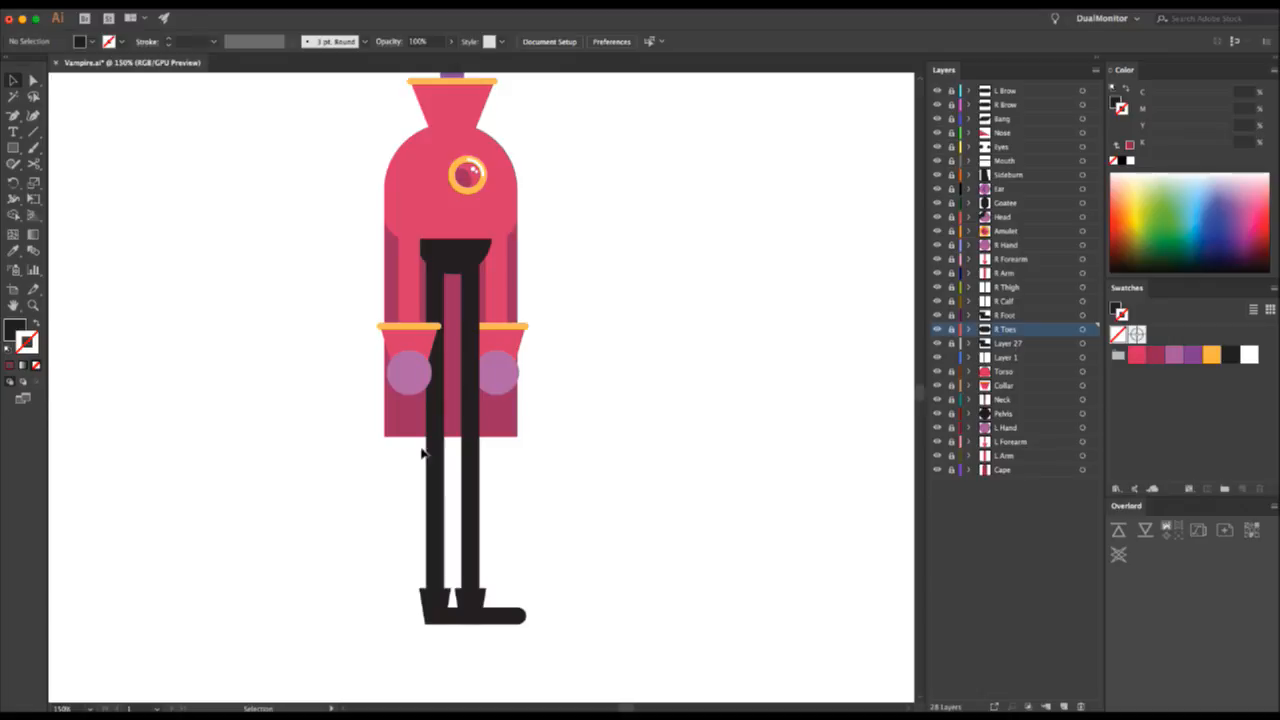
- Move the left thigh in place onto a new layer directly above Layer 1
{"action": "left_click", "coordinate": [472, 285]}
{"action": "key", "text": "Delete"}
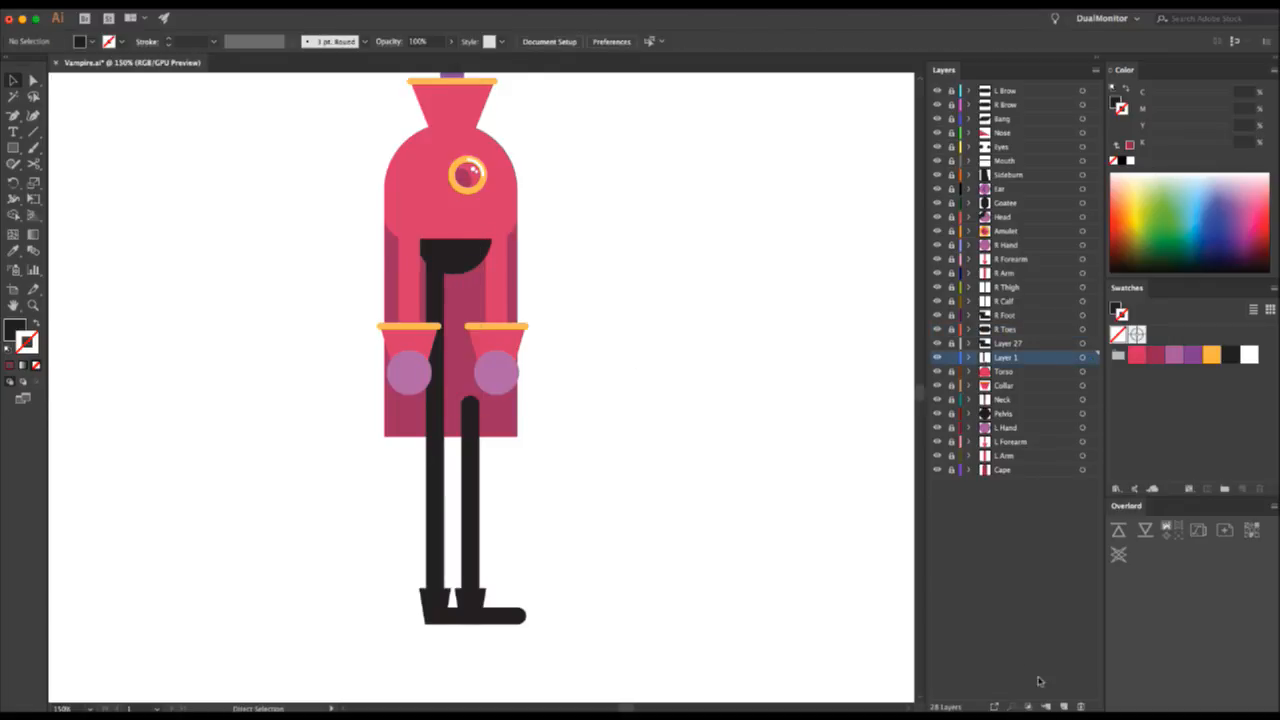
{"action": "left_click", "coordinate": [1066, 706]}
{"action": "key", "text": "ctrl+f"}
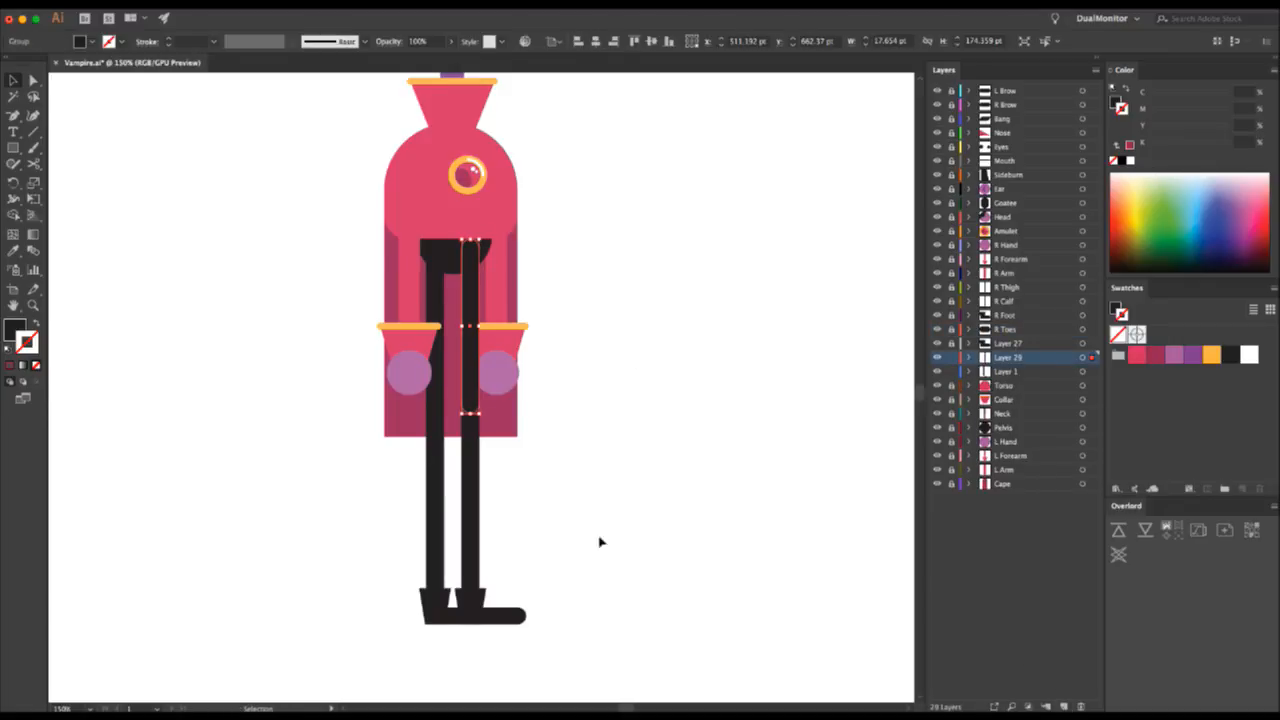
- Move the left lower leg in place onto a new layer between the left thigh's layer and Layer 1
{"action": "left_click", "coordinate": [474, 500]}
{"action": "key", "text": "Delete"}
{"action": "left_click", "coordinate": [1064, 706]}
{"action": "key", "text": "ctrl+f"}
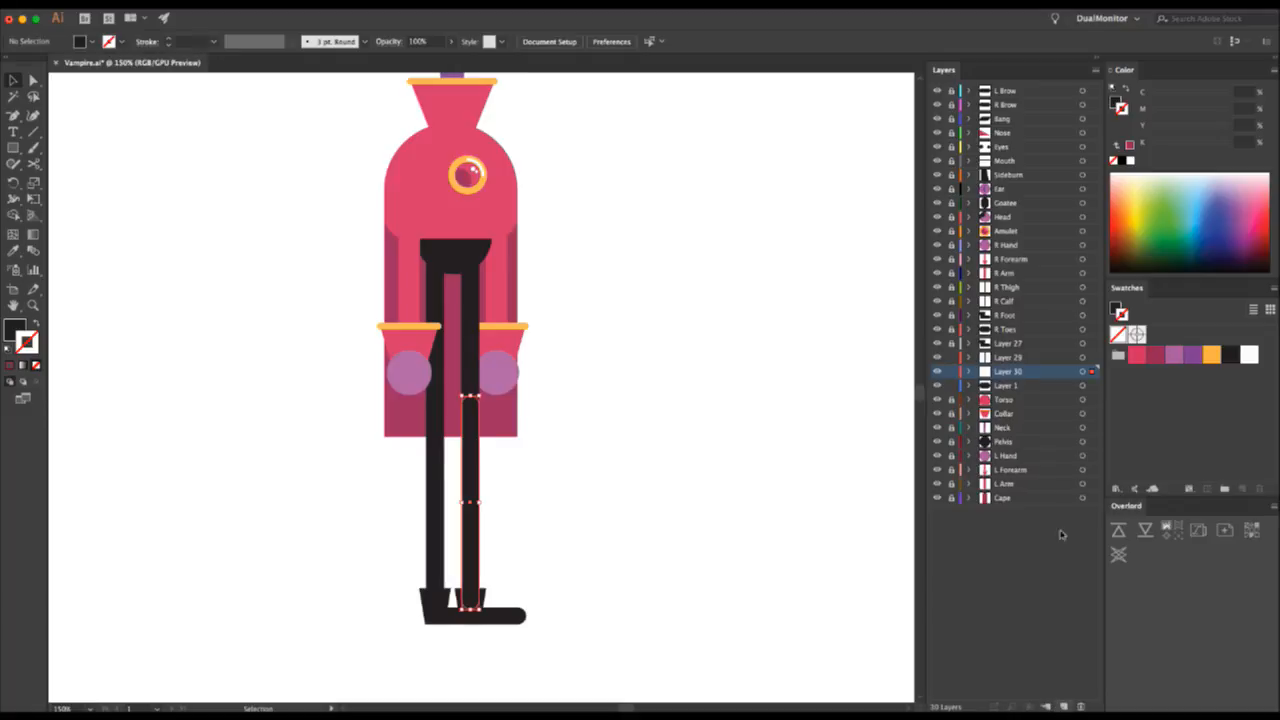
- Rename Layer 29 as L Thigh and Layer 30 as L Calf
{"action": "left_click", "coordinate": [1005, 358]}
{"action": "double_click", "coordinate": [1005, 358]}
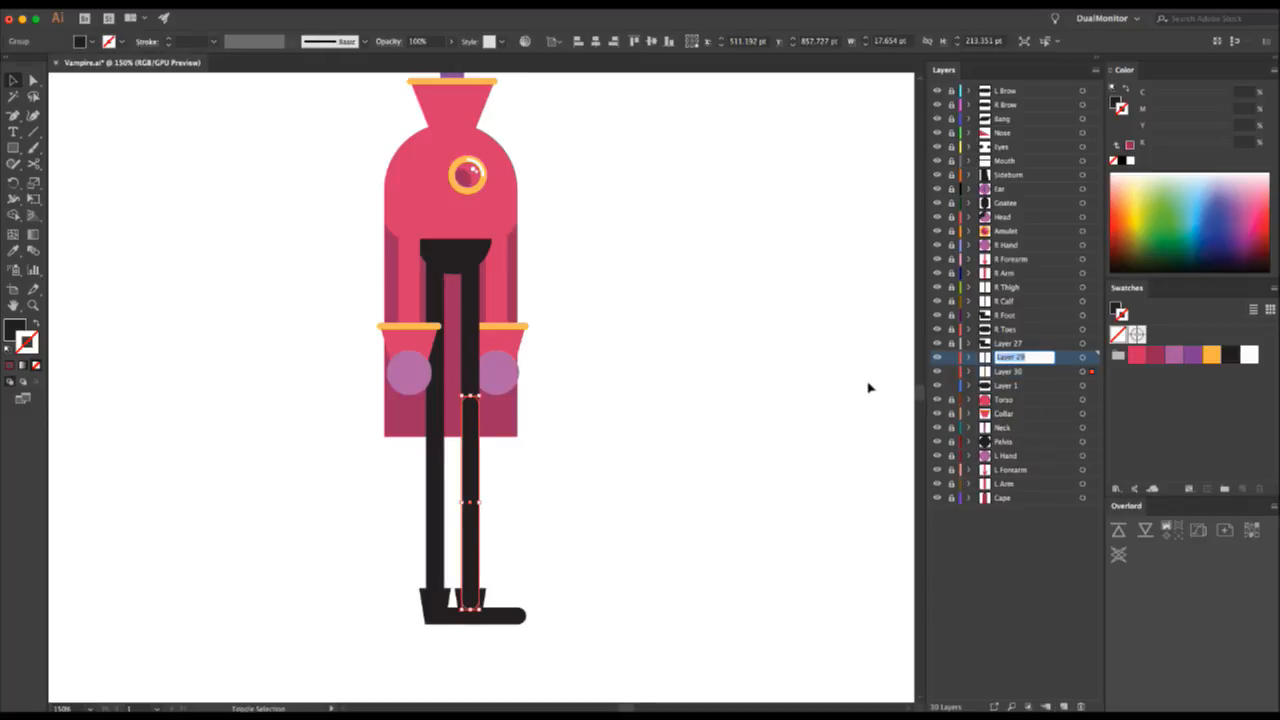
{"action": "left_click", "coordinate": [937, 357]}
{"action": "left_click", "coordinate": [937, 357]}
{"action": "double_click", "coordinate": [1006, 358]}
{"action": "type", "text": "L Thigh"}
{"action": "left_click", "coordinate": [1006, 373]}
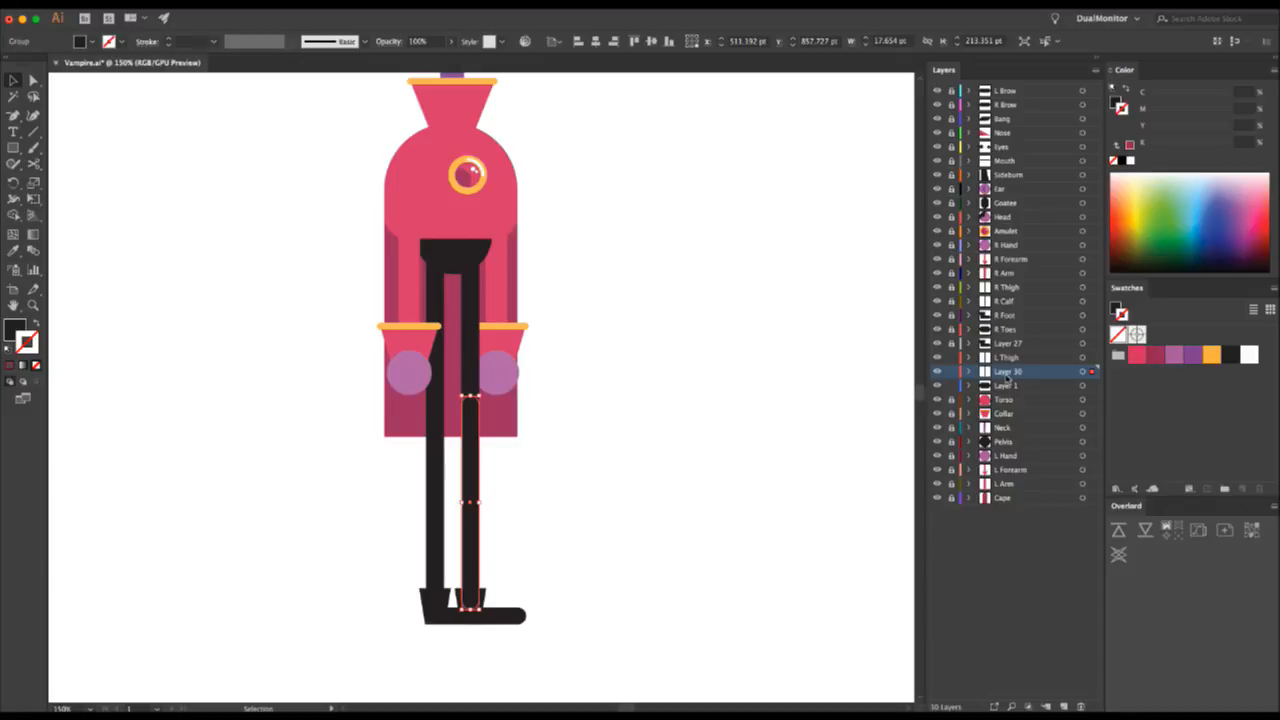
{"action": "type", "text": "L Calf"}
- Rename Layer 1, which holds the remaining left toe shape, as L Toes
{"action": "double_click", "coordinate": [1024, 388]}
{"action": "type", "text": "L"}
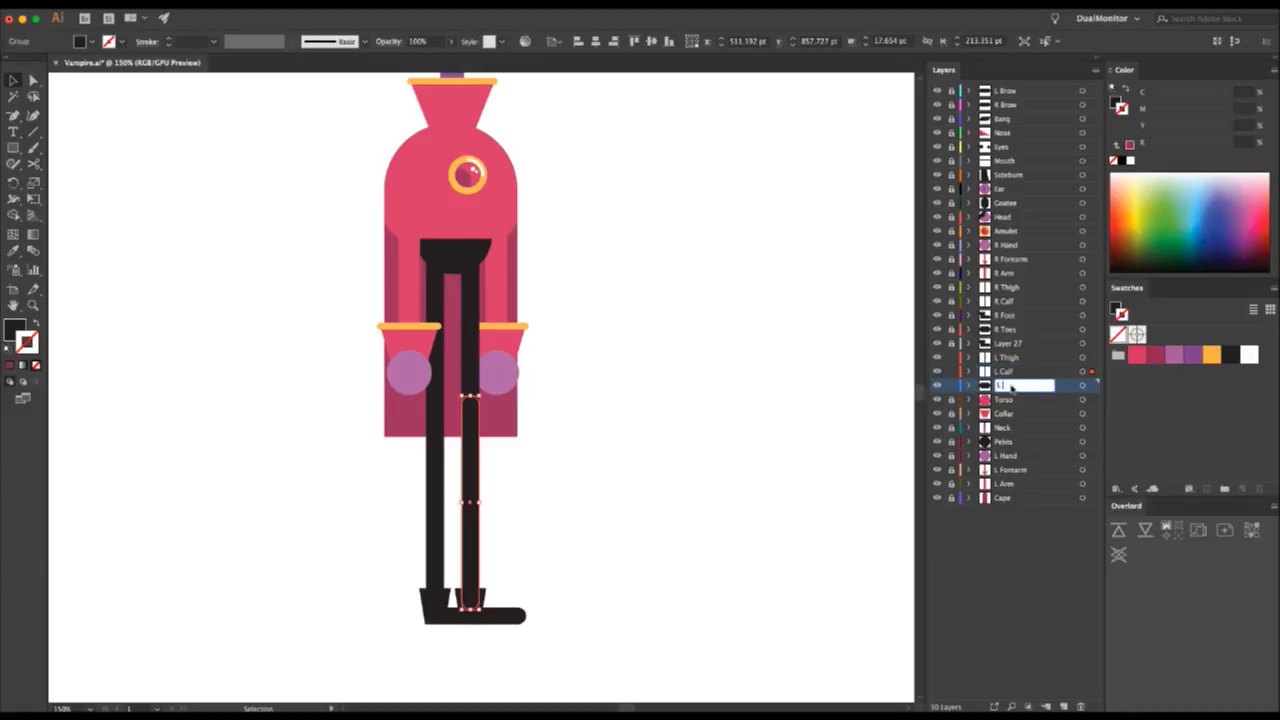
{"action": "type", "text": " Toes"}
{"action": "key", "text": "Return"}
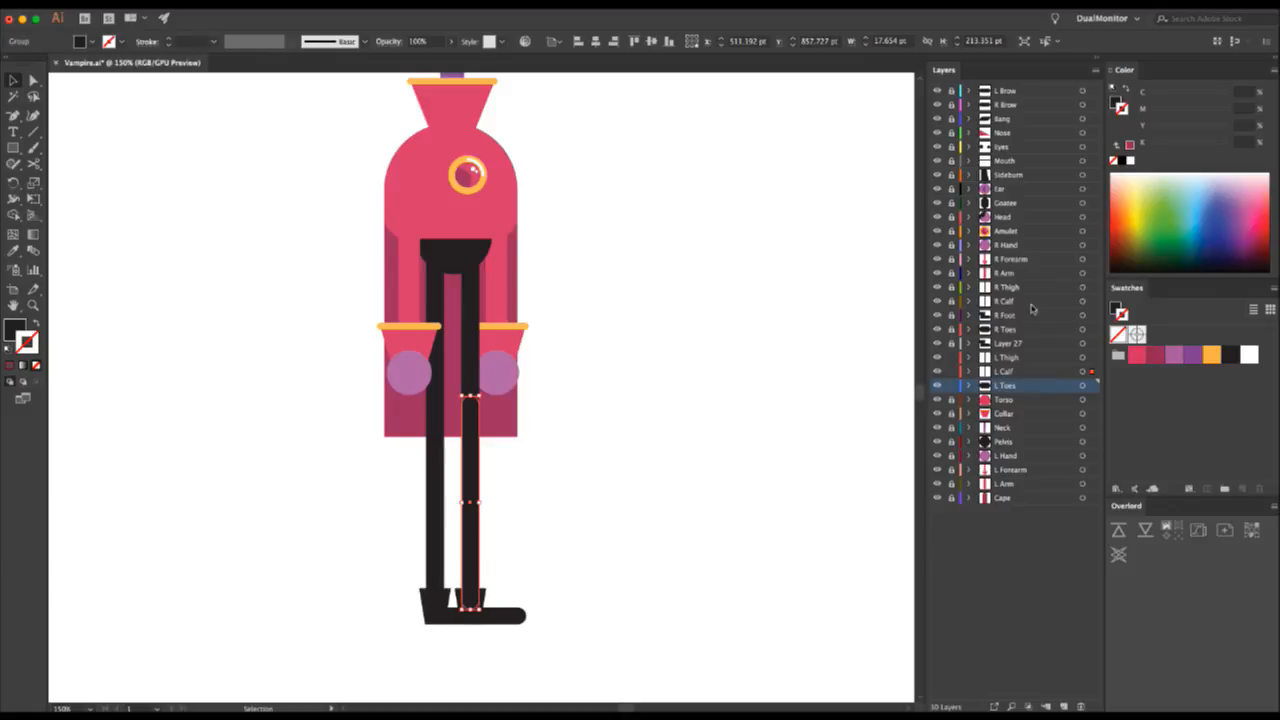
- Rename Layer 27 as L Foot, stack it between L Calf and L Toes, and keep all four left leg layers locked
{"action": "double_click", "coordinate": [1008, 345]}
{"action": "type", "text": "L Foot"}
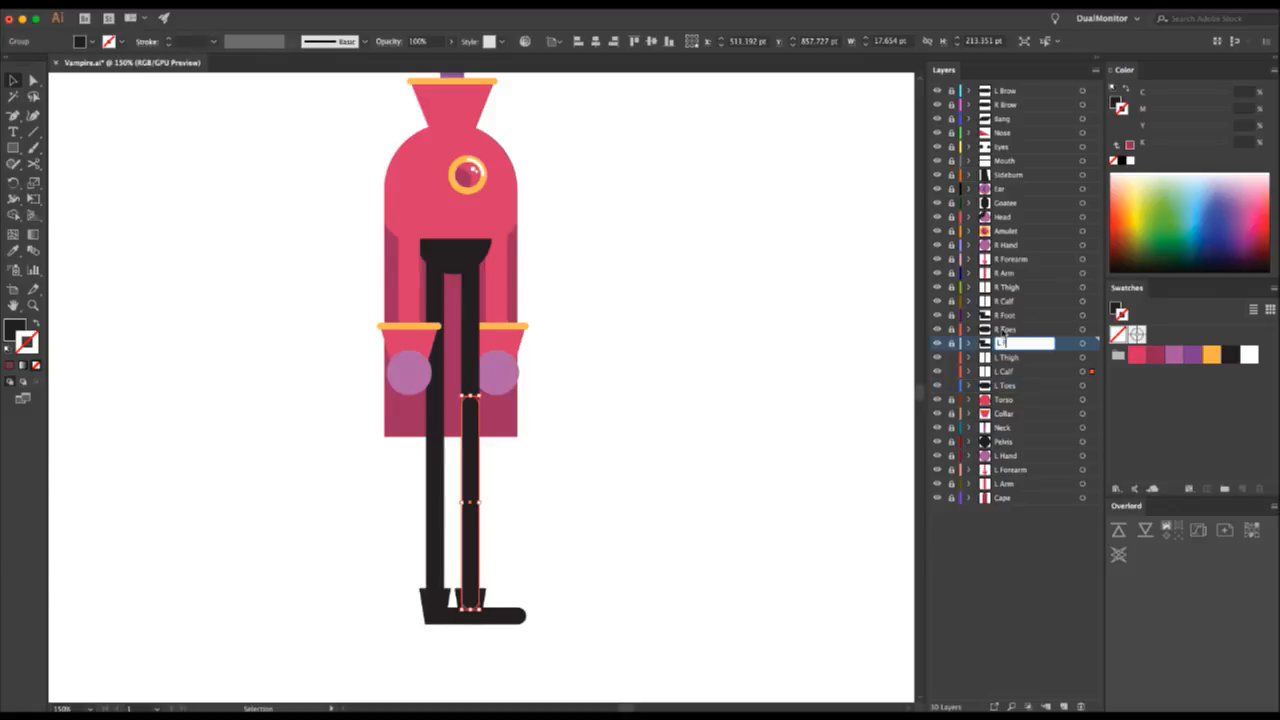
{"action": "key", "text": "Return"}
{"action": "left_click", "coordinate": [938, 342]}
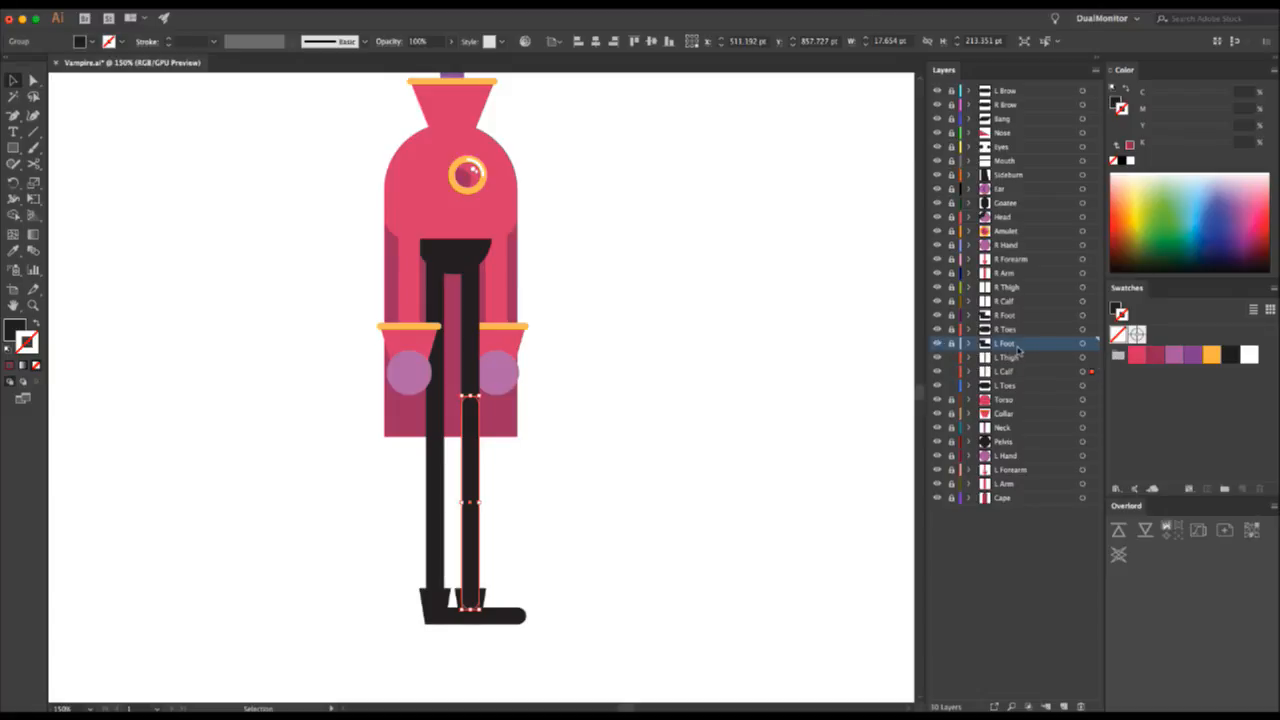
{"action": "left_click_drag", "start_coordinate": [1018, 346], "coordinate": [953, 381]}
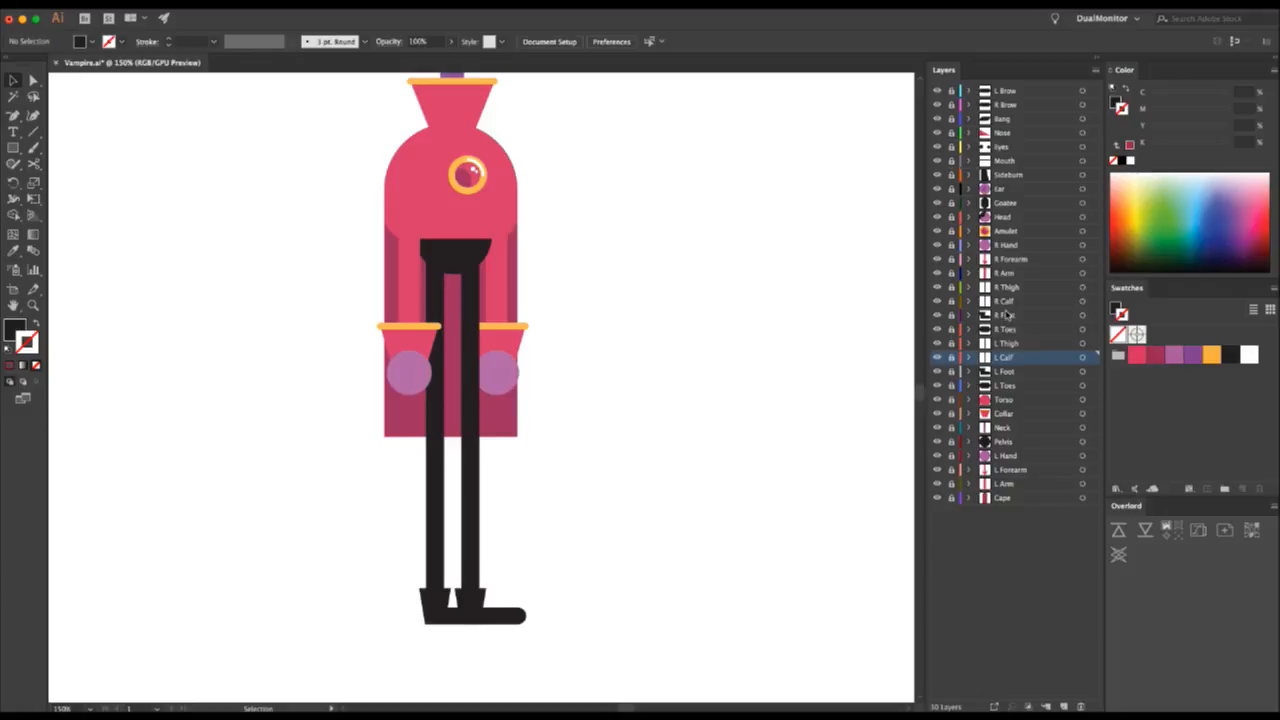
- Move the eight leg layers from R Thigh to L Toes together to directly below Pelvis and save the document
{"action": "left_click_drag", "start_coordinate": [1010, 288], "coordinate": [1013, 389]}
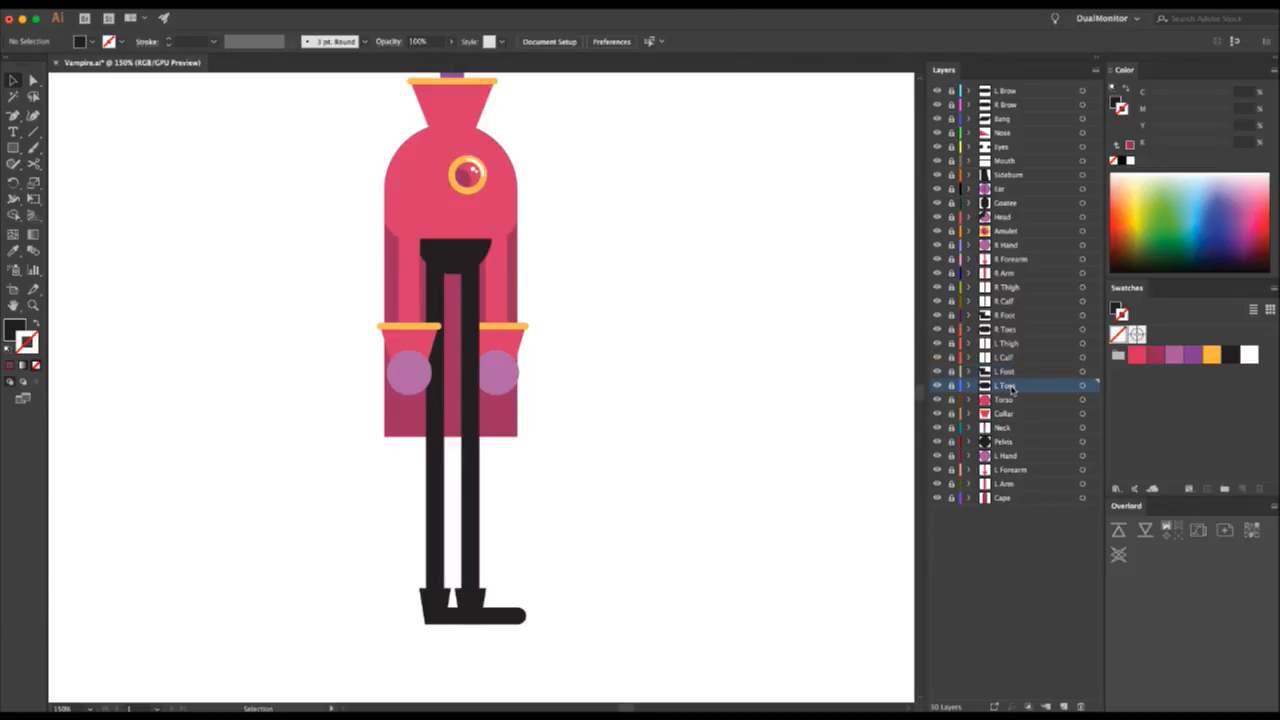
{"action": "left_click", "coordinate": [1012, 289], "text": "shift"}
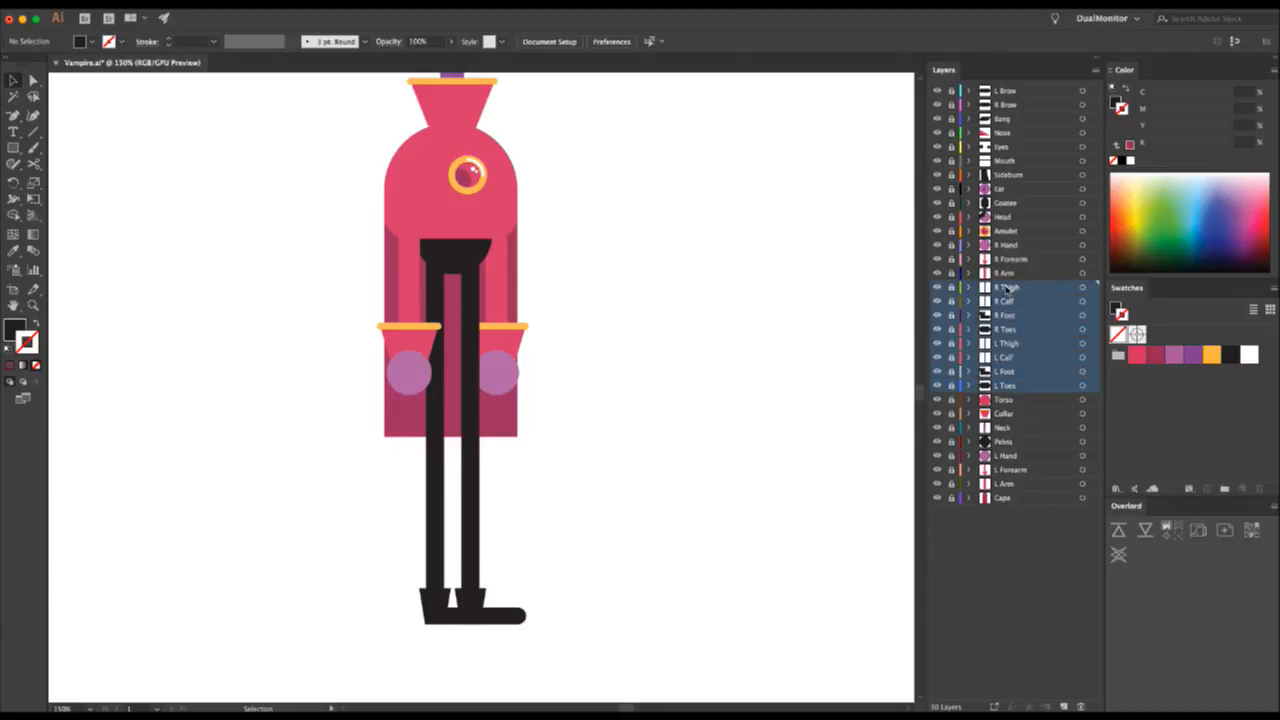
{"action": "left_click_drag", "start_coordinate": [1012, 289], "coordinate": [1013, 456]}
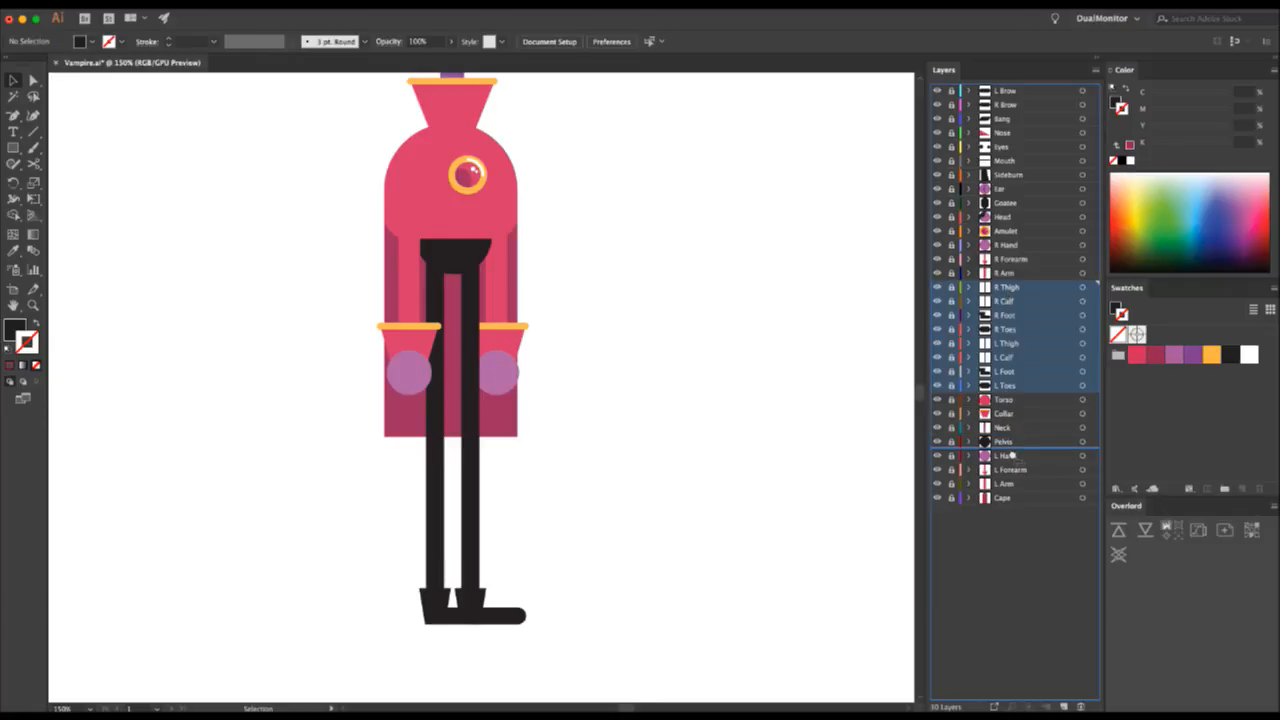
{"action": "left_click_drag", "start_coordinate": [1013, 456], "coordinate": [1013, 455]}
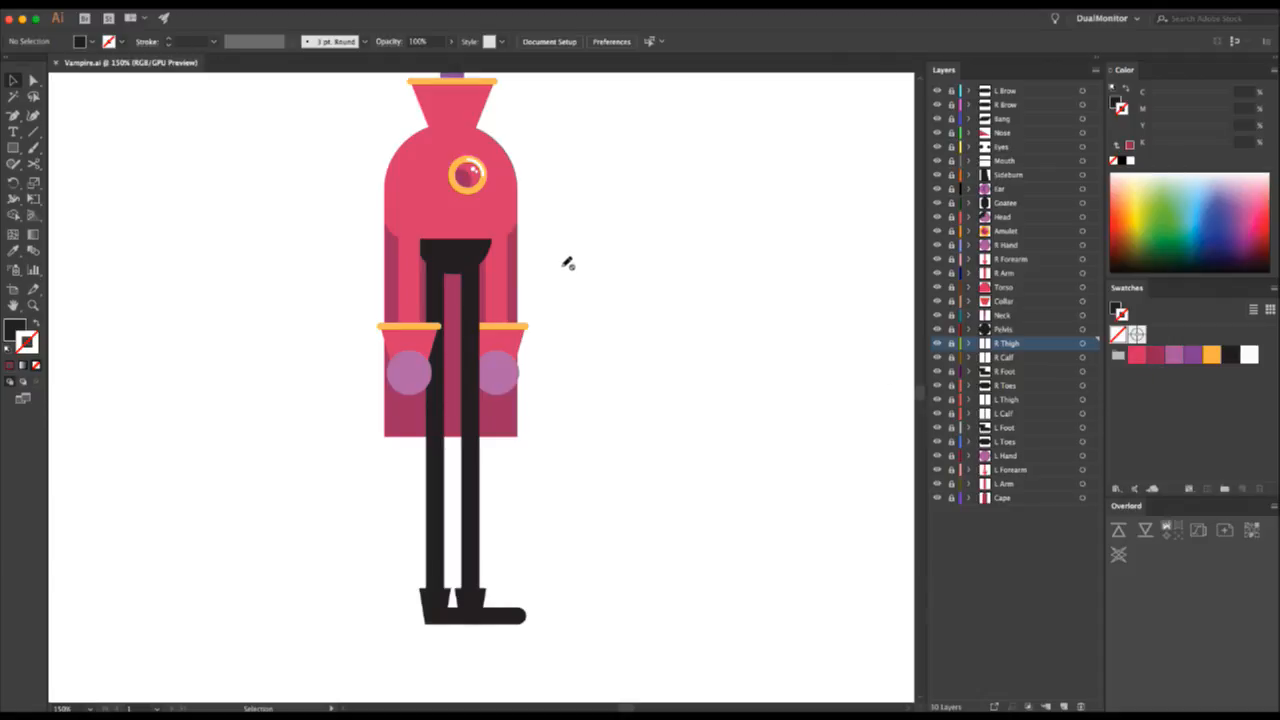
- Create a new layer above L Brow and add the text "BLAH!" beside the vampire's head
{"action": "key", "text": "z"}
{"action": "left_click", "coordinate": [542, 237], "text": "alt"}
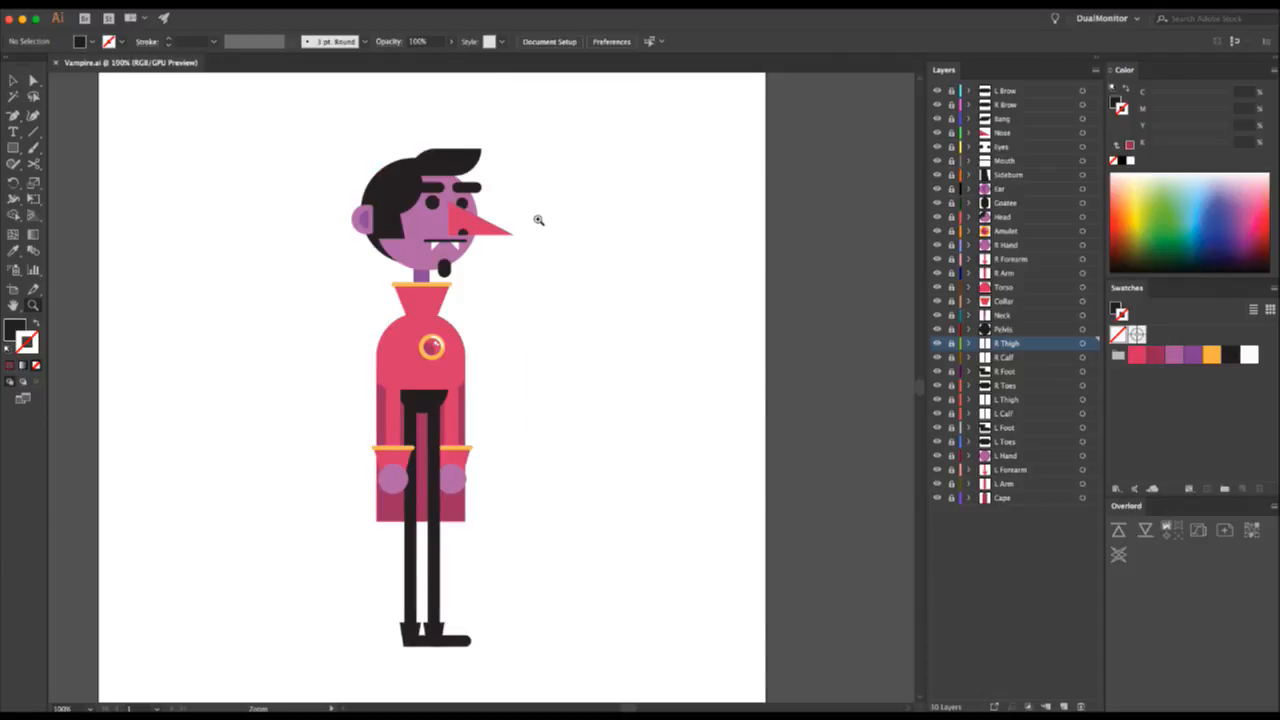
{"action": "left_click", "coordinate": [1018, 91]}
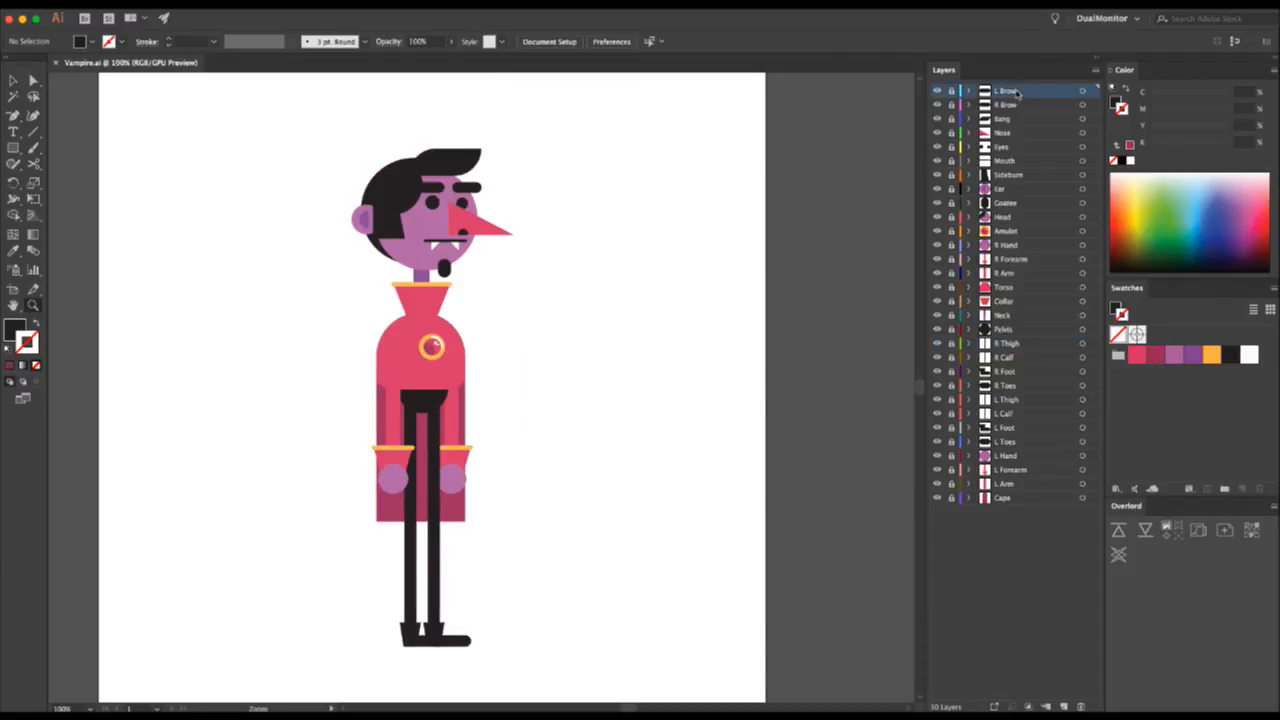
{"action": "left_click", "coordinate": [1063, 706]}
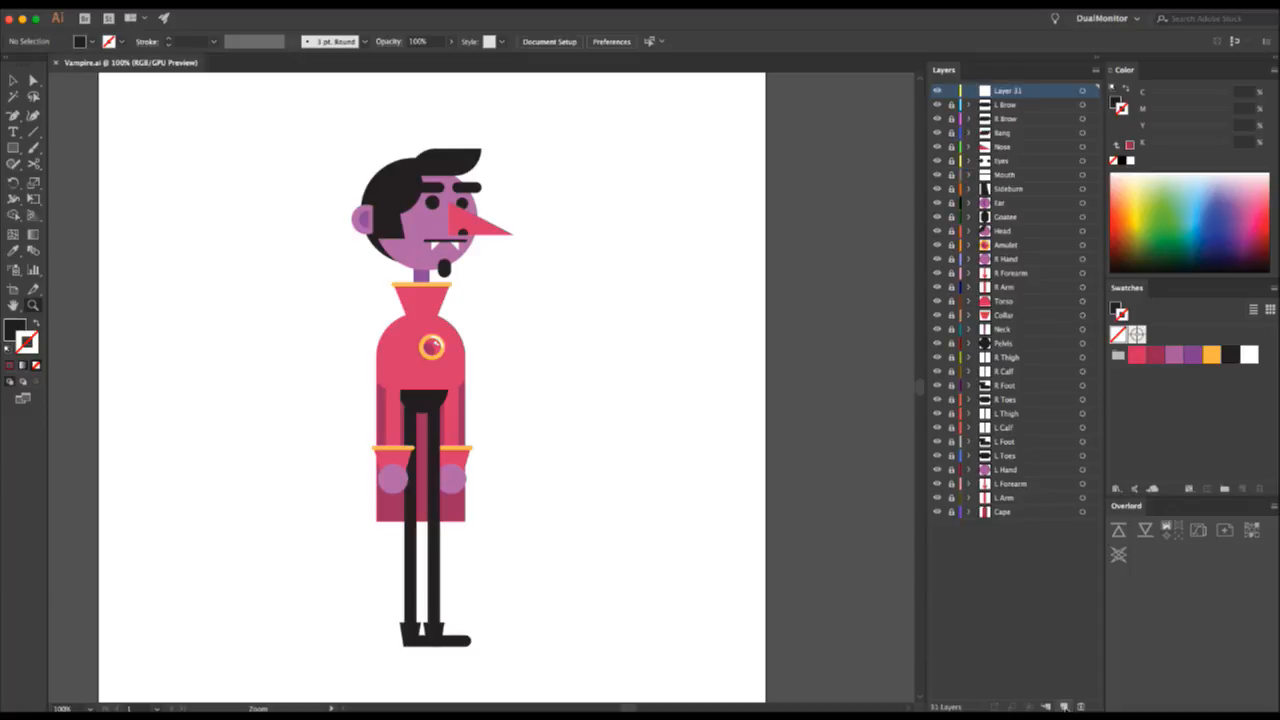
{"action": "key", "text": "t"}
{"action": "left_click", "coordinate": [566, 182]}
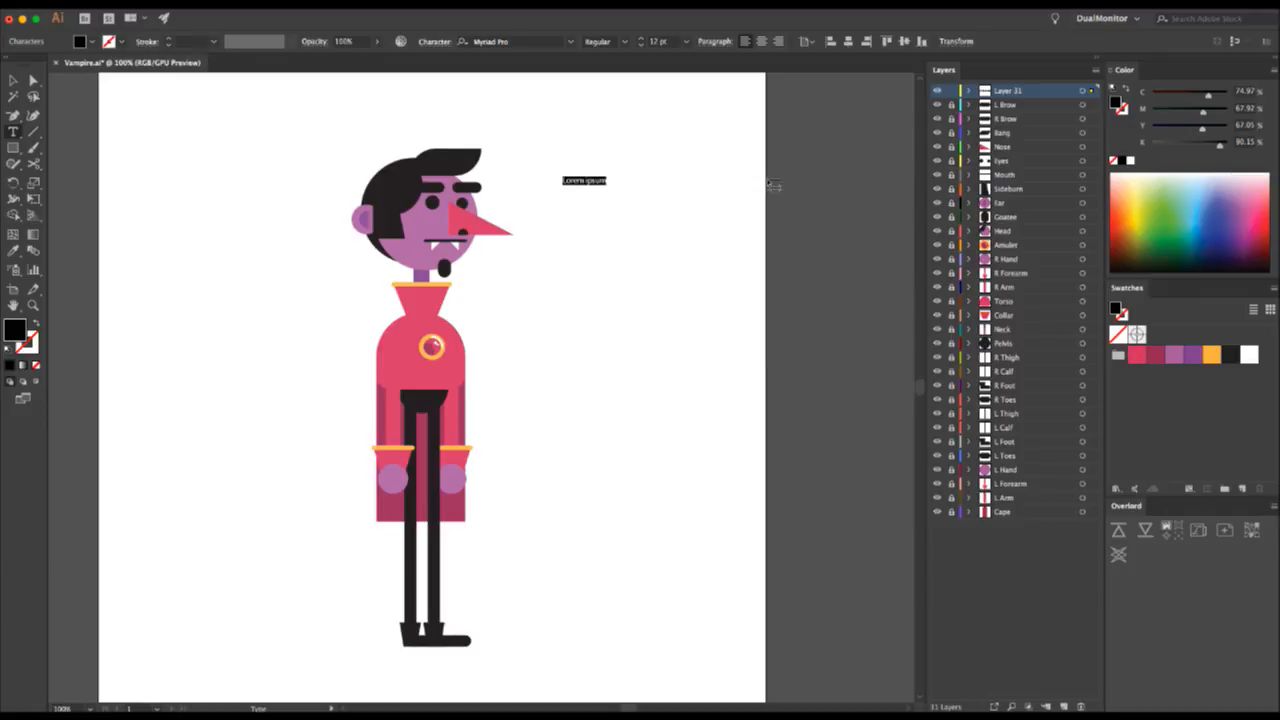
{"action": "type", "text": "BLAH!"}
- Enlarge the text to about 101.6 pt next to the vampire's face and change its wording to "BLEH!"
{"action": "left_click", "coordinate": [13, 80]}
{"action": "left_click_drag", "start_coordinate": [586, 169], "coordinate": [735, 103]}
{"action": "left_click_drag", "start_coordinate": [665, 125], "coordinate": [578, 172]}
{"action": "type", "text": "t"}
{"action": "type", "text": "EH!"}
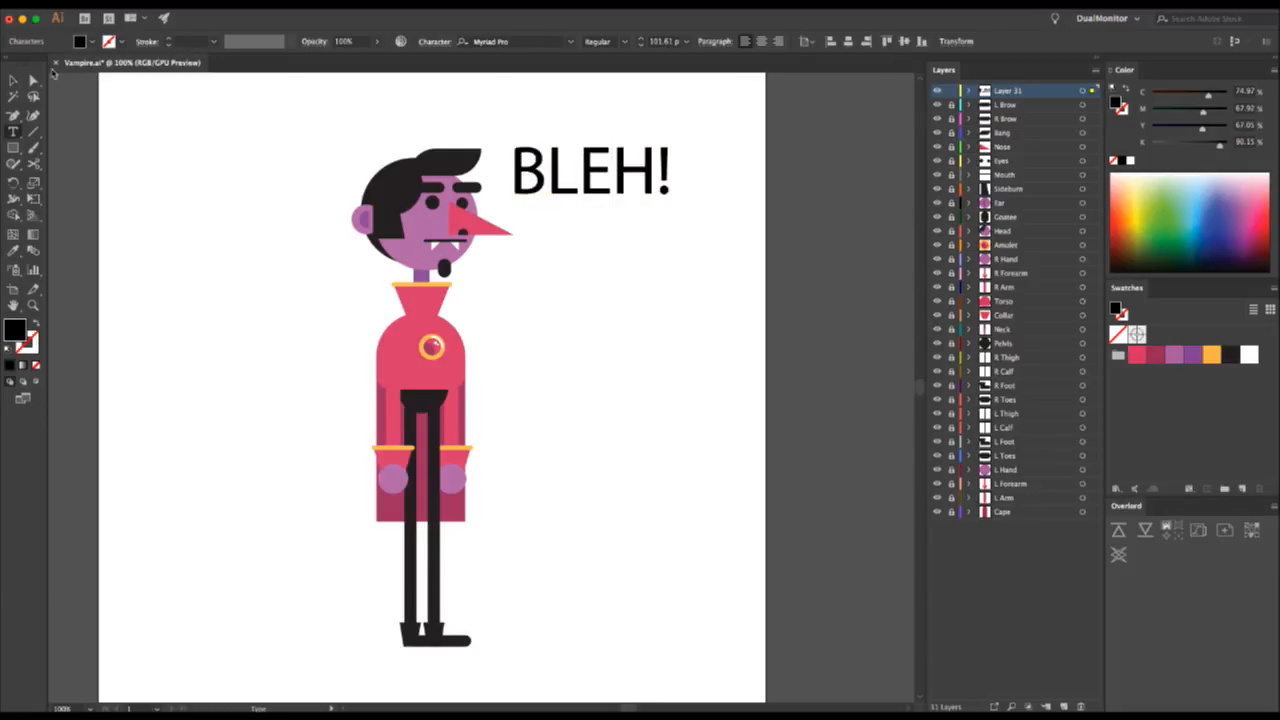
- Set the font of the "BLEH!" text to Open Sans
{"action": "left_click", "coordinate": [13, 80]}
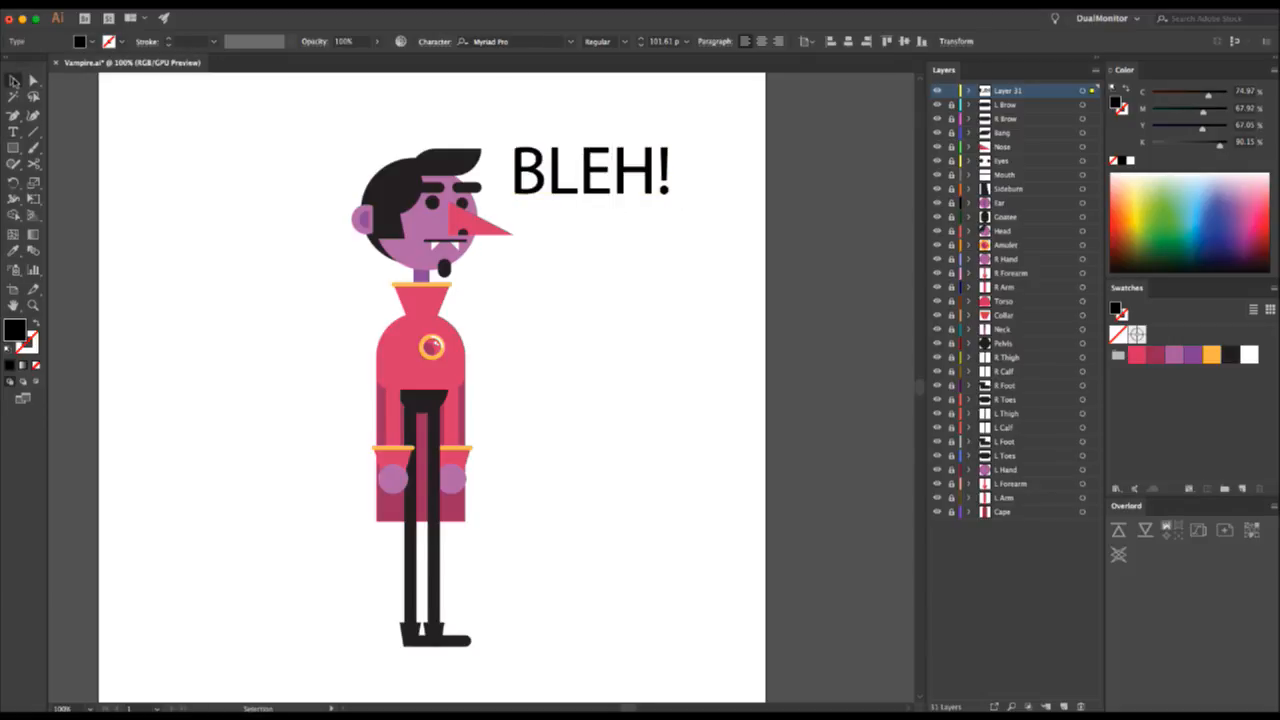
{"action": "left_click", "coordinate": [571, 44]}
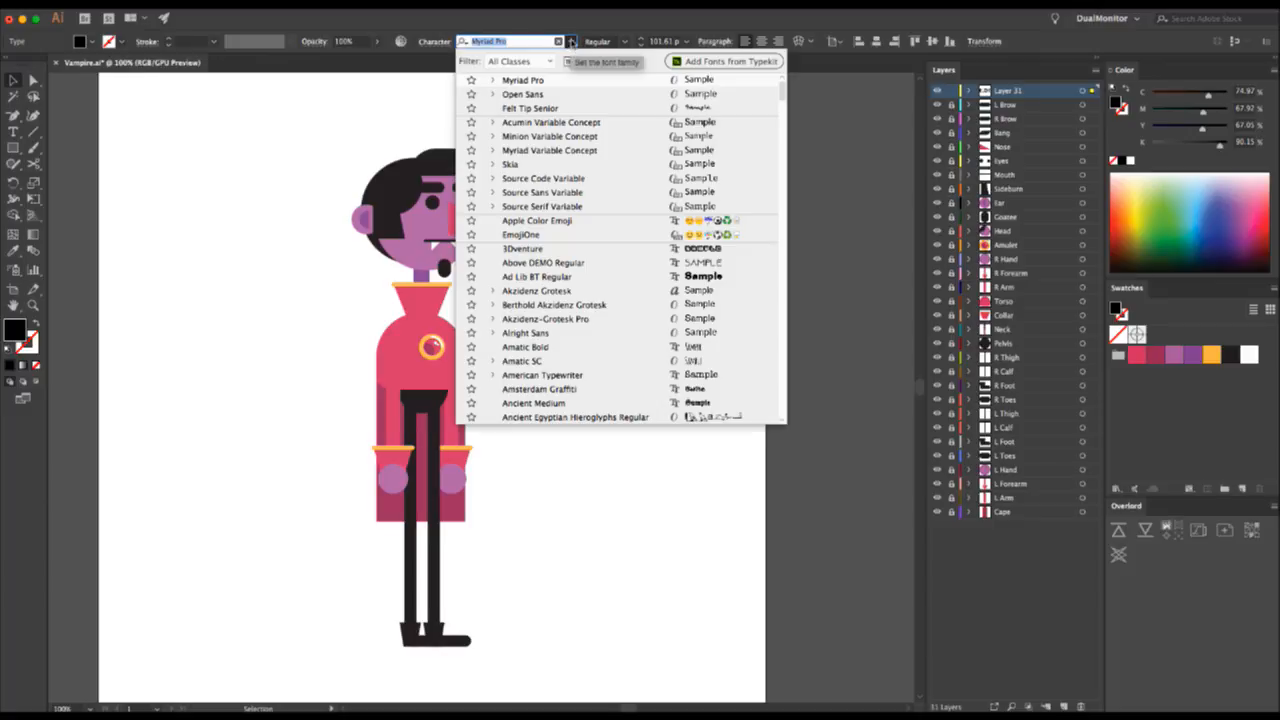
{"action": "left_click", "coordinate": [560, 92]}
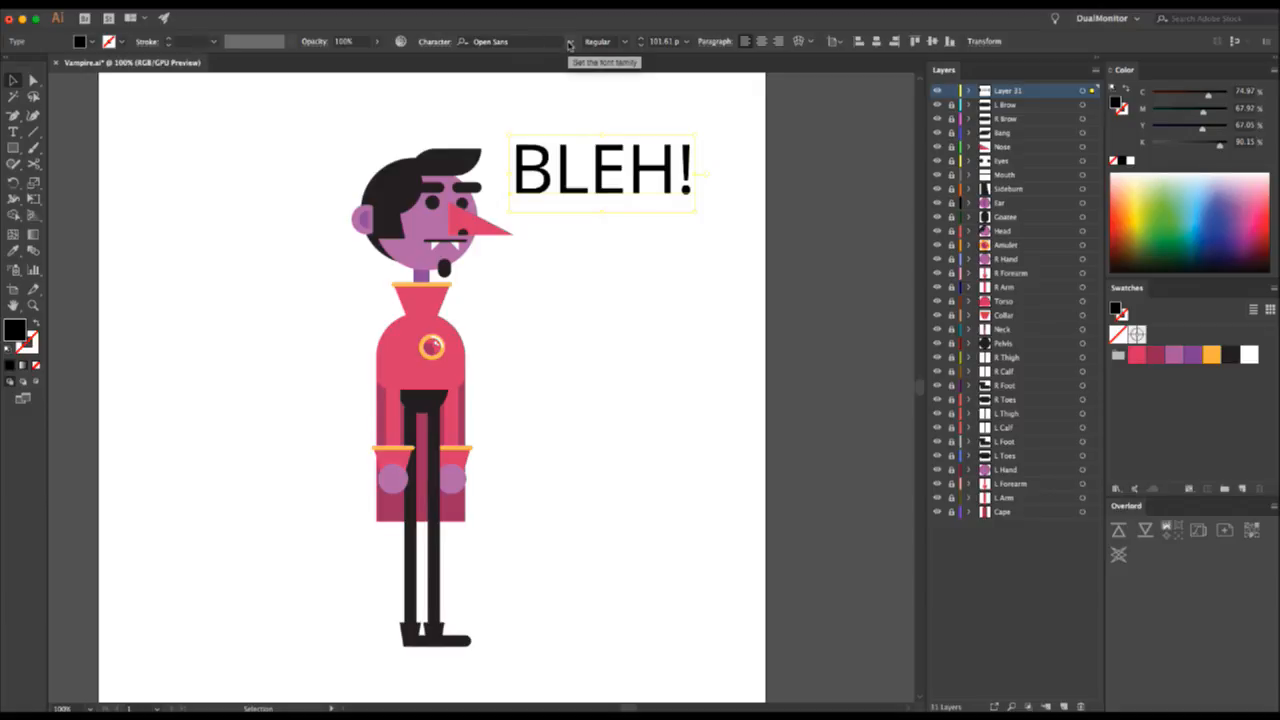
- Set the font of the "BLEH!" text to Bebas and scale the text down to about 53.7 pt
{"action": "left_click", "coordinate": [571, 41]}
{"action": "scroll", "coordinate": [586, 384], "scroll_direction": "down", "scroll_amount": 1}
{"action": "scroll", "coordinate": [586, 383], "scroll_direction": "down", "scroll_amount": 8}
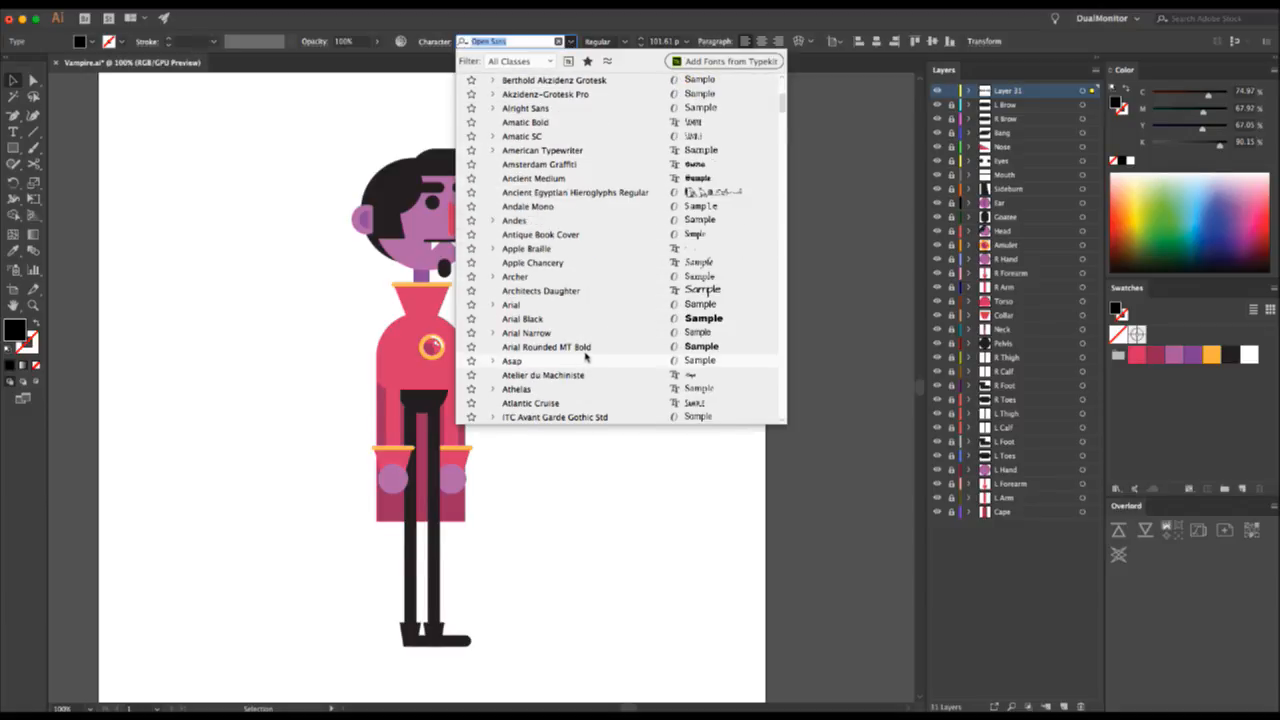
{"action": "scroll", "coordinate": [586, 357], "scroll_direction": "down", "scroll_amount": 6}
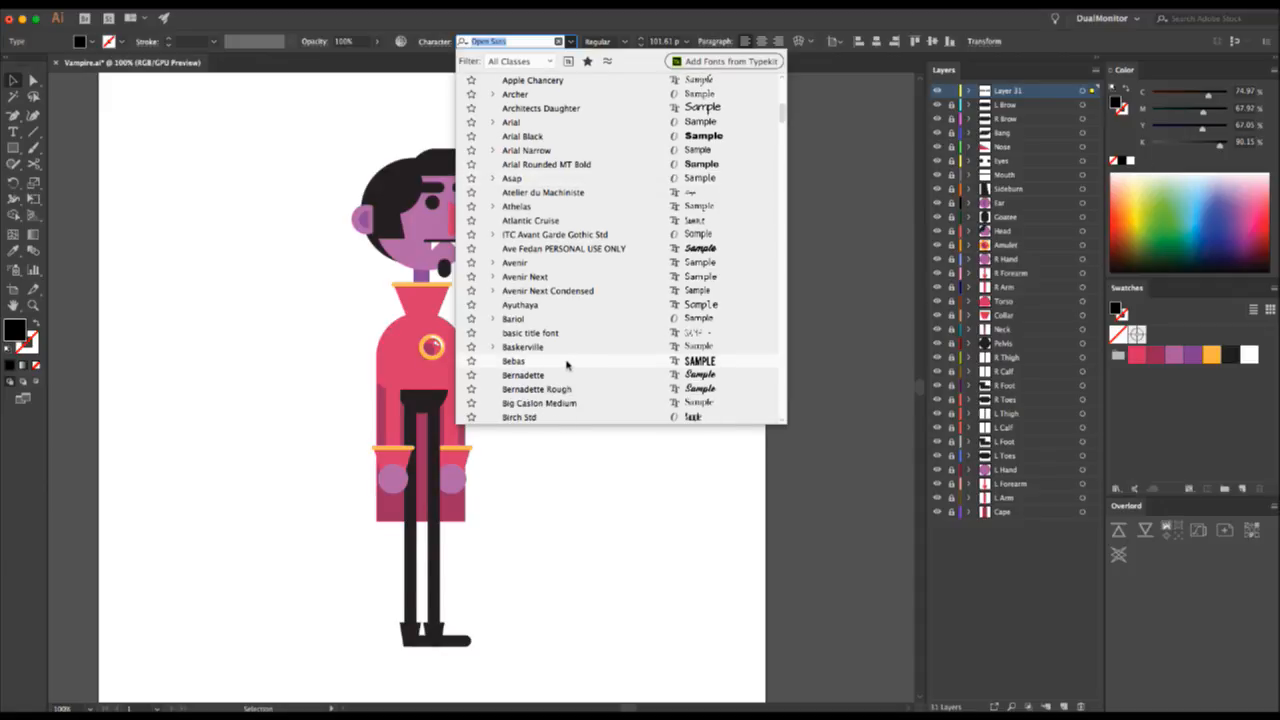
{"action": "left_click", "coordinate": [566, 362]}
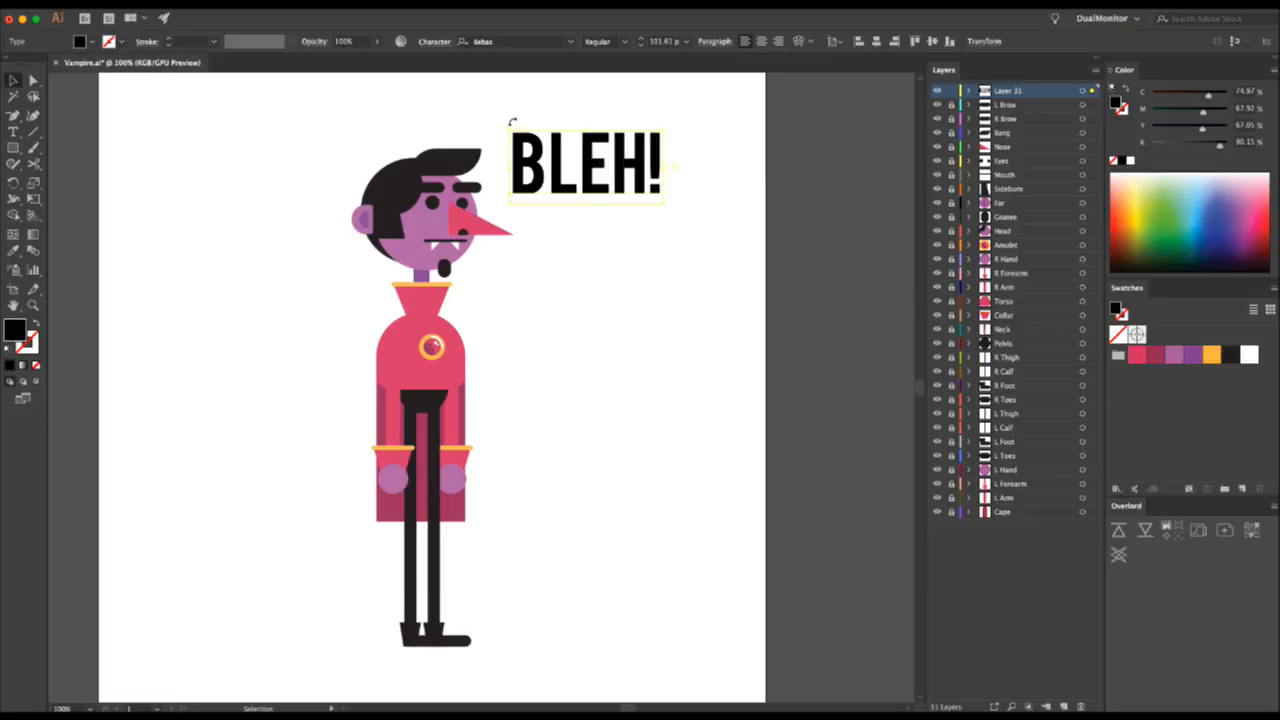
{"action": "left_click_drag", "start_coordinate": [511, 128], "coordinate": [599, 155]}
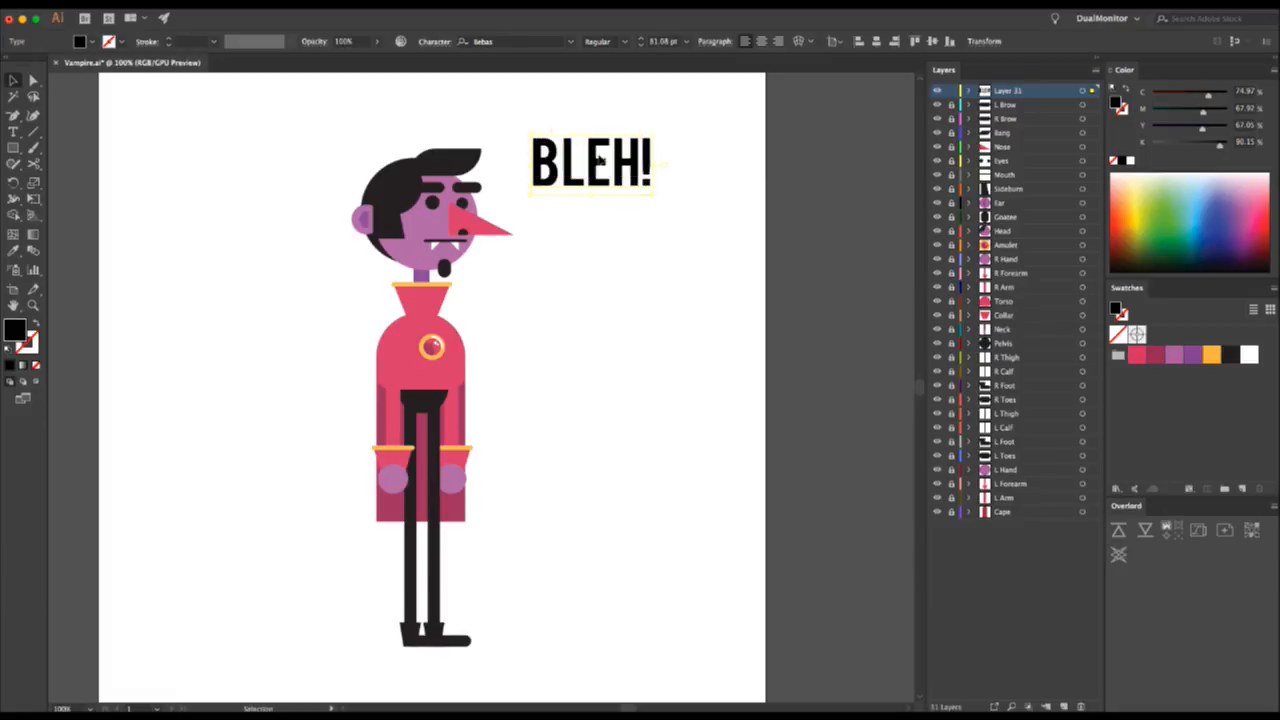
{"action": "left_click_drag", "start_coordinate": [533, 131], "coordinate": [564, 148]}
- Rename the text's layer Bleh and add a new empty layer directly beneath it
{"action": "double_click", "coordinate": [1008, 90]}
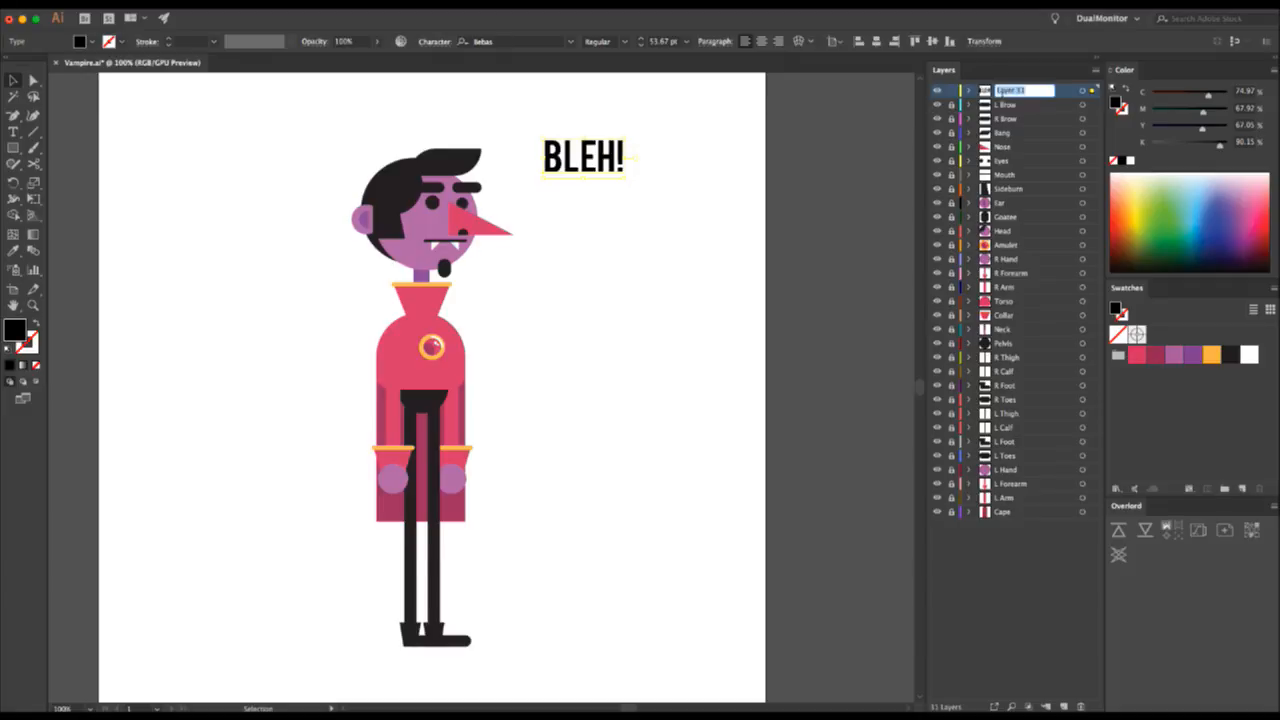
{"action": "type", "text": "Bleh"}
{"action": "key", "text": "Return"}
{"action": "left_click", "coordinate": [1064, 706]}
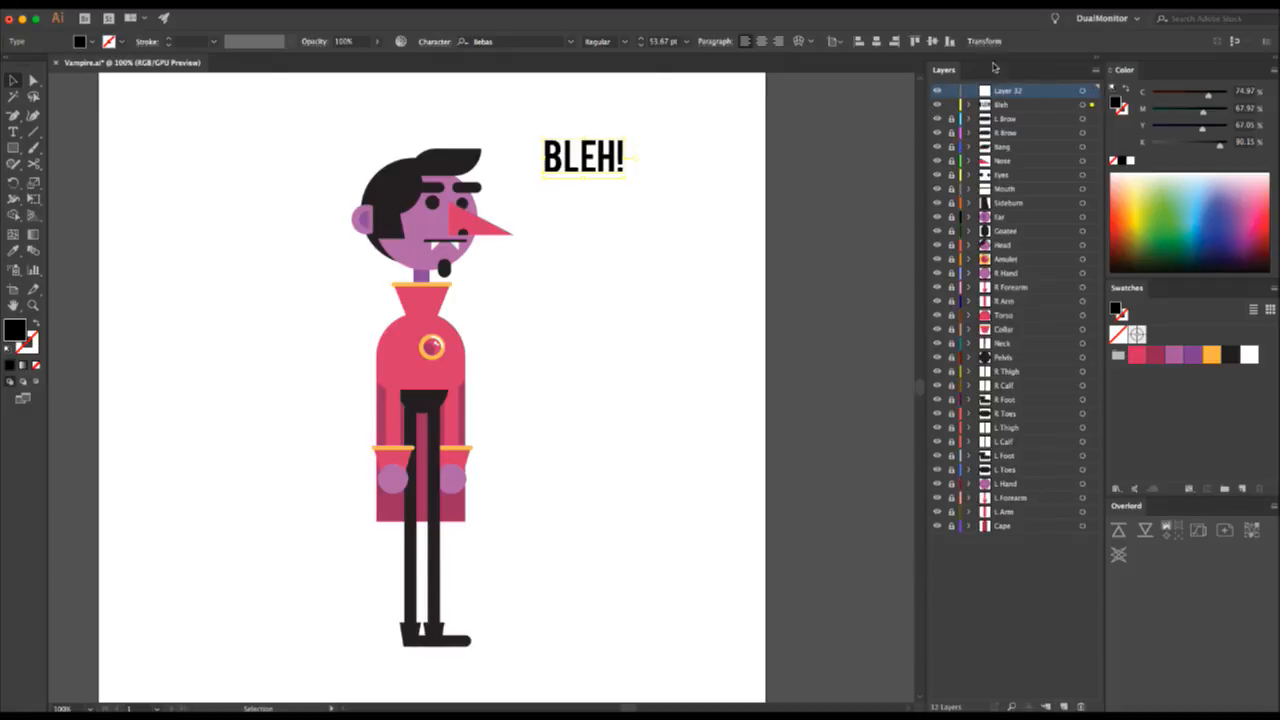
{"action": "left_click_drag", "start_coordinate": [1003, 95], "coordinate": [1003, 90]}
- Draw a circle about 188 pt wide around the "BLEH!" text, fill it with the orange swatch and place it behind the text
{"action": "key", "text": "l"}
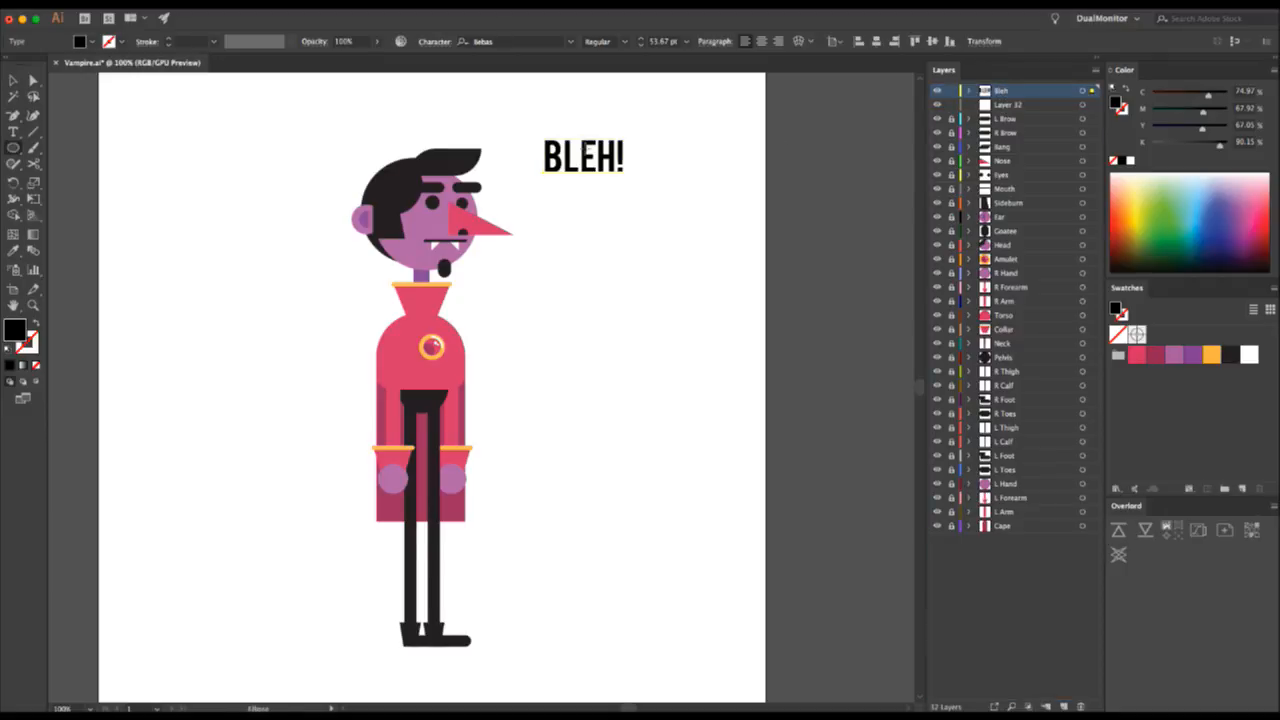
{"action": "left_click_drag", "start_coordinate": [533, 116], "coordinate": [606, 179]}
{"action": "key", "text": "v"}
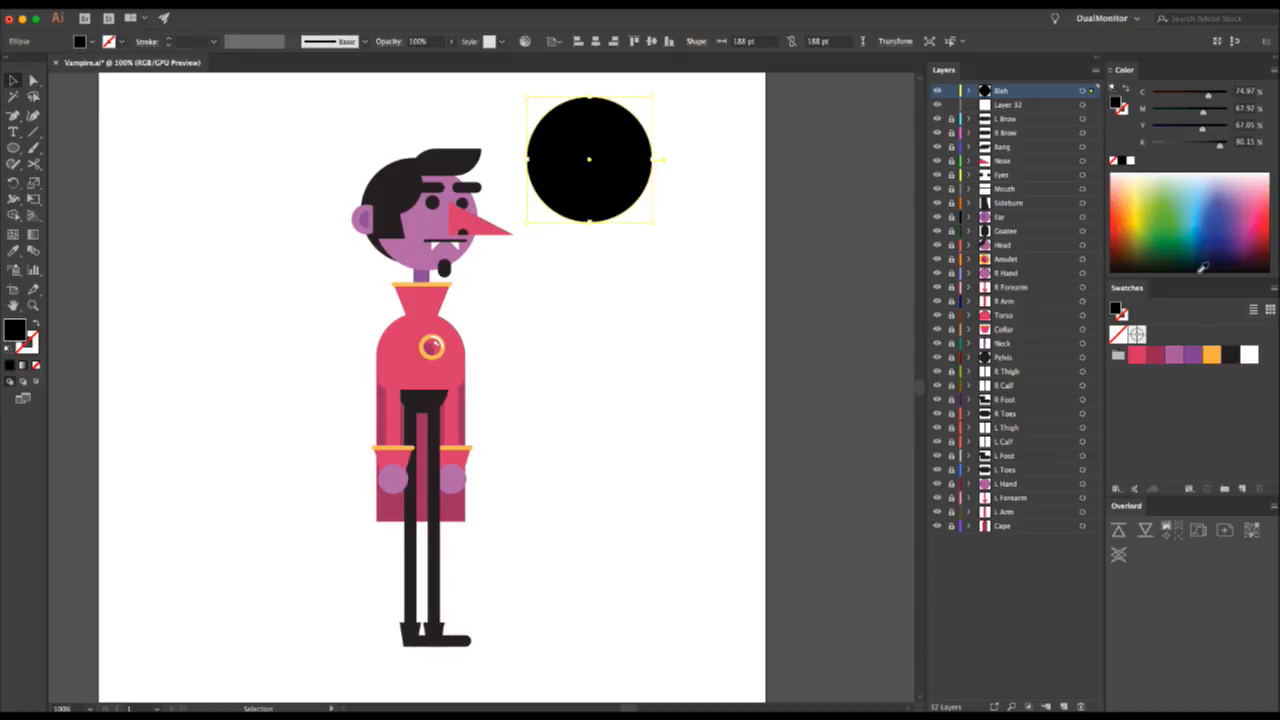
{"action": "left_click", "coordinate": [1174, 354]}
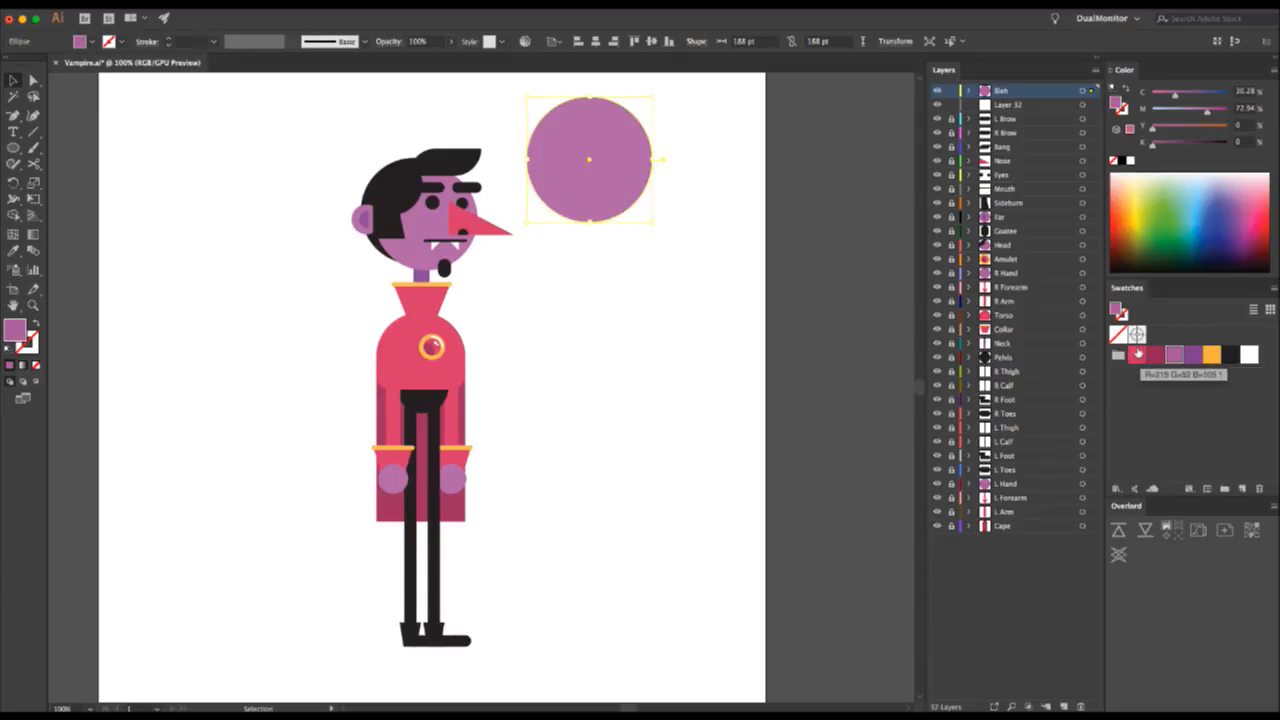
{"action": "left_click", "coordinate": [1211, 354]}
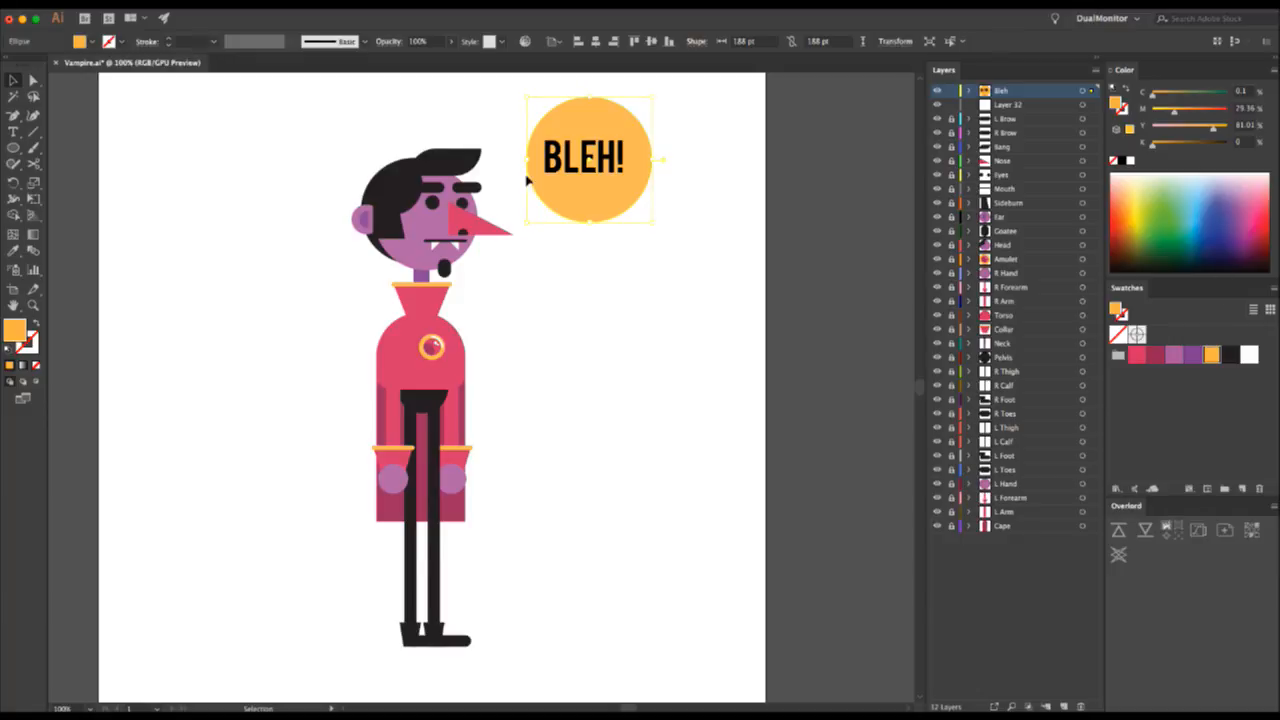
- Center the text and orange circle on each other in both directions and place the pair beside the vampire's head
{"action": "left_click", "coordinate": [597, 156], "text": "shift"}
{"action": "left_click", "coordinate": [473, 40]}
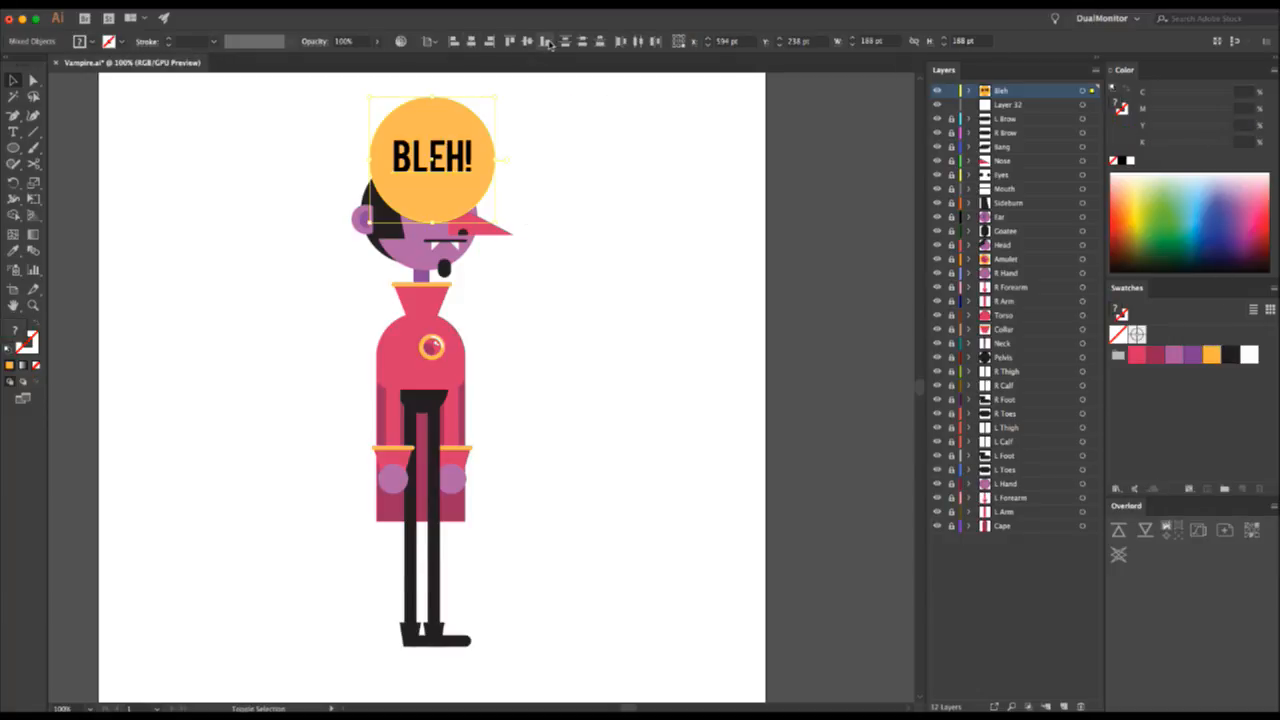
{"action": "left_click", "coordinate": [526, 40]}
{"action": "left_click_drag", "start_coordinate": [446, 376], "coordinate": [606, 134]}
{"action": "left_click", "coordinate": [611, 249]}
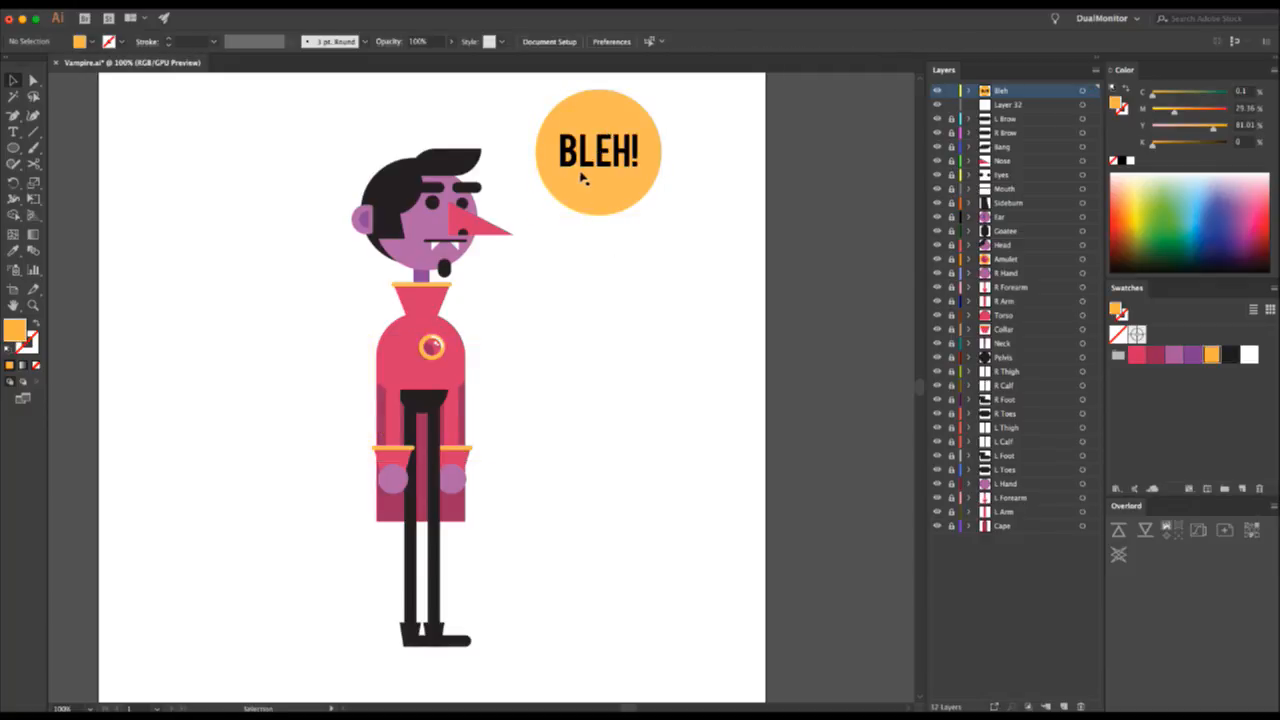
- Draw a short diagonal speech-bubble tail from the circle's lower edge toward the vampire's mouth, with an orange stroke and no fill
{"action": "key", "text": "p"}
{"action": "left_click", "coordinate": [557, 183]}
{"action": "left_click", "coordinate": [519, 207]}
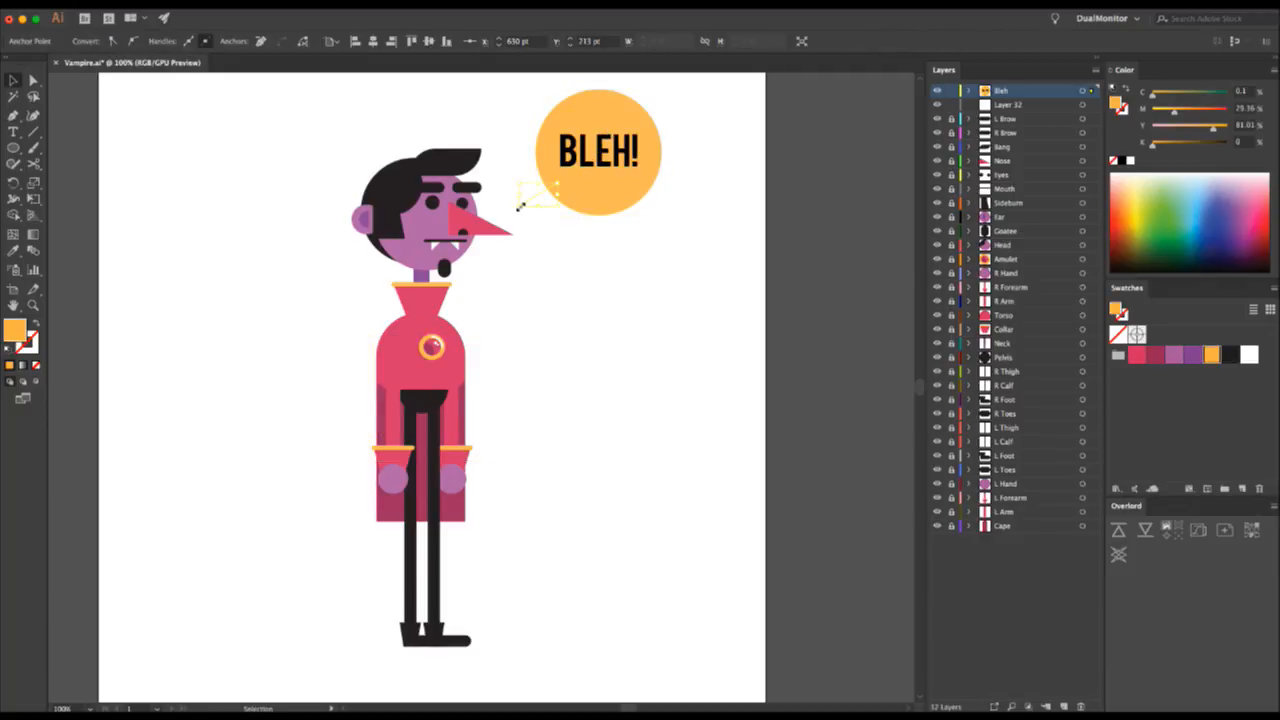
{"action": "key", "text": "shift+x"}
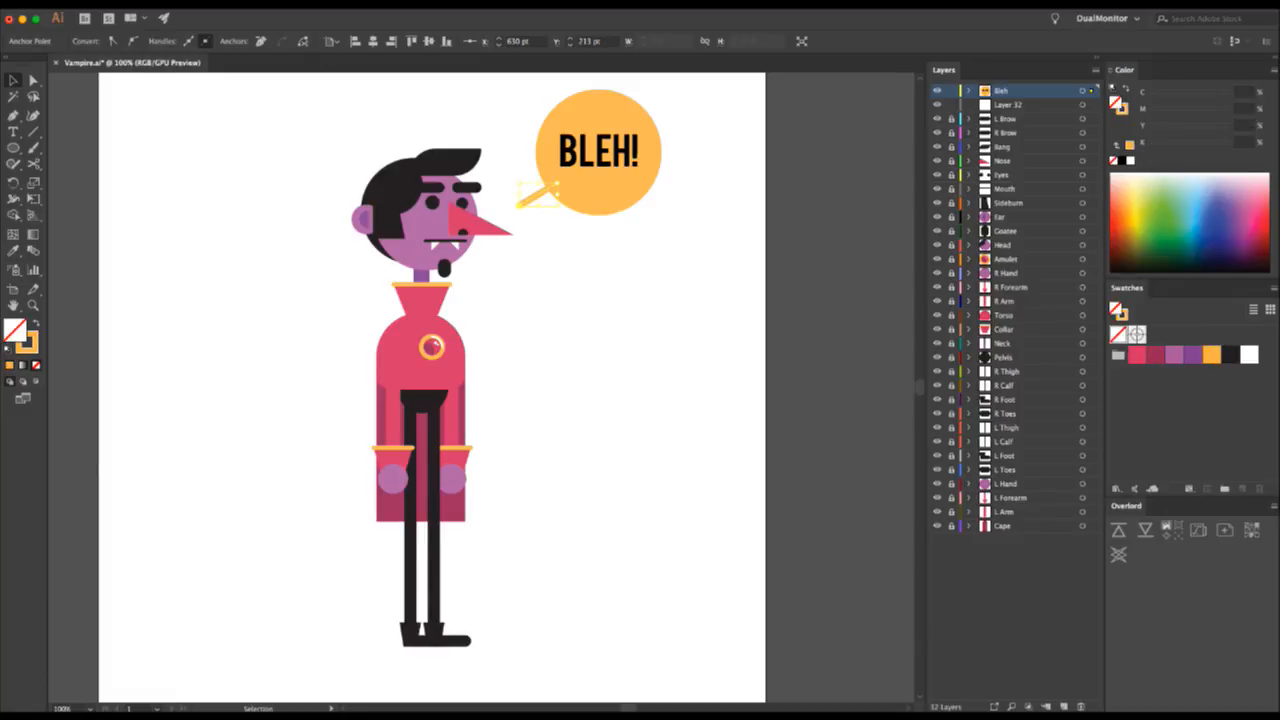
{"action": "left_click", "coordinate": [586, 299]}
- Transfer the orange circle and its tail in place to the empty layer below Bleh and rename that layer Bubble
{"action": "left_click", "coordinate": [604, 192]}
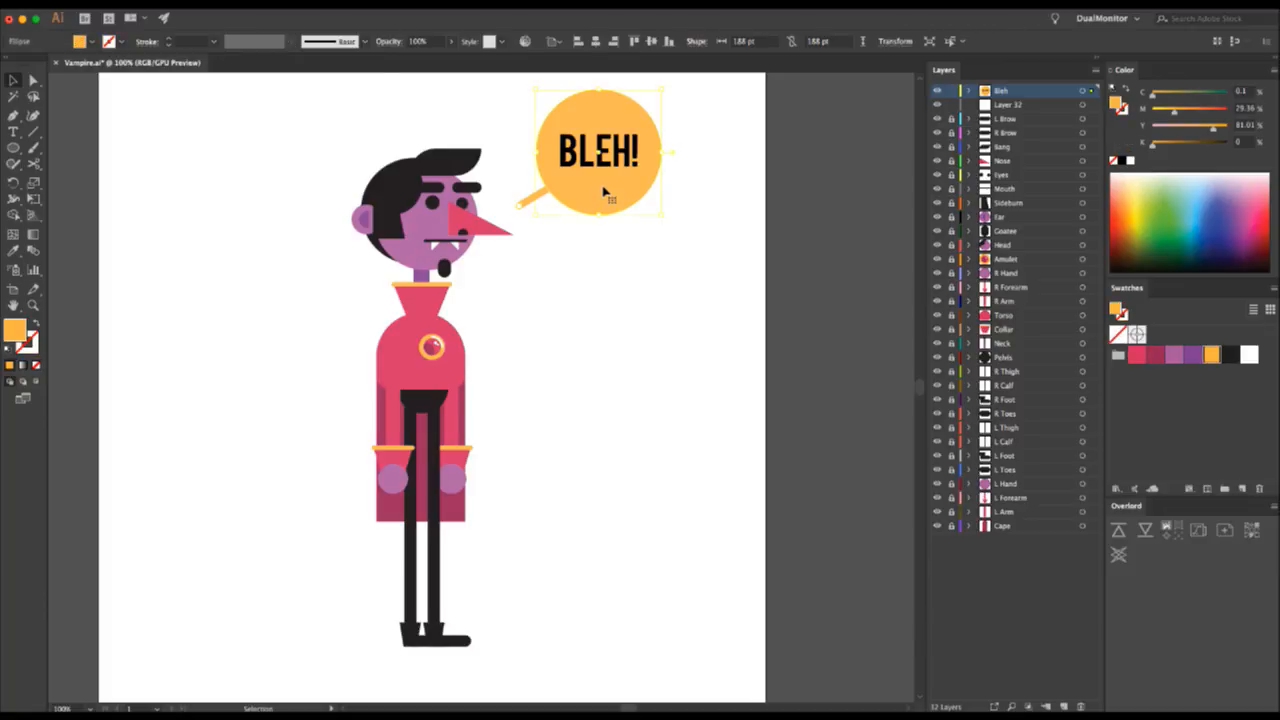
{"action": "left_click", "coordinate": [582, 144]}
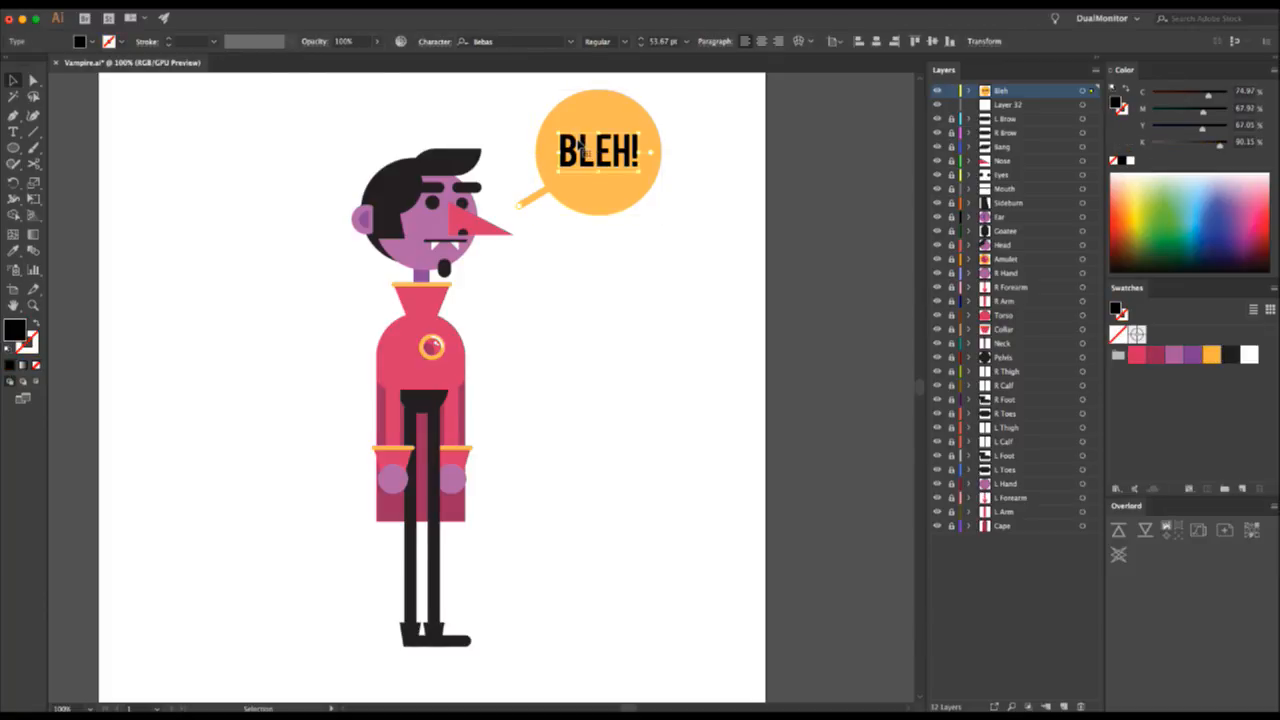
{"action": "left_click", "coordinate": [593, 106]}
{"action": "left_click", "coordinate": [529, 199], "text": "shift"}
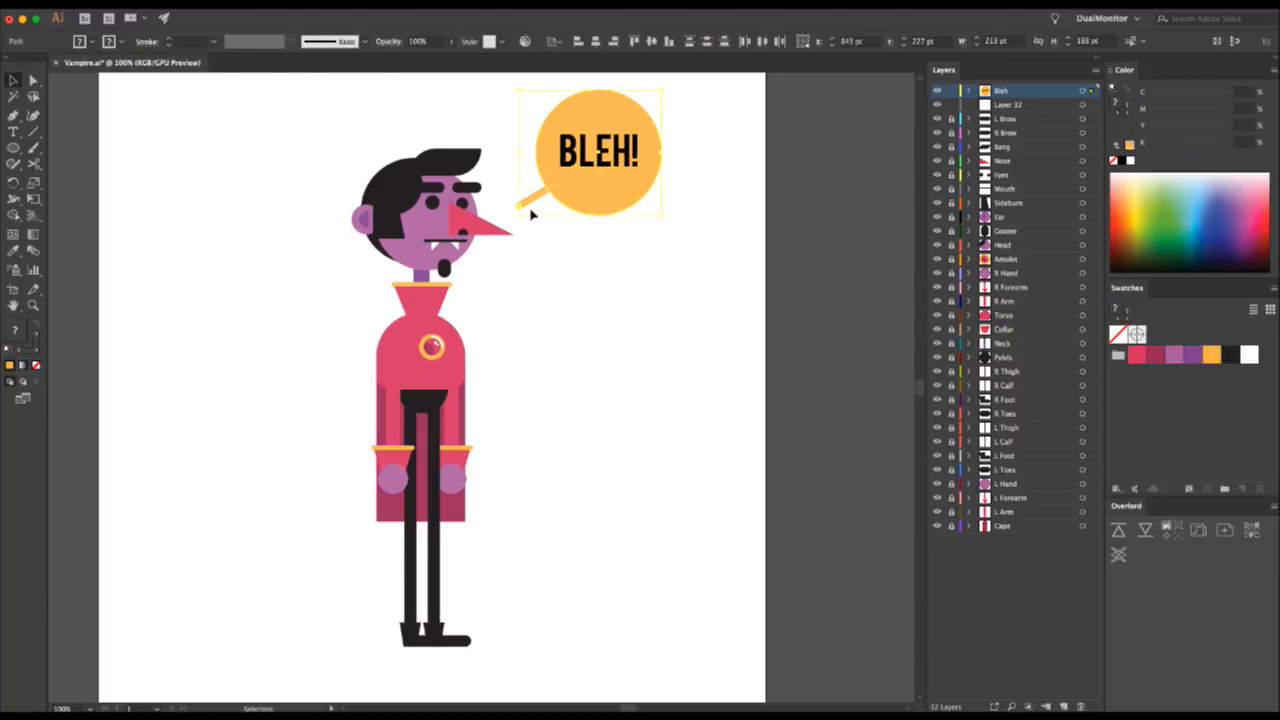
{"action": "key", "text": "super+x"}
{"action": "left_click", "coordinate": [1008, 104]}
{"action": "key", "text": "super+f"}
{"action": "double_click", "coordinate": [1008, 105]}
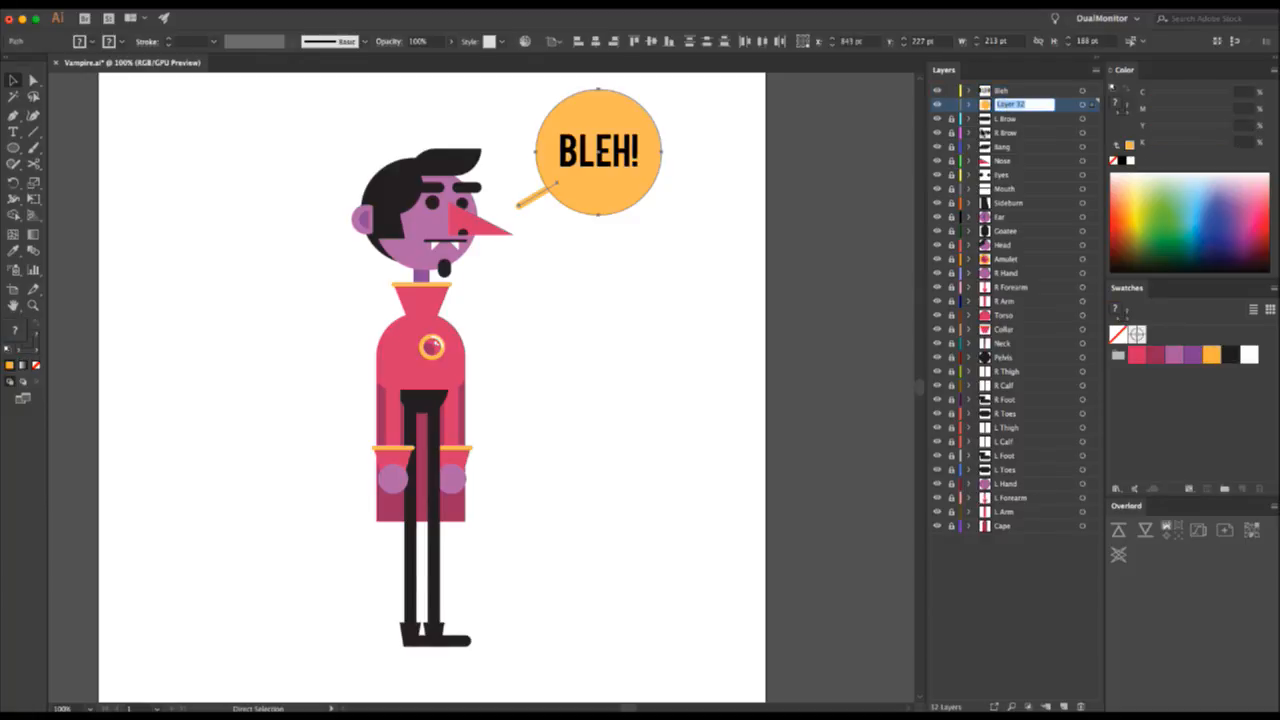
{"action": "type", "text": "Bubble"}
{"action": "key", "text": "Return"}
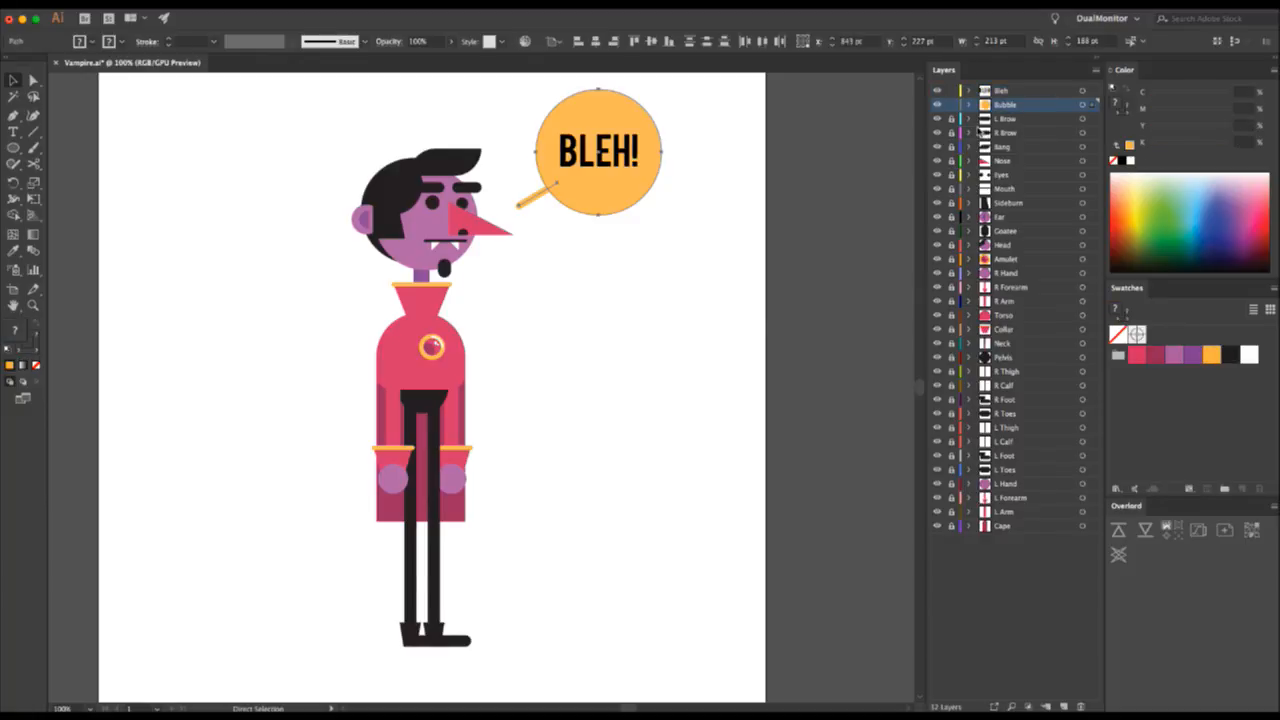
- Lock the Bleh and Bubble layers and save the document
{"action": "left_click", "coordinate": [951, 90]}
{"action": "left_click", "coordinate": [951, 104]}
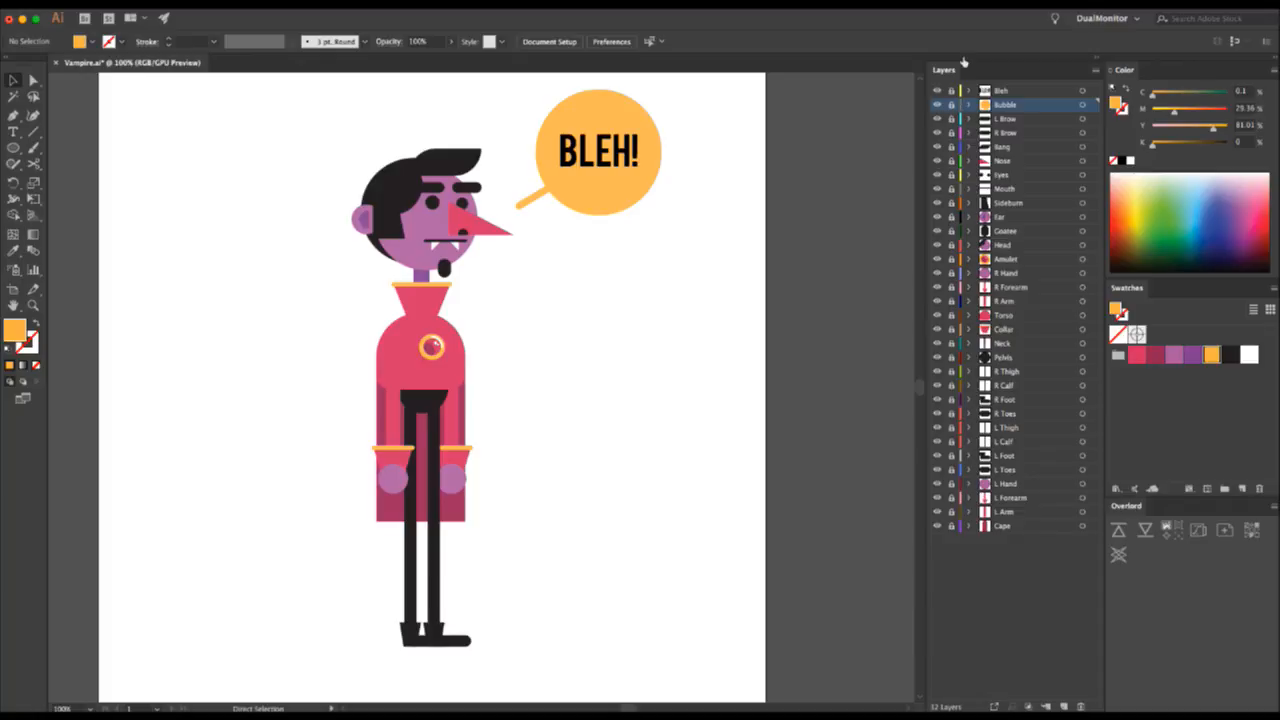
{"action": "key", "text": "super+s"}
- Create a new layer below Cape and draw a horizontal line about 259 pt long on it beneath the vampire's feet
{"action": "left_click", "coordinate": [1063, 707]}
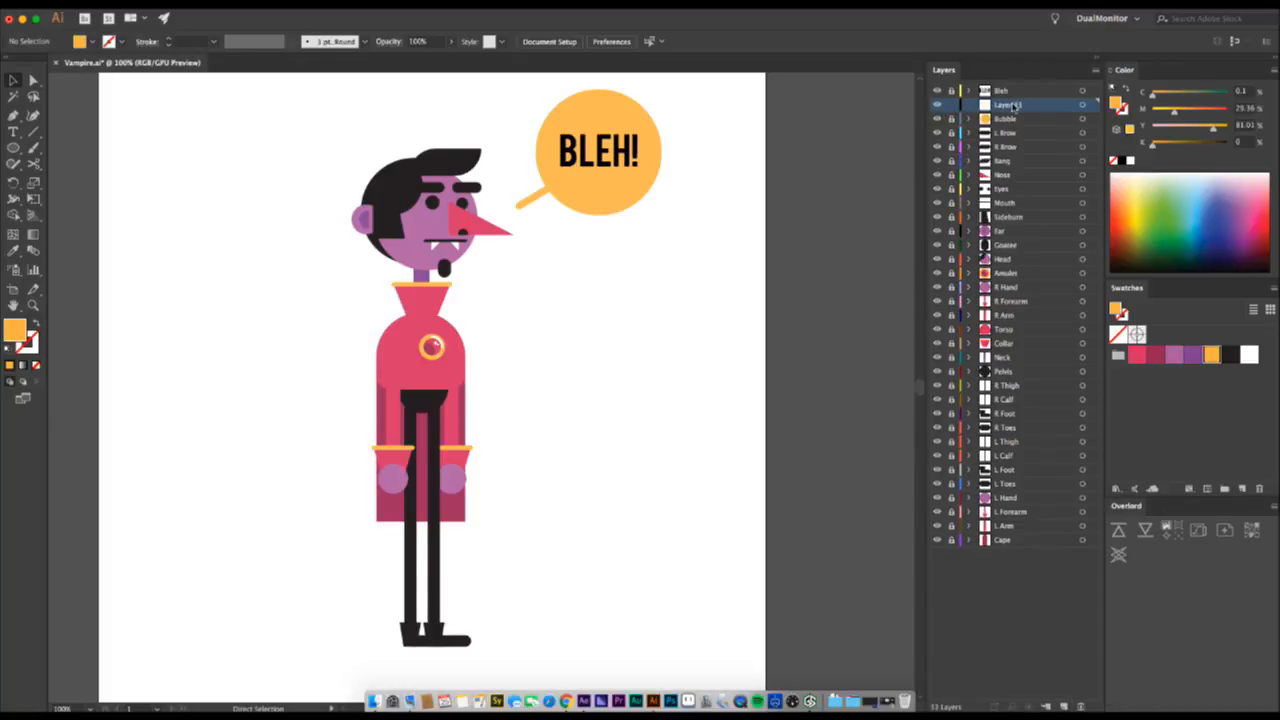
{"action": "left_click_drag", "start_coordinate": [1026, 598], "coordinate": [969, 556]}
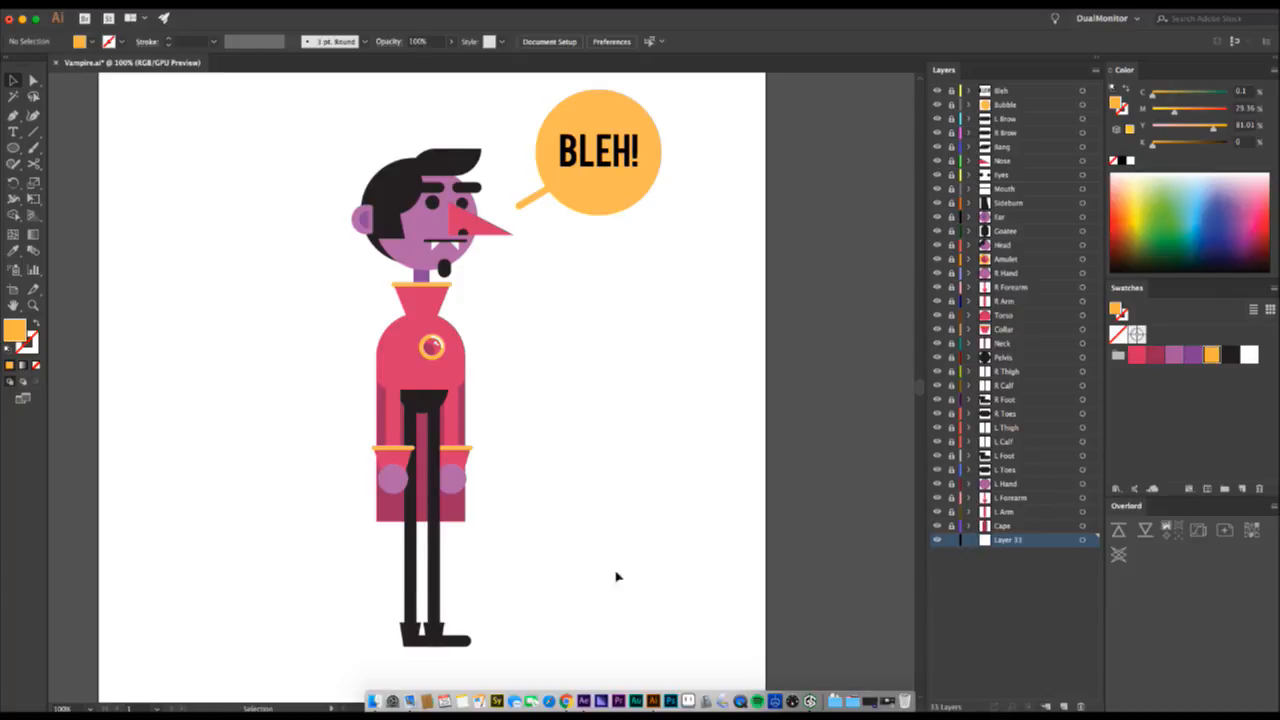
{"action": "key", "text": "p"}
{"action": "left_click", "coordinate": [354, 646]}
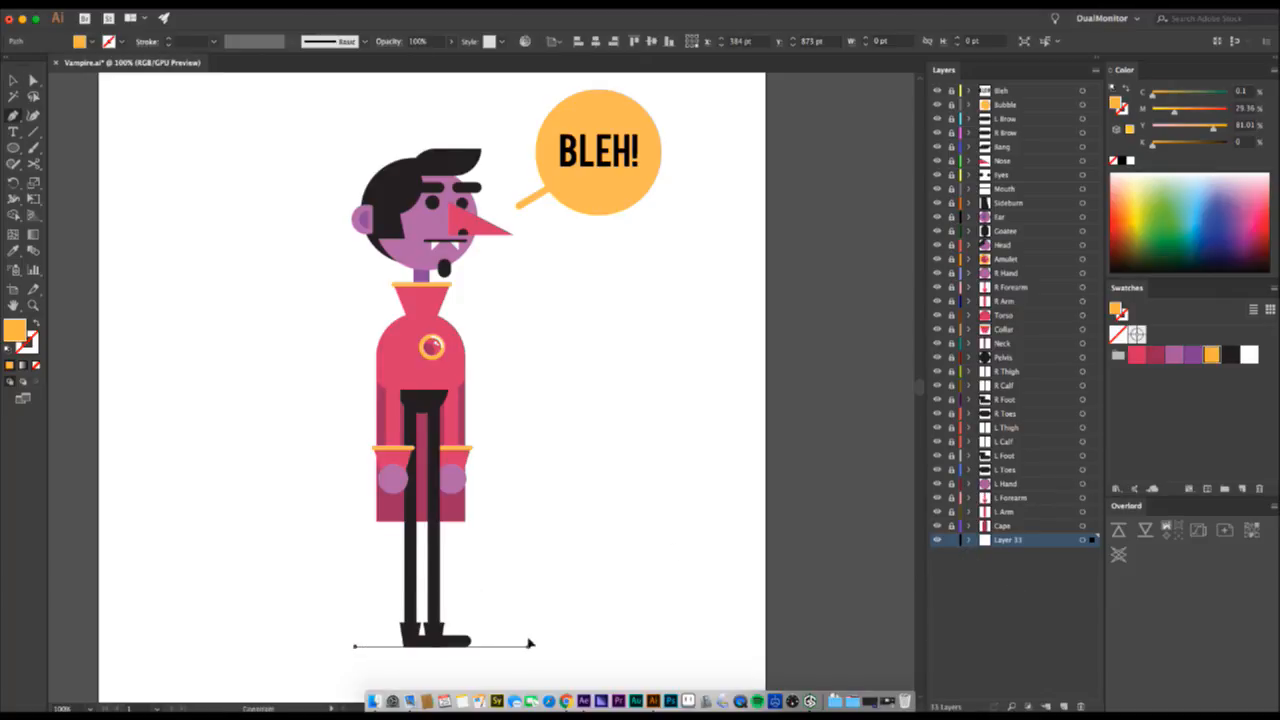
{"action": "left_click", "coordinate": [527, 646]}
{"action": "key", "text": "v"}
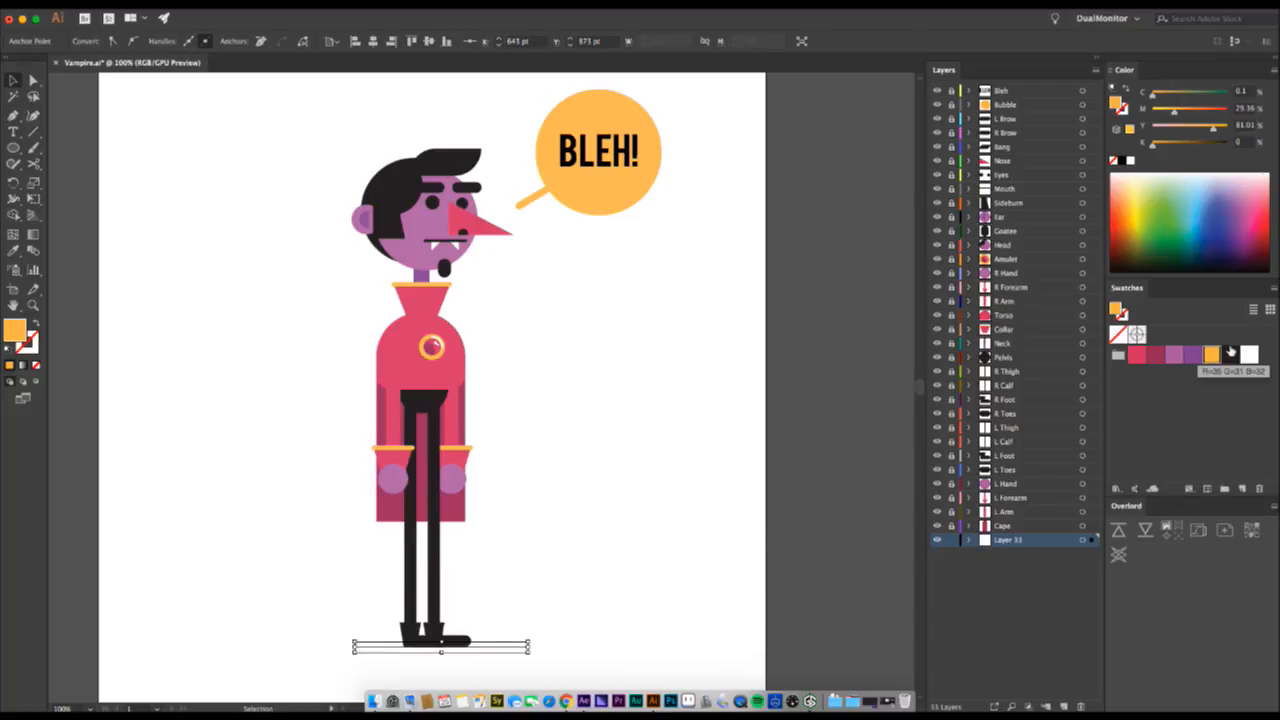
- Give the ground line a 10 pt stroke in the light purple swatch and no fill
{"action": "left_click", "coordinate": [1176, 354]}
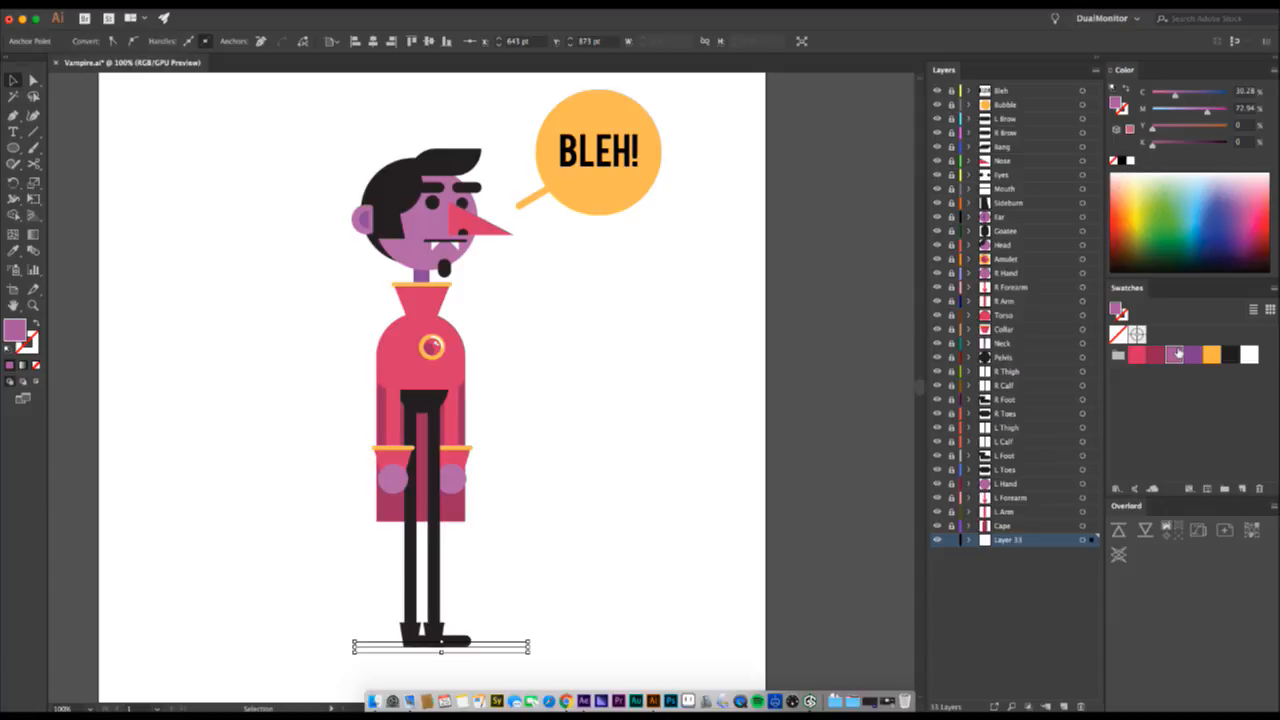
{"action": "key", "text": "c"}
{"action": "key", "text": "x"}
{"action": "left_click", "coordinate": [1176, 354]}
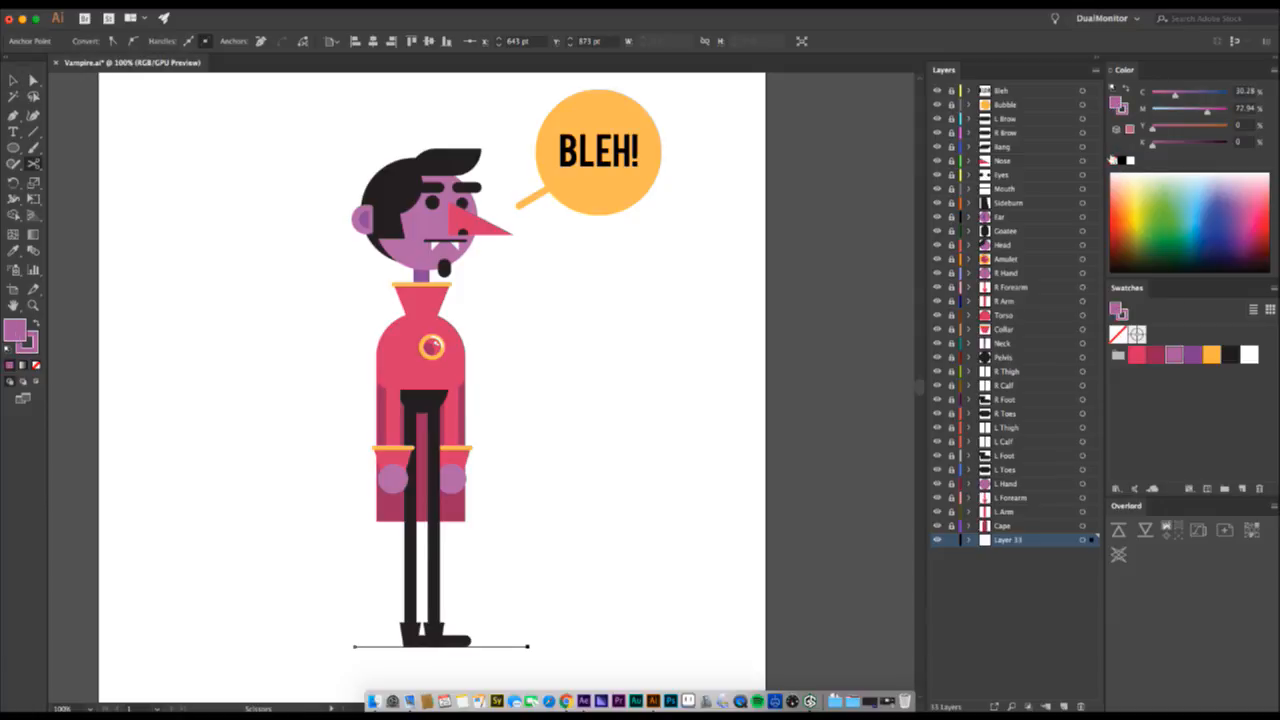
{"action": "left_click", "coordinate": [1114, 159]}
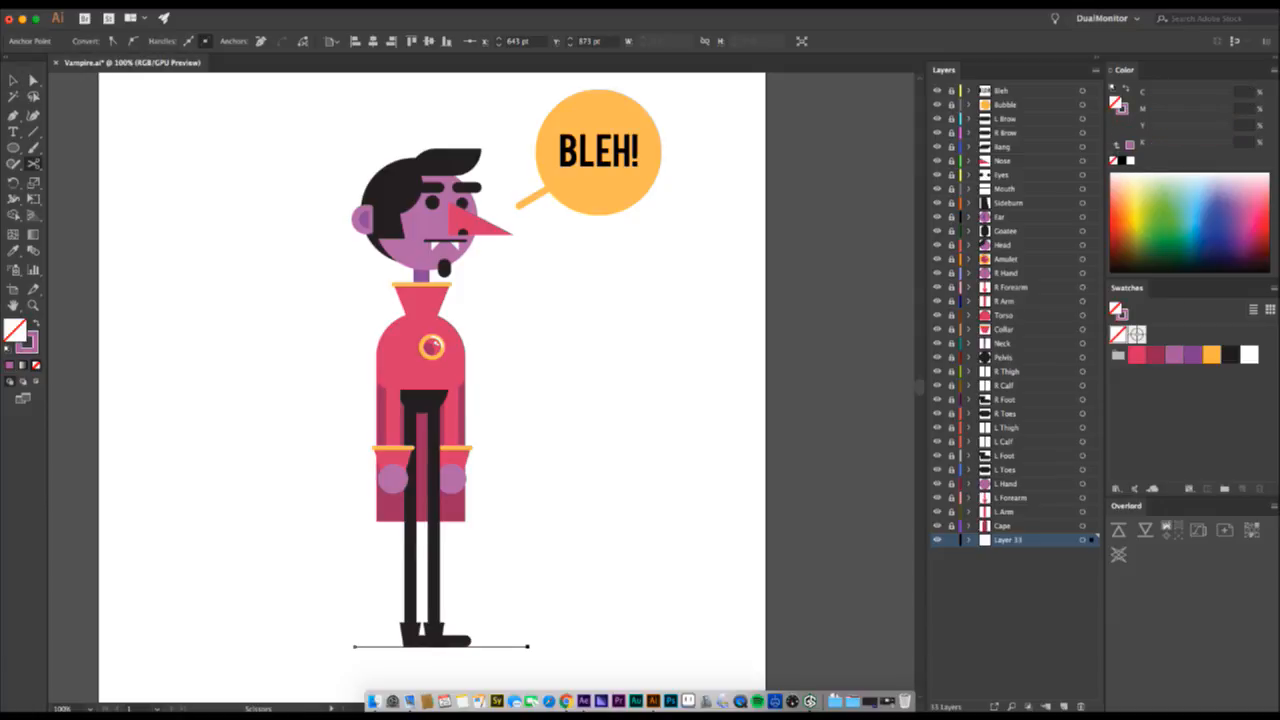
{"action": "key", "text": "Up"}
{"action": "key", "text": "Up"}
{"action": "key", "text": "Up"}
{"action": "key", "text": "Up"}
{"action": "key", "text": "Up"}
{"action": "key", "text": "Up"}
{"action": "key", "text": "Up"}
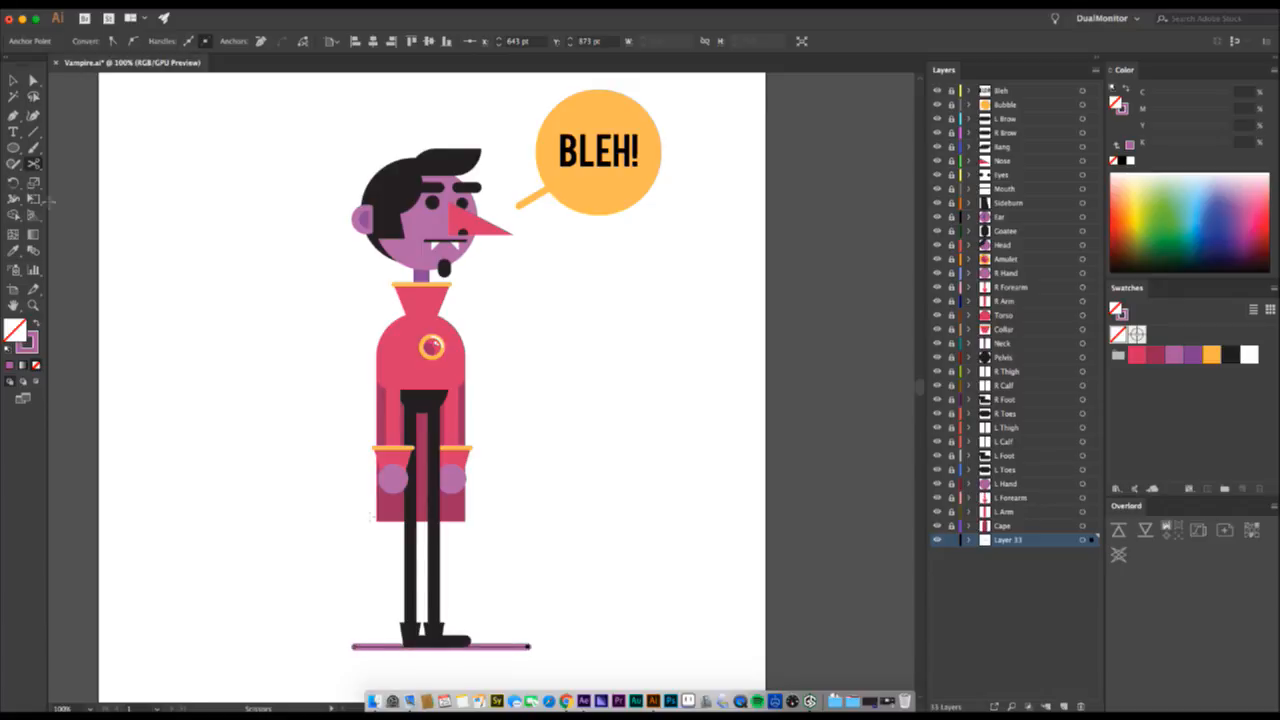
- Move the ground line slightly down below the feet and center it horizontally on the artboard
{"action": "key", "text": "v"}
{"action": "left_click_drag", "start_coordinate": [490, 645], "coordinate": [473, 650]}
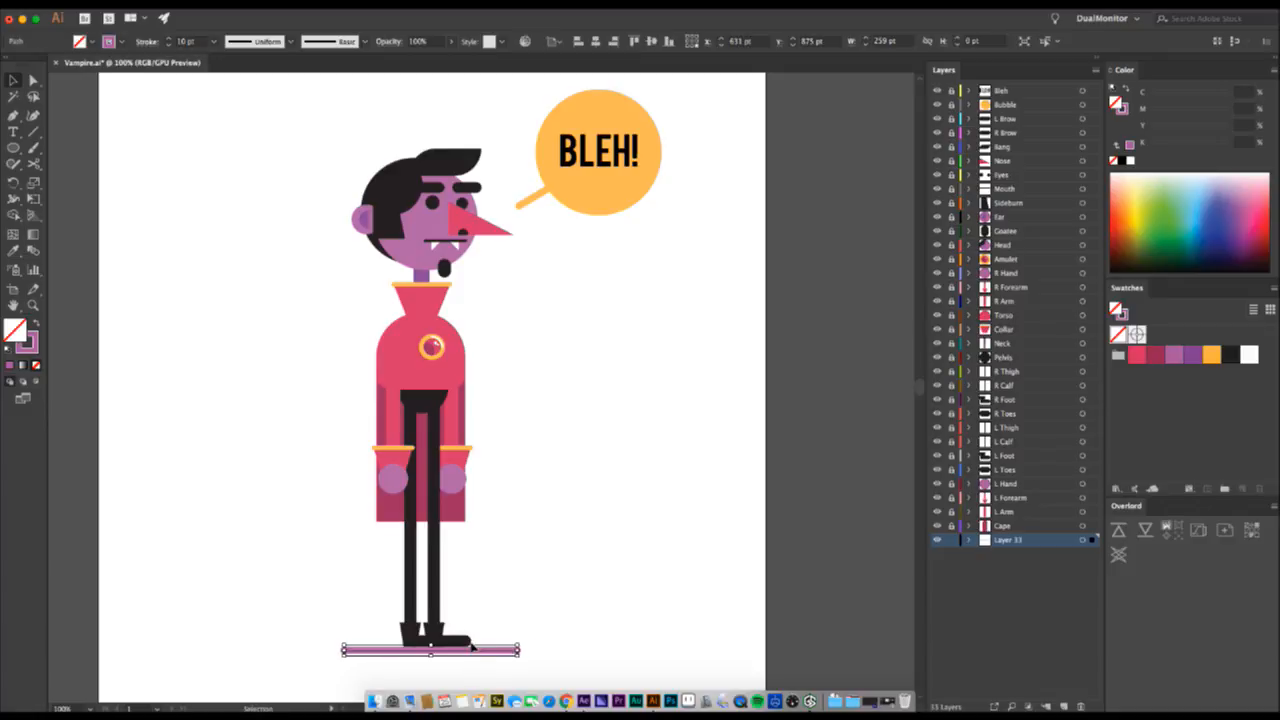
{"action": "left_click", "coordinate": [595, 42]}
- Shorten the ground line from both ends to about 160 pt so it extends just past the feet
{"action": "key", "text": "a"}
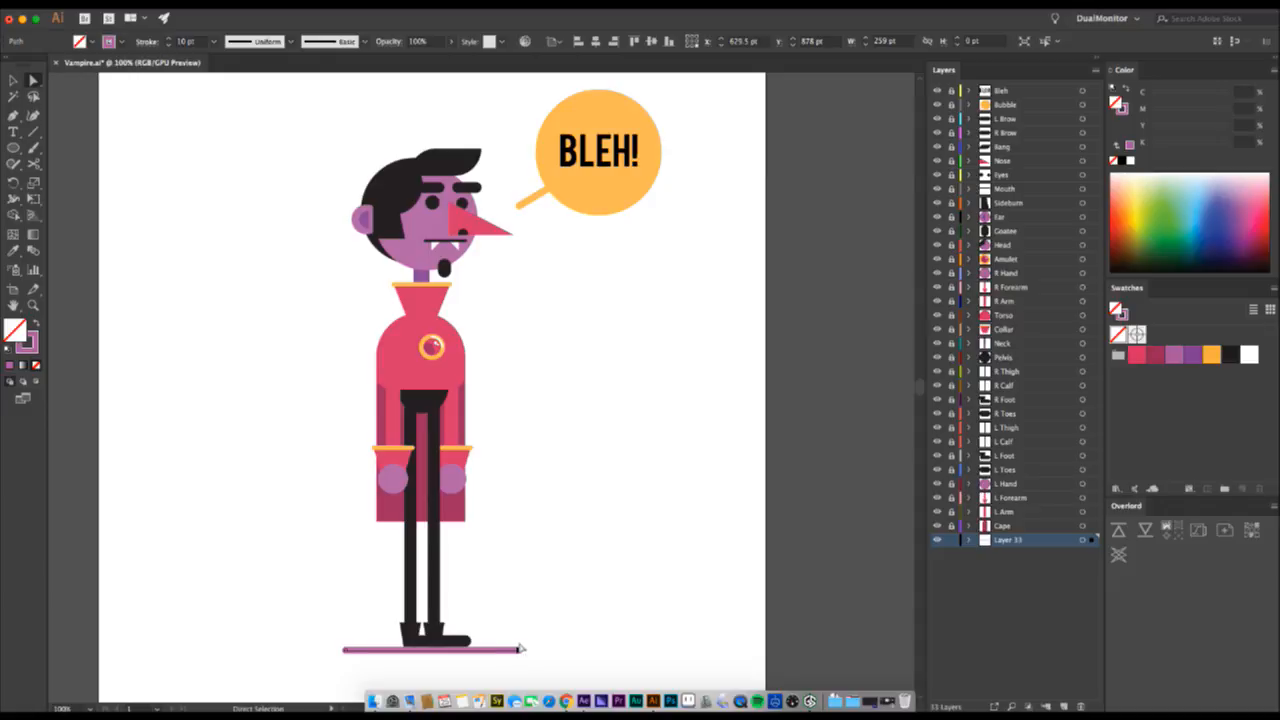
{"action": "left_click_drag", "start_coordinate": [520, 648], "coordinate": [490, 649]}
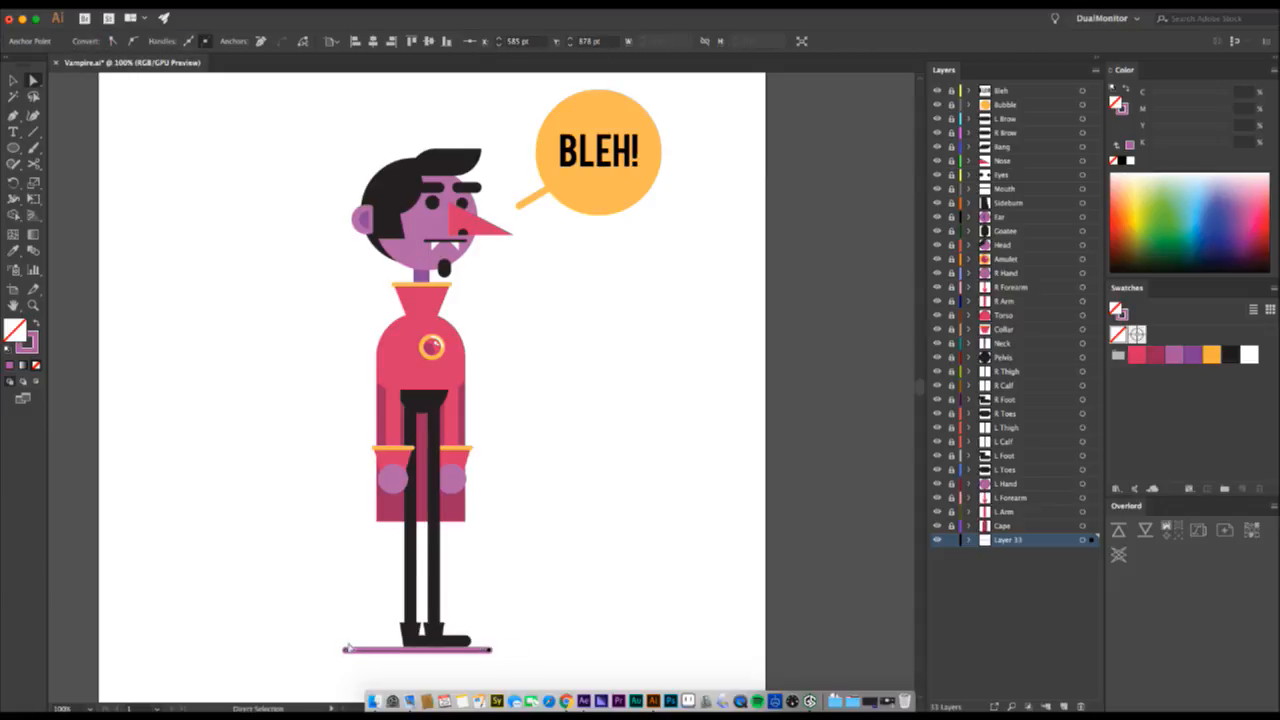
{"action": "left_click_drag", "start_coordinate": [344, 649], "coordinate": [380, 649]}
{"action": "key", "text": "v"}
{"action": "left_click", "coordinate": [386, 634]}
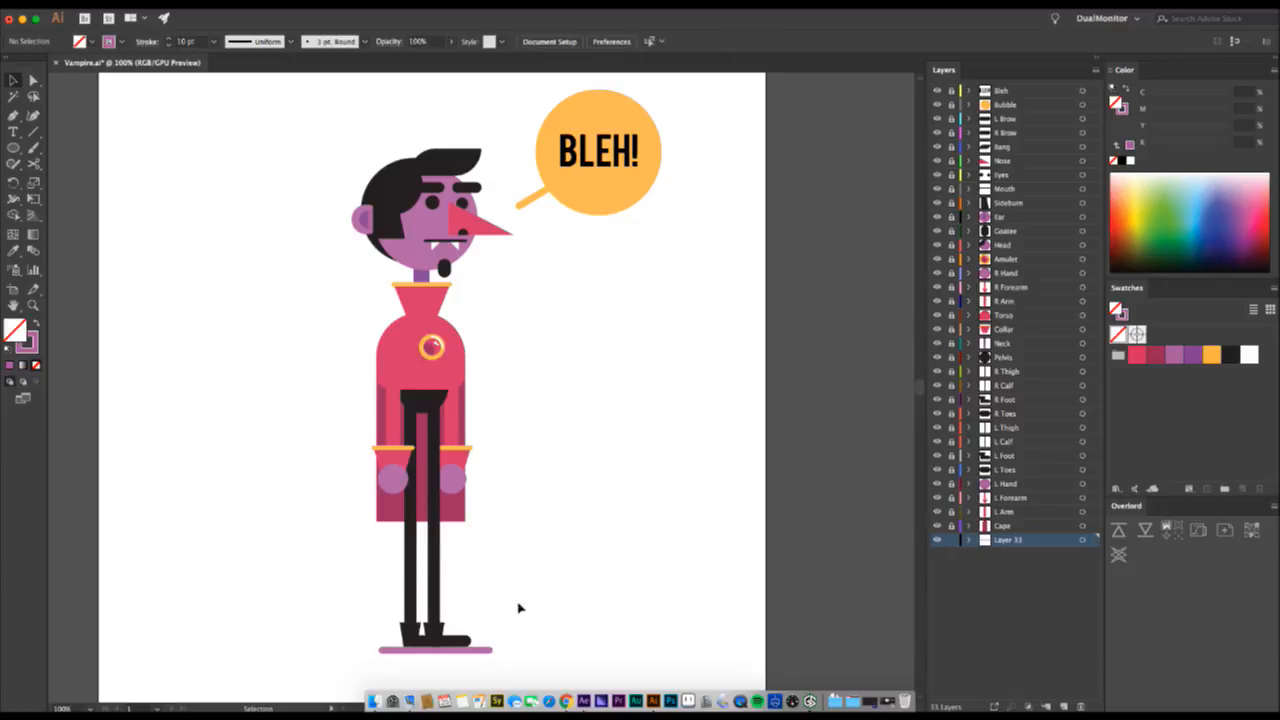
- Center the shortened ground line horizontally on the artboard and nudge it up against the soles of the shoes
{"action": "key", "text": "z"}
{"action": "left_click", "coordinate": [462, 605]}
{"action": "left_click", "coordinate": [487, 455]}
{"action": "left_click", "coordinate": [486, 462]}
{"action": "left_click", "coordinate": [362, 232]}
{"action": "key", "text": "v"}
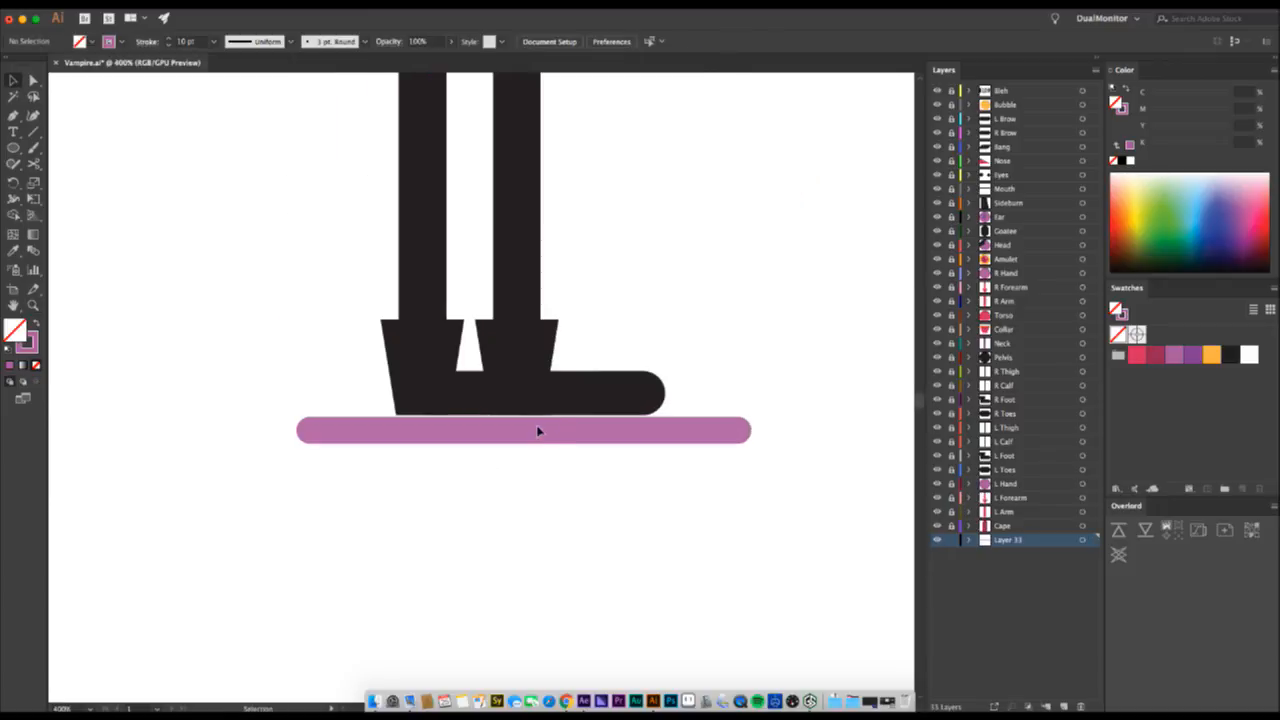
{"action": "left_click", "coordinate": [527, 432]}
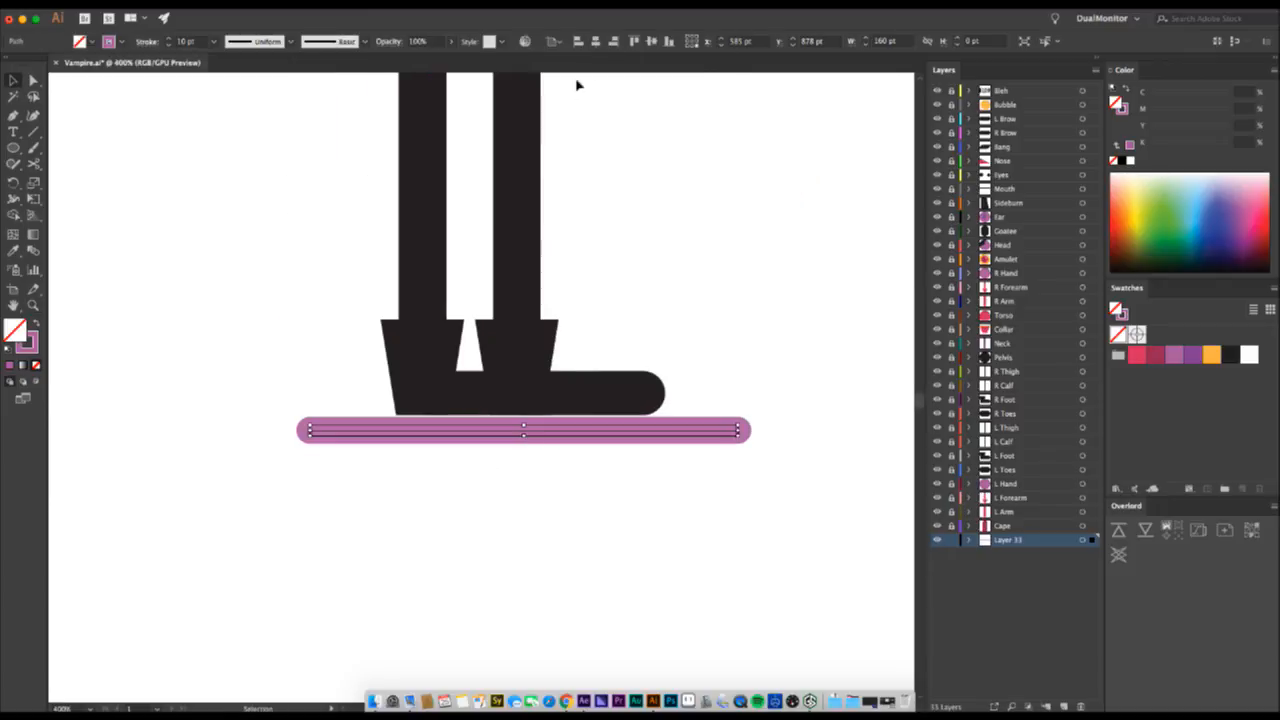
{"action": "left_click", "coordinate": [595, 42]}
{"action": "key", "text": "Up"}
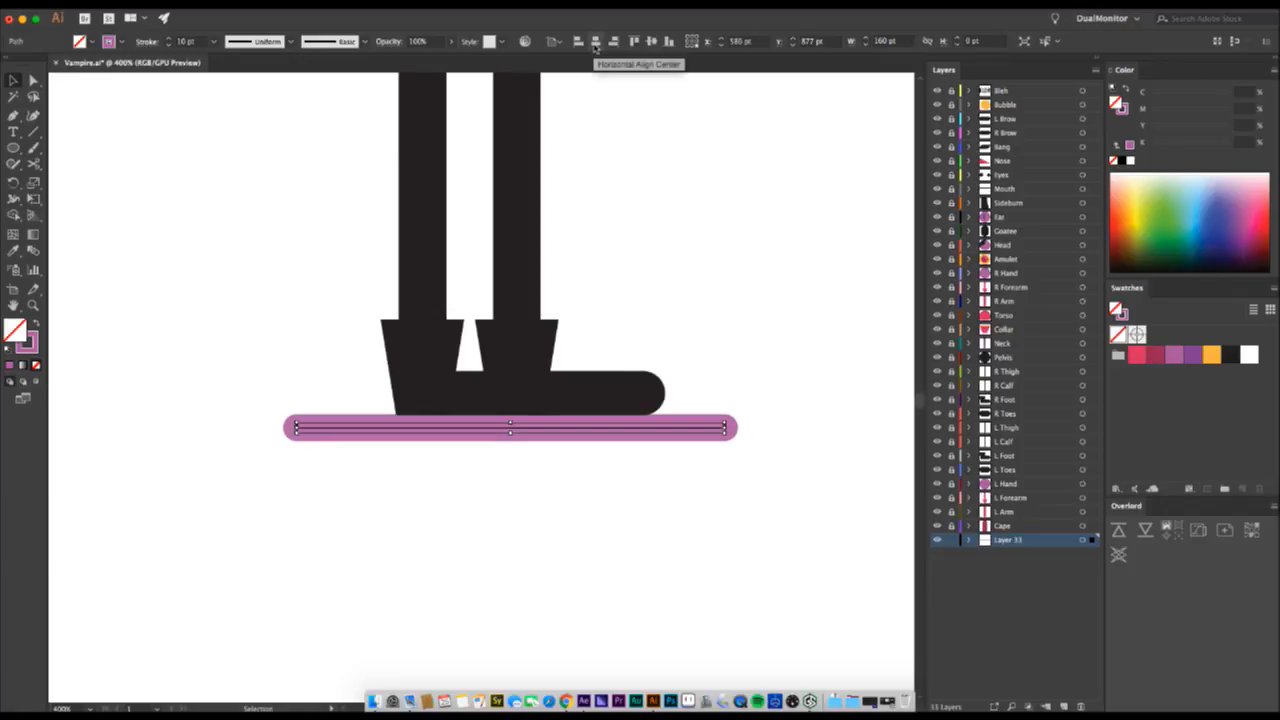
- Rename the ground line's layer to "Shadow" and deselect the line
{"action": "double_click", "coordinate": [1018, 541]}
{"action": "type", "text": "S"}
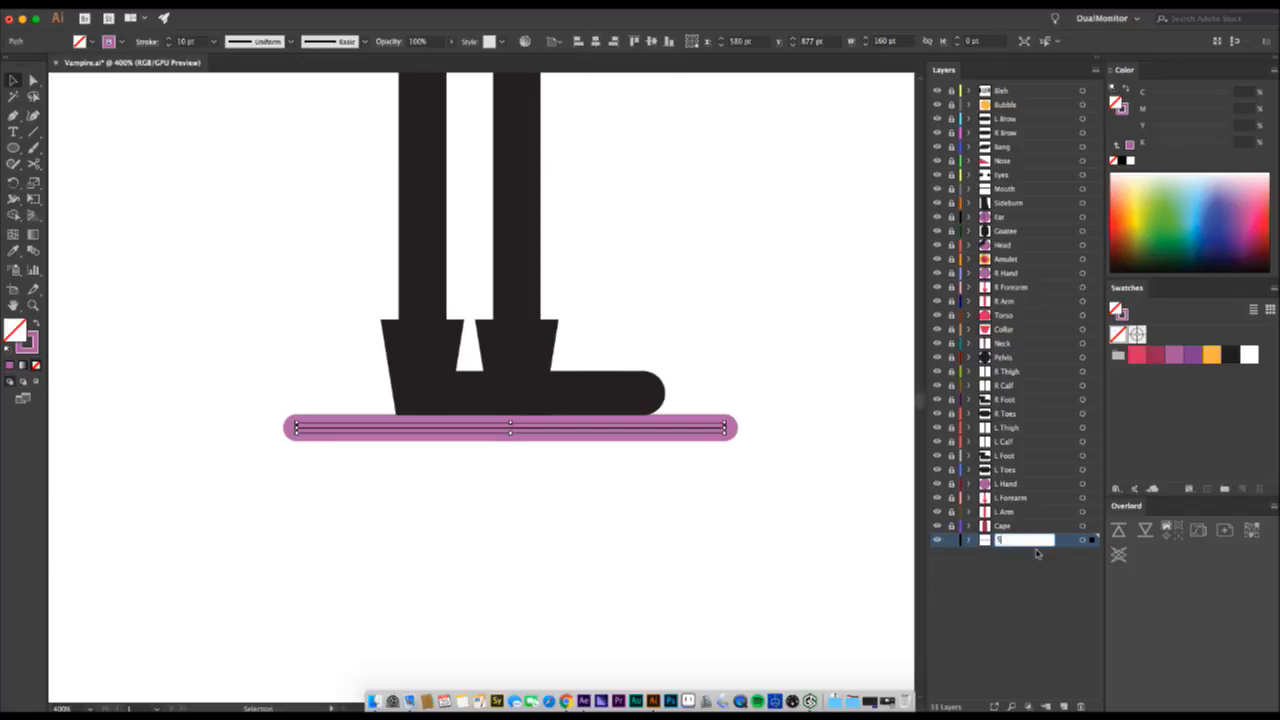
{"action": "type", "text": "hadow"}
{"action": "key", "text": "Return"}
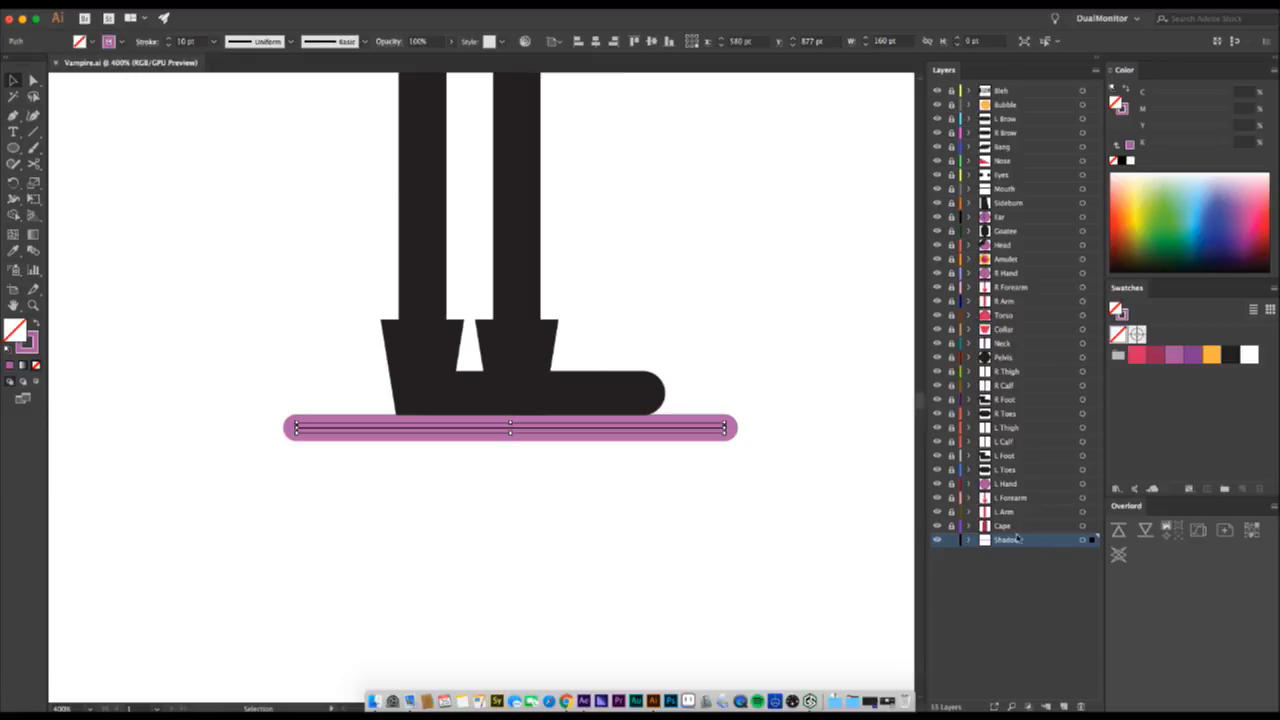
{"action": "left_click", "coordinate": [583, 520]}
- Unlock all layers, select all the artwork and move it down and to the left on the artboard
{"action": "key", "text": "z"}
{"action": "left_click", "coordinate": [534, 361], "text": "alt"}
{"action": "left_click", "coordinate": [534, 361], "text": "alt"}
{"action": "left_click", "coordinate": [534, 361], "text": "alt"}
{"action": "left_click", "coordinate": [534, 361], "text": "alt"}
{"action": "left_click", "coordinate": [444, 296], "text": "alt"}
{"action": "left_click", "coordinate": [444, 296], "text": "alt"}
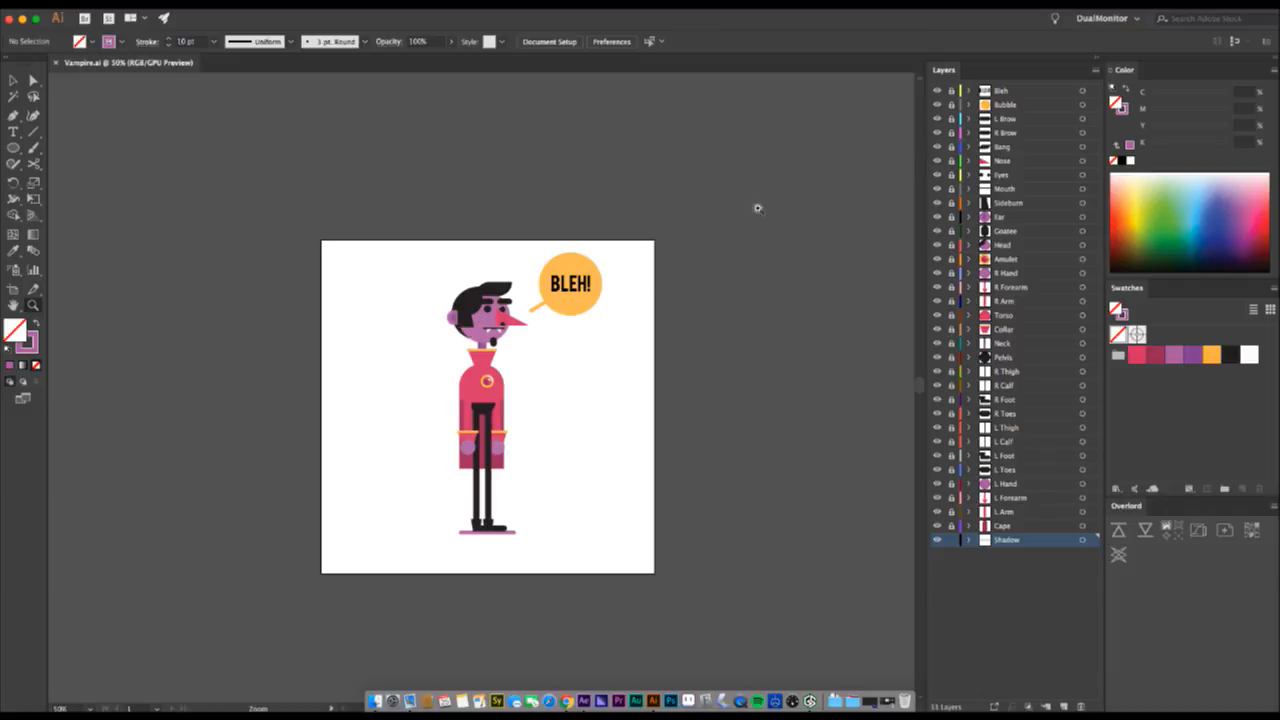
{"action": "key", "text": "v"}
{"action": "key", "text": "super+a"}
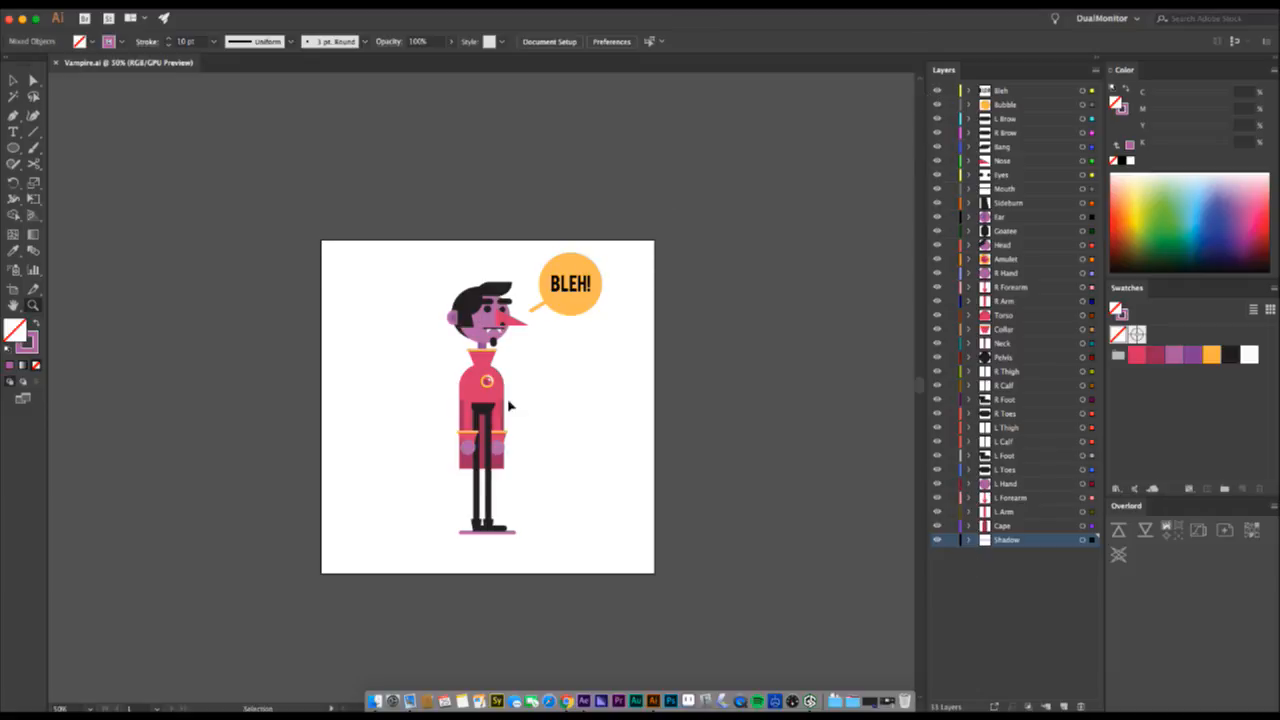
{"action": "left_click_drag", "start_coordinate": [479, 368], "coordinate": [459, 388]}
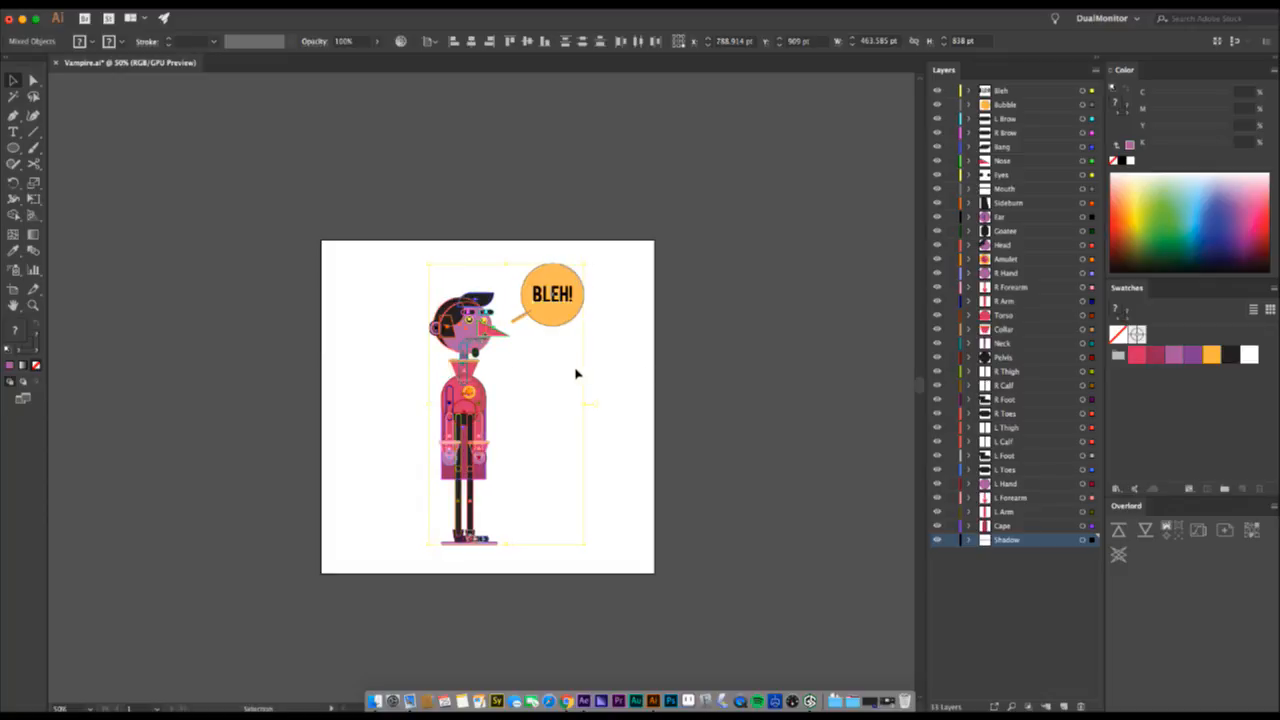
- Nudge the whole artwork further left so the figure and bubble sit centered on the artboard, and save the file
{"action": "key", "text": "Left"}
{"action": "key", "text": "Left"}
{"action": "key", "text": "Left"}
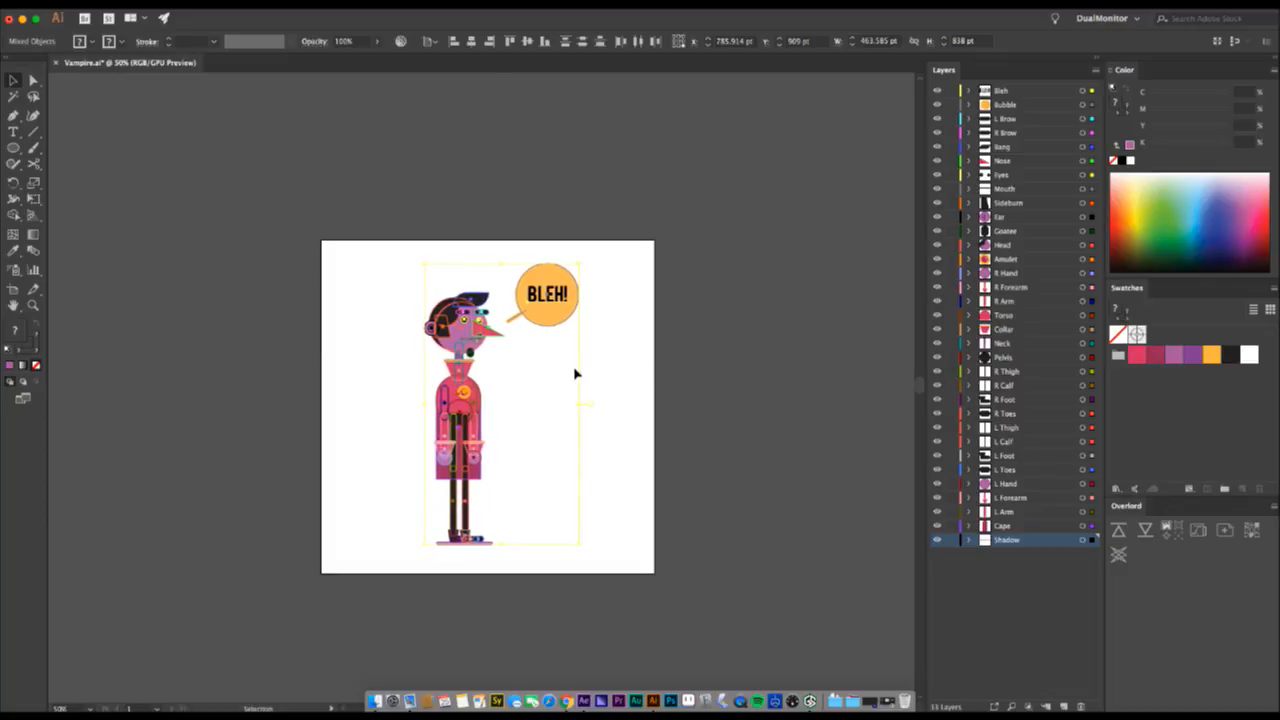
{"action": "key", "text": "Left"}
{"action": "key", "text": "Left"}
{"action": "key", "text": "Left"}
{"action": "left_click", "coordinate": [666, 365]}
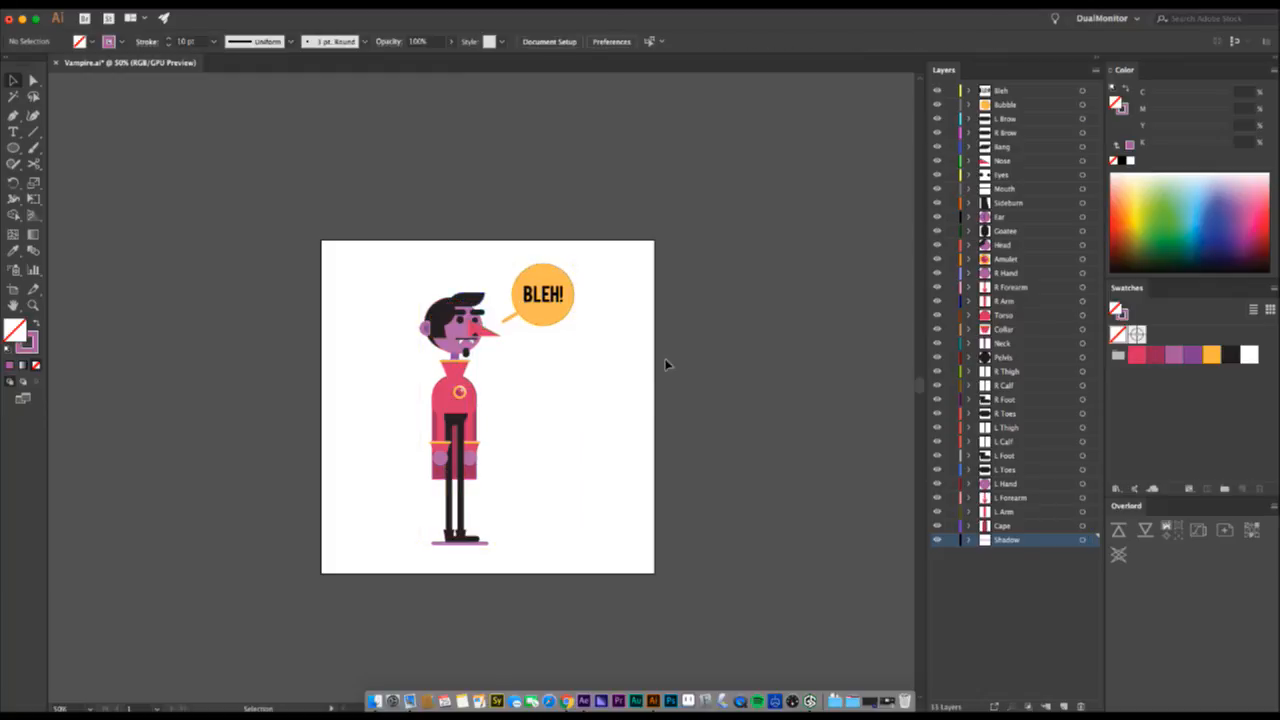
{"action": "key", "text": "super+s"}
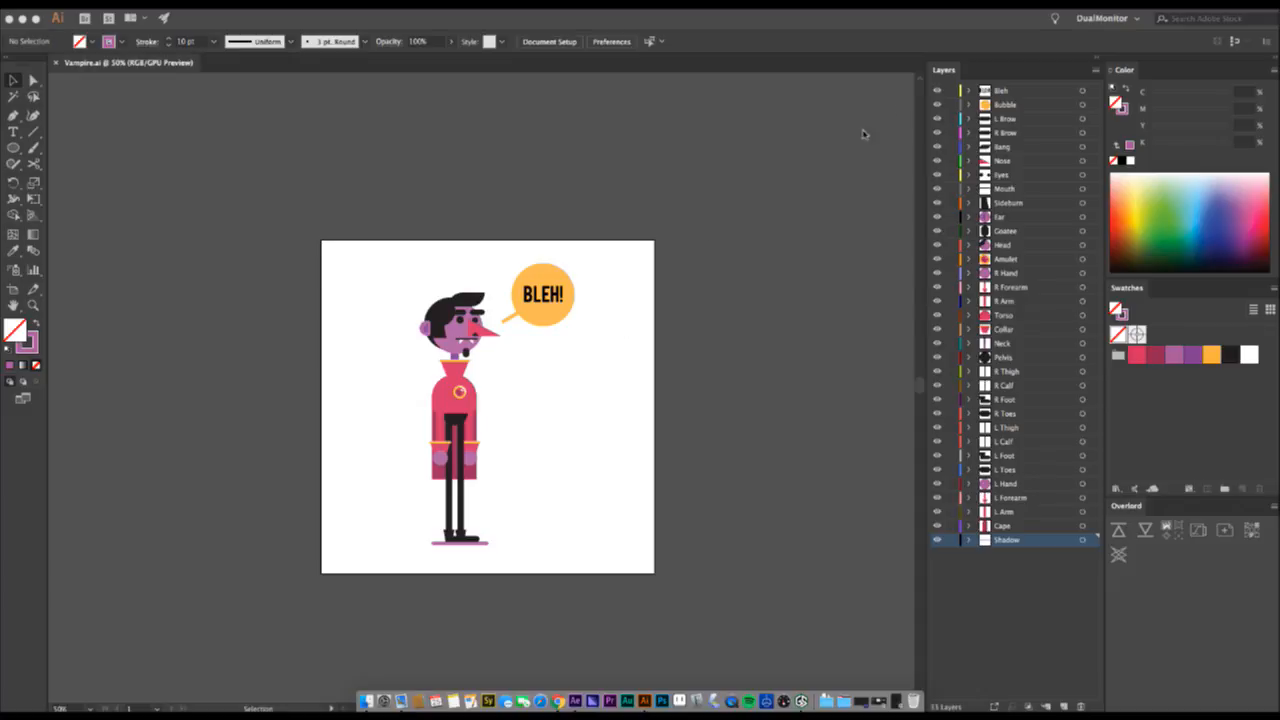
- Select all layers from Bleh to Shadow with all their artwork and push the selection to After Effects with Overlord
{"action": "left_click", "coordinate": [1008, 92], "text": "shift"}
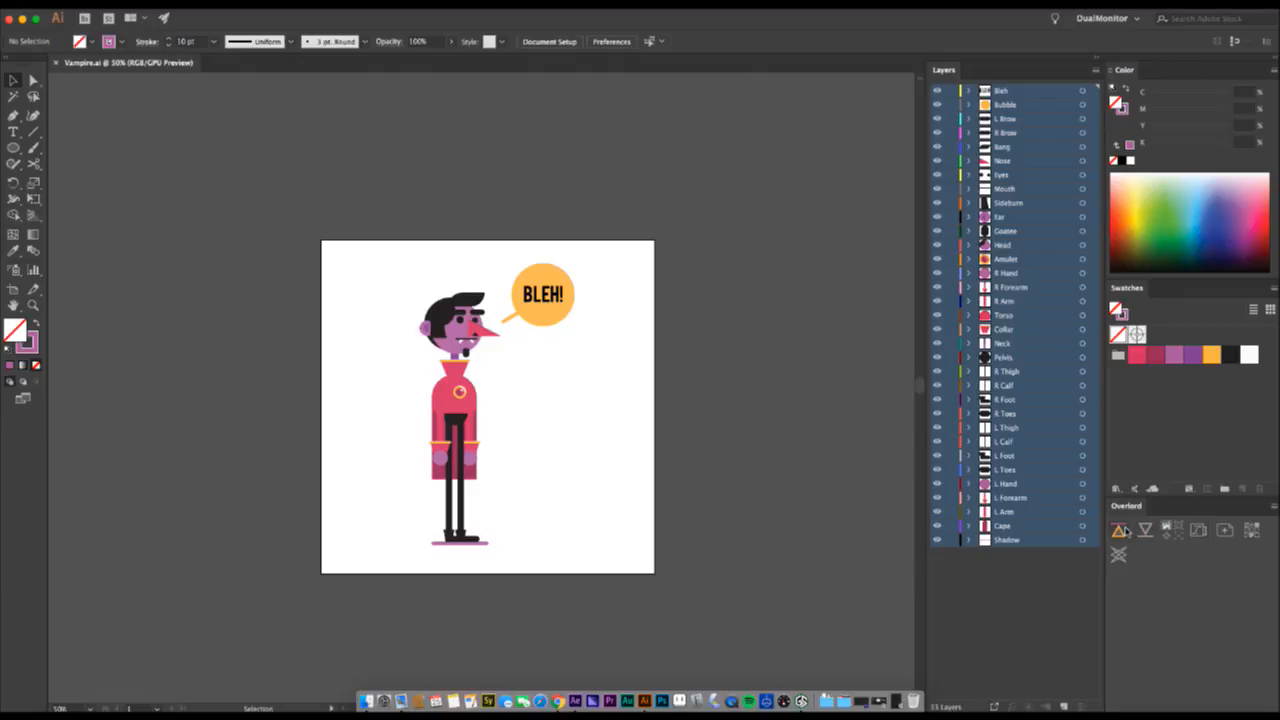
{"action": "left_click", "coordinate": [1123, 532]}
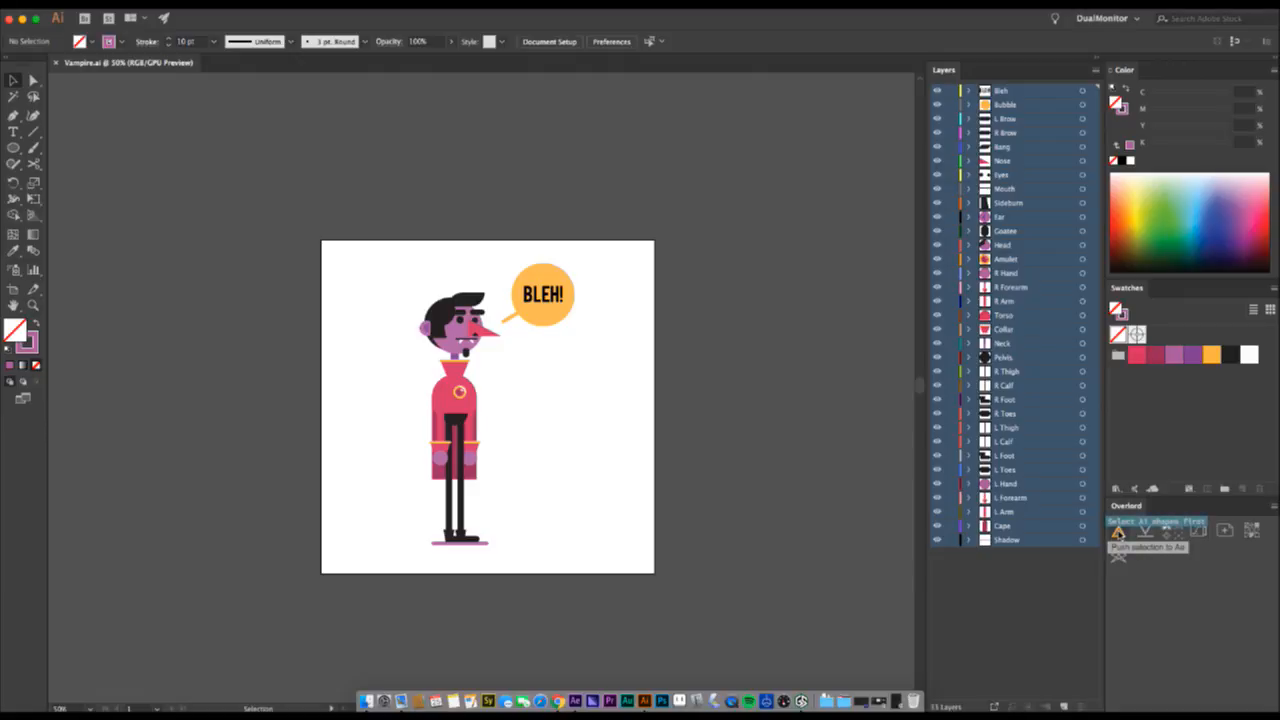
{"action": "key", "text": "super+a"}
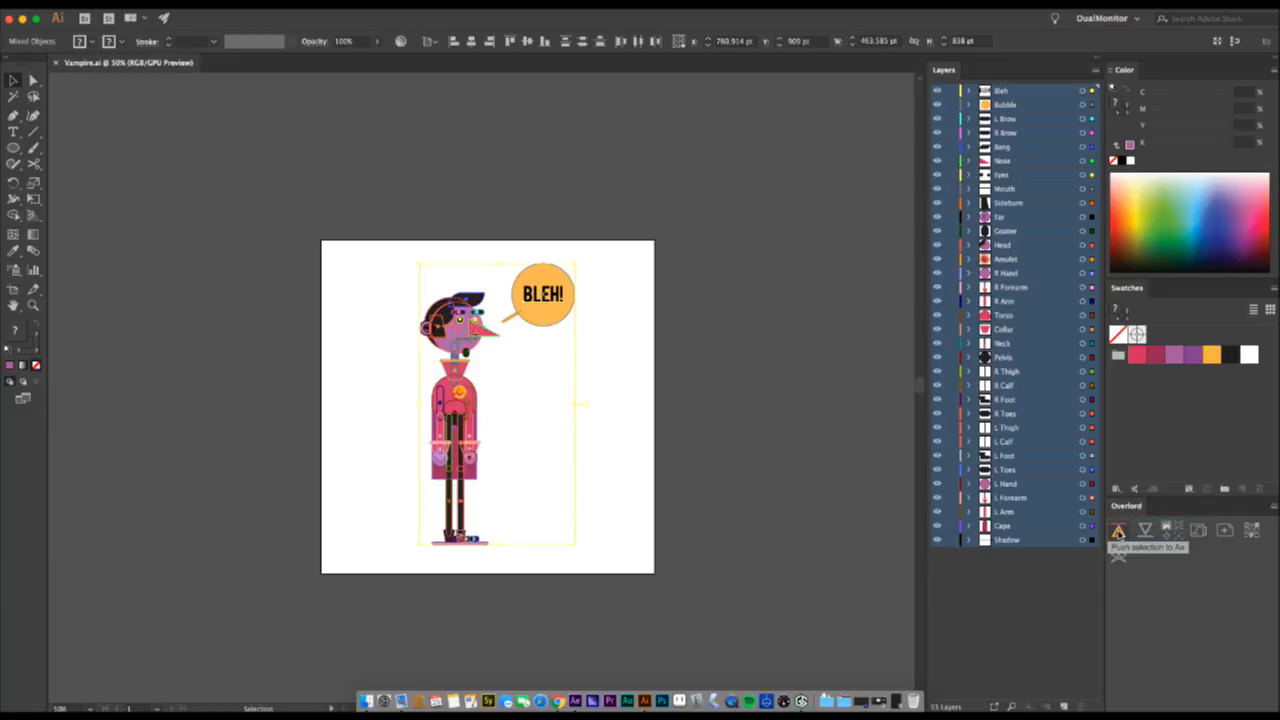
{"action": "left_click", "coordinate": [1118, 532]}
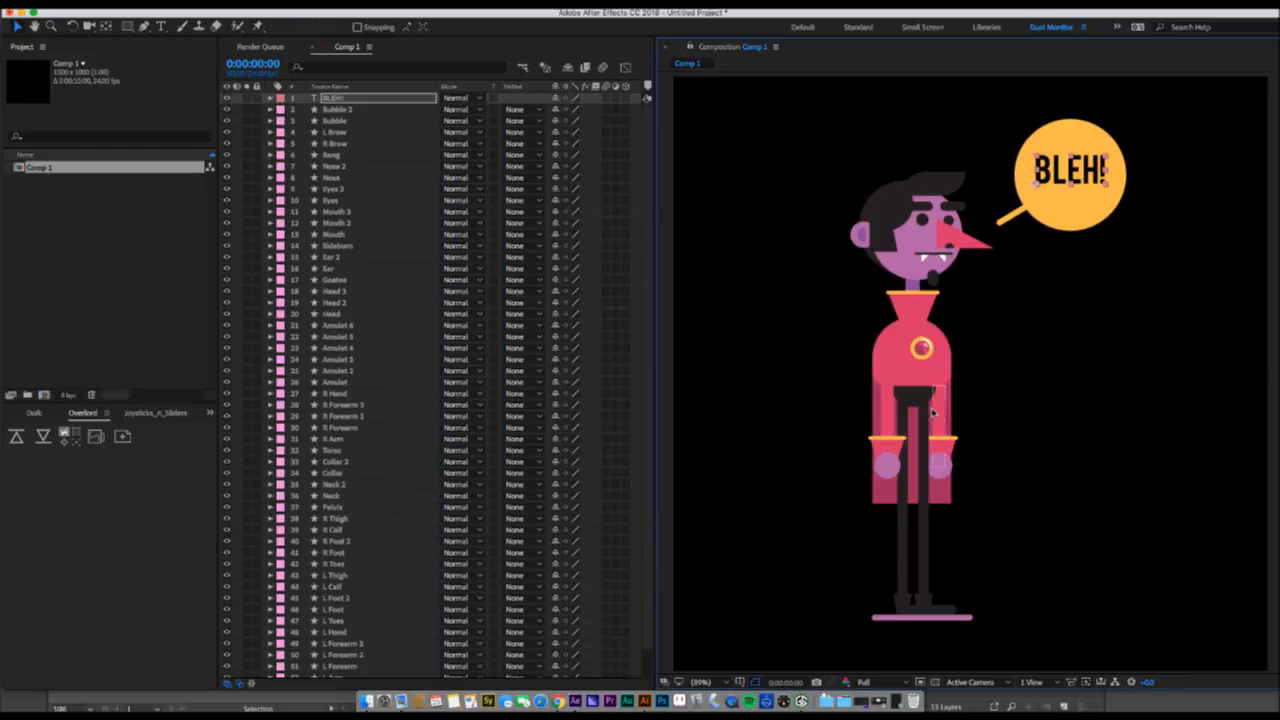
- Inspect the transferred vampire in Comp 1 and its shape layers down to Shadow, selecting the R Arm layer
{"action": "scroll", "coordinate": [934, 410], "scroll_direction": "down", "scroll_amount": 2}
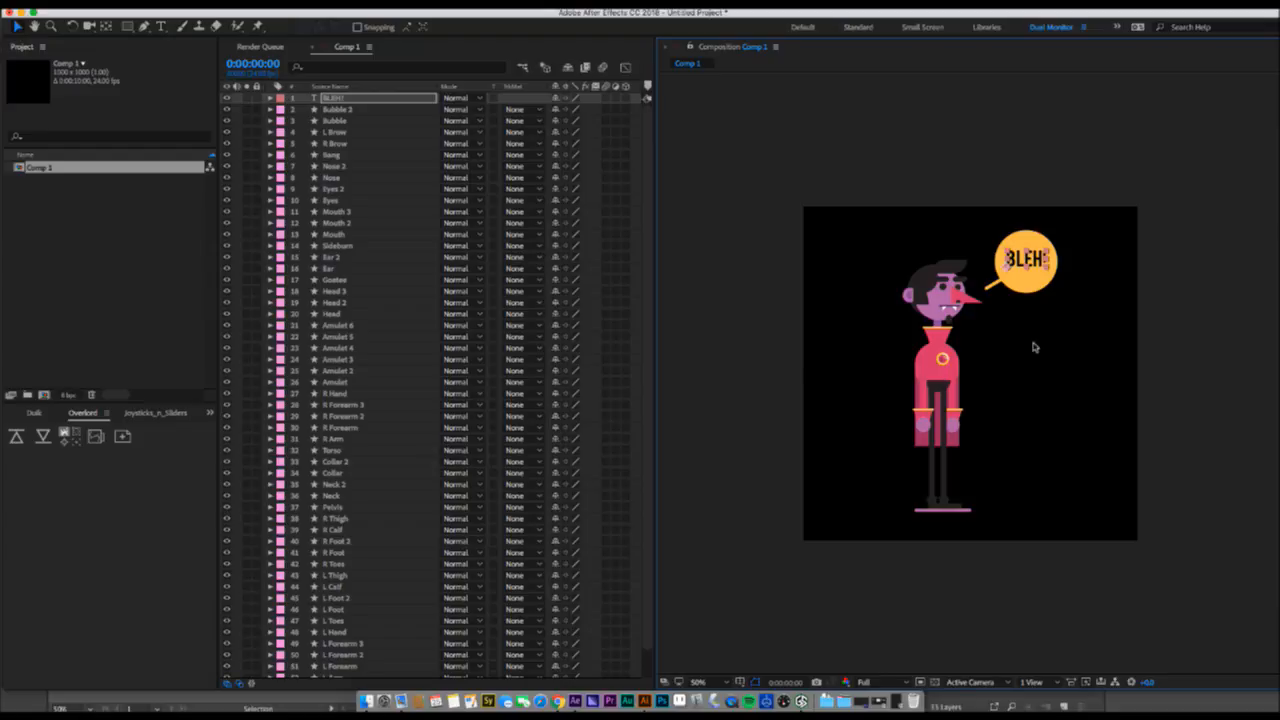
{"action": "scroll", "coordinate": [500, 415], "scroll_direction": "down", "scroll_amount": 2}
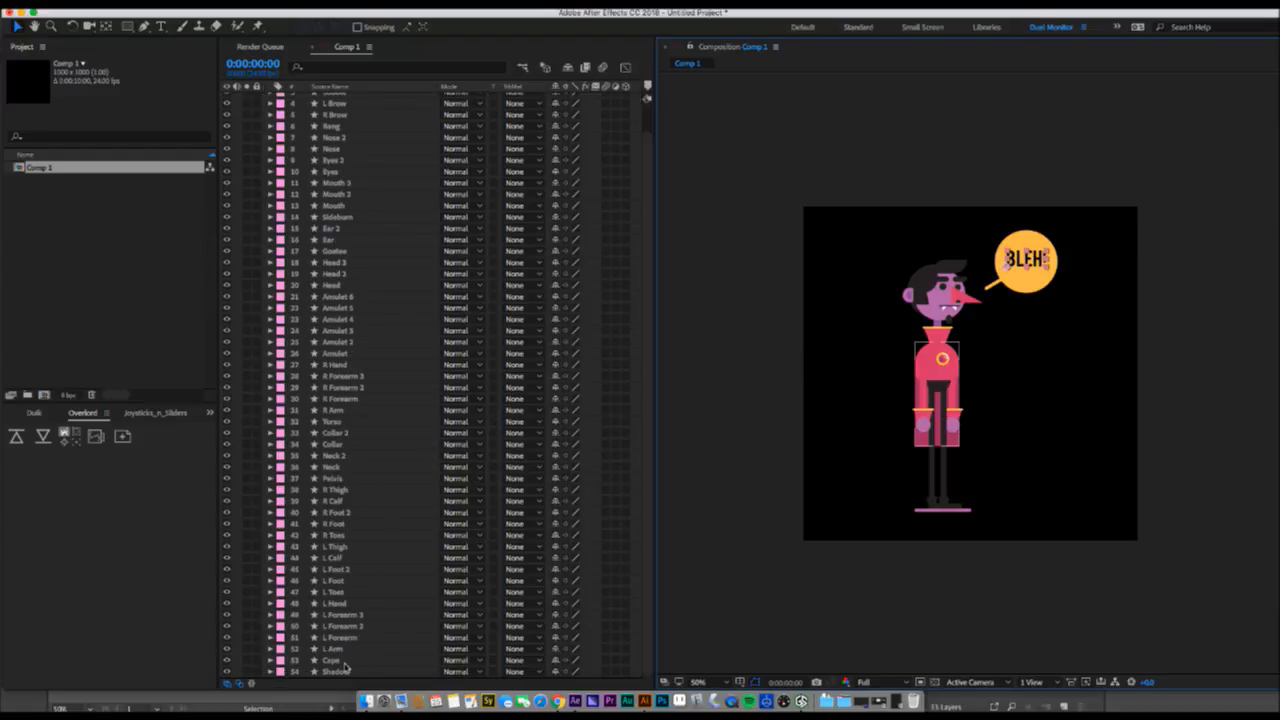
{"action": "left_click", "coordinate": [345, 413]}
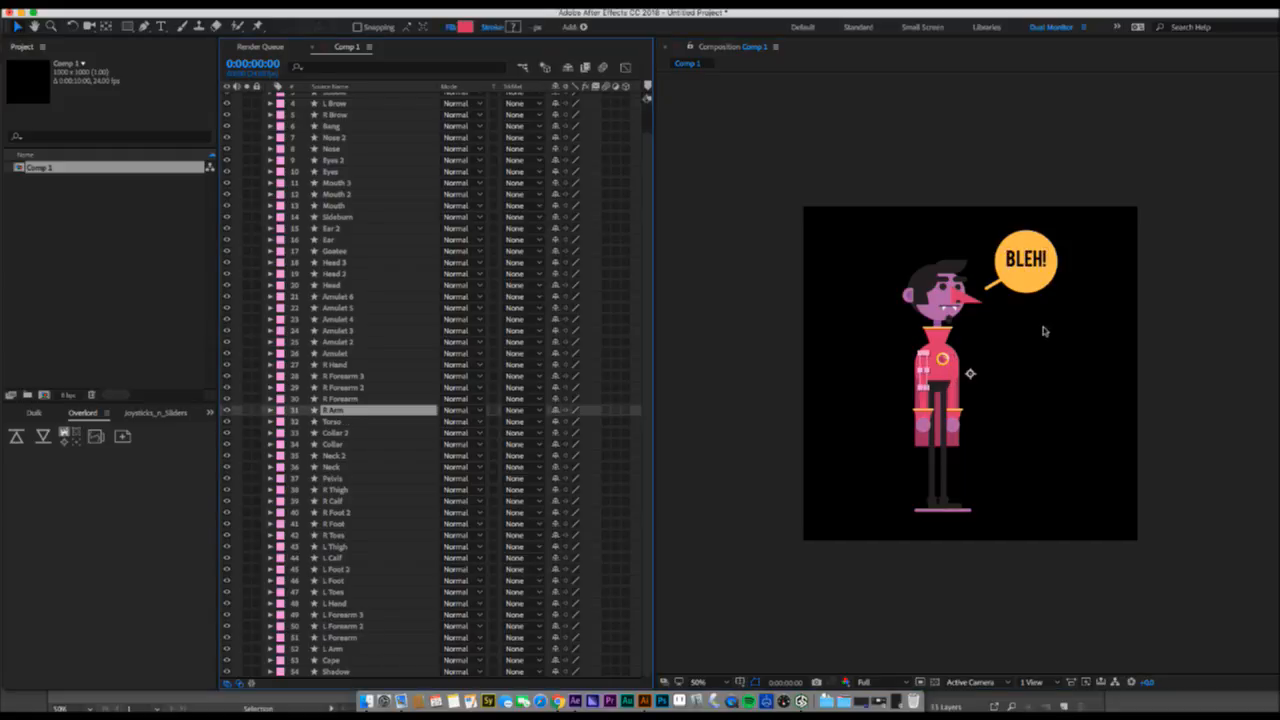
{"action": "scroll", "coordinate": [981, 366], "scroll_direction": "up", "scroll_amount": 1}
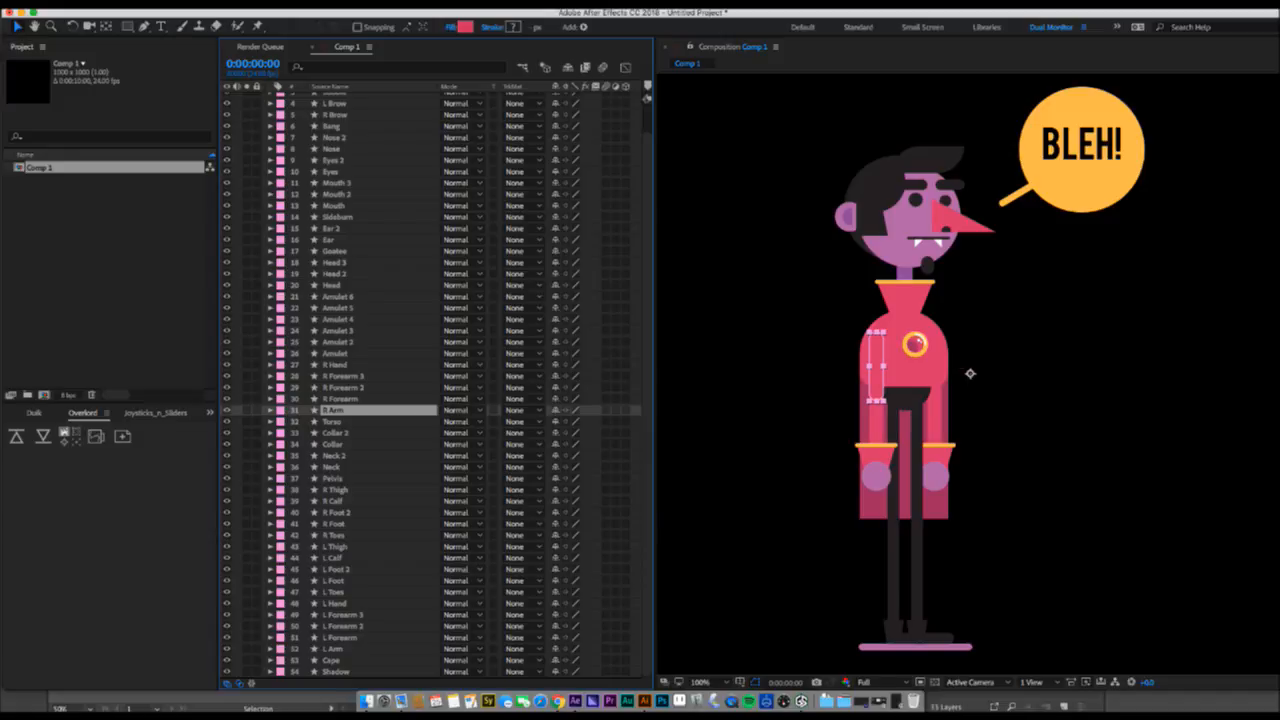
- Examine the Import As options for Vampire.ai in the Vampire folder under Illustrations, and cancel the import
{"action": "left_click", "coordinate": [133, 4]}
{"action": "mouse_move", "coordinate": [165, 172]}
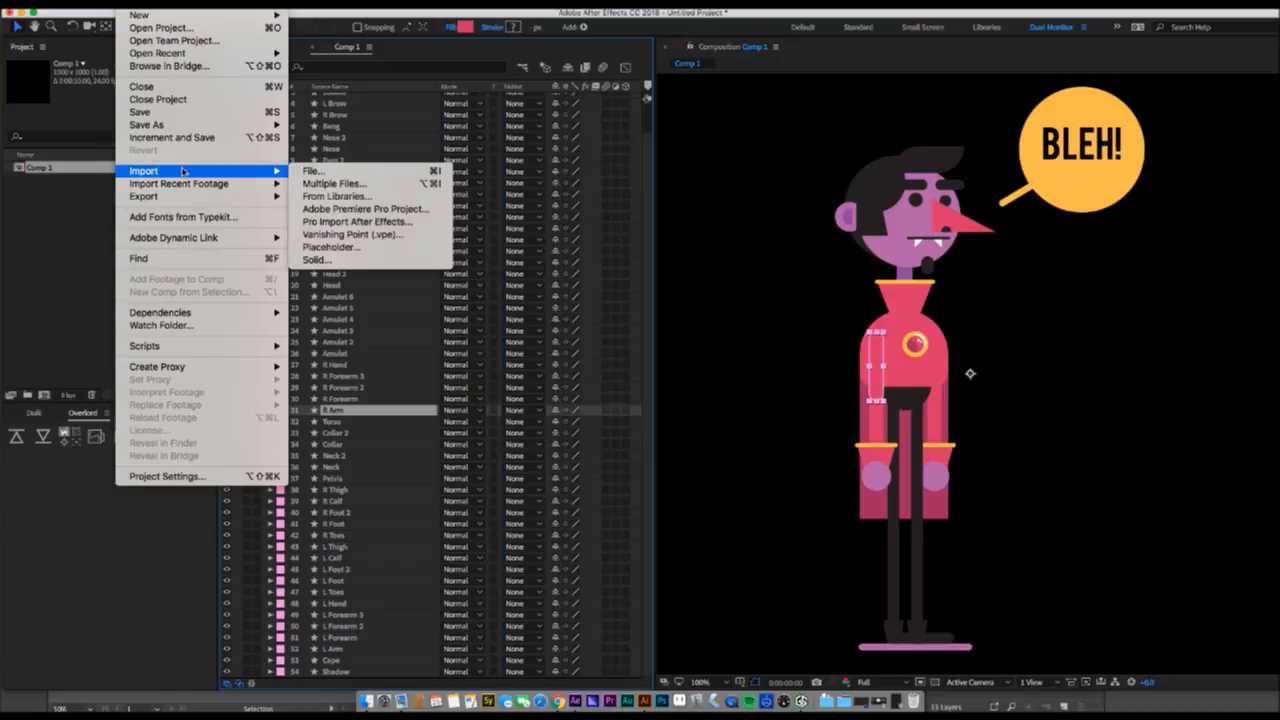
{"action": "left_click", "coordinate": [310, 172]}
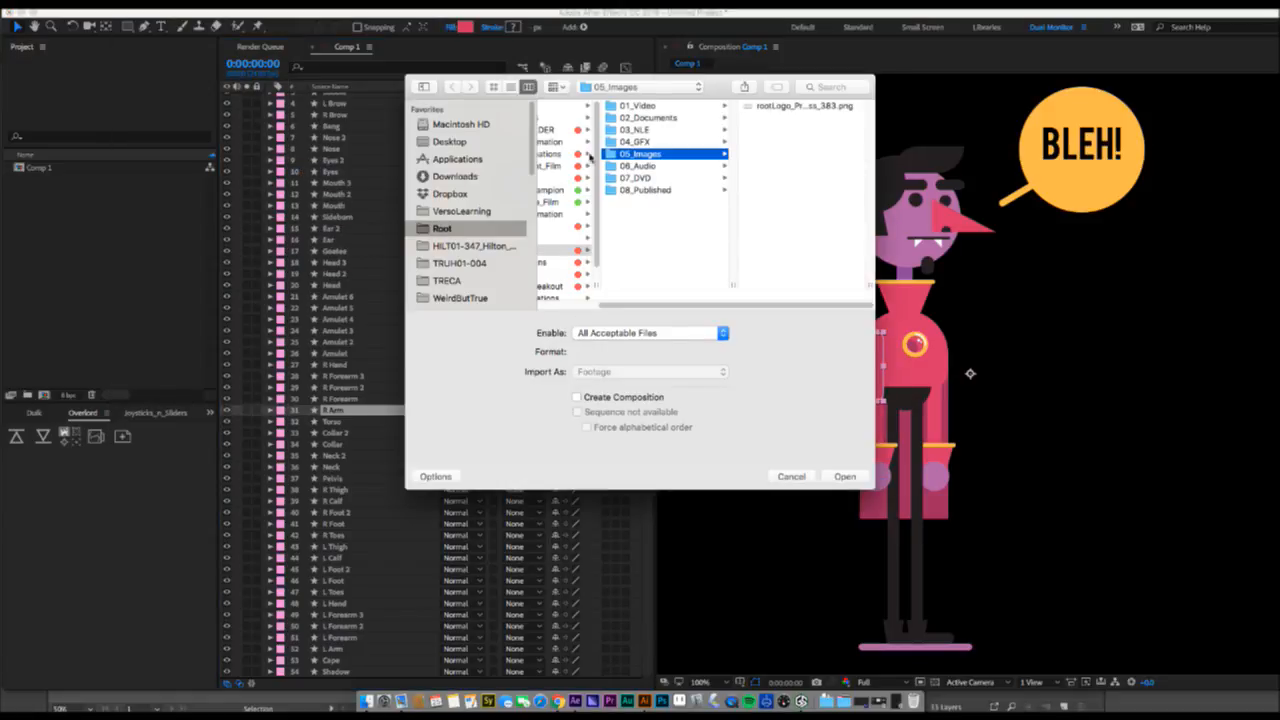
{"action": "scroll", "coordinate": [450, 256], "scroll_direction": "down", "scroll_amount": 1}
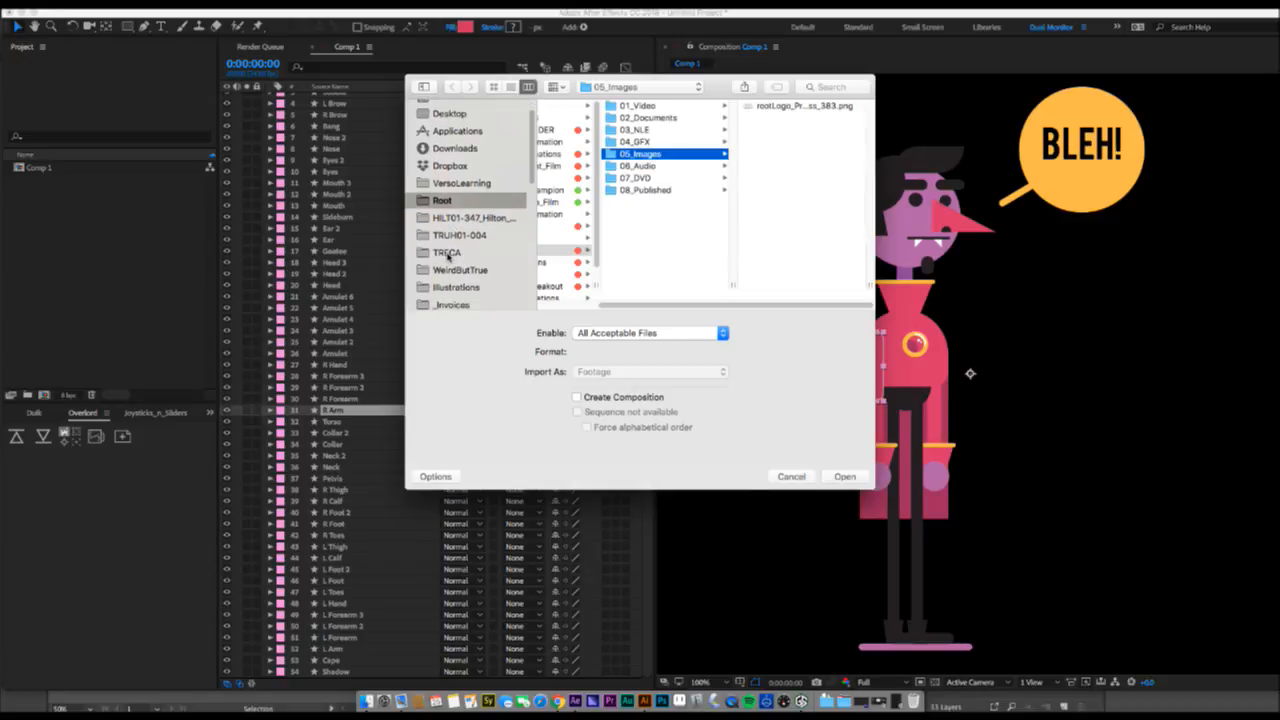
{"action": "left_click", "coordinate": [452, 285]}
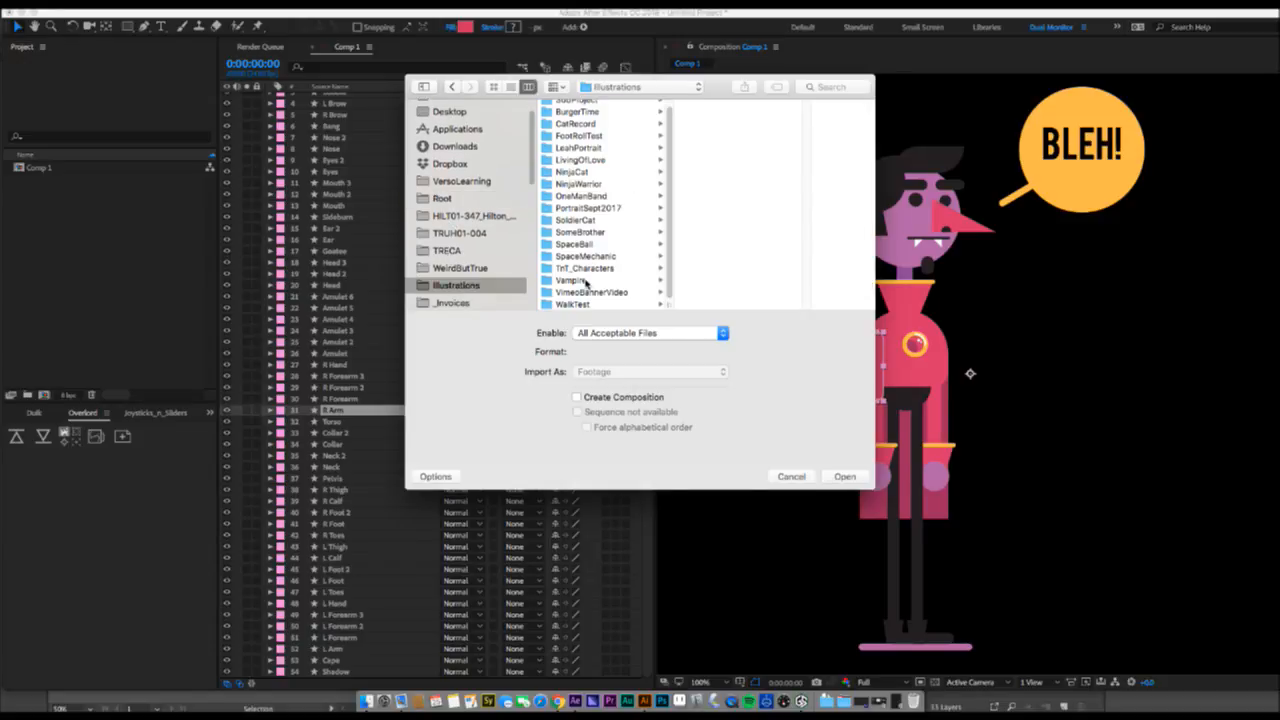
{"action": "left_click", "coordinate": [586, 282]}
{"action": "left_click", "coordinate": [702, 108]}
{"action": "left_click", "coordinate": [615, 373]}
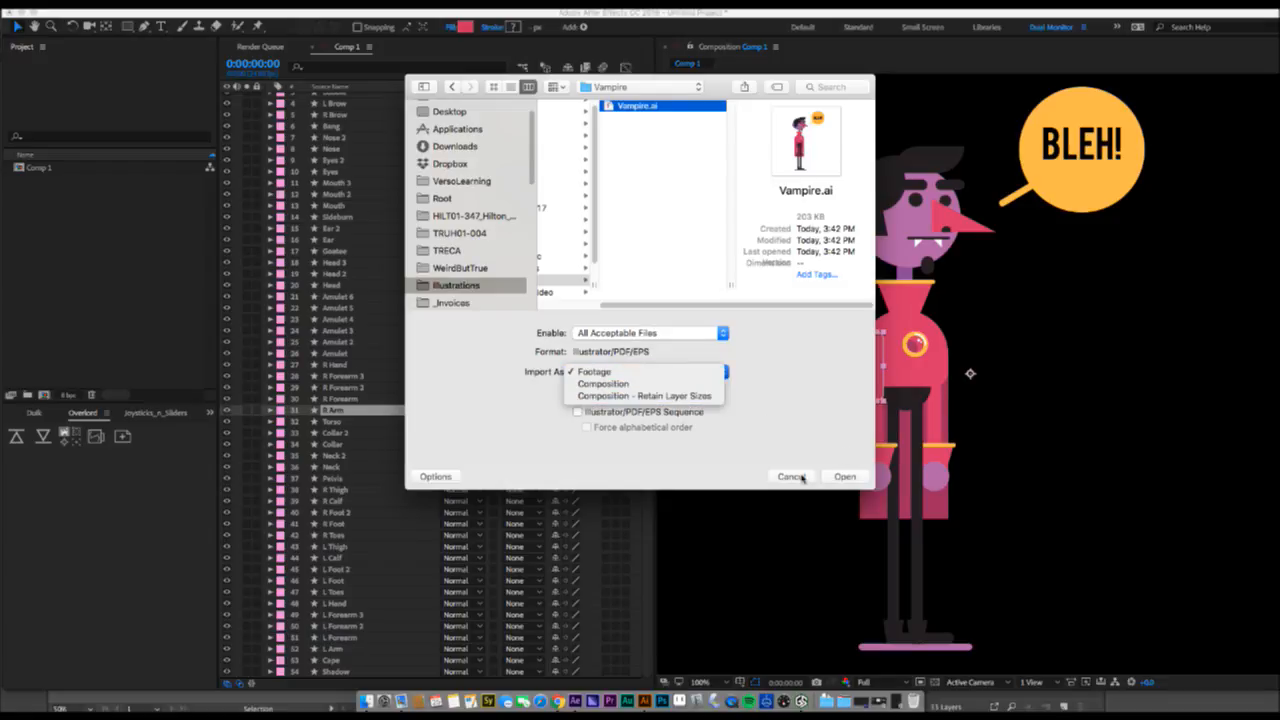
{"action": "left_click", "coordinate": [800, 478]}
{"action": "left_click", "coordinate": [791, 476]}
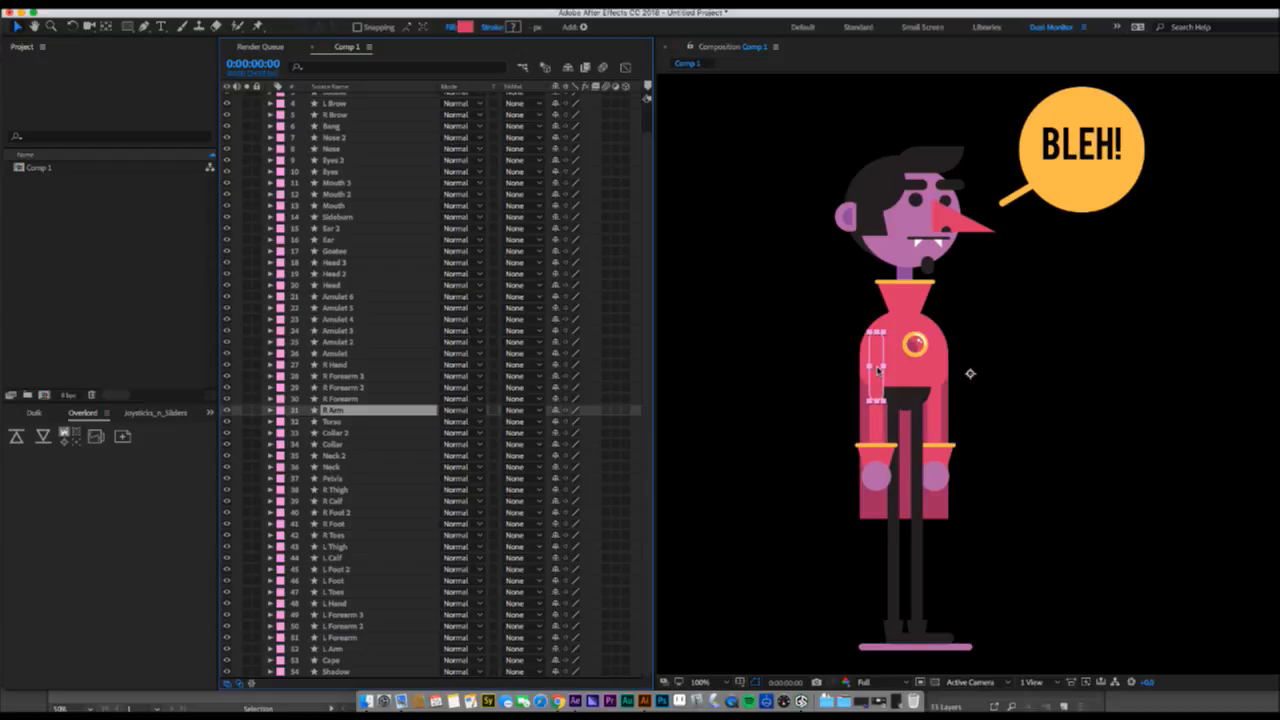
- Select individual amulet, head, ear, eye and nose layers in turn to examine how each part was split
{"action": "left_click", "coordinate": [360, 331]}
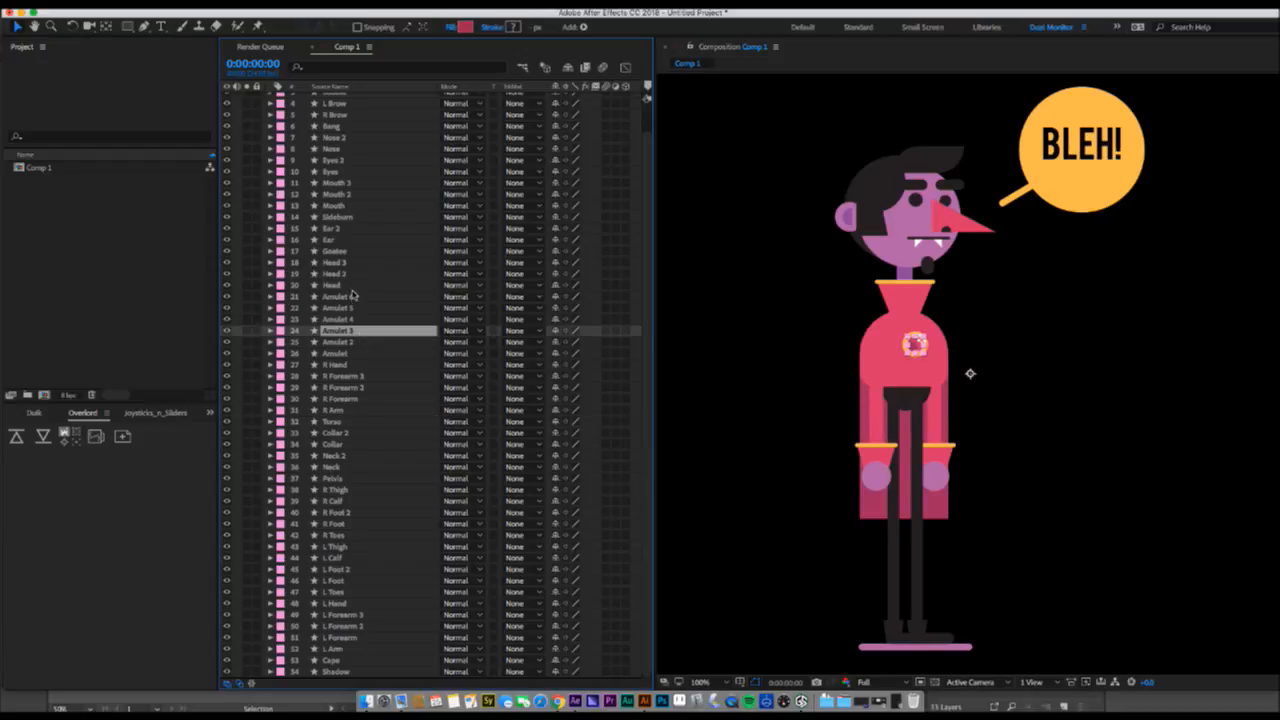
{"action": "left_click", "coordinate": [352, 296]}
{"action": "left_click", "coordinate": [348, 262]}
{"action": "left_click", "coordinate": [346, 228]}
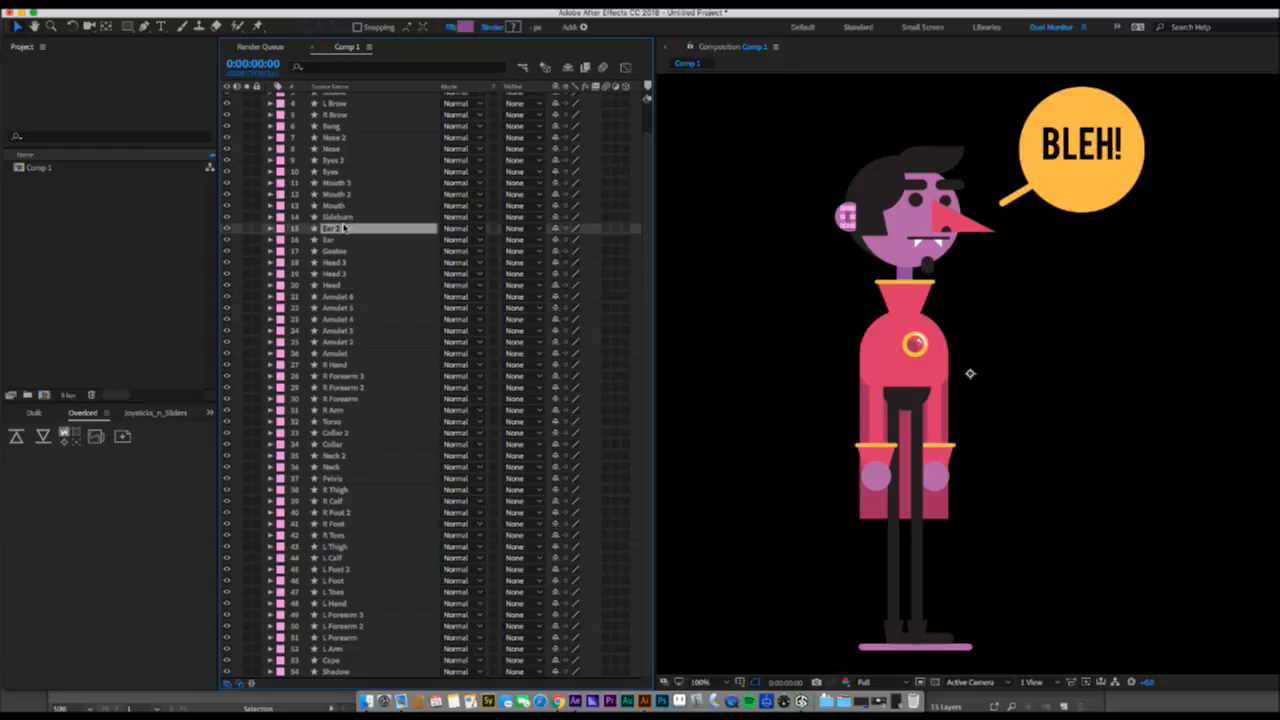
{"action": "left_click", "coordinate": [346, 172]}
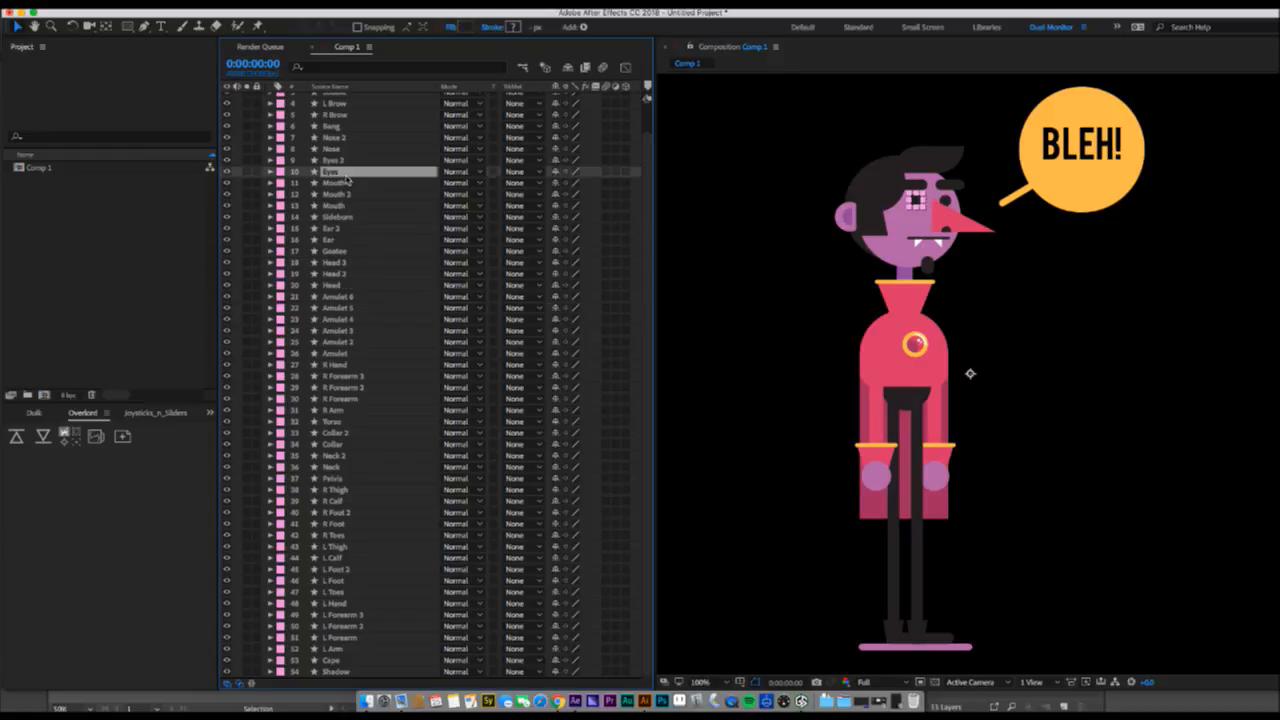
{"action": "left_click", "coordinate": [340, 161]}
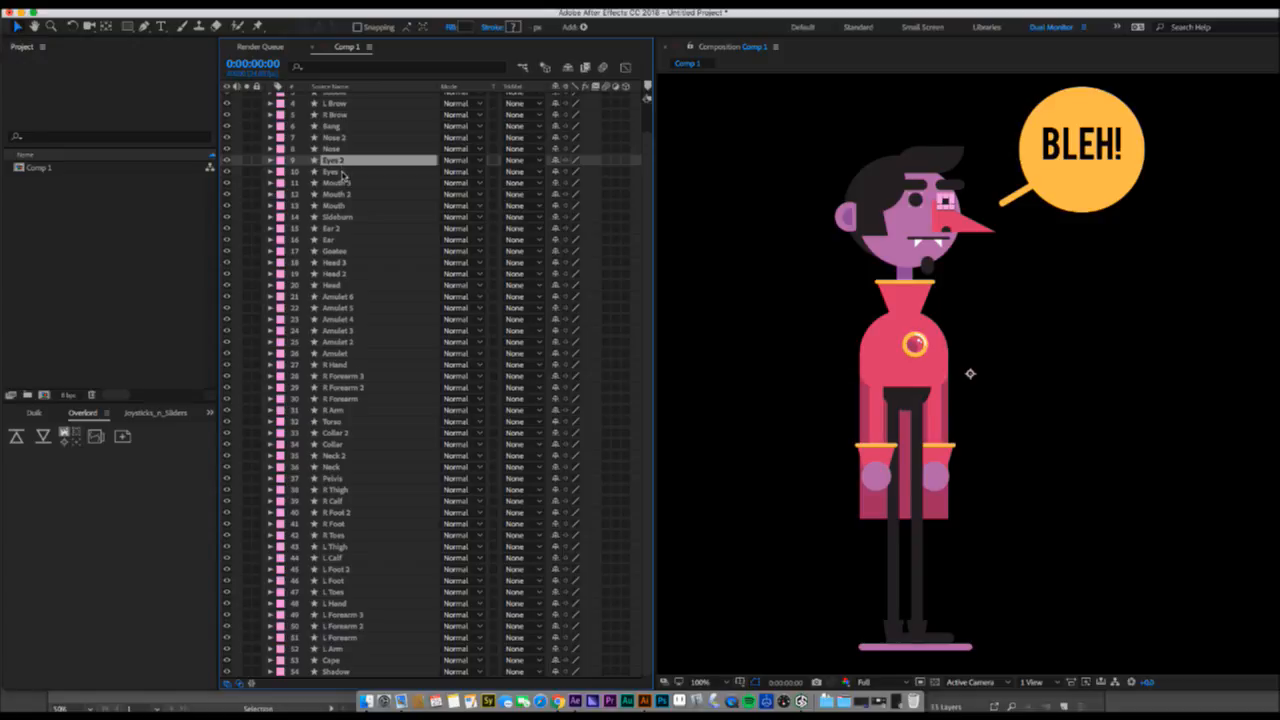
{"action": "left_click", "coordinate": [345, 171]}
{"action": "left_click", "coordinate": [348, 149]}
{"action": "left_click", "coordinate": [349, 139]}
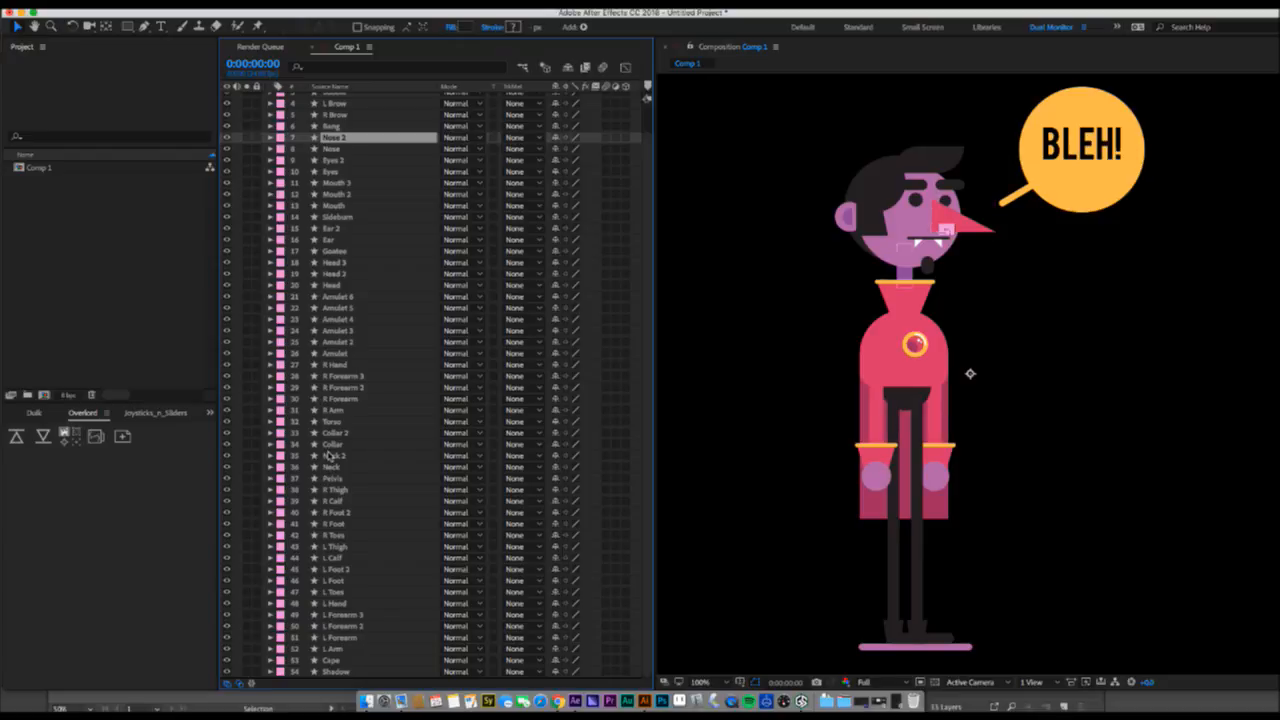
- Select the left forearm, L Arm, Shadow and L Calf layers in turn to examine their shapes, and switch back to Illustrator
{"action": "left_click", "coordinate": [360, 615]}
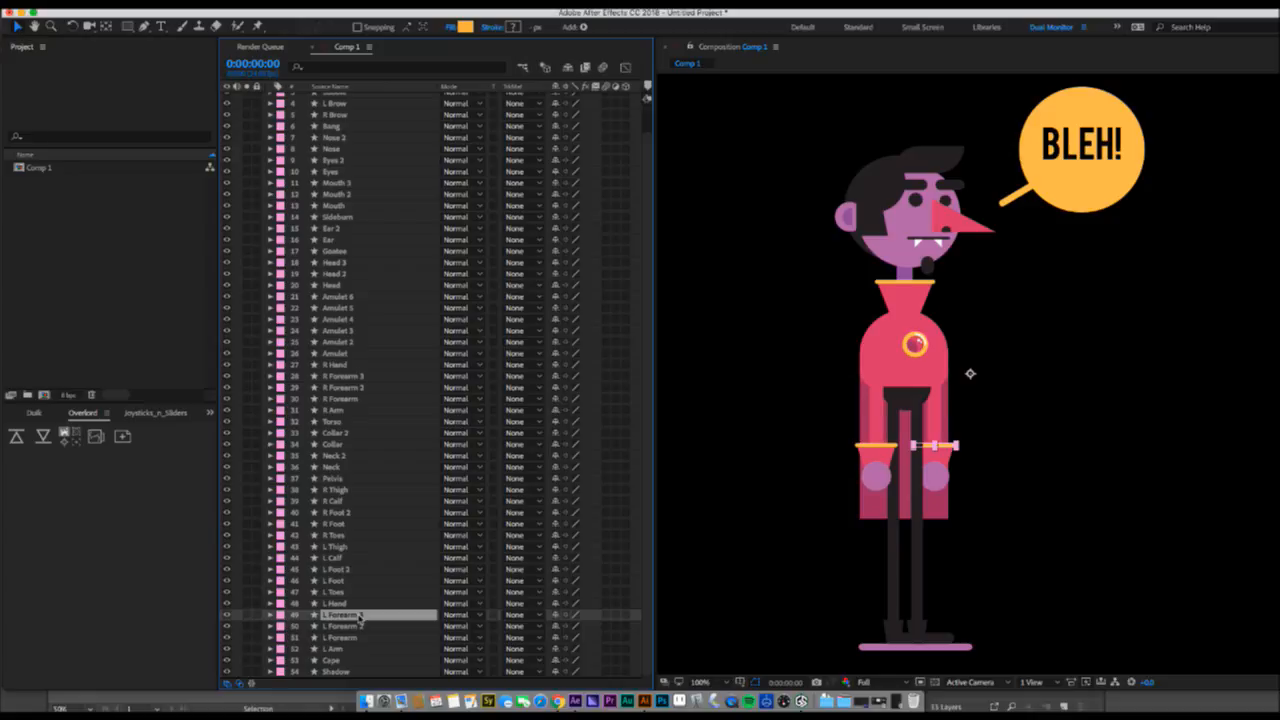
{"action": "left_click", "coordinate": [348, 626]}
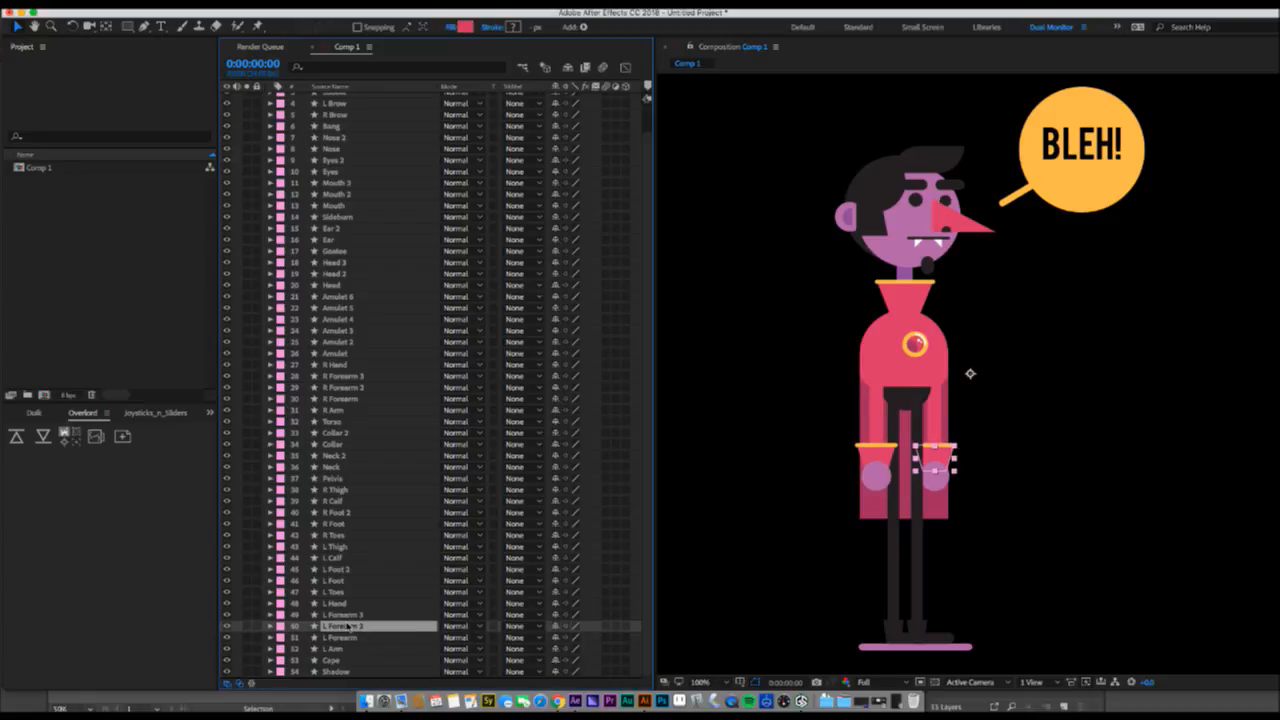
{"action": "left_click", "coordinate": [346, 618]}
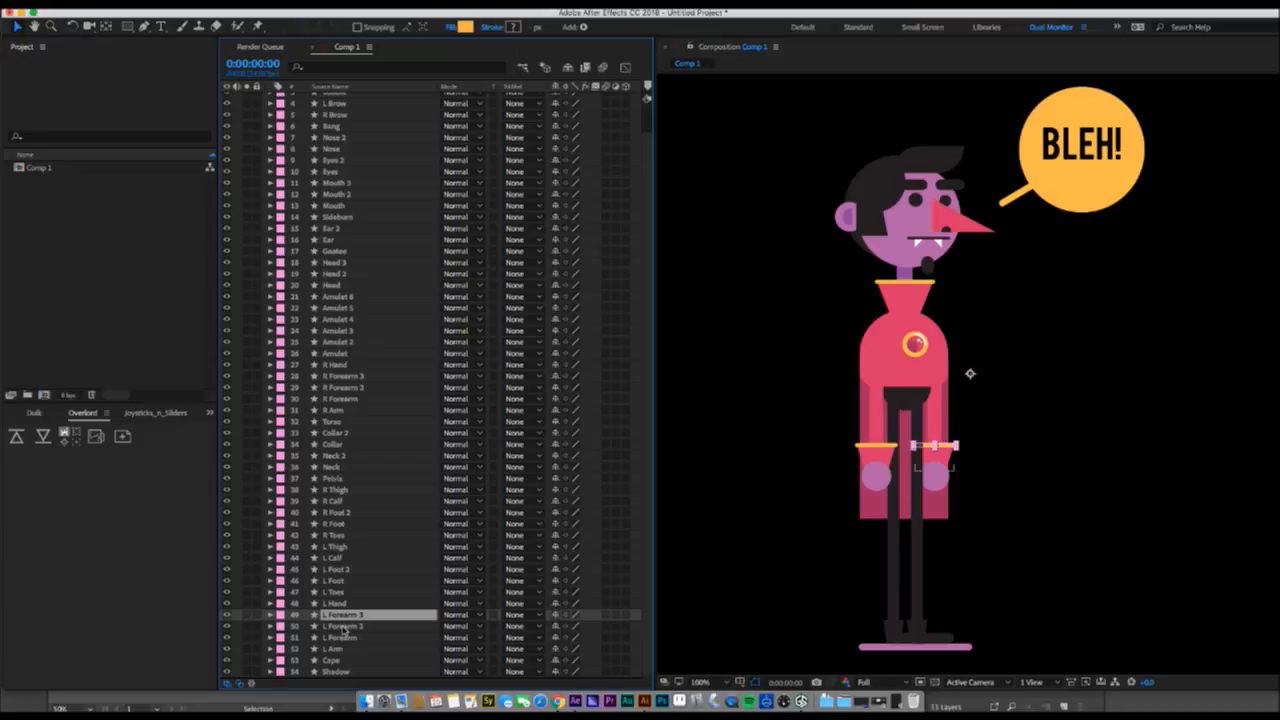
{"action": "left_click", "coordinate": [335, 649]}
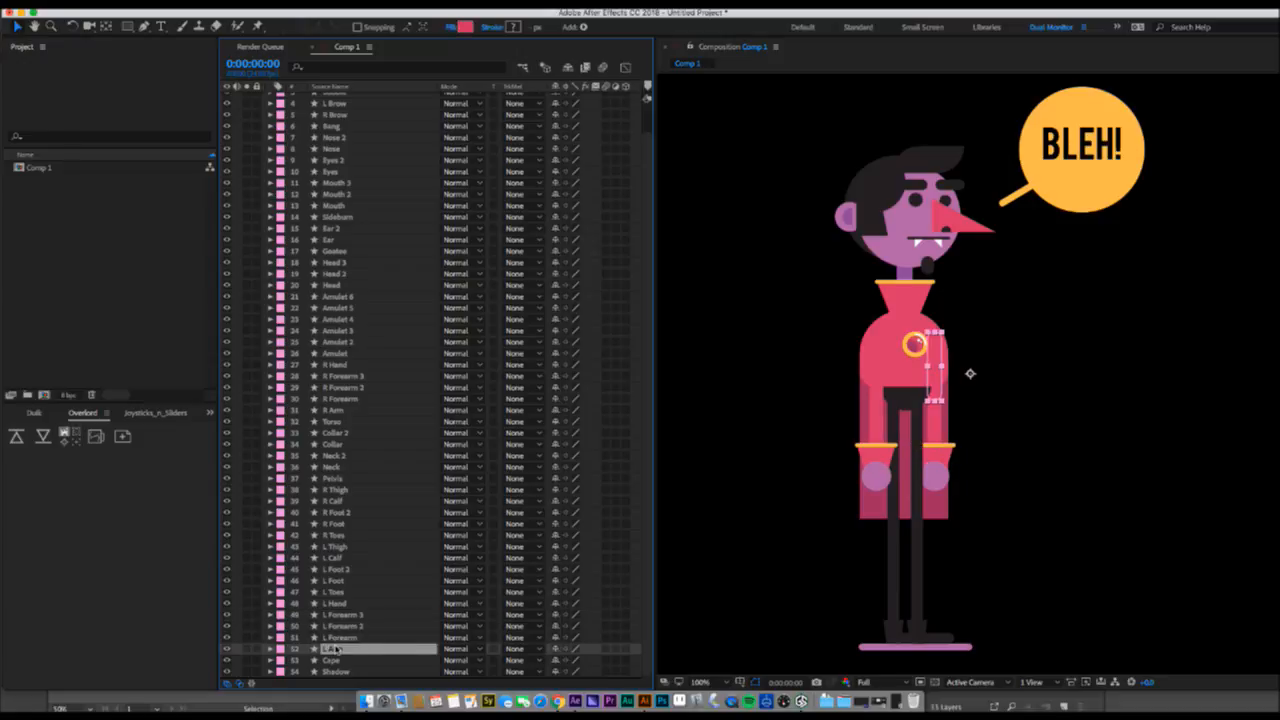
{"action": "left_click", "coordinate": [343, 617]}
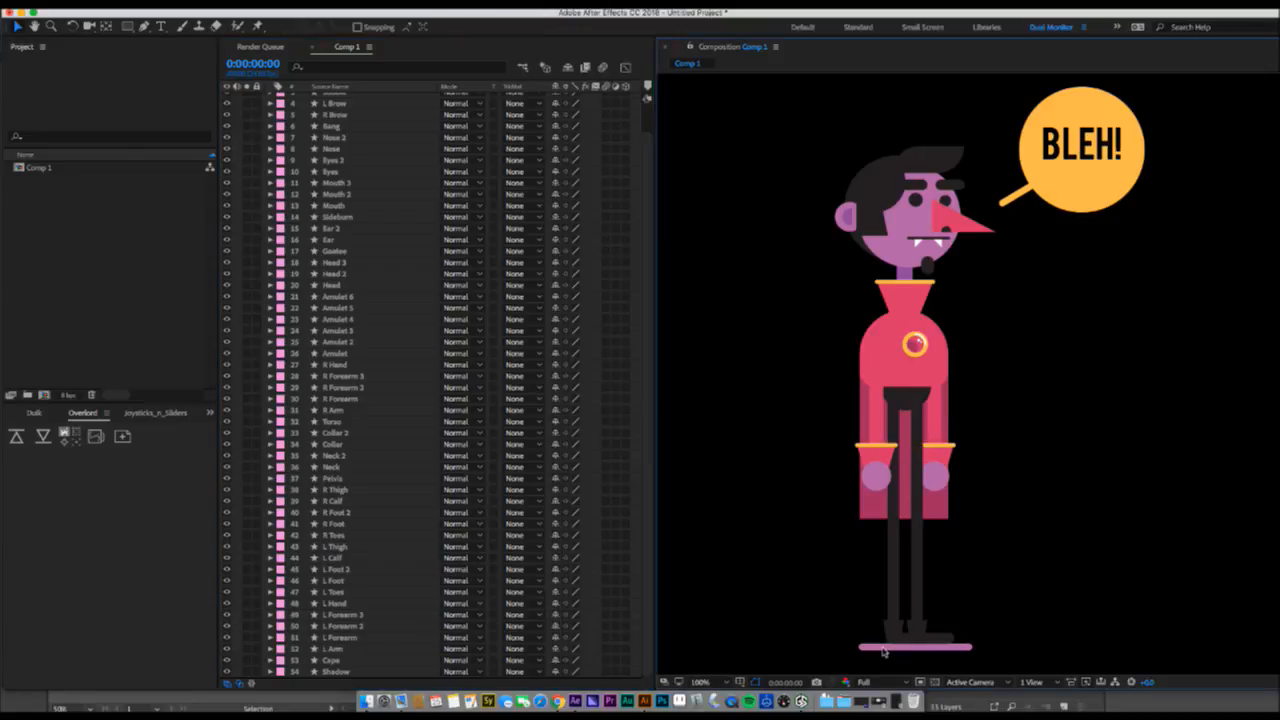
{"action": "left_click", "coordinate": [333, 672]}
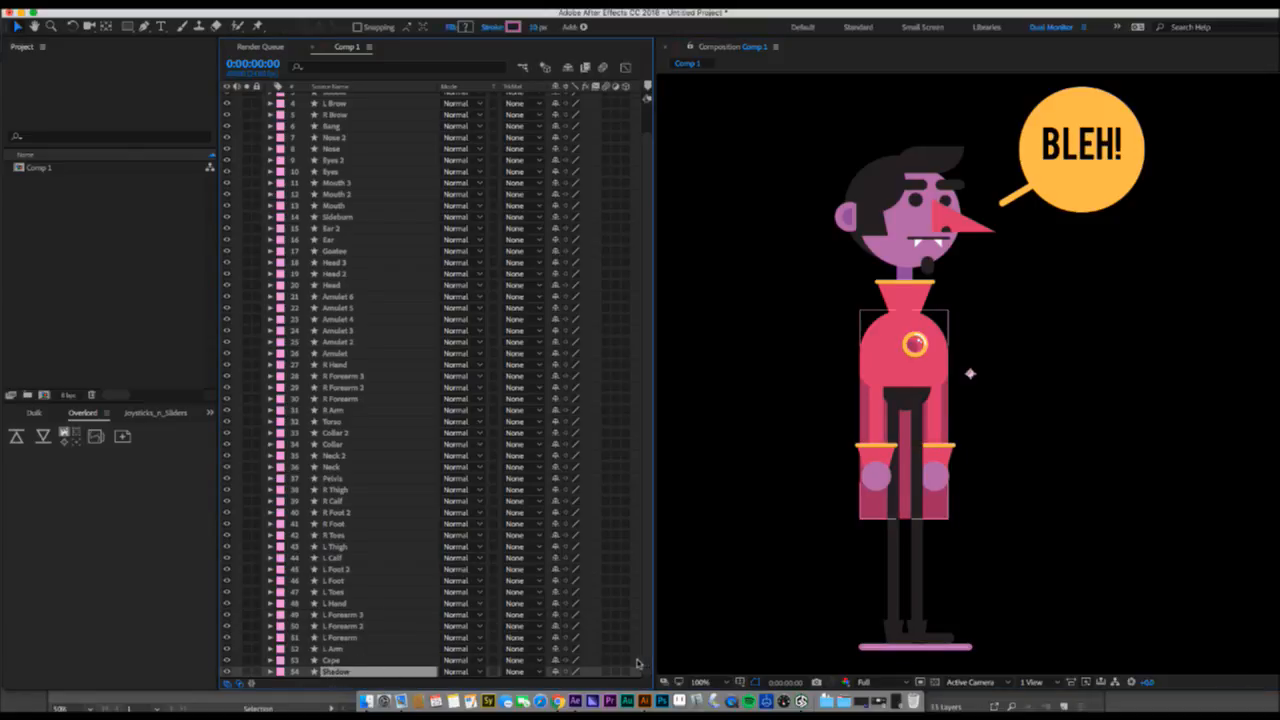
{"action": "left_click", "coordinate": [345, 558]}
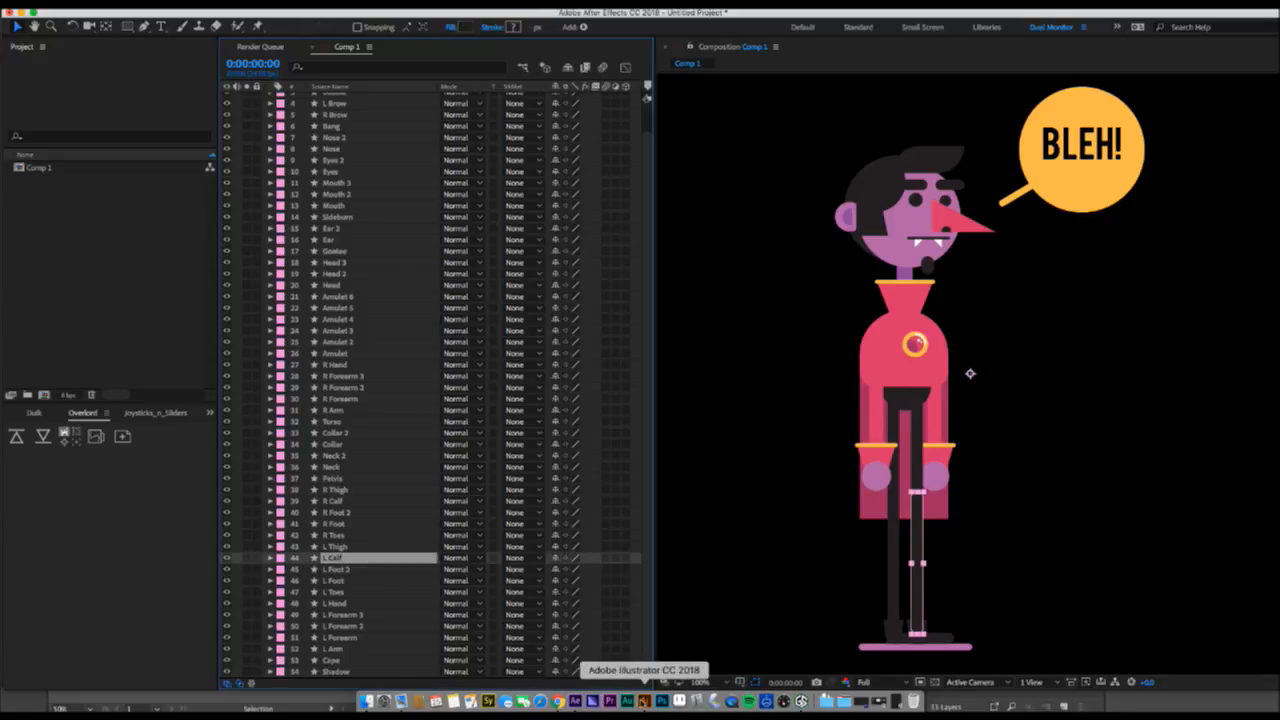
{"action": "left_click", "coordinate": [644, 701]}
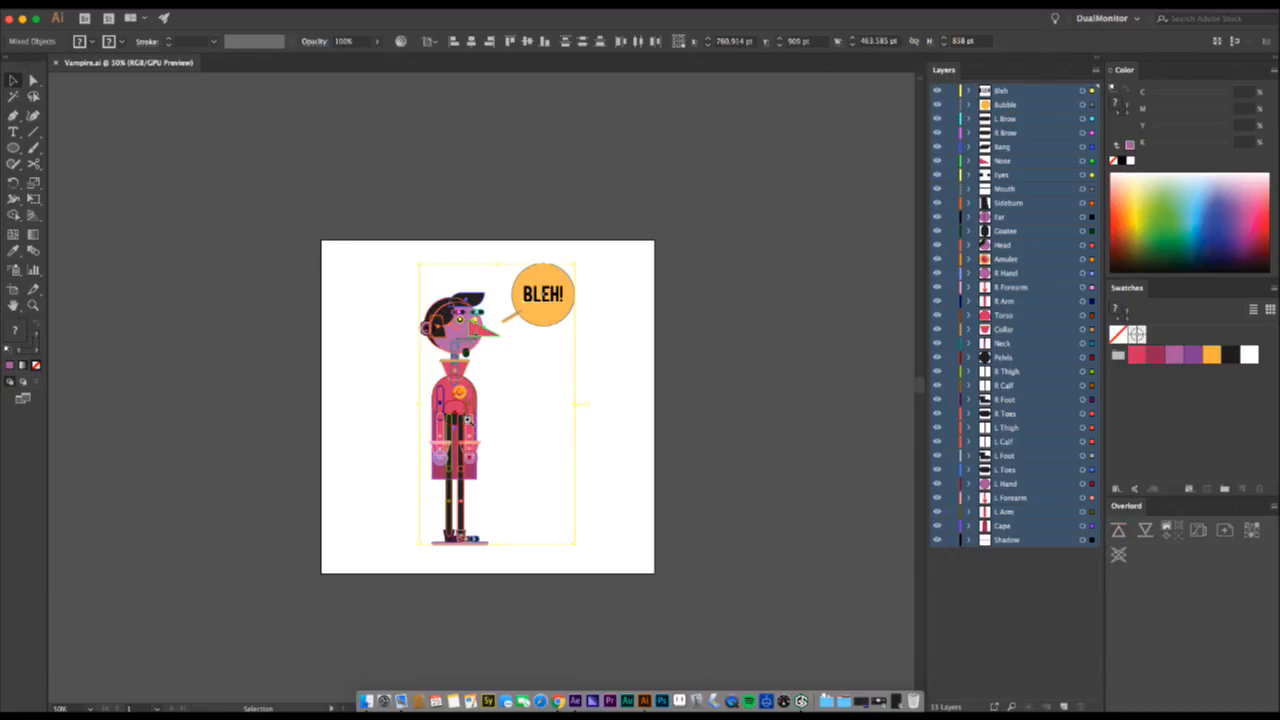
- Try moving the orange cuff of the L Forearm away from its sleeve, and undo the move
{"action": "key", "text": "z"}
{"action": "left_click", "coordinate": [467, 420]}
{"action": "left_click", "coordinate": [490, 403]}
{"action": "left_click", "coordinate": [490, 403]}
{"action": "left_click", "coordinate": [490, 403]}
{"action": "left_click", "coordinate": [490, 403]}
{"action": "key", "text": "v"}
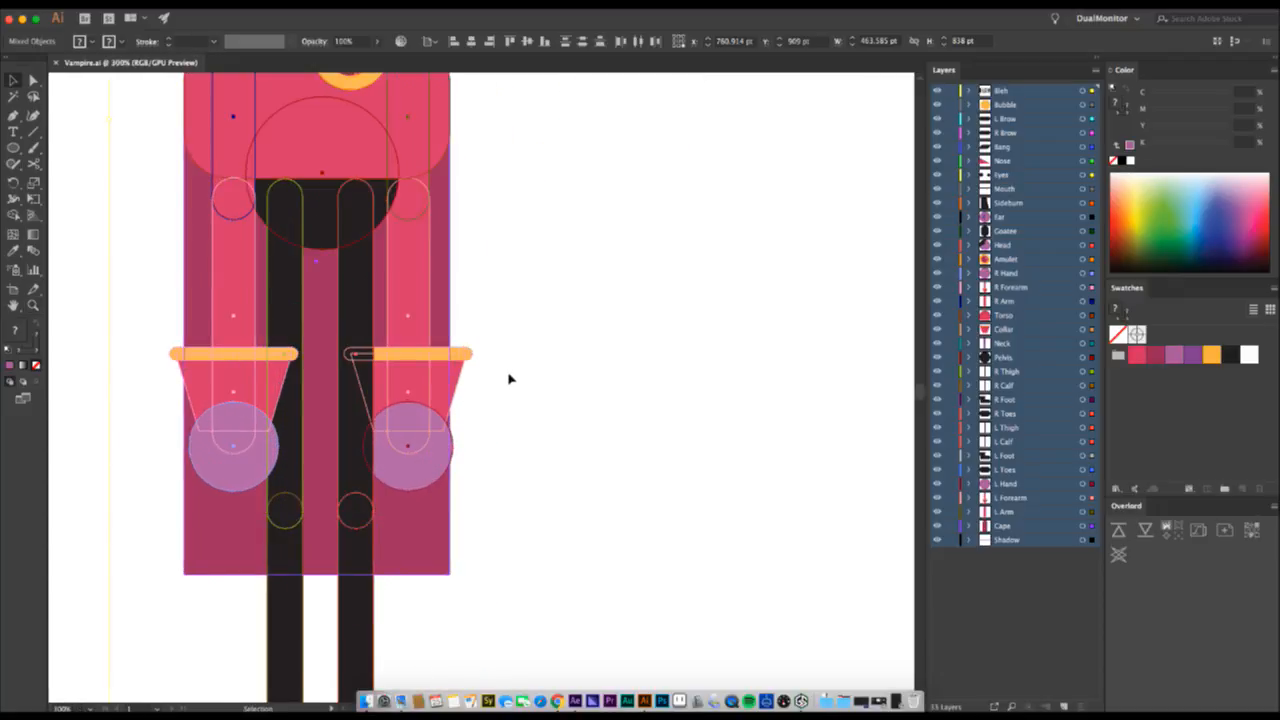
{"action": "left_click", "coordinate": [464, 350]}
{"action": "left_click_drag", "start_coordinate": [464, 350], "coordinate": [505, 333]}
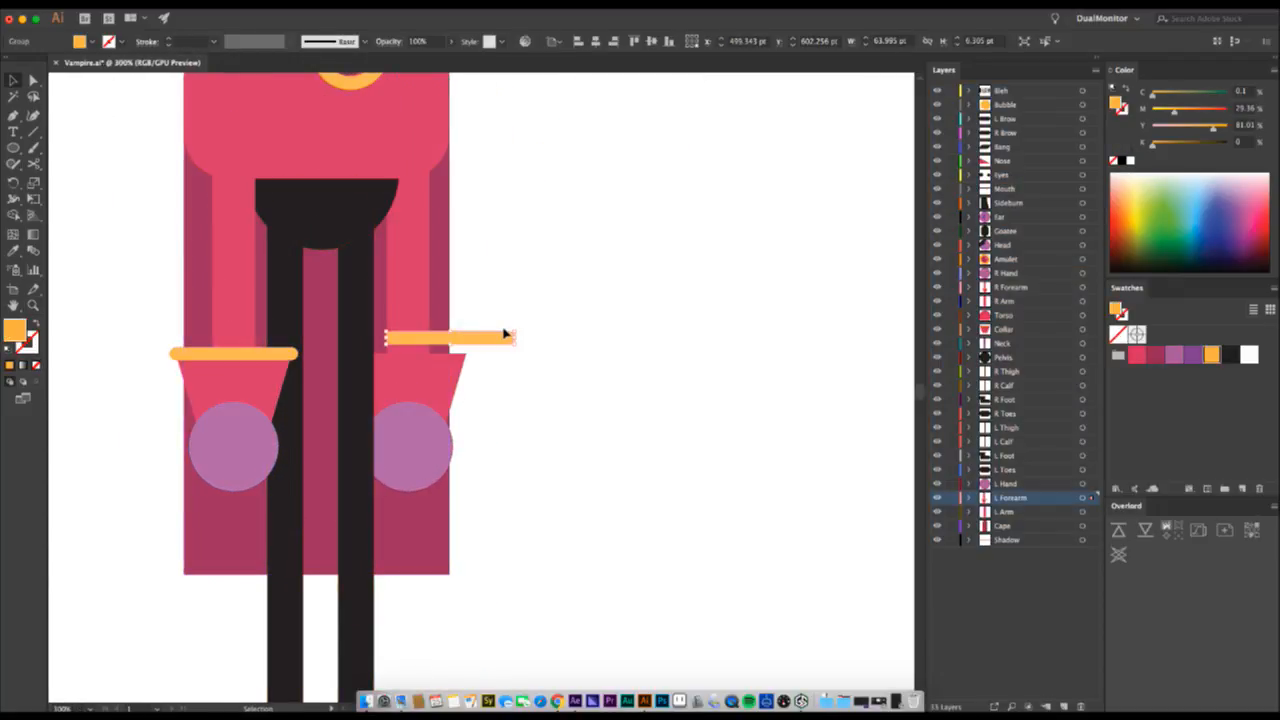
{"action": "key", "text": "super+z"}
- Select the R Forearm cuff, the collar trim, the amulet ring and the amulet highlights in turn to examine their shapes
{"action": "left_click", "coordinate": [283, 350]}
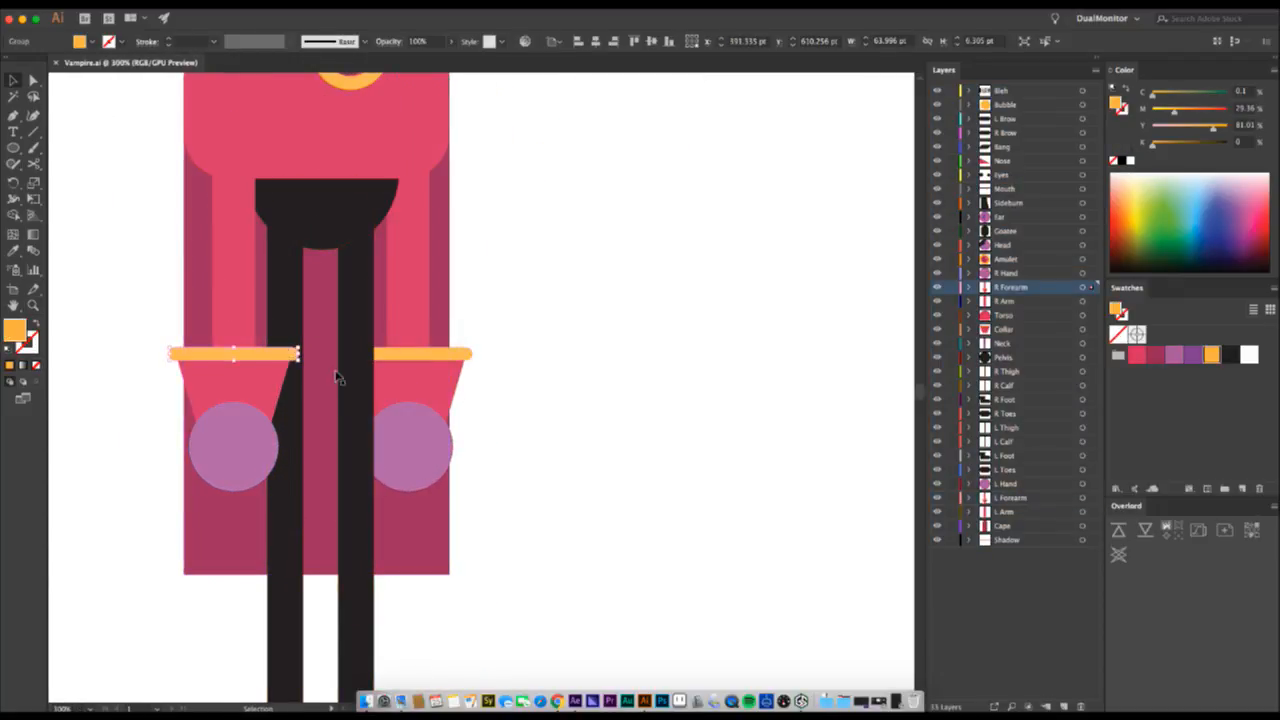
{"action": "scroll", "coordinate": [365, 432], "scroll_direction": "up", "scroll_amount": 2}
{"action": "scroll", "coordinate": [365, 432], "scroll_direction": "up", "scroll_amount": 8}
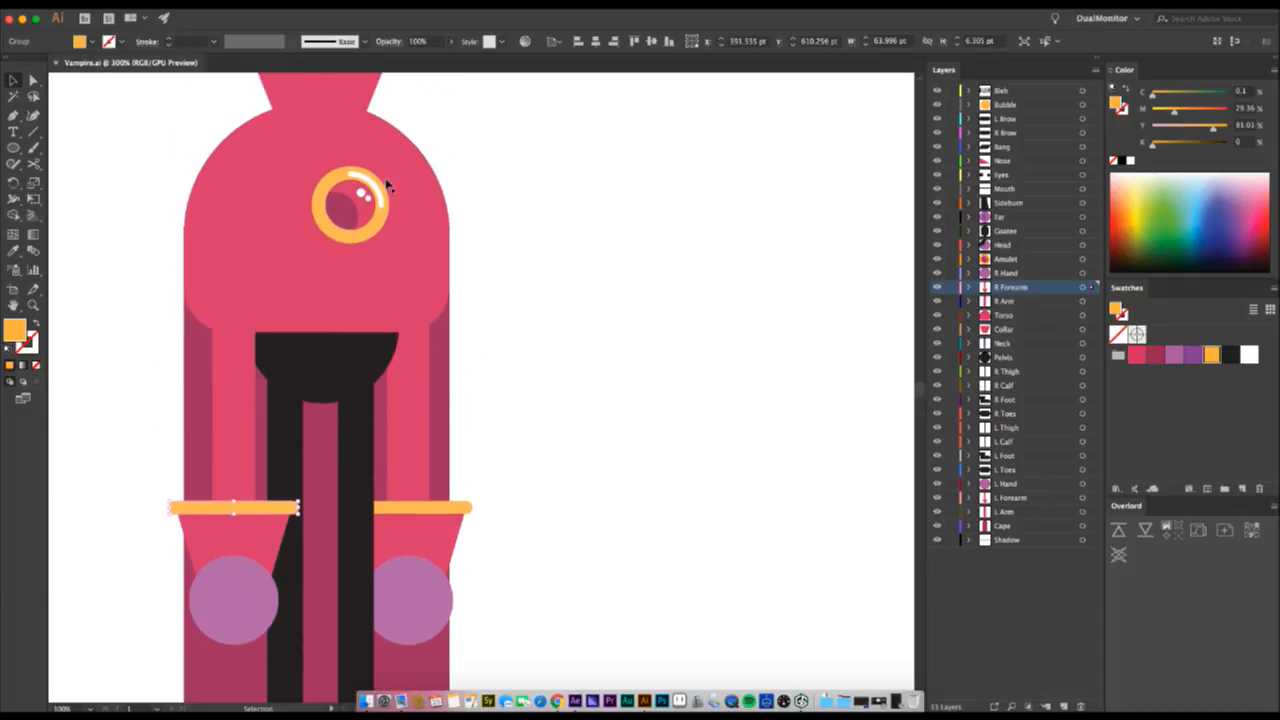
{"action": "left_click", "coordinate": [347, 142]}
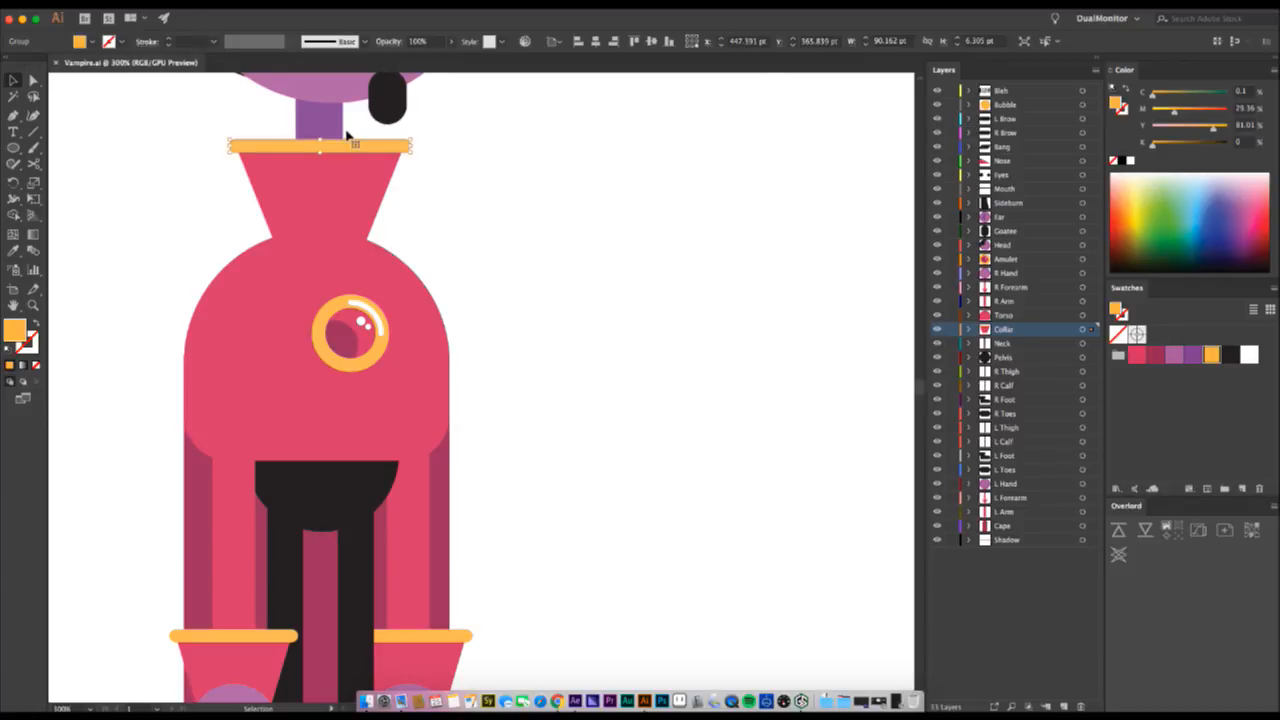
{"action": "left_click", "coordinate": [338, 310]}
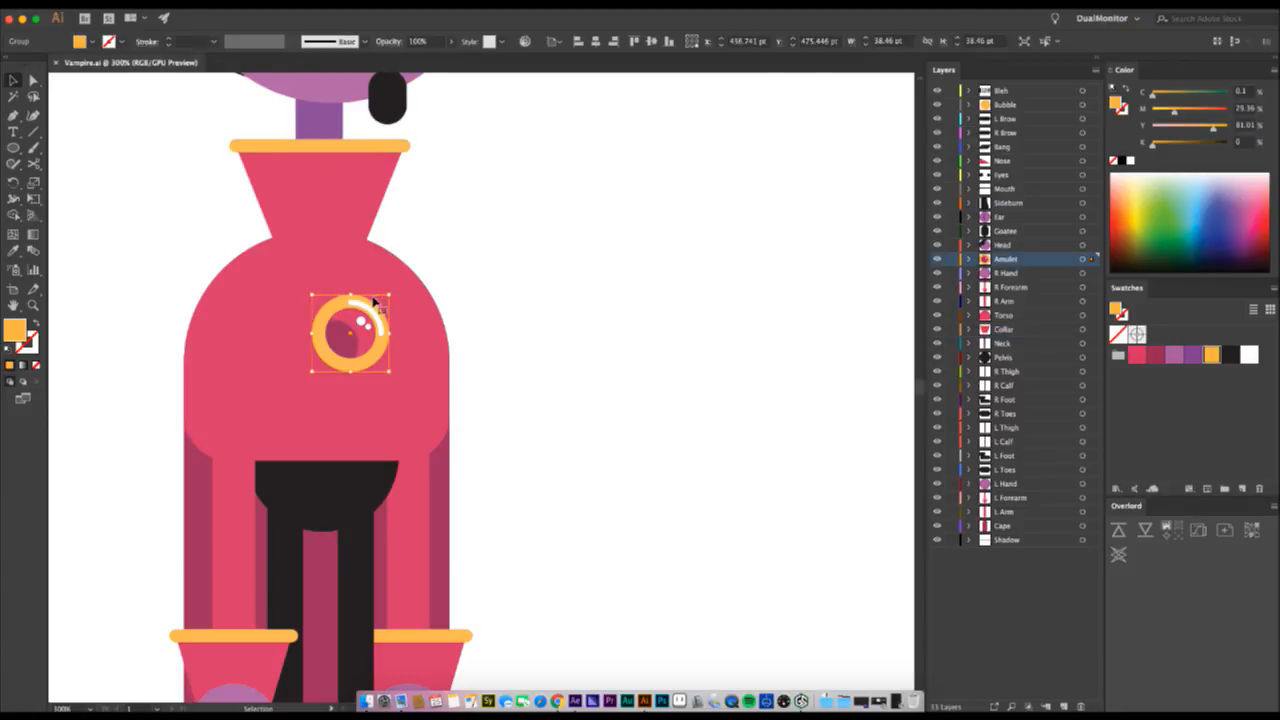
{"action": "left_click", "coordinate": [361, 320]}
{"action": "left_click", "coordinate": [357, 305], "text": "shift"}
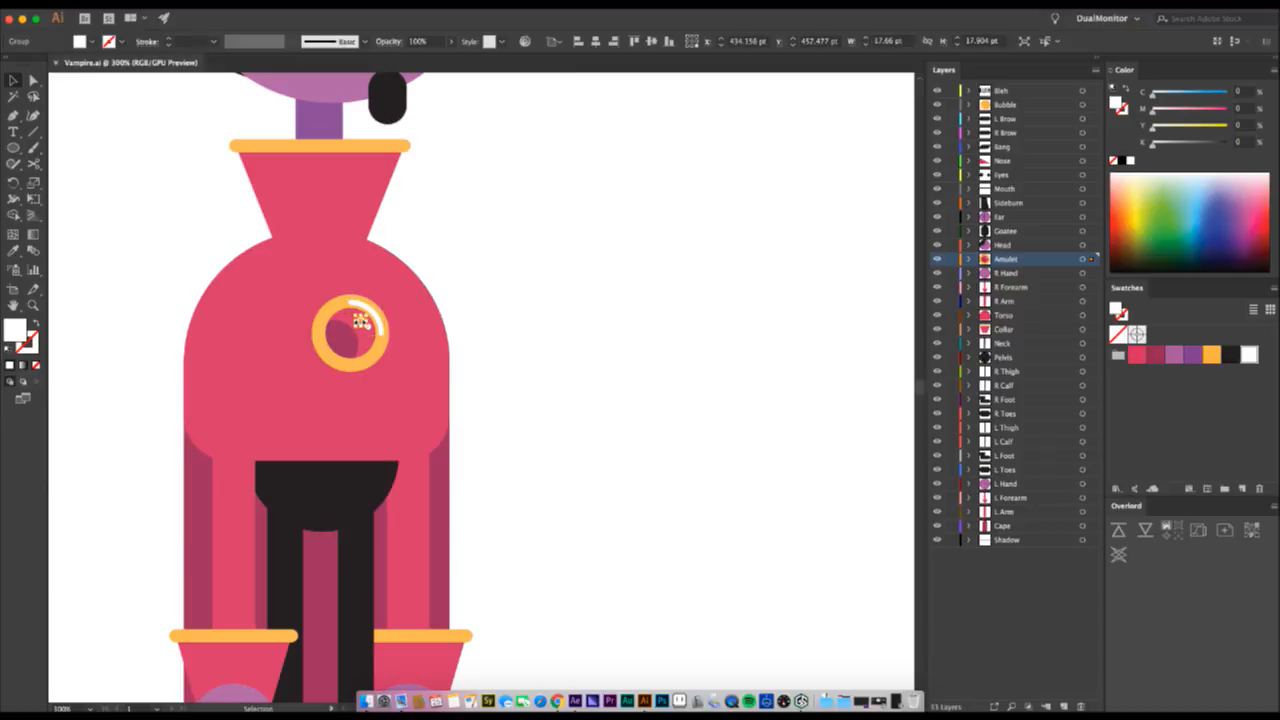
- Compare the stroked Shadow line under the feet with the filled orange cuffs of both forearms by selecting each
{"action": "scroll", "coordinate": [554, 443], "scroll_direction": "down", "scroll_amount": 10}
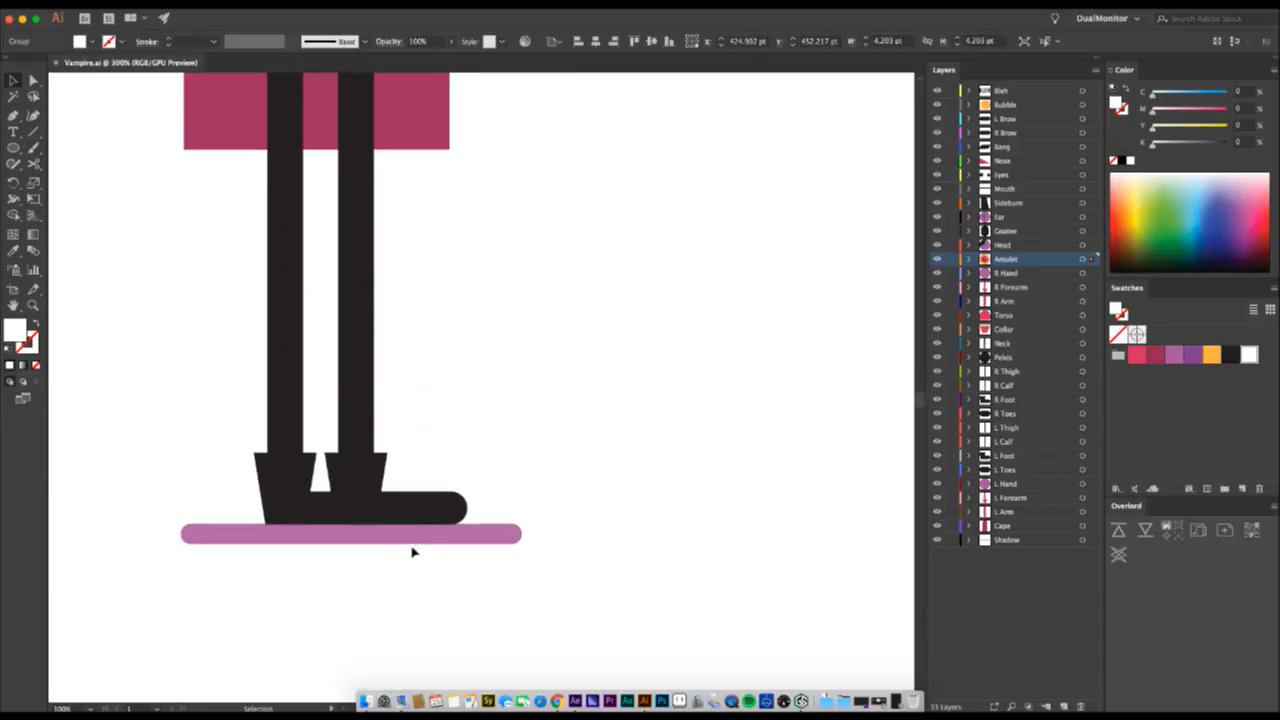
{"action": "left_click", "coordinate": [403, 532]}
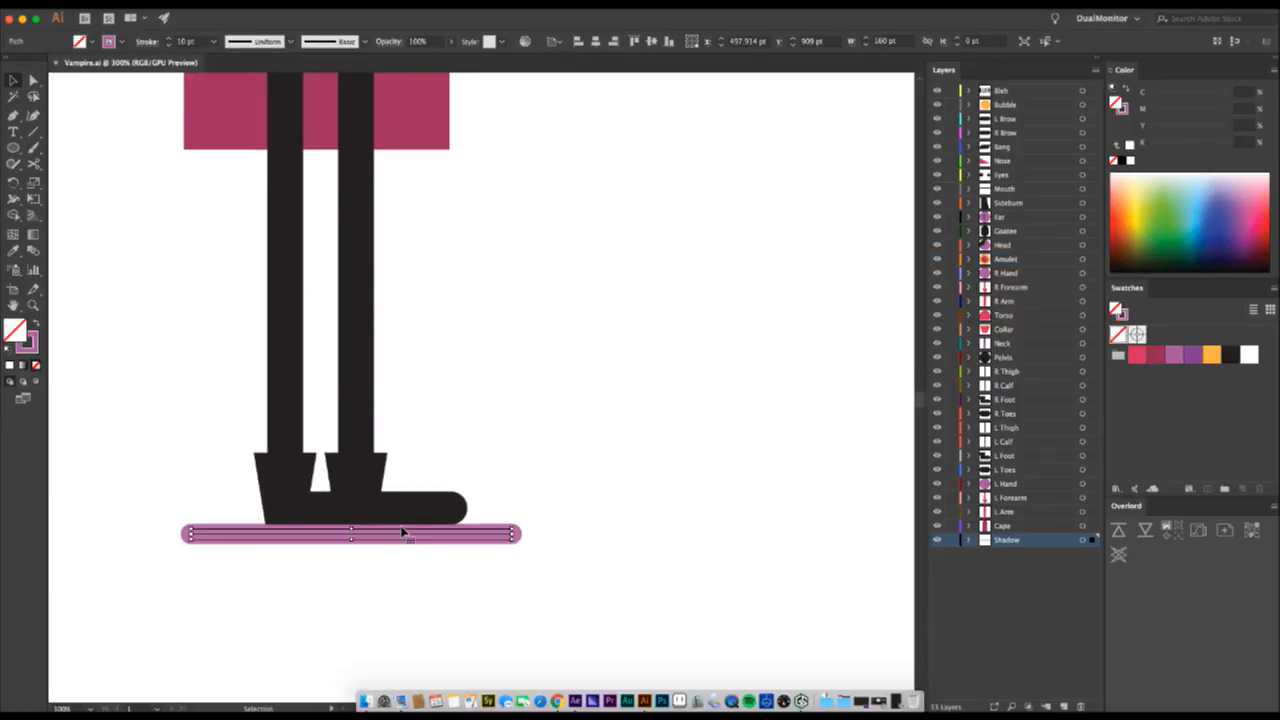
{"action": "scroll", "coordinate": [531, 517], "scroll_direction": "up", "scroll_amount": 5}
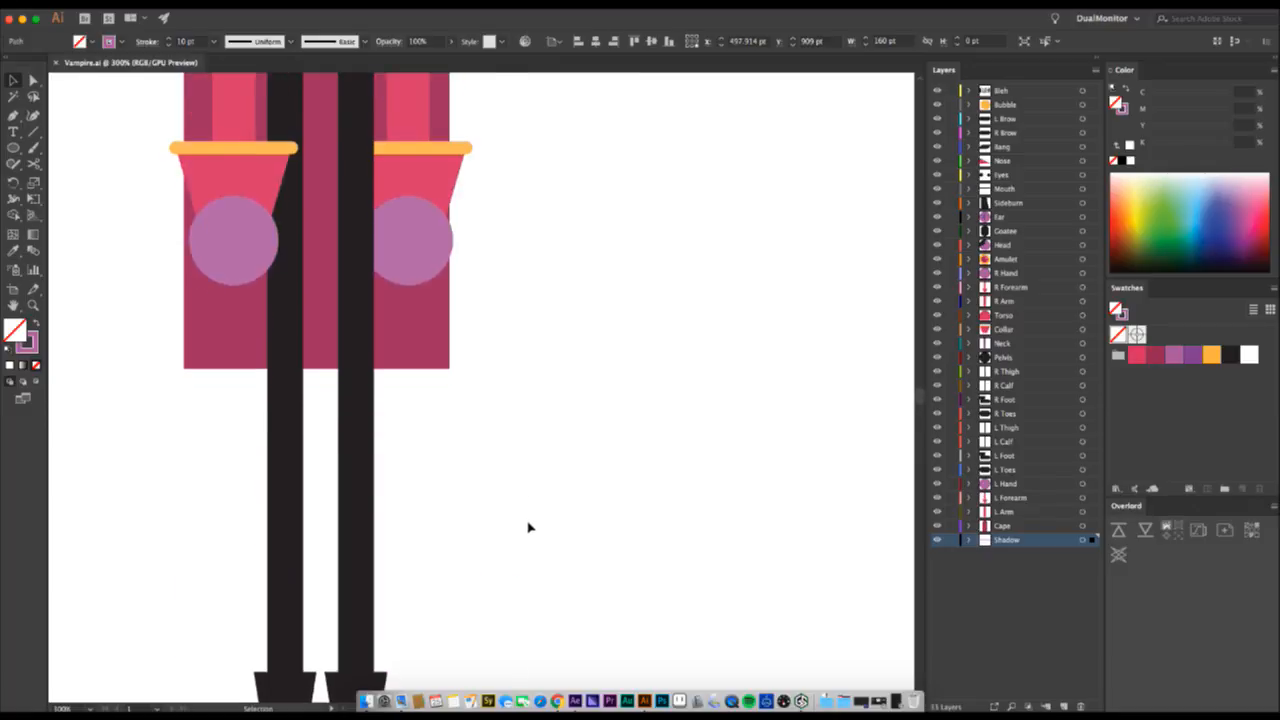
{"action": "scroll", "coordinate": [515, 470], "scroll_direction": "up", "scroll_amount": 3}
{"action": "left_click", "coordinate": [443, 337]}
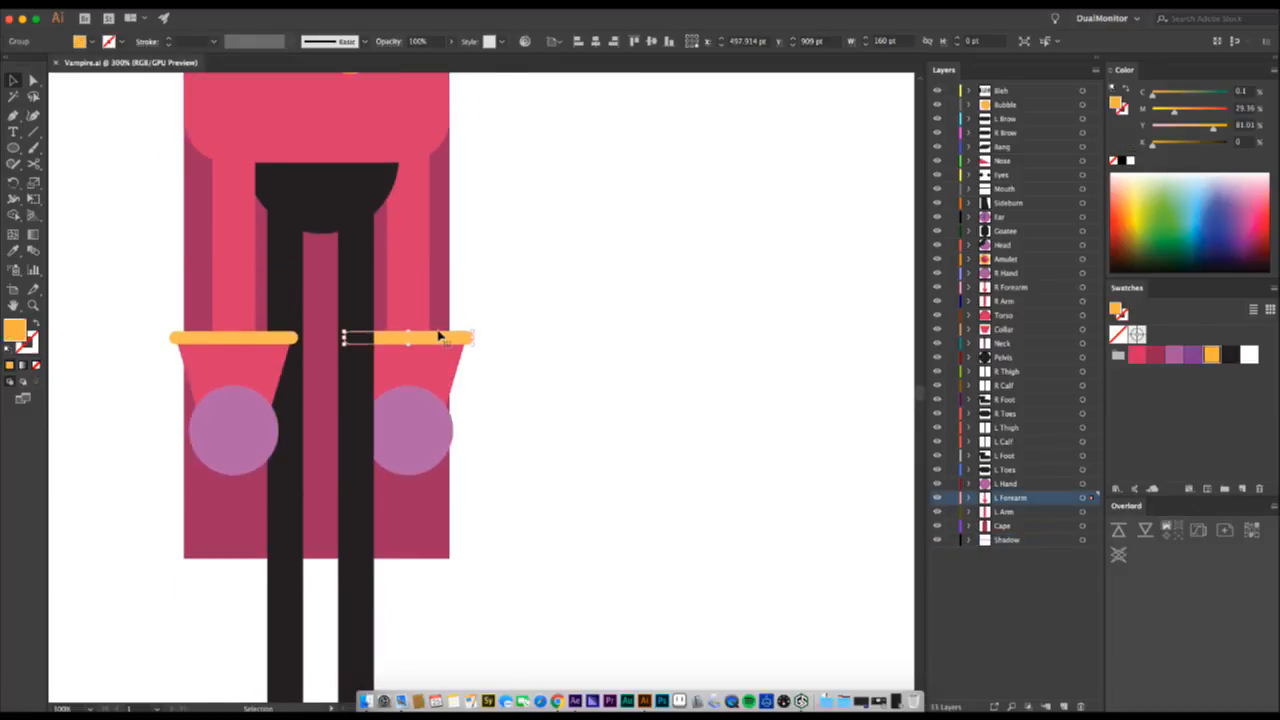
{"action": "left_click", "coordinate": [248, 338]}
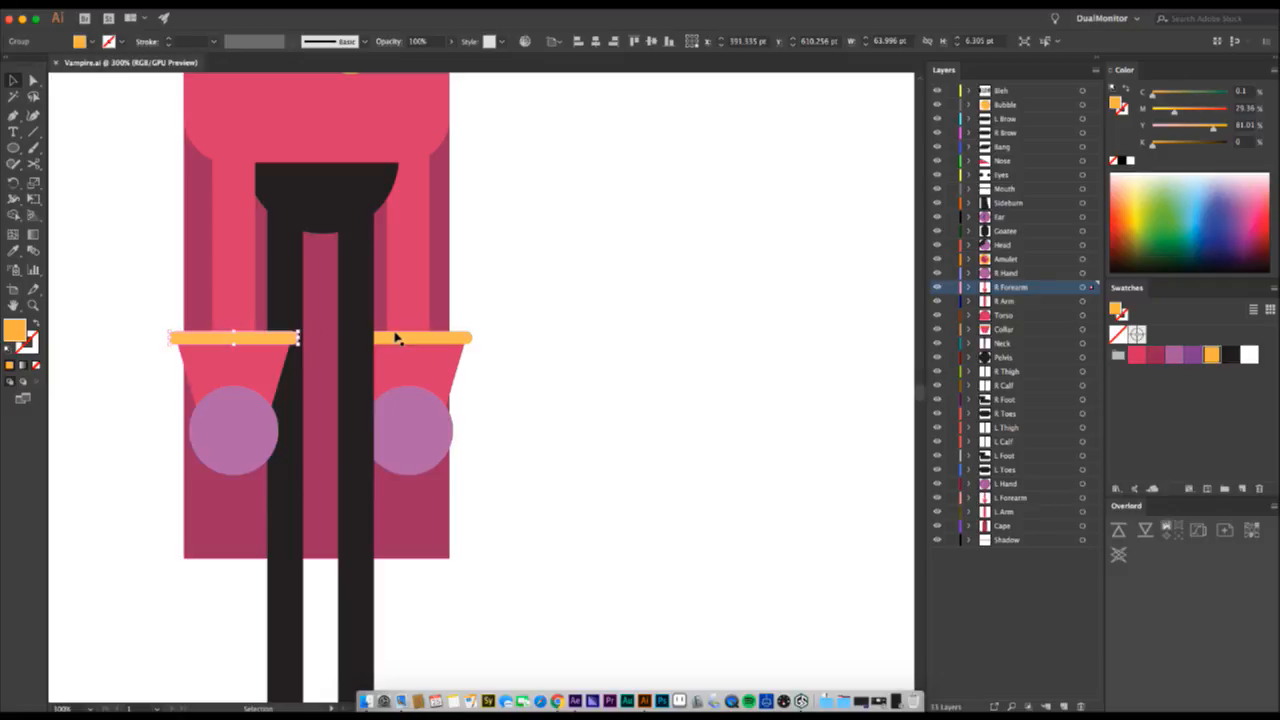
- Select the amulet's curved highlight, the collar trim, the mouth line and the speech bubble's tail to compare fills and strokes
{"action": "scroll", "coordinate": [557, 528], "scroll_direction": "up", "scroll_amount": 5}
{"action": "left_click", "coordinate": [370, 268]}
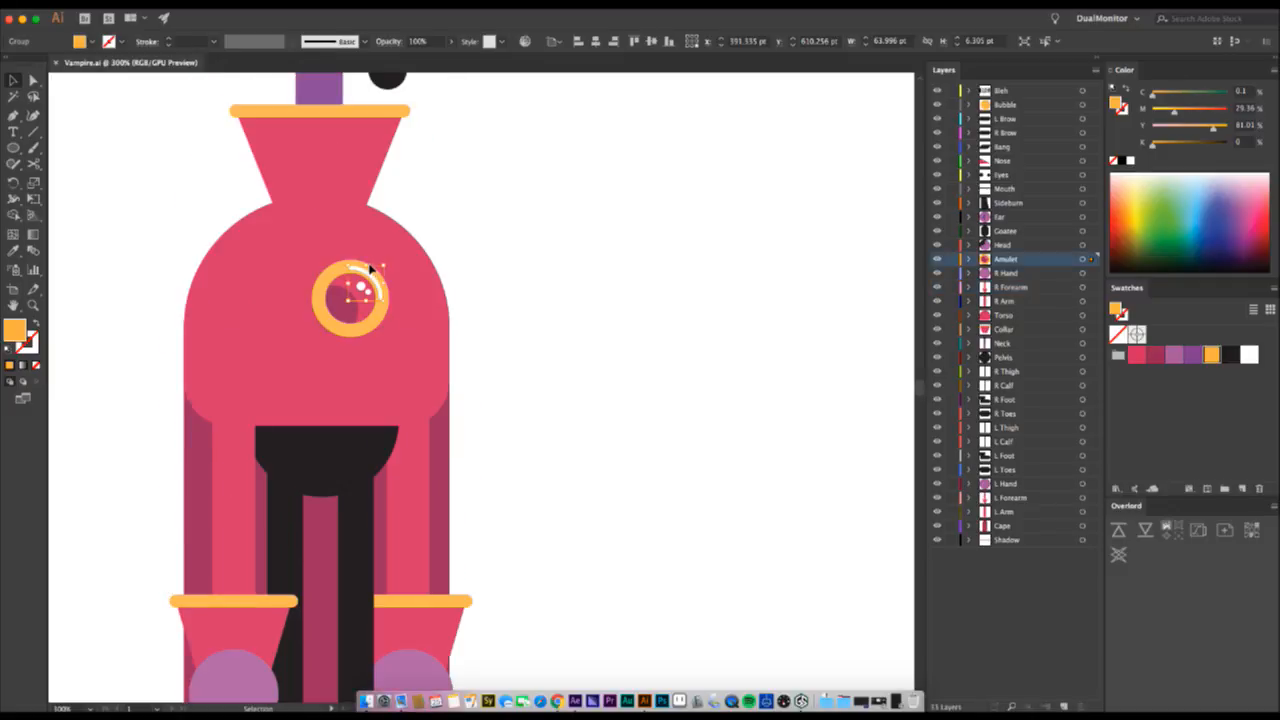
{"action": "left_click", "coordinate": [370, 268]}
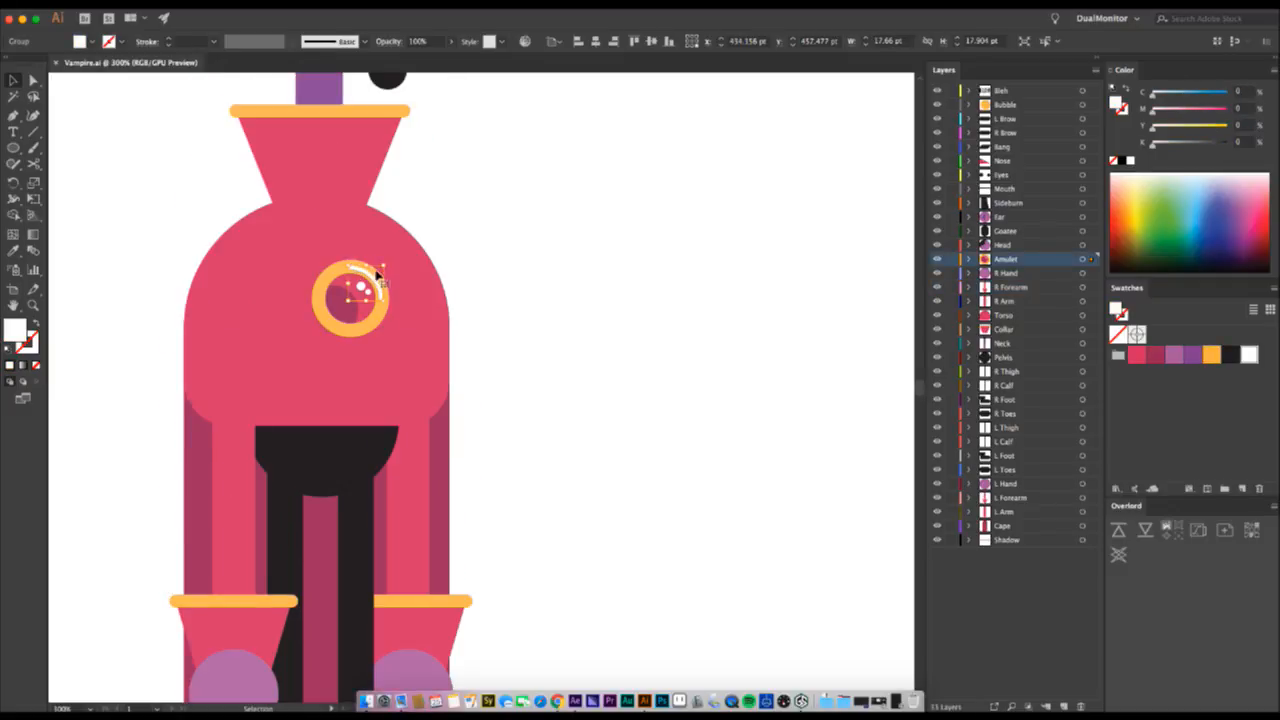
{"action": "left_click", "coordinate": [357, 108]}
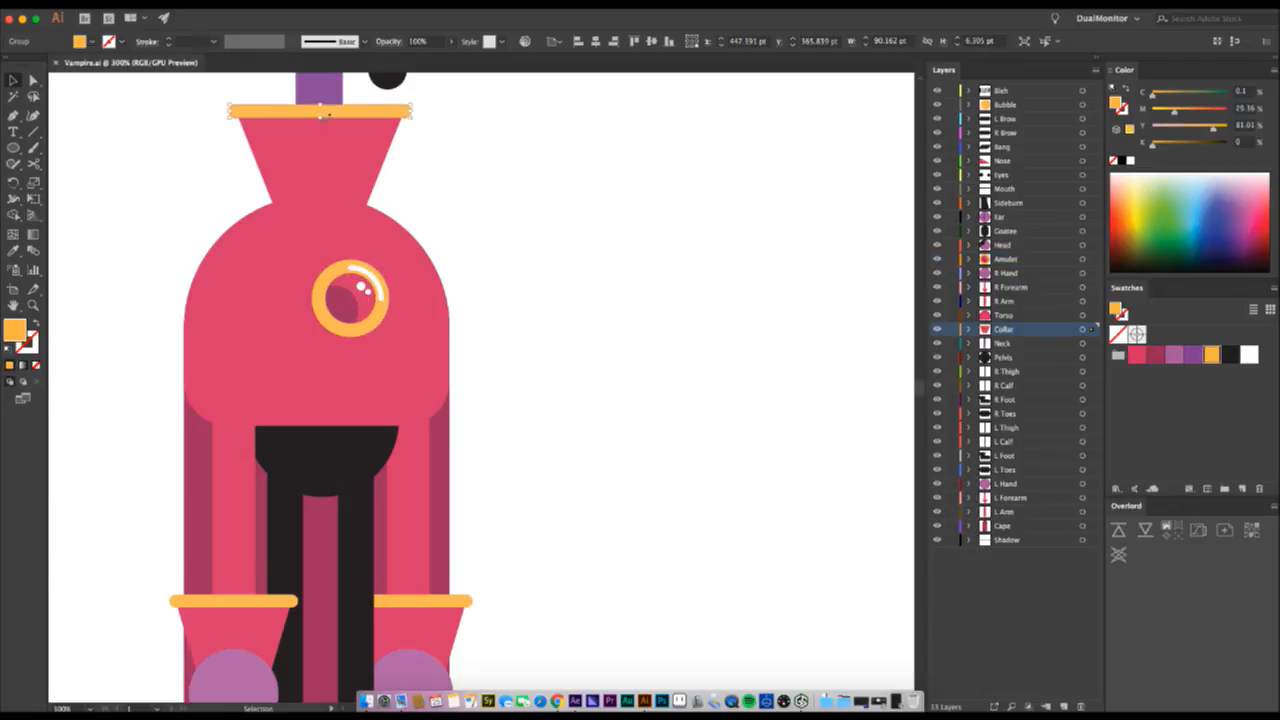
{"action": "scroll", "coordinate": [434, 223], "scroll_direction": "up", "scroll_amount": 5}
{"action": "left_click", "coordinate": [405, 230]}
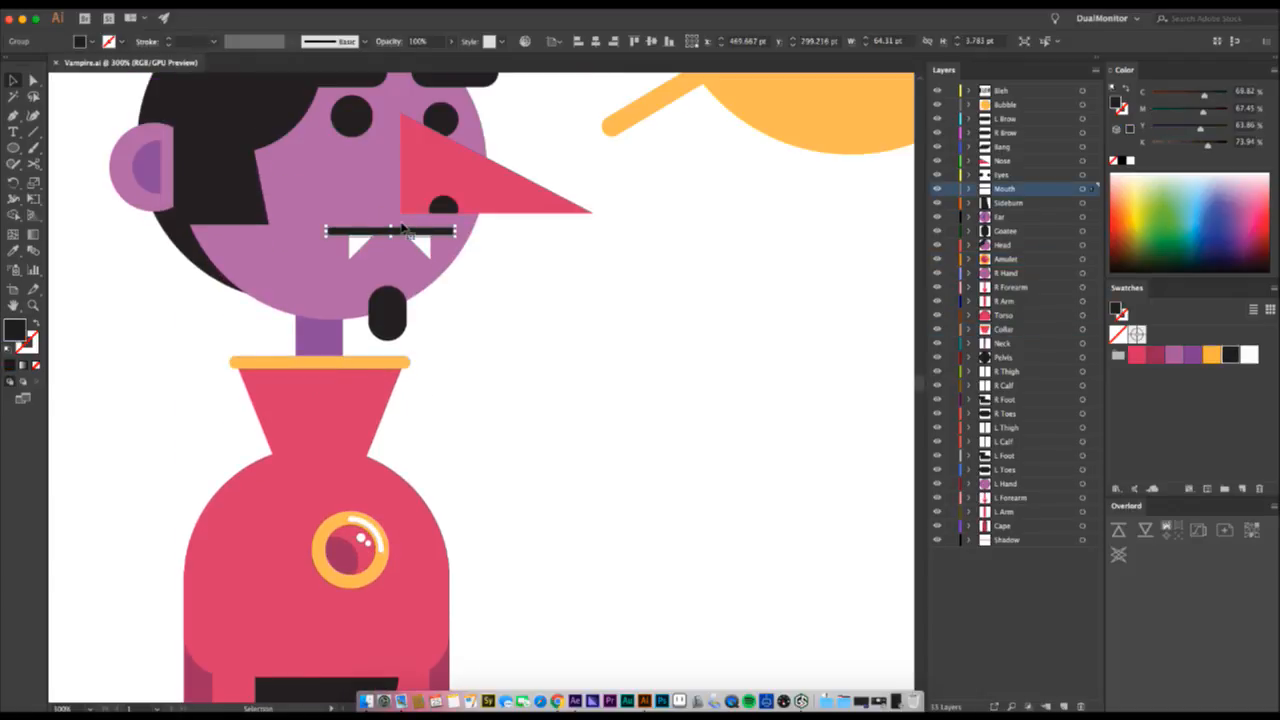
{"action": "scroll", "coordinate": [534, 323], "scroll_direction": "up", "scroll_amount": 1}
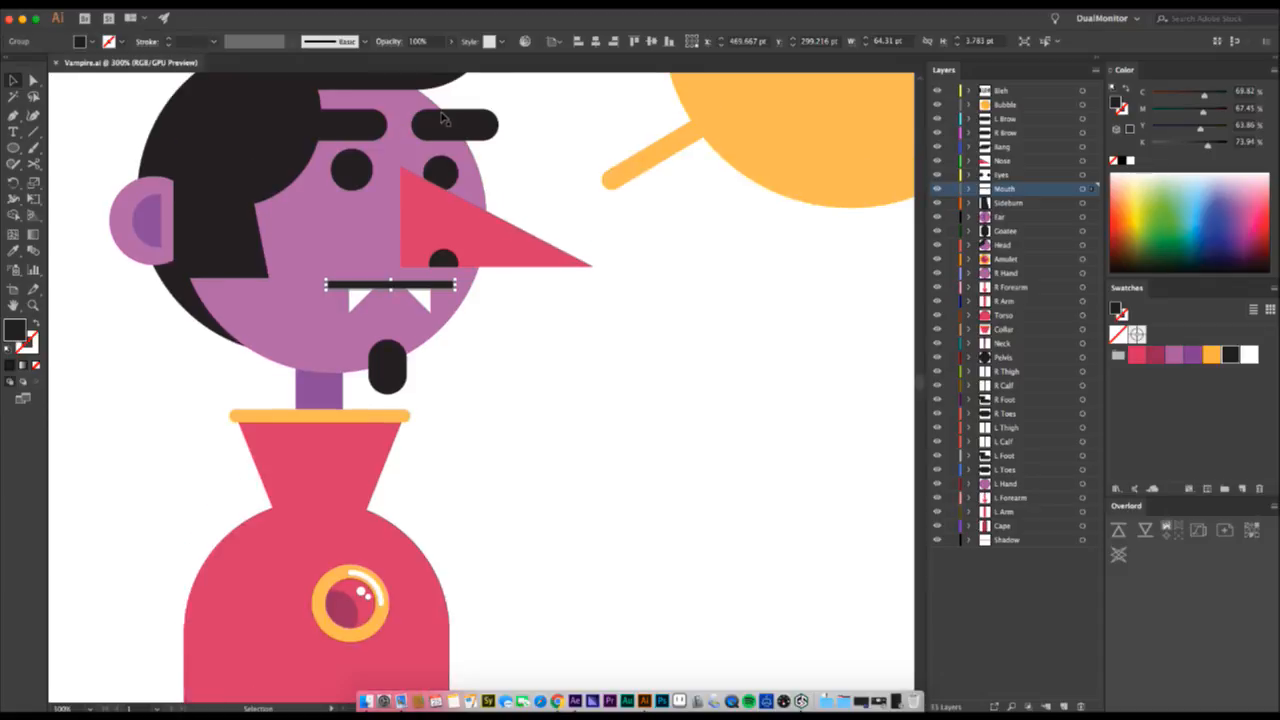
{"action": "left_click", "coordinate": [676, 140]}
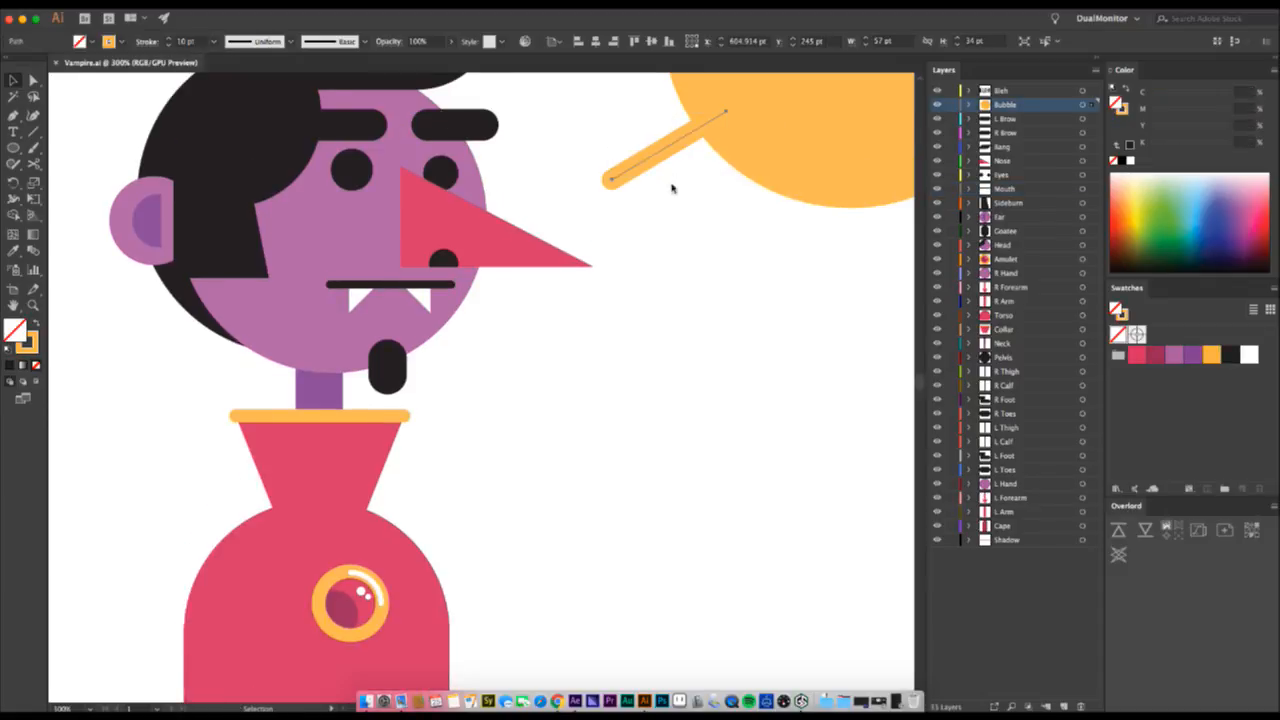
- Switch to After Effects and check the transferred bubble tail and the shadow line in Comp 1
{"action": "key", "text": "super+Tab"}
{"action": "left_click", "coordinate": [1018, 198]}
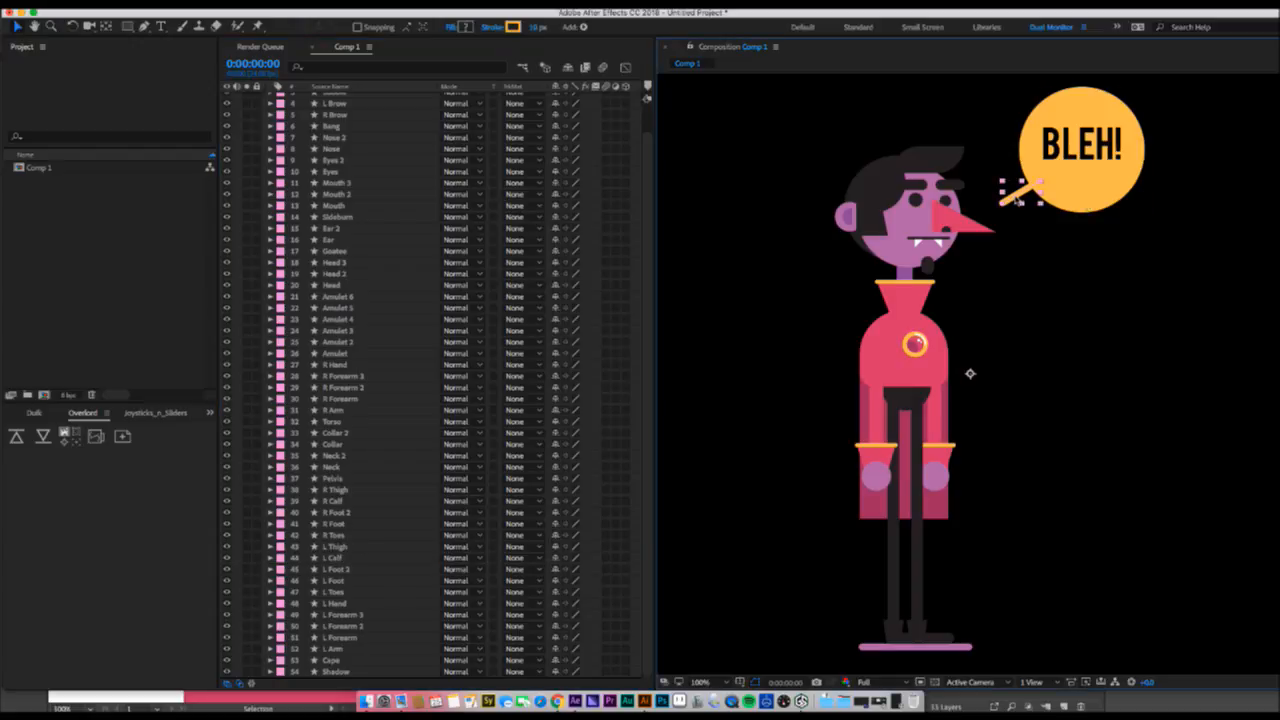
{"action": "left_click", "coordinate": [940, 653]}
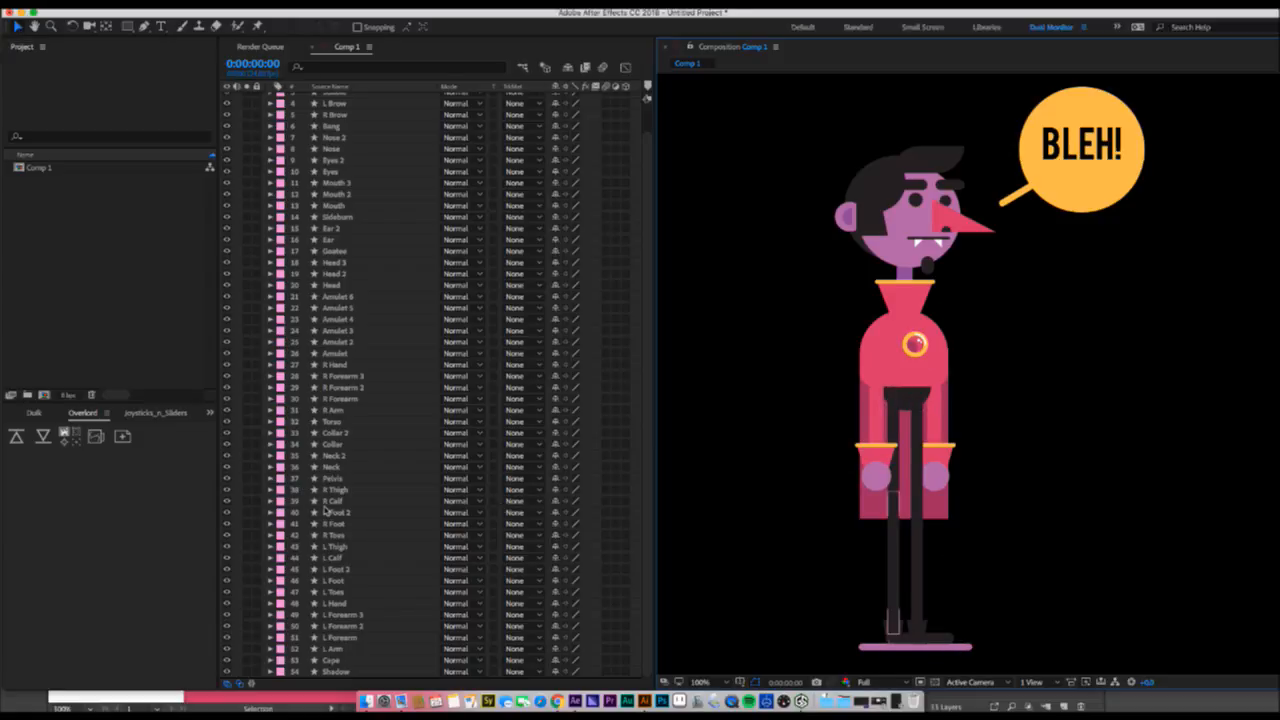
- Set the background colour of Comp 1 to white, FFFFFF
{"action": "key", "text": "super+shift+b"}
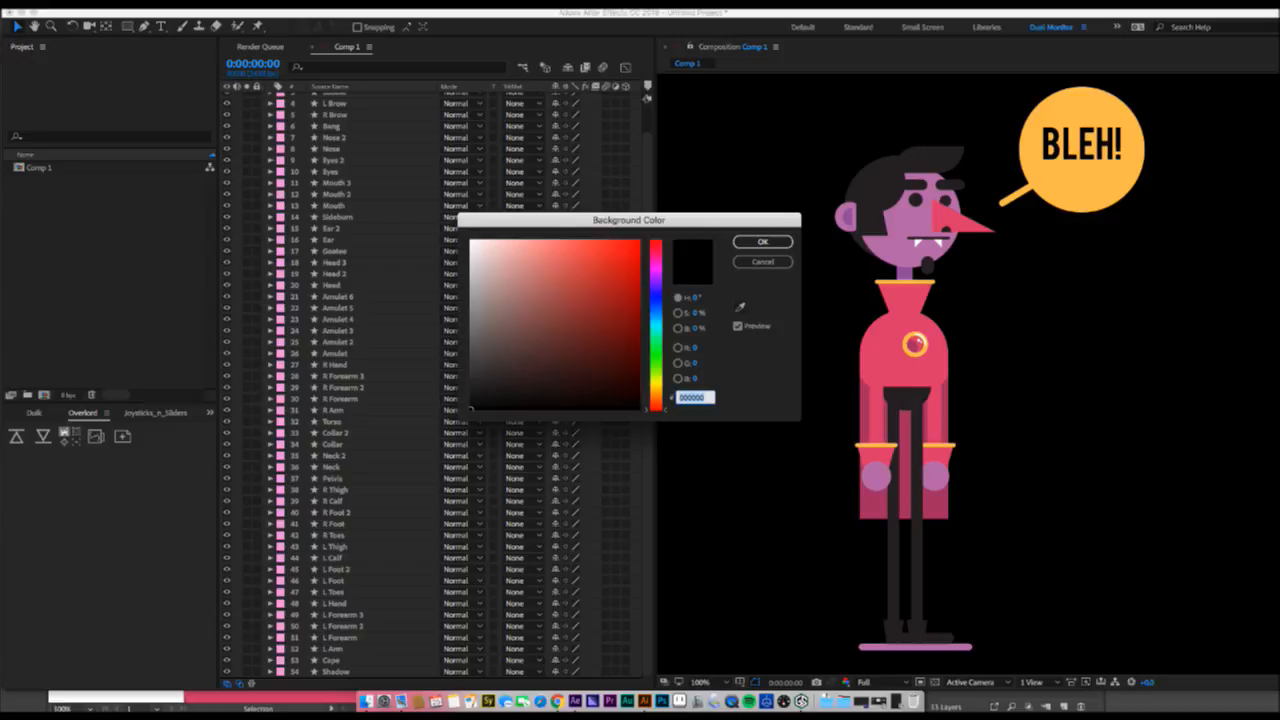
{"action": "type", "text": "ffffff"}
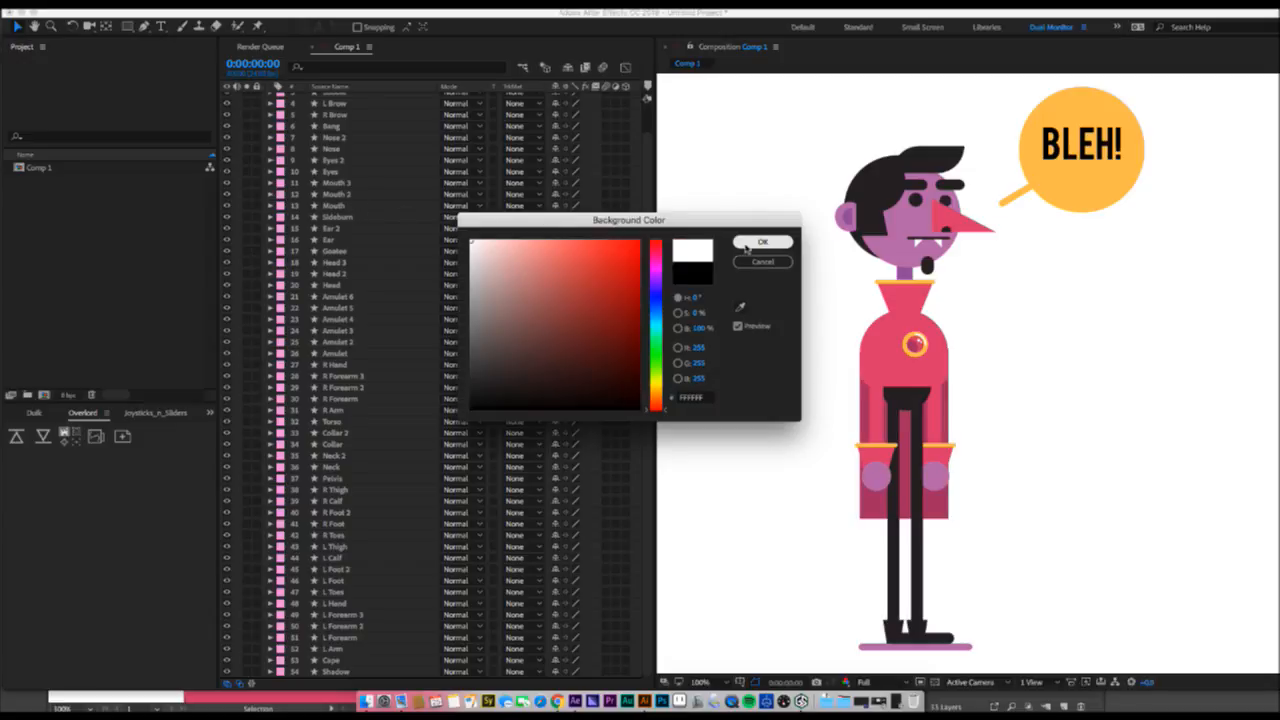
{"action": "left_click", "coordinate": [760, 242]}
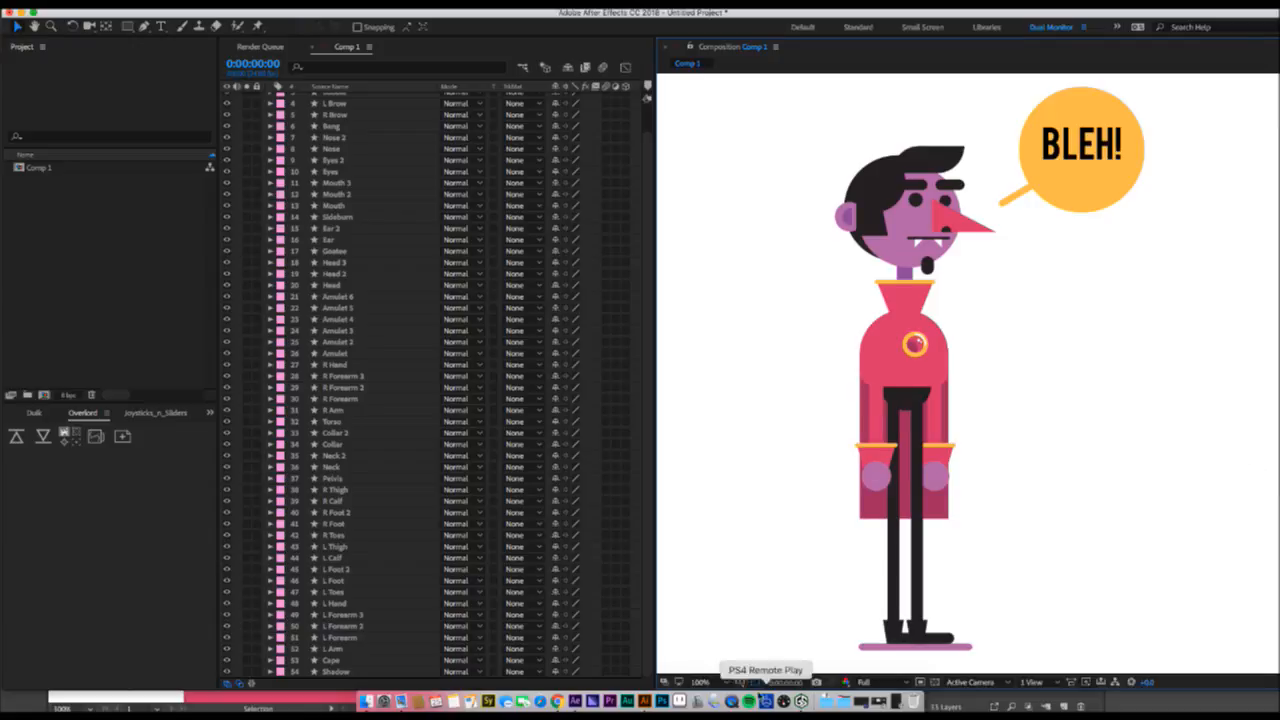
{"action": "left_click", "coordinate": [710, 682]}
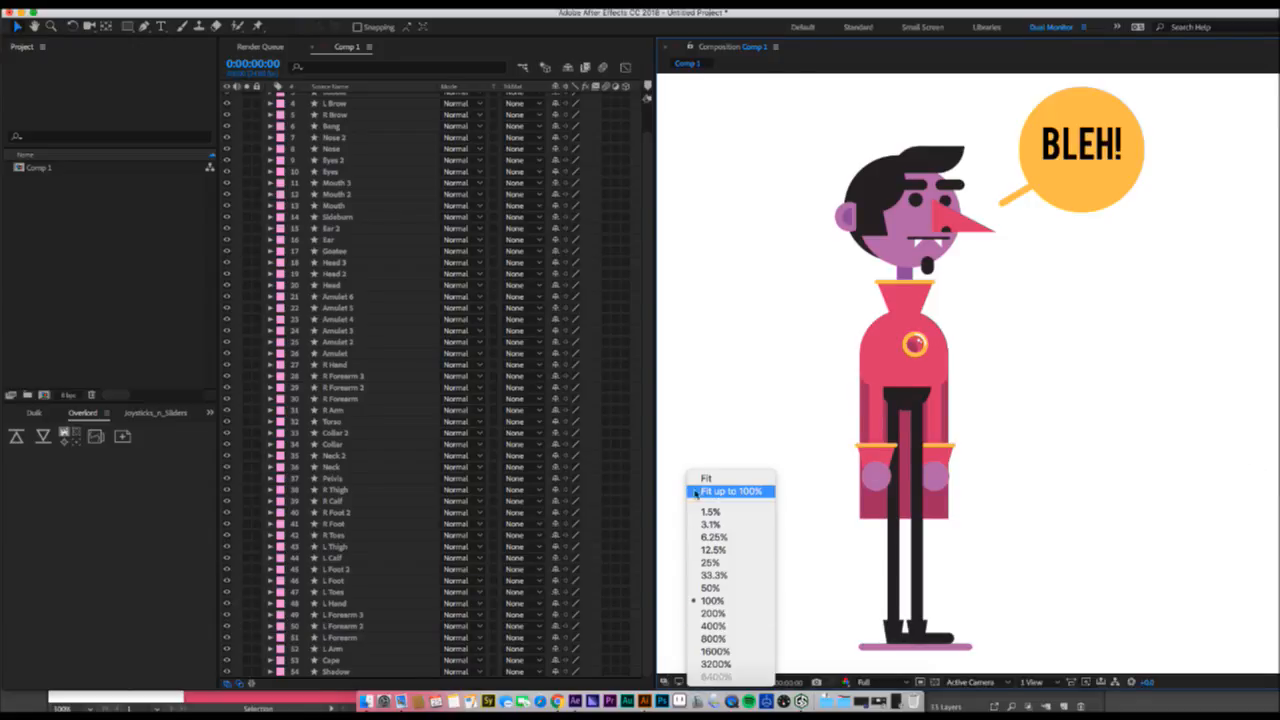
{"action": "left_click", "coordinate": [777, 403]}
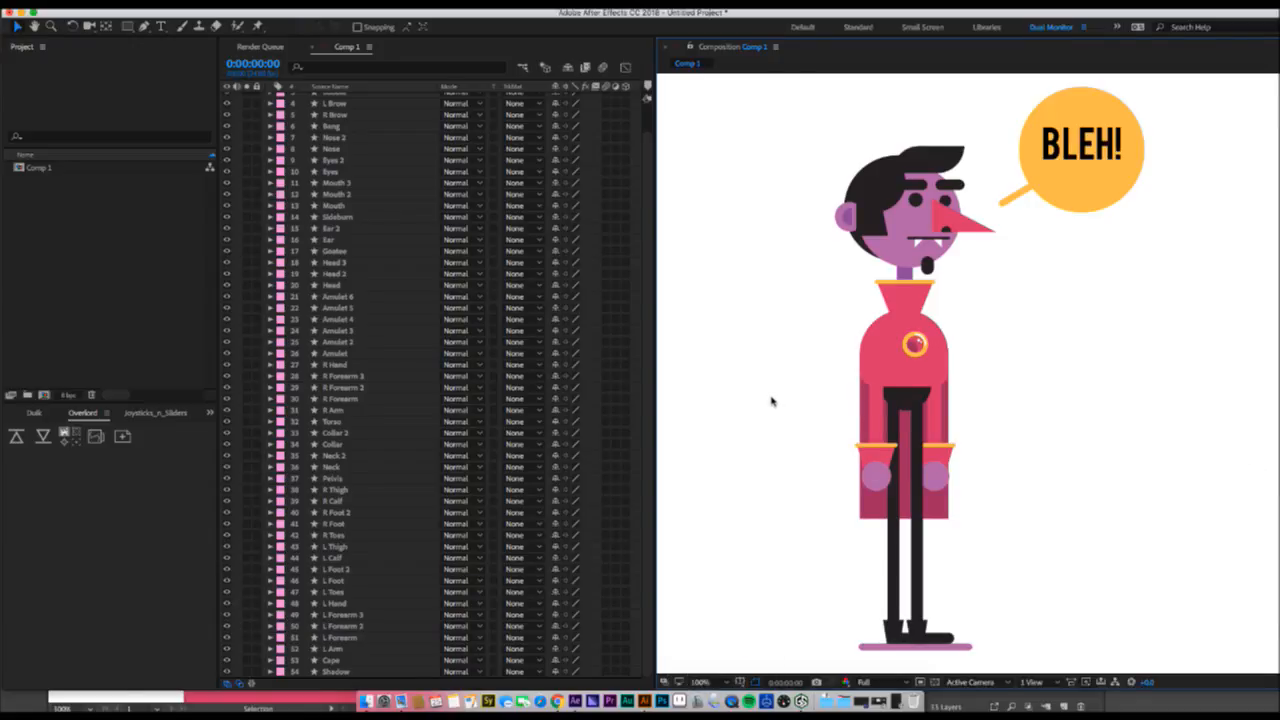
- Move the BLEH! text slightly down inside the speech bubble and open the text for editing
{"action": "left_click", "coordinate": [1088, 143]}
{"action": "scroll", "coordinate": [340, 228], "scroll_direction": "up", "scroll_amount": 2}
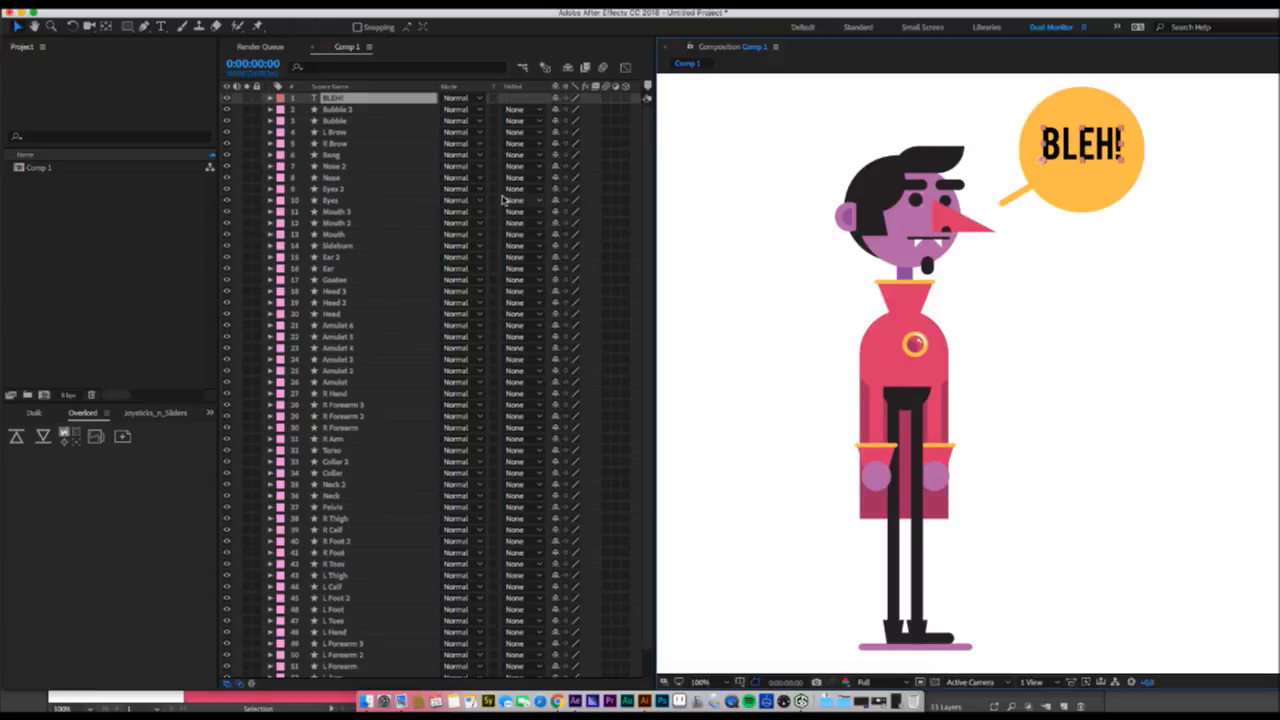
{"action": "left_click", "coordinate": [333, 102]}
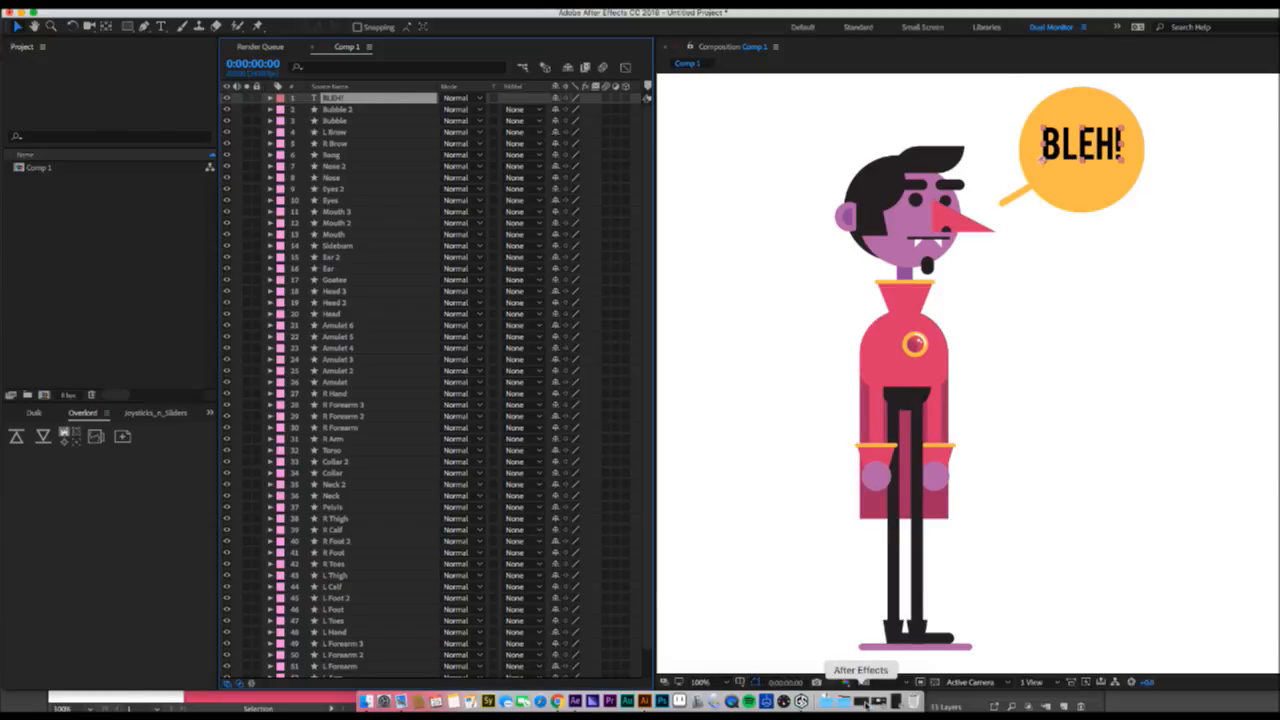
{"action": "left_click_drag", "start_coordinate": [1086, 136], "coordinate": [1086, 142]}
{"action": "double_click", "coordinate": [1088, 150]}
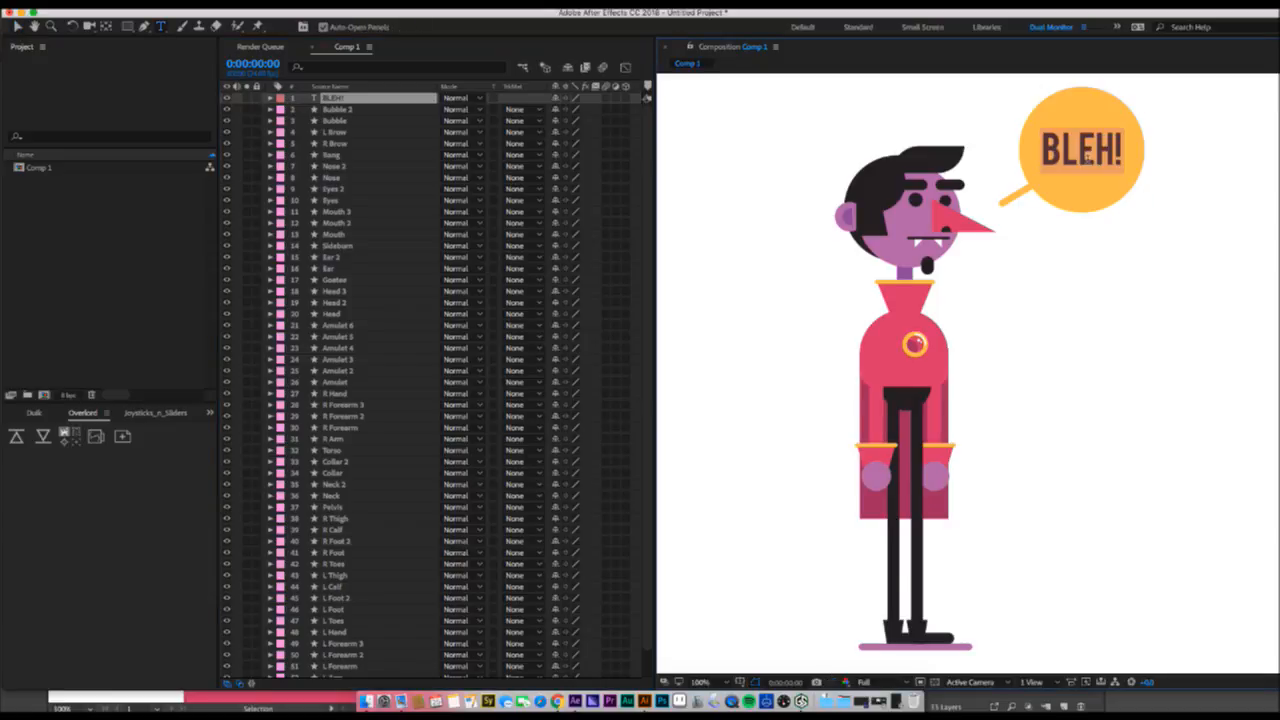
- Compare the split Bubble and Eyes layers with the single Eyes layer in Illustrator, and select the R Forearm layer in Comp 1
{"action": "left_click", "coordinate": [331, 109]}
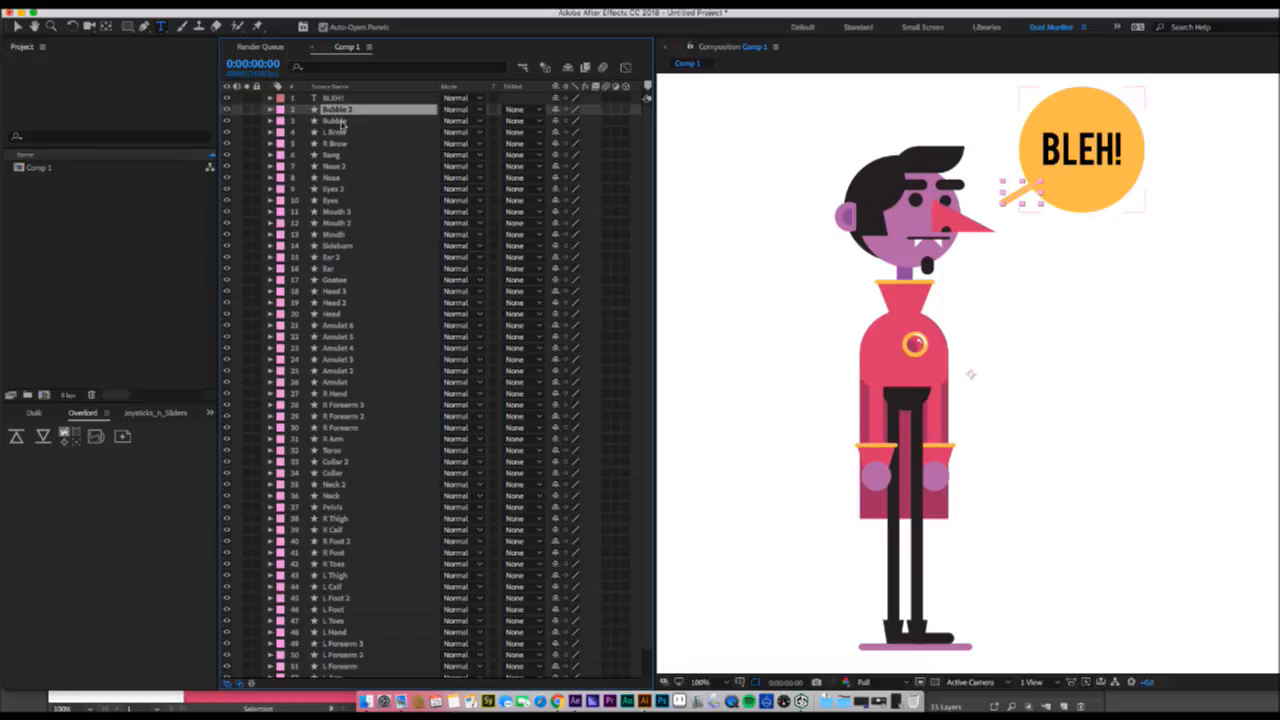
{"action": "left_click", "coordinate": [347, 201]}
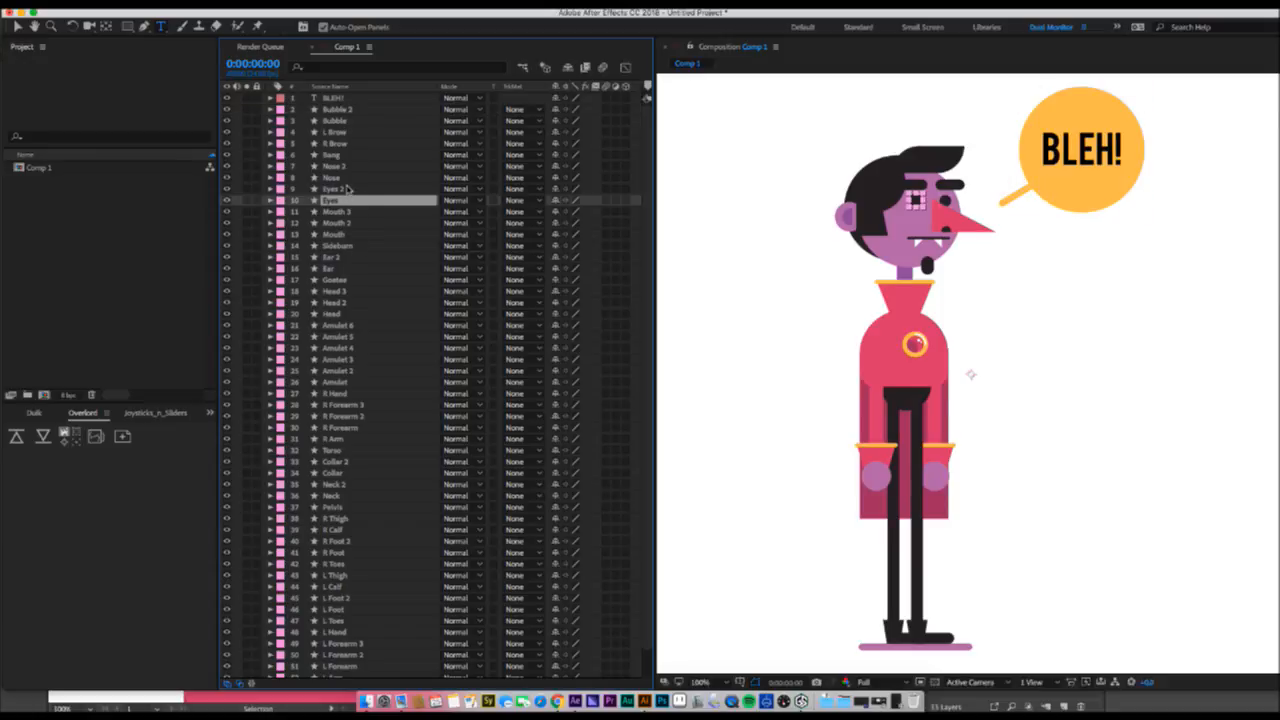
{"action": "key", "text": "super+Tab"}
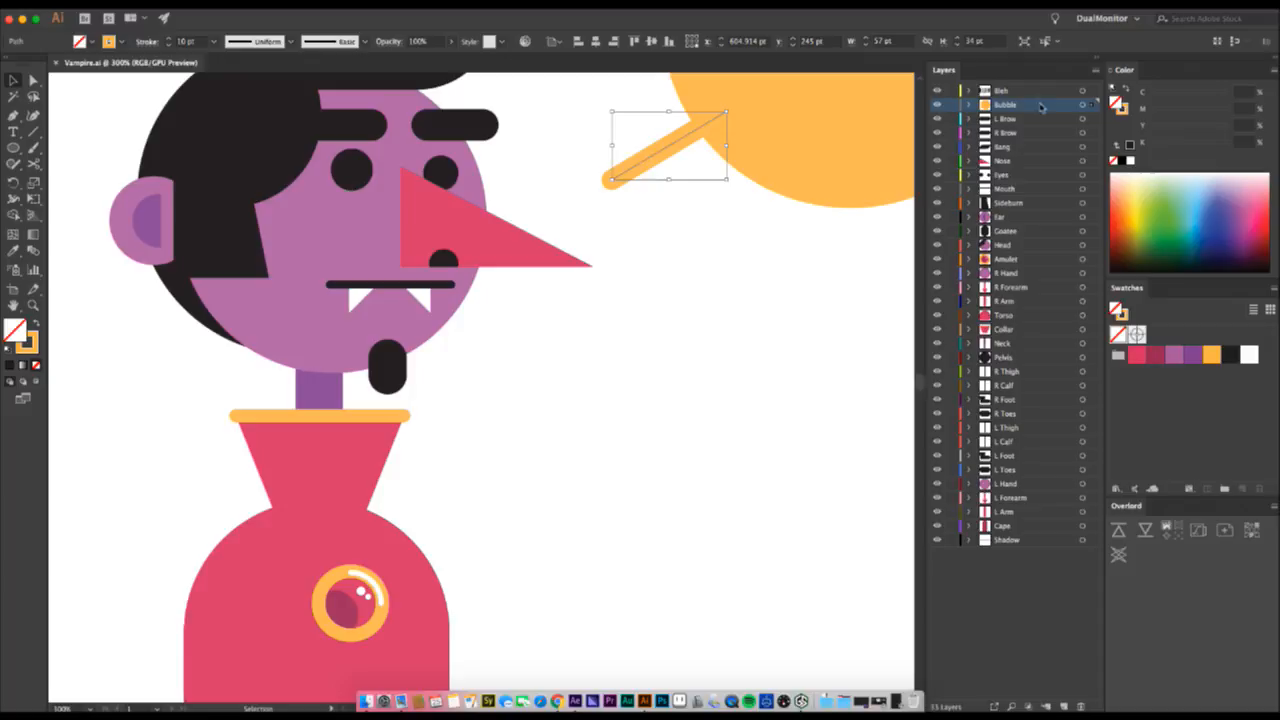
{"action": "left_click", "coordinate": [1017, 178]}
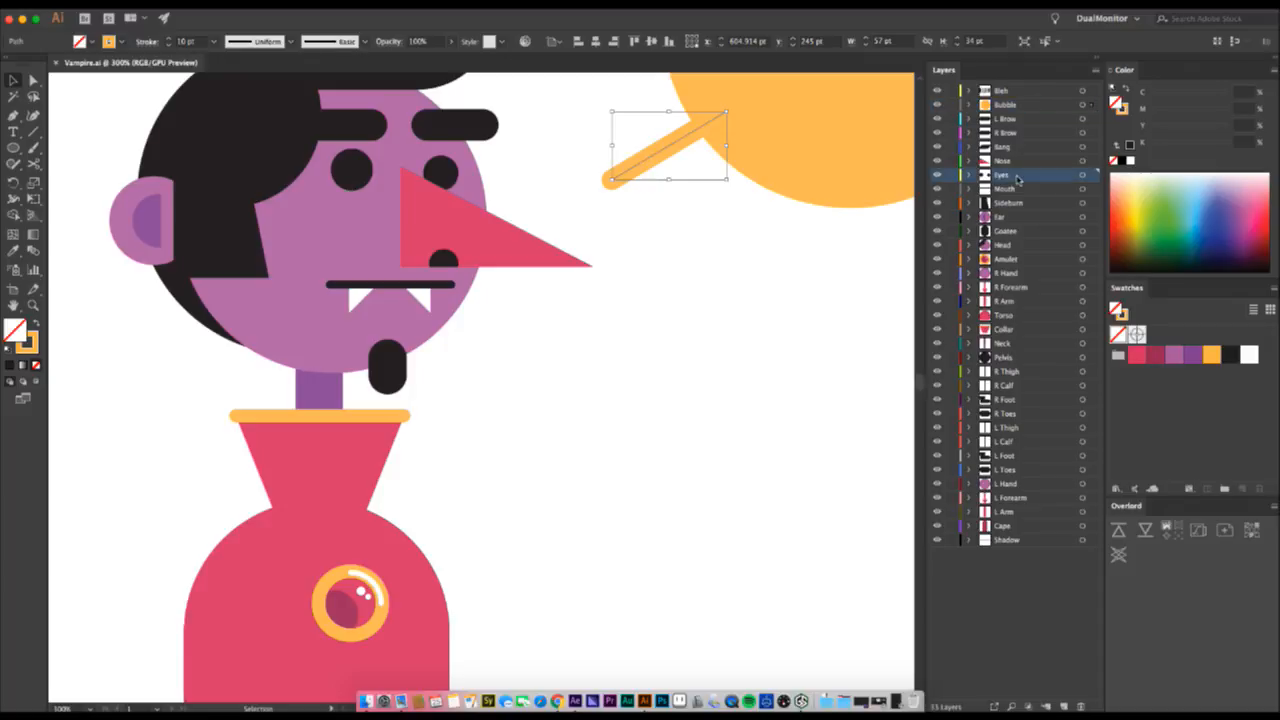
{"action": "key", "text": "super+Tab"}
{"action": "left_click", "coordinate": [347, 190]}
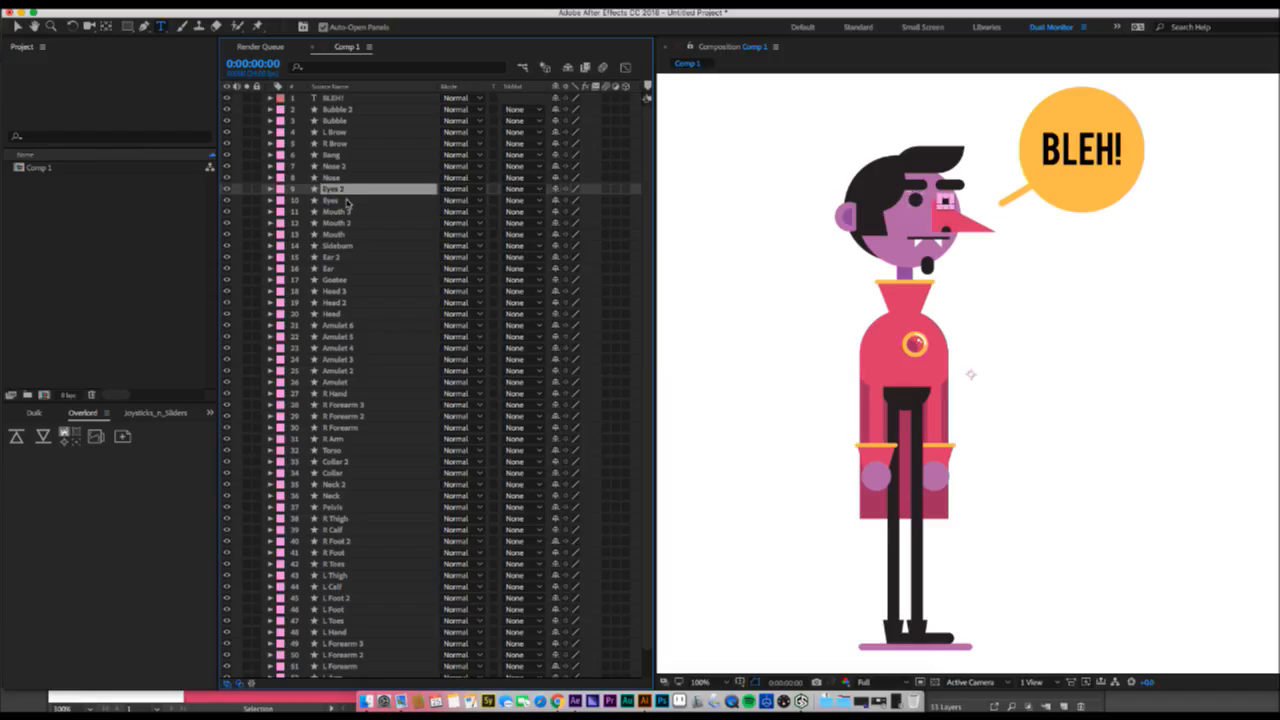
{"action": "left_click", "coordinate": [346, 201]}
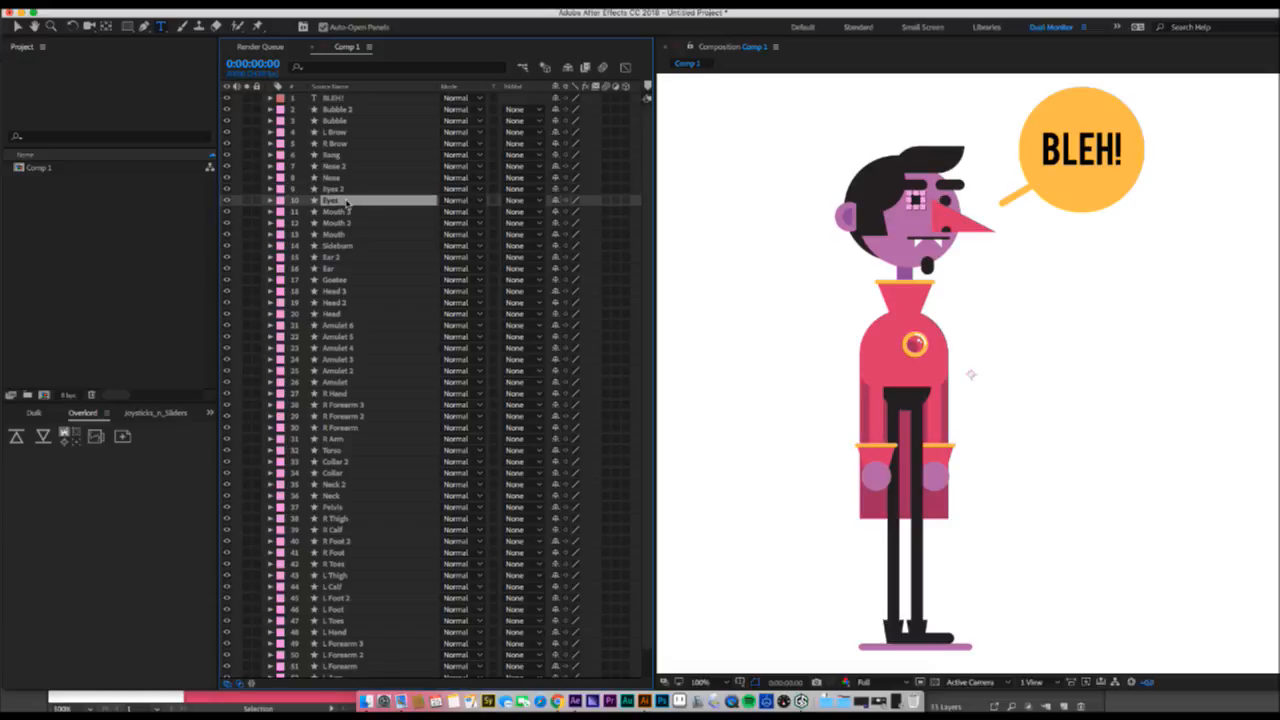
{"action": "left_click", "coordinate": [884, 405]}
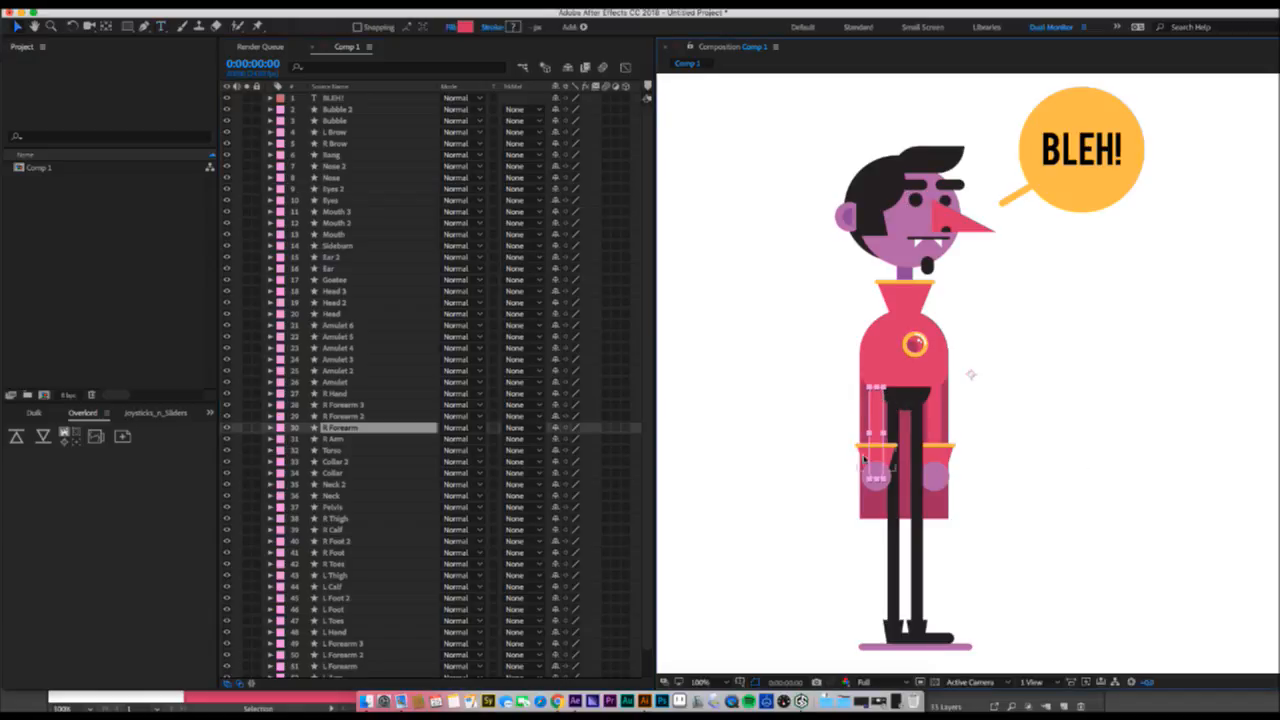
- Examine how the R Forearm and Amulet artwork is split into several shape layers in Comp 1 by selecting each set
{"action": "left_click", "coordinate": [332, 405], "text": "shift"}
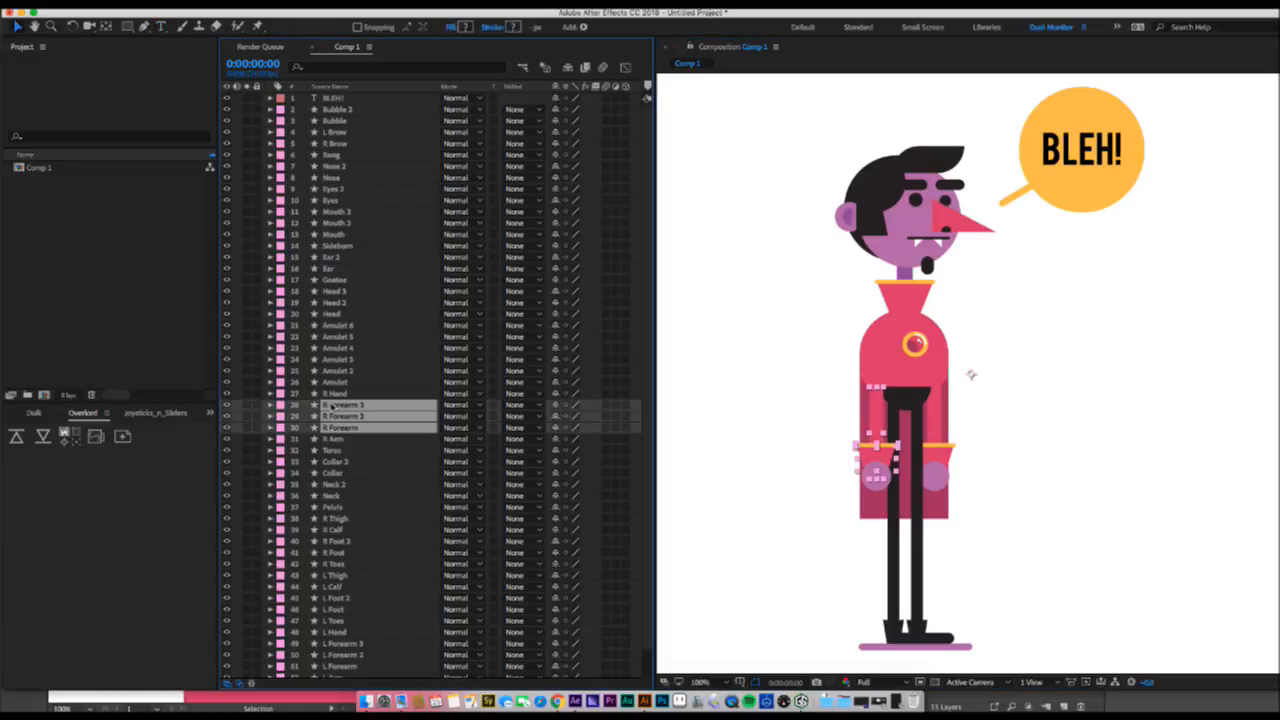
{"action": "left_click", "coordinate": [352, 439]}
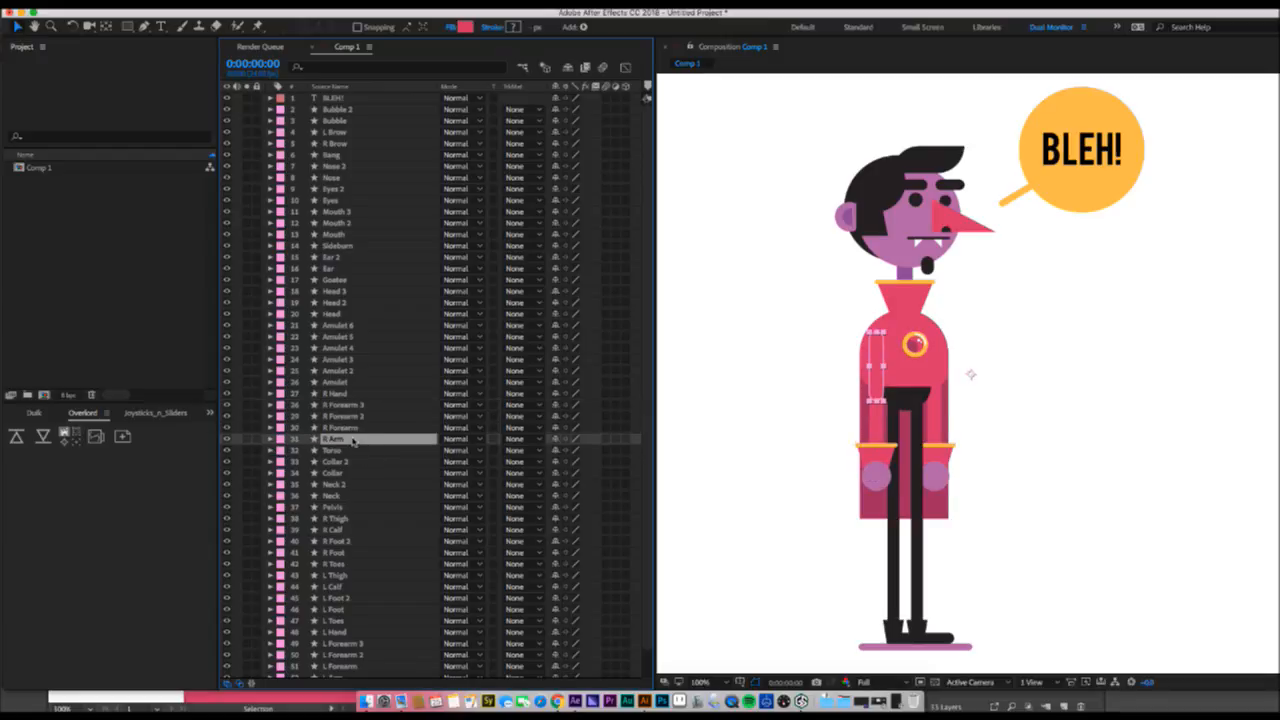
{"action": "left_click", "coordinate": [353, 428]}
{"action": "left_click", "coordinate": [359, 406], "text": "shift"}
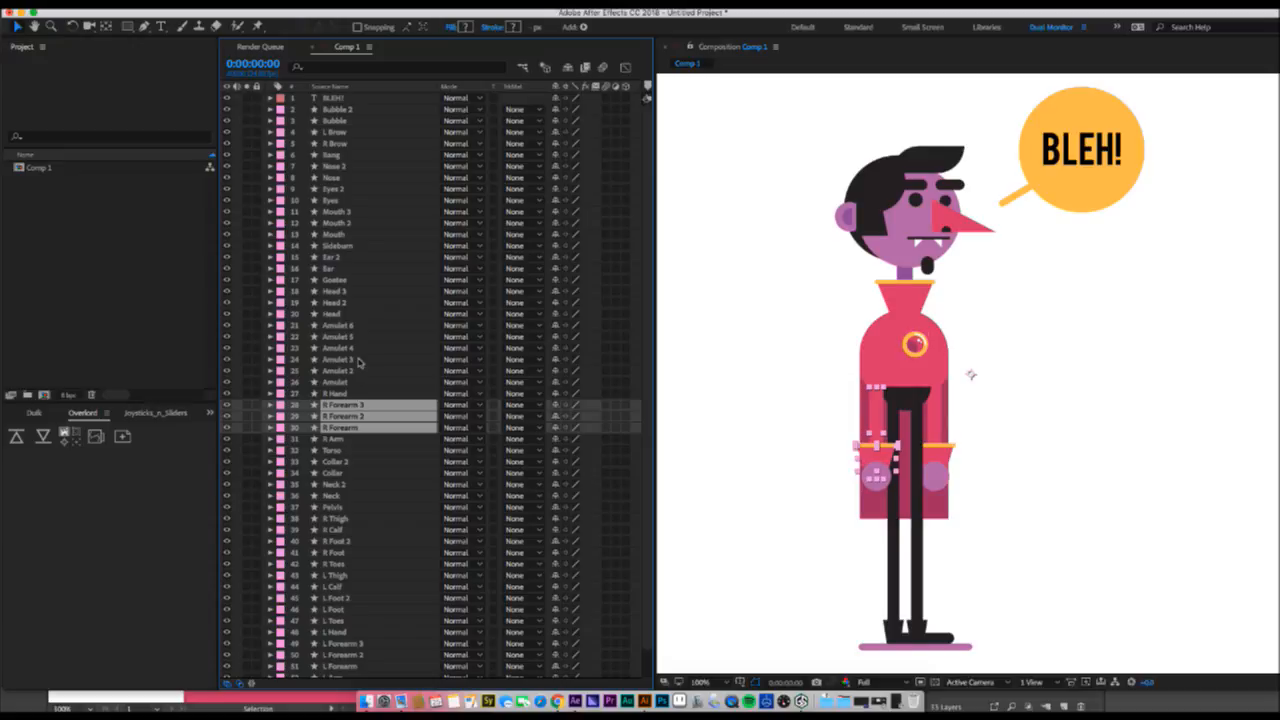
{"action": "left_click", "coordinate": [348, 372]}
{"action": "left_click", "coordinate": [341, 326], "text": "shift"}
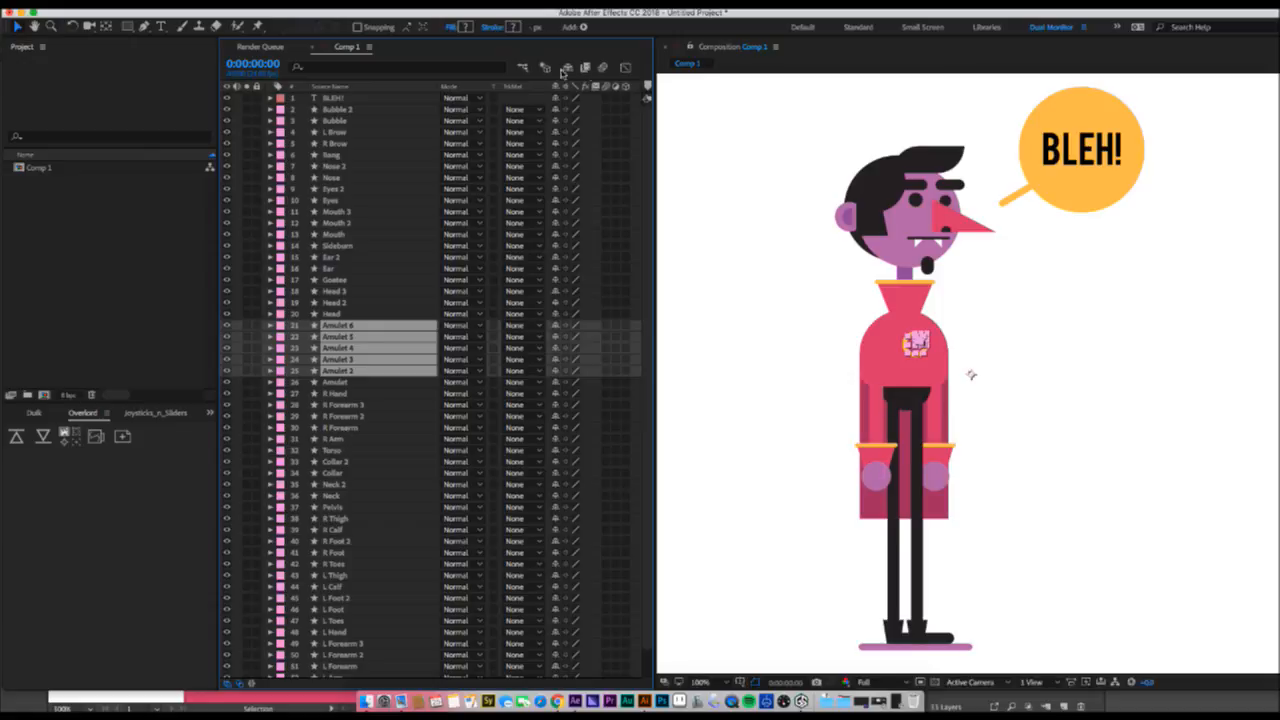
{"action": "right_click", "coordinate": [525, 87]}
{"action": "mouse_move", "coordinate": [583, 133]}
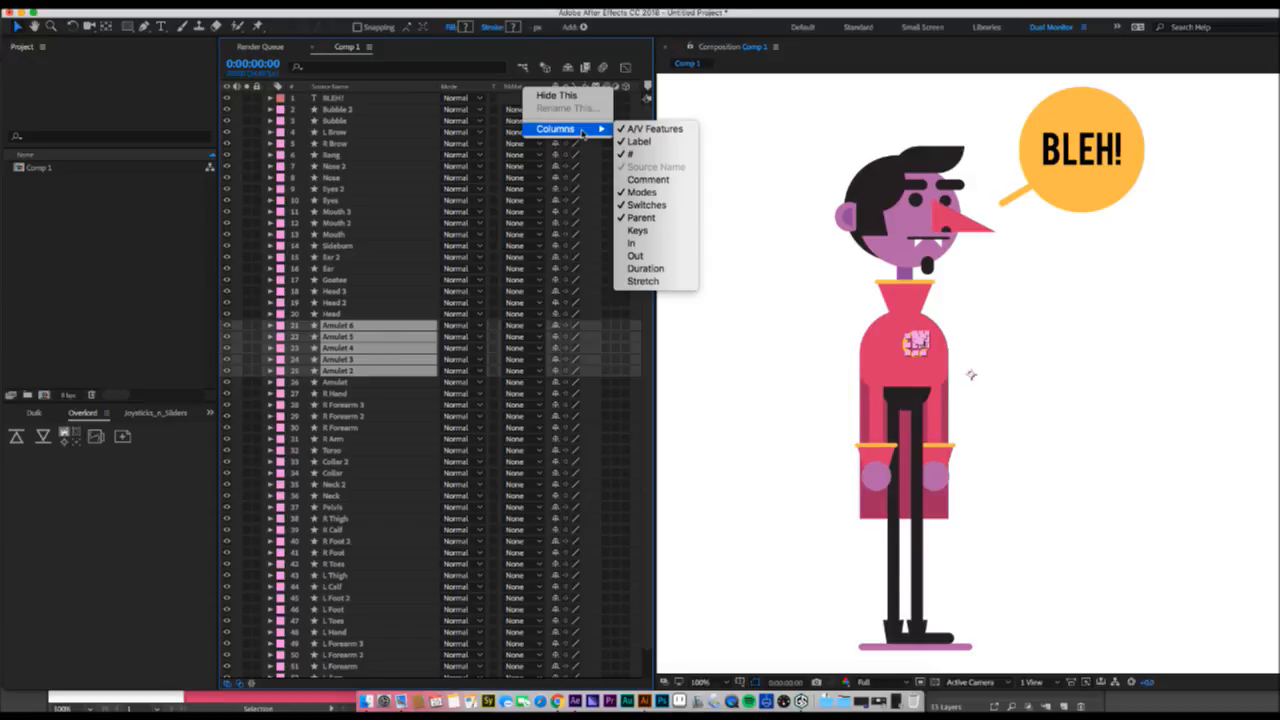
{"action": "left_click", "coordinate": [343, 88]}
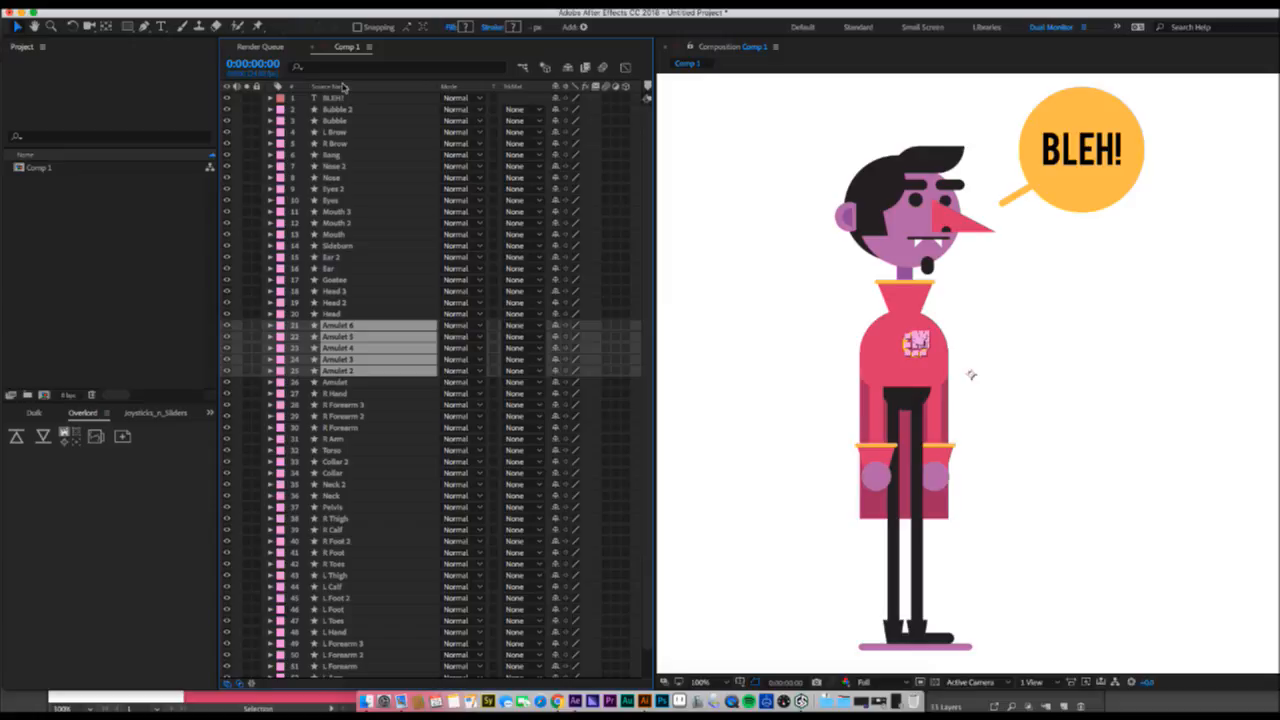
{"action": "key", "text": "1"}
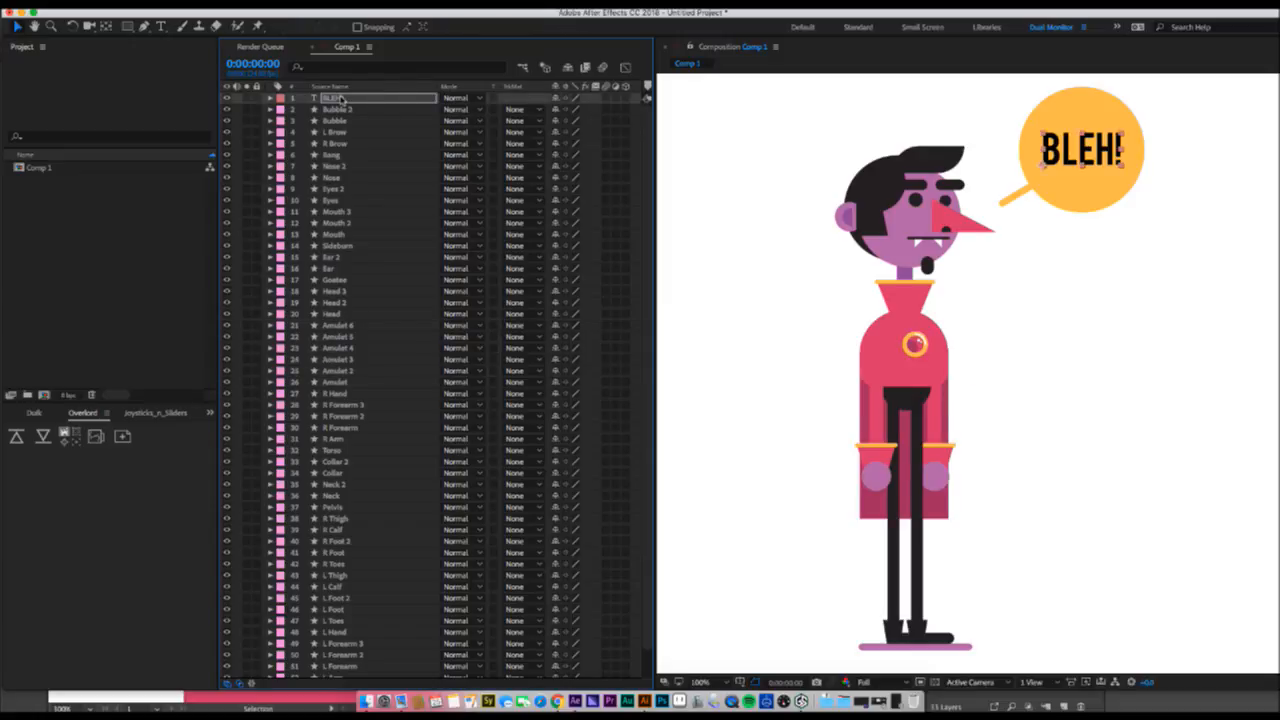
- Undo the latest changes in Comp 1, including the BLEH! text move and the white background
{"action": "left_click", "coordinate": [341, 98]}
{"action": "key", "text": "shift+Up"}
{"action": "key", "text": "super+z"}
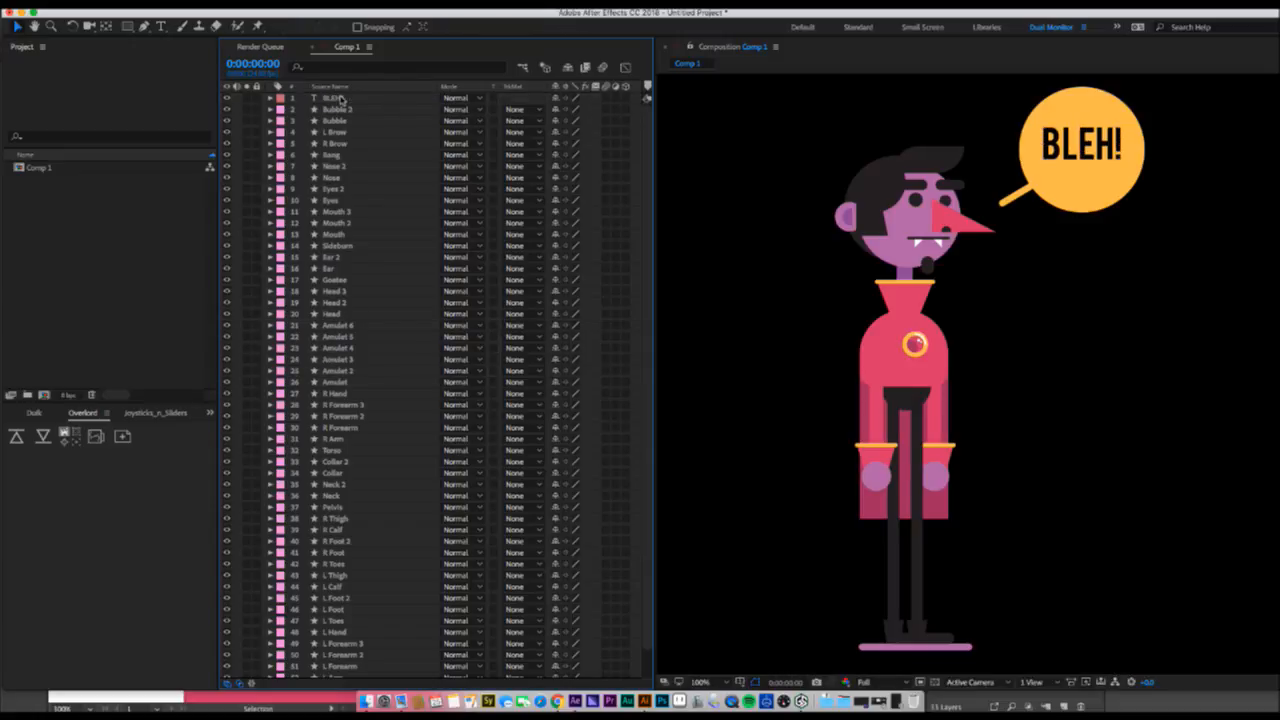
{"action": "key", "text": "super+z"}
{"action": "key", "text": "super+z"}
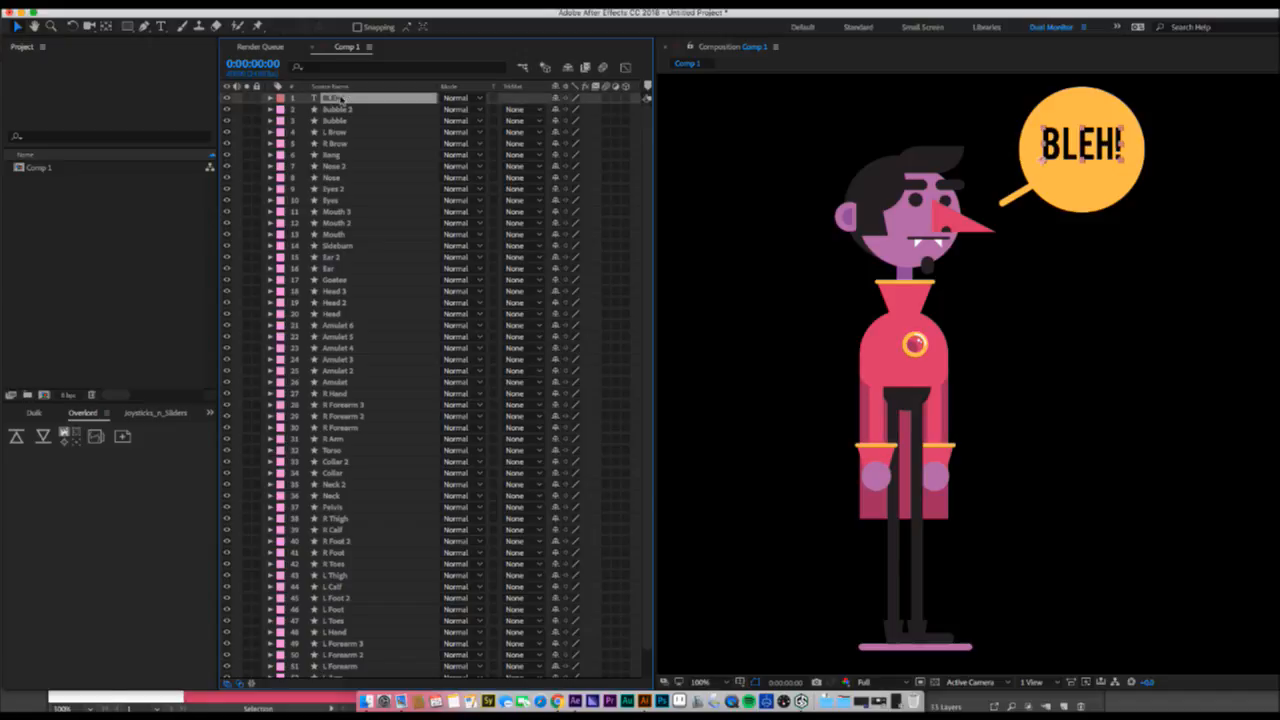
- Switch to Illustrator and select all of the vampire artwork
{"action": "key", "text": "super+Tab"}
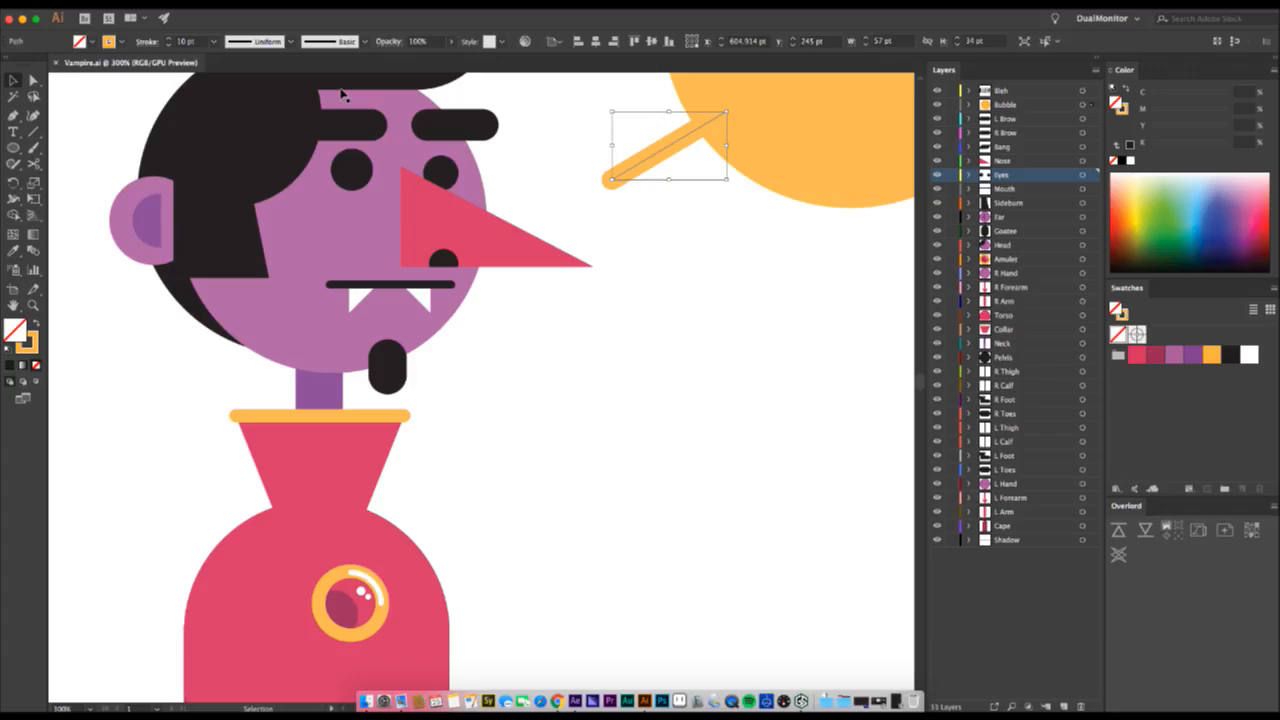
{"action": "key", "text": "z"}
{"action": "left_click", "coordinate": [637, 391], "text": "alt"}
{"action": "left_click", "coordinate": [637, 391], "text": "alt"}
{"action": "left_click", "coordinate": [637, 391], "text": "alt"}
{"action": "left_click", "coordinate": [297, 460], "text": "alt"}
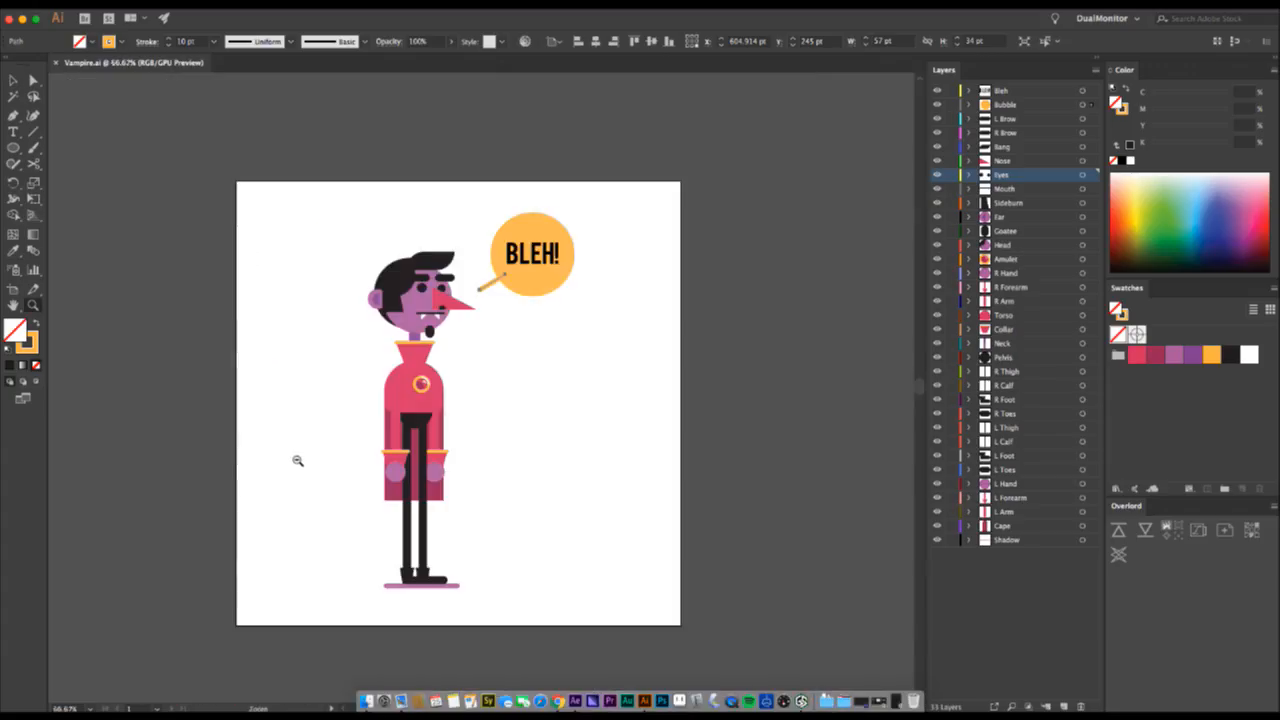
{"action": "key", "text": "super+a"}
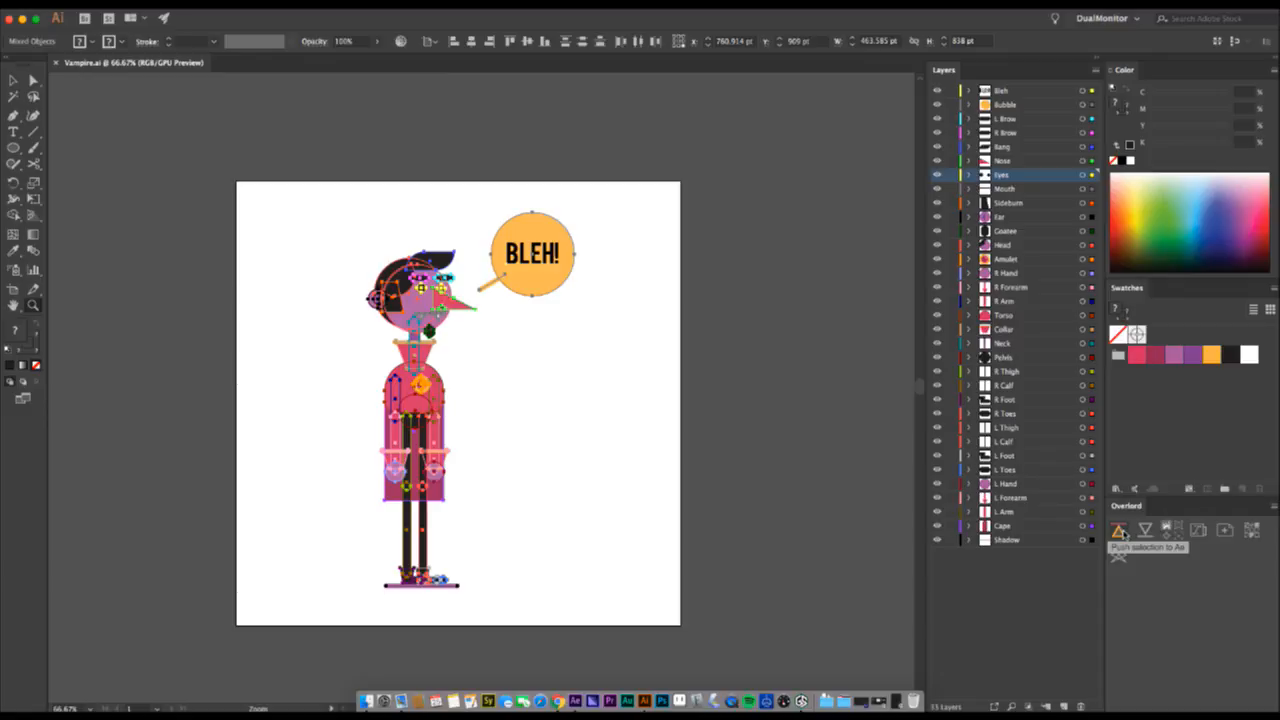
- Select the sleeve shape on the R Forearm layer and look closely at the vampire's forearms
{"action": "key", "text": "v"}
{"action": "left_click", "coordinate": [400, 428]}
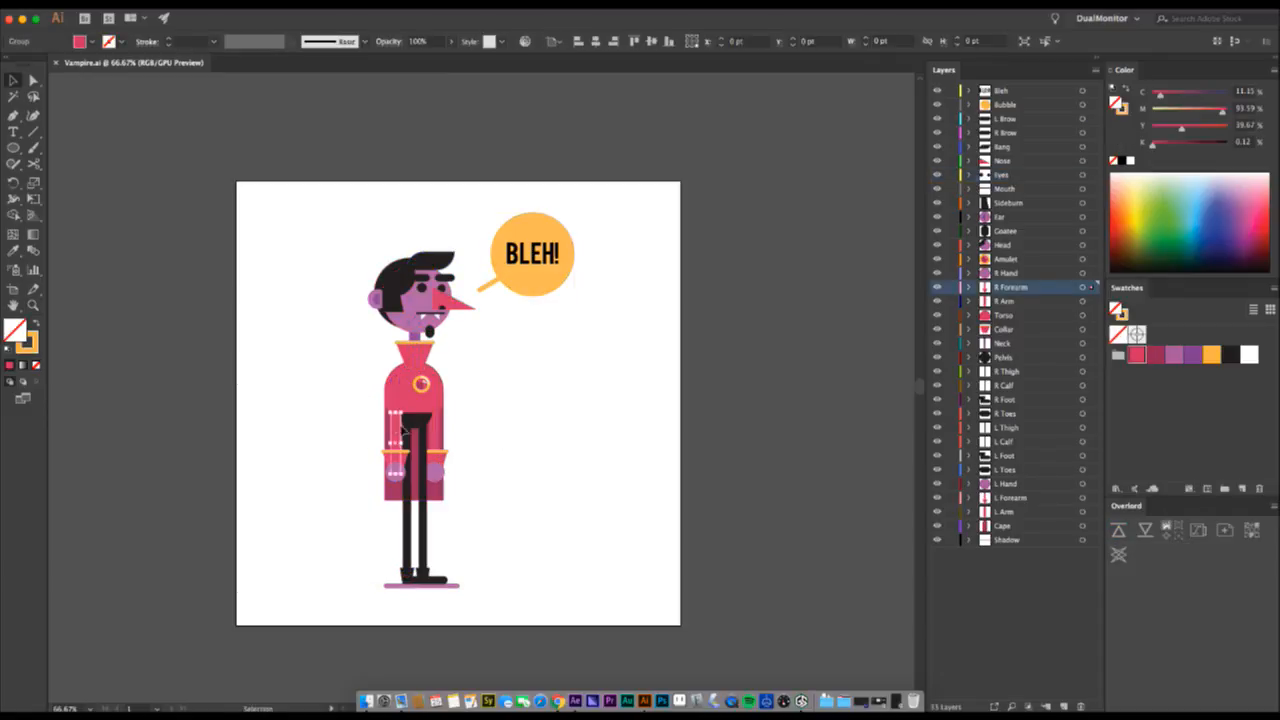
{"action": "key", "text": "z"}
{"action": "left_click", "coordinate": [401, 430]}
{"action": "left_click", "coordinate": [451, 404]}
{"action": "left_click", "coordinate": [449, 401]}
{"action": "key", "text": "v"}
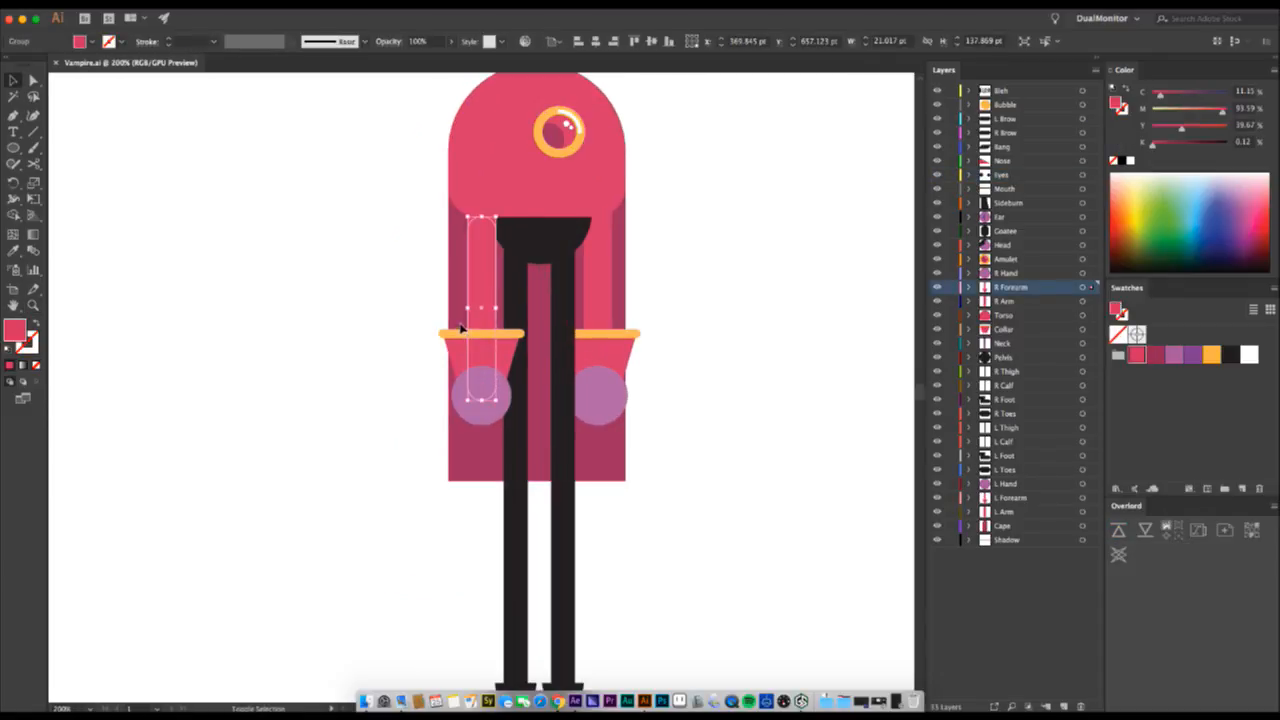
- Step back and forth through the recent artwork moves, and undo the move of the L Forearm's yellow cuff
{"action": "left_click", "coordinate": [373, 357]}
{"action": "key", "text": "super+a"}
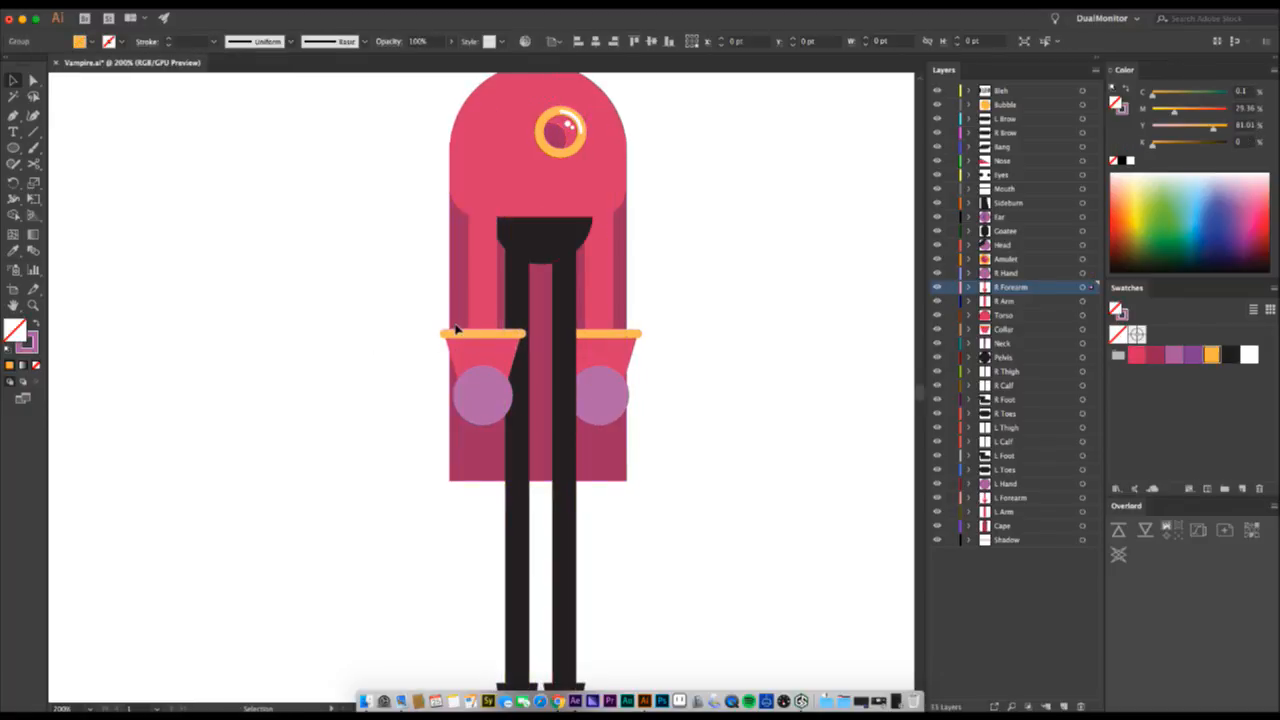
{"action": "key", "text": "super+a"}
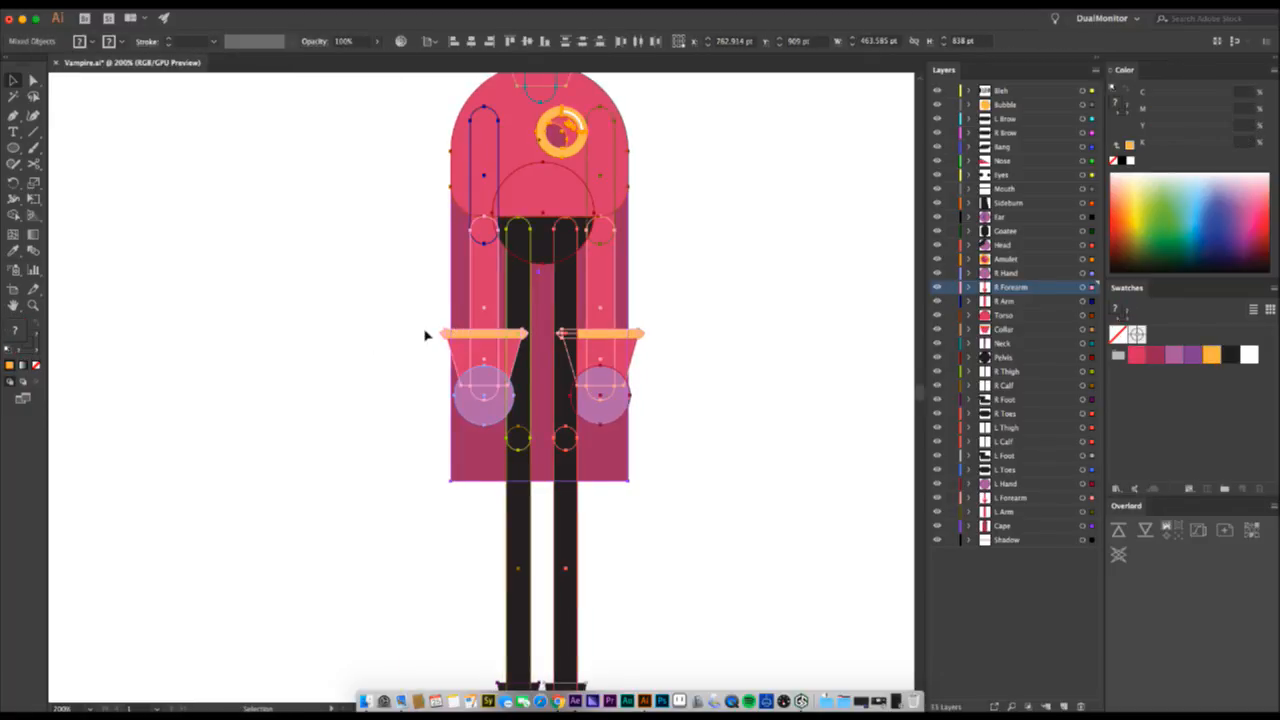
{"action": "left_click", "coordinate": [172, 5]}
{"action": "mouse_move", "coordinate": [143, 5]}
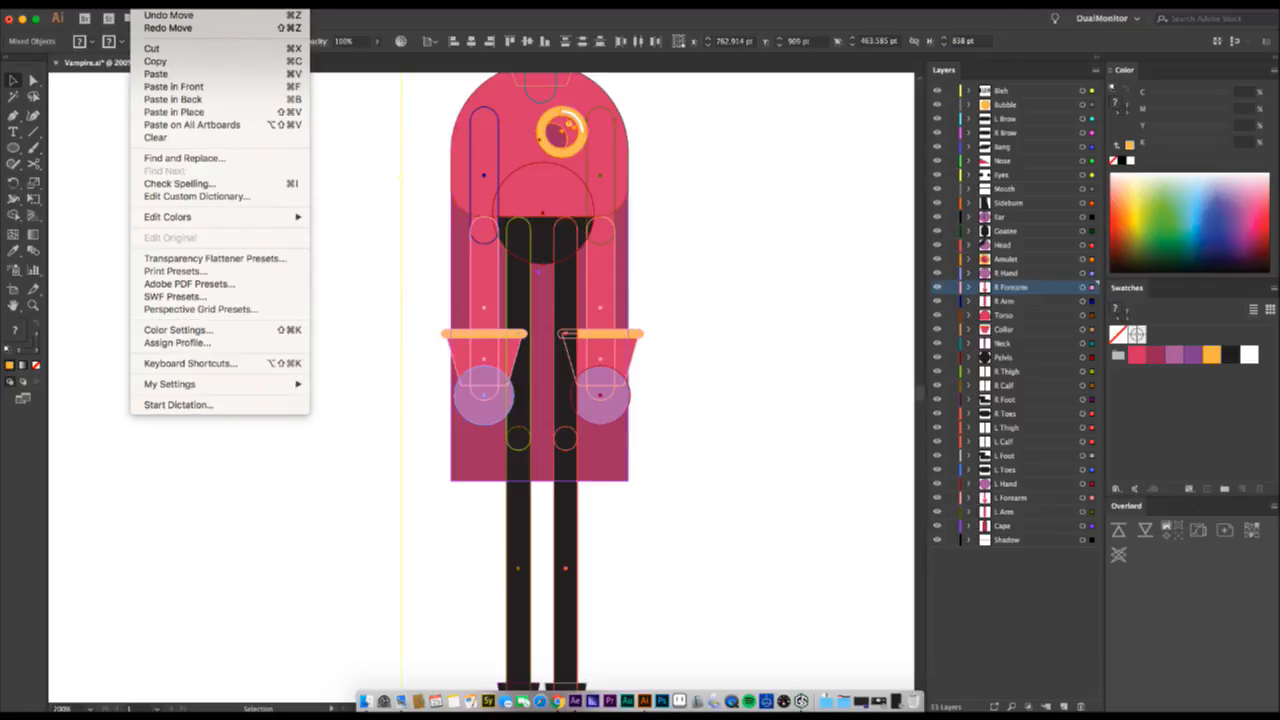
{"action": "left_click", "coordinate": [156, 28]}
{"action": "left_click", "coordinate": [143, 5]}
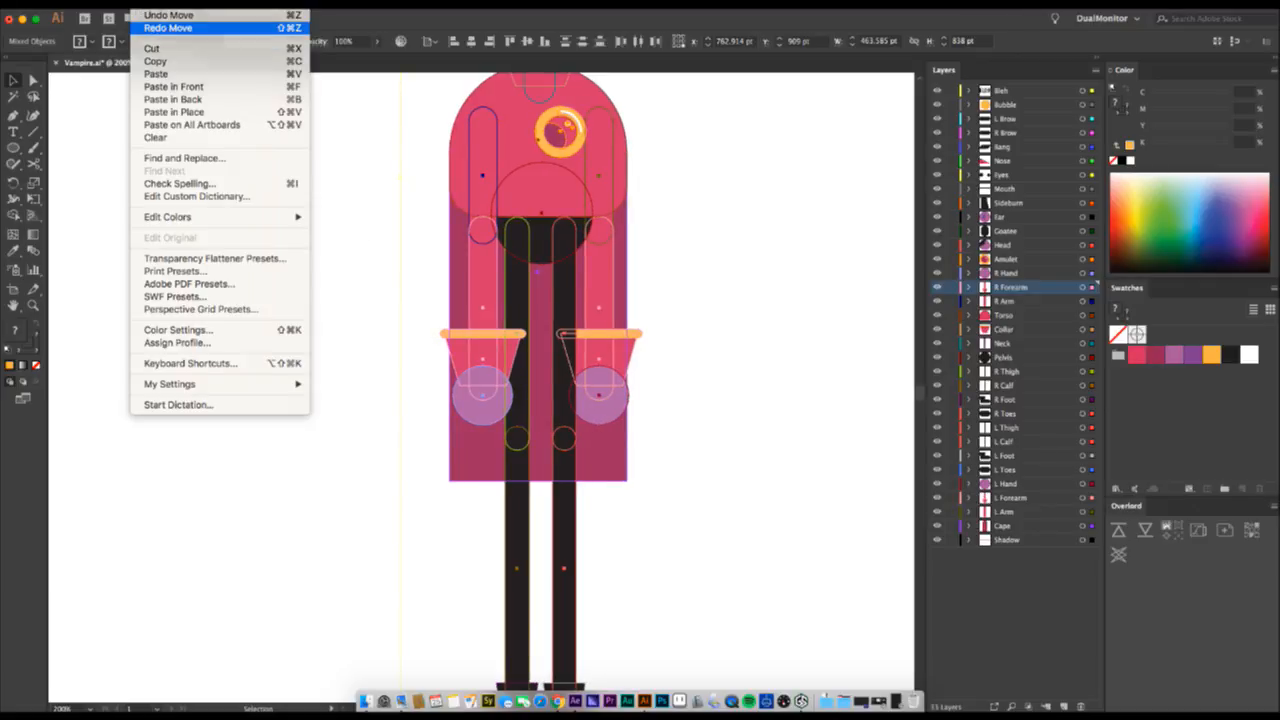
{"action": "left_click", "coordinate": [156, 28]}
{"action": "left_click", "coordinate": [143, 5]}
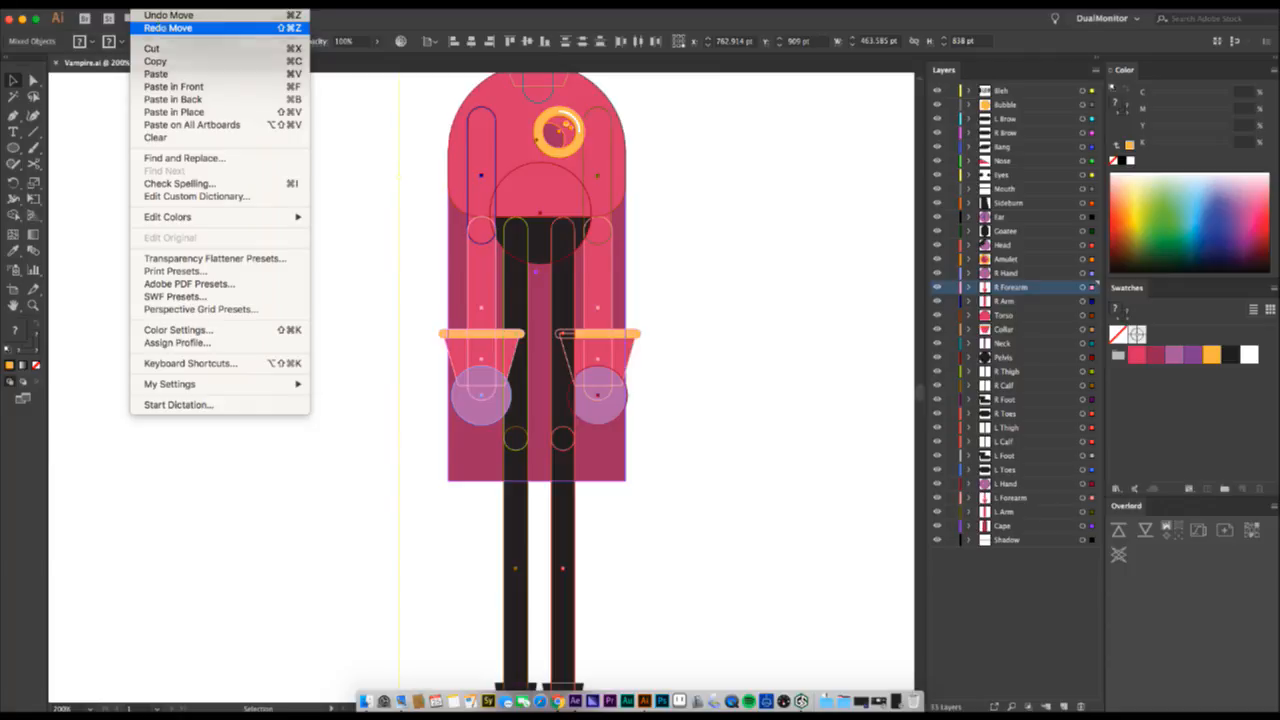
{"action": "left_click", "coordinate": [162, 29]}
{"action": "left_click", "coordinate": [143, 5]}
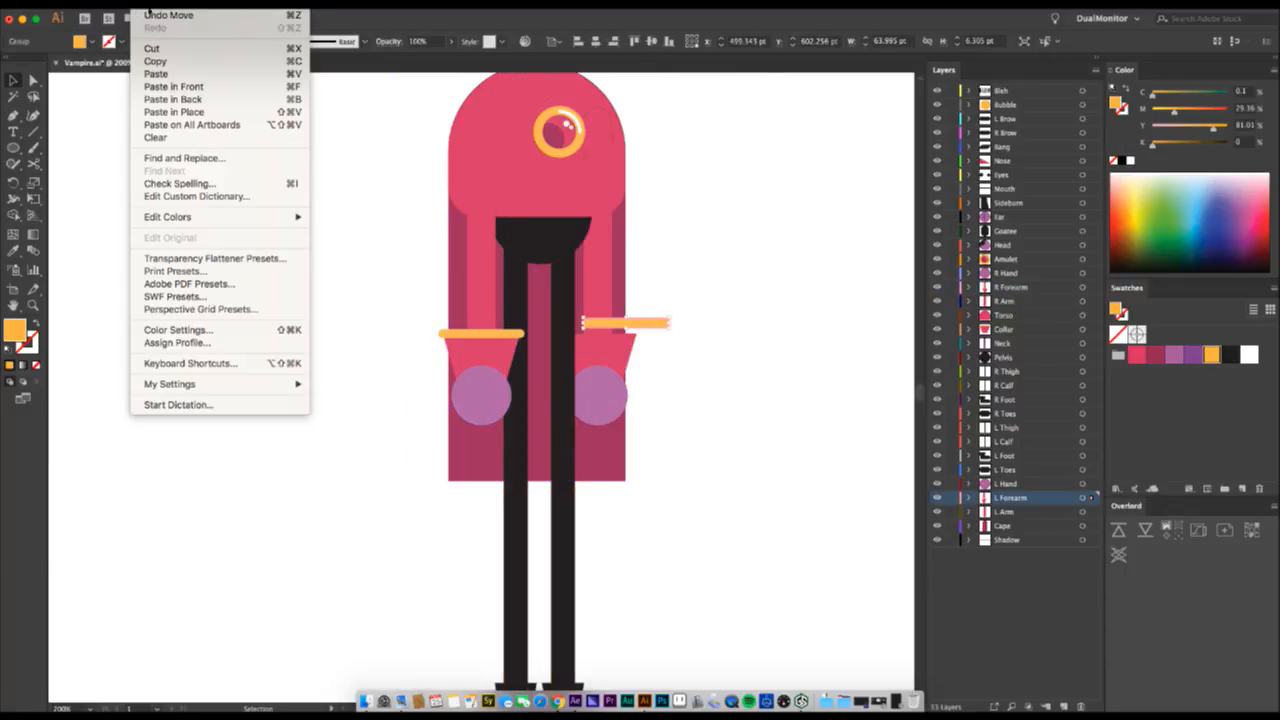
{"action": "left_click", "coordinate": [147, 7]}
{"action": "left_click", "coordinate": [147, 7]}
{"action": "left_click", "coordinate": [152, 15]}
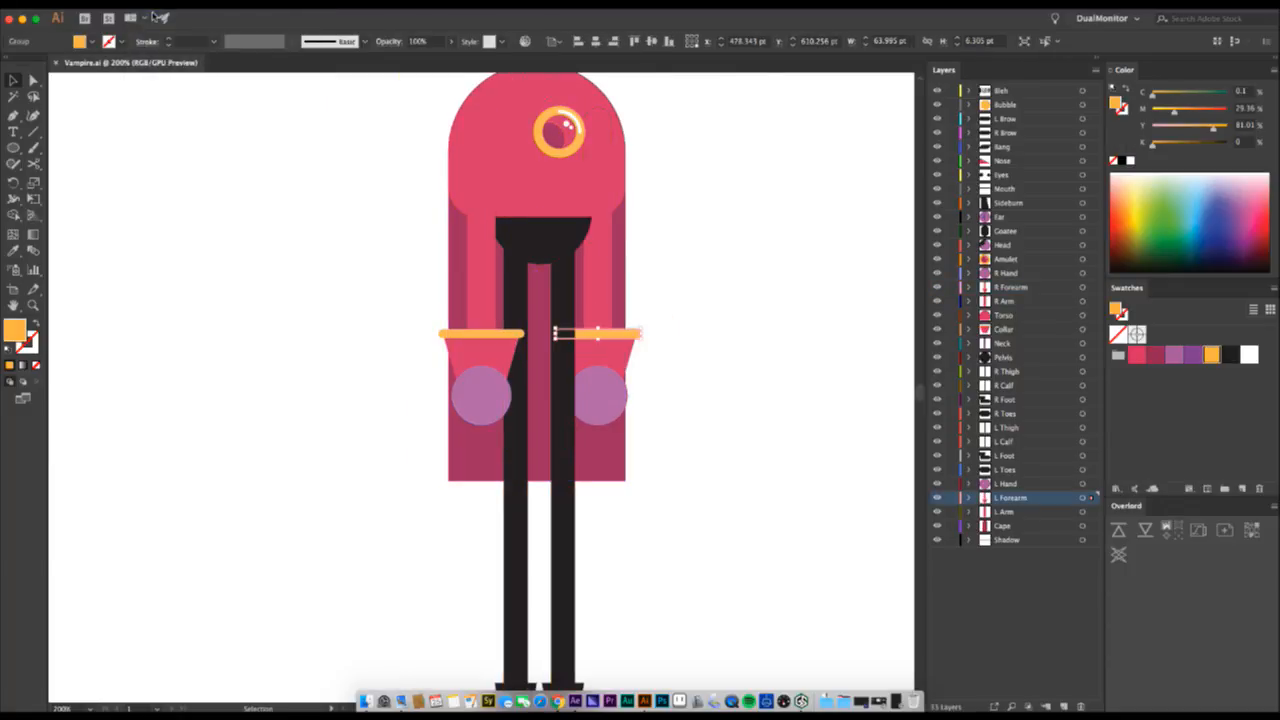
- Group the three shapes of the R Forearm layer, and group the three shapes of the L Forearm layer
{"action": "left_click", "coordinate": [660, 354]}
{"action": "left_click", "coordinate": [475, 322]}
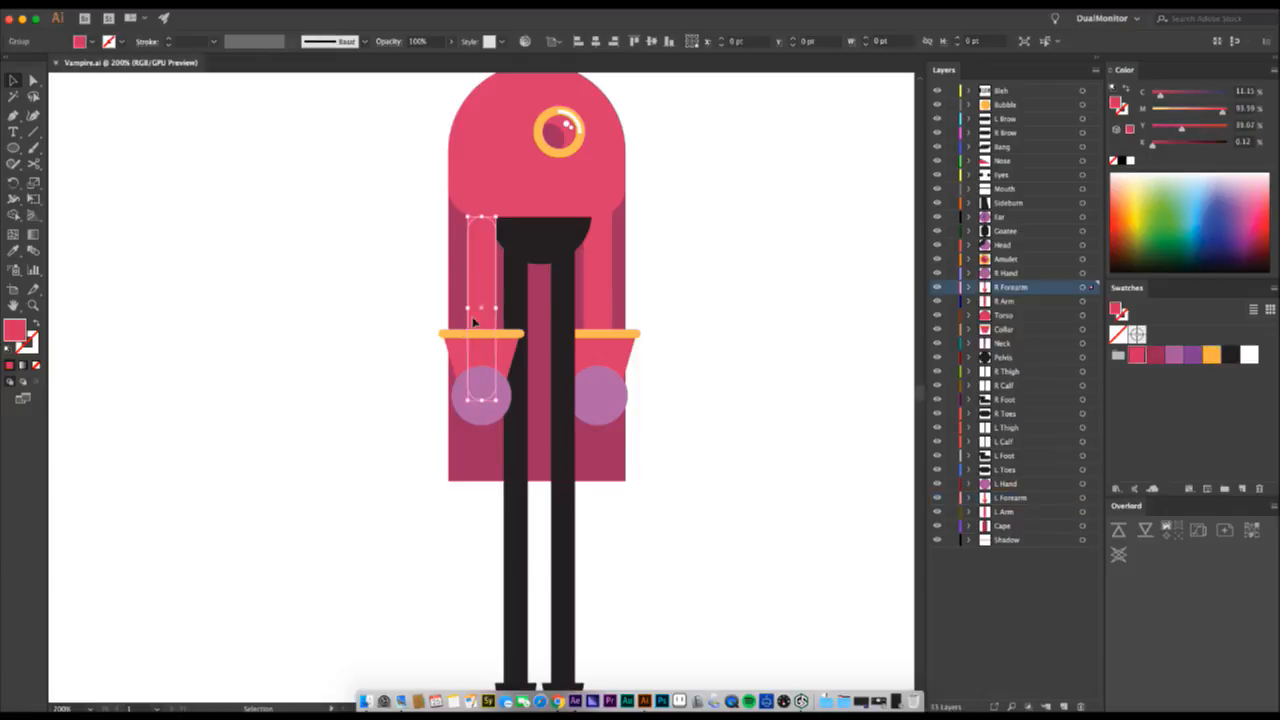
{"action": "left_click", "coordinate": [457, 332], "text": "shift"}
{"action": "left_click", "coordinate": [458, 353], "text": "shift"}
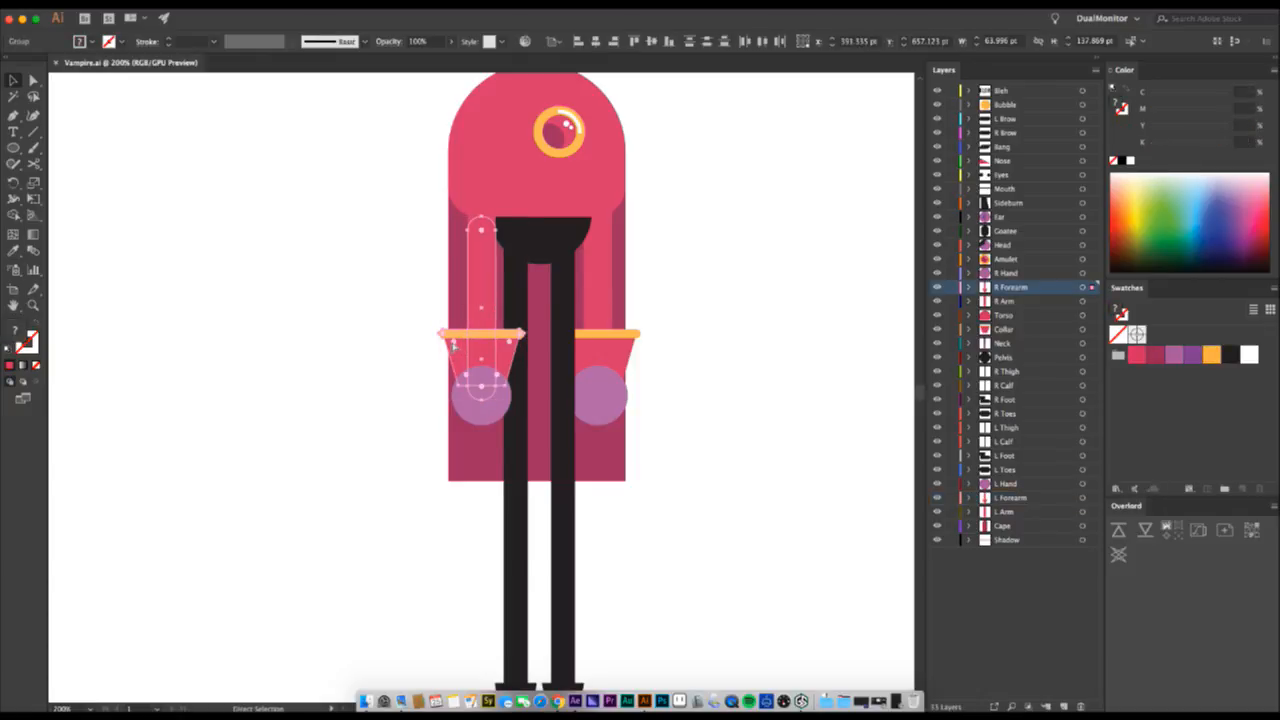
{"action": "left_click", "coordinate": [598, 292]}
{"action": "left_click", "coordinate": [628, 332], "text": "shift"}
{"action": "left_click", "coordinate": [622, 352], "text": "shift"}
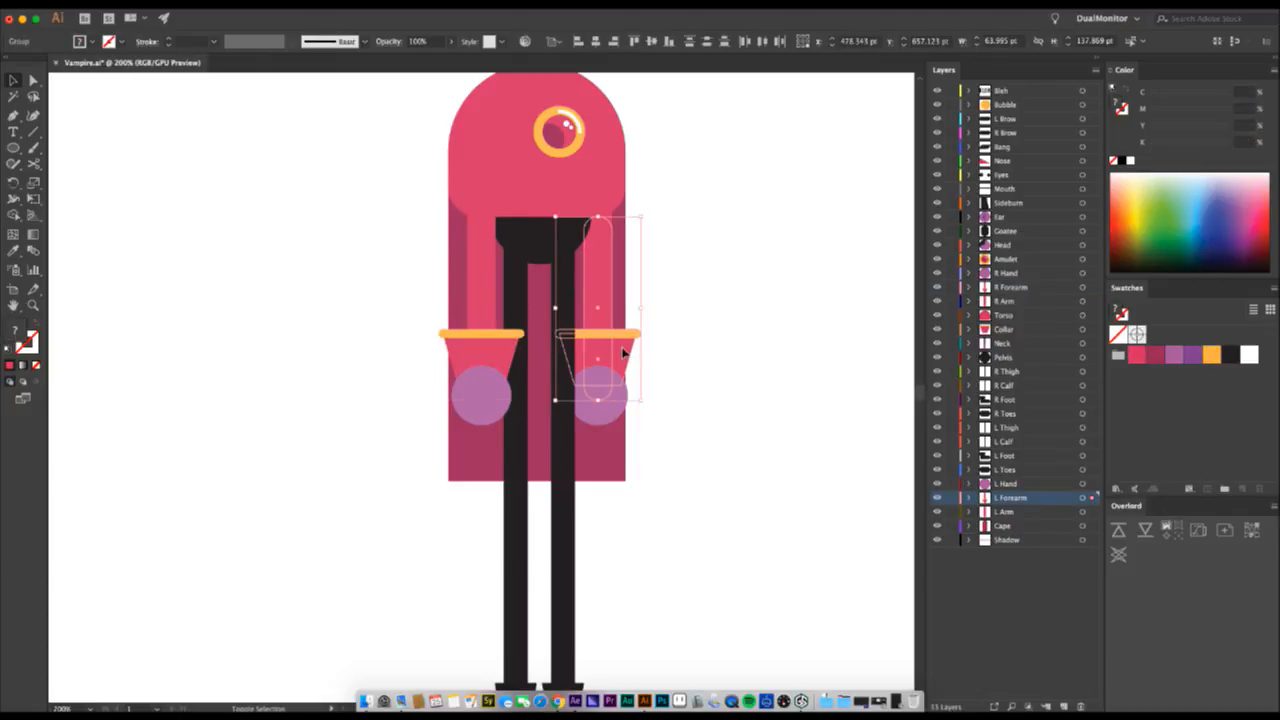
{"action": "key", "text": "super"}
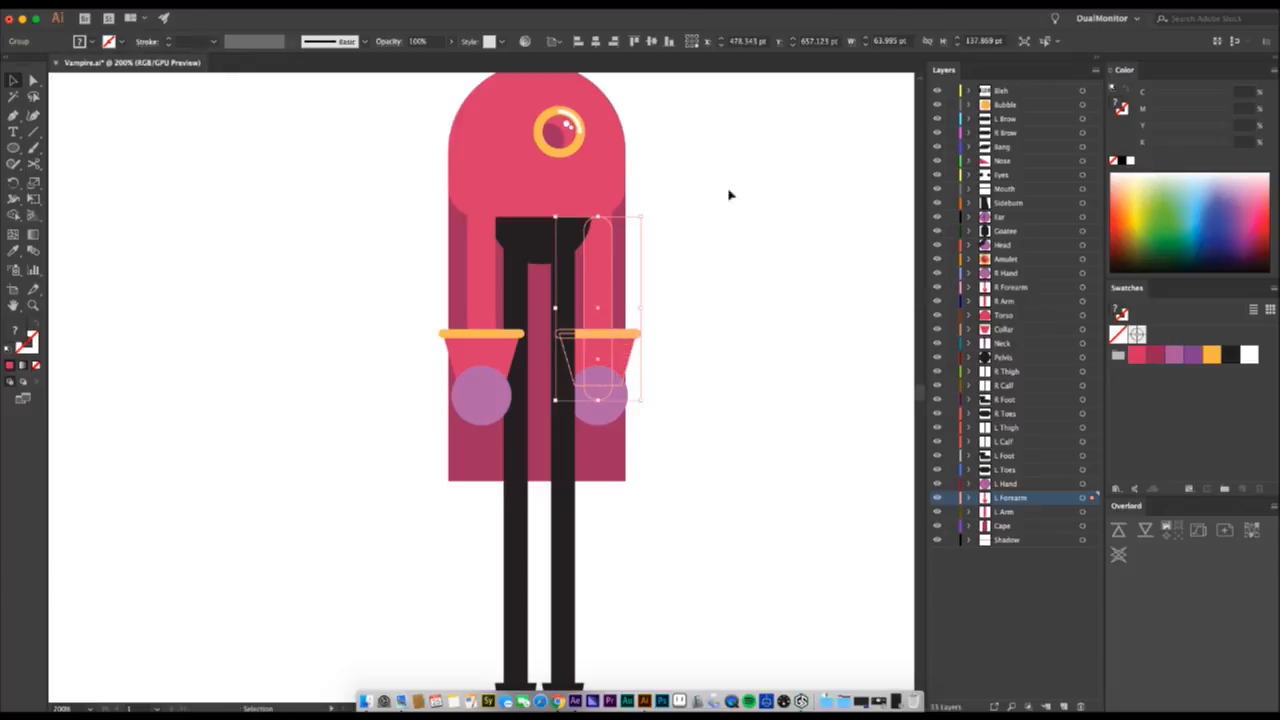
- Lock the layers from R Brow down to Shadow, and select the amulet on the vampire's torso
{"action": "left_click_drag", "start_coordinate": [951, 272], "coordinate": [948, 540]}
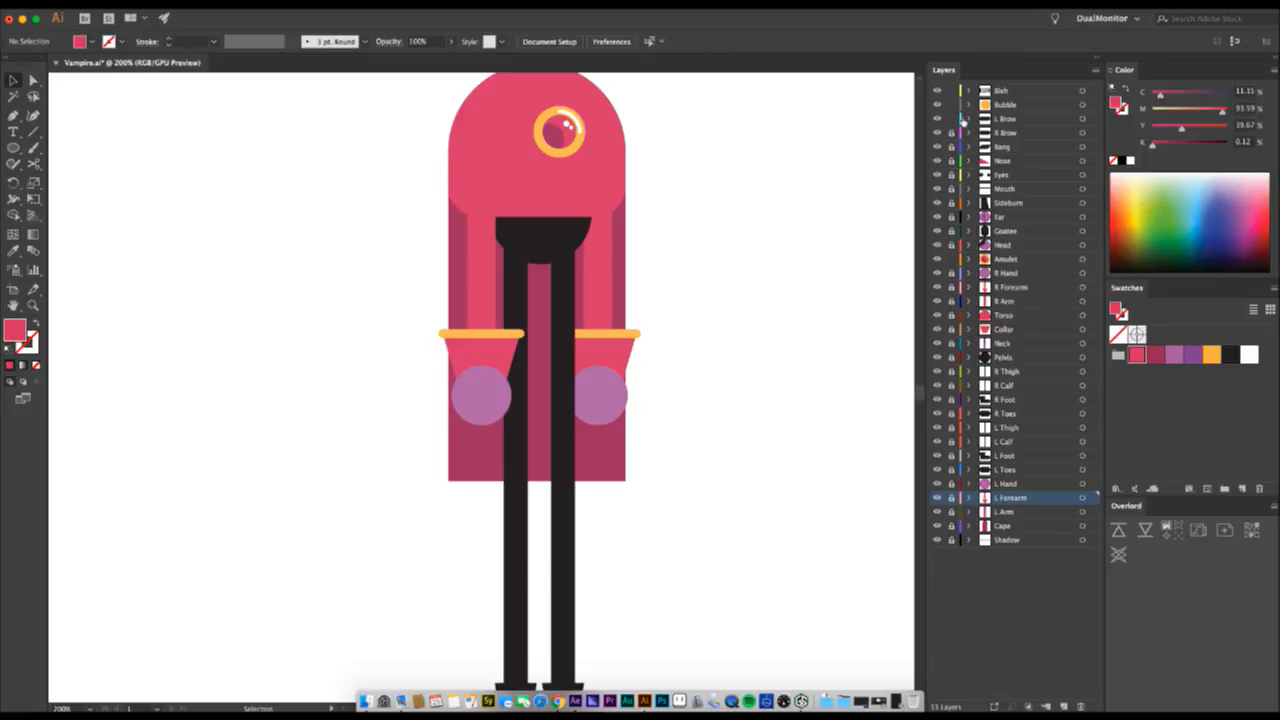
{"action": "key", "text": "b"}
{"action": "key", "text": "v"}
{"action": "left_click", "coordinate": [548, 150]}
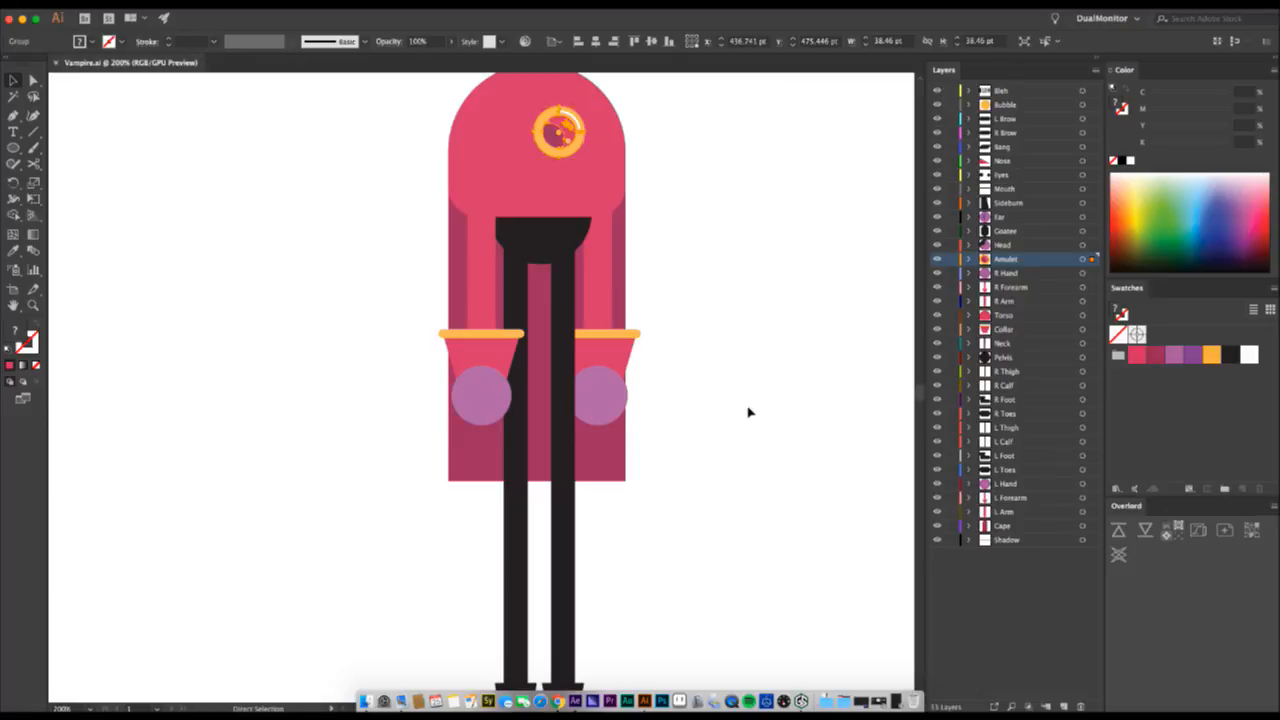
- Select all of the artwork, transfer it with Overlord as one merged shape layer, and switch to After Effects
{"action": "key", "text": "super+a"}
{"action": "key", "text": "v"}
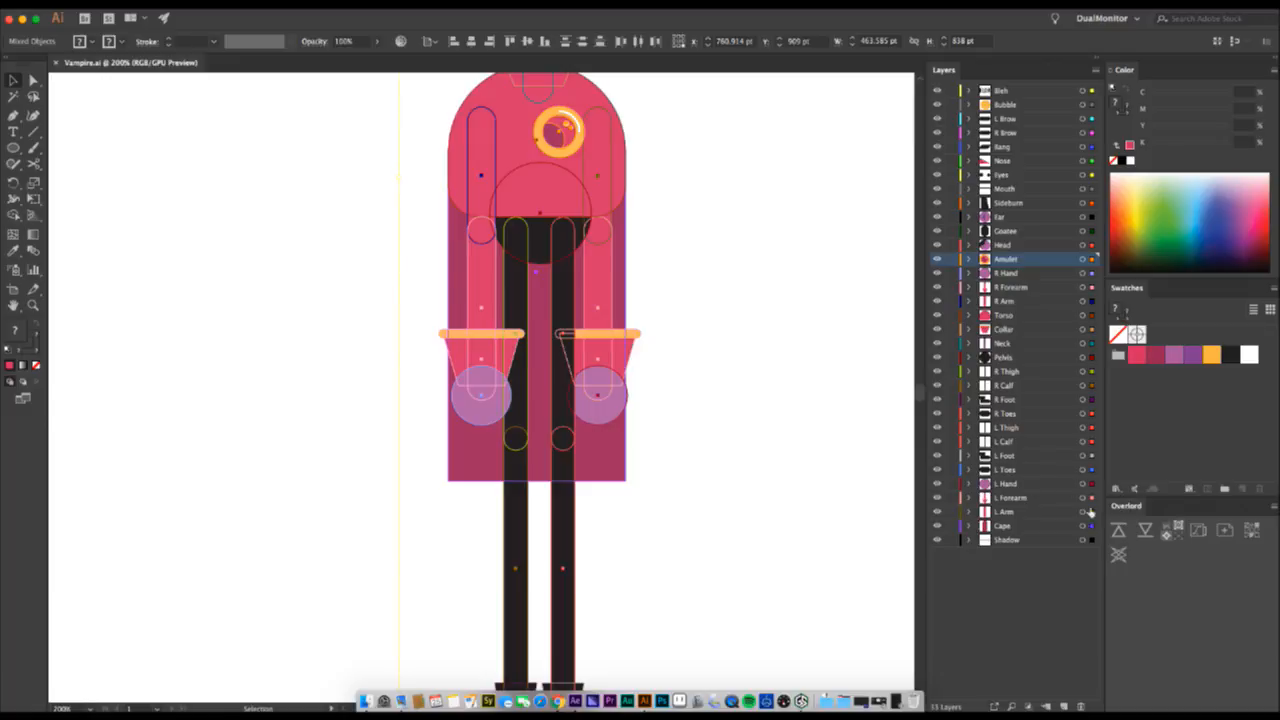
{"action": "scroll", "coordinate": [789, 594], "scroll_direction": "down", "scroll_amount": 5}
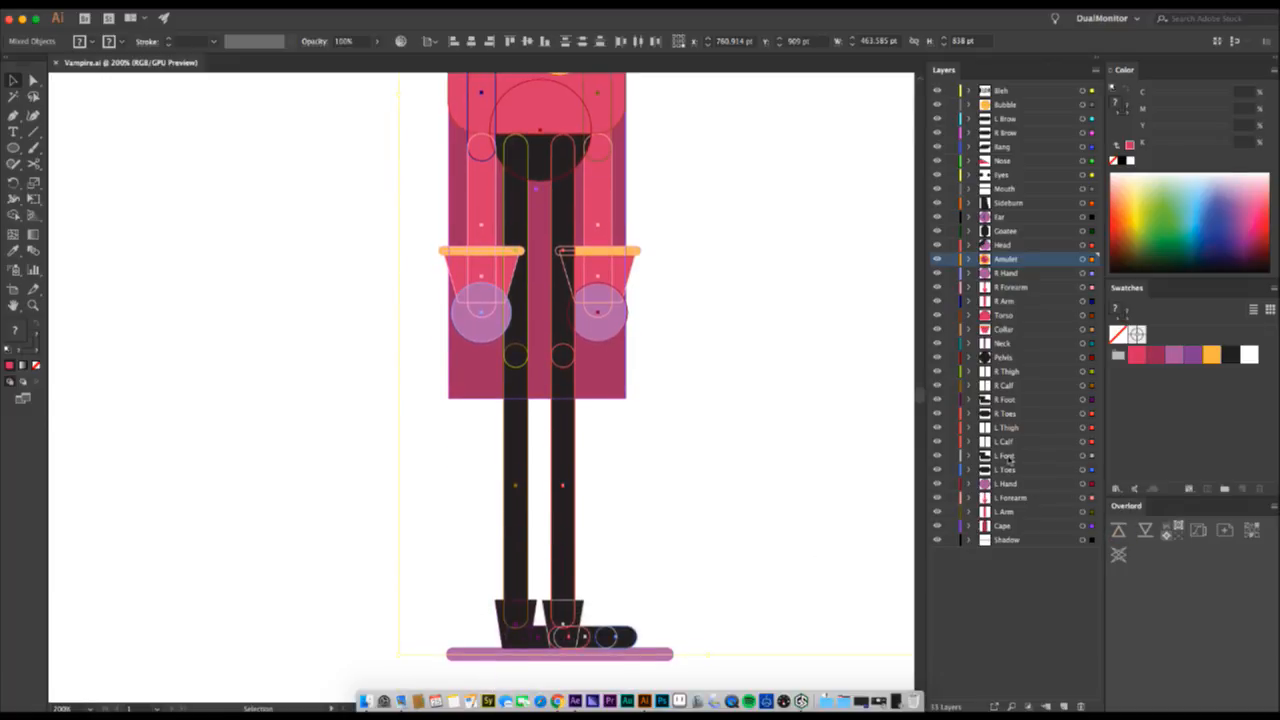
{"action": "key", "text": "super+Tab"}
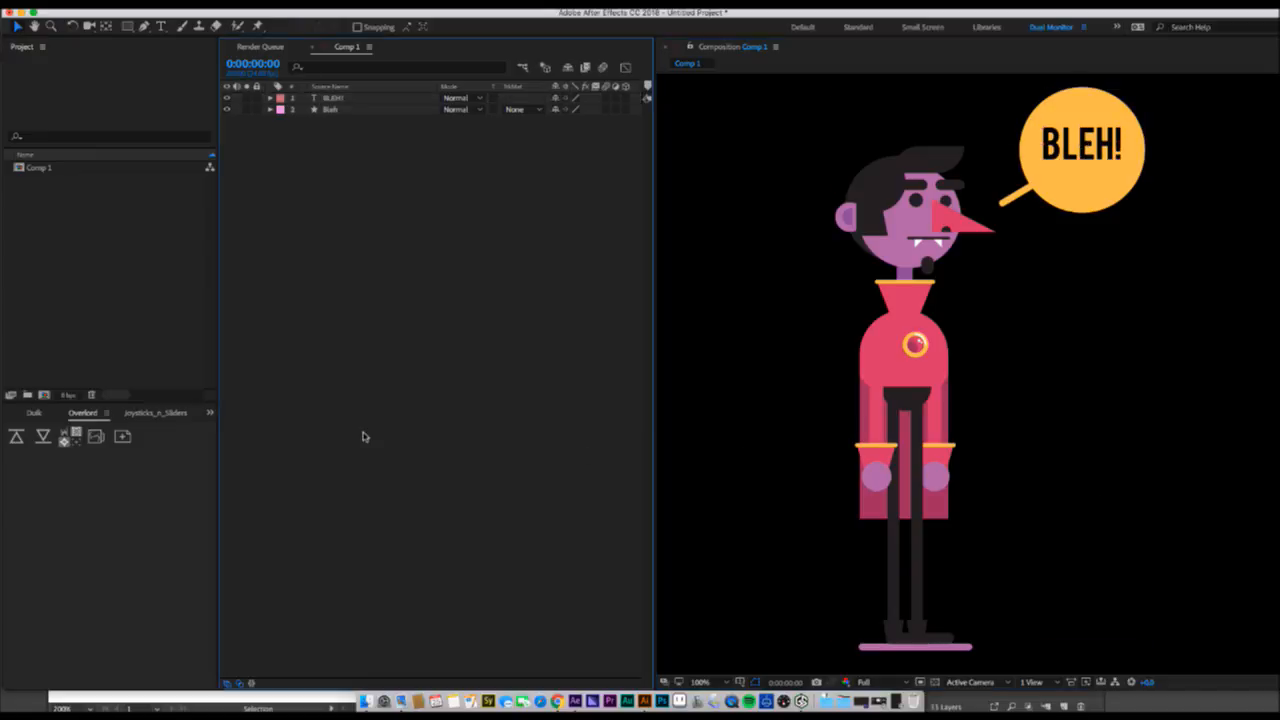
- Move the merged Bleh shape layer down and to the left in Comp 1, and toggle its visibility off and on
{"action": "left_click", "coordinate": [844, 386]}
{"action": "left_click_drag", "start_coordinate": [854, 381], "coordinate": [845, 383]}
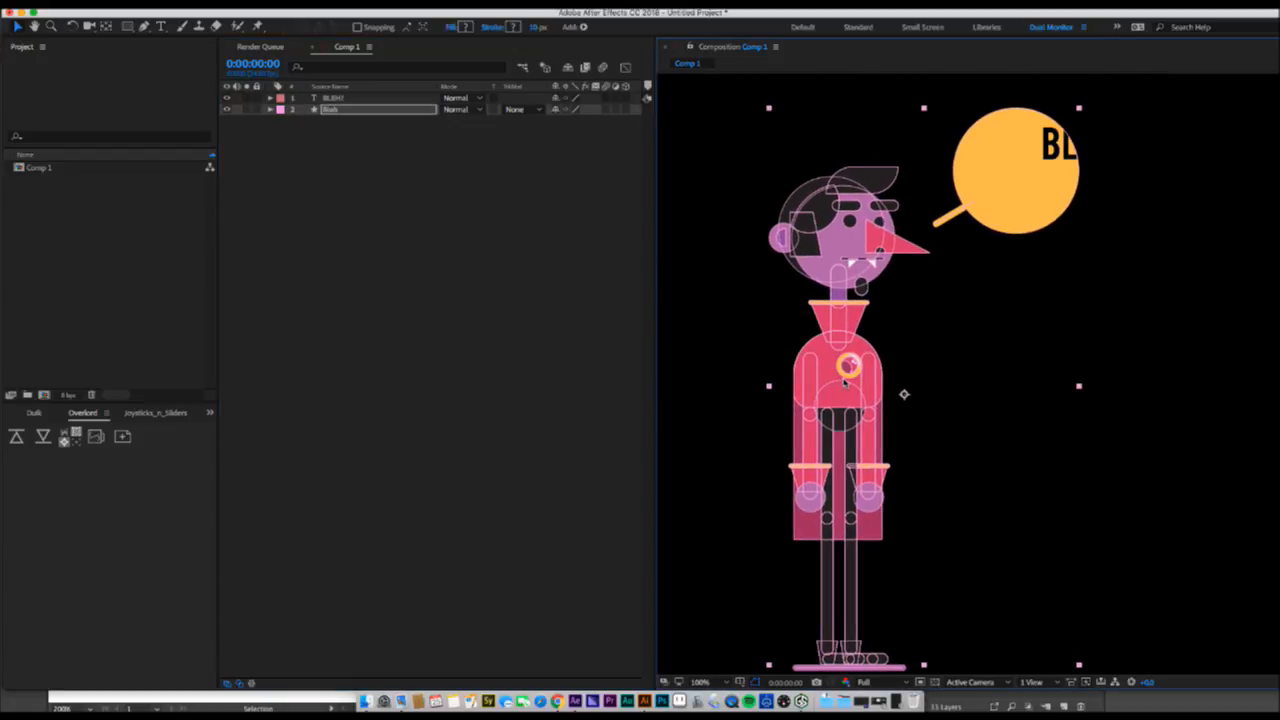
{"action": "left_click", "coordinate": [228, 109]}
{"action": "left_click", "coordinate": [228, 109]}
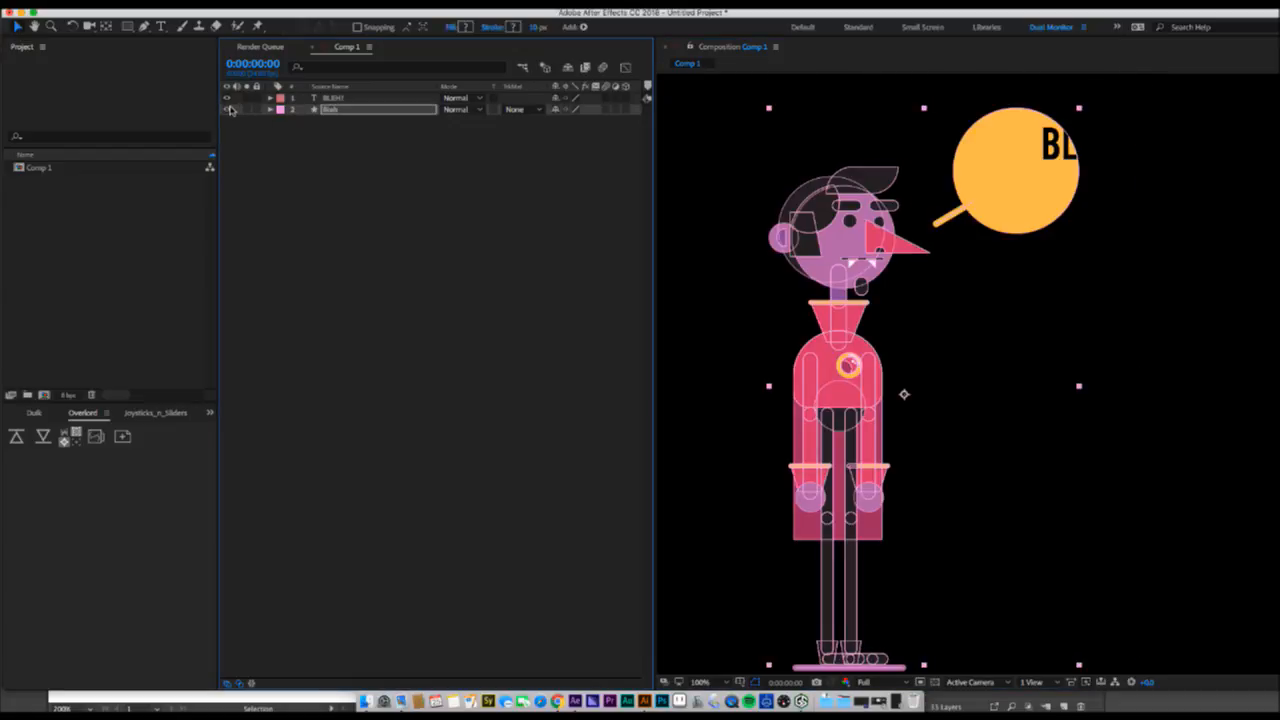
{"action": "left_click", "coordinate": [228, 109]}
{"action": "left_click", "coordinate": [228, 109]}
{"action": "left_click", "coordinate": [228, 109]}
{"action": "left_click", "coordinate": [228, 109]}
{"action": "left_click", "coordinate": [228, 109]}
{"action": "left_click", "coordinate": [228, 109]}
- Expand the Bleh layer's contents to examine its shape groups, and collapse them again
{"action": "left_click", "coordinate": [270, 109]}
{"action": "left_click", "coordinate": [282, 121]}
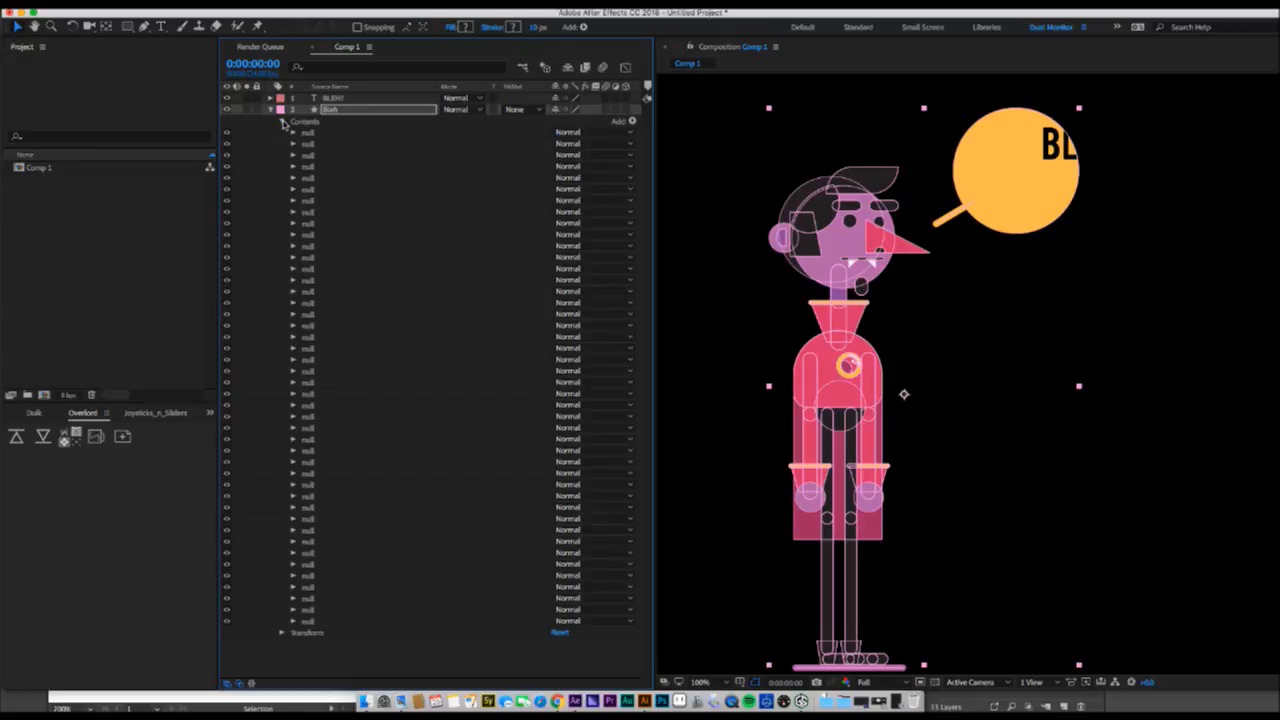
{"action": "left_click", "coordinate": [283, 122]}
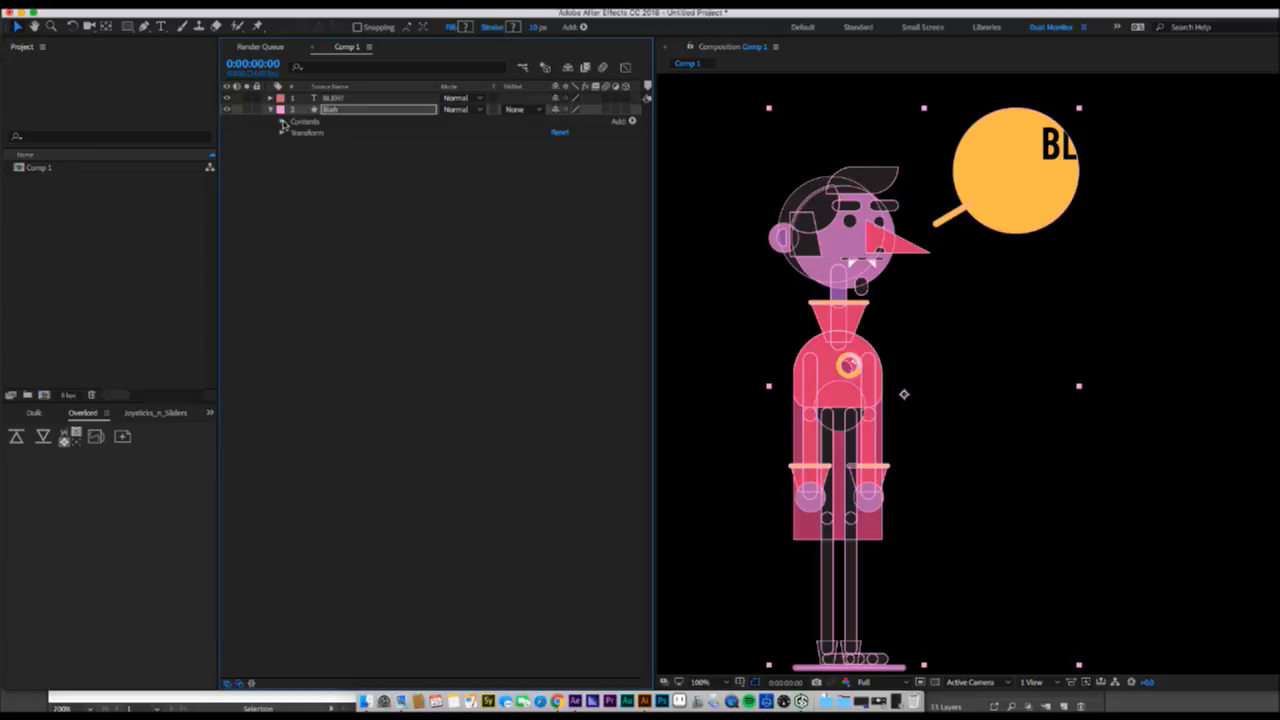
- Undo the latest changes in Comp 1, including the Bleh layer's move, and switch back to Illustrator
{"action": "key", "text": "super+z"}
{"action": "key", "text": "super+z"}
{"action": "key", "text": "super+z"}
{"action": "key", "text": "super+z"}
{"action": "key", "text": "super+z"}
{"action": "key", "text": "super+Tab"}
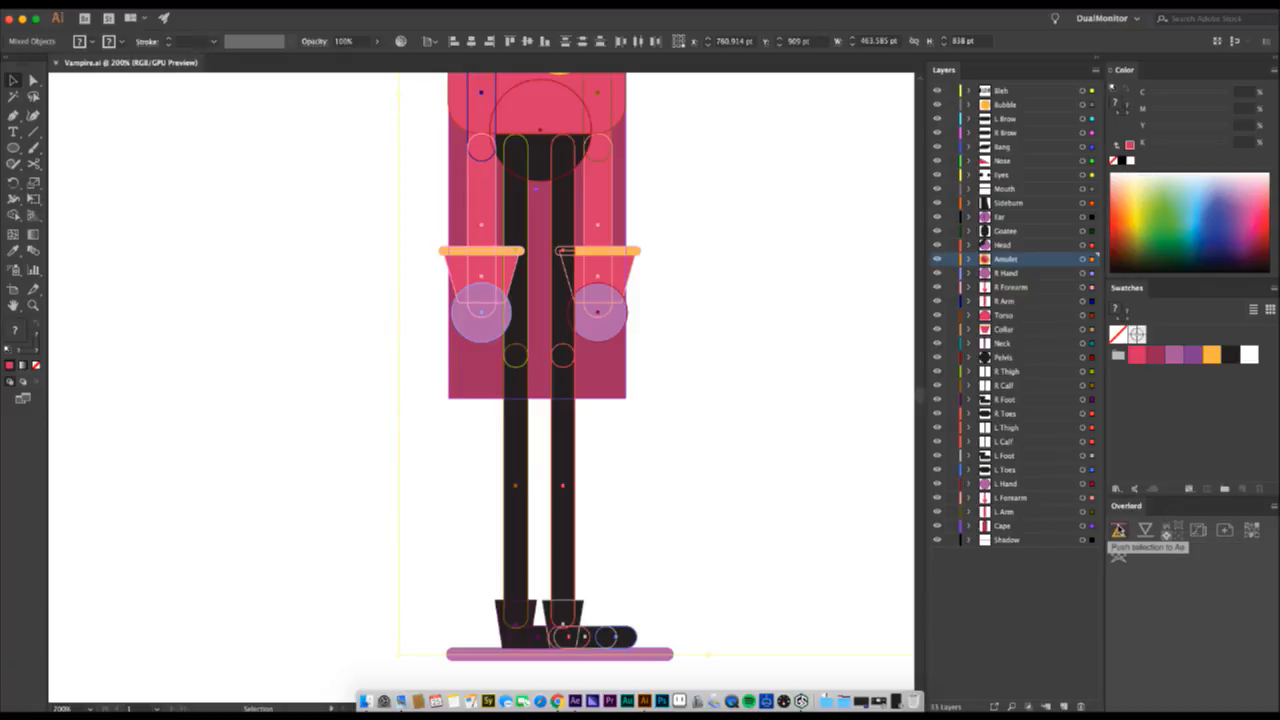
- Select all layers from Shadow to Bleh, try transferring them with Overlord, undo the result in Comp 1, and return to Illustrator
{"action": "left_click", "coordinate": [1021, 540]}
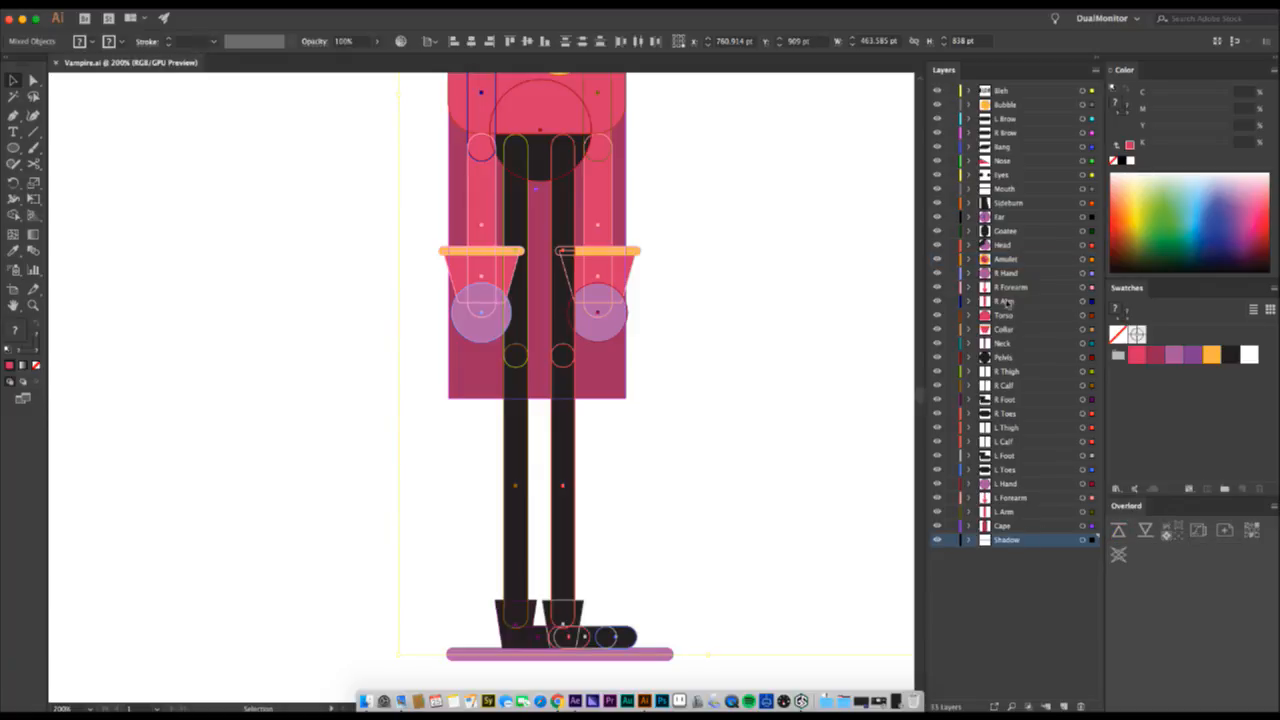
{"action": "left_click", "coordinate": [1020, 96], "text": "shift"}
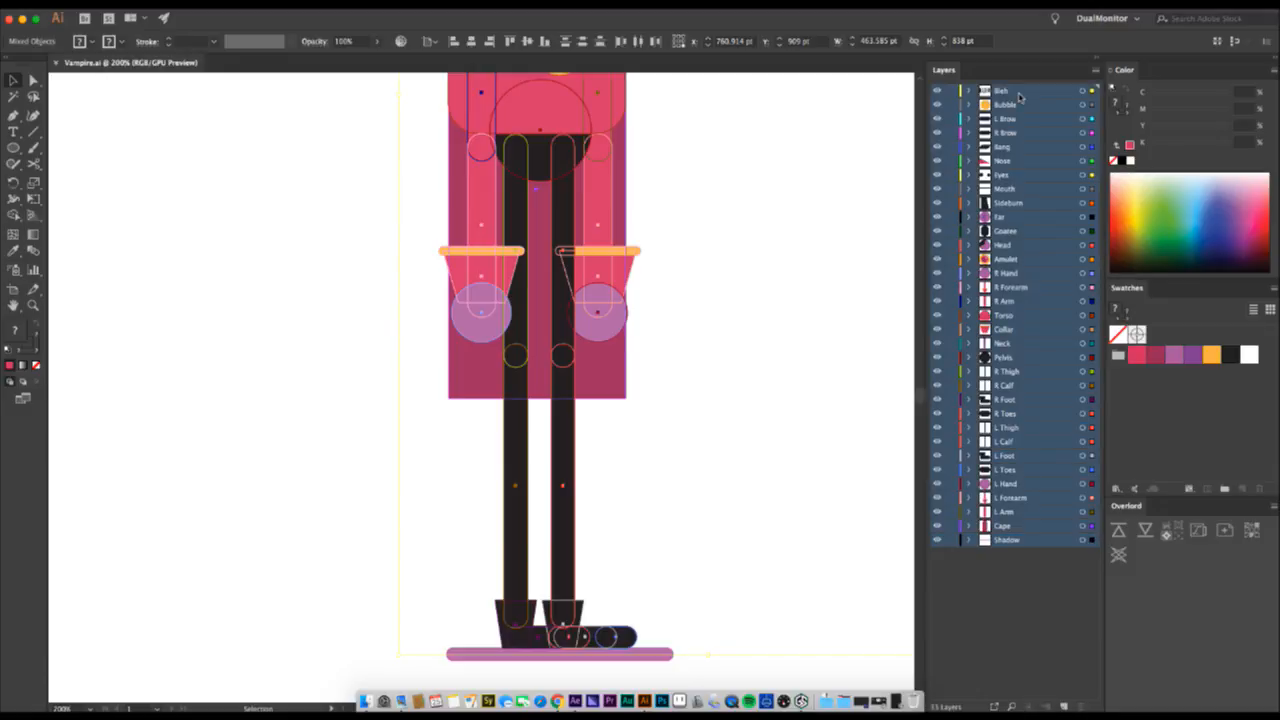
{"action": "left_click", "coordinate": [1112, 532]}
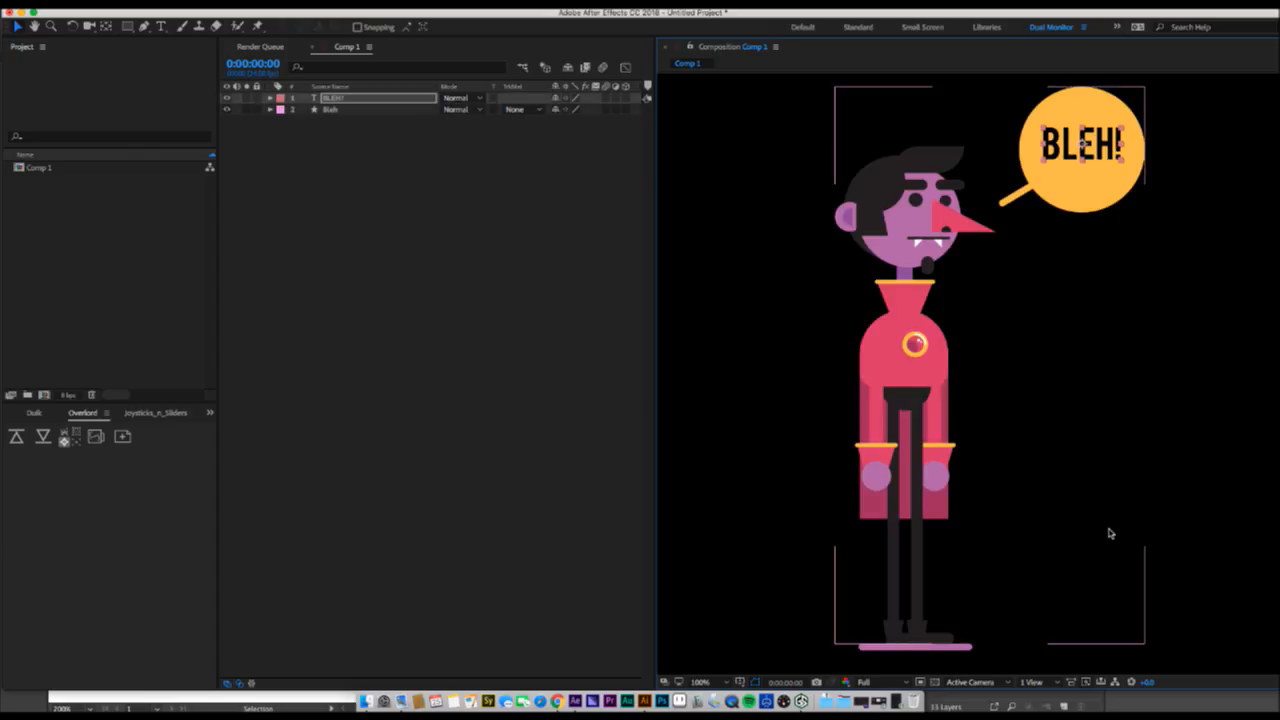
{"action": "key", "text": "super+z"}
{"action": "key", "text": "super+Tab"}
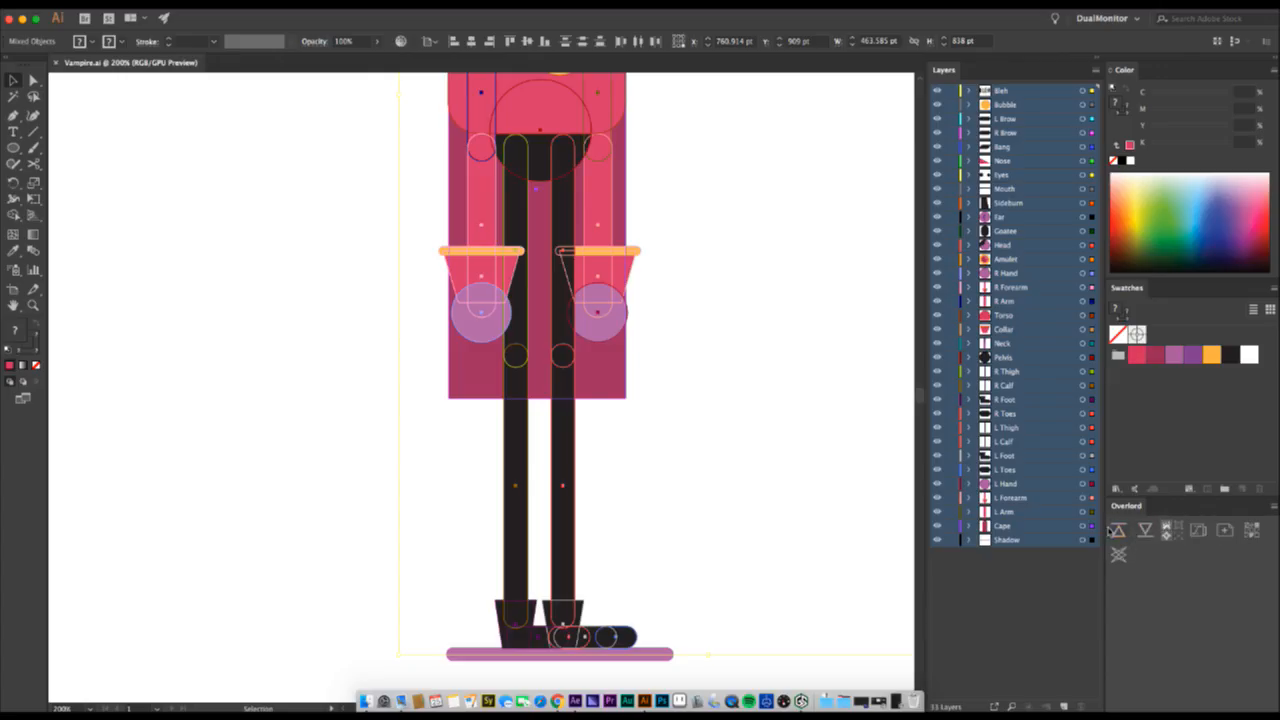
- Transfer the artwork to After Effects with Overlord as split shape layers, and inspect the forearm, L Hand, Eyes and Amulet layers
{"action": "left_click", "coordinate": [1117, 529]}
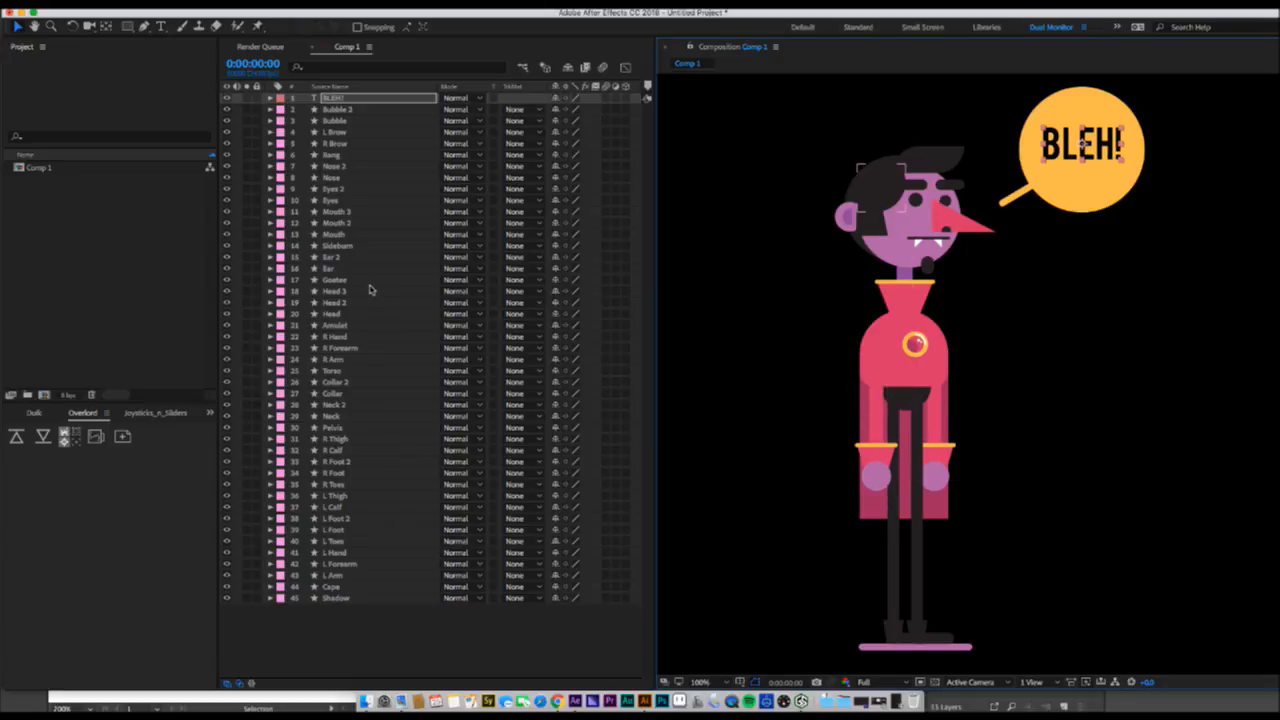
{"action": "left_click", "coordinate": [880, 403]}
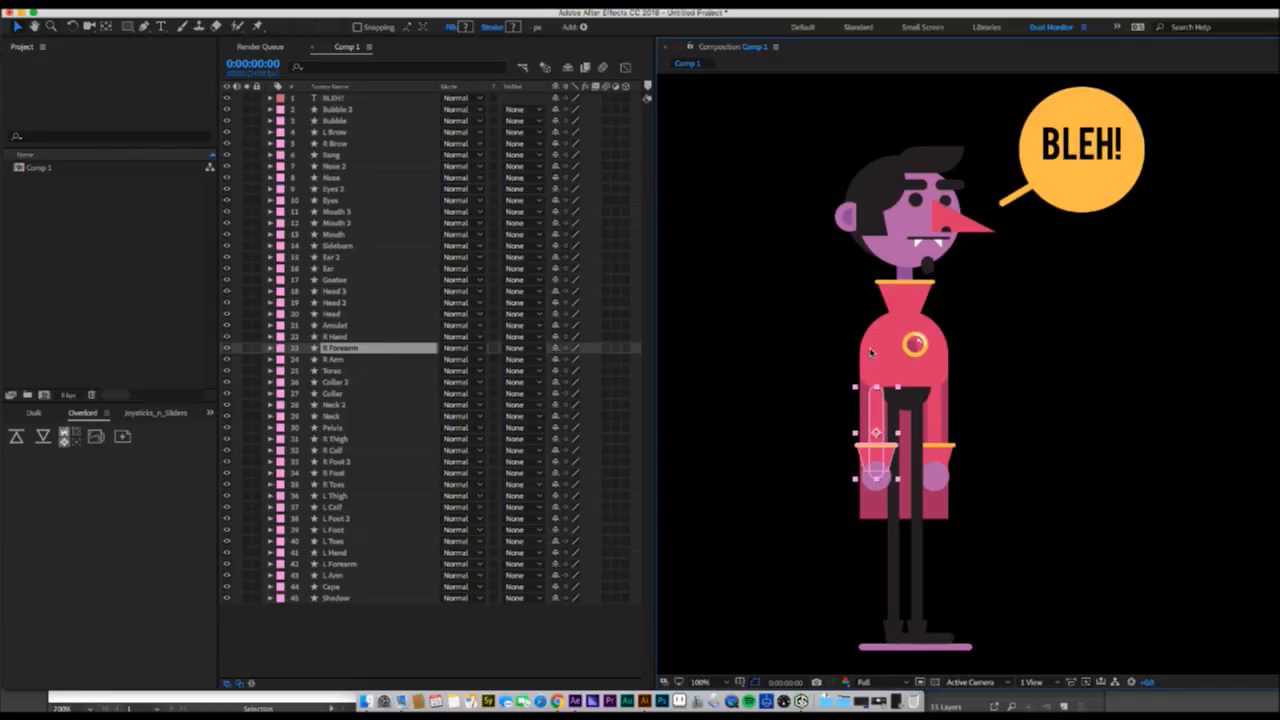
{"action": "left_click", "coordinate": [356, 564]}
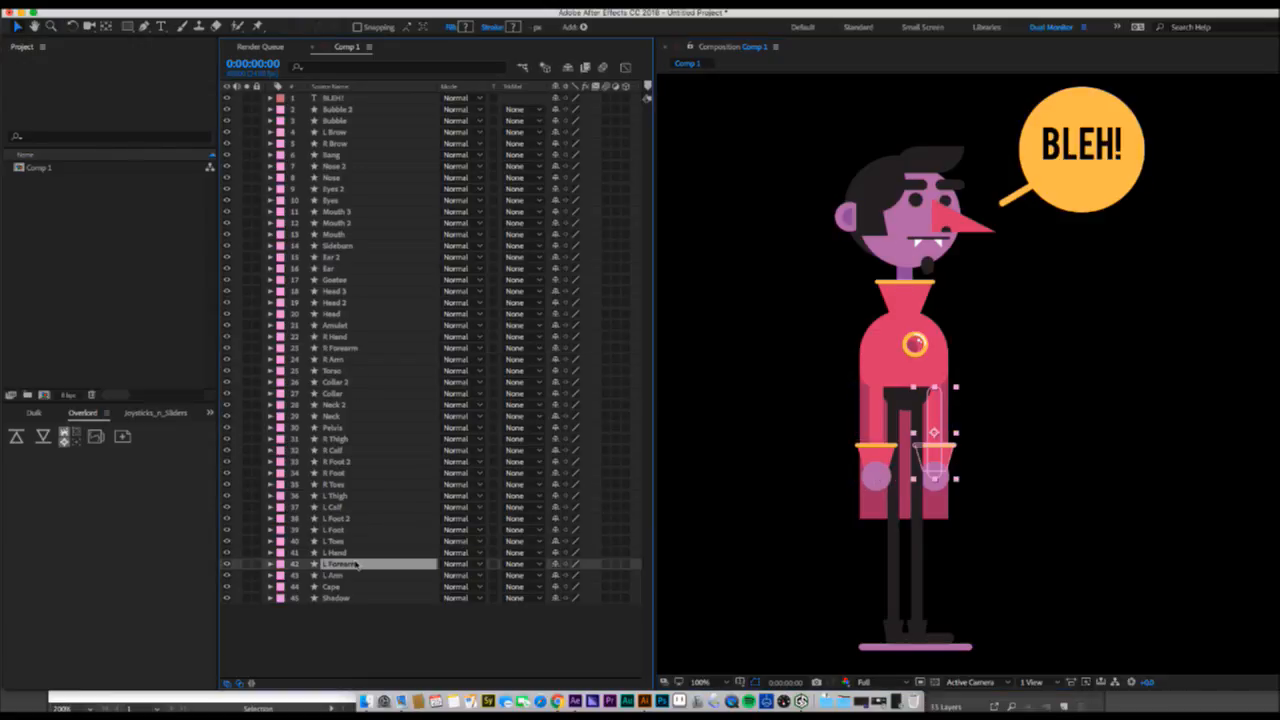
{"action": "left_click", "coordinate": [356, 554]}
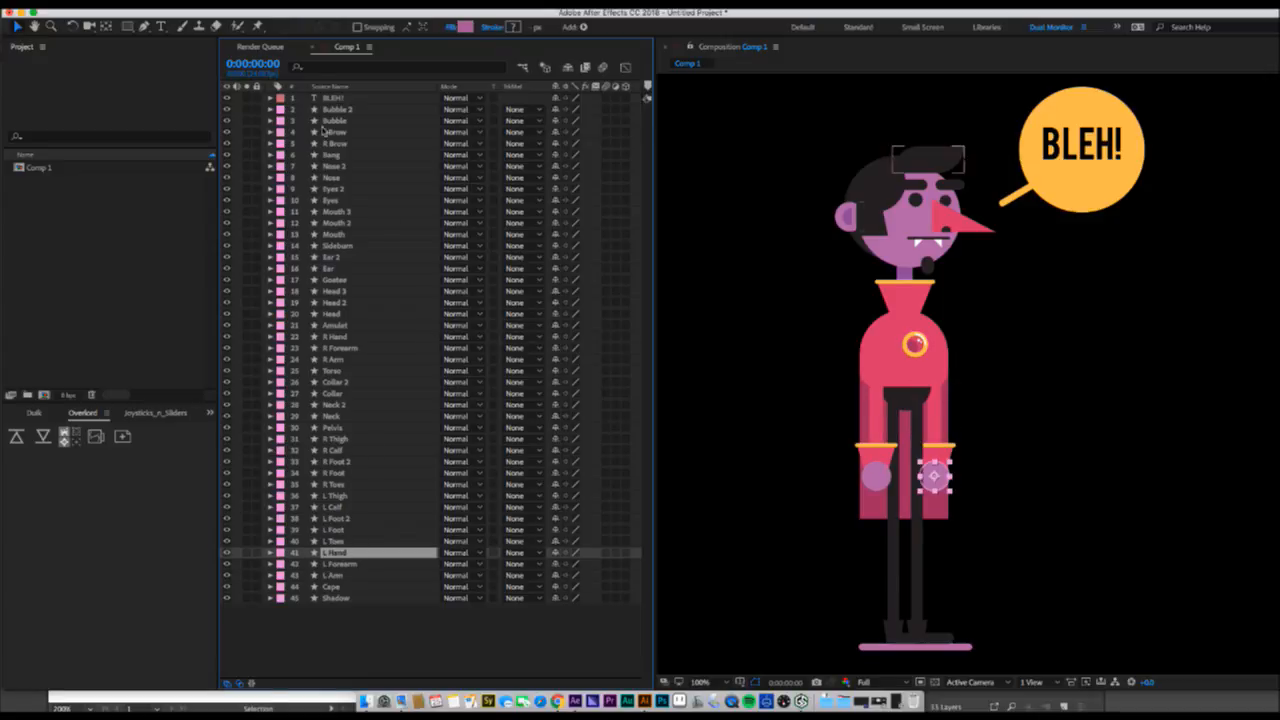
{"action": "left_click", "coordinate": [340, 189]}
{"action": "left_click", "coordinate": [334, 201]}
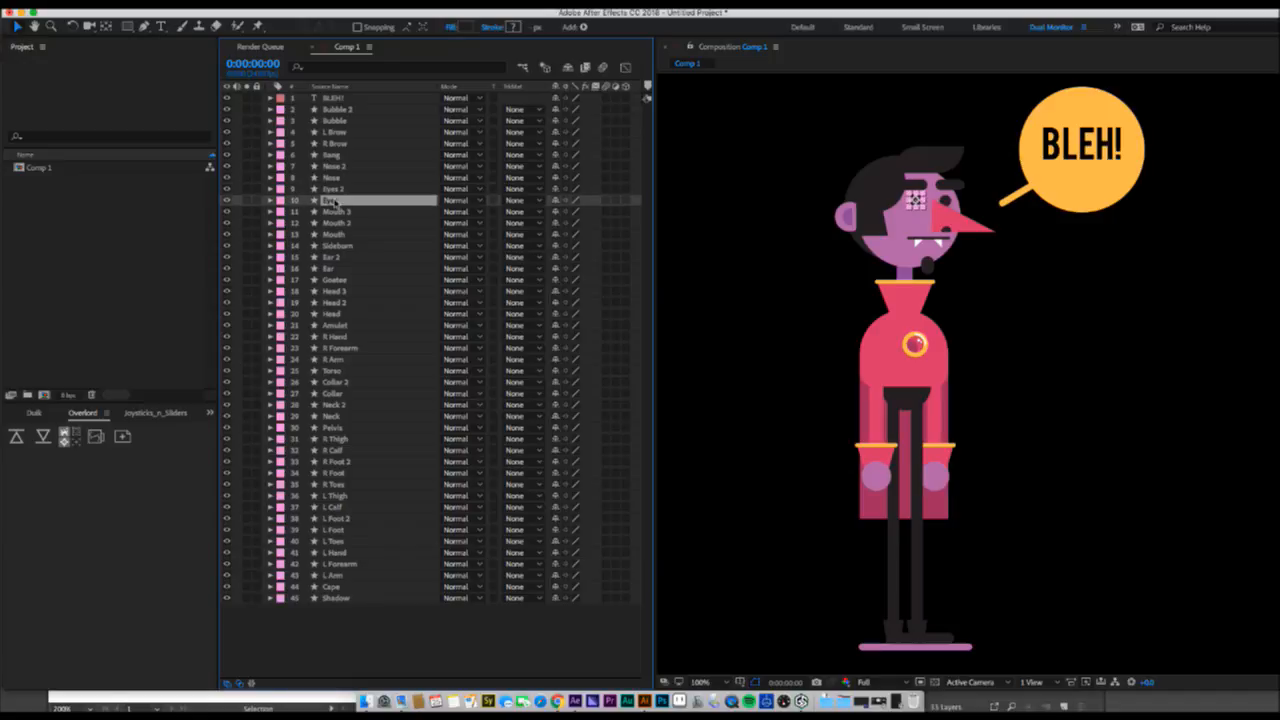
{"action": "left_click", "coordinate": [350, 327]}
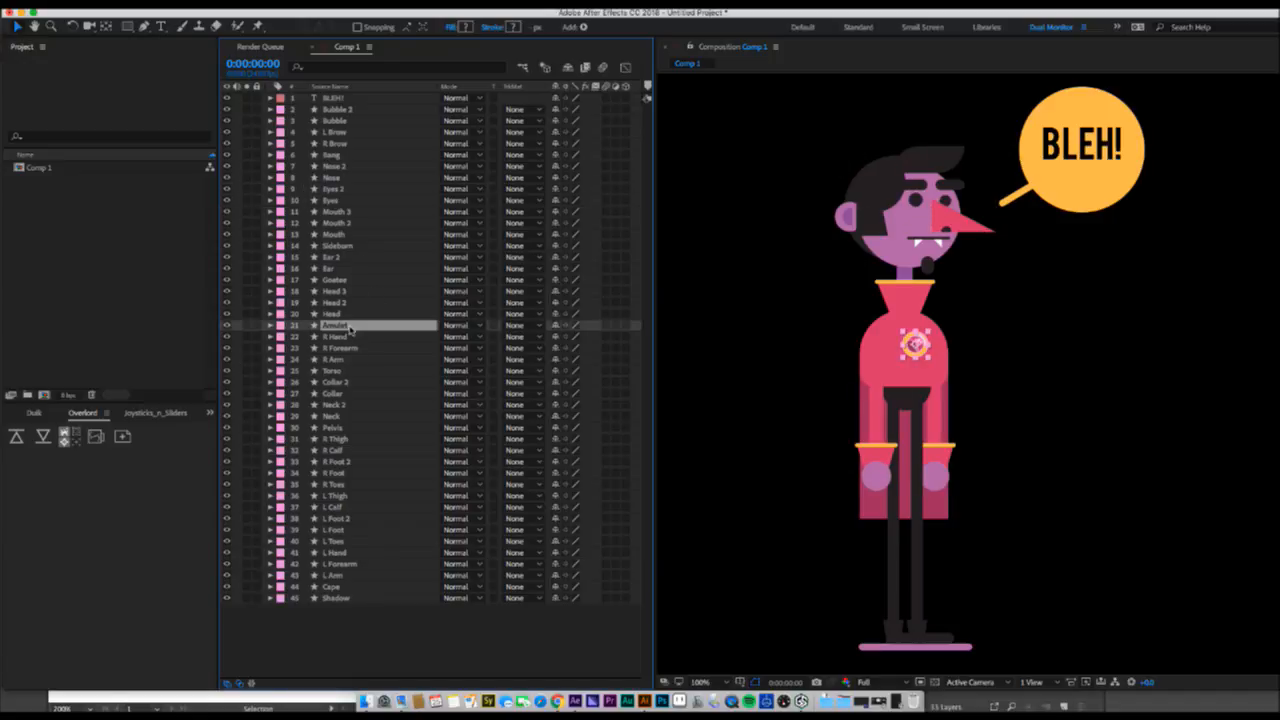
- Undo the split-layer transfer in Comp 1, return to Illustrator, and deselect the artwork
{"action": "key", "text": "super+z"}
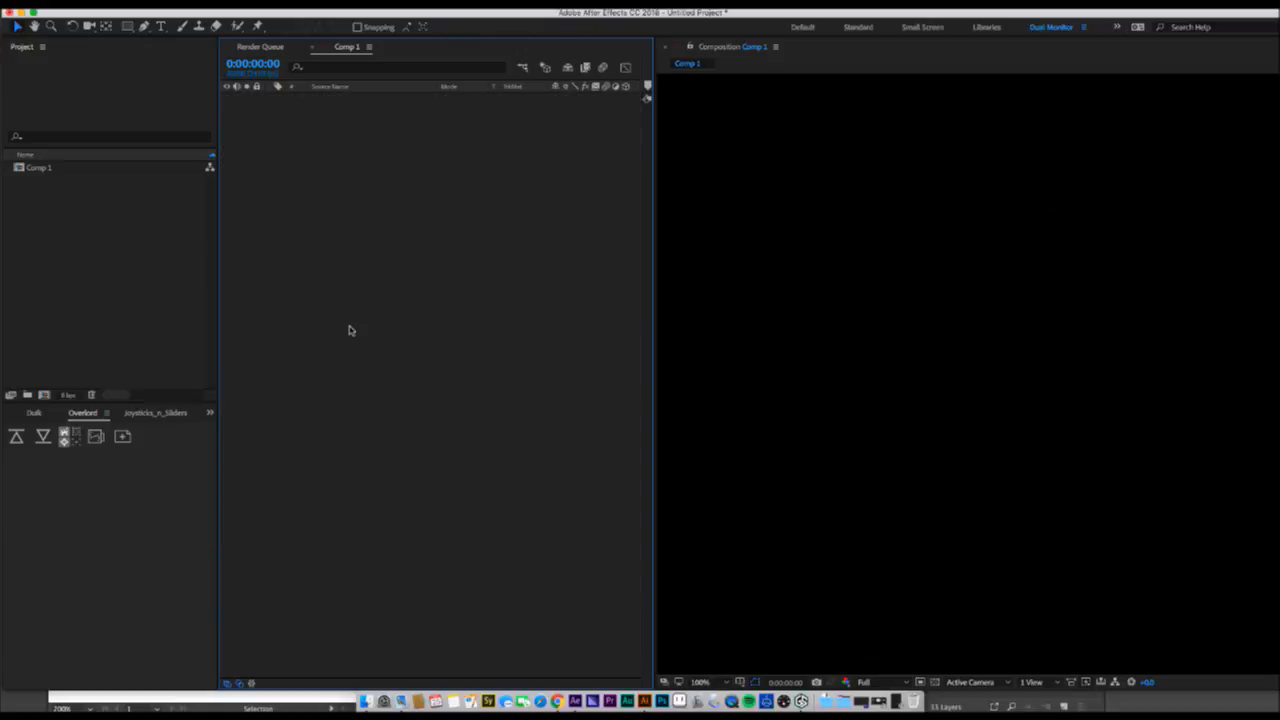
{"action": "key", "text": "super+Tab"}
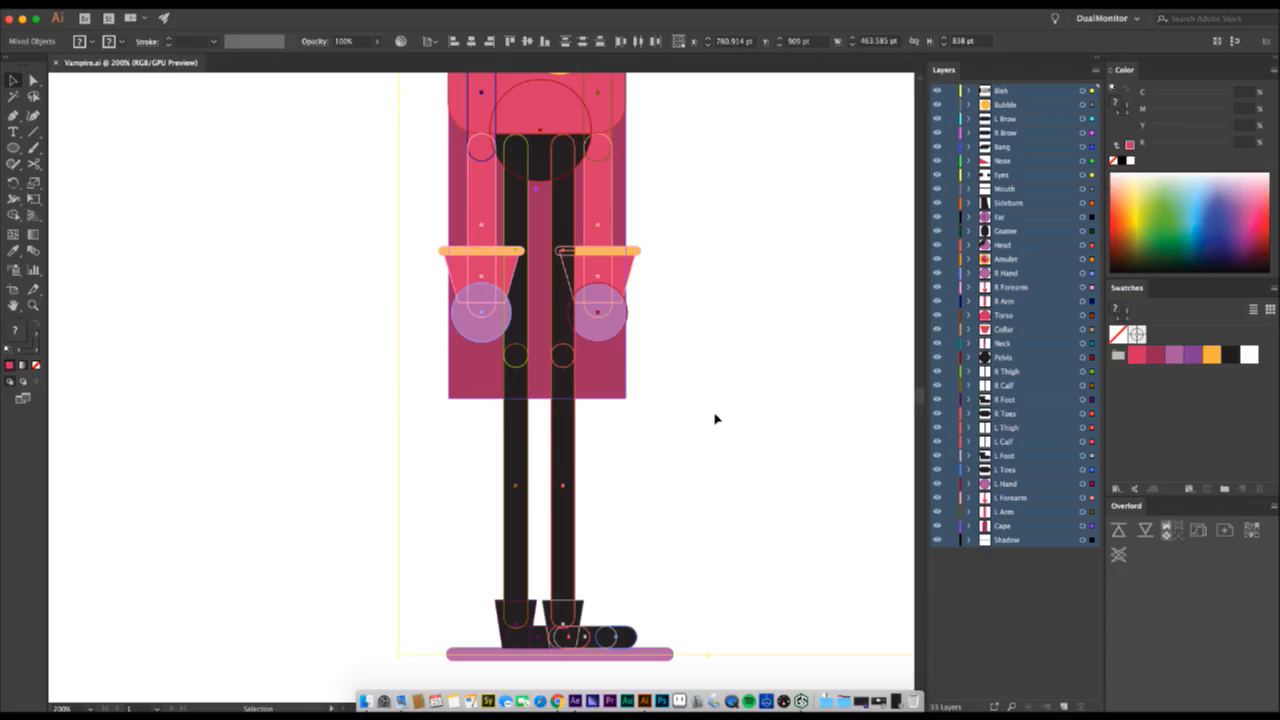
{"action": "left_click", "coordinate": [771, 437]}
- Group the vampire's two eye circles in the Eyes layer
{"action": "scroll", "coordinate": [763, 451], "scroll_direction": "up", "scroll_amount": 5}
{"action": "scroll", "coordinate": [763, 453], "scroll_direction": "up", "scroll_amount": 6}
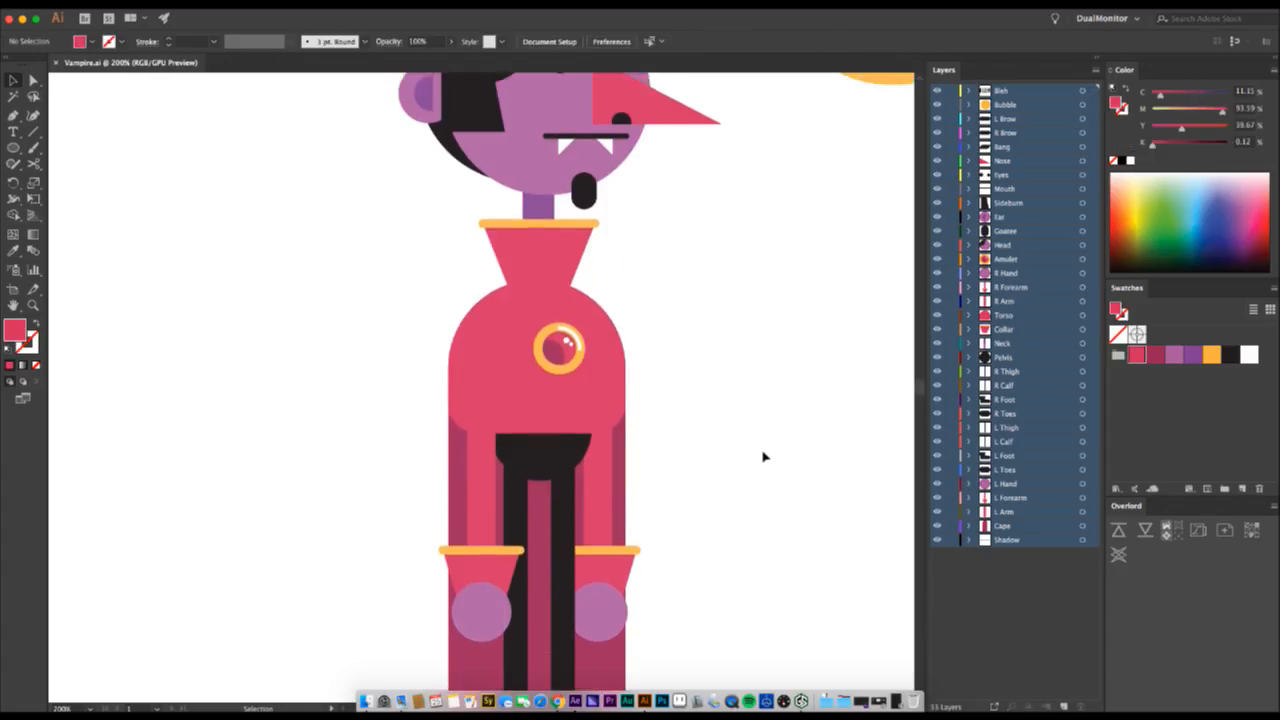
{"action": "left_click", "coordinate": [620, 305]}
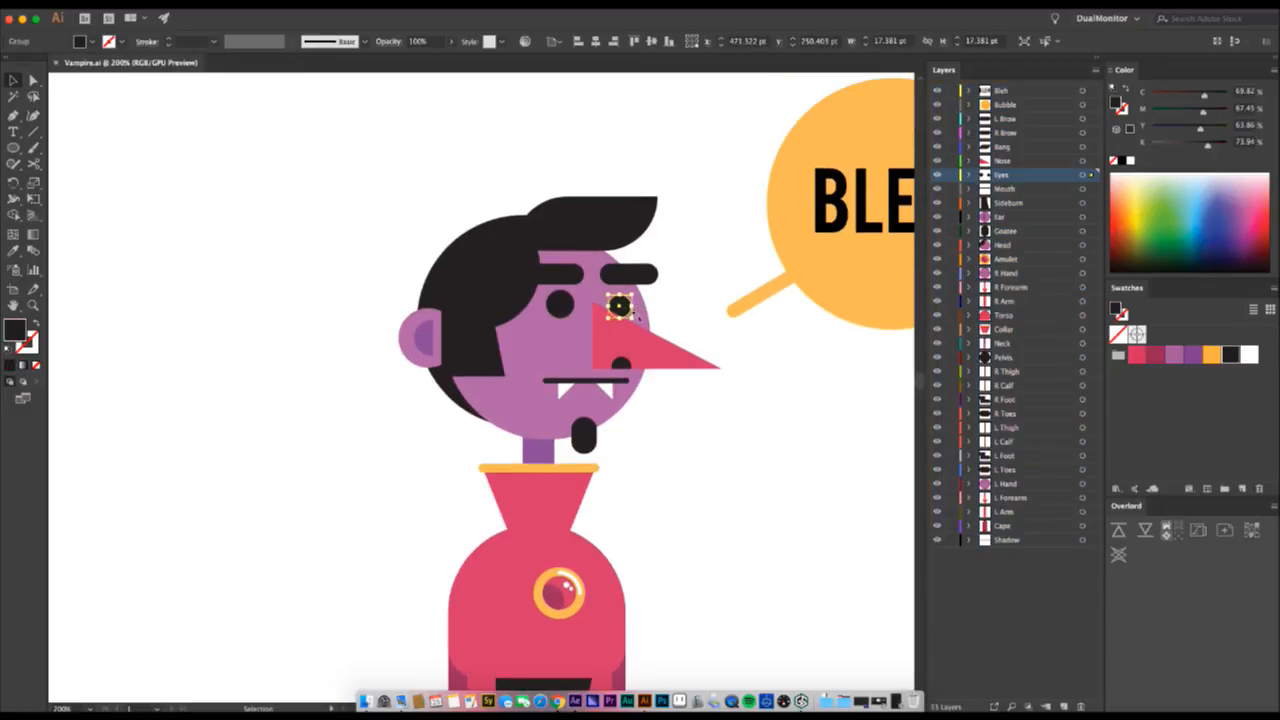
{"action": "left_click", "coordinate": [562, 305]}
{"action": "key", "text": "a"}
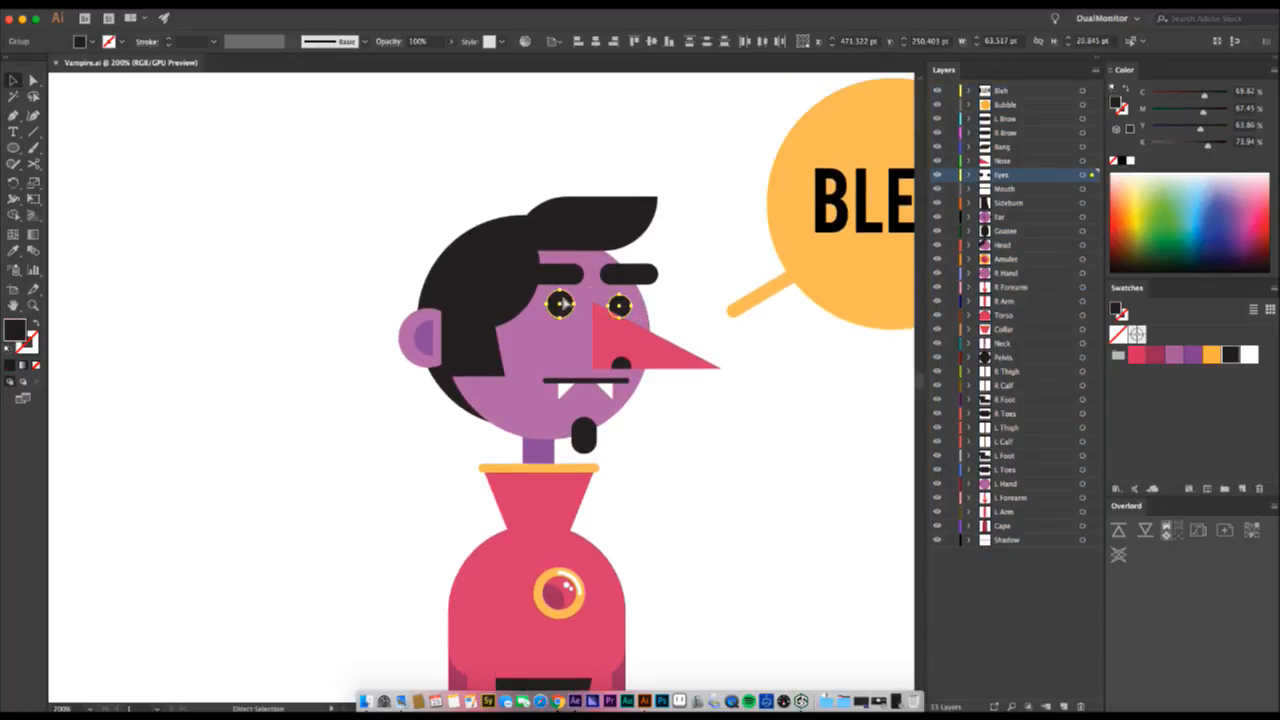
{"action": "key", "text": "super+g"}
{"action": "left_click", "coordinate": [688, 274]}
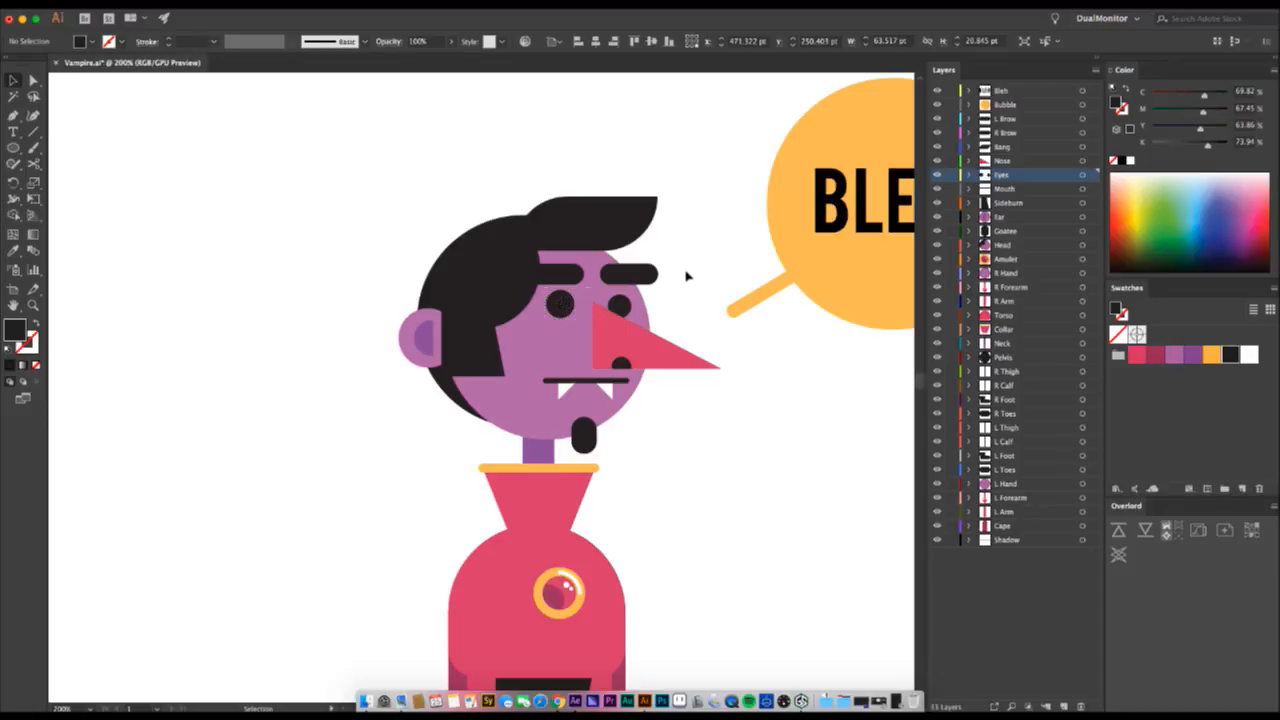
{"action": "left_click", "coordinate": [622, 308]}
- Group the mouth line with both fangs, and group the inner and outer ear shapes
{"action": "left_click", "coordinate": [576, 382]}
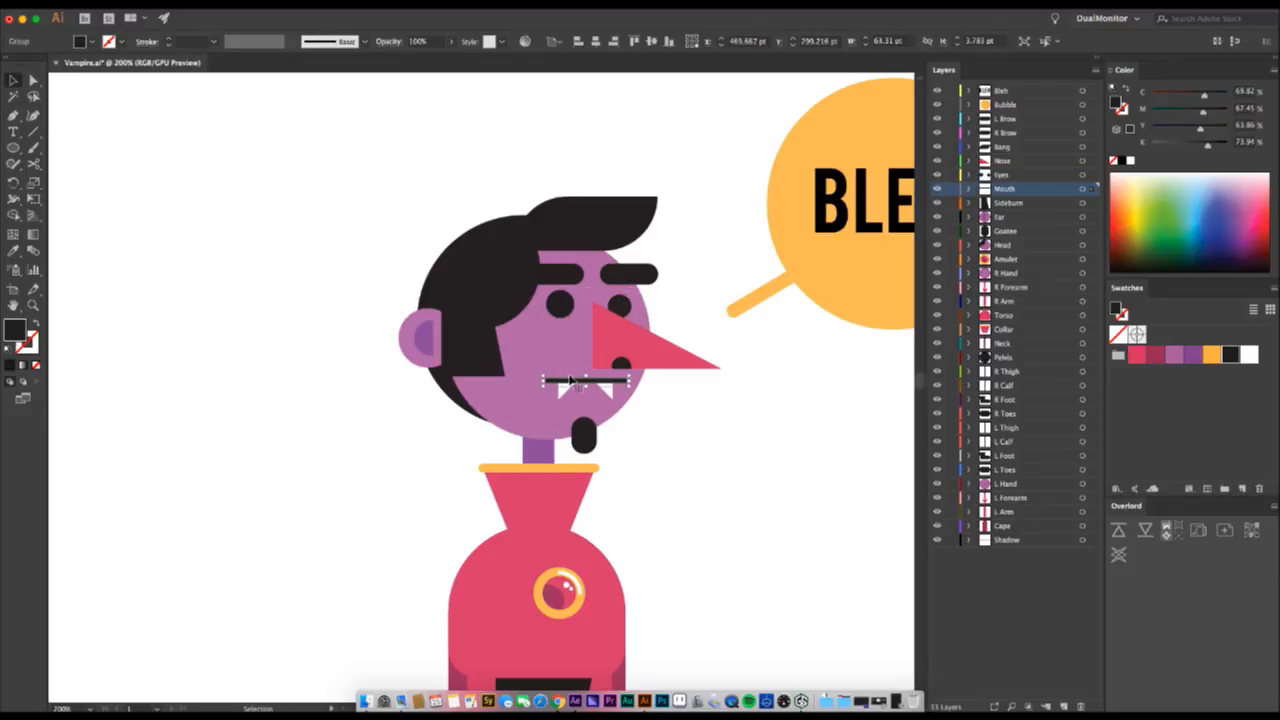
{"action": "key", "text": "a"}
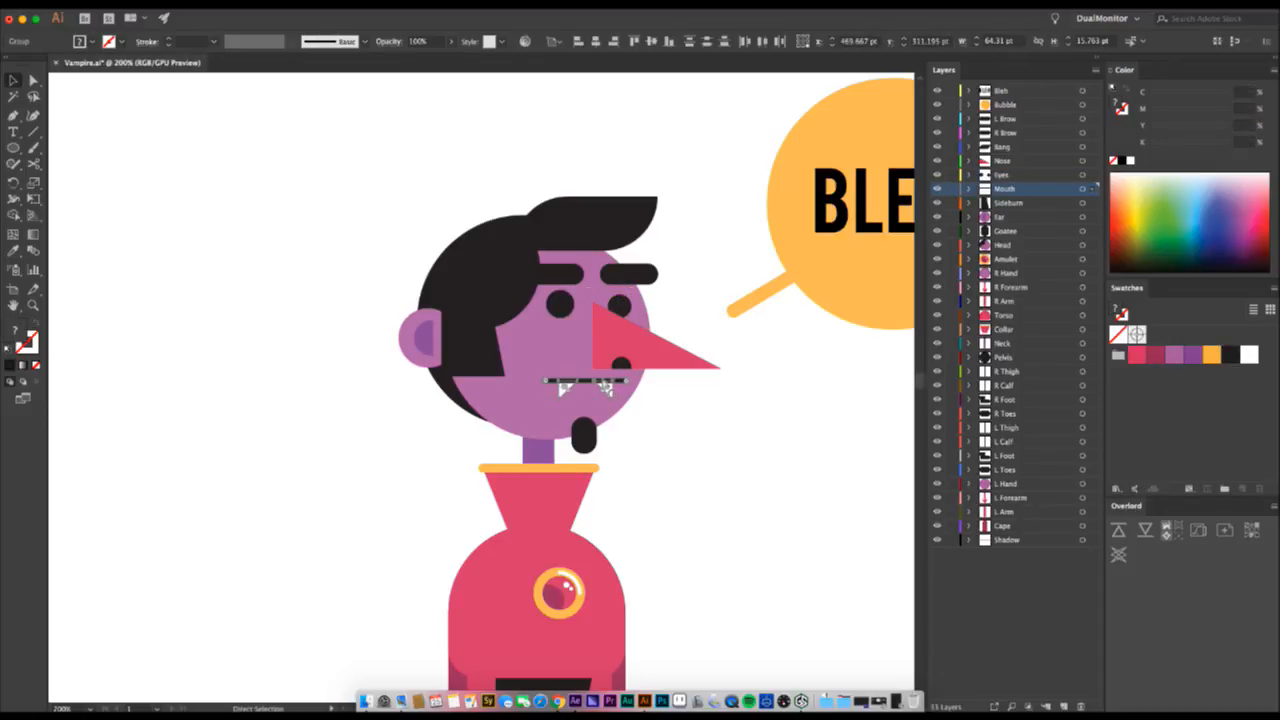
{"action": "left_click", "coordinate": [425, 336]}
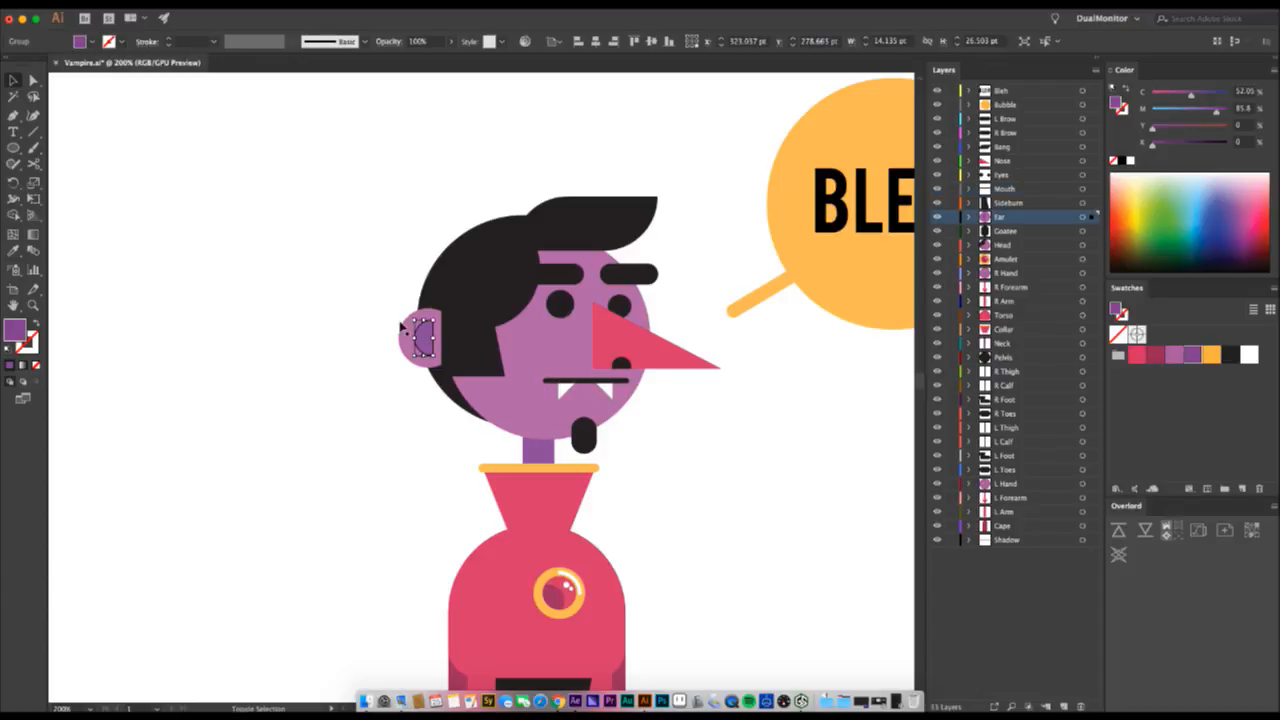
{"action": "key", "text": "v"}
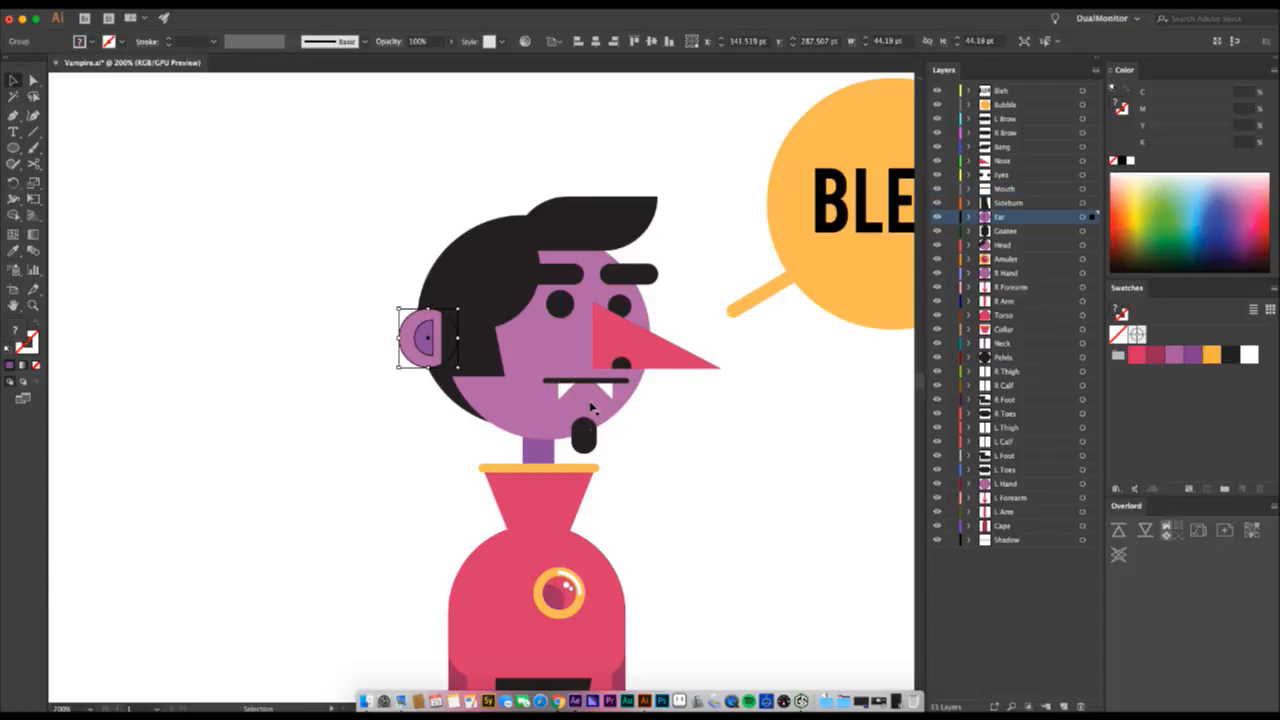
- Group the nose with its nostril, and group the hair and face shapes of the Head layer
{"action": "left_click", "coordinate": [630, 366]}
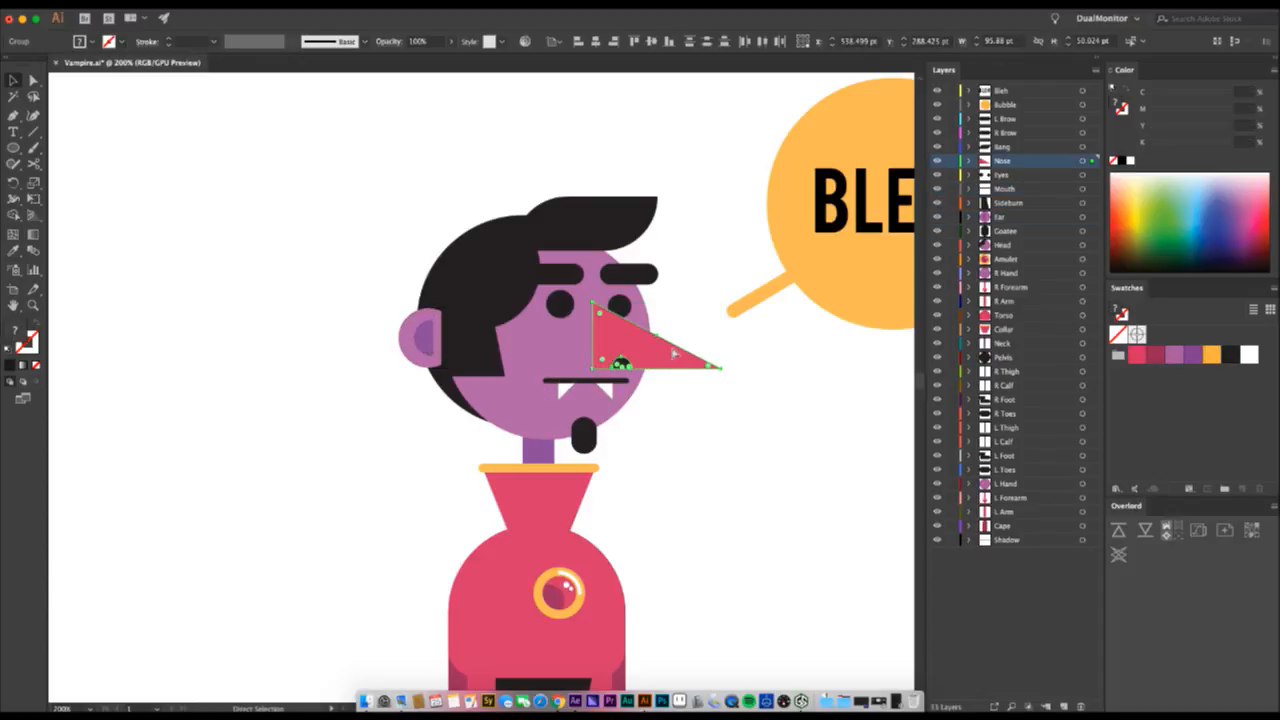
{"action": "left_click", "coordinate": [725, 450]}
{"action": "left_click", "coordinate": [575, 225]}
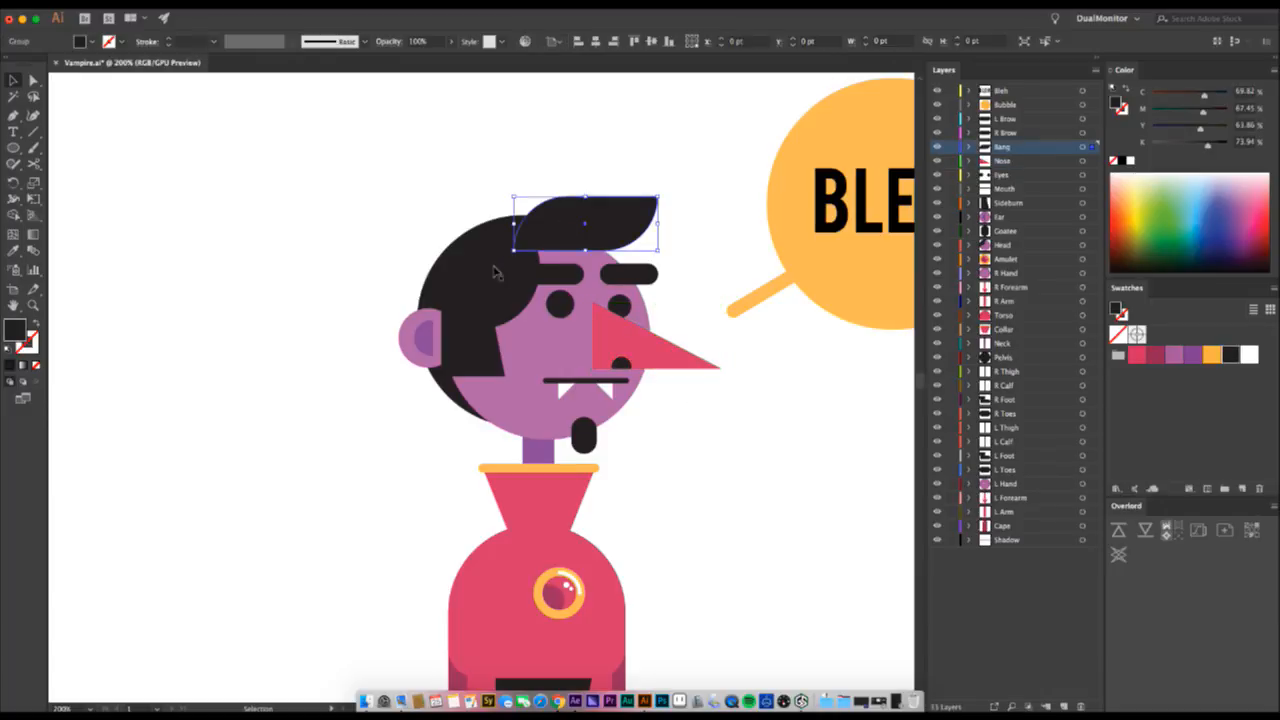
{"action": "left_click", "coordinate": [483, 260]}
{"action": "left_click", "coordinate": [476, 252]}
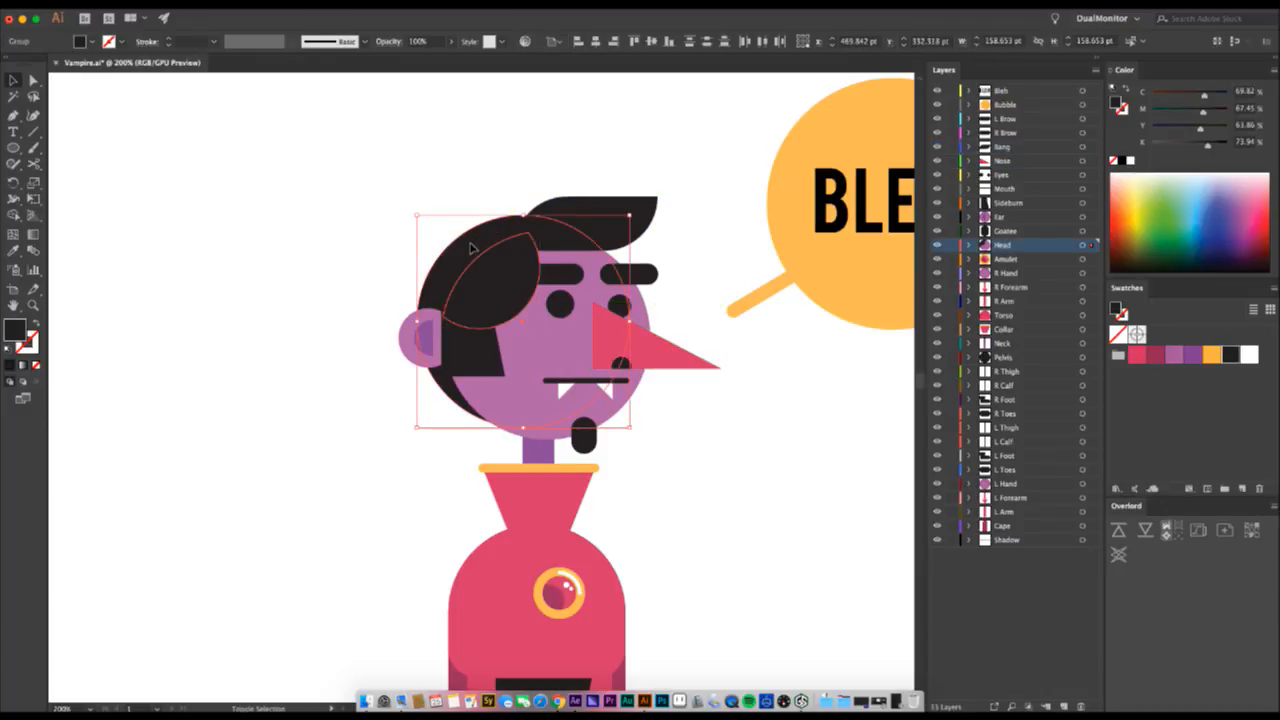
{"action": "left_click", "coordinate": [533, 362]}
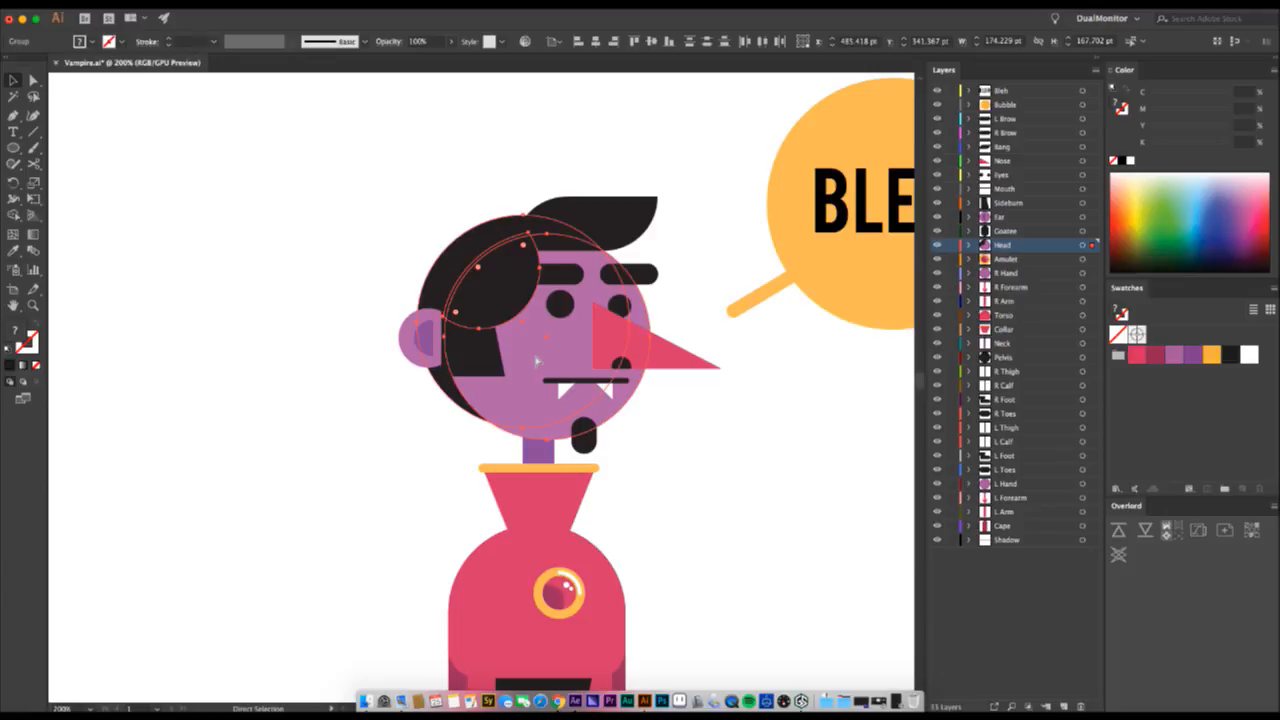
{"action": "key", "text": "v"}
{"action": "left_click", "coordinate": [697, 277]}
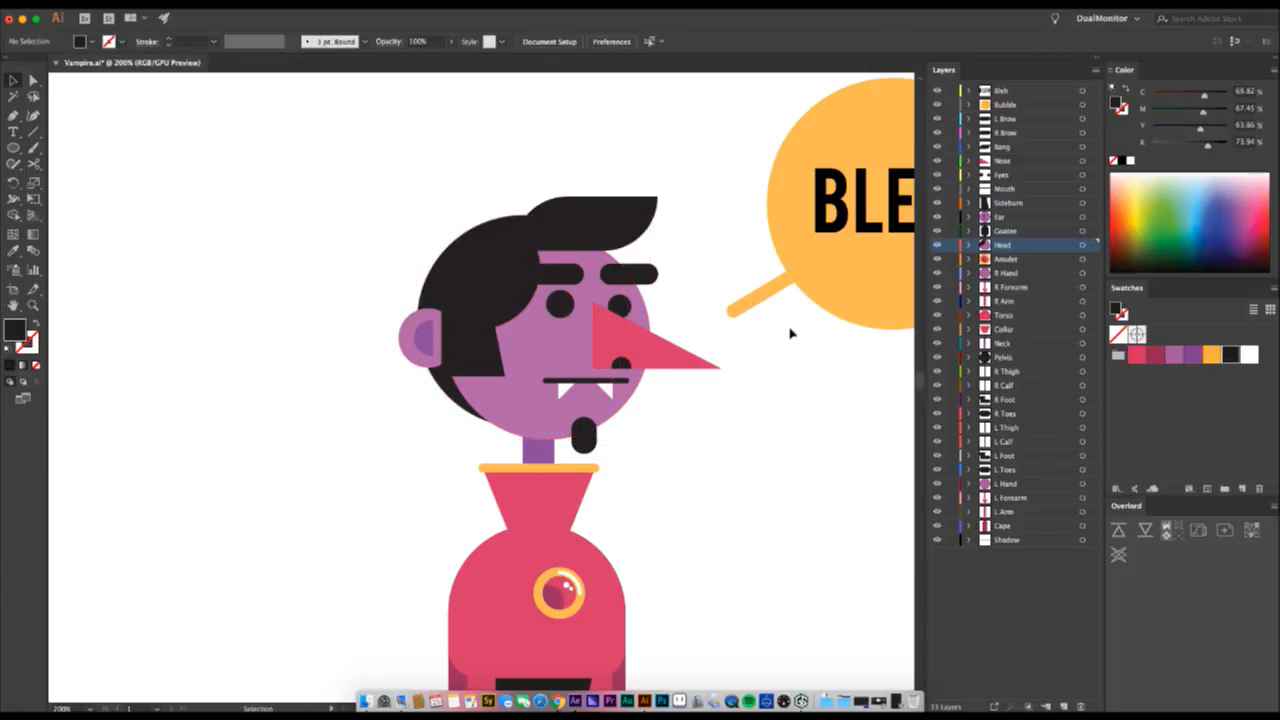
- Group the speech bubble's circle with its tail in the Bubble layer
{"action": "left_click", "coordinate": [803, 266]}
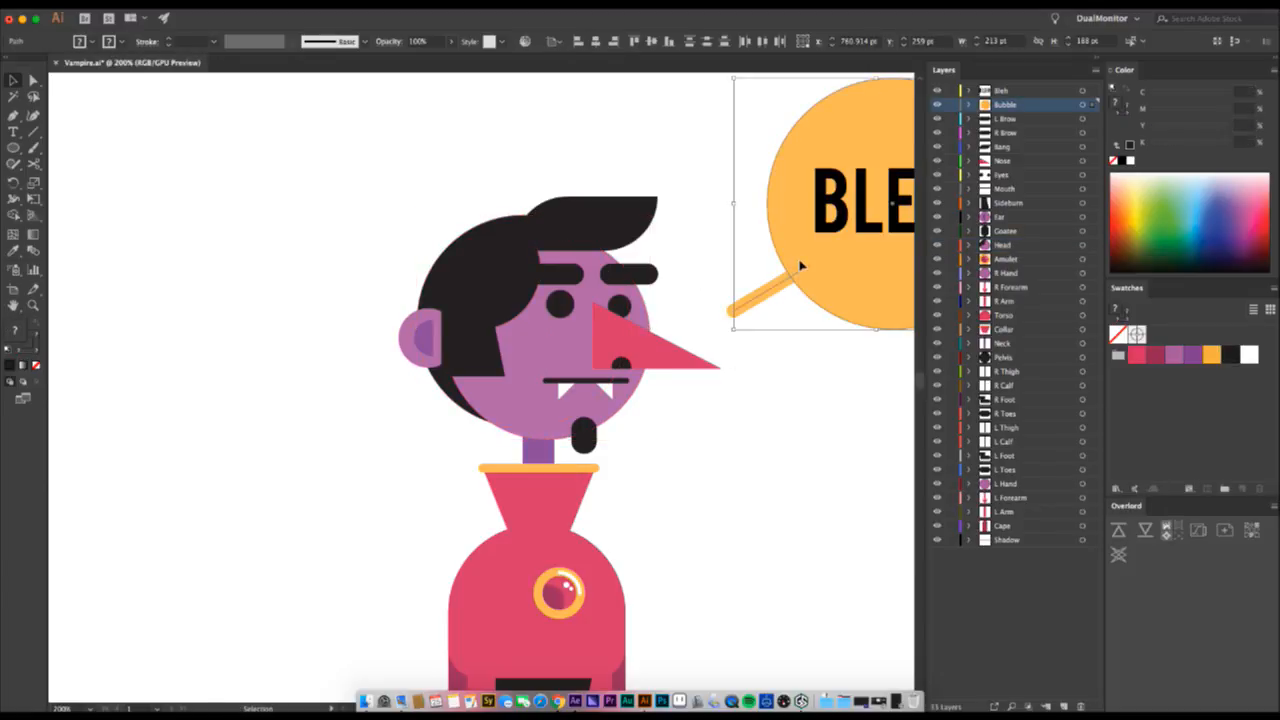
{"action": "key", "text": "a"}
{"action": "key", "text": "v"}
{"action": "left_click", "coordinate": [726, 508]}
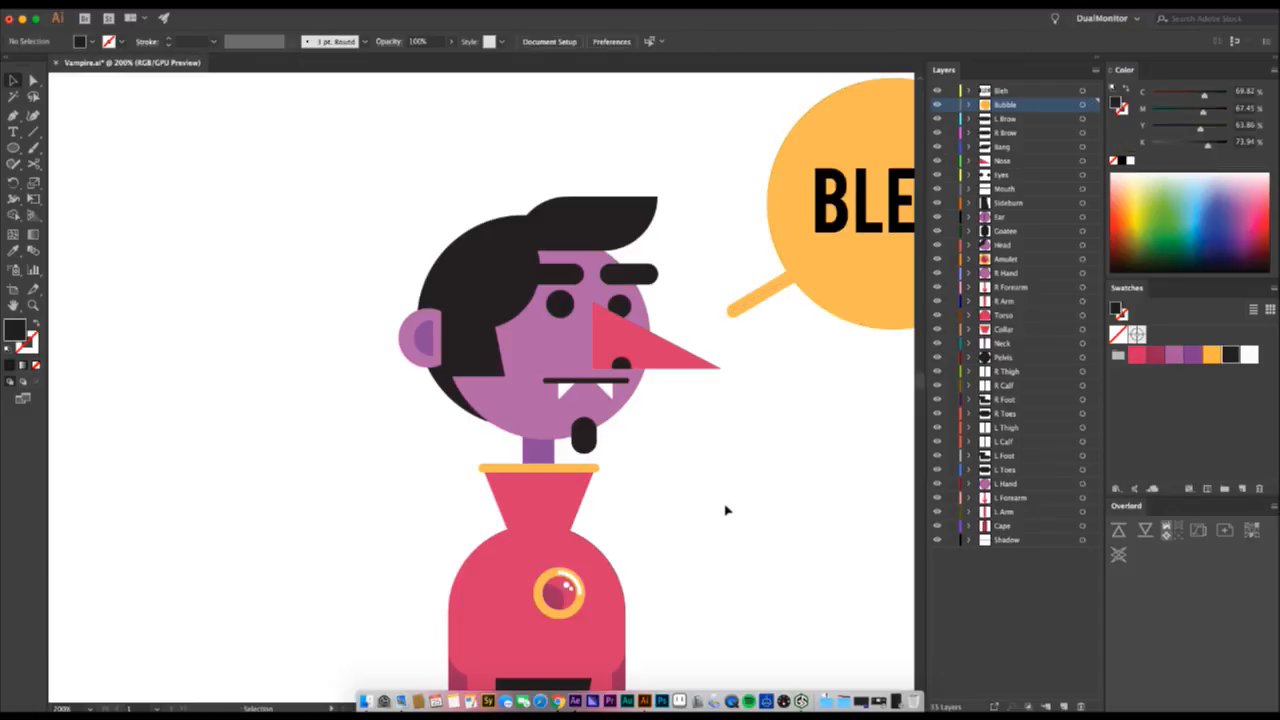
- Group the gold collar trim with the red collar shape below it
{"action": "scroll", "coordinate": [718, 507], "scroll_direction": "down", "scroll_amount": 3}
{"action": "left_click", "coordinate": [546, 406]}
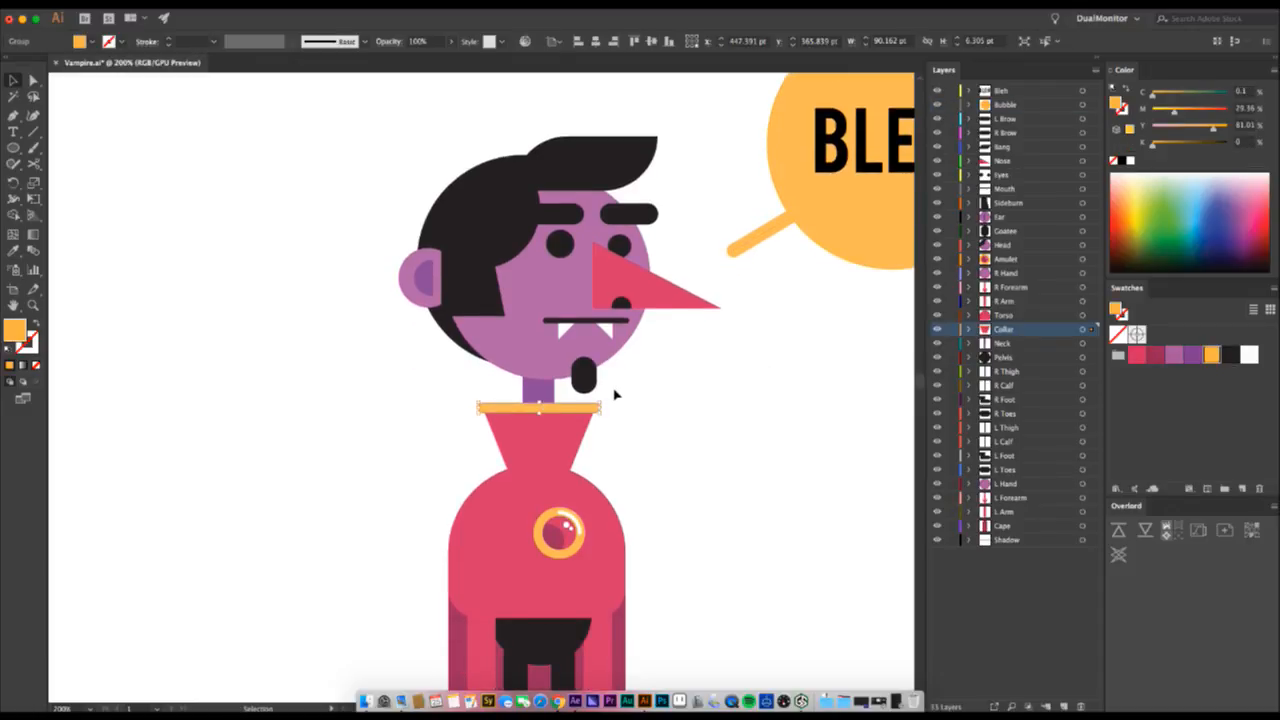
{"action": "left_click", "coordinate": [737, 443]}
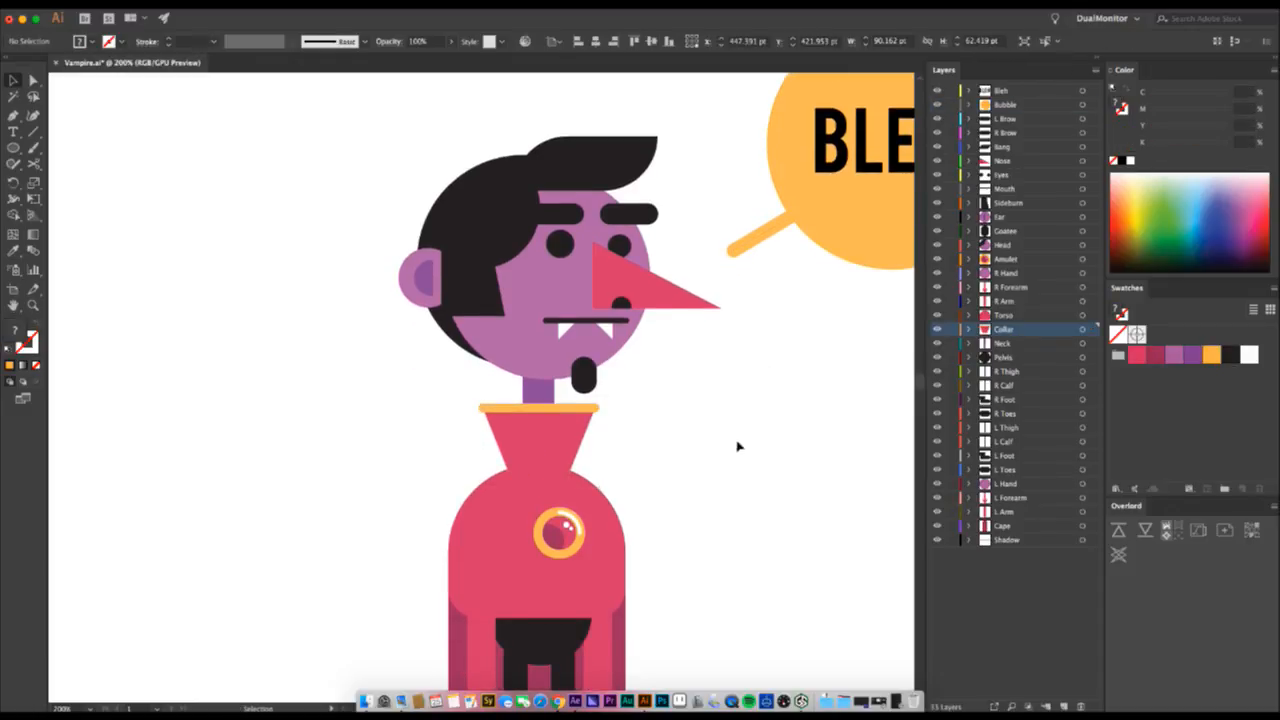
- Group the ankle piece and the sole of the right foot in the R Foot layer
{"action": "scroll", "coordinate": [680, 494], "scroll_direction": "down", "scroll_amount": 5}
{"action": "scroll", "coordinate": [678, 494], "scroll_direction": "down", "scroll_amount": 13}
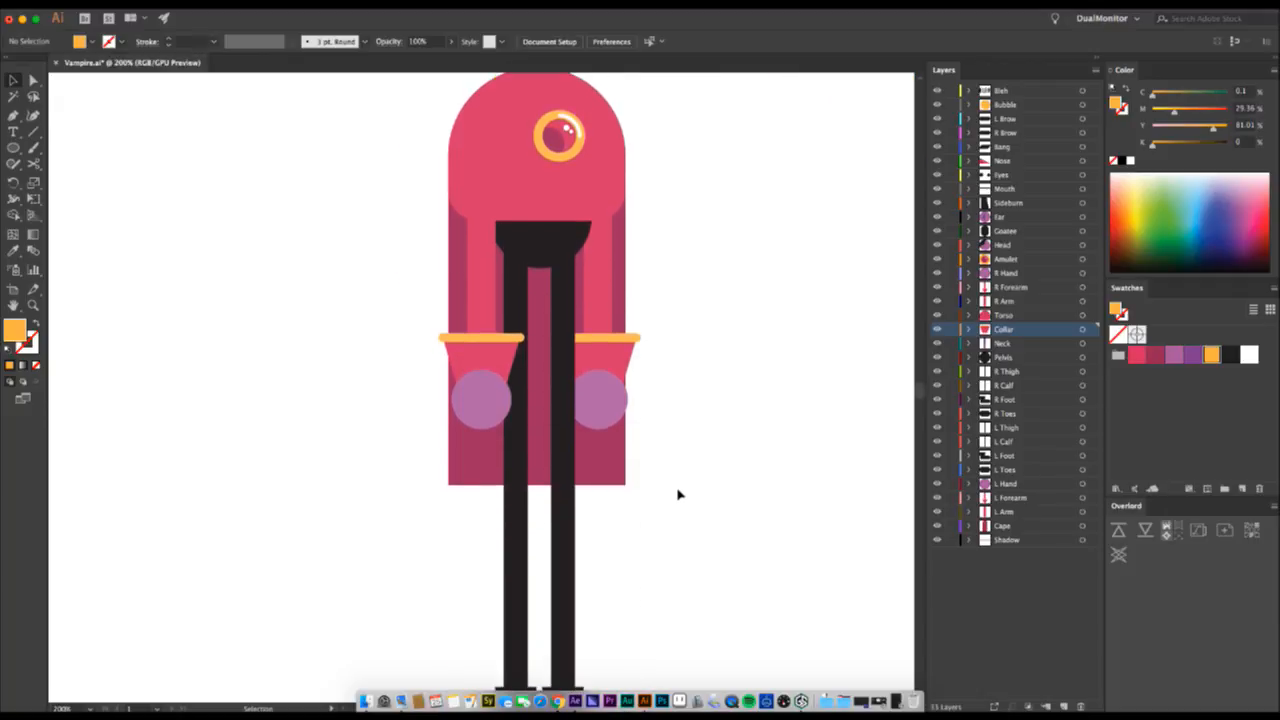
{"action": "left_click", "coordinate": [525, 576]}
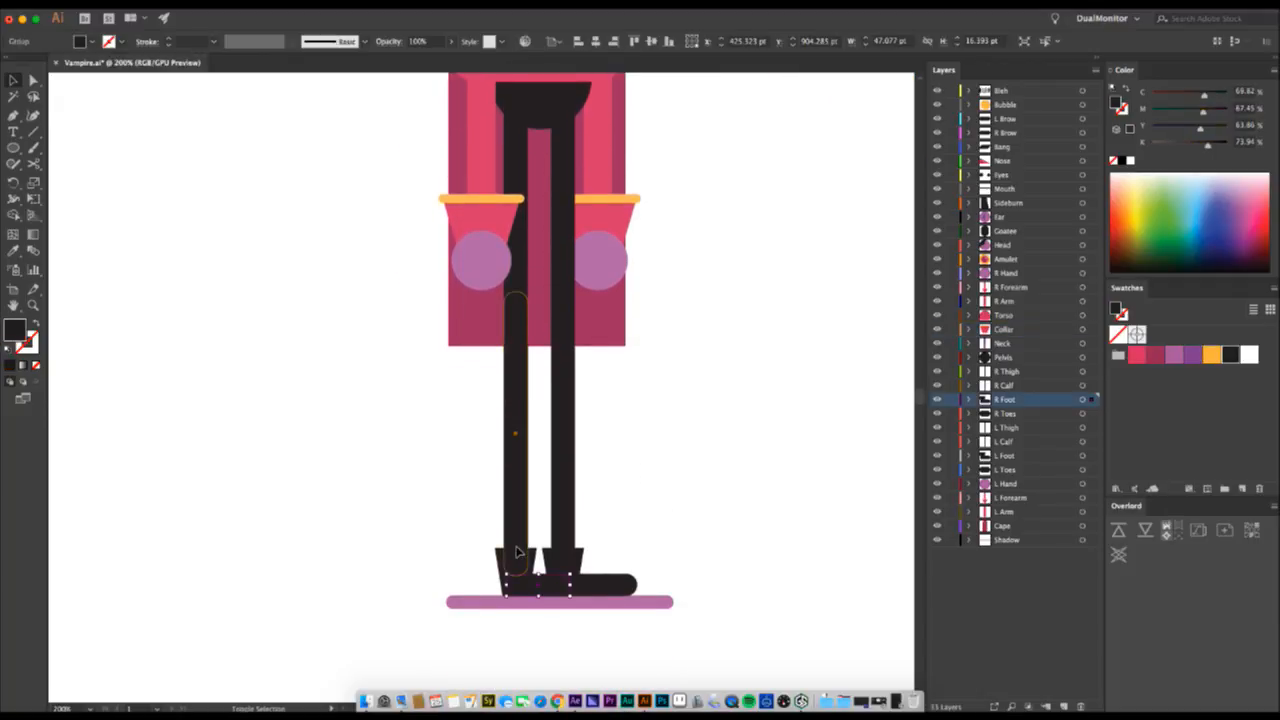
{"action": "left_click", "coordinate": [514, 558]}
{"action": "left_click", "coordinate": [499, 550]}
{"action": "left_click", "coordinate": [510, 580], "text": "shift"}
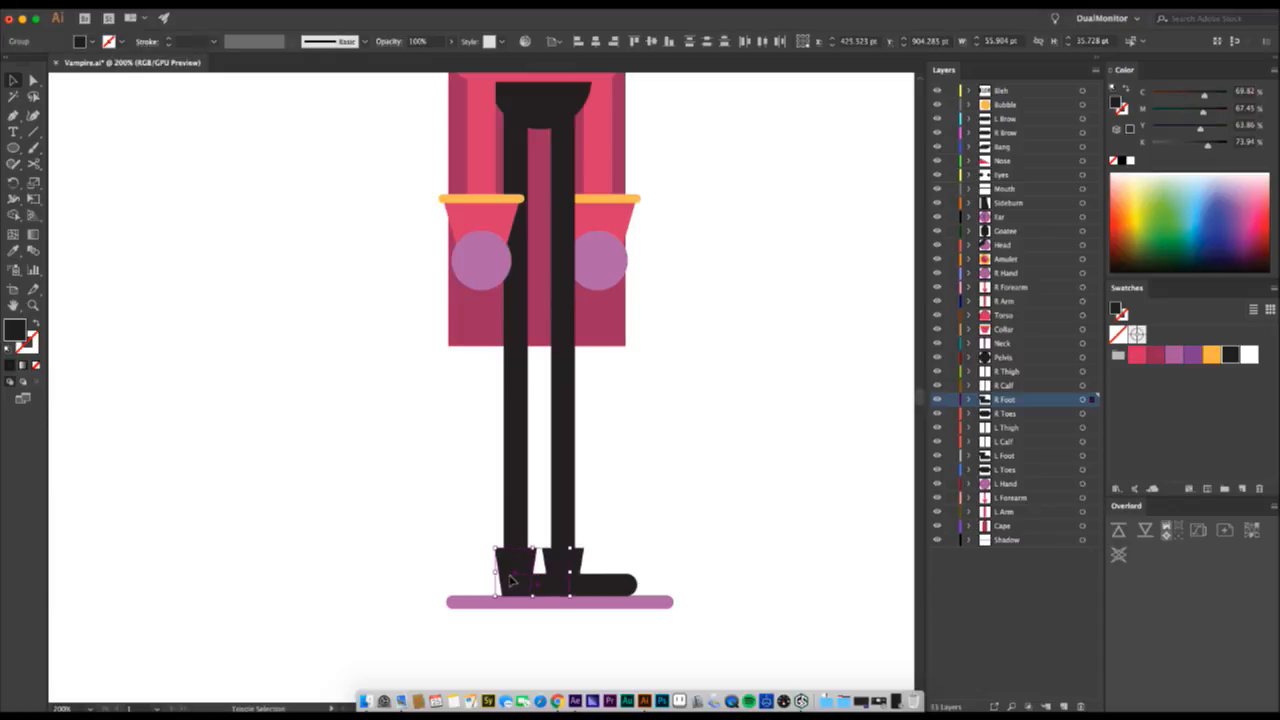
{"action": "key", "text": "a"}
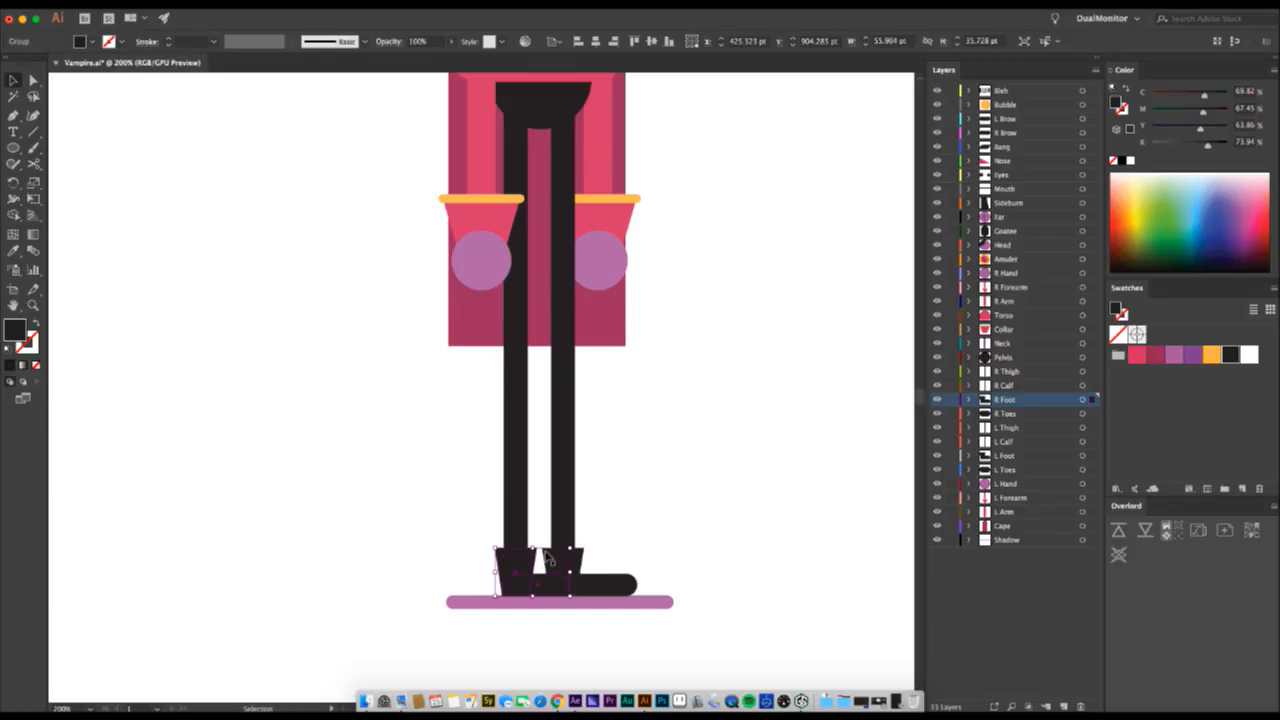
- Group the ankle piece and the sole in the L Foot layer, keeping the R Toes layer locked only during the selection
{"action": "left_click", "coordinate": [556, 582]}
{"action": "left_click", "coordinate": [585, 584], "text": "shift"}
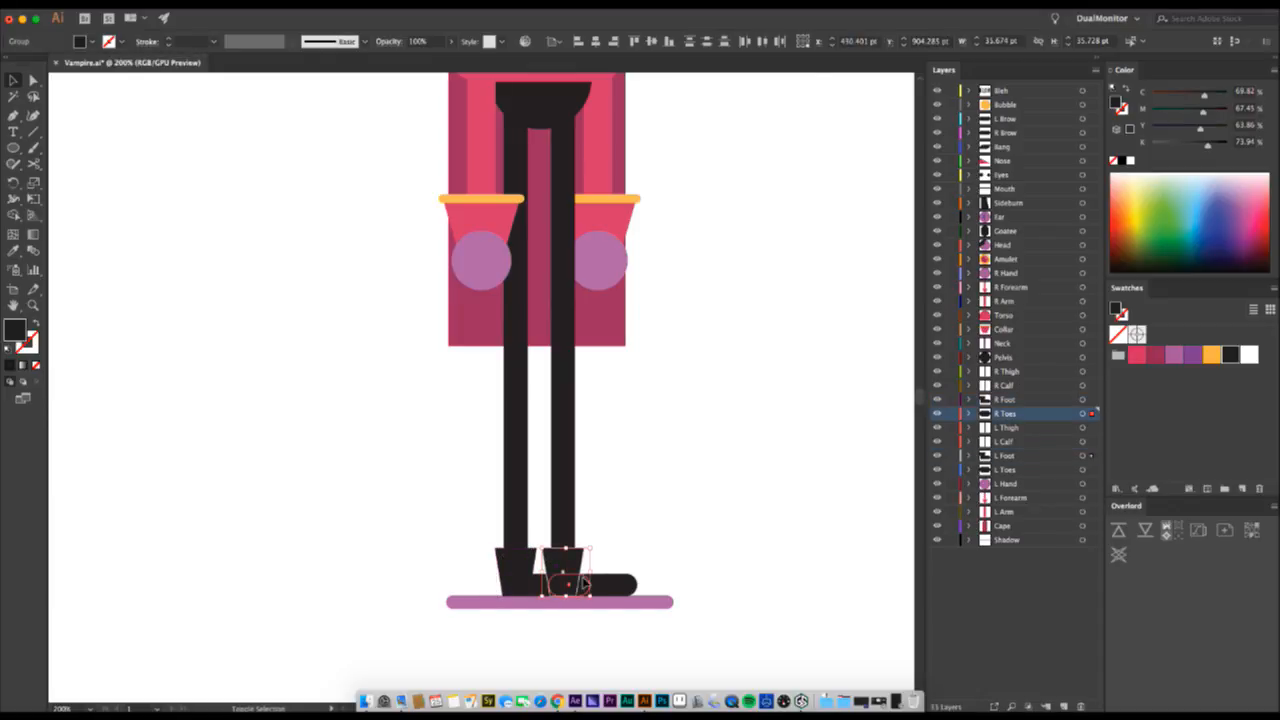
{"action": "left_click", "coordinate": [951, 413]}
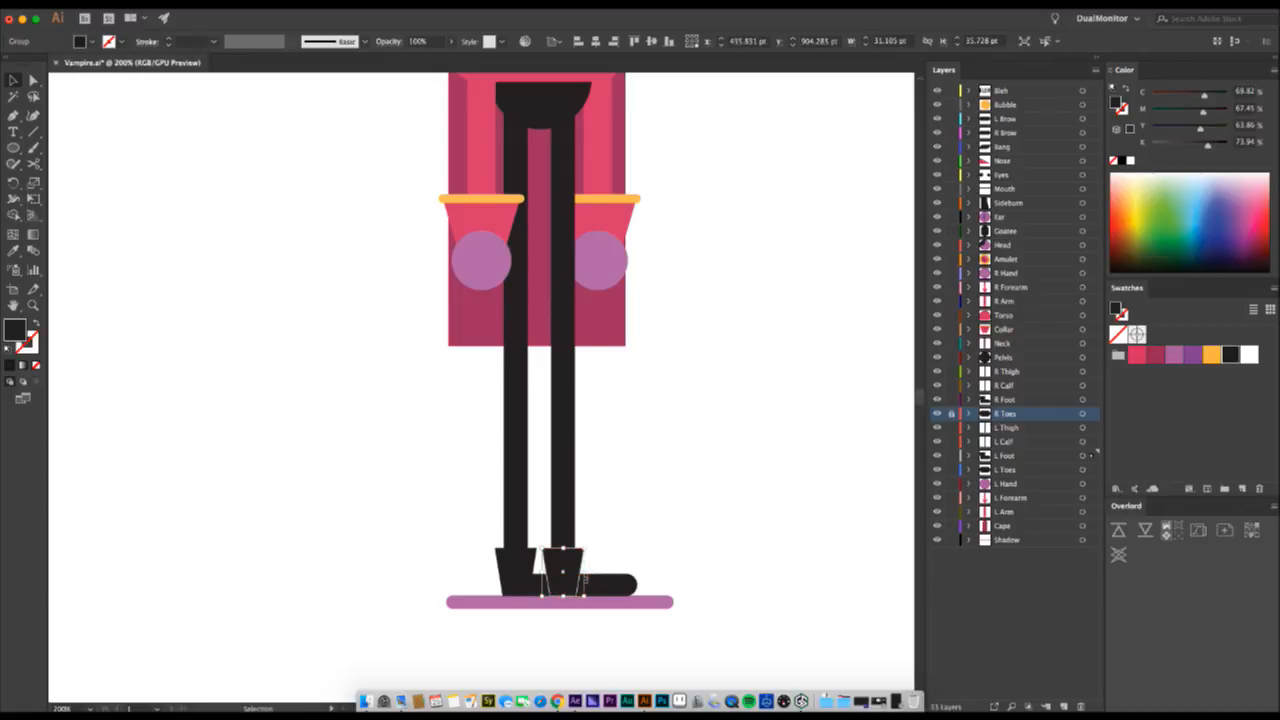
{"action": "left_click", "coordinate": [583, 585], "text": "shift"}
{"action": "key", "text": "super+g"}
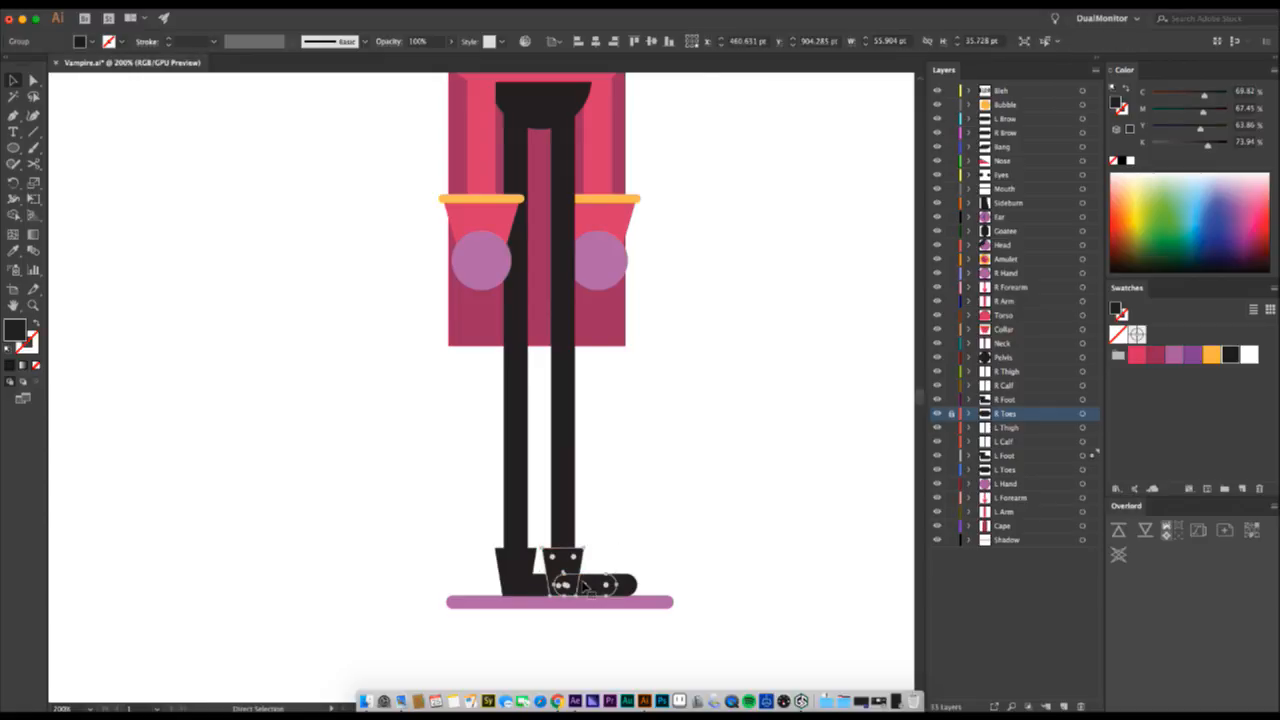
{"action": "left_click", "coordinate": [650, 512]}
{"action": "scroll", "coordinate": [652, 513], "scroll_direction": "up", "scroll_amount": 2}
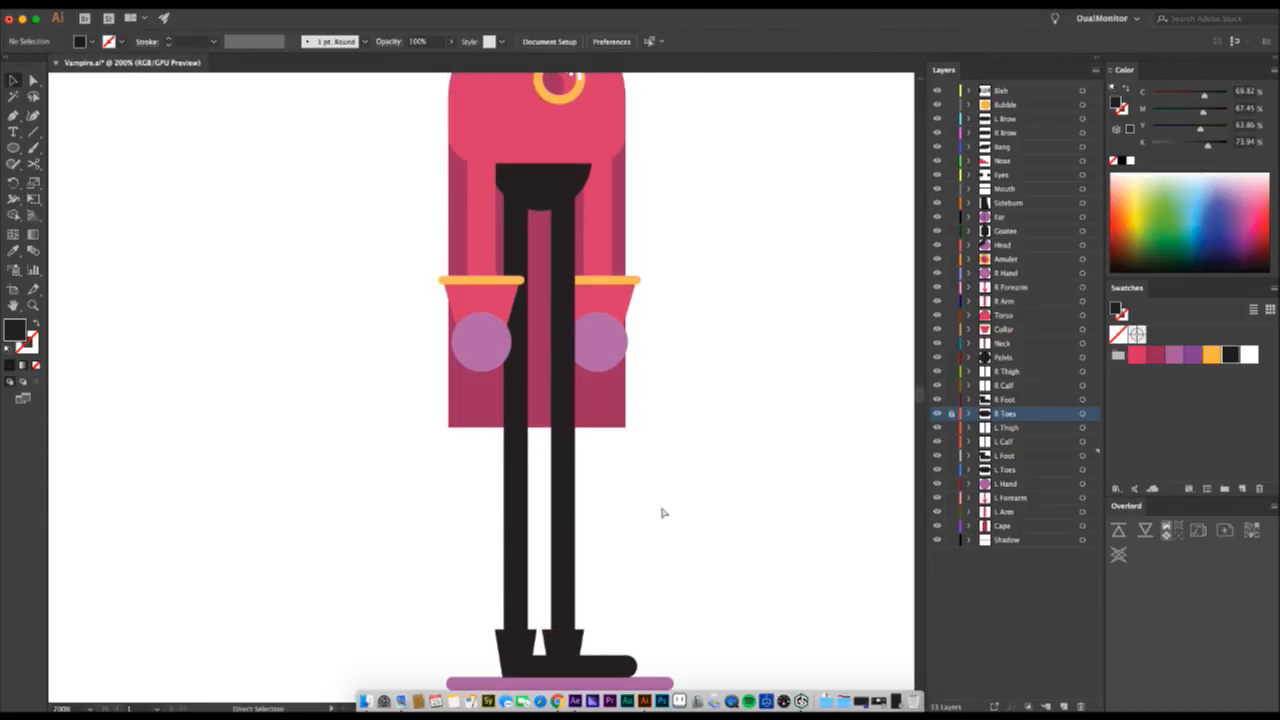
{"action": "key", "text": "super+a"}
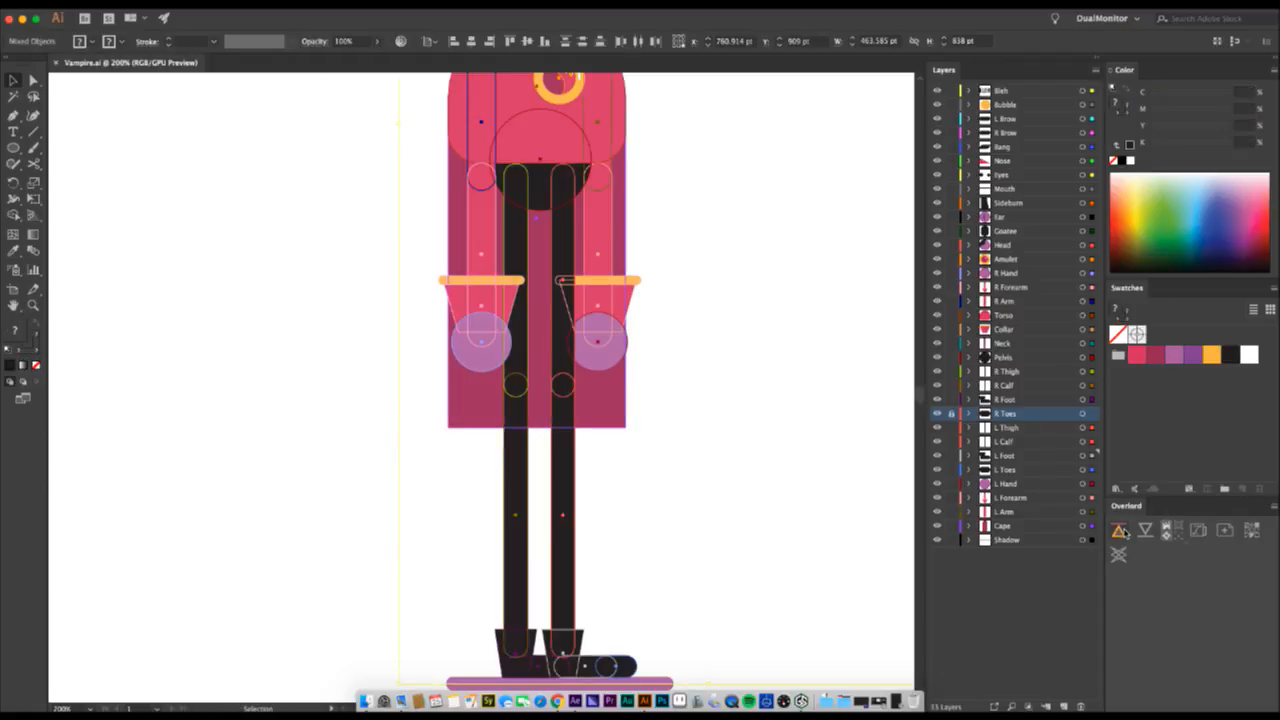
{"action": "left_click", "coordinate": [955, 413]}
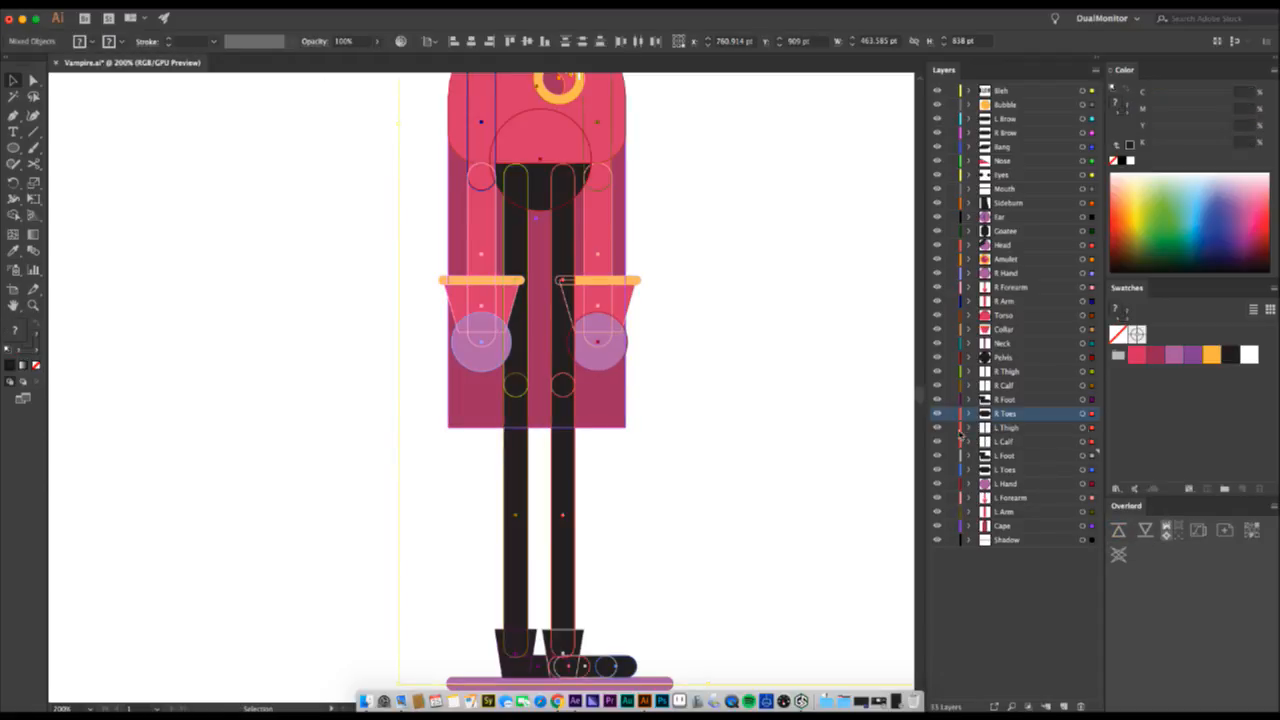
- Try sending the whole artwork with all layers selected to After Effects through Overlord, and undo the transfer
{"action": "left_click", "coordinate": [1018, 540]}
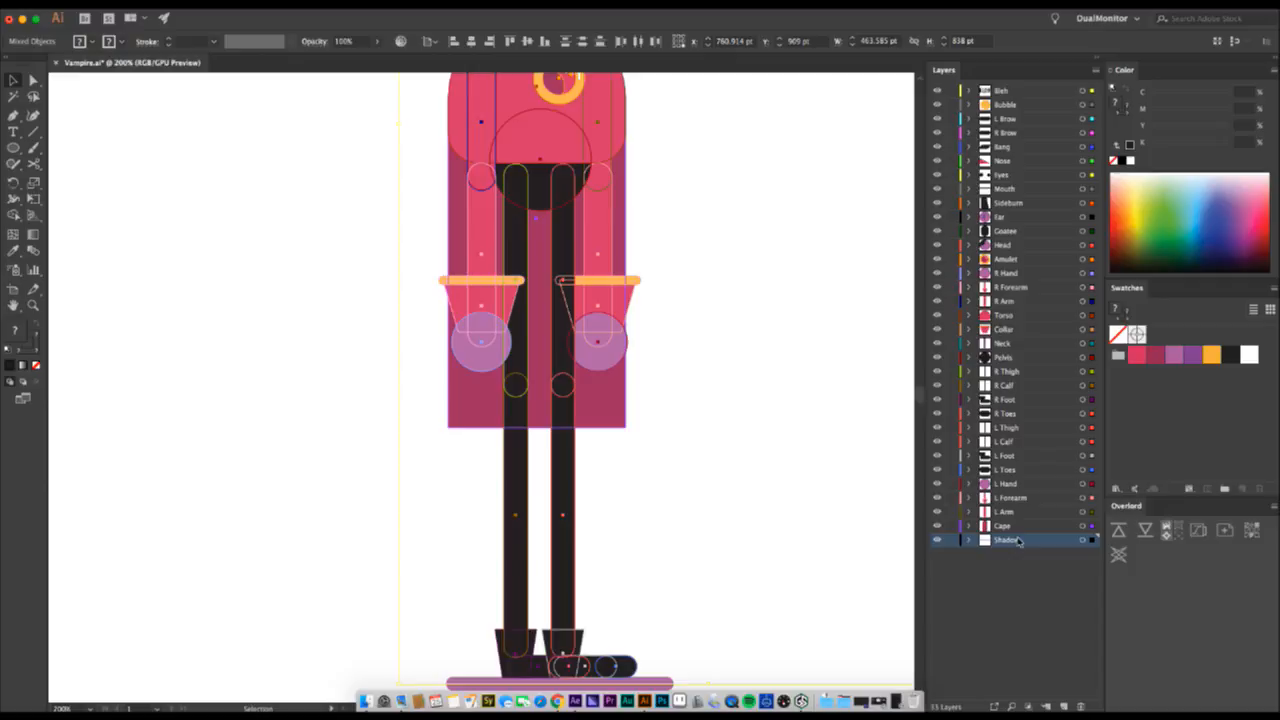
{"action": "left_click", "coordinate": [1012, 91], "text": "shift"}
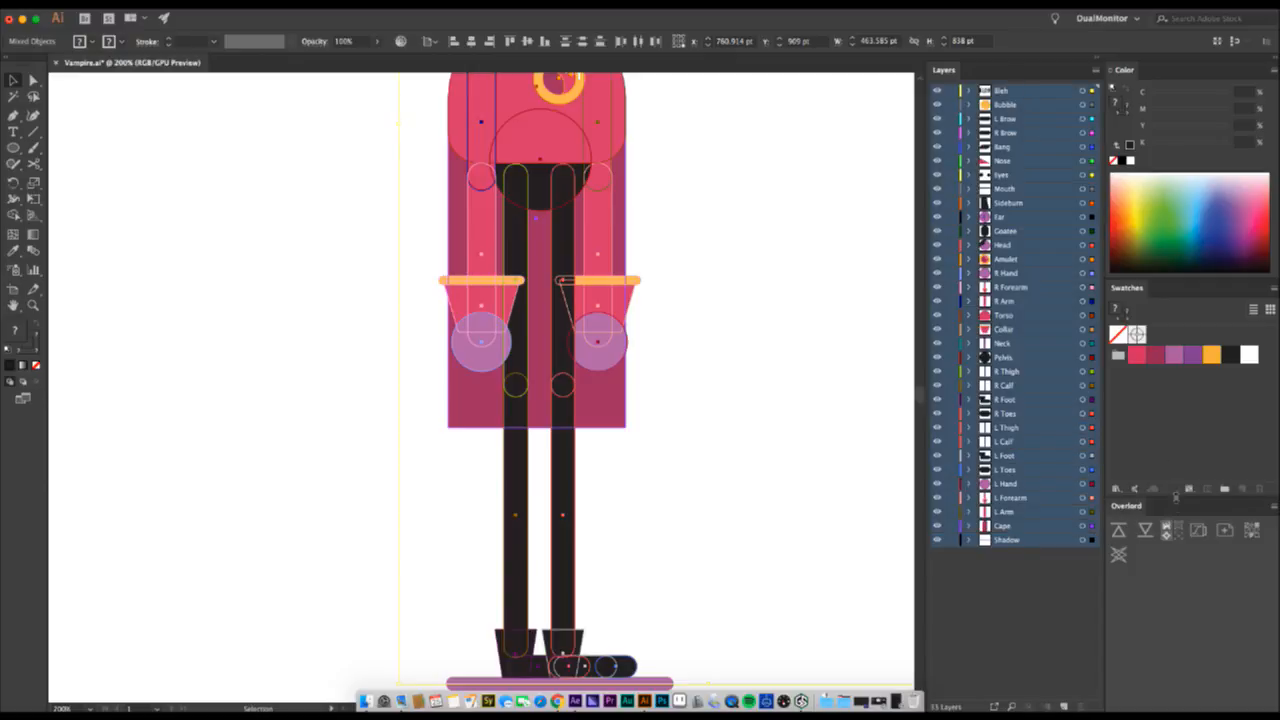
{"action": "left_click", "coordinate": [1119, 531]}
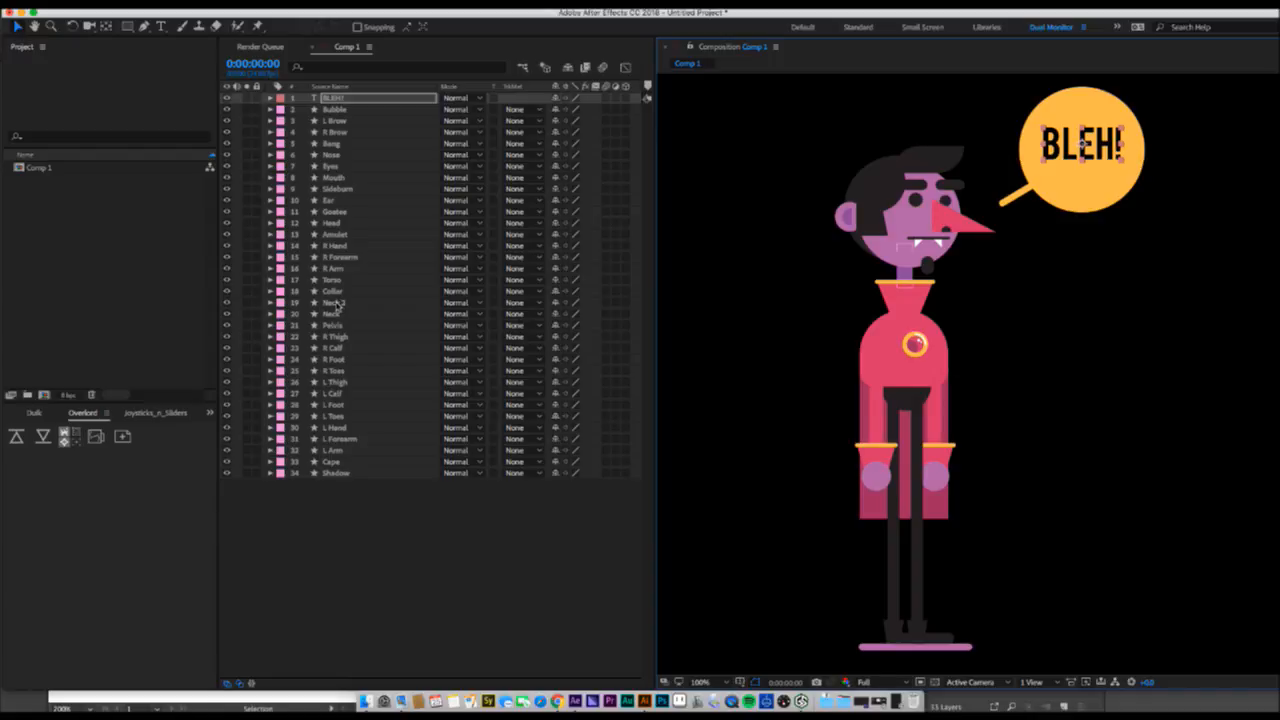
{"action": "key", "text": "super+z"}
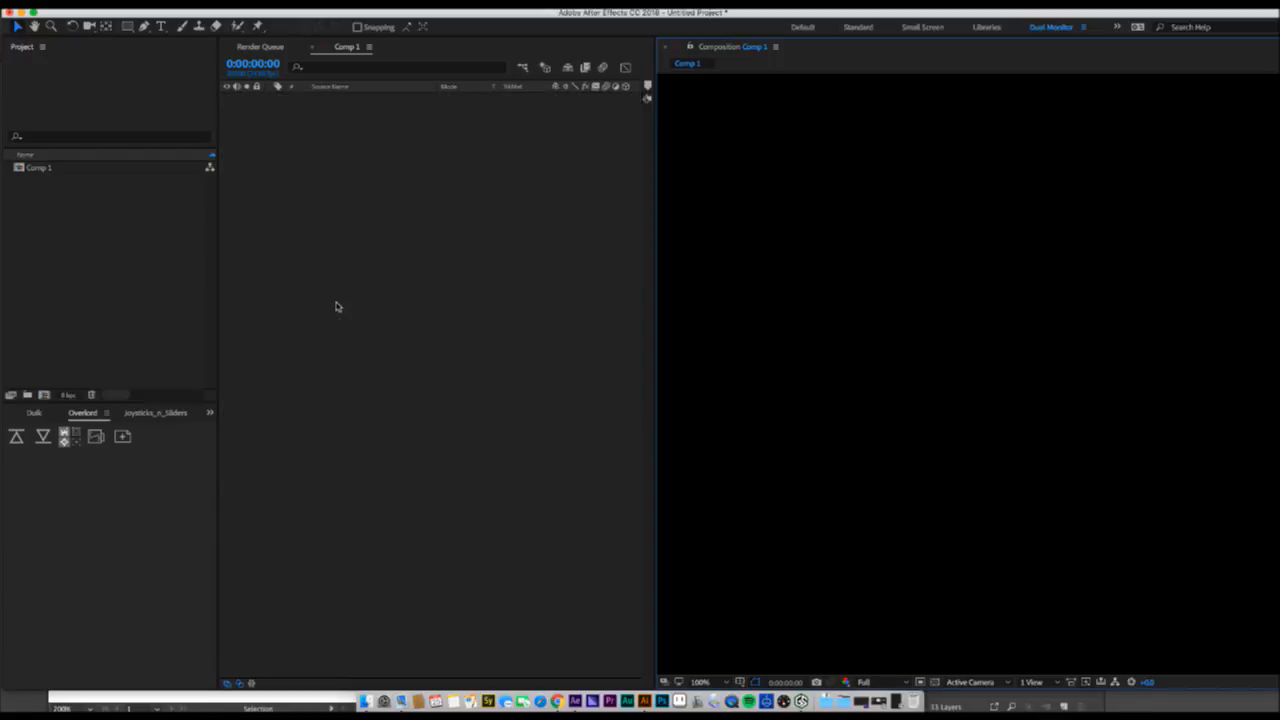
- Switch back to Illustrator and group the two neck shapes in the Neck layer, keeping the Collar layer locked only during the selection
{"action": "key", "text": "super+Tab"}
{"action": "scroll", "coordinate": [660, 312], "scroll_direction": "up", "scroll_amount": 5}
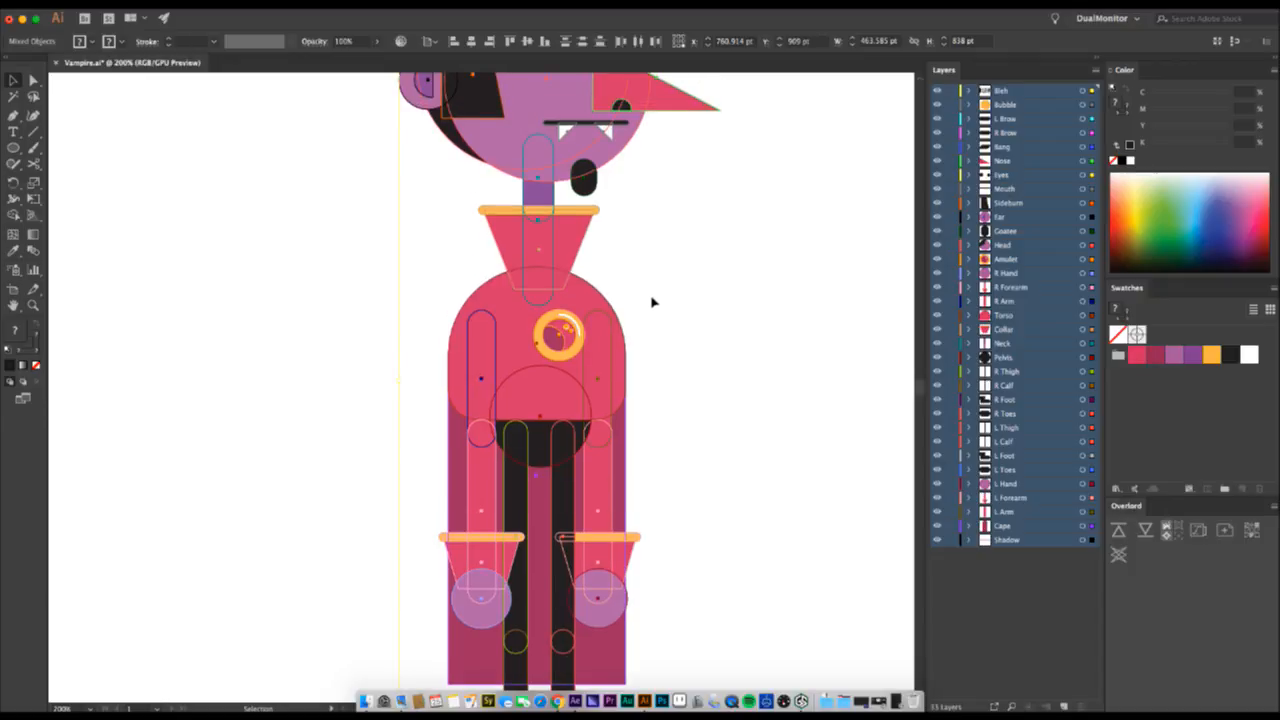
{"action": "scroll", "coordinate": [652, 302], "scroll_direction": "up", "scroll_amount": 1}
{"action": "left_click", "coordinate": [843, 300]}
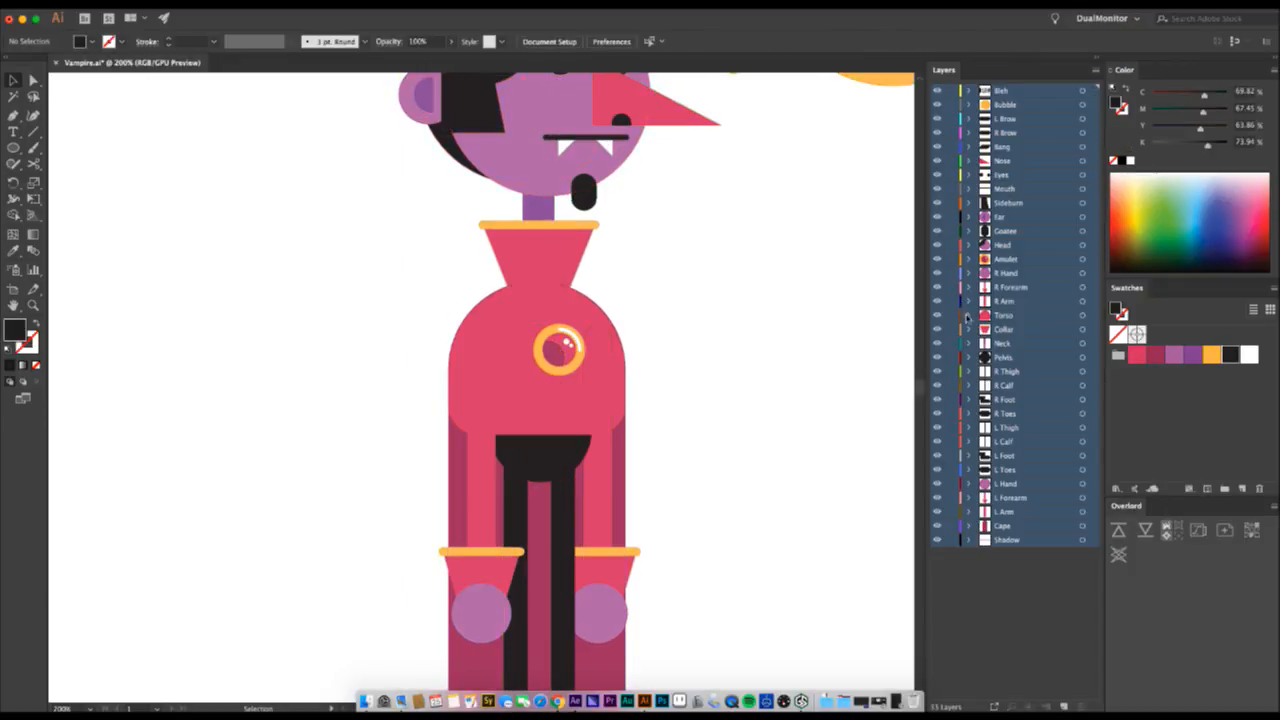
{"action": "left_click", "coordinate": [1028, 585]}
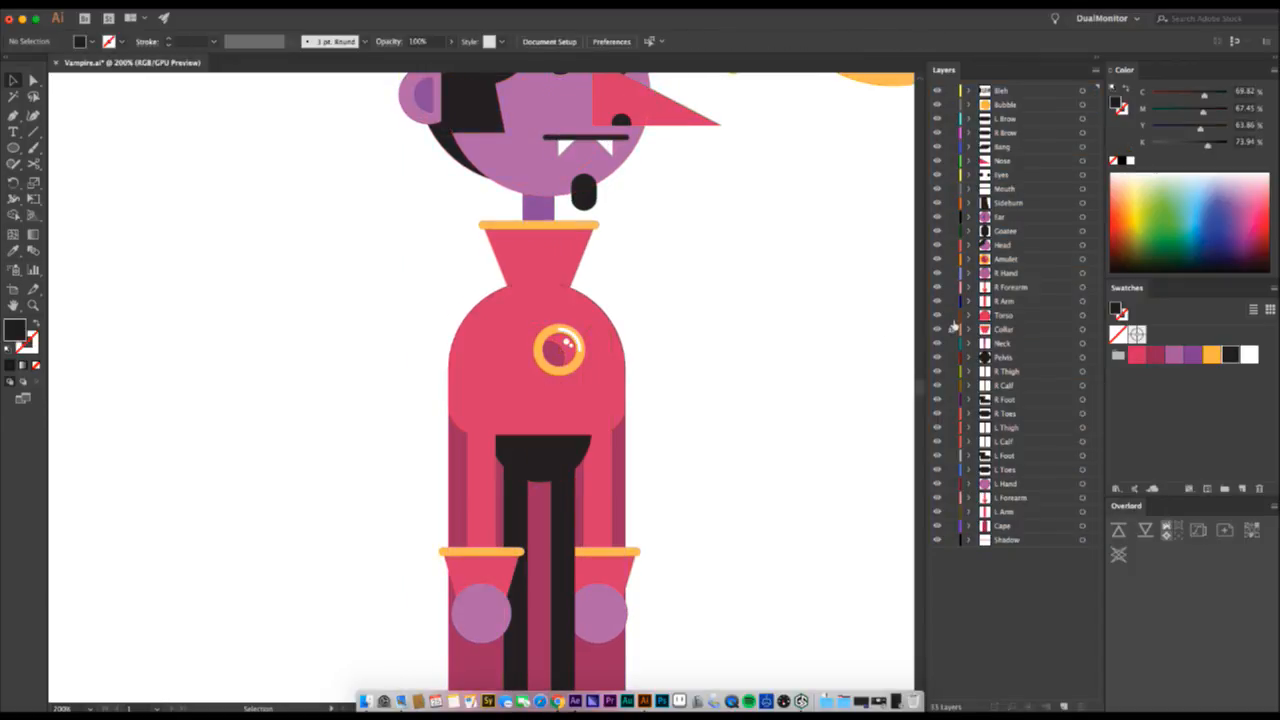
{"action": "left_click", "coordinate": [579, 279]}
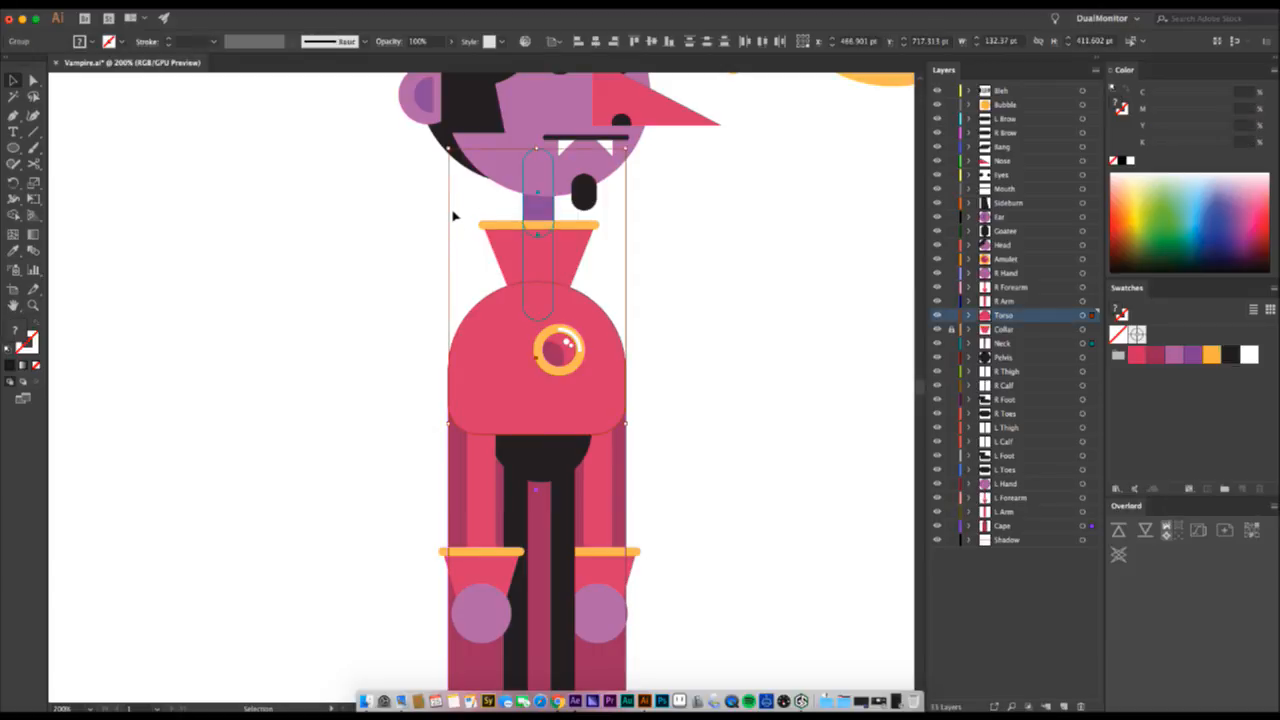
{"action": "left_click", "coordinate": [539, 243]}
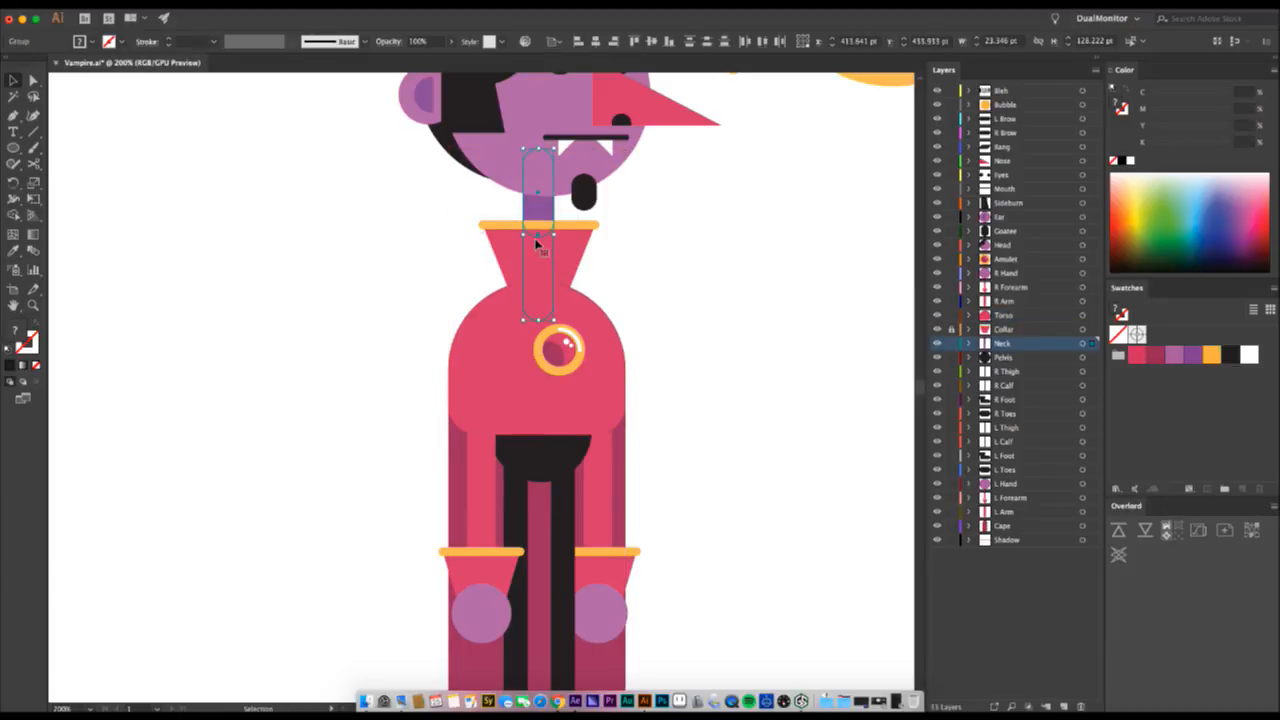
{"action": "key", "text": "a"}
{"action": "key", "text": "v"}
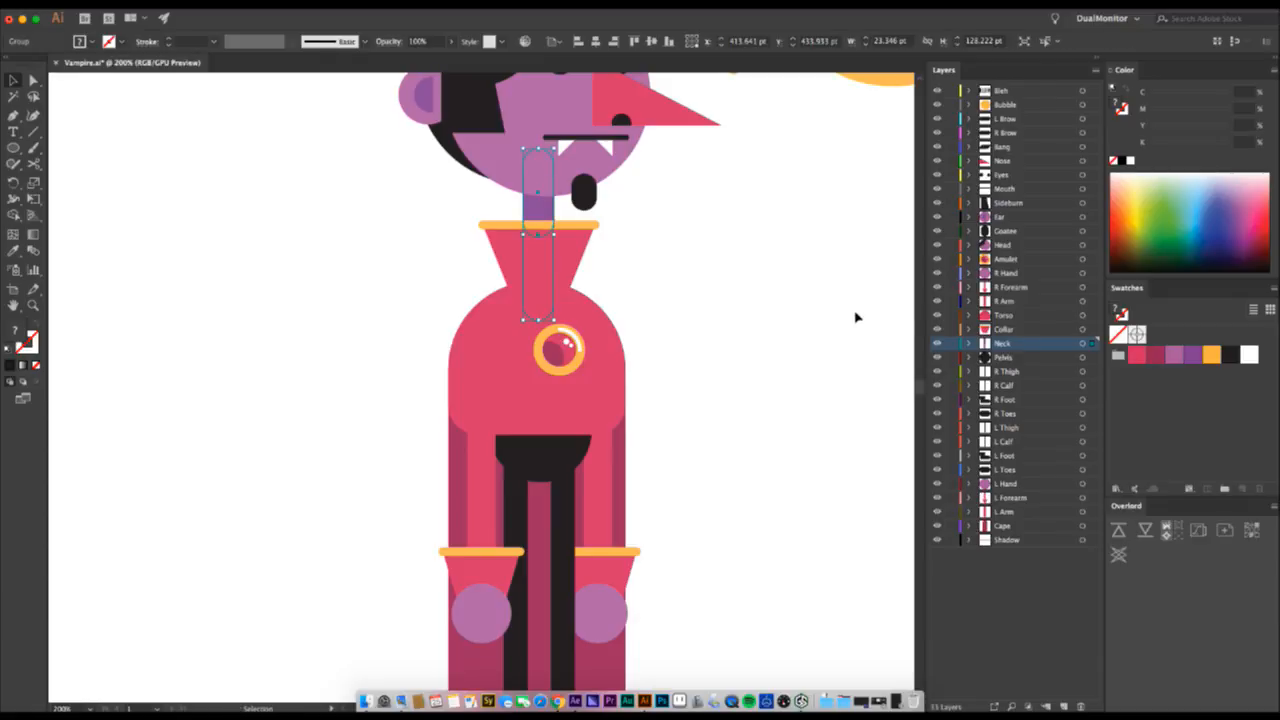
- Save the artwork, transfer all of it to After Effects with Overlord, and inspect the Nose and Head layers there
{"action": "key", "text": "super+s"}
{"action": "key", "text": "super+a"}
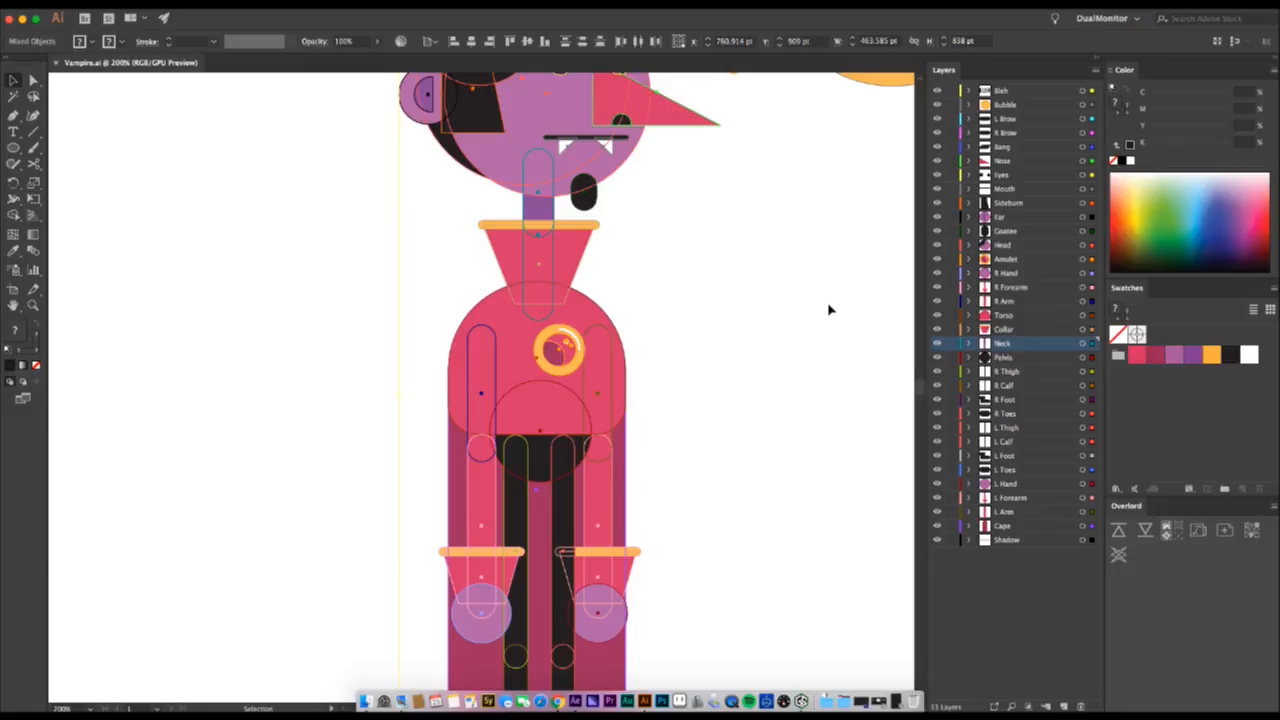
{"action": "left_click", "coordinate": [1124, 530]}
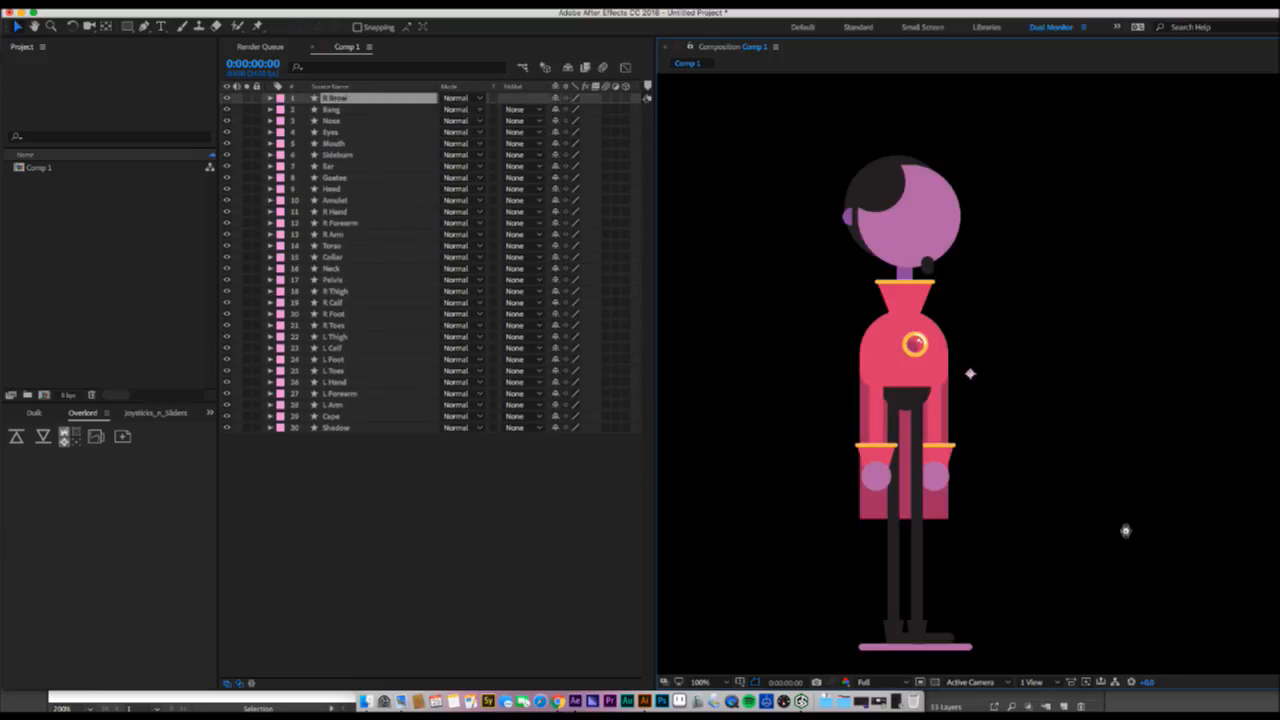
{"action": "left_click", "coordinate": [962, 218]}
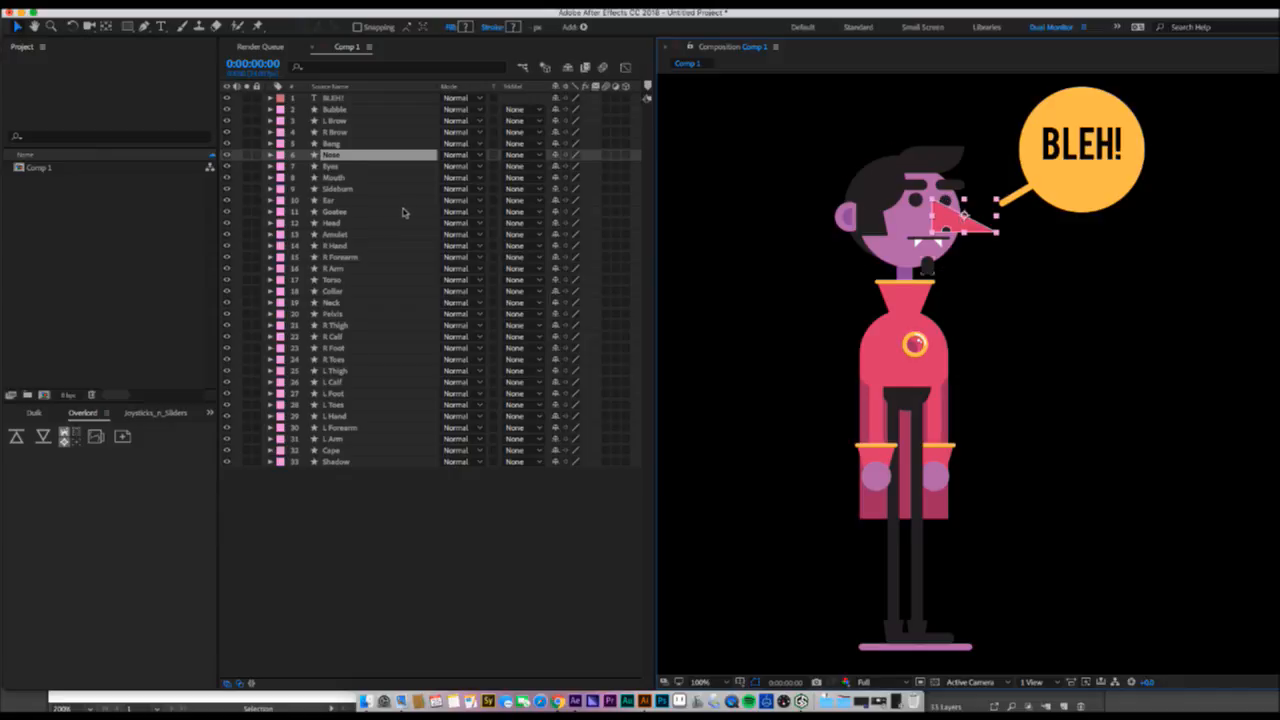
{"action": "left_click", "coordinate": [368, 211]}
{"action": "left_click", "coordinate": [883, 257]}
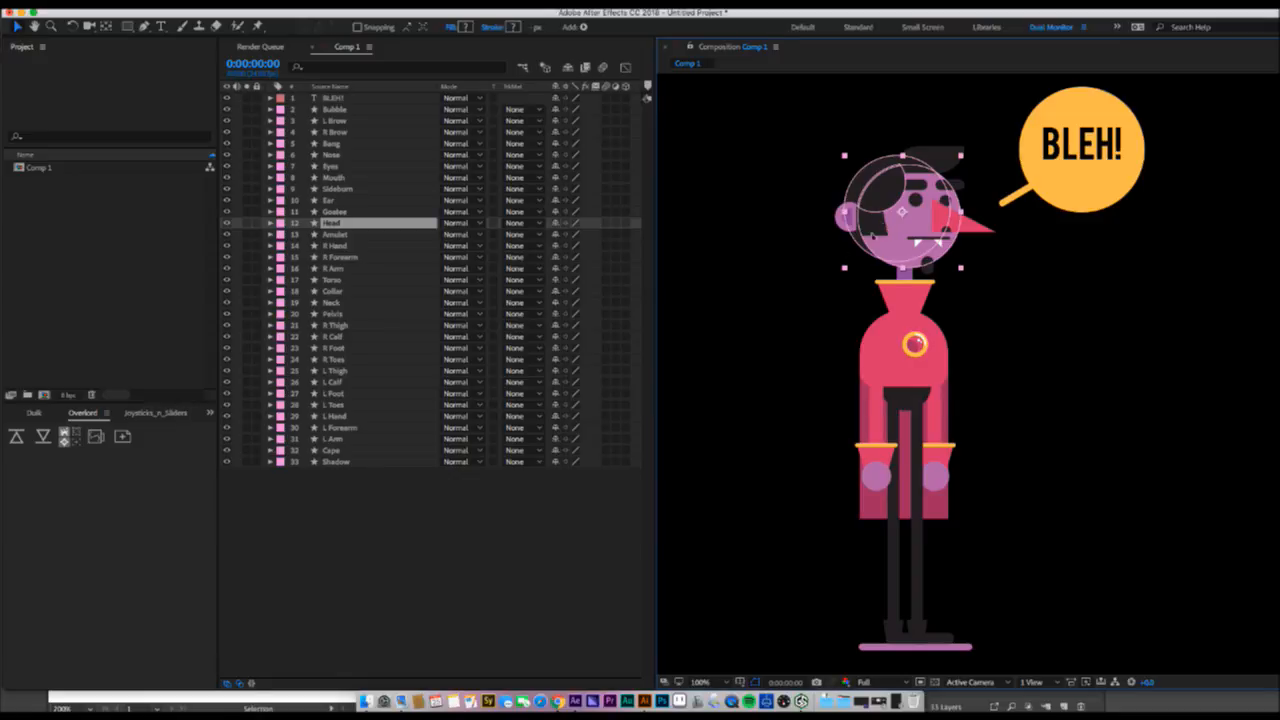
- Set the background color of Comp 1 to white and deselect the Head layer
{"action": "right_click", "coordinate": [366, 537]}
{"action": "left_click", "coordinate": [340, 541]}
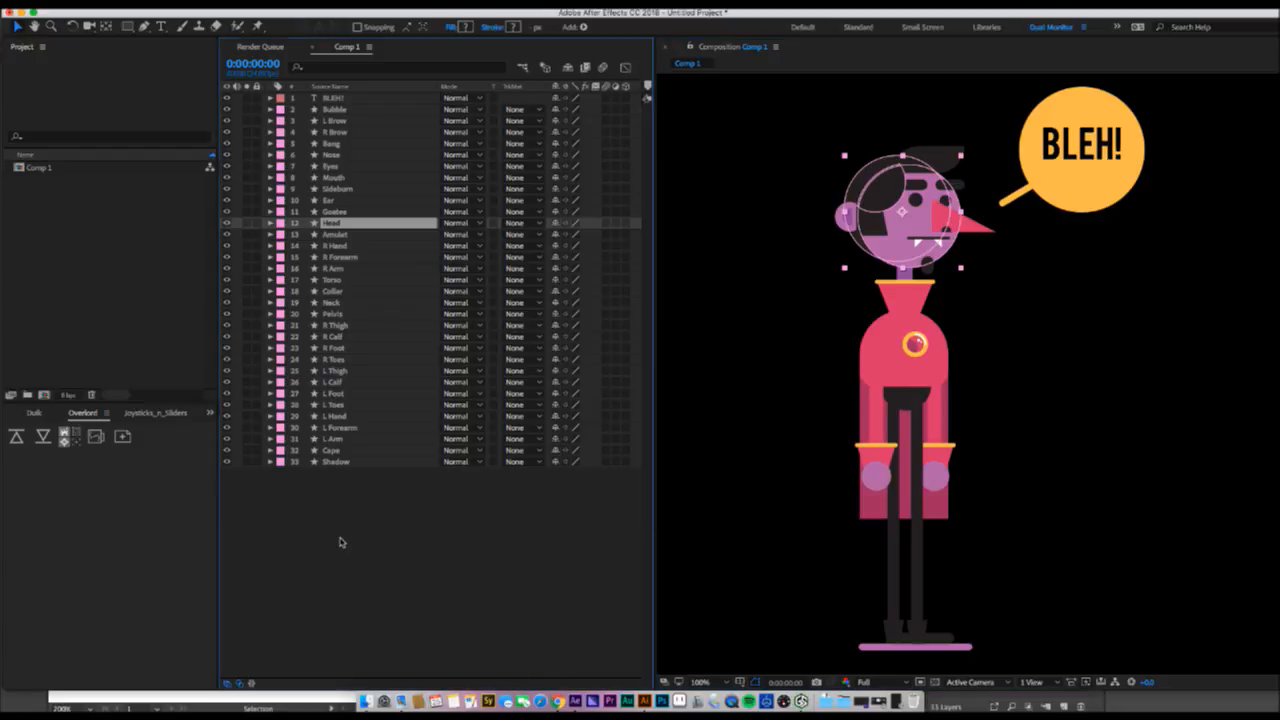
{"action": "key", "text": "super+shift+b"}
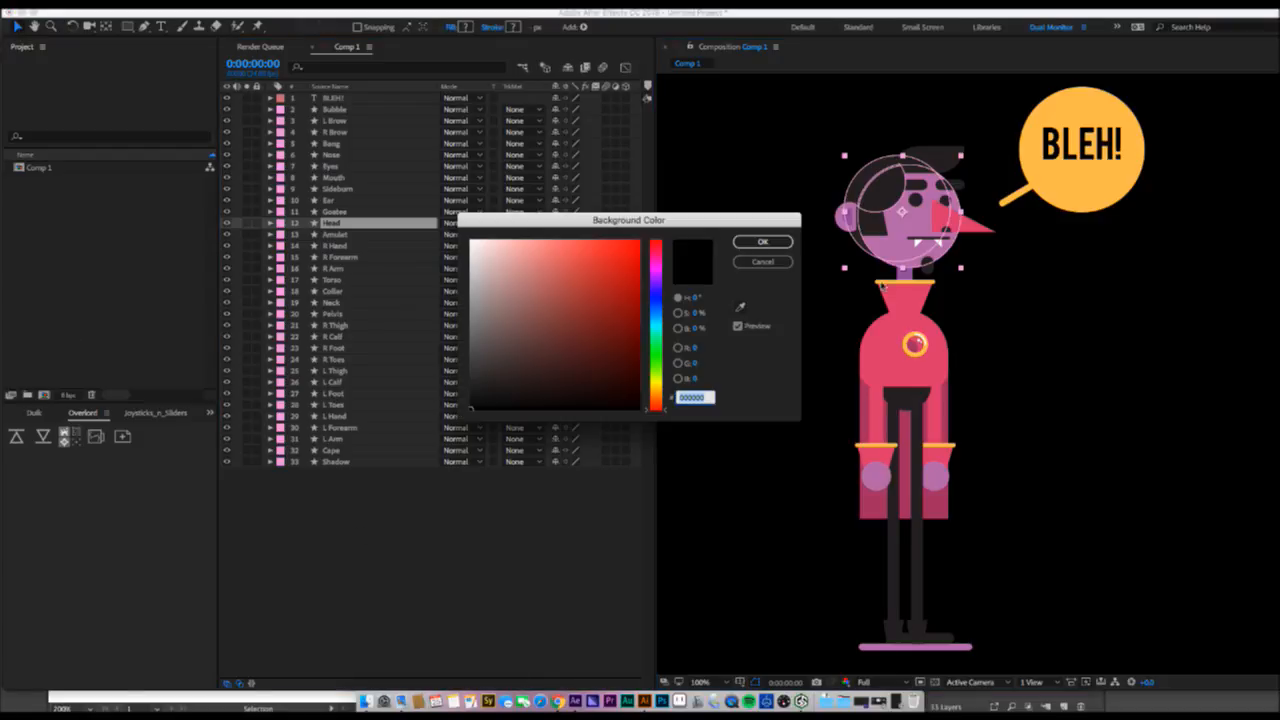
{"action": "left_click_drag", "start_coordinate": [600, 297], "coordinate": [471, 241]}
{"action": "left_click", "coordinate": [762, 242]}
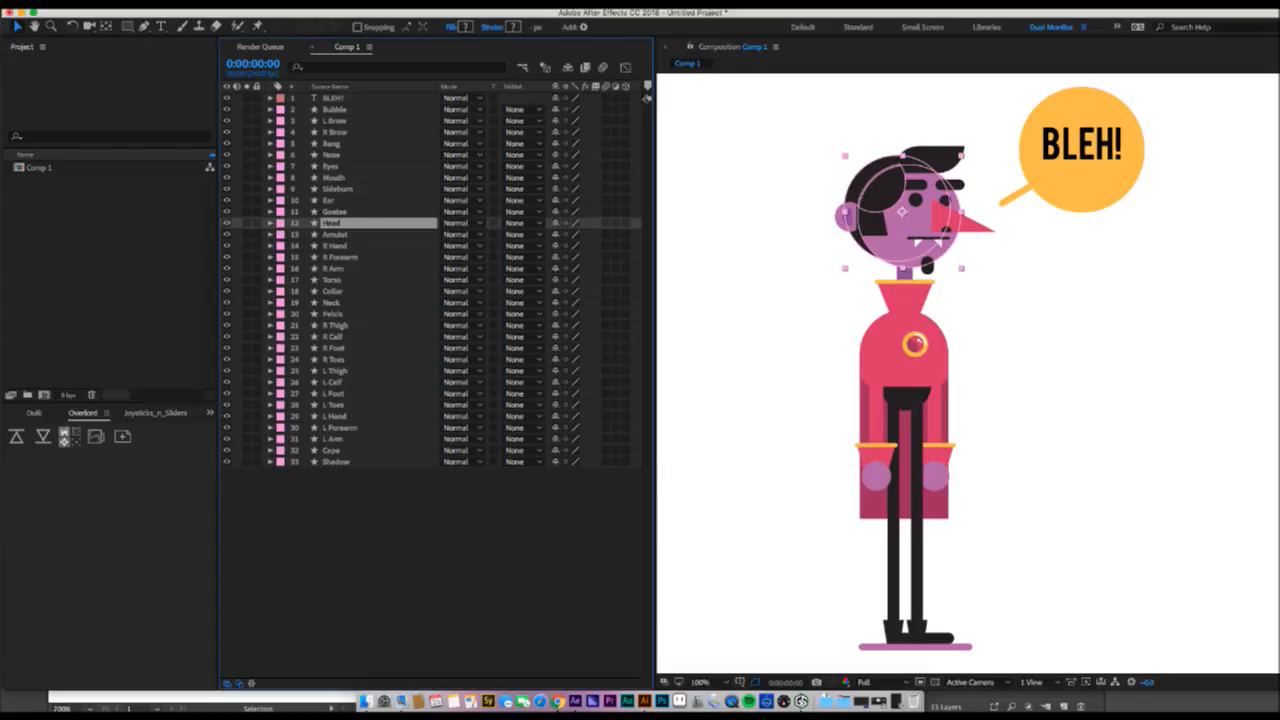
{"action": "left_click", "coordinate": [457, 517]}
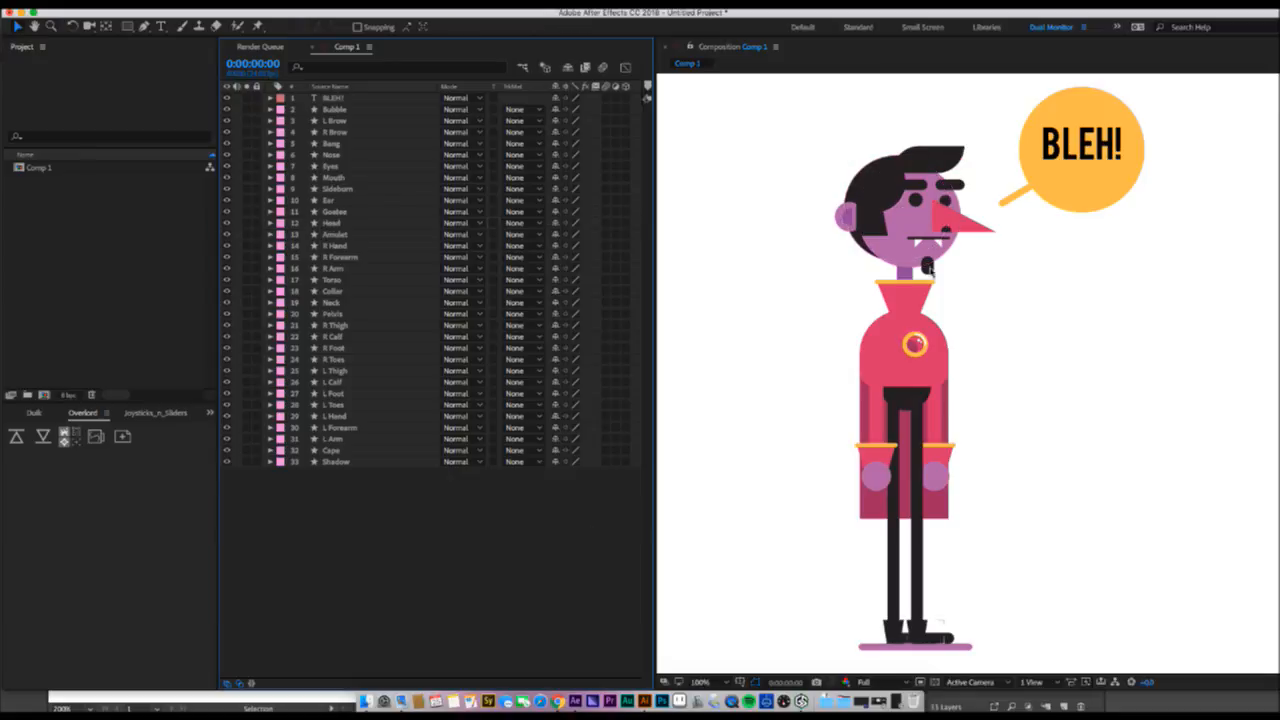
- Hide the Modes and Switches columns in the timeline of Comp 1
{"action": "left_click", "coordinate": [883, 365]}
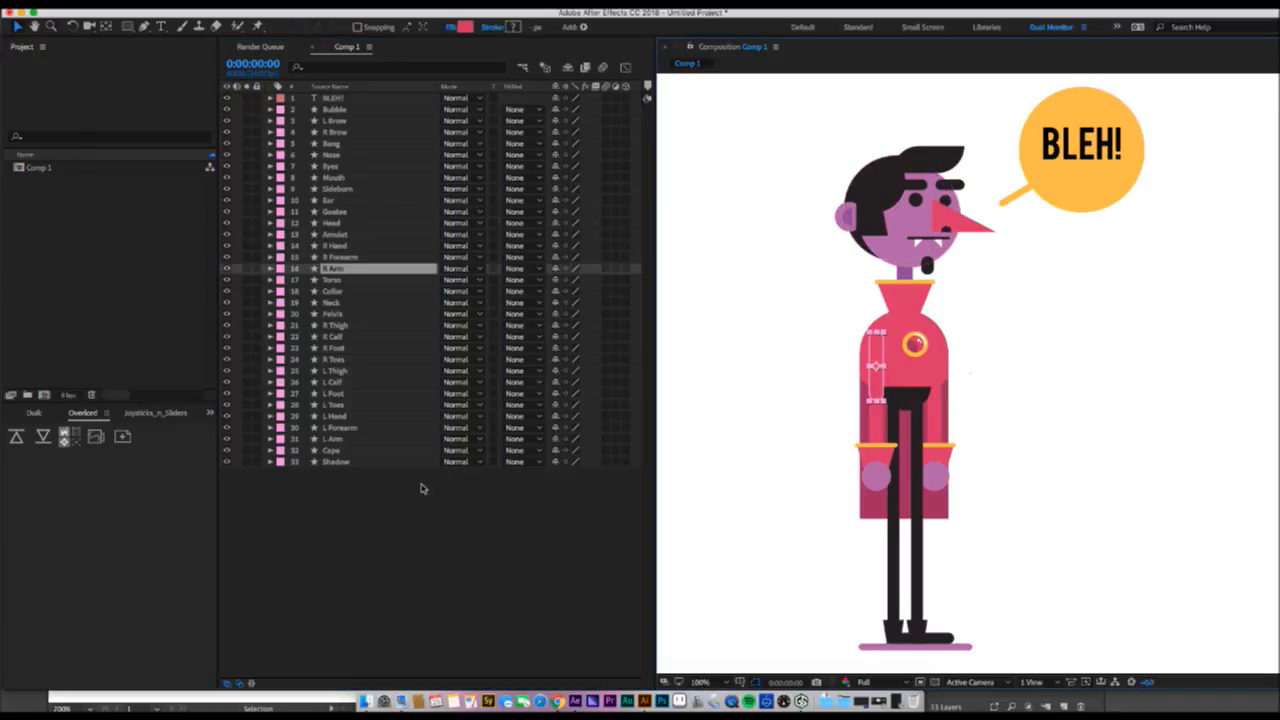
{"action": "right_click", "coordinate": [462, 88]}
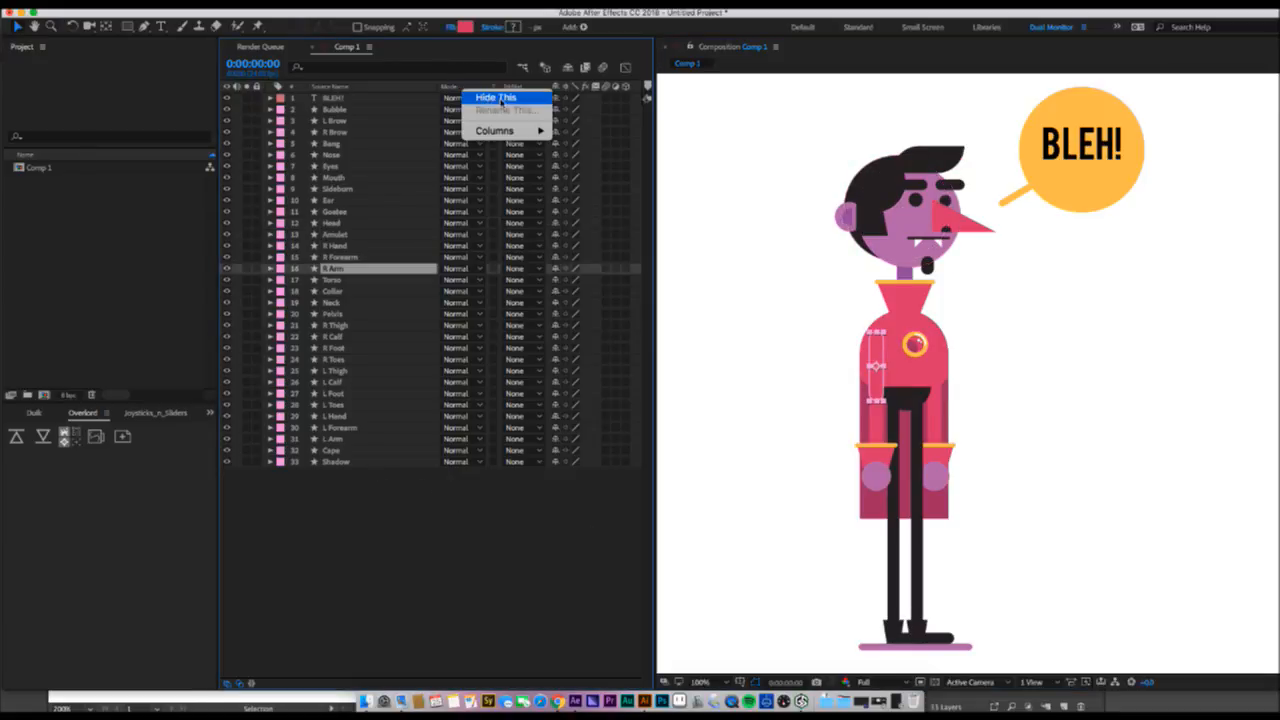
{"action": "mouse_move", "coordinate": [522, 131]}
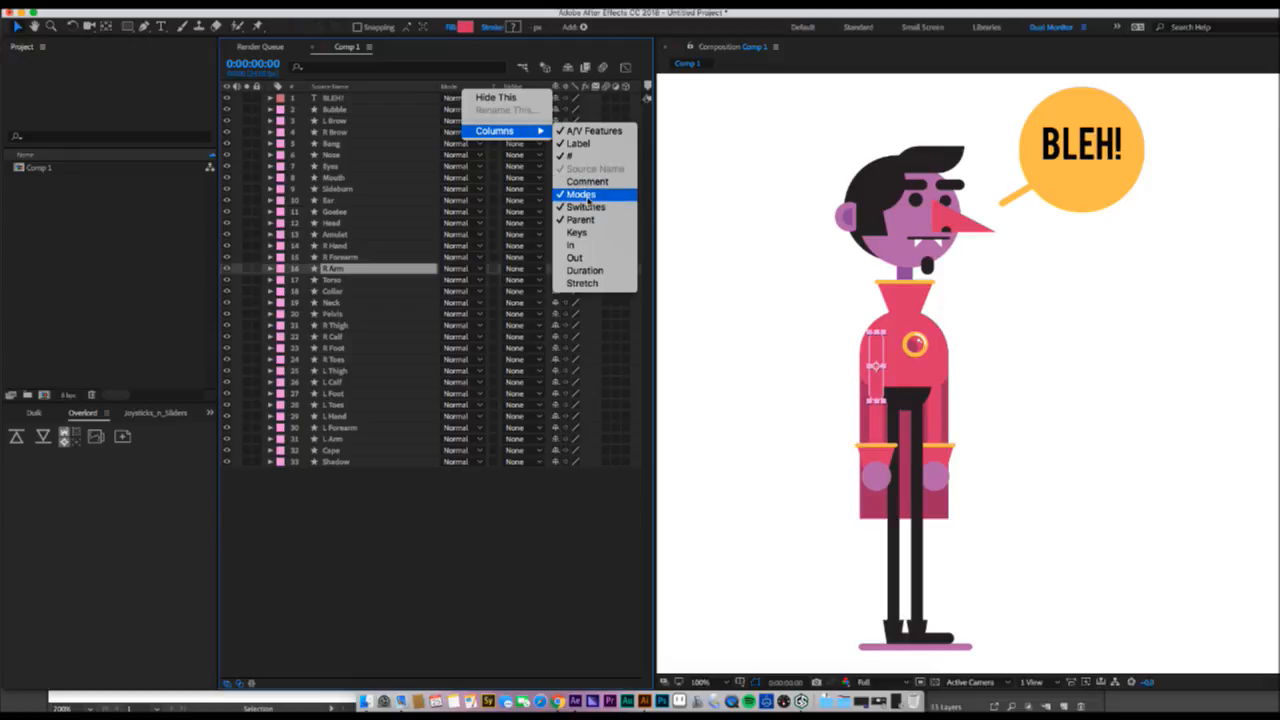
{"action": "left_click", "coordinate": [586, 196]}
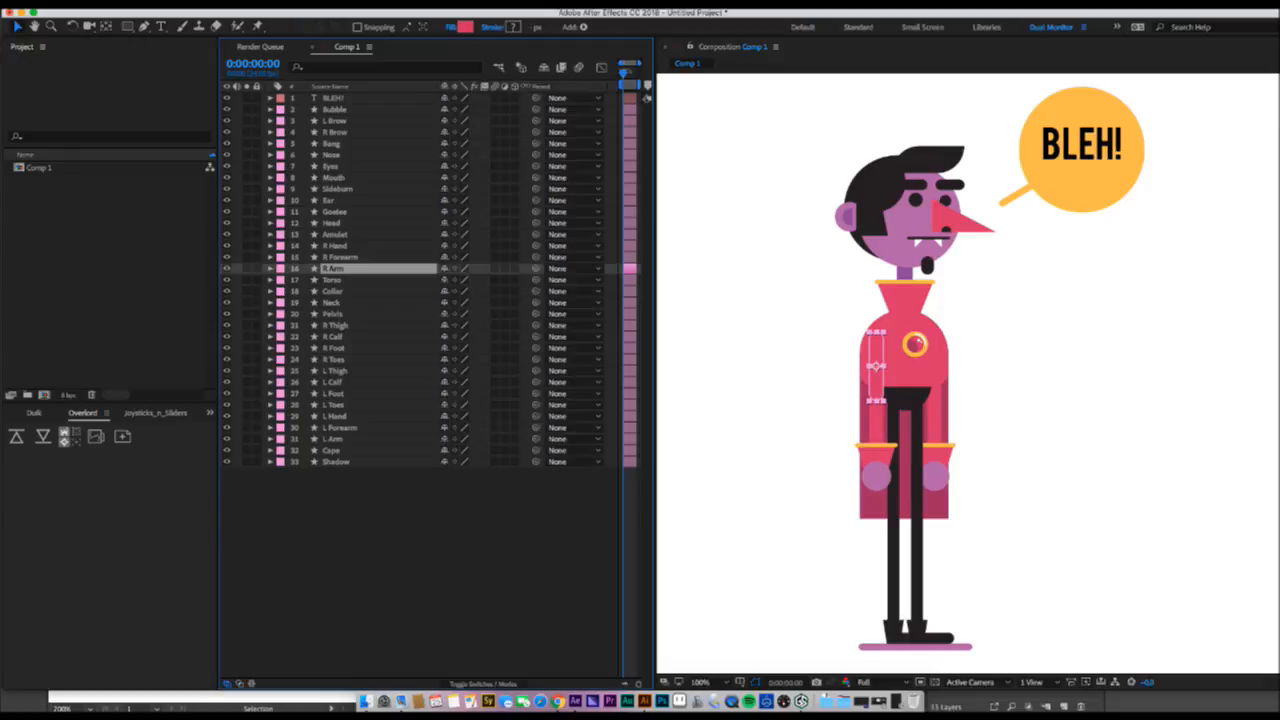
{"action": "right_click", "coordinate": [548, 88]}
{"action": "mouse_move", "coordinate": [592, 128]}
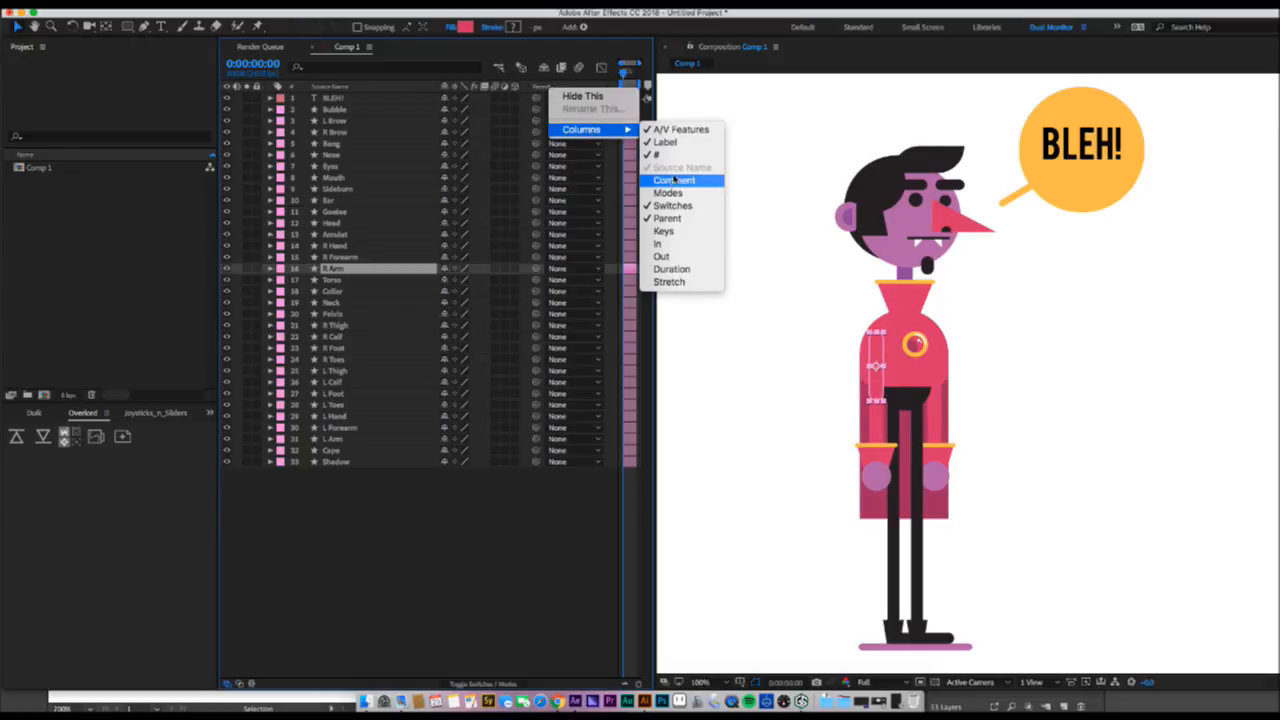
{"action": "left_click", "coordinate": [655, 205]}
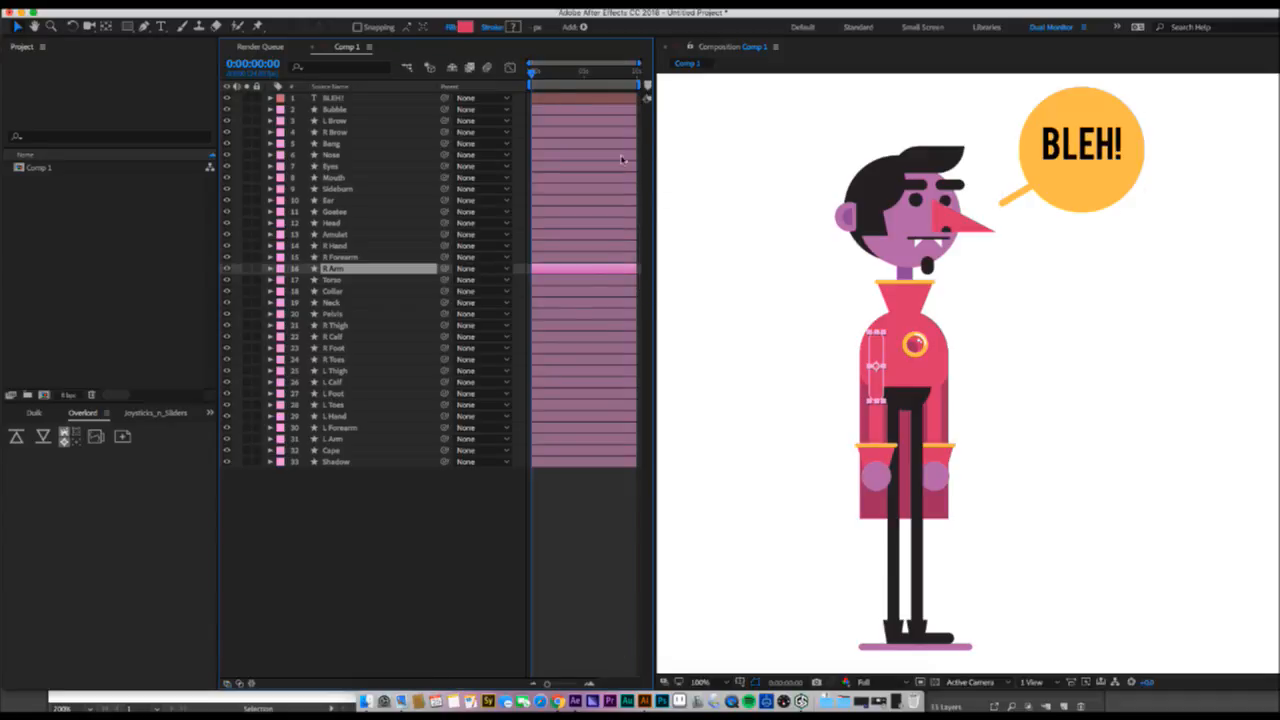
- Send Illustrator's color group of swatches to After Effects with Overlord and place the swatch strip fully inside the composition, beside the vampire
{"action": "left_click", "coordinate": [380, 101]}
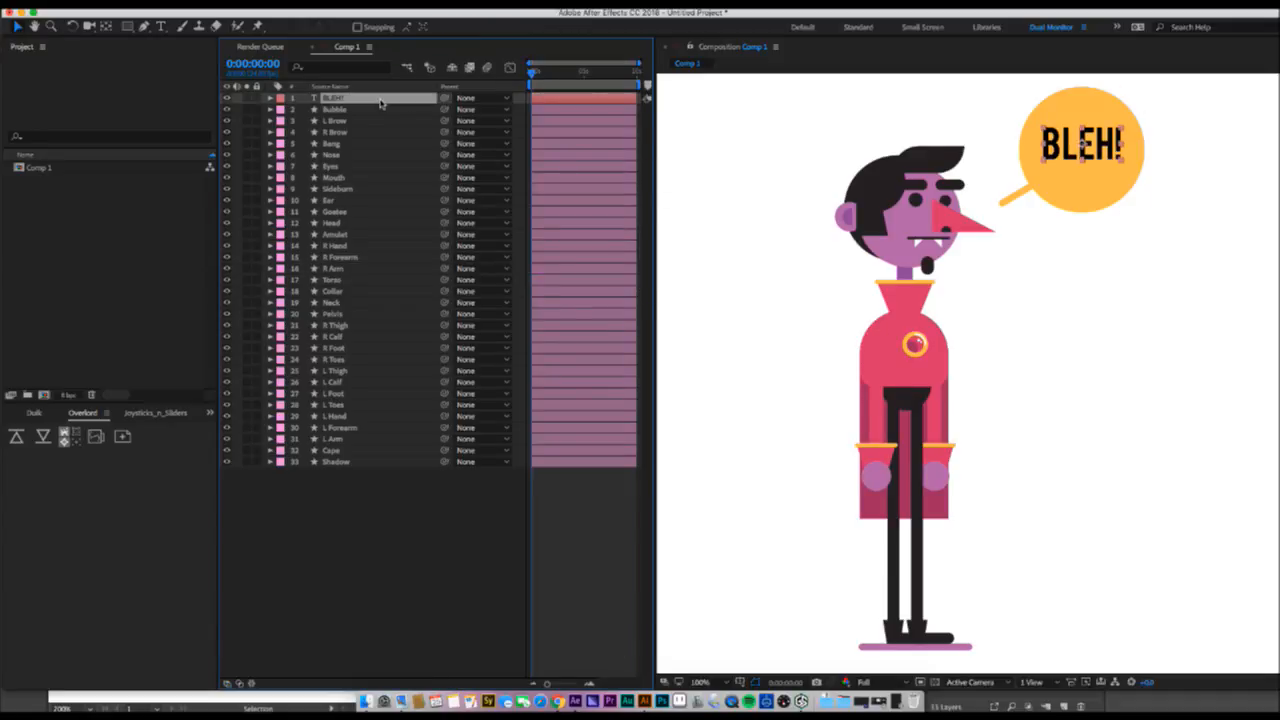
{"action": "key", "text": "super+Tab"}
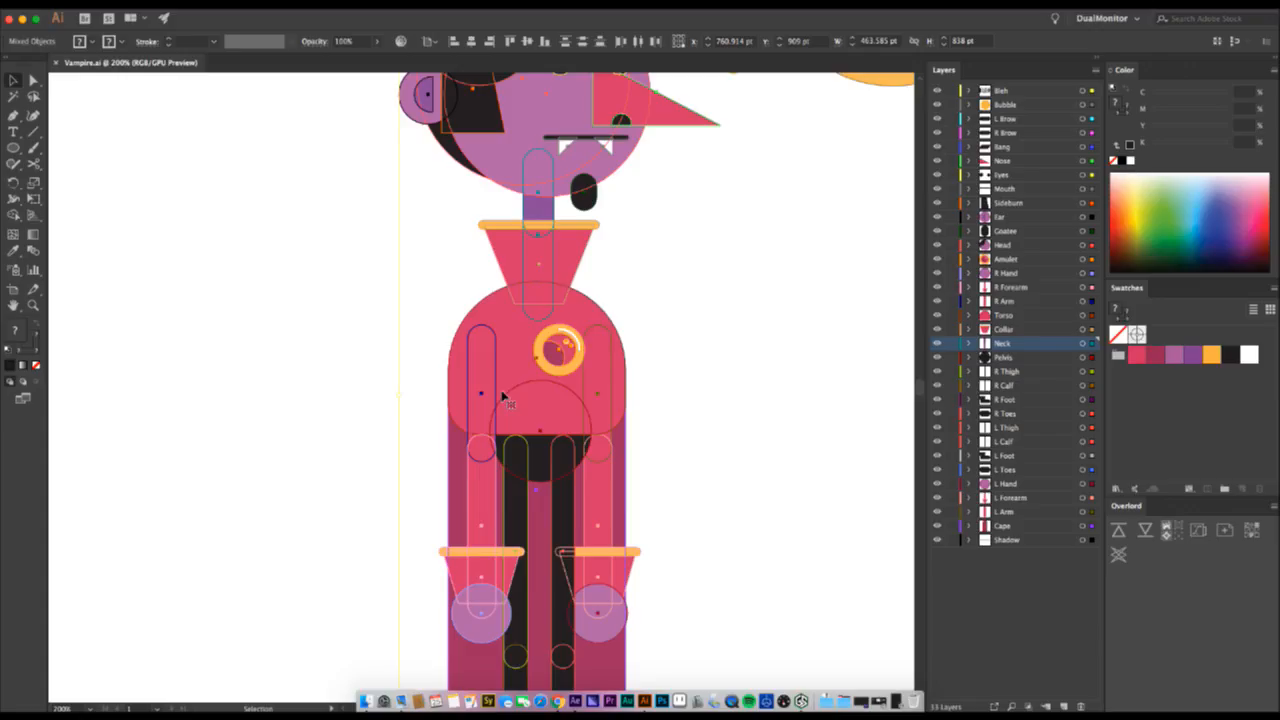
{"action": "left_click", "coordinate": [1118, 354]}
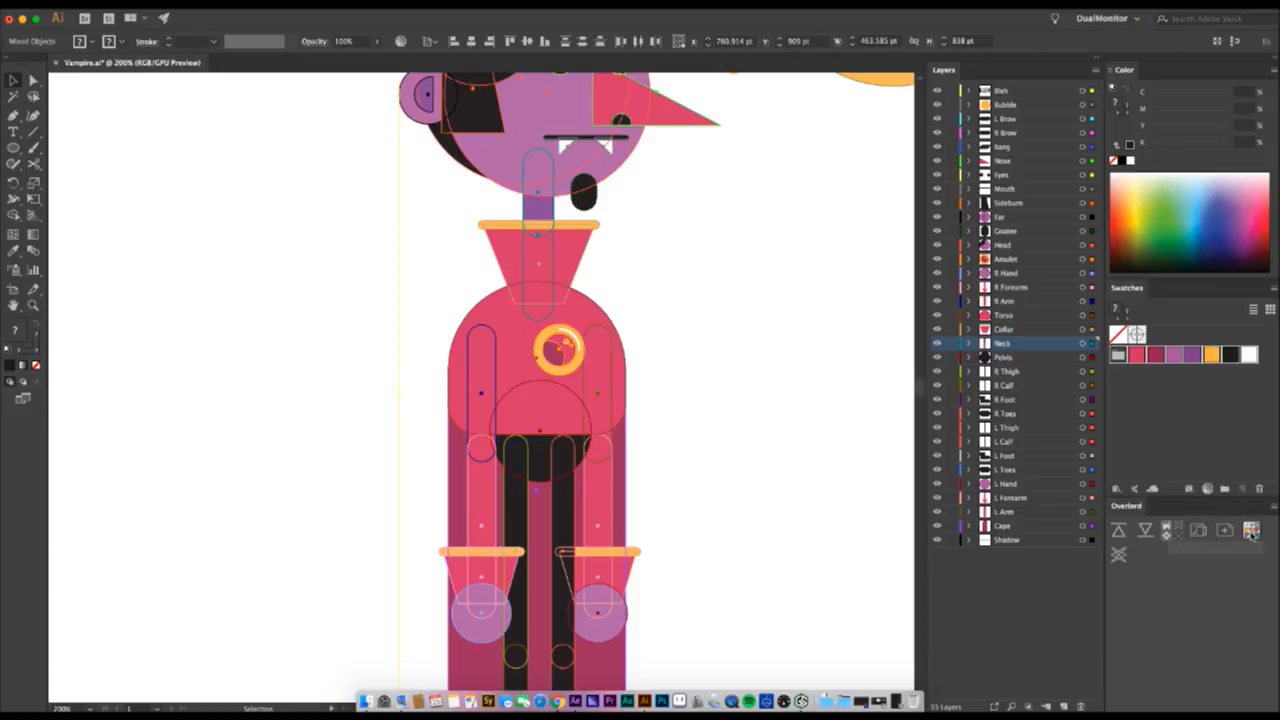
{"action": "left_click", "coordinate": [1251, 531]}
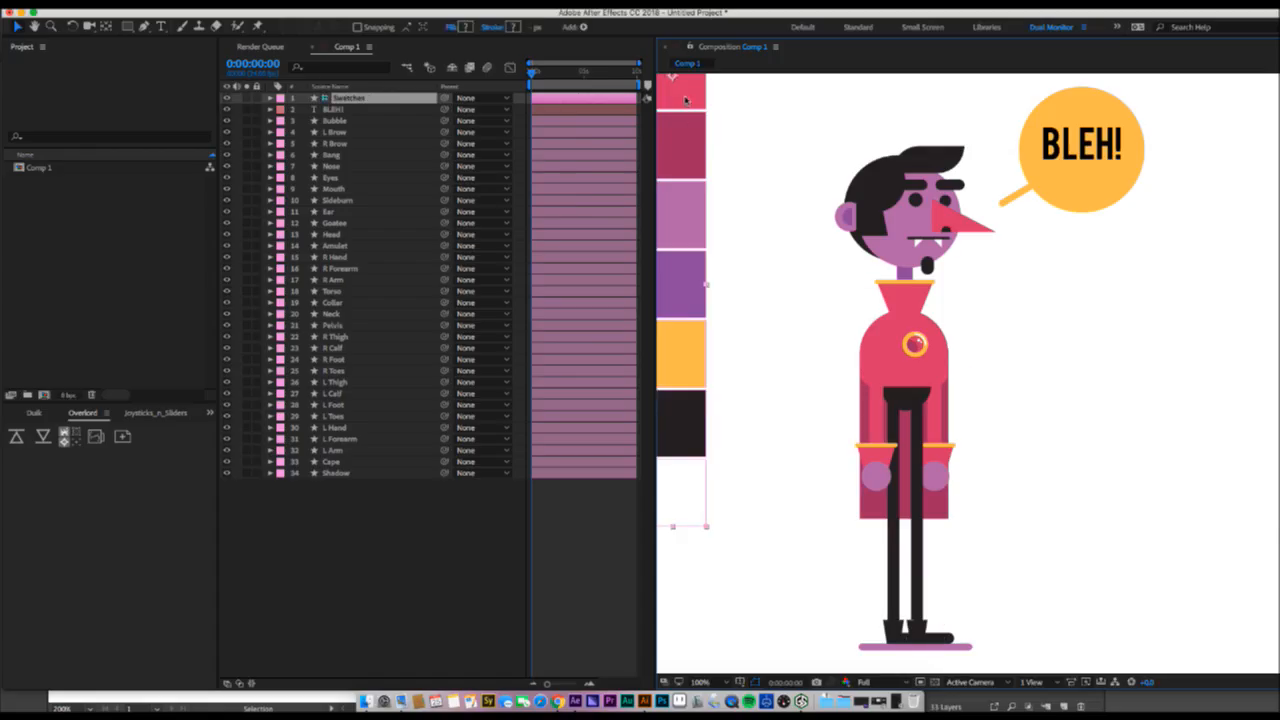
{"action": "mouse_move", "coordinate": [688, 98]}
{"action": "left_mouse_down"}
{"action": "mouse_move", "coordinate": [716, 122]}
{"action": "mouse_move", "coordinate": [825, 158]}
{"action": "mouse_move", "coordinate": [879, 155]}
{"action": "mouse_move", "coordinate": [750, 170]}
{"action": "mouse_move", "coordinate": [760, 130]}
{"action": "mouse_move", "coordinate": [716, 116]}
{"action": "mouse_move", "coordinate": [724, 133]}
{"action": "mouse_move", "coordinate": [692, 110]}
{"action": "mouse_move", "coordinate": [704, 126]}
{"action": "mouse_move", "coordinate": [1040, 135]}
{"action": "mouse_move", "coordinate": [786, 136]}
{"action": "mouse_move", "coordinate": [691, 109]}
{"action": "mouse_move", "coordinate": [705, 108]}
{"action": "left_mouse_up"}
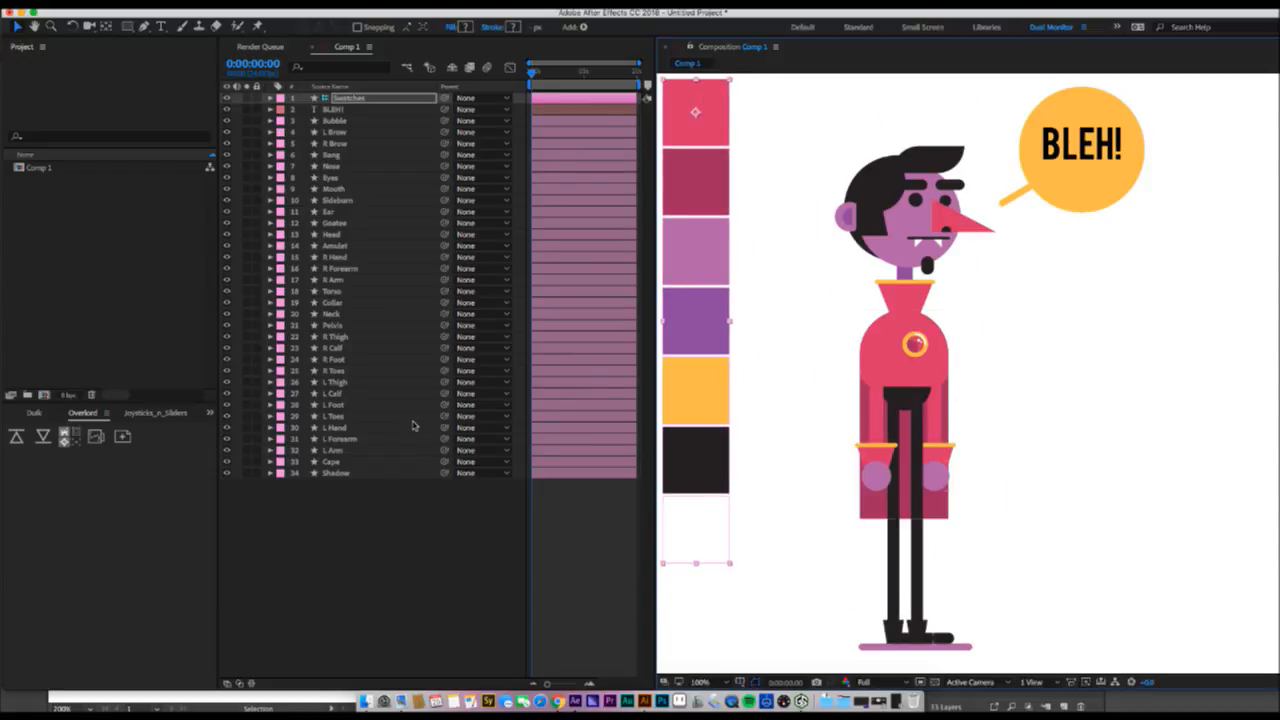
- Save the After Effects project as Vampire in the Vampire folder inside Illustrations
{"action": "key", "text": "super+s"}
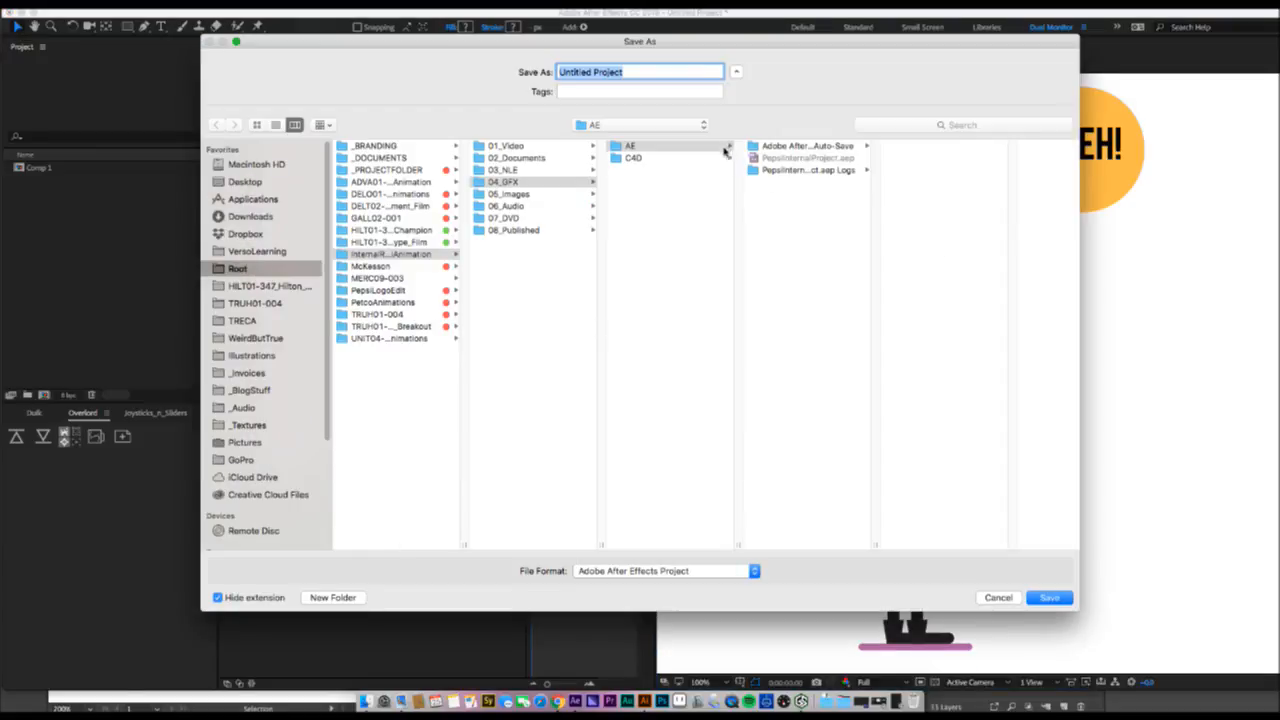
{"action": "left_click", "coordinate": [250, 355]}
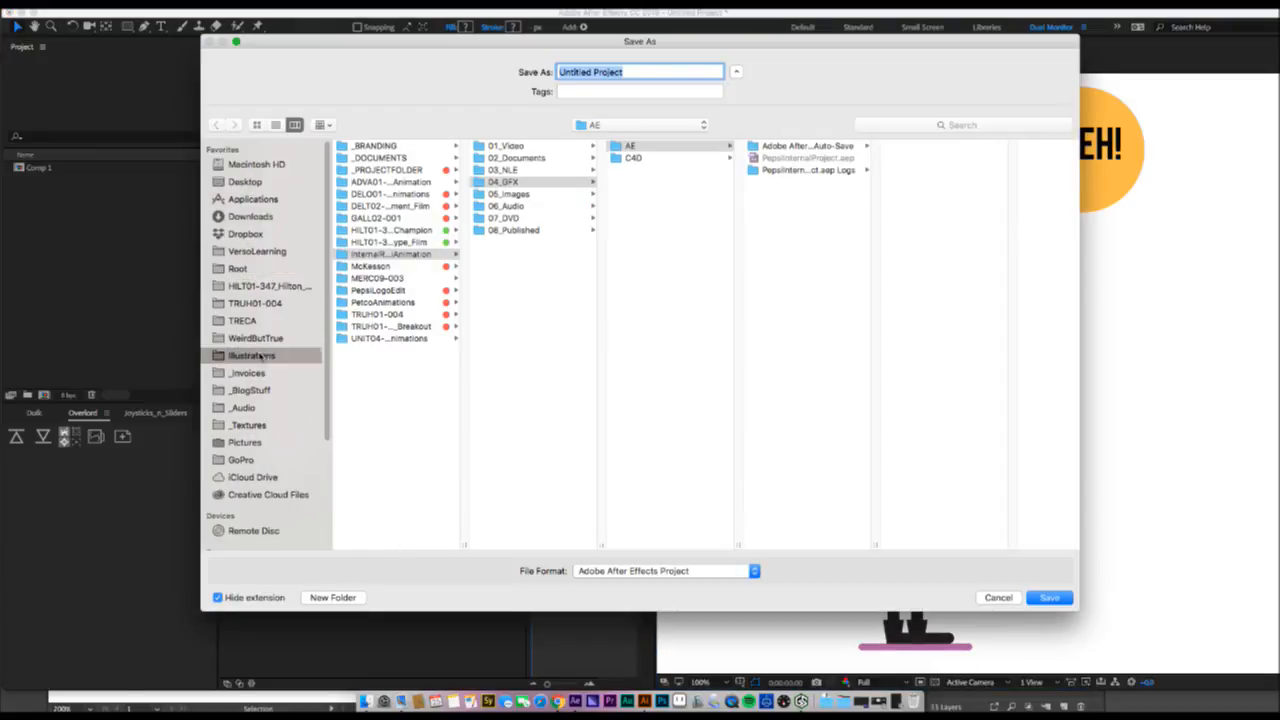
{"action": "left_click", "coordinate": [378, 326]}
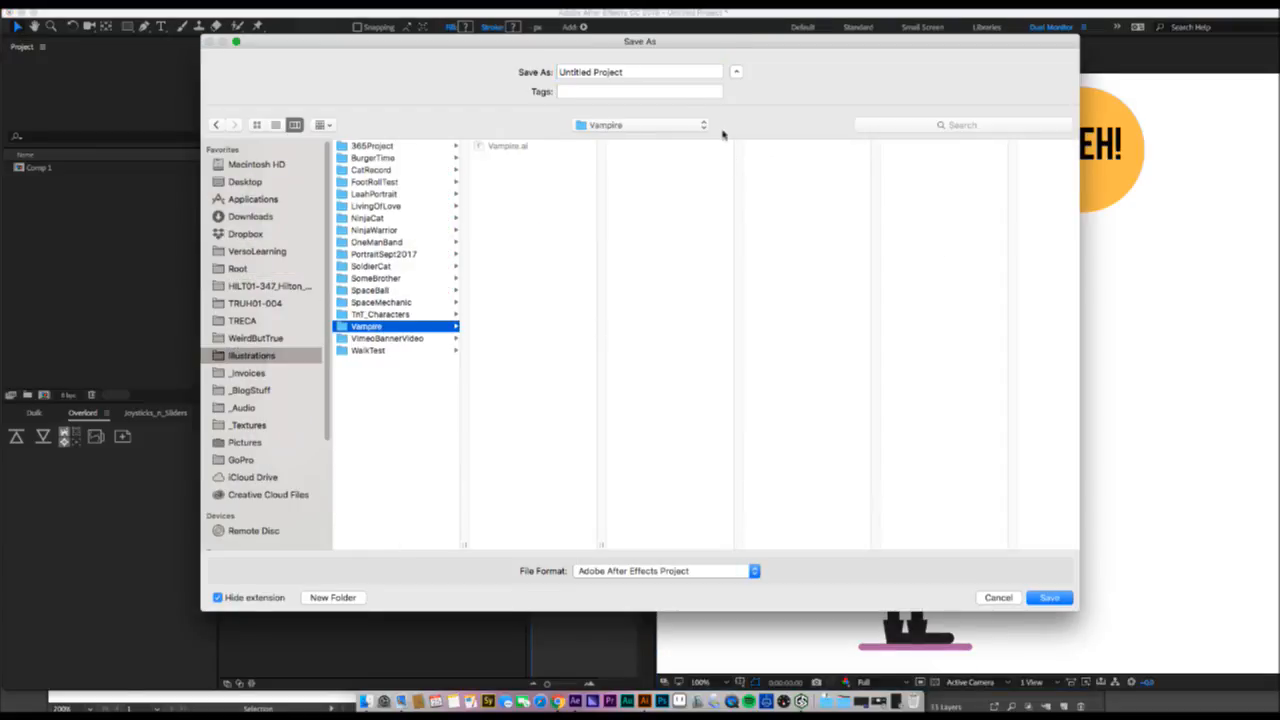
{"action": "left_click", "coordinate": [677, 76]}
{"action": "type", "text": "Vampire"}
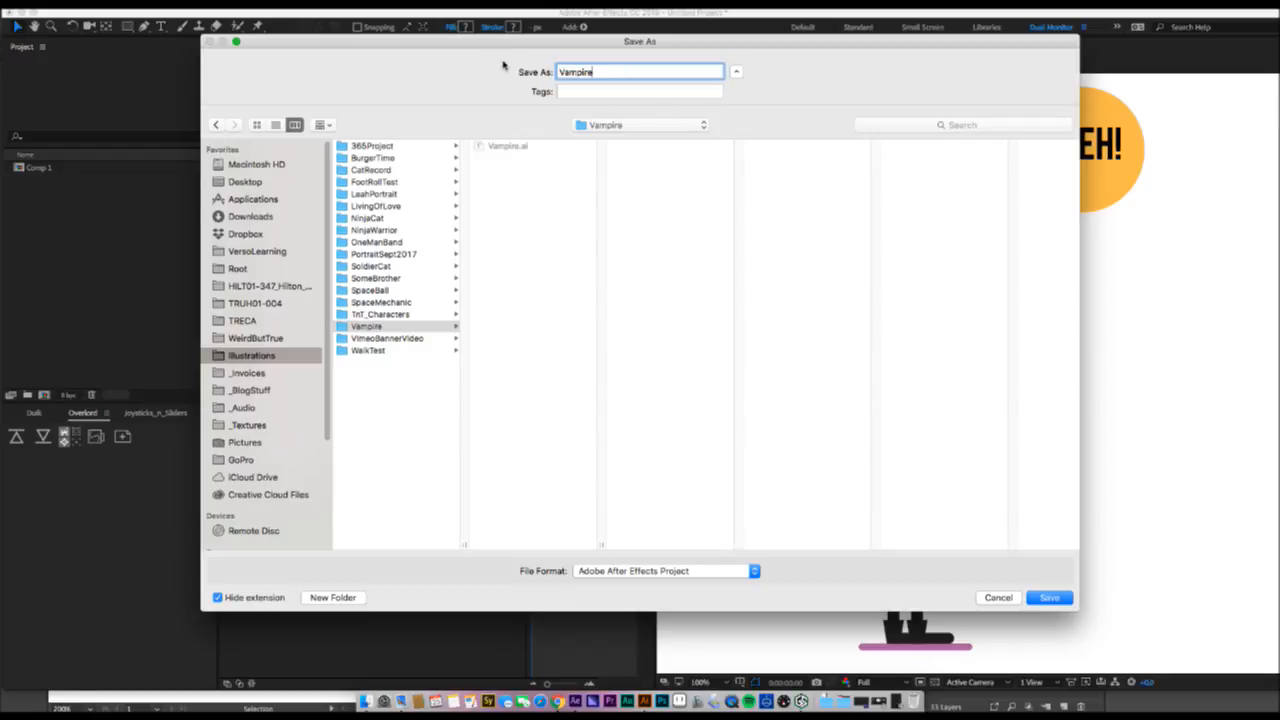
{"action": "key", "text": "Return"}
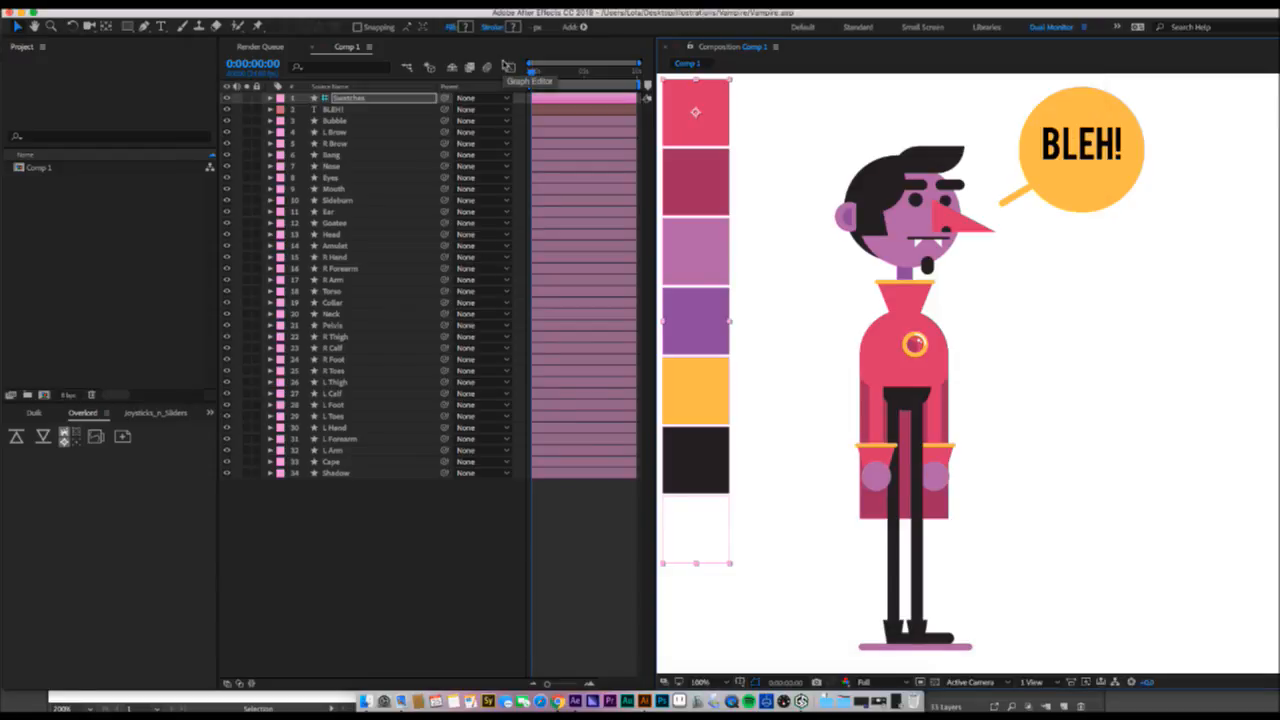
- Lock the Swatches layer and rename the composition Comp 1 as Vampire
{"action": "left_click", "coordinate": [323, 98]}
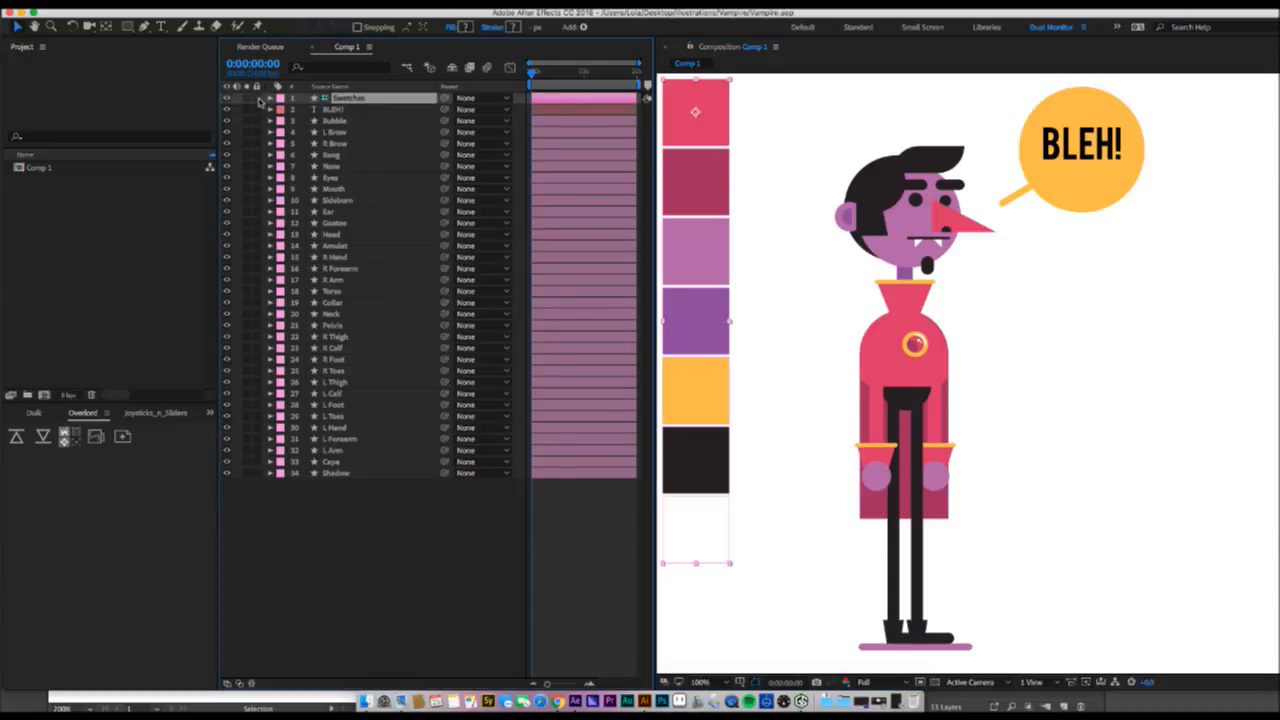
{"action": "left_click", "coordinate": [257, 99]}
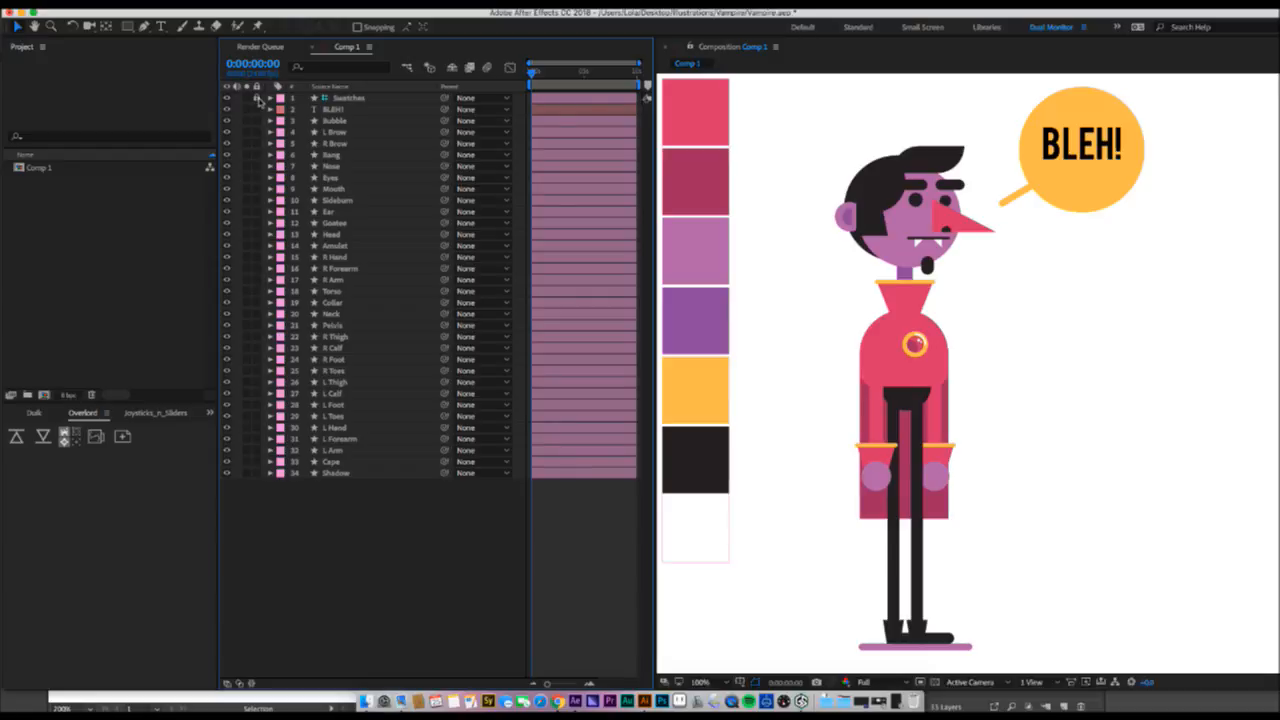
{"action": "left_click", "coordinate": [67, 167]}
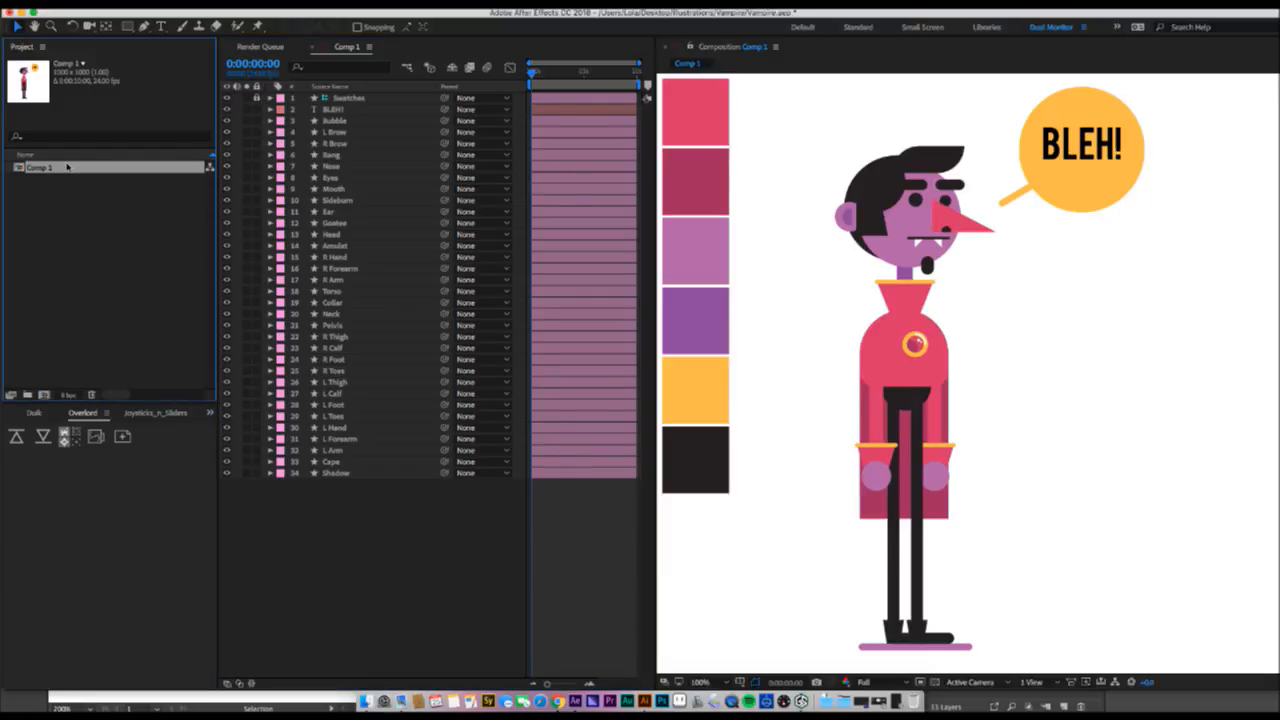
{"action": "key", "text": "Return"}
{"action": "type", "text": "Vampire"}
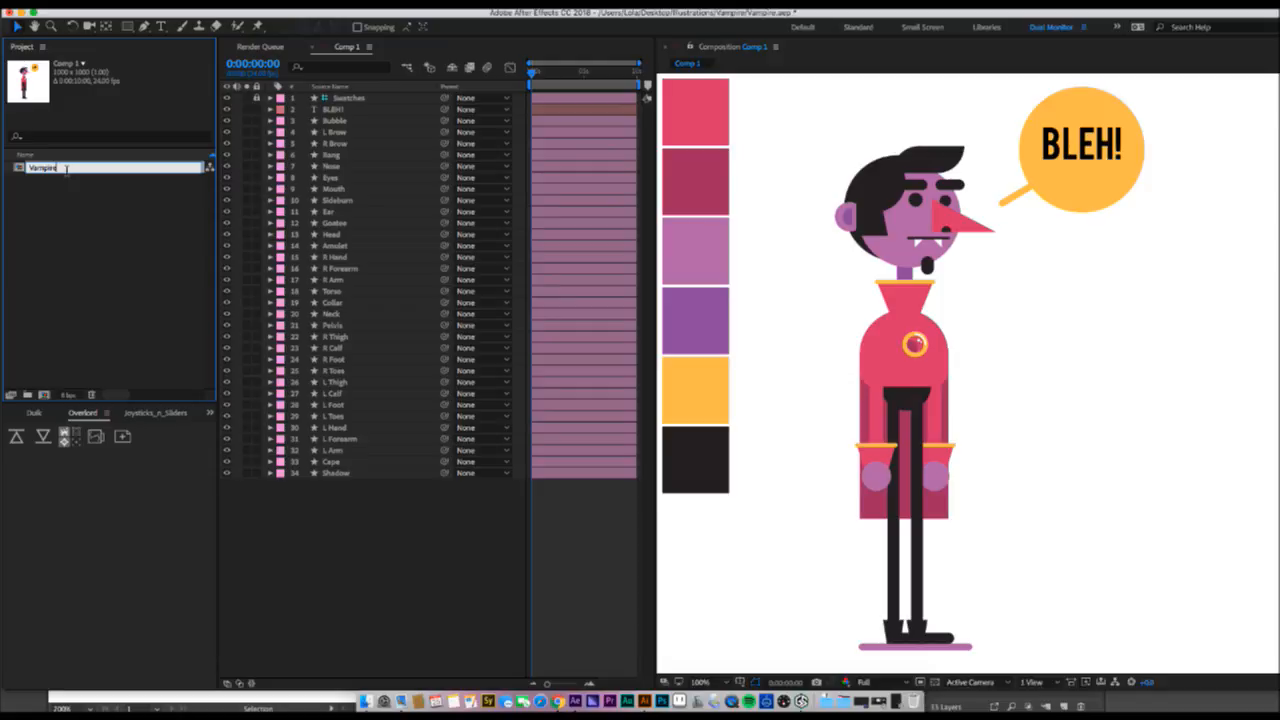
{"action": "key", "text": "Return"}
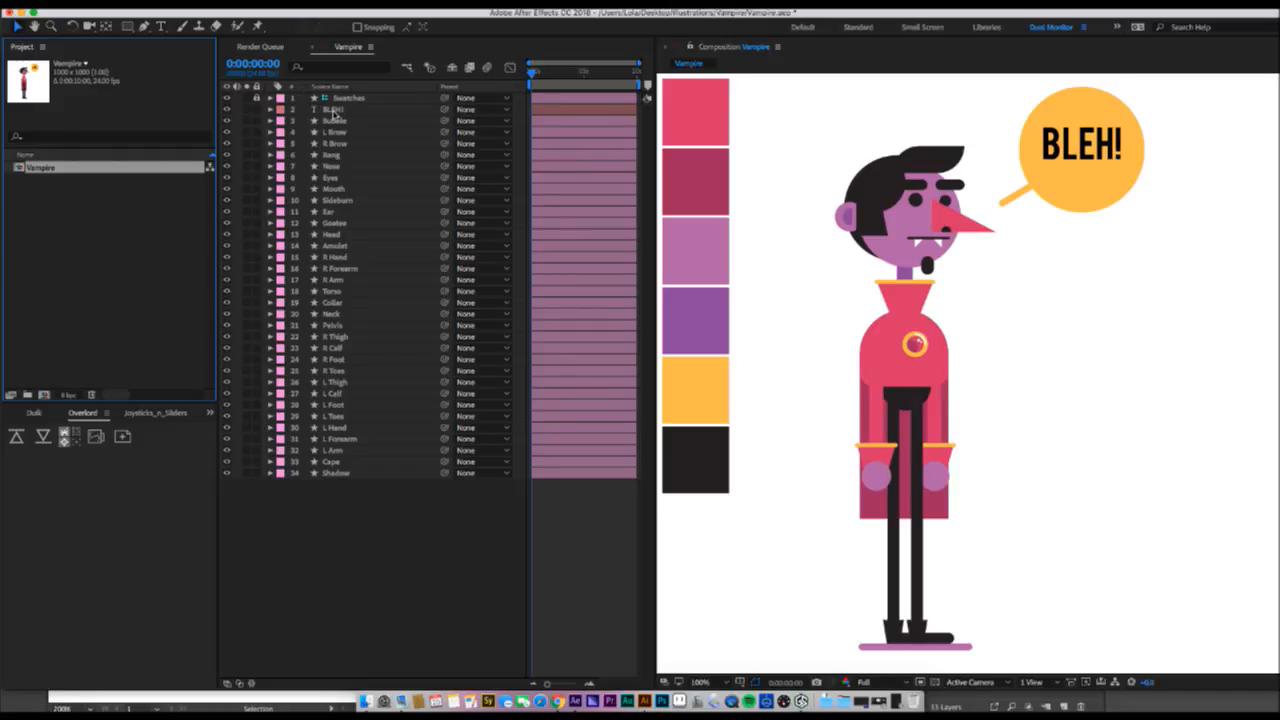
- Select the BLEH!, Bubble, Nose, Torso and L Hand layers one after another to check which artwork each holds
{"action": "left_click", "coordinate": [334, 110]}
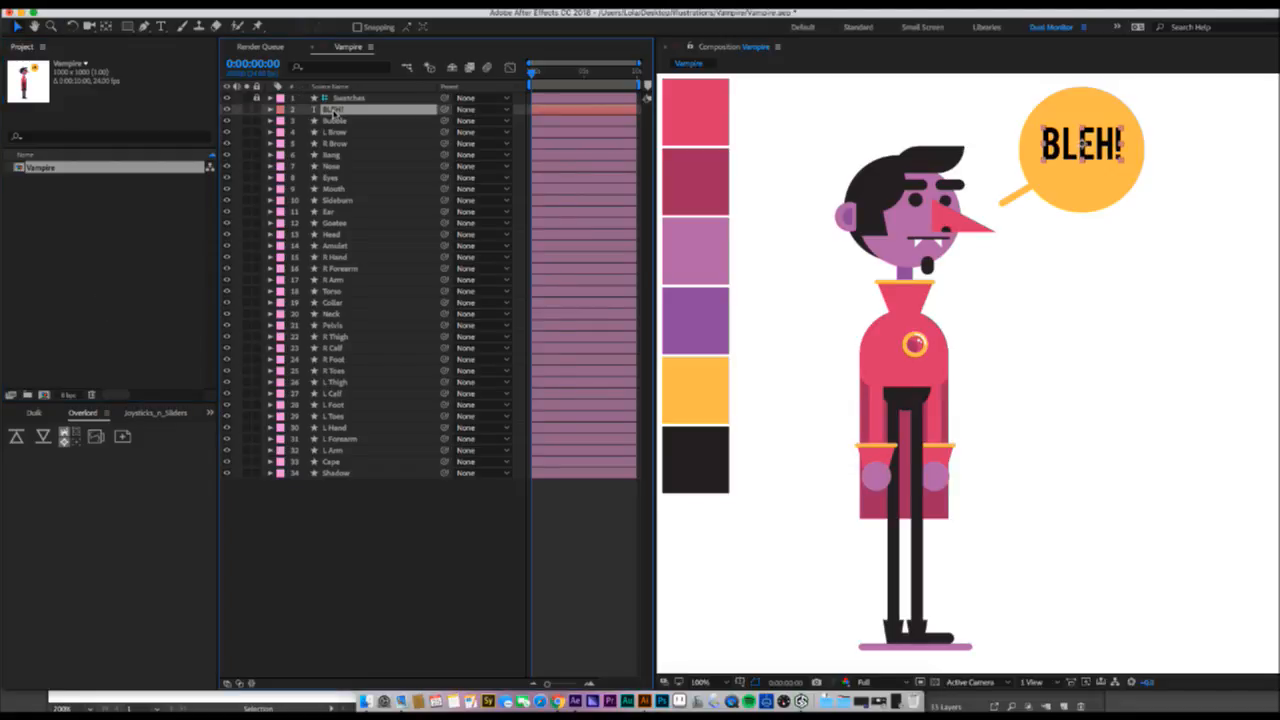
{"action": "left_click", "coordinate": [336, 121]}
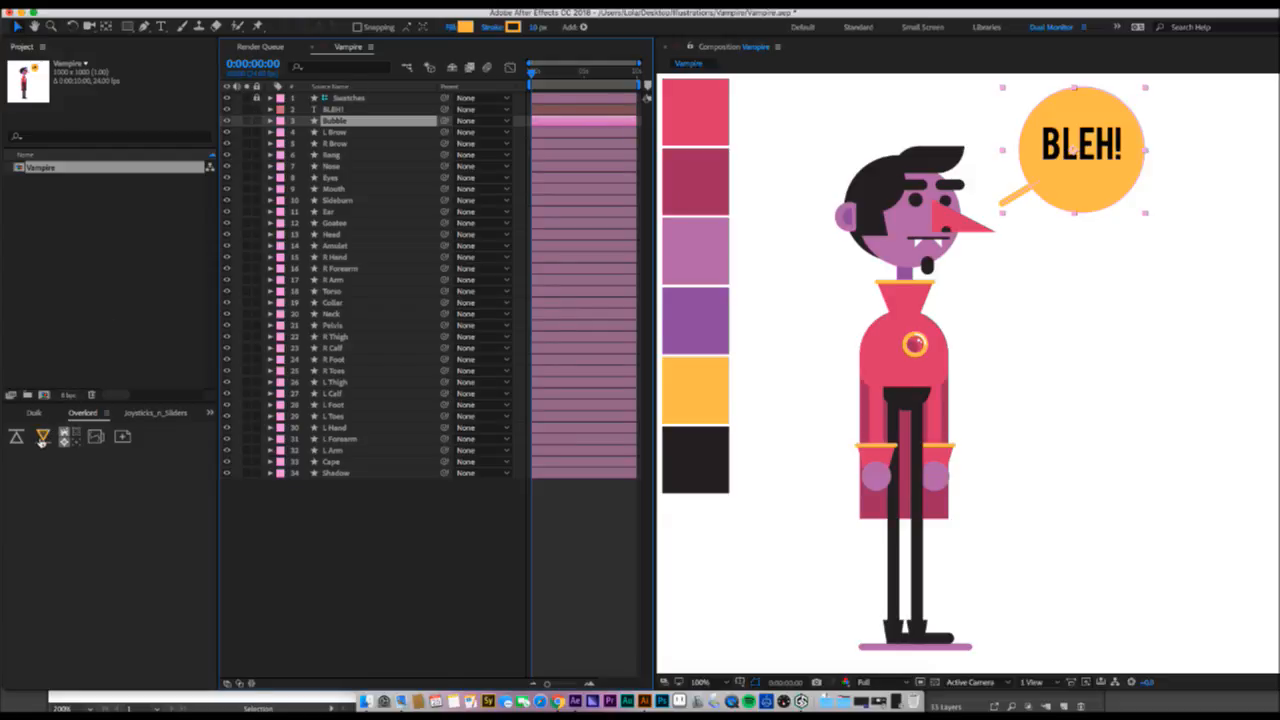
{"action": "left_click", "coordinate": [976, 235]}
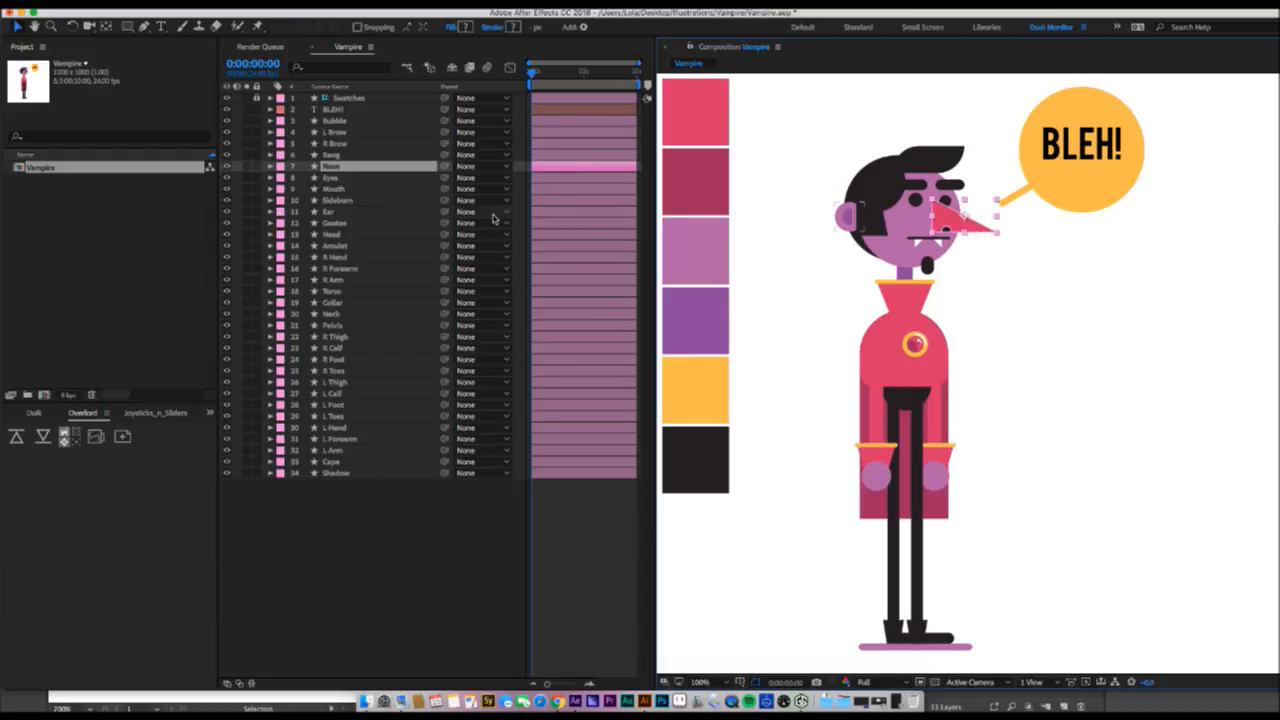
{"action": "left_click", "coordinate": [935, 362]}
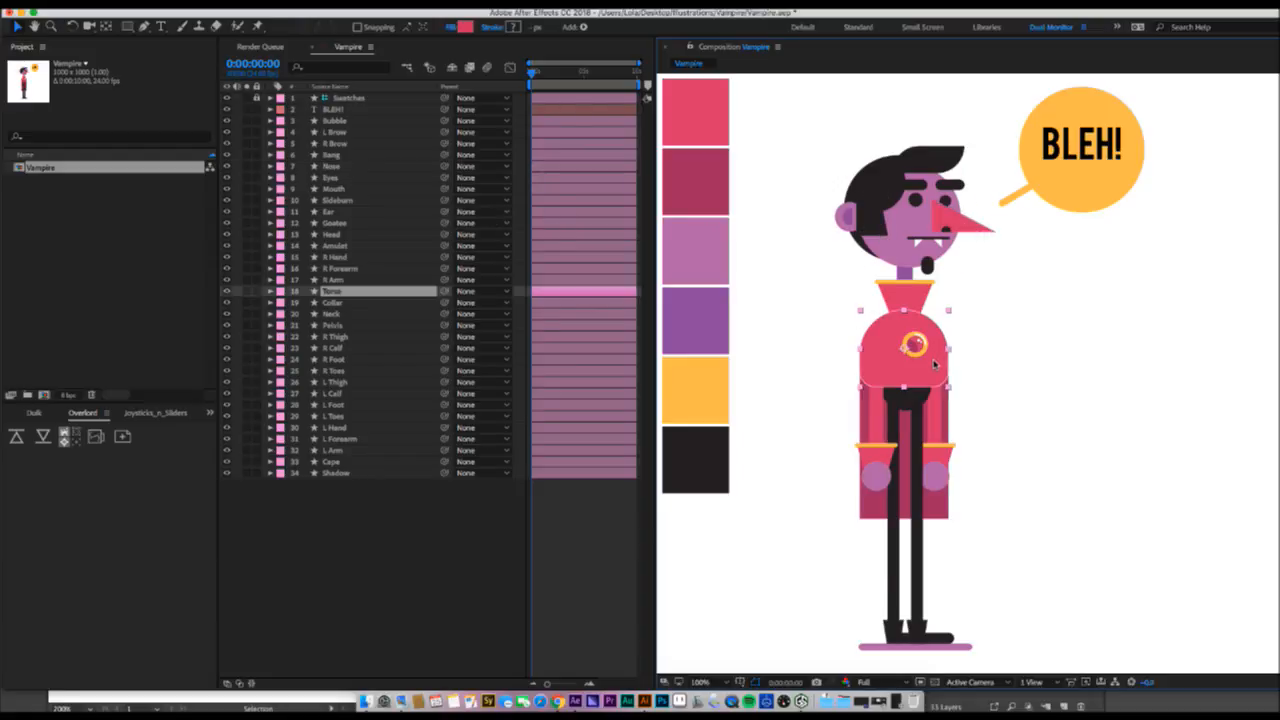
{"action": "left_click", "coordinate": [938, 477]}
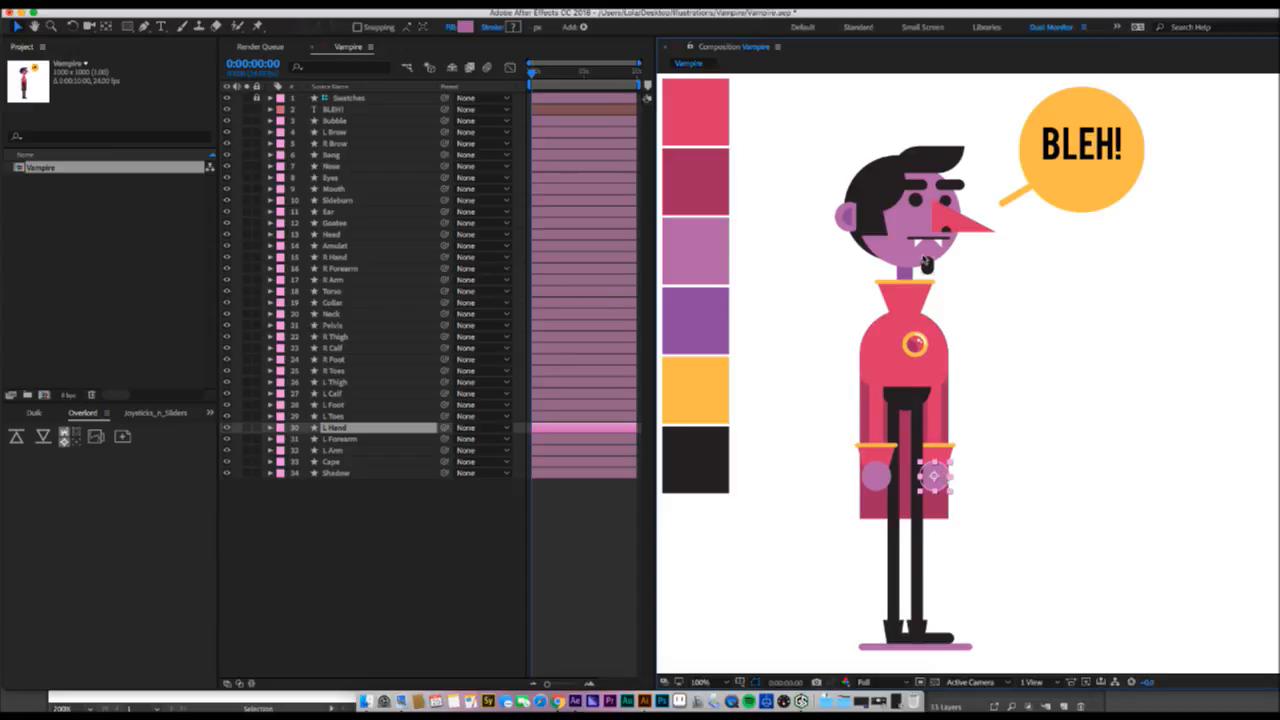
- Select the Goatee layer and enlarge the composition view around the vampire's goatee
{"action": "left_click", "coordinate": [927, 268]}
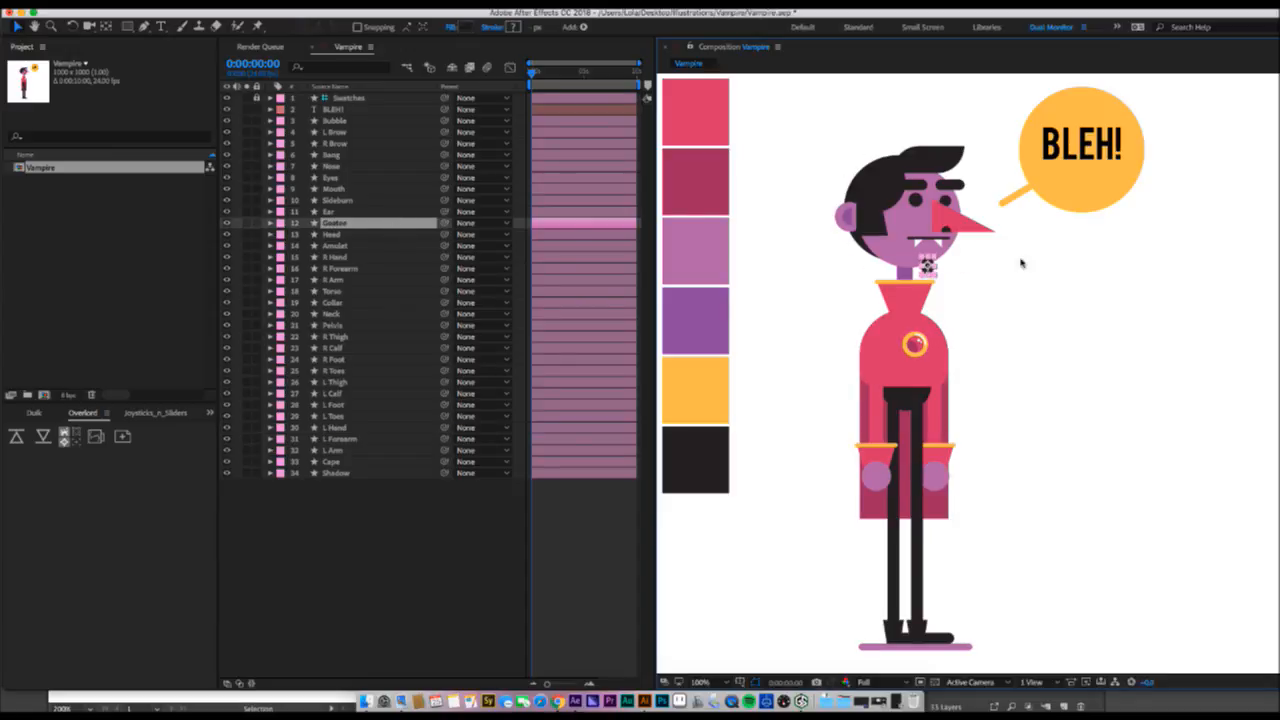
{"action": "key", "text": "z"}
{"action": "left_click", "coordinate": [927, 268]}
{"action": "left_click", "coordinate": [971, 353]}
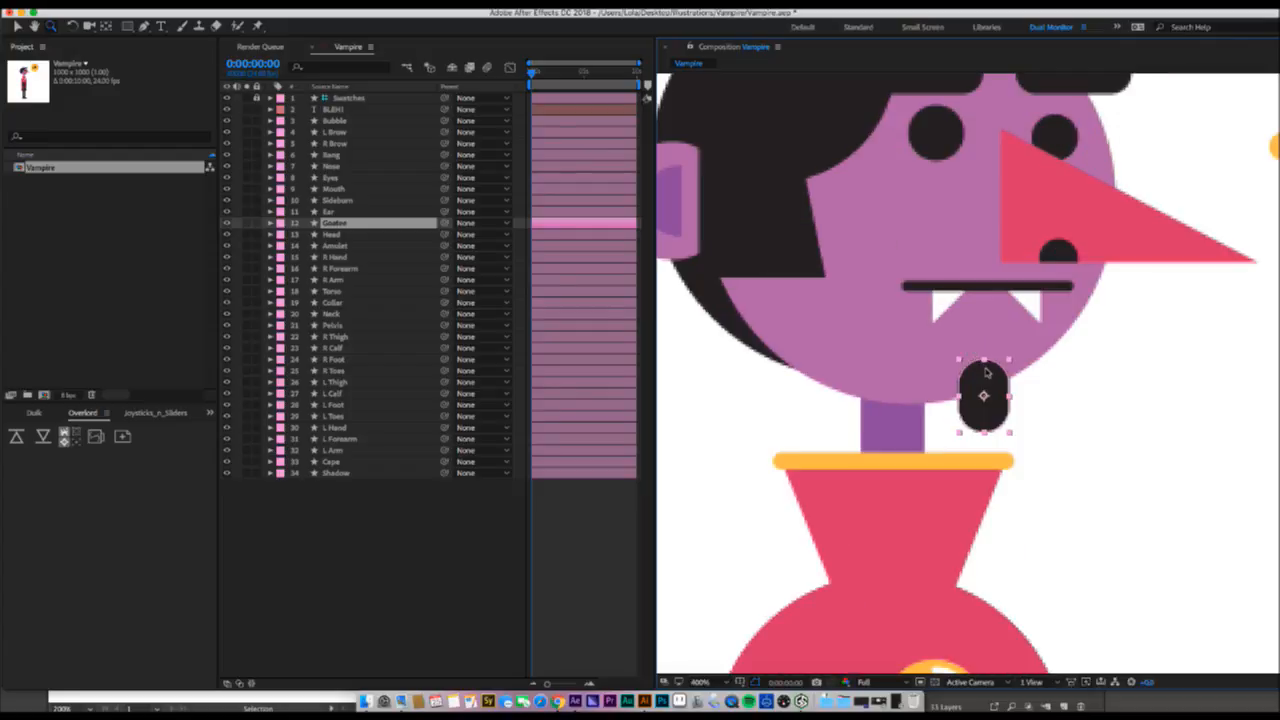
{"action": "key", "text": "ctrl+p"}
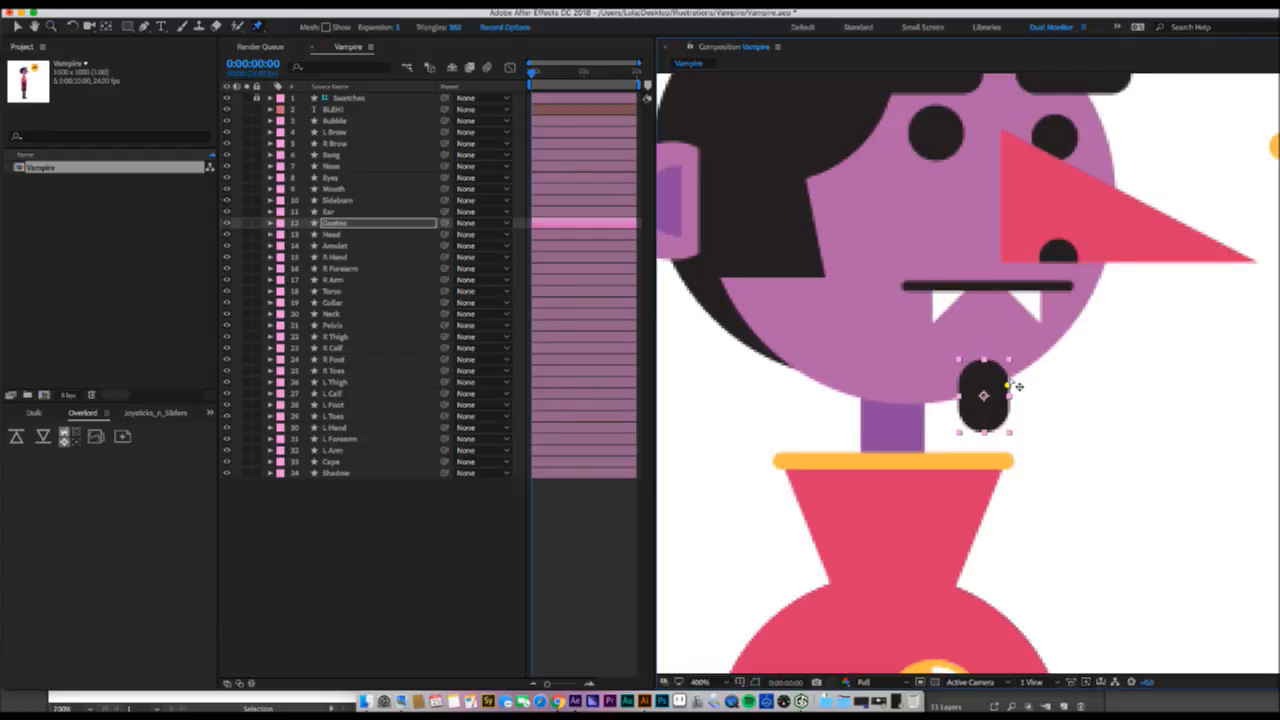
{"action": "key", "text": "a"}
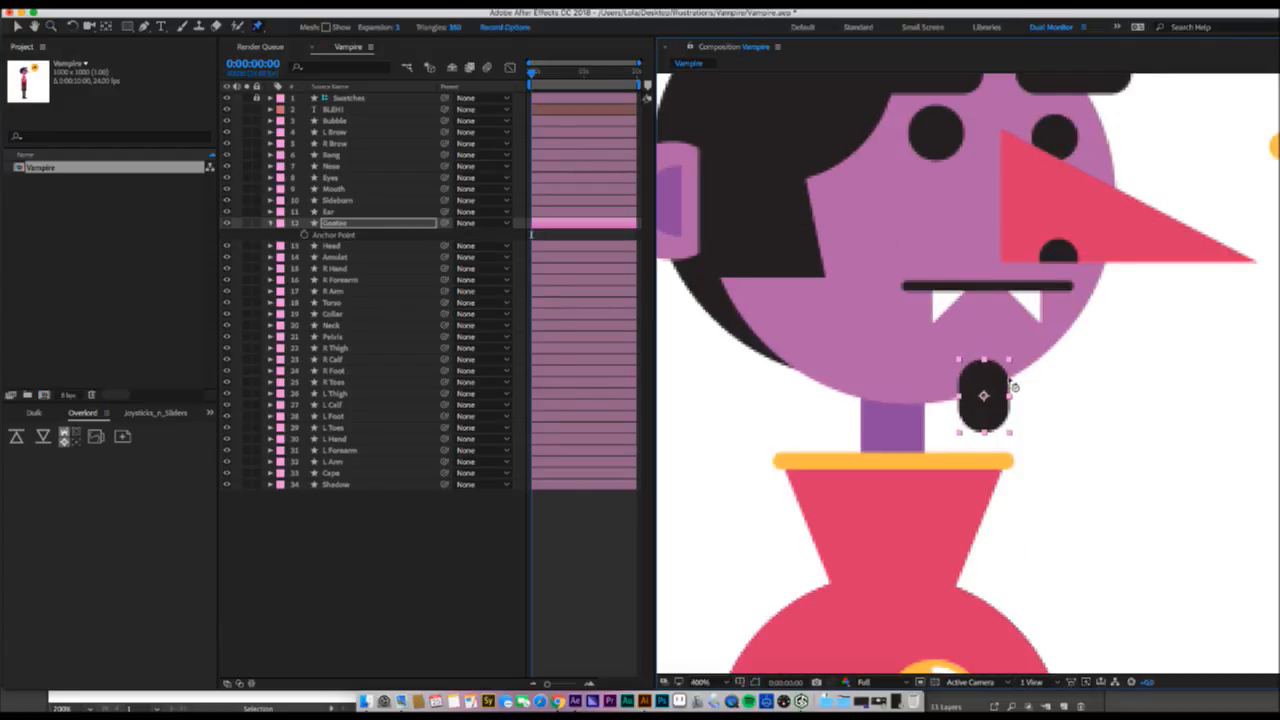
{"action": "key", "text": "super+z"}
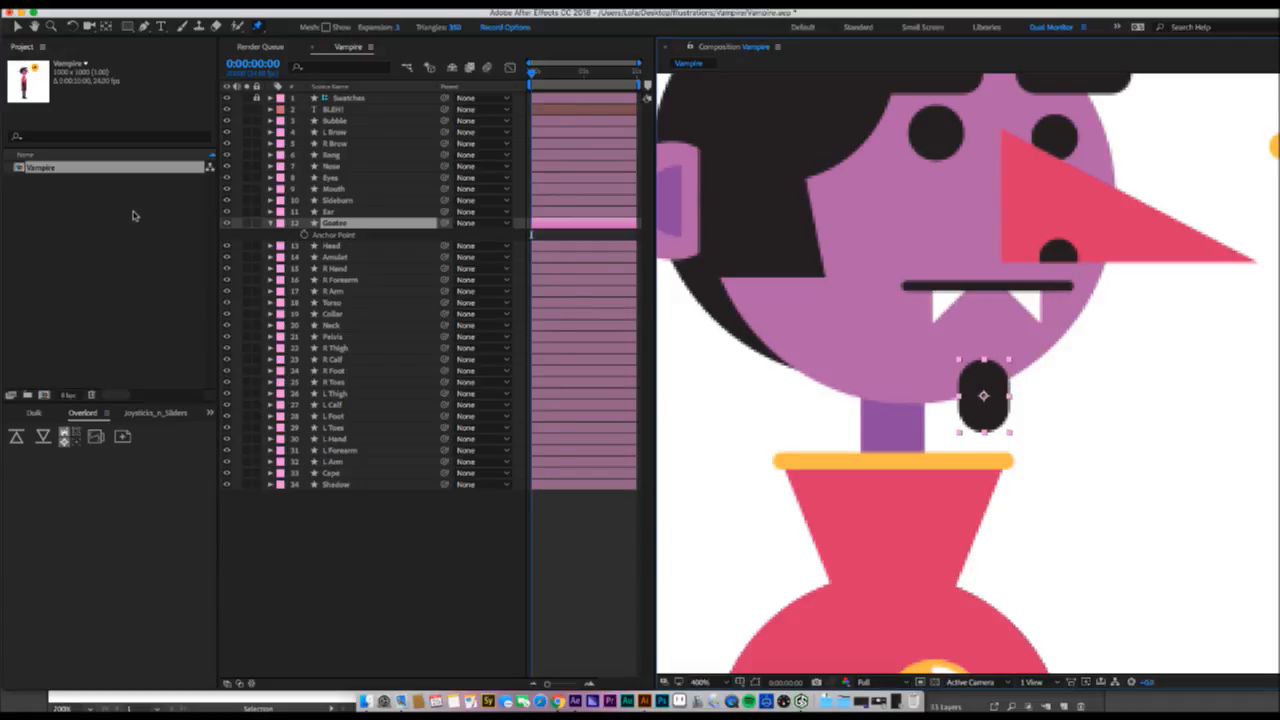
{"action": "left_click", "coordinate": [863, 703]}
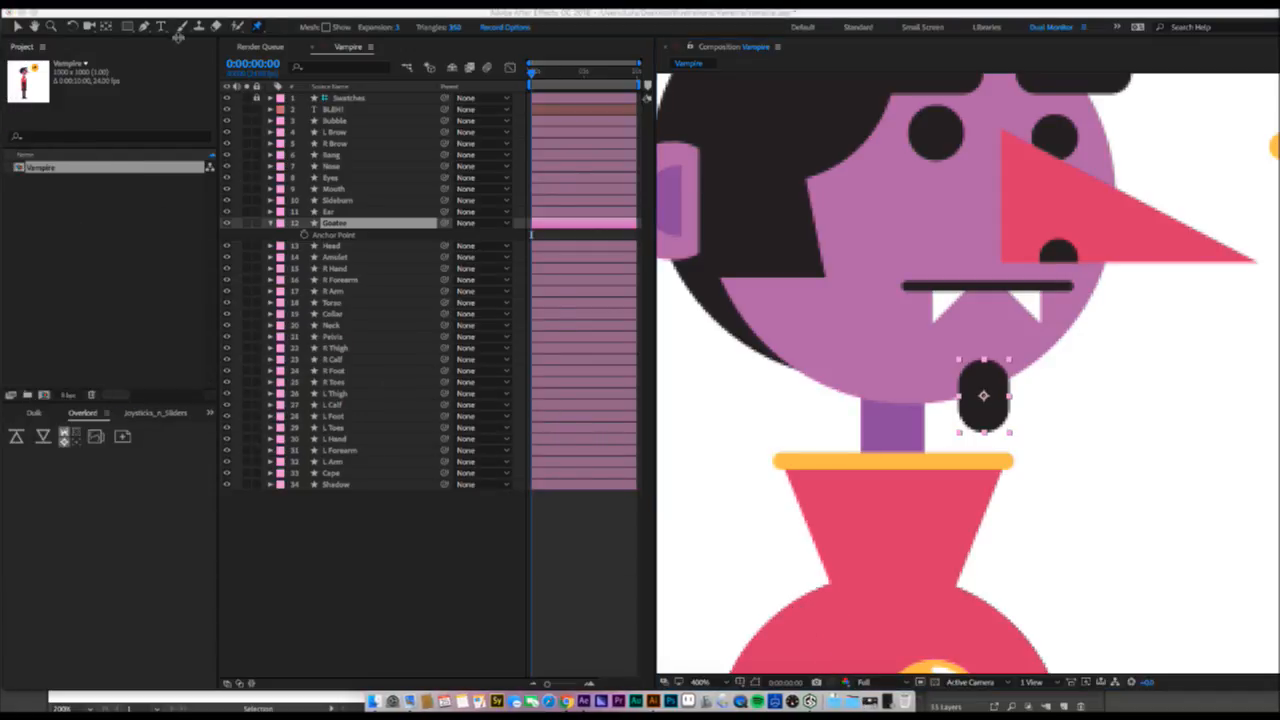
- Pull the goatee's side vertex outward into a long spike with the Pen tool and push the Goatee layer to Illustrator with Overlord
{"action": "left_click", "coordinate": [145, 27]}
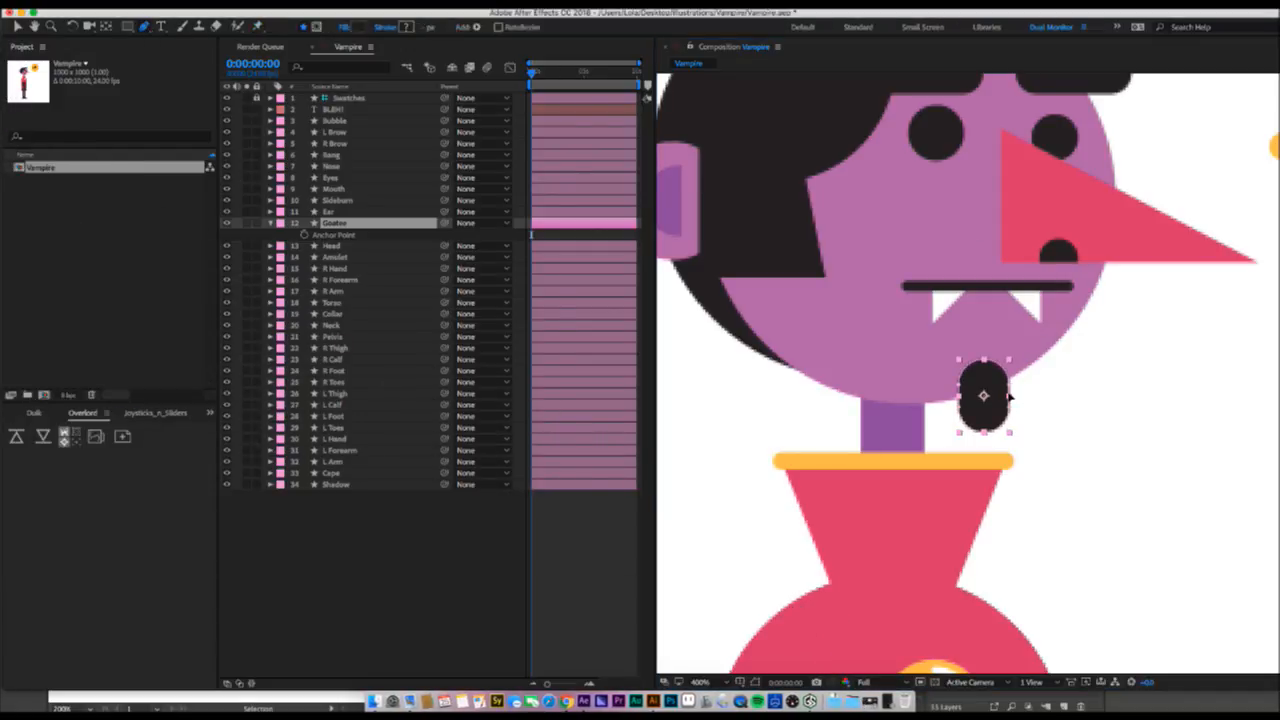
{"action": "left_click_drag", "start_coordinate": [1010, 398], "coordinate": [1181, 388]}
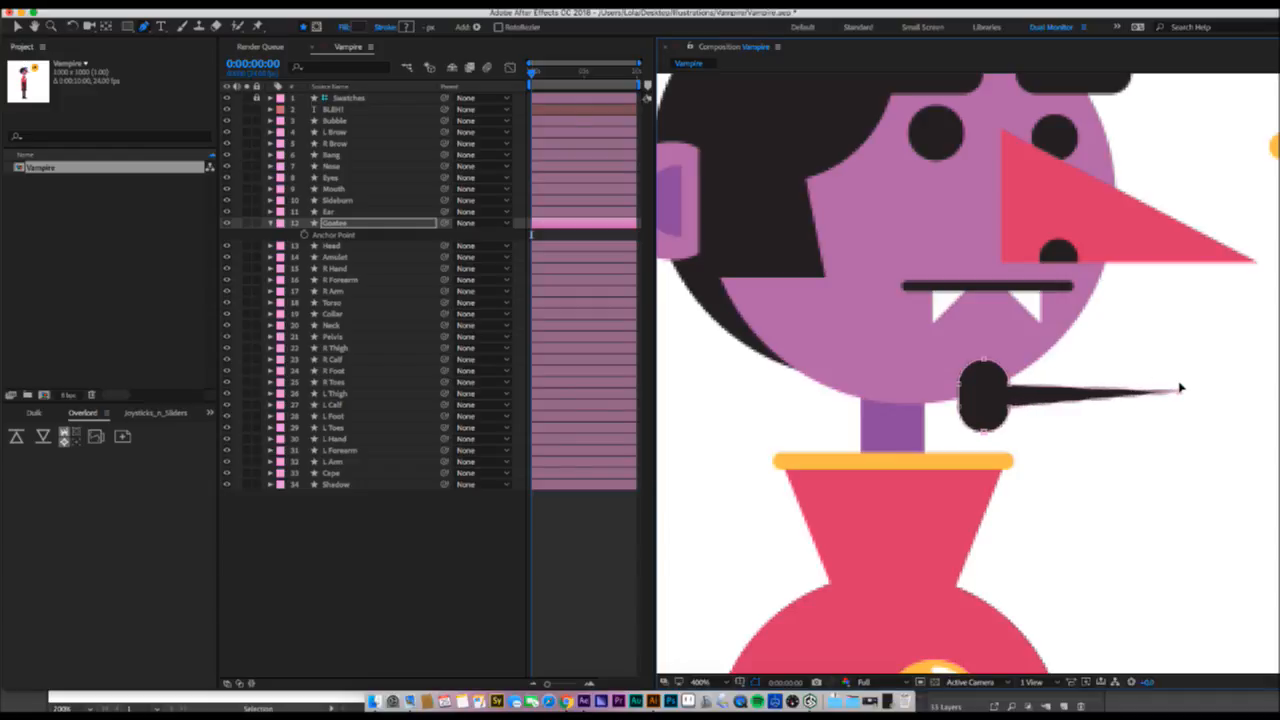
{"action": "left_click", "coordinate": [364, 224]}
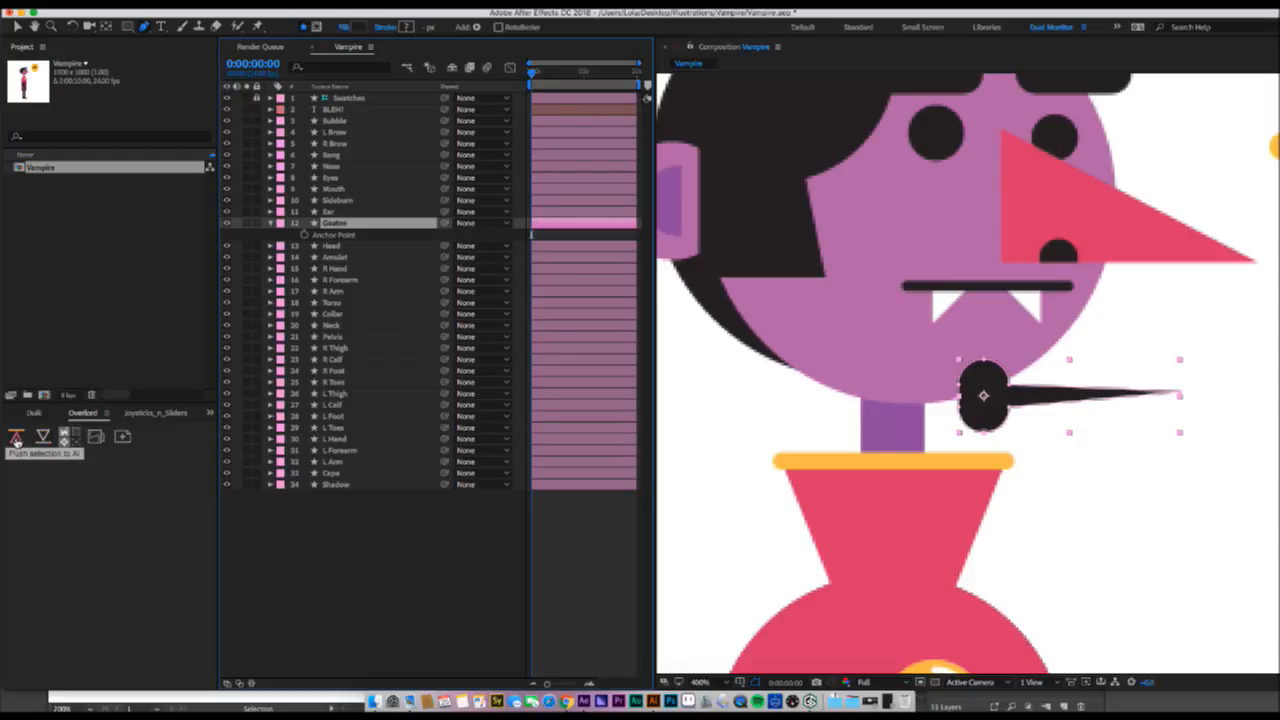
{"action": "left_click", "coordinate": [16, 438]}
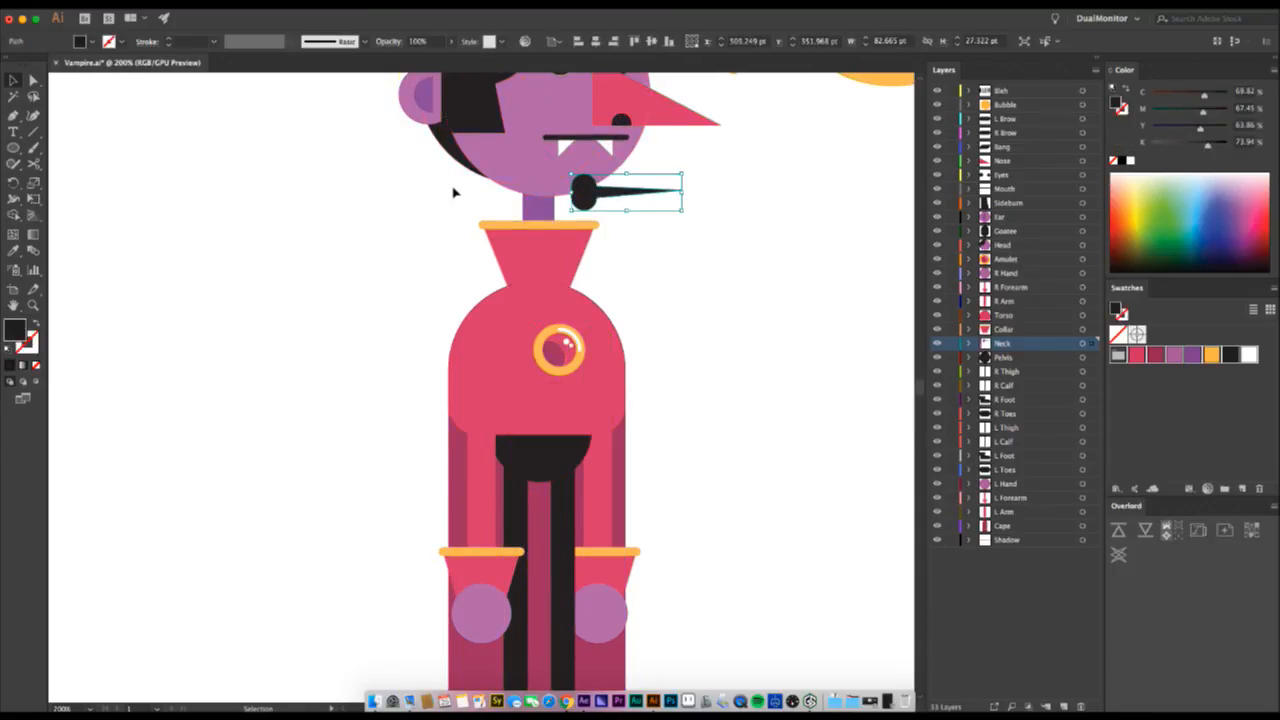
- Undo the goatee's reshaping in After Effects, push the restored Goatee layer to Illustrator with Overlord, and switch to Illustrator
{"action": "key", "text": "super+Tab"}
{"action": "key", "text": "super+z"}
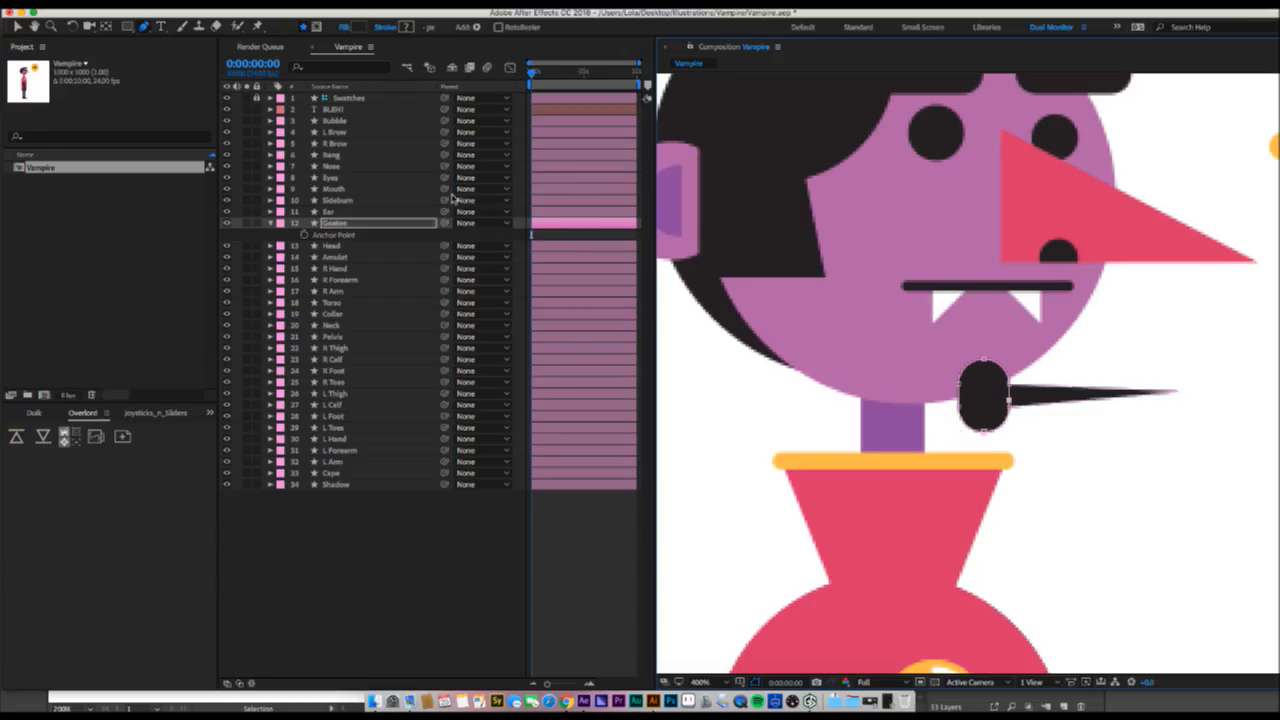
{"action": "key", "text": "super+z"}
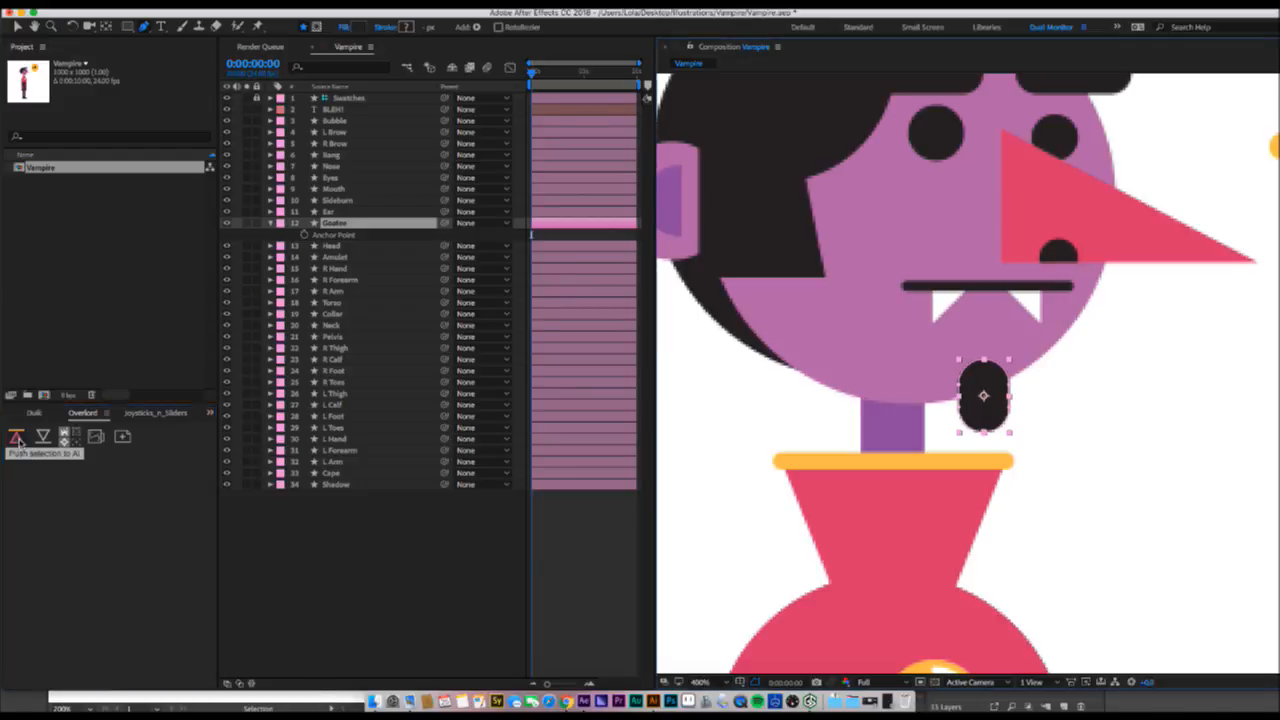
{"action": "key", "text": "super+Tab"}
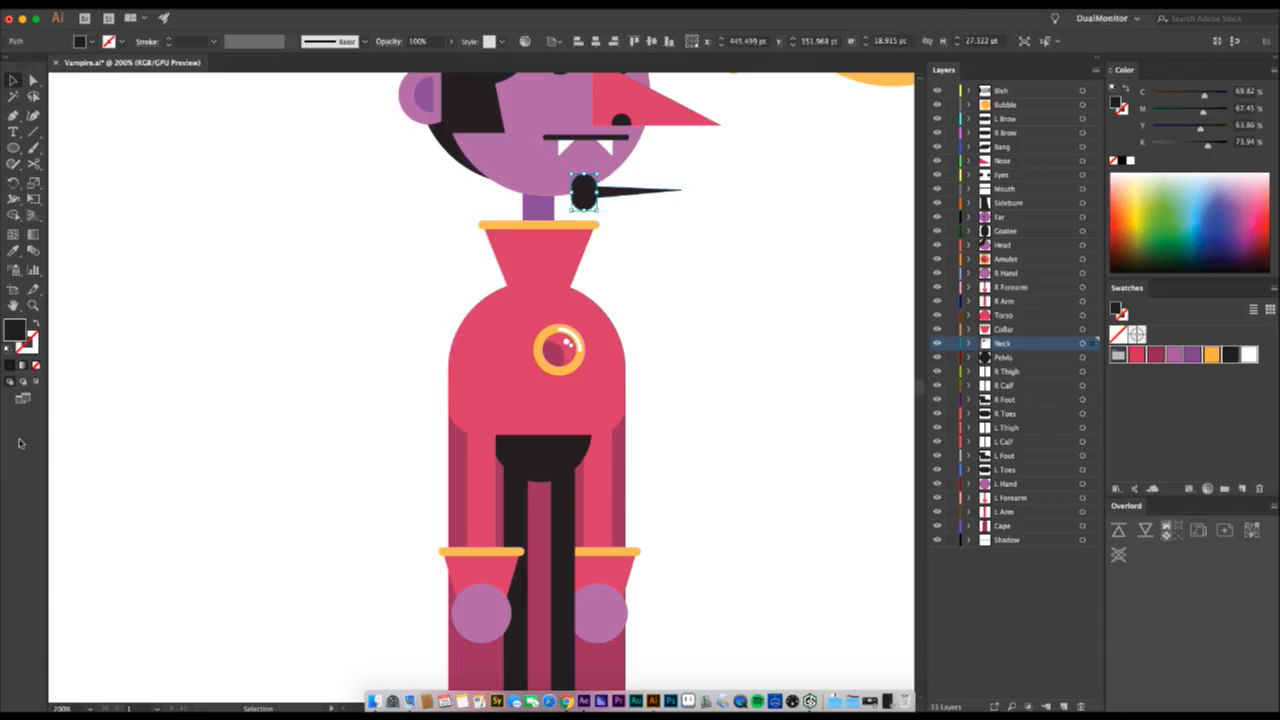
- Select the spiked goatee in Illustrator and examine its anchor points with the Direct Selection tool
{"action": "left_click", "coordinate": [614, 191]}
{"action": "key", "text": "a"}
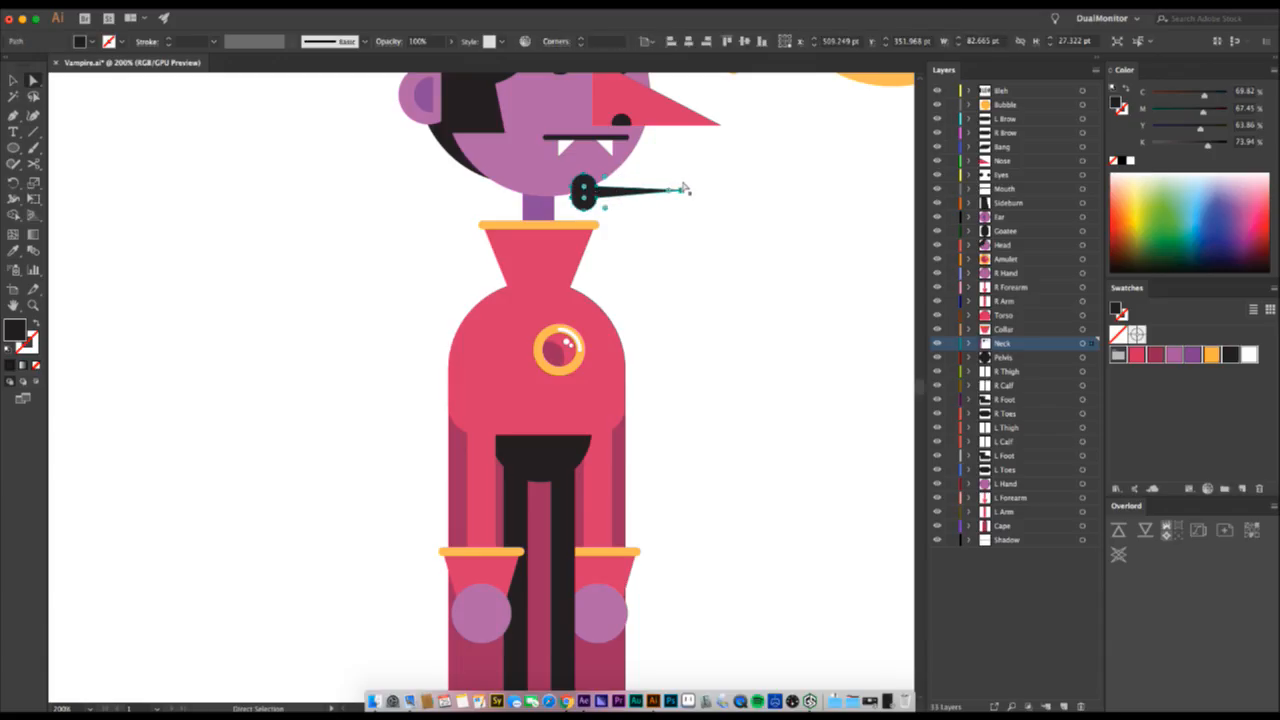
{"action": "key", "text": "v"}
- Return to After Effects, reselect the Goatee layer and push it to Illustrator with Overlord once more
{"action": "key", "text": "super+Tab"}
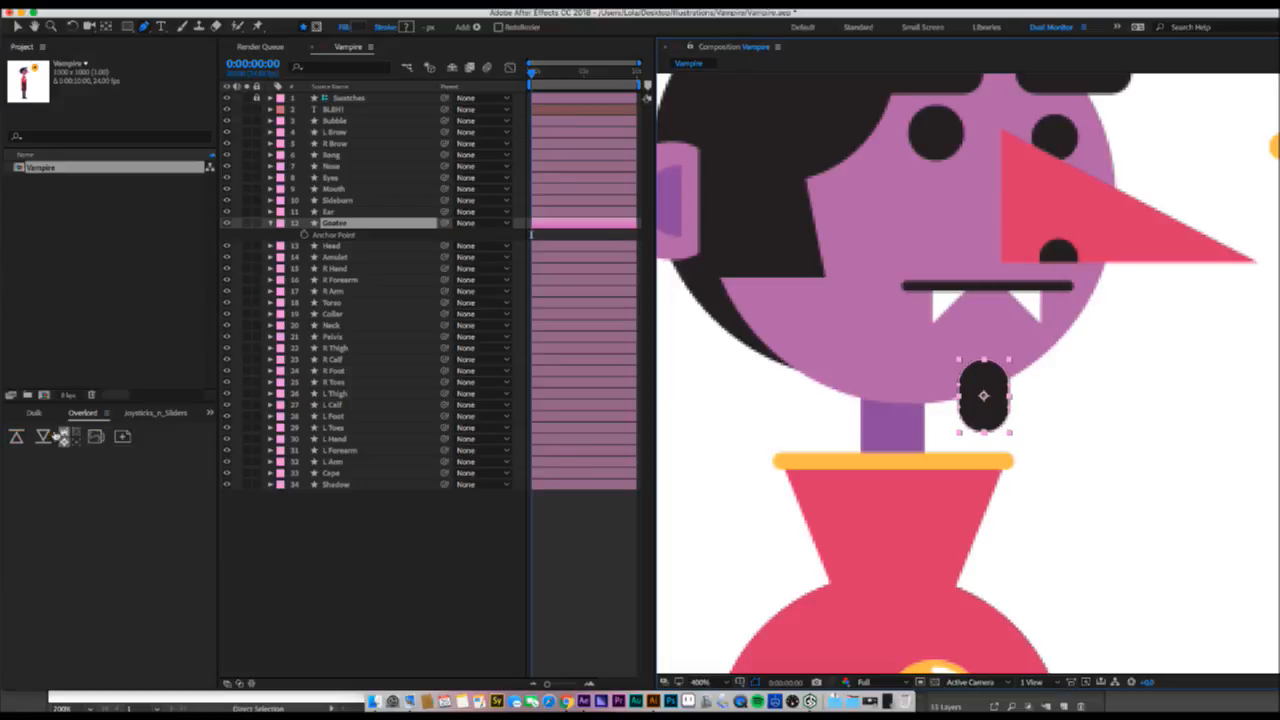
{"action": "left_click", "coordinate": [375, 565]}
{"action": "left_click", "coordinate": [348, 223]}
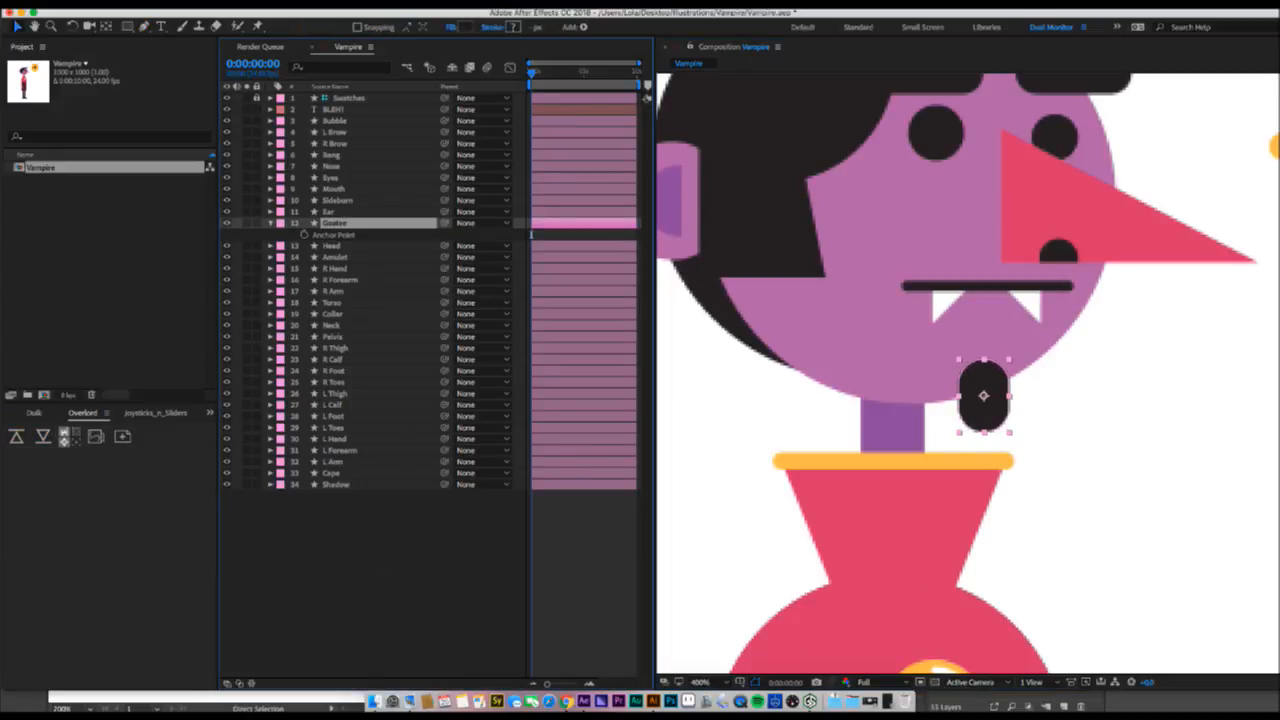
{"action": "left_click", "coordinate": [15, 441]}
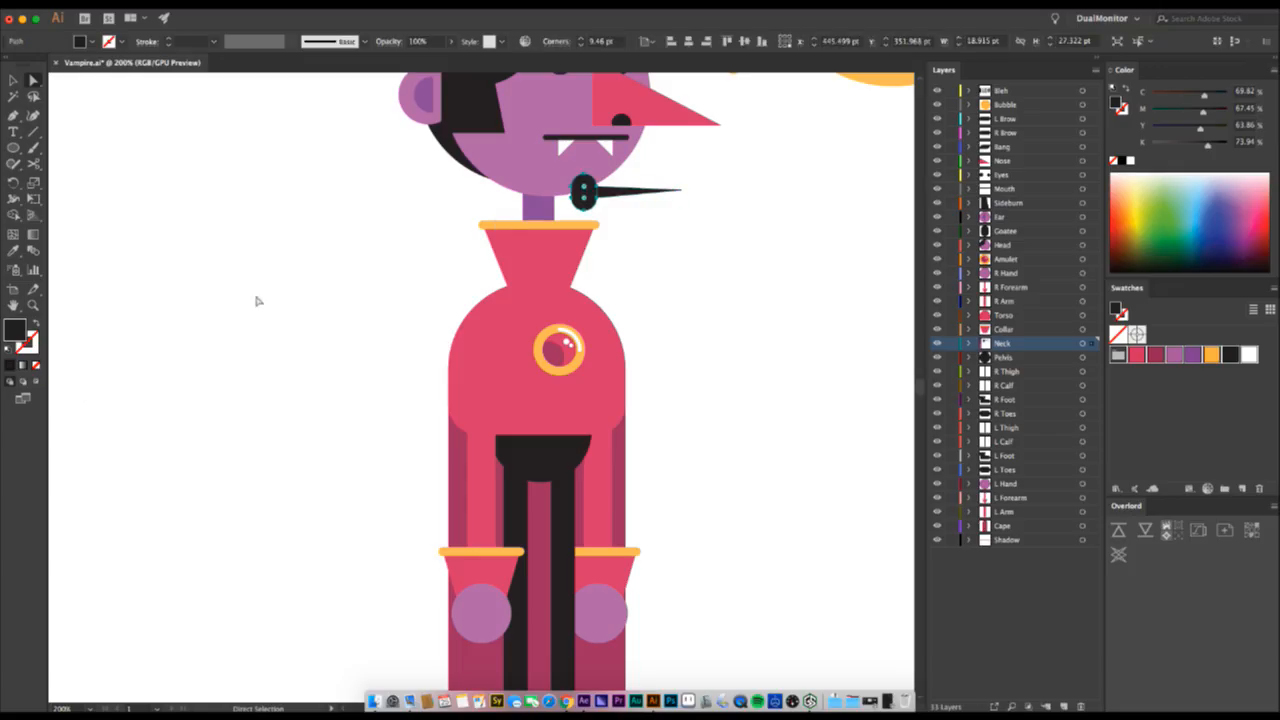
{"action": "key", "text": "v"}
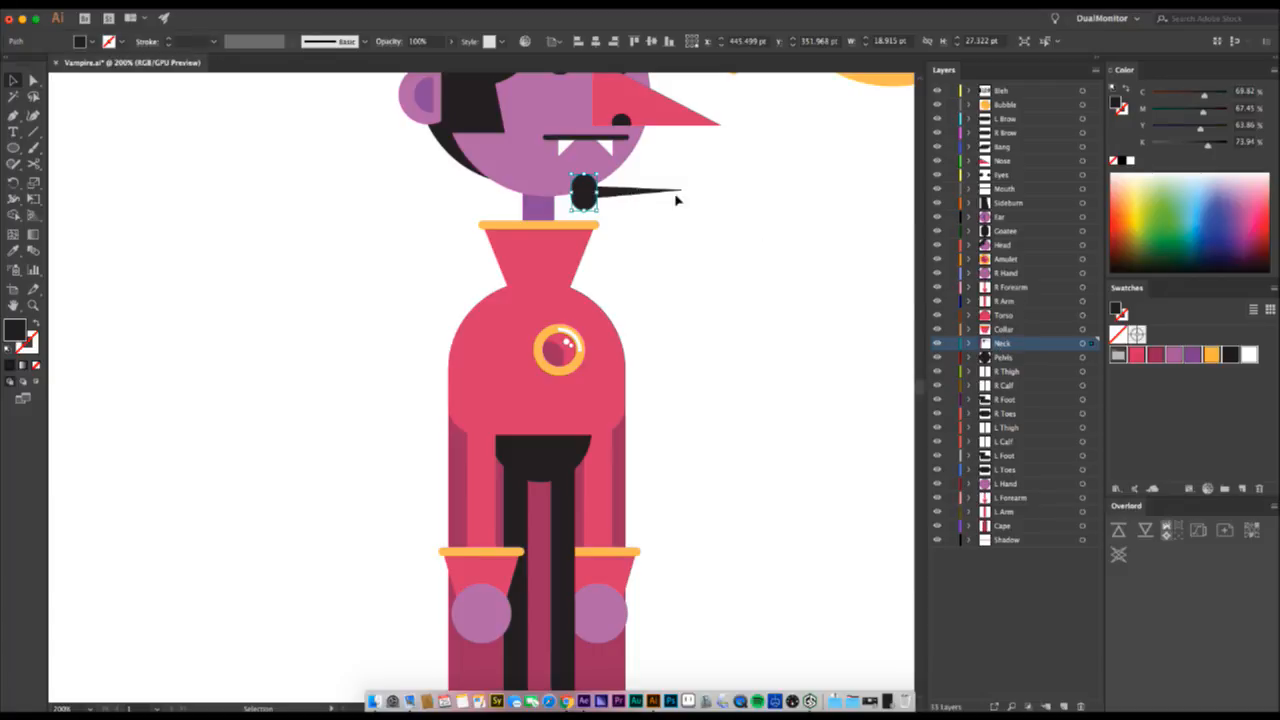
- Move the front goatee away from the chin in Illustrator and delete the spiked goatee beneath it
{"action": "left_click", "coordinate": [583, 193]}
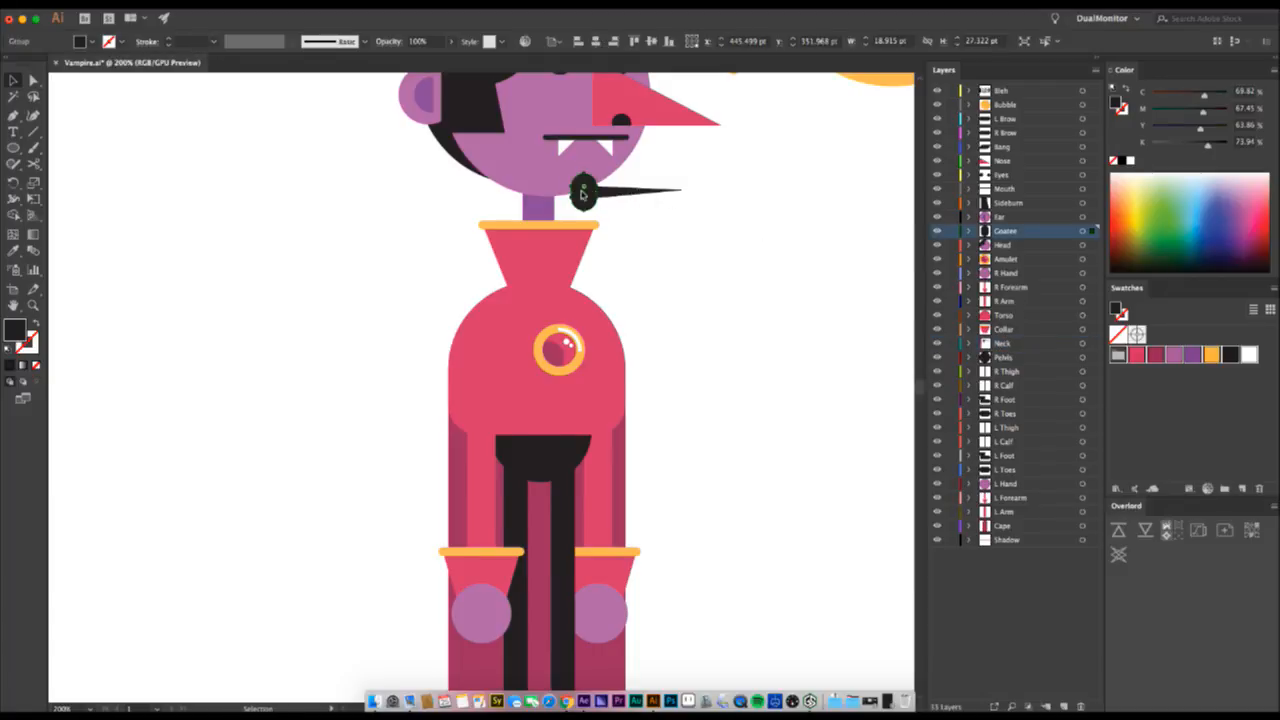
{"action": "key", "text": "super+Tab"}
{"action": "key", "text": "super+Tab"}
{"action": "left_click_drag", "start_coordinate": [583, 190], "coordinate": [766, 155]}
{"action": "left_click", "coordinate": [628, 188]}
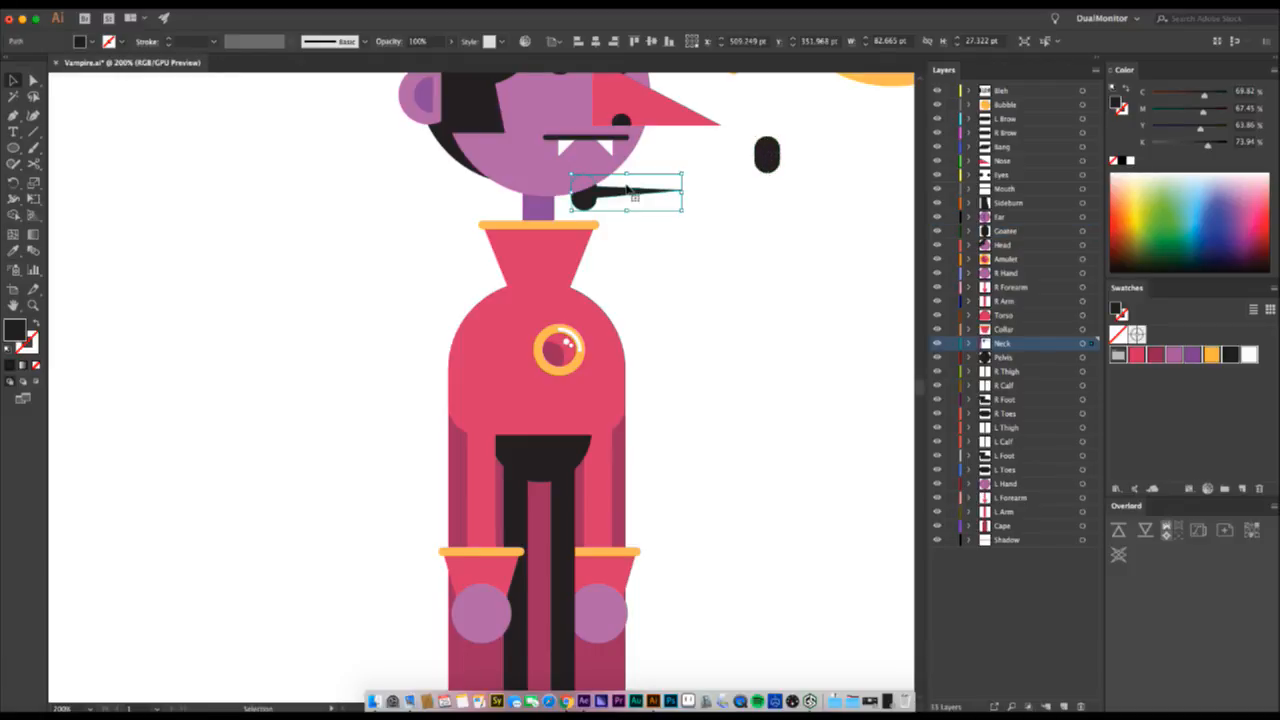
{"action": "key", "text": "Delete"}
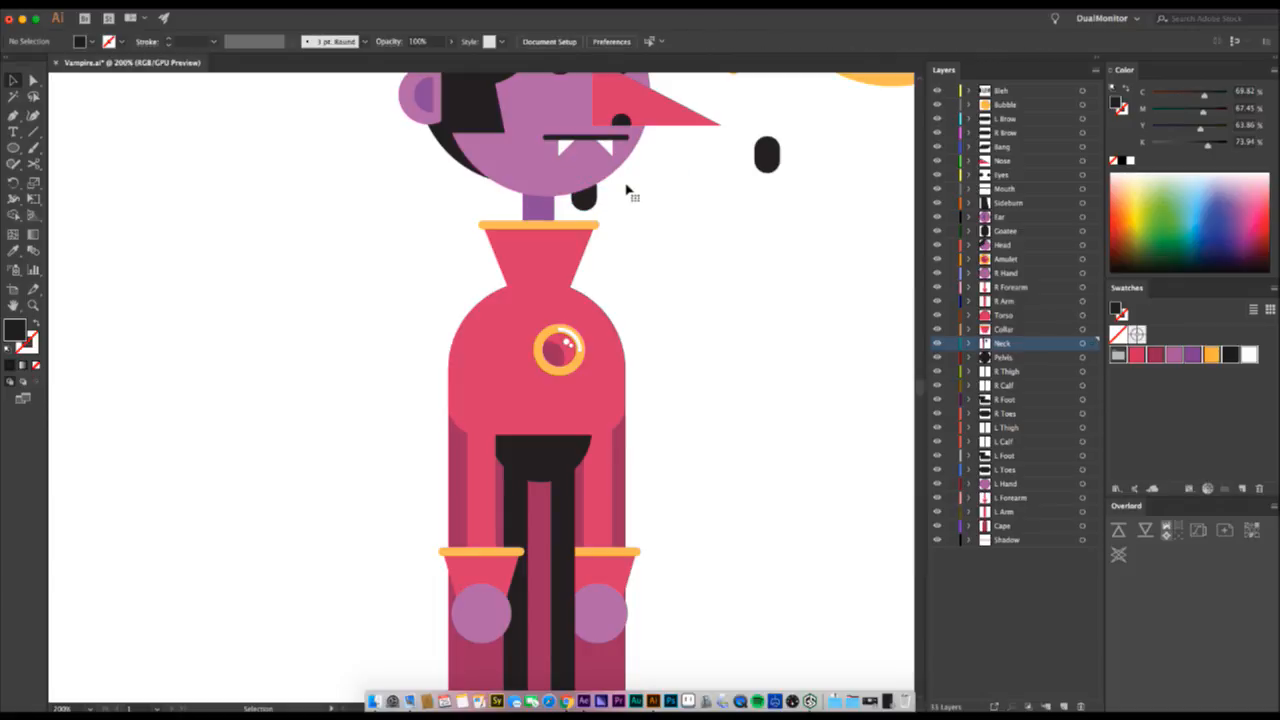
- Delete the leftover goatee copy behind the chin and the goatee that was moved off to the side
{"action": "left_click", "coordinate": [591, 203]}
{"action": "left_click", "coordinate": [694, 180]}
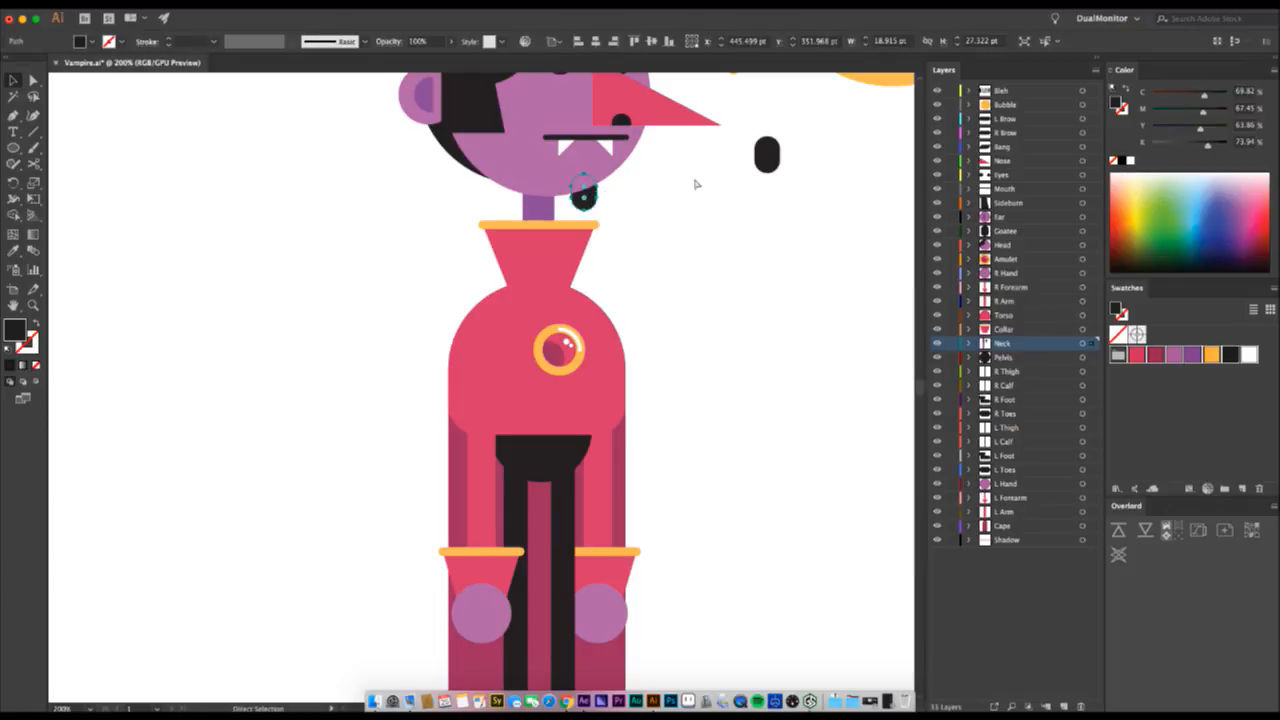
{"action": "key", "text": "v"}
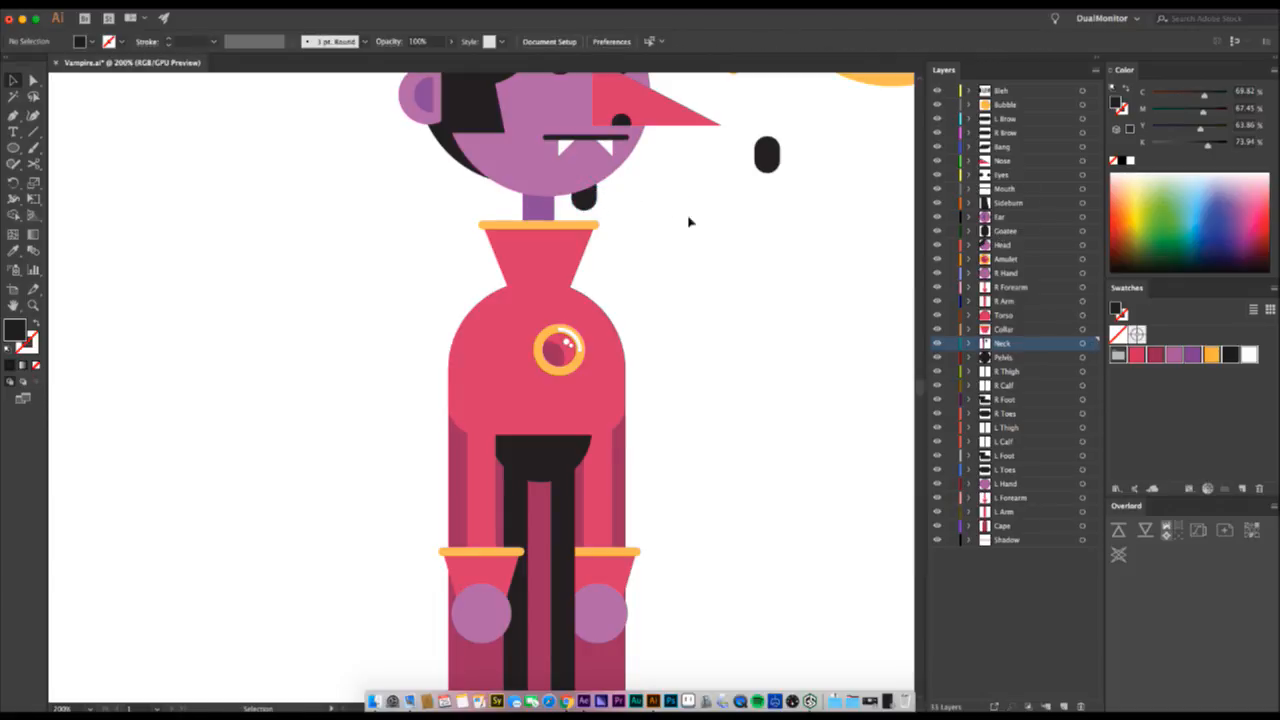
{"action": "left_click", "coordinate": [590, 193]}
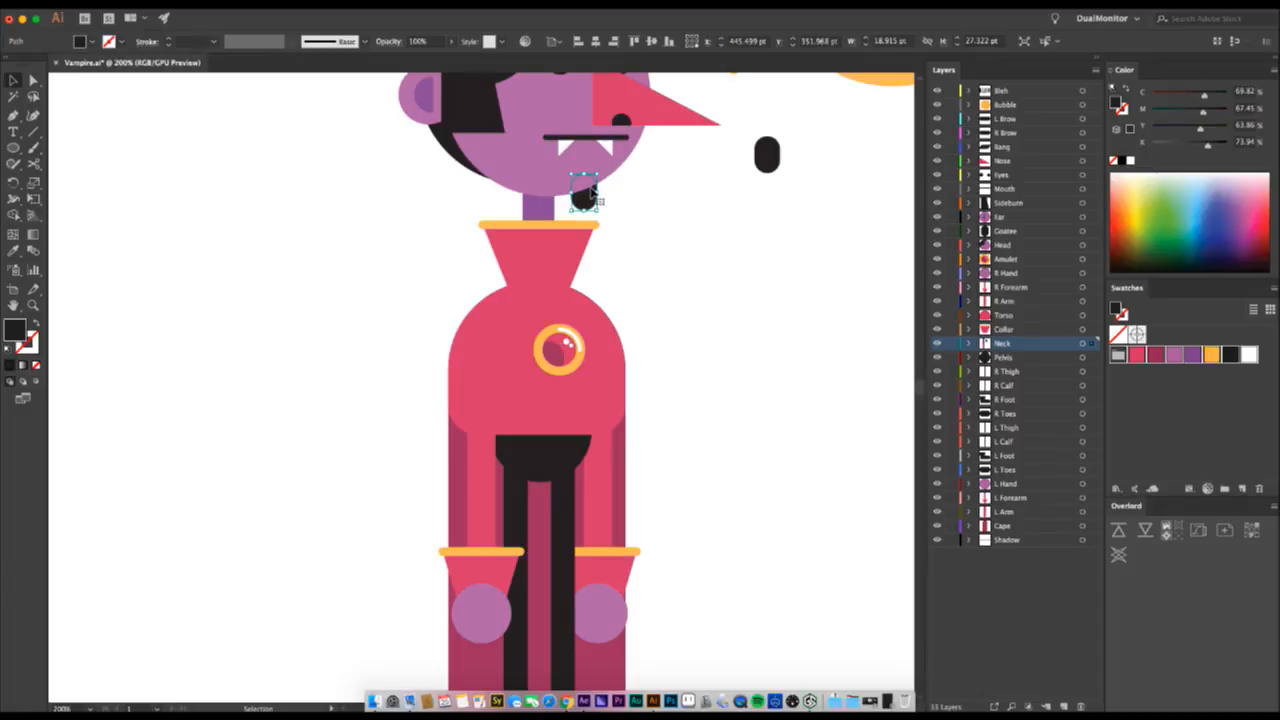
{"action": "key", "text": "Delete"}
{"action": "left_click", "coordinate": [772, 155]}
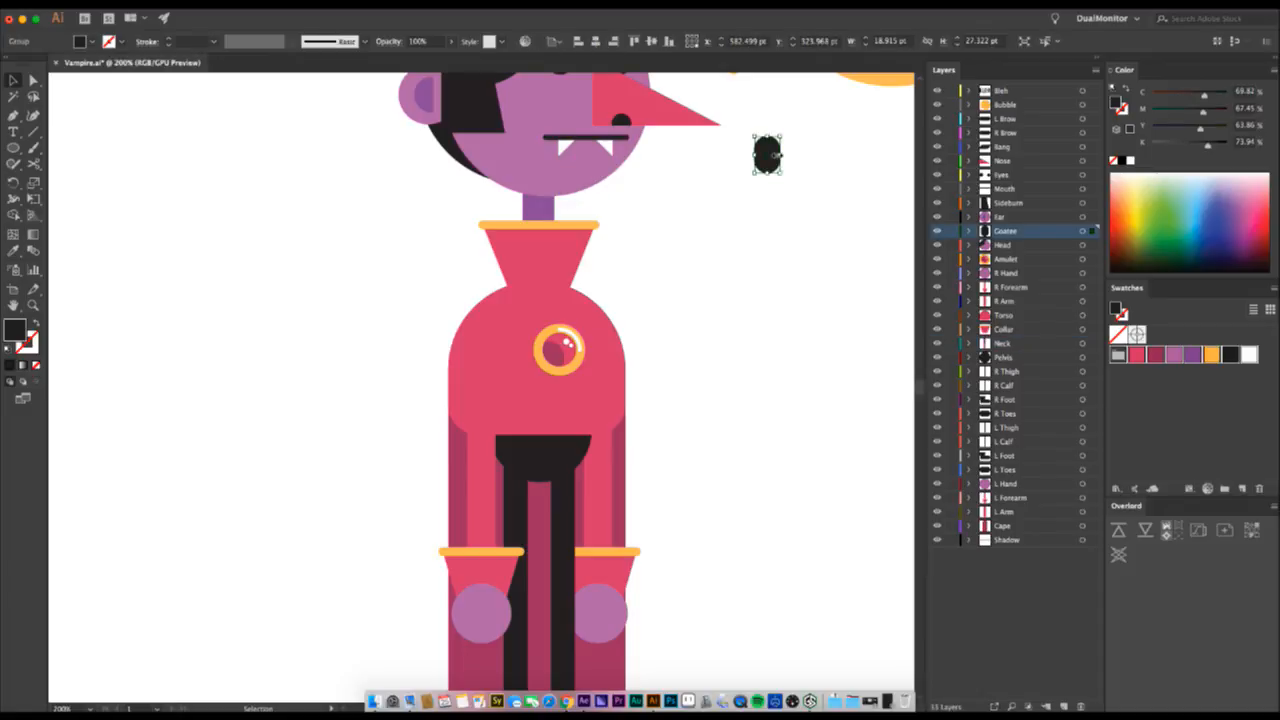
{"action": "key", "text": "Delete"}
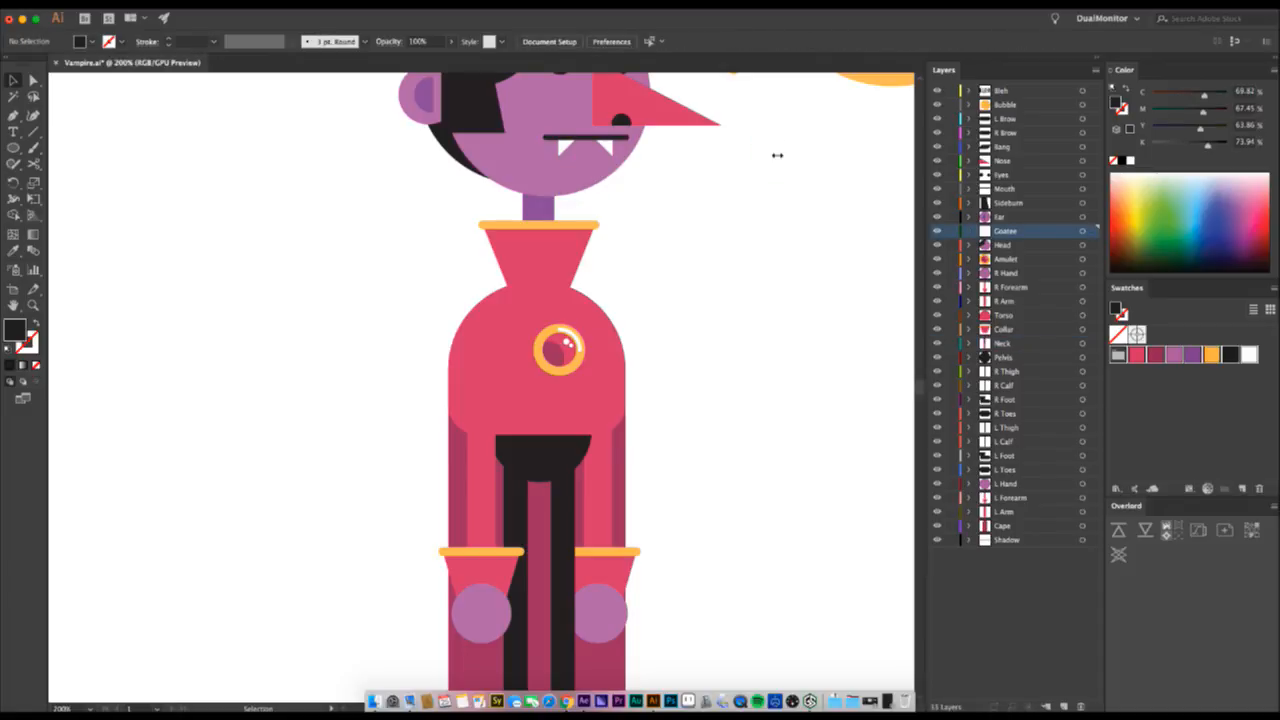
- Switch to After Effects and push the selected Goatee layer to Illustrator with Overlord
{"action": "key", "text": "super+Tab"}
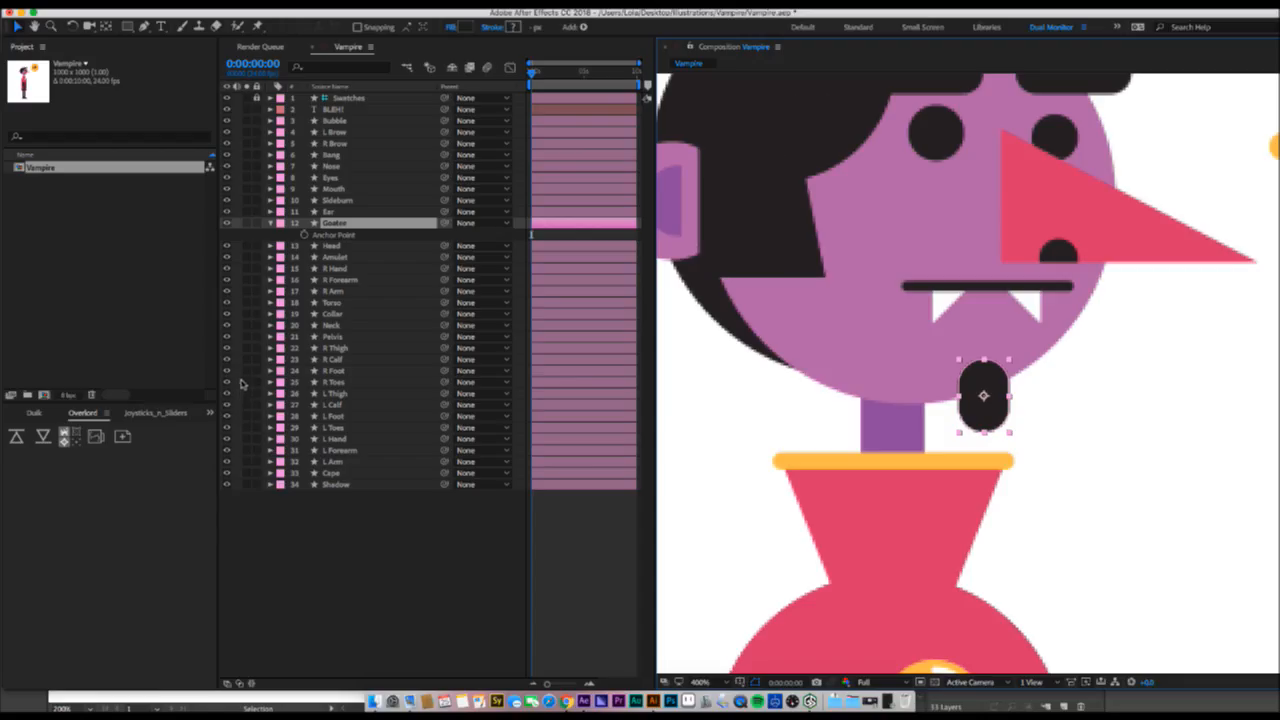
{"action": "left_click", "coordinate": [31, 437]}
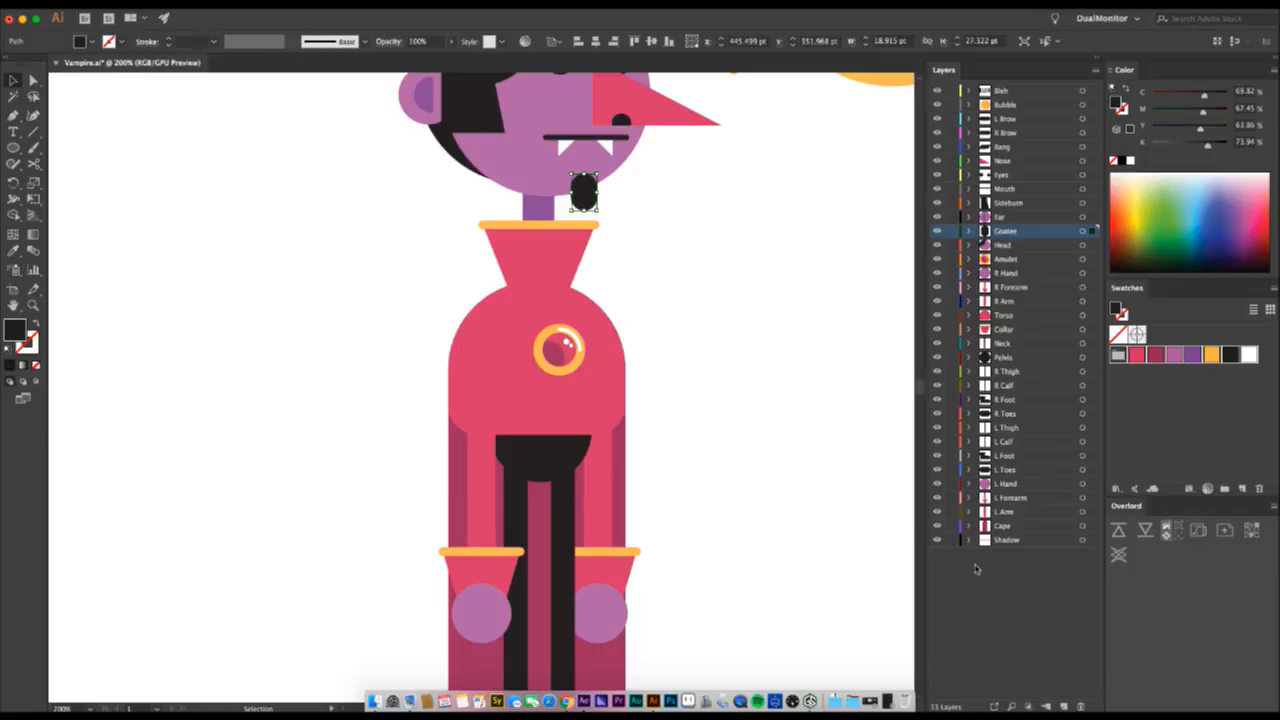
- Save the Vampire.ai illustration, switch to After Effects and bring the whole vampire character into view in the composition
{"action": "key", "text": "super+s"}
{"action": "key", "text": "super+Tab"}
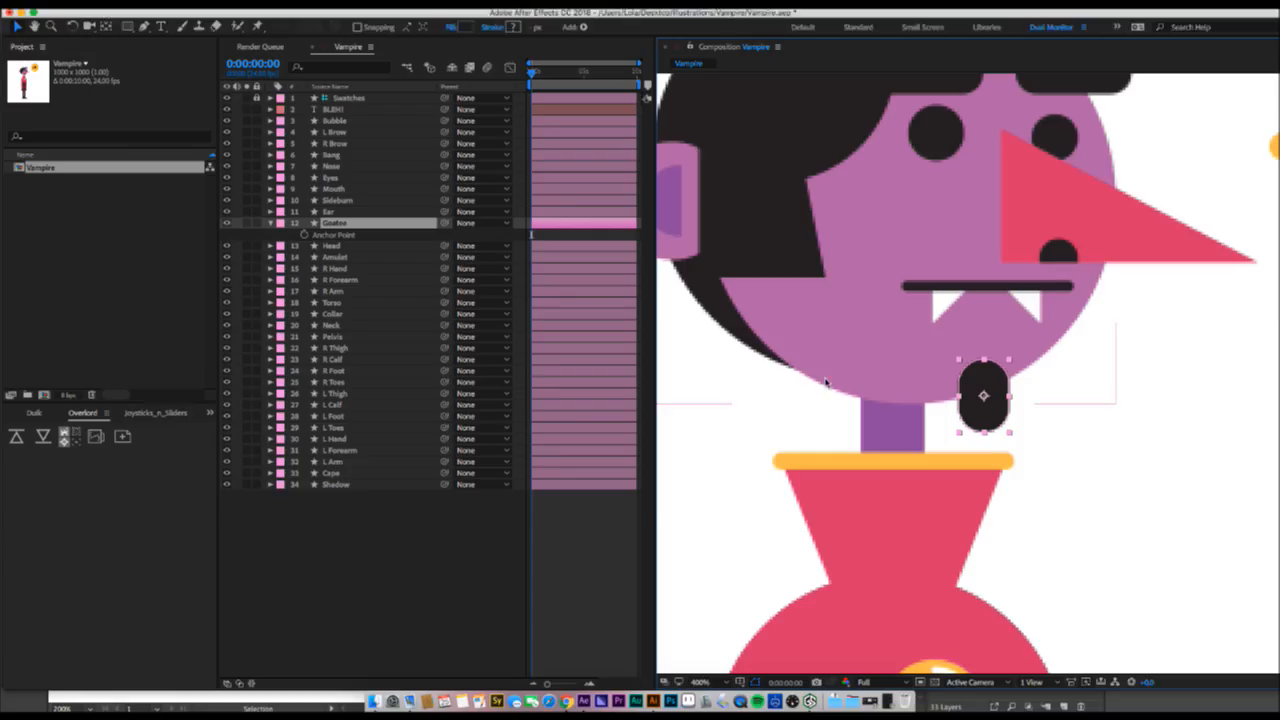
{"action": "key", "text": "comma"}
{"action": "key", "text": "comma"}
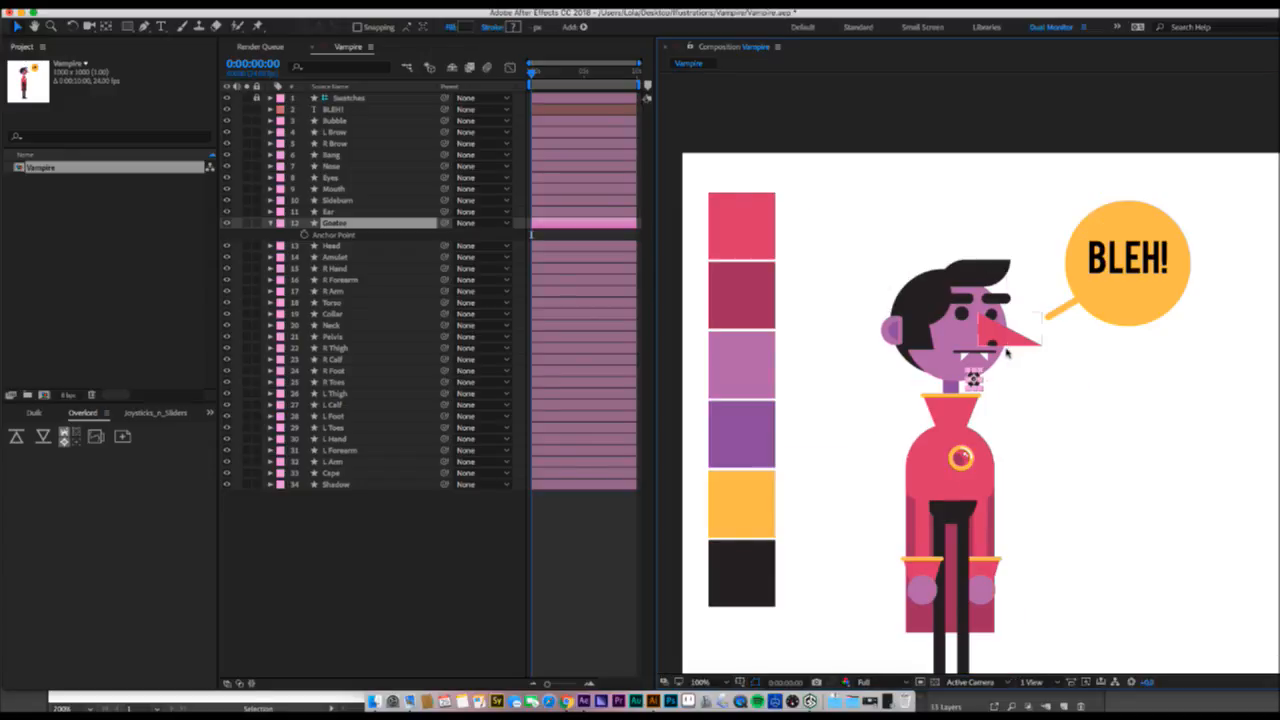
{"action": "left_click_drag", "start_coordinate": [1048, 429], "coordinate": [929, 343]}
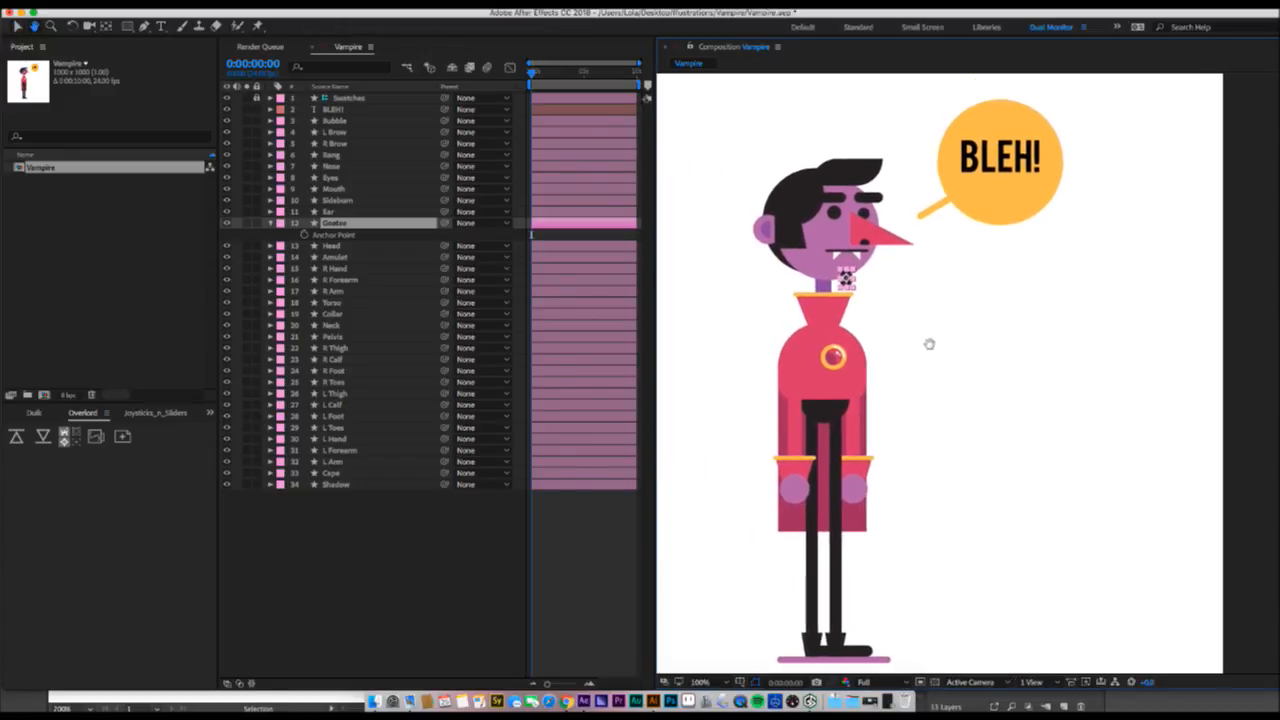
- Collapse the Goatee layer's revealed Anchor Point property in the Vampire timeline
{"action": "key", "text": "v"}
{"action": "left_click", "coordinate": [341, 109]}
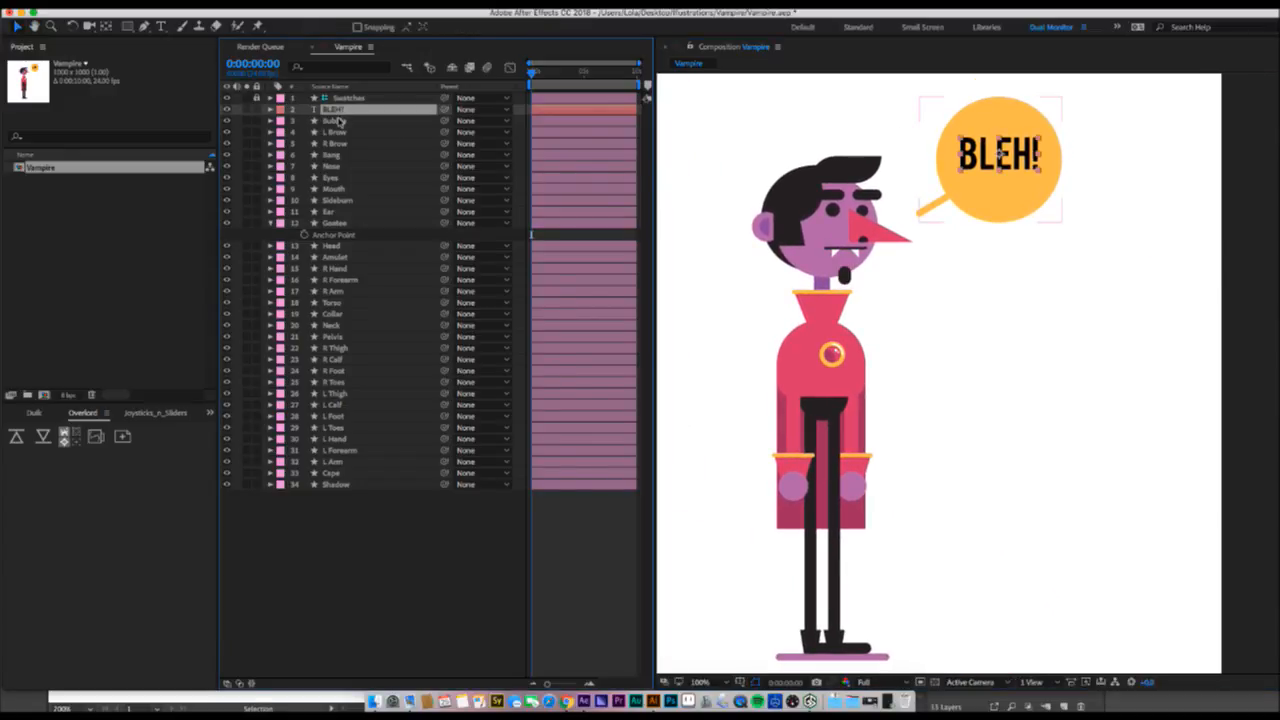
{"action": "left_click", "coordinate": [337, 121]}
{"action": "left_click", "coordinate": [270, 223]}
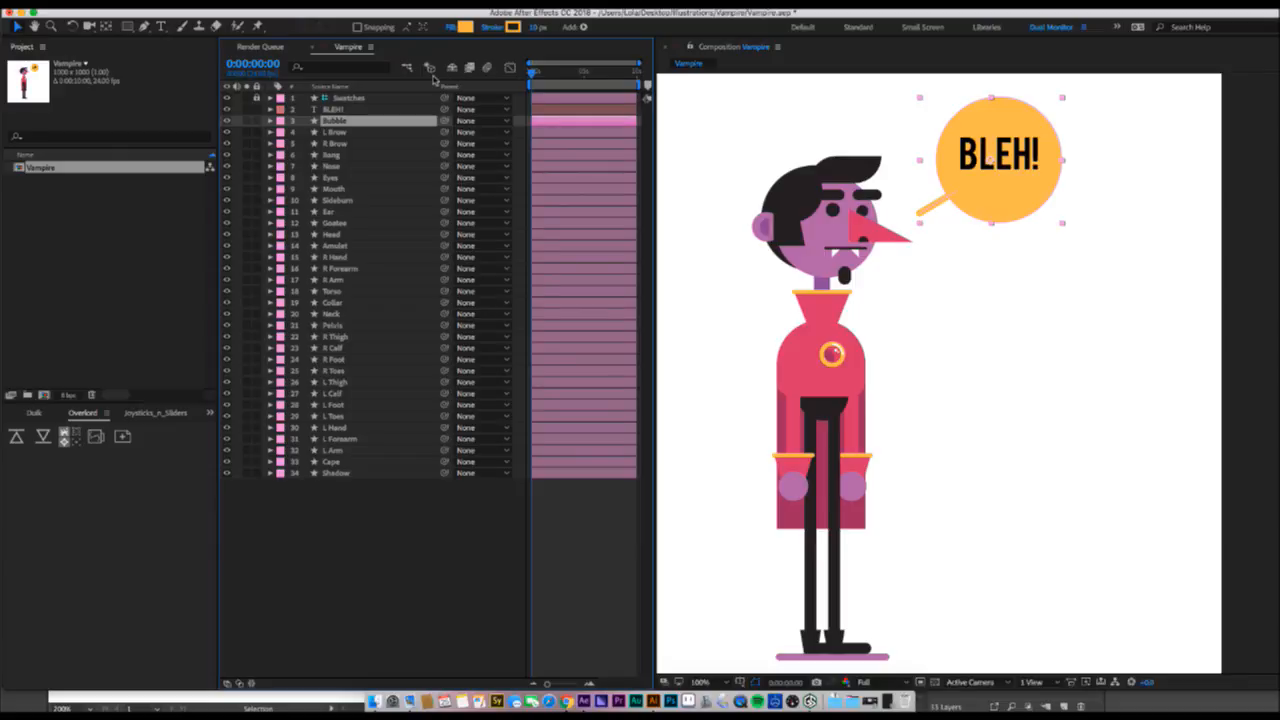
{"action": "left_click", "coordinate": [345, 132]}
{"action": "left_click", "coordinate": [342, 121]}
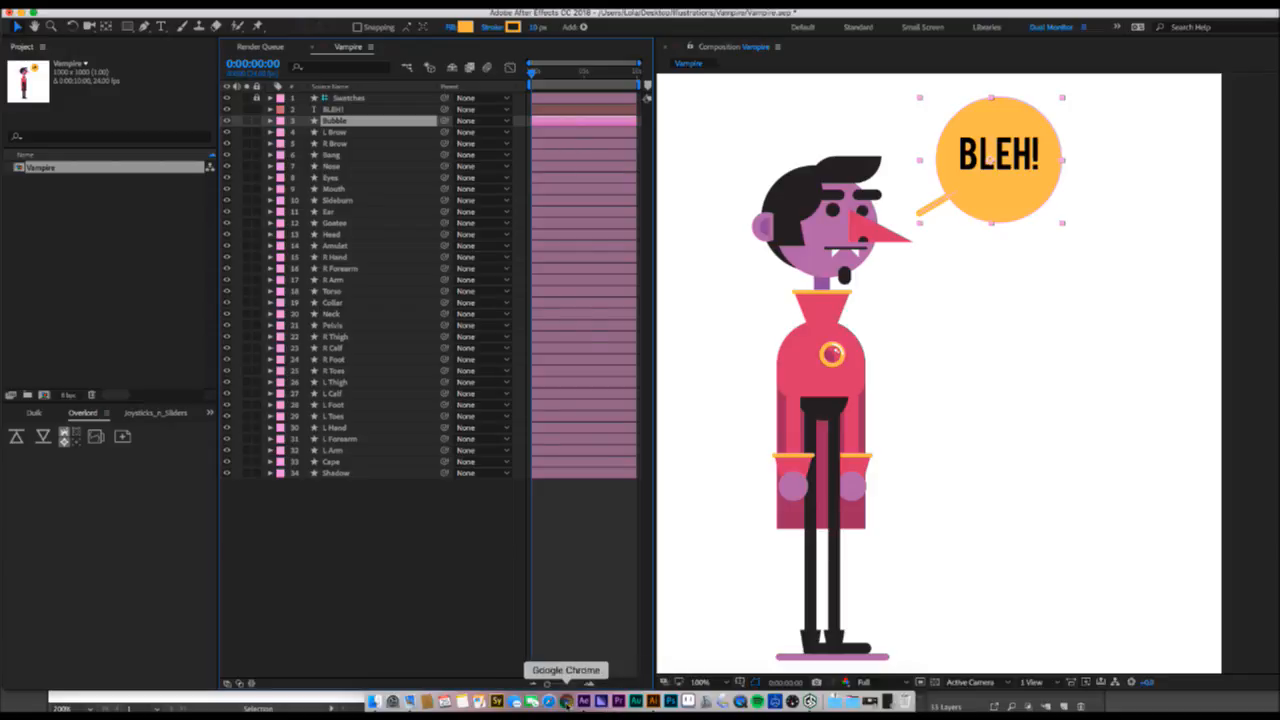
{"action": "left_click", "coordinate": [566, 701]}
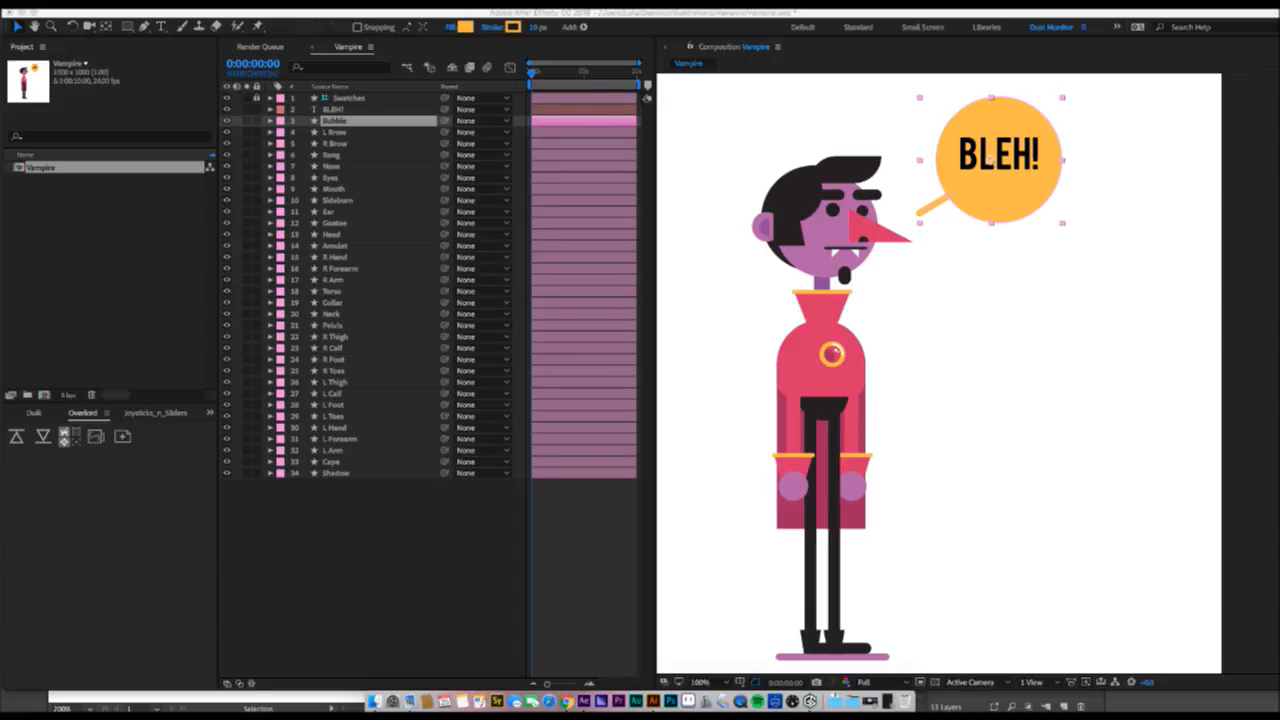
{"action": "left_click", "coordinate": [355, 498]}
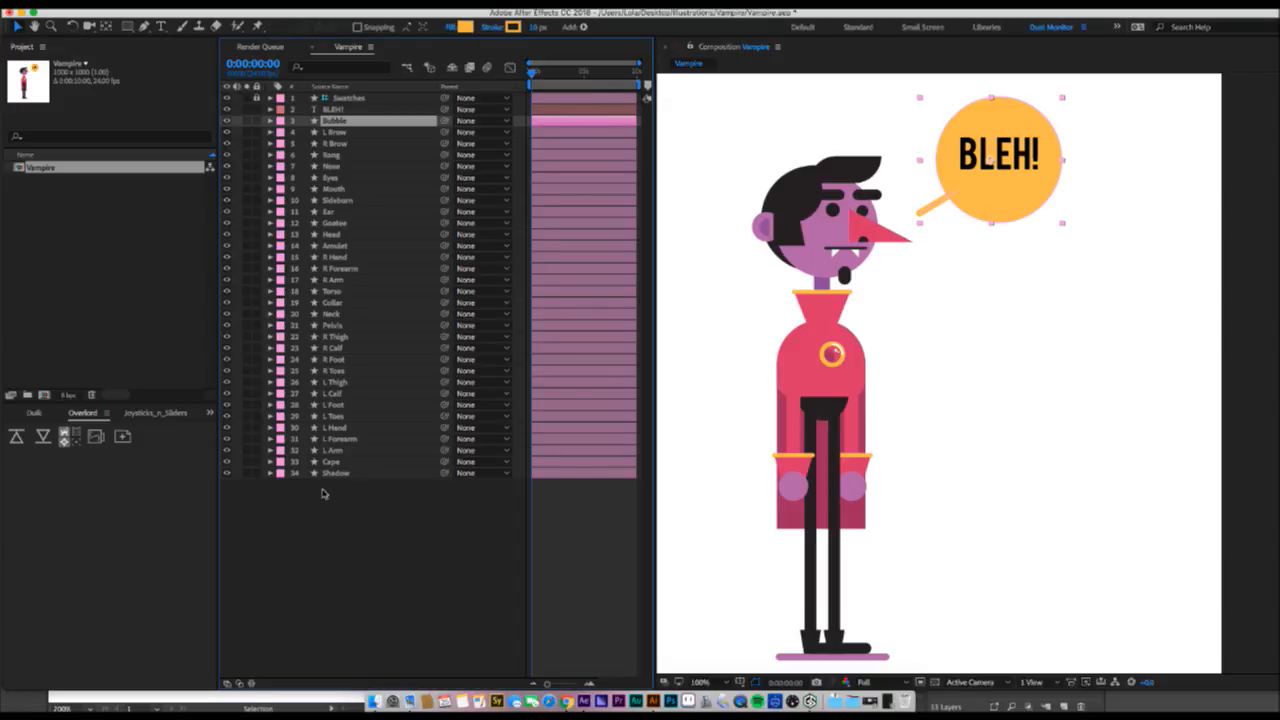
- Reveal the Opacity property of all layers from BLEH! to Shadow and show the Modes column in the timeline
{"action": "left_click", "coordinate": [338, 109]}
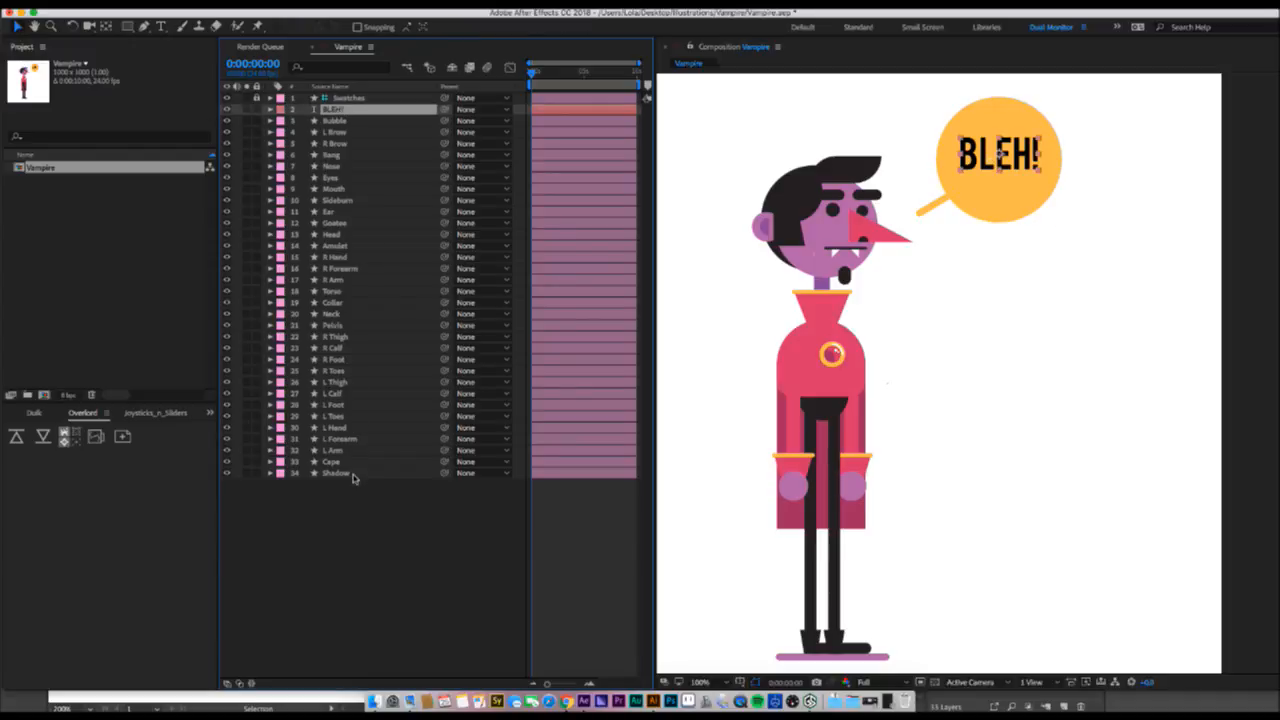
{"action": "left_click", "coordinate": [352, 475], "text": "shift"}
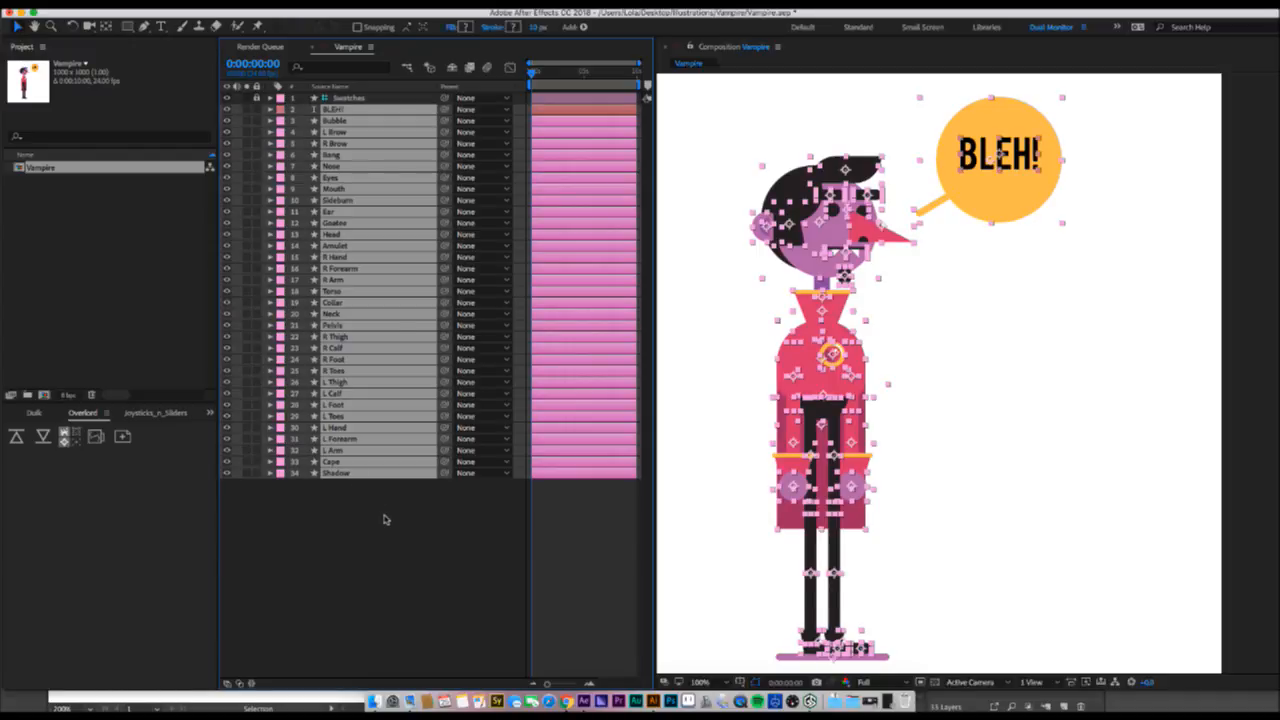
{"action": "key", "text": "t"}
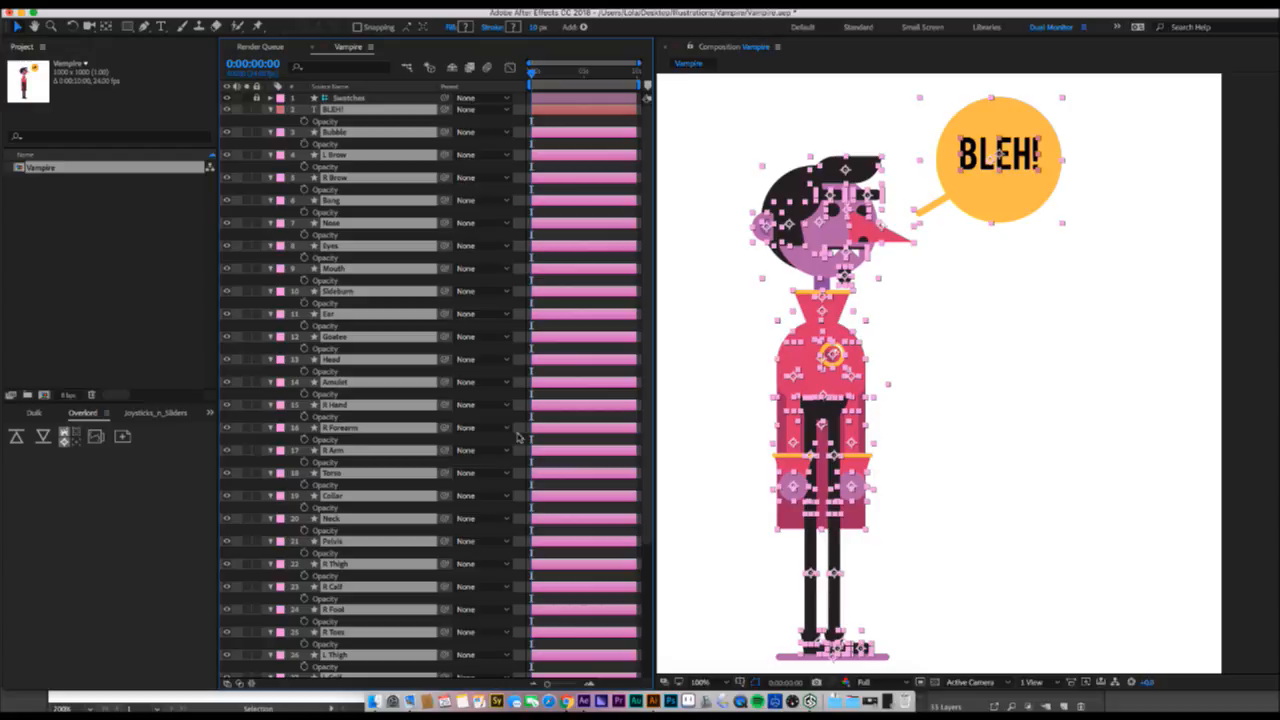
{"action": "right_click", "coordinate": [381, 87]}
{"action": "mouse_move", "coordinate": [407, 129]}
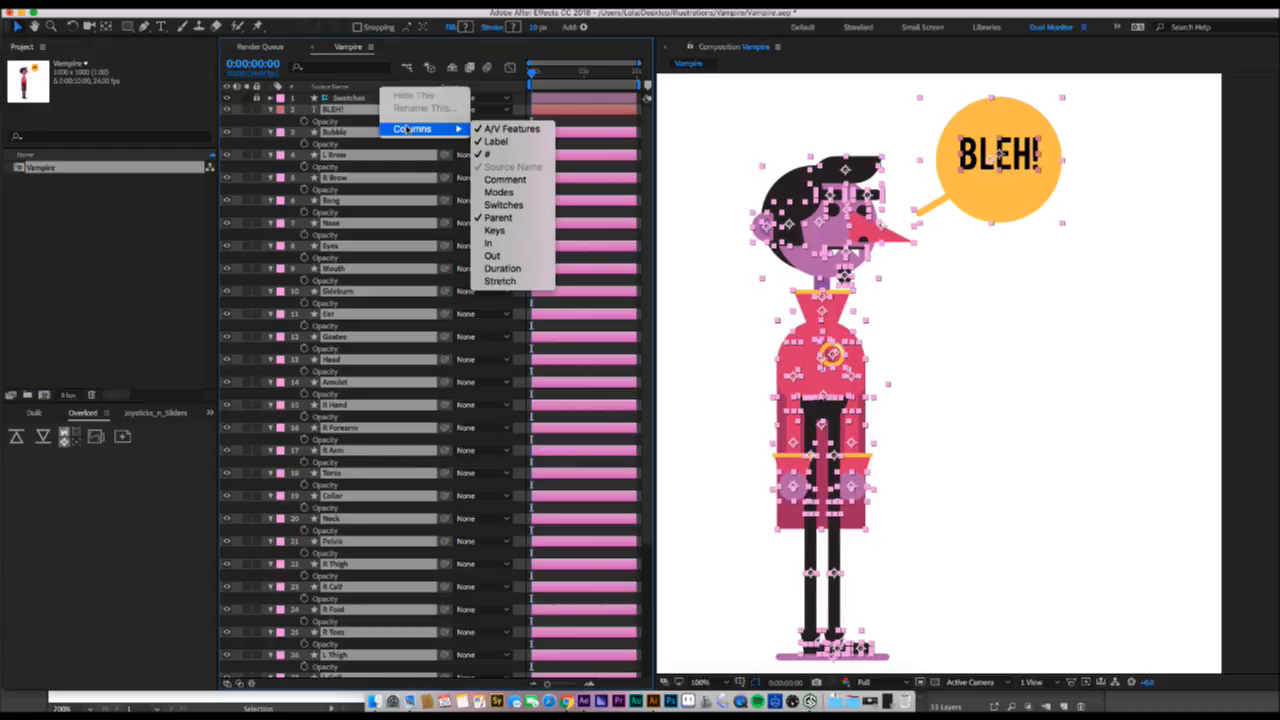
{"action": "left_click", "coordinate": [500, 193]}
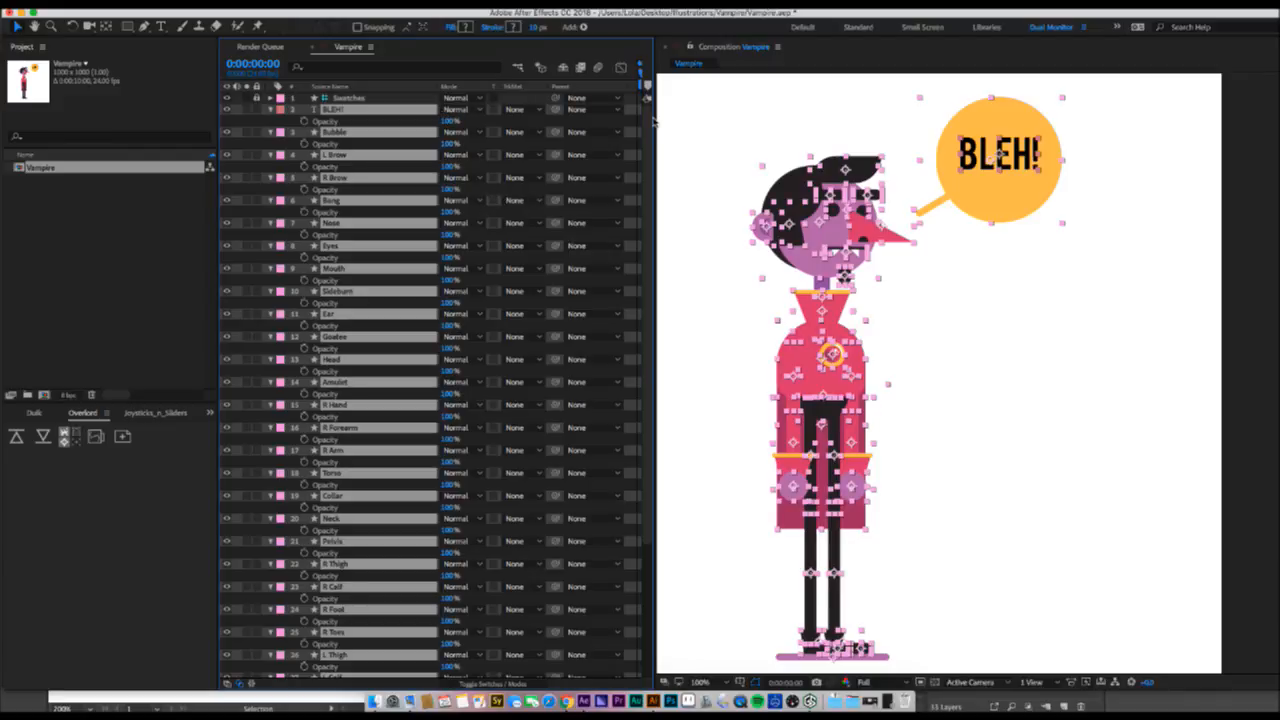
- Widen the timeline area and set the composition view's magnification to Fit
{"action": "left_click_drag", "start_coordinate": [654, 121], "coordinate": [778, 120]}
{"action": "left_click", "coordinate": [820, 682]}
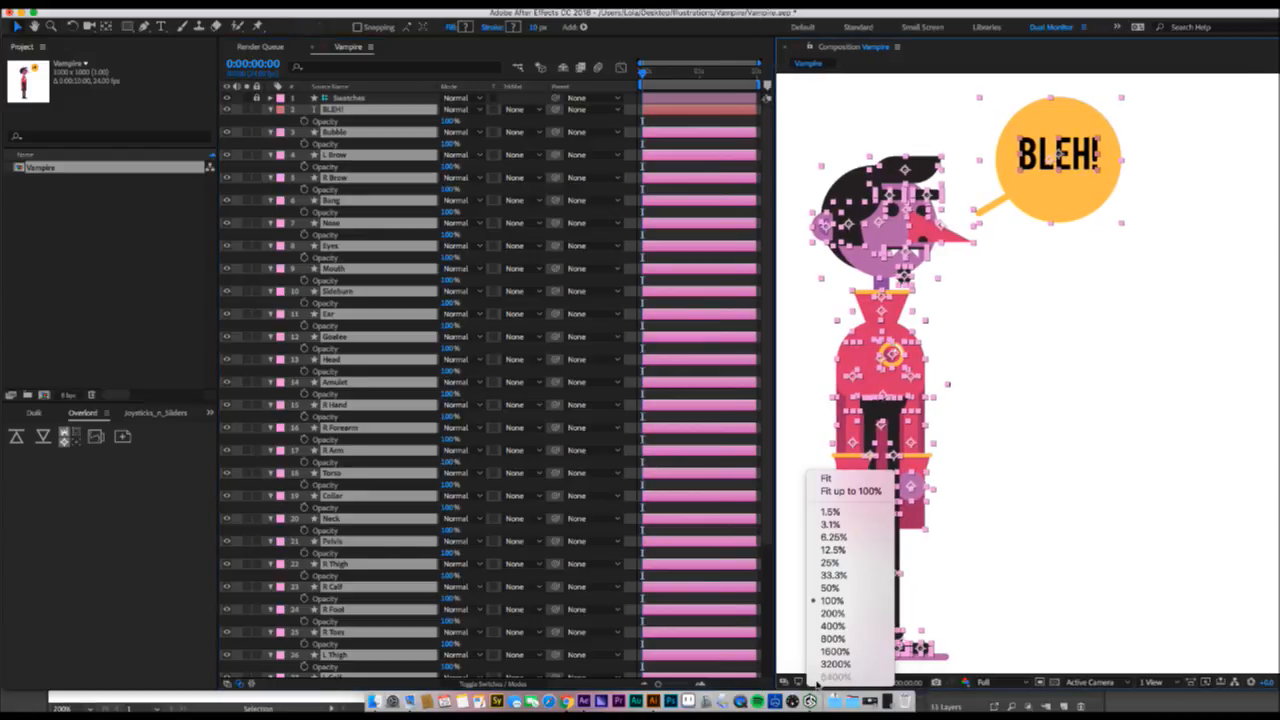
{"action": "left_click", "coordinate": [831, 479]}
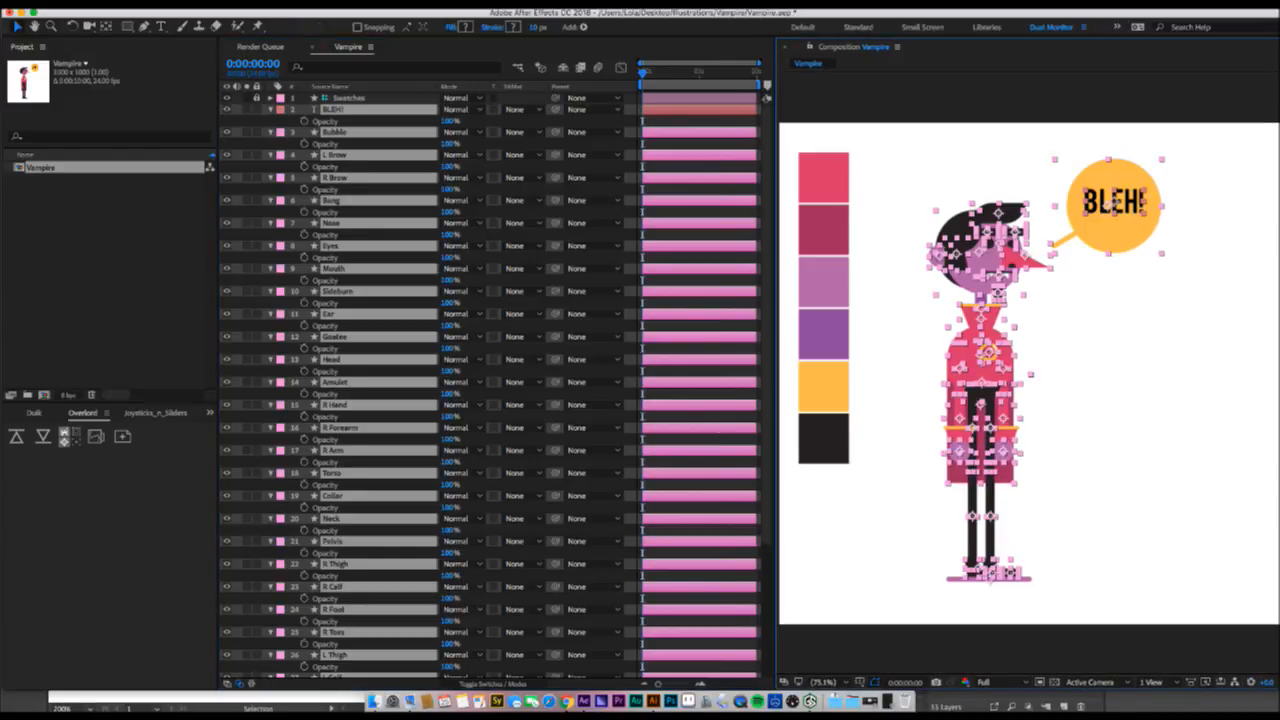
- Set the opacity of all unlocked layers to 50% so the overlapping joints show through
{"action": "left_click", "coordinate": [549, 122]}
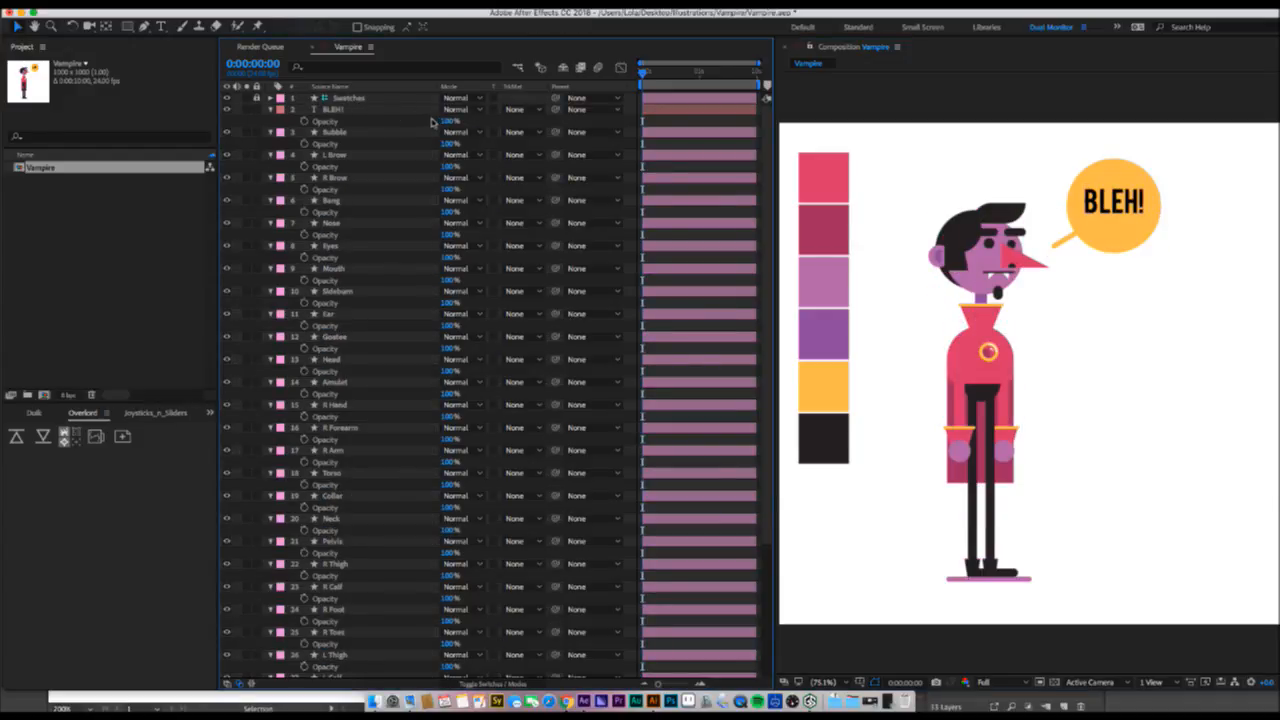
{"action": "key", "text": "super+a"}
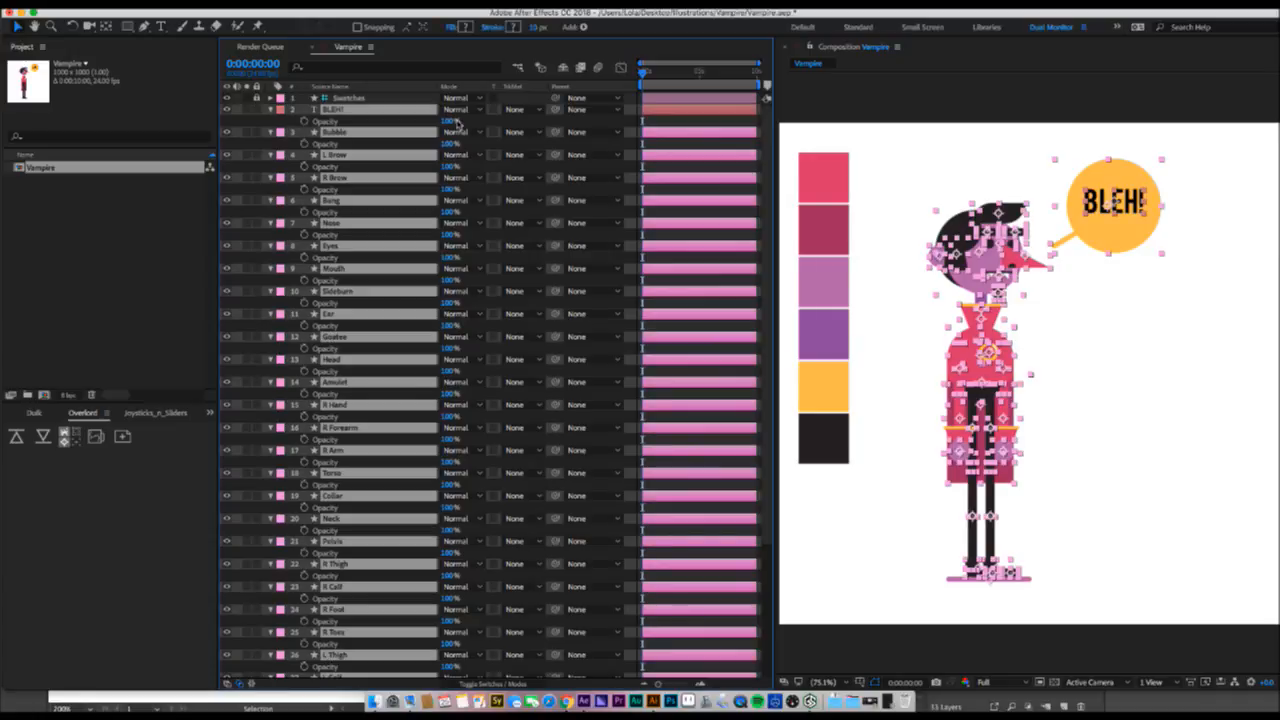
{"action": "left_click_drag", "start_coordinate": [447, 121], "coordinate": [427, 119]}
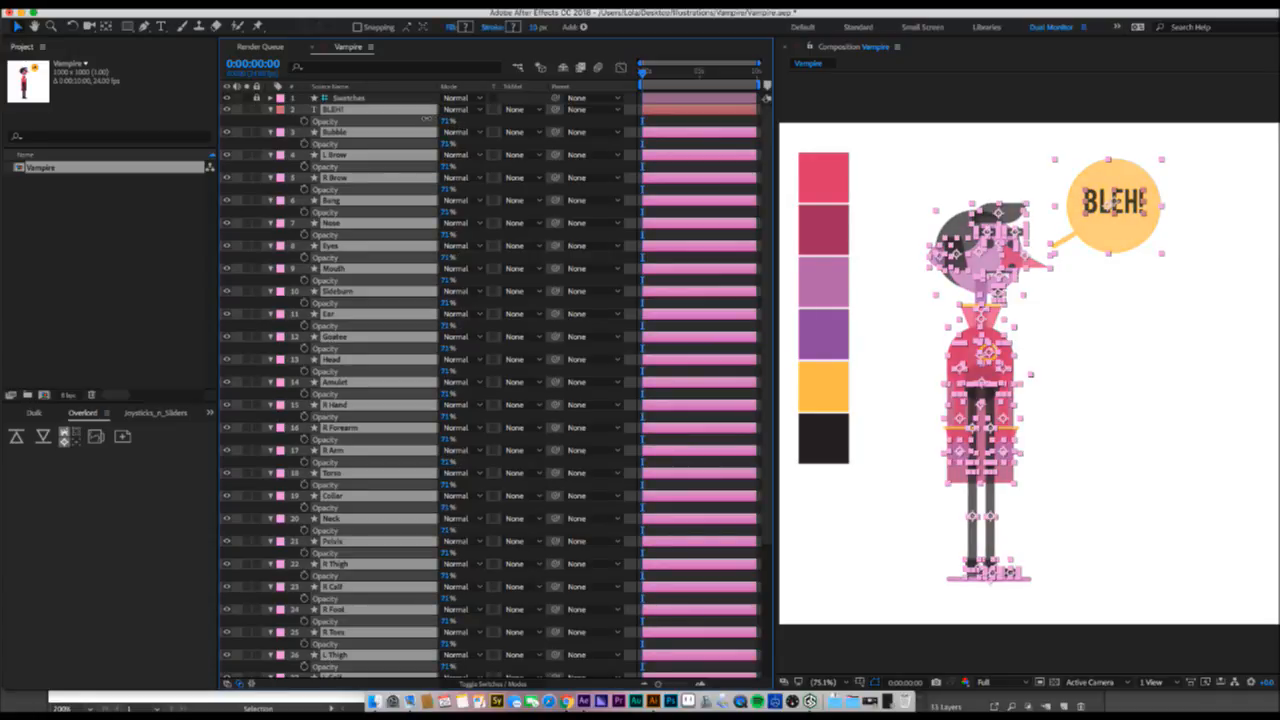
{"action": "left_click", "coordinate": [36, 412]}
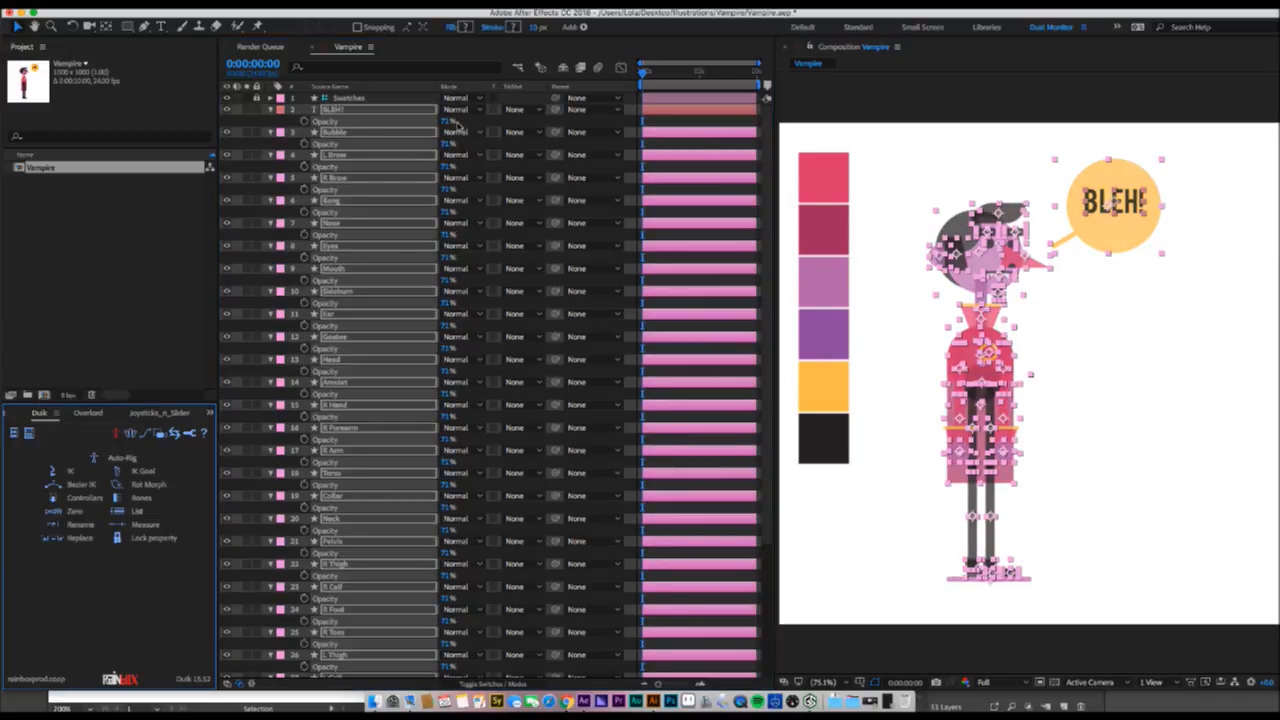
{"action": "left_click_drag", "start_coordinate": [447, 121], "coordinate": [436, 120]}
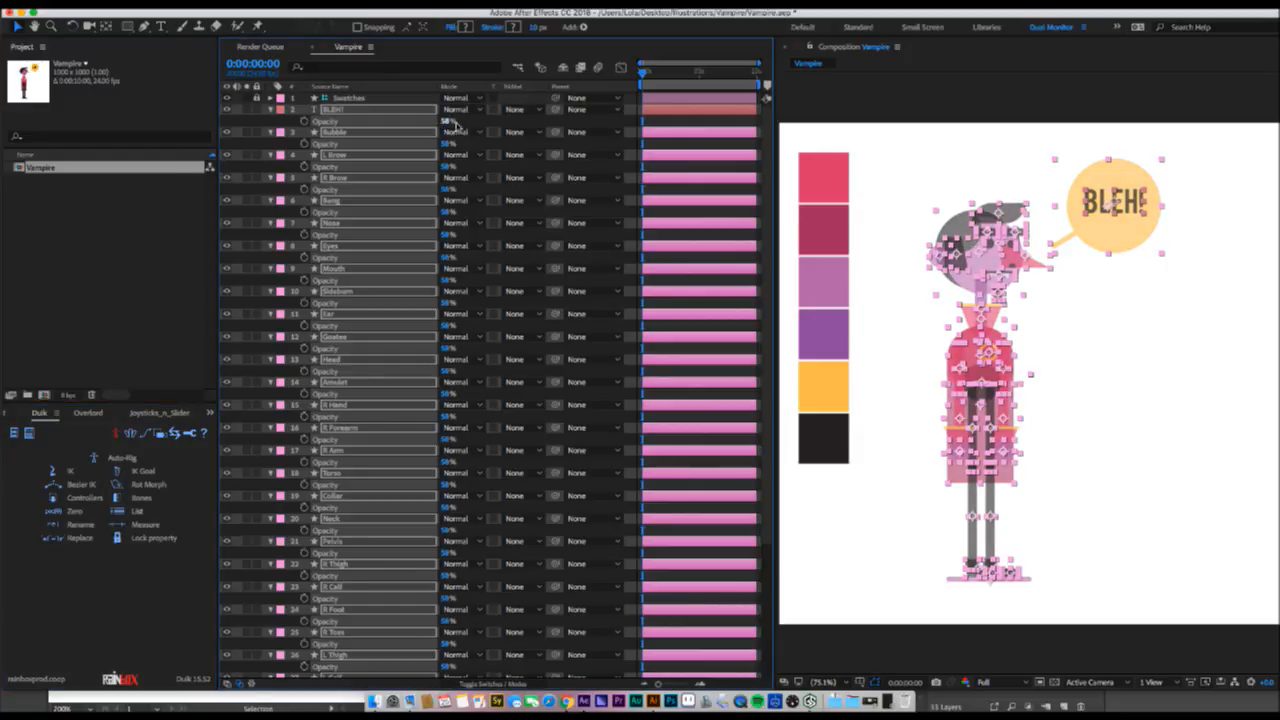
{"action": "left_click", "coordinate": [480, 126]}
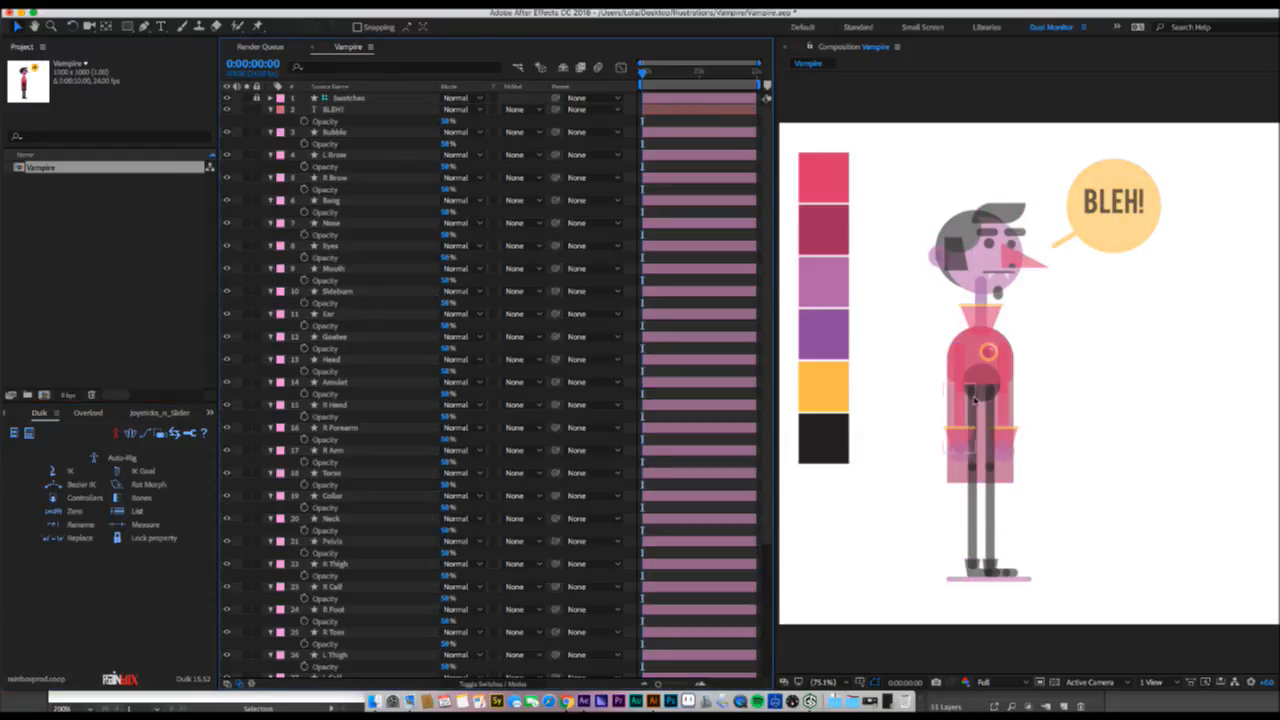
- Move the Head layer's anchor point down to where the head overlaps the rounded upper end of the neck
{"action": "key", "text": "z"}
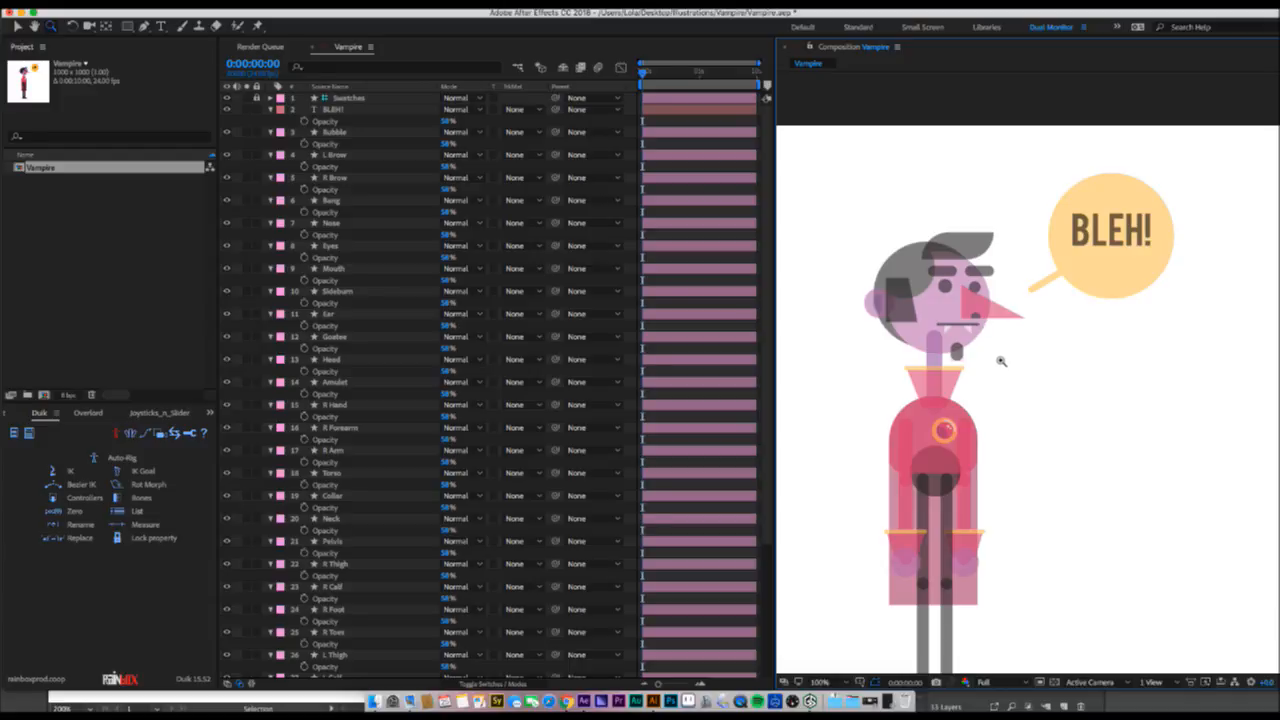
{"action": "left_click", "coordinate": [1001, 361]}
{"action": "key", "text": "v"}
{"action": "left_click", "coordinate": [906, 267]}
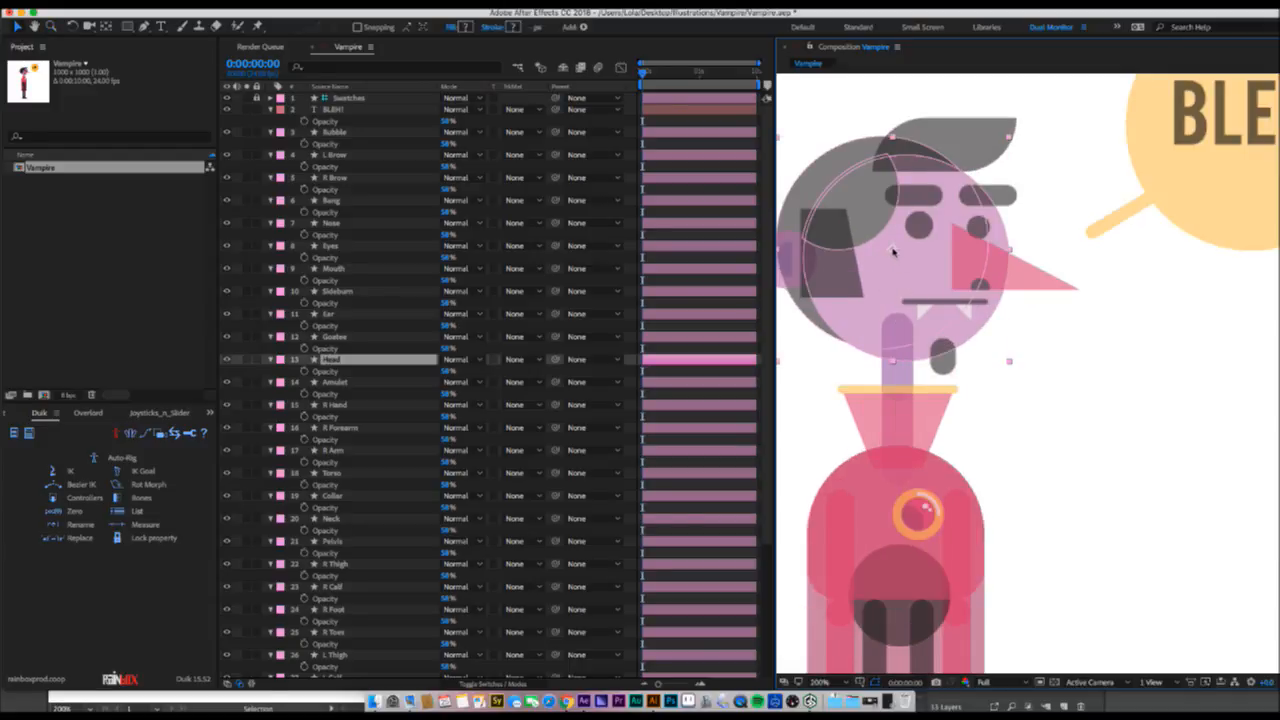
{"action": "key", "text": "Return"}
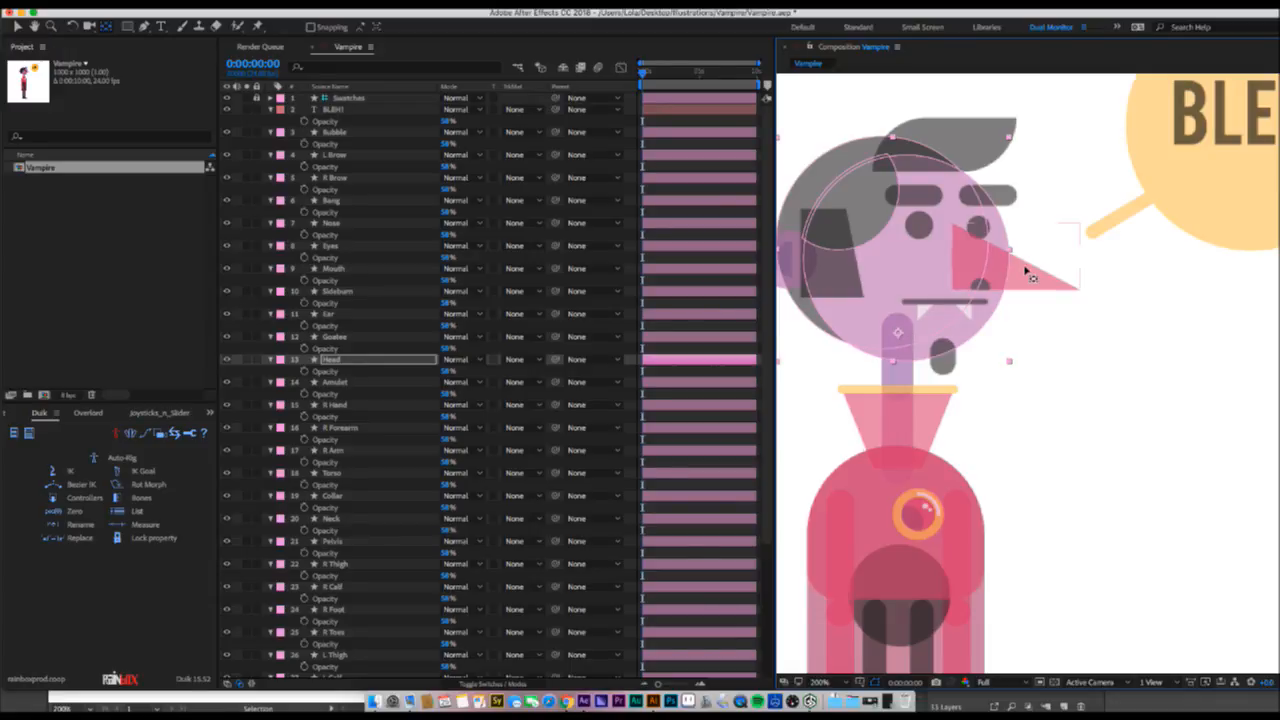
- Restore the opacity of all unlocked layers to 100% and deselect them
{"action": "key", "text": "super+a"}
{"action": "left_click_drag", "start_coordinate": [448, 212], "coordinate": [1003, 214]}
{"action": "key", "text": "super+shift+a"}
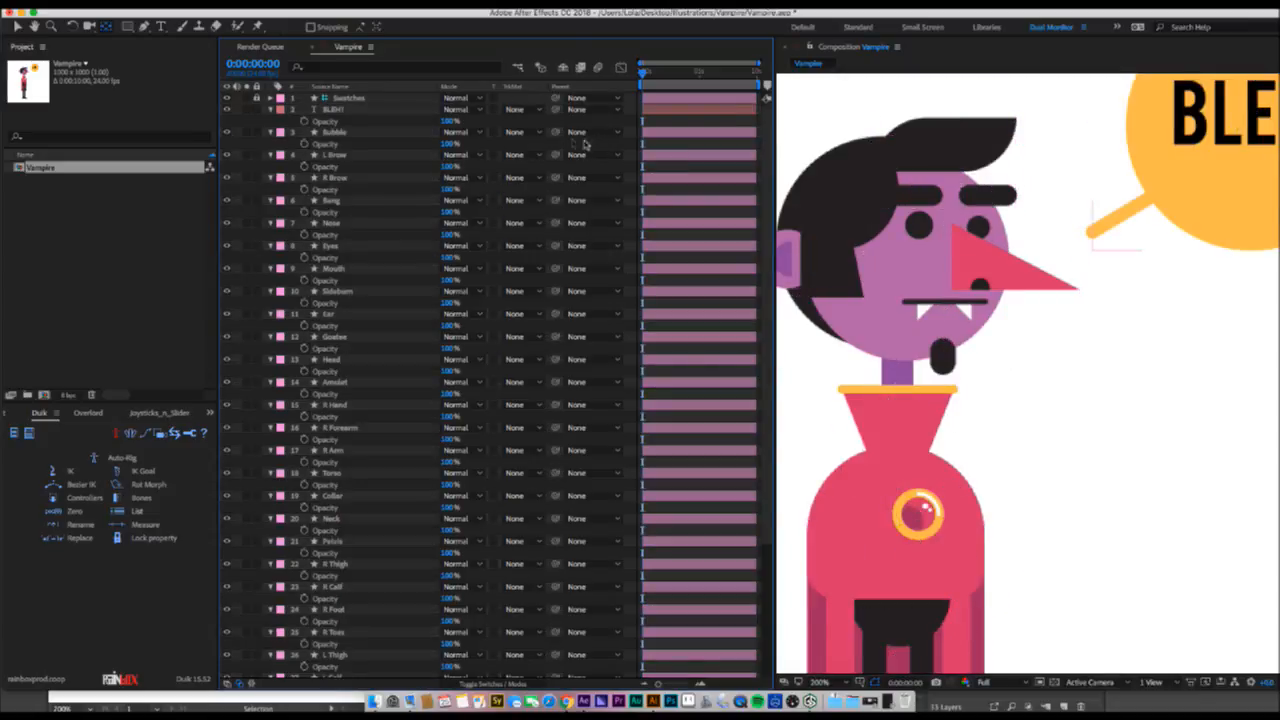
- Parent the BLEH! text layer to Bubble, and all face layers from L Brow through Goatee to Head
{"action": "left_click", "coordinate": [341, 108]}
{"action": "left_click_drag", "start_coordinate": [562, 110], "coordinate": [381, 136]}
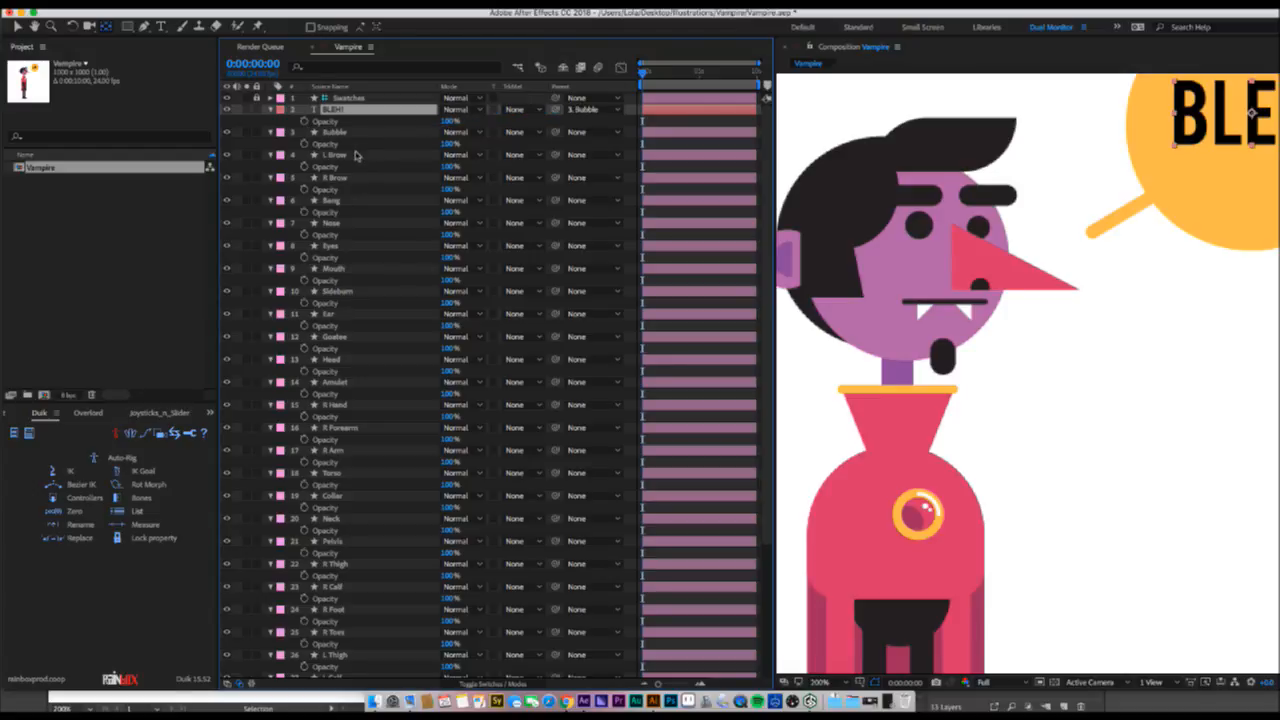
{"action": "left_click", "coordinate": [352, 157]}
{"action": "left_click", "coordinate": [350, 178], "text": "shift"}
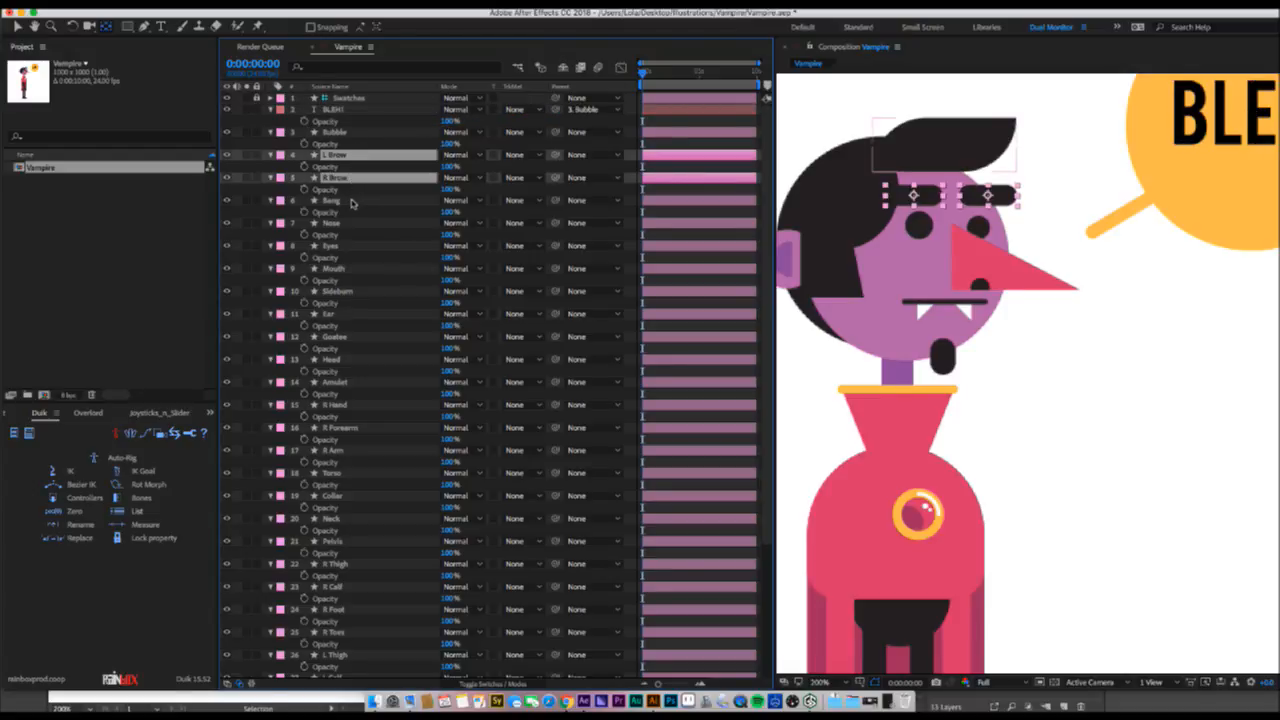
{"action": "left_click", "coordinate": [350, 201], "text": "shift"}
{"action": "left_click", "coordinate": [346, 223], "text": "shift"}
{"action": "left_click", "coordinate": [347, 246], "text": "shift"}
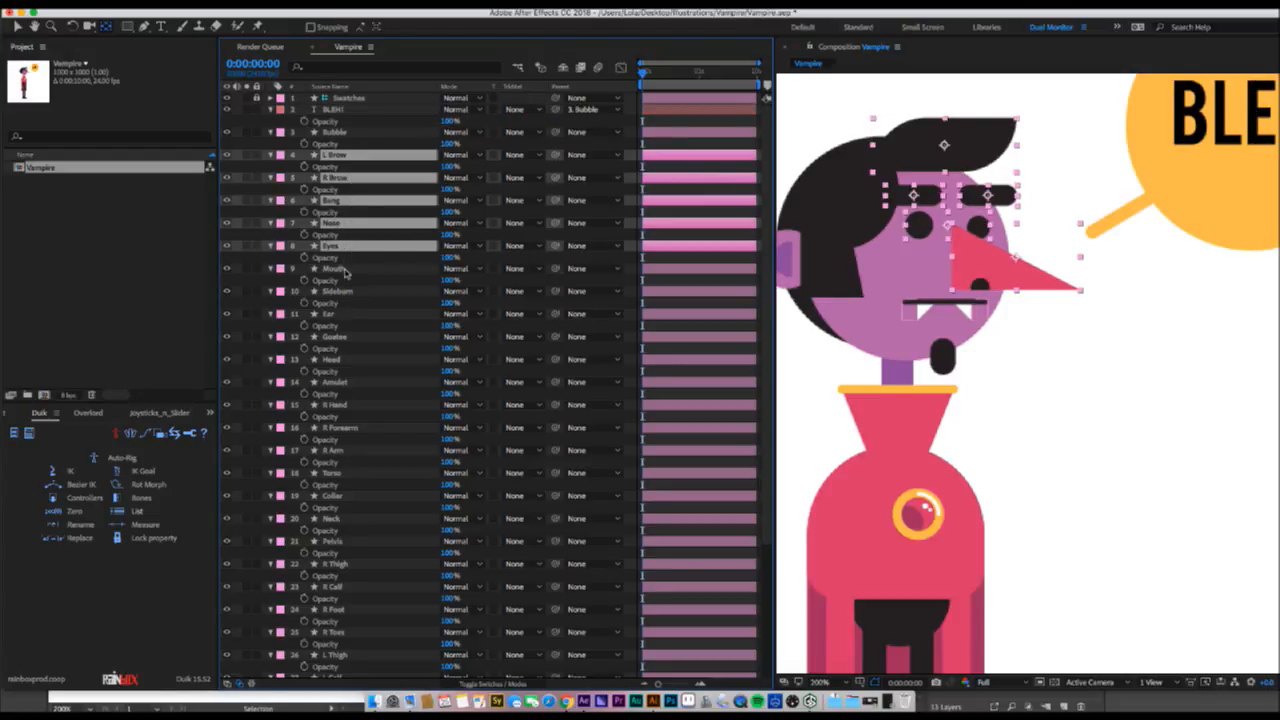
{"action": "left_click", "coordinate": [347, 268], "text": "shift"}
{"action": "left_click", "coordinate": [348, 291], "text": "shift"}
{"action": "left_click", "coordinate": [347, 315], "text": "shift"}
{"action": "left_click", "coordinate": [348, 337], "text": "shift"}
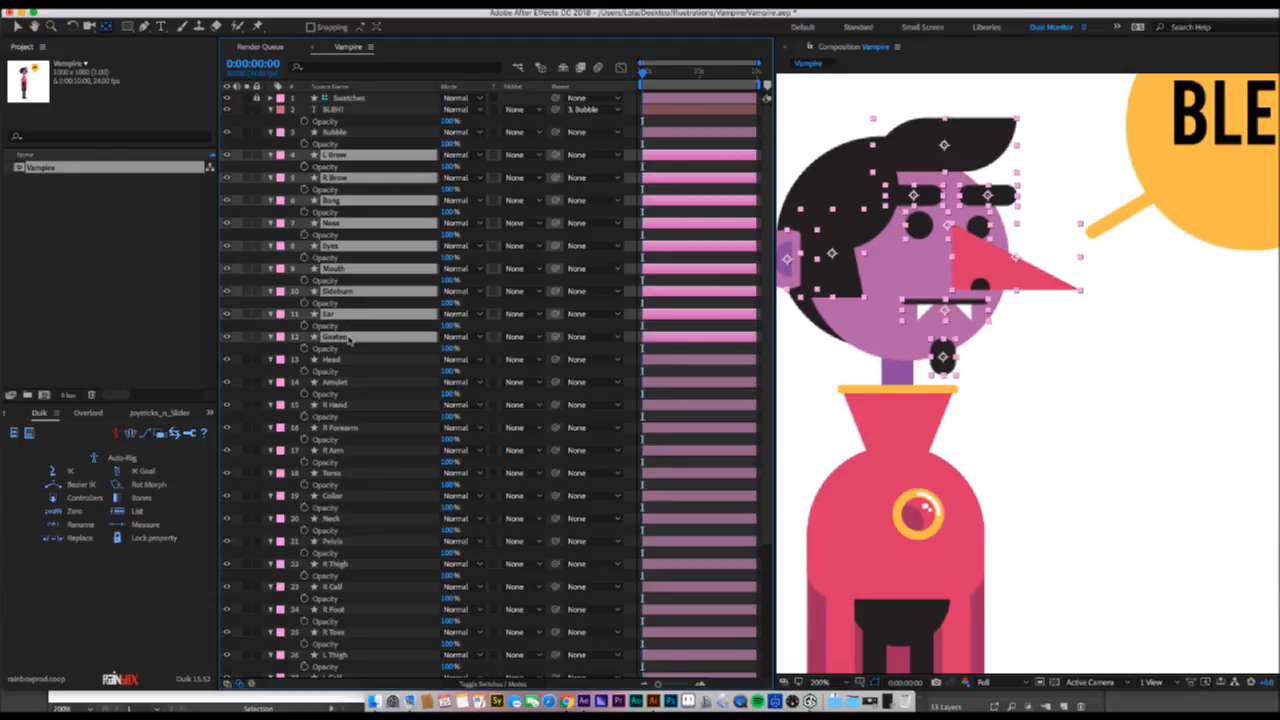
{"action": "left_click_drag", "start_coordinate": [555, 337], "coordinate": [336, 360]}
- Parent the Head layer to Neck, and the Neck and Collar layers to Torso
{"action": "left_click", "coordinate": [336, 360]}
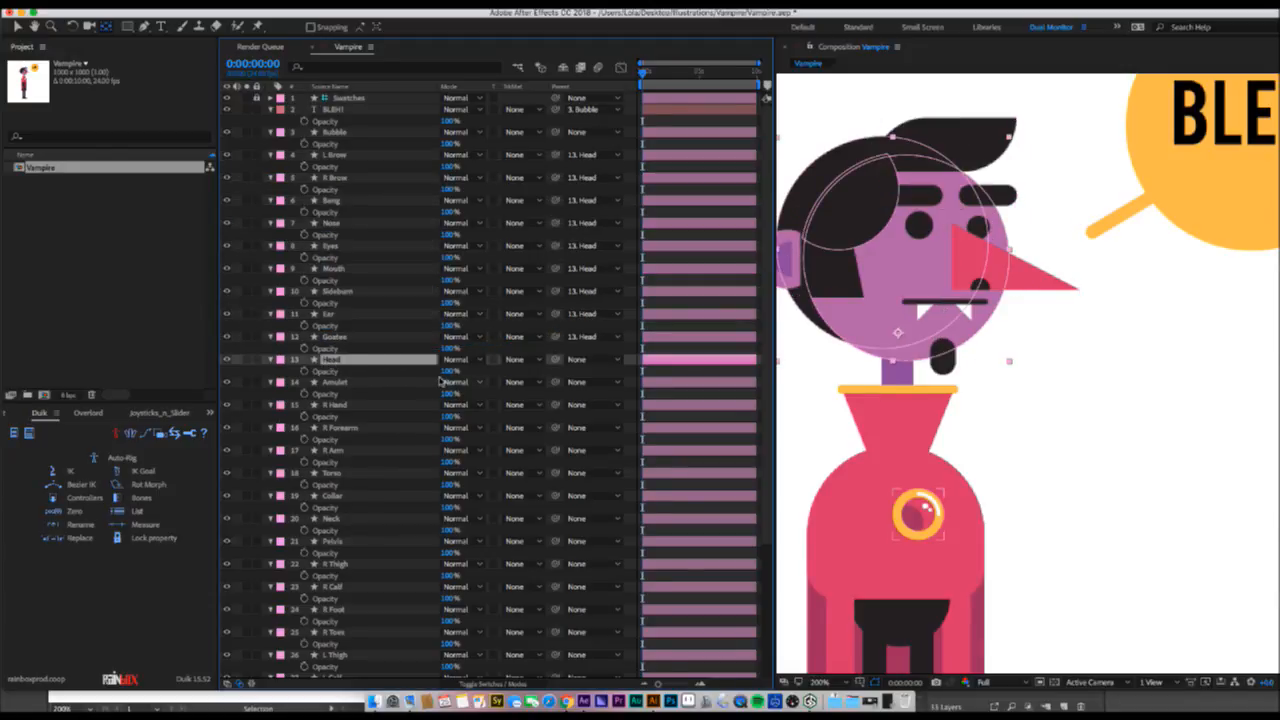
{"action": "left_click_drag", "start_coordinate": [555, 359], "coordinate": [355, 520]}
{"action": "left_click", "coordinate": [355, 520]}
{"action": "left_click", "coordinate": [356, 497], "text": "shift"}
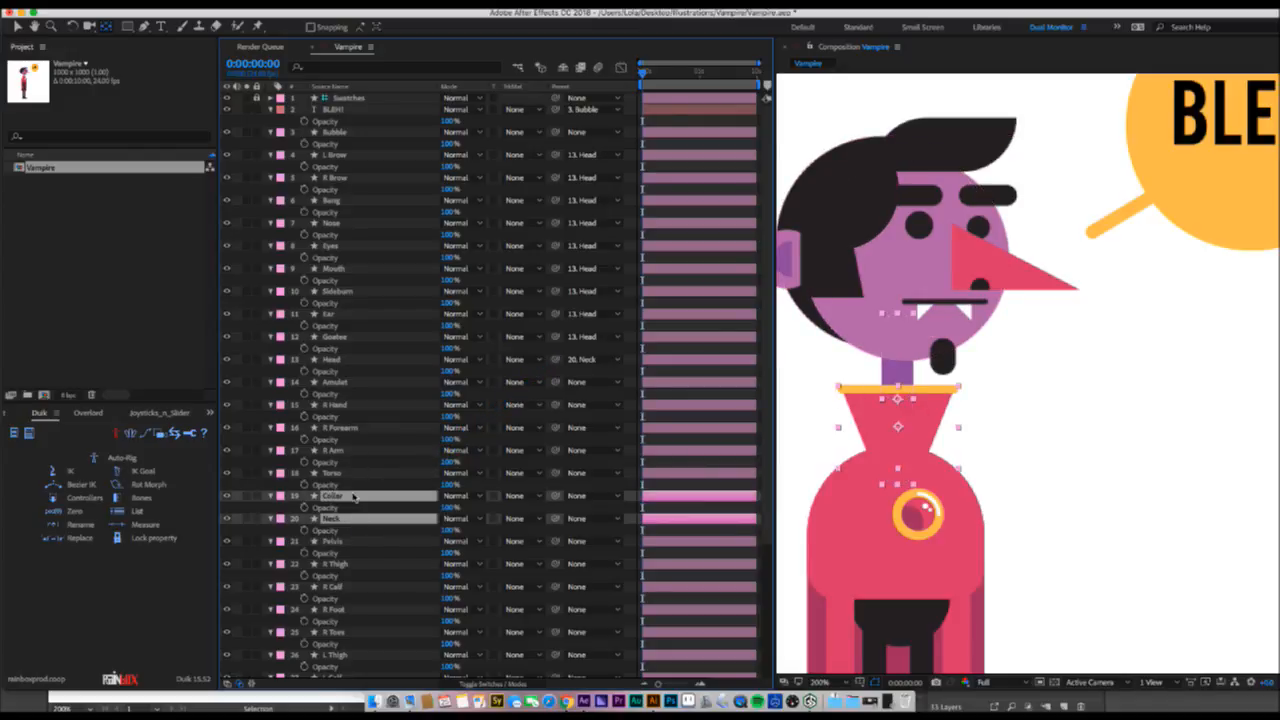
{"action": "left_click_drag", "start_coordinate": [555, 496], "coordinate": [332, 473]}
- Collapse the Opacity properties of all layers so the full layer list fits in the timeline
{"action": "left_click", "coordinate": [346, 452]}
{"action": "scroll", "coordinate": [370, 635], "scroll_direction": "down", "scroll_amount": 3}
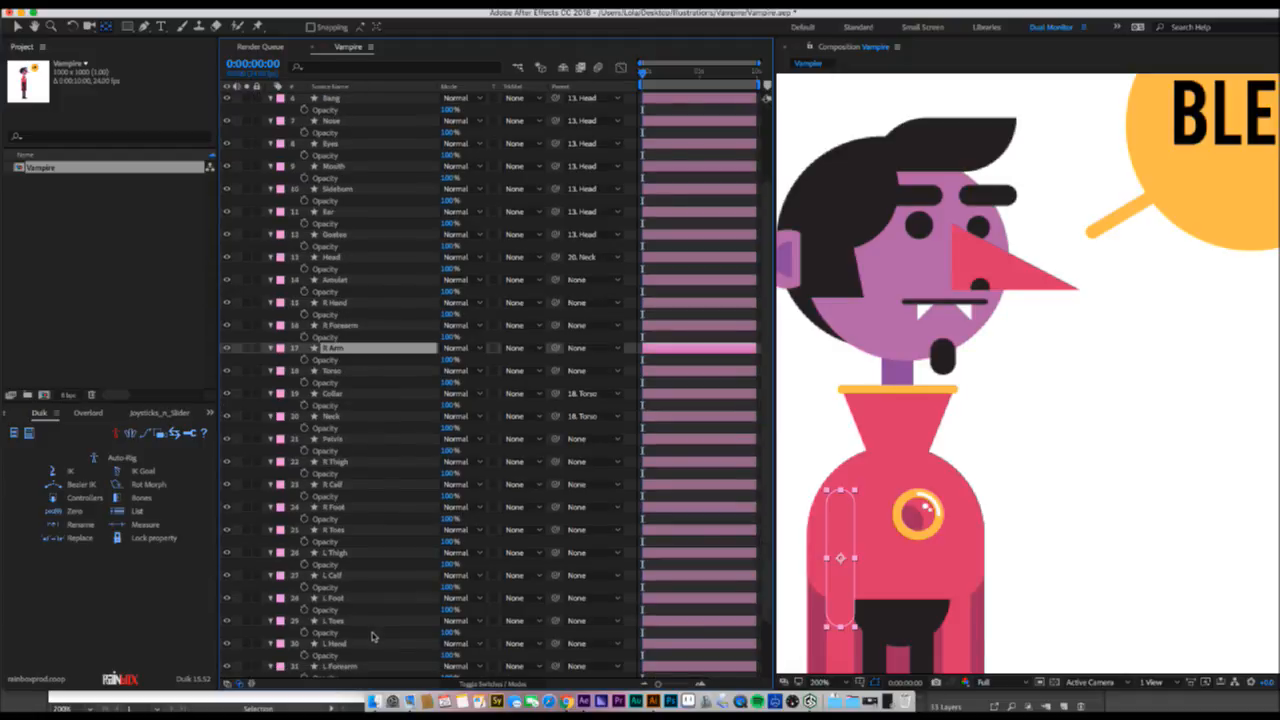
{"action": "key", "text": "super+a"}
{"action": "key", "text": "t"}
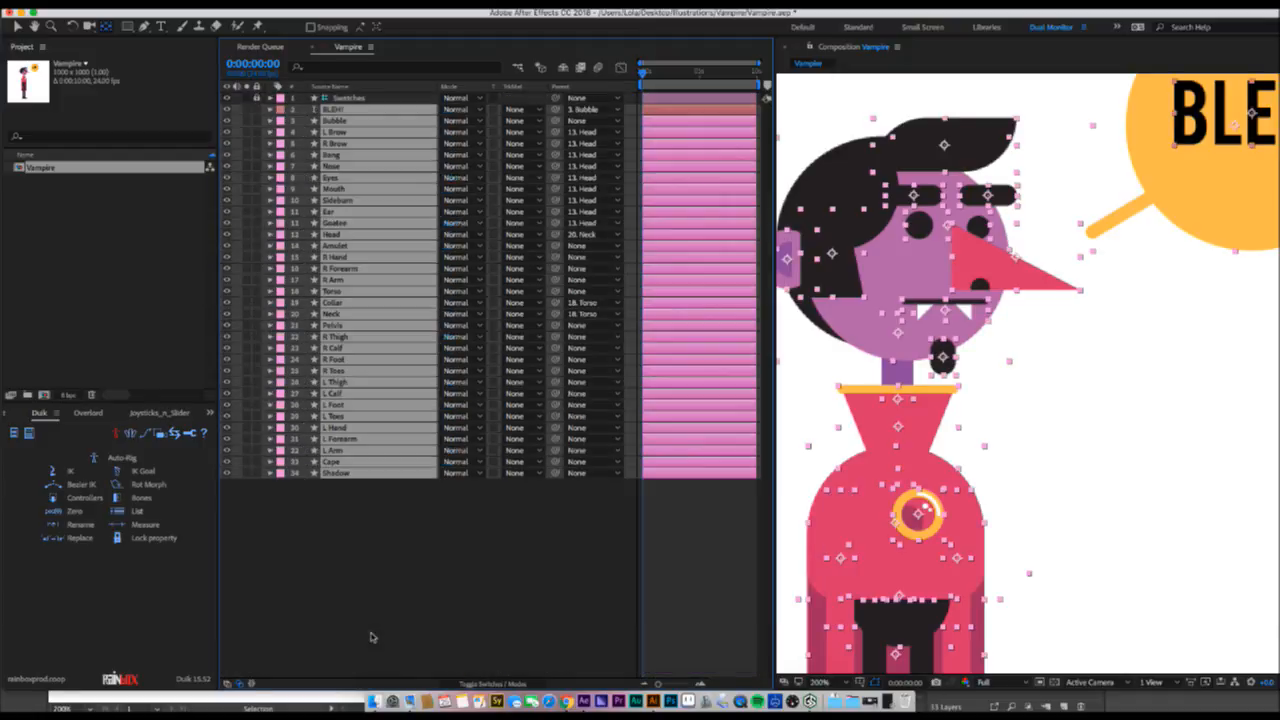
{"action": "left_click", "coordinate": [396, 578]}
- Parent the R Arm, L Arm and Cape layers to Torso, and chain L Hand to L Forearm and L Forearm to L Arm
{"action": "left_click", "coordinate": [340, 280]}
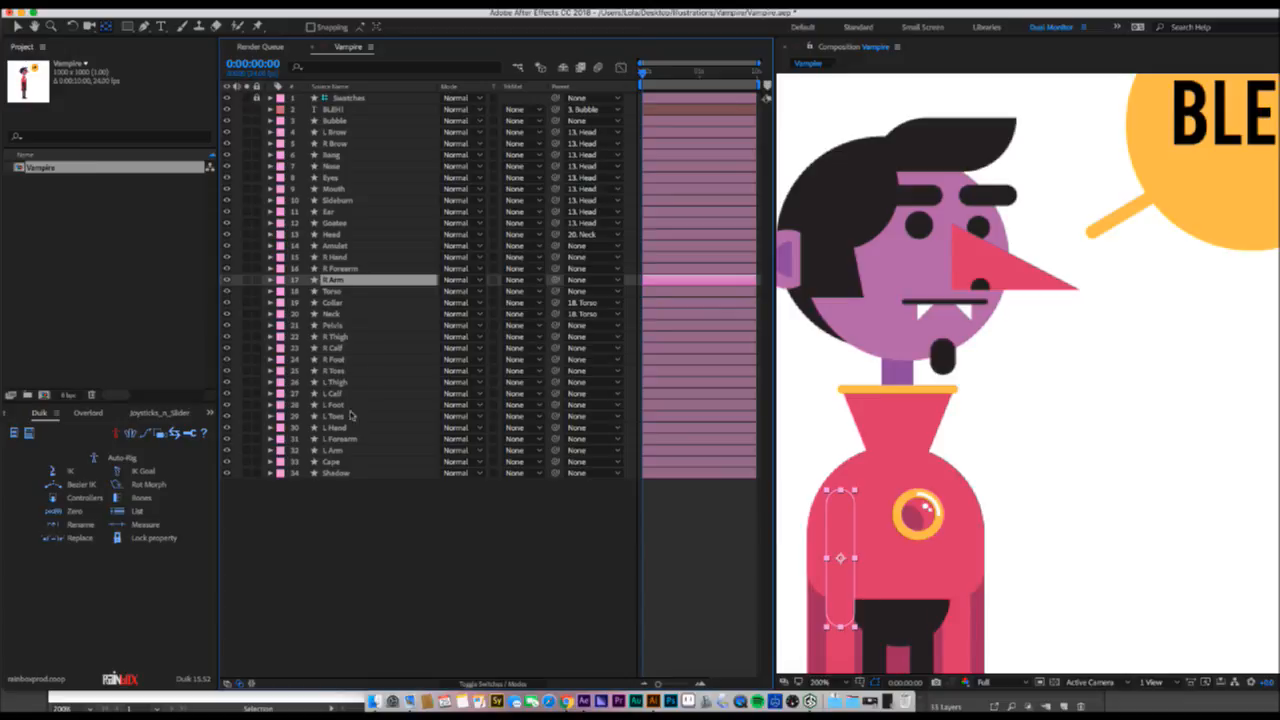
{"action": "left_click", "coordinate": [345, 450], "text": "super"}
{"action": "left_click", "coordinate": [345, 461], "text": "super"}
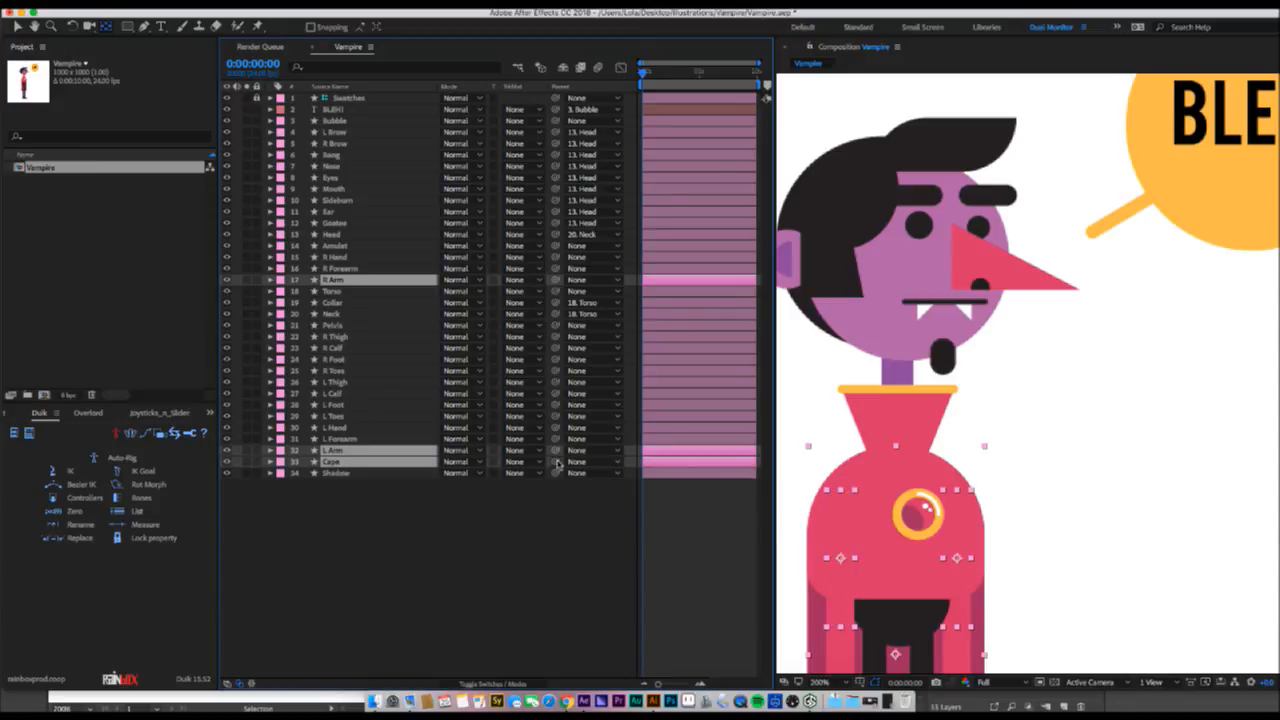
{"action": "left_click_drag", "start_coordinate": [556, 462], "coordinate": [345, 293]}
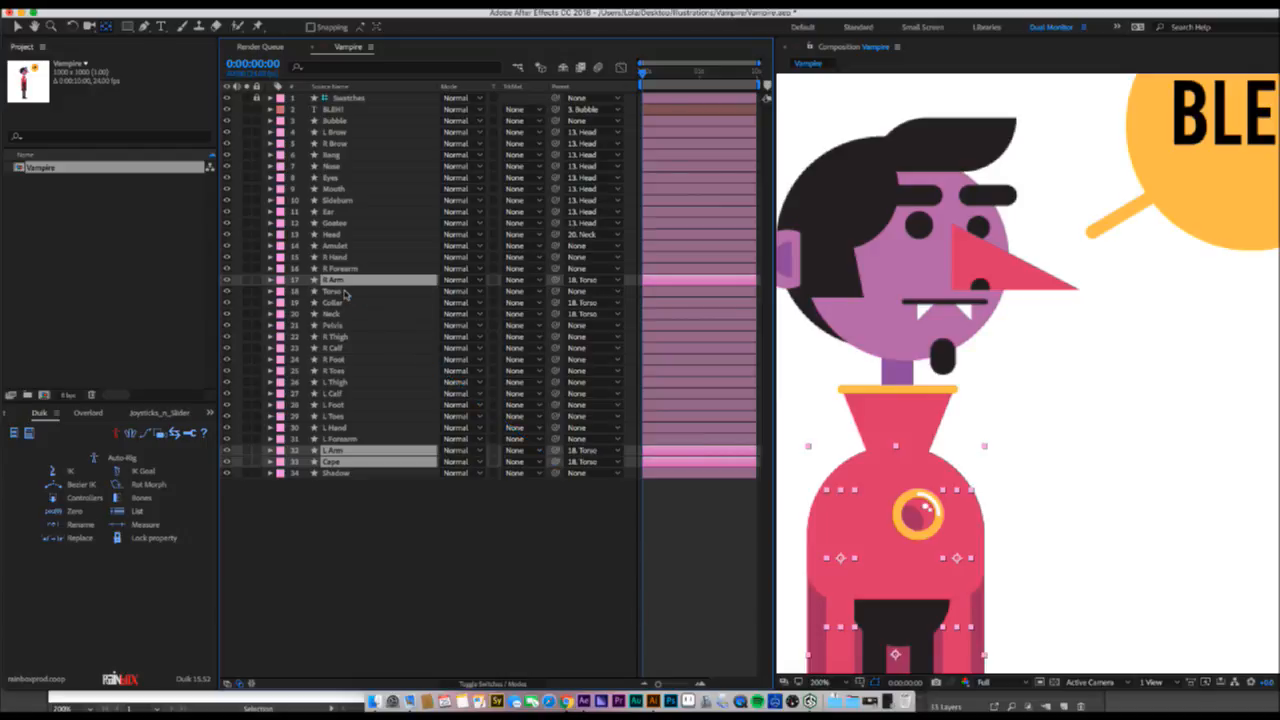
{"action": "left_click", "coordinate": [345, 439]}
{"action": "left_click_drag", "start_coordinate": [556, 439], "coordinate": [332, 437]}
- Parent the layers of both legs in a chain: Toes to Foot, Foot to Calf, Calf to Thigh, and each Thigh to Pelvis
{"action": "left_click", "coordinate": [333, 417]}
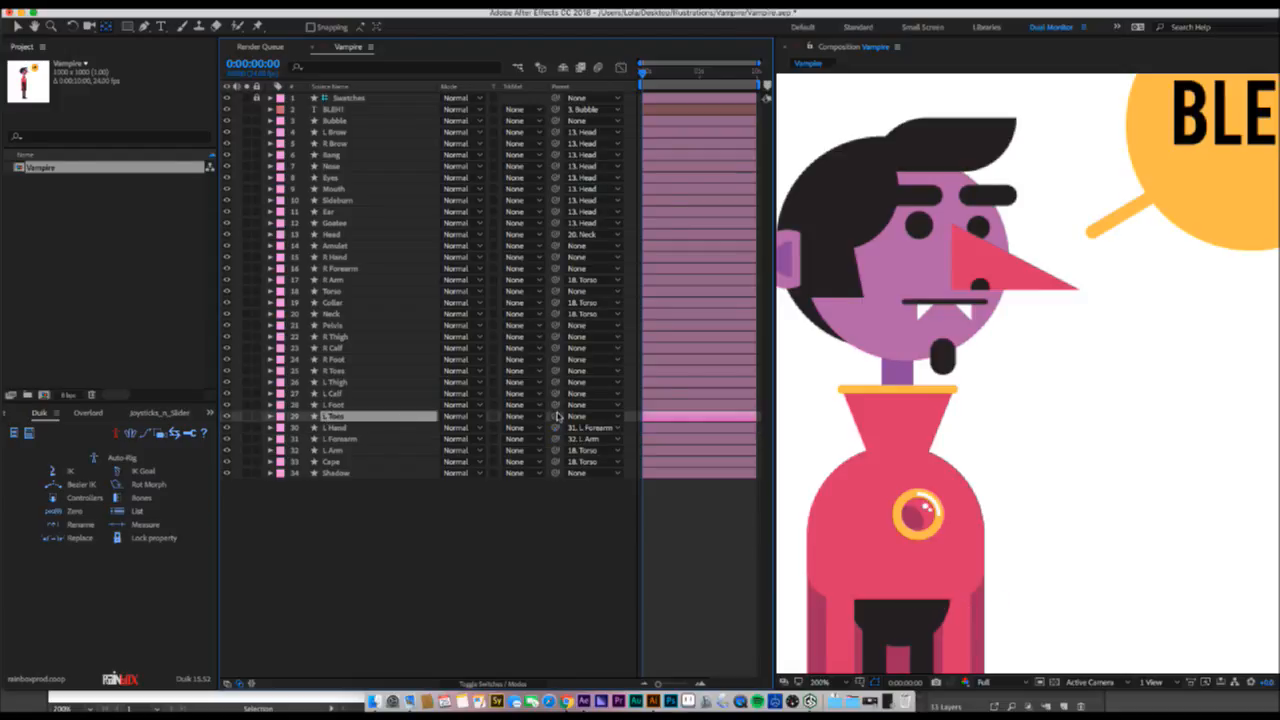
{"action": "left_click_drag", "start_coordinate": [558, 416], "coordinate": [556, 405]}
{"action": "left_click_drag", "start_coordinate": [556, 405], "coordinate": [556, 382]}
{"action": "left_click_drag", "start_coordinate": [556, 382], "coordinate": [400, 326]}
{"action": "left_click", "coordinate": [345, 370]}
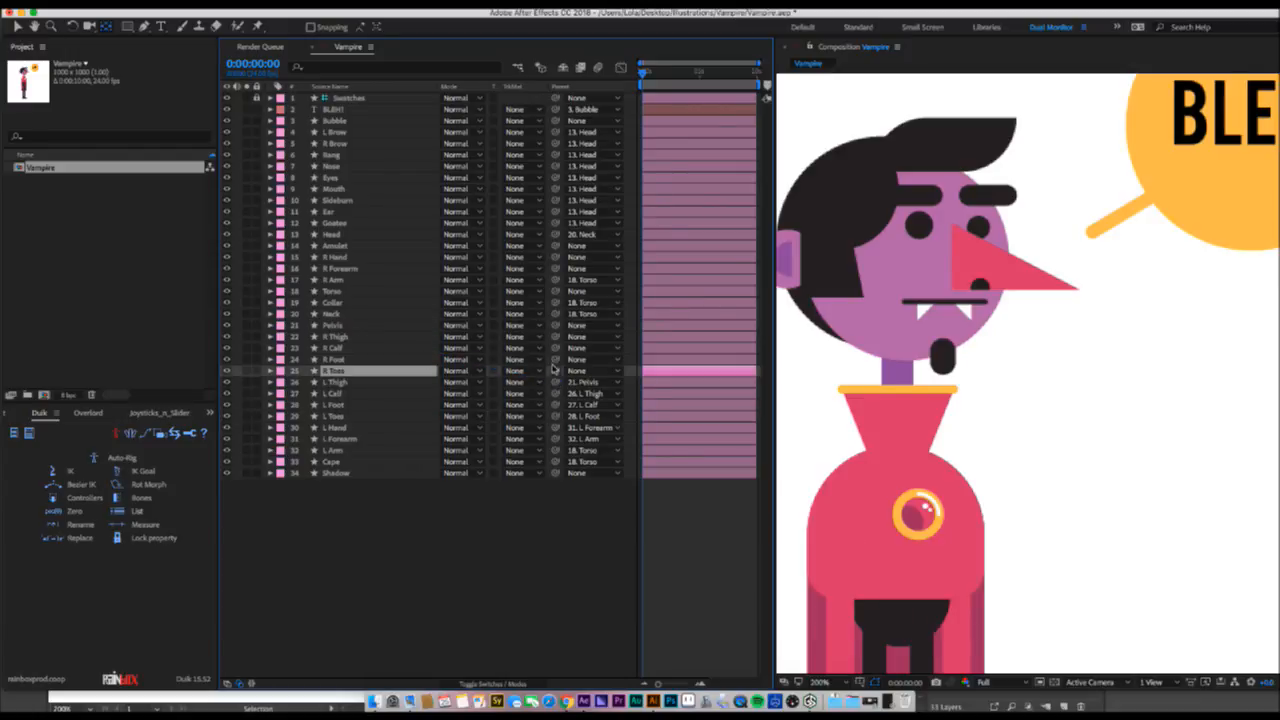
{"action": "left_click_drag", "start_coordinate": [556, 371], "coordinate": [556, 348]}
{"action": "left_click_drag", "start_coordinate": [556, 348], "coordinate": [380, 326]}
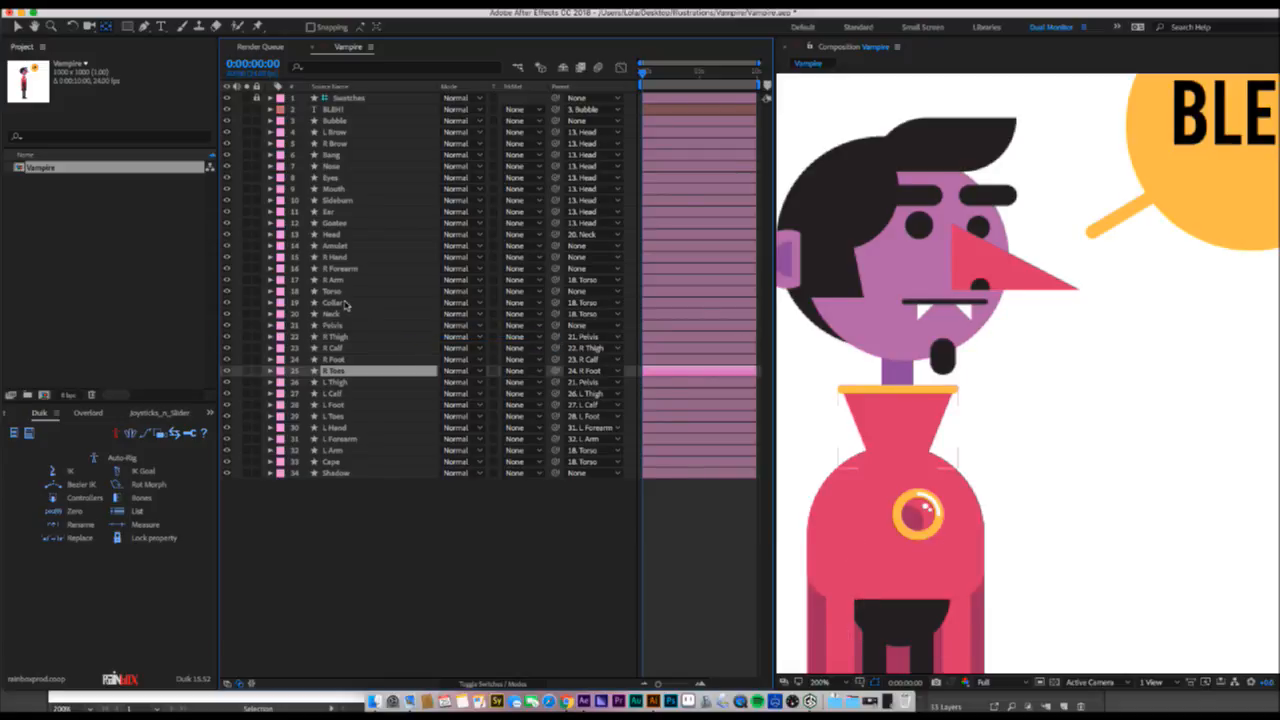
- Parent Torso to Pelvis, R Hand to R Forearm, R Forearm to R Arm, and Amulet to Torso
{"action": "left_click", "coordinate": [345, 291]}
{"action": "left_click_drag", "start_coordinate": [555, 290], "coordinate": [354, 330]}
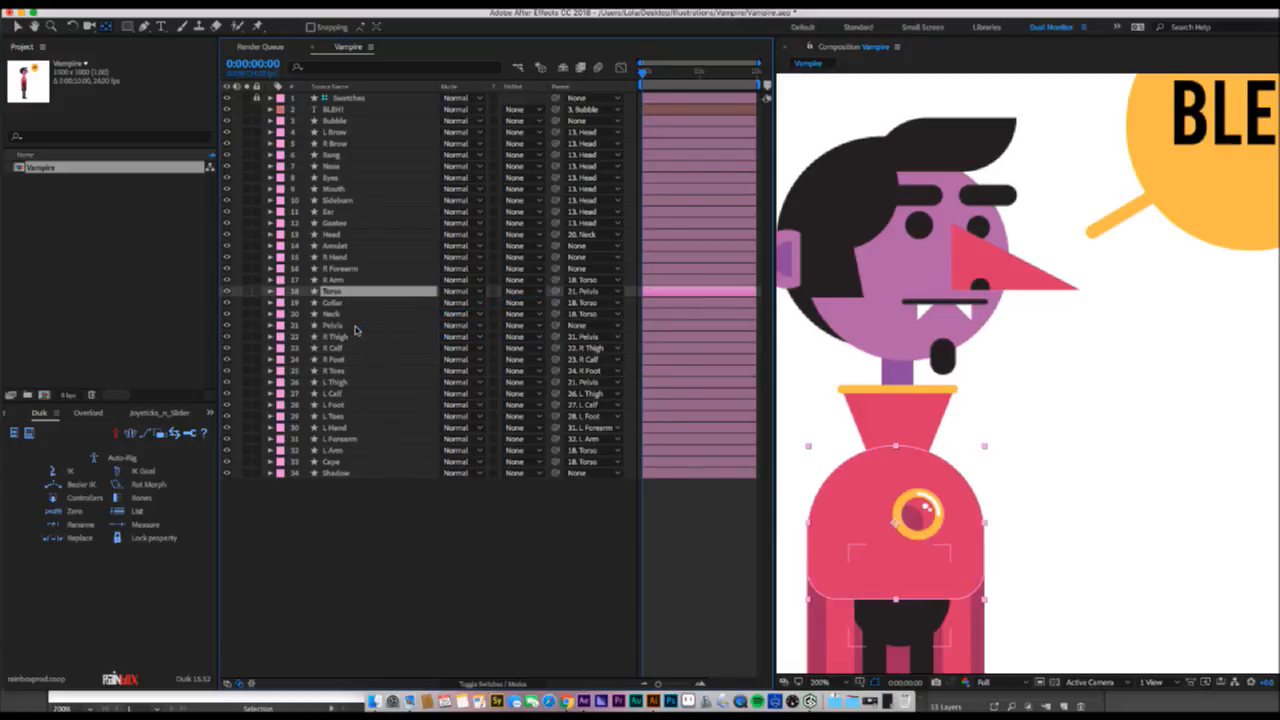
{"action": "left_click", "coordinate": [368, 258]}
{"action": "left_click_drag", "start_coordinate": [557, 258], "coordinate": [332, 291]}
{"action": "left_click", "coordinate": [335, 245]}
- Set the opacity of all unlocked layers to 20% and deselect them
{"action": "key", "text": "super+a"}
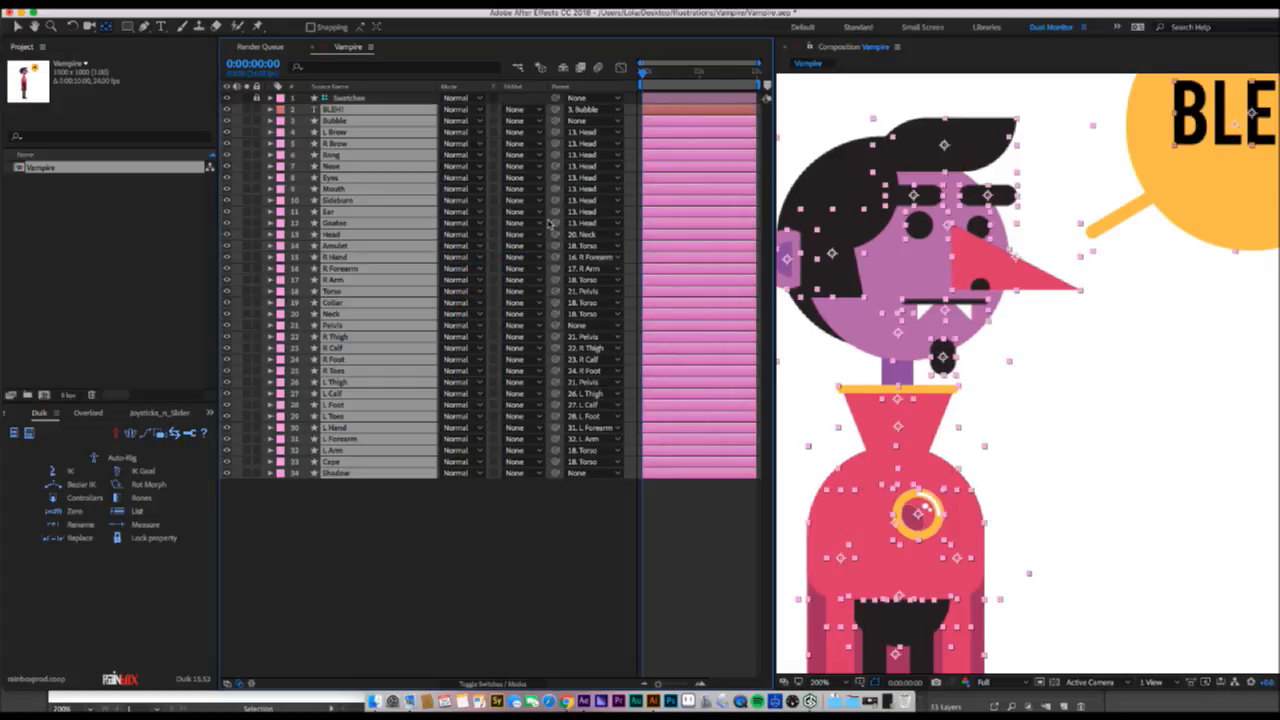
{"action": "key", "text": "t"}
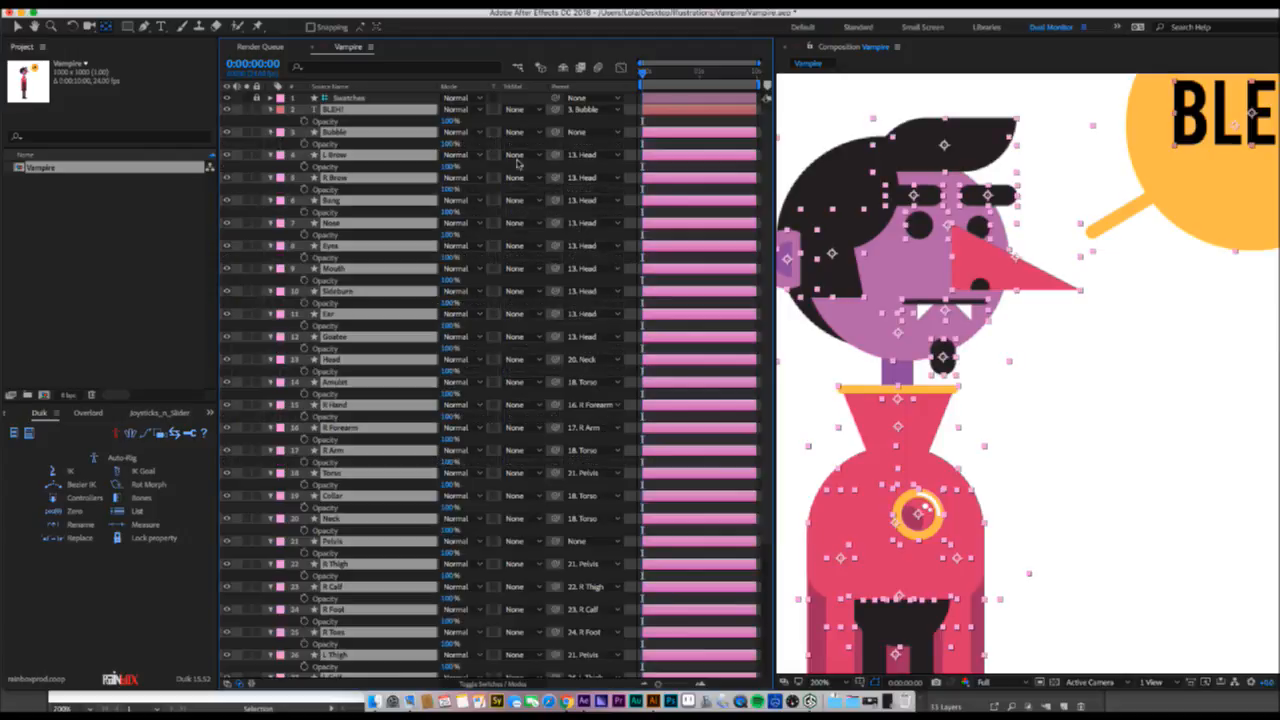
{"action": "left_click_drag", "start_coordinate": [448, 143], "coordinate": [411, 150]}
{"action": "left_click", "coordinate": [1166, 380]}
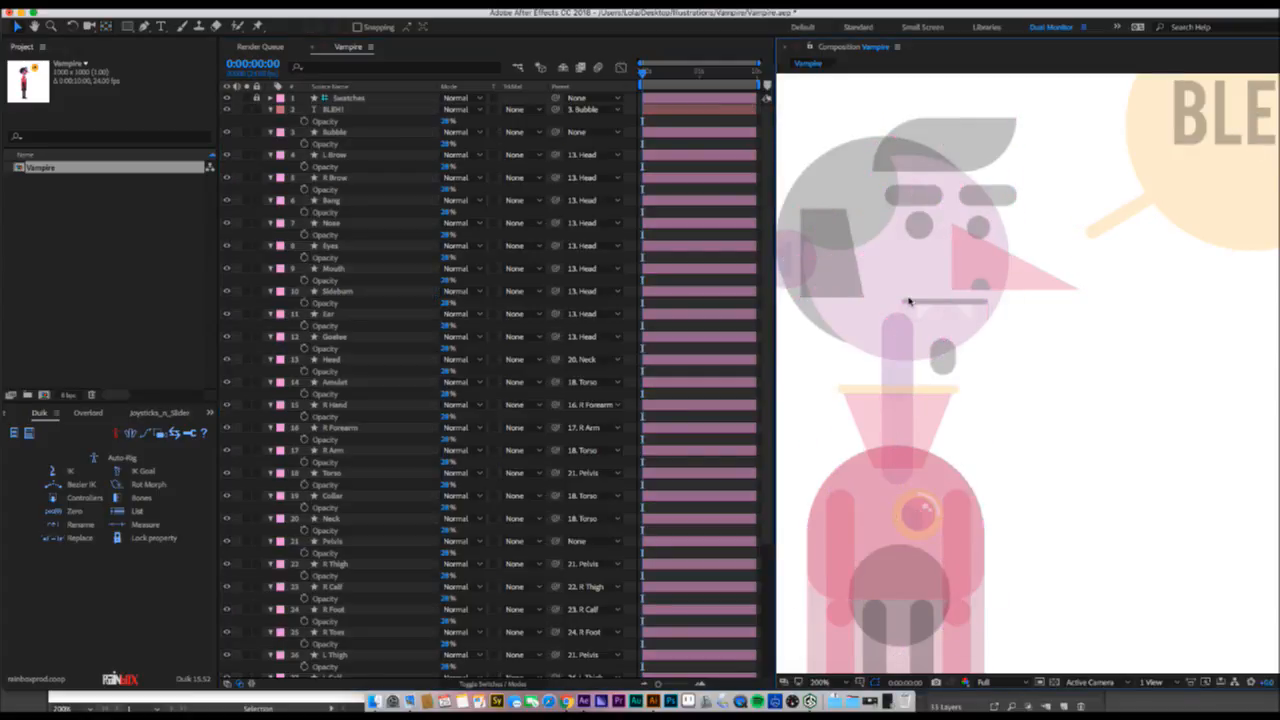
- Try rotating the Head layer to check how it pivots around its anchor point with the face layers attached
{"action": "left_click", "coordinate": [902, 281]}
{"action": "key", "text": "w"}
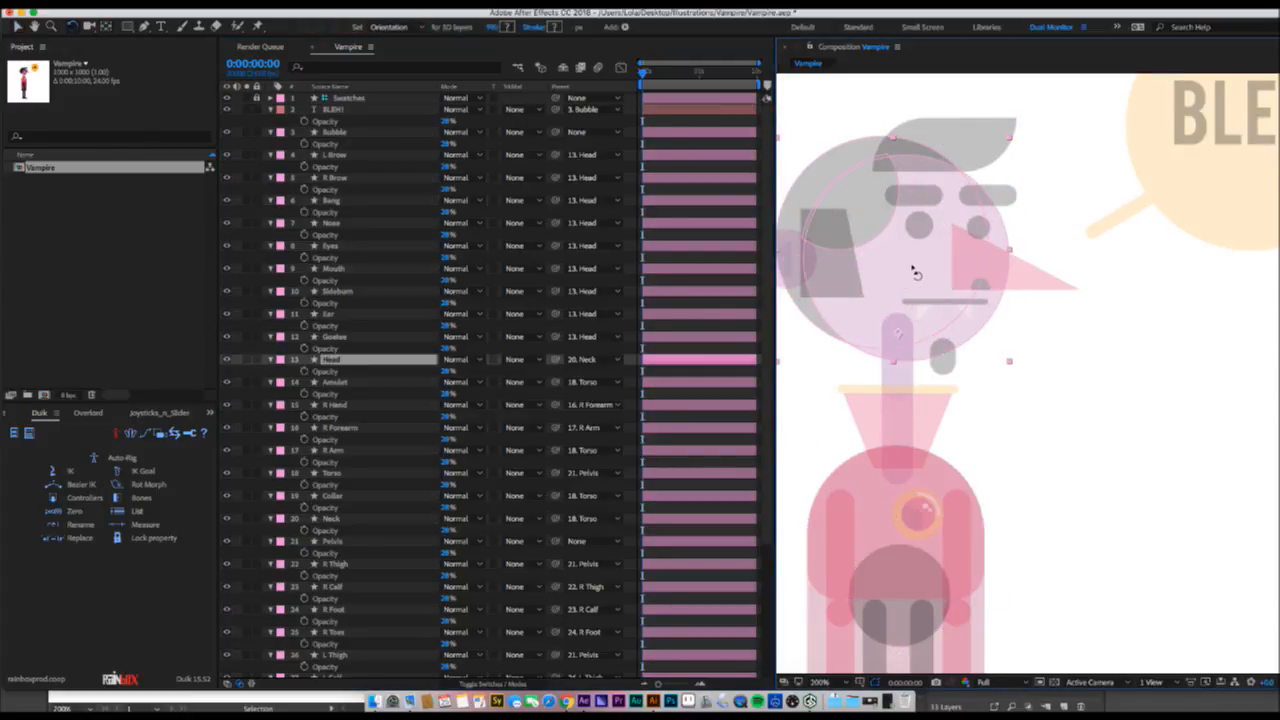
{"action": "left_click_drag", "start_coordinate": [914, 271], "coordinate": [1016, 324]}
{"action": "key", "text": "v"}
- Move the Nose layer's anchor point to its upper corner between the eyes and test its rotation
{"action": "left_click", "coordinate": [1028, 278]}
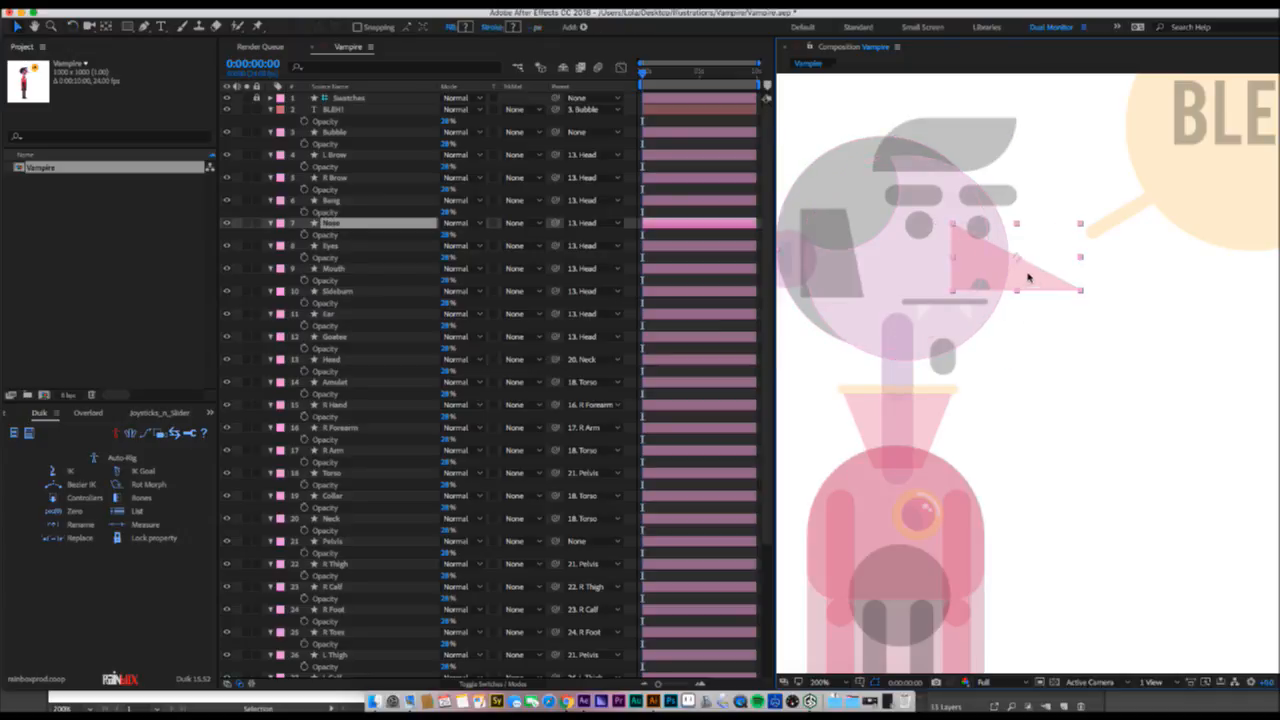
{"action": "key", "text": "Return"}
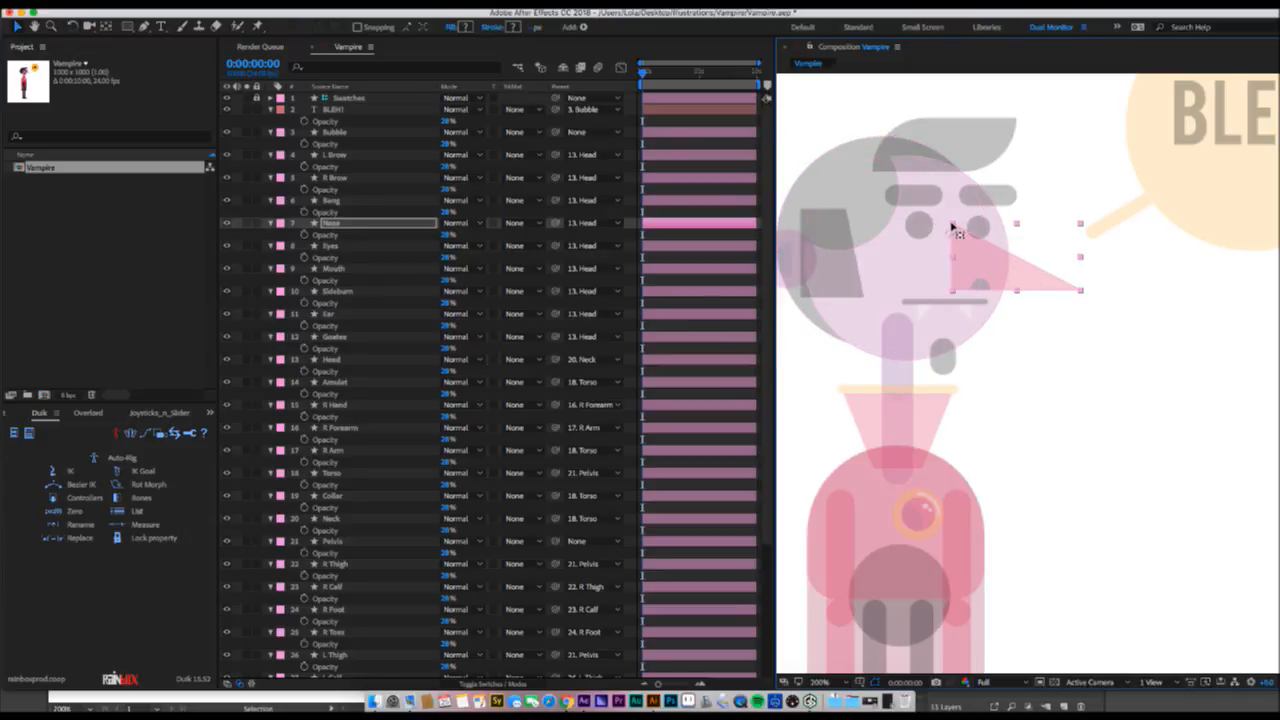
{"action": "key", "text": "w"}
{"action": "left_click_drag", "start_coordinate": [1014, 257], "coordinate": [1025, 267]}
{"action": "key", "text": "v"}
- Check the brow layers' anchor points, and move the Bang's anchor point to its lower-left end at the hairline, testing its rotation
{"action": "left_click", "coordinate": [939, 195]}
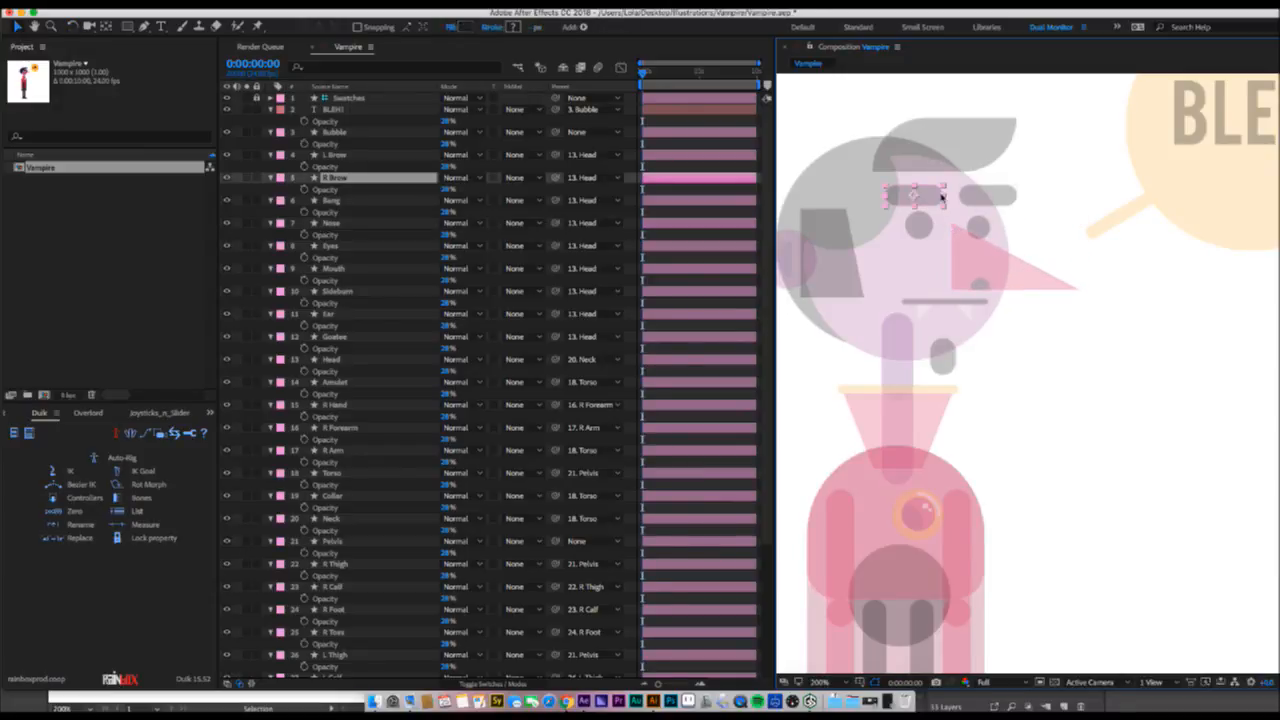
{"action": "left_click", "coordinate": [994, 191]}
{"action": "left_click", "coordinate": [955, 149]}
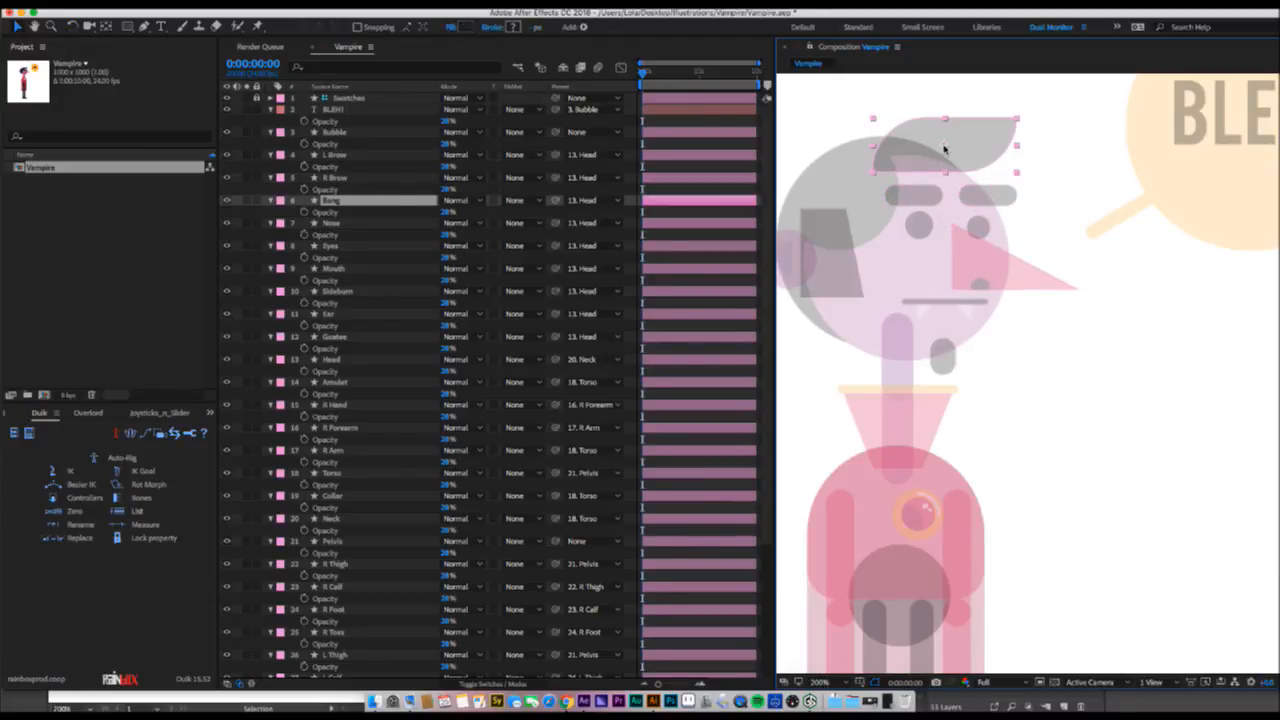
{"action": "key", "text": "y"}
{"action": "key", "text": "w"}
{"action": "mouse_move", "coordinate": [1009, 143]}
{"action": "left_mouse_down"}
{"action": "mouse_move", "coordinate": [1015, 120]}
{"action": "mouse_move", "coordinate": [1006, 134]}
{"action": "mouse_move", "coordinate": [1020, 152]}
{"action": "left_mouse_up"}
{"action": "key", "text": "y"}
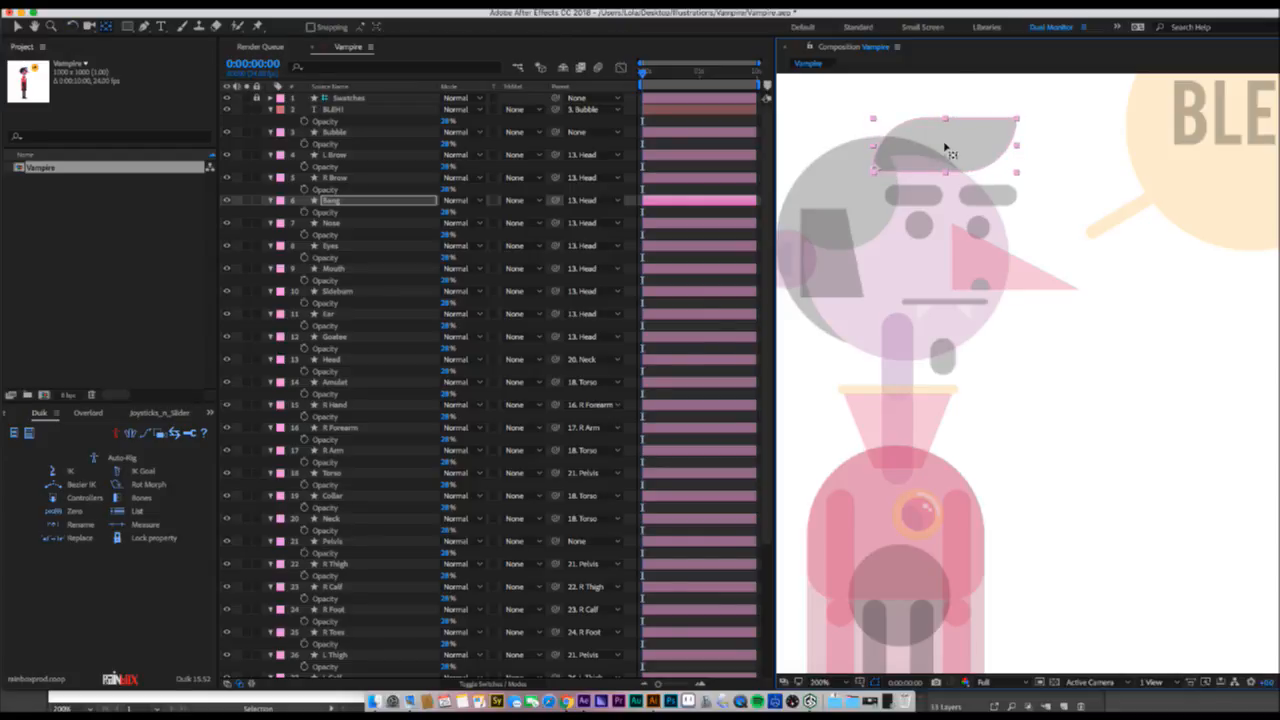
{"action": "key", "text": "w"}
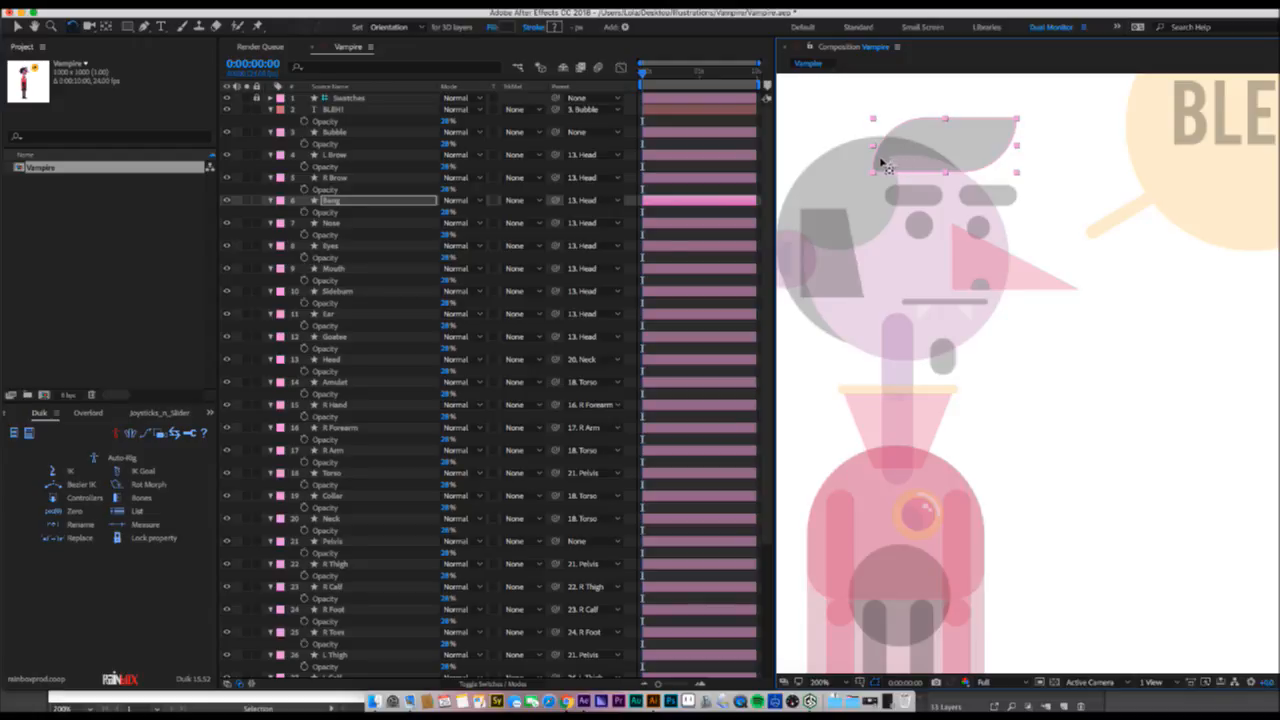
{"action": "key", "text": "y"}
{"action": "key", "text": "w"}
{"action": "left_click_drag", "start_coordinate": [972, 140], "coordinate": [916, 234]}
- Move the Sideburn layer's anchor point to its upper-left corner and test how it rotates
{"action": "left_click", "coordinate": [835, 252]}
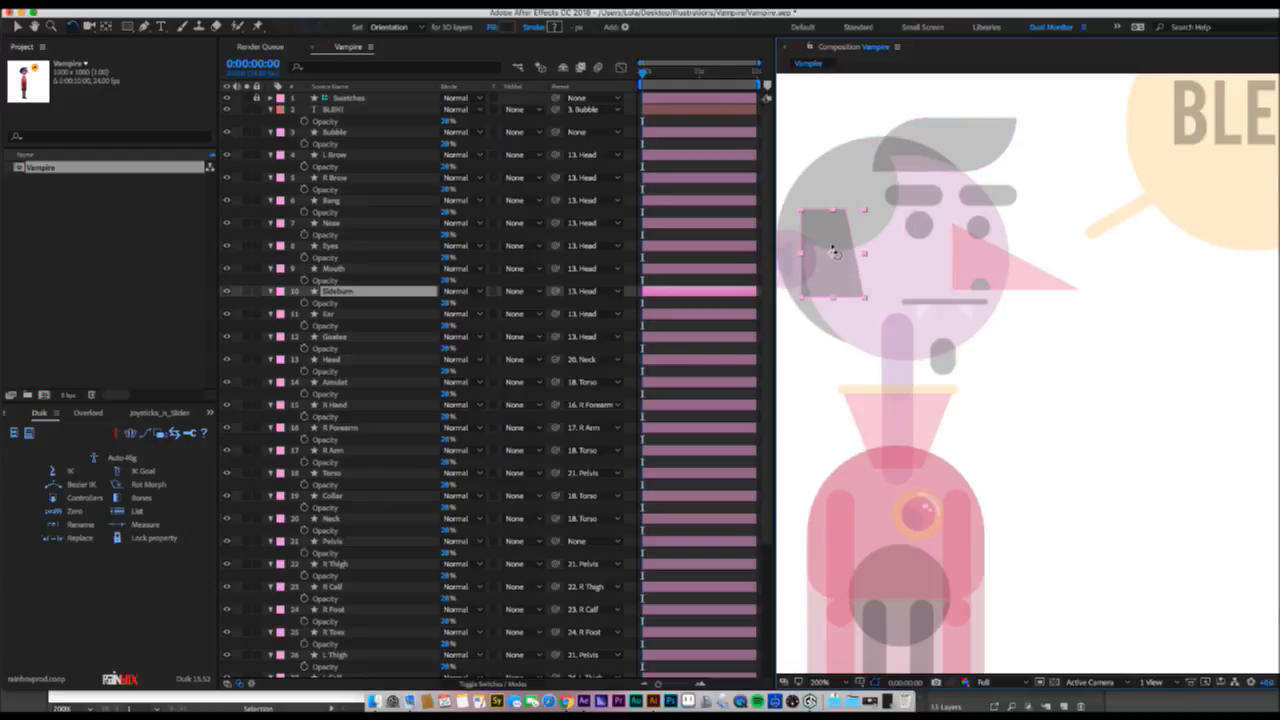
{"action": "key", "text": "y"}
{"action": "left_click_drag", "start_coordinate": [834, 252], "coordinate": [806, 208]}
{"action": "key", "text": "w"}
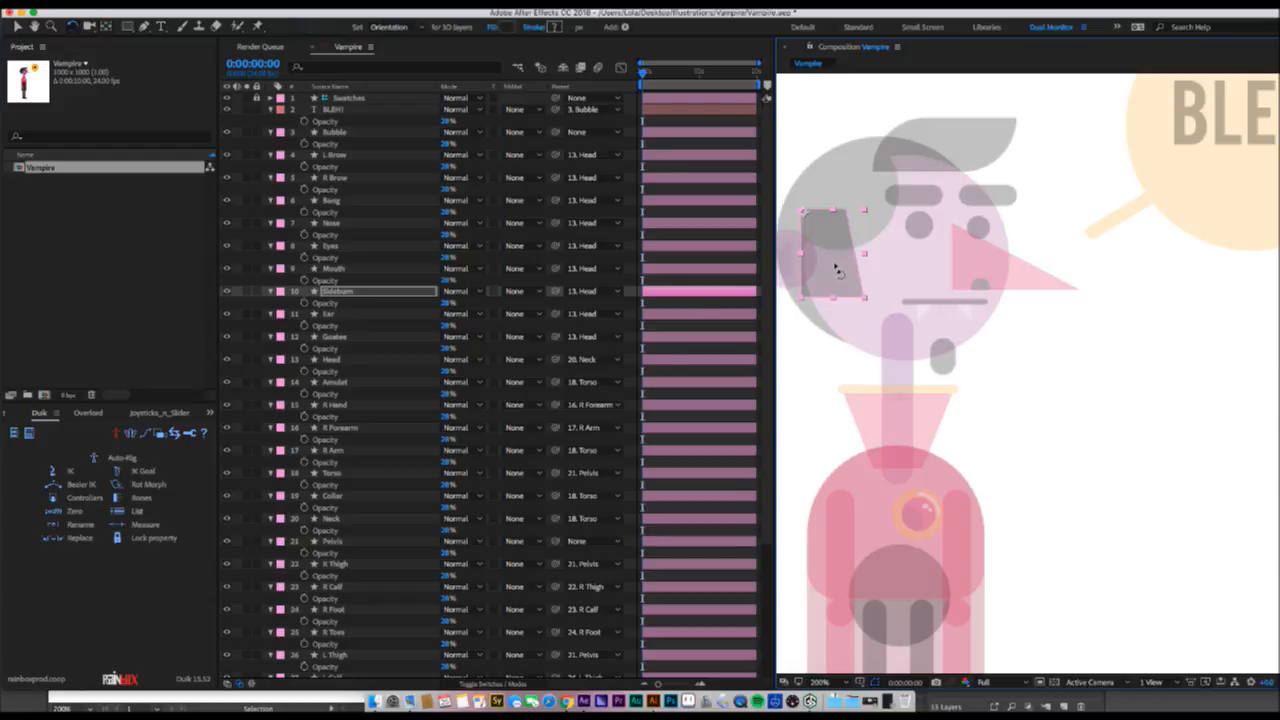
{"action": "left_click_drag", "start_coordinate": [834, 265], "coordinate": [929, 400]}
- Move the anchor points of Neck and Collar to their bases at the top of the torso, and parent Collar to Neck
{"action": "left_click", "coordinate": [899, 372]}
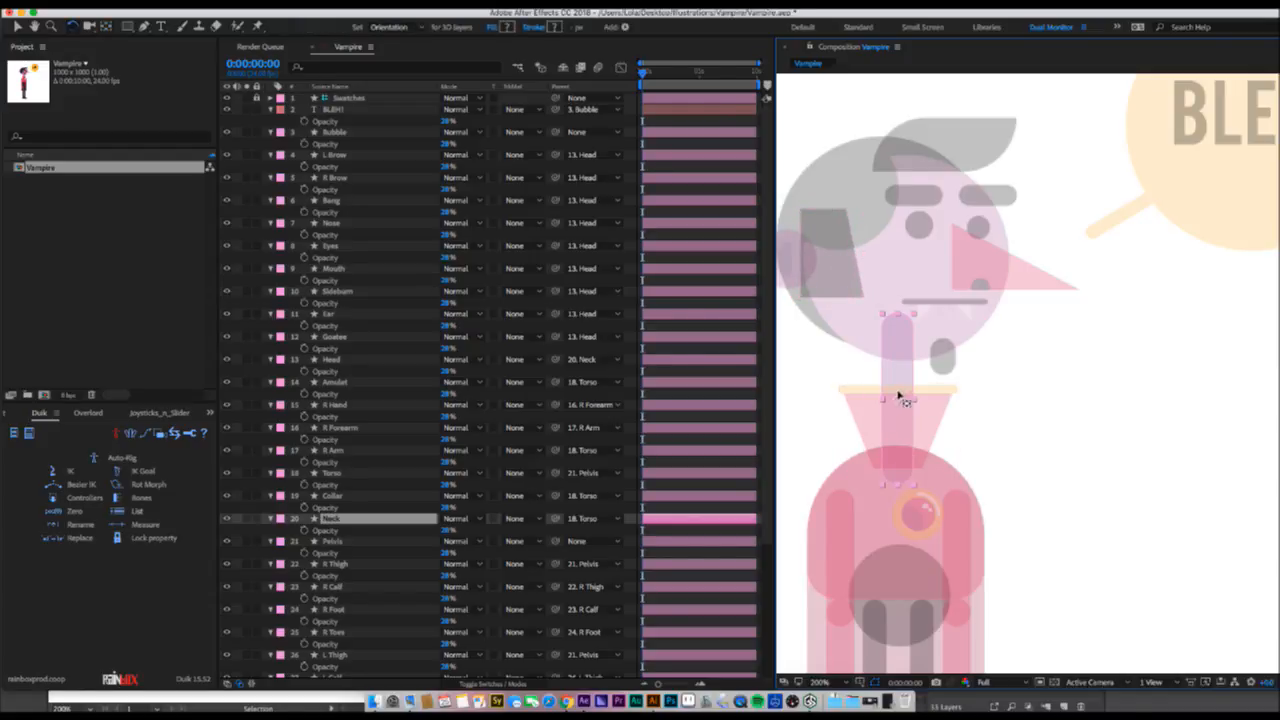
{"action": "key", "text": "y"}
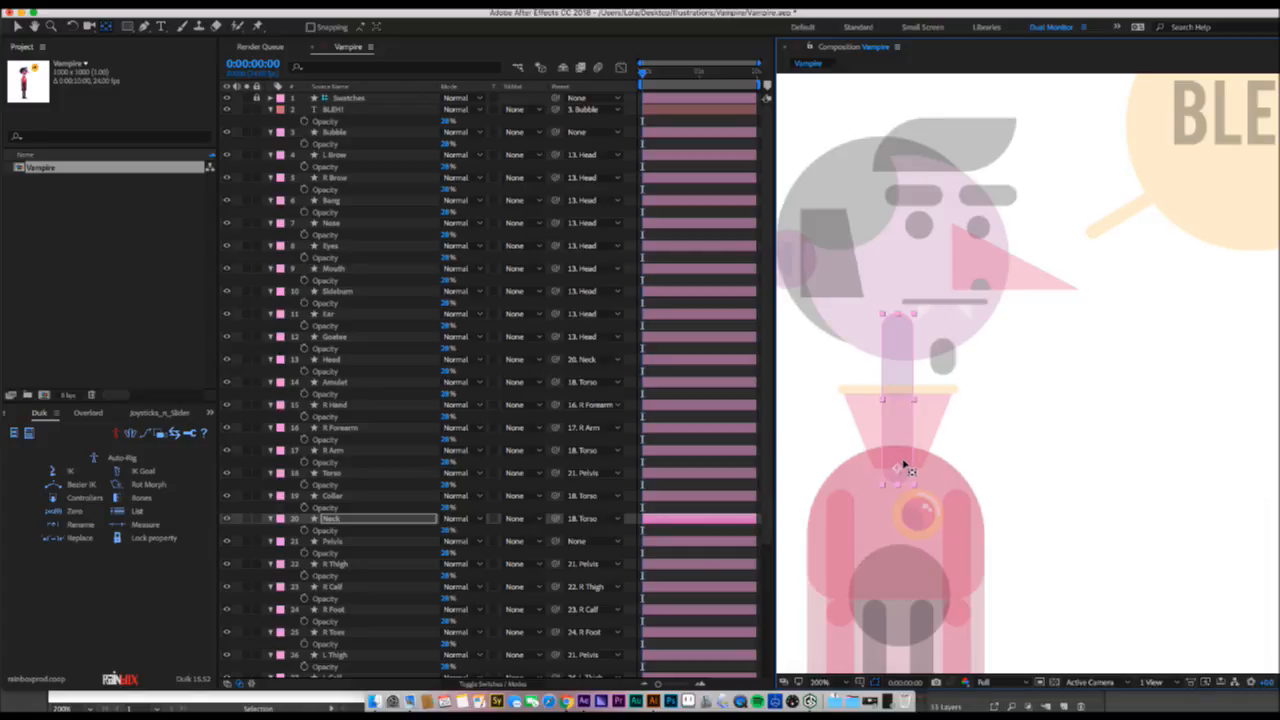
{"action": "left_click", "coordinate": [930, 408]}
{"action": "left_click_drag", "start_coordinate": [548, 497], "coordinate": [335, 518]}
{"action": "left_click_drag", "start_coordinate": [899, 424], "coordinate": [903, 462]}
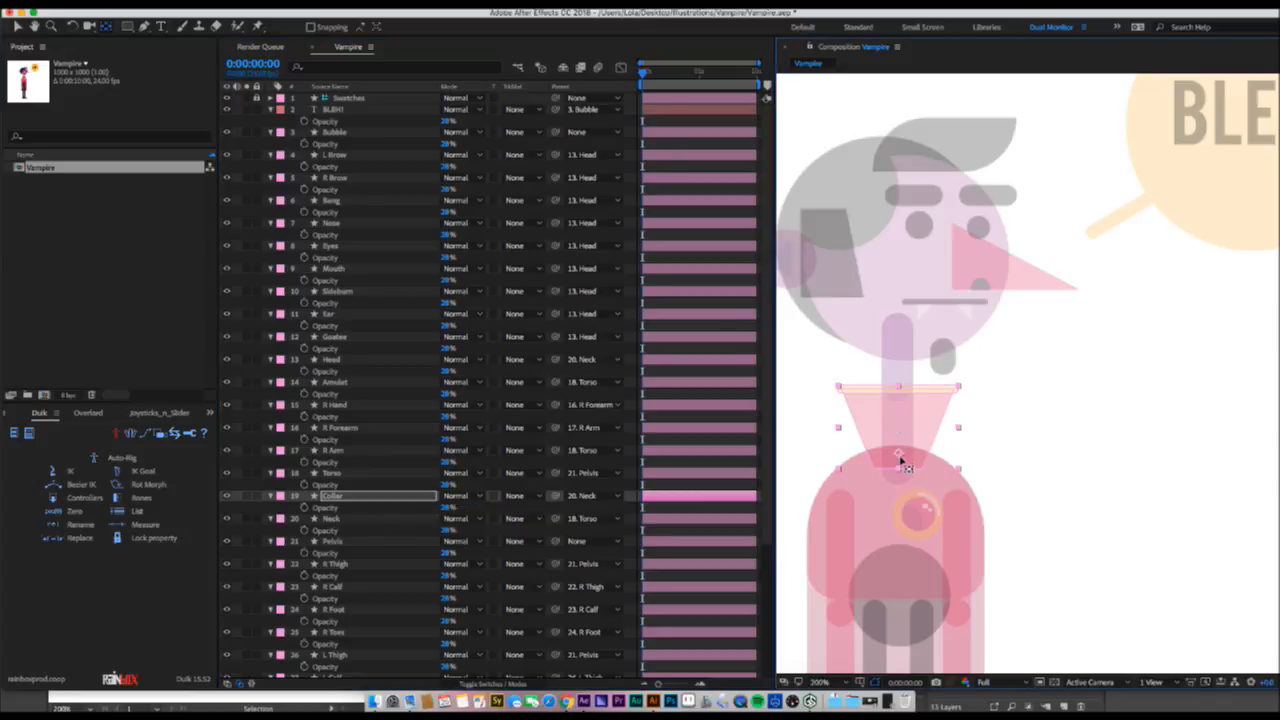
- Move the Ear's anchor point to its inner edge toward the face and the Goatee's anchor point to its top
{"action": "key", "text": "space"}
{"action": "left_click_drag", "start_coordinate": [828, 355], "coordinate": [877, 356]}
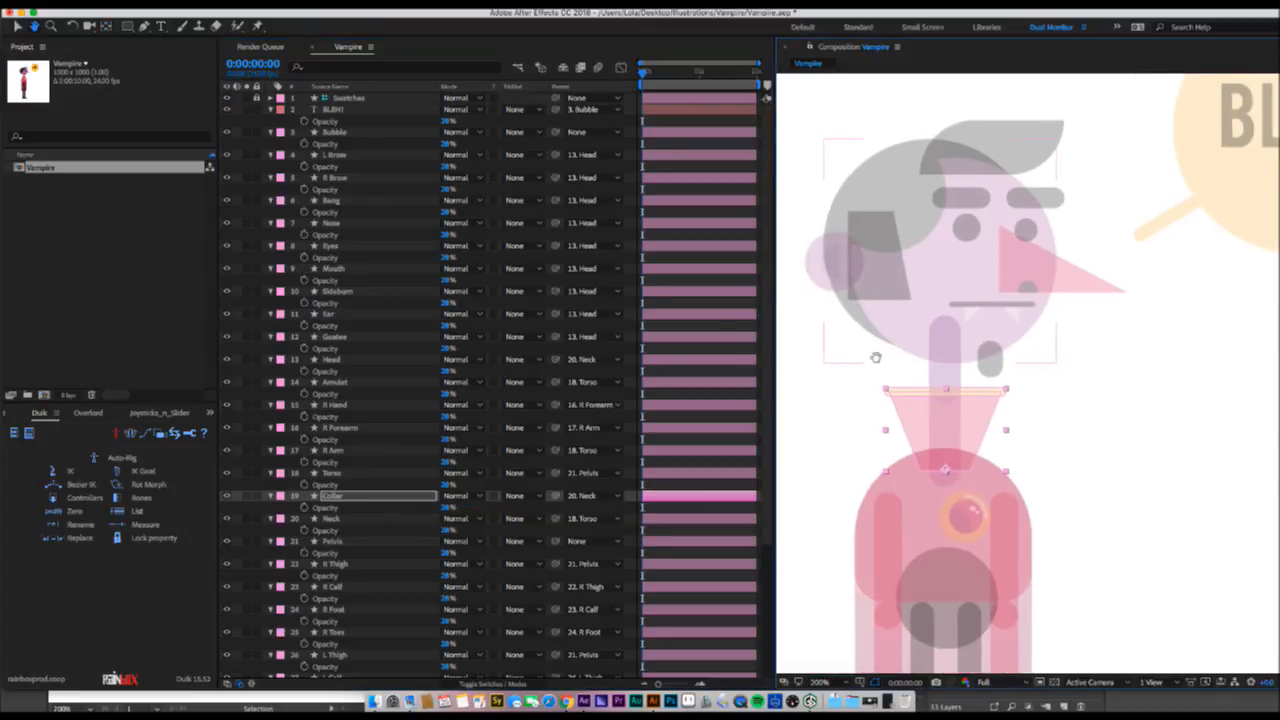
{"action": "left_click", "coordinate": [819, 272]}
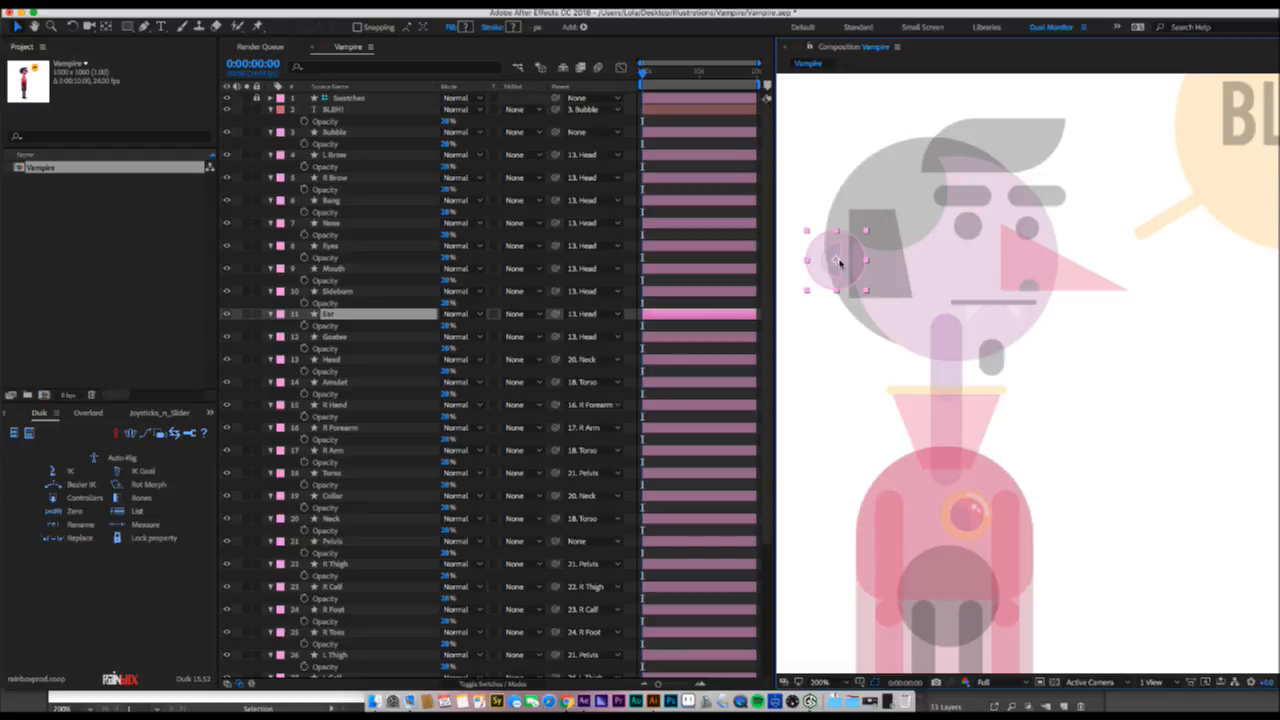
{"action": "key", "text": "Return"}
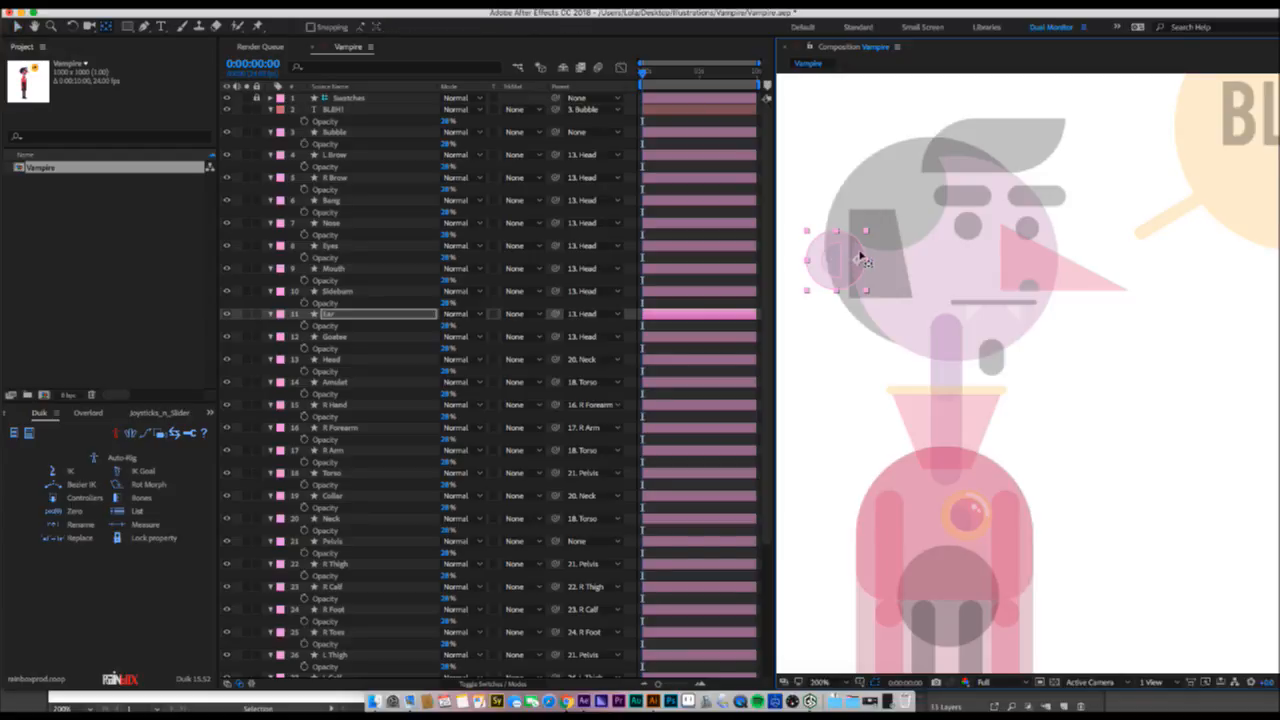
{"action": "left_click", "coordinate": [990, 352]}
{"action": "key", "text": "Return"}
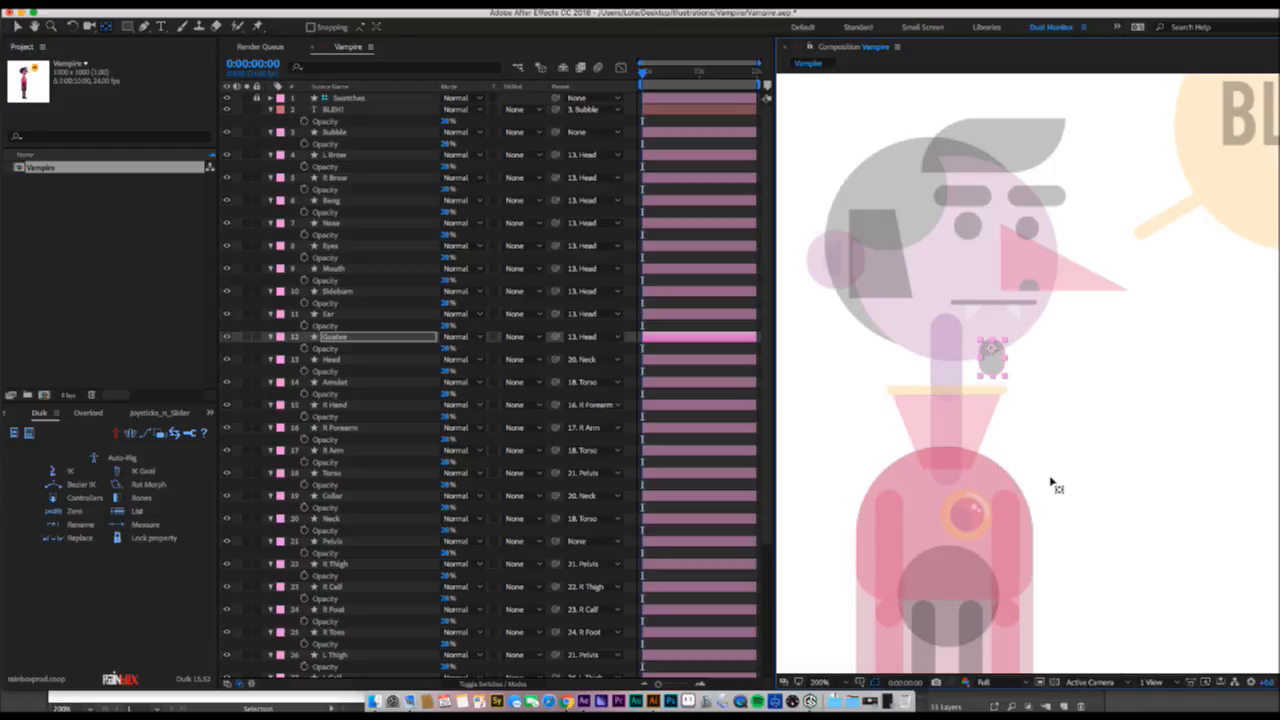
- Try rotating the Neck layer around its base and undo the rotation
{"action": "left_click", "coordinate": [946, 373]}
{"action": "key", "text": "w"}
{"action": "left_click_drag", "start_coordinate": [946, 373], "coordinate": [897, 363]}
{"action": "key", "text": "ctrl+z"}
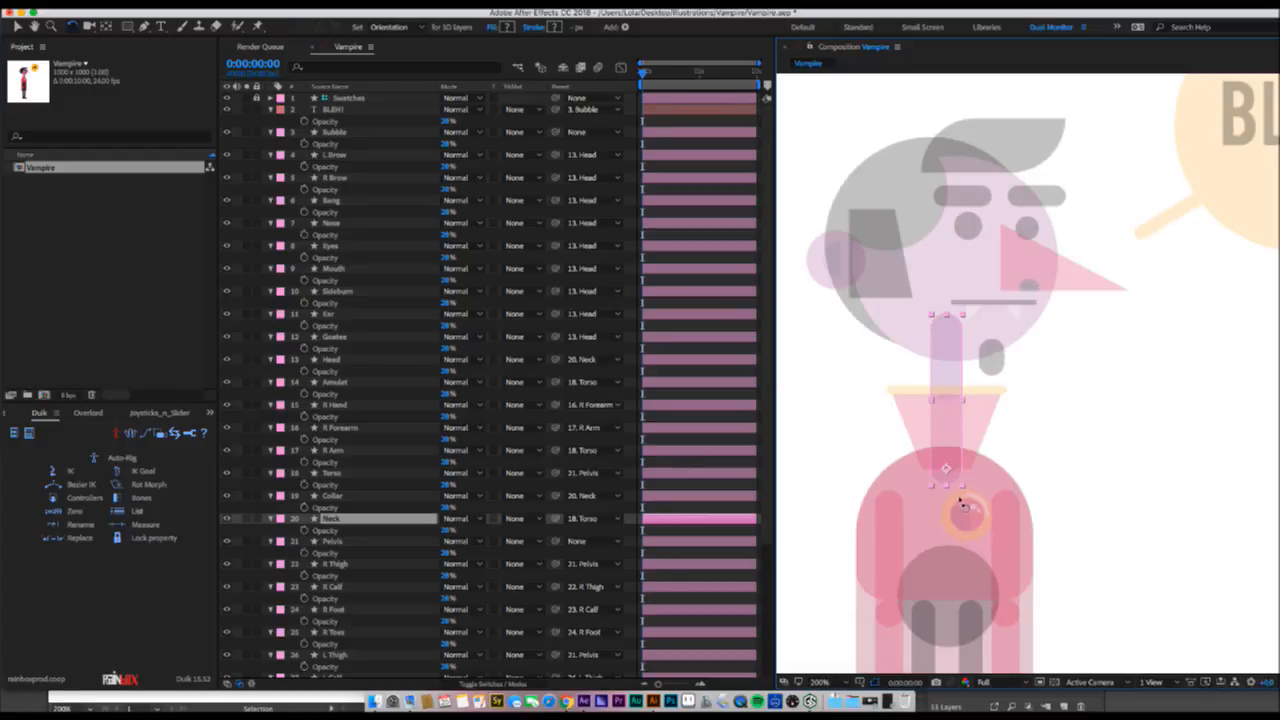
- Move the Amulet layer's anchor point to the top of its ring
{"action": "key", "text": "v"}
{"action": "left_click", "coordinate": [966, 515]}
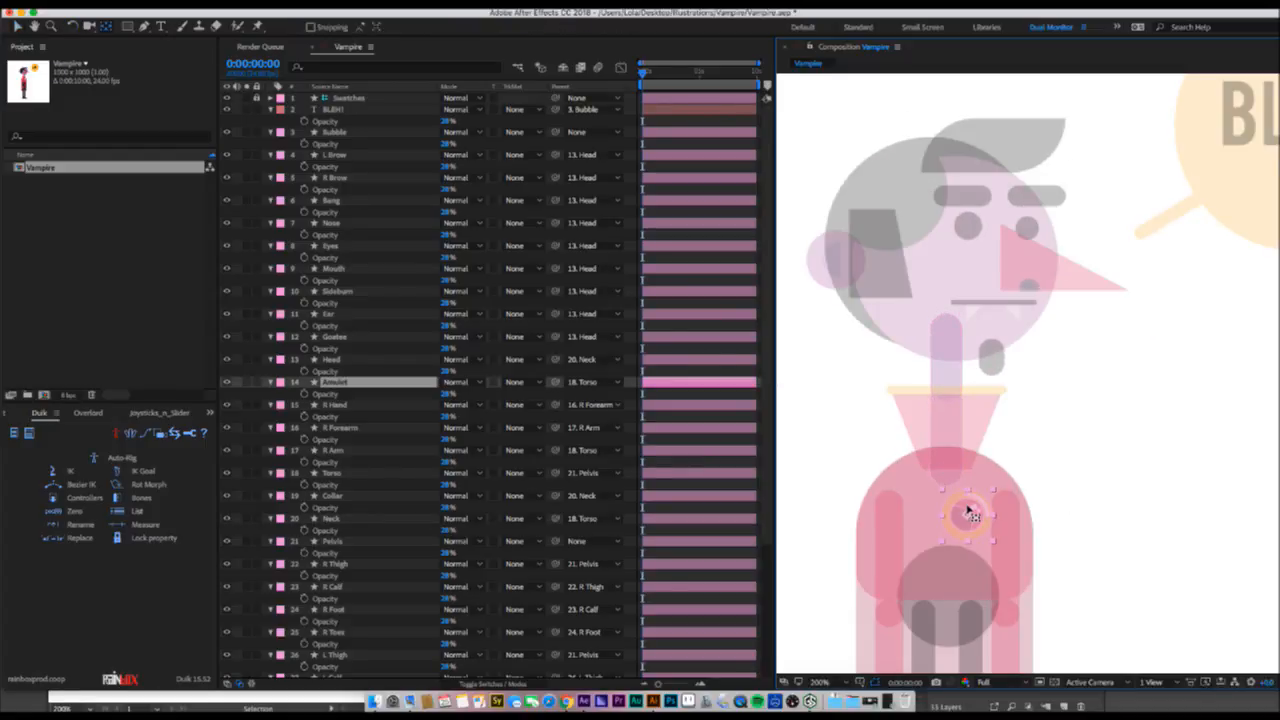
{"action": "key", "text": "Return"}
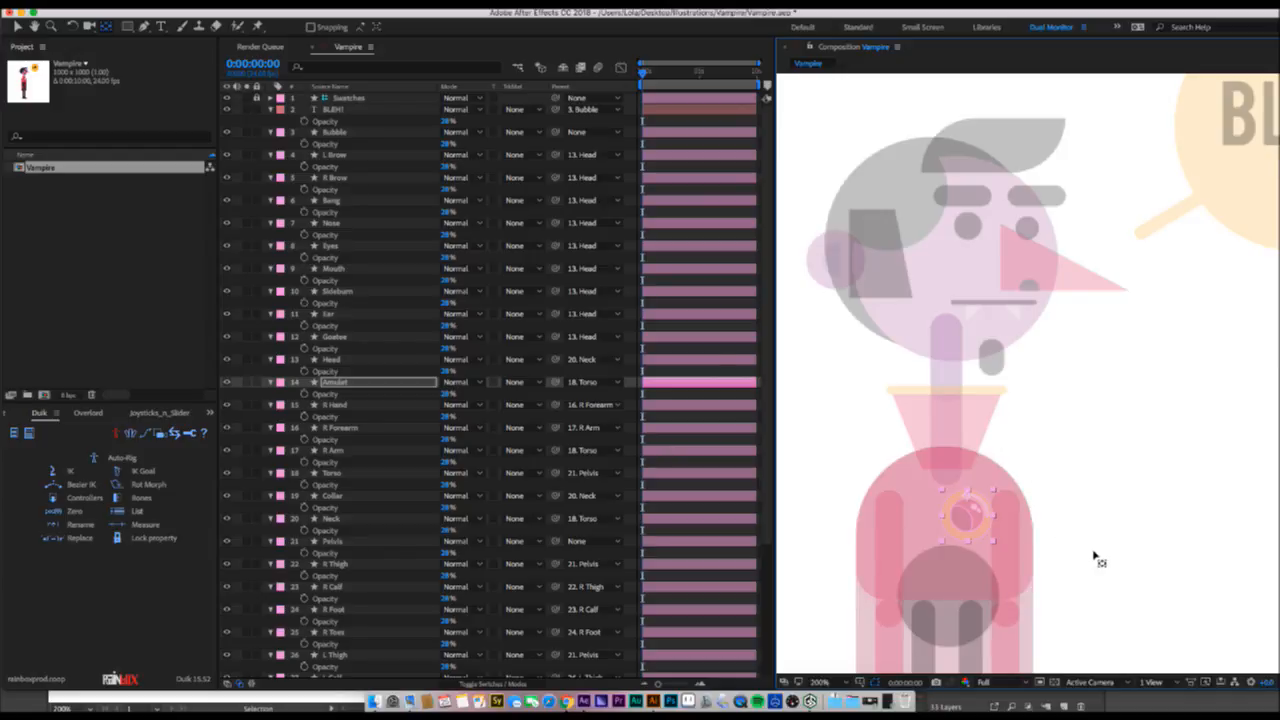
- Move the Cape layer's anchor point to its top centre at the base of the neck
{"action": "mouse_move", "coordinate": [1091, 563]}
{"action": "left_mouse_down"}
{"action": "mouse_move", "coordinate": [1003, 347]}
{"action": "mouse_move", "coordinate": [1060, 354]}
{"action": "left_mouse_up"}
{"action": "left_click", "coordinate": [991, 617]}
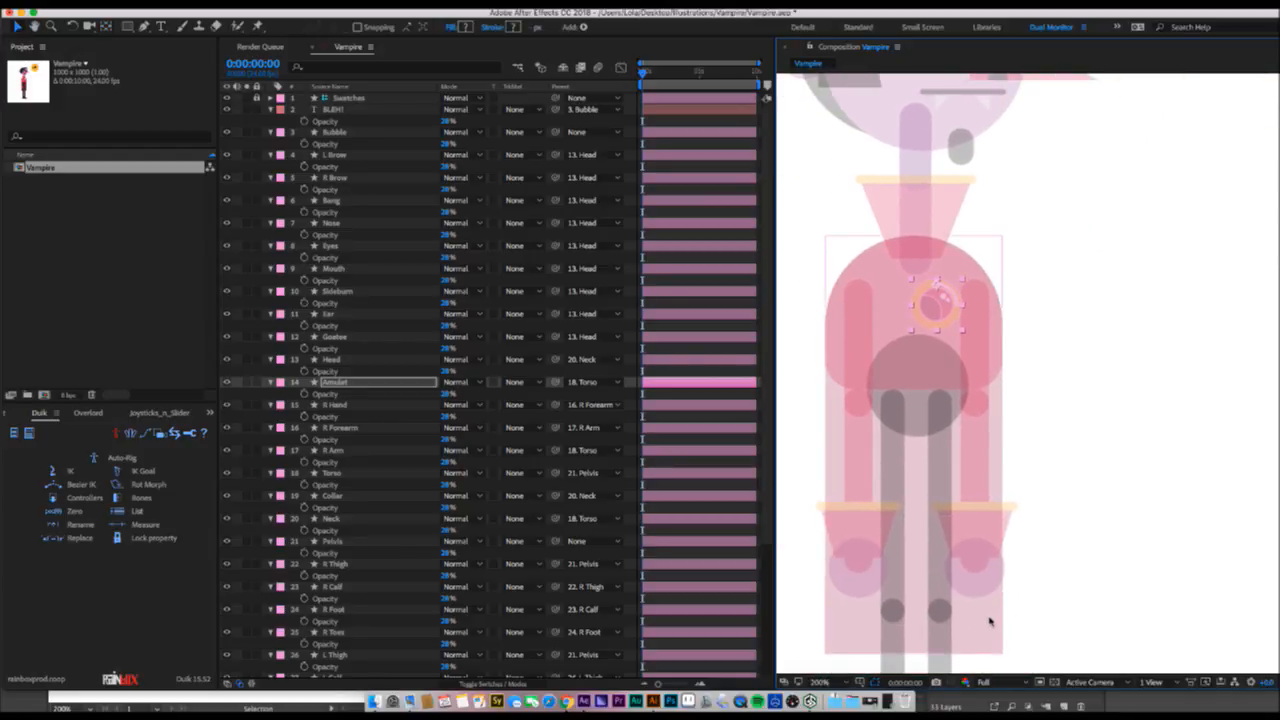
{"action": "key", "text": "y"}
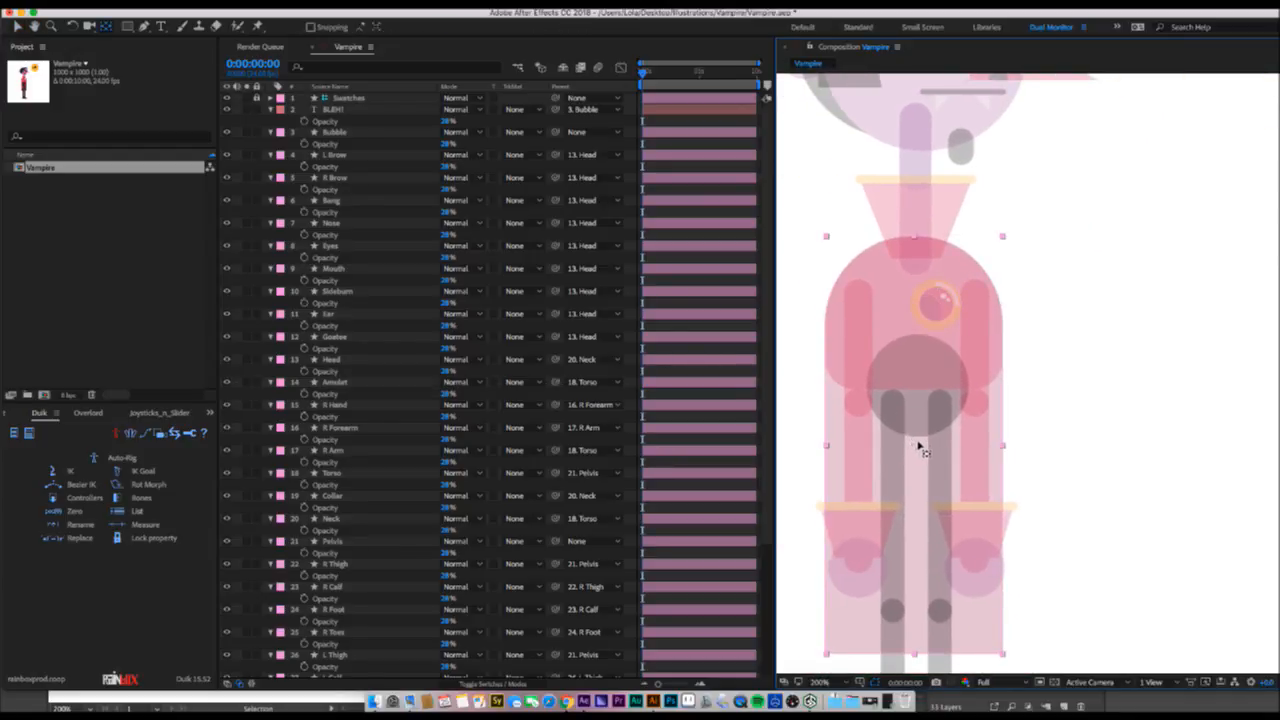
{"action": "left_click_drag", "start_coordinate": [916, 444], "coordinate": [920, 231]}
- Move the R Arm's anchor point to the shoulder and centre the R Forearm's anchor point on the round elbow joint
{"action": "left_click", "coordinate": [862, 375]}
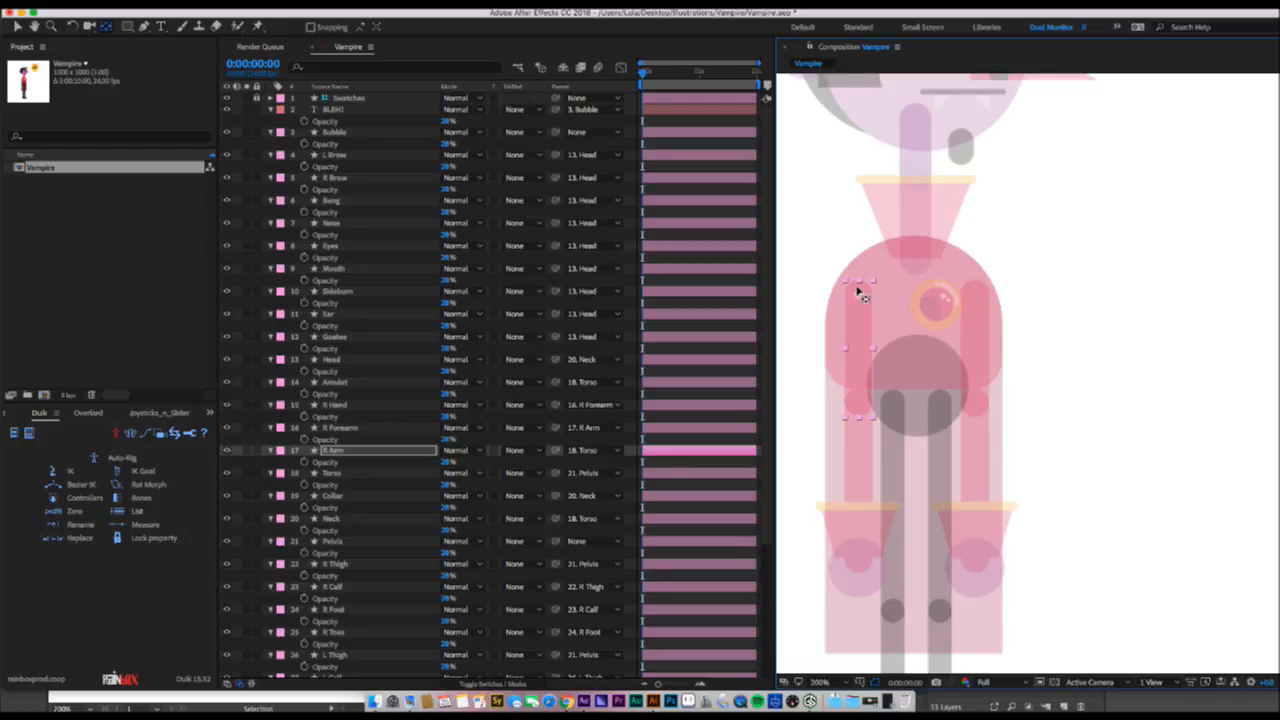
{"action": "left_click", "coordinate": [870, 442]}
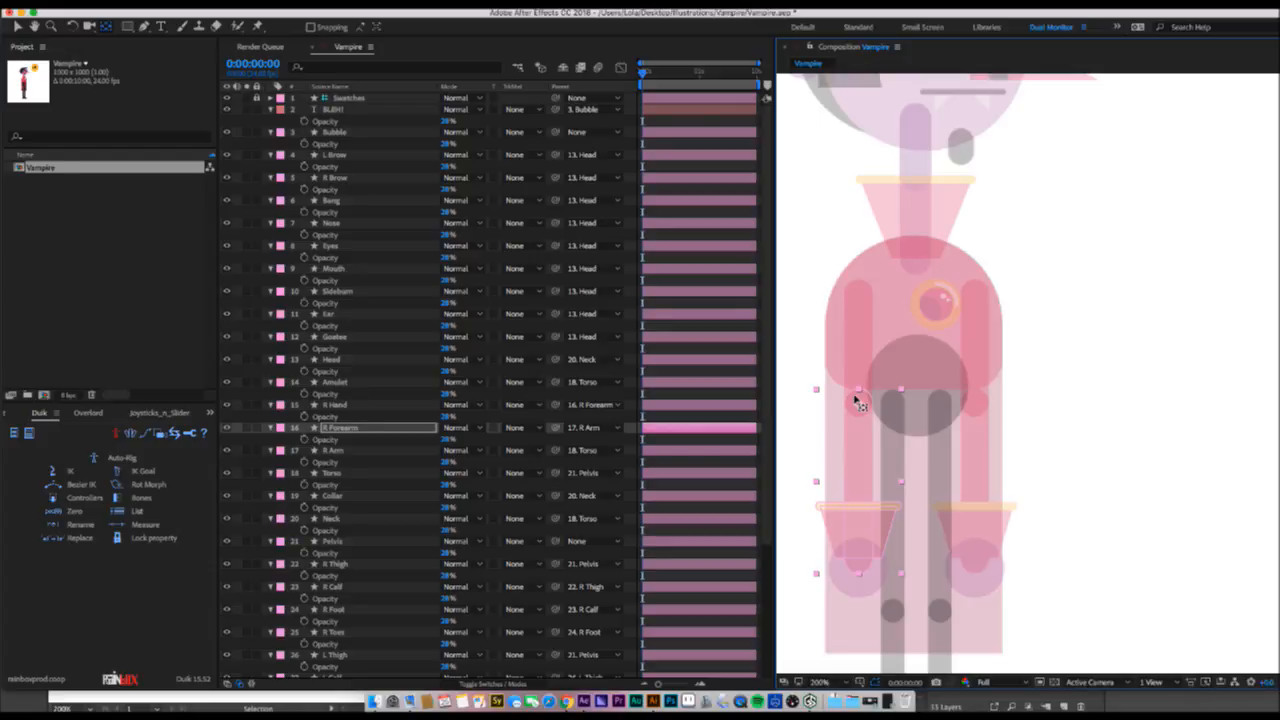
{"action": "key", "text": "z"}
{"action": "left_click", "coordinate": [864, 423]}
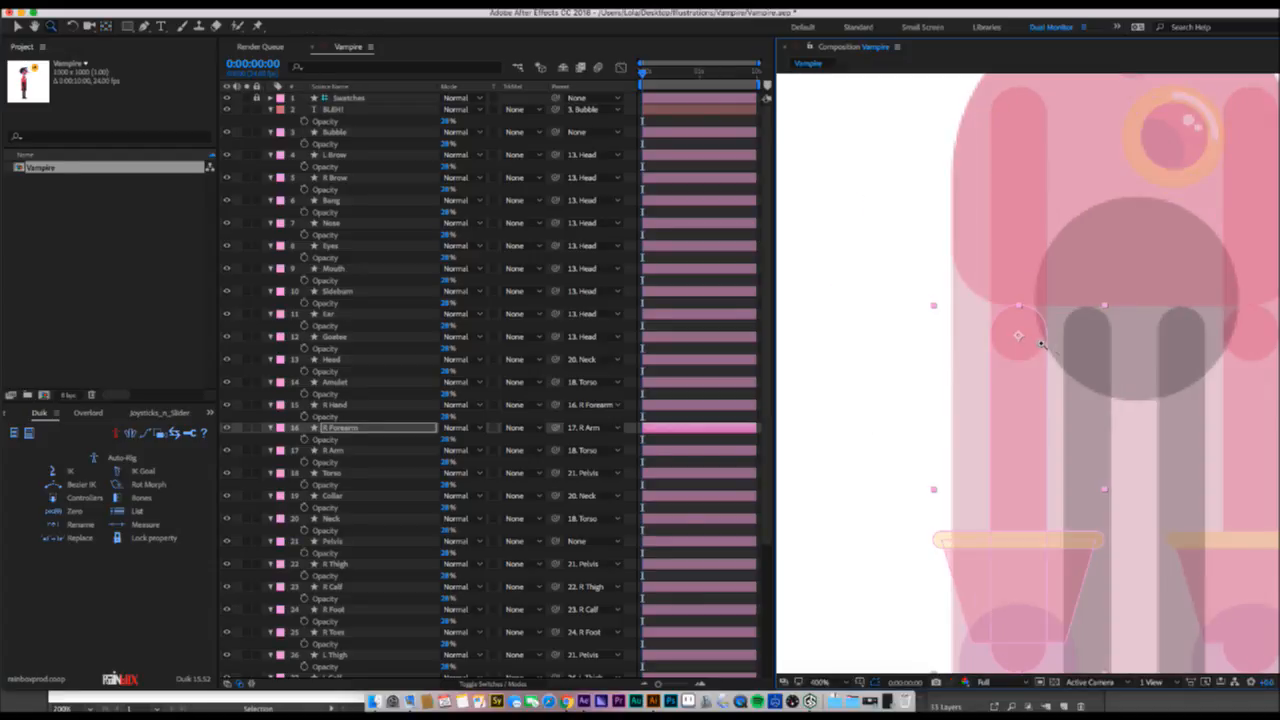
{"action": "key", "text": "y"}
{"action": "key", "text": "w"}
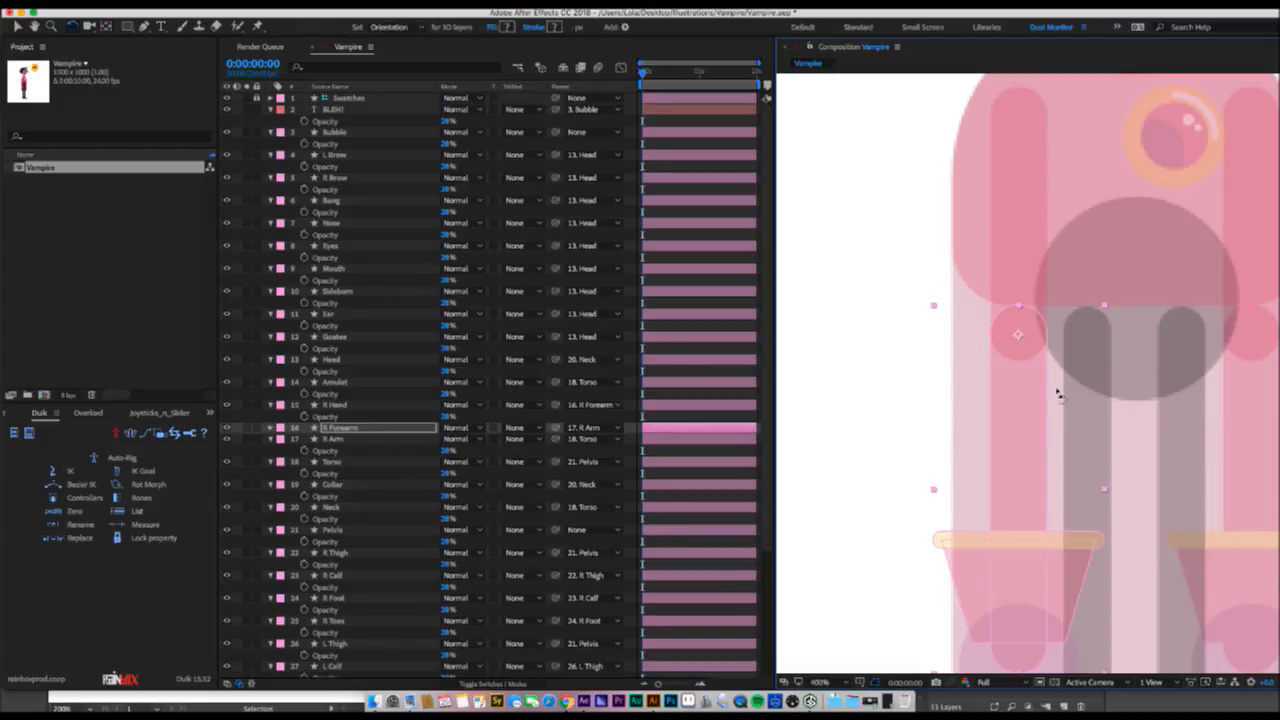
- Fine-tune the R Forearm's anchor point at the centre of the round elbow joint, checking it with test rotations
{"action": "left_click_drag", "start_coordinate": [1060, 394], "coordinate": [1108, 360]}
{"action": "key", "text": "z"}
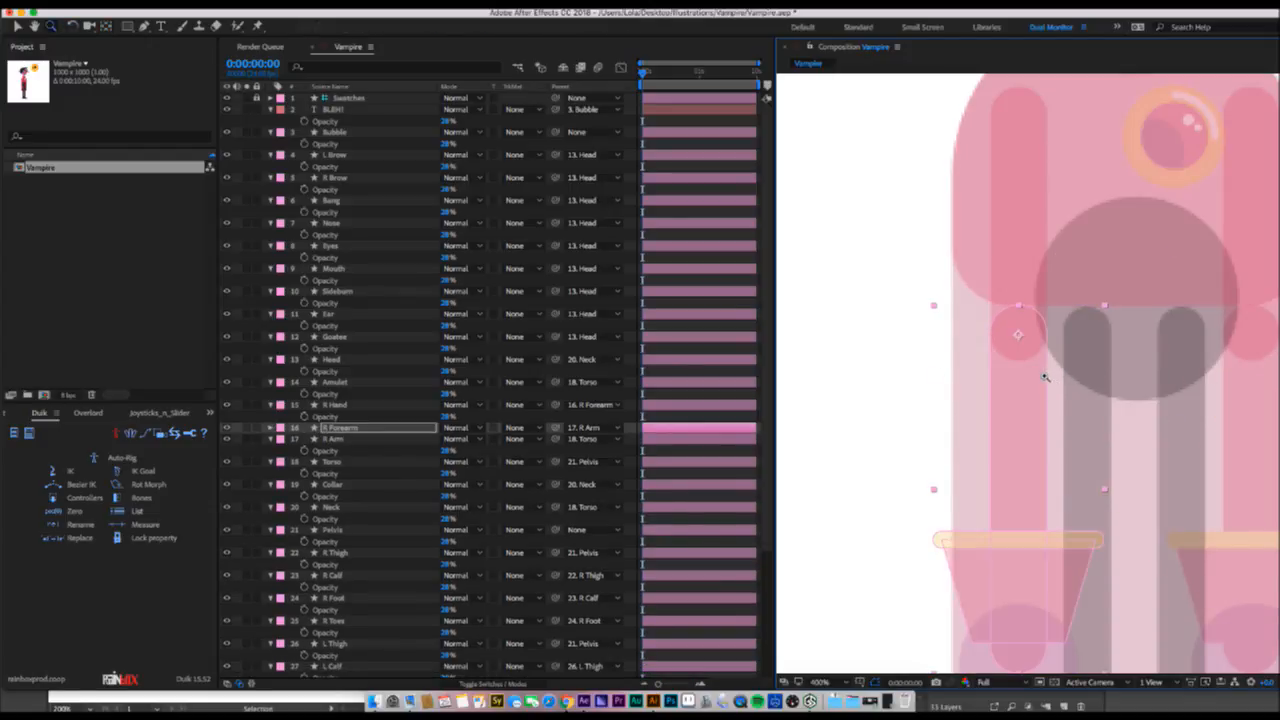
{"action": "left_click", "coordinate": [1050, 374]}
{"action": "key", "text": "v"}
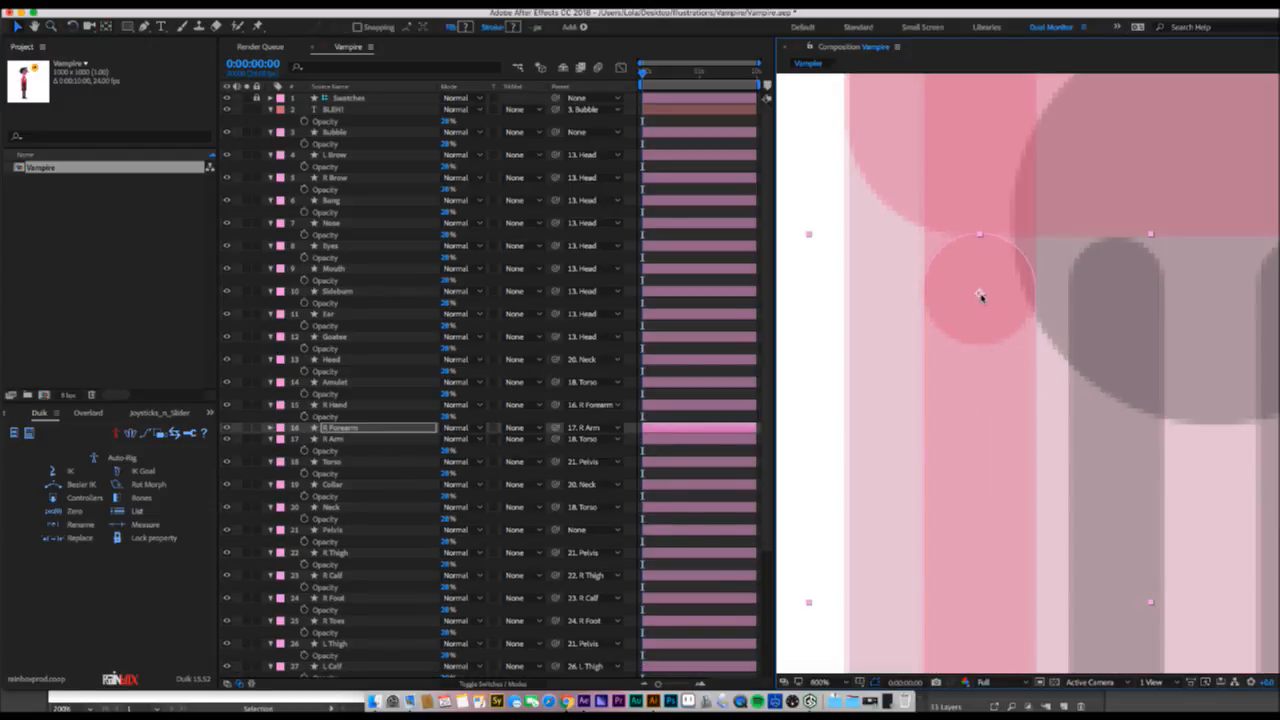
{"action": "key", "text": "y"}
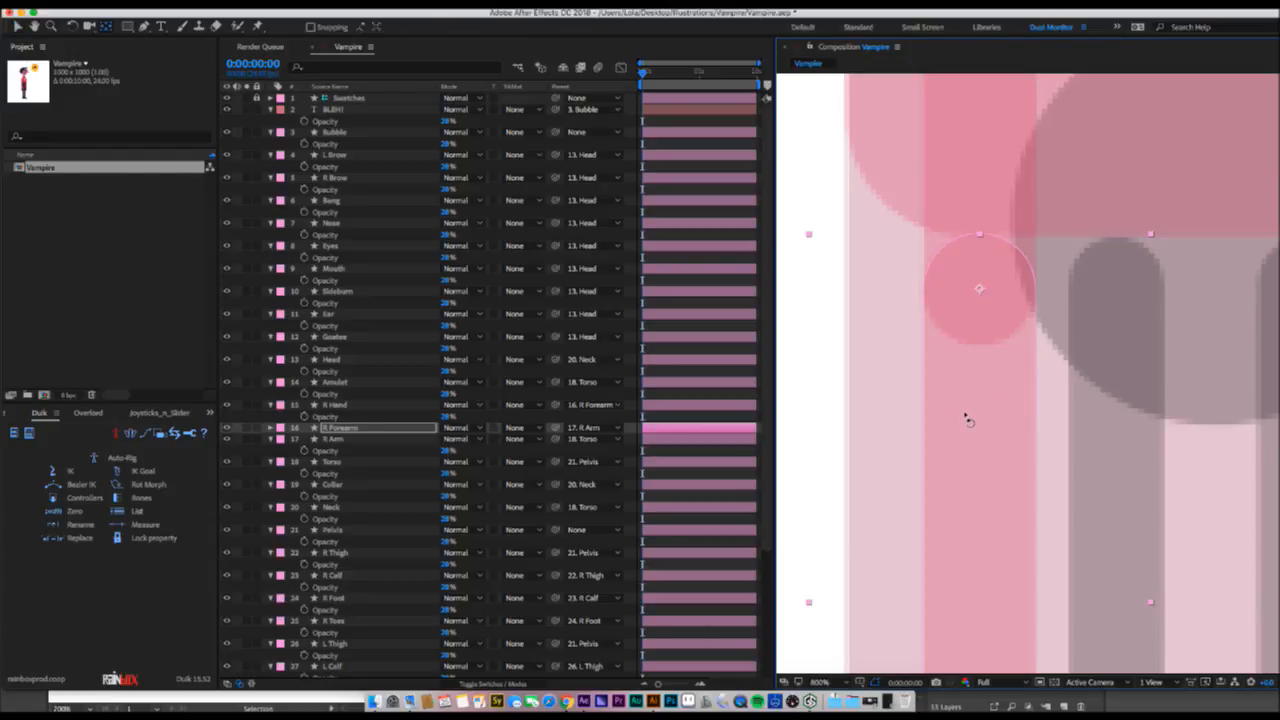
{"action": "key", "text": "w"}
{"action": "left_click_drag", "start_coordinate": [968, 420], "coordinate": [884, 265]}
{"action": "left_click_drag", "start_coordinate": [929, 344], "coordinate": [1134, 443]}
{"action": "key", "text": "comma"}
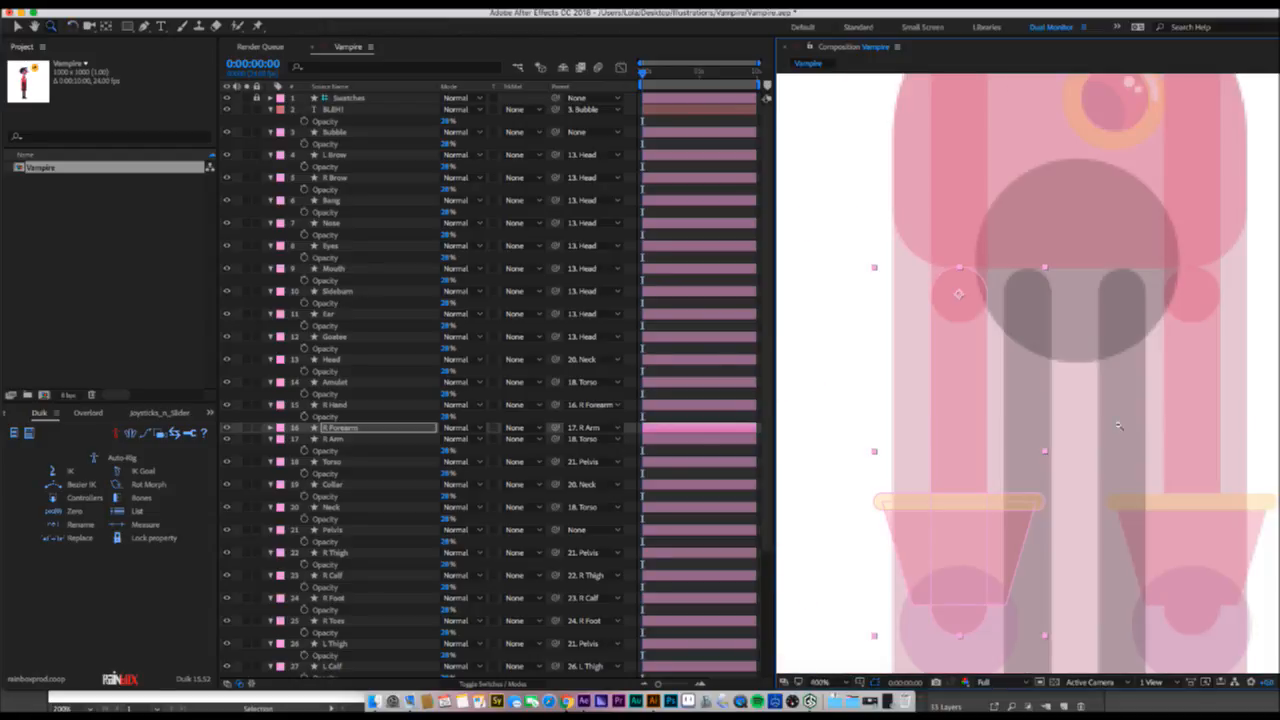
- Move the Torso layer's anchor point to its bottom centre at the waist
{"action": "key", "text": "v"}
{"action": "left_click", "coordinate": [1202, 212]}
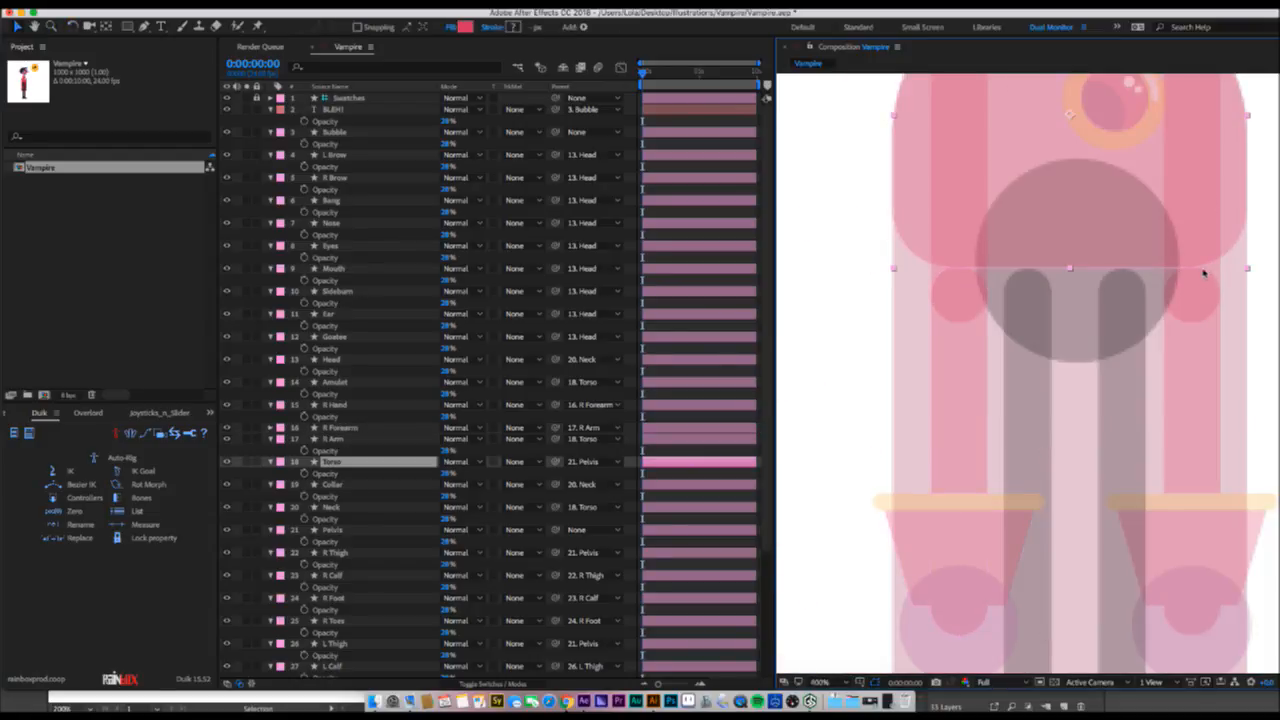
{"action": "key", "text": "y"}
{"action": "left_click_drag", "start_coordinate": [1070, 116], "coordinate": [1084, 251]}
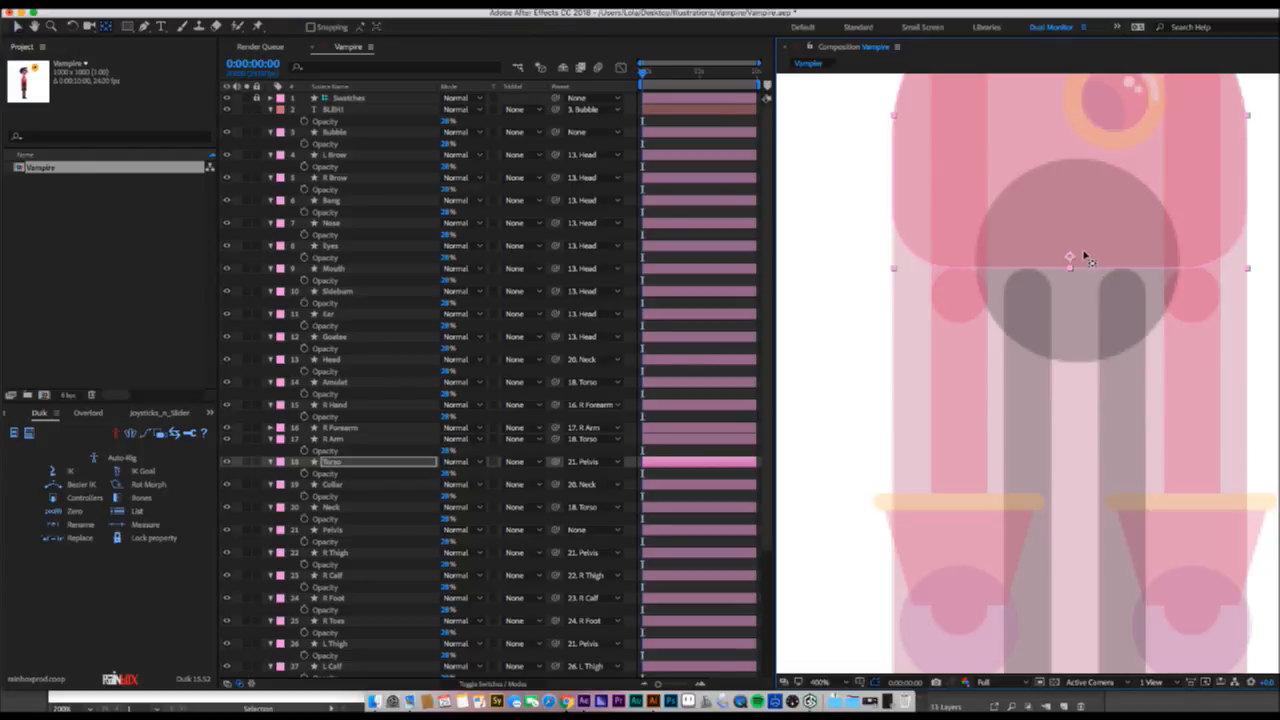
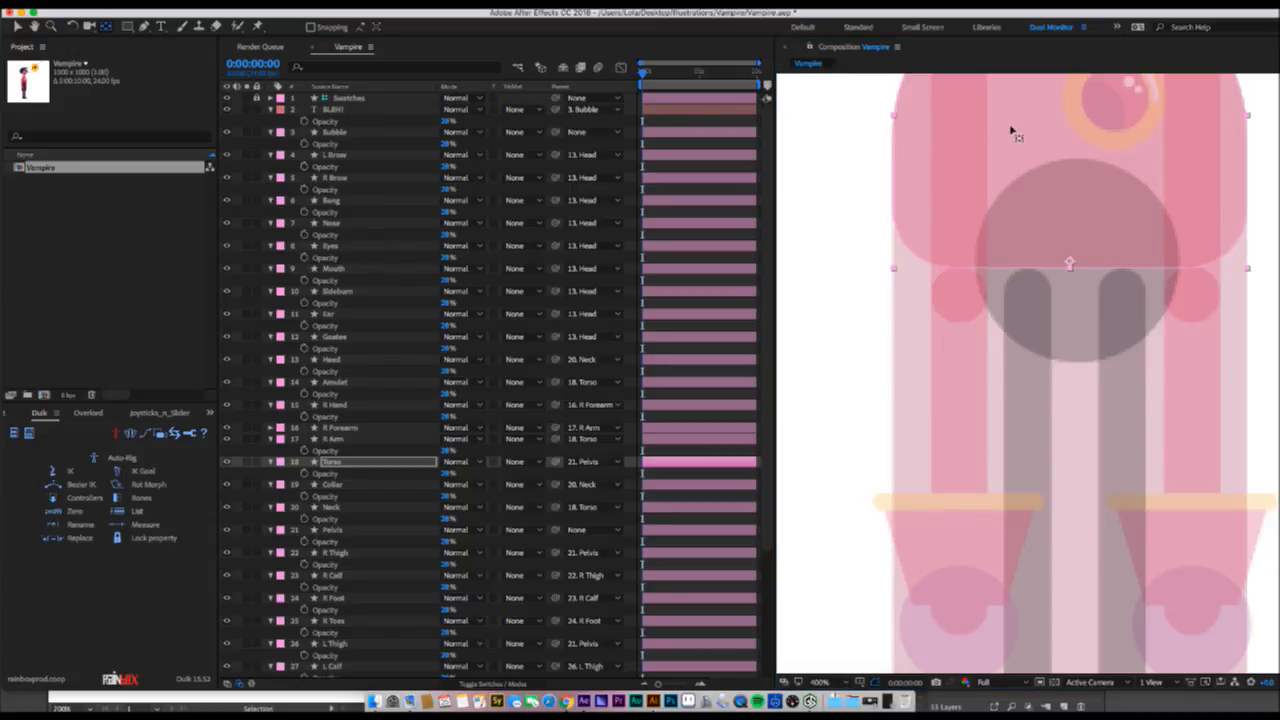
- Try rotating the Torso around its waist twice, undoing each rotation
{"action": "key", "text": "w"}
{"action": "left_click_drag", "start_coordinate": [1043, 129], "coordinate": [969, 163]}
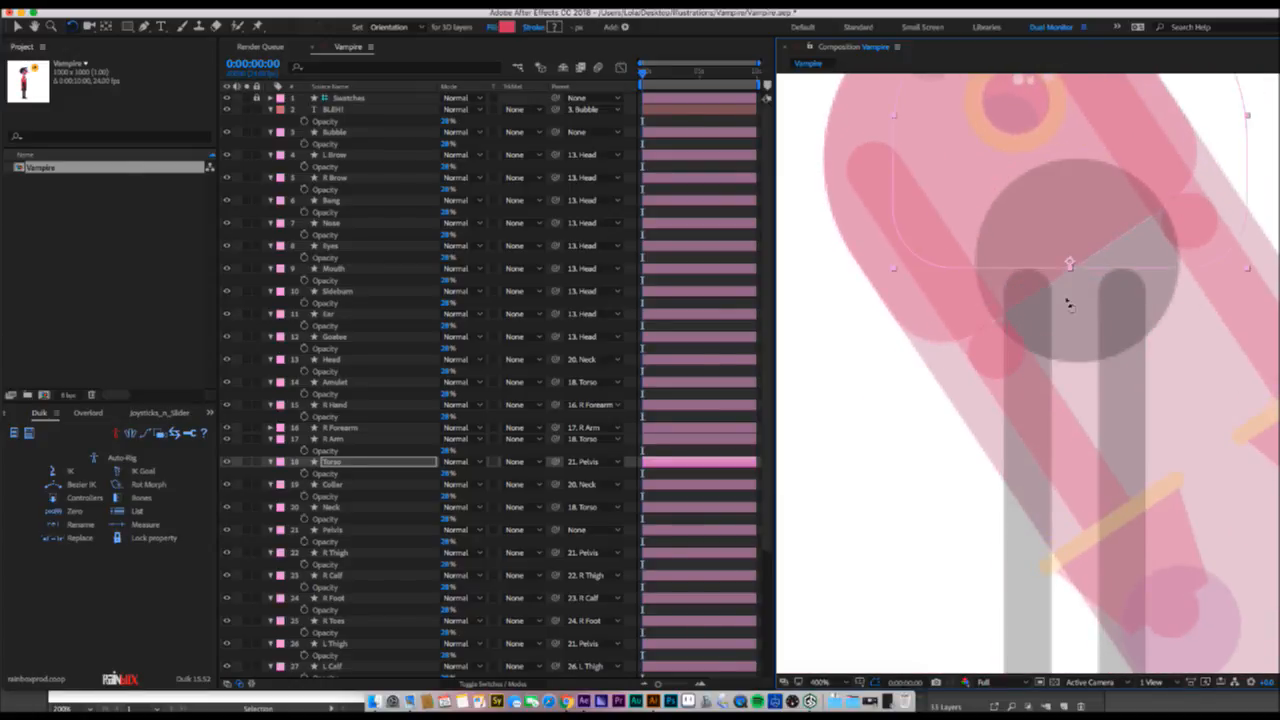
{"action": "key", "text": "super+z"}
{"action": "key", "text": "z"}
{"action": "left_click", "coordinate": [1069, 313], "text": "alt"}
{"action": "key", "text": "w"}
{"action": "left_click_drag", "start_coordinate": [1025, 230], "coordinate": [1060, 349]}
{"action": "key", "text": "super+z"}
- Move the Pelvis layer's anchor point down to between the tops of the two thighs
{"action": "key", "text": "v"}
{"action": "left_click", "coordinate": [1033, 390]}
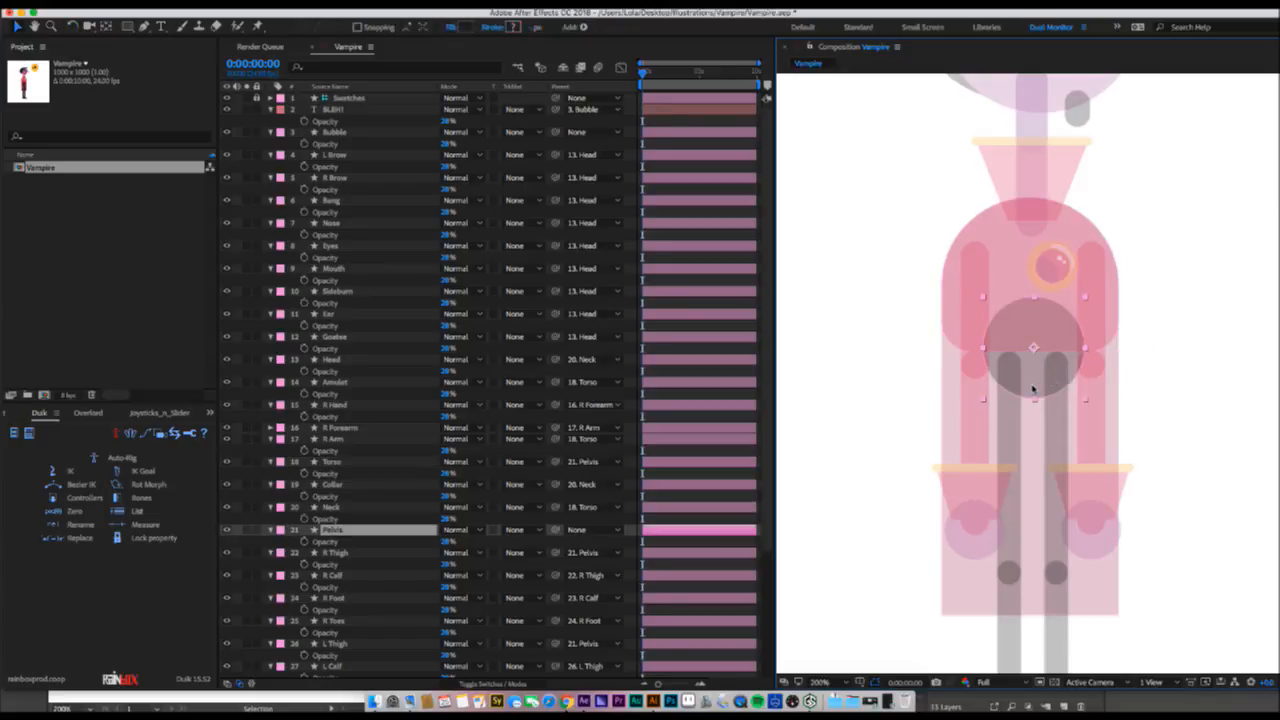
{"action": "key", "text": "Return"}
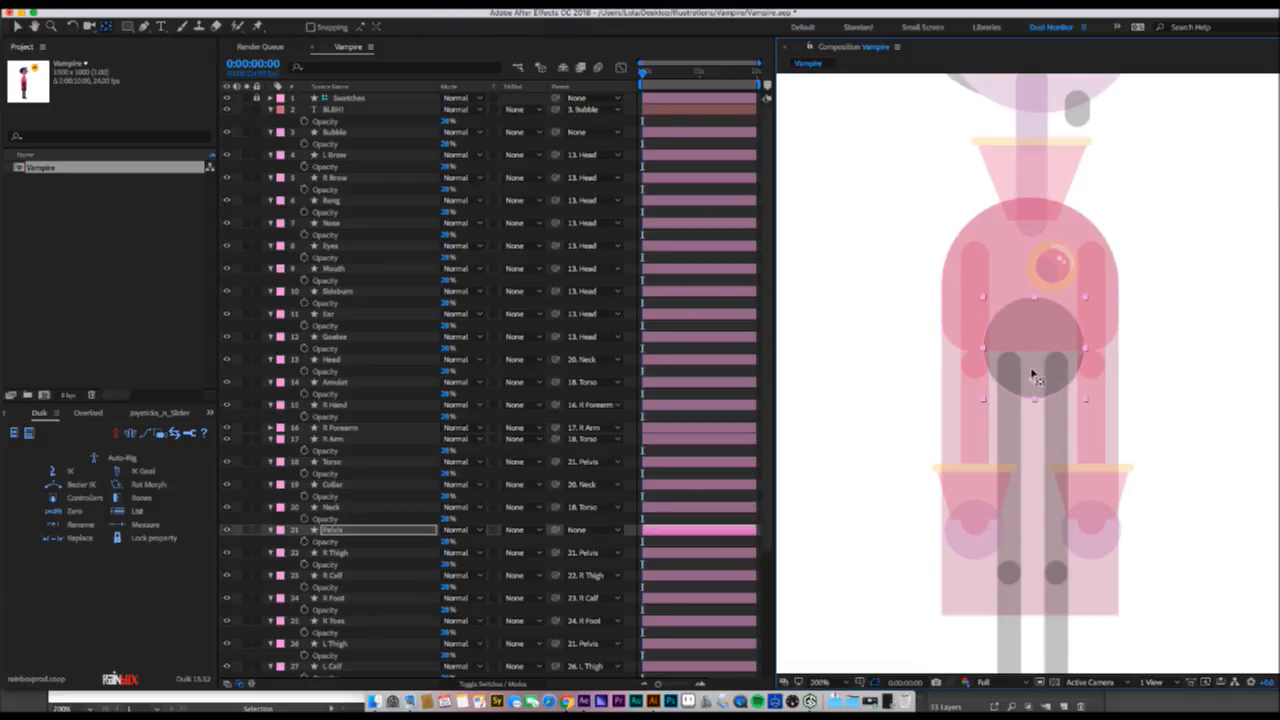
- Move the anchor points of the R Thigh and L Thigh to the hip joints at their rounded tops
{"action": "left_click", "coordinate": [1008, 405]}
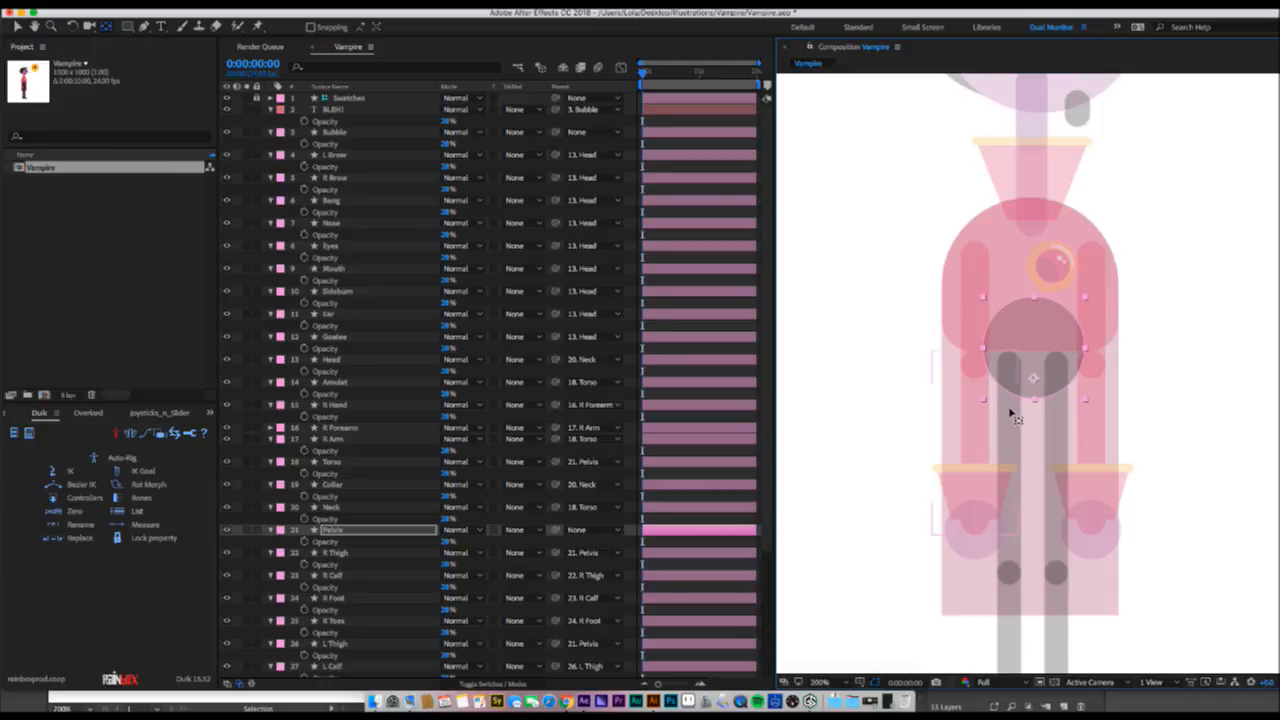
{"action": "left_click", "coordinate": [1020, 550]}
{"action": "key", "text": "Return"}
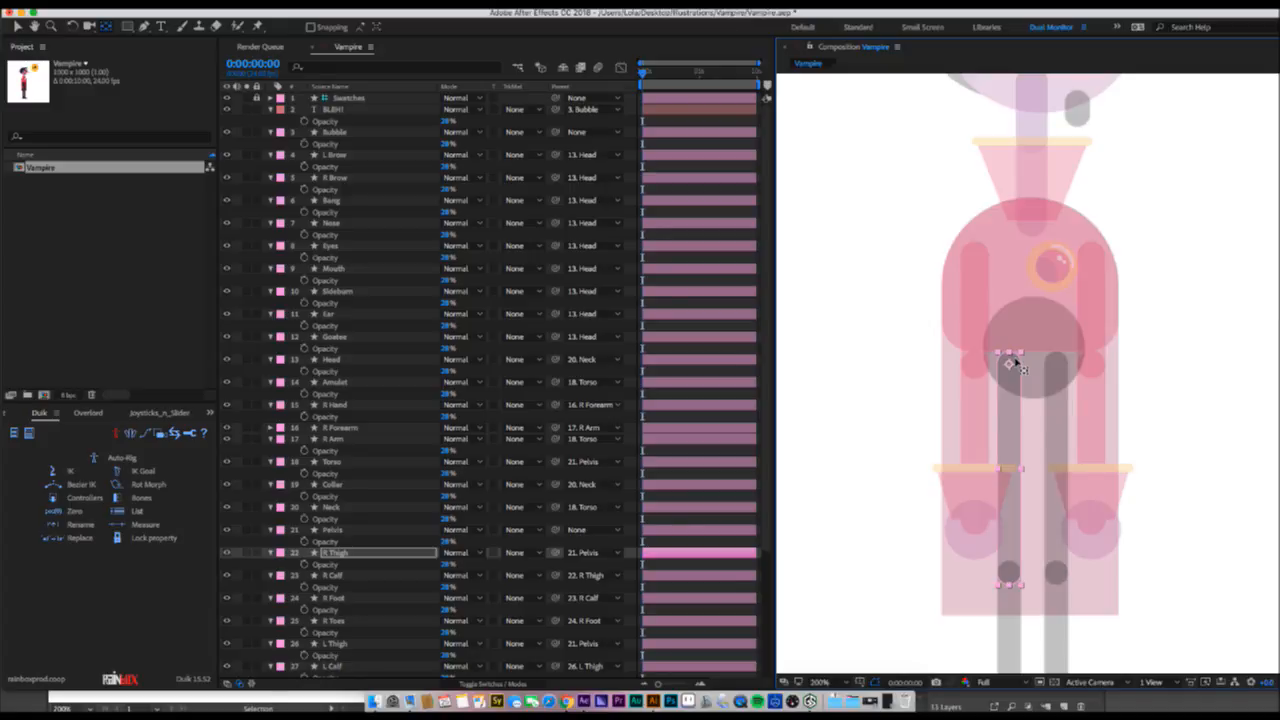
{"action": "left_click", "coordinate": [1055, 430]}
{"action": "key", "text": "Return"}
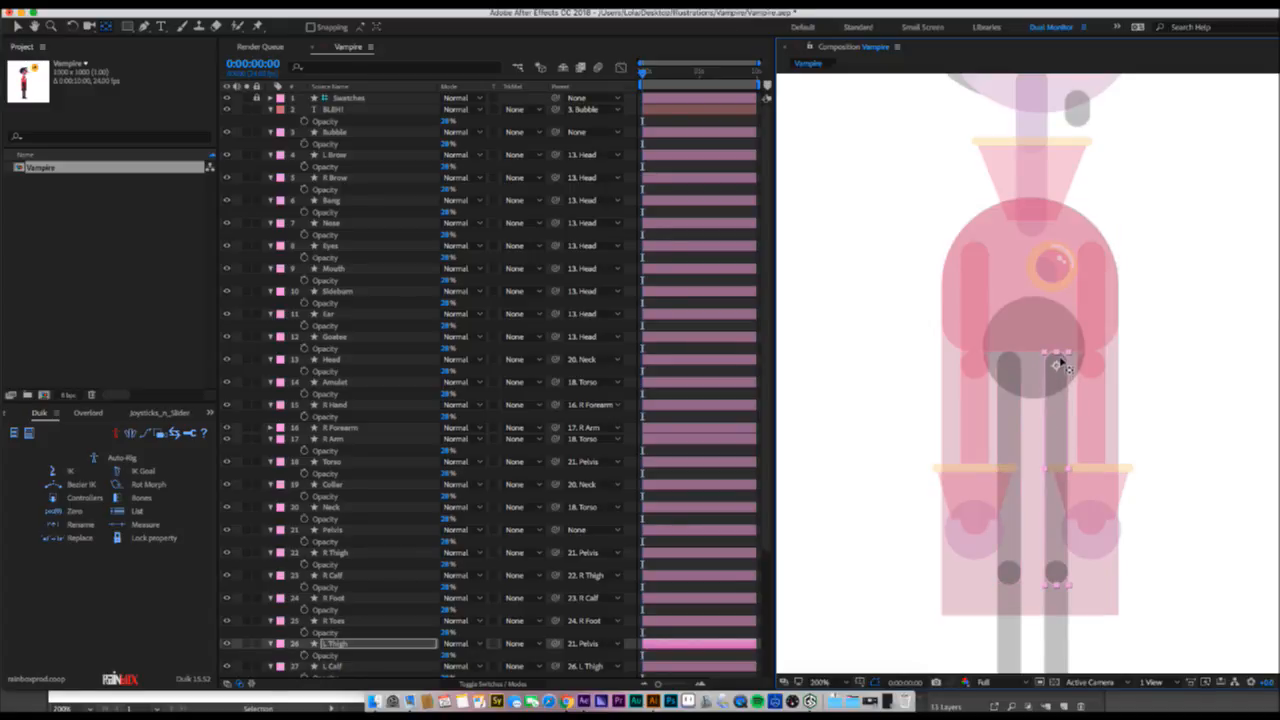
- Test the Torso's bend above the hips with another rotation and undo it
{"action": "left_click", "coordinate": [1014, 245]}
{"action": "key", "text": "w"}
{"action": "left_click_drag", "start_coordinate": [1014, 237], "coordinate": [1089, 289]}
{"action": "key", "text": "super+z"}
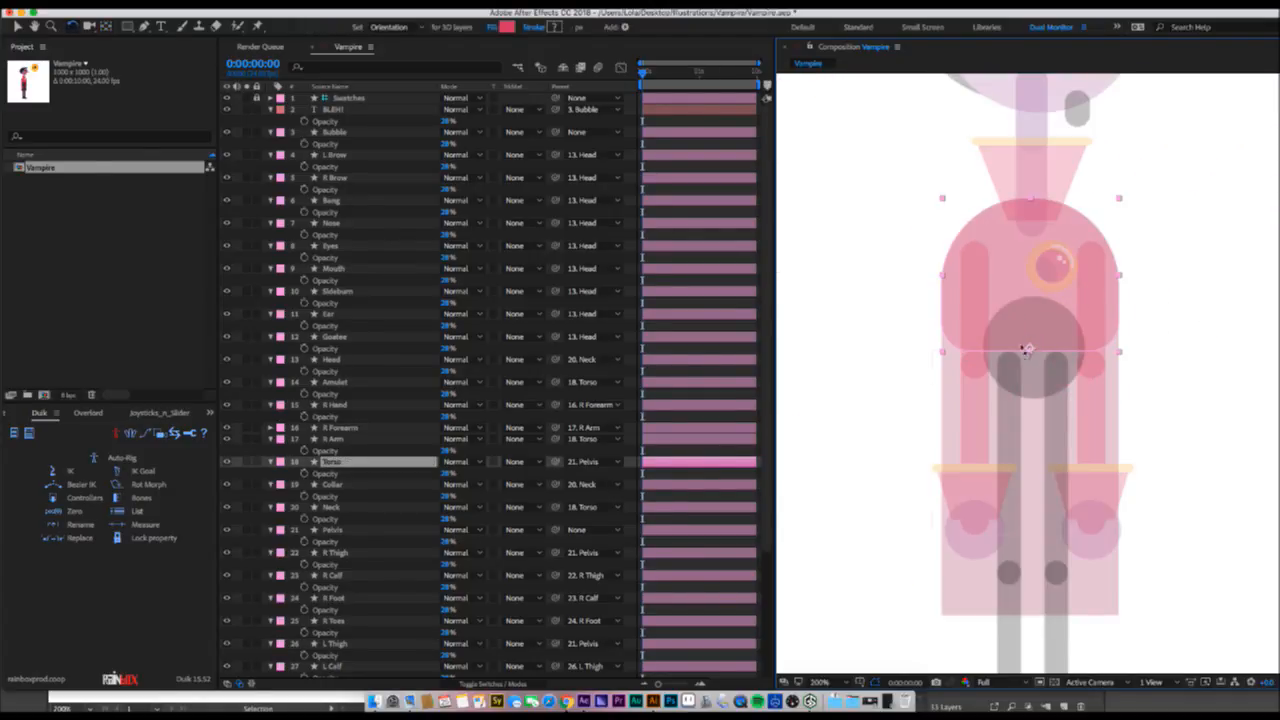
- Move the anchor points of the R Hand and L Hand slightly up to the wrist joints
{"action": "key", "text": "v"}
{"action": "left_click", "coordinate": [971, 406]}
{"action": "left_click", "coordinate": [982, 555]}
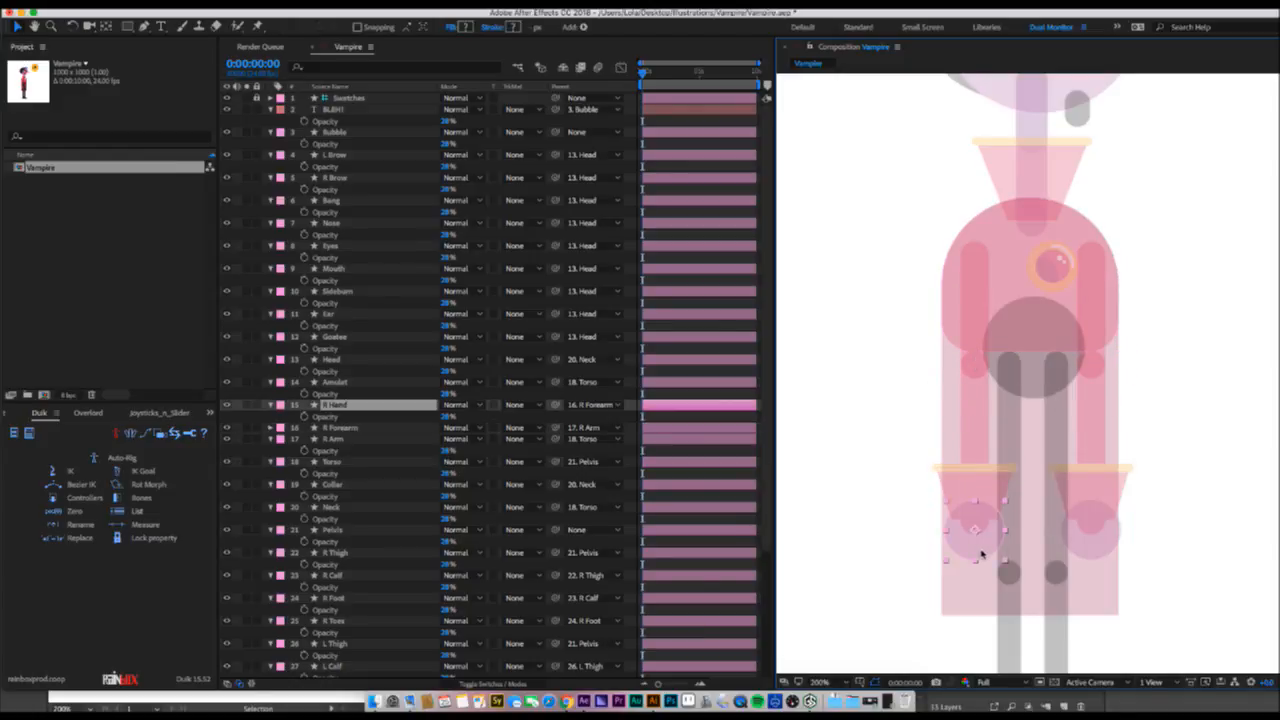
{"action": "key", "text": "Return"}
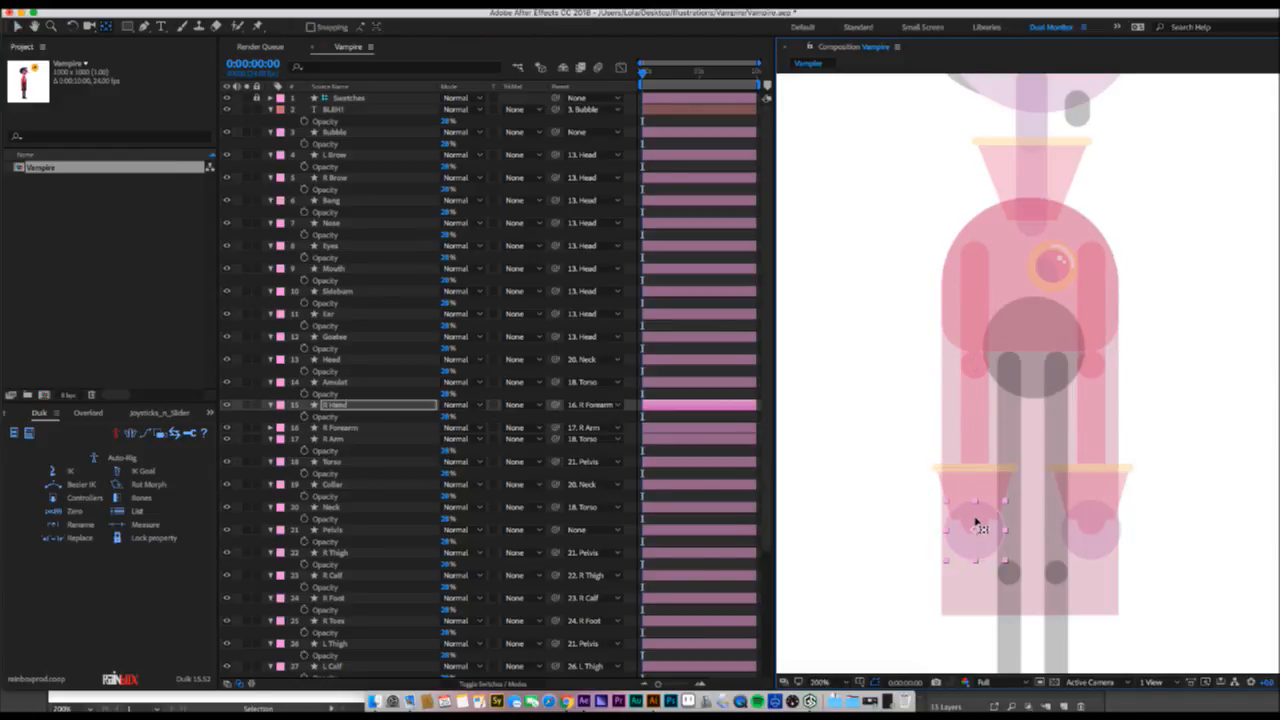
{"action": "left_click", "coordinate": [1094, 528]}
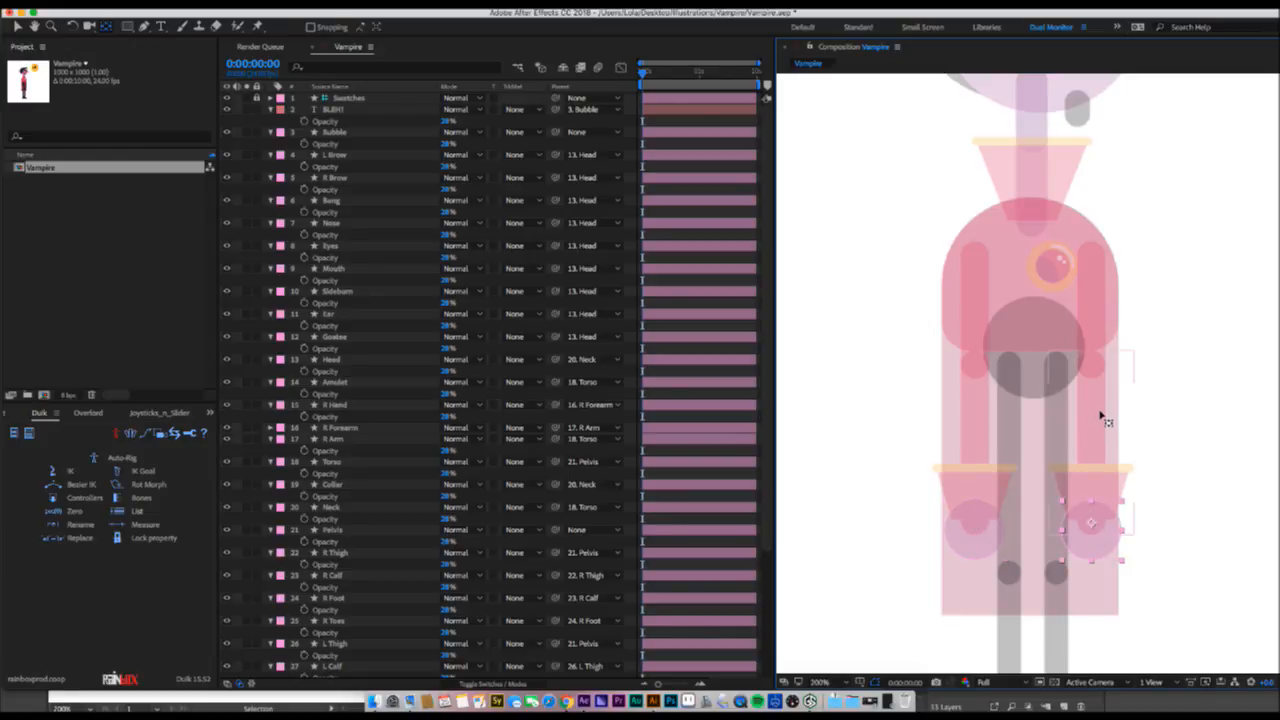
- Move the L Forearm's anchor point to the centre of the elbow joint, then test its rotation and undo the test
{"action": "left_click_drag", "start_coordinate": [1137, 380], "coordinate": [949, 489]}
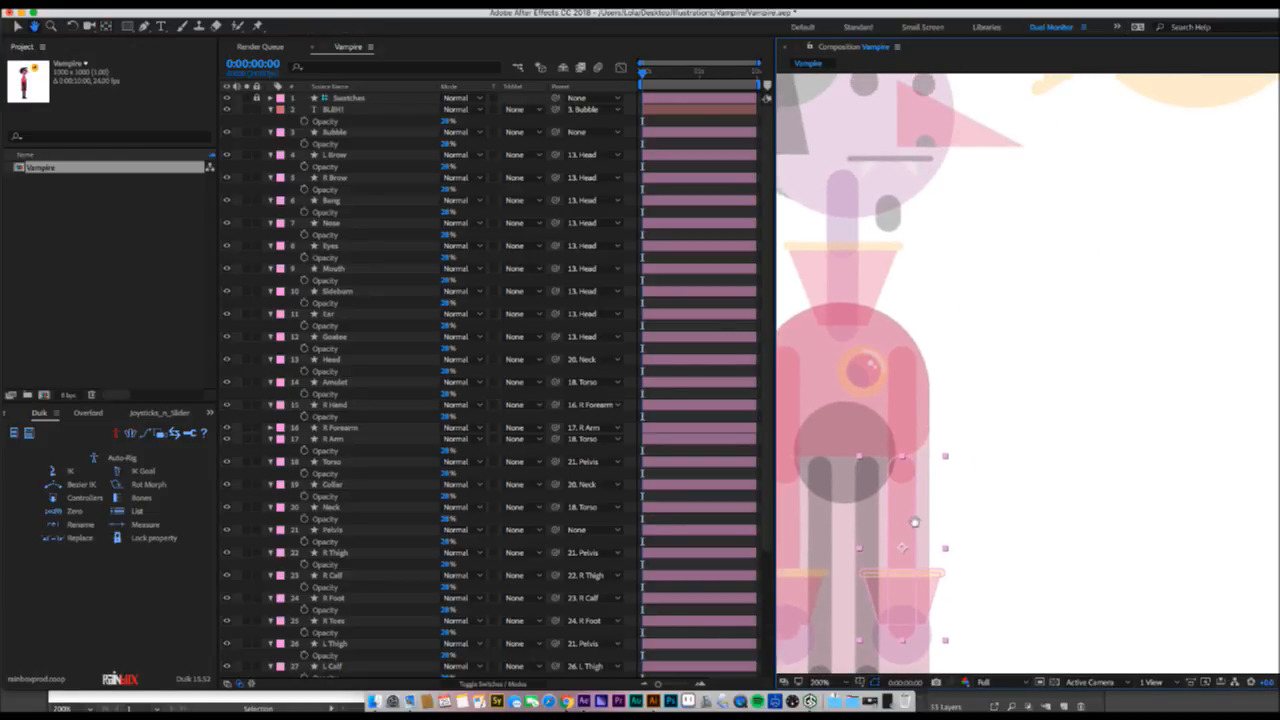
{"action": "key", "text": "y"}
{"action": "left_click_drag", "start_coordinate": [908, 548], "coordinate": [905, 468]}
{"action": "key", "text": "w"}
{"action": "left_click_drag", "start_coordinate": [900, 524], "coordinate": [987, 484]}
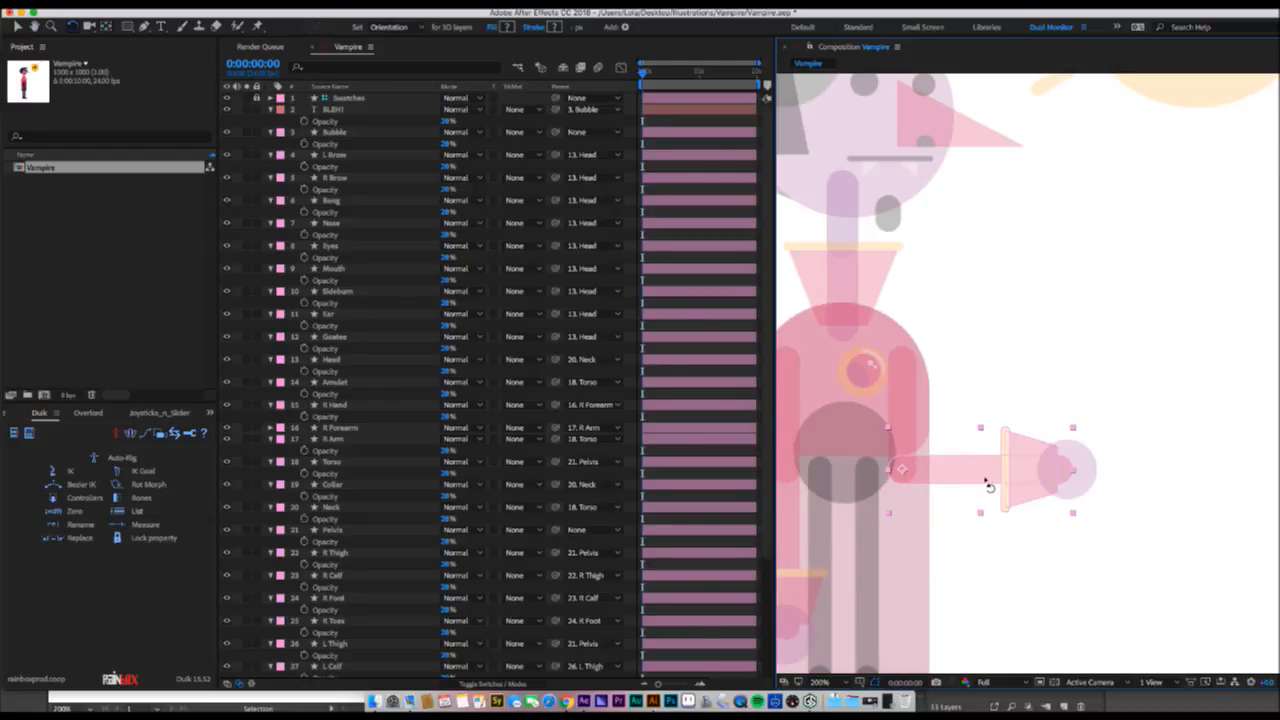
{"action": "key", "text": "super+z"}
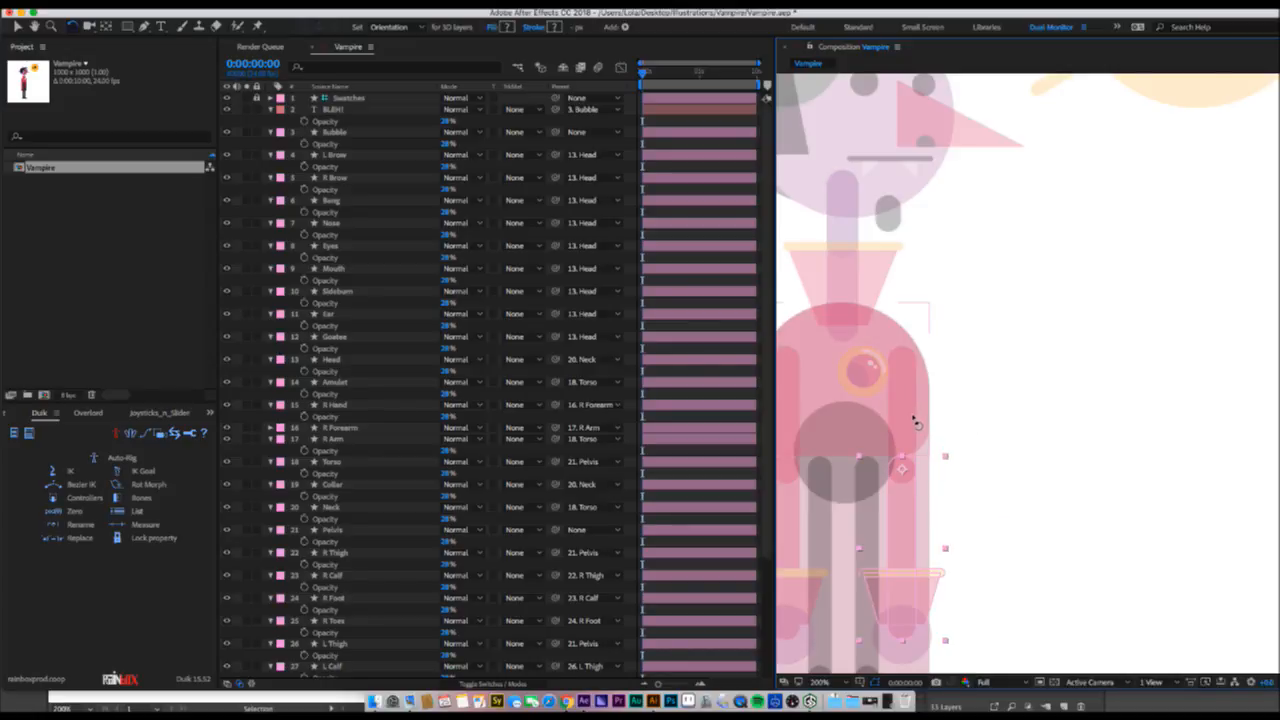
- Move the L Arm layer's anchor point to the shoulder at its rounded top
{"action": "key", "text": "v"}
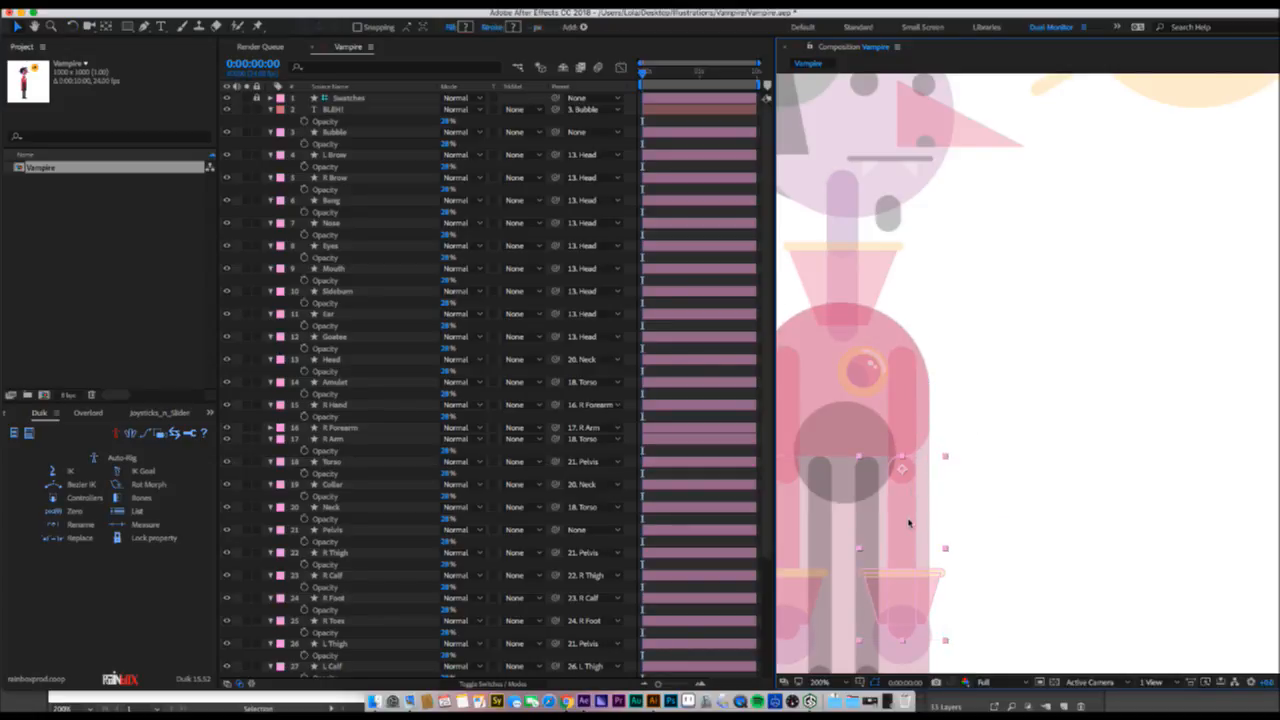
{"action": "left_click", "coordinate": [907, 510]}
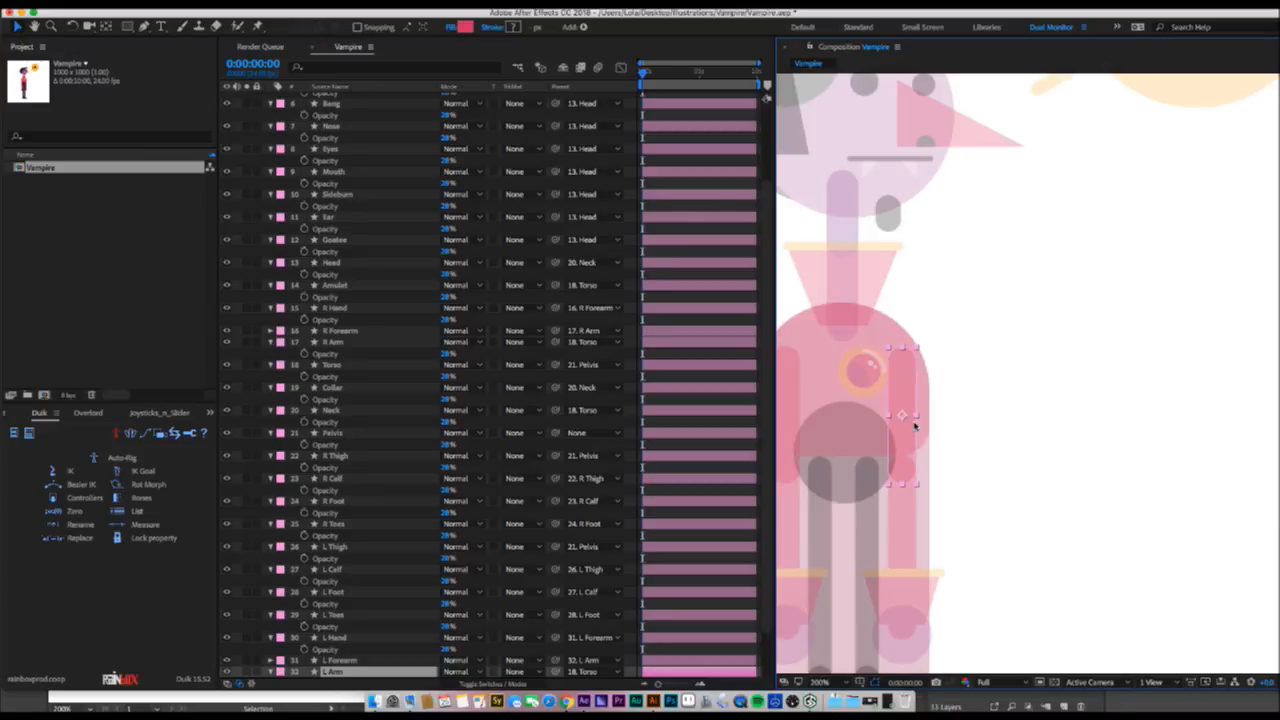
{"action": "key", "text": "y"}
{"action": "left_click_drag", "start_coordinate": [912, 412], "coordinate": [912, 366]}
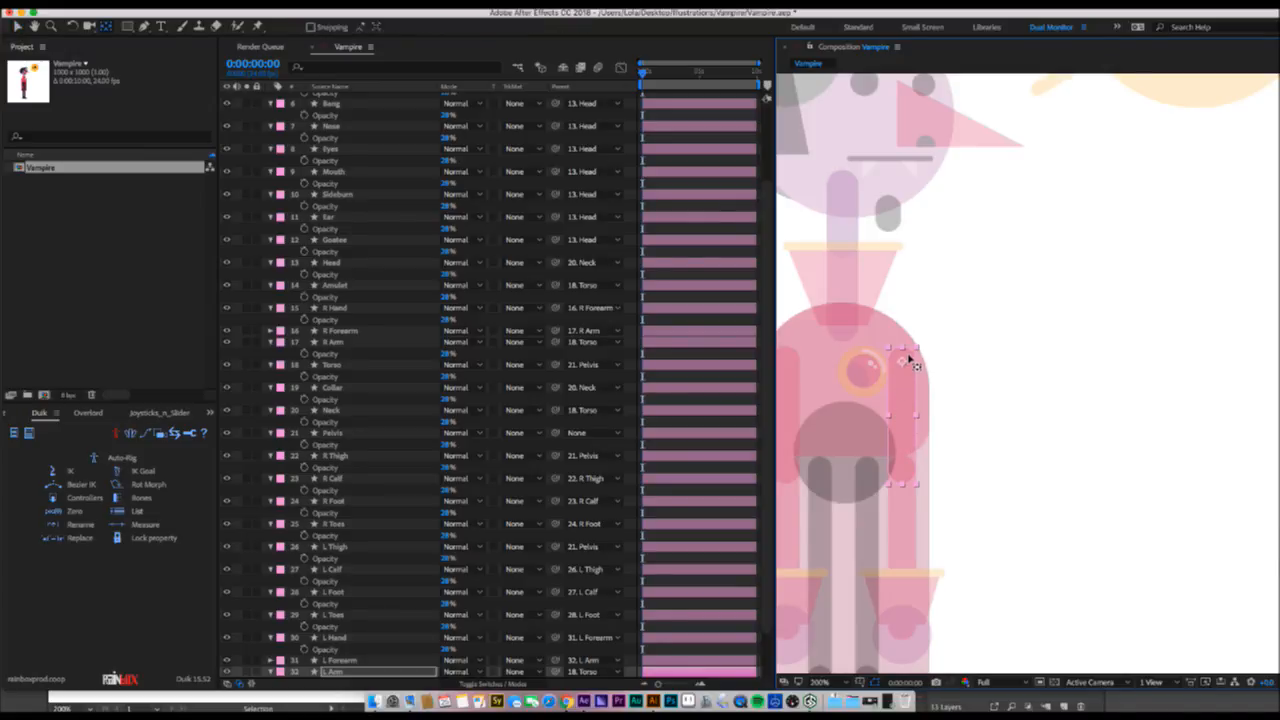
- Move the R Calf's anchor point to the centre of the knee joint, then test its rotation and undo the test
{"action": "left_click_drag", "start_coordinate": [977, 480], "coordinate": [978, 183]}
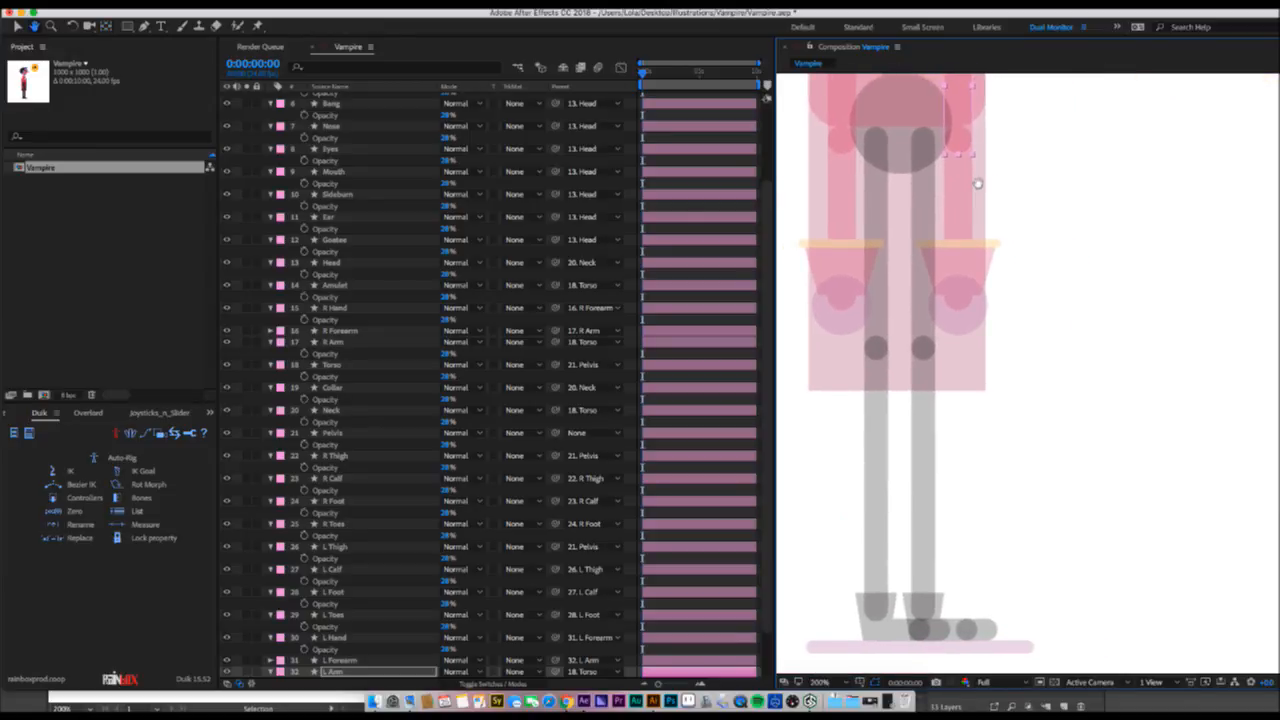
{"action": "key", "text": "v"}
{"action": "left_click", "coordinate": [886, 320]}
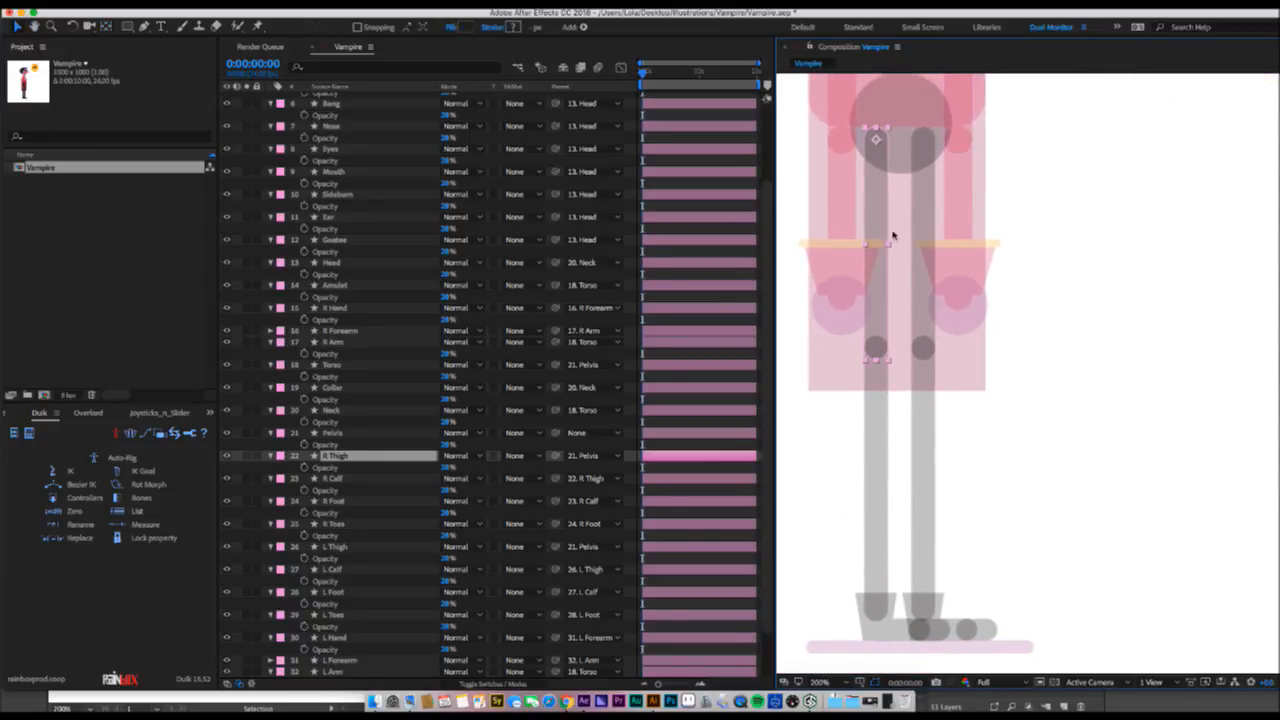
{"action": "left_click", "coordinate": [918, 331]}
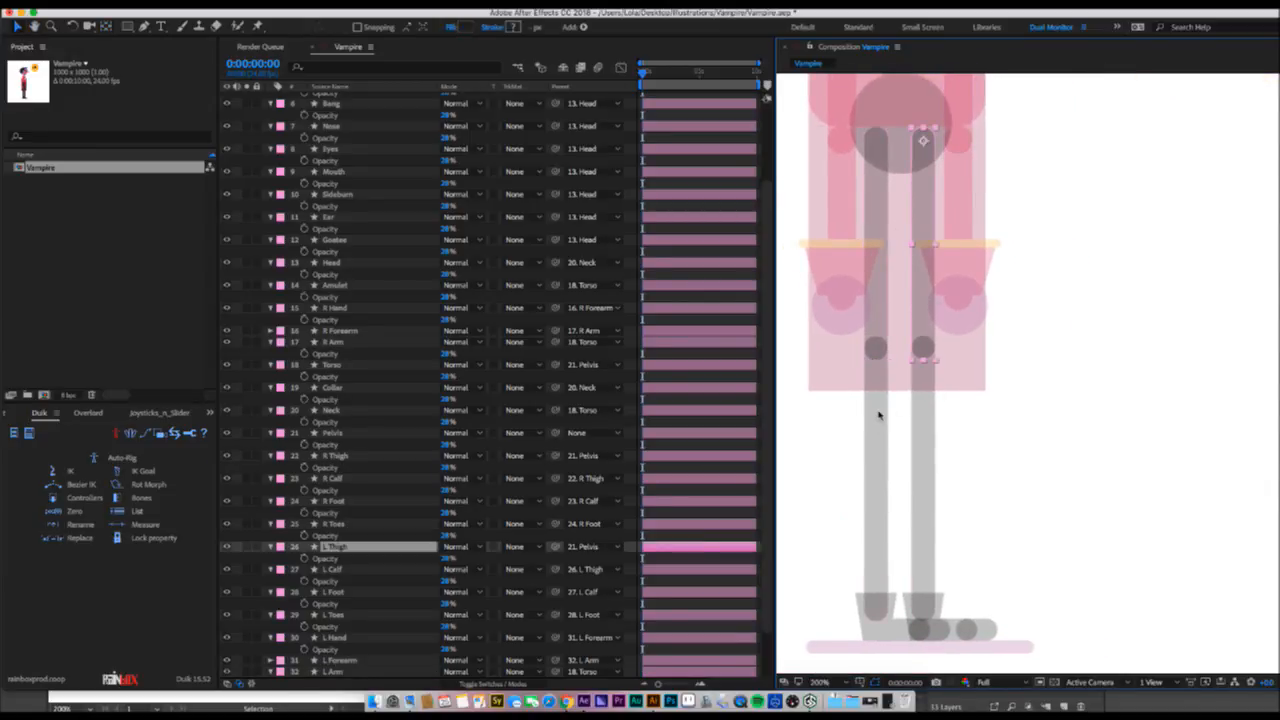
{"action": "left_click", "coordinate": [882, 468]}
{"action": "key", "text": "y"}
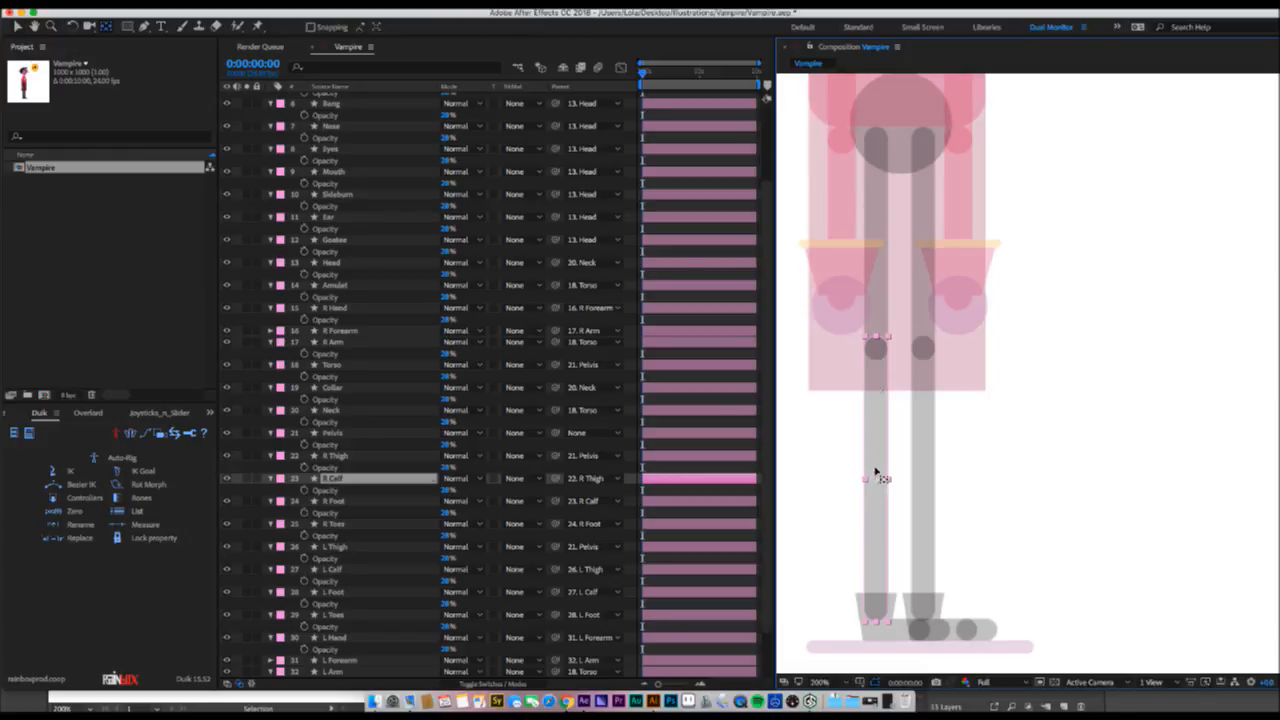
{"action": "left_click_drag", "start_coordinate": [877, 480], "coordinate": [876, 347]}
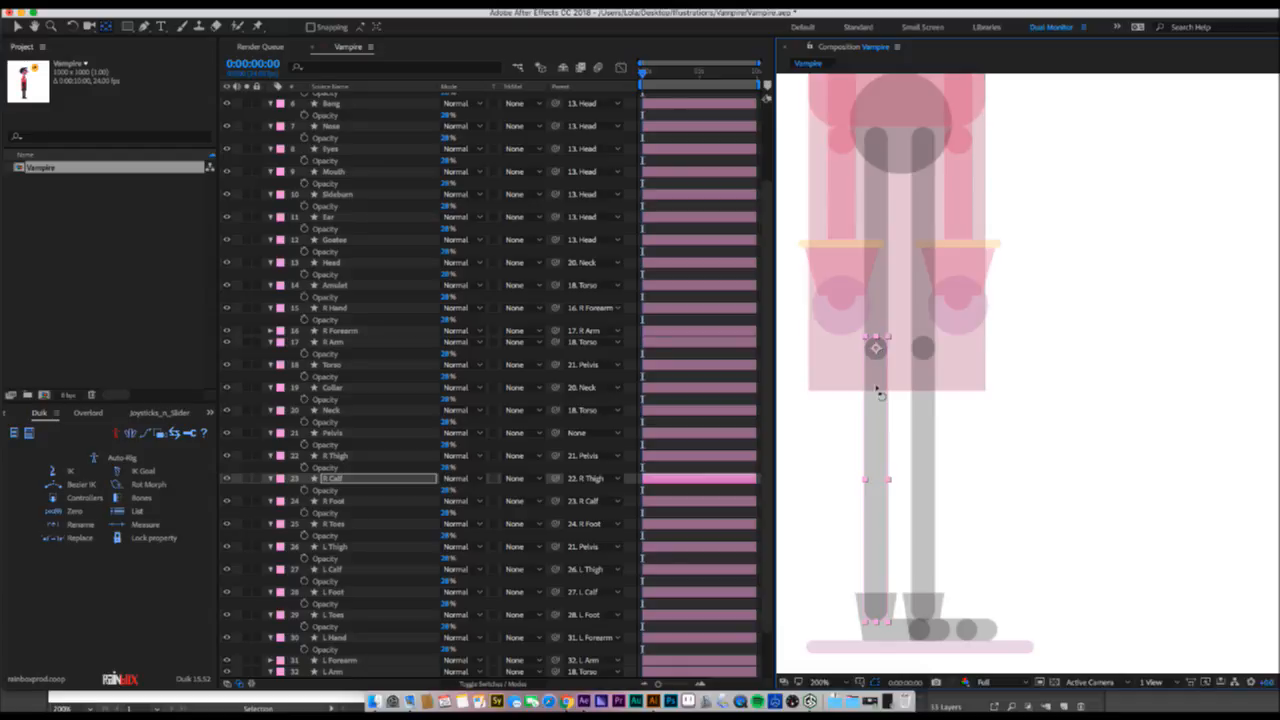
{"action": "key", "text": "w"}
{"action": "left_click_drag", "start_coordinate": [877, 393], "coordinate": [826, 345]}
{"action": "key", "text": "super+z"}
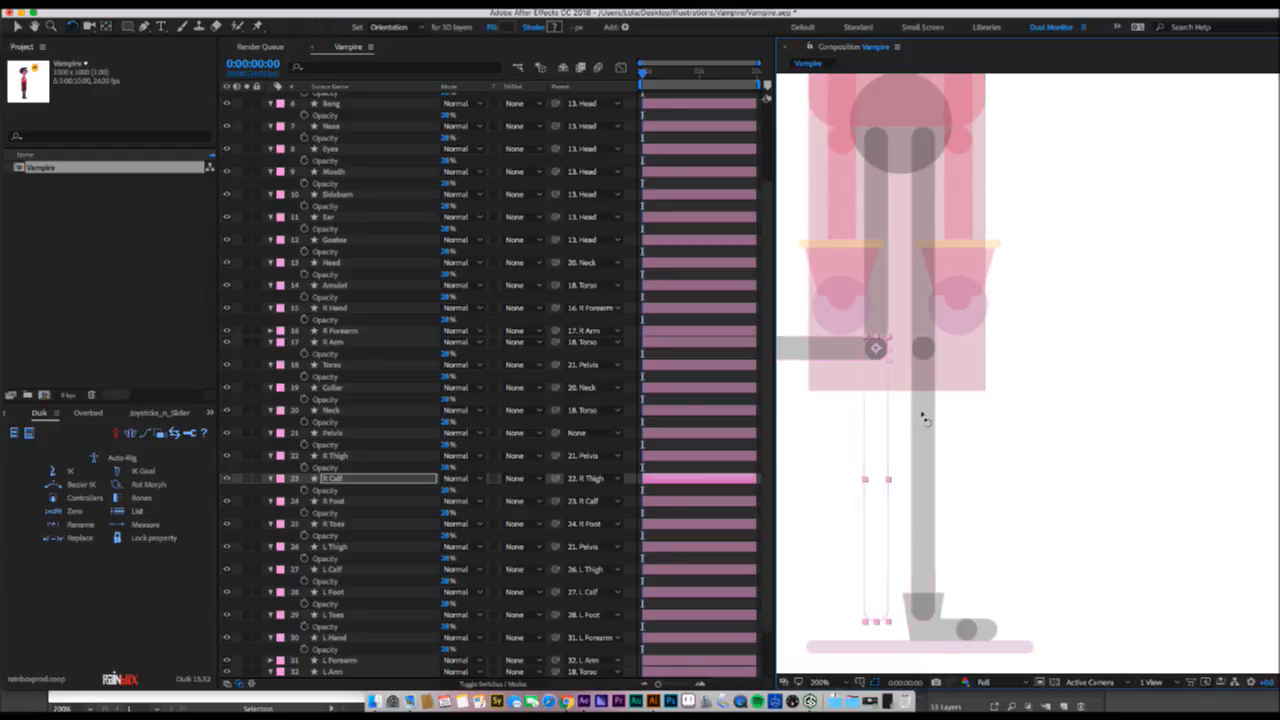
- Move the L Calf's anchor point to the centre of the knee joint, then test its rotation and undo the test
{"action": "left_click", "coordinate": [923, 414]}
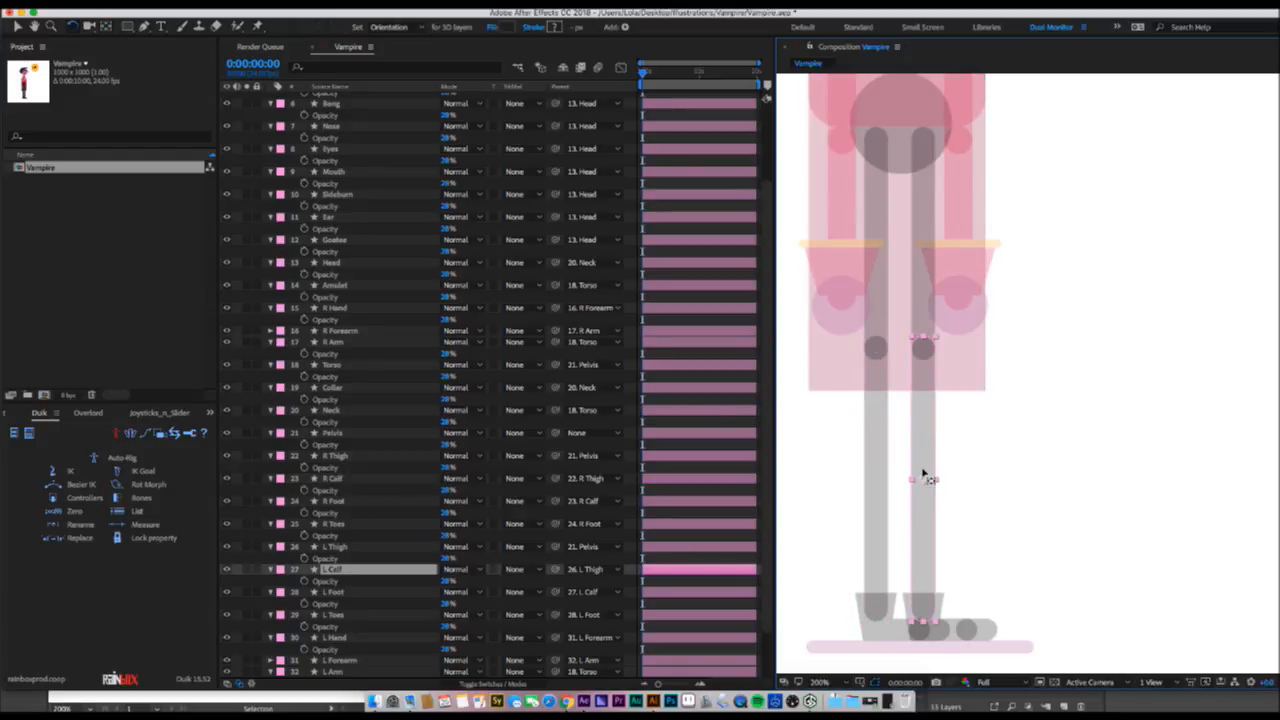
{"action": "key", "text": "y"}
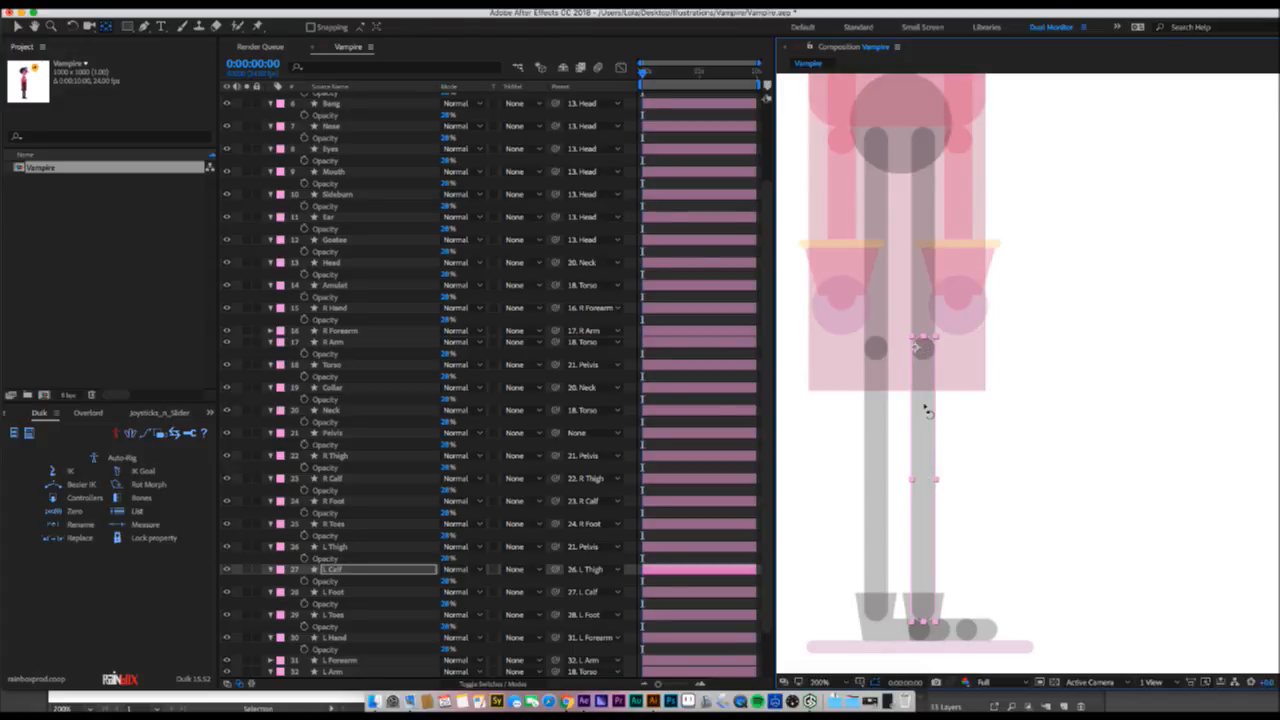
{"action": "key", "text": "w"}
{"action": "left_click", "coordinate": [919, 345]}
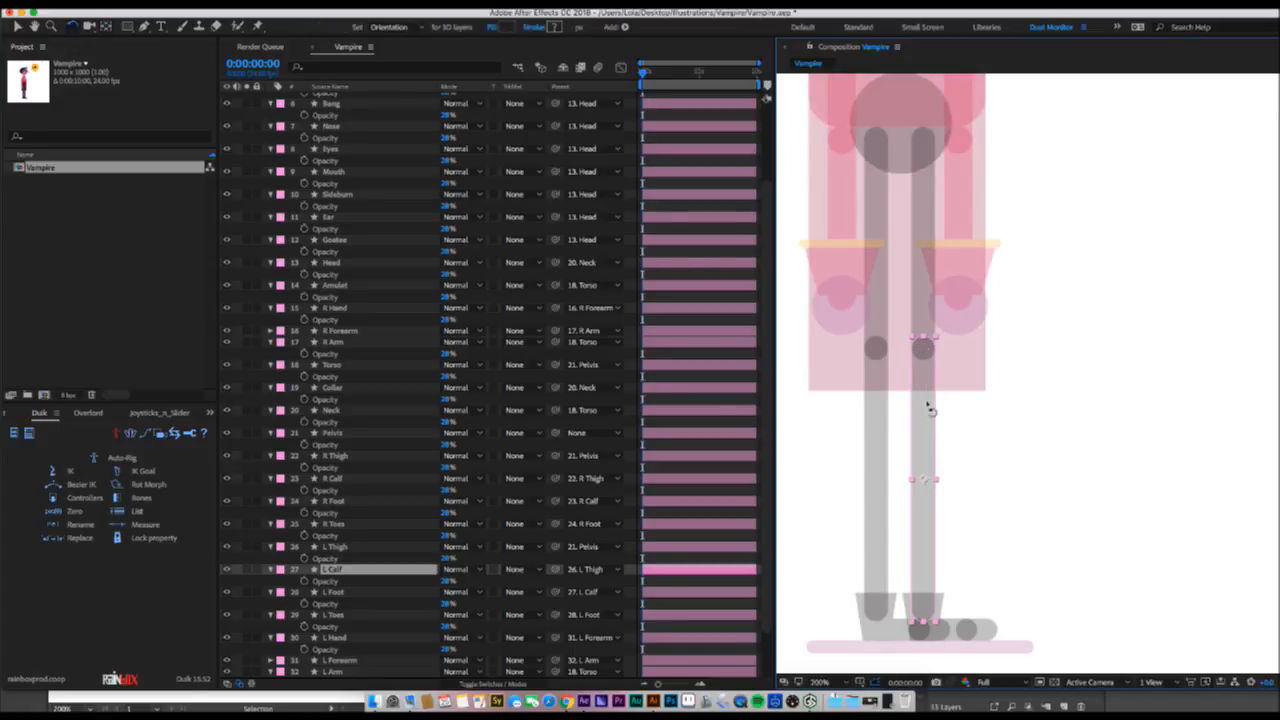
{"action": "key", "text": "y"}
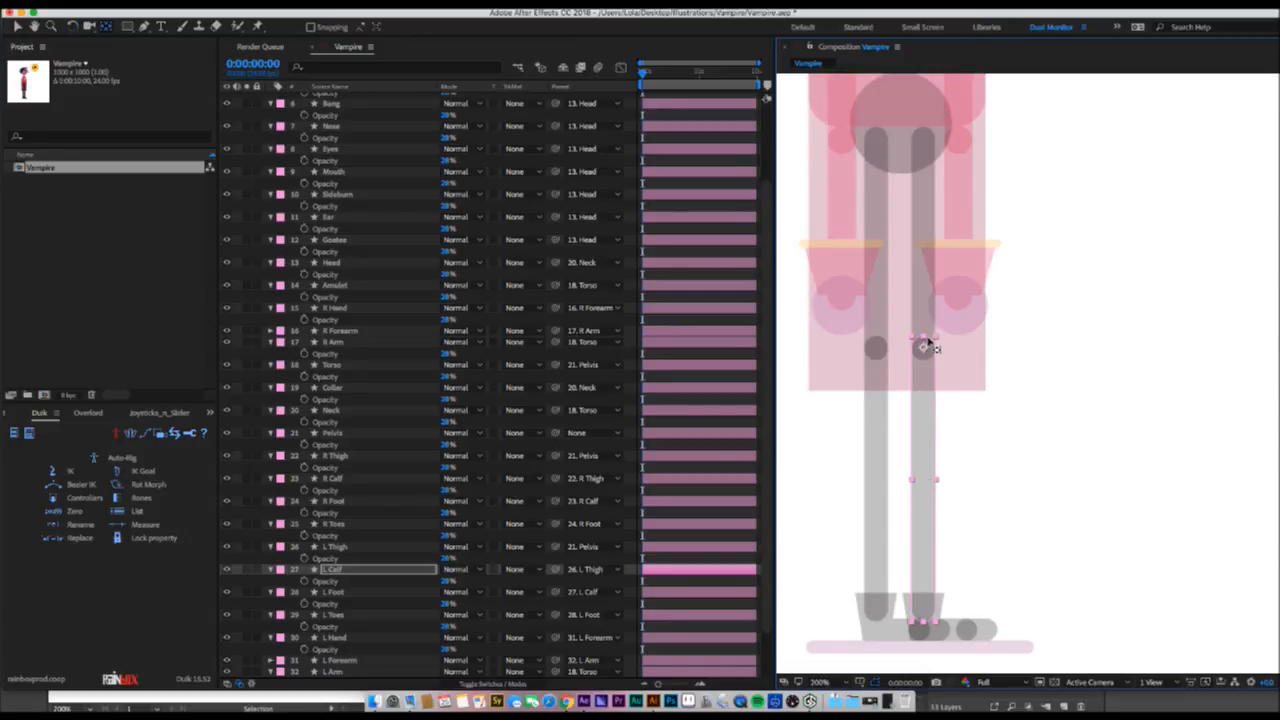
{"action": "key", "text": "w"}
{"action": "left_click_drag", "start_coordinate": [920, 417], "coordinate": [856, 345]}
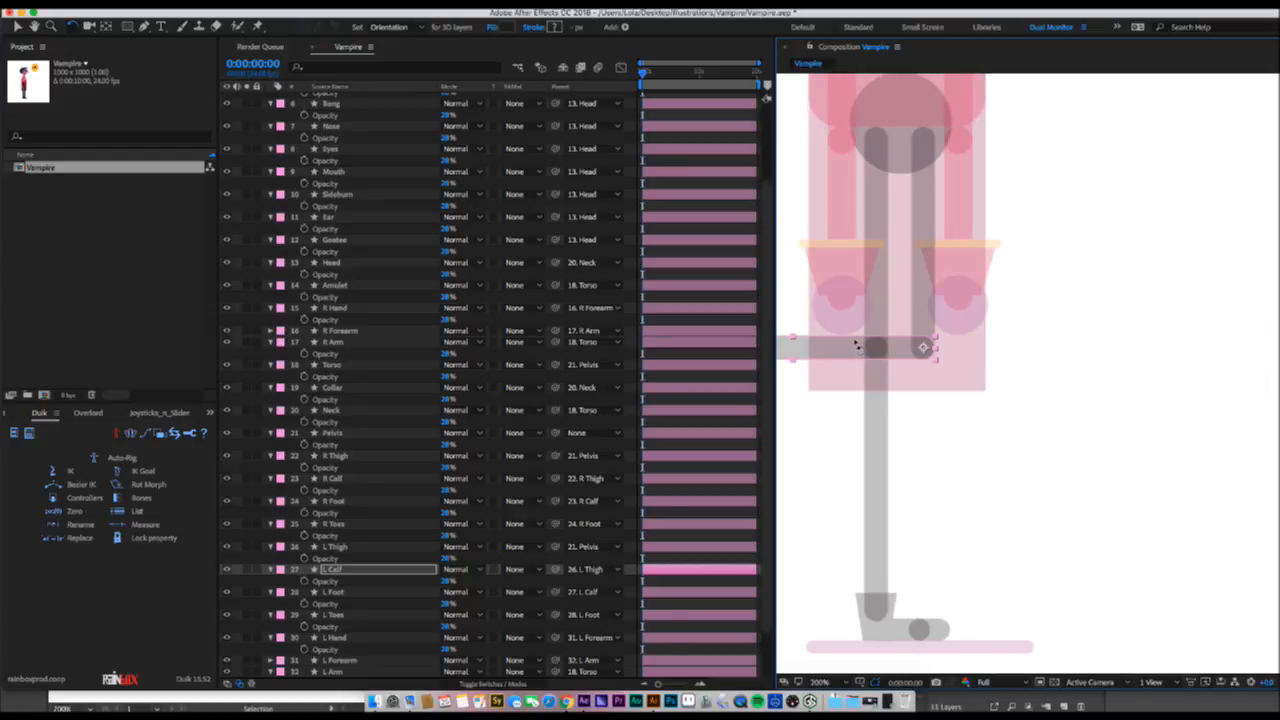
{"action": "key", "text": "ctrl+z"}
- Move the R Foot's anchor point into the heel just below the ankle, then test its rotation
{"action": "key", "text": "v"}
{"action": "left_click", "coordinate": [892, 620]}
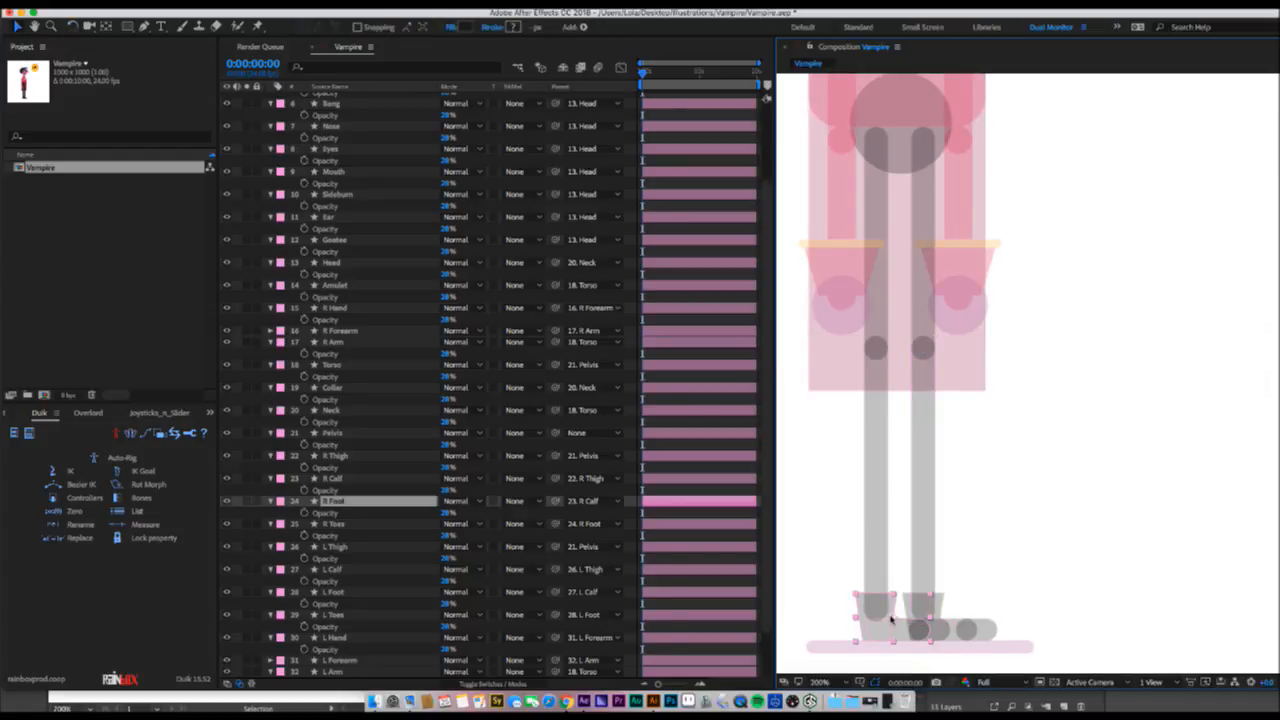
{"action": "key", "text": "y"}
{"action": "mouse_move", "coordinate": [894, 617]}
{"action": "left_mouse_down"}
{"action": "mouse_move", "coordinate": [877, 604]}
{"action": "mouse_move", "coordinate": [877, 616]}
{"action": "left_mouse_up"}
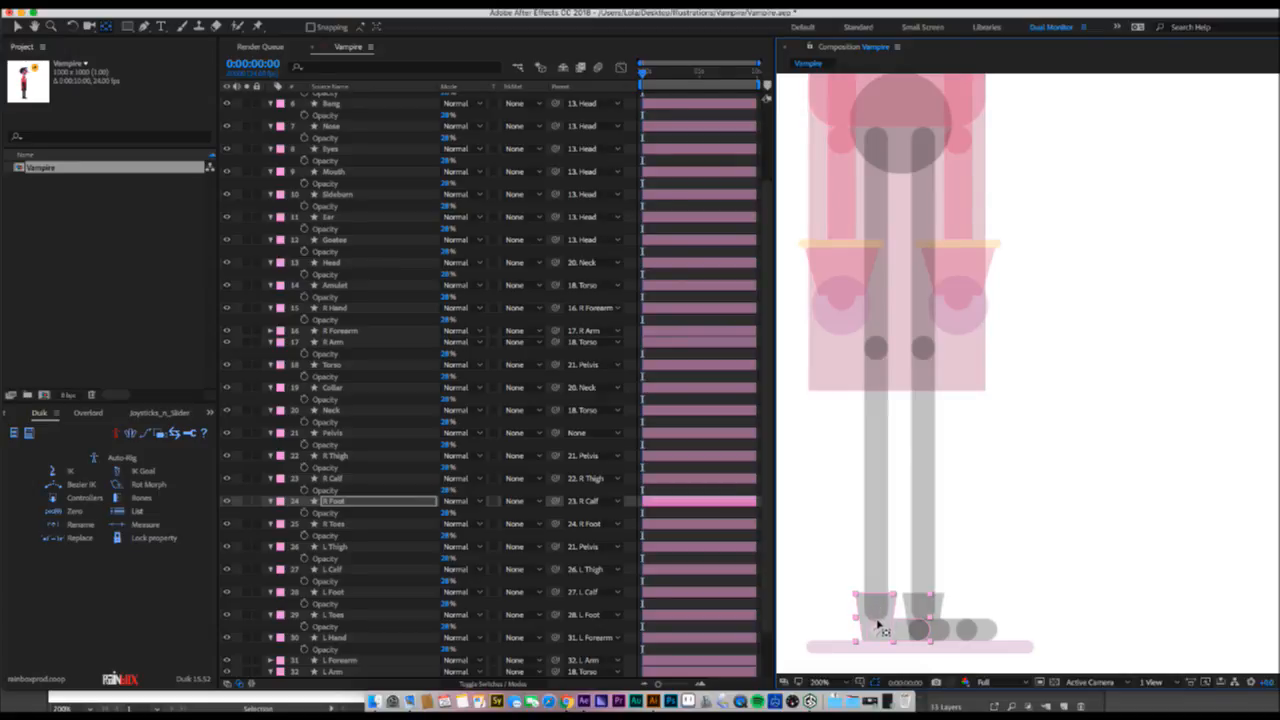
{"action": "key", "text": "w"}
{"action": "left_click_drag", "start_coordinate": [886, 626], "coordinate": [889, 622]}
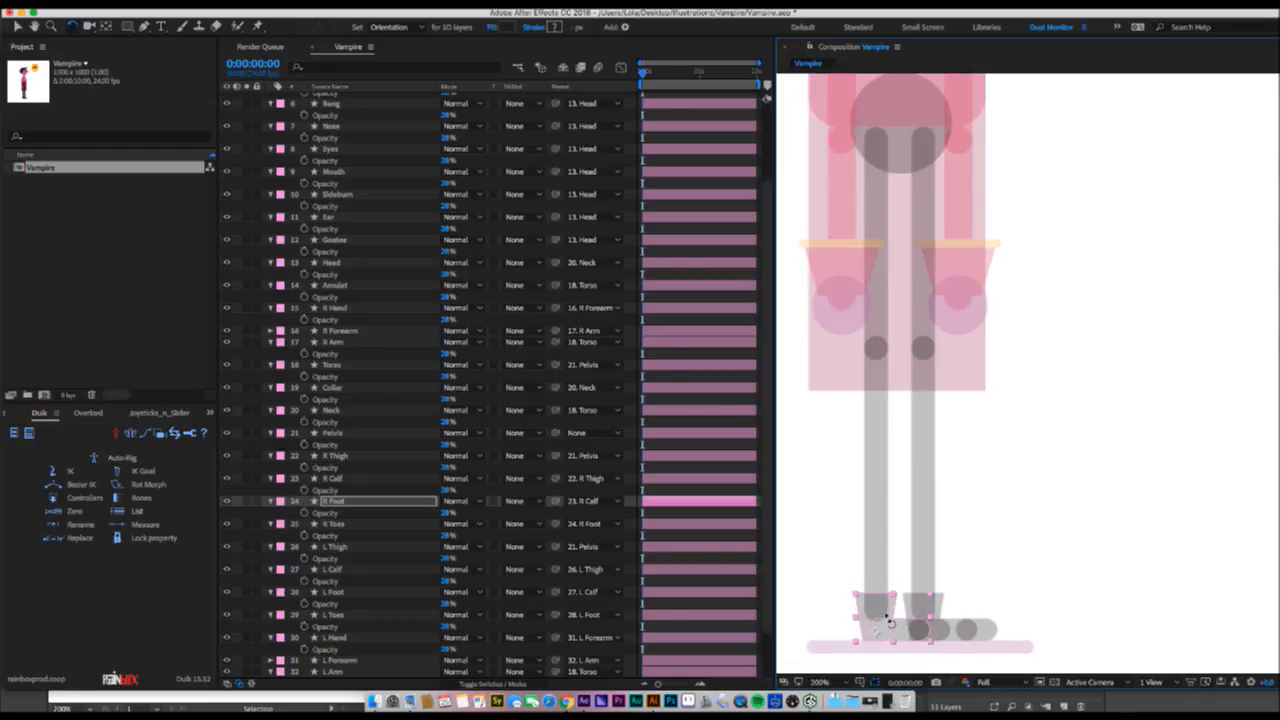
- Move the R Toes' anchor point to the centre of the toe joint, then test its rotation and undo the test
{"action": "left_click", "coordinate": [950, 633]}
{"action": "key", "text": "z"}
{"action": "left_click", "coordinate": [919, 581]}
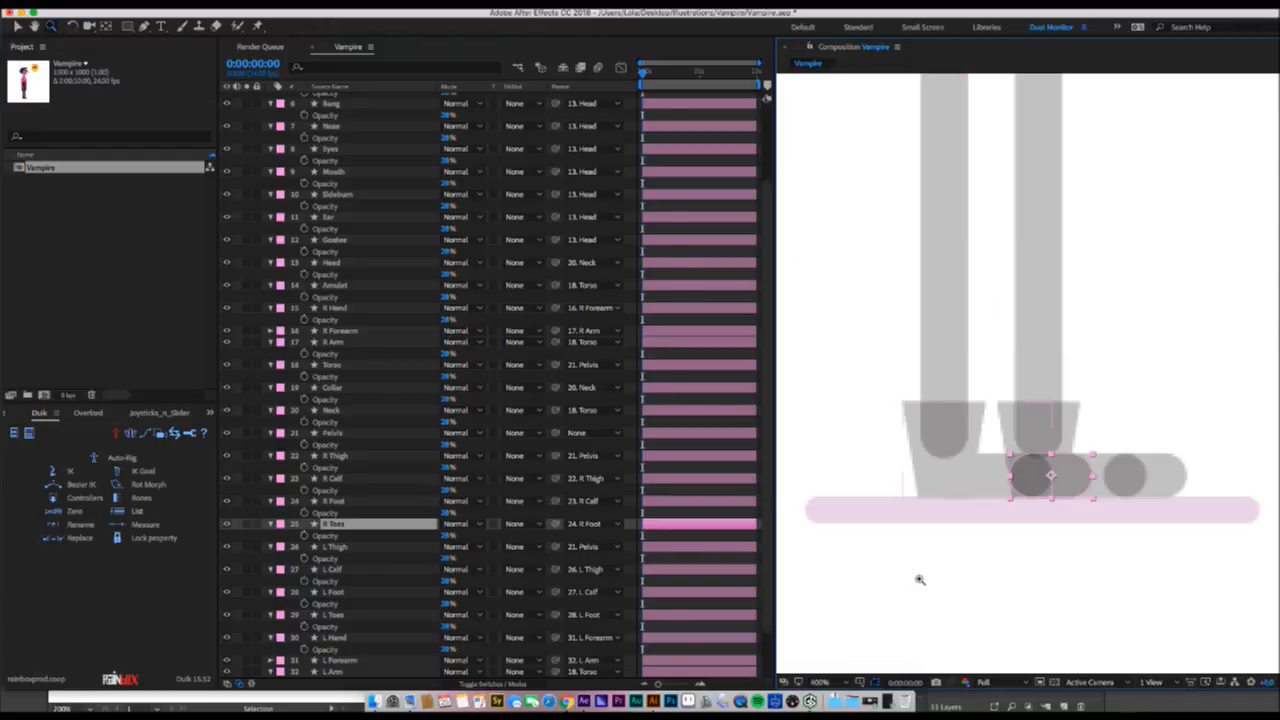
{"action": "key", "text": "y"}
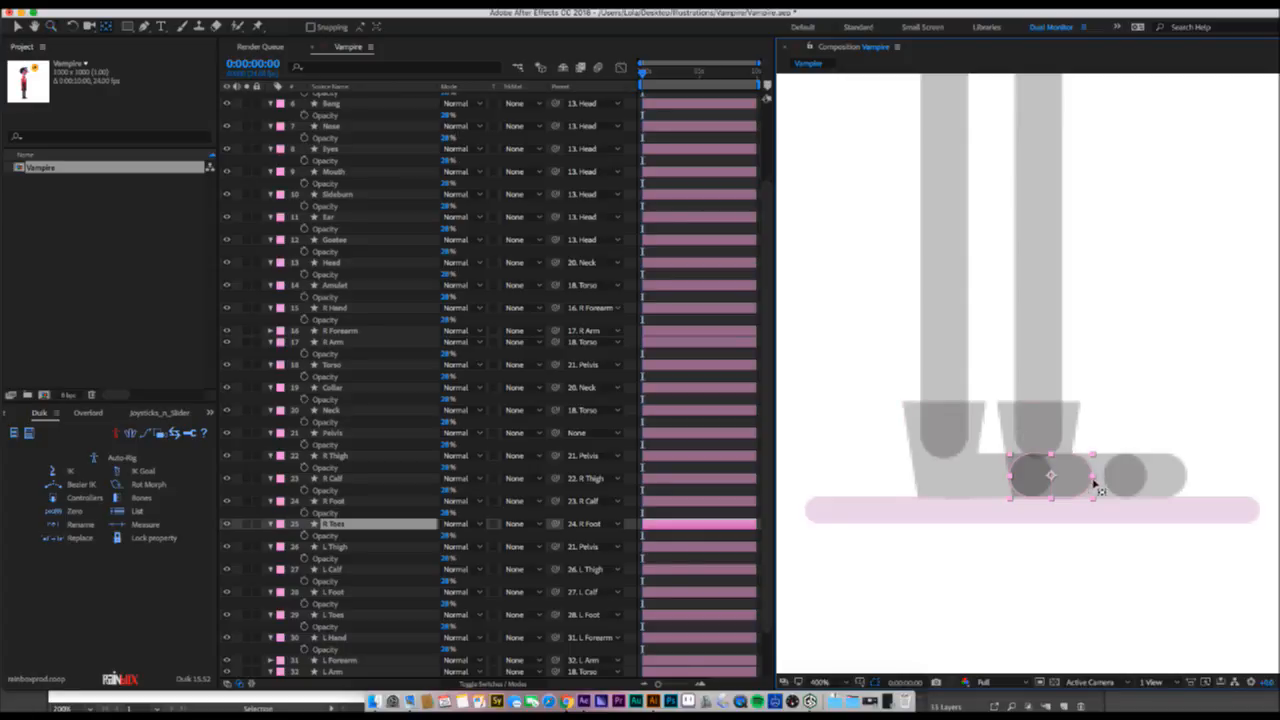
{"action": "left_click_drag", "start_coordinate": [1051, 475], "coordinate": [1034, 475]}
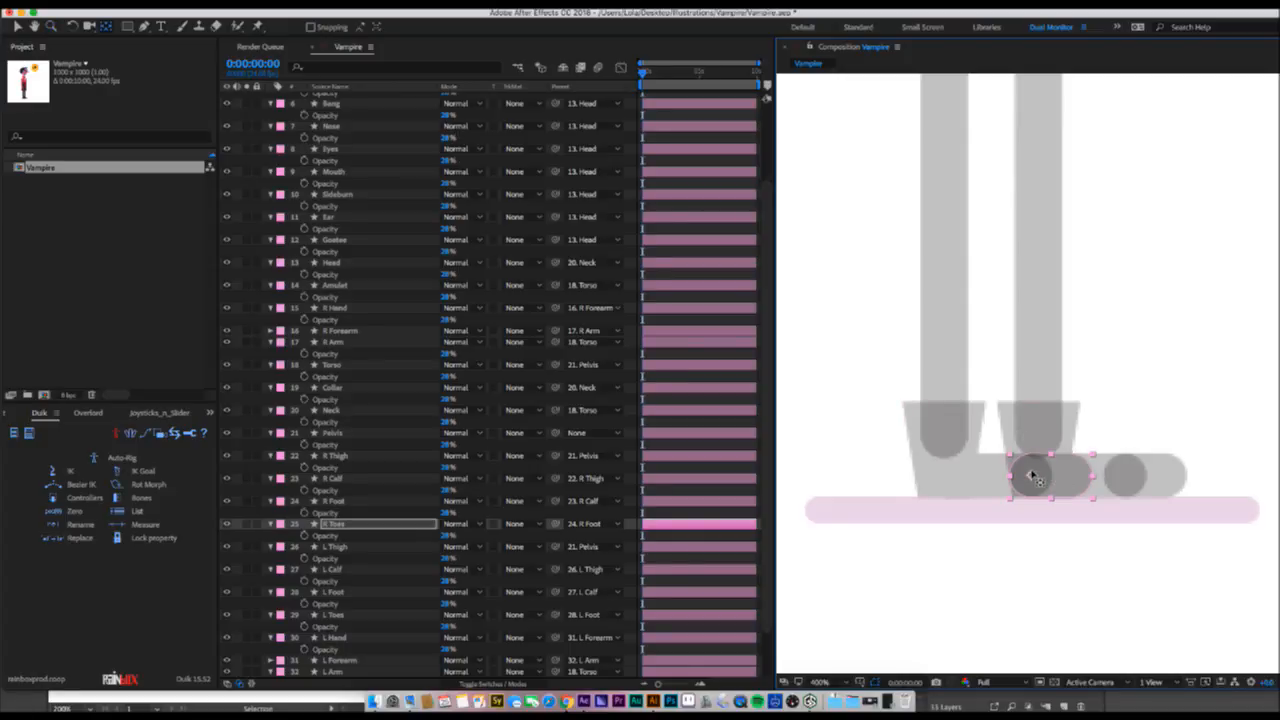
{"action": "key", "text": "w"}
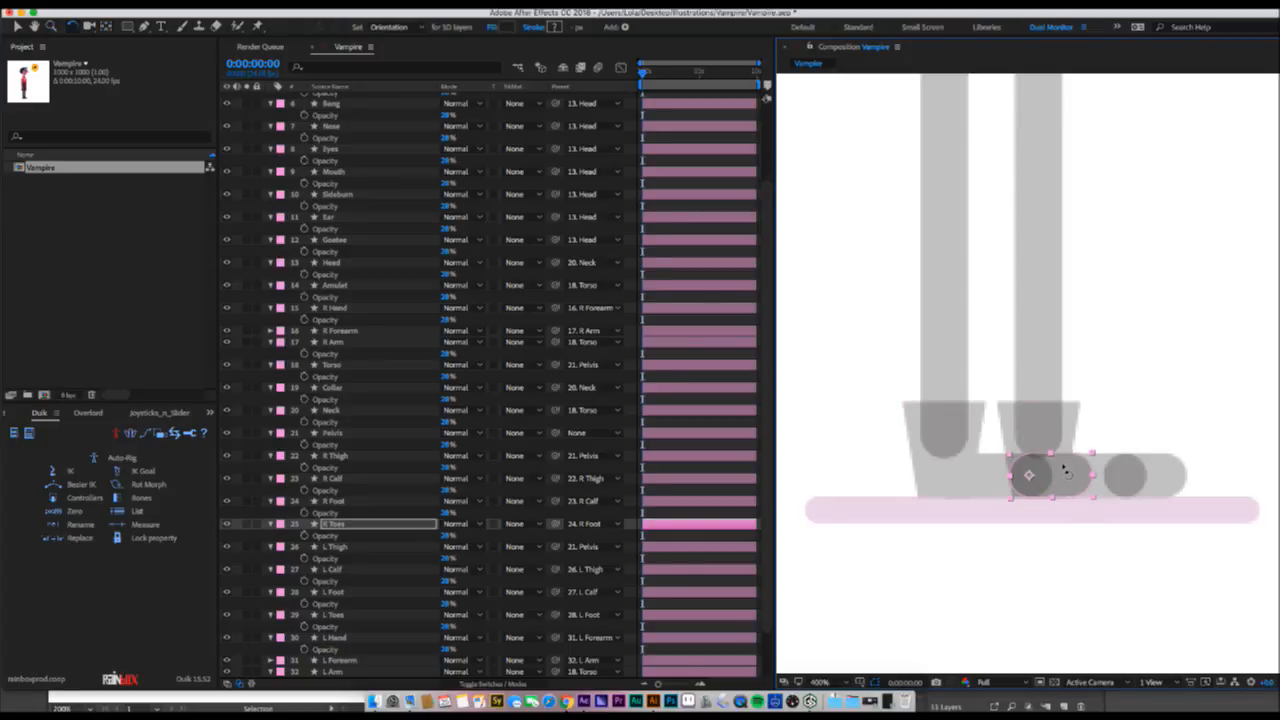
{"action": "left_click_drag", "start_coordinate": [1063, 466], "coordinate": [1049, 432]}
{"action": "key", "text": "super+z"}
- Move the L Foot's anchor point into the heel just below the ankle
{"action": "key", "text": "v"}
{"action": "left_click", "coordinate": [1043, 306]}
{"action": "key", "text": "comma"}
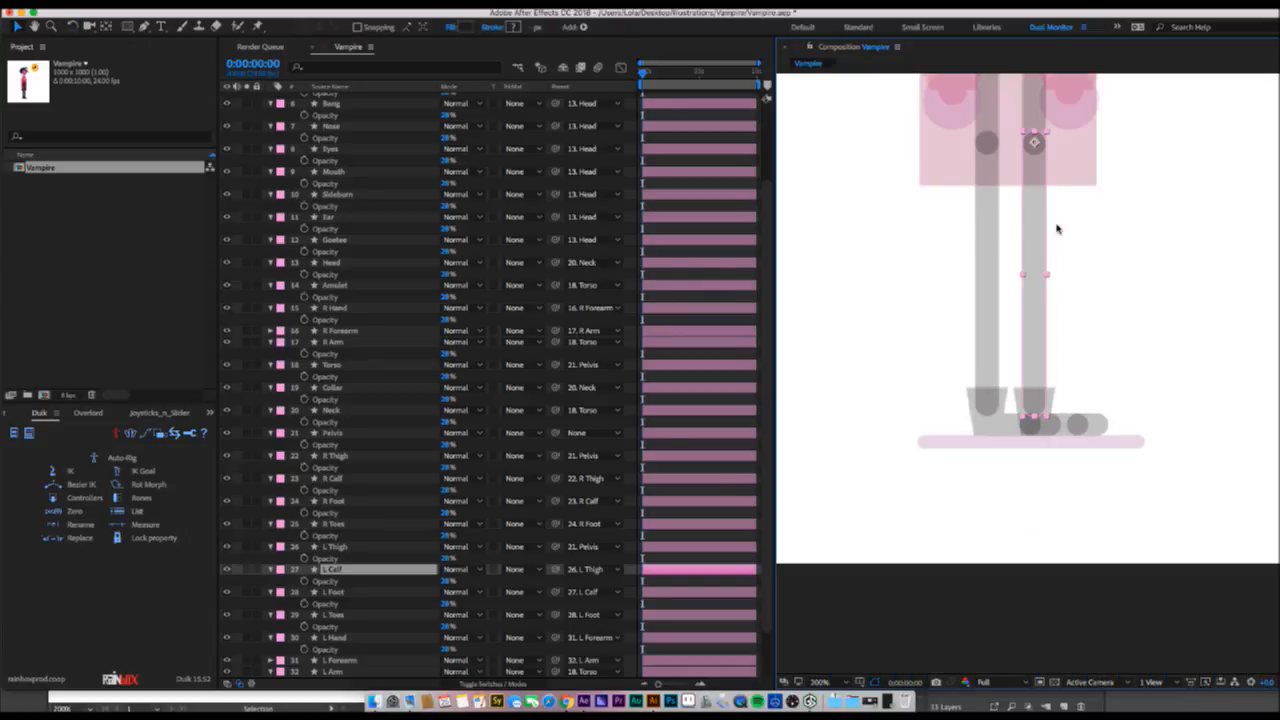
{"action": "key", "text": "period"}
{"action": "left_click", "coordinate": [1070, 414]}
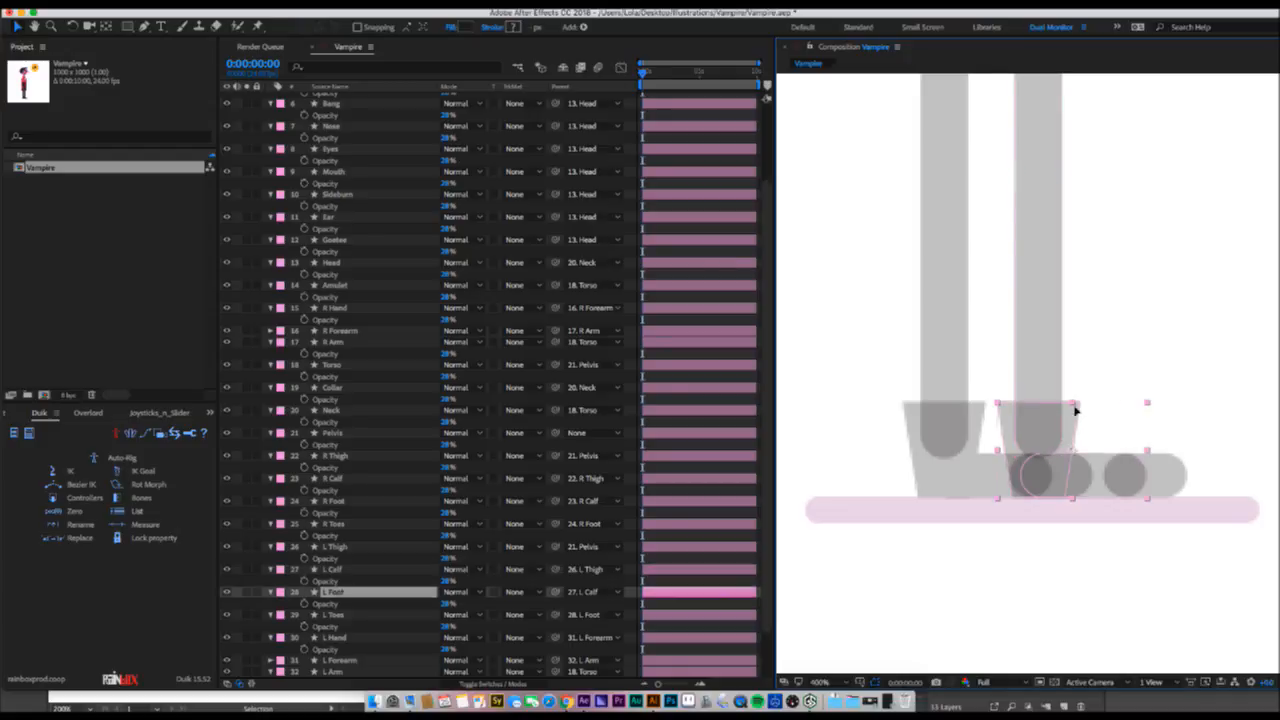
{"action": "key", "text": "y"}
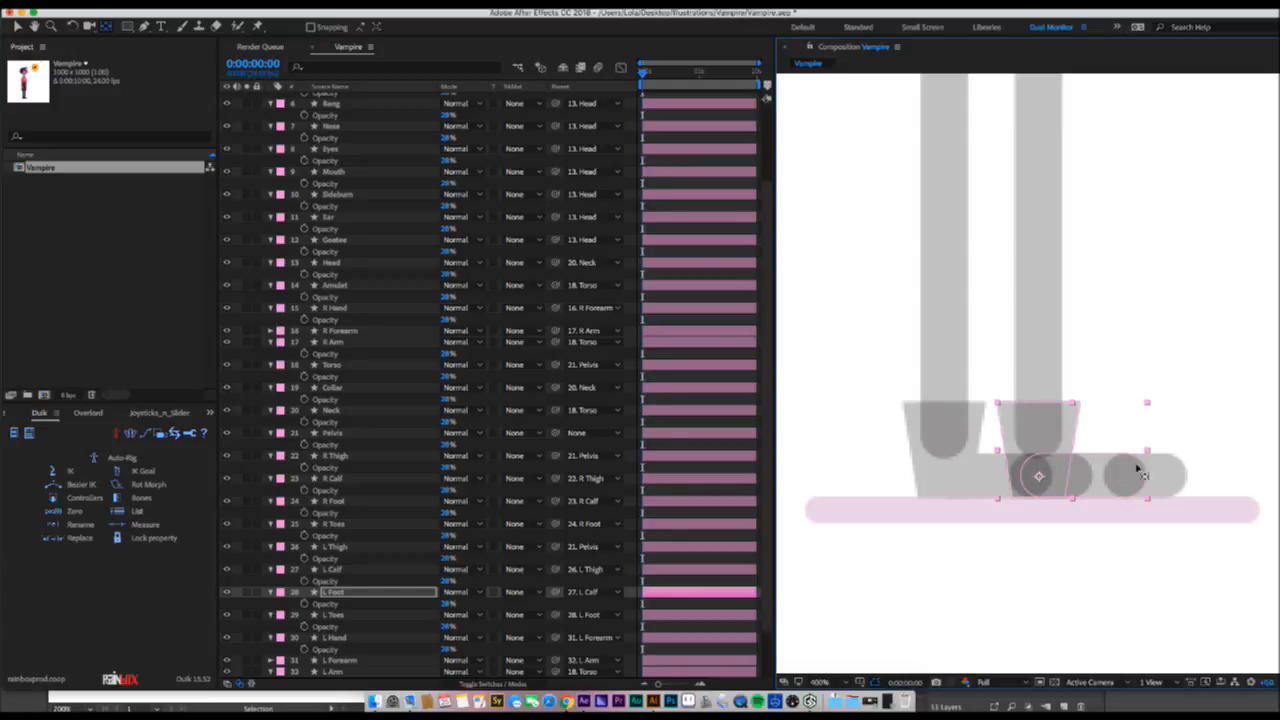
- Move the L Toes' anchor point to the centre of the toe joint, then test its rotation and undo the test
{"action": "left_click", "coordinate": [1166, 468]}
{"action": "left_click_drag", "start_coordinate": [1143, 470], "coordinate": [1158, 433]}
{"action": "key", "text": "w"}
{"action": "key", "text": "super+z"}
- Save the project and set the opacity of all character layers back to 100%
{"action": "key", "text": "super+s"}
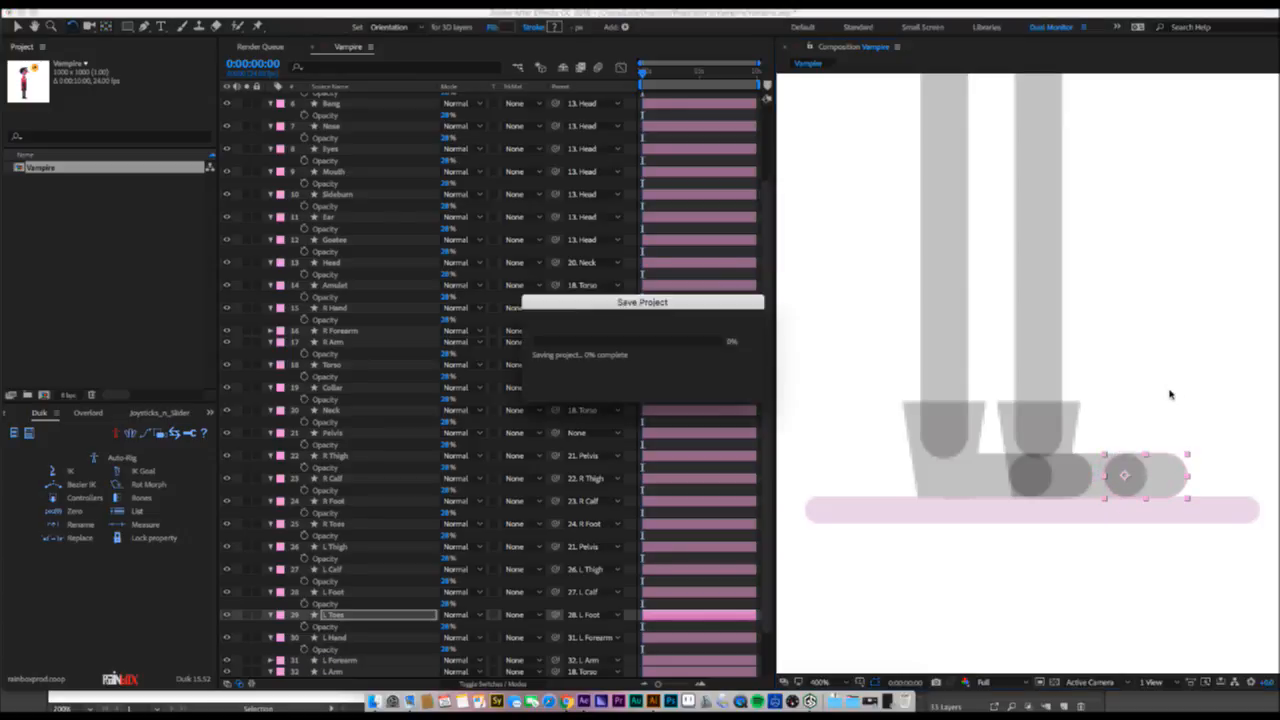
{"action": "key", "text": "super+a"}
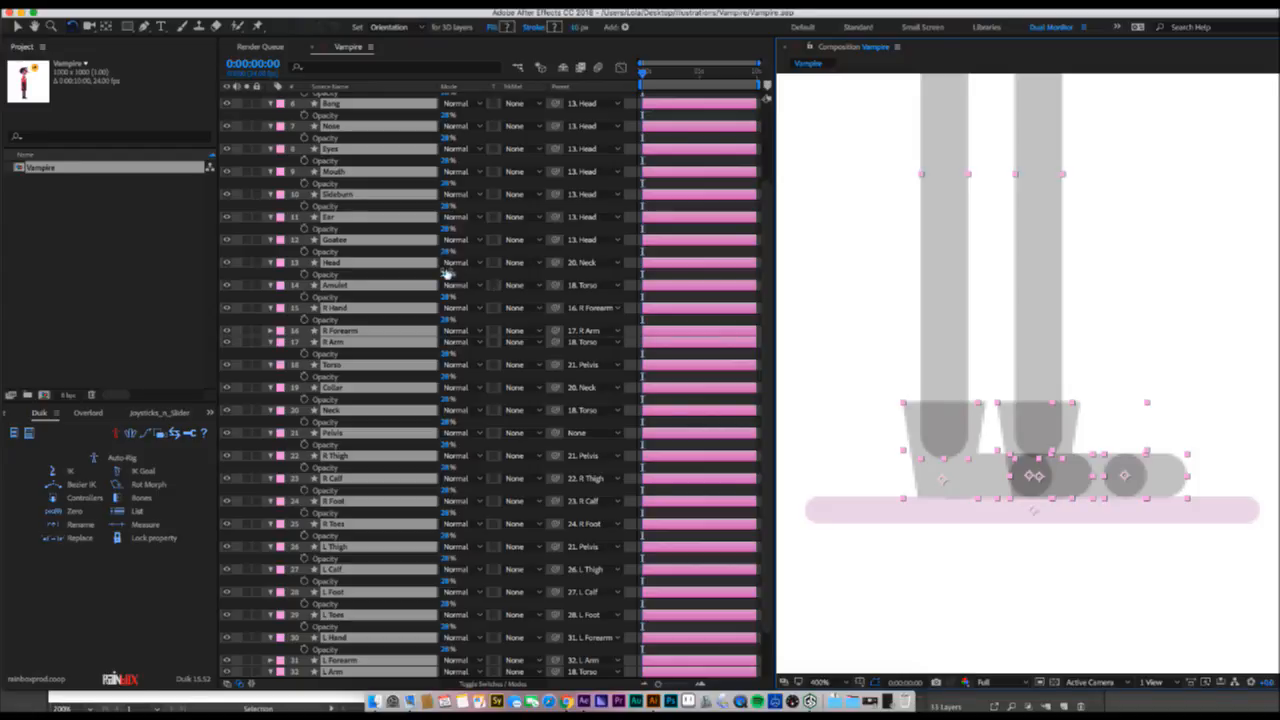
{"action": "left_click_drag", "start_coordinate": [447, 273], "coordinate": [650, 275]}
{"action": "left_click", "coordinate": [880, 319]}
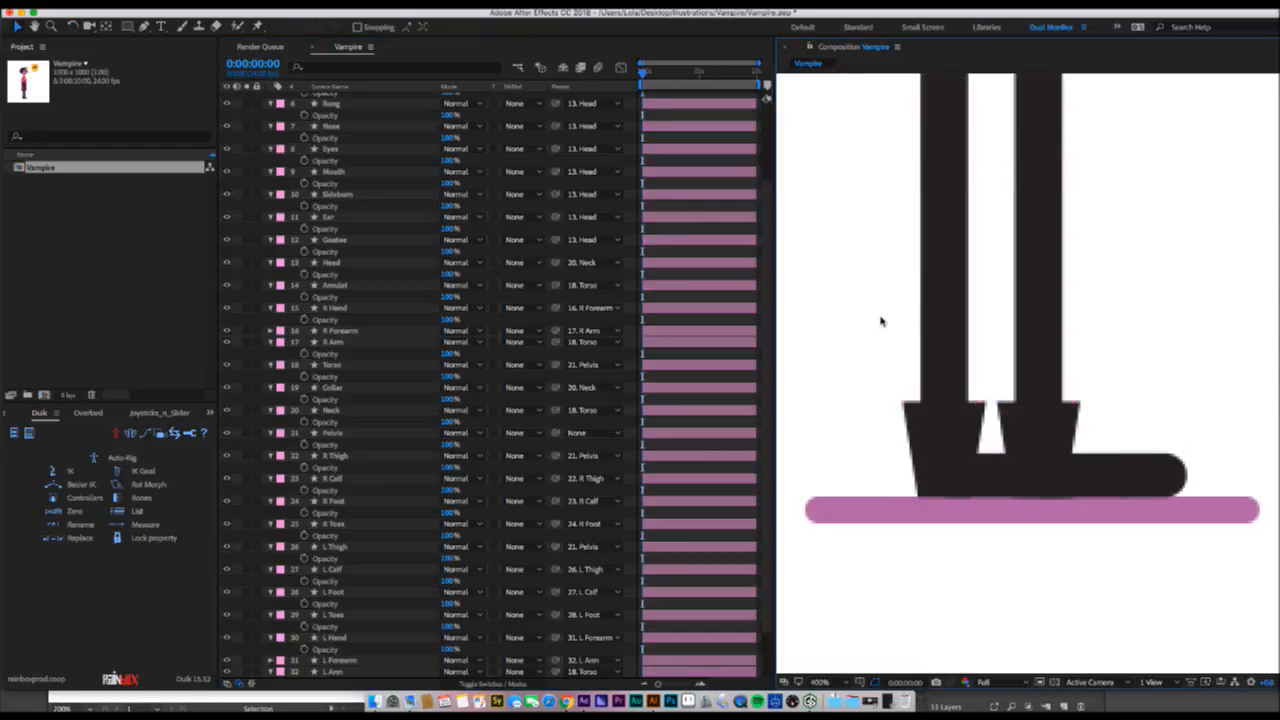
- Collapse the Opacity property of all layers so the timeline lists only layer names
{"action": "key", "text": "z"}
{"action": "left_click", "coordinate": [911, 315], "text": "alt"}
{"action": "left_click", "coordinate": [911, 315], "text": "alt"}
{"action": "left_click", "coordinate": [1213, 235], "text": "alt"}
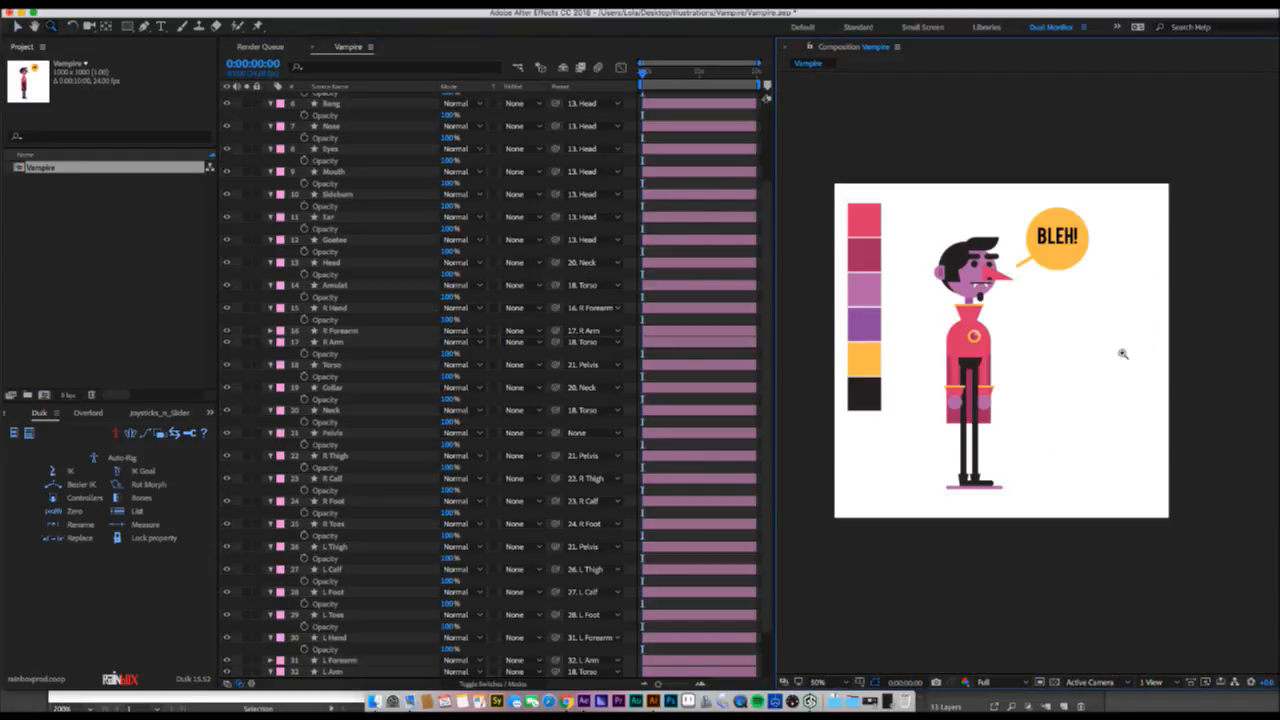
{"action": "left_click", "coordinate": [1050, 404]}
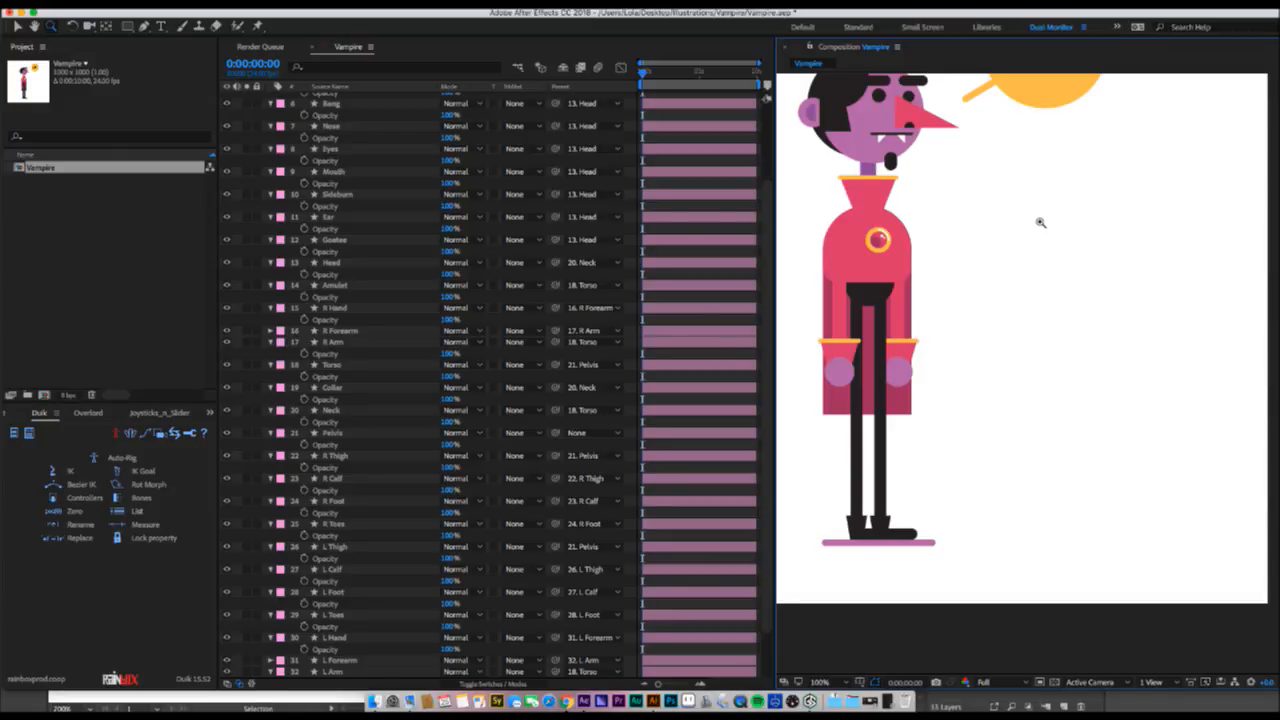
{"action": "left_click", "coordinate": [921, 481]}
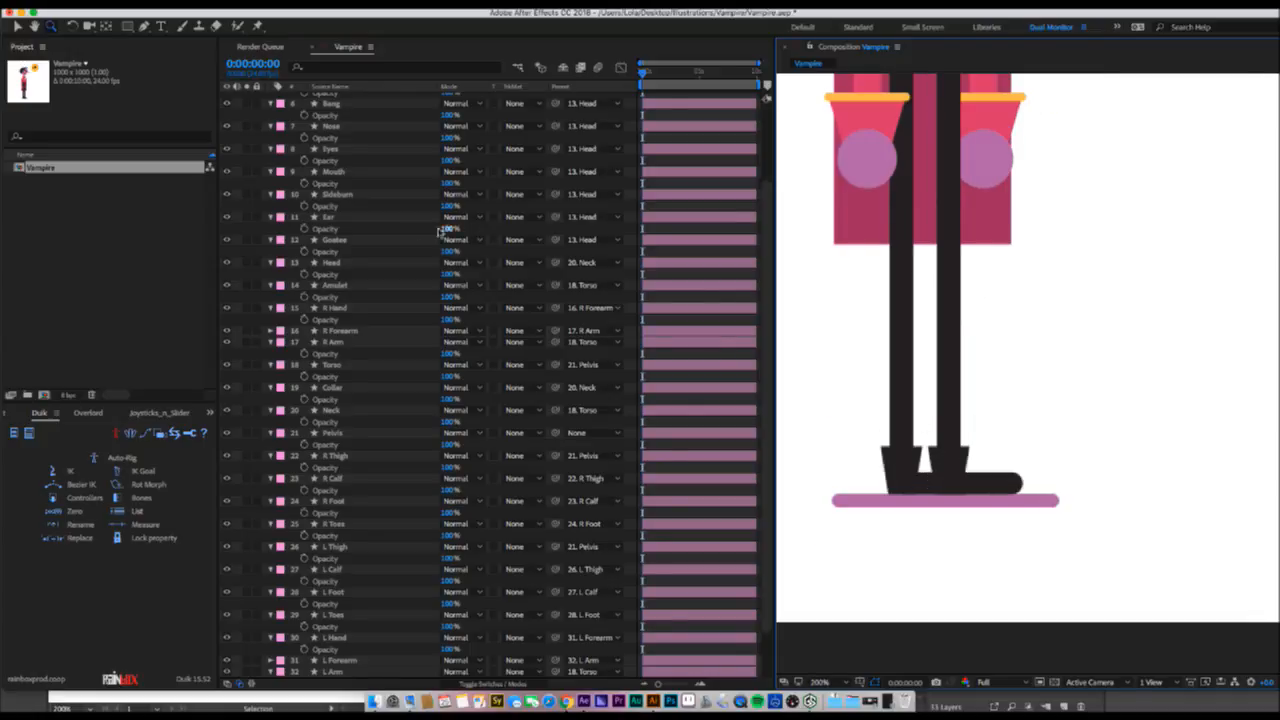
{"action": "key", "text": "ctrl+a"}
{"action": "key", "text": "t"}
{"action": "left_click", "coordinate": [380, 566]}
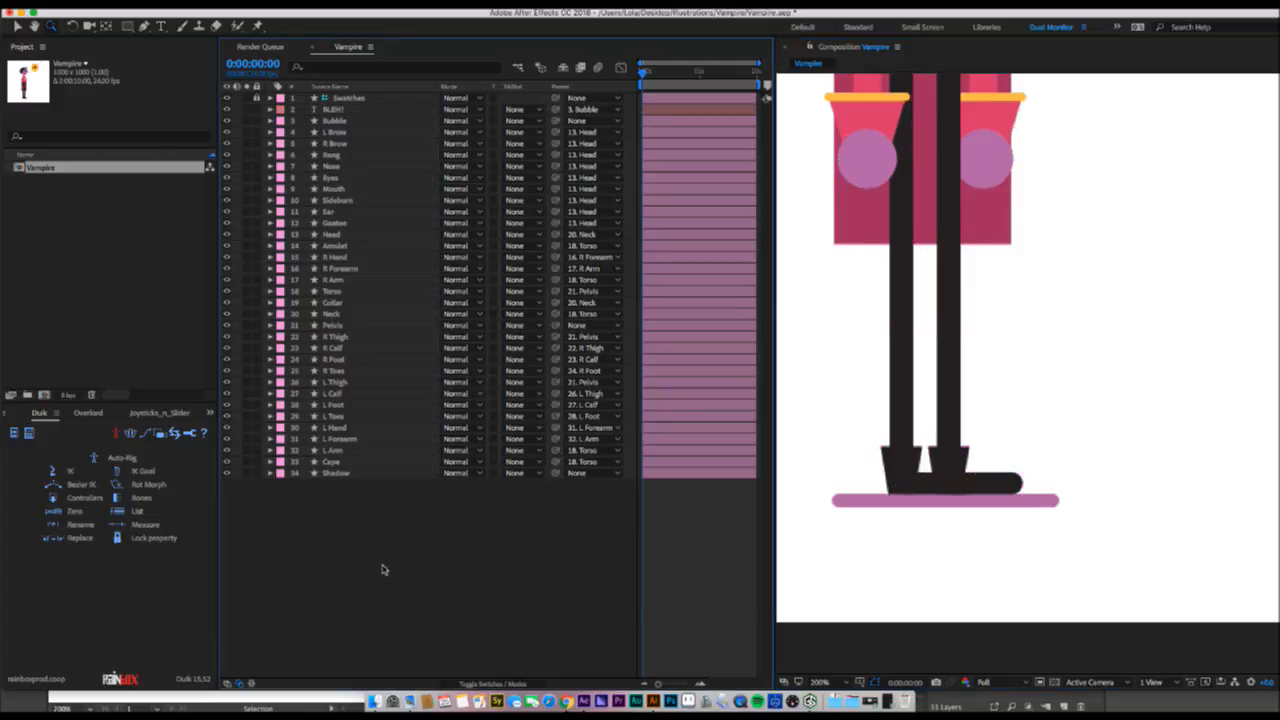
- Add a null object to the Vampire composition and set its anchor point to 50, 50
{"action": "right_click", "coordinate": [379, 518]}
{"action": "mouse_move", "coordinate": [397, 527]}
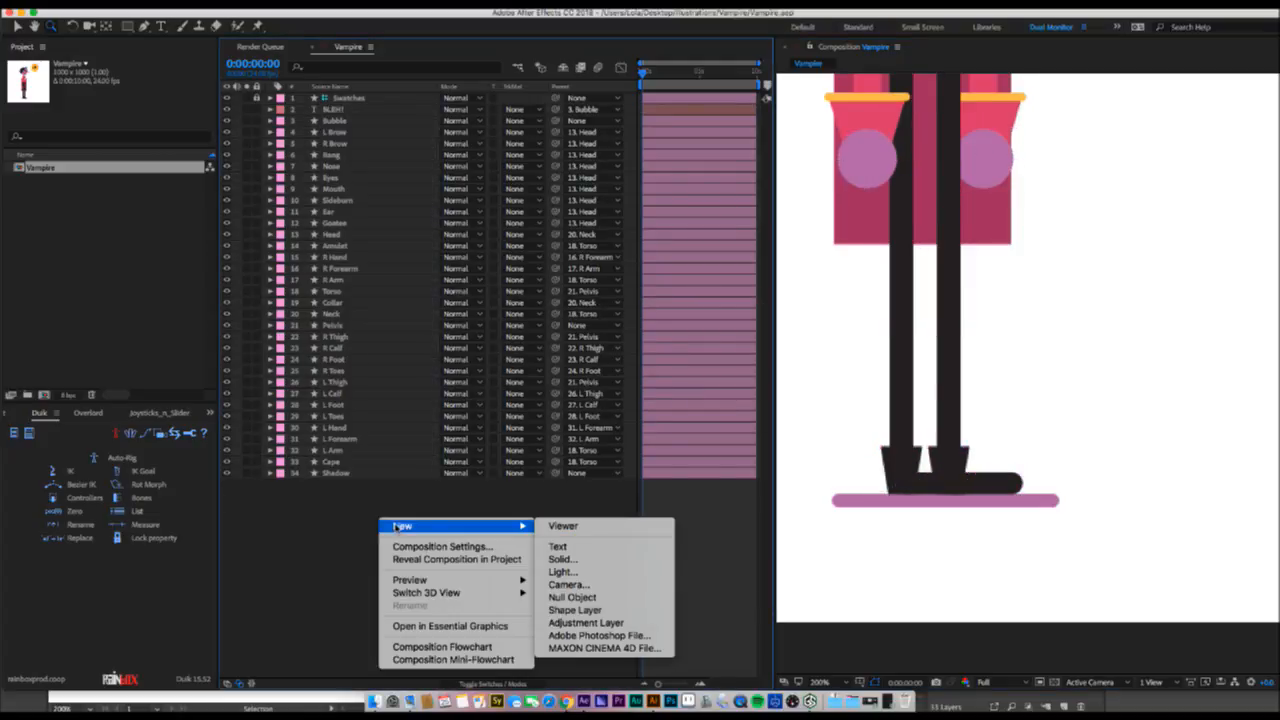
{"action": "left_click", "coordinate": [562, 598]}
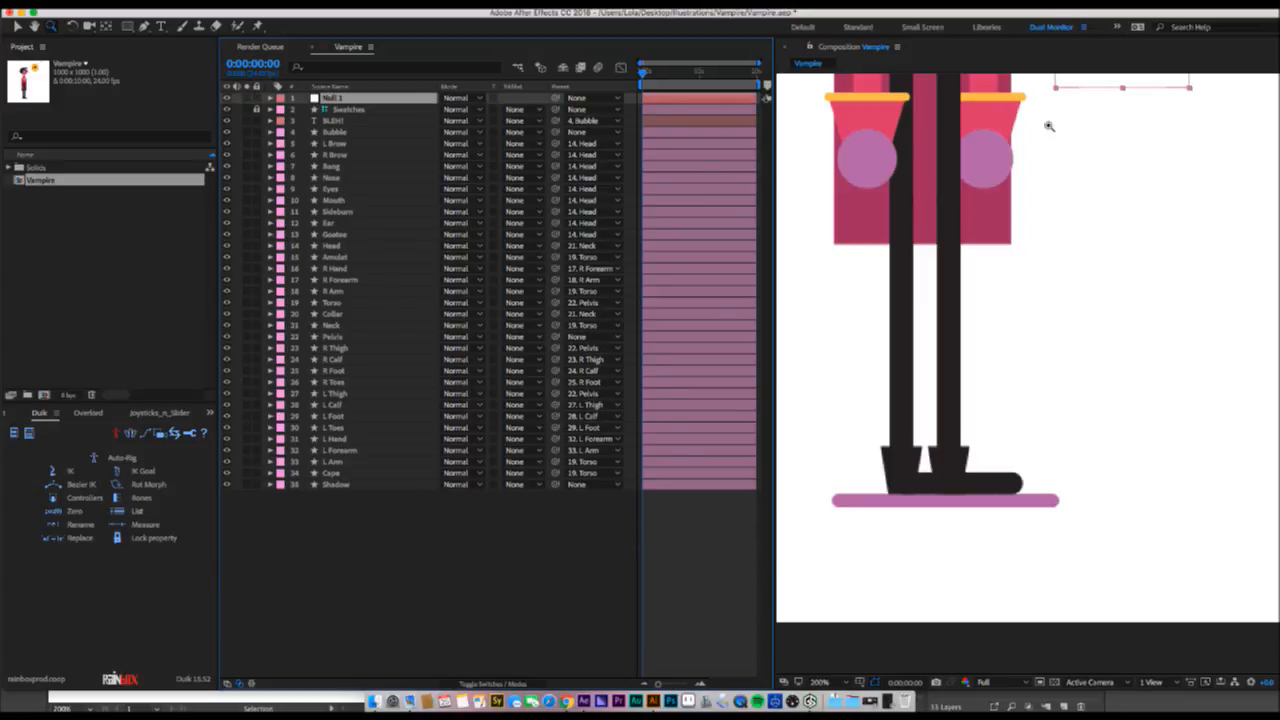
{"action": "scroll", "coordinate": [1121, 156], "scroll_direction": "down", "scroll_amount": 1}
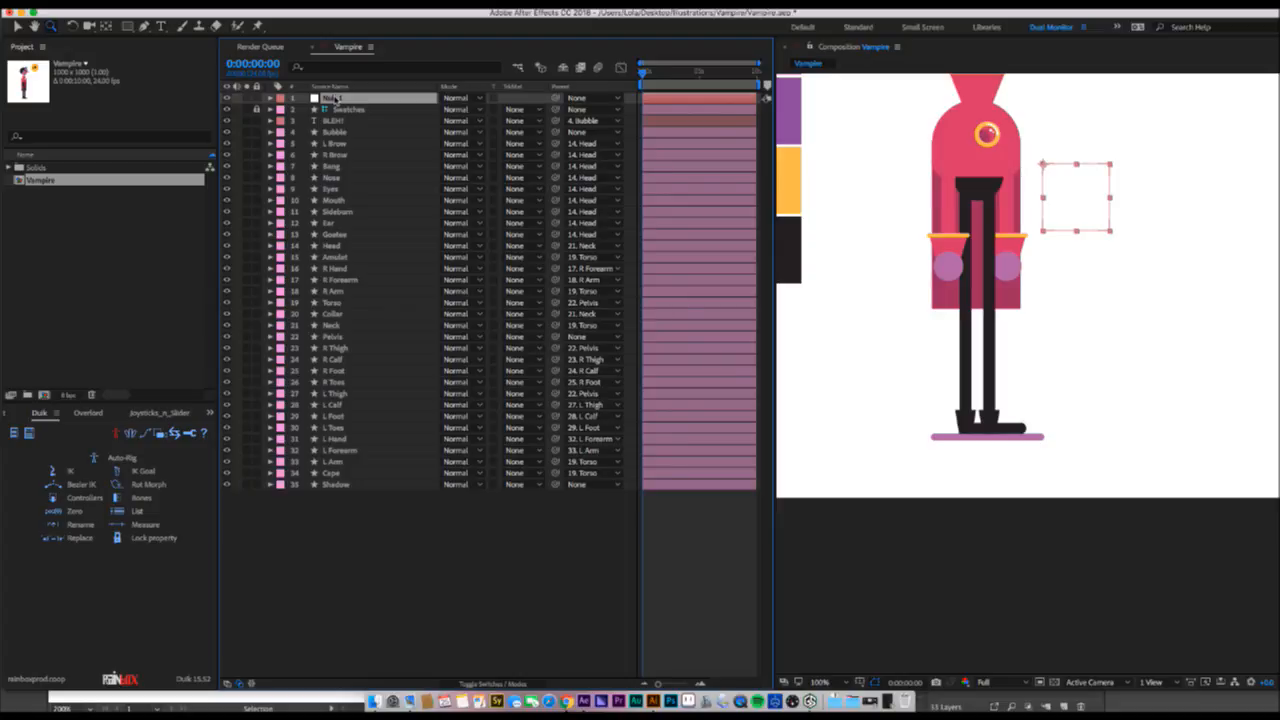
{"action": "key", "text": "a"}
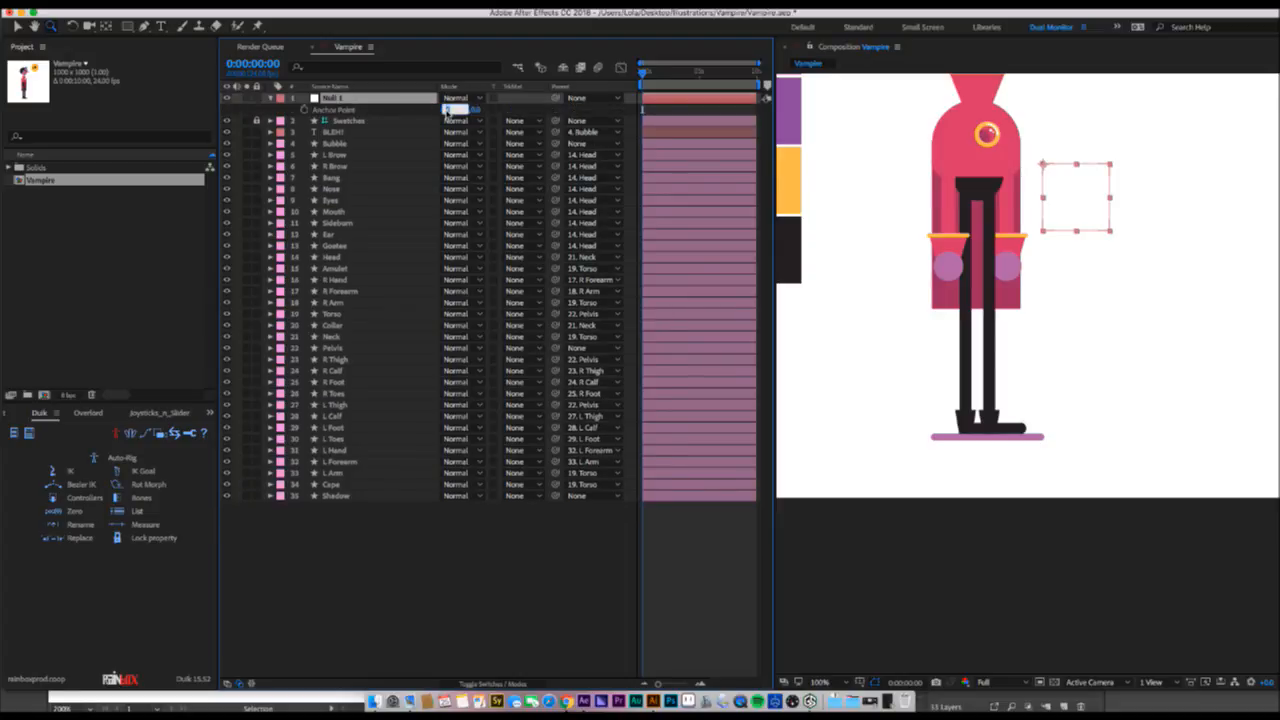
{"action": "left_click_drag", "start_coordinate": [446, 110], "coordinate": [476, 114]}
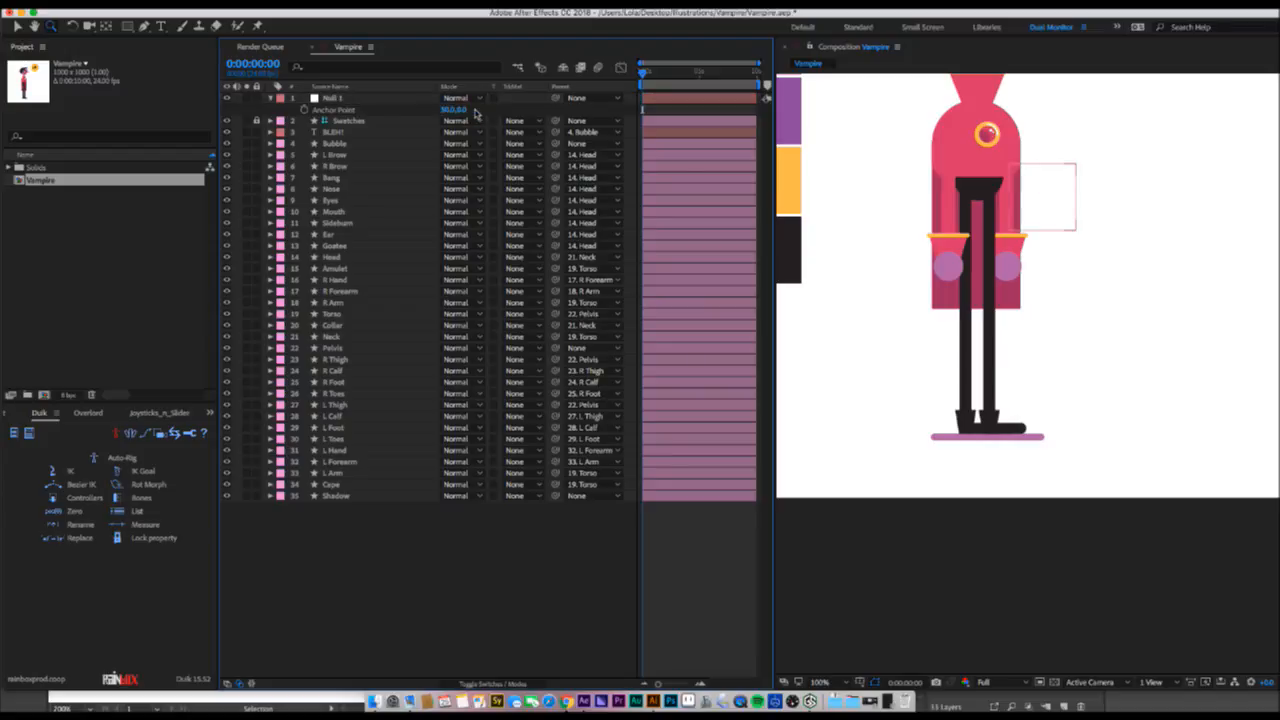
{"action": "left_click", "coordinate": [463, 110]}
{"action": "type", "text": "50"}
{"action": "key", "text": "Return"}
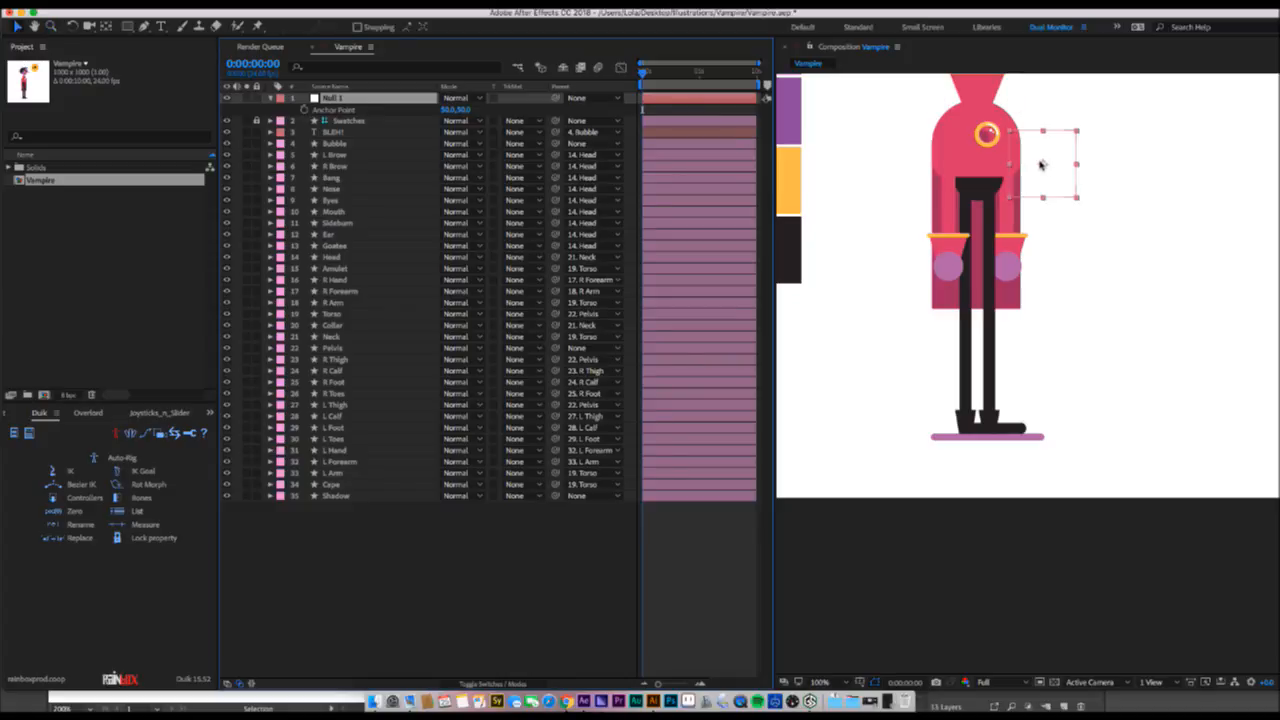
- Place the null at the bottom back corner of the right shoe's heel and scale it down to a small square
{"action": "left_click_drag", "start_coordinate": [1043, 164], "coordinate": [957, 431]}
{"action": "key", "text": "z"}
{"action": "left_click", "coordinate": [956, 432]}
{"action": "left_click", "coordinate": [1069, 371]}
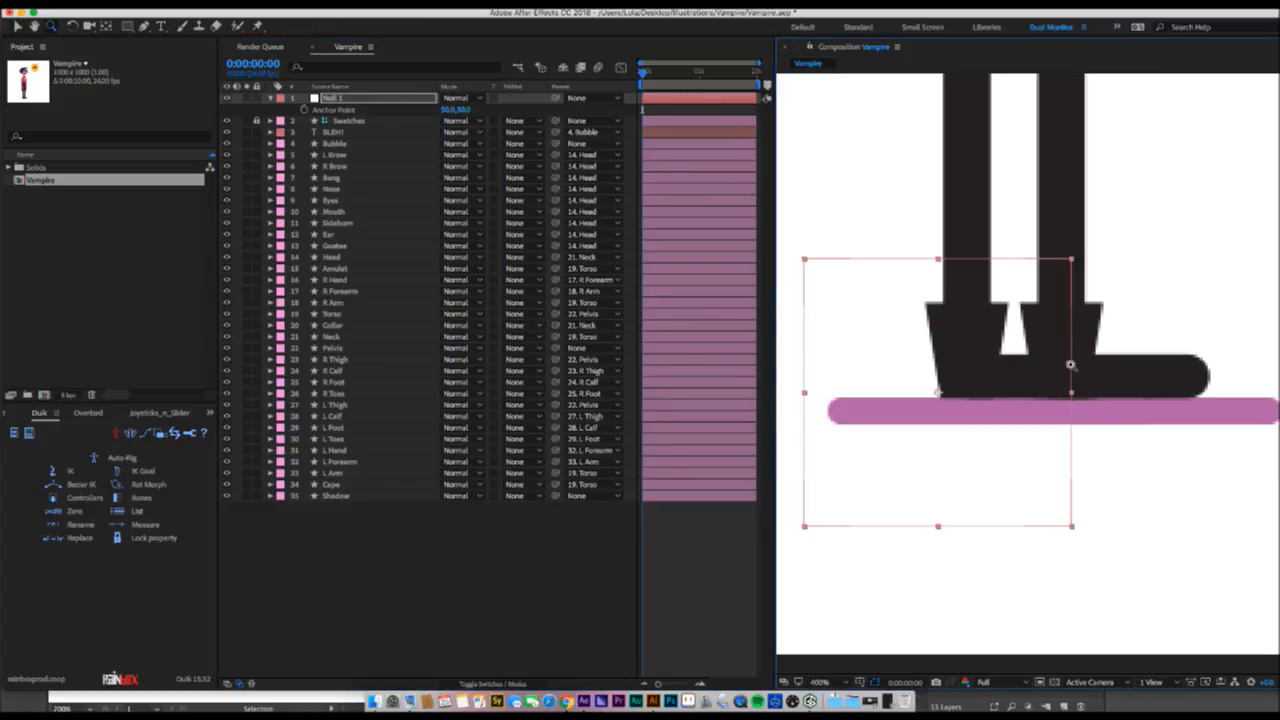
{"action": "key", "text": "v"}
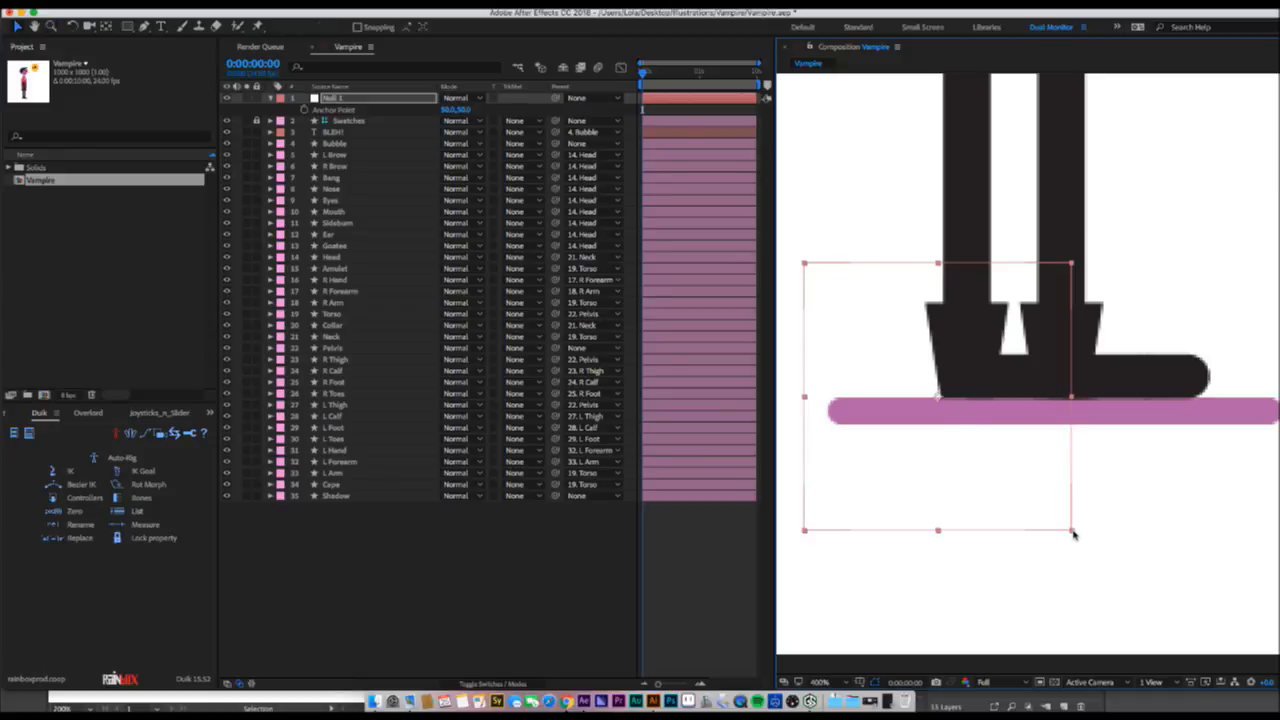
{"action": "left_click_drag", "start_coordinate": [1071, 530], "coordinate": [980, 430]}
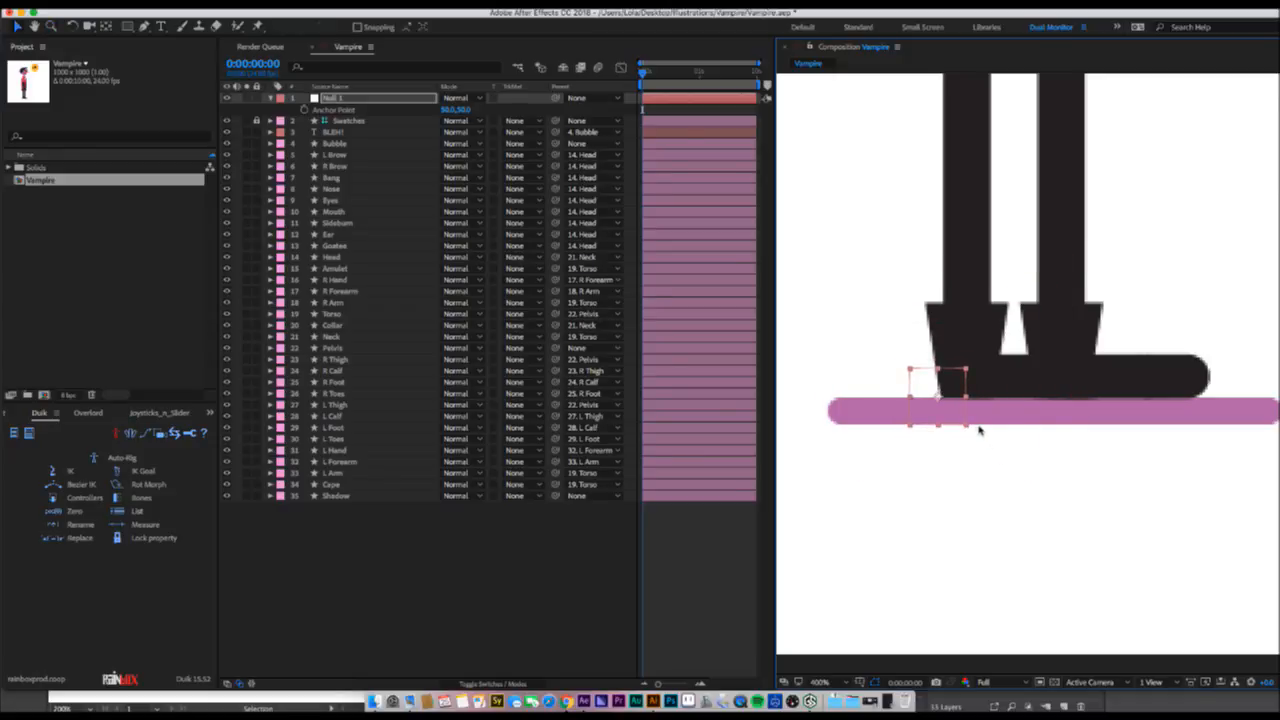
- Rename the null layer as R Heel
{"action": "left_click", "coordinate": [333, 98]}
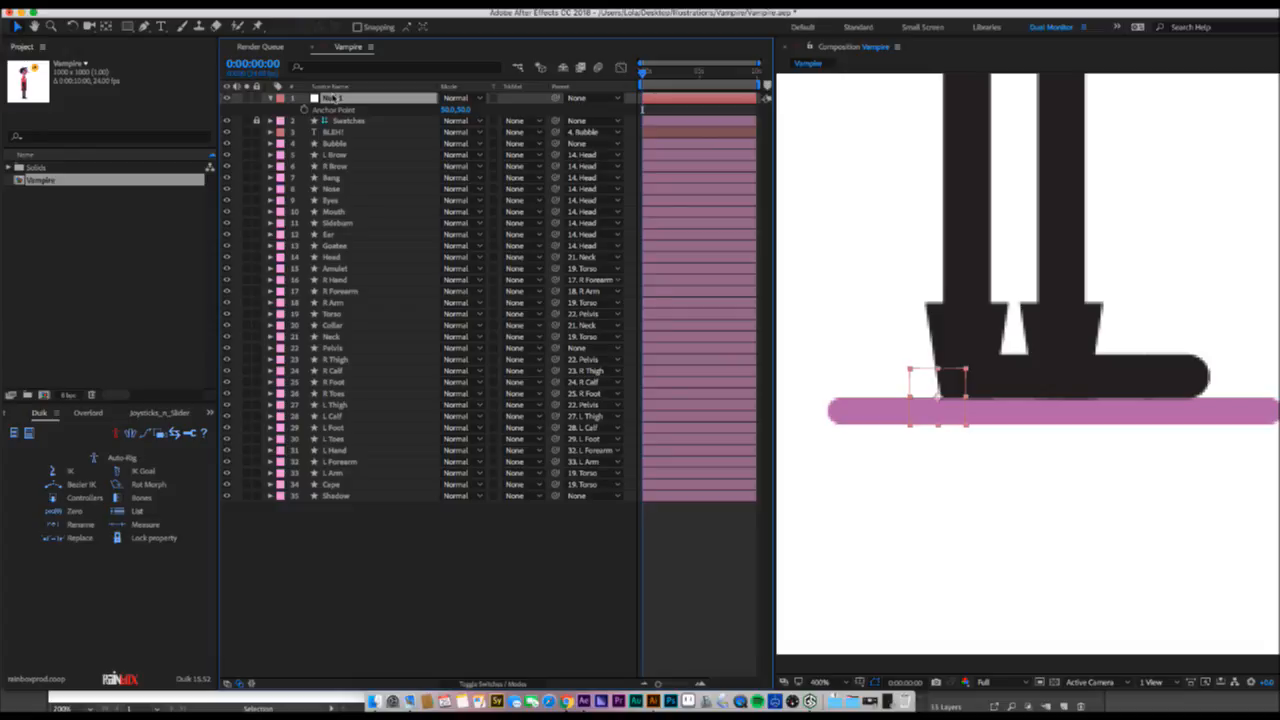
{"action": "key", "text": "Return"}
{"action": "type", "text": "R Heel"}
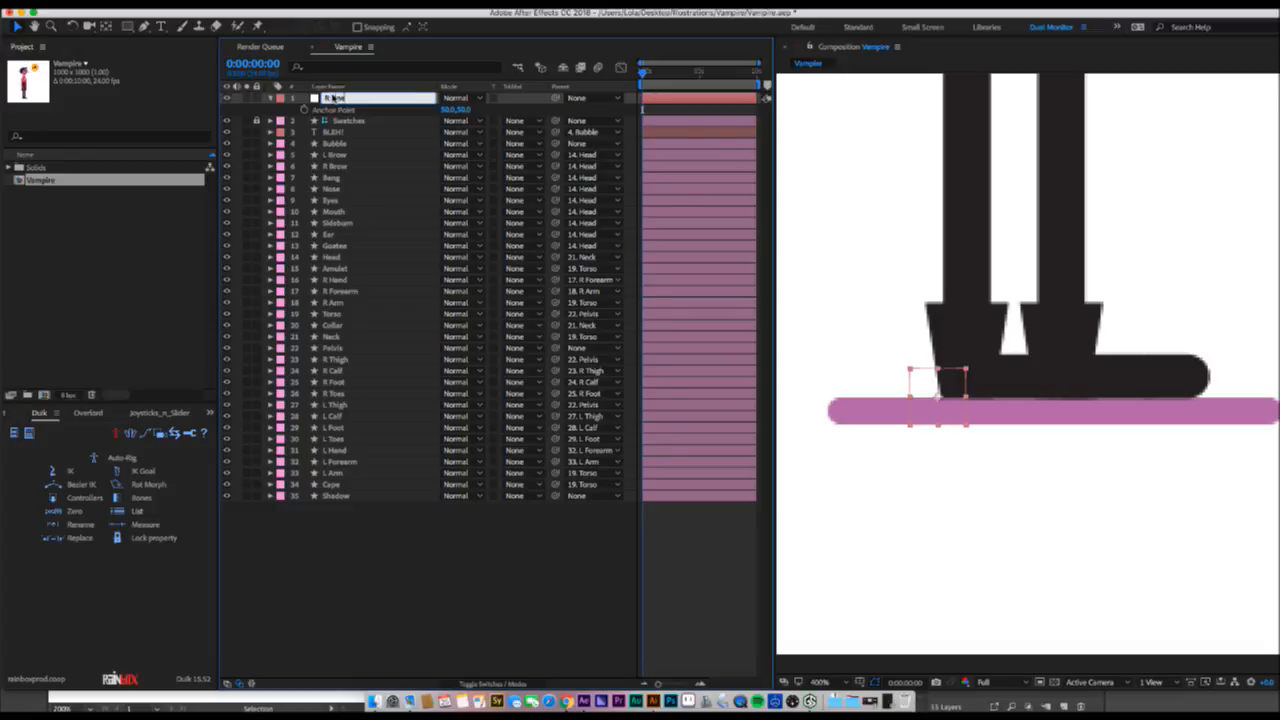
{"action": "key", "text": "Return"}
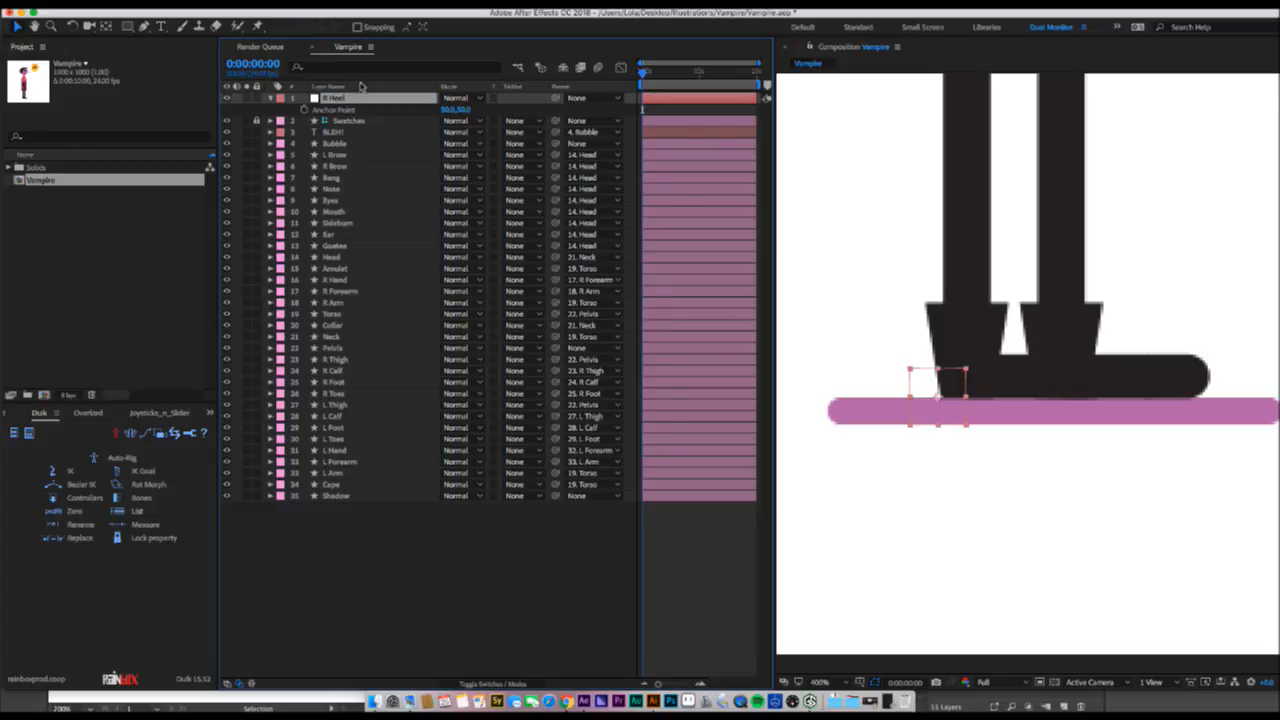
- Duplicate the R Heel null and rename the copy as R TipToe
{"action": "key", "text": "super+d"}
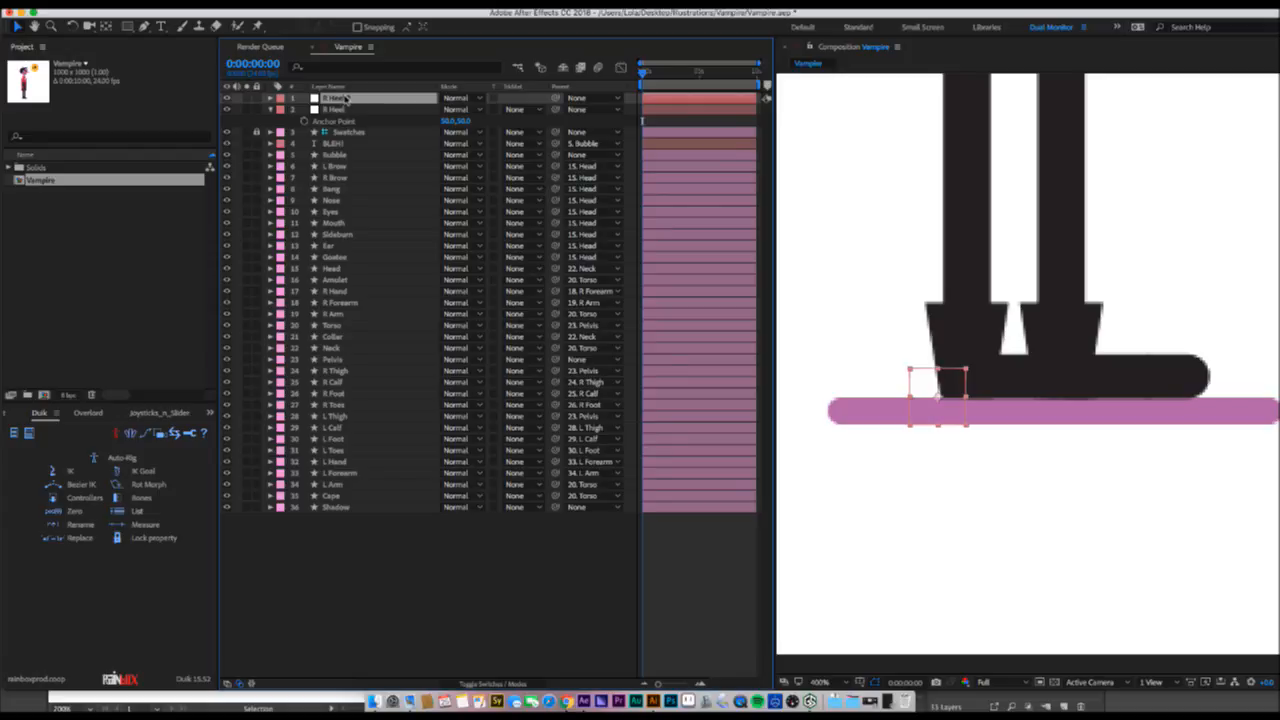
{"action": "key", "text": "Return"}
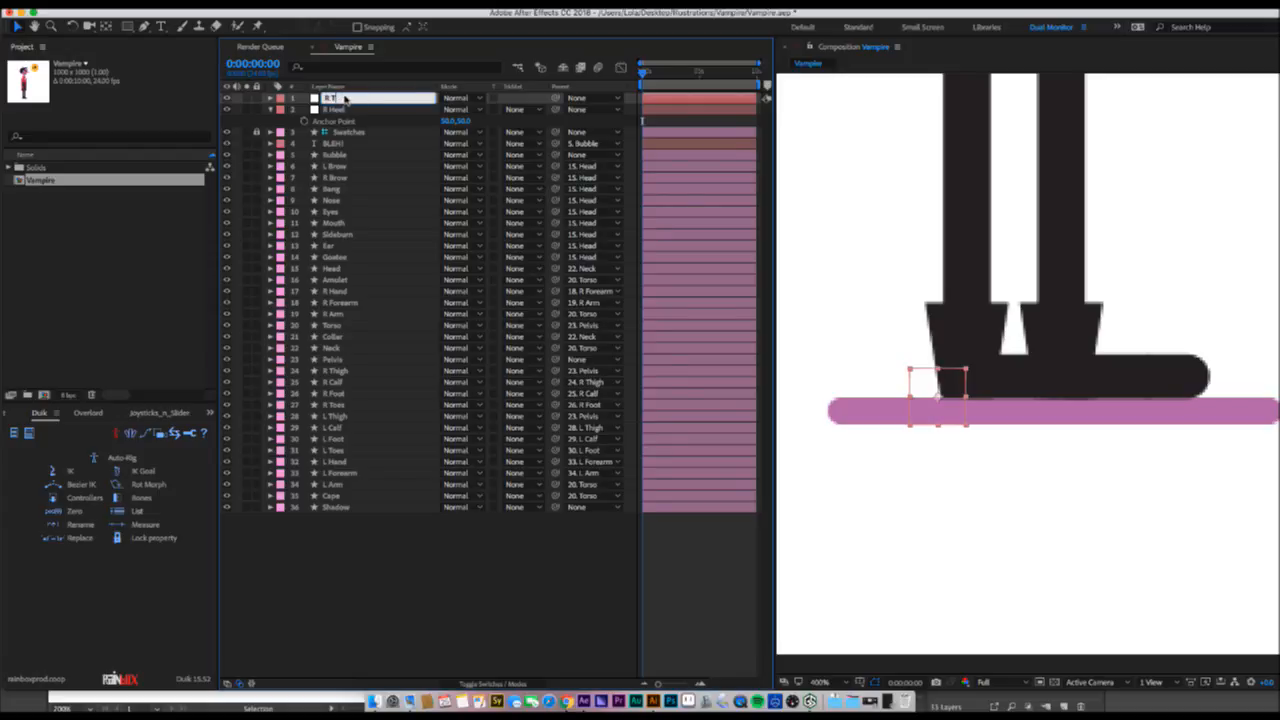
{"action": "key", "text": "Return"}
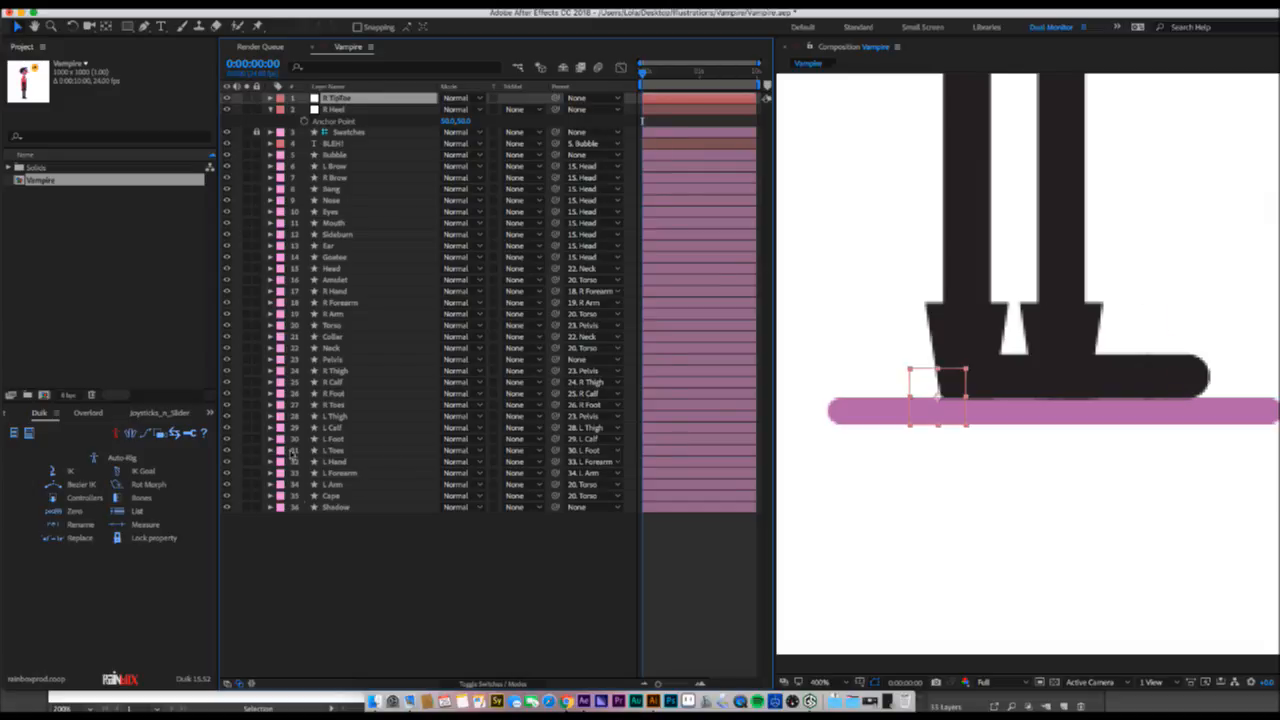
- Solo the R Foot, R Toes, R TipToe and R Heel layers, then move the R TipToe null to the shoe's front tip at sole level
{"action": "left_click", "coordinate": [246, 393]}
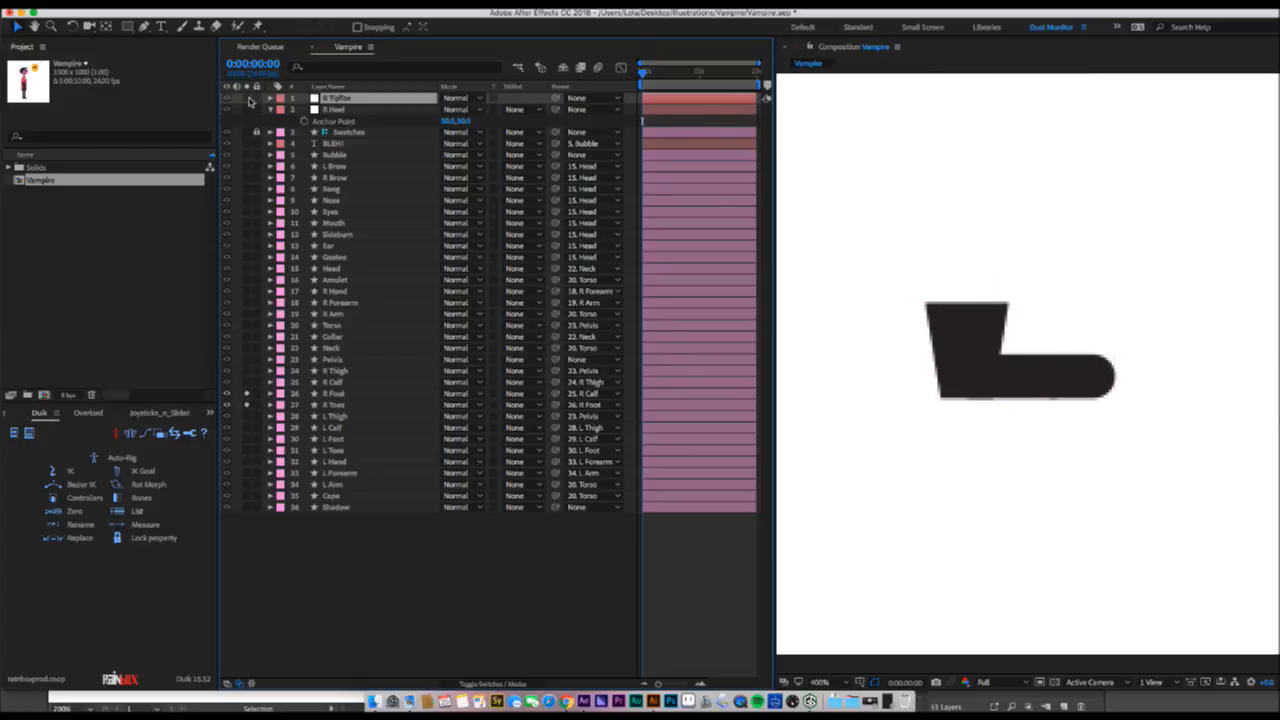
{"action": "left_click_drag", "start_coordinate": [247, 98], "coordinate": [247, 109]}
{"action": "left_click", "coordinate": [369, 110]}
{"action": "left_click", "coordinate": [364, 99]}
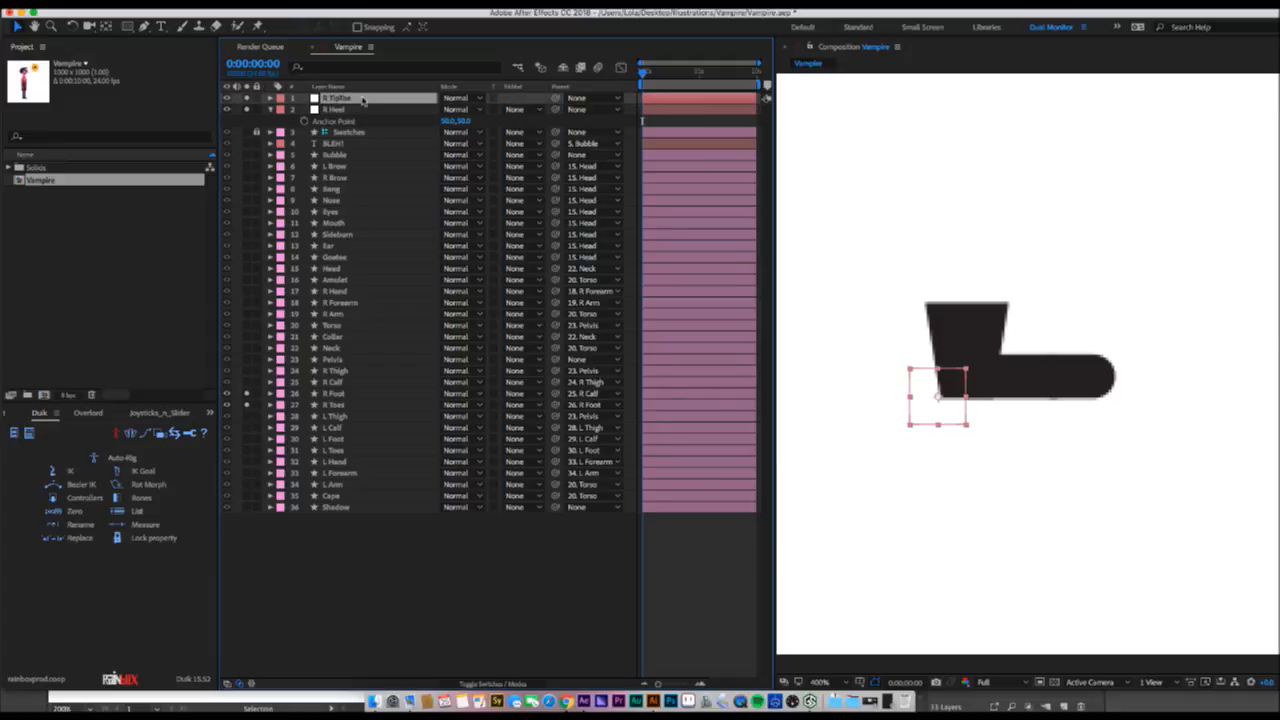
{"action": "left_click_drag", "start_coordinate": [938, 397], "coordinate": [1118, 397]}
{"action": "left_click", "coordinate": [934, 409]}
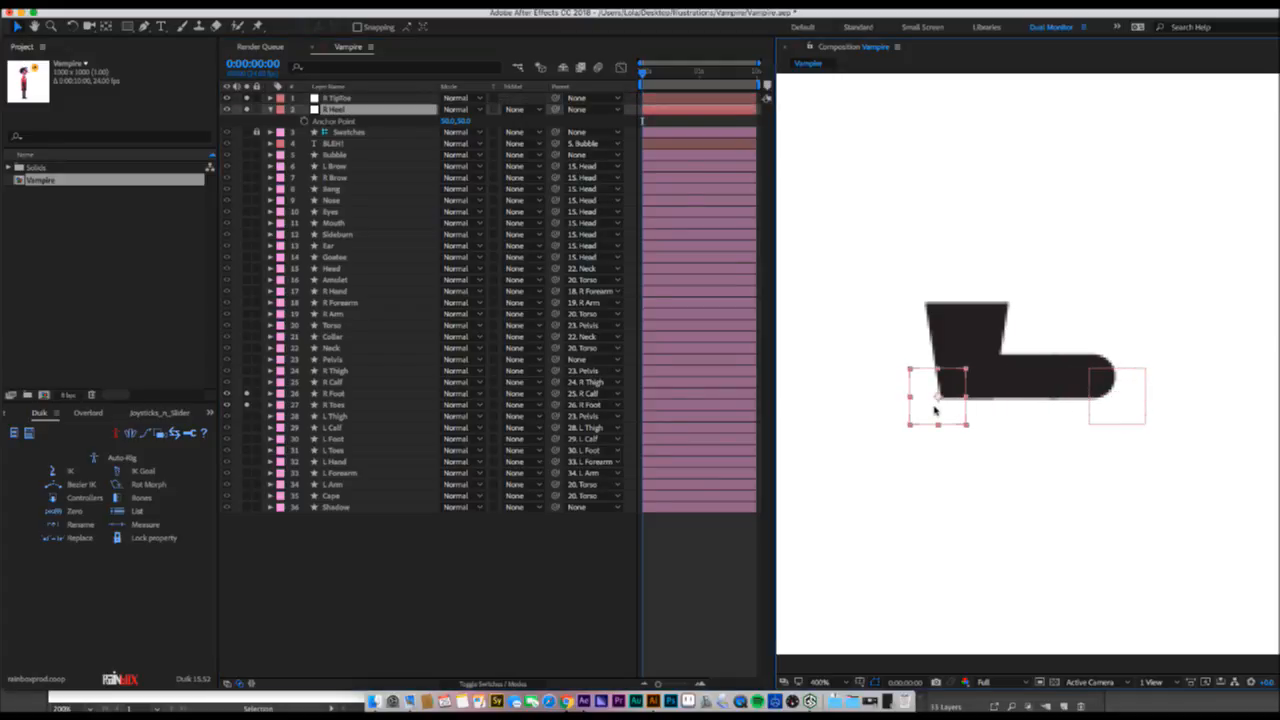
- Turn off solo for the R Foot, R Toes, R Heel and R TipToe layers
{"action": "left_click_drag", "start_coordinate": [248, 393], "coordinate": [248, 405]}
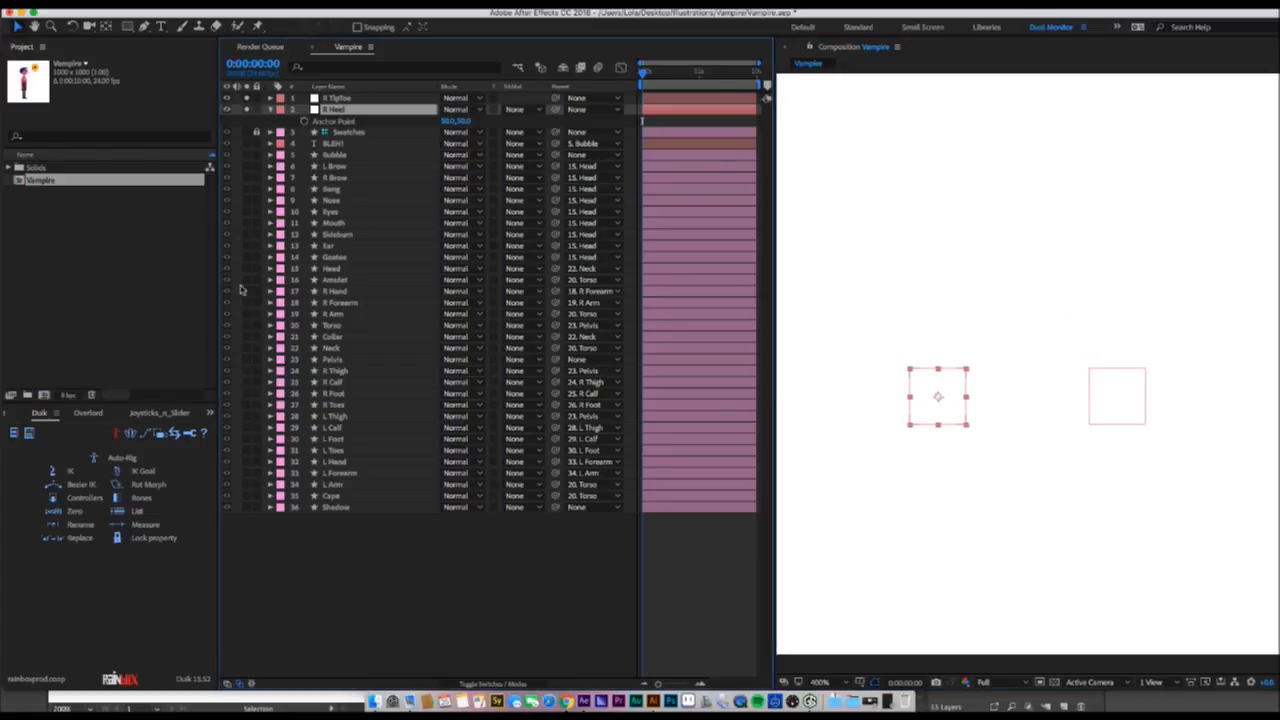
{"action": "left_click", "coordinate": [246, 109]}
{"action": "left_click", "coordinate": [246, 97]}
- Move the R TipToe and R Heel null layers together down the layer stack, between Pelvis and R Thigh
{"action": "left_click", "coordinate": [335, 98]}
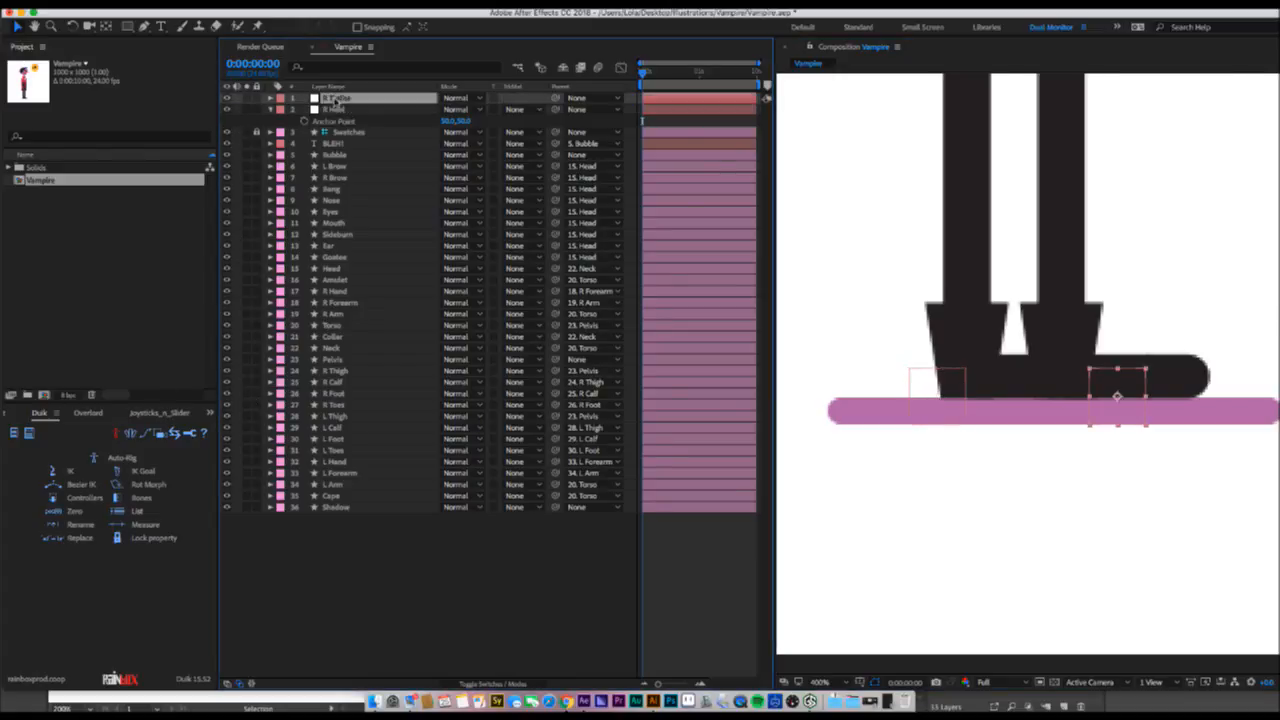
{"action": "left_click", "coordinate": [335, 109], "text": "shift"}
{"action": "left_click_drag", "start_coordinate": [335, 112], "coordinate": [358, 338]}
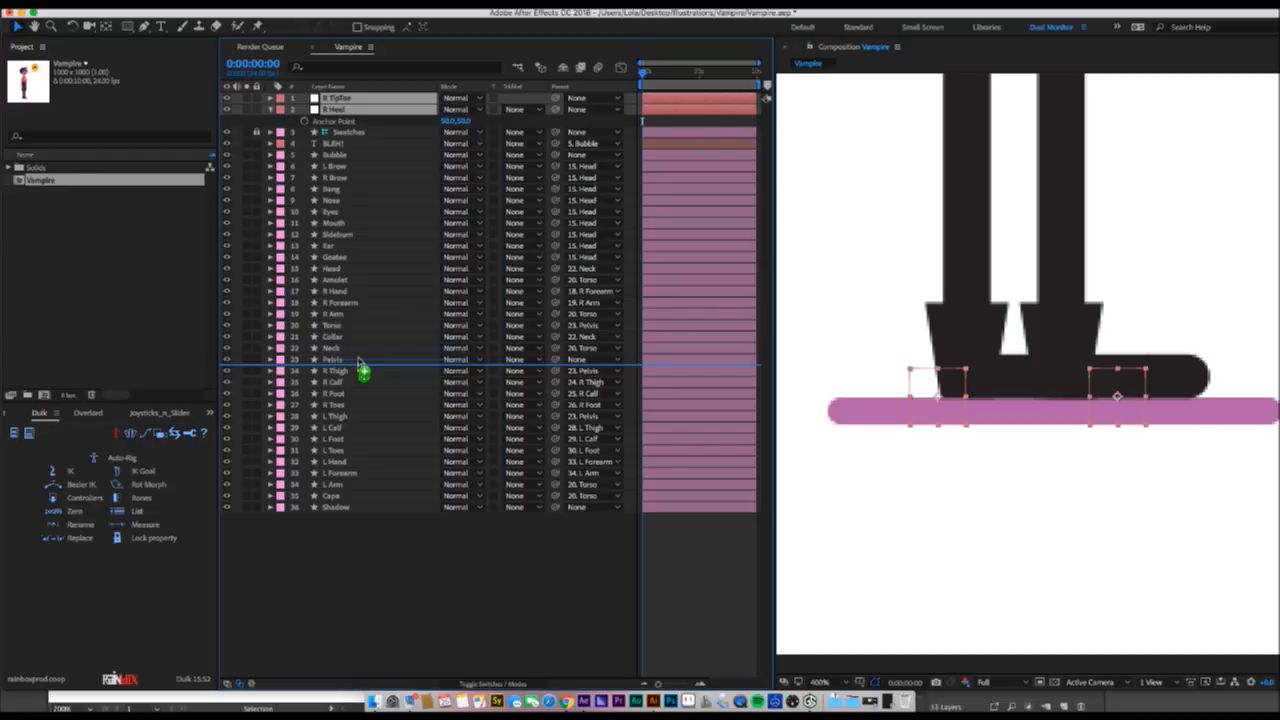
{"action": "left_click_drag", "start_coordinate": [358, 361], "coordinate": [358, 342]}
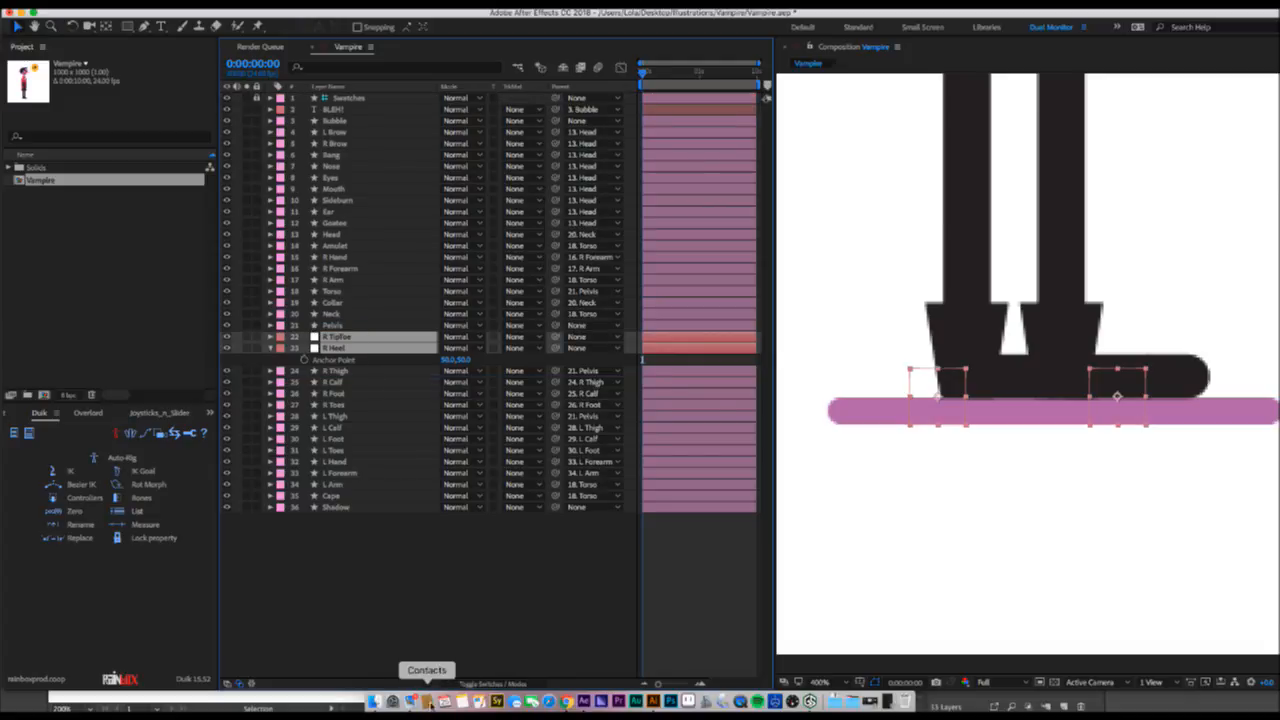
- Switch to Mail, delete the Twitch message about the first stream from the Inbox and return to After Effects
{"action": "left_click", "coordinate": [411, 701]}
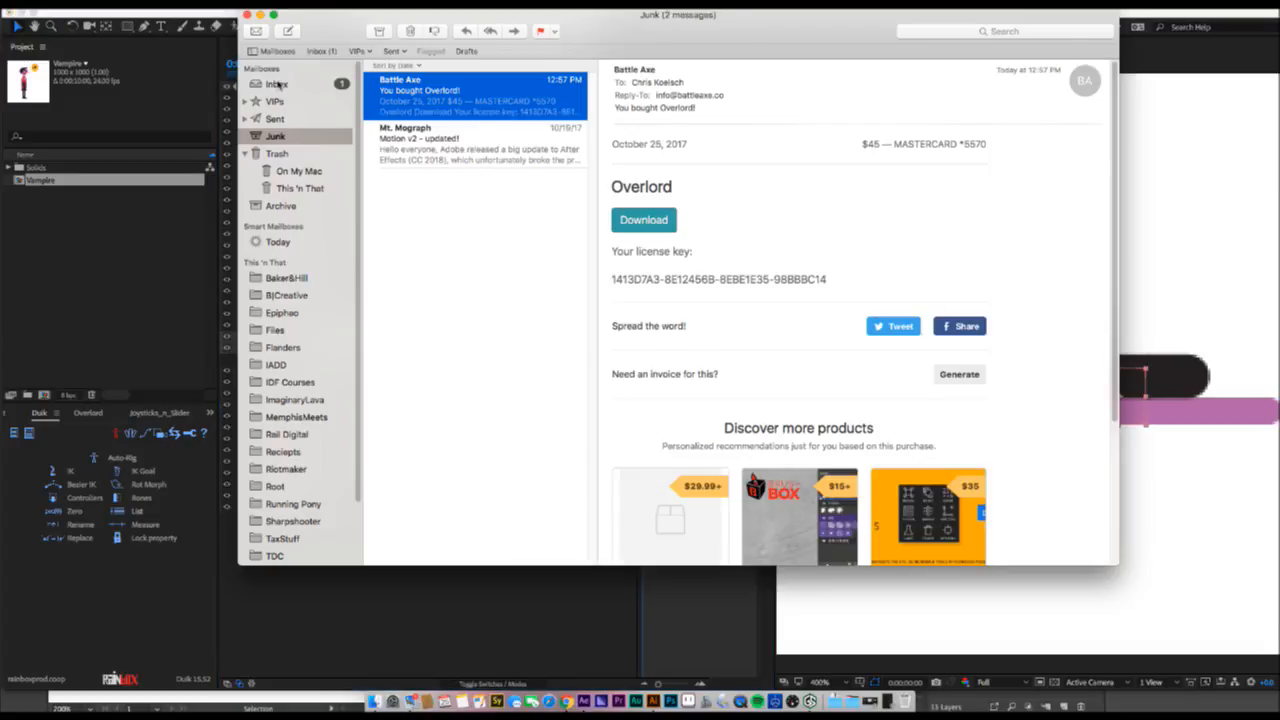
{"action": "left_click", "coordinate": [278, 85]}
{"action": "left_click", "coordinate": [437, 86]}
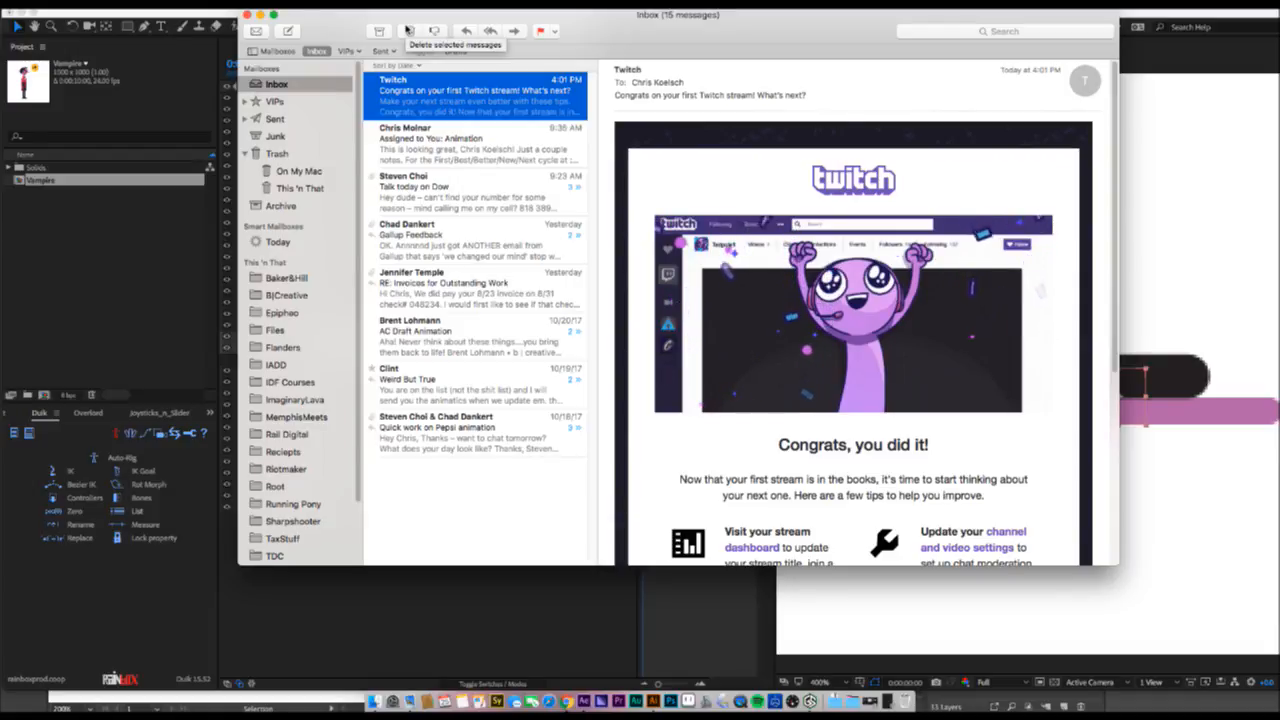
{"action": "left_click", "coordinate": [408, 31]}
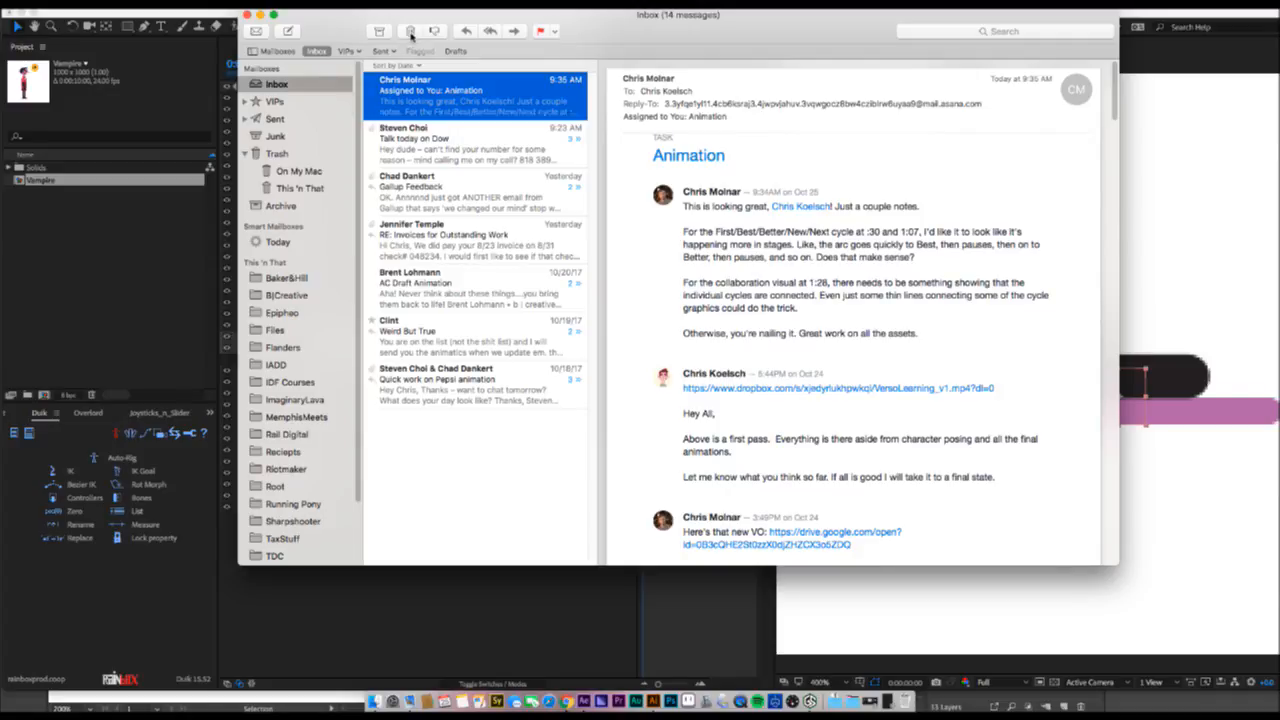
{"action": "left_click", "coordinate": [247, 15]}
{"action": "left_click", "coordinate": [495, 581]}
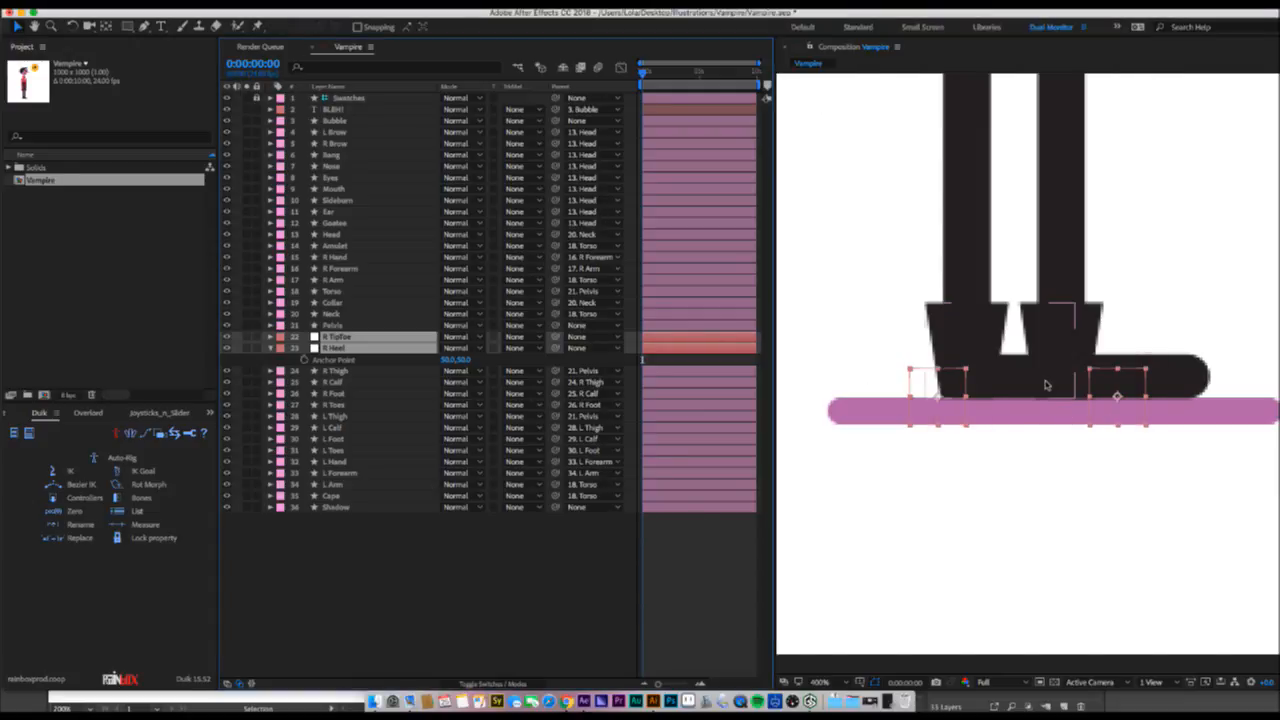
- Duplicate the R TipToe and R Heel nulls and place the copies between the R Toes and L Thigh layers
{"action": "left_click_drag", "start_coordinate": [1056, 344], "coordinate": [915, 362]}
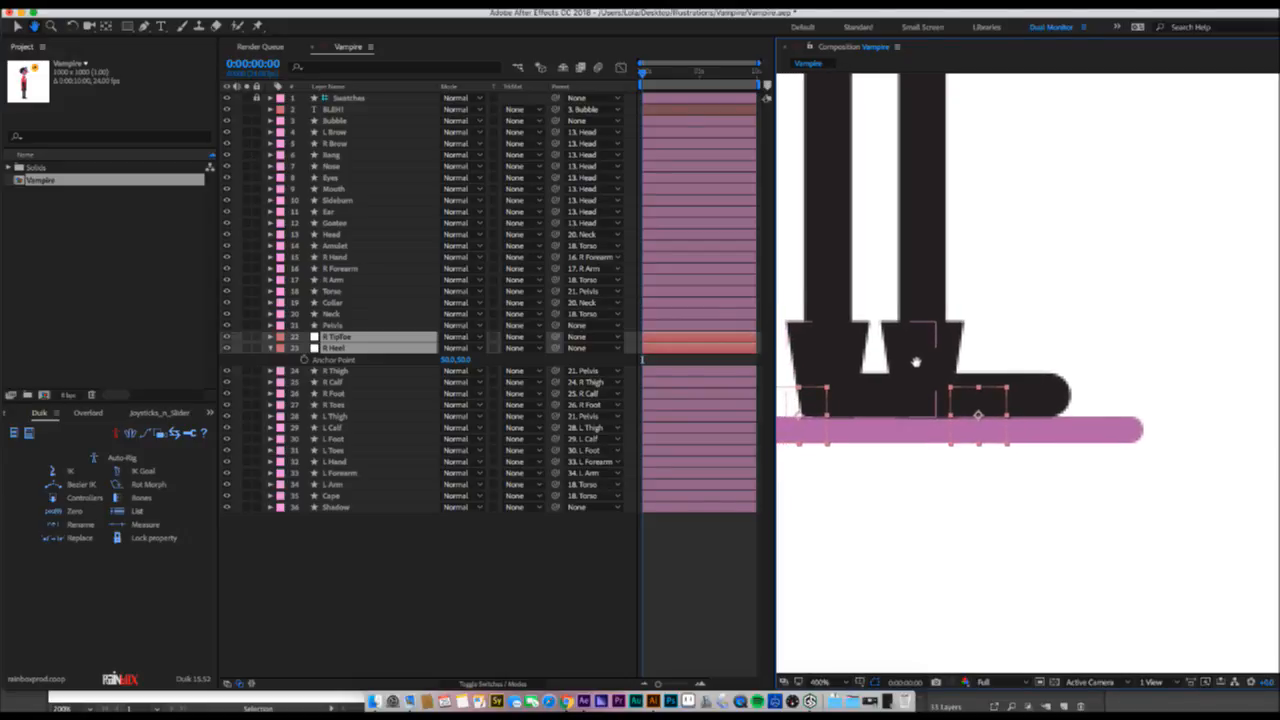
{"action": "left_click", "coordinate": [347, 340]}
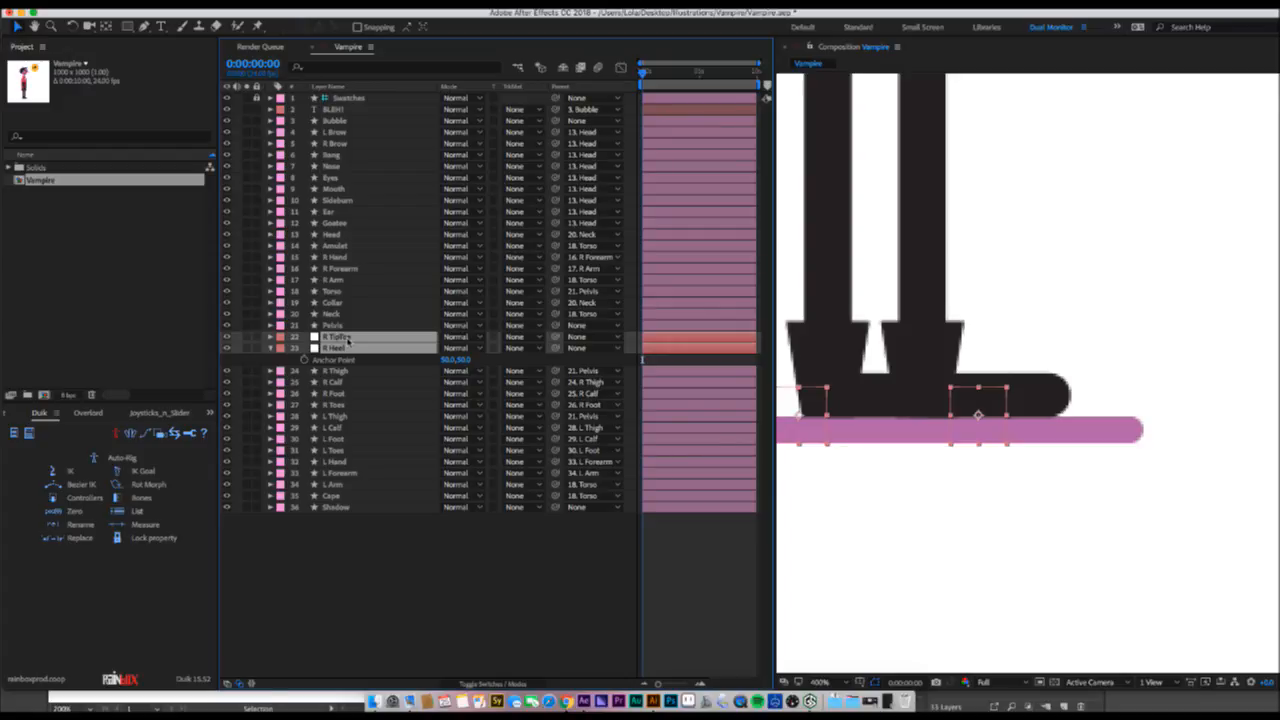
{"action": "key", "text": "super+d"}
{"action": "left_click_drag", "start_coordinate": [347, 340], "coordinate": [354, 438]}
{"action": "left_click", "coordinate": [380, 557]}
- Rename the duplicated nulls as L TipToe and L Heel
{"action": "left_click", "coordinate": [354, 416]}
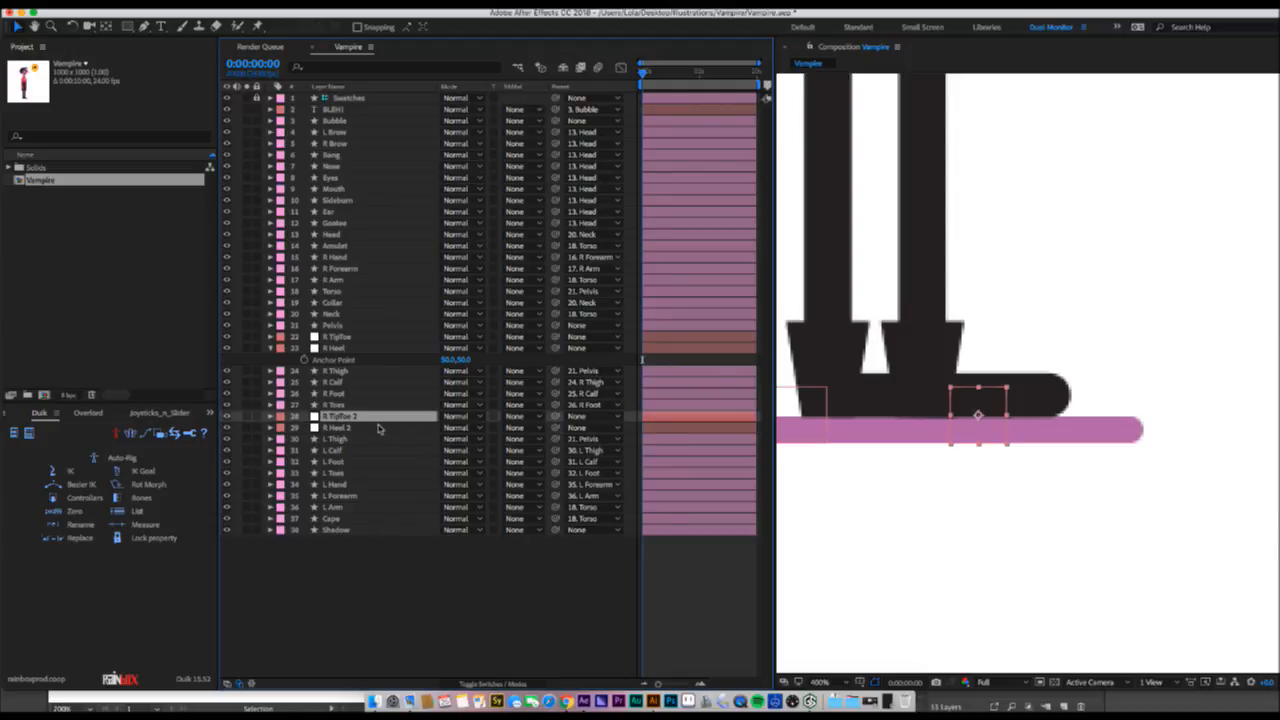
{"action": "key", "text": "Return"}
{"action": "type", "text": "L"}
{"action": "left_click", "coordinate": [356, 428]}
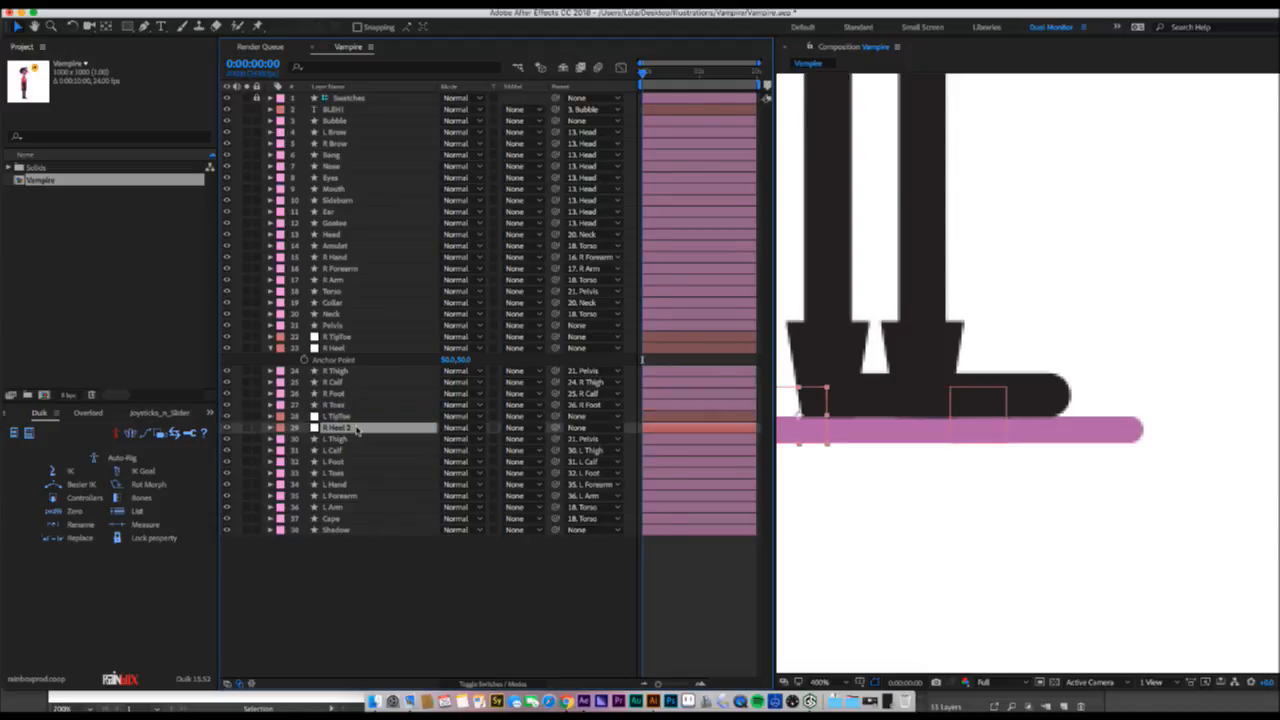
{"action": "key", "text": "Return"}
{"action": "type", "text": "L H"}
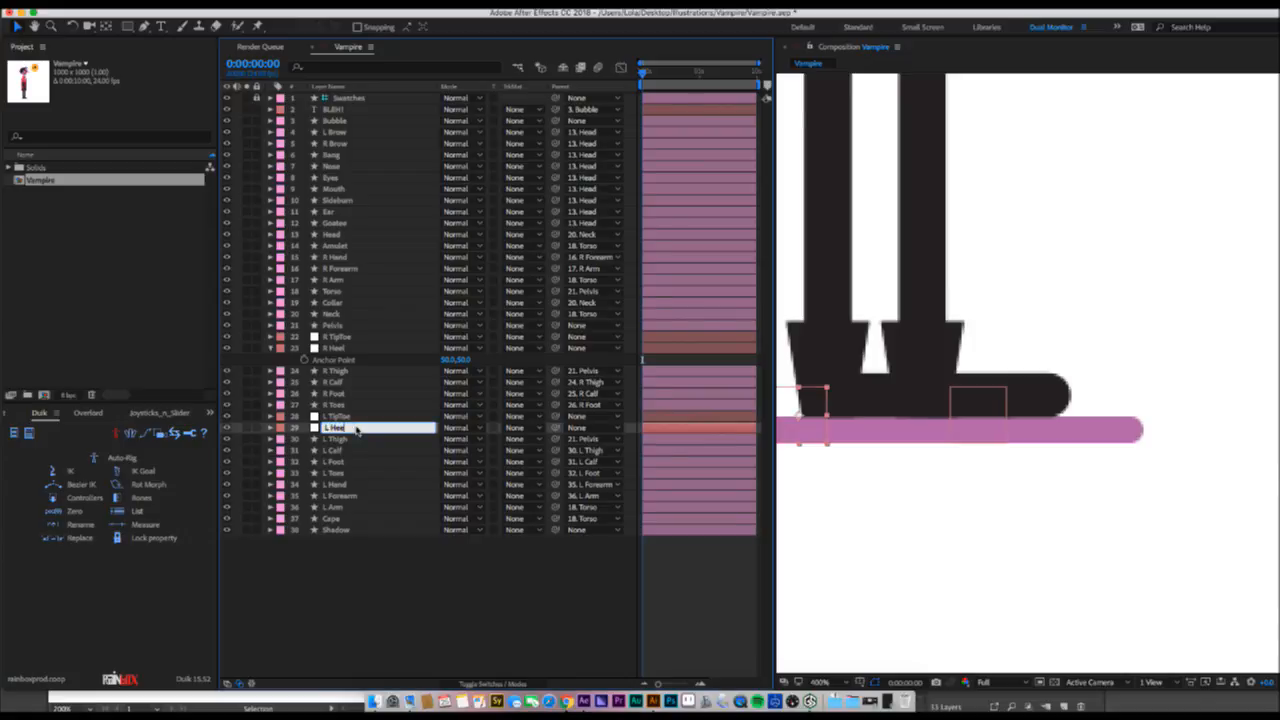
{"action": "type", "text": "eel"}
{"action": "key", "text": "Return"}
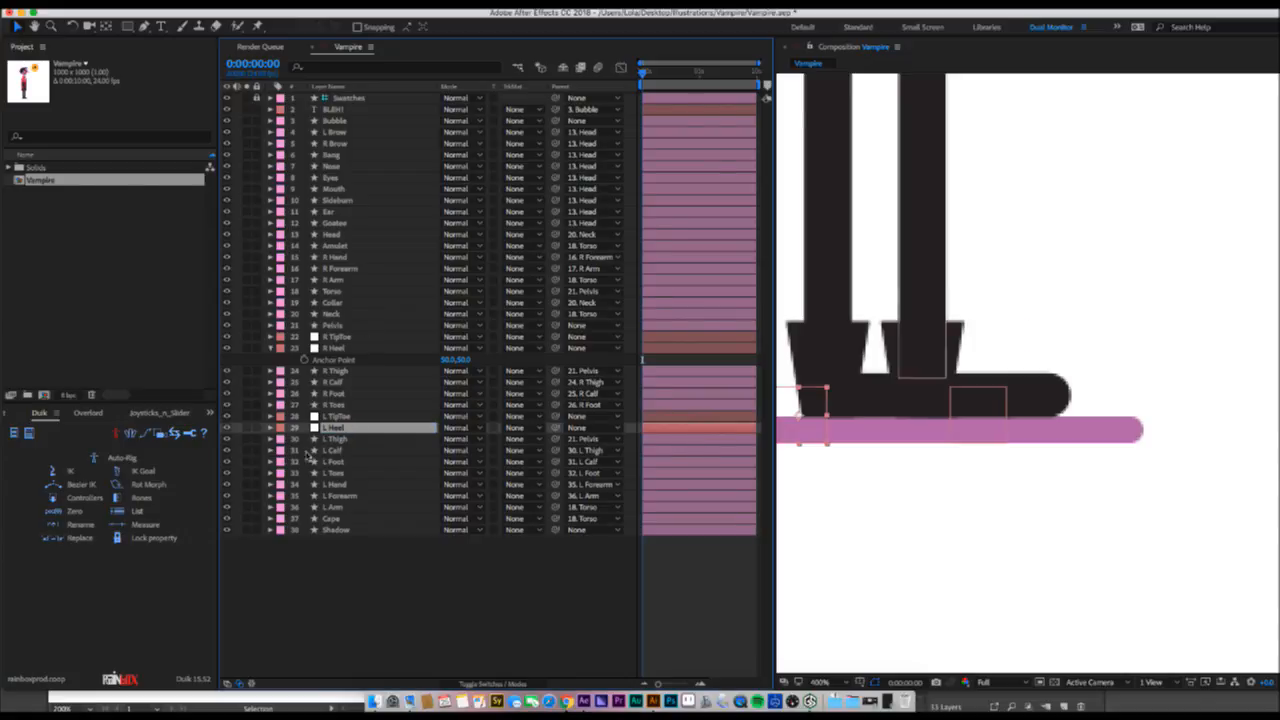
- Solo the L TipToe, L Heel, L Foot and L Toes layers, then shift both nulls together onto the left shoe's tip and heel
{"action": "left_click", "coordinate": [247, 427]}
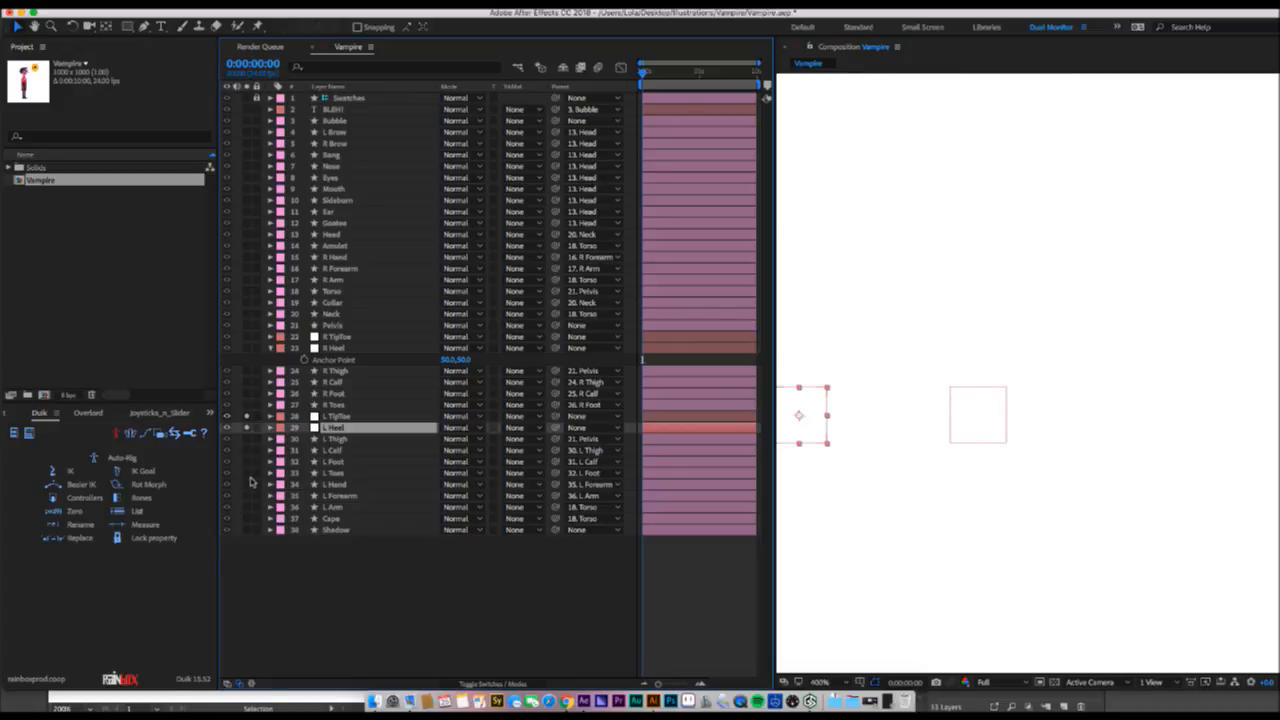
{"action": "left_click", "coordinate": [247, 472]}
{"action": "left_click", "coordinate": [247, 461]}
{"action": "left_click", "coordinate": [336, 416]}
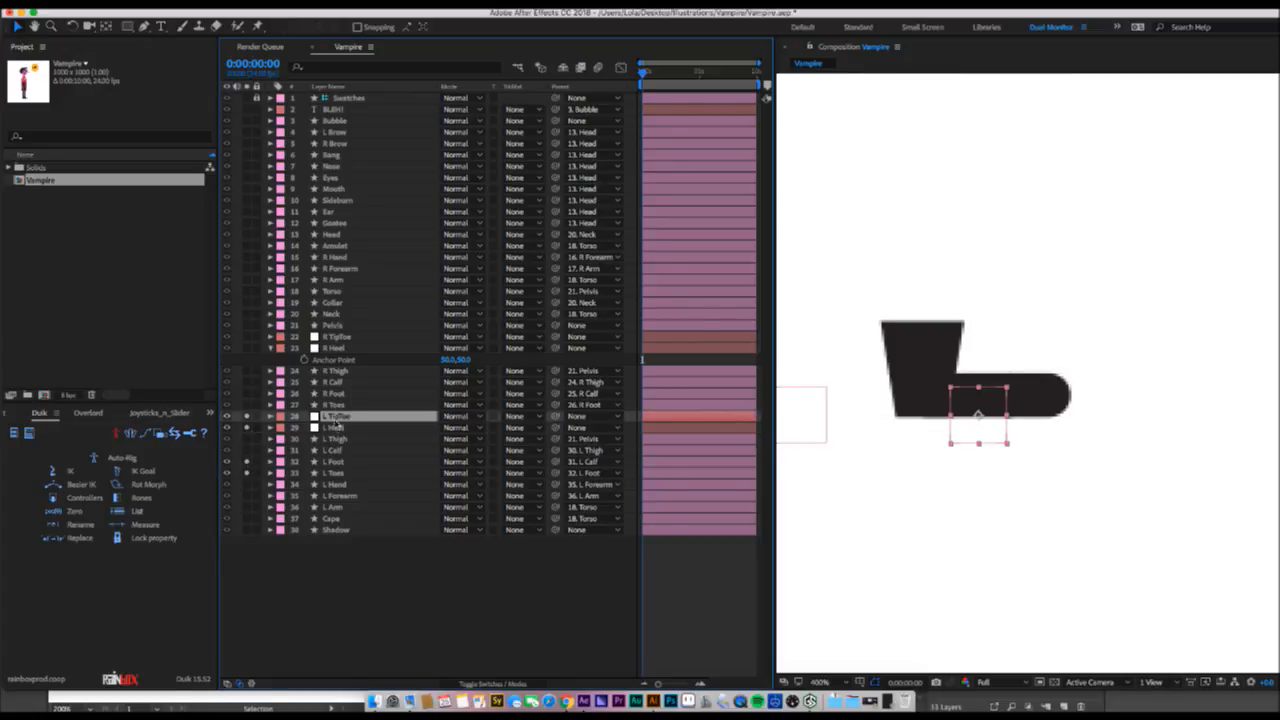
{"action": "left_click", "coordinate": [336, 427], "text": "shift"}
{"action": "left_click_drag", "start_coordinate": [817, 412], "coordinate": [895, 414]}
- Turn off solo for the left foot layers and nulls, save the project and collapse the R Heel layer's properties
{"action": "left_click", "coordinate": [246, 417]}
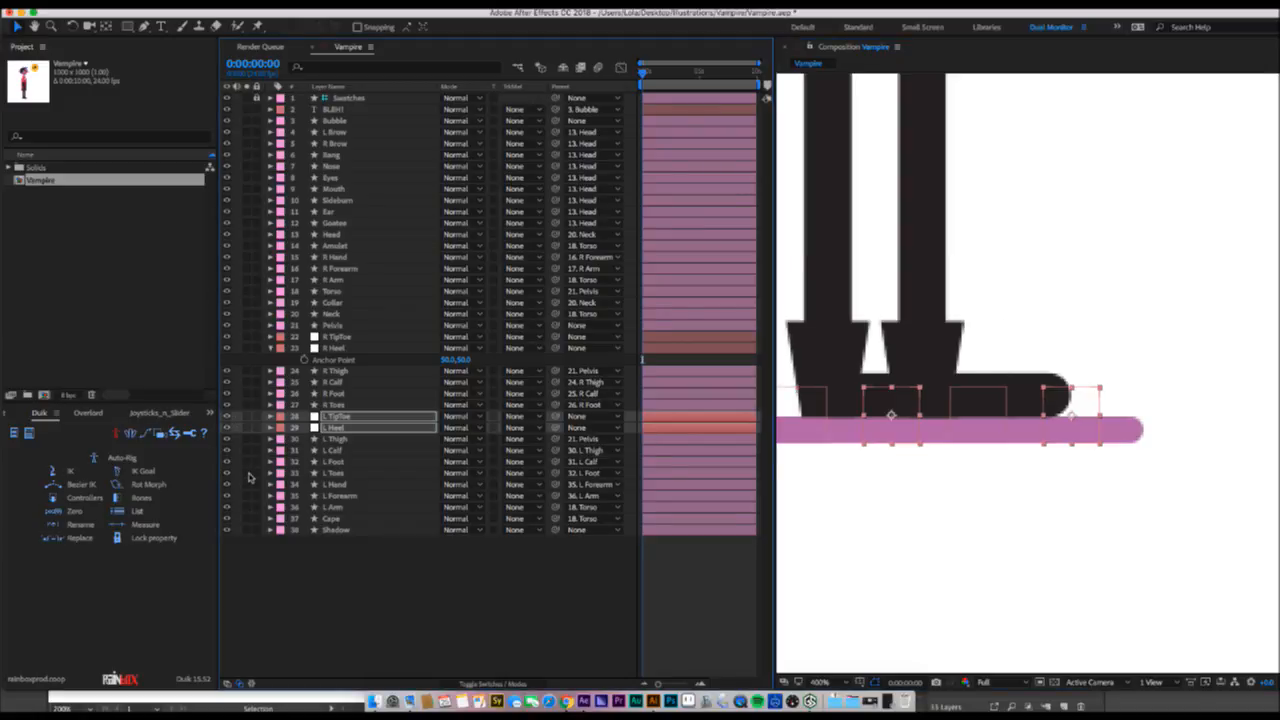
{"action": "key", "text": "super+s"}
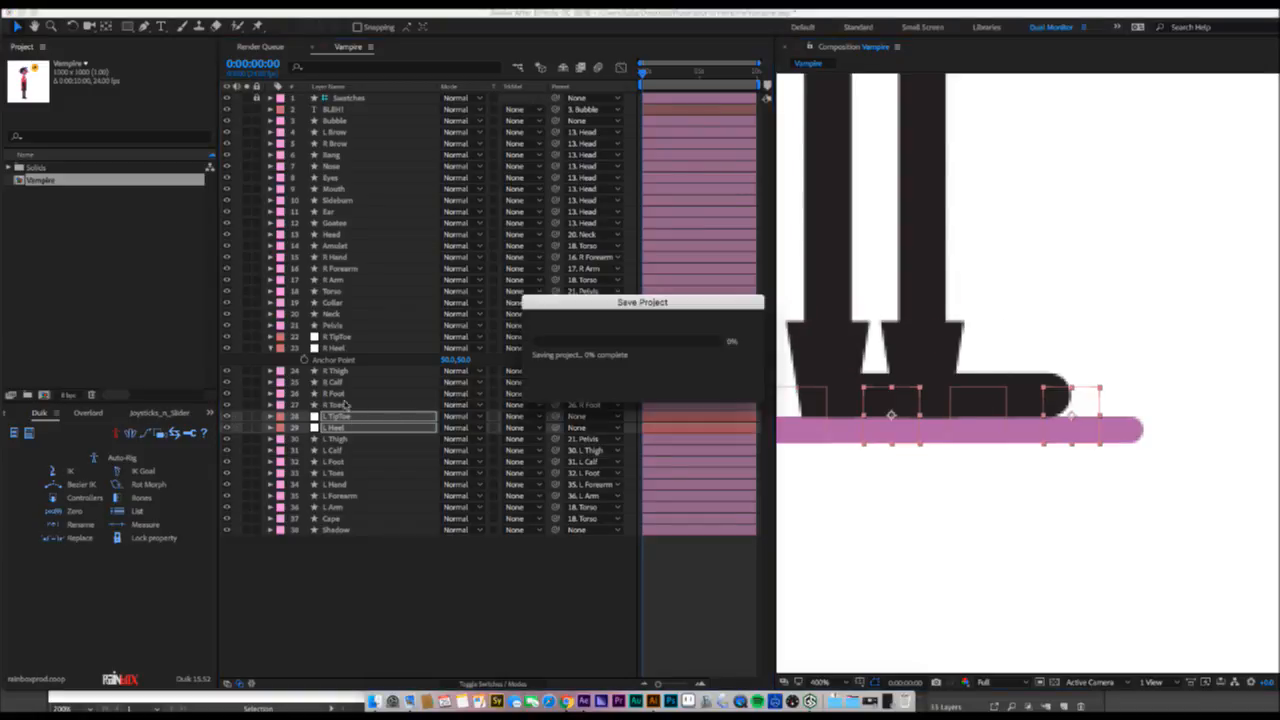
{"action": "left_click", "coordinate": [268, 347]}
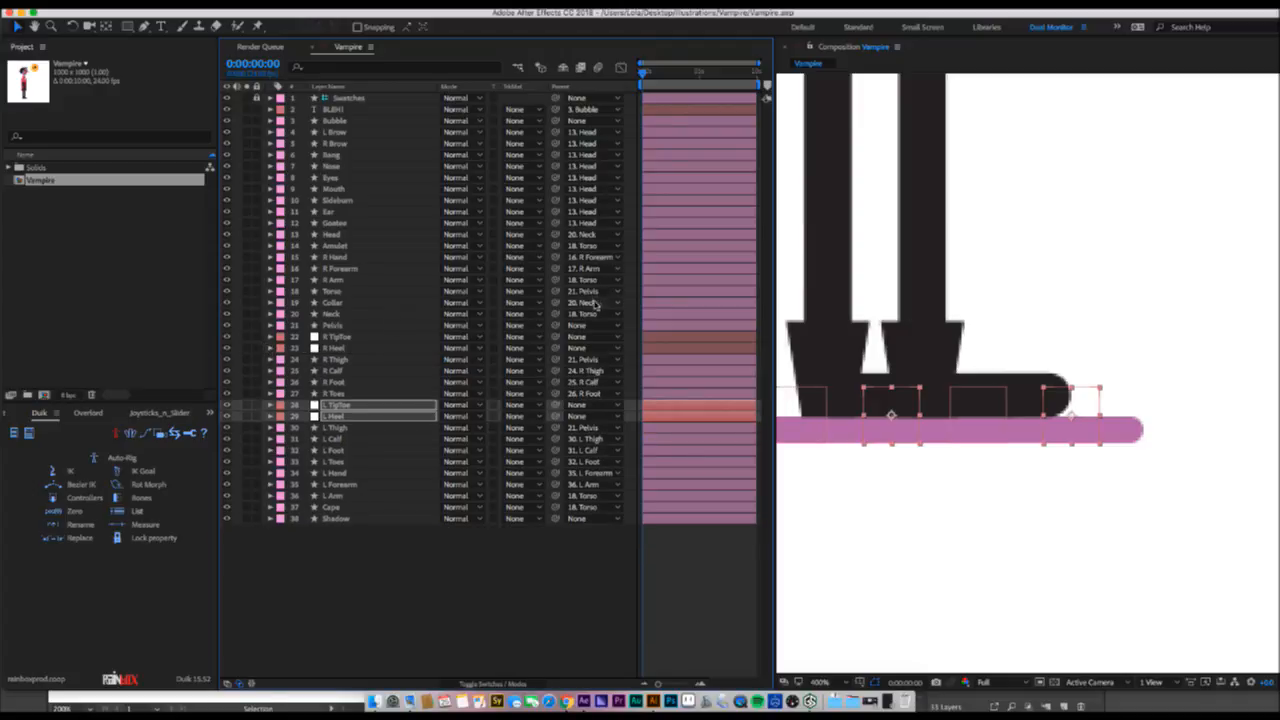
- Select all unlocked layers except BLEH!, Bubble, the face and hair details above Head, Amulet, Collar, Cape and Shadow
{"action": "key", "text": "comma"}
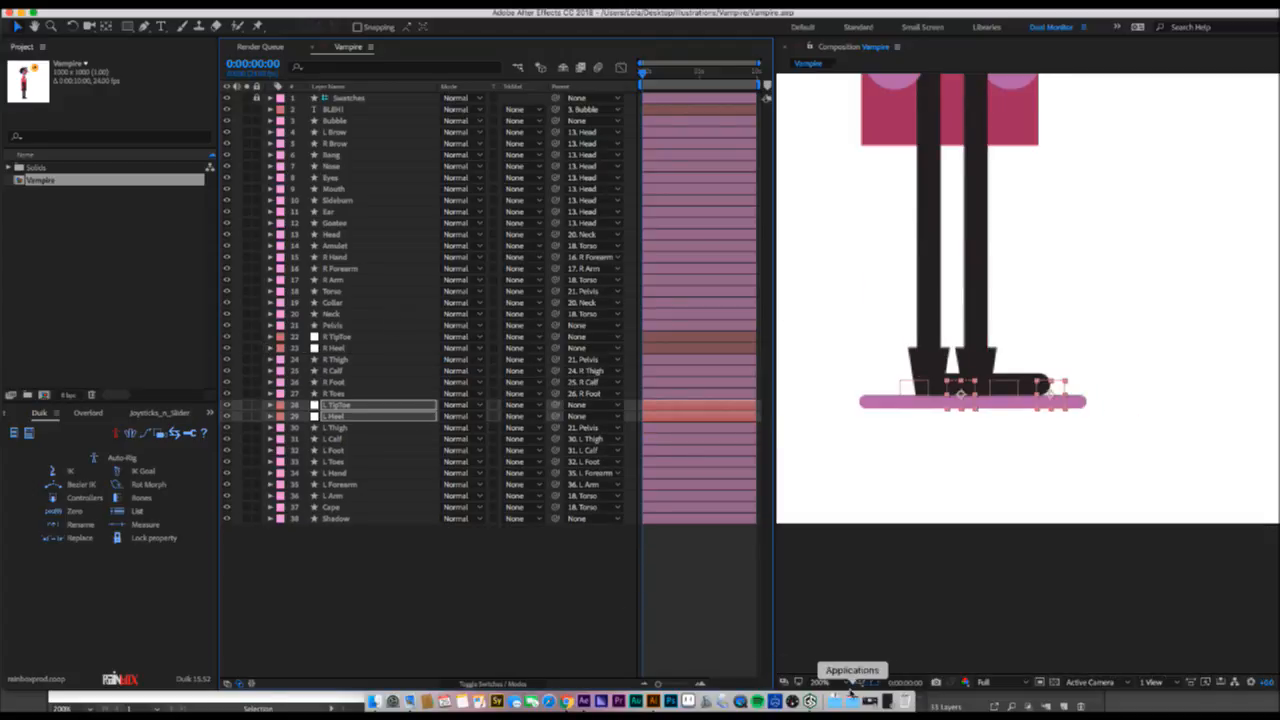
{"action": "left_click", "coordinate": [832, 683]}
{"action": "left_click", "coordinate": [838, 480]}
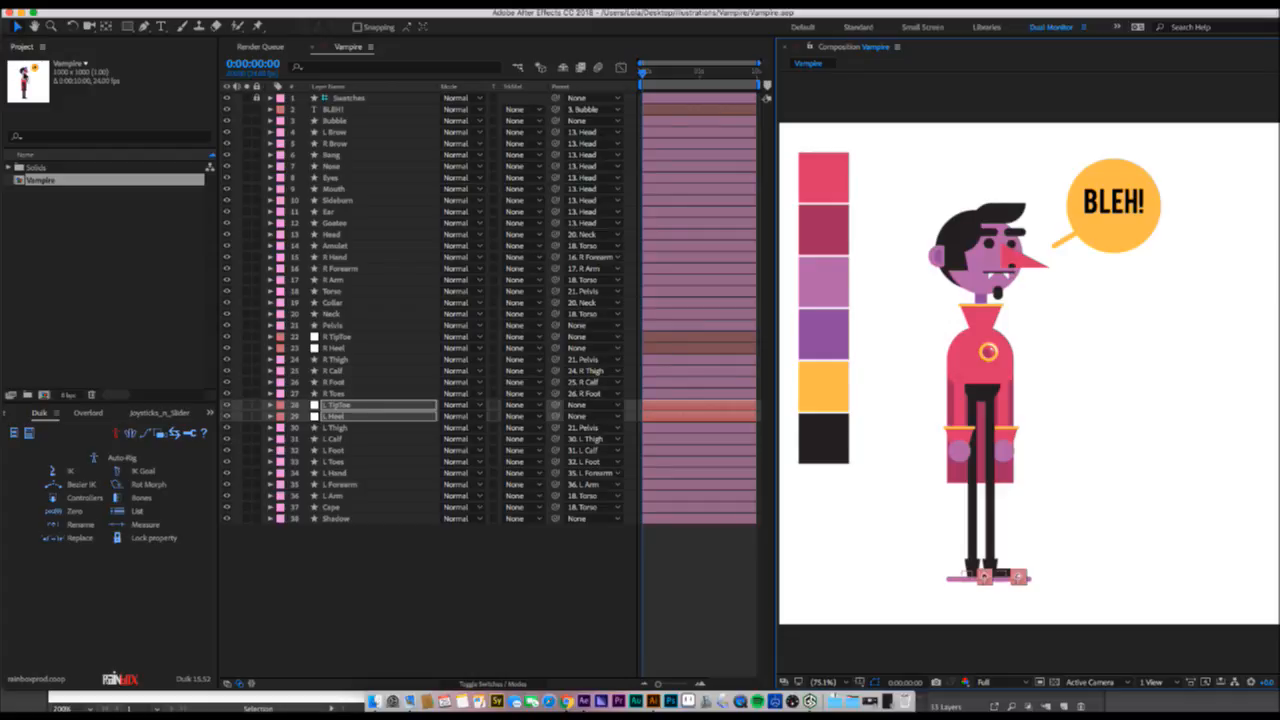
{"action": "left_click", "coordinate": [41, 419]}
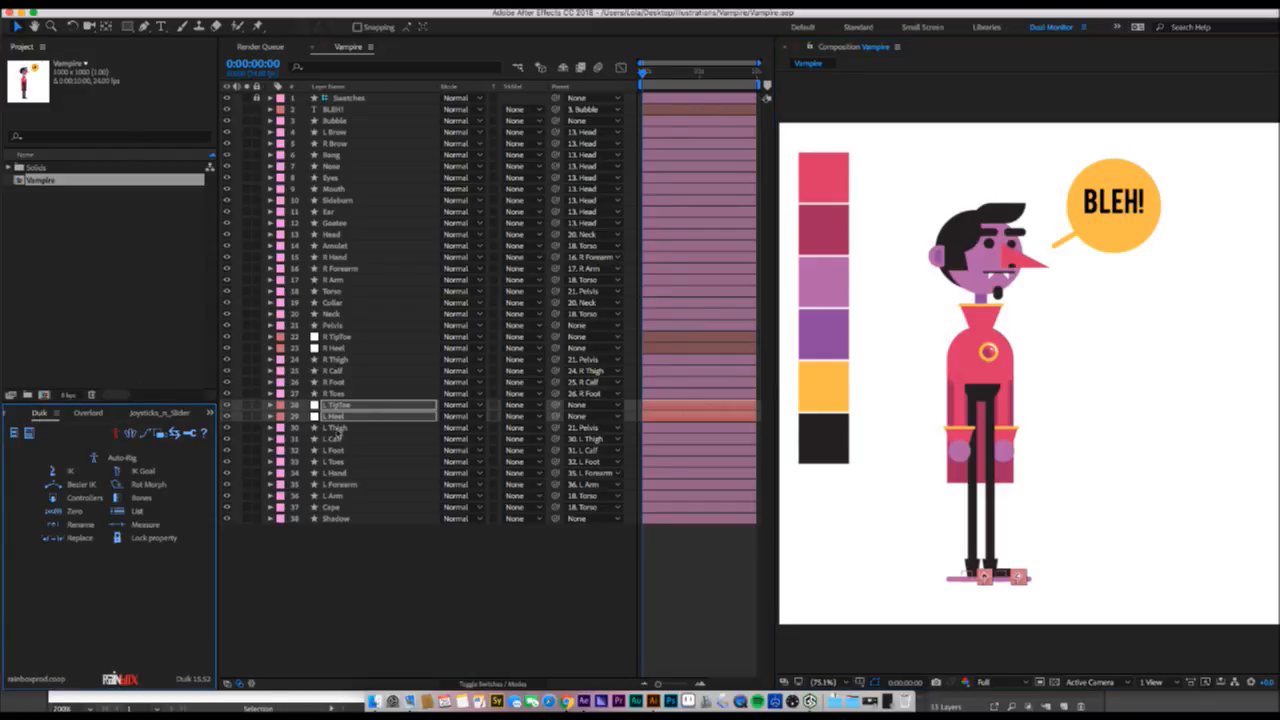
{"action": "key", "text": "super+a"}
{"action": "left_click", "coordinate": [336, 110], "text": "super"}
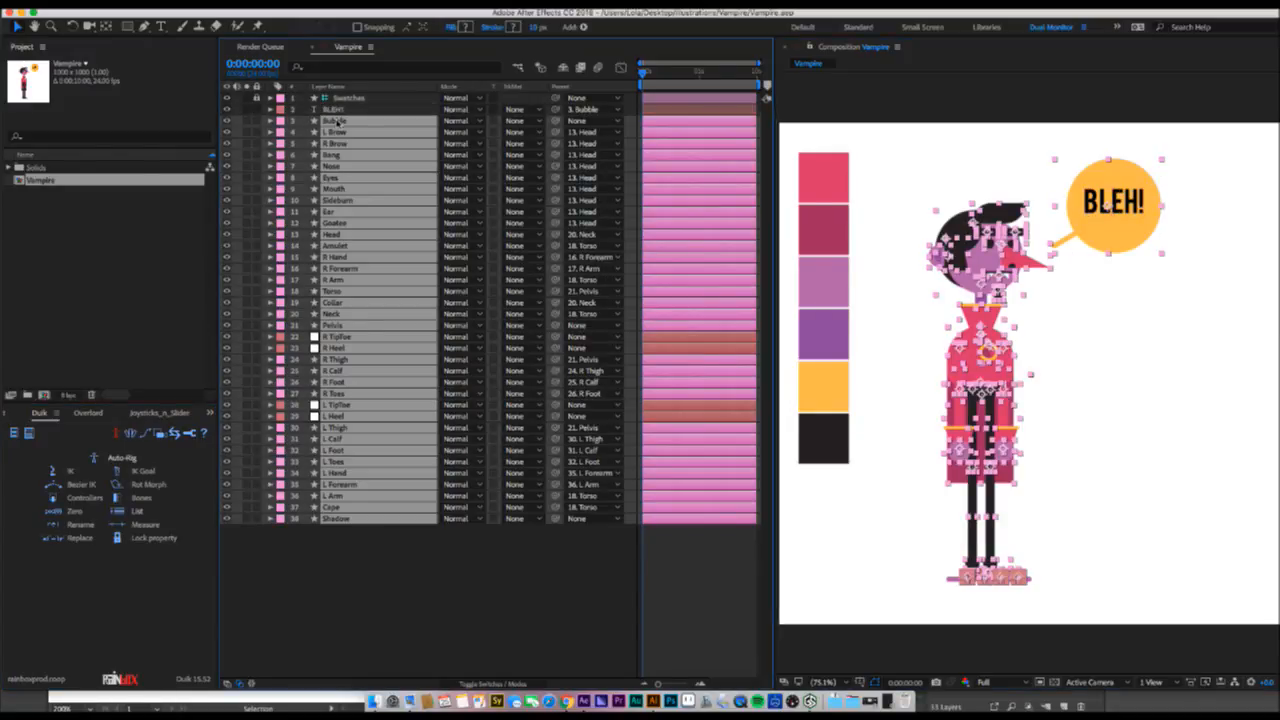
{"action": "left_click", "coordinate": [337, 121], "text": "super"}
{"action": "left_click", "coordinate": [340, 132], "text": "super"}
{"action": "left_click", "coordinate": [339, 143], "text": "super"}
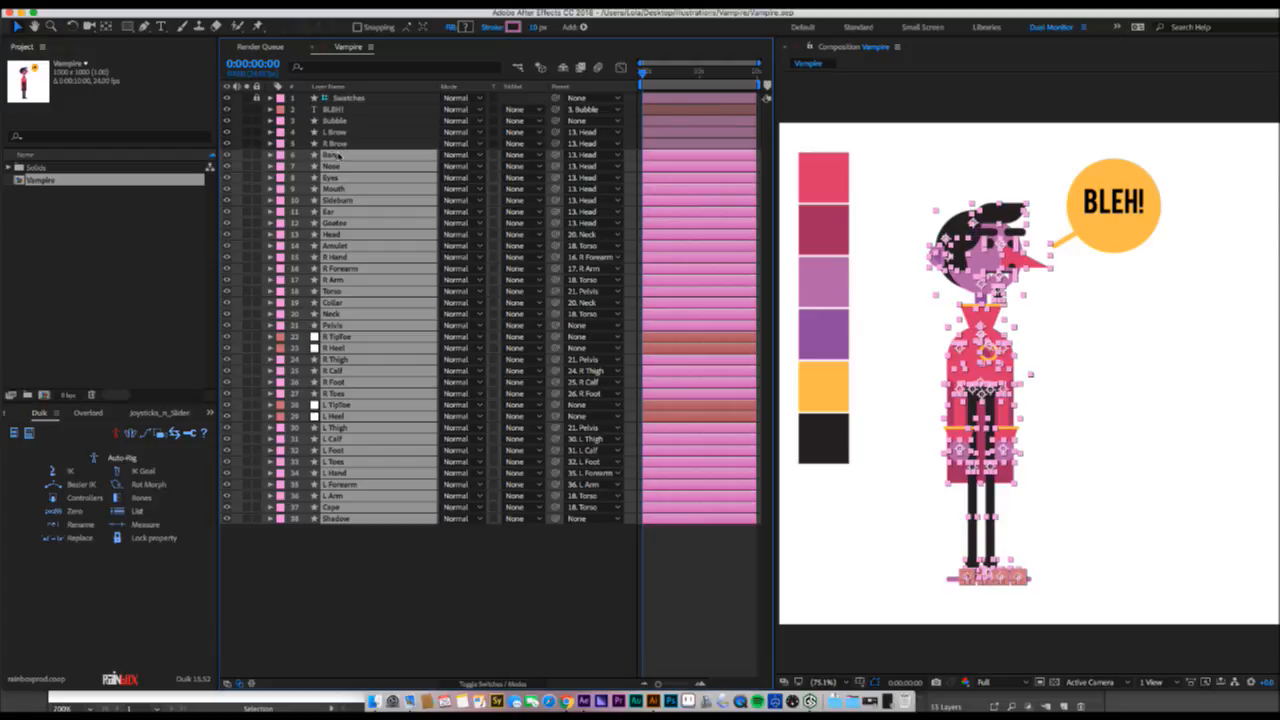
{"action": "left_click", "coordinate": [339, 155], "text": "super"}
{"action": "left_click", "coordinate": [340, 166], "text": "super"}
{"action": "left_click", "coordinate": [340, 177], "text": "super"}
{"action": "left_click", "coordinate": [340, 189], "text": "super"}
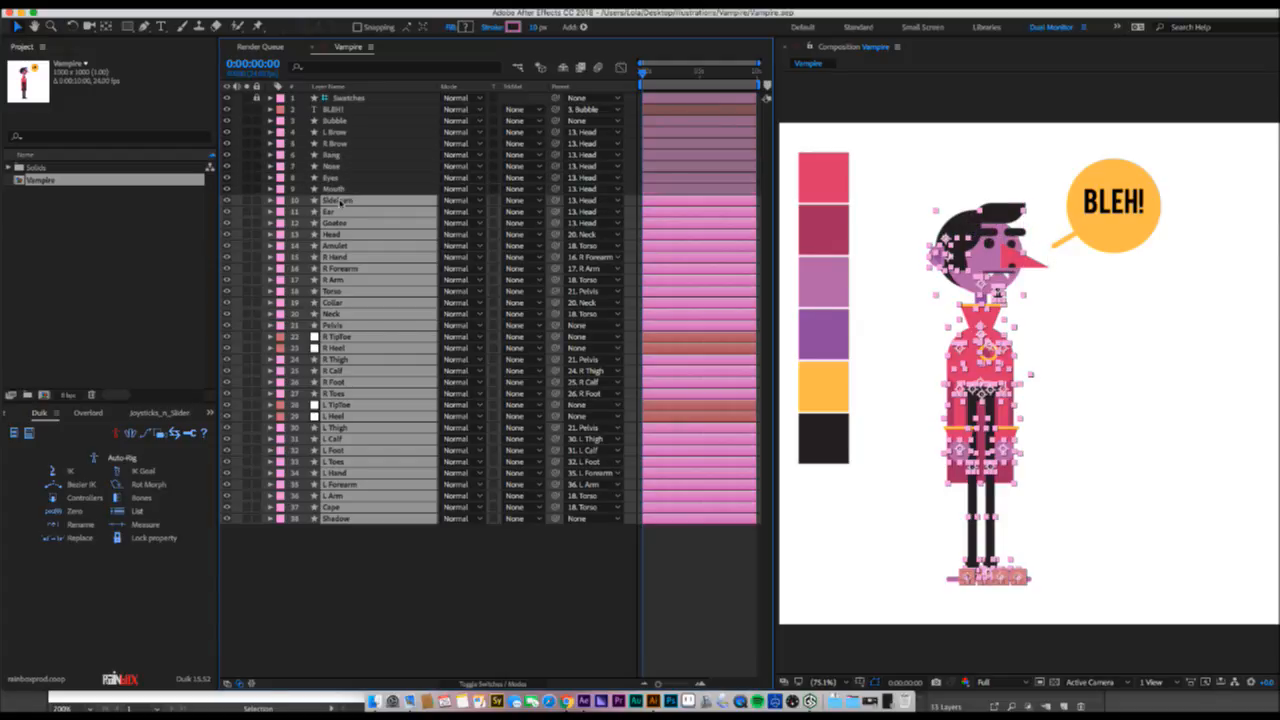
{"action": "left_click", "coordinate": [339, 200], "text": "super"}
{"action": "left_click", "coordinate": [338, 212], "text": "super"}
{"action": "left_click", "coordinate": [339, 223], "text": "super"}
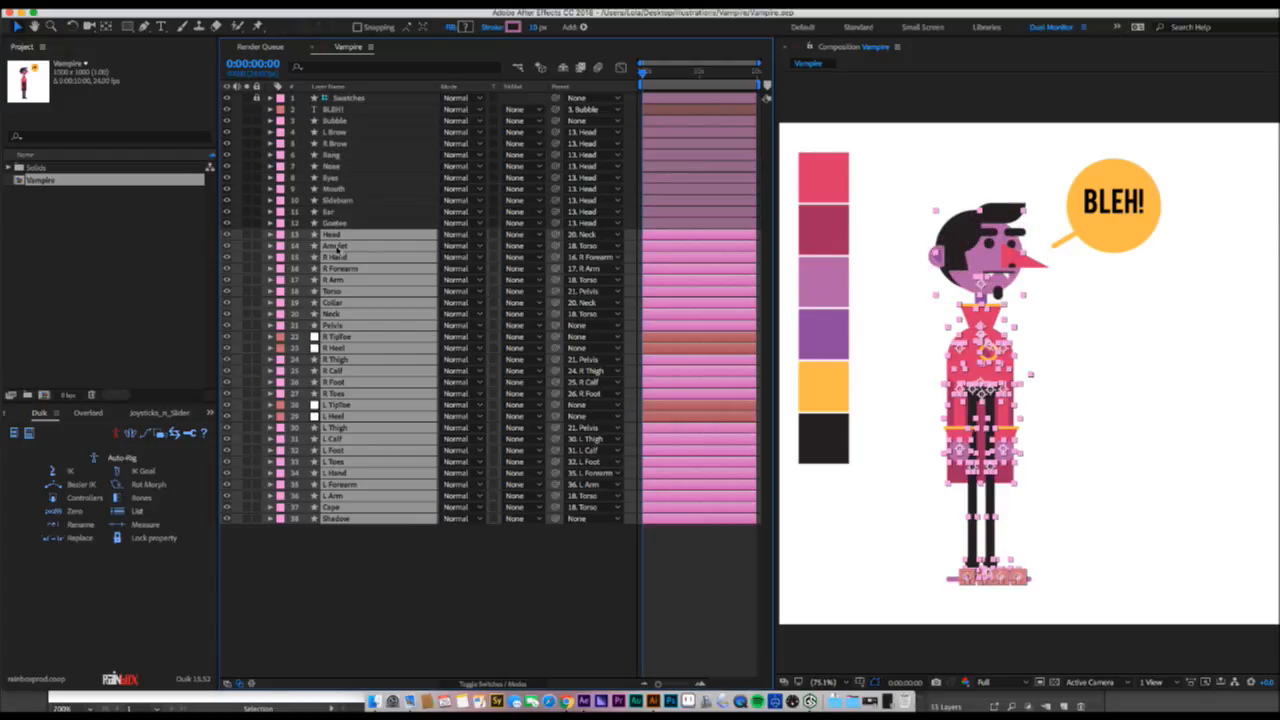
{"action": "left_click", "coordinate": [339, 245], "text": "super"}
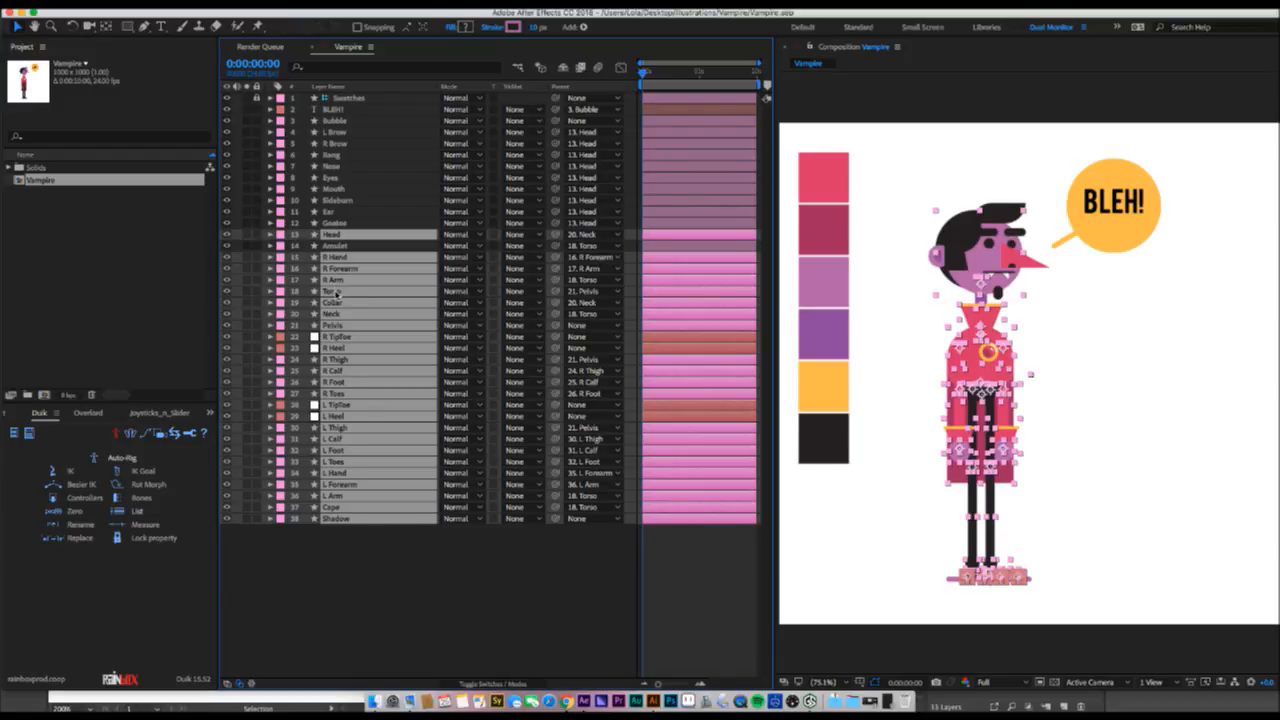
{"action": "left_click", "coordinate": [341, 303], "text": "super"}
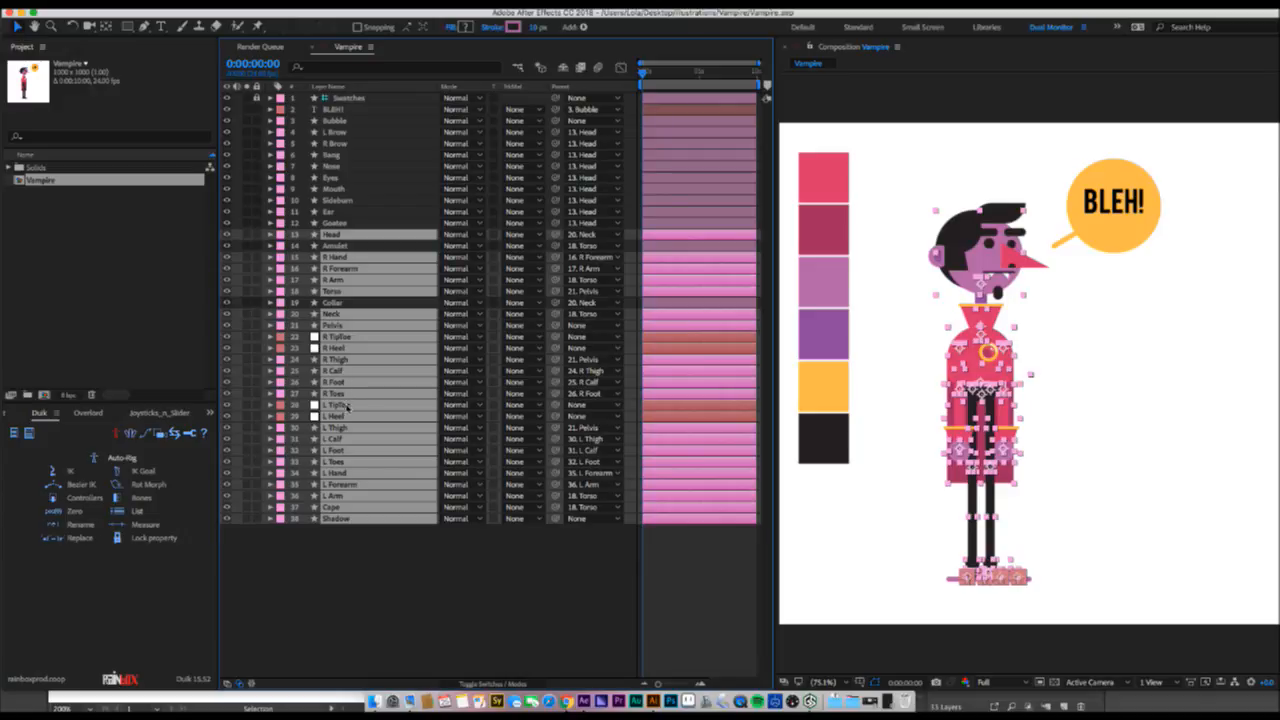
{"action": "left_click", "coordinate": [345, 519], "text": "super"}
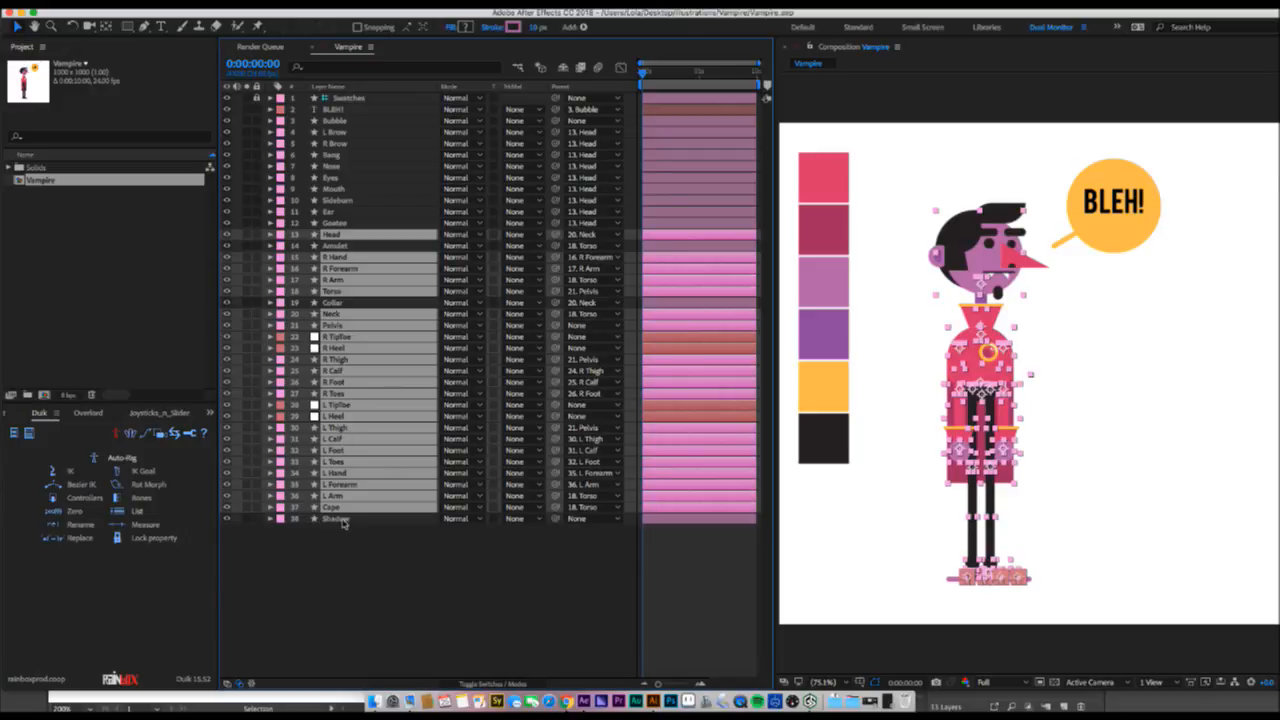
{"action": "left_click", "coordinate": [337, 508], "text": "super"}
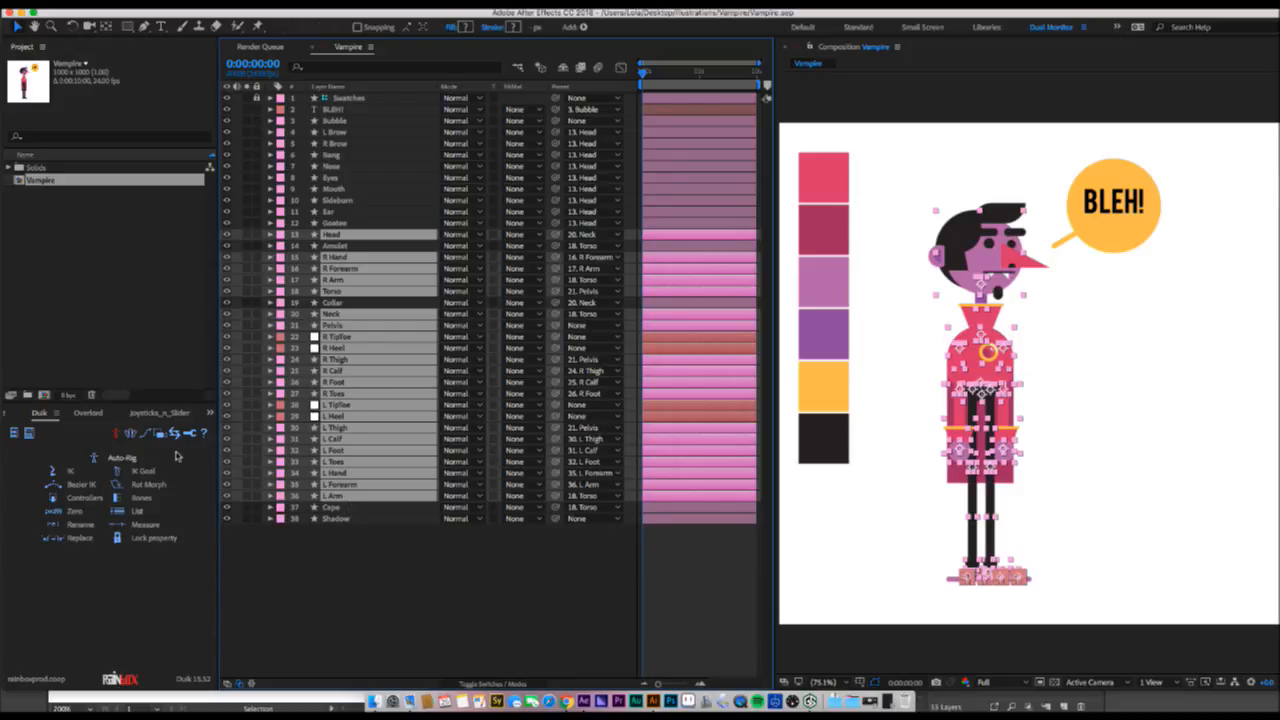
- Start Duik's full character auto-rig on the selected layers and accept the suggested layers and nulls for the left and right legs
{"action": "left_click", "coordinate": [117, 462]}
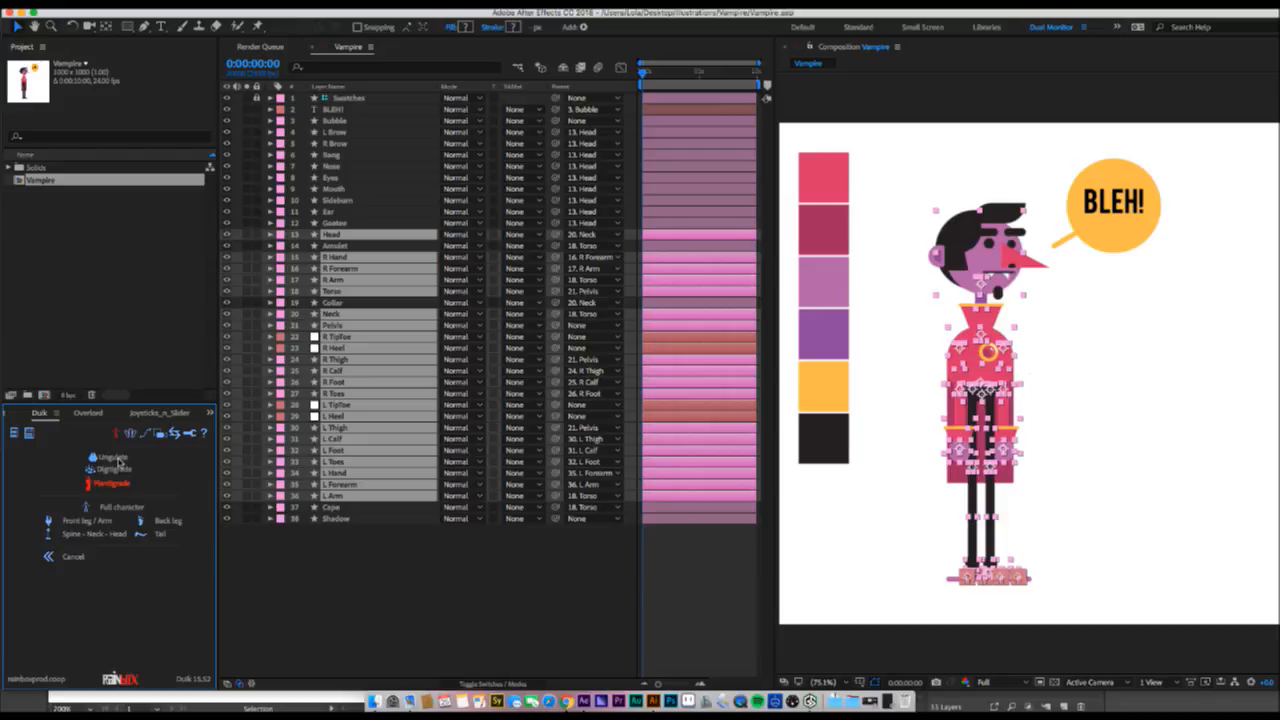
{"action": "left_click", "coordinate": [121, 509]}
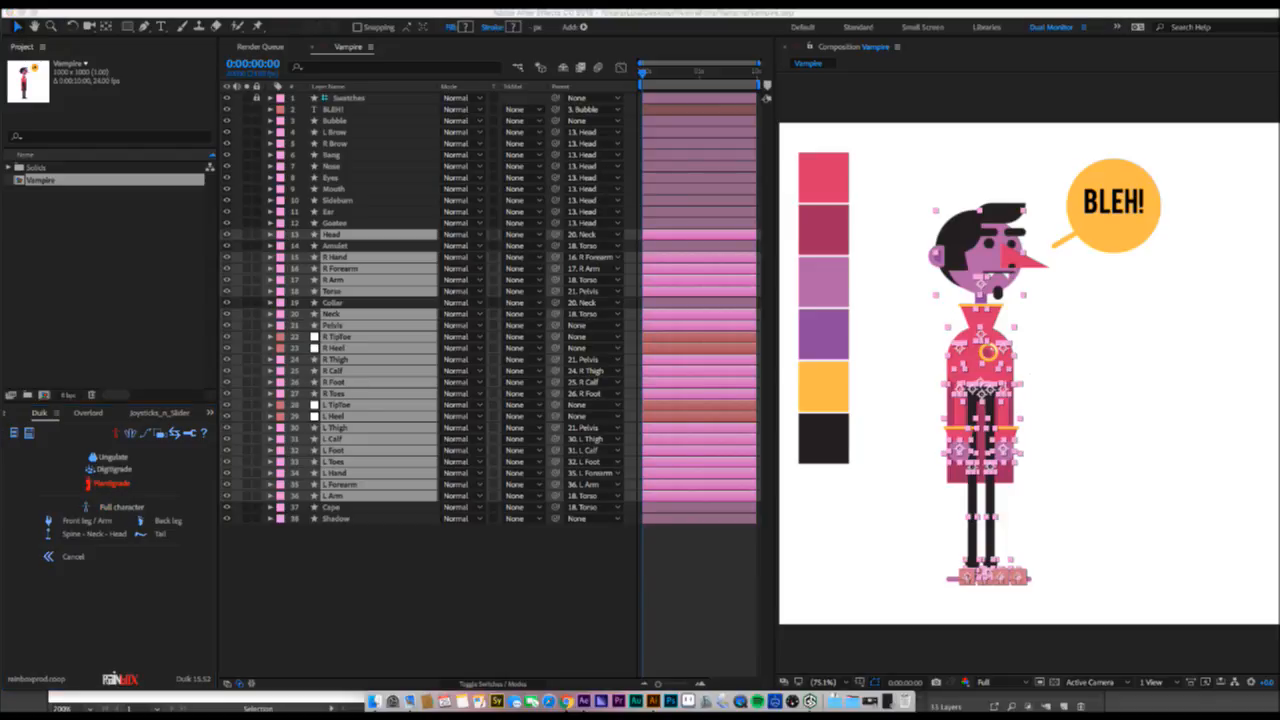
{"action": "left_click_drag", "start_coordinate": [460, 429], "coordinate": [430, 108]}
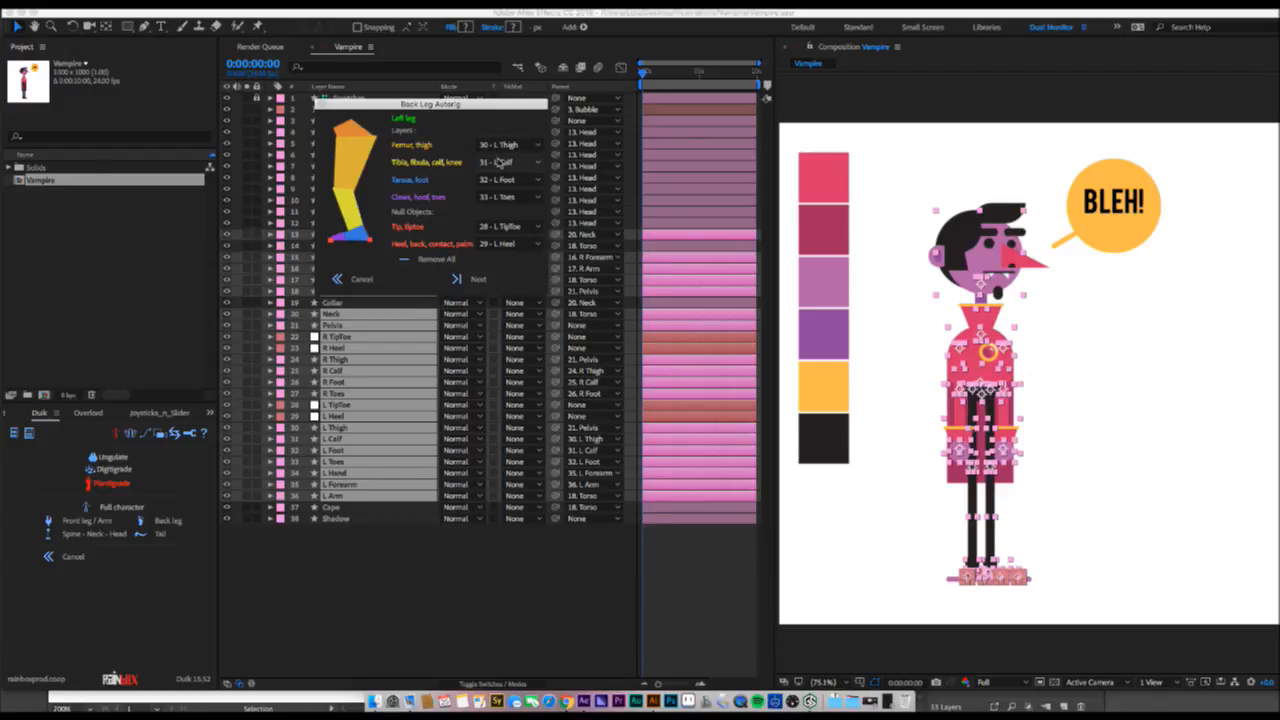
{"action": "left_click", "coordinate": [476, 280]}
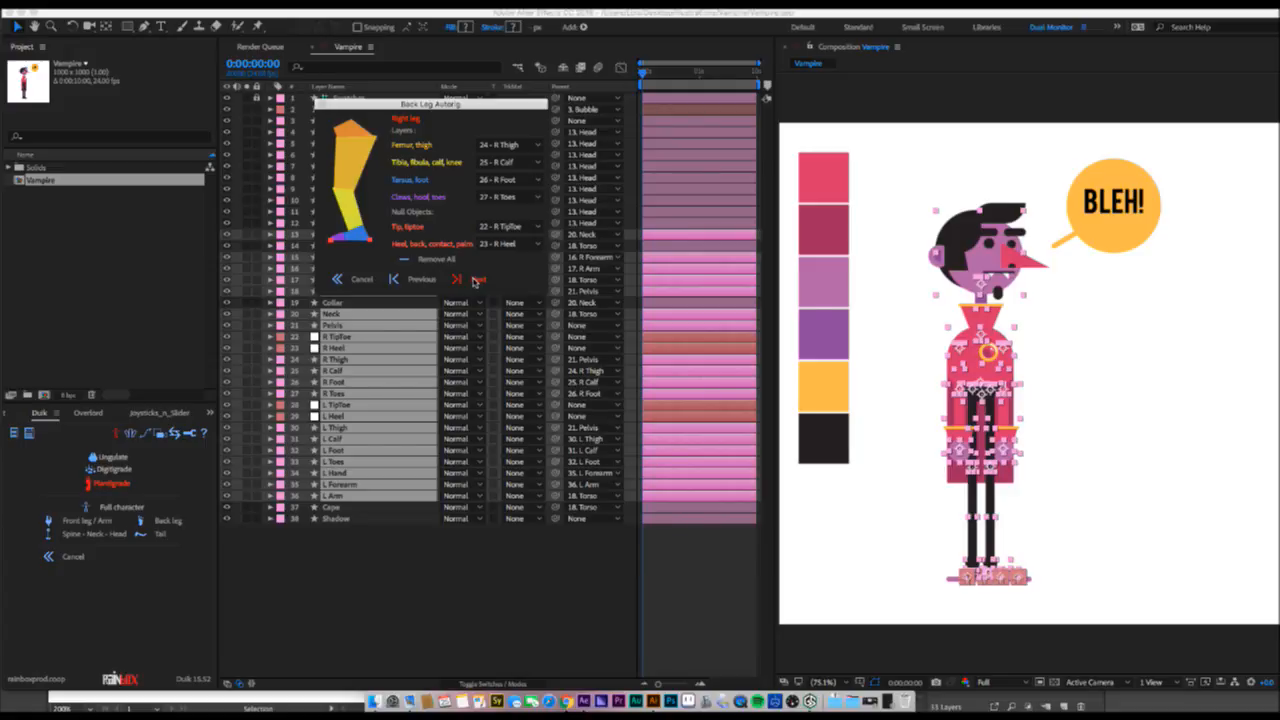
{"action": "left_click", "coordinate": [476, 280]}
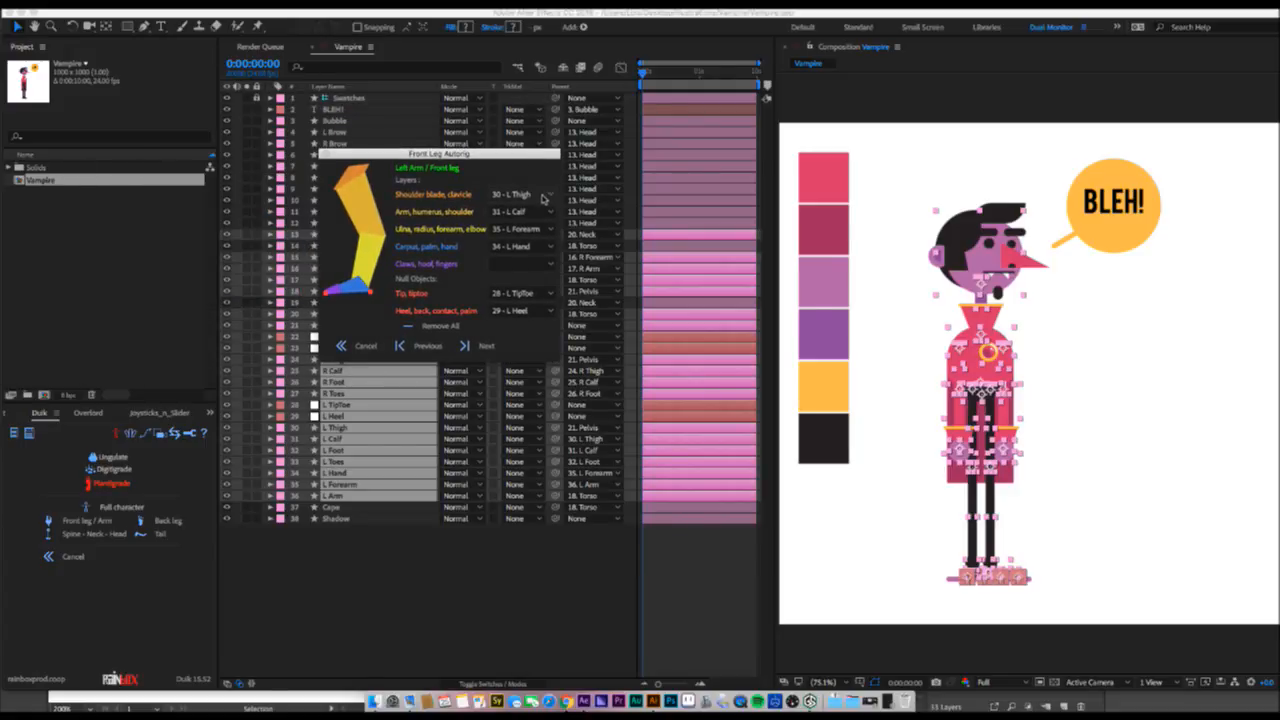
- For the left arm, set the shoulder blade to None, the humerus to L Arm, and both tip and heel nulls to None
{"action": "left_click", "coordinate": [545, 196]}
{"action": "left_click", "coordinate": [527, 212]}
{"action": "left_click", "coordinate": [515, 212]}
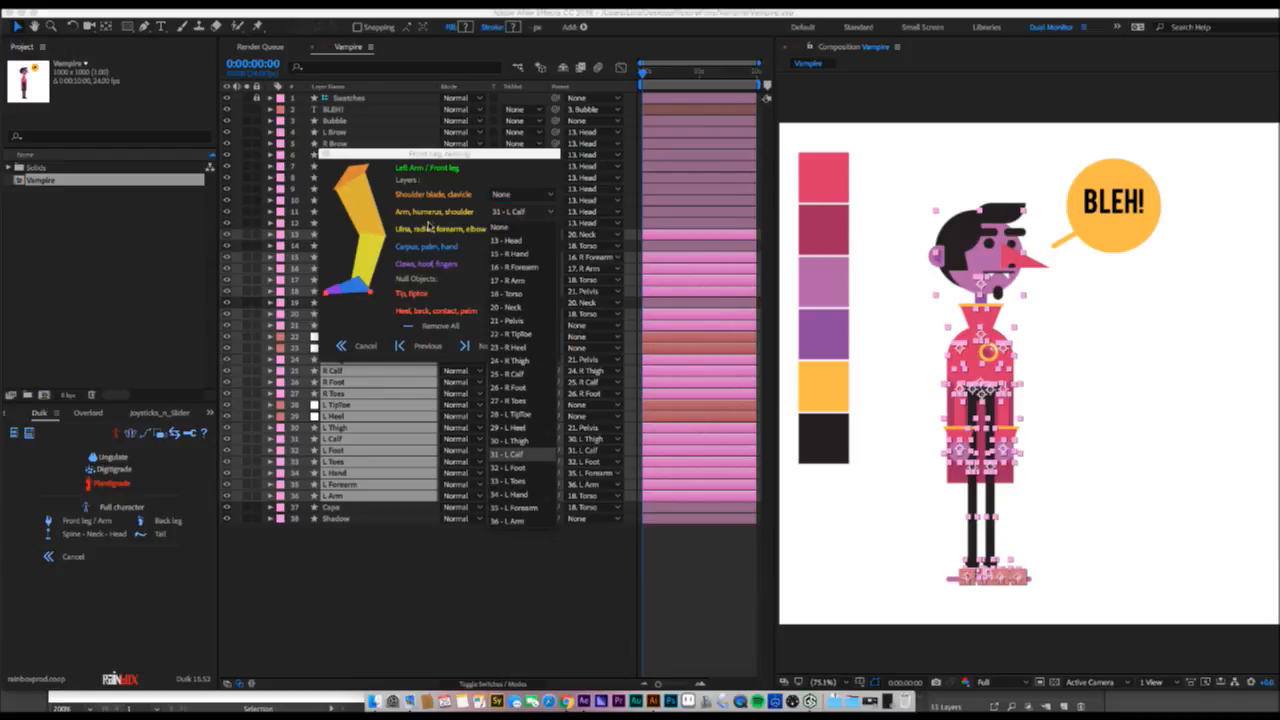
{"action": "left_click", "coordinate": [521, 521]}
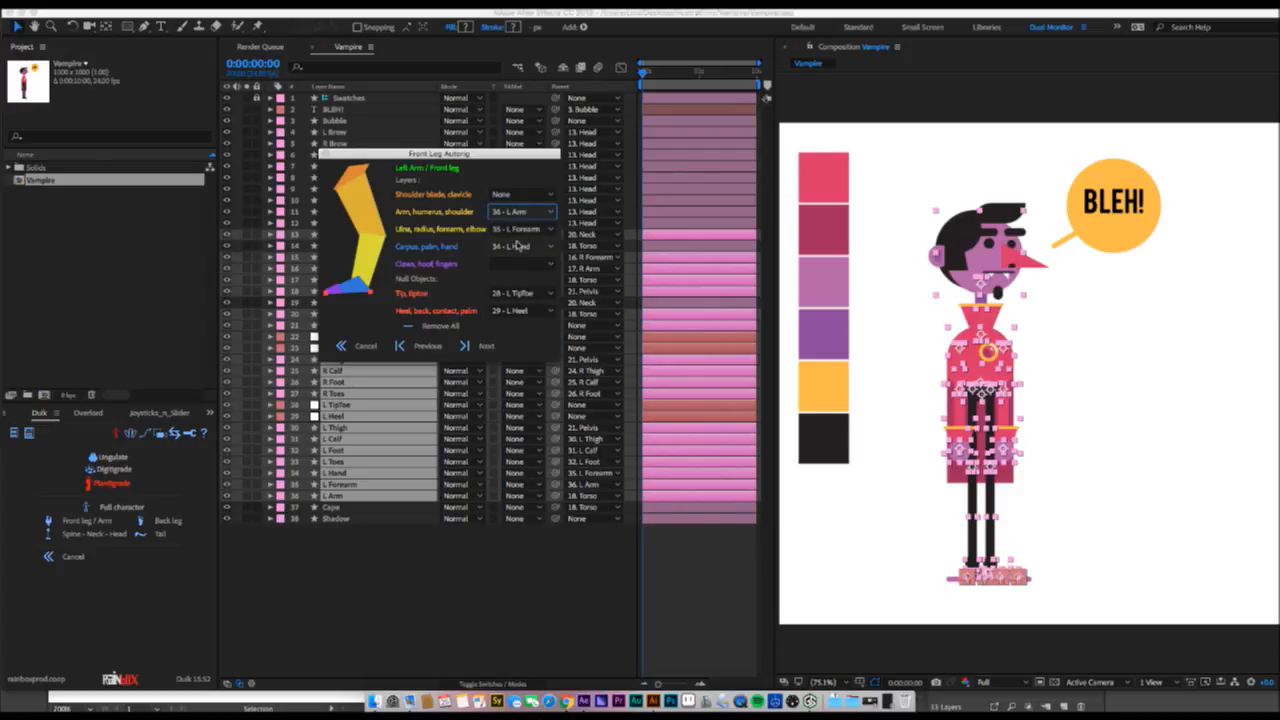
{"action": "left_click", "coordinate": [533, 295]}
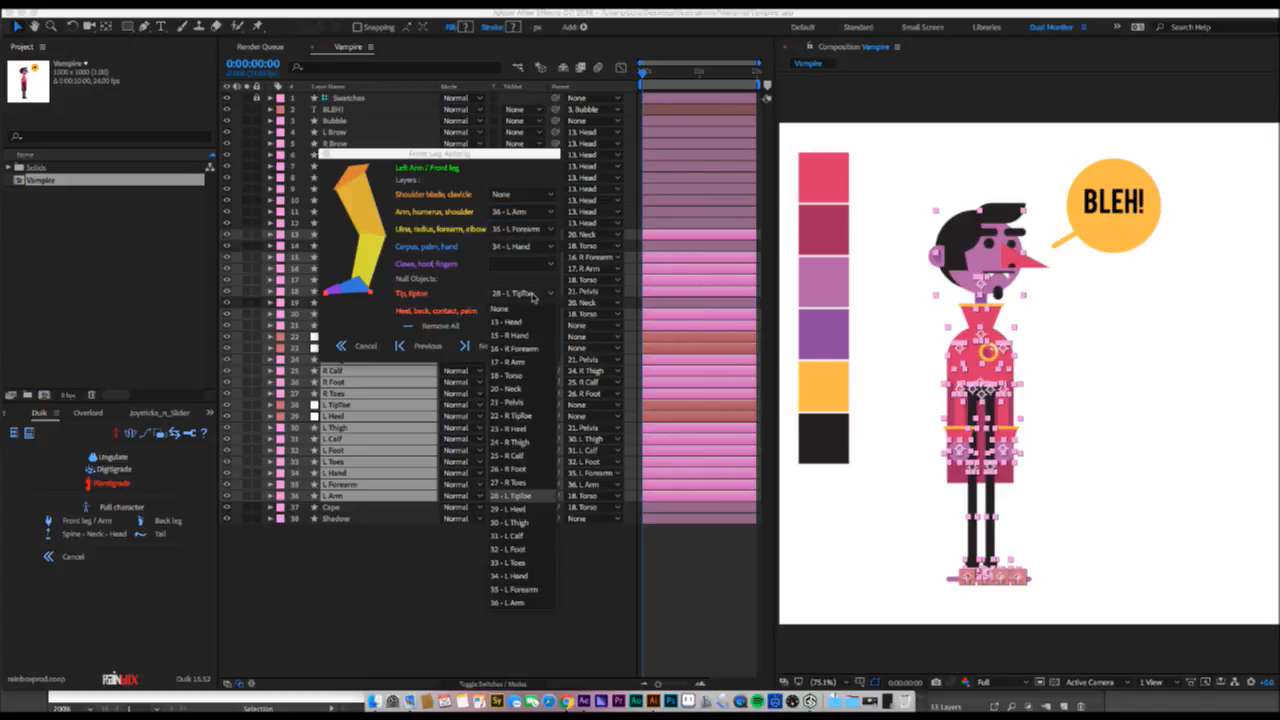
{"action": "left_click", "coordinate": [530, 309]}
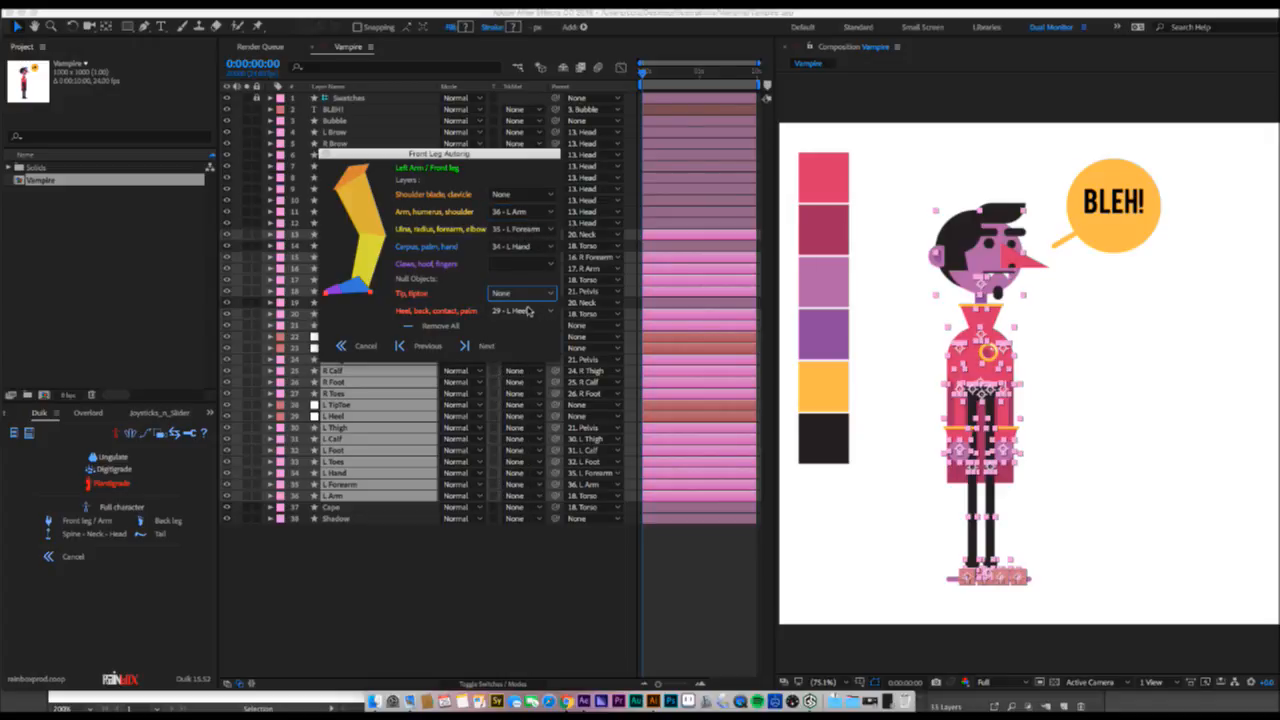
{"action": "left_click", "coordinate": [529, 312]}
{"action": "left_click", "coordinate": [525, 327]}
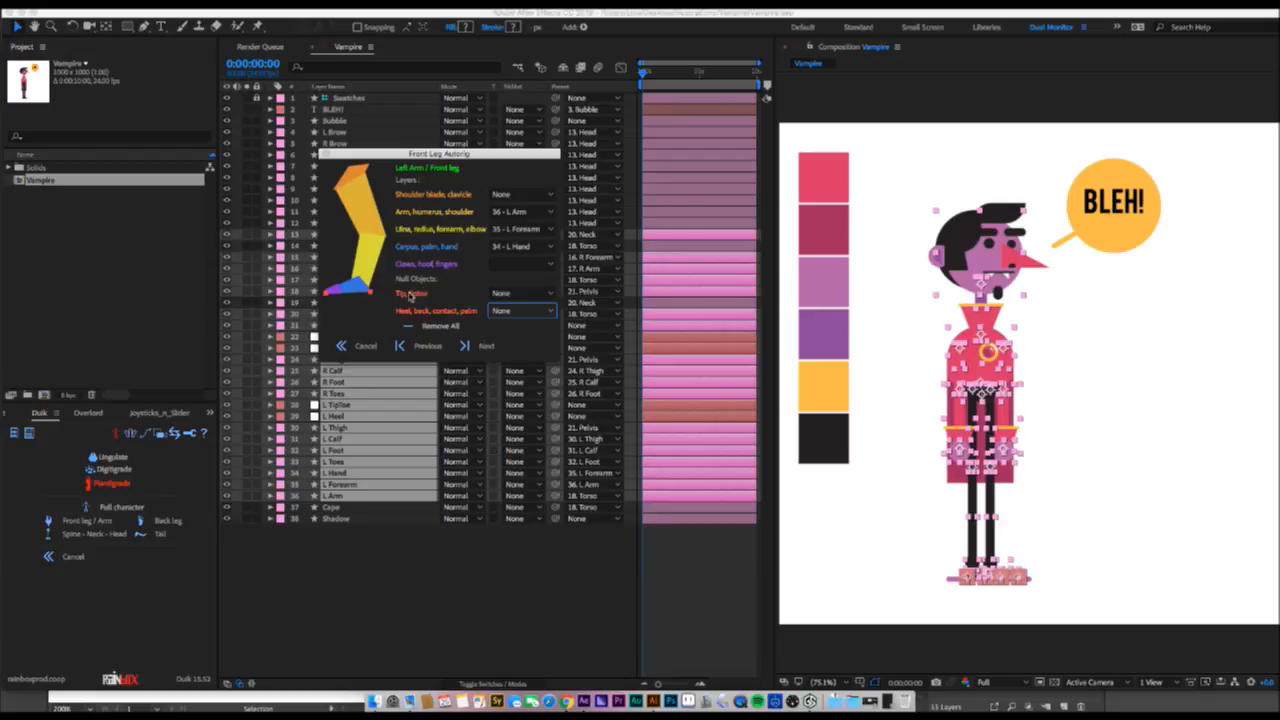
{"action": "left_click", "coordinate": [486, 346]}
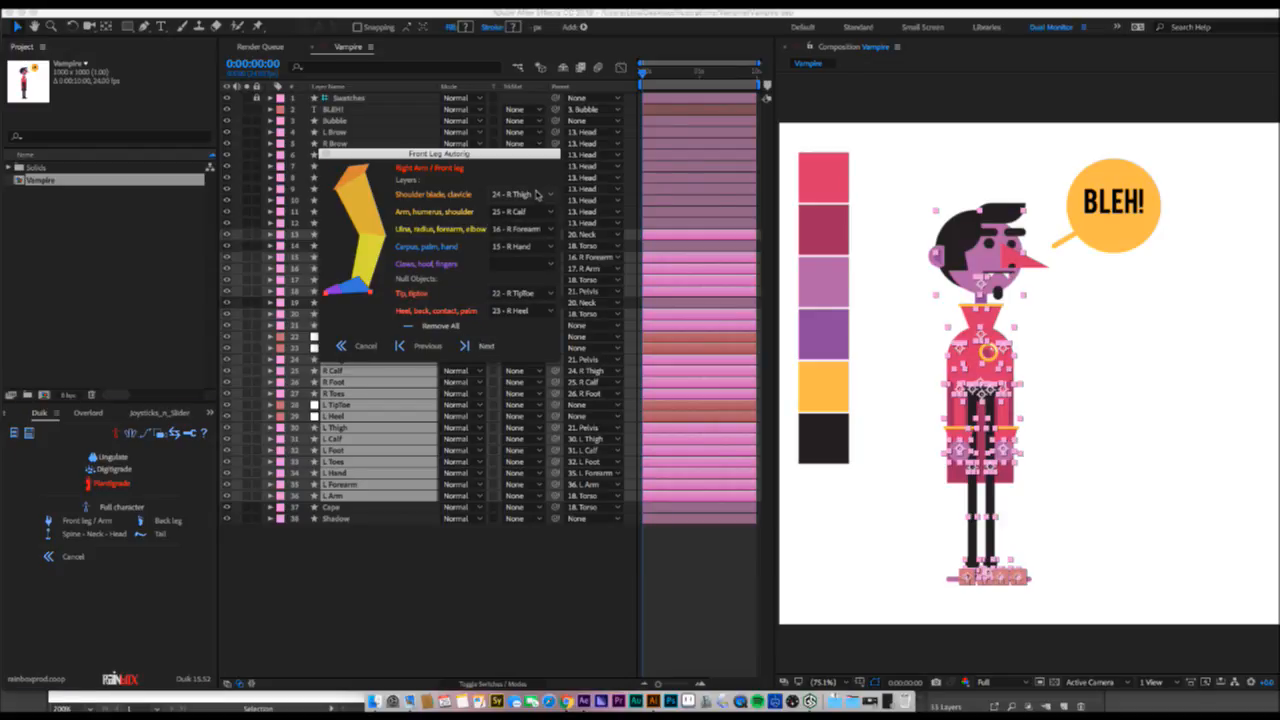
- For the right arm, set the shoulder blade to None, the humerus to R Arm, and both tip and heel nulls to None
{"action": "left_click", "coordinate": [521, 194]}
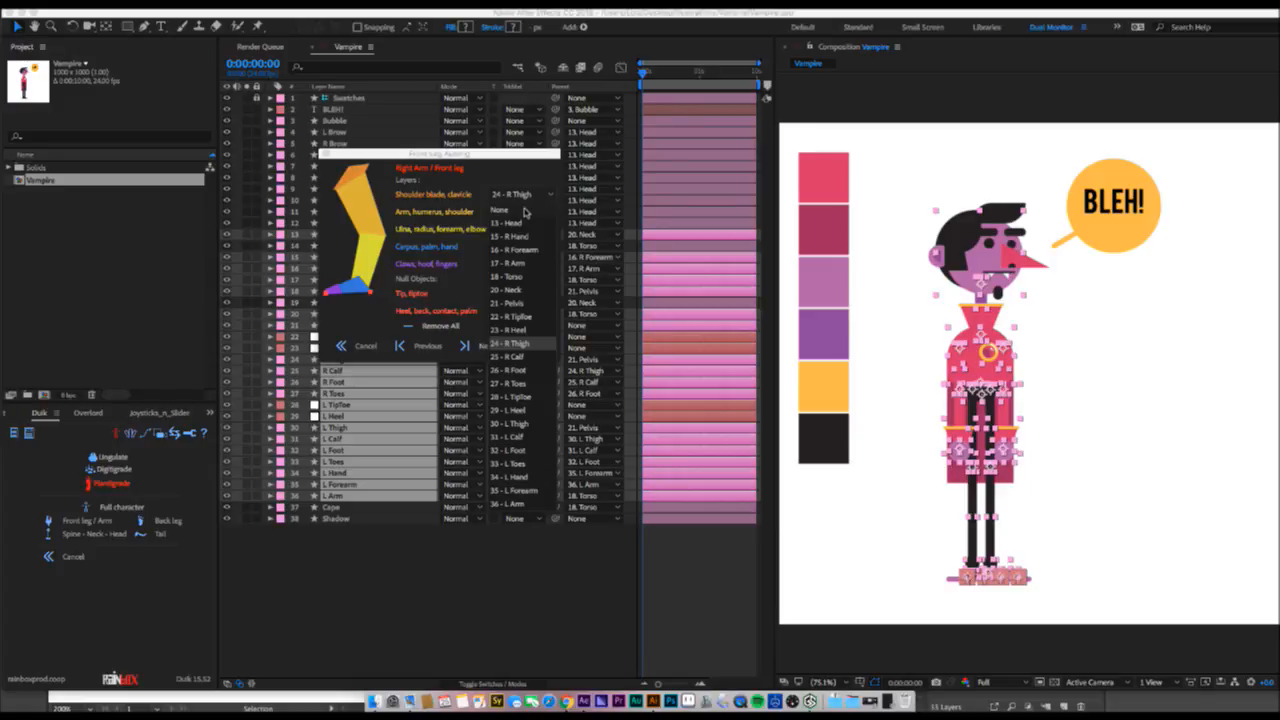
{"action": "left_click", "coordinate": [524, 211]}
{"action": "left_click", "coordinate": [533, 212]}
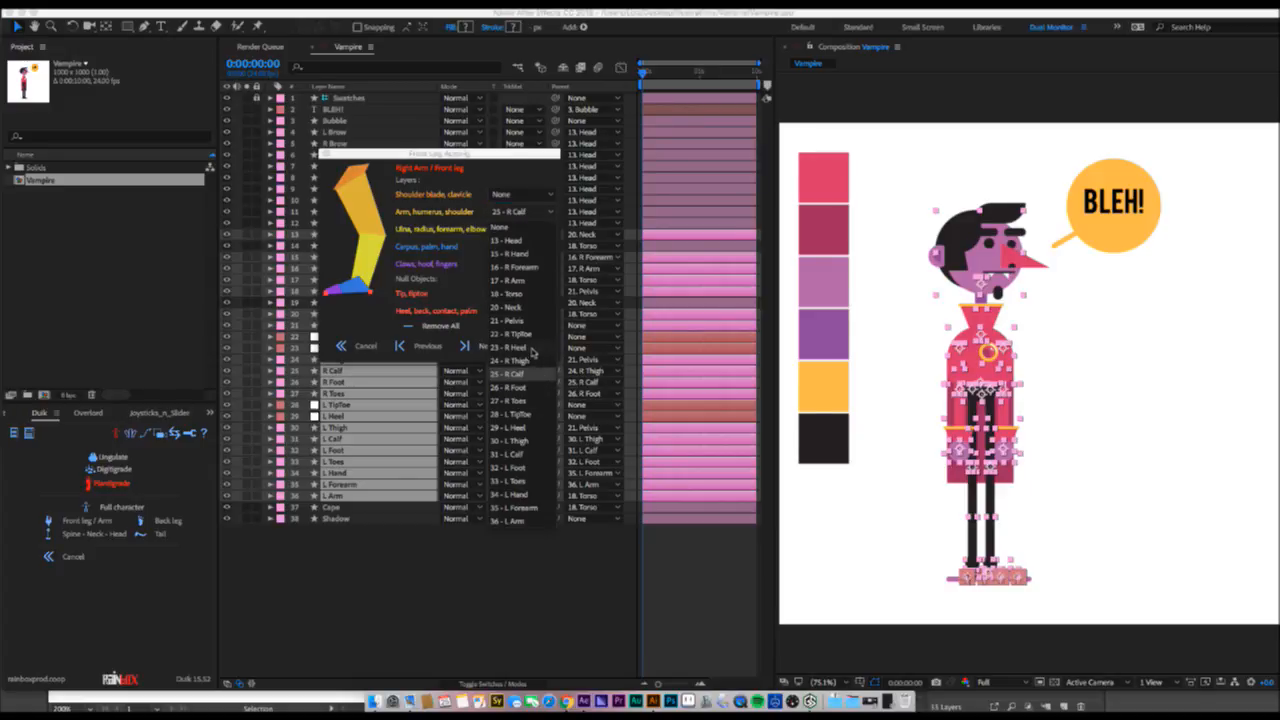
{"action": "left_click", "coordinate": [519, 284]}
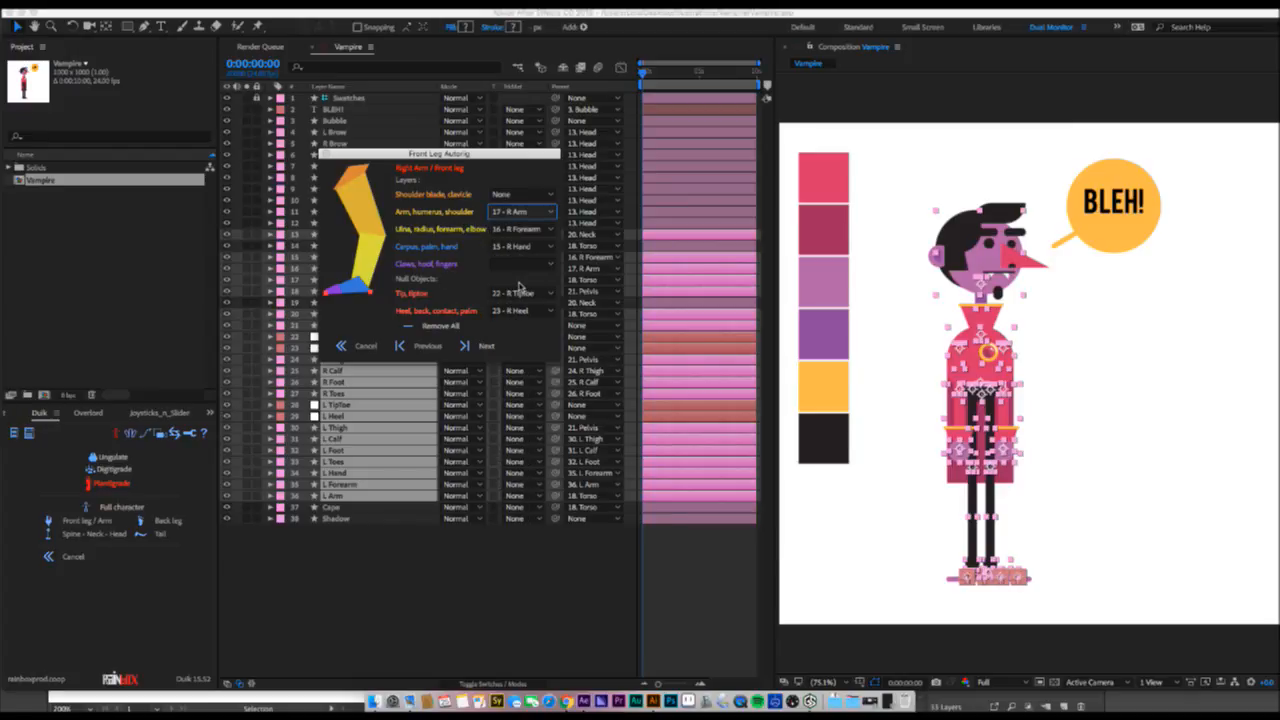
{"action": "left_click", "coordinate": [522, 294]}
{"action": "left_click", "coordinate": [526, 309]}
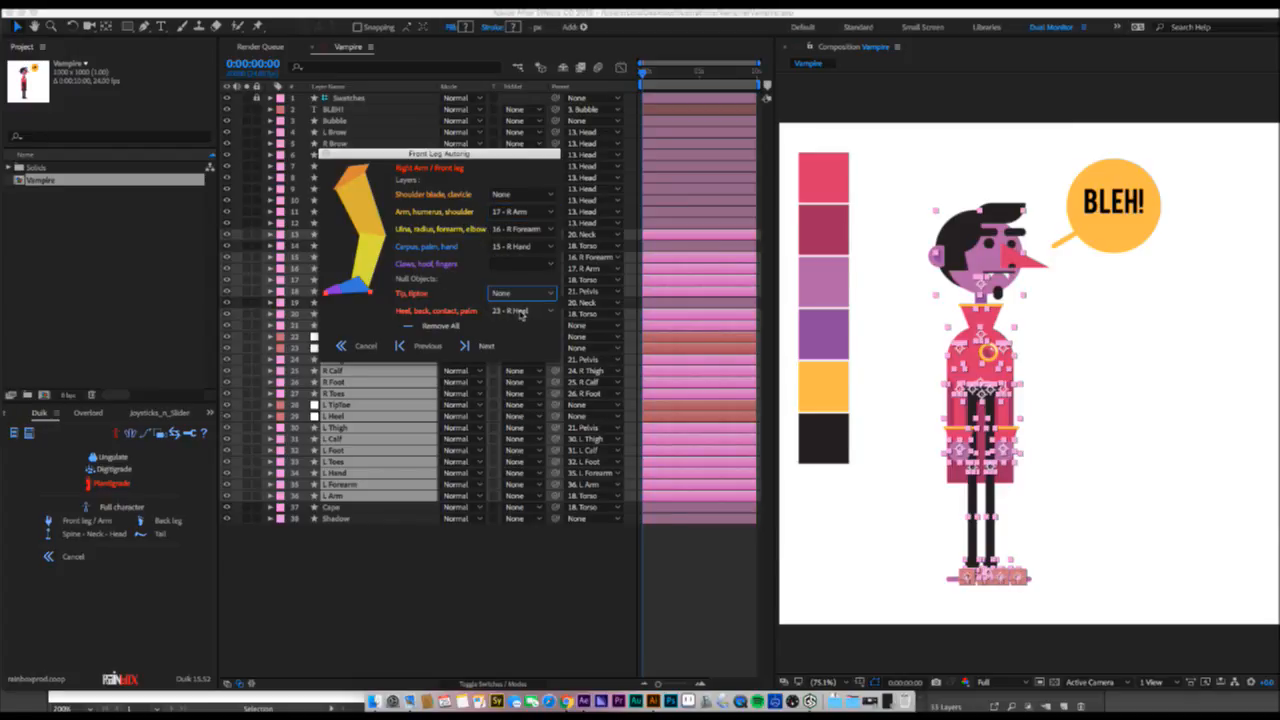
{"action": "left_click", "coordinate": [521, 311]}
{"action": "left_click", "coordinate": [520, 326]}
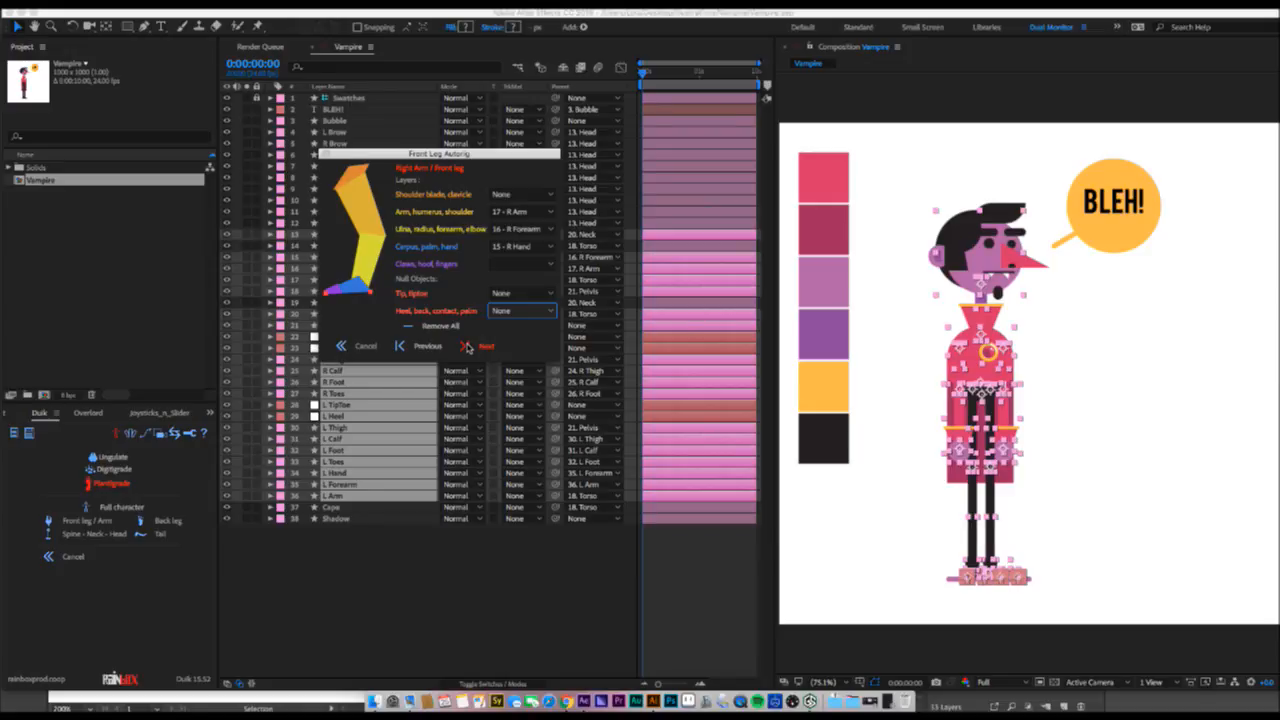
{"action": "left_click", "coordinate": [468, 347]}
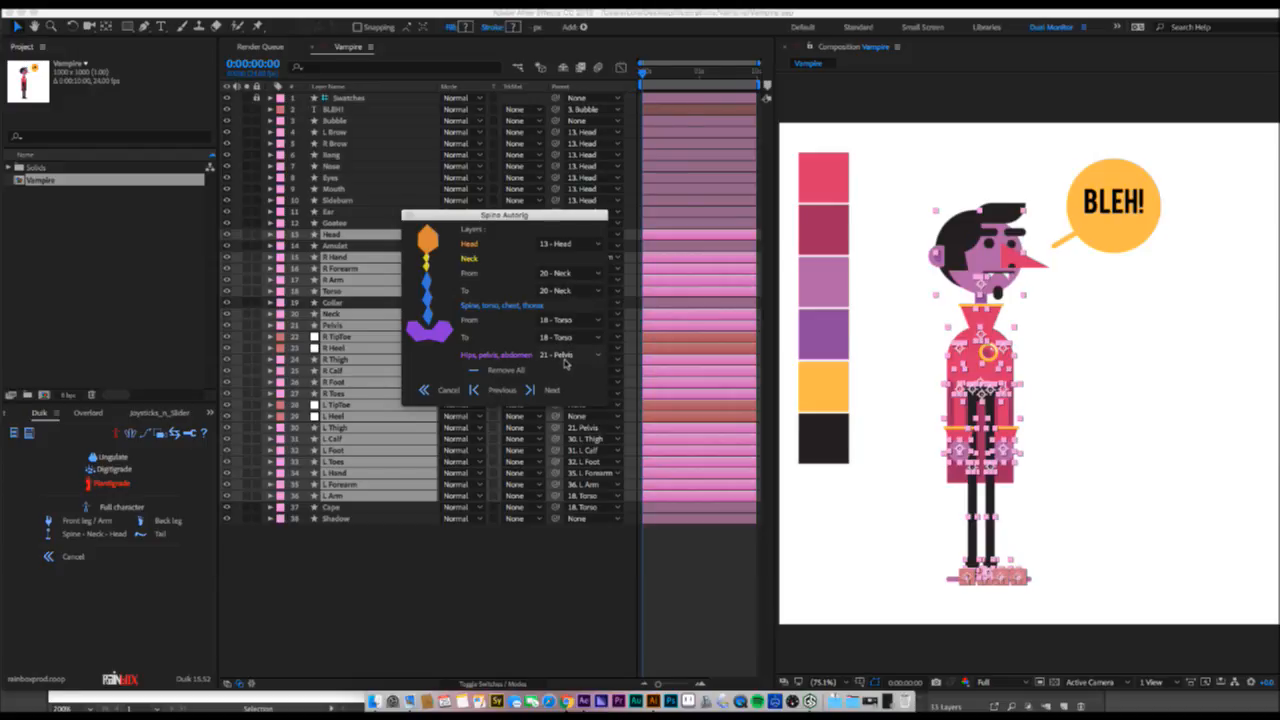
- Accept the suggested spine layers, set the tail's pelvis layer to None and generate the full rig
{"action": "left_click", "coordinate": [551, 391]}
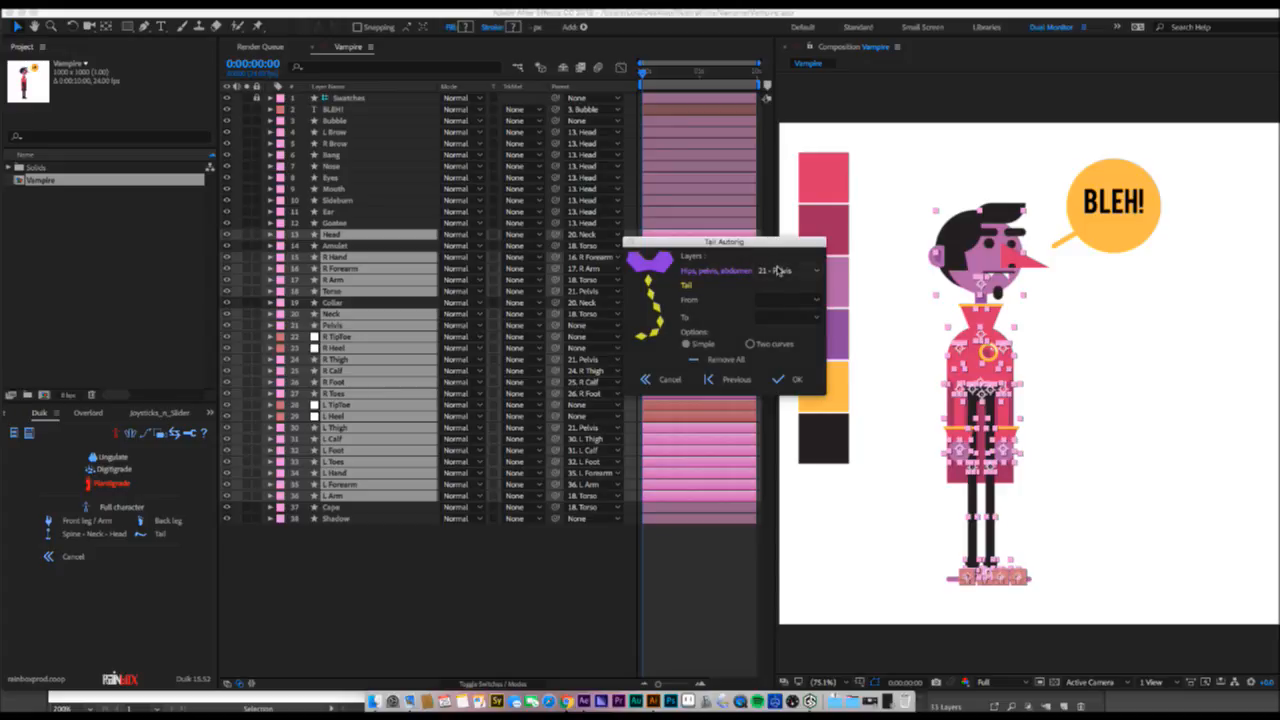
{"action": "left_click", "coordinate": [777, 270]}
{"action": "left_click", "coordinate": [774, 290]}
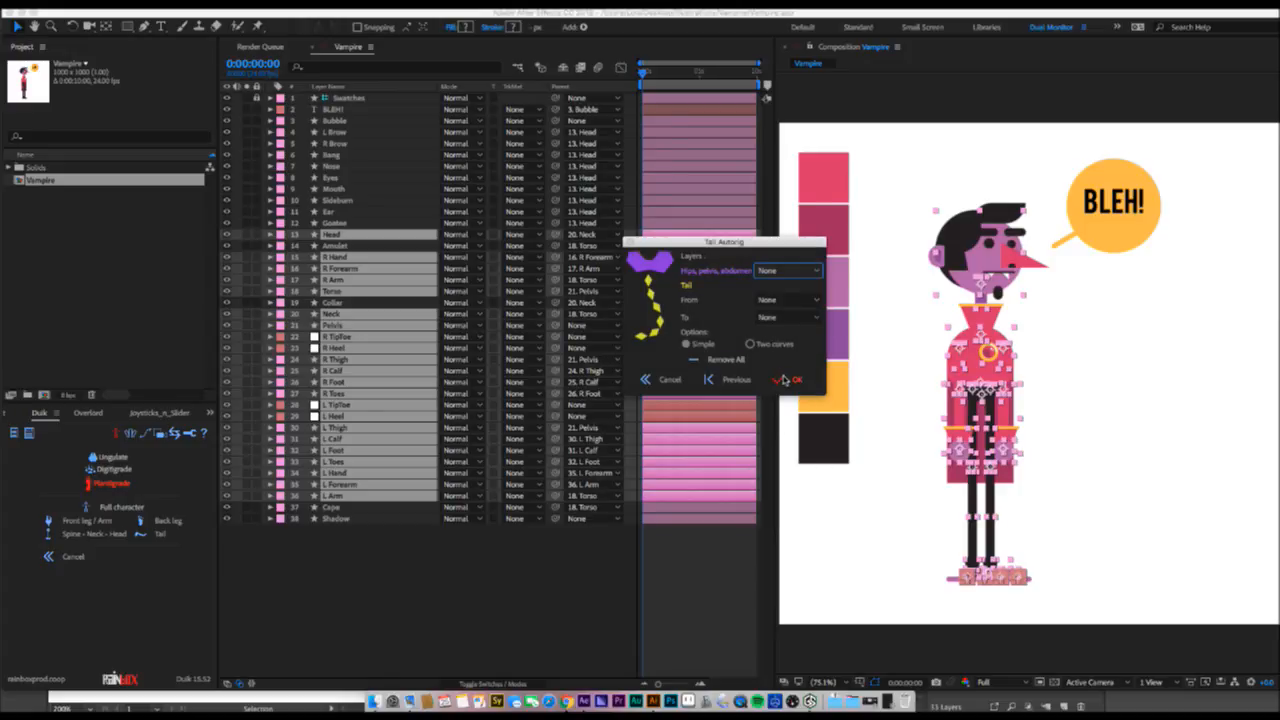
{"action": "left_click", "coordinate": [790, 379]}
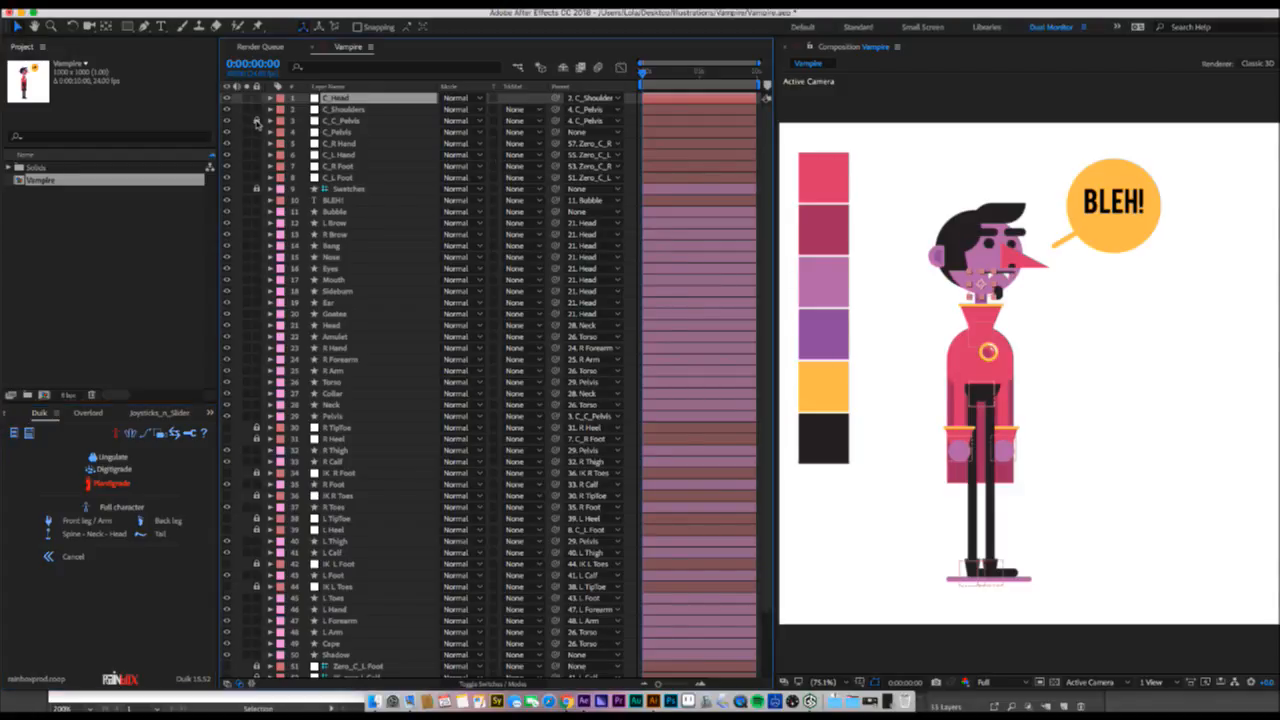
- Toggle the C_C_Pelvis lock, test-move the pelvis controller in the composition and undo the move
{"action": "left_click", "coordinate": [342, 121]}
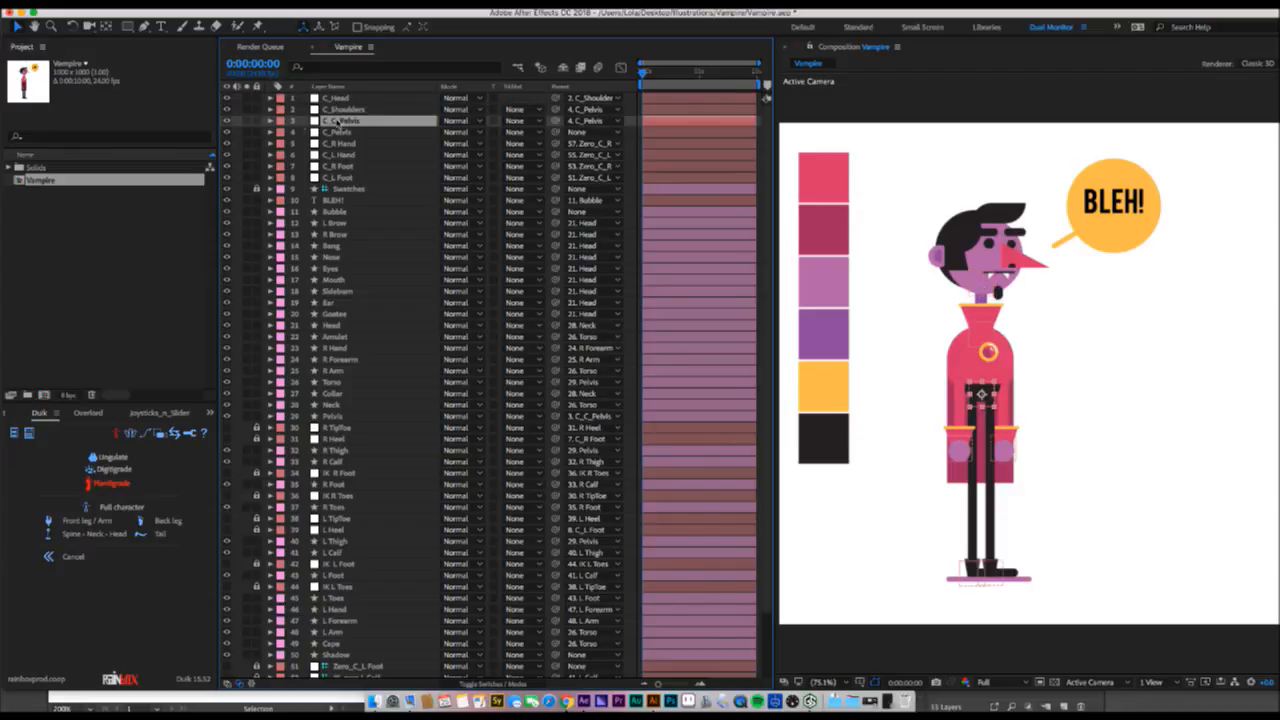
{"action": "left_click", "coordinate": [257, 121]}
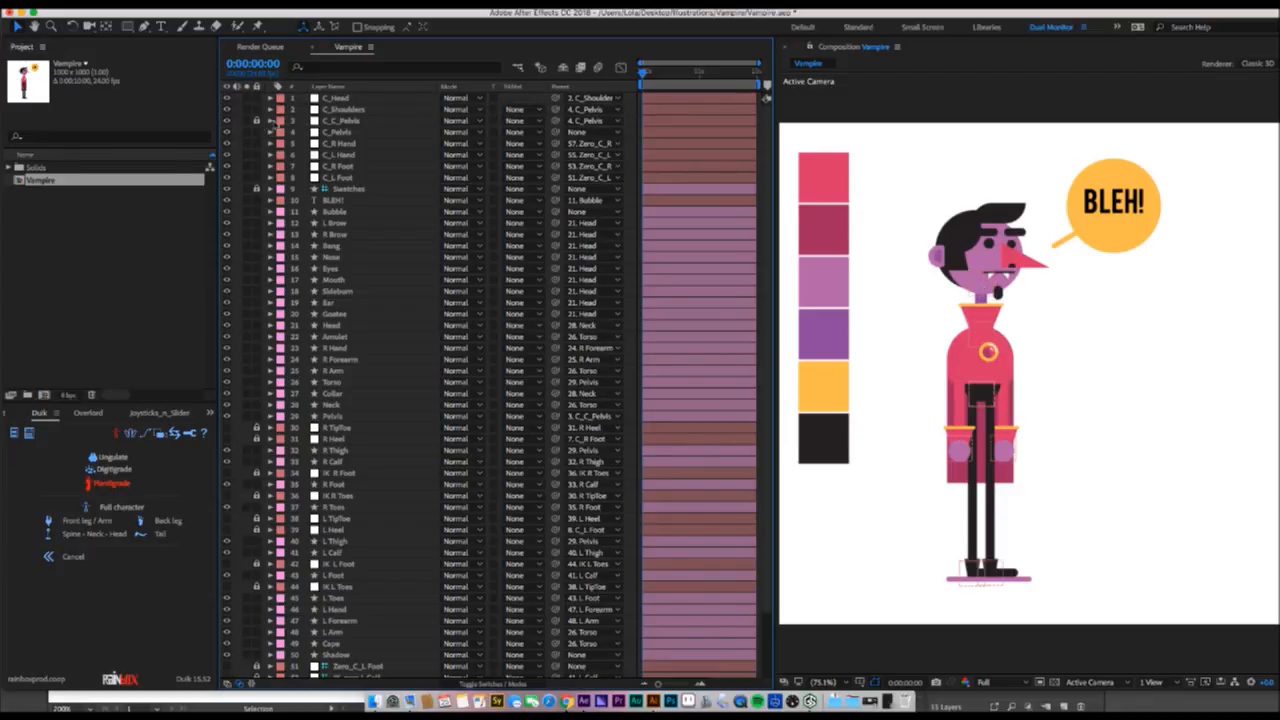
{"action": "left_click", "coordinate": [338, 132]}
{"action": "left_click", "coordinate": [257, 121]}
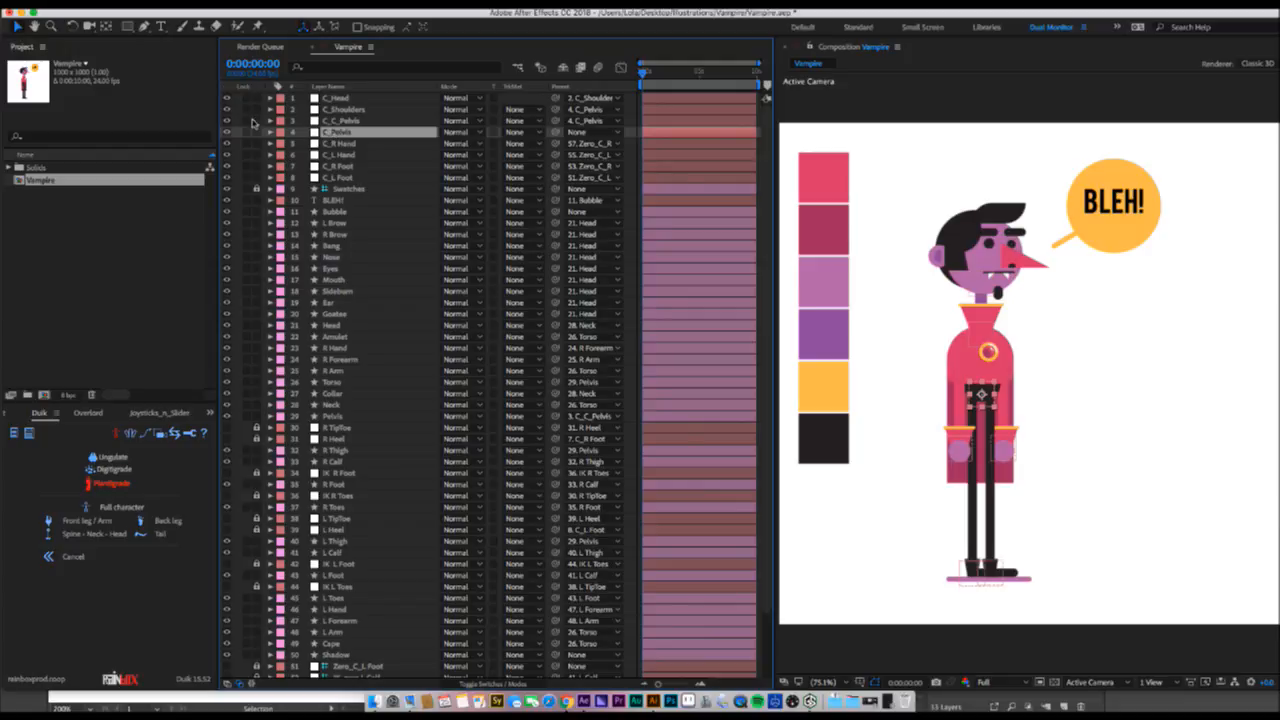
{"action": "left_click", "coordinate": [330, 121]}
{"action": "mouse_move", "coordinate": [983, 394]}
{"action": "left_mouse_down"}
{"action": "mouse_move", "coordinate": [997, 397]}
{"action": "mouse_move", "coordinate": [972, 392]}
{"action": "left_mouse_up"}
{"action": "left_click", "coordinate": [972, 392]}
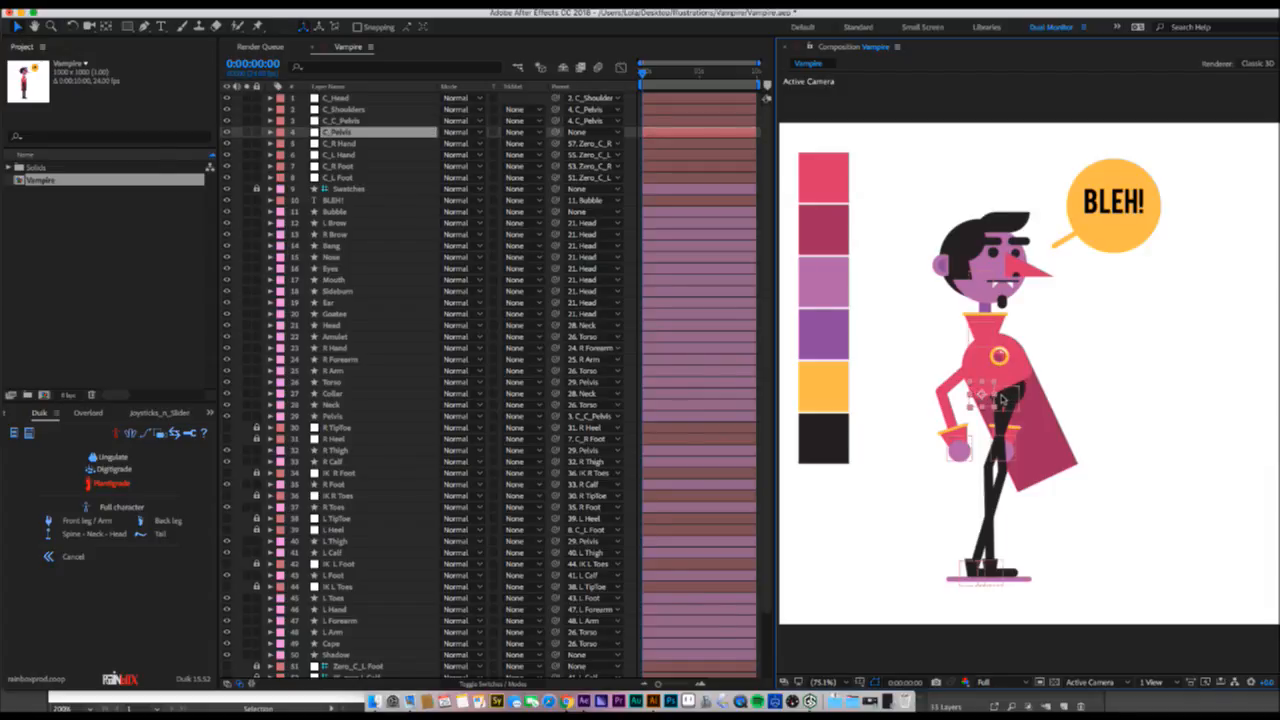
{"action": "key", "text": "super+z"}
{"action": "key", "text": "super+z"}
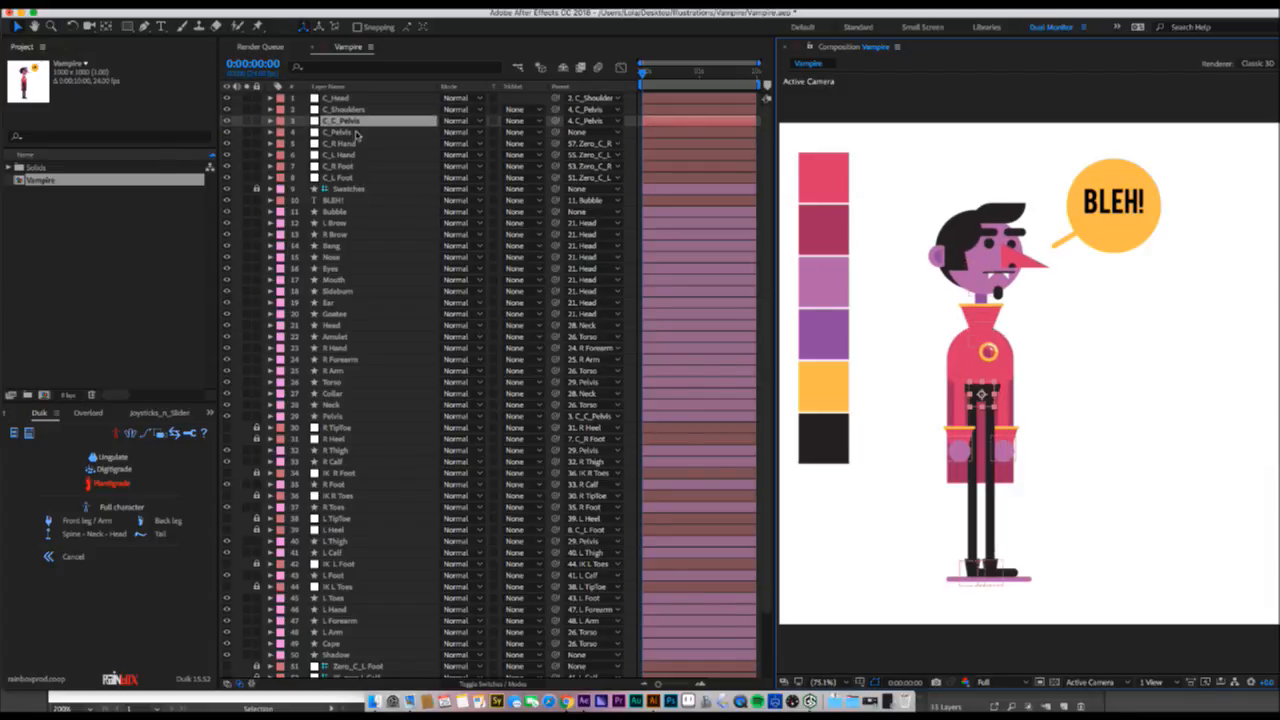
- Try rotating the C_C_Pelvis controller and raising the C_L Foot controller, undoing each test
{"action": "key", "text": "r"}
{"action": "left_click_drag", "start_coordinate": [453, 130], "coordinate": [464, 130]}
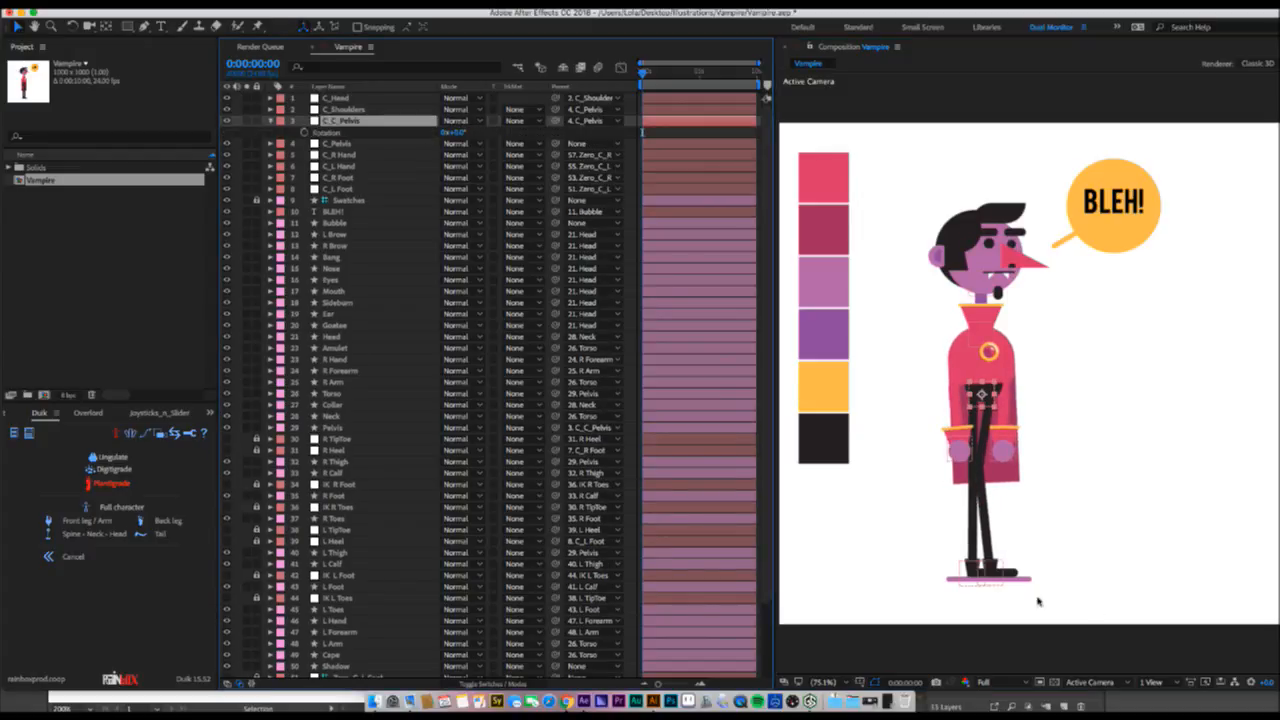
{"action": "left_click", "coordinate": [986, 570]}
{"action": "left_click_drag", "start_coordinate": [992, 564], "coordinate": [991, 548]}
{"action": "key", "text": "super+z"}
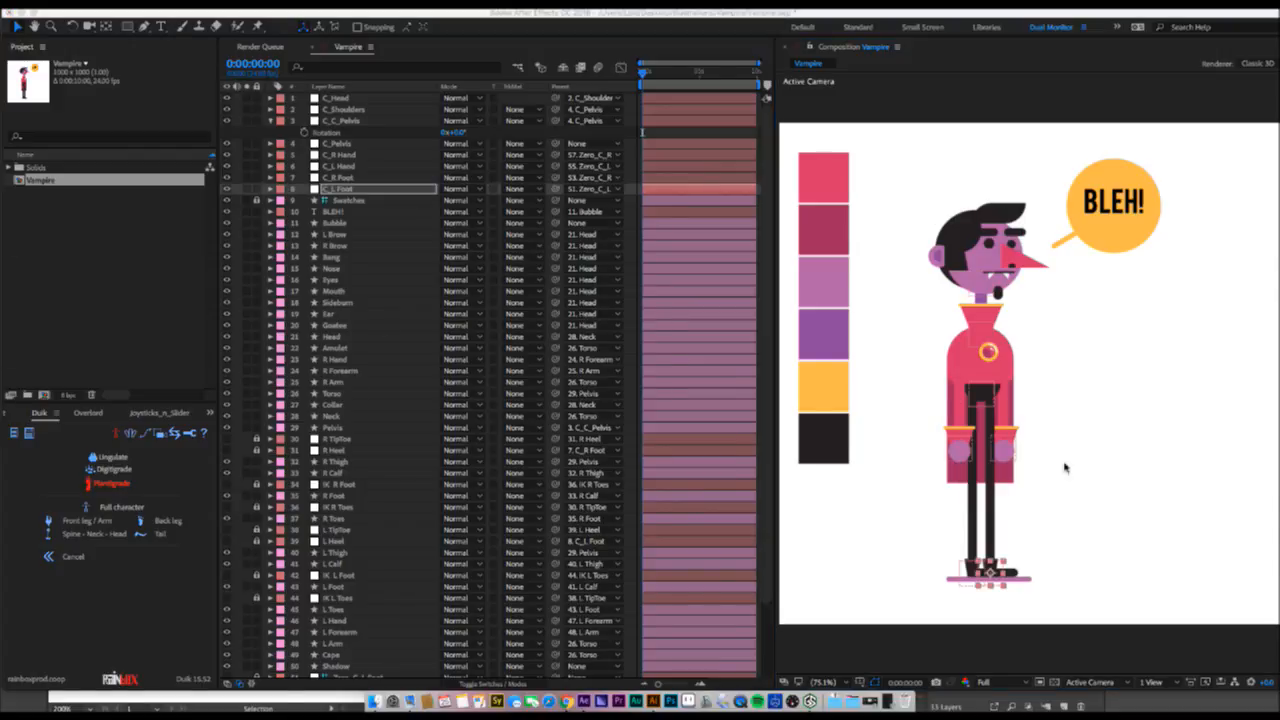
{"action": "left_click", "coordinate": [364, 122]}
{"action": "left_click_drag", "start_coordinate": [457, 131], "coordinate": [489, 130]}
{"action": "key", "text": "super+z"}
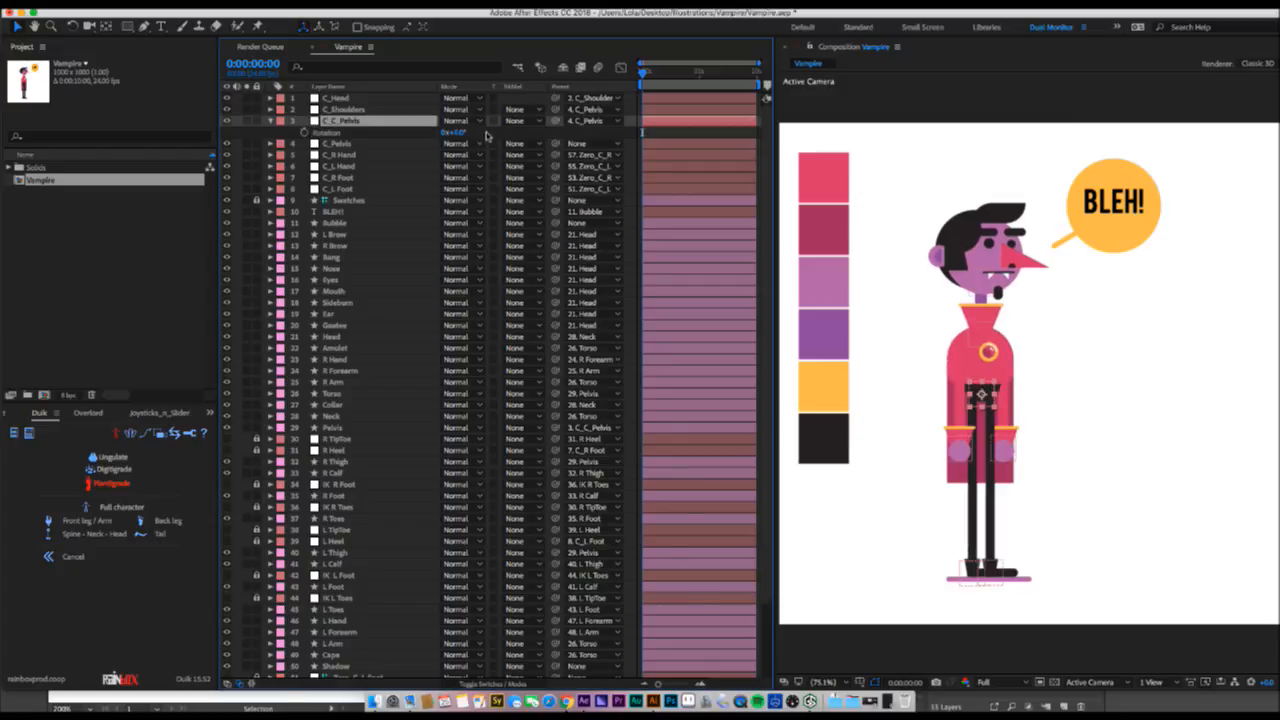
- Collapse and lock C_C_Pelvis, try rotating the C_Pelvis controller and undo the rotation
{"action": "left_click", "coordinate": [271, 120]}
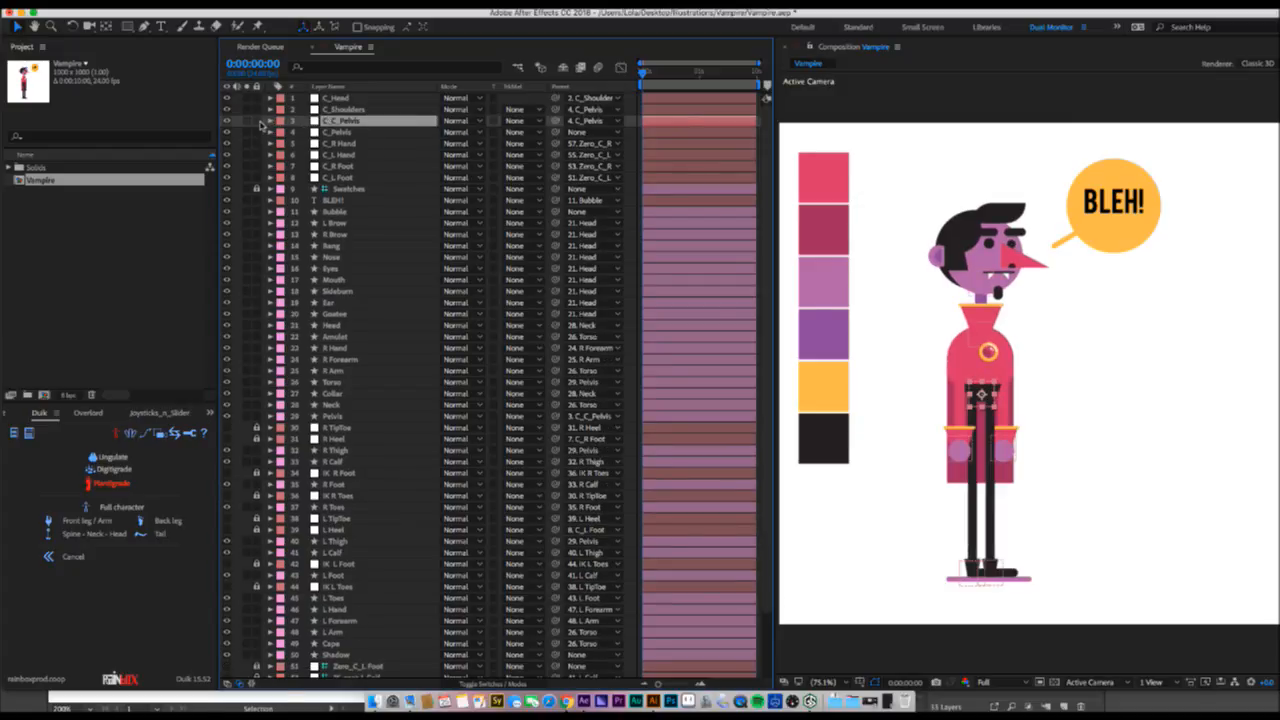
{"action": "left_click", "coordinate": [257, 120]}
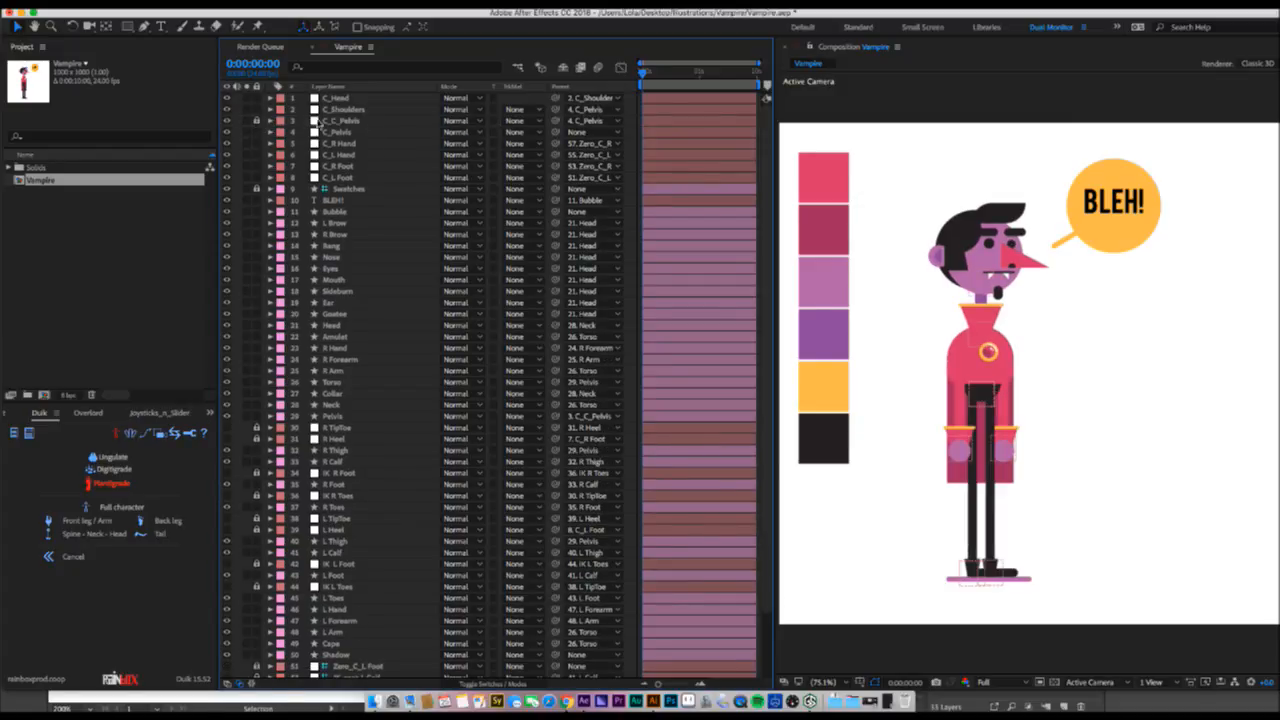
{"action": "left_click", "coordinate": [370, 133]}
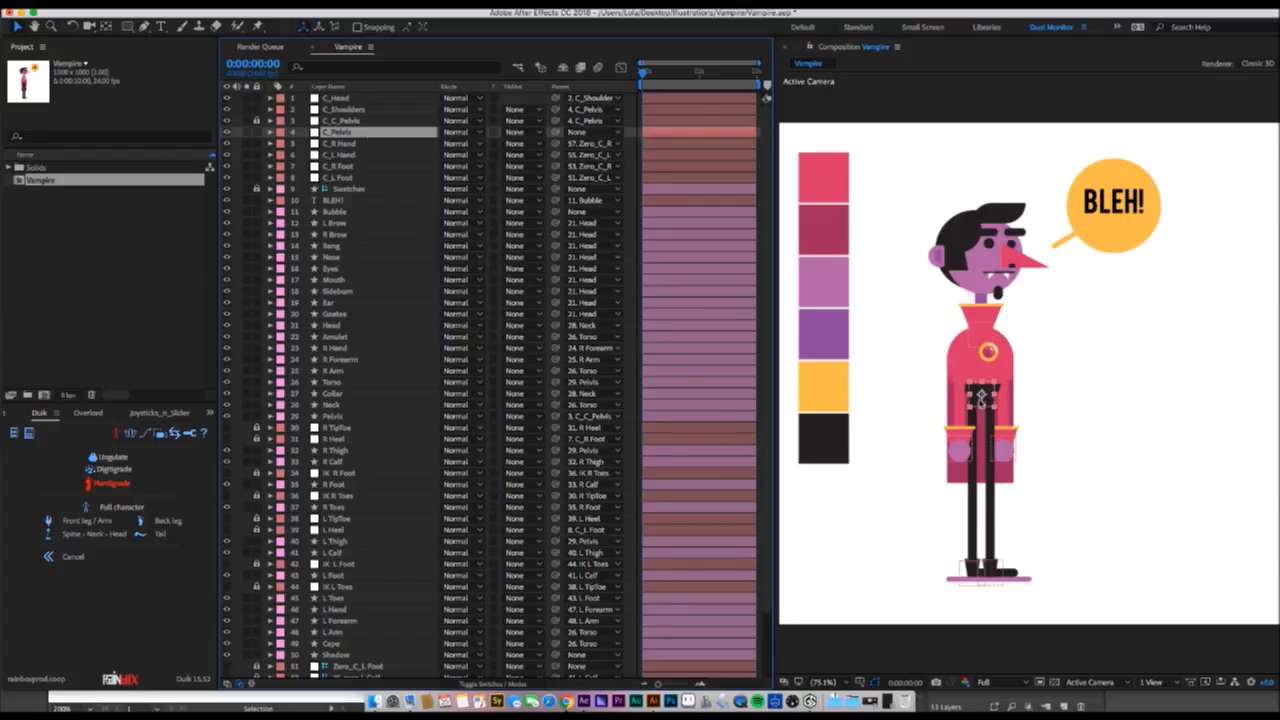
{"action": "key", "text": "w"}
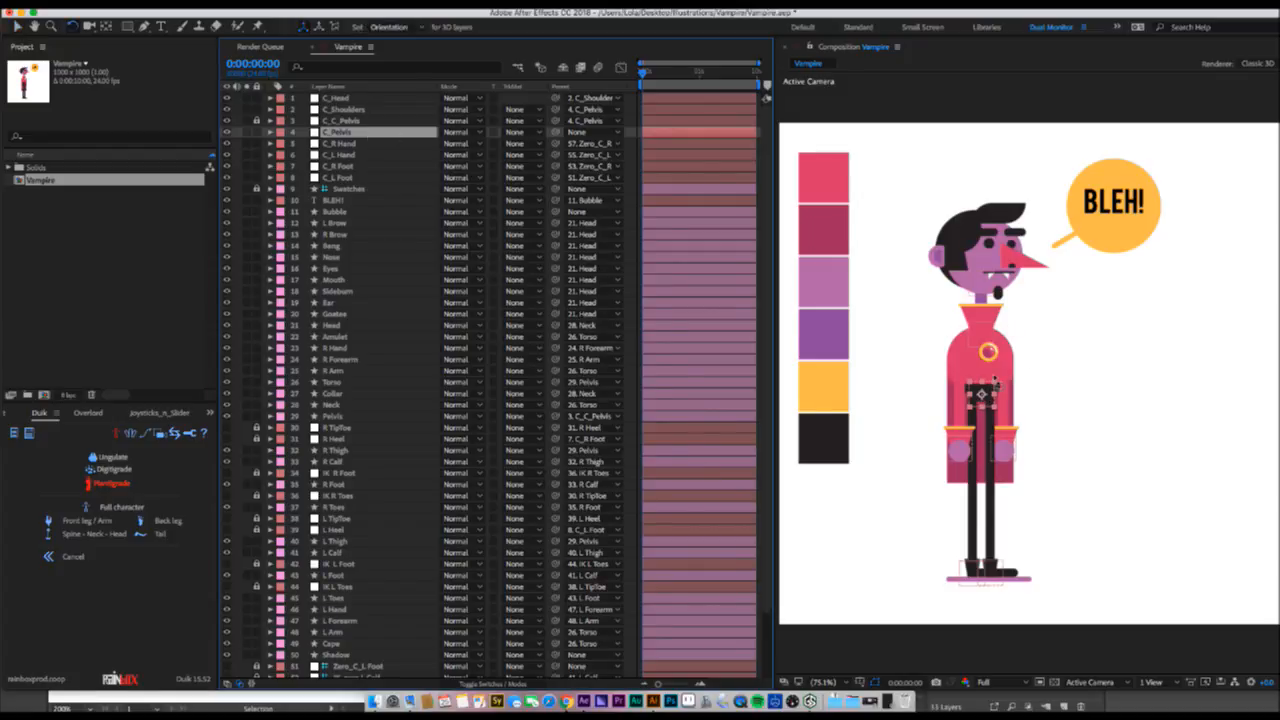
{"action": "left_click_drag", "start_coordinate": [997, 387], "coordinate": [994, 382]}
{"action": "key", "text": "super+z"}
- Test the C_Shoulders controller by moving and rotating it, restoring the original pose
{"action": "key", "text": "v"}
{"action": "left_click_drag", "start_coordinate": [962, 440], "coordinate": [995, 325]}
{"action": "key", "text": "super+z"}
{"action": "key", "text": "w"}
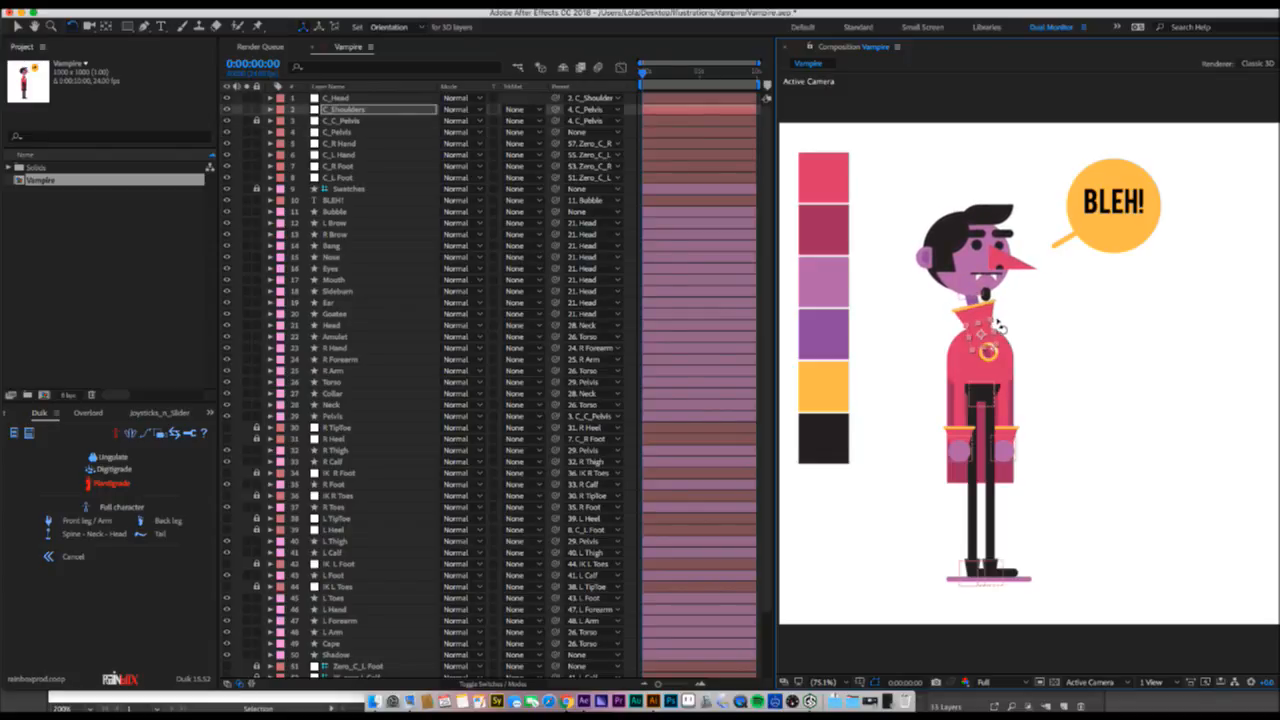
{"action": "left_click_drag", "start_coordinate": [1002, 303], "coordinate": [994, 272]}
{"action": "key", "text": "v"}
{"action": "mouse_move", "coordinate": [981, 328]}
{"action": "left_mouse_down"}
{"action": "mouse_move", "coordinate": [1014, 325]}
{"action": "mouse_move", "coordinate": [993, 328]}
{"action": "mouse_move", "coordinate": [1004, 332]}
{"action": "left_mouse_up"}
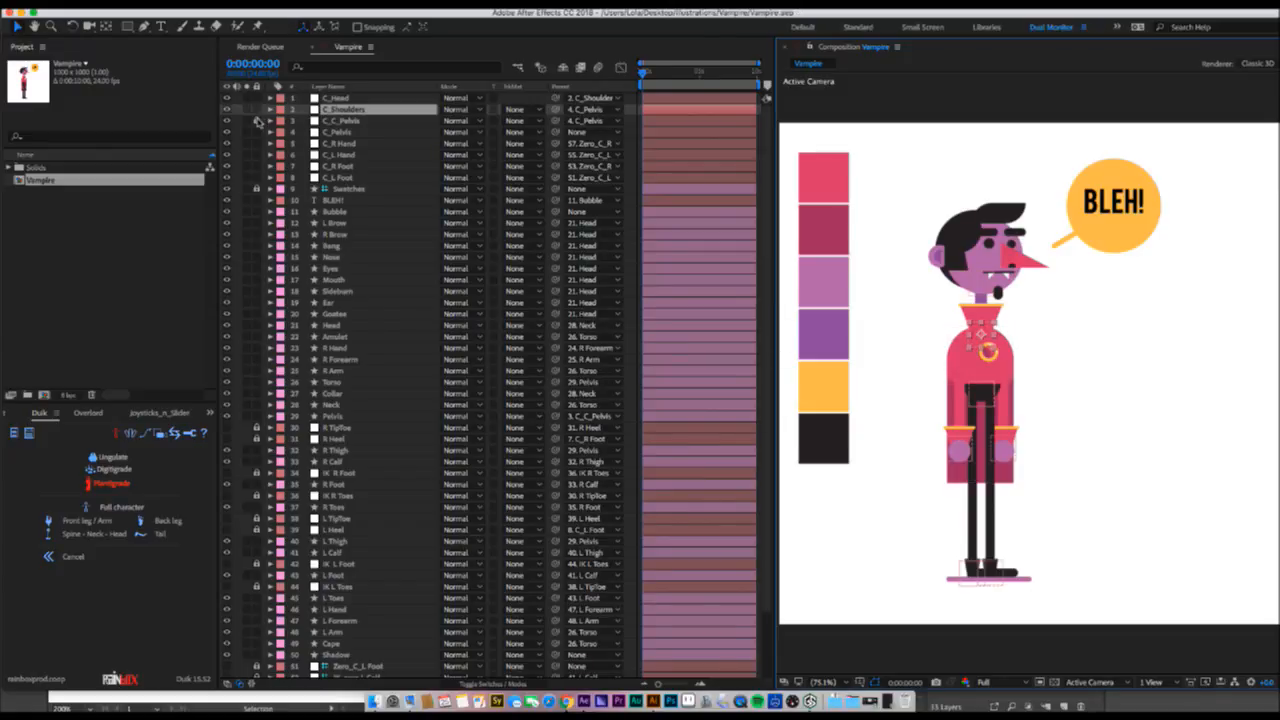
- Set the label colour of the eight controller layers from C_Head to C_L Foot to Green
{"action": "left_click", "coordinate": [336, 98]}
{"action": "left_click", "coordinate": [345, 178], "text": "shift"}
{"action": "left_click", "coordinate": [284, 177]}
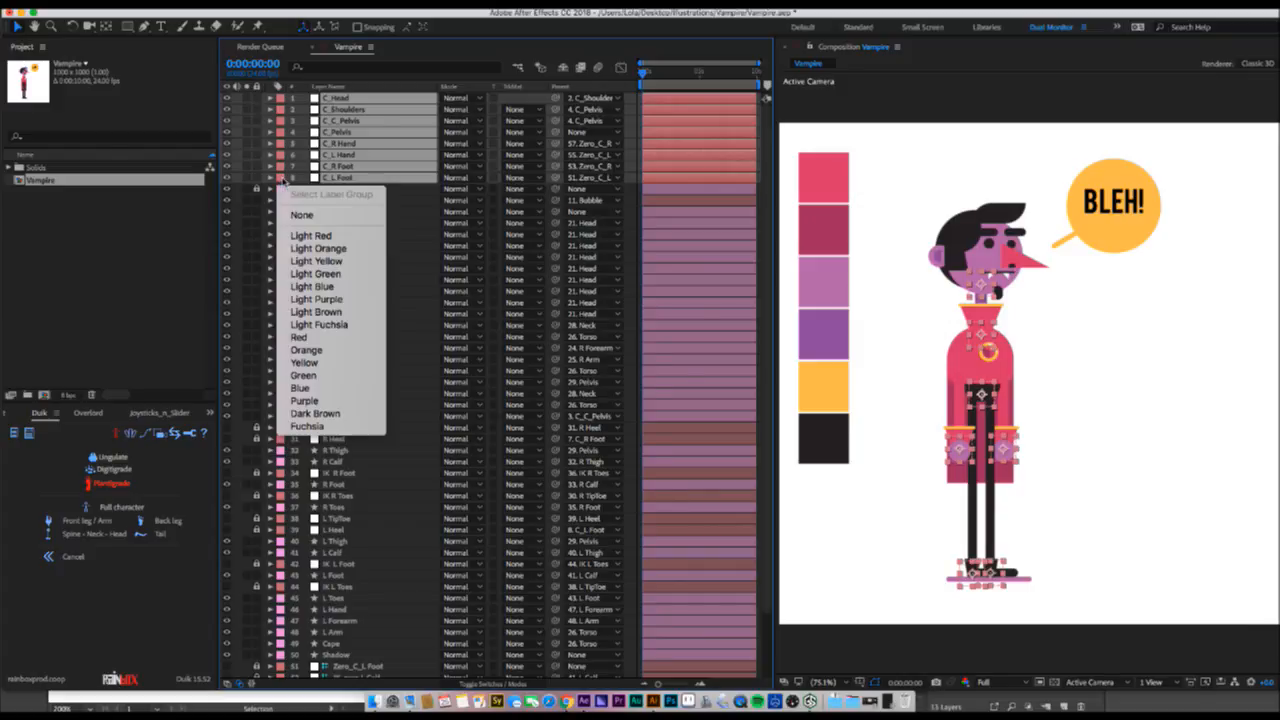
{"action": "left_click", "coordinate": [325, 424]}
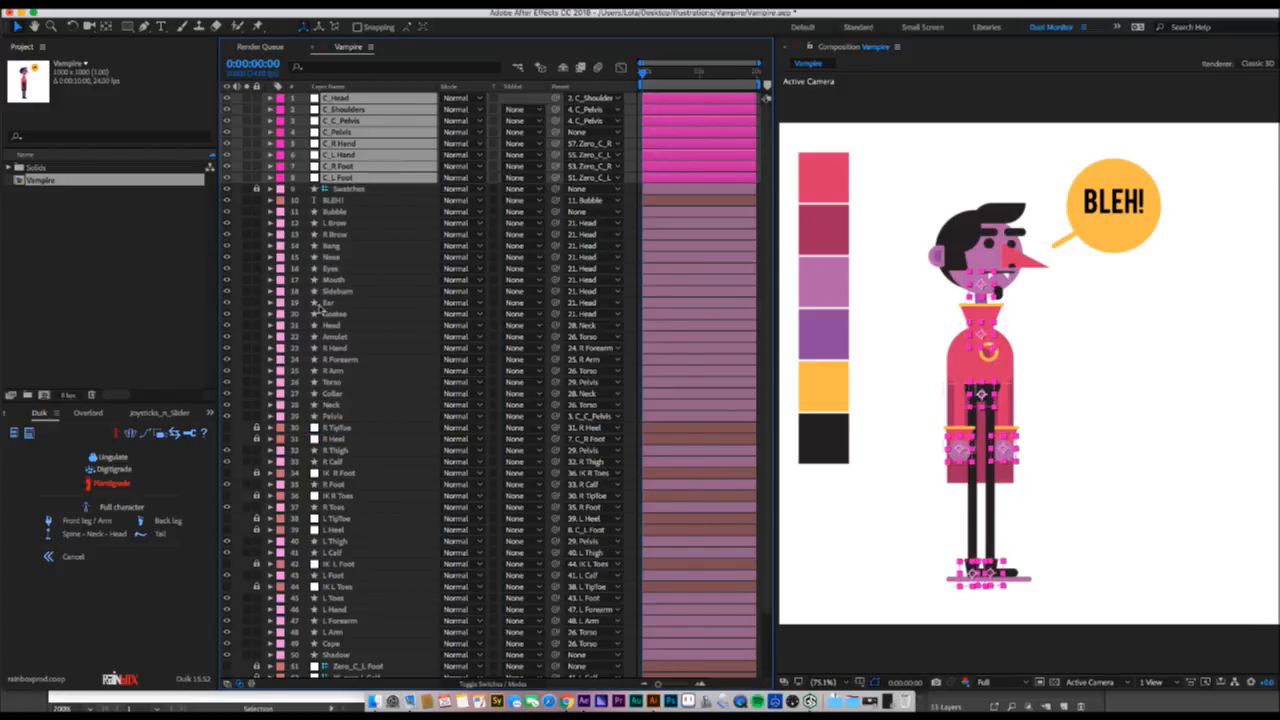
{"action": "left_click", "coordinate": [283, 177]}
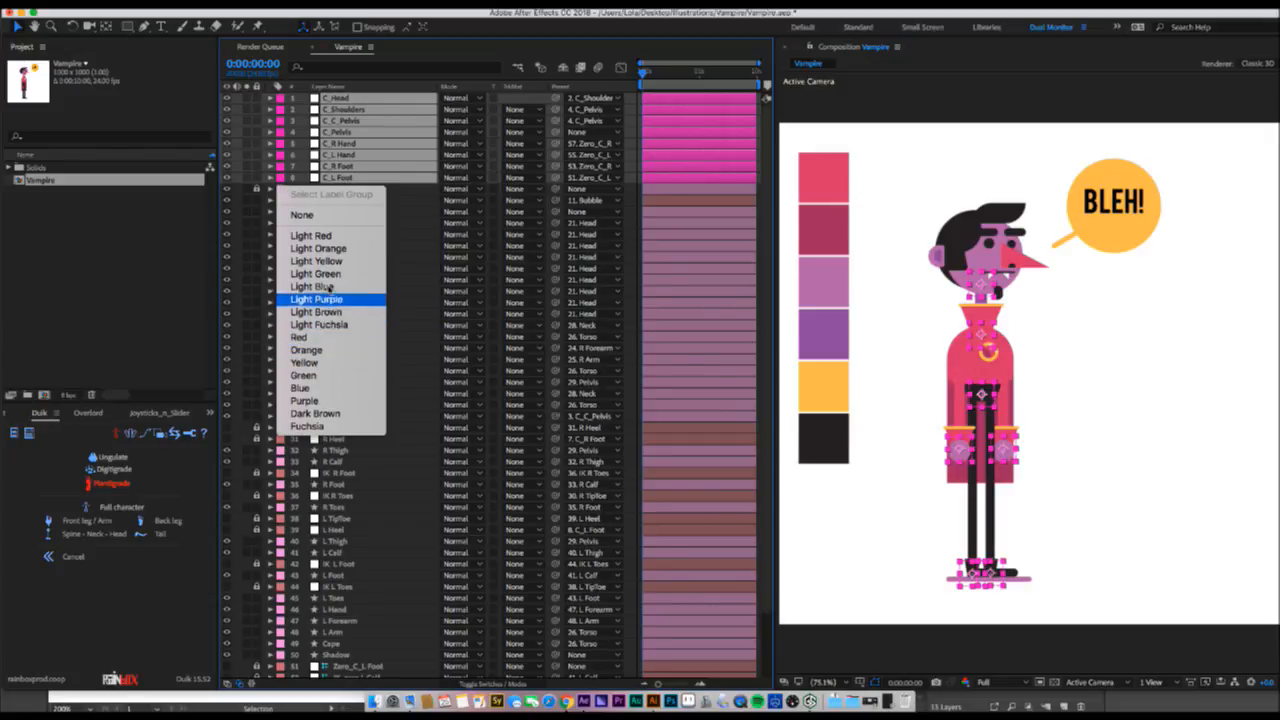
{"action": "left_click", "coordinate": [313, 373]}
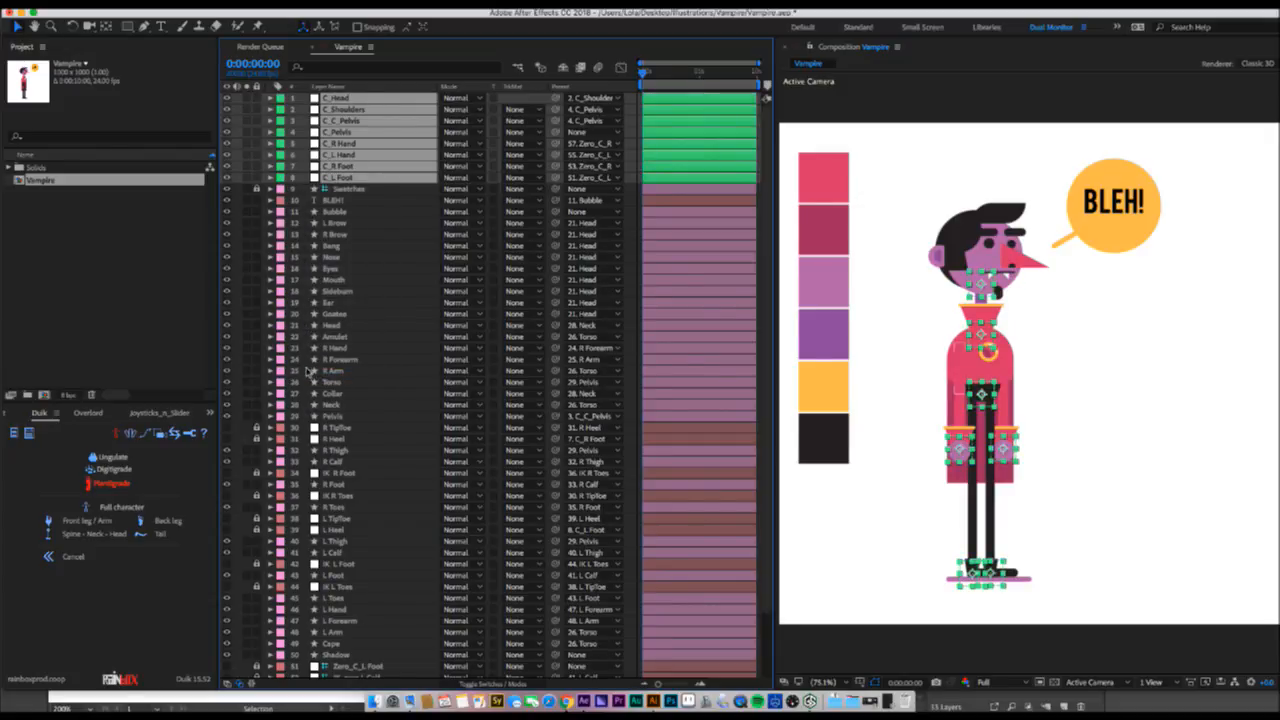
- Lock every layer below the controllers, from BLEH! down to the last IK_zero layer
{"action": "left_click", "coordinate": [352, 202]}
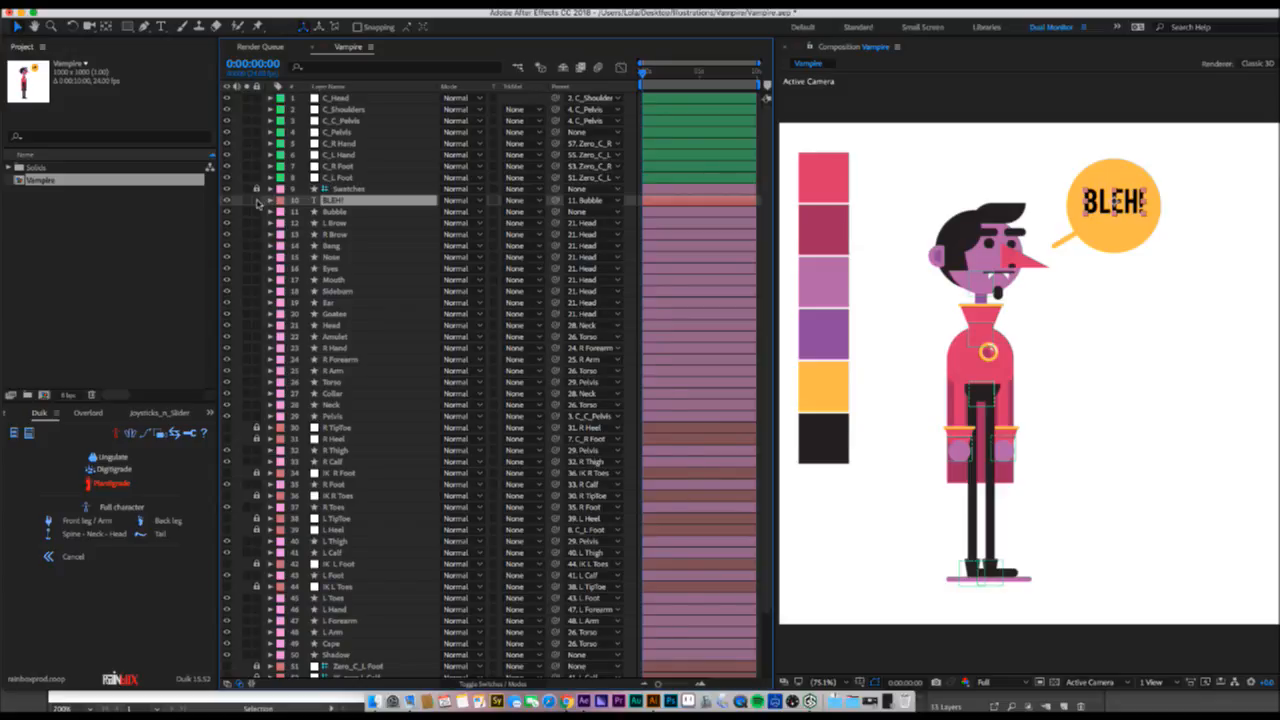
{"action": "left_click_drag", "start_coordinate": [257, 204], "coordinate": [258, 697]}
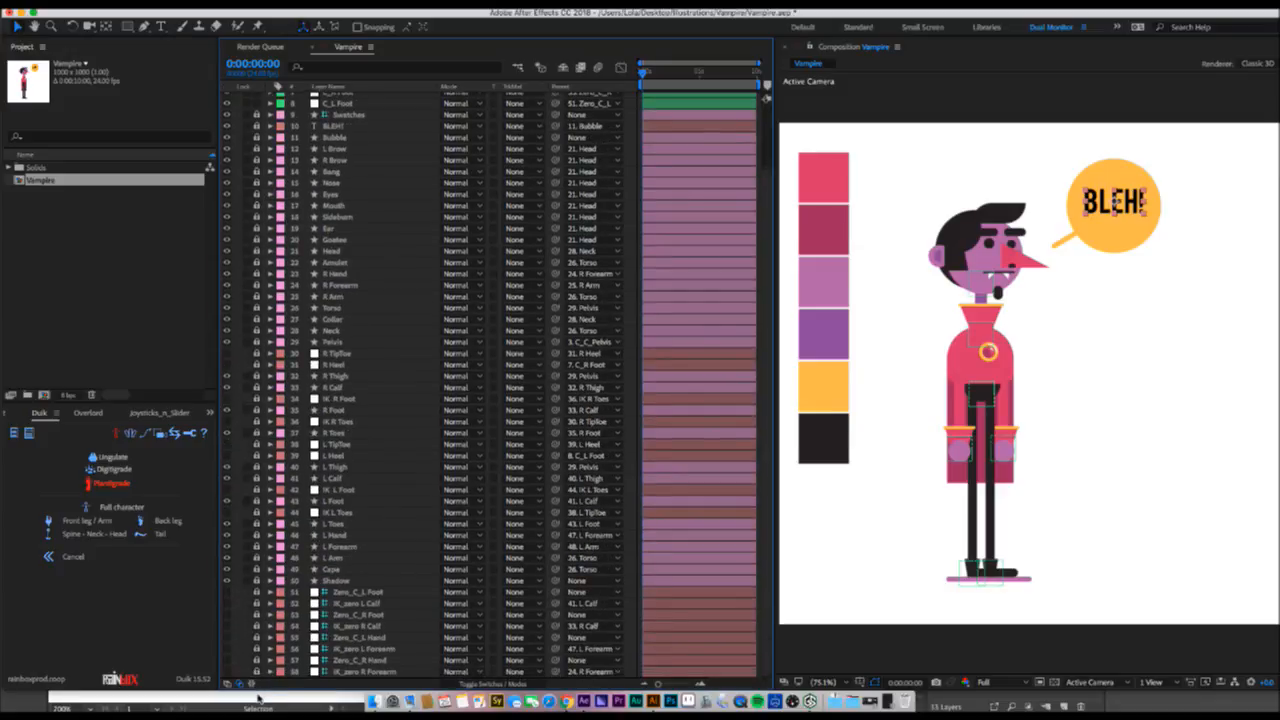
- Hide all shy layers from the layer list and show the Switches column in the timeline
{"action": "left_click", "coordinate": [563, 67]}
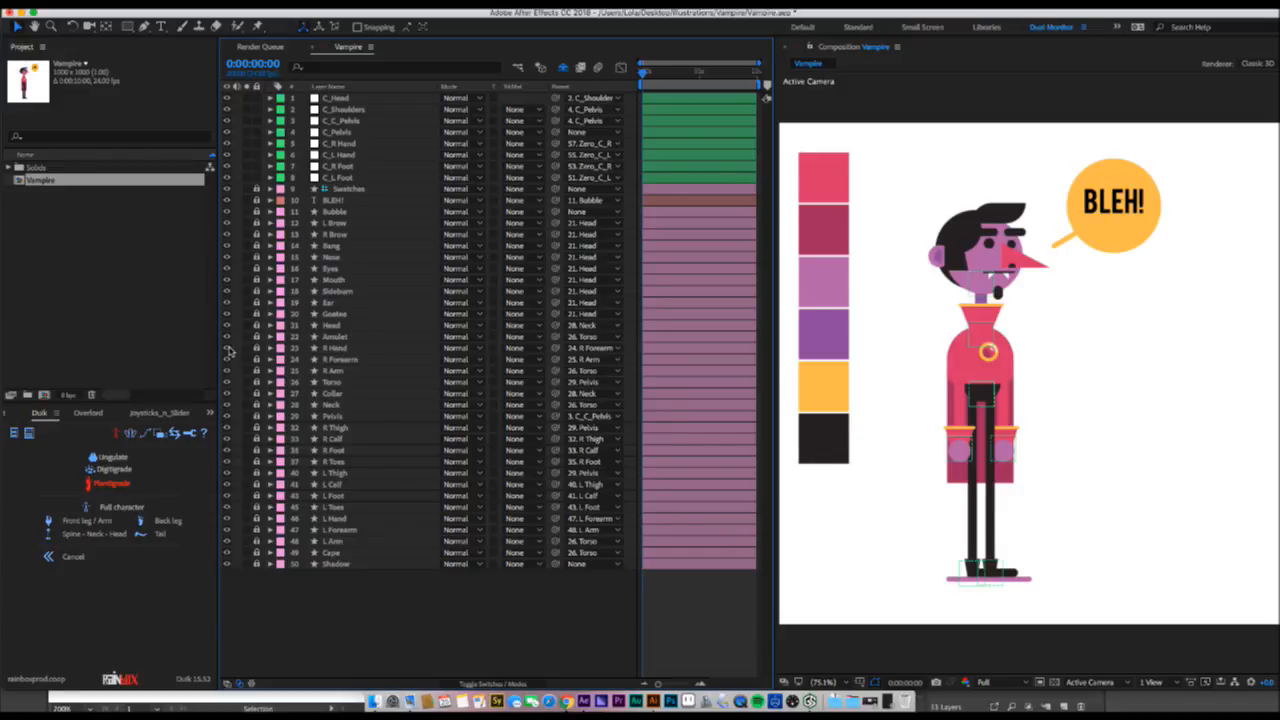
{"action": "right_click", "coordinate": [402, 90]}
{"action": "mouse_move", "coordinate": [430, 133]}
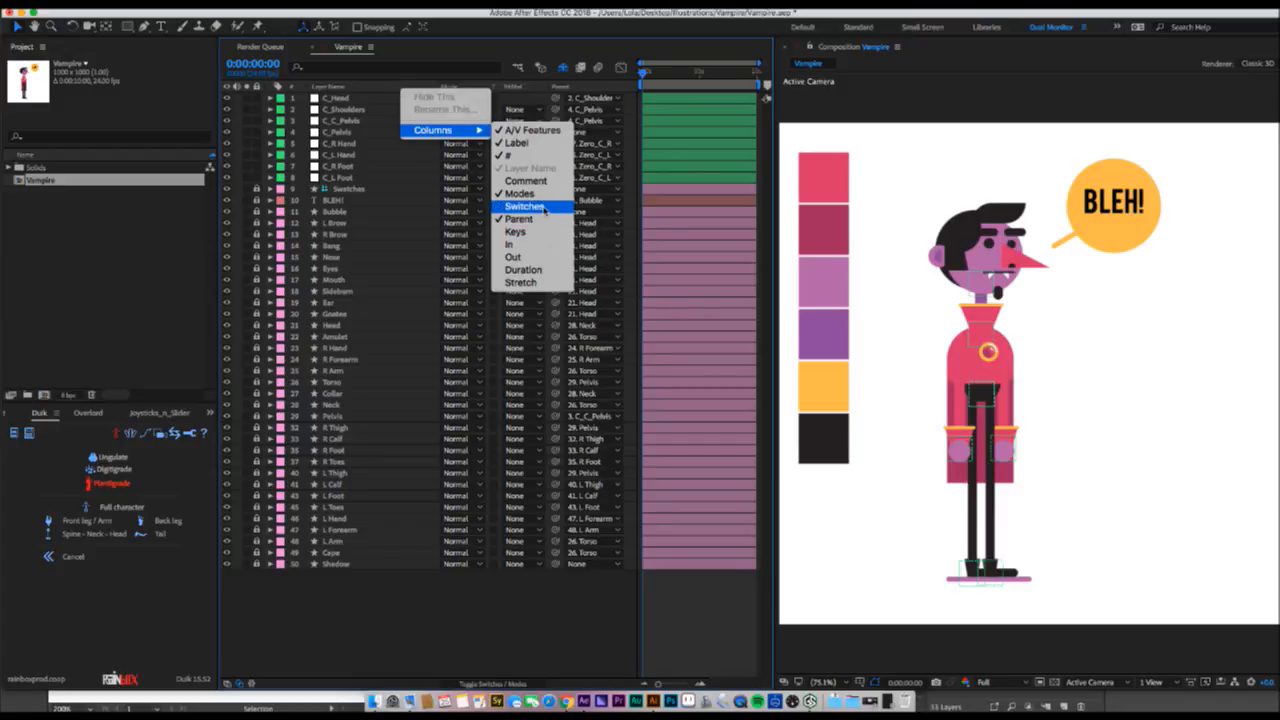
{"action": "left_click", "coordinate": [545, 206]}
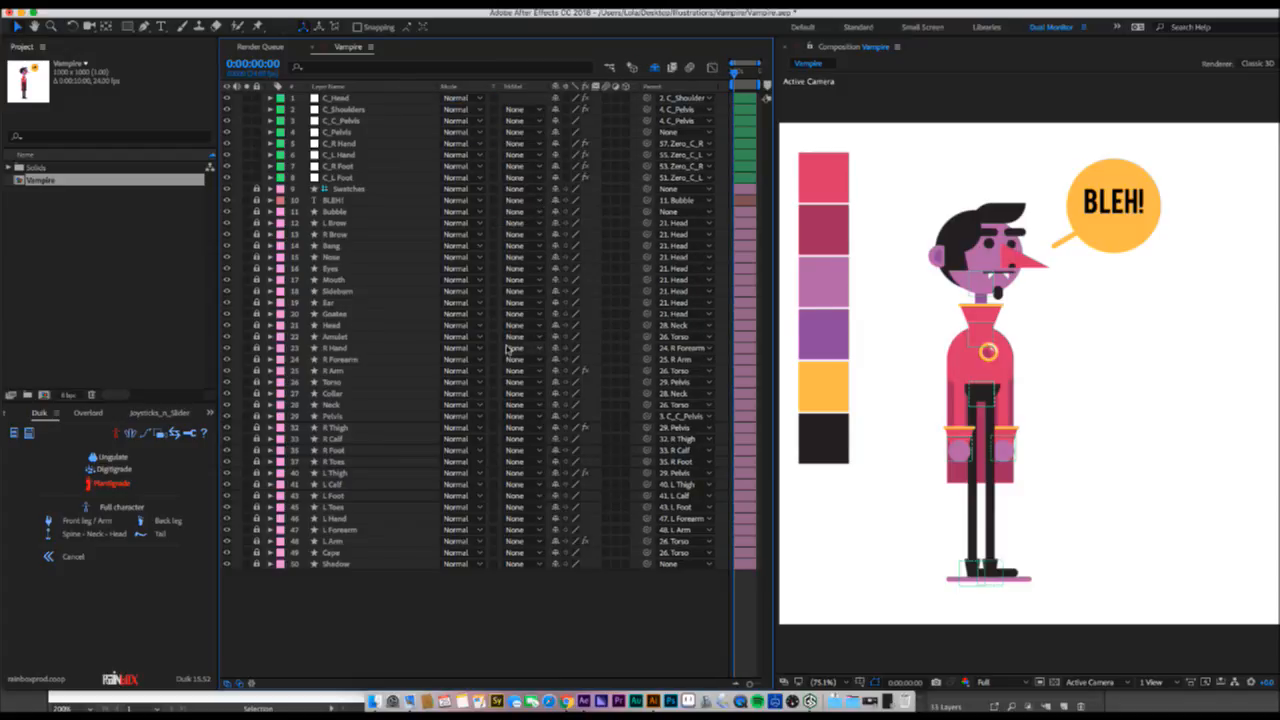
- Mark the R Hand, R Forearm and Torso layers as shy, and undo the same change on Collar
{"action": "left_click", "coordinate": [556, 348]}
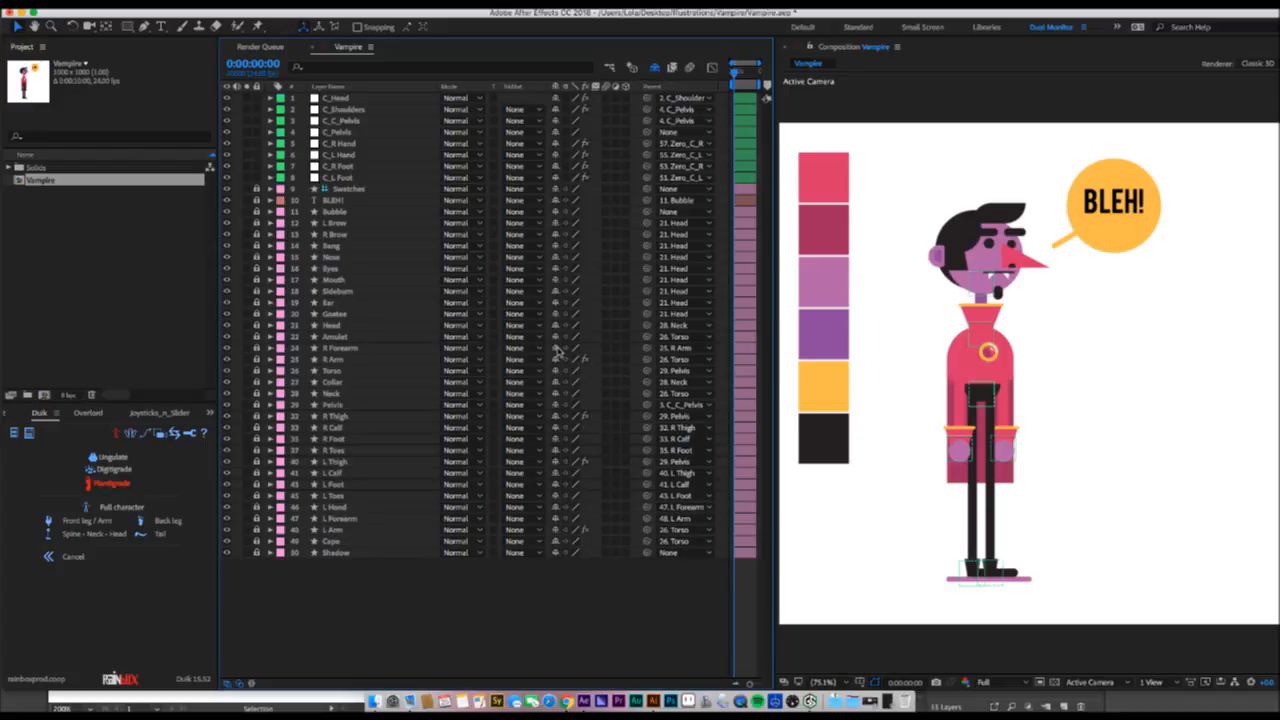
{"action": "left_click", "coordinate": [556, 349]}
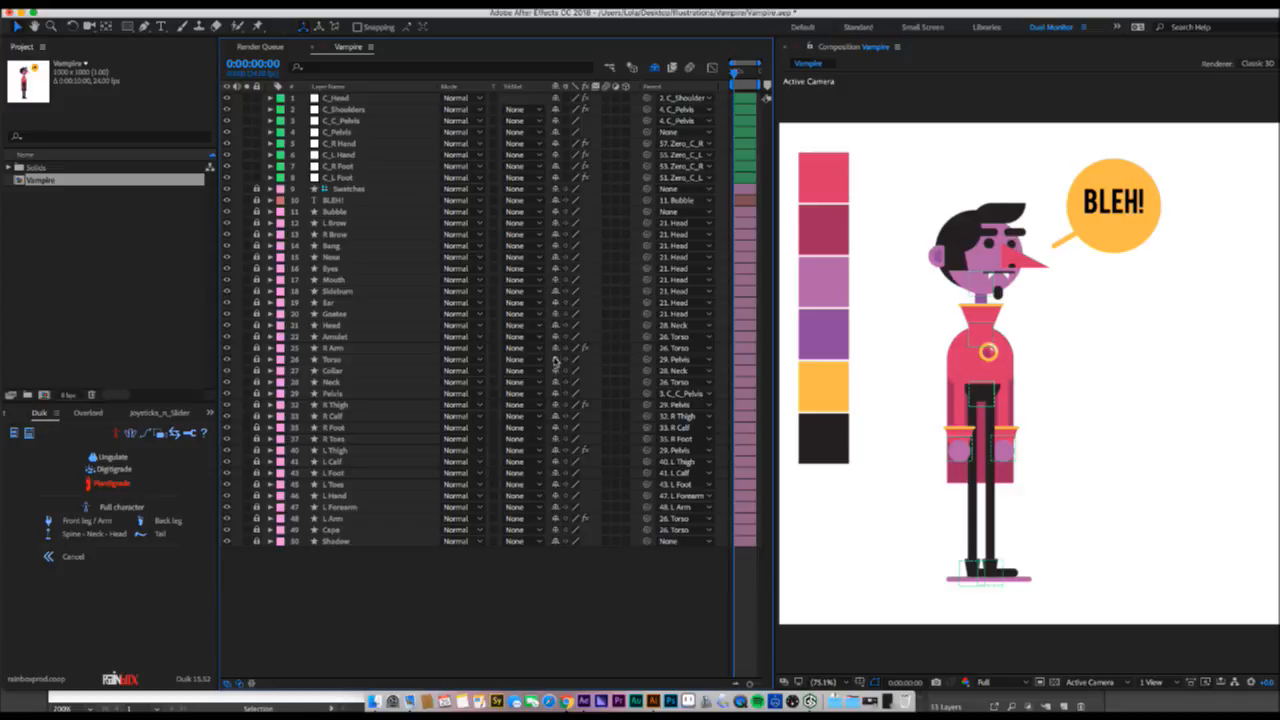
{"action": "left_click", "coordinate": [555, 360]}
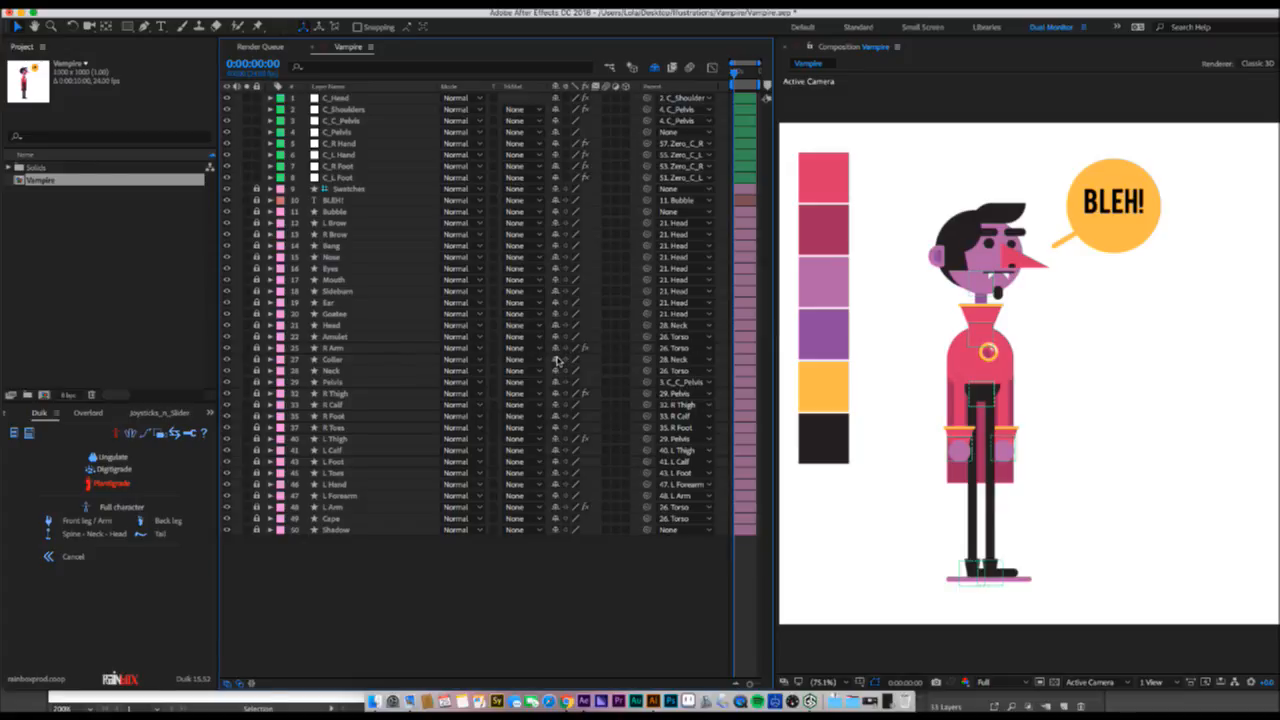
{"action": "left_click", "coordinate": [557, 360]}
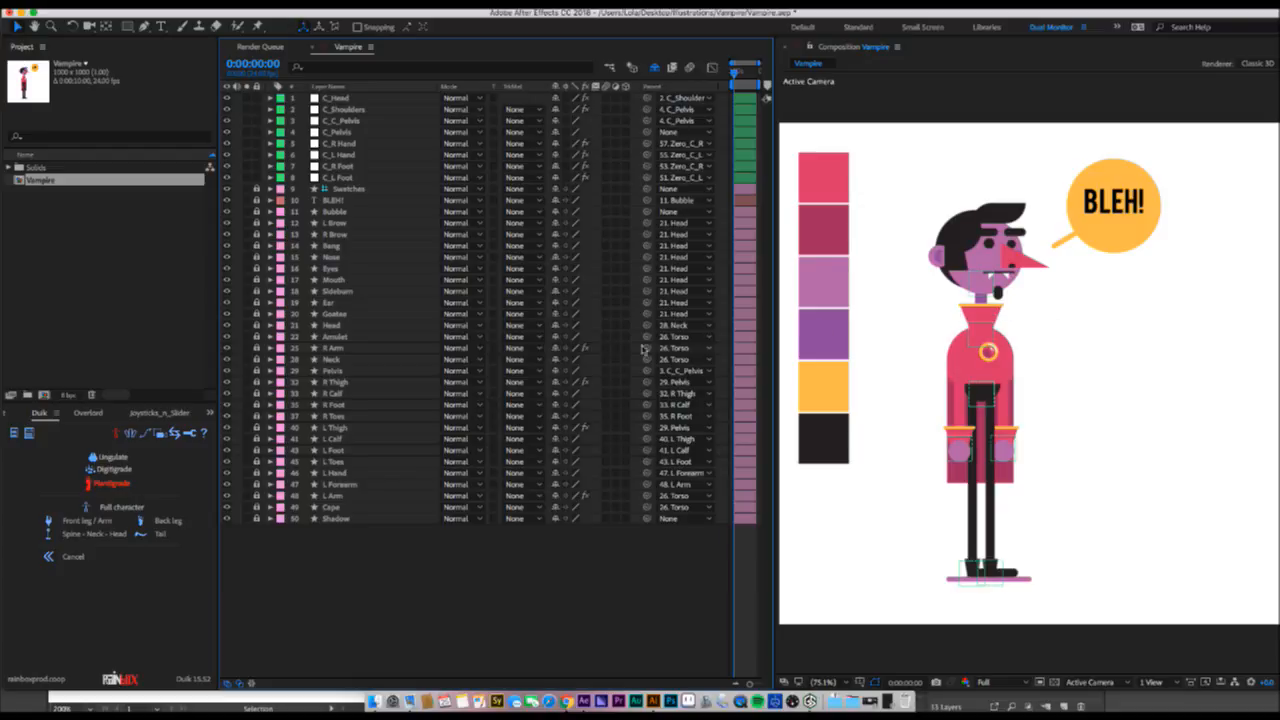
{"action": "key", "text": "super+z"}
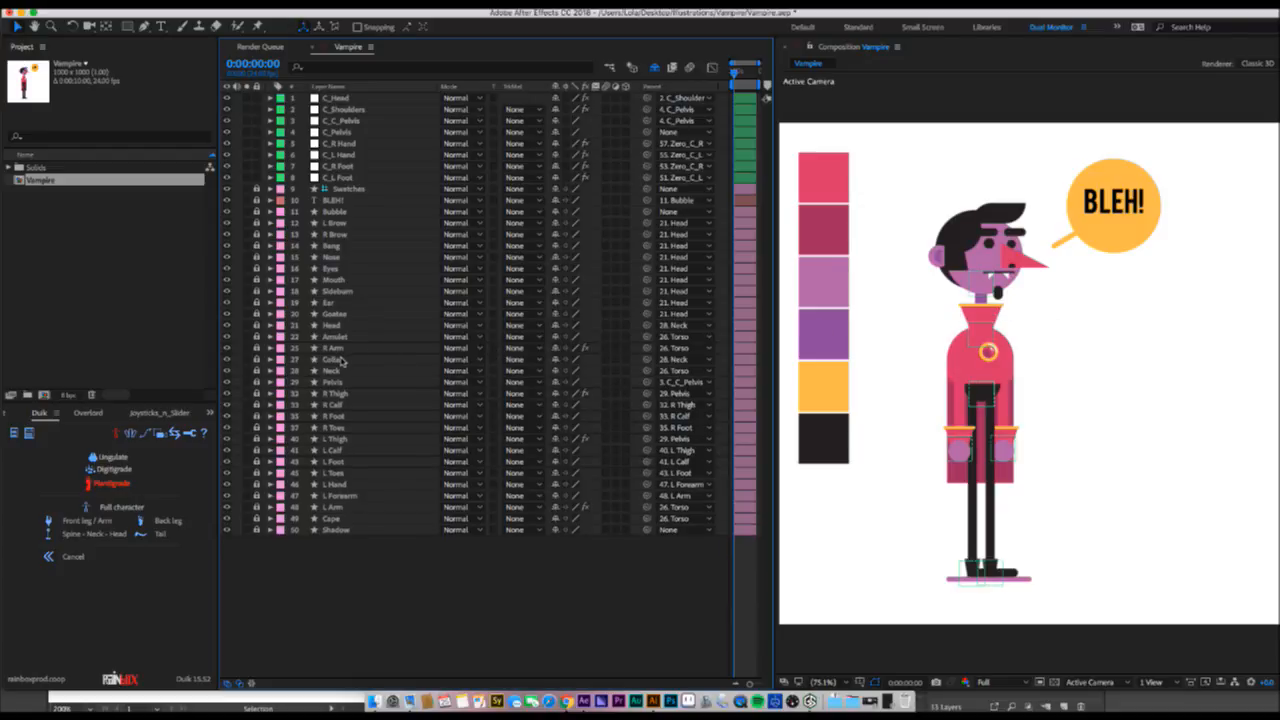
- Unlock the Collar and Neck layers, test-rotate the C_Shoulders controller and undo the rotation
{"action": "left_click", "coordinate": [358, 361]}
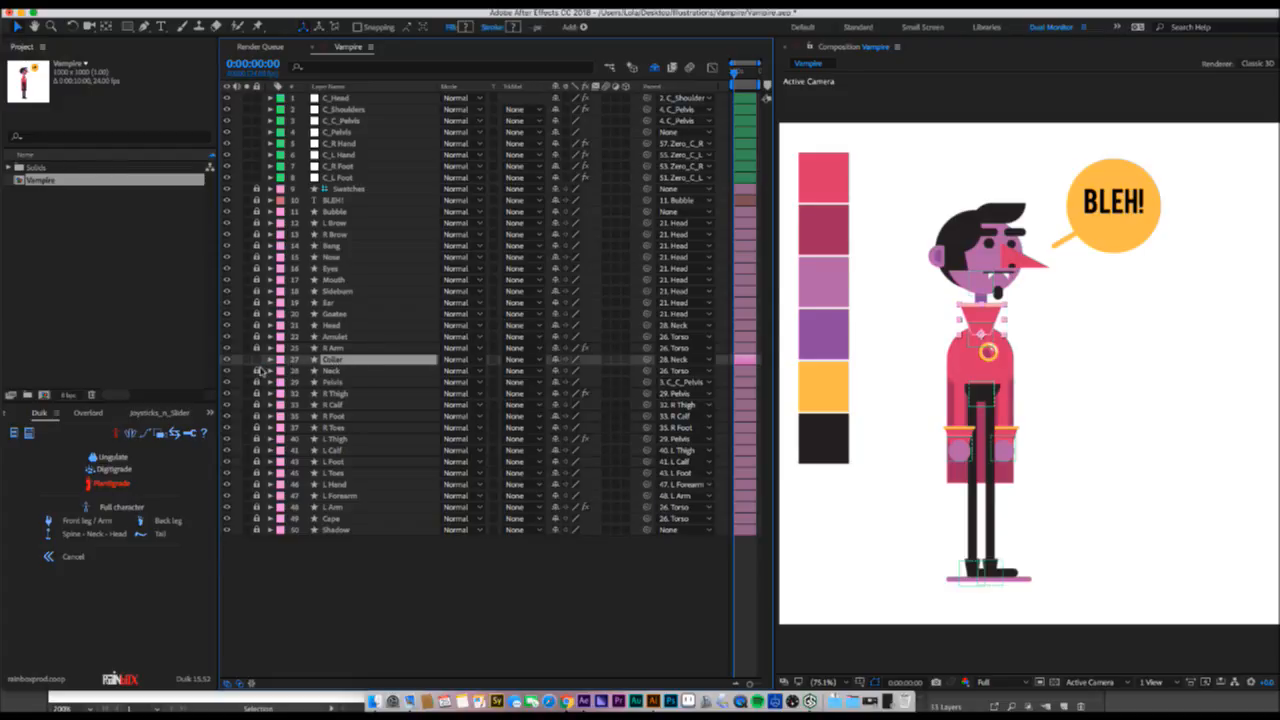
{"action": "left_click", "coordinate": [364, 371]}
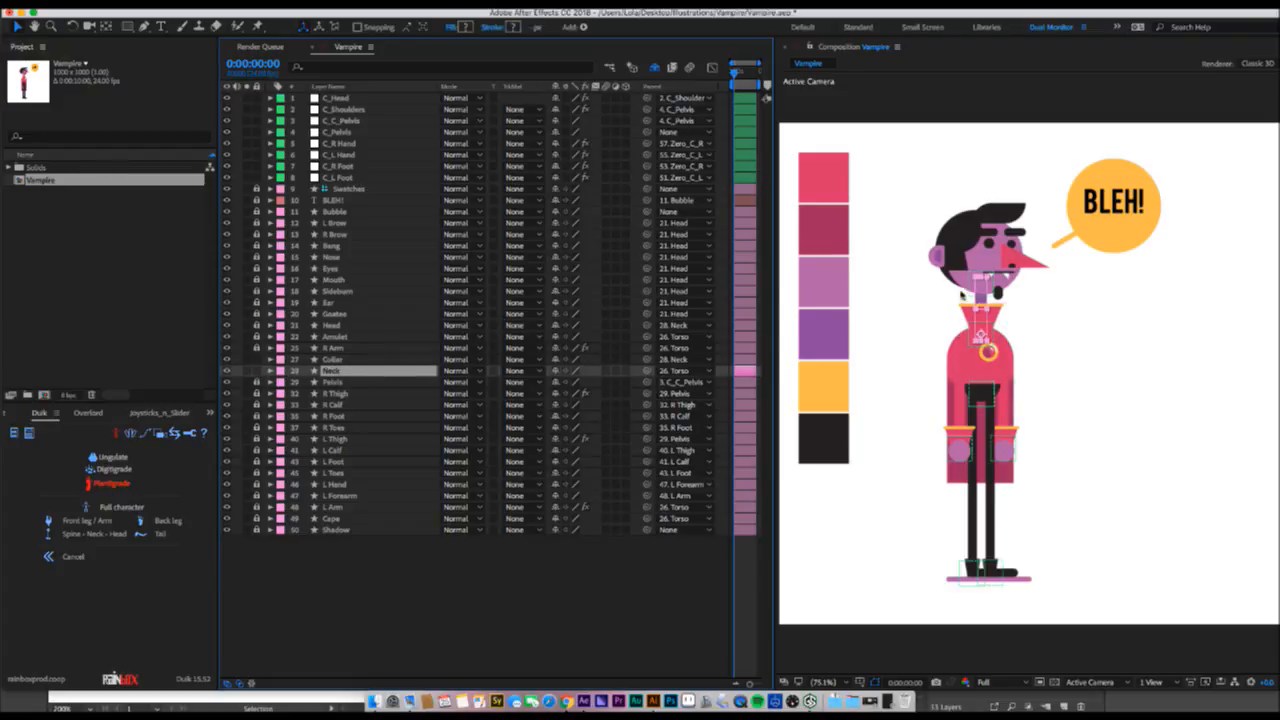
{"action": "left_click", "coordinate": [330, 155]}
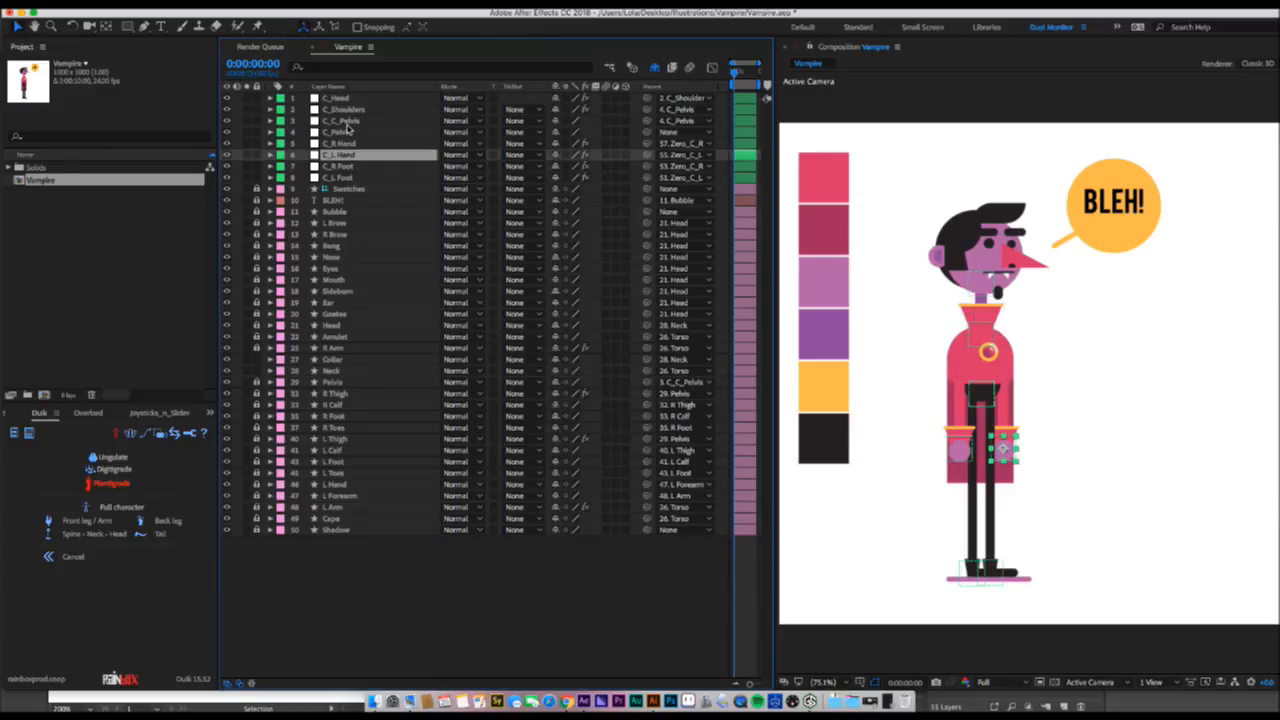
{"action": "left_click", "coordinate": [355, 110]}
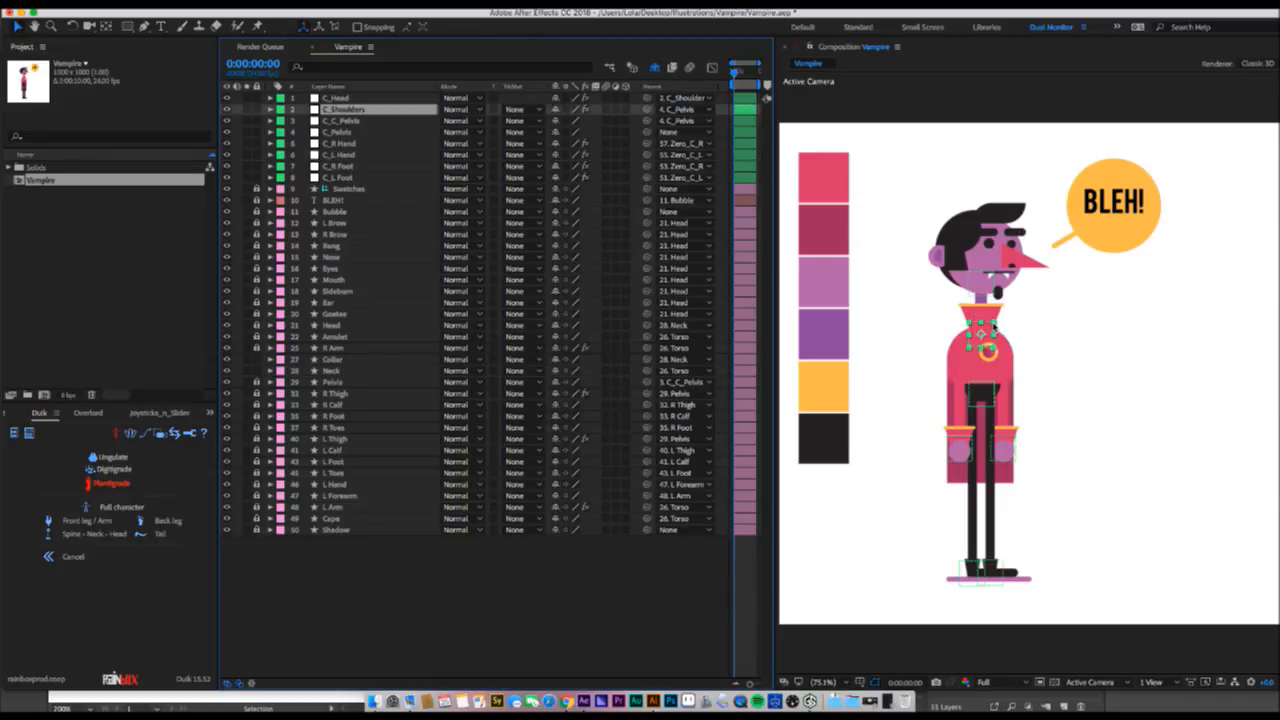
{"action": "key", "text": "w"}
{"action": "mouse_move", "coordinate": [994, 328]}
{"action": "left_mouse_down"}
{"action": "mouse_move", "coordinate": [1005, 317]}
{"action": "mouse_move", "coordinate": [1004, 331]}
{"action": "left_mouse_up"}
{"action": "key", "text": "super+z"}
- Reveal the Rotation property of both the Collar and Neck layers
{"action": "key", "text": "z"}
{"action": "left_click", "coordinate": [996, 318]}
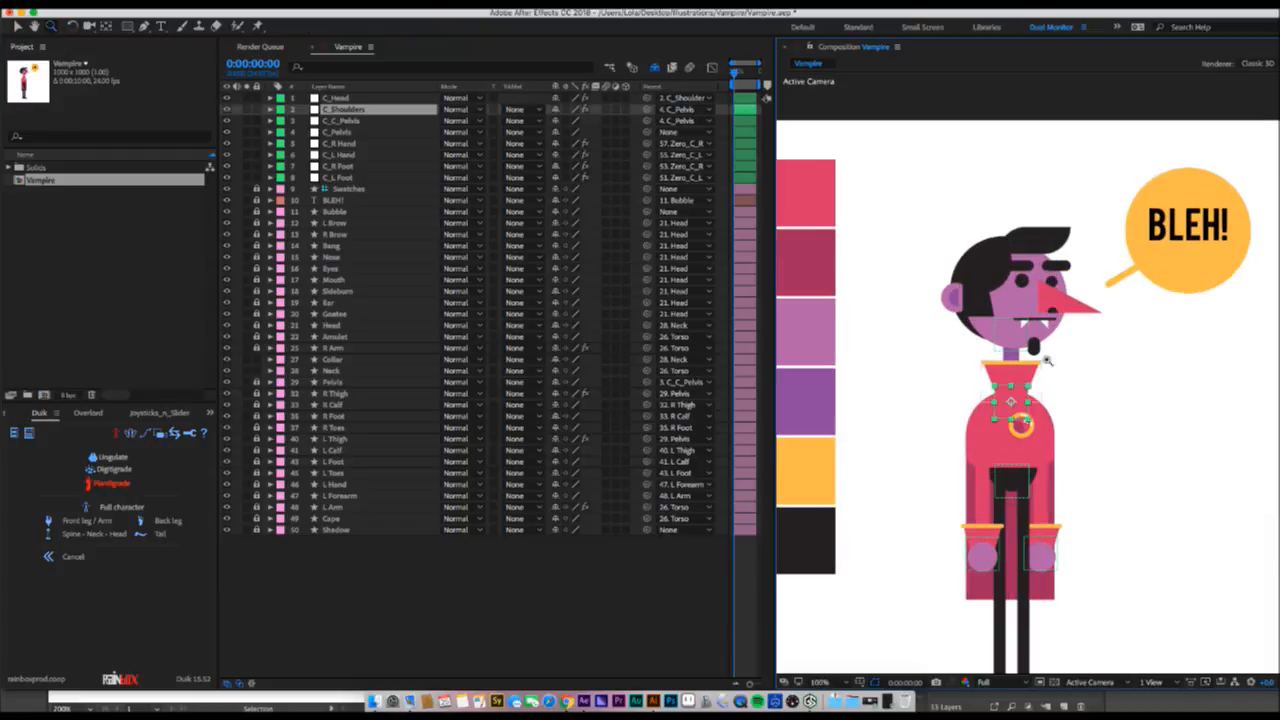
{"action": "left_click", "coordinate": [1047, 359]}
{"action": "left_click", "coordinate": [342, 359]}
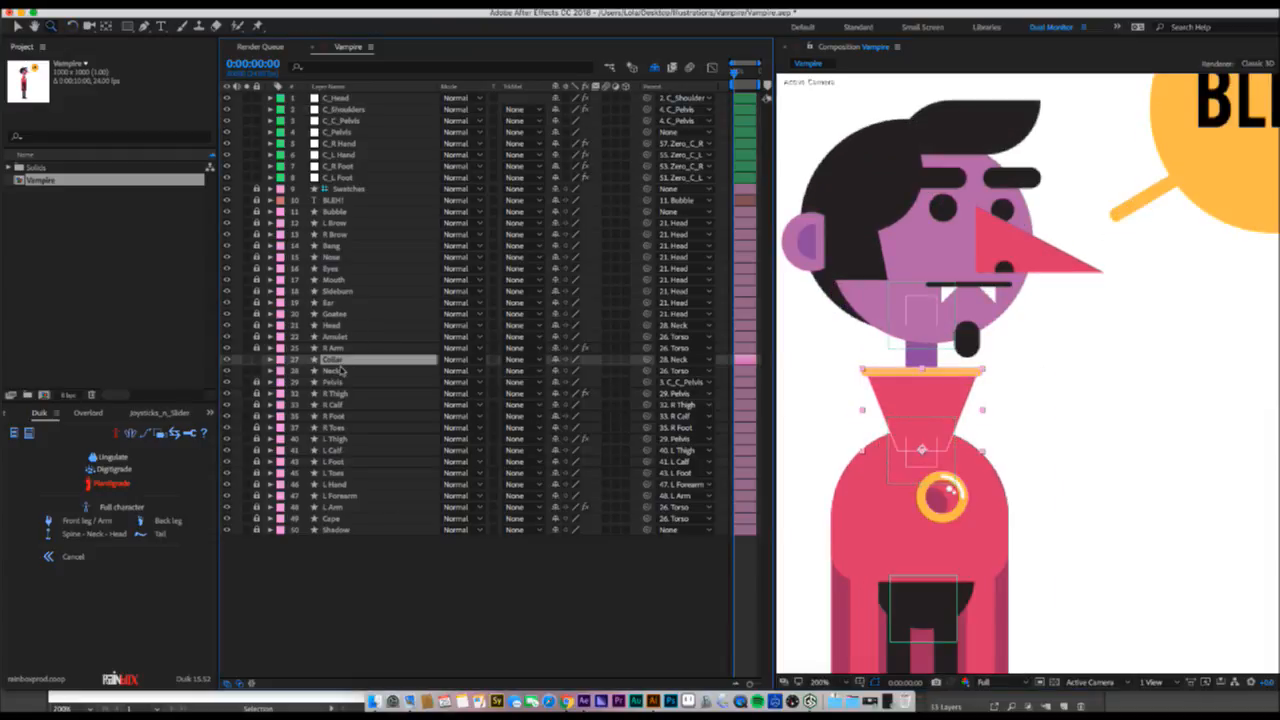
{"action": "key", "text": "r"}
{"action": "left_click", "coordinate": [345, 385]}
{"action": "key", "text": "r"}
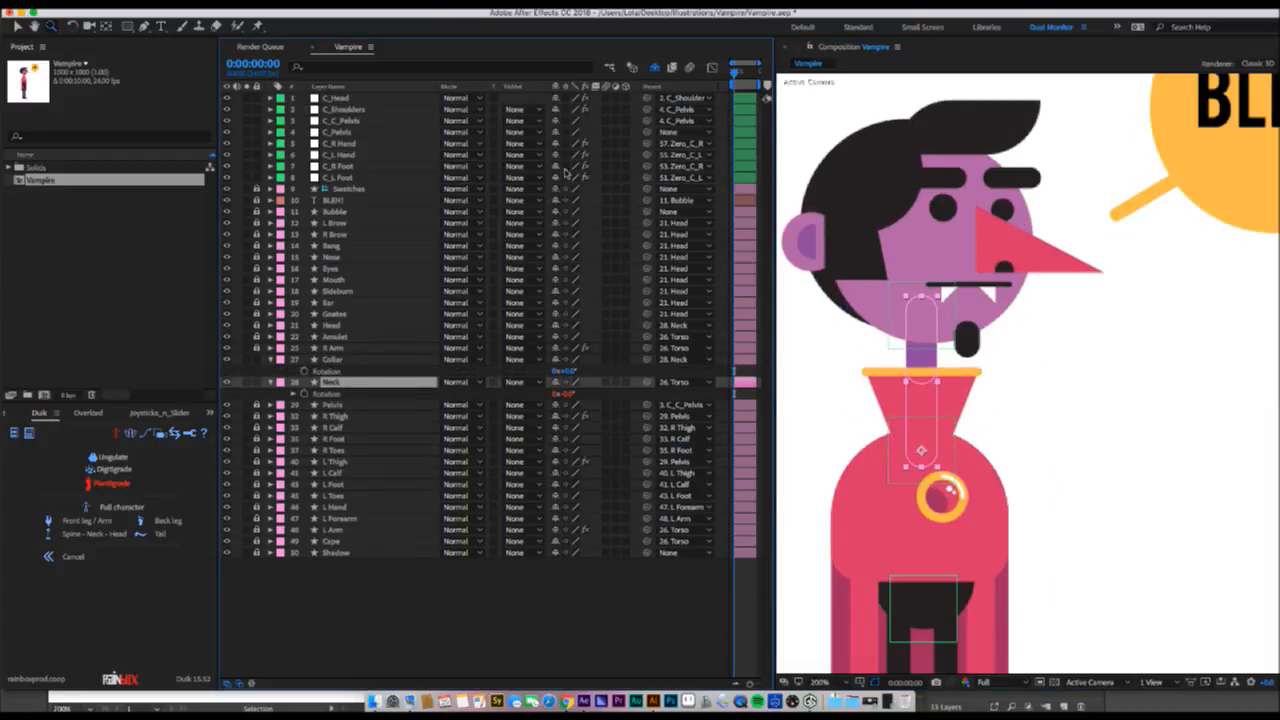
{"action": "right_click", "coordinate": [514, 88]}
{"action": "mouse_move", "coordinate": [533, 130]}
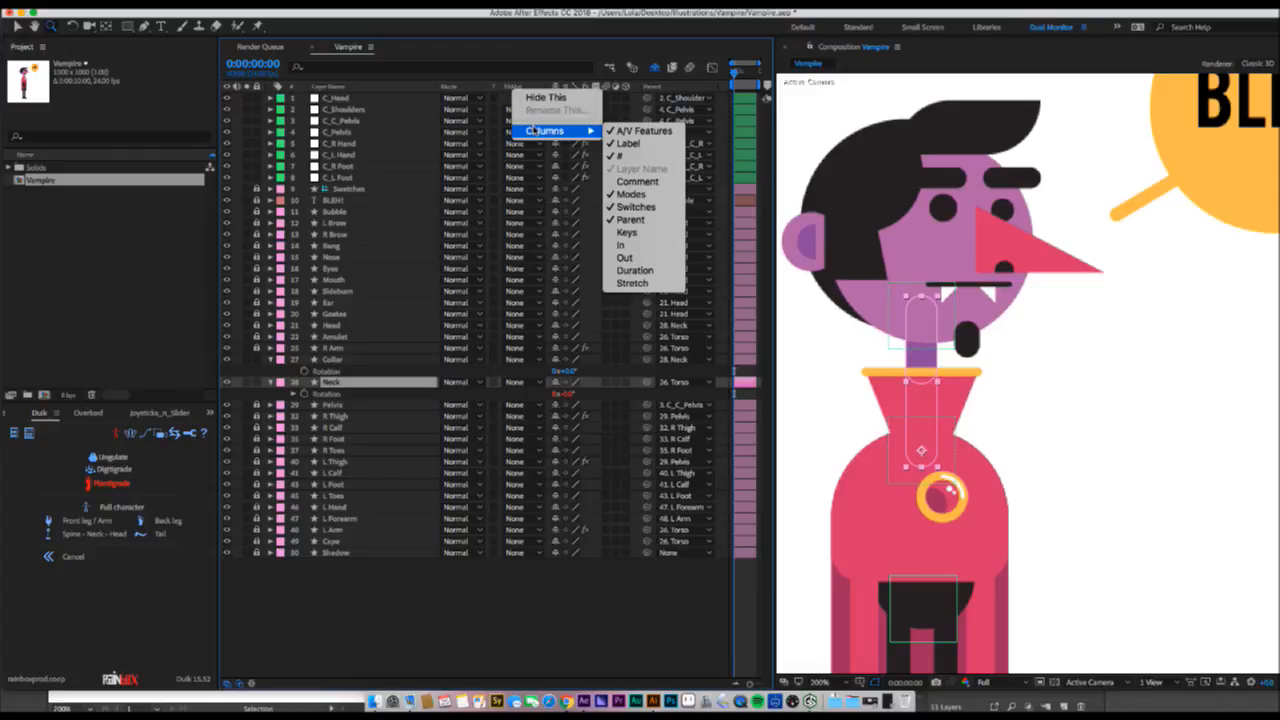
{"action": "left_click", "coordinate": [507, 91]}
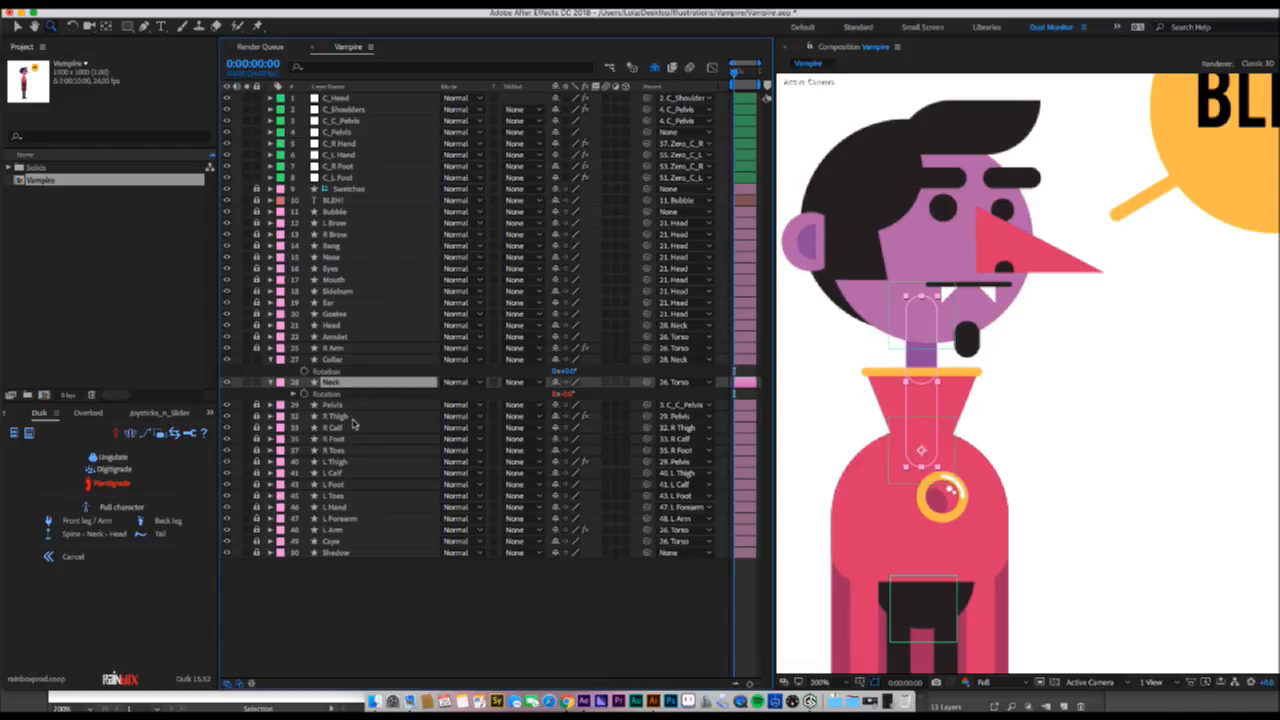
- Mark the calf, foot and toes layers of both legs as shy, along with L Hand and L Forearm
{"action": "key", "text": "F2"}
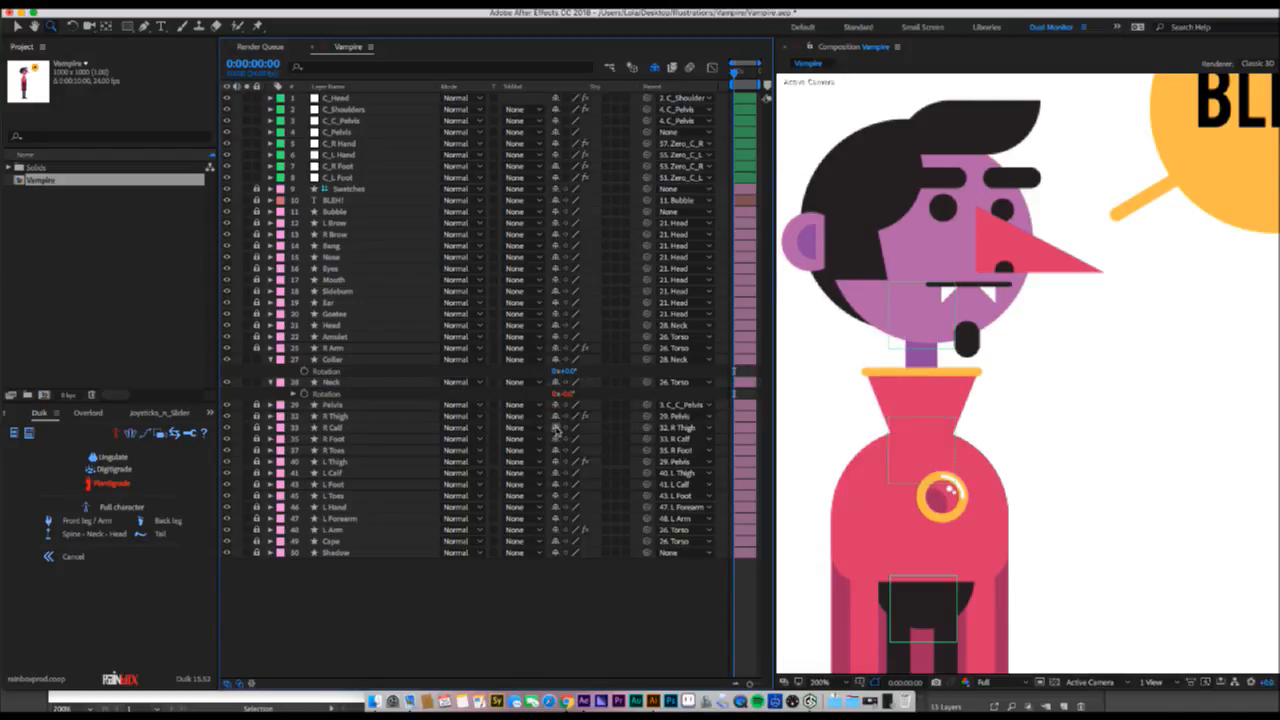
{"action": "left_click", "coordinate": [555, 428]}
{"action": "left_click", "coordinate": [555, 428]}
{"action": "left_click", "coordinate": [555, 428]}
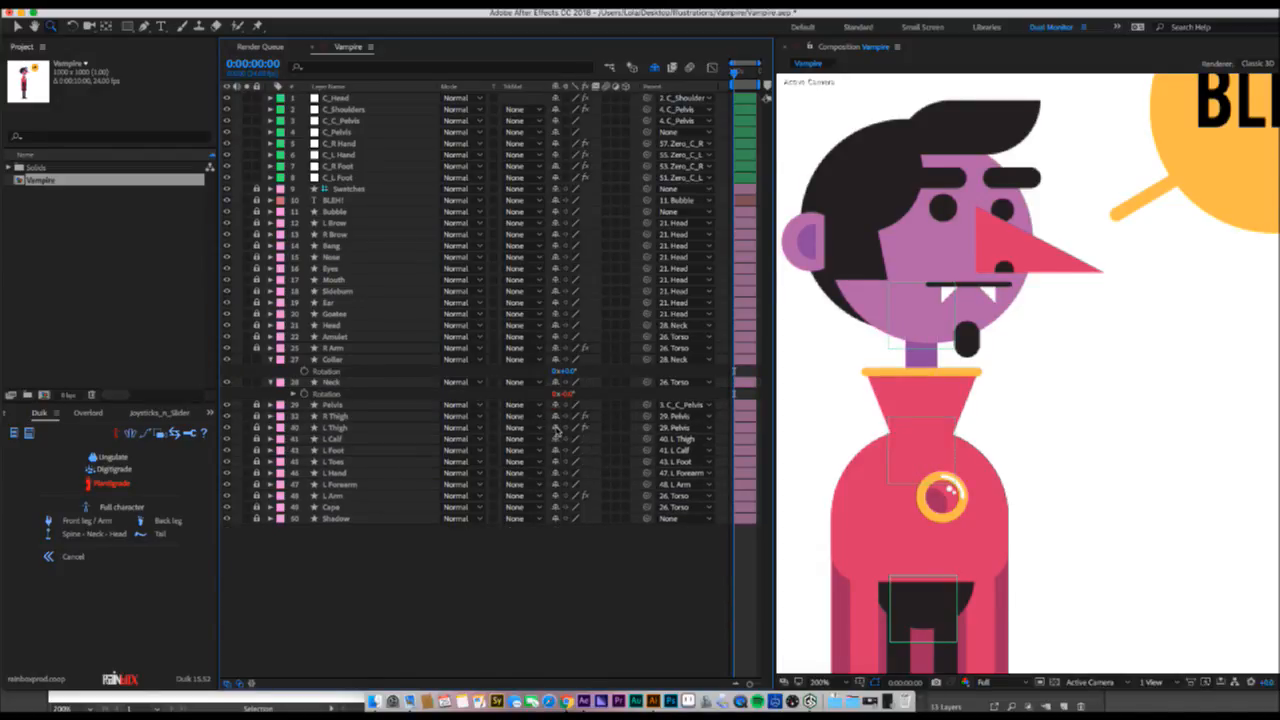
{"action": "left_click", "coordinate": [556, 440]}
{"action": "left_click", "coordinate": [556, 440]}
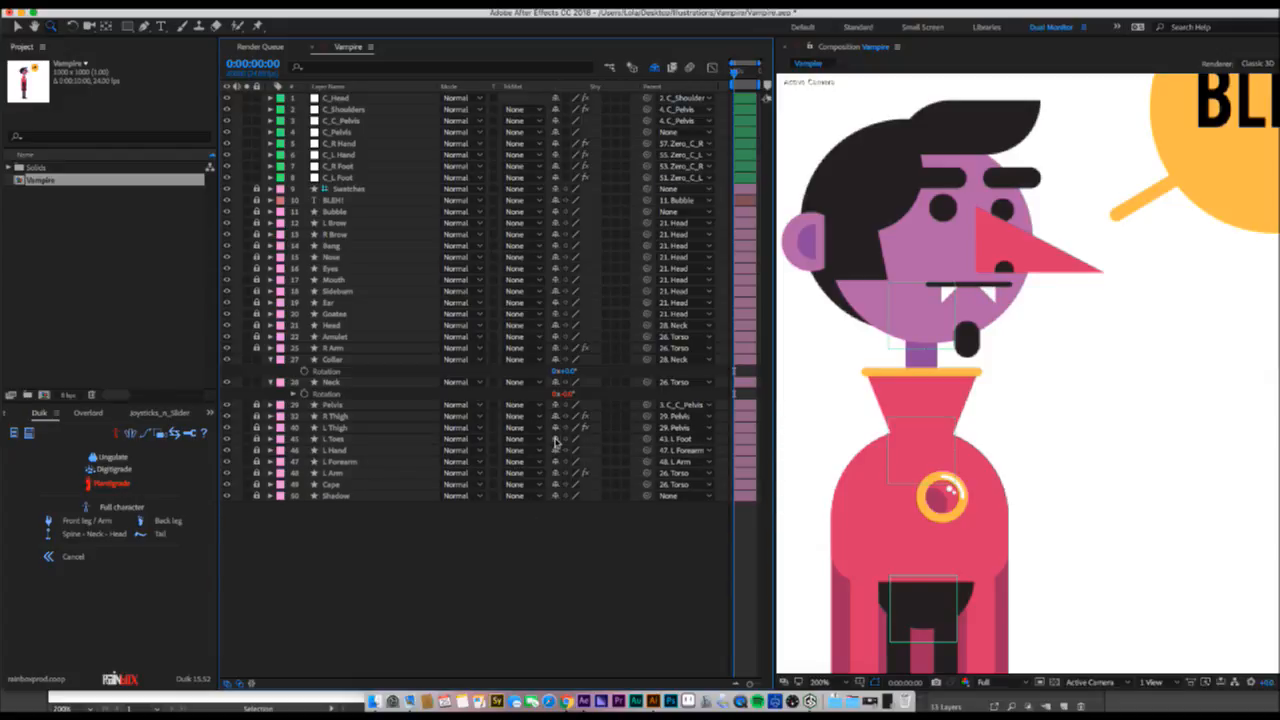
{"action": "left_click", "coordinate": [556, 440]}
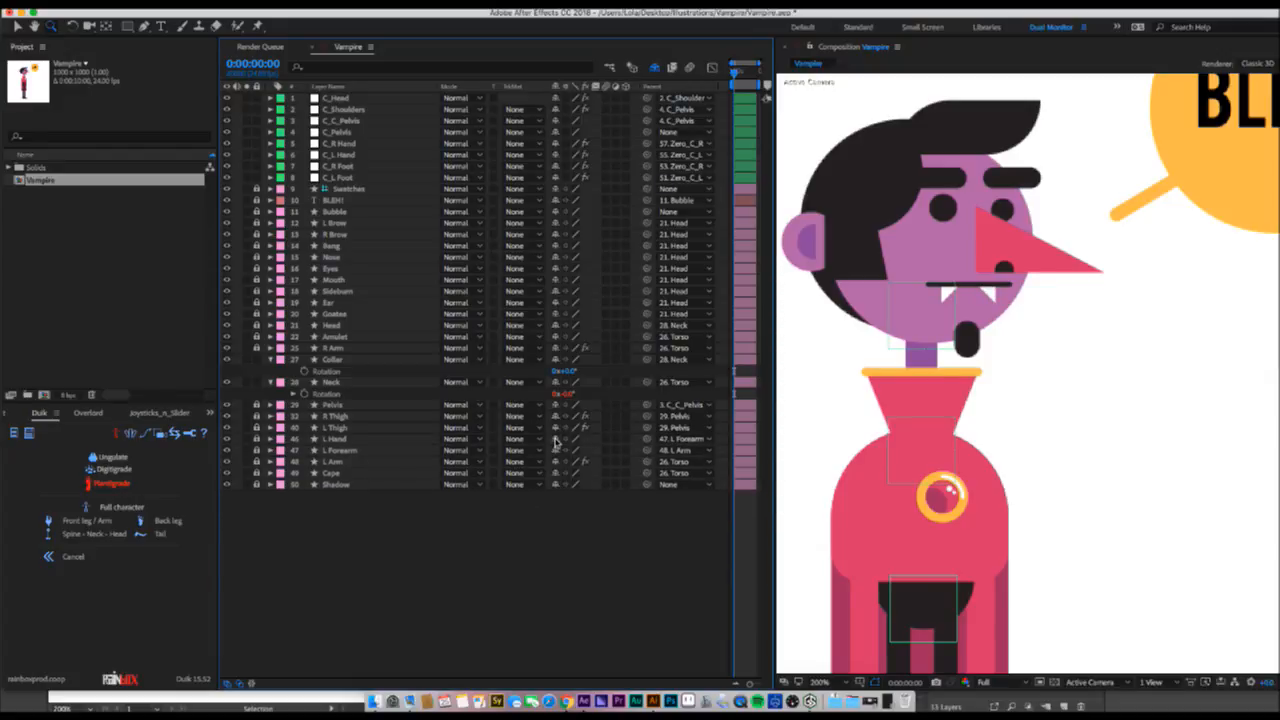
{"action": "left_click", "coordinate": [556, 440]}
{"action": "left_click", "coordinate": [556, 440]}
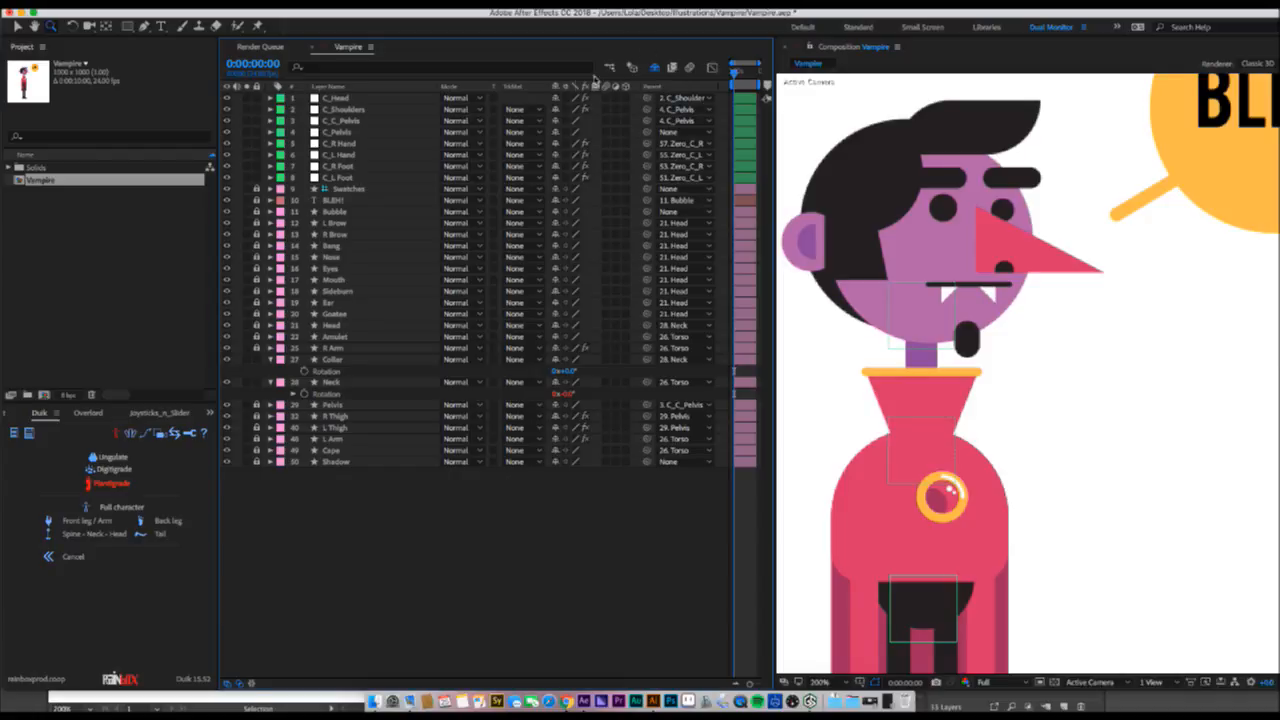
- Remove the Switches column from the timeline and save the project
{"action": "right_click", "coordinate": [515, 90]}
{"action": "mouse_move", "coordinate": [577, 134]}
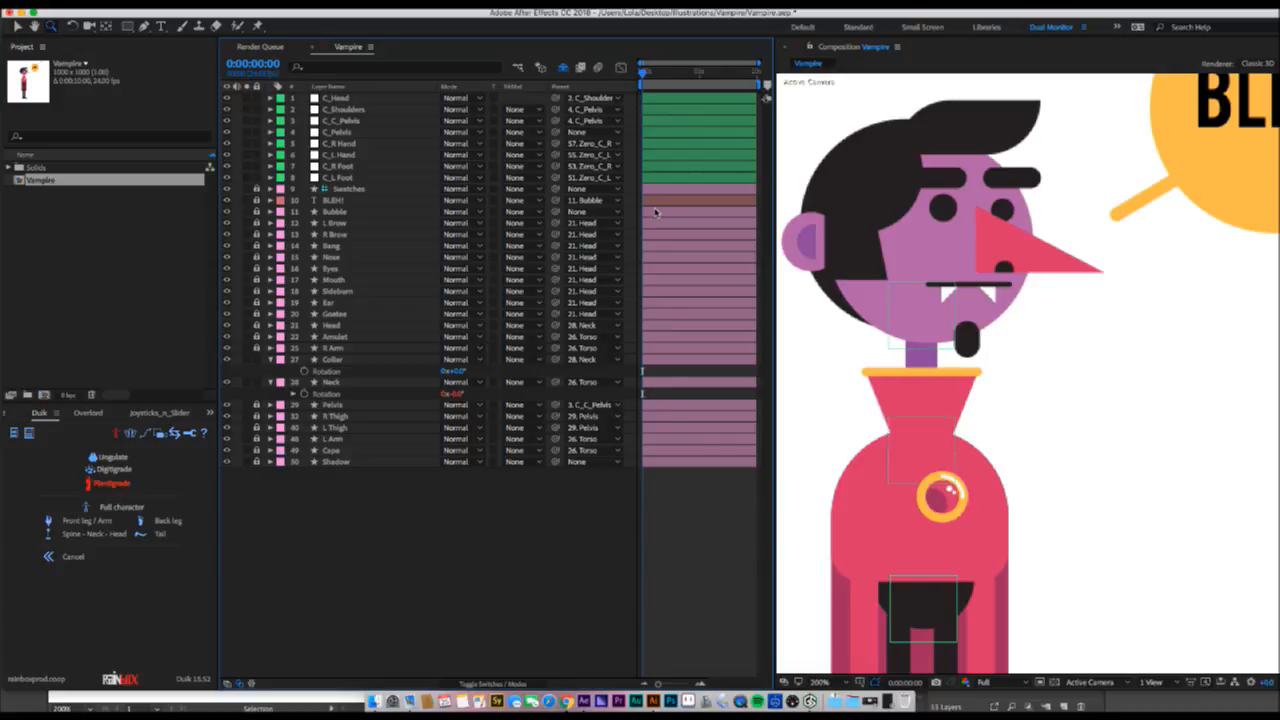
{"action": "key", "text": "super+s"}
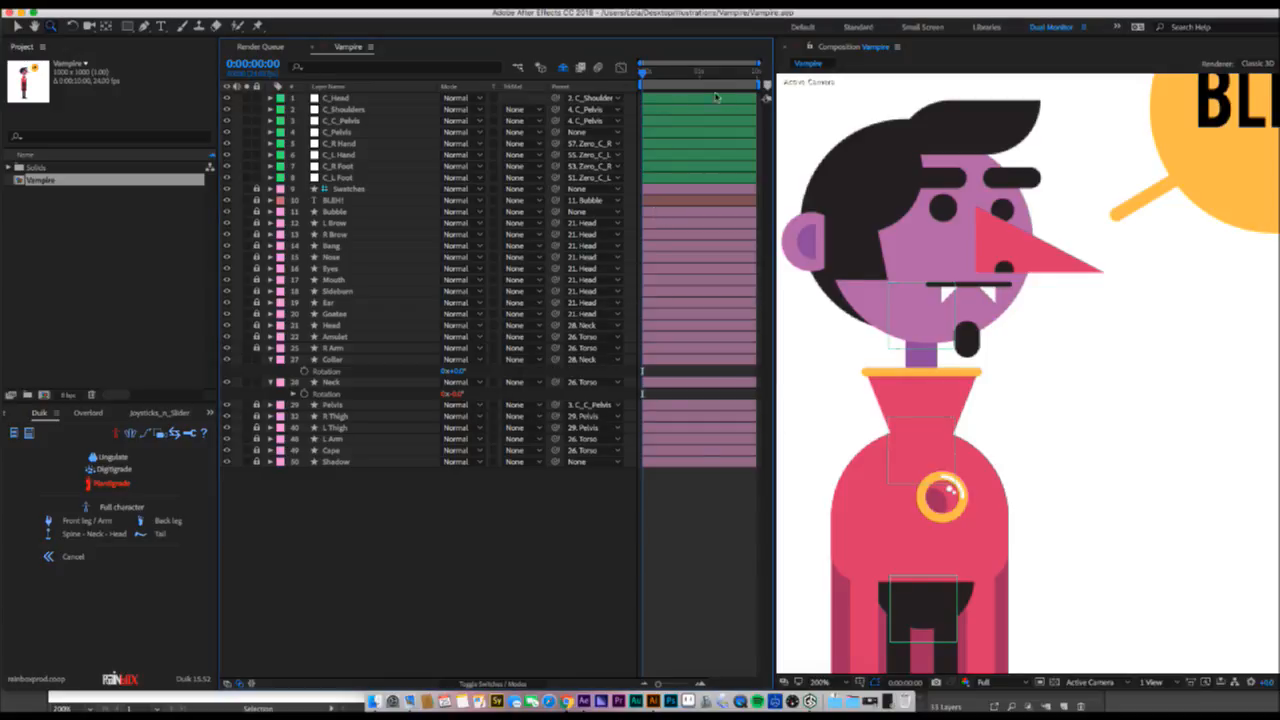
- Add an expression to the Collar's Rotation that links it to the Neck layer's rotation multiplied by .5
{"action": "left_click_drag", "start_coordinate": [773, 113], "coordinate": [835, 117]}
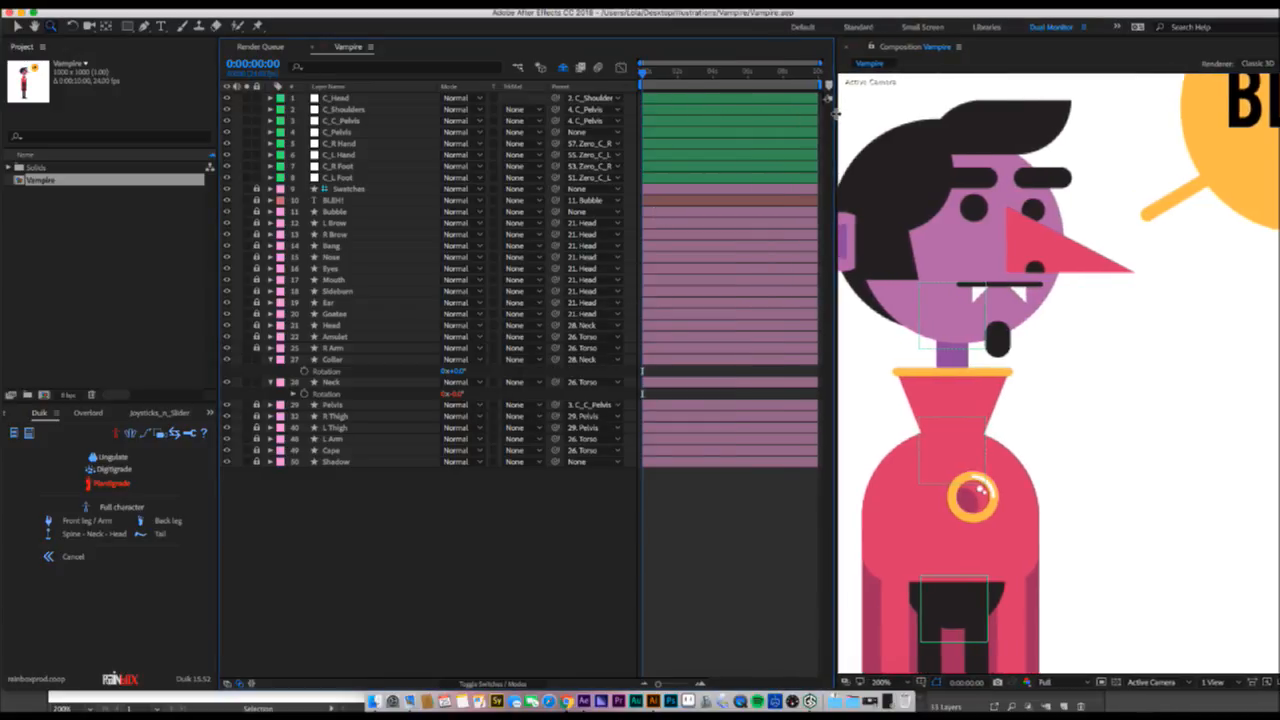
{"action": "left_click_drag", "start_coordinate": [950, 412], "coordinate": [1018, 384]}
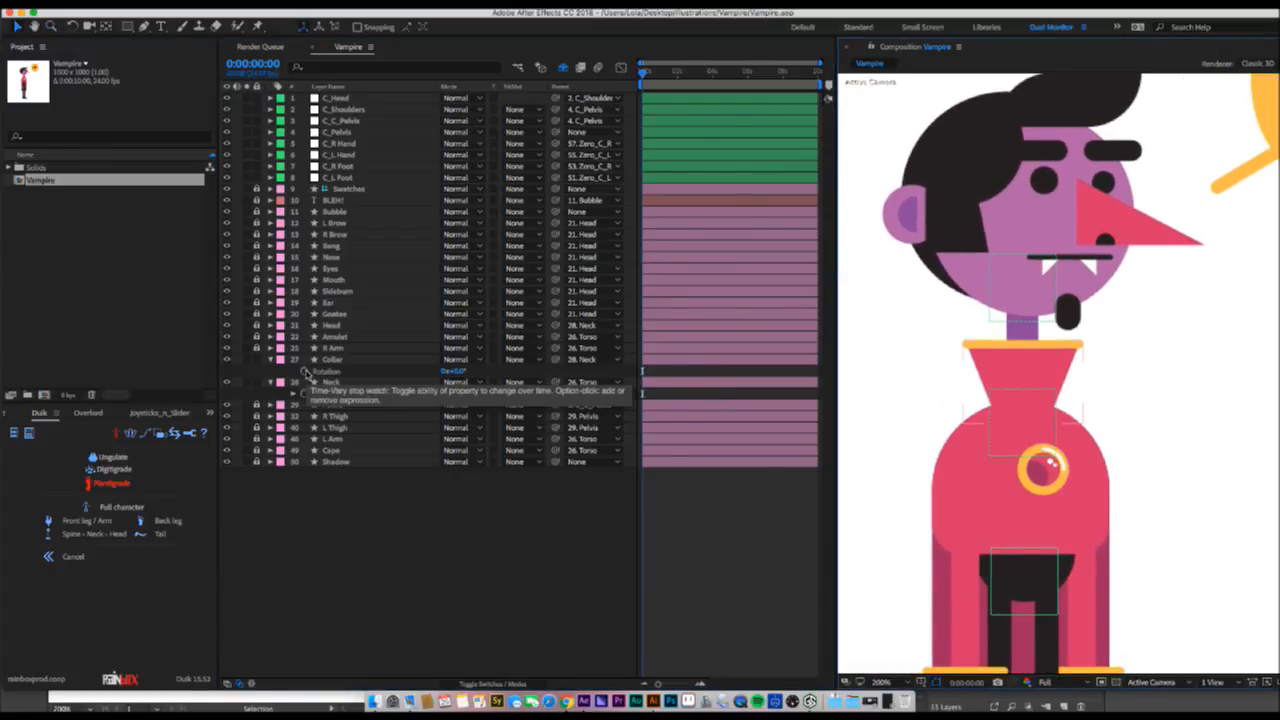
{"action": "left_click", "coordinate": [303, 370], "text": "alt"}
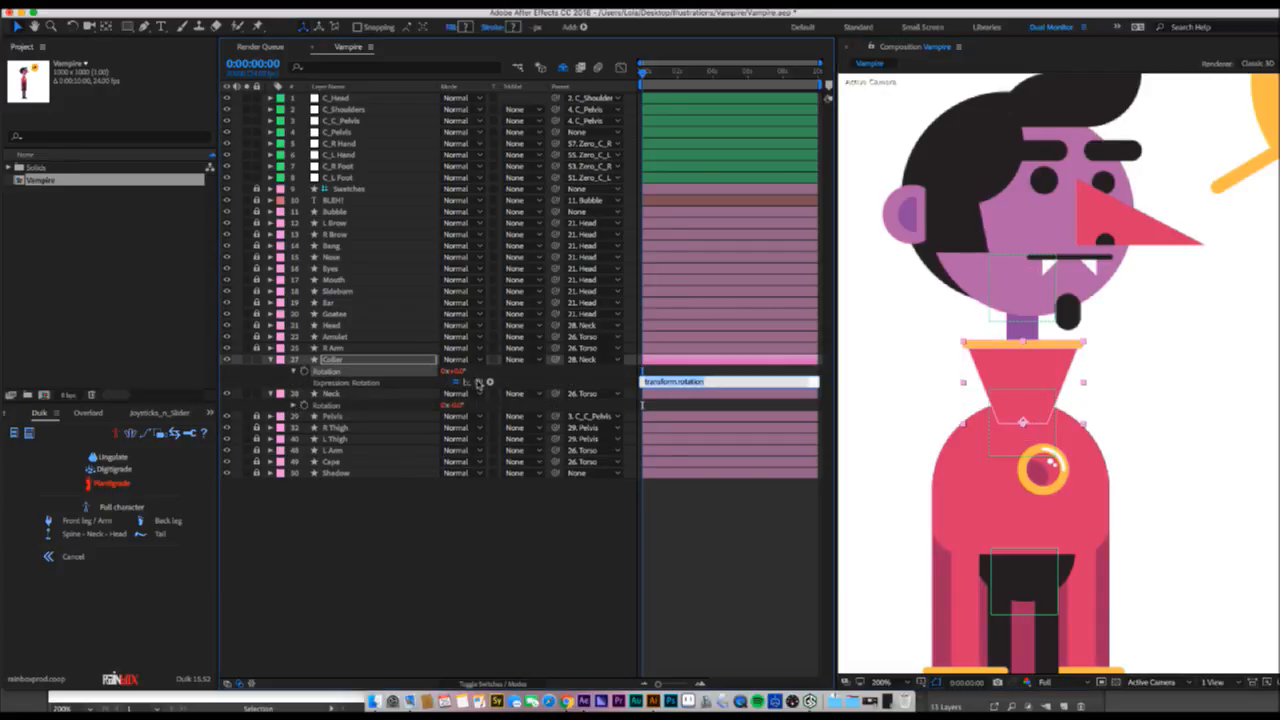
{"action": "left_click_drag", "start_coordinate": [489, 382], "coordinate": [319, 406]}
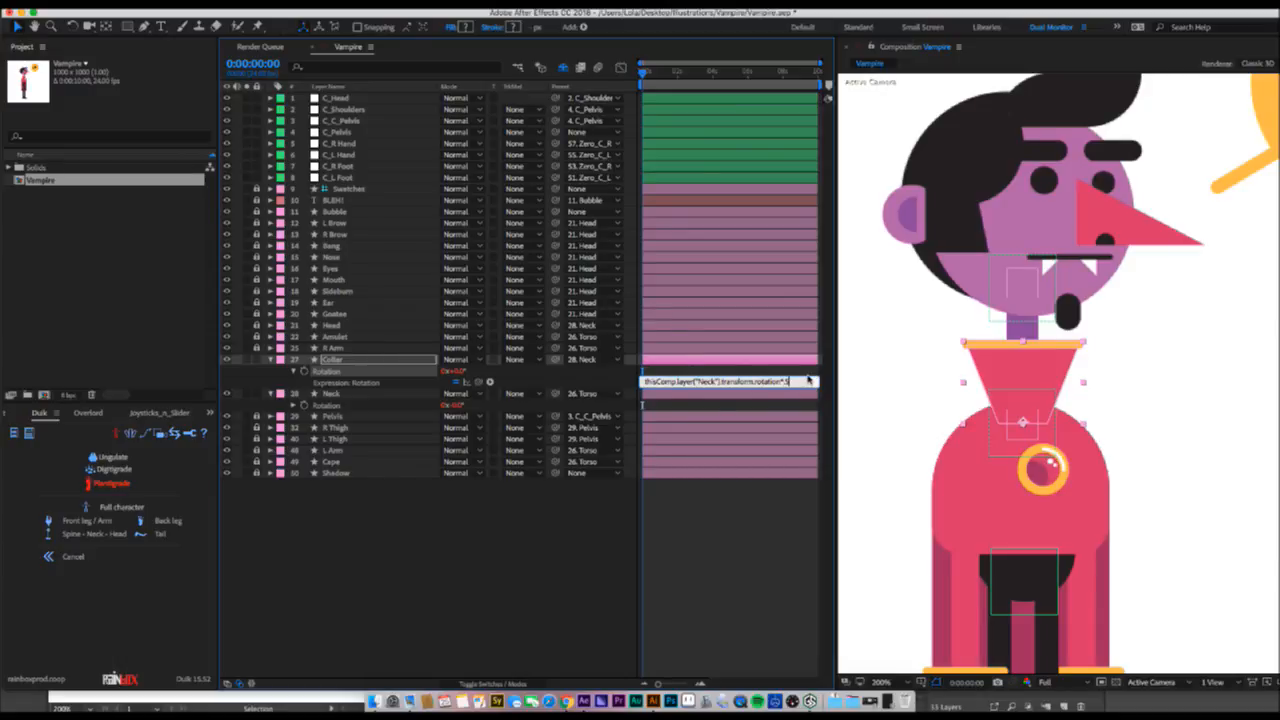
{"action": "left_click", "coordinate": [557, 530]}
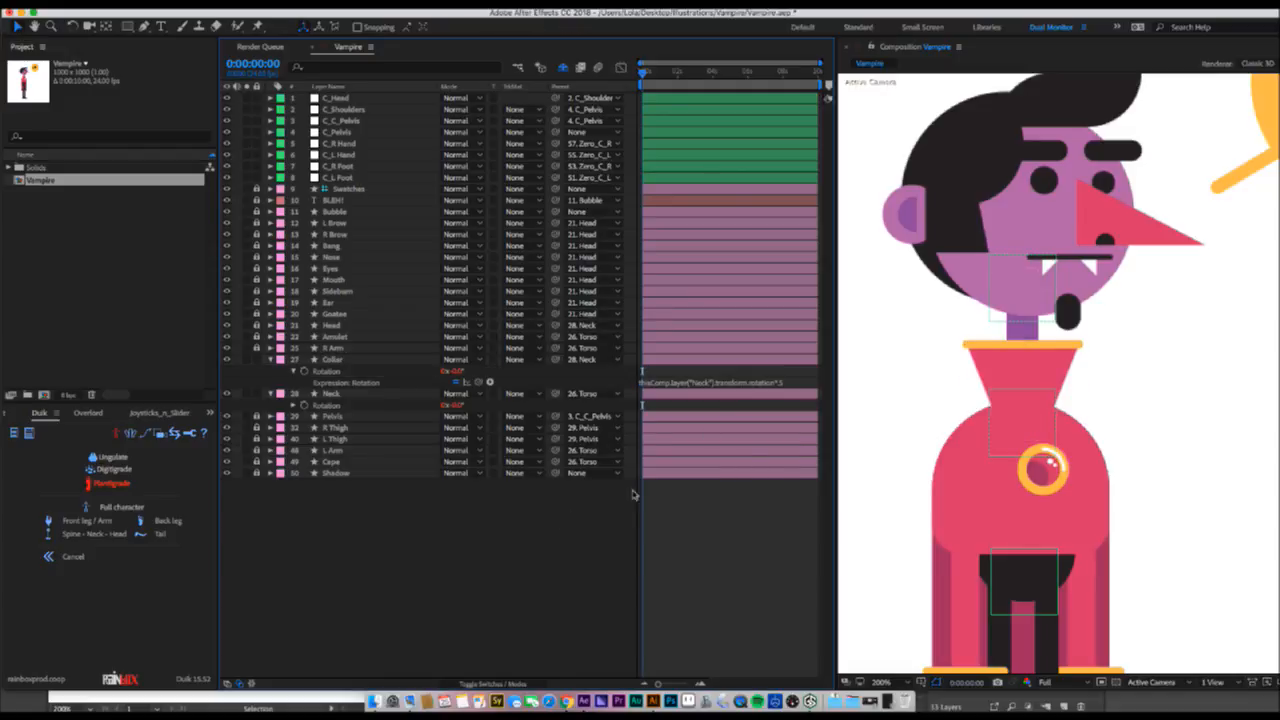
- Test how the collar follows the neck by rotating the C_Shoulders controller, and undo the rotation
{"action": "left_click", "coordinate": [1031, 381]}
{"action": "key", "text": "w"}
{"action": "mouse_move", "coordinate": [1038, 383]}
{"action": "left_mouse_down"}
{"action": "mouse_move", "coordinate": [1056, 391]}
{"action": "mouse_move", "coordinate": [1053, 381]}
{"action": "mouse_move", "coordinate": [1054, 410]}
{"action": "mouse_move", "coordinate": [1049, 366]}
{"action": "mouse_move", "coordinate": [1058, 410]}
{"action": "mouse_move", "coordinate": [1050, 372]}
{"action": "left_mouse_up"}
{"action": "key", "text": "super+z"}
- Set the multiplier in the Collar's rotation expression to .75, test-rotate C_Shoulders and undo the rotation
{"action": "left_click", "coordinate": [787, 382]}
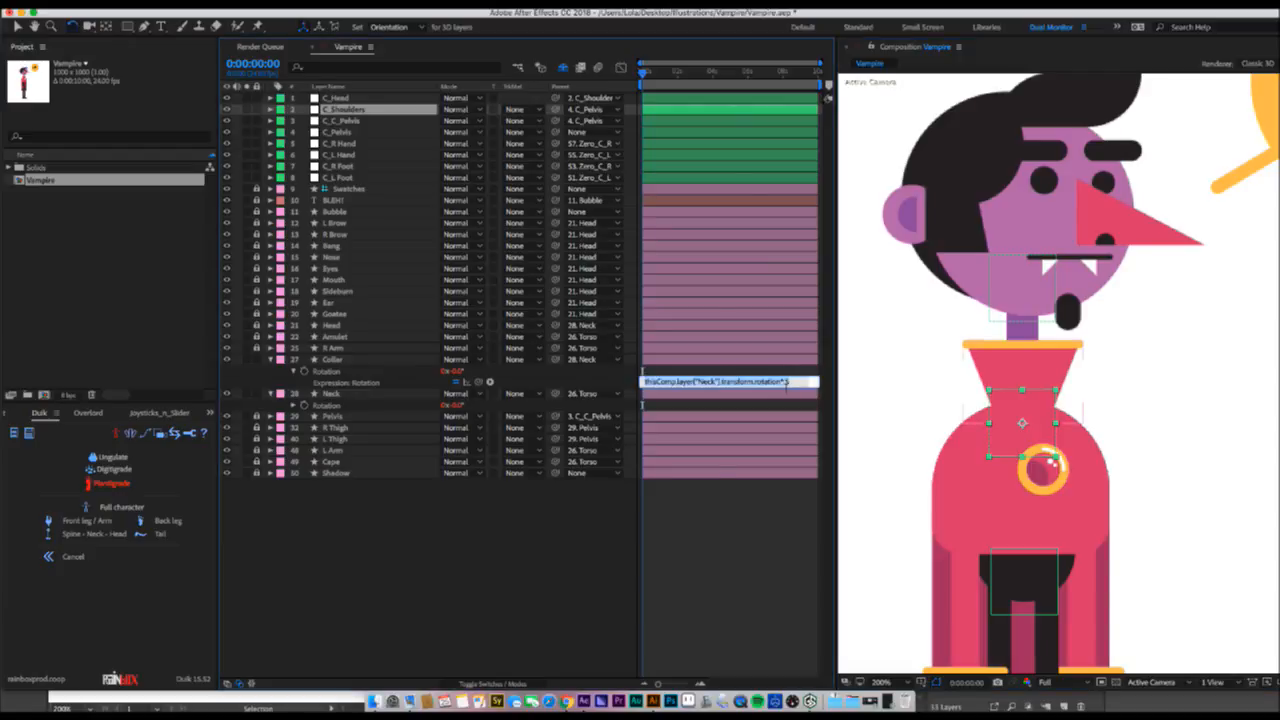
{"action": "left_click", "coordinate": [787, 382]}
{"action": "key", "text": "BackSpace"}
{"action": "type", "text": "75"}
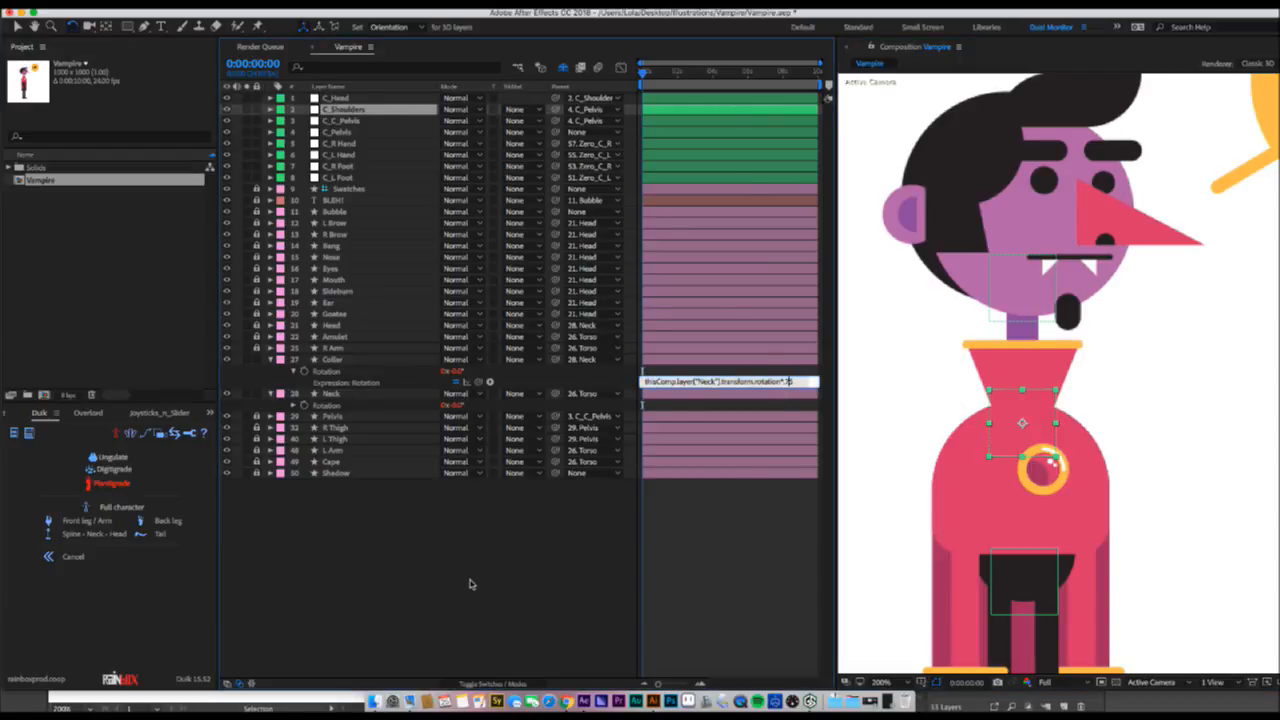
{"action": "left_click", "coordinate": [863, 427]}
{"action": "mouse_move", "coordinate": [1045, 393]}
{"action": "left_mouse_down"}
{"action": "mouse_move", "coordinate": [1055, 404]}
{"action": "mouse_move", "coordinate": [1038, 382]}
{"action": "mouse_move", "coordinate": [1059, 412]}
{"action": "left_mouse_up"}
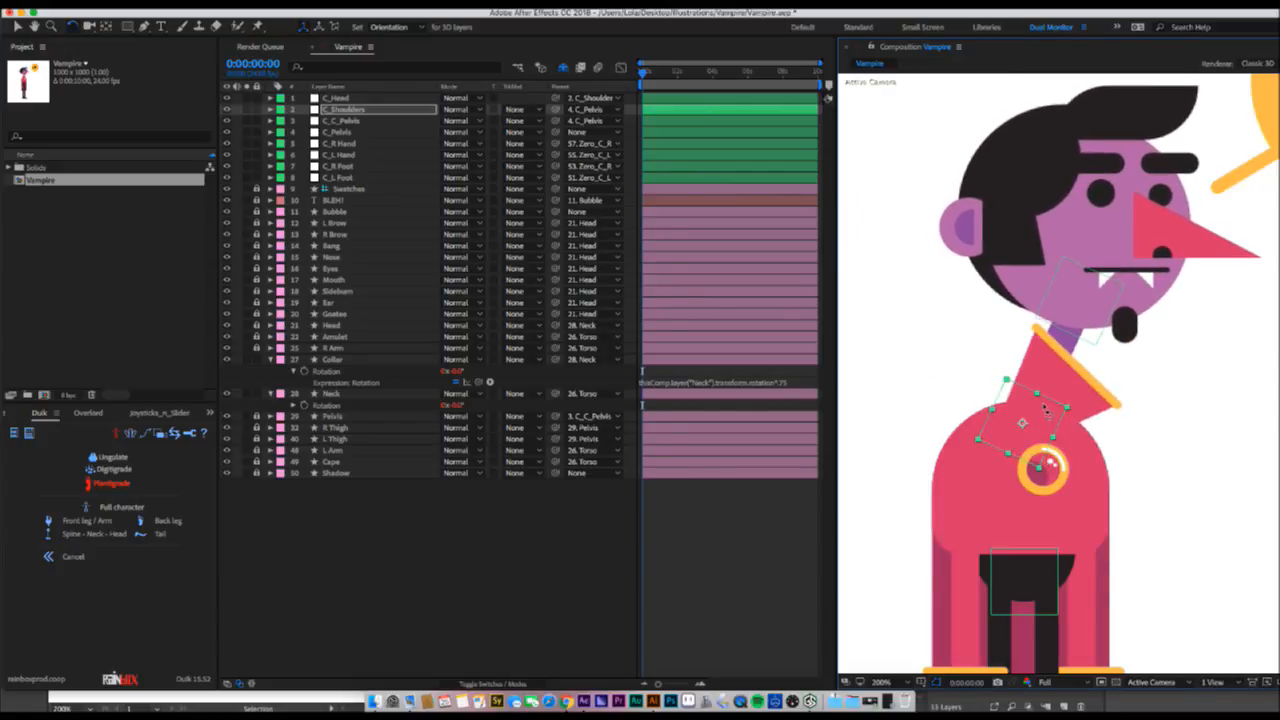
{"action": "key", "text": "super+z"}
- Set the multiplier in the Collar's rotation expression to .6, test-rotate C_Shoulders and undo the rotation
{"action": "left_click", "coordinate": [798, 381]}
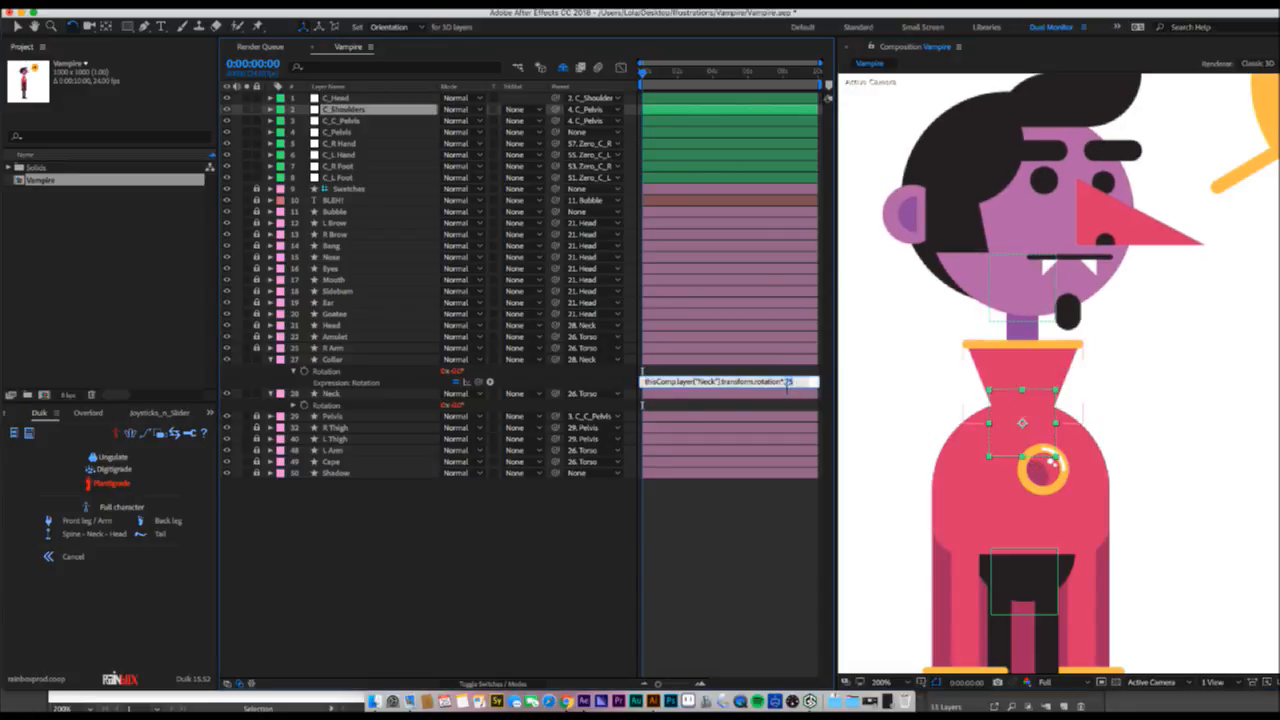
{"action": "type", "text": "6"}
{"action": "left_click", "coordinate": [509, 523]}
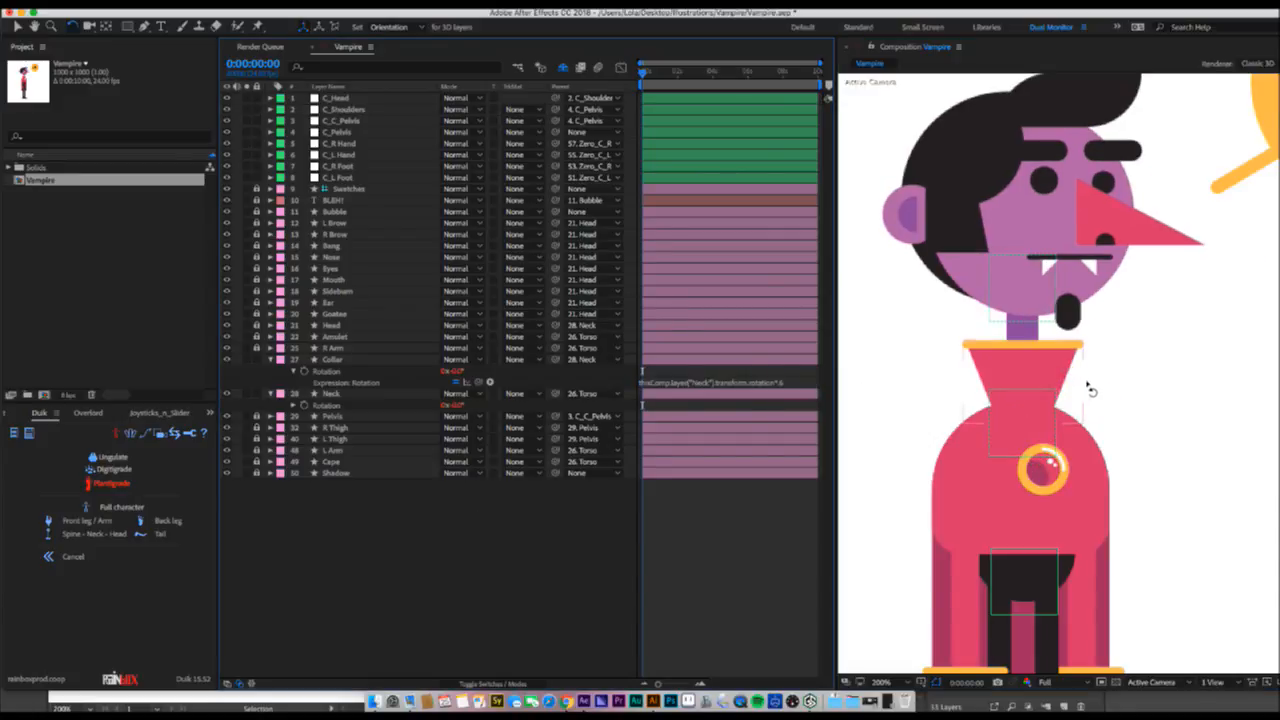
{"action": "mouse_move", "coordinate": [1056, 396]}
{"action": "left_mouse_down"}
{"action": "mouse_move", "coordinate": [1064, 403]}
{"action": "mouse_move", "coordinate": [1054, 381]}
{"action": "left_mouse_up"}
{"action": "key", "text": "super+z"}
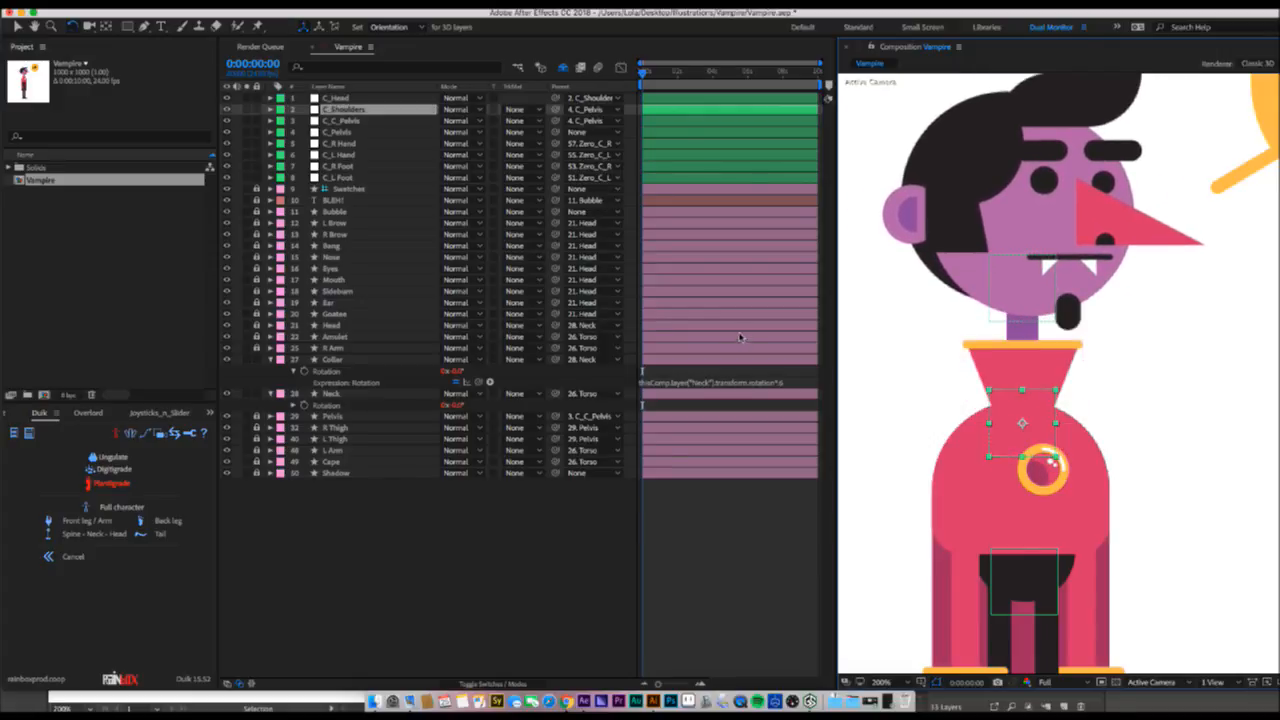
- Collapse the properties of the Collar and Neck layers and lock the Collar layer
{"action": "left_click", "coordinate": [340, 360]}
{"action": "left_click", "coordinate": [268, 360]}
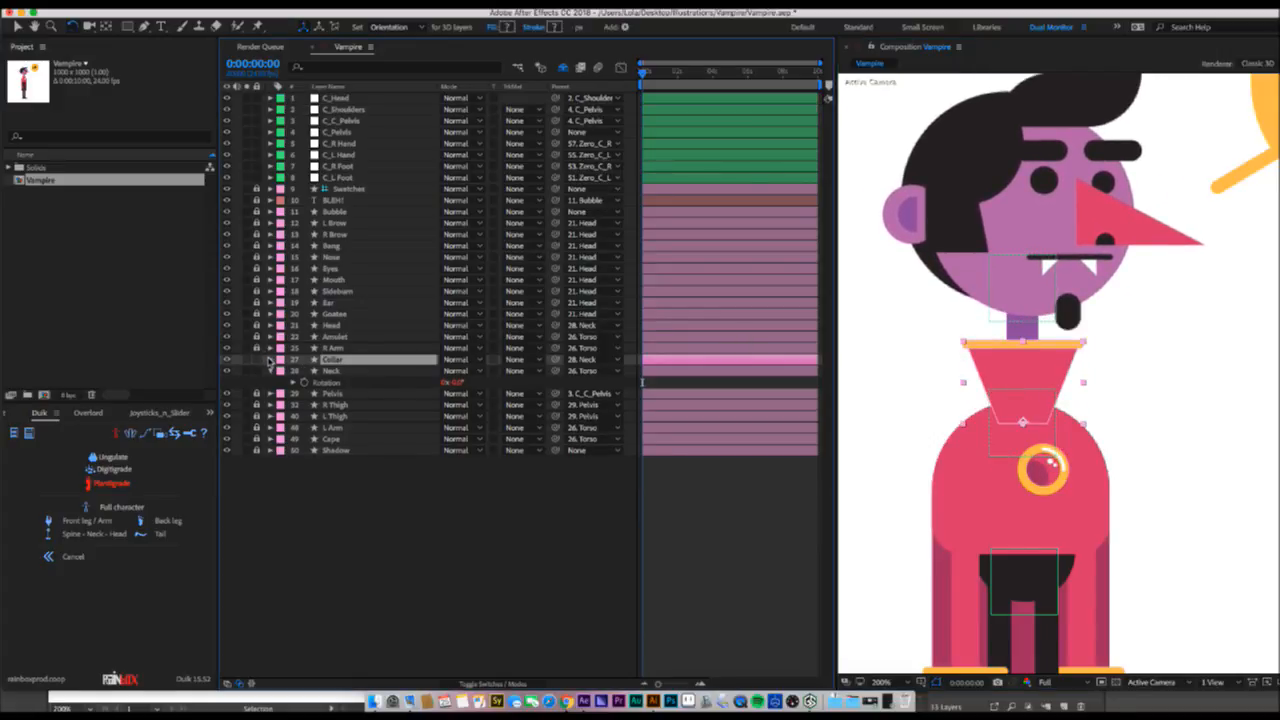
{"action": "left_click", "coordinate": [269, 371]}
{"action": "left_click", "coordinate": [257, 360]}
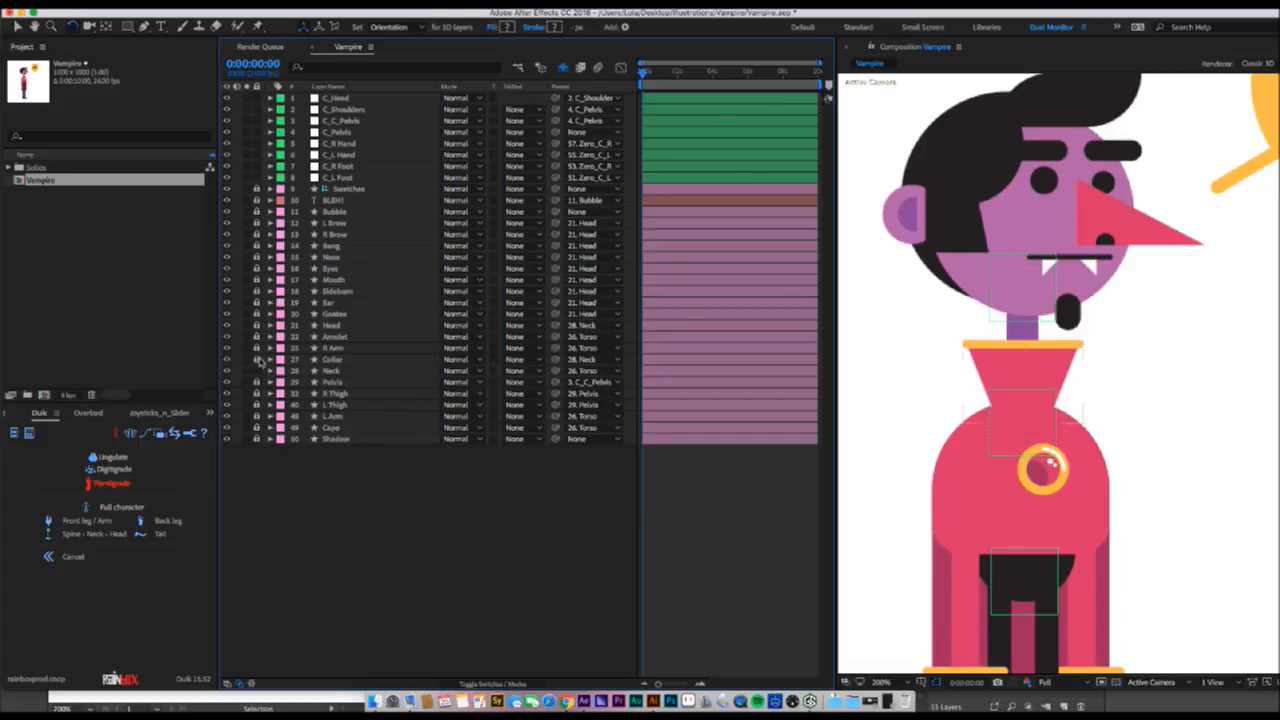
- Show the Switches column in the timeline, mark the Collar and Neck layers as shy, and lock the Neck layer
{"action": "right_click", "coordinate": [416, 89]}
{"action": "mouse_move", "coordinate": [438, 131]}
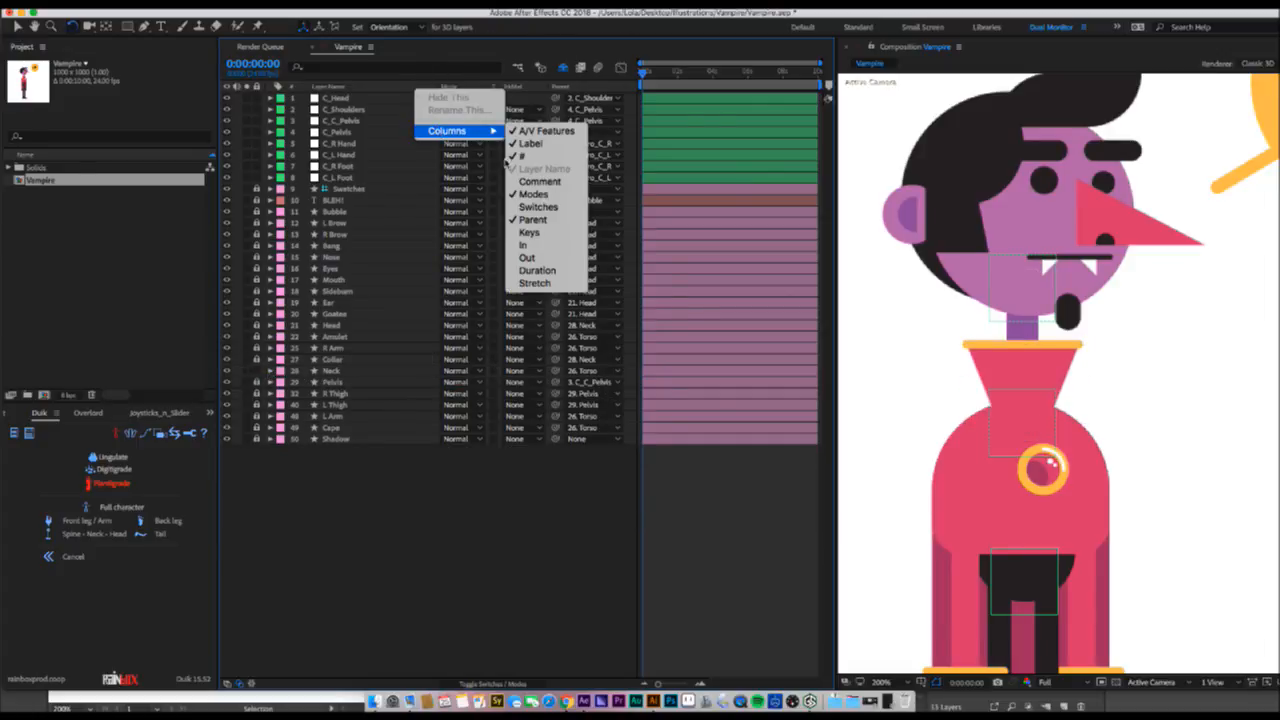
{"action": "left_click", "coordinate": [540, 205]}
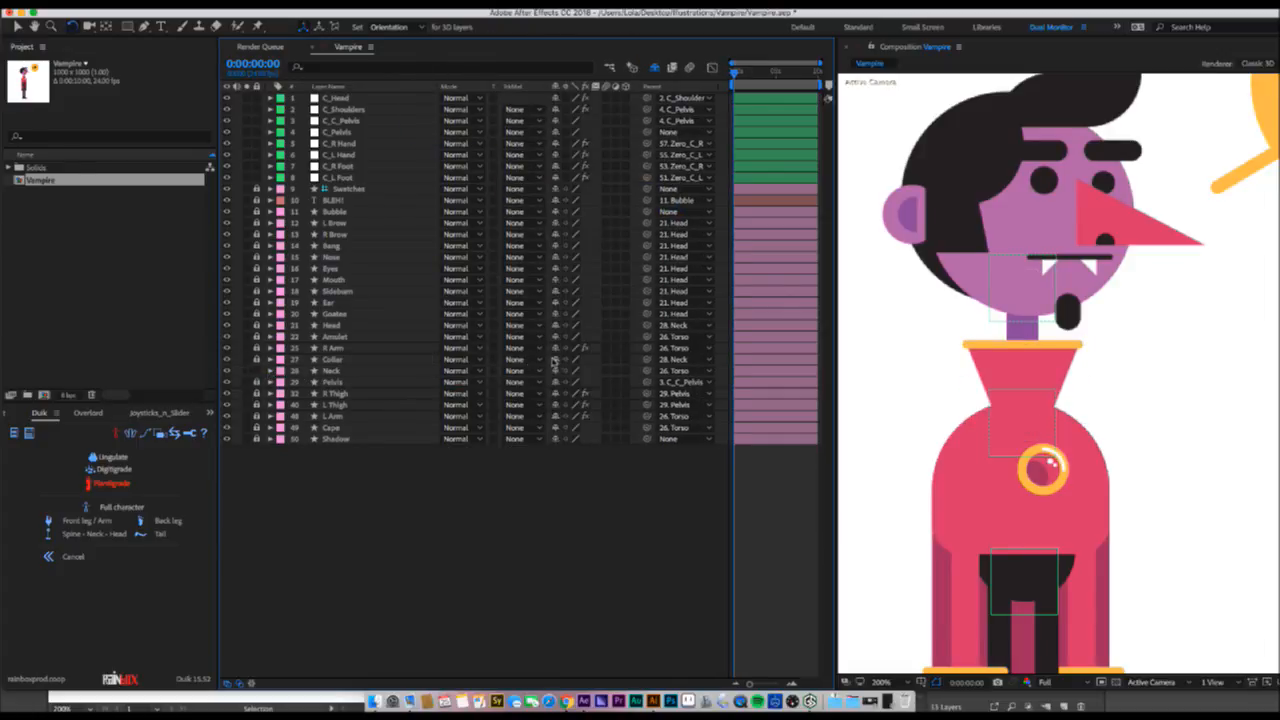
{"action": "left_click", "coordinate": [556, 360]}
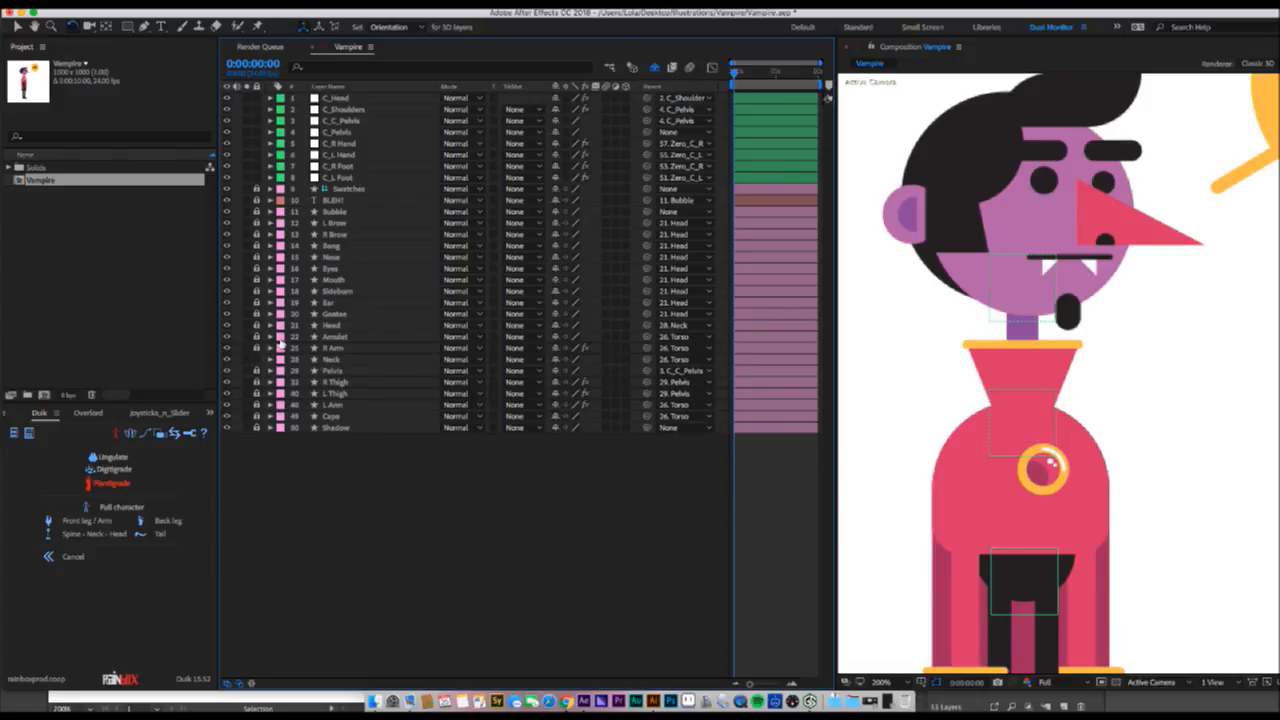
{"action": "left_click", "coordinate": [257, 359]}
{"action": "left_click", "coordinate": [257, 359]}
{"action": "left_click", "coordinate": [556, 360]}
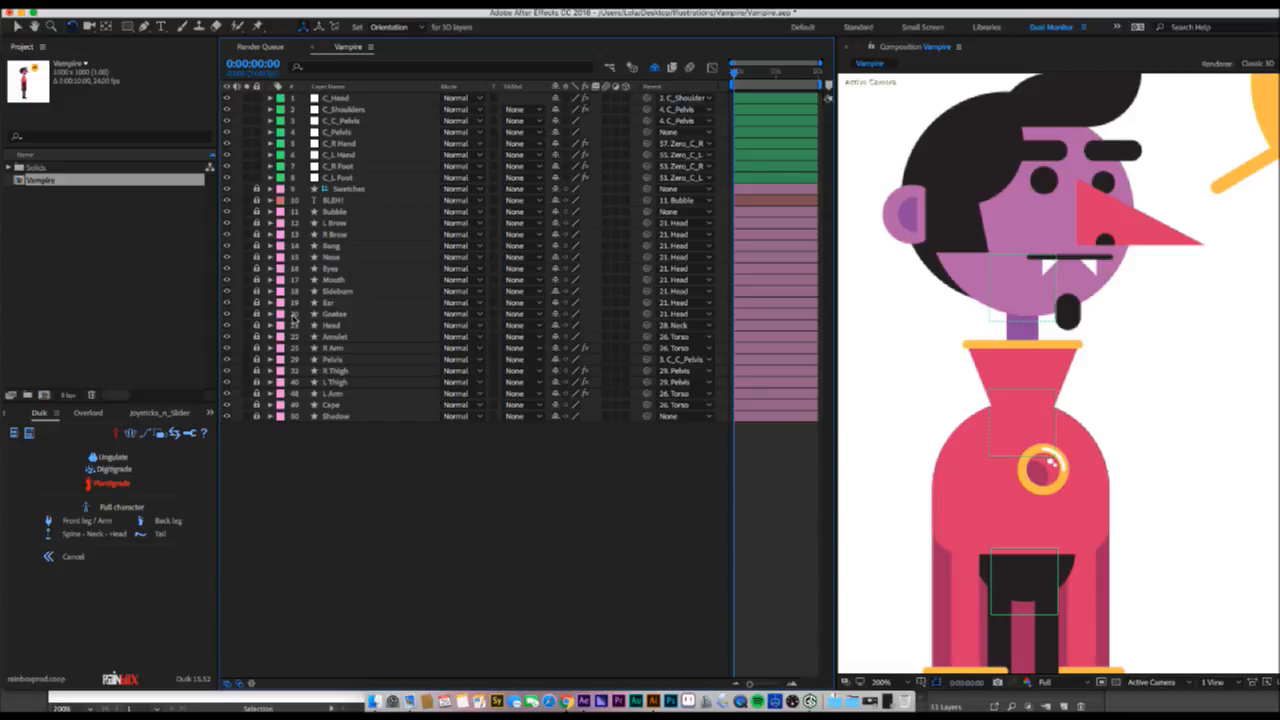
- Unlock the Amulet layer, test how it follows the torso by moving the C_Shoulders controller, and undo the move
{"action": "left_click", "coordinate": [256, 337]}
{"action": "left_click", "coordinate": [343, 338]}
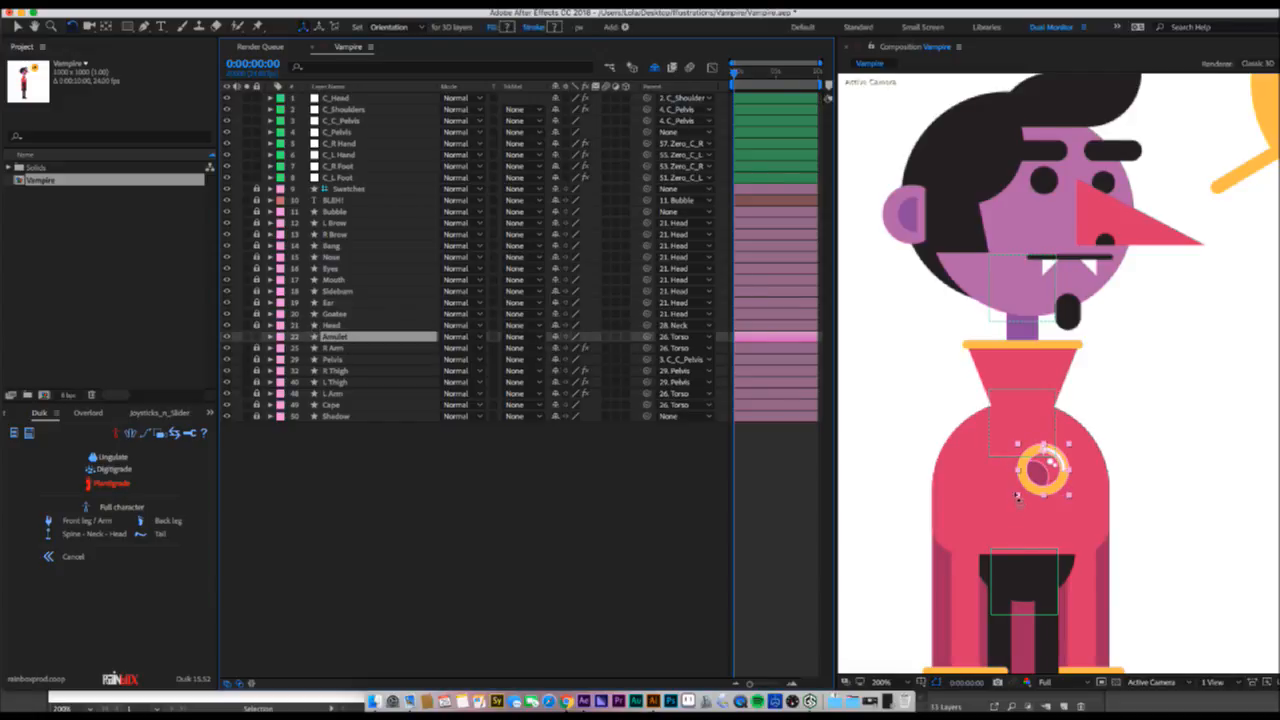
{"action": "left_click", "coordinate": [1018, 546]}
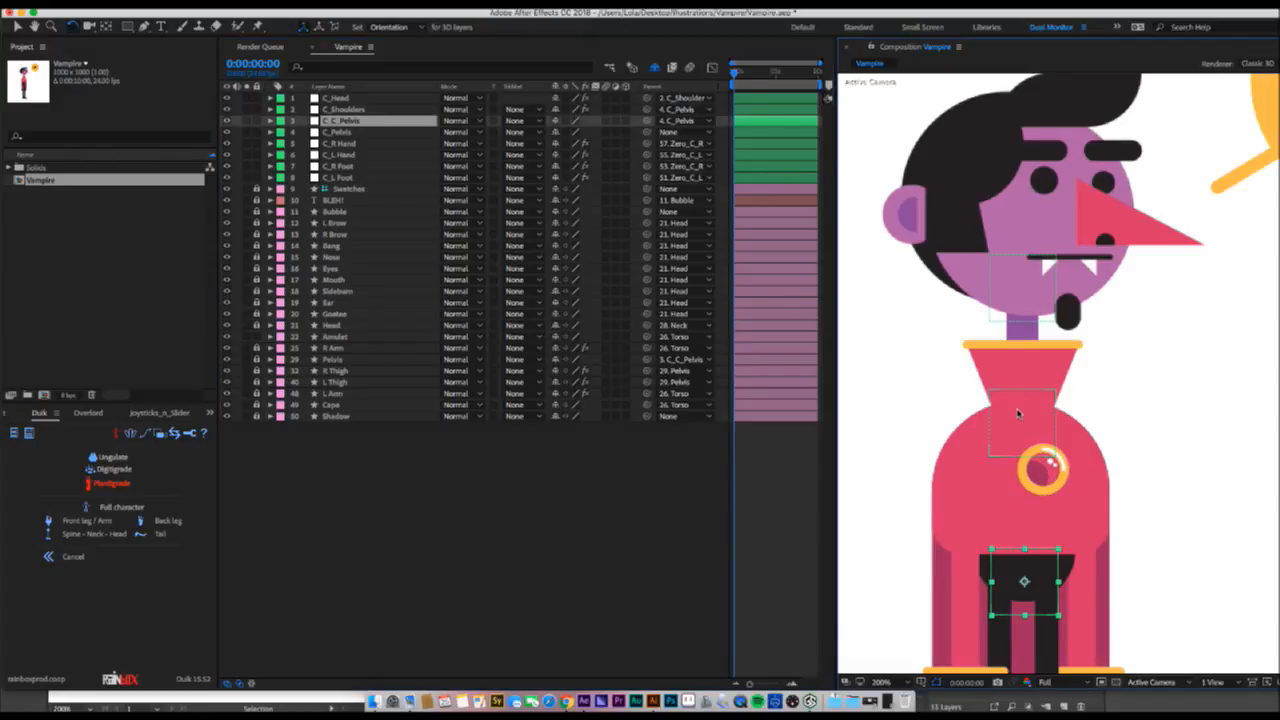
{"action": "left_click_drag", "start_coordinate": [1018, 412], "coordinate": [976, 416]}
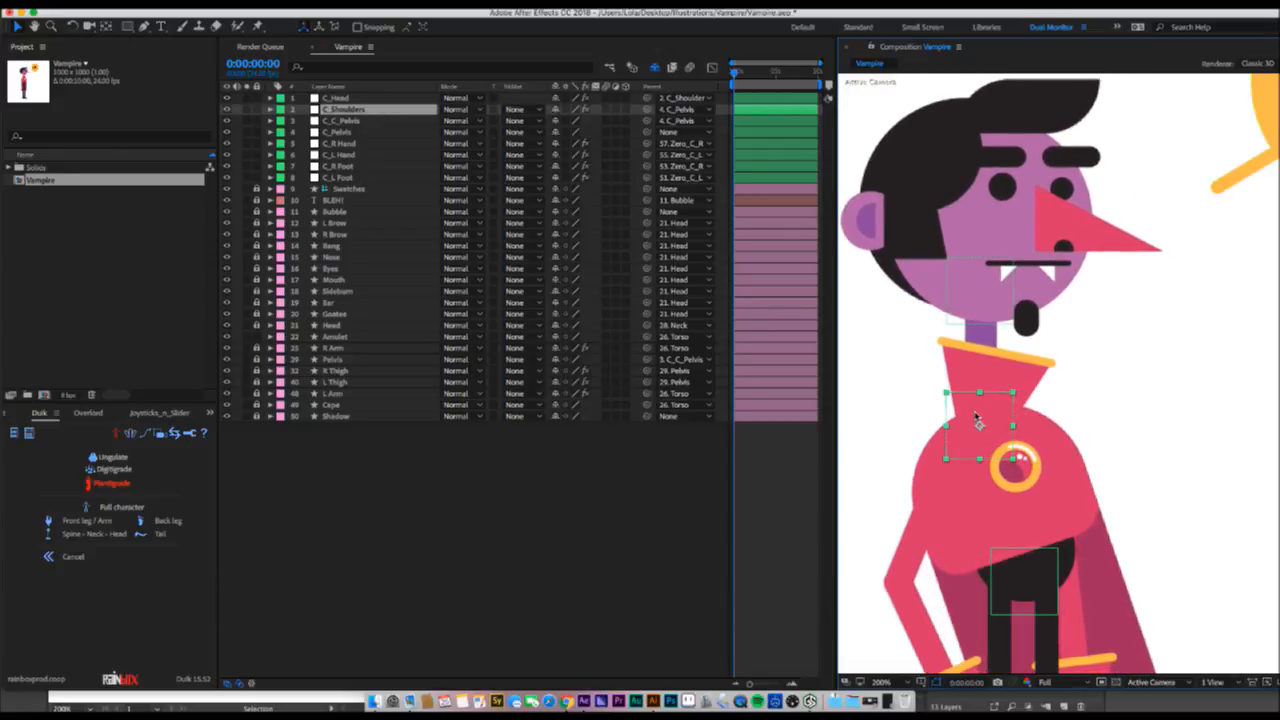
{"action": "key", "text": "super+z"}
- Unhide the shy layers and reveal the Rotation properties of the Torso and Amulet layers
{"action": "left_click", "coordinate": [1049, 483]}
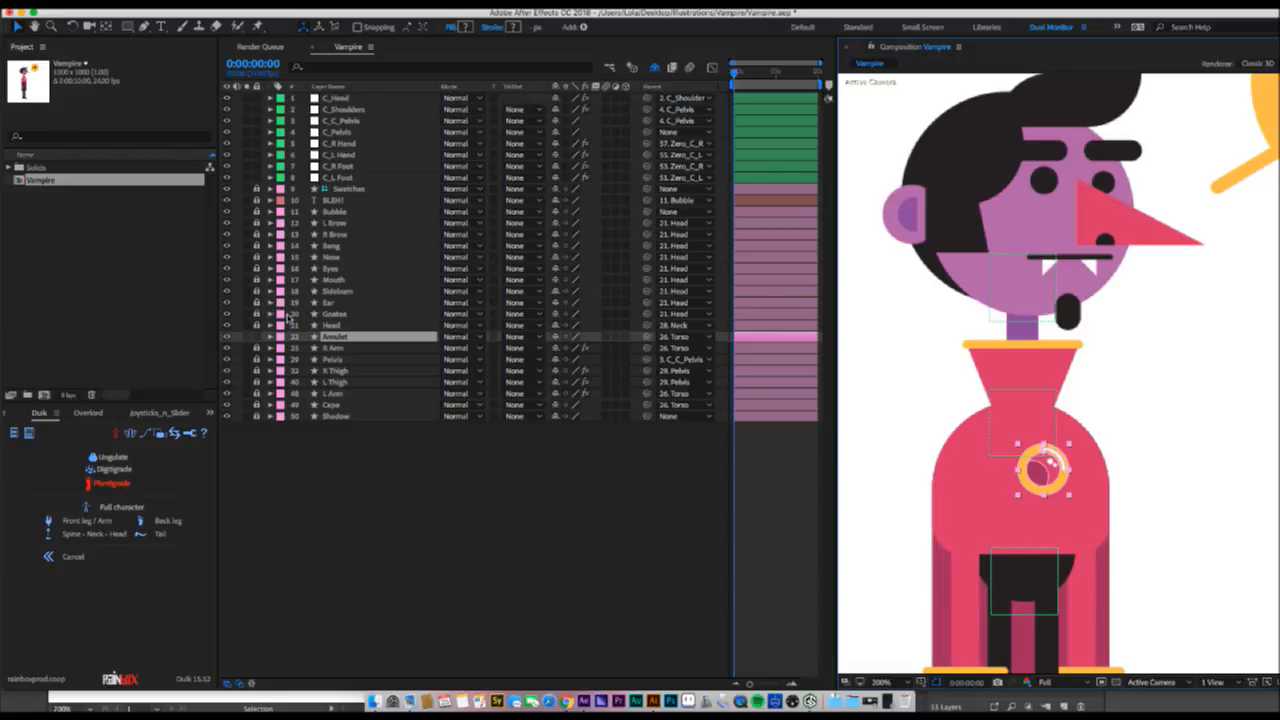
{"action": "left_click", "coordinate": [654, 67]}
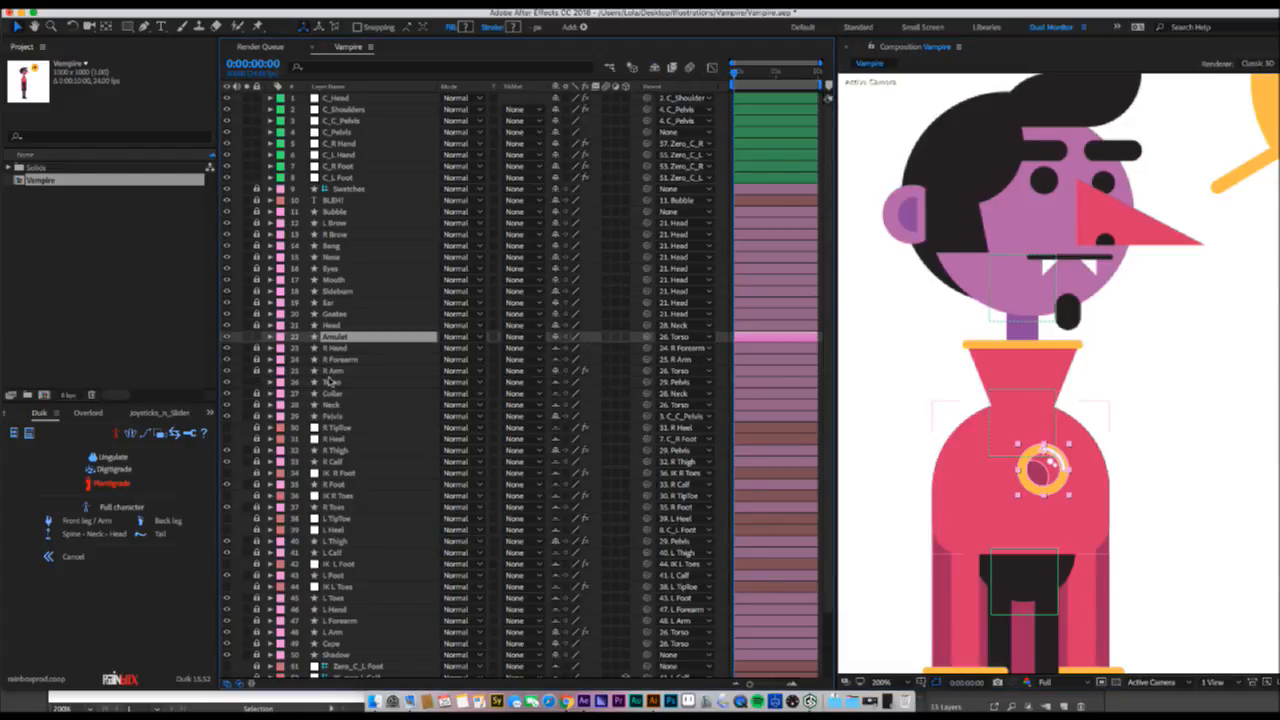
{"action": "left_click", "coordinate": [329, 380]}
{"action": "key", "text": "r"}
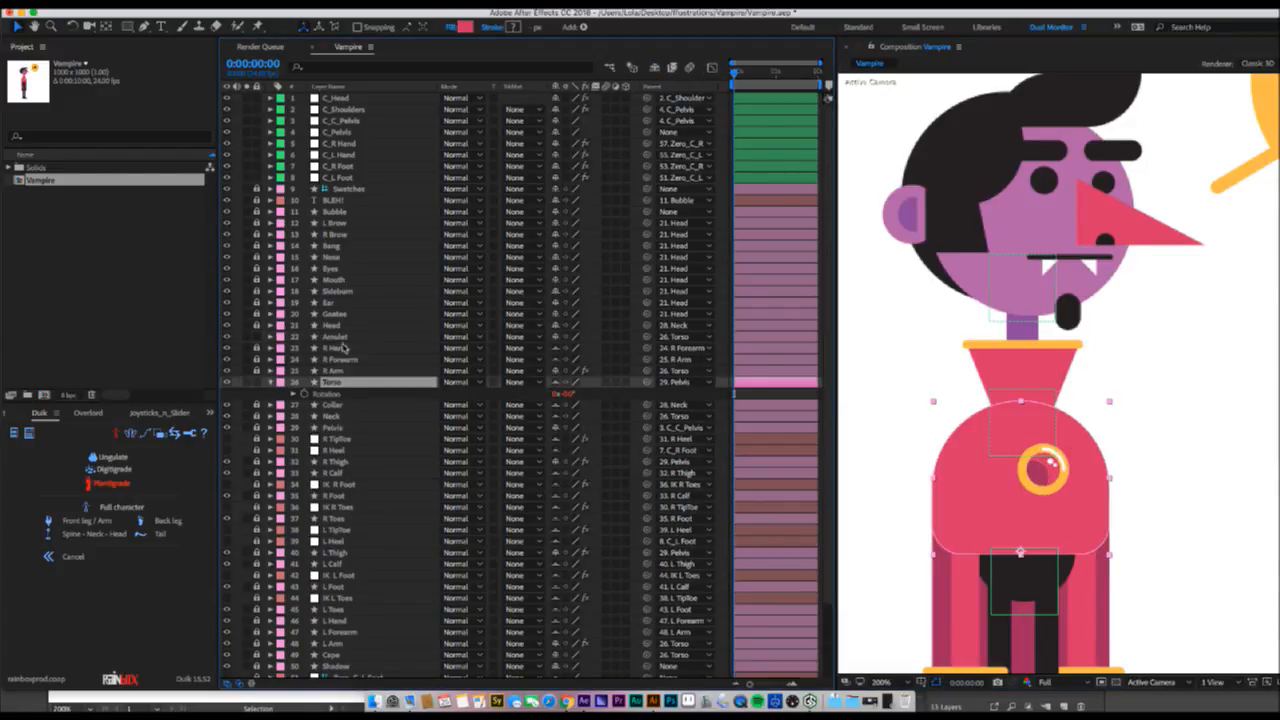
{"action": "left_click", "coordinate": [342, 338]}
{"action": "key", "text": "r"}
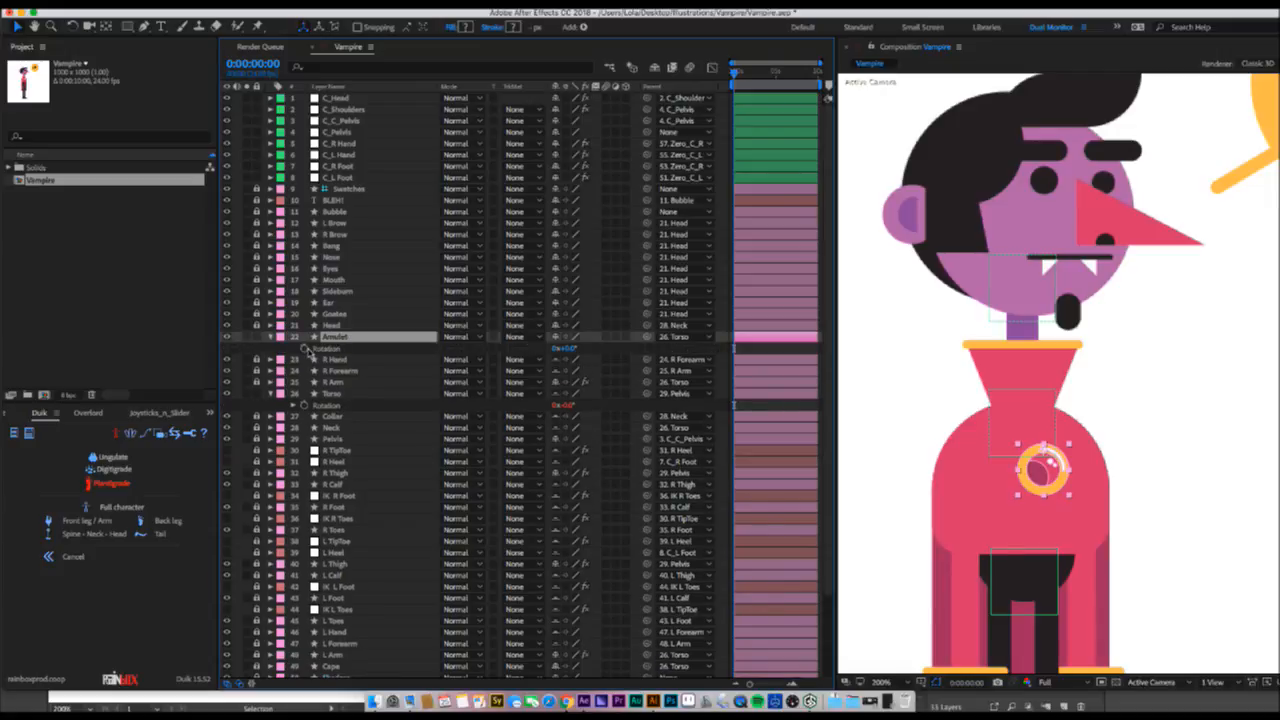
- Add an expression to the Amulet's Rotation that links it to the Torso layer's rotation multiplied by .6
{"action": "left_click", "coordinate": [304, 349], "text": "alt"}
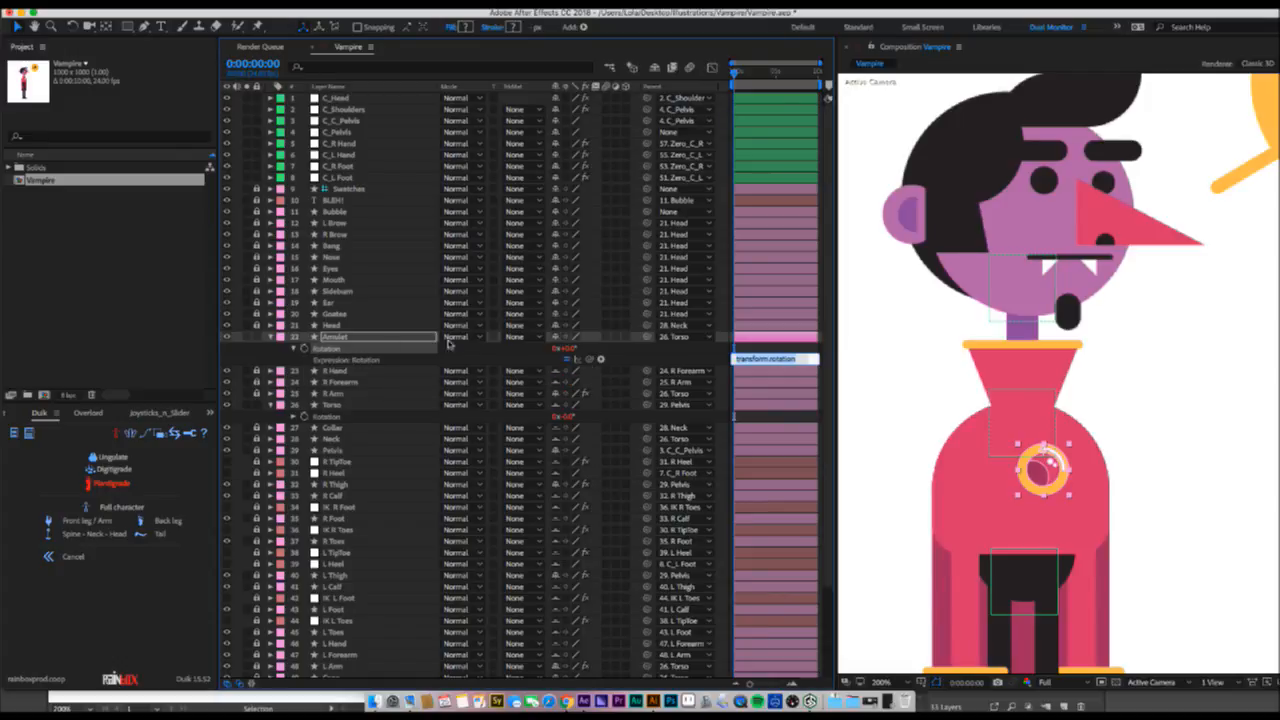
{"action": "left_click_drag", "start_coordinate": [588, 360], "coordinate": [328, 418]}
{"action": "left_click_drag", "start_coordinate": [836, 209], "coordinate": [961, 235]}
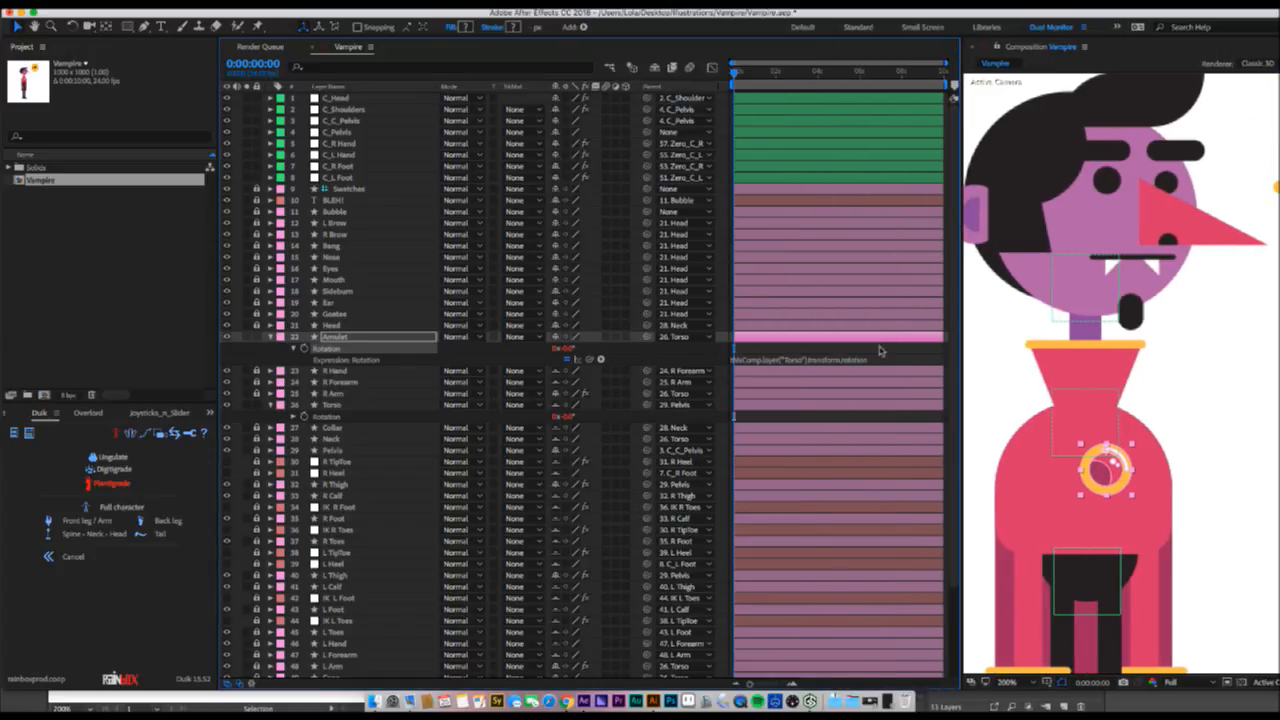
{"action": "left_click", "coordinate": [880, 361]}
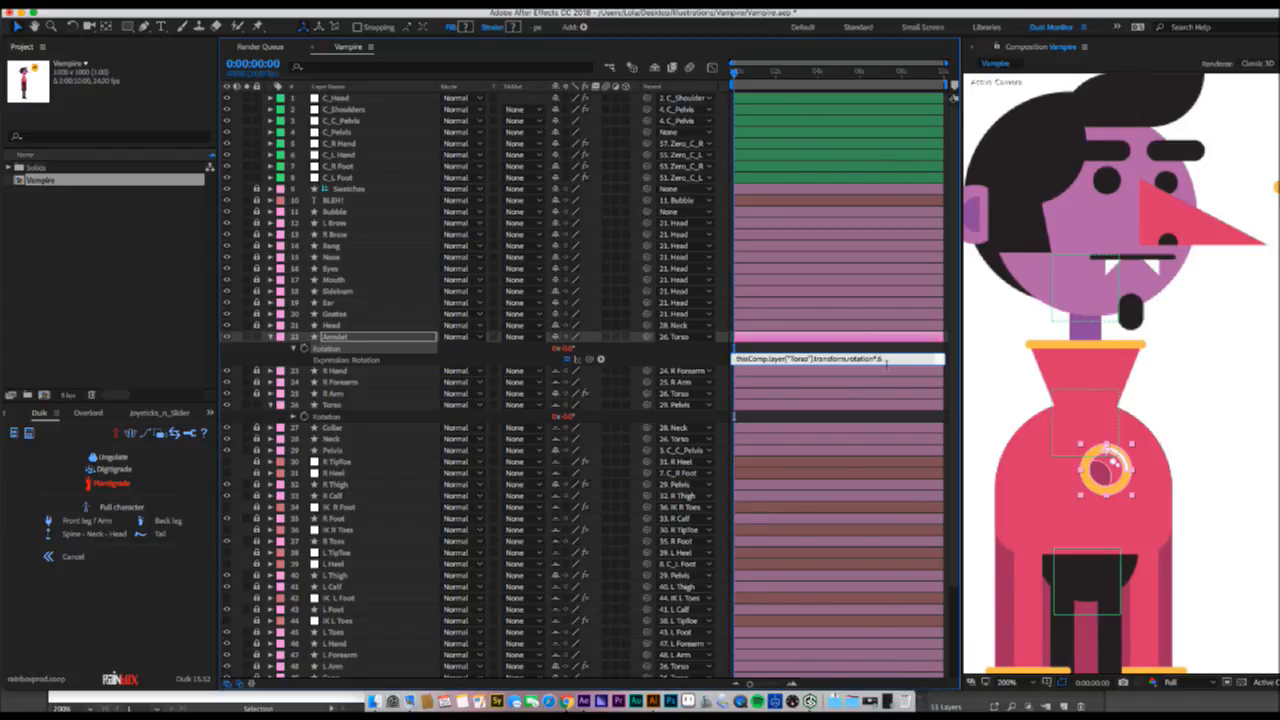
{"action": "left_click", "coordinate": [839, 304]}
- Test the amulet's motion with the C_Shoulders controller, and collapse and lock the Amulet layer
{"action": "mouse_move", "coordinate": [1082, 403]}
{"action": "left_mouse_down"}
{"action": "mouse_move", "coordinate": [1100, 403]}
{"action": "mouse_move", "coordinate": [1058, 404]}
{"action": "mouse_move", "coordinate": [1110, 404]}
{"action": "mouse_move", "coordinate": [1055, 403]}
{"action": "mouse_move", "coordinate": [1090, 393]}
{"action": "left_mouse_up"}
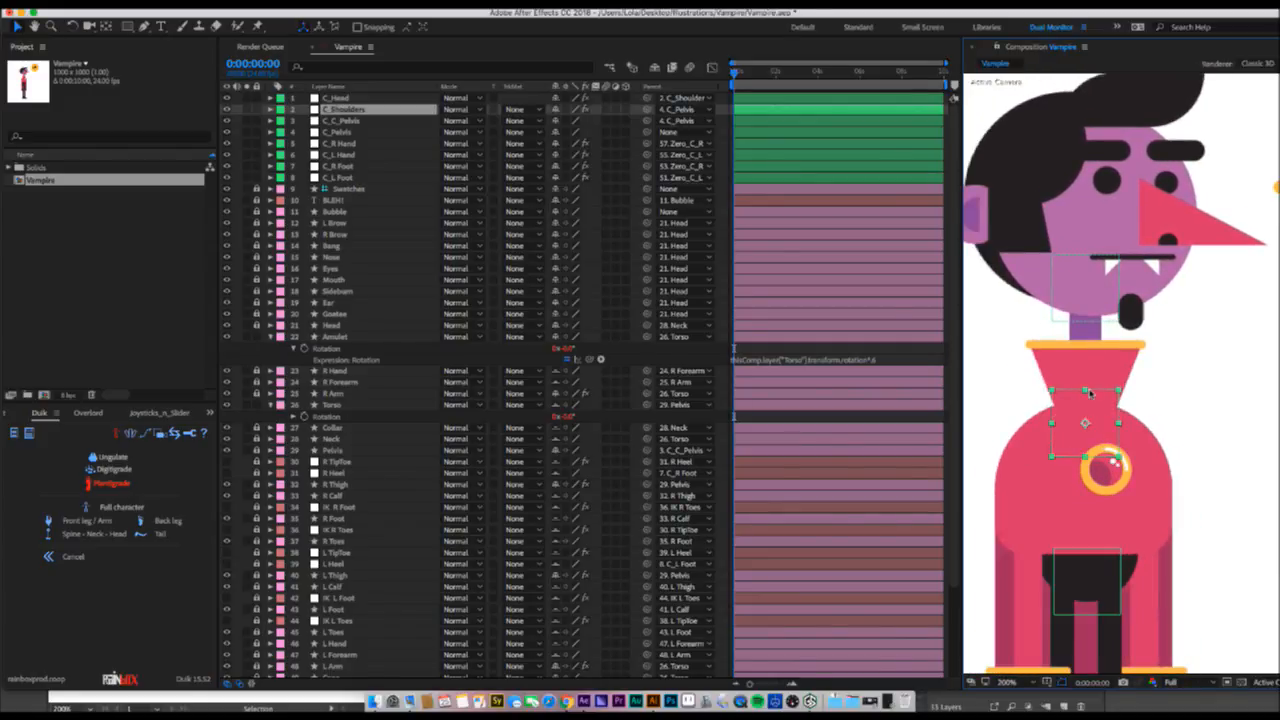
{"action": "left_click", "coordinate": [1150, 108]}
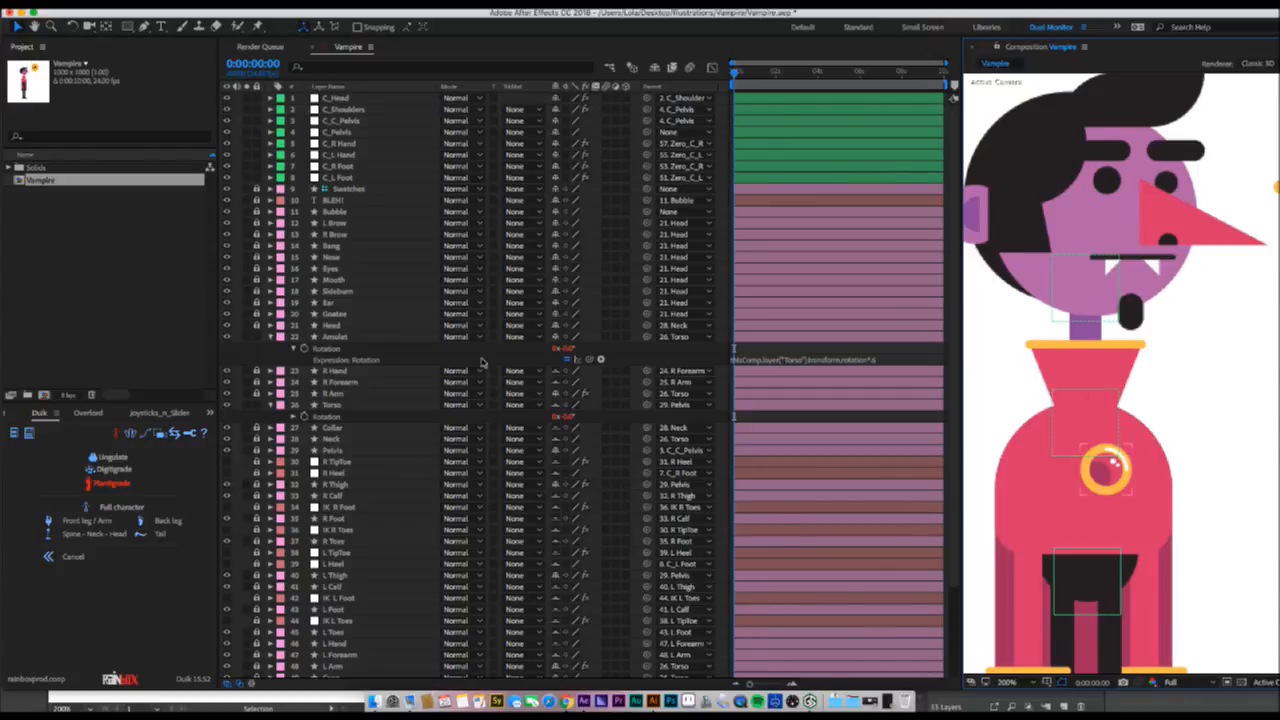
{"action": "left_click", "coordinate": [335, 338]}
{"action": "left_click", "coordinate": [270, 340]}
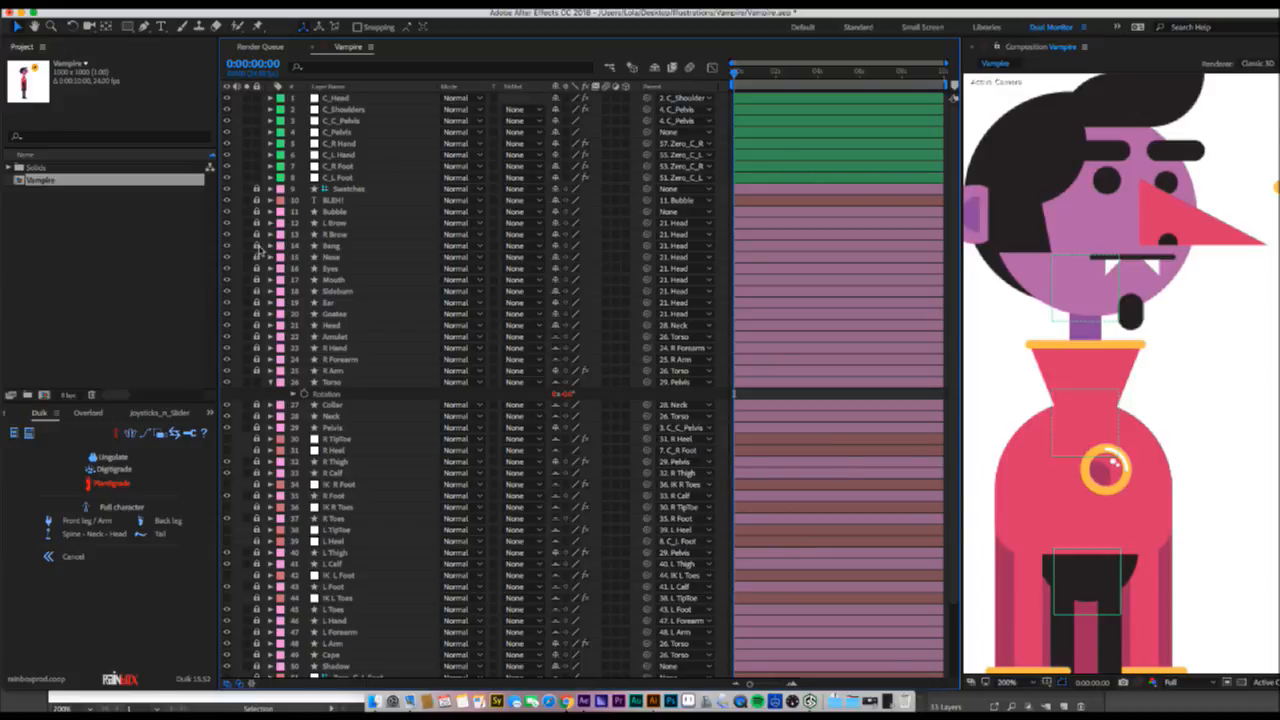
- Unlock the Bang and Nose layers, test-rotate the Bang about its anchor point, and undo the rotation
{"action": "left_click", "coordinate": [345, 246]}
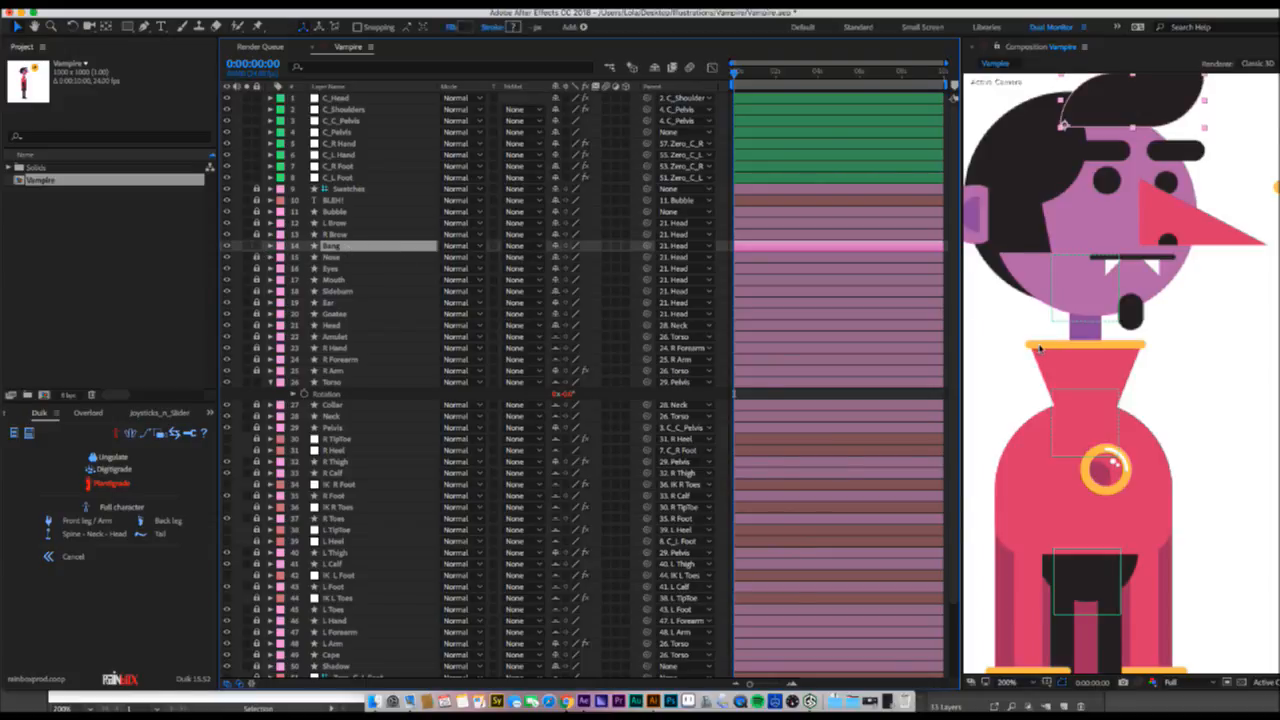
{"action": "key", "text": "space"}
{"action": "left_click_drag", "start_coordinate": [1113, 462], "coordinate": [1090, 589]}
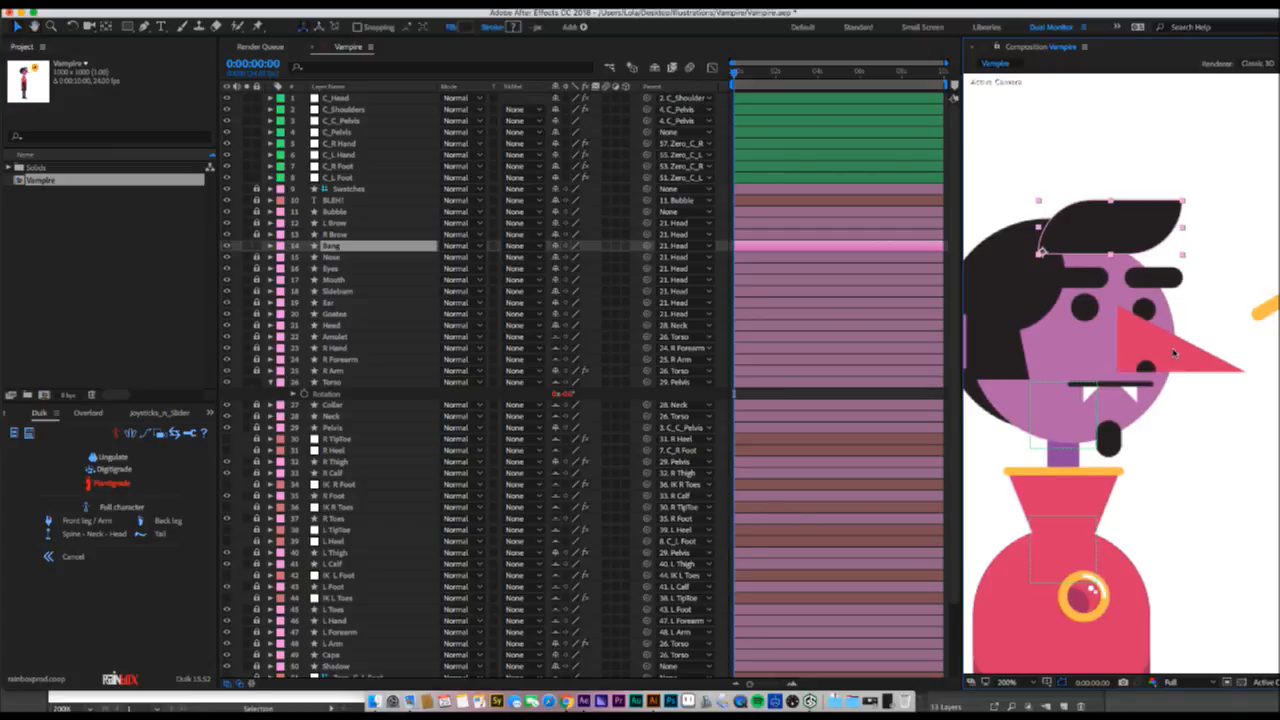
{"action": "key", "text": "F2"}
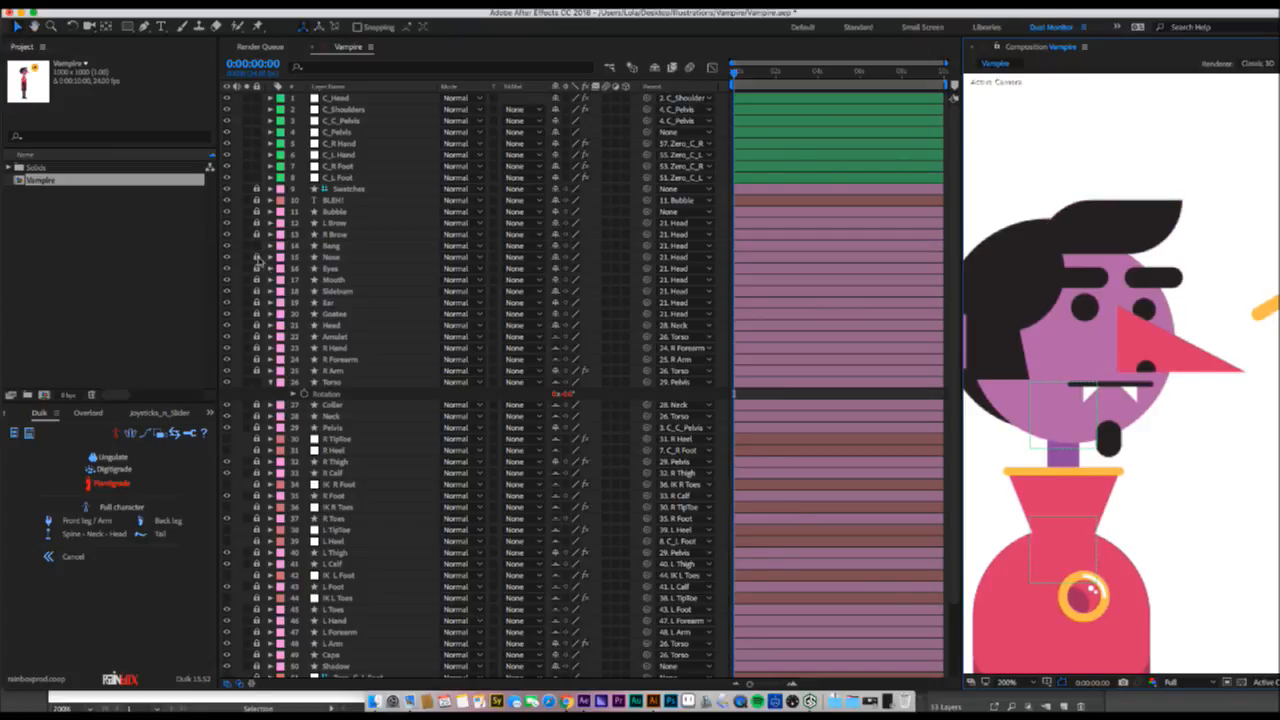
{"action": "left_click", "coordinate": [340, 246]}
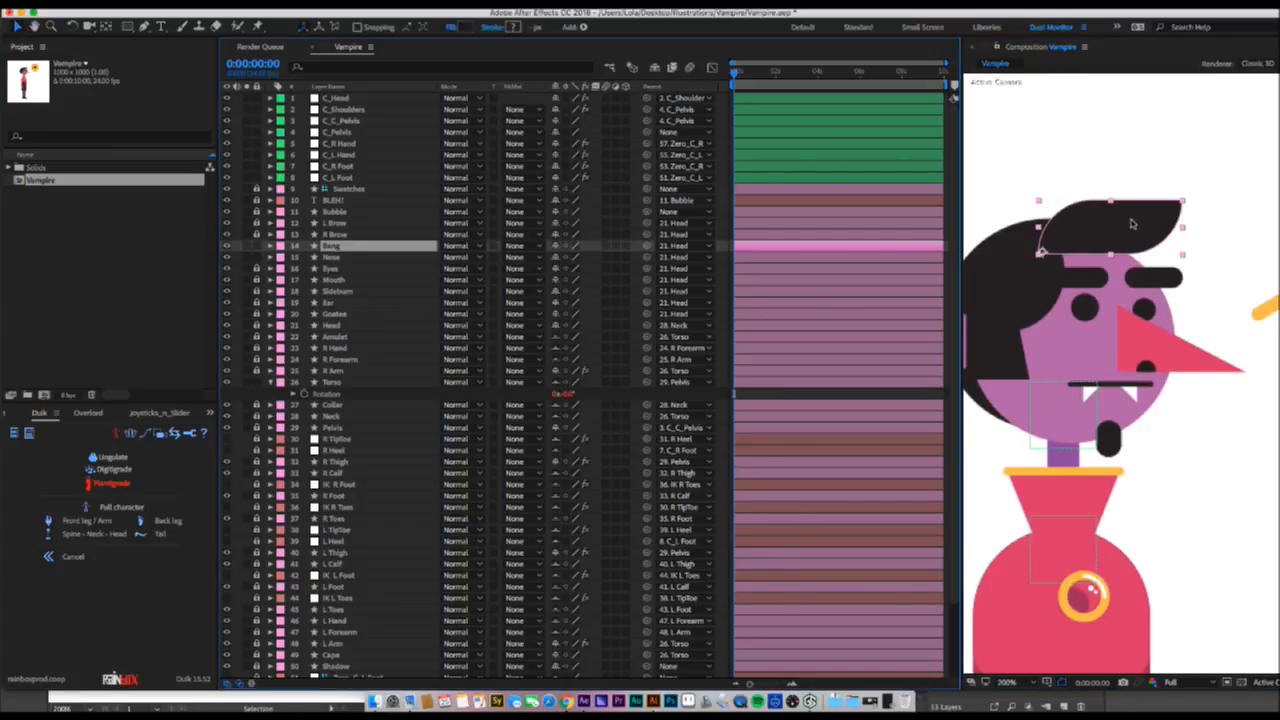
{"action": "key", "text": "w"}
{"action": "left_click_drag", "start_coordinate": [1132, 224], "coordinate": [1168, 216]}
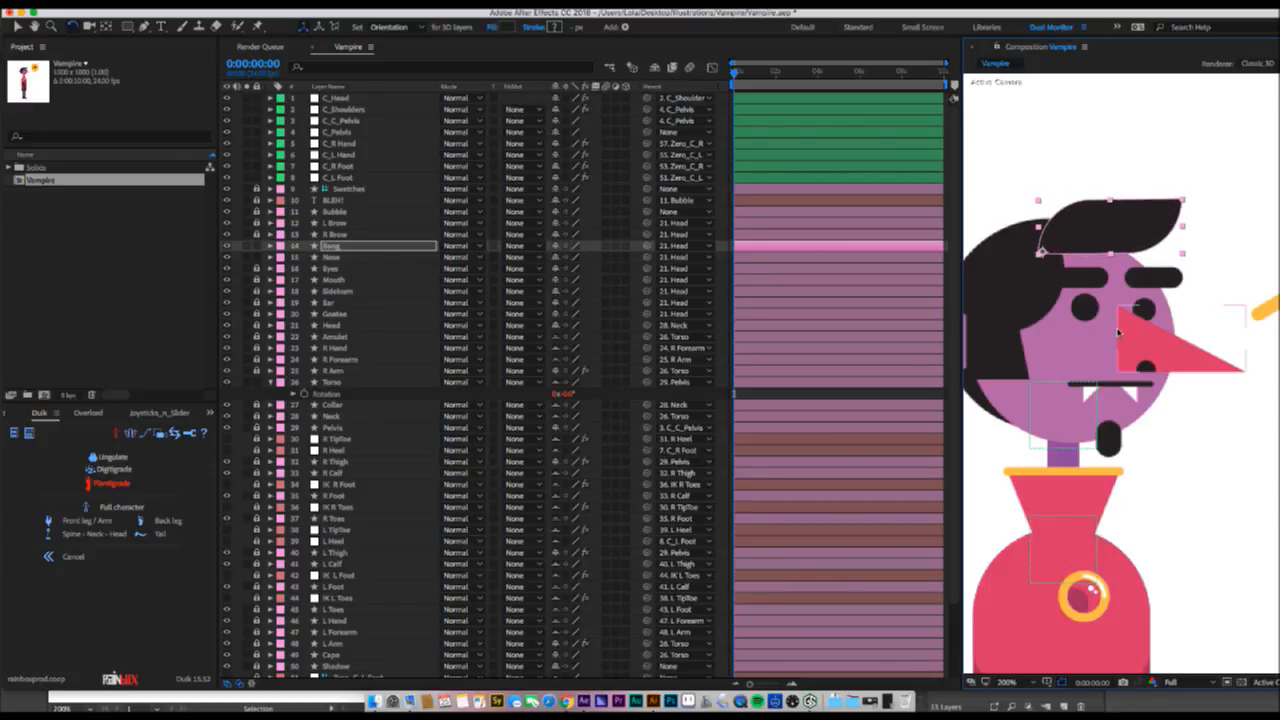
{"action": "key", "text": "super+z"}
- Test the head's movement with the C_Head controller, undo it, and check the Nose layer's anchor point
{"action": "left_click", "coordinate": [1091, 349]}
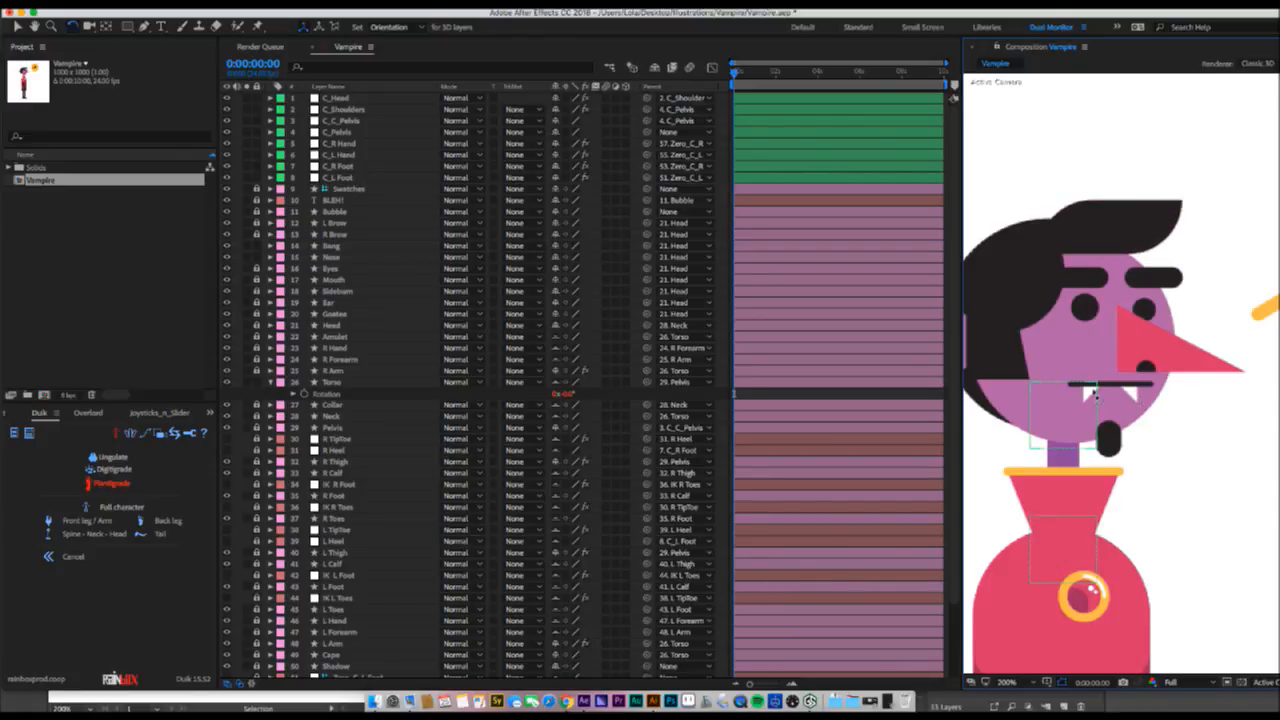
{"action": "left_click_drag", "start_coordinate": [1094, 394], "coordinate": [1091, 382]}
{"action": "key", "text": "super+z"}
{"action": "left_click", "coordinate": [1178, 340]}
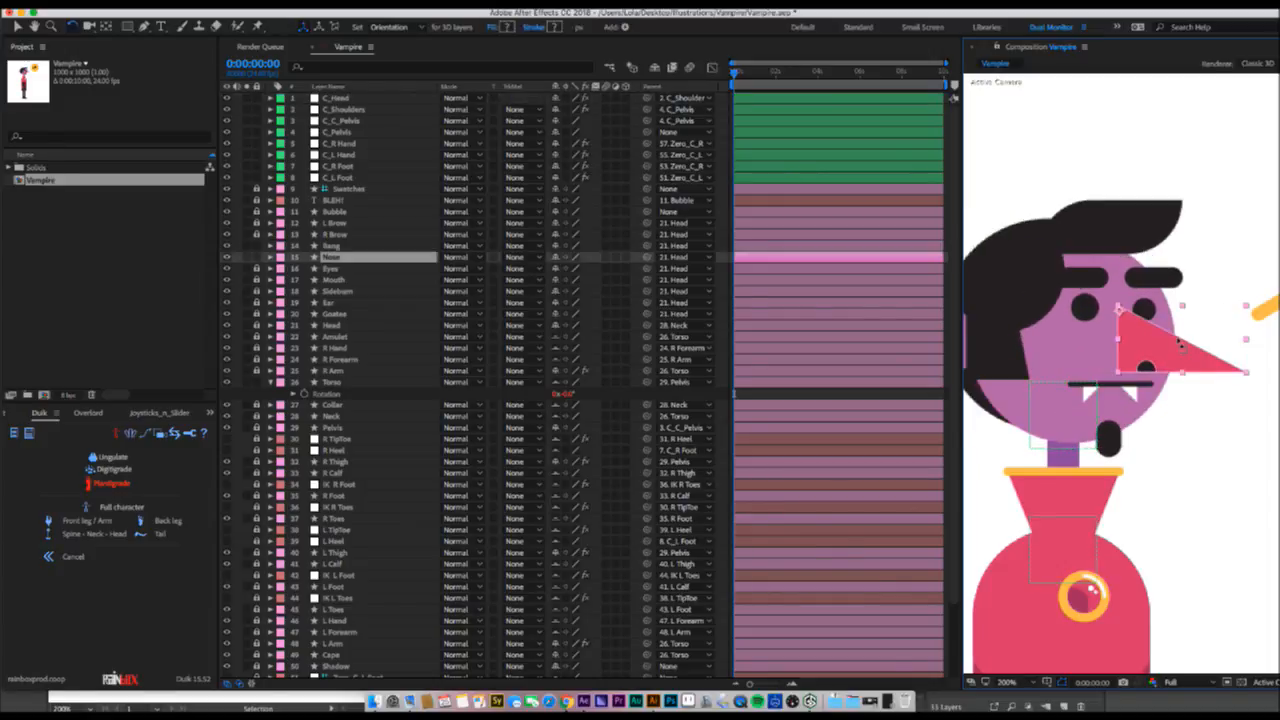
{"action": "key", "text": "v"}
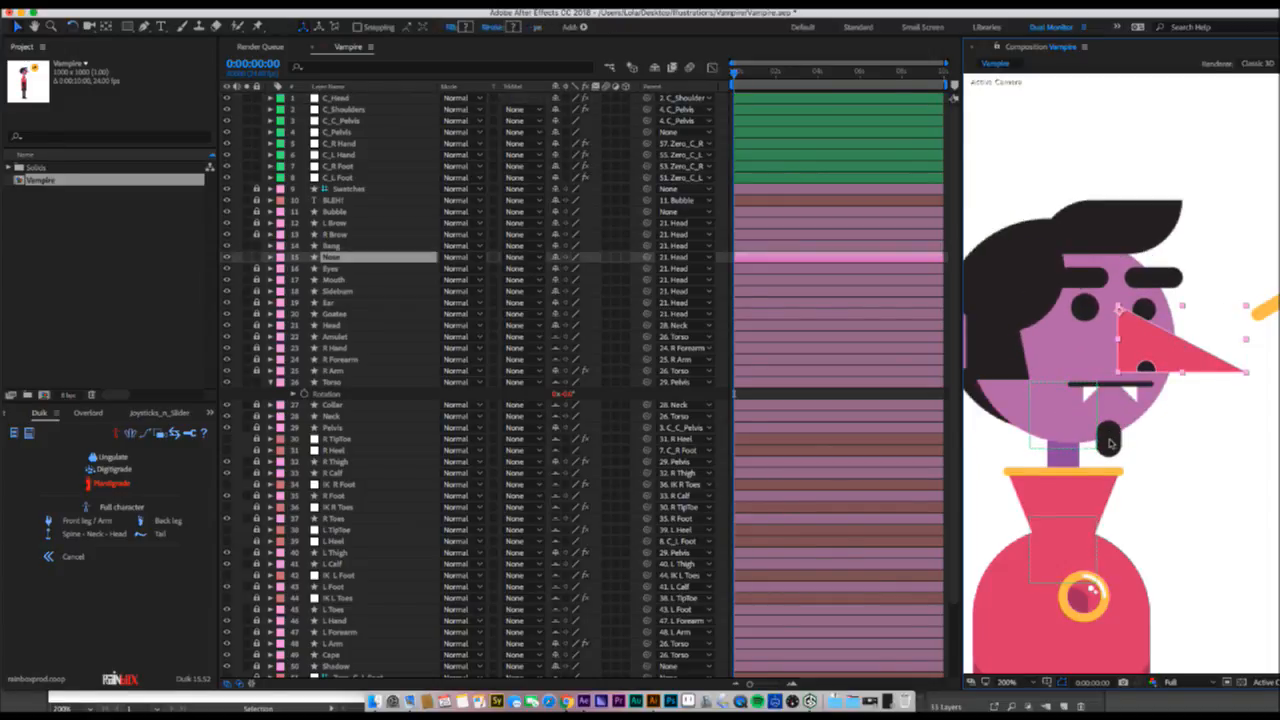
{"action": "key", "text": "super+shift+a"}
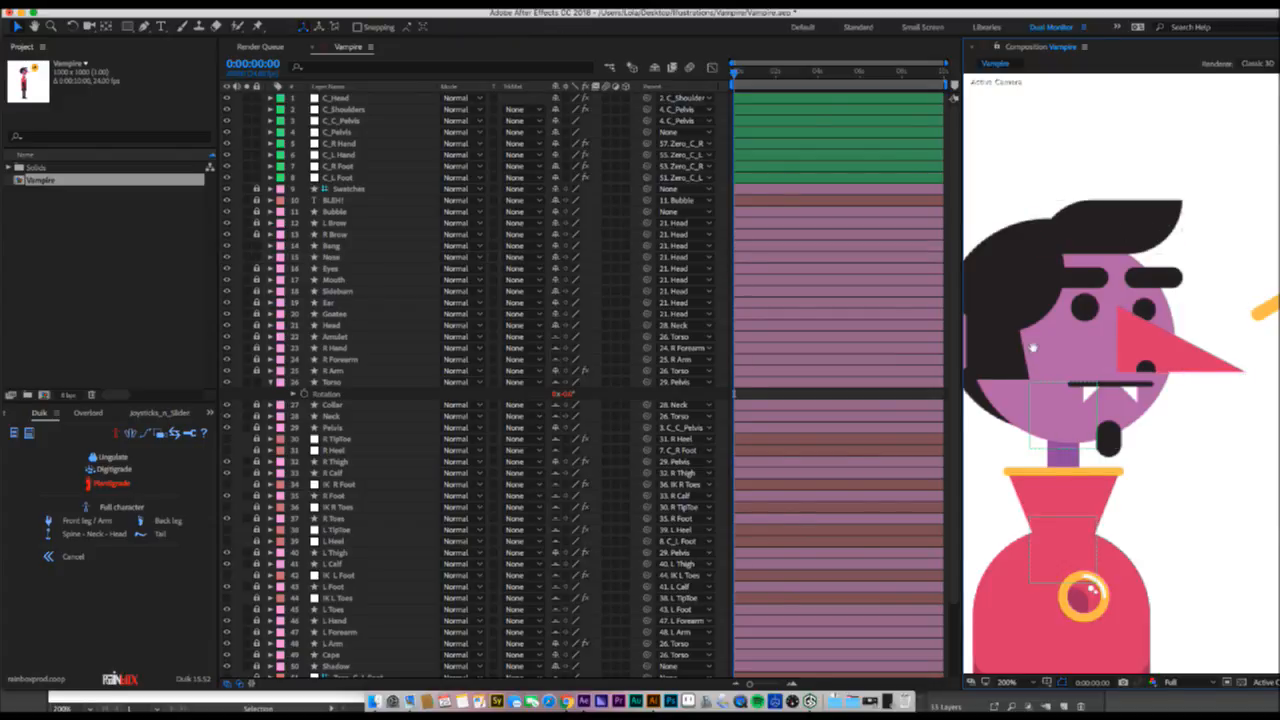
- Widen the Composition panel so the vampire's whole head fits beside the timeline
{"action": "left_click_drag", "start_coordinate": [1033, 347], "coordinate": [1070, 324]}
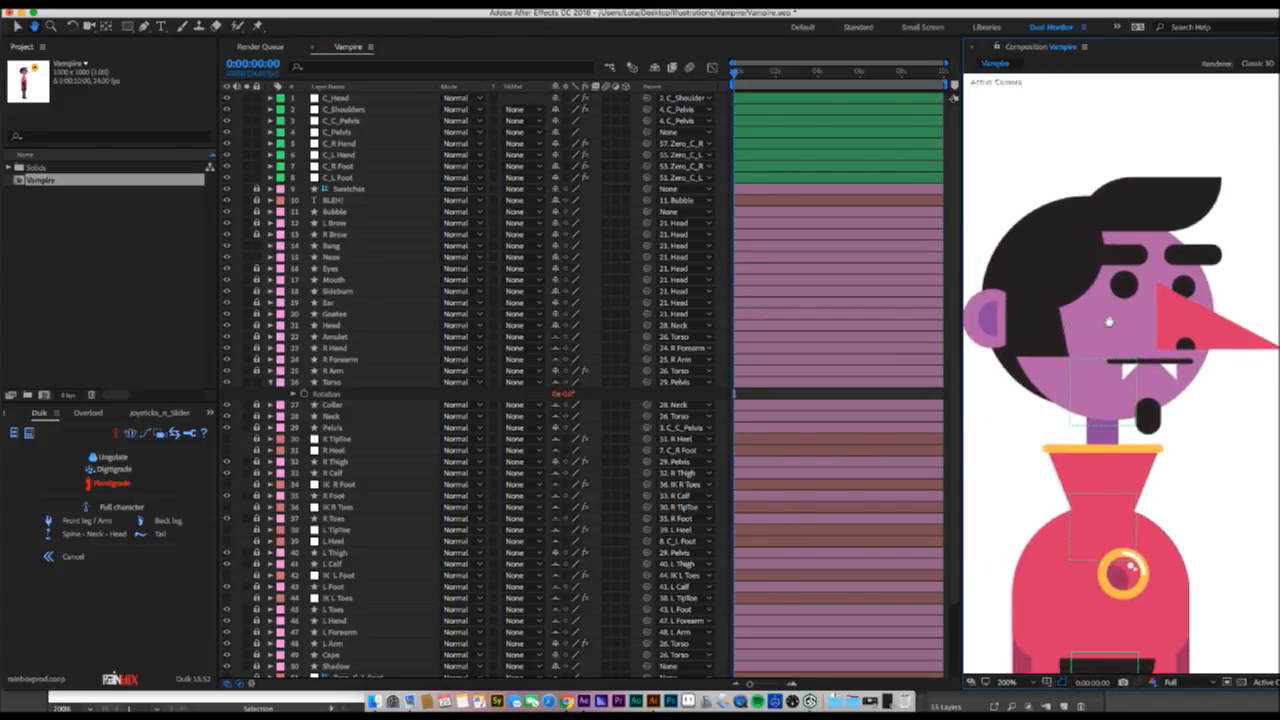
{"action": "key", "text": "z"}
{"action": "left_click", "coordinate": [1109, 321], "text": "alt"}
{"action": "left_click", "coordinate": [1149, 374]}
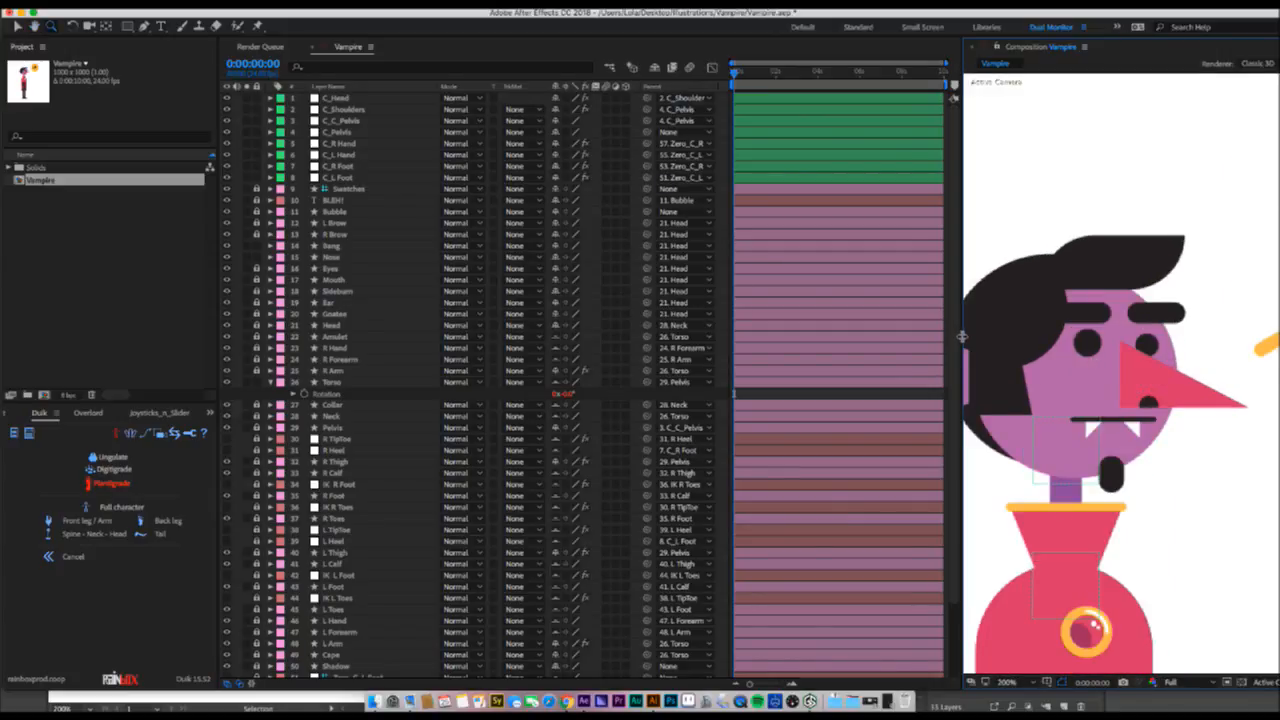
{"action": "left_click_drag", "start_coordinate": [962, 337], "coordinate": [916, 338]}
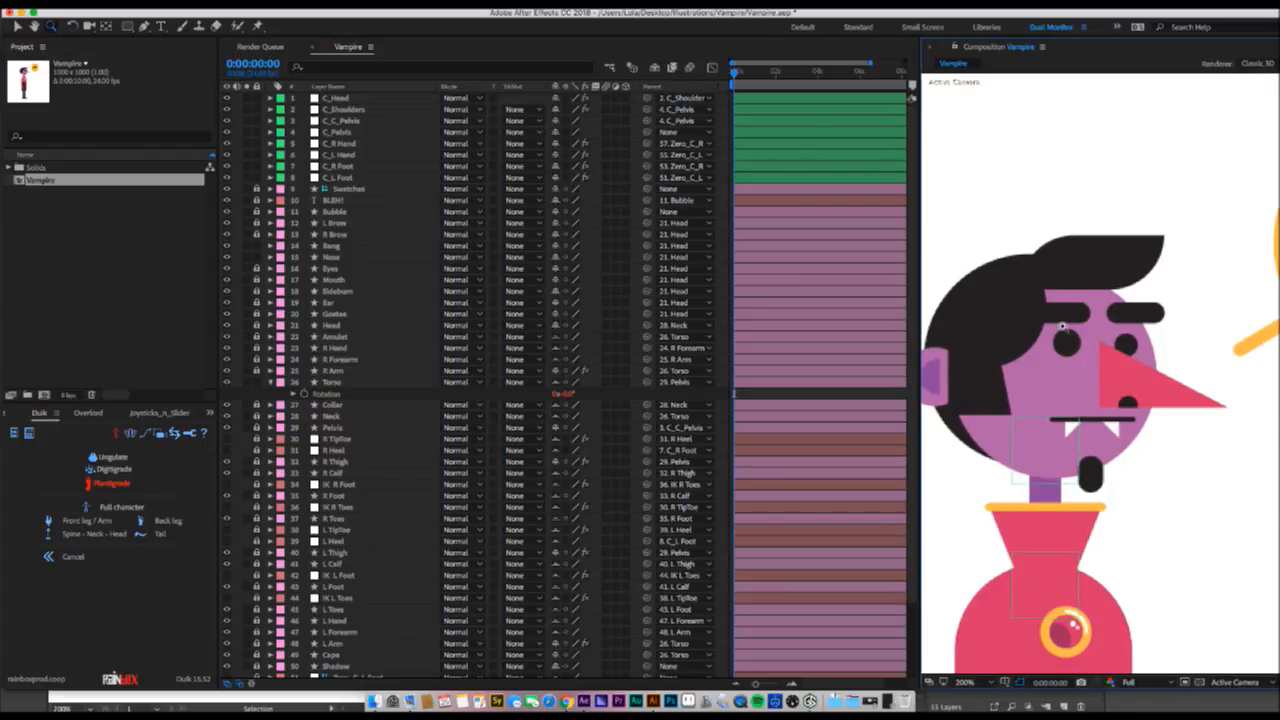
{"action": "key", "text": "v"}
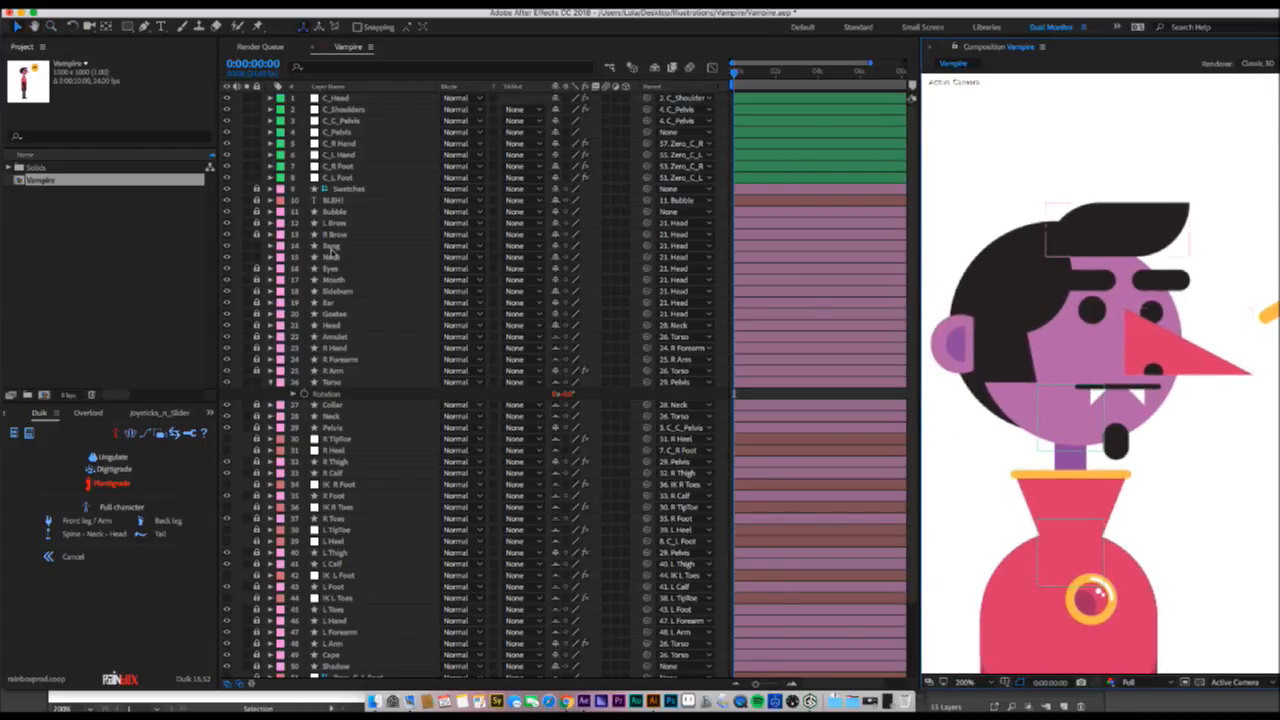
- Unlock the Sideburn, Ear and Goatee layers and reveal Rotation for them together with the Bang and Nose layers
{"action": "left_click", "coordinate": [333, 246]}
{"action": "left_click", "coordinate": [333, 258], "text": "shift"}
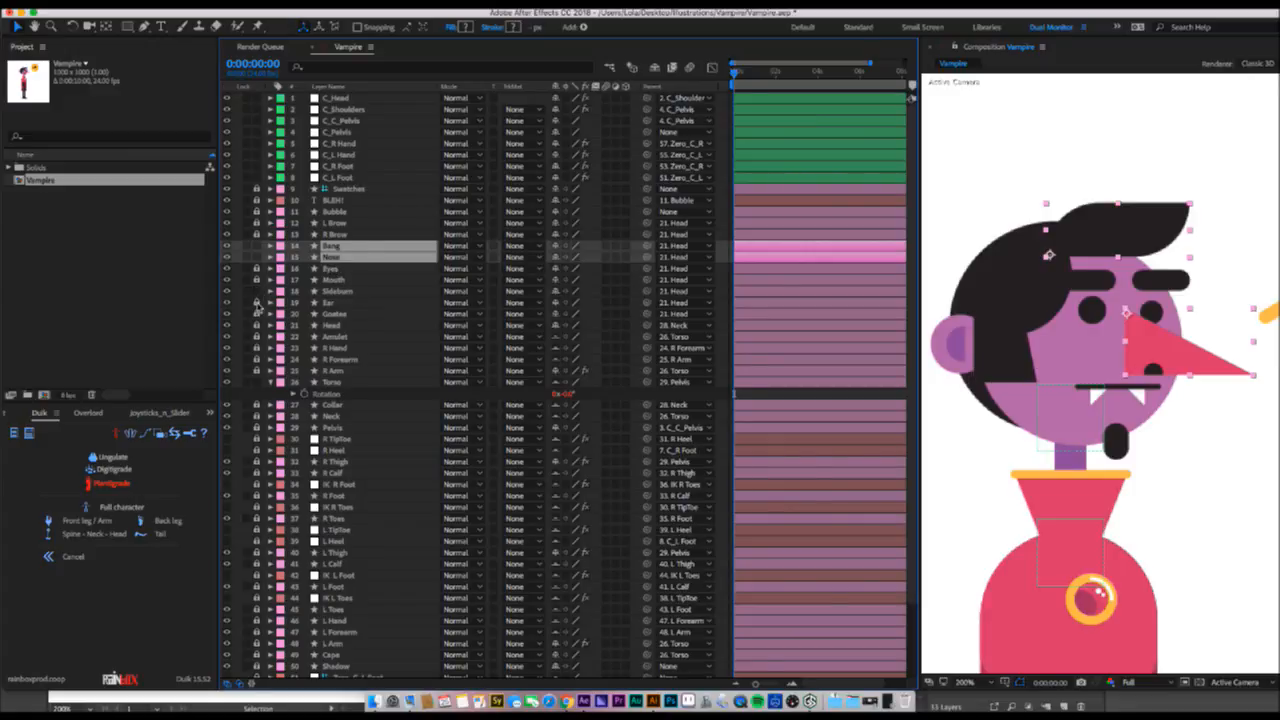
{"action": "left_click", "coordinate": [256, 302]}
{"action": "left_click", "coordinate": [342, 314]}
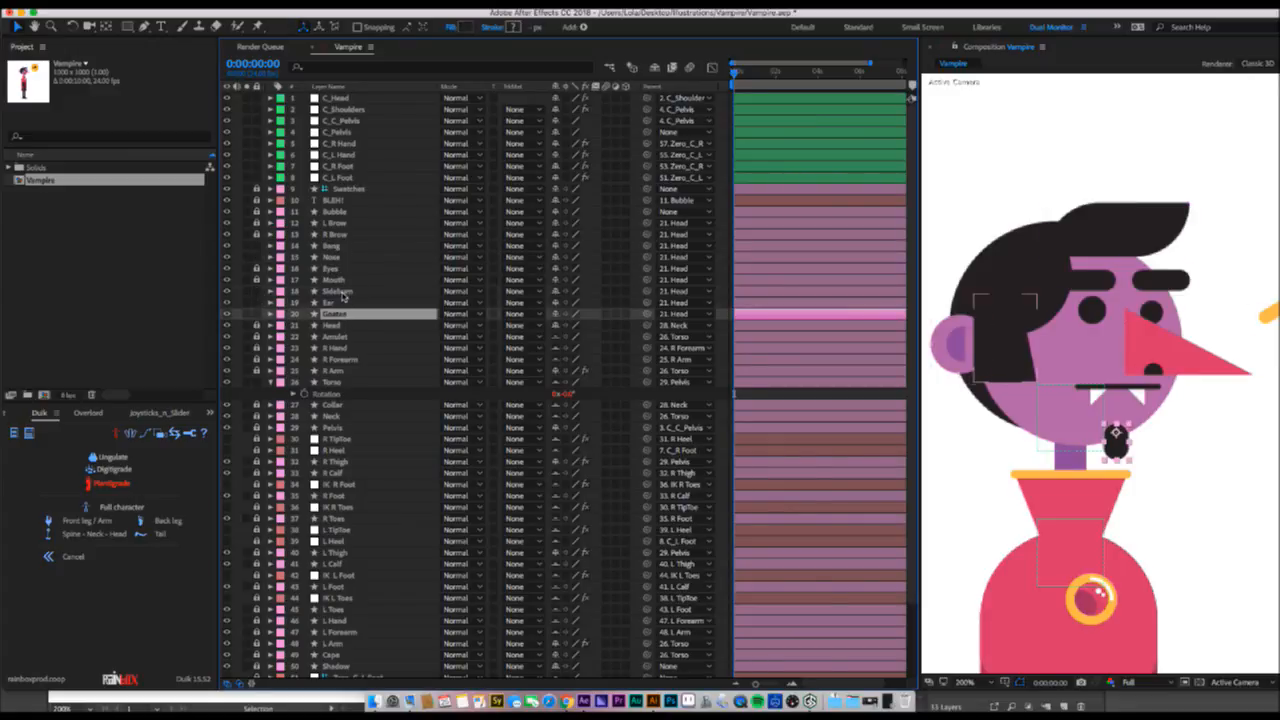
{"action": "left_click", "coordinate": [343, 291], "text": "shift"}
{"action": "left_click", "coordinate": [343, 257], "text": "shift"}
{"action": "left_click", "coordinate": [341, 247], "text": "shift"}
{"action": "key", "text": "r"}
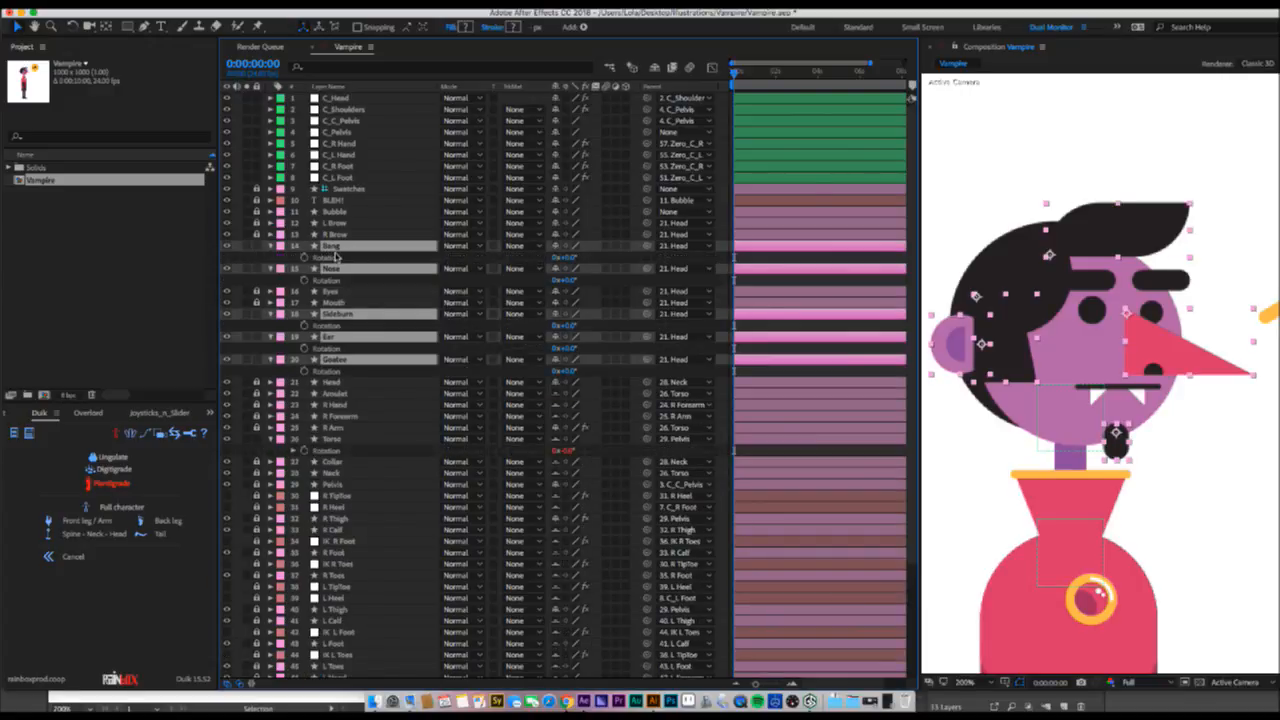
- Enable expressions on the Rotation of the Bang, Nose, Sideburn, Ear and Goatee layers
{"action": "left_click", "coordinate": [305, 258], "text": "alt"}
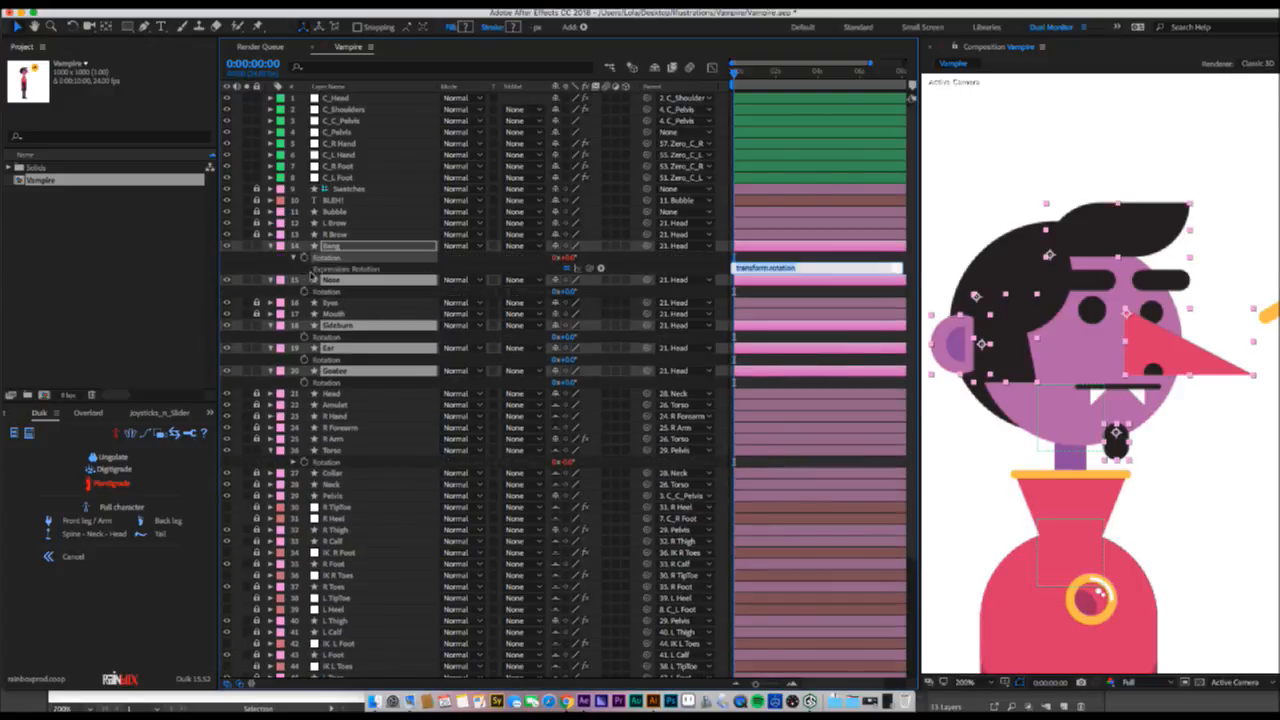
{"action": "left_click", "coordinate": [304, 291], "text": "alt"}
{"action": "left_click", "coordinate": [305, 348], "text": "alt"}
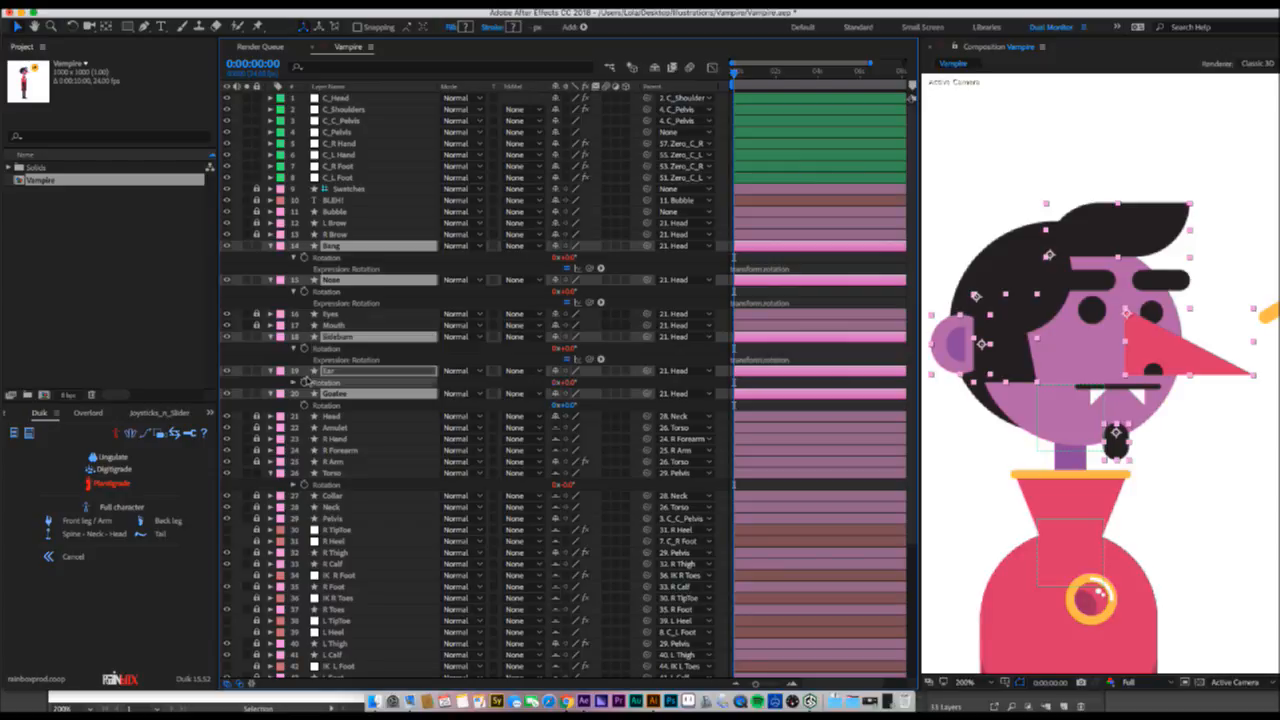
{"action": "left_click", "coordinate": [305, 382], "text": "alt"}
{"action": "left_click", "coordinate": [305, 416], "text": "alt"}
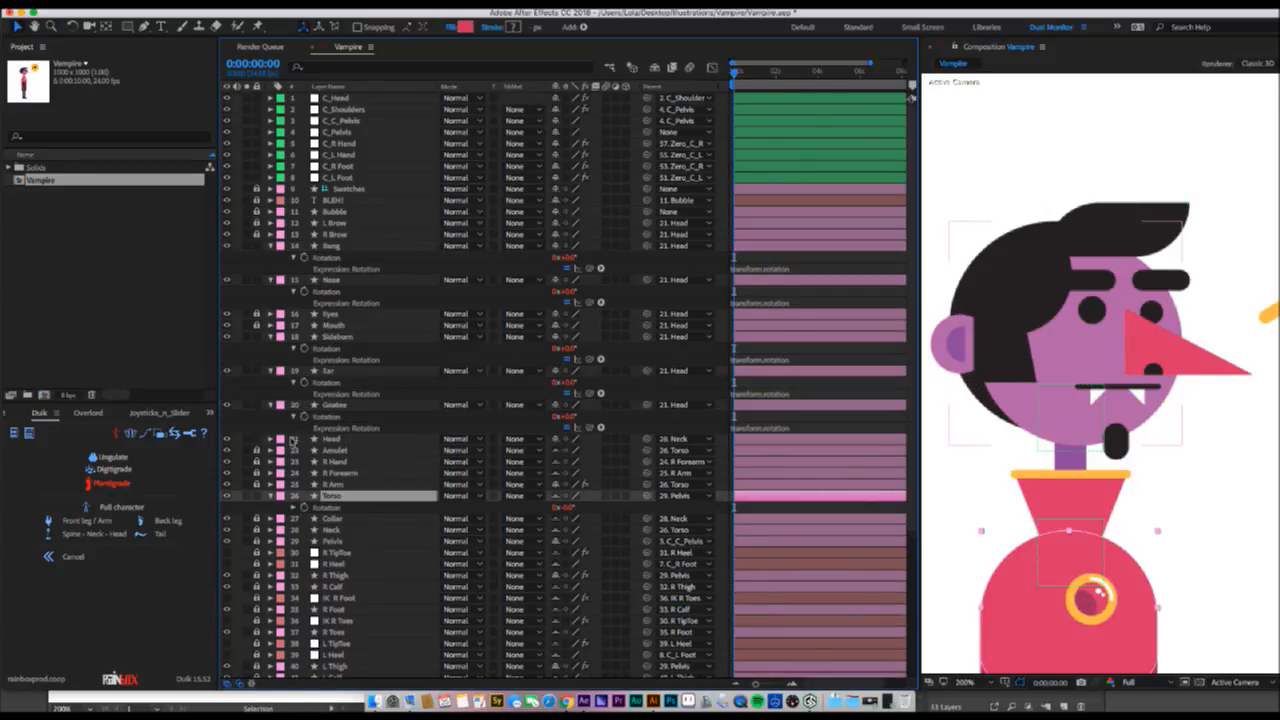
- Reveal the Head layer's Rotation and link the Goatee, Ear, Sideburn, Nose and Bang rotation expressions to it
{"action": "left_click", "coordinate": [327, 441]}
{"action": "key", "text": "r"}
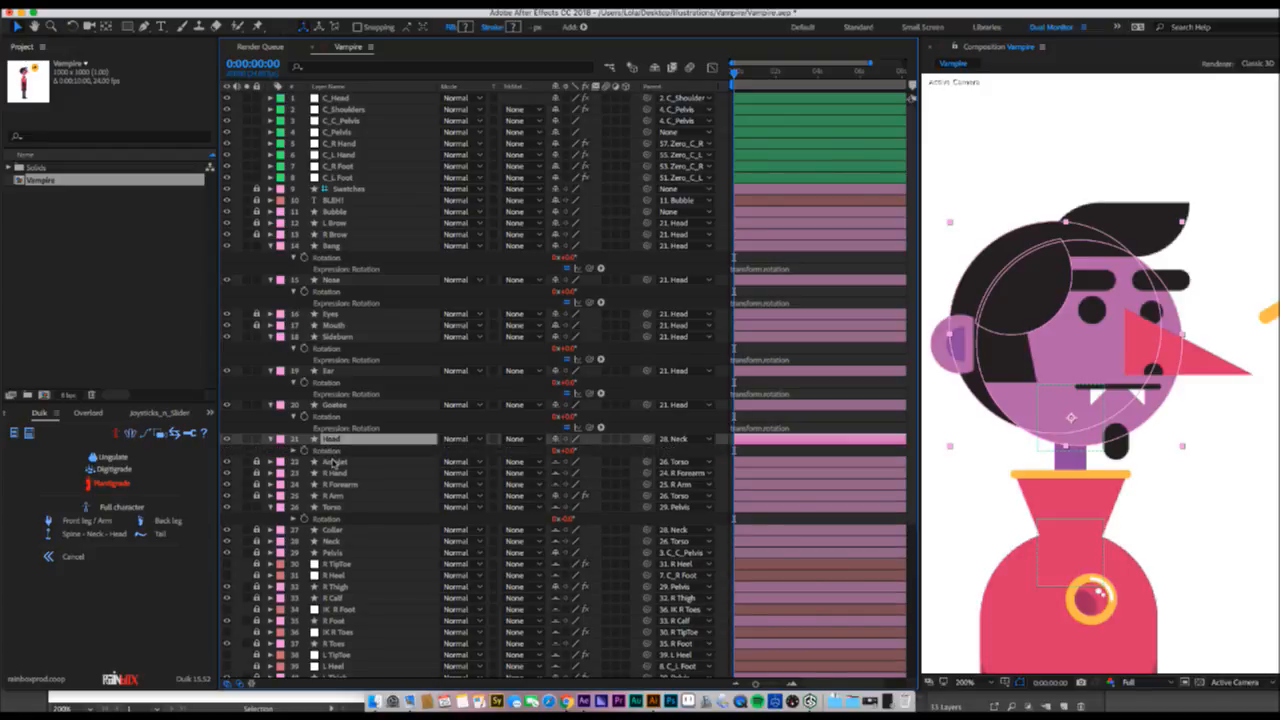
{"action": "left_click_drag", "start_coordinate": [589, 428], "coordinate": [343, 455]}
{"action": "left_click_drag", "start_coordinate": [589, 394], "coordinate": [343, 452]}
{"action": "left_click_drag", "start_coordinate": [591, 360], "coordinate": [345, 452]}
{"action": "left_click_drag", "start_coordinate": [589, 302], "coordinate": [343, 452]}
{"action": "left_click_drag", "start_coordinate": [590, 268], "coordinate": [331, 451]}
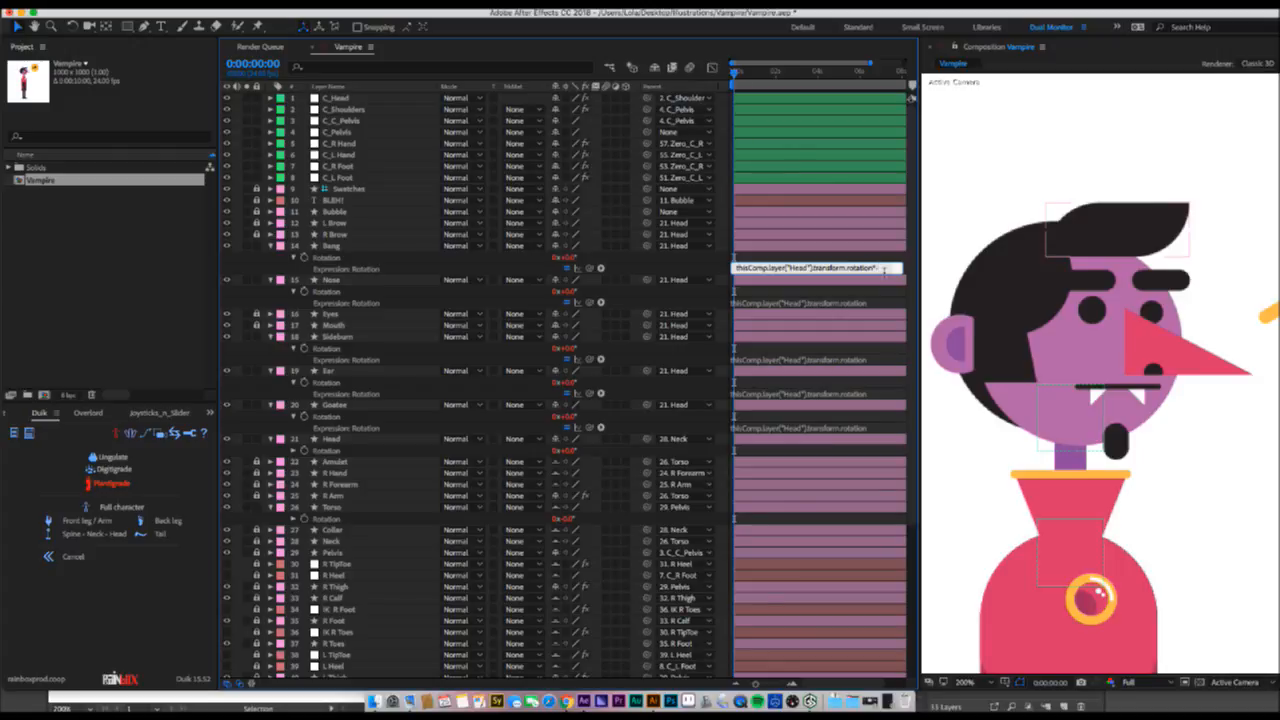
- Try multiplying the Bang's rotation expression by -1 and test it by rotating the C_Head controller
{"action": "left_click", "coordinate": [869, 234]}
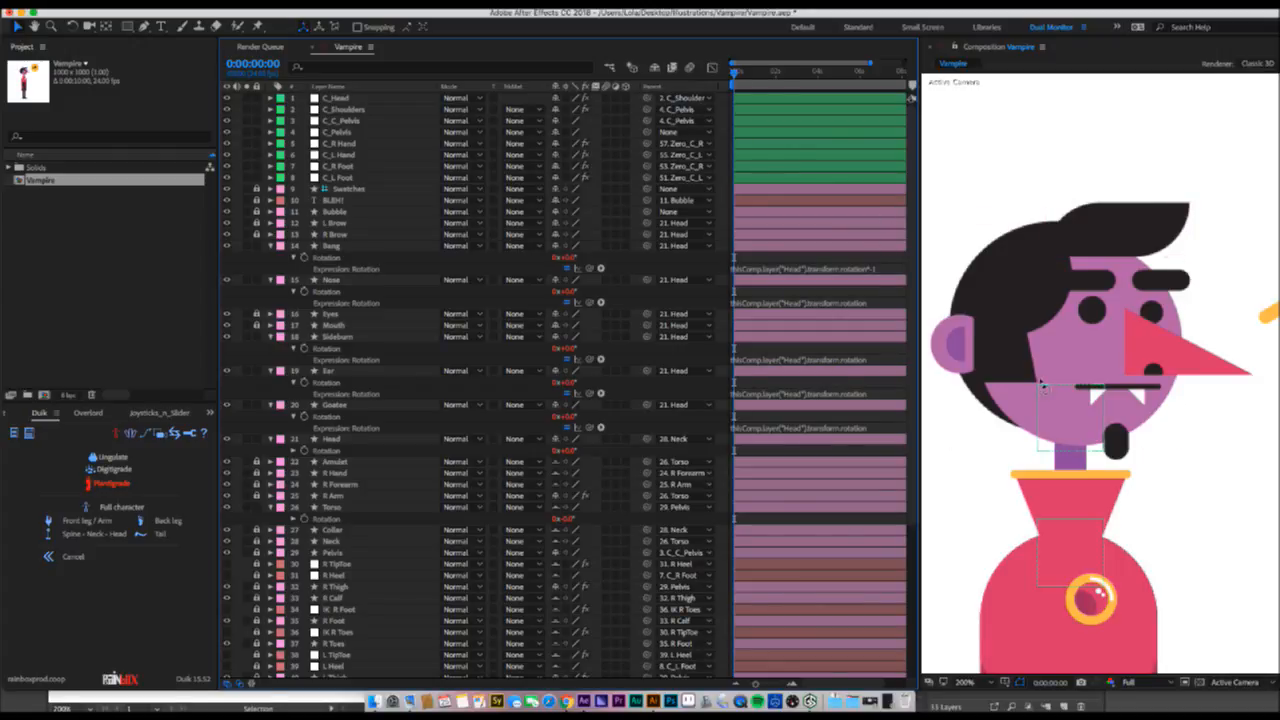
{"action": "key", "text": "w"}
{"action": "mouse_move", "coordinate": [1043, 385]}
{"action": "left_mouse_down"}
{"action": "mouse_move", "coordinate": [1034, 390]}
{"action": "mouse_move", "coordinate": [1051, 384]}
{"action": "left_mouse_up"}
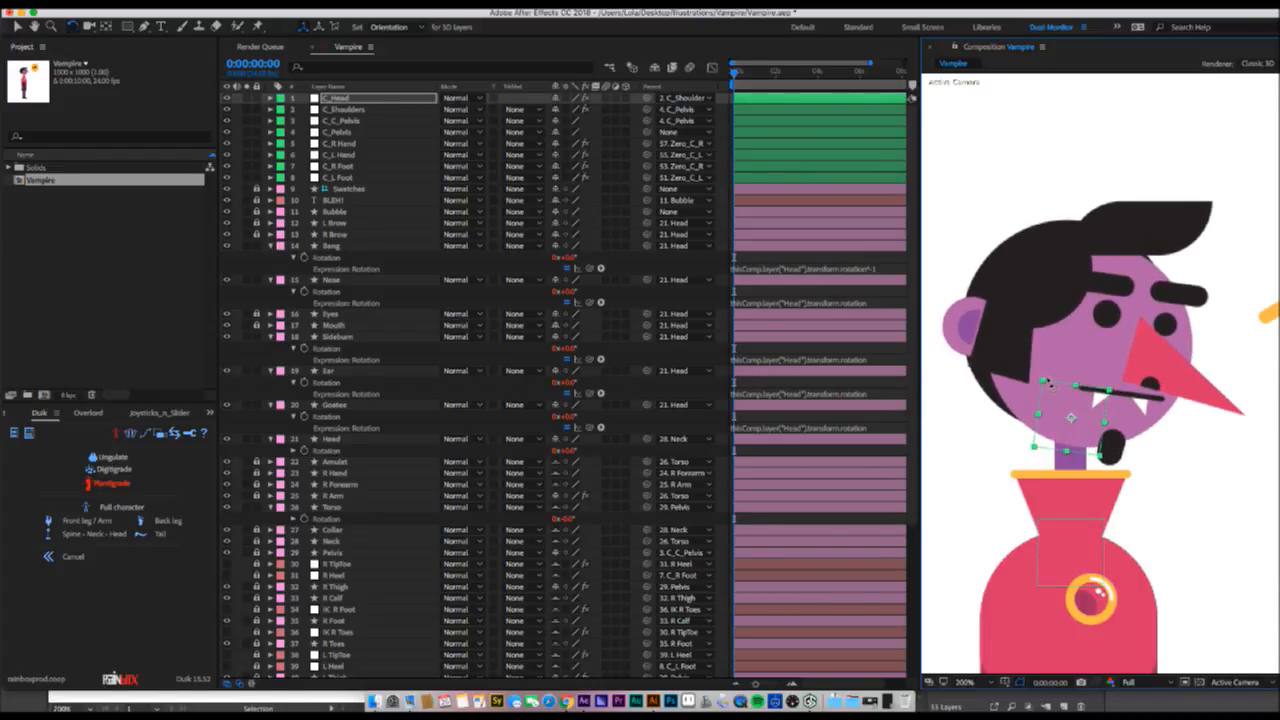
{"action": "mouse_move", "coordinate": [1048, 384]}
{"action": "left_mouse_down"}
{"action": "mouse_move", "coordinate": [1040, 391]}
{"action": "mouse_move", "coordinate": [1048, 381]}
{"action": "left_mouse_up"}
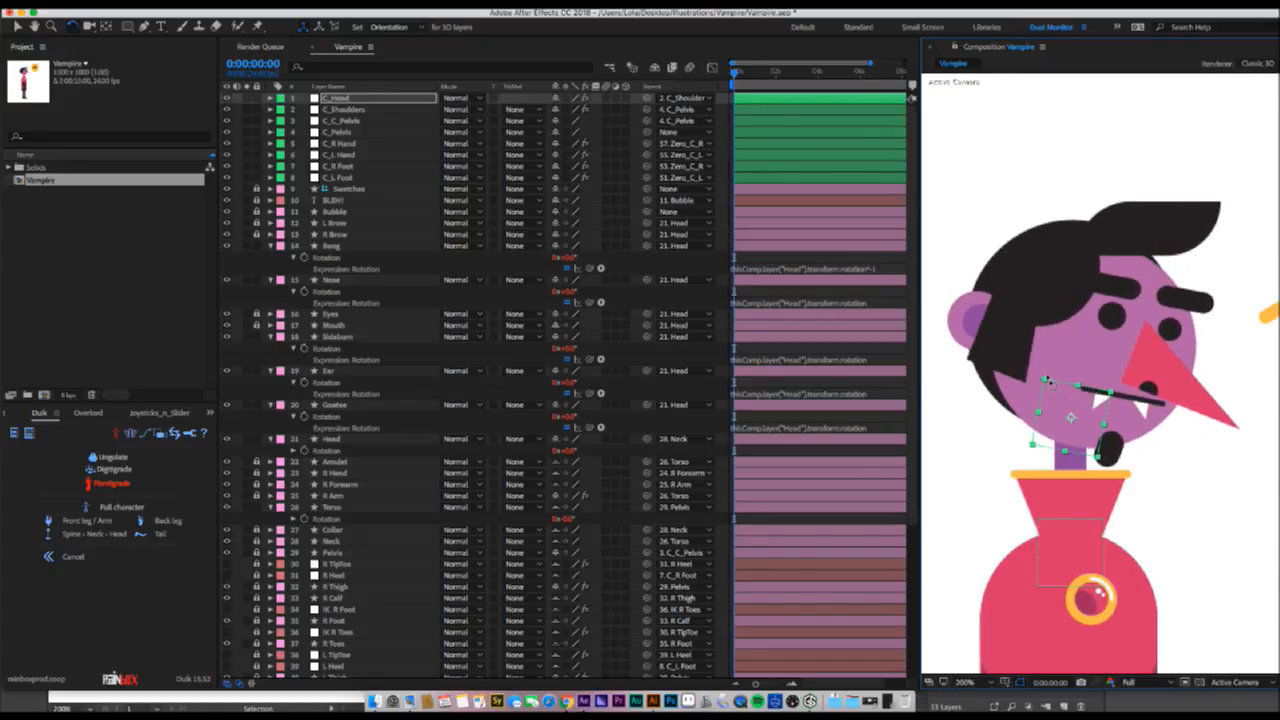
- Change the Bang's rotation multiplier to 1 and test it by rotating C_Head
{"action": "left_click", "coordinate": [876, 268]}
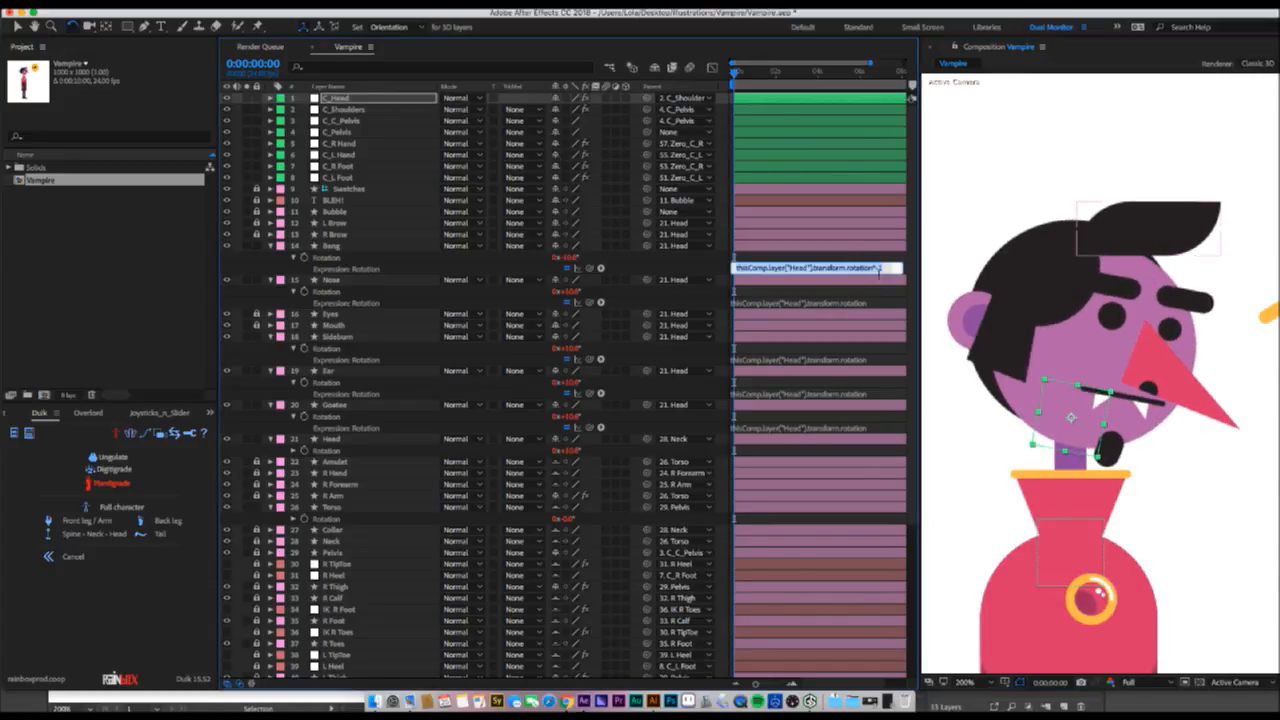
{"action": "left_click", "coordinate": [879, 270]}
{"action": "key", "text": "BackSpace"}
{"action": "left_click", "coordinate": [869, 241]}
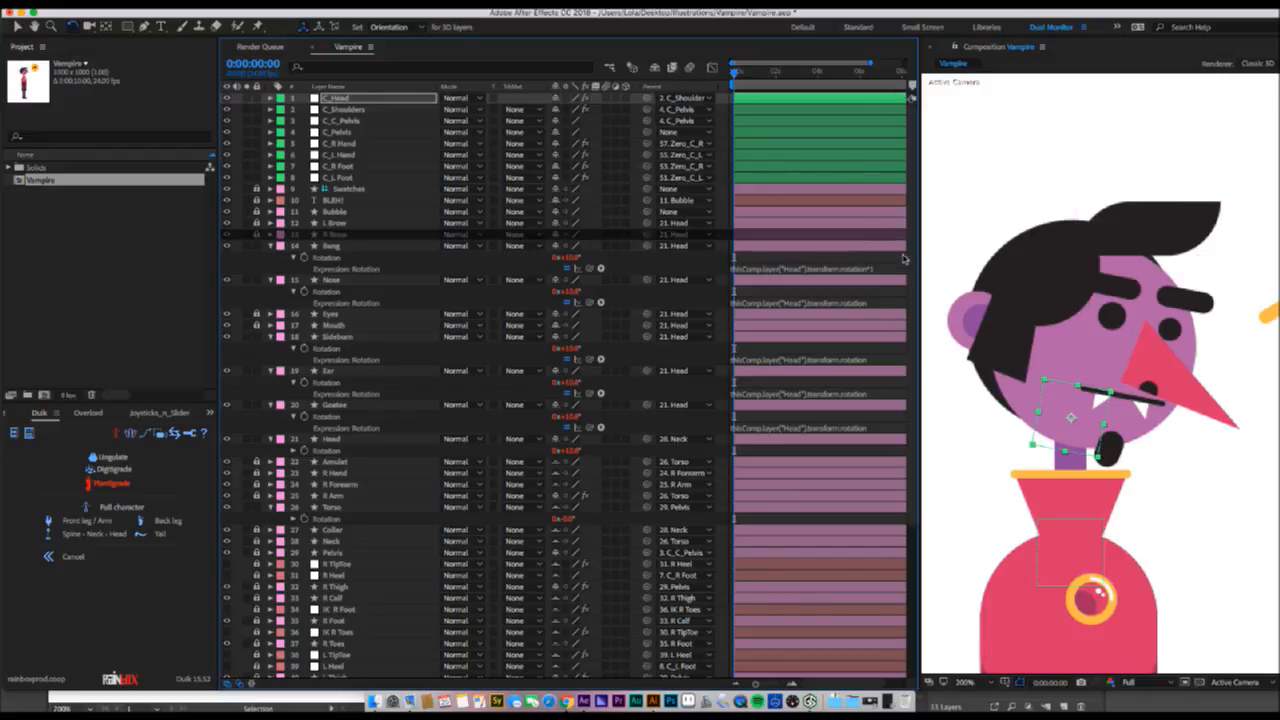
{"action": "mouse_move", "coordinate": [1046, 372]}
{"action": "left_mouse_down"}
{"action": "mouse_move", "coordinate": [1041, 398]}
{"action": "mouse_move", "coordinate": [1048, 366]}
{"action": "left_mouse_up"}
- Try a .6 multiplier on the Bang's rotation expression, test-rotate the head, and undo both changes
{"action": "left_click", "coordinate": [889, 270]}
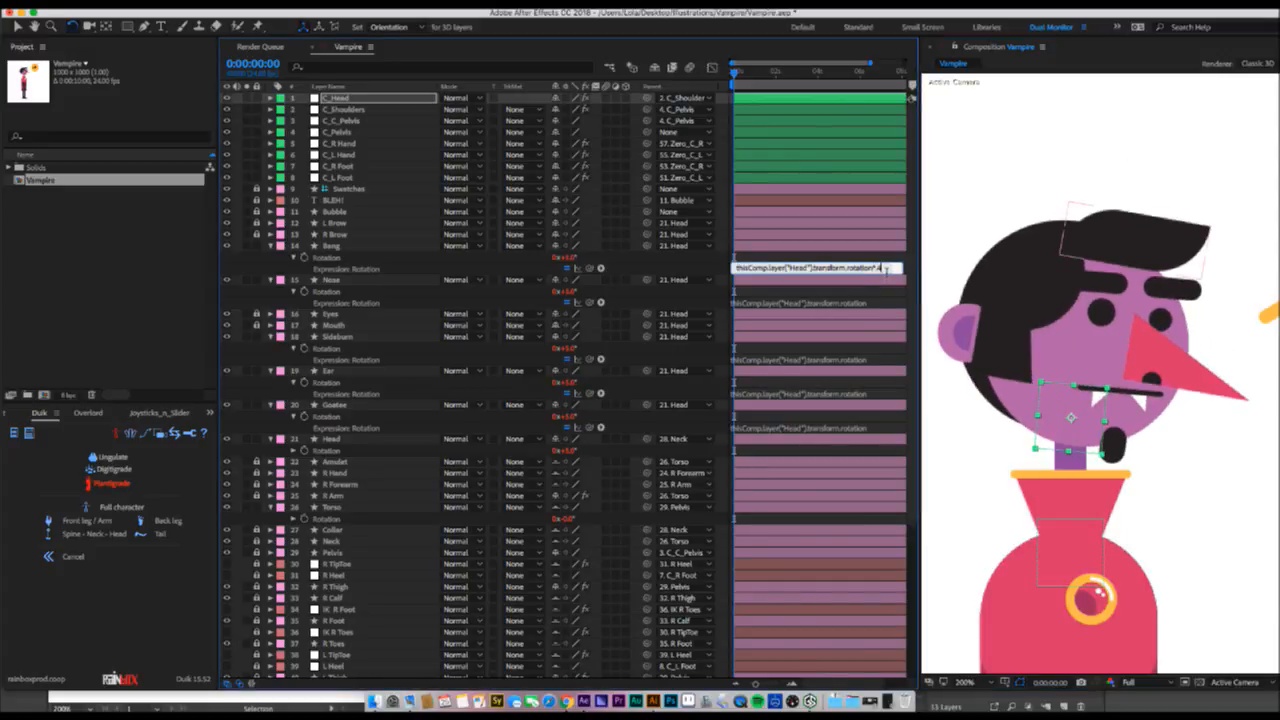
{"action": "type", "text": "*.6"}
{"action": "left_click", "coordinate": [801, 226]}
{"action": "left_click", "coordinate": [1204, 395]}
{"action": "mouse_move", "coordinate": [1104, 386]}
{"action": "left_mouse_down"}
{"action": "mouse_move", "coordinate": [1104, 366]}
{"action": "mouse_move", "coordinate": [1112, 392]}
{"action": "left_mouse_up"}
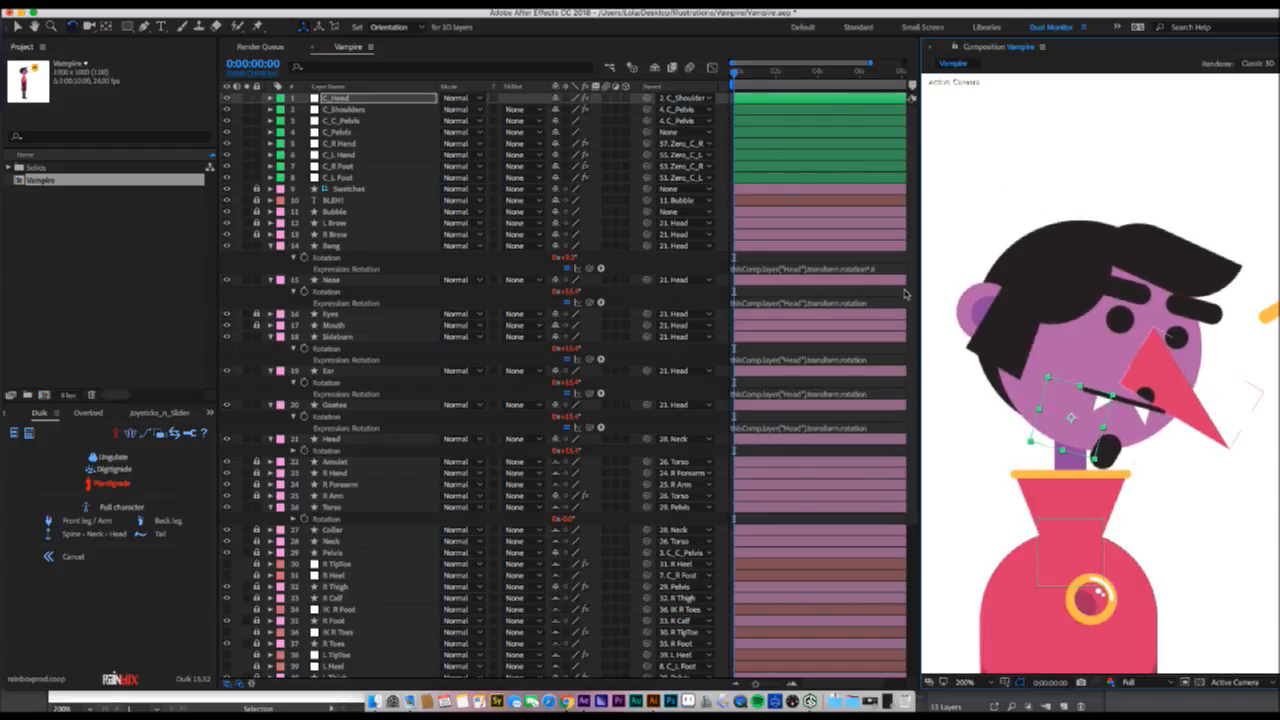
{"action": "key", "text": "super+z"}
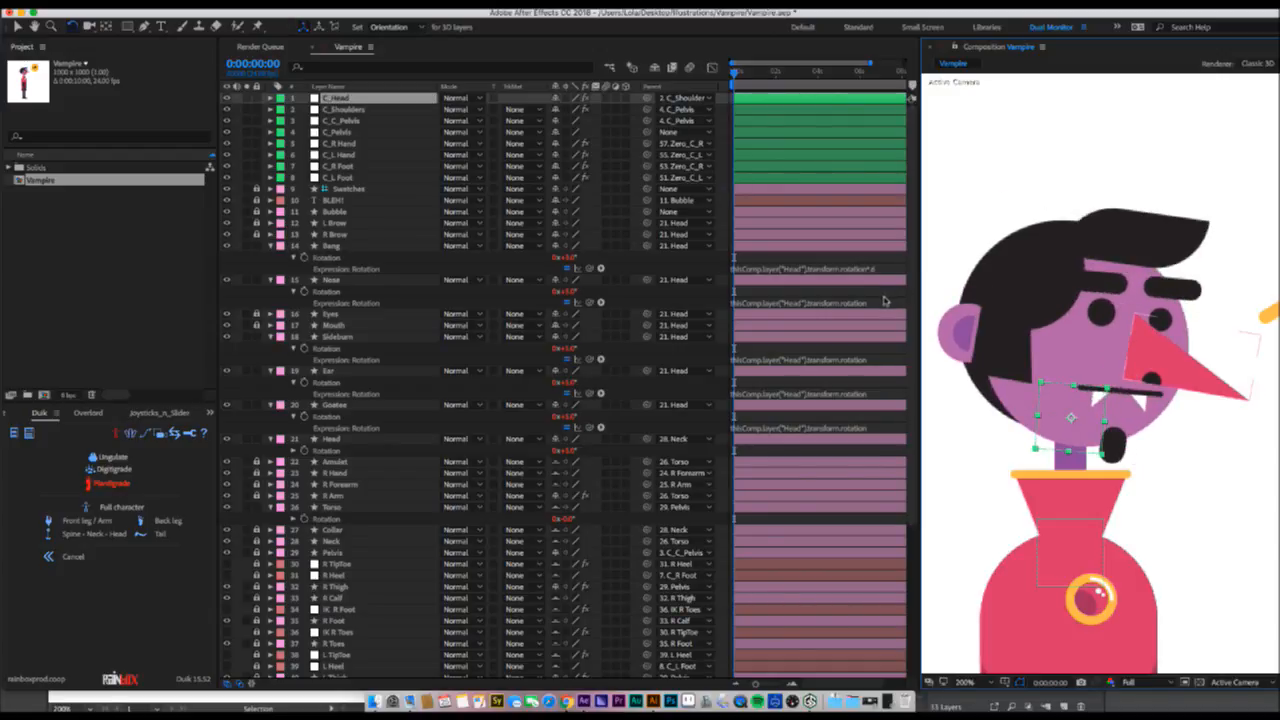
{"action": "key", "text": "super+z"}
- Set the Bang's rotation multiplier to .6, then lock and collapse the Bang layer
{"action": "left_click", "coordinate": [876, 270]}
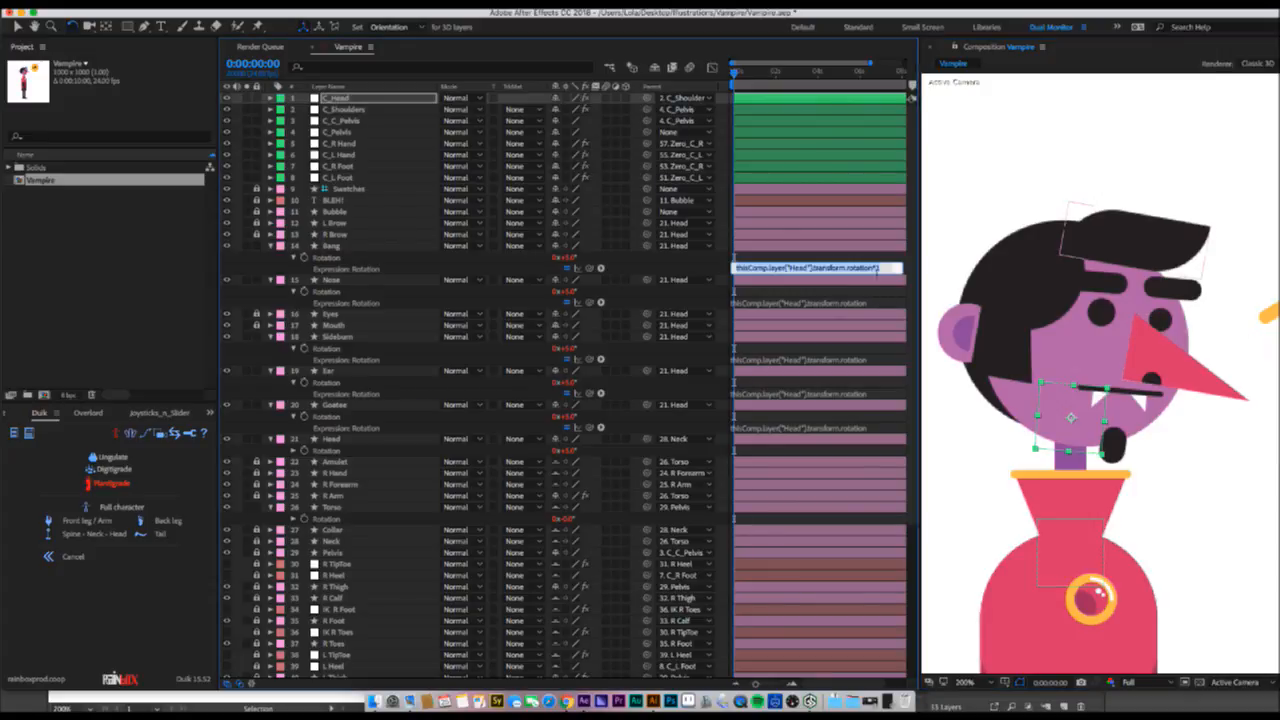
{"action": "left_click", "coordinate": [881, 268]}
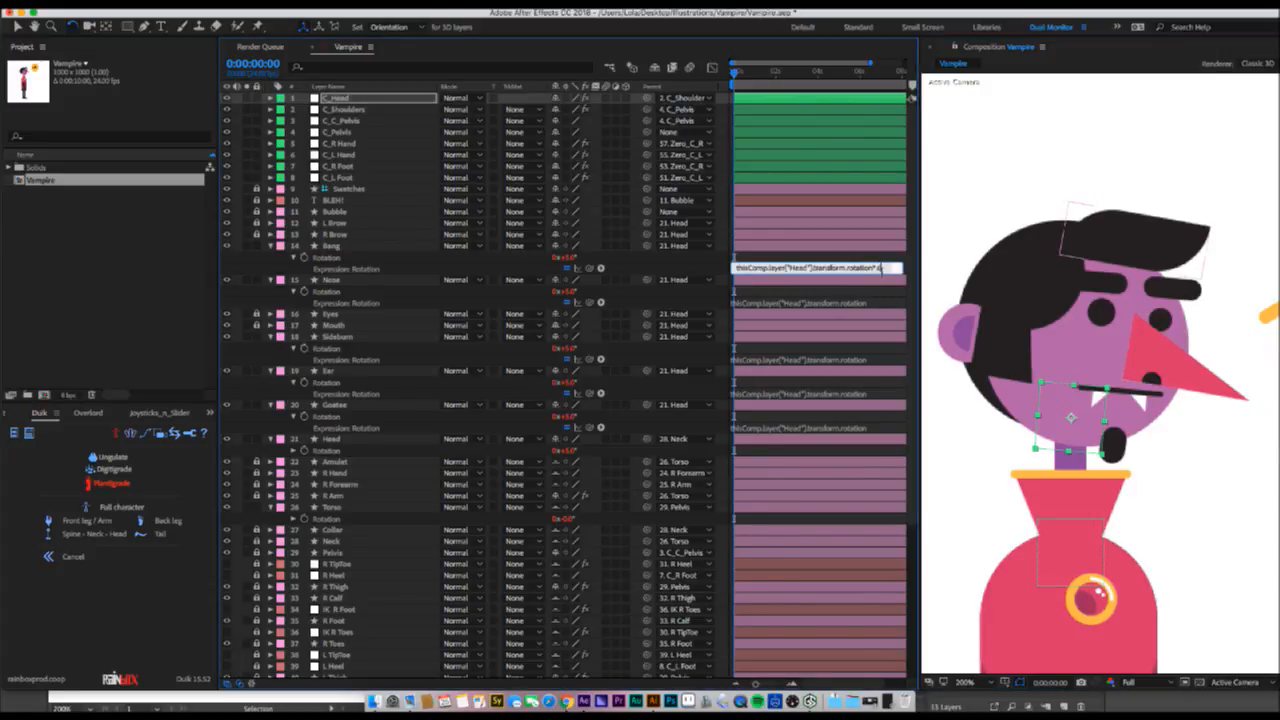
{"action": "key", "text": "Return"}
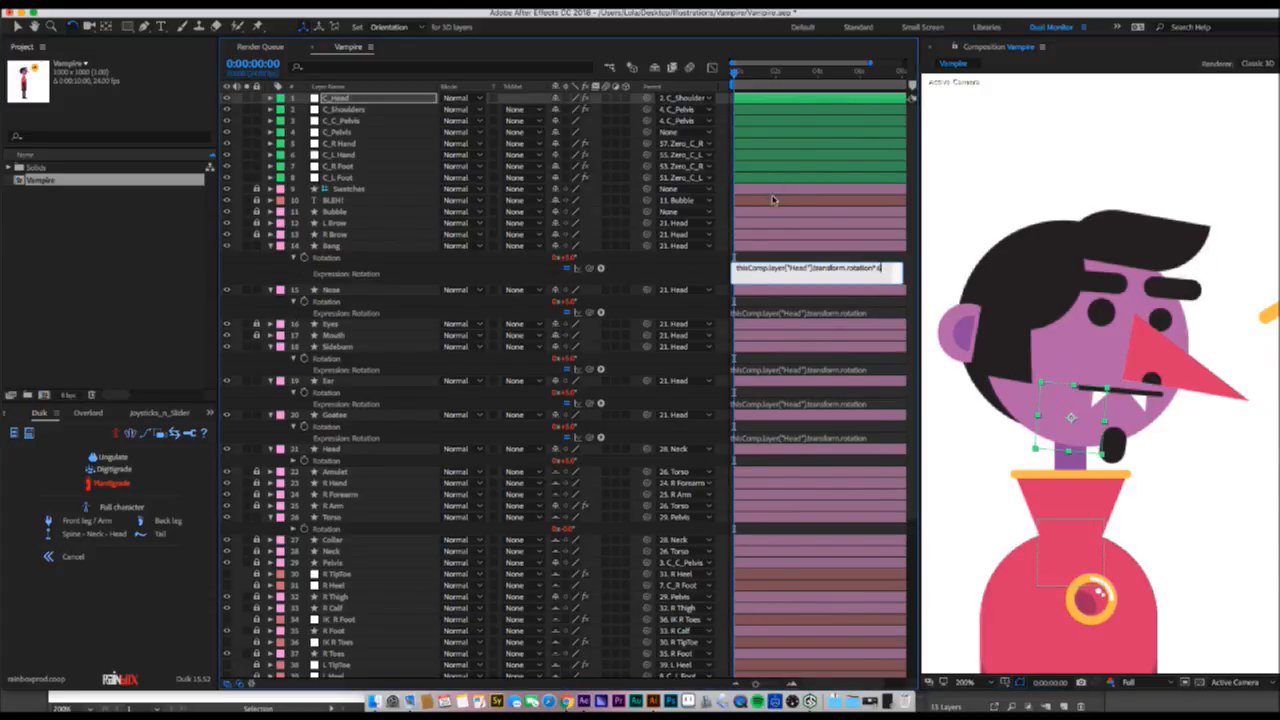
{"action": "left_click", "coordinate": [823, 222]}
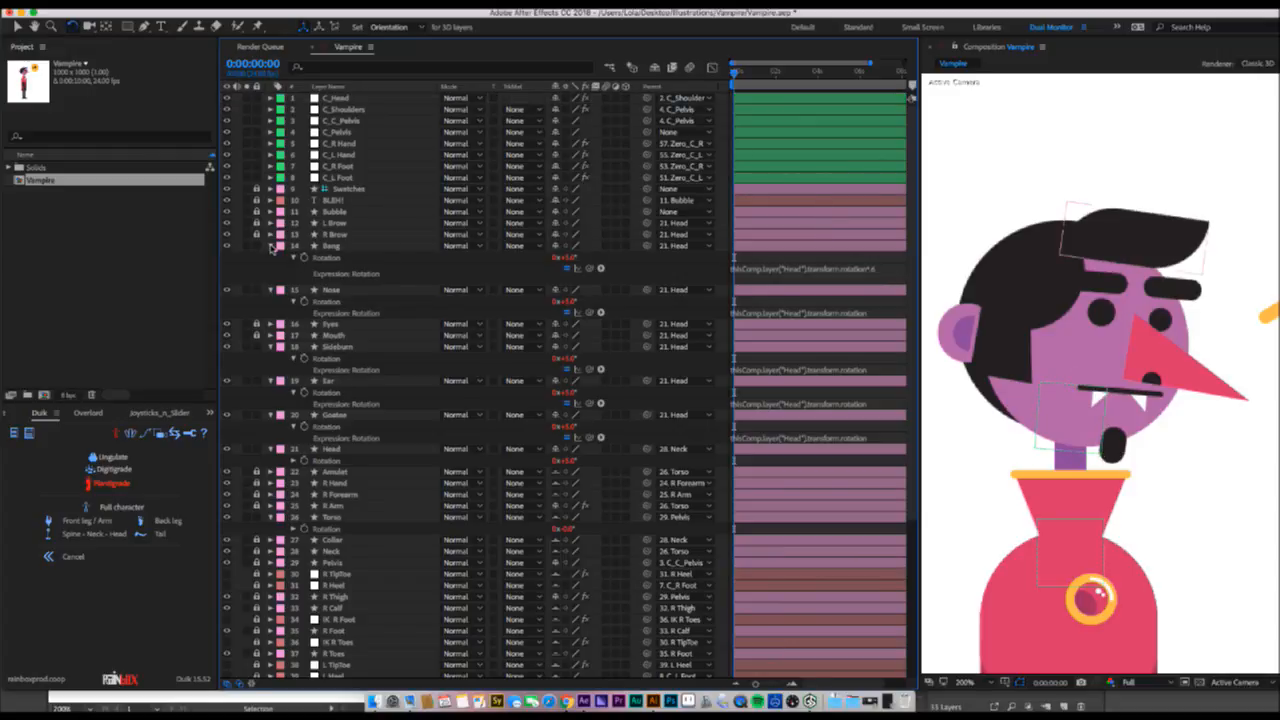
{"action": "left_click", "coordinate": [270, 246]}
- Multiply the Nose's rotation expression by .4 and test it by rotating C_Head
{"action": "left_click", "coordinate": [326, 257]}
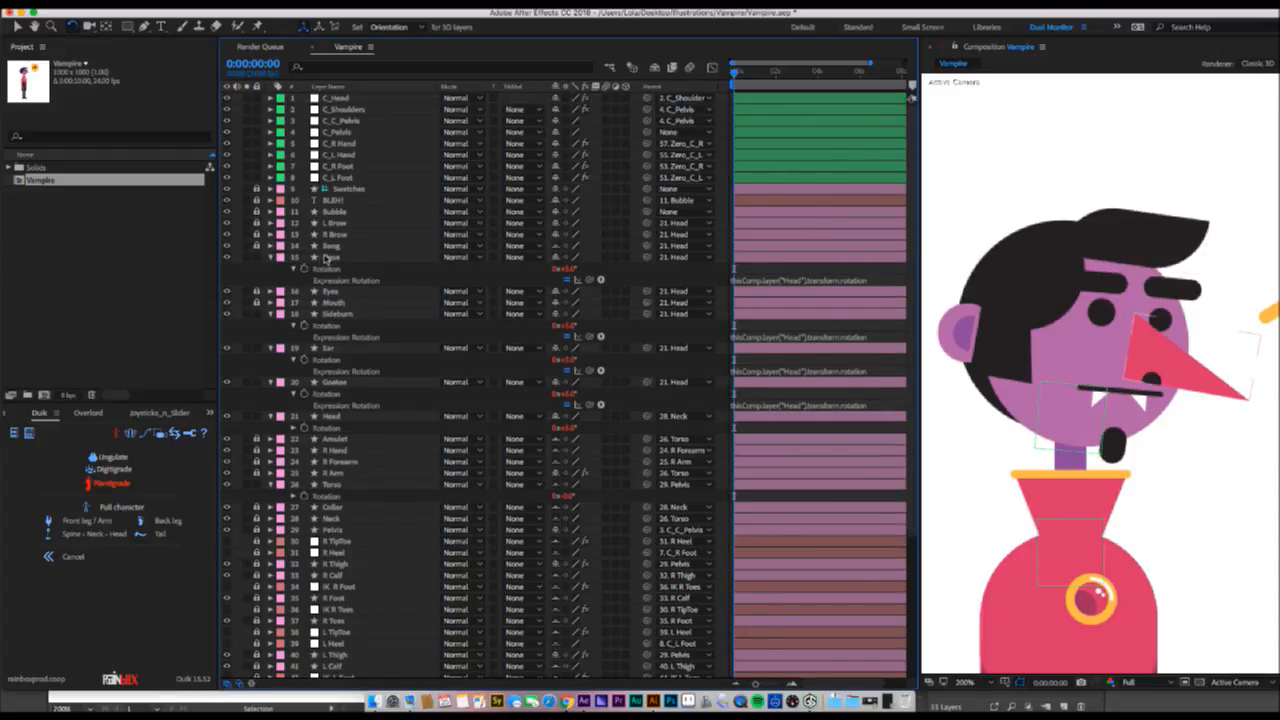
{"action": "left_click", "coordinate": [330, 258]}
{"action": "left_click", "coordinate": [881, 281]}
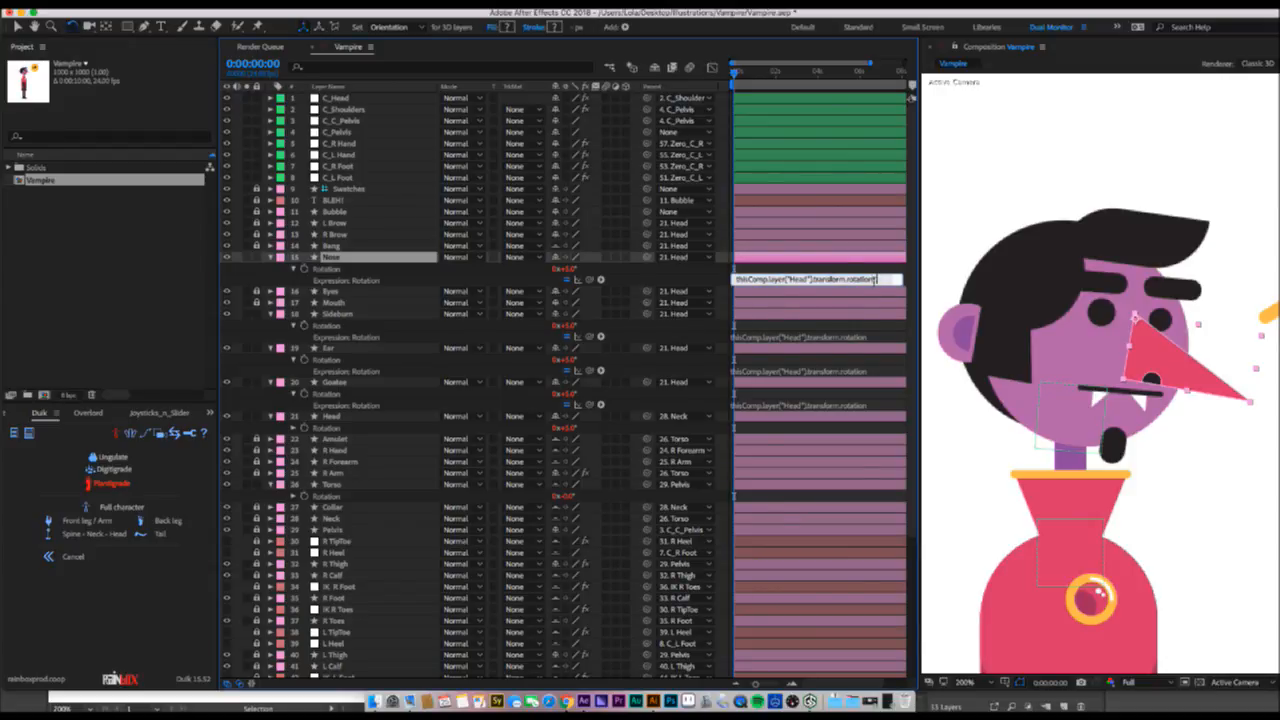
{"action": "left_click", "coordinate": [813, 213]}
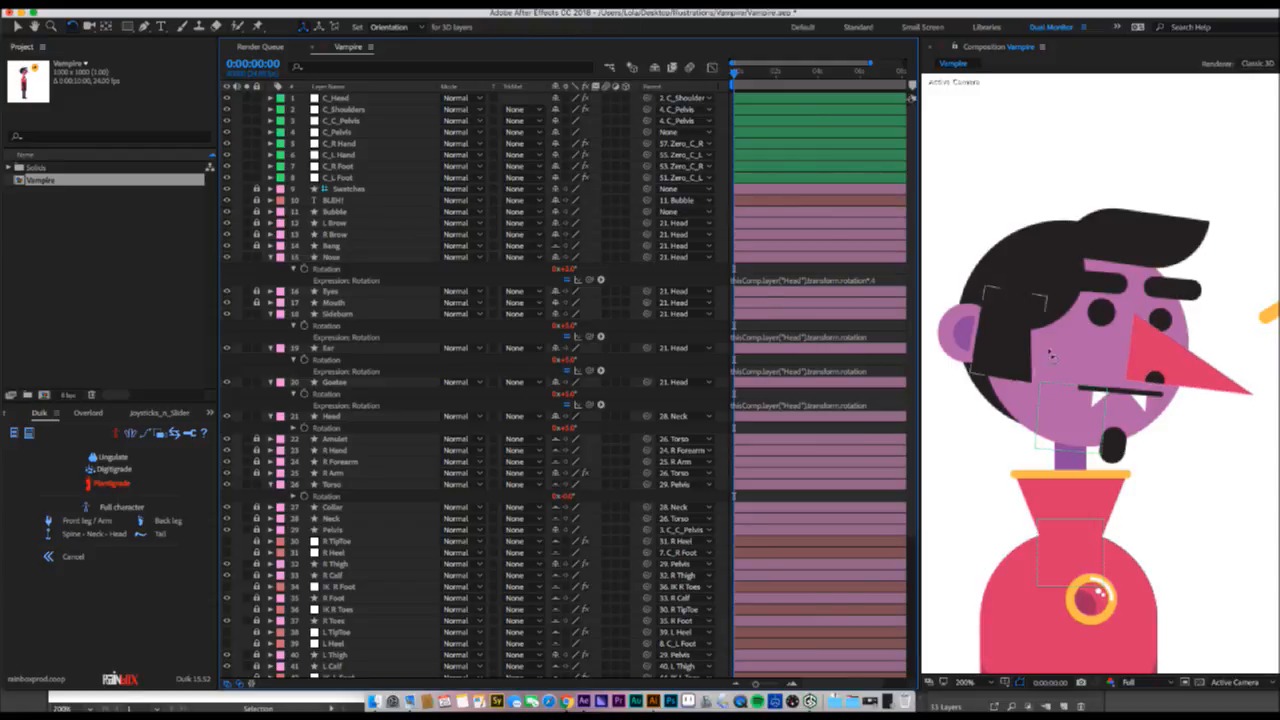
{"action": "mouse_move", "coordinate": [1108, 391]}
{"action": "left_mouse_down"}
{"action": "mouse_move", "coordinate": [1106, 370]}
{"action": "mouse_move", "coordinate": [1106, 404]}
{"action": "mouse_move", "coordinate": [1110, 368]}
{"action": "left_mouse_up"}
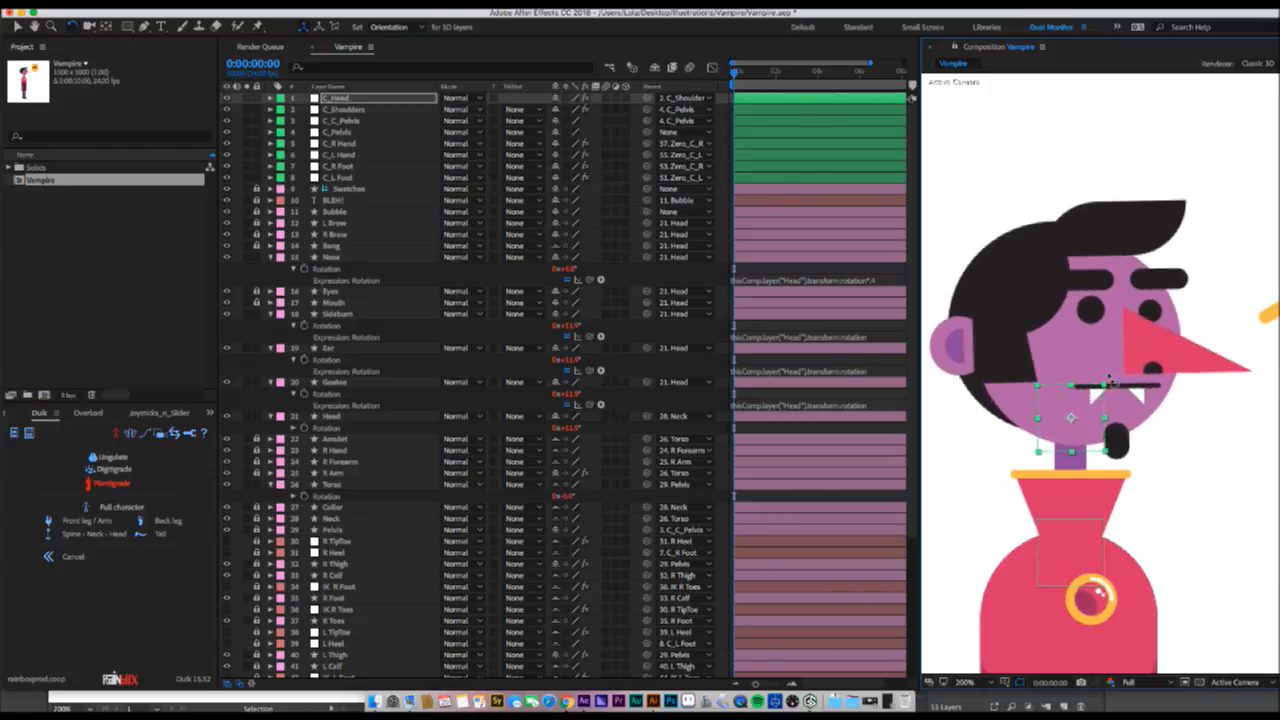
- Multiply the Goatee's rotation expression by 1 and test it by rotating C_Head
{"action": "left_click", "coordinate": [1114, 440]}
{"action": "left_click", "coordinate": [866, 404]}
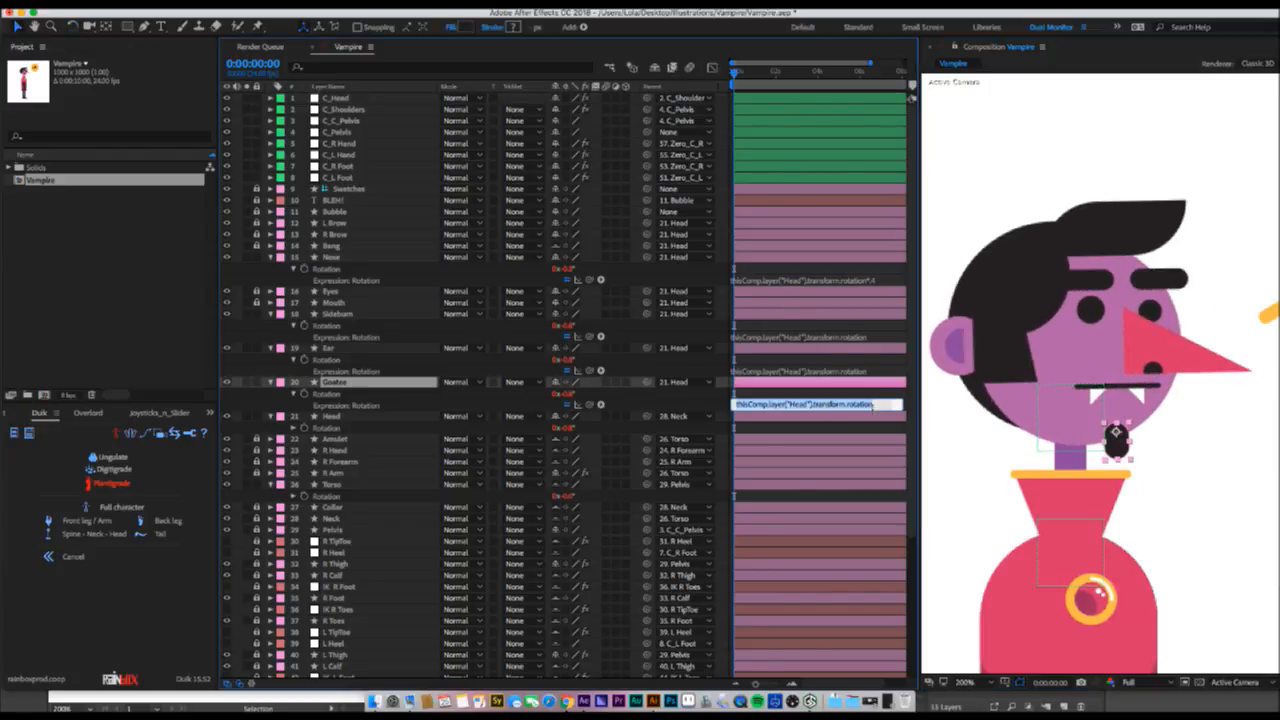
{"action": "left_click", "coordinate": [879, 406]}
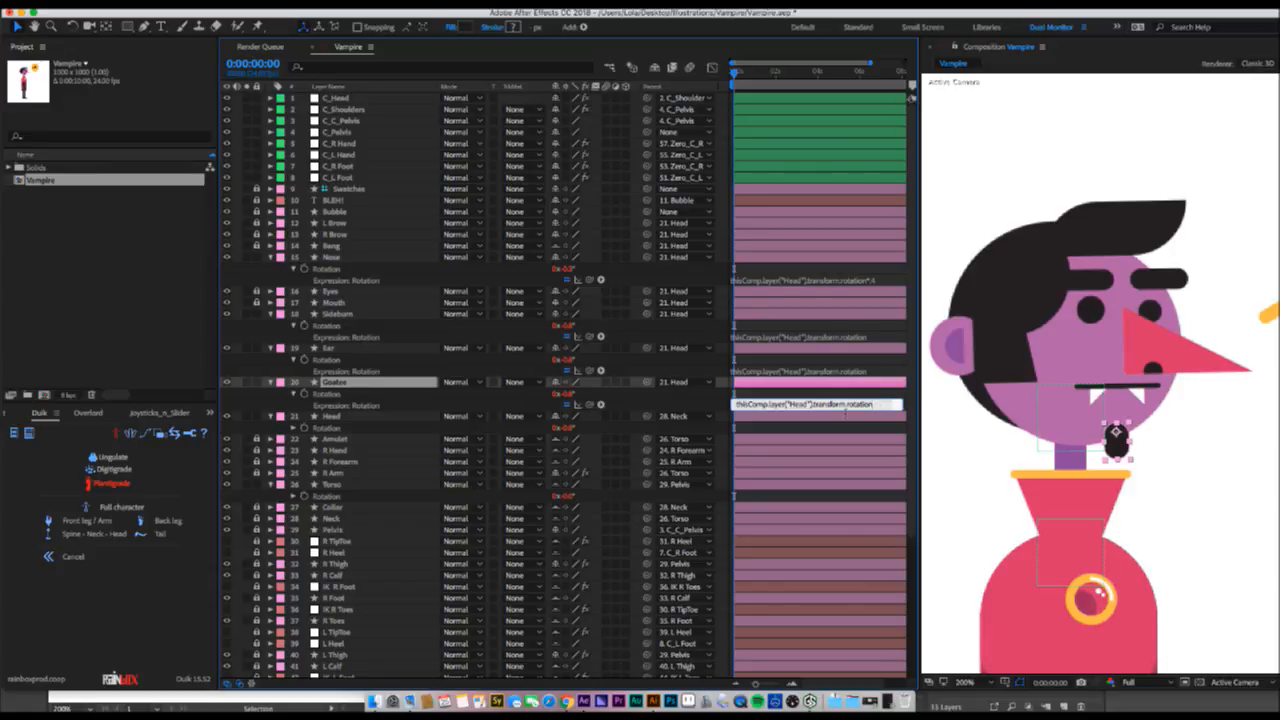
{"action": "left_click", "coordinate": [845, 223]}
{"action": "key", "text": "w"}
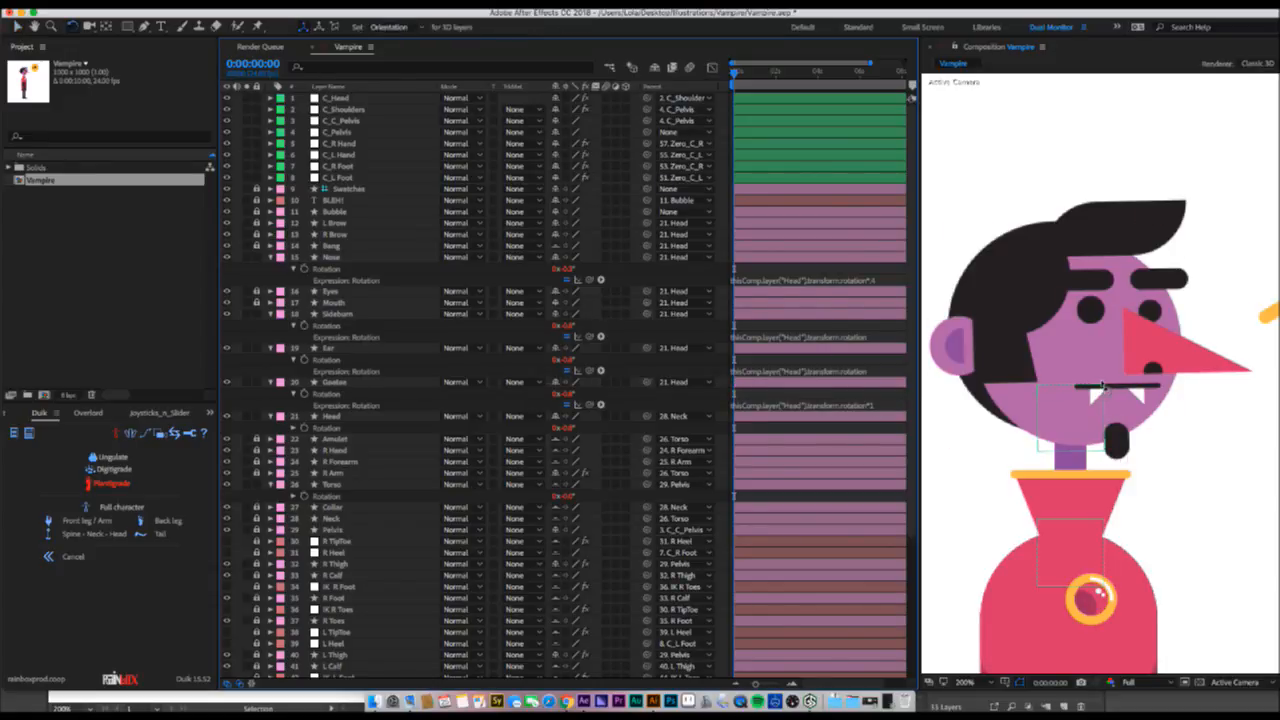
{"action": "left_click_drag", "start_coordinate": [1101, 393], "coordinate": [1100, 373]}
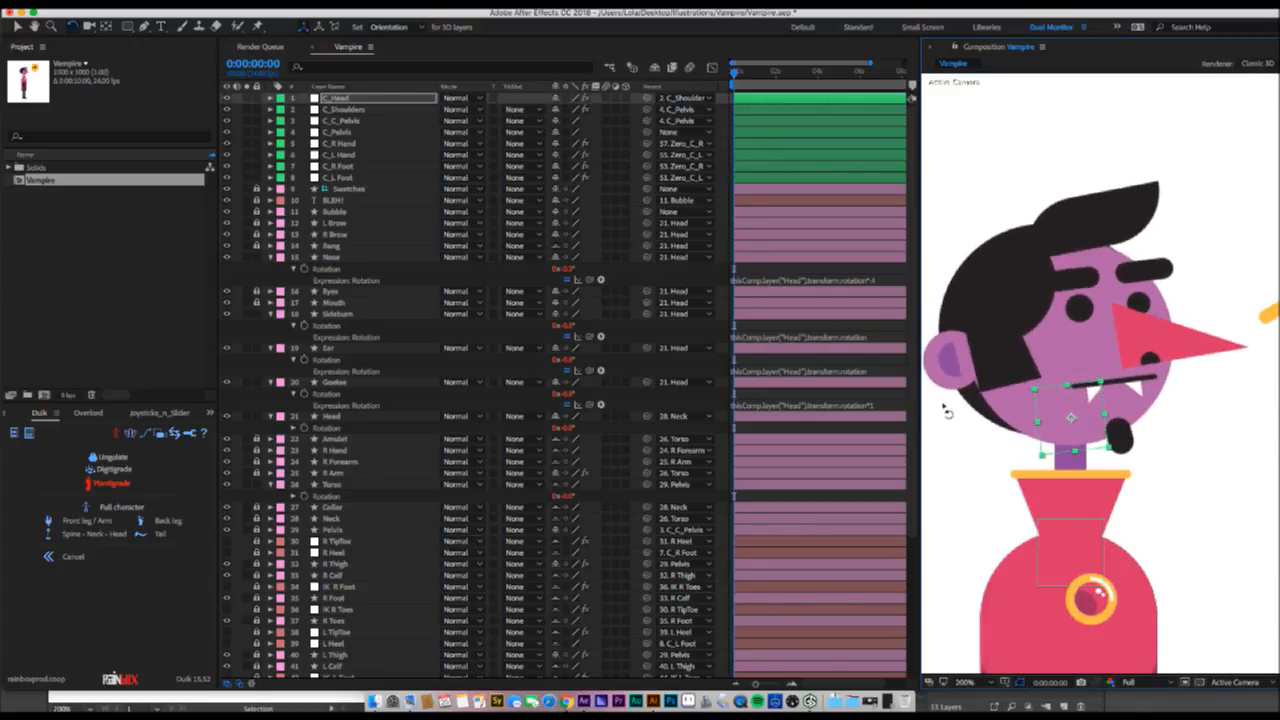
- Change the Goatee's rotation multiplier to 2 and test the head's rotation with C_Head
{"action": "left_click", "coordinate": [884, 405]}
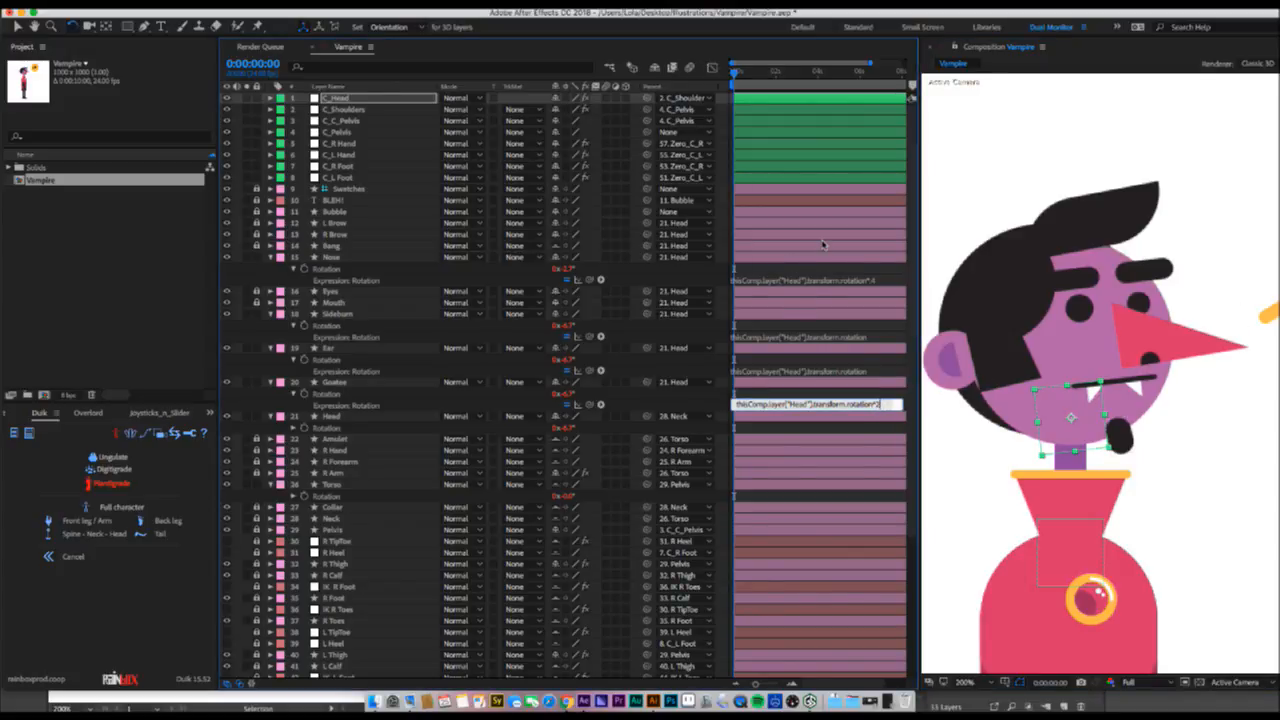
{"action": "left_click", "coordinate": [826, 244]}
{"action": "left_click", "coordinate": [828, 247]}
{"action": "left_click", "coordinate": [1097, 388]}
{"action": "mouse_move", "coordinate": [1097, 388]}
{"action": "left_mouse_down"}
{"action": "mouse_move", "coordinate": [1106, 394]}
{"action": "mouse_move", "coordinate": [1095, 379]}
{"action": "left_mouse_up"}
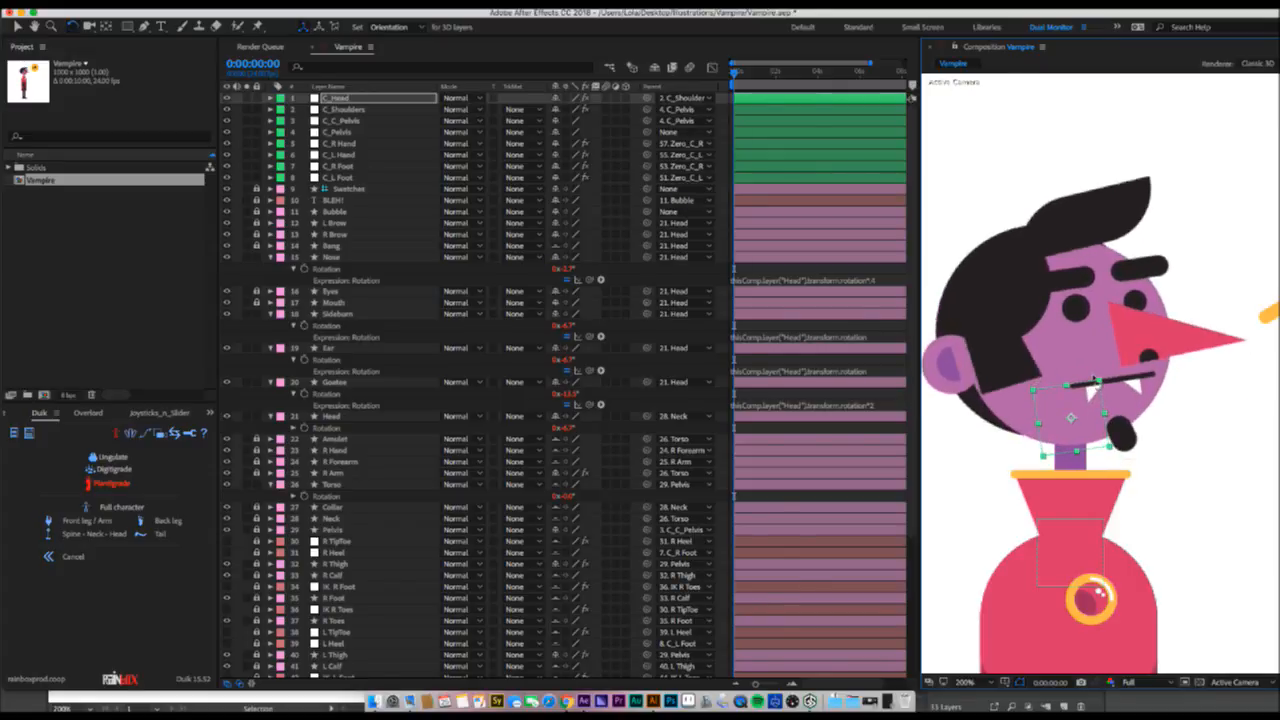
- Set the Goatee's rotation multiplier to -2 and test it by rotating C_Head
{"action": "left_click", "coordinate": [879, 406]}
{"action": "left_click", "coordinate": [876, 404]}
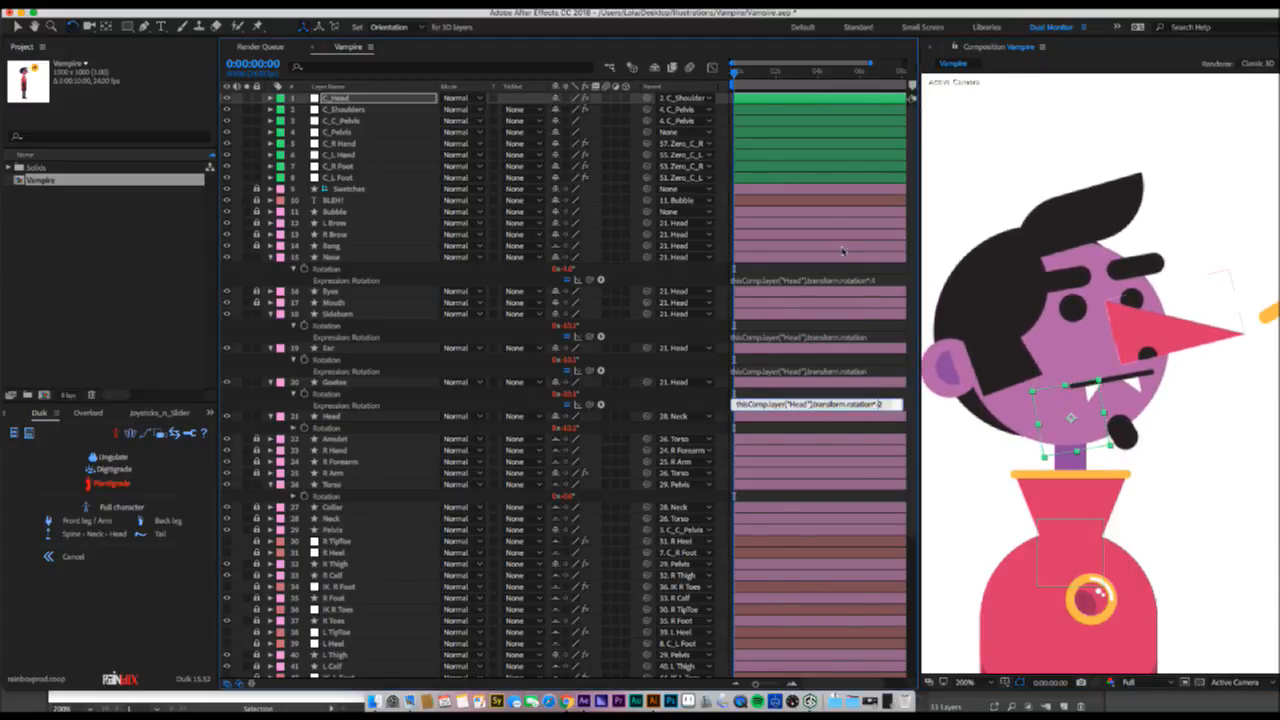
{"action": "left_click", "coordinate": [842, 251]}
{"action": "mouse_move", "coordinate": [1093, 380]}
{"action": "left_mouse_down"}
{"action": "mouse_move", "coordinate": [1096, 400]}
{"action": "mouse_move", "coordinate": [1105, 386]}
{"action": "mouse_move", "coordinate": [1112, 399]}
{"action": "mouse_move", "coordinate": [1085, 378]}
{"action": "left_mouse_up"}
- Multiply the Sideburn's rotation expression by -.5 and test it by rotating C_Head
{"action": "left_click", "coordinate": [1003, 360]}
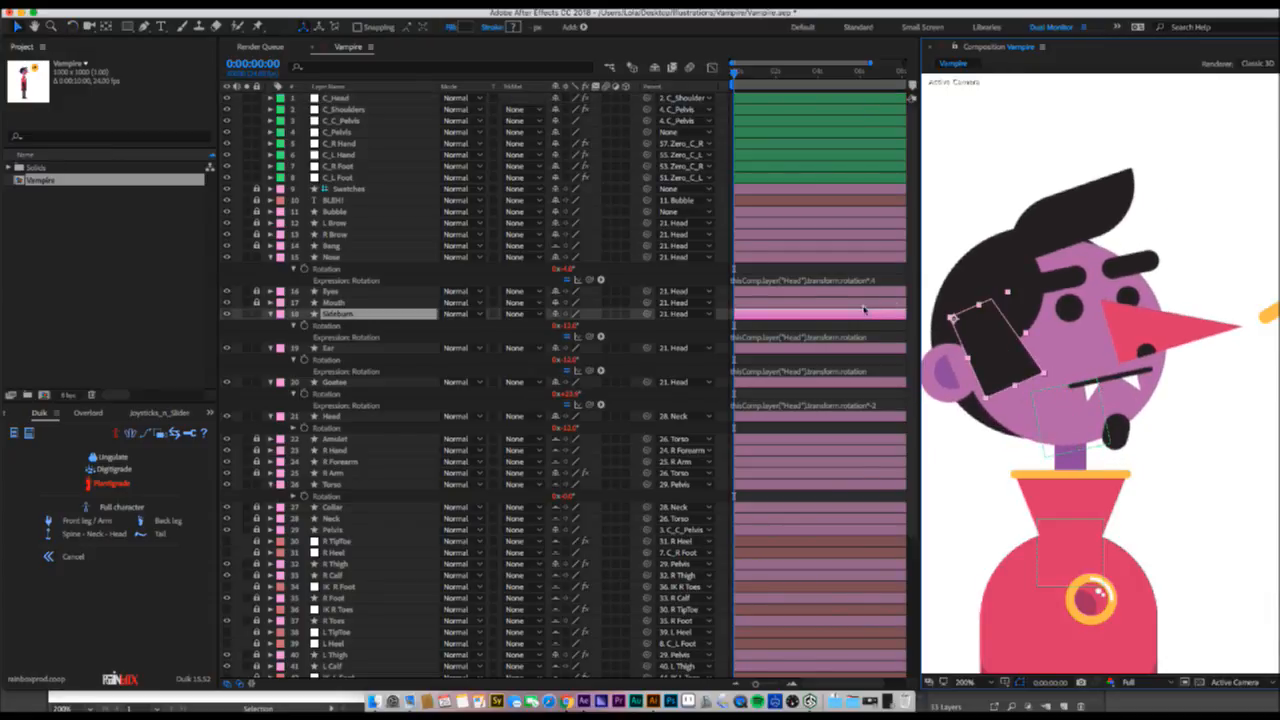
{"action": "left_click", "coordinate": [872, 338]}
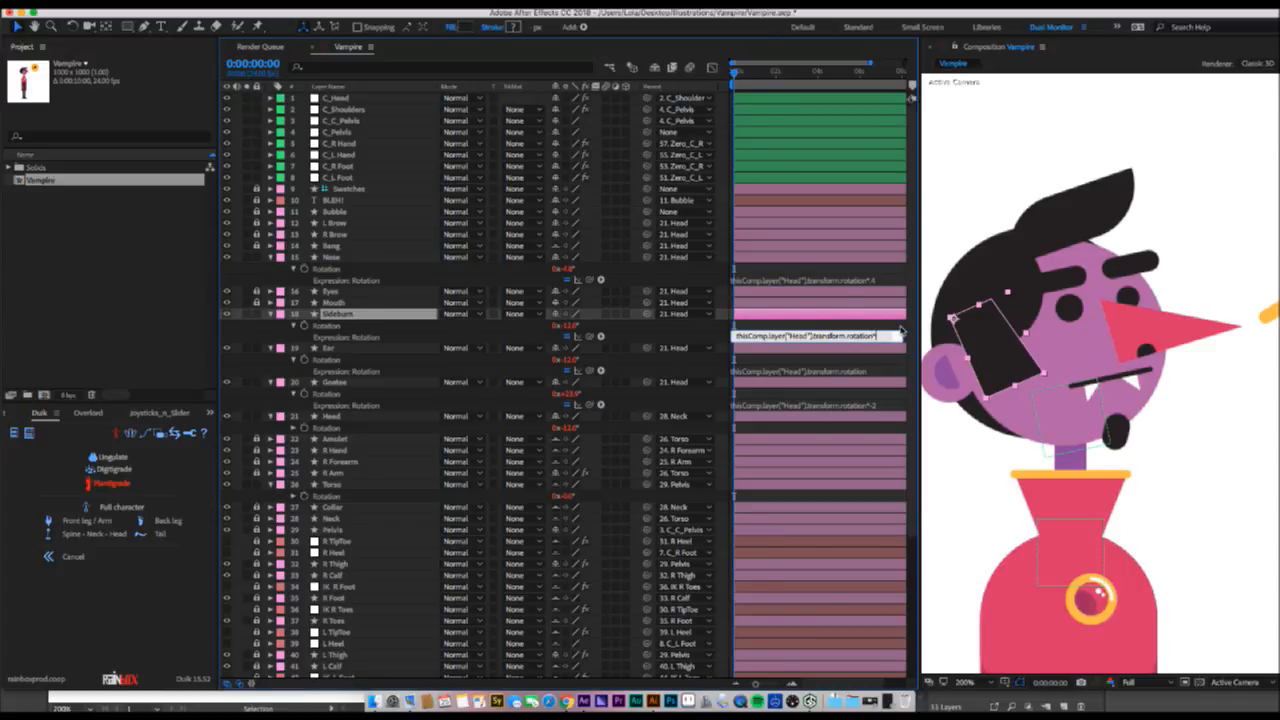
{"action": "left_click", "coordinate": [857, 165]}
{"action": "left_click", "coordinate": [1097, 383]}
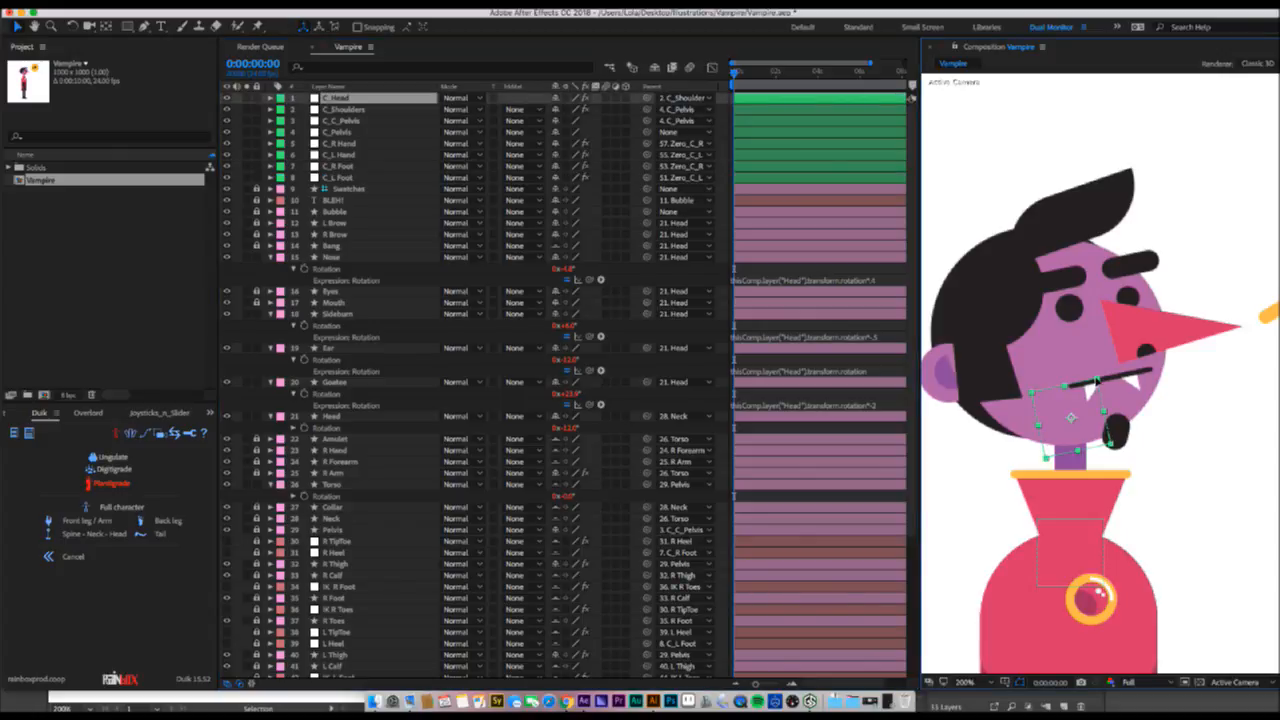
{"action": "key", "text": "w"}
{"action": "mouse_move", "coordinate": [1099, 381]}
{"action": "left_mouse_down"}
{"action": "mouse_move", "coordinate": [1111, 408]}
{"action": "mouse_move", "coordinate": [1104, 374]}
{"action": "left_mouse_up"}
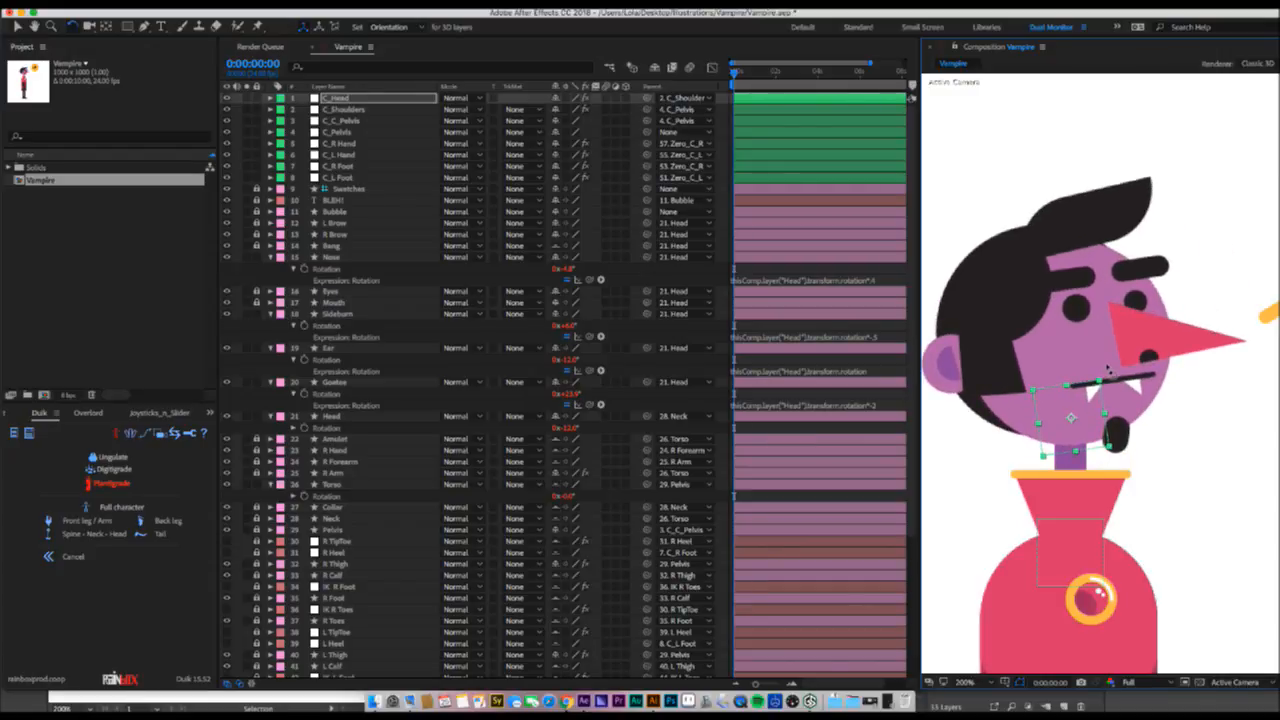
- Try multiplying the Ear's rotation expression by 1 and test it by rotating C_Head
{"action": "left_click", "coordinate": [887, 374]}
{"action": "left_click", "coordinate": [882, 372]}
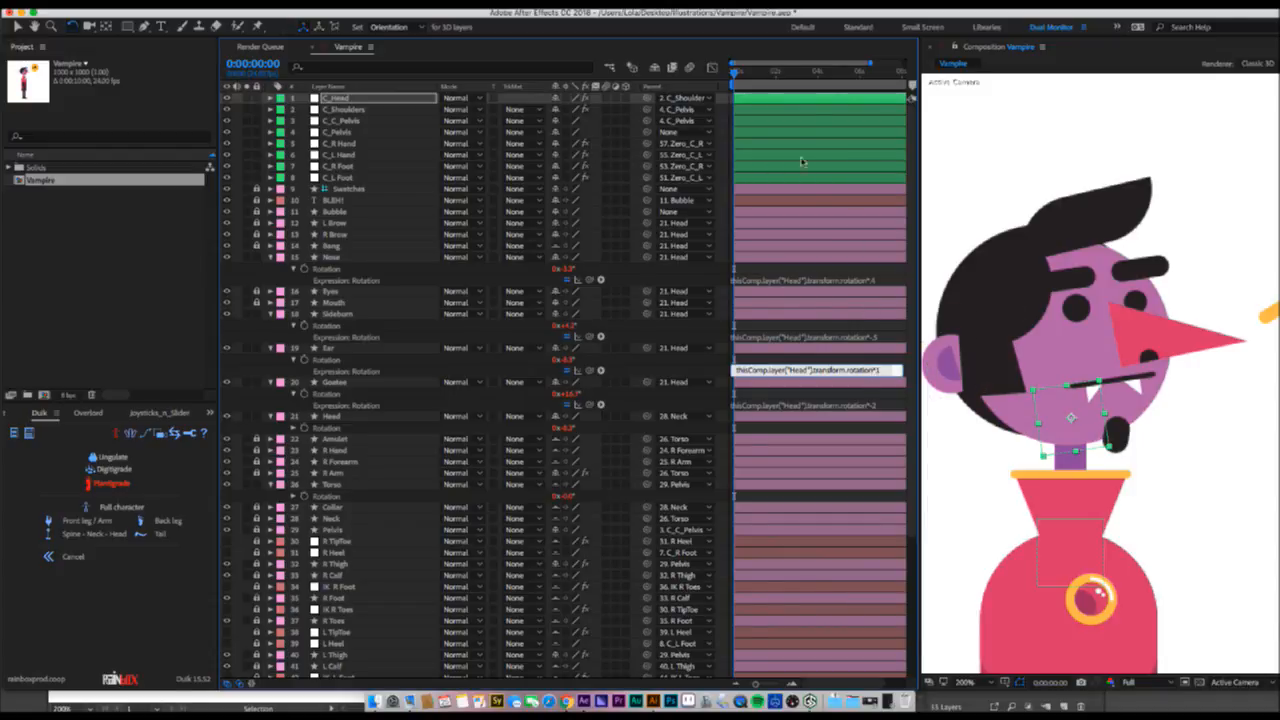
{"action": "left_click", "coordinate": [806, 199]}
{"action": "left_click_drag", "start_coordinate": [1104, 378], "coordinate": [1011, 362]}
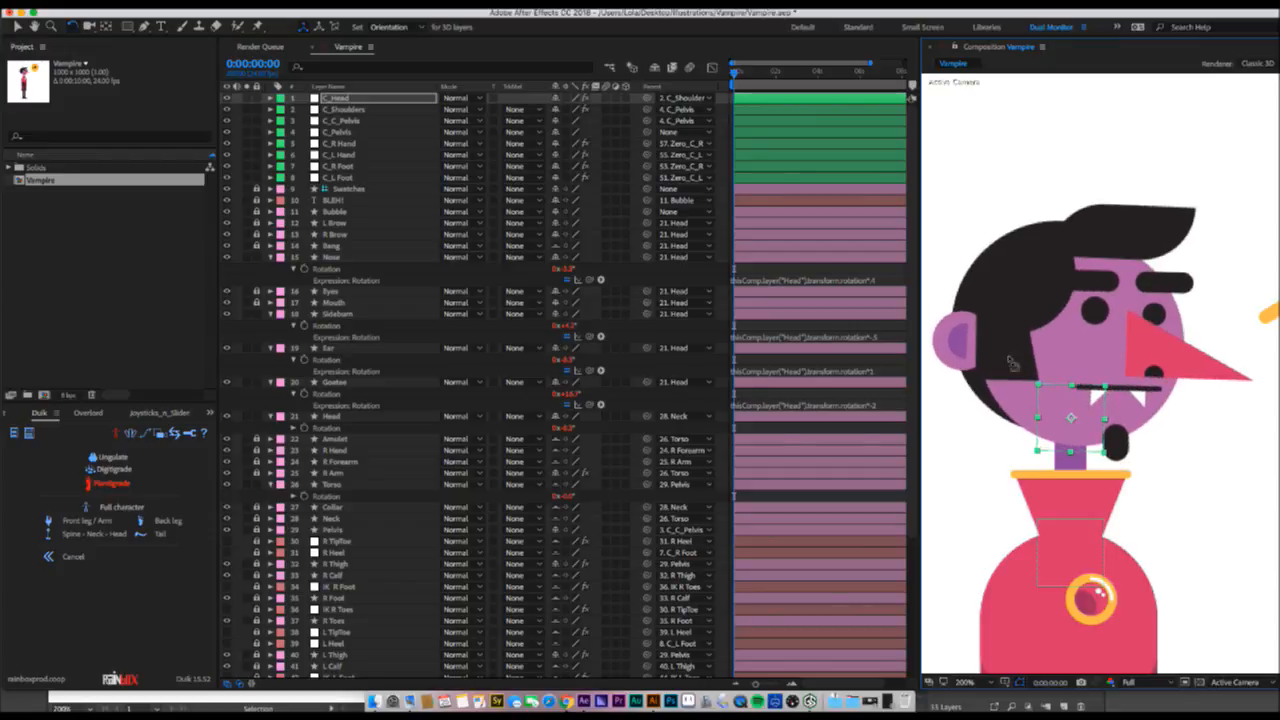
- Change the Ear's rotation multiplier to 2 and test it by rotating C_Head
{"action": "left_click", "coordinate": [888, 371]}
{"action": "type", "text": "2"}
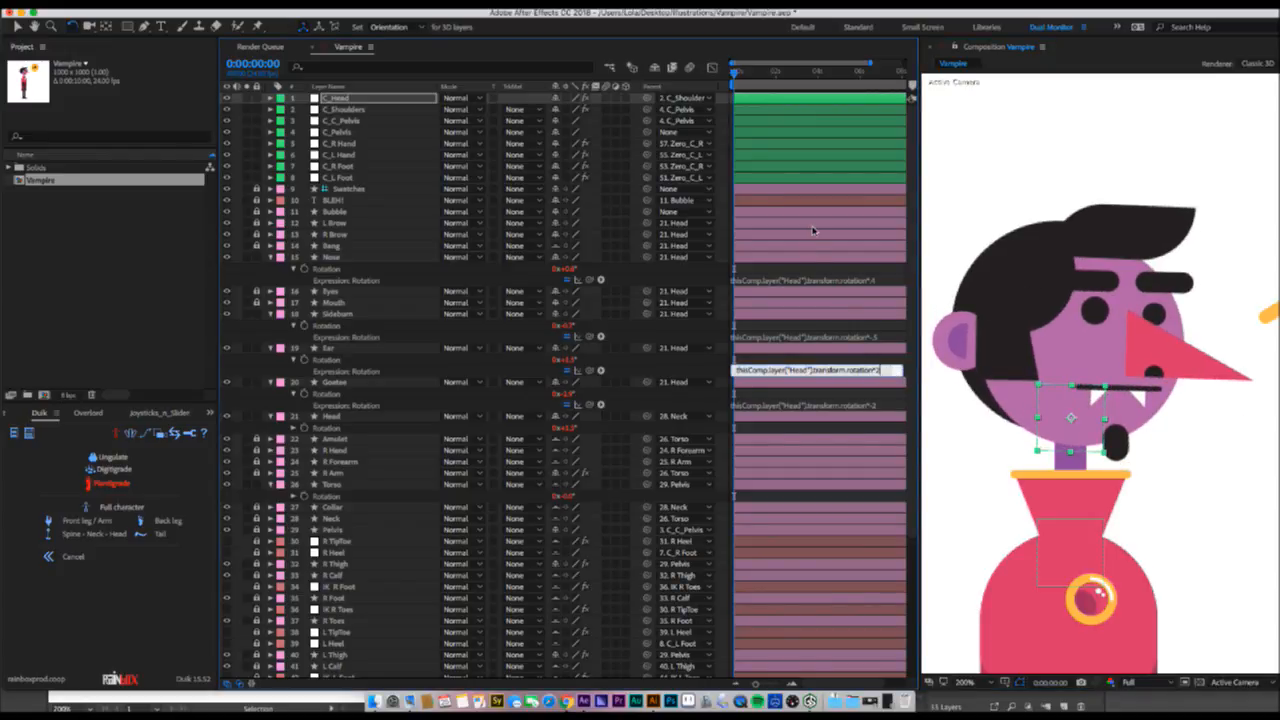
{"action": "left_click", "coordinate": [814, 229]}
{"action": "mouse_move", "coordinate": [1106, 392]}
{"action": "left_mouse_down"}
{"action": "mouse_move", "coordinate": [1102, 382]}
{"action": "mouse_move", "coordinate": [1108, 393]}
{"action": "left_mouse_up"}
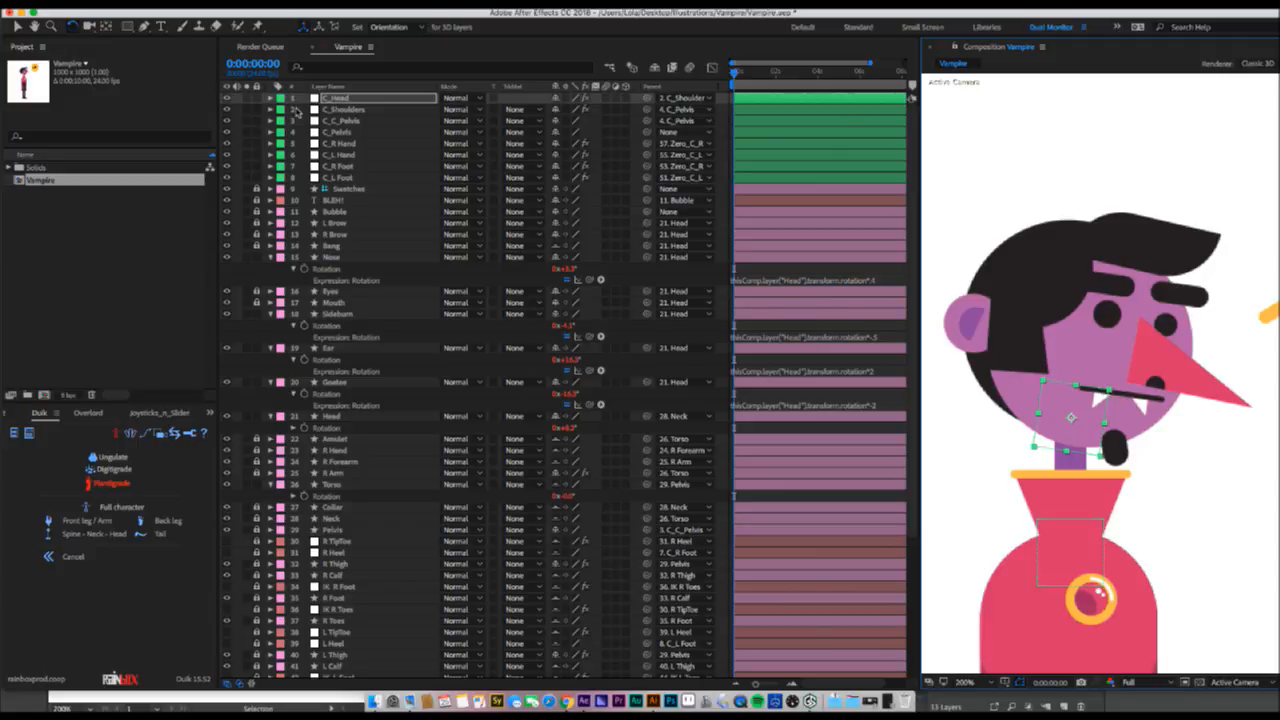
- Reset C_Head's rotation to 0
{"action": "key", "text": "r"}
{"action": "left_click", "coordinate": [571, 110]}
{"action": "type", "text": "0"}
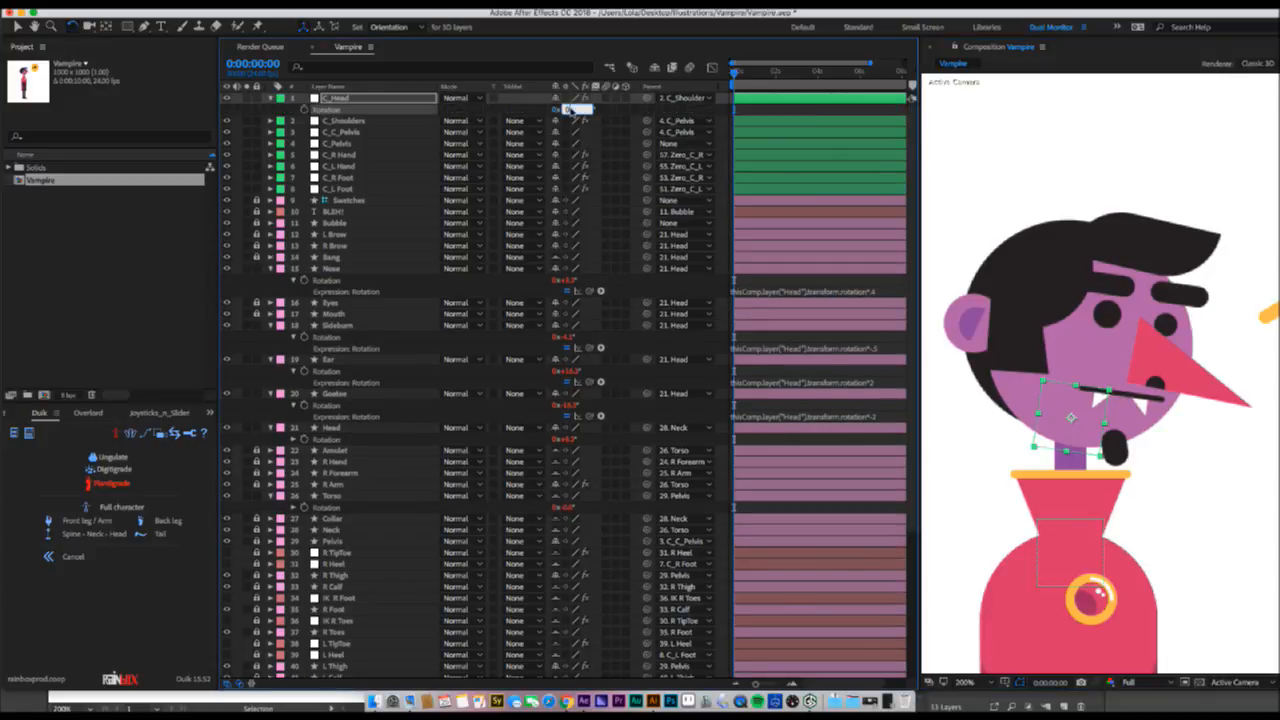
{"action": "key", "text": "Return"}
- Collapse the Nose, Sideburn, Ear, Goatee and Head layers and lock them
{"action": "left_click", "coordinate": [345, 269]}
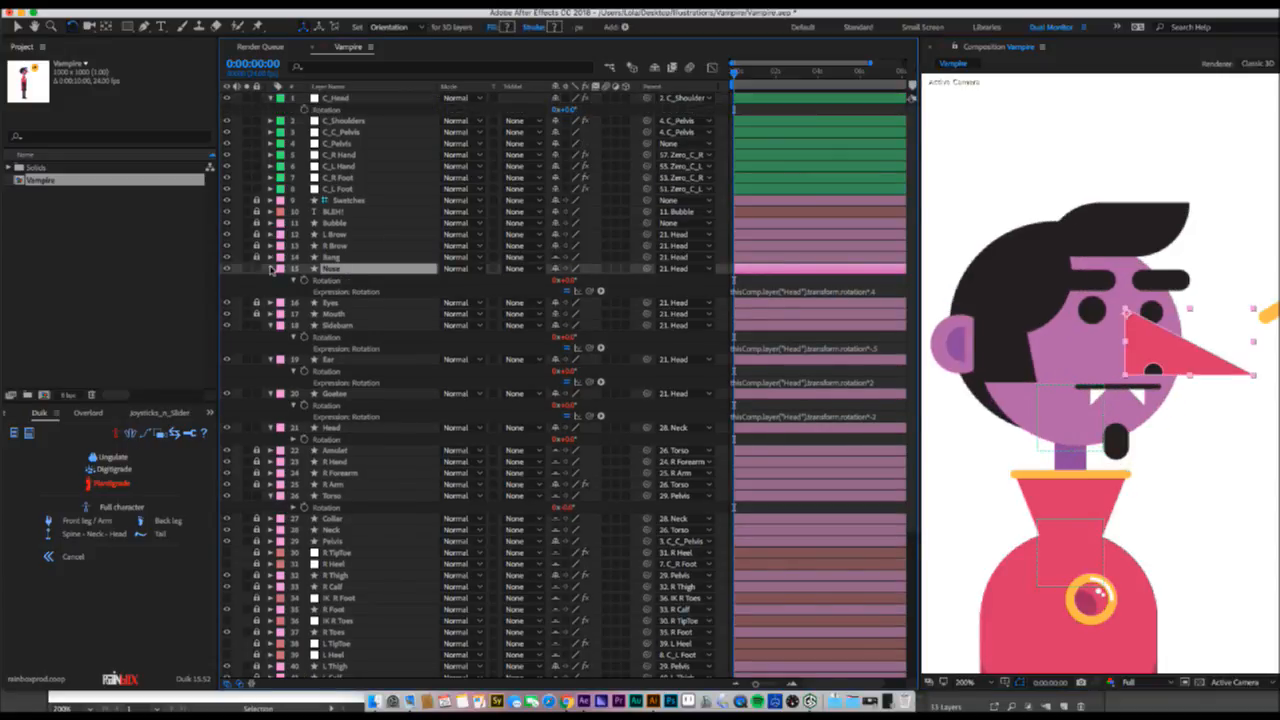
{"action": "left_click", "coordinate": [270, 269]}
{"action": "left_click", "coordinate": [271, 304]}
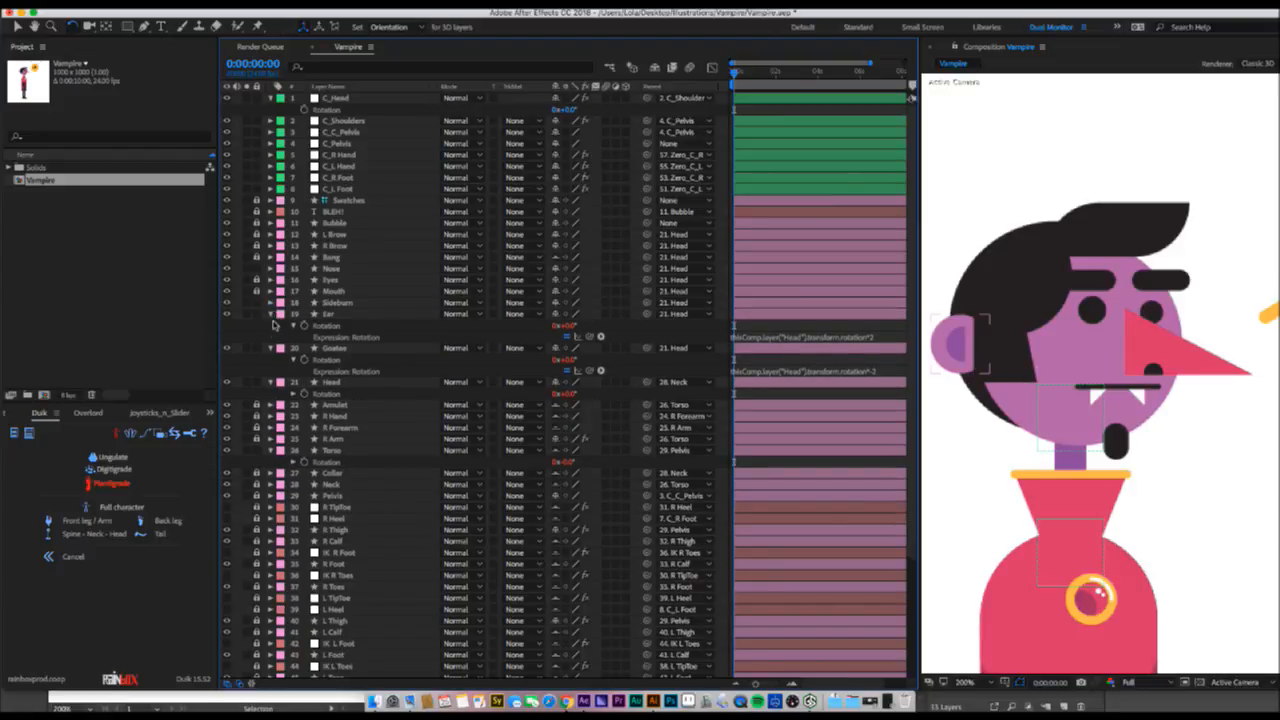
{"action": "left_click", "coordinate": [270, 314]}
{"action": "left_click", "coordinate": [270, 325]}
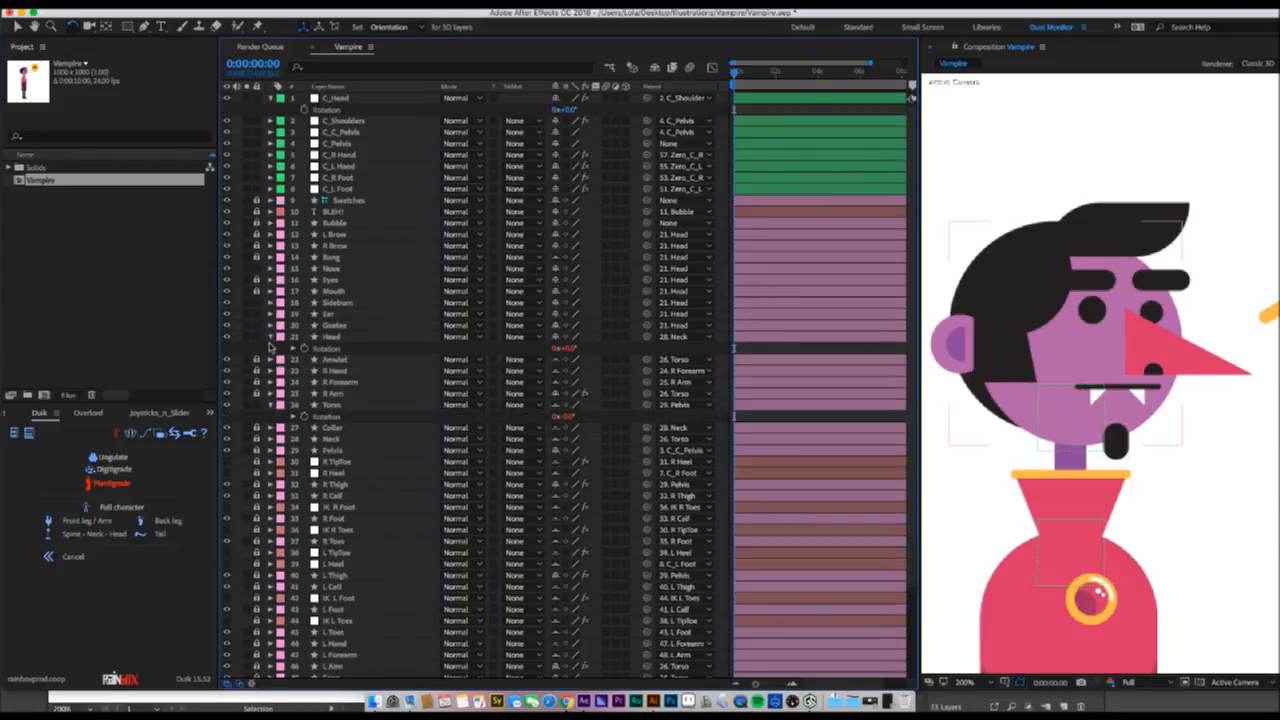
{"action": "left_click", "coordinate": [270, 337]}
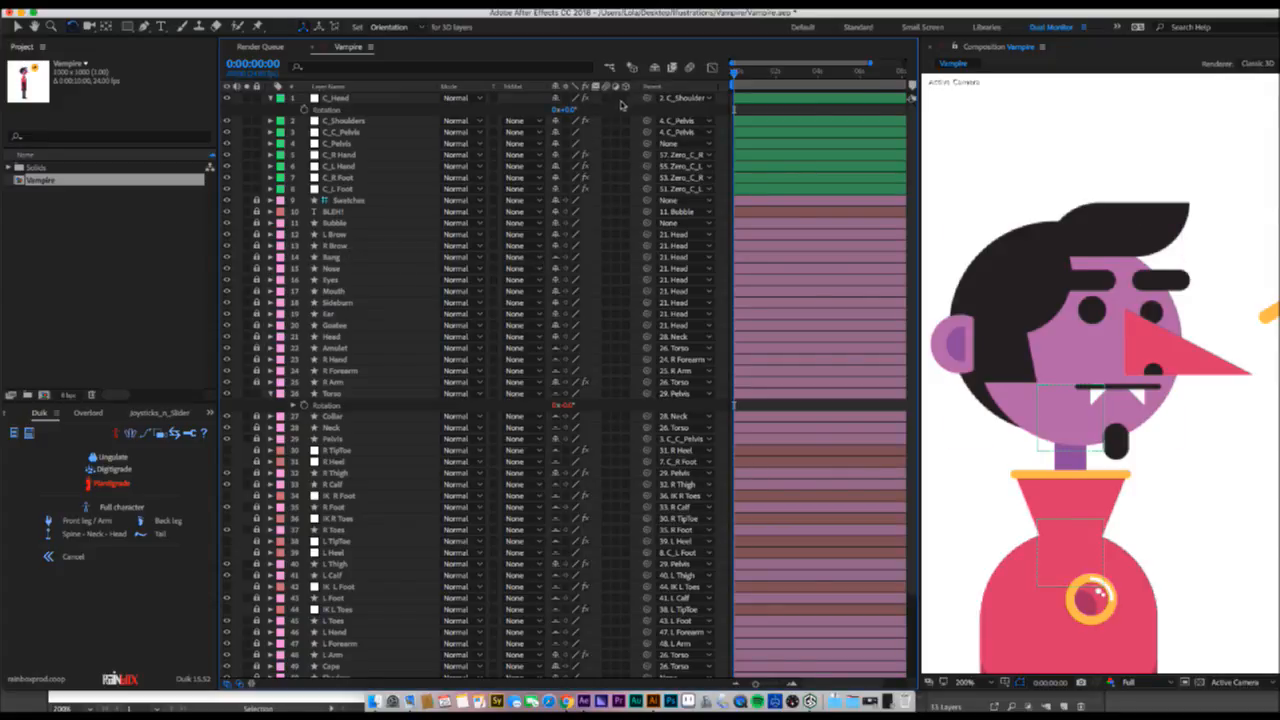
- Hide the shy layers and mark Nose, Sideburn, Ear and Goatee as shy too
{"action": "left_click", "coordinate": [655, 67]}
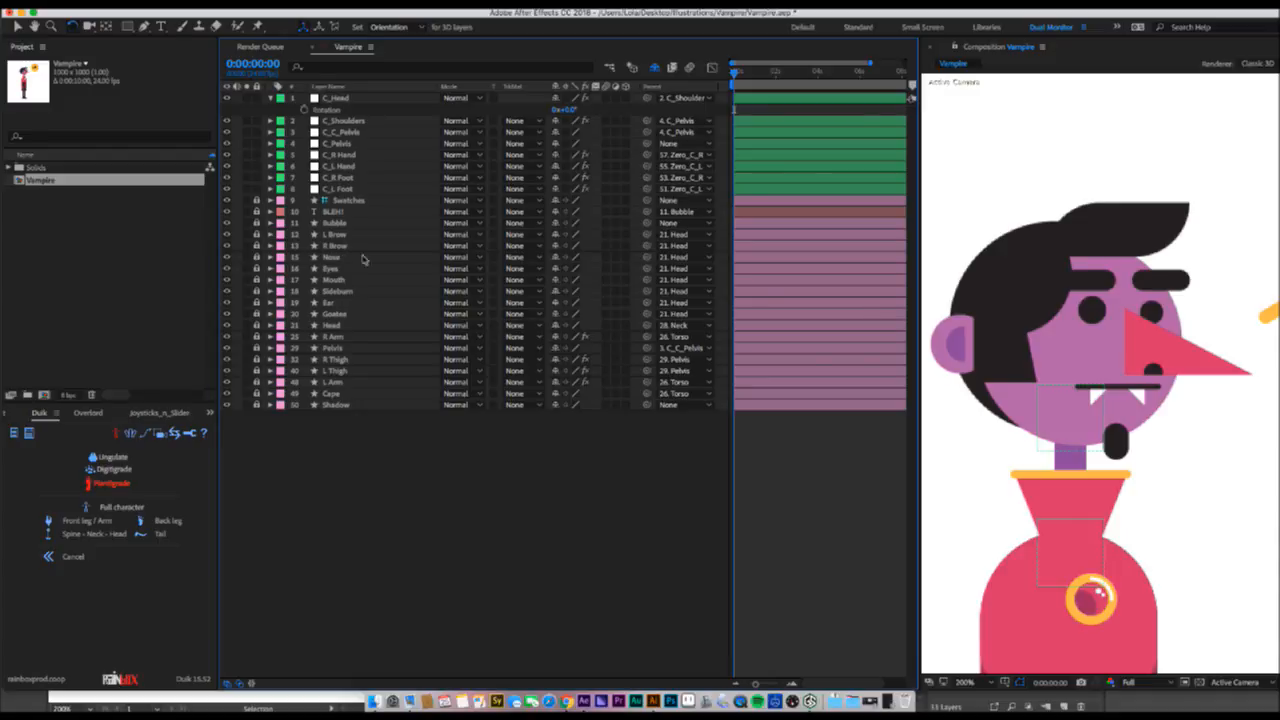
{"action": "left_click", "coordinate": [557, 257]}
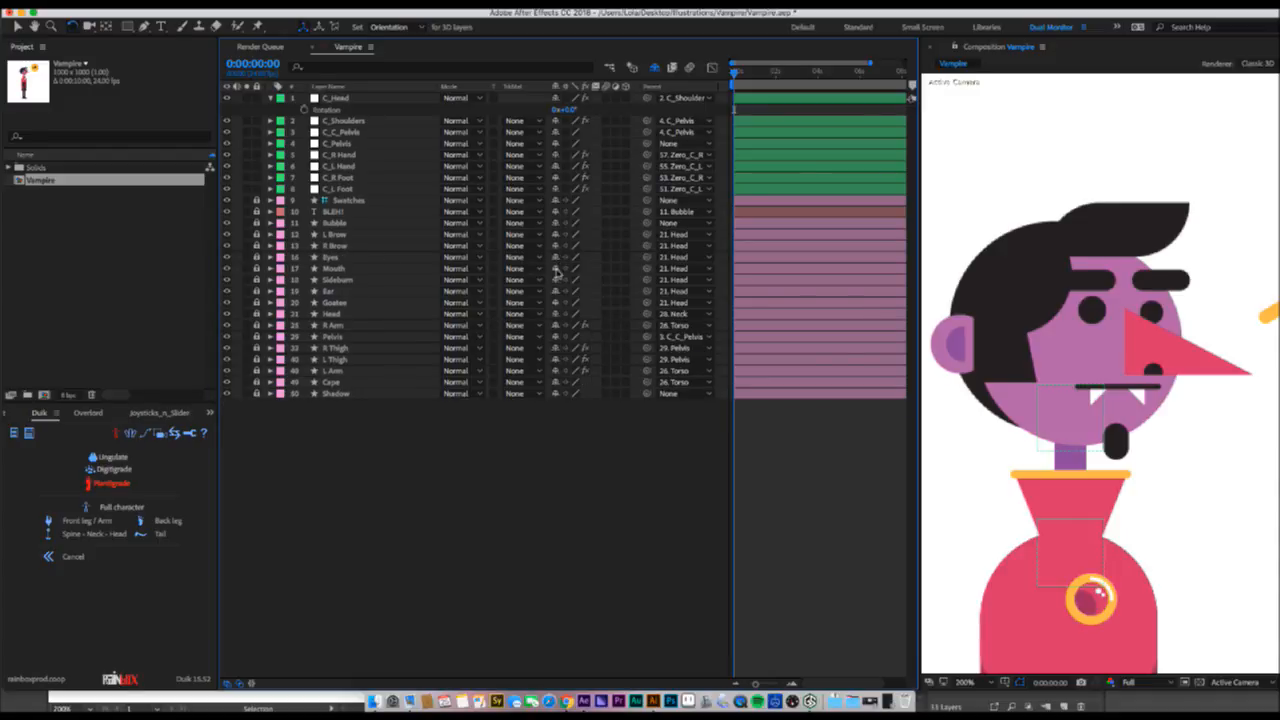
{"action": "left_click", "coordinate": [557, 280]}
{"action": "left_click", "coordinate": [557, 280]}
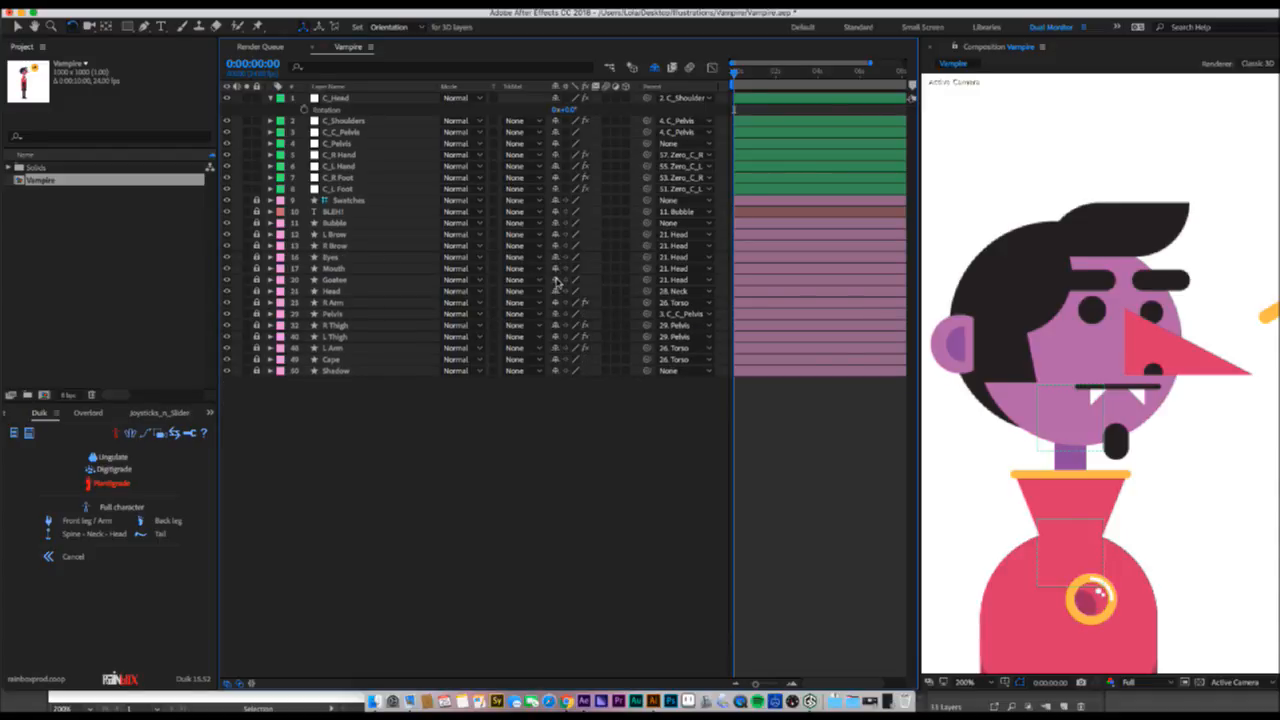
{"action": "left_click", "coordinate": [557, 280]}
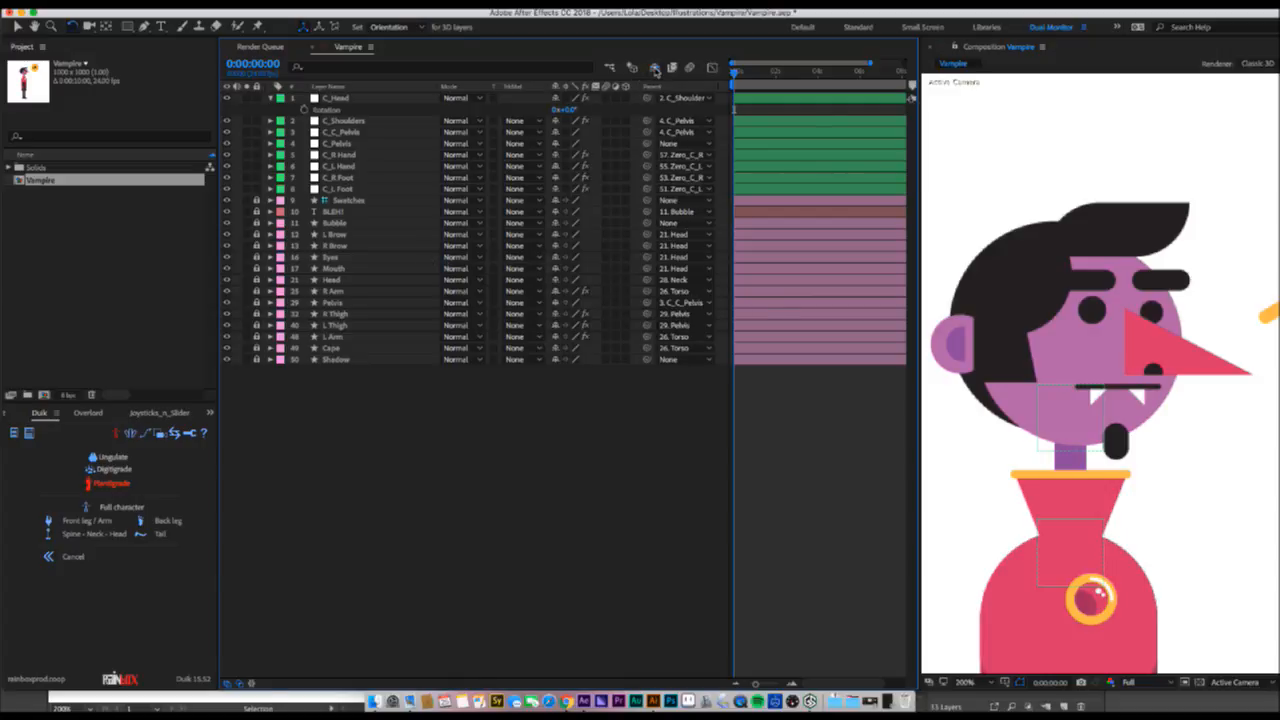
{"action": "left_click", "coordinate": [655, 68]}
{"action": "left_click", "coordinate": [655, 68]}
- Frame the whole vampire, try rotating C_Head to test the head parts, and undo the rotation
{"action": "scroll", "coordinate": [1075, 370], "scroll_direction": "down", "scroll_amount": 4}
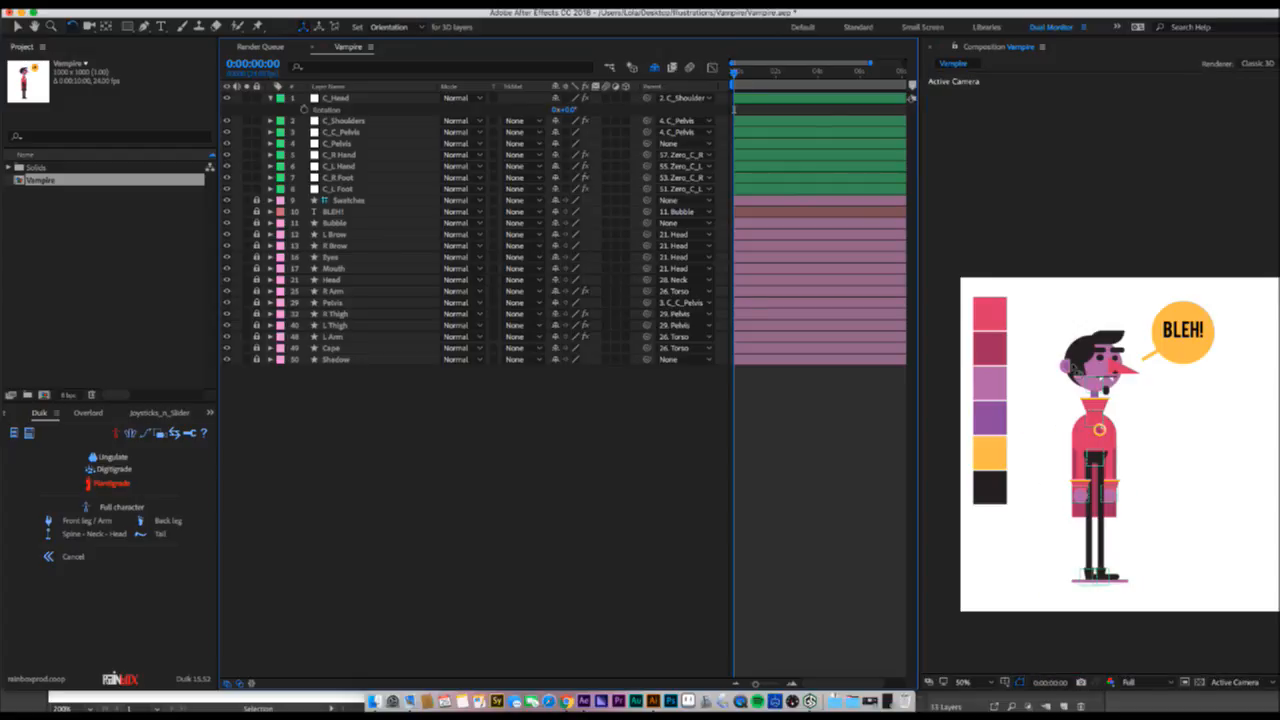
{"action": "key", "text": "h"}
{"action": "left_click_drag", "start_coordinate": [1136, 449], "coordinate": [1099, 403]}
{"action": "key", "text": "z"}
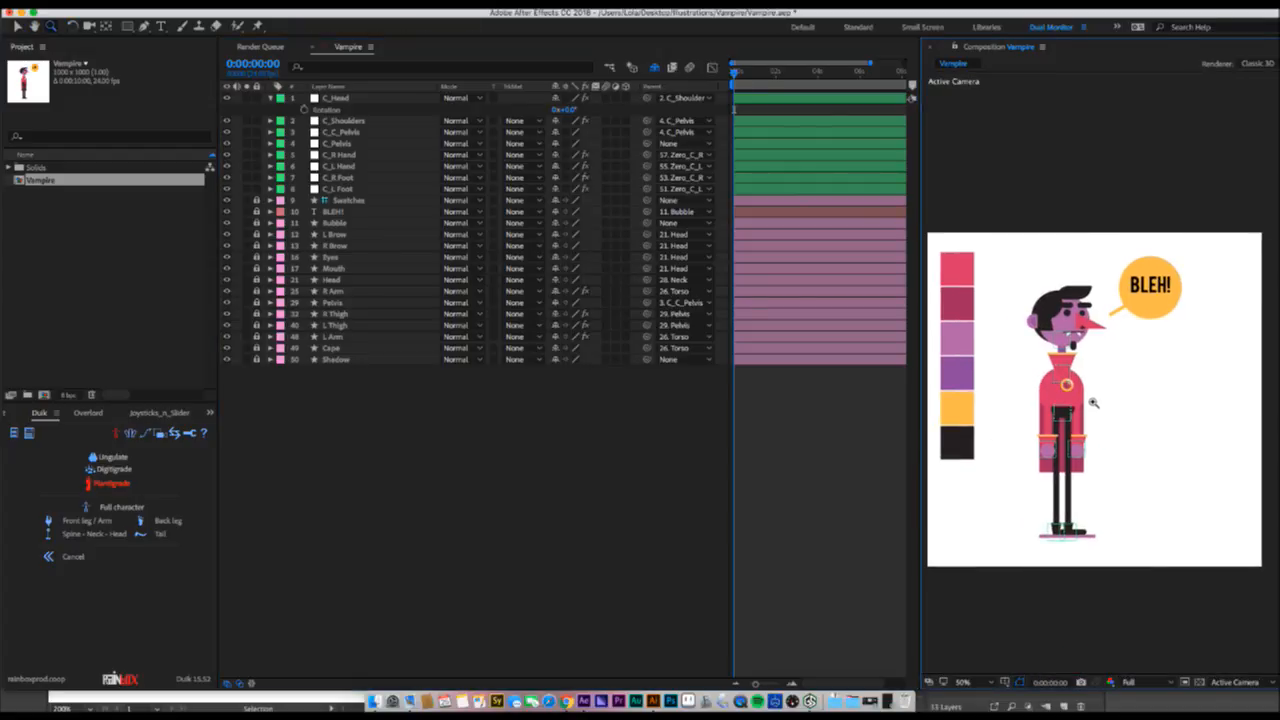
{"action": "left_click", "coordinate": [1093, 403]}
{"action": "key", "text": "w"}
{"action": "mouse_move", "coordinate": [1047, 310]}
{"action": "left_mouse_down"}
{"action": "mouse_move", "coordinate": [1077, 321]}
{"action": "mouse_move", "coordinate": [1022, 320]}
{"action": "mouse_move", "coordinate": [1063, 321]}
{"action": "mouse_move", "coordinate": [1041, 320]}
{"action": "left_mouse_up"}
{"action": "key", "text": "v"}
{"action": "left_click", "coordinate": [1051, 237]}
{"action": "key", "text": "w"}
{"action": "left_click_drag", "start_coordinate": [1051, 237], "coordinate": [1051, 230]}
{"action": "key", "text": "ctrl+z"}
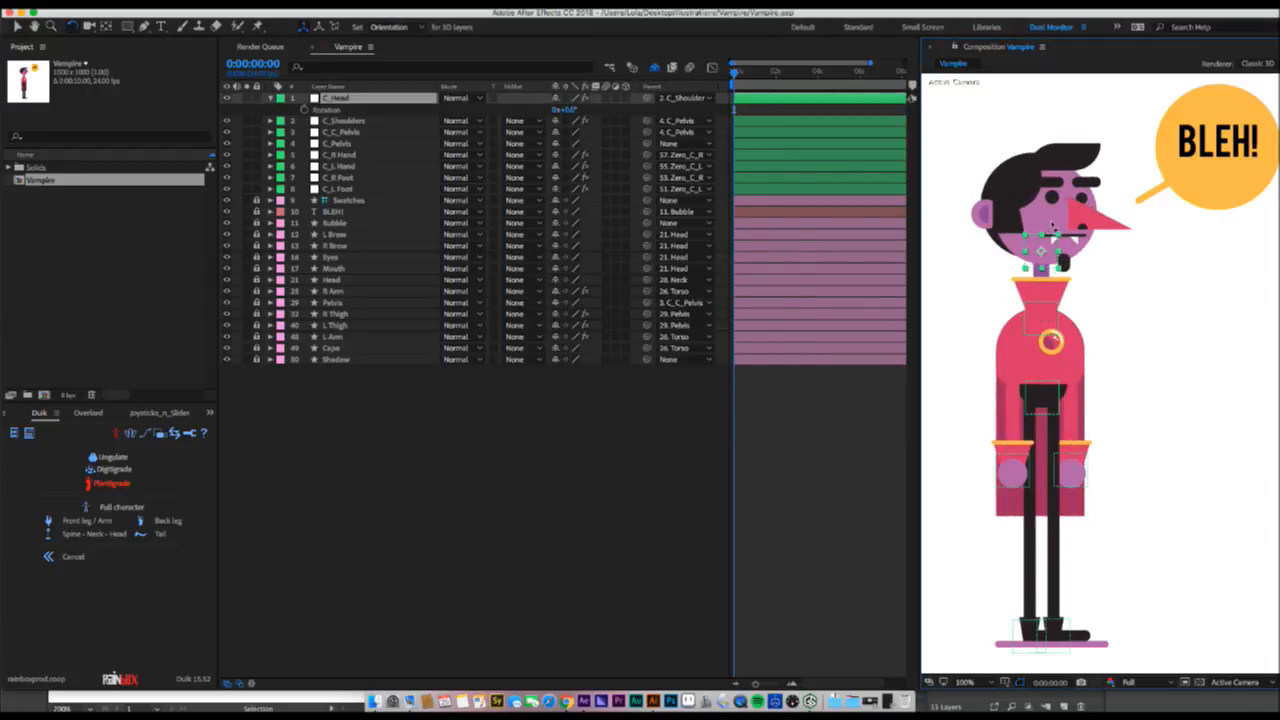
- Test the upper body by moving C_Shoulders sideways and undo the move
{"action": "key", "text": "v"}
{"action": "left_click", "coordinate": [1050, 314]}
{"action": "left_click_drag", "start_coordinate": [1051, 313], "coordinate": [1081, 316]}
{"action": "key", "text": "super+z"}
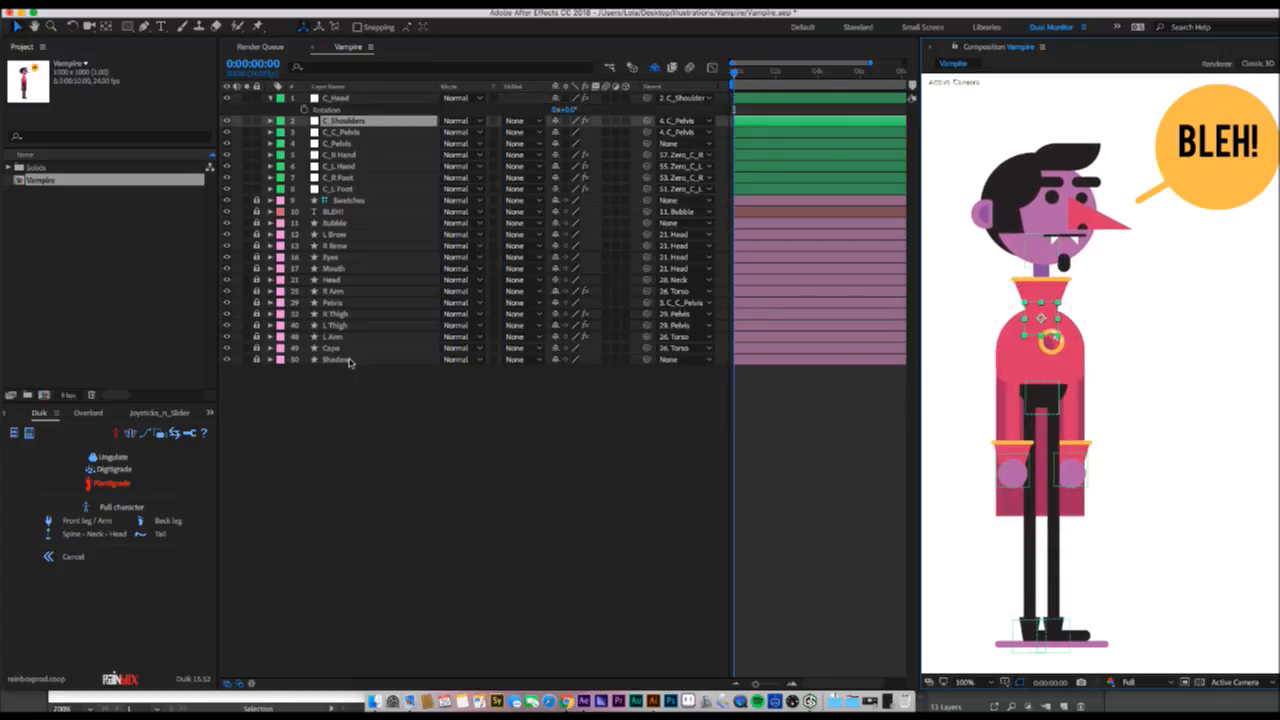
- Unlock the Cape layer, show the shy layers again and select Cape
{"action": "left_click", "coordinate": [350, 368]}
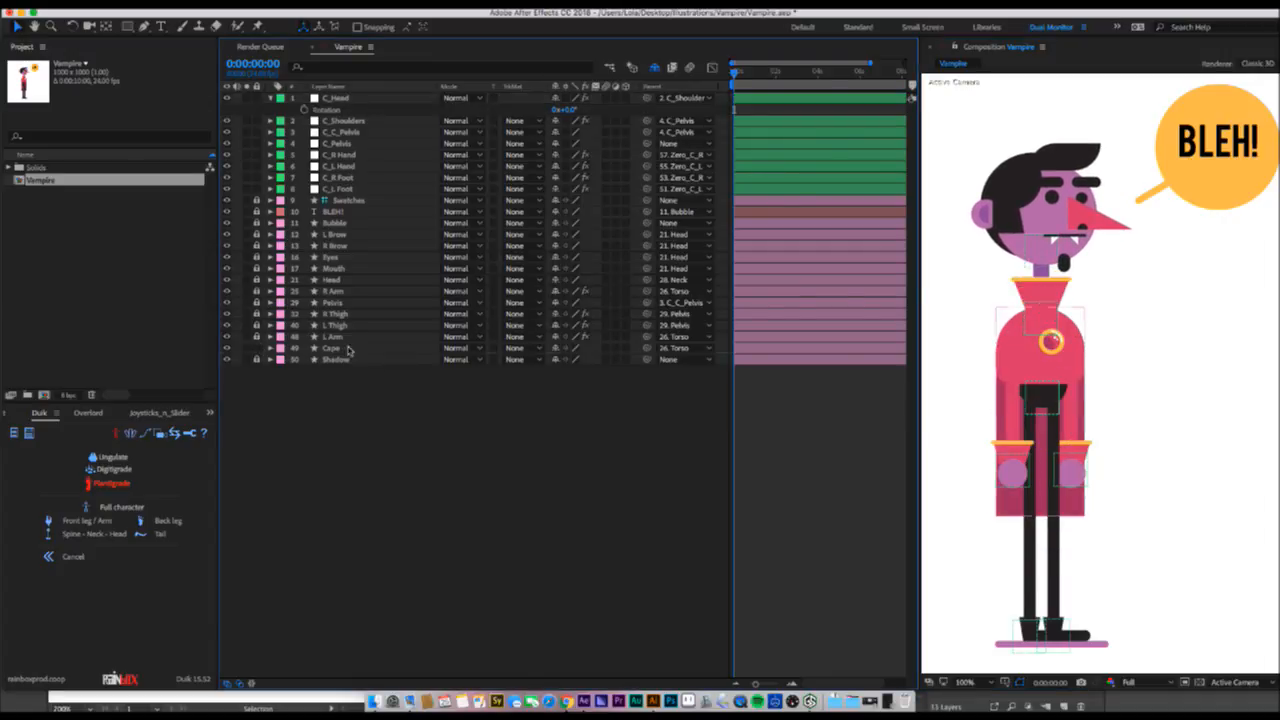
{"action": "left_click", "coordinate": [350, 347]}
{"action": "left_click", "coordinate": [655, 67]}
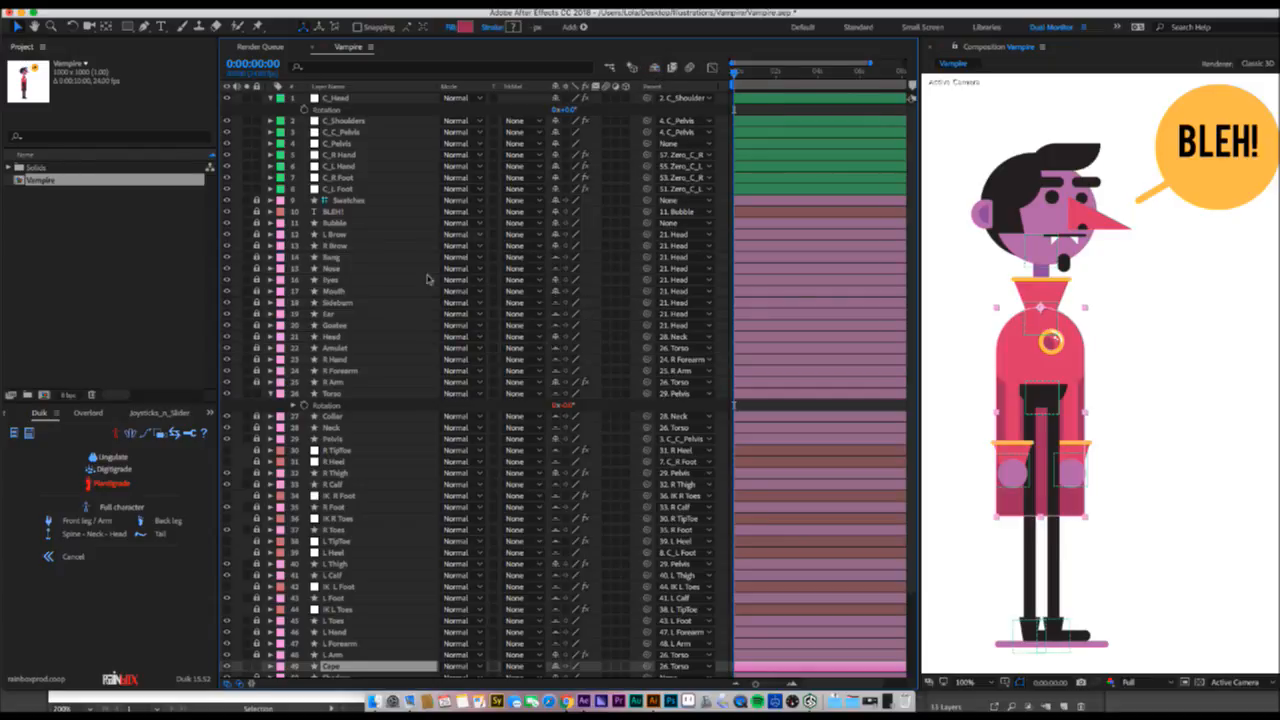
{"action": "left_click", "coordinate": [335, 394]}
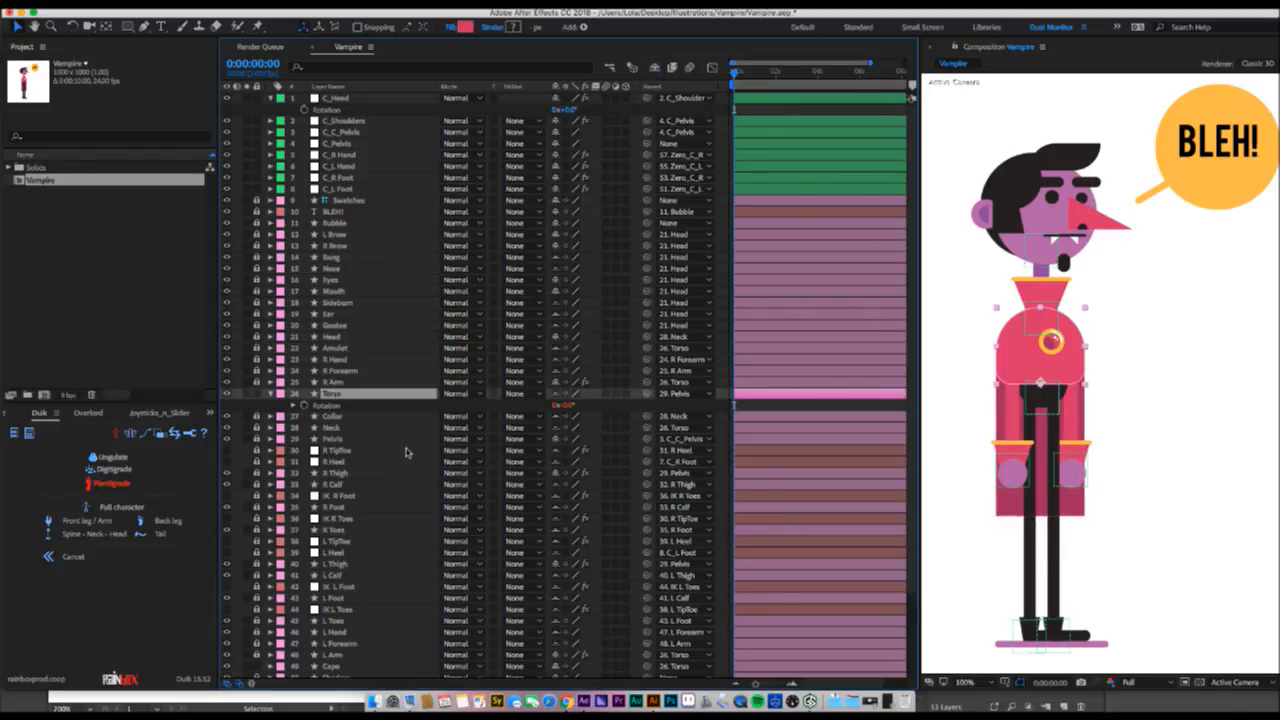
{"action": "scroll", "coordinate": [406, 450], "scroll_direction": "down", "scroll_amount": 3}
{"action": "left_click", "coordinate": [345, 568]}
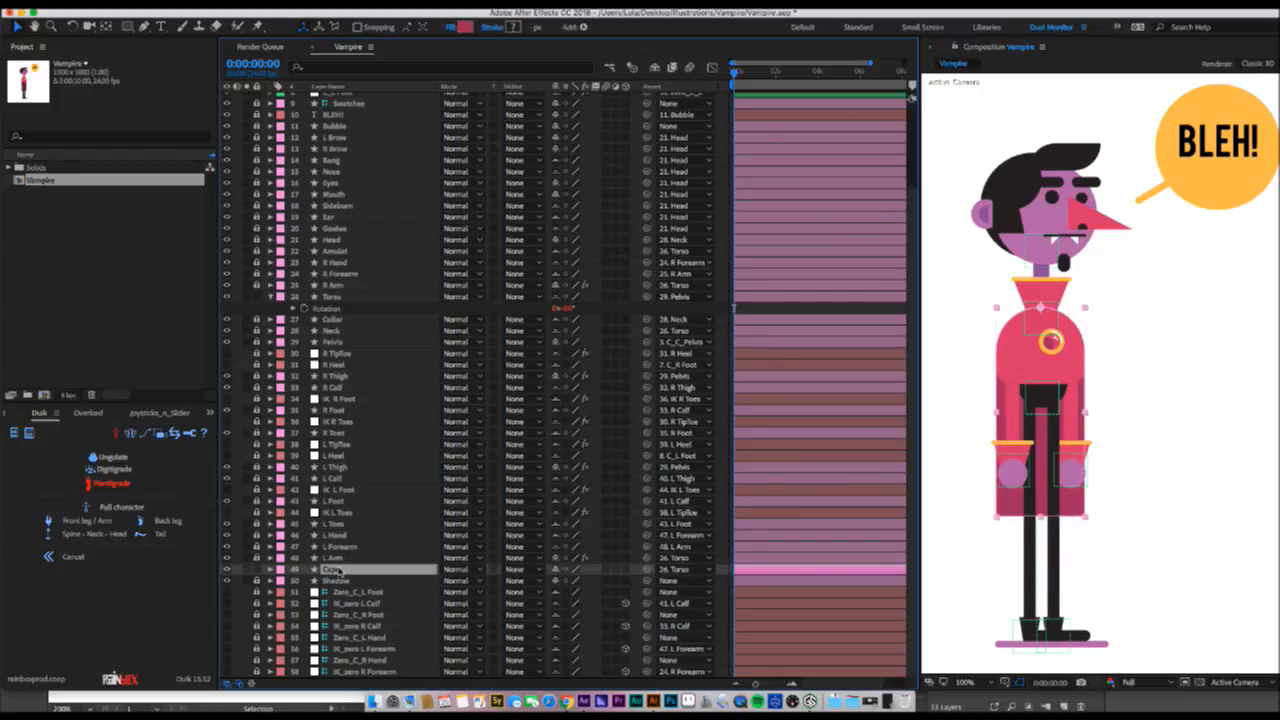
- Add an expression linking the Cape's rotation to the Torso's rotation multiplied by -1
{"action": "key", "text": "r"}
{"action": "left_click", "coordinate": [304, 582], "text": "alt"}
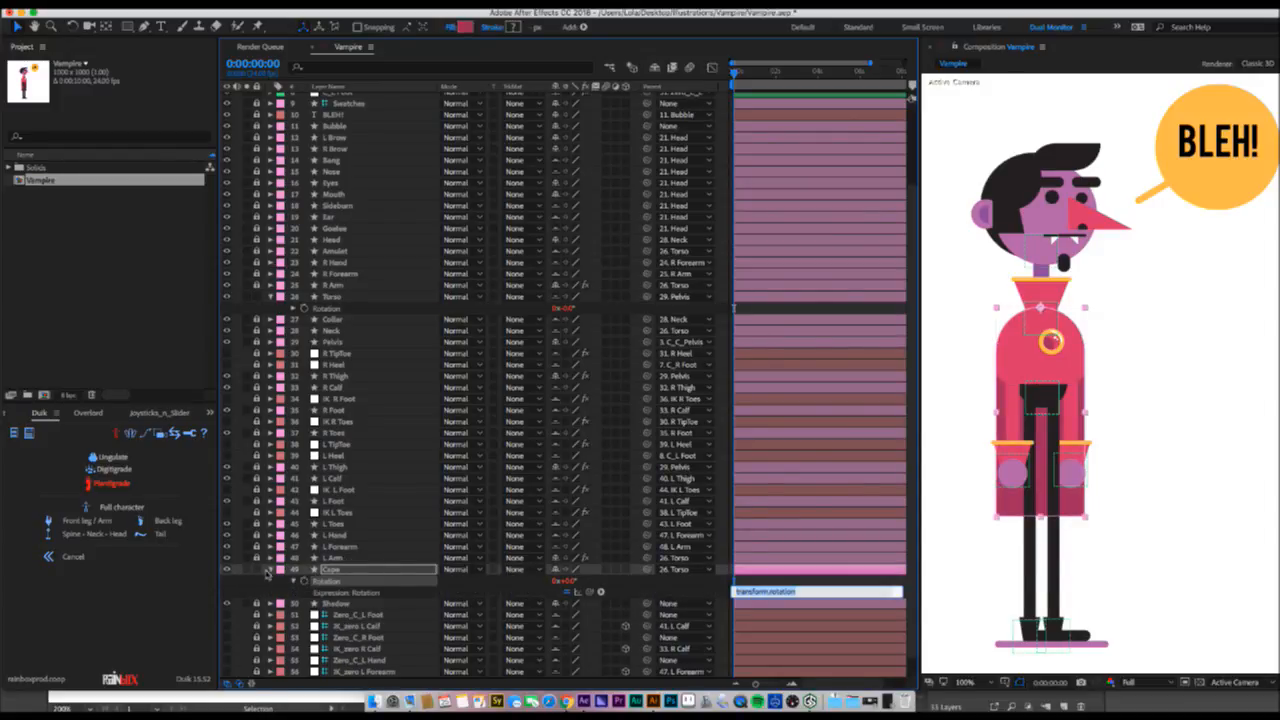
{"action": "mouse_move", "coordinate": [591, 593]}
{"action": "left_mouse_down"}
{"action": "mouse_move", "coordinate": [320, 455]}
{"action": "mouse_move", "coordinate": [343, 312]}
{"action": "left_mouse_up"}
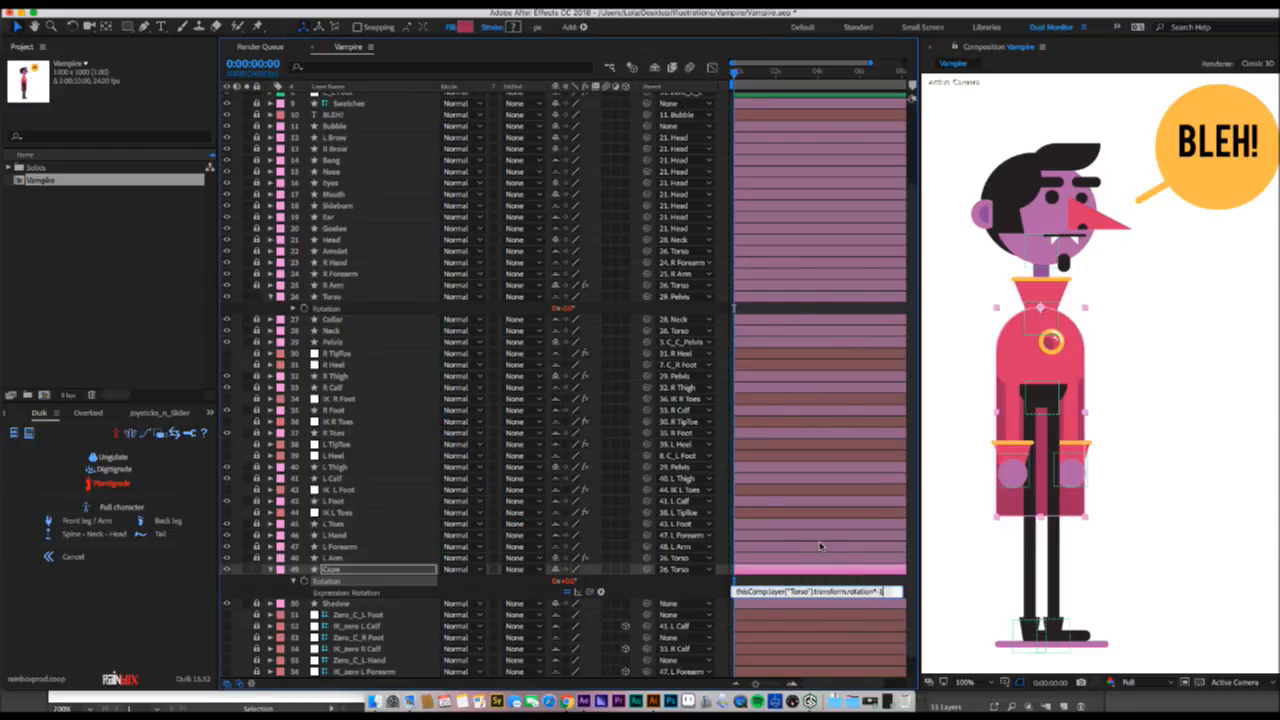
{"action": "left_click", "coordinate": [848, 462]}
{"action": "key", "text": "super+shift+a"}
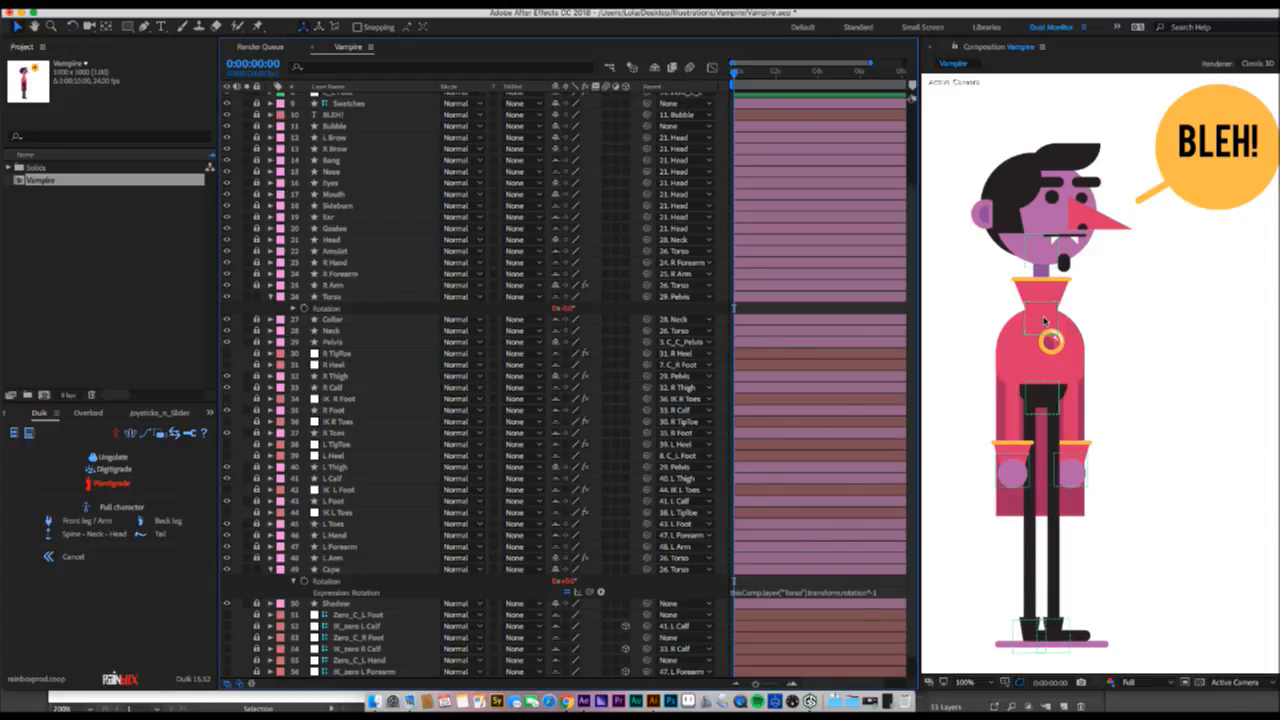
- Test the Cape's counter-rotation by moving C_Shoulders, undo the move, and try rotating the pelvis controller
{"action": "mouse_move", "coordinate": [1045, 320]}
{"action": "left_mouse_down"}
{"action": "mouse_move", "coordinate": [1014, 316]}
{"action": "mouse_move", "coordinate": [1072, 314]}
{"action": "mouse_move", "coordinate": [1017, 328]}
{"action": "mouse_move", "coordinate": [1051, 321]}
{"action": "left_mouse_up"}
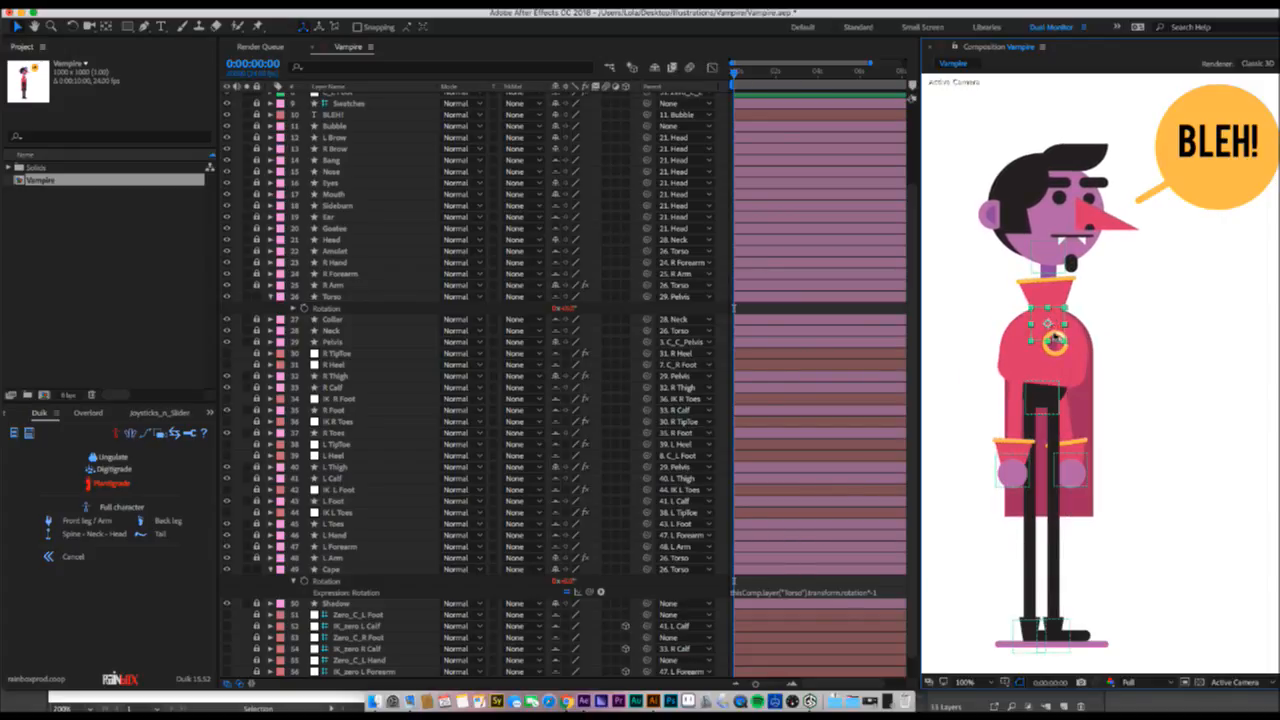
{"action": "key", "text": "super+z"}
{"action": "key", "text": "w"}
{"action": "left_click_drag", "start_coordinate": [1051, 388], "coordinate": [1066, 375]}
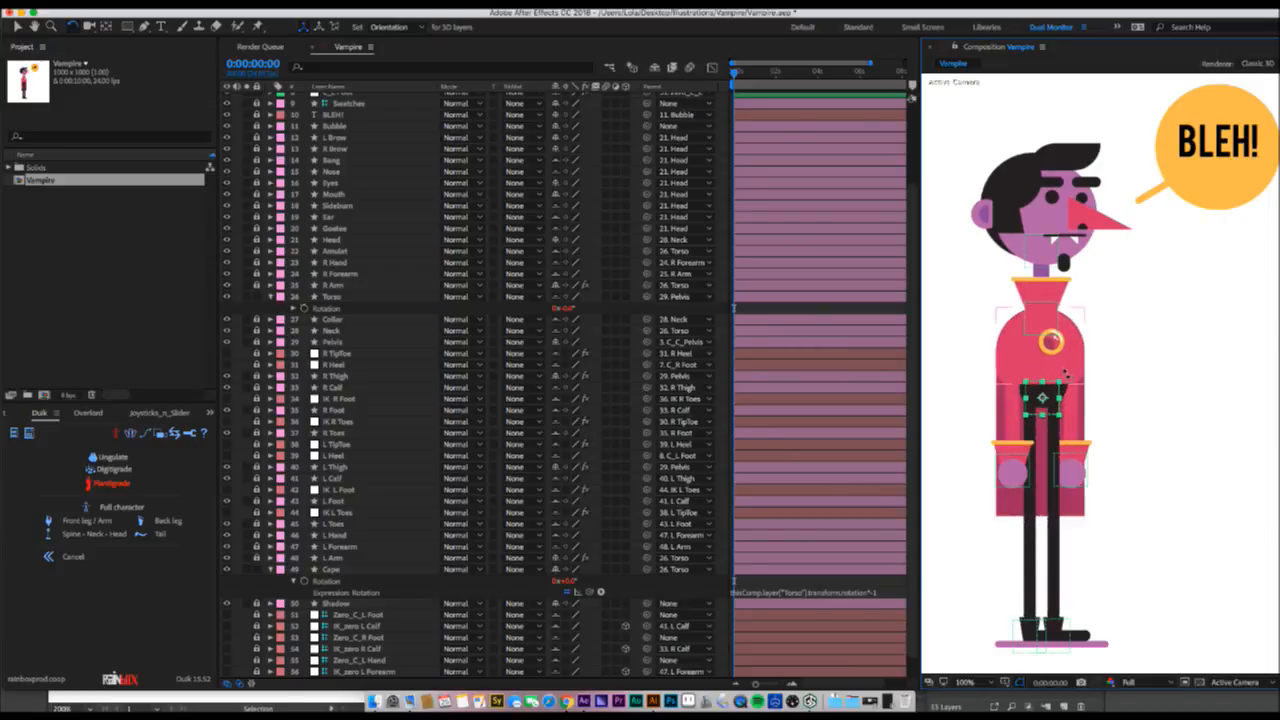
- Try repositioning the Cape's anchor point and test the result by moving C_Shoulders
{"action": "left_click", "coordinate": [358, 571]}
{"action": "key", "text": "v"}
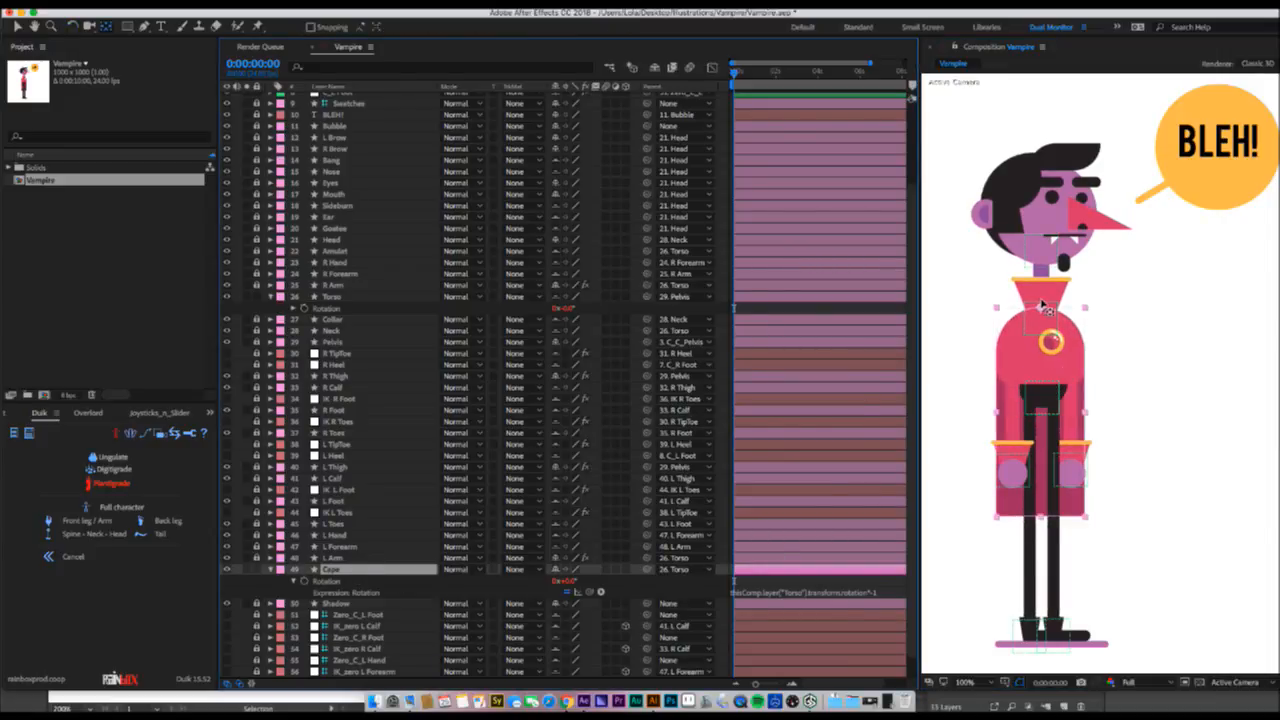
{"action": "left_click", "coordinate": [984, 281]}
{"action": "mouse_move", "coordinate": [1041, 309]}
{"action": "left_mouse_down"}
{"action": "mouse_move", "coordinate": [1017, 318]}
{"action": "mouse_move", "coordinate": [1068, 313]}
{"action": "mouse_move", "coordinate": [1044, 306]}
{"action": "left_mouse_up"}
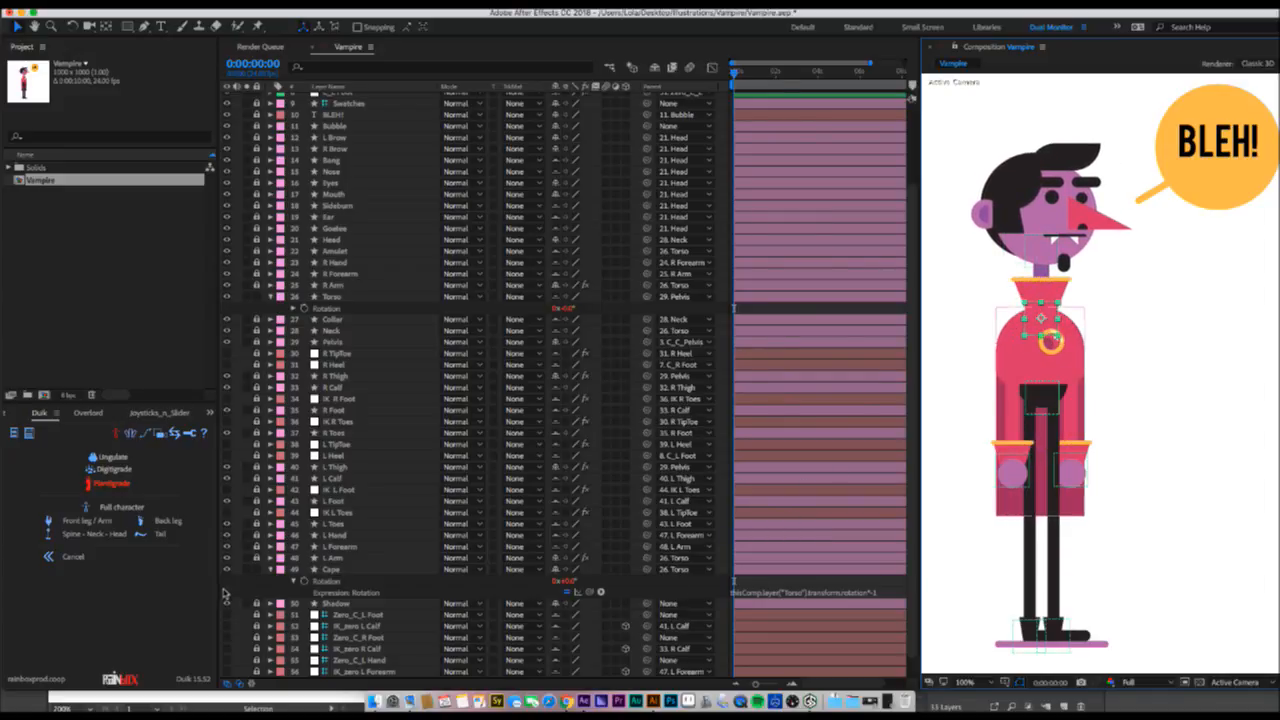
- Move the Cape's anchor point down to just below the amulet's centre and test it by moving C_Shoulders
{"action": "left_click", "coordinate": [360, 569]}
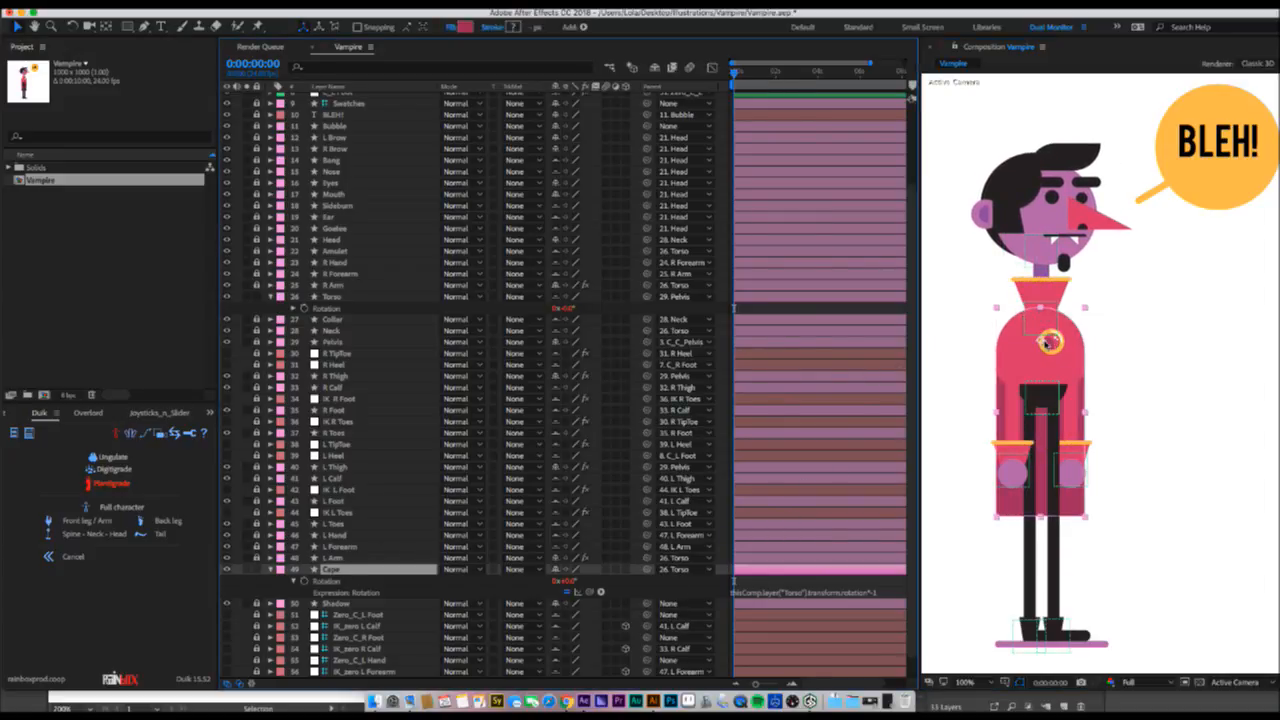
{"action": "left_click", "coordinate": [1045, 343]}
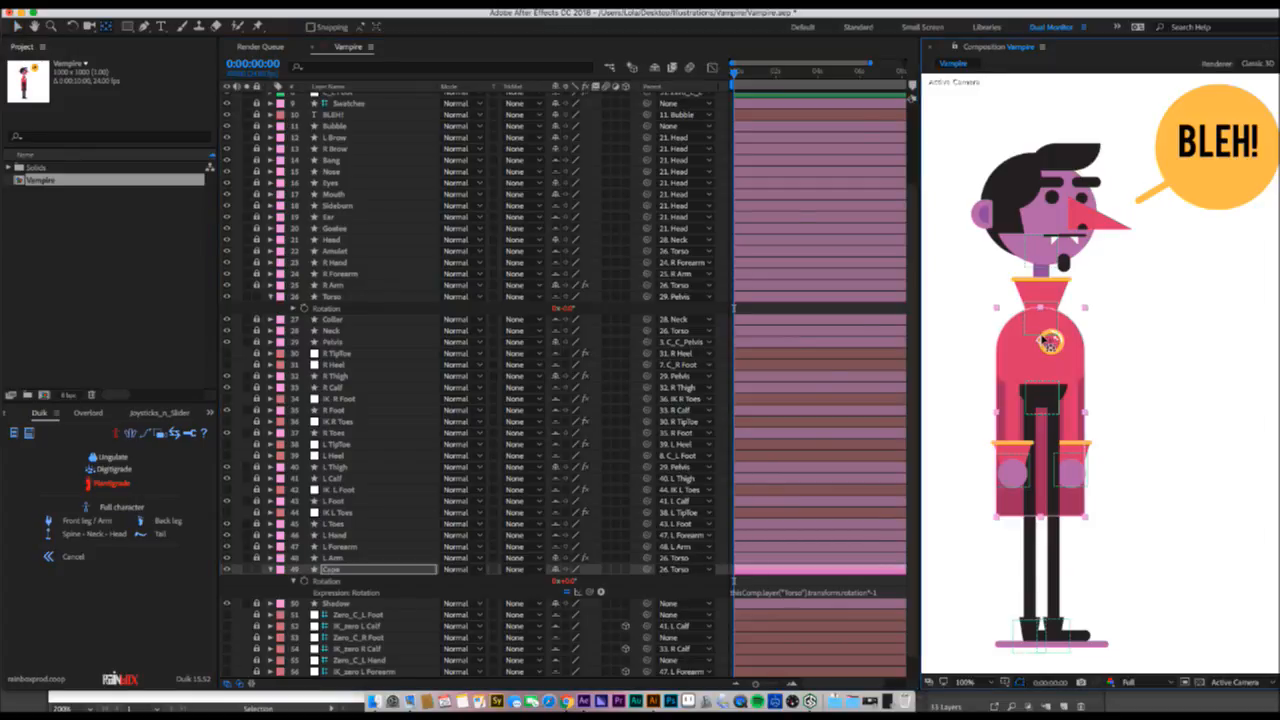
{"action": "key", "text": "v"}
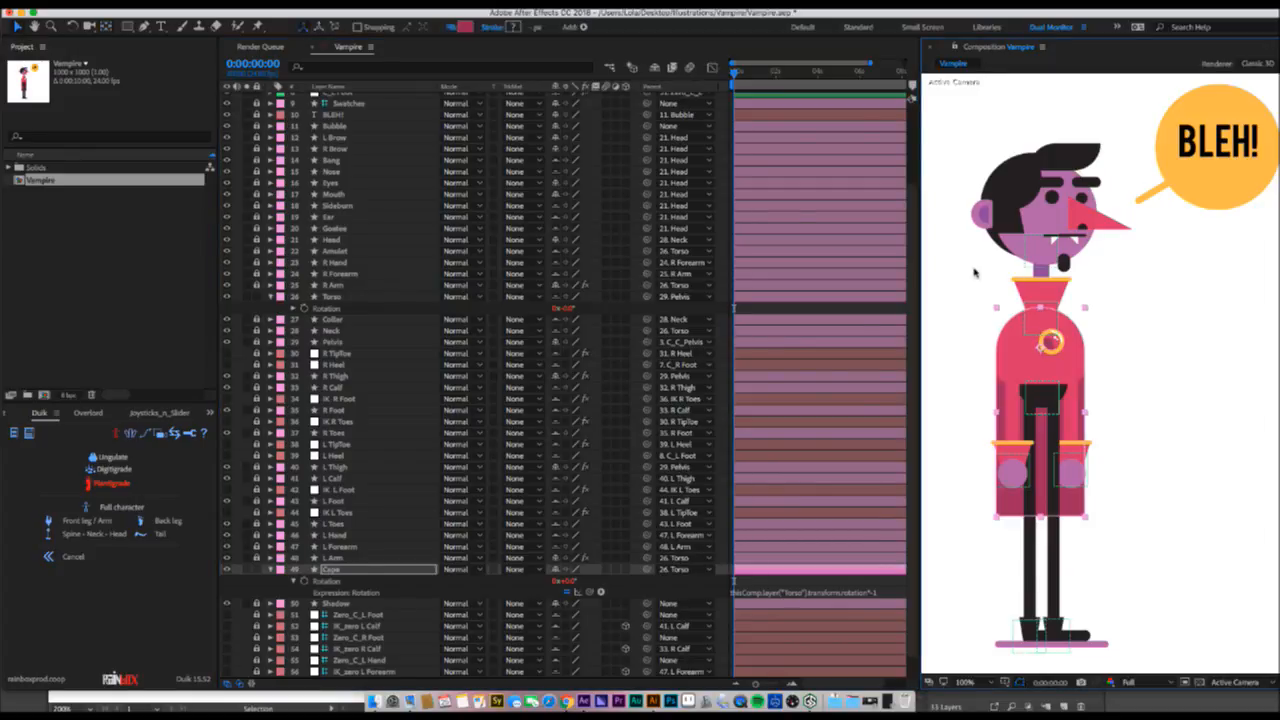
{"action": "left_click", "coordinate": [974, 271]}
{"action": "mouse_move", "coordinate": [1037, 314]}
{"action": "left_mouse_down"}
{"action": "mouse_move", "coordinate": [1015, 316]}
{"action": "mouse_move", "coordinate": [1086, 316]}
{"action": "mouse_move", "coordinate": [1013, 318]}
{"action": "mouse_move", "coordinate": [1040, 317]}
{"action": "left_mouse_up"}
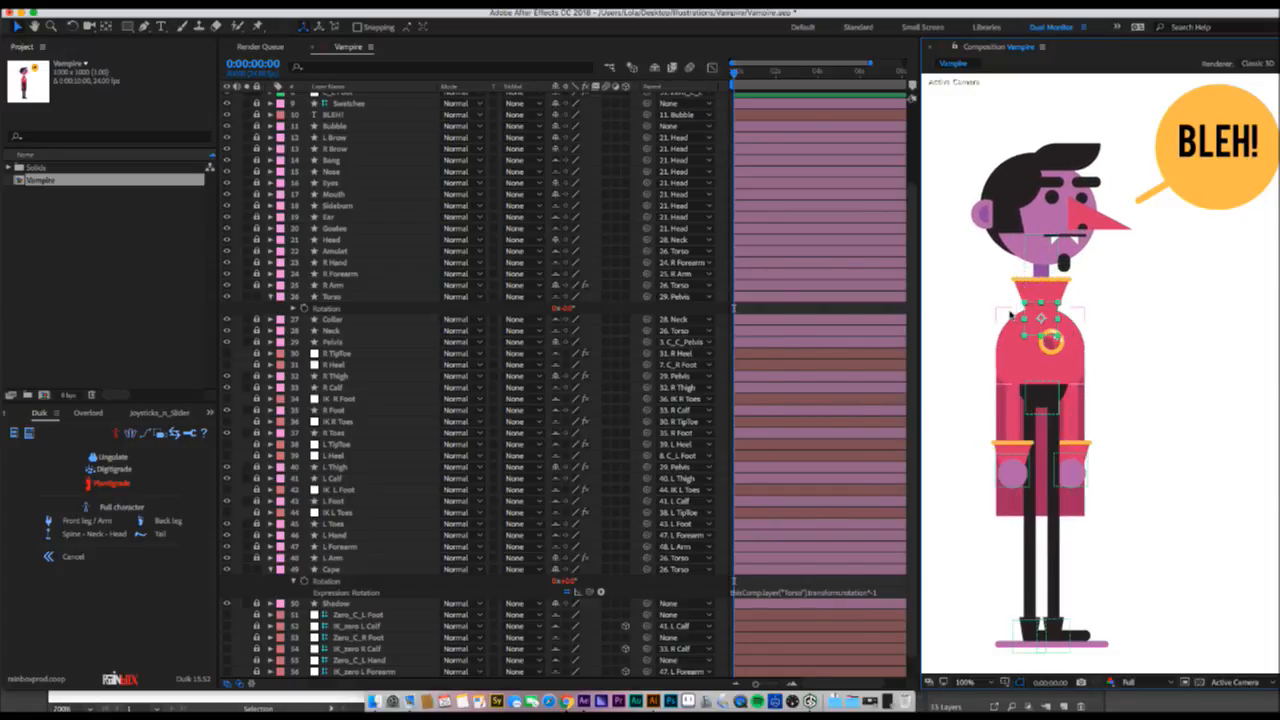
- Apply a wave distortion effect to the Cape layer, then collapse the layer and preview the animation
{"action": "left_click", "coordinate": [335, 569]}
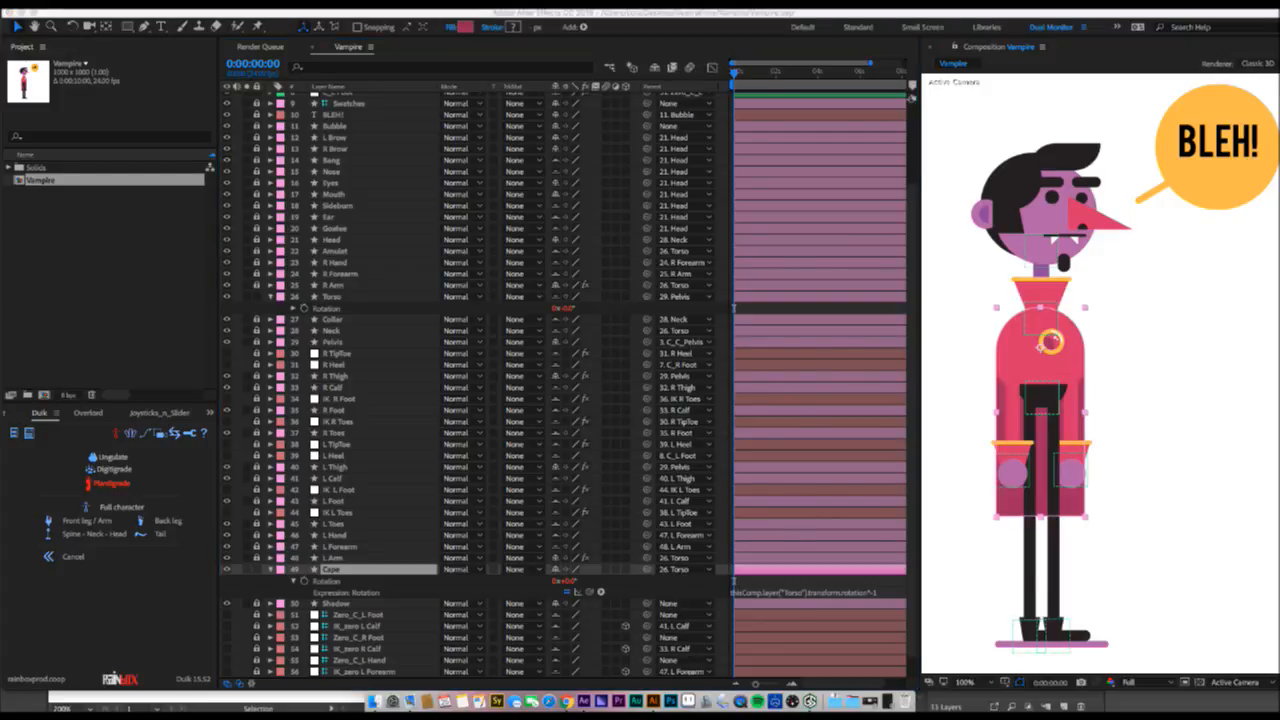
{"action": "mouse_move", "coordinate": [212, 182]}
{"action": "left_mouse_down"}
{"action": "mouse_move", "coordinate": [520, 469]}
{"action": "mouse_move", "coordinate": [333, 572]}
{"action": "left_mouse_up"}
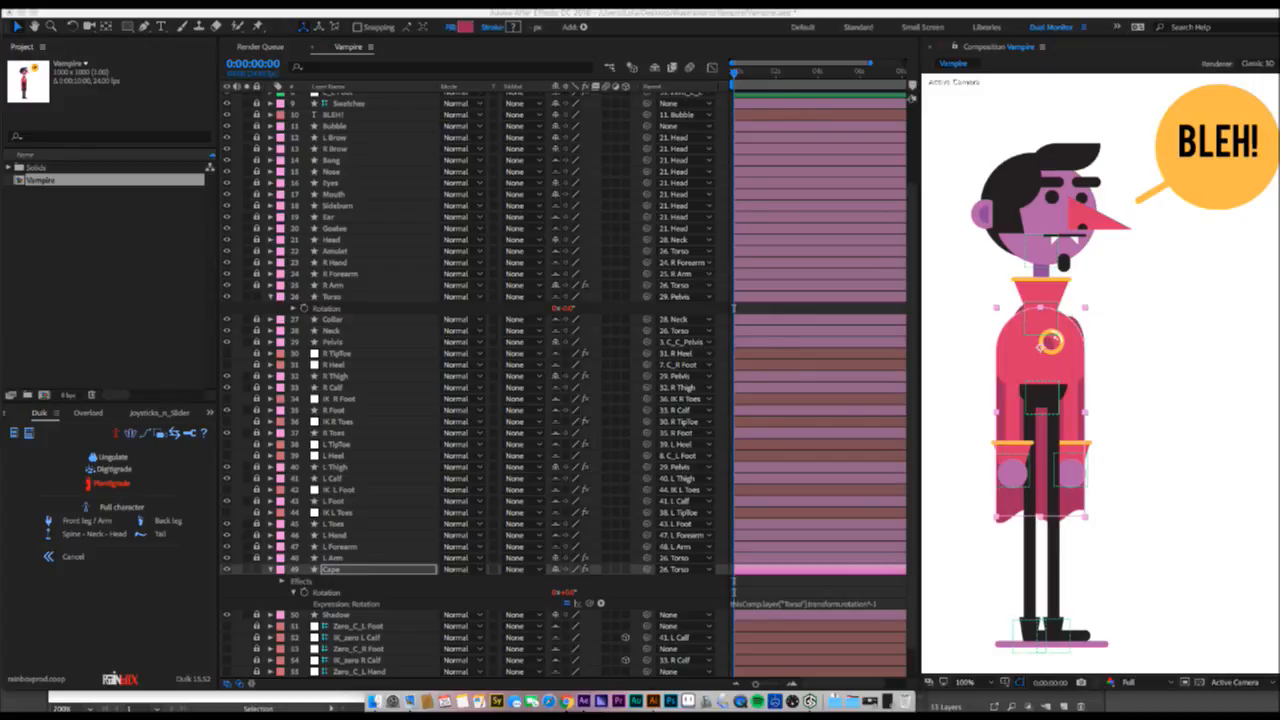
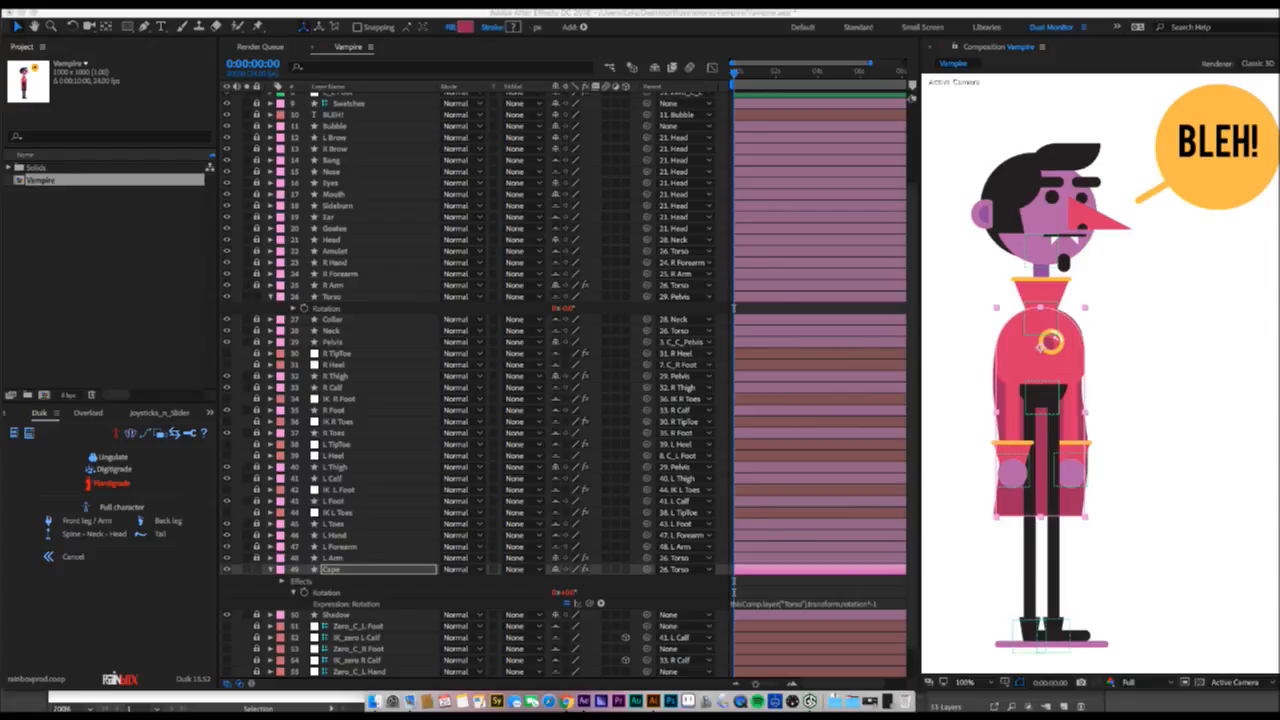
{"action": "left_click", "coordinate": [269, 569]}
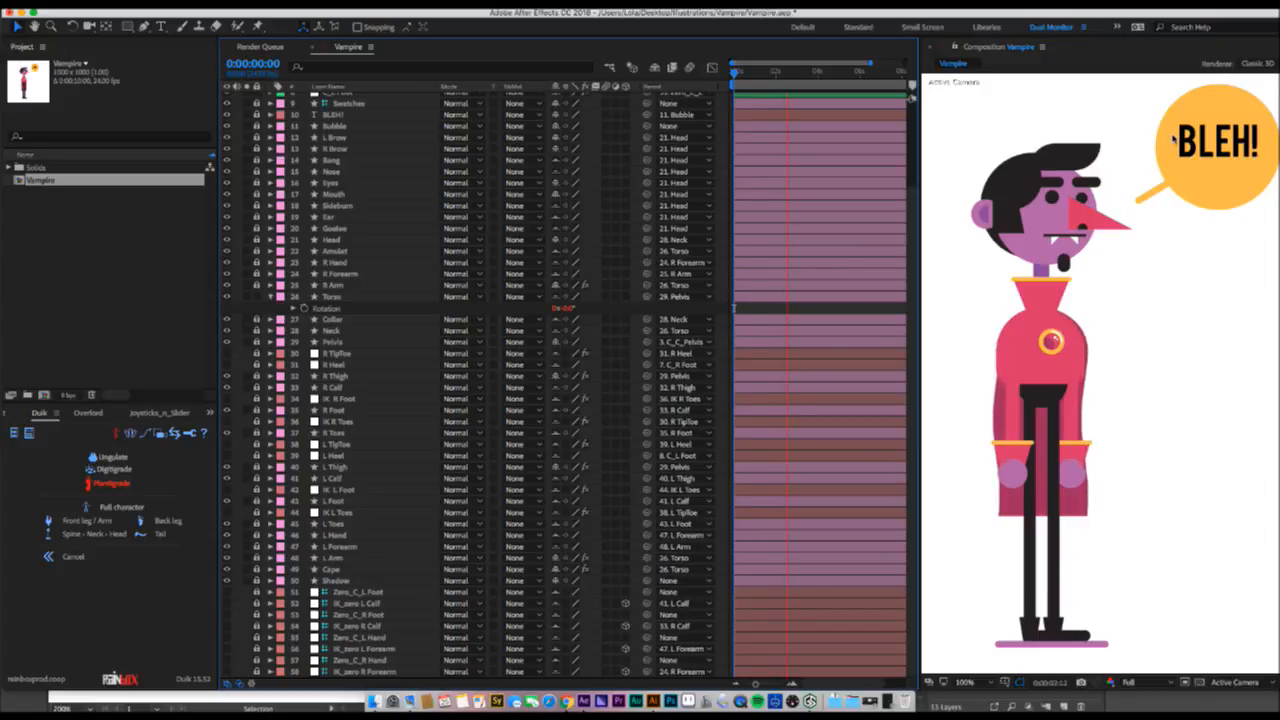
{"action": "key", "text": "space"}
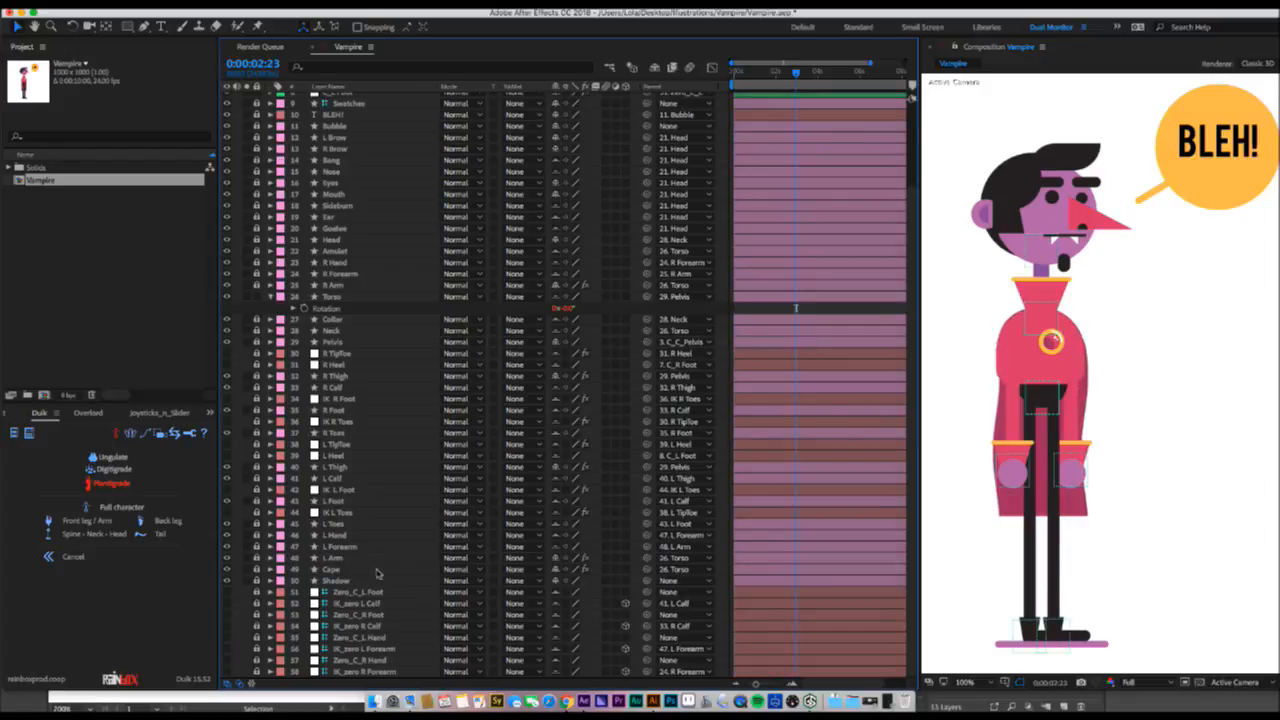
- Pre-compose the Cape layer into its own composition named Cape and open that composition
{"action": "left_click", "coordinate": [332, 569]}
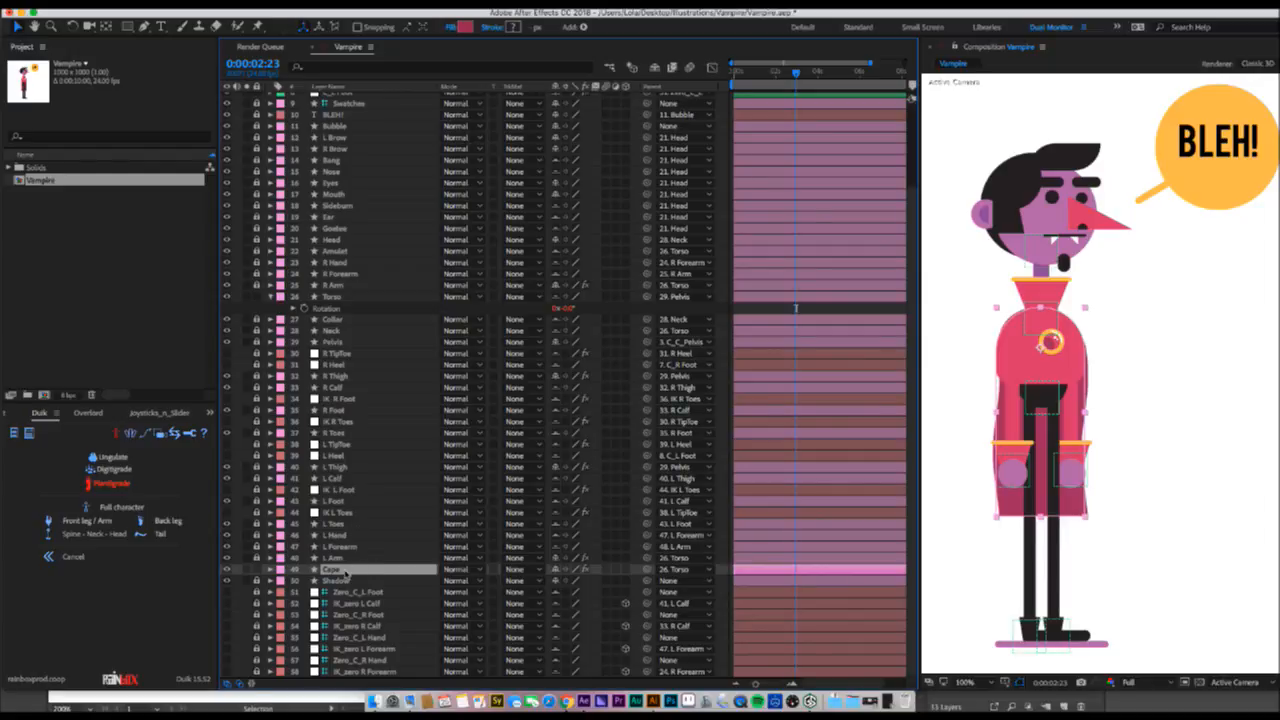
{"action": "right_click", "coordinate": [343, 573]}
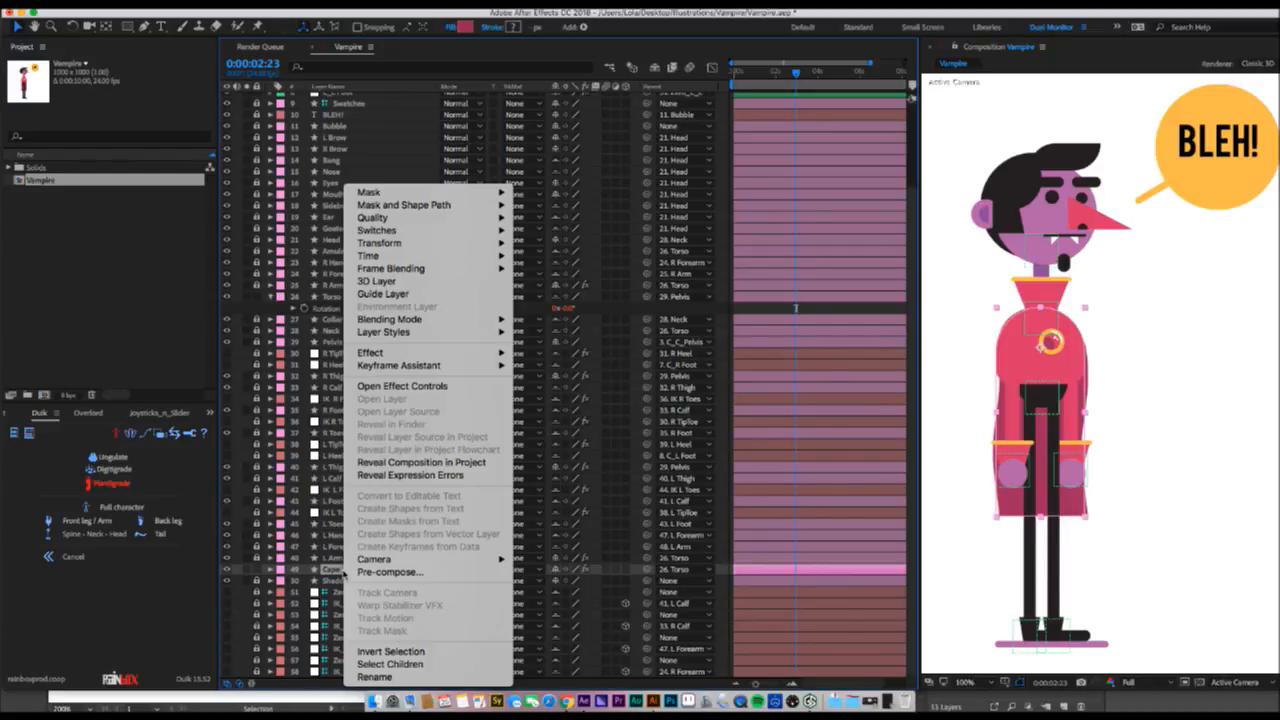
{"action": "left_click", "coordinate": [368, 571]}
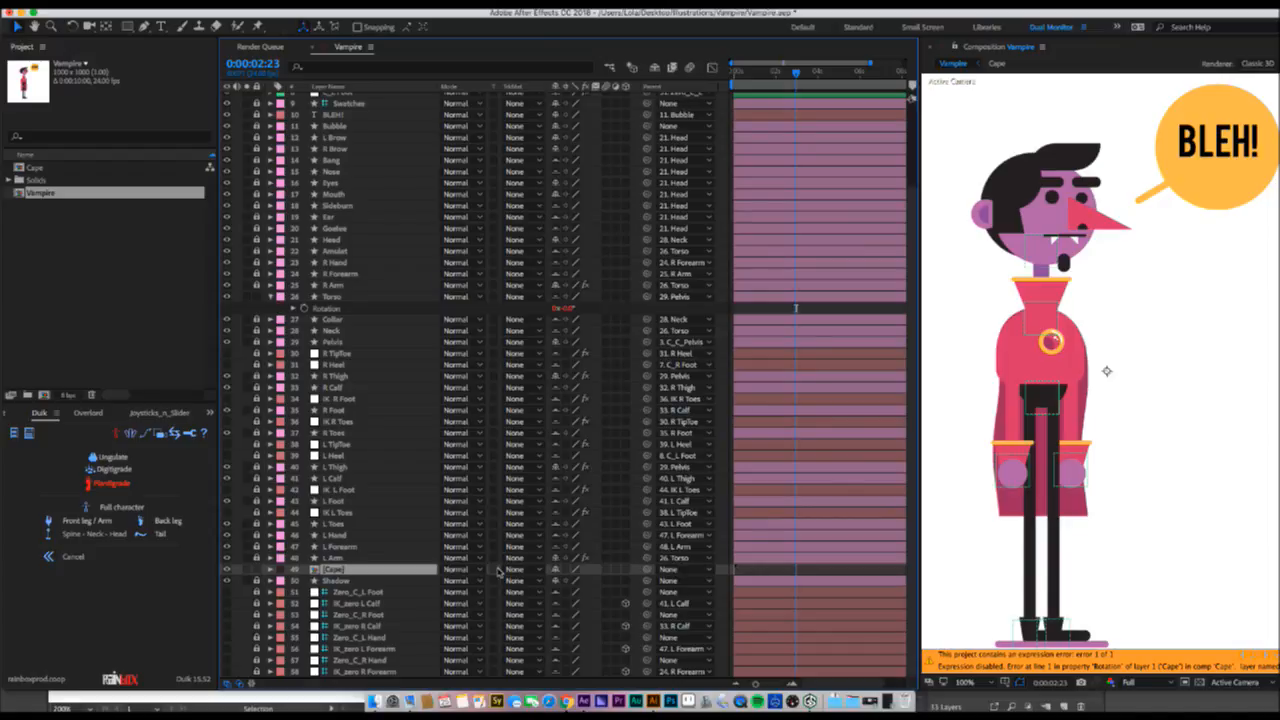
{"action": "double_click", "coordinate": [358, 571]}
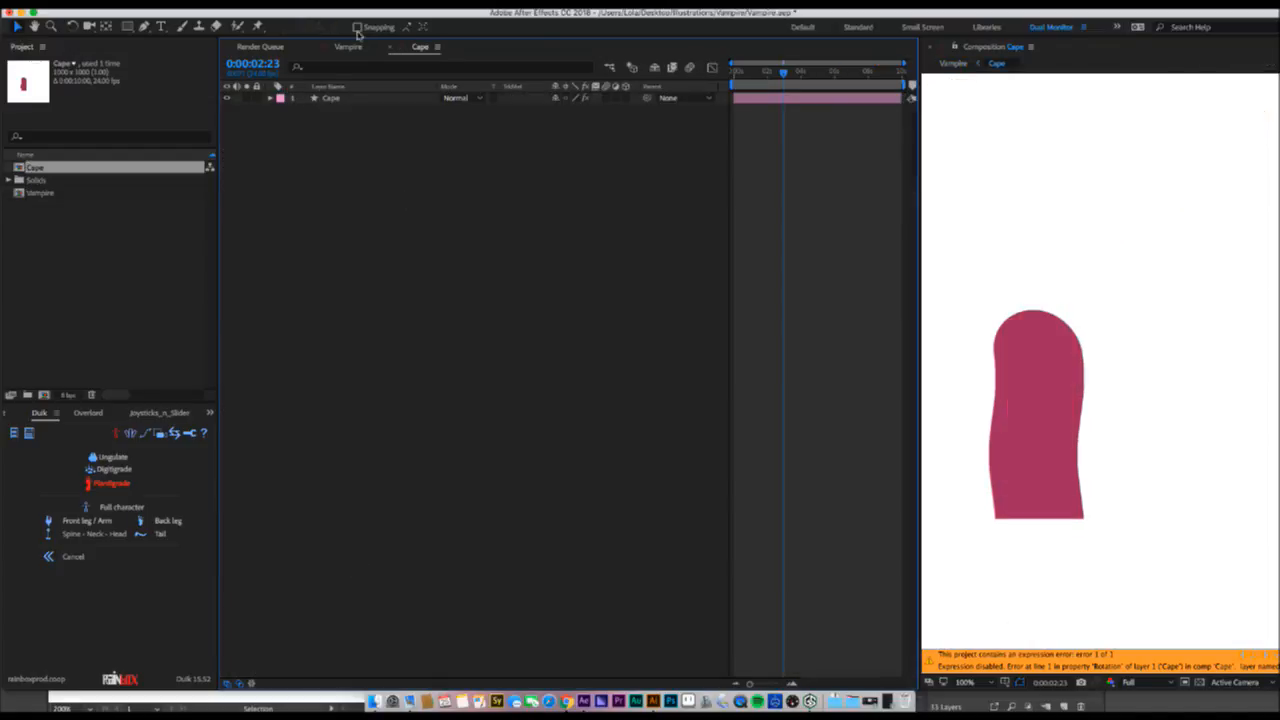
- Remove the broken rotation expression from the Cape shape layer inside the Cape composition
{"action": "left_click", "coordinate": [322, 98]}
{"action": "key", "text": "r"}
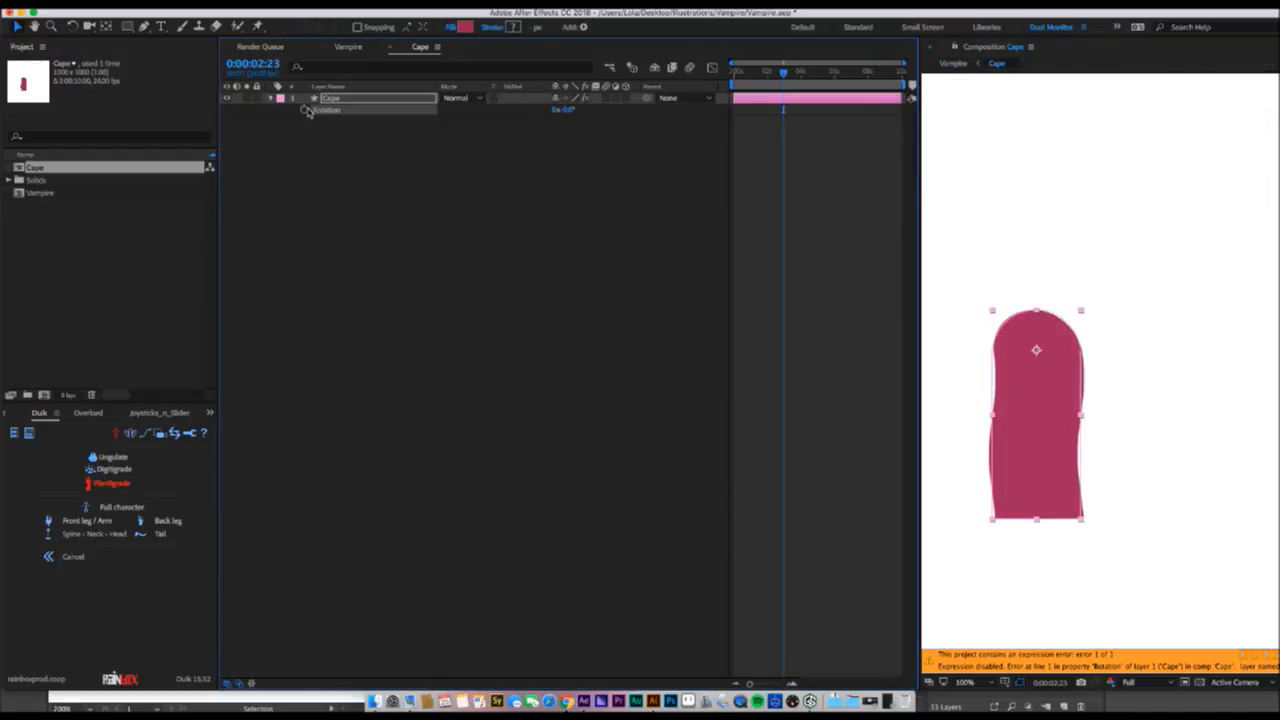
{"action": "left_click", "coordinate": [305, 109], "text": "alt"}
- Delete the wave distortion effect from the Cape shape layer inside its composition
{"action": "left_click", "coordinate": [335, 98]}
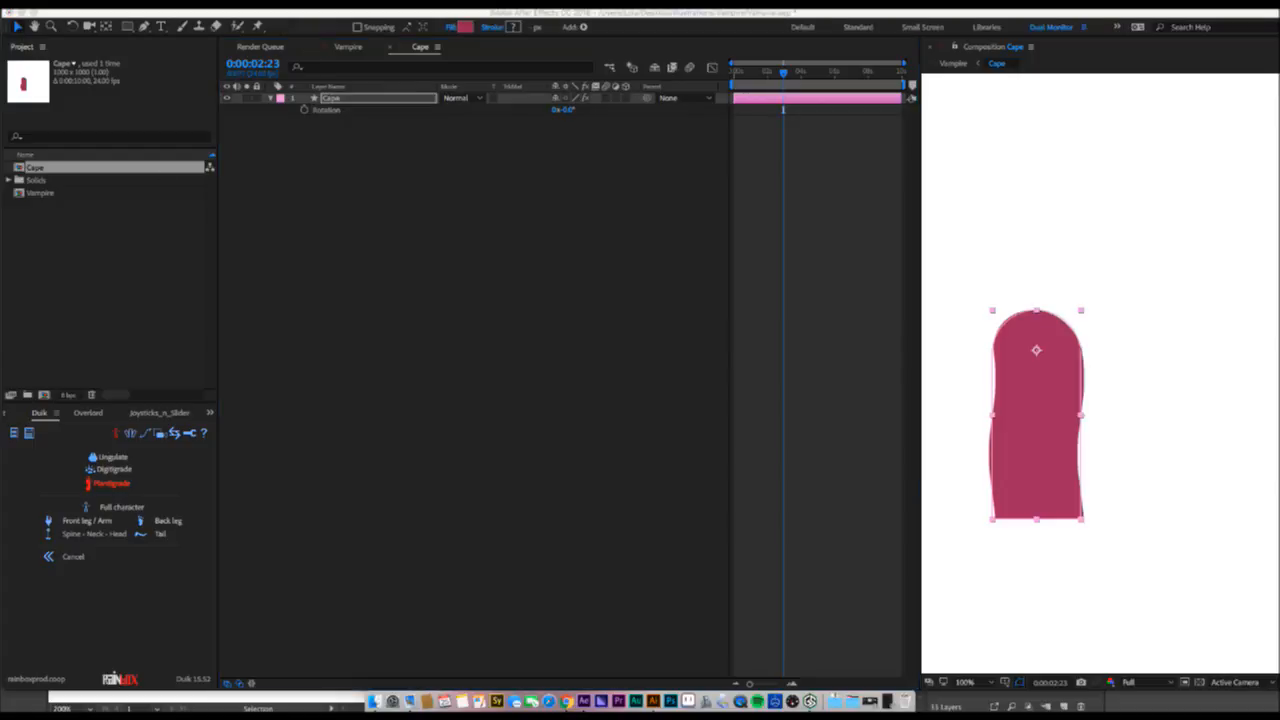
{"action": "key", "text": "Delete"}
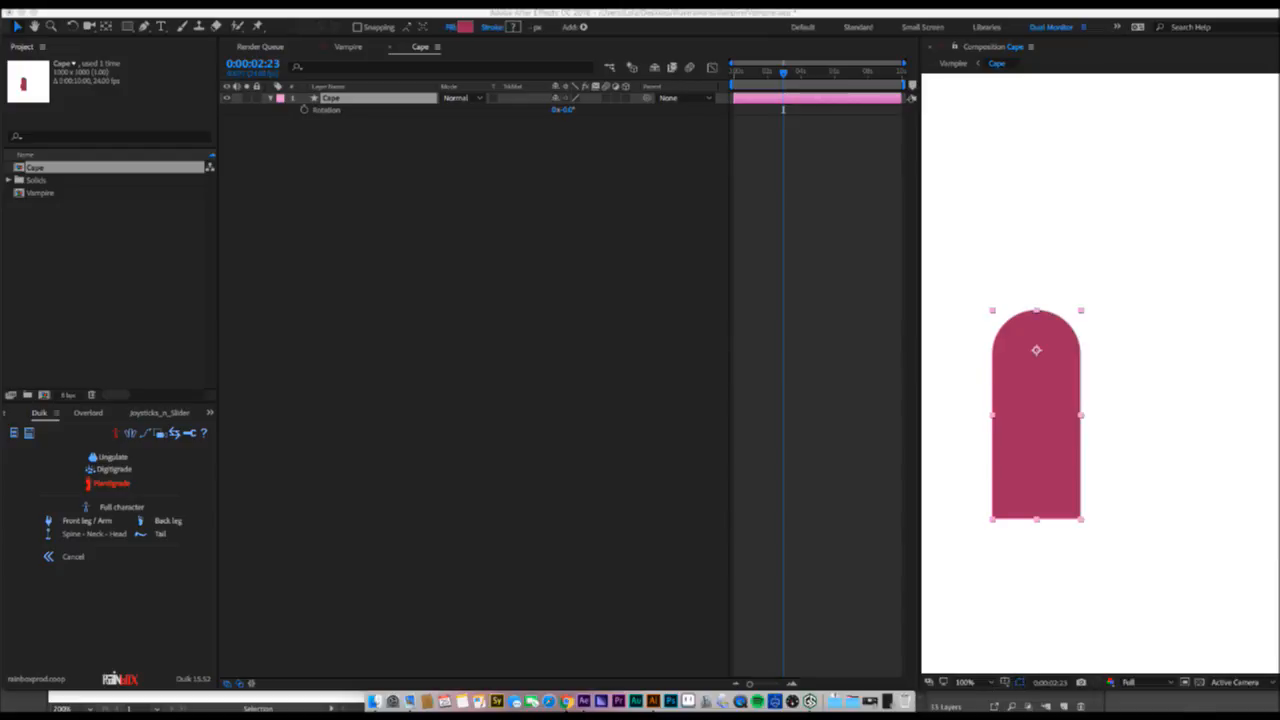
{"action": "left_click", "coordinate": [1185, 682]}
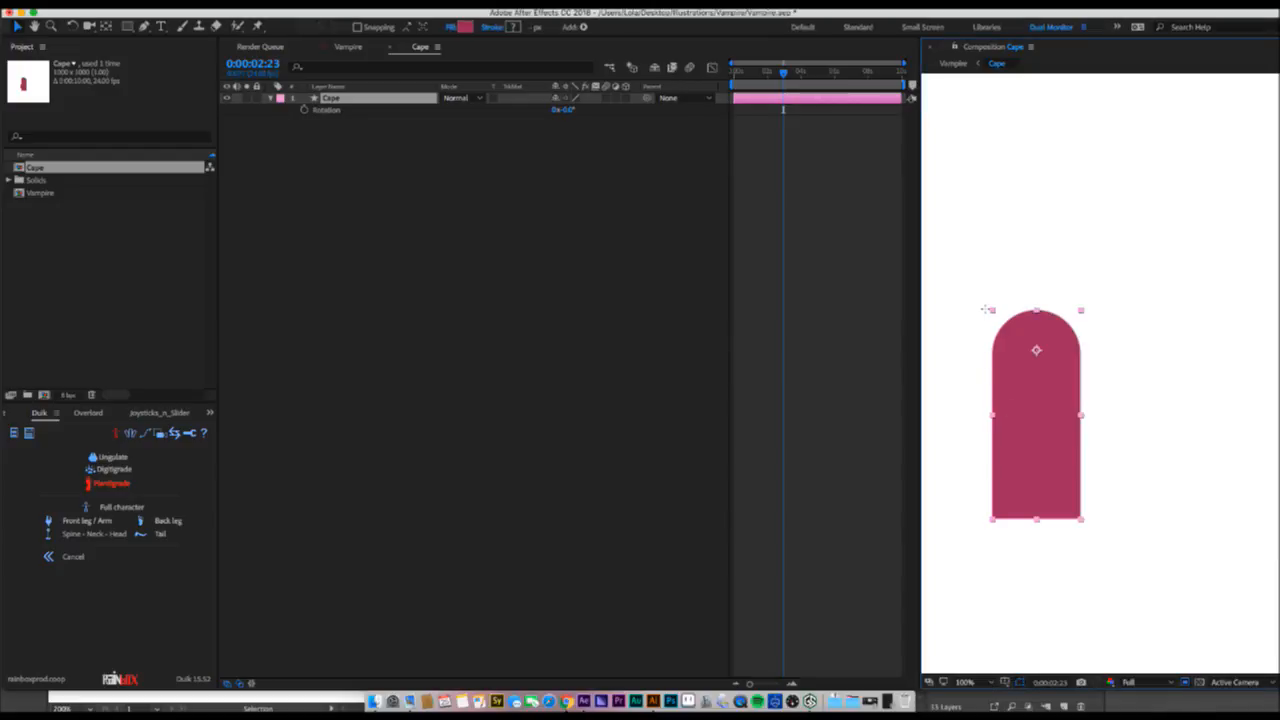
- Crop the Cape composition to a region of interest drawn closely around the cape shape, and return to the Vampire composition
{"action": "left_click_drag", "start_coordinate": [988, 306], "coordinate": [1108, 528]}
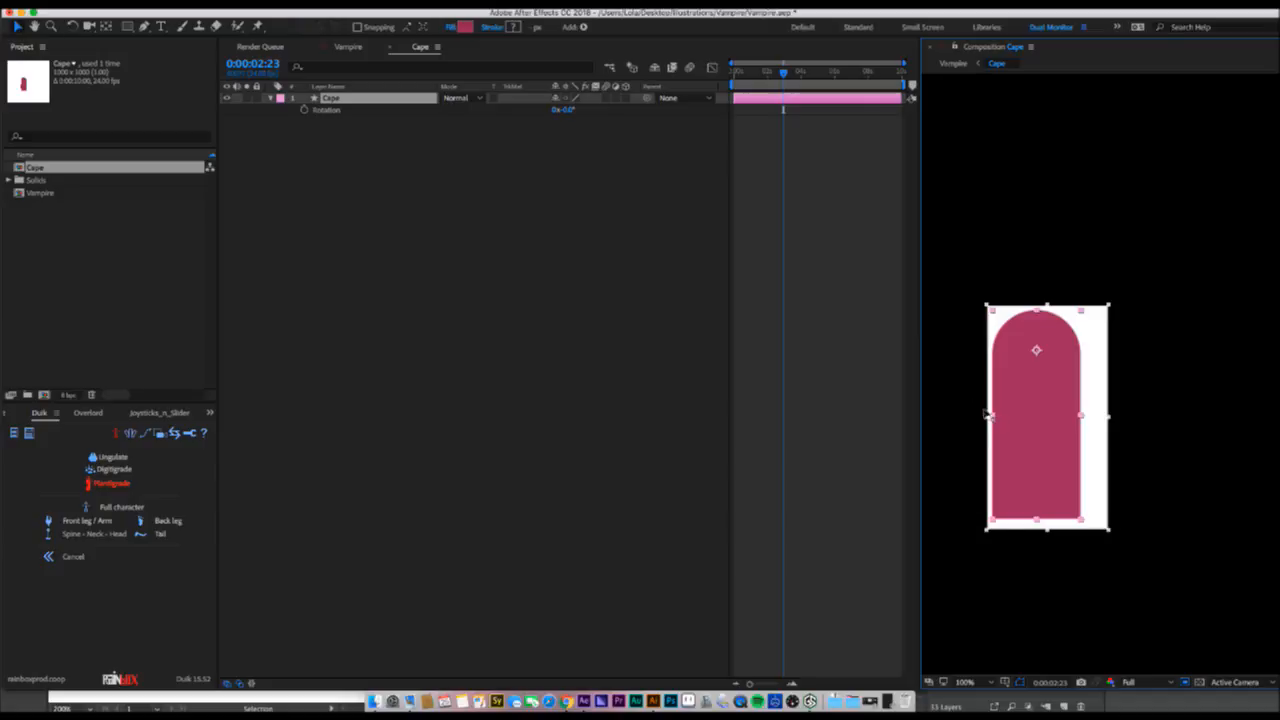
{"action": "left_click_drag", "start_coordinate": [987, 416], "coordinate": [964, 414]}
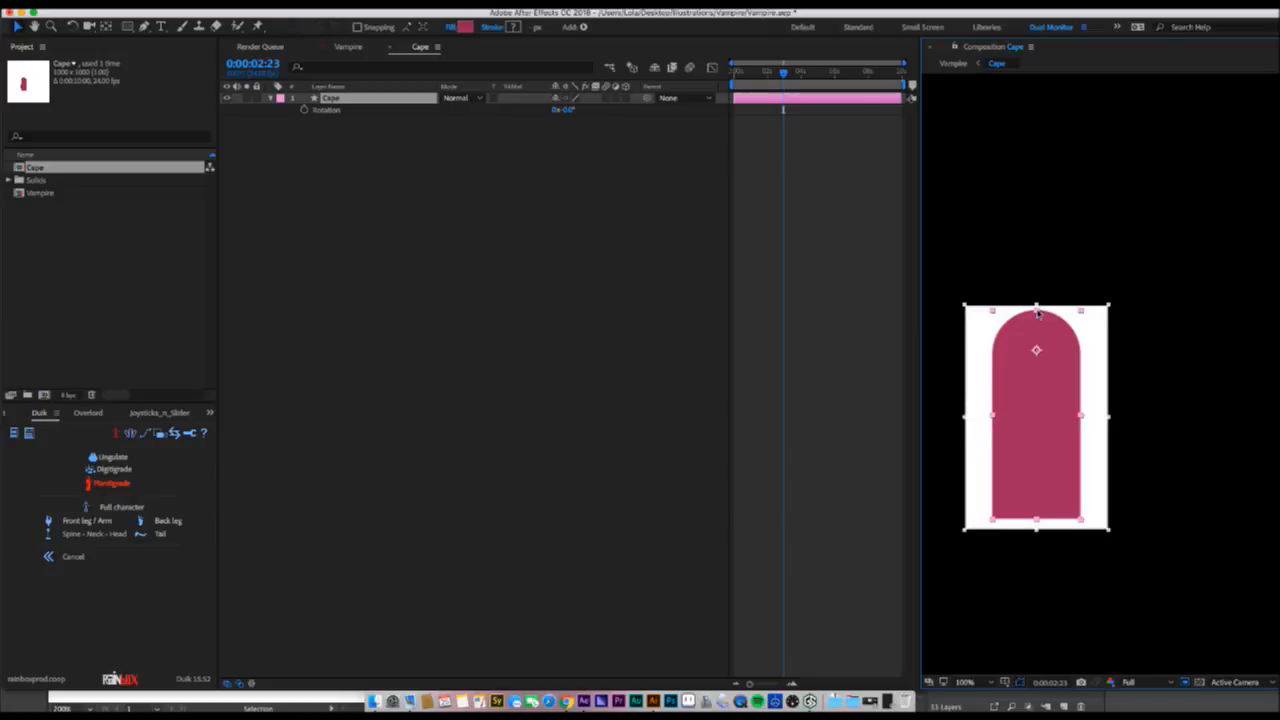
{"action": "left_click_drag", "start_coordinate": [1037, 297], "coordinate": [1038, 299]}
{"action": "left_click", "coordinate": [200, 4]}
{"action": "left_click", "coordinate": [242, 74]}
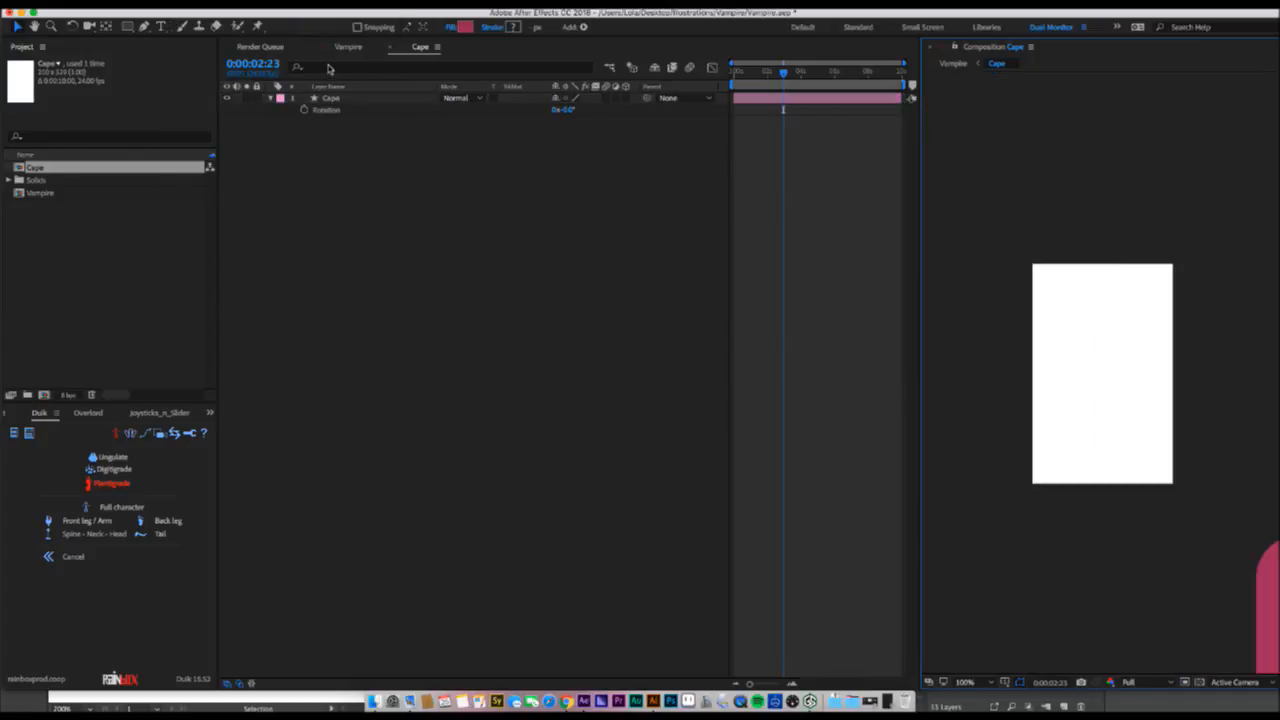
{"action": "left_click", "coordinate": [389, 47]}
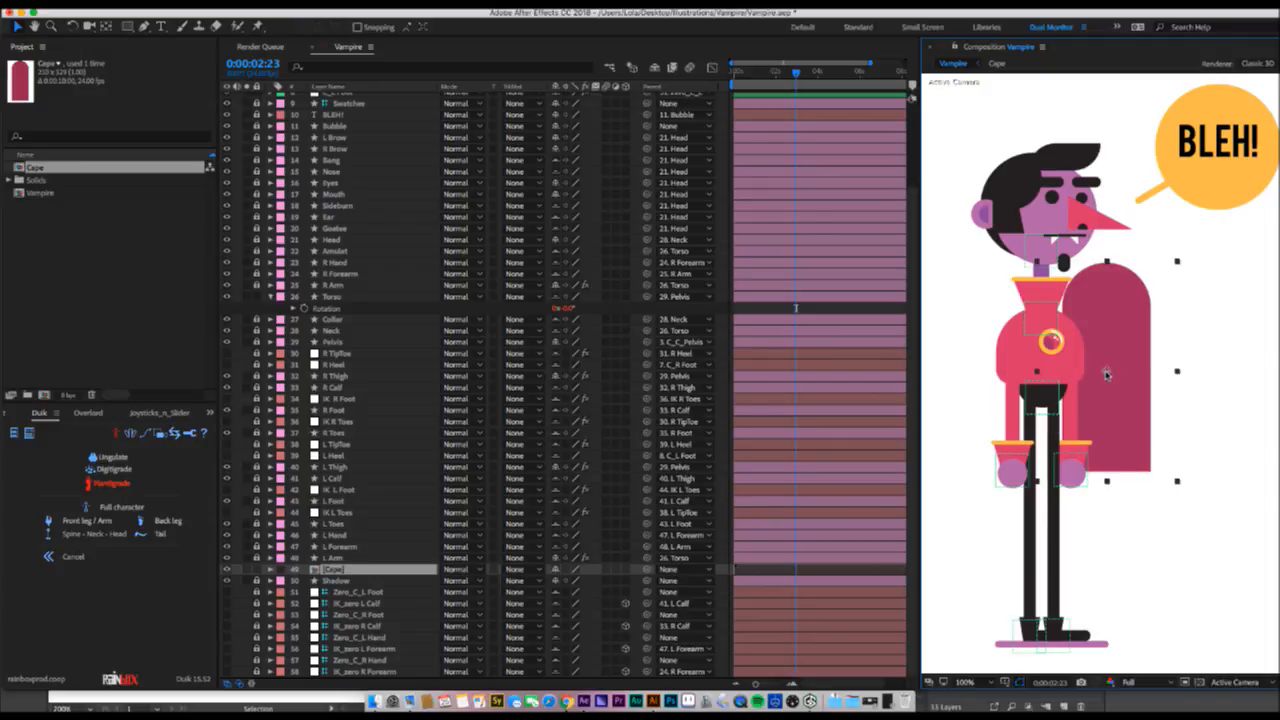
- Shift the Cape layer's anchor point up into its rounded upper part and position the cape behind the vampire's torso
{"action": "key", "text": "y"}
{"action": "left_click_drag", "start_coordinate": [1107, 371], "coordinate": [1053, 320]}
{"action": "key", "text": "v"}
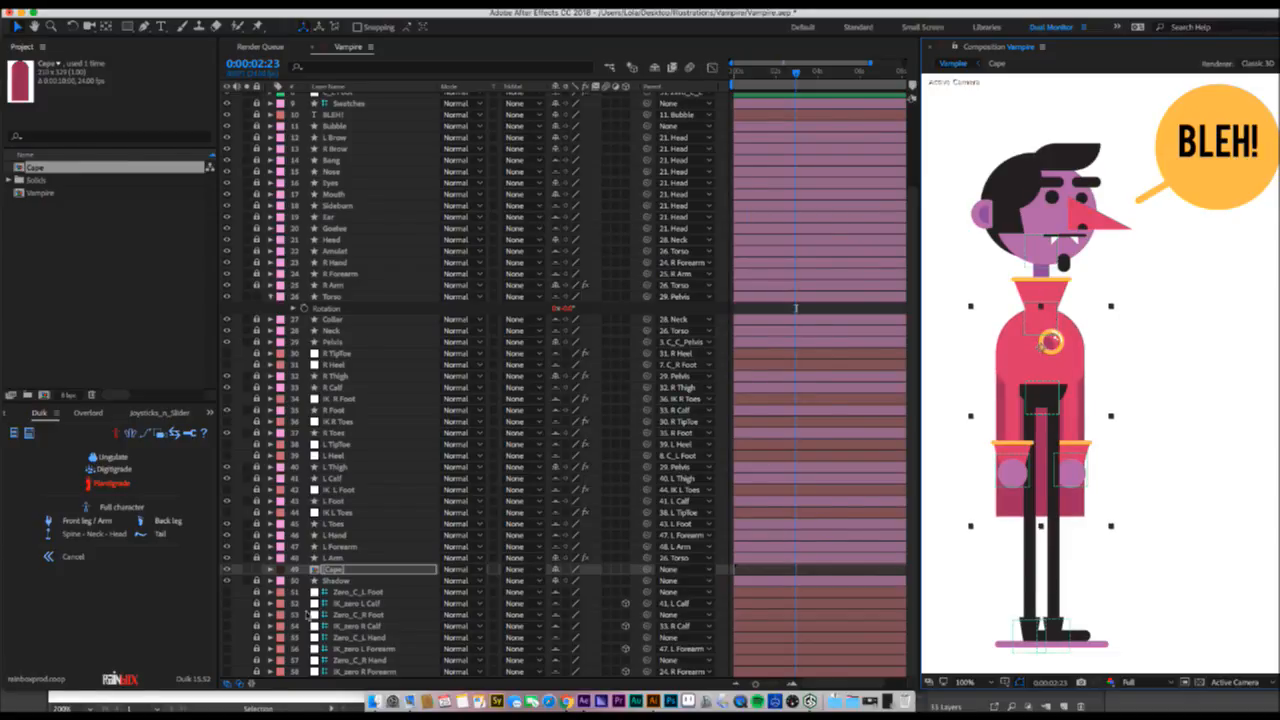
- Parent the Cape layer to the Torso layer and preview the animation
{"action": "left_click", "coordinate": [337, 573]}
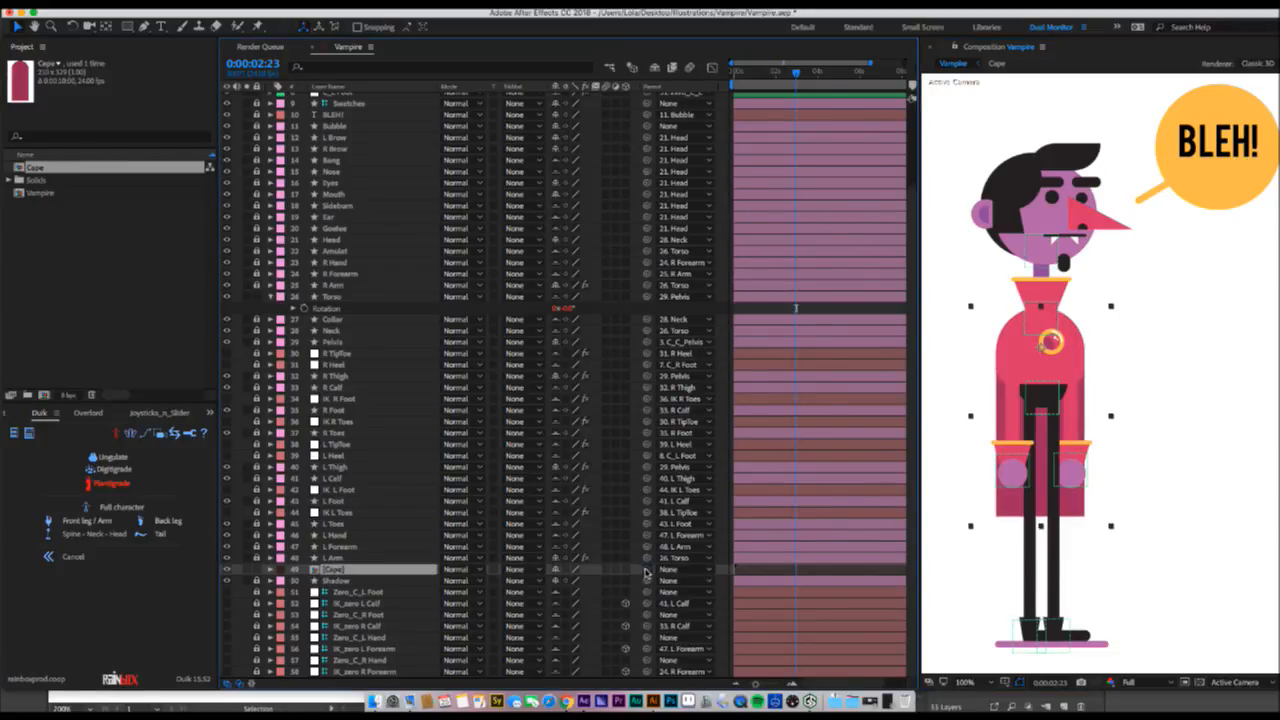
{"action": "left_click_drag", "start_coordinate": [645, 570], "coordinate": [345, 297]}
{"action": "mouse_move", "coordinate": [383, 480]}
{"action": "left_mouse_down"}
{"action": "mouse_move", "coordinate": [334, 551]}
{"action": "mouse_move", "coordinate": [337, 569]}
{"action": "left_mouse_up"}
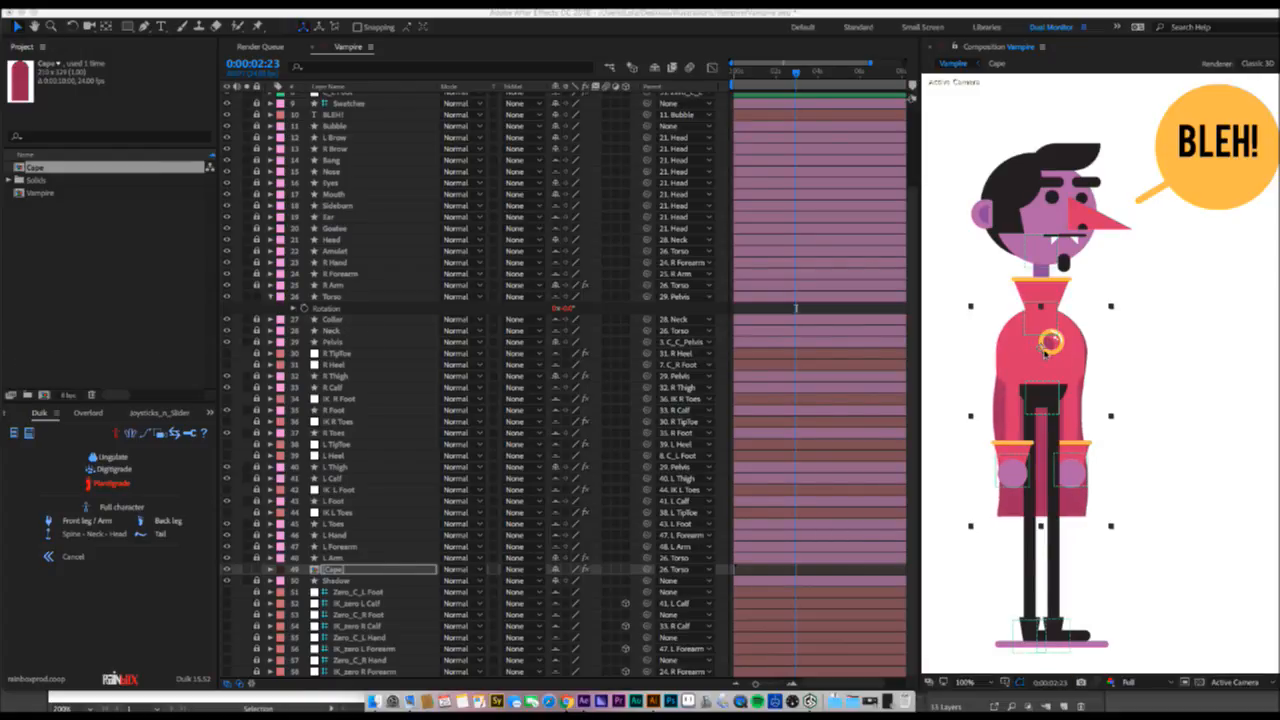
{"action": "left_click", "coordinate": [1043, 352]}
{"action": "key", "text": "space"}
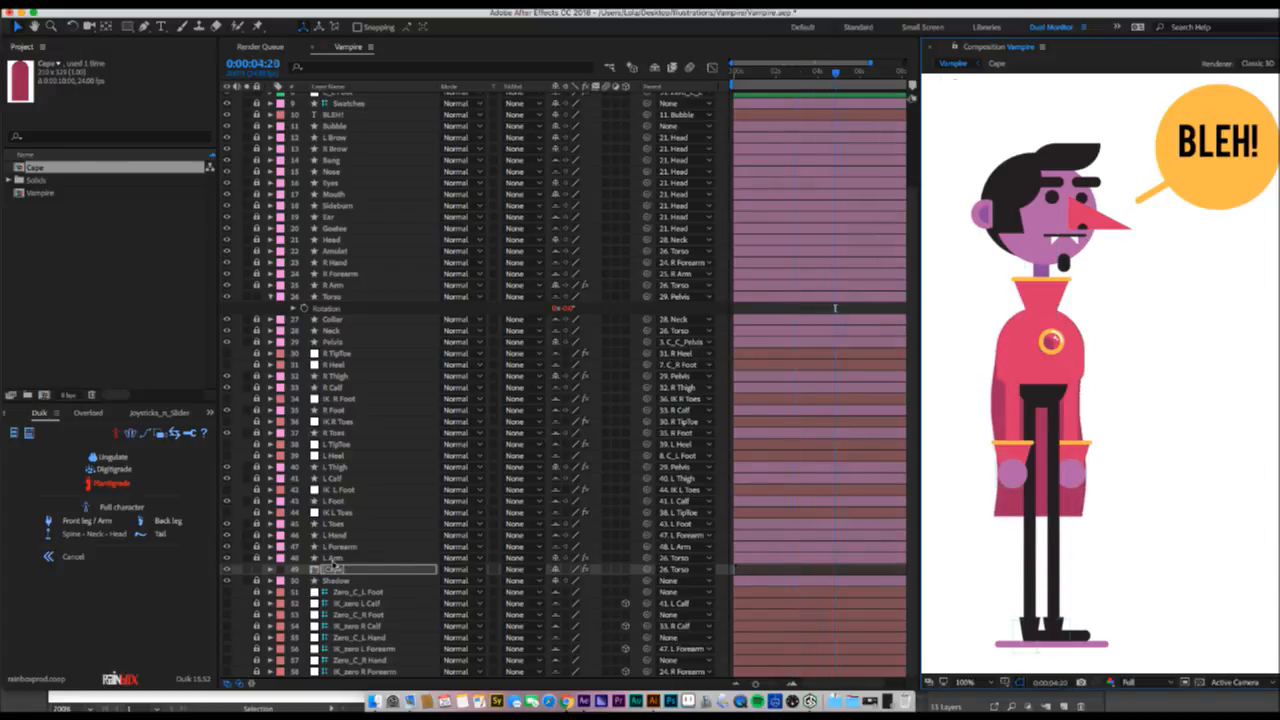
- Give the Cape's Rotation the expression thisComp.layer("Torso").transform.rotation*-1 so it counter-rotates against the torso
{"action": "left_click", "coordinate": [333, 566]}
{"action": "key", "text": "r"}
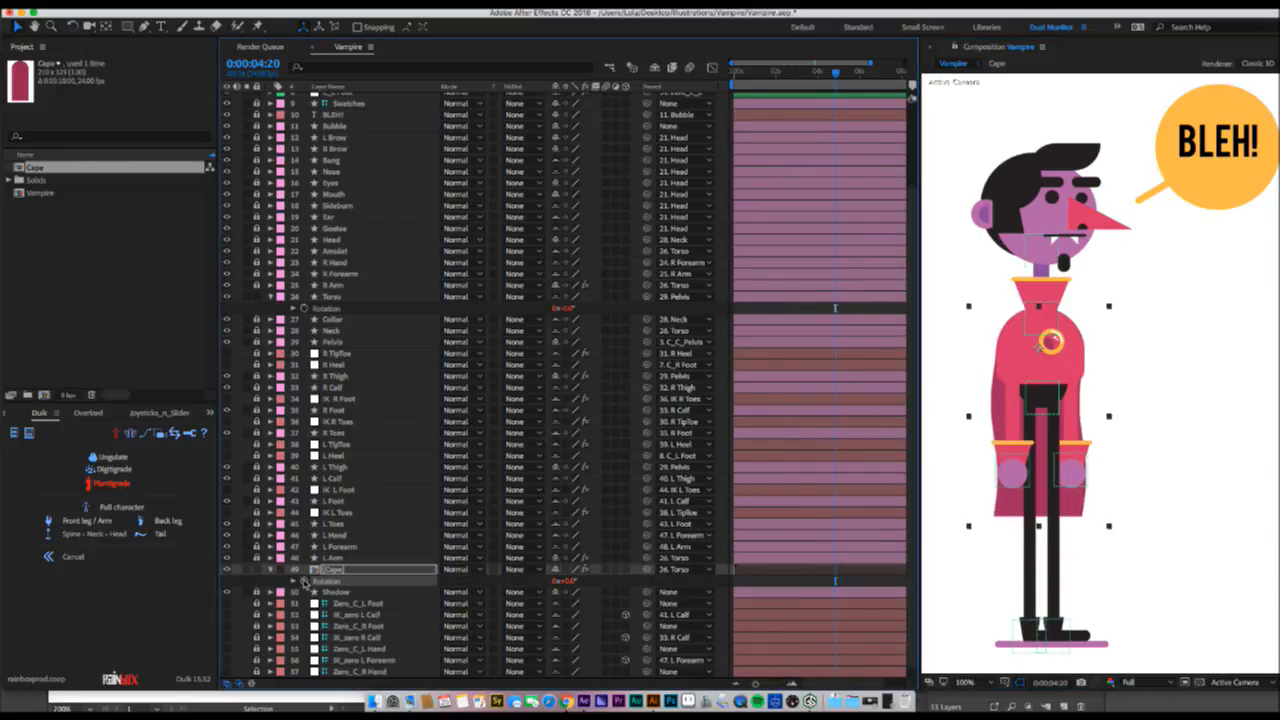
{"action": "left_click", "coordinate": [304, 582], "text": "alt"}
{"action": "left_click_drag", "start_coordinate": [588, 592], "coordinate": [336, 308]}
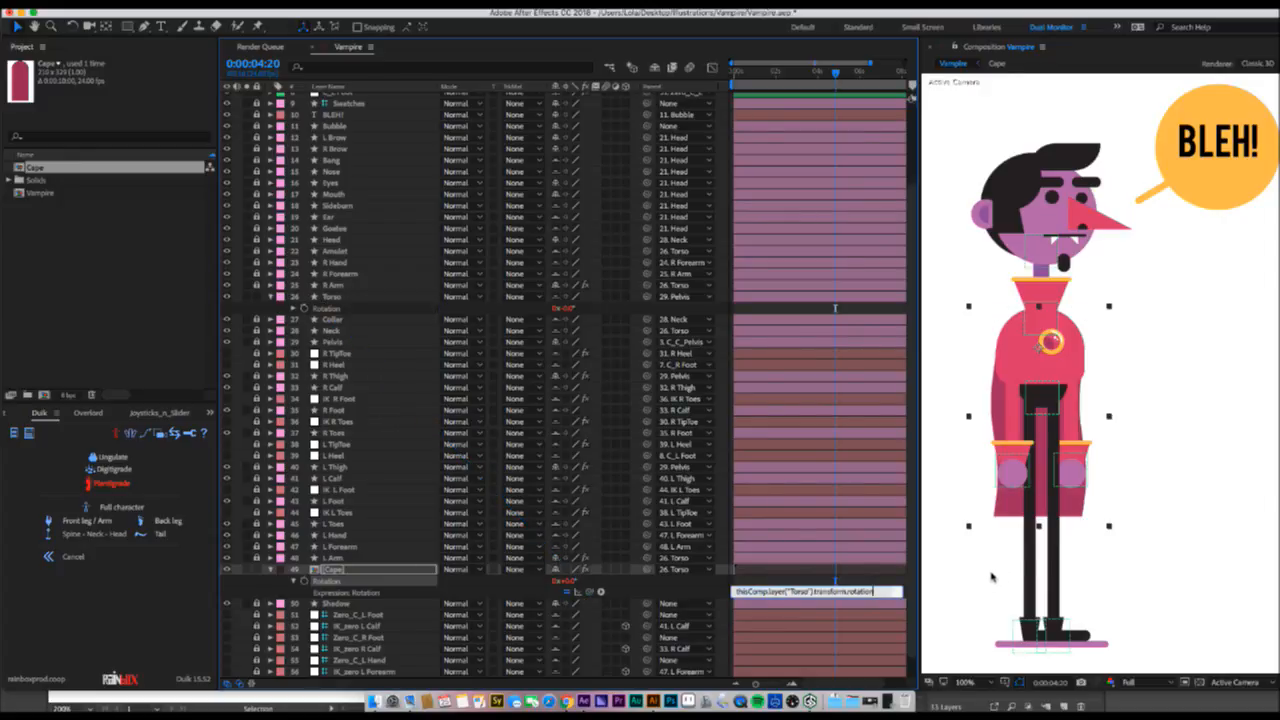
{"action": "type", "text": "*-1"}
{"action": "key", "text": "Return"}
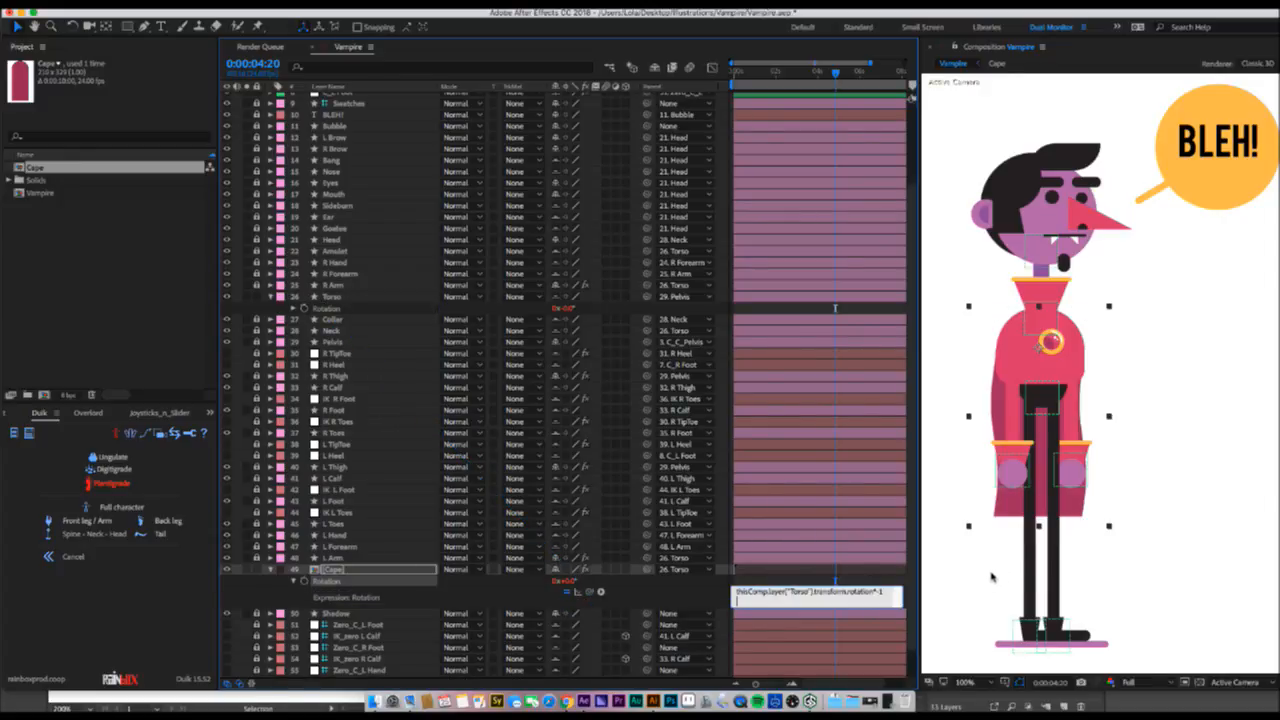
{"action": "left_click", "coordinate": [807, 532]}
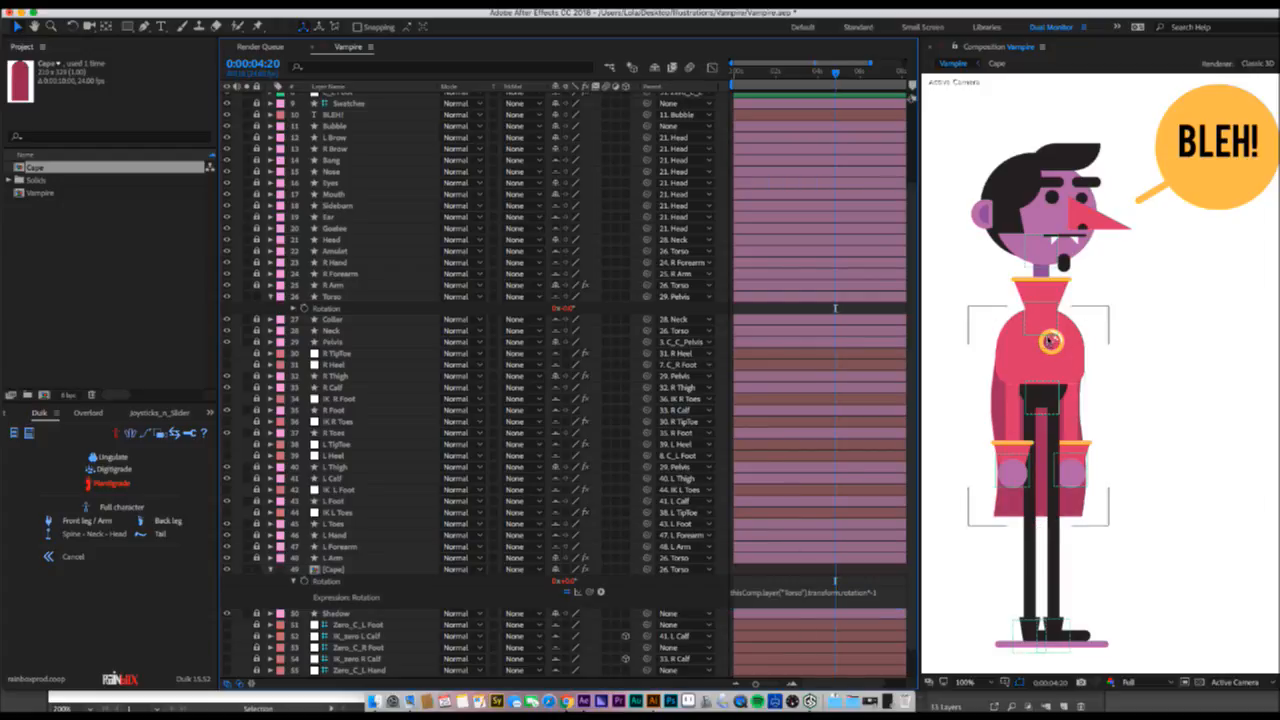
- Move the shoulder controller sideways to test how the cape responds, and undo the move
{"action": "left_click", "coordinate": [1042, 318]}
{"action": "left_click_drag", "start_coordinate": [1042, 318], "coordinate": [1084, 318]}
{"action": "key", "text": "super+z"}
- Save the project and tidy the timeline by collapsing the Cape and Torso properties and hiding the shy layers
{"action": "key", "text": "super+s"}
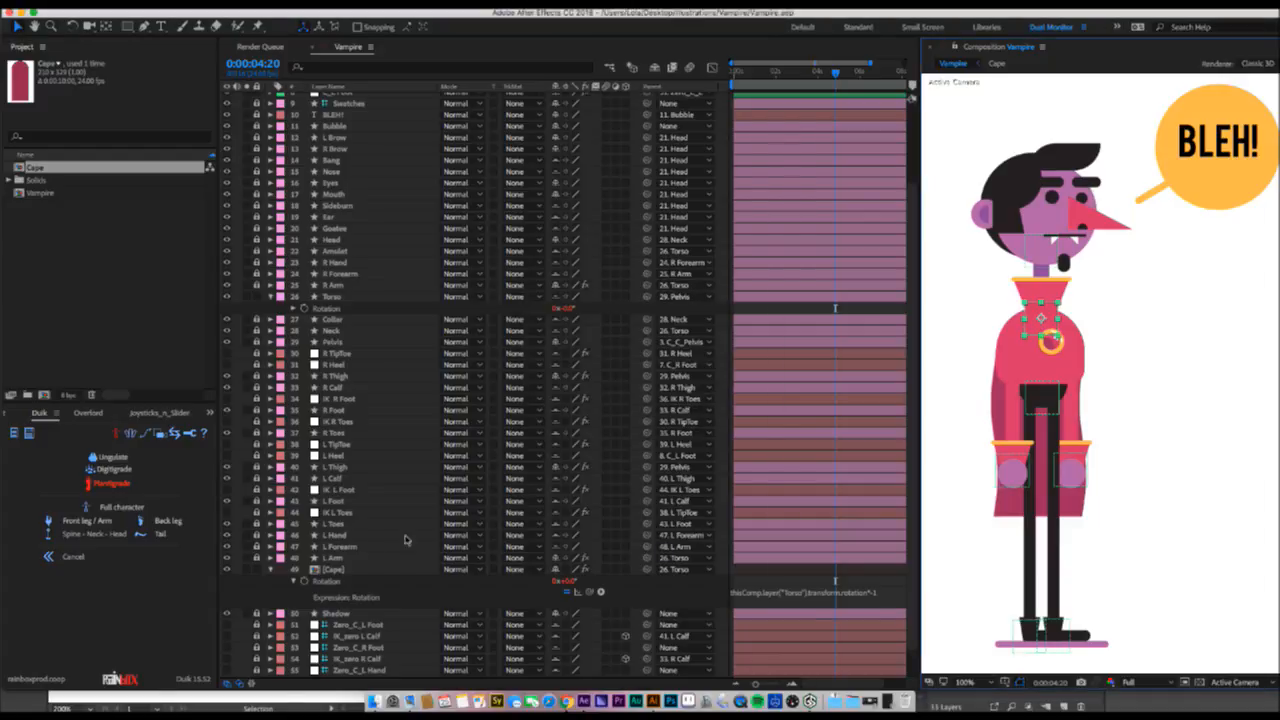
{"action": "left_click", "coordinate": [271, 569]}
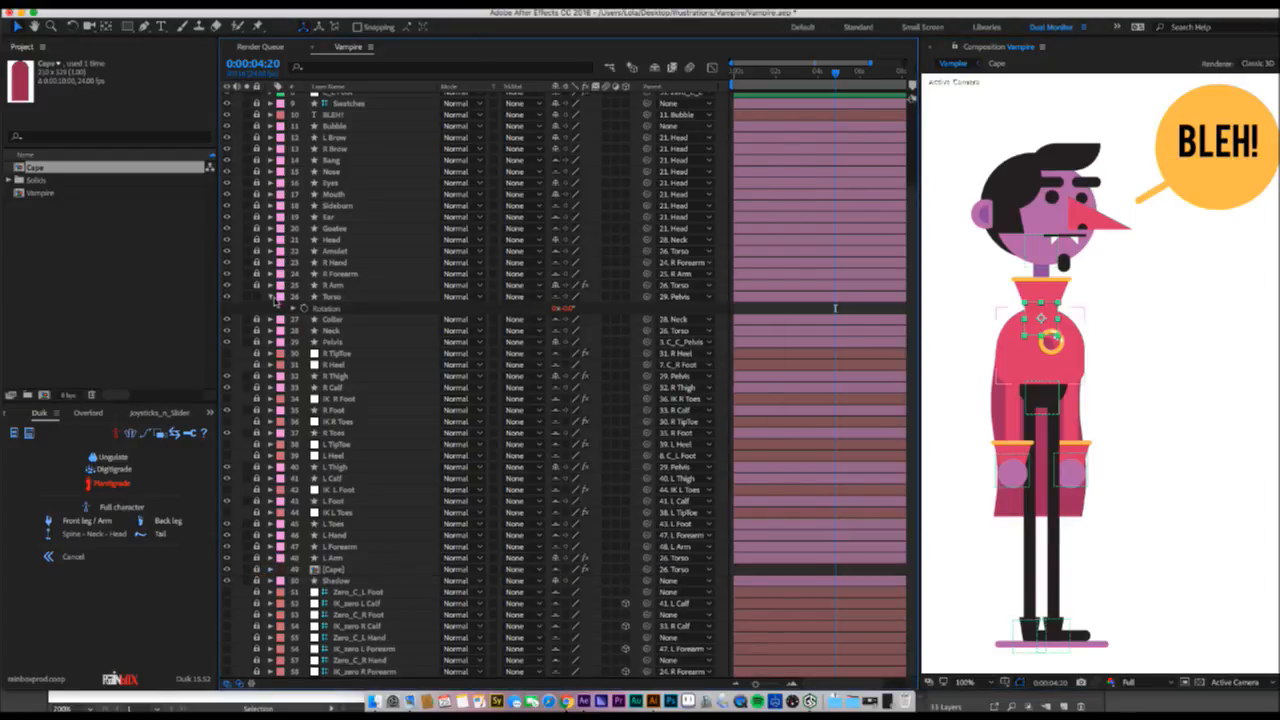
{"action": "left_click", "coordinate": [270, 296]}
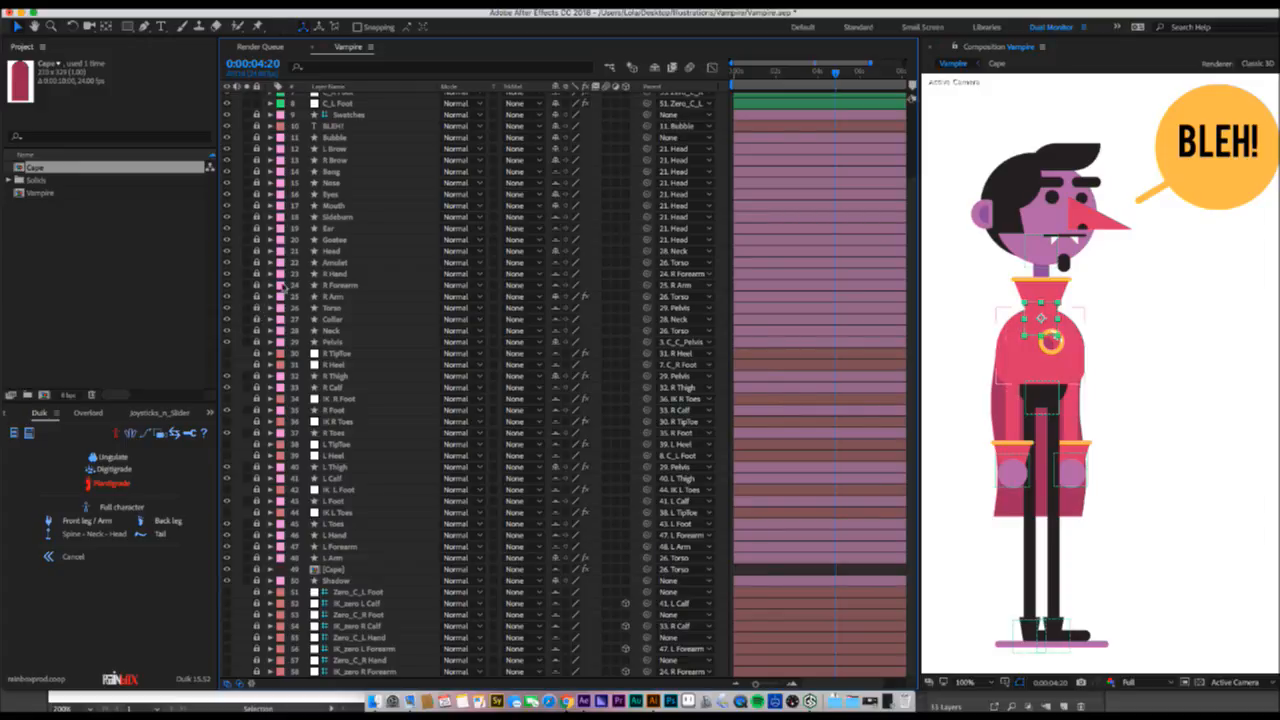
{"action": "left_click", "coordinate": [652, 66]}
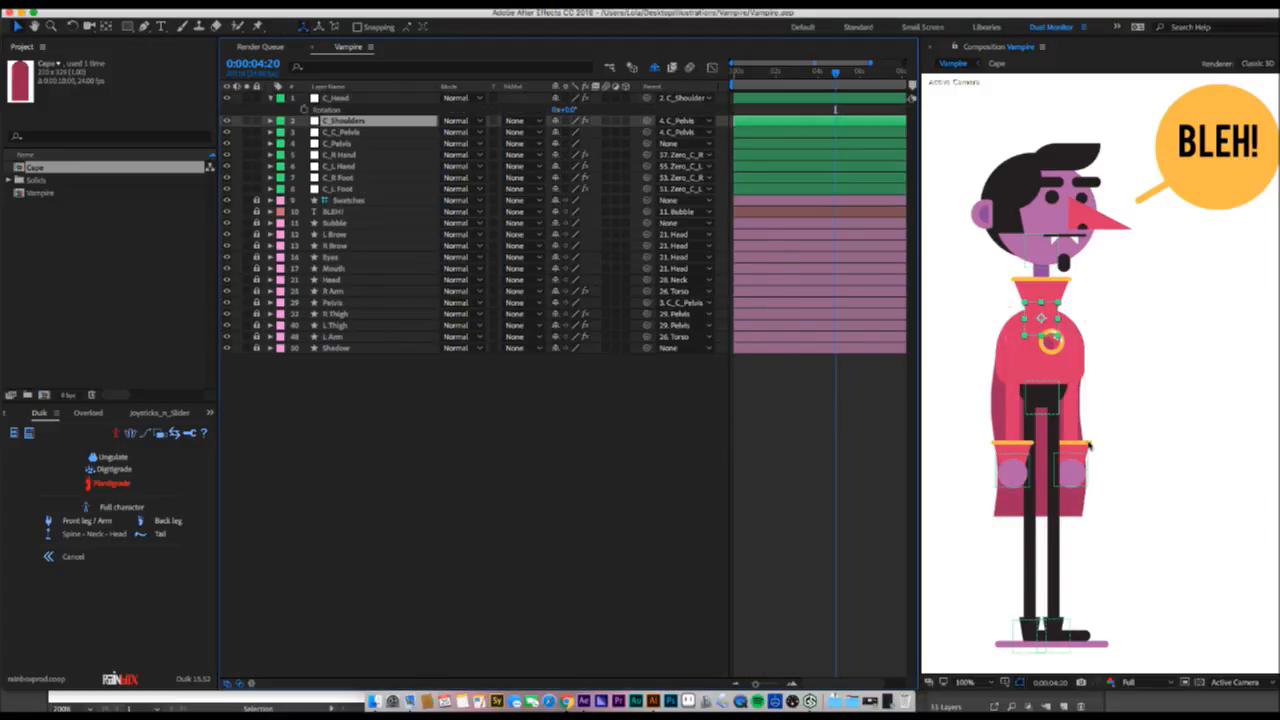
- Lock the C_C_Pelvis layer and select the C_Pelvis controller at the vampire's hips
{"action": "mouse_move", "coordinate": [1042, 402]}
{"action": "left_mouse_down"}
{"action": "mouse_move", "coordinate": [1049, 434]}
{"action": "mouse_move", "coordinate": [1036, 390]}
{"action": "left_mouse_up"}
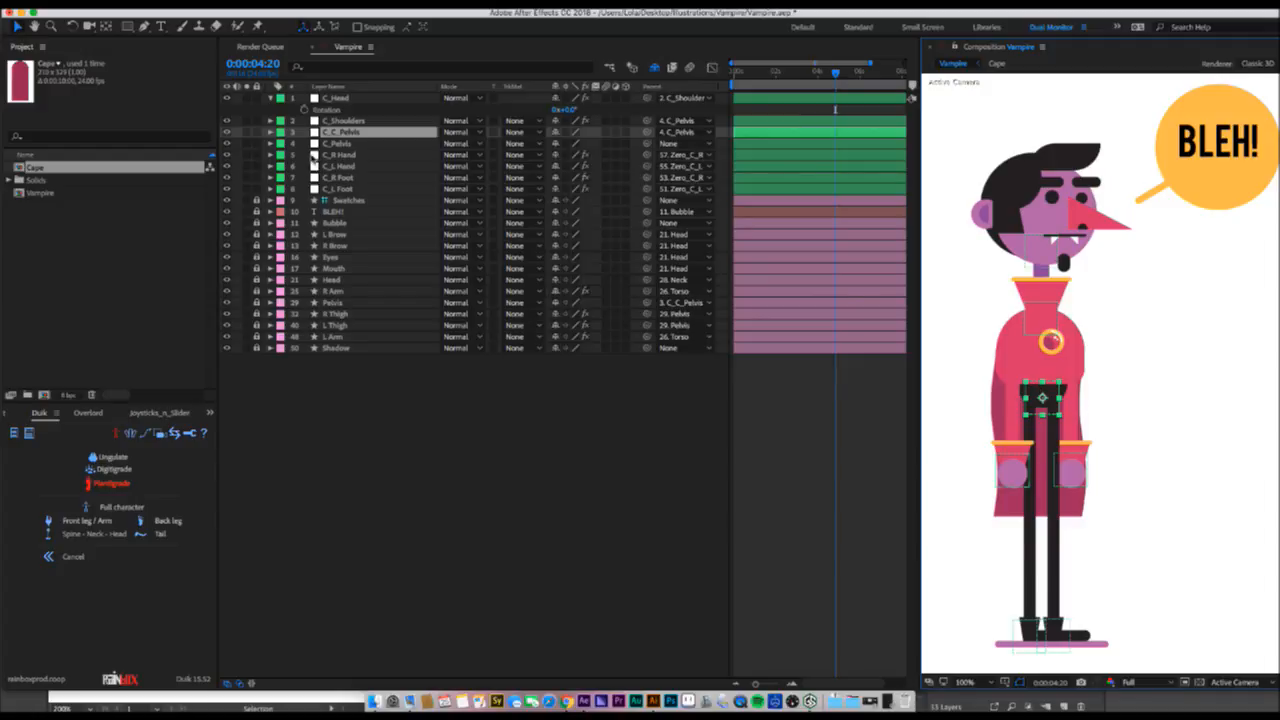
{"action": "left_click", "coordinate": [257, 131]}
{"action": "mouse_move", "coordinate": [1033, 403]}
{"action": "left_mouse_down"}
{"action": "mouse_move", "coordinate": [1036, 445]}
{"action": "mouse_move", "coordinate": [1035, 408]}
{"action": "mouse_move", "coordinate": [1057, 430]}
{"action": "mouse_move", "coordinate": [1085, 415]}
{"action": "mouse_move", "coordinate": [1070, 428]}
{"action": "mouse_move", "coordinate": [1041, 397]}
{"action": "left_mouse_up"}
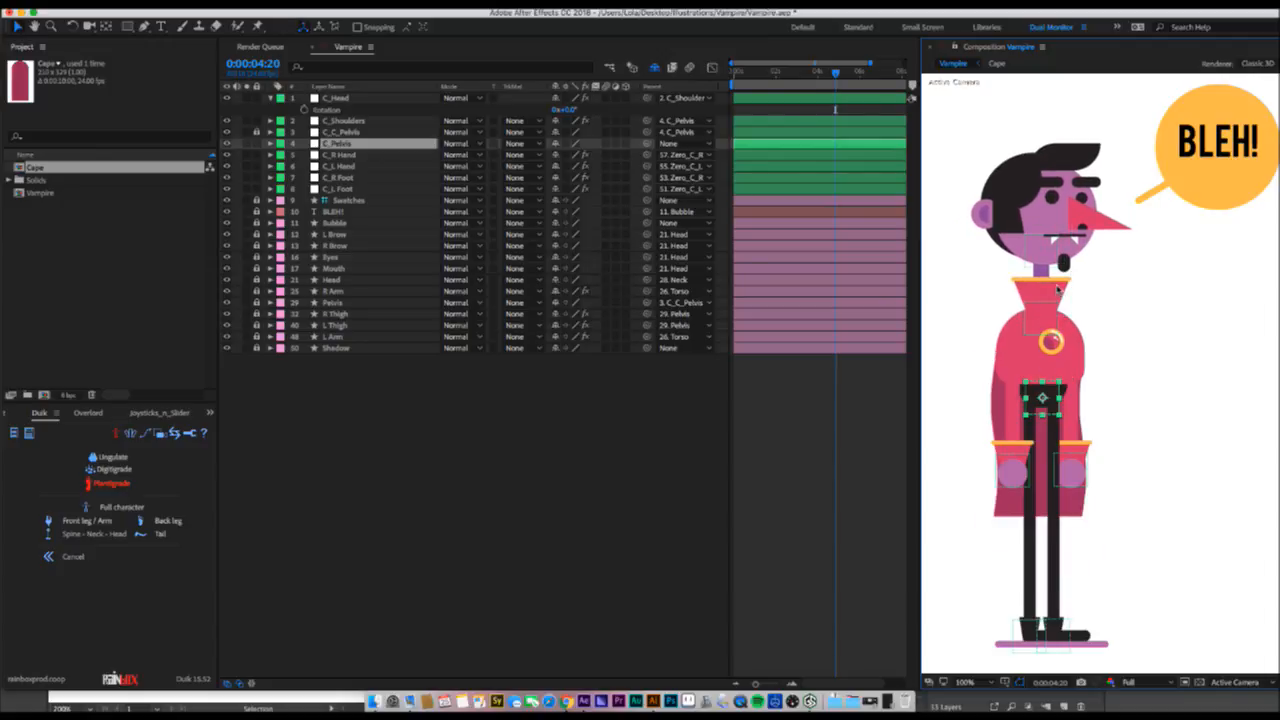
- Test the rig by moving the shoulder controller and rotating the head controller, and undo these changes
{"action": "left_click_drag", "start_coordinate": [1046, 312], "coordinate": [1045, 250]}
{"action": "key", "text": "super+z"}
{"action": "key", "text": "w"}
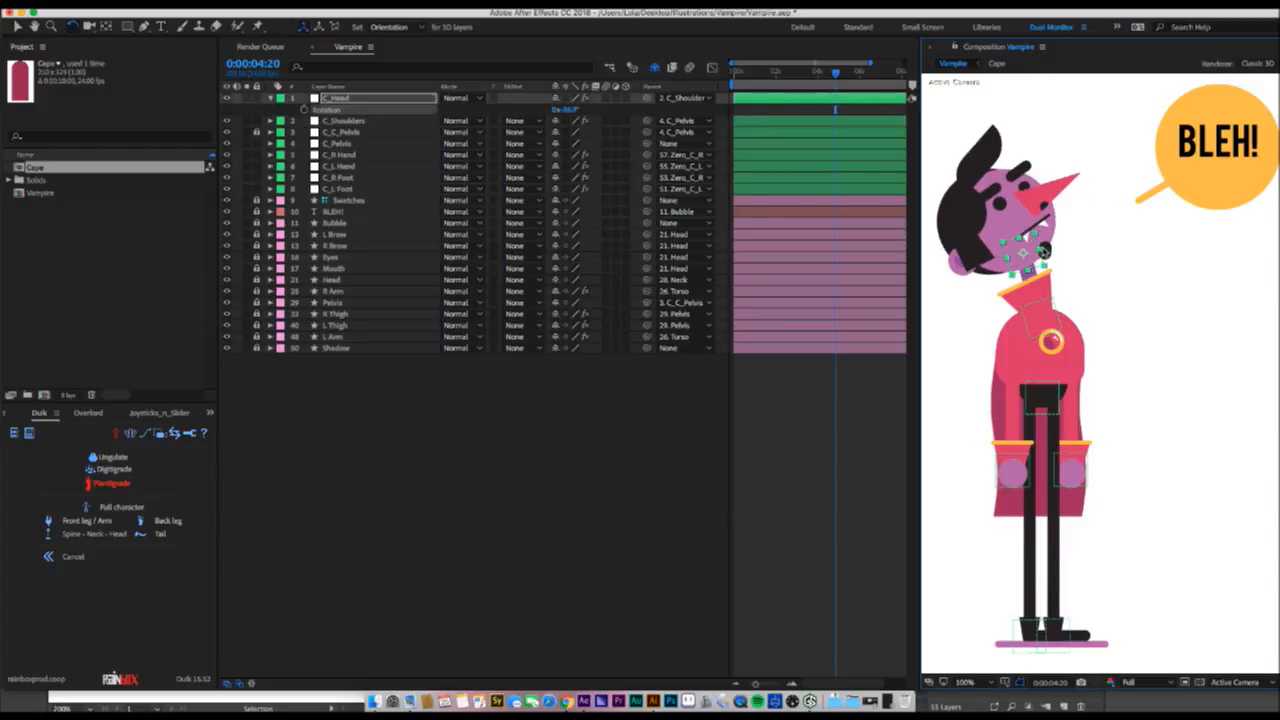
{"action": "key", "text": "super+z"}
{"action": "key", "text": "super+z"}
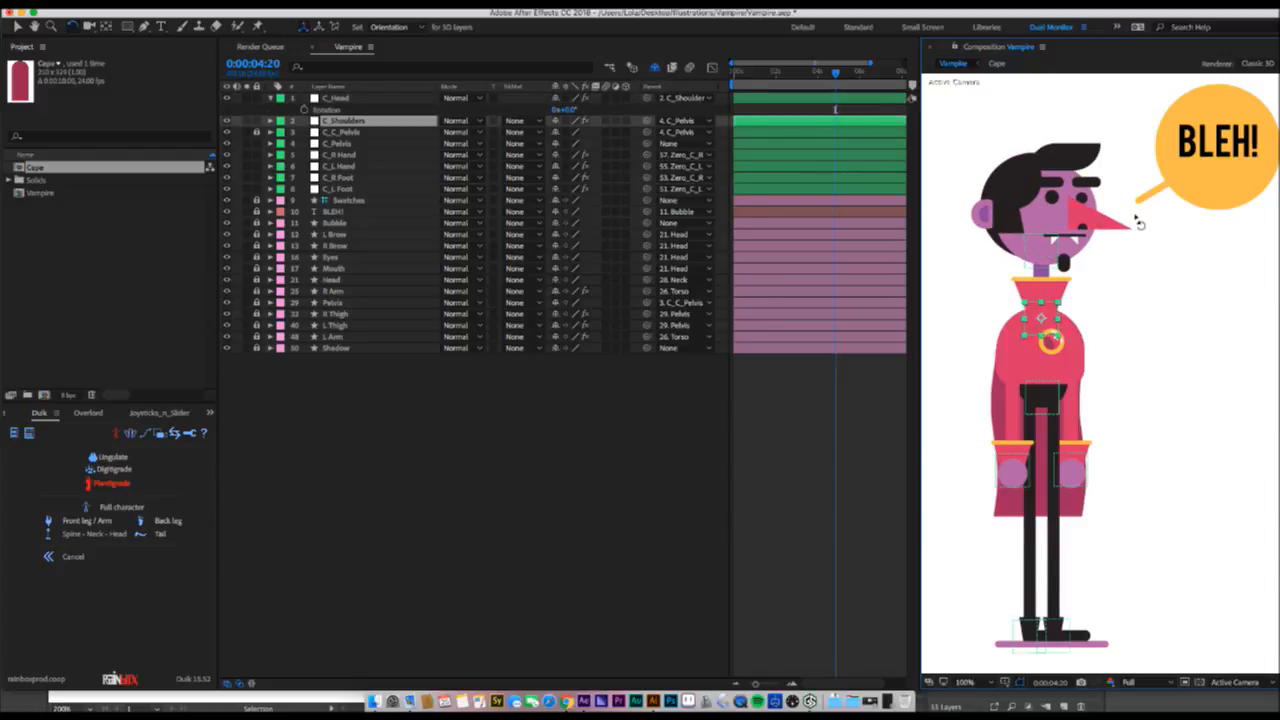
{"action": "key", "text": "v"}
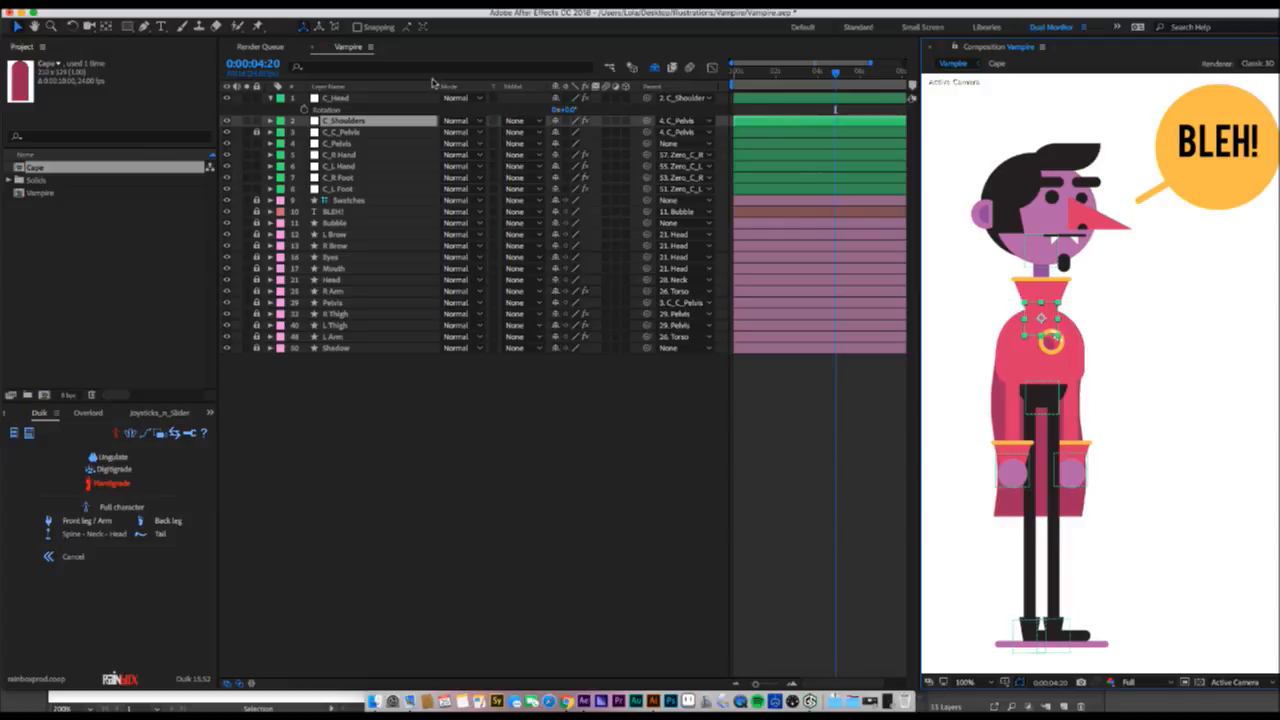
- Hide the Switches column, narrow the timeline to enlarge the composition view, save the project and collapse the C_Head layer
{"action": "right_click", "coordinate": [401, 89]}
{"action": "mouse_move", "coordinate": [467, 129]}
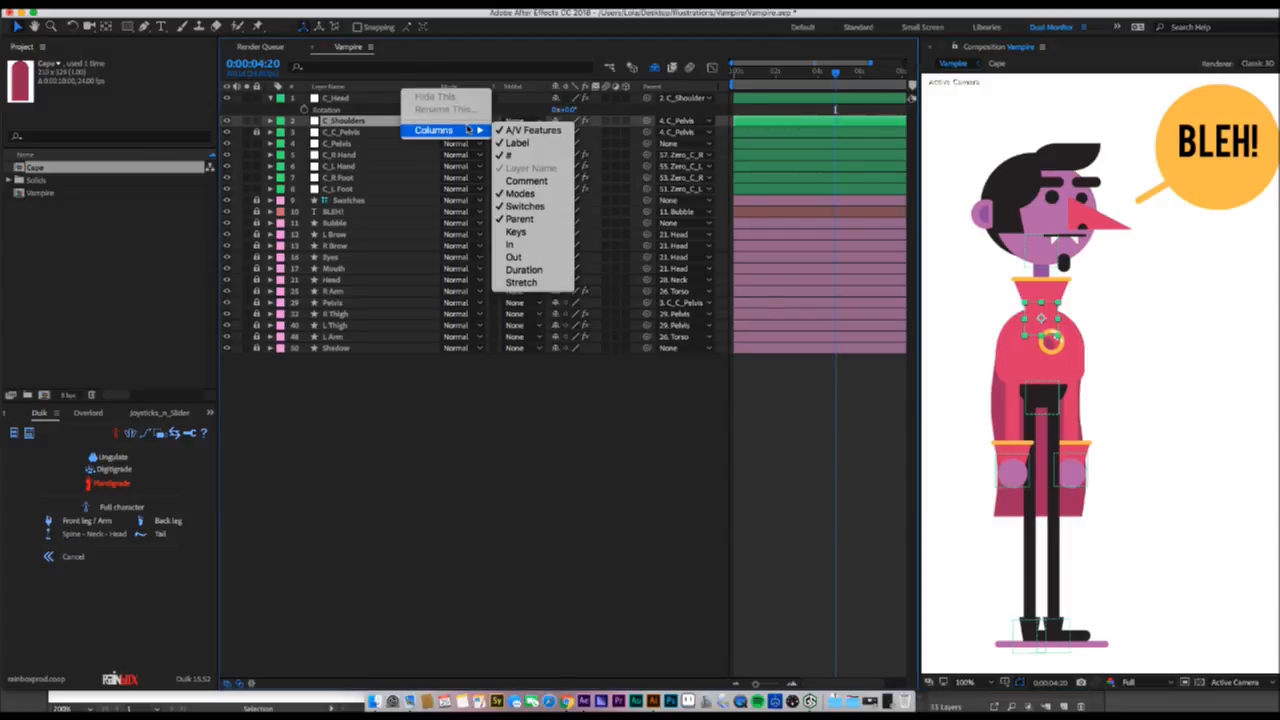
{"action": "left_click", "coordinate": [524, 206]}
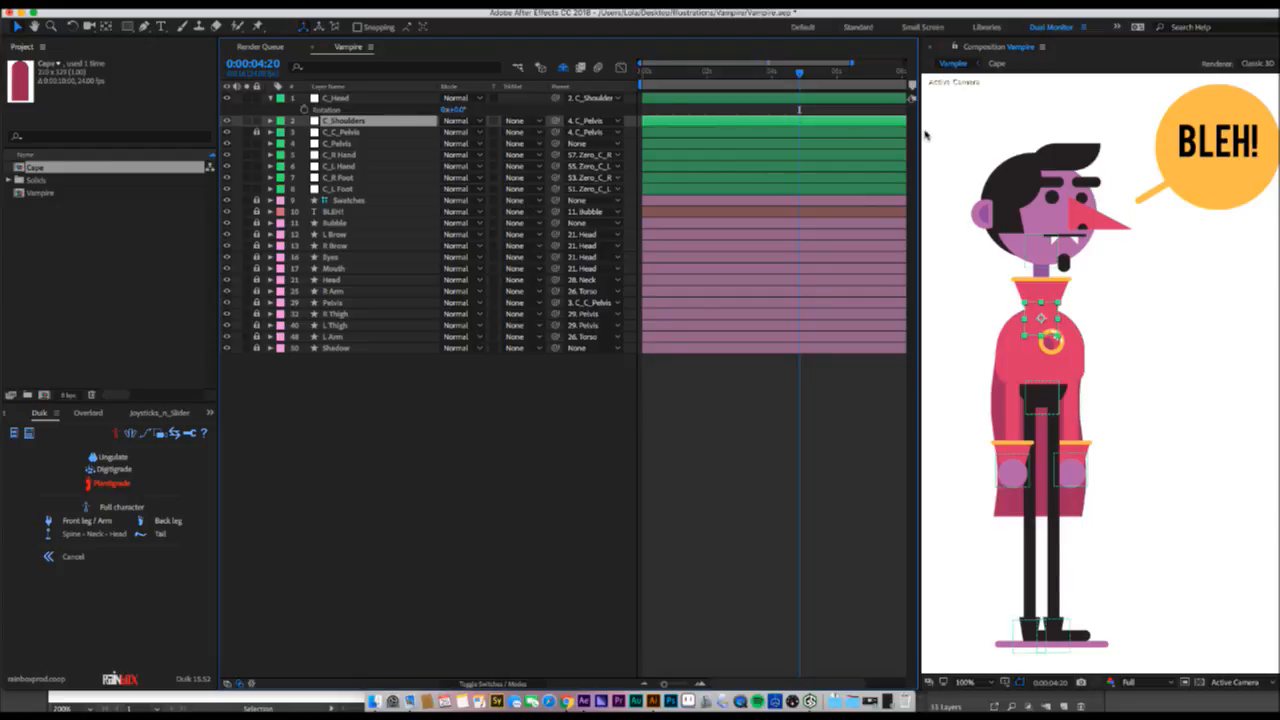
{"action": "left_click_drag", "start_coordinate": [917, 134], "coordinate": [820, 146]}
{"action": "key", "text": "super+s"}
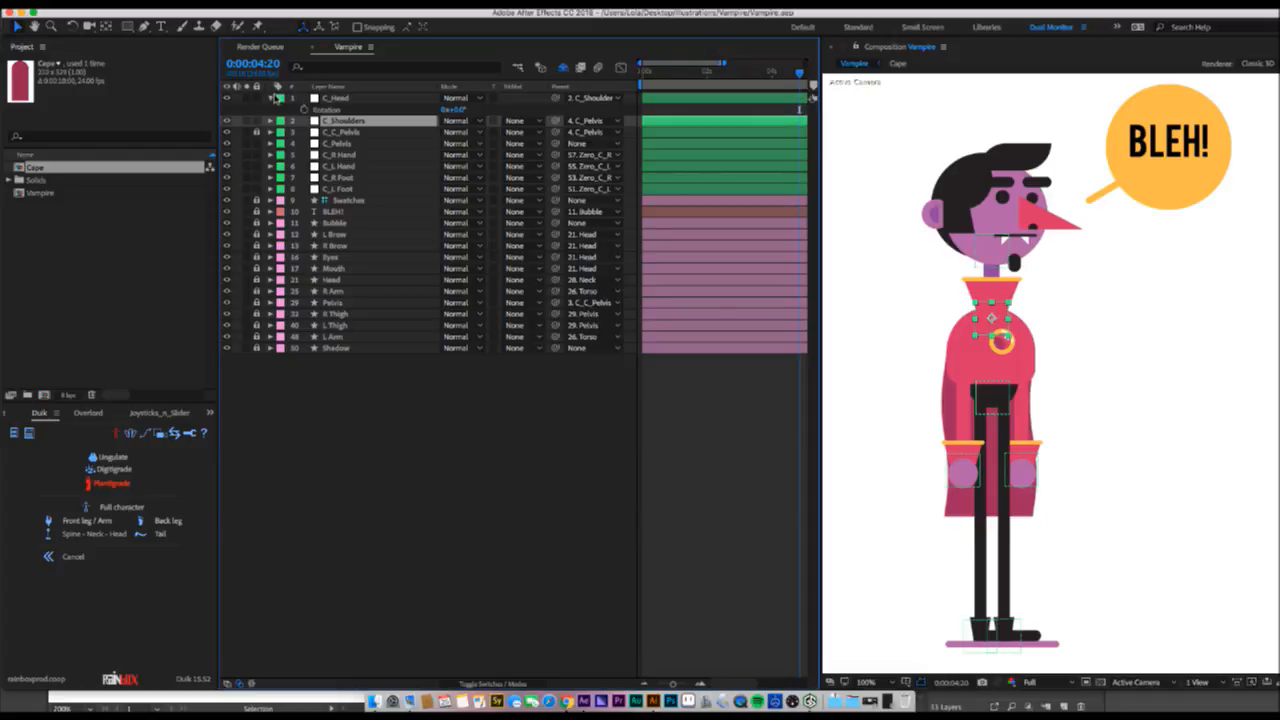
{"action": "left_click", "coordinate": [270, 97]}
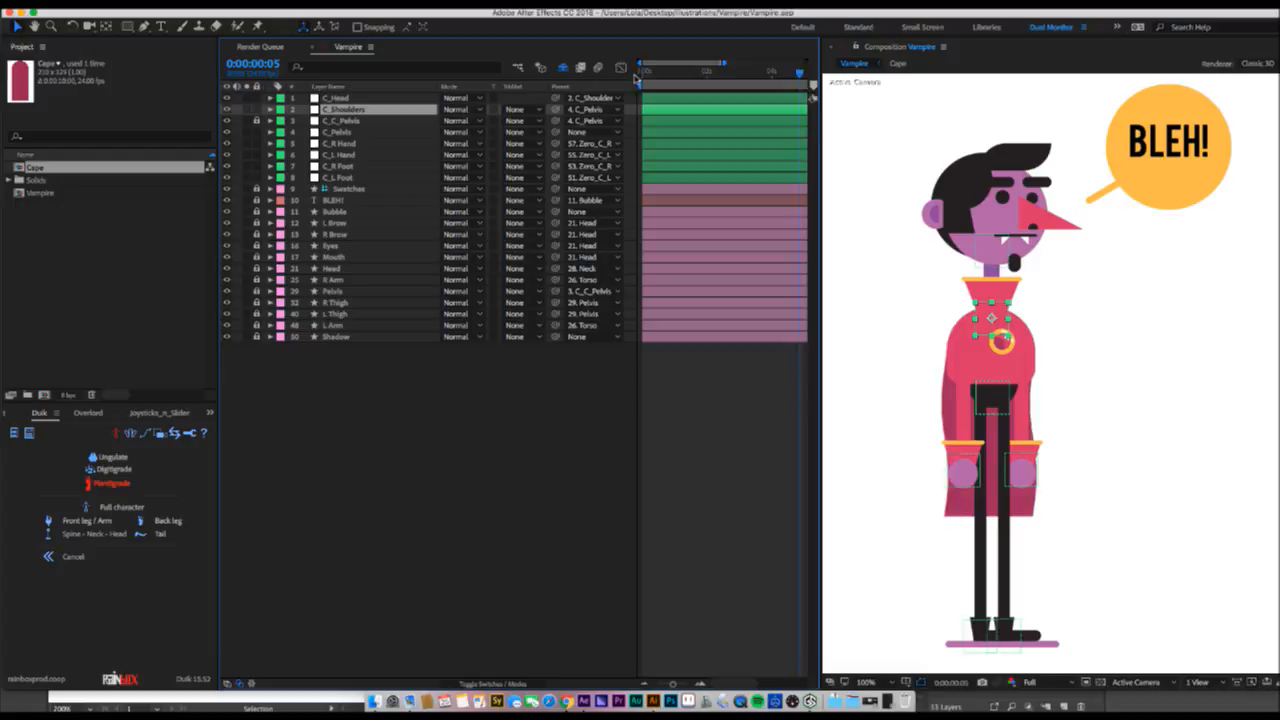
- Add a Position keyframe to the C_Pelvis controller at 0:00:00:00
{"action": "key", "text": "Home"}
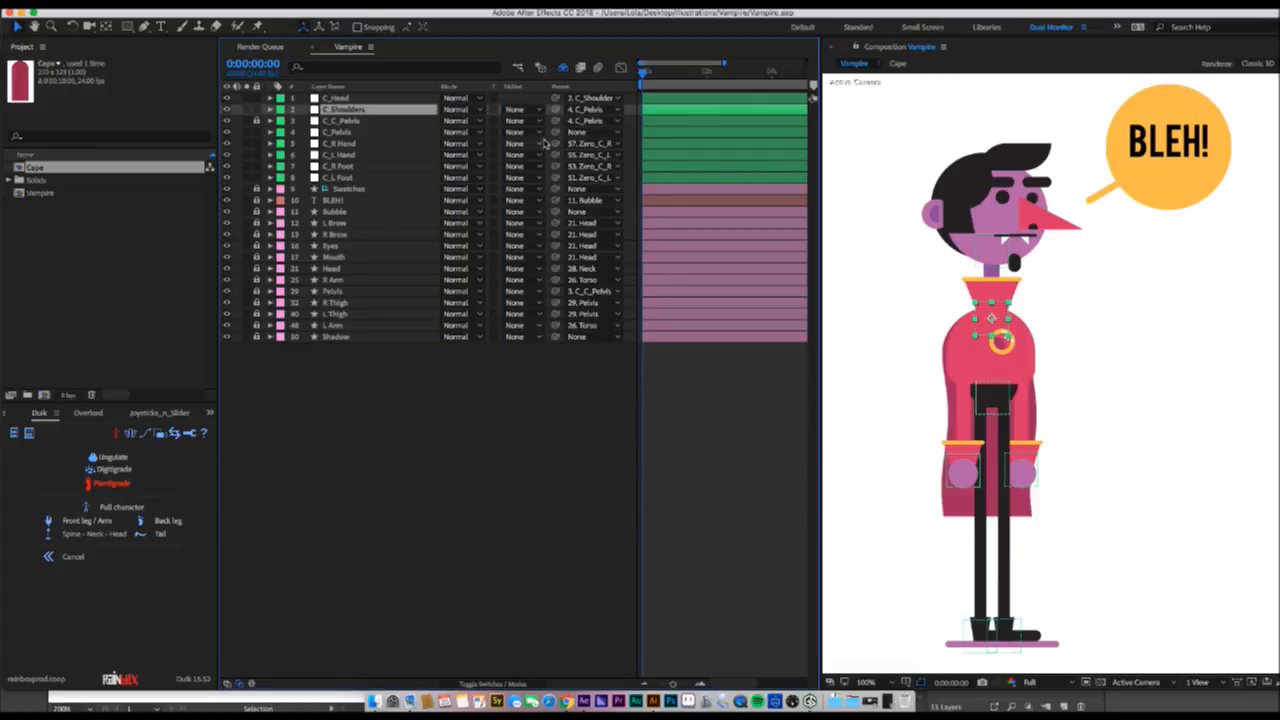
{"action": "left_click", "coordinate": [359, 178]}
{"action": "left_click", "coordinate": [992, 401]}
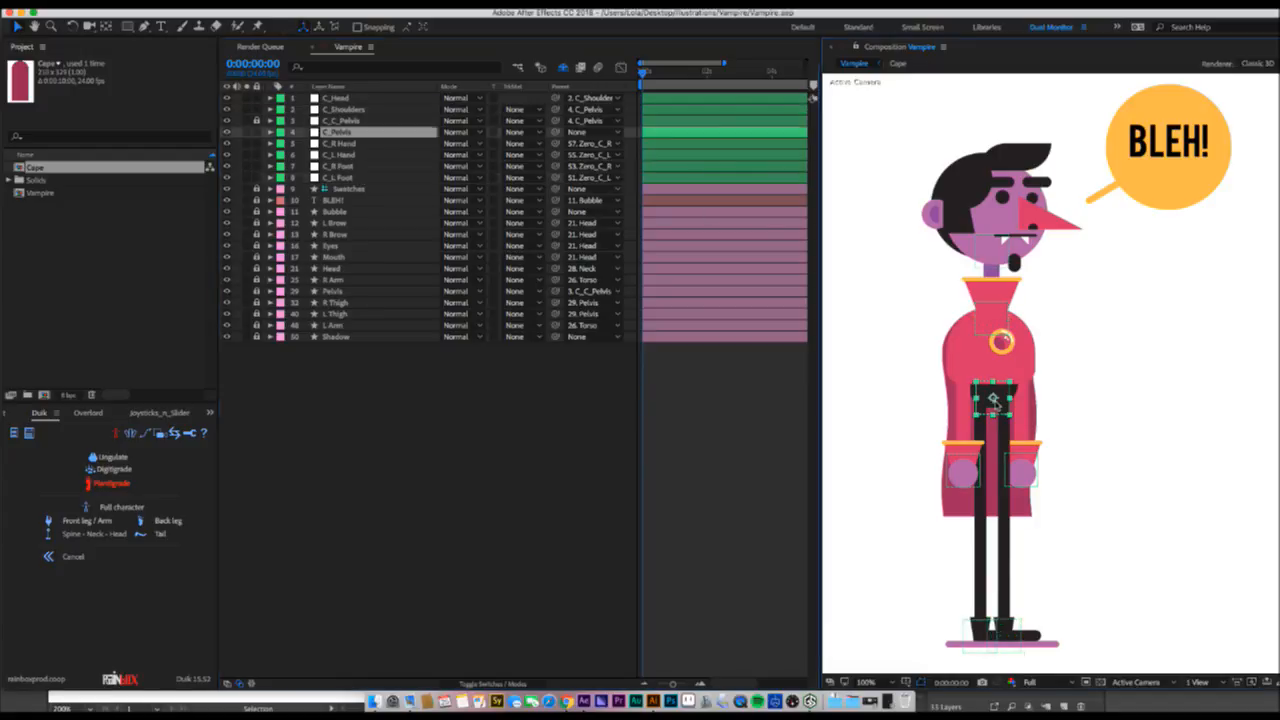
{"action": "left_click", "coordinate": [1005, 636]}
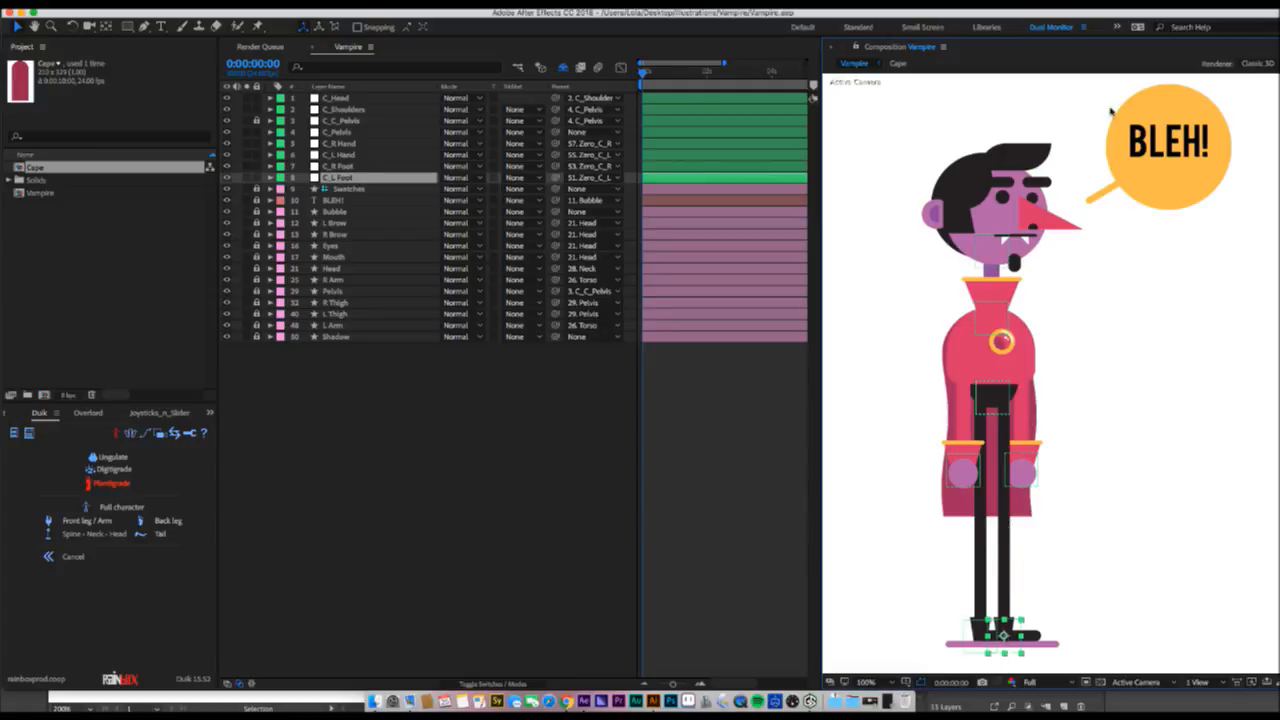
{"action": "left_click", "coordinate": [333, 132]}
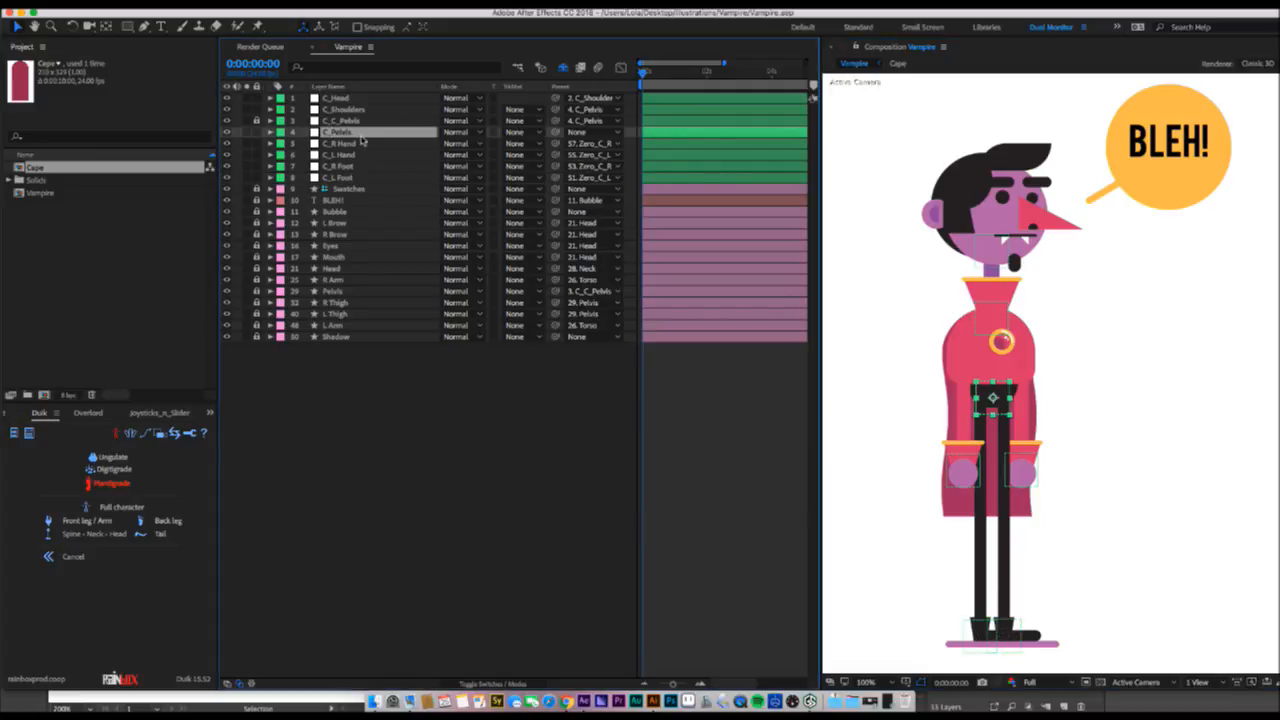
{"action": "key", "text": "p"}
{"action": "left_click", "coordinate": [304, 143]}
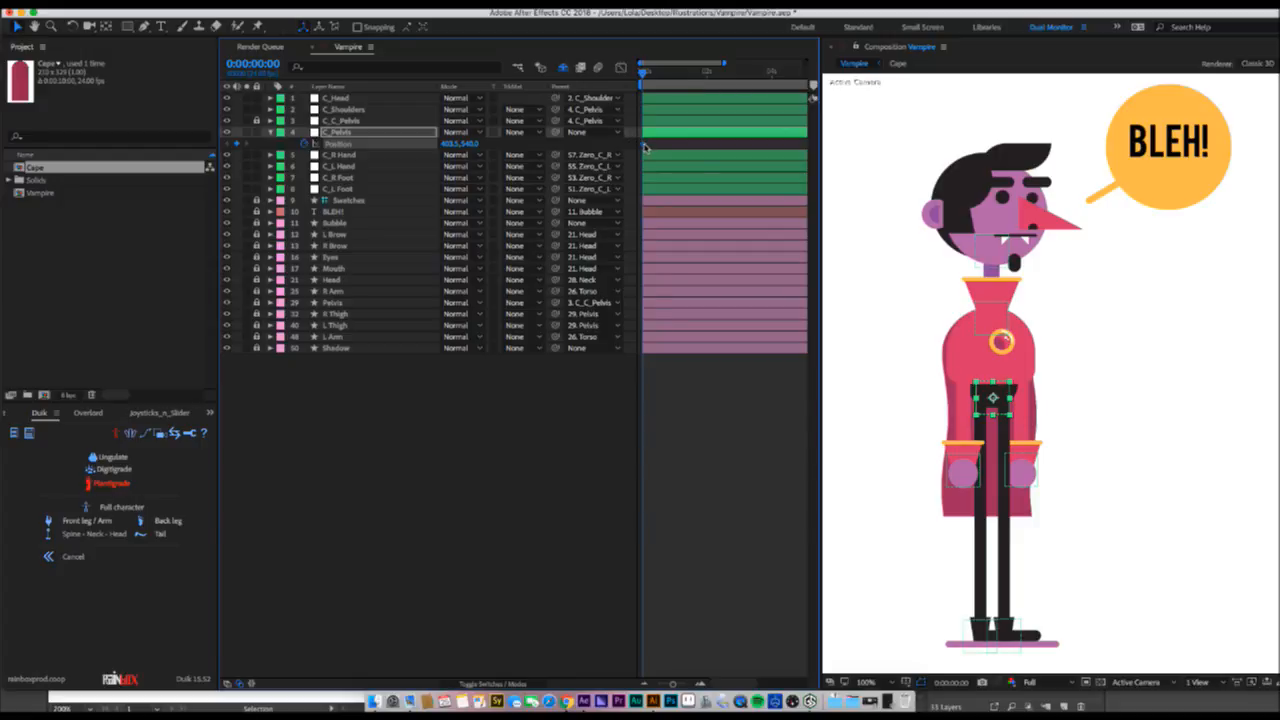
- Place a second C_Pelvis Position keyframe shortly after the first, and lower the pelvis at frame 0 to about Y 562
{"action": "mouse_move", "coordinate": [647, 145]}
{"action": "left_mouse_down"}
{"action": "mouse_move", "coordinate": [663, 146]}
{"action": "mouse_move", "coordinate": [654, 152]}
{"action": "left_mouse_up"}
{"action": "left_click_drag", "start_coordinate": [723, 63], "coordinate": [659, 66]}
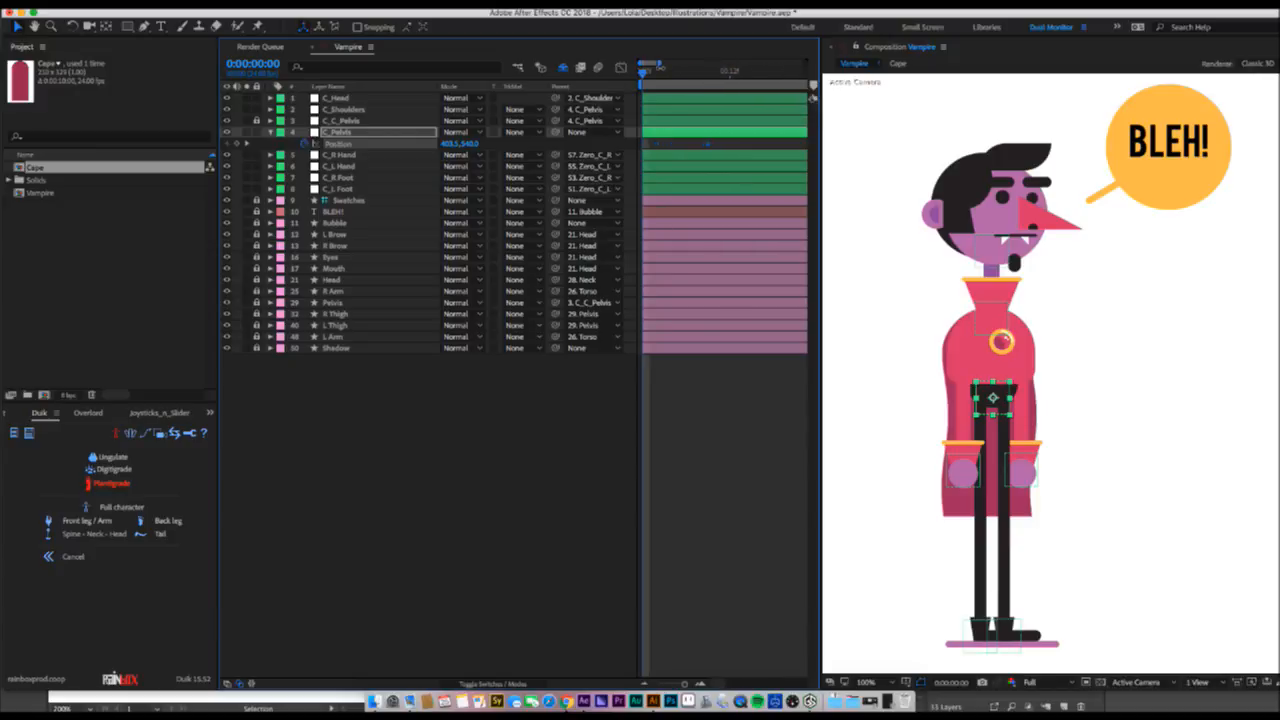
{"action": "left_click_drag", "start_coordinate": [708, 147], "coordinate": [656, 146]}
{"action": "left_click_drag", "start_coordinate": [993, 398], "coordinate": [993, 412]}
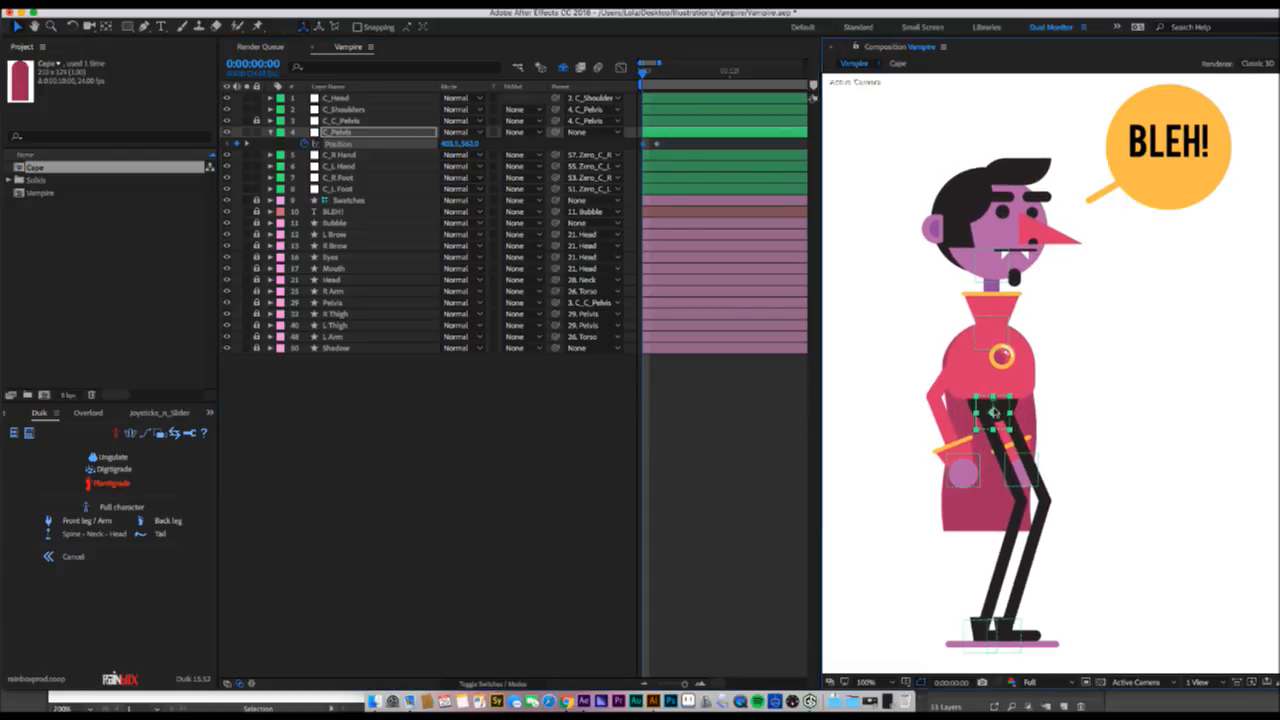
- Undo a trial forward move of the left foot and add Position keyframes to C_R Foot and C_L Foot at frame 0
{"action": "left_click_drag", "start_coordinate": [1010, 634], "coordinate": [1094, 632]}
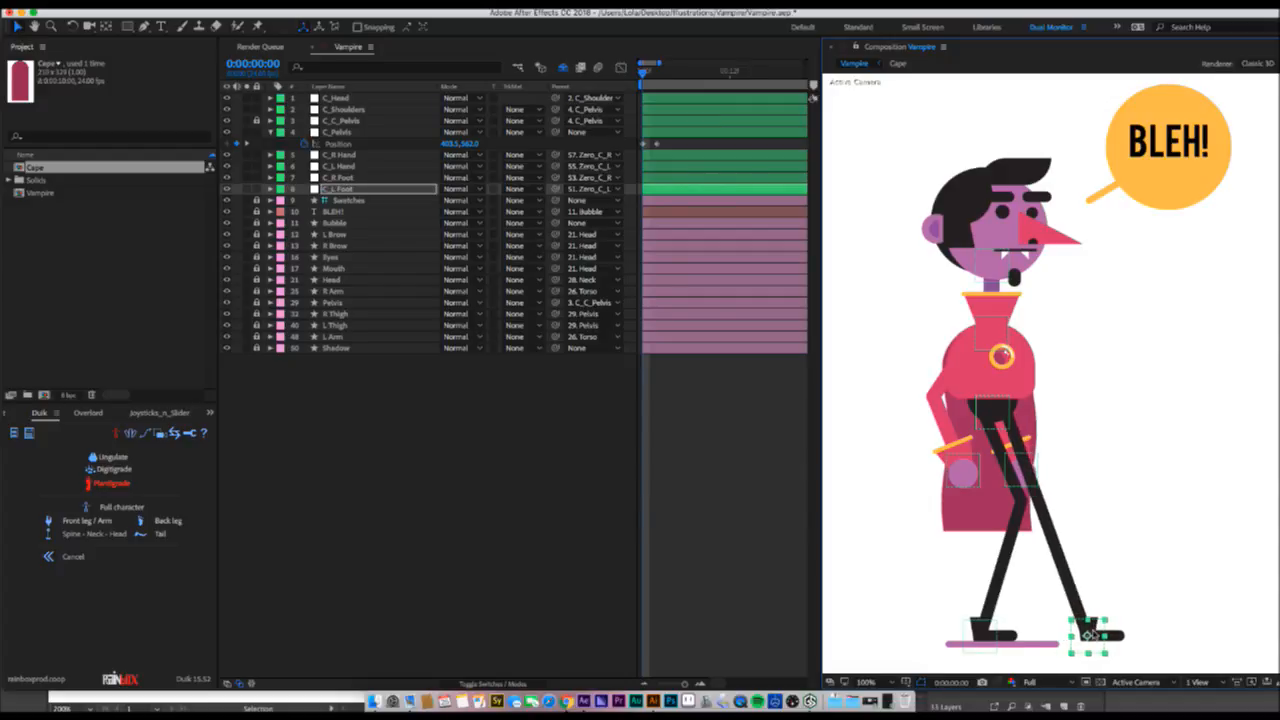
{"action": "key", "text": "ctrl+z"}
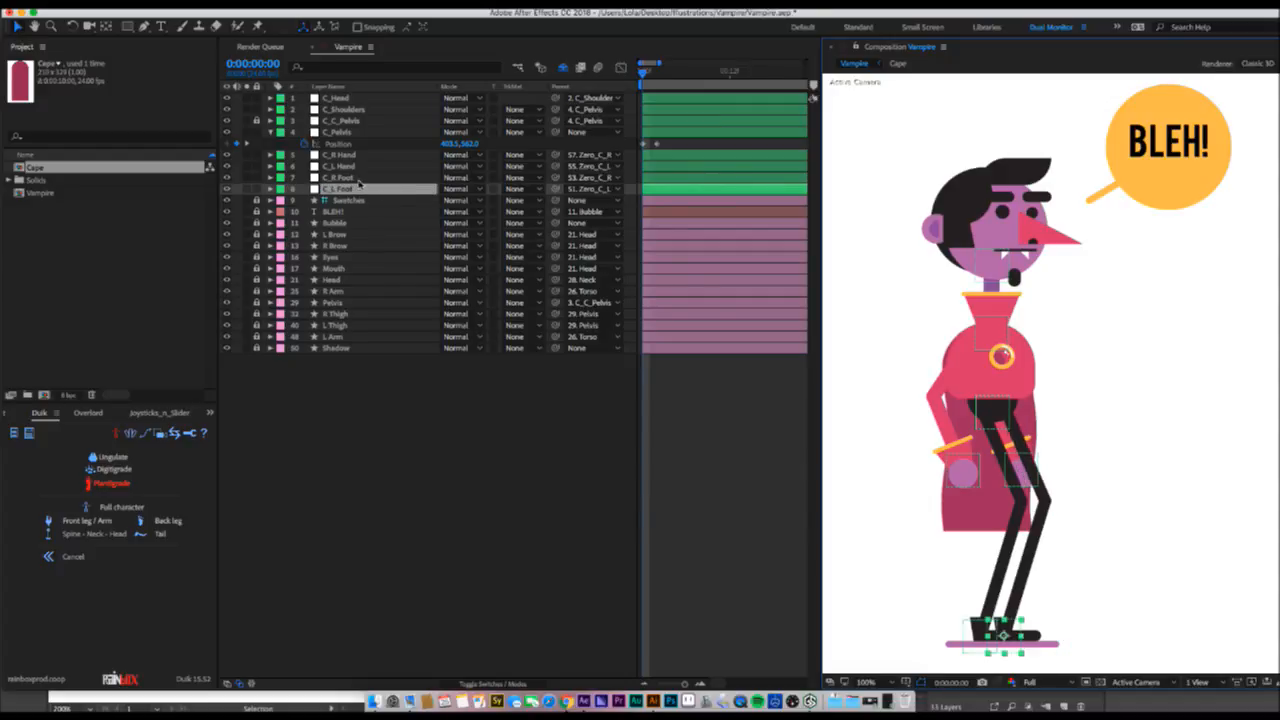
{"action": "left_click", "coordinate": [352, 178], "text": "shift"}
{"action": "key", "text": "p"}
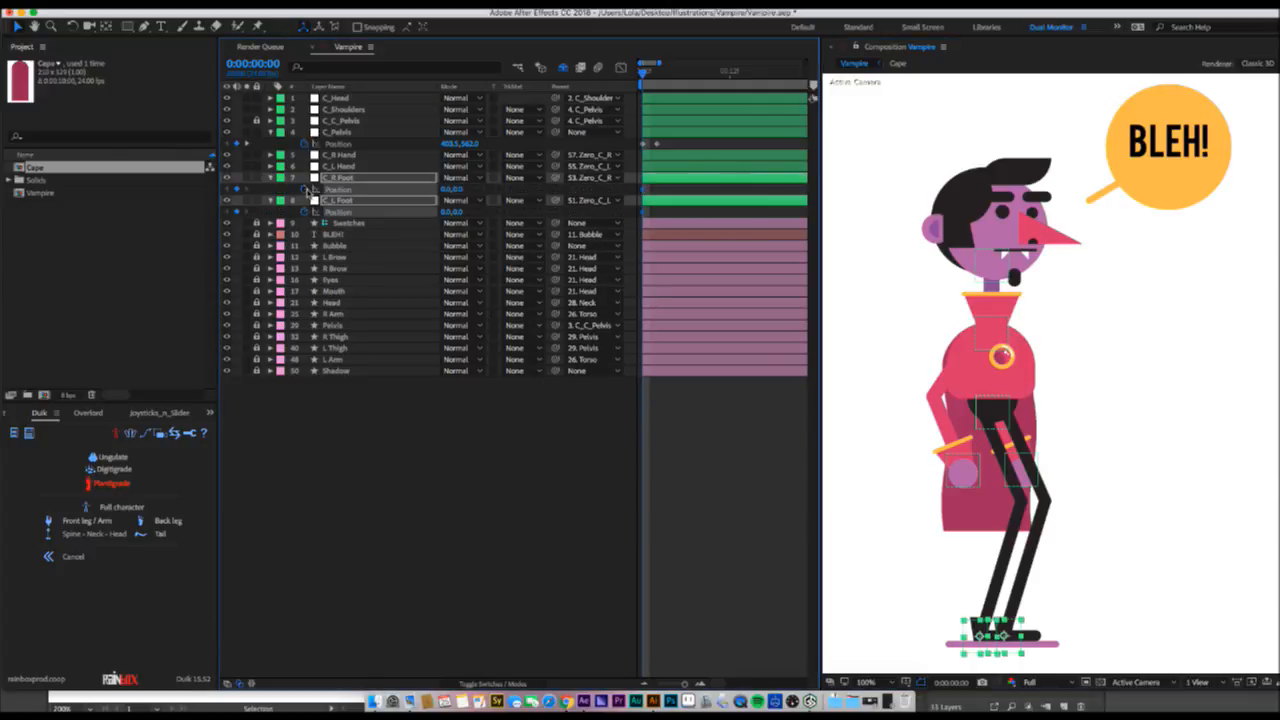
- Add Rotation keyframes to both foot controllers at frame 0 and display C_R Foot's foot roll effect controls in full
{"action": "key", "text": "shift+r"}
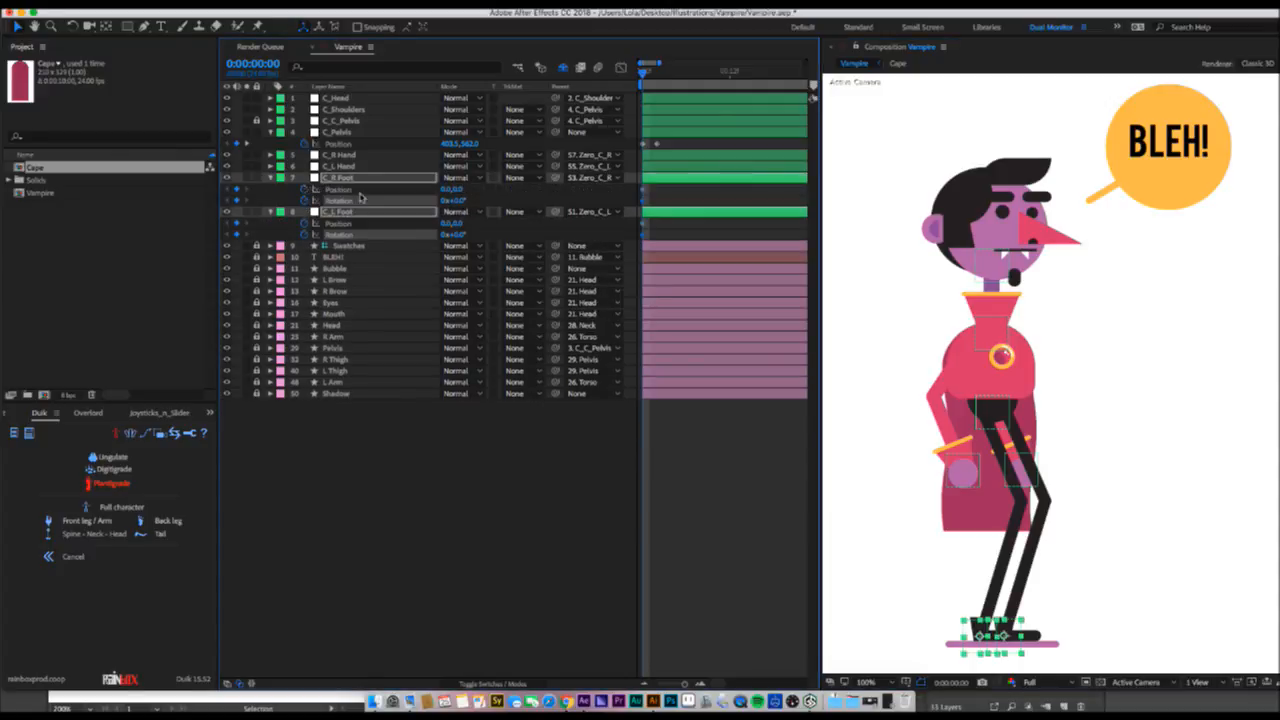
{"action": "left_click", "coordinate": [349, 178]}
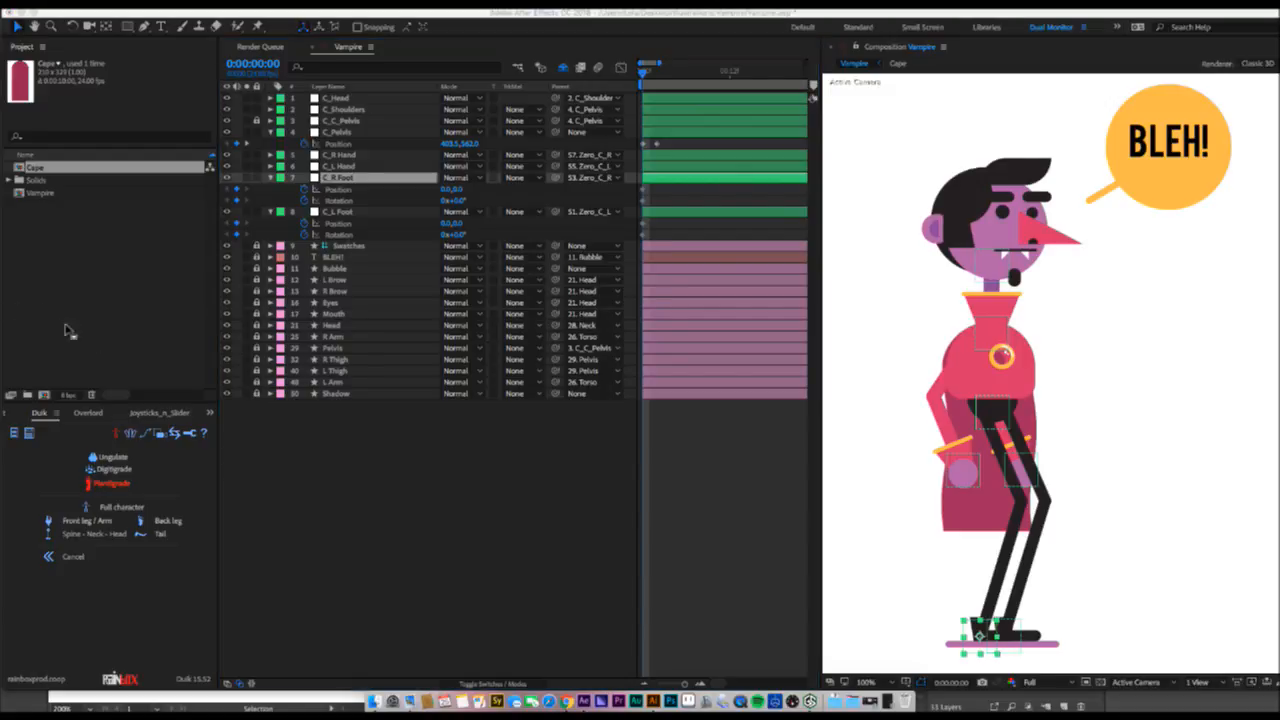
{"action": "left_click_drag", "start_coordinate": [65, 330], "coordinate": [89, 378]}
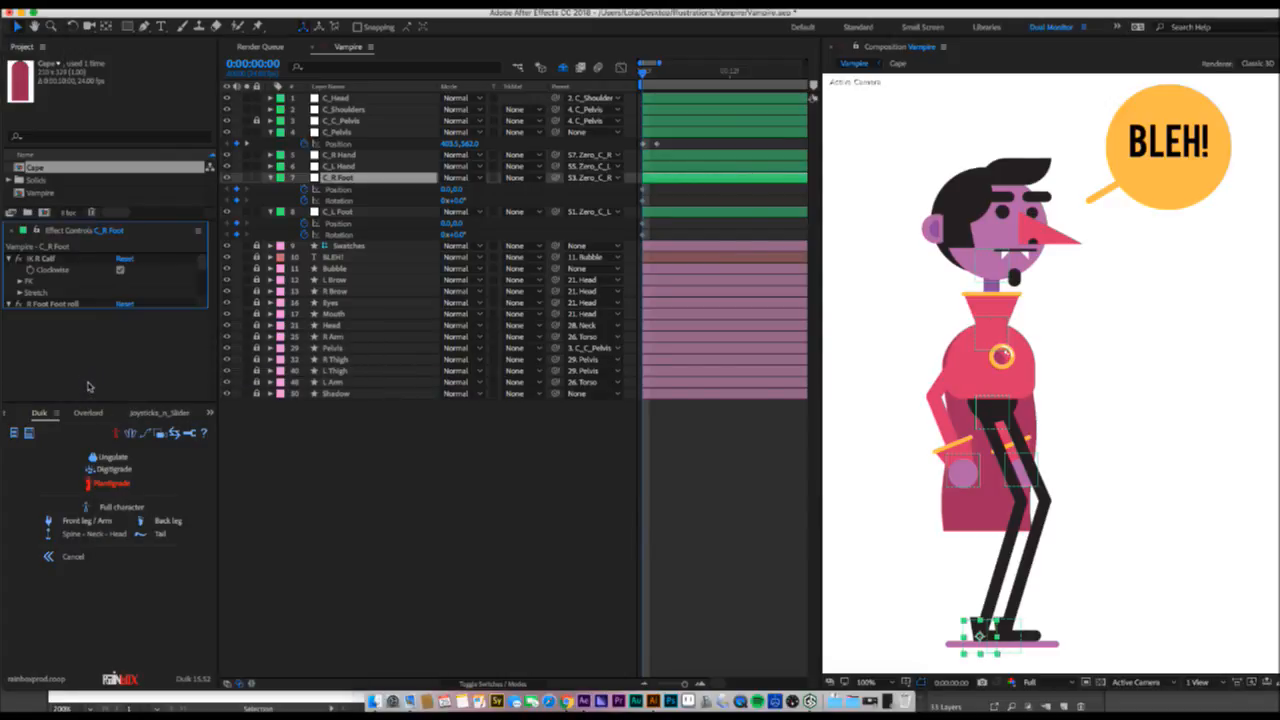
{"action": "left_click_drag", "start_coordinate": [83, 310], "coordinate": [81, 551]}
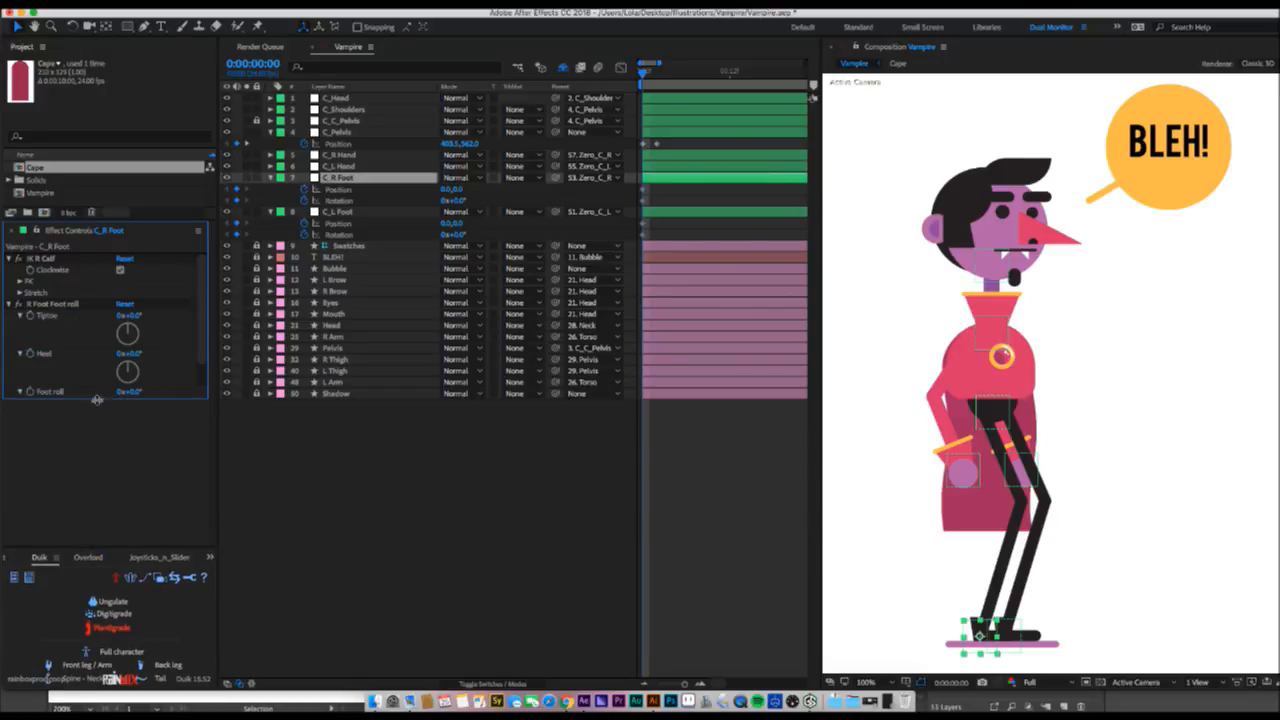
{"action": "left_click_drag", "start_coordinate": [96, 399], "coordinate": [94, 480]}
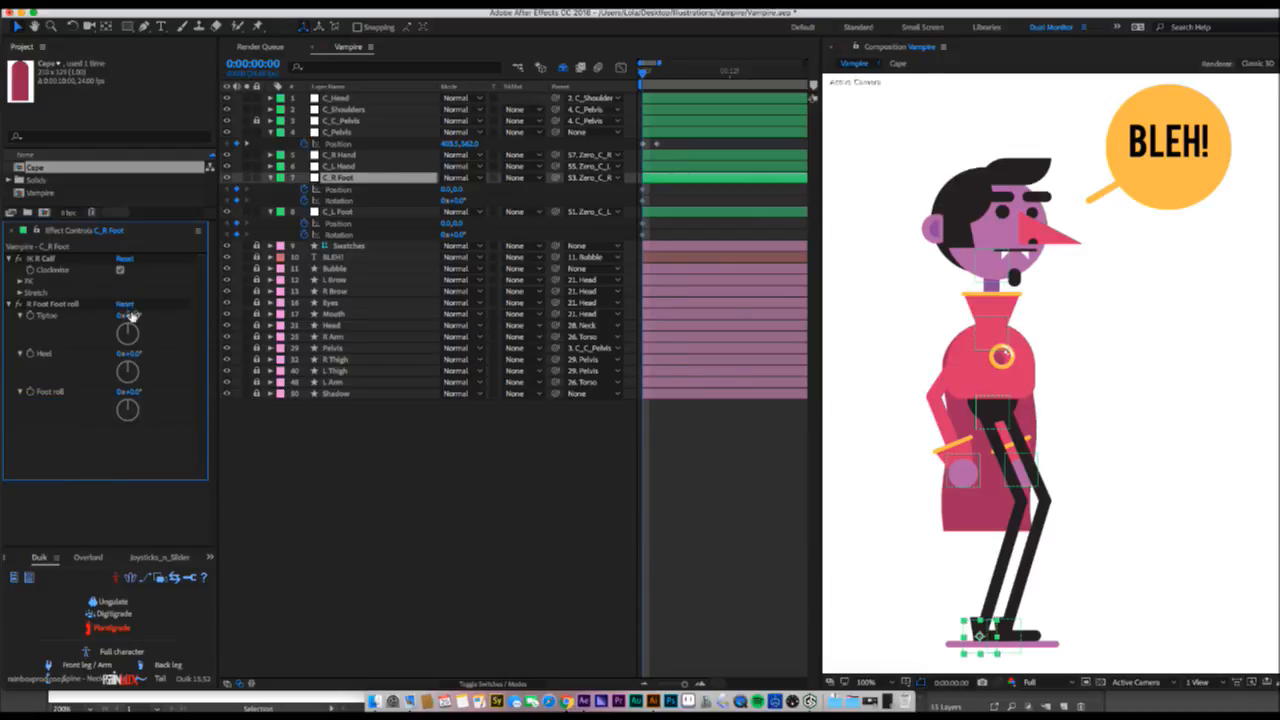
- Try a 31° Tiptoe and a 46° Foot roll on C_R Foot, undoing each trial
{"action": "left_click_drag", "start_coordinate": [133, 314], "coordinate": [151, 315]}
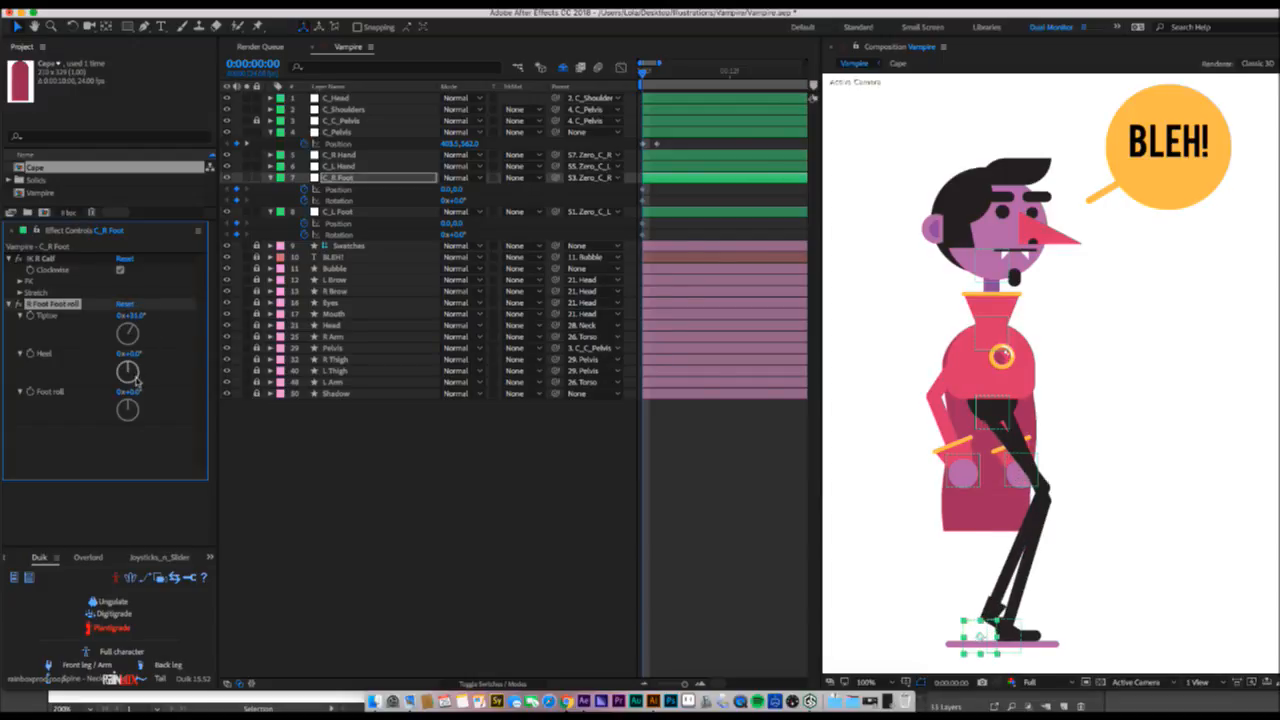
{"action": "key", "text": "super+z"}
{"action": "left_click_drag", "start_coordinate": [134, 391], "coordinate": [163, 381]}
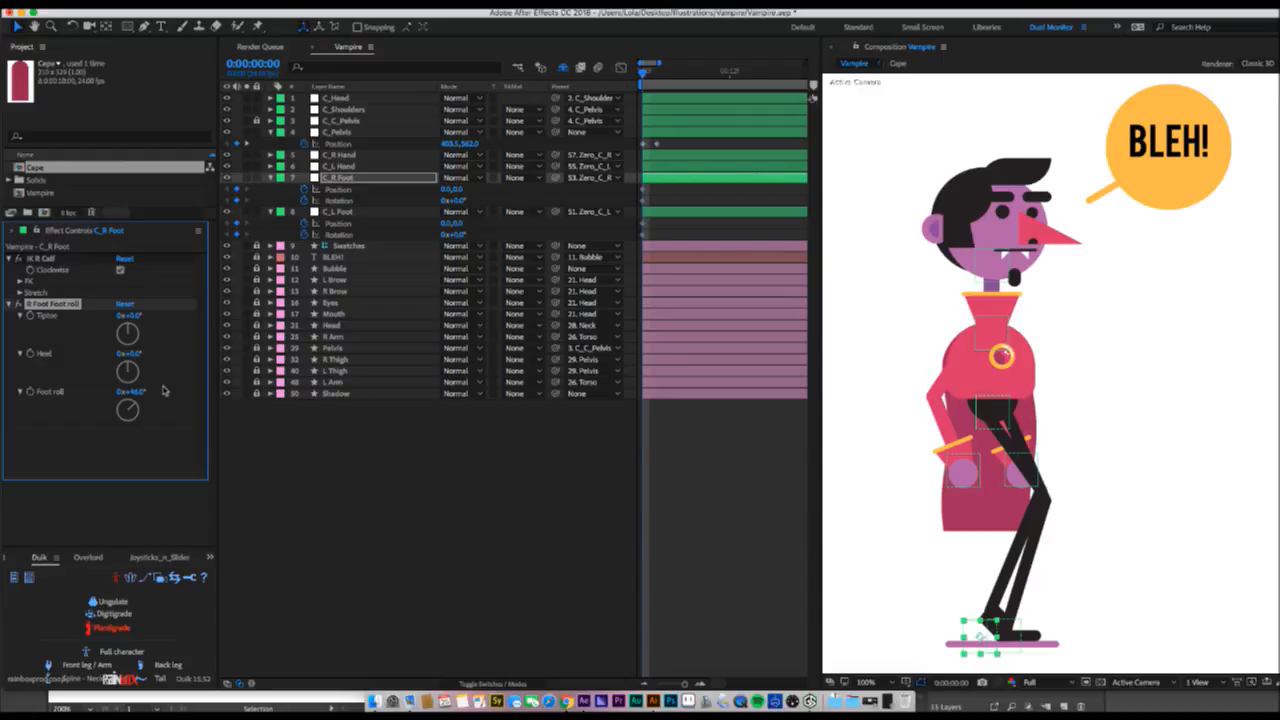
{"action": "key", "text": "super+z"}
- Add Foot roll keyframes to C_L Foot and C_R Foot at frame 0 and reveal the keyframed properties of both layers
{"action": "key", "text": "super+Down"}
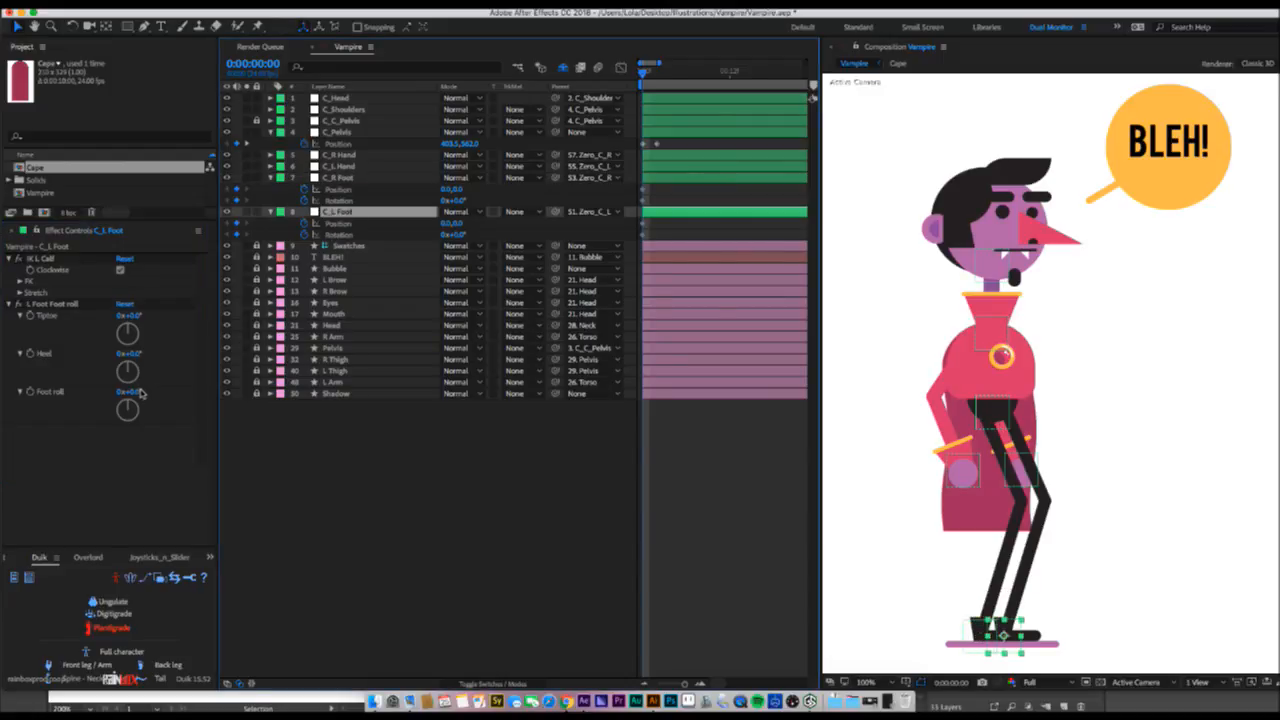
{"action": "left_click_drag", "start_coordinate": [141, 393], "coordinate": [157, 391]}
{"action": "key", "text": "super+z"}
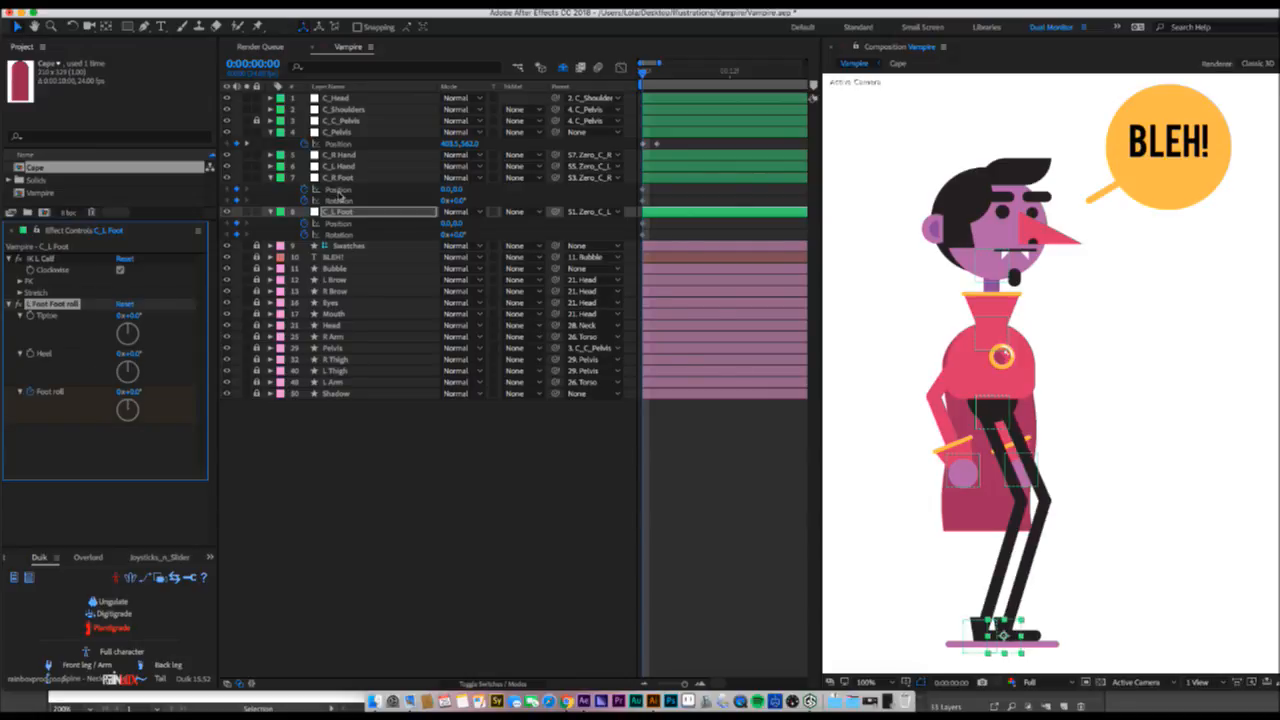
{"action": "left_click", "coordinate": [338, 177]}
{"action": "left_click", "coordinate": [84, 397]}
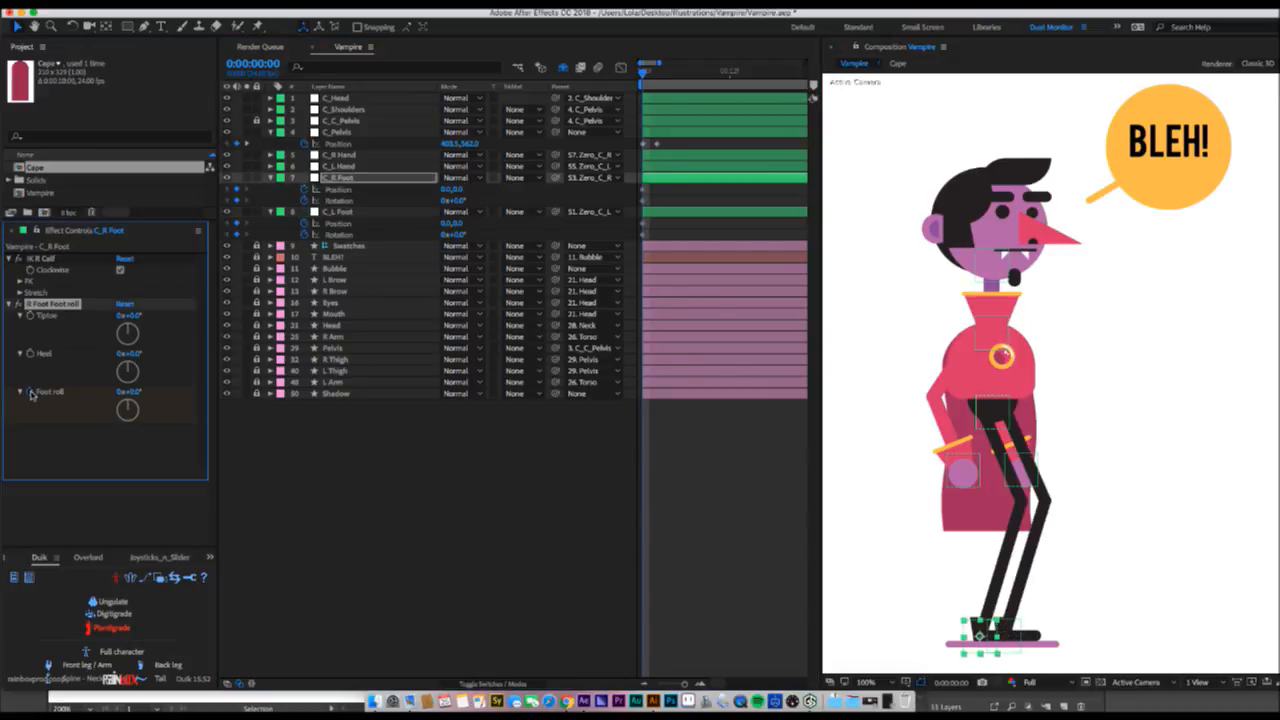
{"action": "left_click", "coordinate": [347, 210], "text": "shift"}
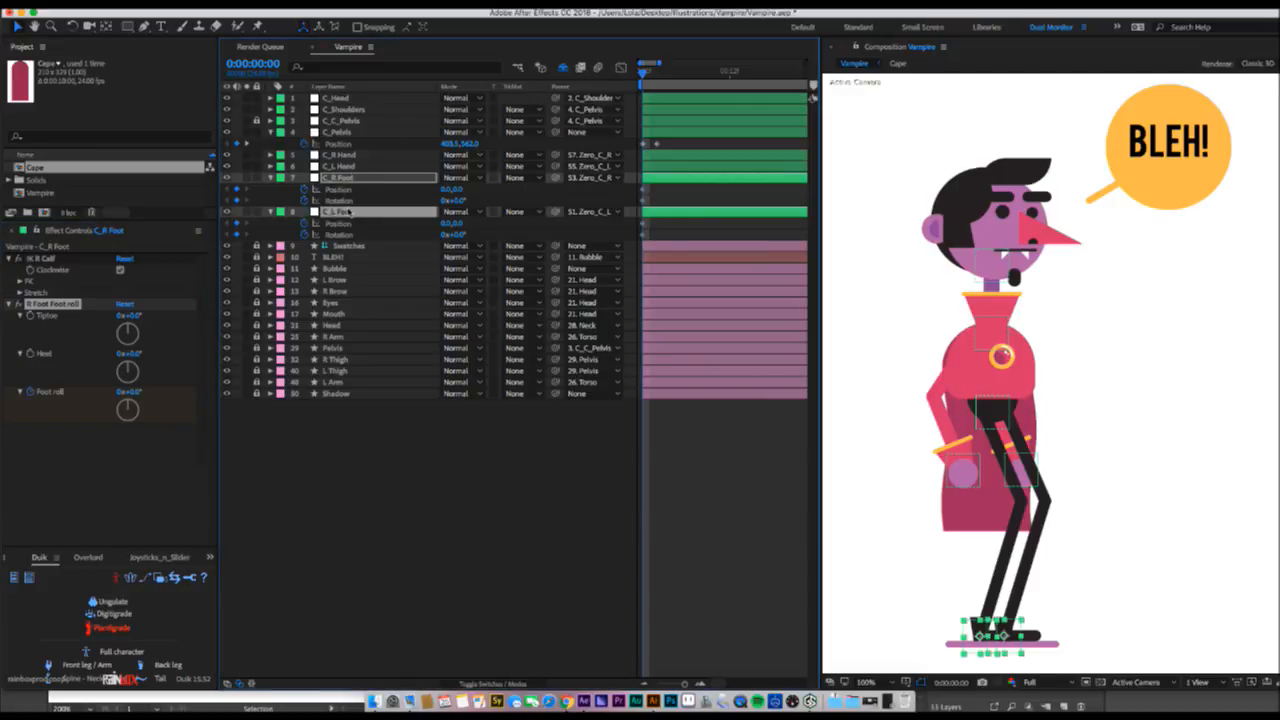
{"action": "key", "text": "u"}
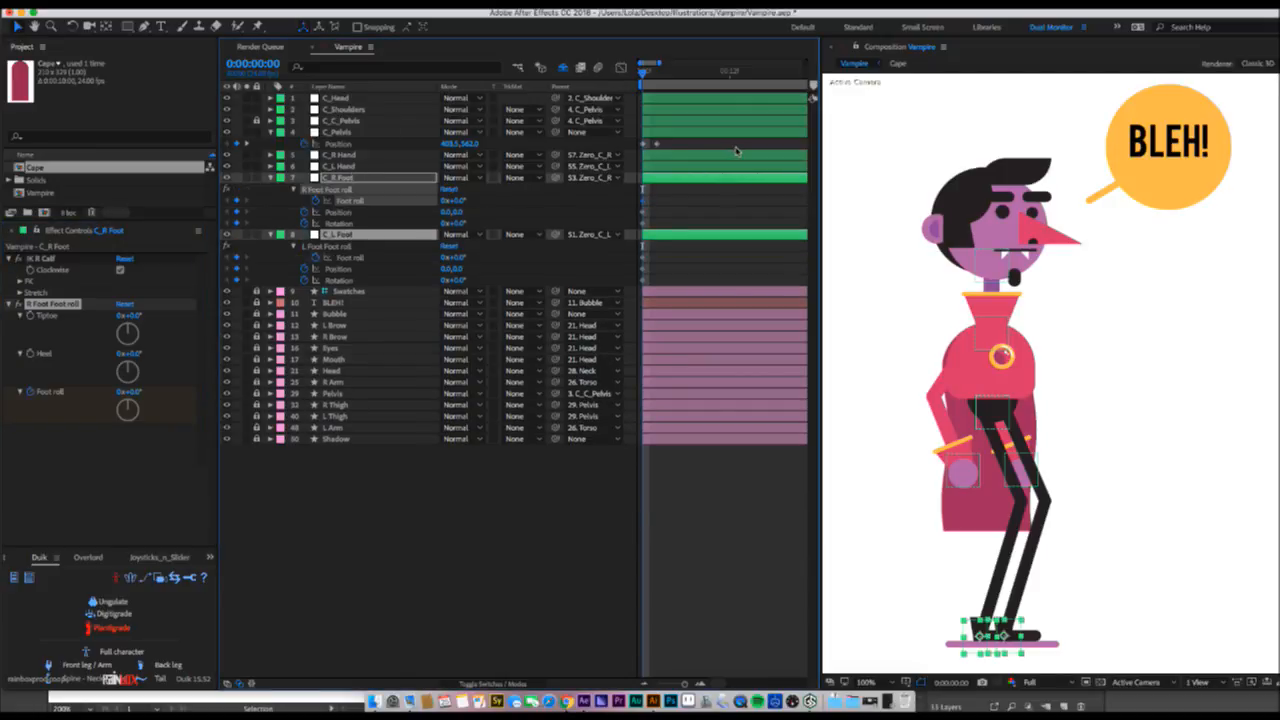
- Shift all foot controller keyframes and the second C_Pelvis Position keyframe to 0:00:00:01, and return to frame 0
{"action": "left_click_drag", "start_coordinate": [660, 200], "coordinate": [649, 282]}
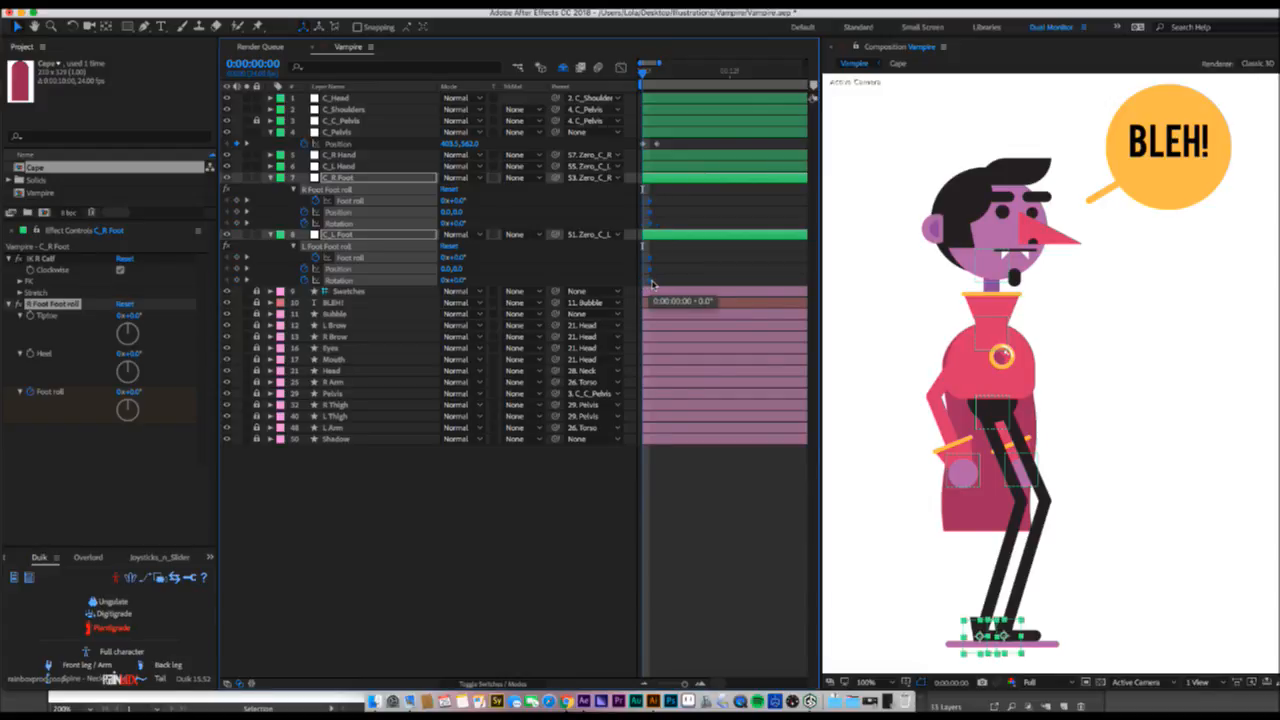
{"action": "left_click_drag", "start_coordinate": [657, 144], "coordinate": [649, 144]}
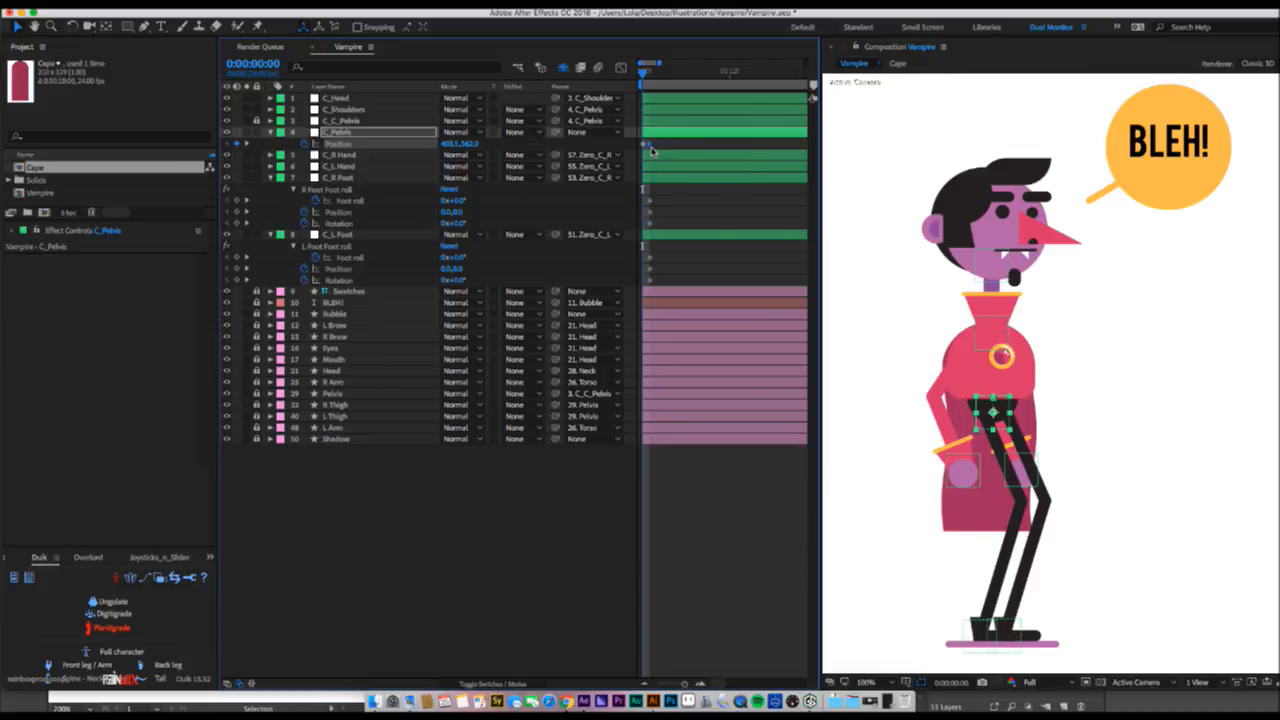
{"action": "left_click", "coordinate": [378, 133]}
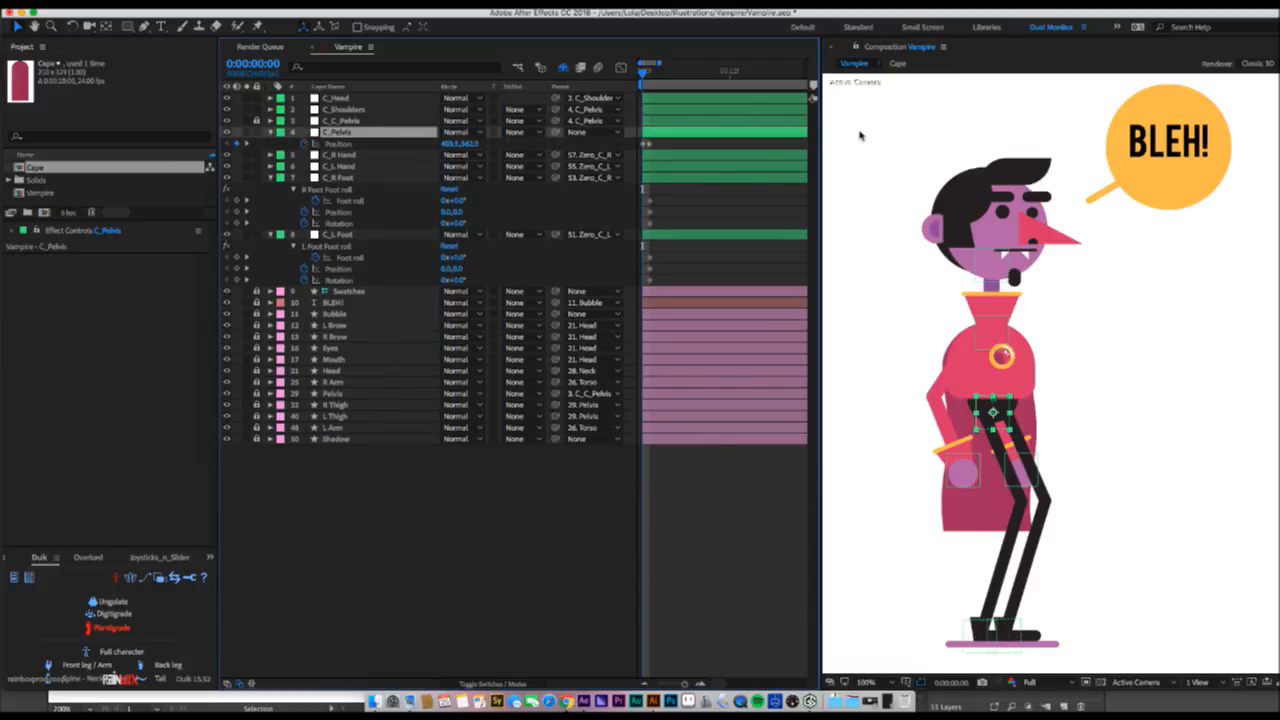
{"action": "left_click_drag", "start_coordinate": [648, 74], "coordinate": [651, 74]}
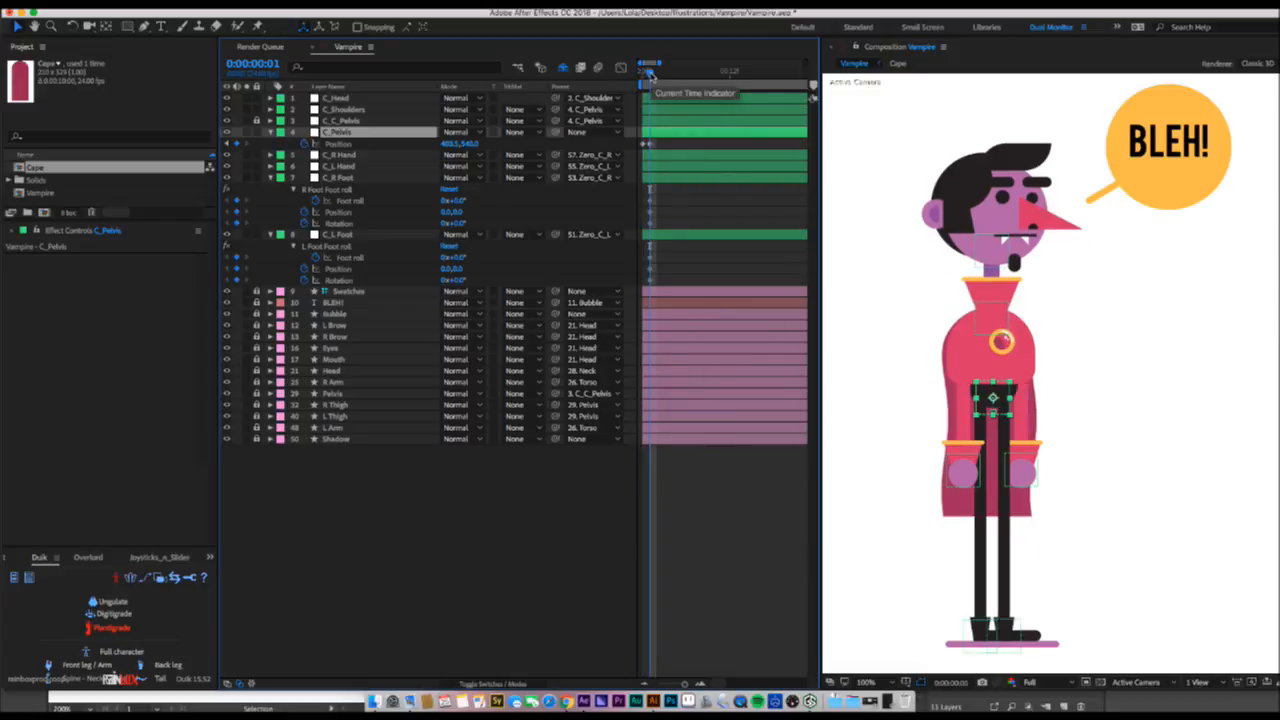
{"action": "left_click_drag", "start_coordinate": [650, 75], "coordinate": [641, 76]}
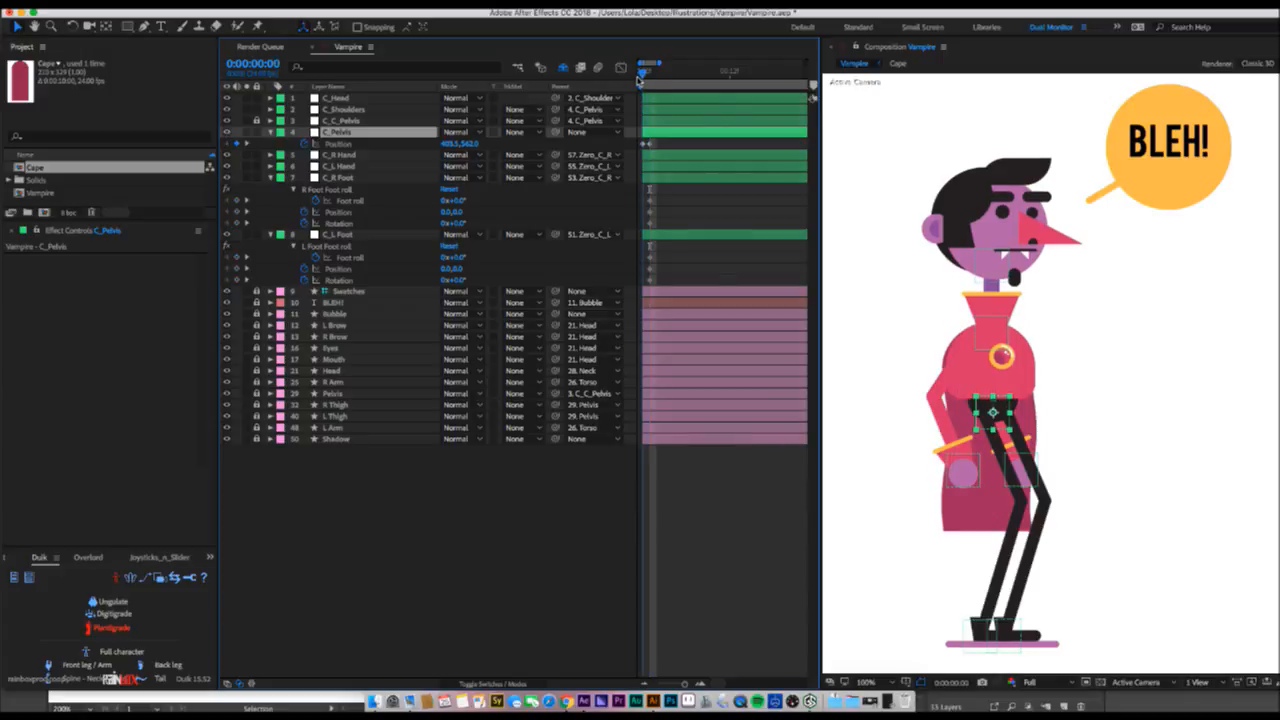
- At frame 0, move C_L Foot forward to X 100 and raise C_Pelvis to about Y 554
{"action": "left_click_drag", "start_coordinate": [1010, 630], "coordinate": [1080, 627]}
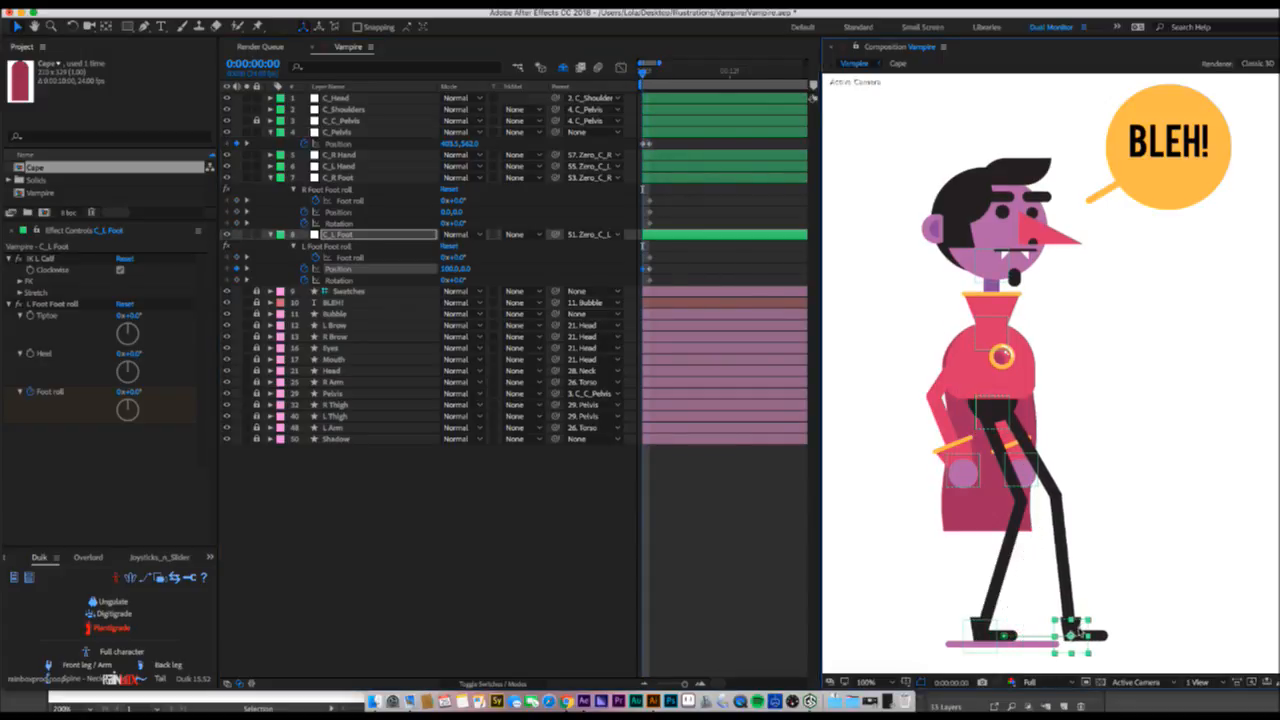
{"action": "left_click", "coordinate": [993, 413]}
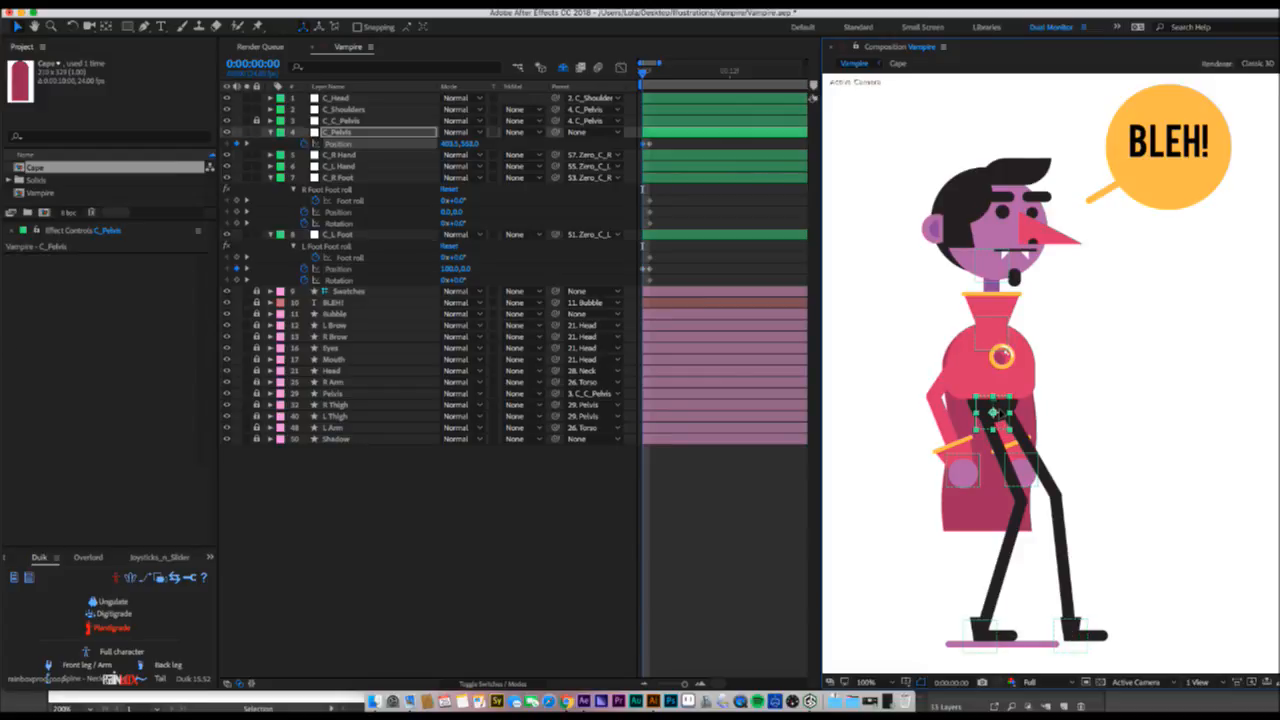
{"action": "left_click_drag", "start_coordinate": [995, 413], "coordinate": [996, 409]}
- Rotate C_L Foot about -23° at frame 0 so its toes point upward
{"action": "key", "text": "w"}
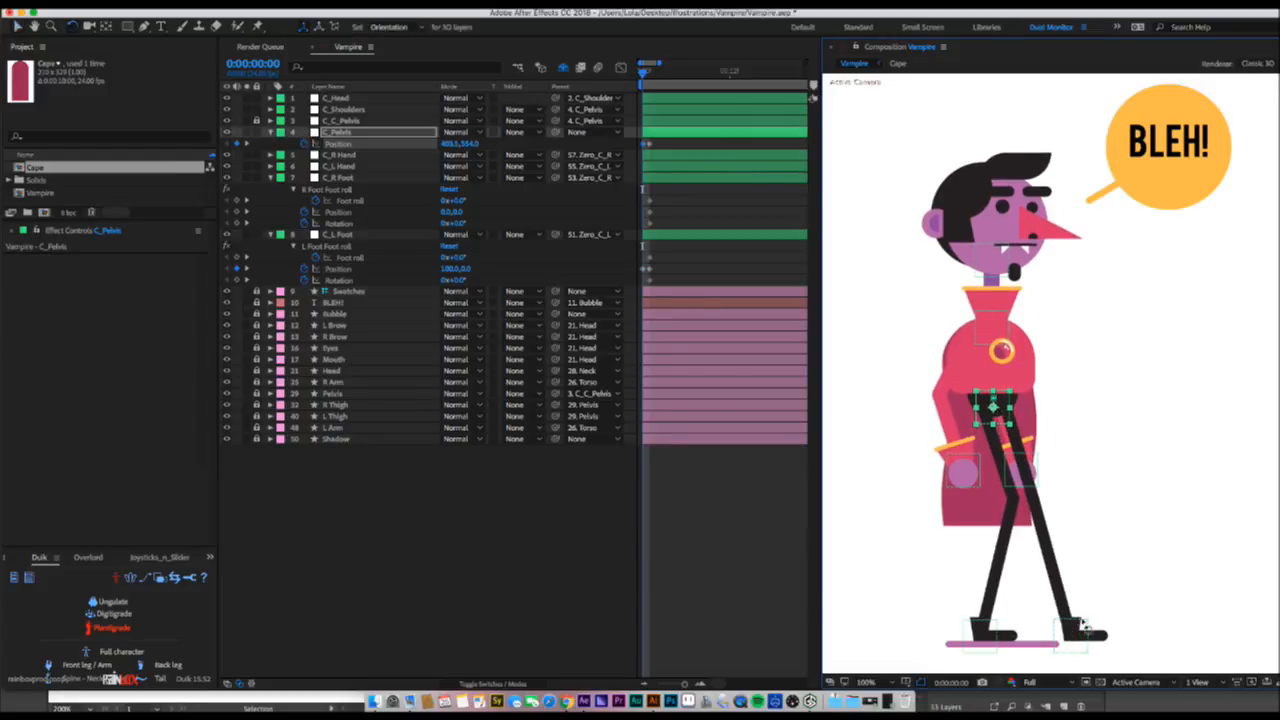
{"action": "left_click_drag", "start_coordinate": [1080, 622], "coordinate": [1082, 612]}
{"action": "key", "text": "v"}
- At frame 0, place C_R Foot behind the body at about X -114, Y 4 with a Foot roll of 19°
{"action": "left_click", "coordinate": [977, 634]}
{"action": "left_click_drag", "start_coordinate": [977, 634], "coordinate": [911, 632]}
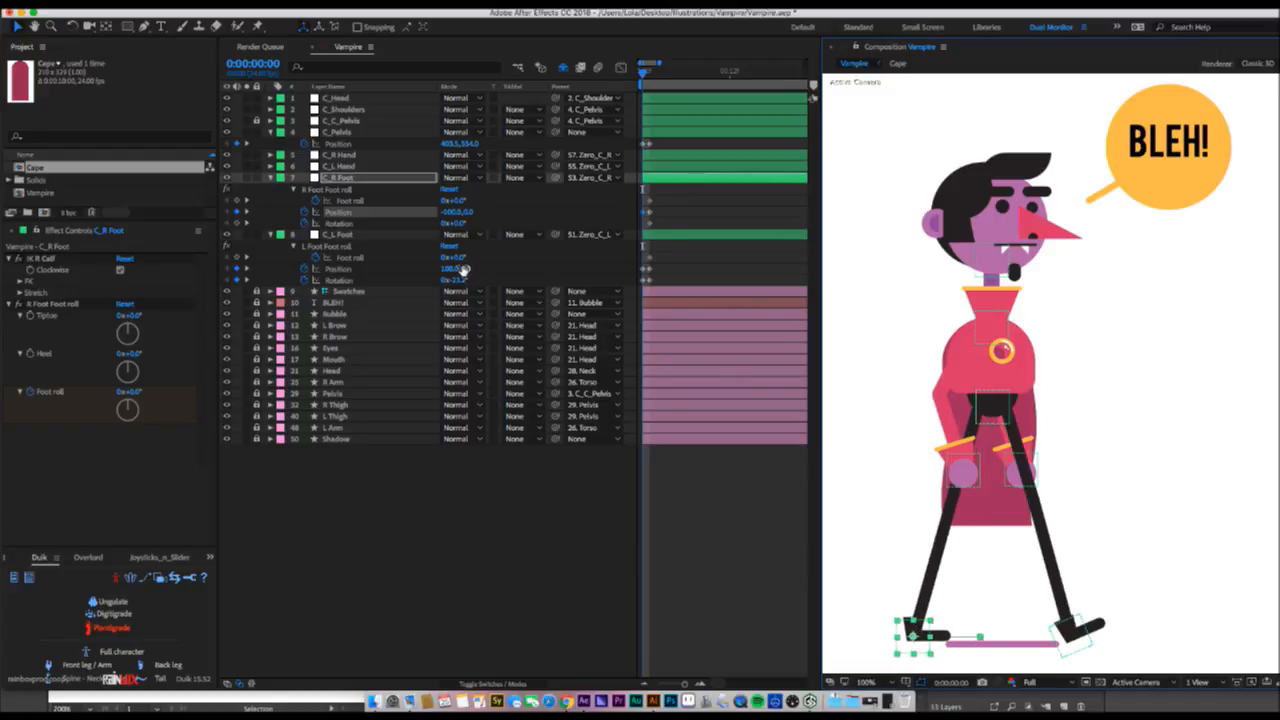
{"action": "left_click_drag", "start_coordinate": [455, 257], "coordinate": [465, 255]}
{"action": "key", "text": "super+z"}
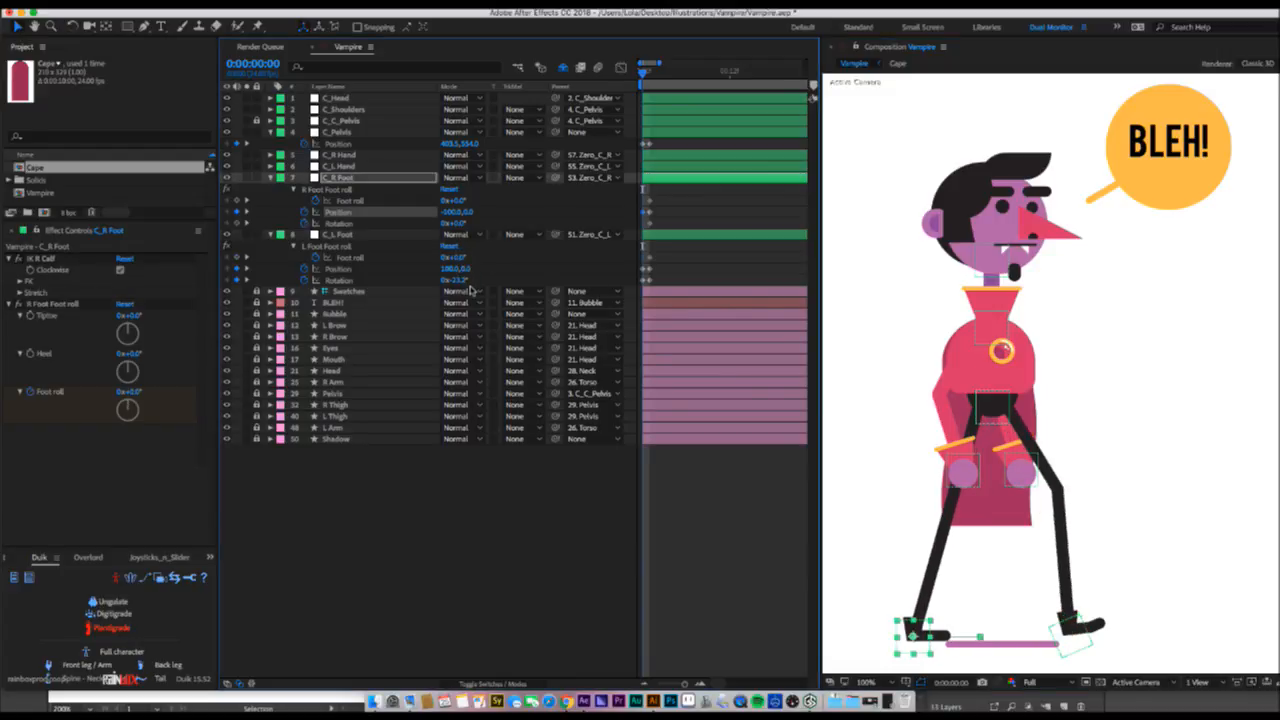
{"action": "left_click_drag", "start_coordinate": [459, 198], "coordinate": [471, 198]}
{"action": "mouse_move", "coordinate": [918, 630]}
{"action": "left_mouse_down"}
{"action": "mouse_move", "coordinate": [904, 634]}
{"action": "mouse_move", "coordinate": [913, 627]}
{"action": "left_mouse_up"}
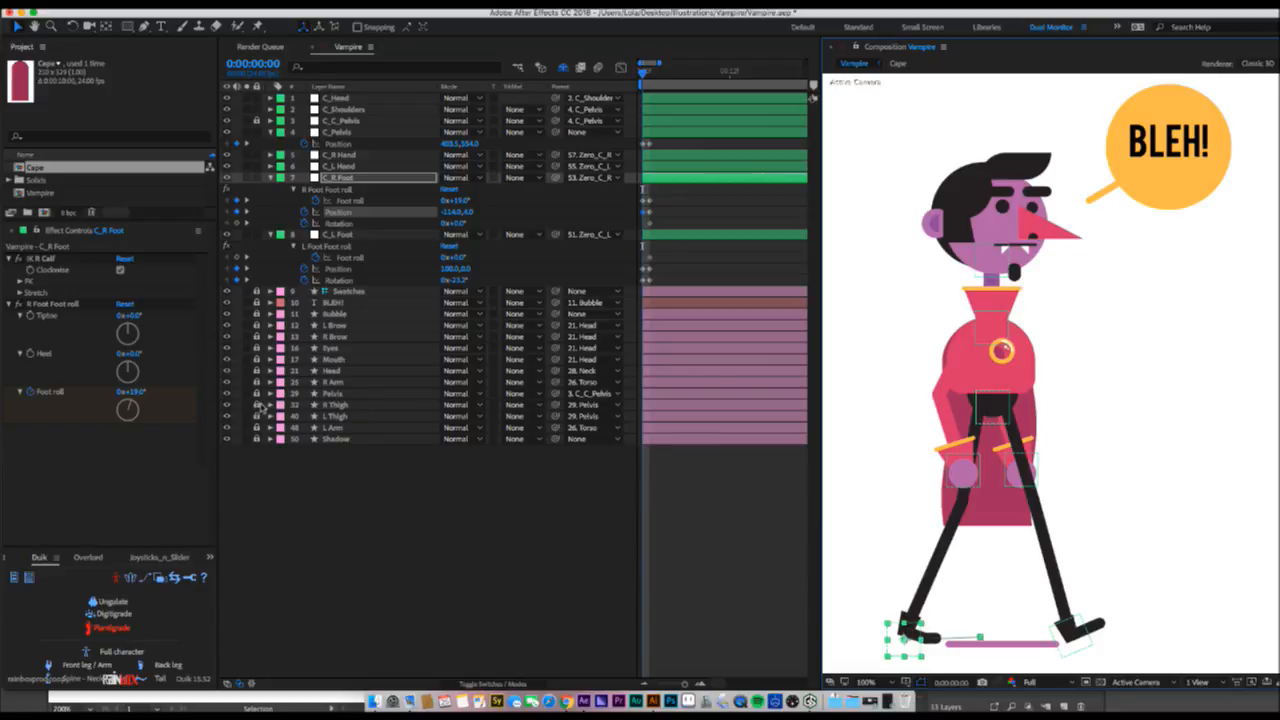
- Unlock the R Thigh and L Thigh layers and add a Position keyframe to each at frame 0
{"action": "left_click", "coordinate": [335, 404]}
{"action": "left_click", "coordinate": [337, 416], "text": "shift"}
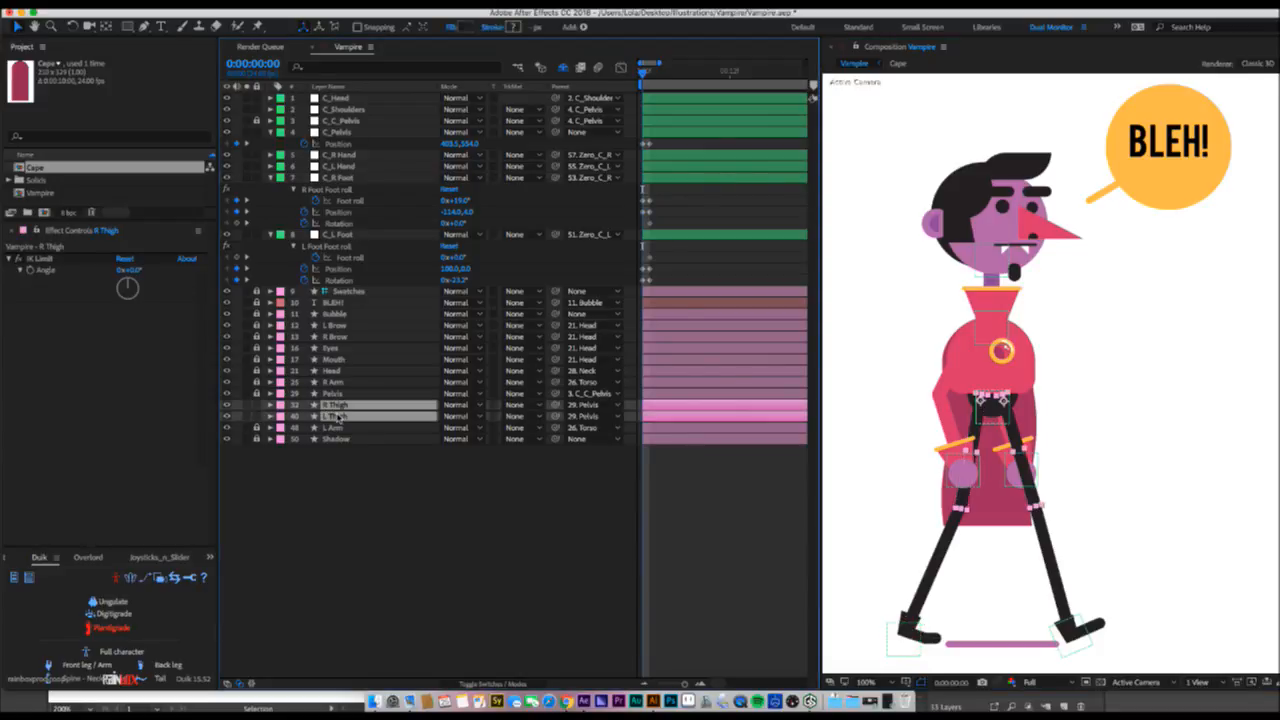
{"action": "key", "text": "p"}
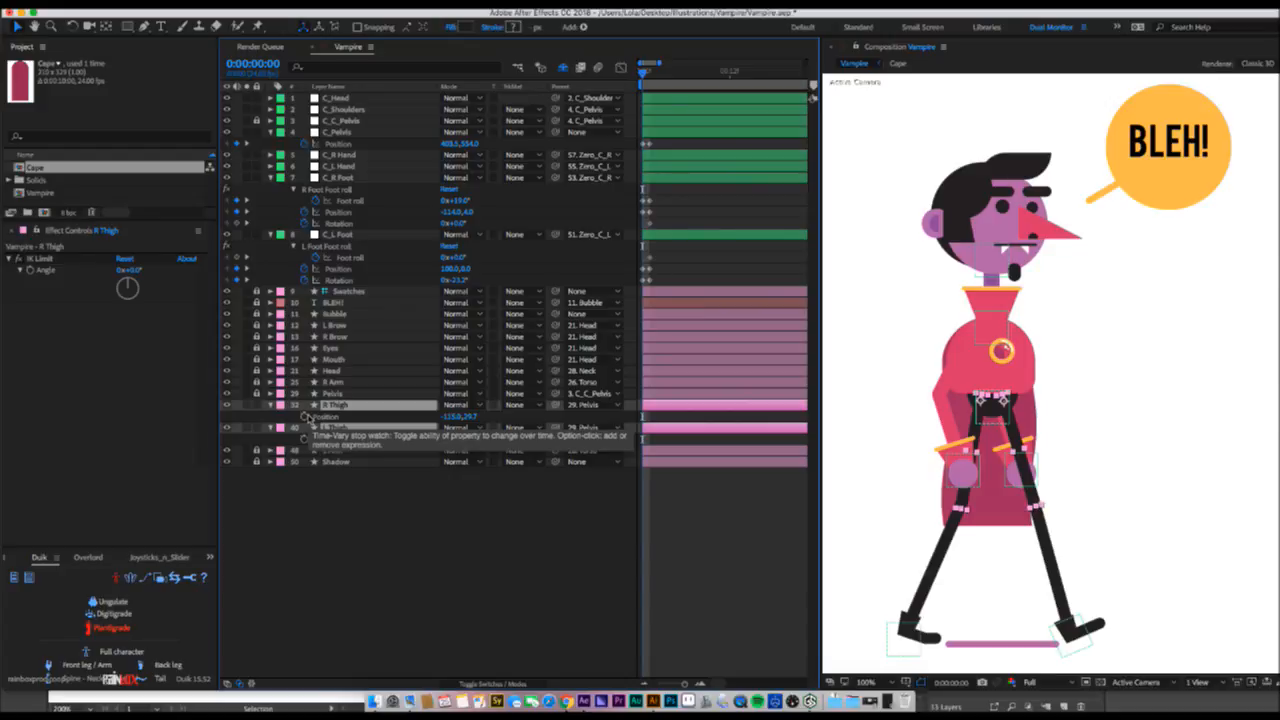
{"action": "left_click", "coordinate": [306, 416]}
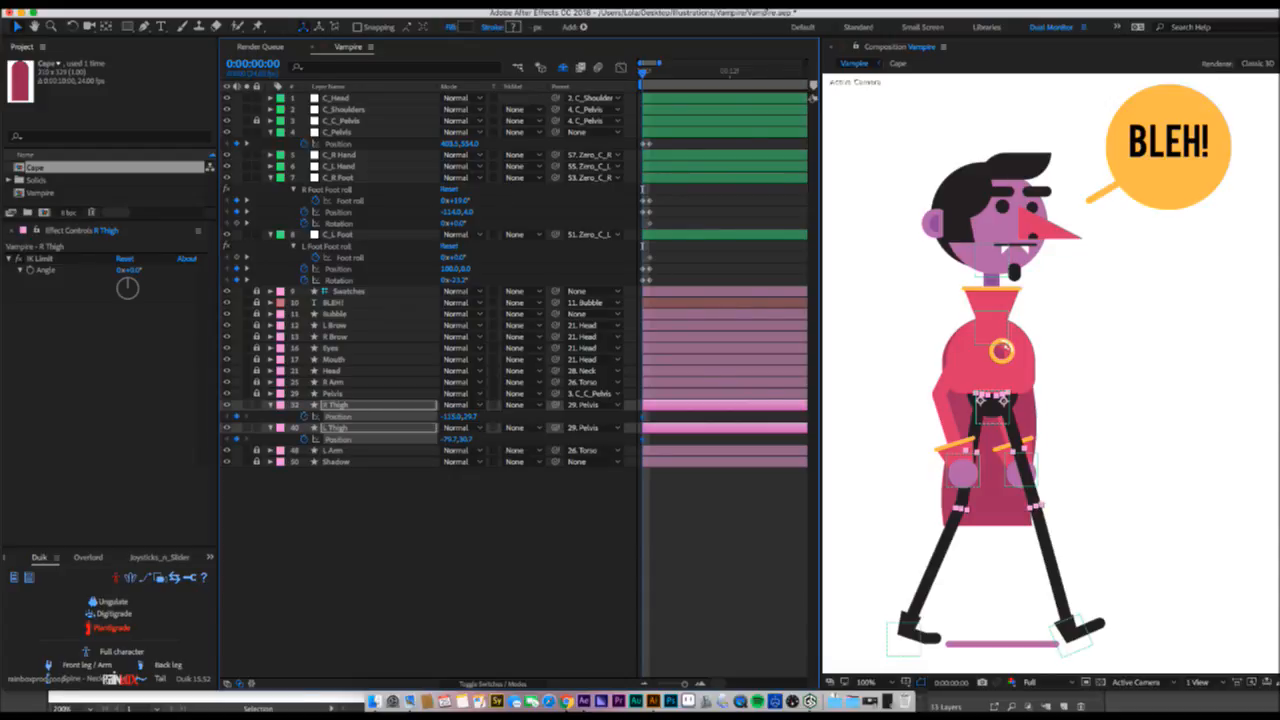
{"action": "left_click", "coordinate": [488, 534]}
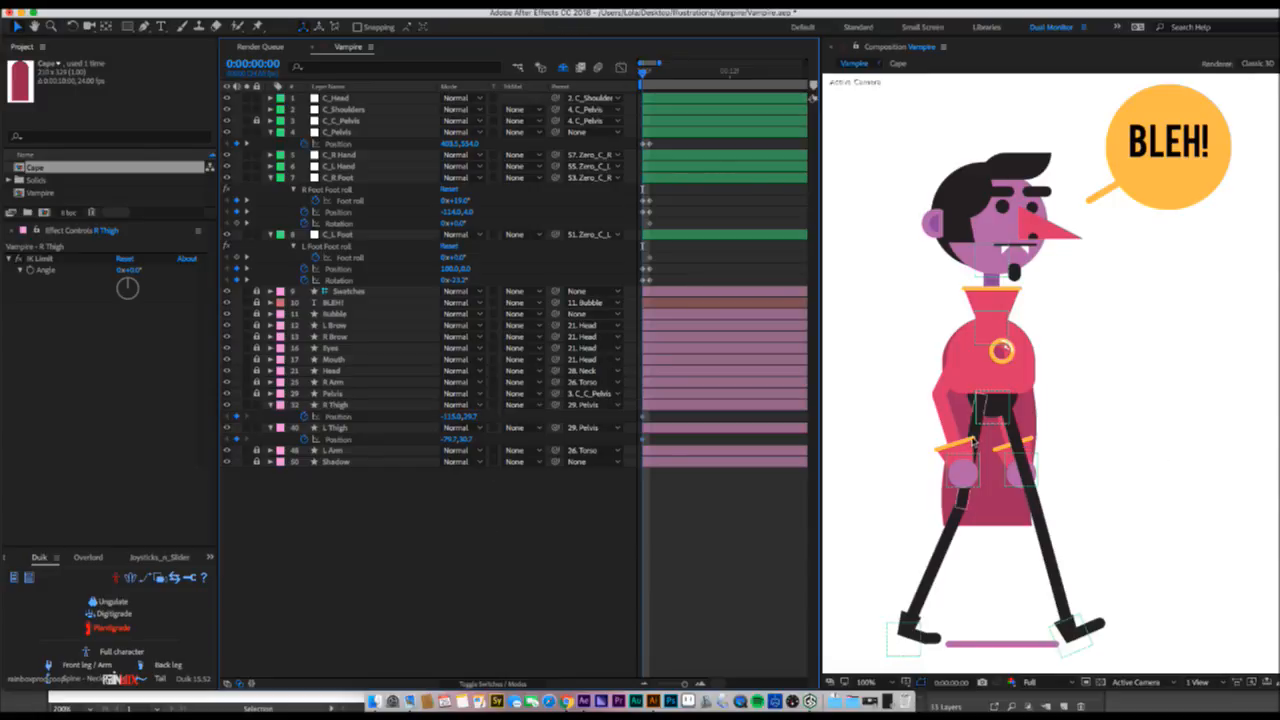
{"action": "left_click_drag", "start_coordinate": [975, 432], "coordinate": [982, 398]}
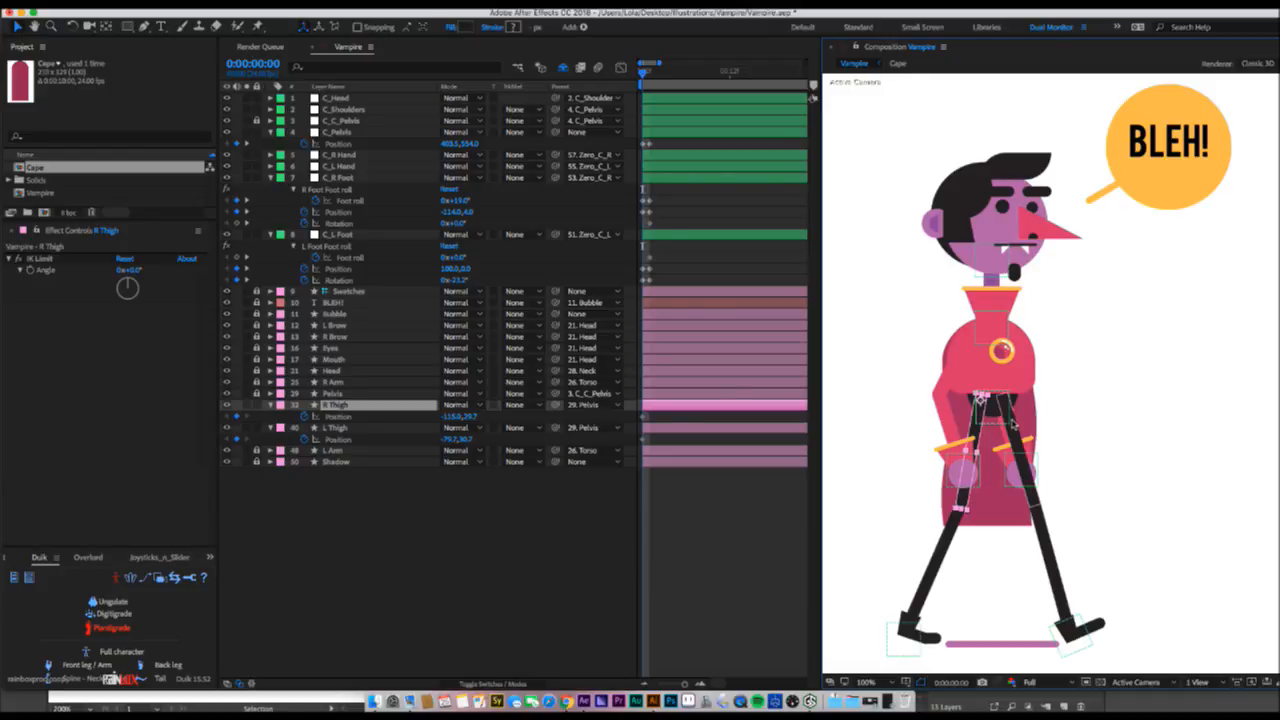
{"action": "left_click", "coordinate": [1010, 420]}
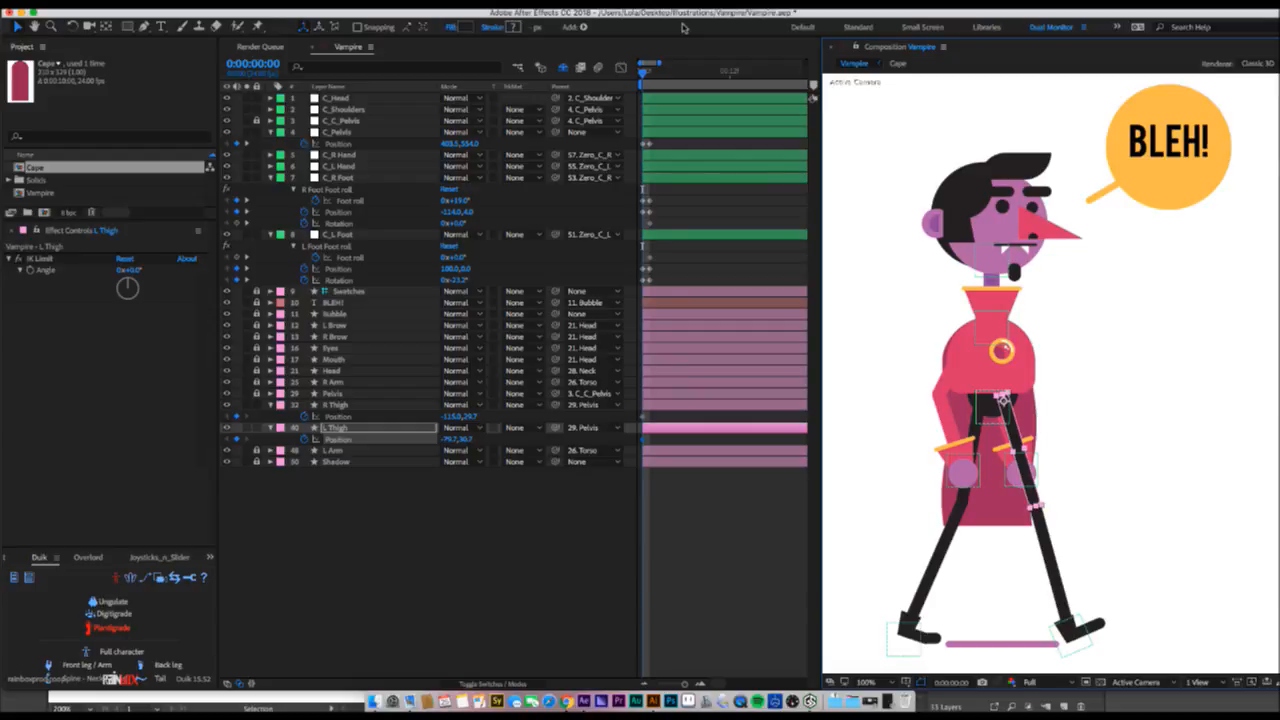
- At 0:00:00:01, lift C_R Foot slightly off the ground and rotate it about 25°
{"action": "key", "text": "Page_Down"}
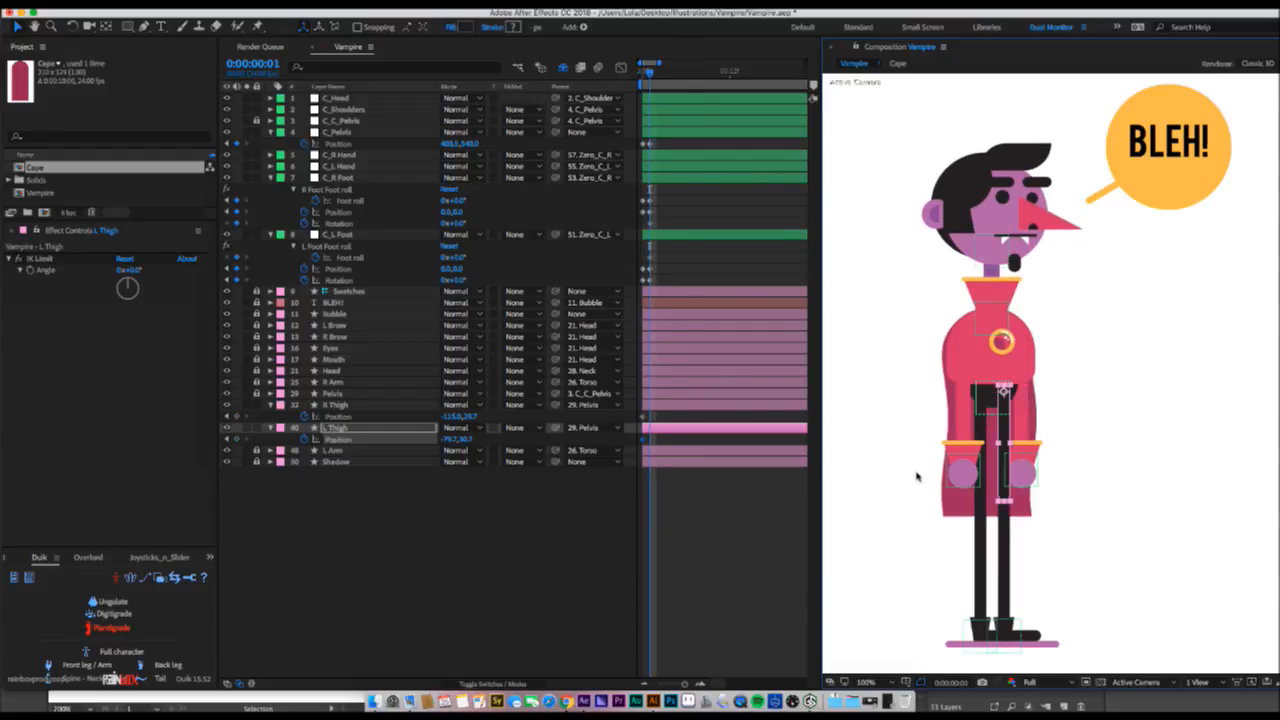
{"action": "left_click", "coordinate": [980, 630]}
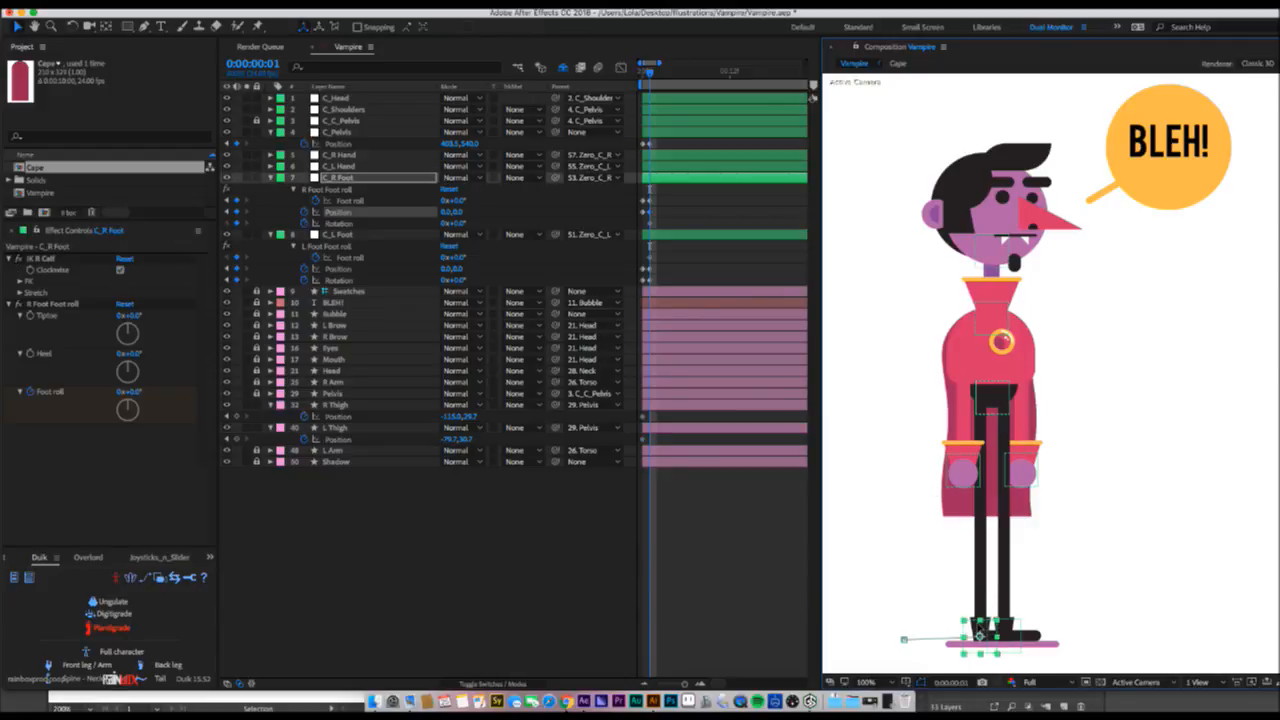
{"action": "left_click_drag", "start_coordinate": [980, 630], "coordinate": [995, 600]}
{"action": "key", "text": "w"}
{"action": "key", "text": "v"}
- Return to frame 0 and add keyframes there for C_L Foot's Foot roll and C_R Foot's Rotation
{"action": "left_click", "coordinate": [644, 72]}
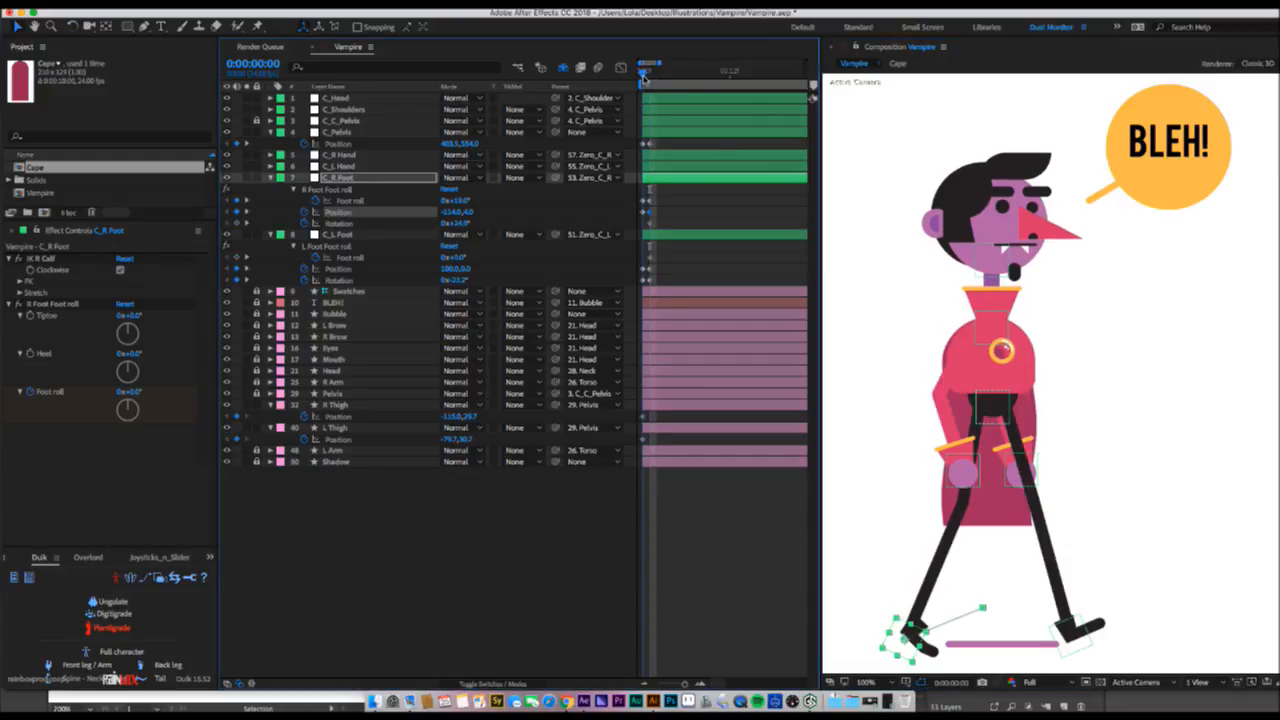
{"action": "left_click", "coordinate": [239, 258]}
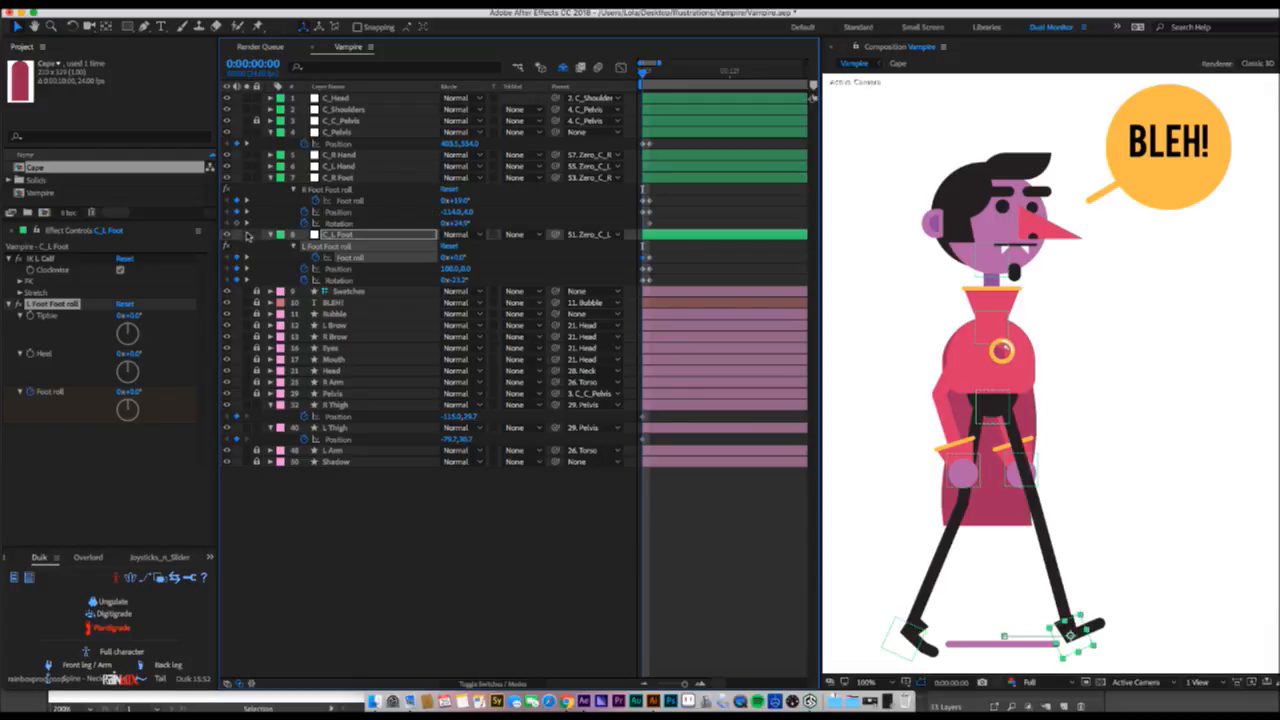
{"action": "left_click", "coordinate": [240, 224]}
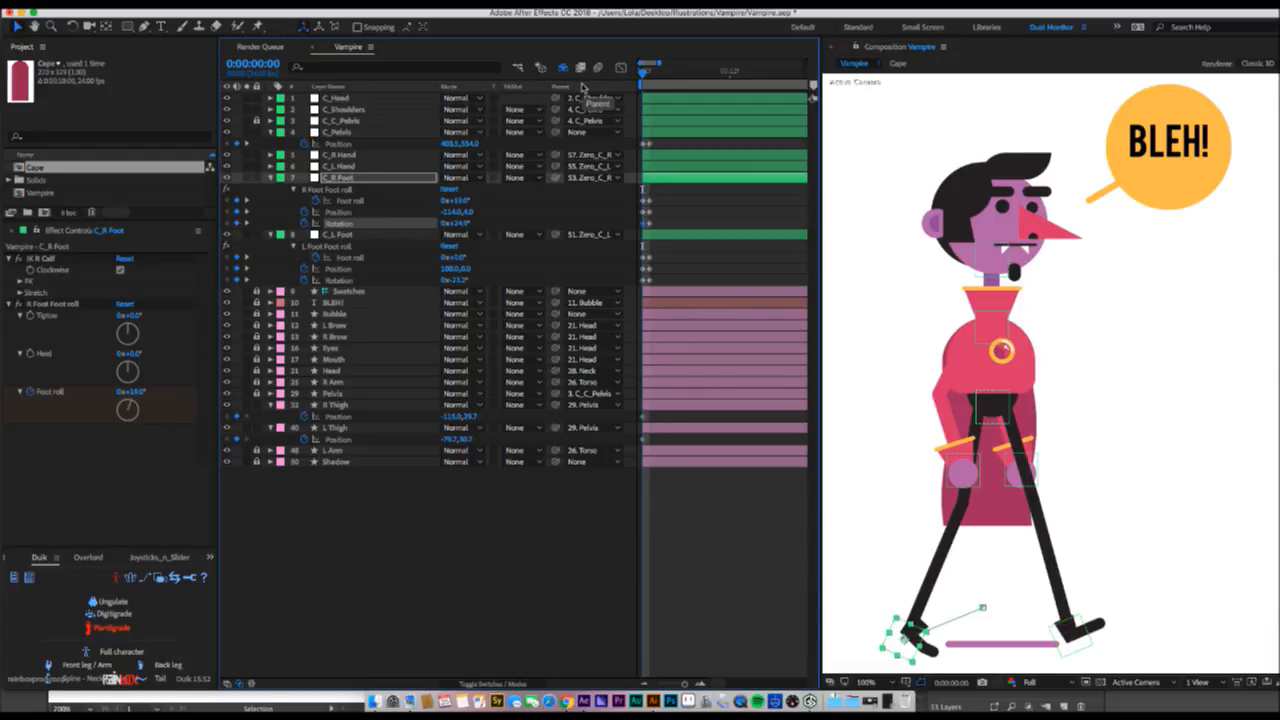
- Set C_L Foot's Rotation to 0° at frame 0
{"action": "left_click", "coordinate": [464, 280]}
{"action": "type", "text": "0"}
{"action": "key", "text": "Return"}
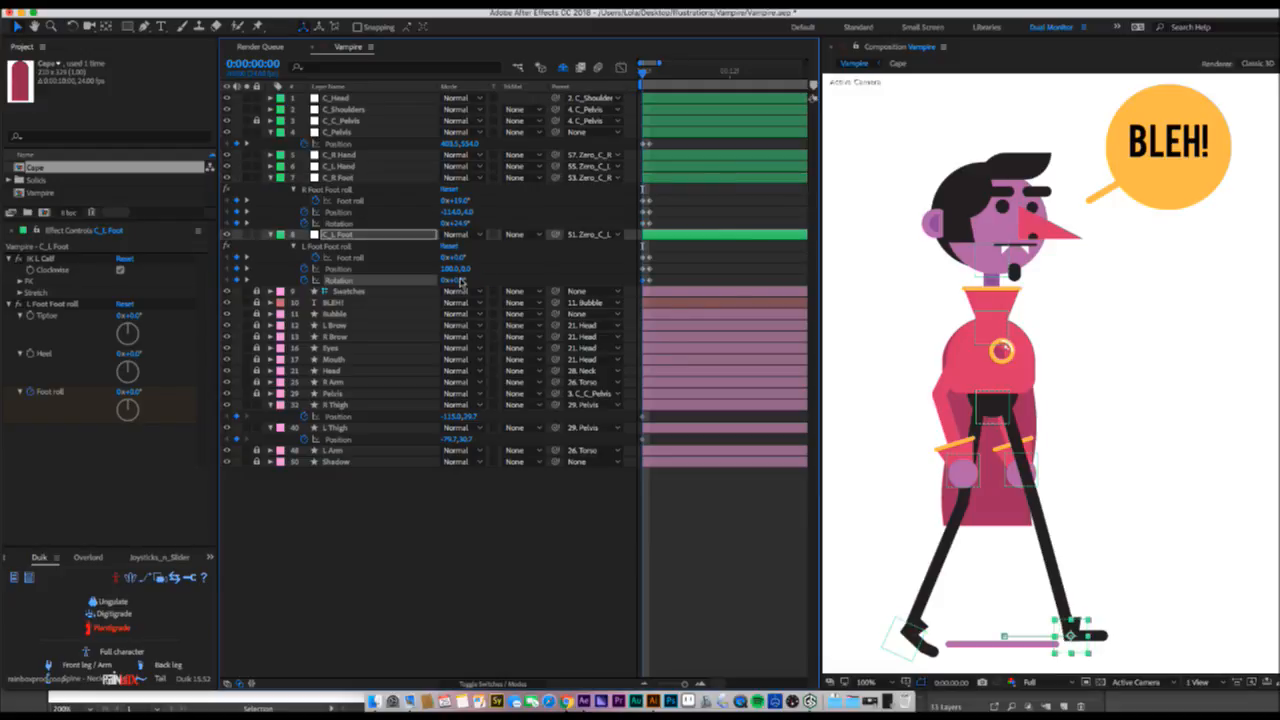
- Undo the Rotation change on C_L Foot and set C_R Foot's Rotation to 0° at frame 0 instead
{"action": "key", "text": "ctrl+z"}
{"action": "left_click", "coordinate": [464, 224]}
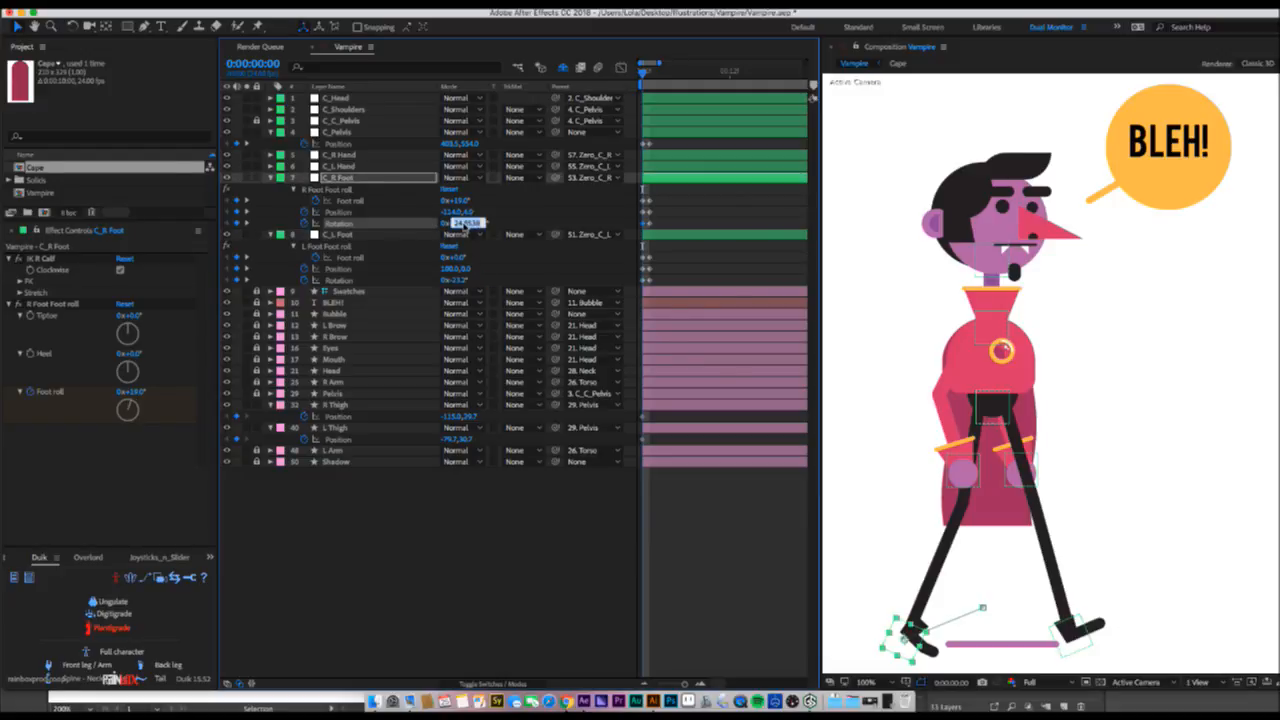
{"action": "type", "text": "0"}
{"action": "key", "text": "Return"}
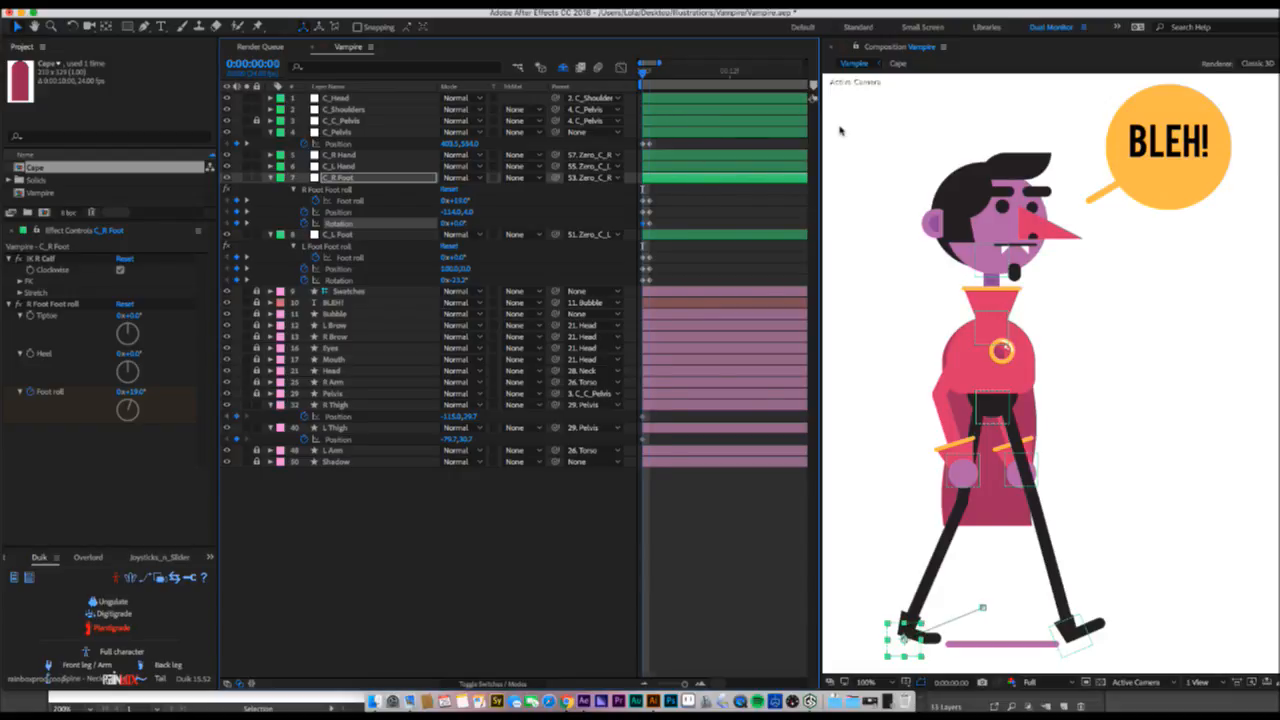
- Compare frames 0 and 1, and copy C_Pelvis's frame 0 Position keyframe to 0:00:00:02
{"action": "key", "text": "Page_Down"}
{"action": "key", "text": "Page_Up"}
{"action": "key", "text": "Page_Down"}
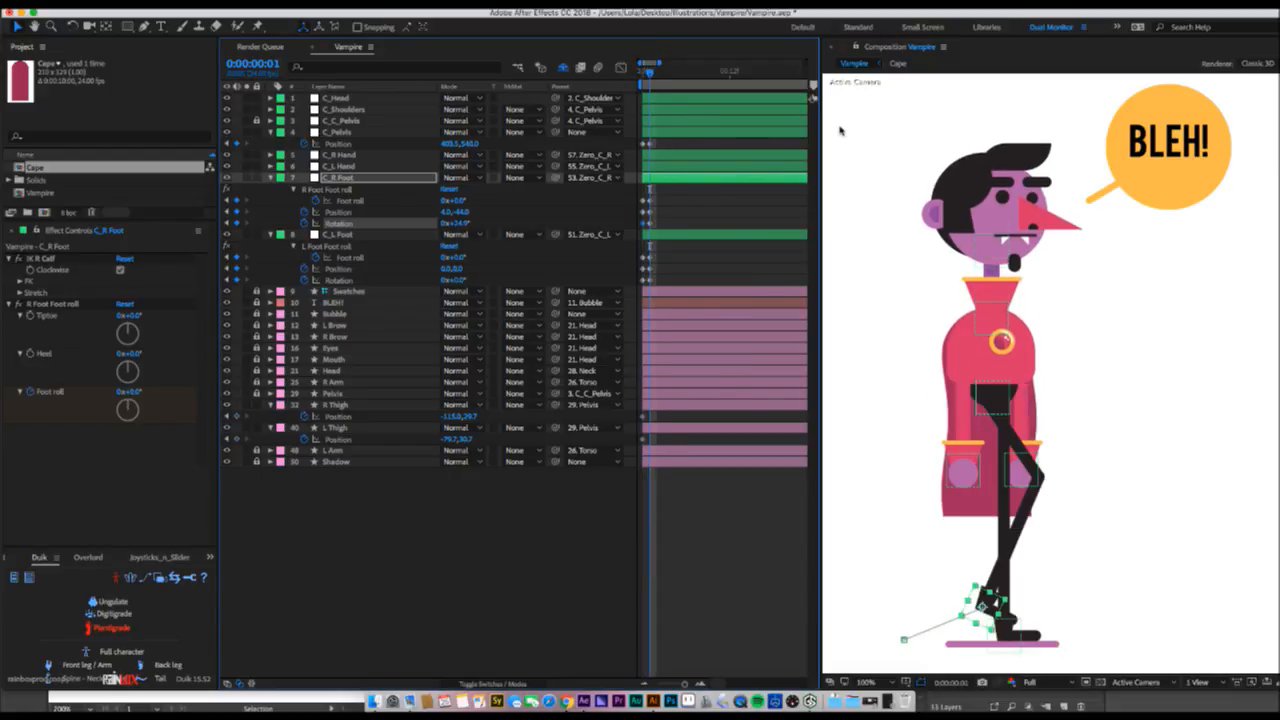
{"action": "key", "text": "Page_Up"}
{"action": "key", "text": "Page_Down"}
{"action": "key", "text": "Page_Down"}
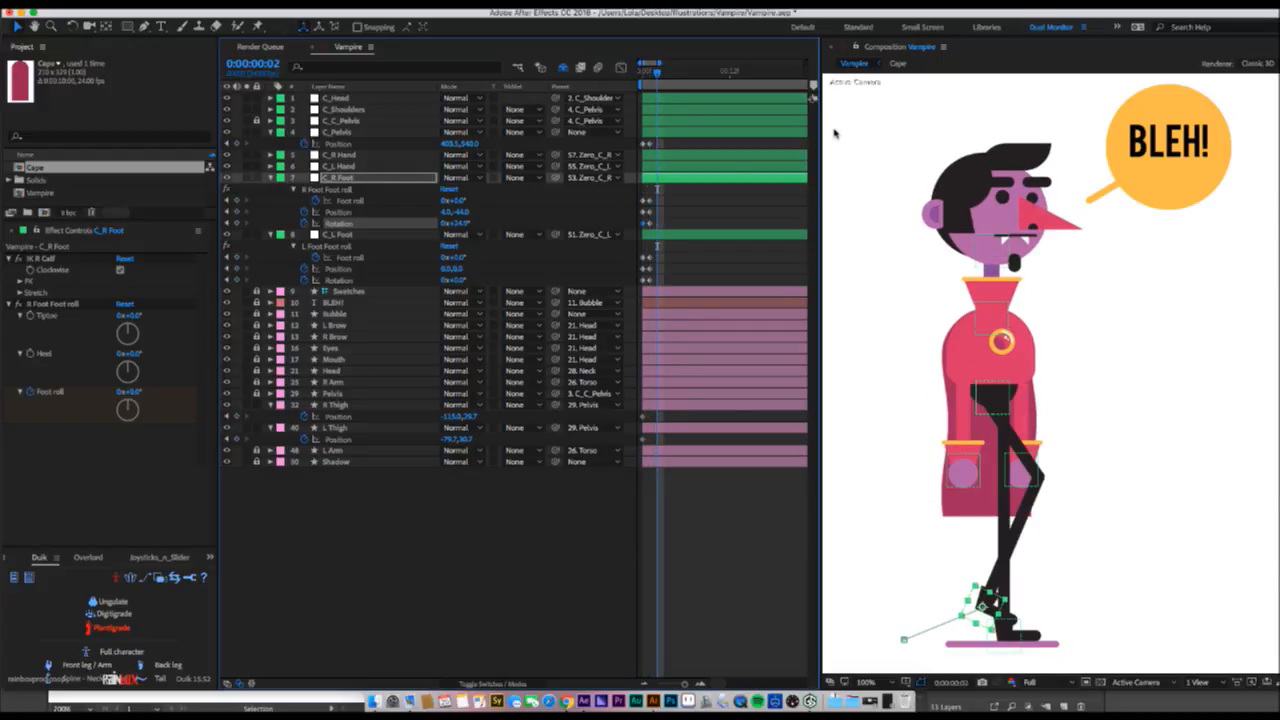
{"action": "left_click", "coordinate": [646, 144]}
{"action": "key", "text": "super+v"}
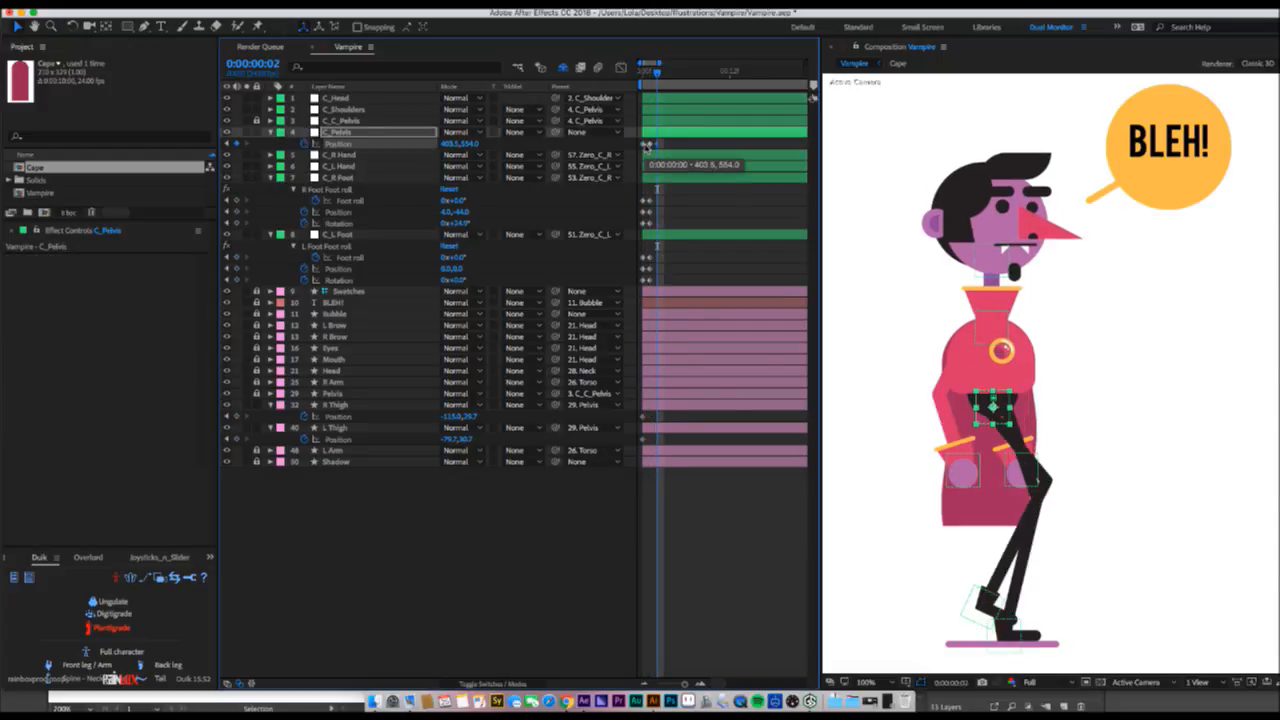
- At 0:00:00:02, move C_L Foot behind the body and shift L Thigh's Position back to about -113.7, 30.7
{"action": "left_click", "coordinate": [986, 608]}
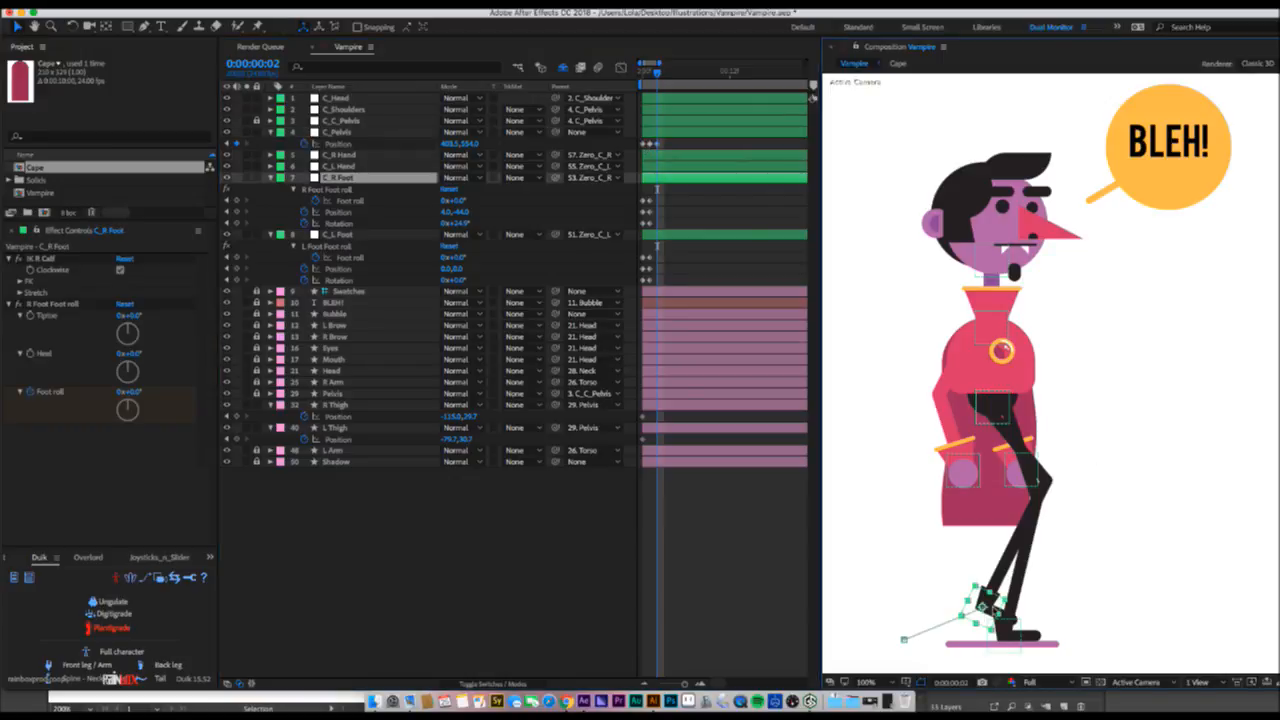
{"action": "left_click_drag", "start_coordinate": [1010, 639], "coordinate": [934, 634]}
{"action": "left_click", "coordinate": [1003, 405]}
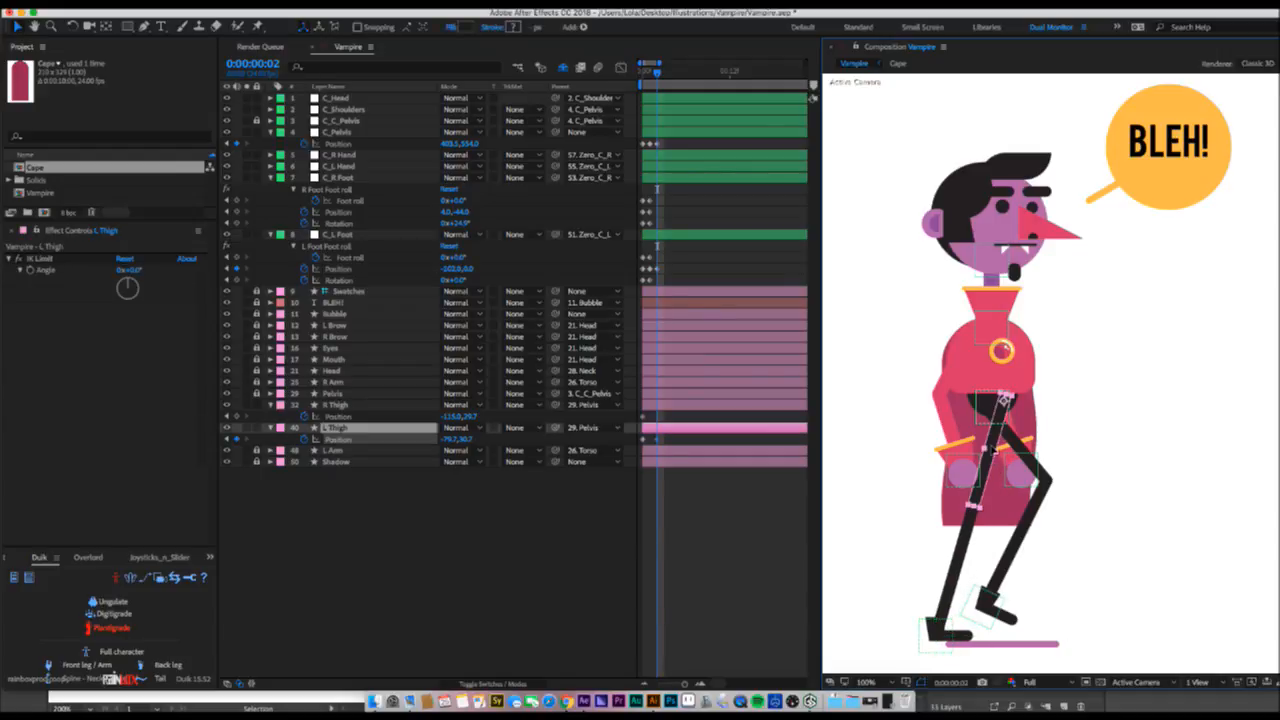
{"action": "left_click_drag", "start_coordinate": [1003, 400], "coordinate": [980, 398]}
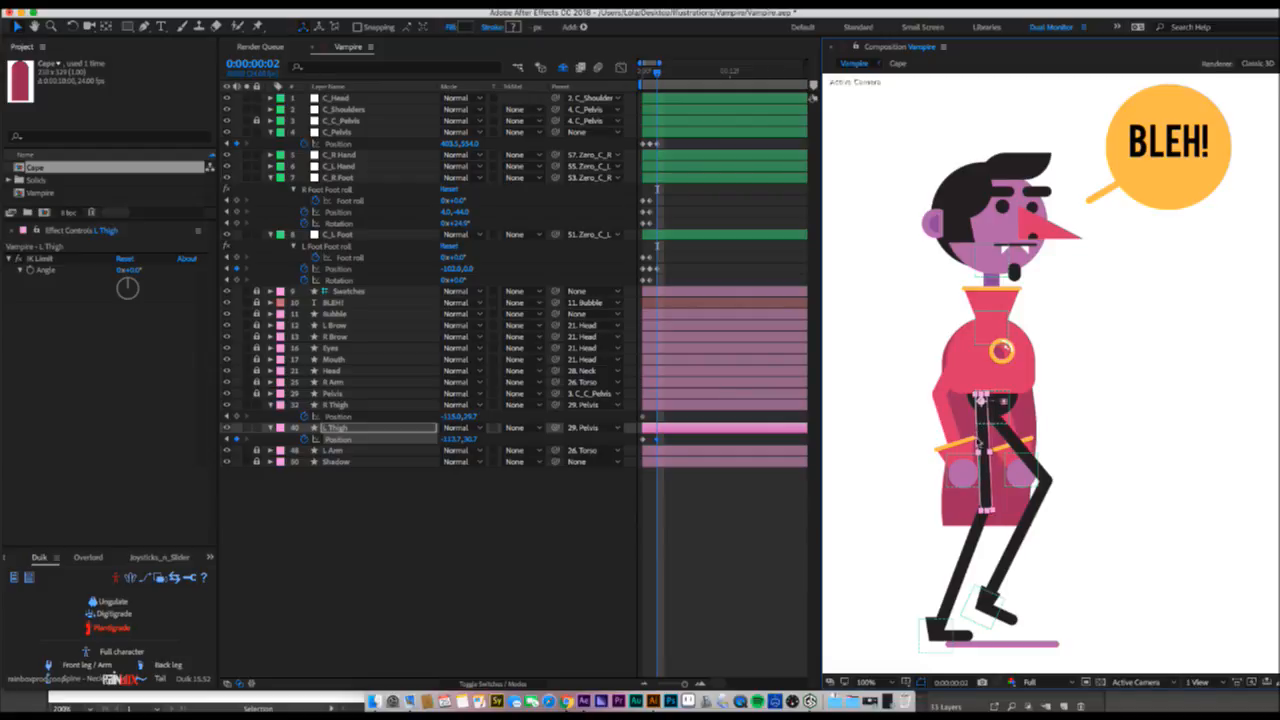
- Slide C_L Foot further back to about -168, 0 and set its Foot roll to 24° at 0:00:00:02
{"action": "left_click_drag", "start_coordinate": [947, 635], "coordinate": [910, 628]}
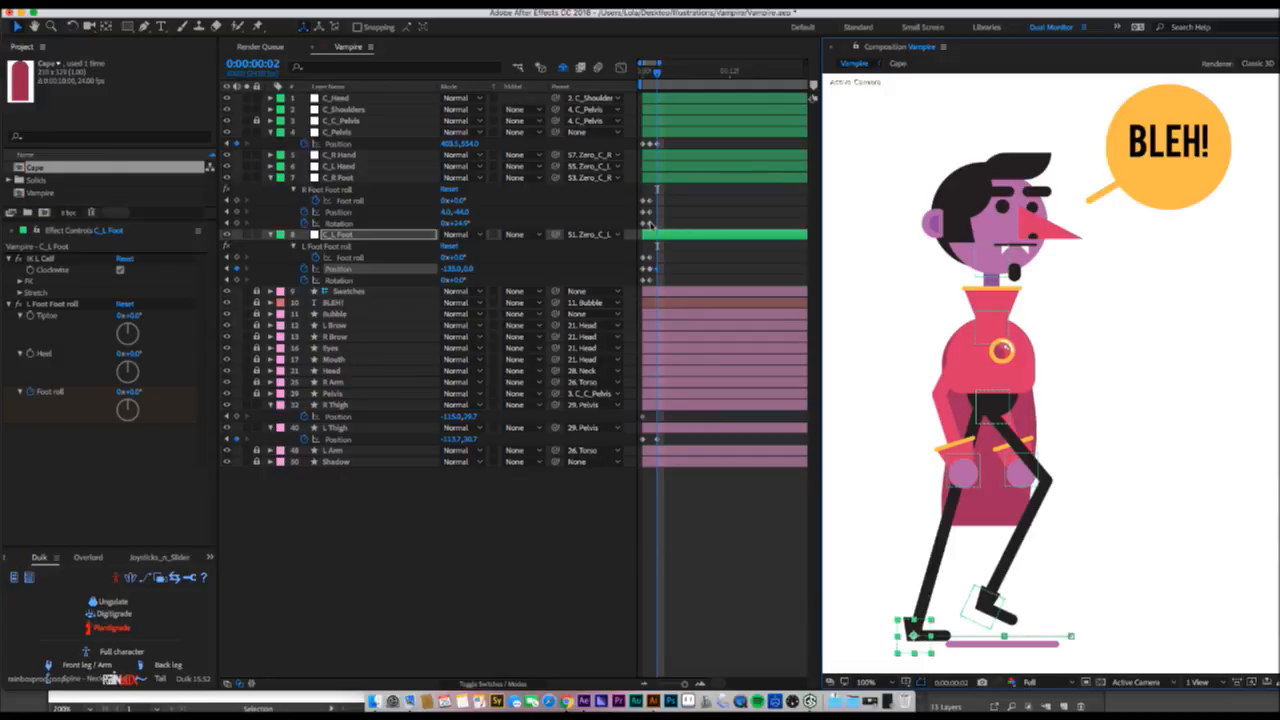
{"action": "left_click_drag", "start_coordinate": [455, 257], "coordinate": [490, 250]}
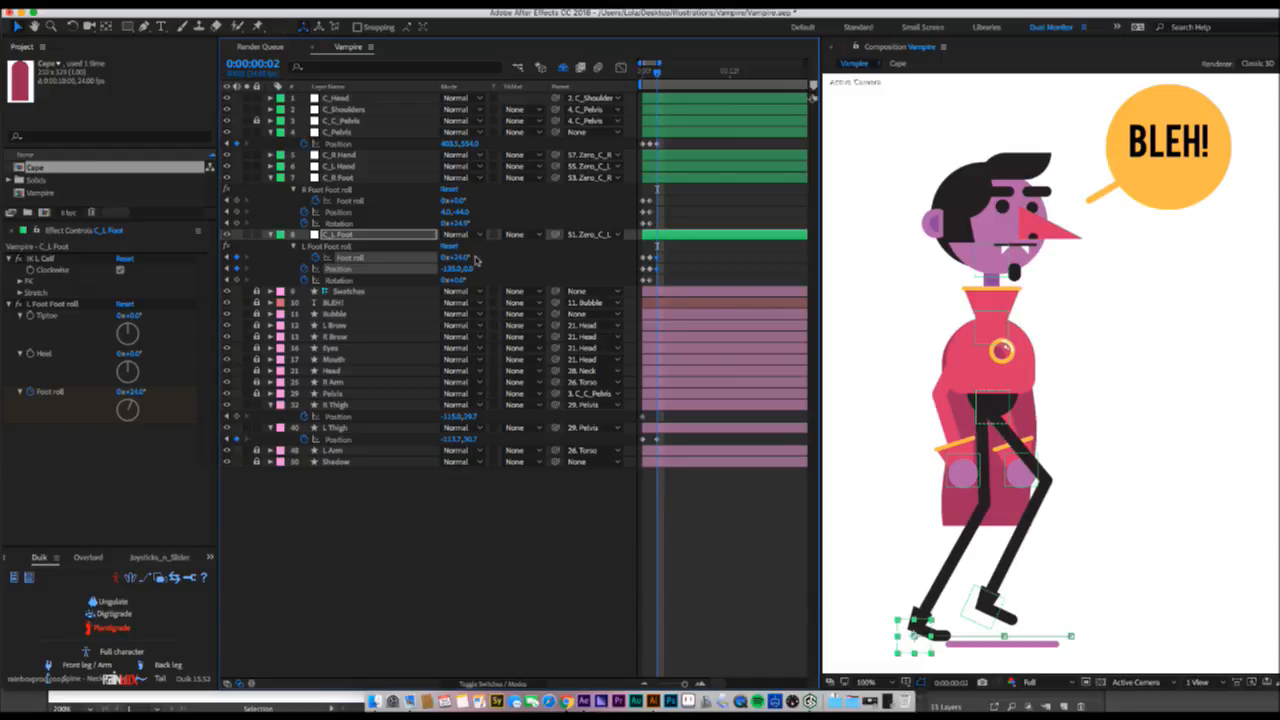
{"action": "left_click_drag", "start_coordinate": [915, 626], "coordinate": [895, 625]}
- At frame 0, move C_R Foot slightly further back to about -121, 4
{"action": "key", "text": "Page_Up"}
{"action": "key", "text": "Page_Up"}
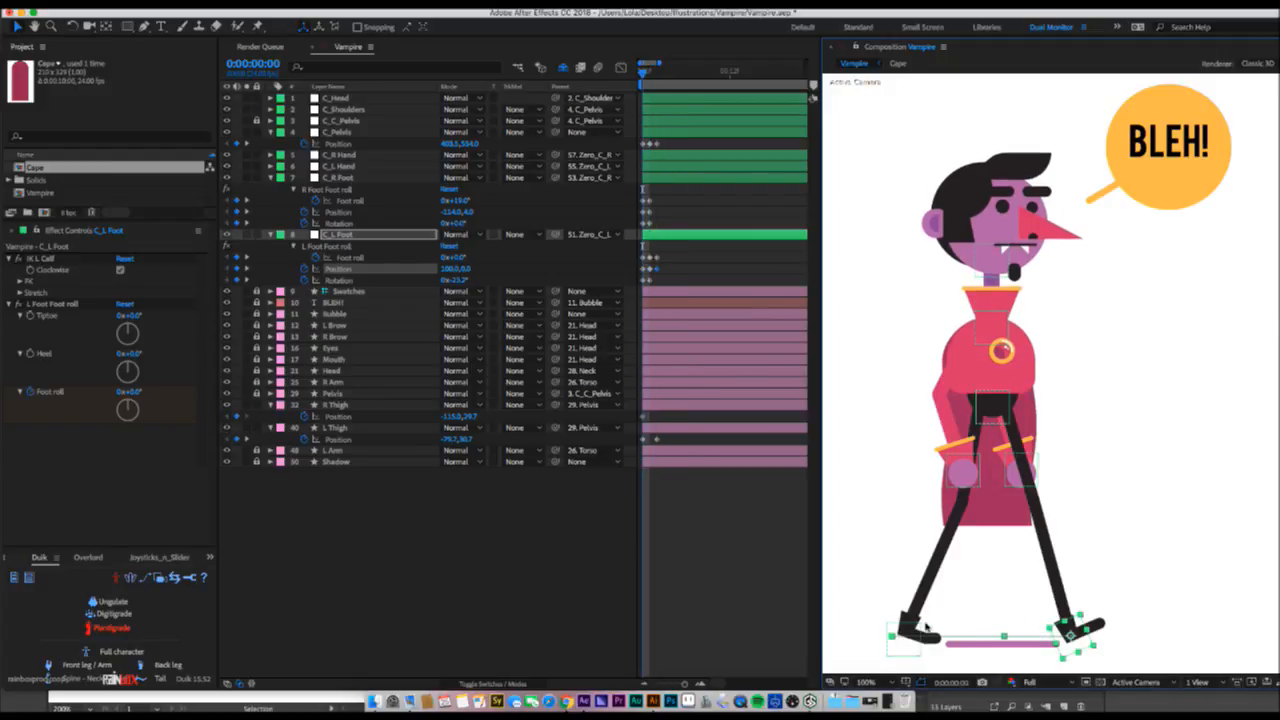
{"action": "left_click", "coordinate": [904, 628]}
{"action": "left_click_drag", "start_coordinate": [904, 626], "coordinate": [899, 622]}
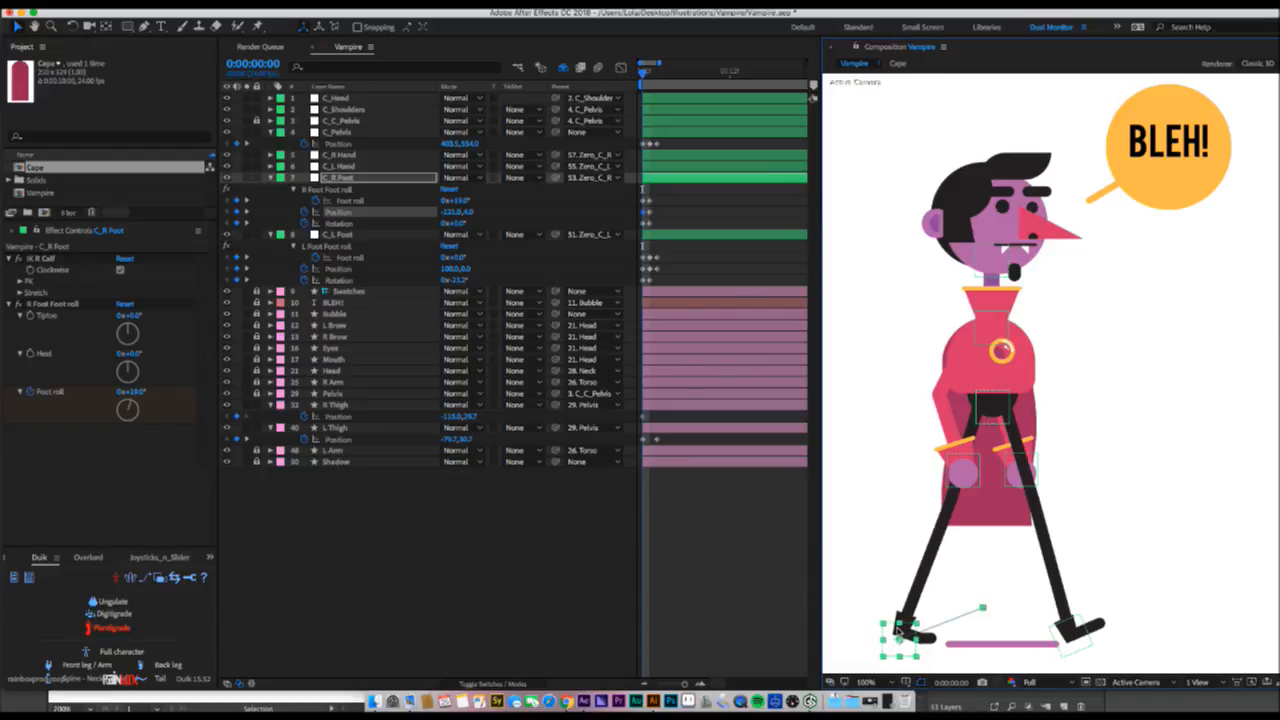
- At 0:00:00:02, bring C_R Foot down in front of the body and shift R Thigh's Position forward to about -80, 29.7
{"action": "key", "text": "Page_Down"}
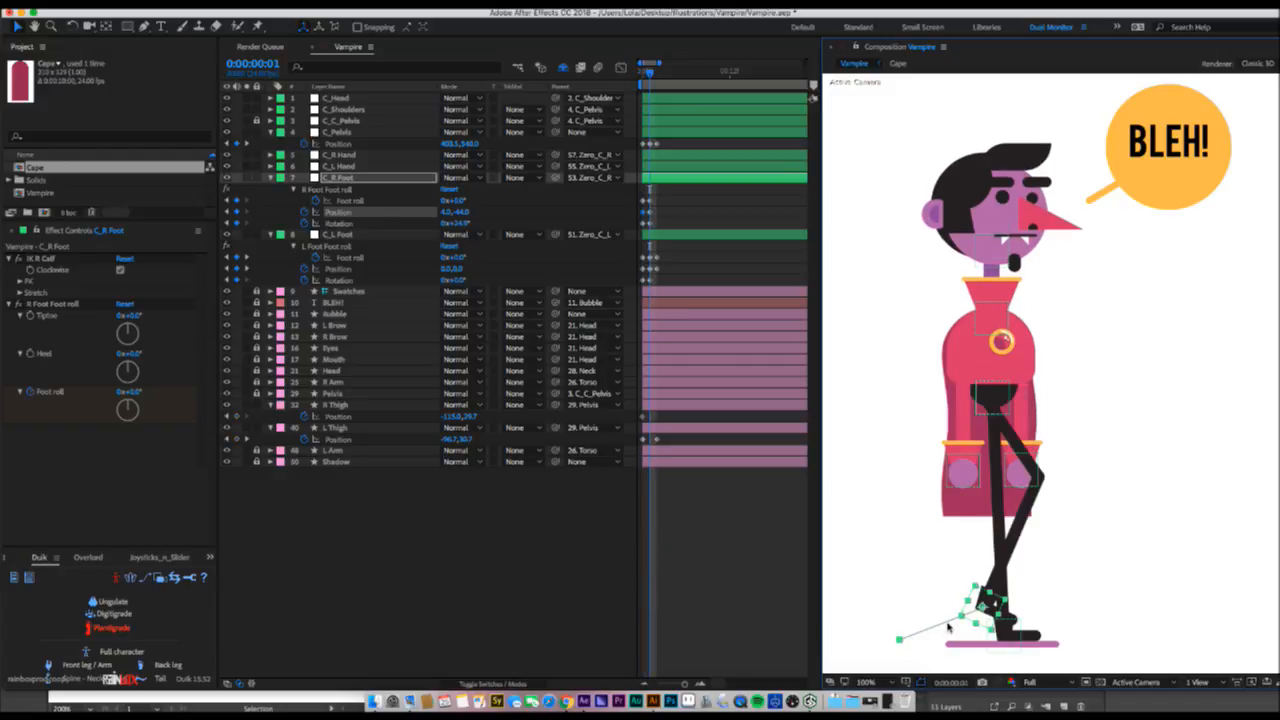
{"action": "key", "text": "Page_Down"}
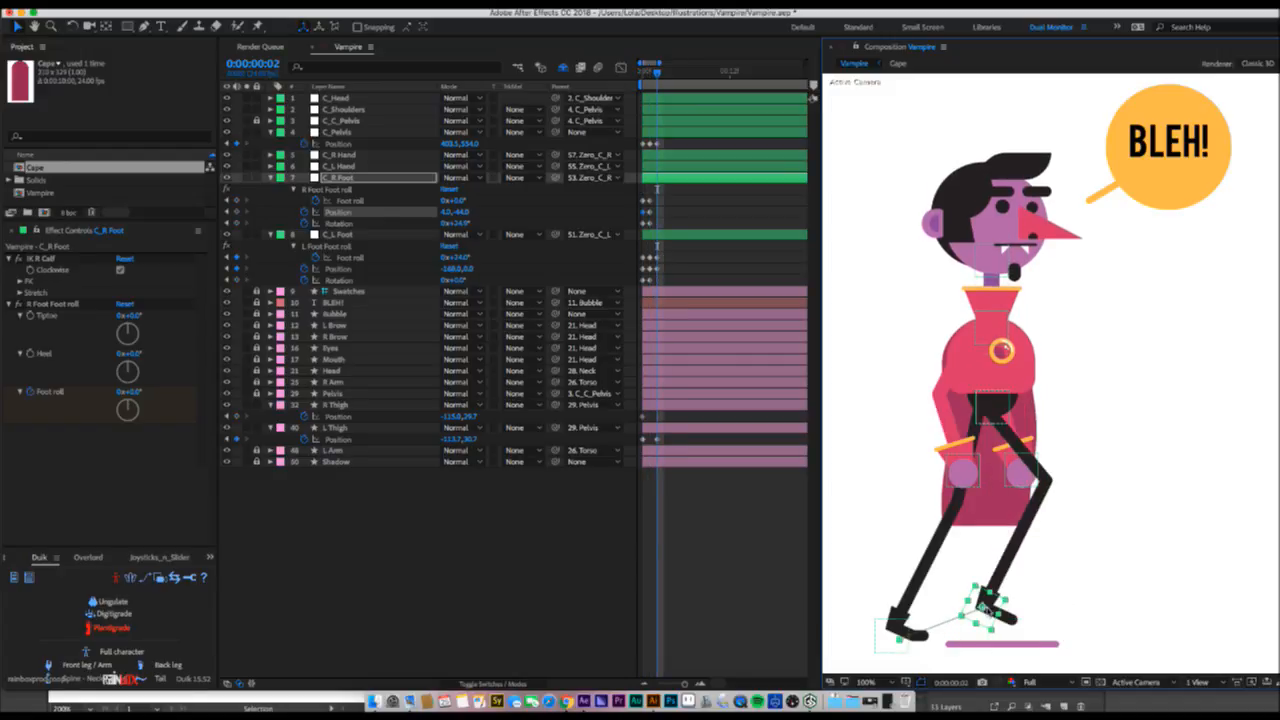
{"action": "left_click_drag", "start_coordinate": [1003, 601], "coordinate": [1052, 622]}
{"action": "left_click_drag", "start_coordinate": [997, 438], "coordinate": [1020, 432]}
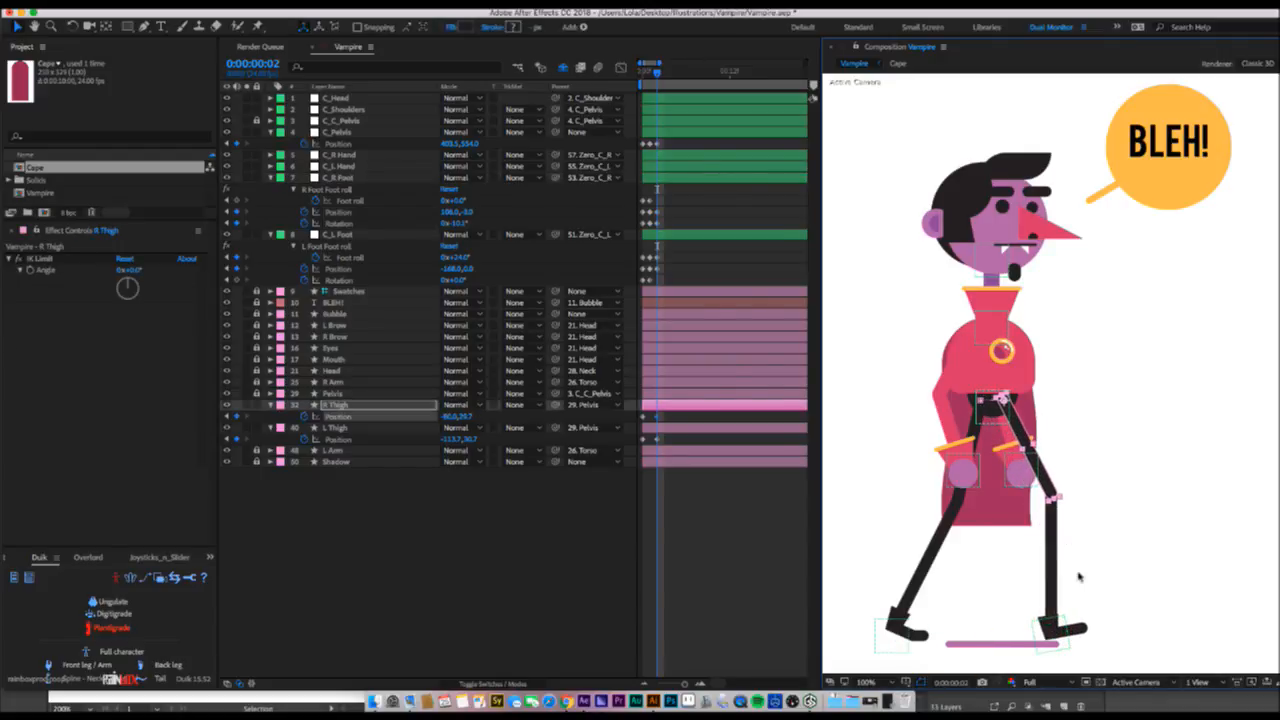
- Tilt C_R Foot's toes up to about -22° Rotation and move the foot further forward to about X 157
{"action": "left_click", "coordinate": [1050, 632]}
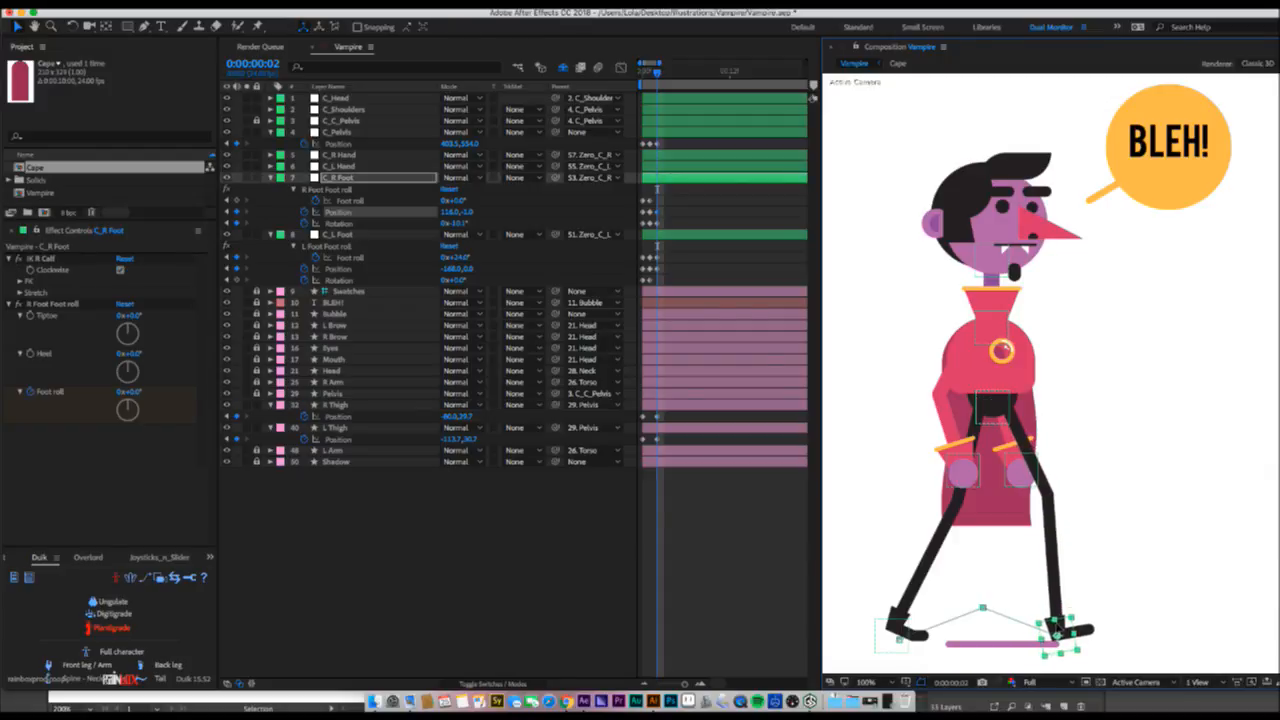
{"action": "key", "text": "w"}
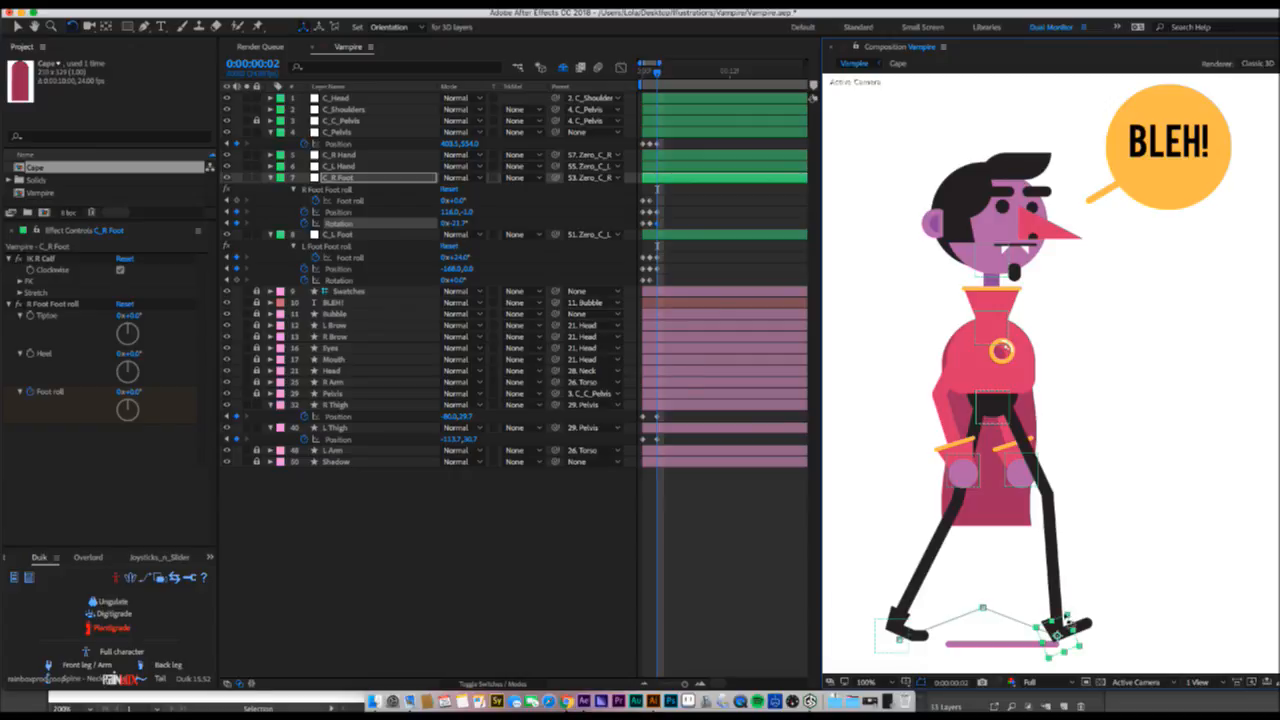
{"action": "left_click_drag", "start_coordinate": [1070, 618], "coordinate": [1094, 626]}
{"action": "key", "text": "v"}
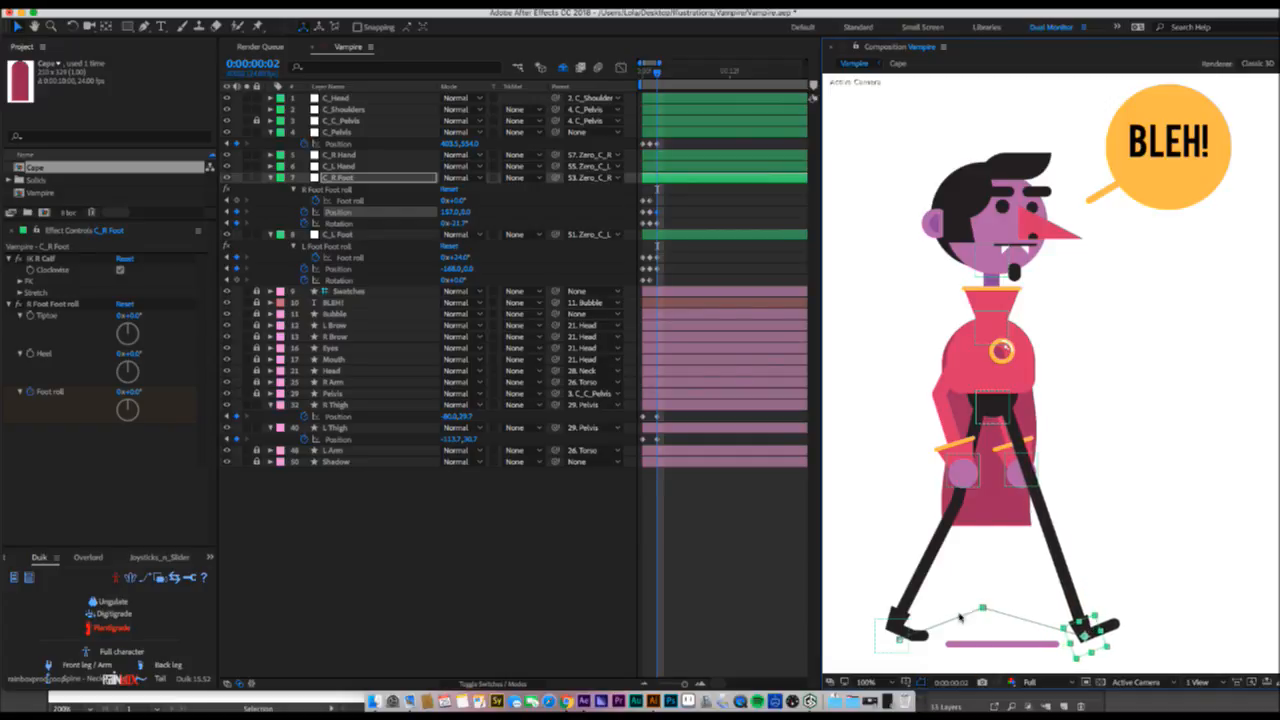
- Move C_L Foot further back to about -179, 0, and try a larger Foot roll on it
{"action": "left_click_drag", "start_coordinate": [903, 630], "coordinate": [889, 631]}
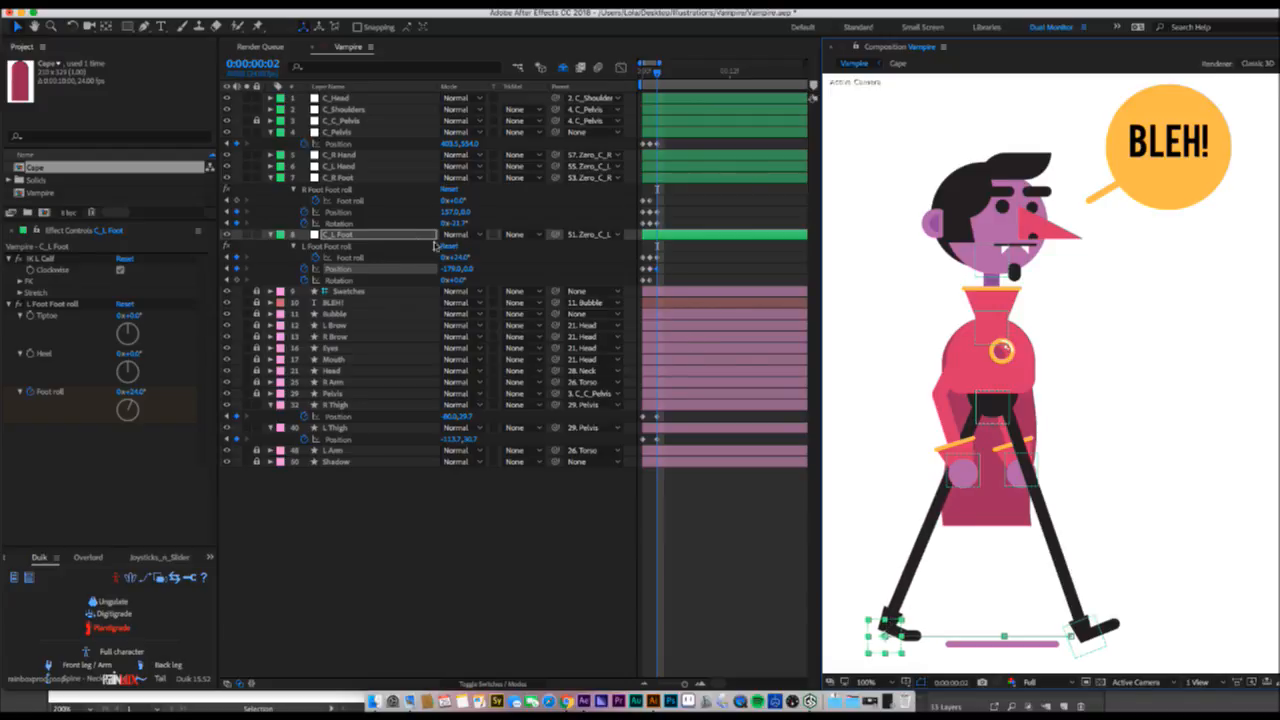
{"action": "left_click_drag", "start_coordinate": [455, 257], "coordinate": [469, 256]}
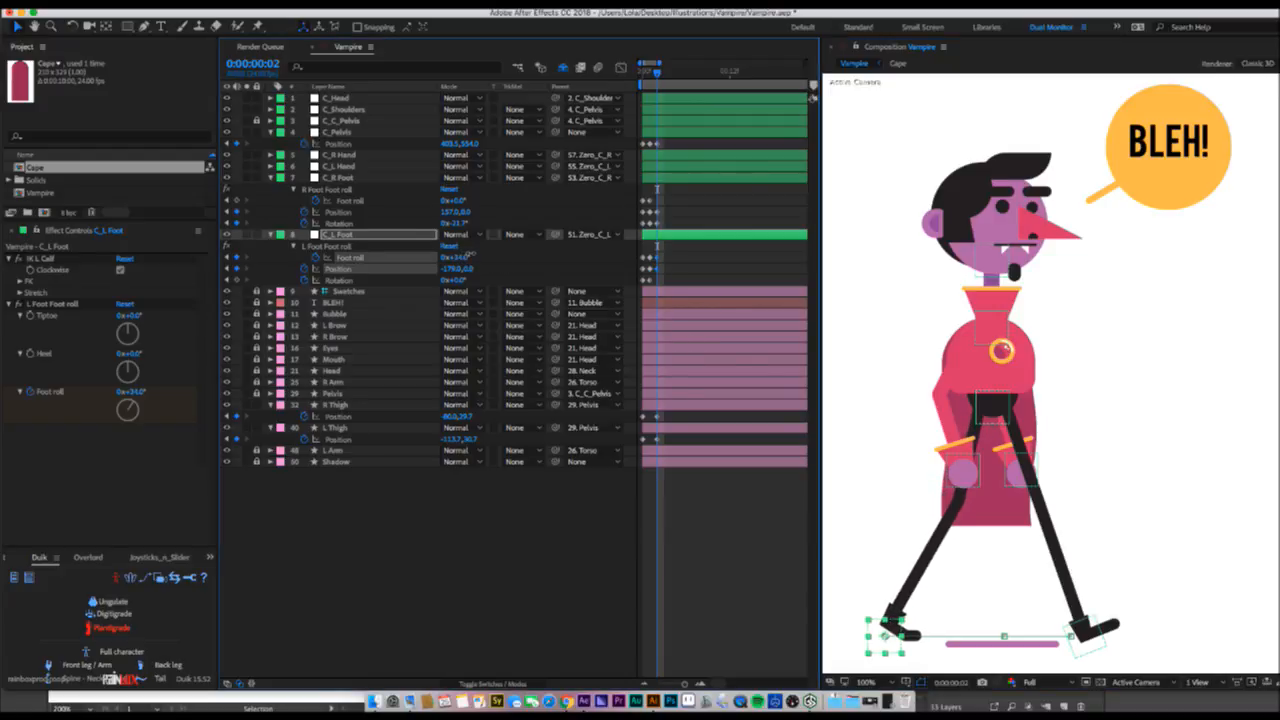
{"action": "key", "text": "super+z"}
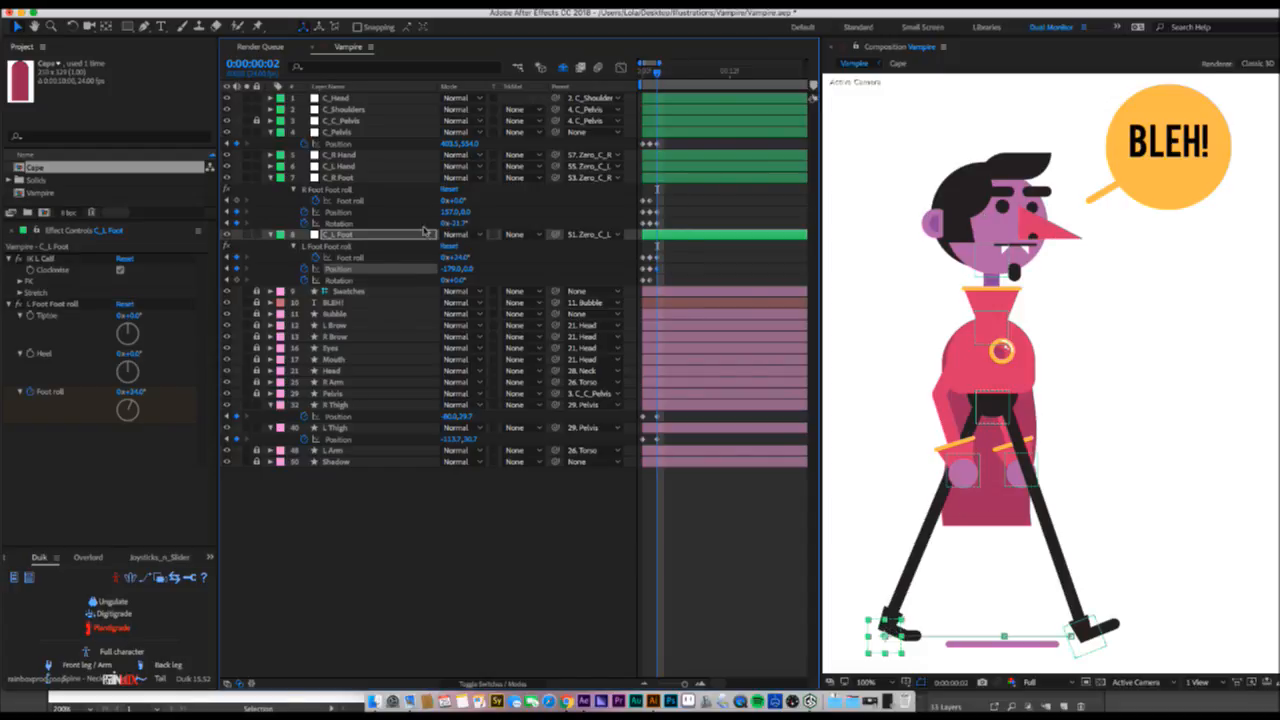
- Add keyframes at 0:00:00:02 for C_R Foot's Foot roll and C_L Foot's Rotation, and compare the pose with frame 0
{"action": "left_click", "coordinate": [236, 205]}
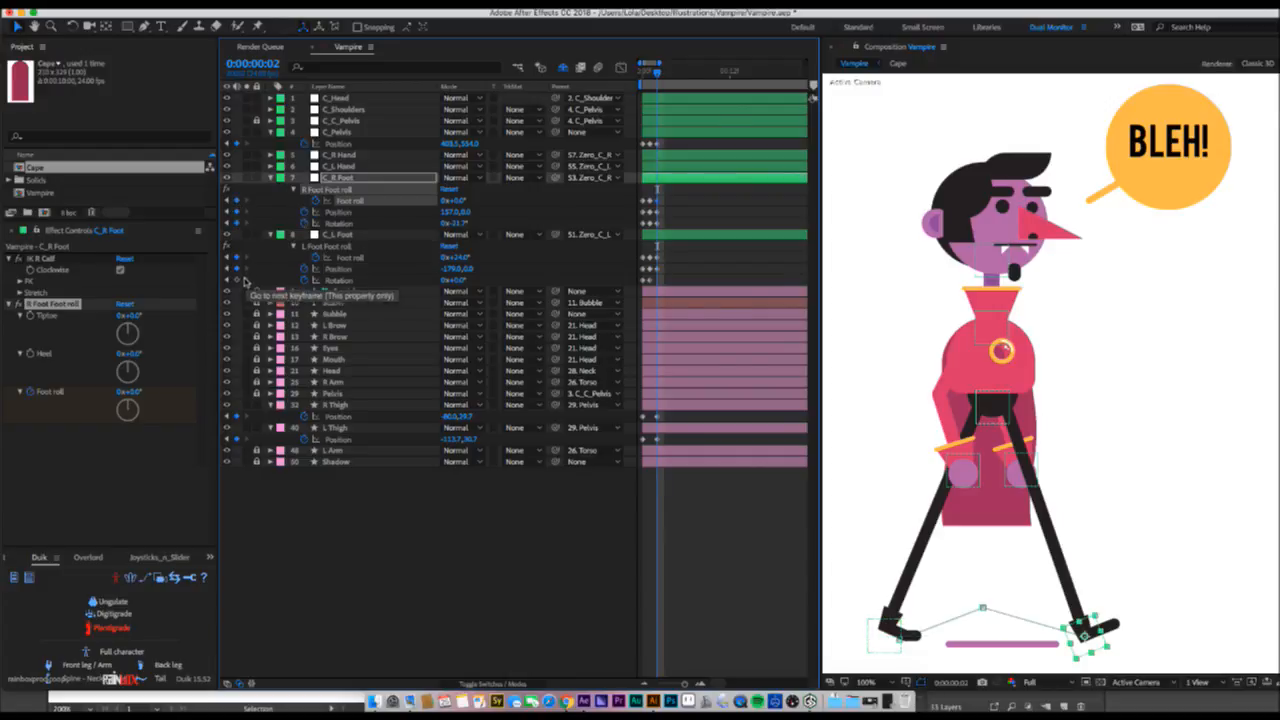
{"action": "left_click", "coordinate": [237, 281]}
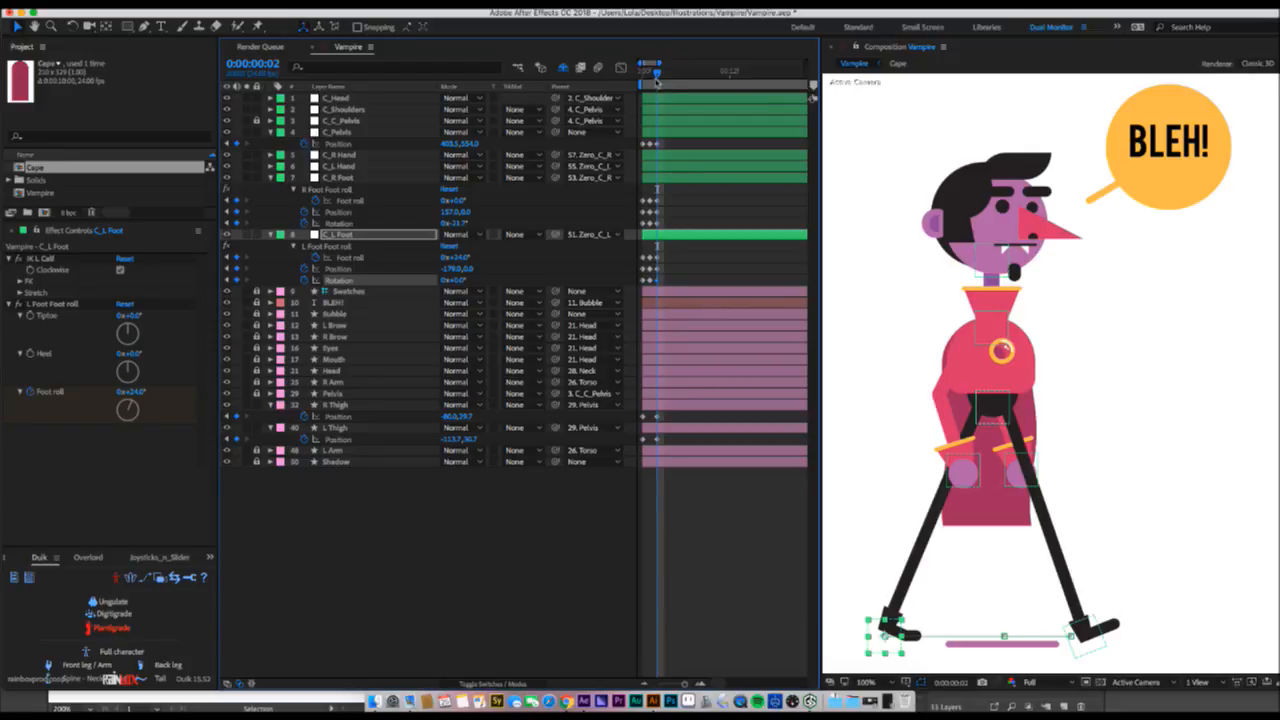
{"action": "key", "text": "Page_Up"}
{"action": "key", "text": "Page_Up"}
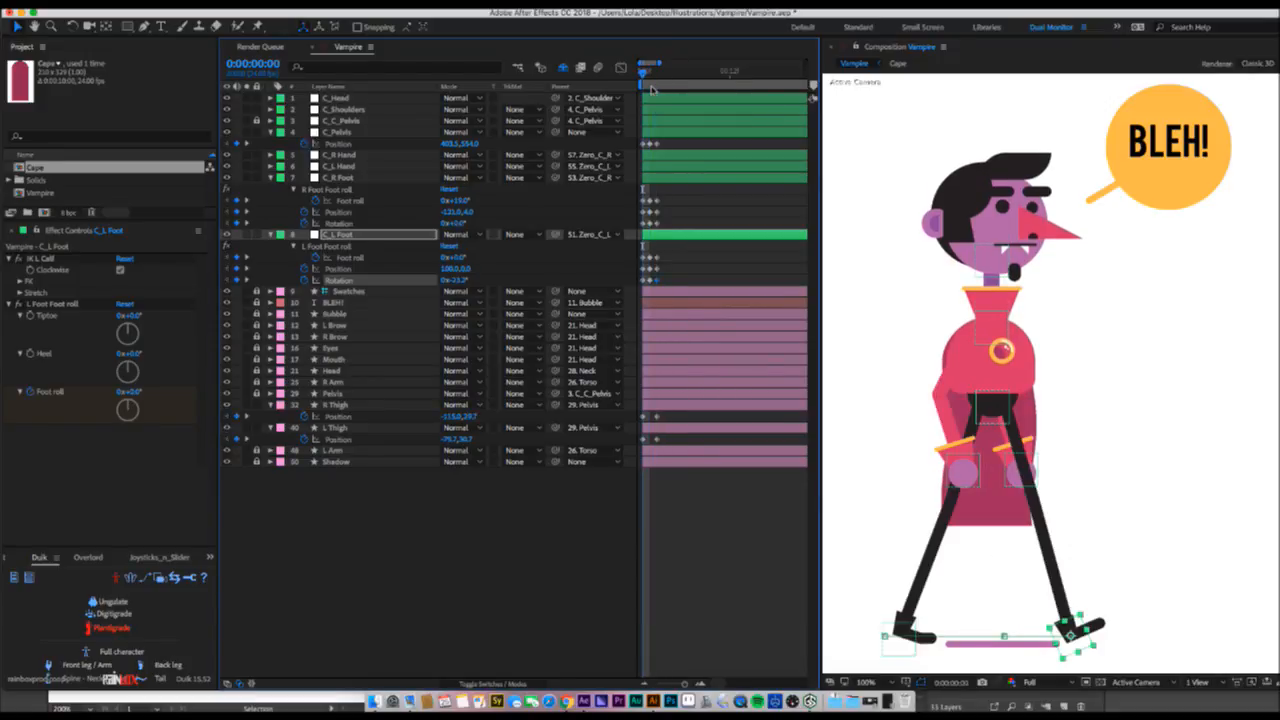
{"action": "key", "text": "Page_Down"}
{"action": "key", "text": "Page_Down"}
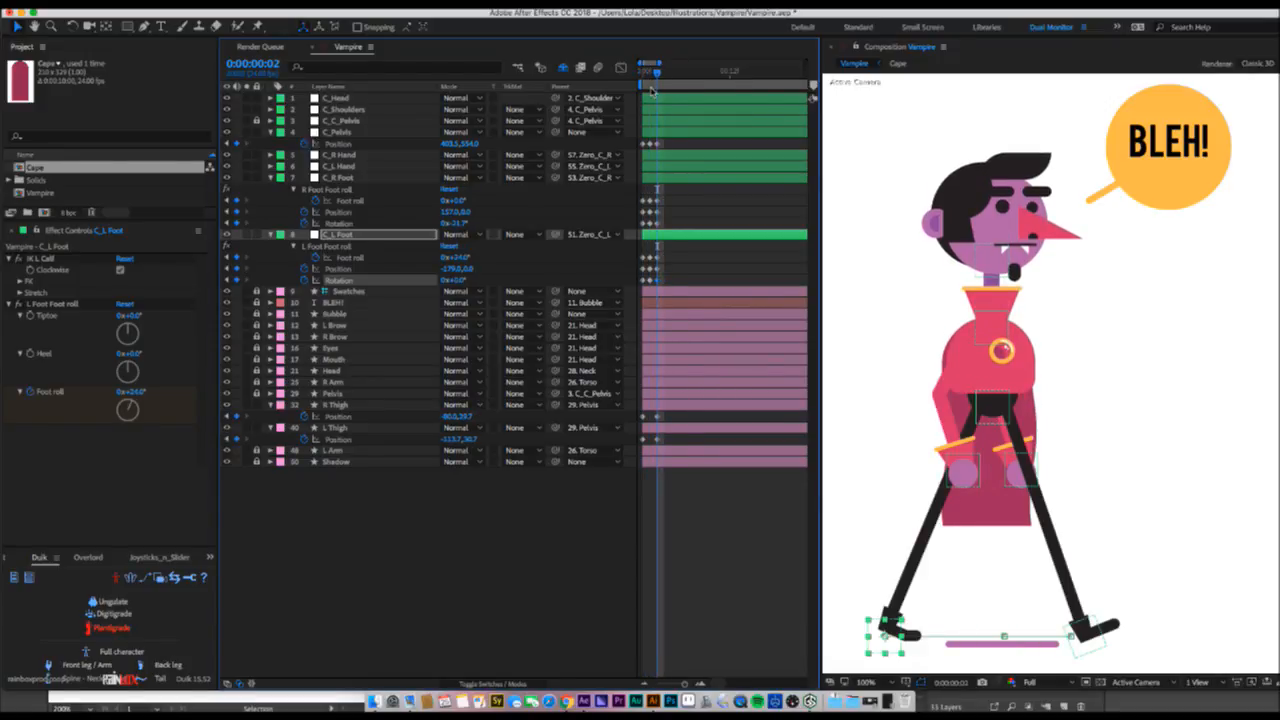
- Copy C_Pelvis's frame 1 Position keyframe to 0:00:00:03
{"action": "key", "text": "Page_Down"}
{"action": "left_click", "coordinate": [649, 144]}
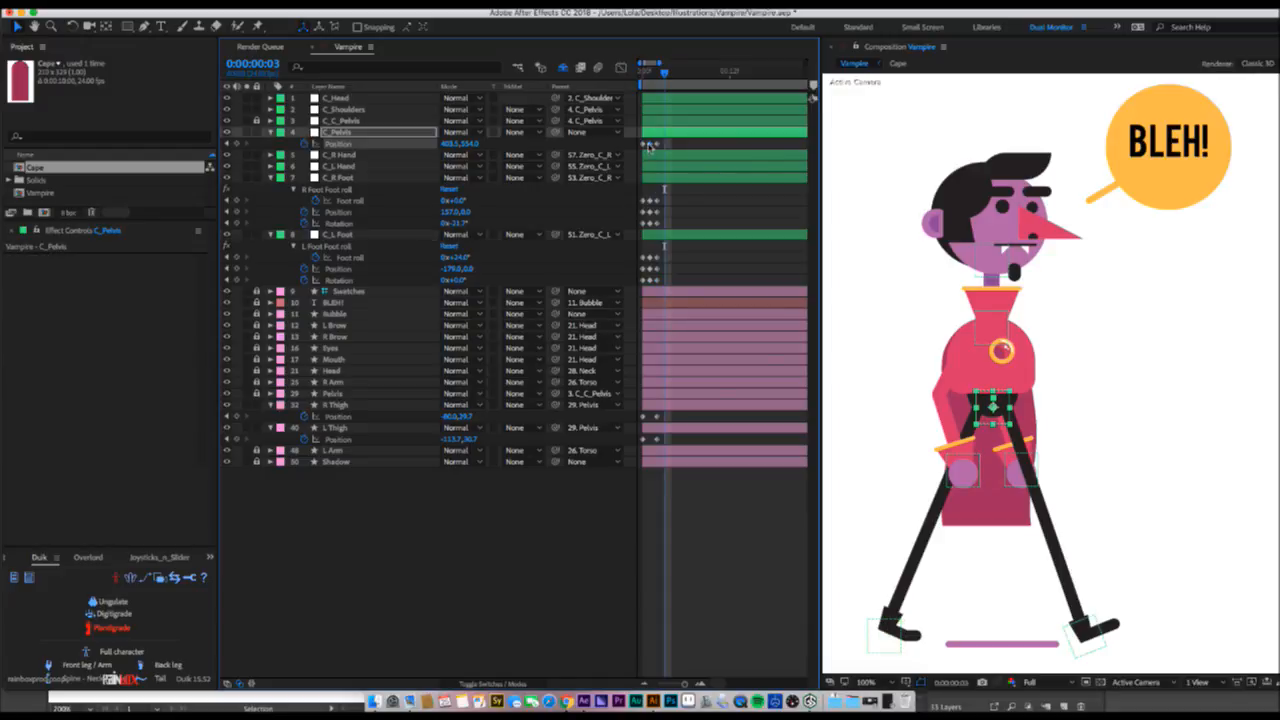
{"action": "key", "text": "super+c"}
{"action": "key", "text": "super+v"}
- At 0:00:00:03, set C_R Foot's Rotation to 0° and move the foot flat under the body to about 33, 0
{"action": "key", "text": "w"}
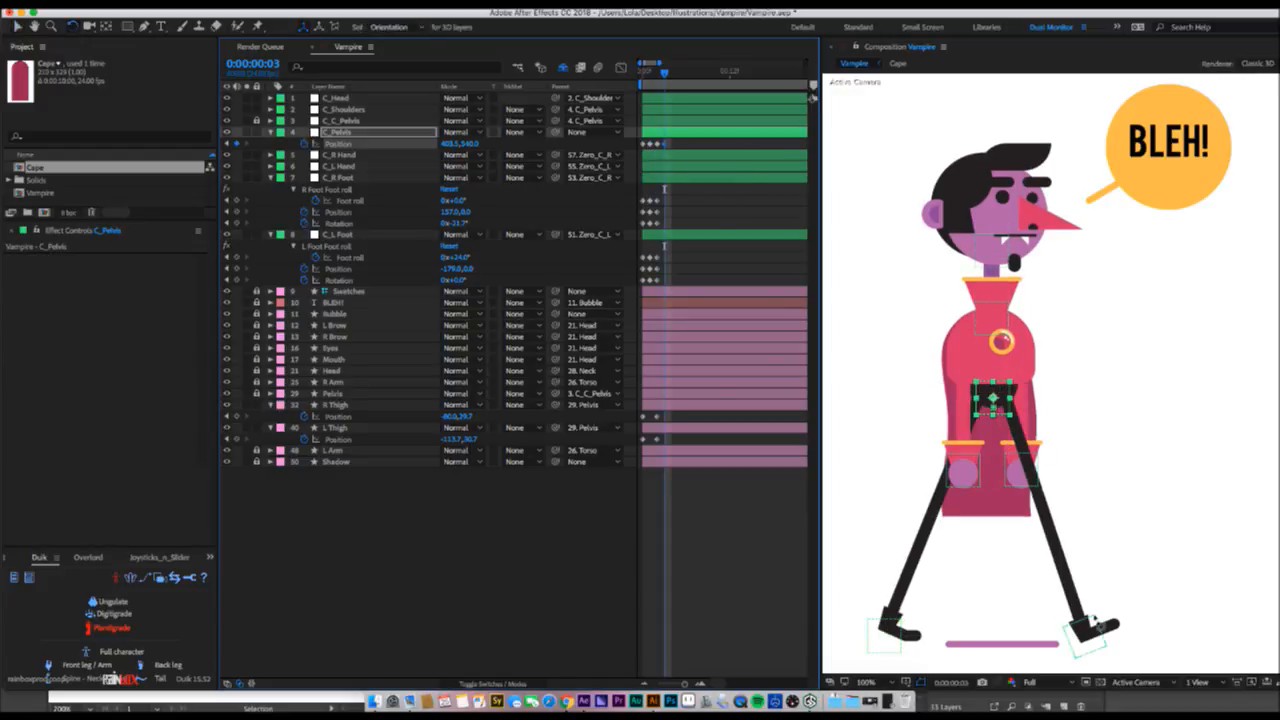
{"action": "left_click", "coordinate": [1098, 626]}
{"action": "key", "text": "v"}
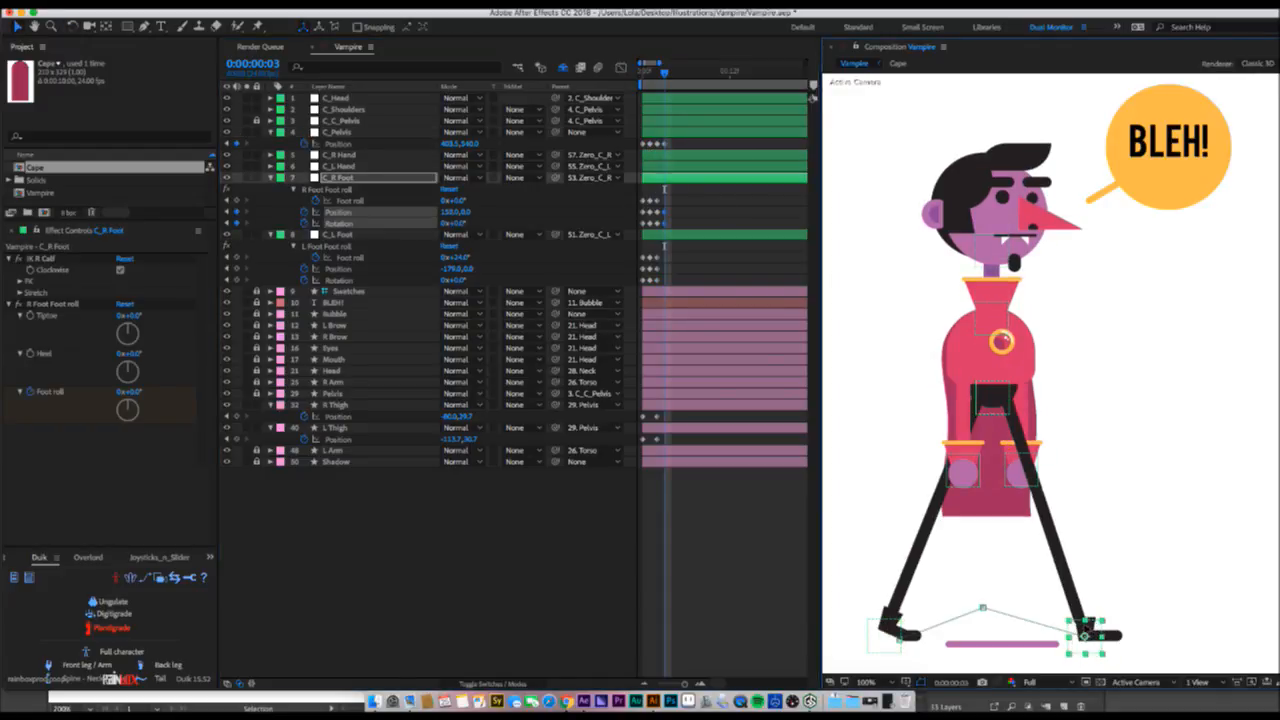
{"action": "left_click_drag", "start_coordinate": [1092, 626], "coordinate": [1001, 636]}
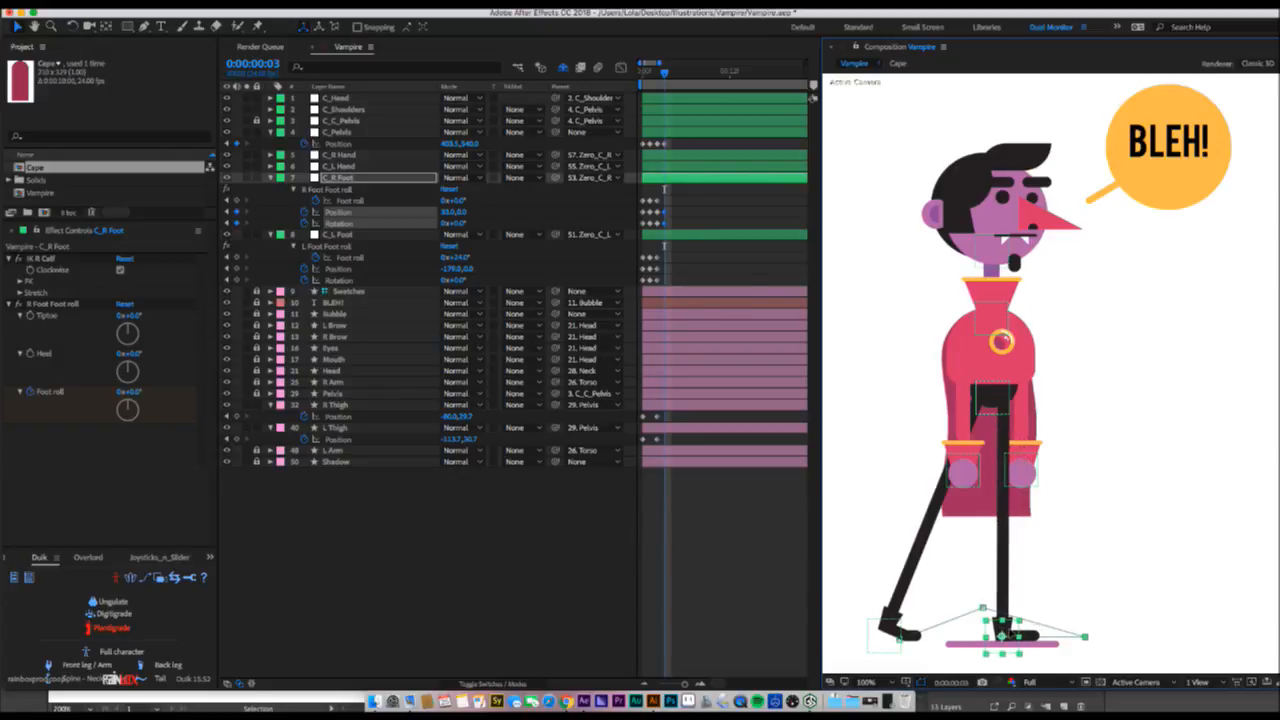
{"action": "left_click", "coordinate": [1007, 636]}
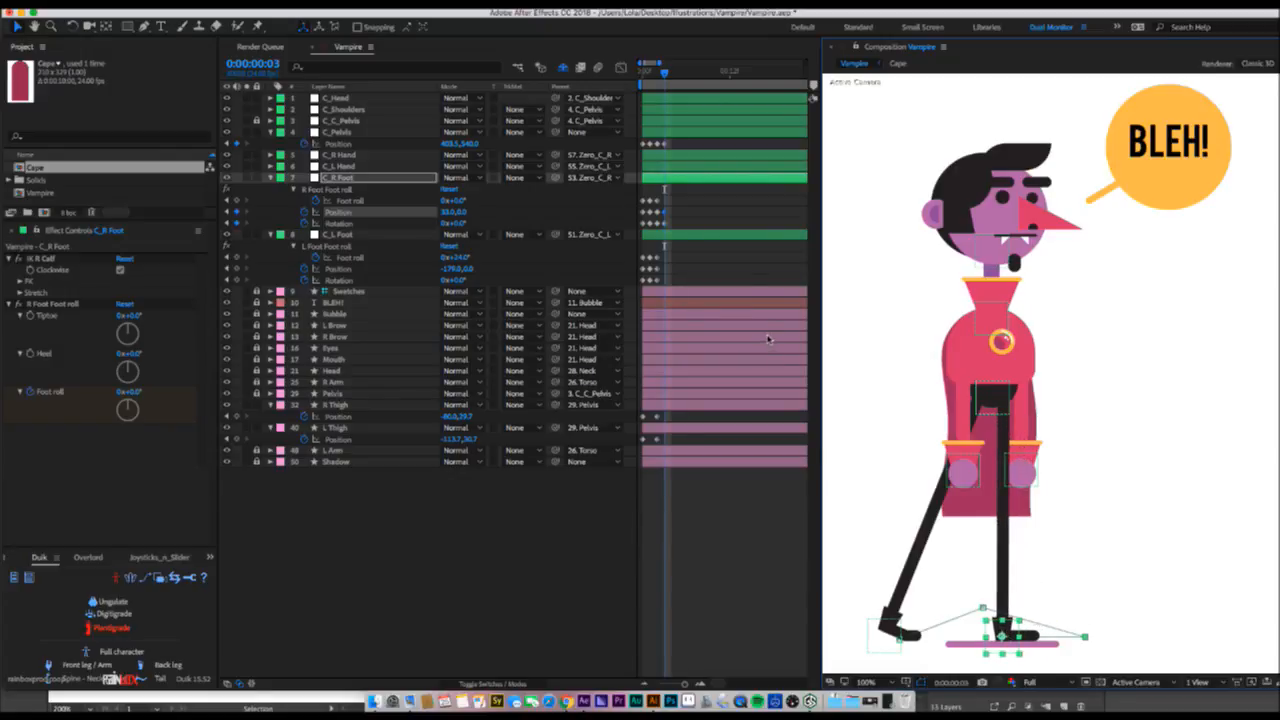
- Copy the frame 0 Position keyframes of C_Pelvis, R Thigh and L Thigh to 0:00:00:04, and return to 0:00:00:03
{"action": "key", "text": "Page_Down"}
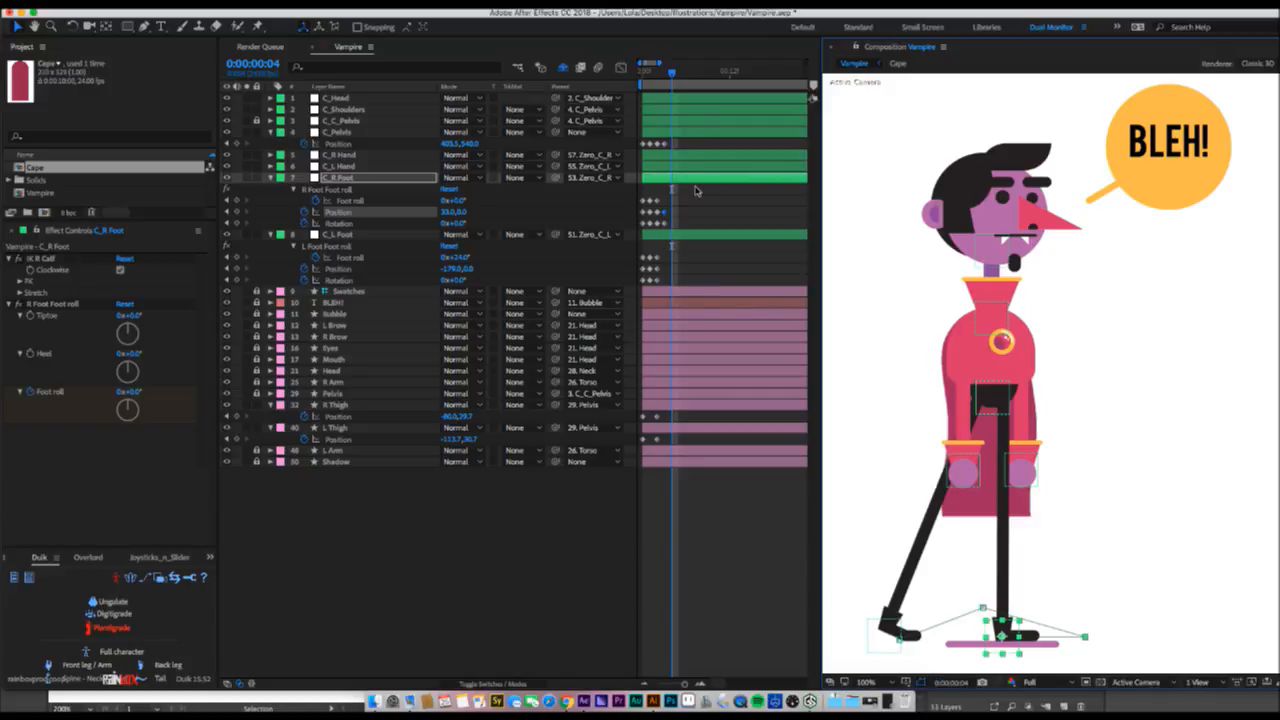
{"action": "left_click", "coordinate": [642, 145]}
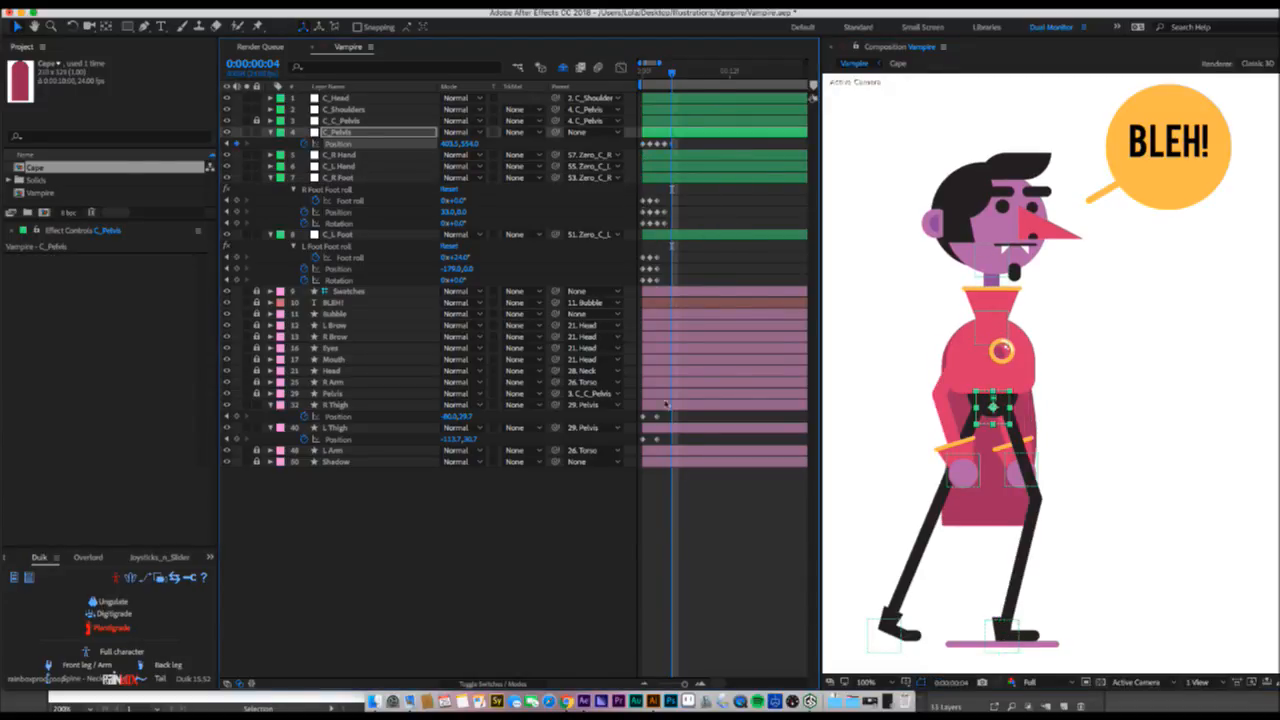
{"action": "left_click", "coordinate": [1000, 400]}
{"action": "key", "text": "super+c"}
{"action": "key", "text": "super+v"}
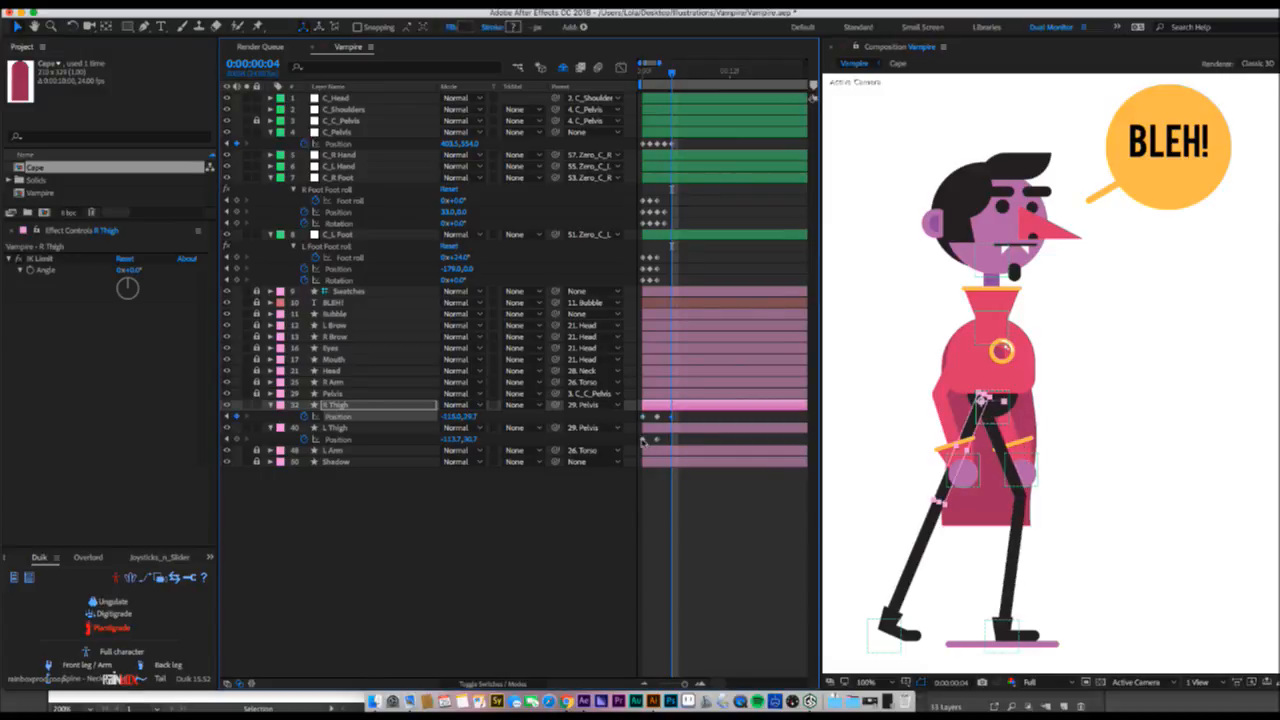
{"action": "left_click", "coordinate": [642, 439]}
{"action": "key", "text": "super+c"}
{"action": "key", "text": "super+v"}
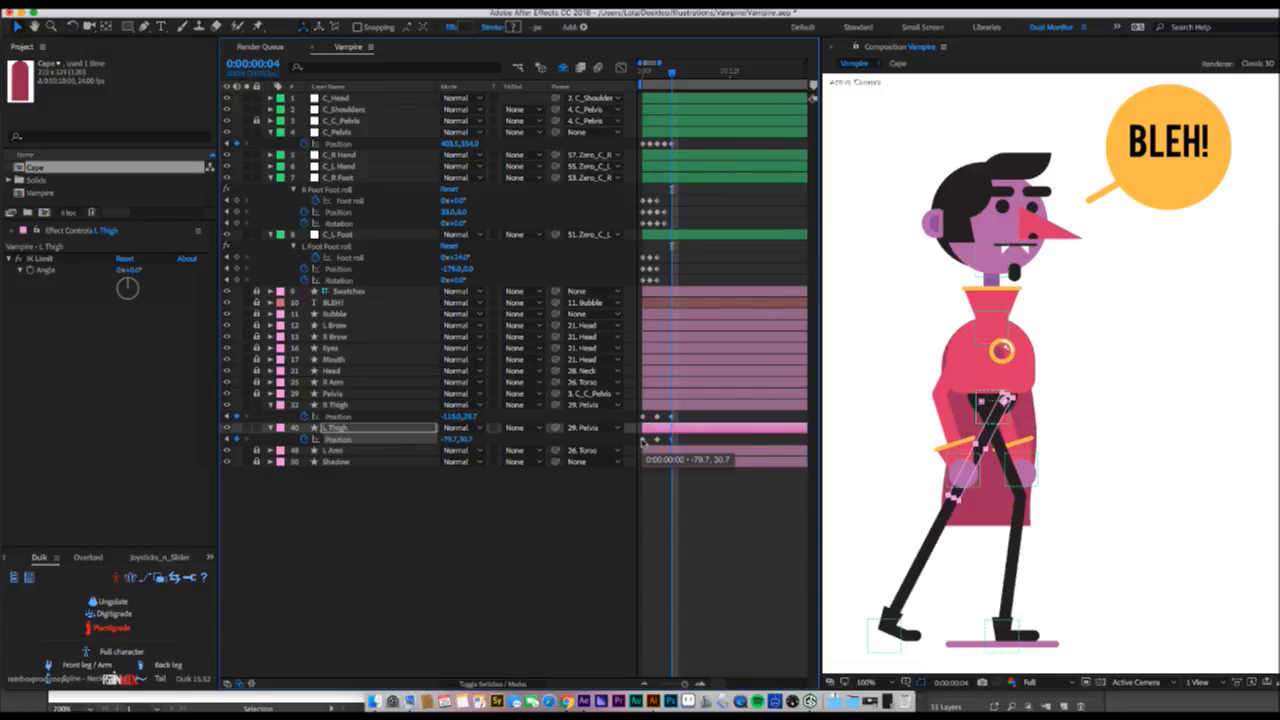
{"action": "left_click", "coordinate": [665, 75]}
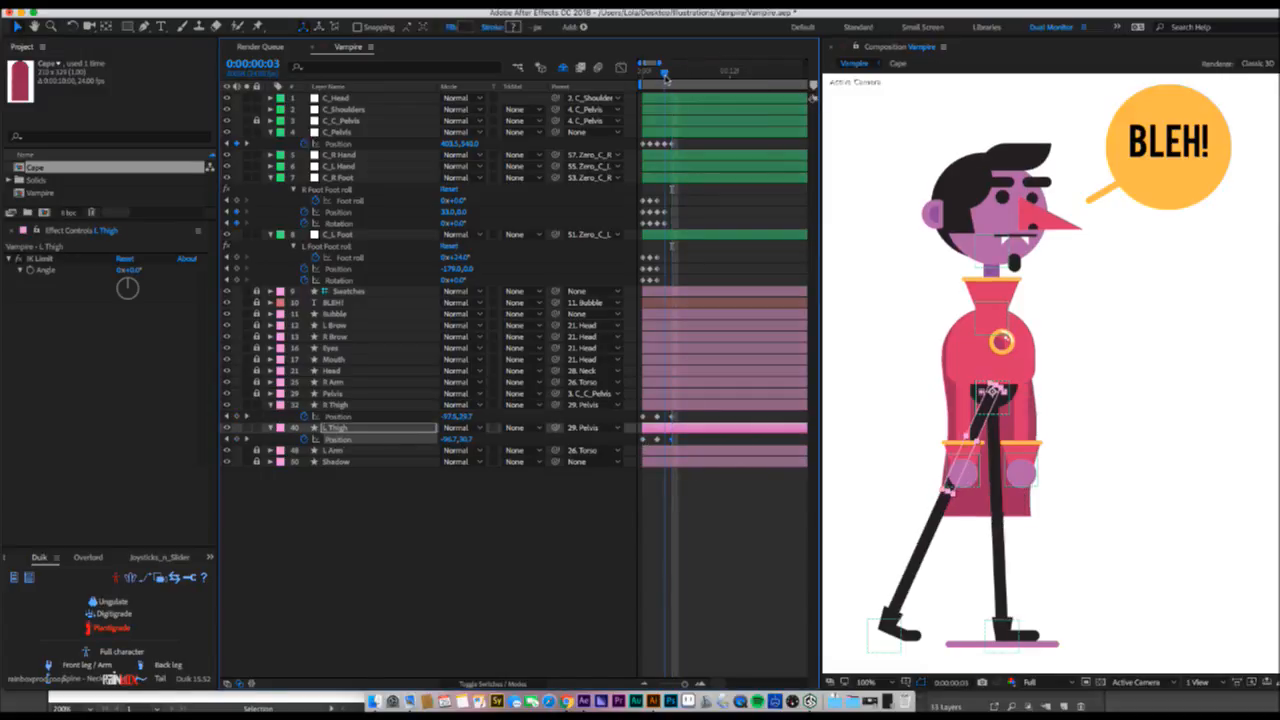
- At 0:00:00:03, move C_R Foot to about 19, 0 and lift C_L Foot to about -61, -37
{"action": "left_click", "coordinate": [1003, 630]}
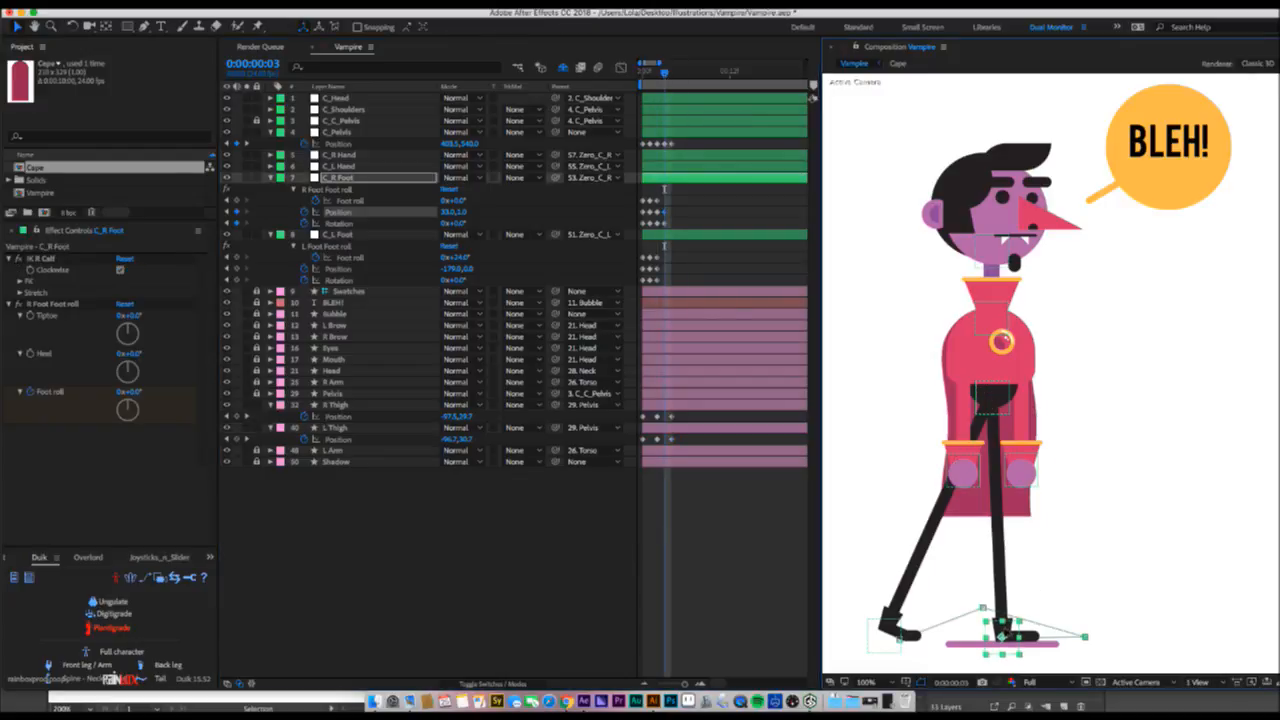
{"action": "left_click_drag", "start_coordinate": [1003, 632], "coordinate": [992, 633]}
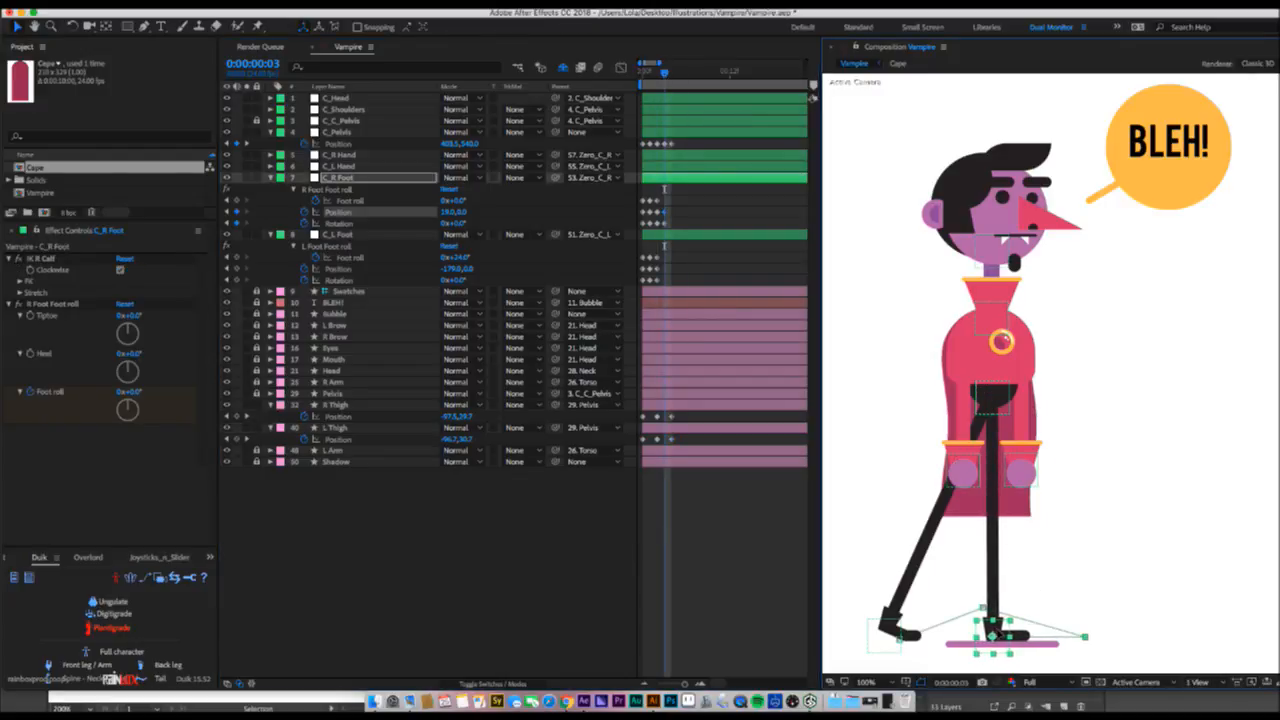
{"action": "left_click_drag", "start_coordinate": [889, 636], "coordinate": [970, 601]}
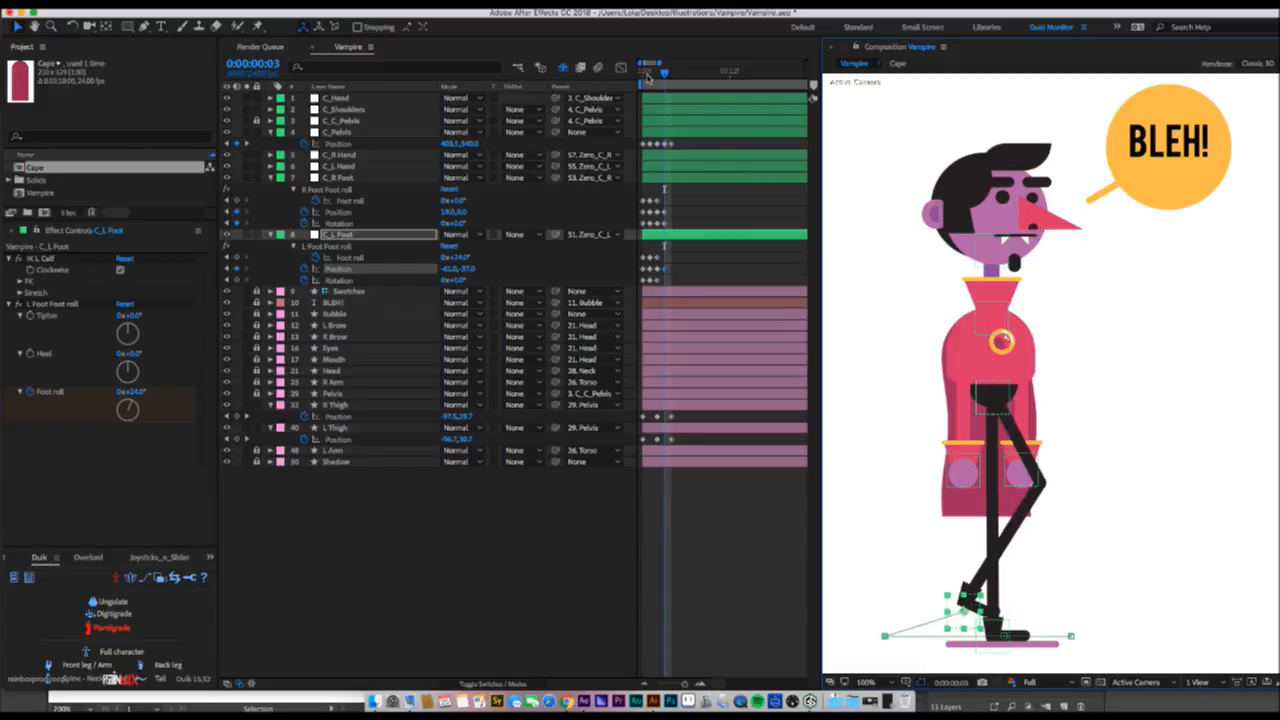
- At 0:00:00:01, move C_L Foot back to about -20, 0 and compare the pose with frames 0 and 2
{"action": "left_click", "coordinate": [650, 75]}
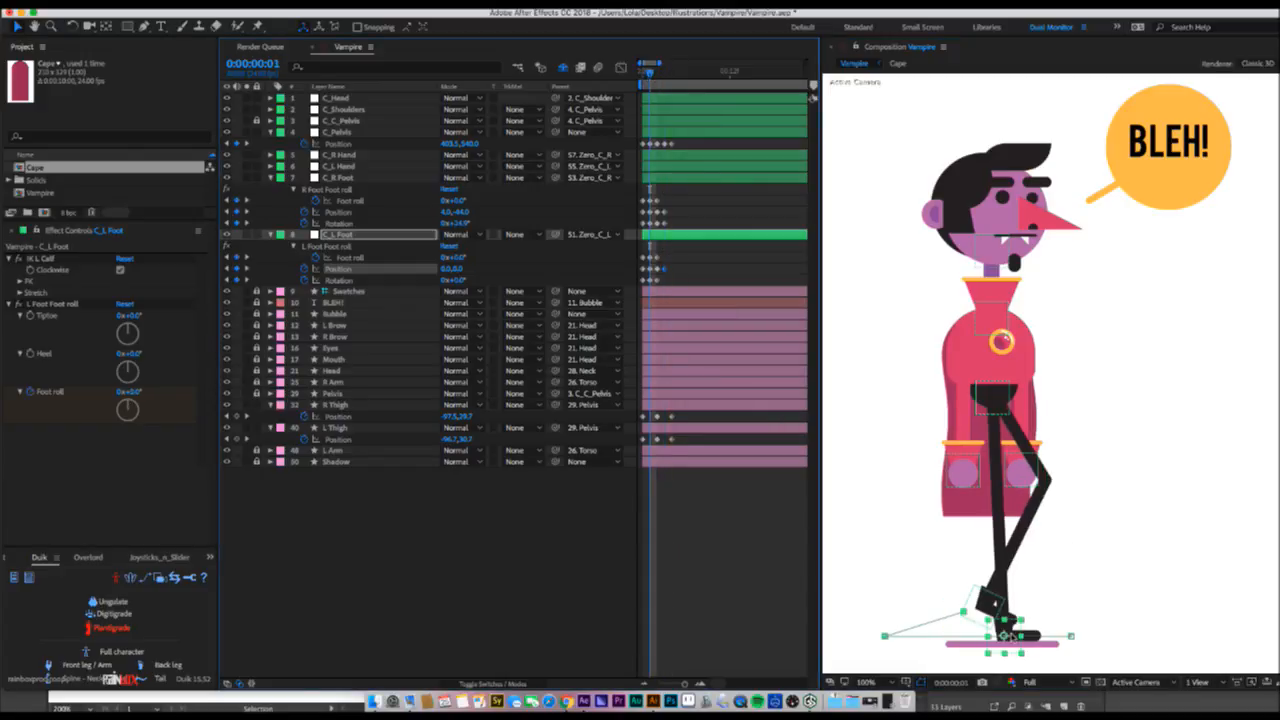
{"action": "left_click_drag", "start_coordinate": [1012, 636], "coordinate": [989, 632]}
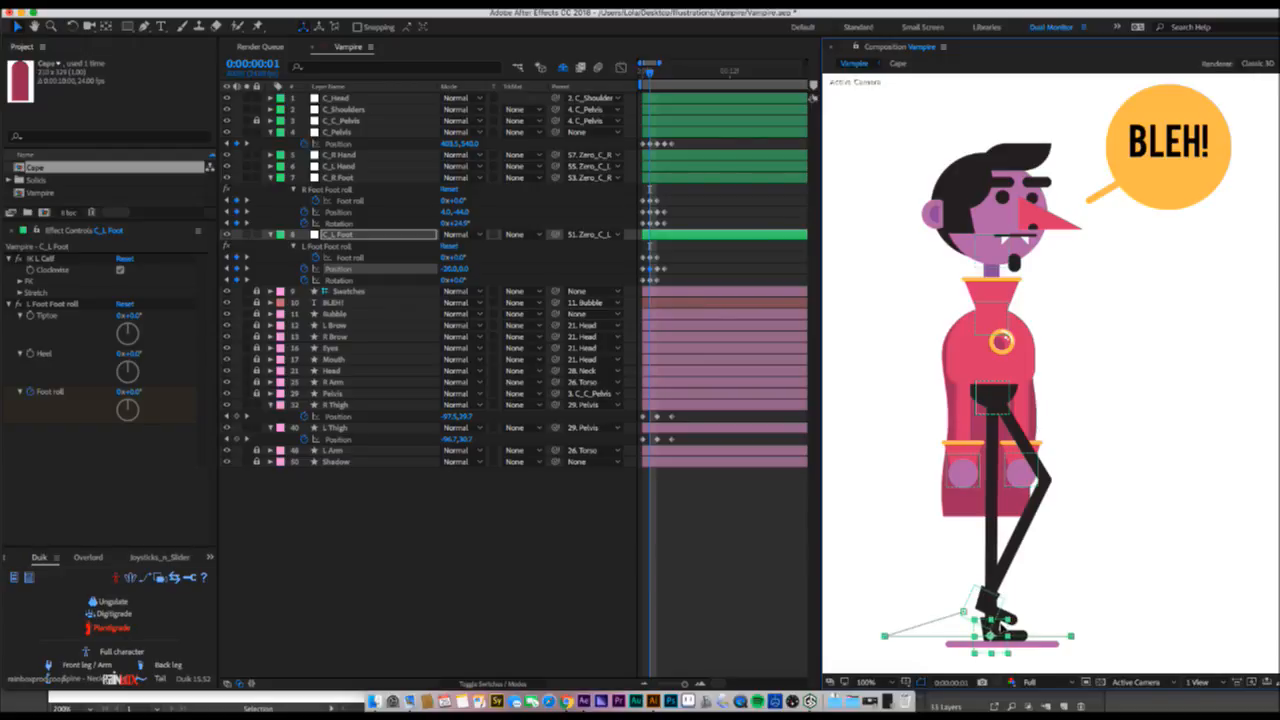
{"action": "left_click", "coordinate": [642, 72]}
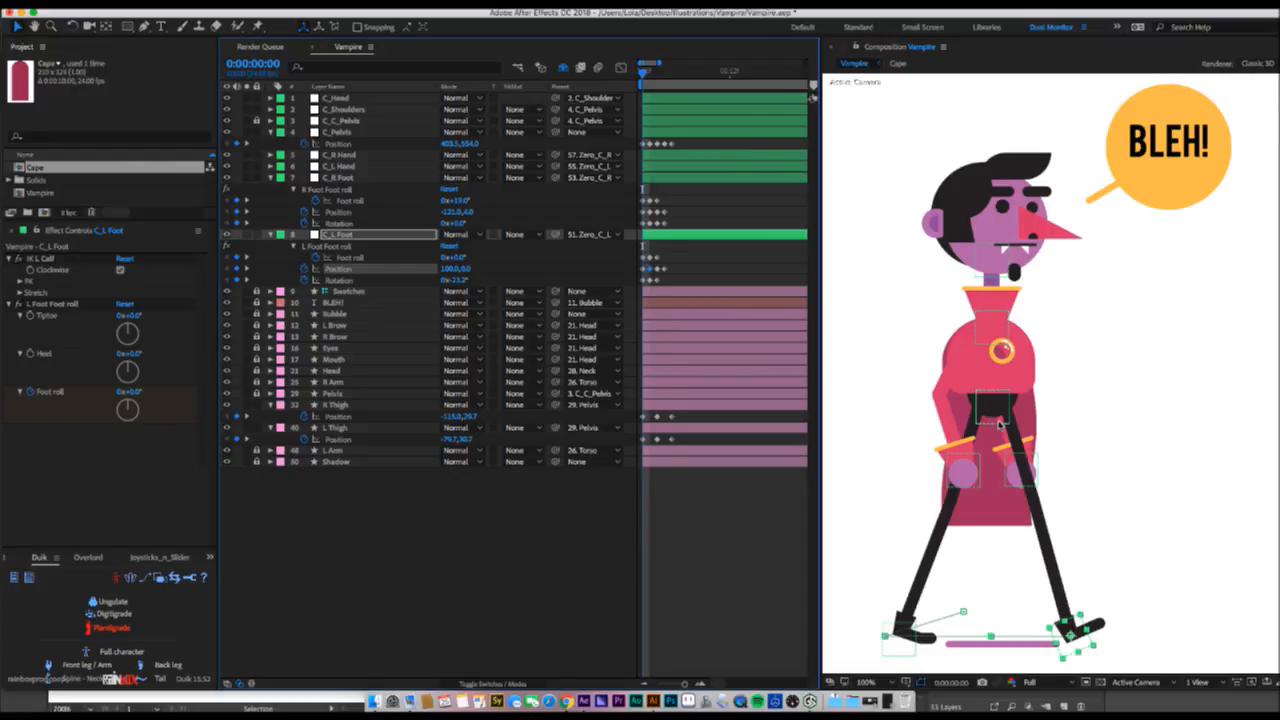
{"action": "key", "text": "Page_Down"}
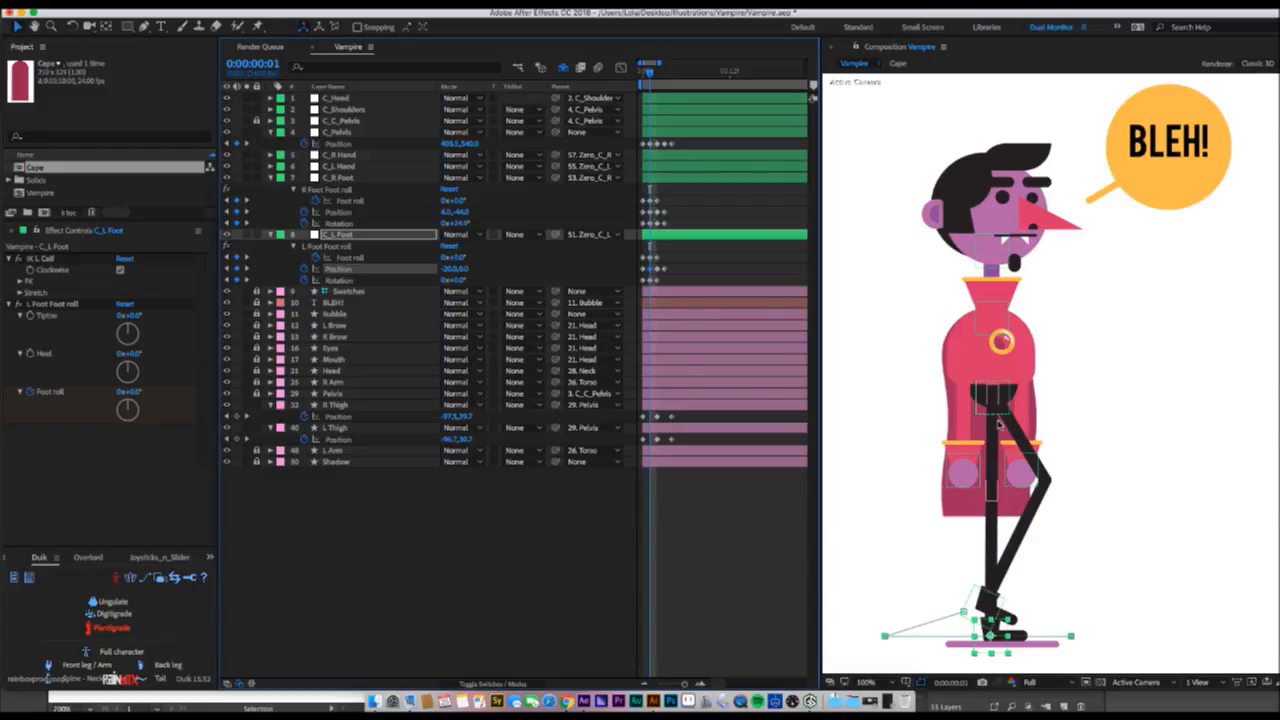
{"action": "key", "text": "space"}
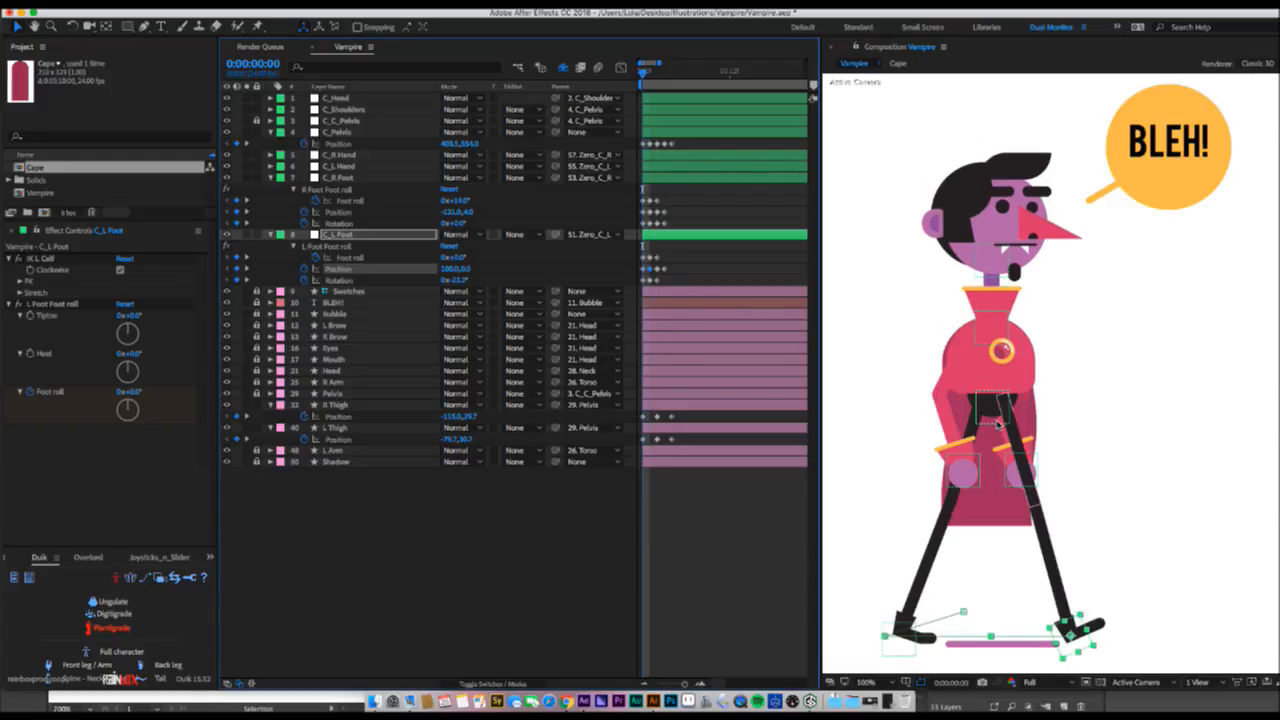
{"action": "key", "text": "space"}
{"action": "key", "text": "space"}
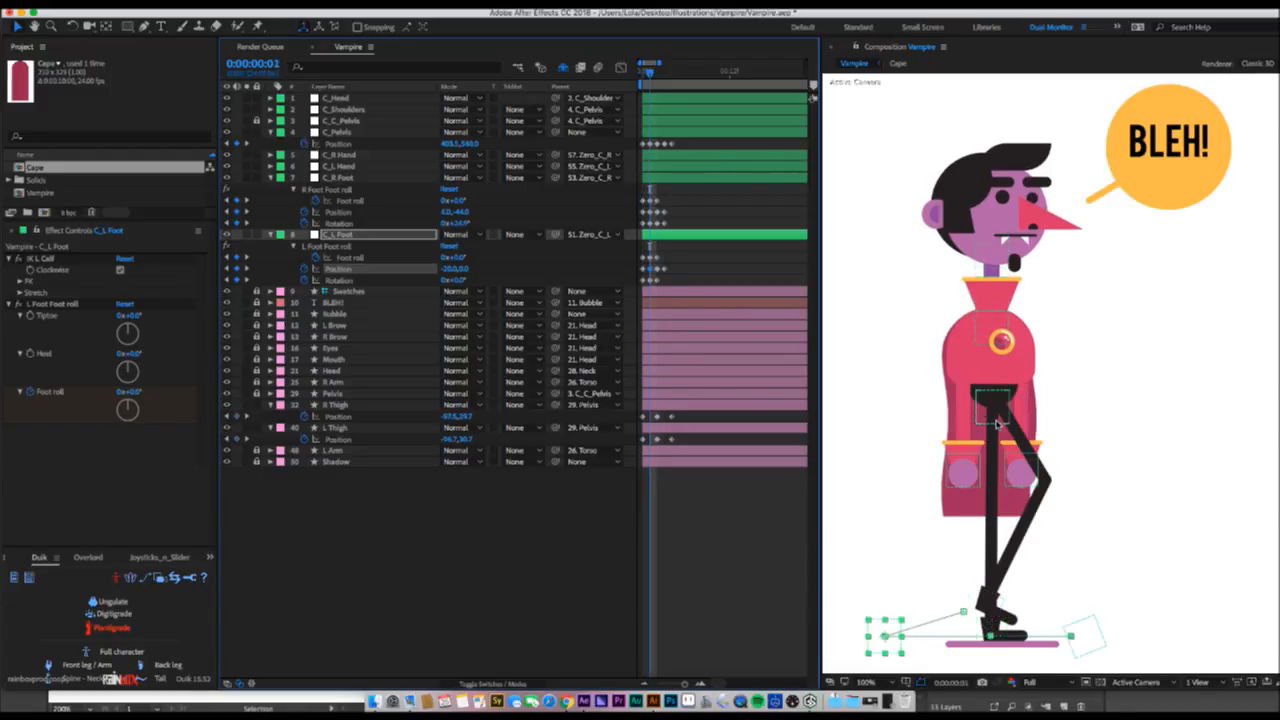
{"action": "key", "text": "space"}
{"action": "key", "text": "Page_Down"}
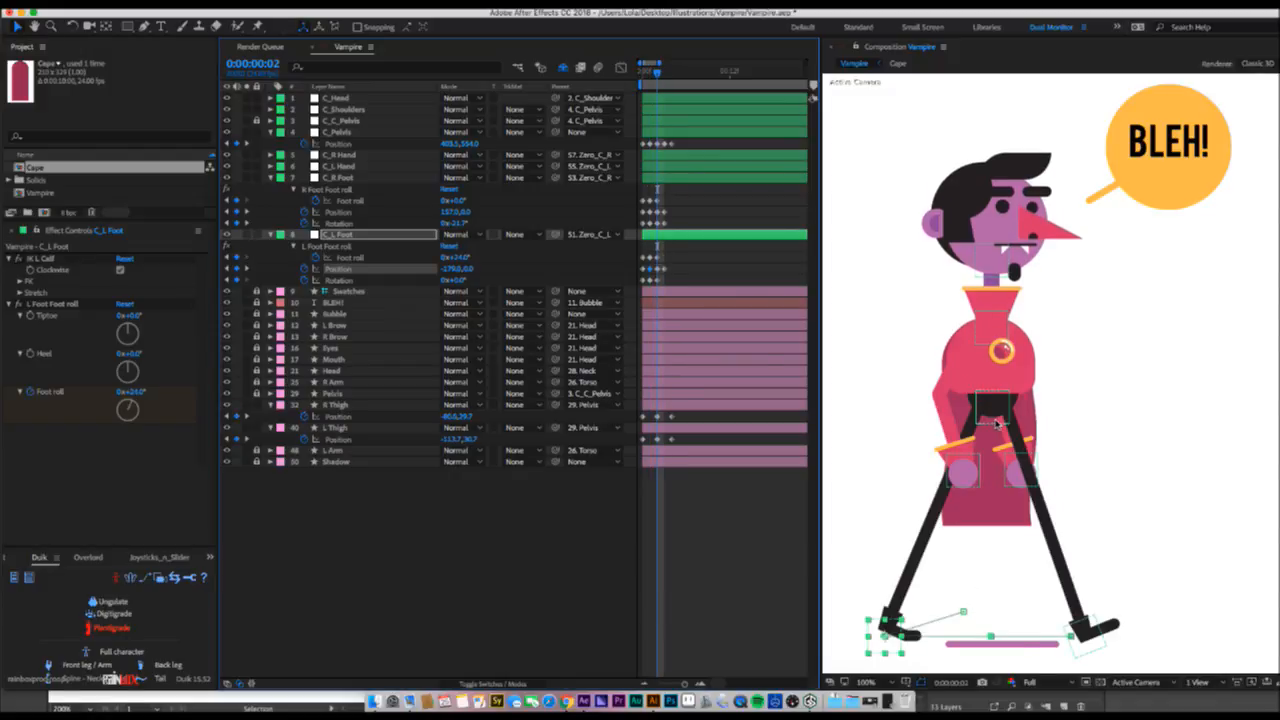
- At 0:00:00:03, set C_L Foot's Foot roll to 0°, rotate it to about 29° and raise it to about -52, -60
{"action": "key", "text": "Page_Down"}
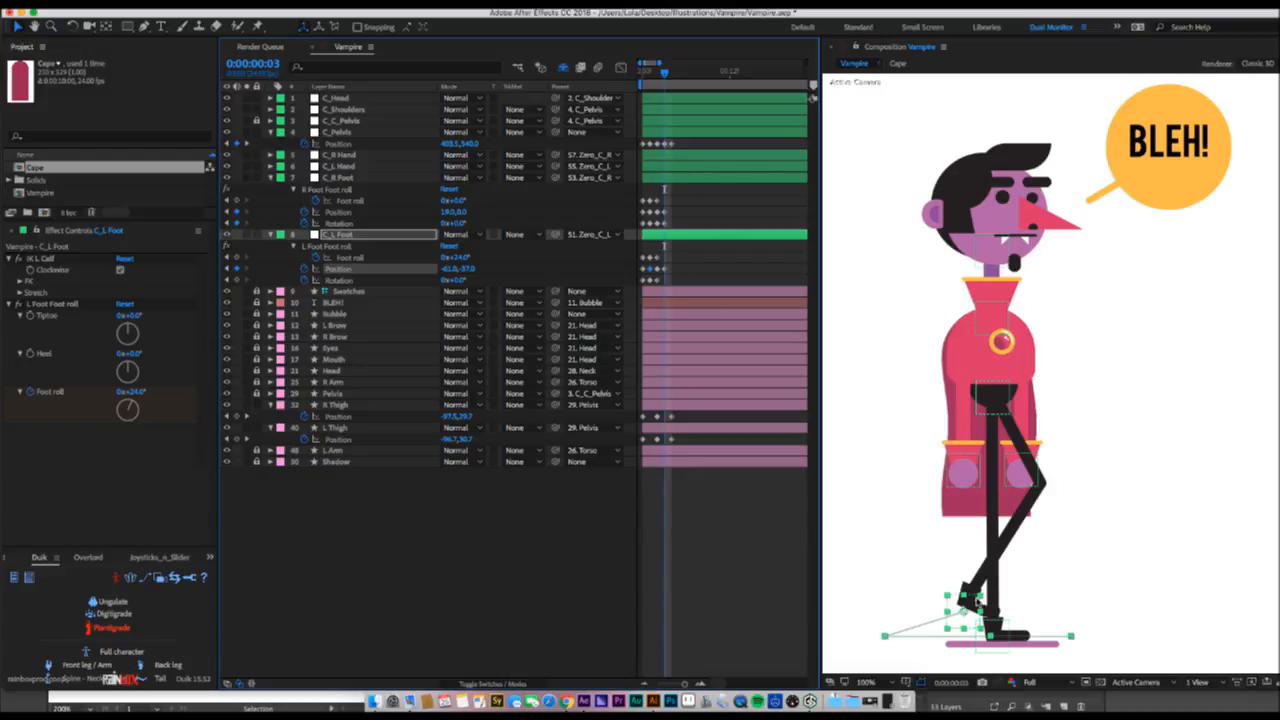
{"action": "key", "text": "w"}
{"action": "left_click_drag", "start_coordinate": [977, 595], "coordinate": [981, 601]}
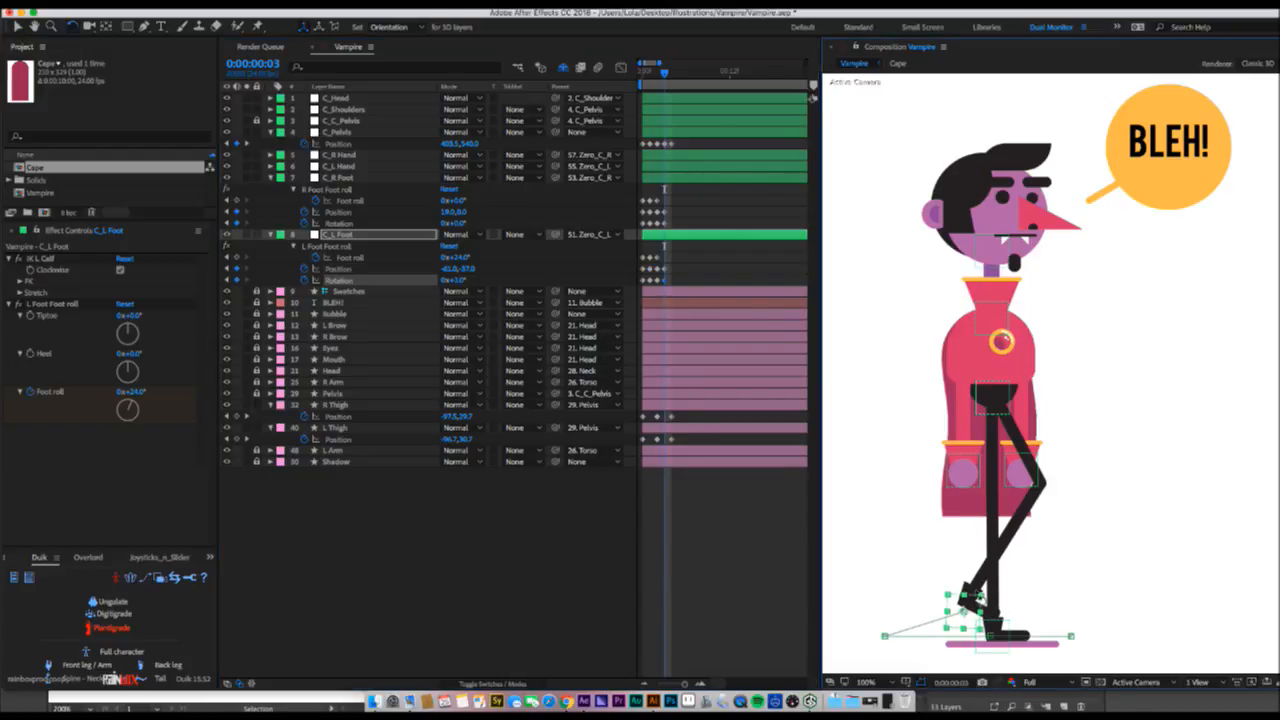
{"action": "left_click", "coordinate": [456, 257]}
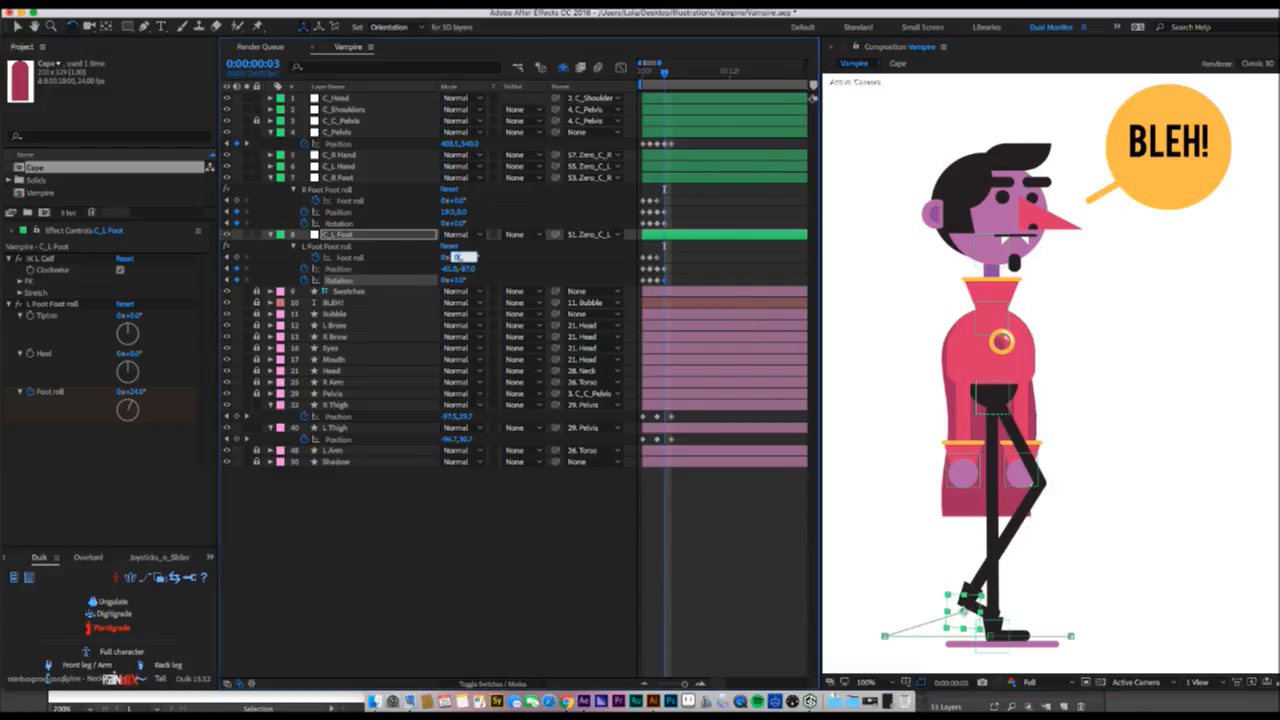
{"action": "type", "text": "0"}
{"action": "key", "text": "Return"}
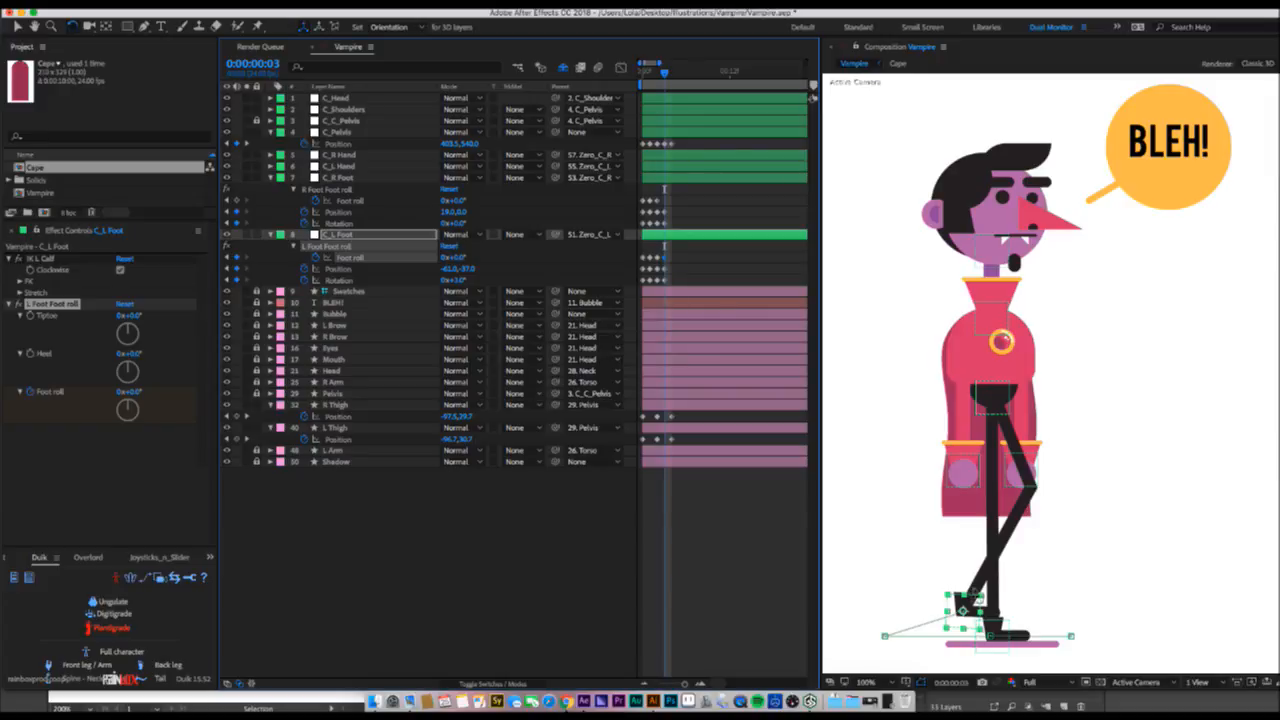
{"action": "mouse_move", "coordinate": [975, 597]}
{"action": "left_mouse_down"}
{"action": "mouse_move", "coordinate": [978, 608]}
{"action": "mouse_move", "coordinate": [978, 585]}
{"action": "left_mouse_up"}
{"action": "key", "text": "v"}
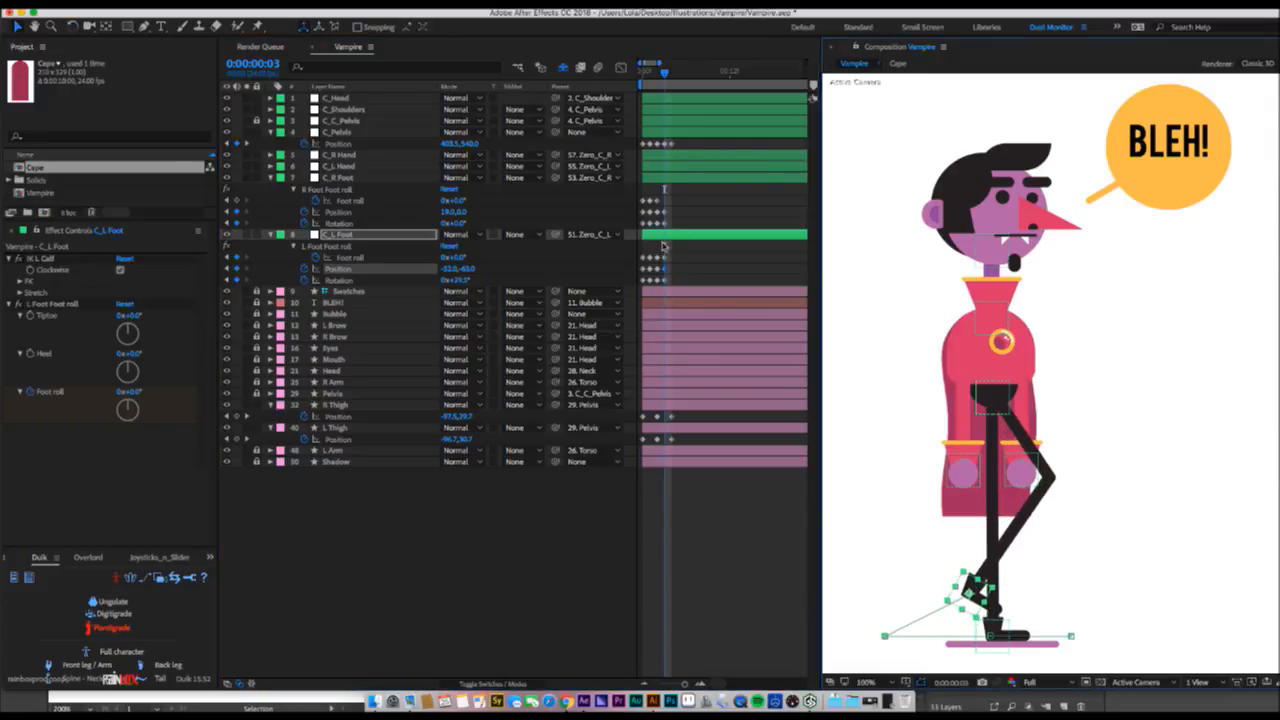
- Keyframe C_R Foot's Foot roll at 0:00:00:03, and copy both feet's frame 0 Foot roll, Position and Rotation keyframes to 0:00:00:04
{"action": "left_click", "coordinate": [657, 203]}
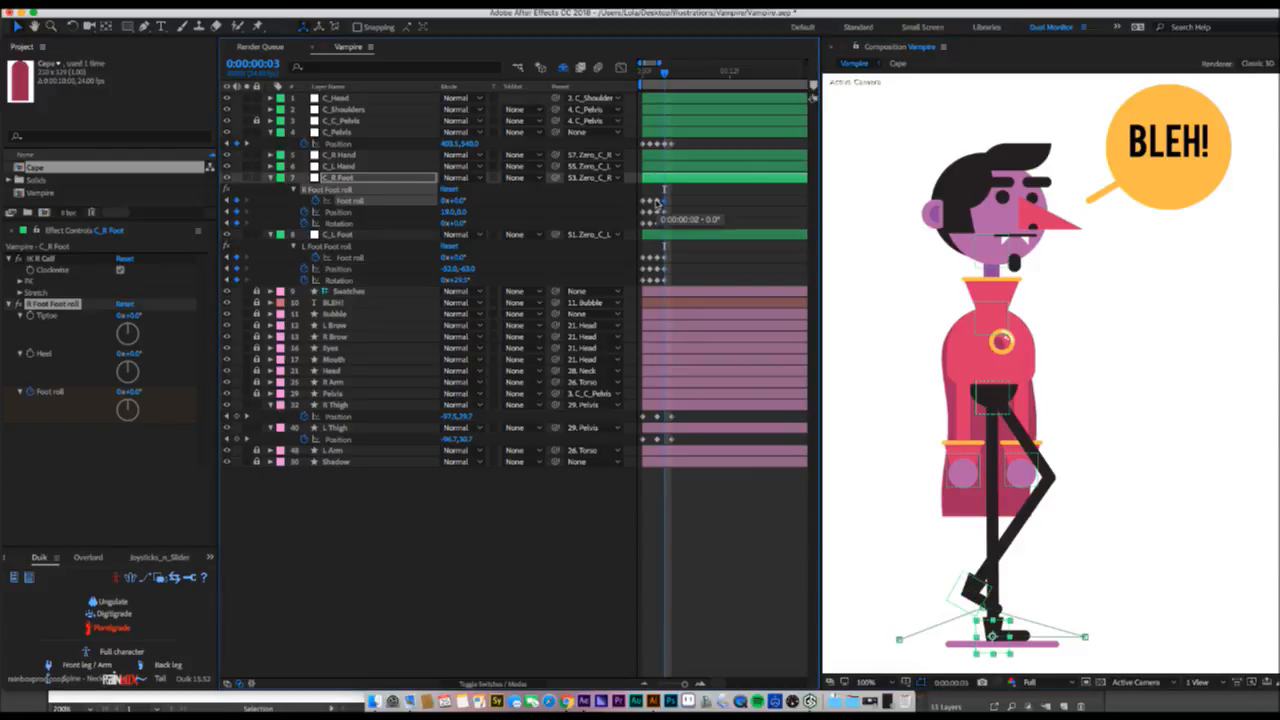
{"action": "key", "text": "Page_Down"}
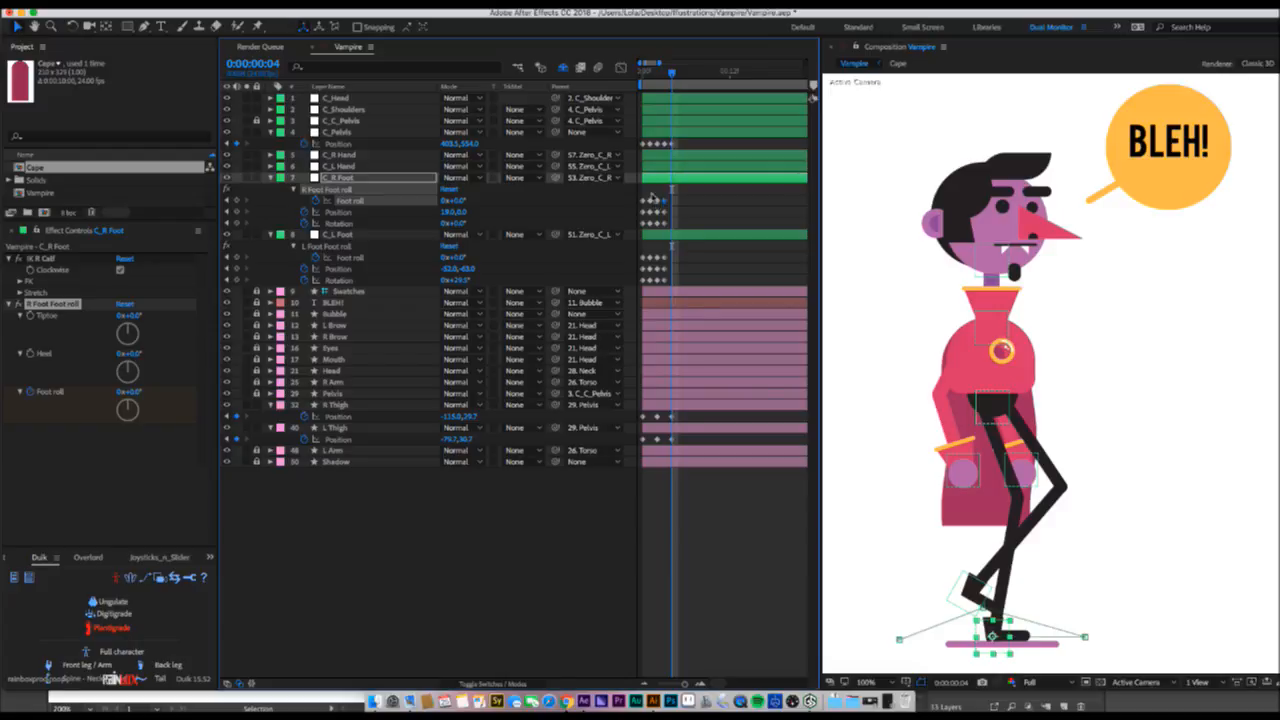
{"action": "left_click_drag", "start_coordinate": [645, 195], "coordinate": [637, 285]}
{"action": "key", "text": "super+c"}
{"action": "key", "text": "super+v"}
{"action": "key", "text": "super+c"}
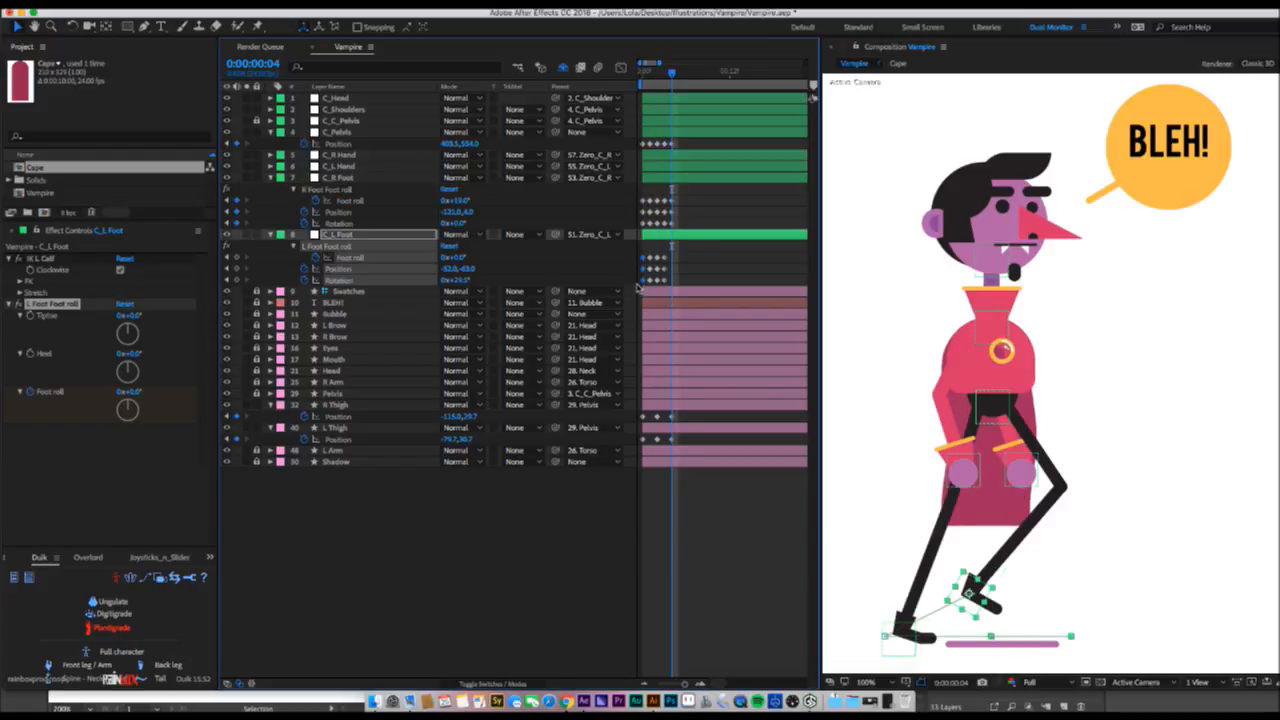
{"action": "key", "text": "super+v"}
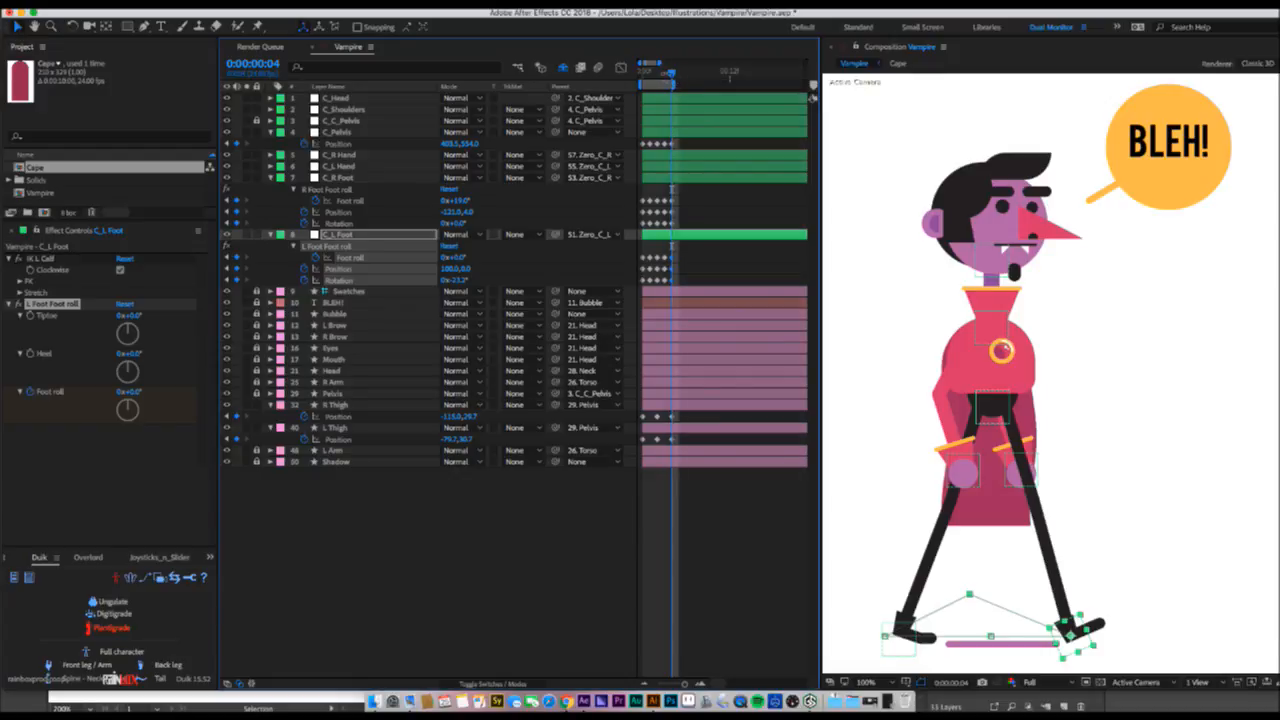
- Extend the work area past the last walk keyframes and play a preview of the walk
{"action": "left_click_drag", "start_coordinate": [668, 73], "coordinate": [744, 84]}
{"action": "key", "text": "space"}
{"action": "key", "text": "space"}
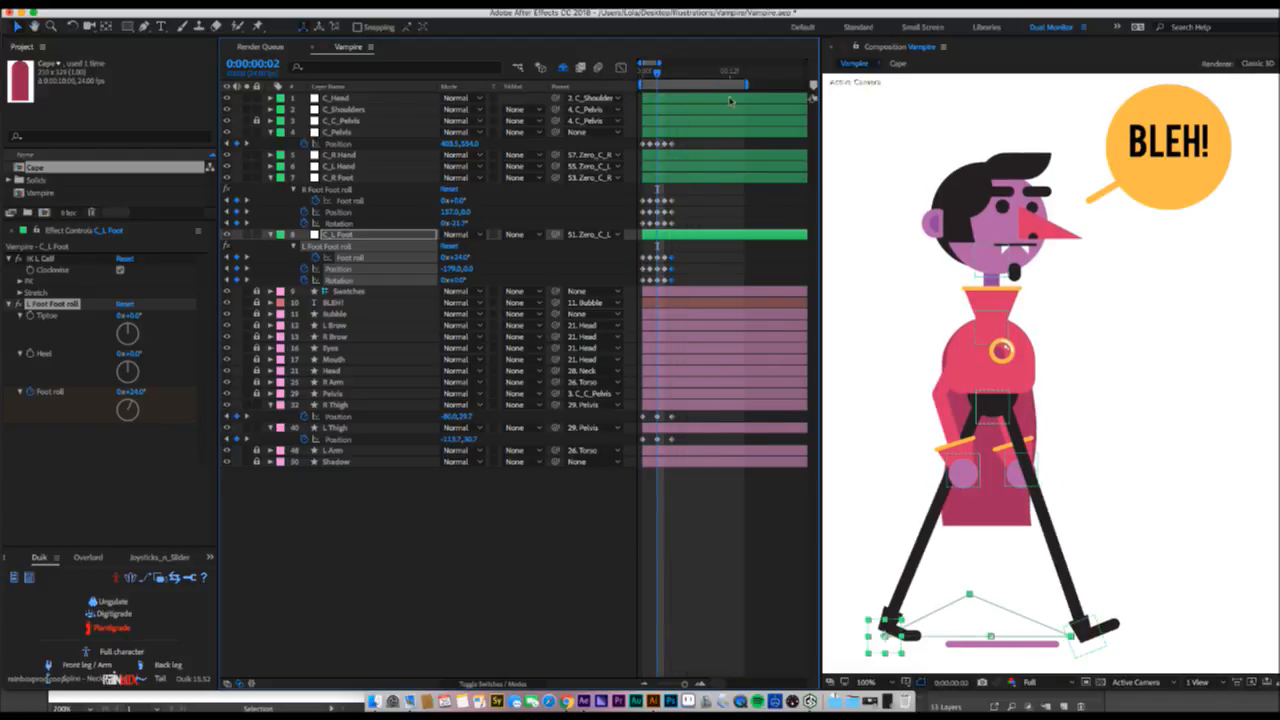
- Extend the work area to one second and shift all keyframes after frame 0 so the second pose falls on 0:00:00:05
{"action": "left_click_drag", "start_coordinate": [686, 140], "coordinate": [646, 448]}
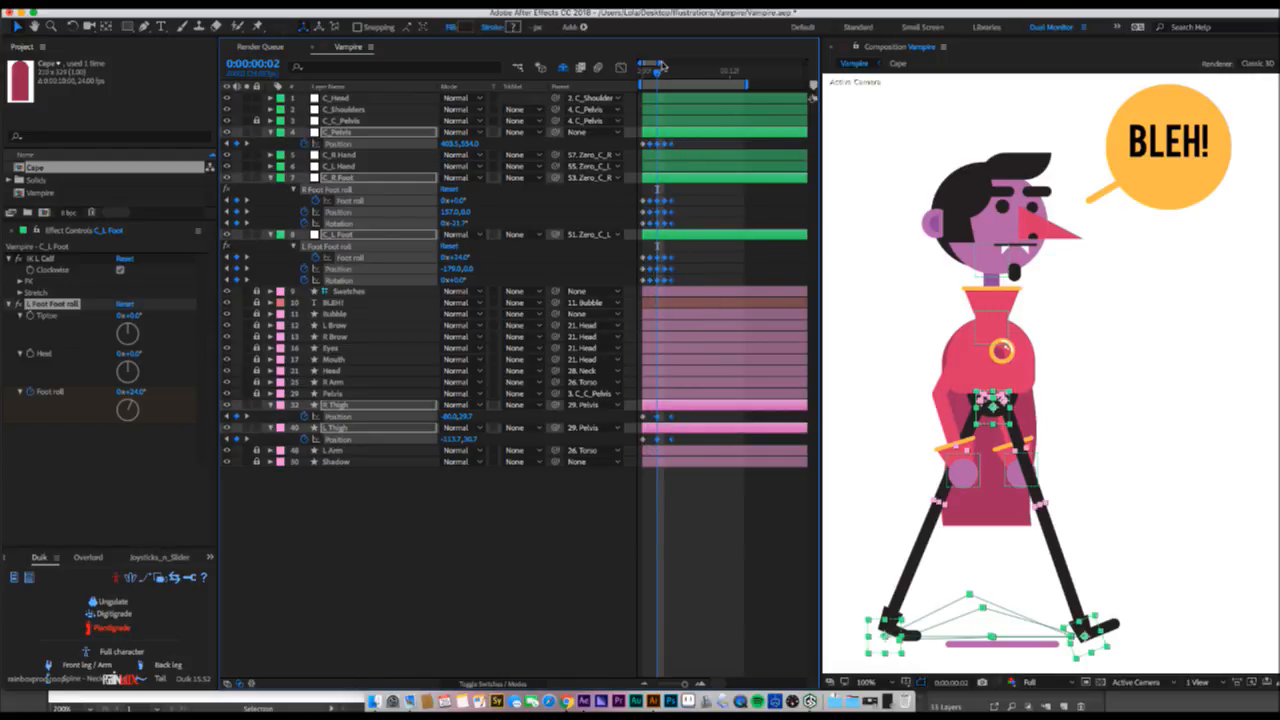
{"action": "left_click_drag", "start_coordinate": [661, 63], "coordinate": [768, 87]}
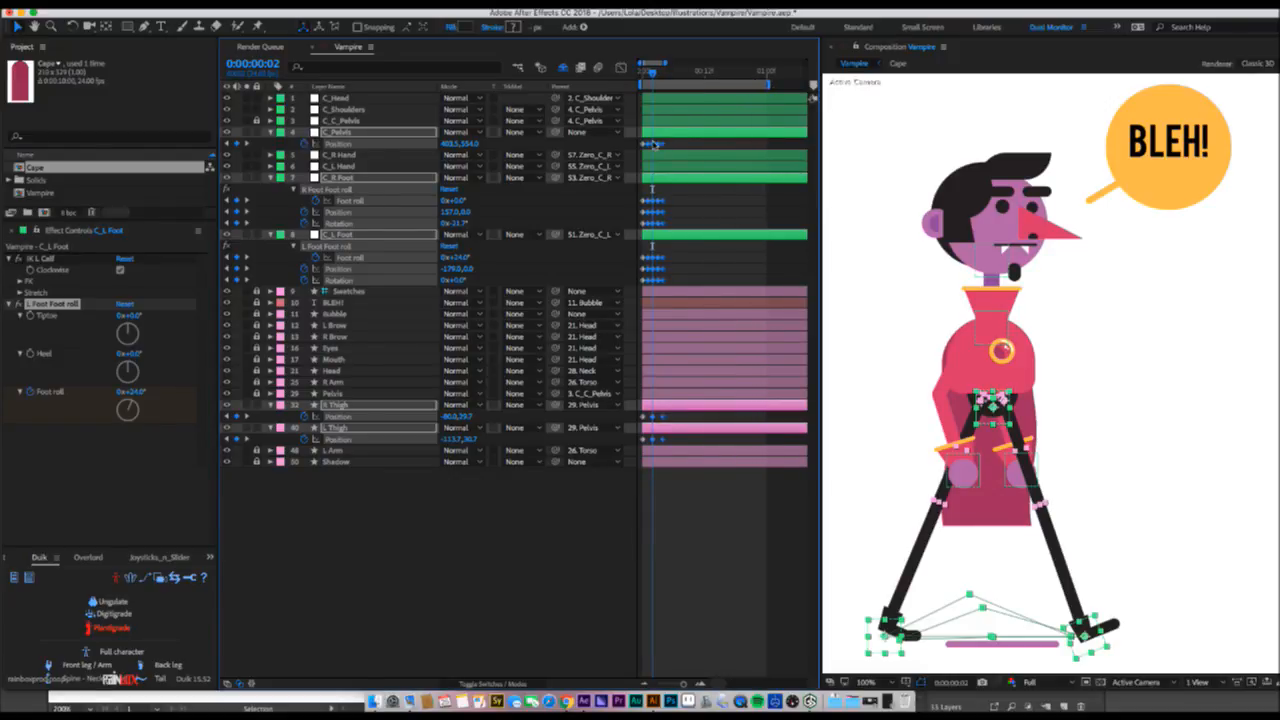
{"action": "left_click_drag", "start_coordinate": [650, 145], "coordinate": [671, 147]}
{"action": "left_click", "coordinate": [641, 74]}
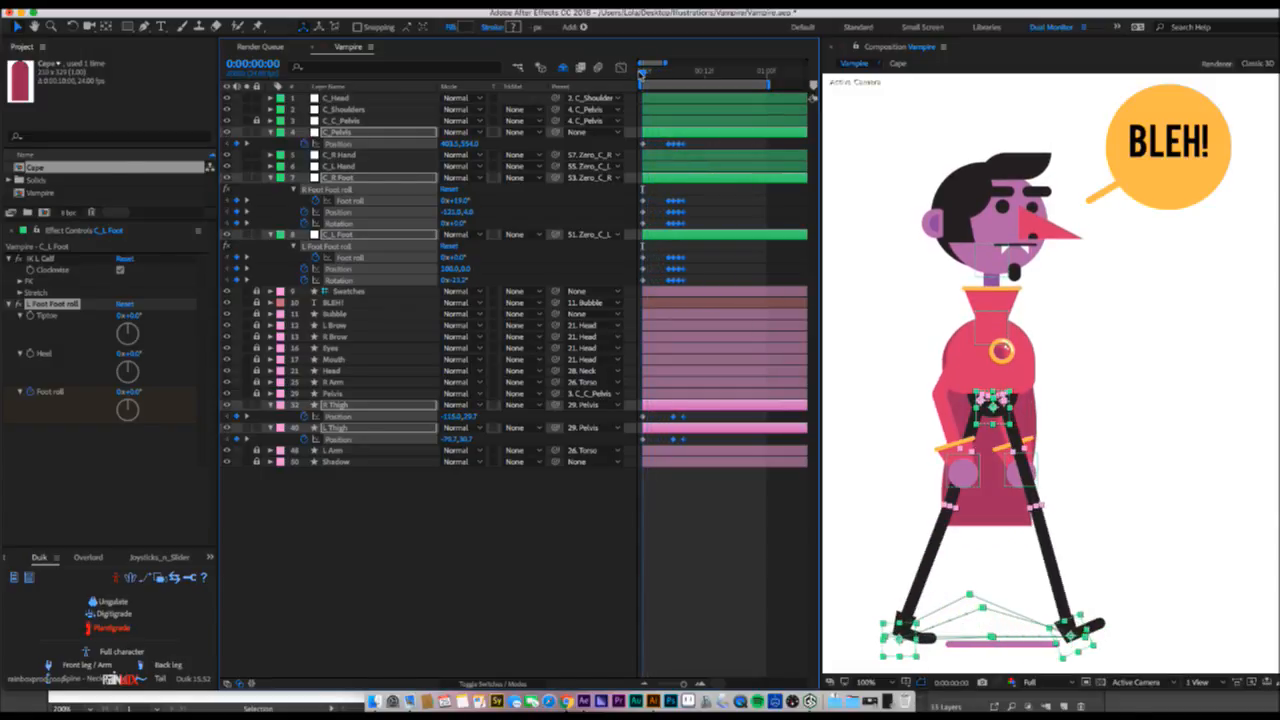
{"action": "key", "text": "space"}
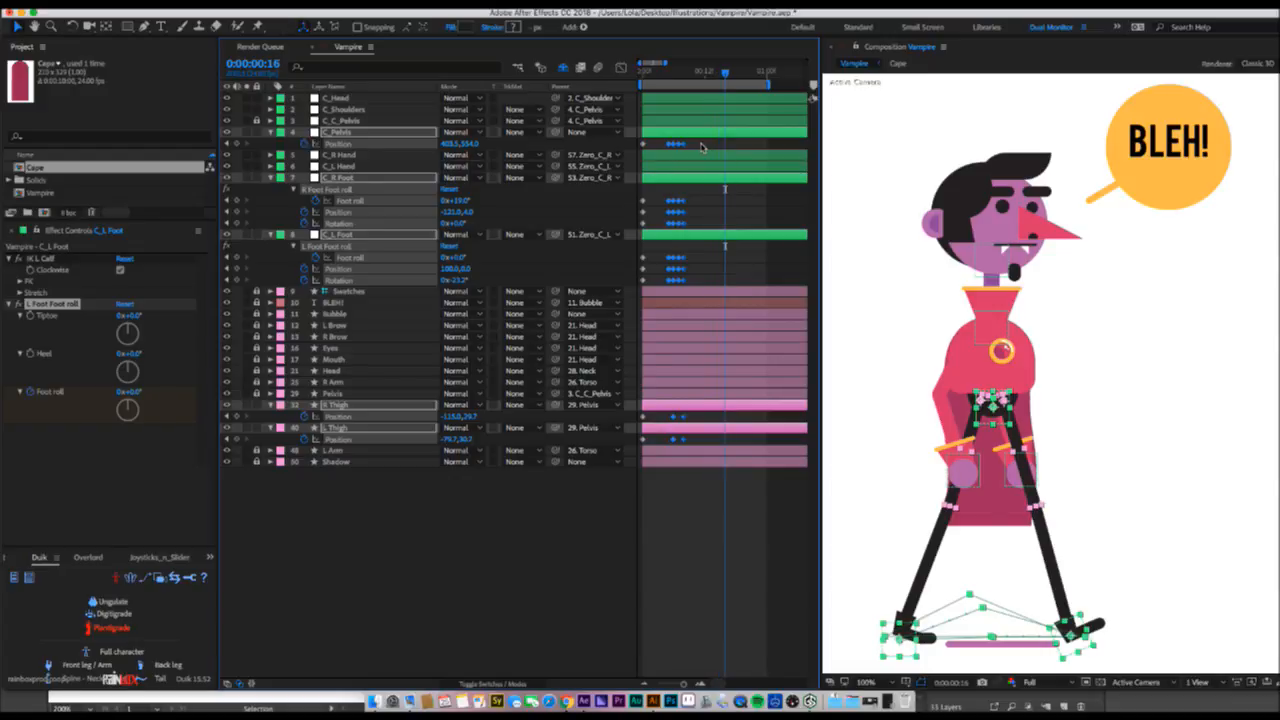
{"action": "left_click", "coordinate": [665, 70]}
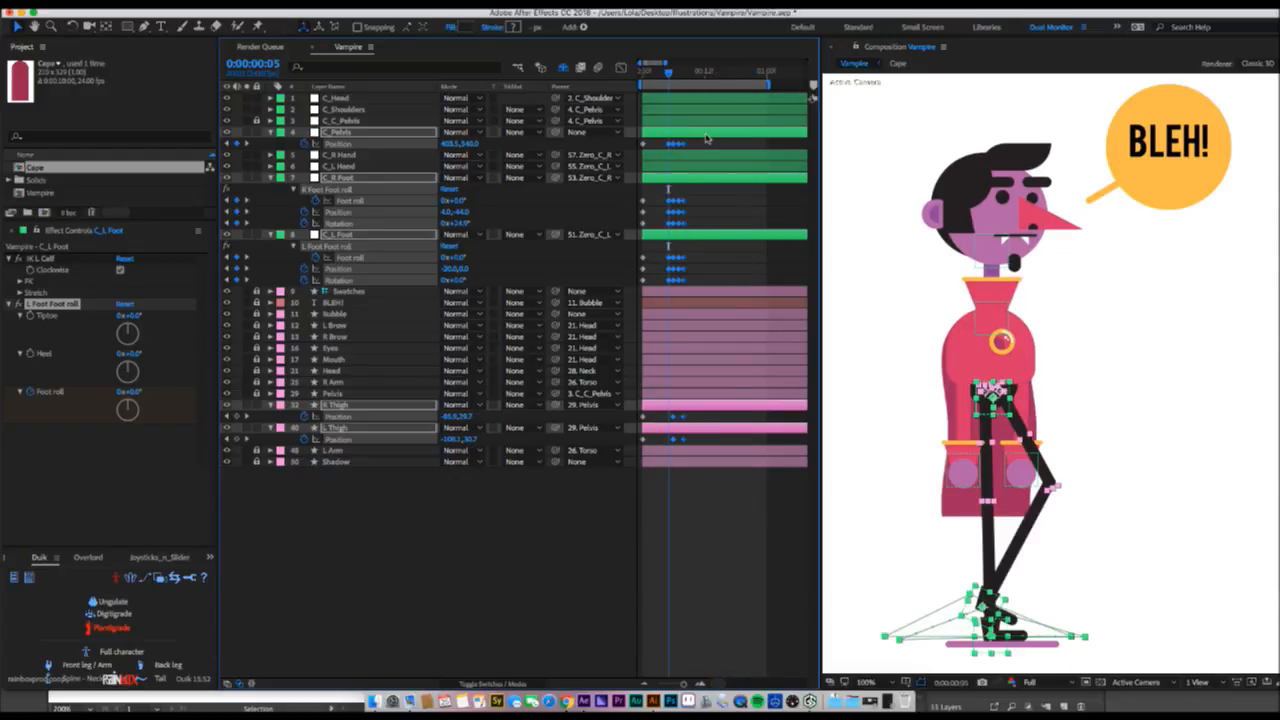
- Move the third pose's keyframes to 0:00:00:10 on all animated layers, shifting the last two poses further along the timeline
{"action": "key", "text": "Page_Down"}
{"action": "key", "text": "Page_Down"}
{"action": "key", "text": "Page_Down"}
{"action": "key", "text": "Page_Down"}
{"action": "key", "text": "Page_Down"}
{"action": "left_click_drag", "start_coordinate": [703, 141], "coordinate": [674, 452]}
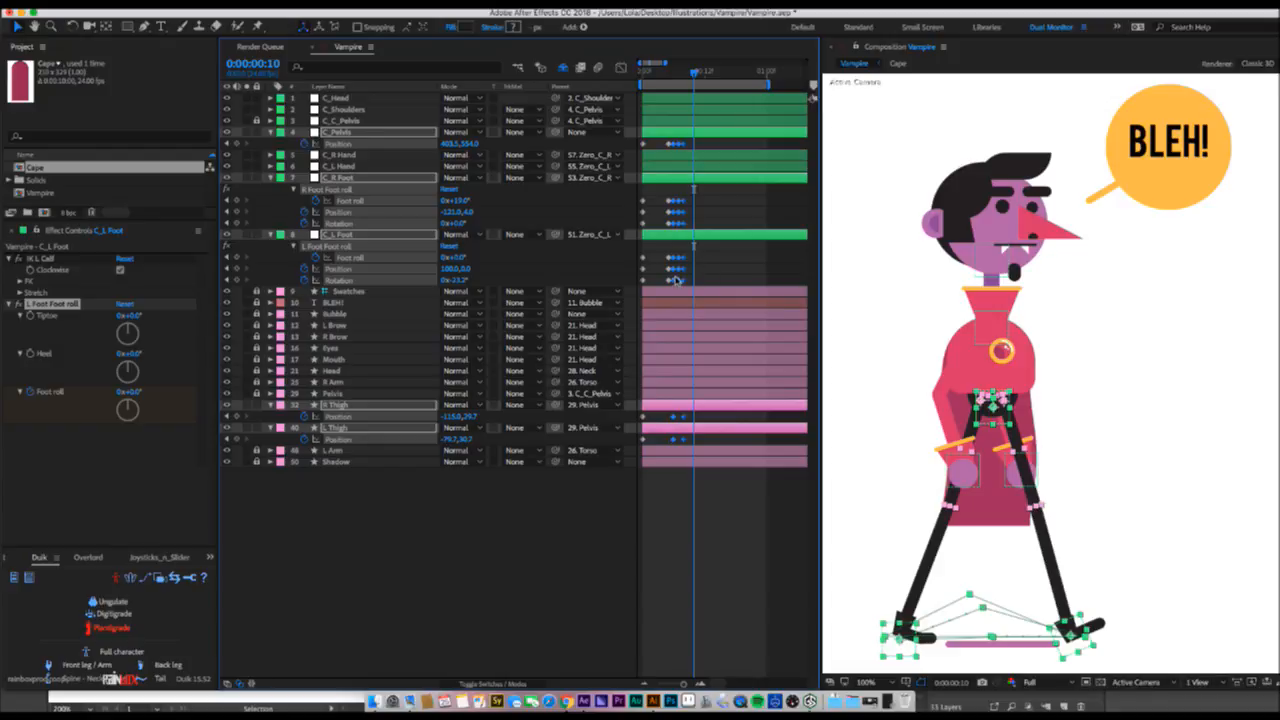
{"action": "left_click_drag", "start_coordinate": [673, 281], "coordinate": [700, 285]}
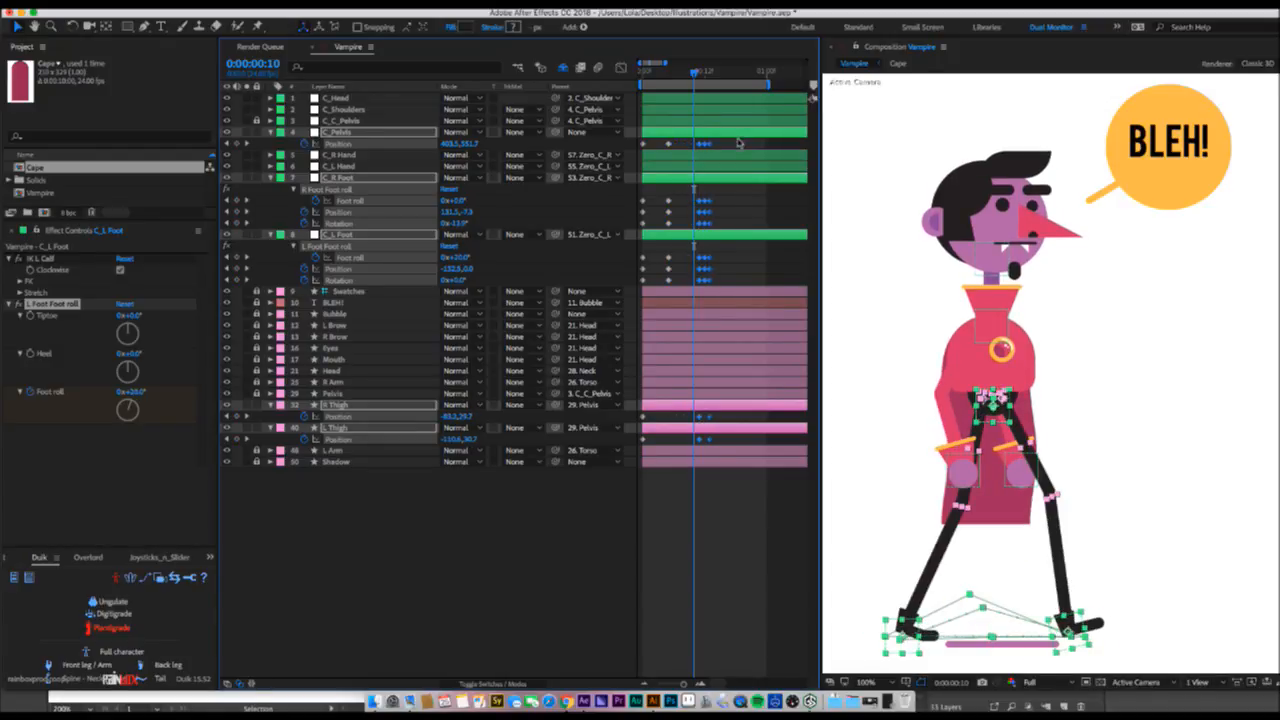
{"action": "left_click_drag", "start_coordinate": [737, 141], "coordinate": [705, 458]}
{"action": "left_click_drag", "start_coordinate": [712, 283], "coordinate": [732, 284]}
{"action": "left_click_drag", "start_coordinate": [755, 145], "coordinate": [695, 444]}
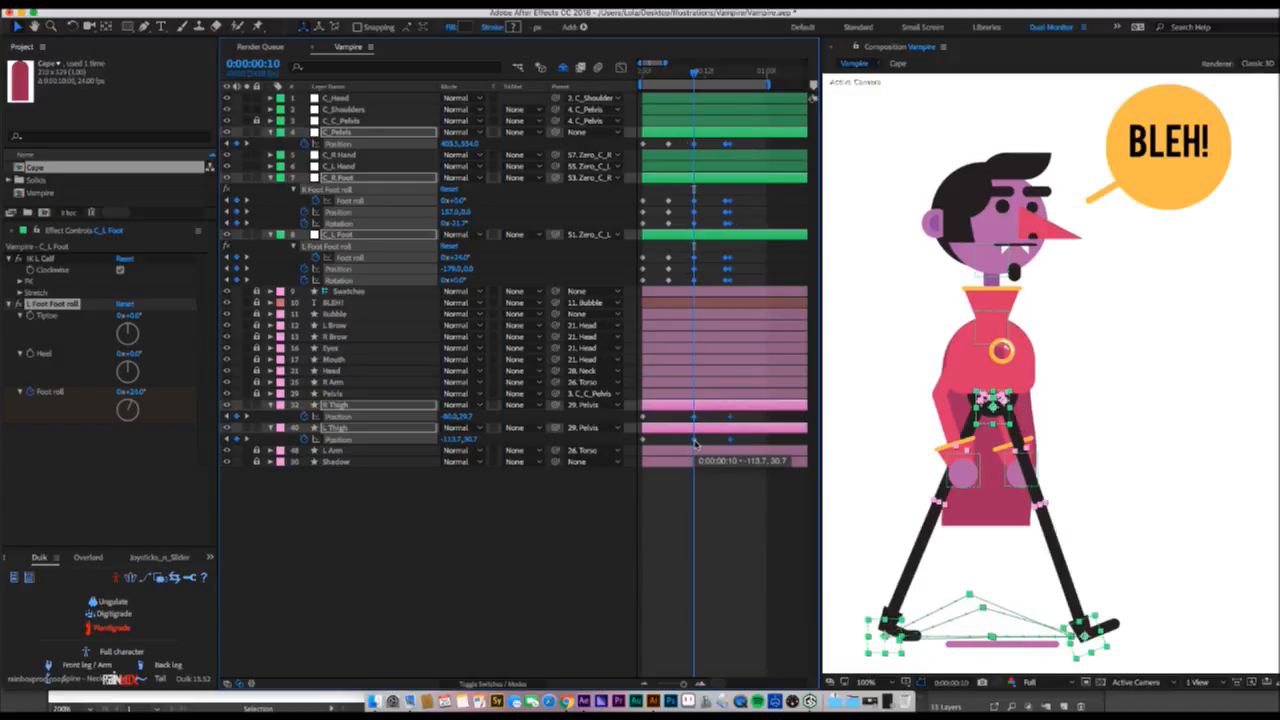
- Shift the last two poses' keyframes so the fourth pose falls on 0:00:00:15
{"action": "key", "text": "Page_Down"}
{"action": "key", "text": "Page_Down"}
{"action": "key", "text": "Page_Down"}
{"action": "key", "text": "Page_Down"}
{"action": "key", "text": "Page_Down"}
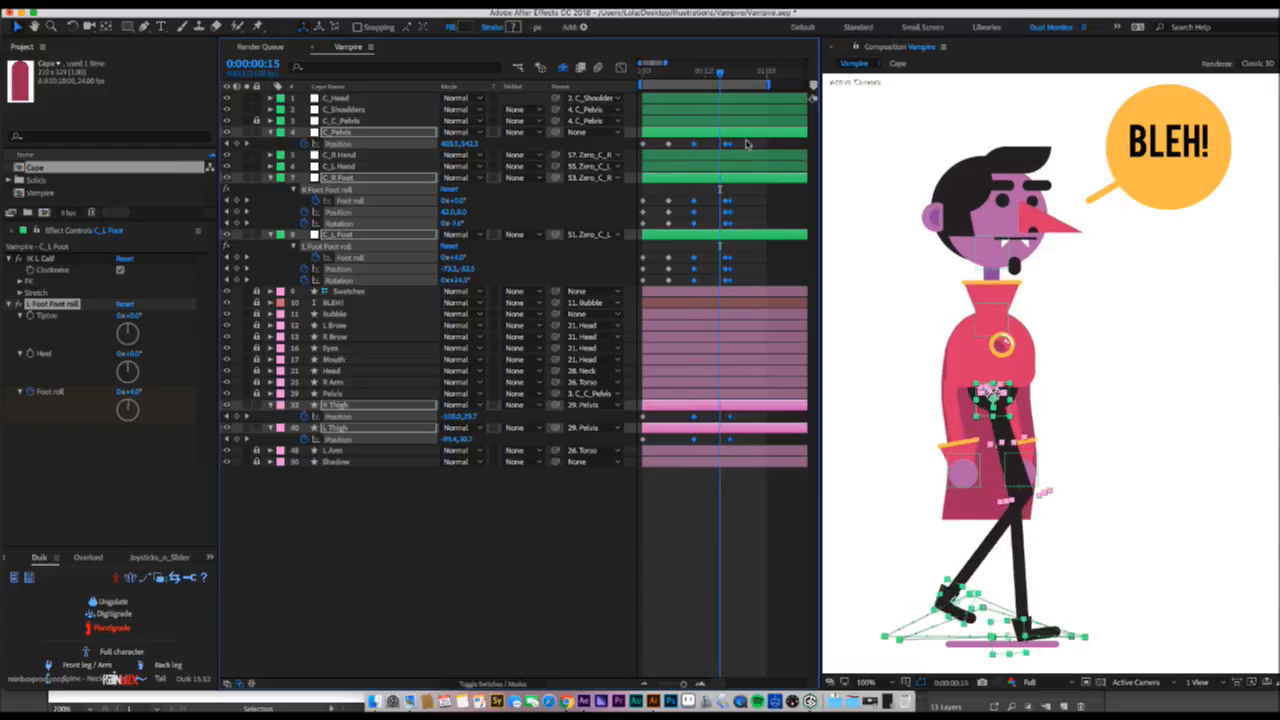
{"action": "left_click_drag", "start_coordinate": [746, 141], "coordinate": [727, 443]}
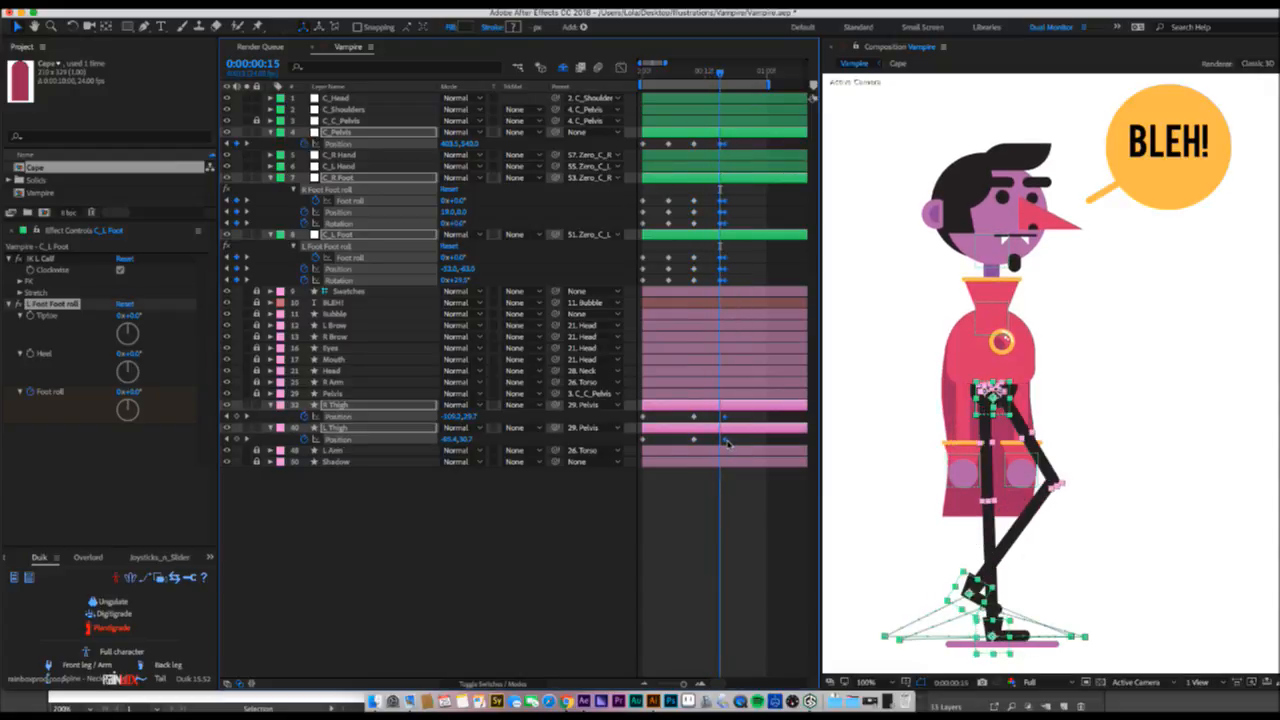
- Move the final pose's keyframes to 0:00:00:20 and end the work area at that frame
{"action": "key", "text": "Page_Down"}
{"action": "key", "text": "Page_Down"}
{"action": "key", "text": "Page_Down"}
{"action": "key", "text": "Page_Down"}
{"action": "key", "text": "Page_Down"}
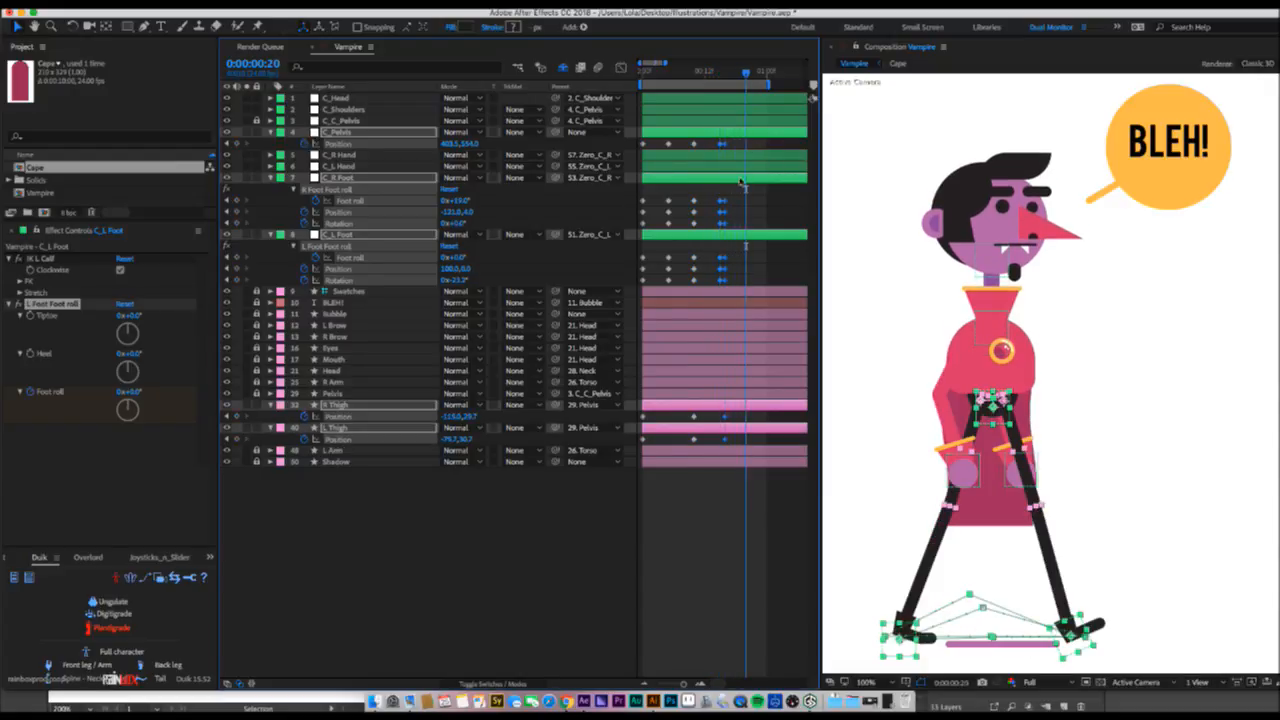
{"action": "left_click_drag", "start_coordinate": [746, 141], "coordinate": [741, 439]}
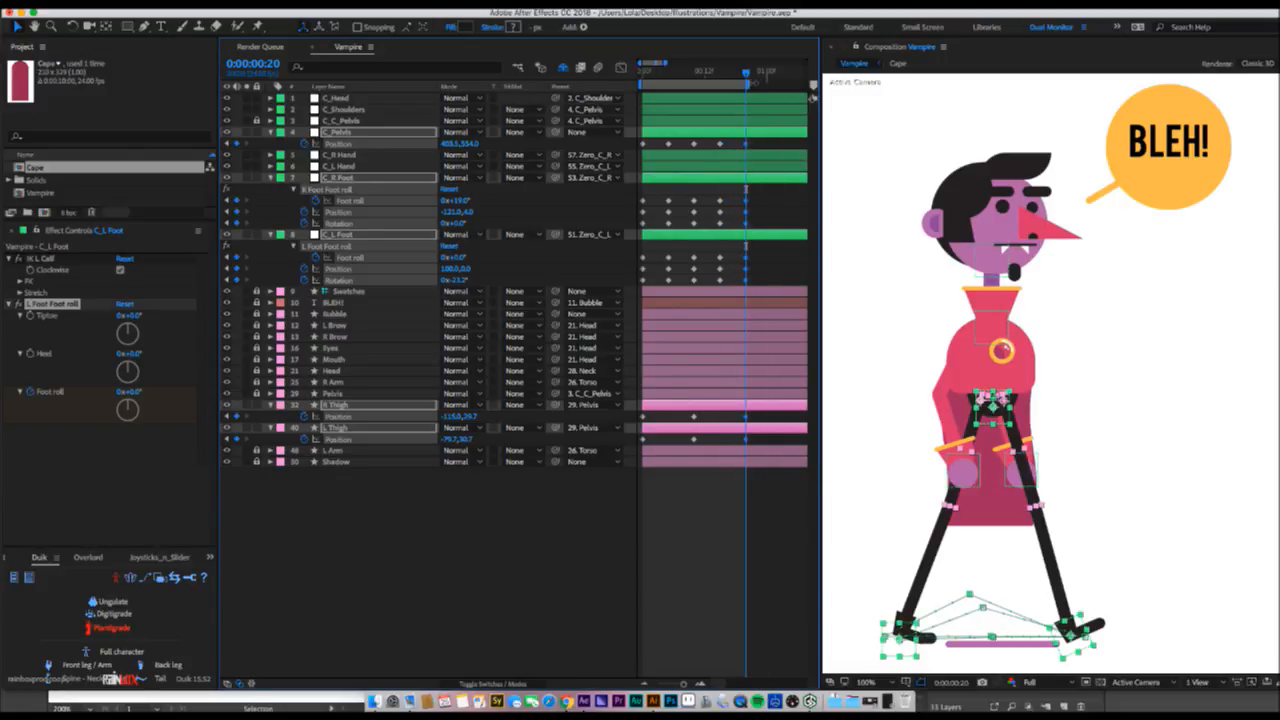
- Apply Easy Ease to all Position keyframes of C_Pelvis, R Thigh and L Thigh
{"action": "left_click_drag", "start_coordinate": [759, 144], "coordinate": [612, 157]}
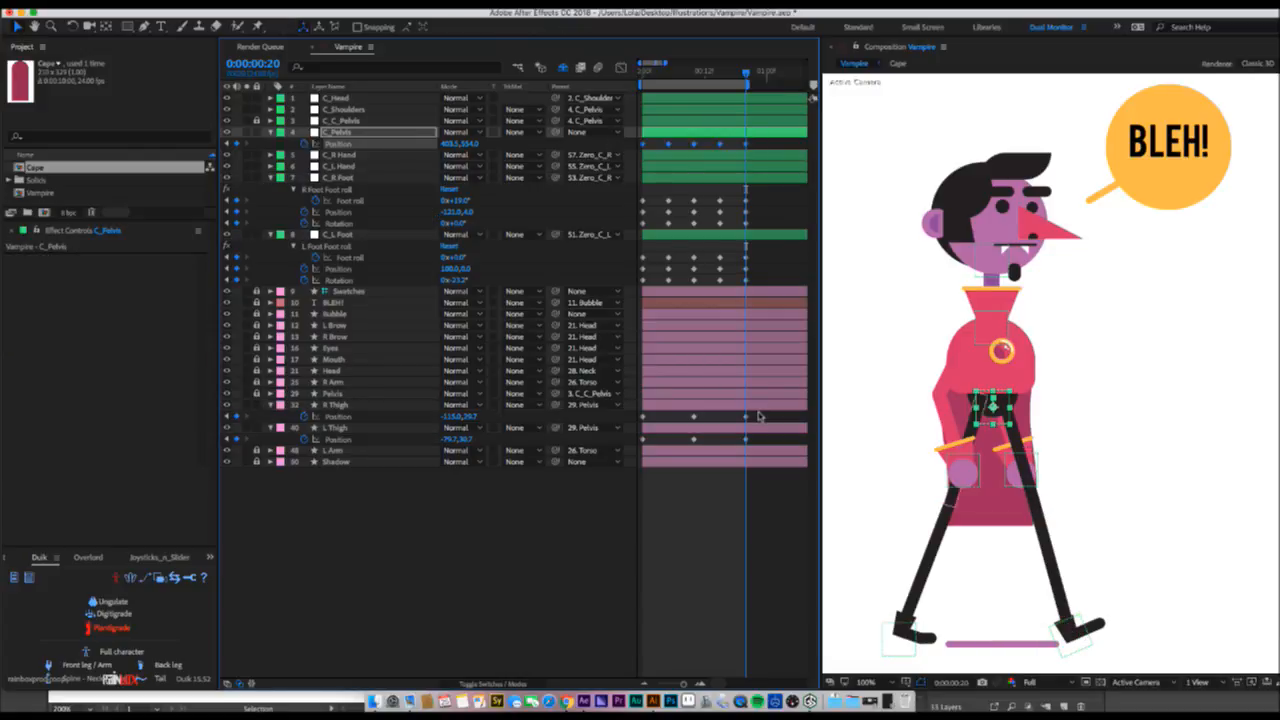
{"action": "left_click_drag", "start_coordinate": [760, 412], "coordinate": [624, 456]}
{"action": "right_click", "coordinate": [646, 442]}
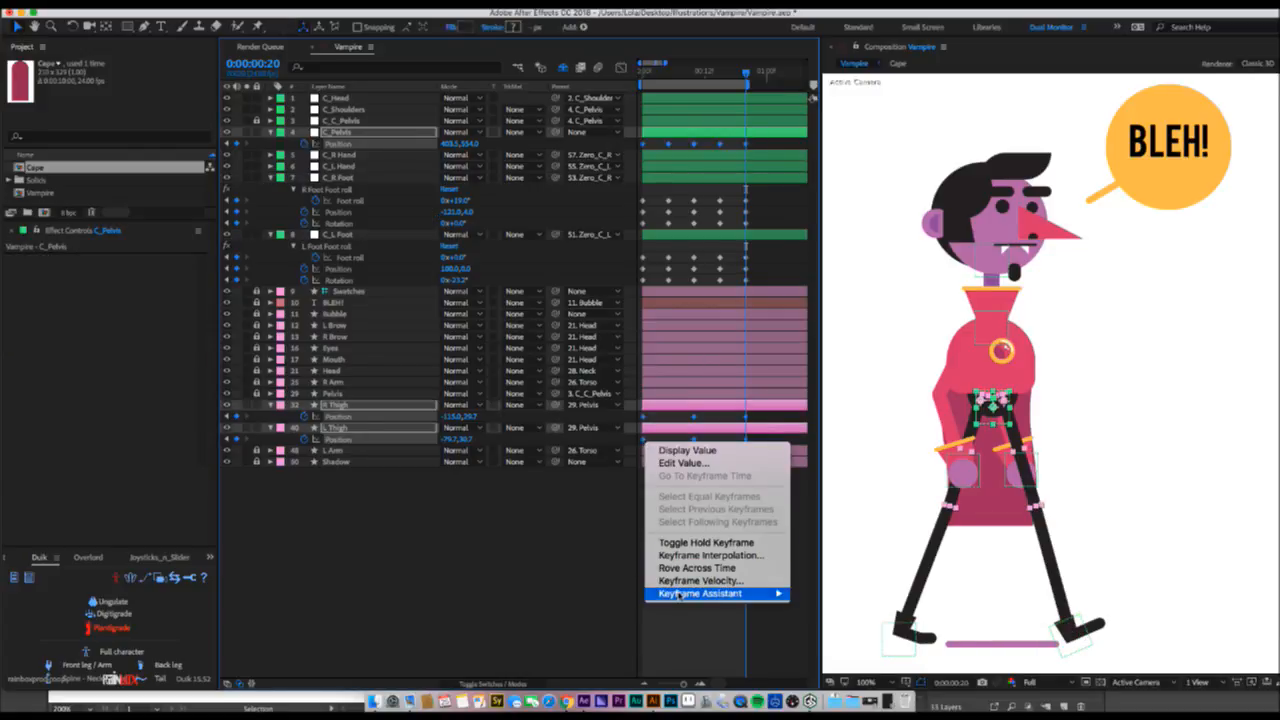
{"action": "mouse_move", "coordinate": [682, 595]}
{"action": "left_click", "coordinate": [493, 591]}
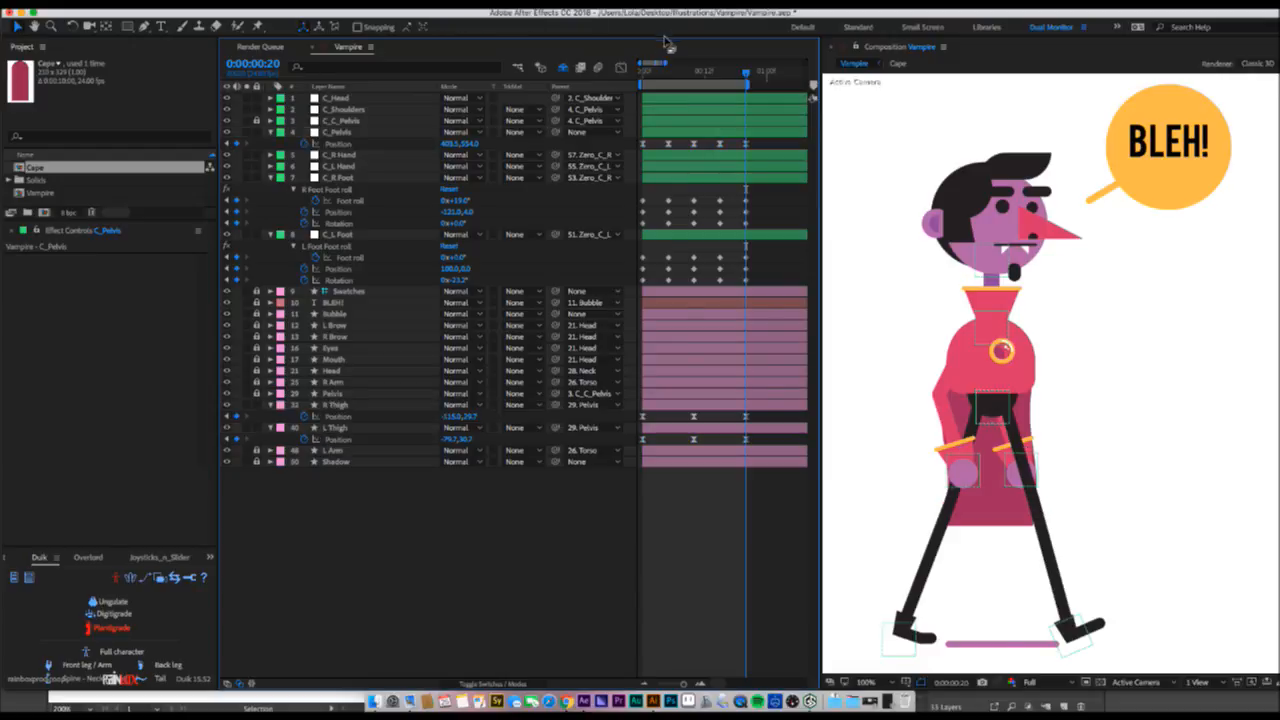
- Play back the walk cycle from the first frame and inspect the Foot roll keyframes of both feet at frame 5
{"action": "left_click", "coordinate": [642, 72]}
{"action": "key", "text": "space"}
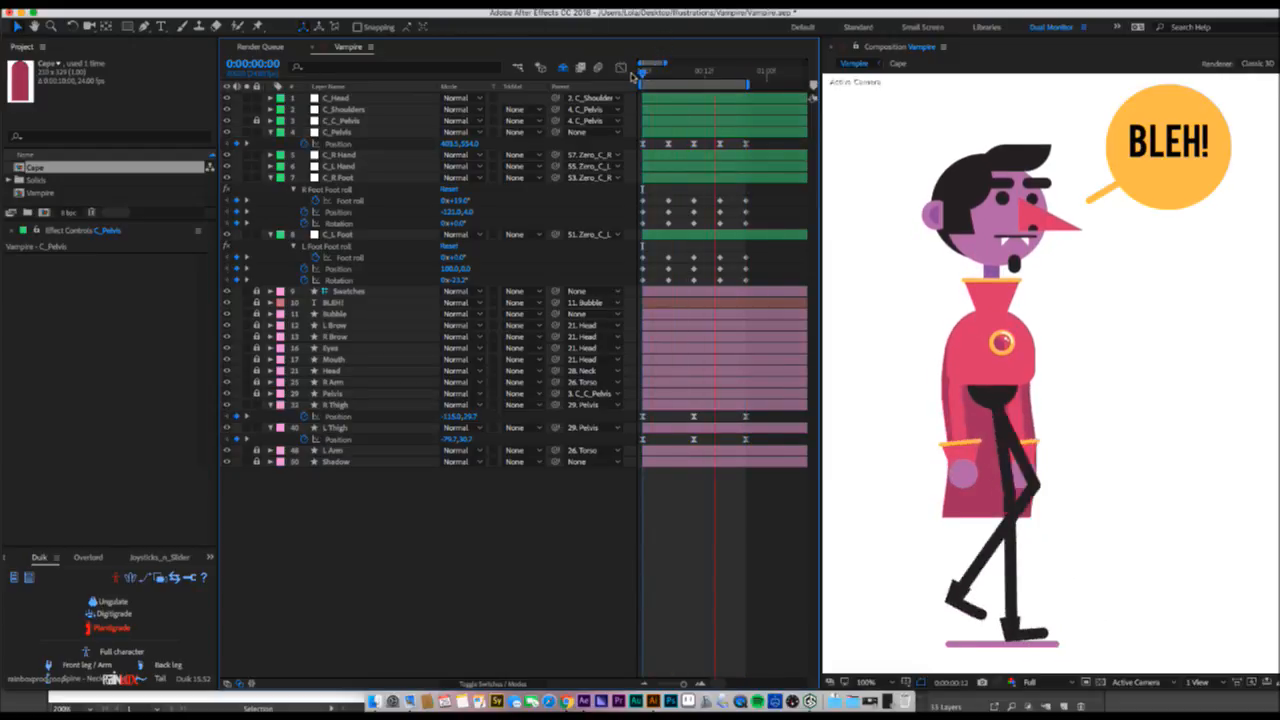
{"action": "key", "text": "space"}
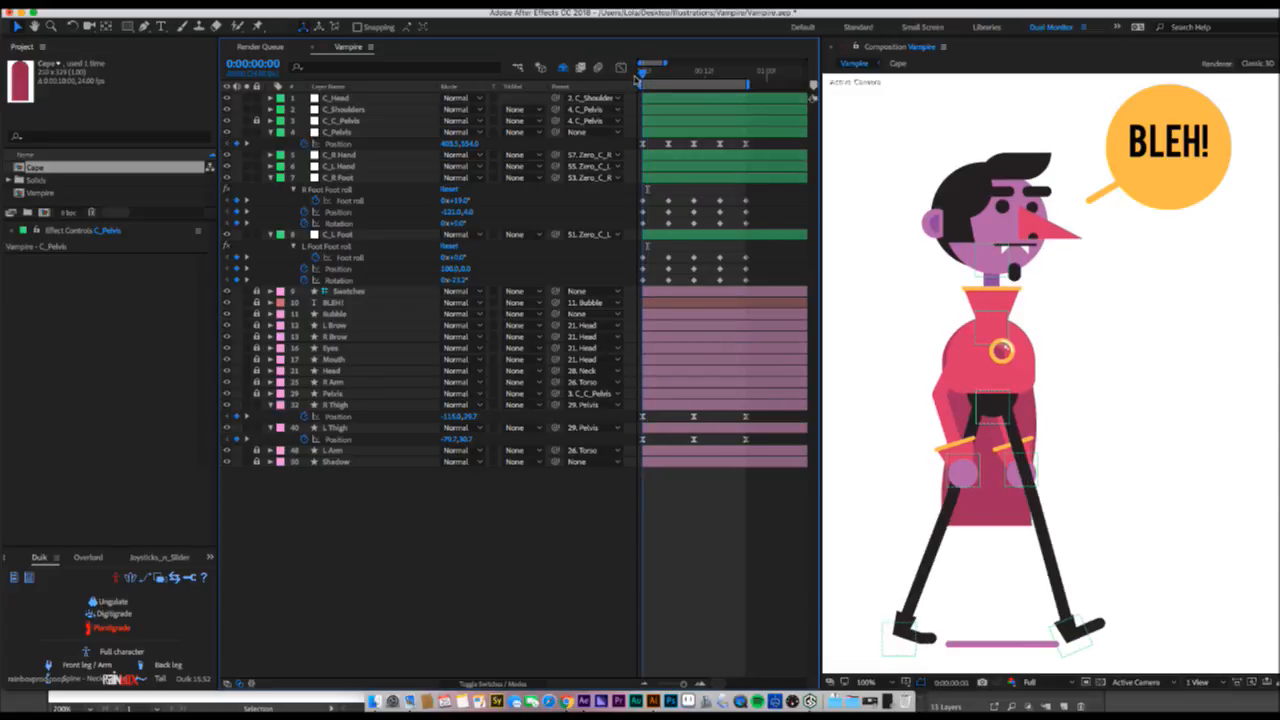
{"action": "mouse_move", "coordinate": [637, 78]}
{"action": "left_mouse_down"}
{"action": "mouse_move", "coordinate": [751, 66]}
{"action": "mouse_move", "coordinate": [625, 90]}
{"action": "left_mouse_up"}
{"action": "left_click", "coordinate": [668, 203]}
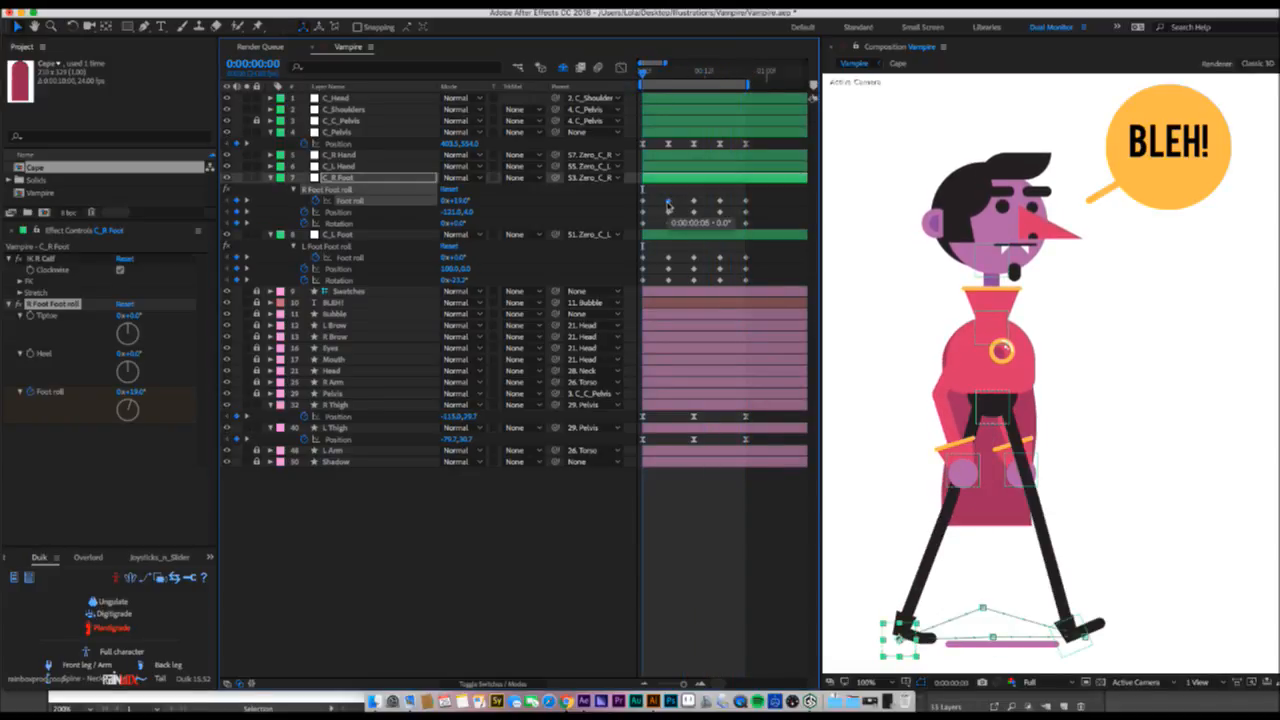
{"action": "left_click", "coordinate": [668, 257]}
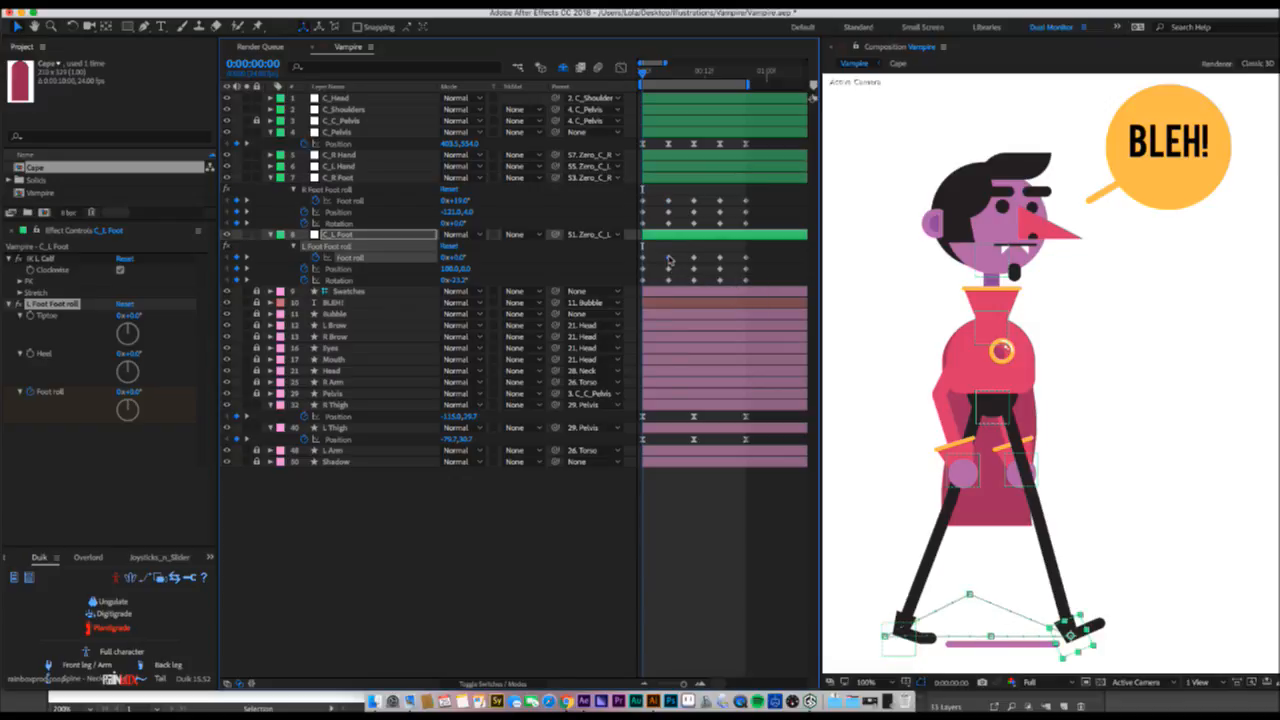
{"action": "key", "text": "space"}
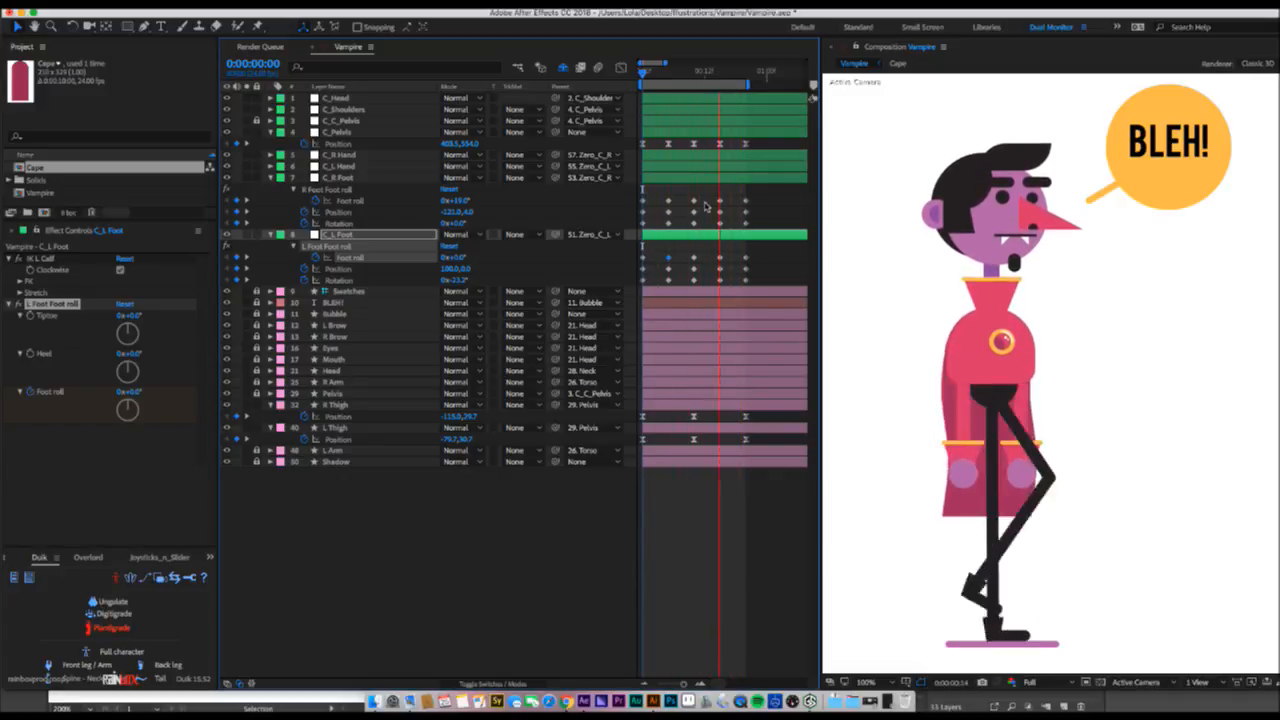
{"action": "key", "text": "space"}
{"action": "left_click_drag", "start_coordinate": [652, 75], "coordinate": [643, 80]}
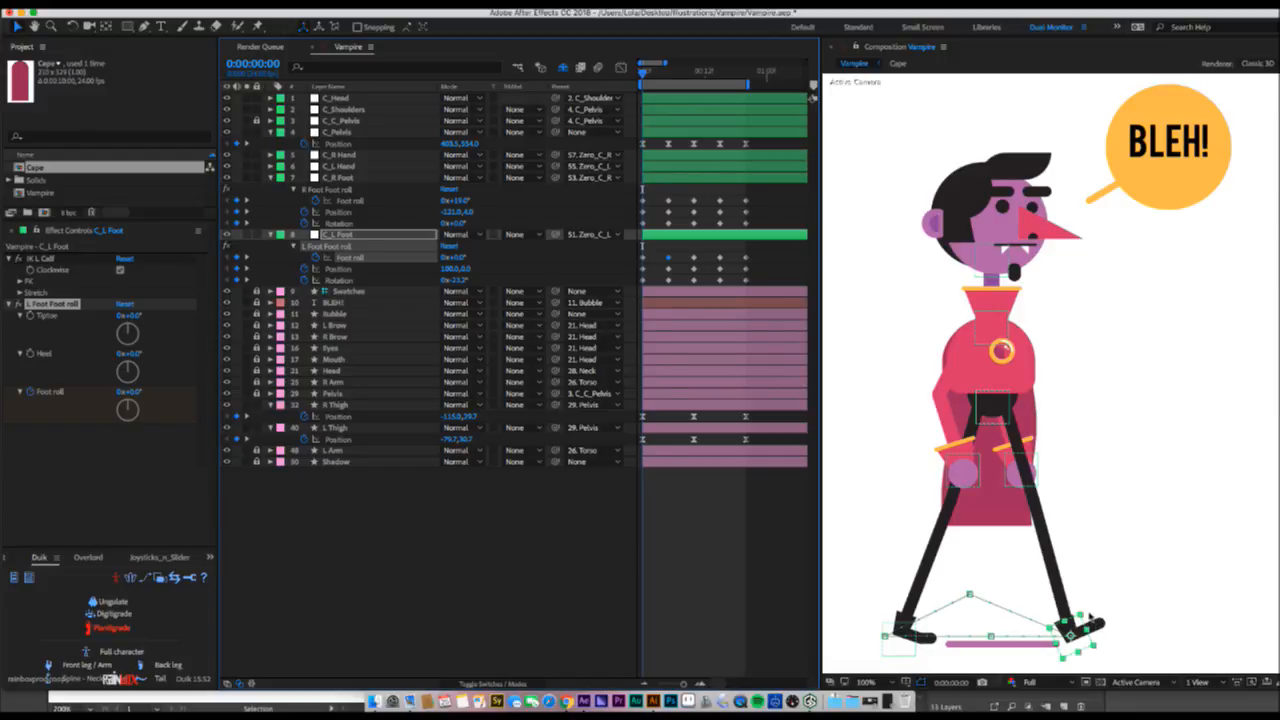
- Copy C_L Foot's flat Rotation keyframe from frame 5 to 0:00:00:01, right after the heel contact
{"action": "key", "text": "Page_Down"}
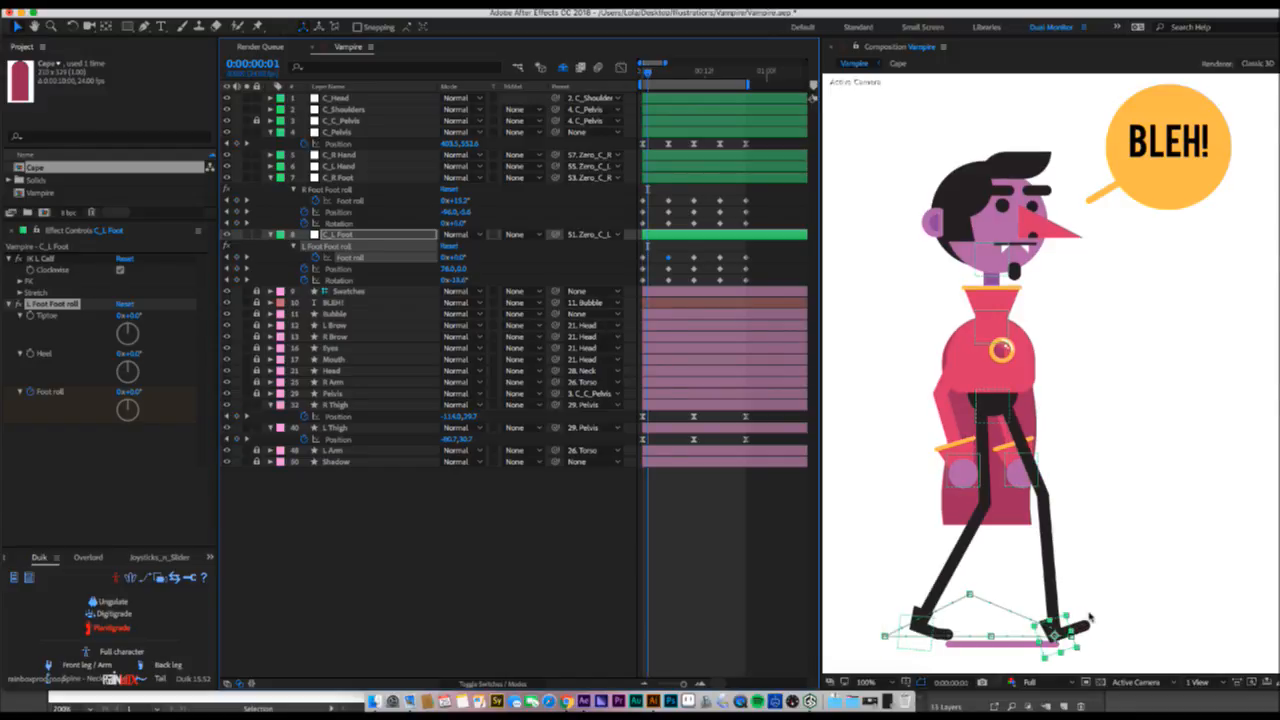
{"action": "key", "text": "Page_Down"}
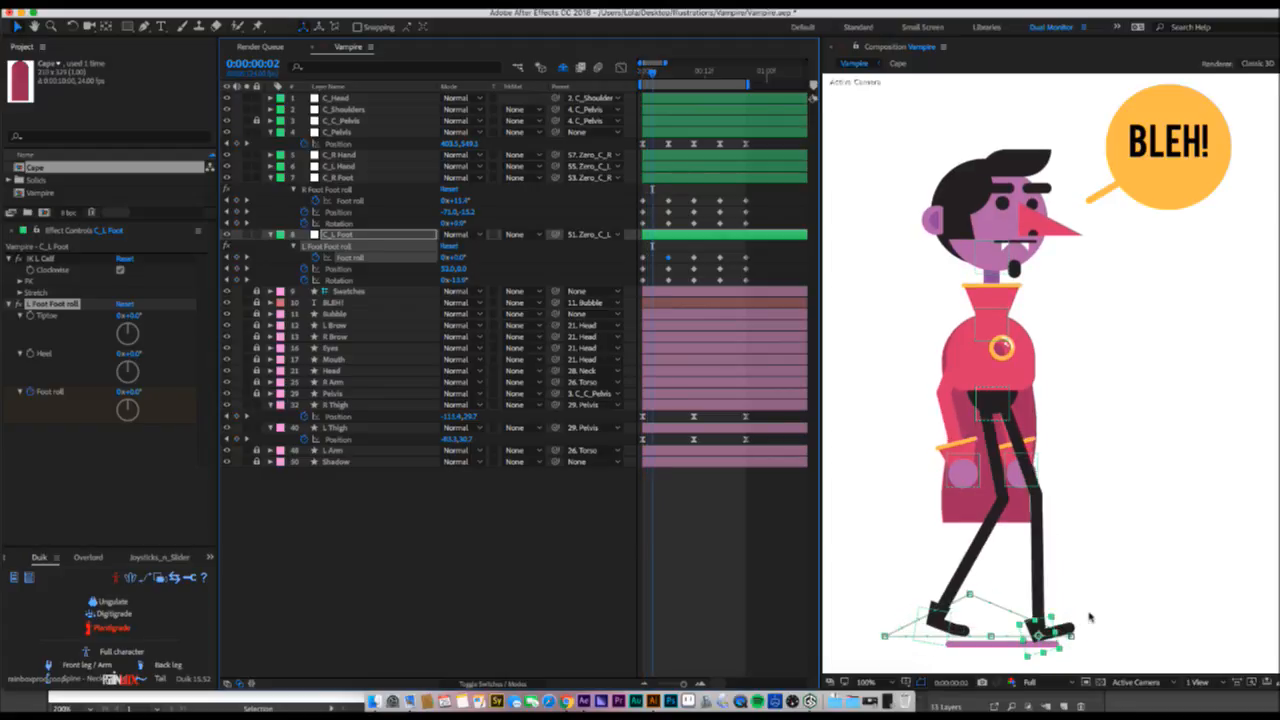
{"action": "key", "text": "Page_Up"}
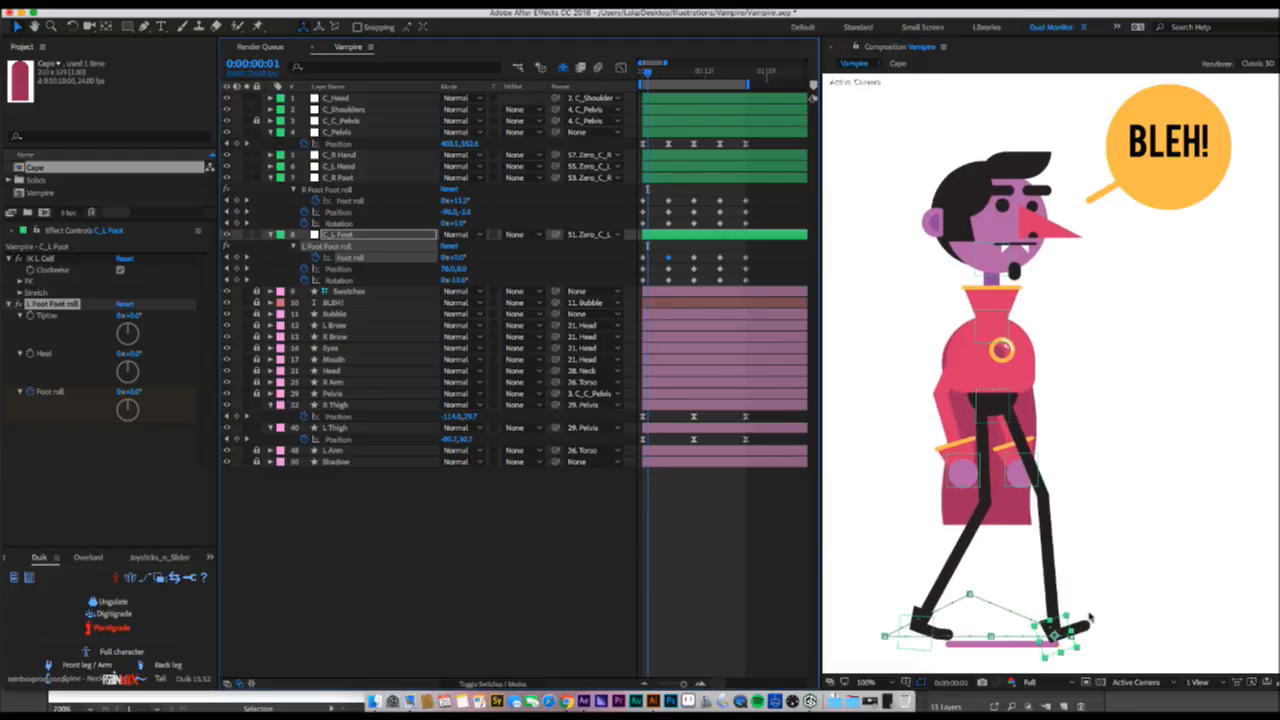
{"action": "key", "text": "Page_Up"}
{"action": "key", "text": "Page_Down"}
{"action": "key", "text": "Page_Up"}
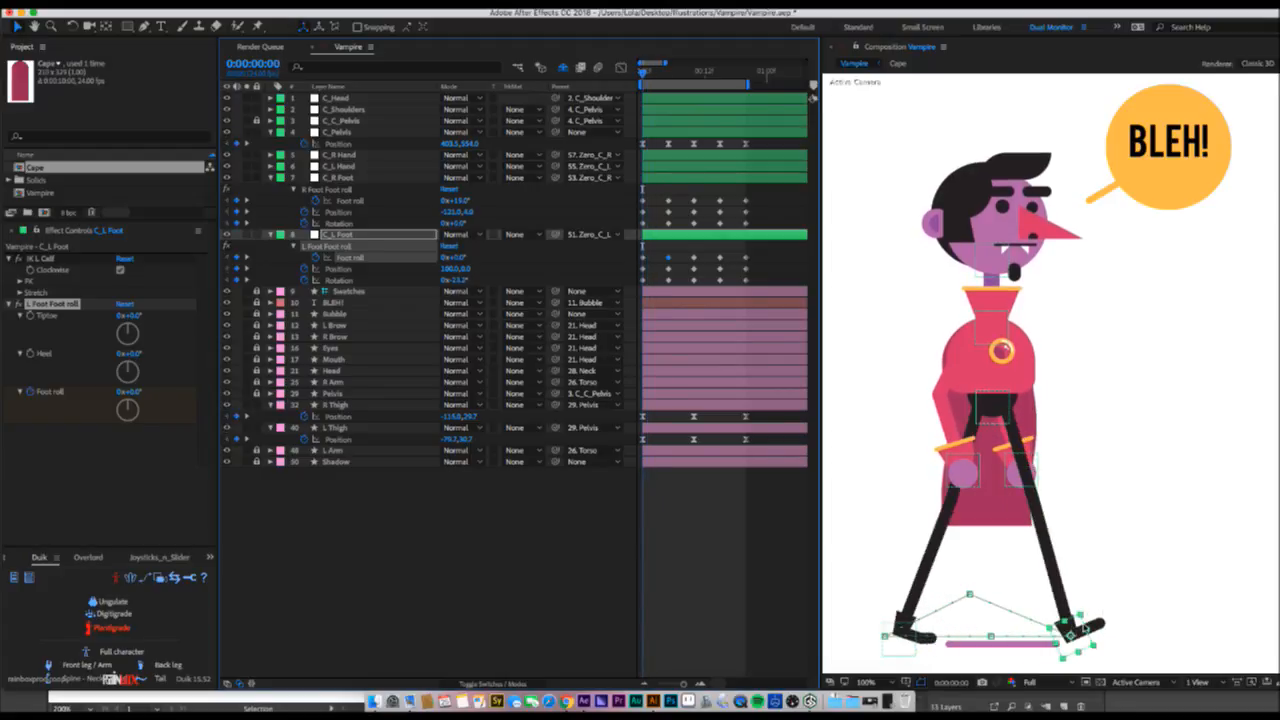
{"action": "key", "text": "Page_Down"}
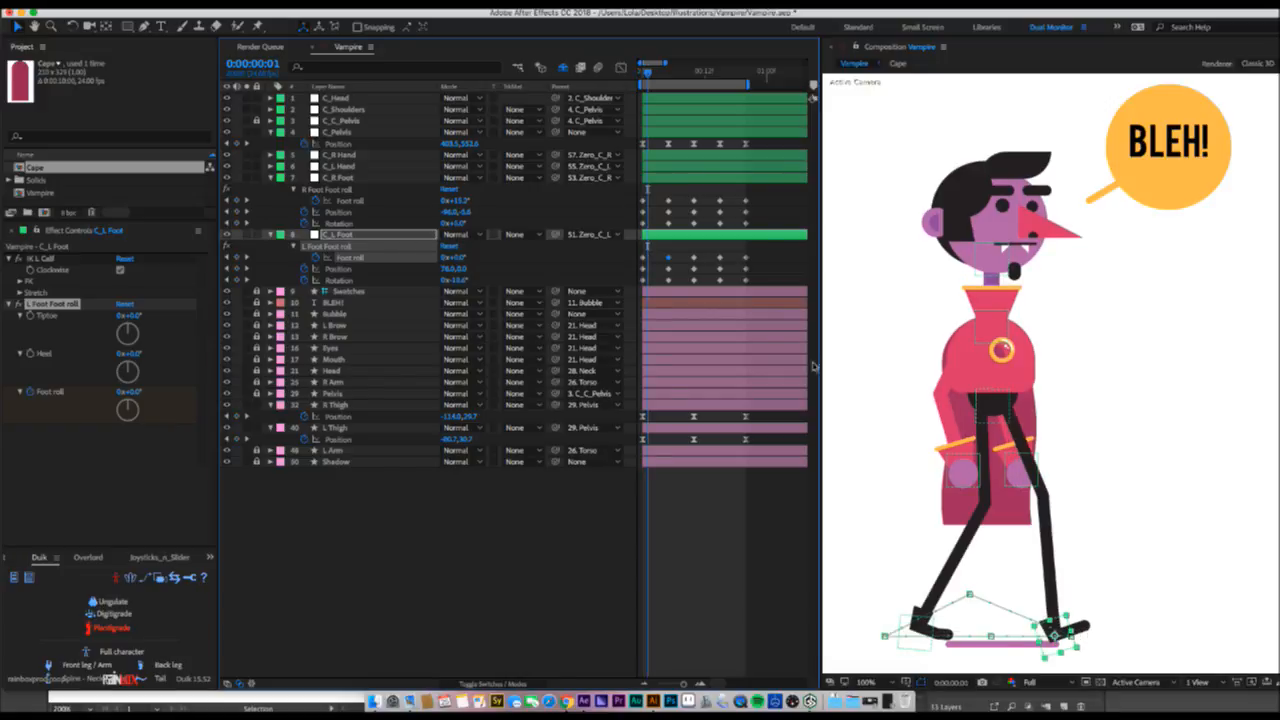
{"action": "left_click", "coordinate": [683, 280]}
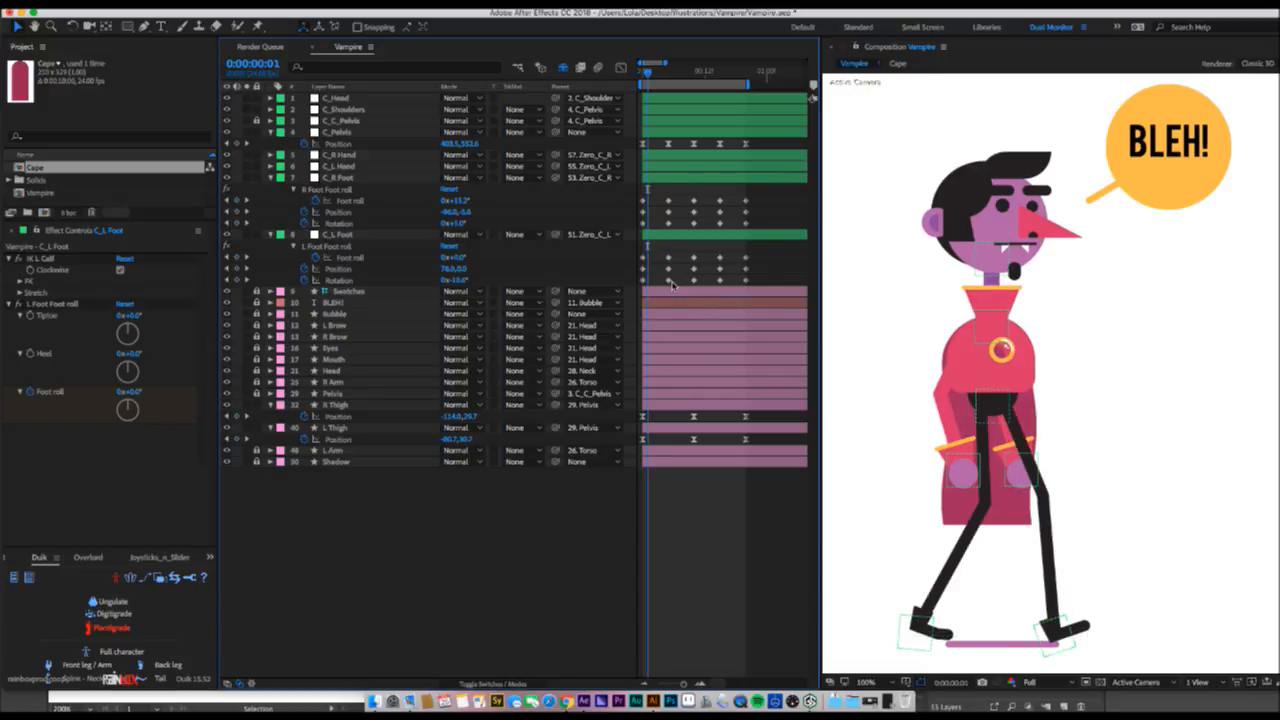
{"action": "left_click", "coordinate": [669, 281]}
{"action": "key", "text": "super+v"}
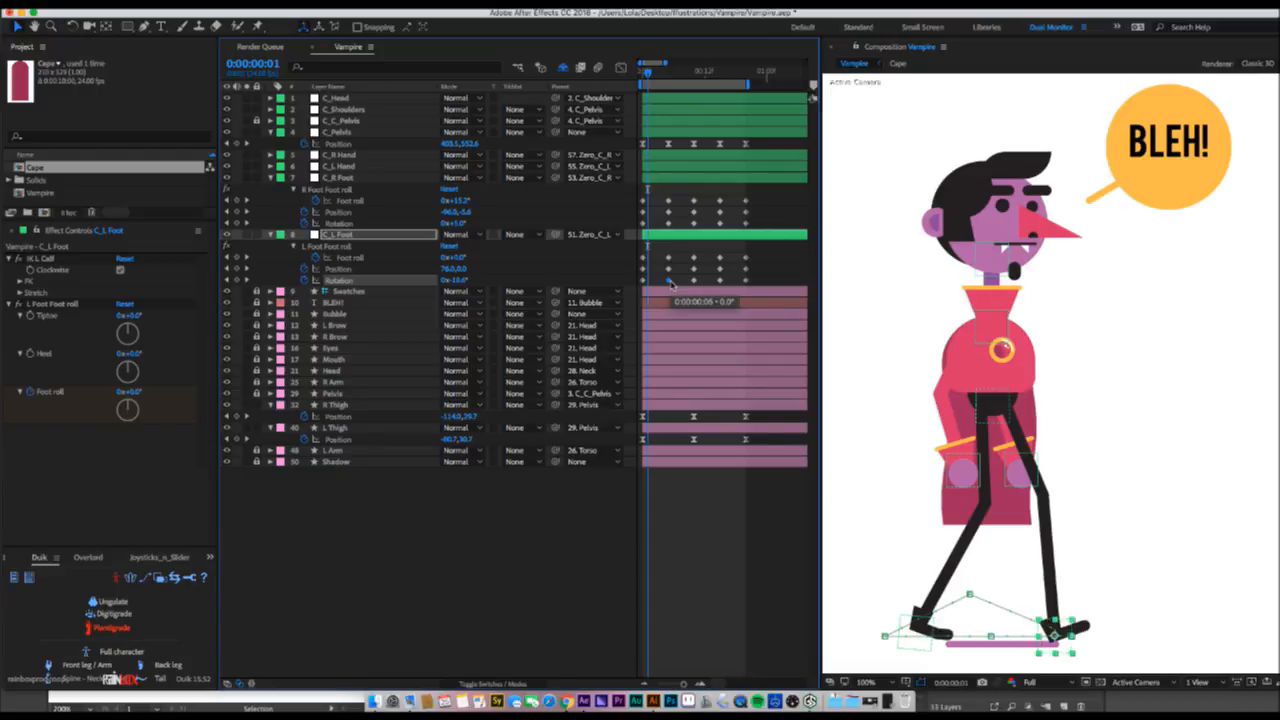
- Copy C_R Foot's flat Rotation keyframe from frame 15 to 0:00:00:11 and preview the foot landing
{"action": "left_click", "coordinate": [695, 72]}
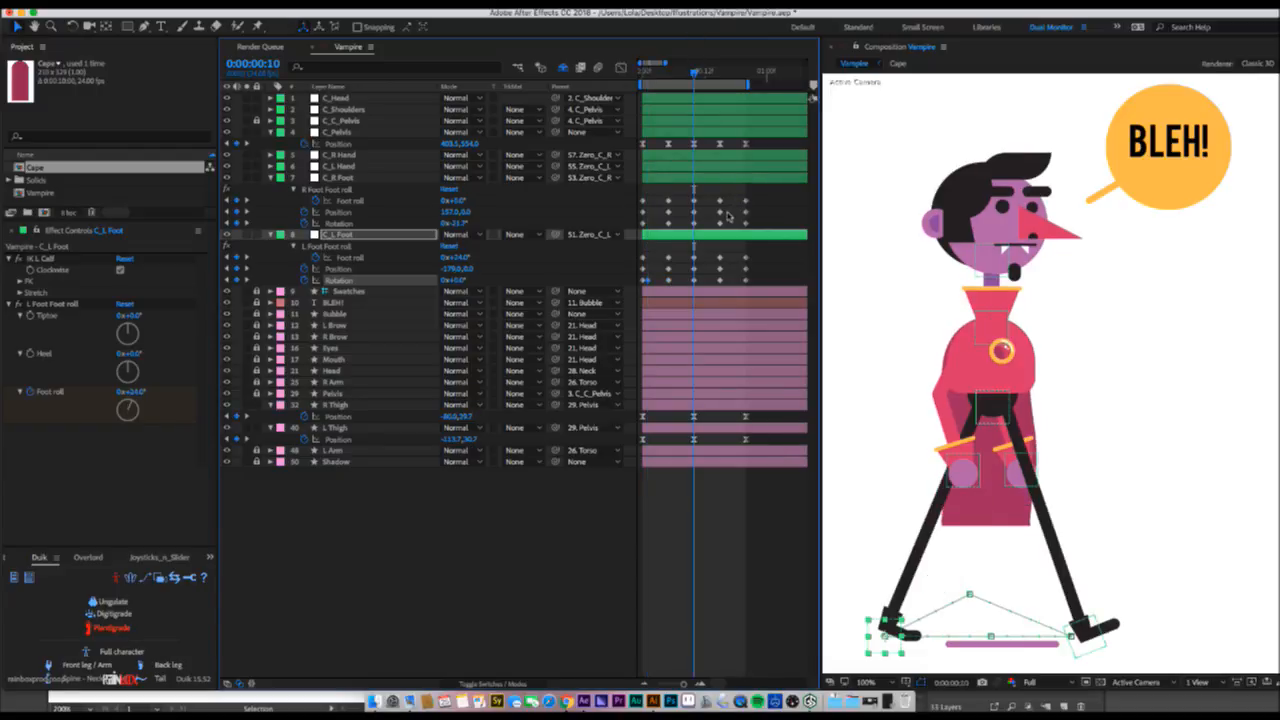
{"action": "key", "text": "Page_Down"}
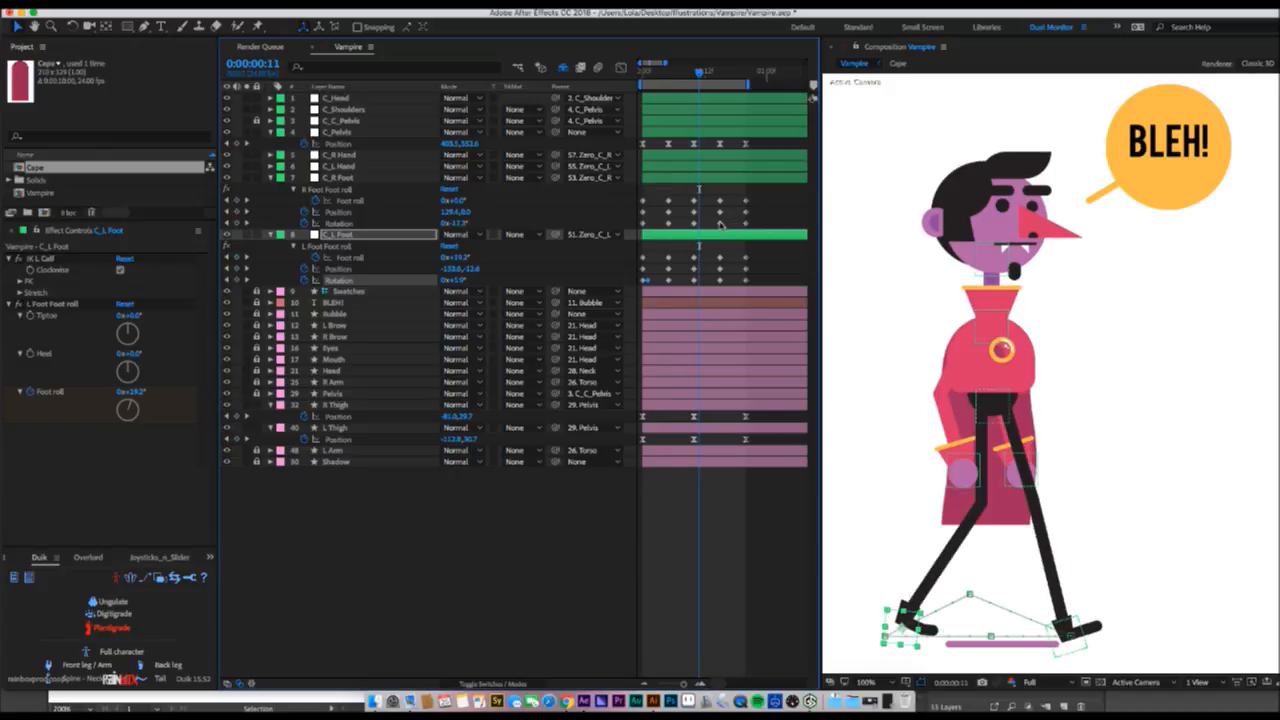
{"action": "left_click", "coordinate": [720, 224]}
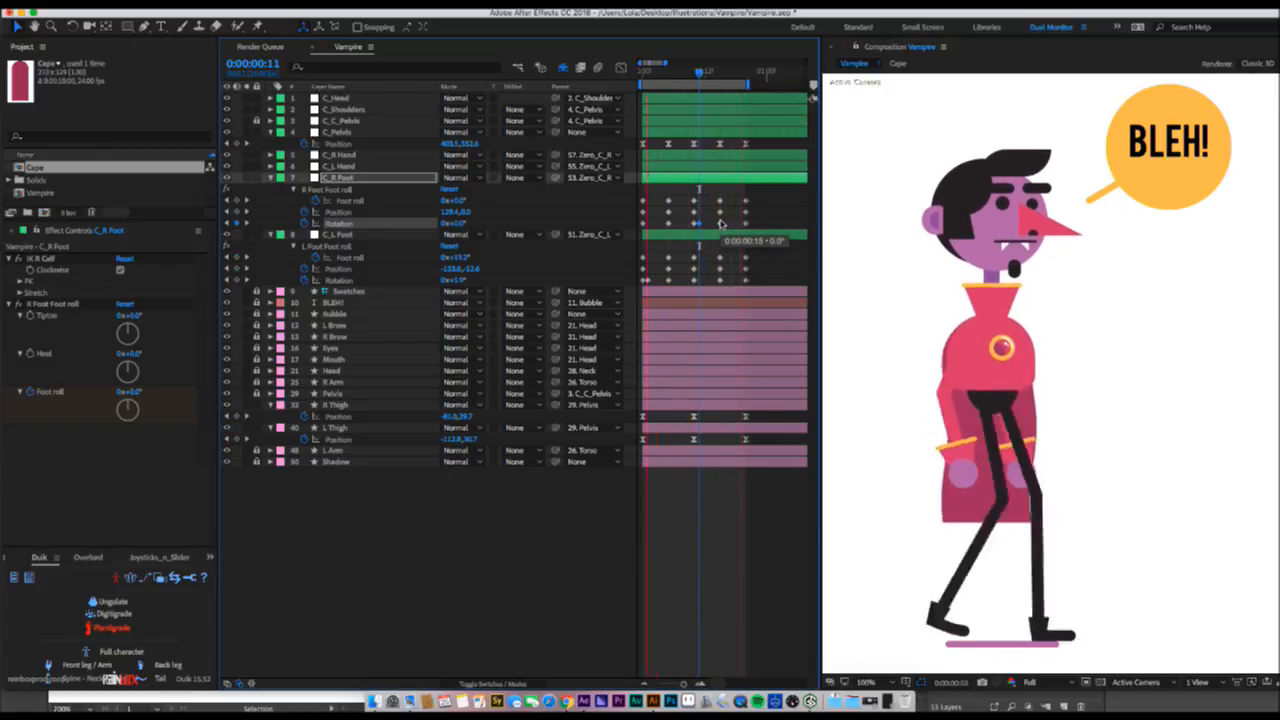
{"action": "key", "text": "space"}
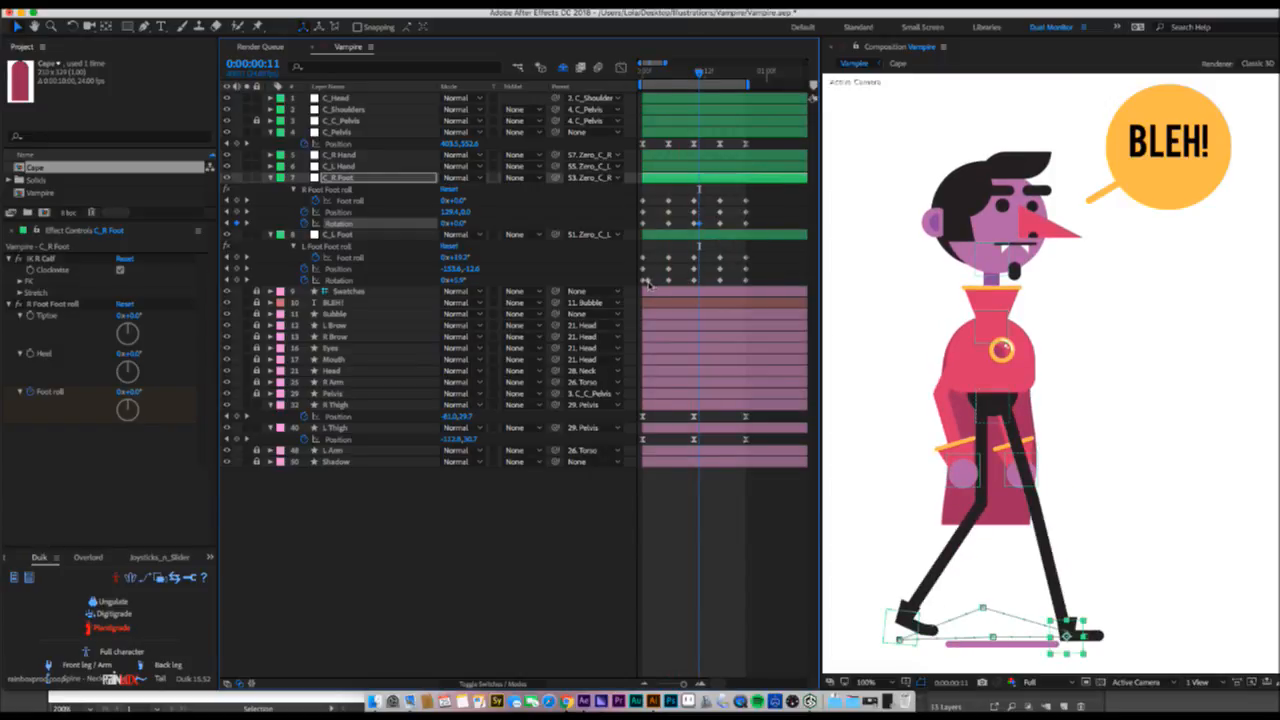
- Try to shift the added Rotation keyframes of C_L Foot and C_R Foot one frame later
{"action": "left_click", "coordinate": [648, 282]}
{"action": "key", "text": "space"}
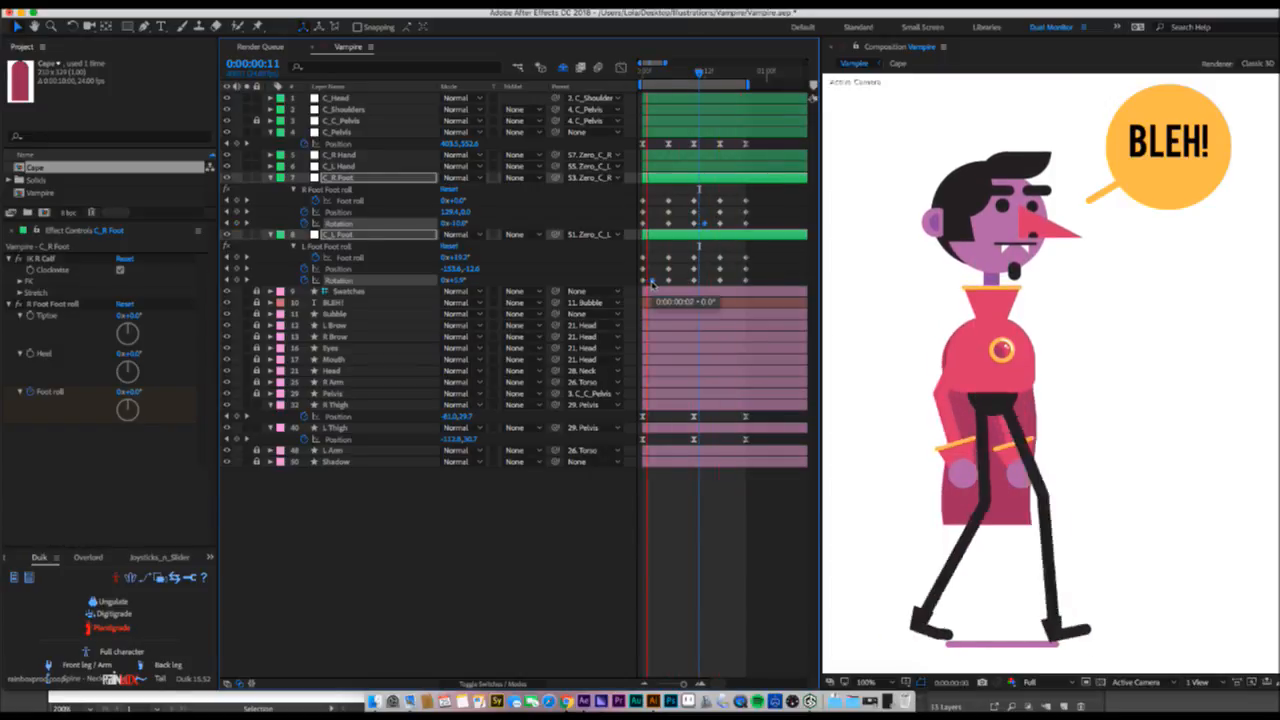
{"action": "key", "text": "space"}
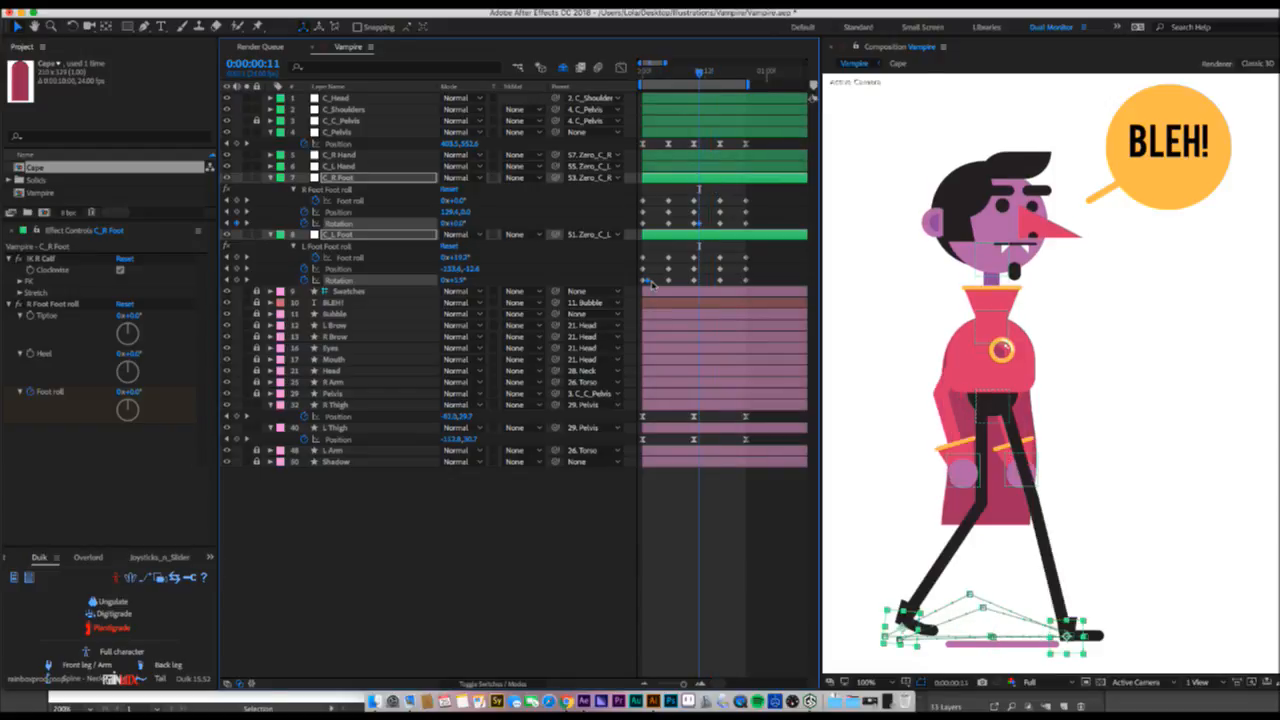
- Play back the walk cycle from the first frame to check how both feet land
{"action": "key", "text": "space"}
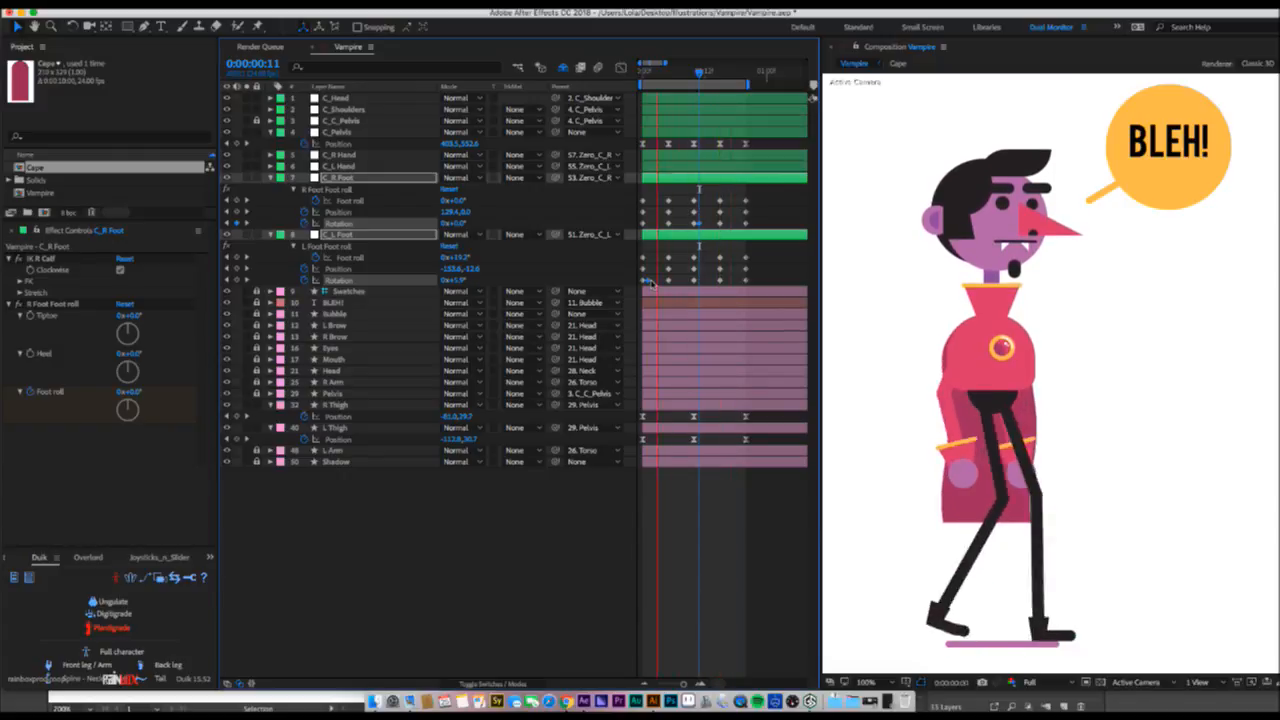
{"action": "key", "text": "space"}
{"action": "left_click", "coordinate": [650, 76]}
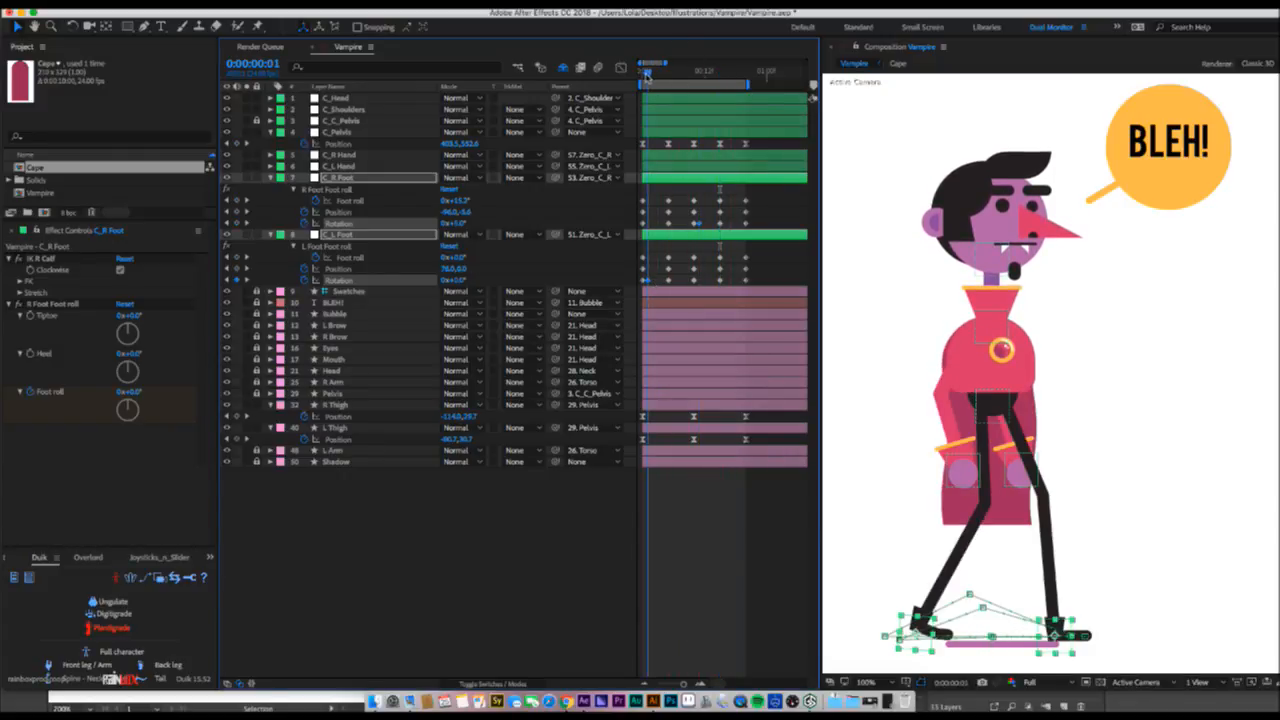
{"action": "left_click_drag", "start_coordinate": [652, 76], "coordinate": [638, 80]}
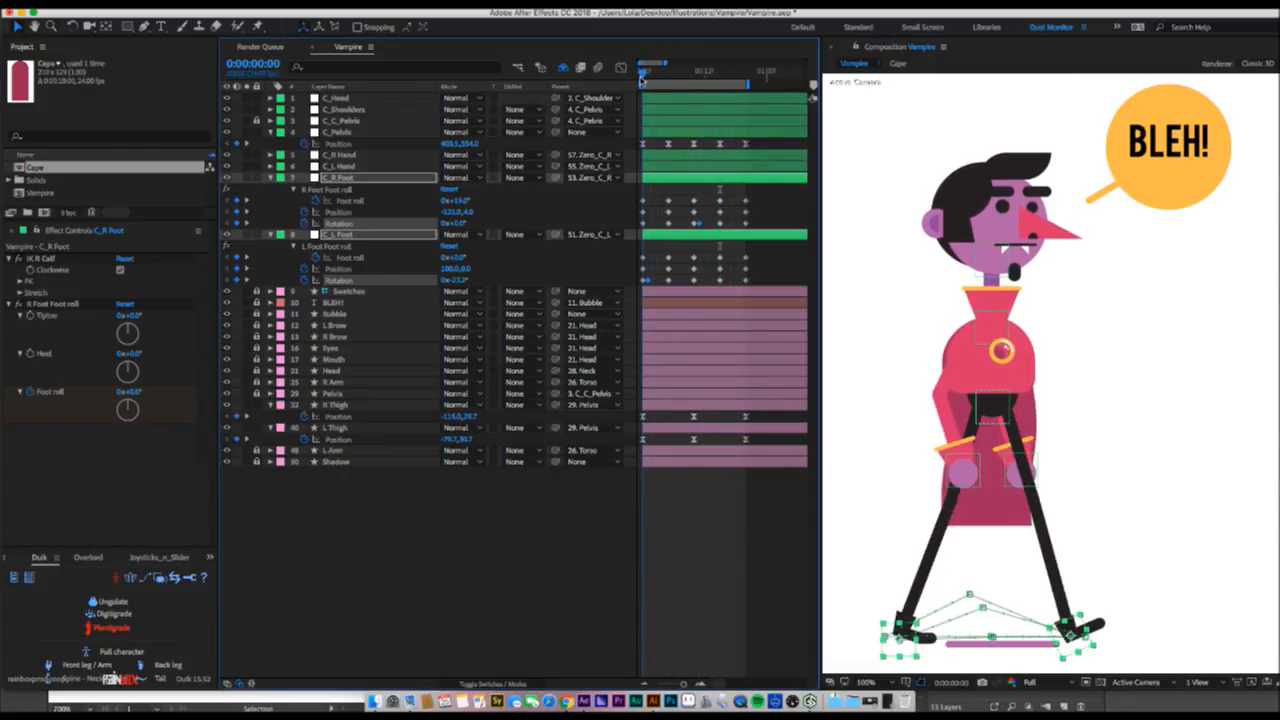
{"action": "key", "text": "space"}
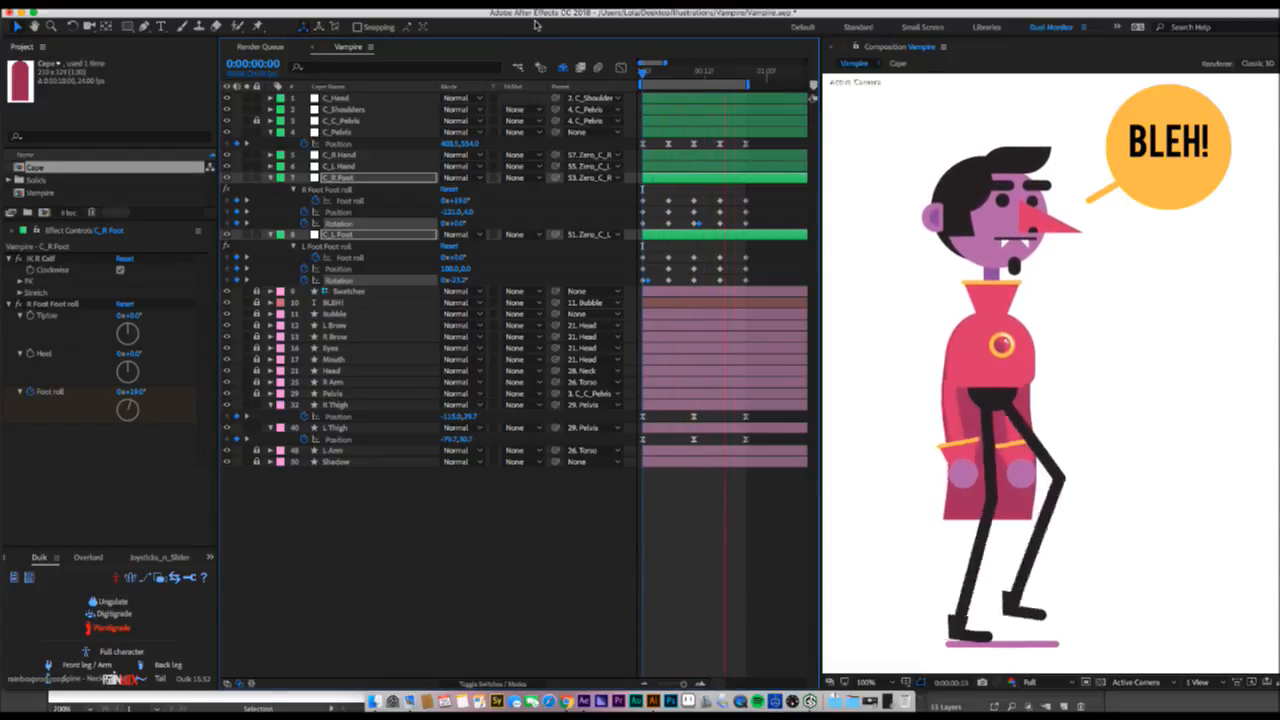
{"action": "key", "text": "space"}
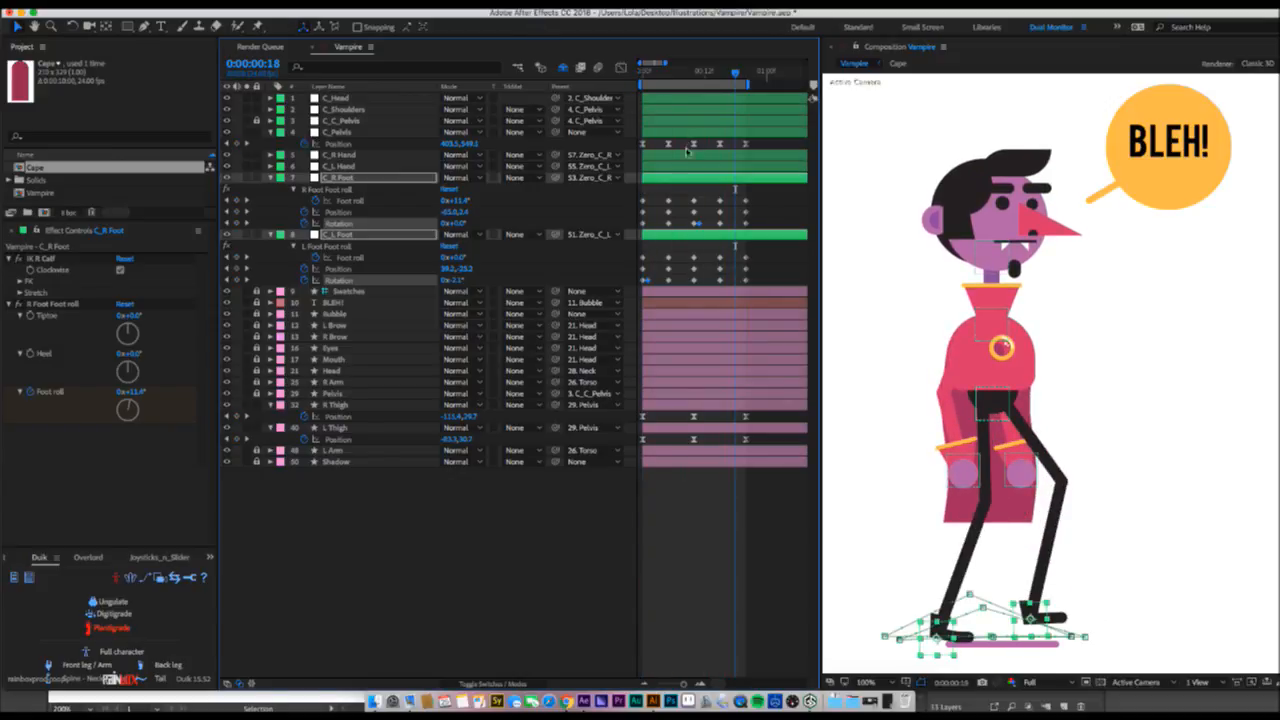
- Apply Easy Ease Out to C_R Foot's Foot roll, Position and Rotation keyframes at 0:00:00:00
{"action": "left_click_drag", "start_coordinate": [682, 198], "coordinate": [704, 232]}
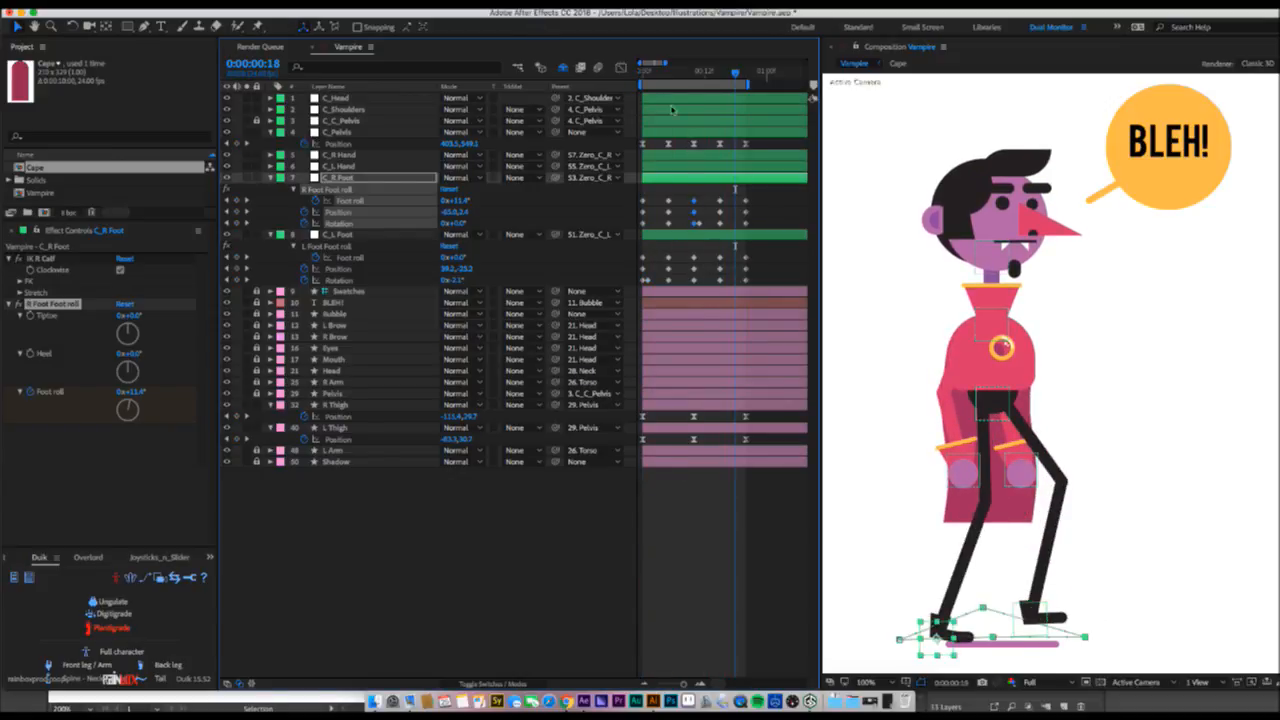
{"action": "left_click", "coordinate": [659, 74]}
{"action": "mouse_move", "coordinate": [659, 74]}
{"action": "left_mouse_down"}
{"action": "mouse_move", "coordinate": [675, 74]}
{"action": "mouse_move", "coordinate": [645, 74]}
{"action": "mouse_move", "coordinate": [669, 79]}
{"action": "left_mouse_up"}
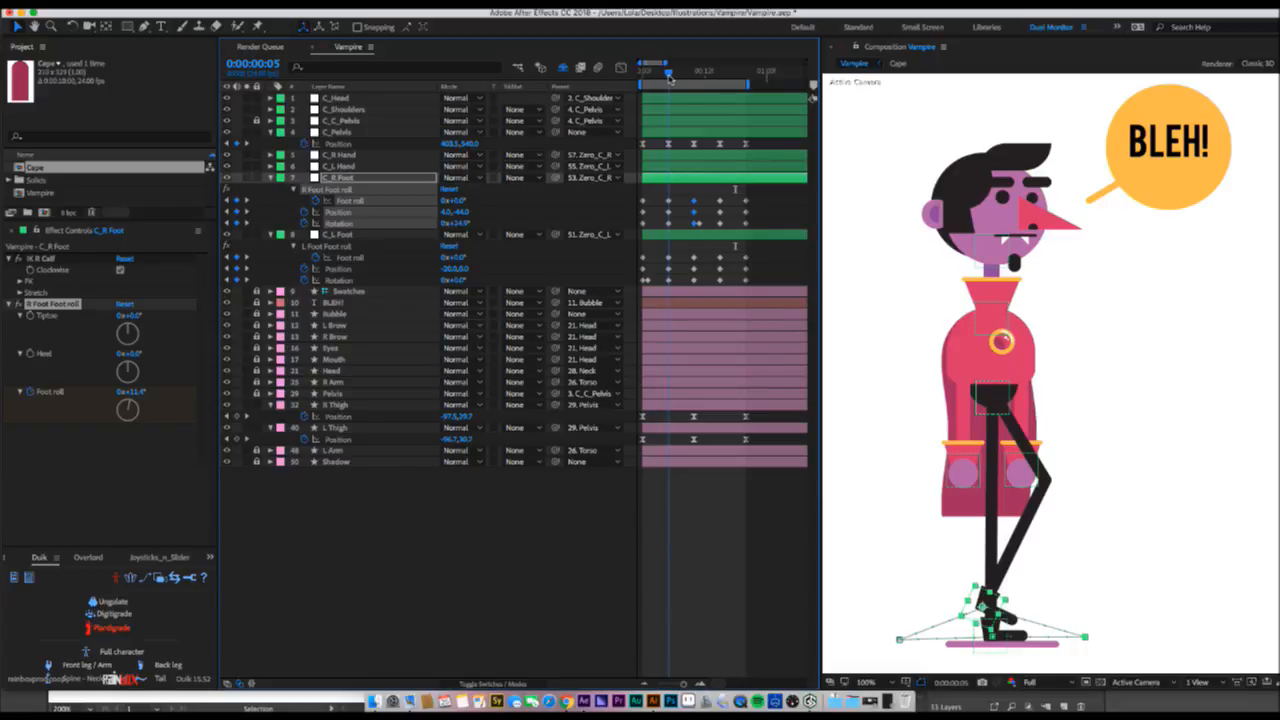
{"action": "left_click_drag", "start_coordinate": [669, 77], "coordinate": [631, 80]}
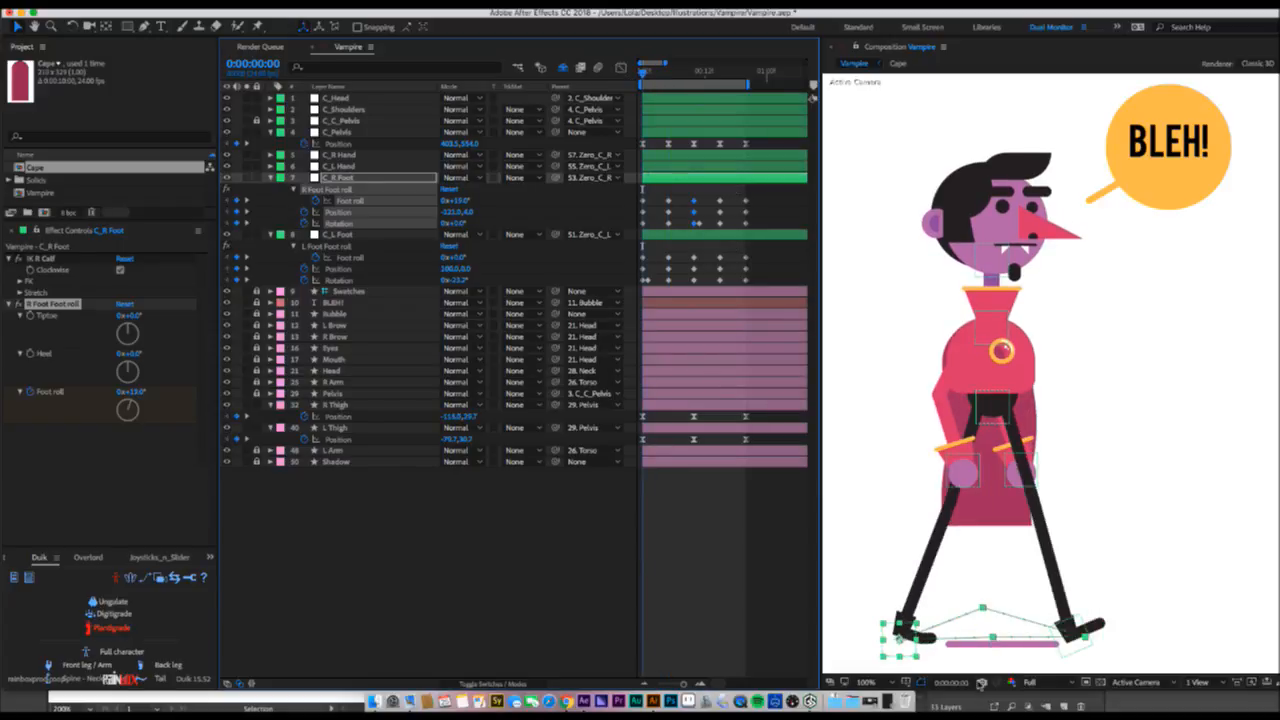
{"action": "left_click_drag", "start_coordinate": [658, 197], "coordinate": [638, 228]}
{"action": "right_click", "coordinate": [643, 228]}
{"action": "mouse_move", "coordinate": [760, 380]}
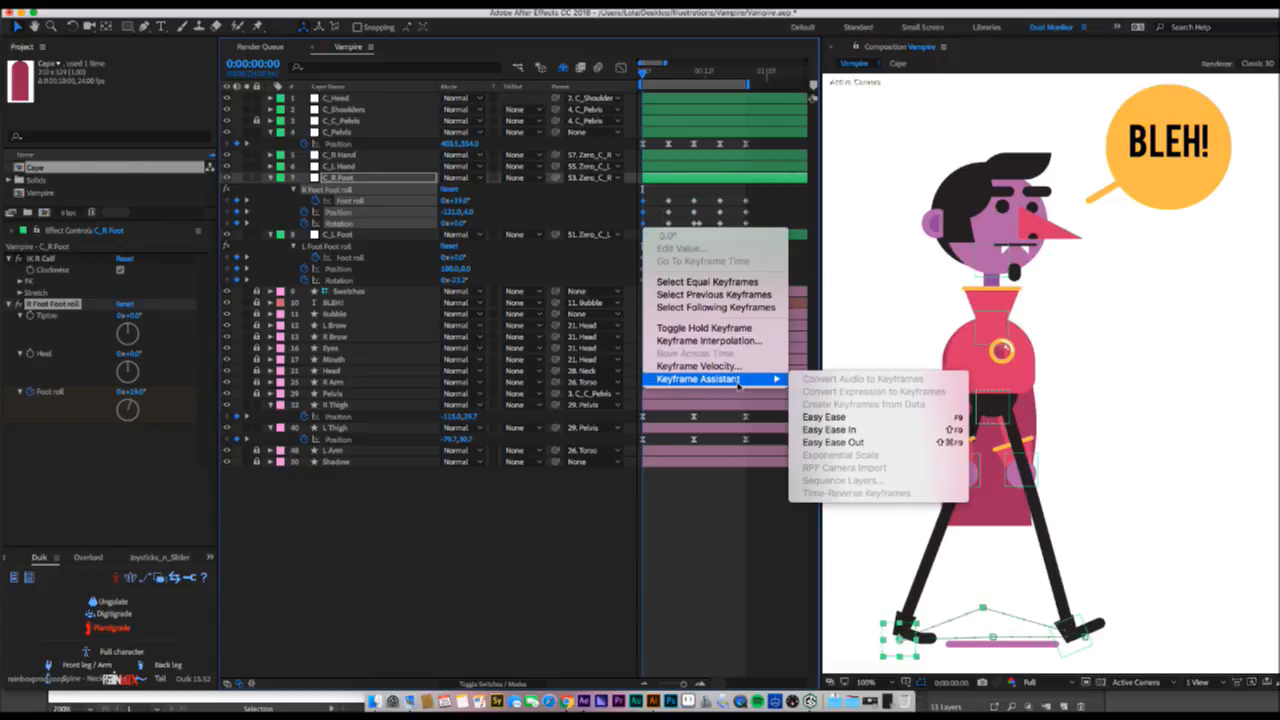
{"action": "left_click", "coordinate": [833, 442]}
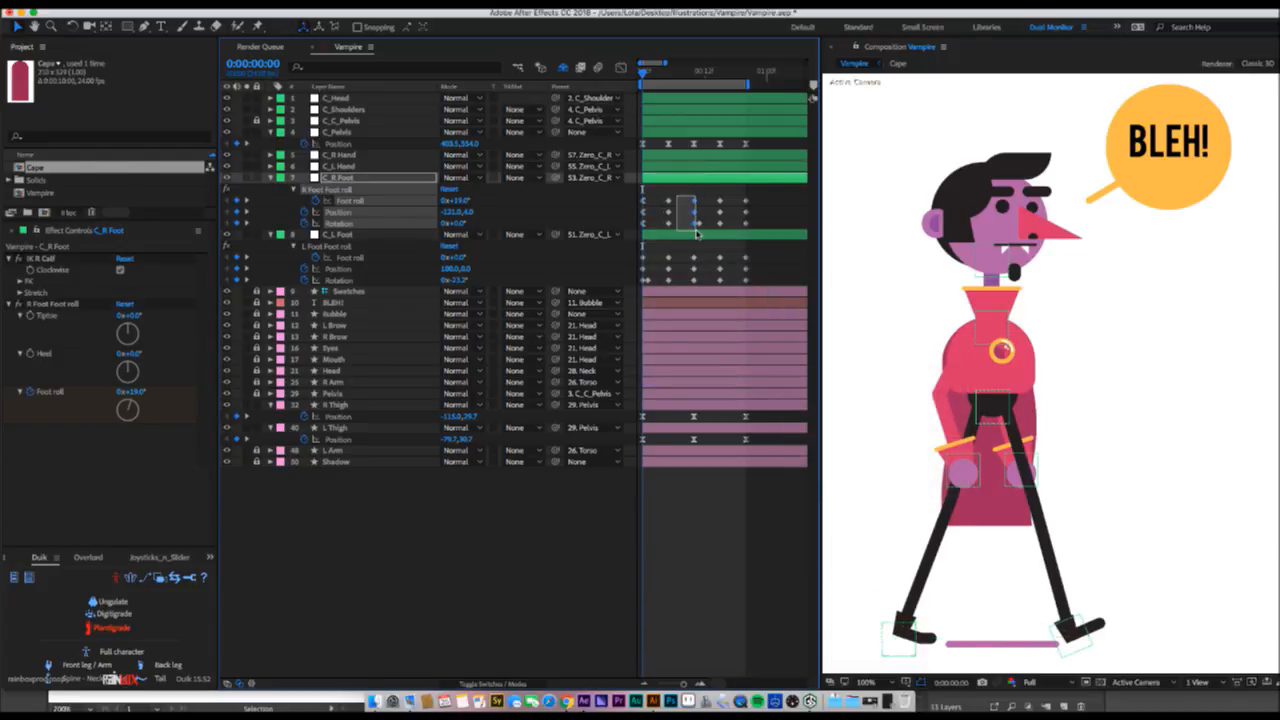
- Apply Easy Ease In to C_R Foot's Foot roll, Position and Rotation keyframes at frame 10 and play back the cycle
{"action": "right_click", "coordinate": [694, 226]}
{"action": "mouse_move", "coordinate": [745, 380]}
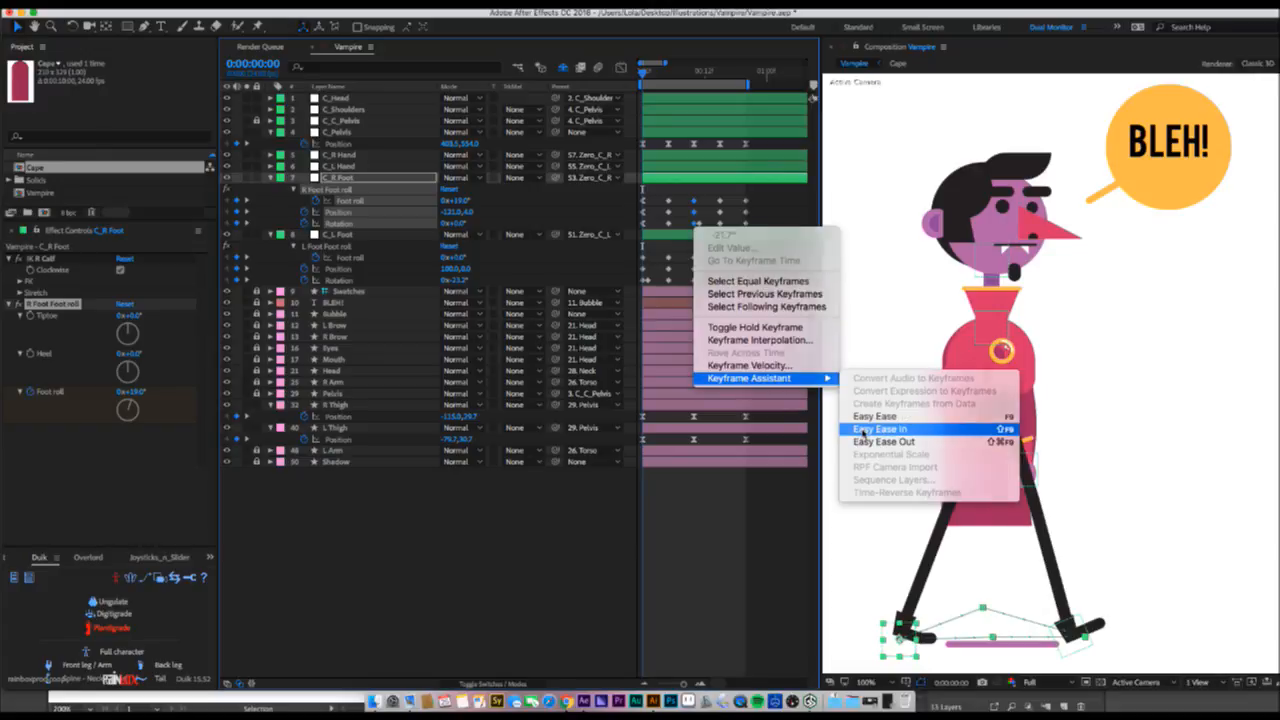
{"action": "left_click", "coordinate": [863, 434]}
{"action": "key", "text": "space"}
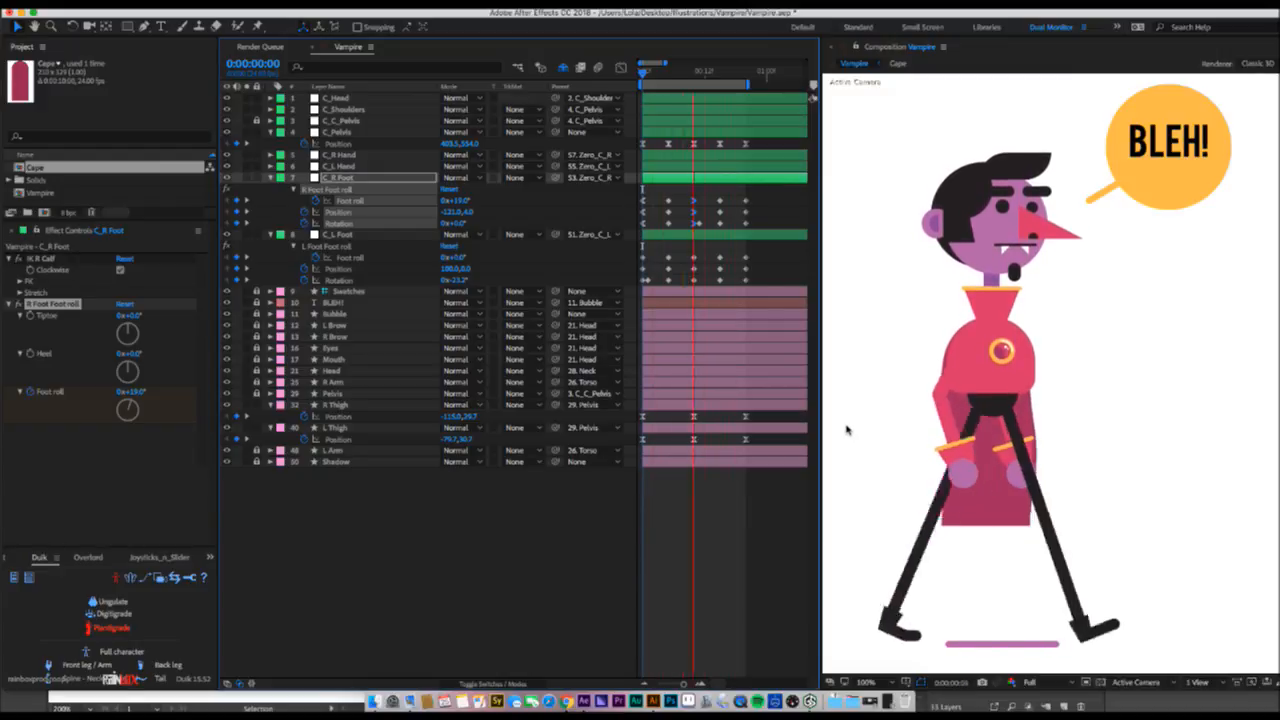
{"action": "key", "text": "space"}
- Apply Easy Ease Out to C_L Foot's Foot roll, Position and Rotation keyframes at frame 10
{"action": "left_click_drag", "start_coordinate": [715, 252], "coordinate": [694, 283]}
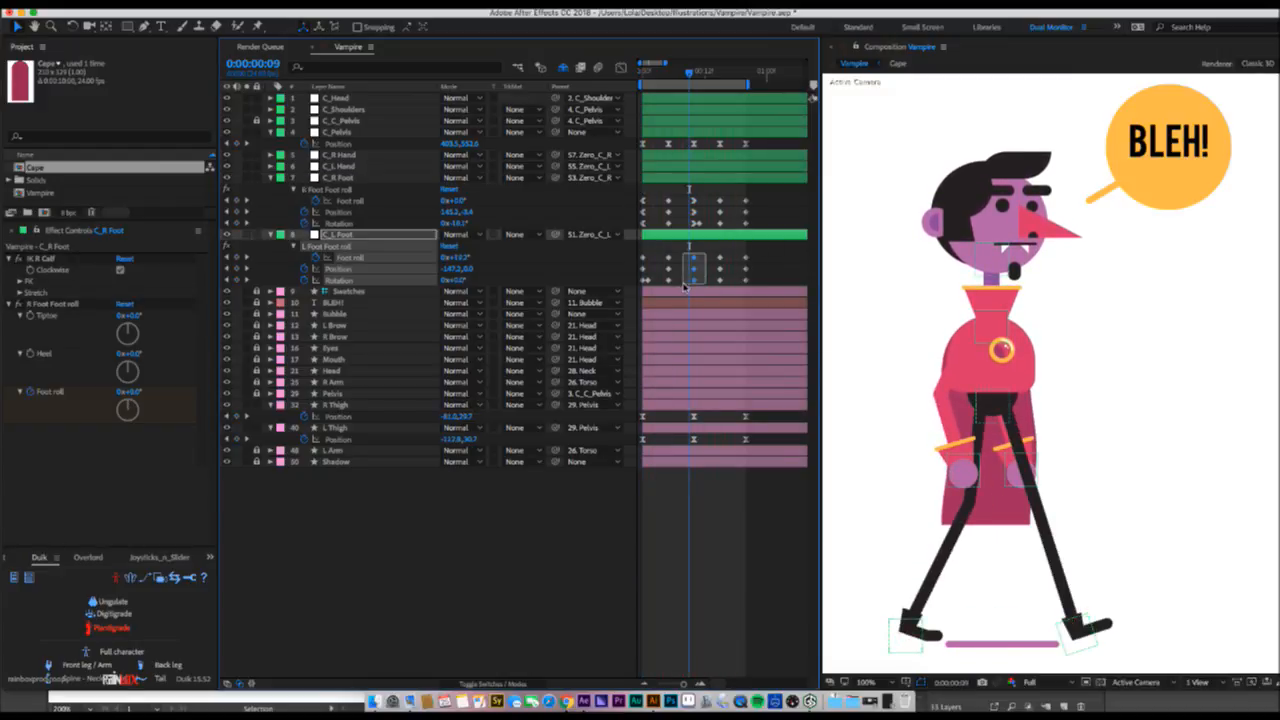
{"action": "right_click", "coordinate": [694, 283]}
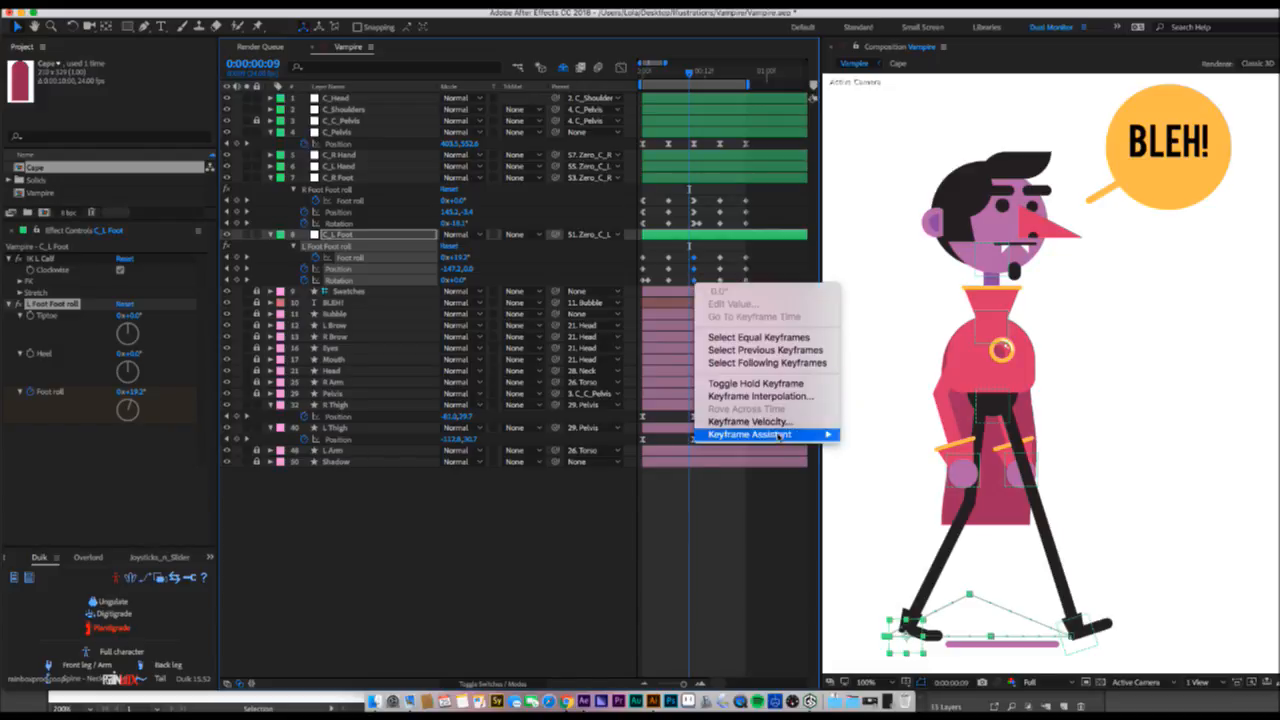
{"action": "mouse_move", "coordinate": [824, 434]}
{"action": "left_click", "coordinate": [896, 497]}
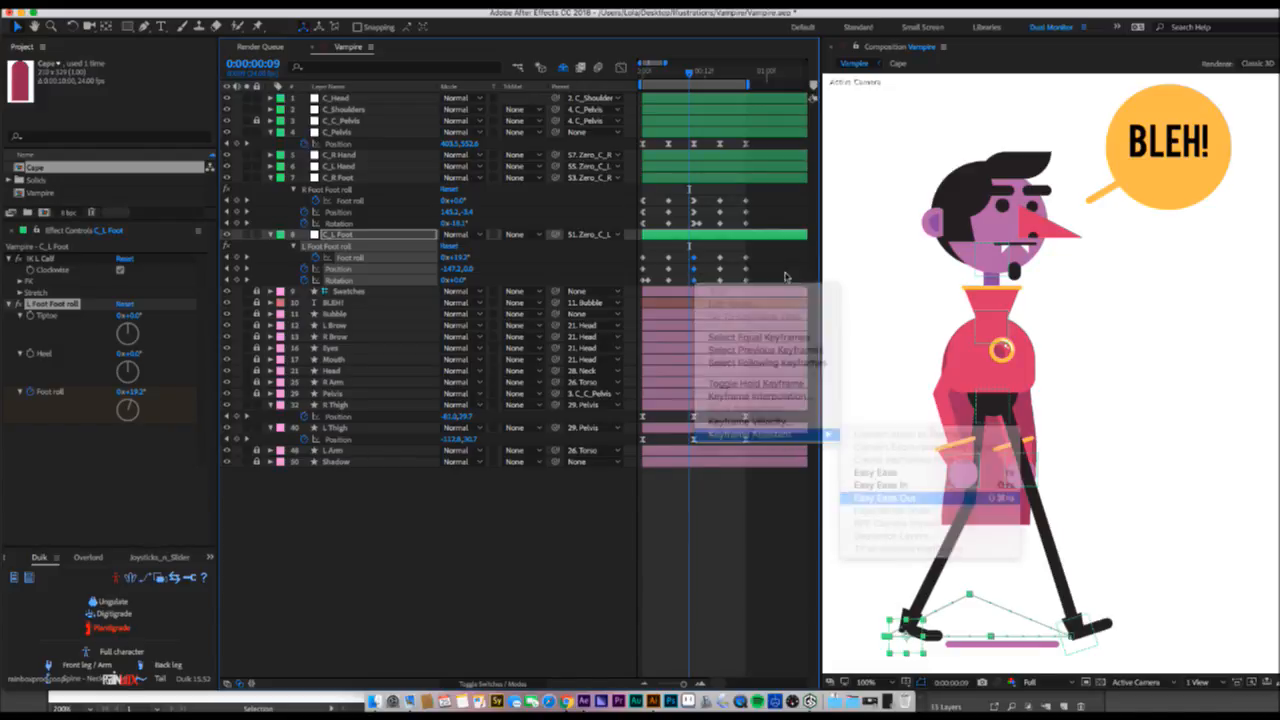
- Apply Easy Ease In to C_L Foot's Foot roll, Position and Rotation keyframes at frame 20 and play back the cycle
{"action": "left_click_drag", "start_coordinate": [754, 250], "coordinate": [740, 294]}
{"action": "right_click", "coordinate": [747, 282]}
{"action": "mouse_move", "coordinate": [810, 437]}
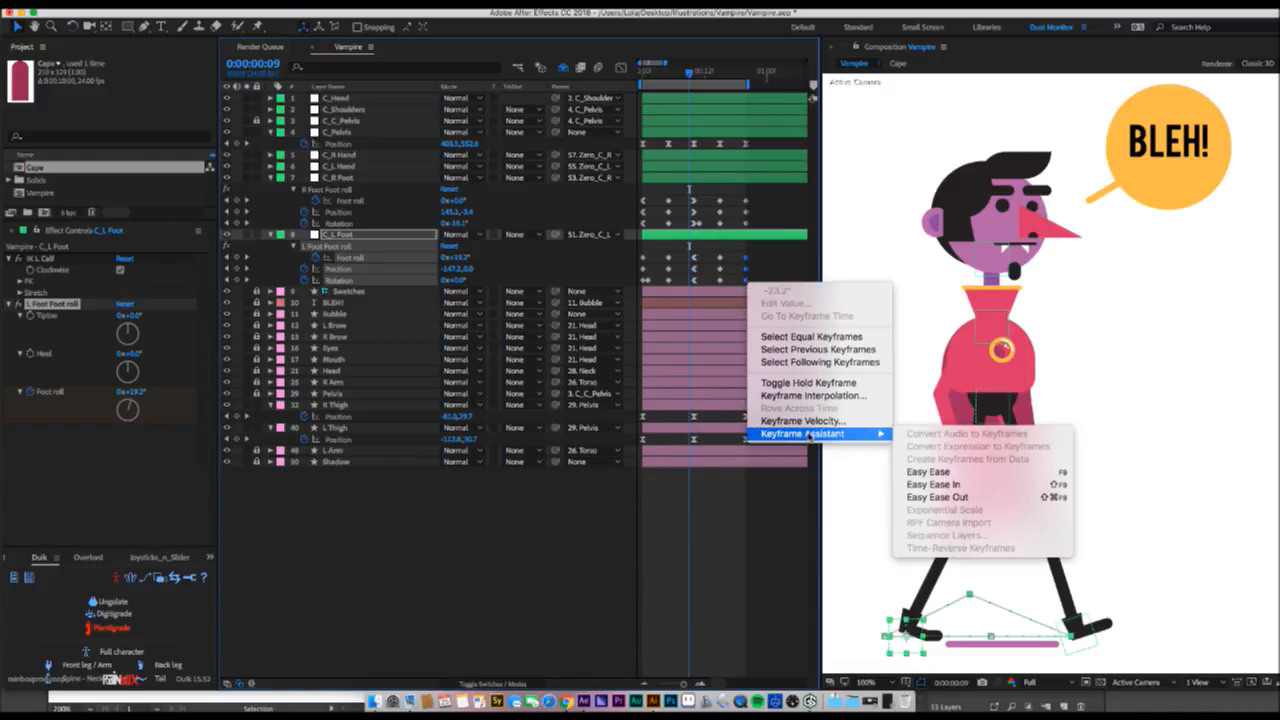
{"action": "left_click", "coordinate": [1000, 487]}
{"action": "key", "text": "space"}
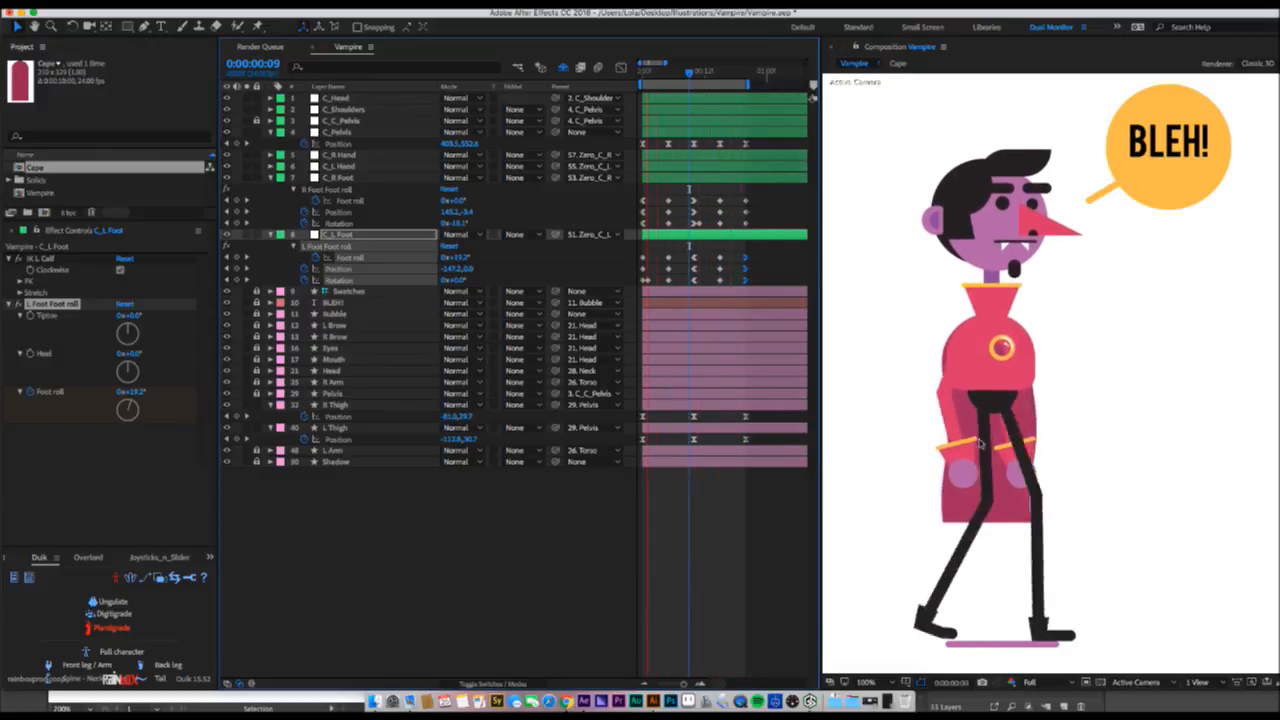
{"action": "key", "text": "space"}
- At 0:00:00:00, add starting keyframes for C_Shoulders' Position and Rotation and for C_Head's Rotation
{"action": "left_click", "coordinate": [643, 72]}
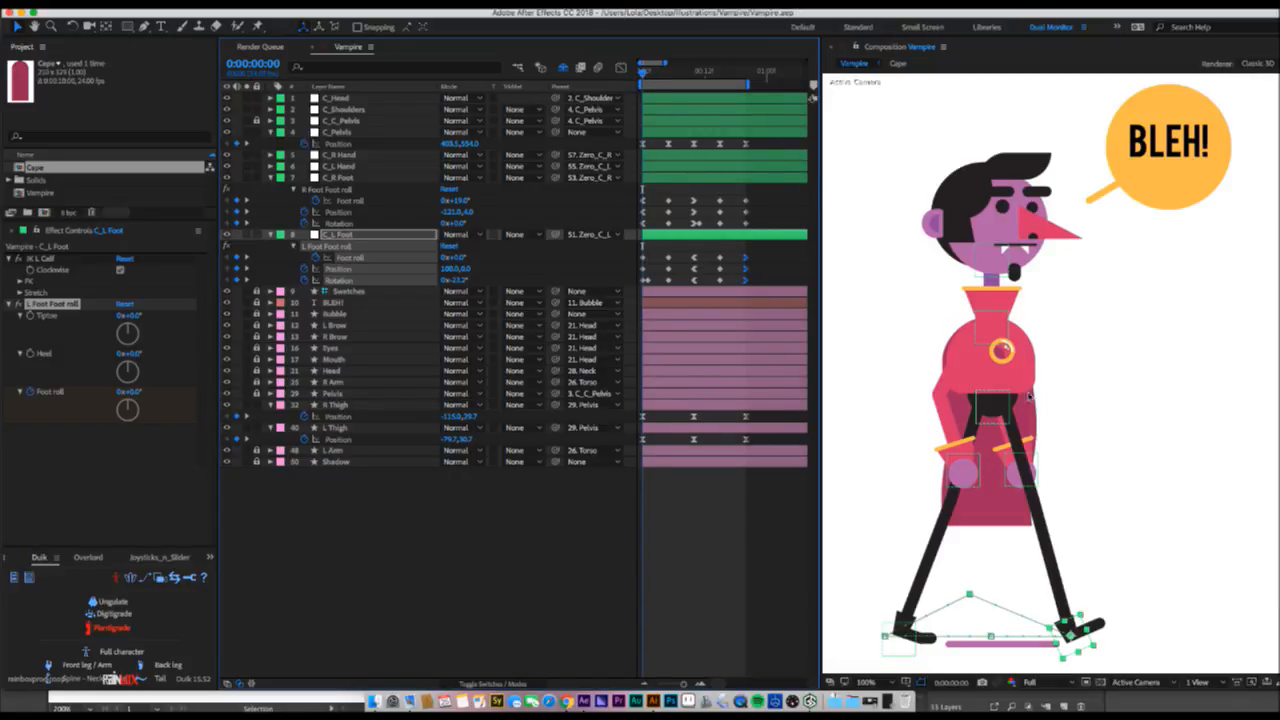
{"action": "left_click", "coordinate": [993, 328]}
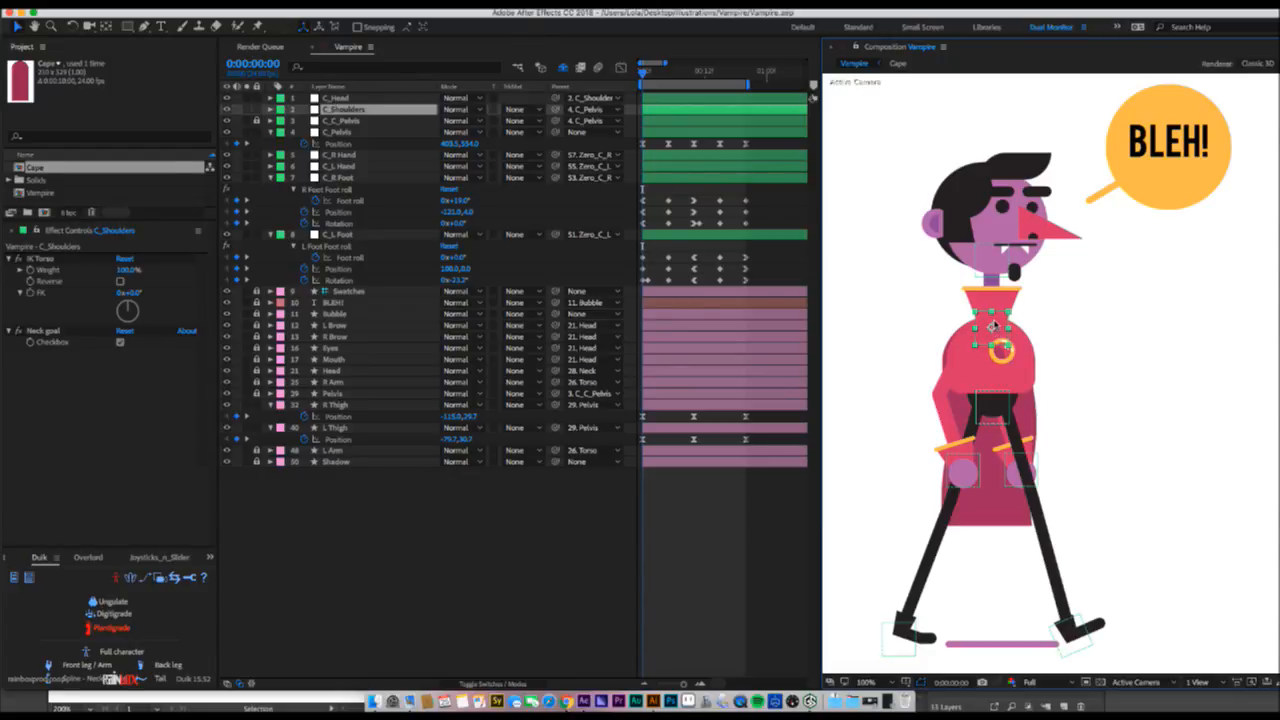
{"action": "key", "text": "p"}
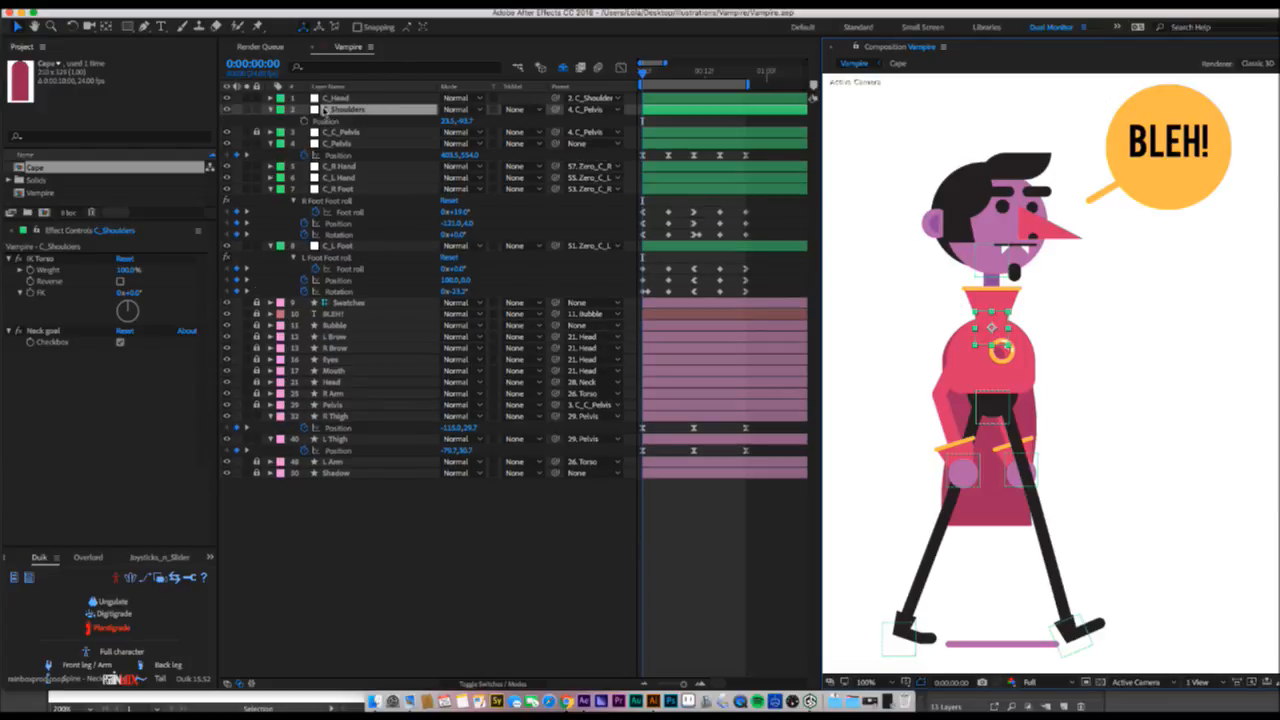
{"action": "key", "text": "r"}
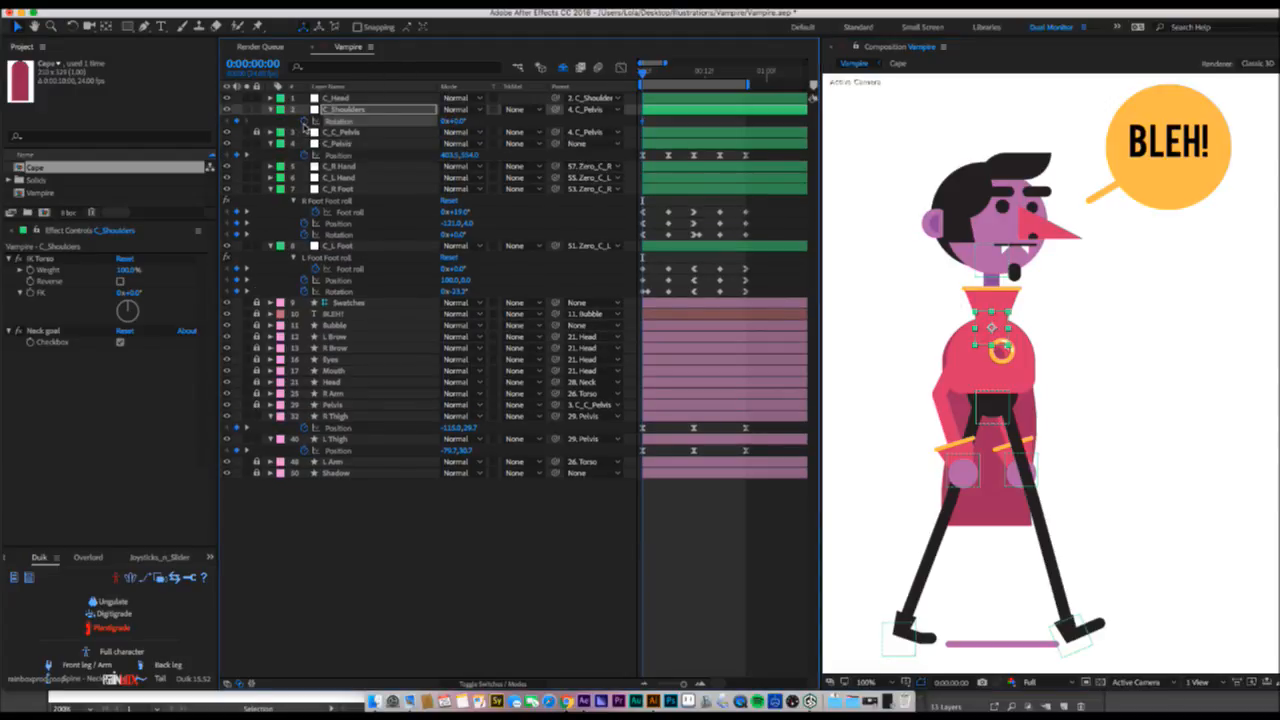
{"action": "key", "text": "u"}
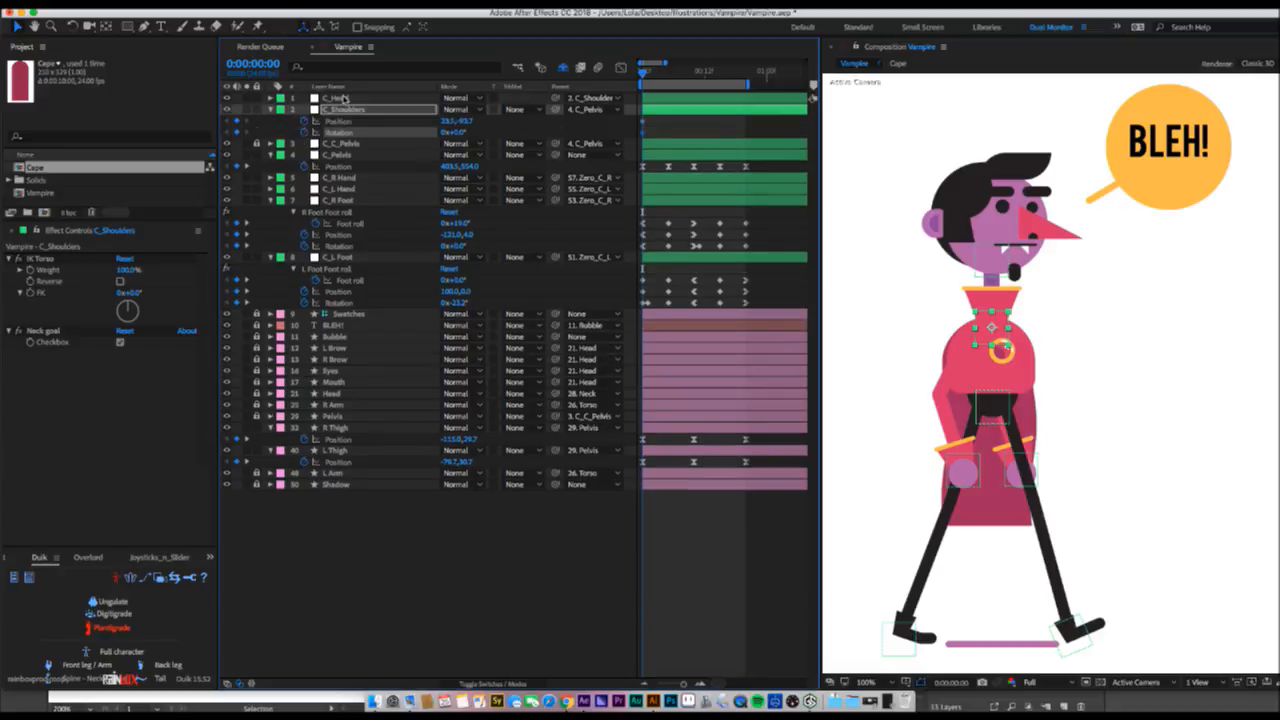
{"action": "left_click", "coordinate": [343, 98]}
{"action": "key", "text": "r"}
{"action": "left_click", "coordinate": [304, 110]}
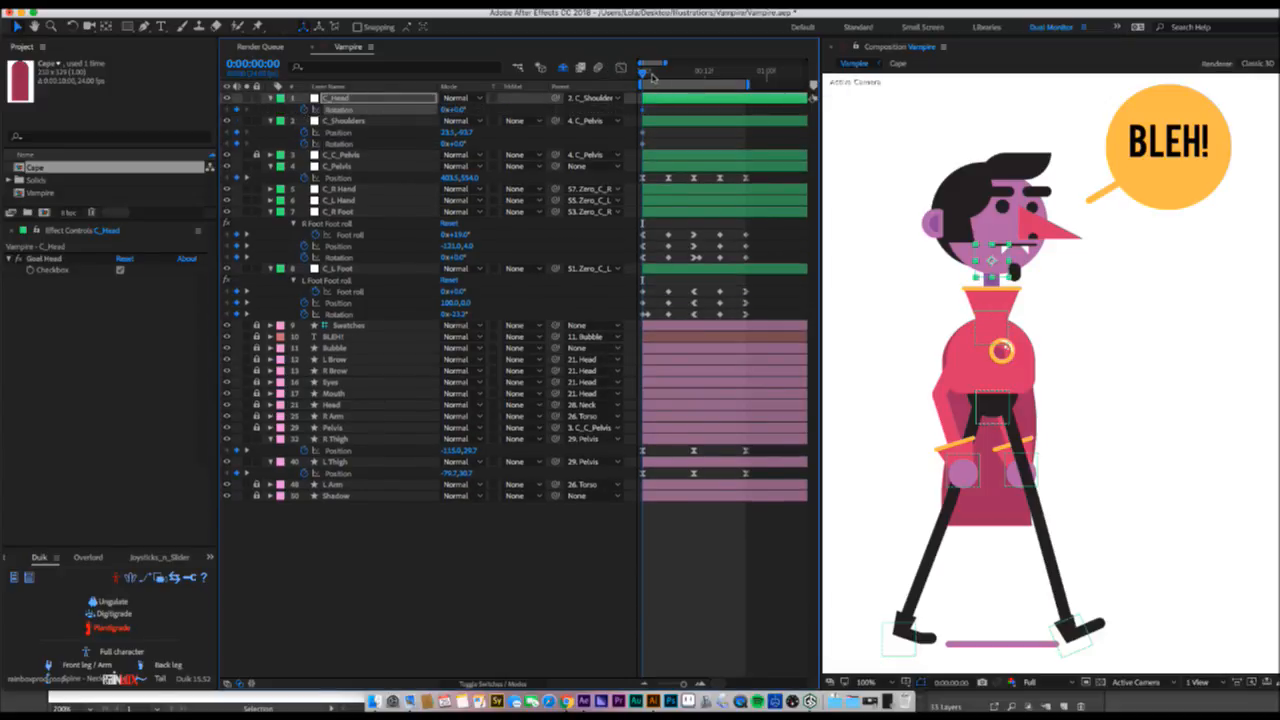
- At frame 10, shift C_Shoulders forward to an X position of about 34.5 and tilt the shoulders and head forward
{"action": "left_click_drag", "start_coordinate": [653, 76], "coordinate": [695, 76]}
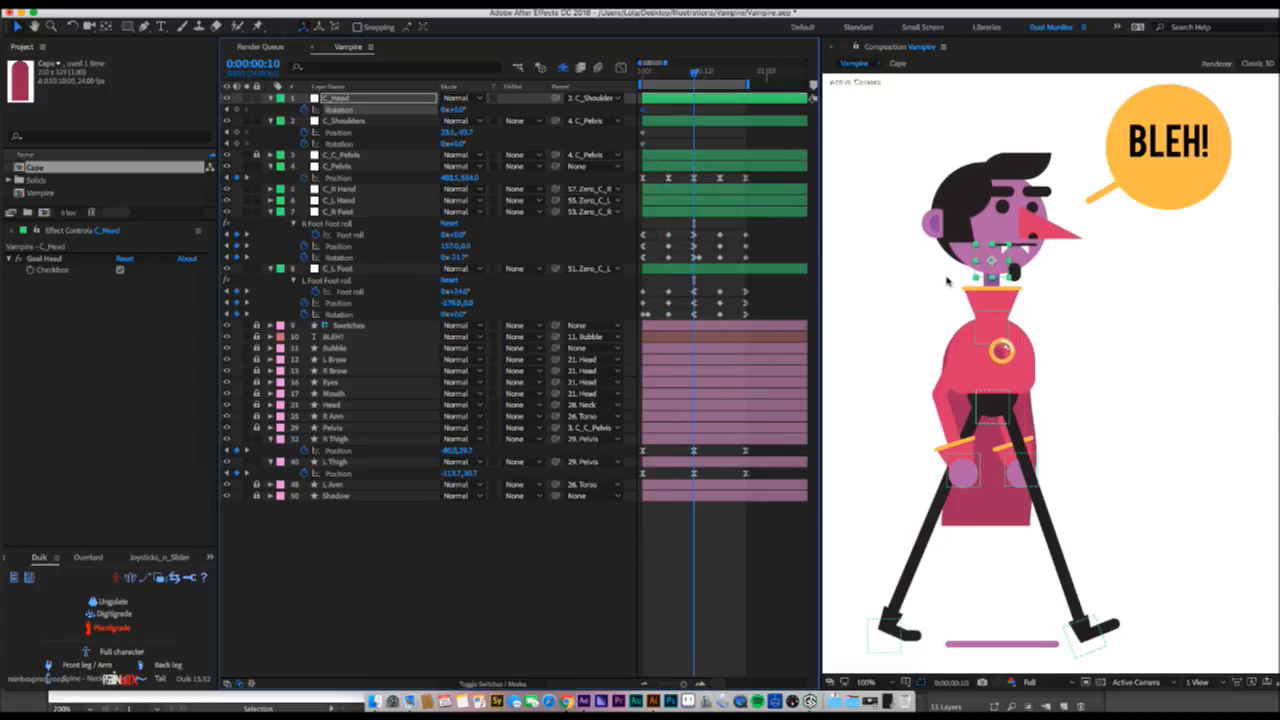
{"action": "left_click_drag", "start_coordinate": [983, 319], "coordinate": [1025, 250]}
{"action": "key", "text": "w"}
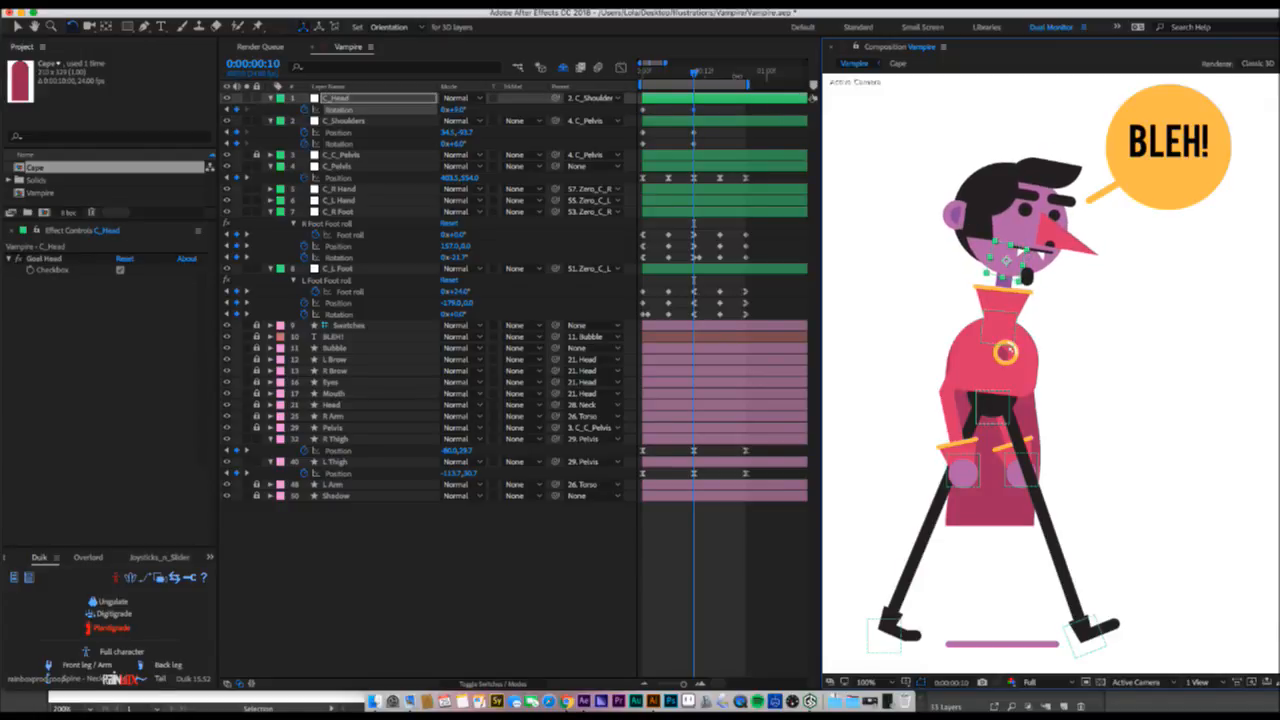
- Copy the first-frame C_Head and C_Shoulders keyframes to frame 20 so the upper-body motion loops
{"action": "left_click_drag", "start_coordinate": [736, 75], "coordinate": [746, 76]}
{"action": "left_click_drag", "start_coordinate": [650, 131], "coordinate": [634, 107]}
{"action": "key", "text": "super+c"}
{"action": "key", "text": "super+v"}
{"action": "key", "text": "super+c"}
{"action": "key", "text": "super+v"}
- Apply Easy Ease to all C_Head Rotation and C_Shoulders Position and Rotation keyframes
{"action": "left_click_drag", "start_coordinate": [755, 106], "coordinate": [641, 152]}
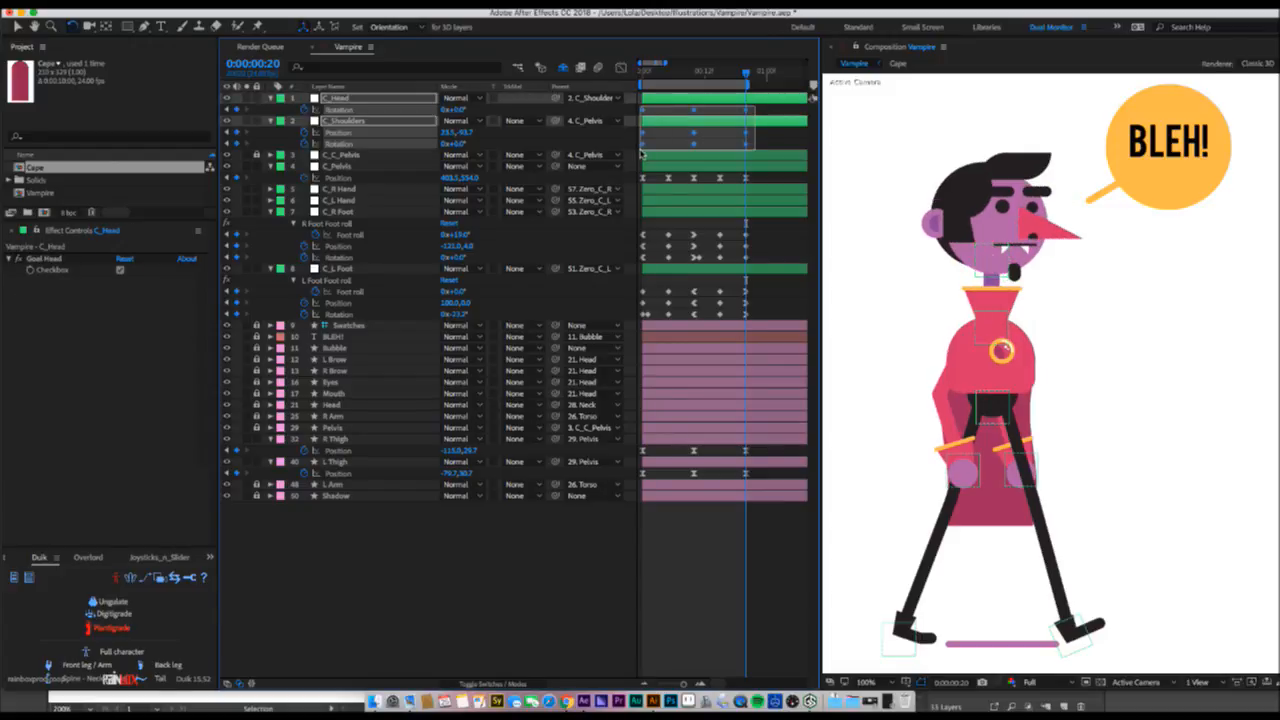
{"action": "right_click", "coordinate": [643, 150]}
{"action": "mouse_move", "coordinate": [758, 300]}
{"action": "left_click", "coordinate": [817, 337]}
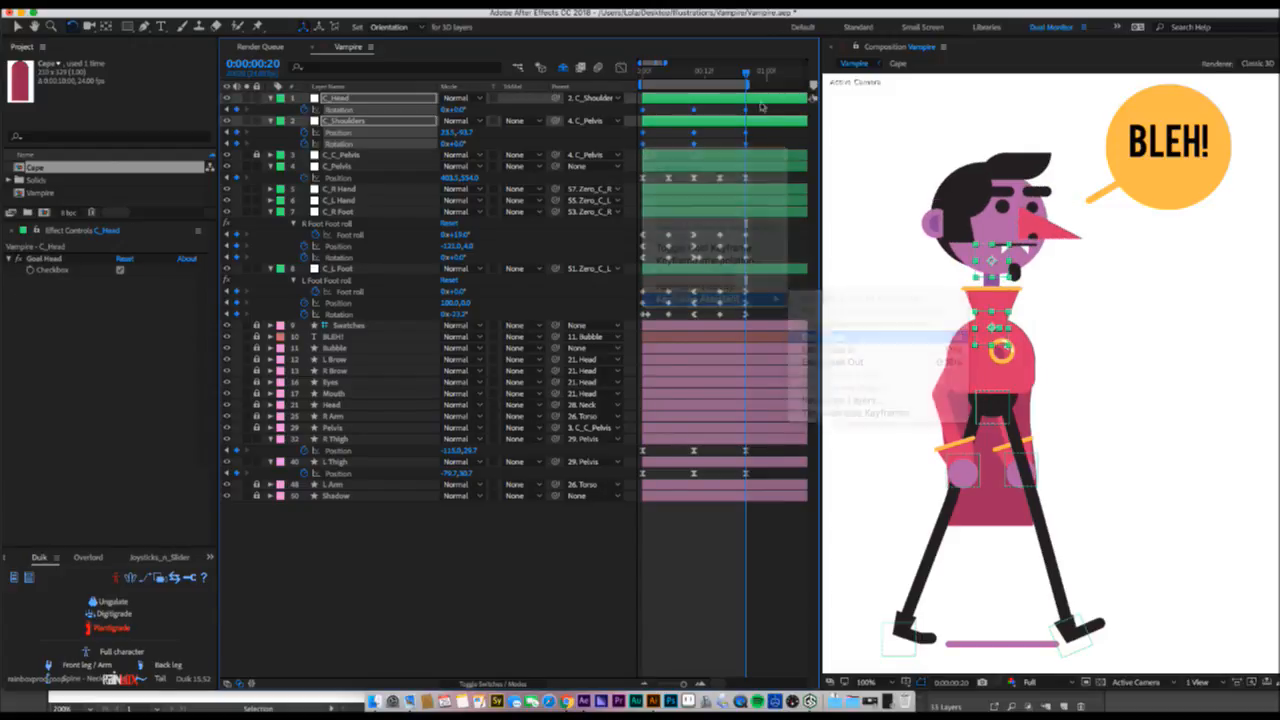
- Delay all of C_Head's Rotation keyframes by two frames and play back the walk cycle from the start
{"action": "left_click_drag", "start_coordinate": [756, 105], "coordinate": [653, 109]}
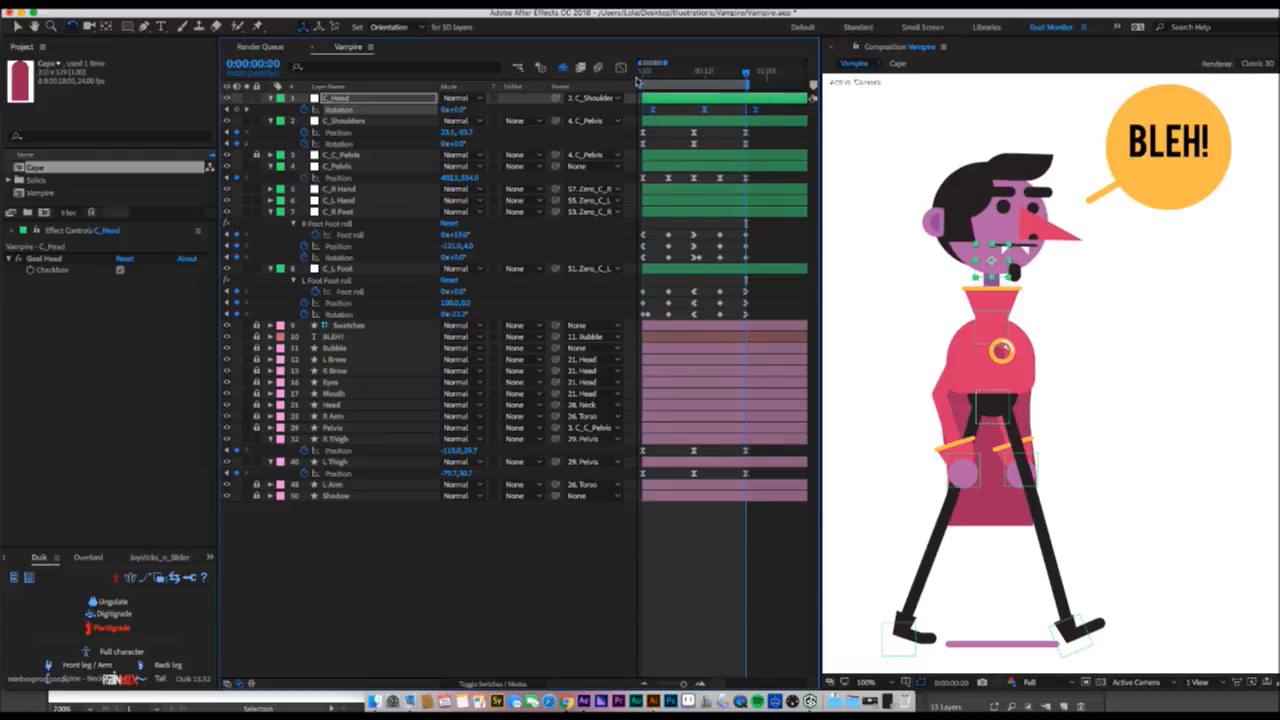
{"action": "left_click", "coordinate": [639, 76]}
{"action": "key", "text": "space"}
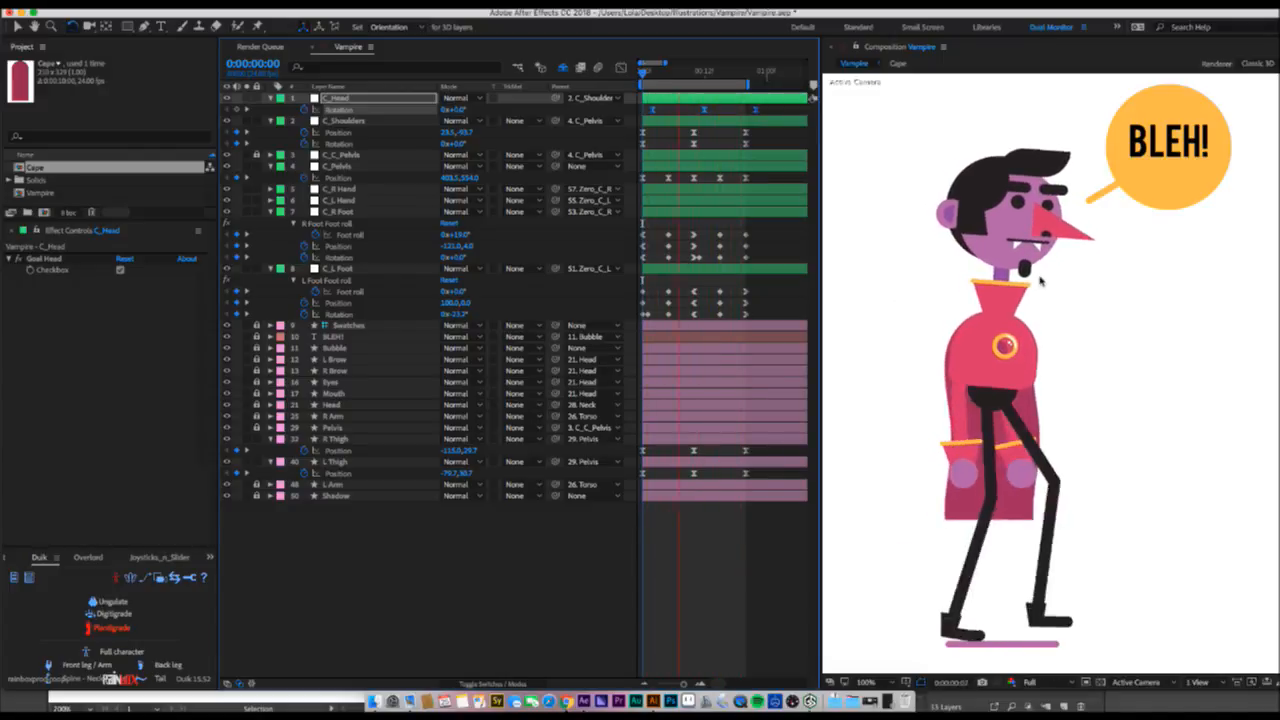
{"action": "scroll", "coordinate": [1040, 281], "scroll_direction": "down", "scroll_amount": 1}
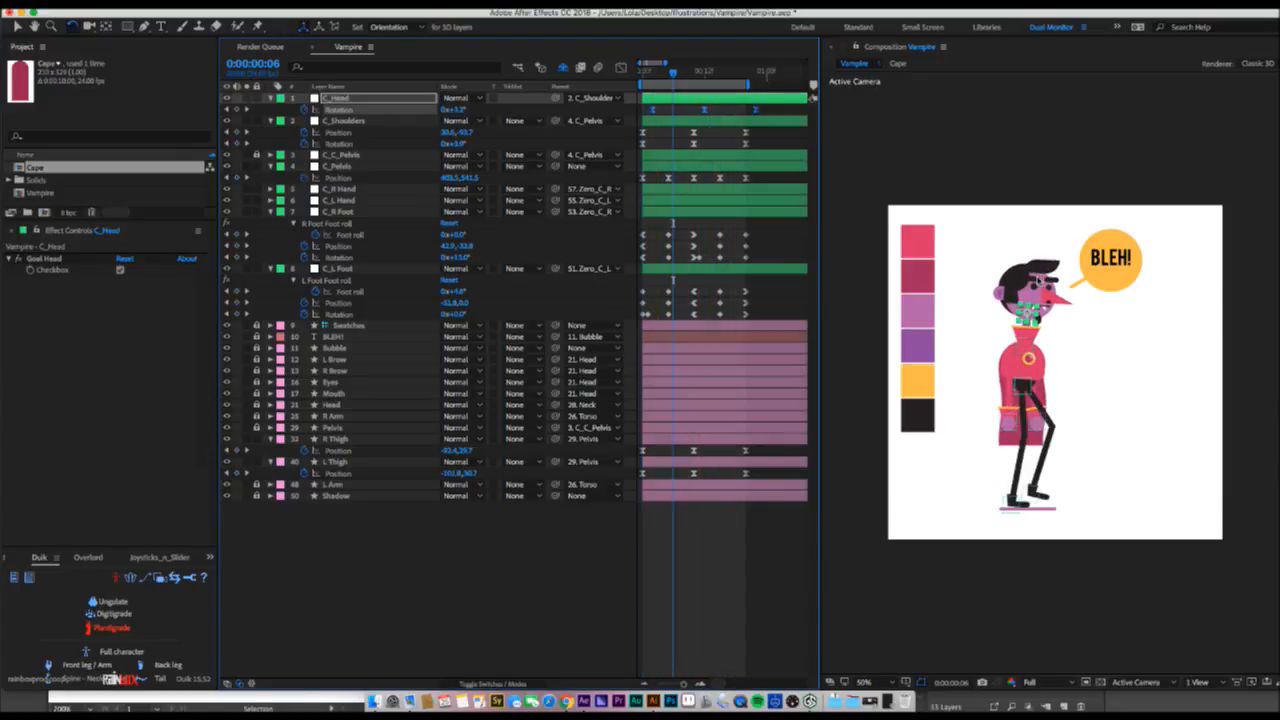
- Scrub through the left foot's lift-off and add a 0° Foot roll keyframe to C_L Foot at frame 12
{"action": "left_click", "coordinate": [650, 75]}
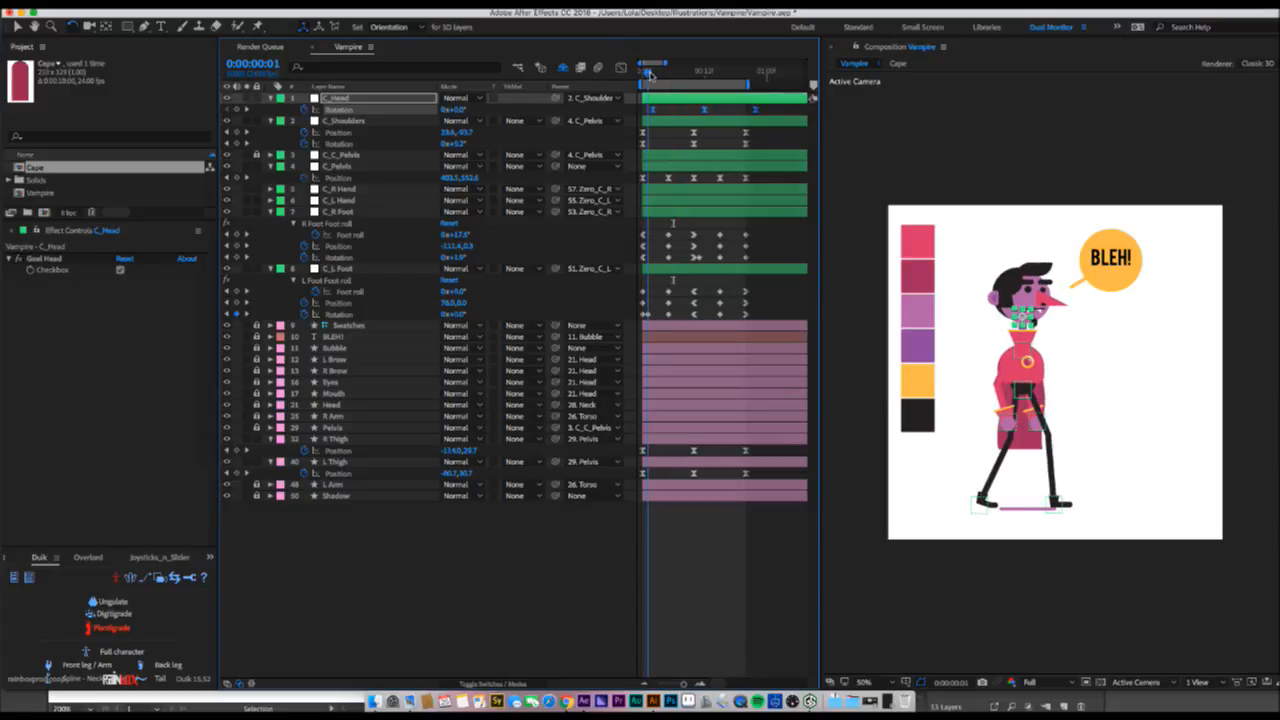
{"action": "left_click_drag", "start_coordinate": [650, 75], "coordinate": [693, 82]}
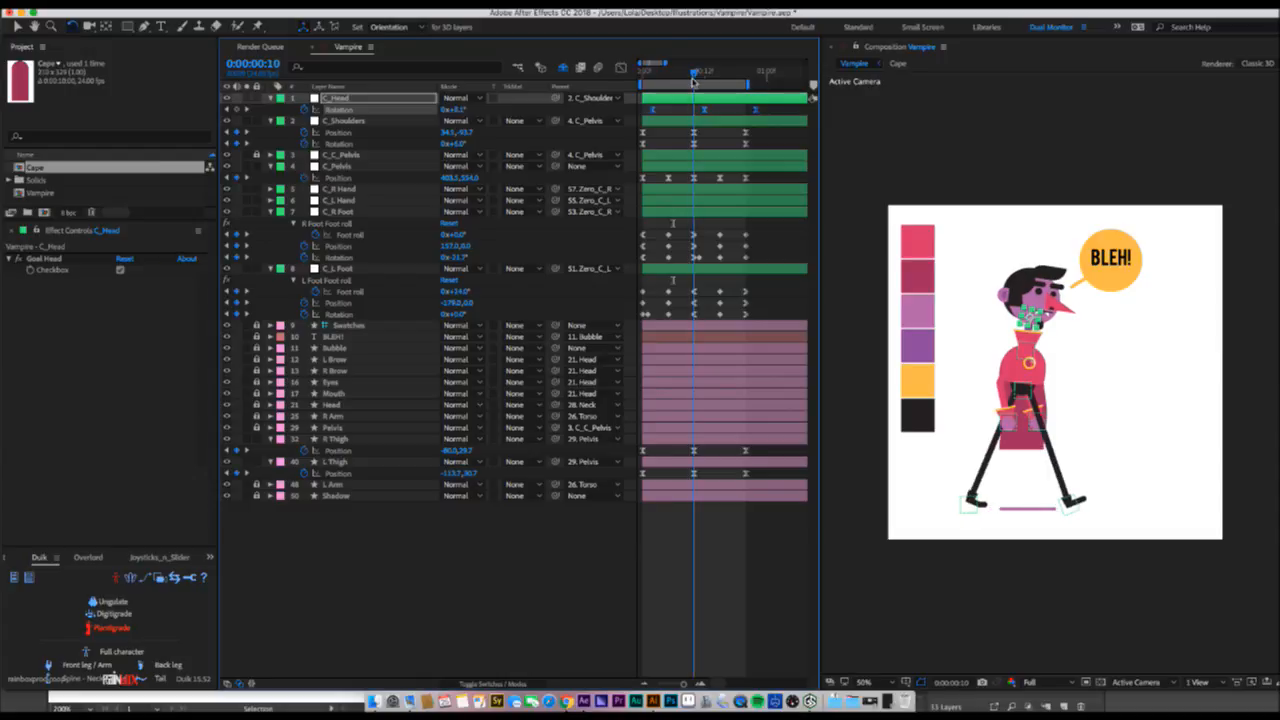
{"action": "left_click", "coordinate": [704, 213]}
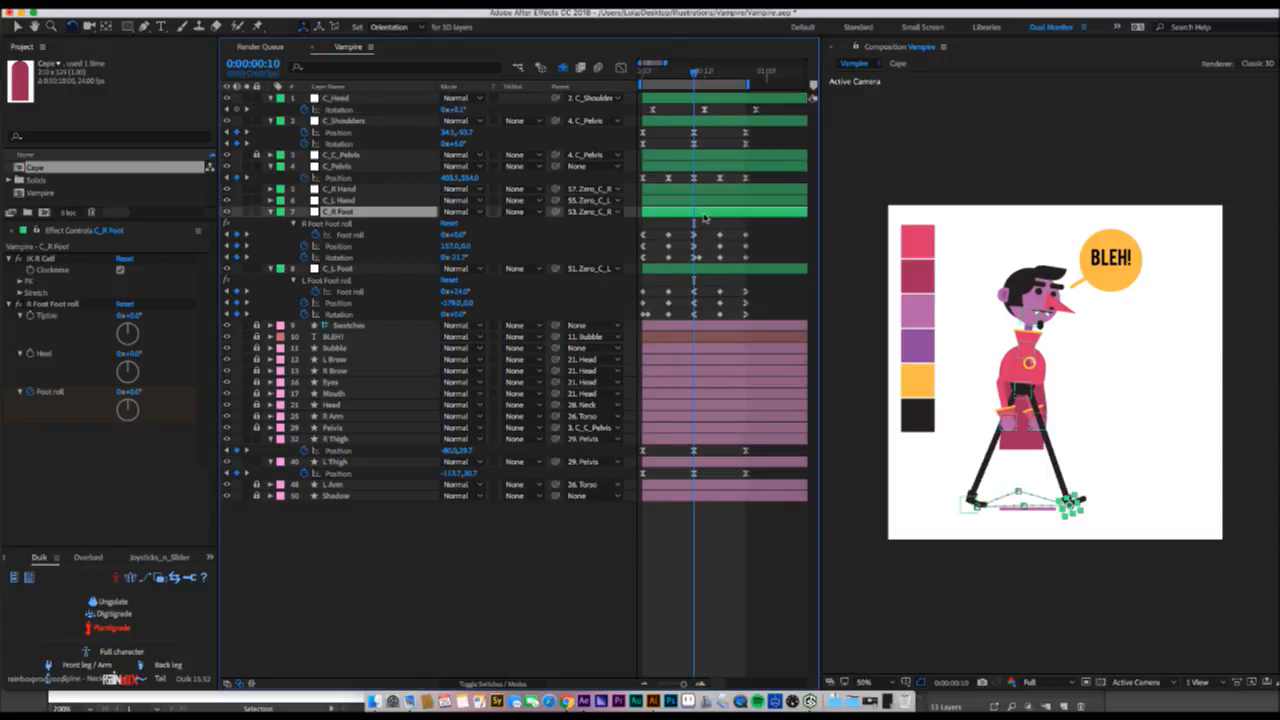
{"action": "left_click", "coordinate": [705, 271]}
{"action": "key", "text": "Page_Down"}
{"action": "key", "text": "Page_Down"}
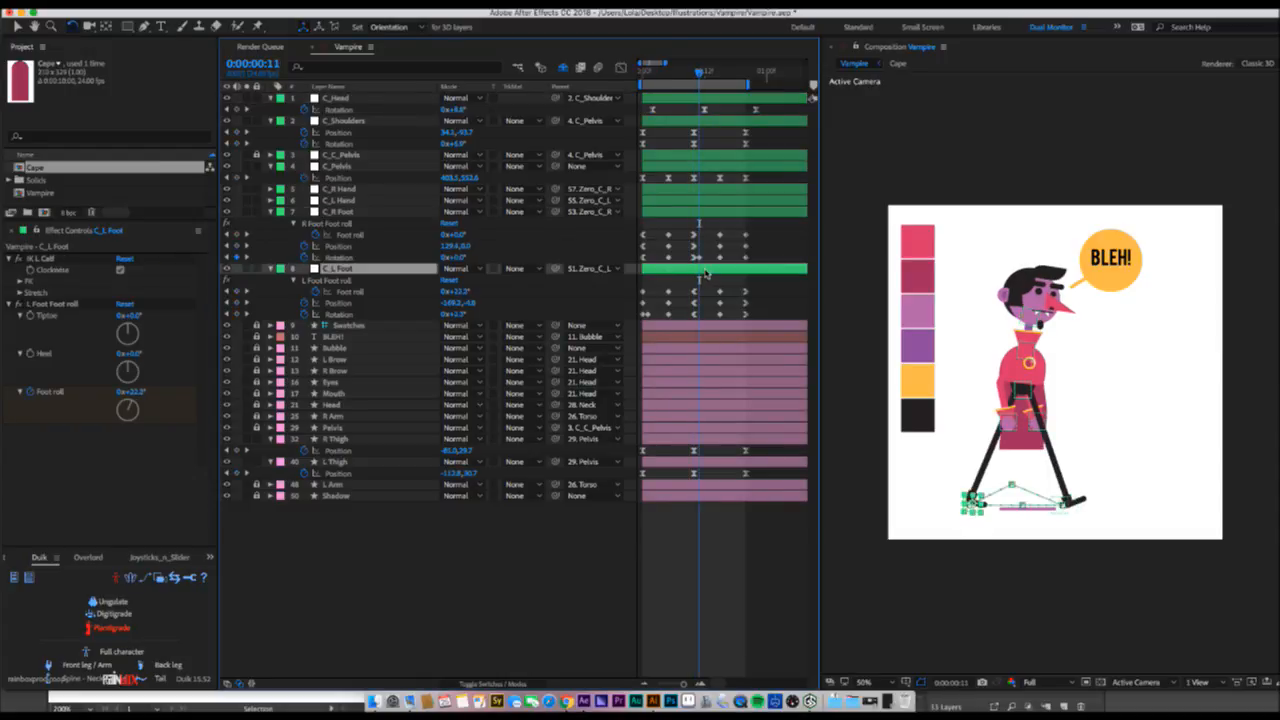
{"action": "key", "text": "slash"}
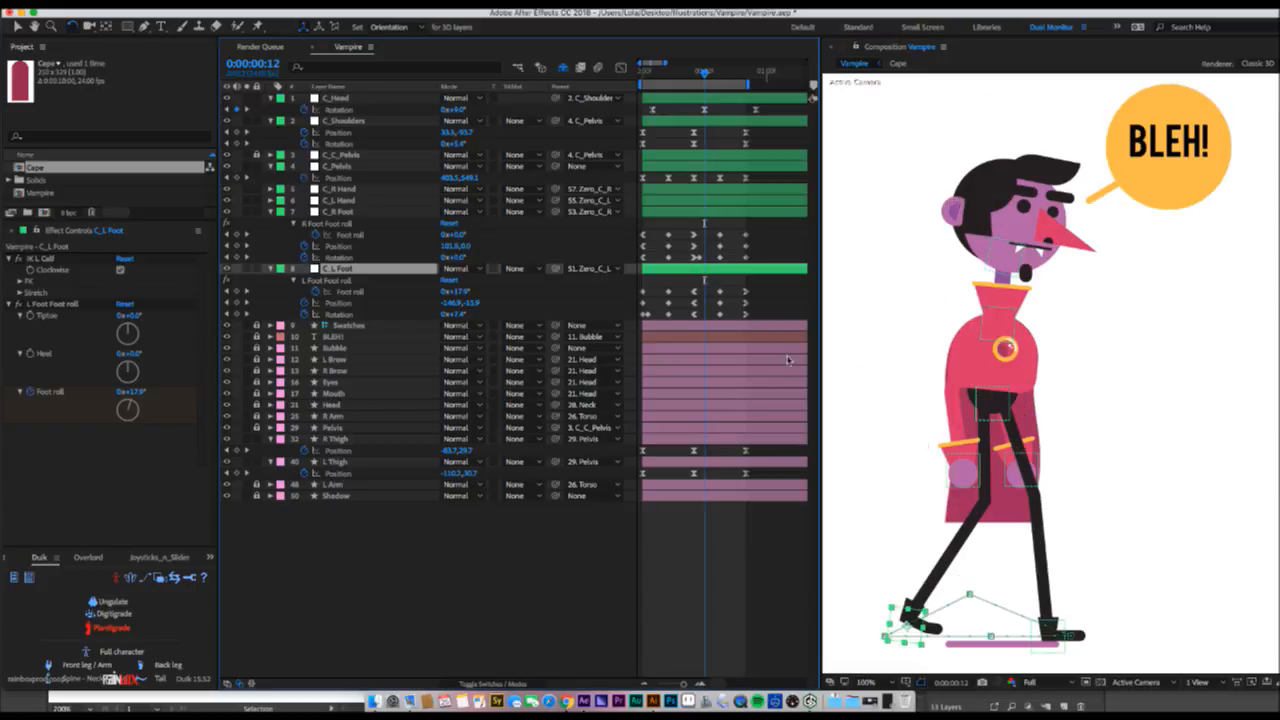
{"action": "left_click", "coordinate": [719, 292]}
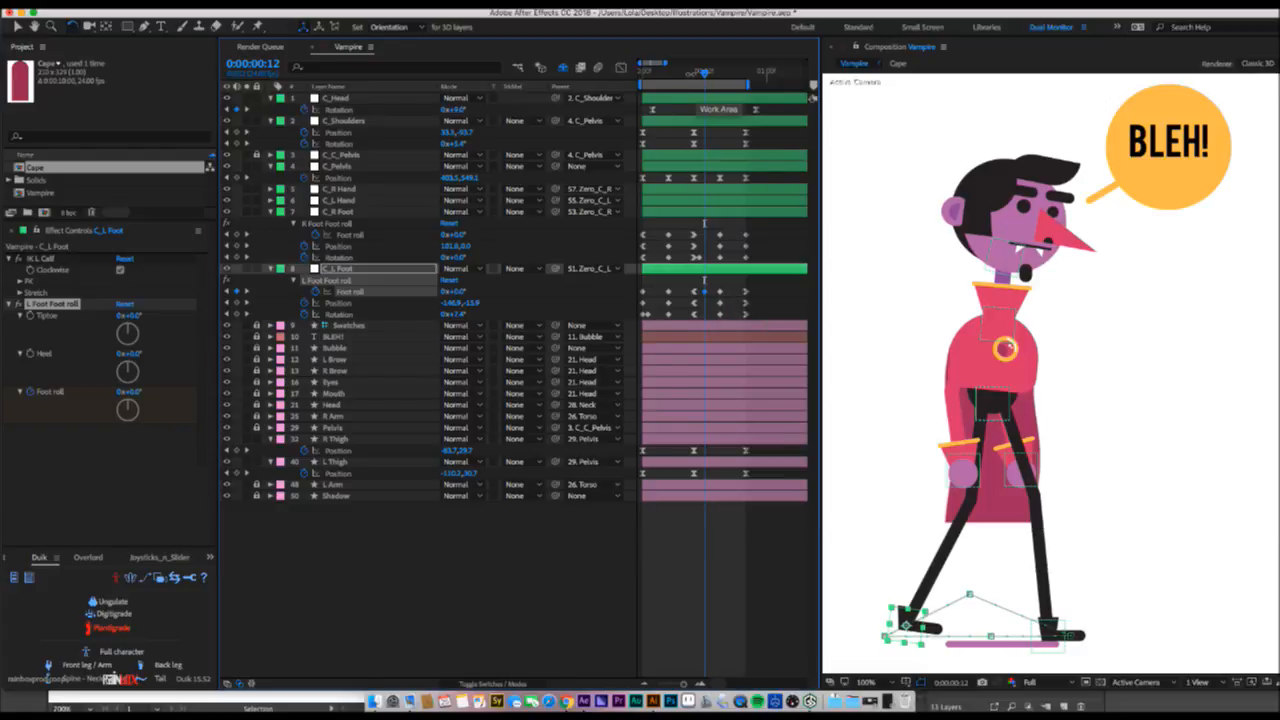
- Move C_L Foot's new 0° Foot roll keyframe to frame 11 and briefly play back the cycle
{"action": "key", "text": "Page_Up"}
{"action": "key", "text": "Page_Up"}
{"action": "key", "text": "Page_Up"}
{"action": "key", "text": "space"}
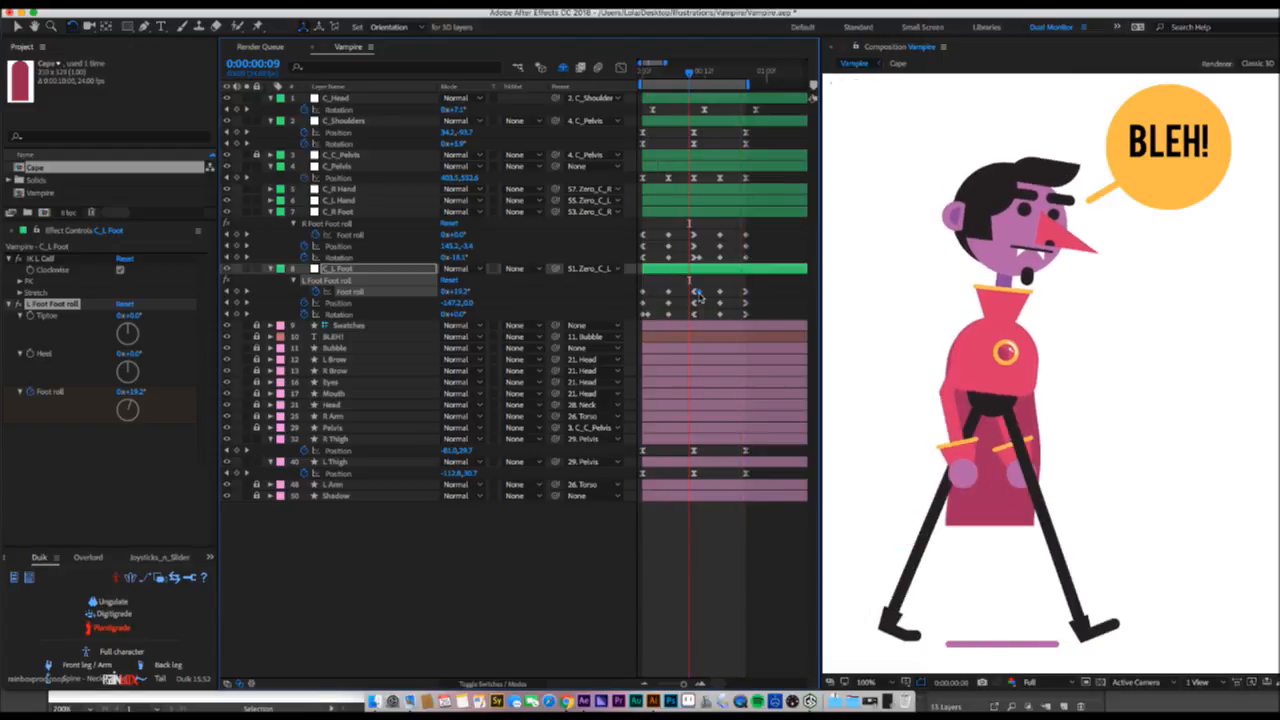
{"action": "key", "text": "space"}
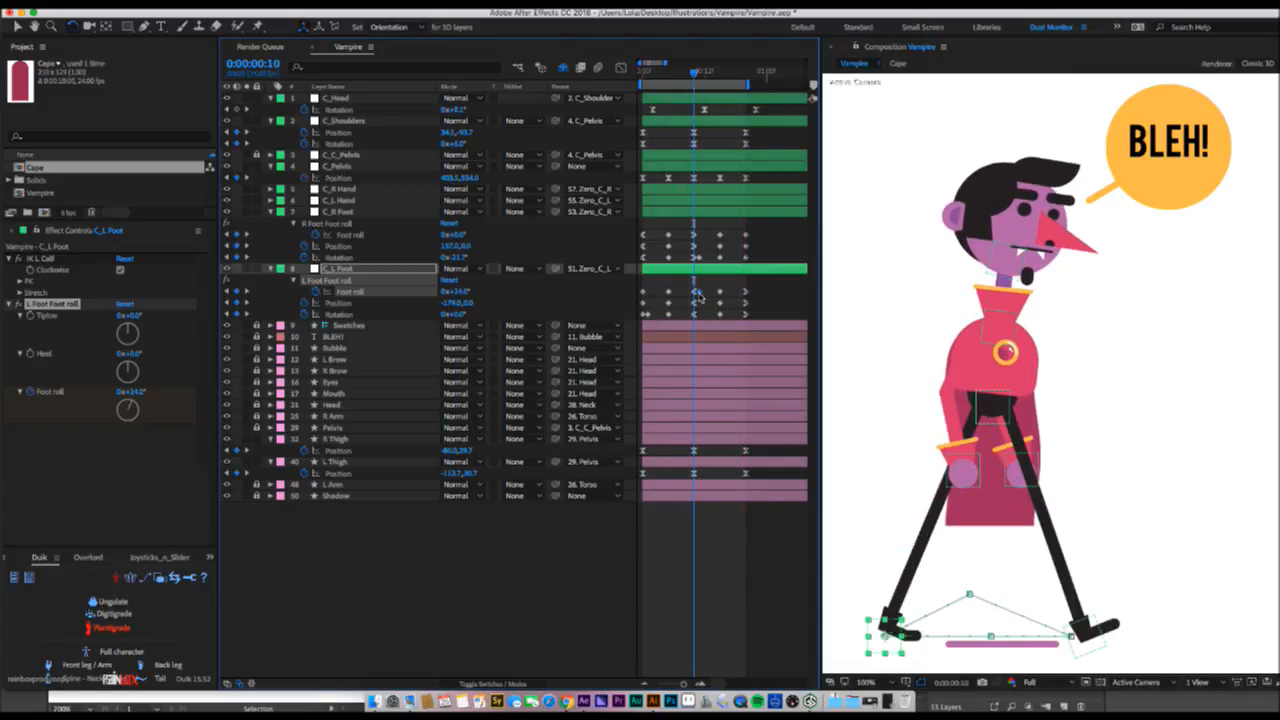
- At frame 11, rotate C_L Foot to about 19° and raise it to keep the toe planted, and play back the cycle
{"action": "left_click", "coordinate": [699, 74]}
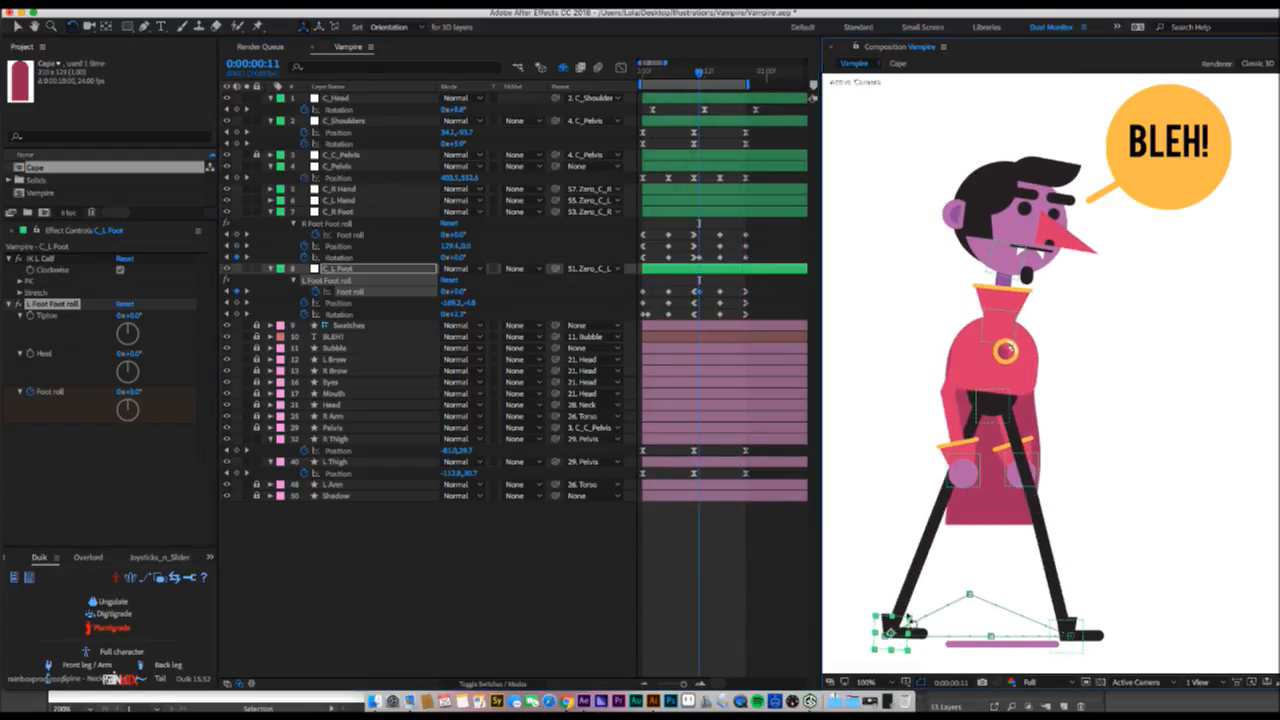
{"action": "mouse_move", "coordinate": [910, 622]}
{"action": "left_mouse_down"}
{"action": "mouse_move", "coordinate": [916, 612]}
{"action": "mouse_move", "coordinate": [895, 612]}
{"action": "mouse_move", "coordinate": [905, 618]}
{"action": "left_mouse_up"}
{"action": "key", "text": "v"}
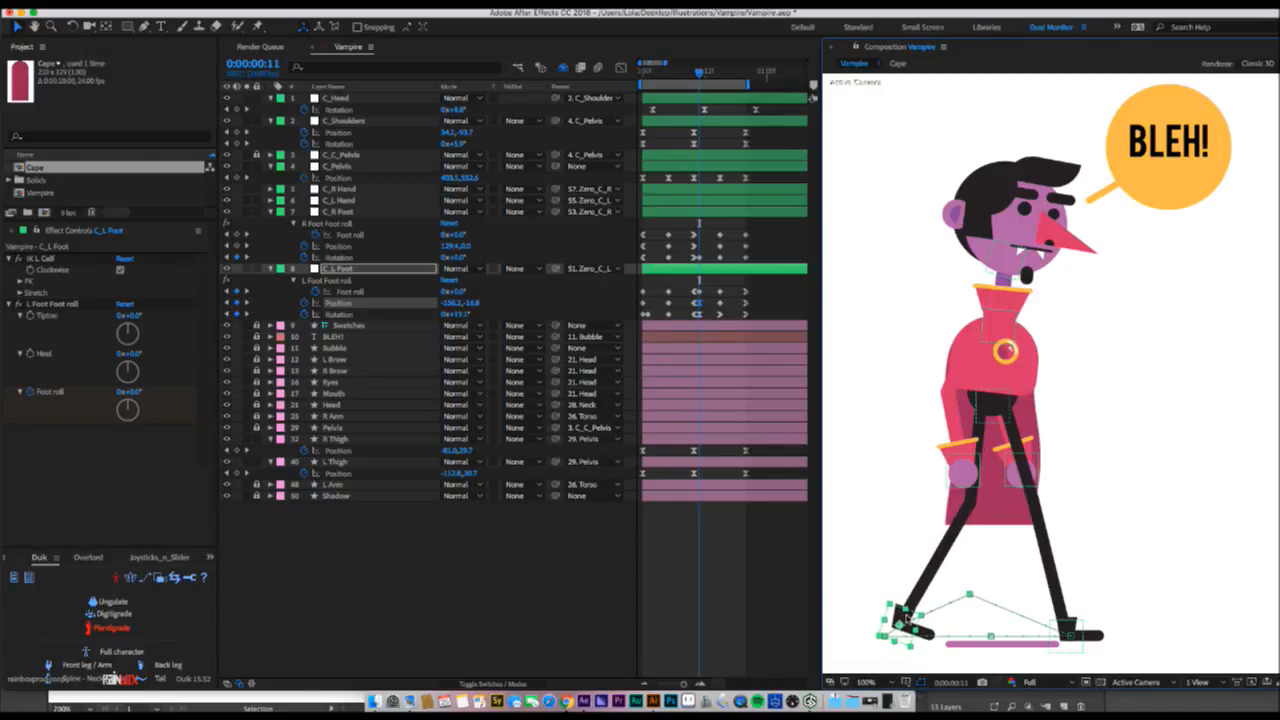
{"action": "key", "text": "space"}
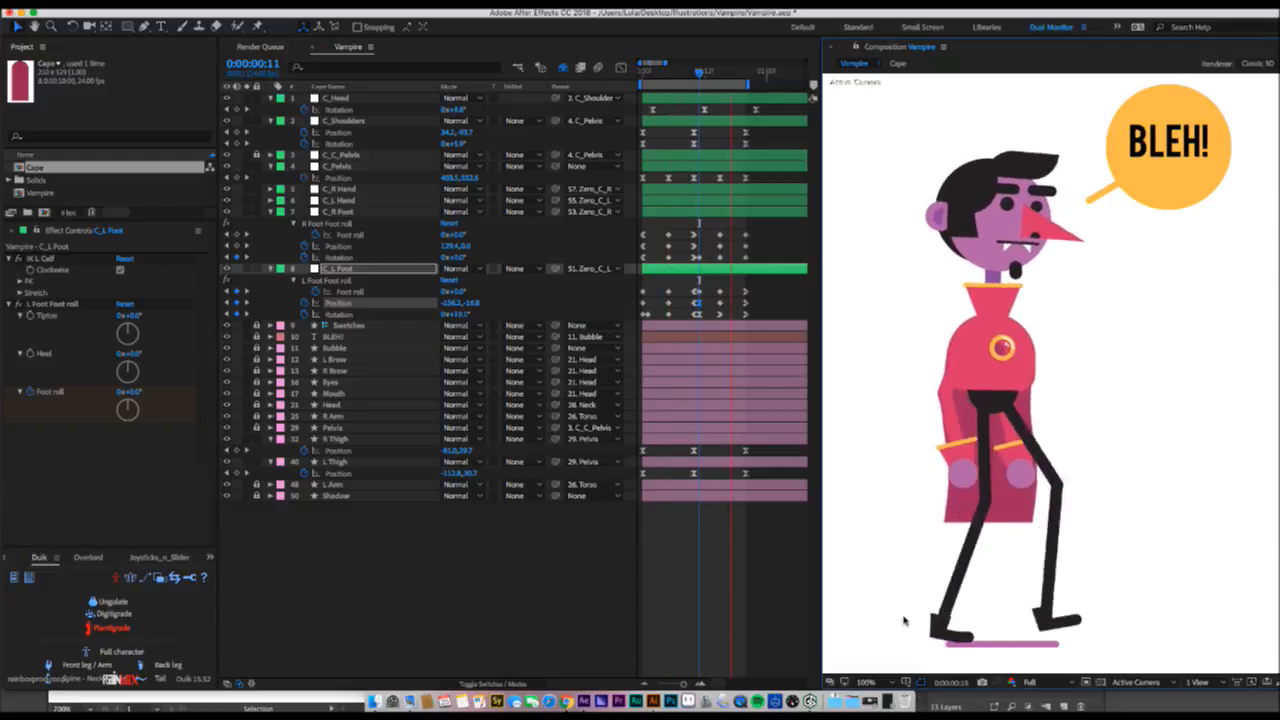
{"action": "key", "text": "space"}
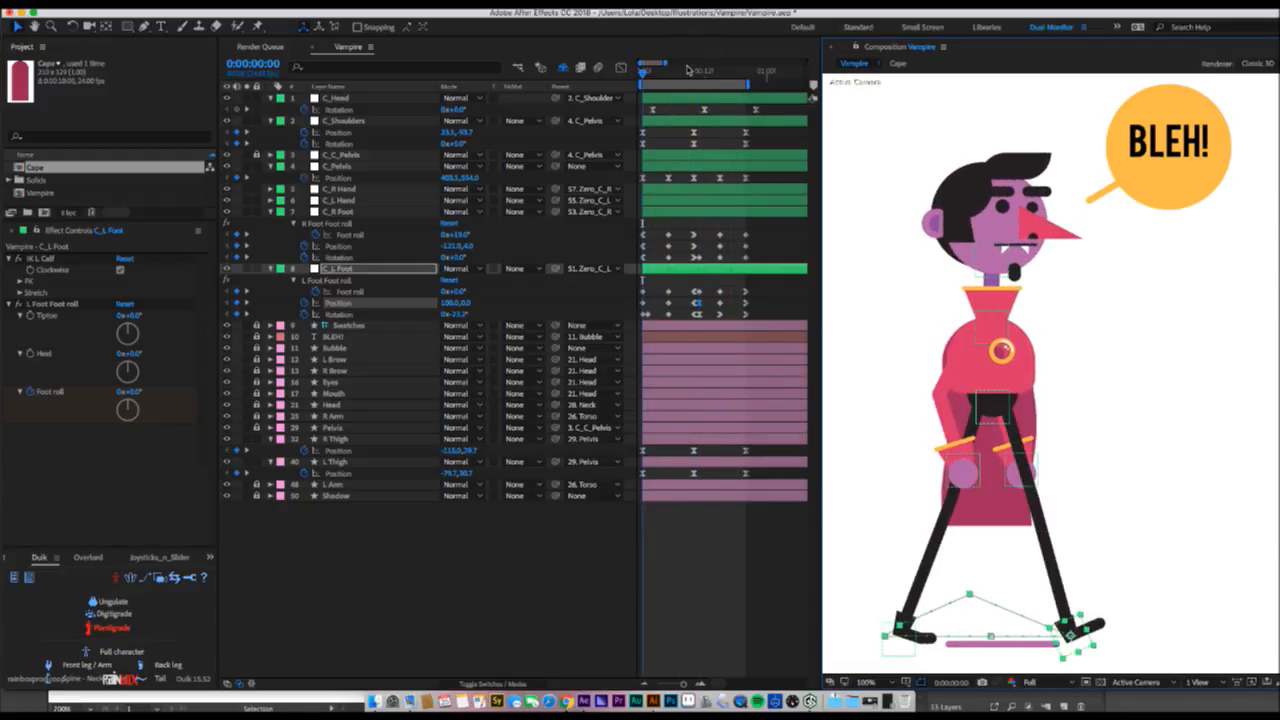
- Convert C_L Foot's Foot roll, Position and Rotation keyframes at frame 11 to linear and scrub back to the first frame
{"action": "left_click_drag", "start_coordinate": [708, 286], "coordinate": [699, 318]}
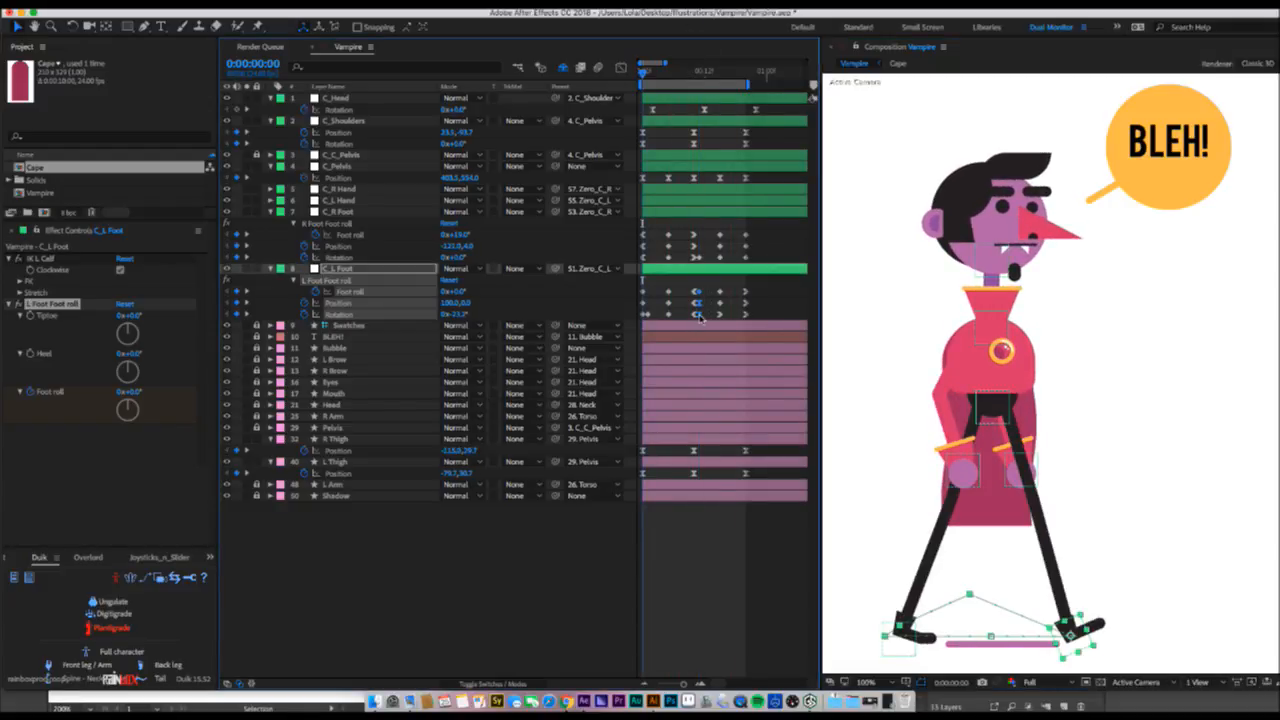
{"action": "left_click", "coordinate": [661, 78]}
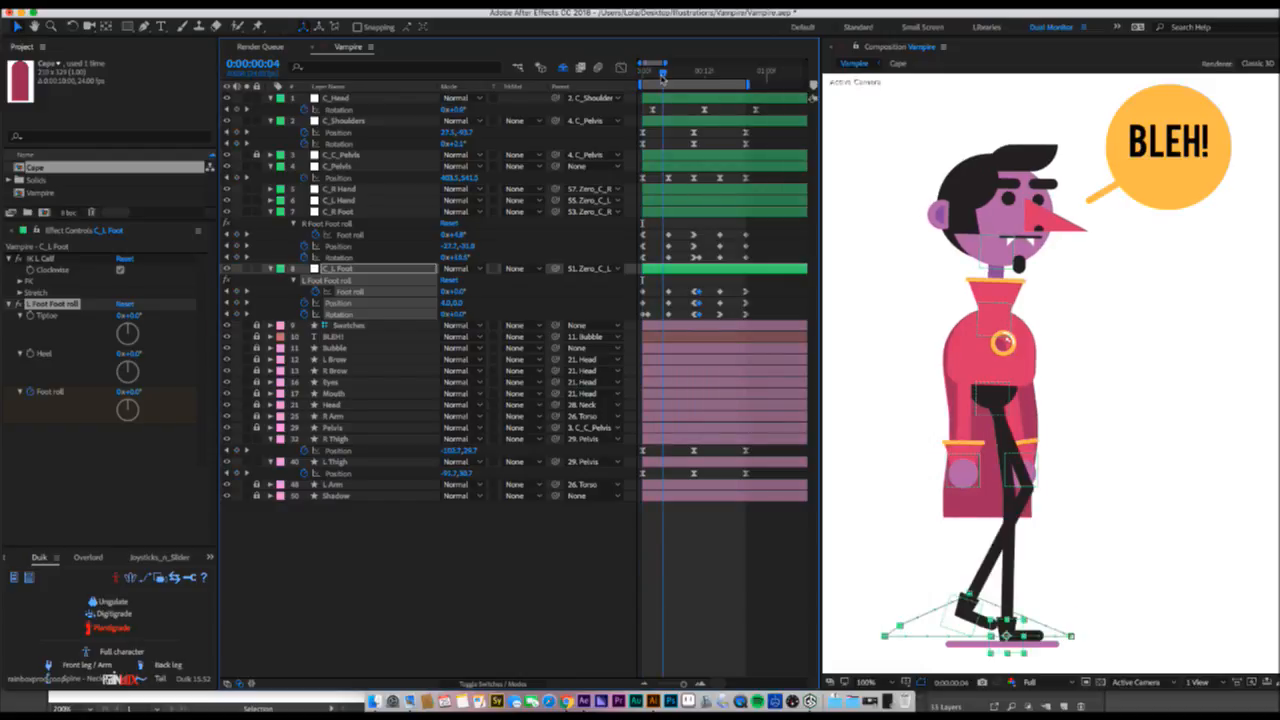
{"action": "left_click_drag", "start_coordinate": [664, 78], "coordinate": [619, 94]}
- Add a 0° Foot roll keyframe to C_R Foot at frame 1
{"action": "left_click", "coordinate": [895, 655]}
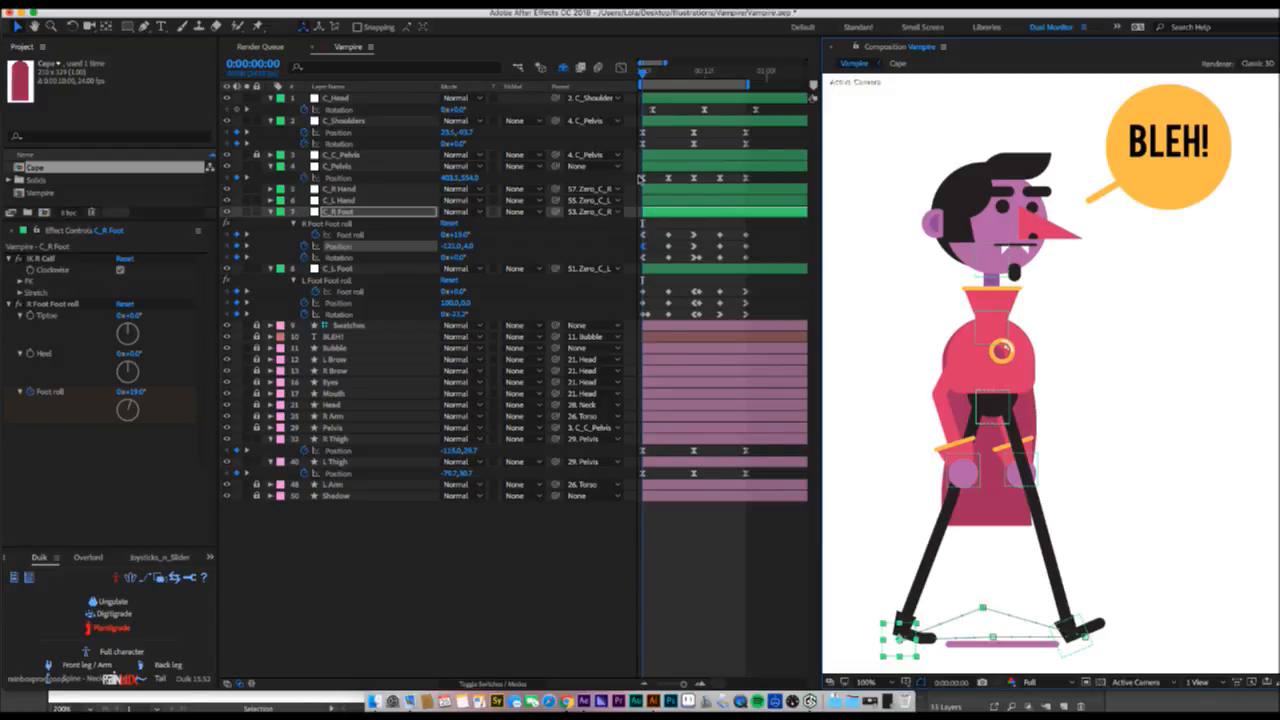
{"action": "key", "text": "Page_Down"}
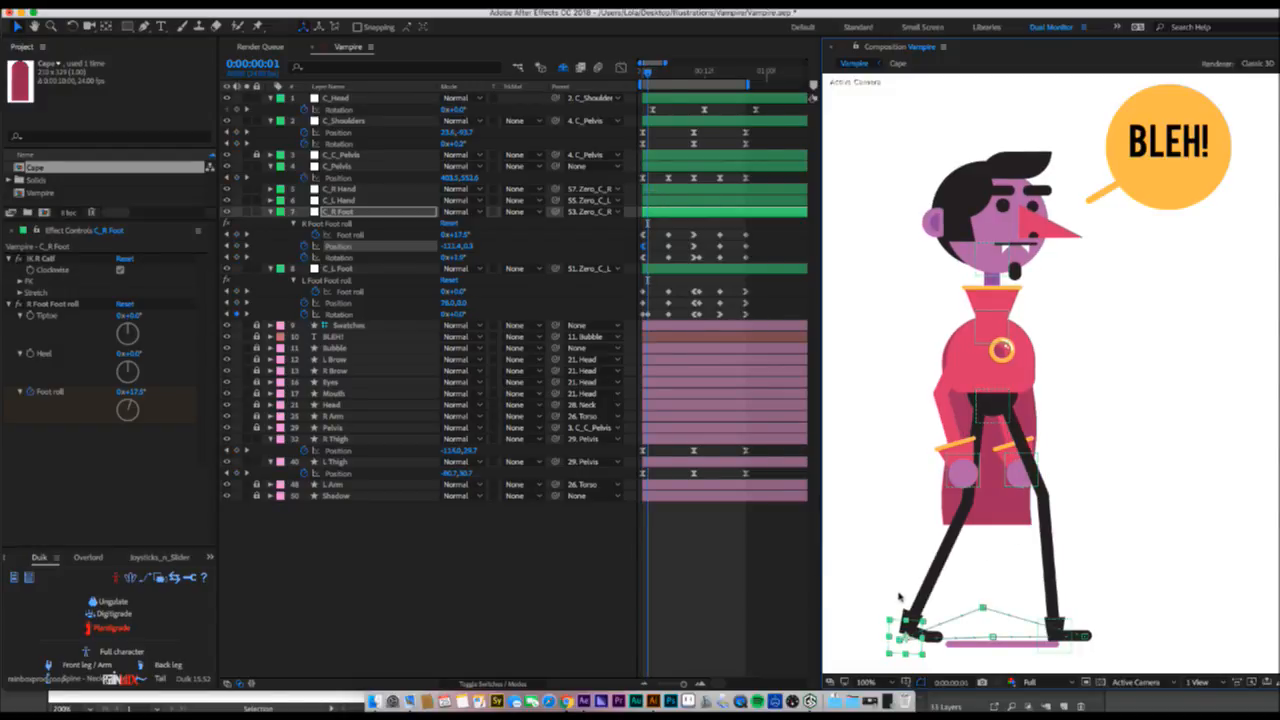
{"action": "left_click", "coordinate": [654, 241]}
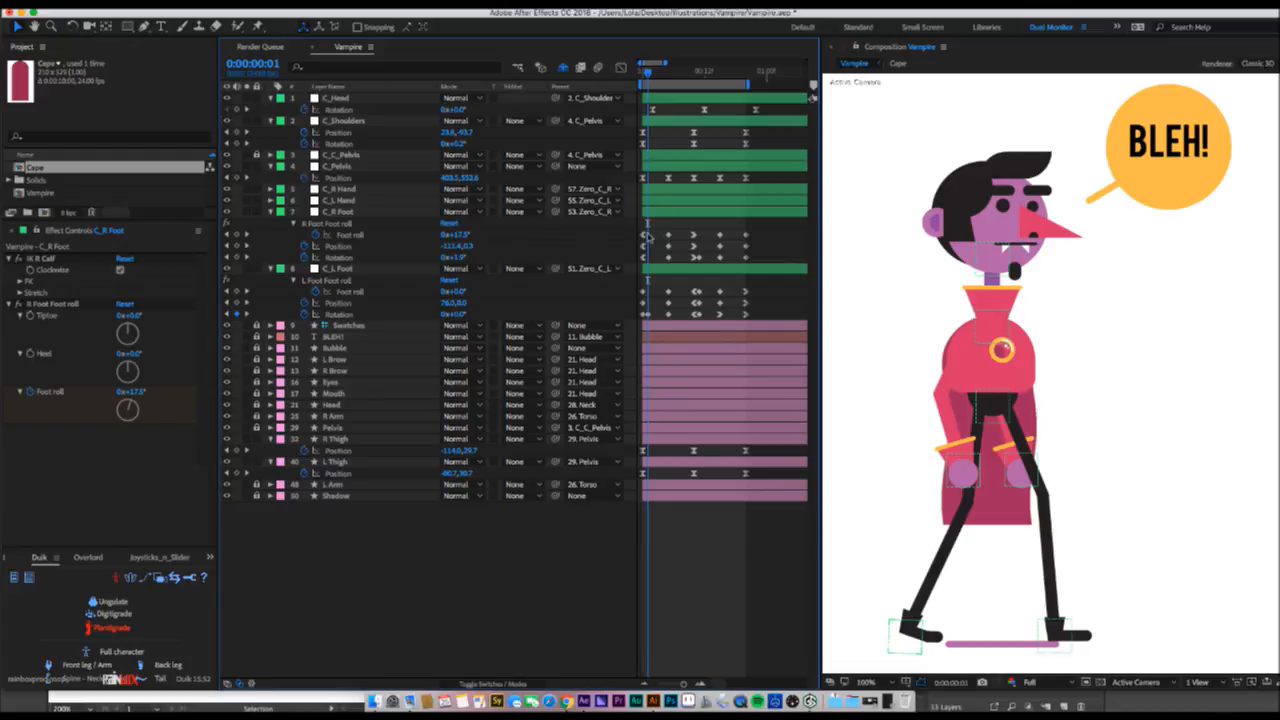
{"action": "left_click", "coordinate": [669, 236]}
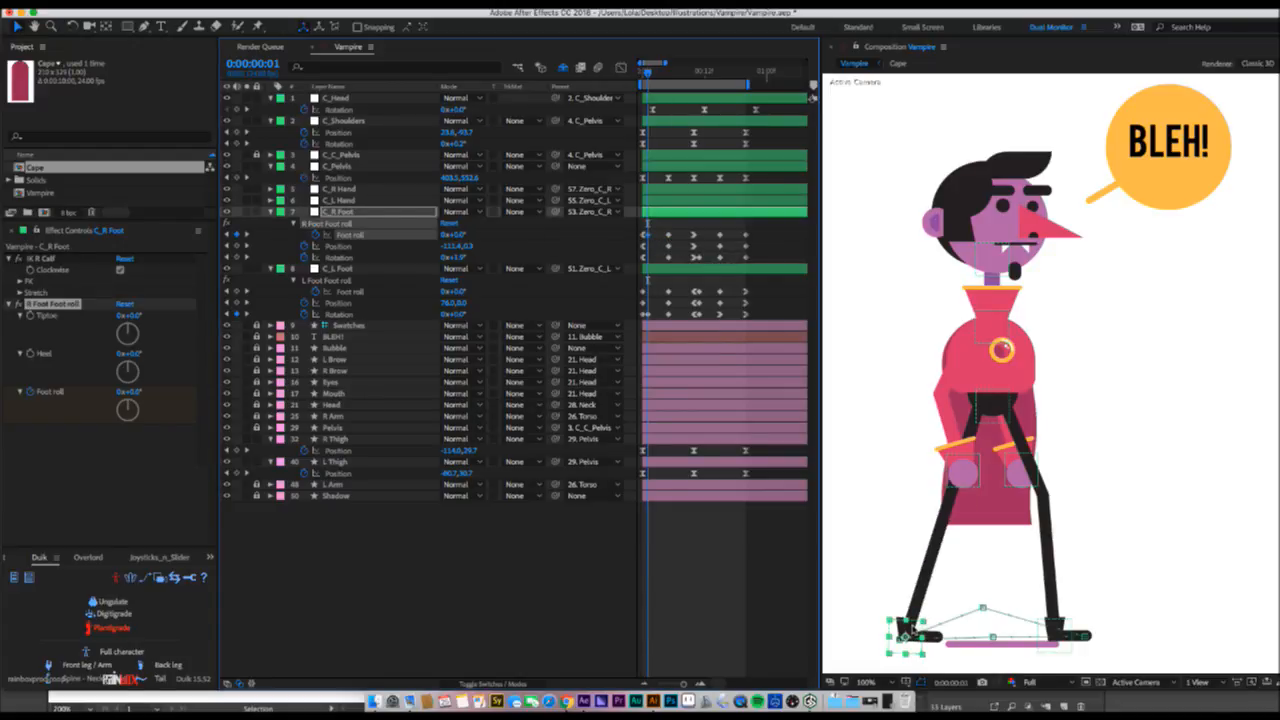
- At frame 1, raise C_R Foot and rotate it to about 23° to keep the toe planted, select its keyframes there, and play back the cycle
{"action": "mouse_move", "coordinate": [912, 631]}
{"action": "left_mouse_down"}
{"action": "mouse_move", "coordinate": [910, 616]}
{"action": "mouse_move", "coordinate": [934, 630]}
{"action": "left_mouse_up"}
{"action": "key", "text": "w"}
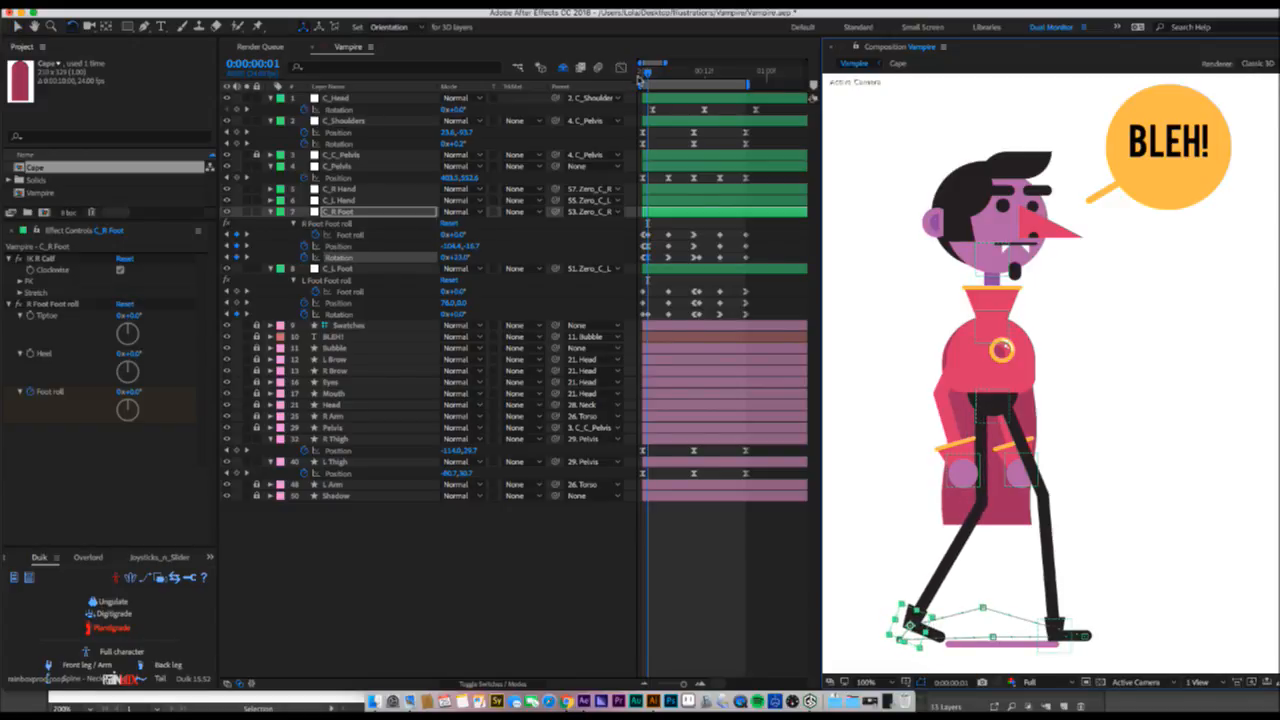
{"action": "left_click_drag", "start_coordinate": [648, 224], "coordinate": [650, 261]}
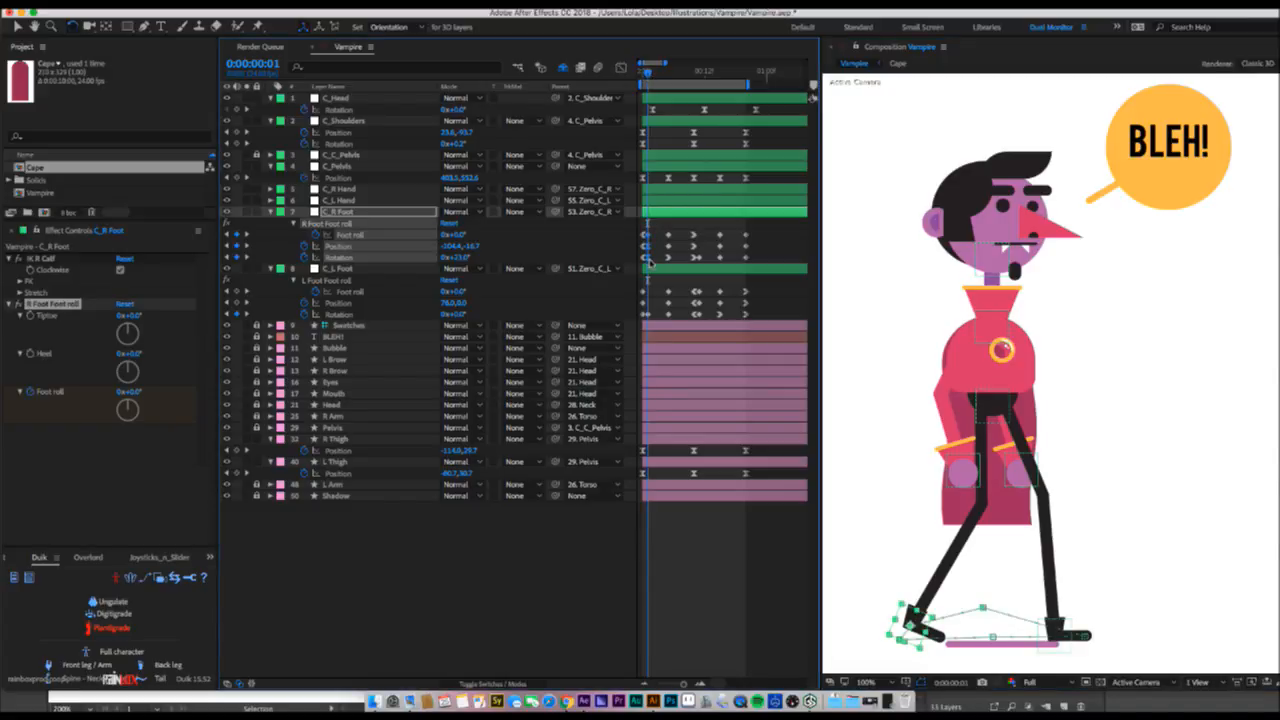
{"action": "left_click", "coordinate": [645, 76]}
{"action": "key", "text": "space"}
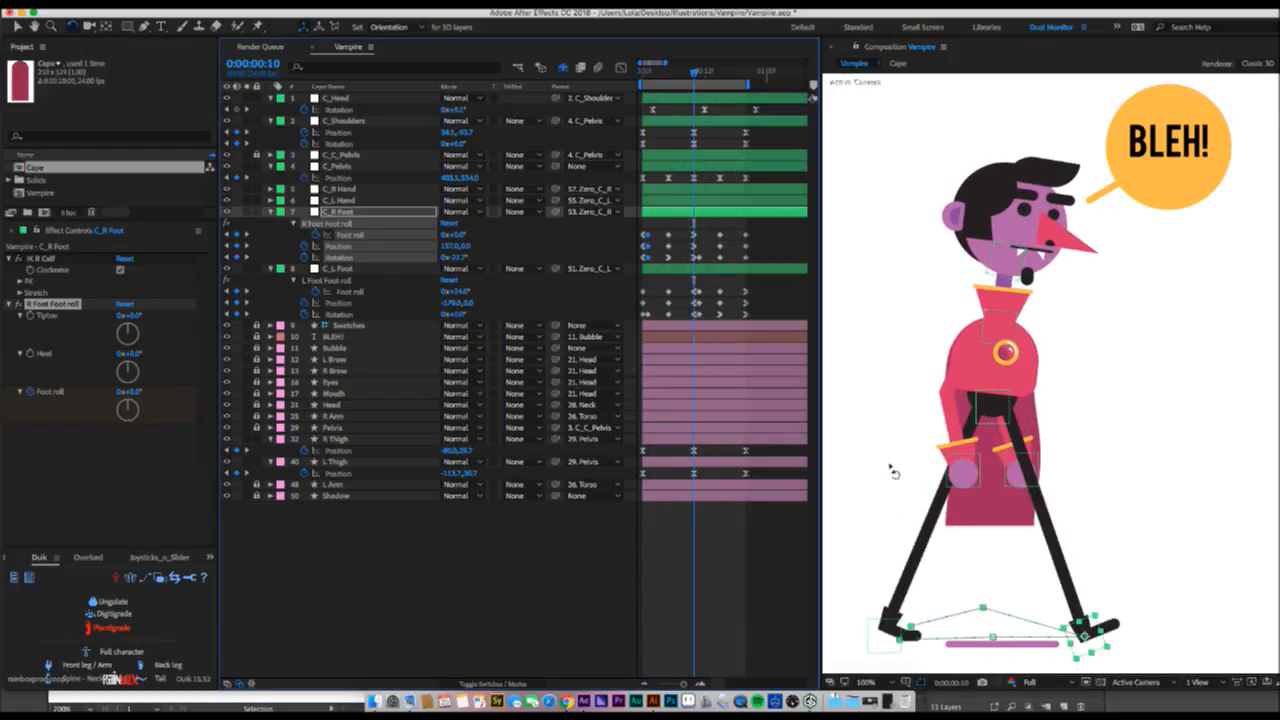
- Curve C_R Foot's motion path at its mid-swing Position keyframe by pulling out Bezier handles
{"action": "key", "text": "v"}
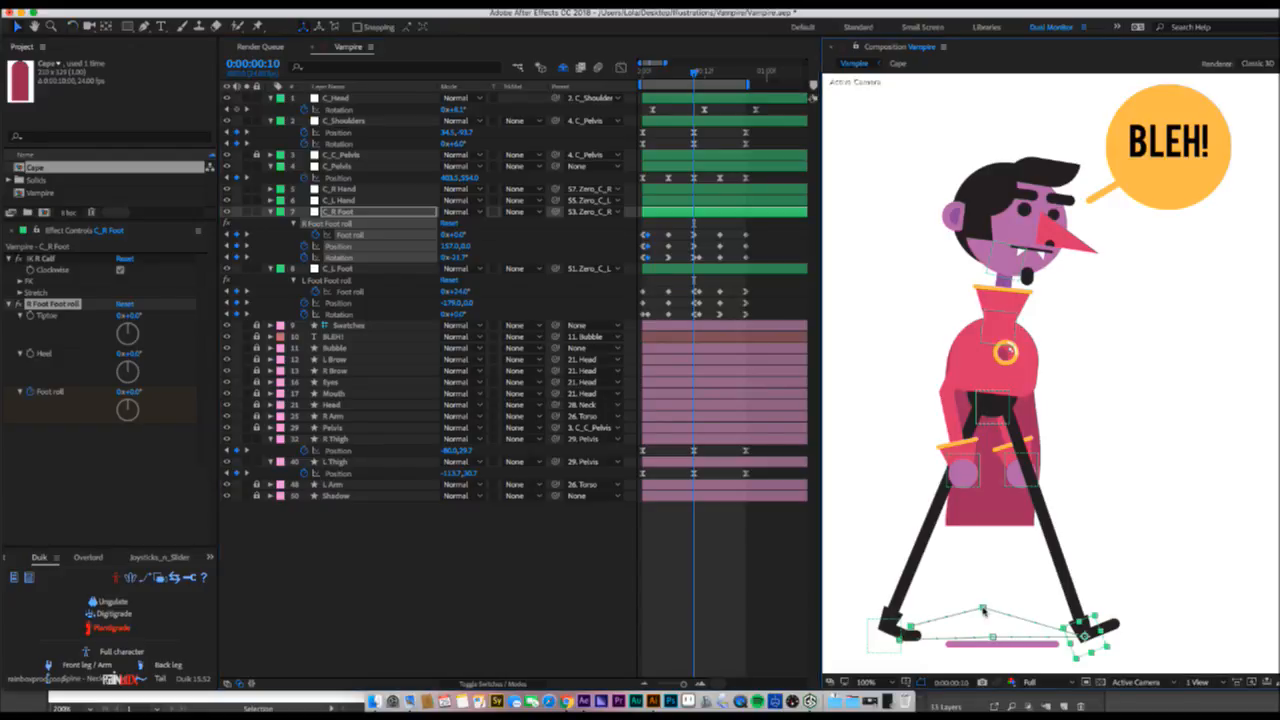
{"action": "left_click", "coordinate": [983, 610]}
{"action": "key", "text": "g"}
{"action": "left_click_drag", "start_coordinate": [983, 607], "coordinate": [1037, 603]}
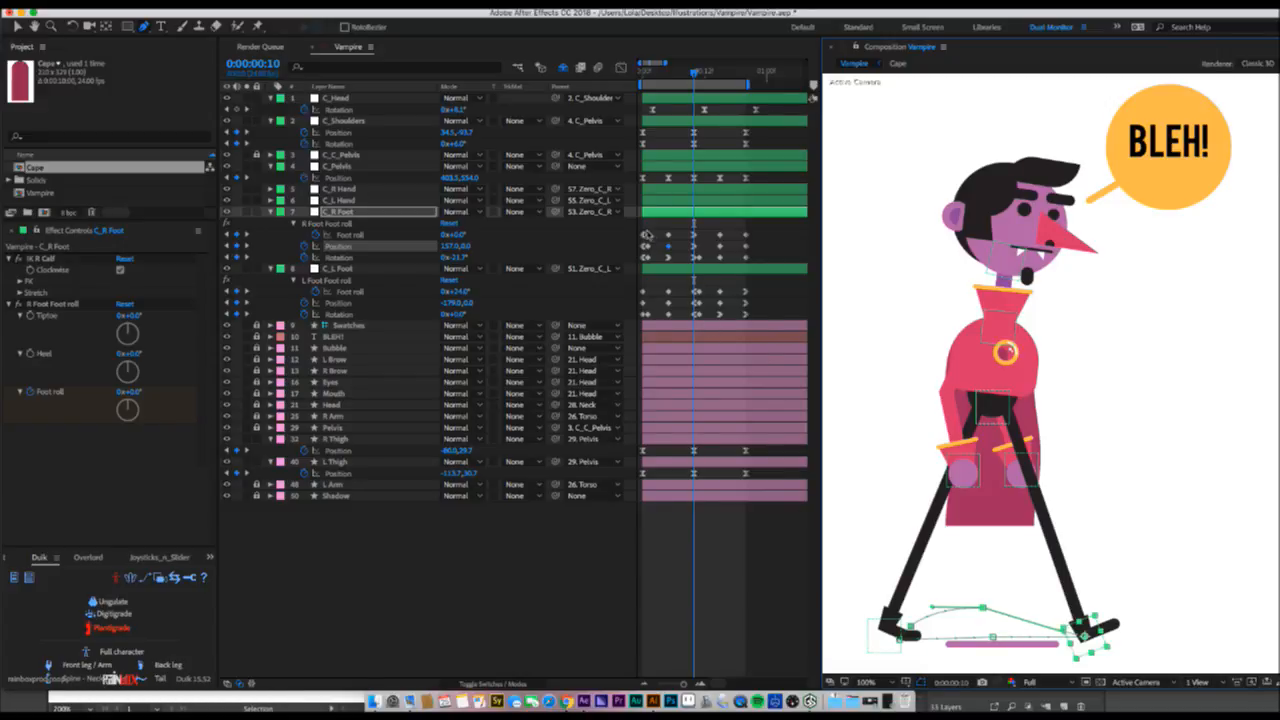
- Lower and curve the peak of C_L Foot's motion path with Bezier handles, and play back the cycle
{"action": "left_click", "coordinate": [720, 291]}
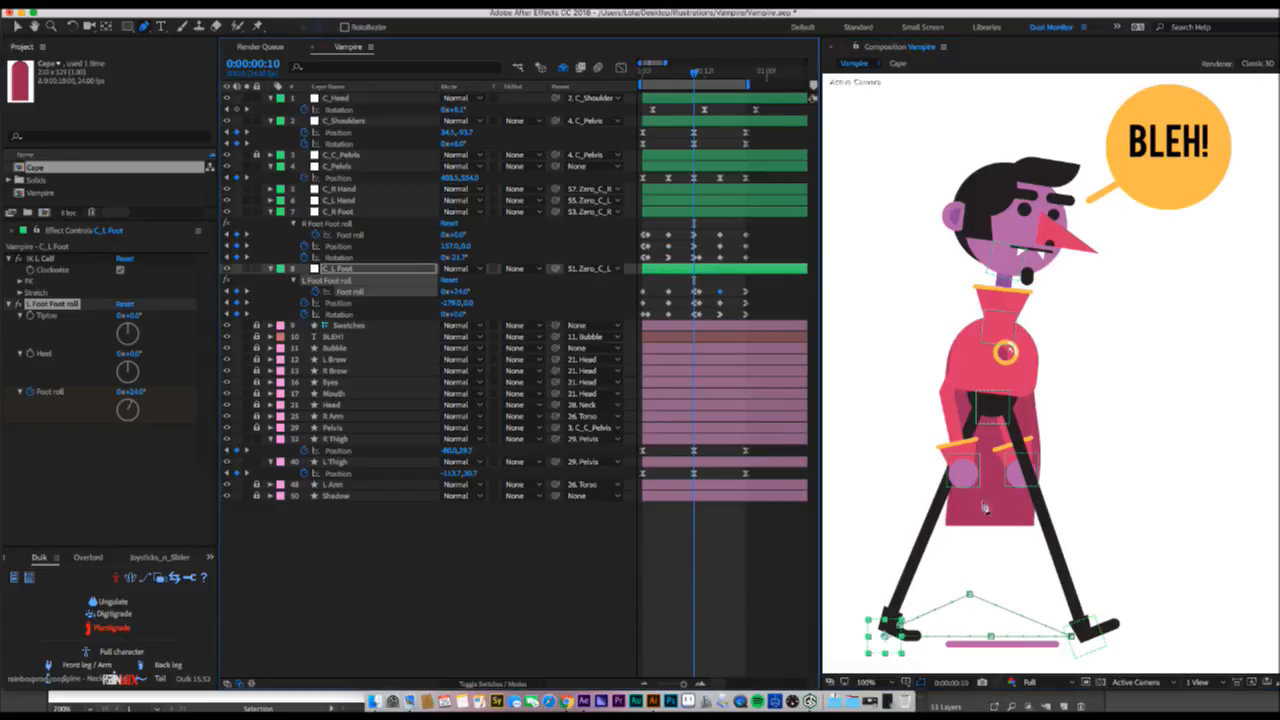
{"action": "left_click", "coordinate": [970, 593]}
{"action": "left_click", "coordinate": [970, 594]}
{"action": "left_click_drag", "start_coordinate": [969, 594], "coordinate": [1018, 614]}
{"action": "key", "text": "v"}
{"action": "key", "text": "a"}
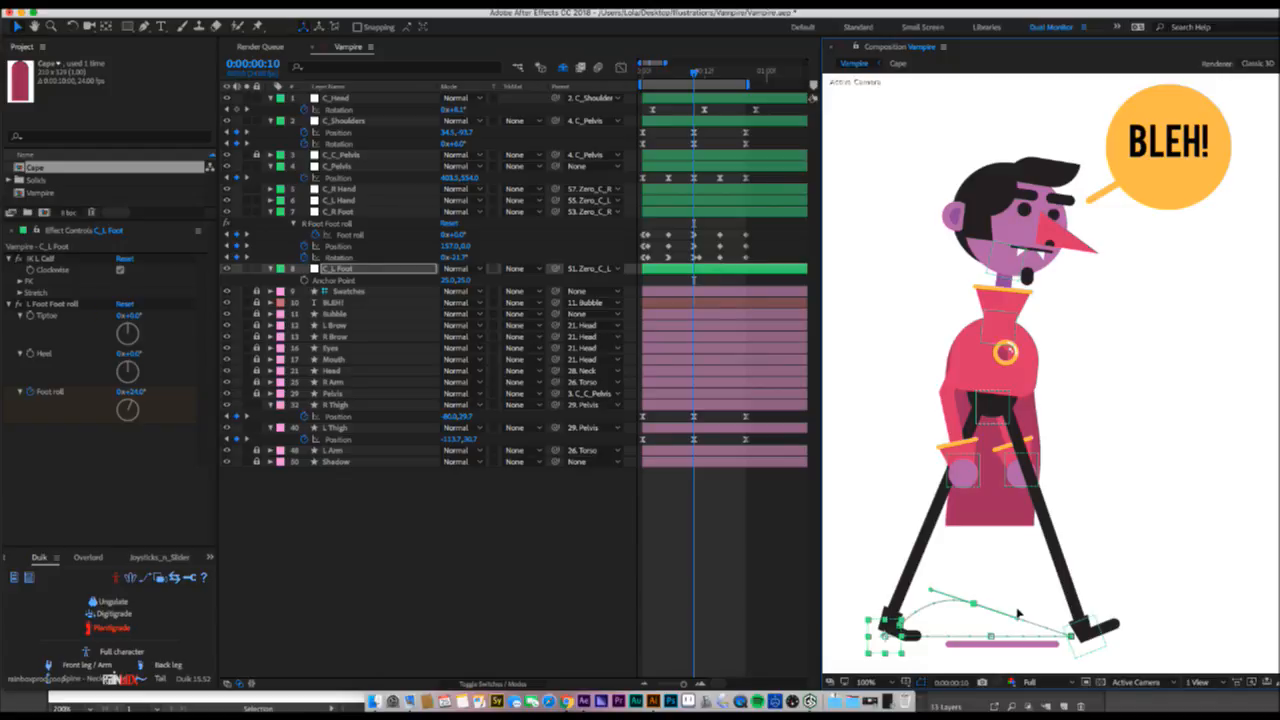
{"action": "left_click", "coordinate": [985, 613]}
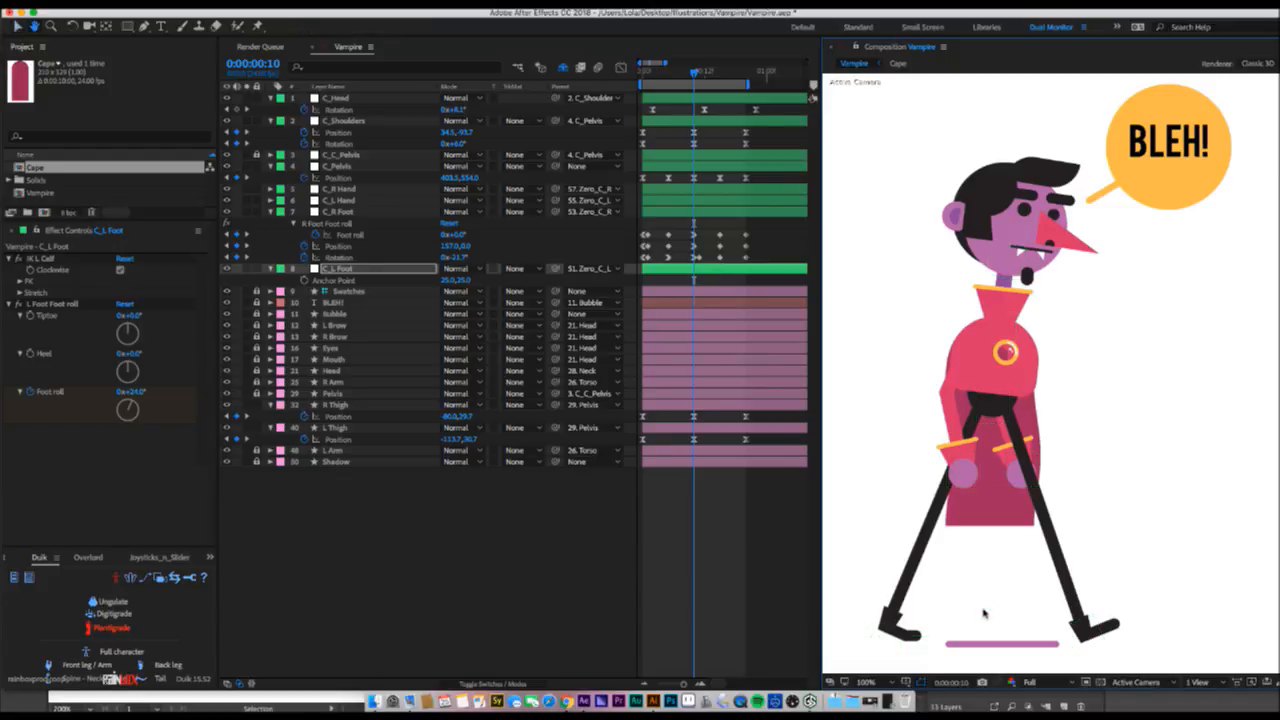
{"action": "key", "text": "space"}
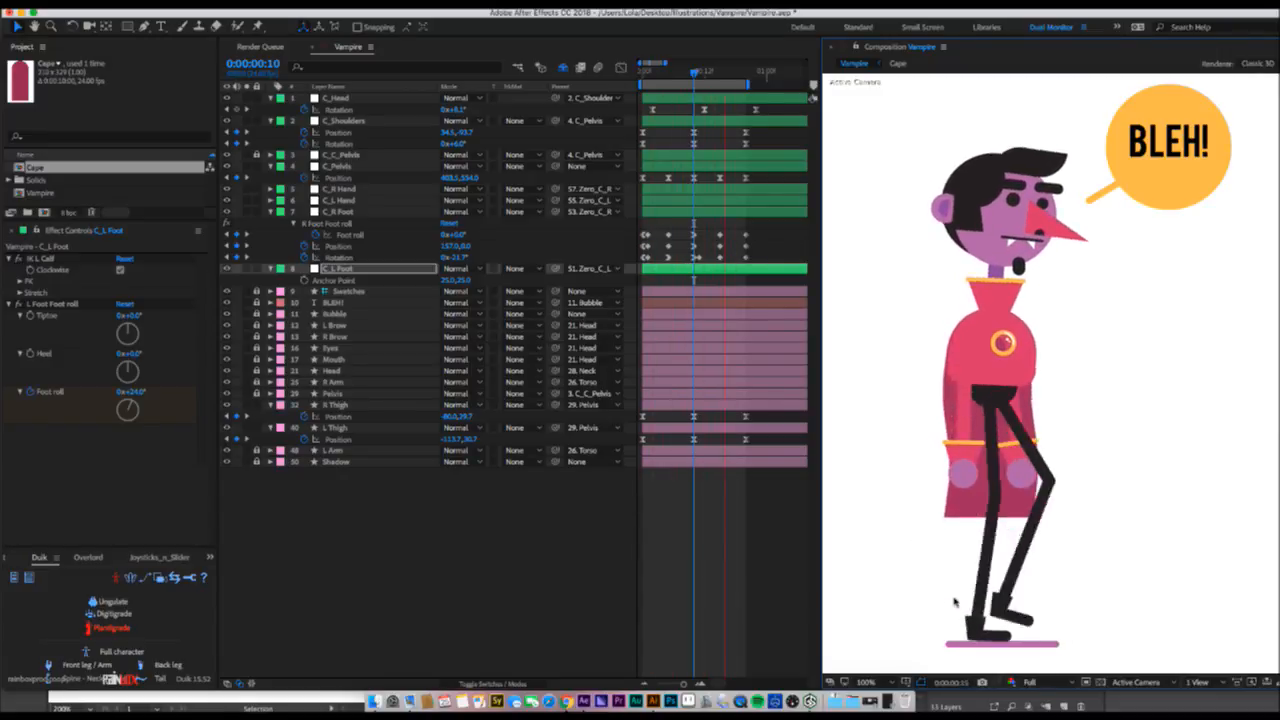
{"action": "key", "text": "space"}
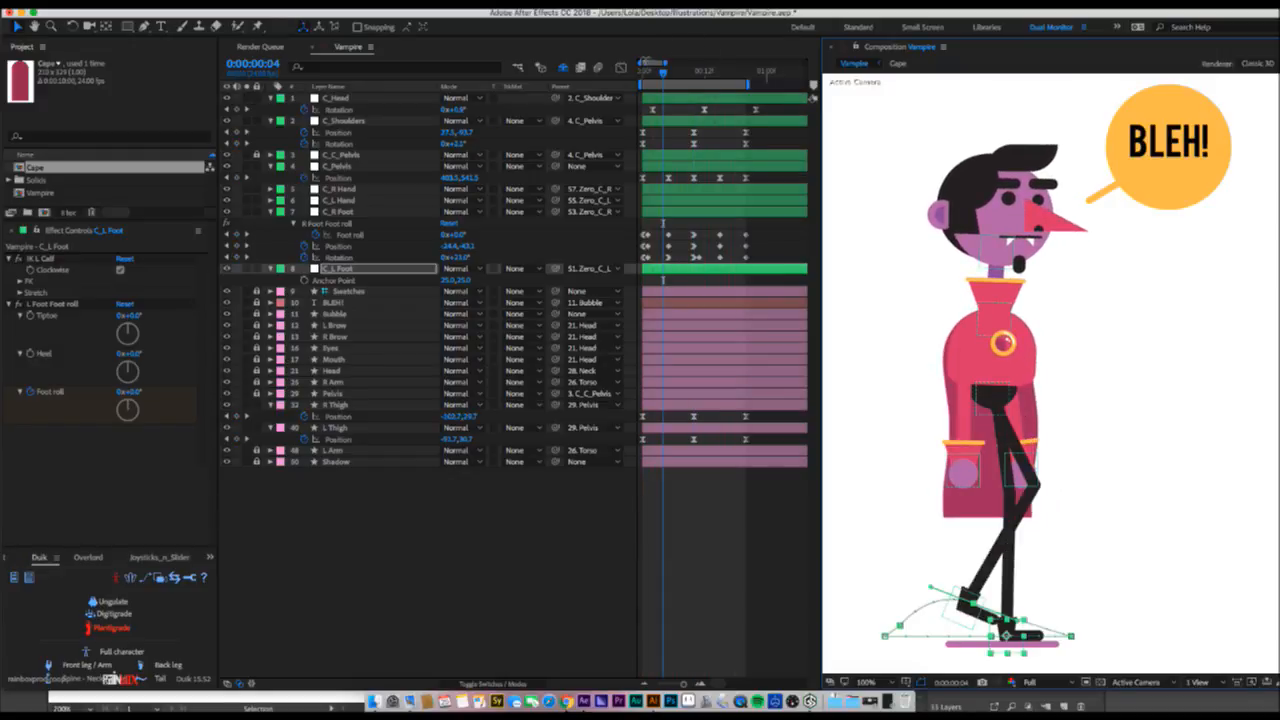
- At frame 10, move C_R Foot forward to a Position of about 175, 0 to lengthen its stride, and play back the cycle
{"action": "left_click_drag", "start_coordinate": [663, 74], "coordinate": [695, 76]}
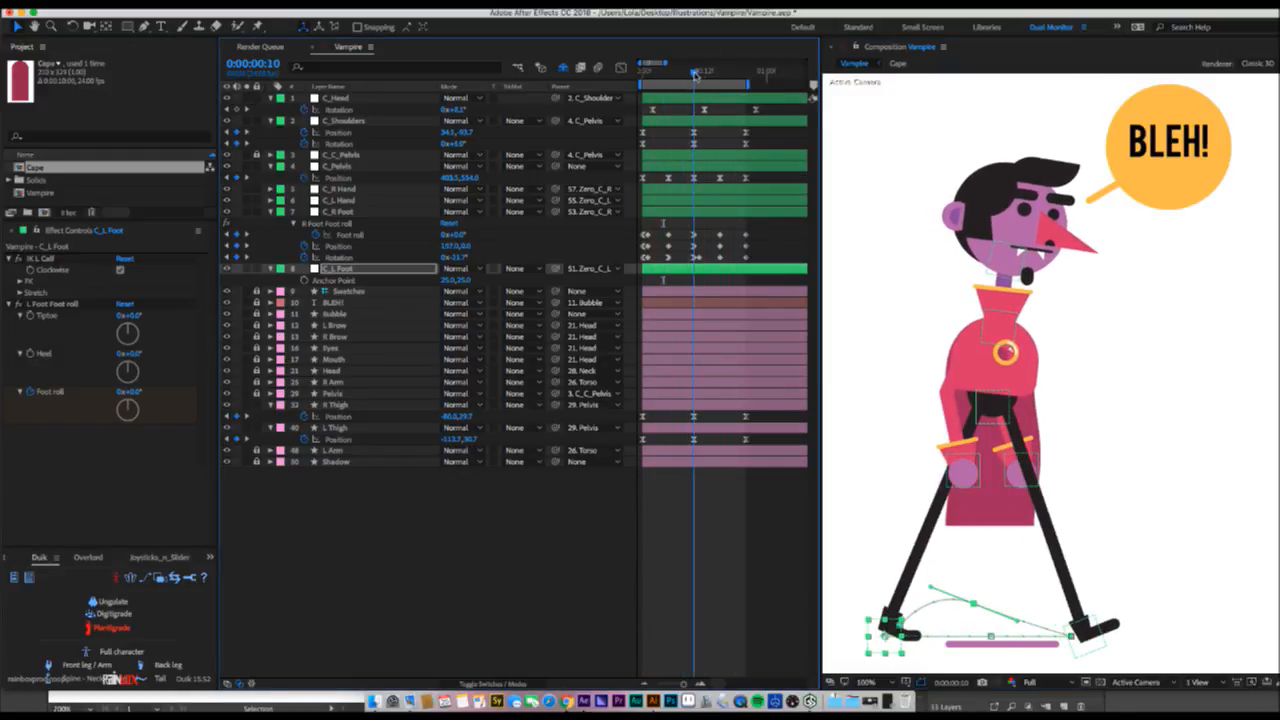
{"action": "left_click", "coordinate": [1084, 632]}
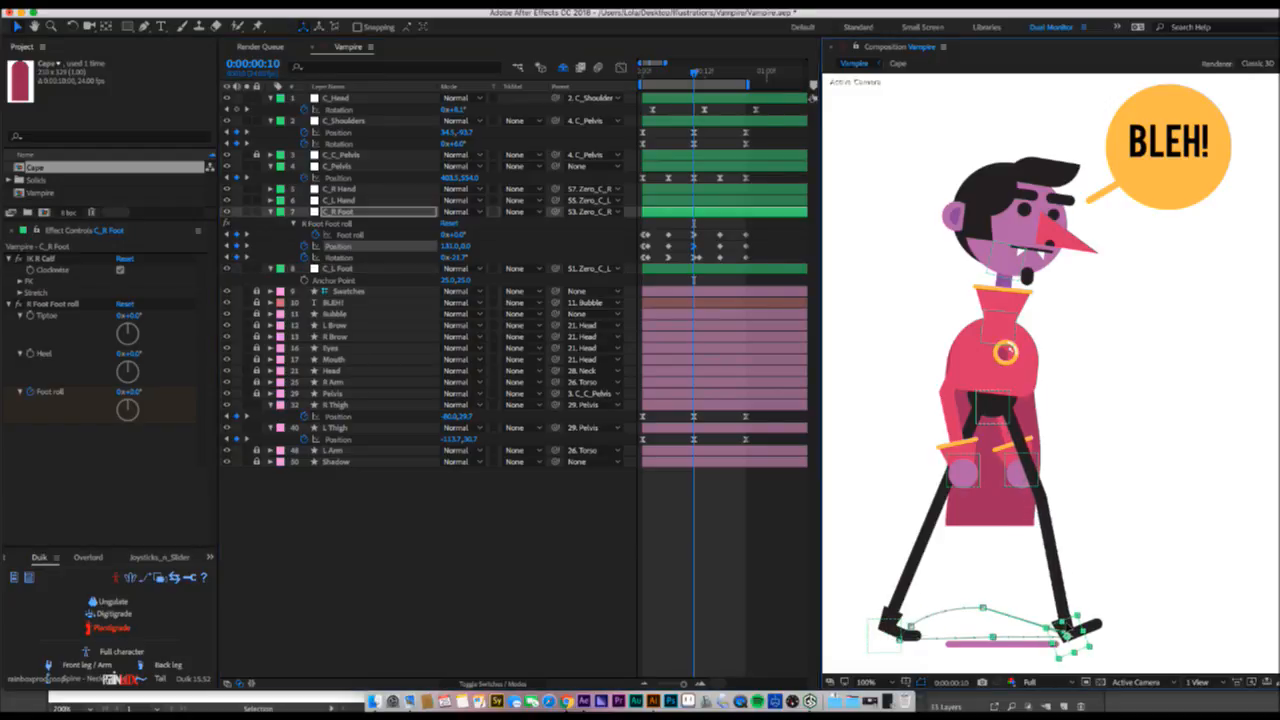
{"action": "key", "text": "space"}
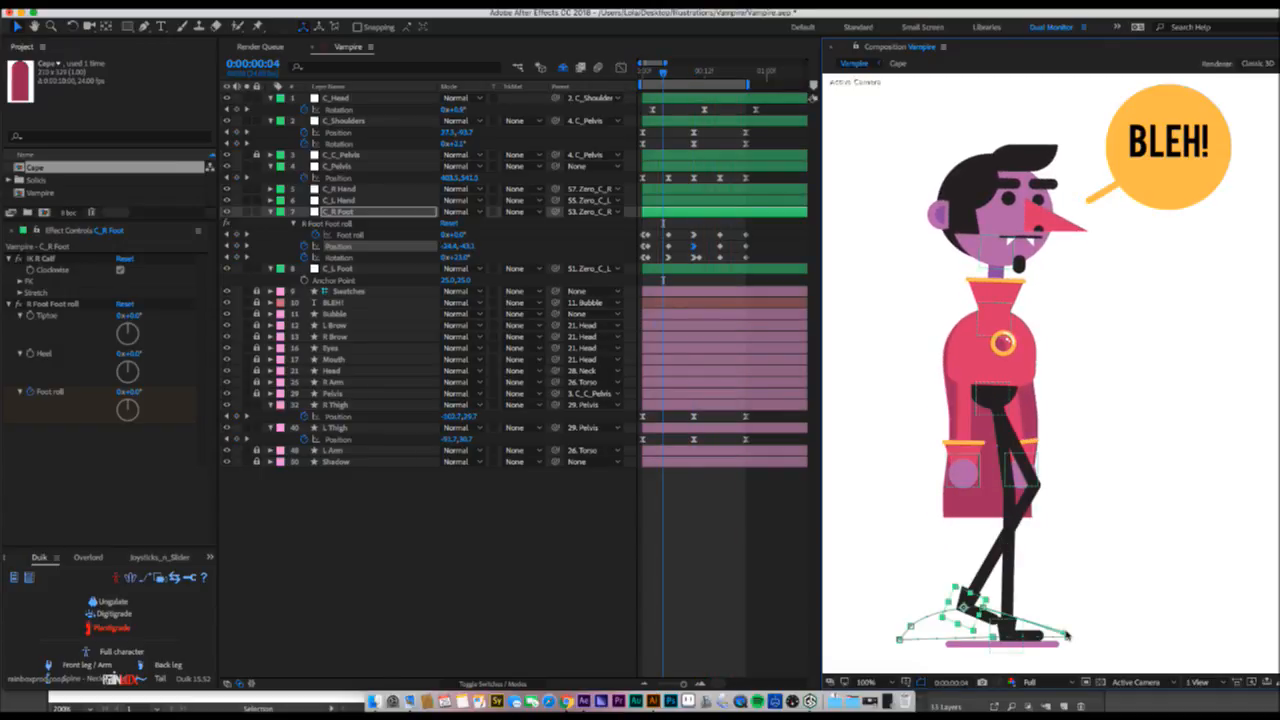
{"action": "left_click_drag", "start_coordinate": [1086, 633], "coordinate": [1098, 633]}
{"action": "key", "text": "space"}
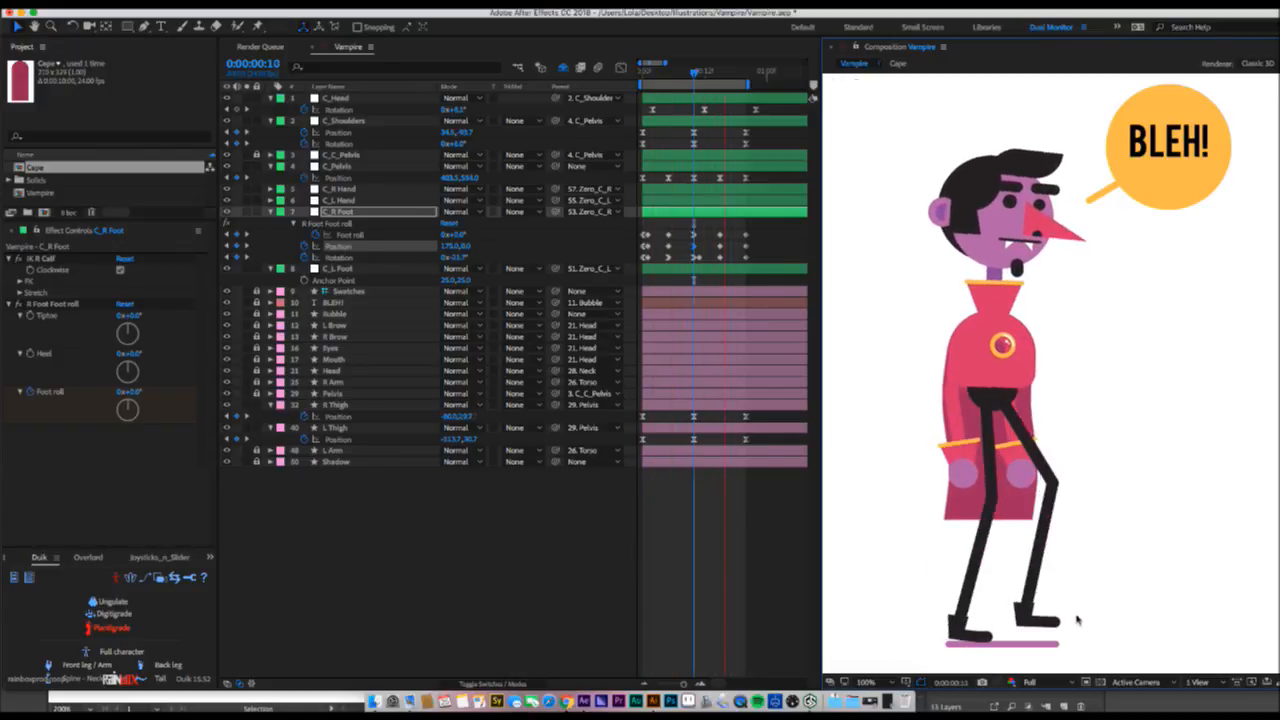
{"action": "key", "text": "space"}
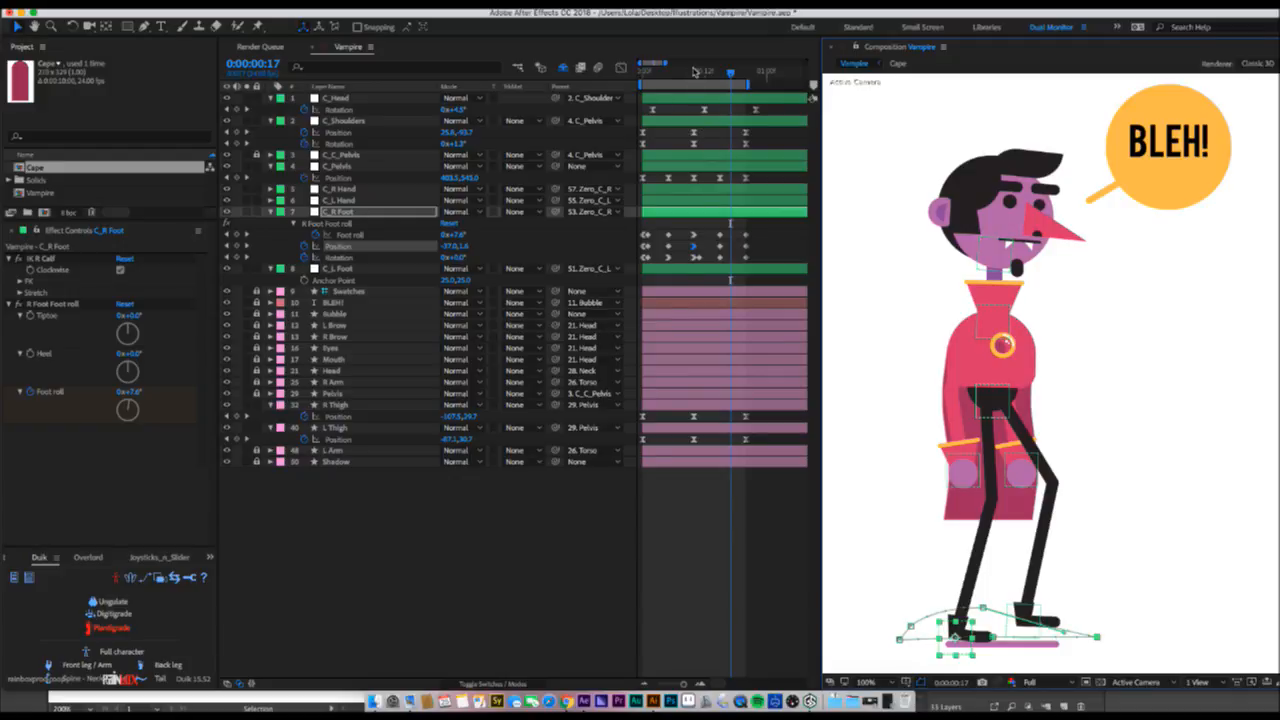
- Move C_L Foot forward to a Position of about 138, 0 at both its frame 0 and frame 20 keyframes, and play back the cycle
{"action": "left_click_drag", "start_coordinate": [694, 71], "coordinate": [689, 72]}
{"action": "left_click", "coordinate": [710, 268]}
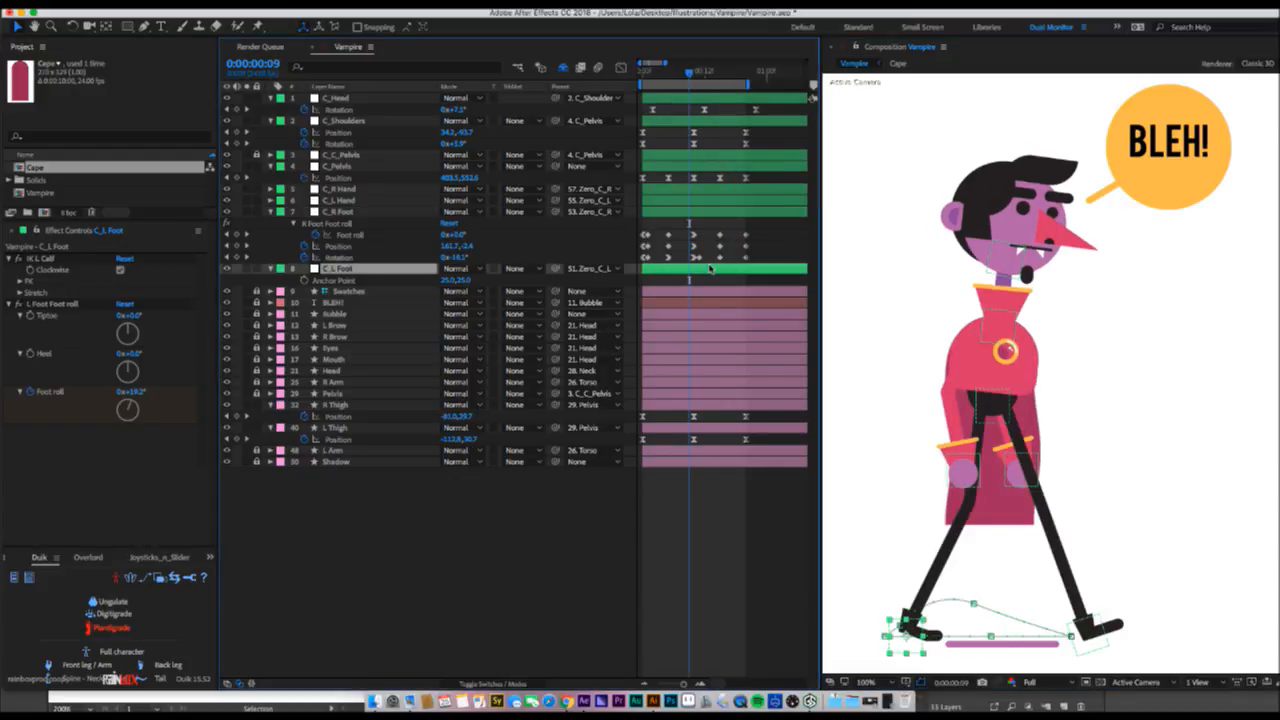
{"action": "key", "text": "u"}
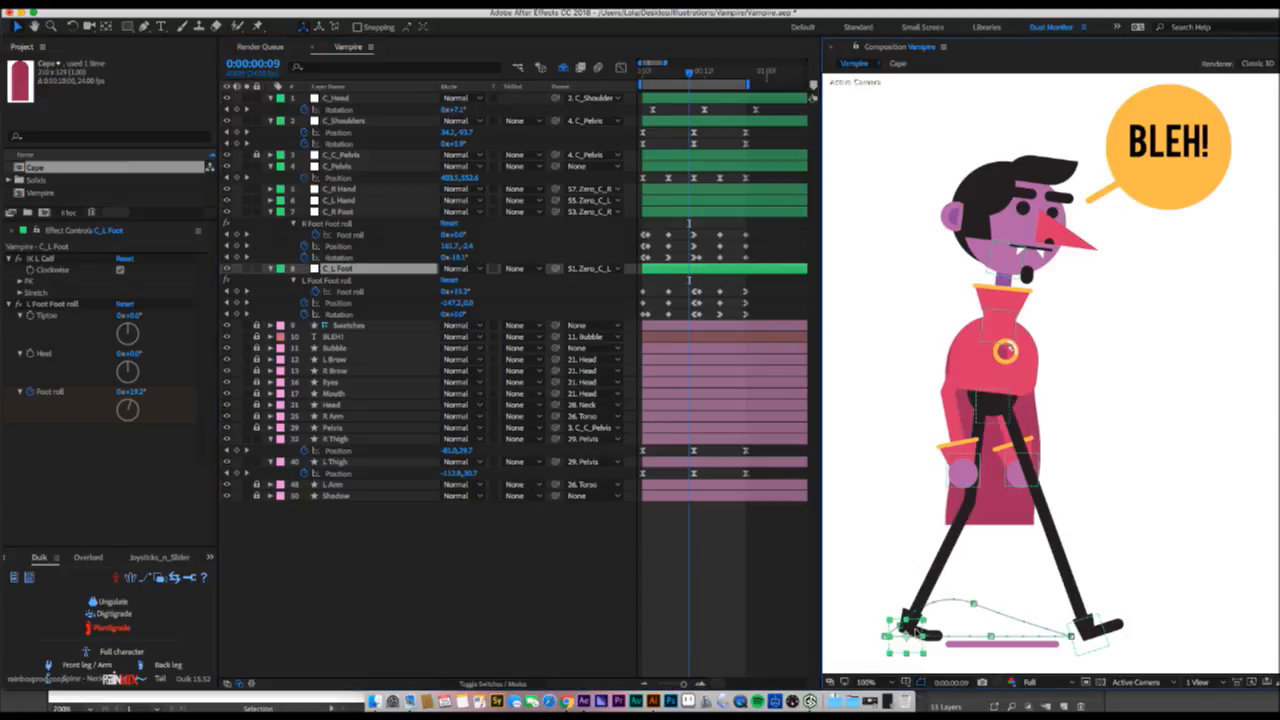
{"action": "left_click_drag", "start_coordinate": [714, 76], "coordinate": [747, 76]}
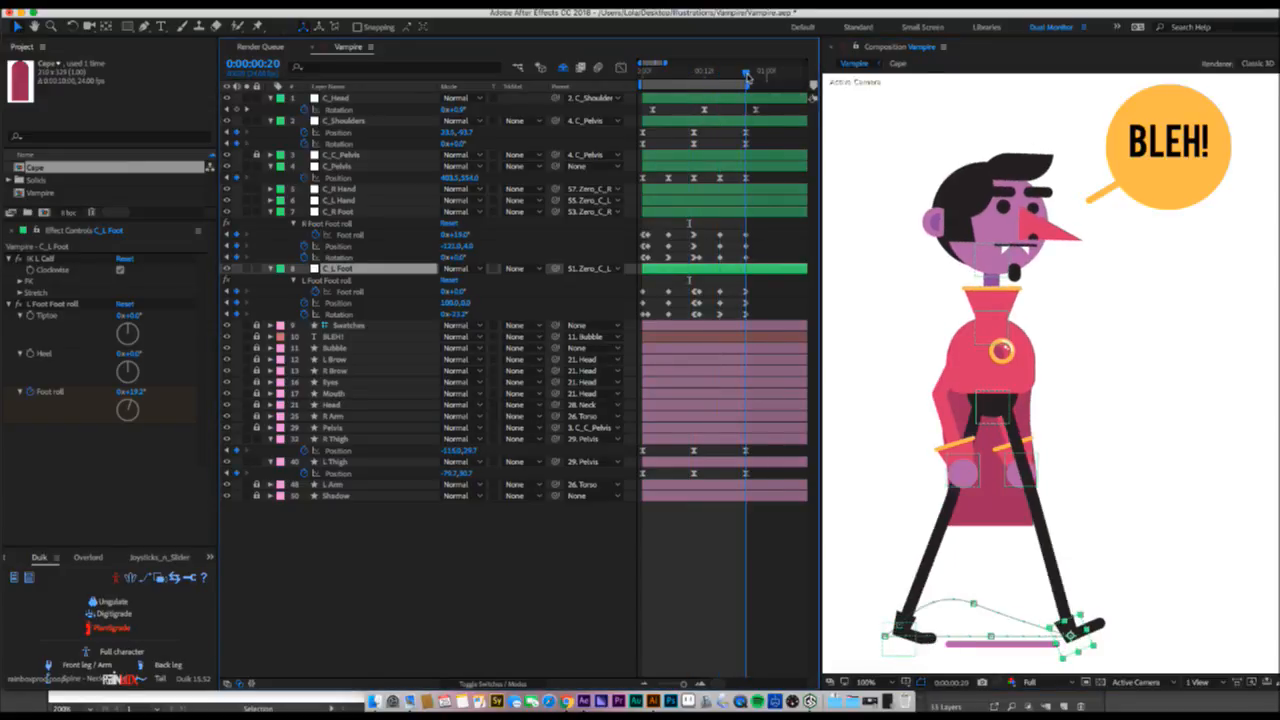
{"action": "left_click_drag", "start_coordinate": [801, 268], "coordinate": [670, 308]}
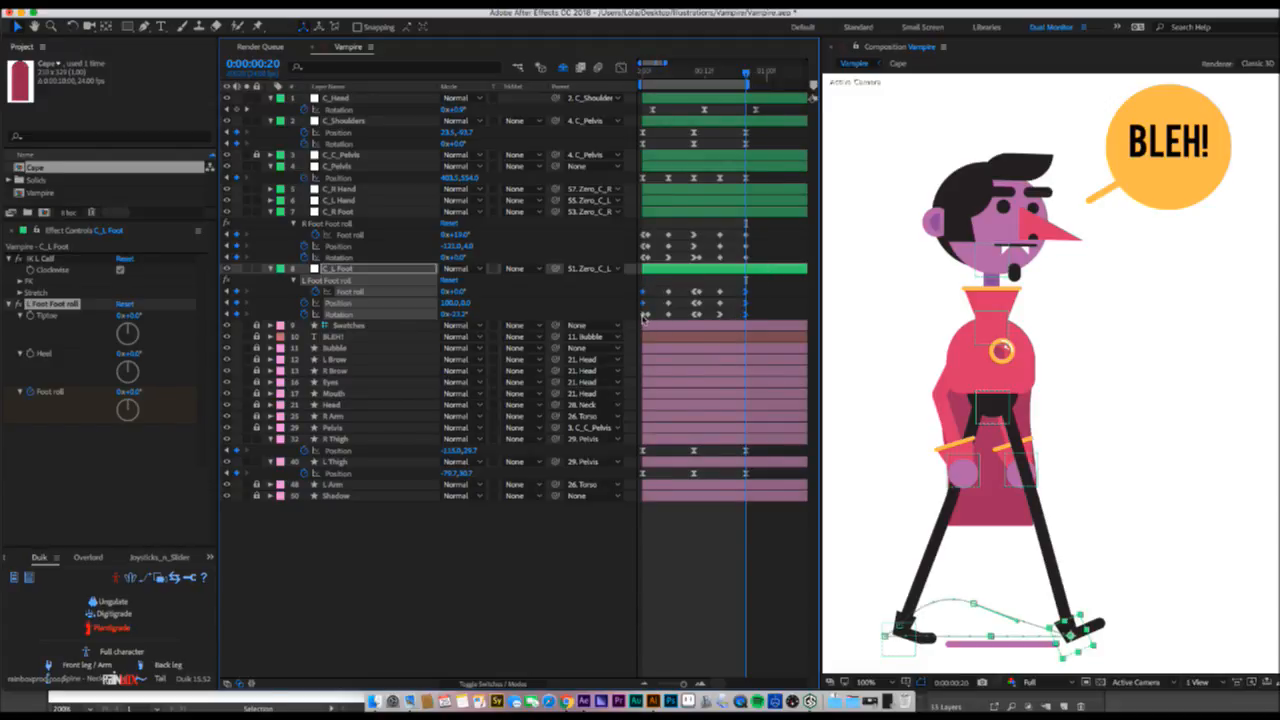
{"action": "left_click_drag", "start_coordinate": [1073, 635], "coordinate": [1100, 640]}
{"action": "key", "text": "space"}
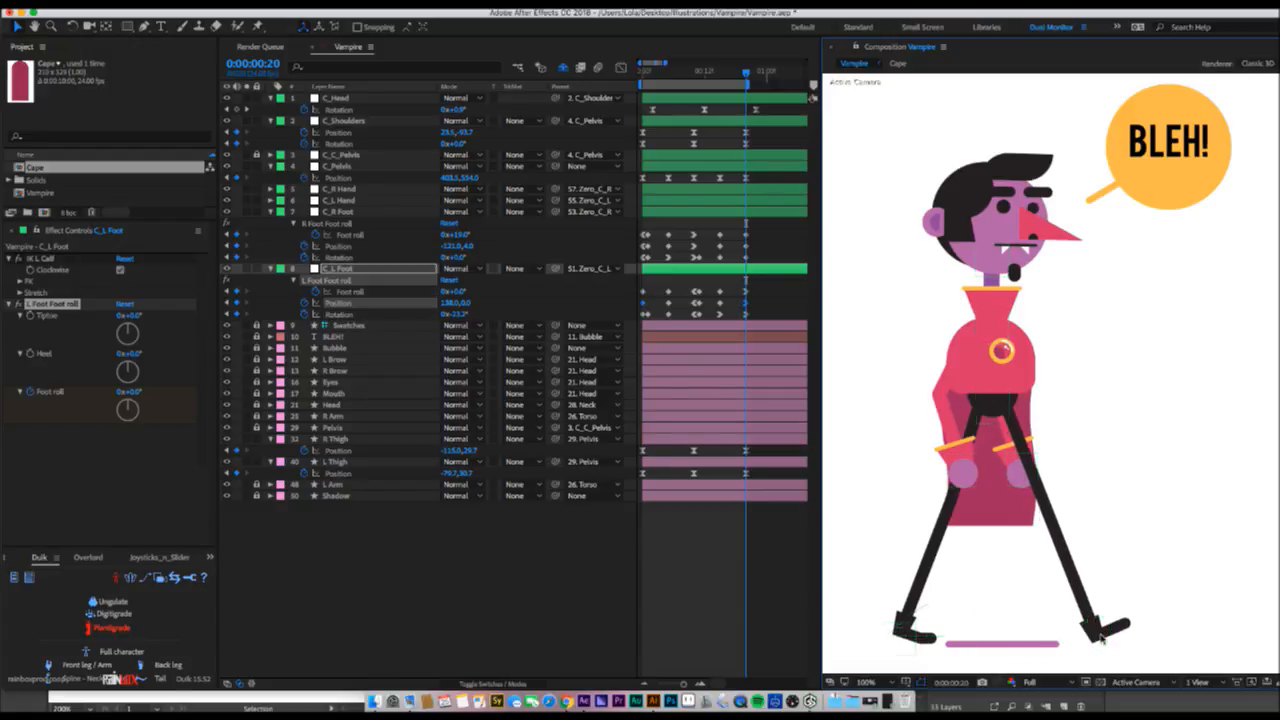
{"action": "key", "text": "space"}
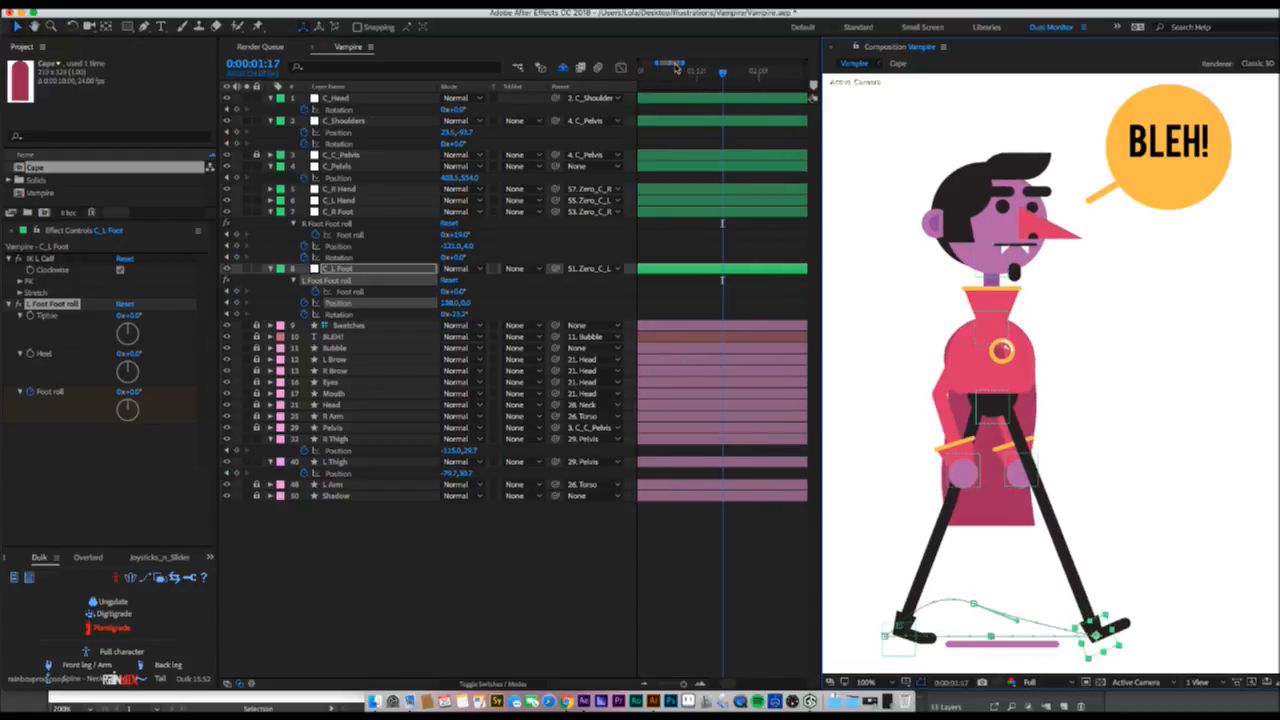
{"action": "key", "text": "space"}
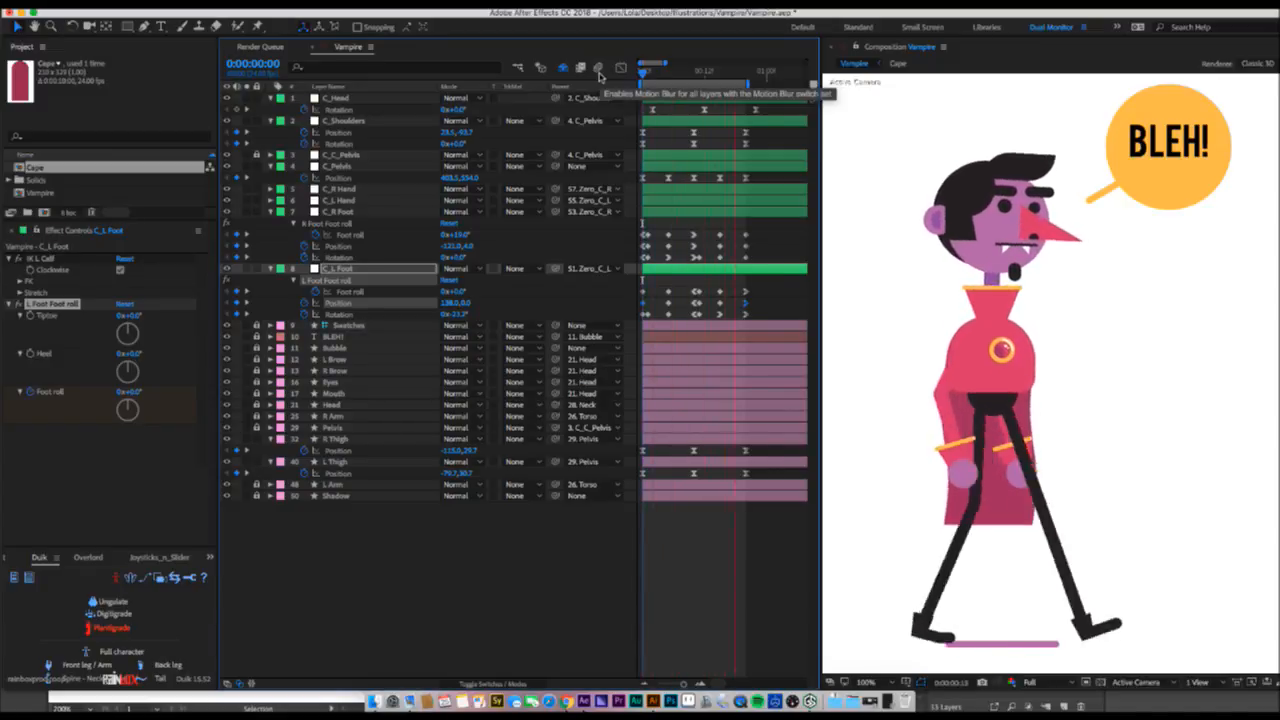
{"action": "key", "text": "space"}
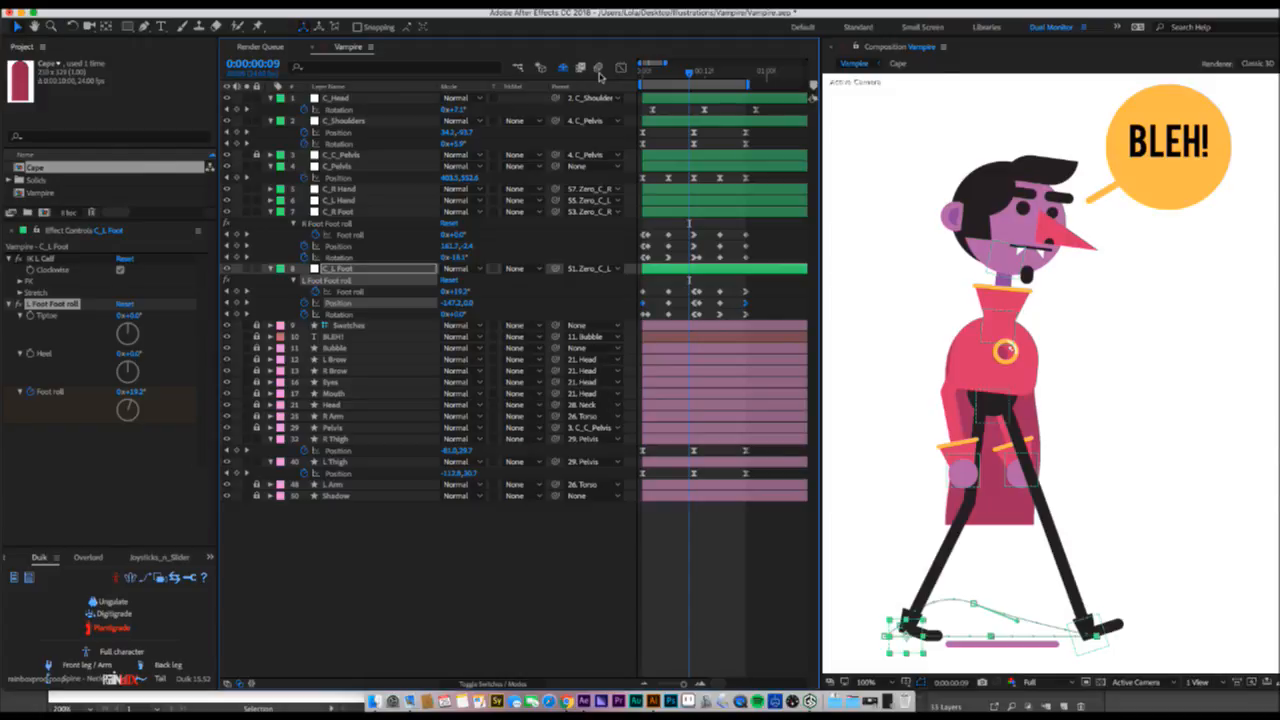
{"action": "key", "text": "space"}
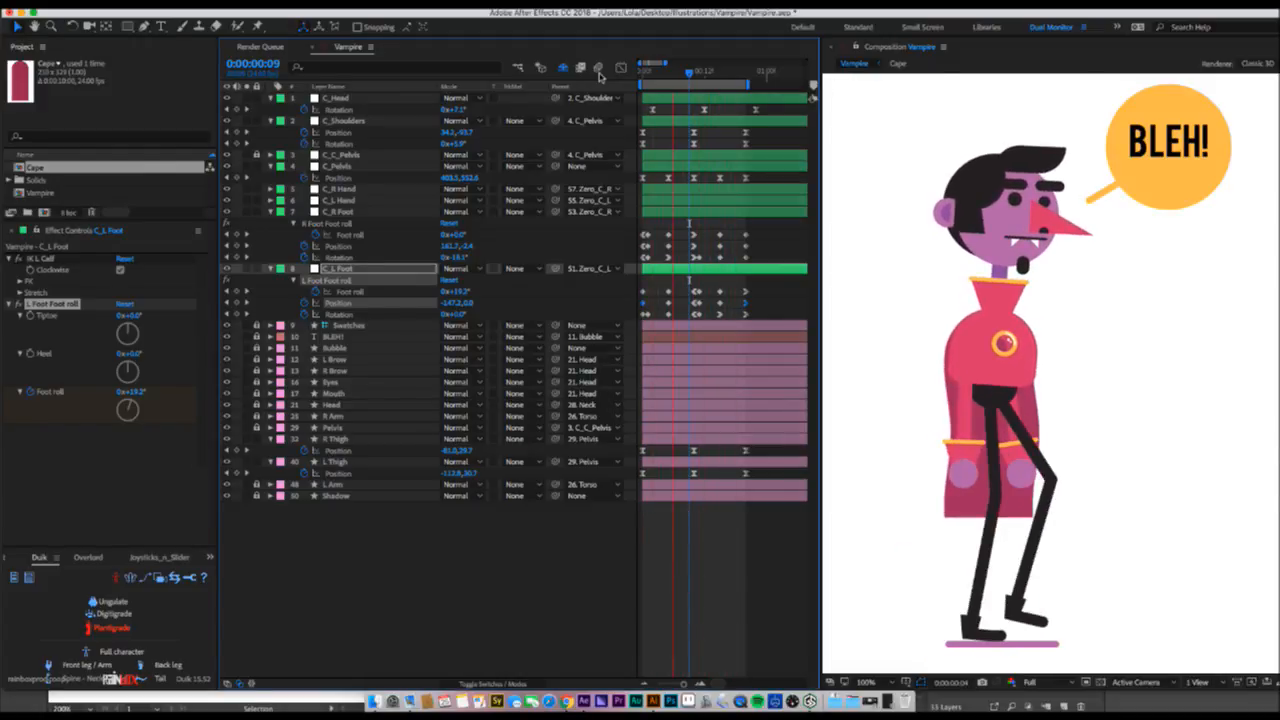
{"action": "key", "text": "space"}
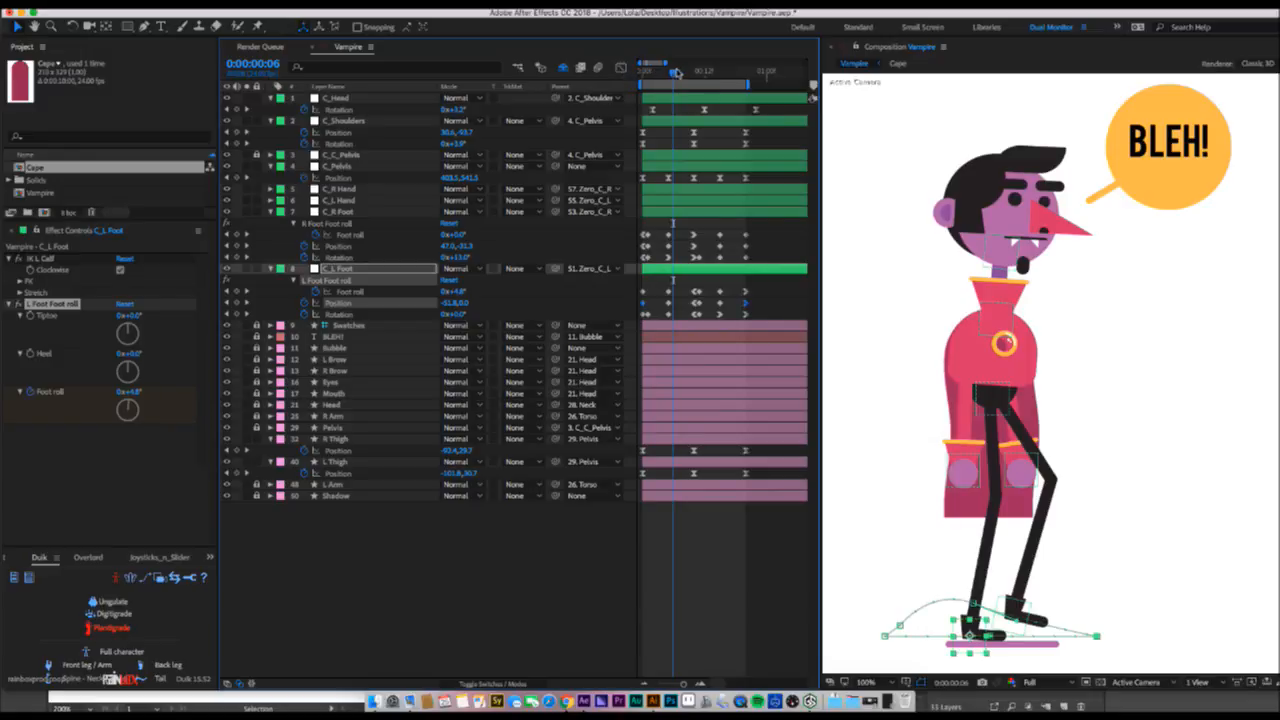
- Readjust the Bezier handles at the peak of C_R Foot's motion path, play back the cycle, and save the project
{"action": "left_click_drag", "start_coordinate": [676, 72], "coordinate": [741, 72]}
{"action": "left_click", "coordinate": [712, 212]}
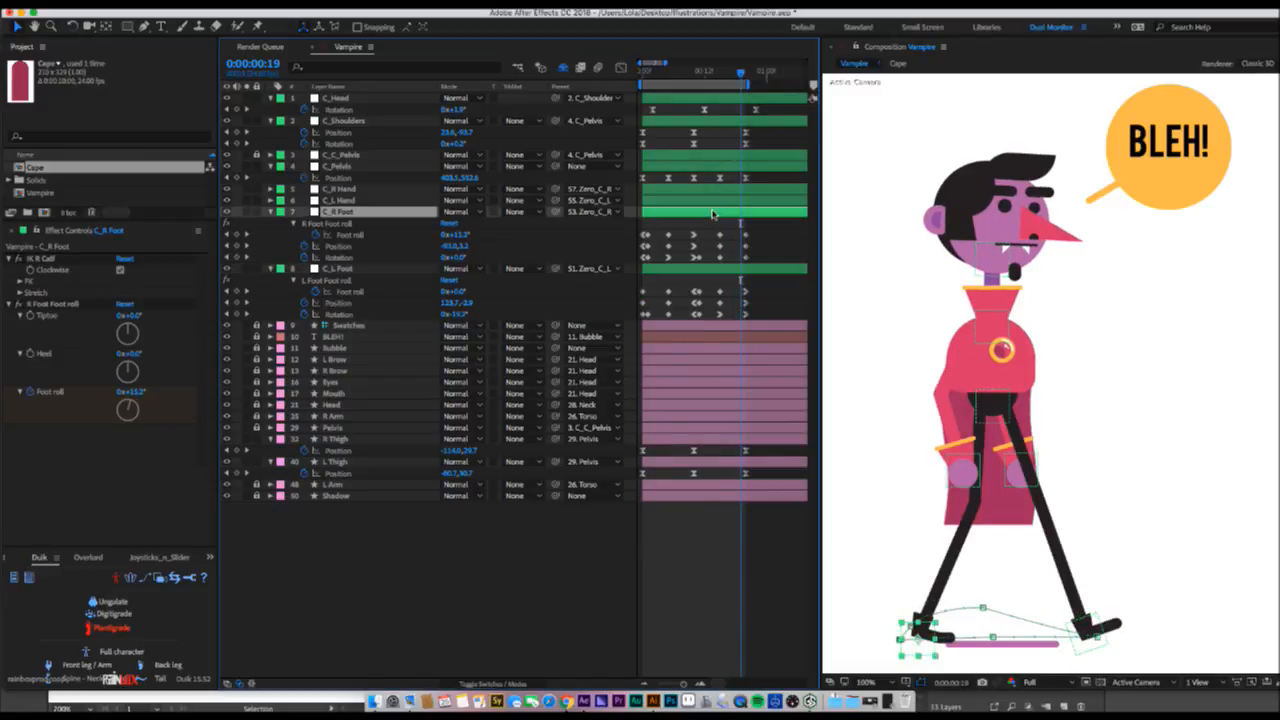
{"action": "key", "text": "g"}
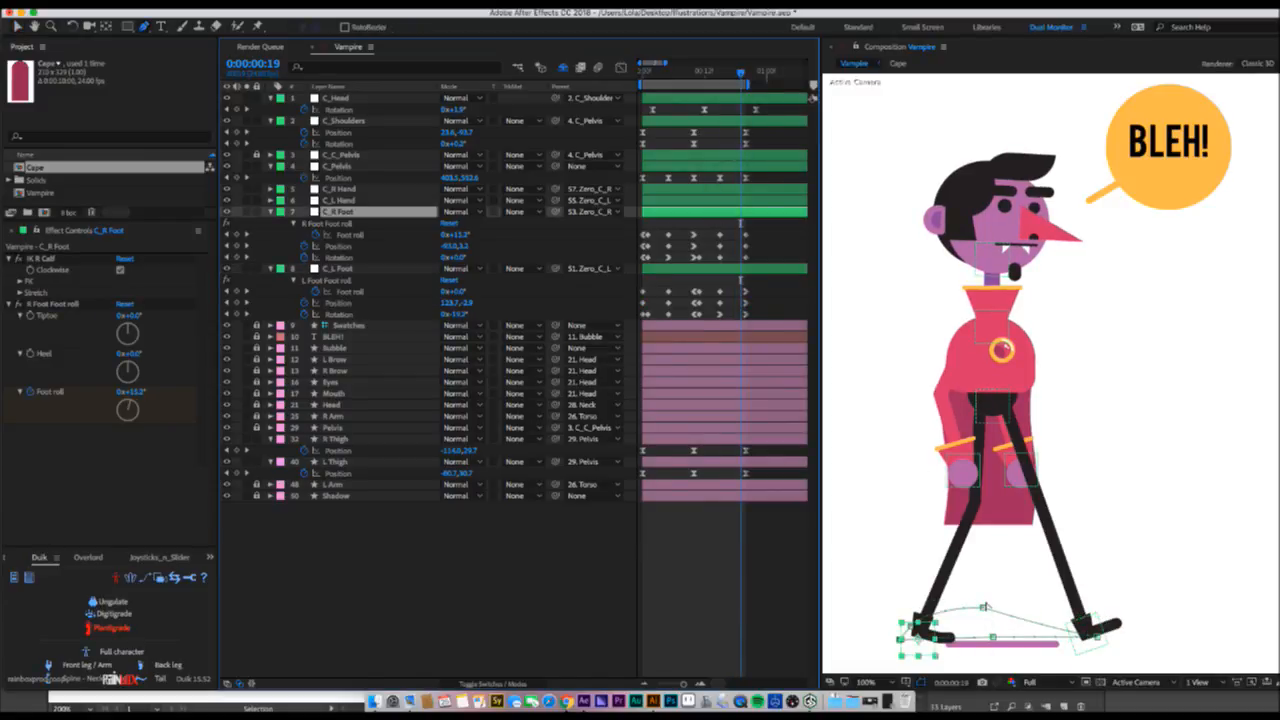
{"action": "left_click_drag", "start_coordinate": [985, 612], "coordinate": [1031, 613]}
{"action": "key", "text": "space"}
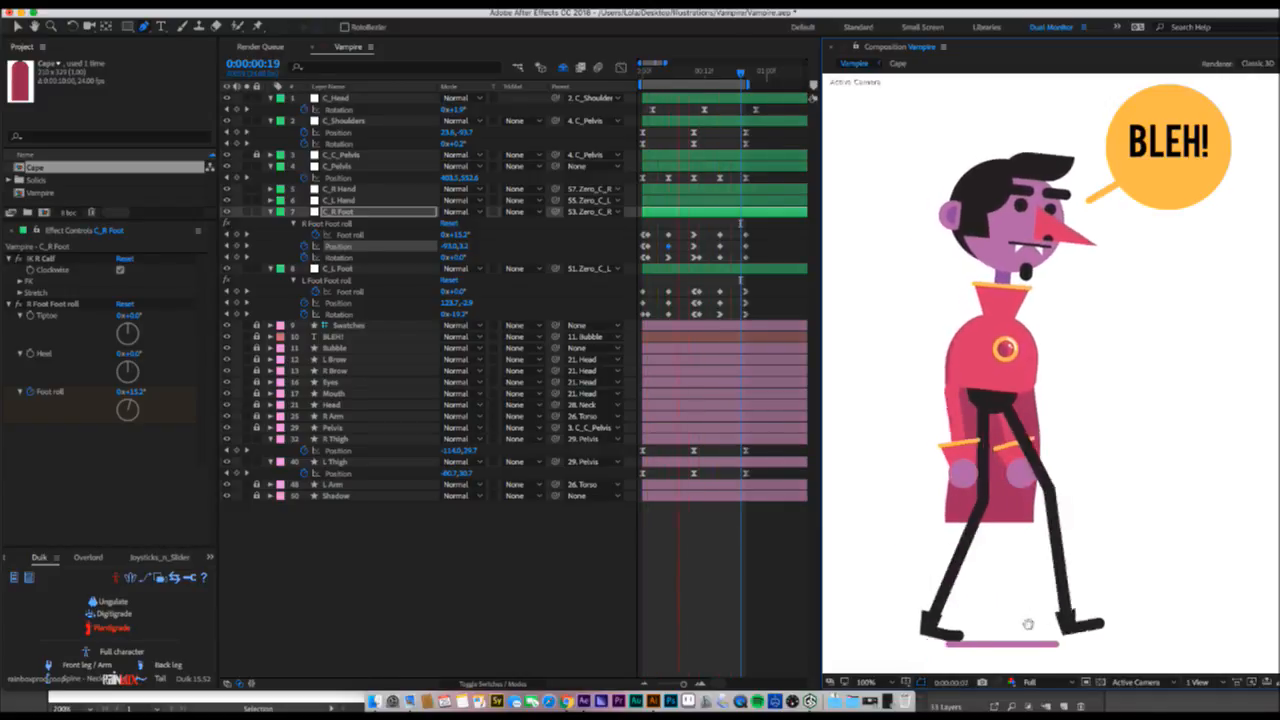
{"action": "key", "text": "space"}
{"action": "key", "text": "super+s"}
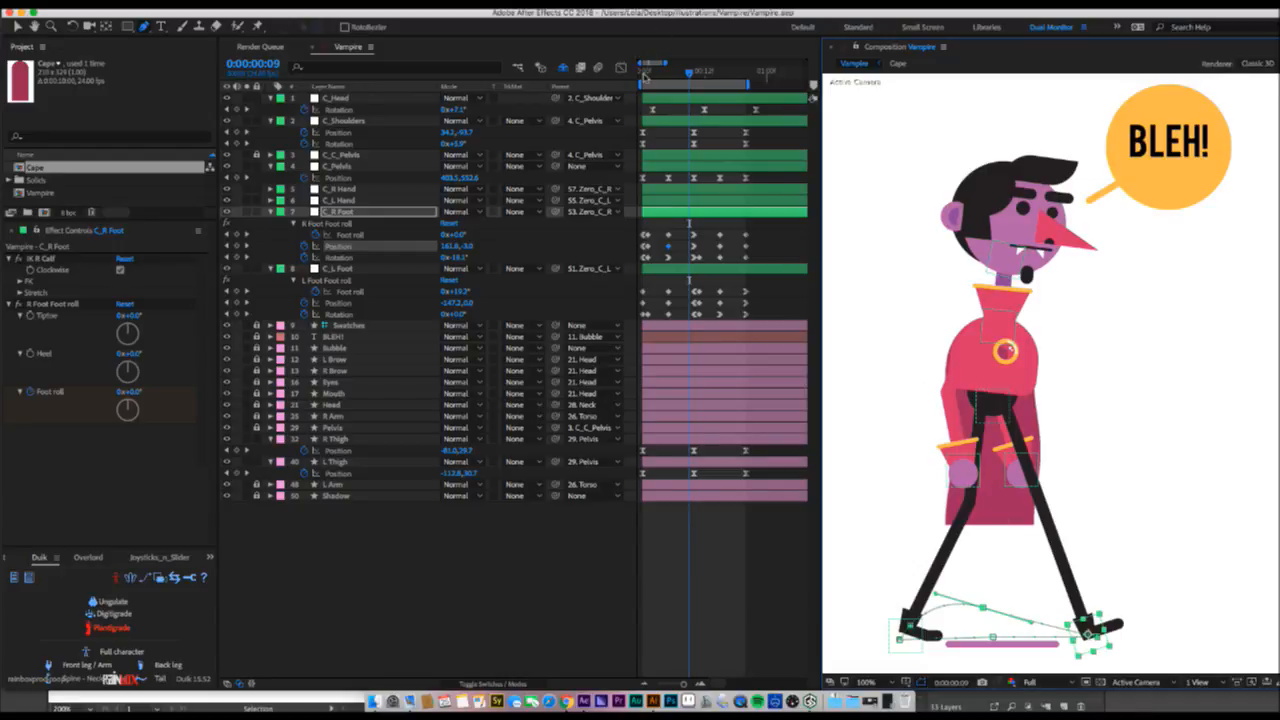
- Collapse the R Thigh and L Thigh properties and add Position keyframes to the unlocked R Arm and L Arm layers at frame 0
{"action": "left_click", "coordinate": [644, 74]}
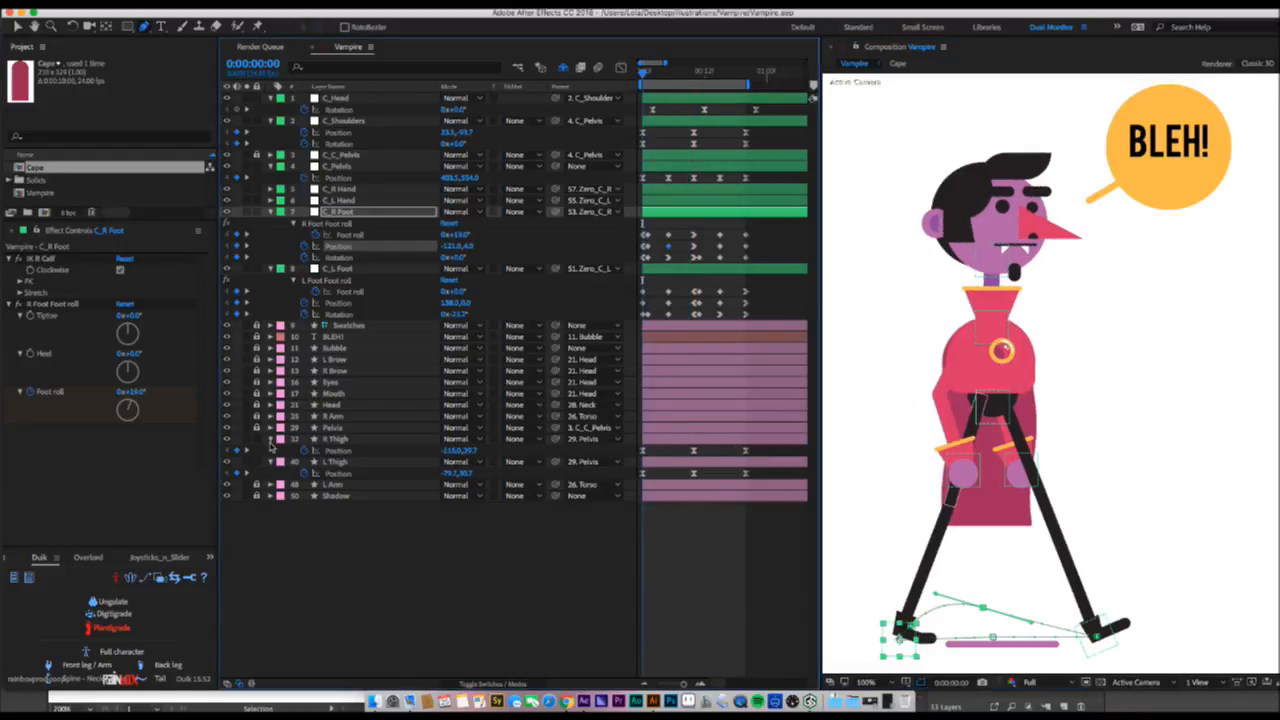
{"action": "left_click", "coordinate": [270, 439]}
{"action": "left_click", "coordinate": [270, 450]}
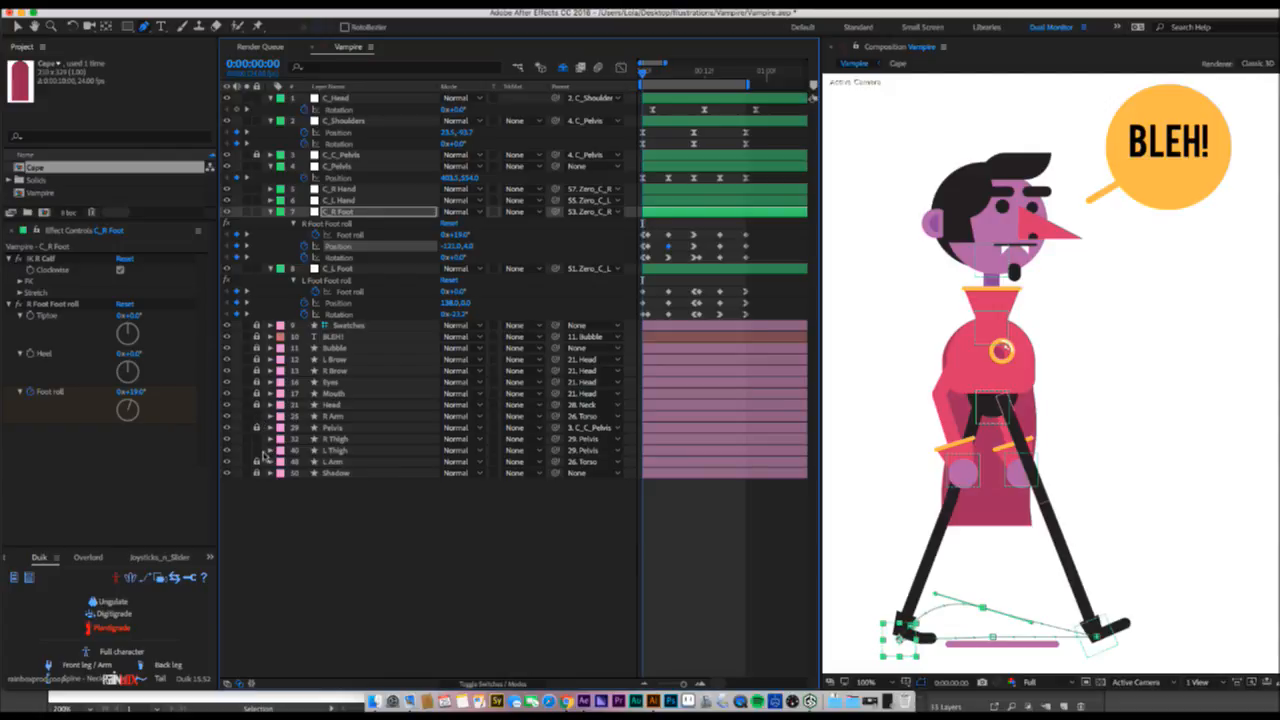
{"action": "left_click", "coordinate": [330, 462]}
{"action": "left_click", "coordinate": [333, 417], "text": "super"}
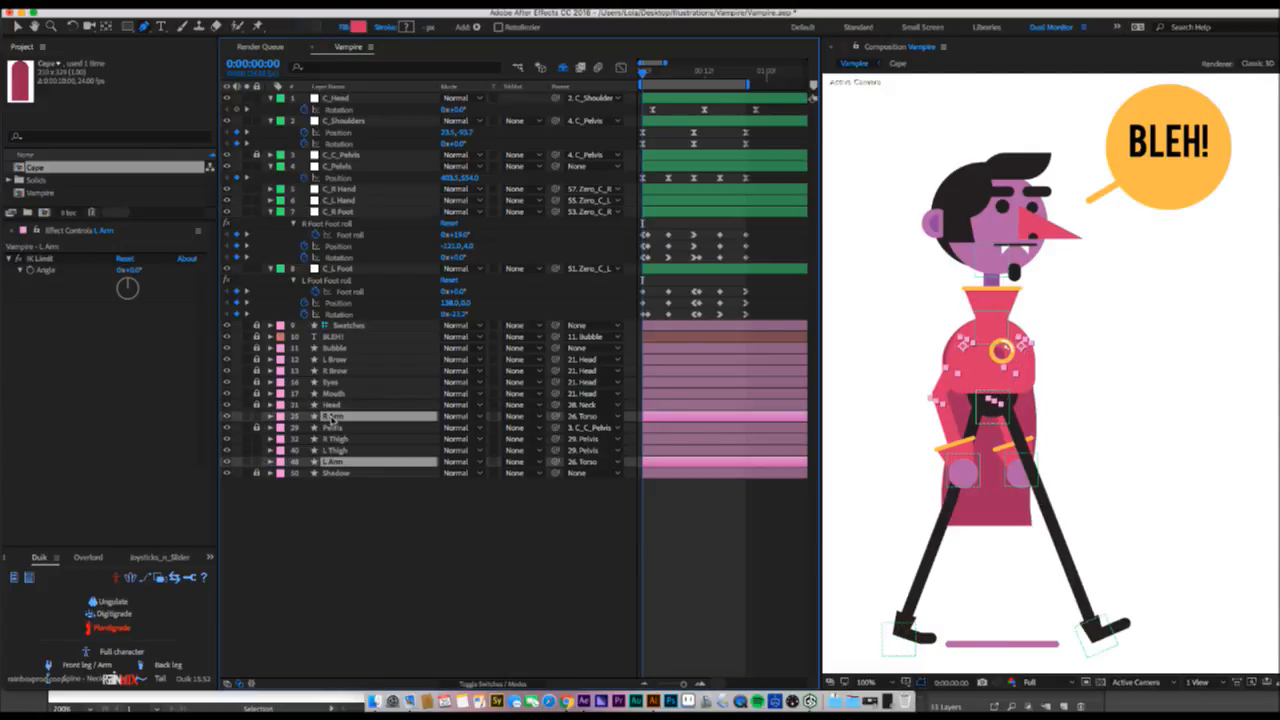
{"action": "key", "text": "p"}
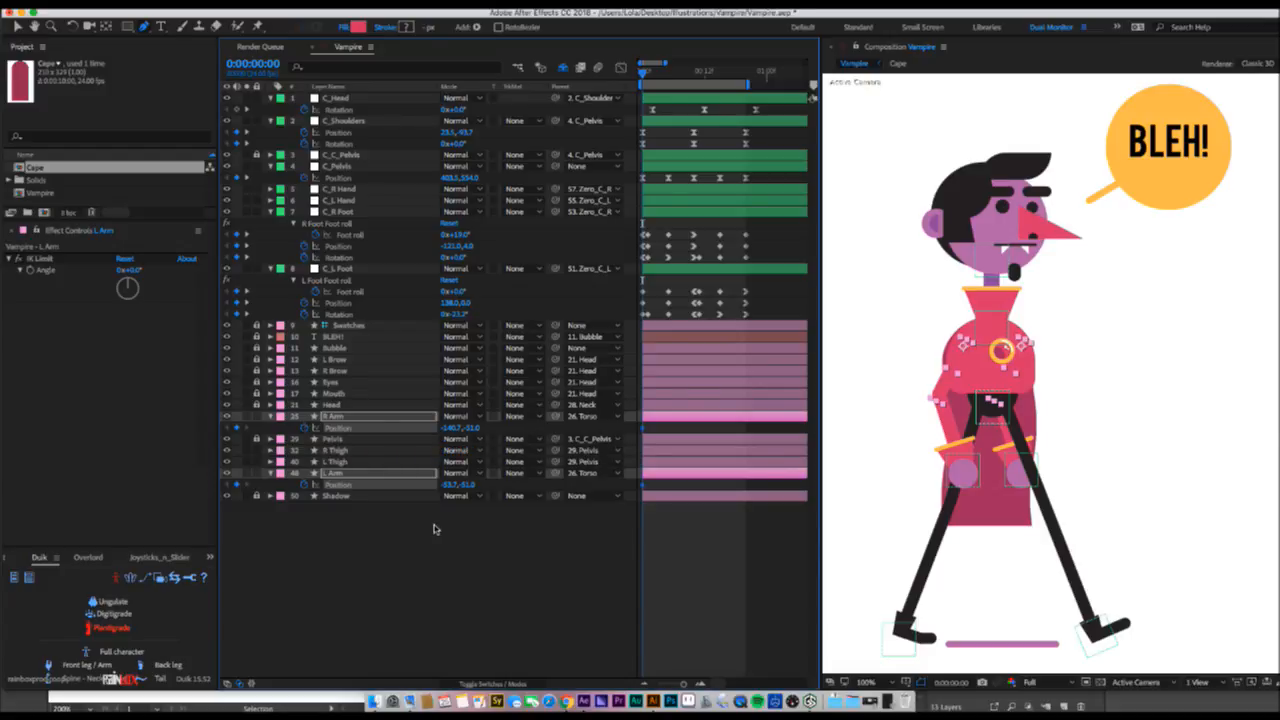
- At frame 0, move C_R Hand forward to about 129, -41 and tilt it, and move C_L Hand back to about -131, -63
{"action": "left_click", "coordinate": [1100, 624]}
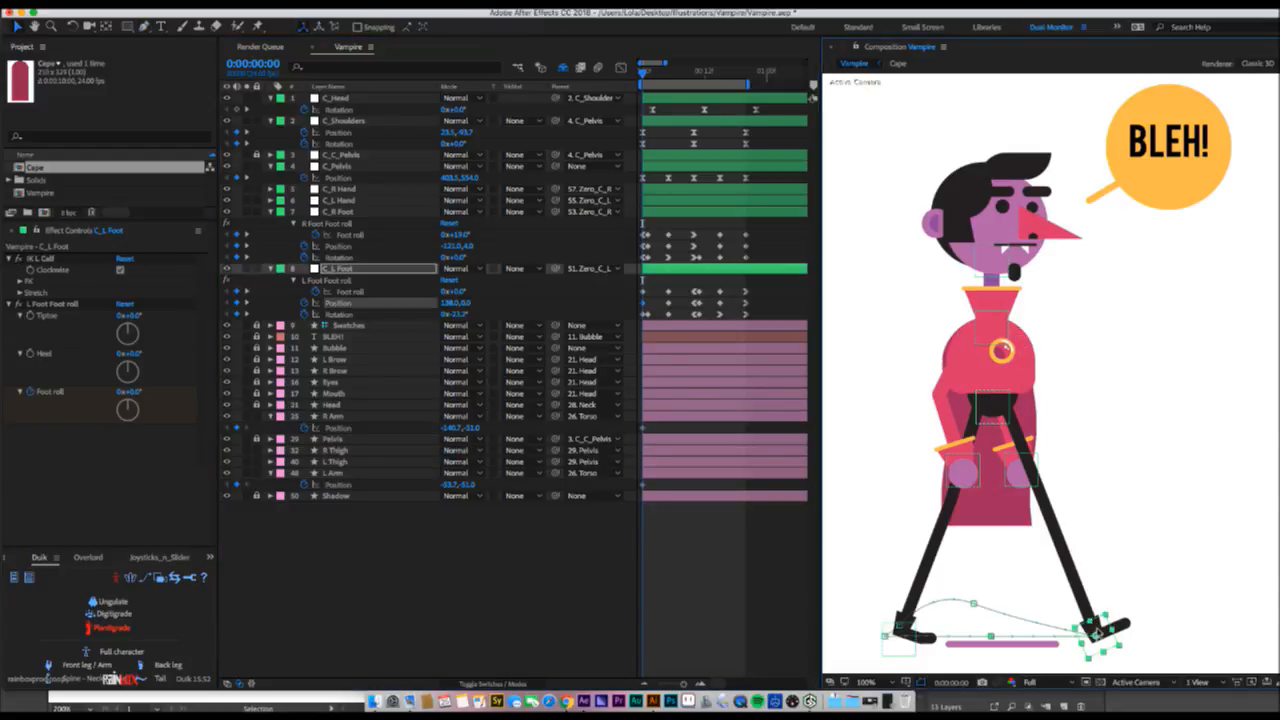
{"action": "left_click", "coordinate": [958, 476]}
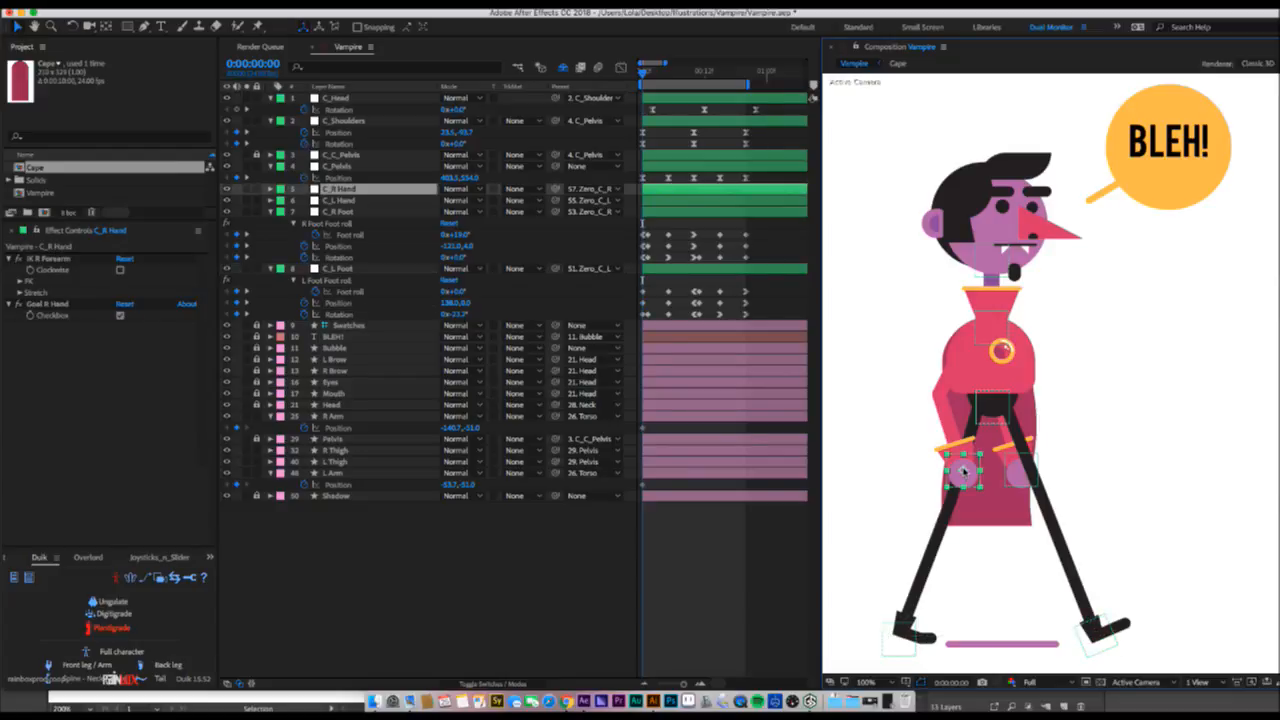
{"action": "left_click_drag", "start_coordinate": [964, 470], "coordinate": [934, 417]}
{"action": "key", "text": "w"}
{"action": "key", "text": "v"}
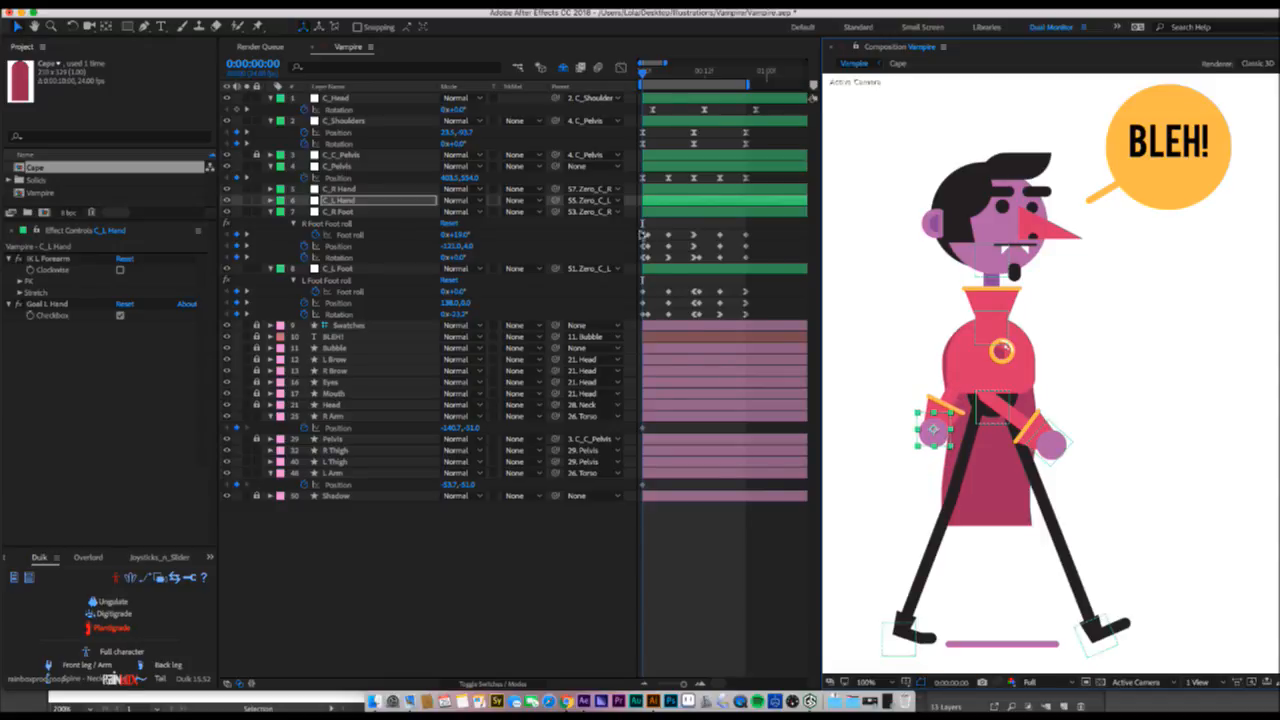
- Add Position keyframes to C_R Hand and C_L Hand at frame 0, and lower C_L Hand to about -131, -51
{"action": "left_click", "coordinate": [350, 189], "text": "shift"}
{"action": "key", "text": "p"}
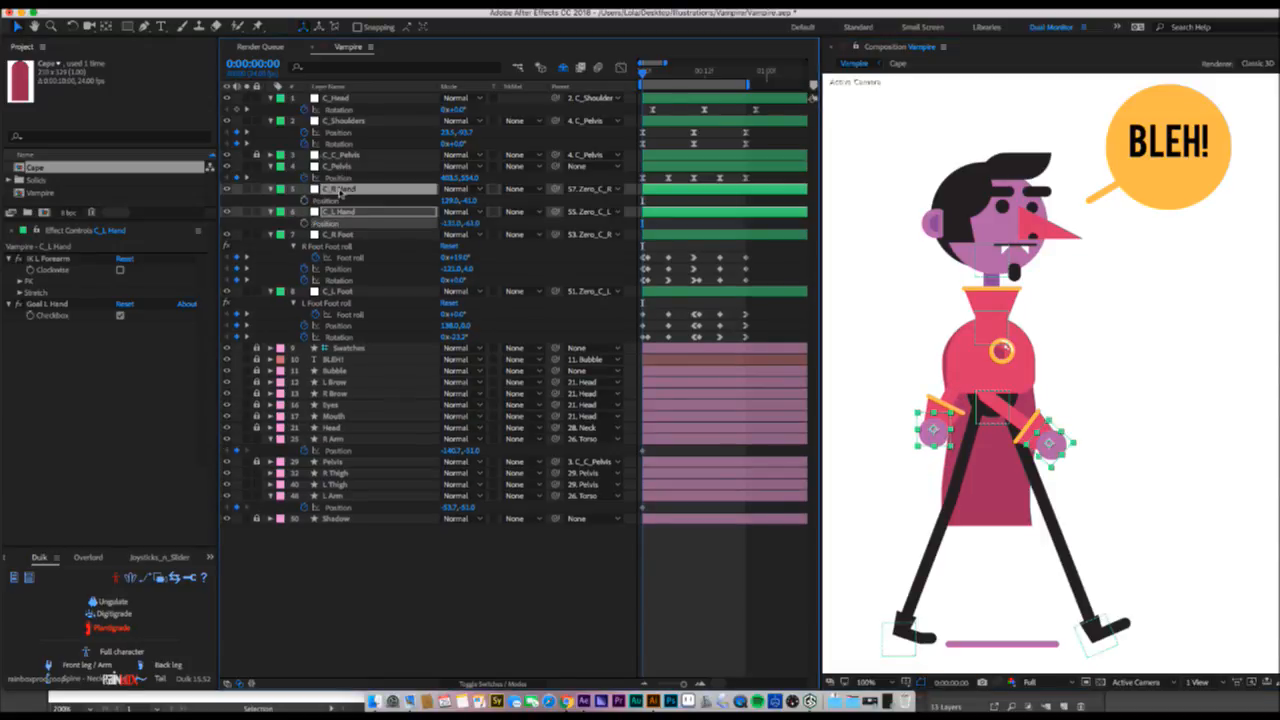
{"action": "left_click", "coordinate": [318, 200]}
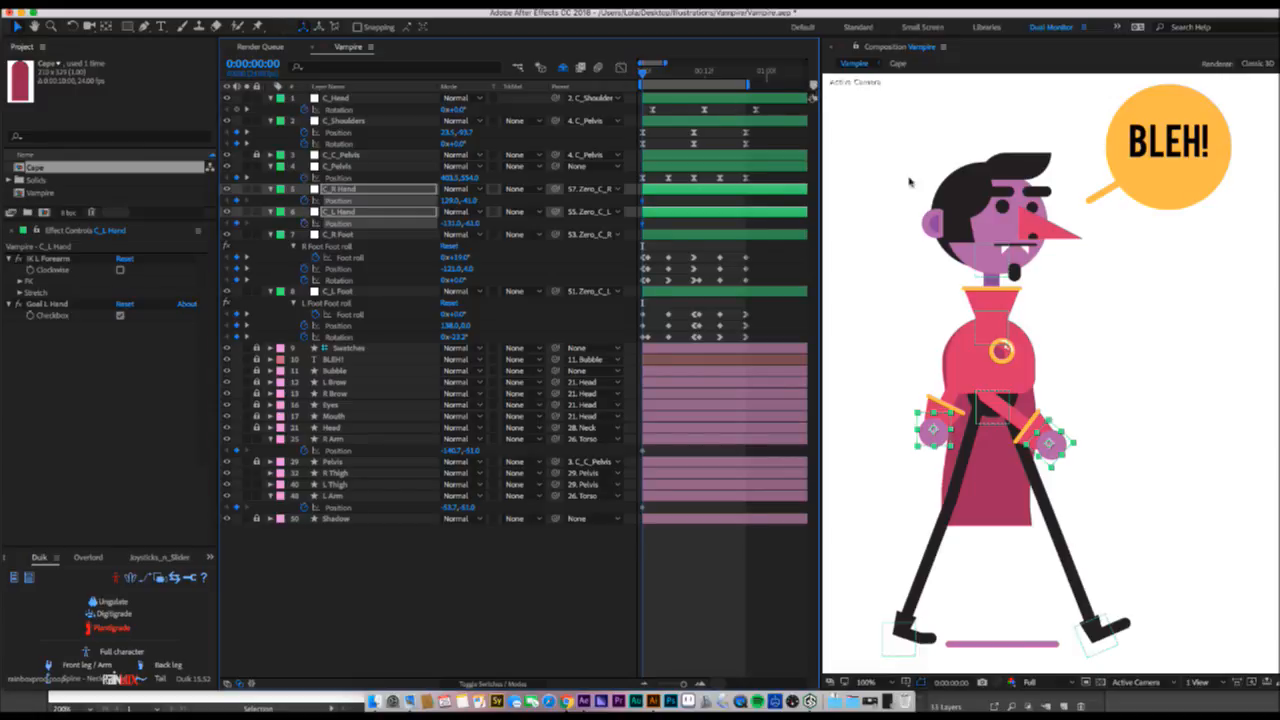
{"action": "left_click", "coordinate": [866, 439]}
{"action": "mouse_move", "coordinate": [935, 425]}
{"action": "left_mouse_down"}
{"action": "mouse_move", "coordinate": [920, 410]}
{"action": "mouse_move", "coordinate": [935, 430]}
{"action": "left_mouse_up"}
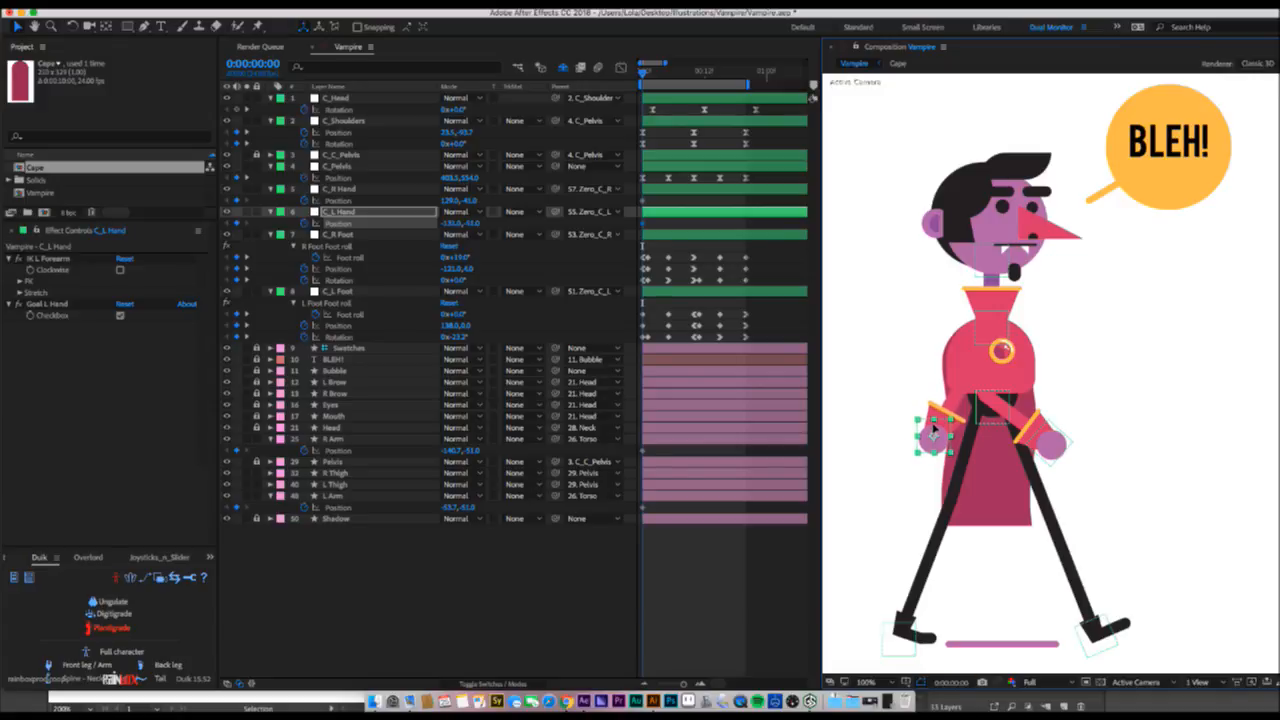
- Shift the Position keyframes of R Arm and L Arm from frame 0 to frame 10
{"action": "left_click", "coordinate": [1048, 440]}
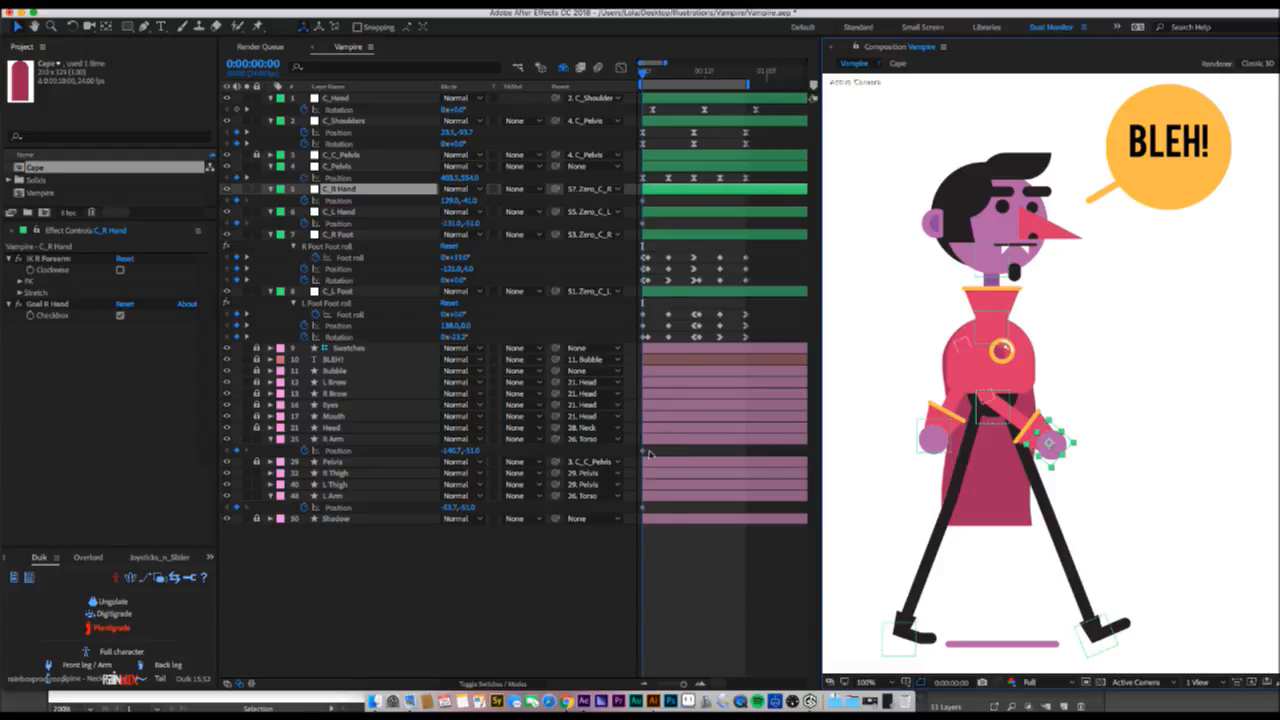
{"action": "left_click_drag", "start_coordinate": [652, 447], "coordinate": [694, 514]}
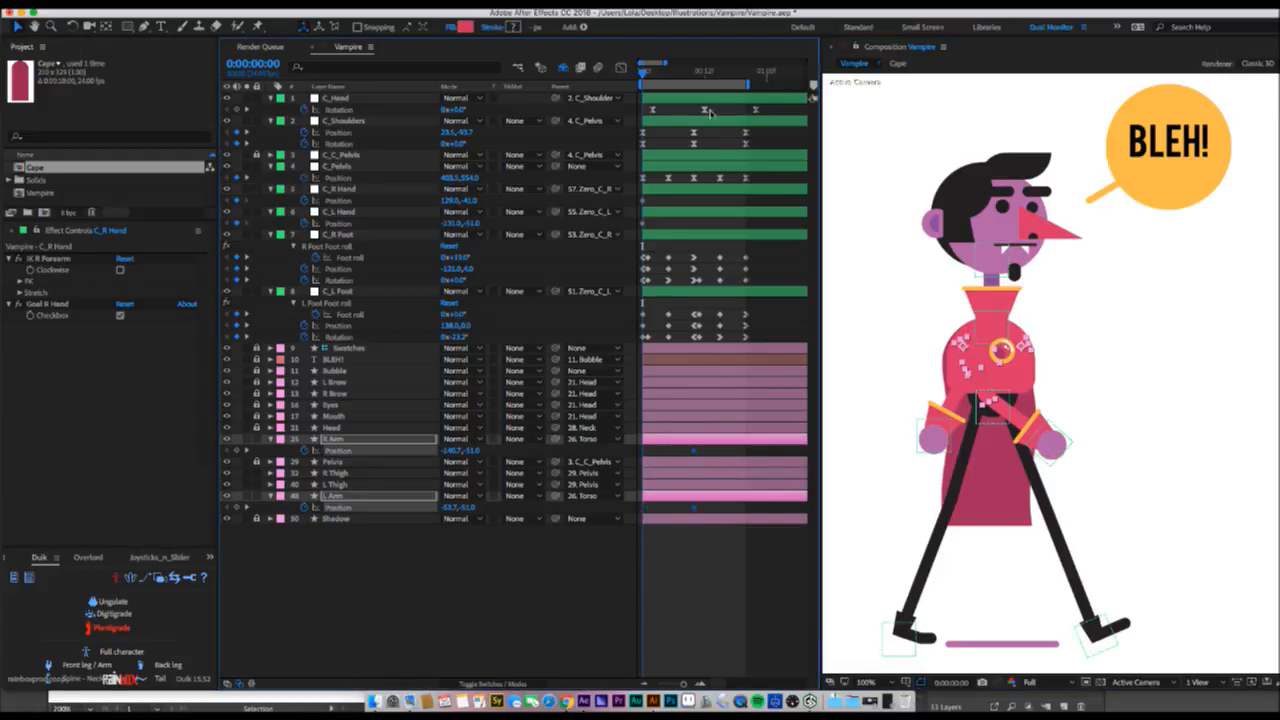
{"action": "left_click", "coordinate": [694, 76]}
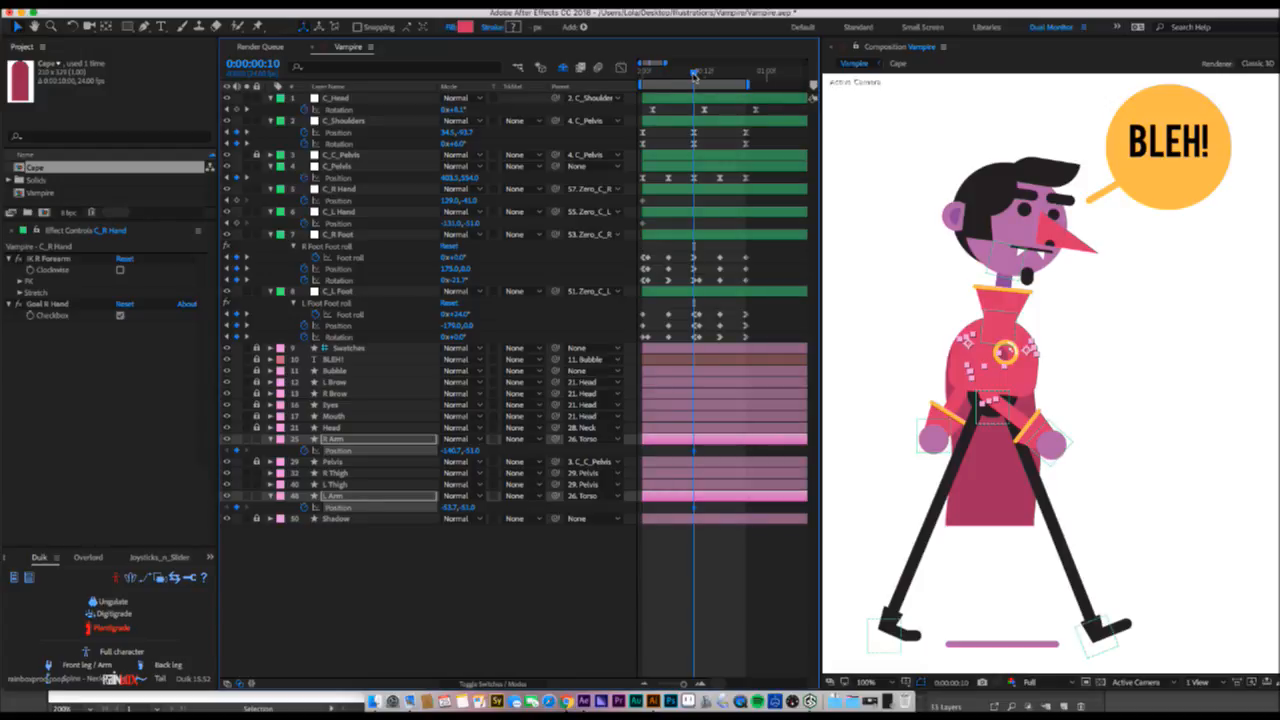
- At frame 0, move R Arm forward to about -116.7, -51 and C_R Hand forward to about 169, -62
{"action": "key", "text": "Home"}
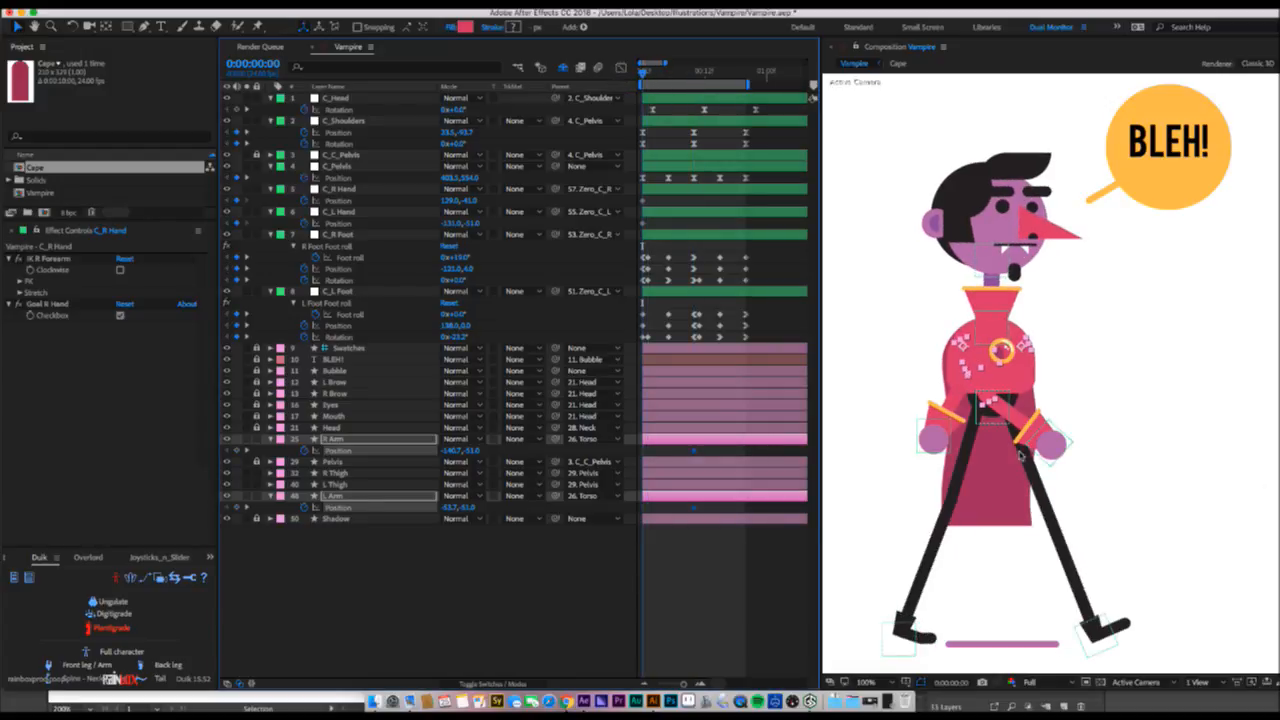
{"action": "left_click", "coordinate": [540, 606]}
{"action": "left_click", "coordinate": [971, 371]}
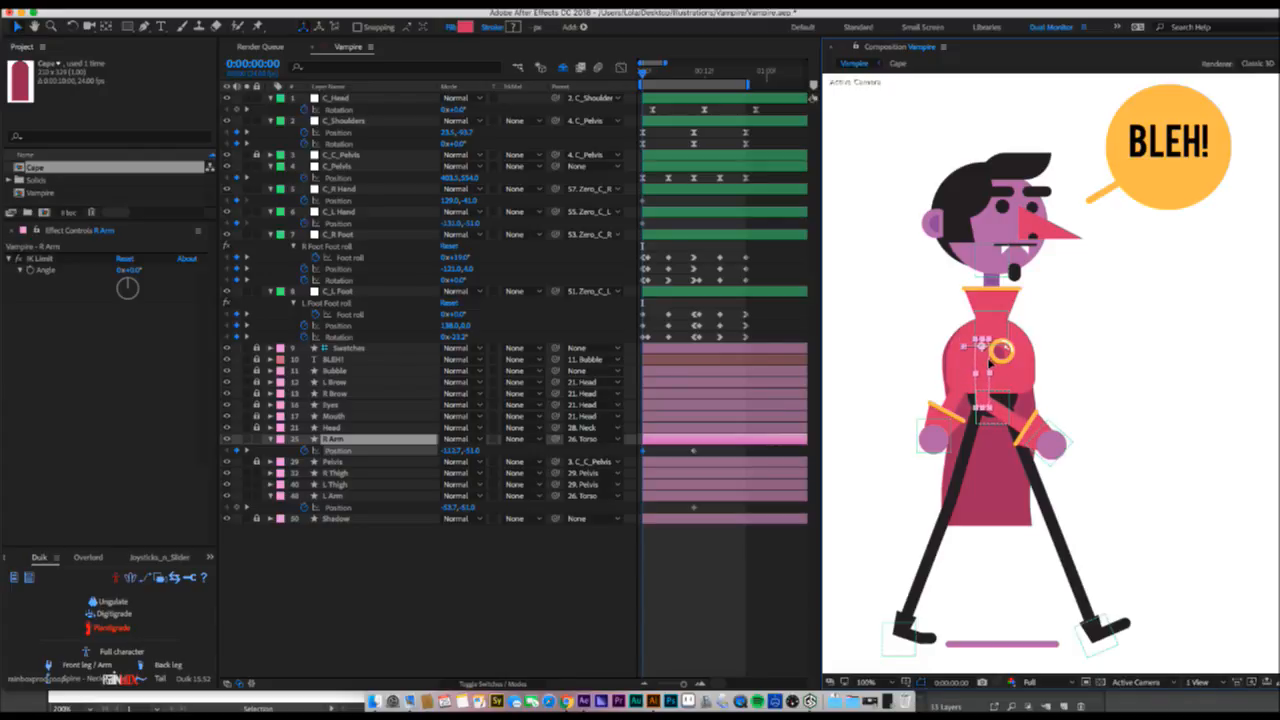
{"action": "left_click_drag", "start_coordinate": [1053, 442], "coordinate": [1078, 427]}
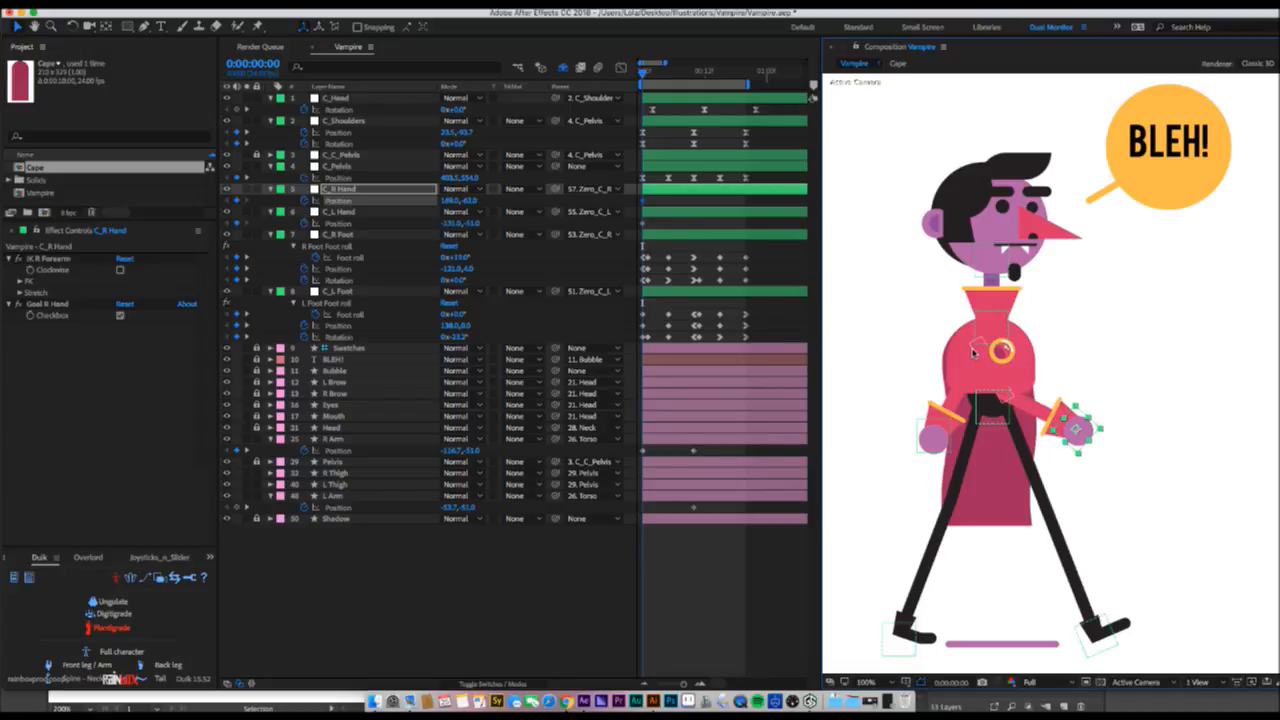
- At frame 0, move L Arm back to about -56.7, -51 and C_L Hand back to about -165, -46
{"action": "left_click", "coordinate": [699, 496]}
{"action": "left_click_drag", "start_coordinate": [1022, 350], "coordinate": [1000, 348]}
{"action": "left_click_drag", "start_coordinate": [934, 432], "coordinate": [911, 440]}
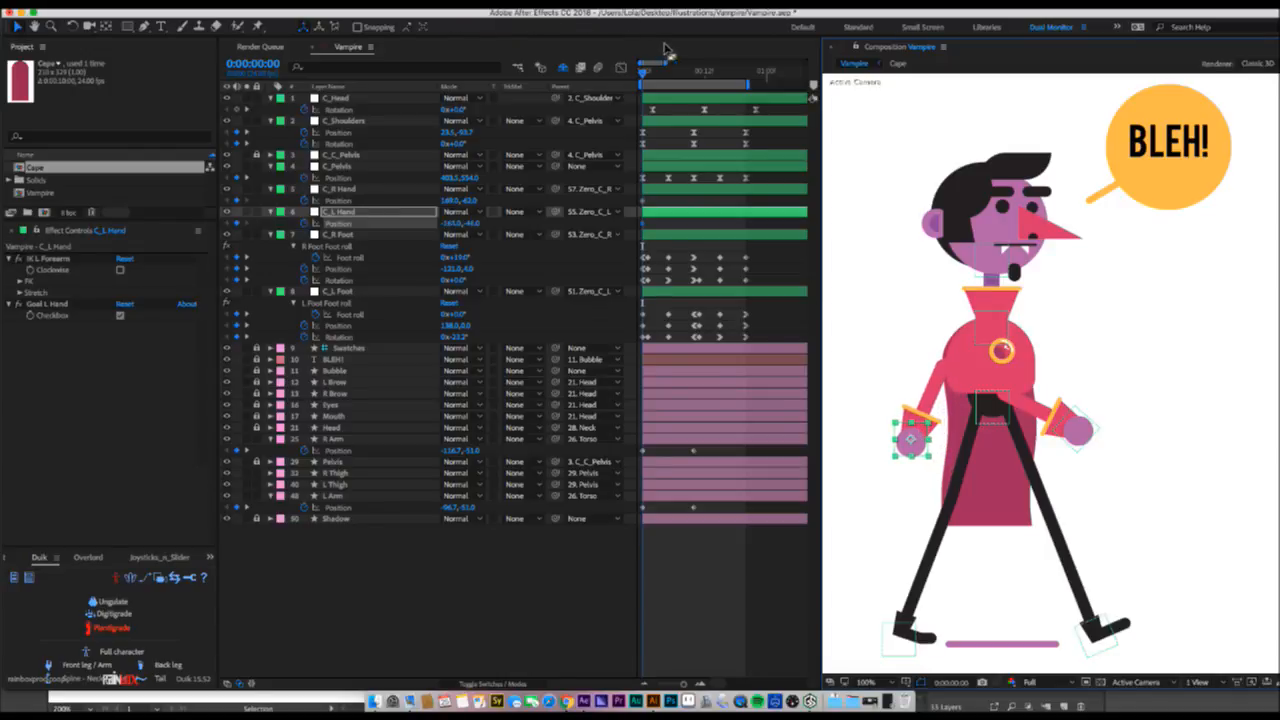
- Copy the frame 0 Position keyframes of R Arm and L Arm to frame 20
{"action": "left_click", "coordinate": [745, 74]}
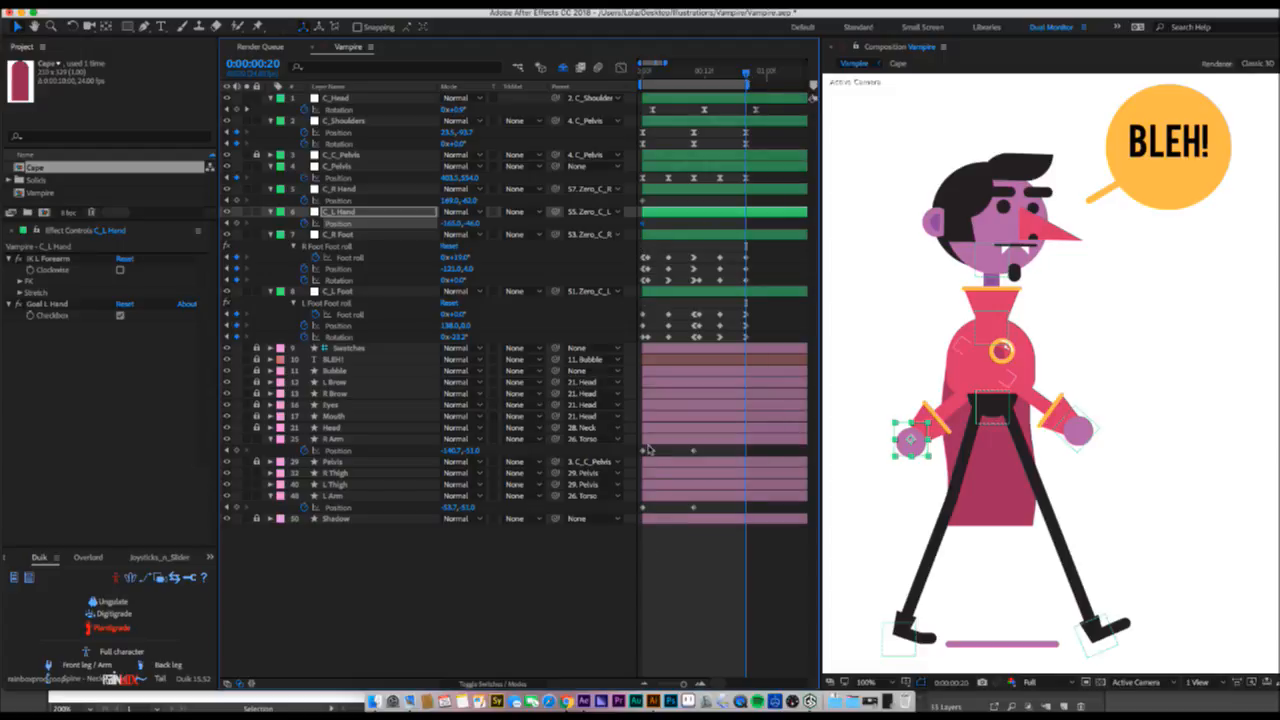
{"action": "left_click_drag", "start_coordinate": [649, 445], "coordinate": [627, 459]}
{"action": "key", "text": "super+c"}
{"action": "key", "text": "super+v"}
{"action": "left_click_drag", "start_coordinate": [650, 507], "coordinate": [635, 515]}
{"action": "key", "text": "super+c"}
{"action": "key", "text": "super+v"}
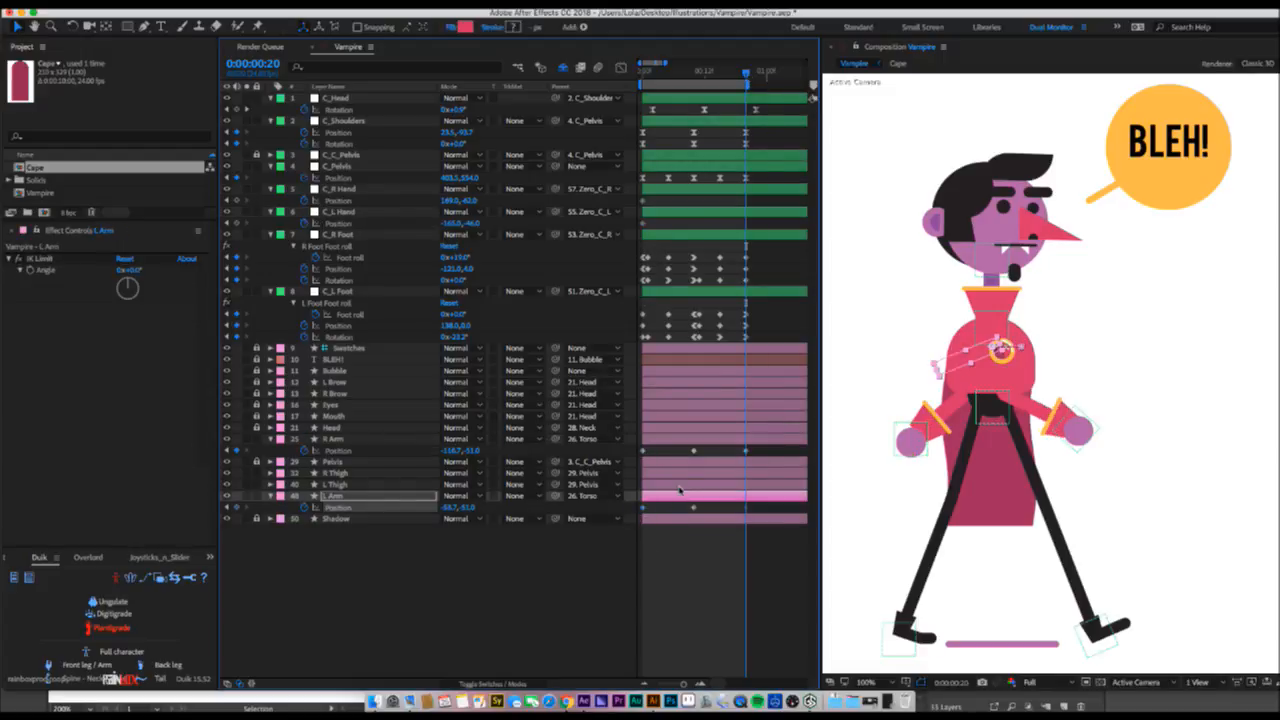
- Apply Easy Ease to all Position keyframes of R Arm and L Arm
{"action": "left_click_drag", "start_coordinate": [762, 447], "coordinate": [635, 511]}
{"action": "right_click", "coordinate": [643, 509]}
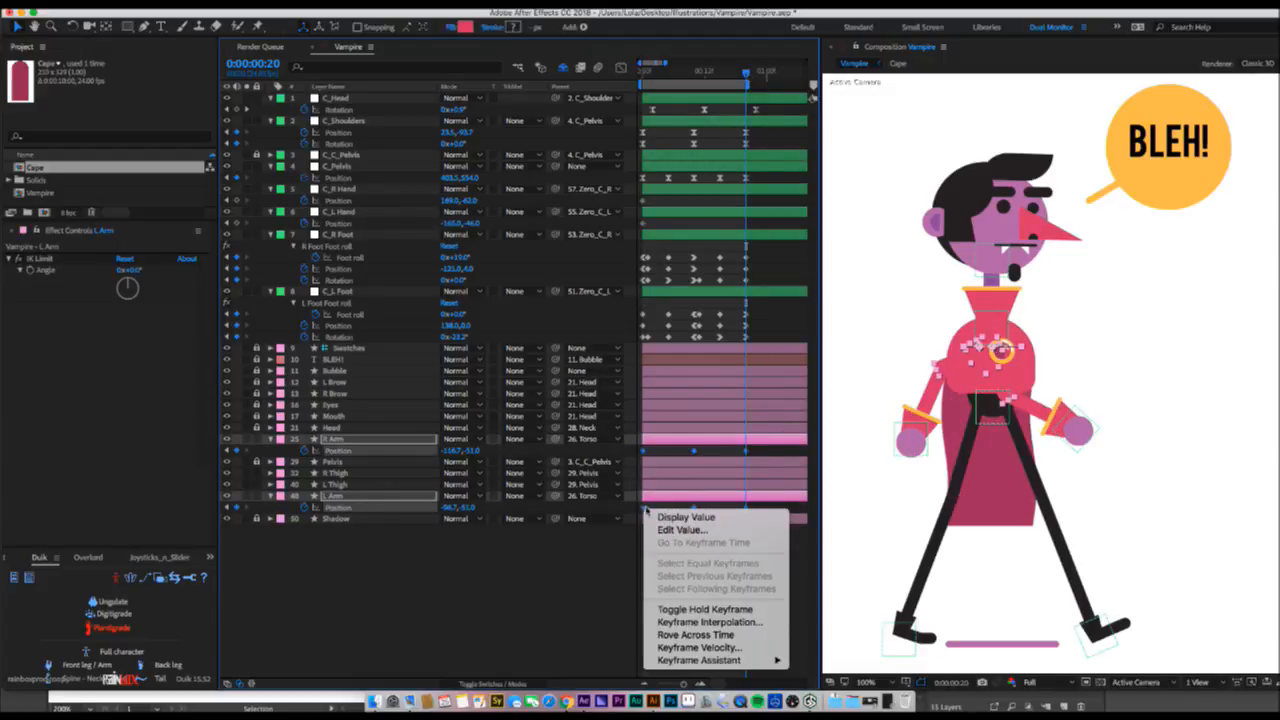
{"action": "mouse_move", "coordinate": [717, 660]}
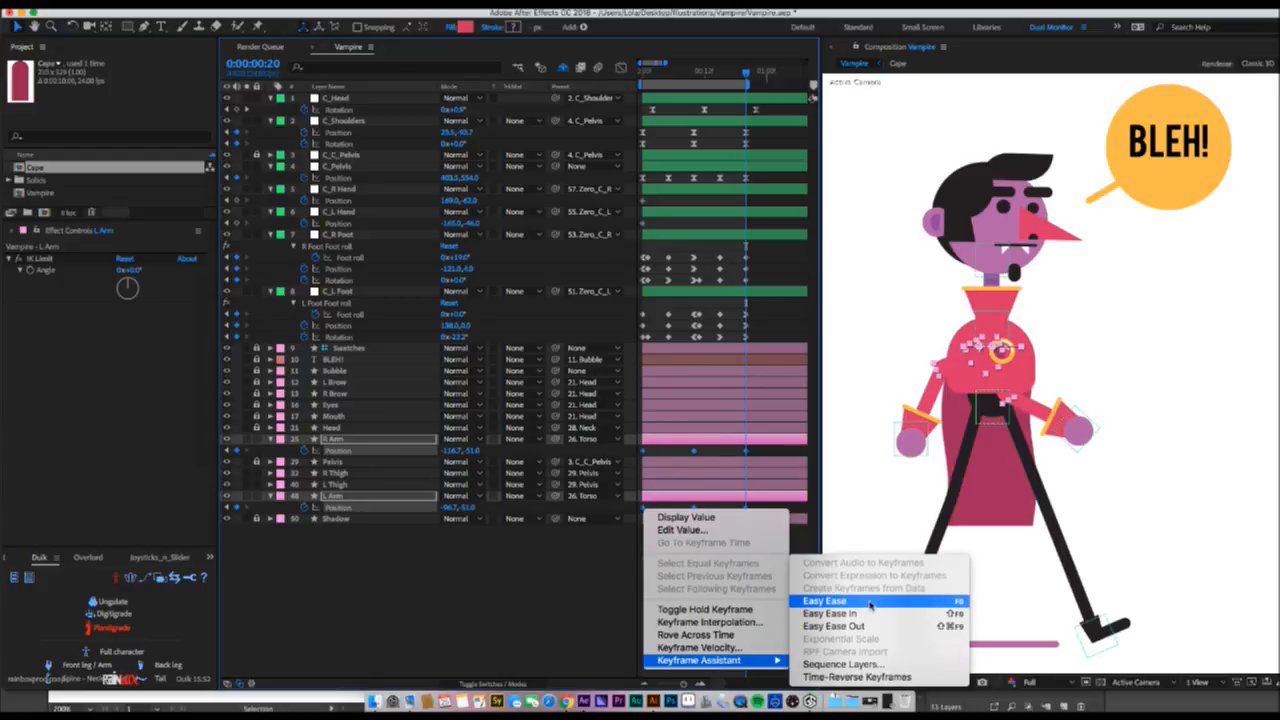
{"action": "left_click", "coordinate": [870, 601]}
- At frame 10, swing C_R Hand back behind the body to a Position of about -77, -40
{"action": "left_click", "coordinate": [694, 75]}
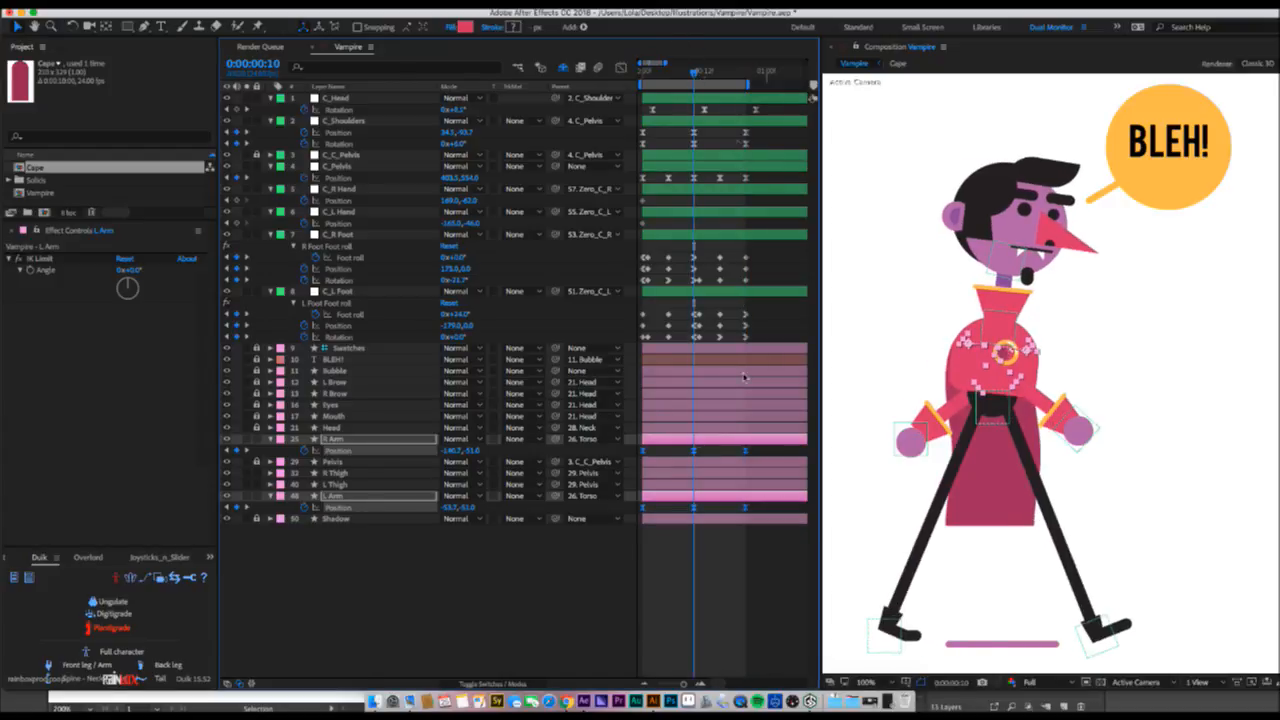
{"action": "left_click", "coordinate": [528, 580]}
{"action": "left_click_drag", "start_coordinate": [1064, 425], "coordinate": [919, 440]}
{"action": "key", "text": "w"}
{"action": "key", "text": "v"}
{"action": "left_click", "coordinate": [925, 429]}
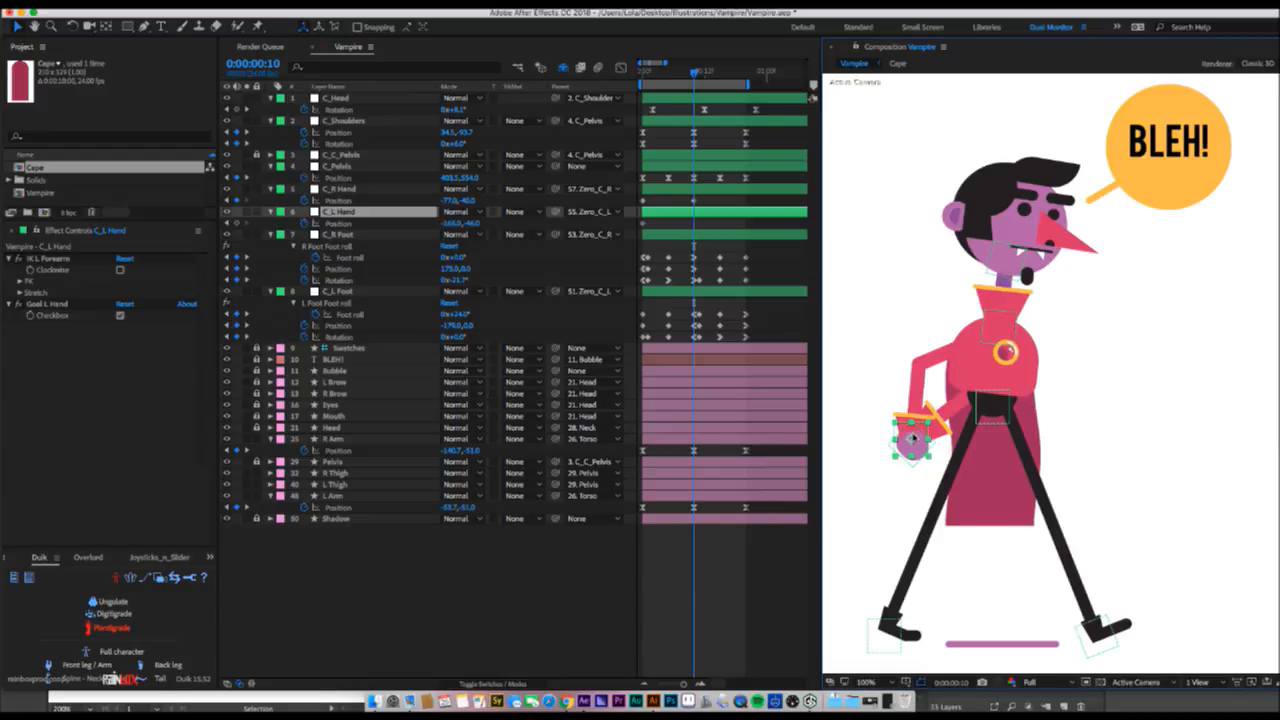
- Set C_R Hand's Rotation to 0° and, at frame 10, swing C_L Hand forward to a Position of about 105, -53
{"action": "left_click", "coordinate": [672, 191]}
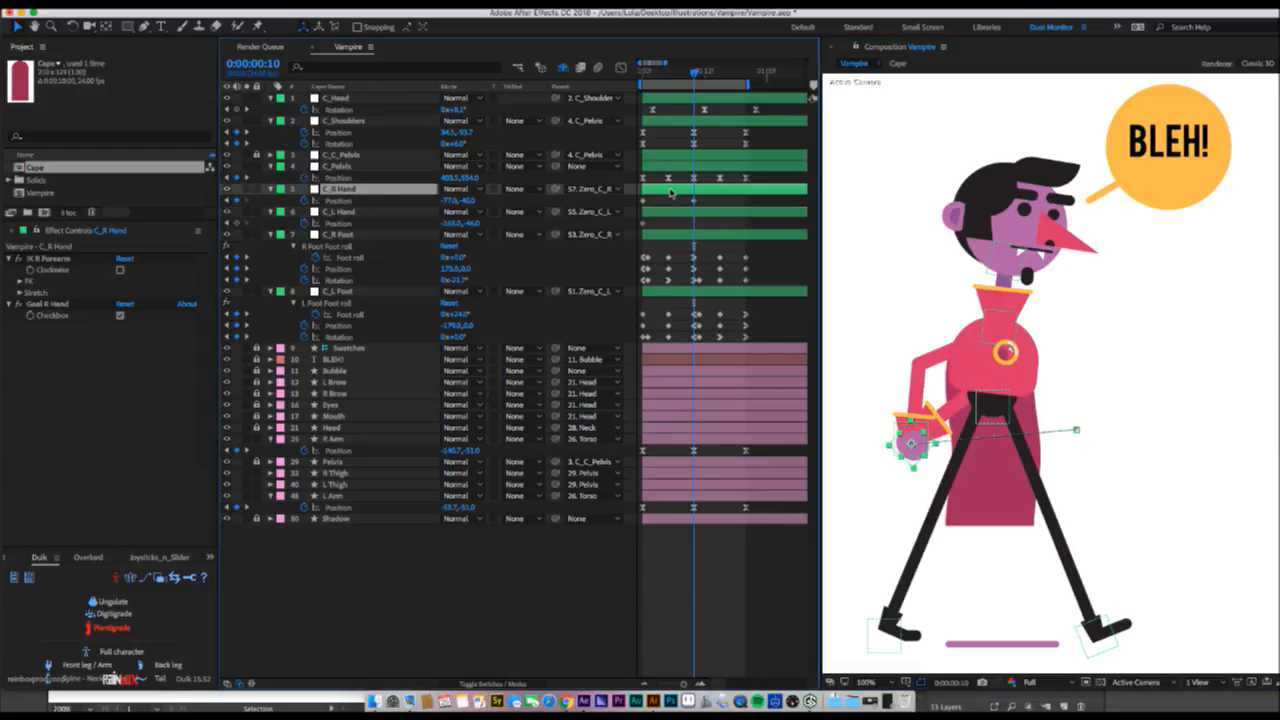
{"action": "key", "text": "r"}
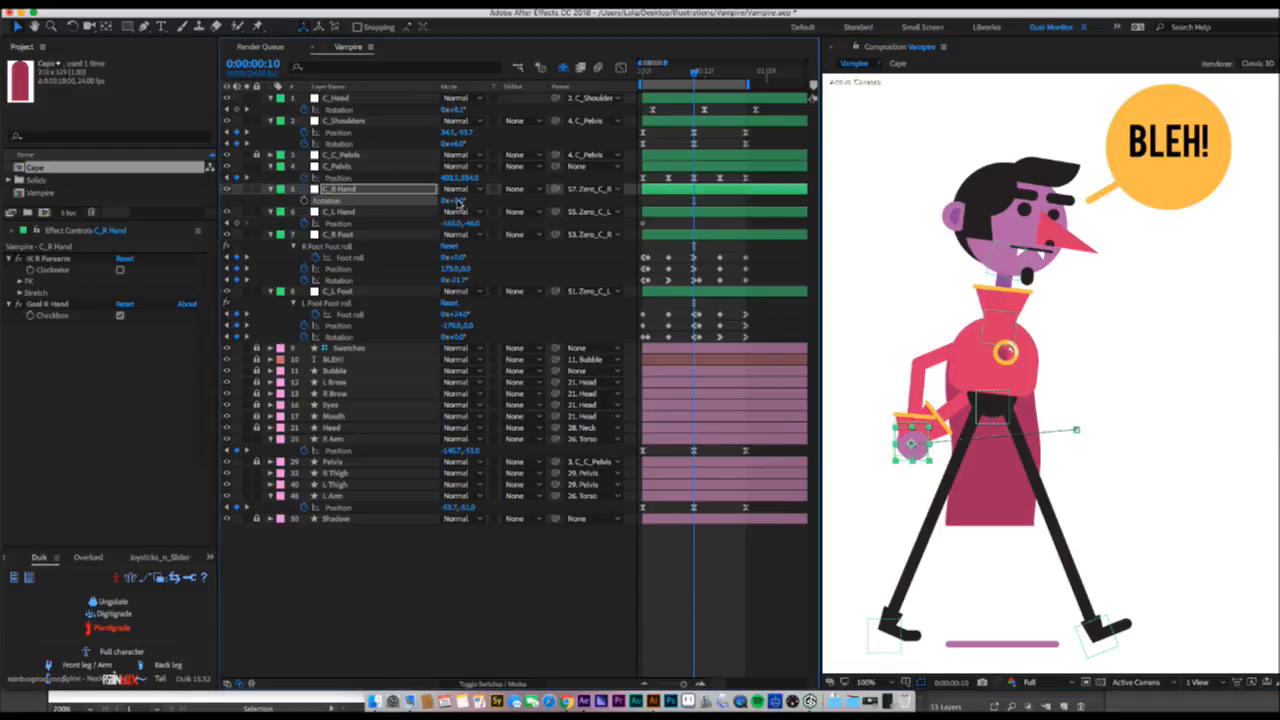
{"action": "left_click", "coordinate": [665, 213]}
{"action": "left_click_drag", "start_coordinate": [913, 441], "coordinate": [1092, 434]}
- Copy the frame 0 Position keyframes of C_R Hand and C_L Hand to frame 20
{"action": "left_click", "coordinate": [742, 76]}
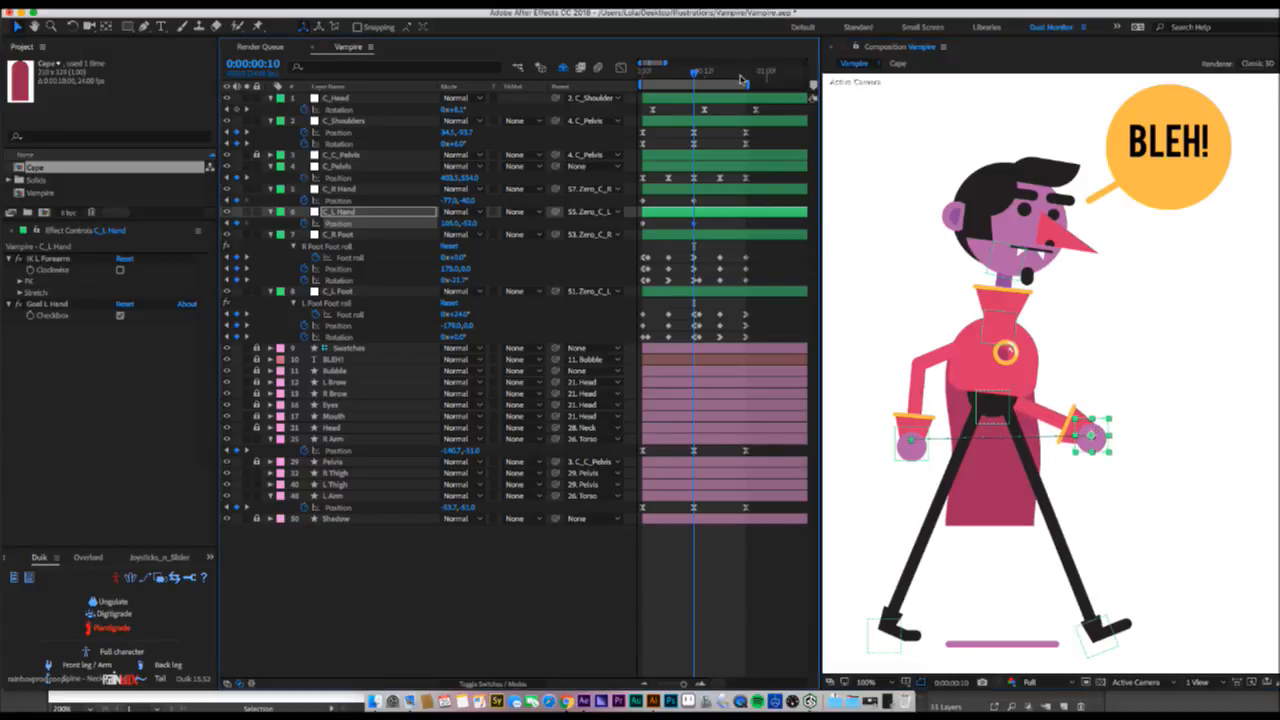
{"action": "left_click", "coordinate": [651, 199]}
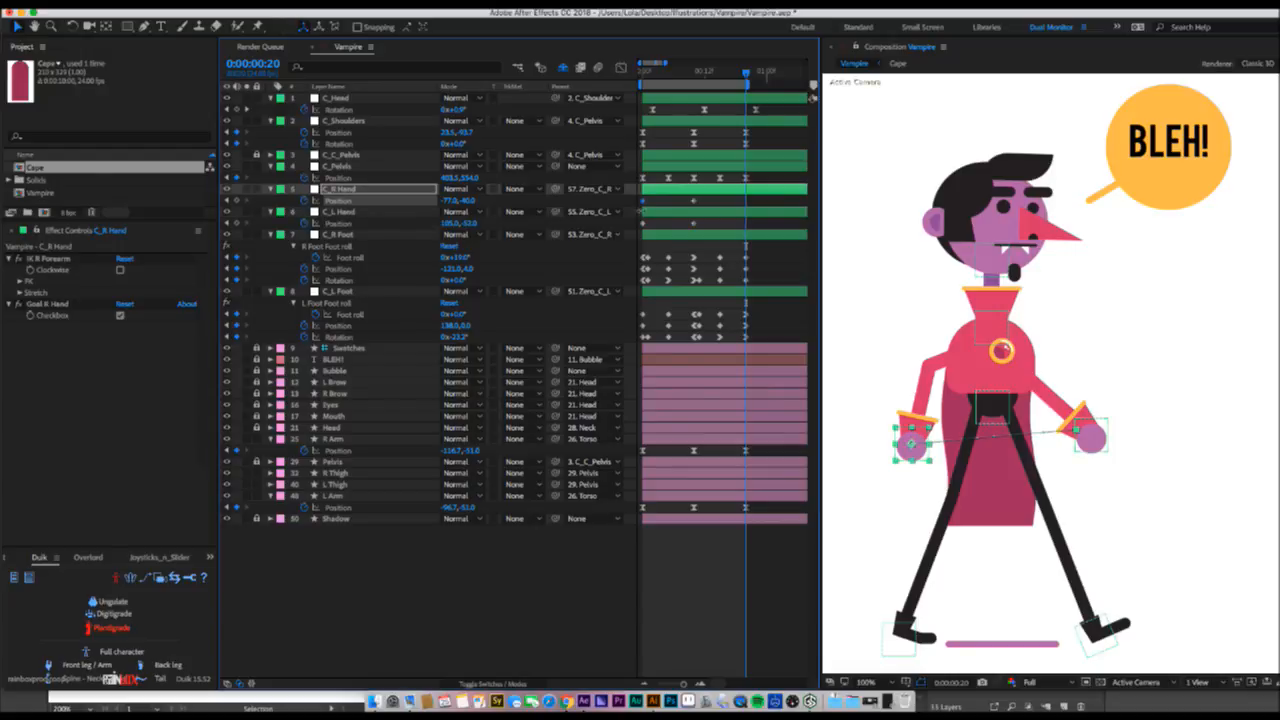
{"action": "key", "text": "super+v"}
{"action": "left_click", "coordinate": [644, 223]}
{"action": "key", "text": "super+c"}
{"action": "key", "text": "super+v"}
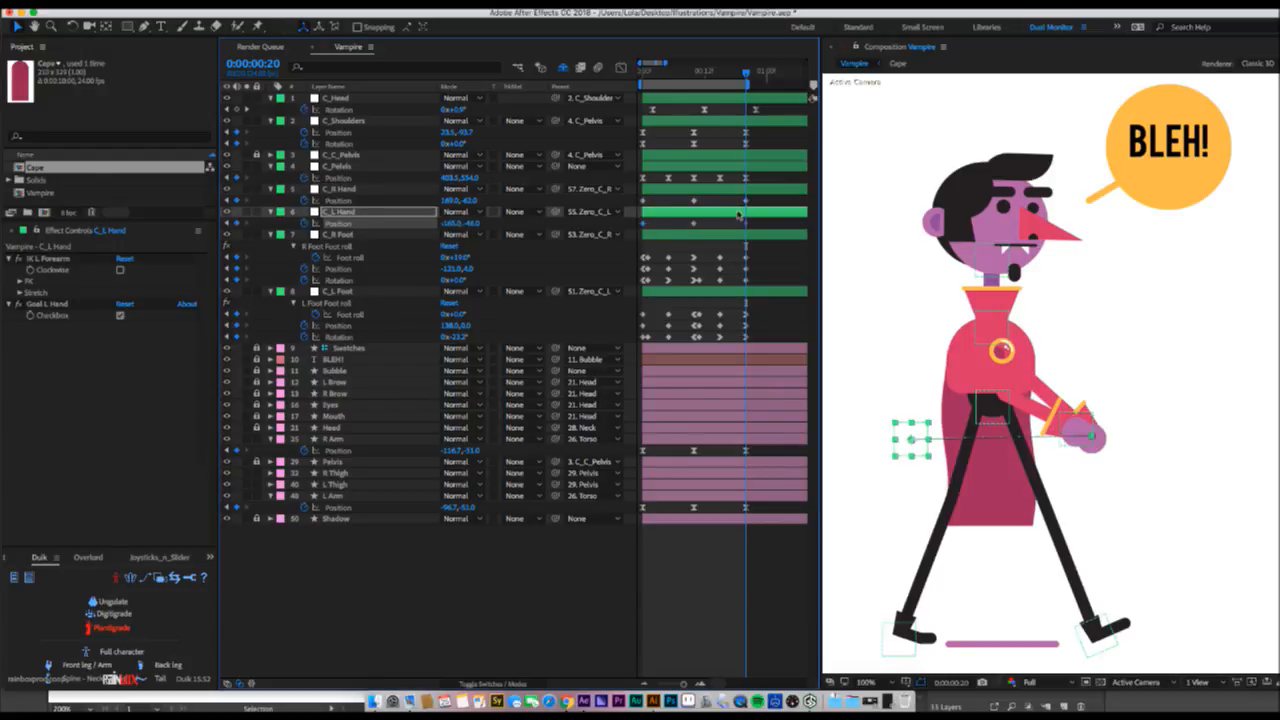
- Apply Easy Ease to all Position keyframes of C_R Hand and C_L Hand, and play back the arm swing
{"action": "left_click_drag", "start_coordinate": [758, 197], "coordinate": [655, 222]}
{"action": "right_click", "coordinate": [645, 225]}
{"action": "mouse_move", "coordinate": [700, 376]}
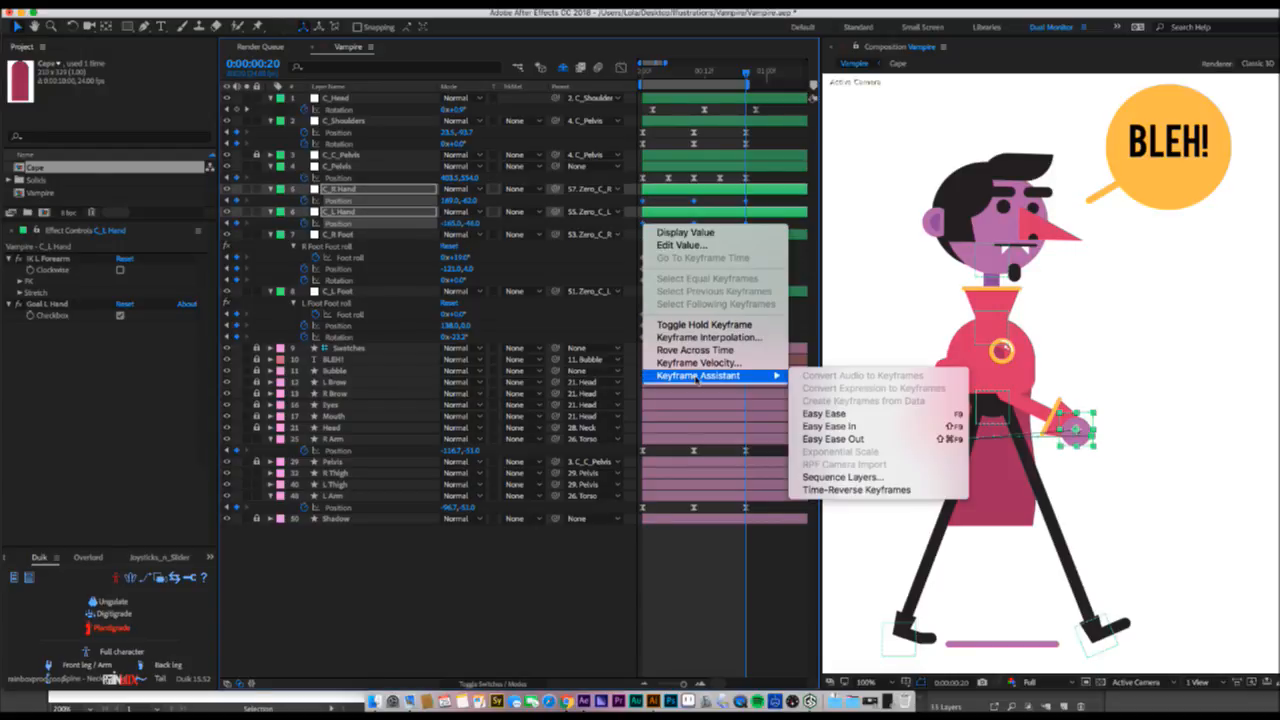
{"action": "left_click", "coordinate": [835, 413]}
{"action": "key", "text": "space"}
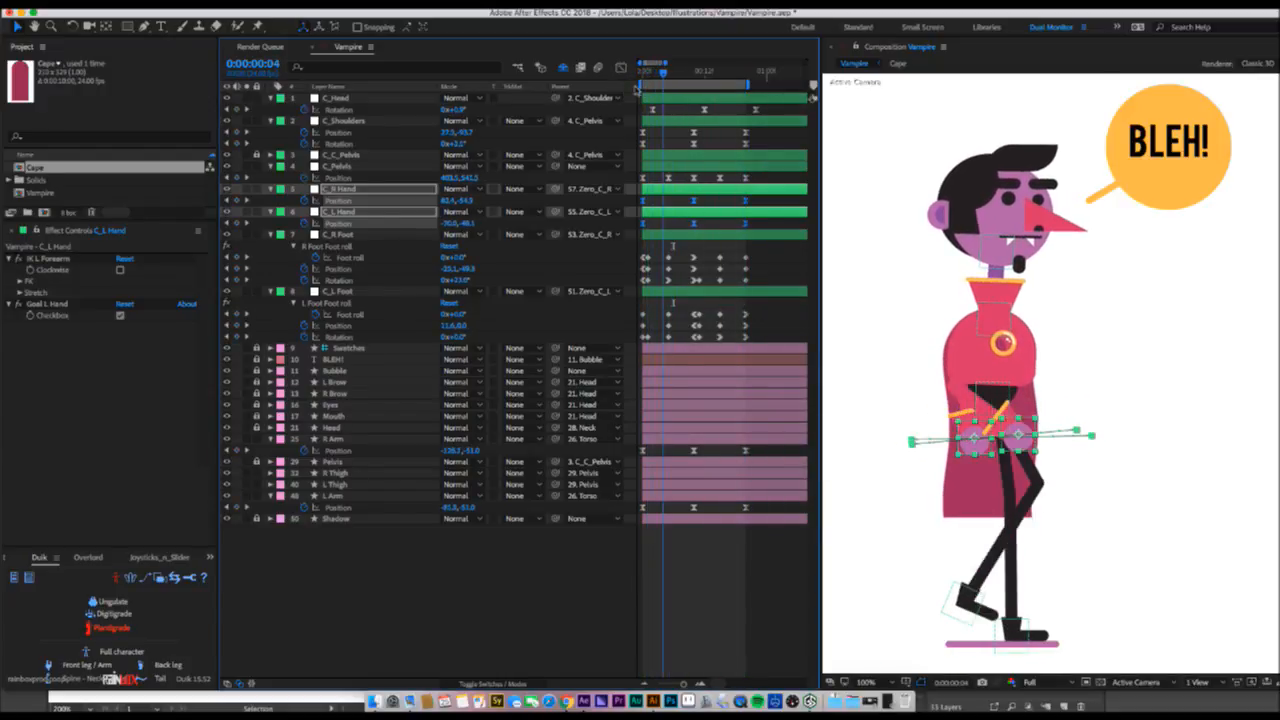
{"action": "key", "text": "space"}
- Bend C_R Hand's motion path into a downward arc with Bezier handles using the Pen tool, and play back the cycle
{"action": "left_click", "coordinate": [643, 203]}
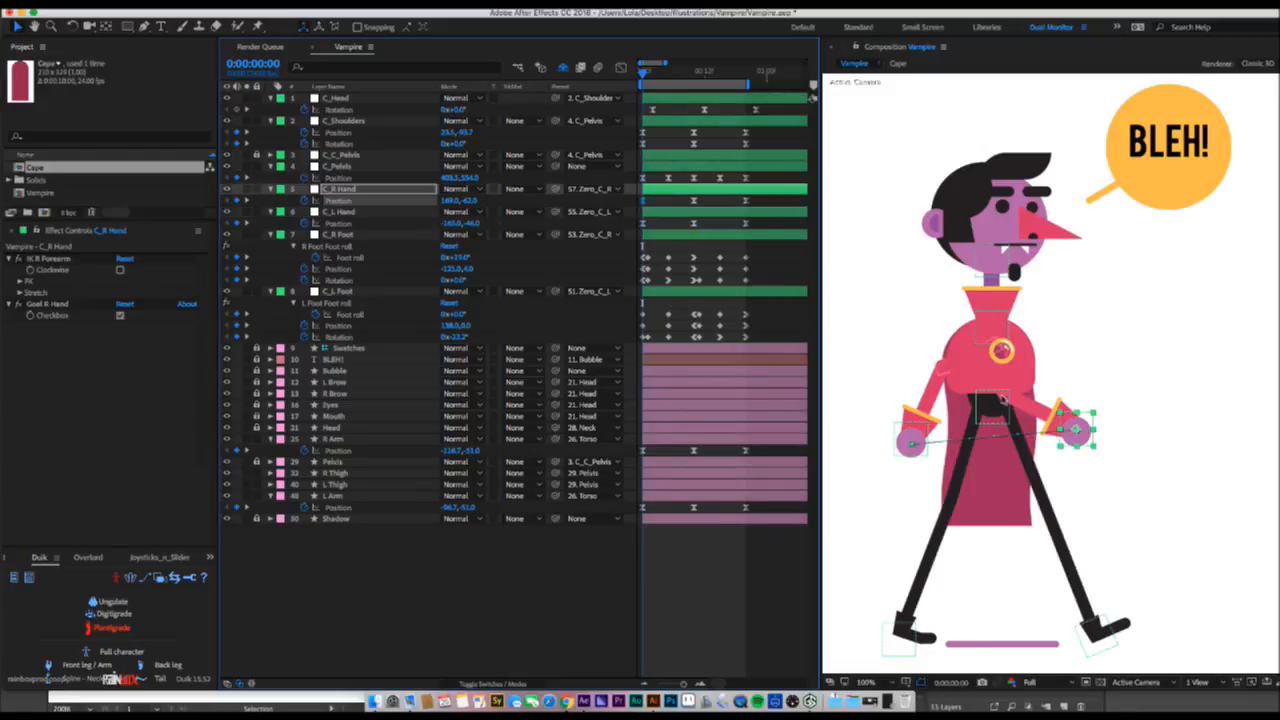
{"action": "key", "text": "g"}
{"action": "left_click_drag", "start_coordinate": [1076, 429], "coordinate": [1010, 485]}
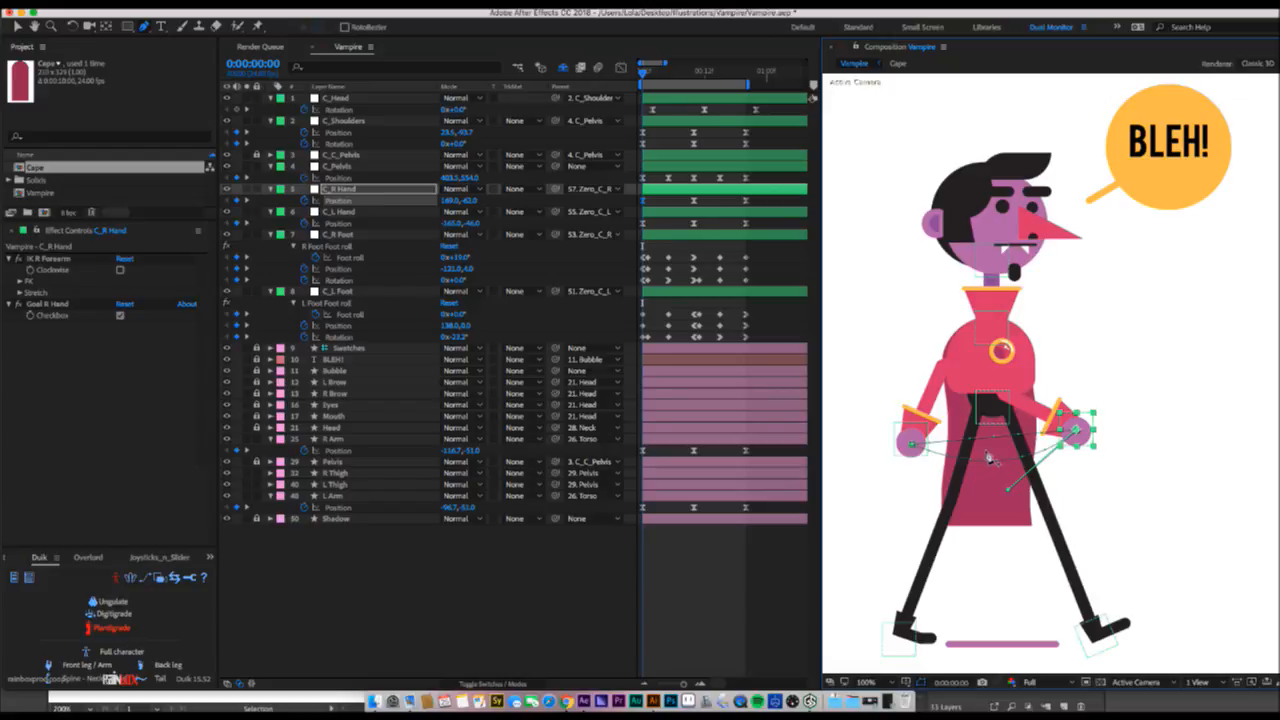
{"action": "key", "text": "space"}
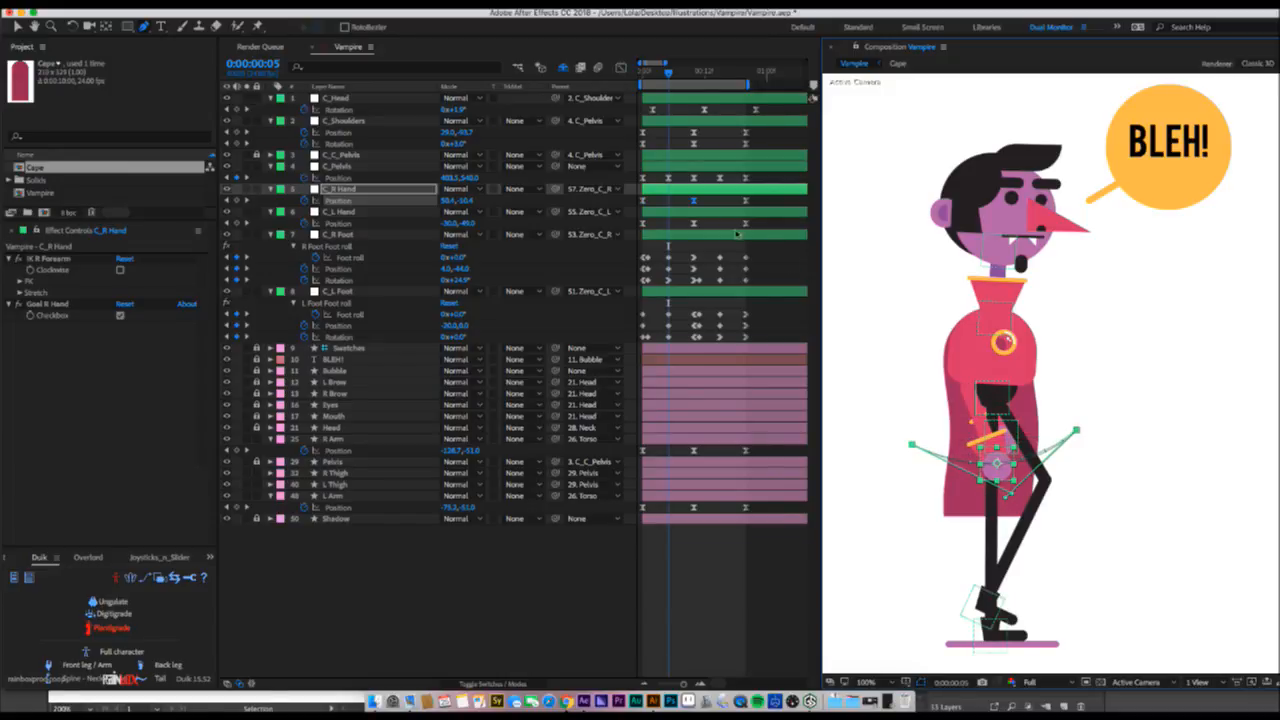
- Bend C_L Hand's motion path into a matching downward arc with Bezier handles, and play back the cycle
{"action": "left_click", "coordinate": [644, 224]}
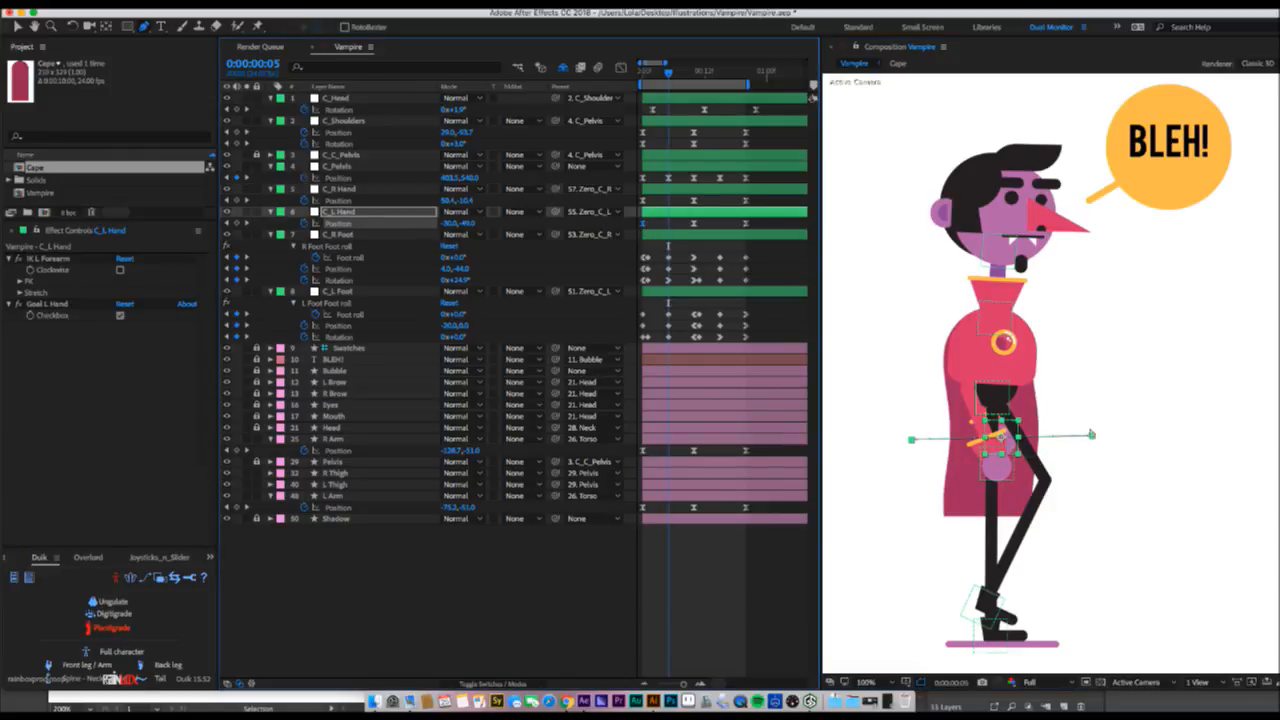
{"action": "left_click_drag", "start_coordinate": [1091, 435], "coordinate": [1077, 468]}
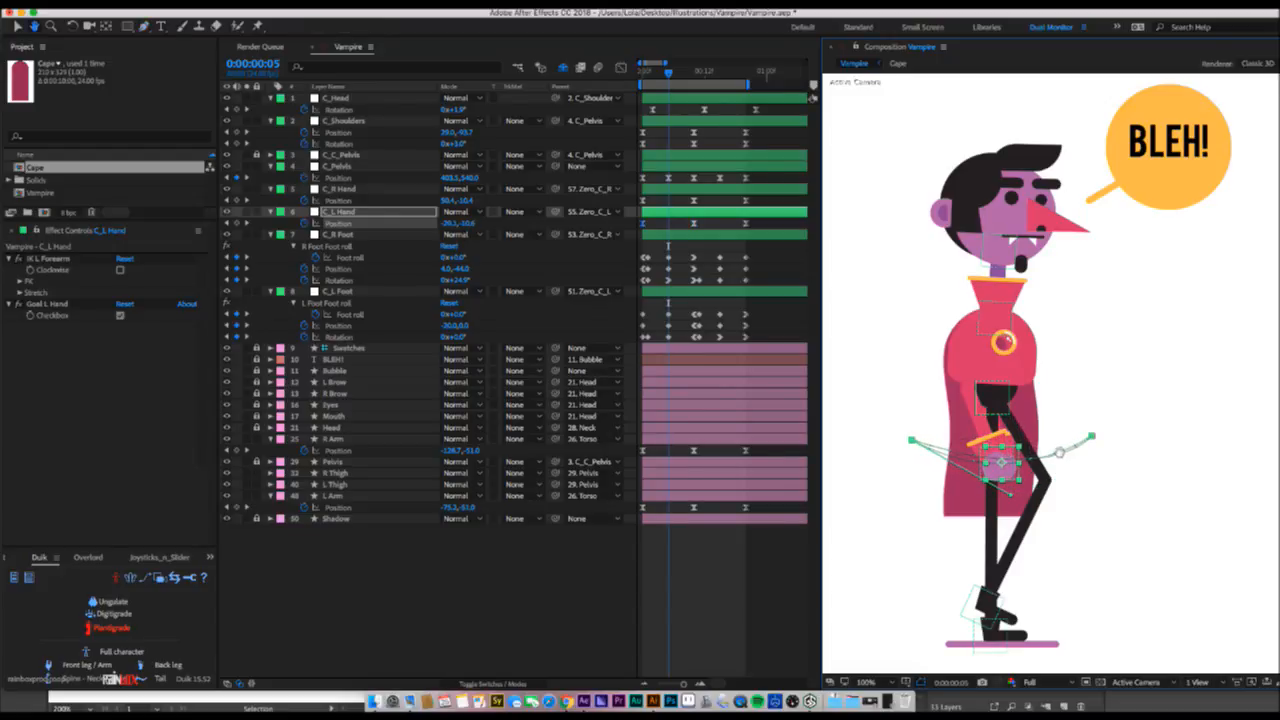
{"action": "key", "text": "space"}
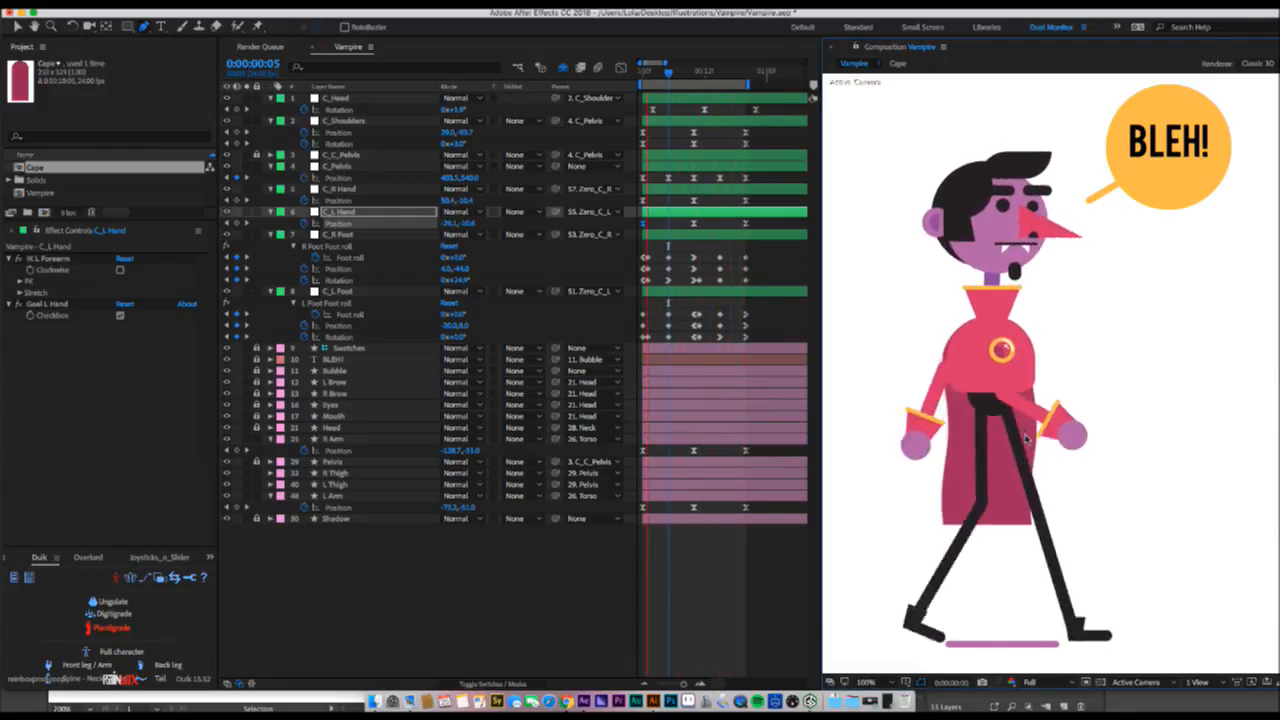
{"action": "key", "text": "space"}
- Play back the walk cycle with the composition view at 50%, and hide the Swatches layer
{"action": "key", "text": "comma"}
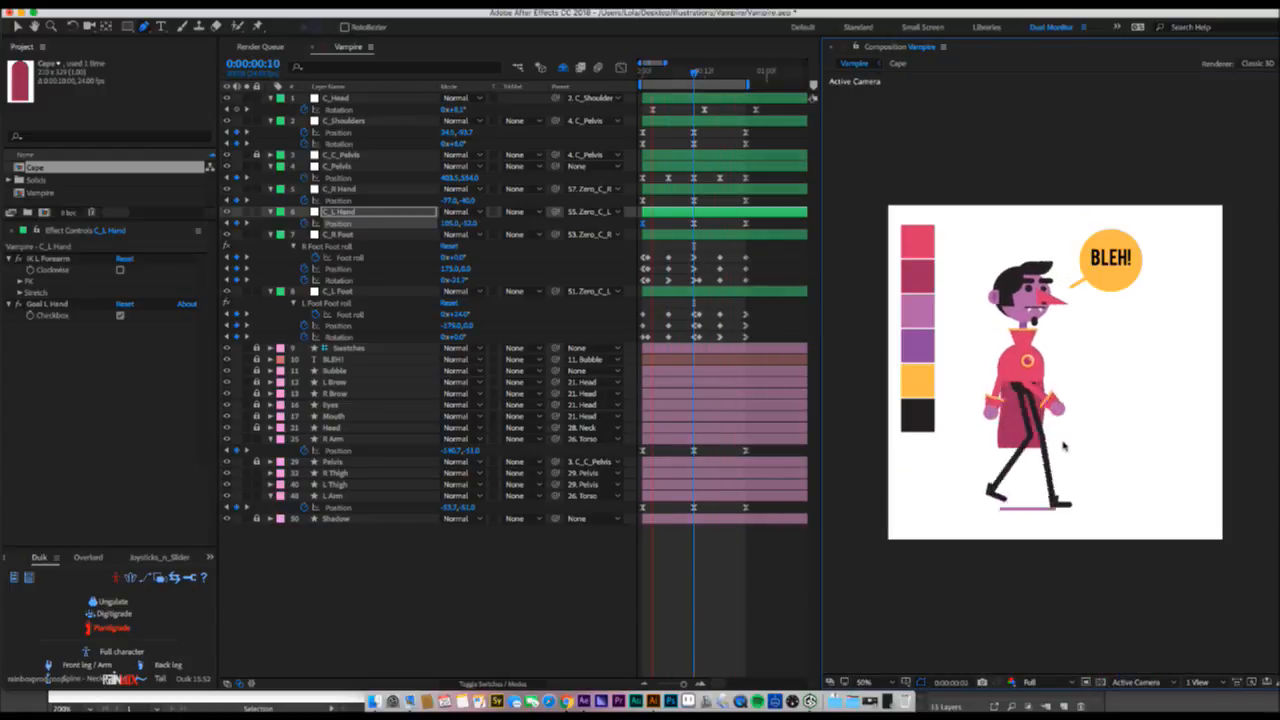
{"action": "key", "text": "space"}
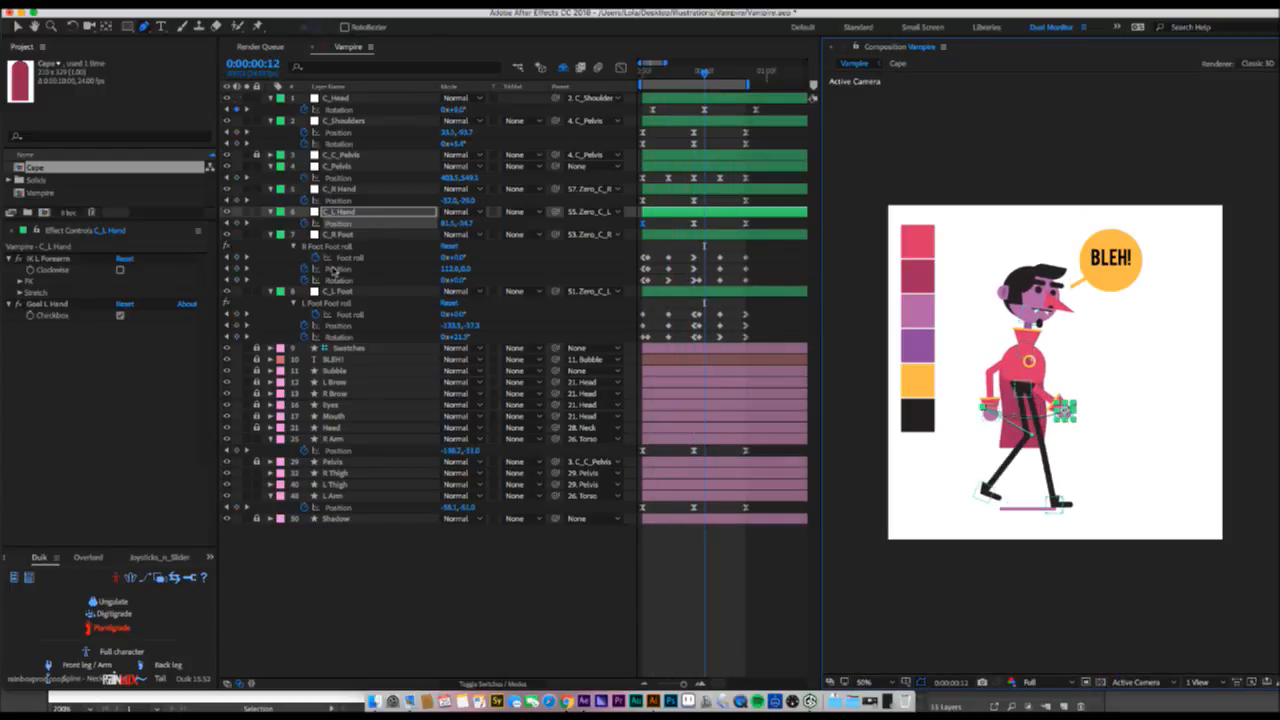
{"action": "left_click", "coordinate": [226, 348]}
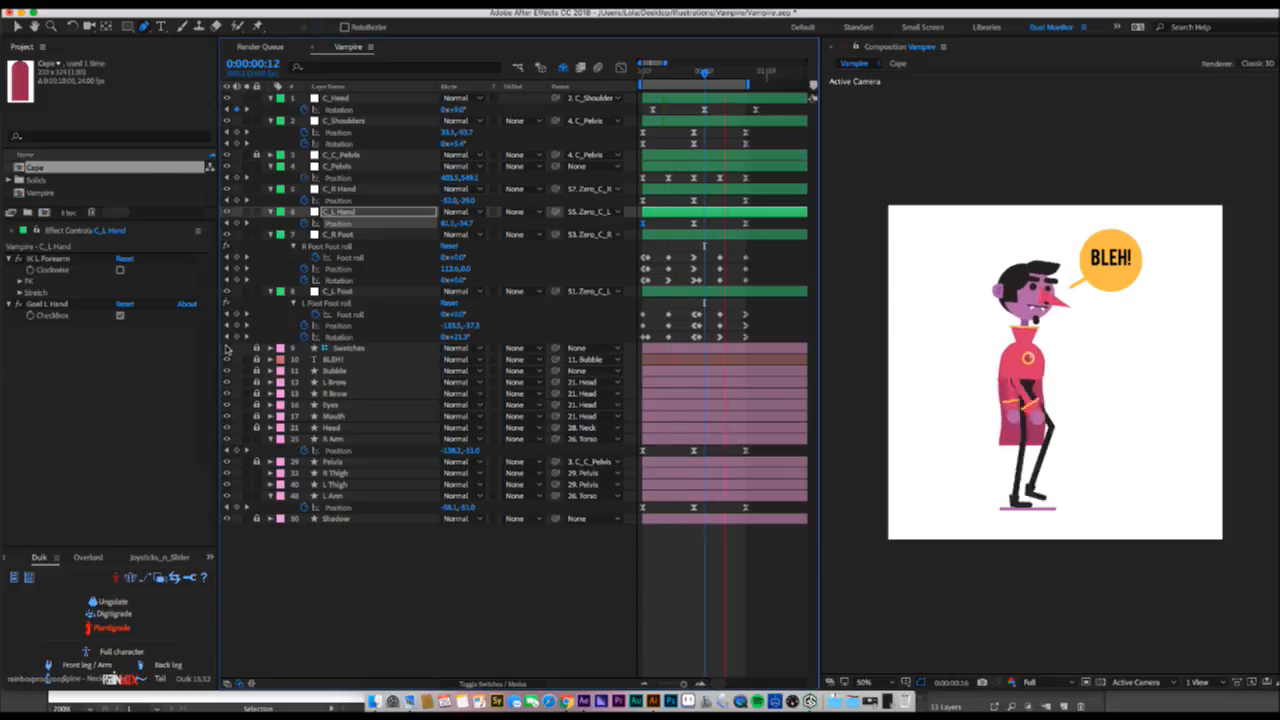
- Hide the BLEH! and Bubble layers, and play back the walk cycle
{"action": "key", "text": "Page_Down"}
{"action": "key", "text": "Page_Down"}
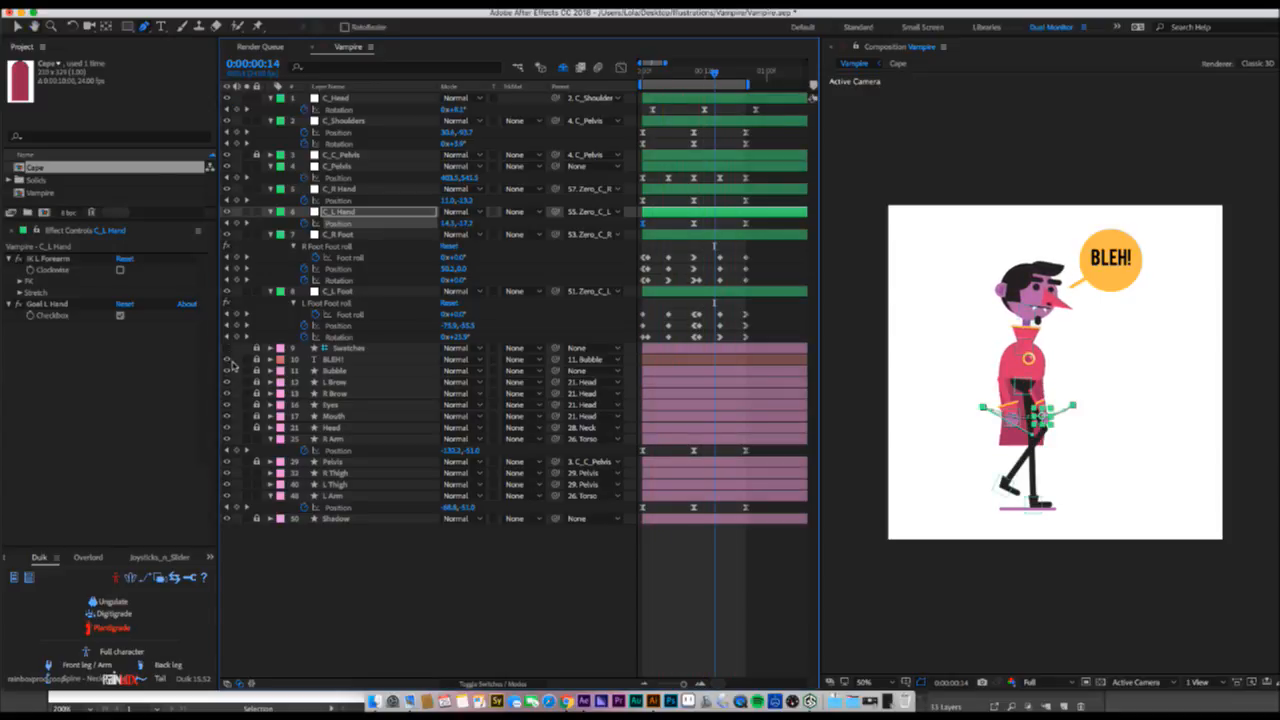
{"action": "left_click", "coordinate": [226, 359]}
{"action": "left_click", "coordinate": [227, 370]}
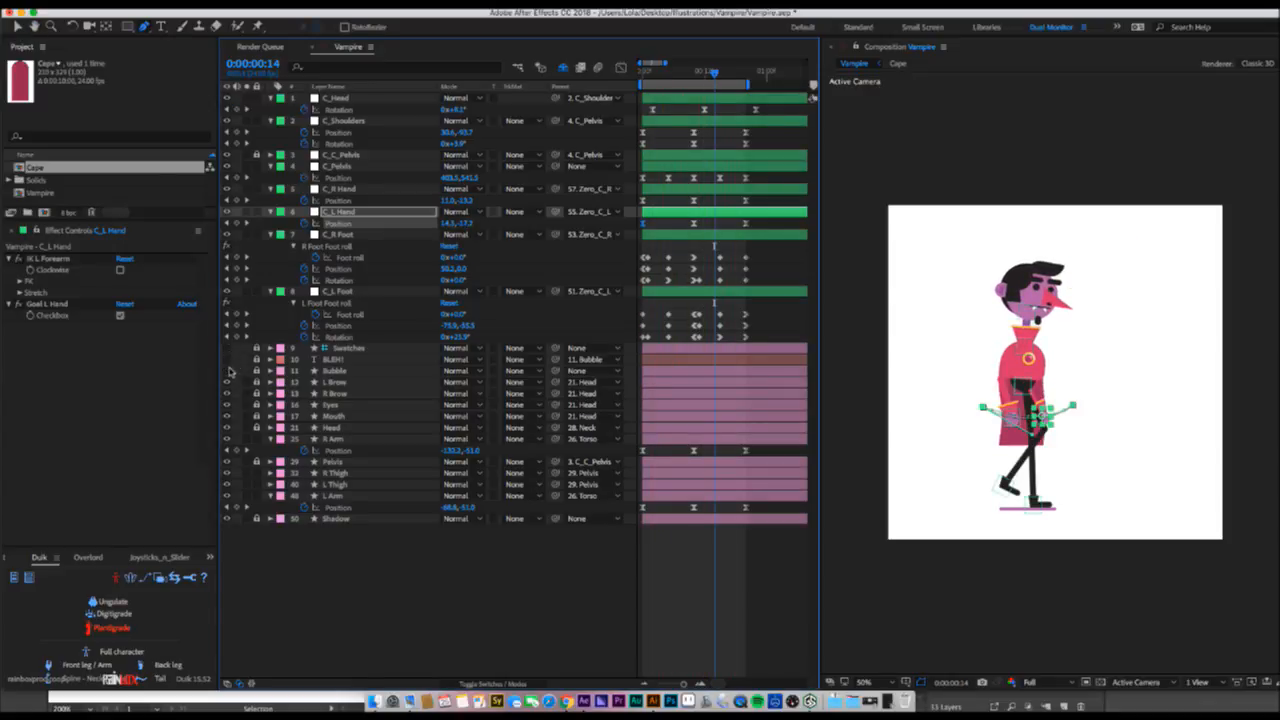
{"action": "key", "text": "space"}
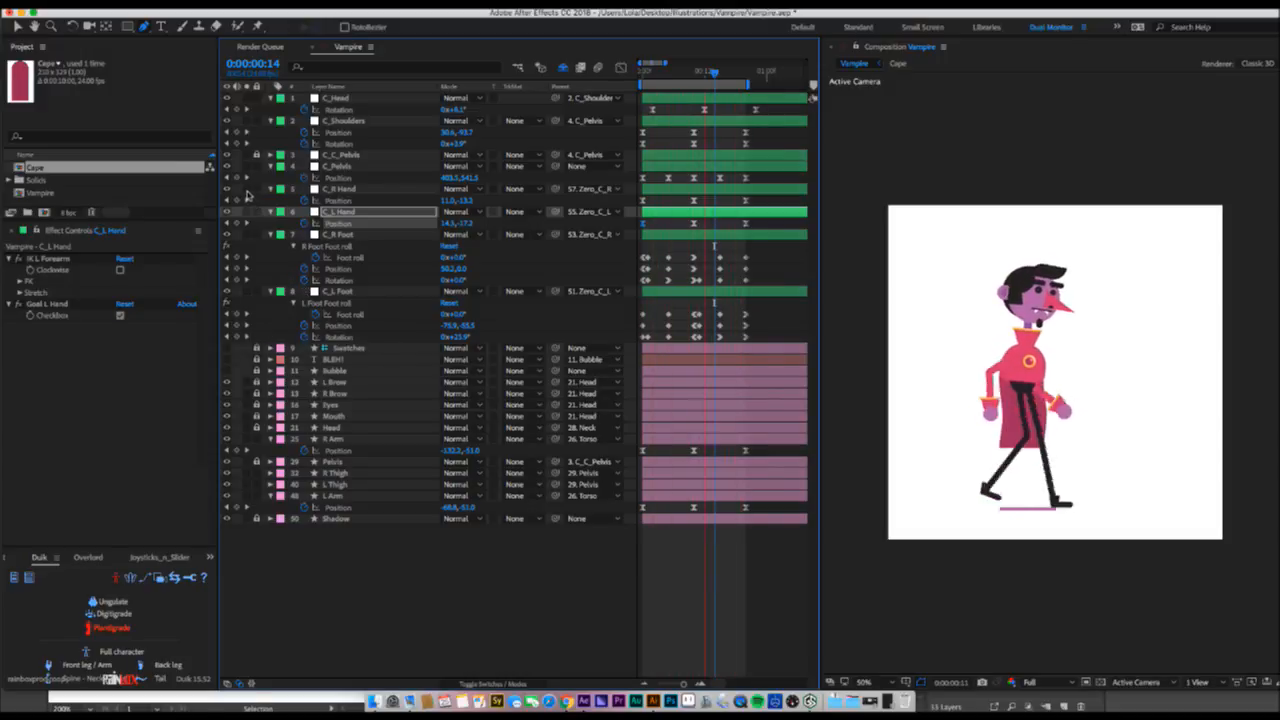
{"action": "key", "text": "space"}
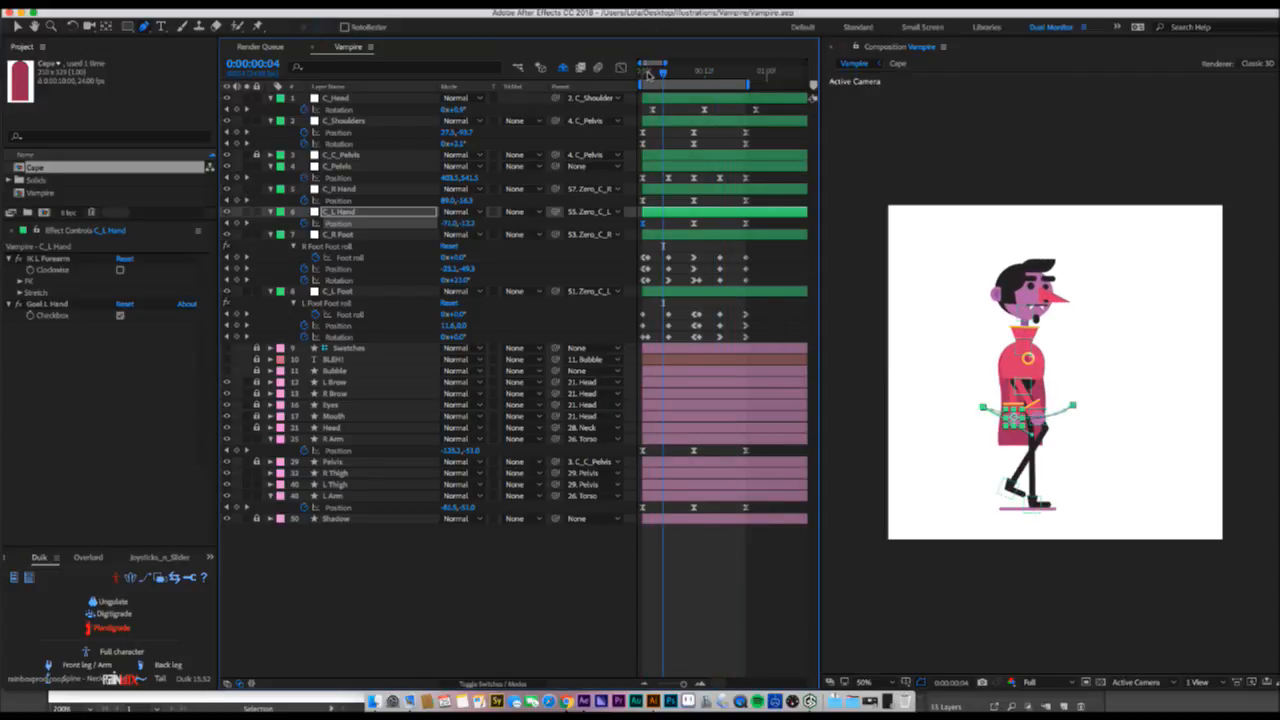
- Unlock the Shadow layer, expand its contents to Path 1, and add a Path keyframe at frame 0
{"action": "left_click_drag", "start_coordinate": [650, 70], "coordinate": [633, 75]}
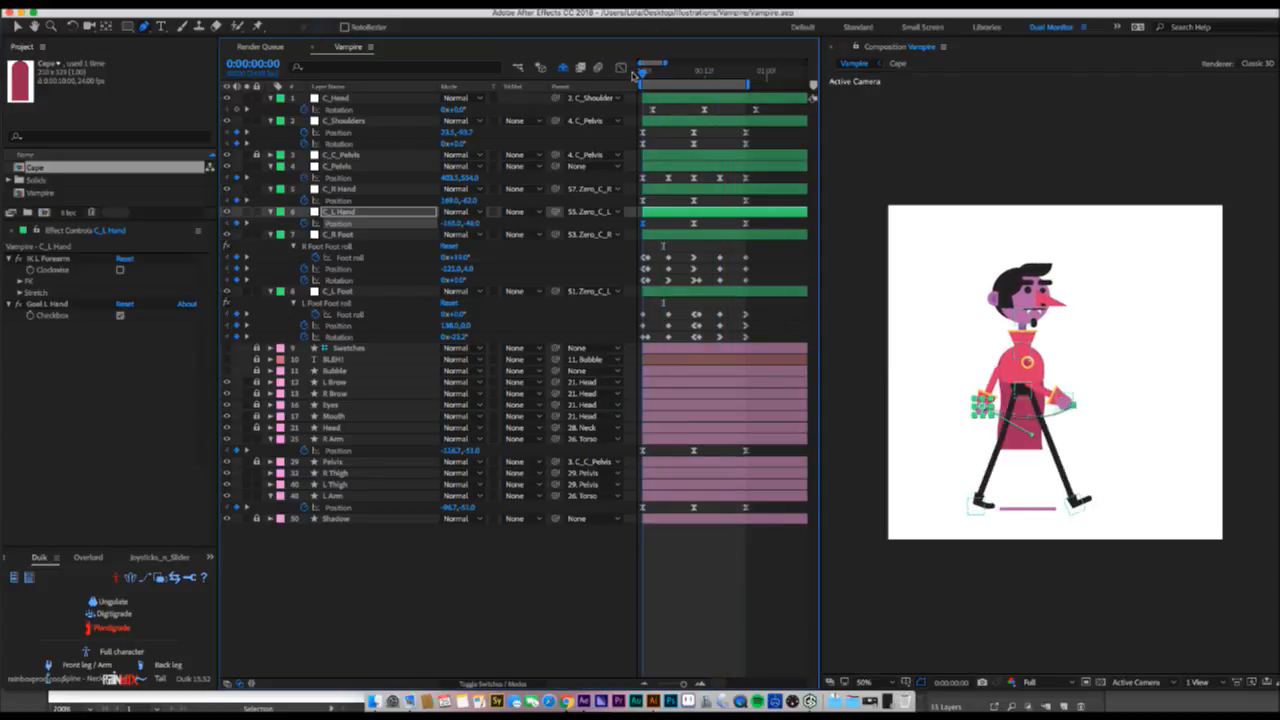
{"action": "left_click", "coordinate": [335, 519]}
{"action": "scroll", "coordinate": [1025, 494], "scroll_direction": "up", "scroll_amount": 2}
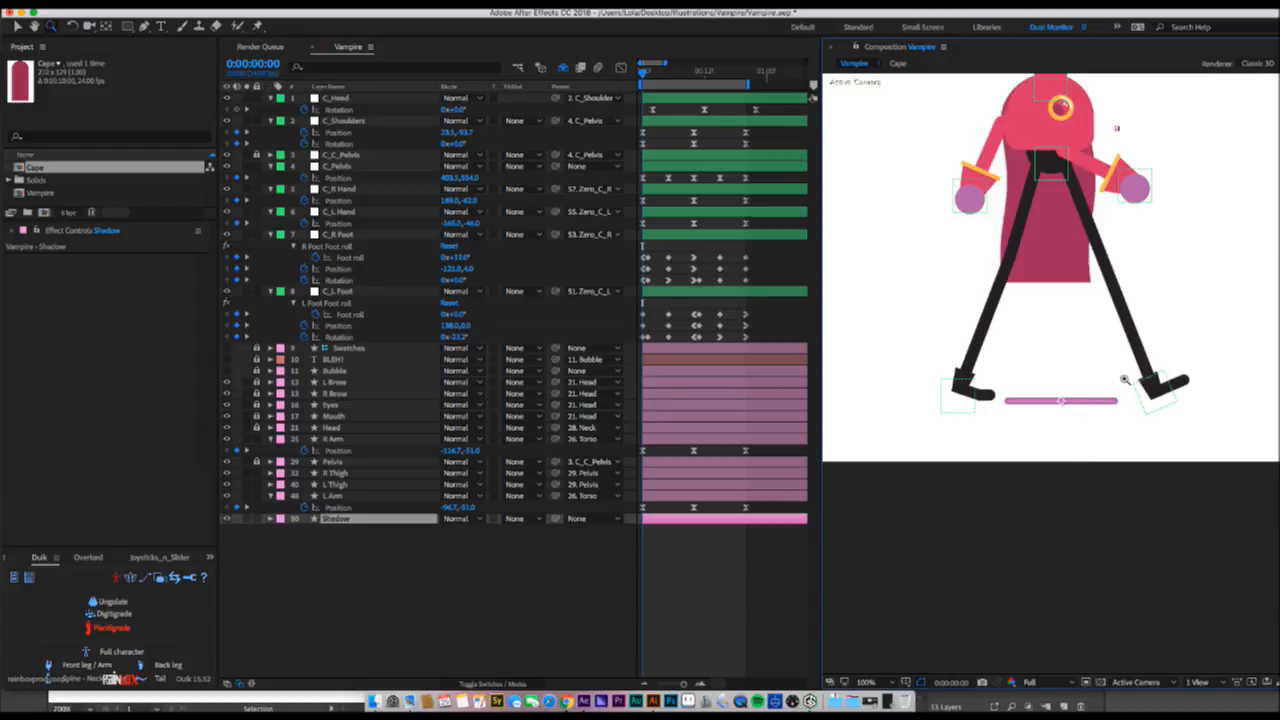
{"action": "key", "text": "v"}
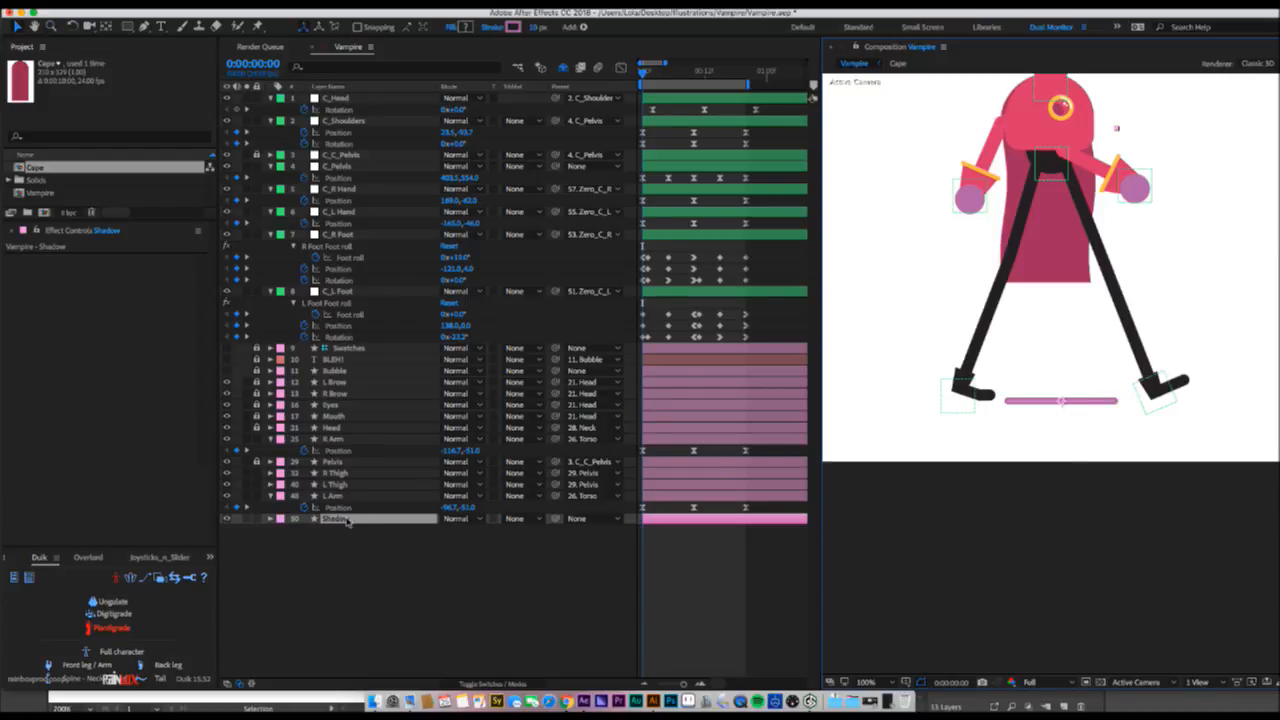
{"action": "left_click", "coordinate": [270, 519]}
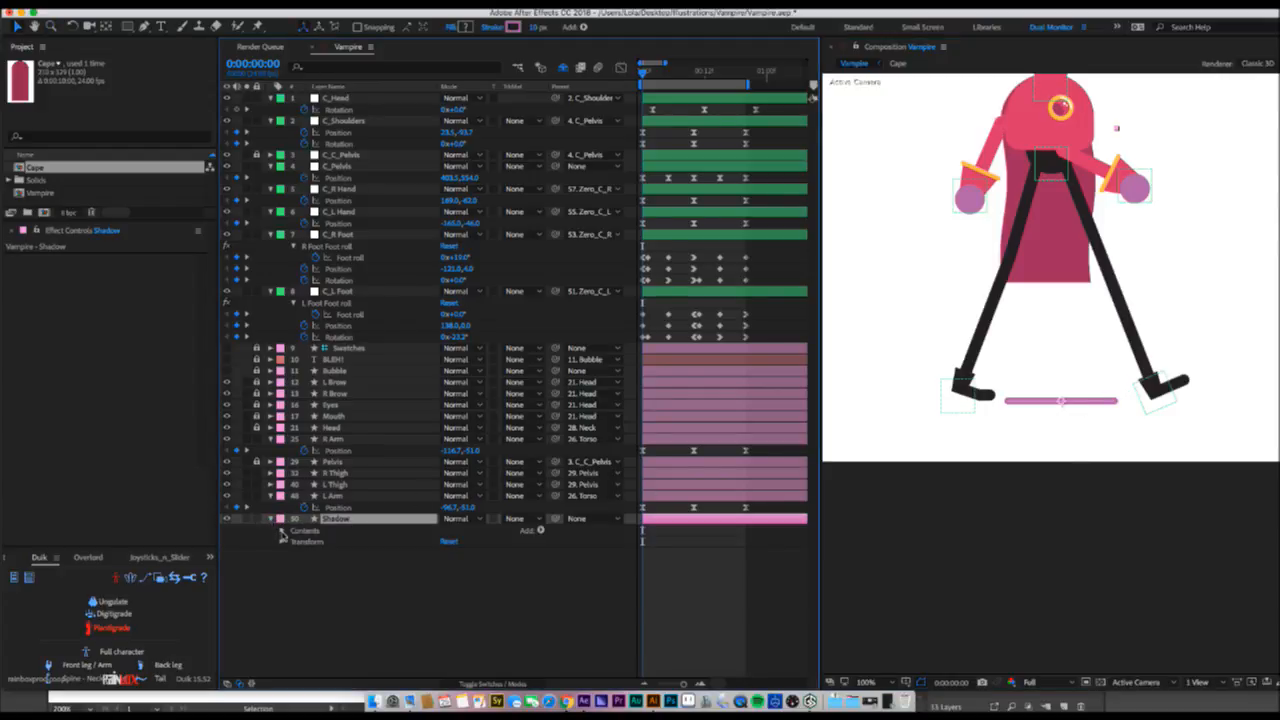
{"action": "left_click", "coordinate": [282, 531]}
{"action": "left_click", "coordinate": [294, 542]}
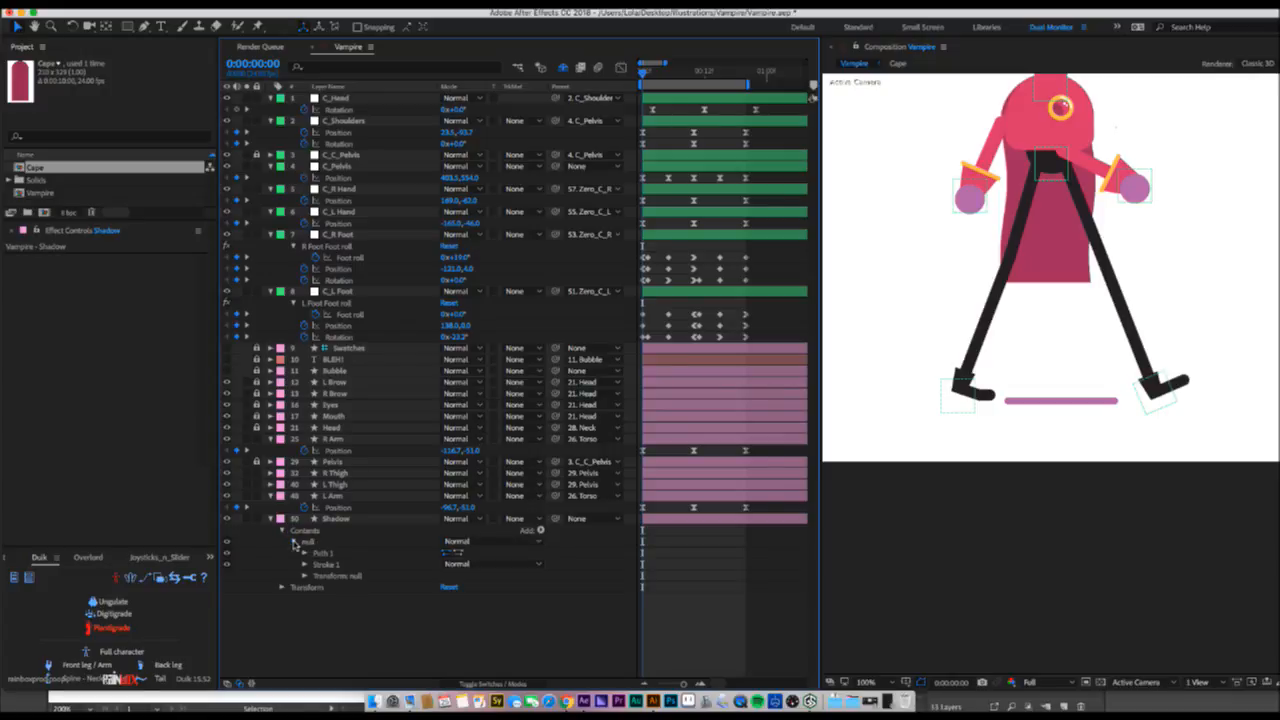
{"action": "left_click", "coordinate": [305, 553]}
{"action": "left_click", "coordinate": [324, 553]}
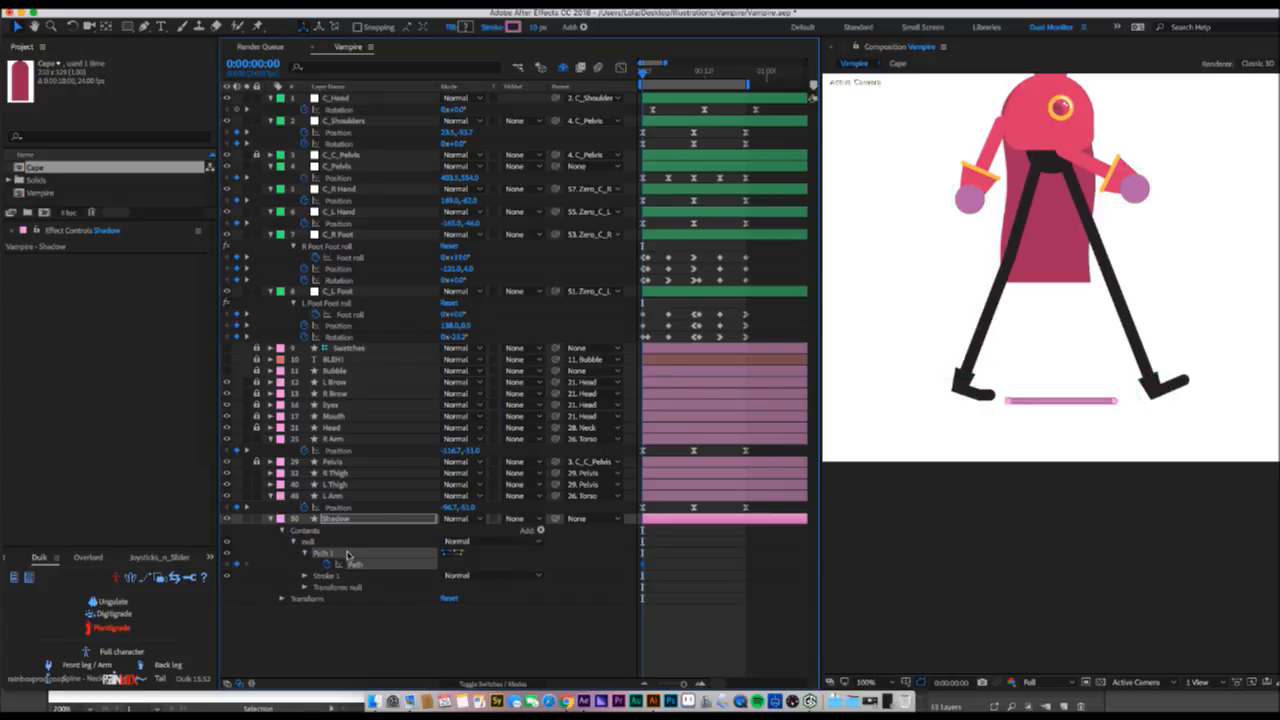
- Shift the Shadow Path keyframe to frame 5 and narrow the line there, then widen it at frame 0 to span both feet
{"action": "left_click", "coordinate": [673, 77]}
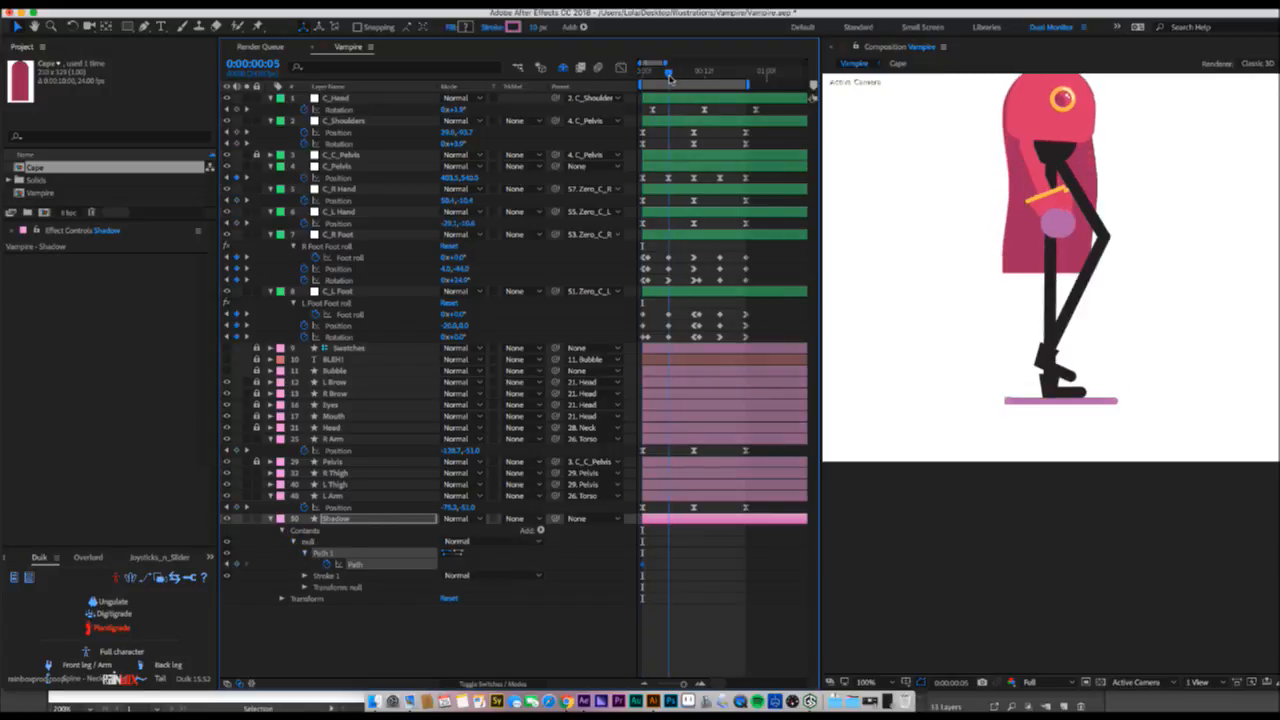
{"action": "left_click_drag", "start_coordinate": [644, 566], "coordinate": [662, 570]}
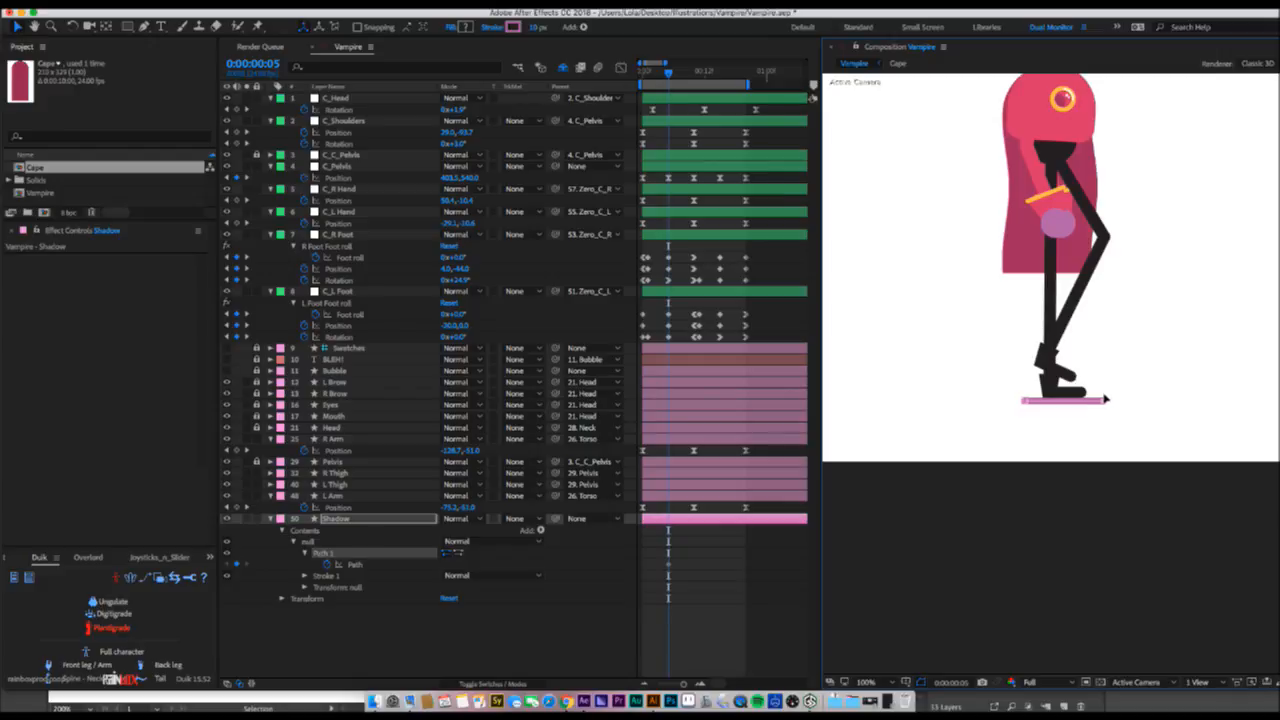
{"action": "key", "text": "Home"}
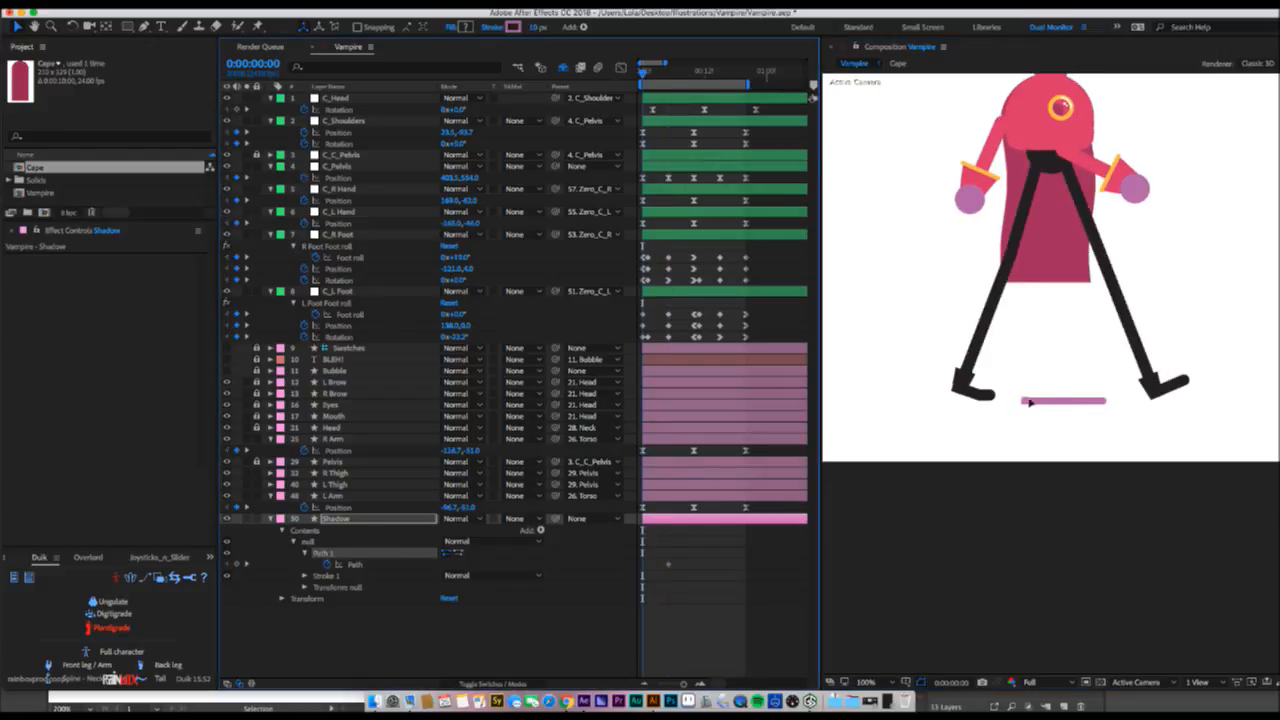
{"action": "left_click_drag", "start_coordinate": [1025, 397], "coordinate": [975, 398]}
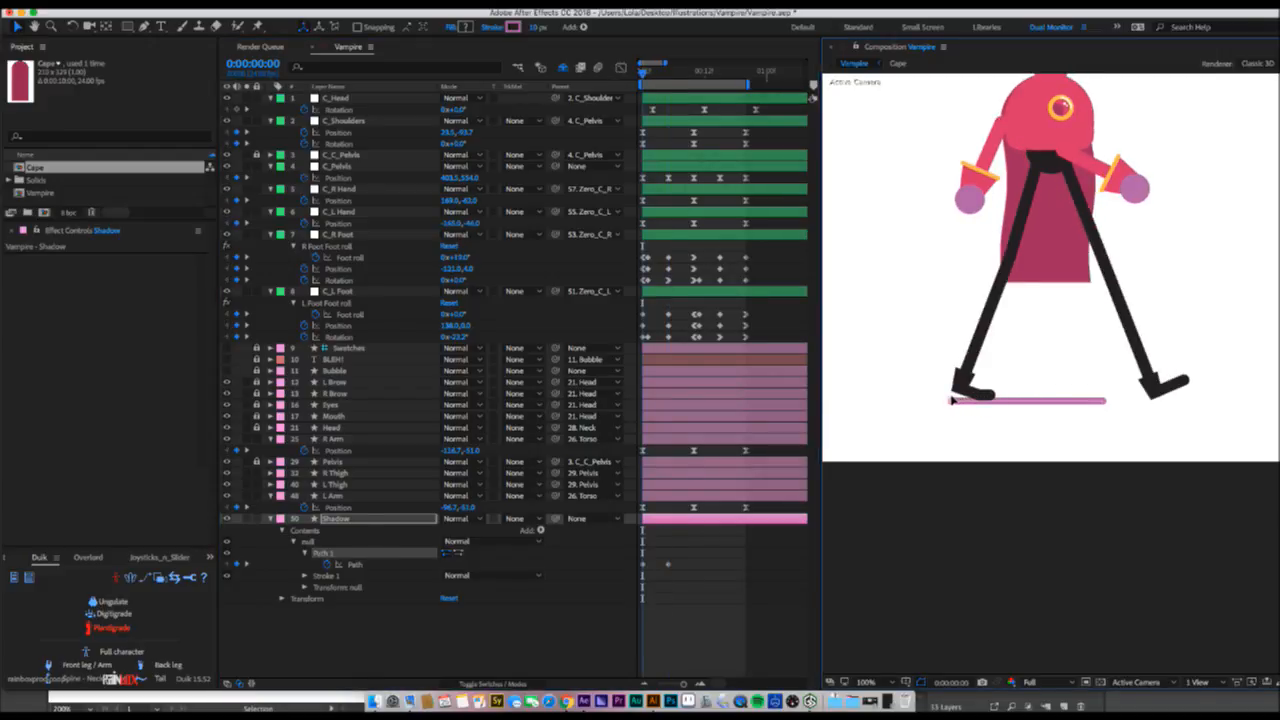
{"action": "left_click_drag", "start_coordinate": [1103, 398], "coordinate": [1160, 397]}
- Copy the wide Shadow Path keyframe to frame 10, and repeat the narrow and wide keyframes at frames 15 and 20
{"action": "left_click", "coordinate": [692, 76]}
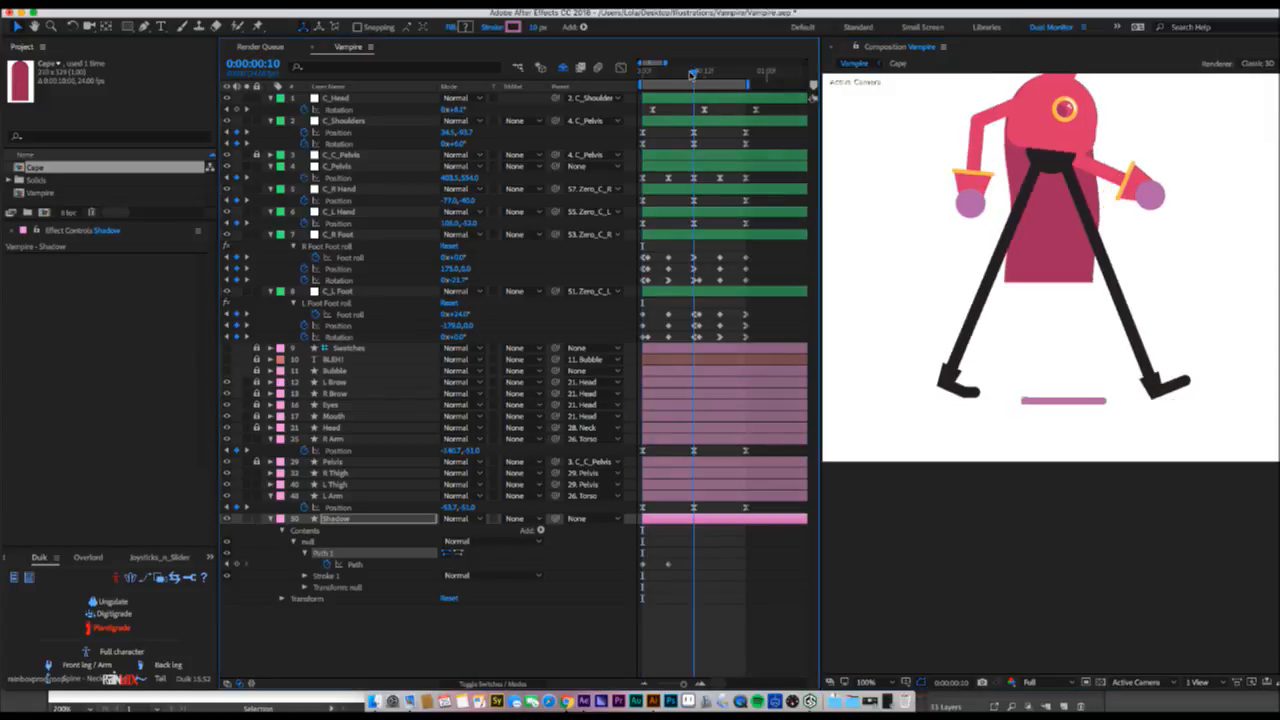
{"action": "left_click", "coordinate": [643, 565]}
{"action": "key", "text": "super+c"}
{"action": "key", "text": "super+v"}
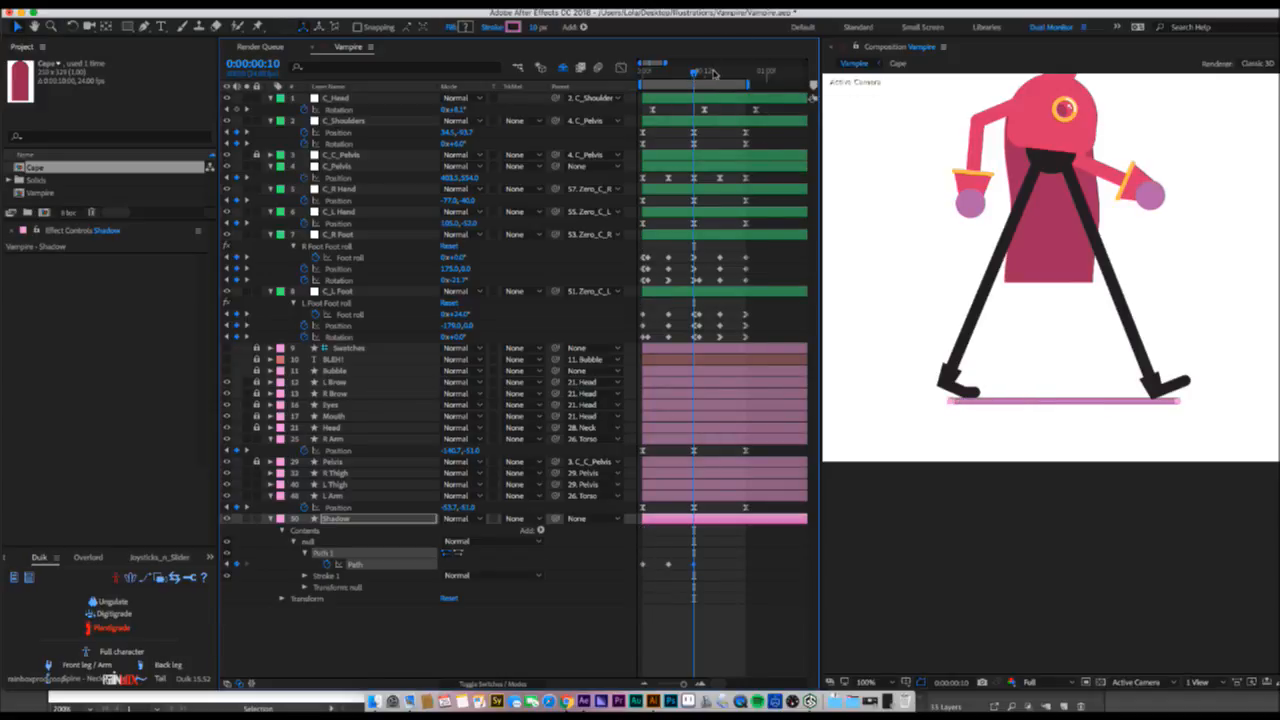
{"action": "left_click_drag", "start_coordinate": [710, 549], "coordinate": [638, 584]}
- Apply Easy Ease to all Path keyframes of the Shadow layer
{"action": "left_click_drag", "start_coordinate": [755, 556], "coordinate": [637, 583]}
{"action": "right_click", "coordinate": [643, 565]}
{"action": "mouse_move", "coordinate": [720, 677]}
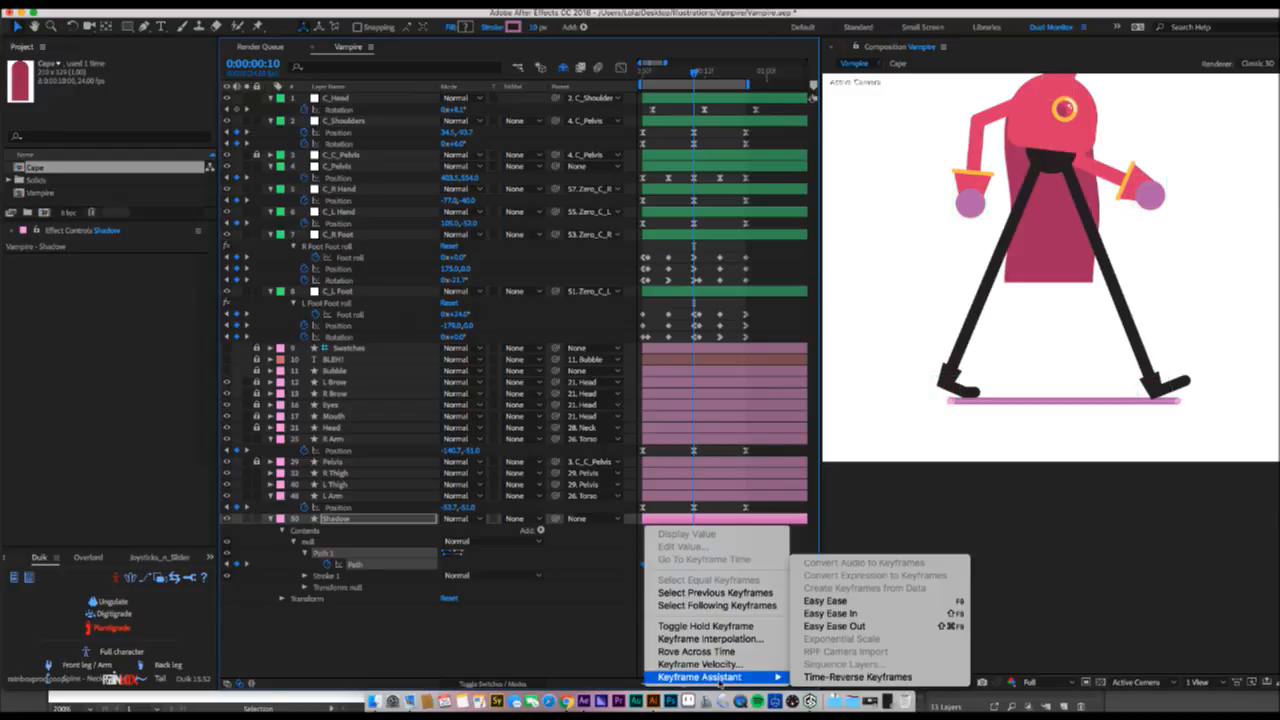
{"action": "left_click", "coordinate": [894, 599]}
- Play back the walk cycle with the whole composition fitted in view, and return to frame 0
{"action": "left_click", "coordinate": [866, 682]}
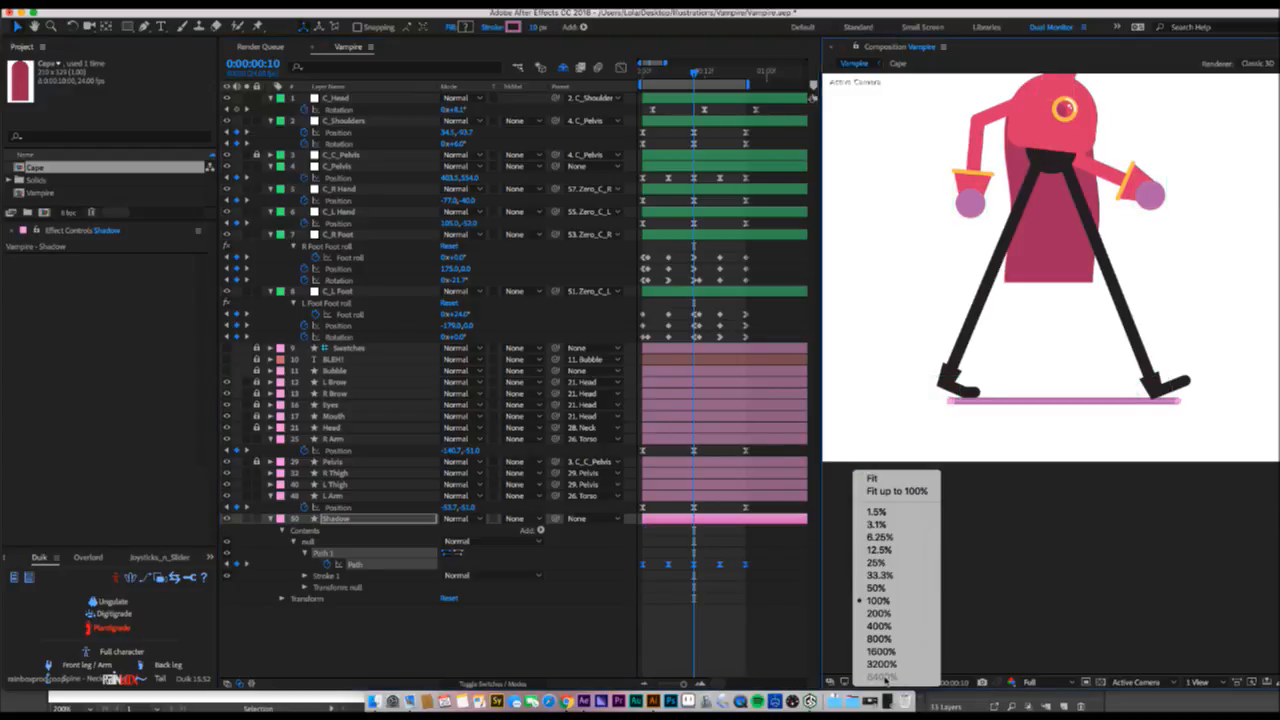
{"action": "left_click", "coordinate": [892, 485]}
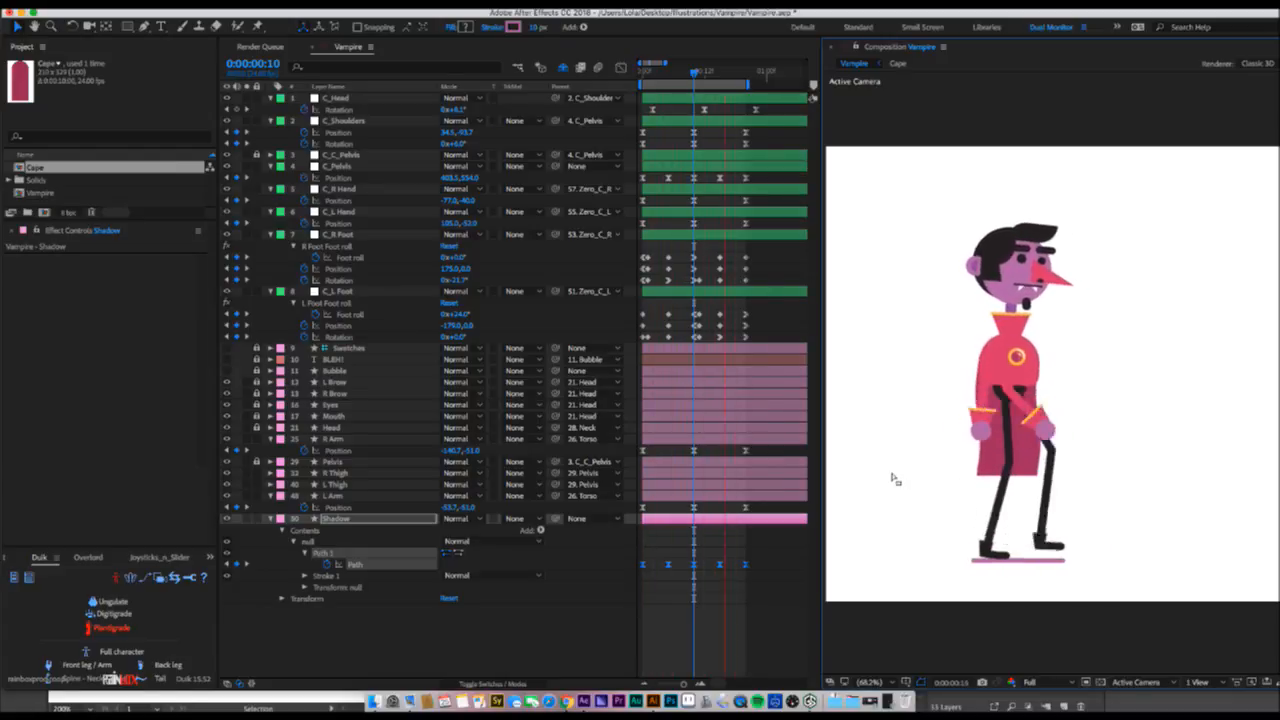
{"action": "key", "text": "space"}
{"action": "left_click", "coordinate": [633, 78]}
{"action": "key", "text": "Home"}
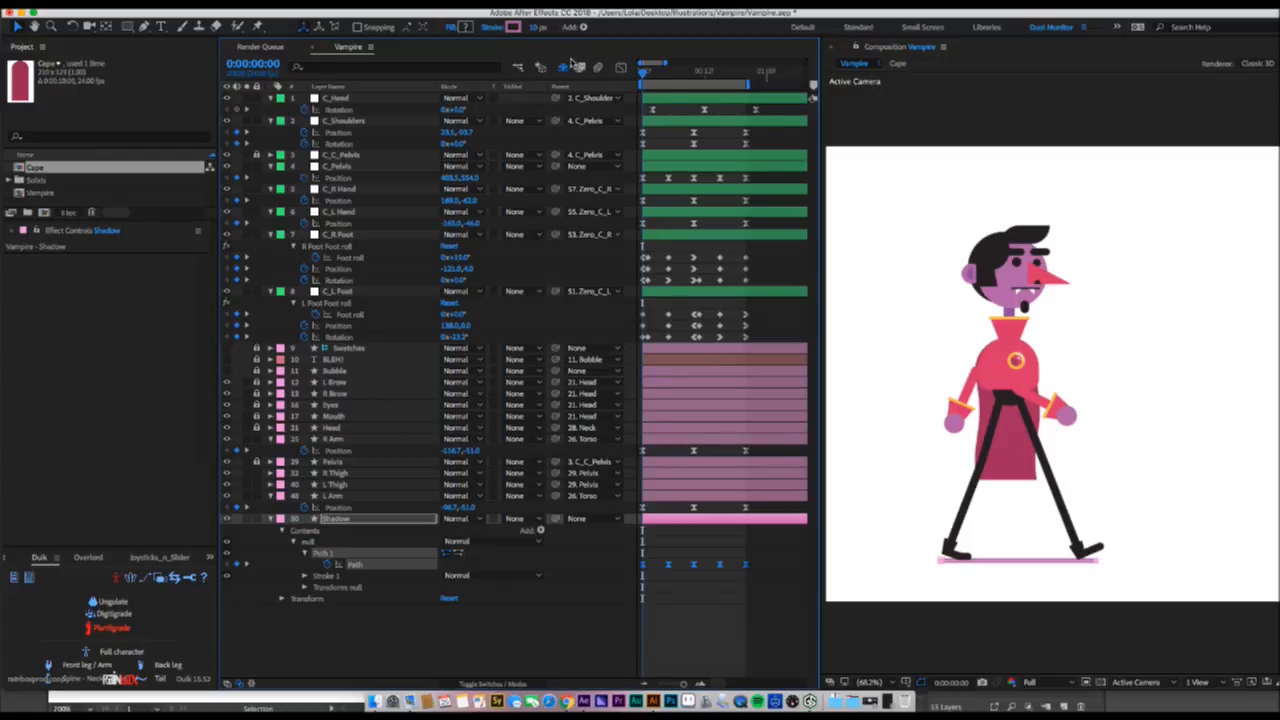
- Show the shy layers, unlock the Cape layer, play back the cycle, and reveal Cape's Rotation expression
{"action": "left_click", "coordinate": [563, 67]}
{"action": "scroll", "coordinate": [367, 473], "scroll_direction": "down", "scroll_amount": 5}
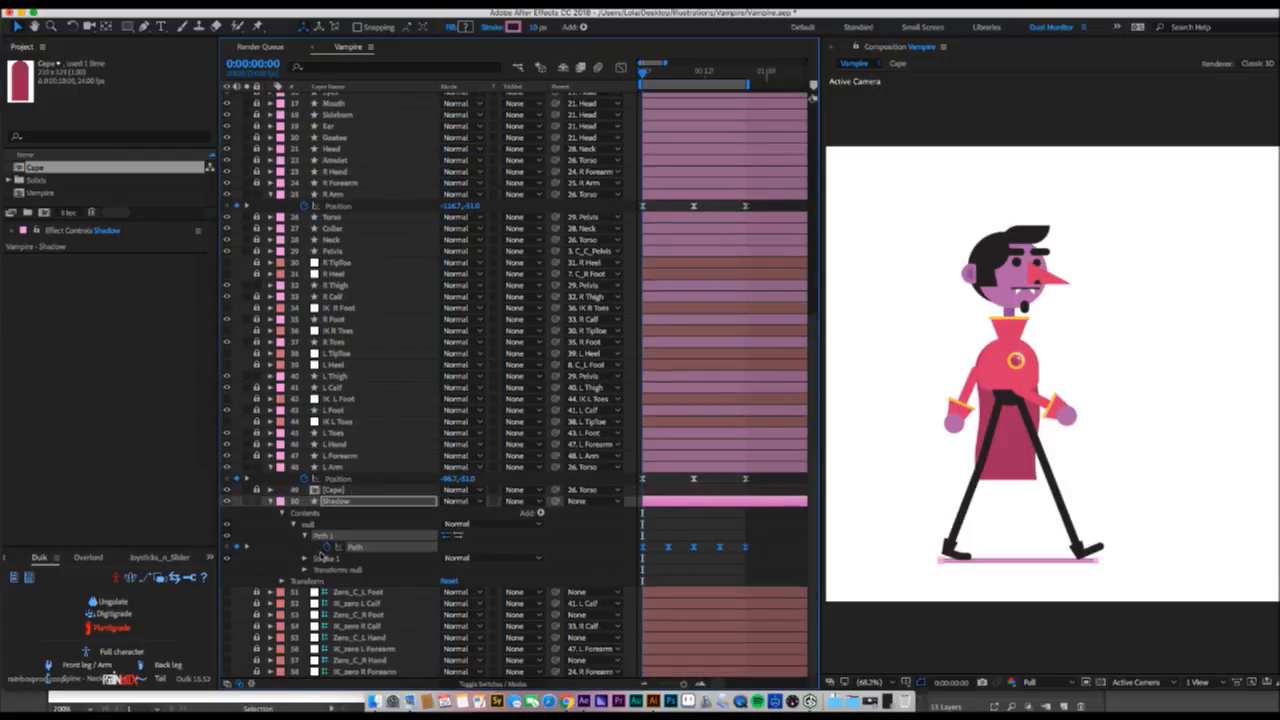
{"action": "left_click", "coordinate": [347, 491]}
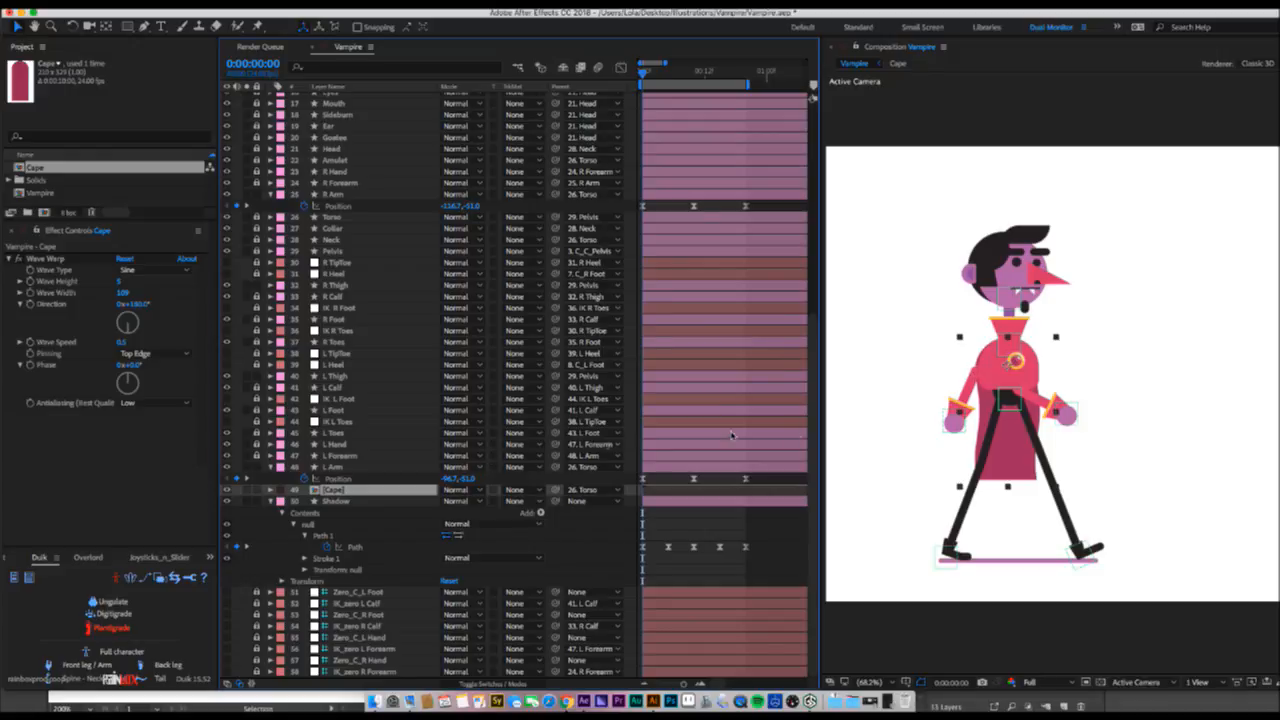
{"action": "key", "text": "w"}
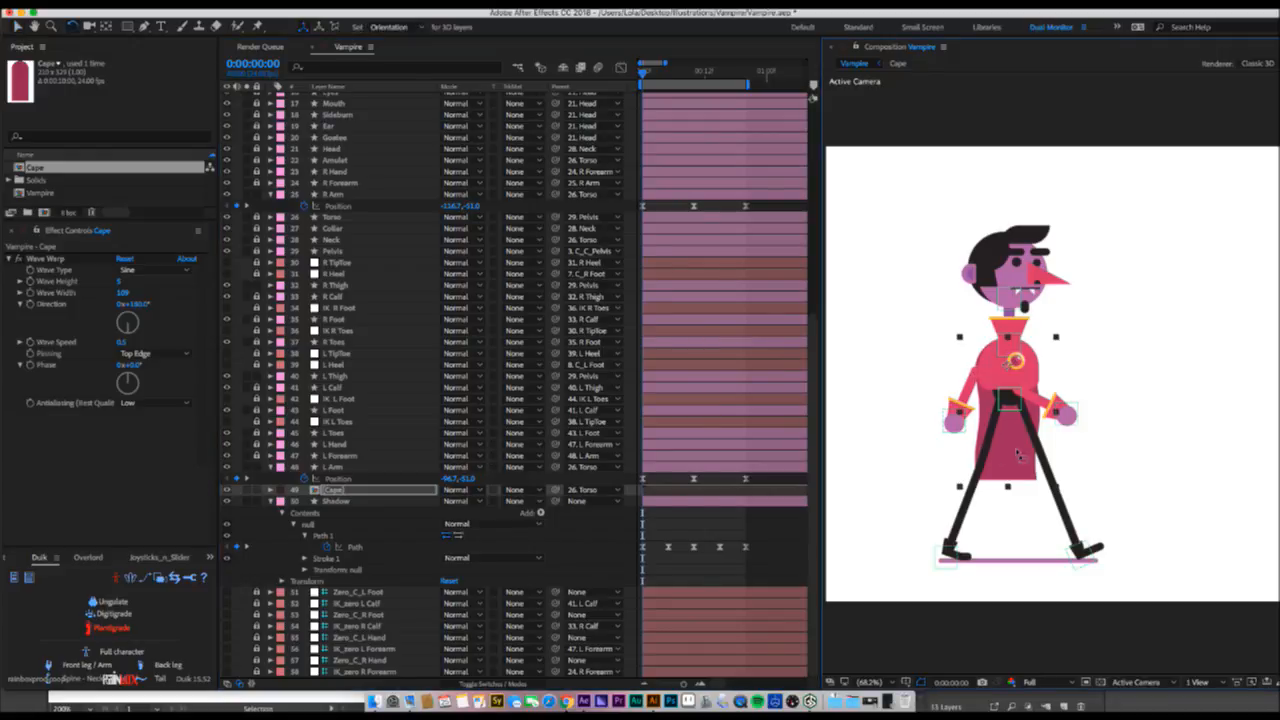
{"action": "key", "text": "r"}
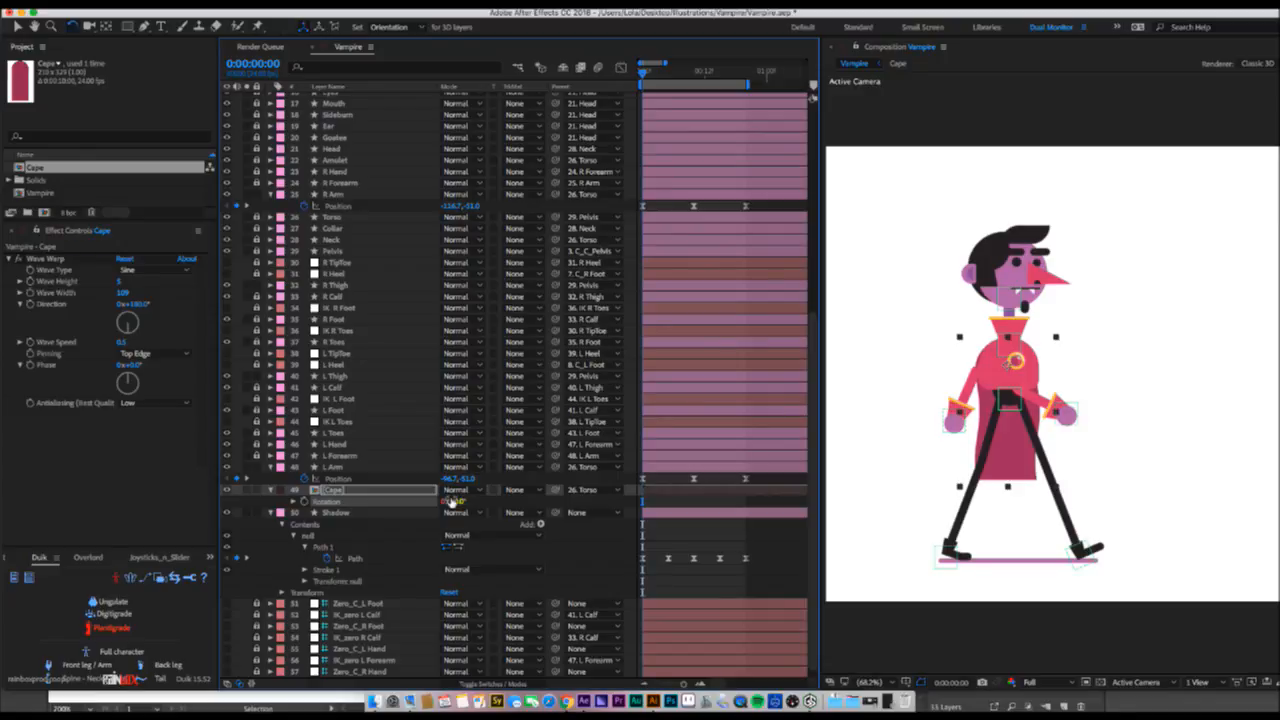
{"action": "key", "text": "space"}
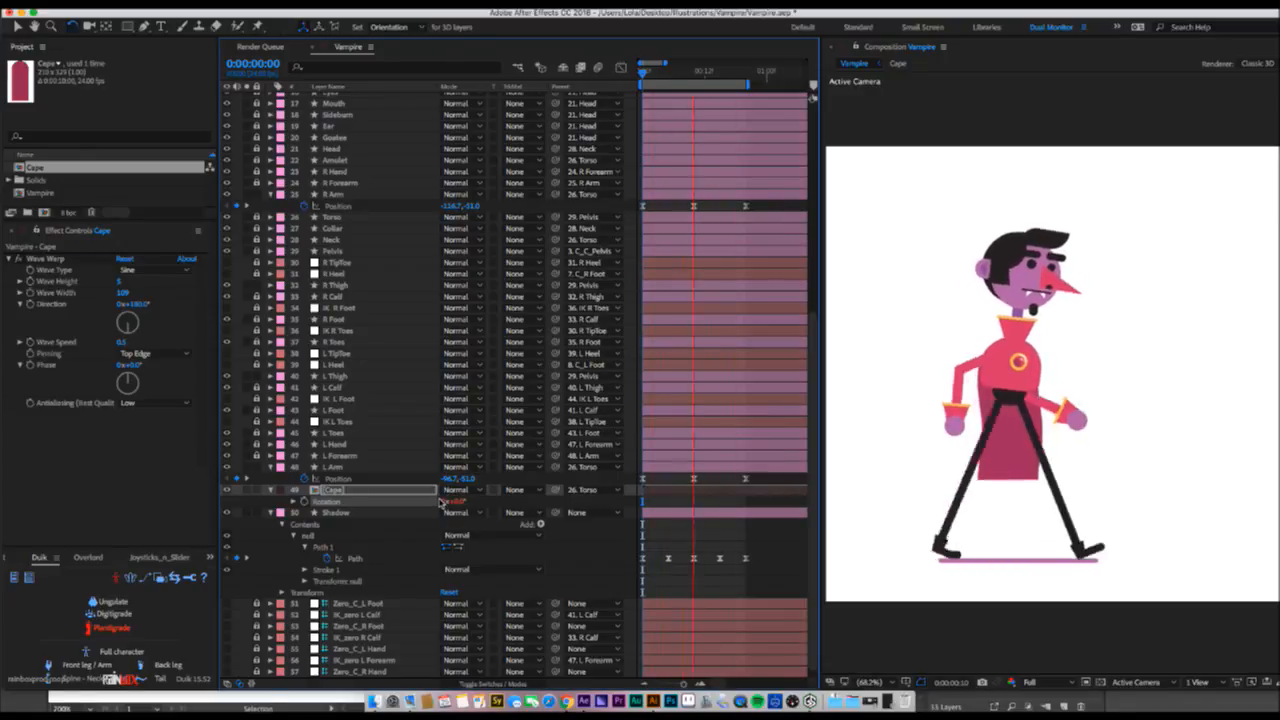
{"action": "key", "text": "space"}
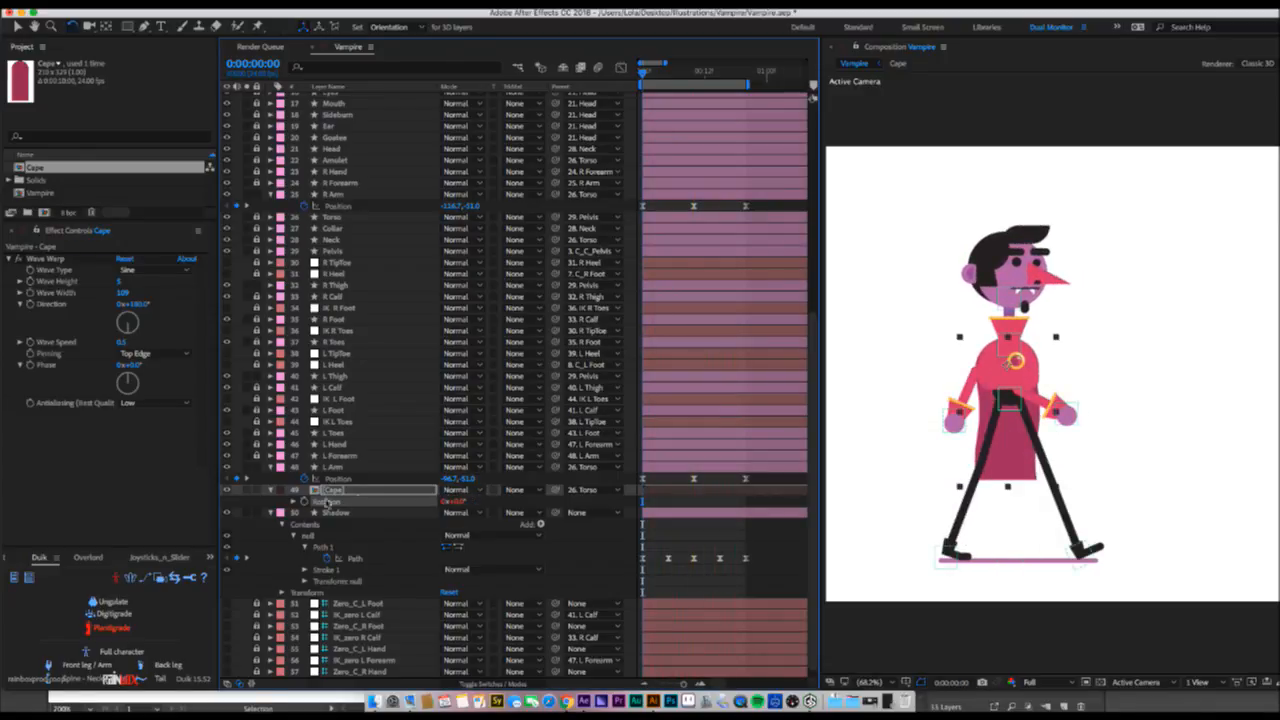
{"action": "left_click", "coordinate": [296, 501]}
- Change the multiplier in Cape's Rotation expression to -1.5
{"action": "left_click", "coordinate": [788, 516]}
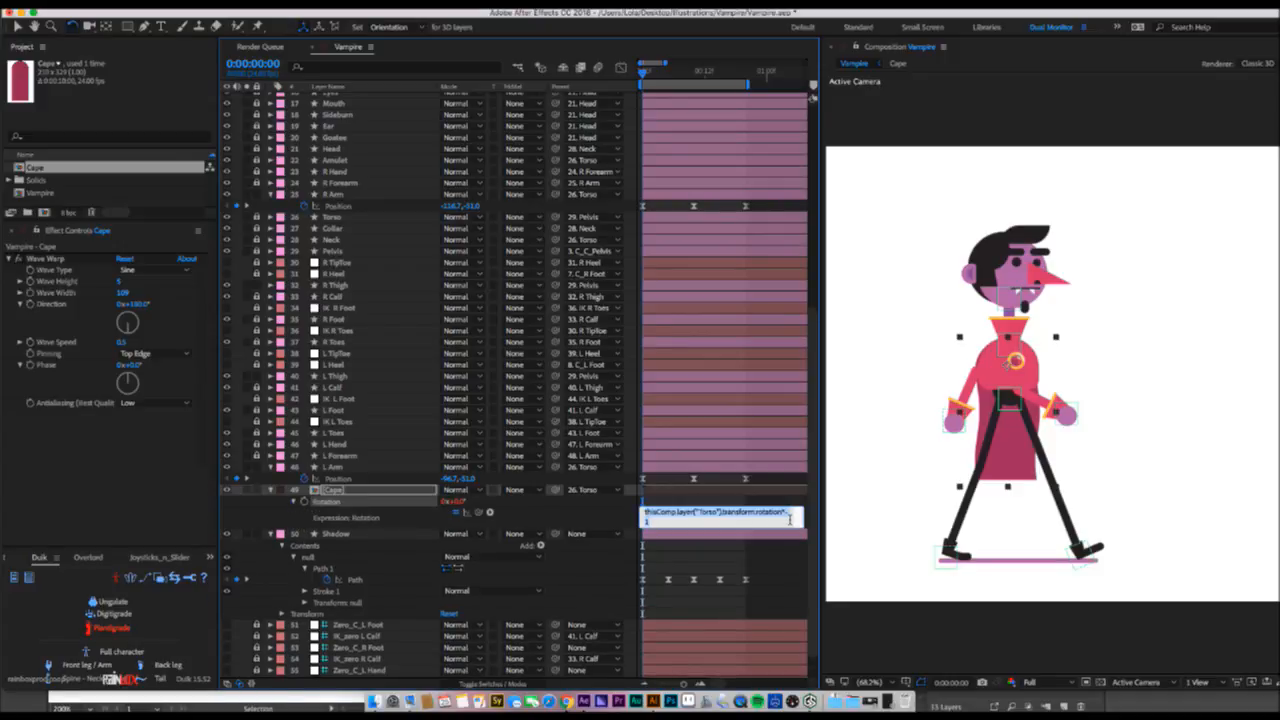
{"action": "left_click", "coordinate": [695, 528]}
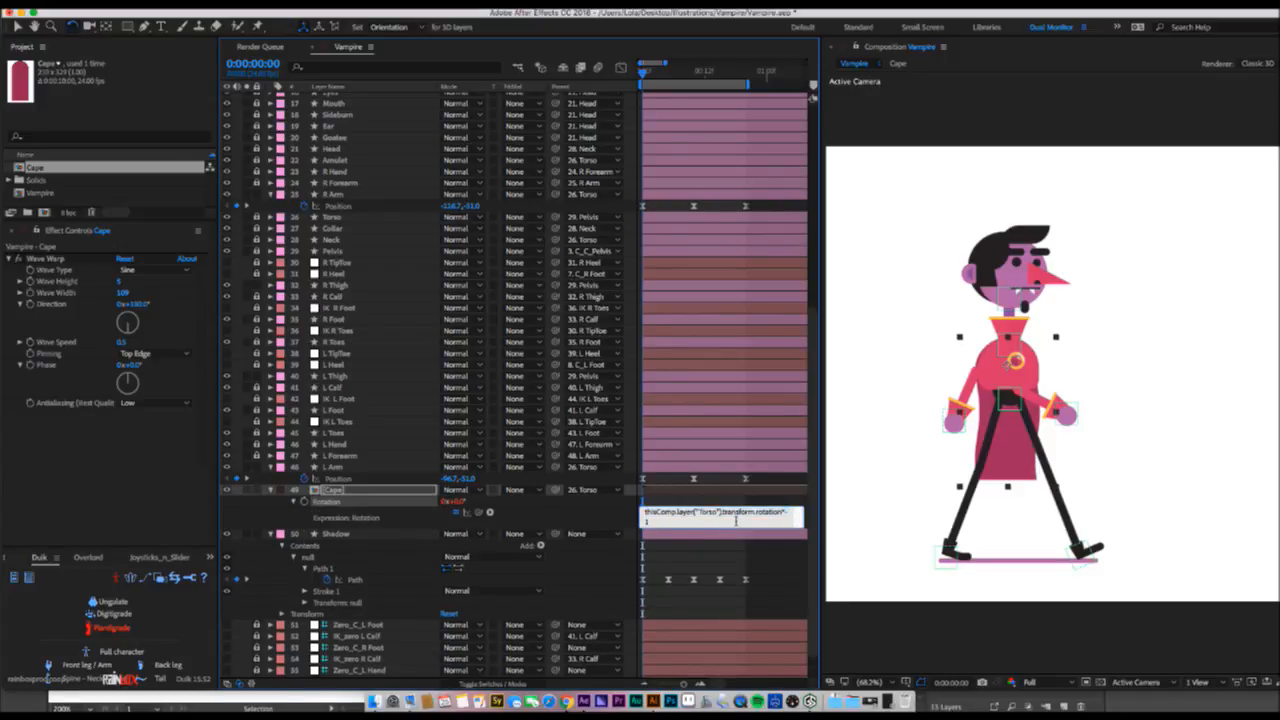
{"action": "type", "text": ".5"}
{"action": "left_click", "coordinate": [736, 457]}
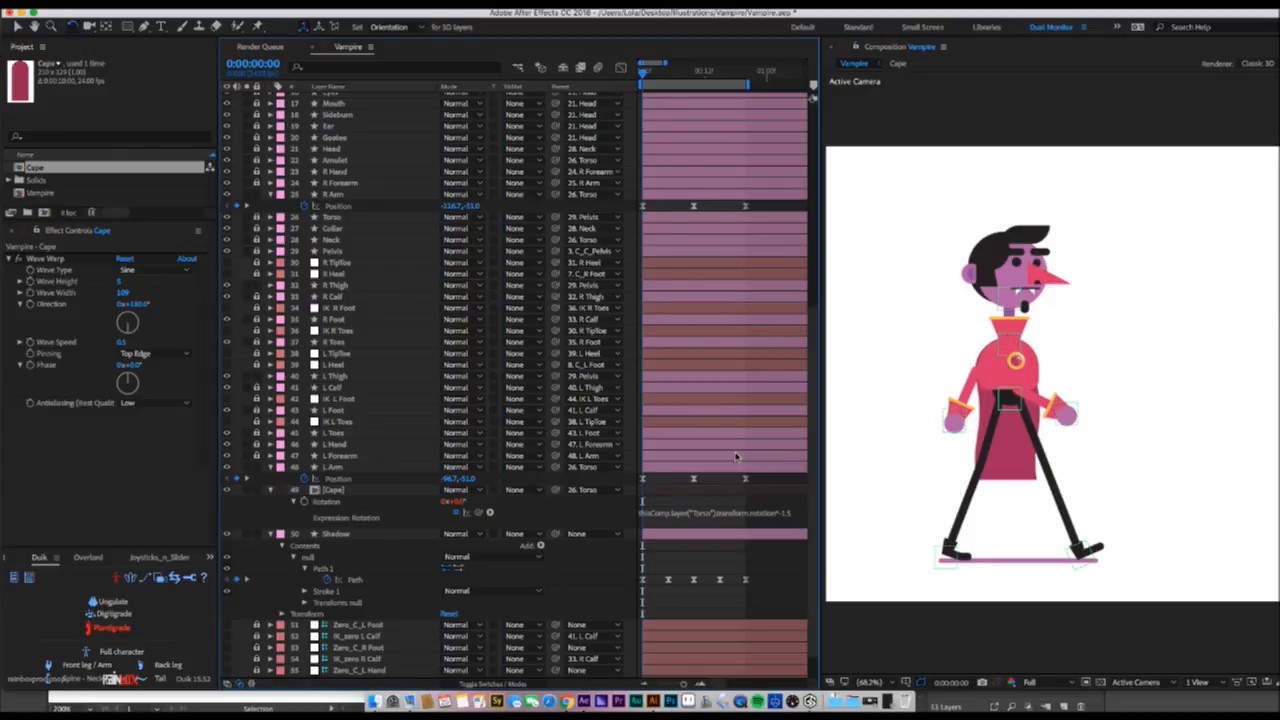
- Change the end of Cape's Rotation expression to *-1+5 to tilt the cape backward
{"action": "left_click", "coordinate": [780, 517]}
{"action": "left_click", "coordinate": [738, 529]}
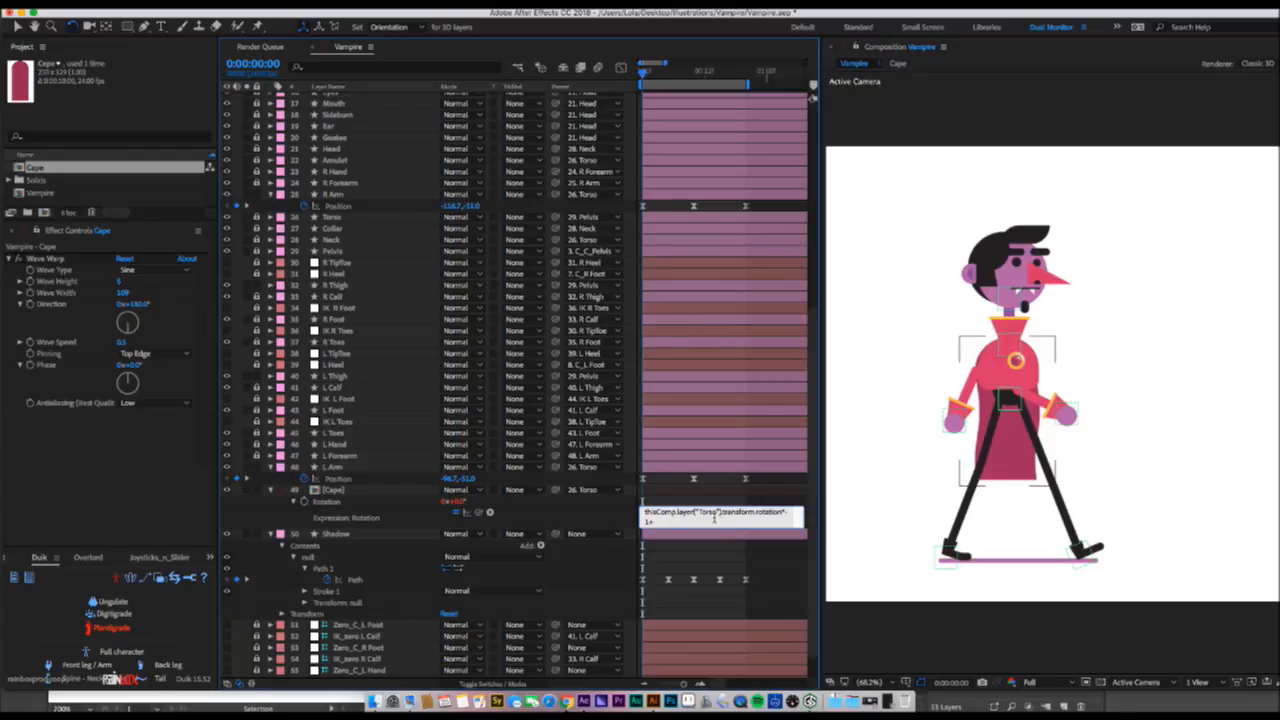
{"action": "left_click", "coordinate": [661, 409]}
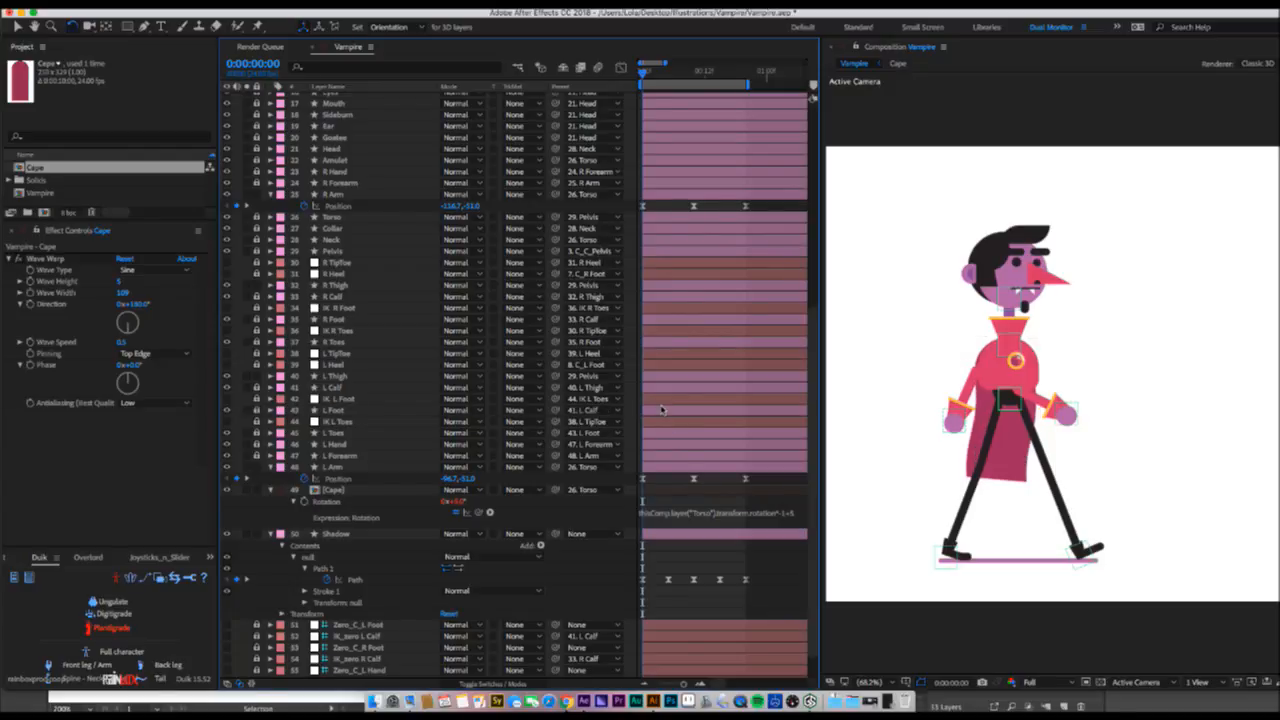
- Change the end of Cape's Rotation expression to *-1+10, and play back the walk cycle
{"action": "left_click", "coordinate": [799, 520]}
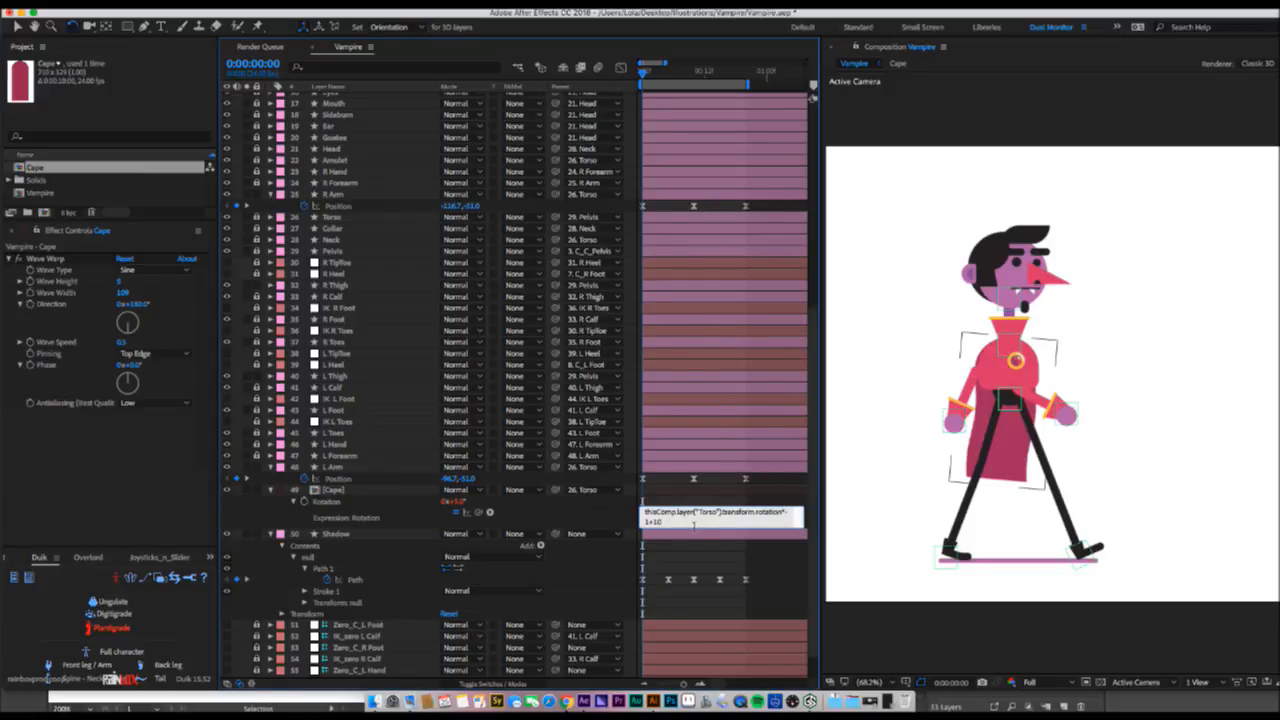
{"action": "left_click", "coordinate": [719, 374]}
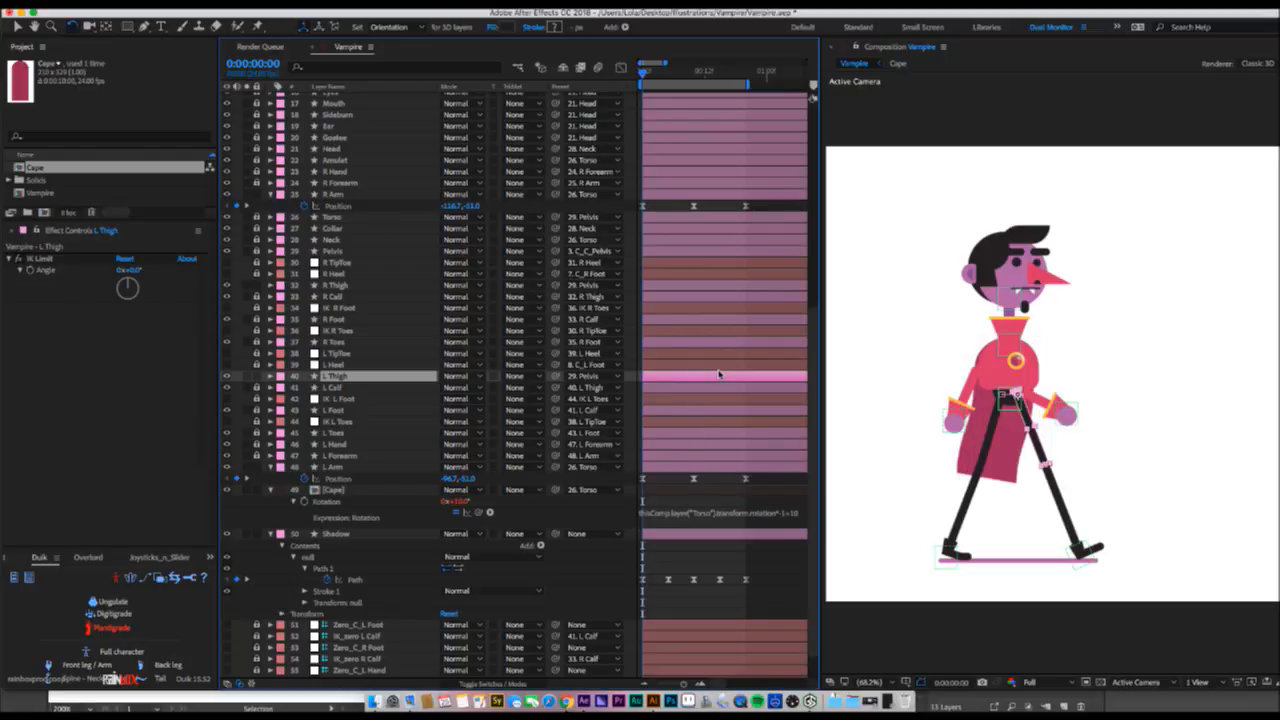
{"action": "key", "text": "space"}
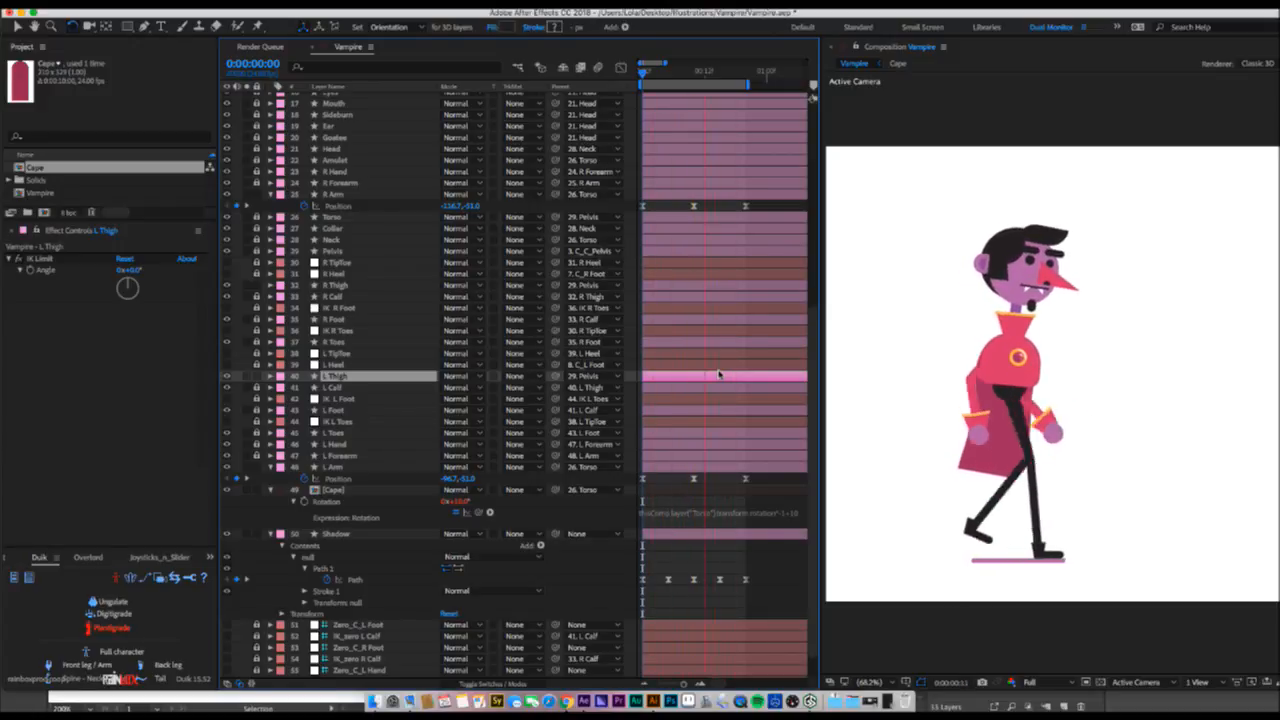
{"action": "key", "text": "space"}
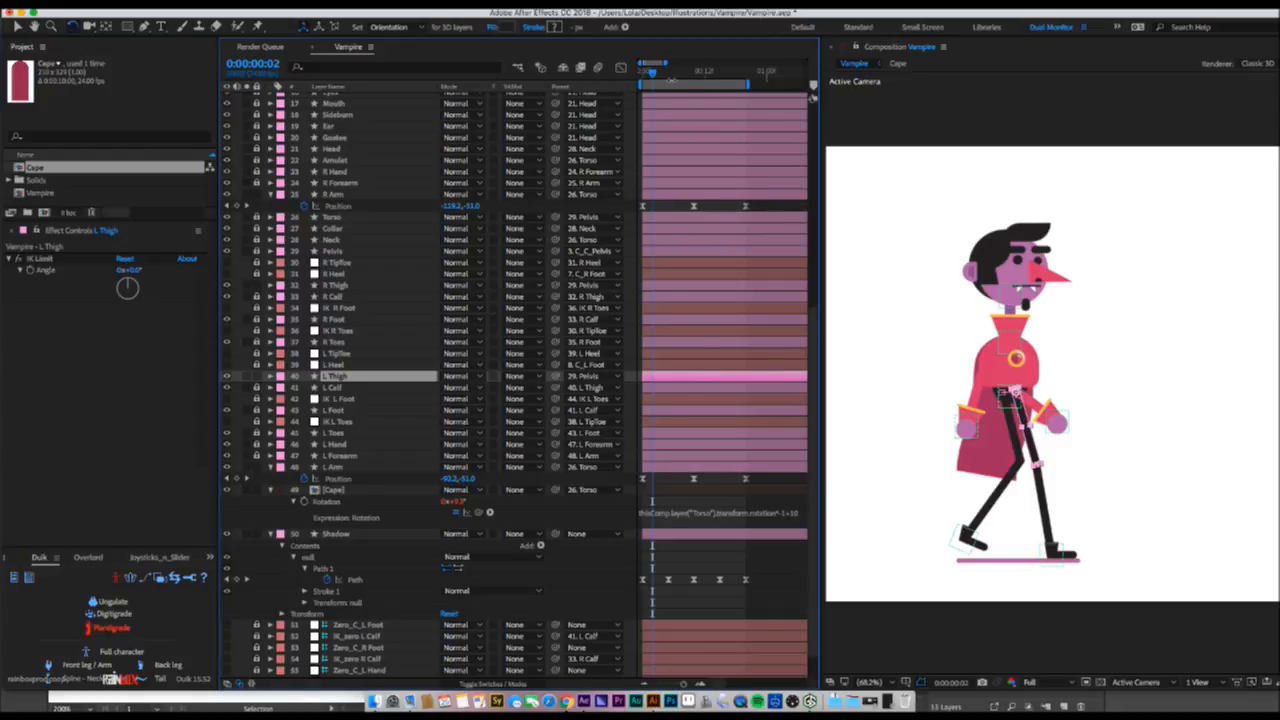
- Play back the vampire's walk cycle from the first frame to check the tilted cape
{"action": "left_click_drag", "start_coordinate": [652, 76], "coordinate": [643, 76]}
{"action": "key", "text": "space"}
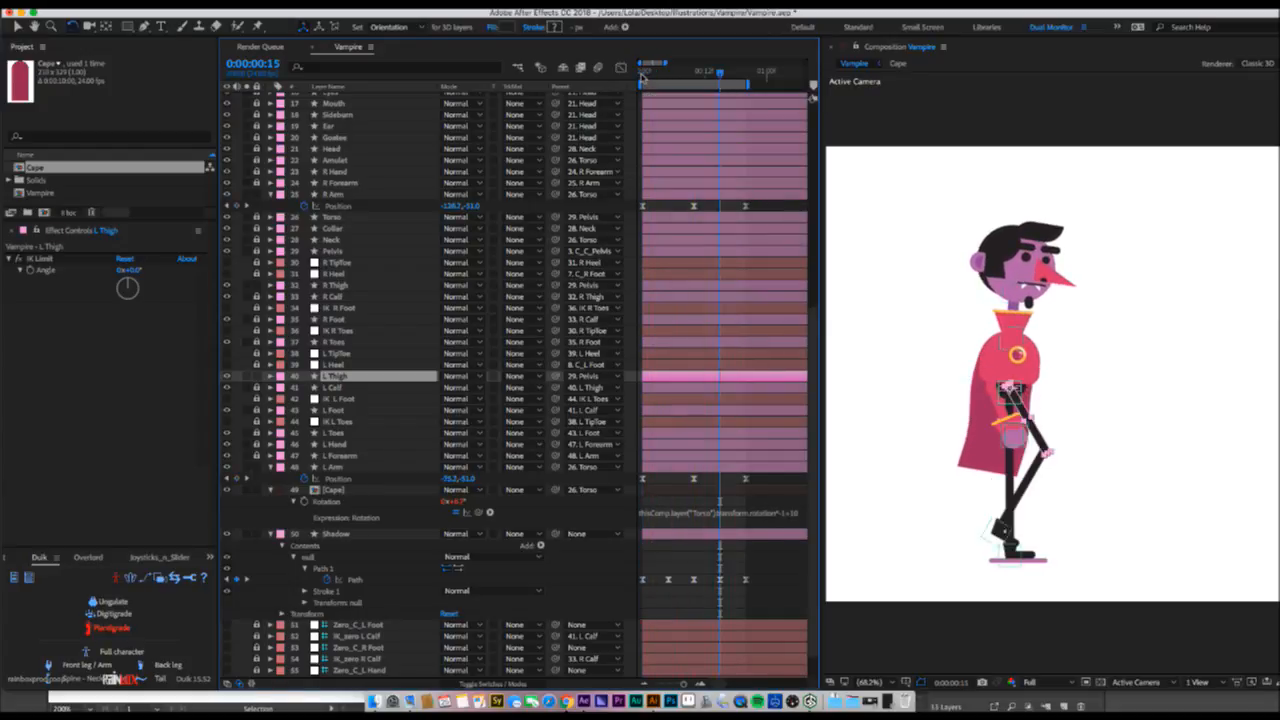
{"action": "key", "text": "space"}
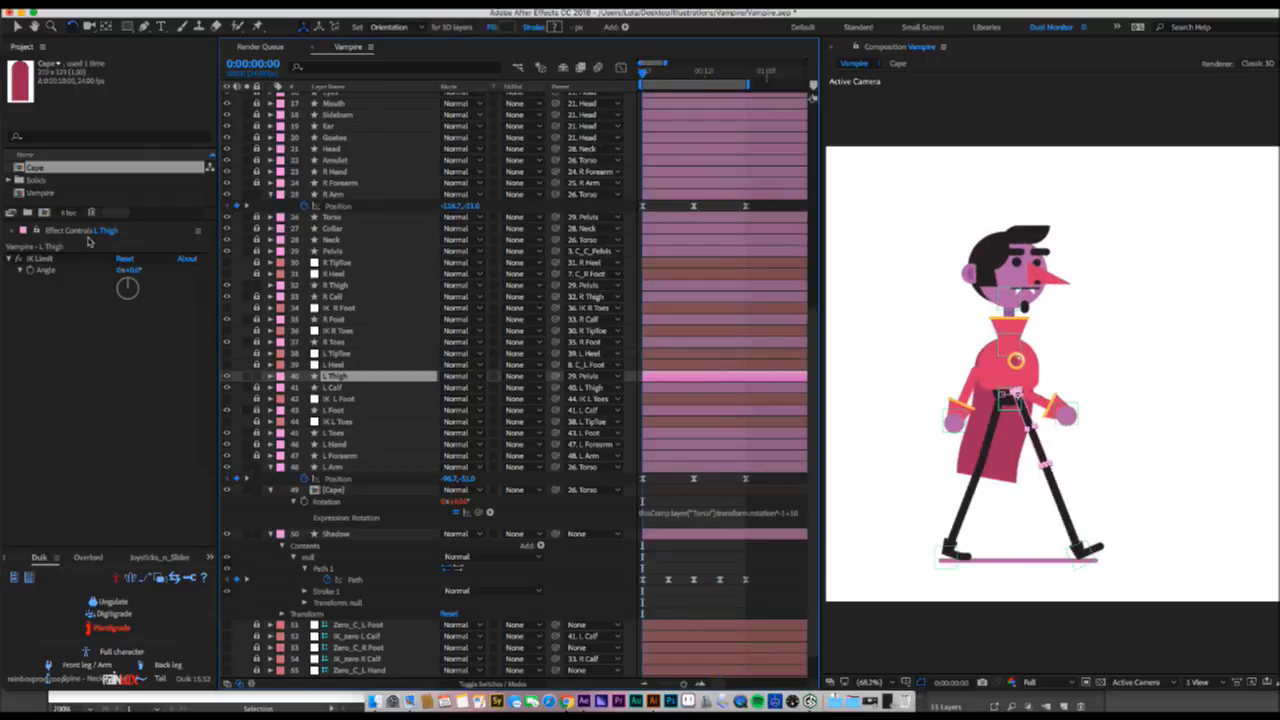
- Select the Cape layer, raise the Wave Speed of its Wave Warp effect, and preview the walk cycle
{"action": "left_click", "coordinate": [346, 490]}
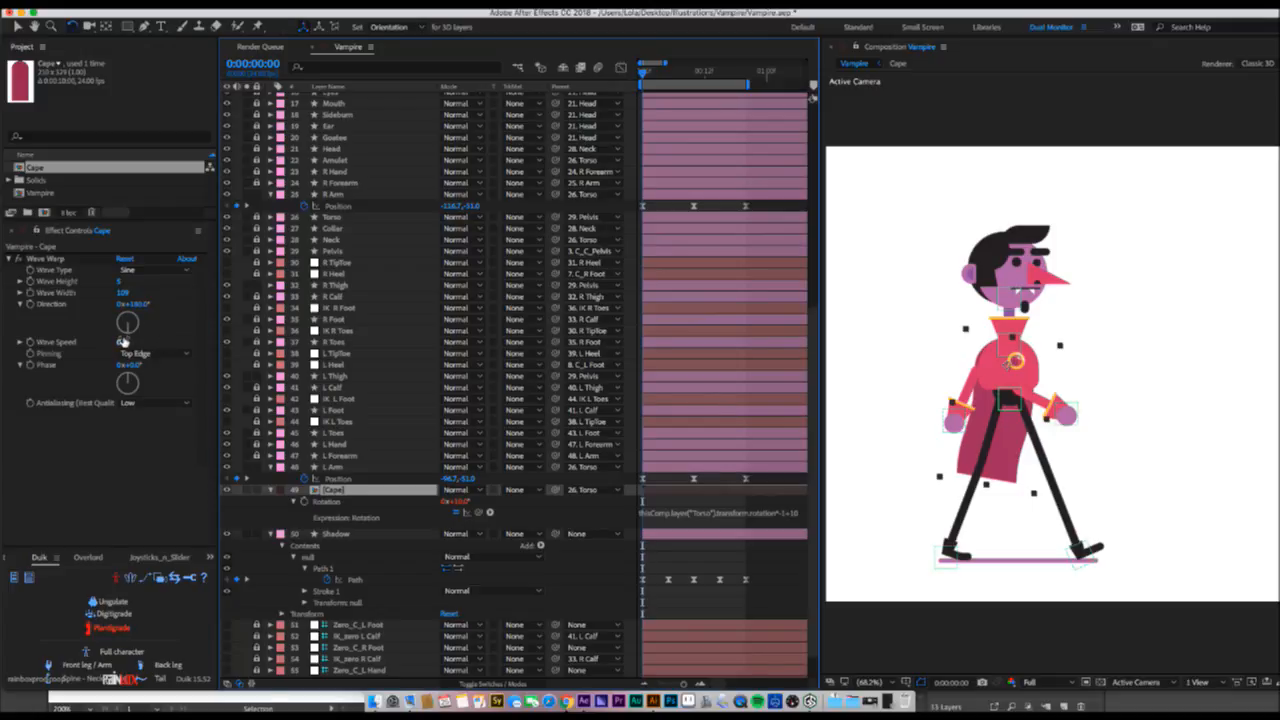
{"action": "left_click", "coordinate": [19, 342]}
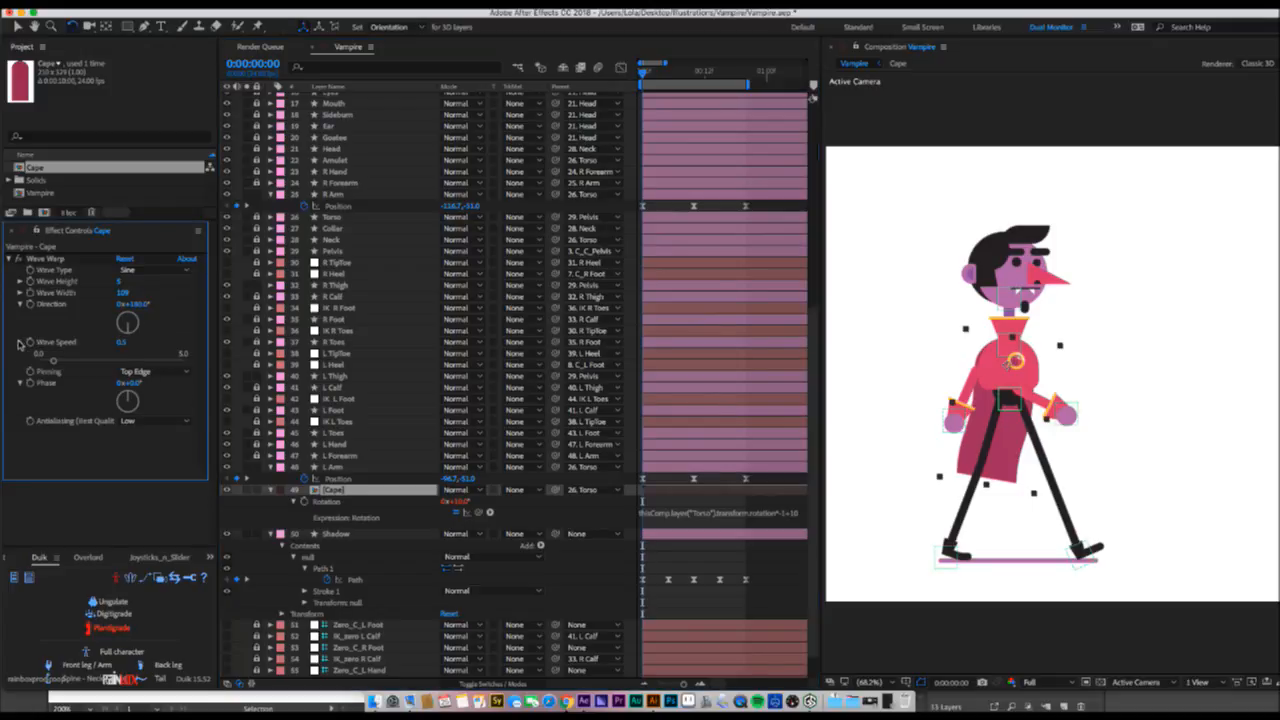
{"action": "left_click", "coordinate": [19, 342]}
{"action": "left_click", "coordinate": [122, 342]}
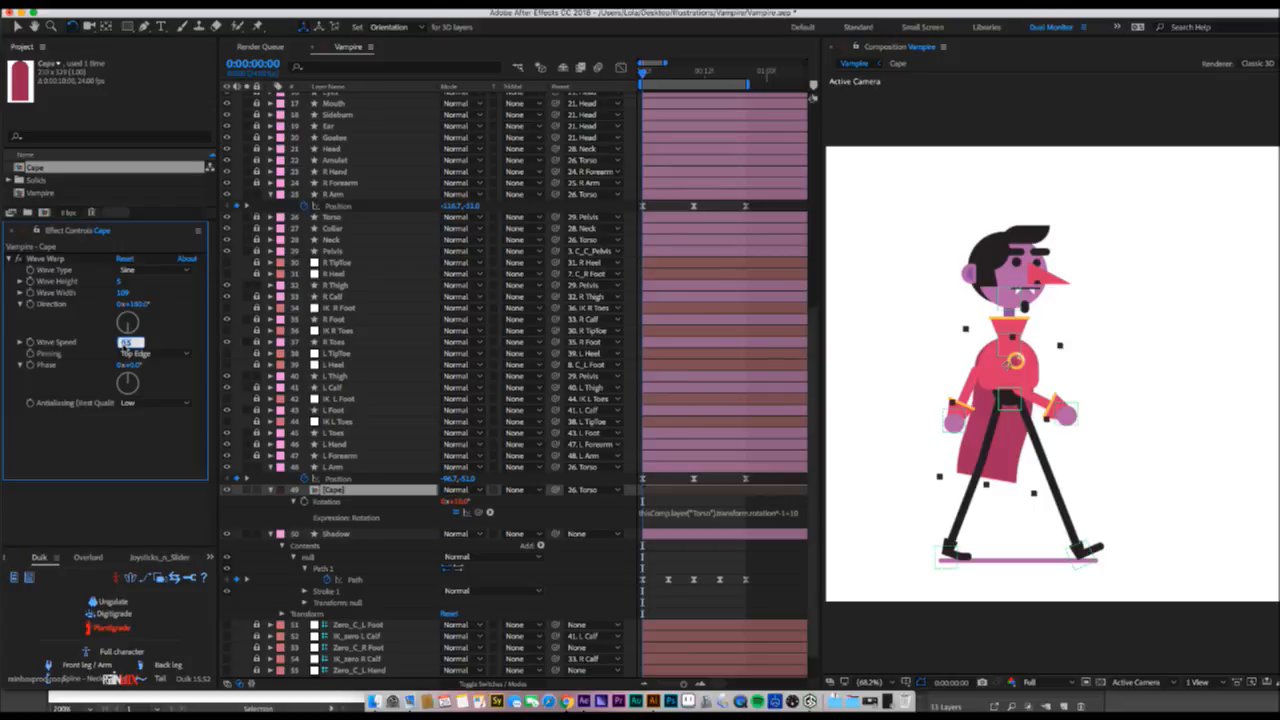
{"action": "key", "text": "Return"}
{"action": "key", "text": "space"}
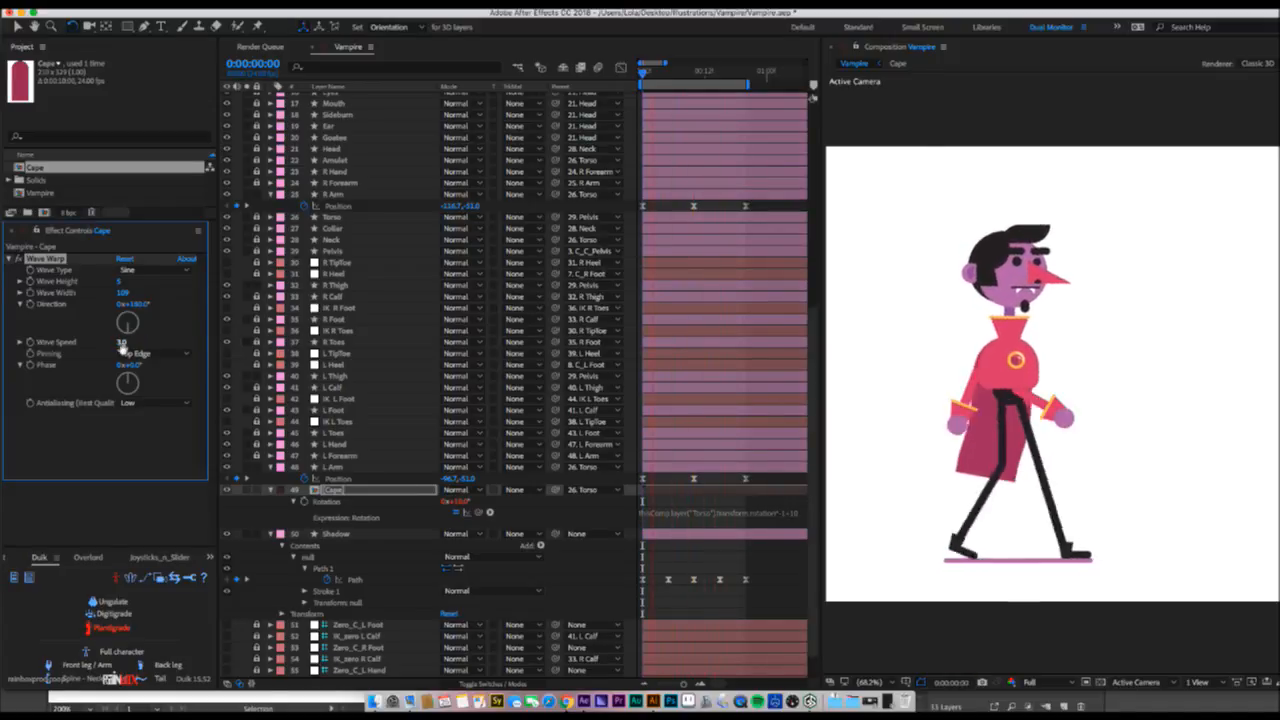
{"action": "key", "text": "space"}
- Set the Wave Speed of Cape's Wave Warp to 2 and play back the cycle
{"action": "left_click", "coordinate": [123, 342]}
{"action": "type", "text": "2"}
{"action": "key", "text": "Return"}
{"action": "key", "text": "space"}
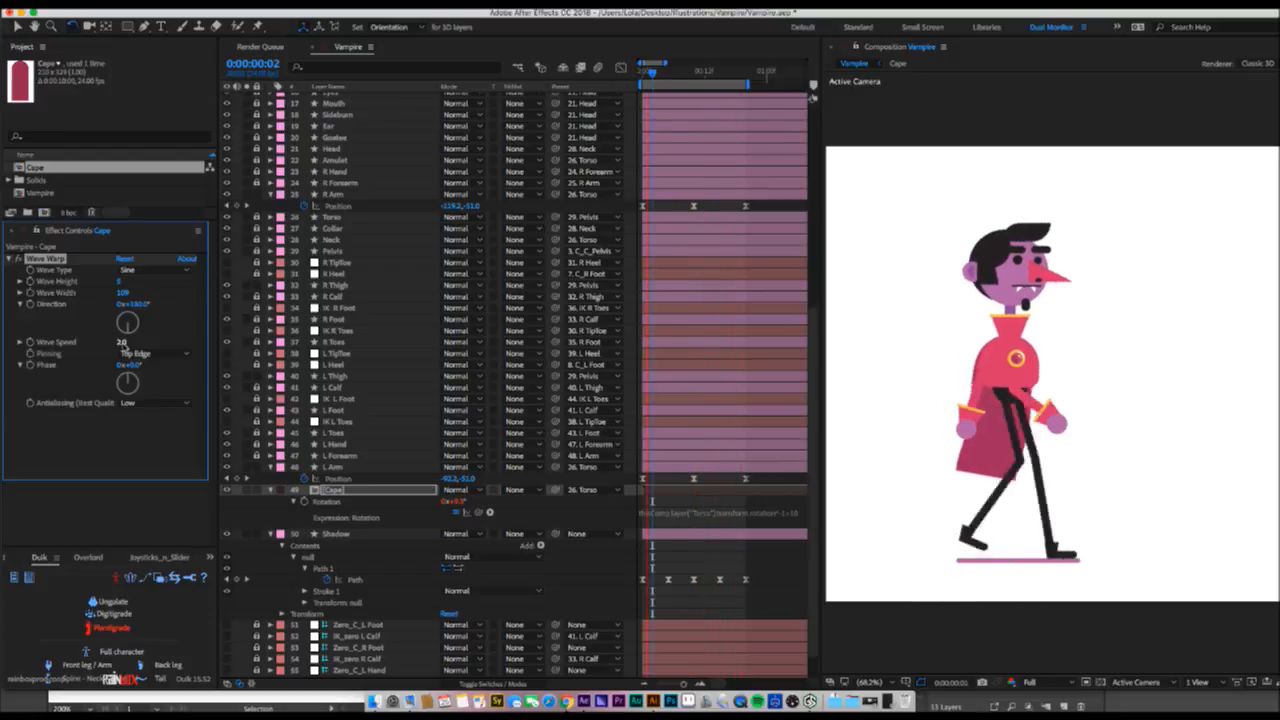
{"action": "key", "text": "space"}
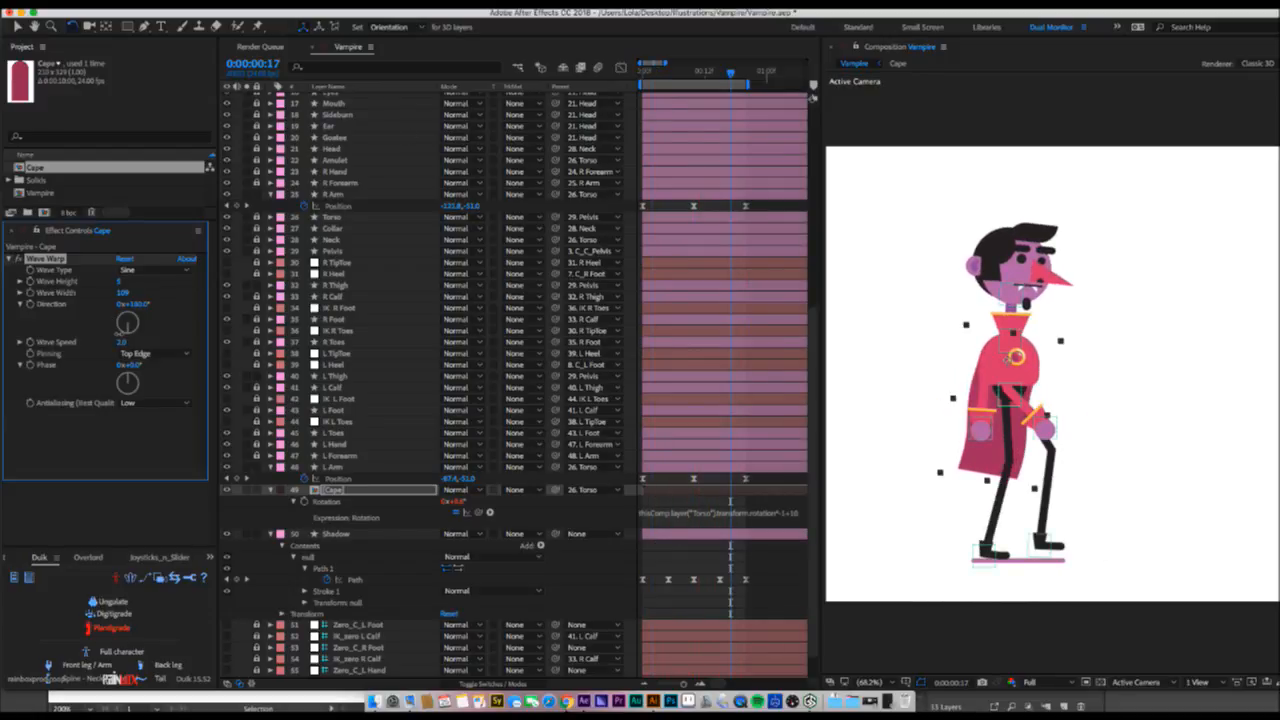
- Try Wave Speed values slightly above 2 on Cape's Wave Warp, playing back the cycle after each change
{"action": "left_click", "coordinate": [121, 342]}
{"action": "type", "text": "2"}
{"action": "key", "text": "space"}
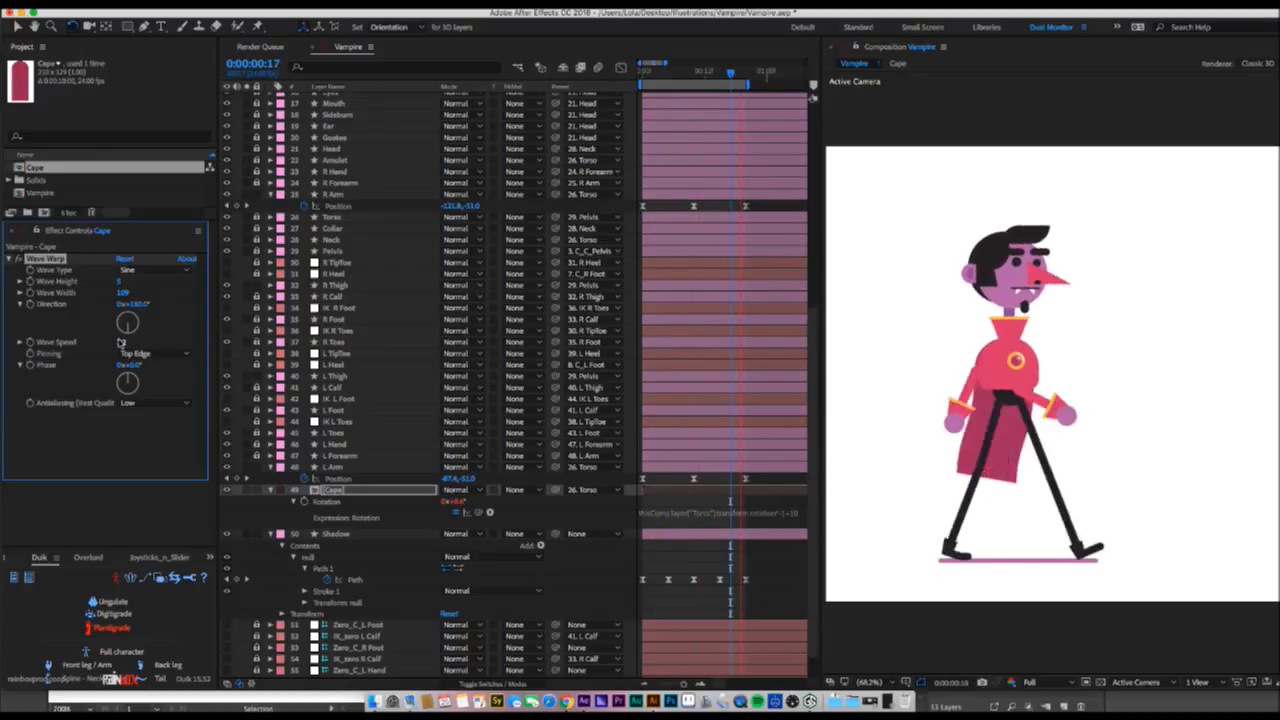
{"action": "key", "text": "space"}
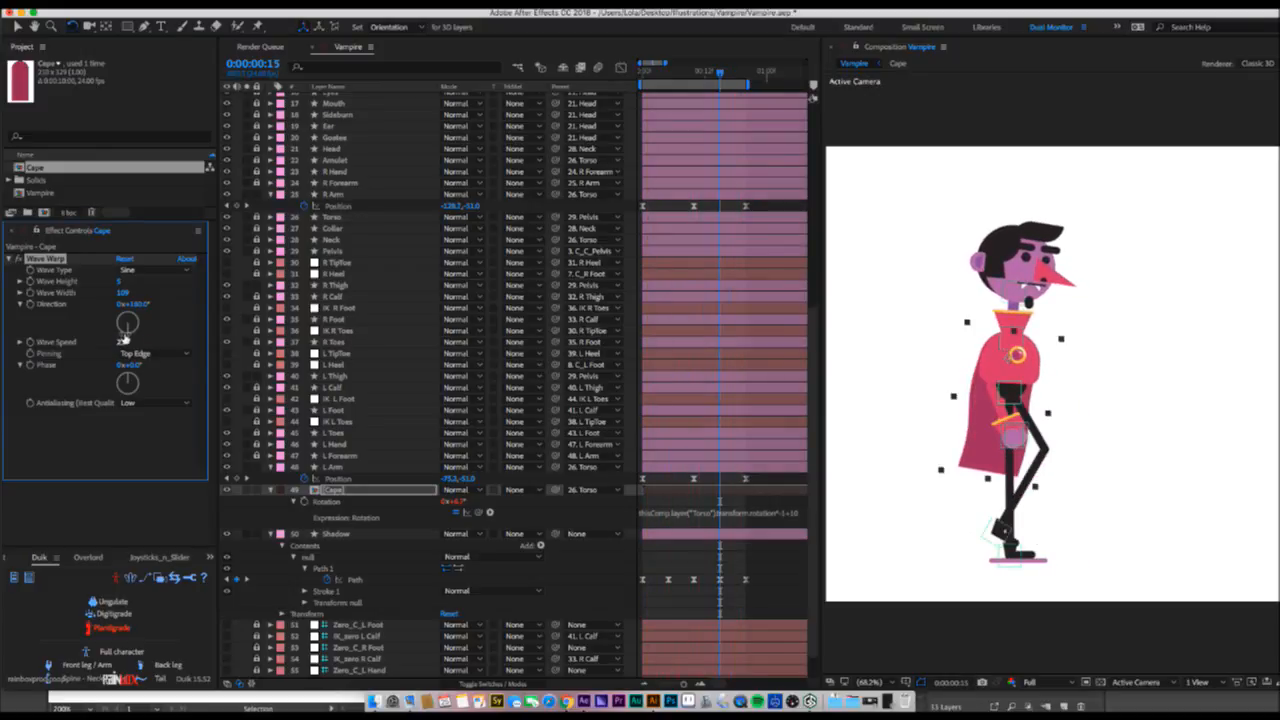
{"action": "left_click", "coordinate": [123, 342]}
{"action": "key", "text": "Return"}
{"action": "key", "text": "space"}
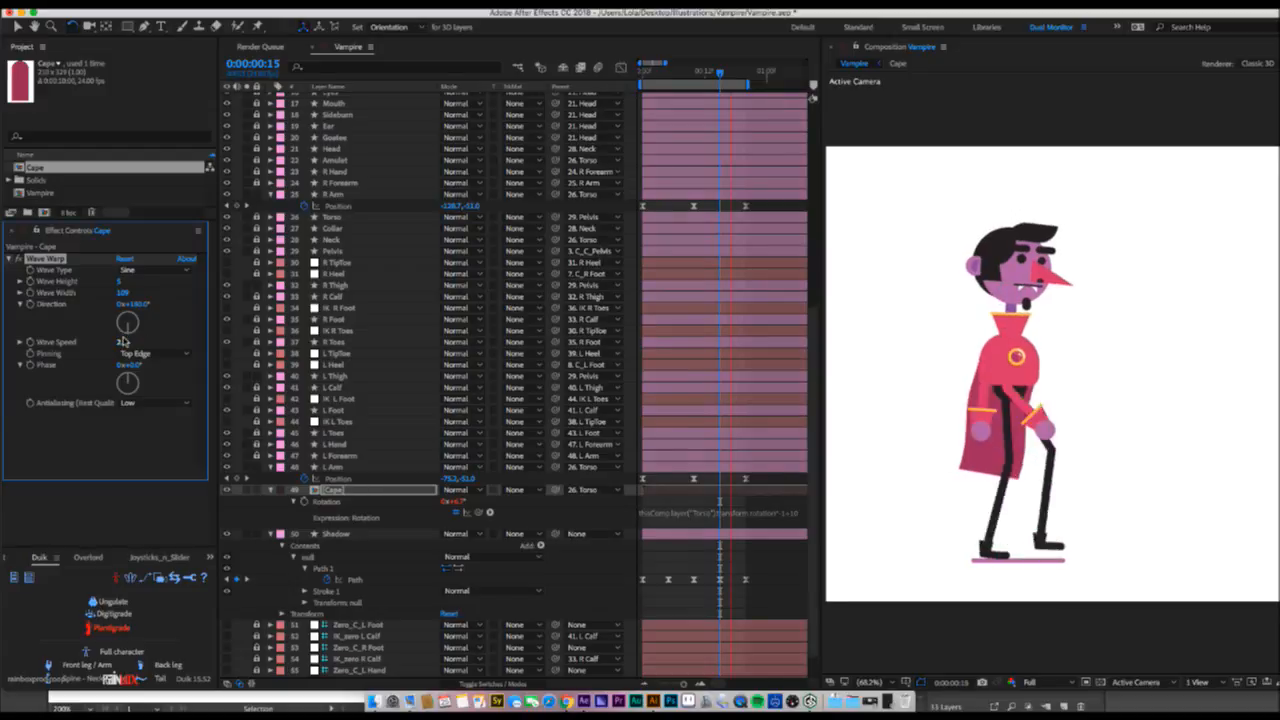
{"action": "key", "text": "space"}
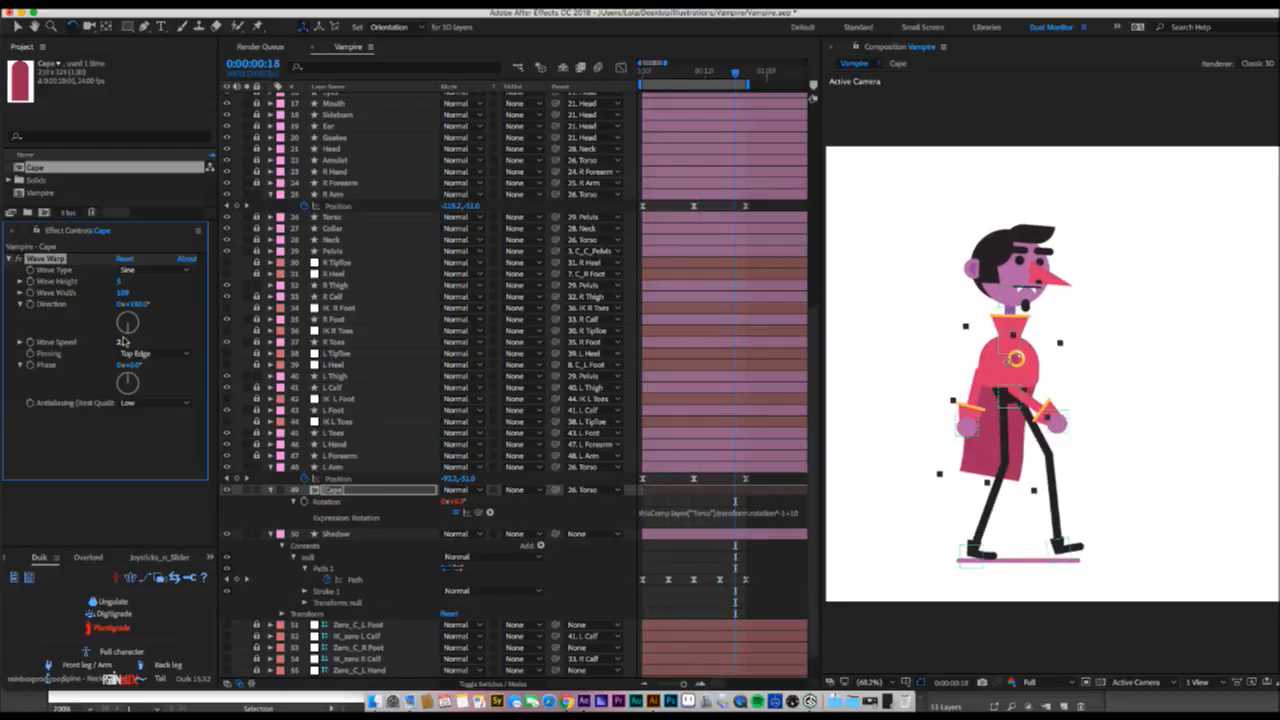
- Set Cape's Wave Speed to 2.3 and preview how the cape's wave loops
{"action": "left_click", "coordinate": [123, 342]}
{"action": "key", "text": "Return"}
{"action": "key", "text": "space"}
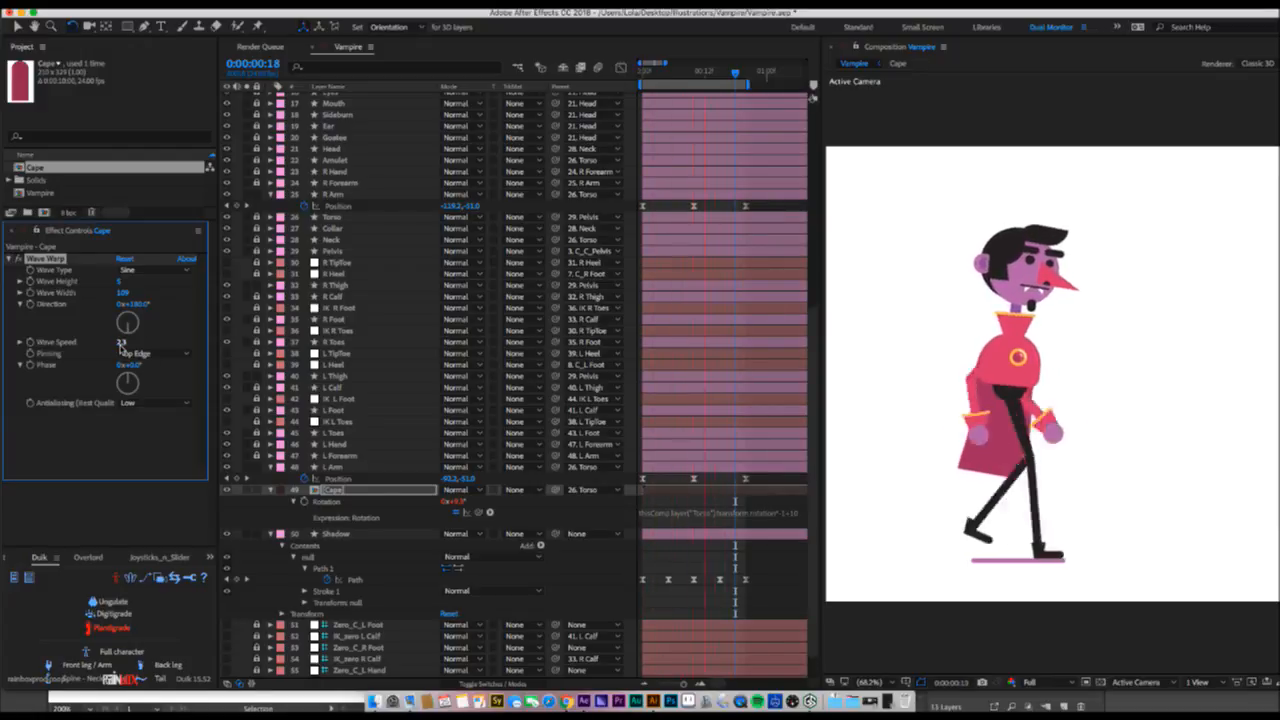
{"action": "key", "text": "space"}
- Set Cape's Wave Speed to 2.4 and play back the walk cycle
{"action": "left_click", "coordinate": [123, 342]}
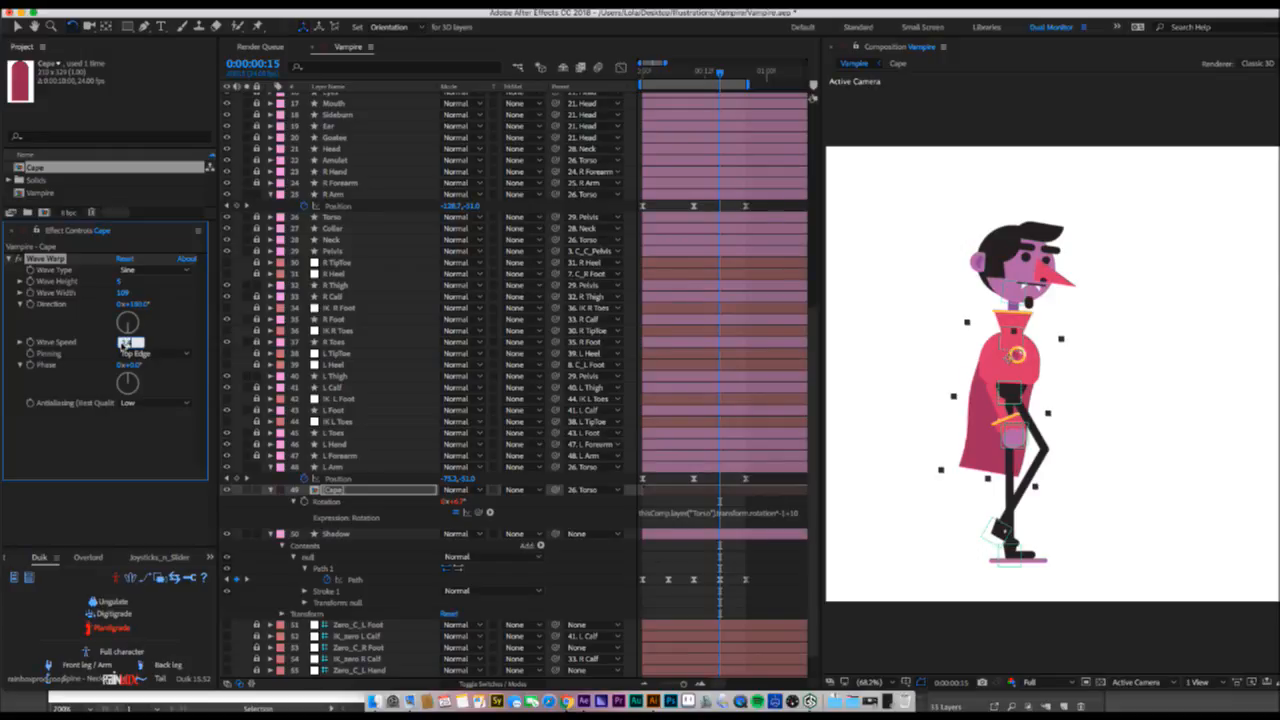
{"action": "key", "text": "Return"}
{"action": "key", "text": "space"}
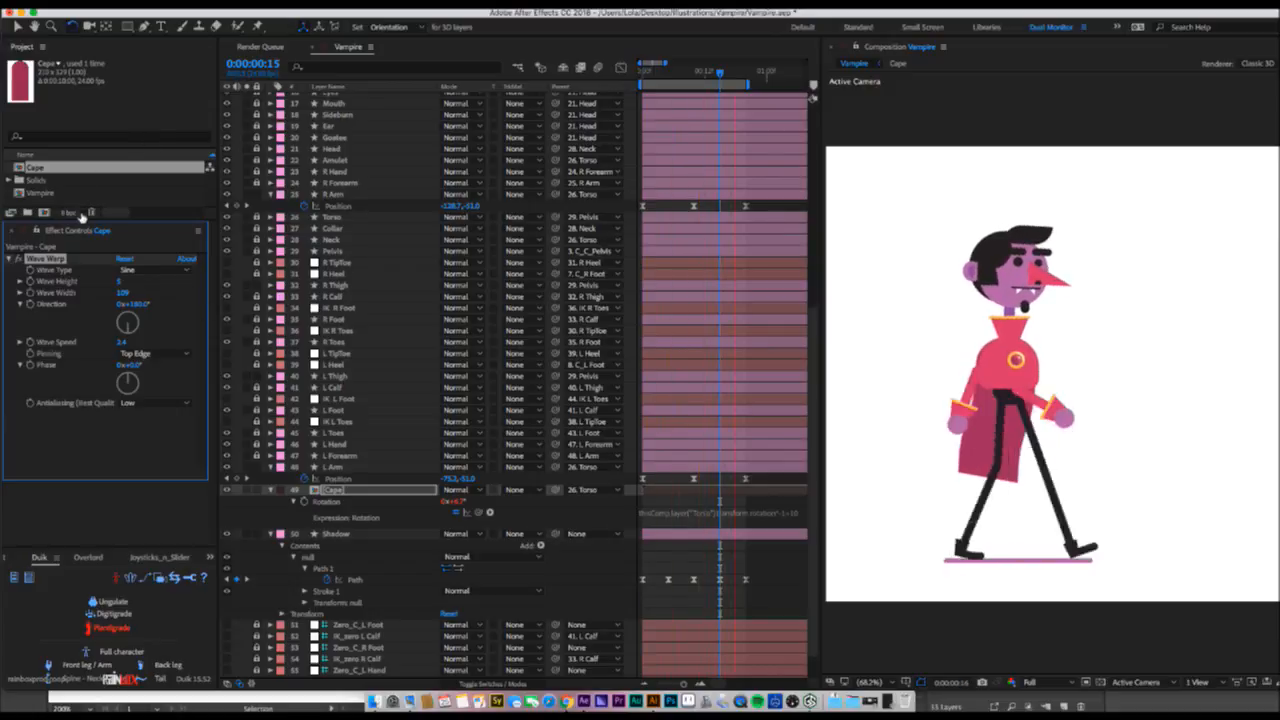
- Nest the Vampire composition in a new composition and rename the new one Vampire_Walk
{"action": "left_click_drag", "start_coordinate": [82, 220], "coordinate": [84, 350]}
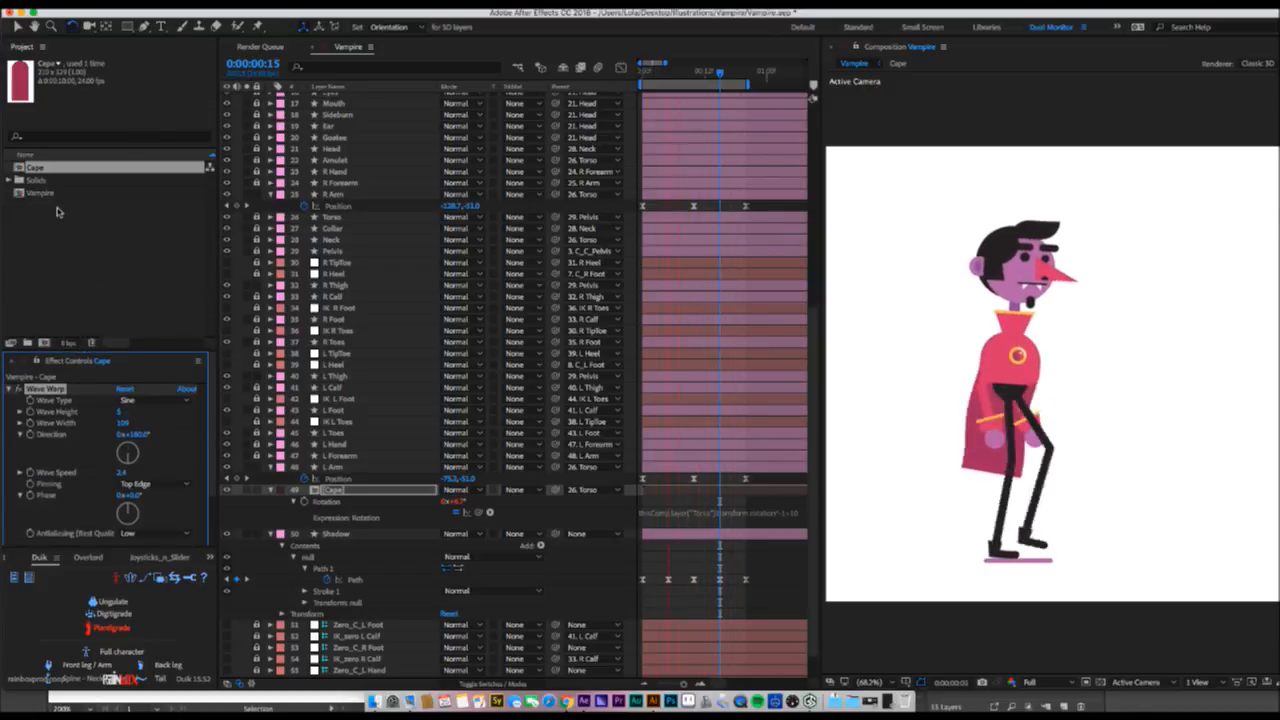
{"action": "key", "text": "space"}
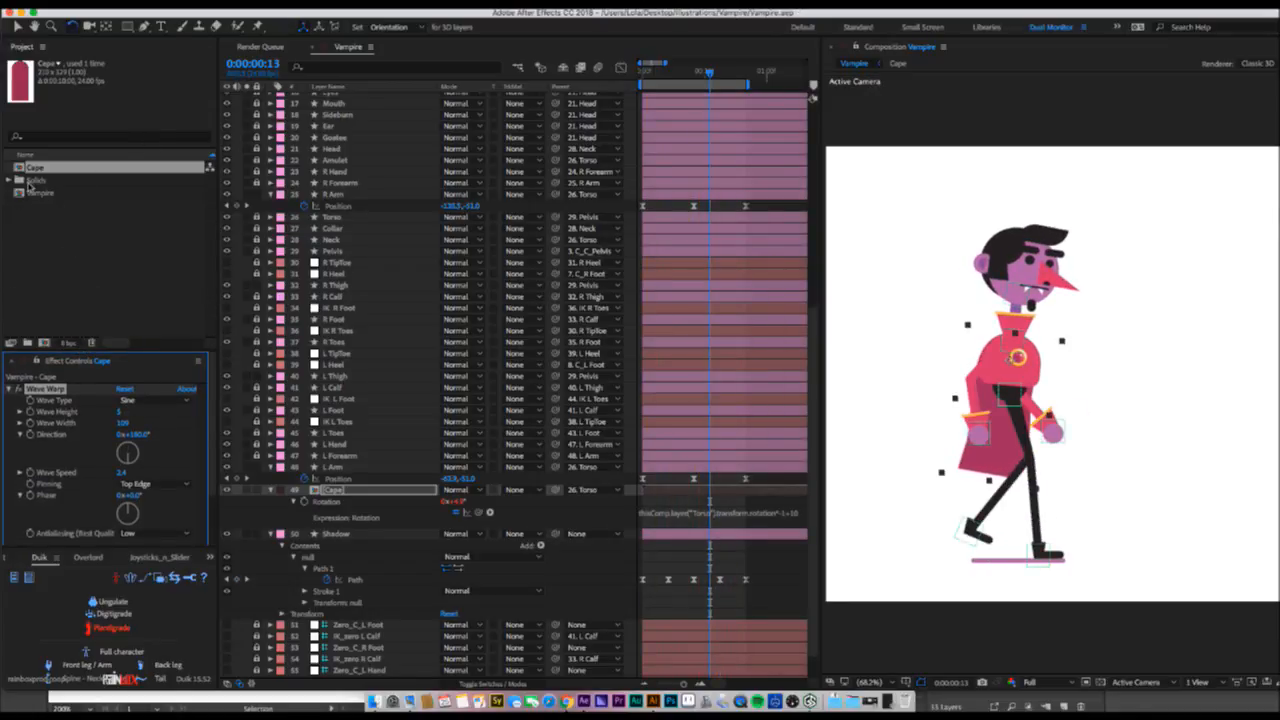
{"action": "left_click_drag", "start_coordinate": [38, 193], "coordinate": [44, 342]}
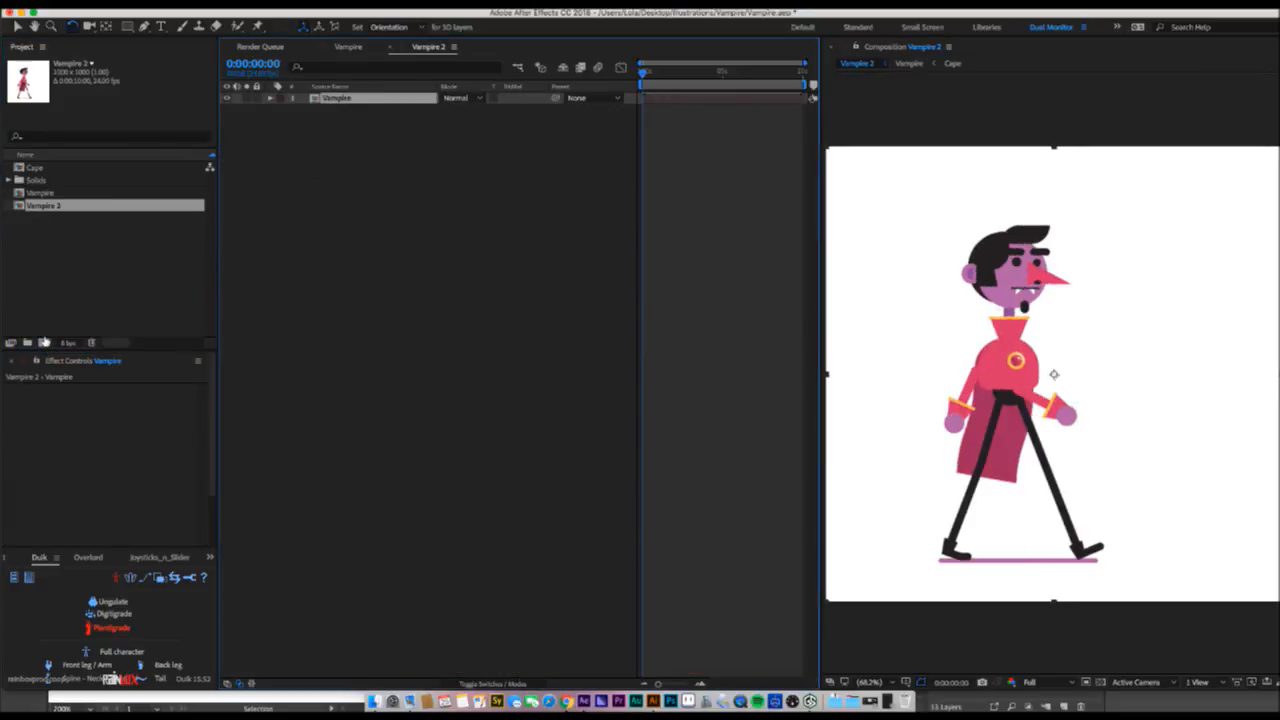
{"action": "left_click", "coordinate": [57, 208]}
{"action": "key", "text": "Return"}
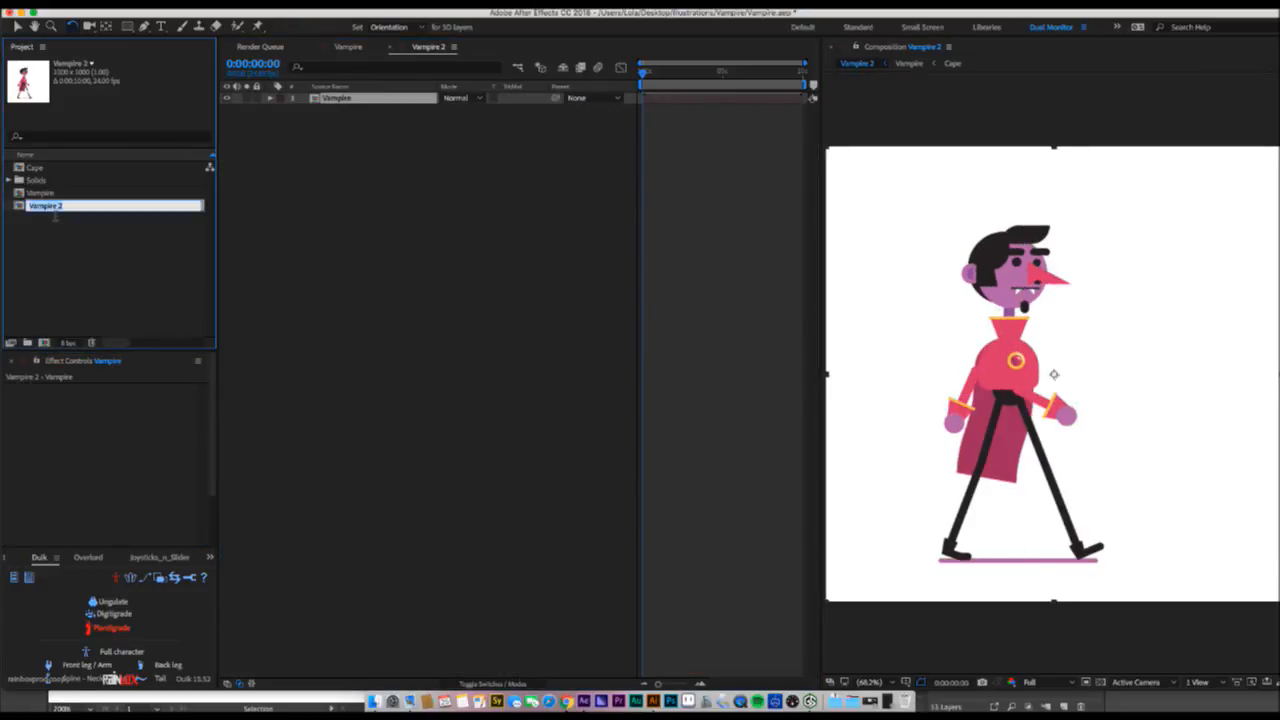
{"action": "key", "text": "Right"}
{"action": "key", "text": "BackSpace"}
{"action": "type", "text": "_Walk"}
{"action": "key", "text": "Return"}
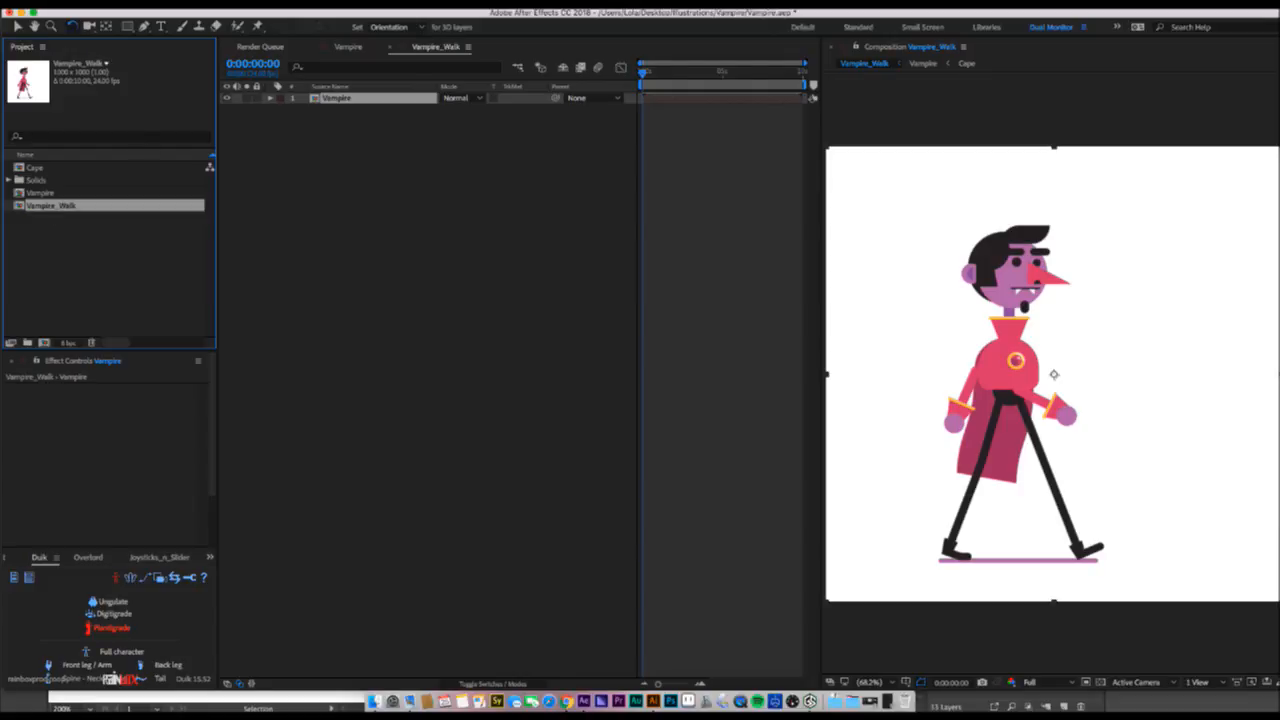
- Expand the Vampire layer's transform properties in Vampire_Walk and enable time remapping on the layer
{"action": "left_click", "coordinate": [368, 102]}
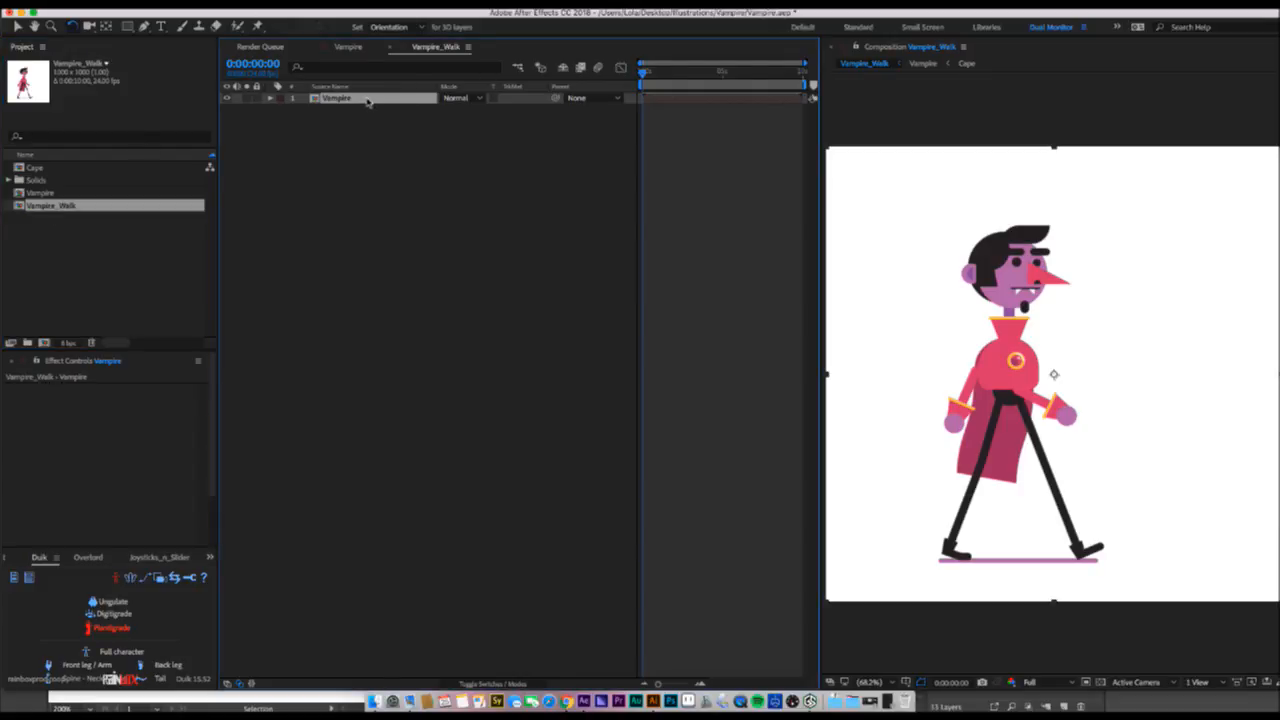
{"action": "left_click", "coordinate": [270, 98]}
{"action": "left_click", "coordinate": [282, 110]}
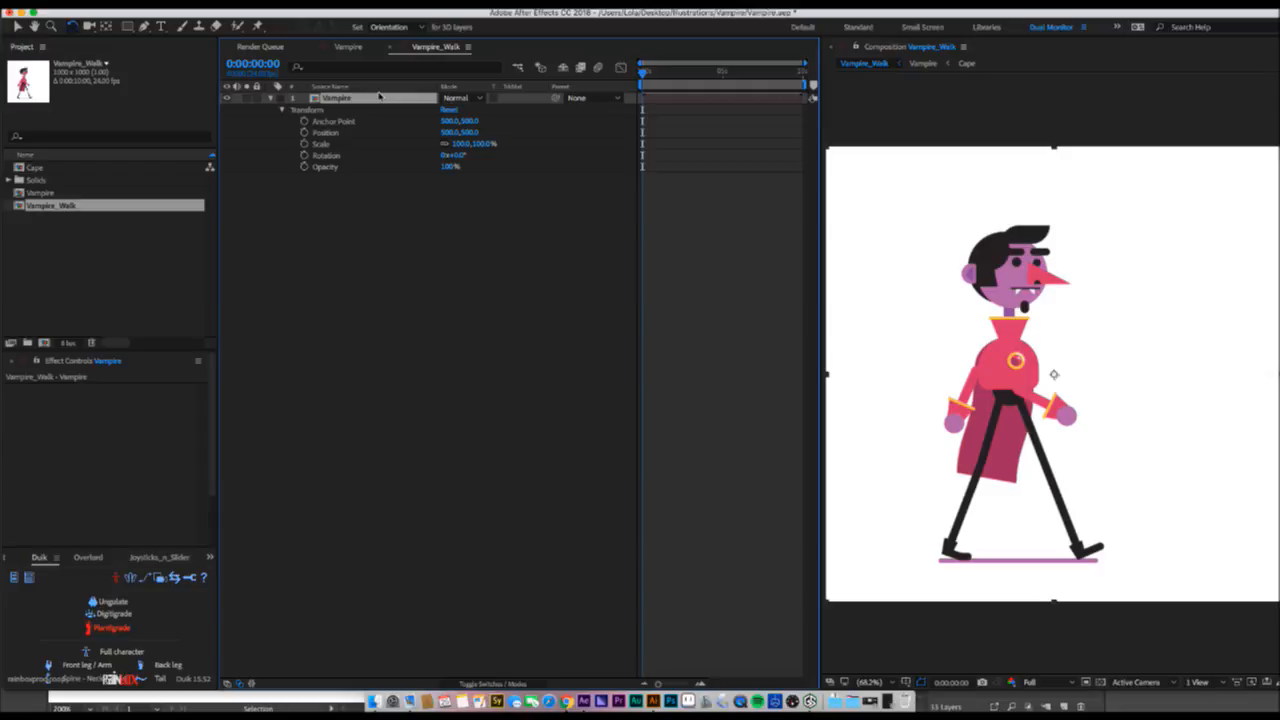
{"action": "key", "text": "ctrl+alt+t"}
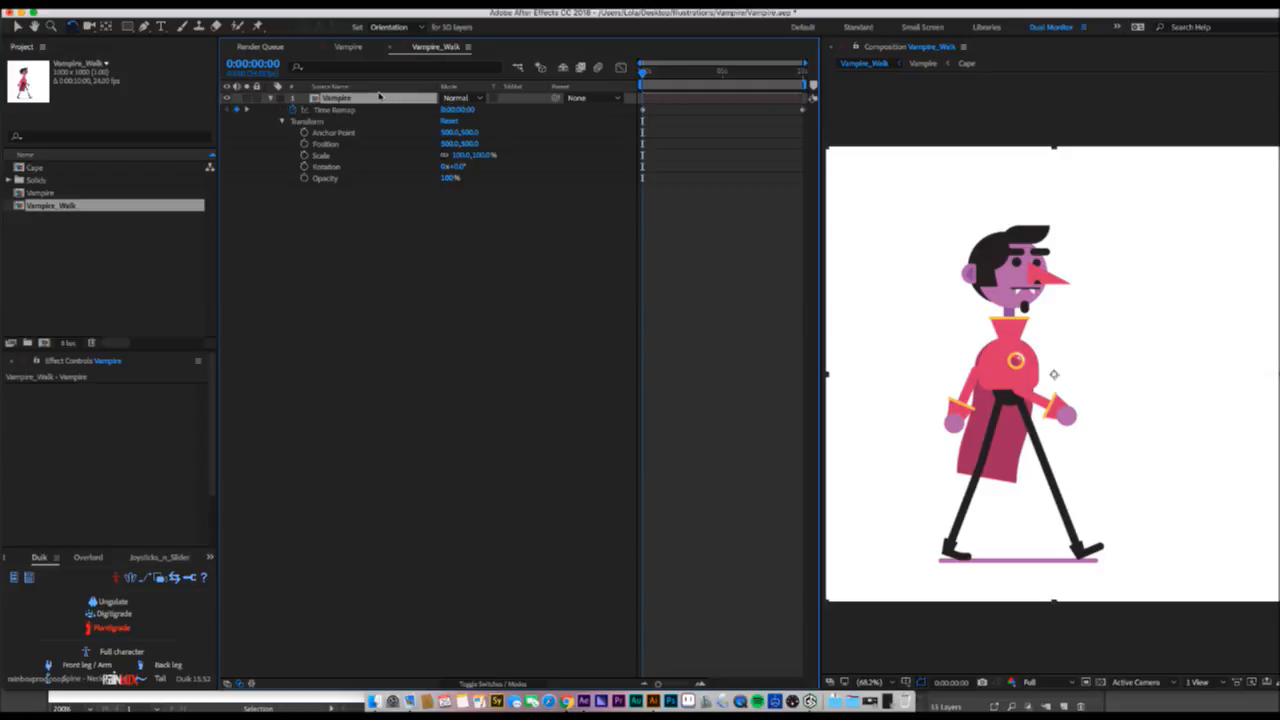
- Add a Time Remap keyframe at frame 20 and delete the end keyframe at 0:00:10:00
{"action": "left_click_drag", "start_coordinate": [805, 62], "coordinate": [701, 63]}
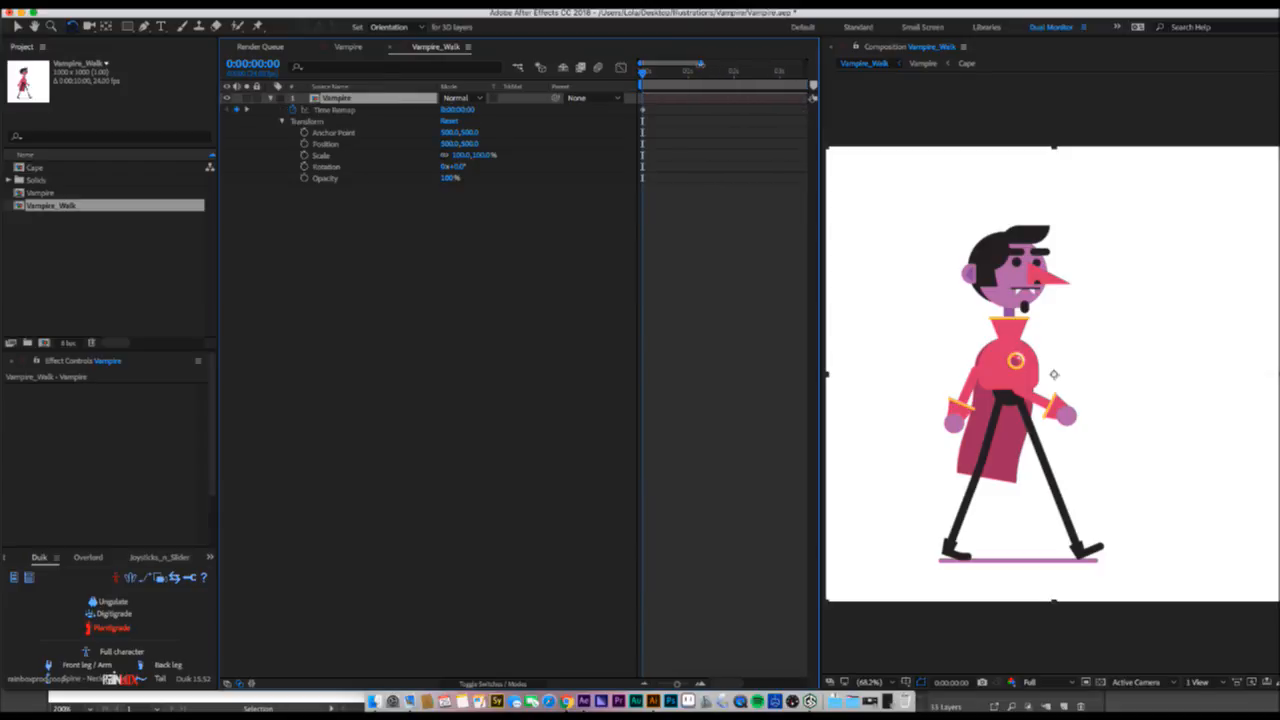
{"action": "left_click", "coordinate": [667, 76]}
{"action": "key", "text": "space"}
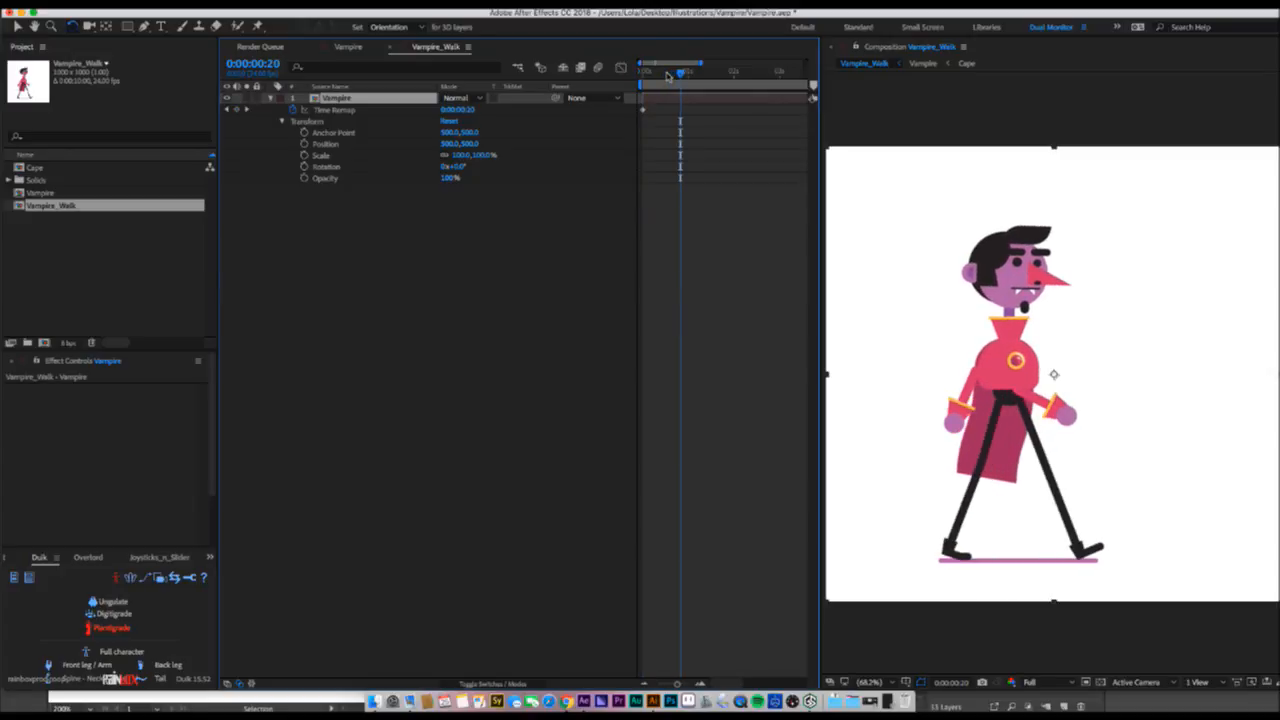
{"action": "key", "text": "Page_Down"}
{"action": "key", "text": "Page_Up"}
{"action": "key", "text": "Page_Up"}
{"action": "key", "text": "Page_Up"}
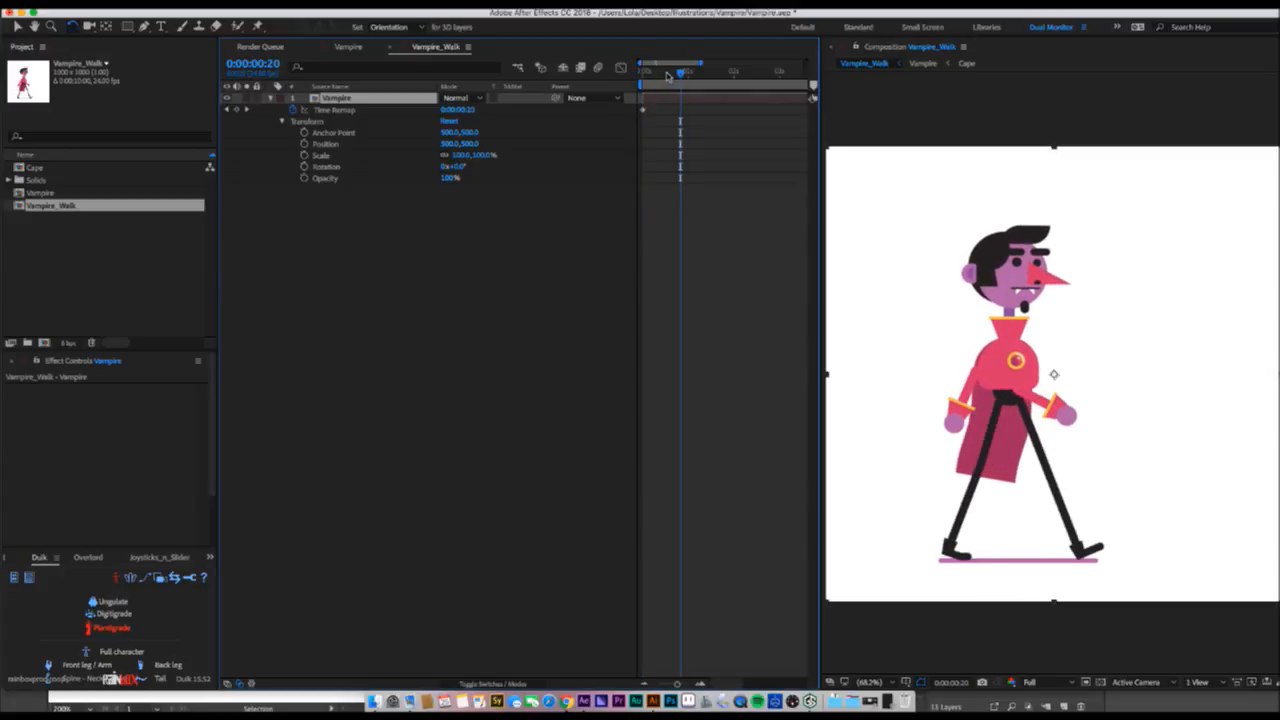
{"action": "key", "text": "Page_Down"}
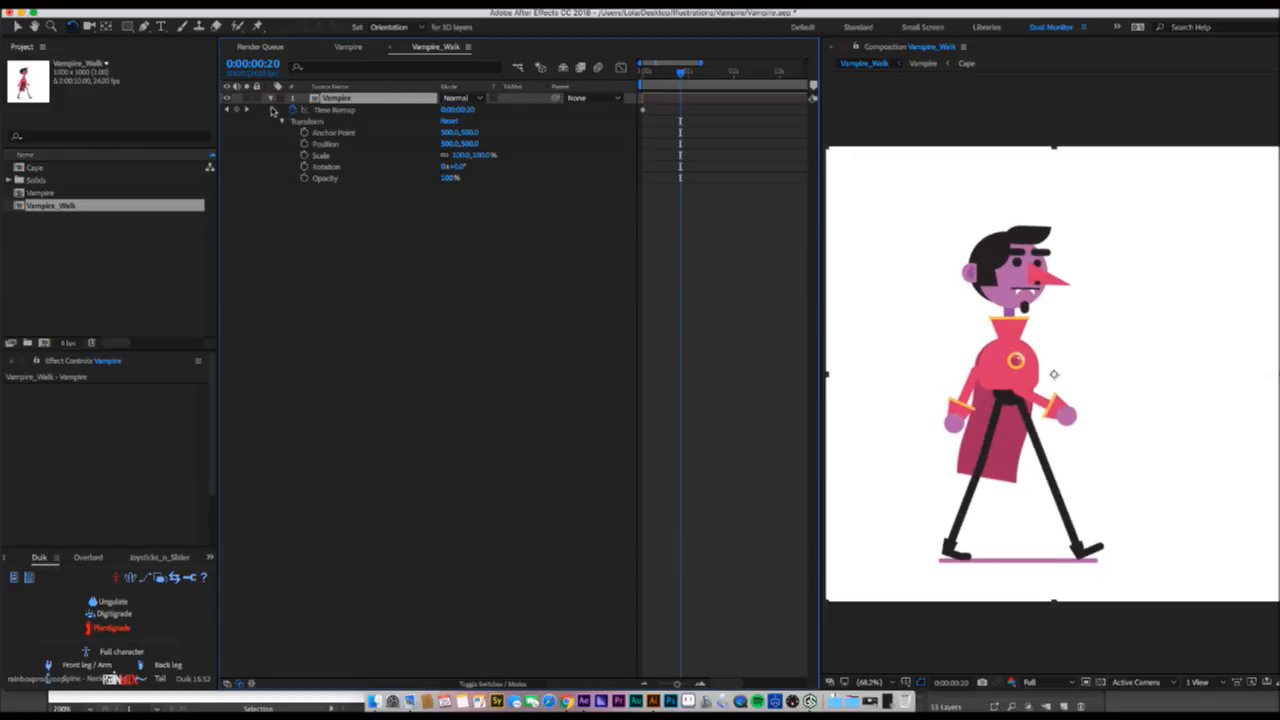
{"action": "left_click", "coordinate": [237, 110]}
{"action": "left_click_drag", "start_coordinate": [700, 62], "coordinate": [893, 51]}
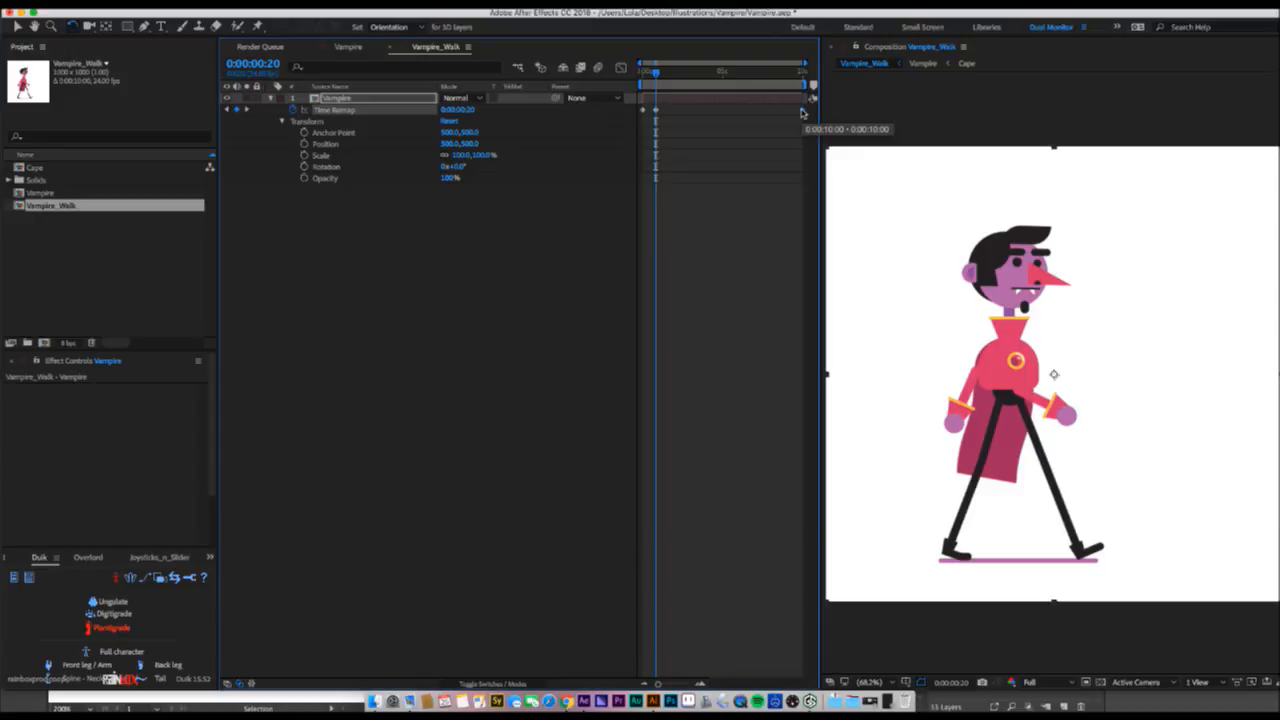
{"action": "key", "text": "Delete"}
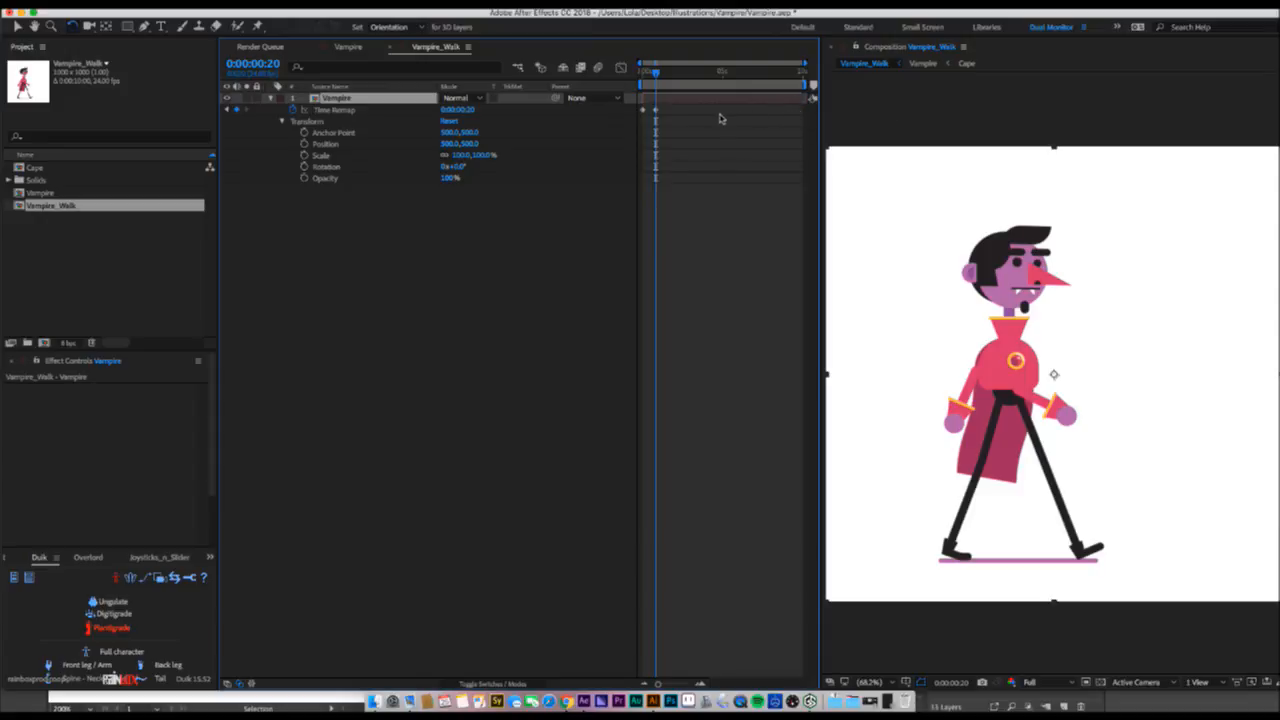
- Paste the starting Time Remap keyframe, 0:00:00:00, over the one at frame 20
{"action": "key", "text": "Page_Up"}
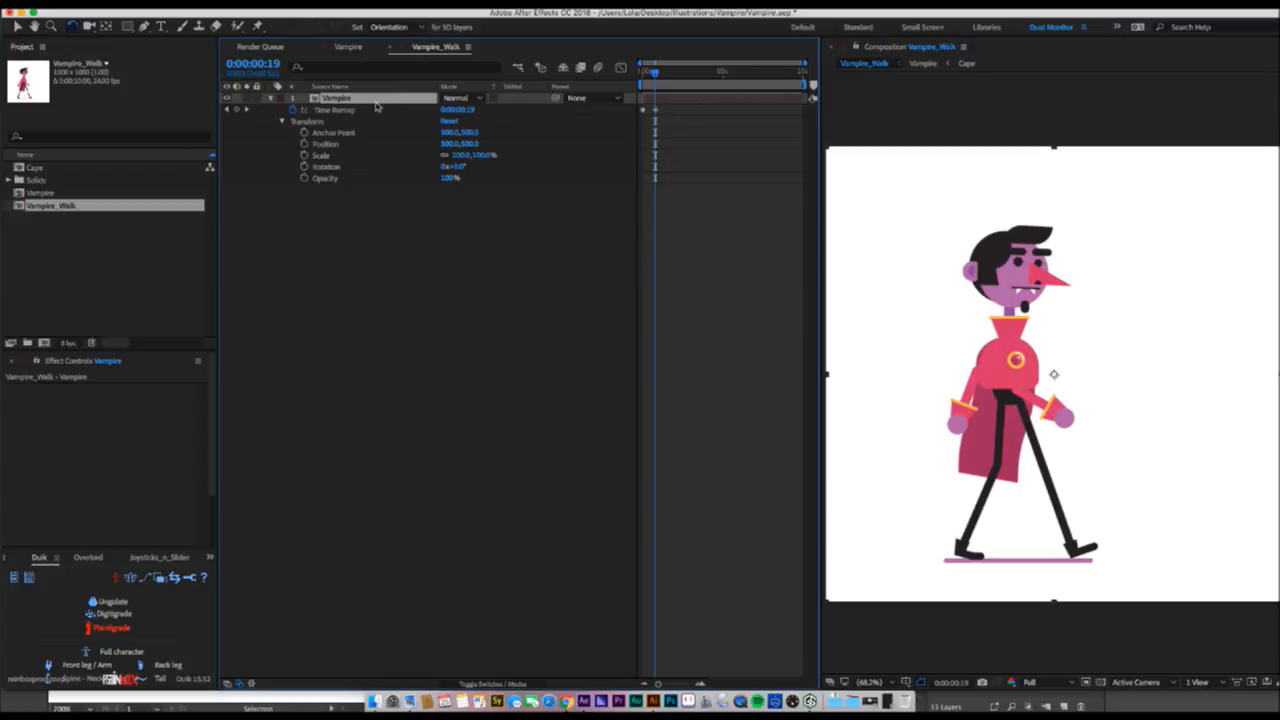
{"action": "key", "text": "Return"}
{"action": "key", "text": "Page_Down"}
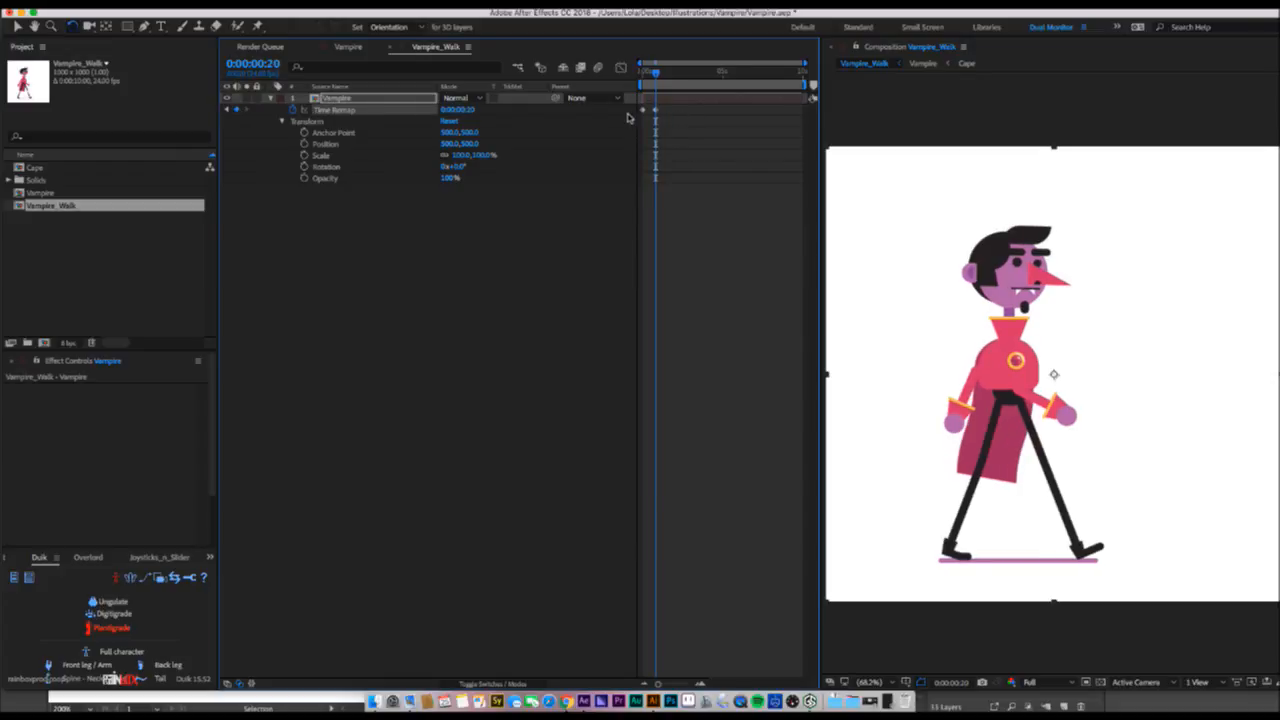
{"action": "key", "text": "super+v"}
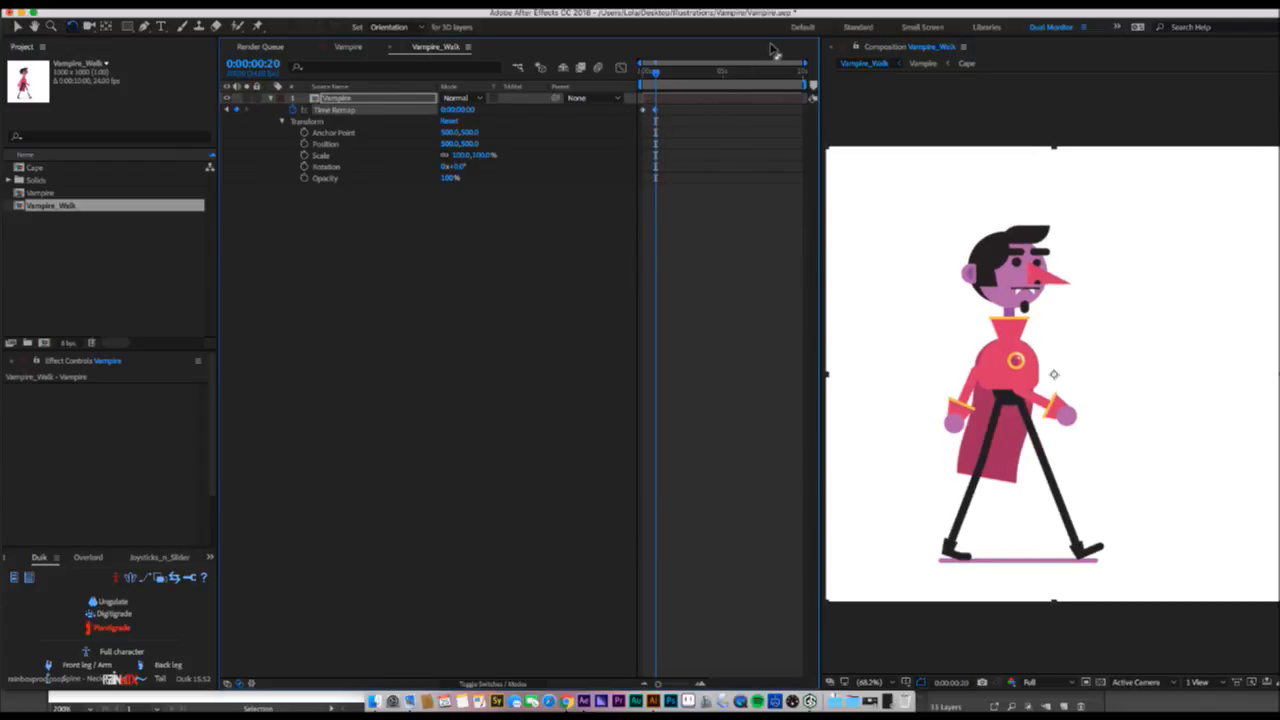
- Add the expression loopOut("cycle") to the Vampire layer's Time Remap property
{"action": "left_click_drag", "start_coordinate": [806, 62], "coordinate": [775, 62]}
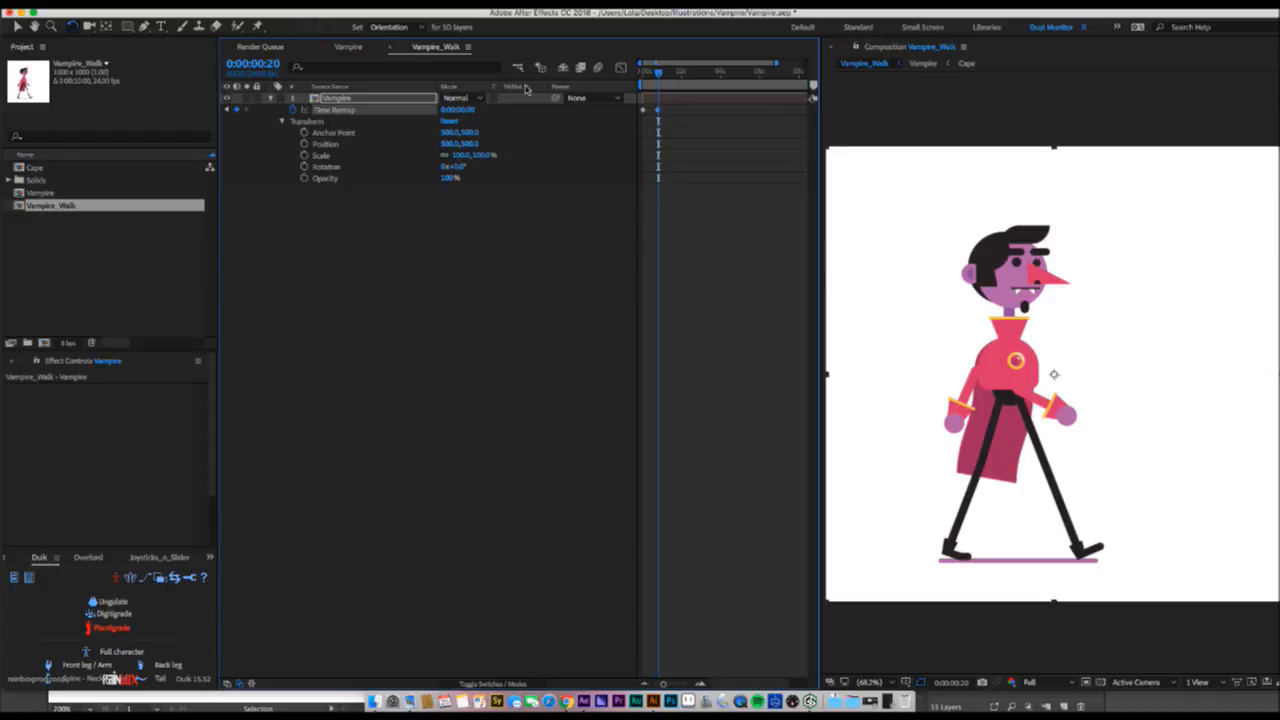
{"action": "left_click", "coordinate": [293, 110], "text": "alt"}
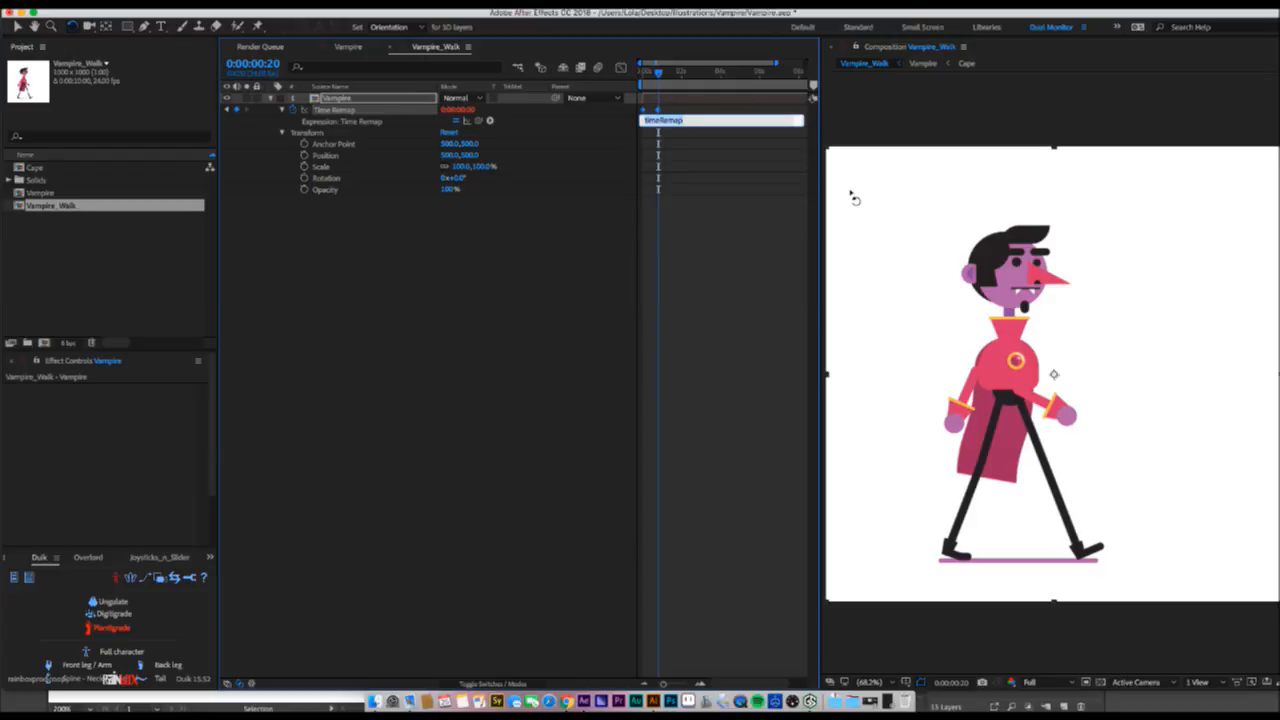
{"action": "type", "text": "loopOut(\"cycle"}
{"action": "left_click", "coordinate": [554, 299]}
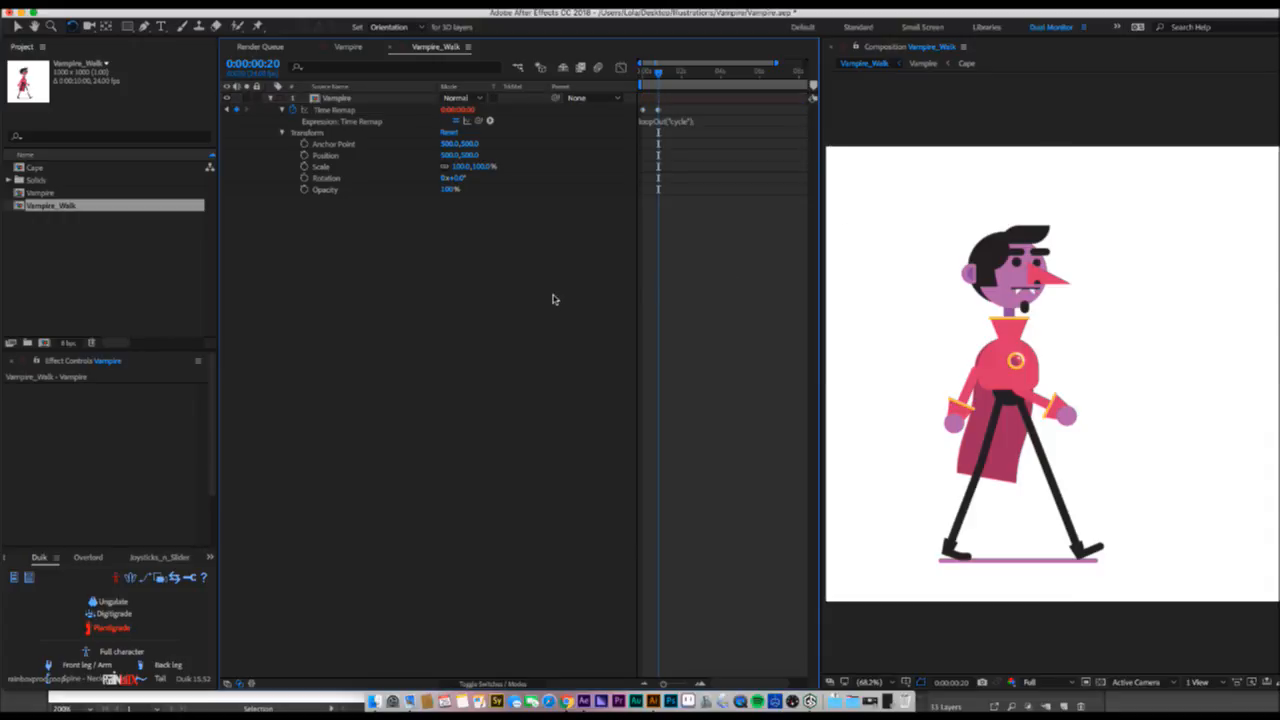
- Preview the looping walk cycle in the Vampire_Walk composition
{"action": "key", "text": "space"}
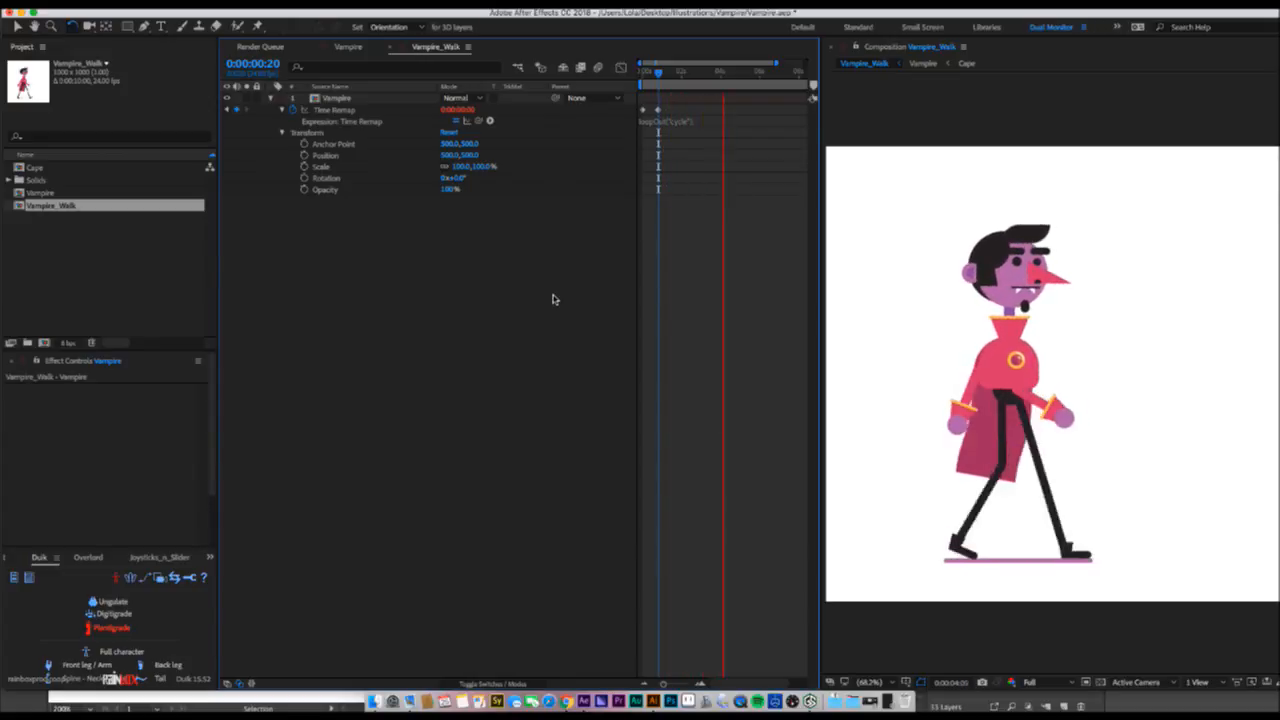
{"action": "key", "text": "space"}
- Show the proportional grid and shift the Vampire layer horizontally to about 589, 500 to centre the character
{"action": "key", "text": "v"}
{"action": "left_click_drag", "start_coordinate": [1017, 340], "coordinate": [1037, 340]}
{"action": "left_click", "coordinate": [907, 683]}
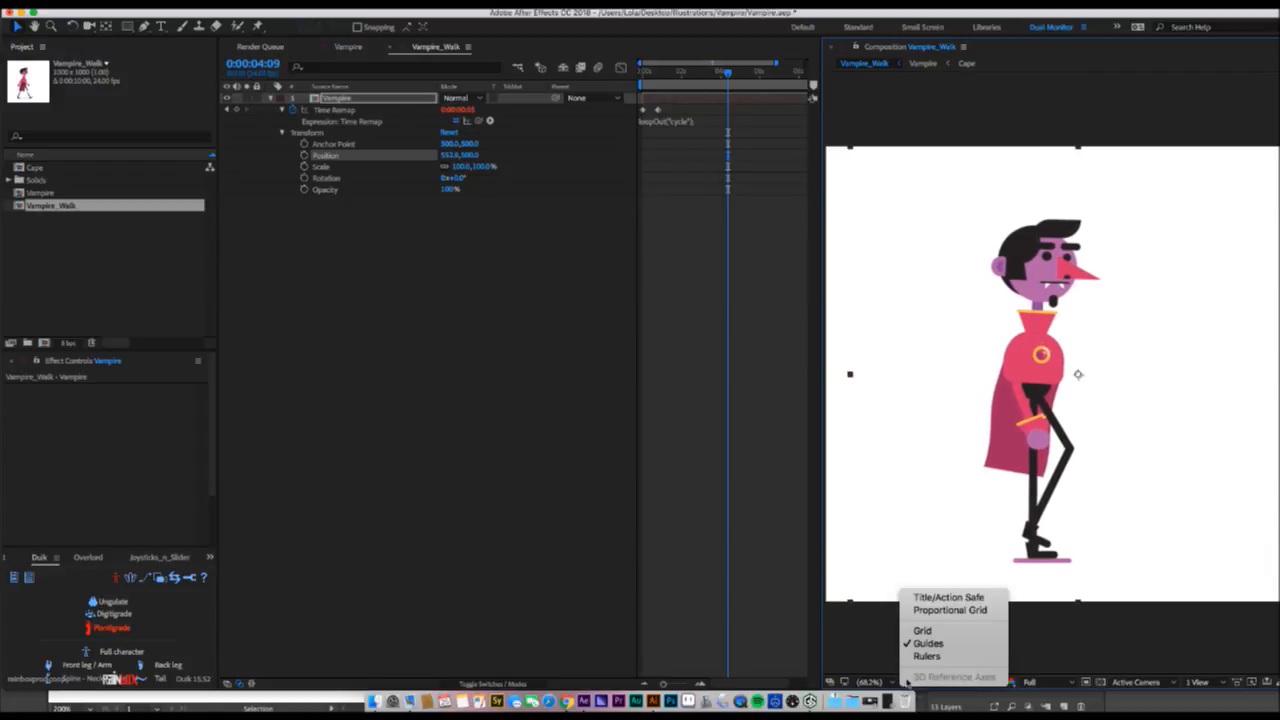
{"action": "left_click", "coordinate": [950, 610]}
{"action": "left_click_drag", "start_coordinate": [1051, 330], "coordinate": [1065, 332]}
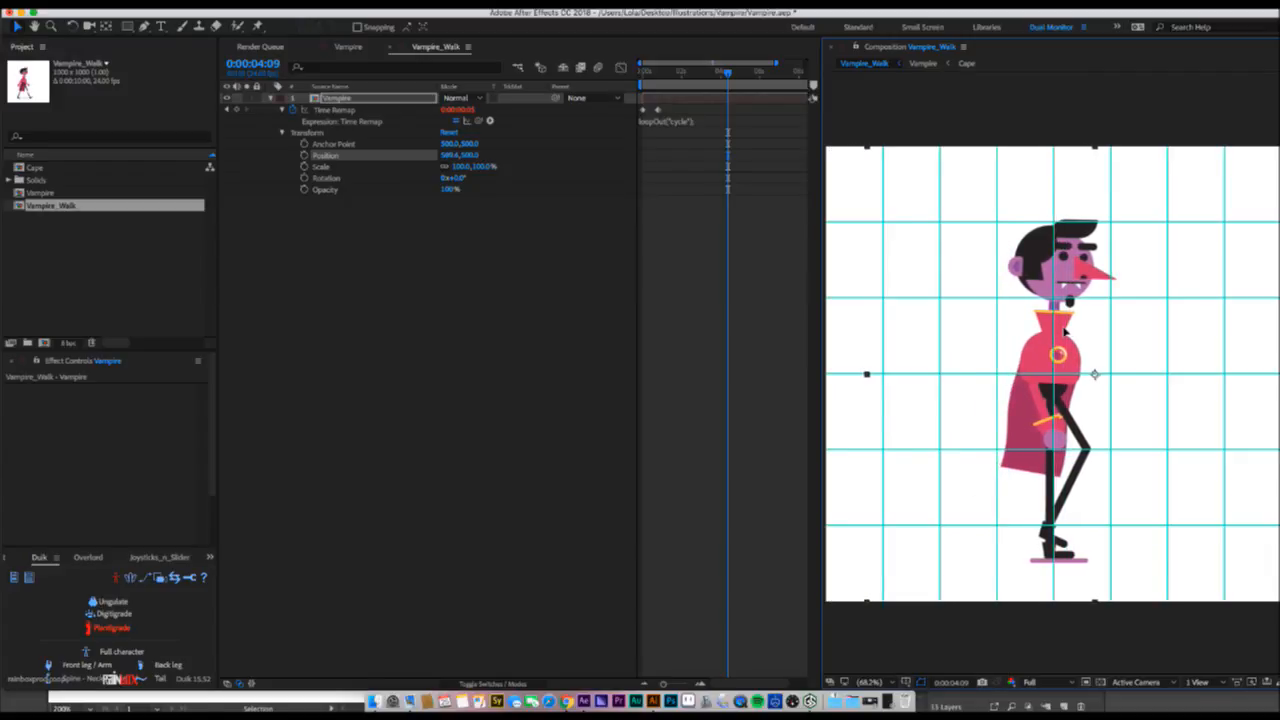
- Check the centring in playback, fine-tune the Vampire layer's position at frame 0 to about 585, 500, and hide the proportional grid
{"action": "key", "text": "space"}
{"action": "key", "text": "space"}
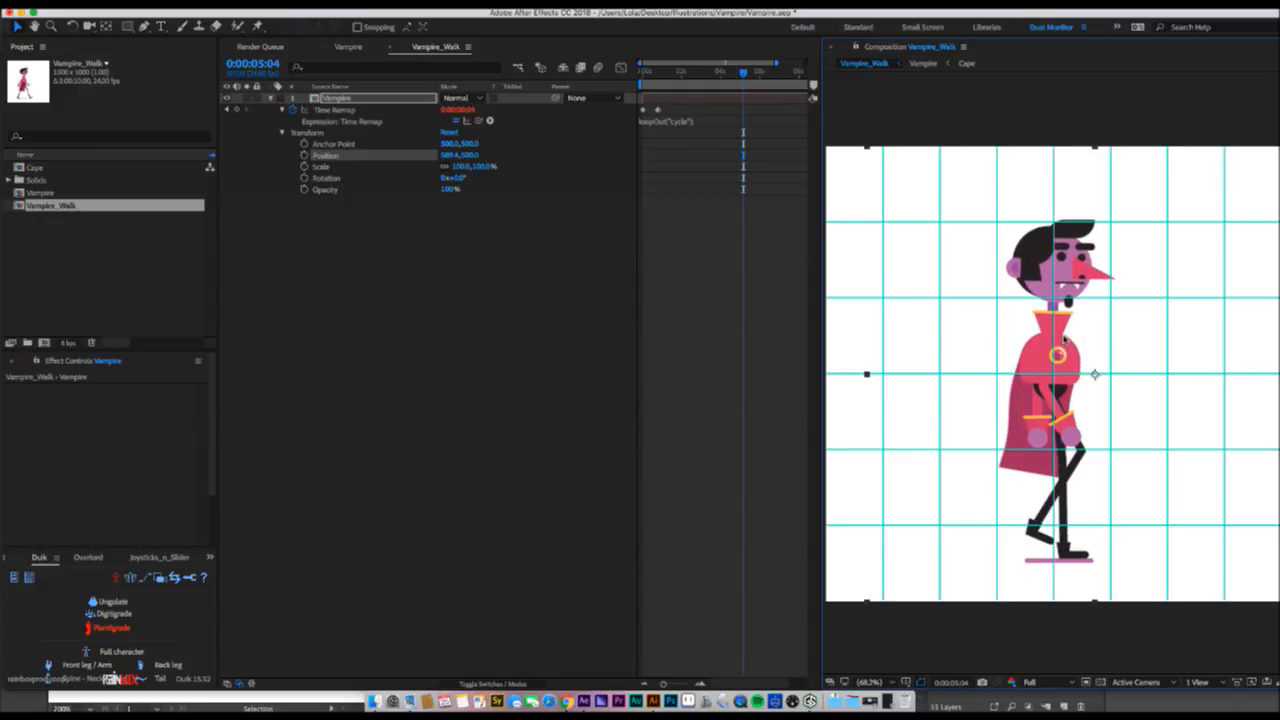
{"action": "left_click", "coordinate": [641, 80]}
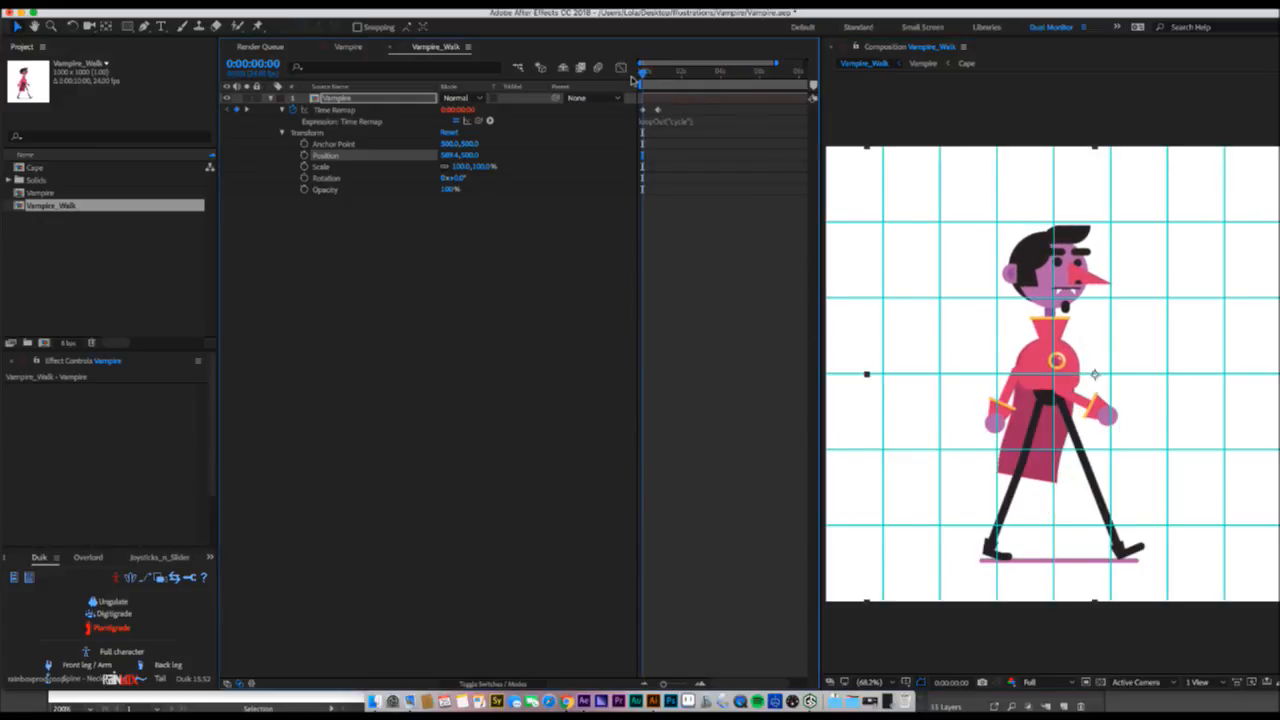
{"action": "left_click_drag", "start_coordinate": [1064, 304], "coordinate": [1061, 304]}
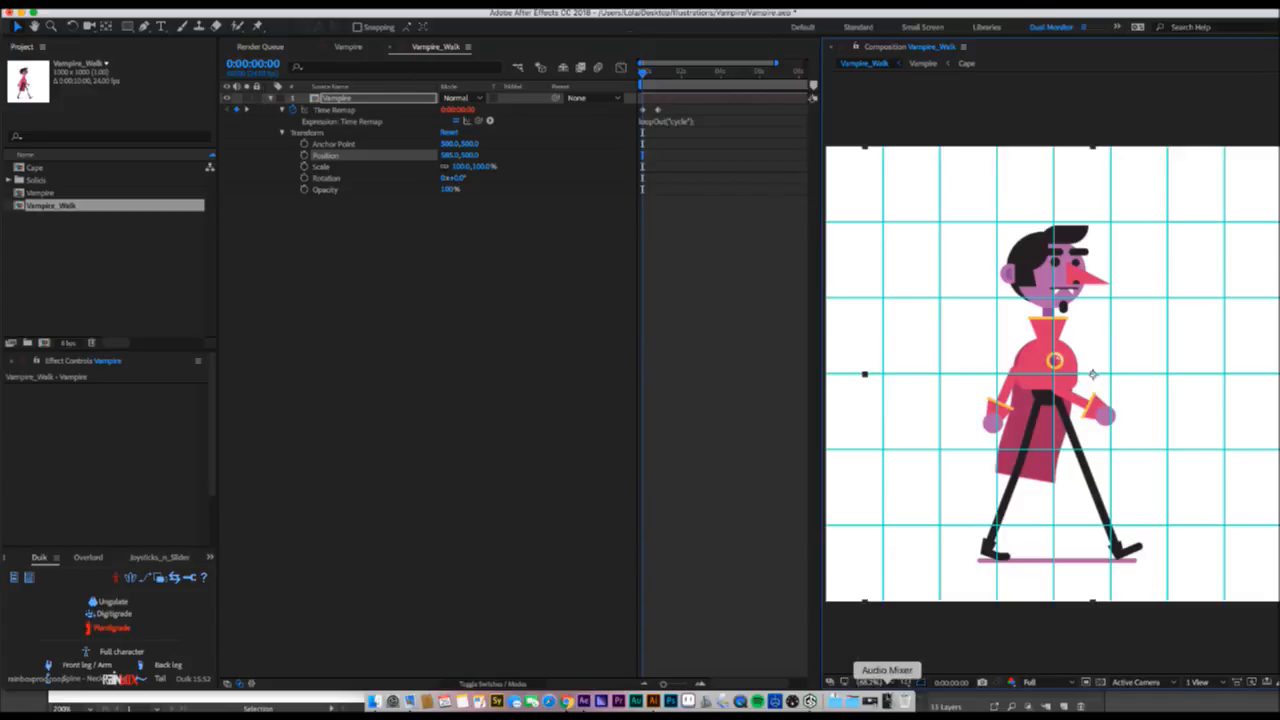
{"action": "left_click", "coordinate": [905, 682]}
{"action": "left_click", "coordinate": [922, 611]}
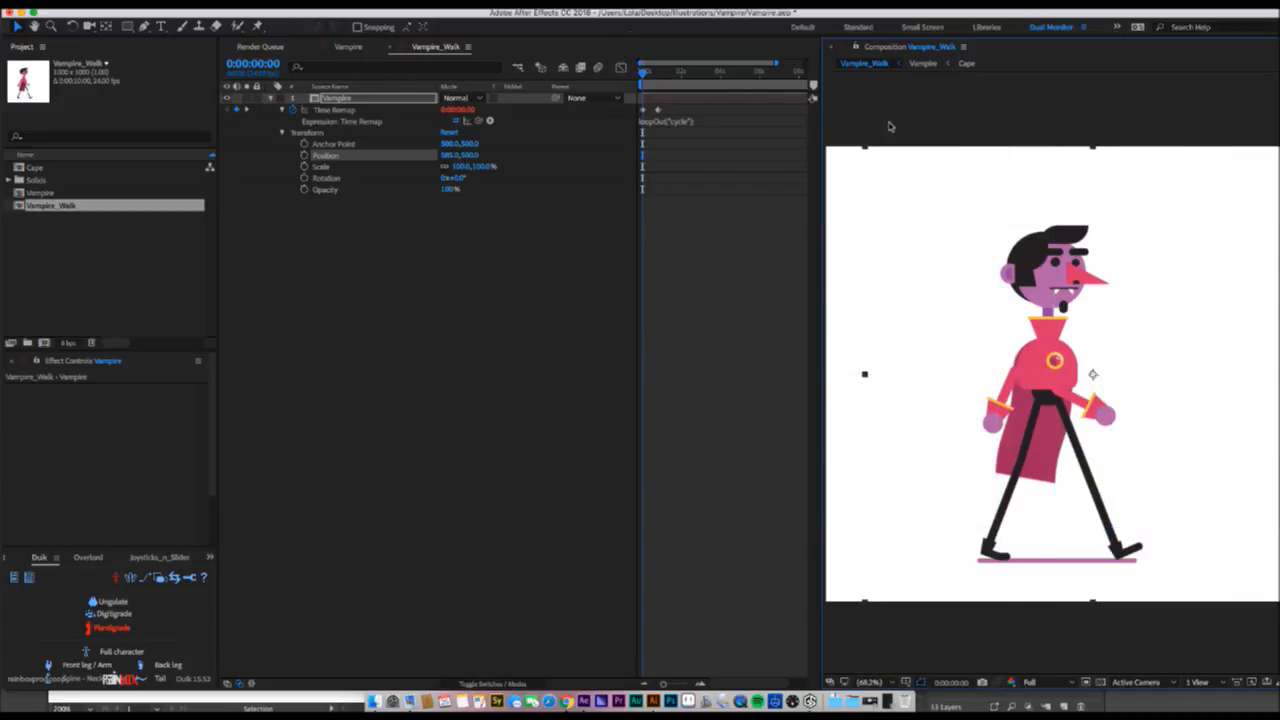
- Deselect the Vampire layer and play the repositioned walk loop from the start
{"action": "left_click", "coordinate": [453, 235]}
{"action": "key", "text": "space"}
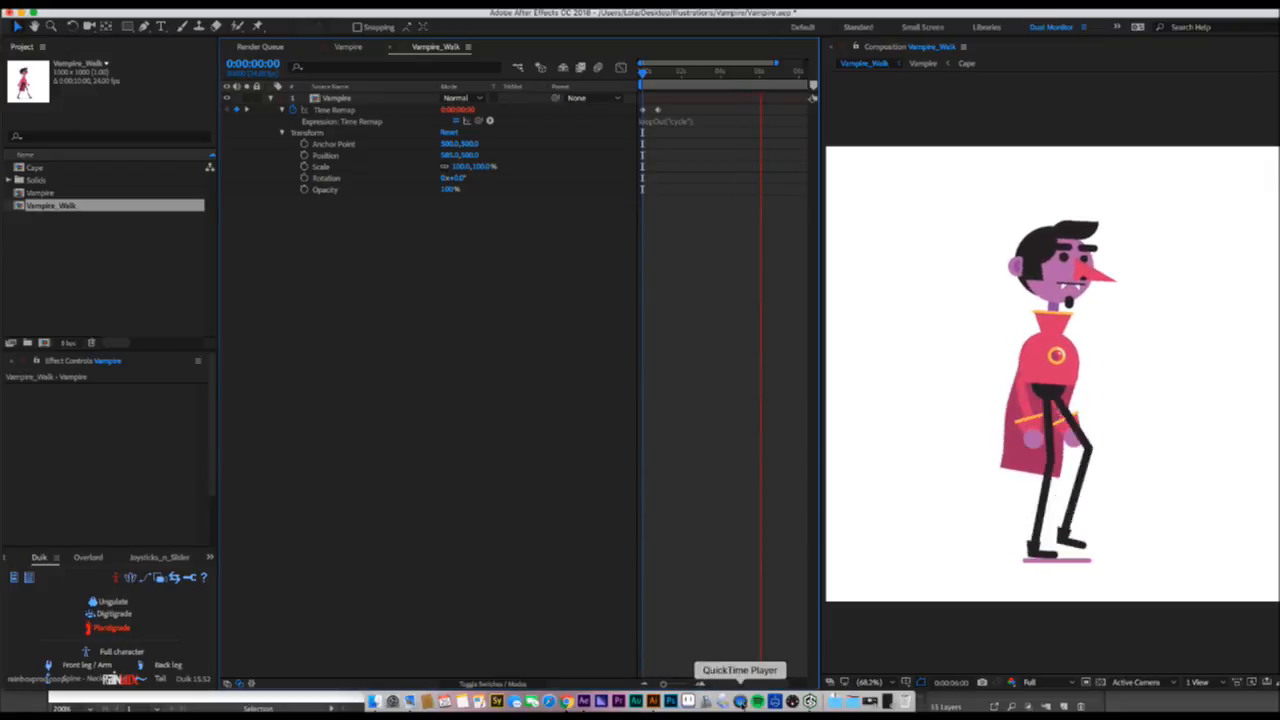
{"action": "left_click", "coordinate": [806, 703]}
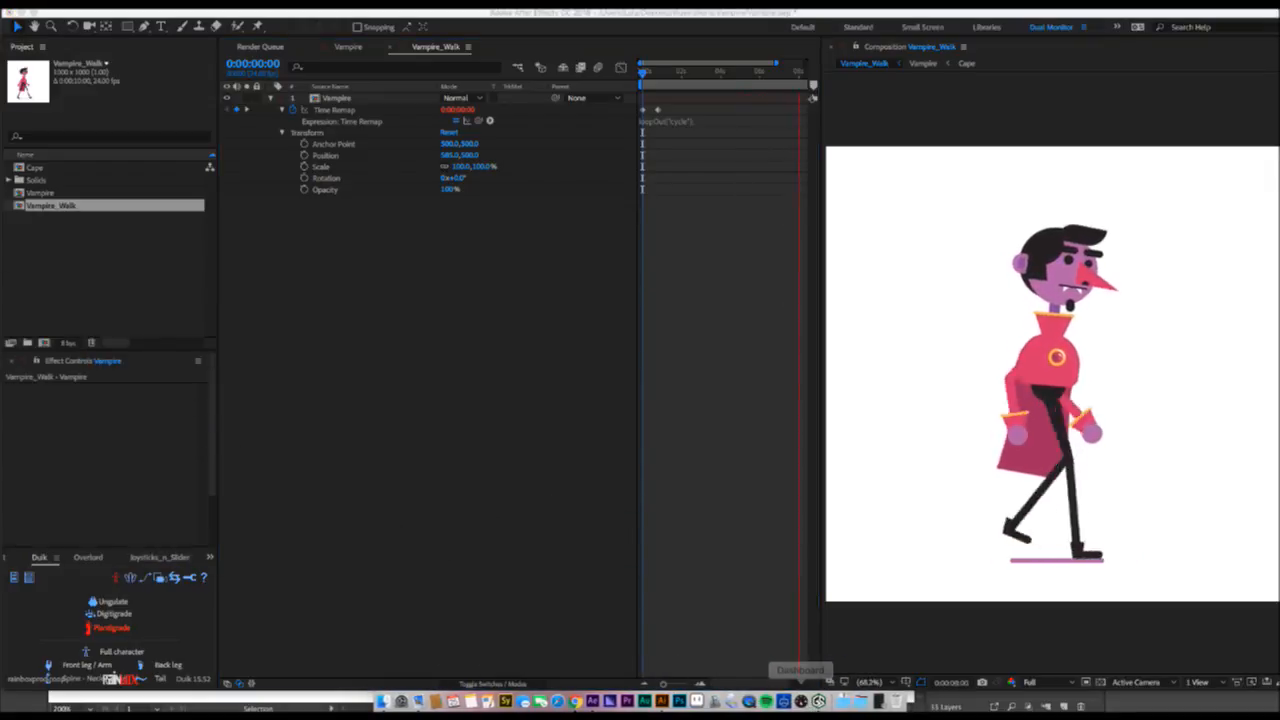